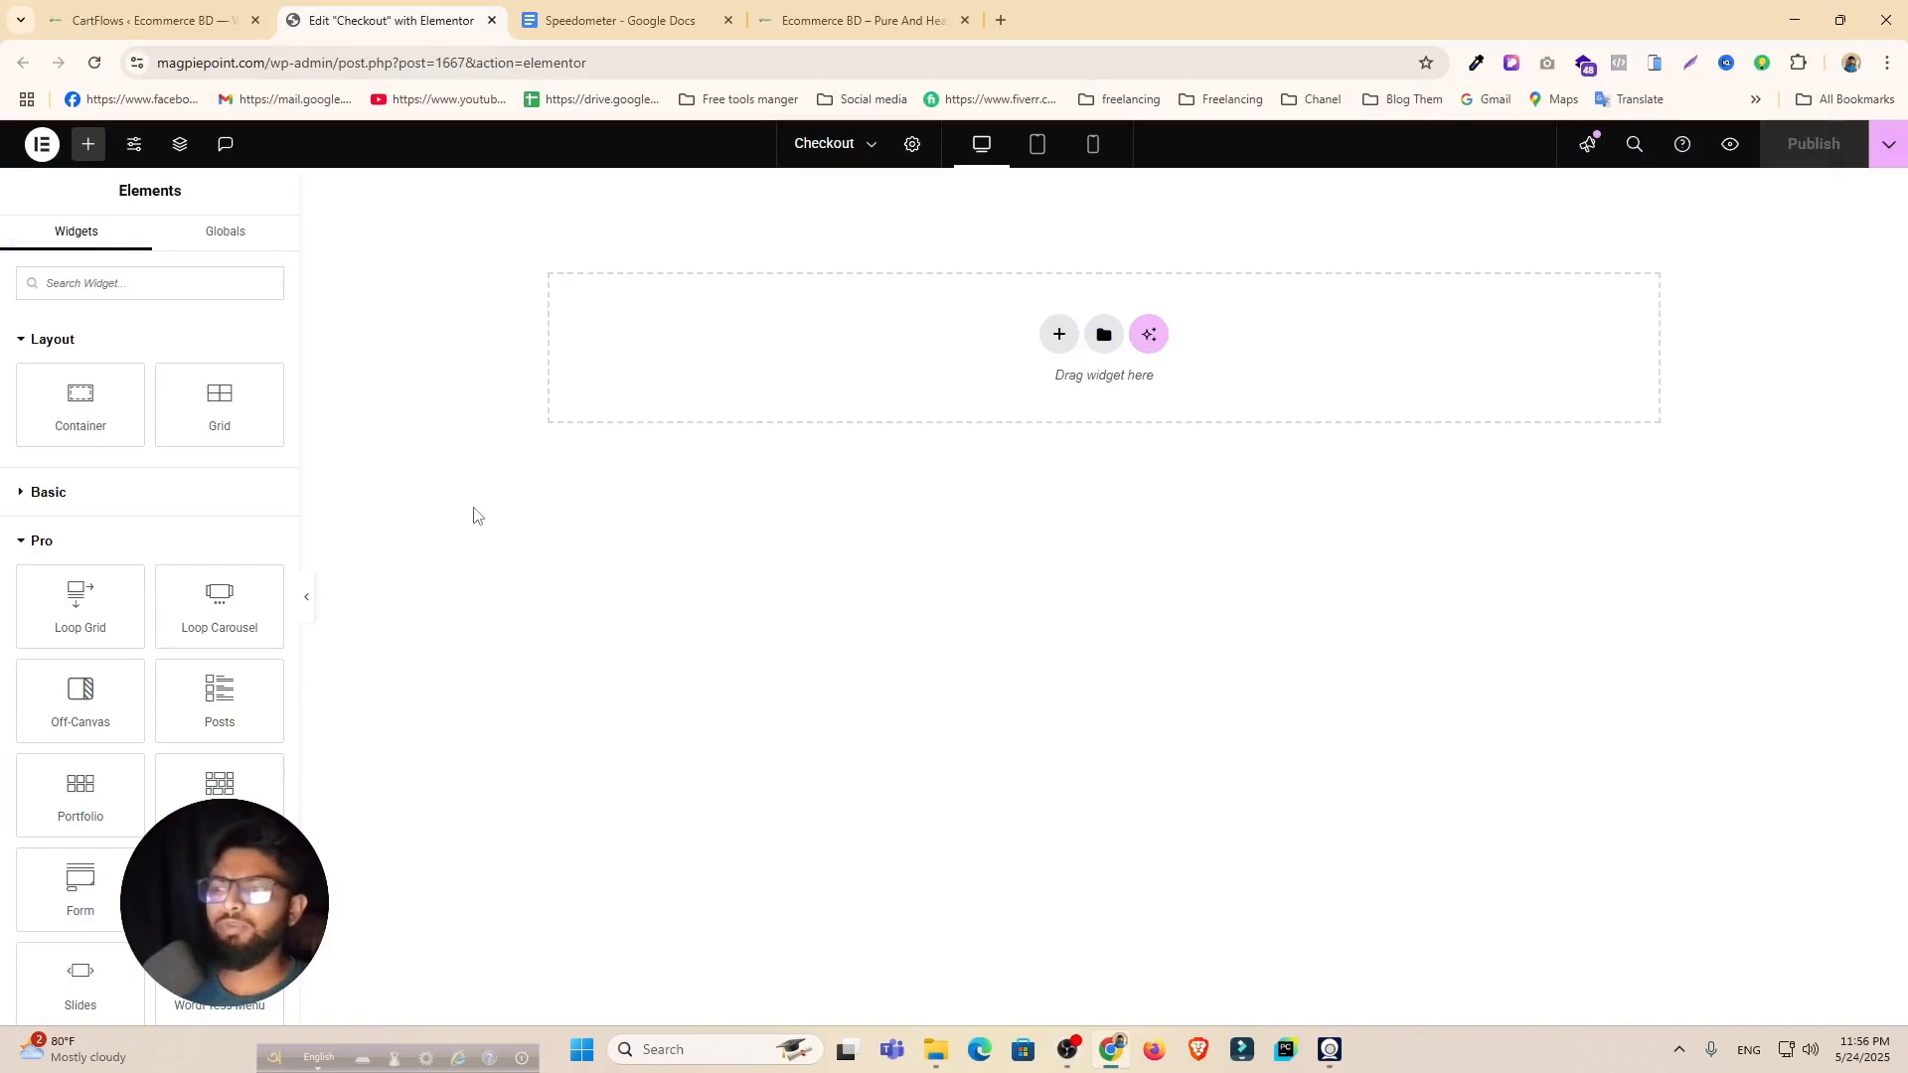
# Step: Review the Speed Meeter funnel steps in CartFlows and the page copy in the Speedometer document
pyautogui.click(84, 18)
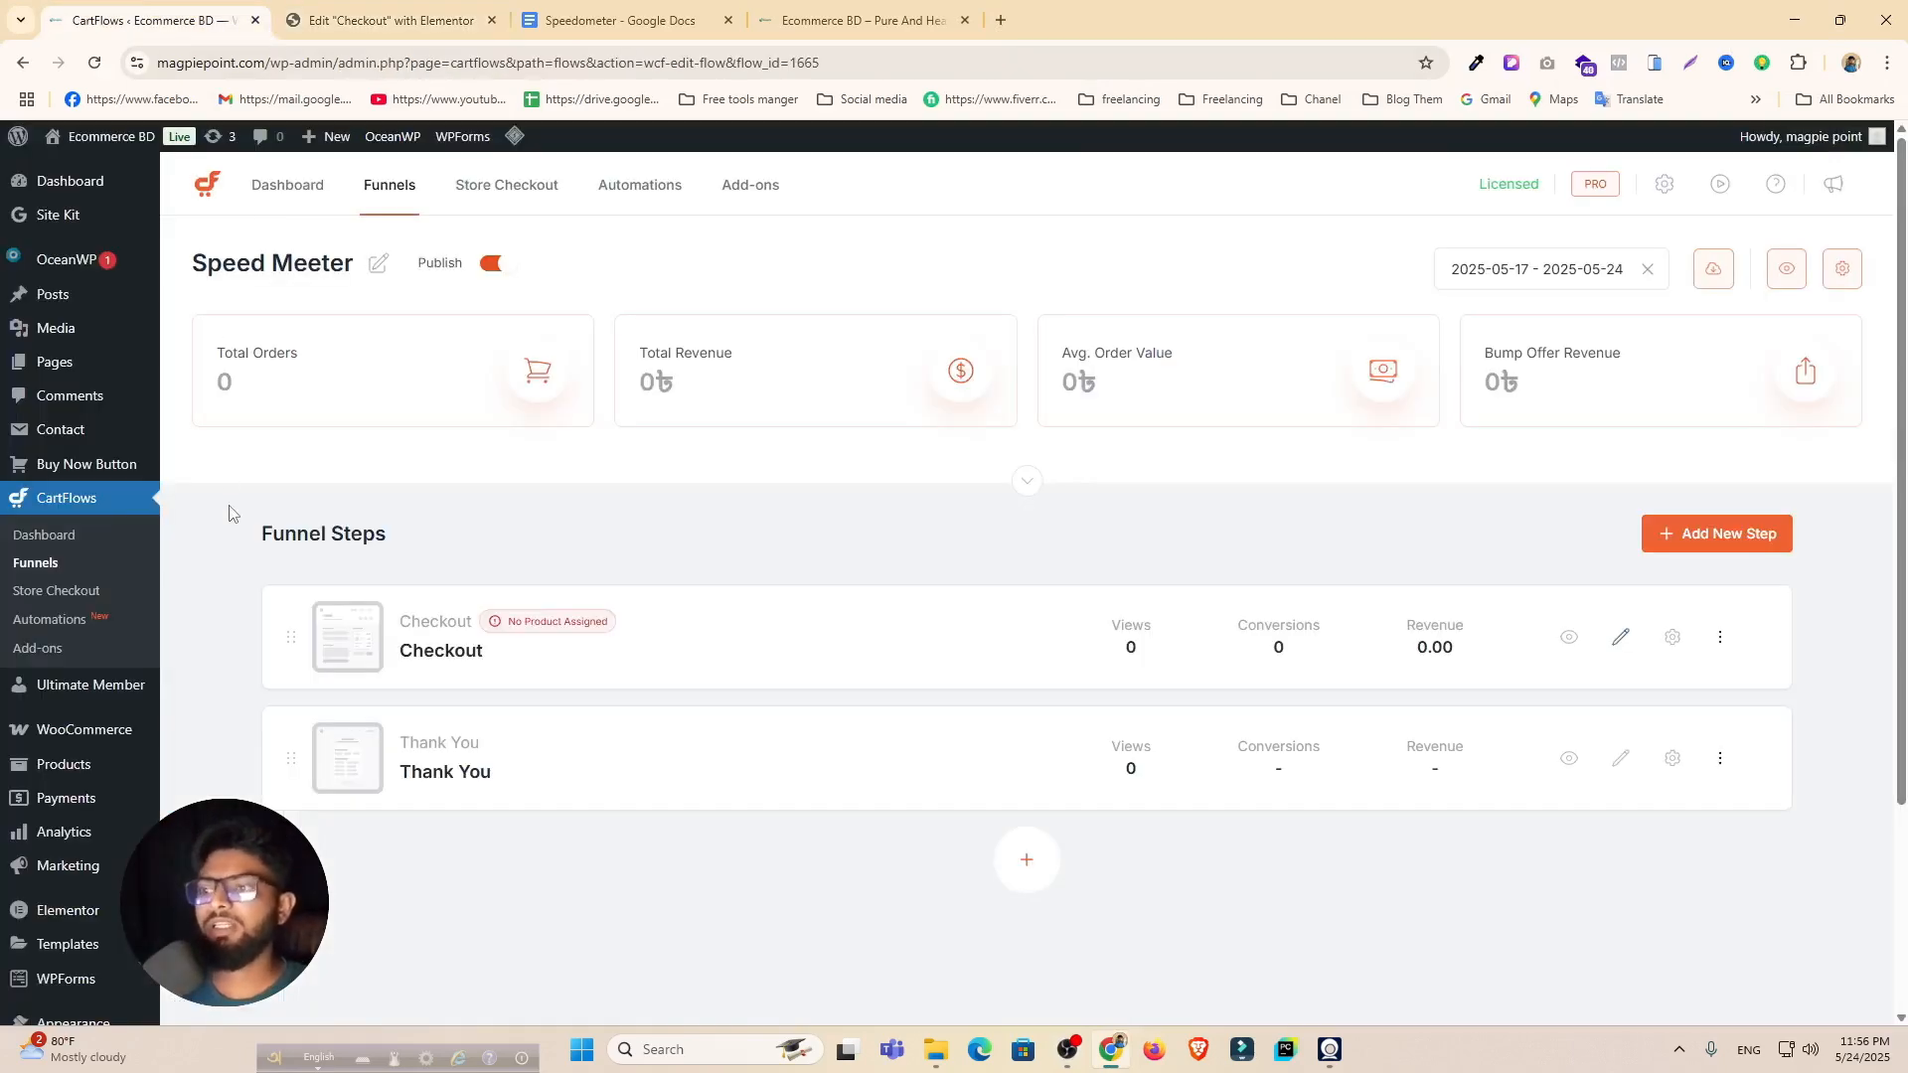
pyautogui.click(688, 16)
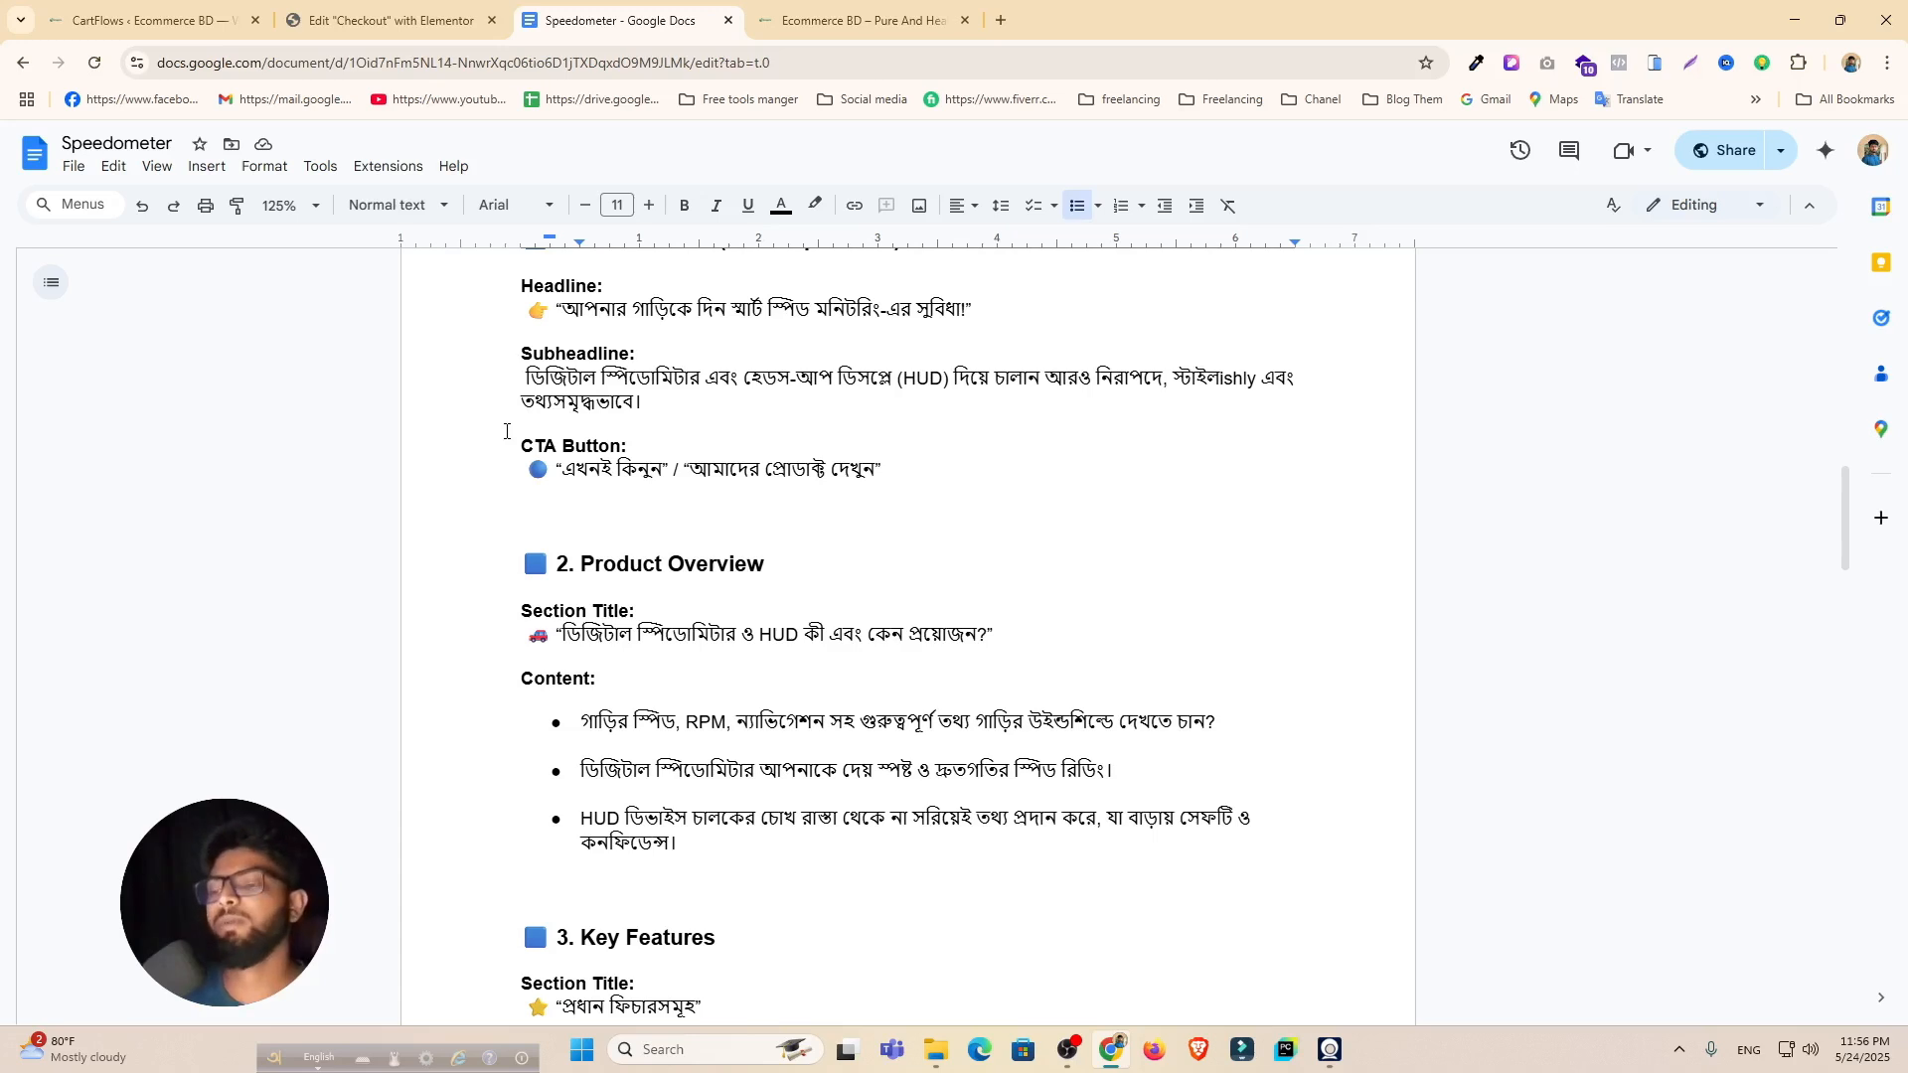
pyautogui.click(95, 8)
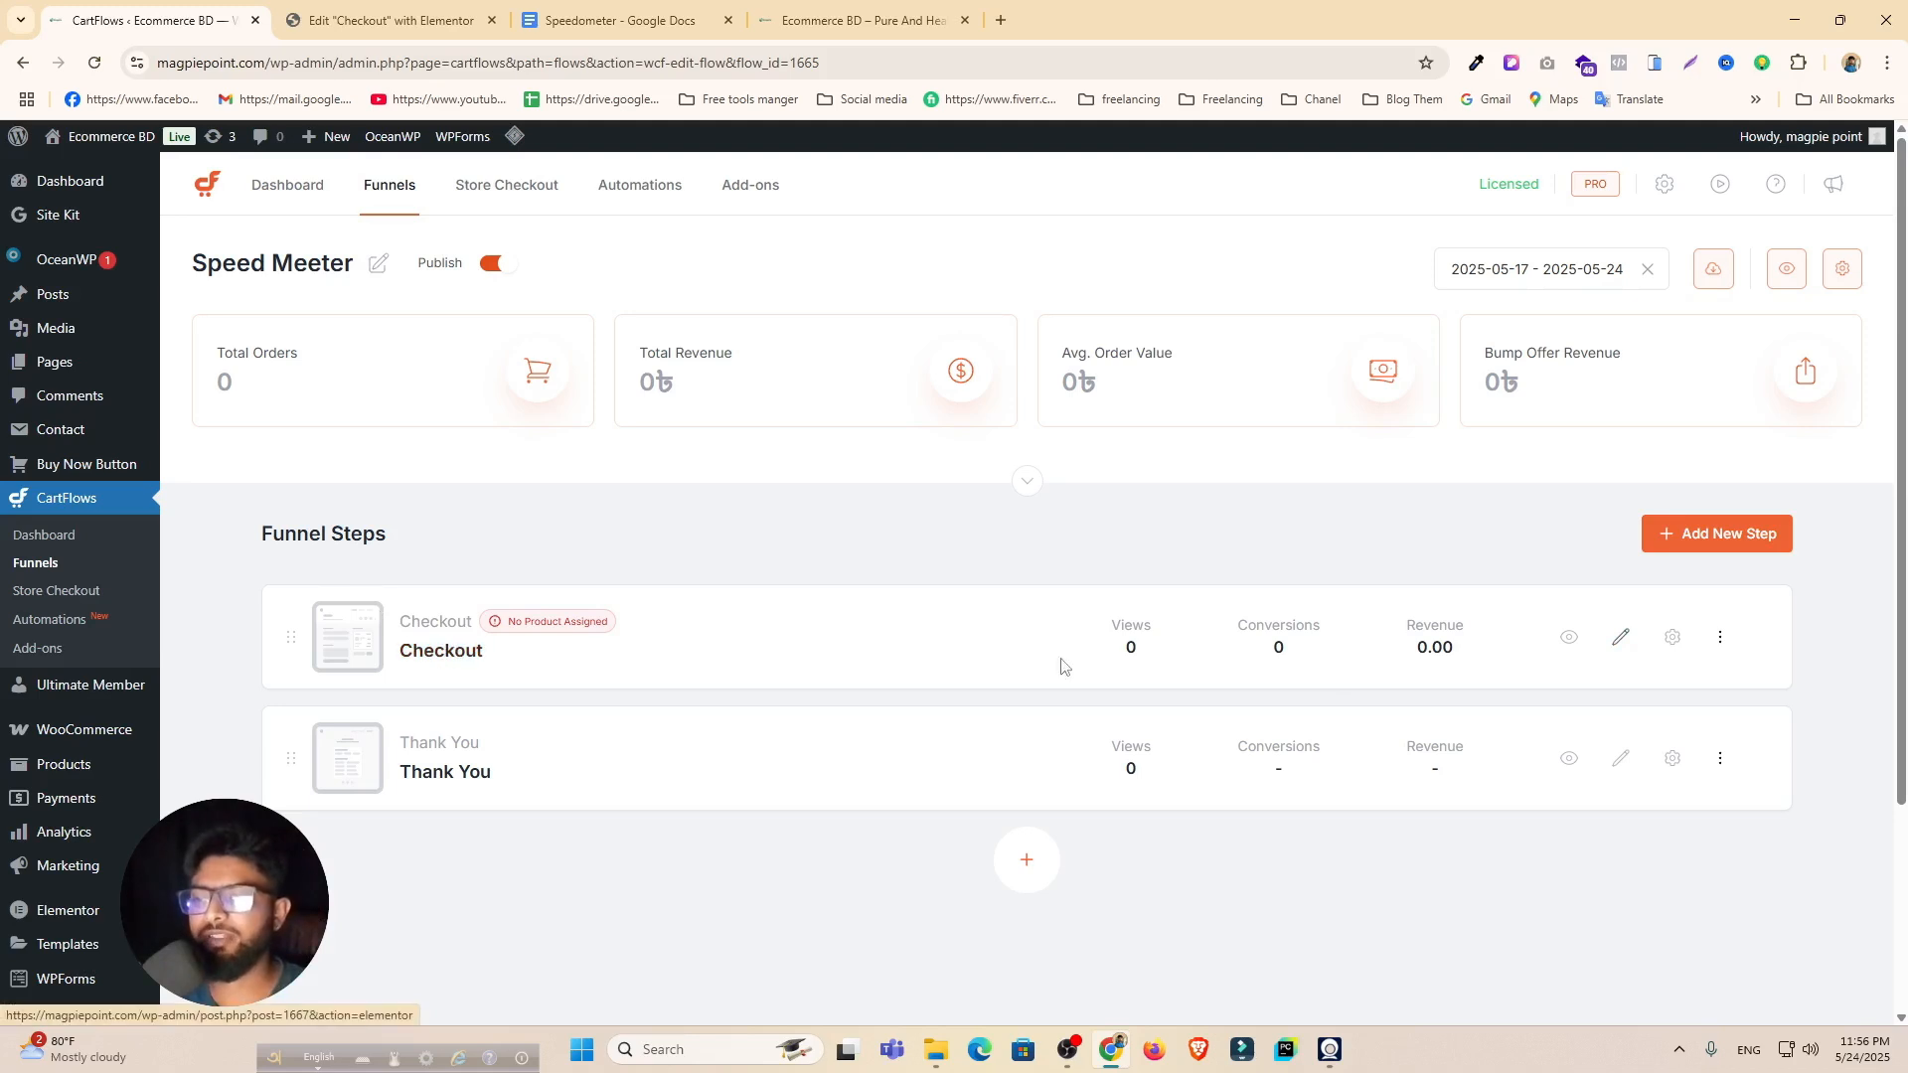
# Step: Try the CartFlows — Boxed page layout on the Checkout page in Elementor
pyautogui.click(420, 15)
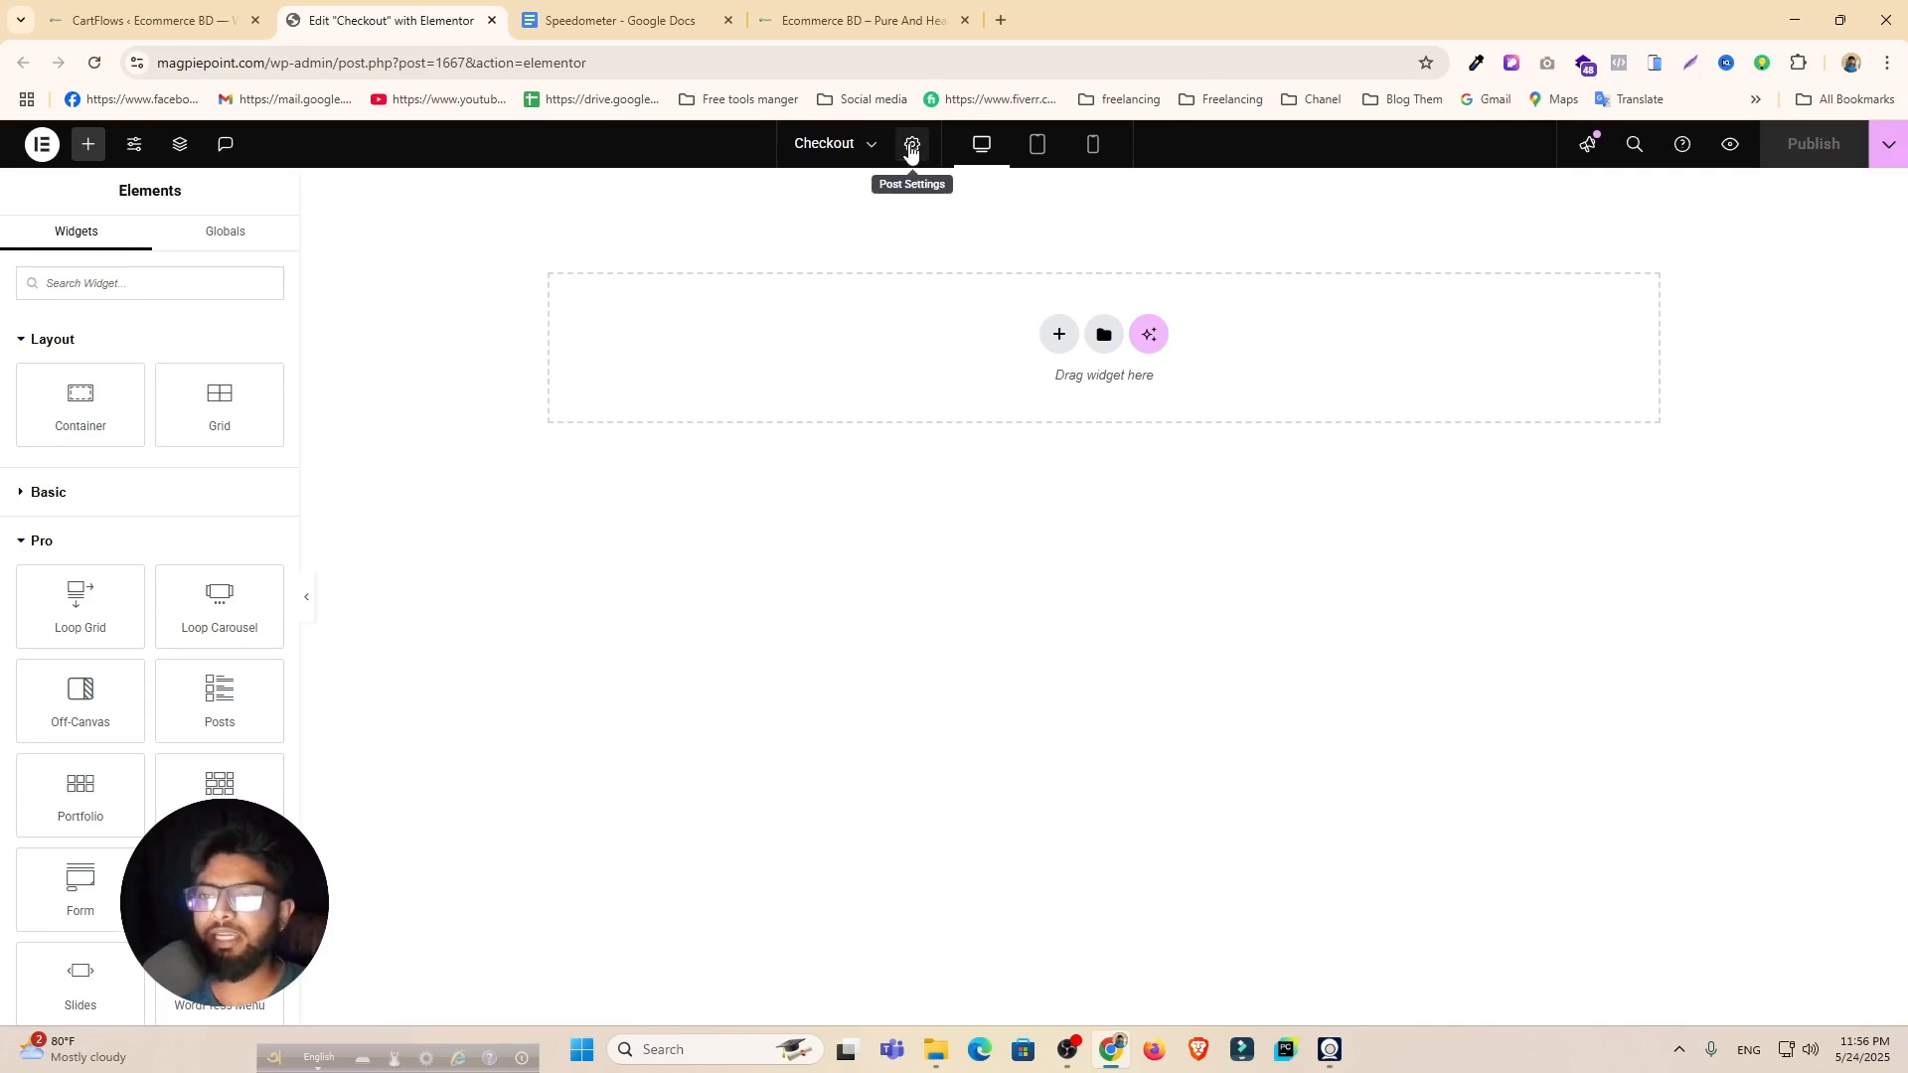
pyautogui.click(910, 147)
pyautogui.click(202, 558)
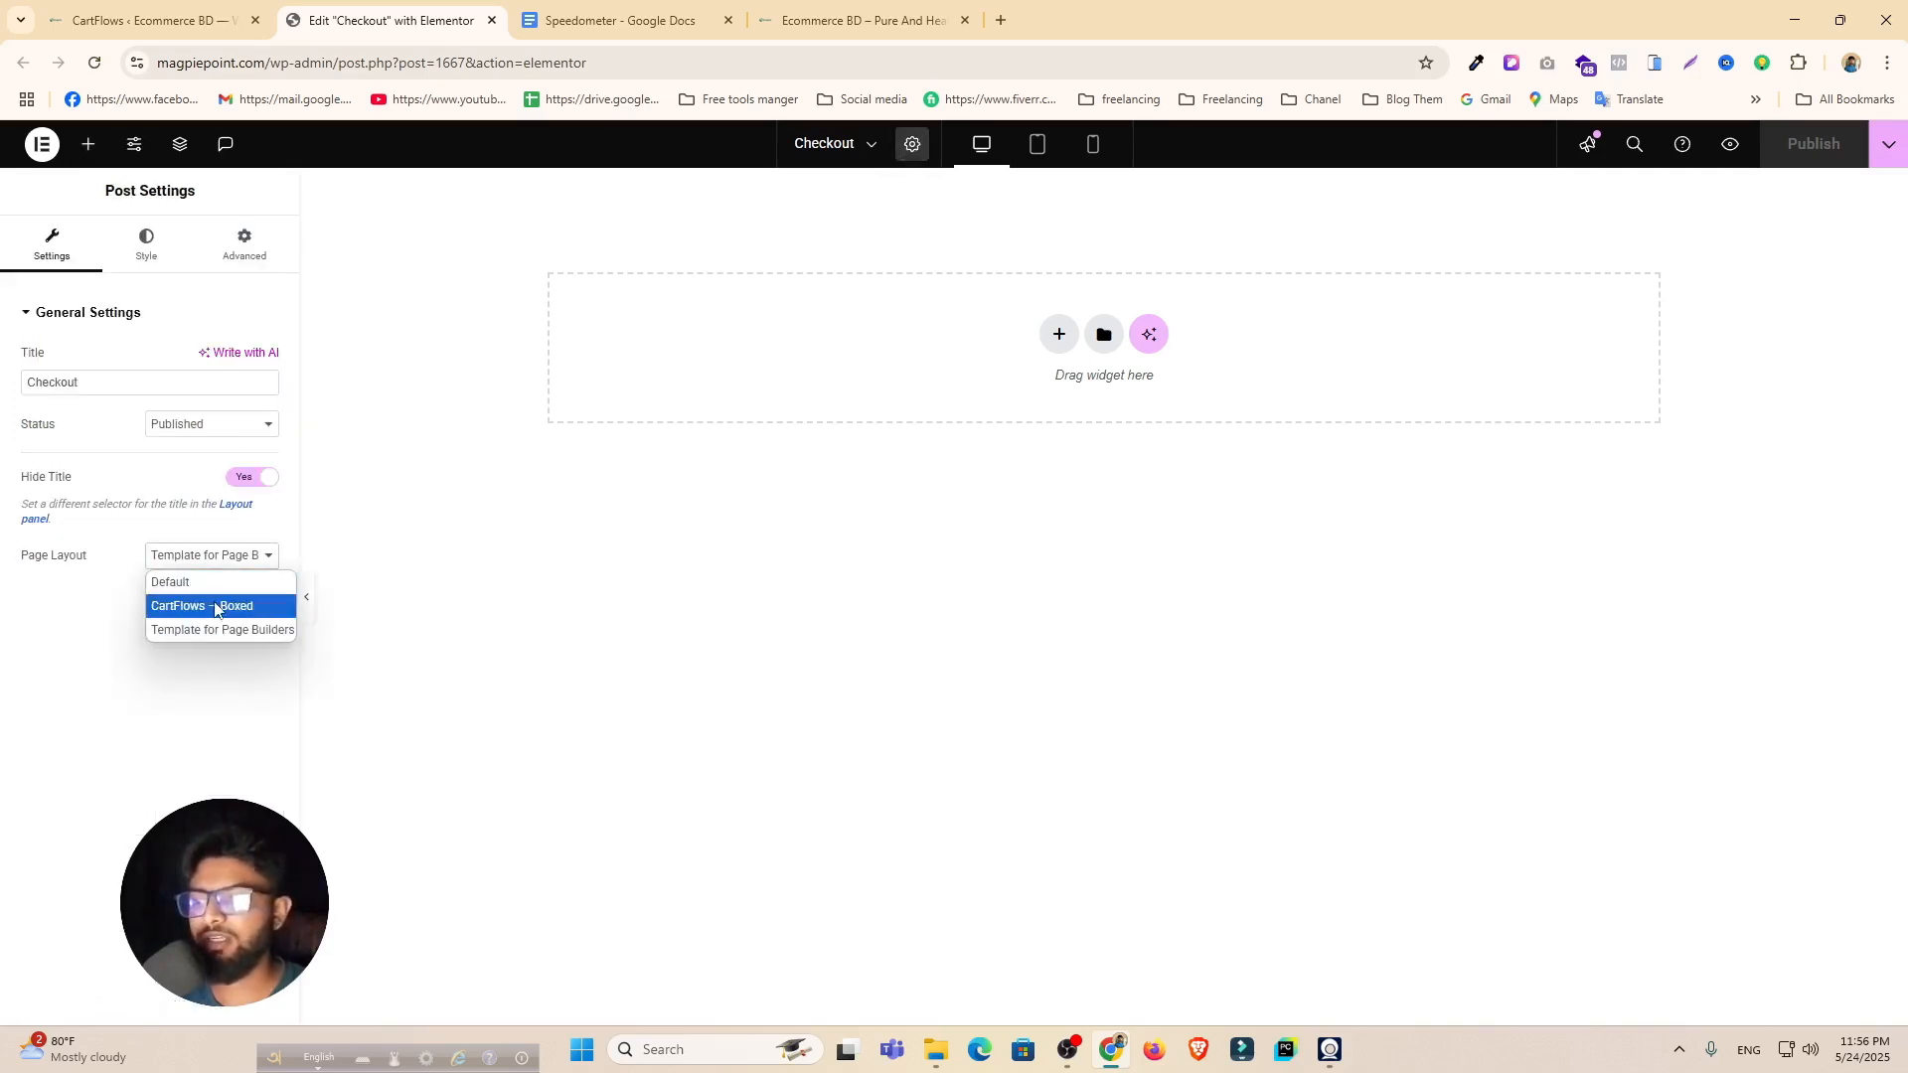
pyautogui.click(216, 608)
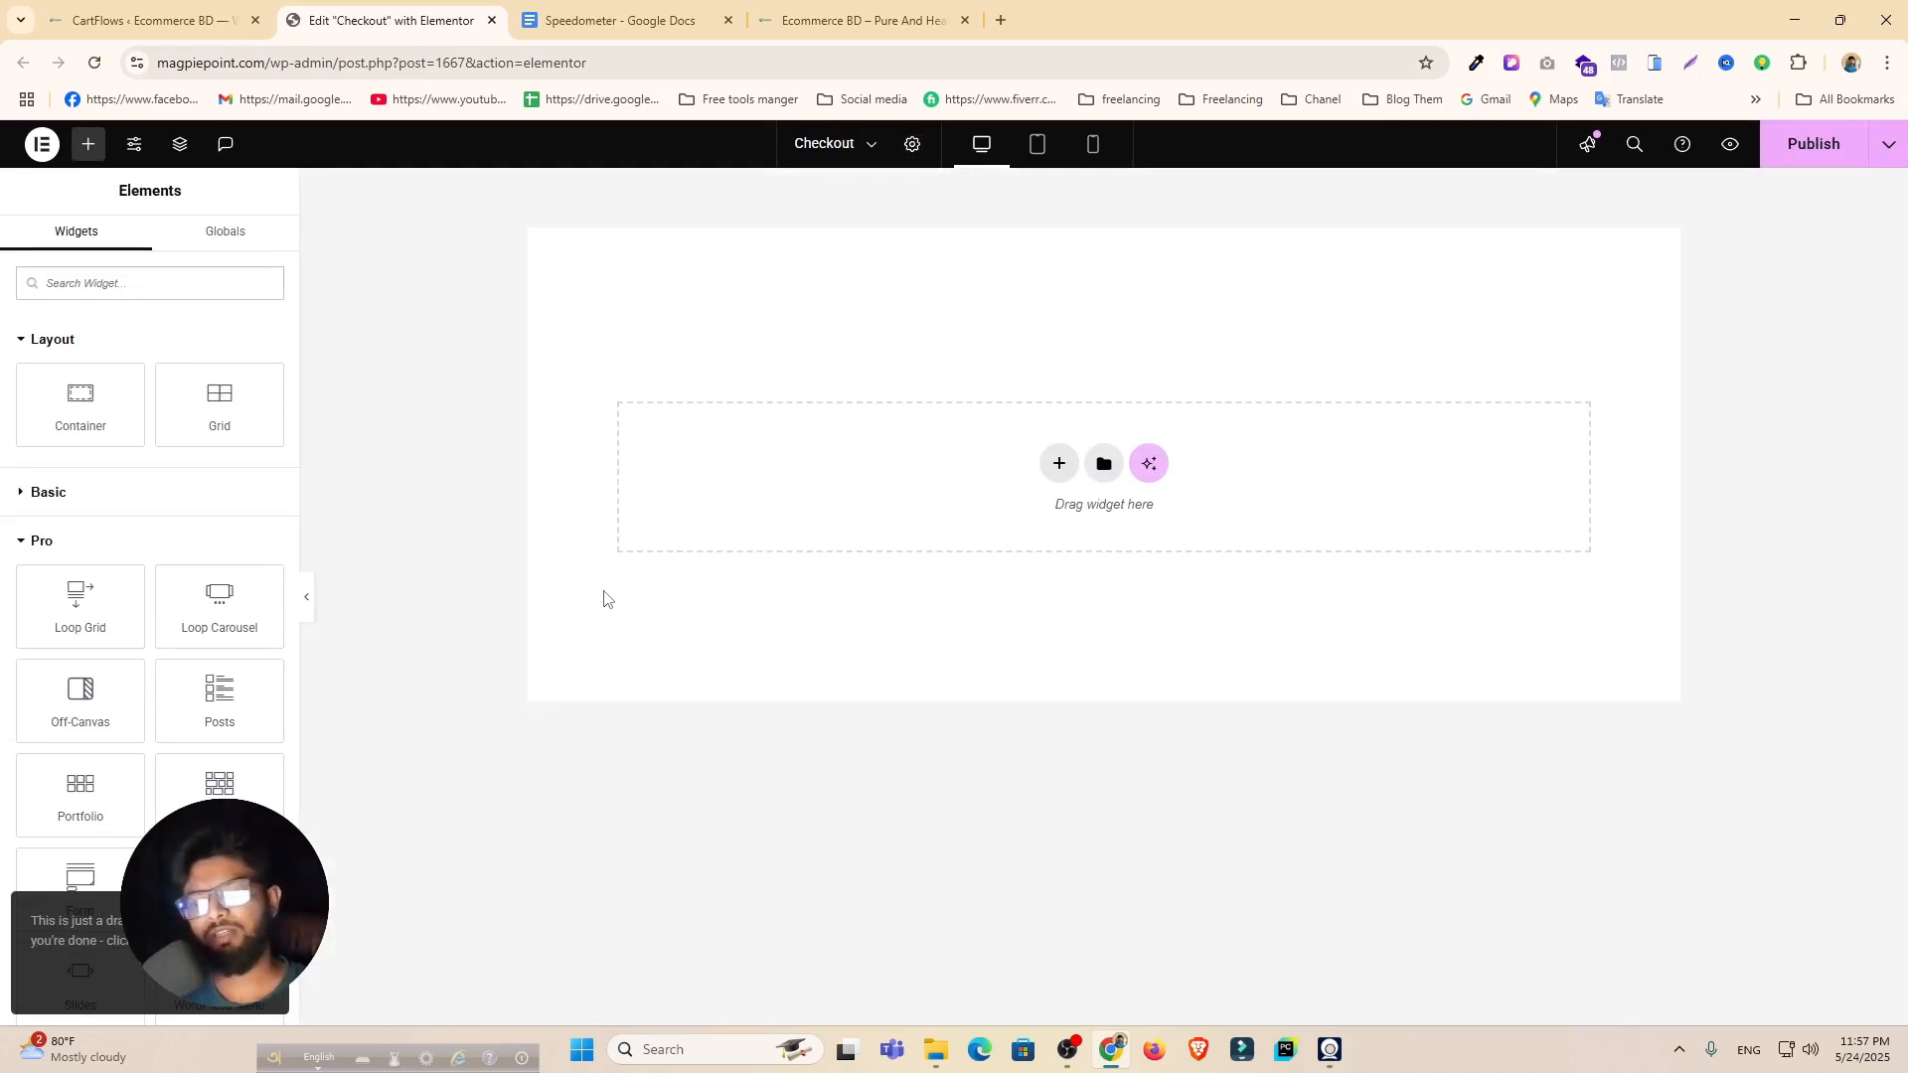
# Step: Set the Checkout page layout to Template for Page Builders and publish the page
pyautogui.click(910, 147)
pyautogui.click(159, 559)
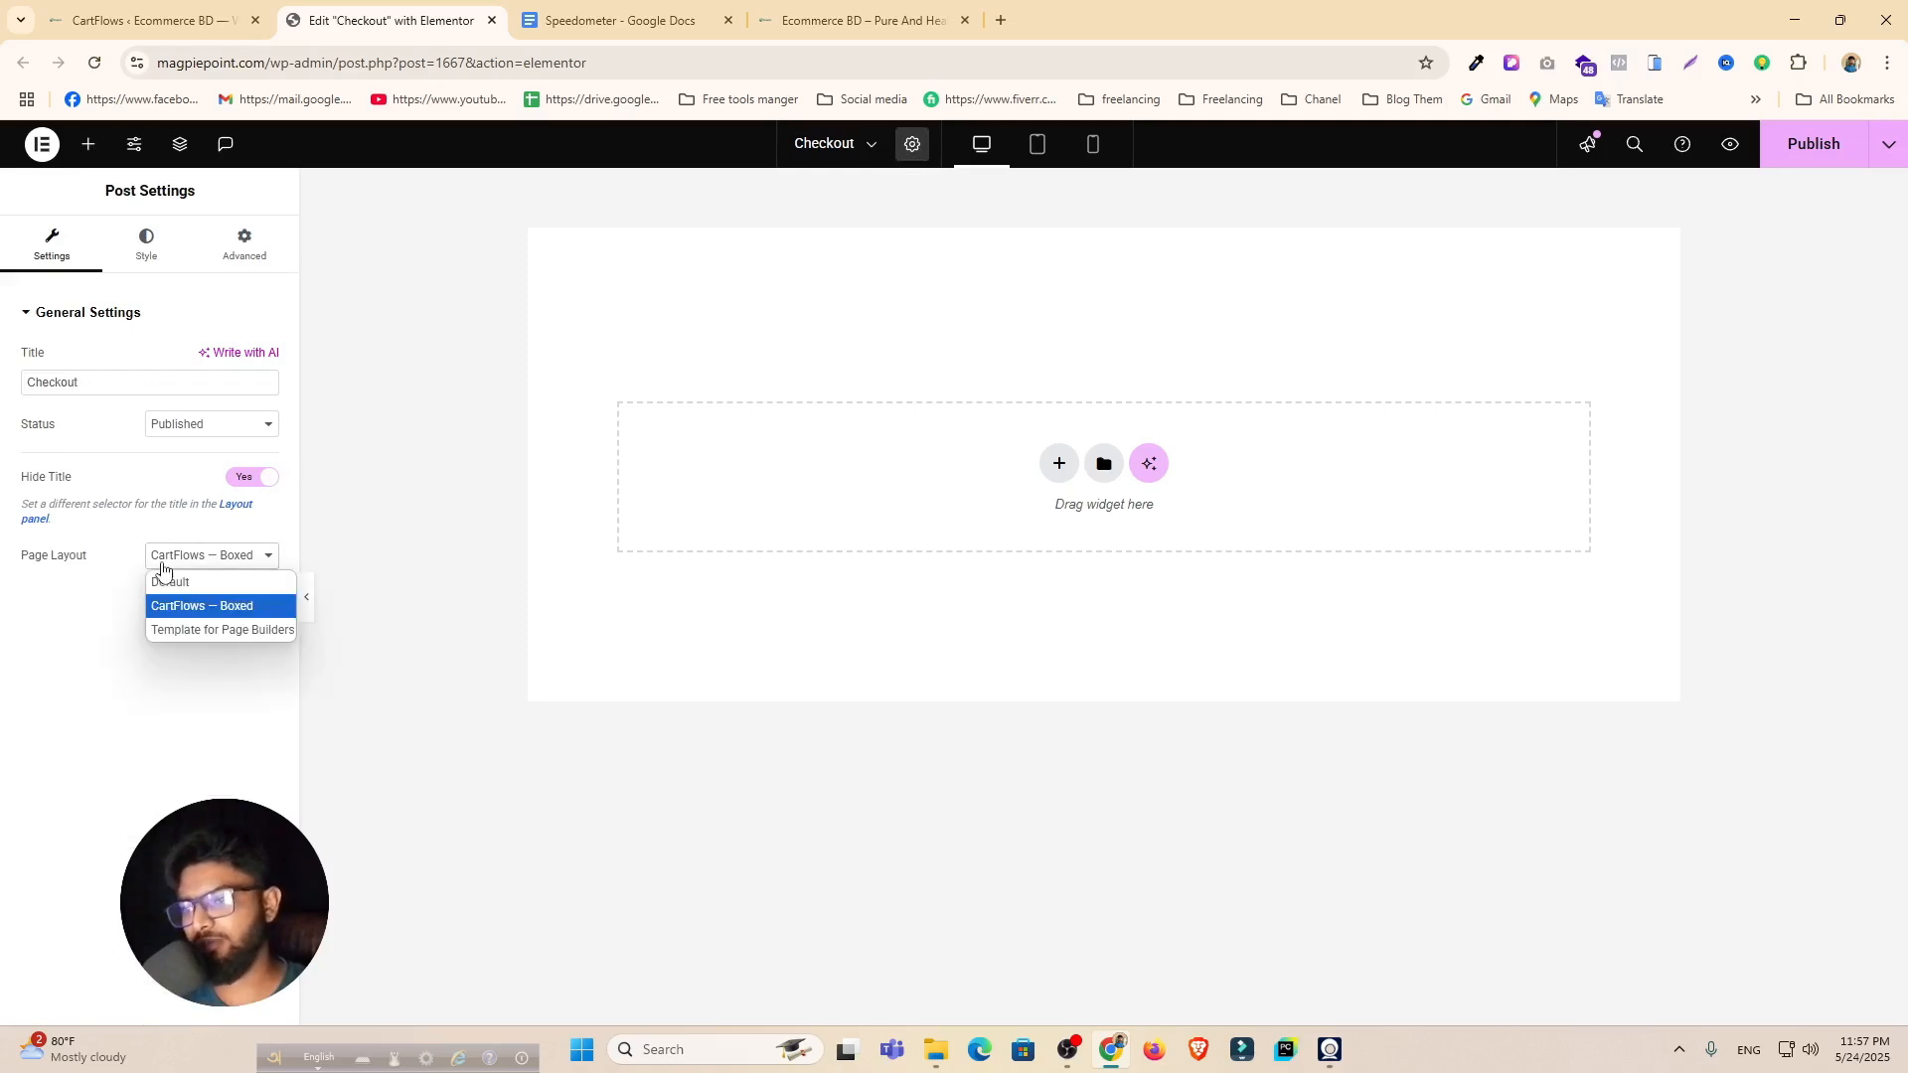
pyautogui.click(207, 630)
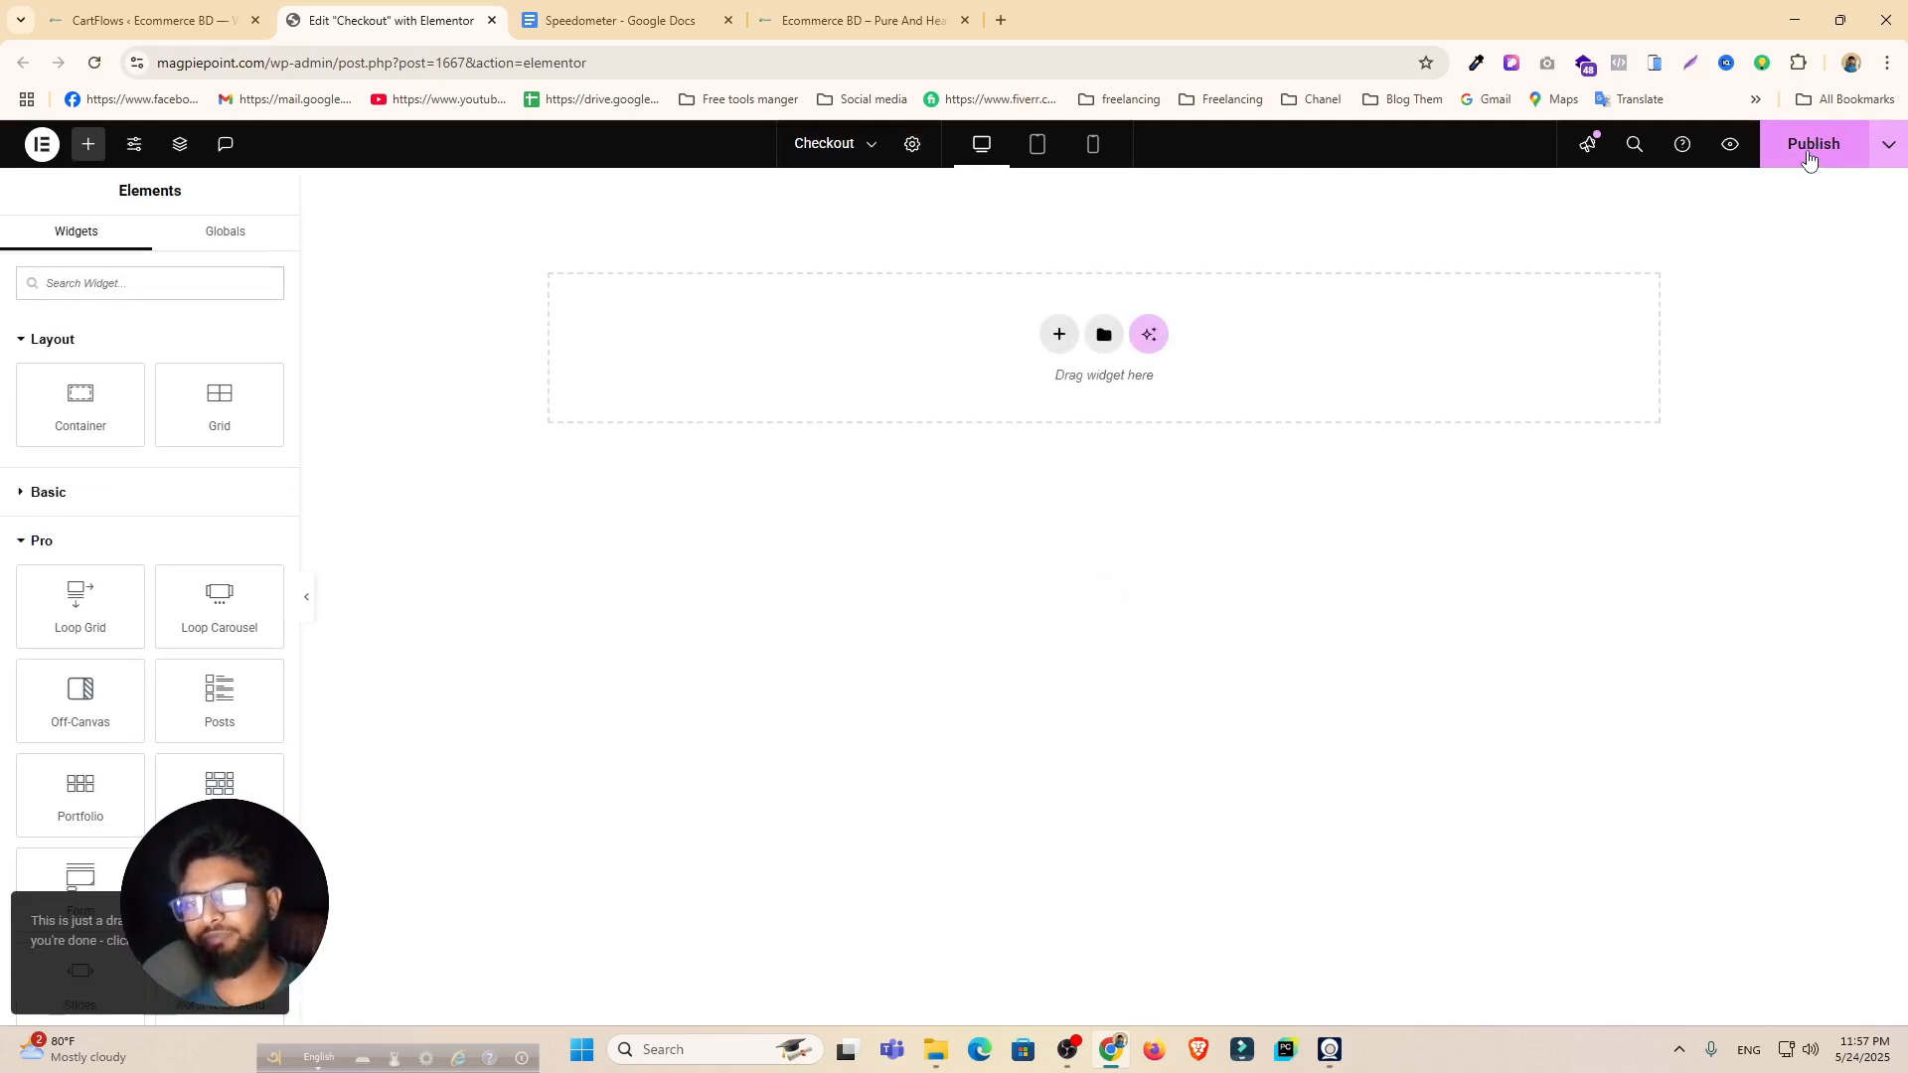
pyautogui.click(1807, 151)
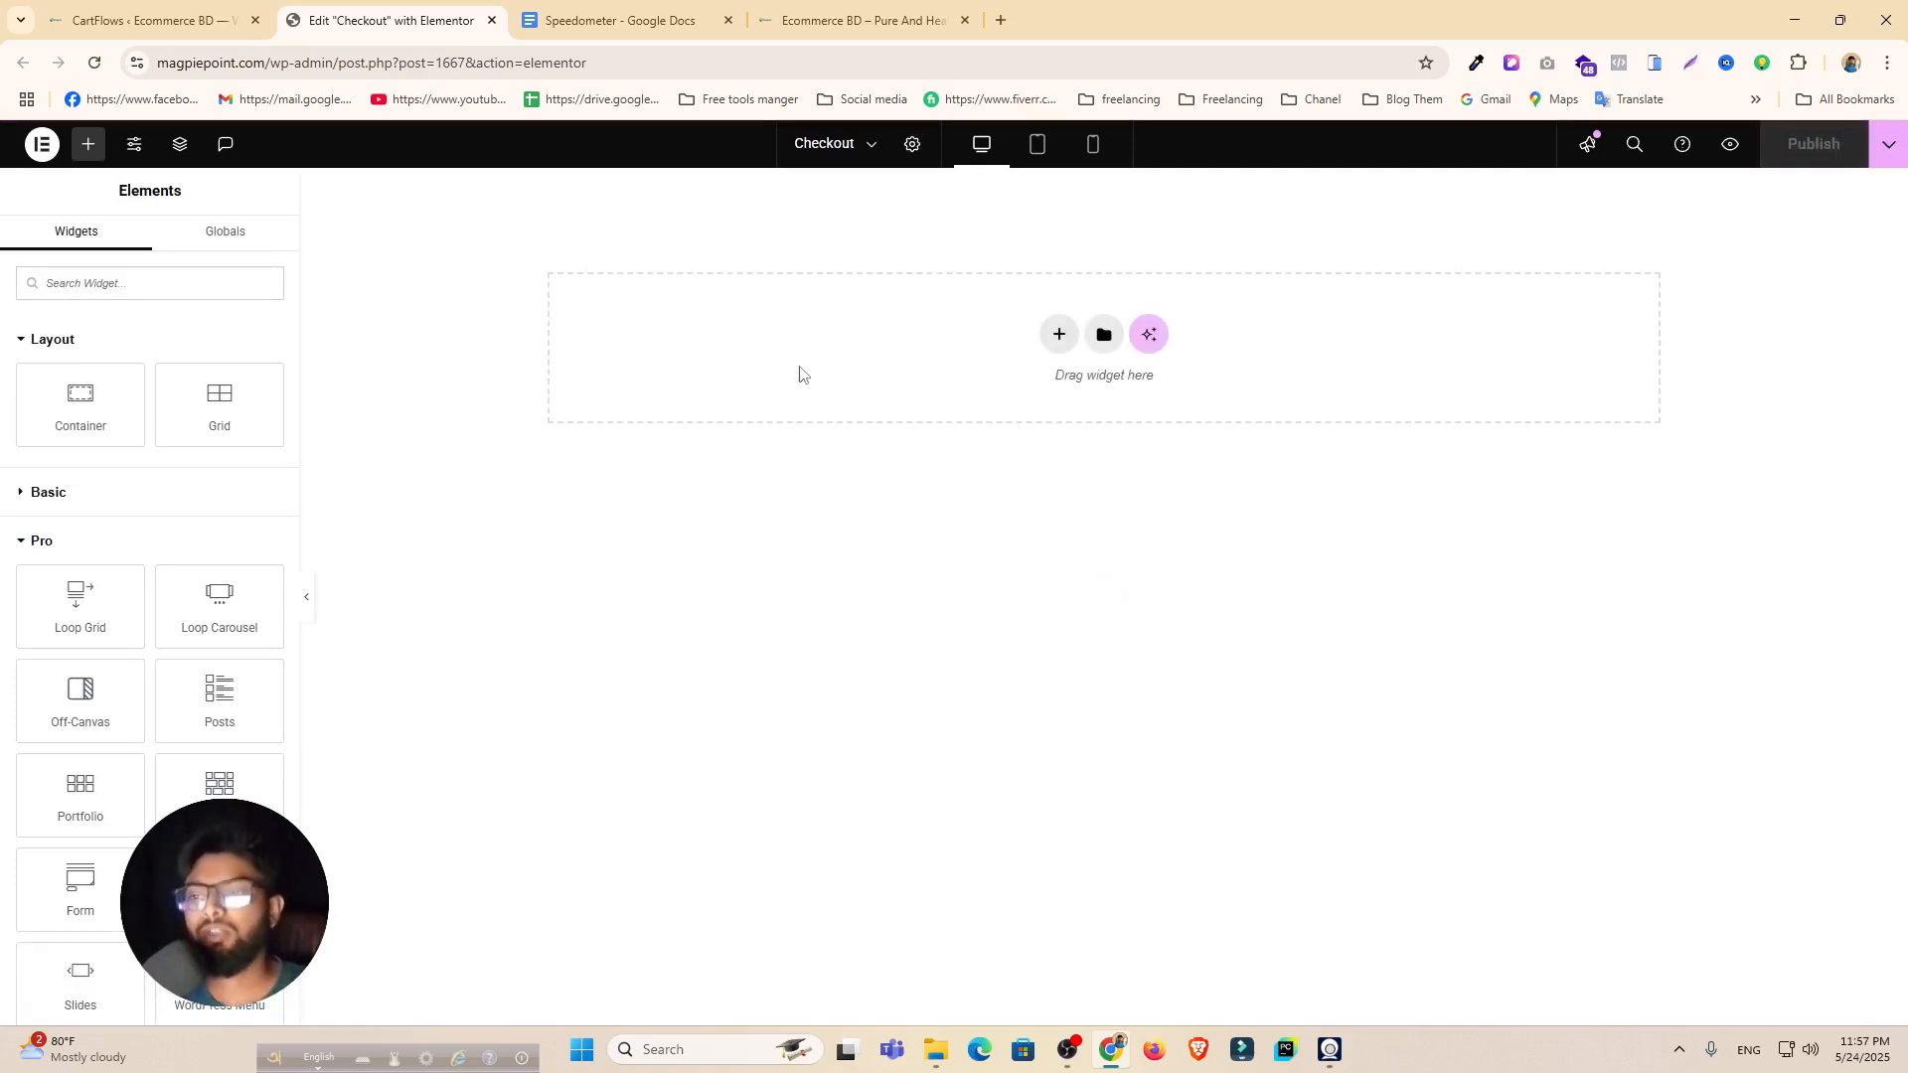
# Step: Add a single-column Flexbox container with 0 padding on all sides and nest a second container inside it
pyautogui.click(1059, 334)
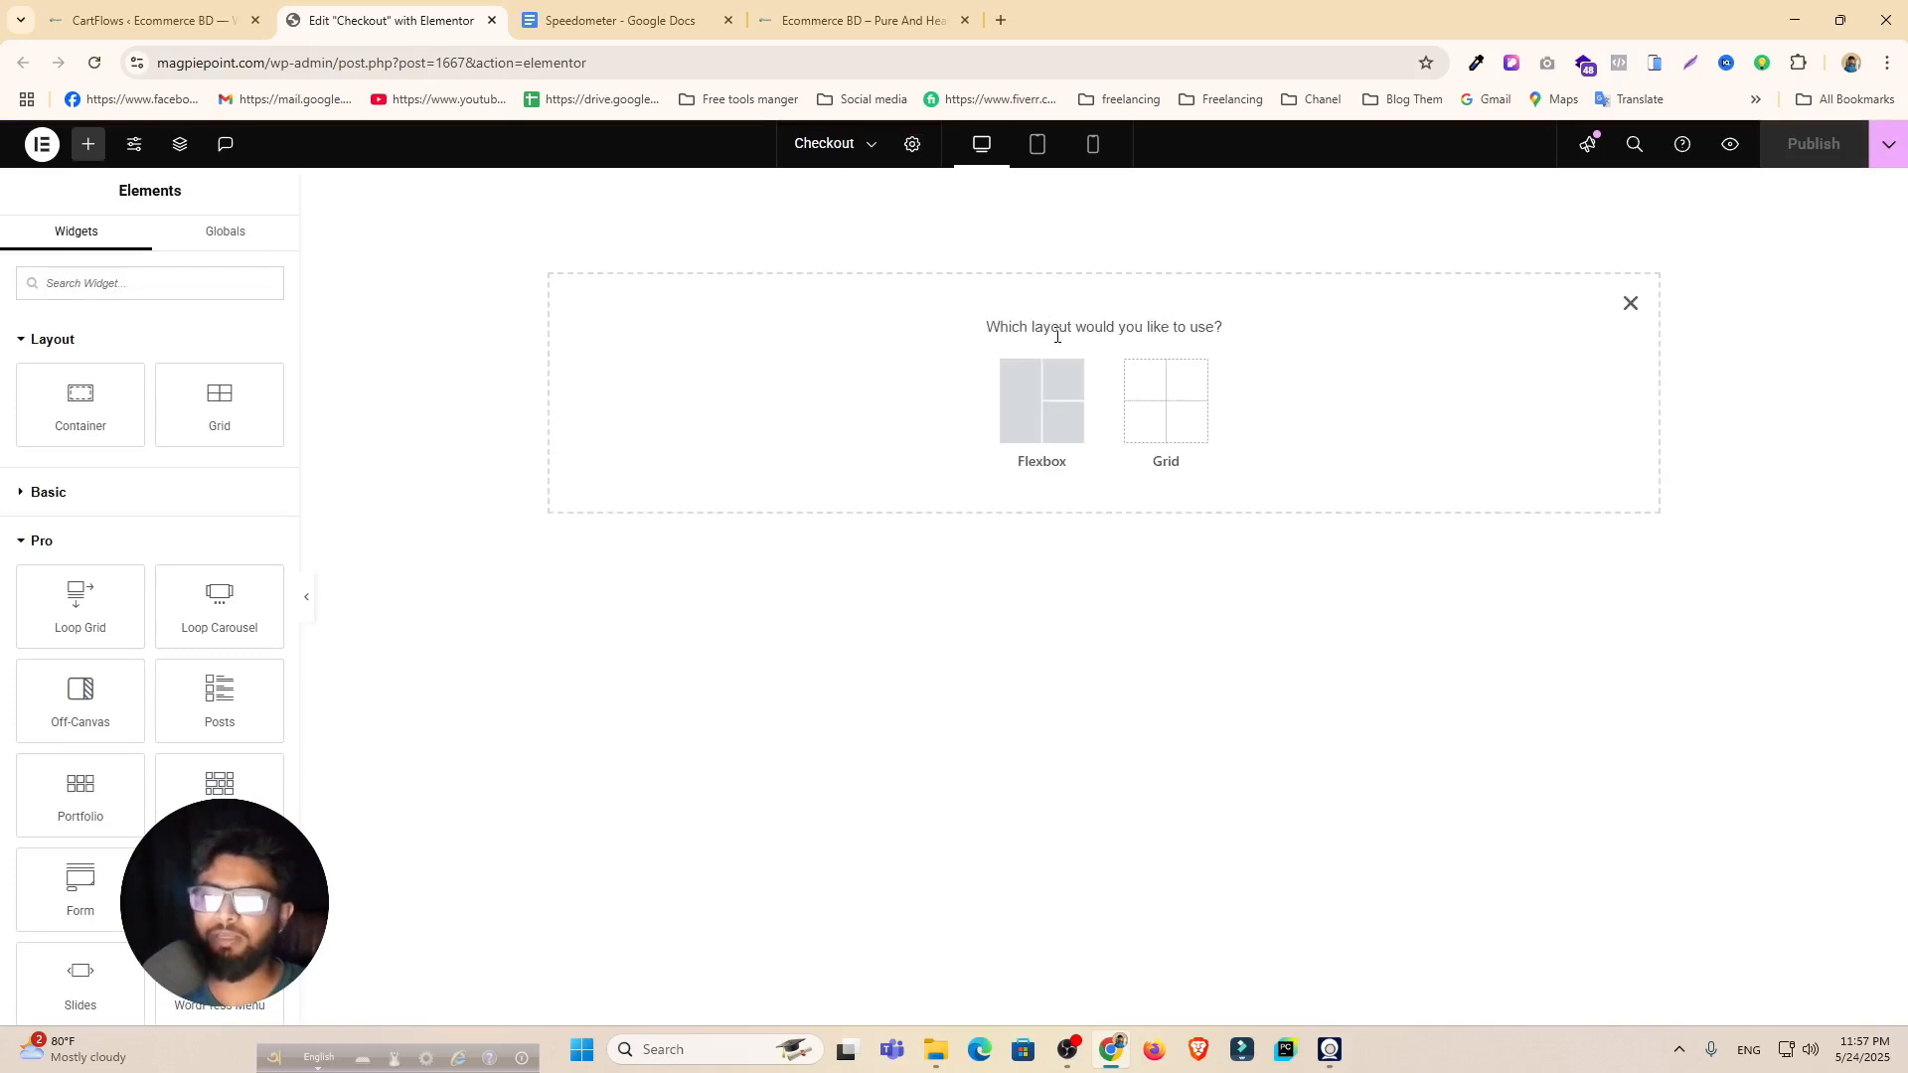
pyautogui.click(1012, 403)
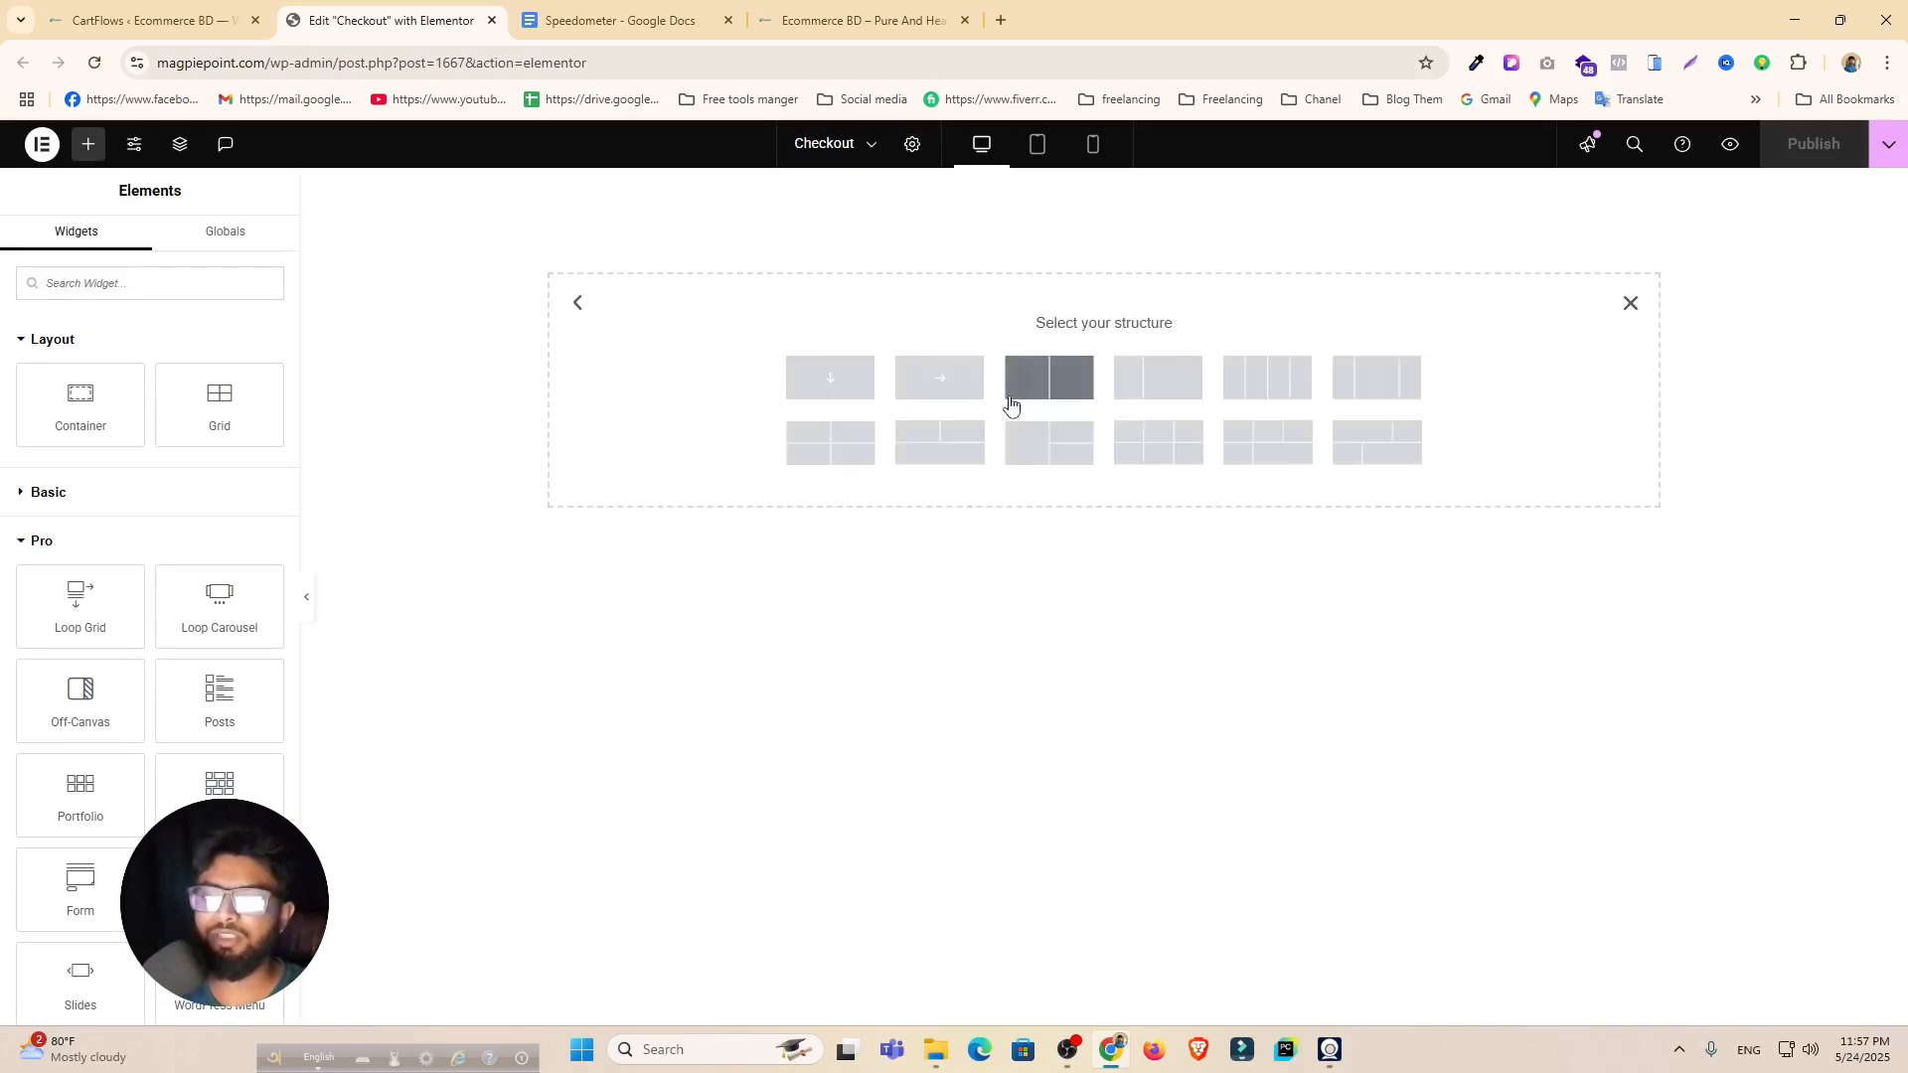
pyautogui.click(836, 379)
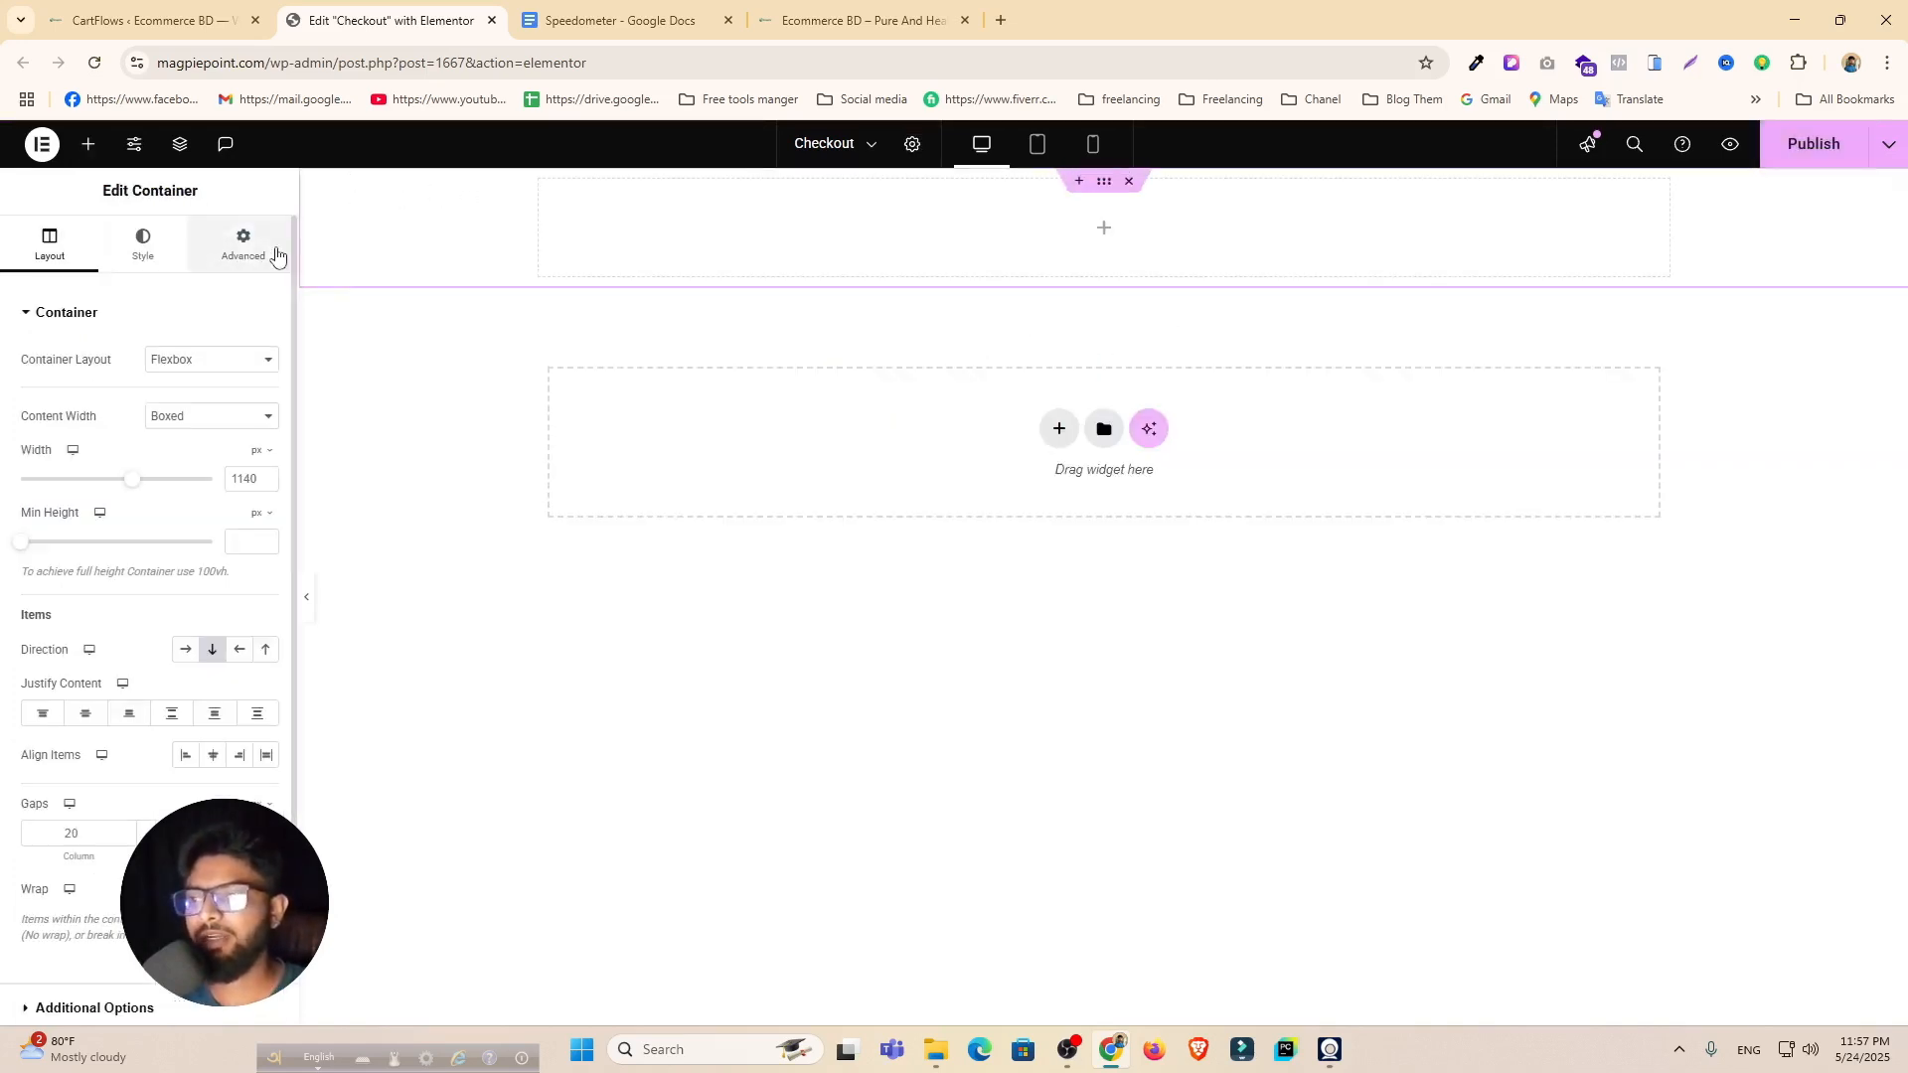
pyautogui.click(250, 252)
pyautogui.click(265, 462)
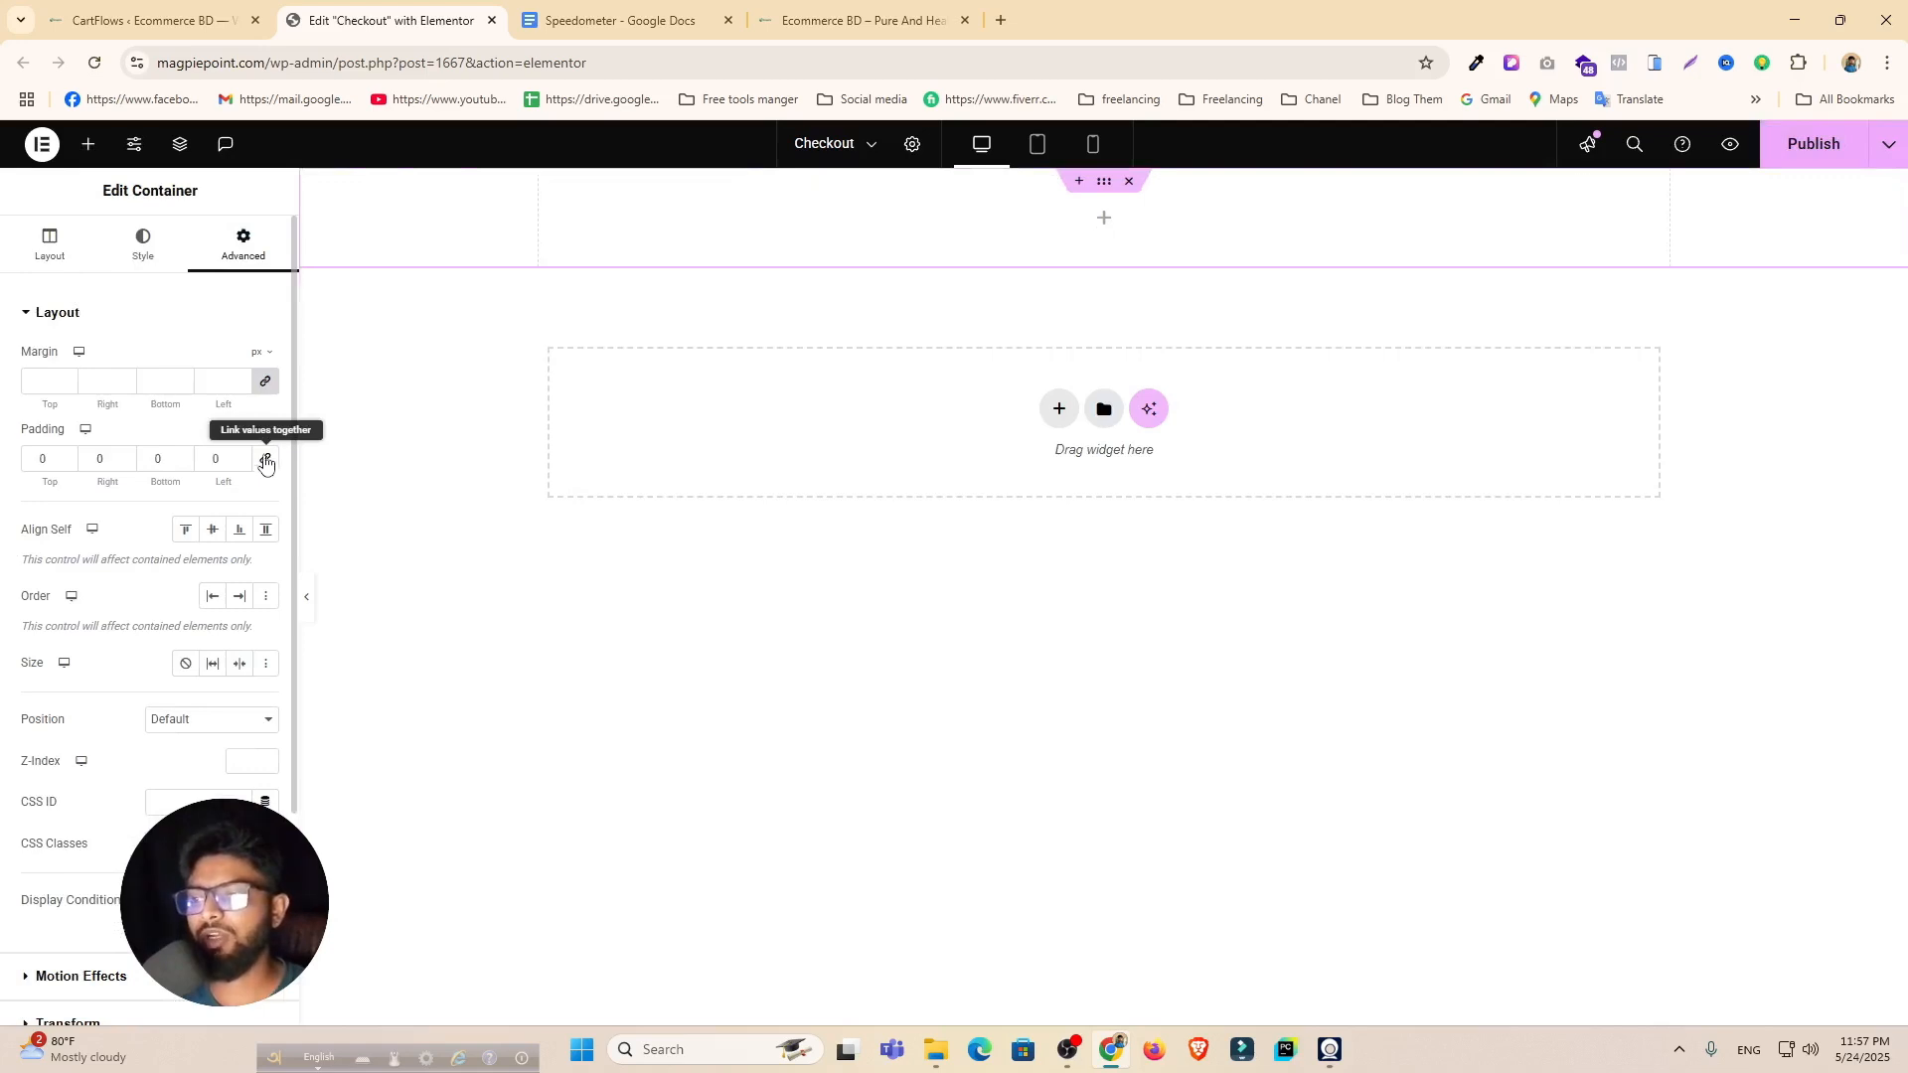
pyautogui.click(89, 149)
pyautogui.moveTo(81, 402); pyautogui.dragTo(1123, 210)
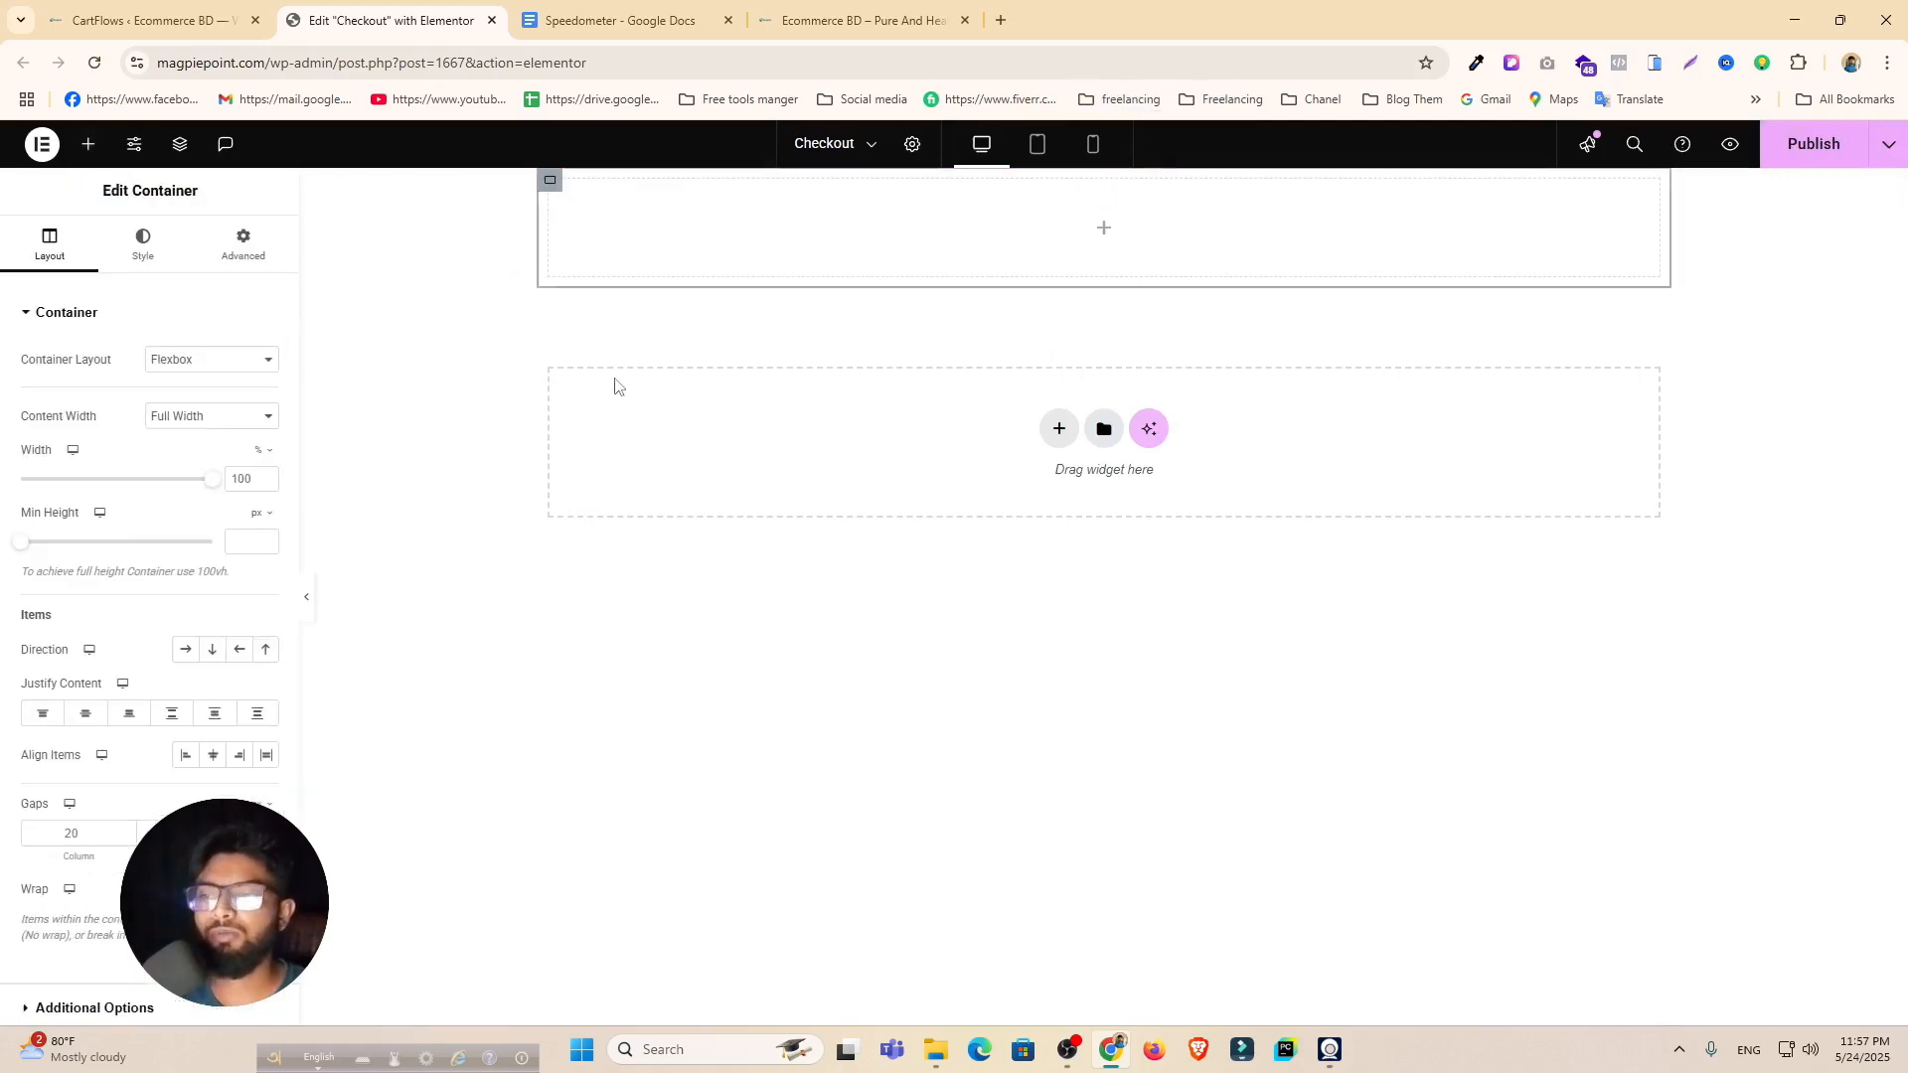
# Step: Switch to the Speedometer document in Google Docs and select the Bangla headline text under Headline
pyautogui.click(639, 17)
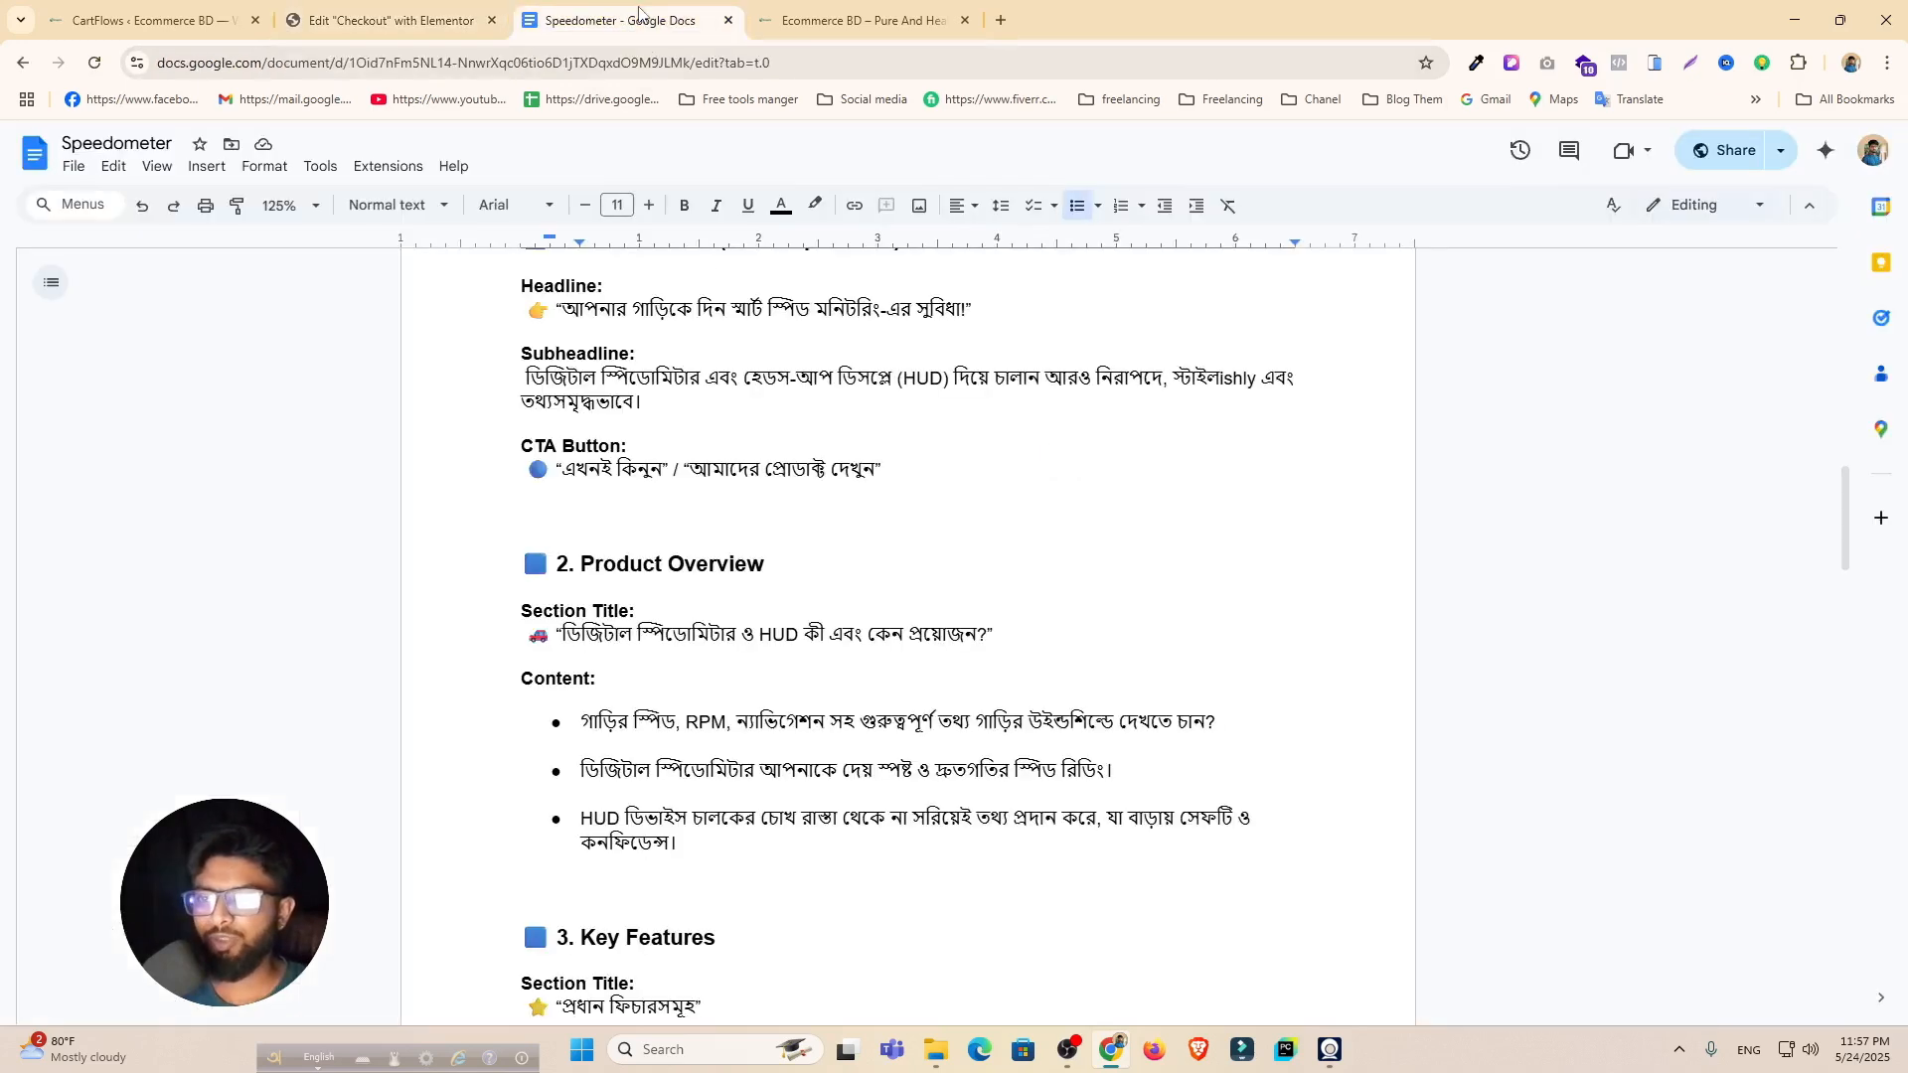
pyautogui.moveTo(965, 320); pyautogui.dragTo(559, 323)
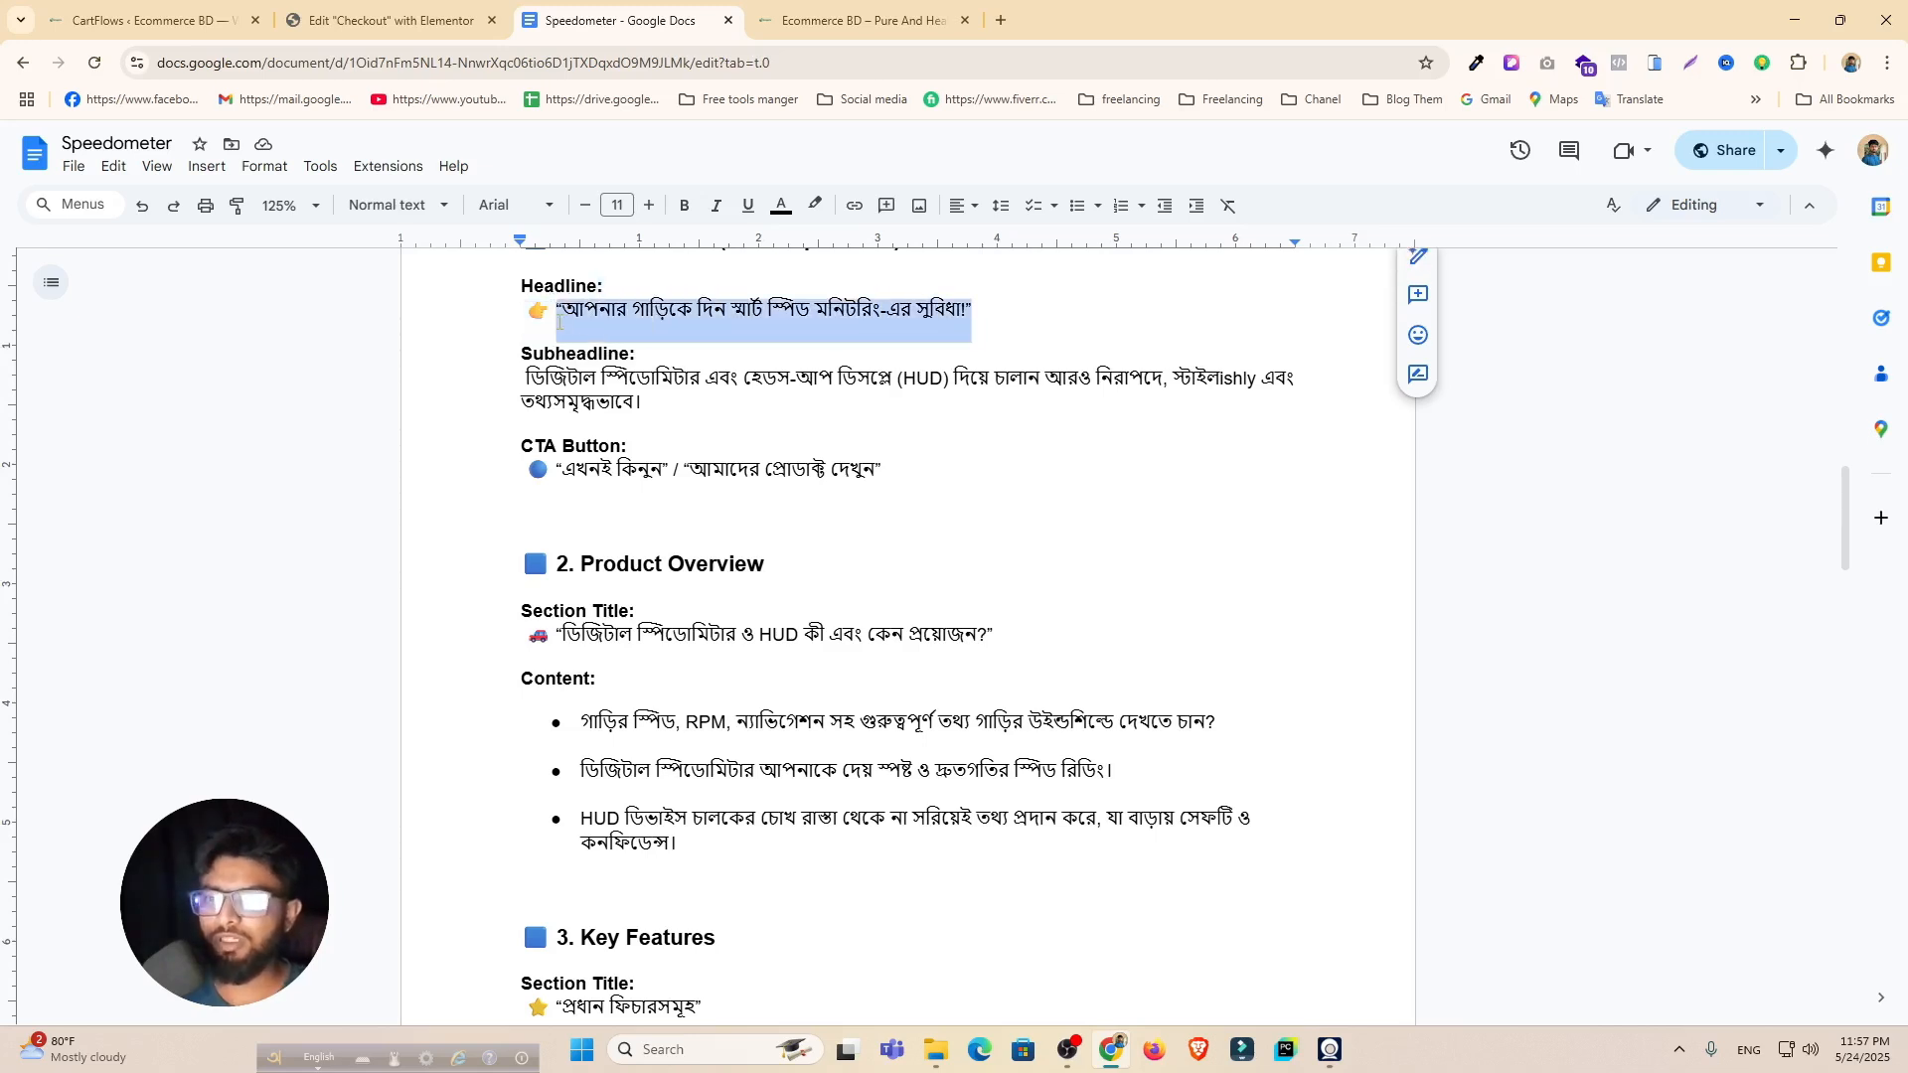
# Step: Open magpiepoint.com/car/jumpstater/ in a new browser tab and examine the landing page's sections down to its order form
pyautogui.click(1002, 20)
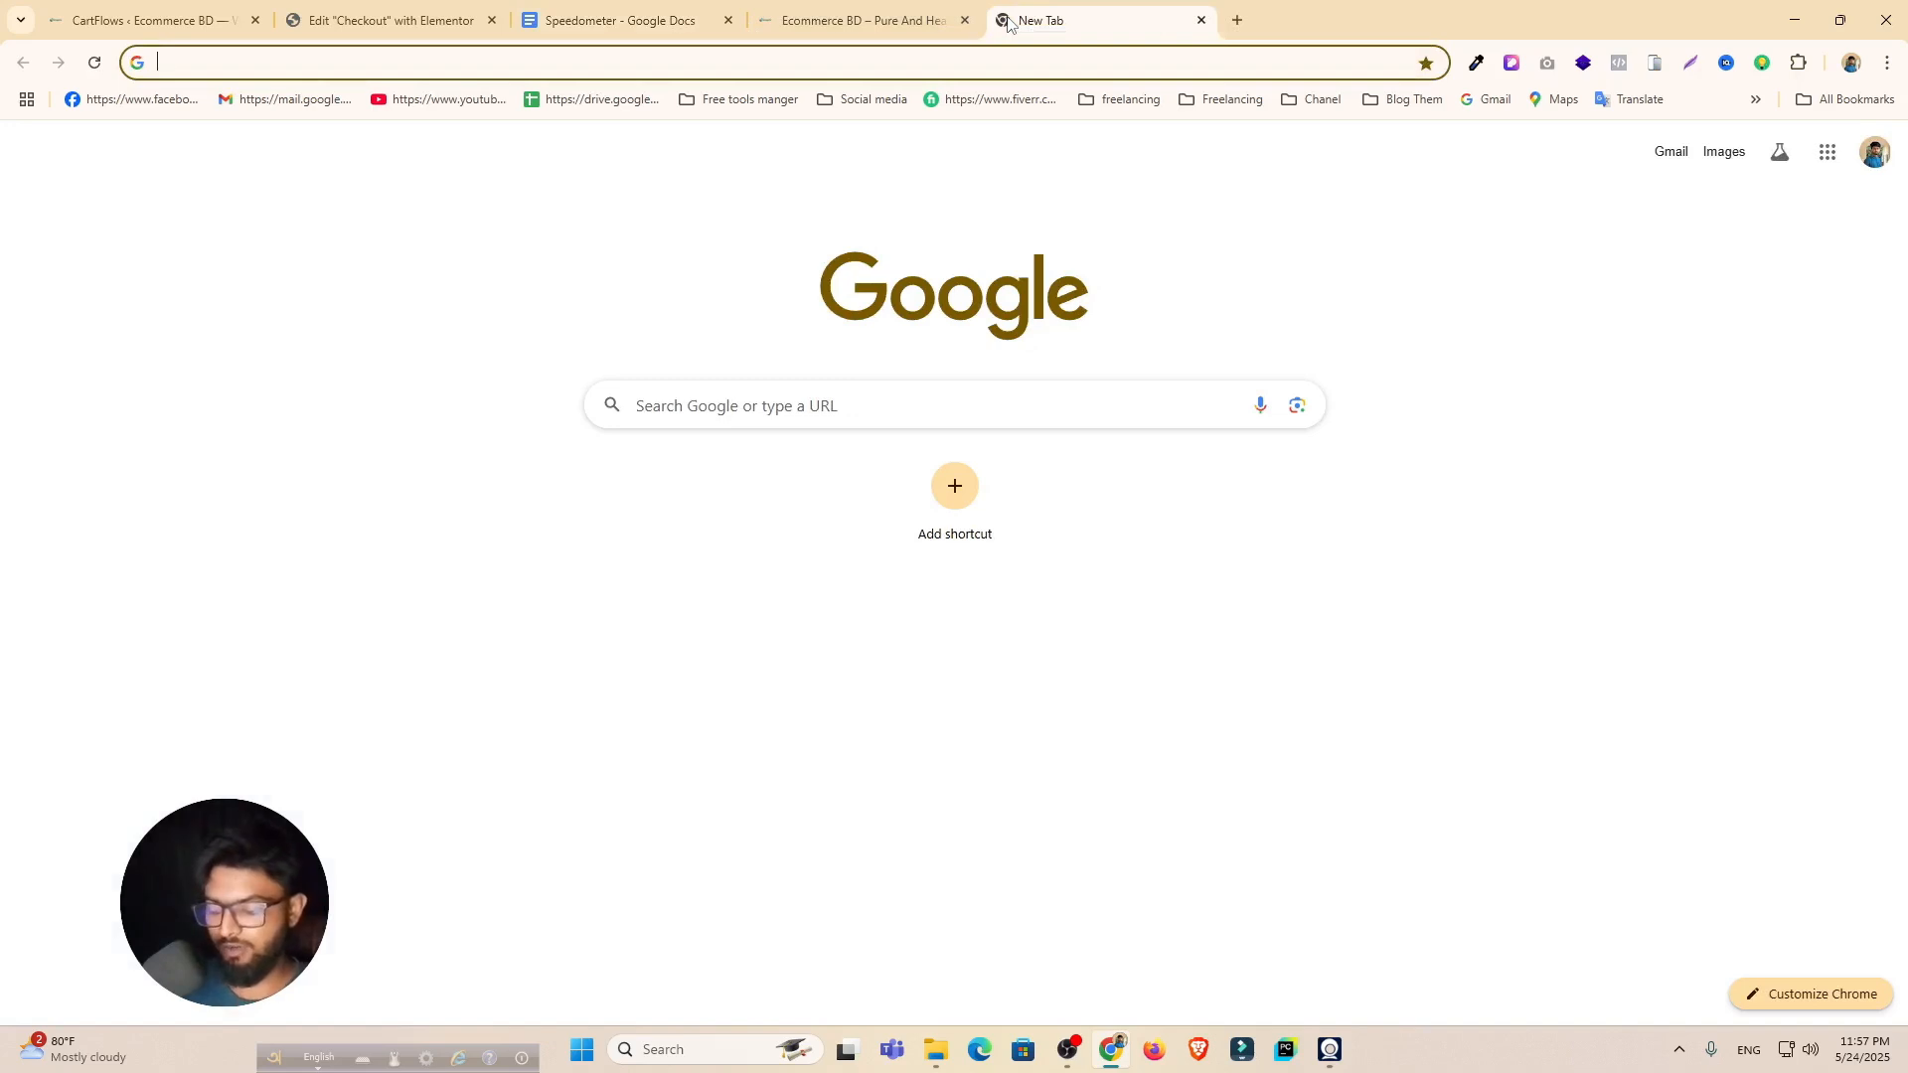
pyautogui.write('magpiepoint.com')
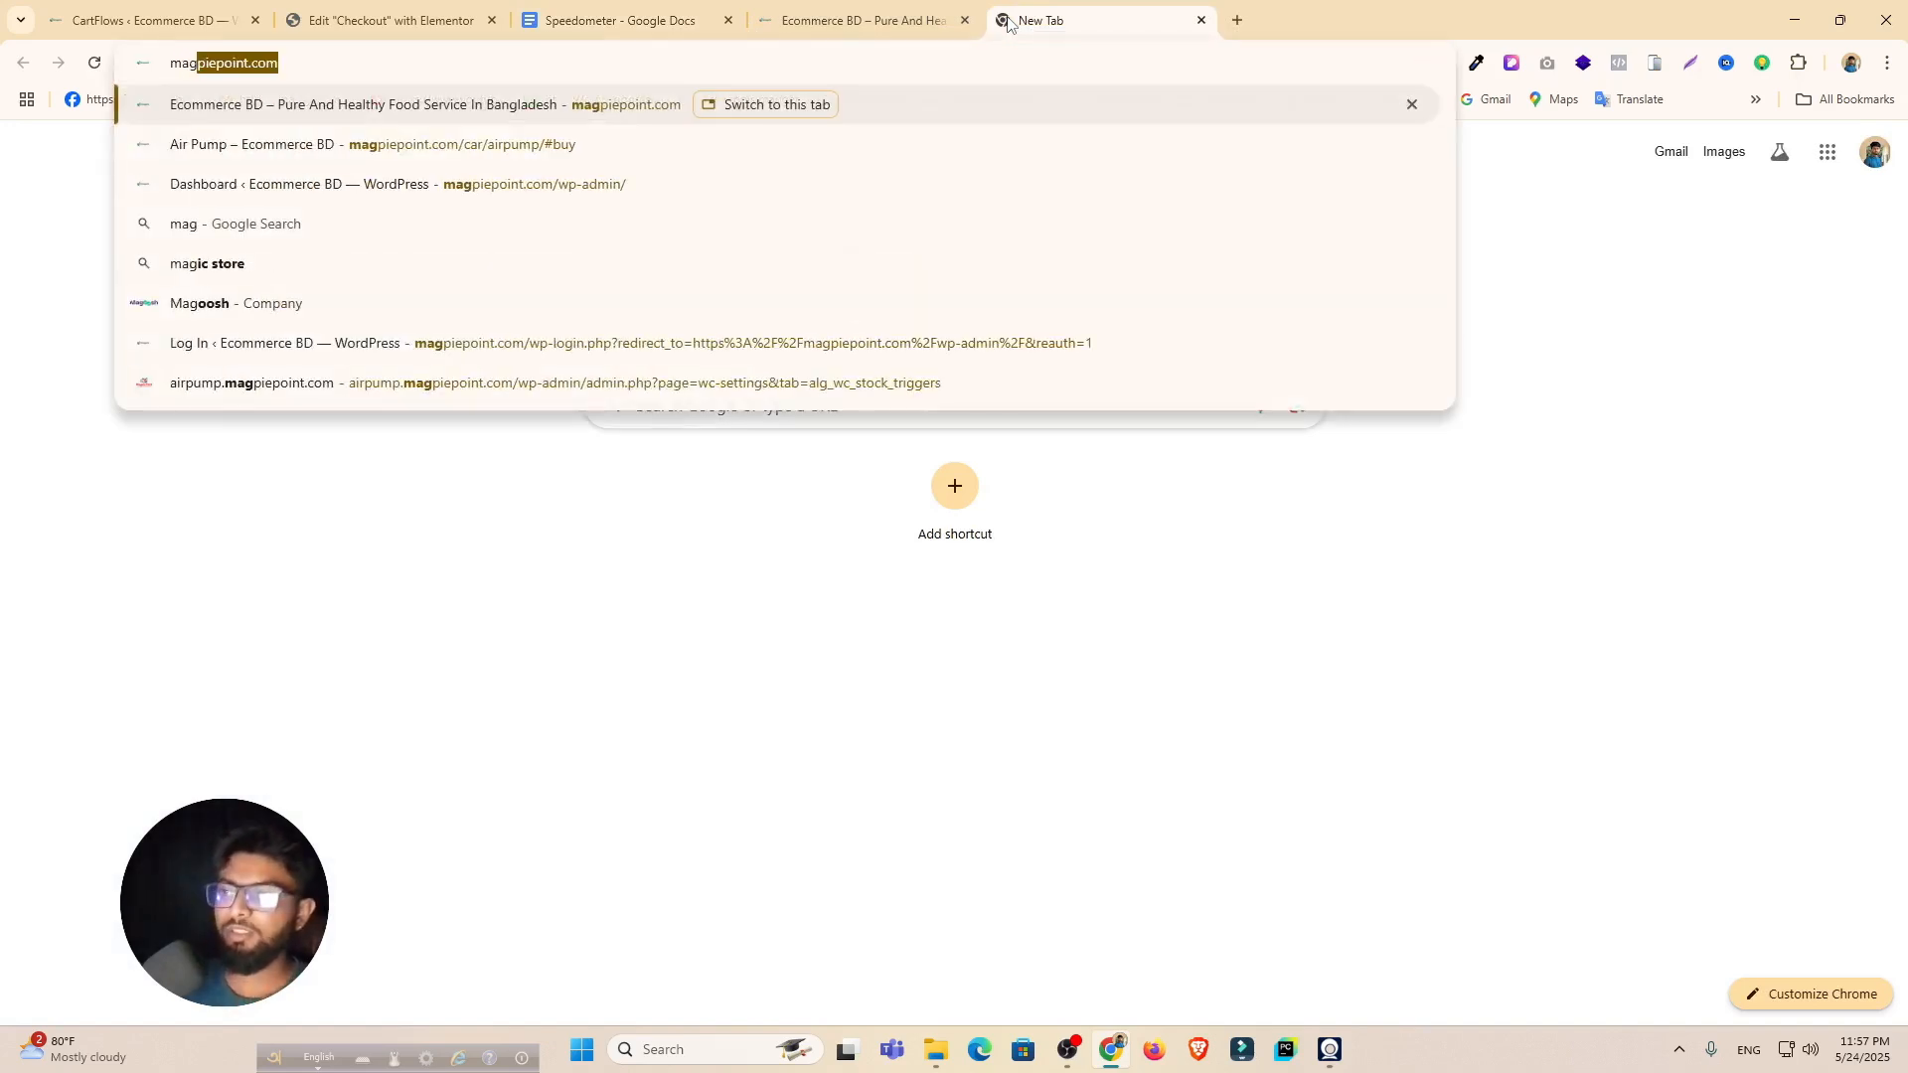
pyautogui.press('Right')
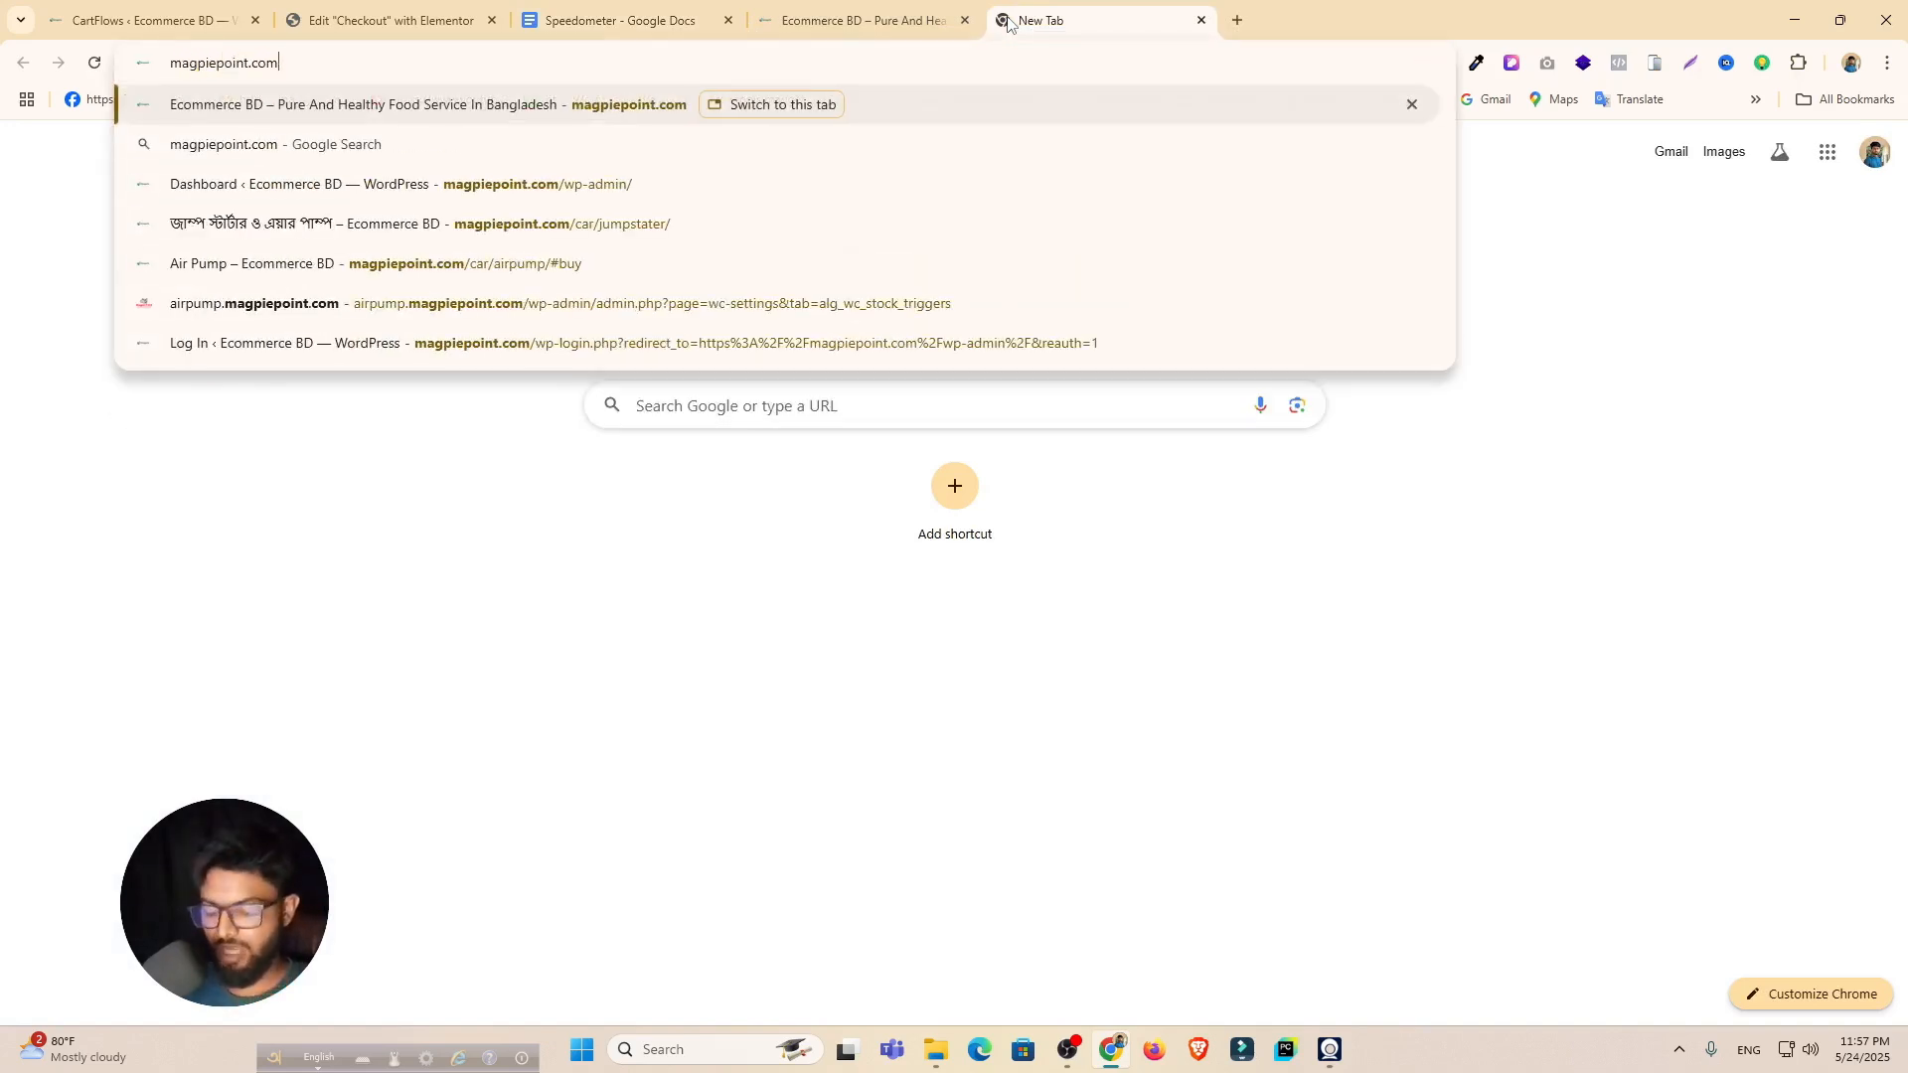
pyautogui.write('/c')
pyautogui.press('Return')
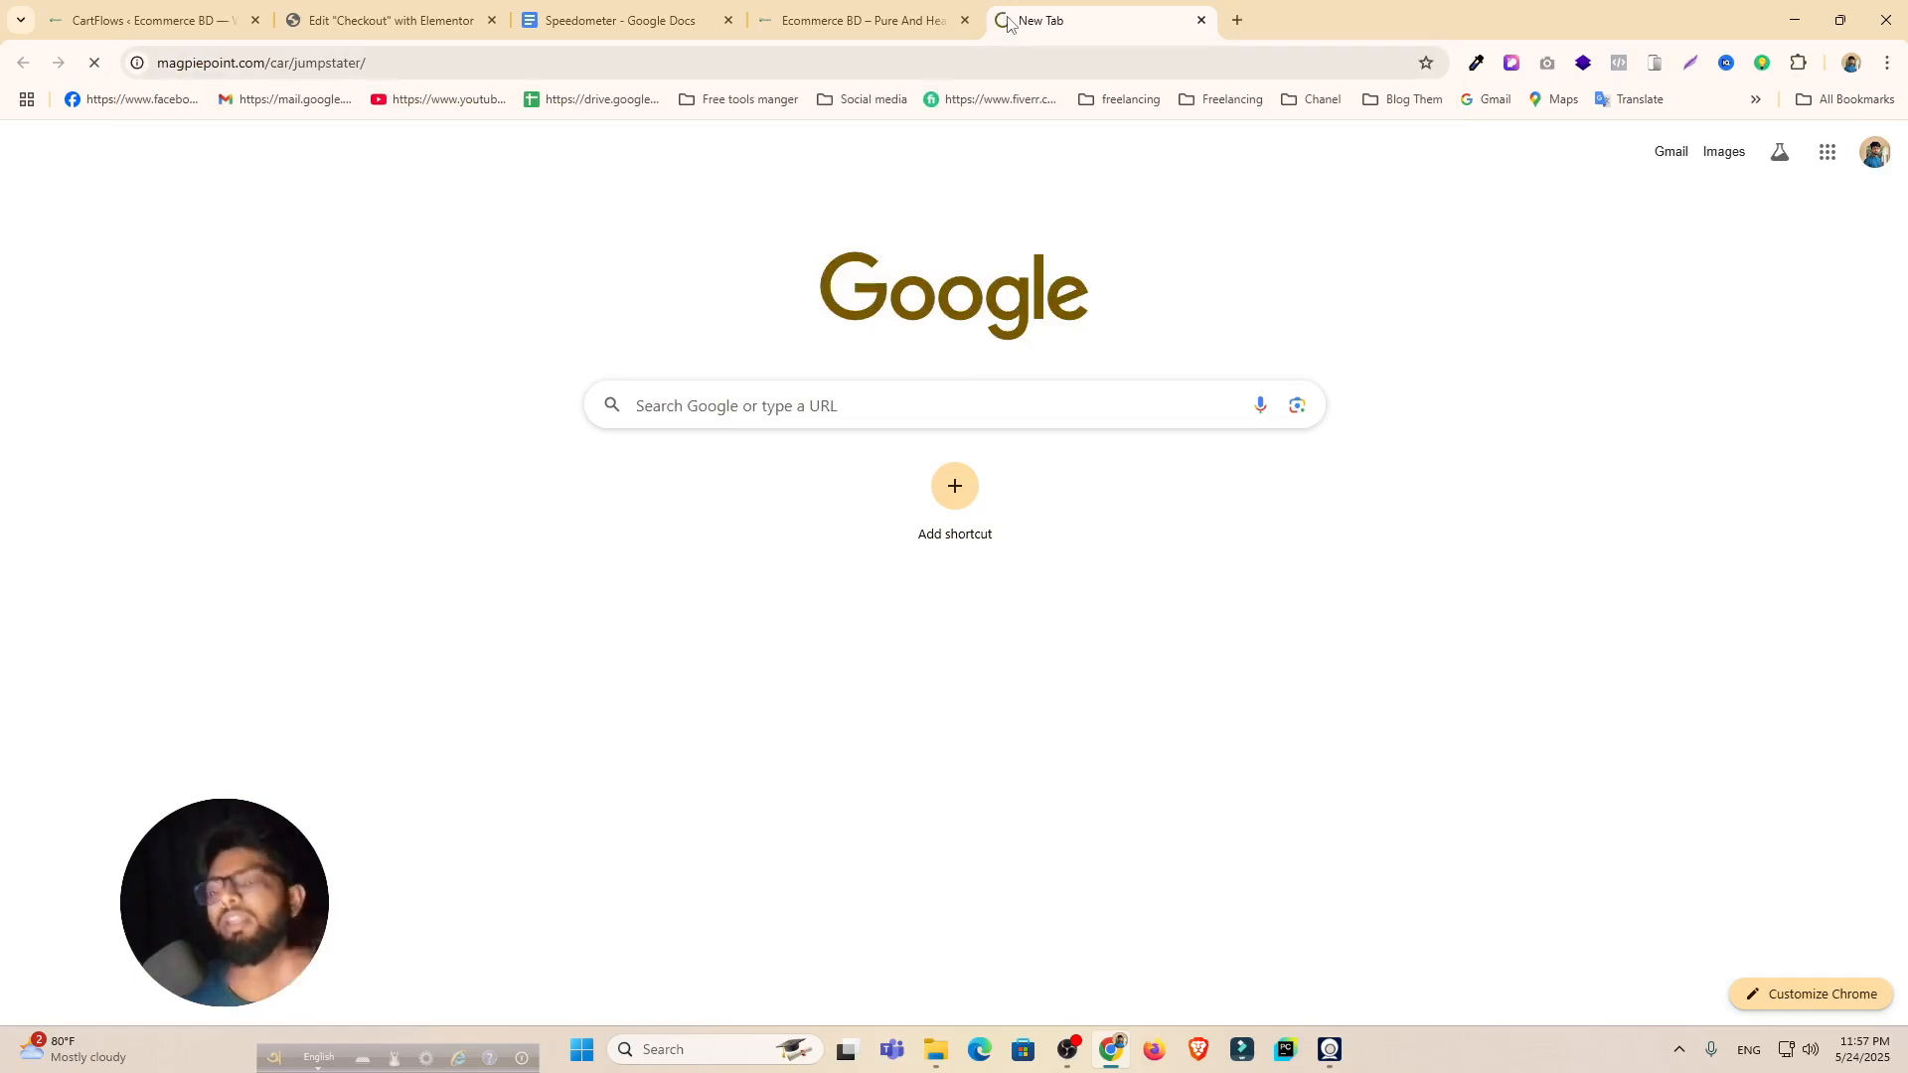
pyautogui.scroll(-15, 1185, 338)
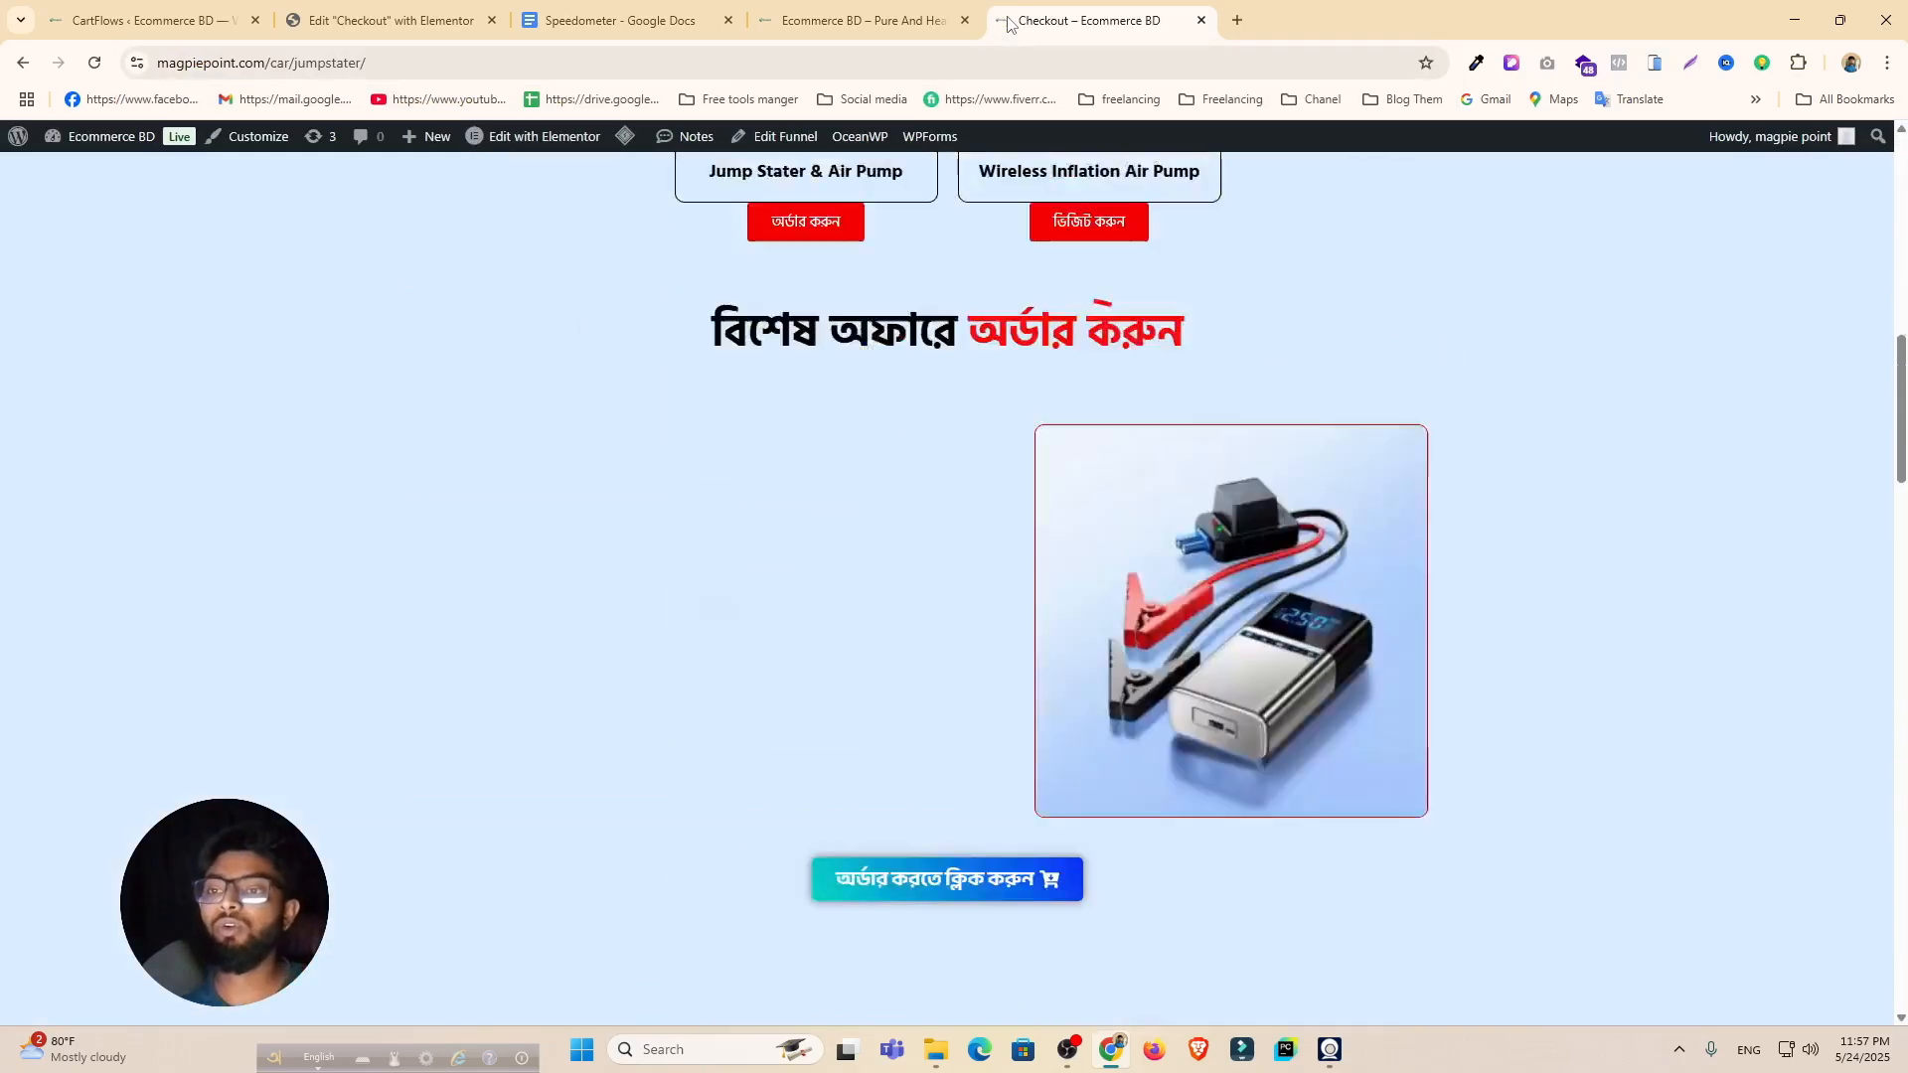
pyautogui.scroll(6, 1188, 330)
pyautogui.scroll(-5, 1199, 325)
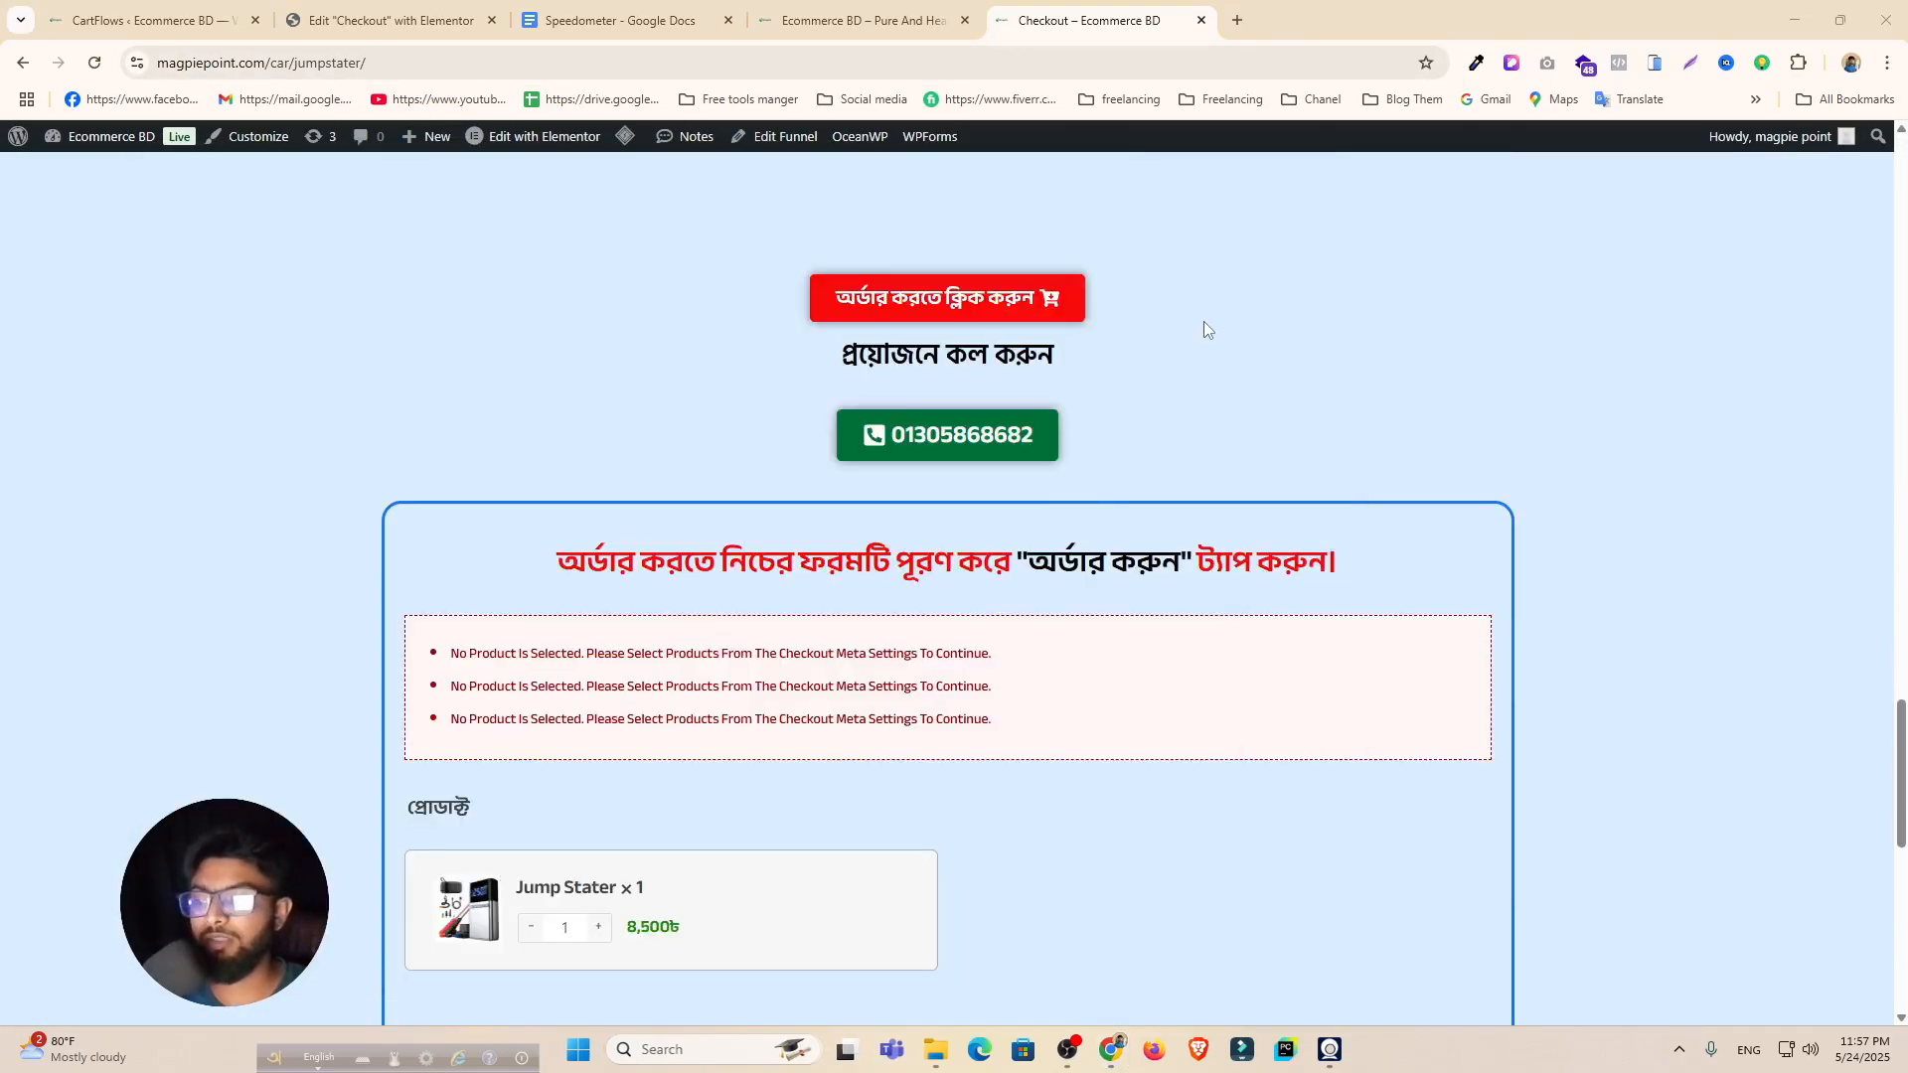
pyautogui.scroll(-4, 1203, 314)
pyautogui.scroll(8, 1213, 412)
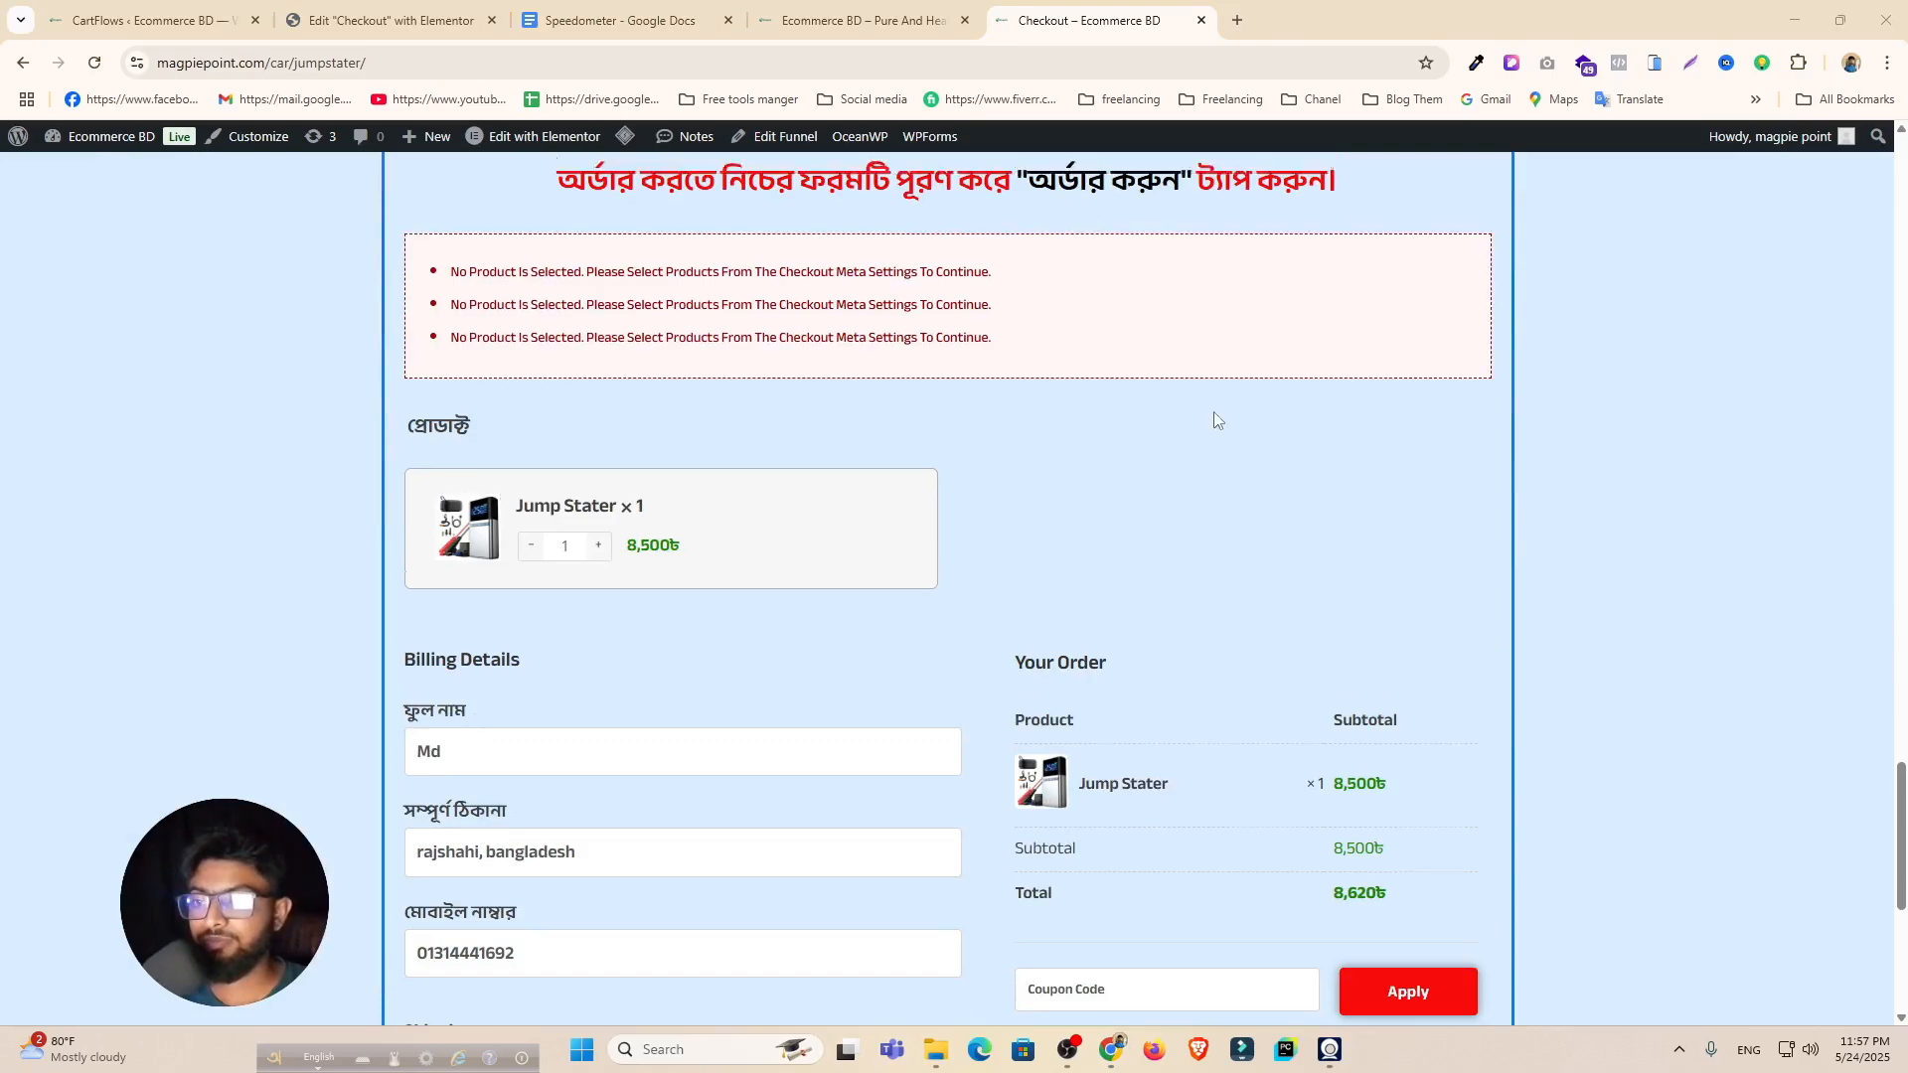
pyautogui.scroll(20, 1212, 412)
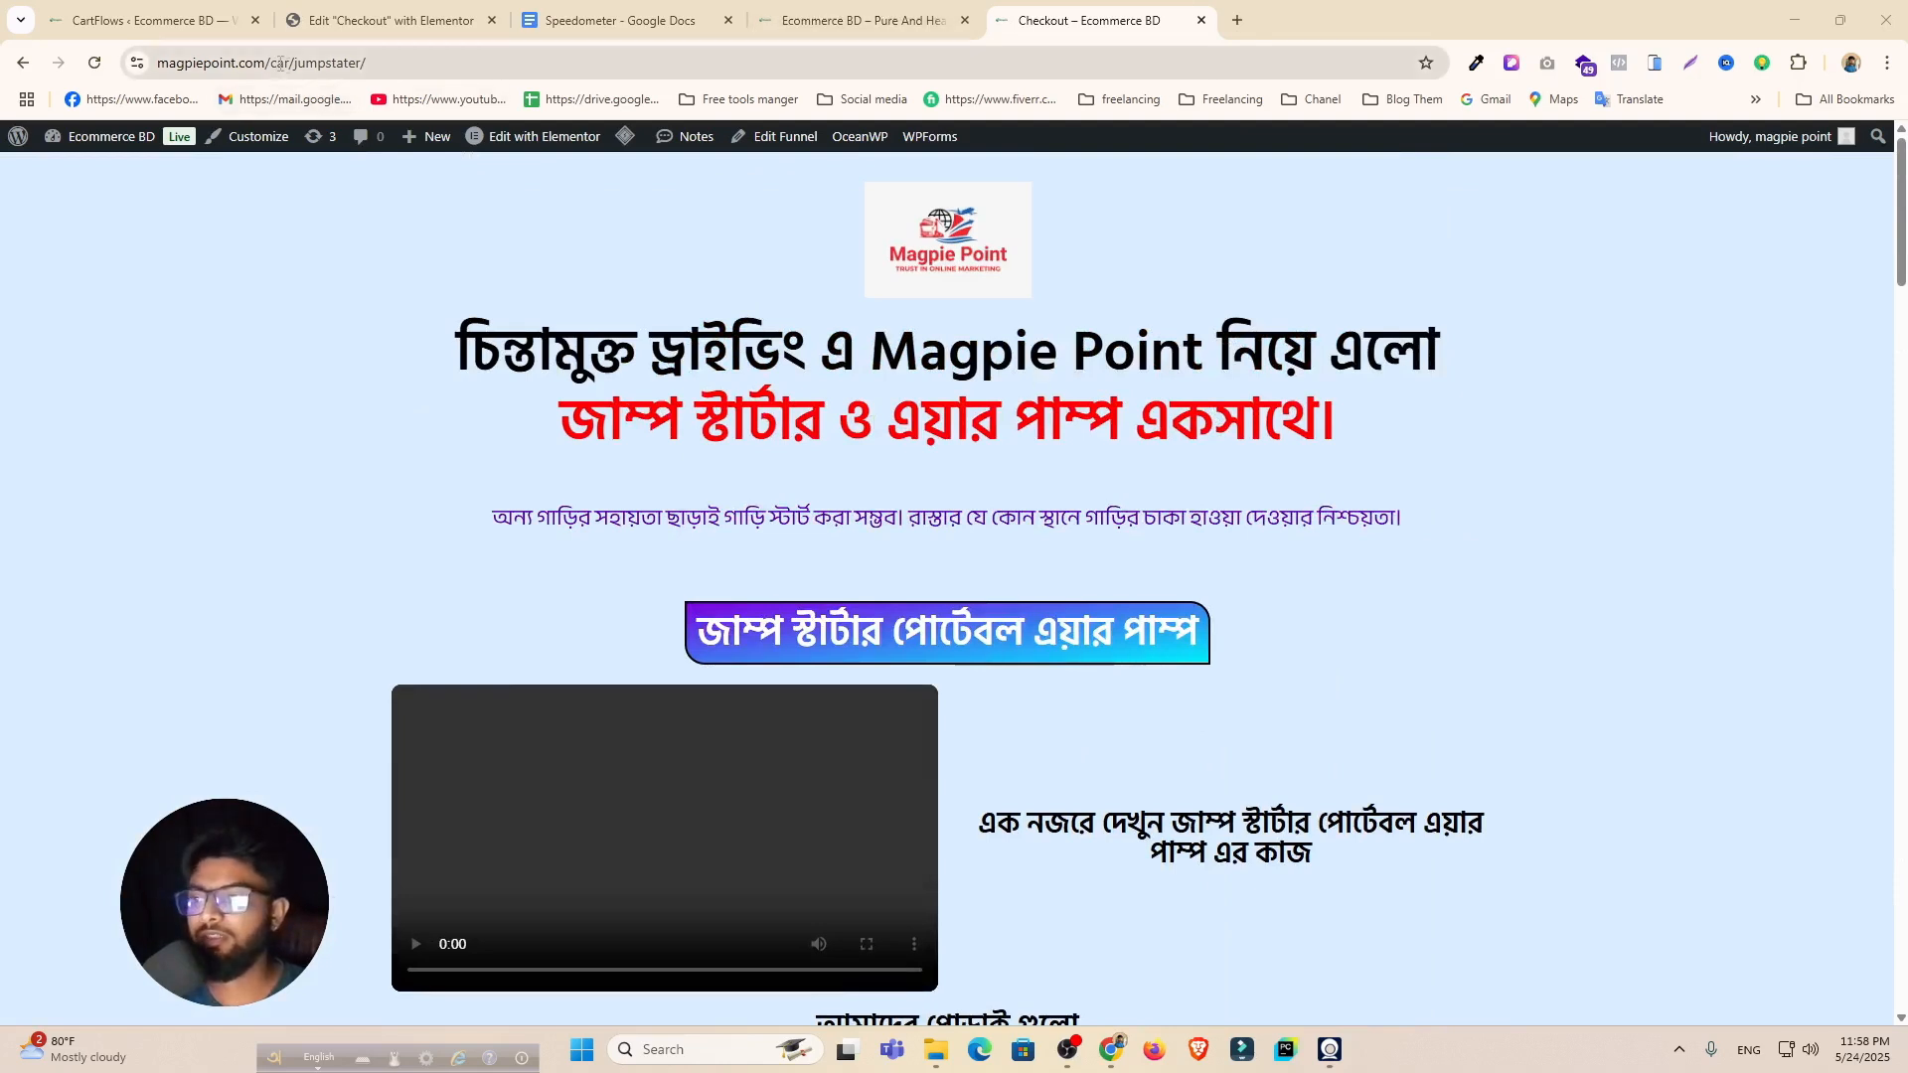
# Step: Open the magpiepoint.com/car/airpump/ landing page and examine its sections, reloading it without the #buy anchor
pyautogui.moveTo(297, 69); pyautogui.dragTo(575, 72)
pyautogui.write('airp')
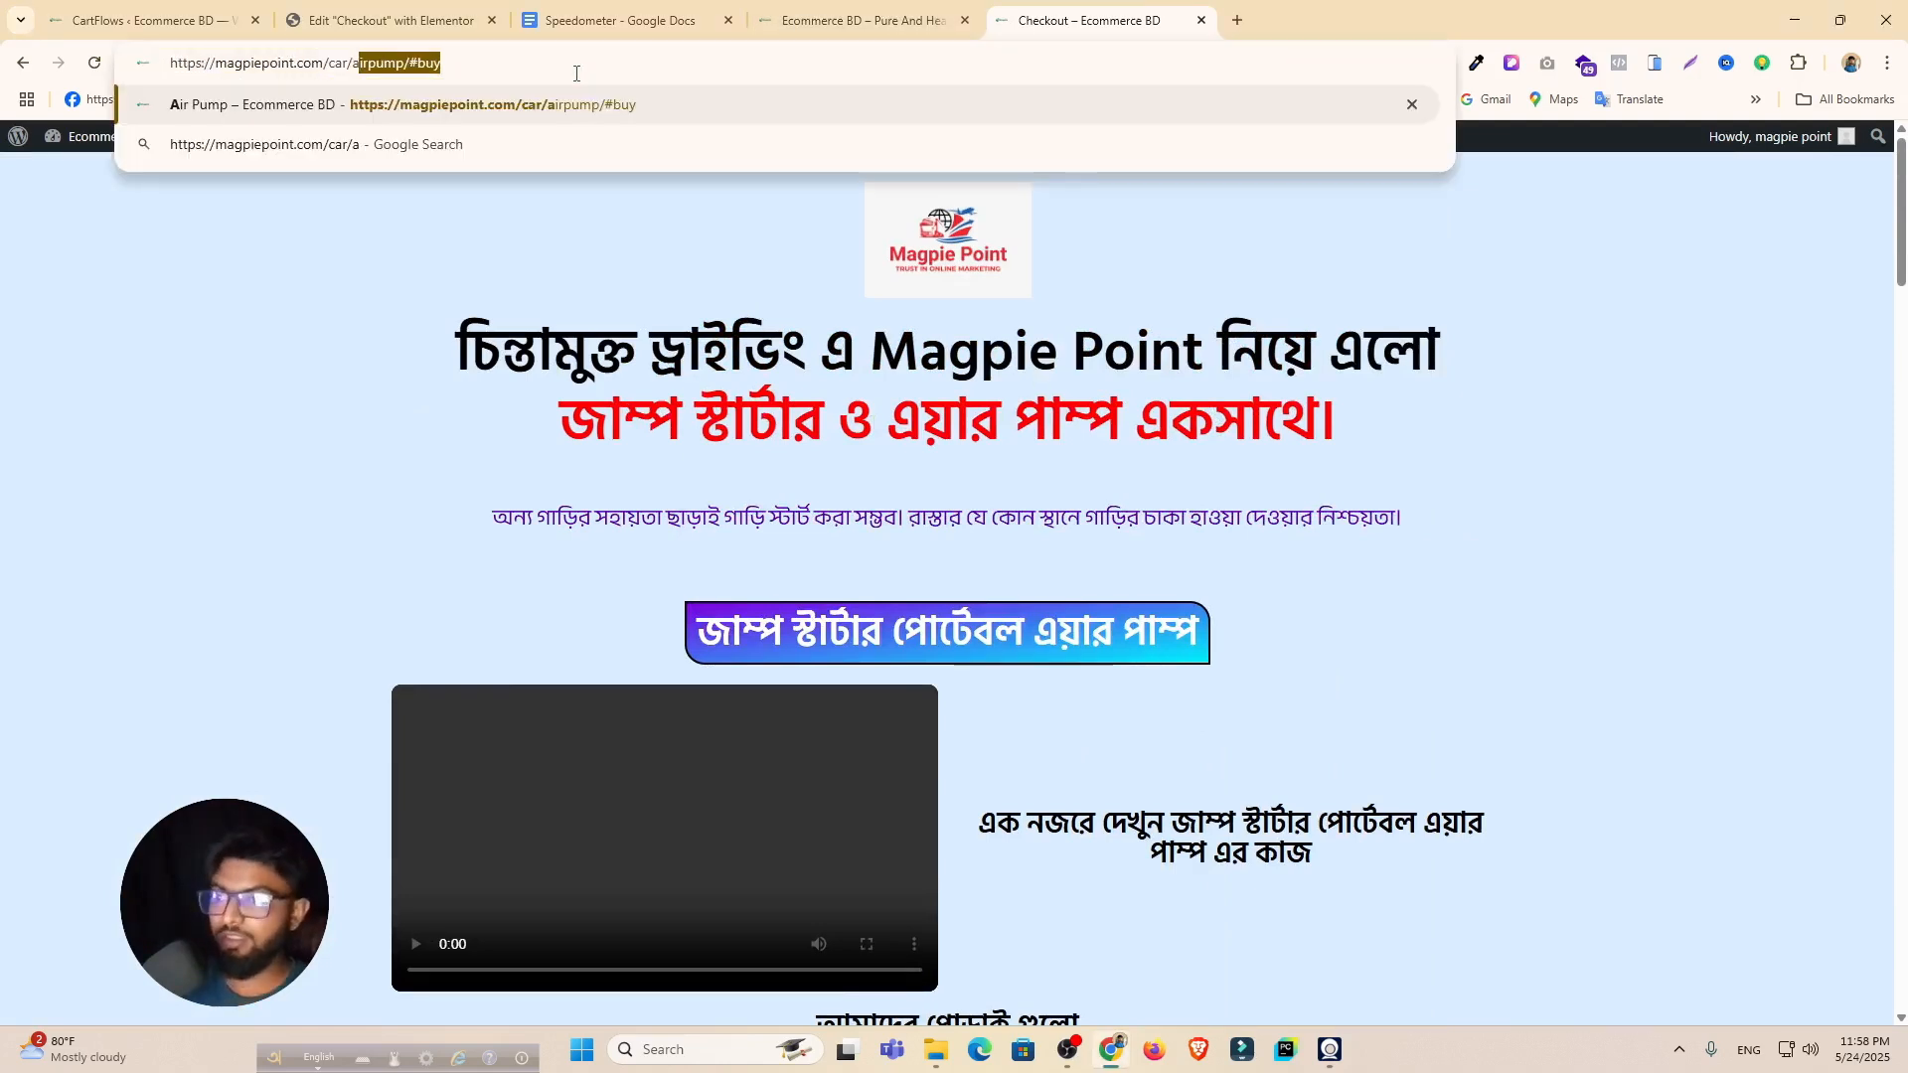
pyautogui.press('Return')
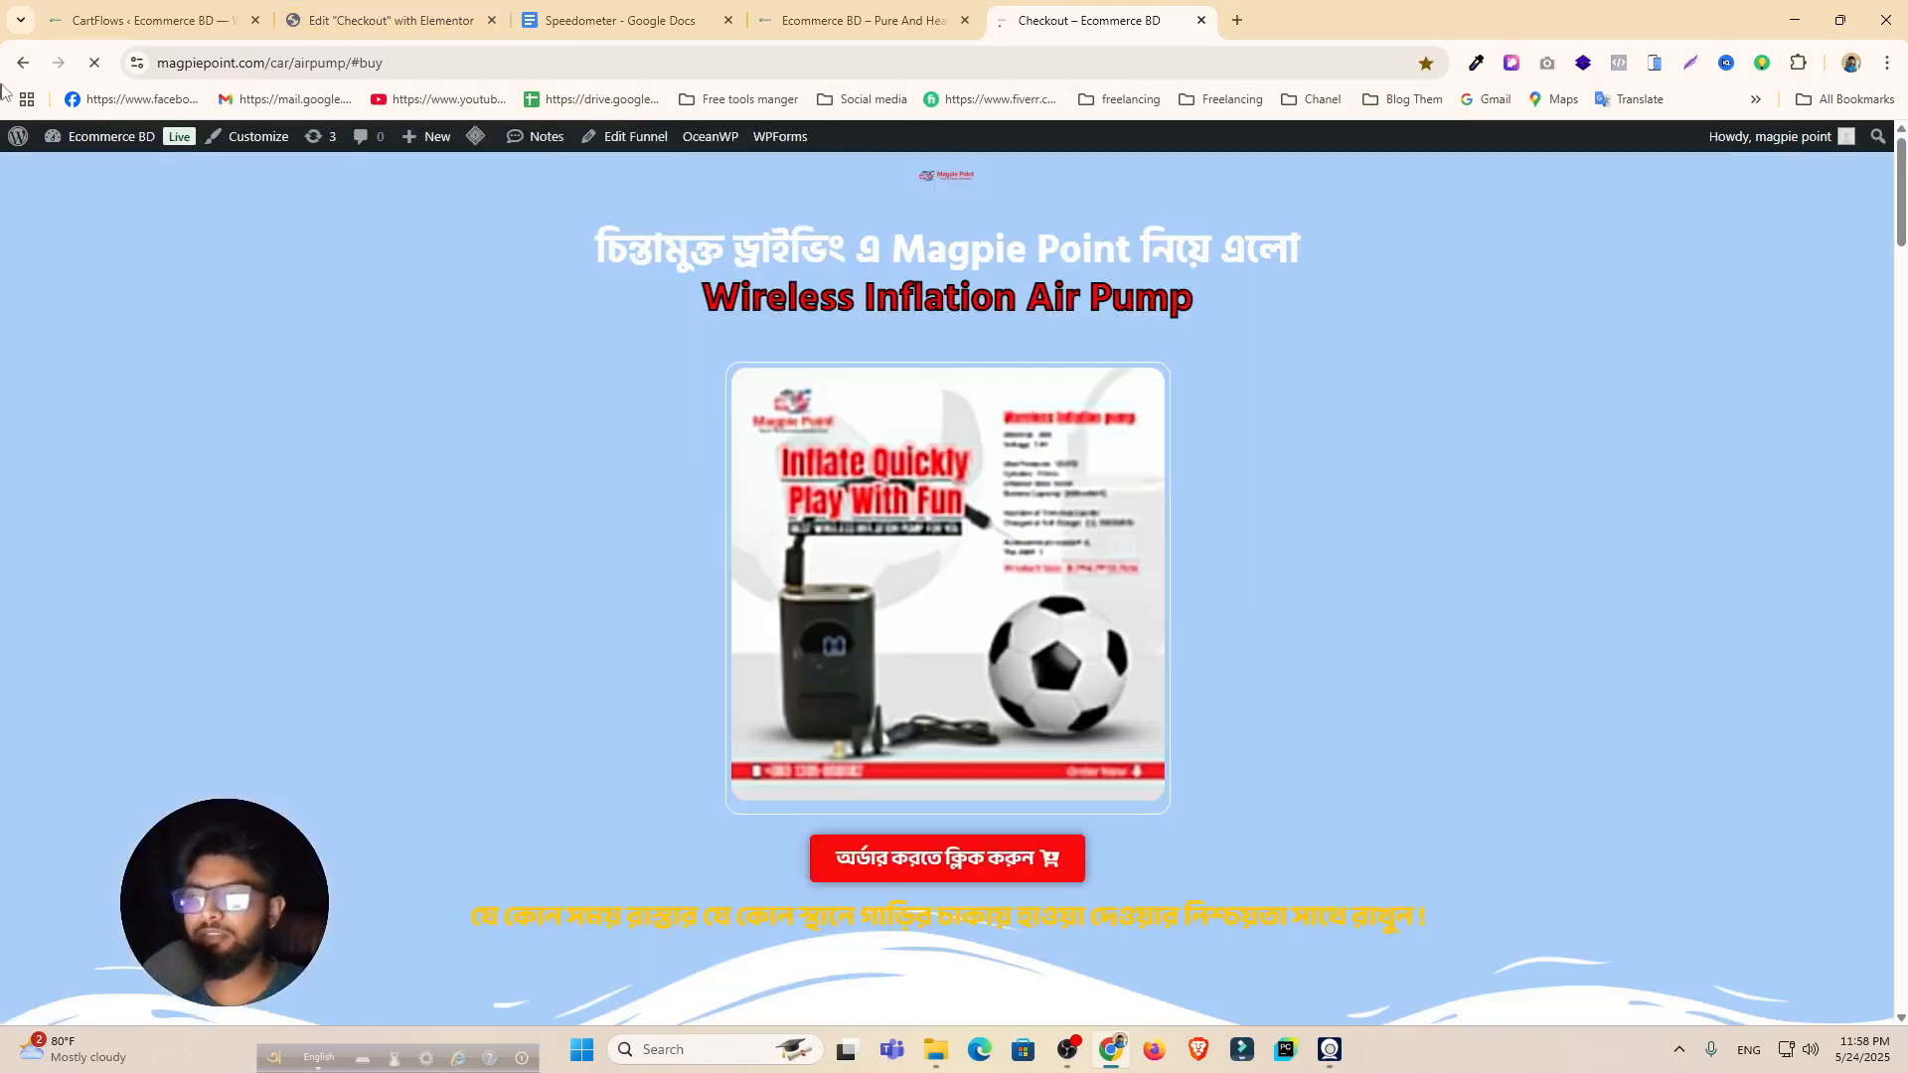
pyautogui.scroll(10, 367, 499)
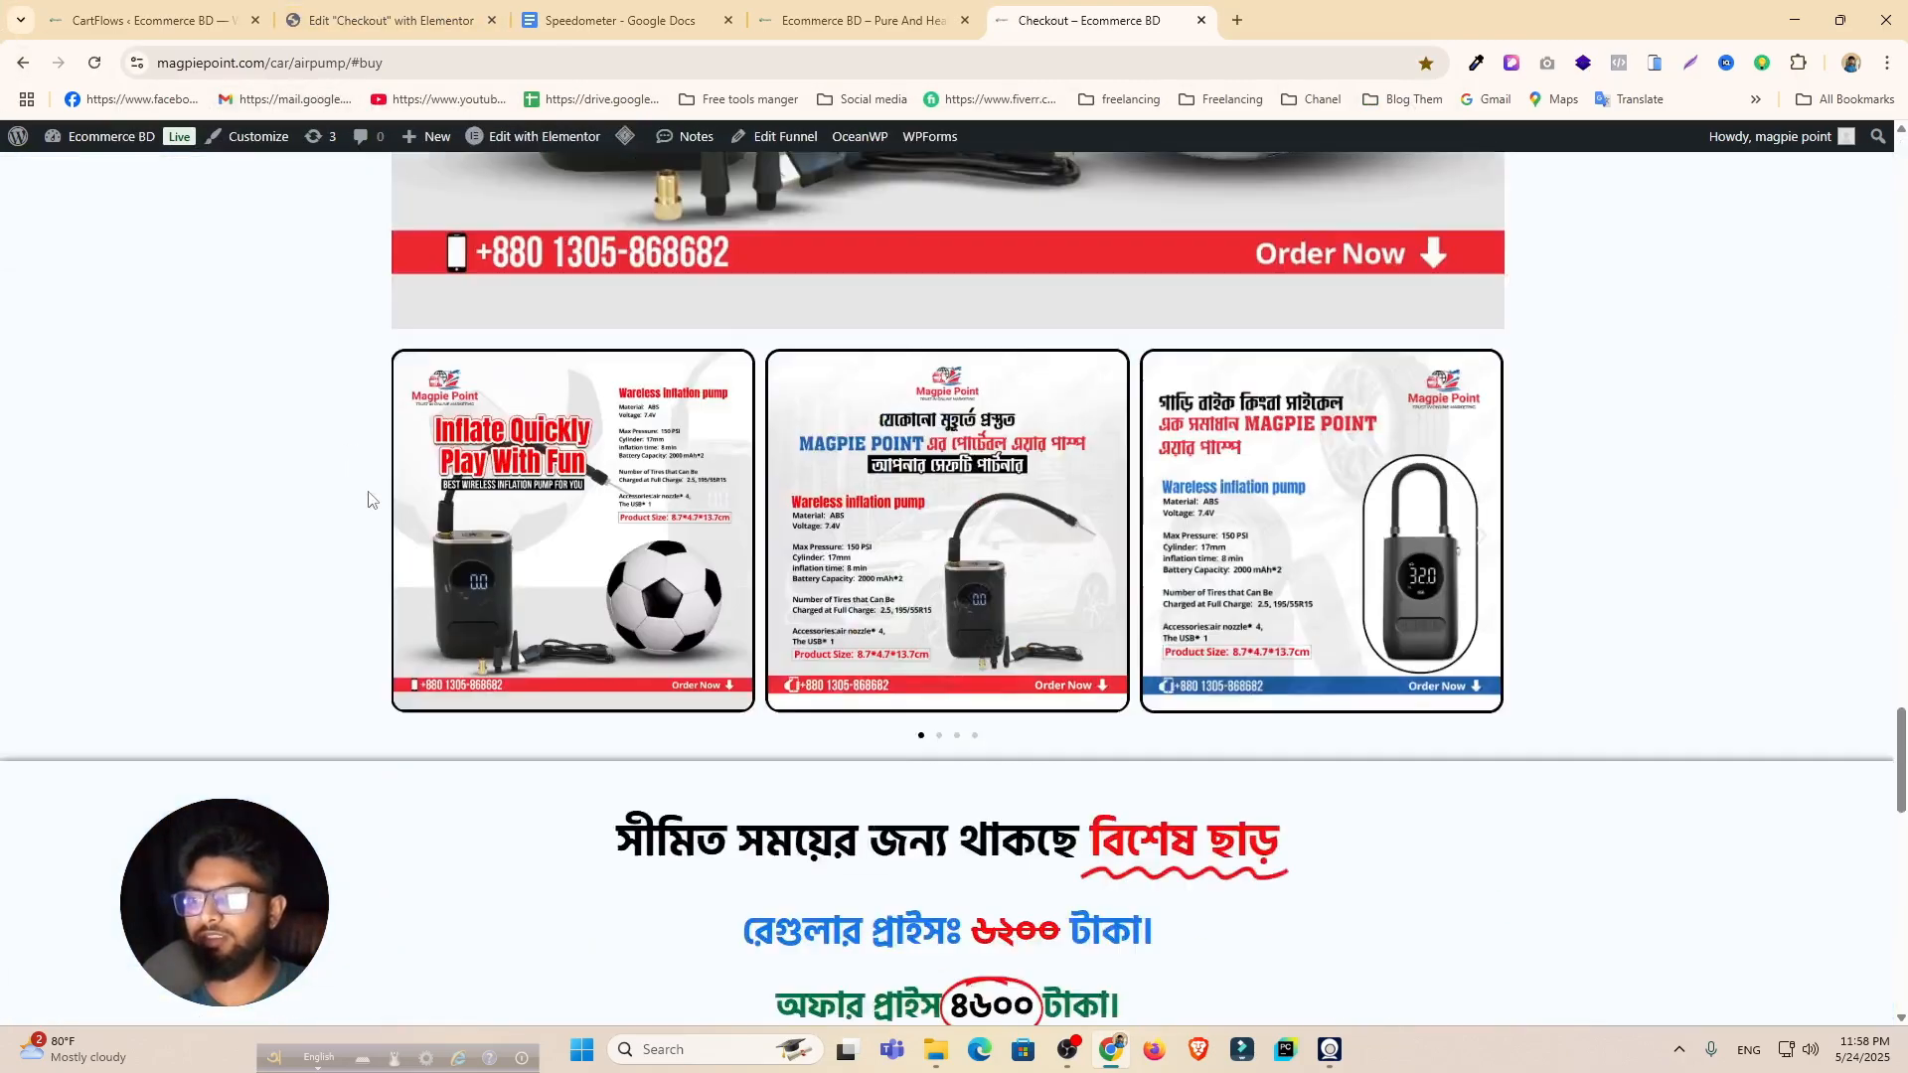
pyautogui.scroll(15, 368, 499)
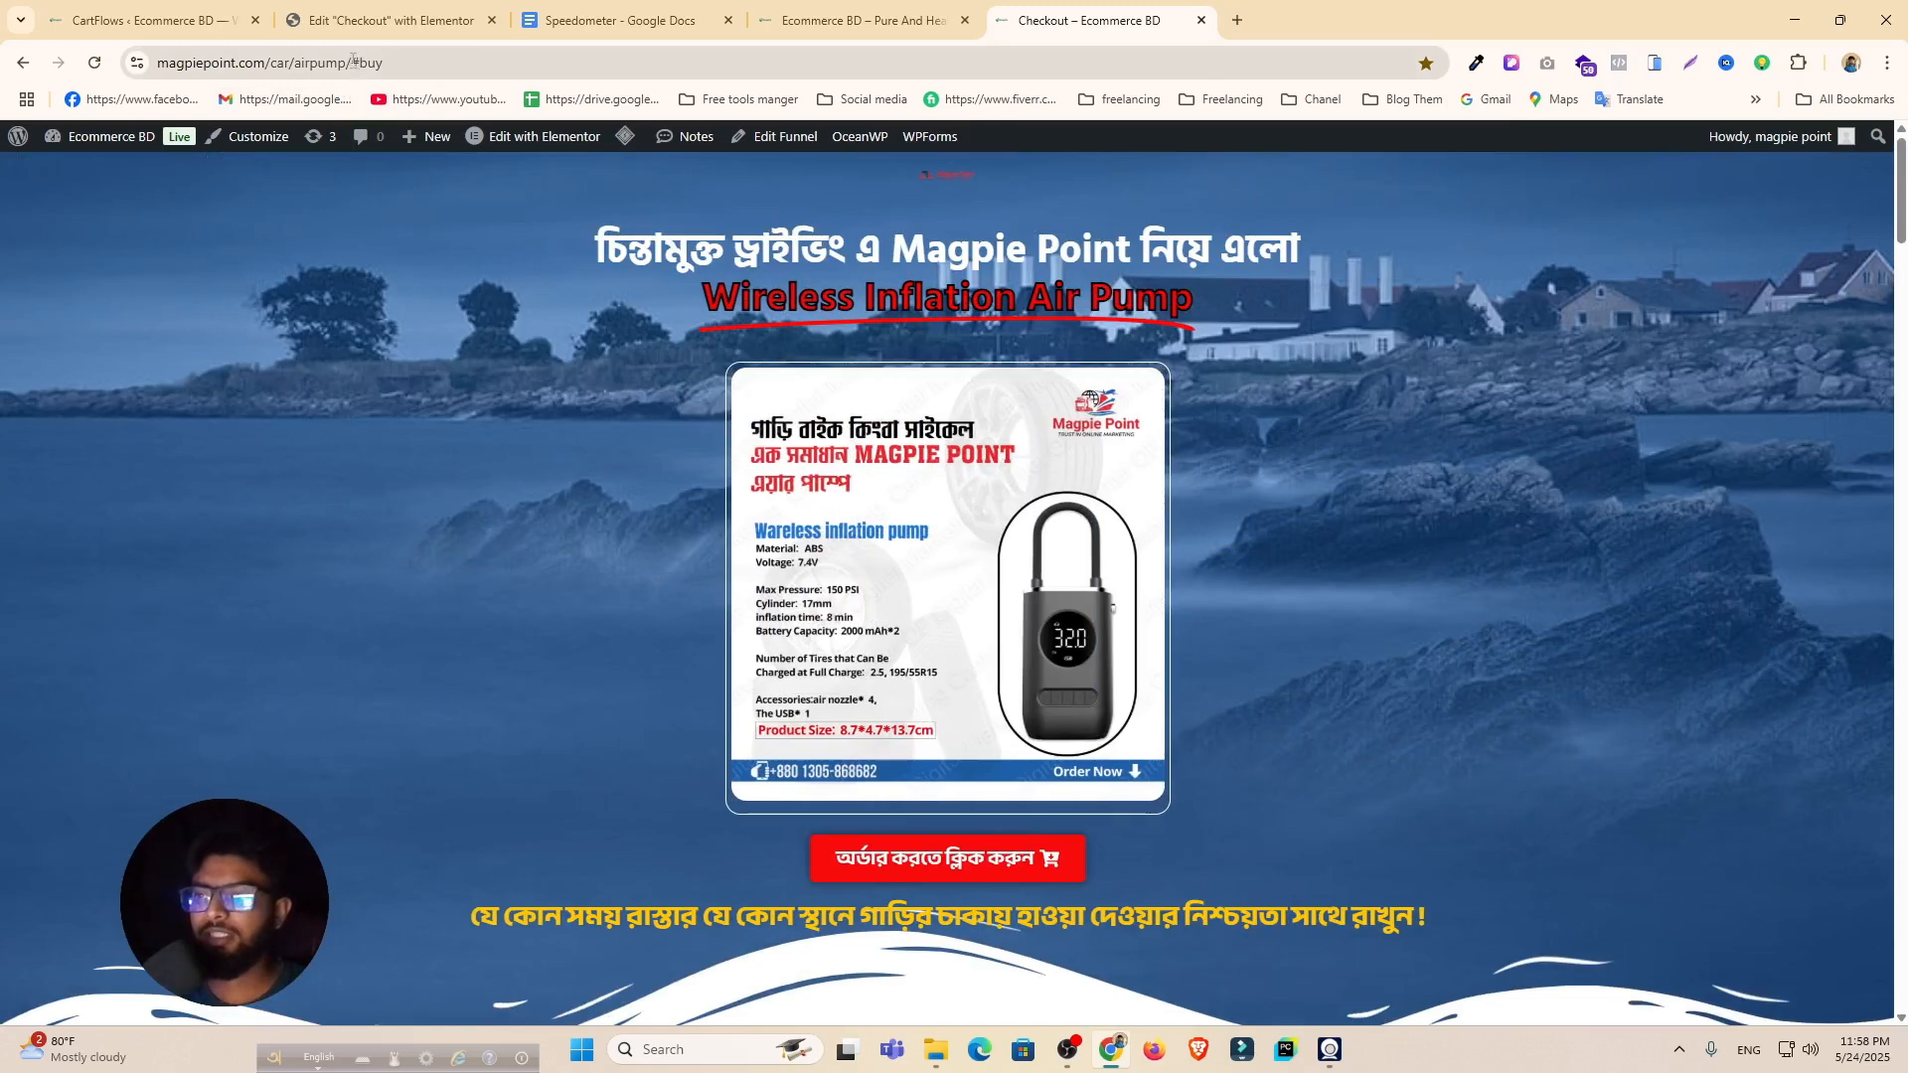
pyautogui.moveTo(350, 63); pyautogui.dragTo(429, 84)
pyautogui.press('BackSpace')
pyautogui.press('Return')
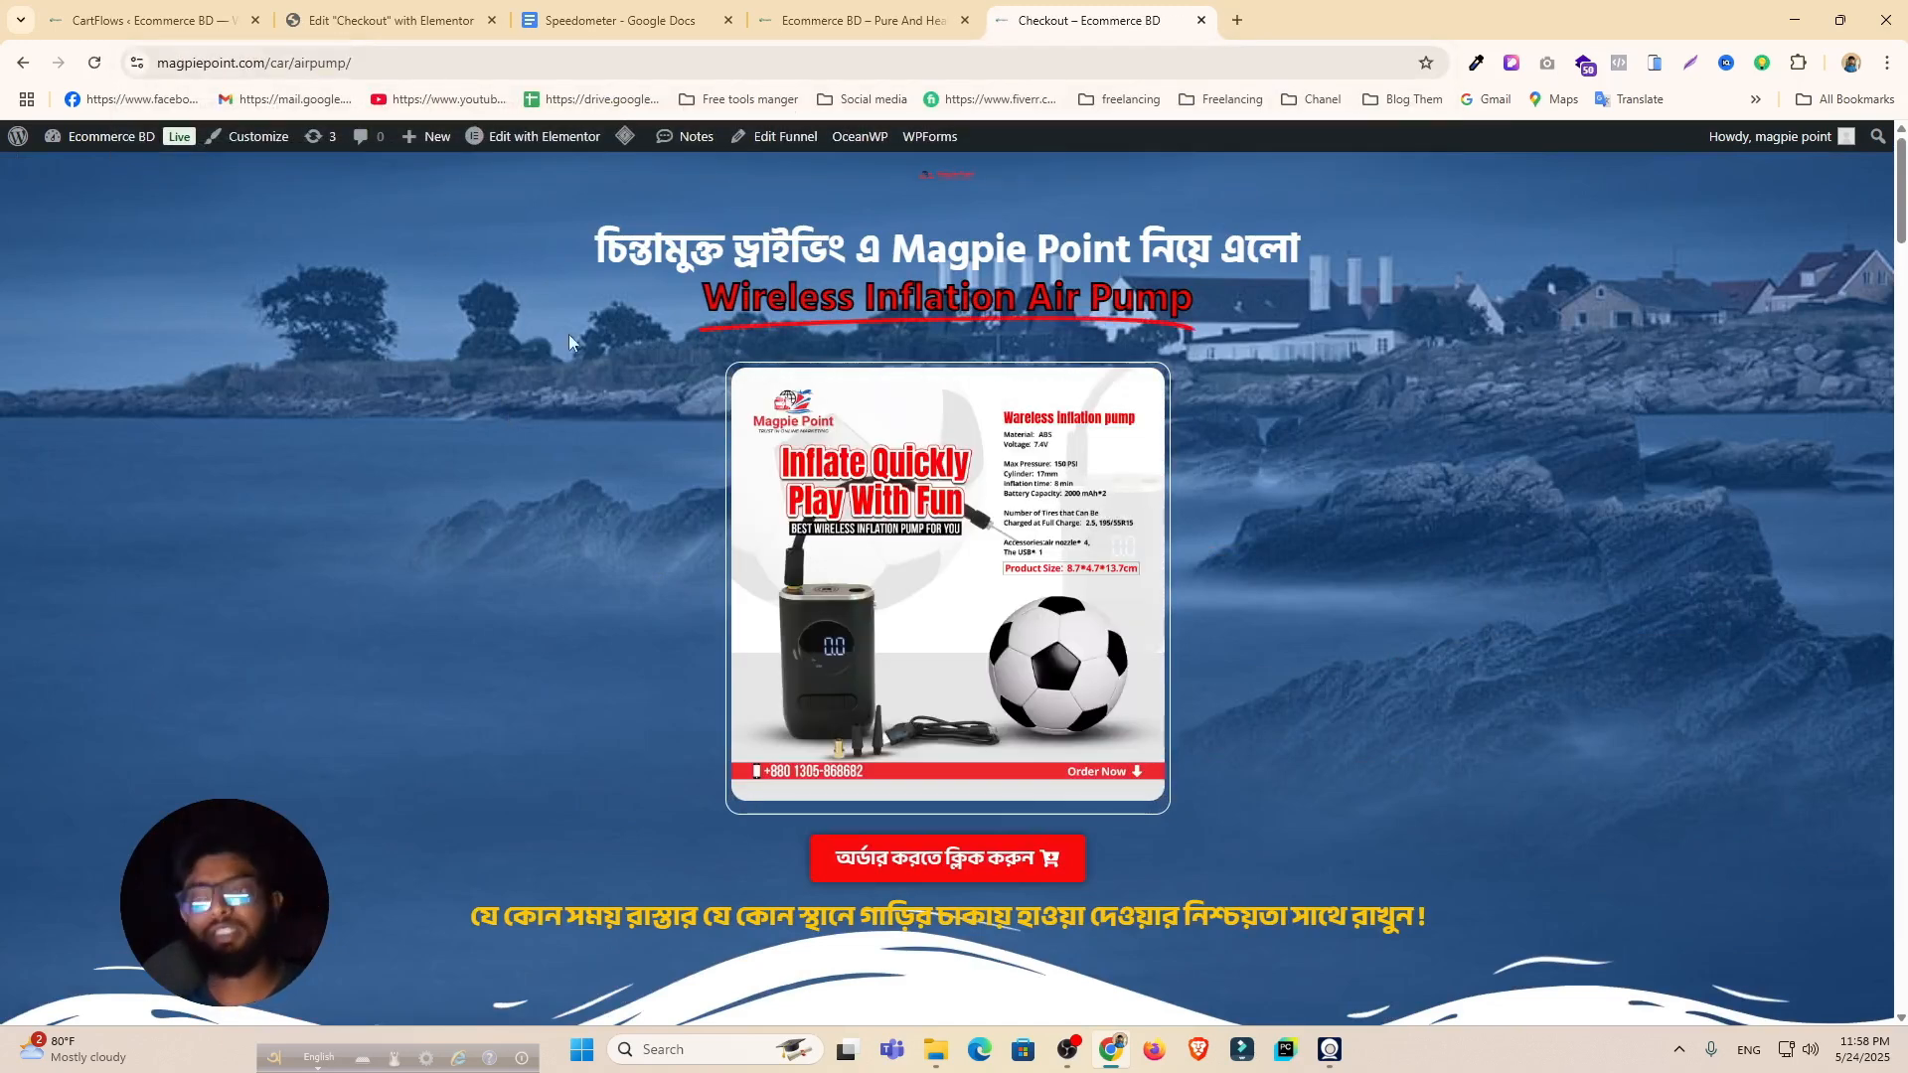
# Step: Close the store homepage and return to the Checkout page in Elementor
pyautogui.click(860, 19)
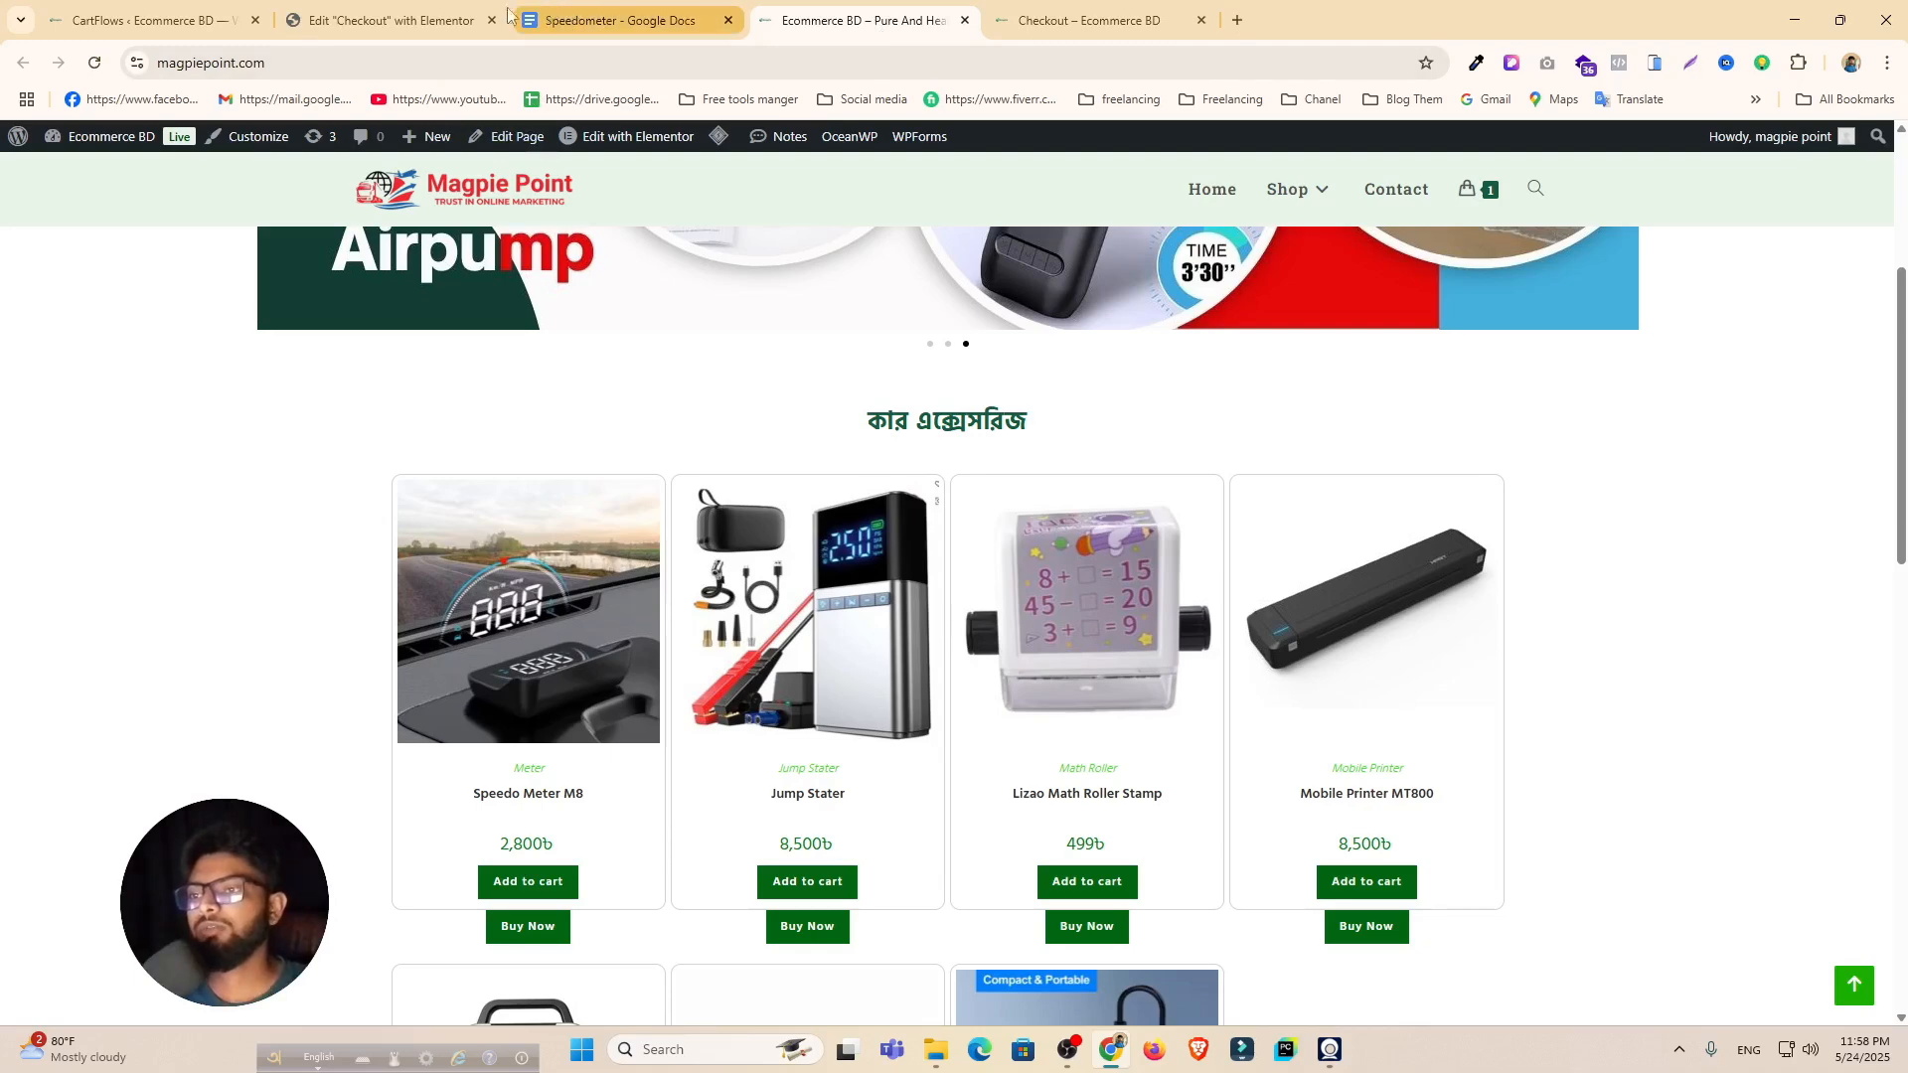
pyautogui.click(965, 20)
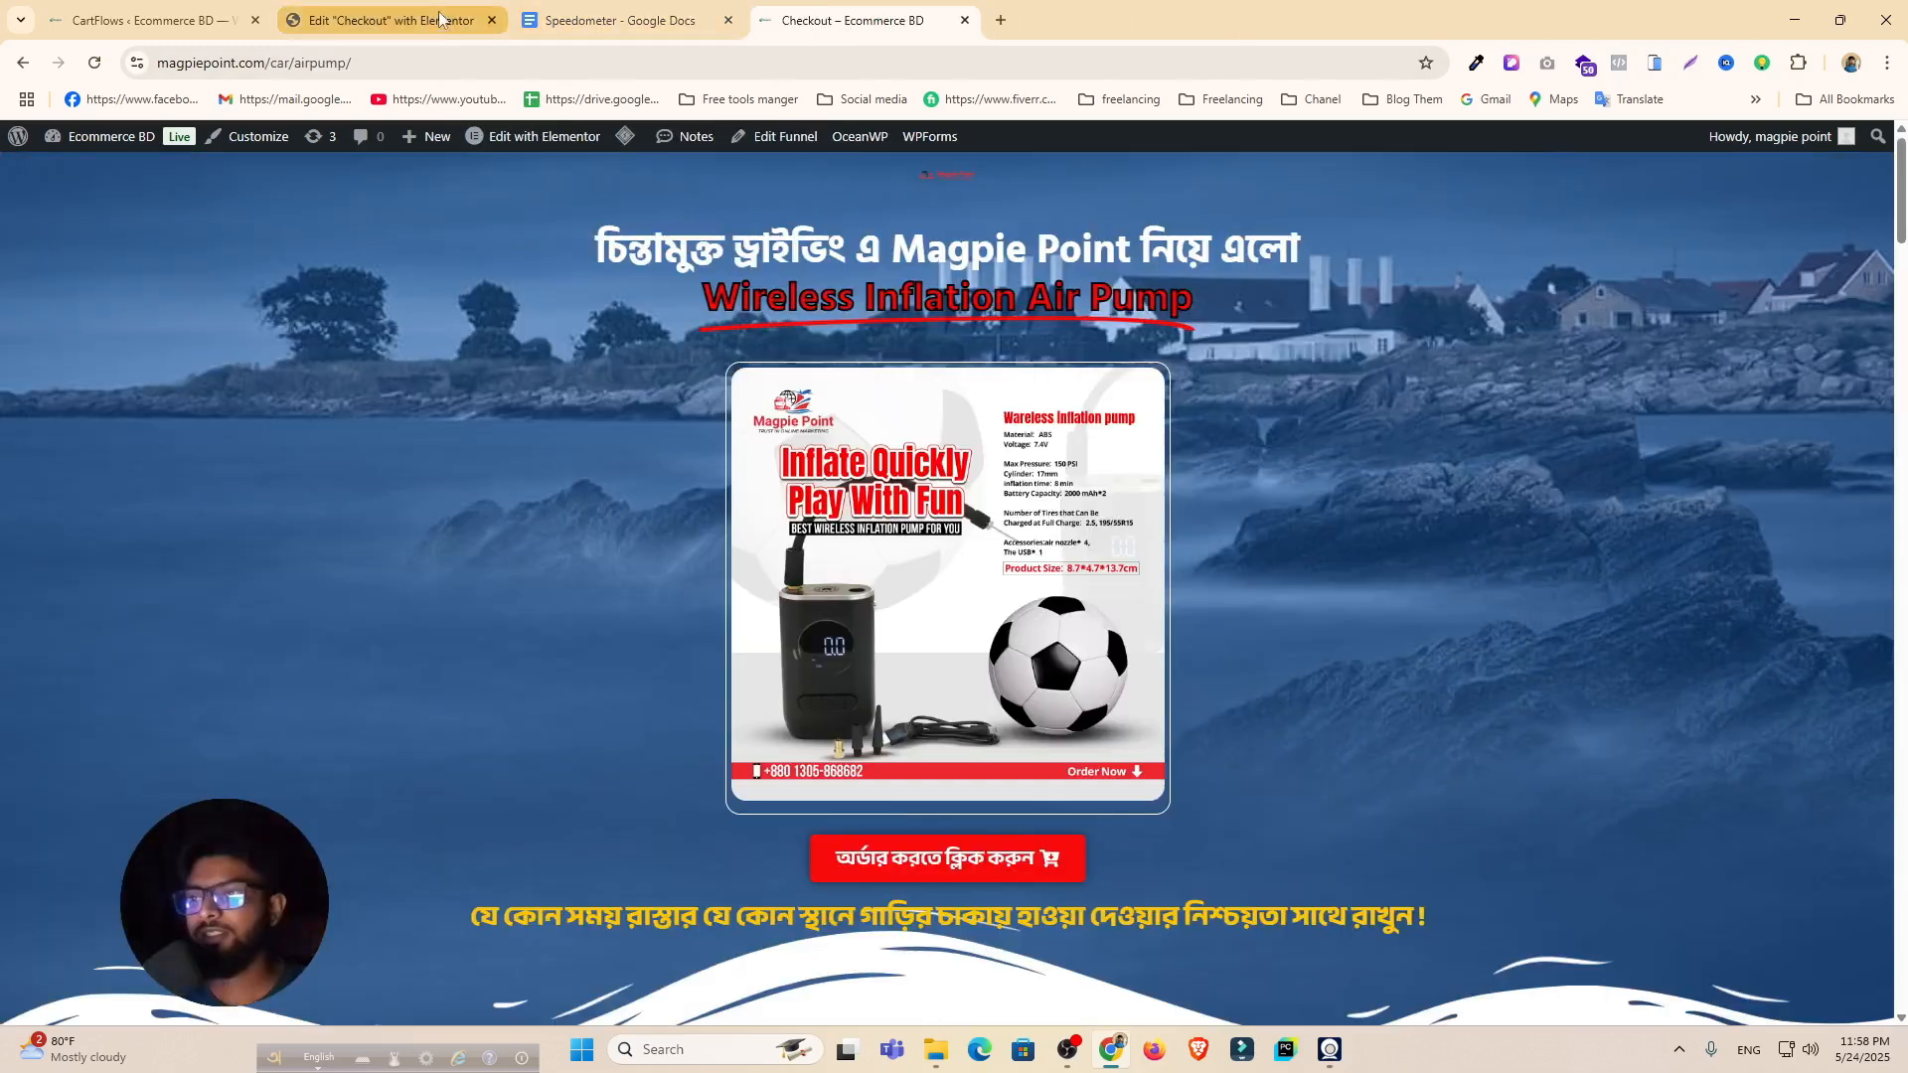
pyautogui.click(440, 19)
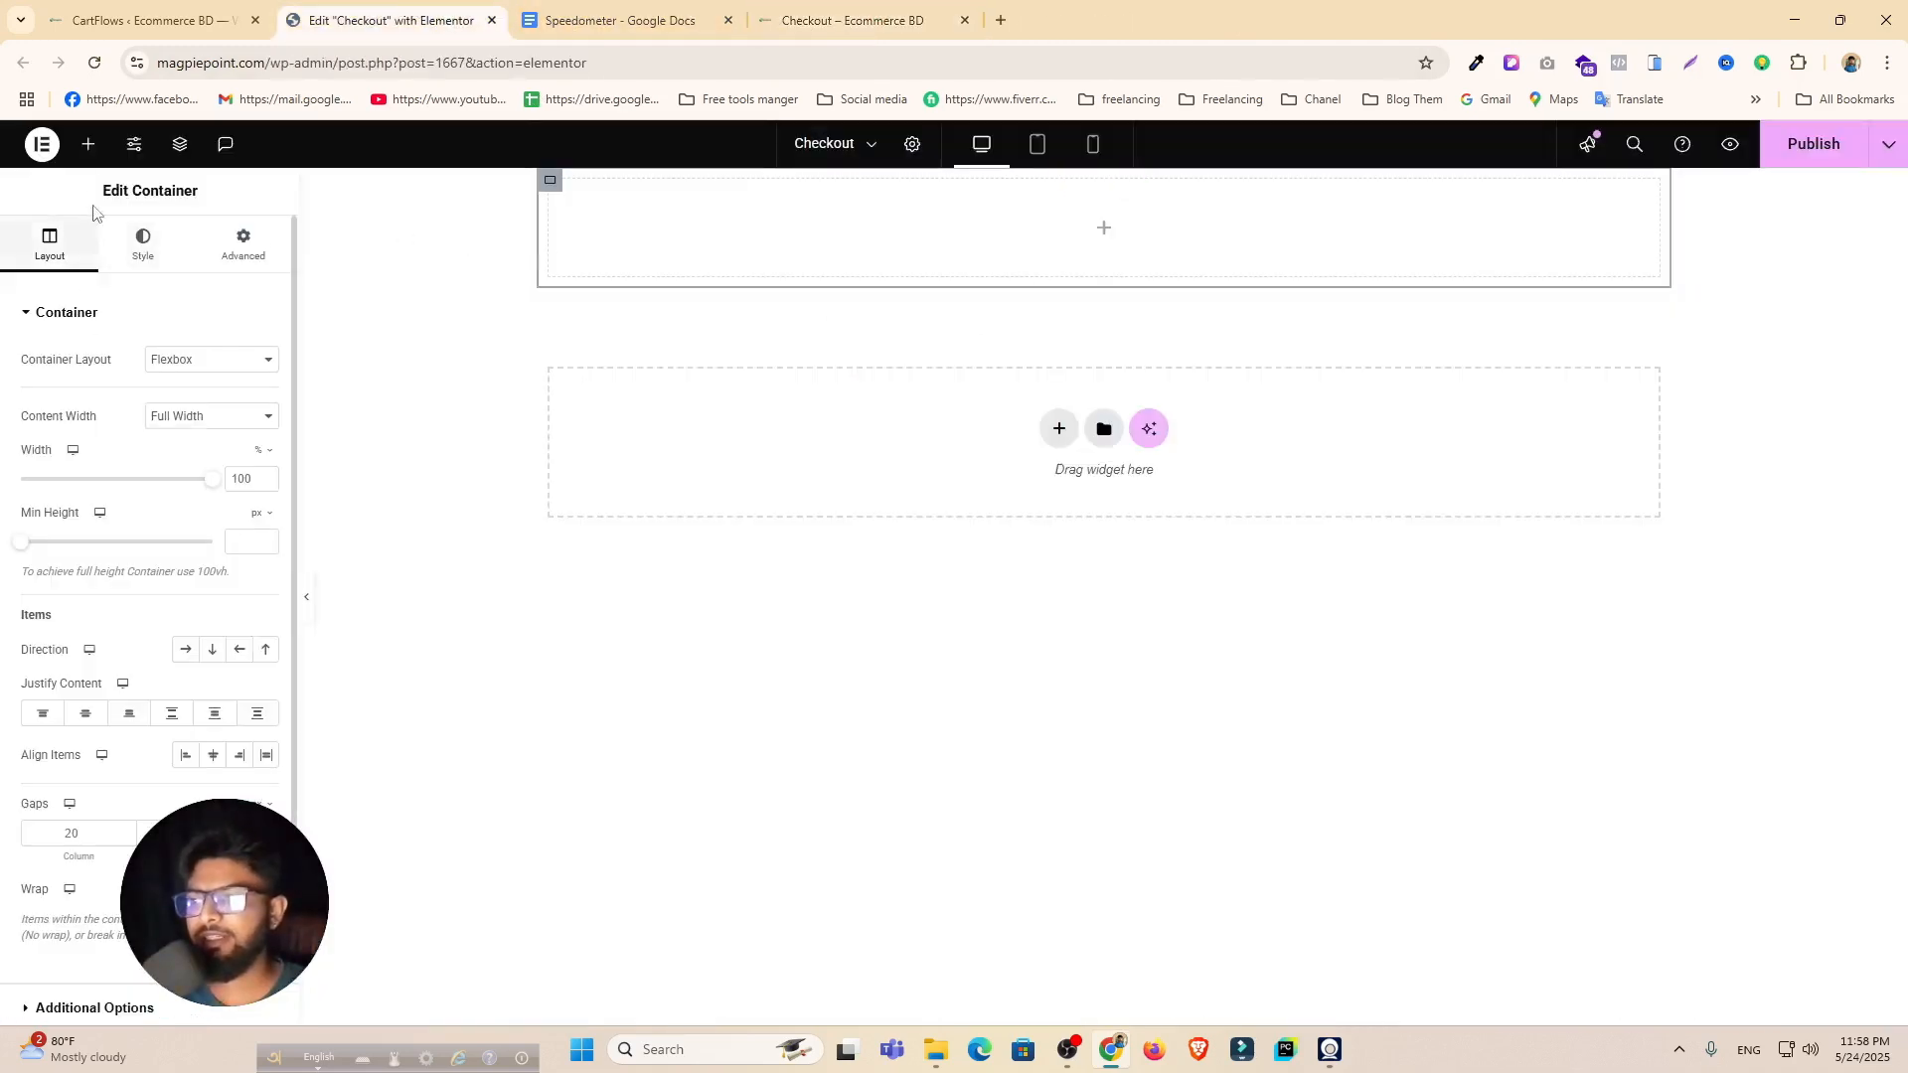
# Step: Add a Heading widget inside the nested container of the Checkout page
pyautogui.click(89, 144)
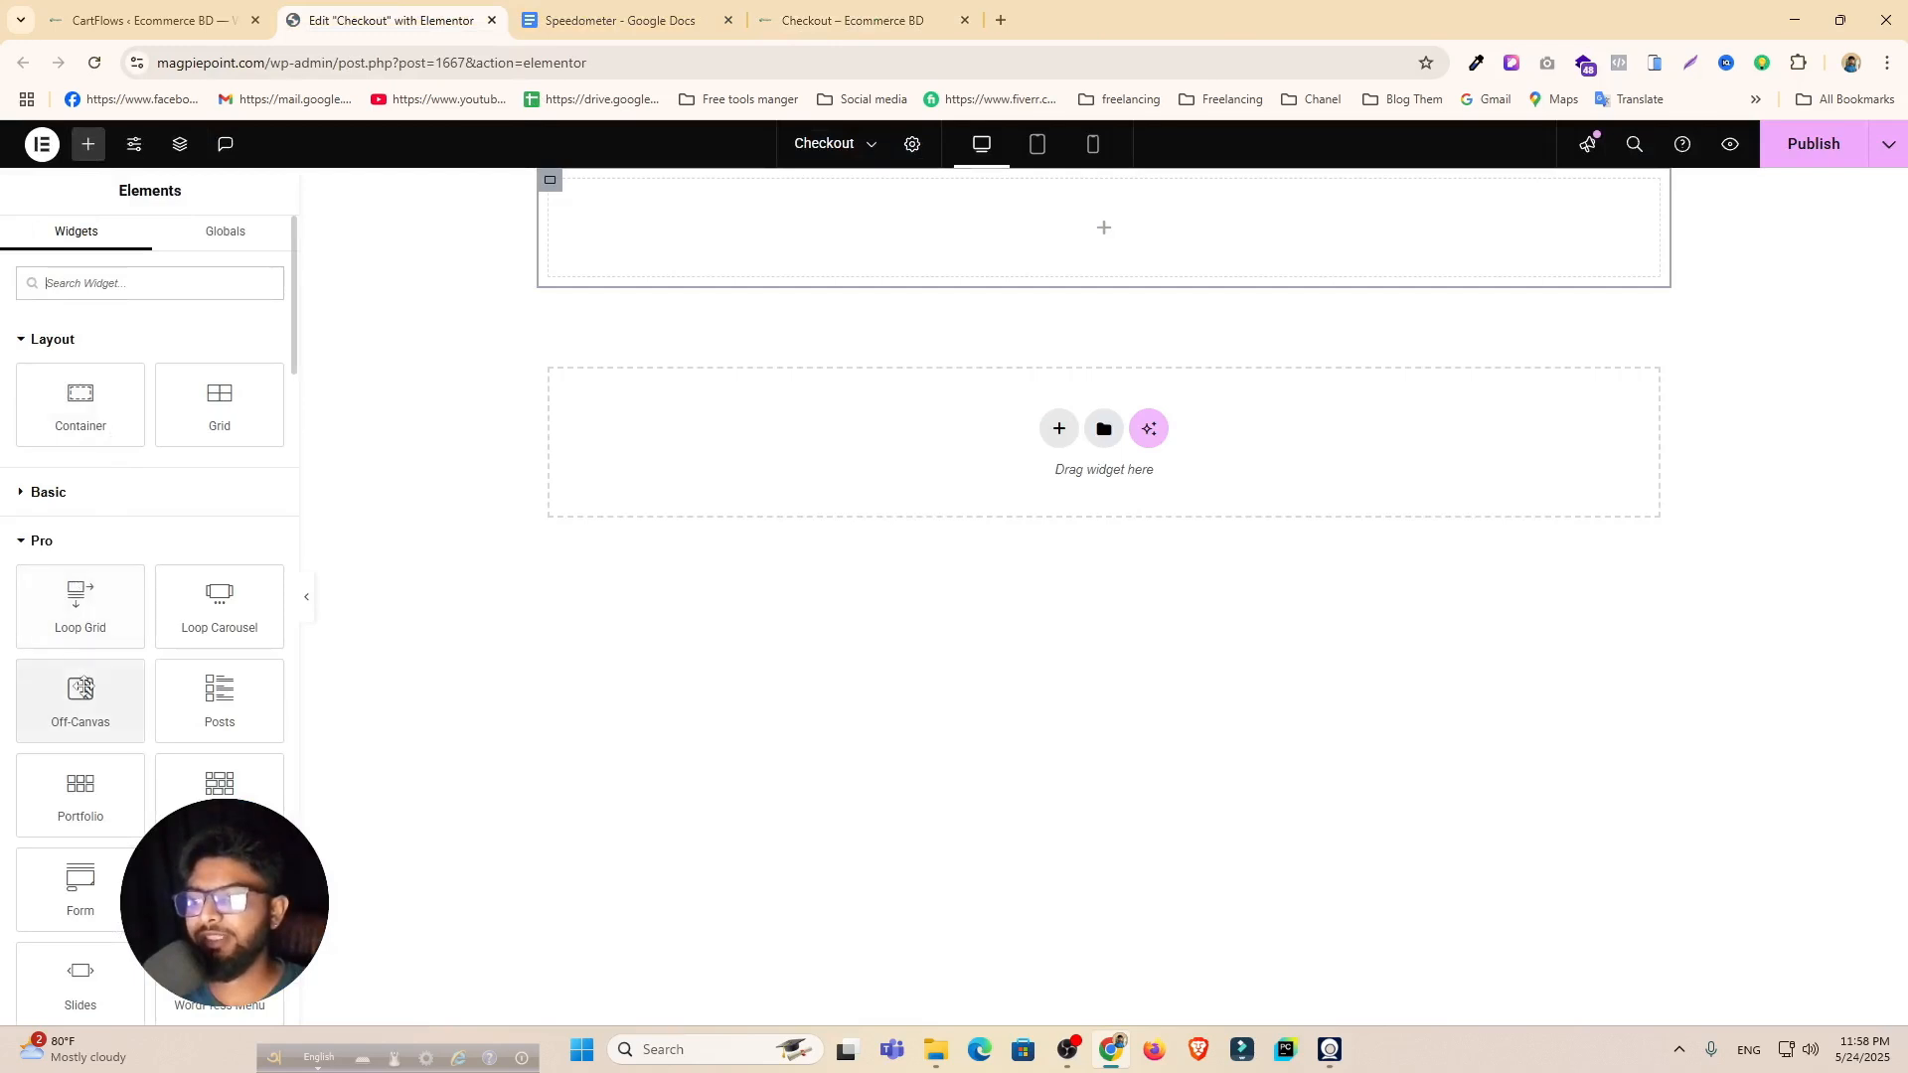
pyautogui.click(102, 497)
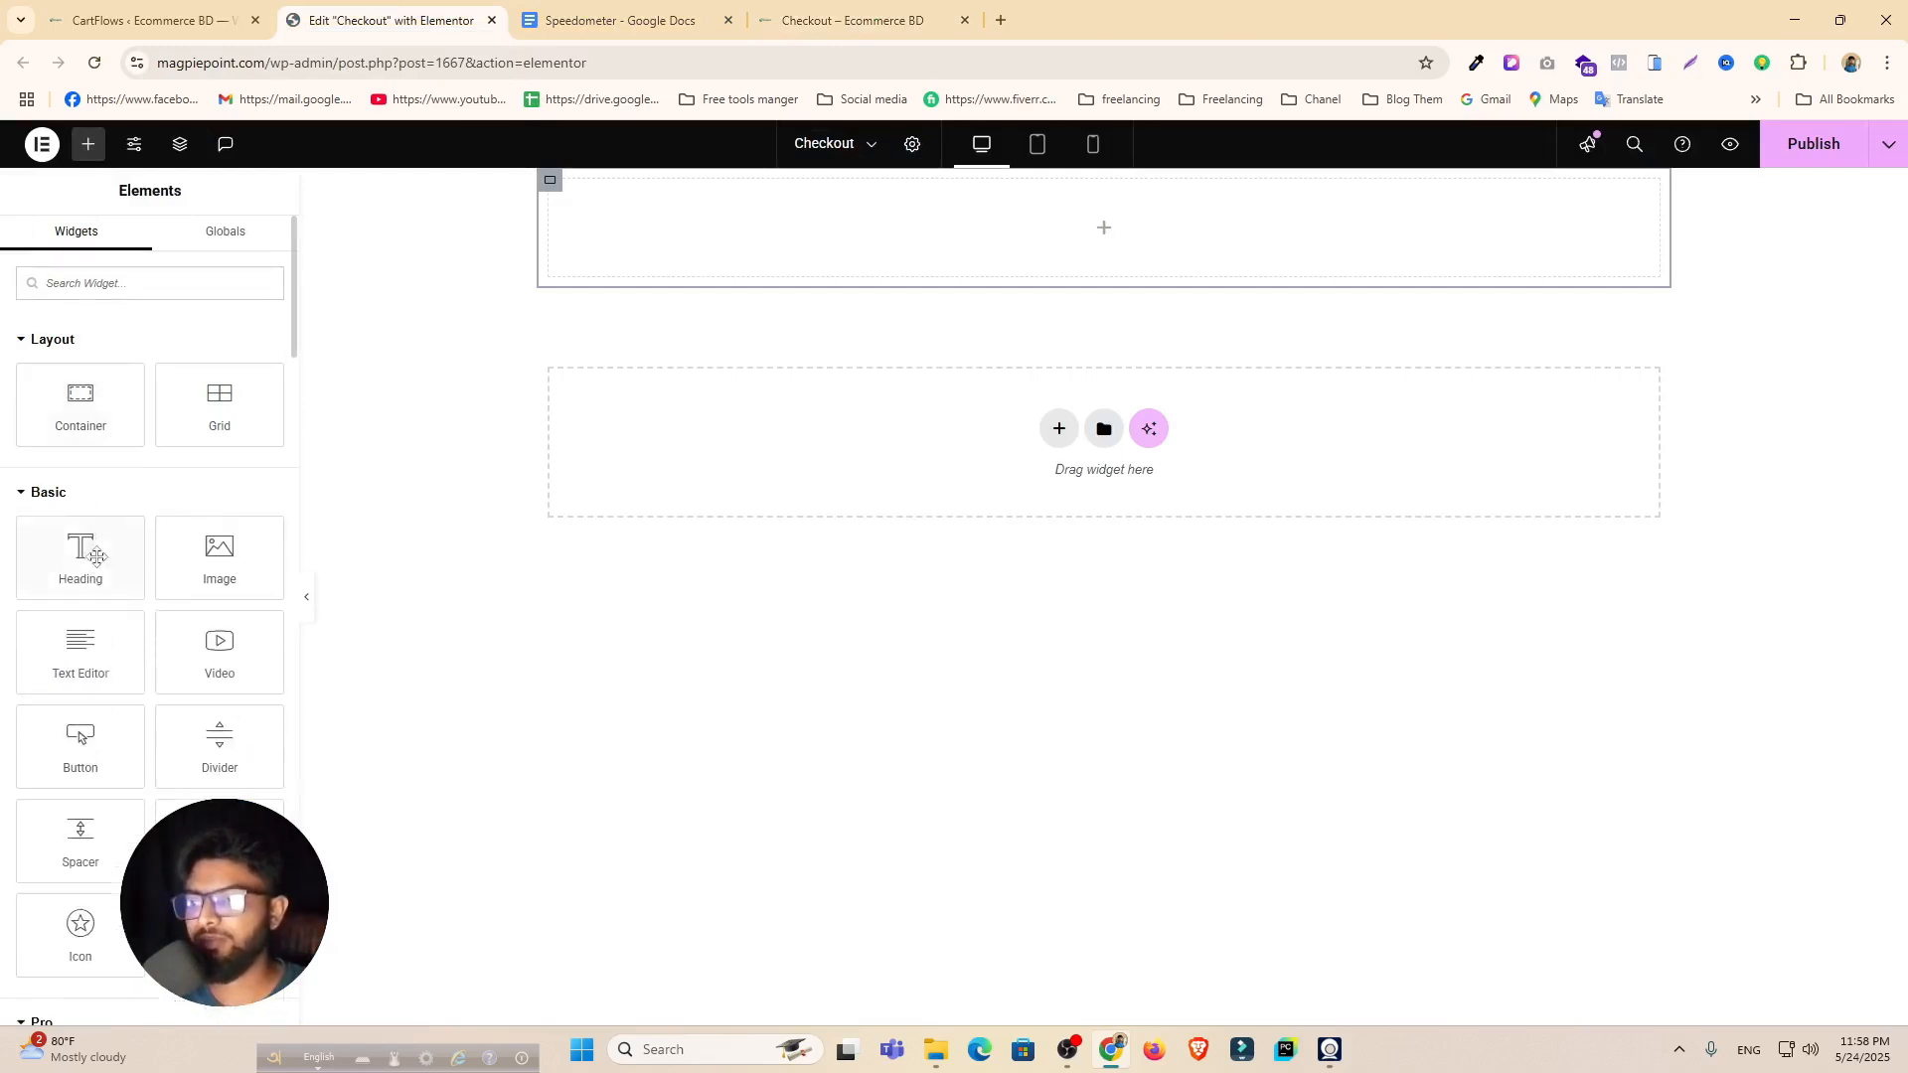
pyautogui.moveTo(97, 556); pyautogui.dragTo(1143, 244)
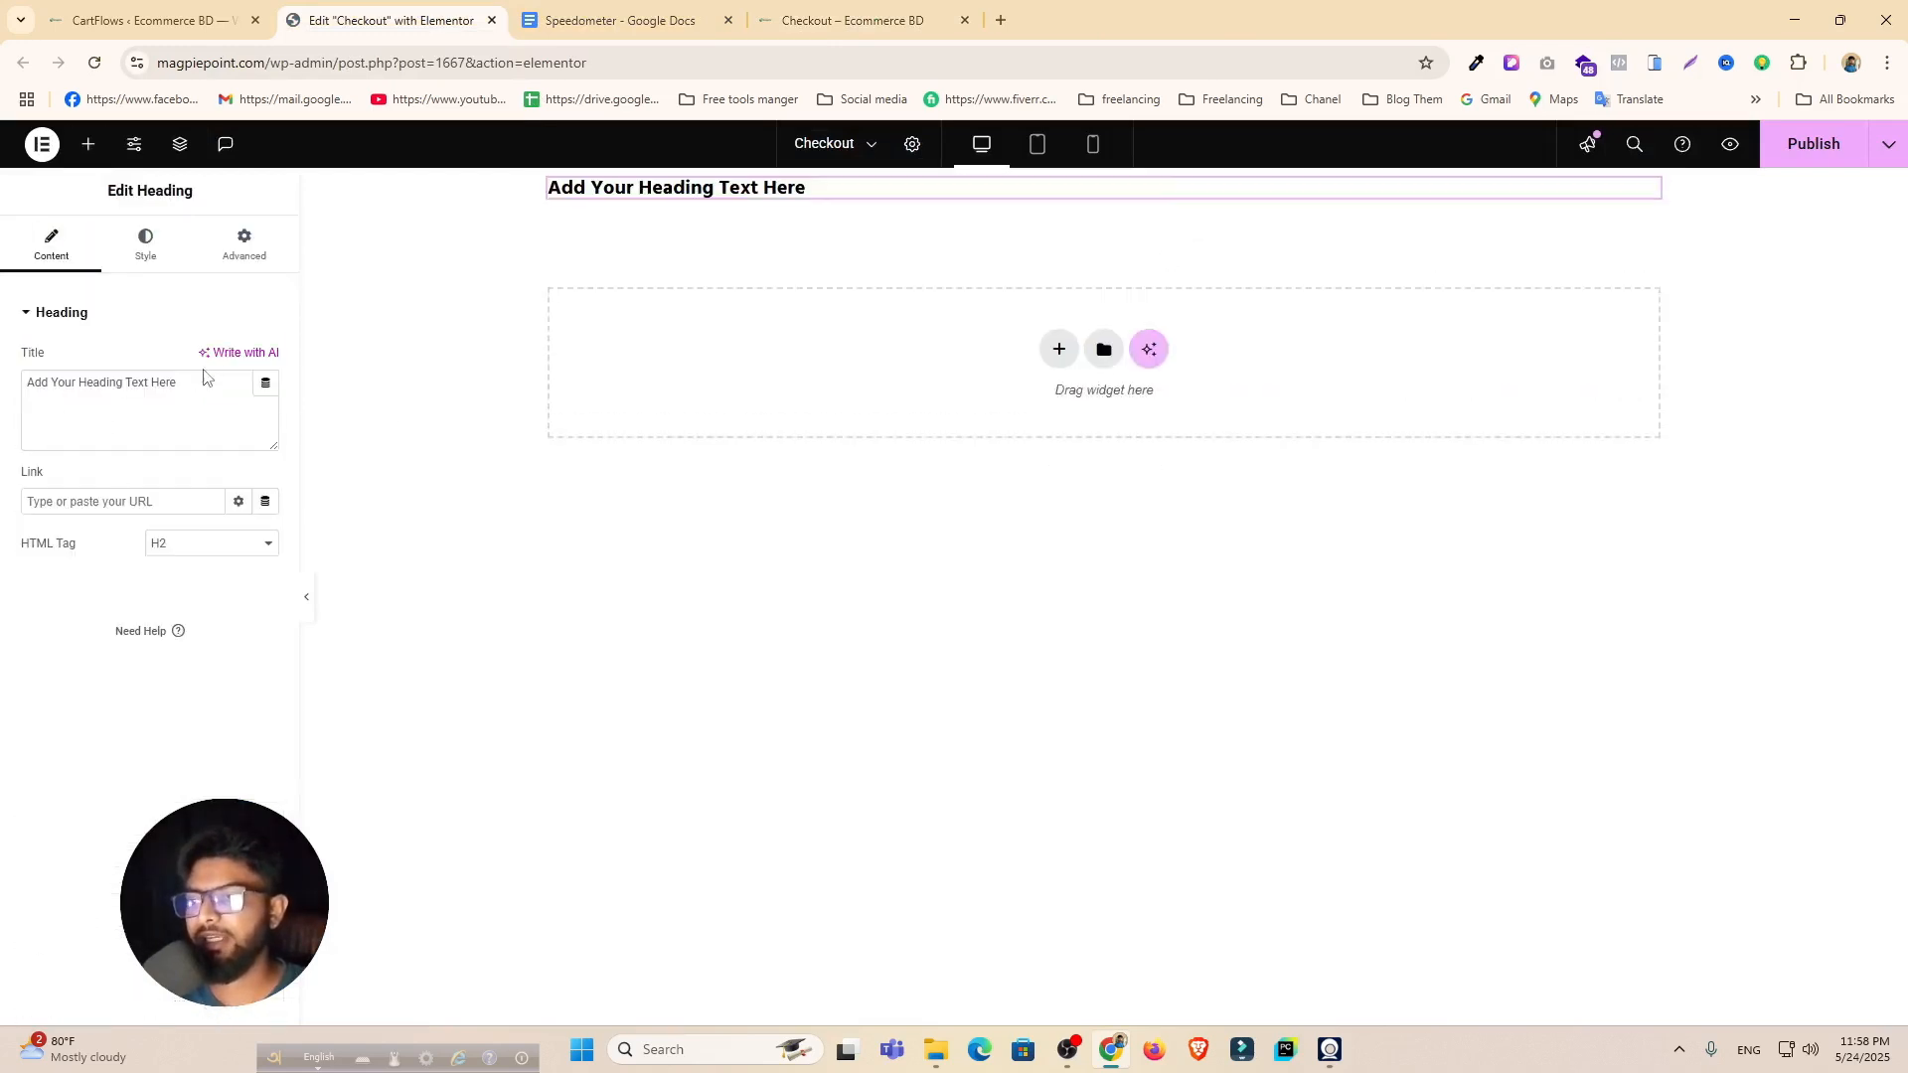
# Step: Set the heading text to “আপনার গাড়িকে দিন স্মার্ট স্পিড মনিটরিং-এর সুবিধা!” and align it to the center
pyautogui.moveTo(203, 377); pyautogui.dragTo(3, 402)
pyautogui.write('"আপনার গাড়িকে দিন স্মার্ট স্পিড মনিটরিং-এর সুবিধা!"')
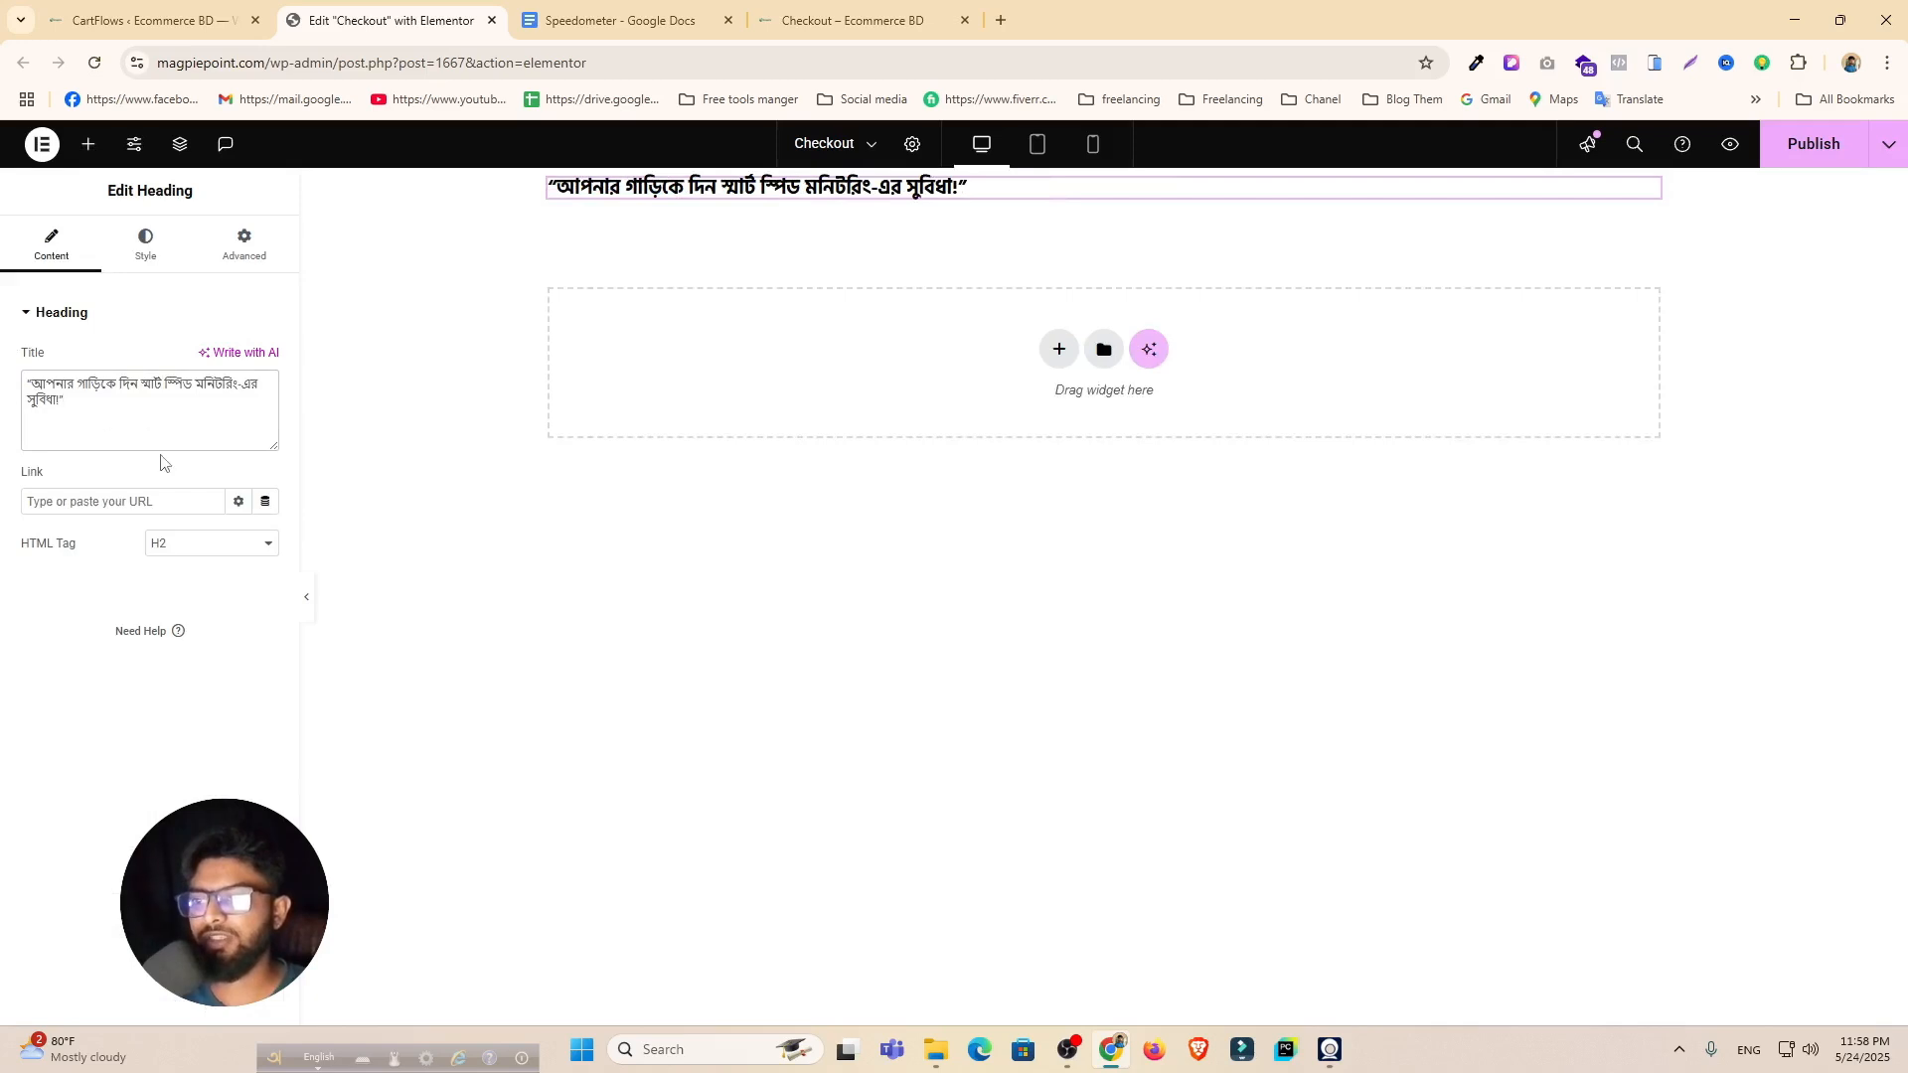
pyautogui.click(147, 247)
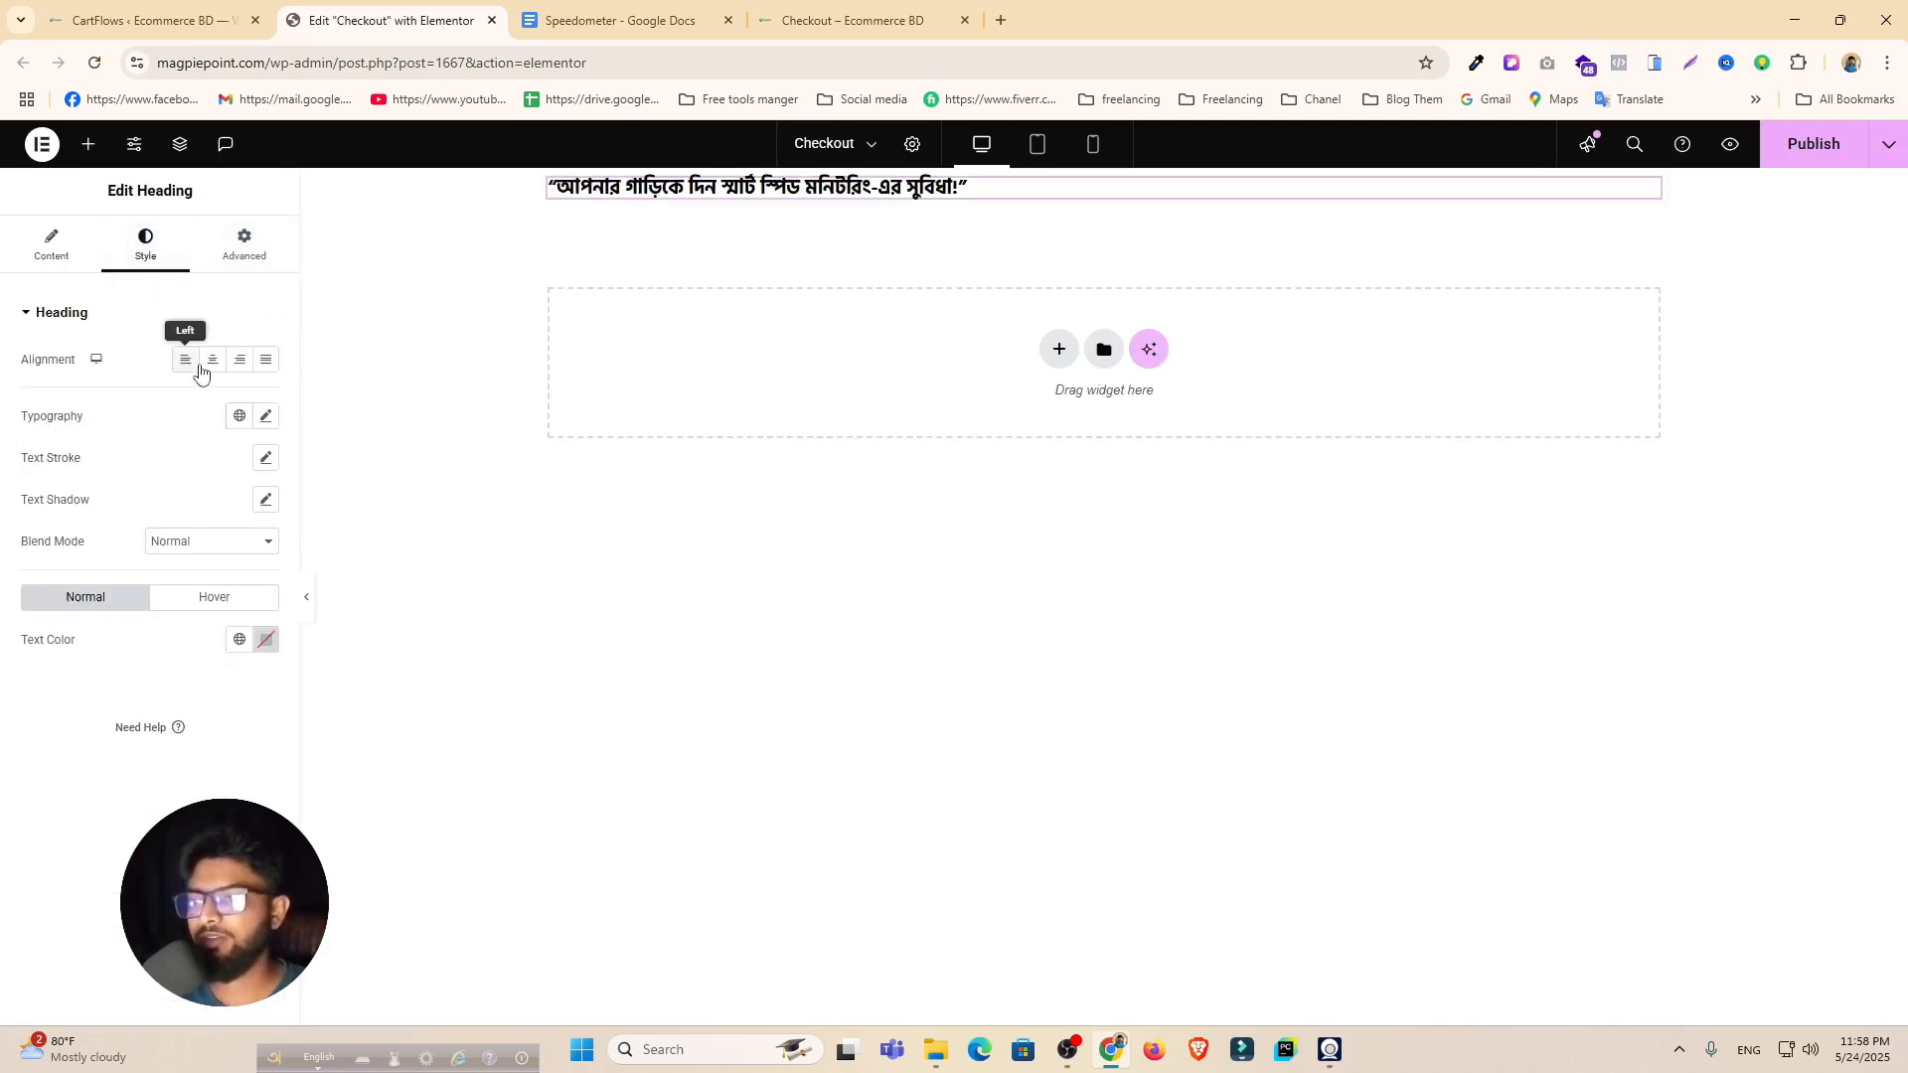
pyautogui.click(212, 360)
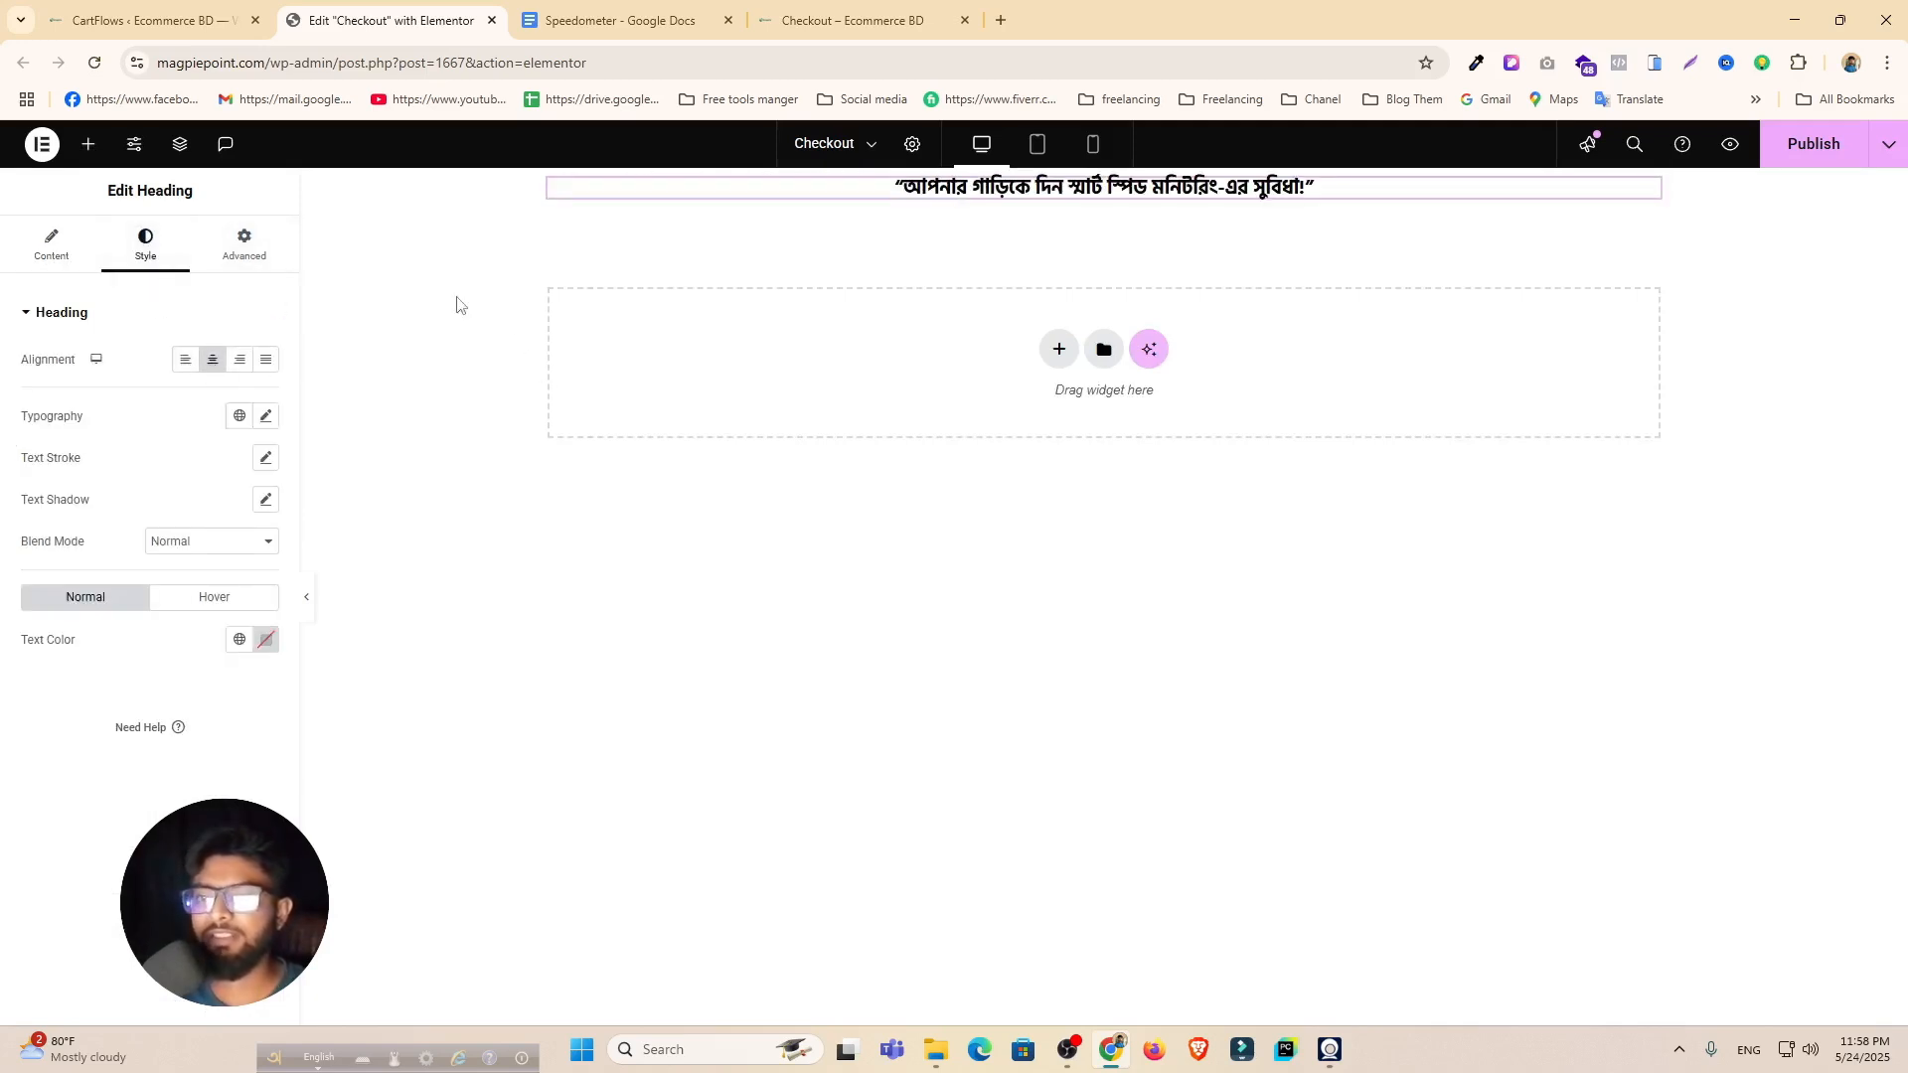
# Step: Set the headline's font family to Hind Siliguri and its size to about 39 px
pyautogui.click(266, 415)
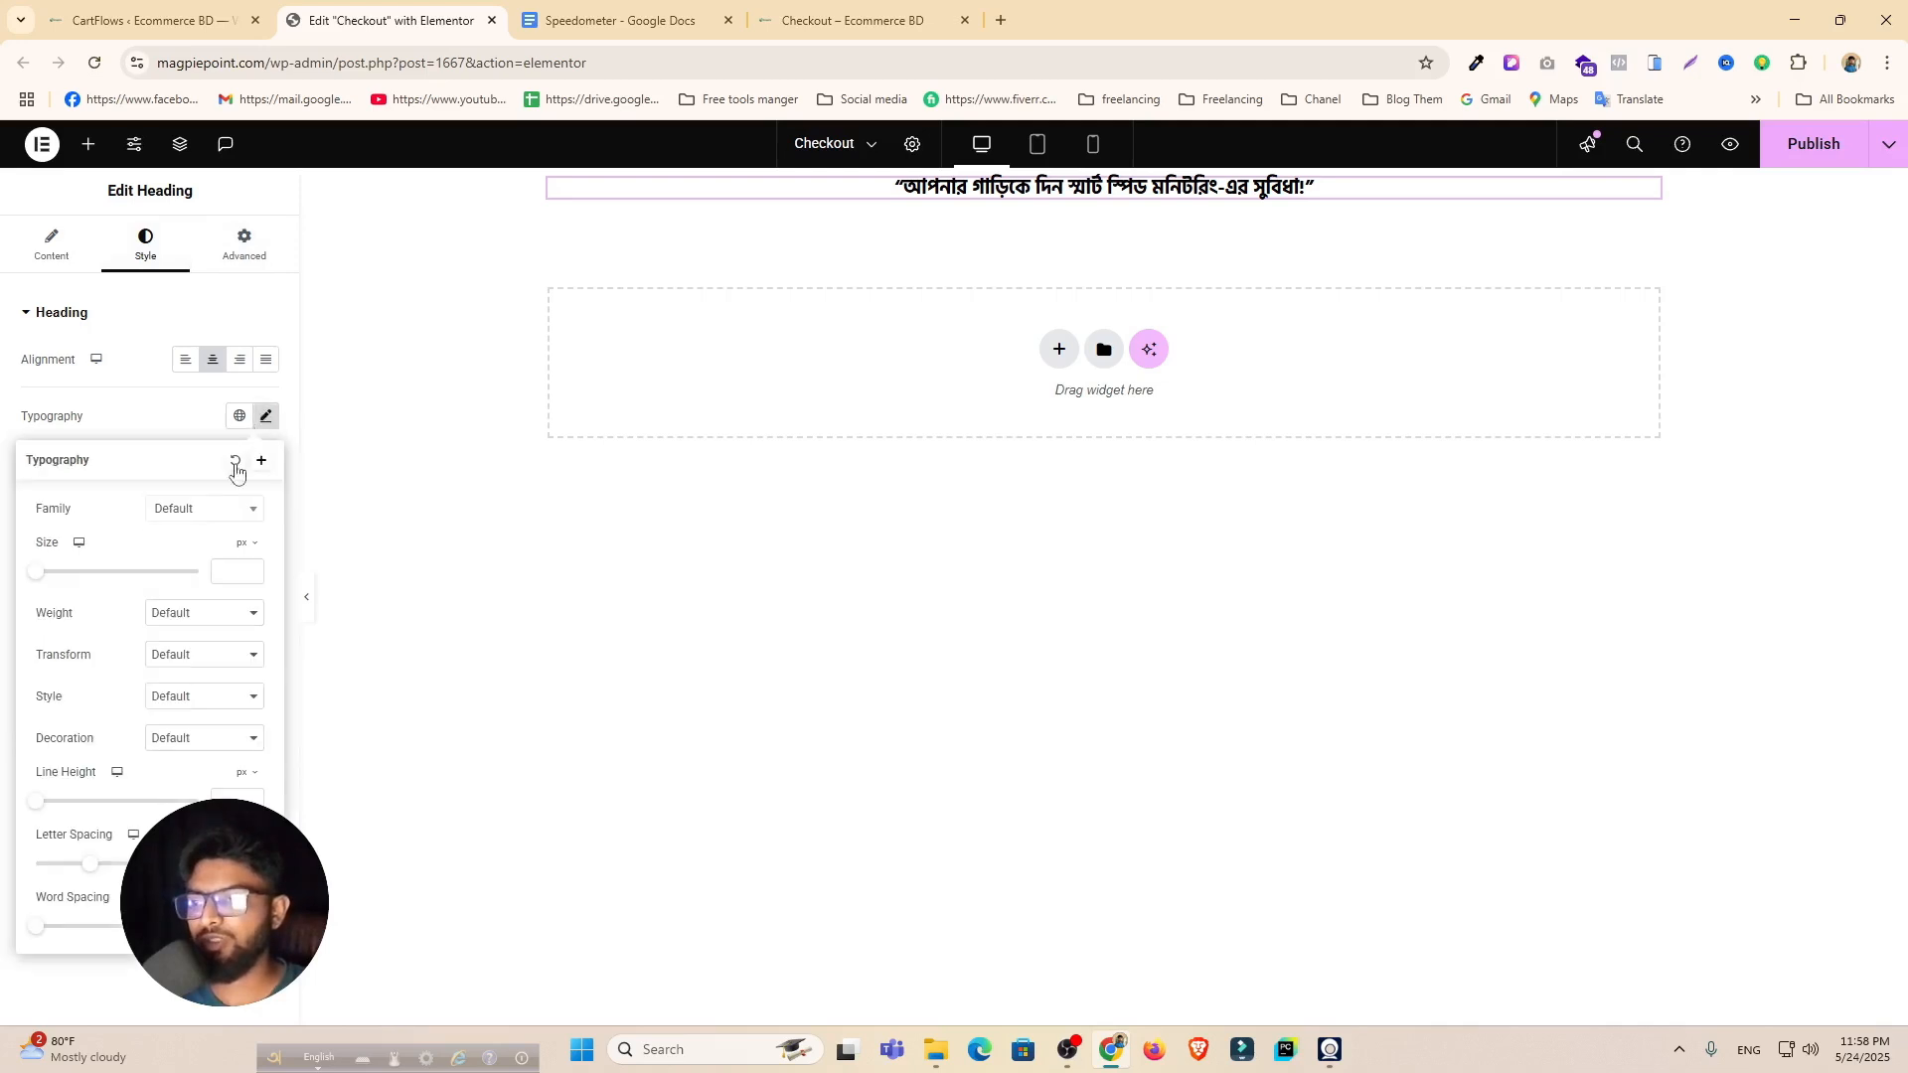
pyautogui.click(218, 511)
pyautogui.write('hind')
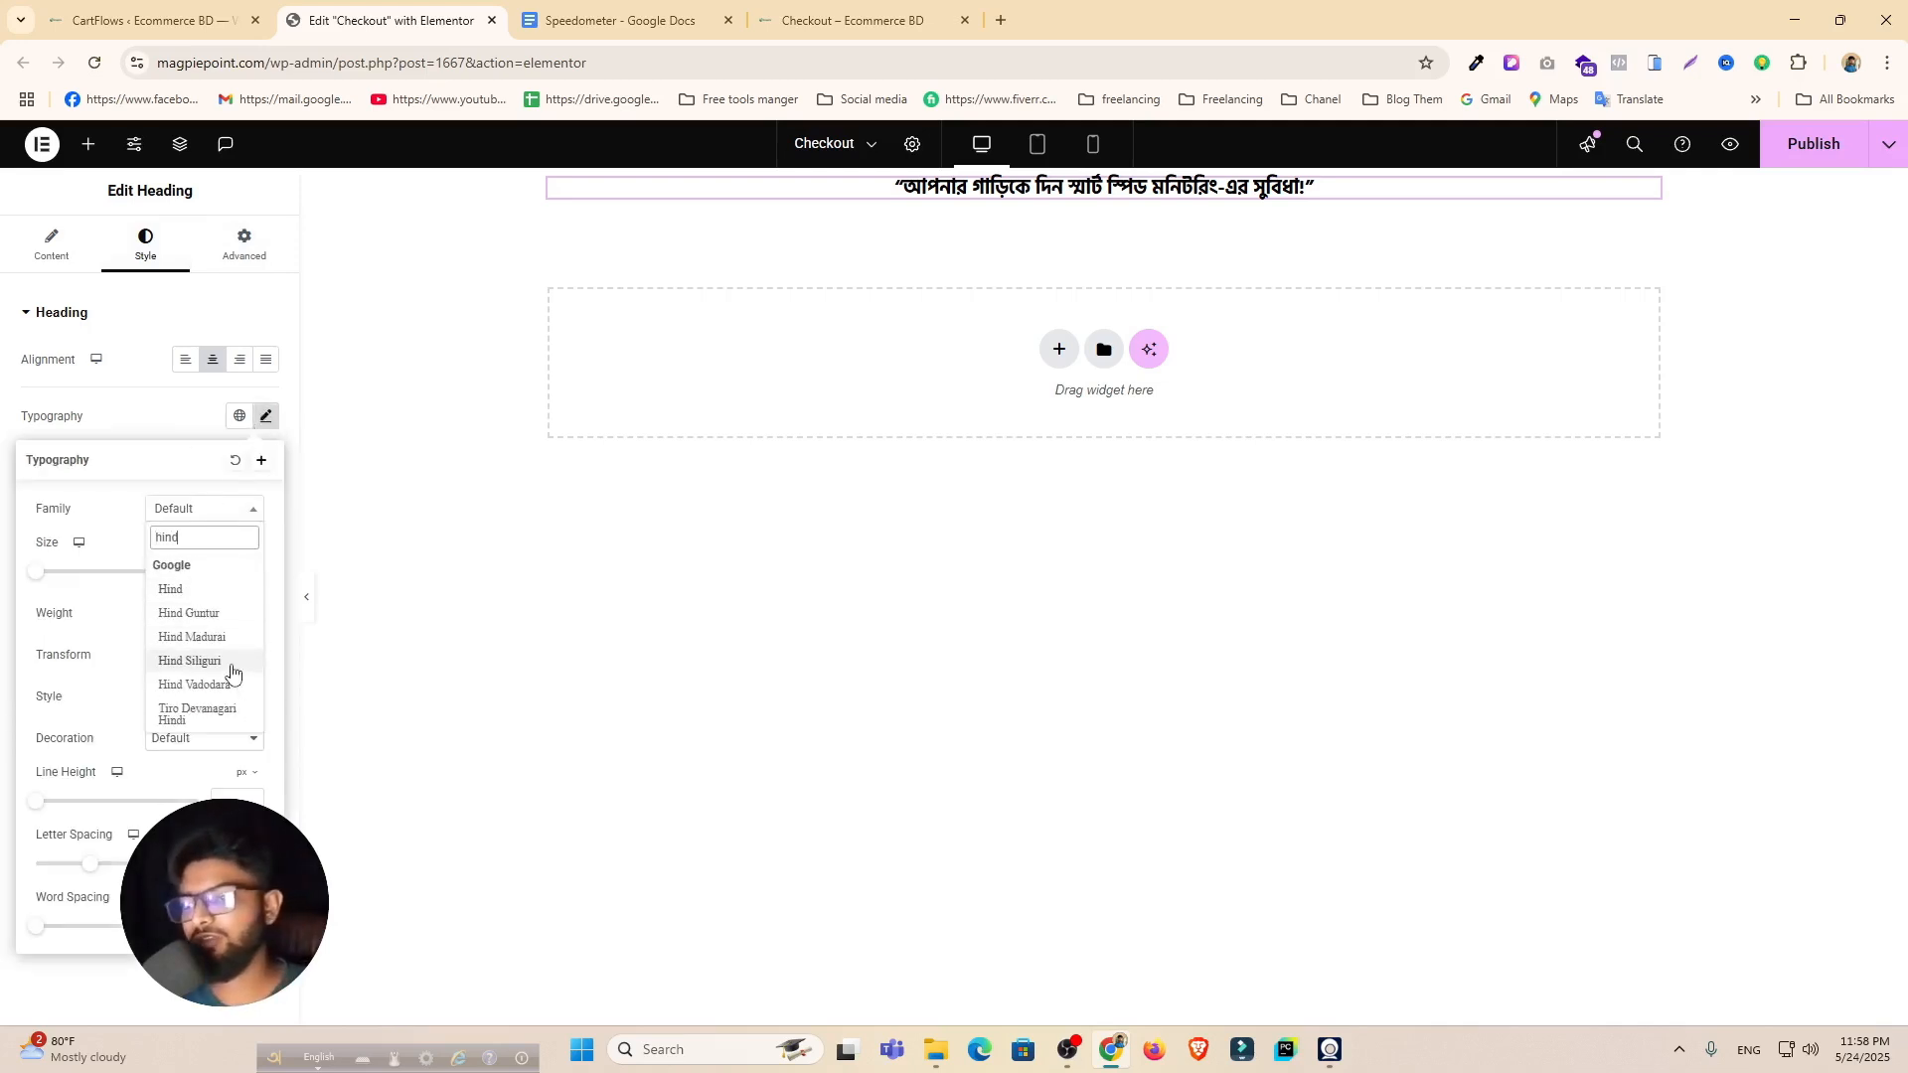
pyautogui.click(227, 662)
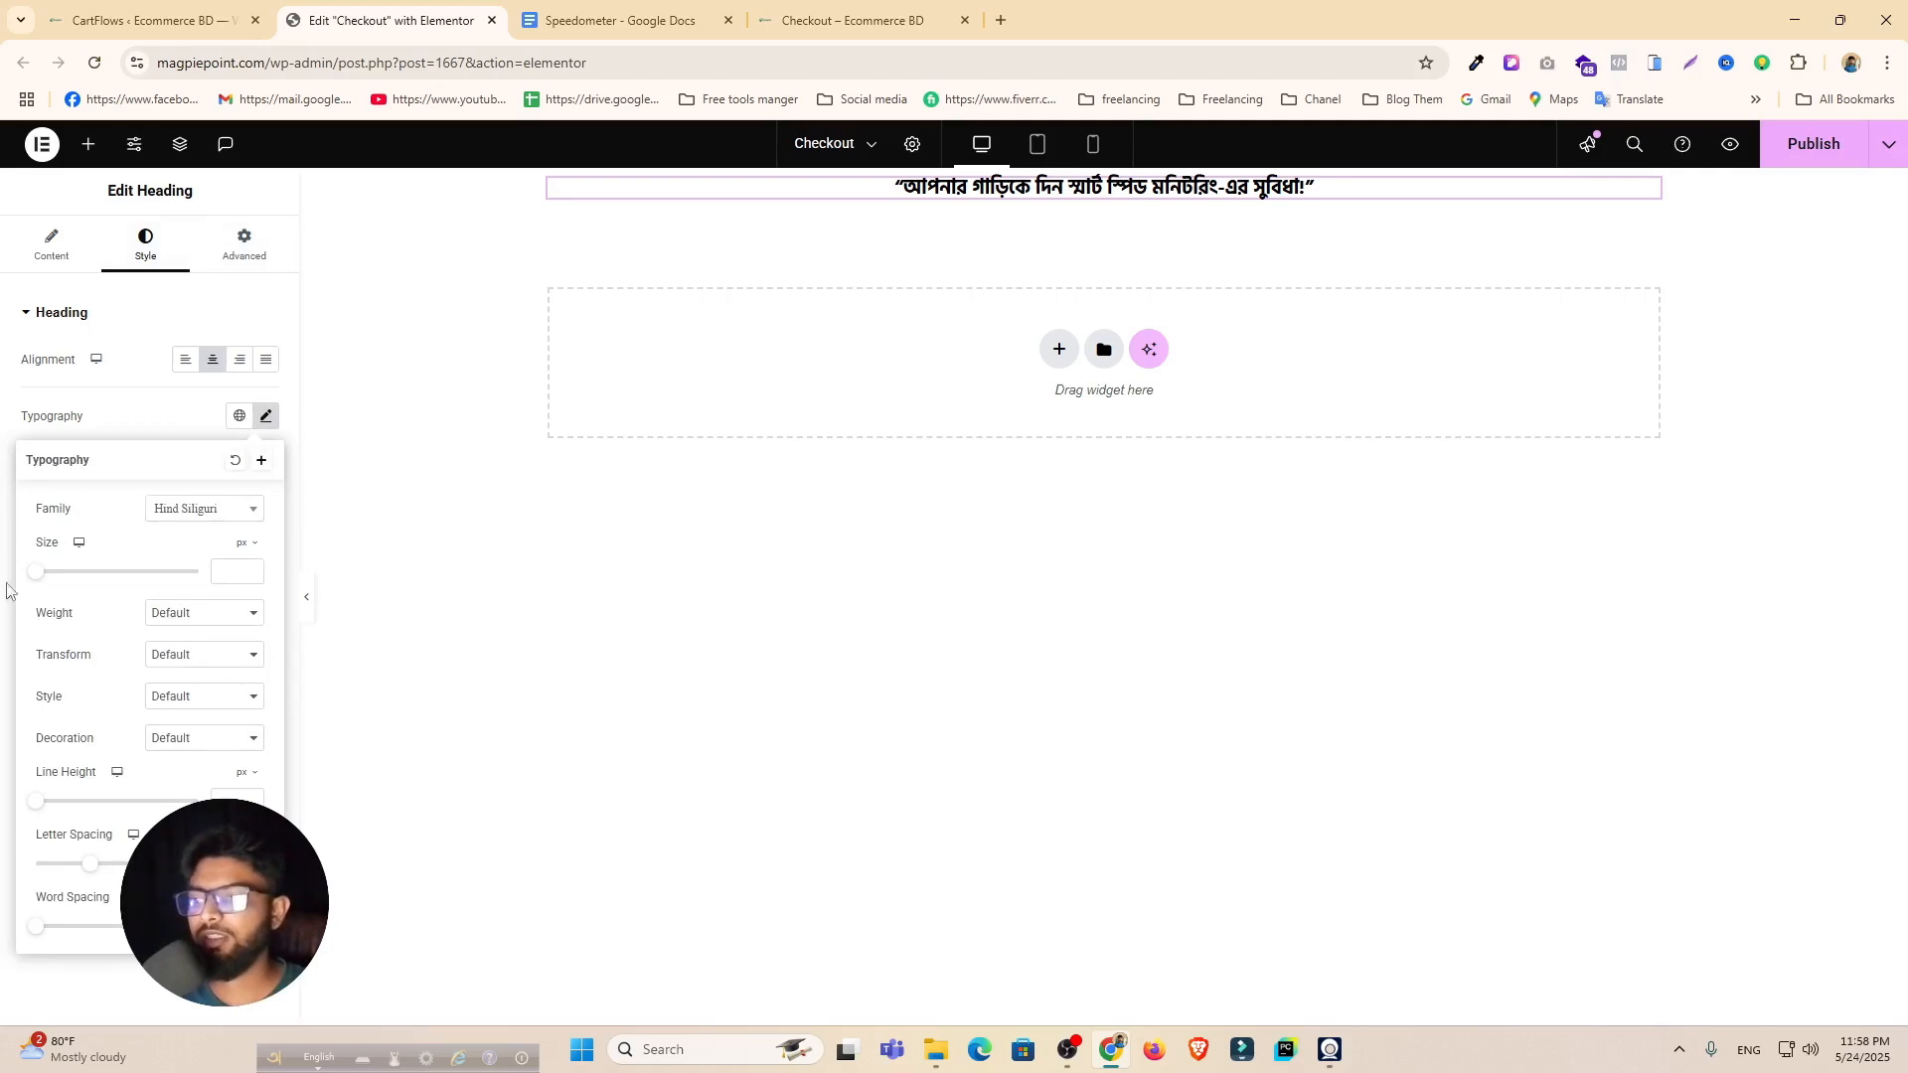
pyautogui.moveTo(36, 572); pyautogui.dragTo(62, 576)
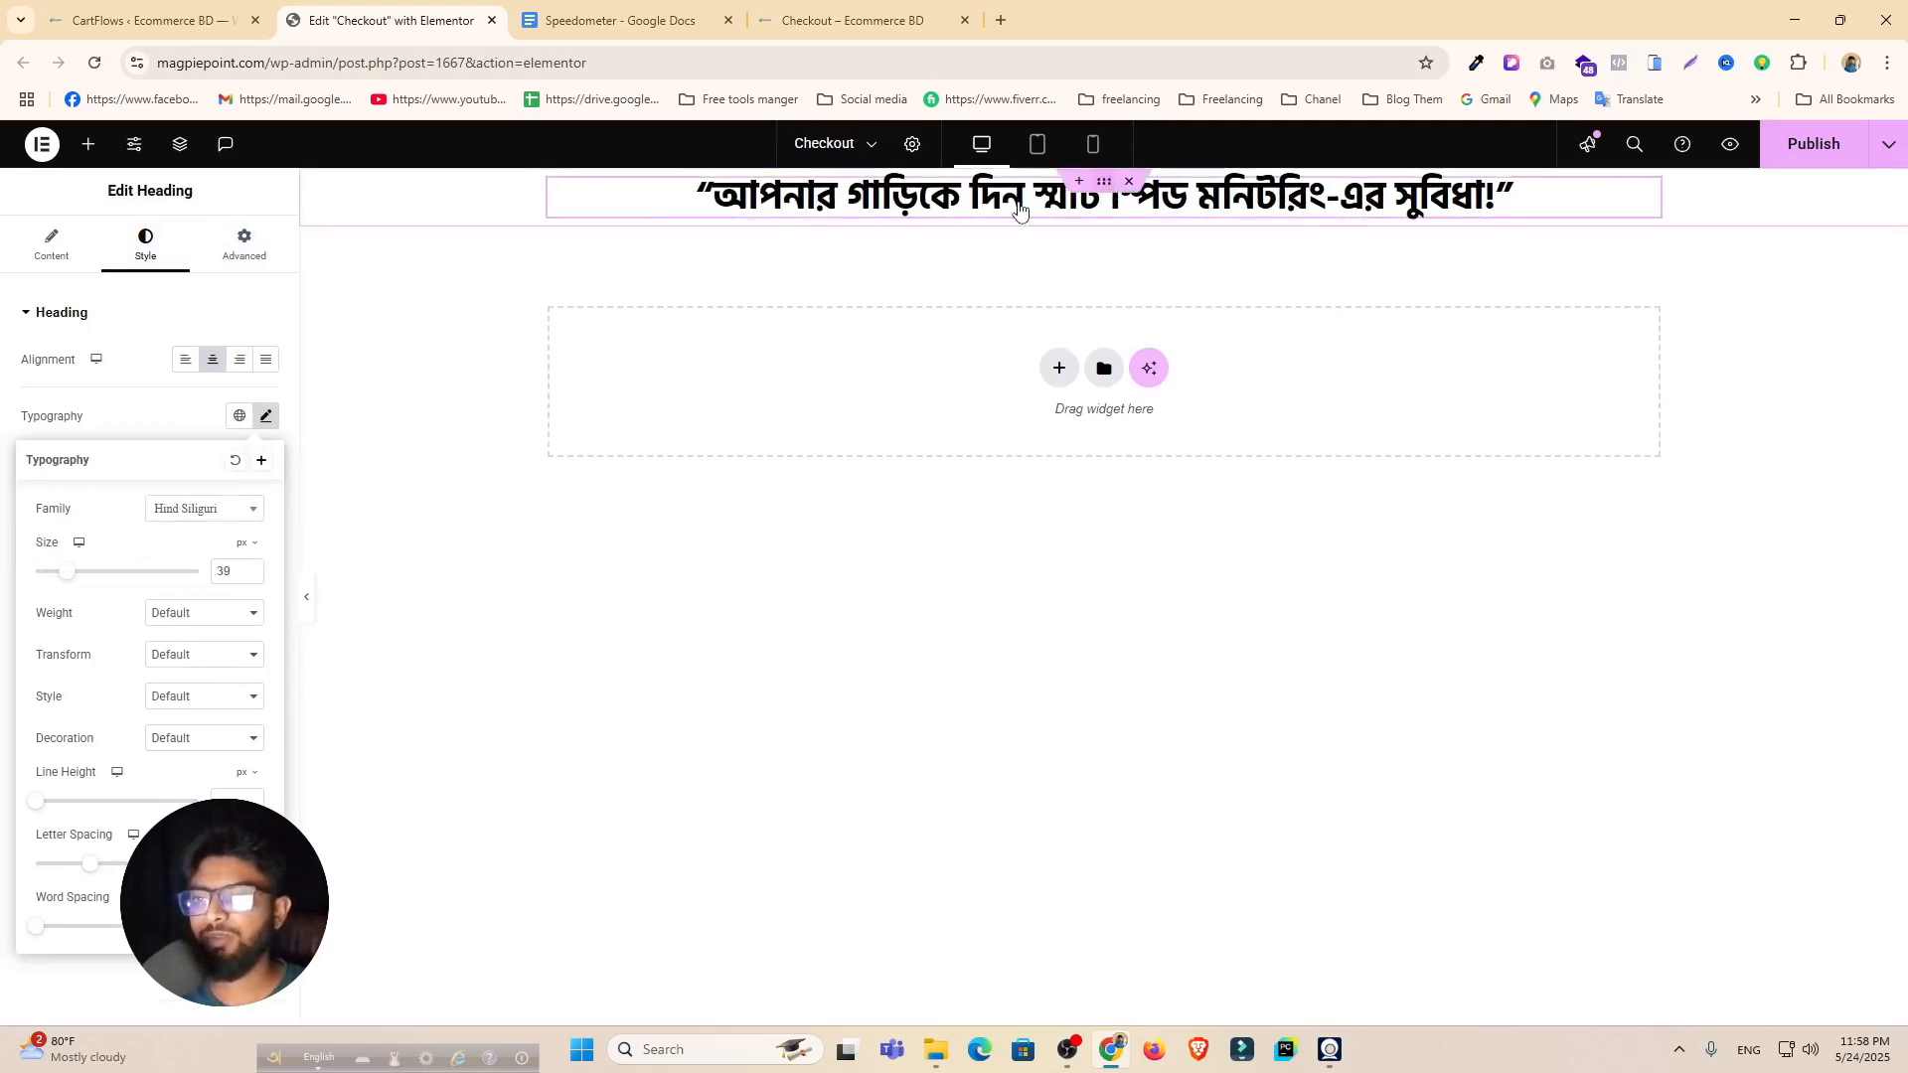
# Step: Give the headline's container a top margin of 60 px with the other sides at 0, and publish the page
pyautogui.click(1106, 182)
pyautogui.click(269, 383)
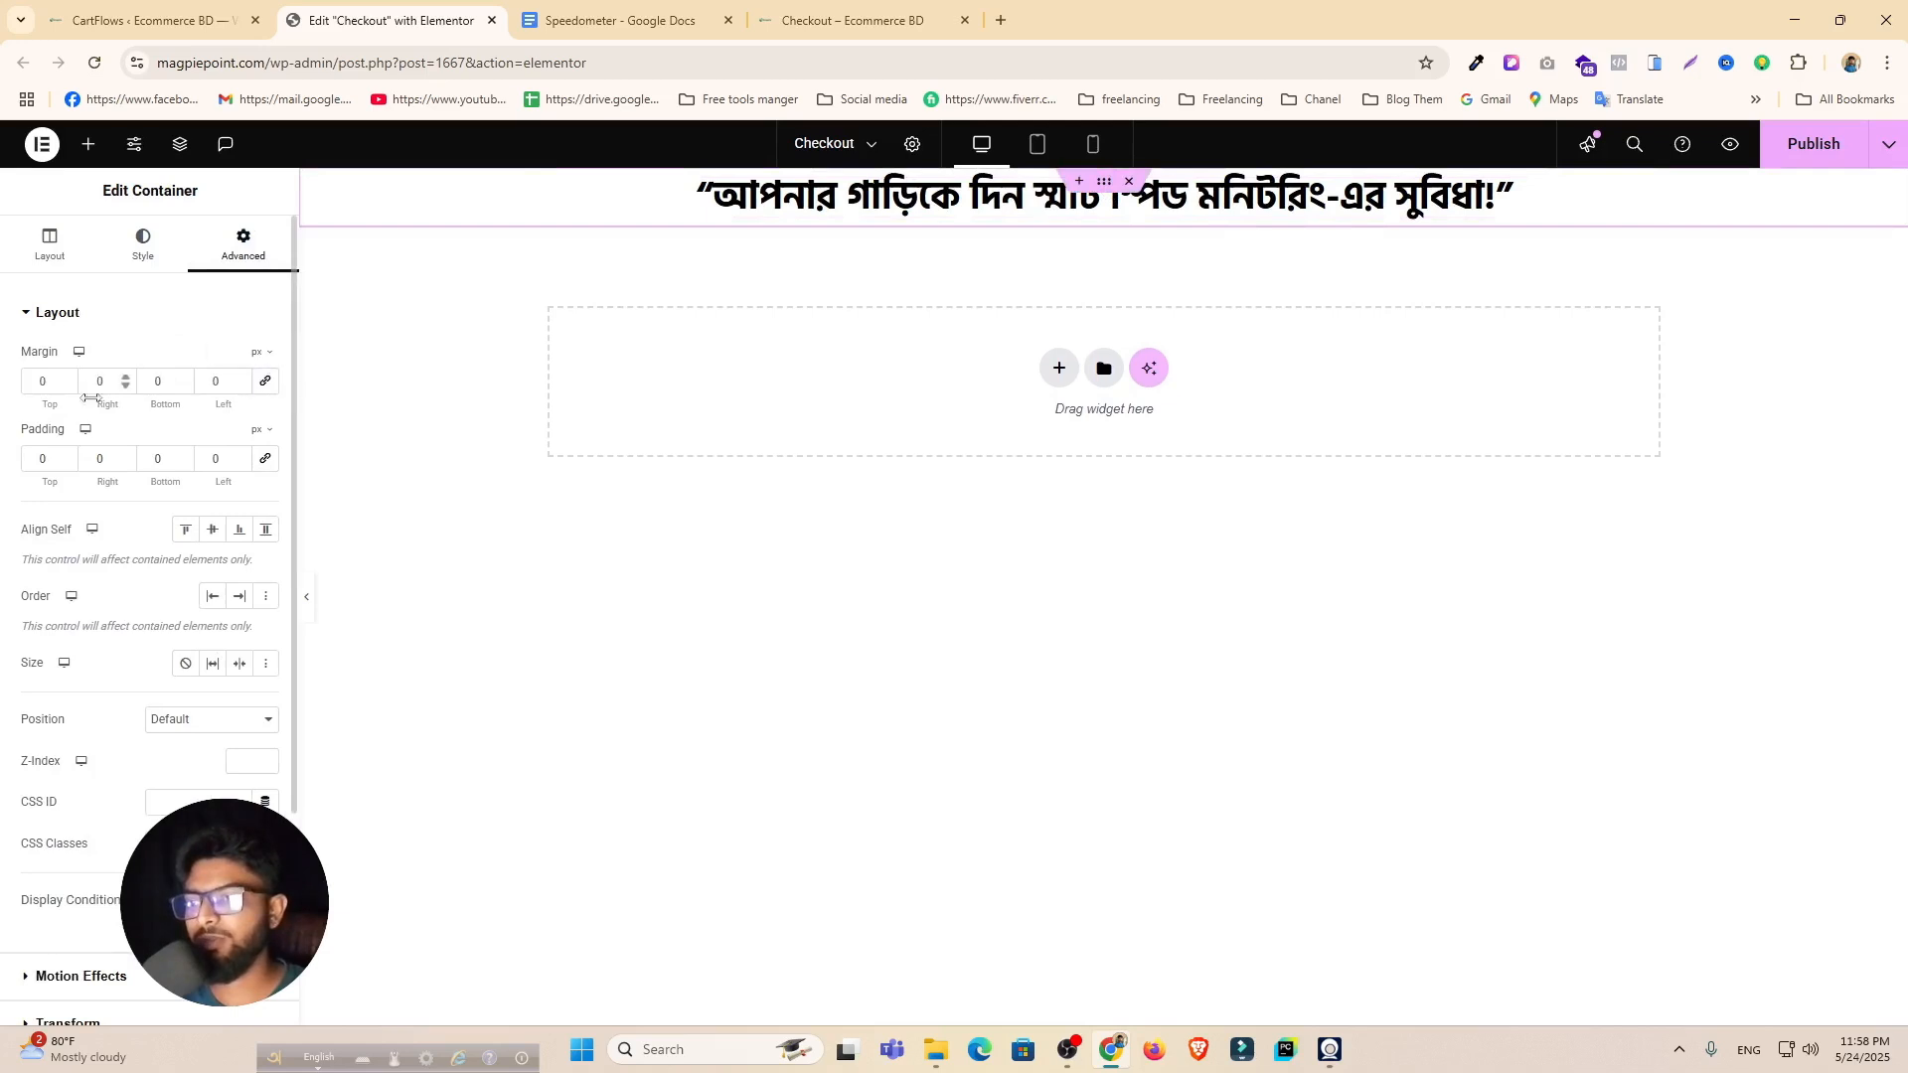
pyautogui.moveTo(56, 382); pyautogui.dragTo(2, 385)
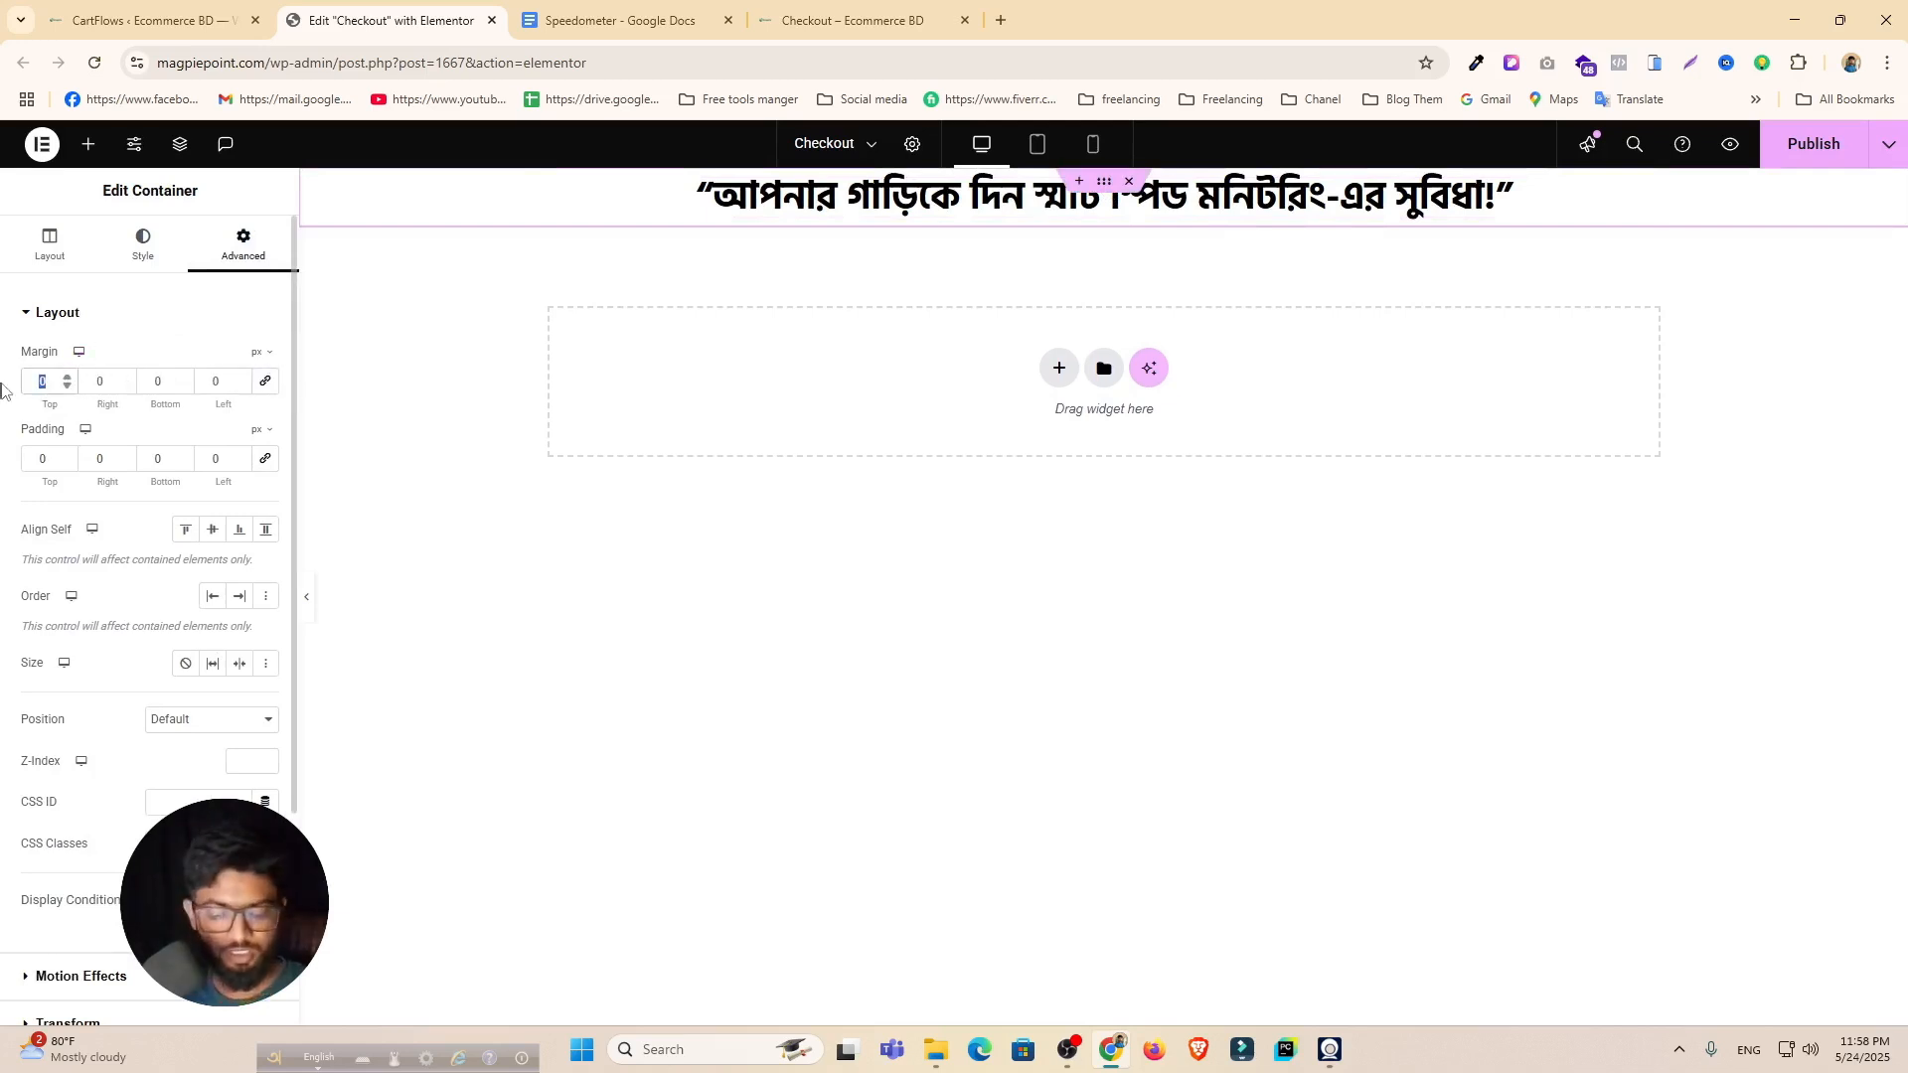
pyautogui.write('60')
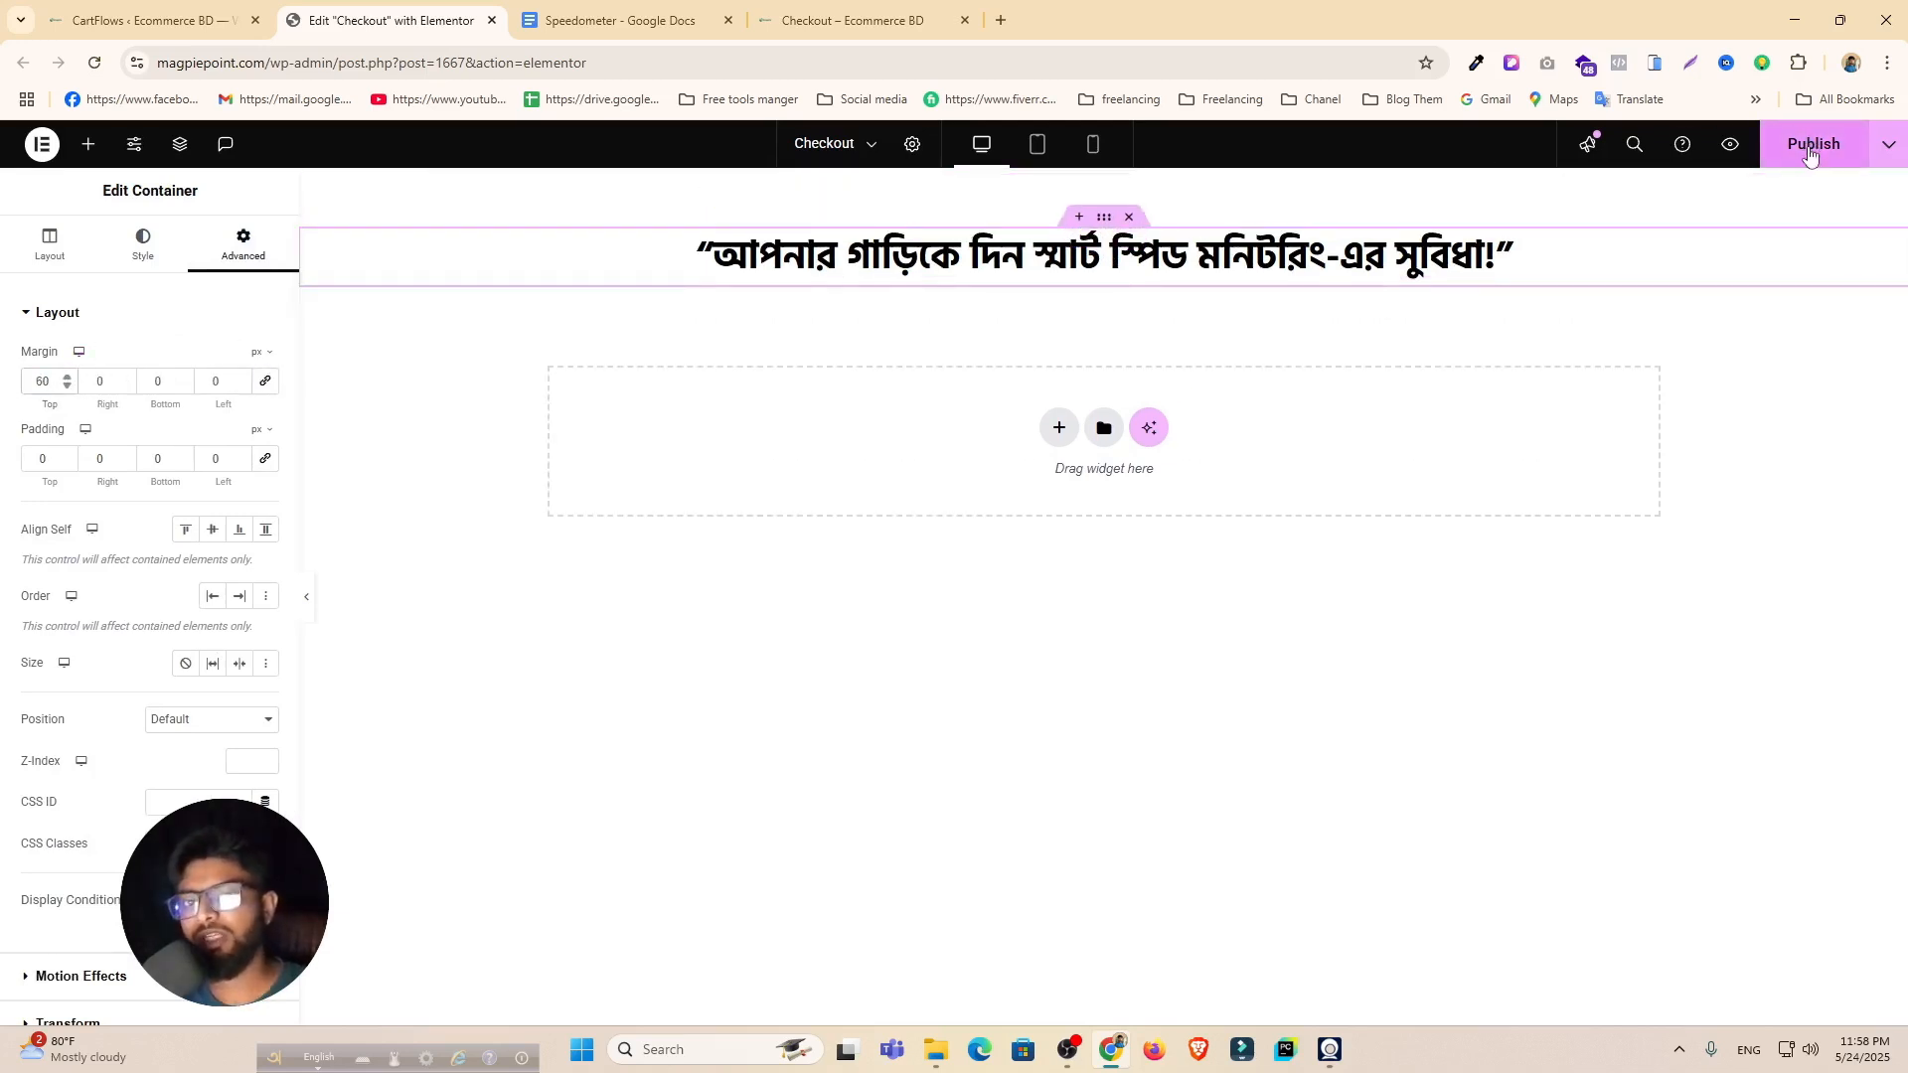
pyautogui.click(1810, 155)
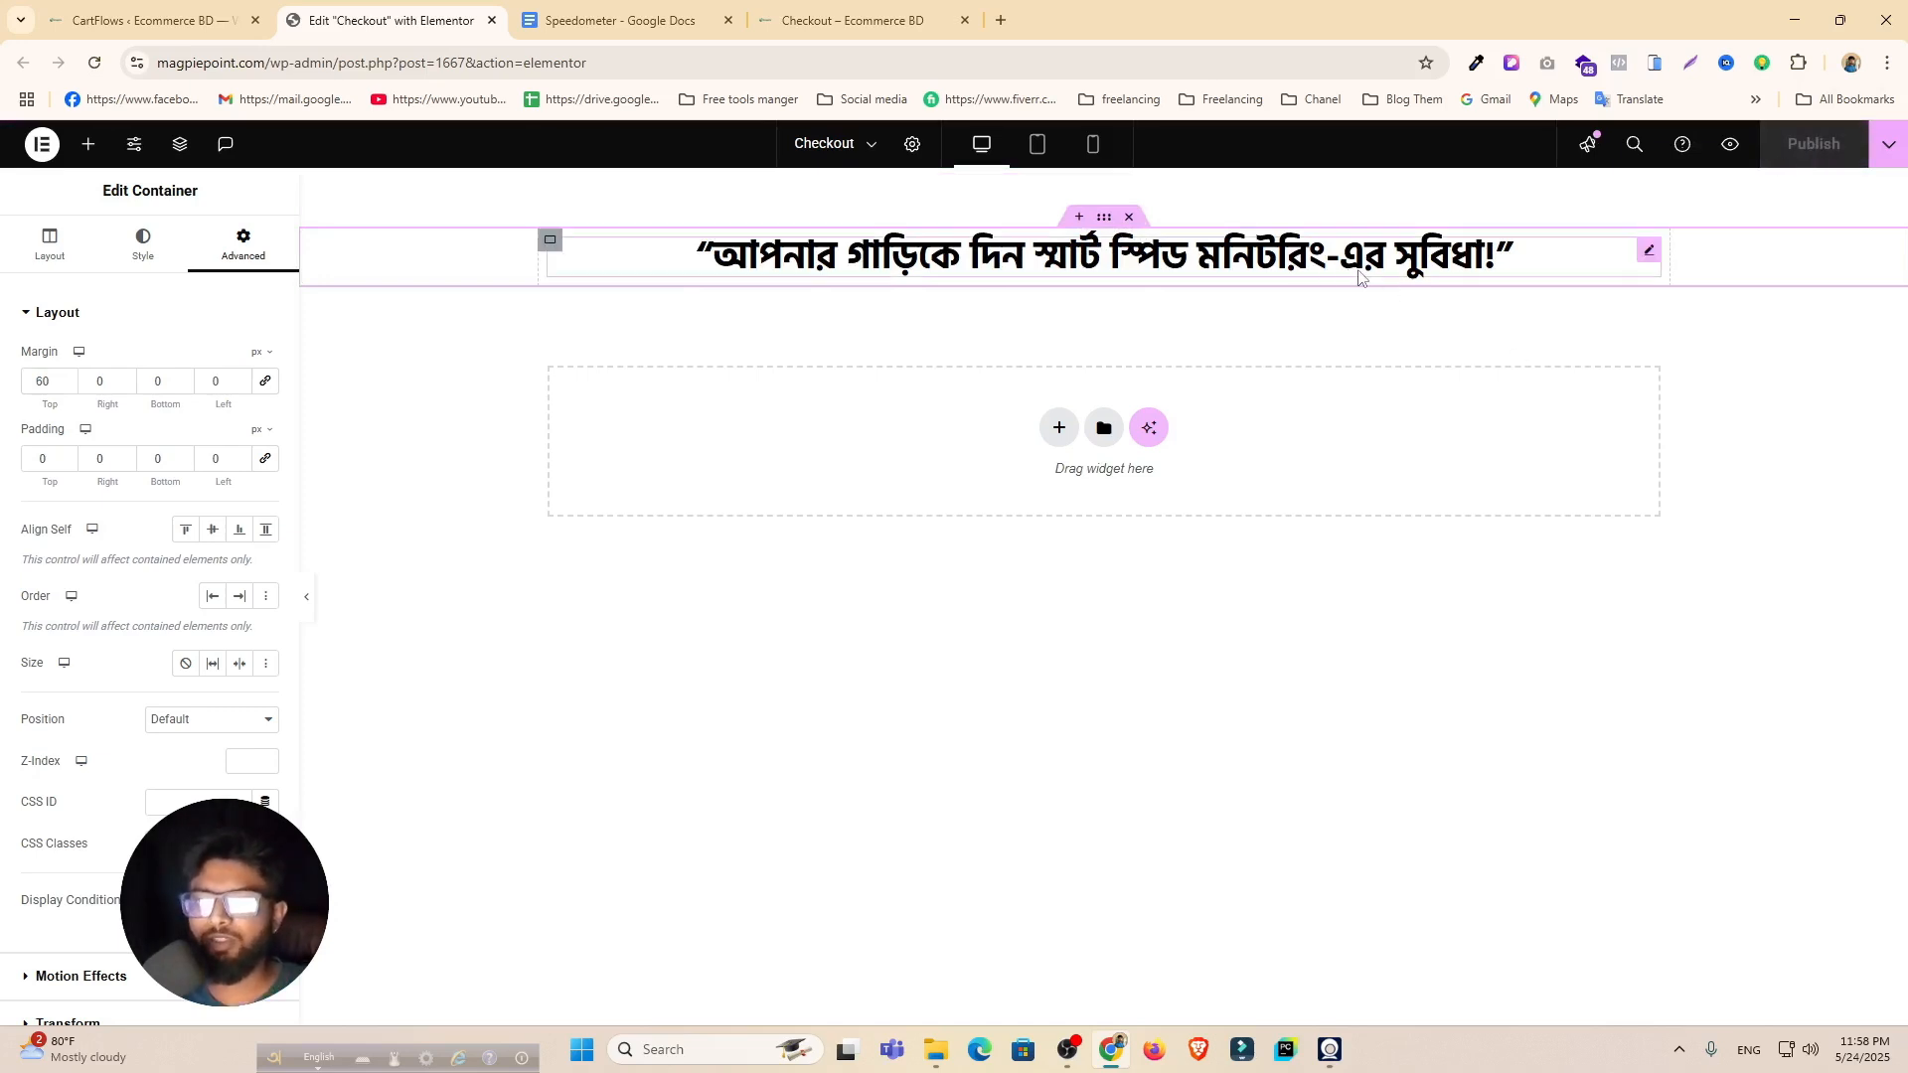
# Step: Copy the Subheadline text from the Speedometer document and return to the Checkout page in Elementor
pyautogui.click(618, 20)
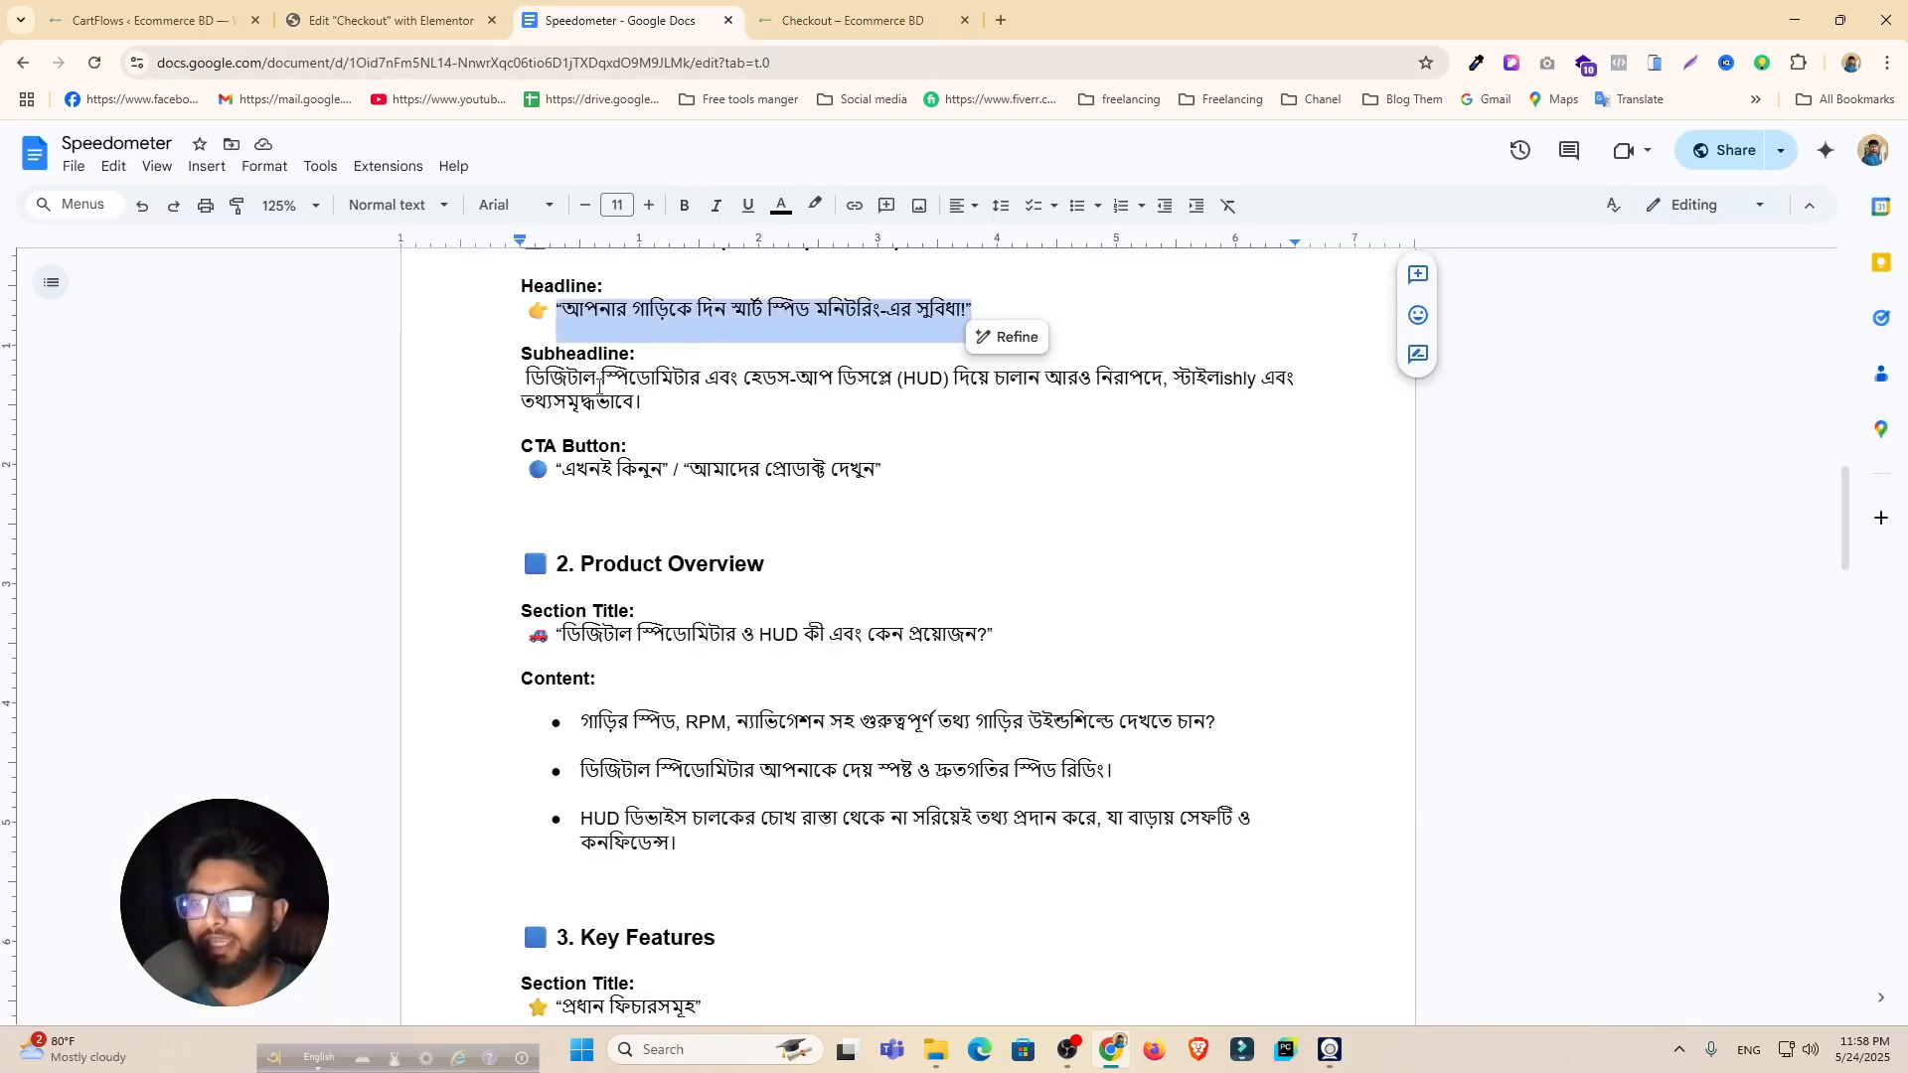
pyautogui.moveTo(527, 376); pyautogui.dragTo(621, 422)
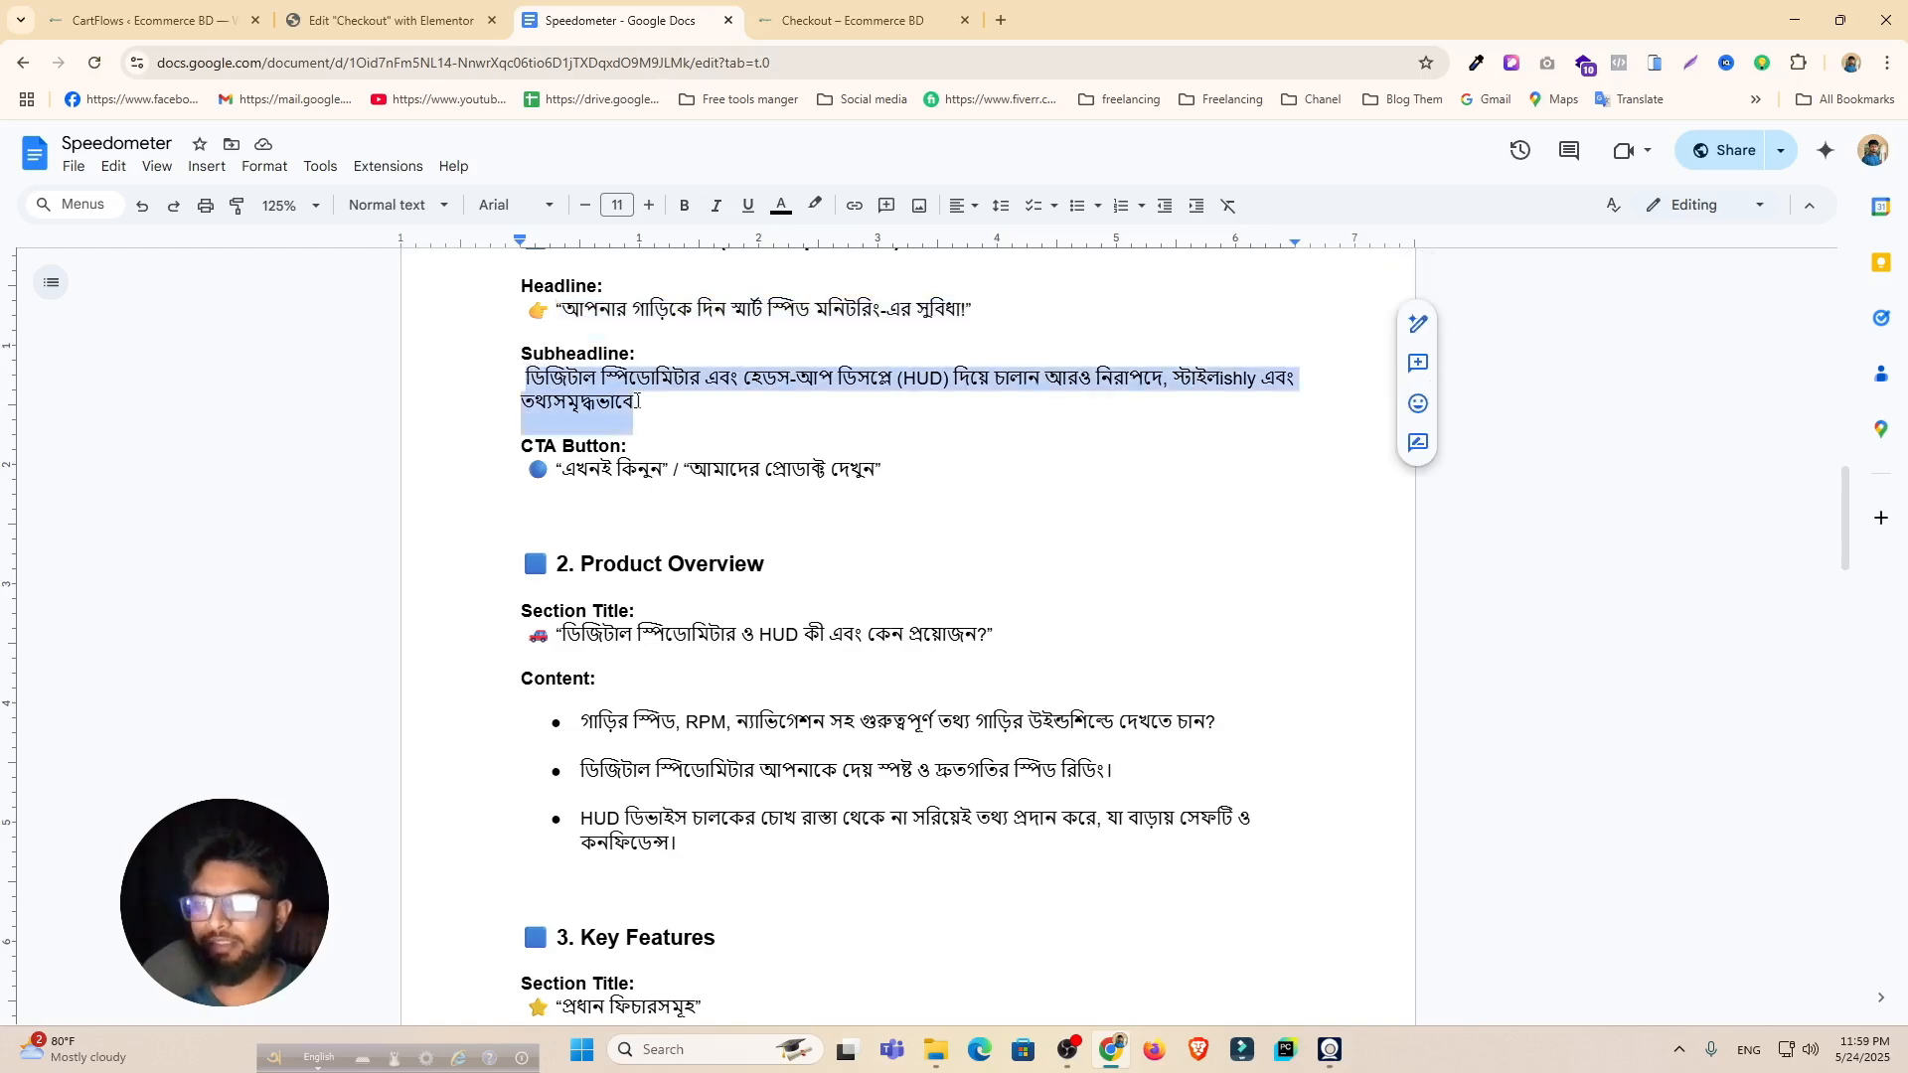
pyautogui.click(781, 22)
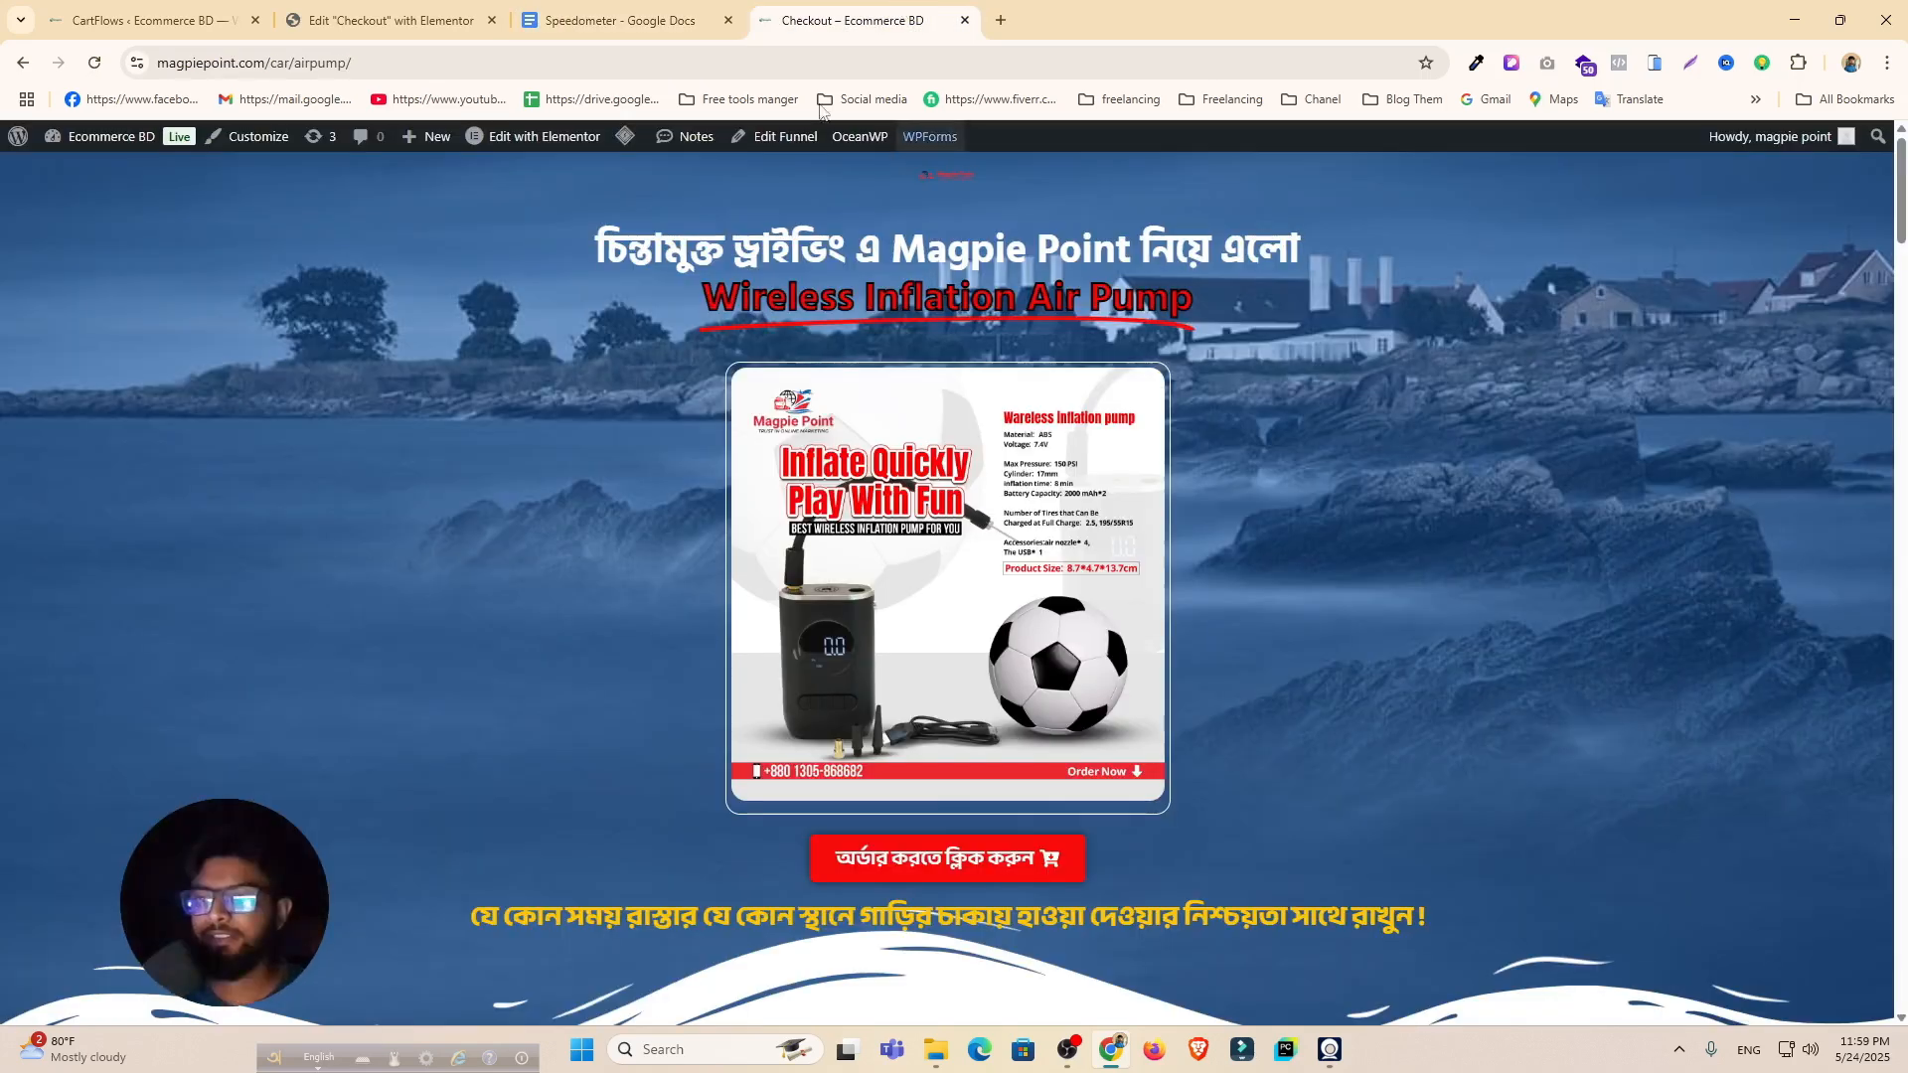
pyautogui.click(443, 17)
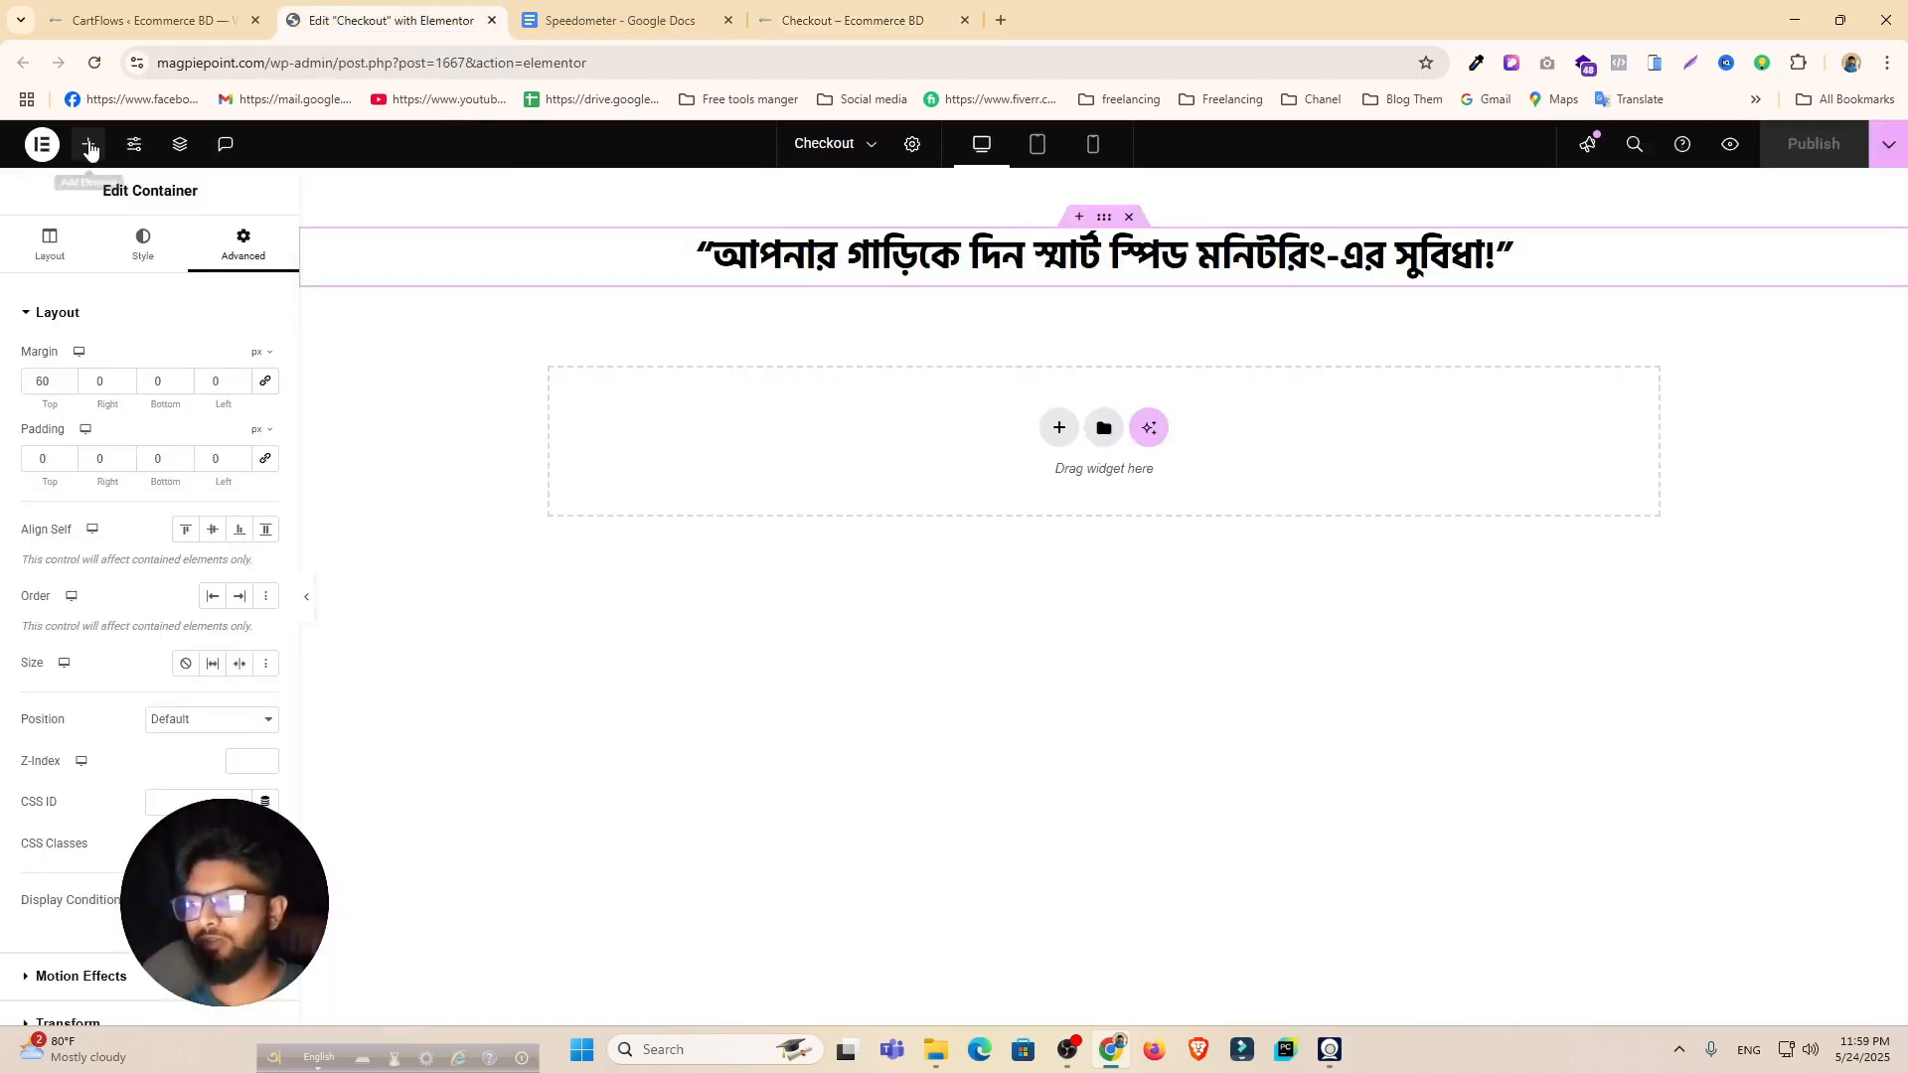
pyautogui.click(88, 144)
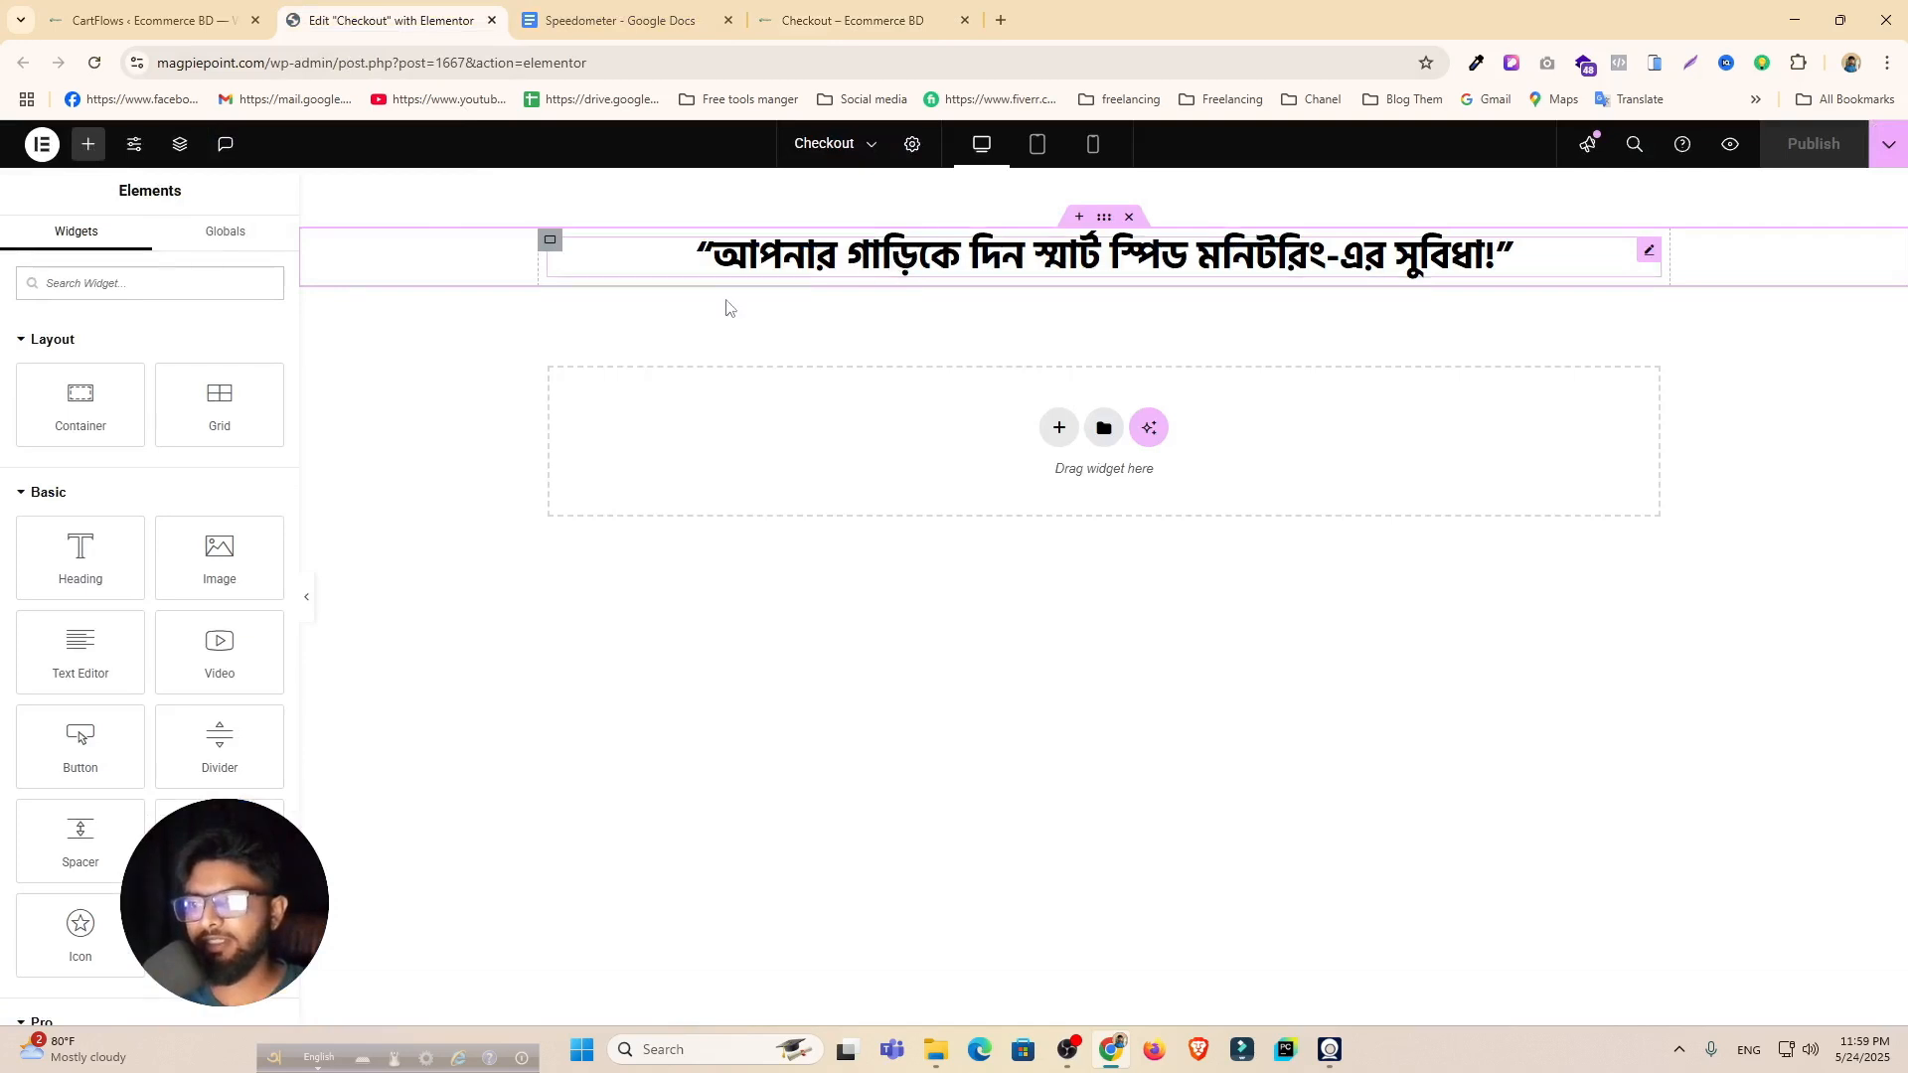
# Step: Set the headline's font size to 45 px
pyautogui.click(724, 270)
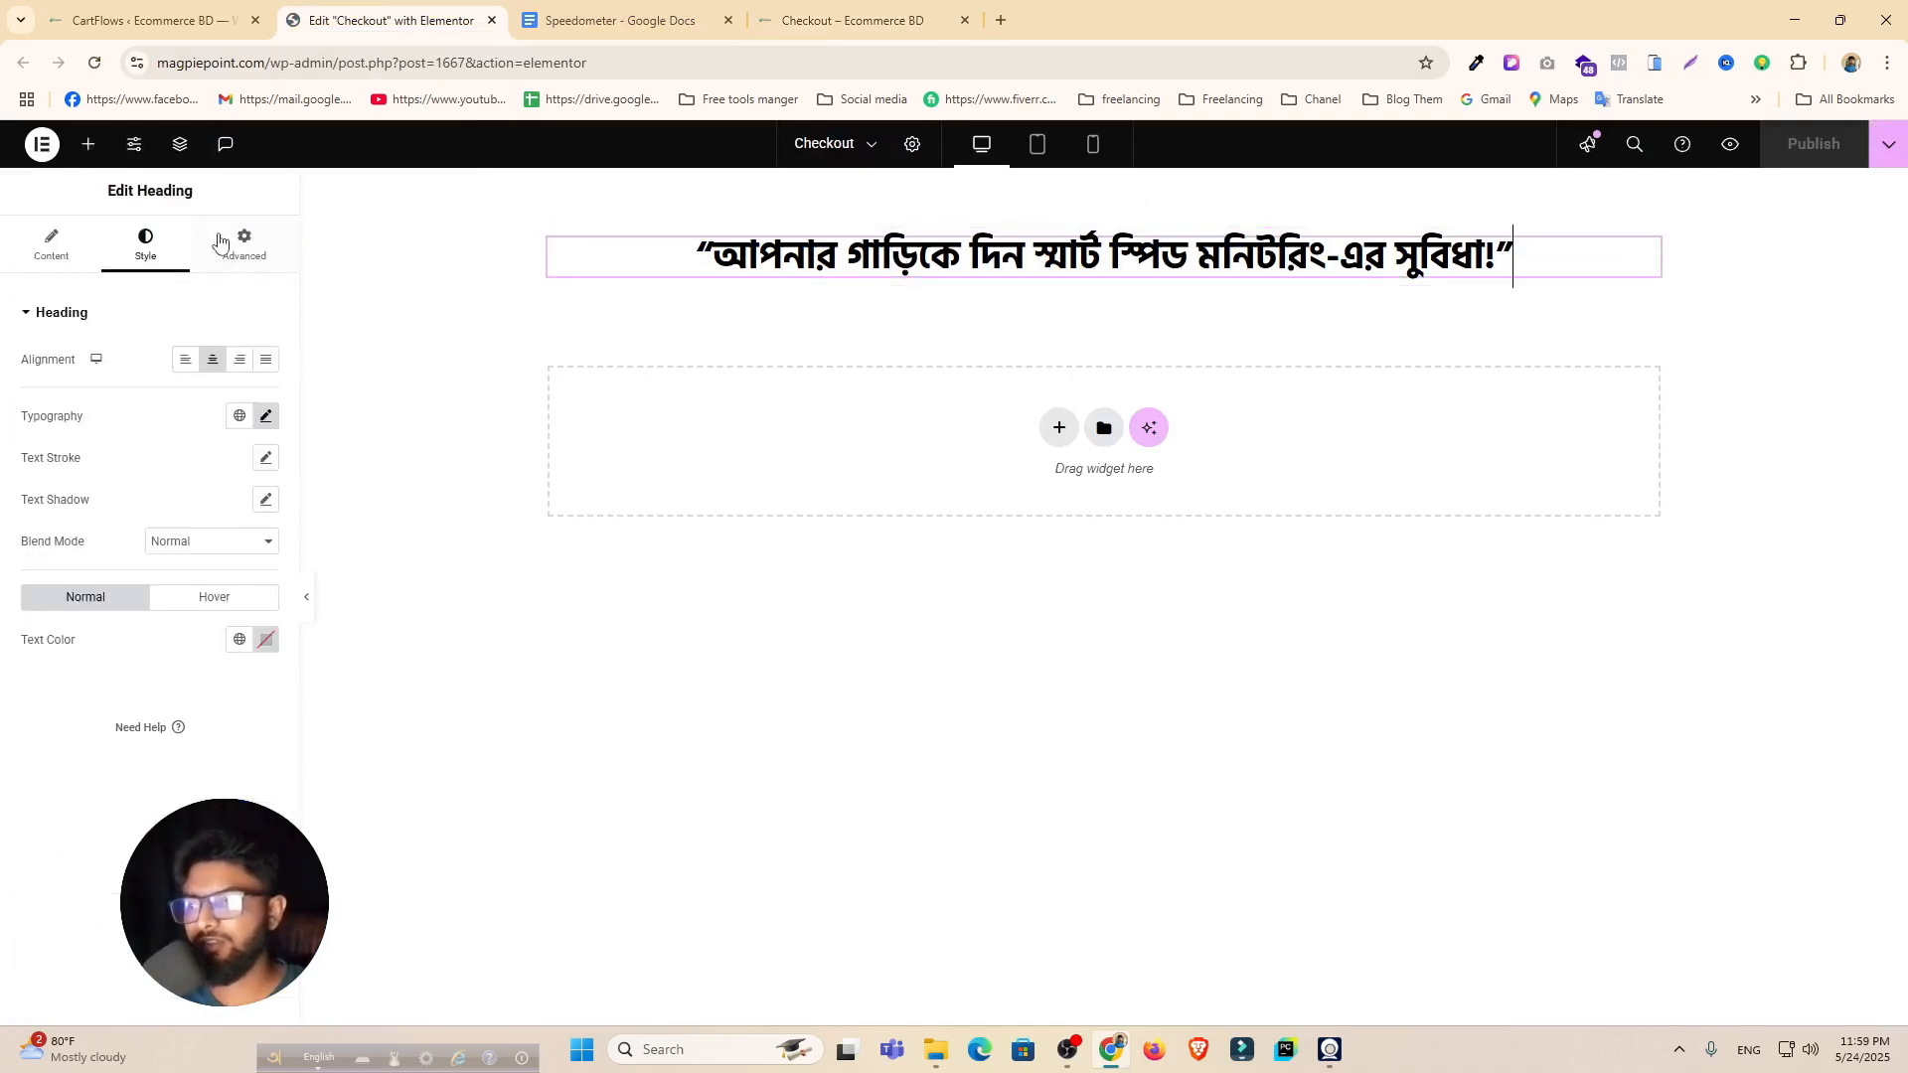
pyautogui.click(266, 417)
pyautogui.moveTo(234, 572); pyautogui.dragTo(202, 577)
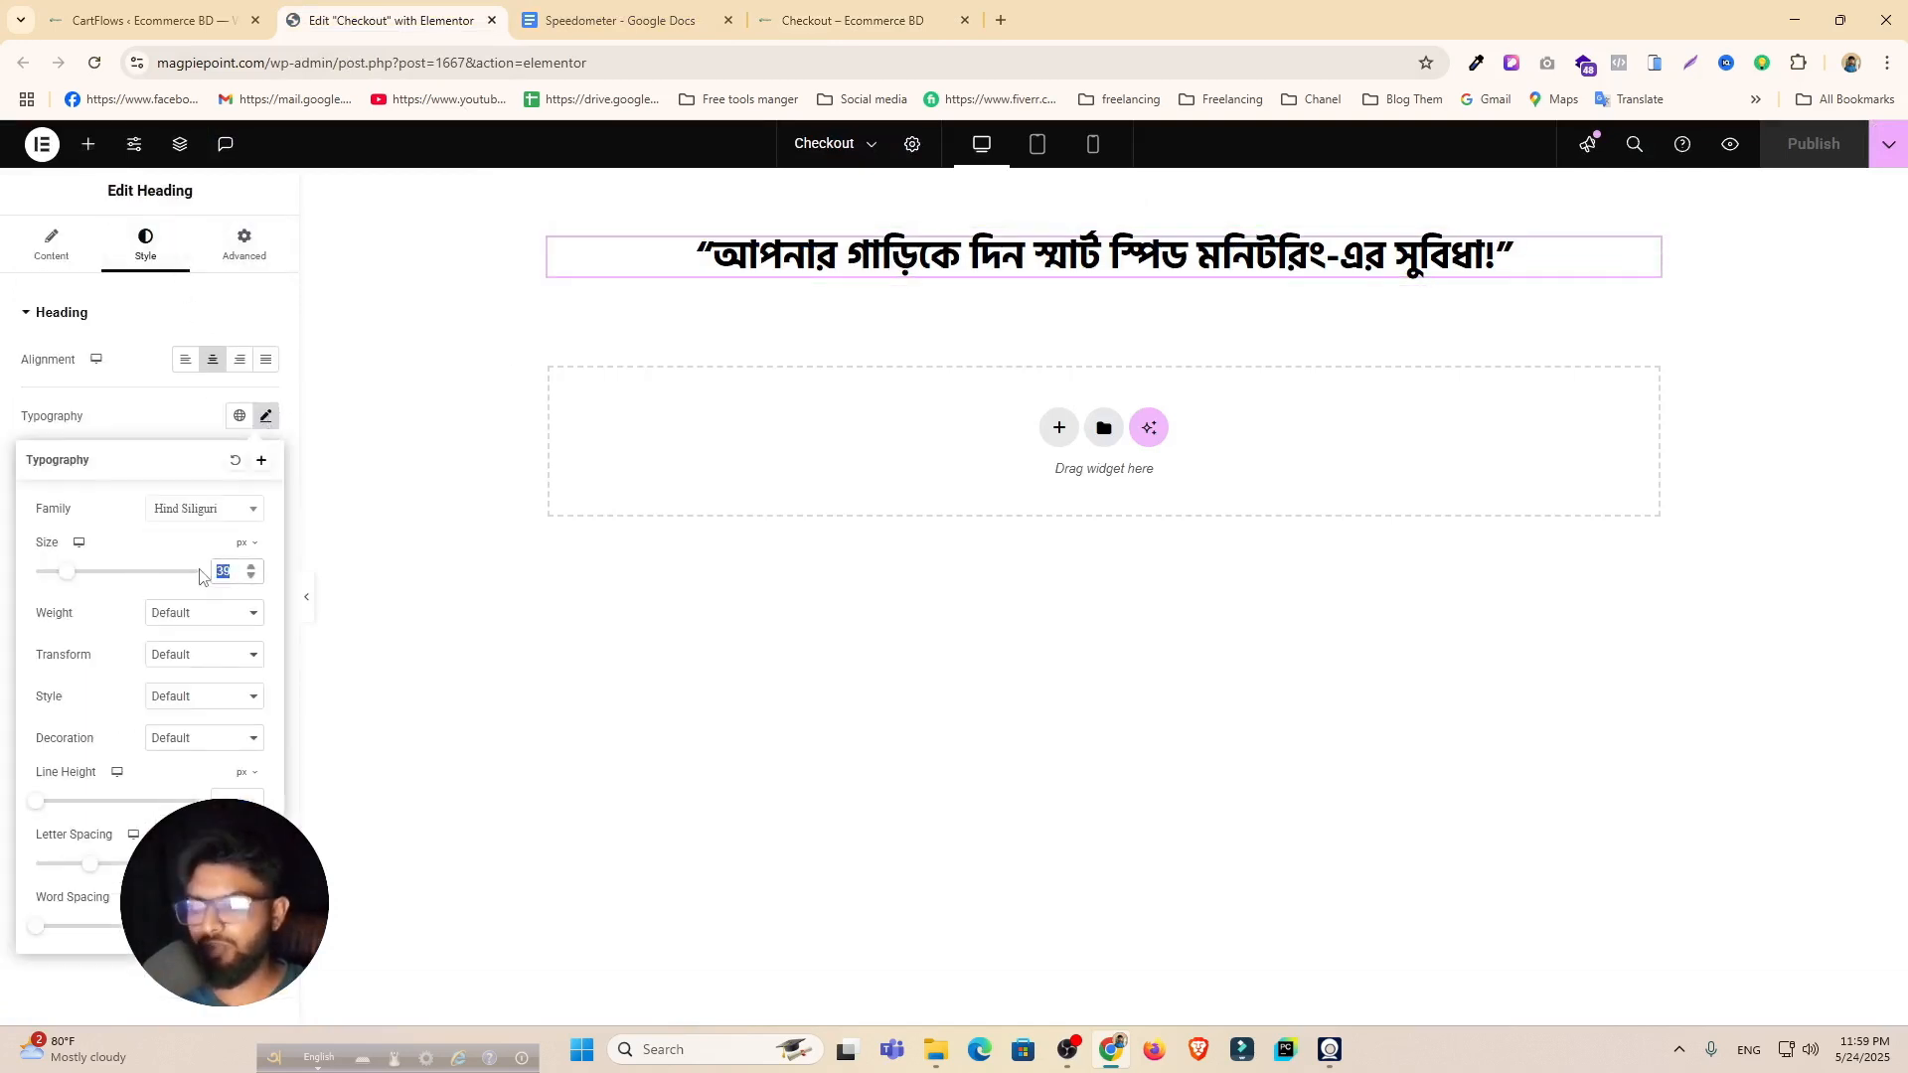
pyautogui.write('45')
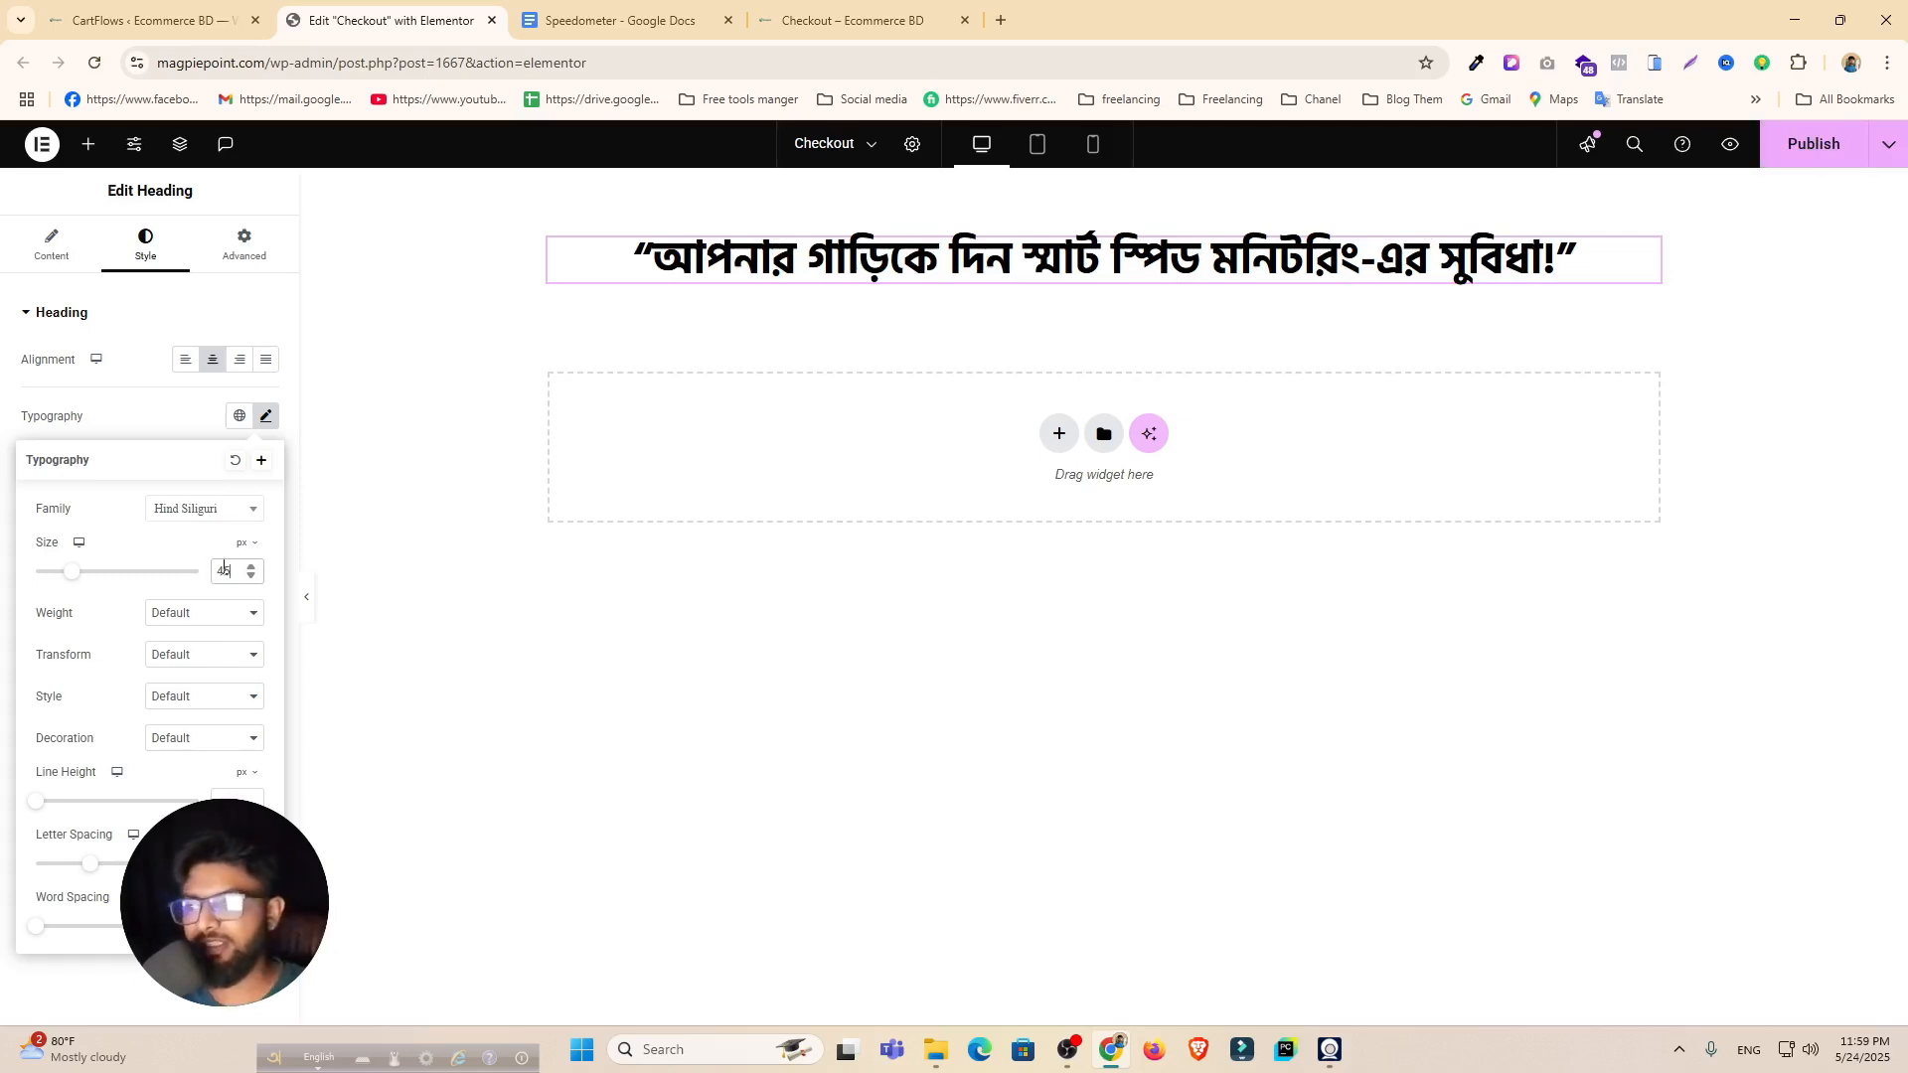
pyautogui.click(159, 425)
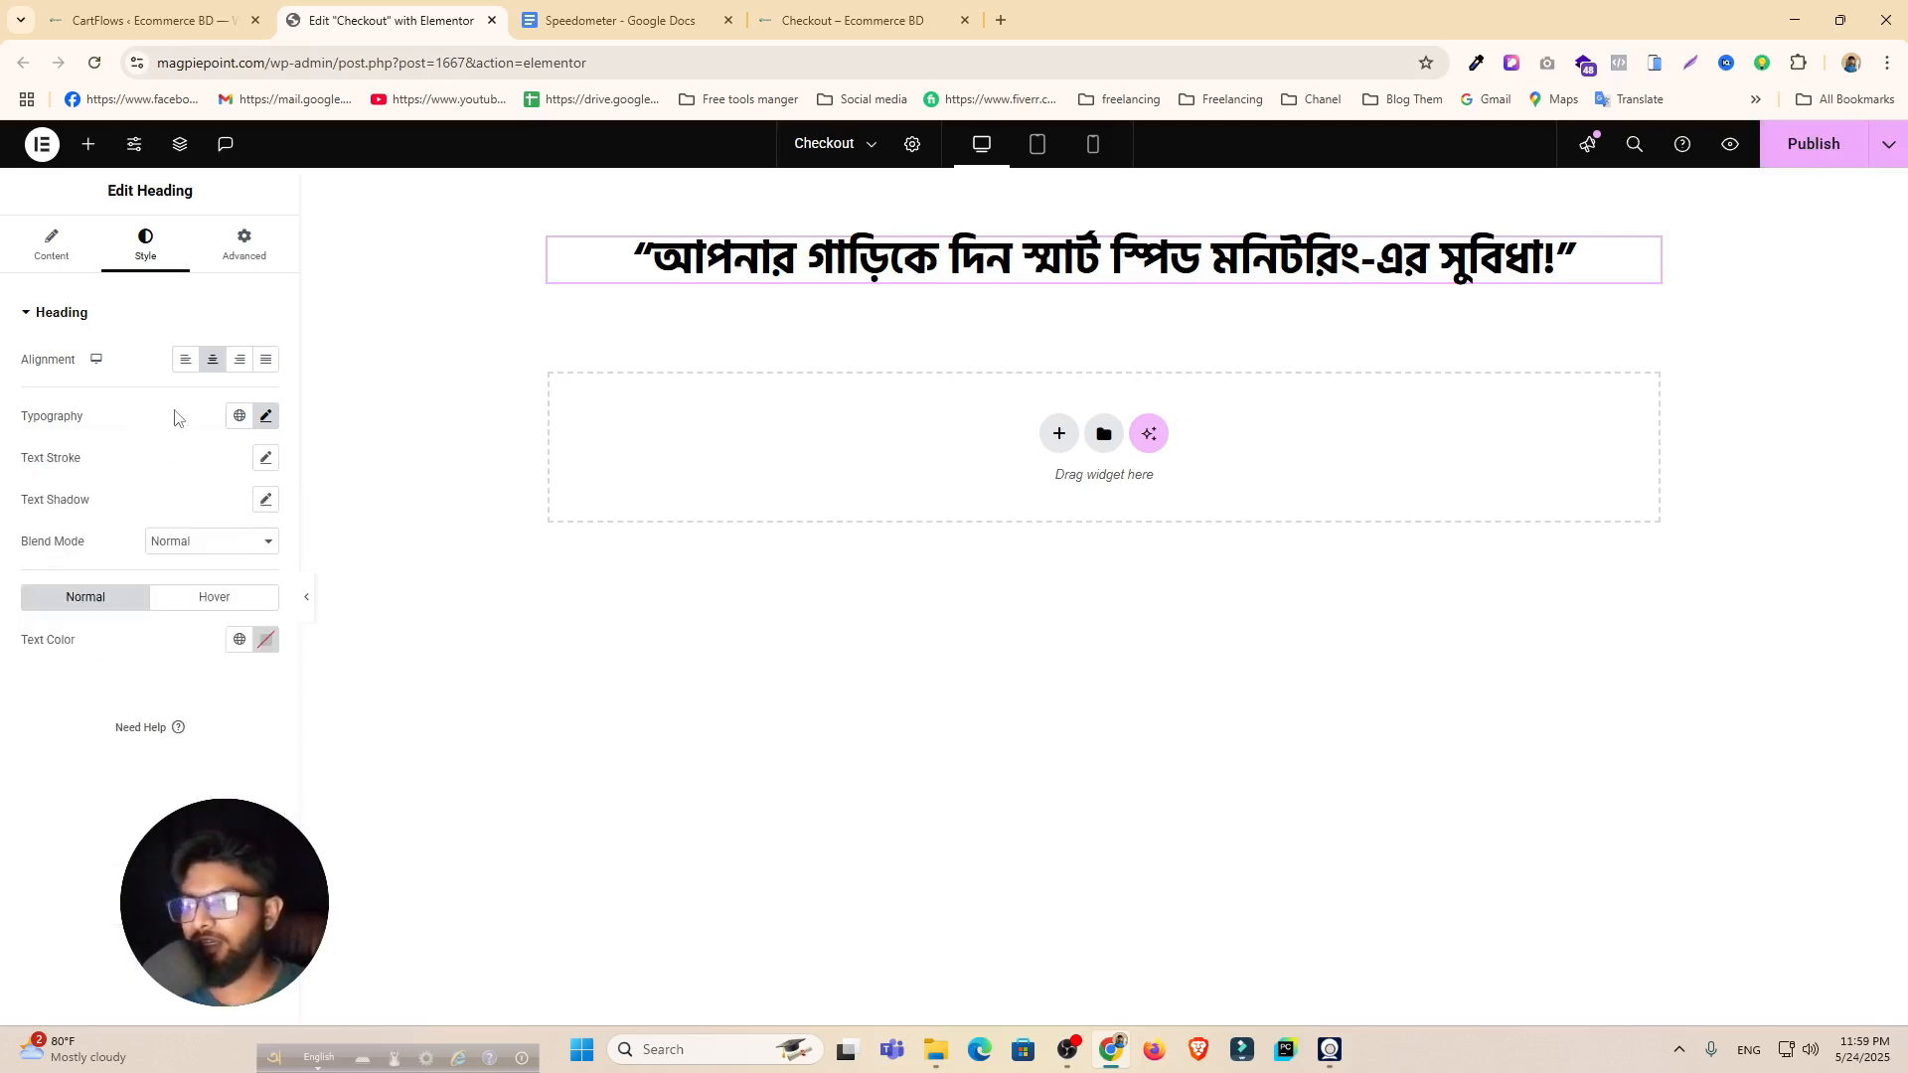
# Step: Duplicate the headline and replace the duplicate's text with the copied Subheadline about the digital speedometer and HUD
pyautogui.rightClick(873, 261)
pyautogui.click(916, 366)
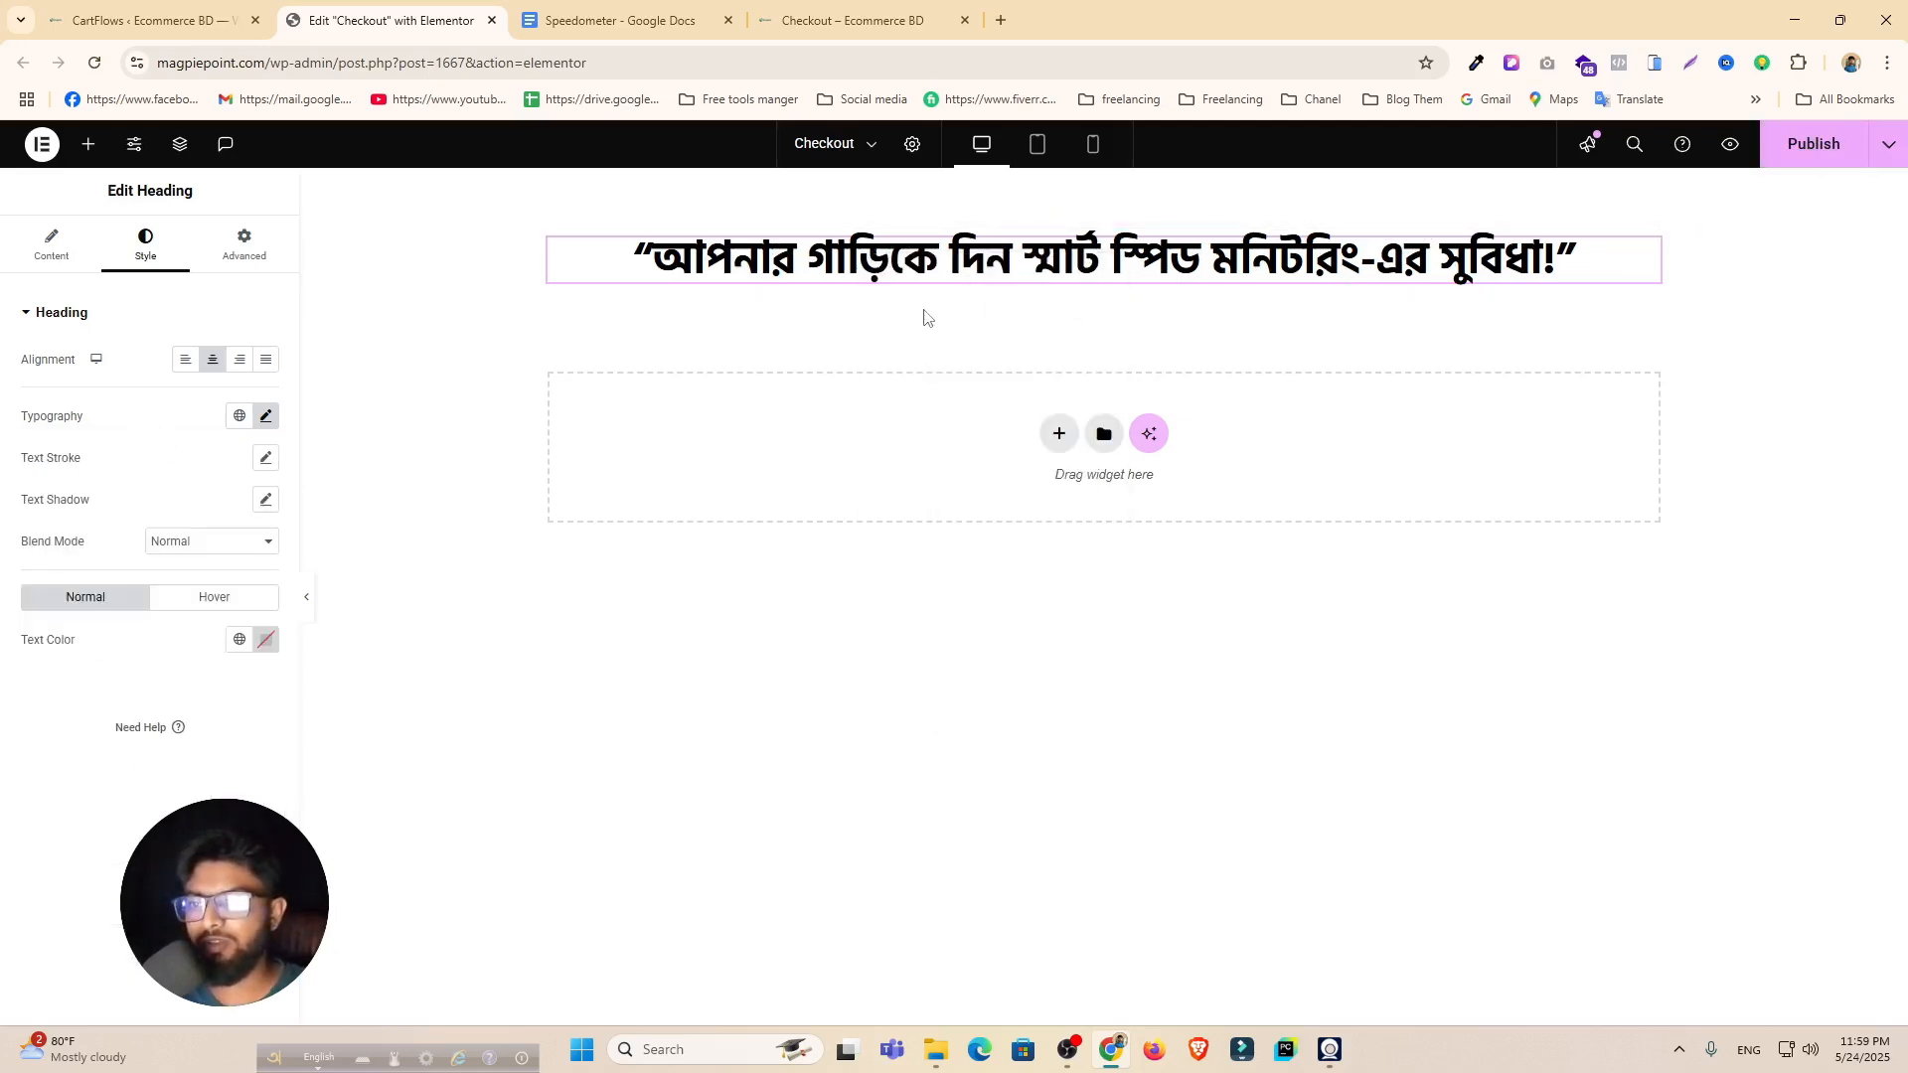
pyautogui.rightClick(887, 262)
pyautogui.click(924, 326)
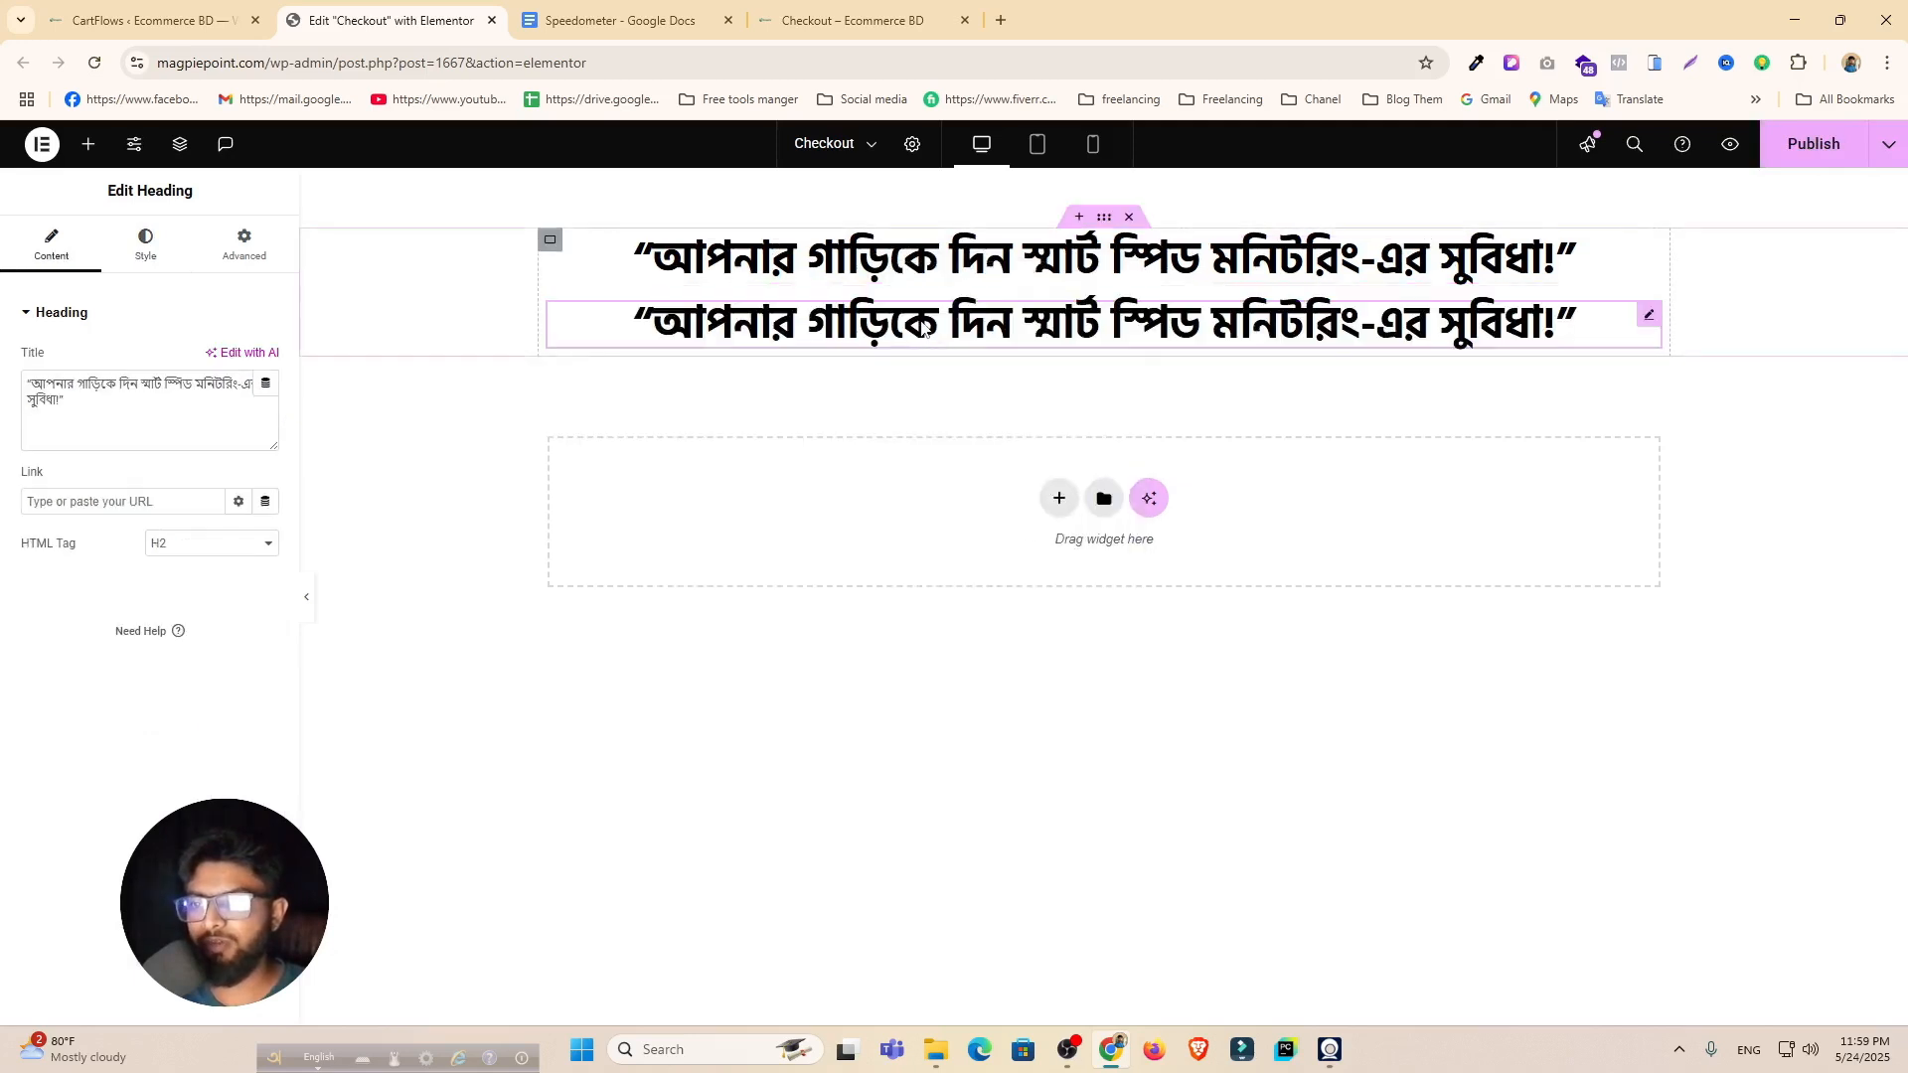
pyautogui.moveTo(85, 407); pyautogui.dragTo(2, 390)
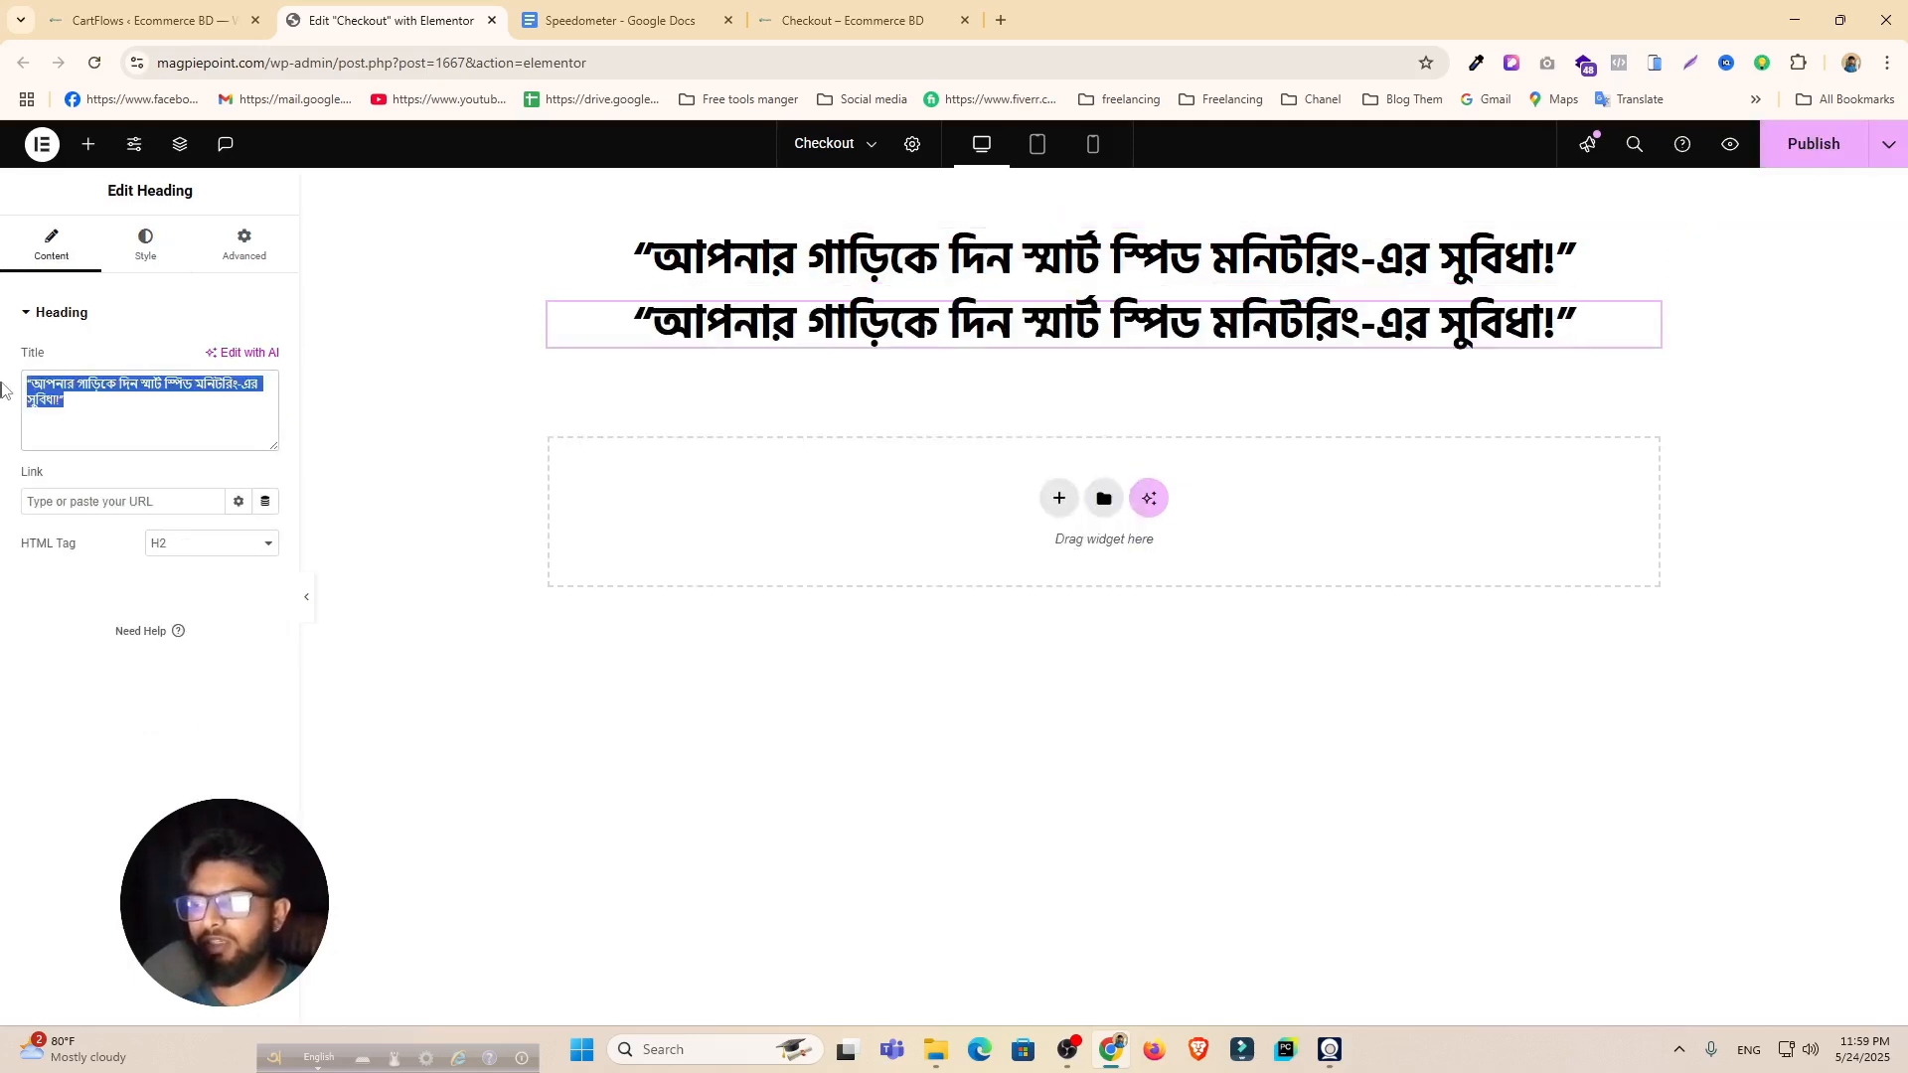
pyautogui.press('super+v')
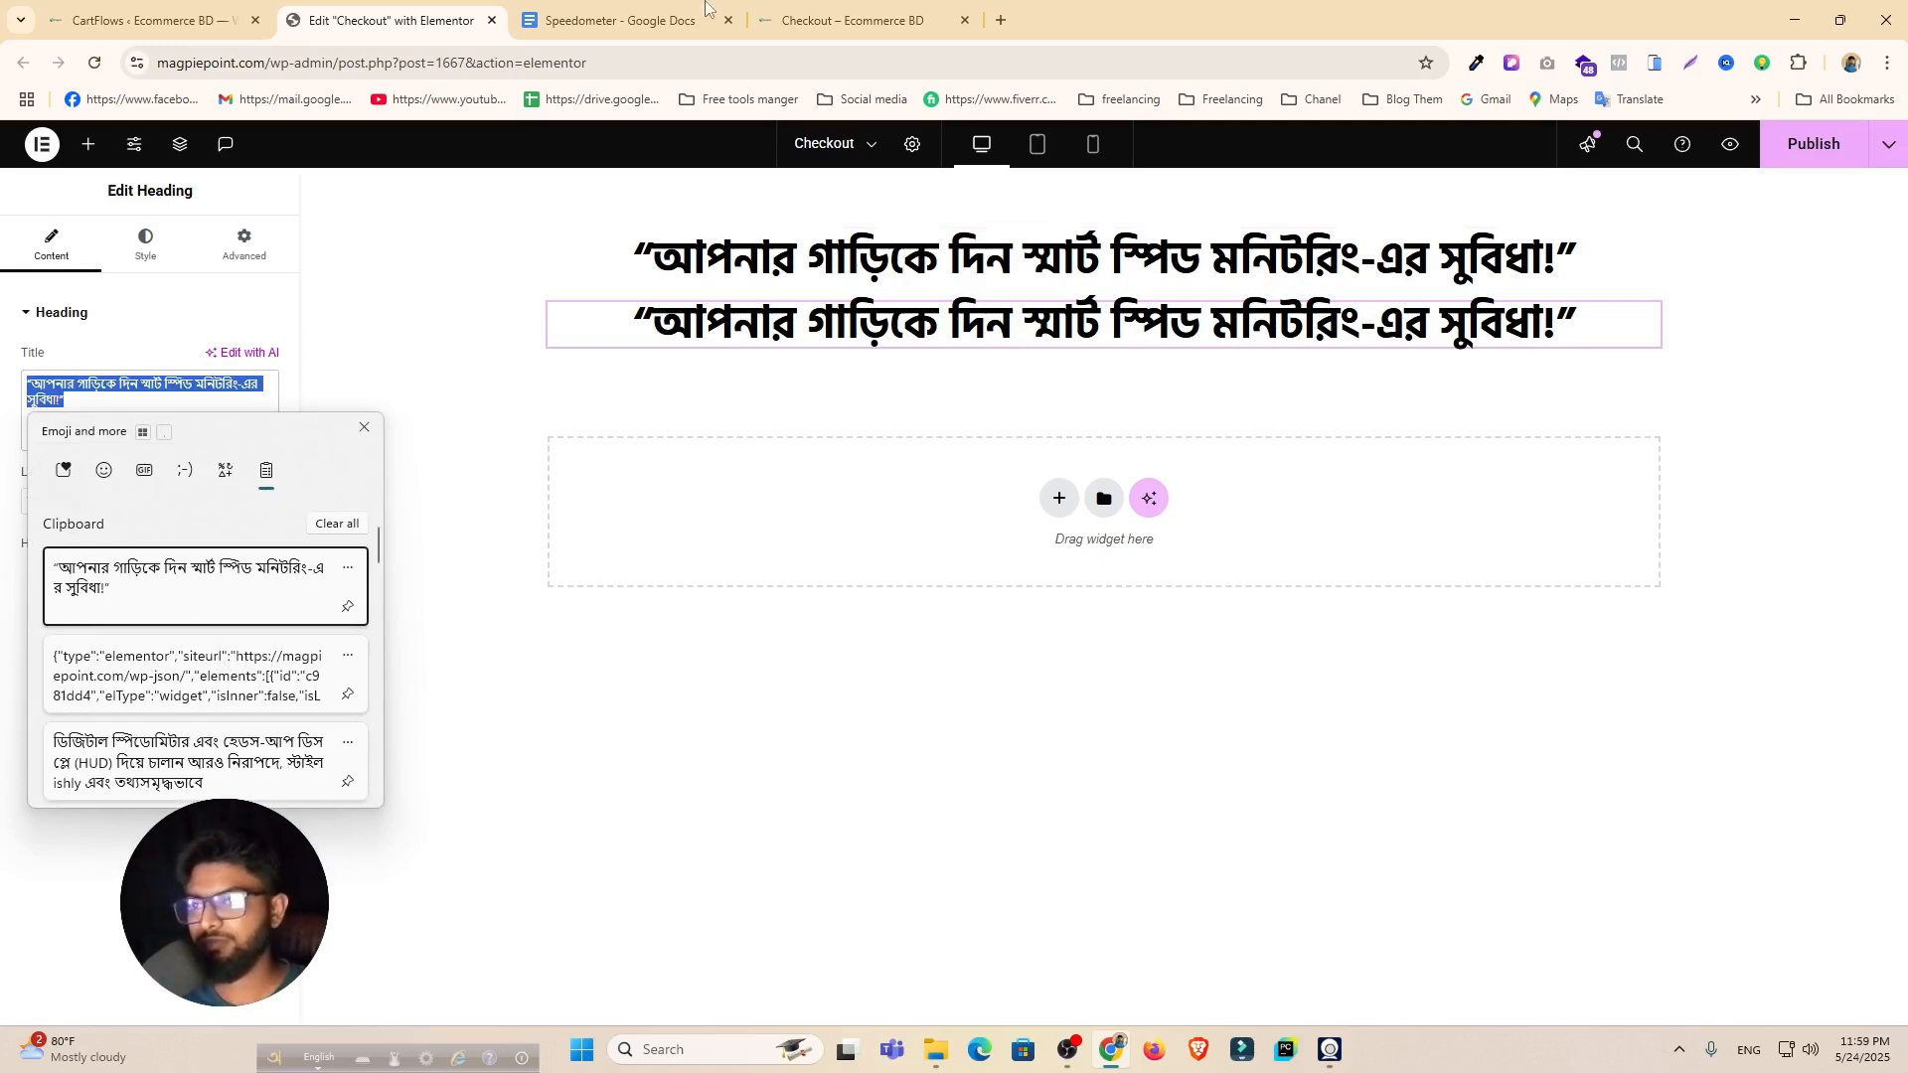
pyautogui.click(248, 770)
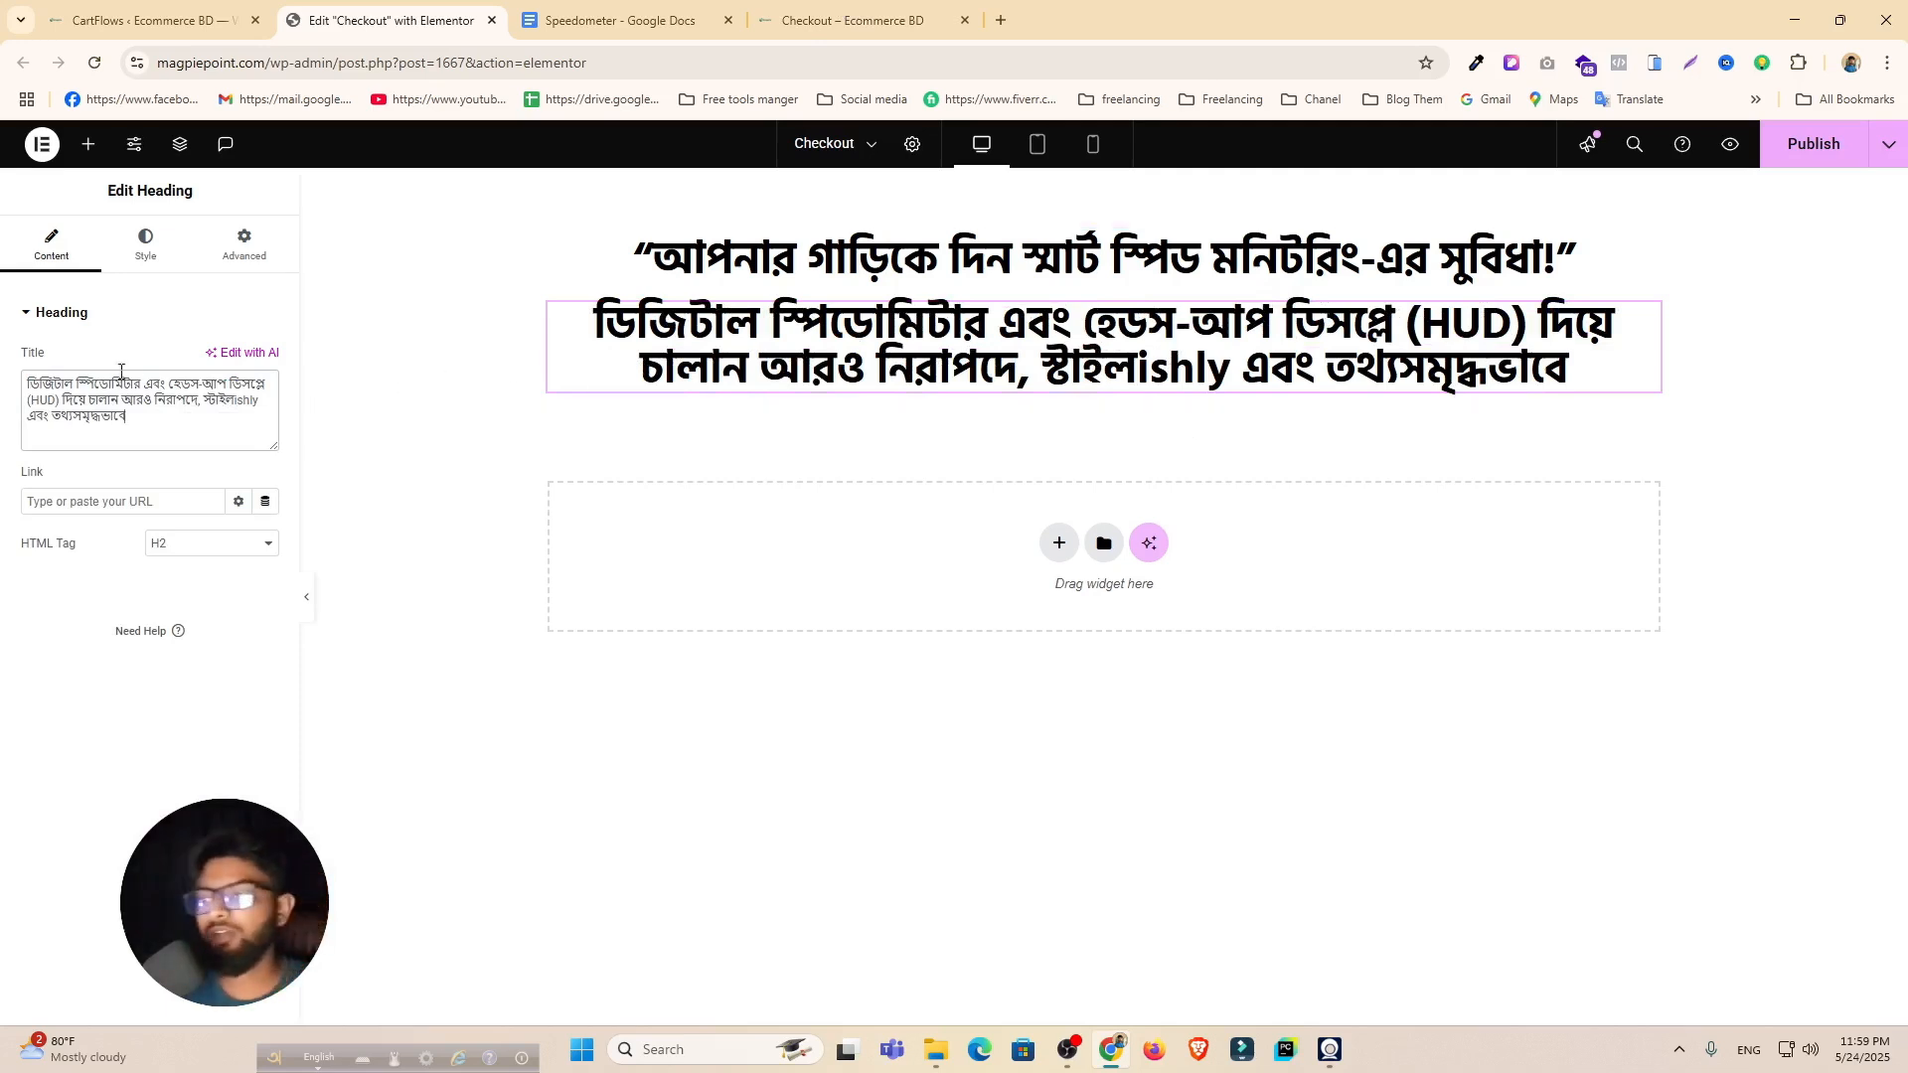
# Step: Set the subheadline's font size to 20 px and its weight to 500 (Medium)
pyautogui.click(145, 244)
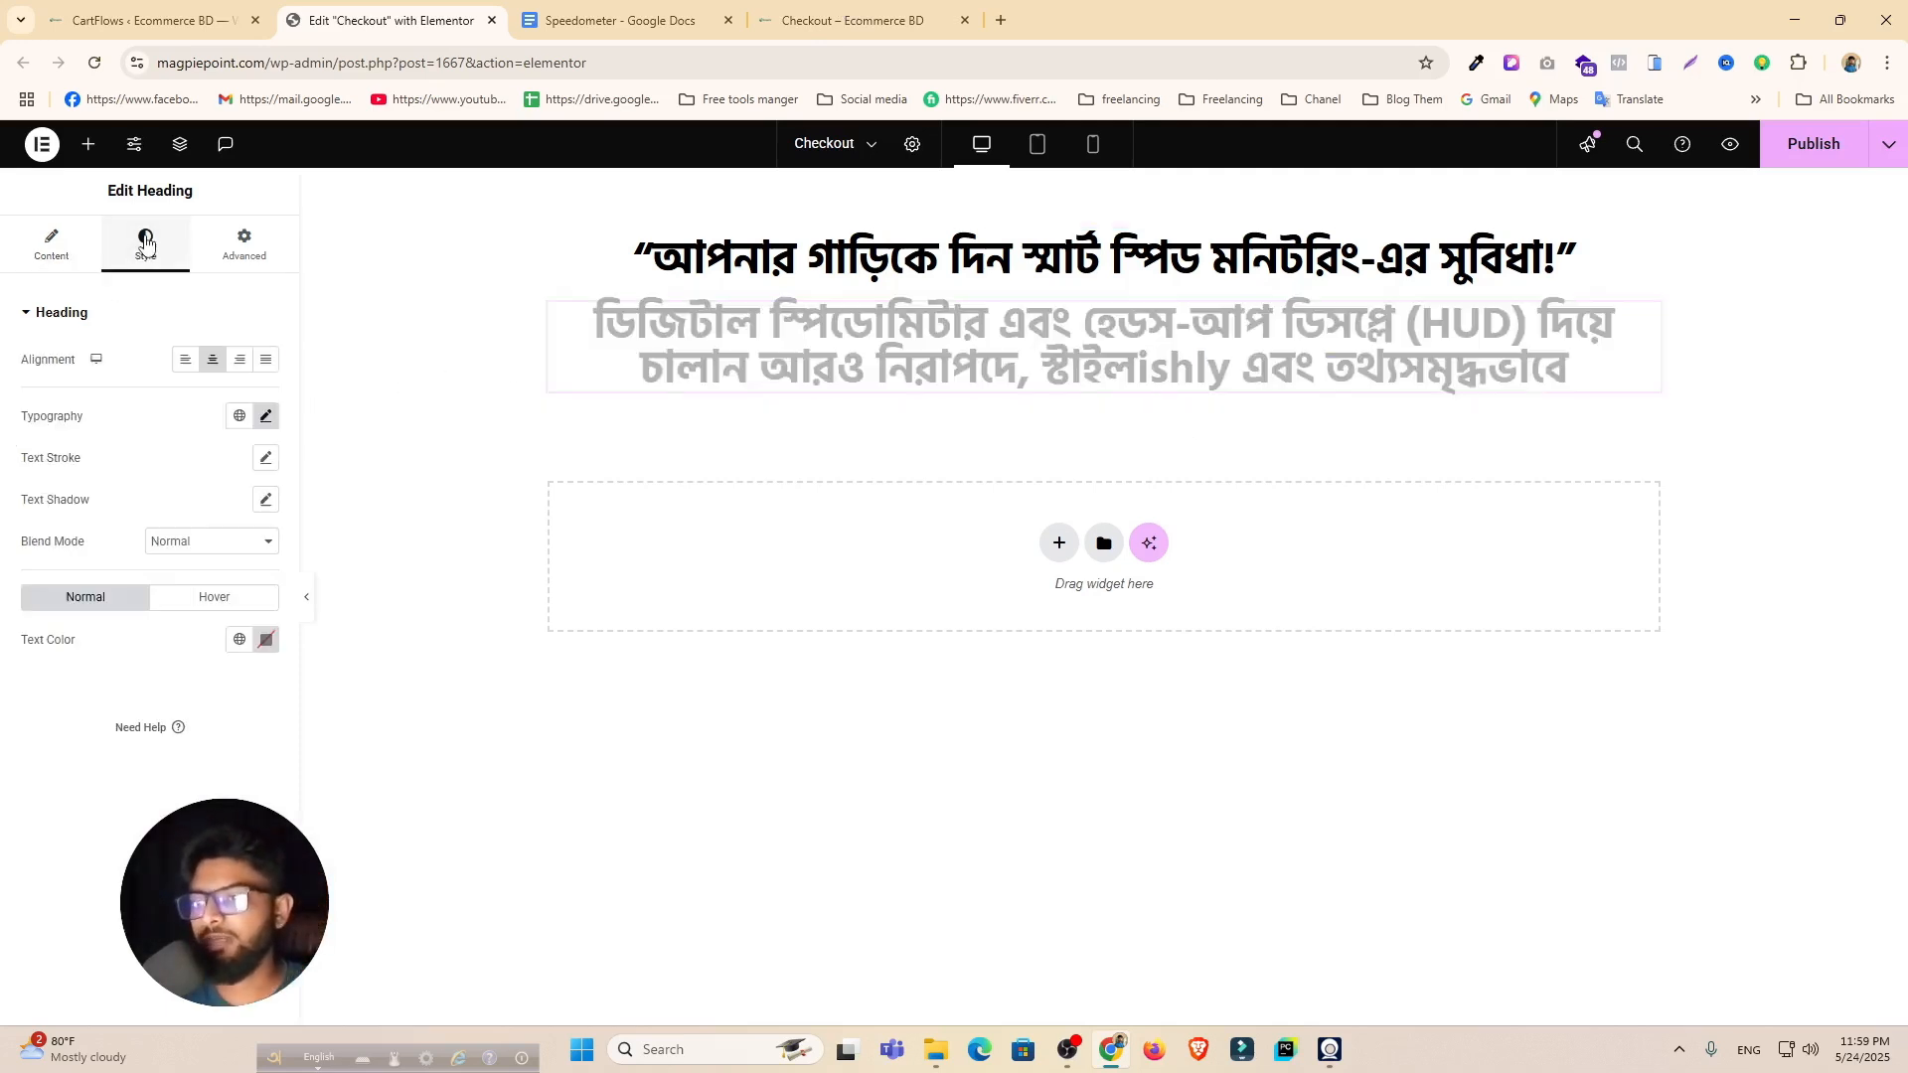
pyautogui.click(264, 416)
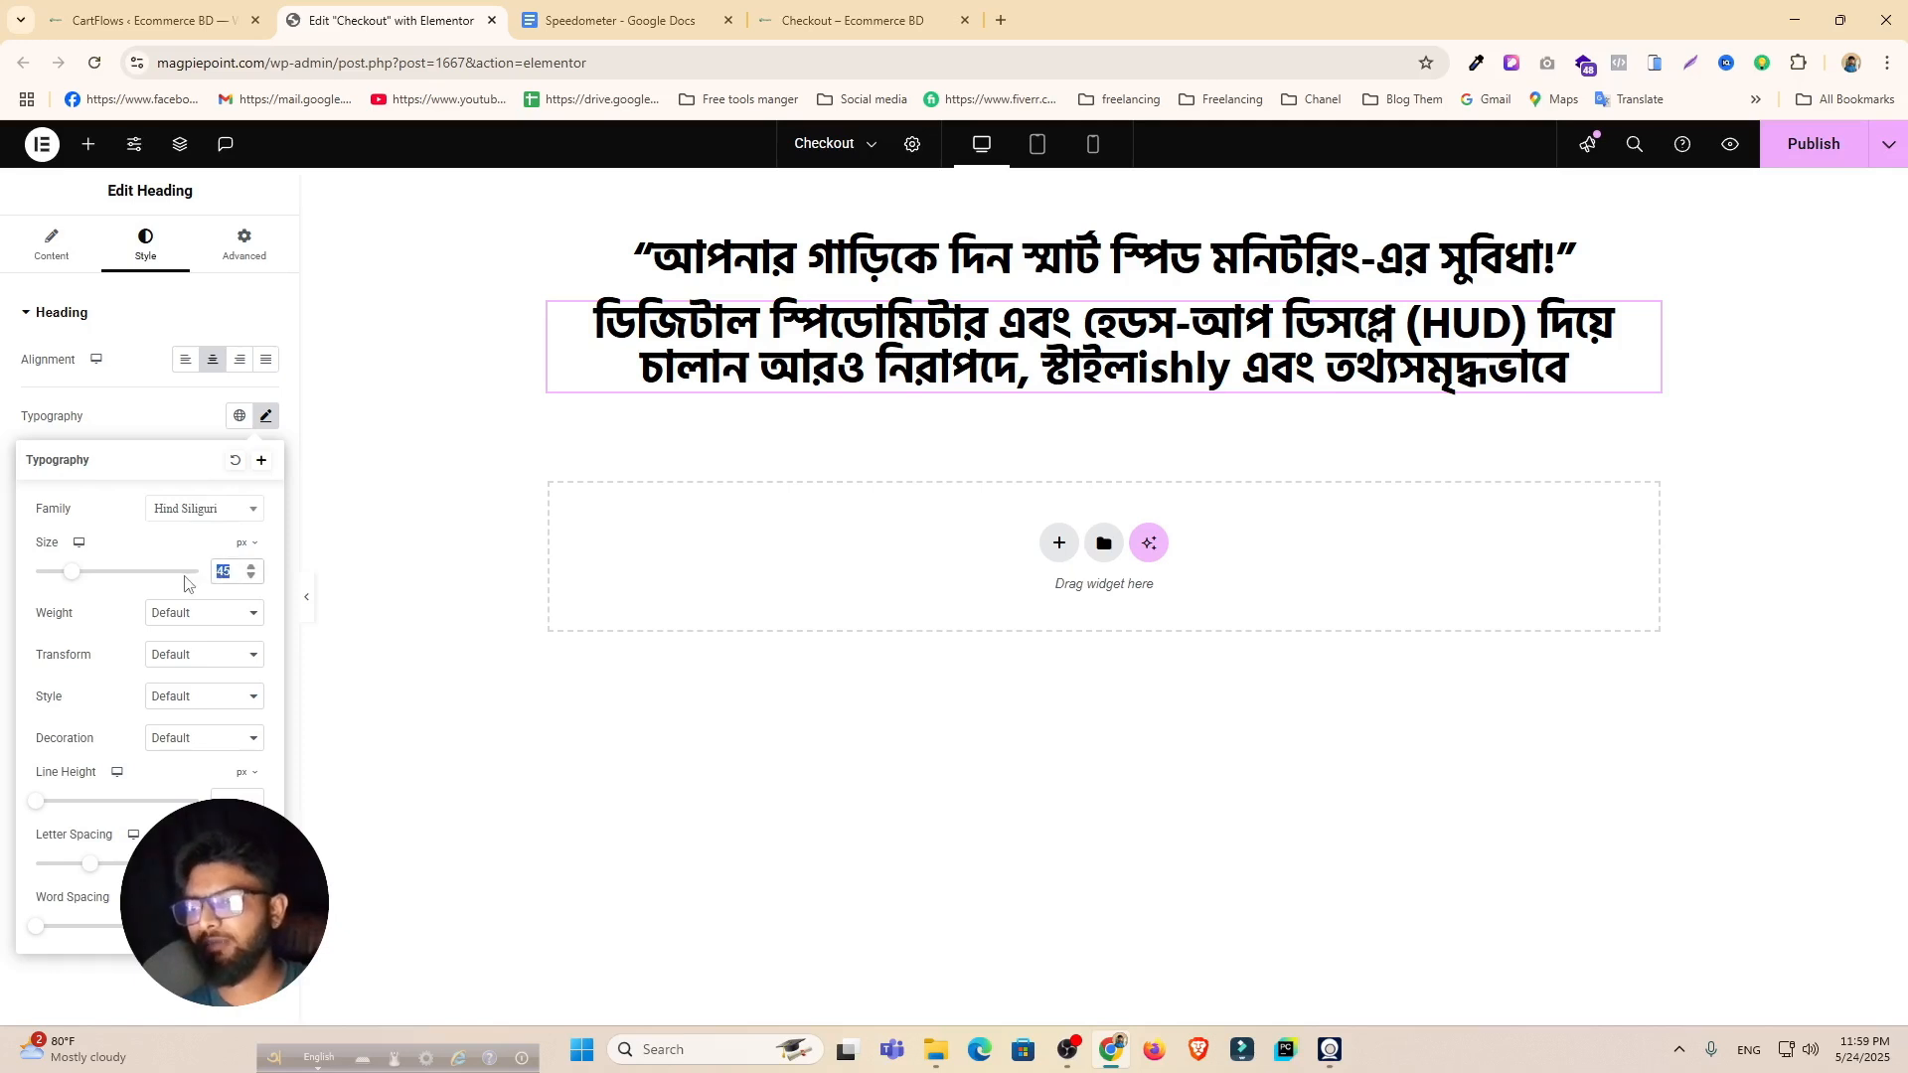
pyautogui.write('20')
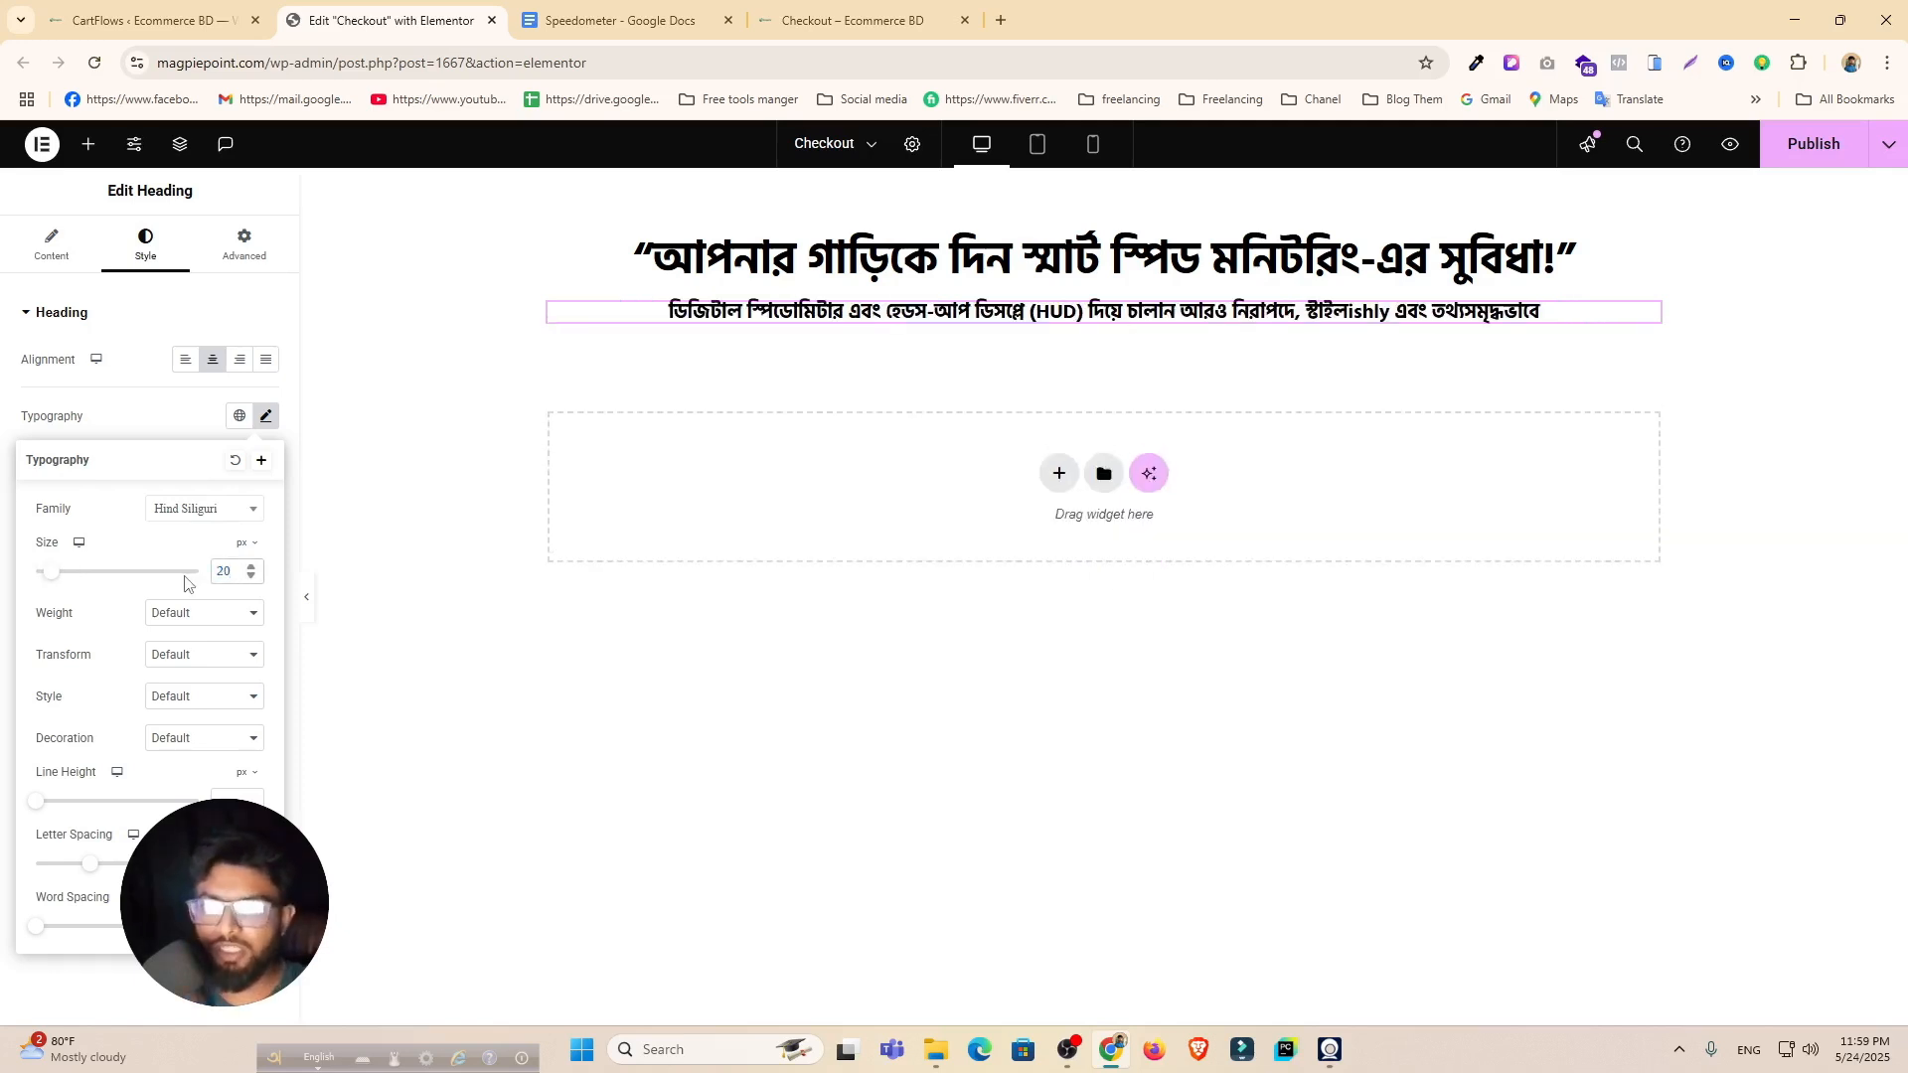
pyautogui.click(203, 615)
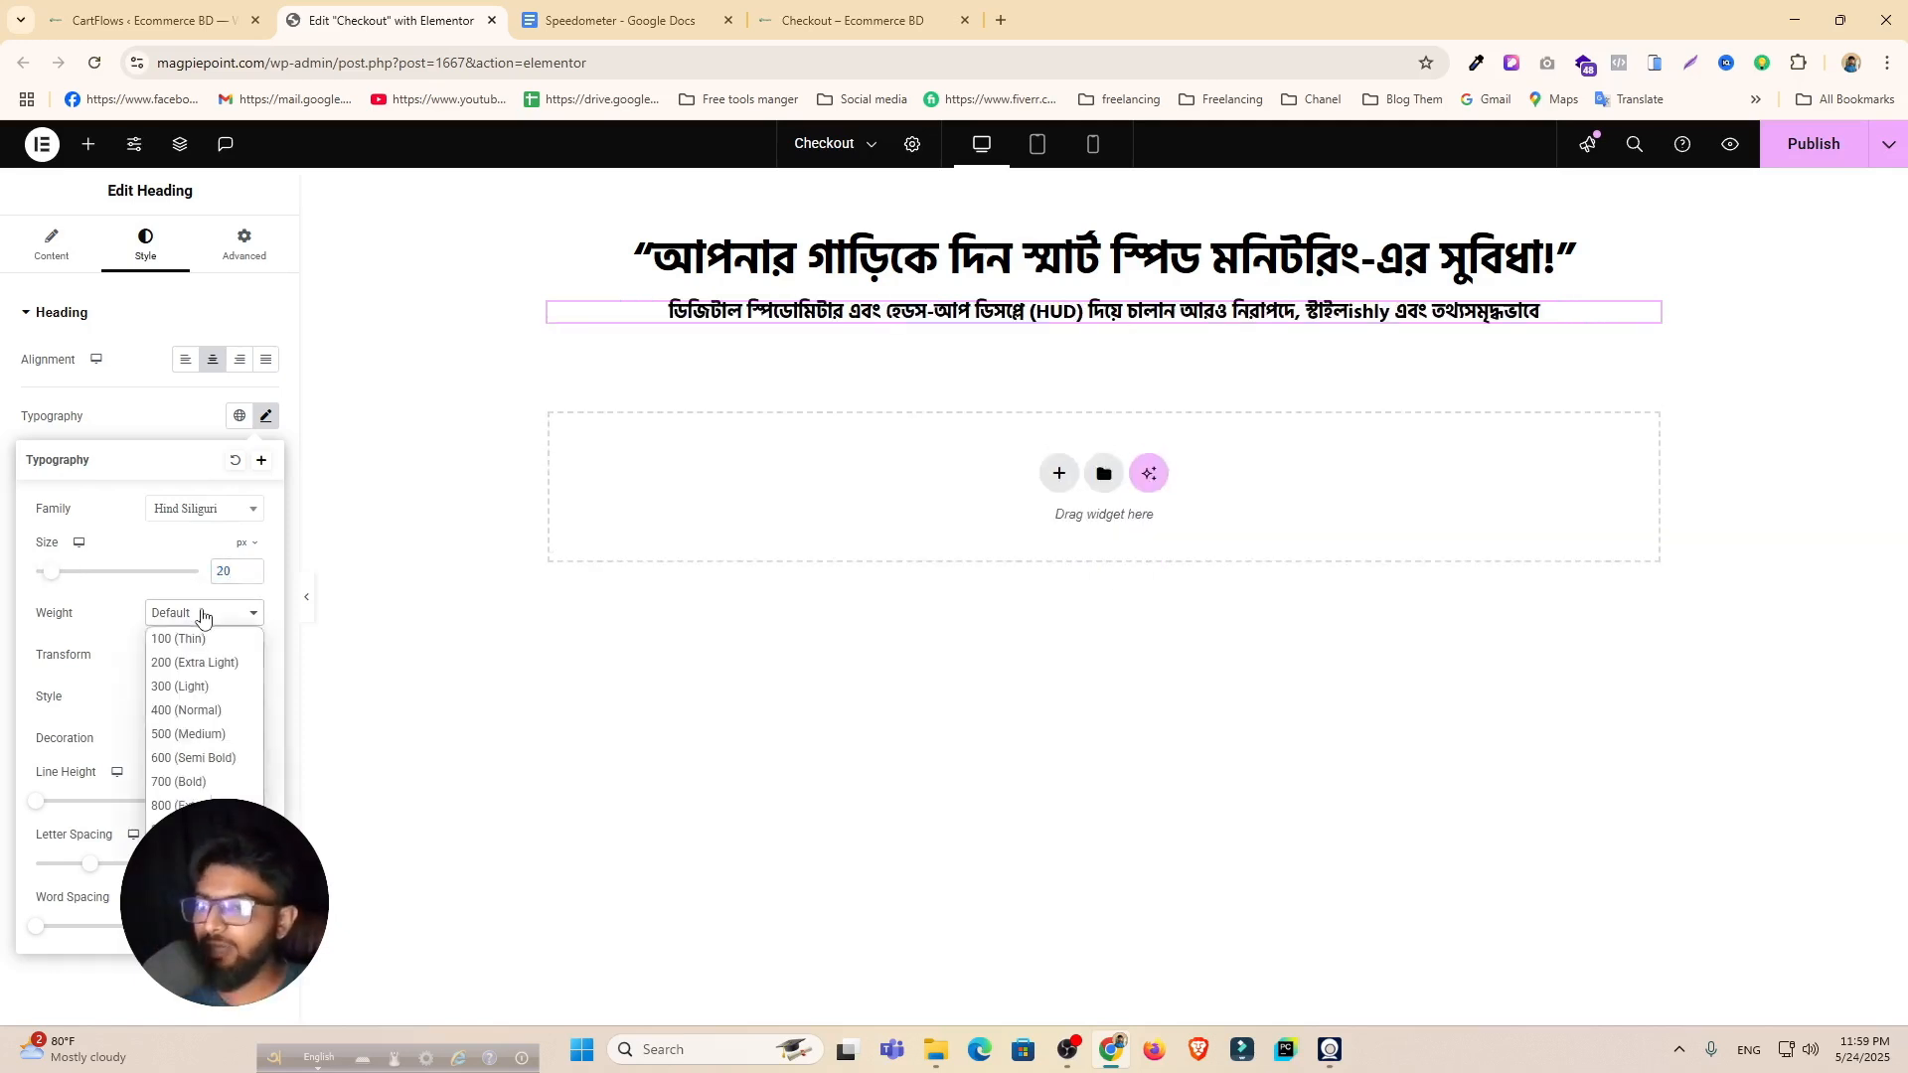
pyautogui.click(208, 639)
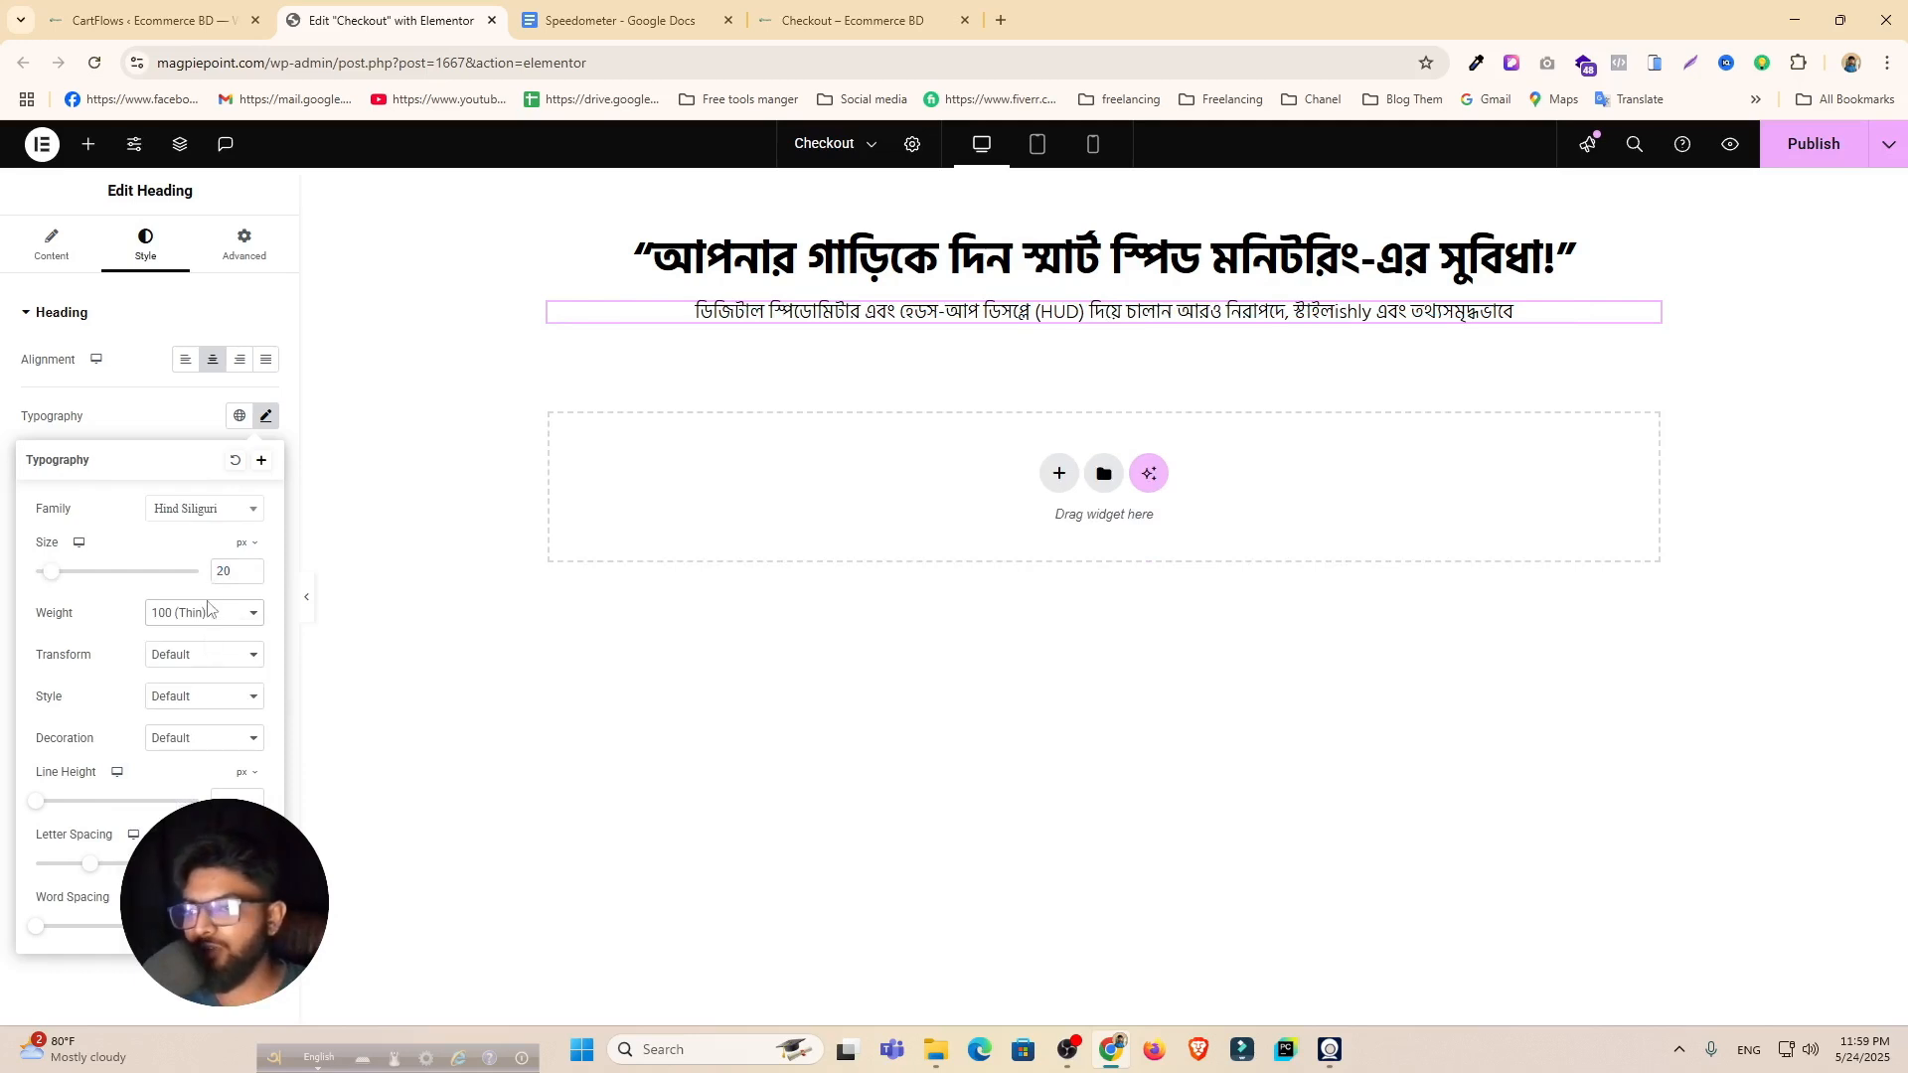
pyautogui.click(209, 610)
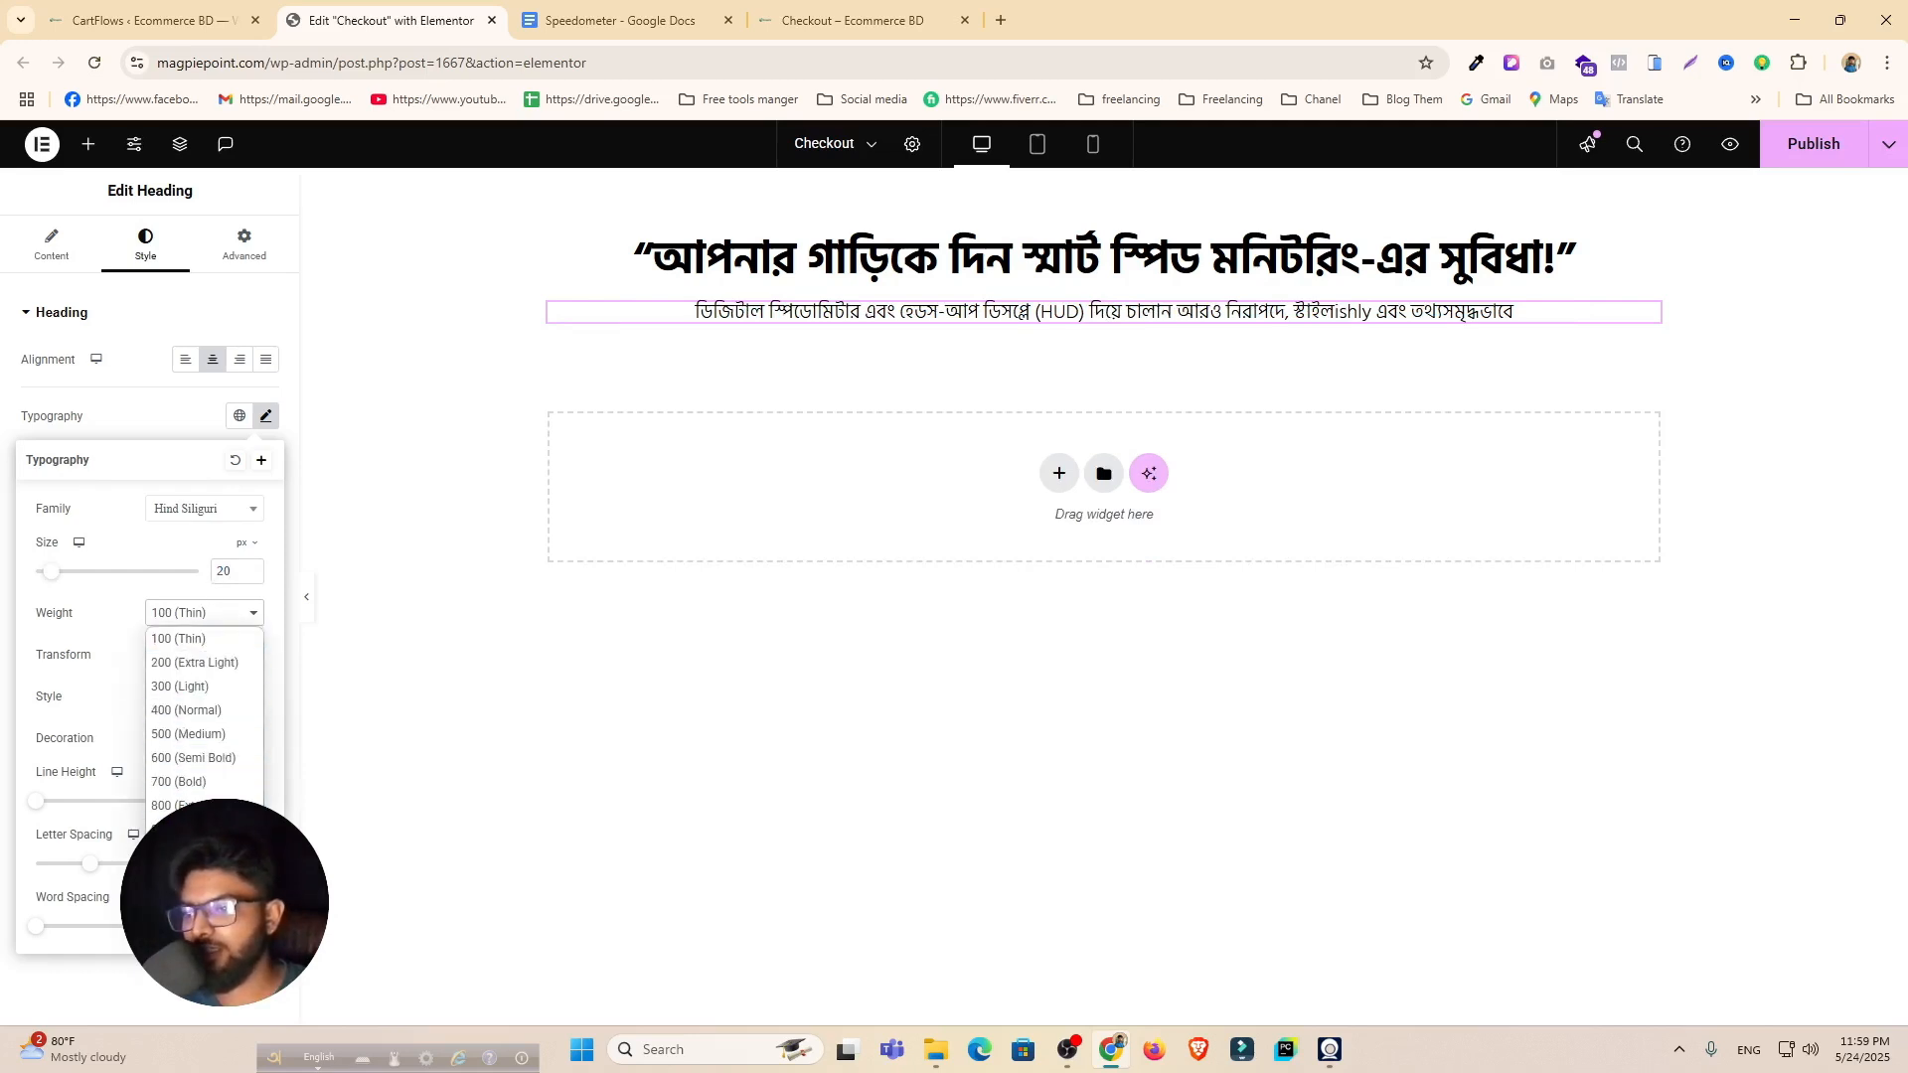
pyautogui.click(198, 686)
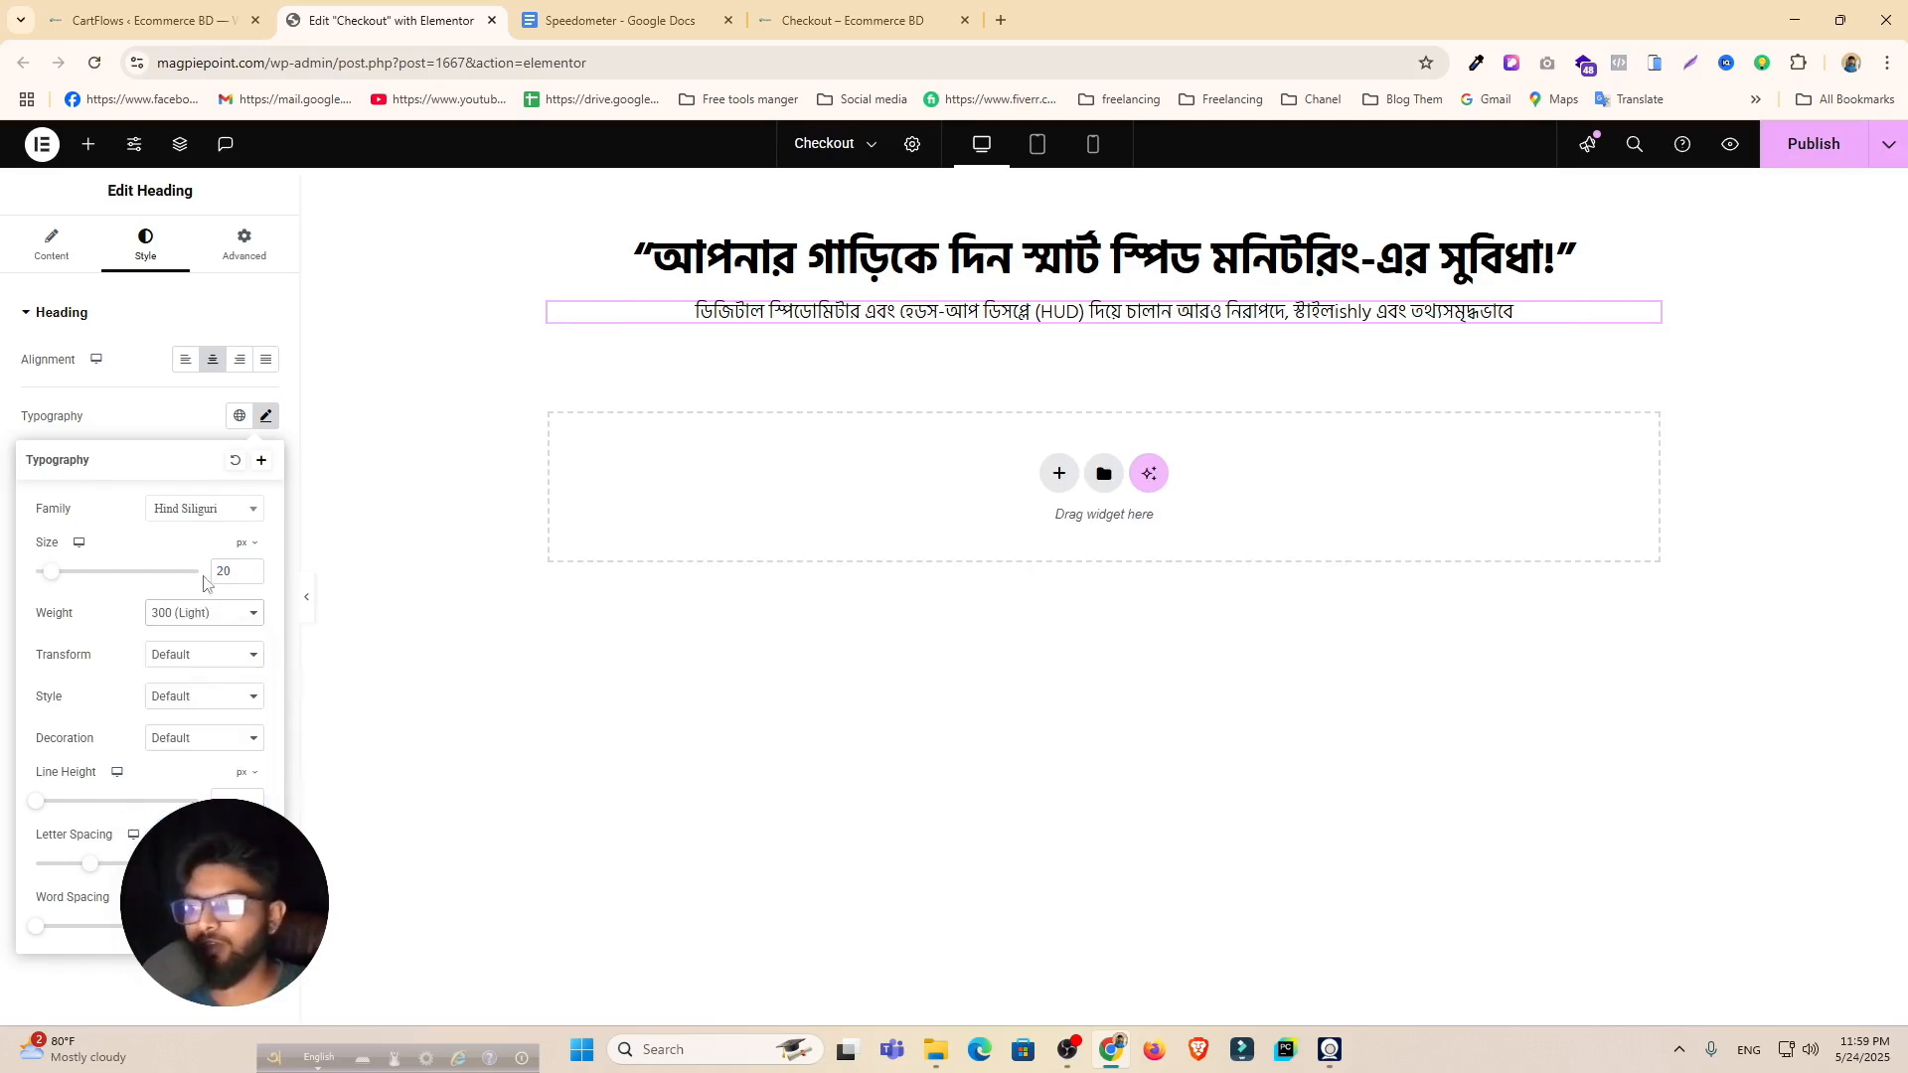
pyautogui.click(217, 611)
pyautogui.click(230, 735)
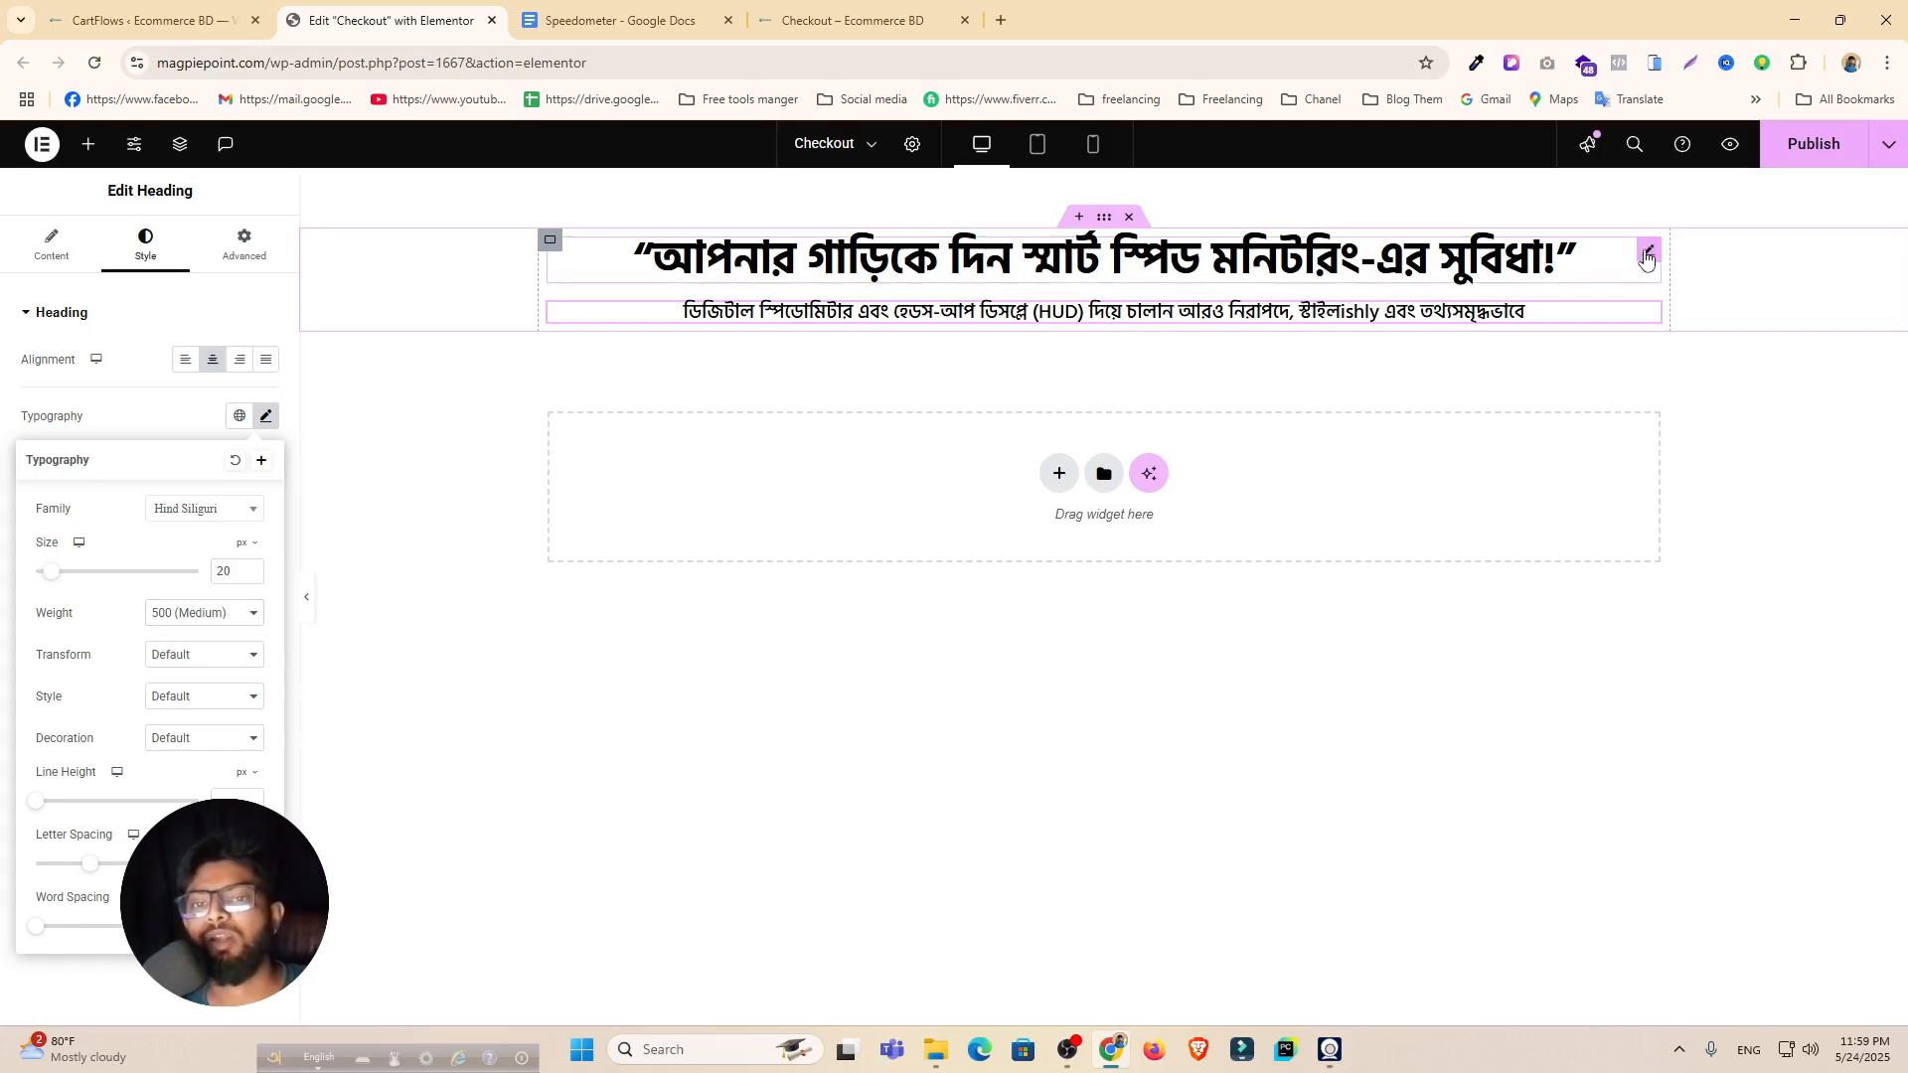
# Step: Copy the first CTA Button text "এখনই কিনুন" from the Speedometer document and return to the Checkout page in Elementor
pyautogui.click(1647, 257)
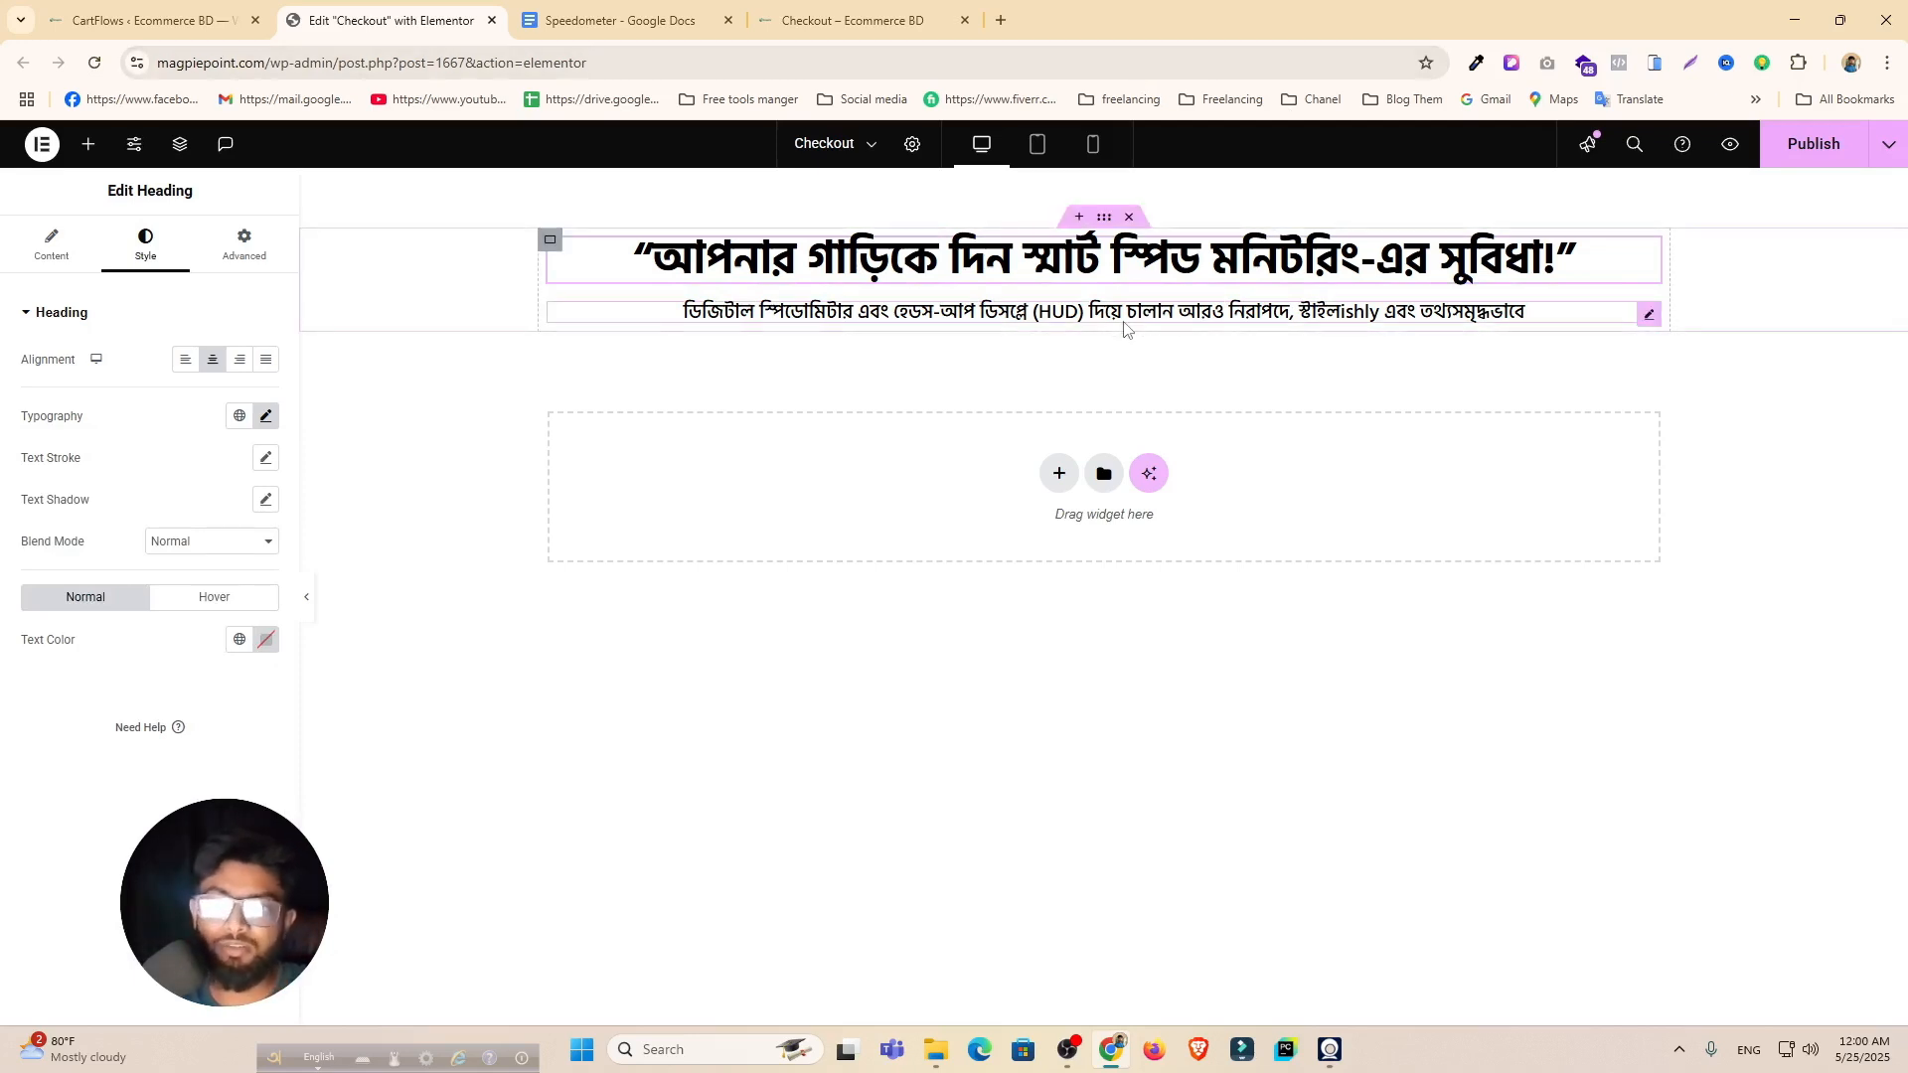
pyautogui.click(620, 20)
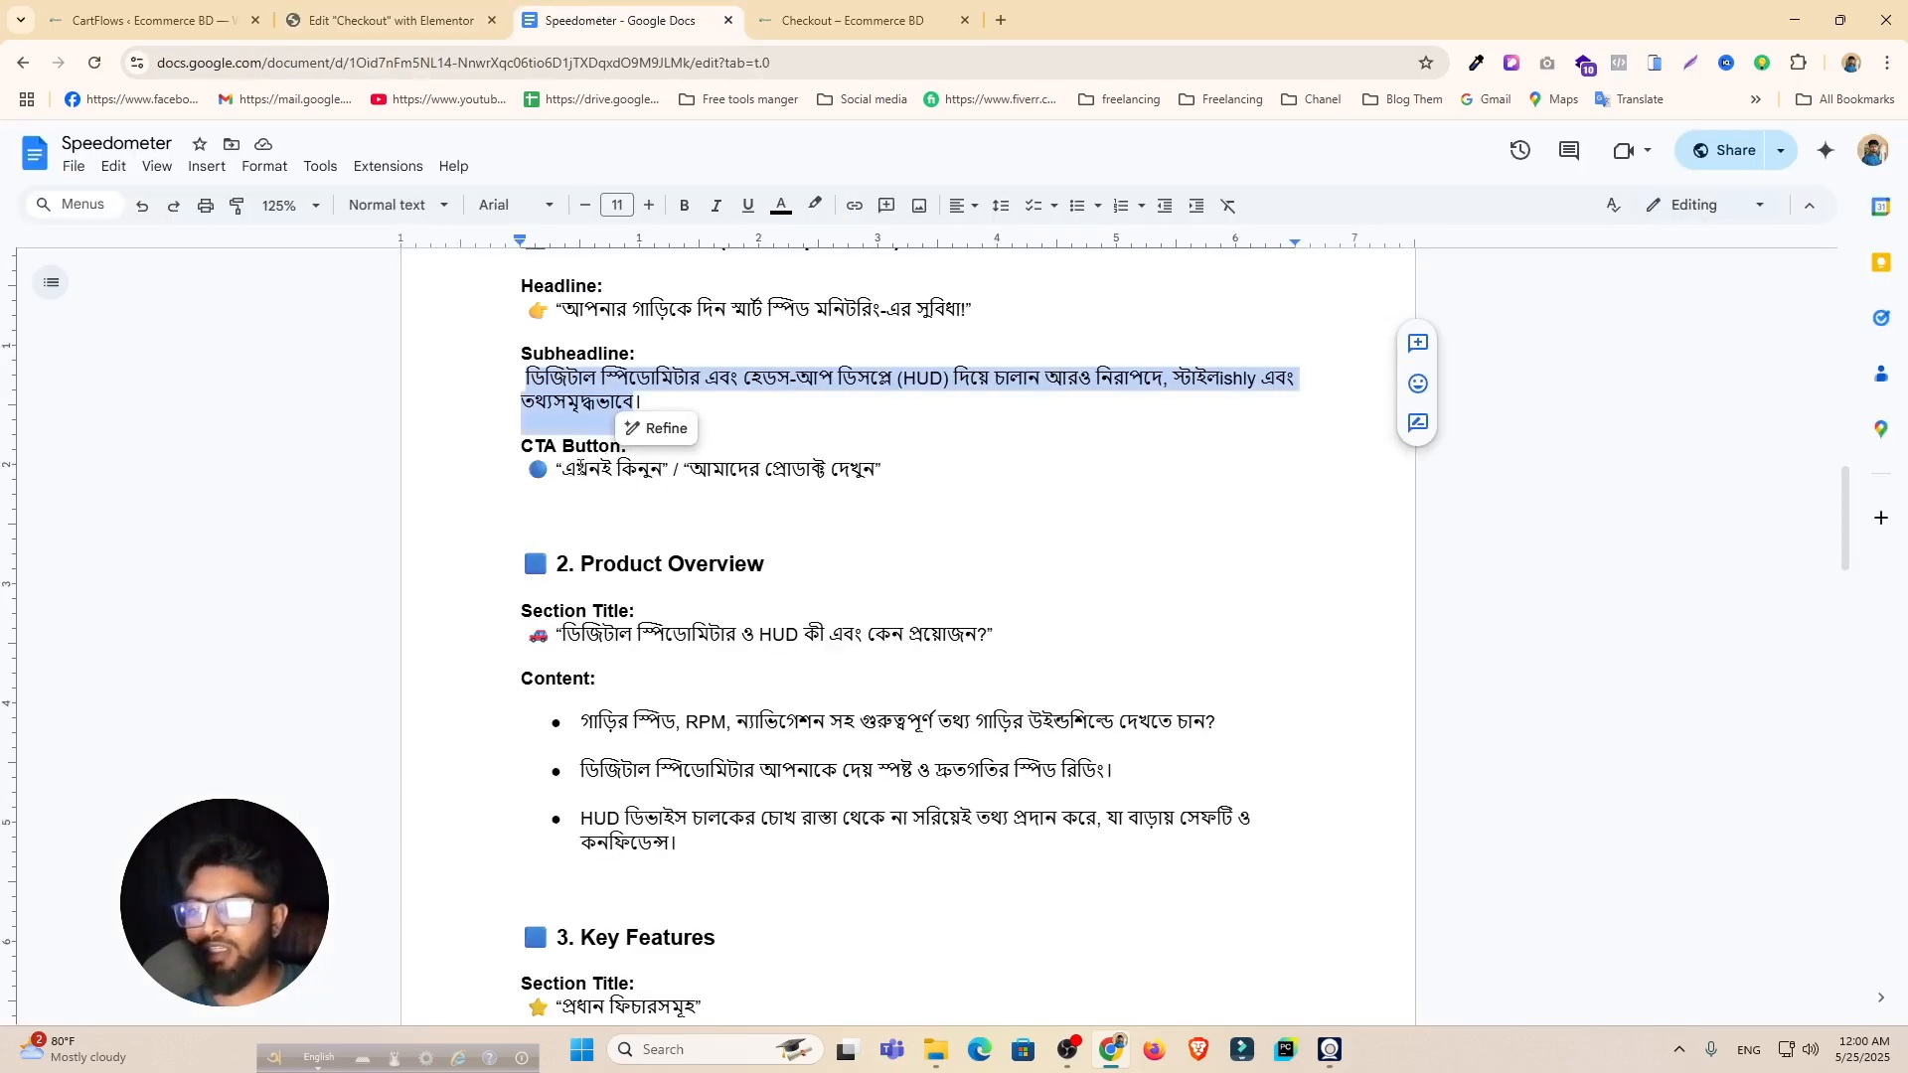
pyautogui.moveTo(562, 469); pyautogui.dragTo(663, 469)
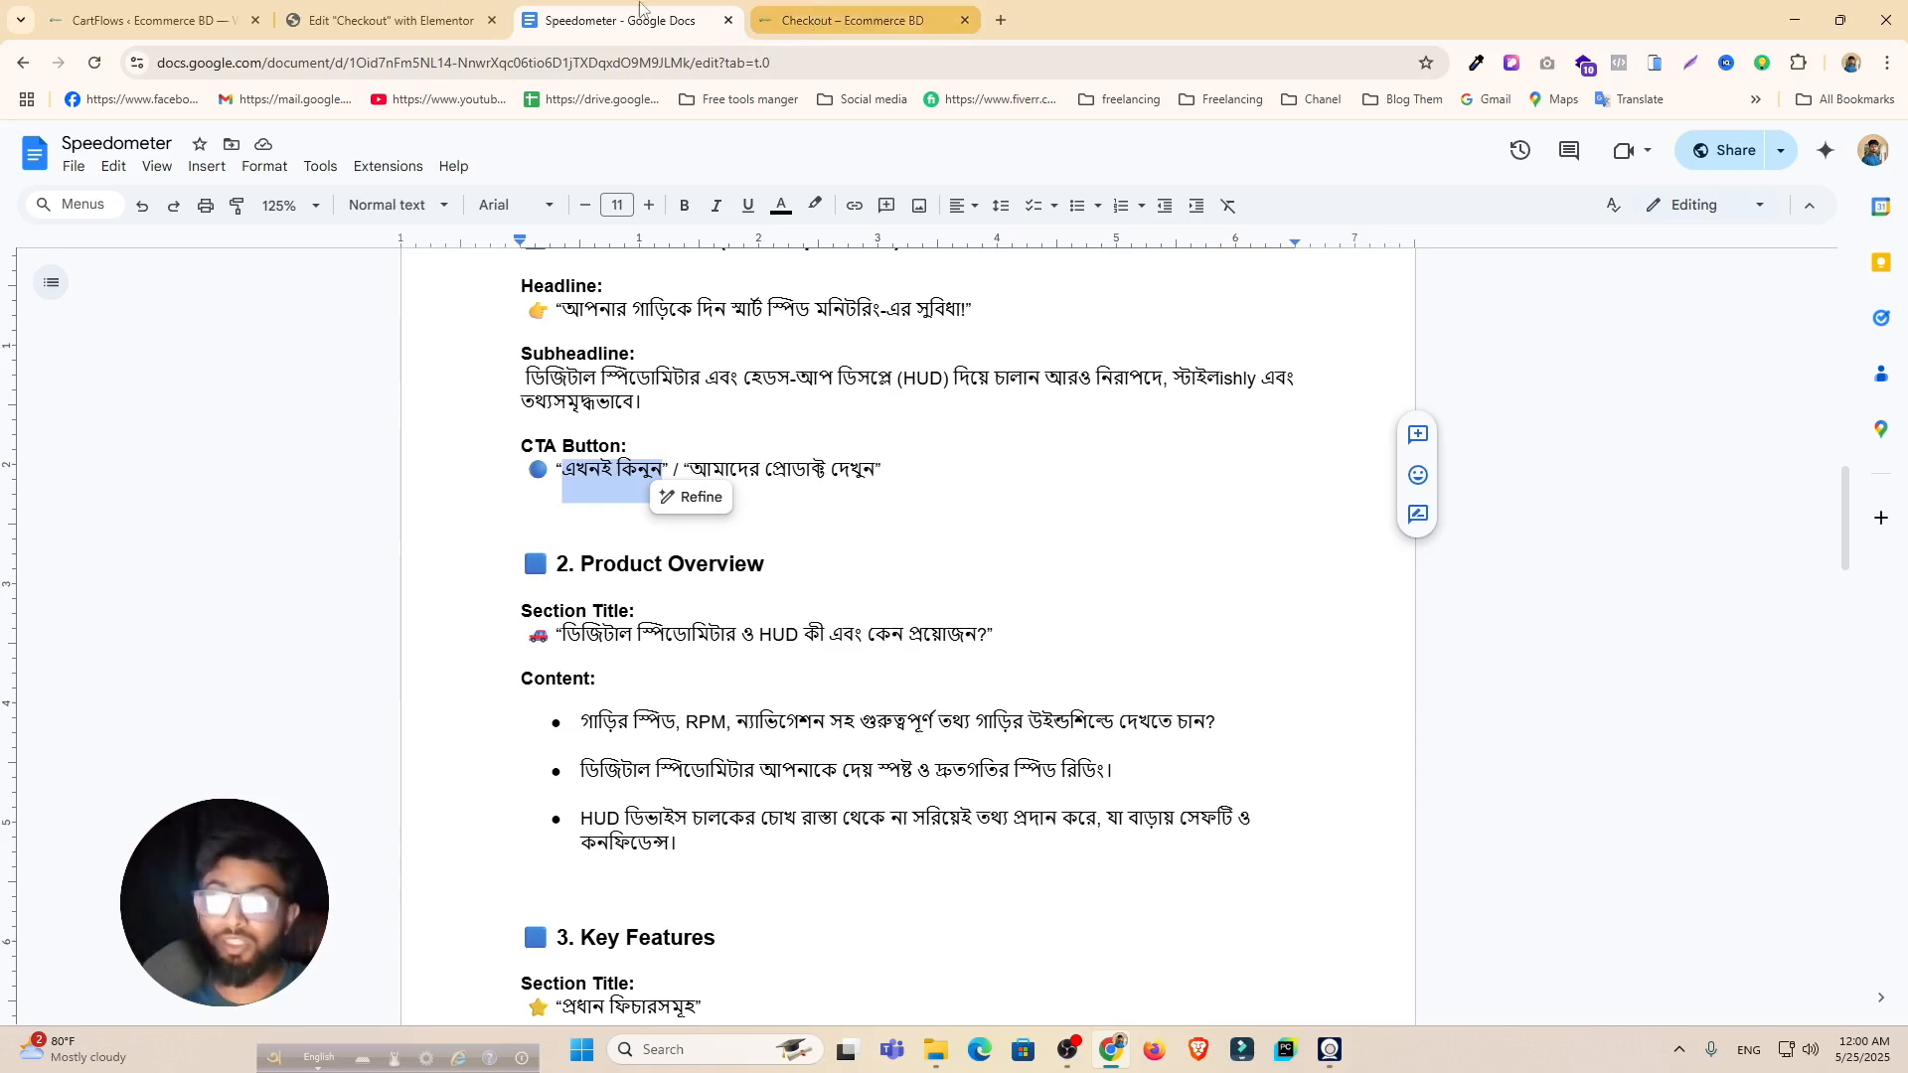
pyautogui.click(388, 20)
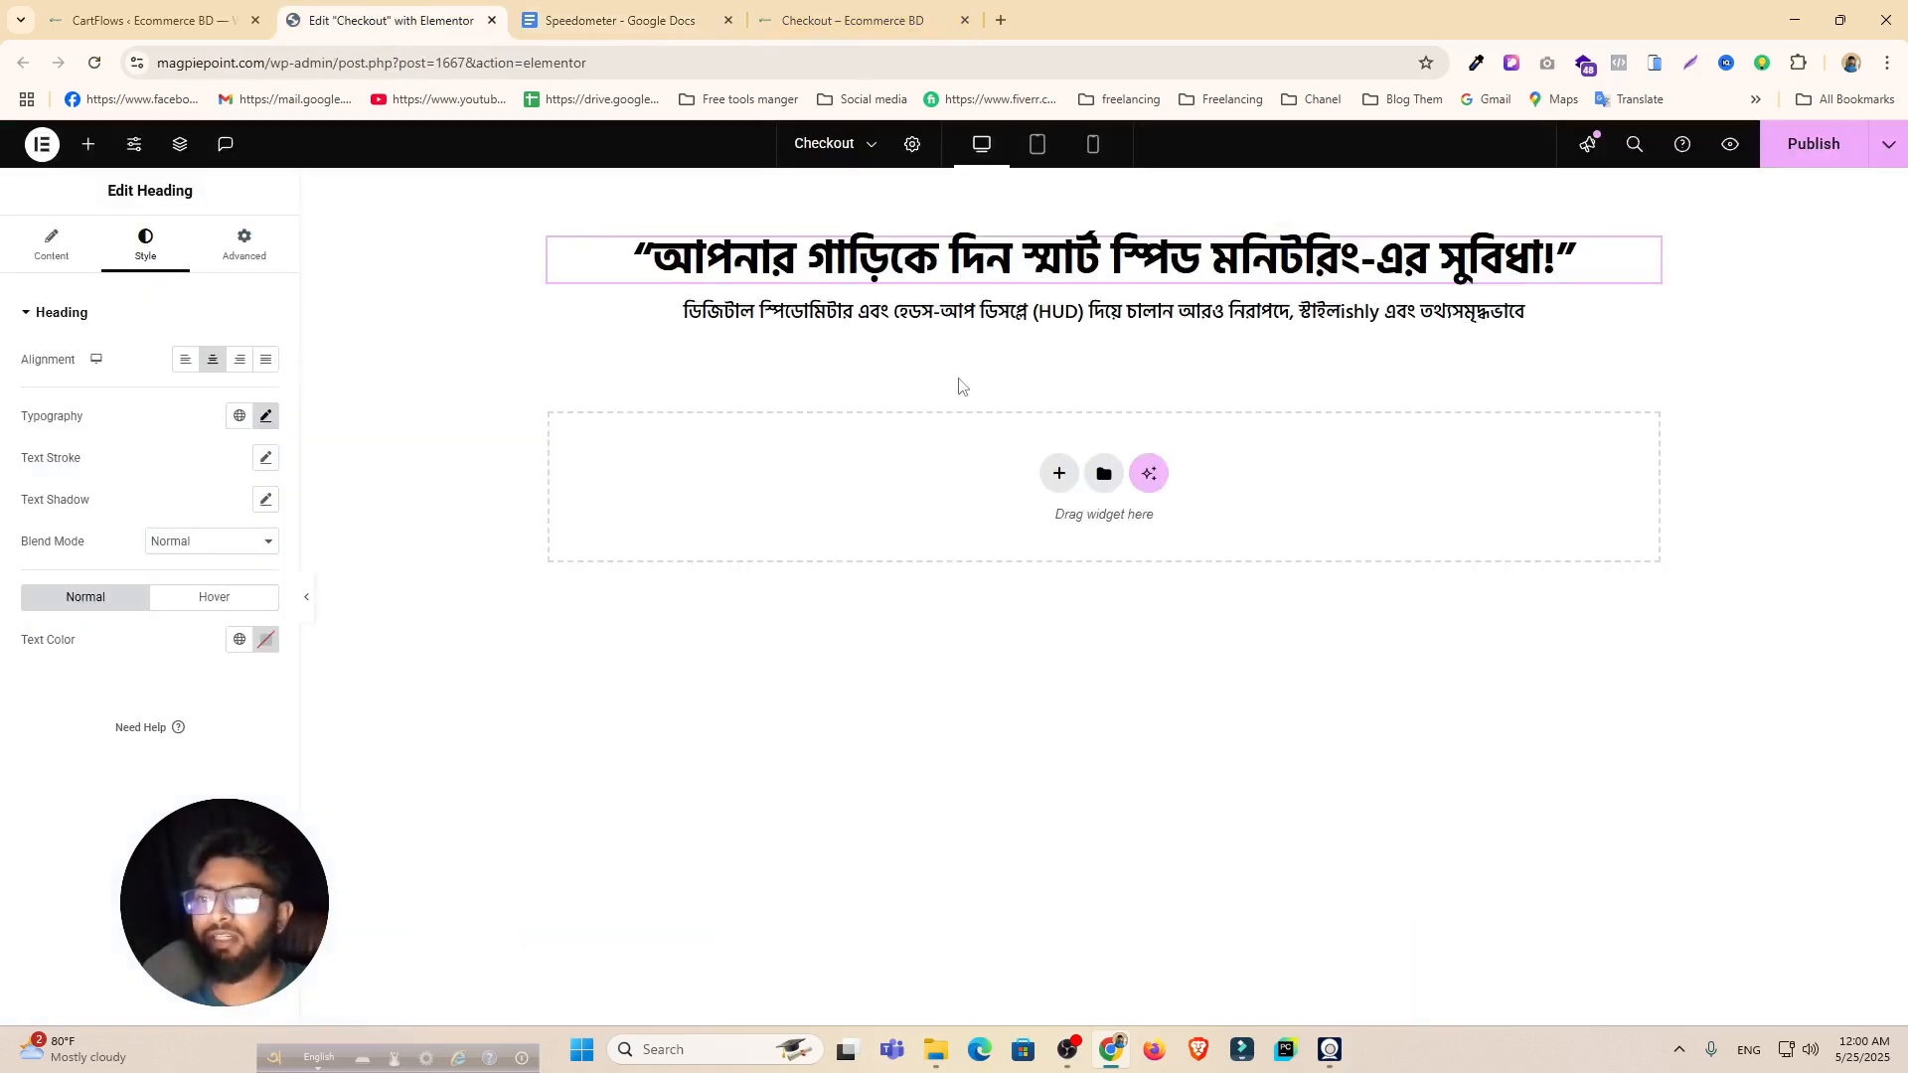
# Step: Add a container below the subheadline and set its padding to 0 on all sides
pyautogui.click(89, 144)
pyautogui.moveTo(91, 425); pyautogui.dragTo(1024, 328)
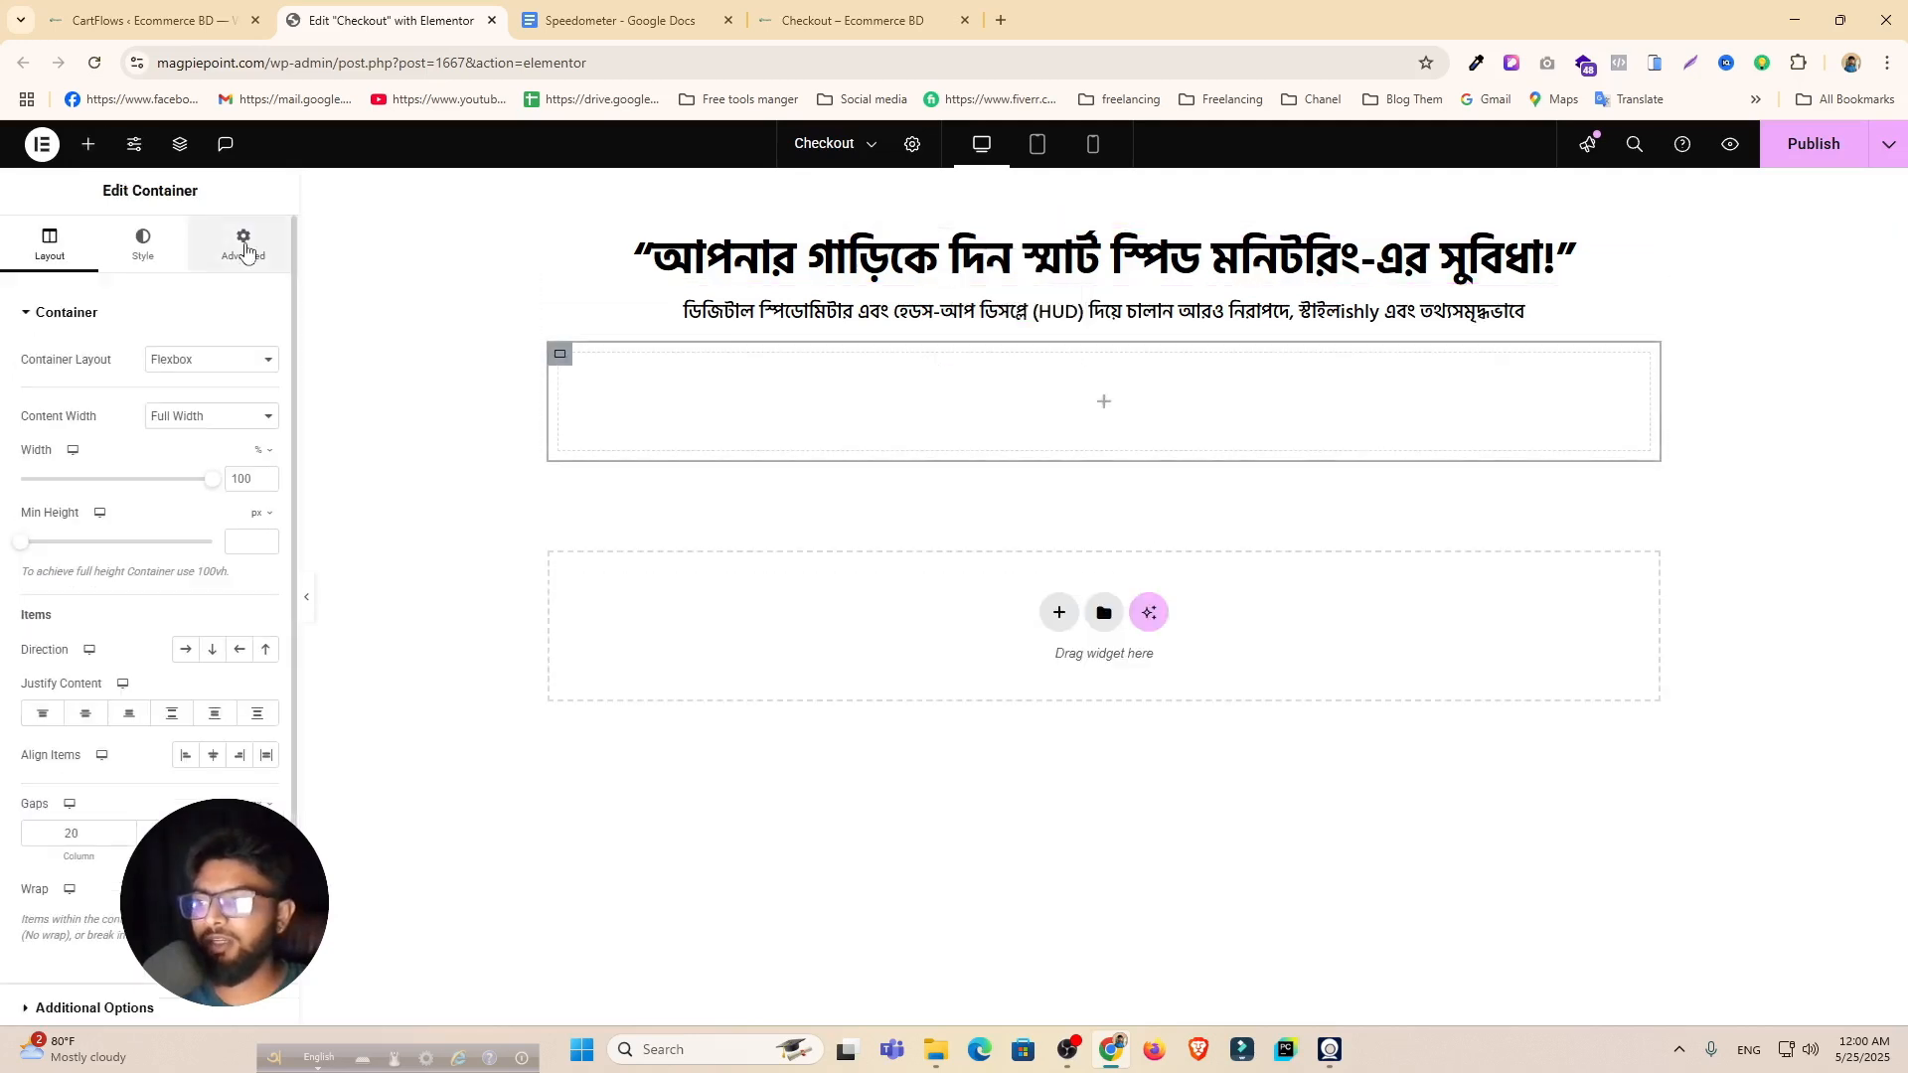
pyautogui.click(243, 241)
pyautogui.click(267, 460)
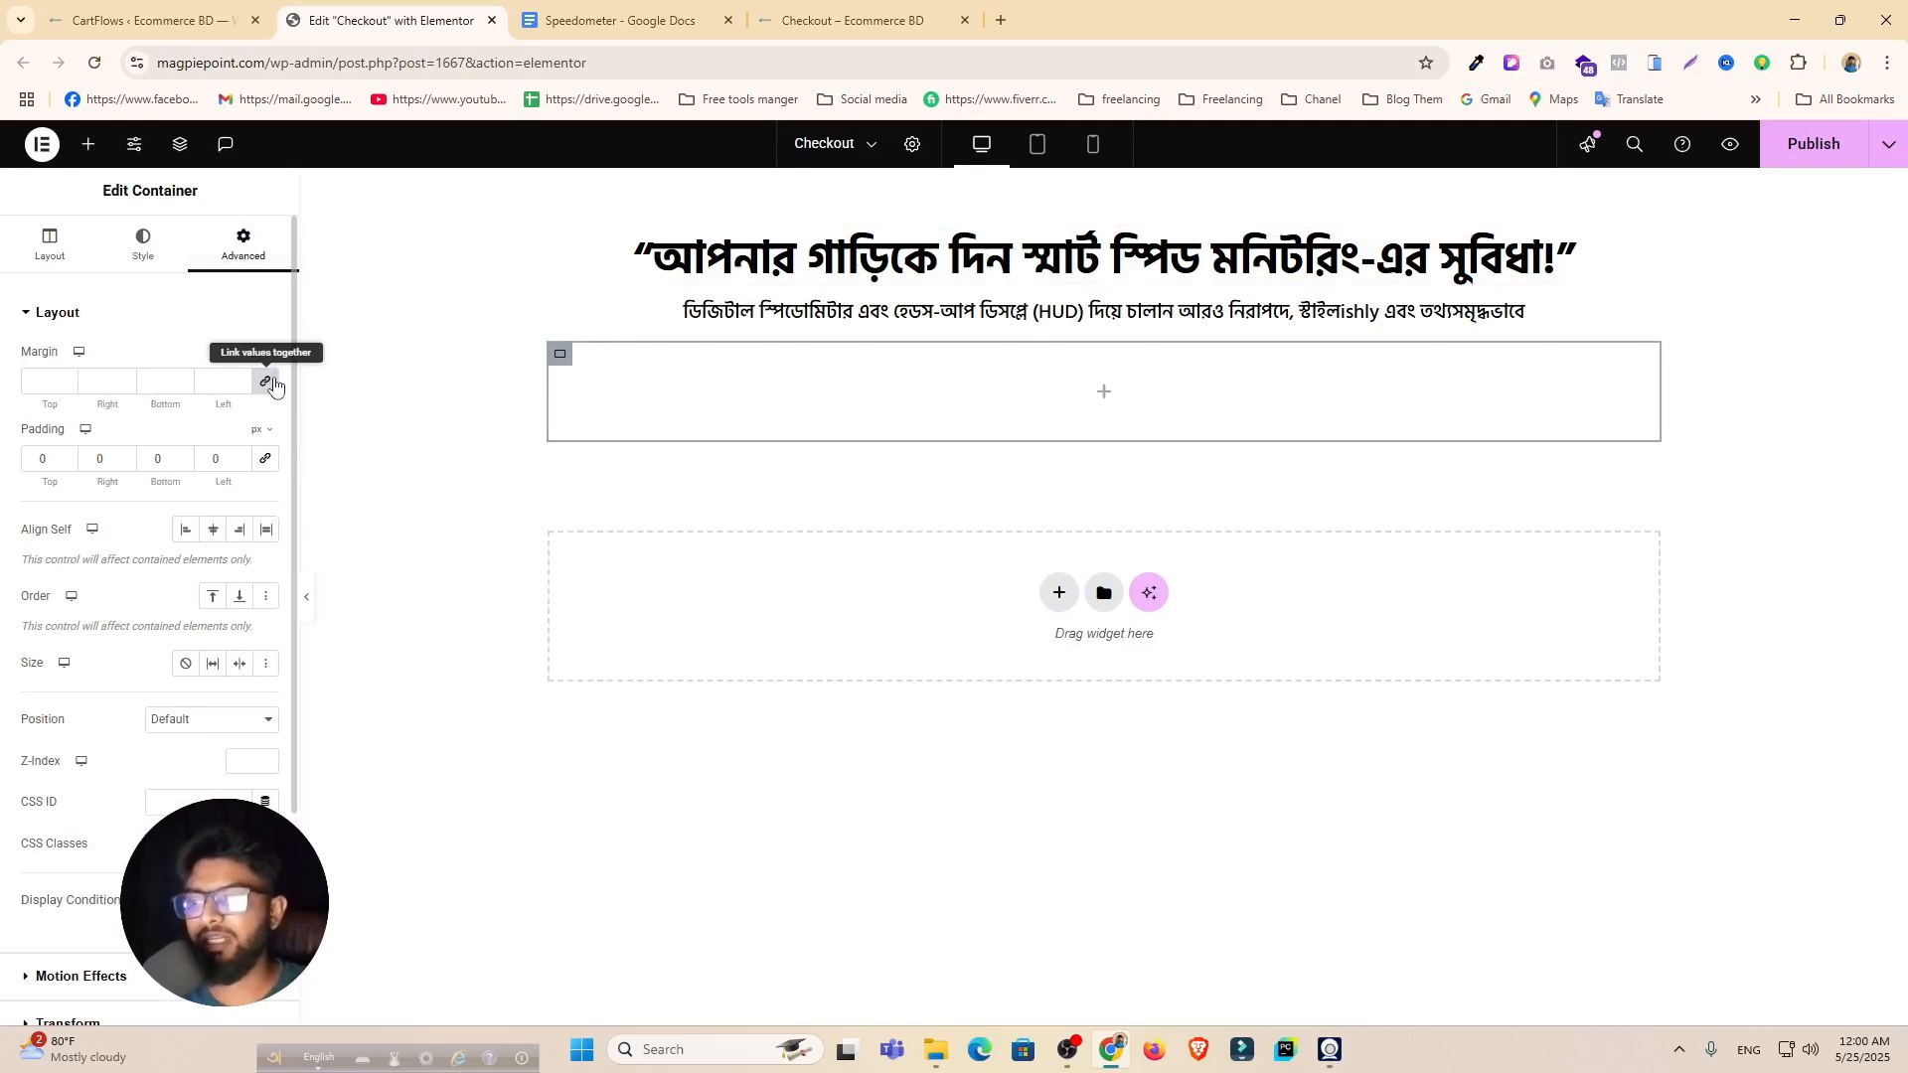
# Step: Set the new container's item direction to Row - horizontal
pyautogui.click(89, 144)
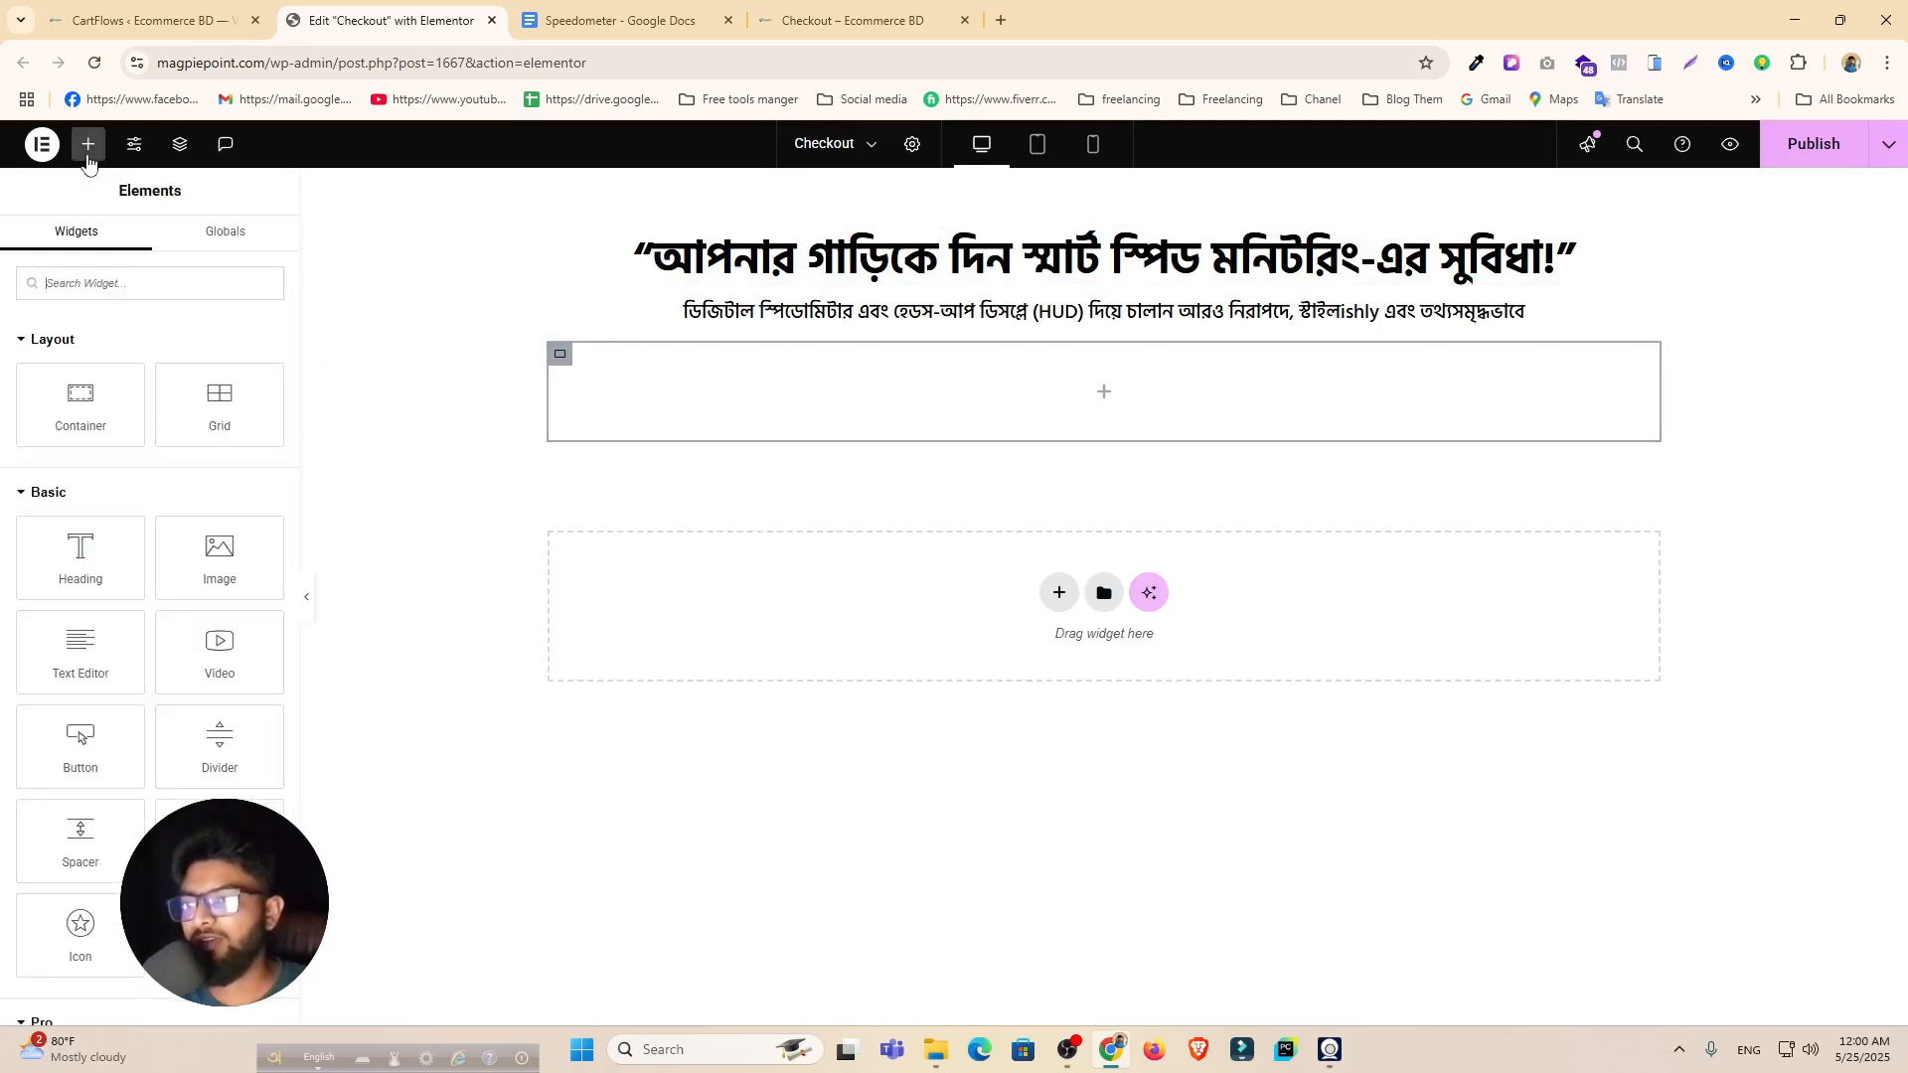
pyautogui.click(561, 356)
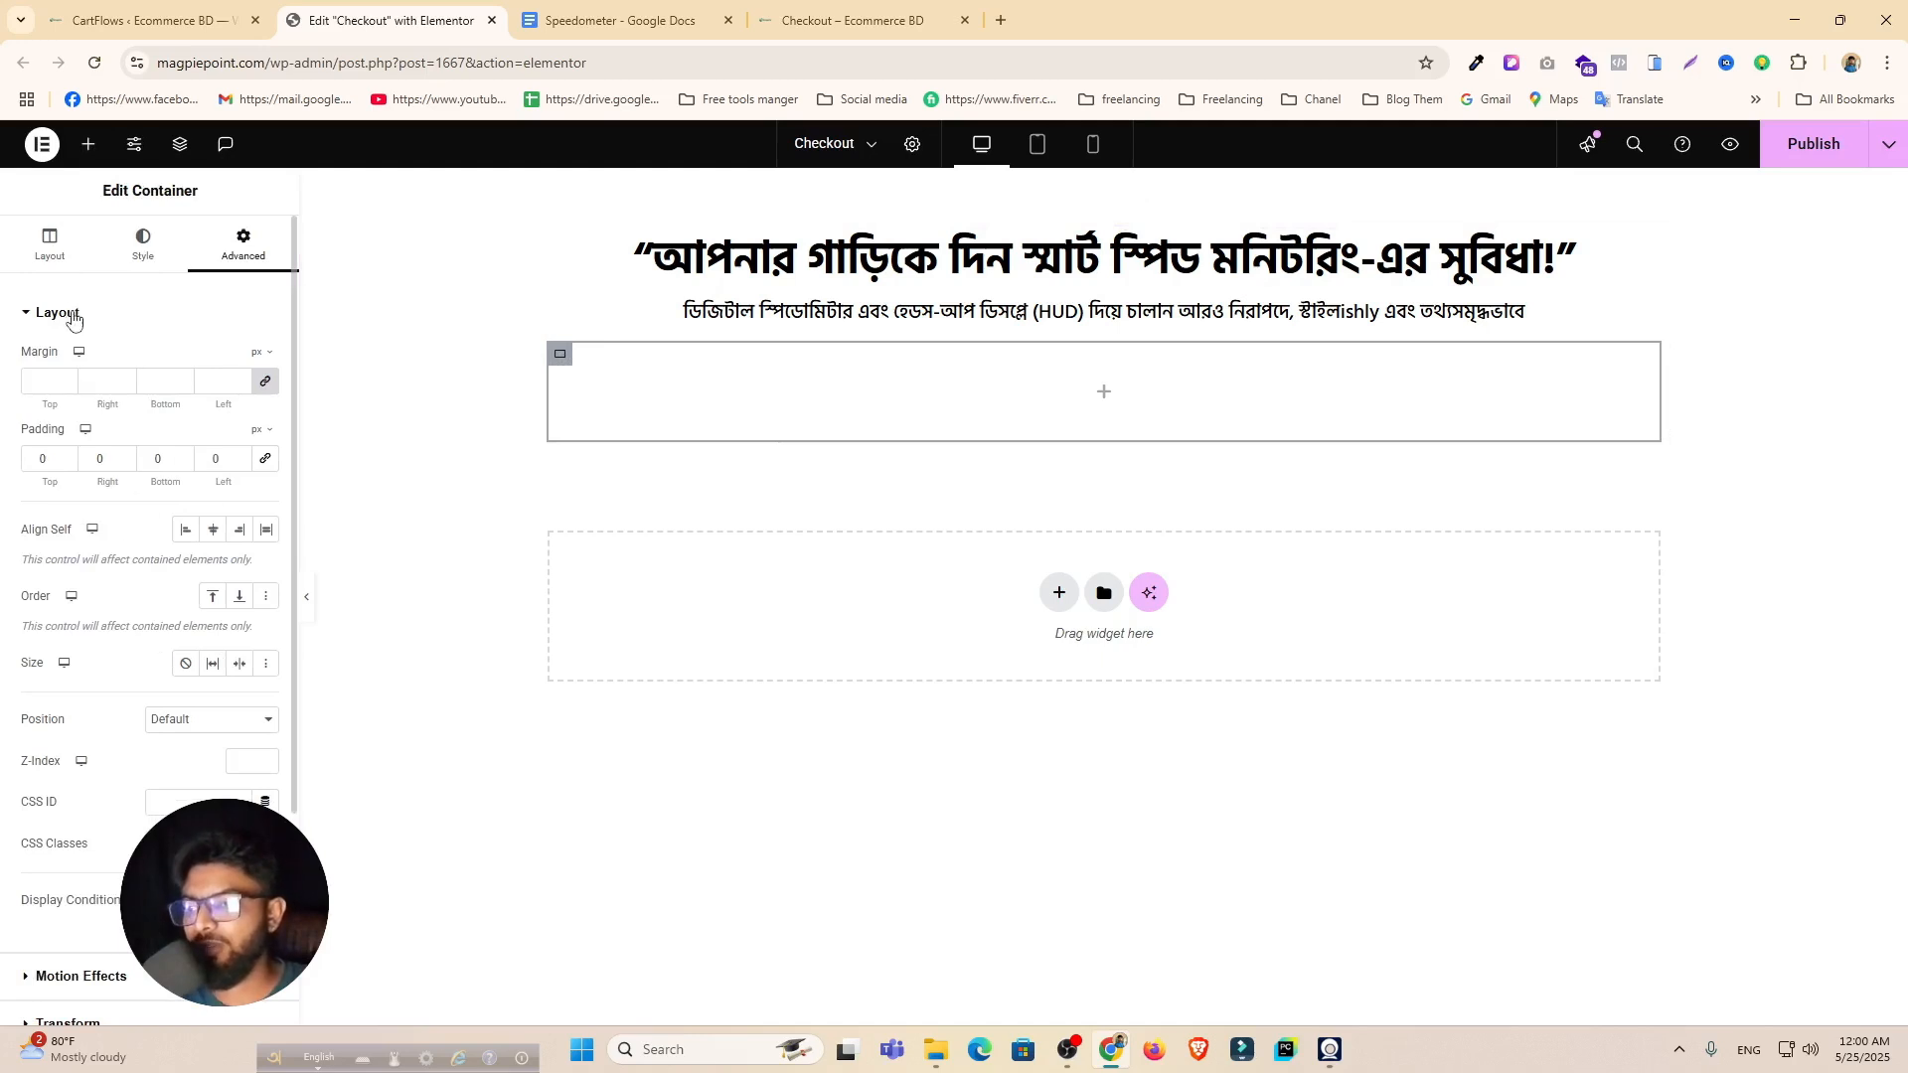
pyautogui.click(55, 260)
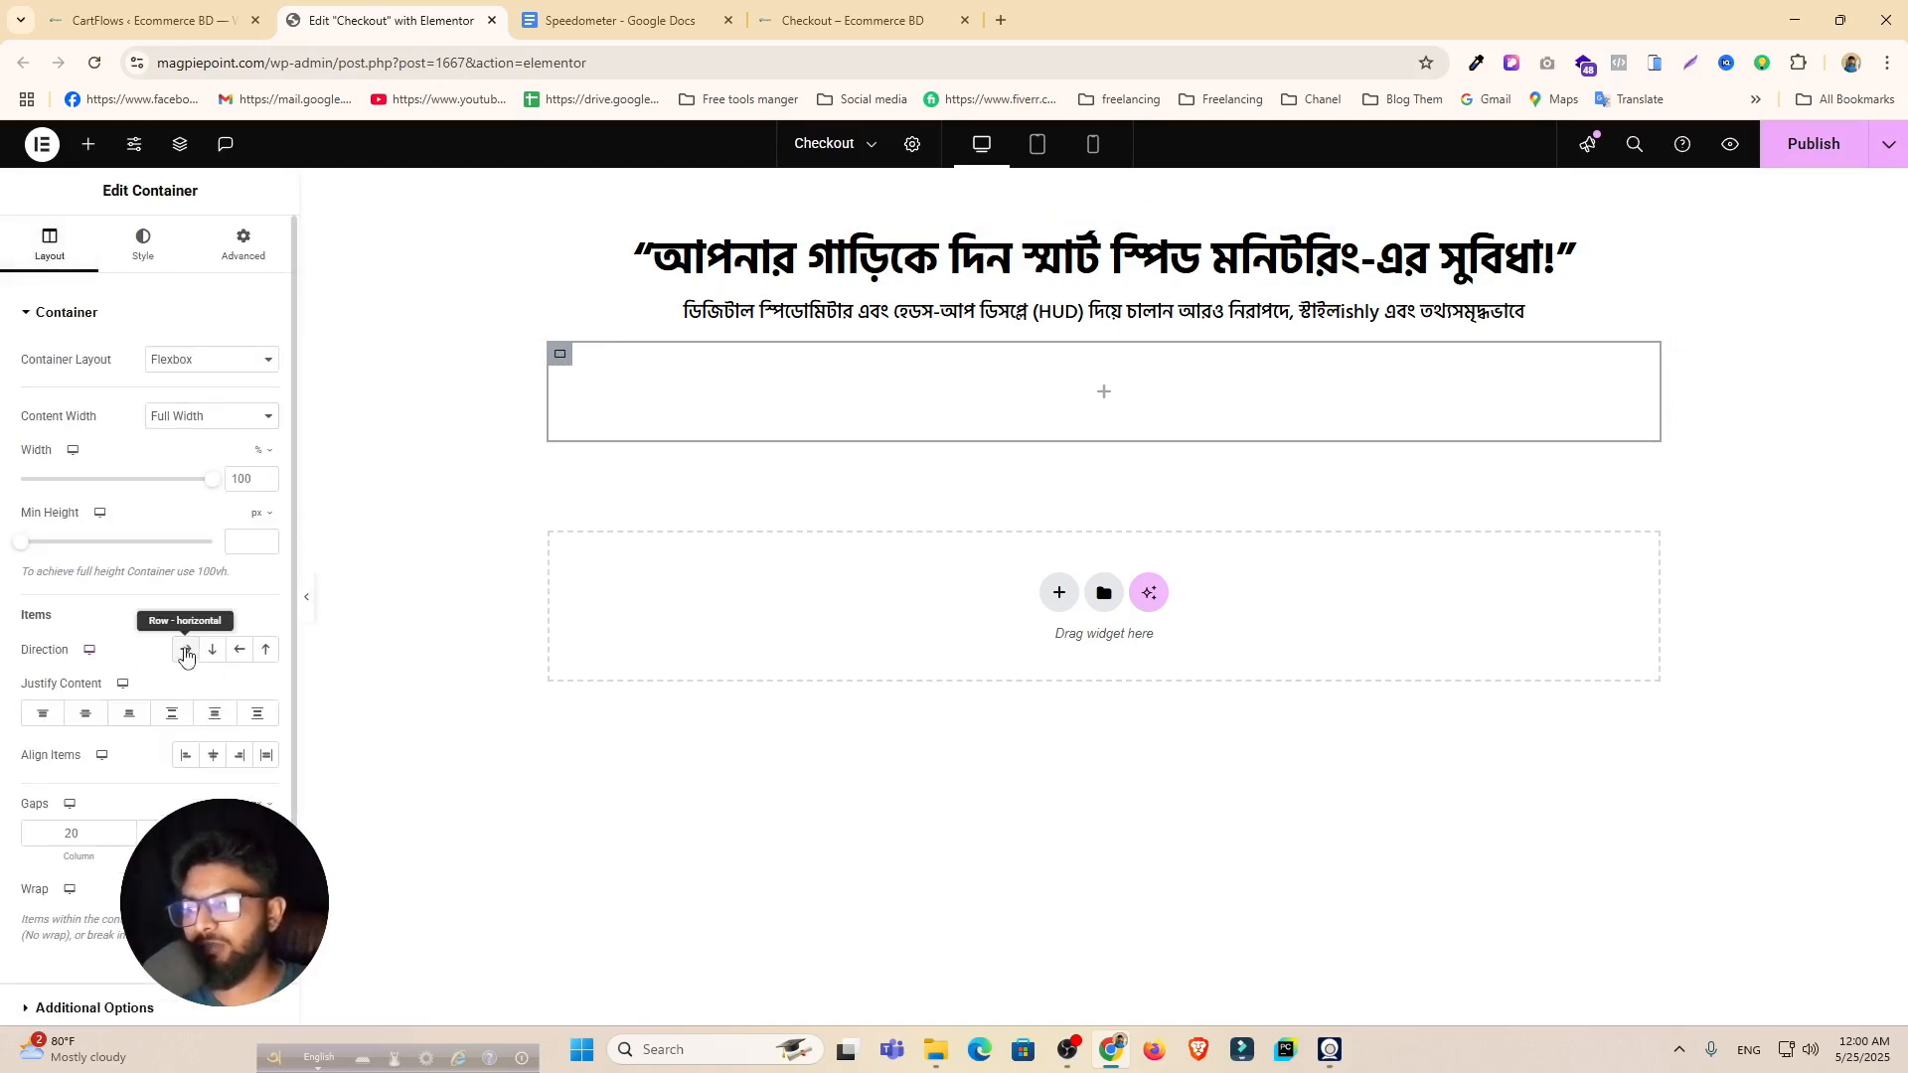
pyautogui.click(185, 650)
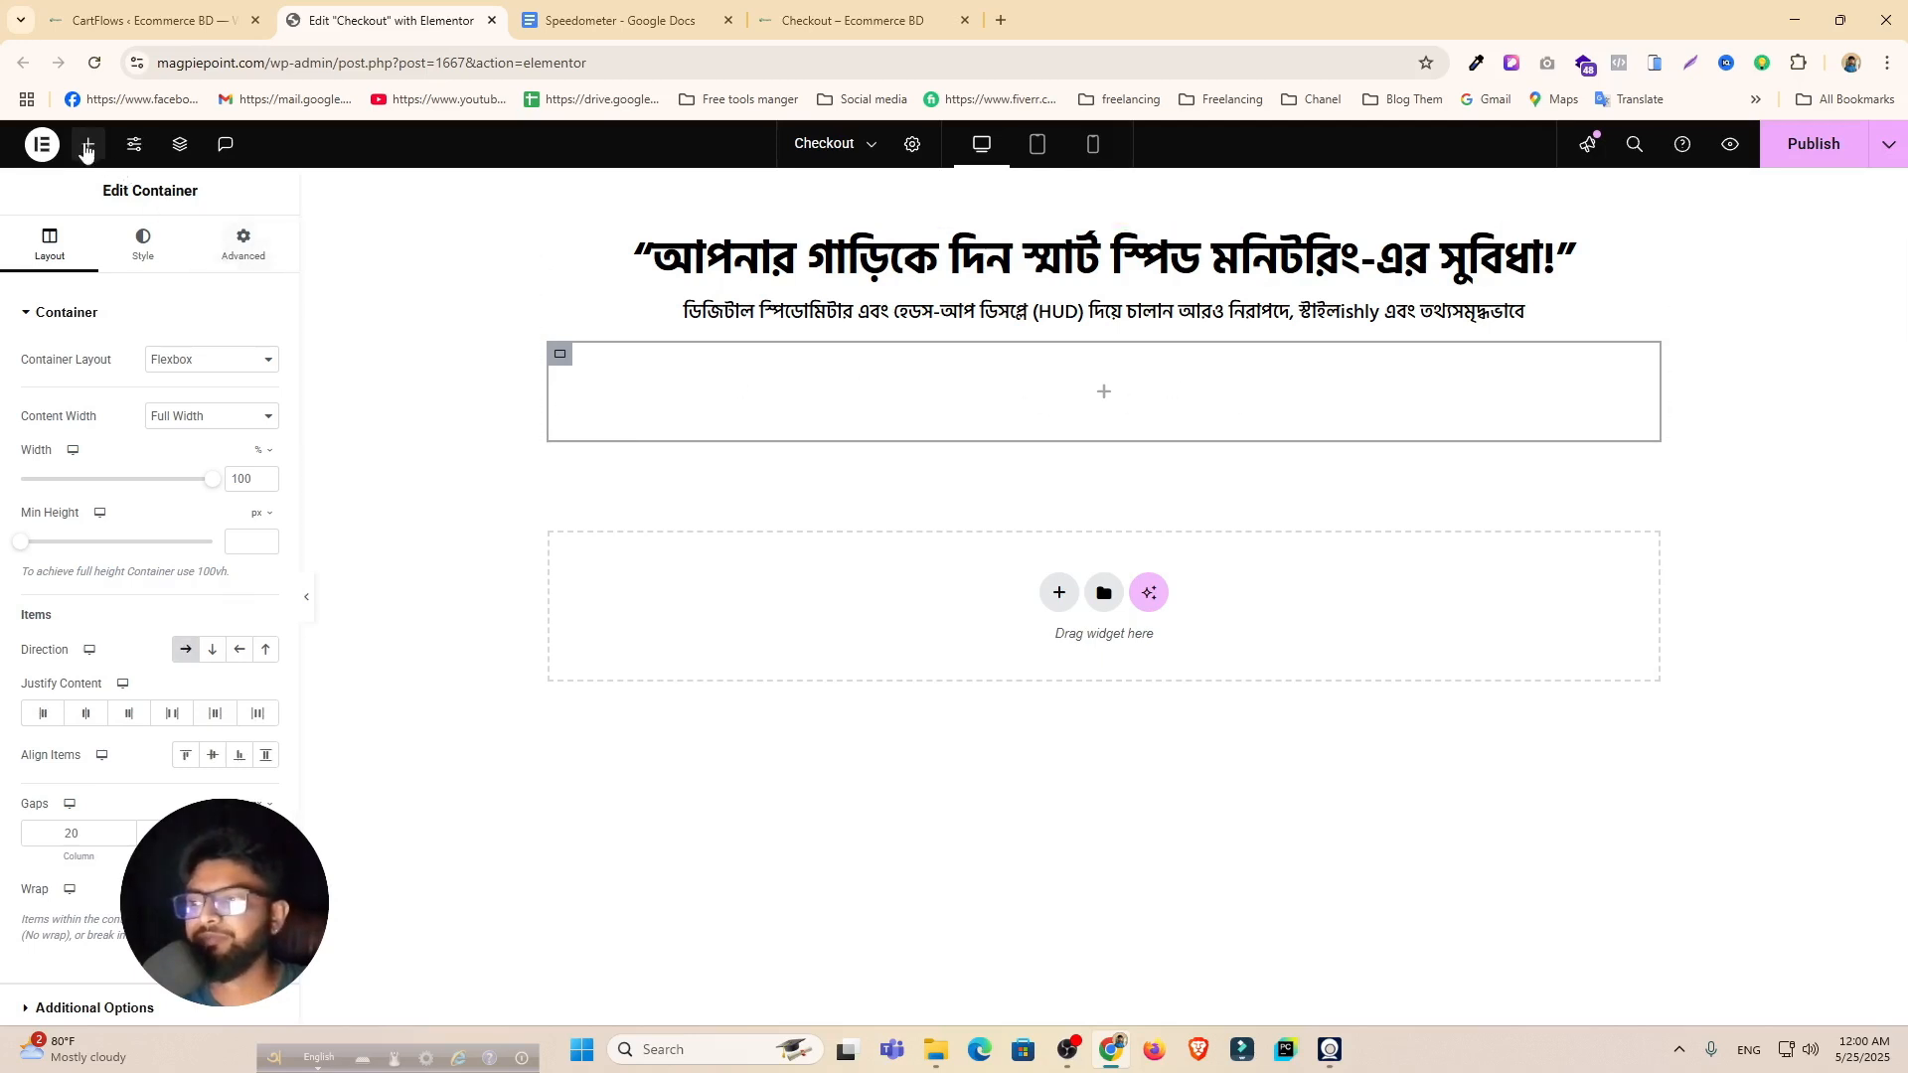
# Step: Add a Button widget inside the new container and set its text to "এখনই কিনুন"
pyautogui.click(87, 145)
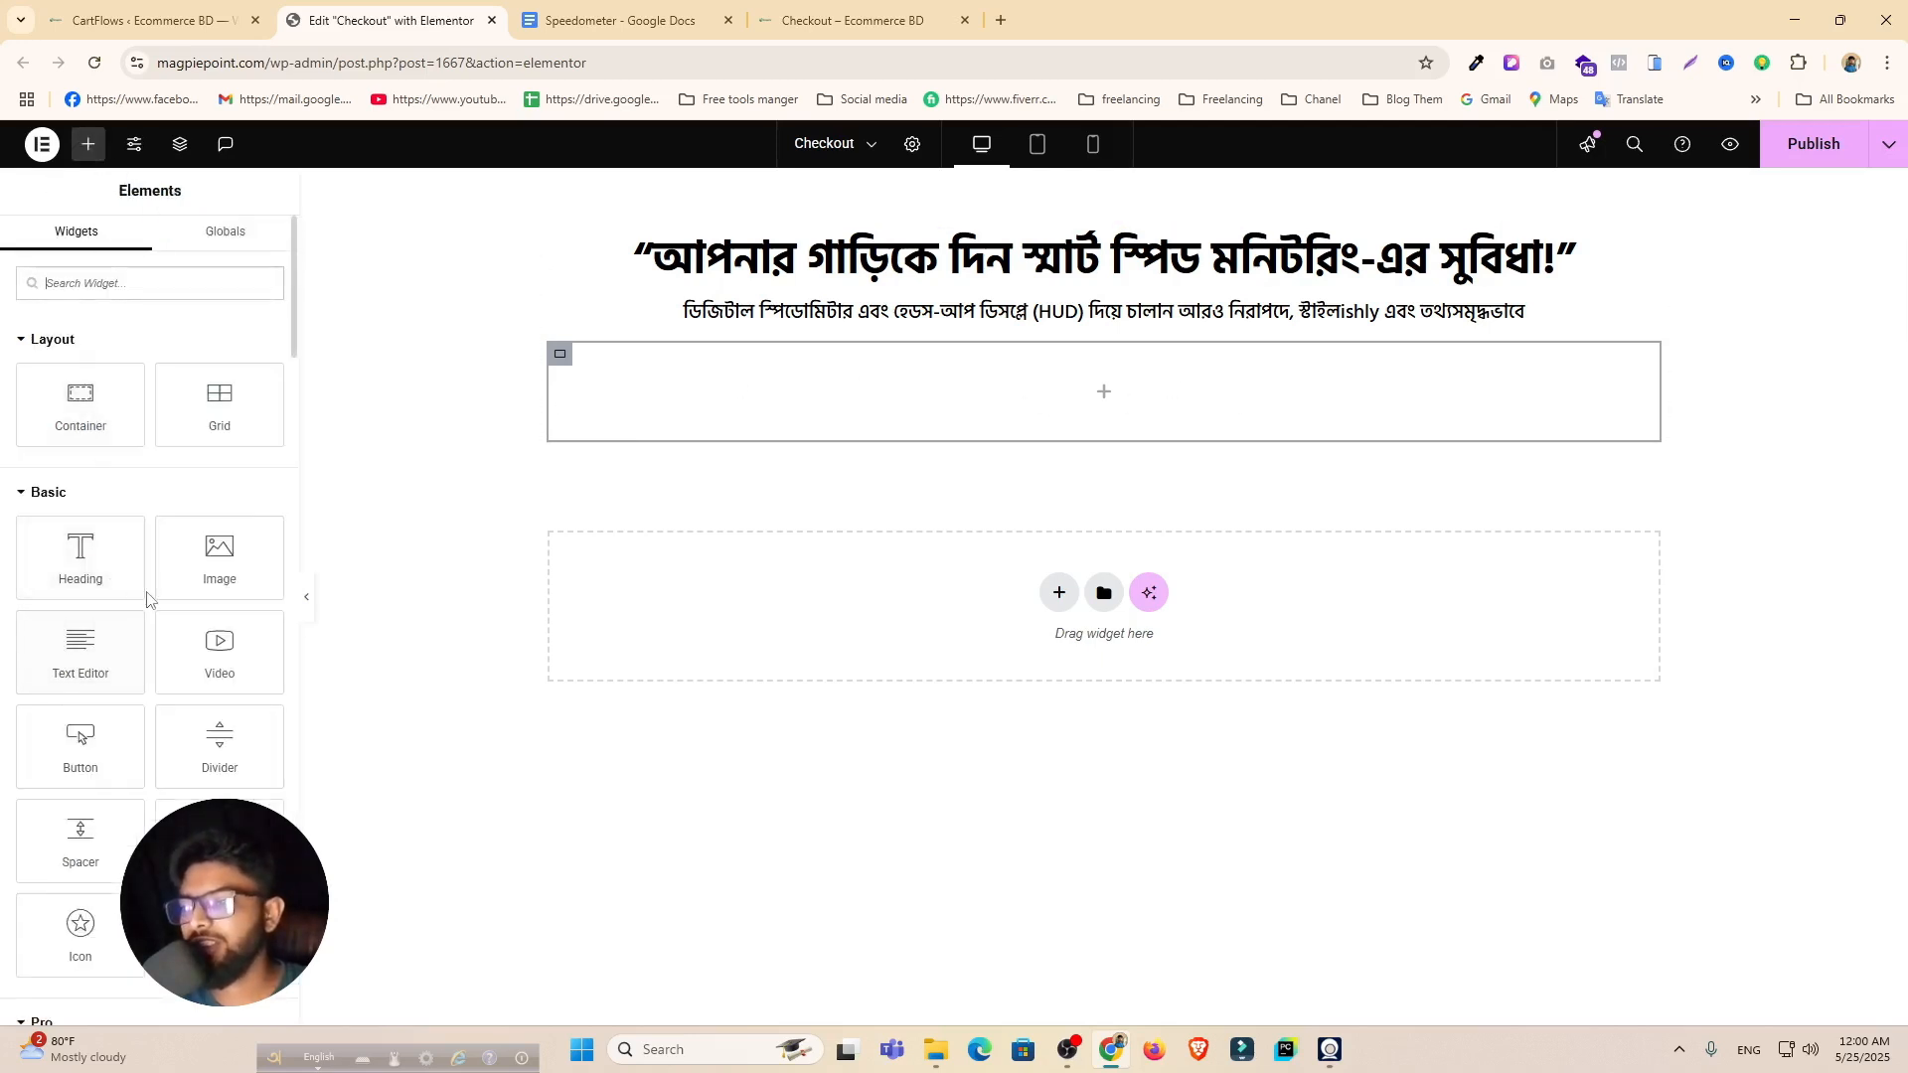
pyautogui.moveTo(81, 741); pyautogui.dragTo(969, 386)
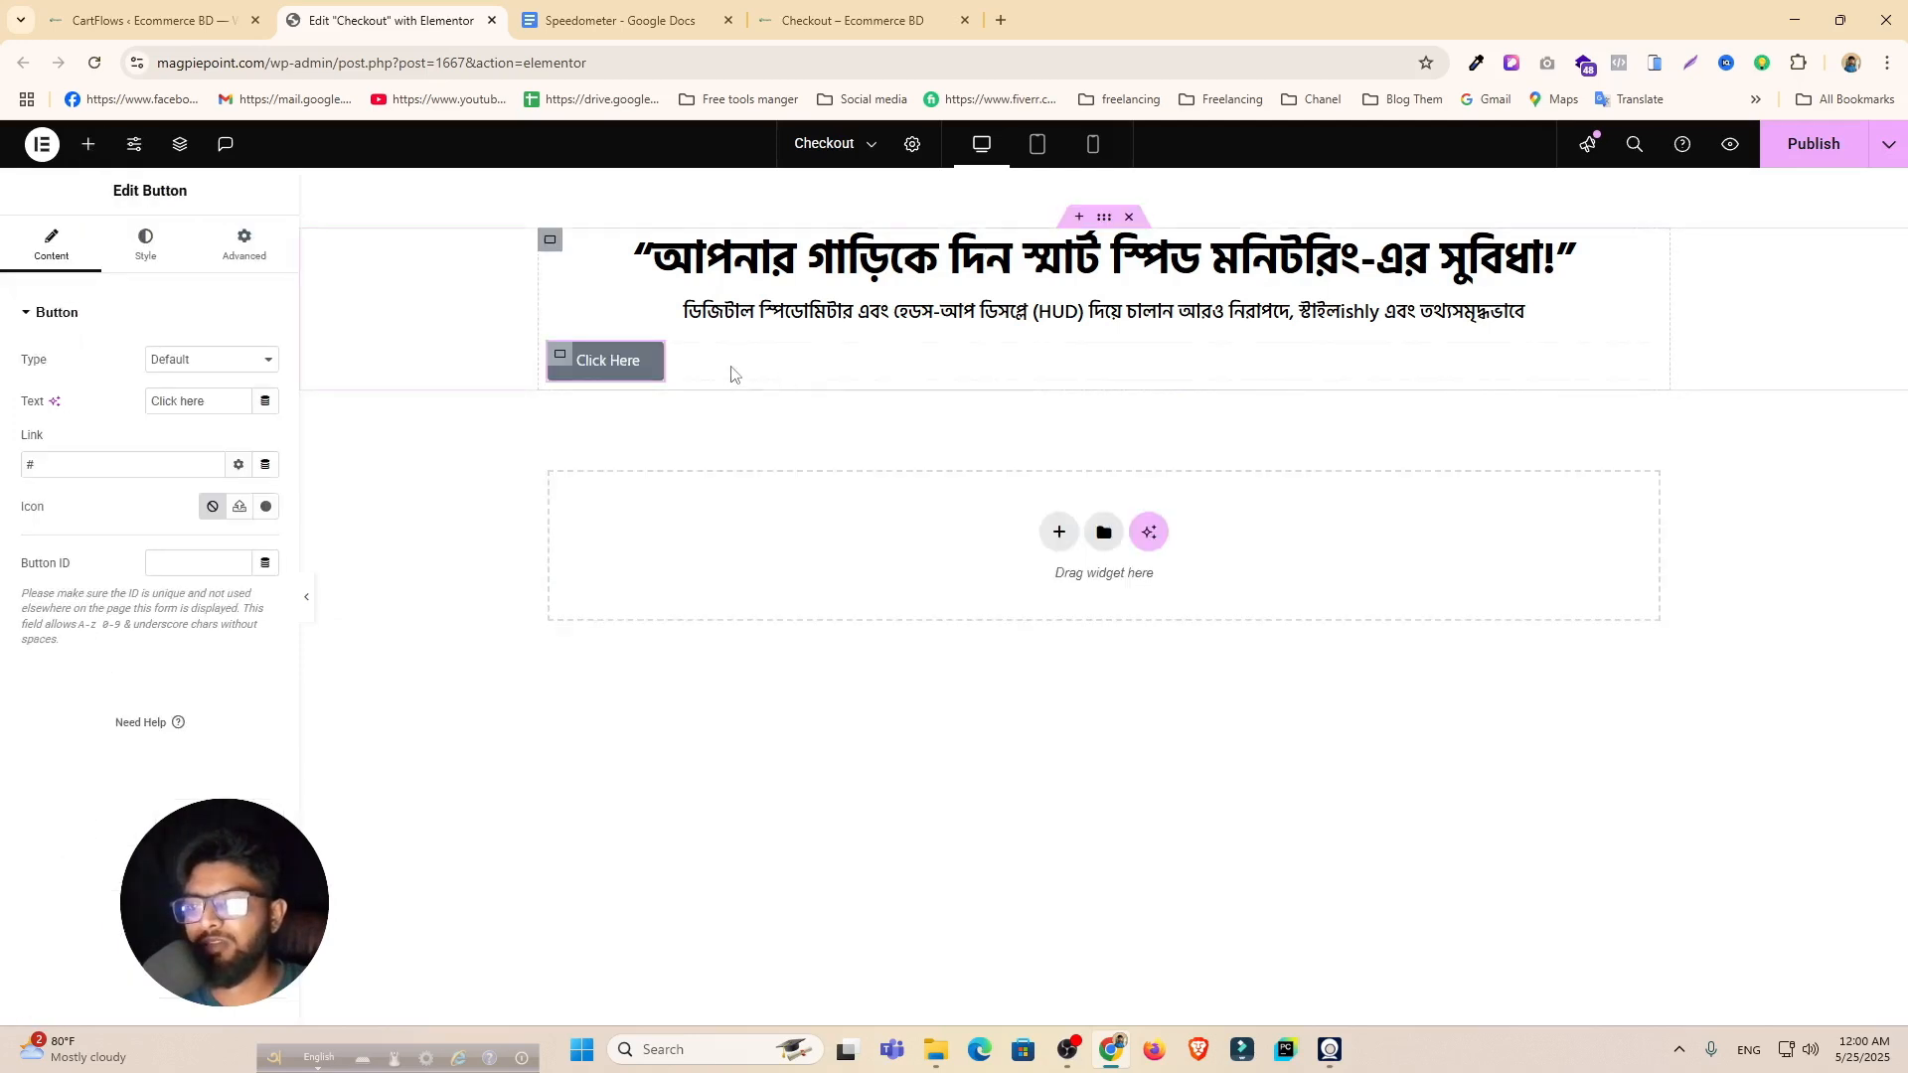
pyautogui.moveTo(214, 402); pyautogui.dragTo(97, 406)
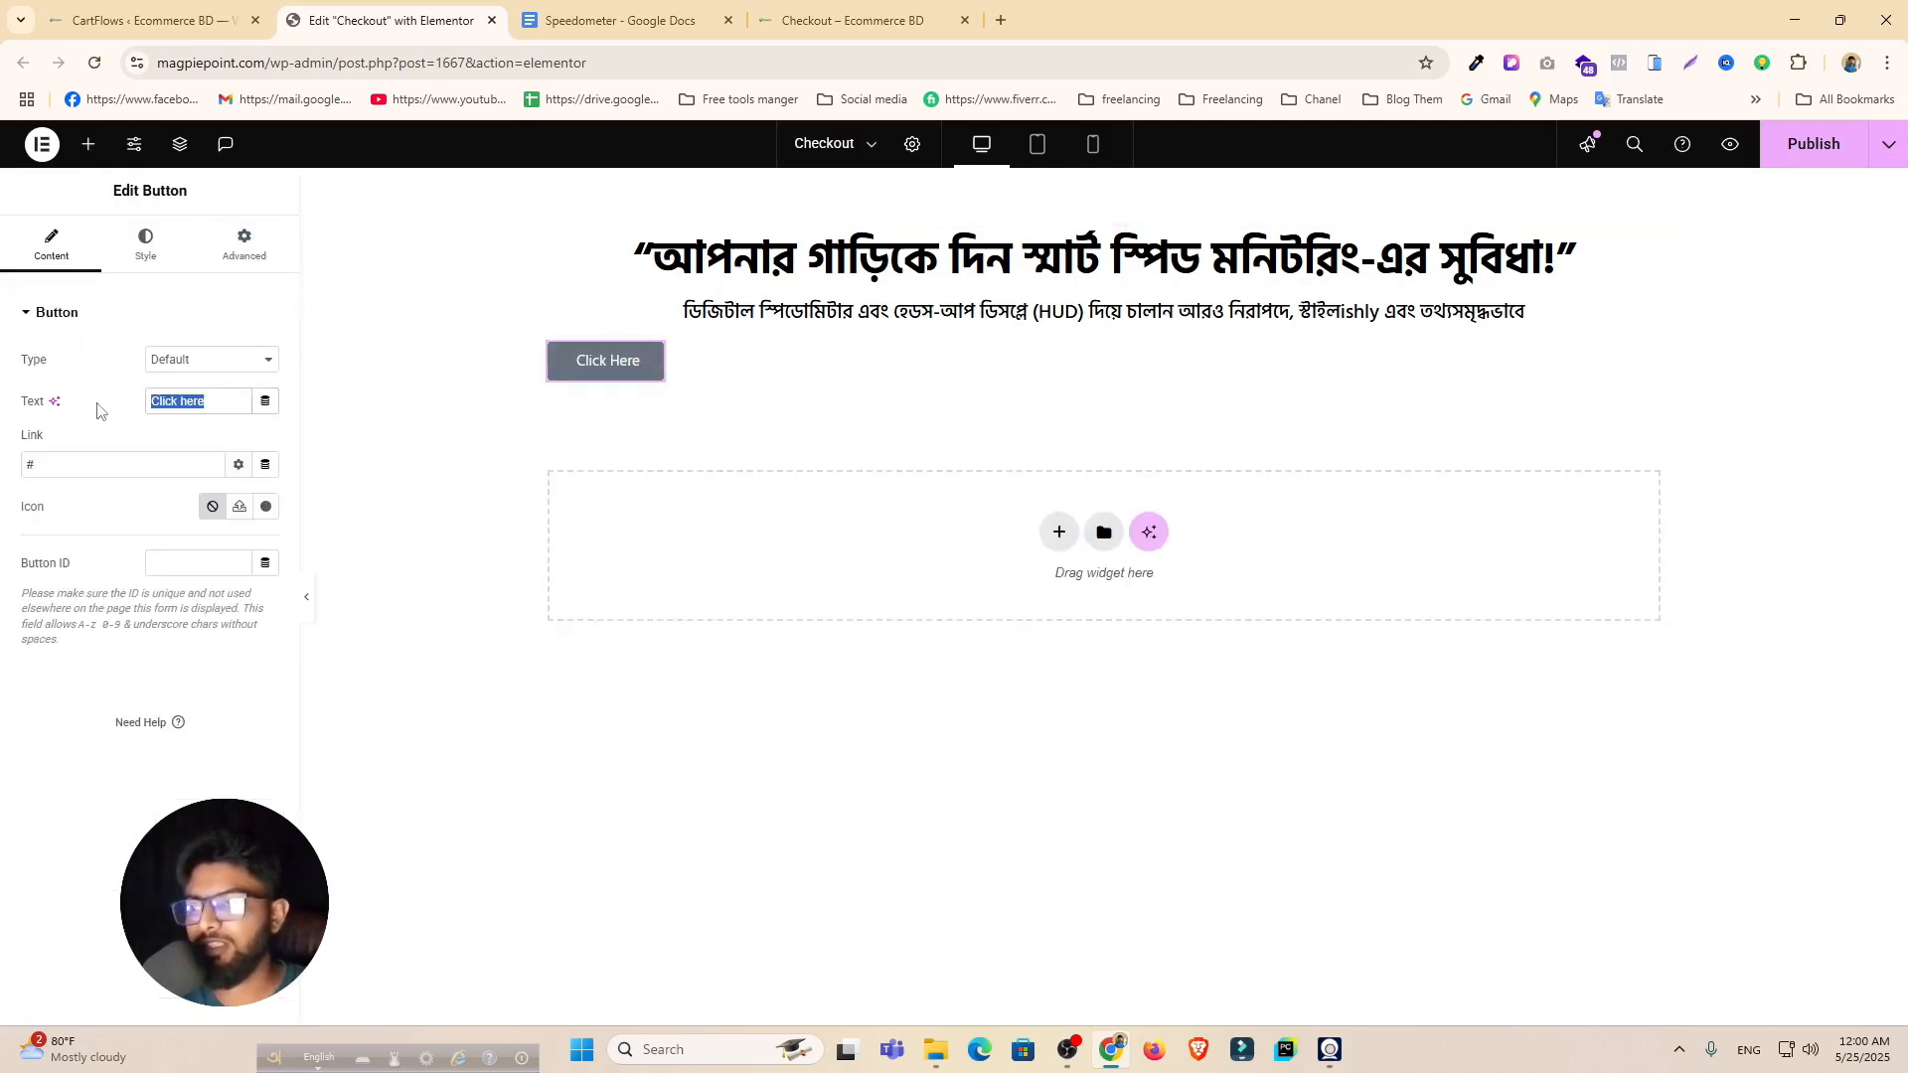
pyautogui.write('এখনই কিনুন')
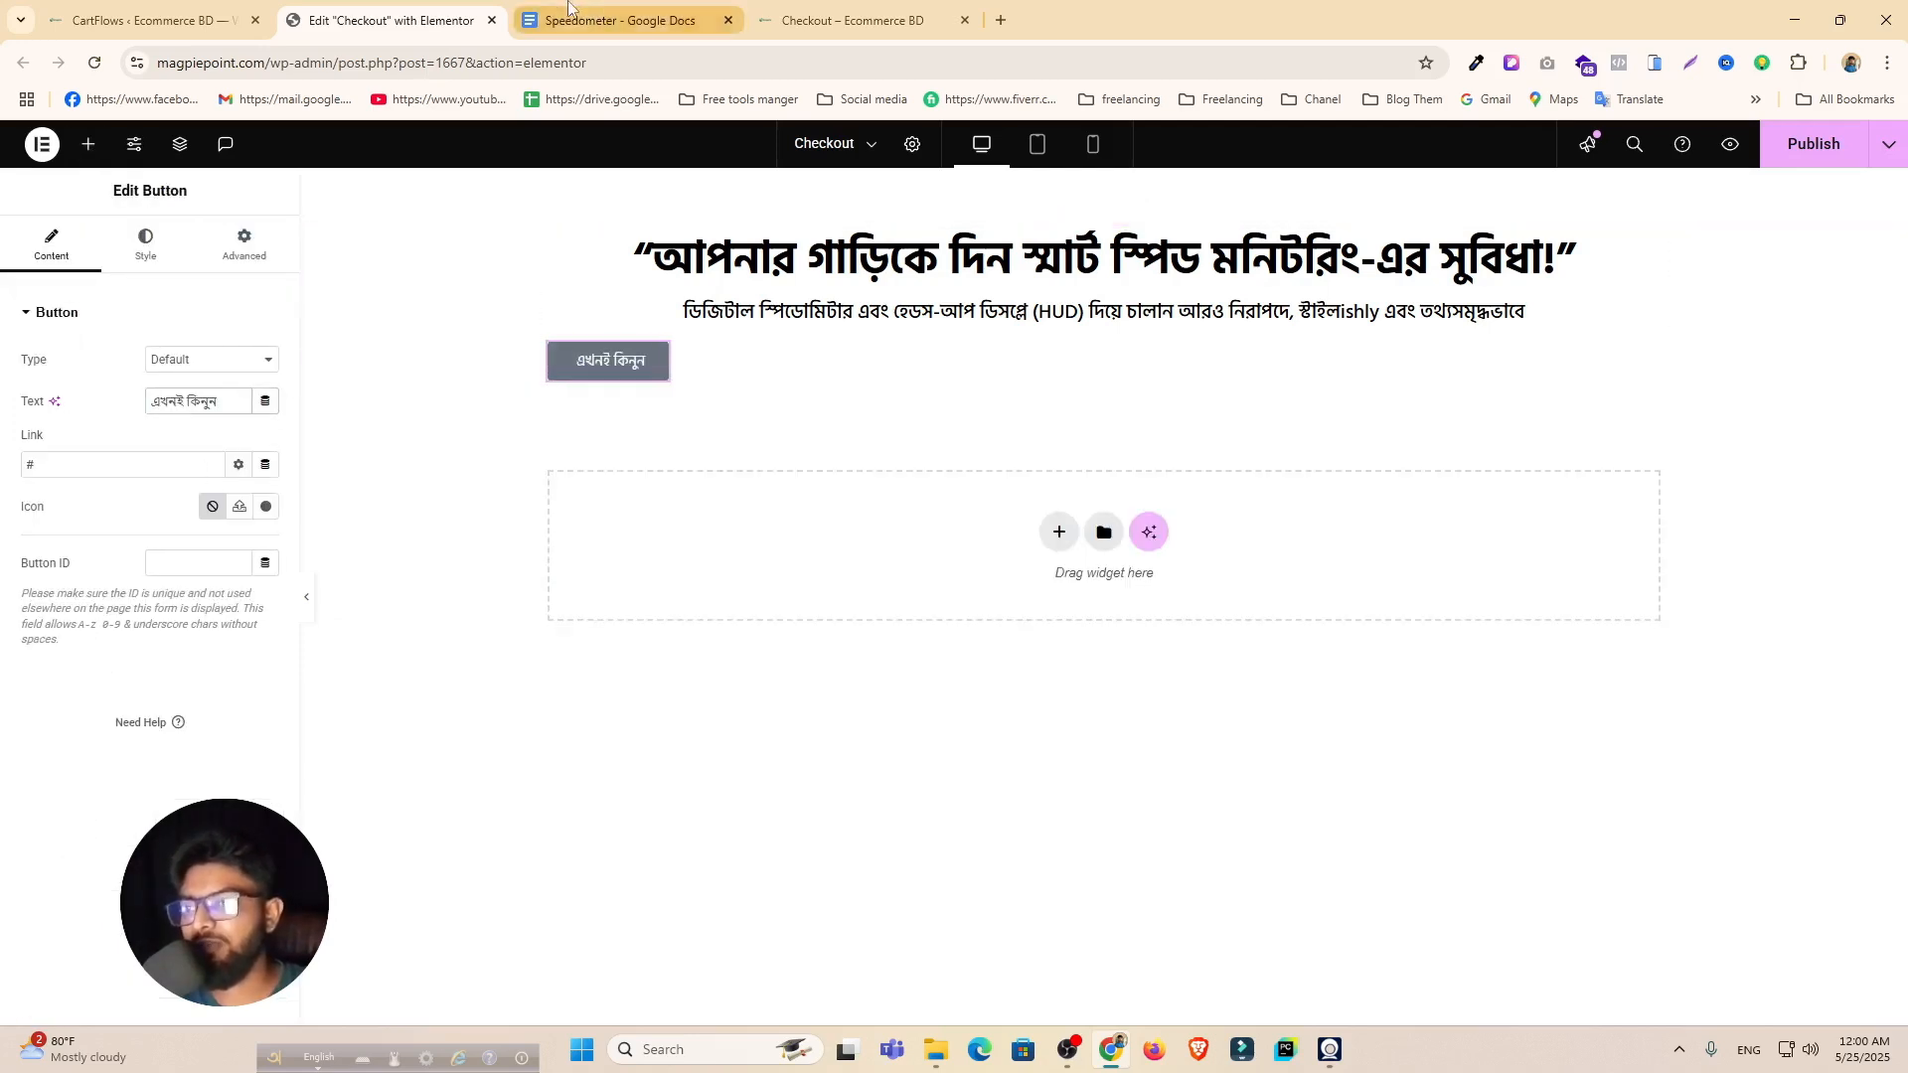
# Step: Copy the second CTA Button text "আমাদের প্রোডাক্ট দেখুন" from the Speedometer document and return to the Checkout page in Elementor
pyautogui.click(646, 20)
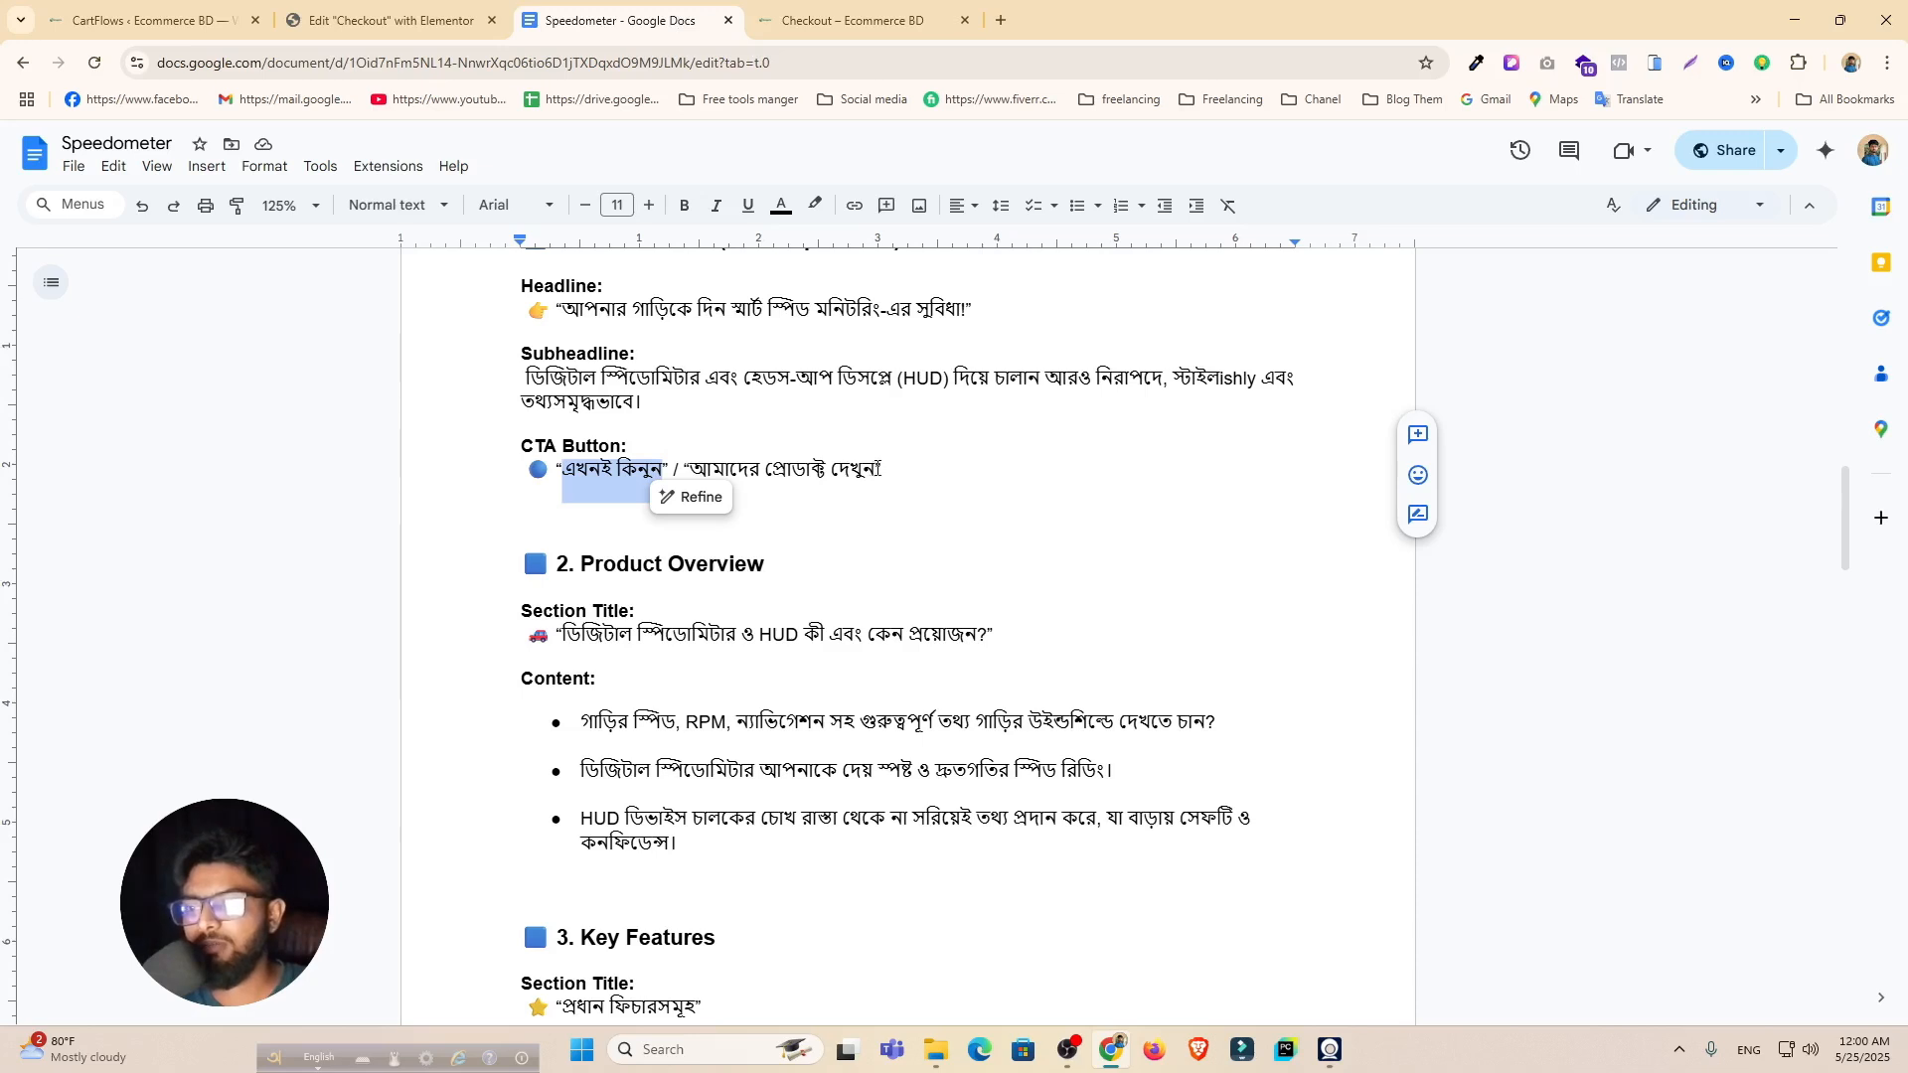
pyautogui.moveTo(879, 468); pyautogui.dragTo(690, 469)
pyautogui.hotkey('ctrl', 'c')
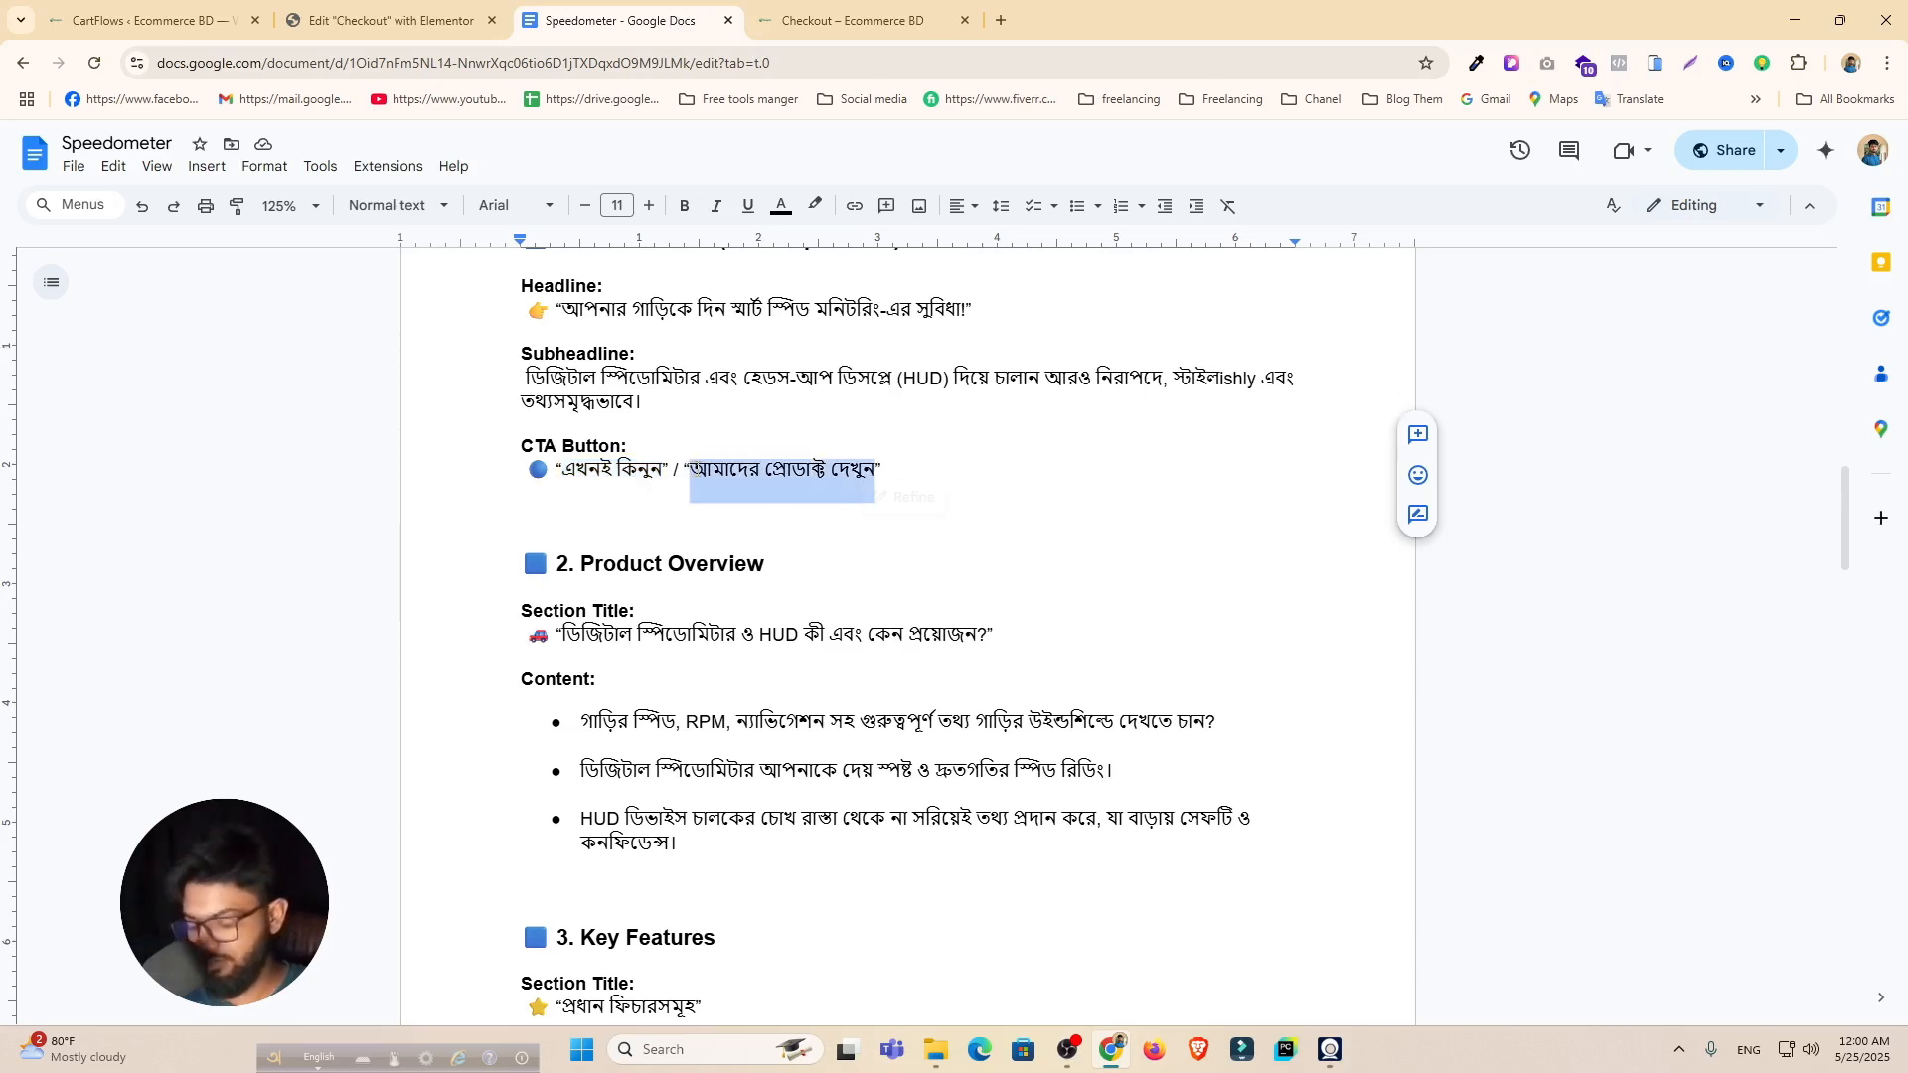
pyautogui.click(388, 20)
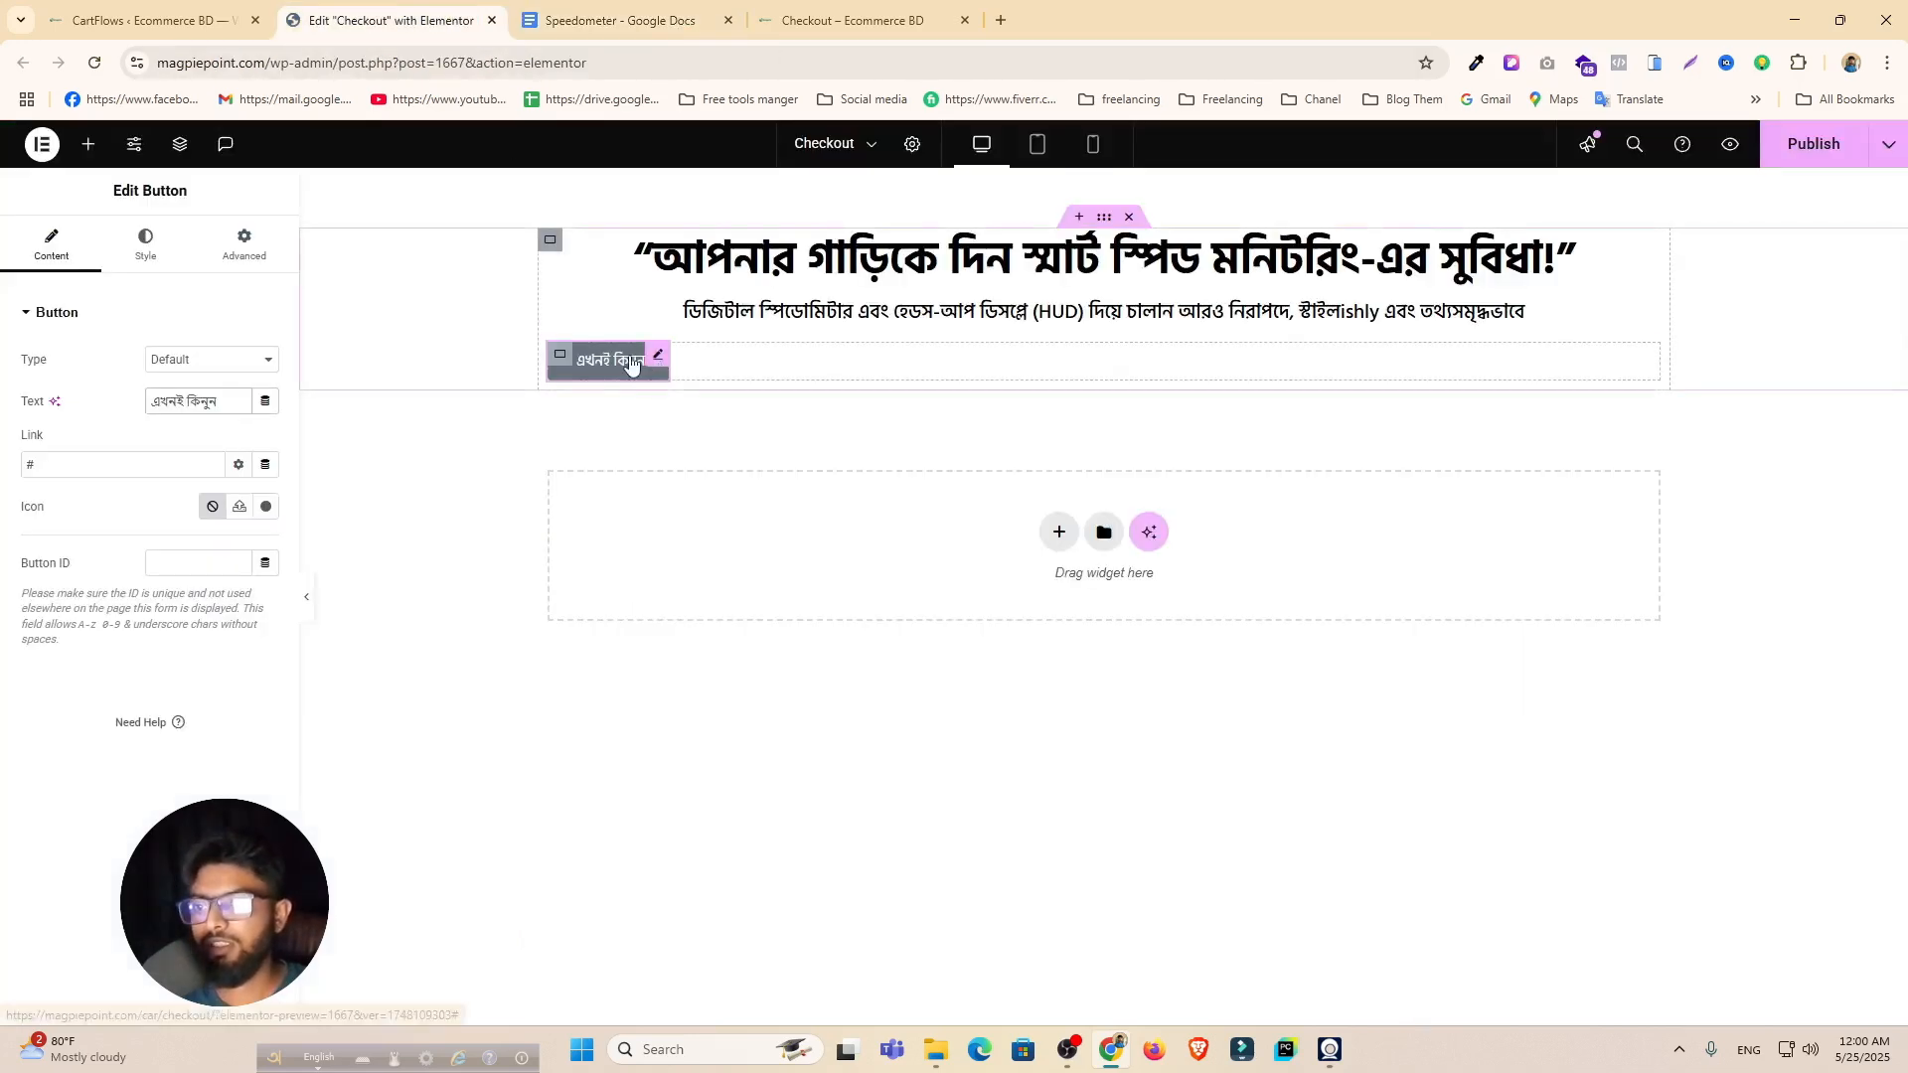
# Step: Duplicate the "এখনই কিনুন" button and replace the duplicate's text with "আমাদের প্রোডাক্ট দেখুন"
pyautogui.rightClick(646, 371)
pyautogui.click(680, 415)
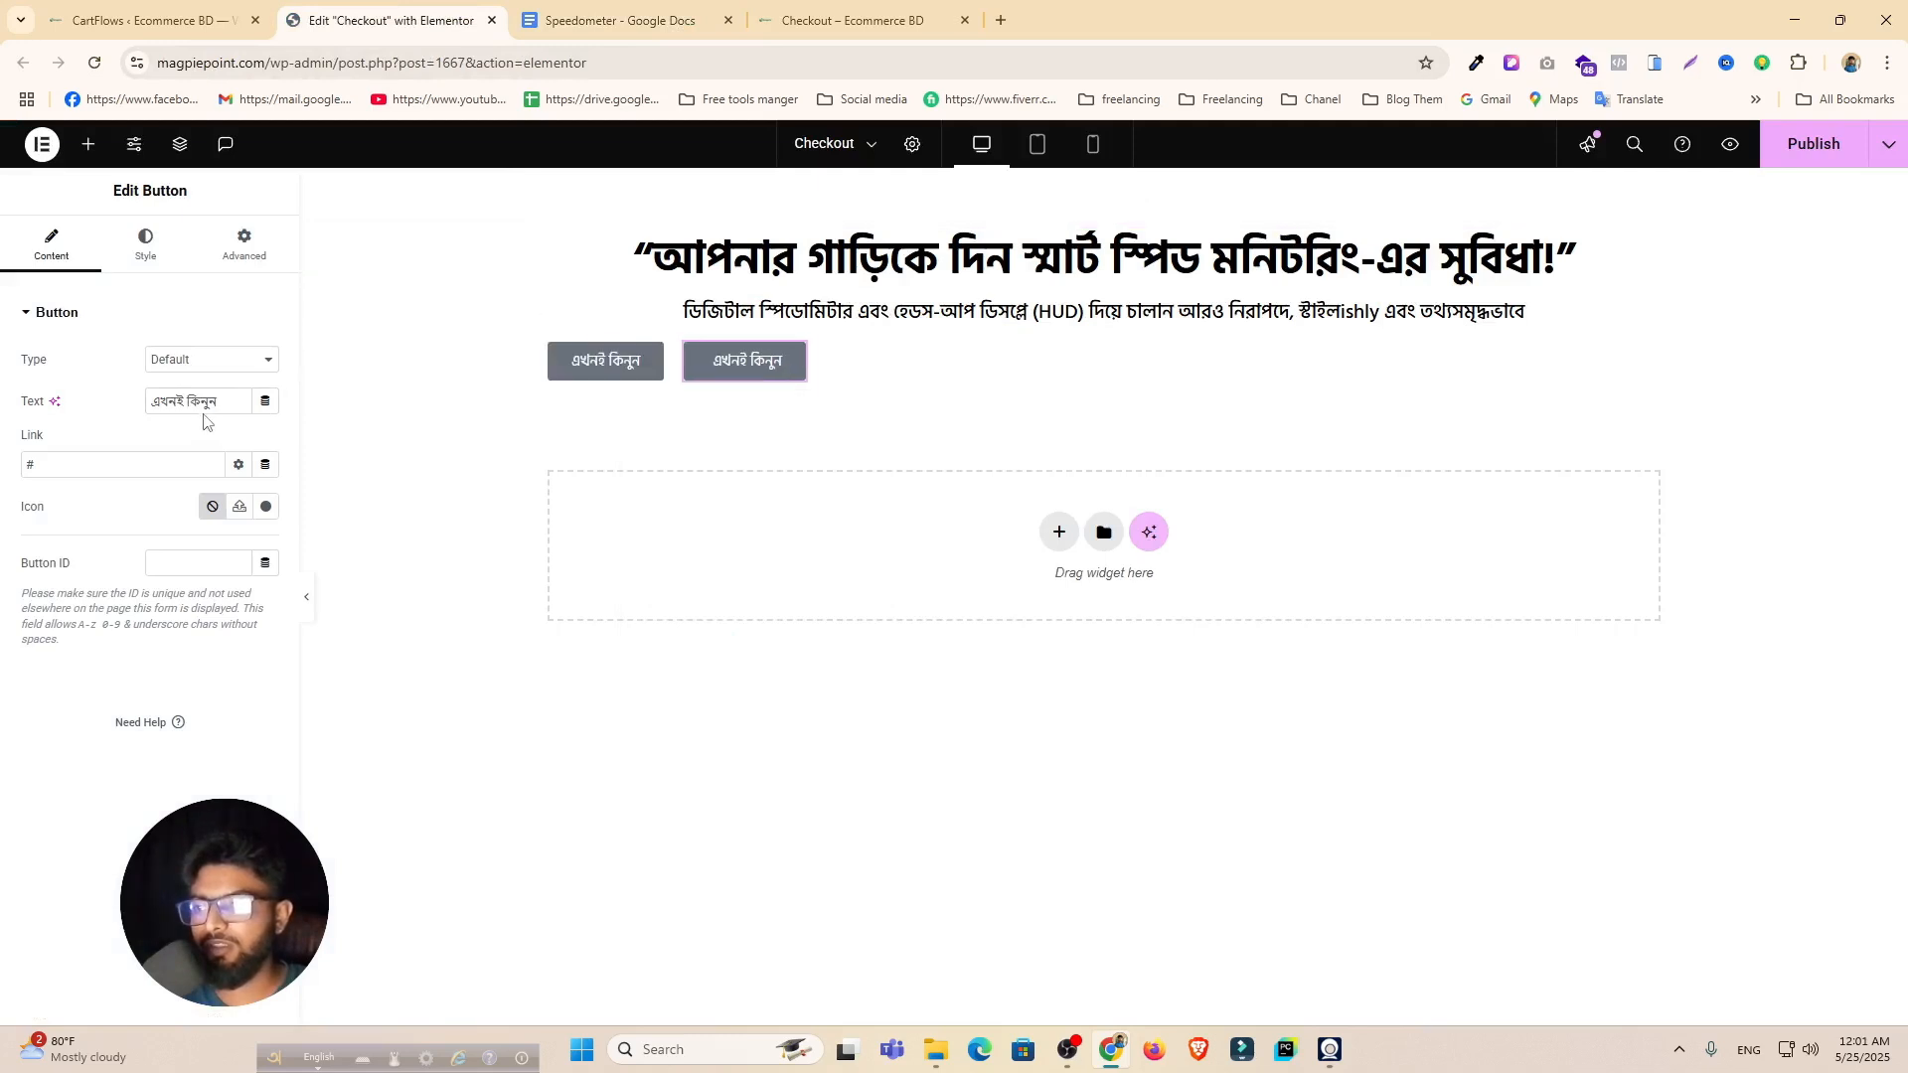
pyautogui.moveTo(217, 403); pyautogui.dragTo(119, 400)
pyautogui.hotkey('ctrl', 'v')
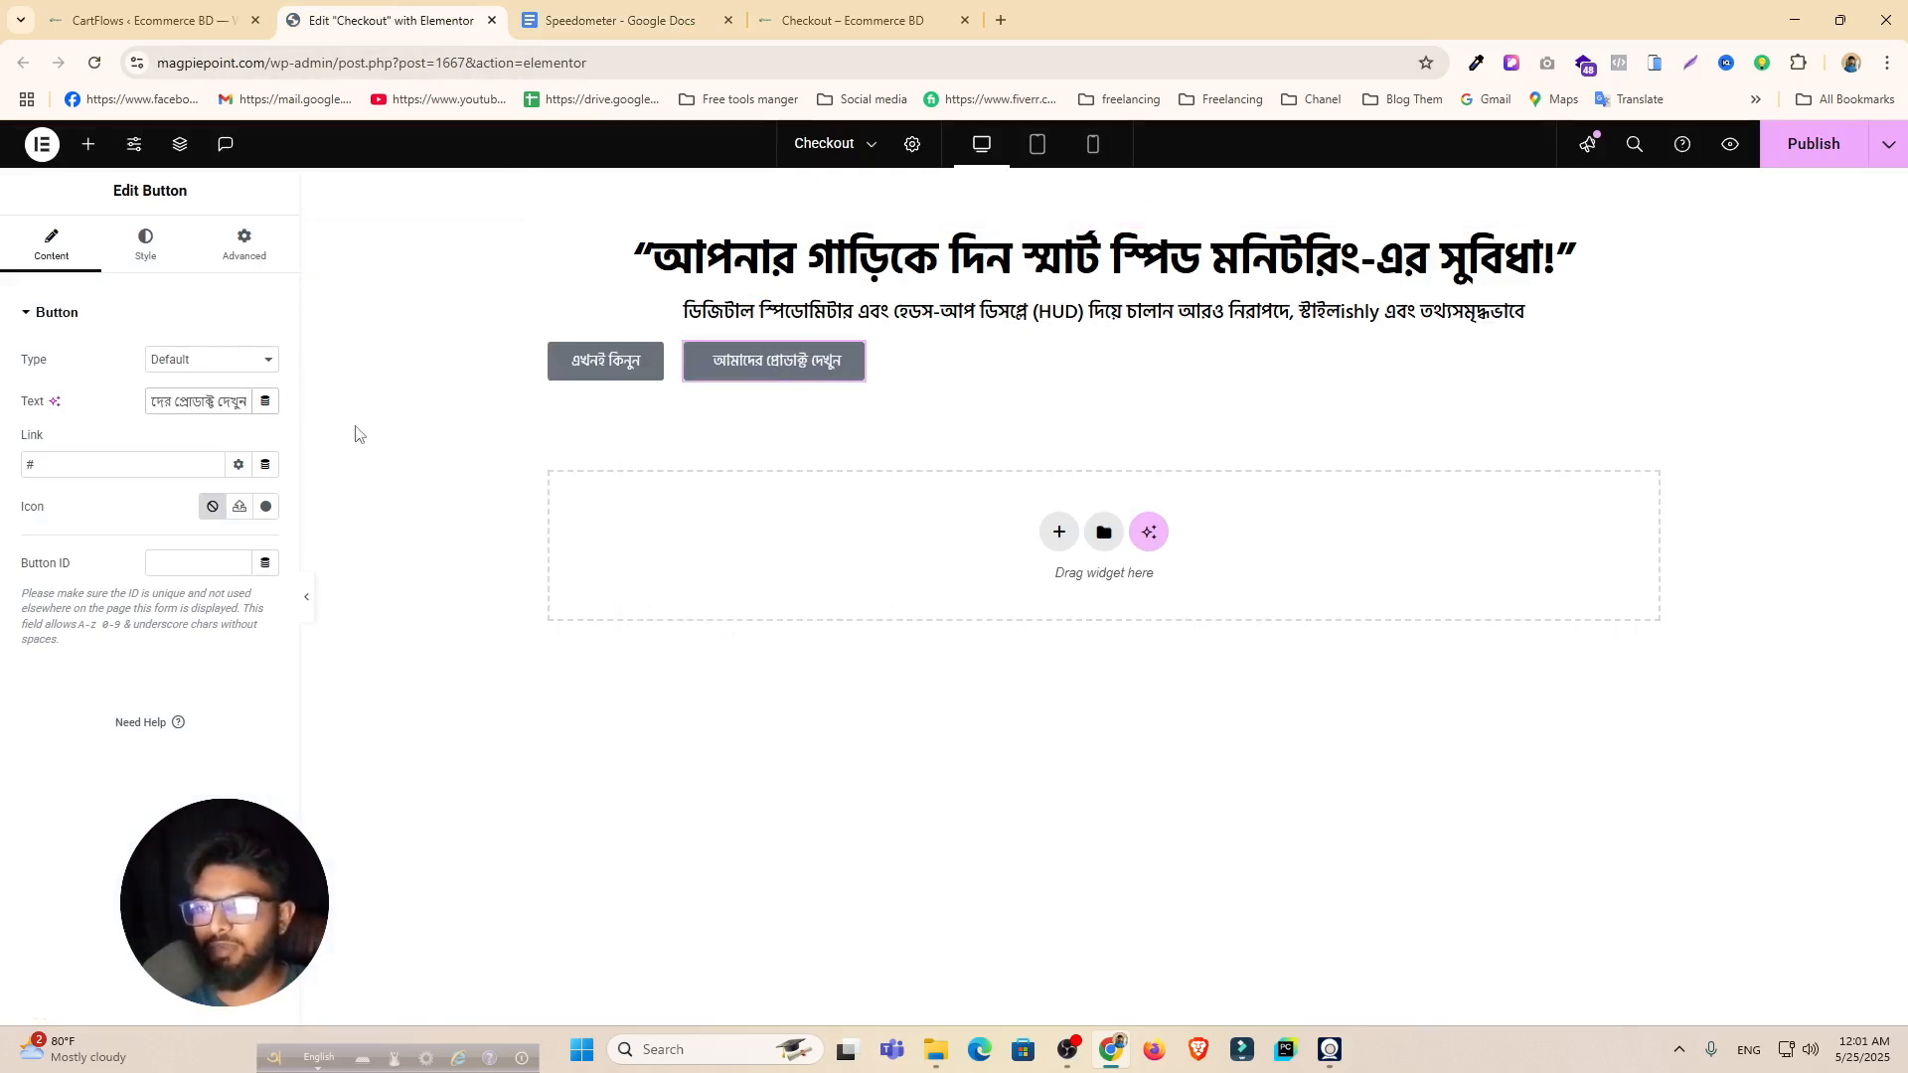
# Step: Try Space Between and Space Around on the button container, and settle on centred content justification
pyautogui.click(556, 353)
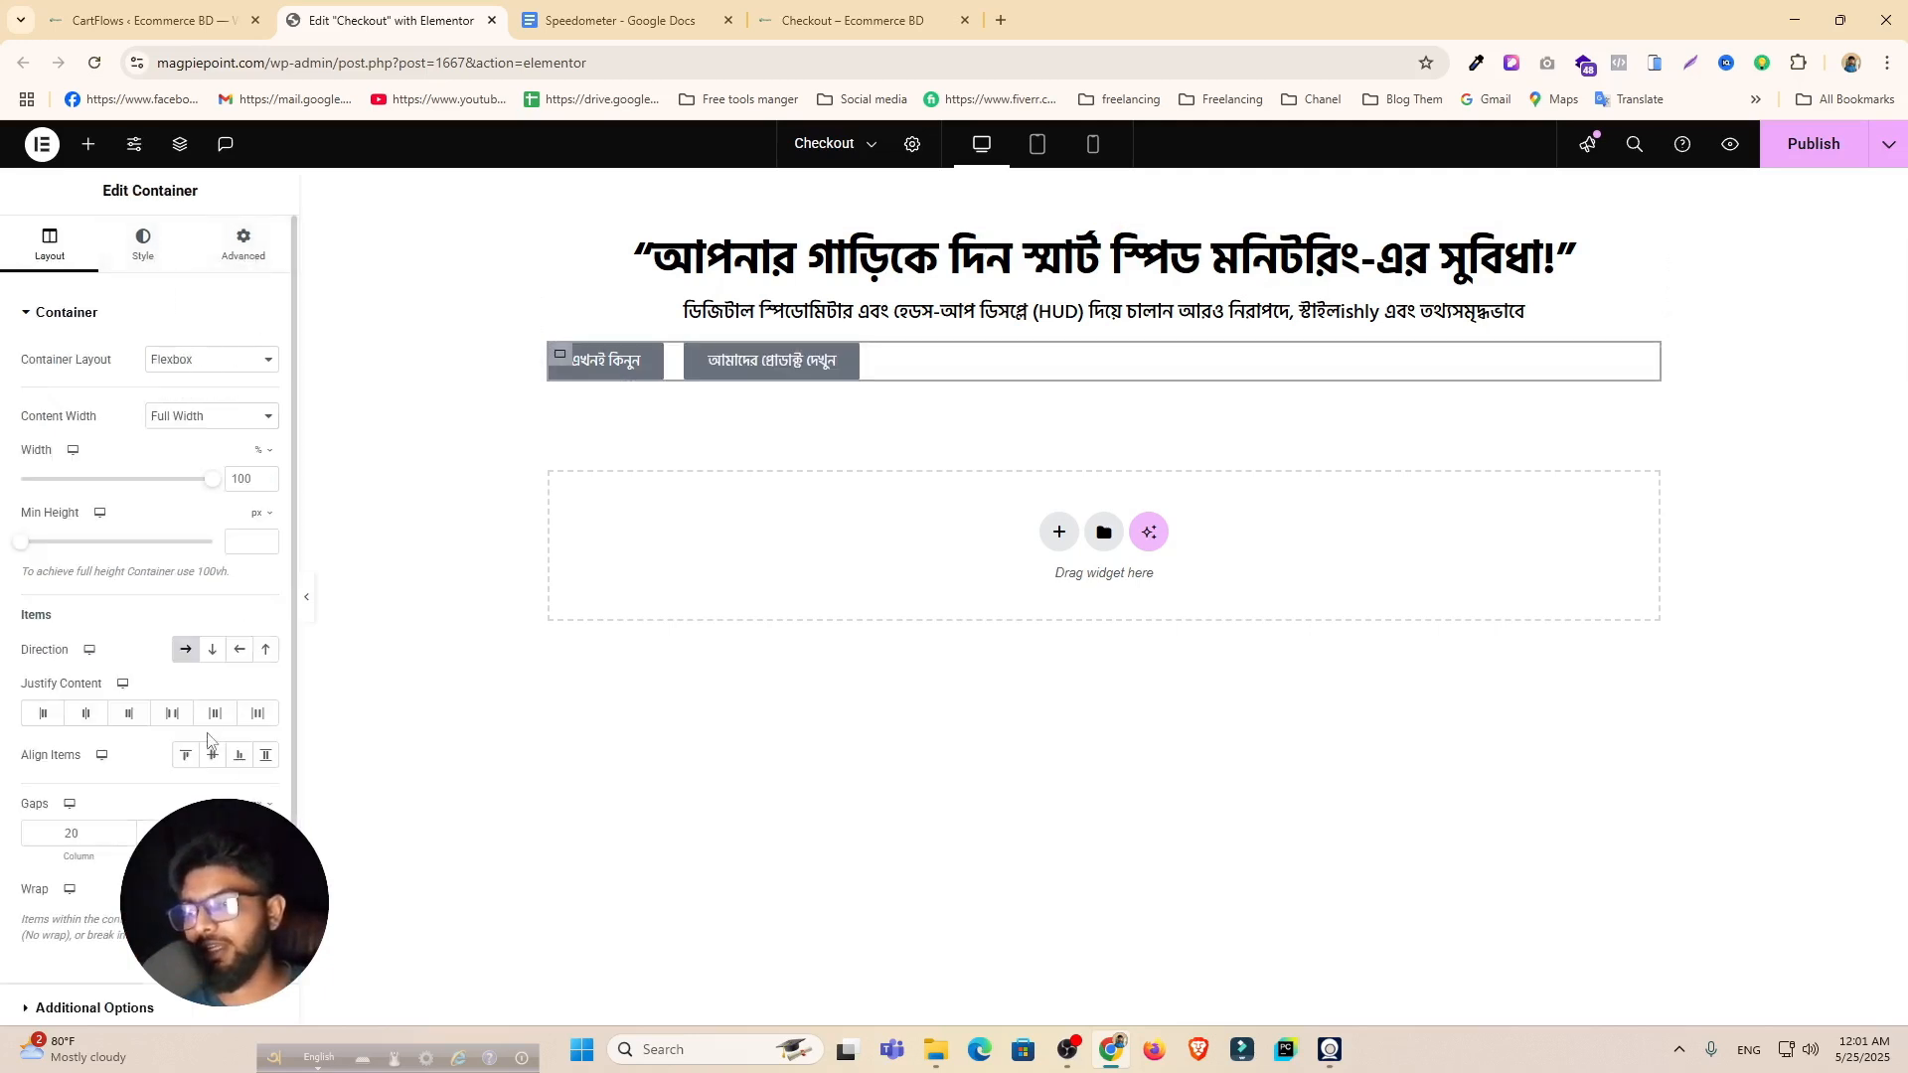
pyautogui.click(170, 713)
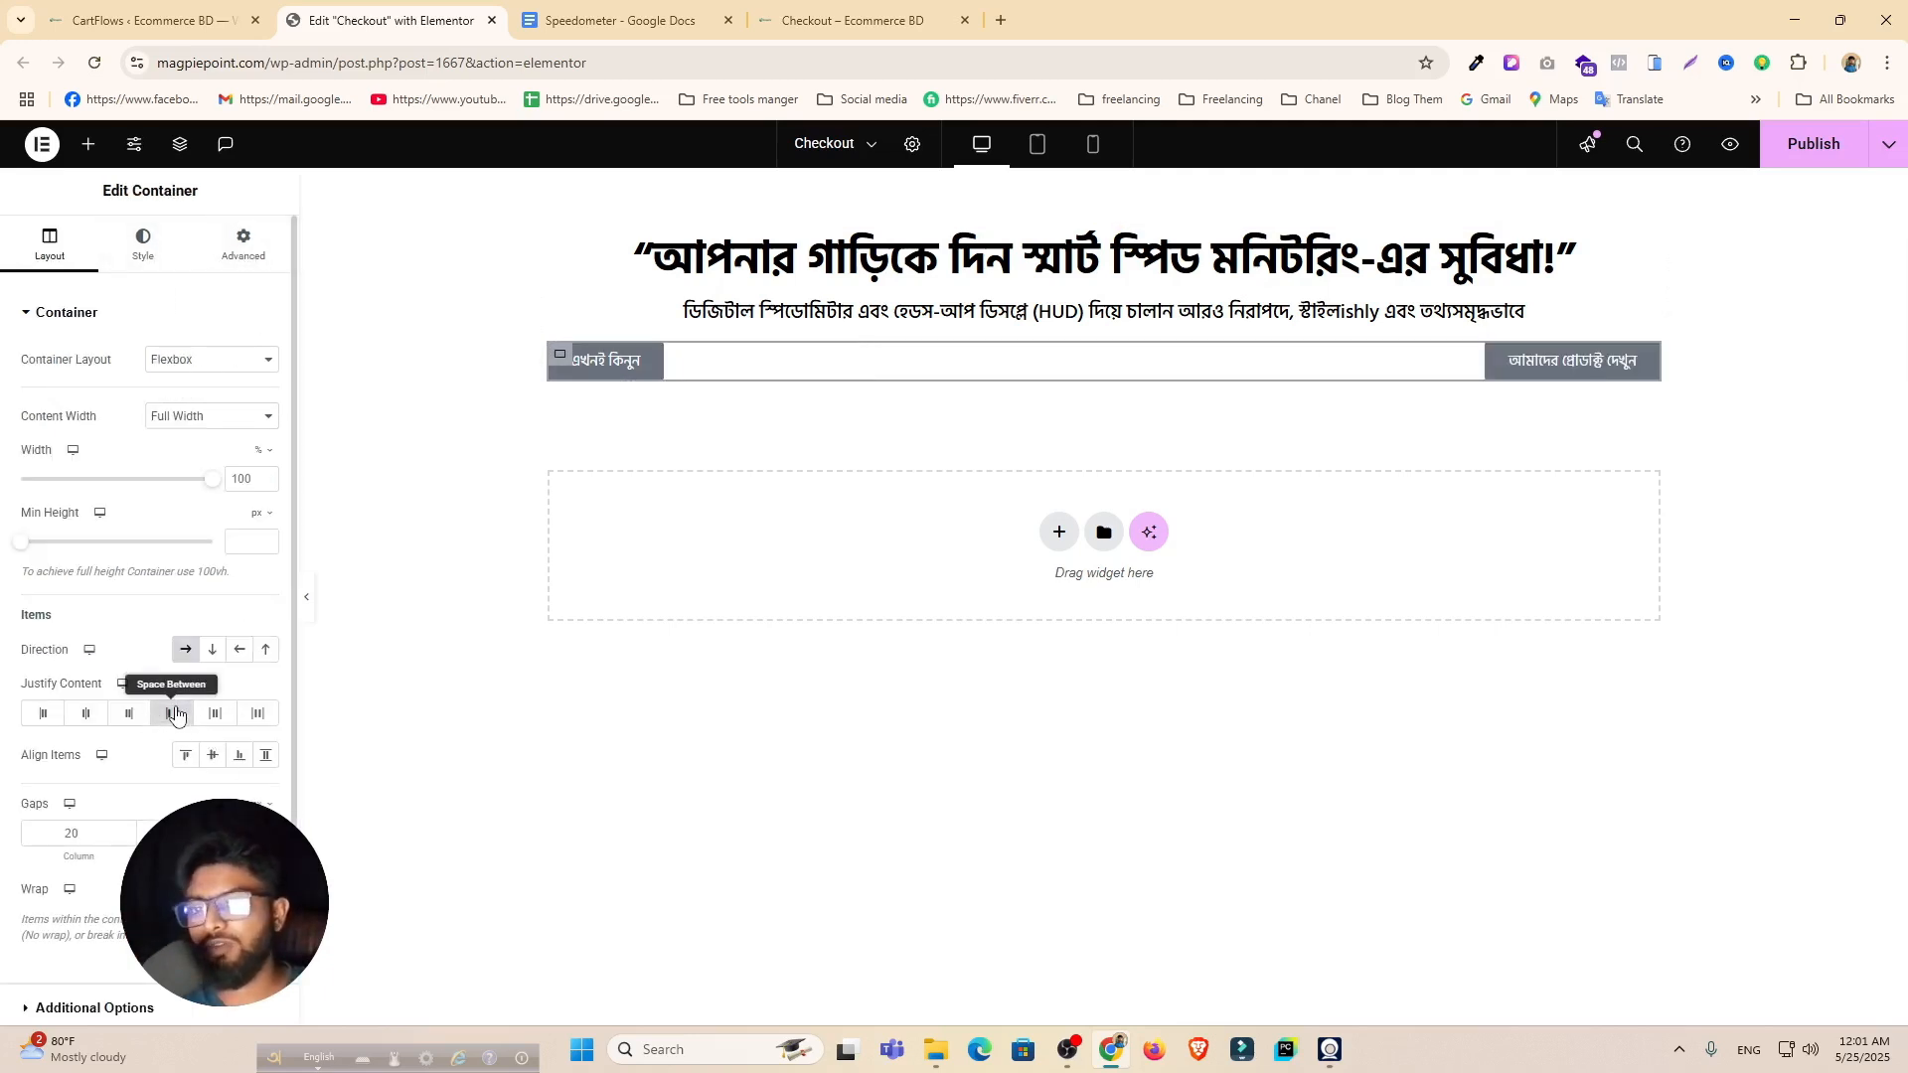
pyautogui.click(215, 714)
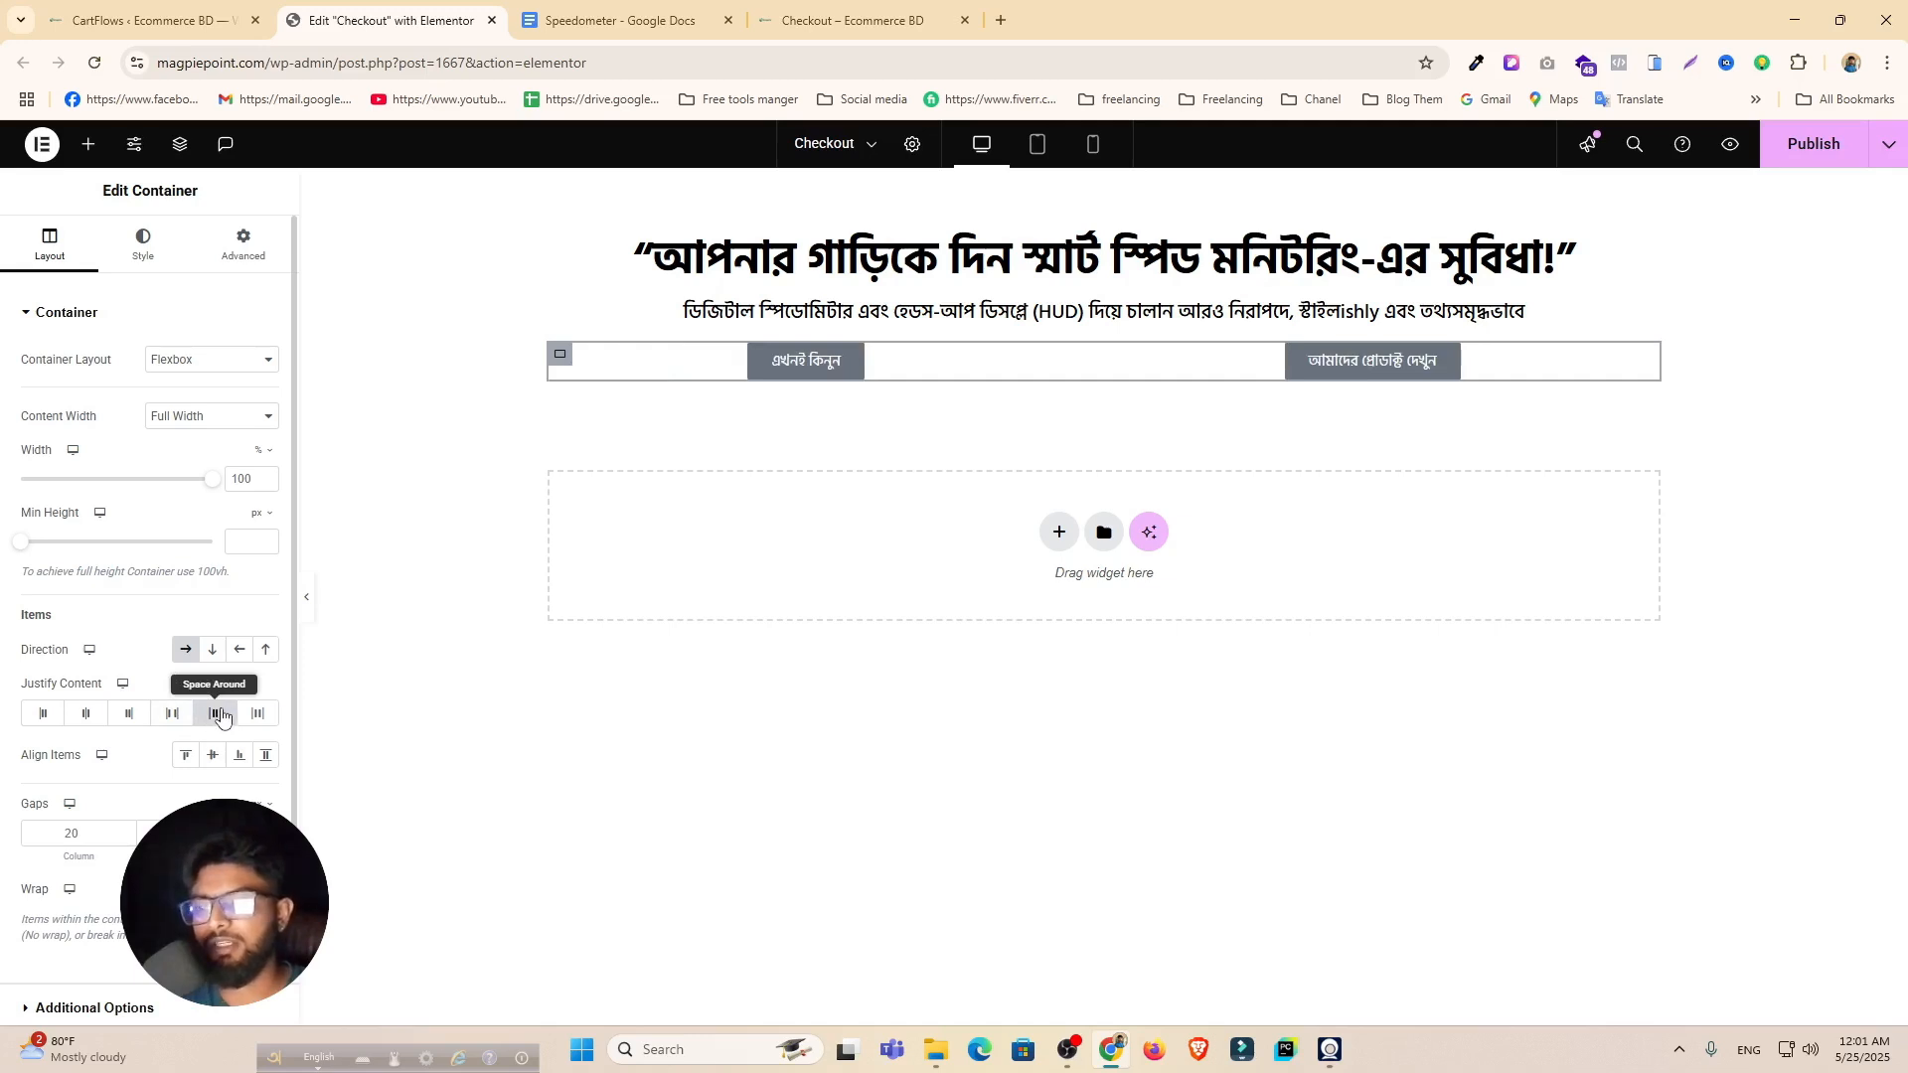
pyautogui.click(83, 715)
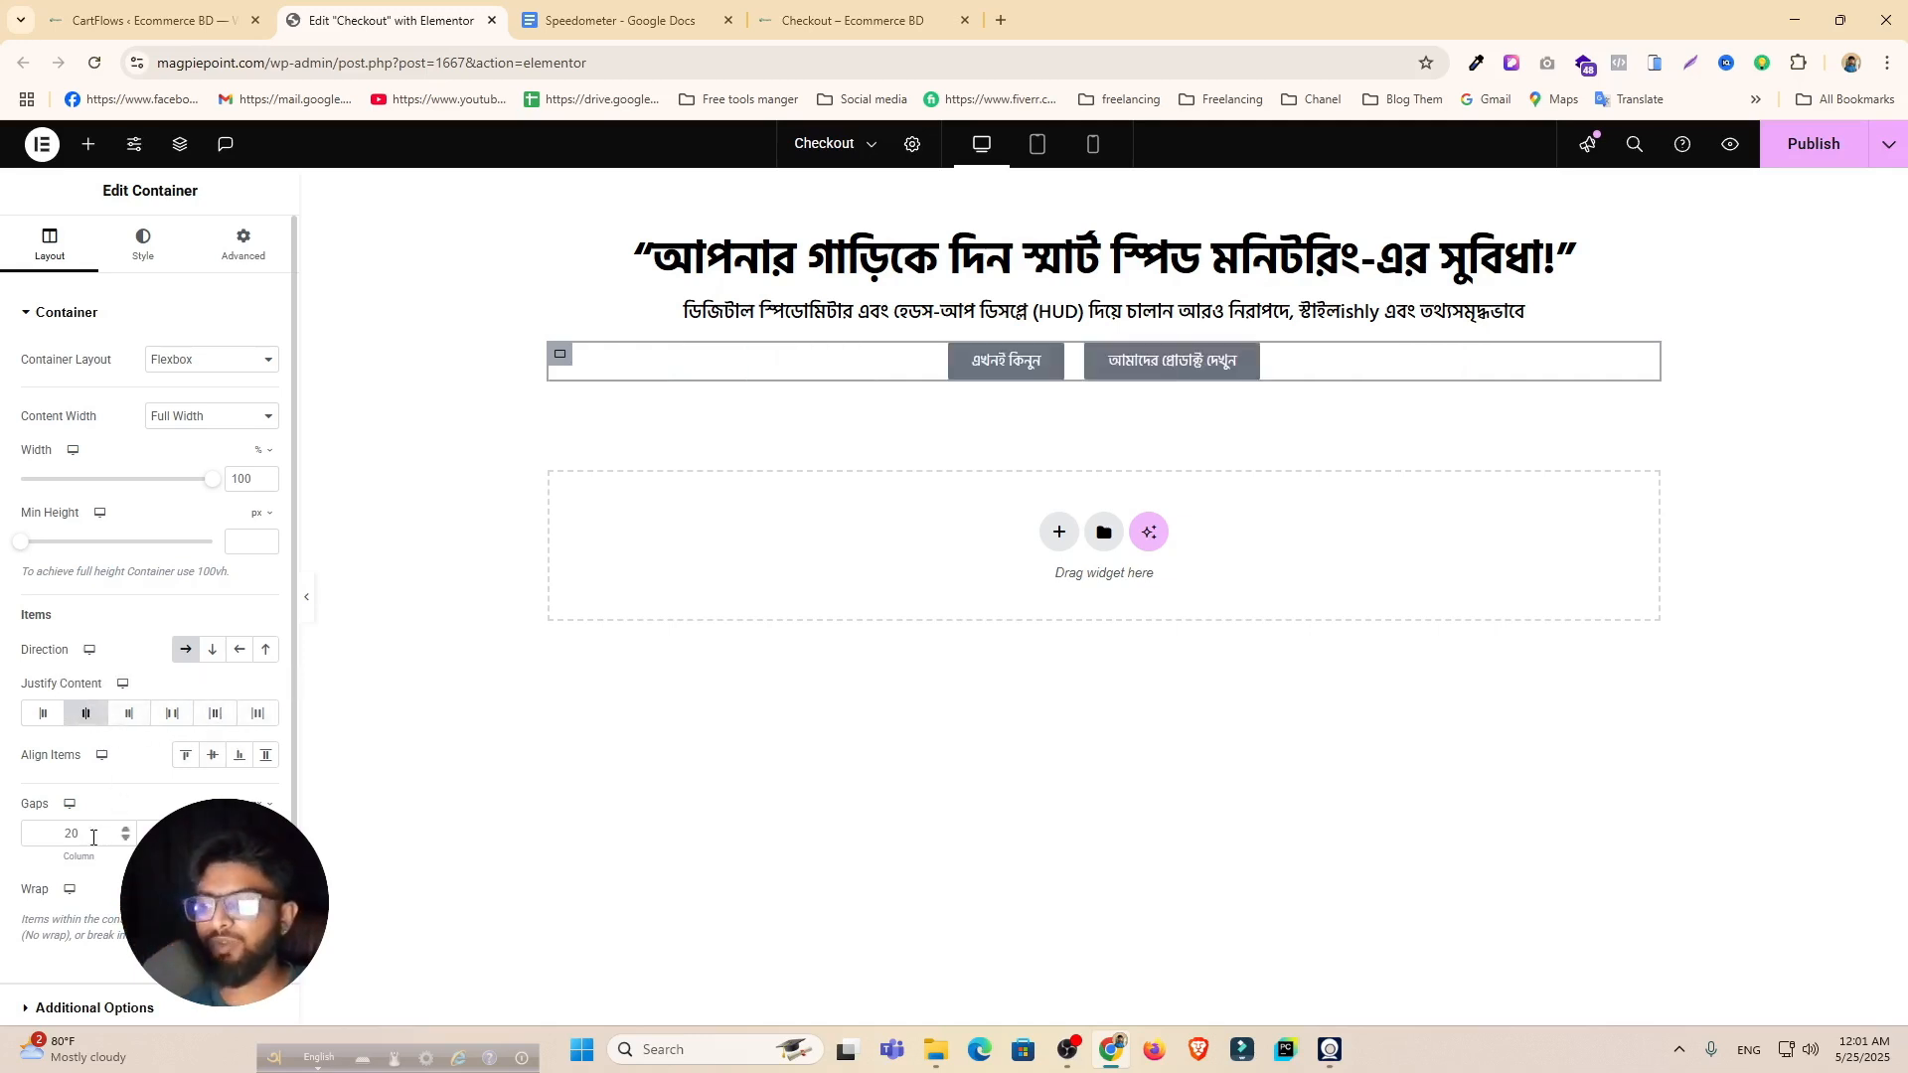
# Step: Set the button container's column gap to 50 px
pyautogui.write('40')
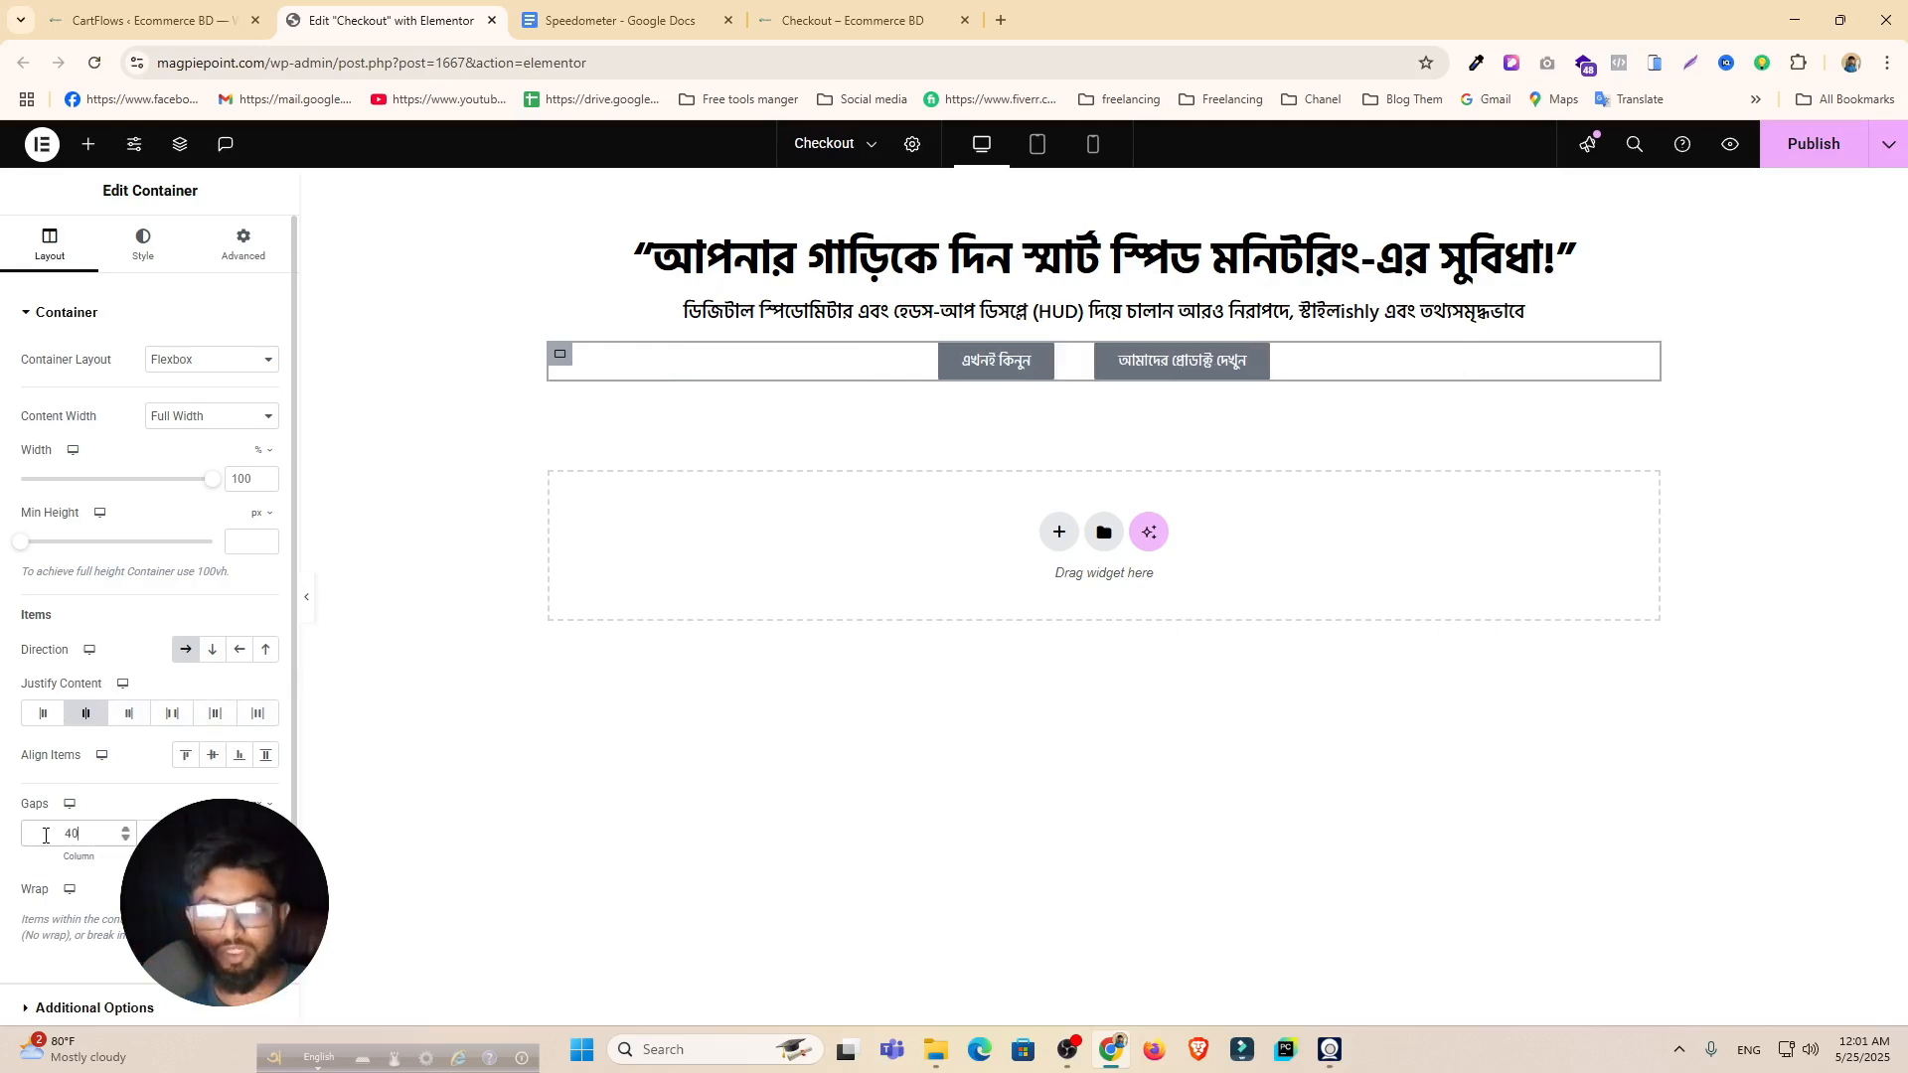
pyautogui.press('BackSpace')
pyautogui.press('BackSpace')
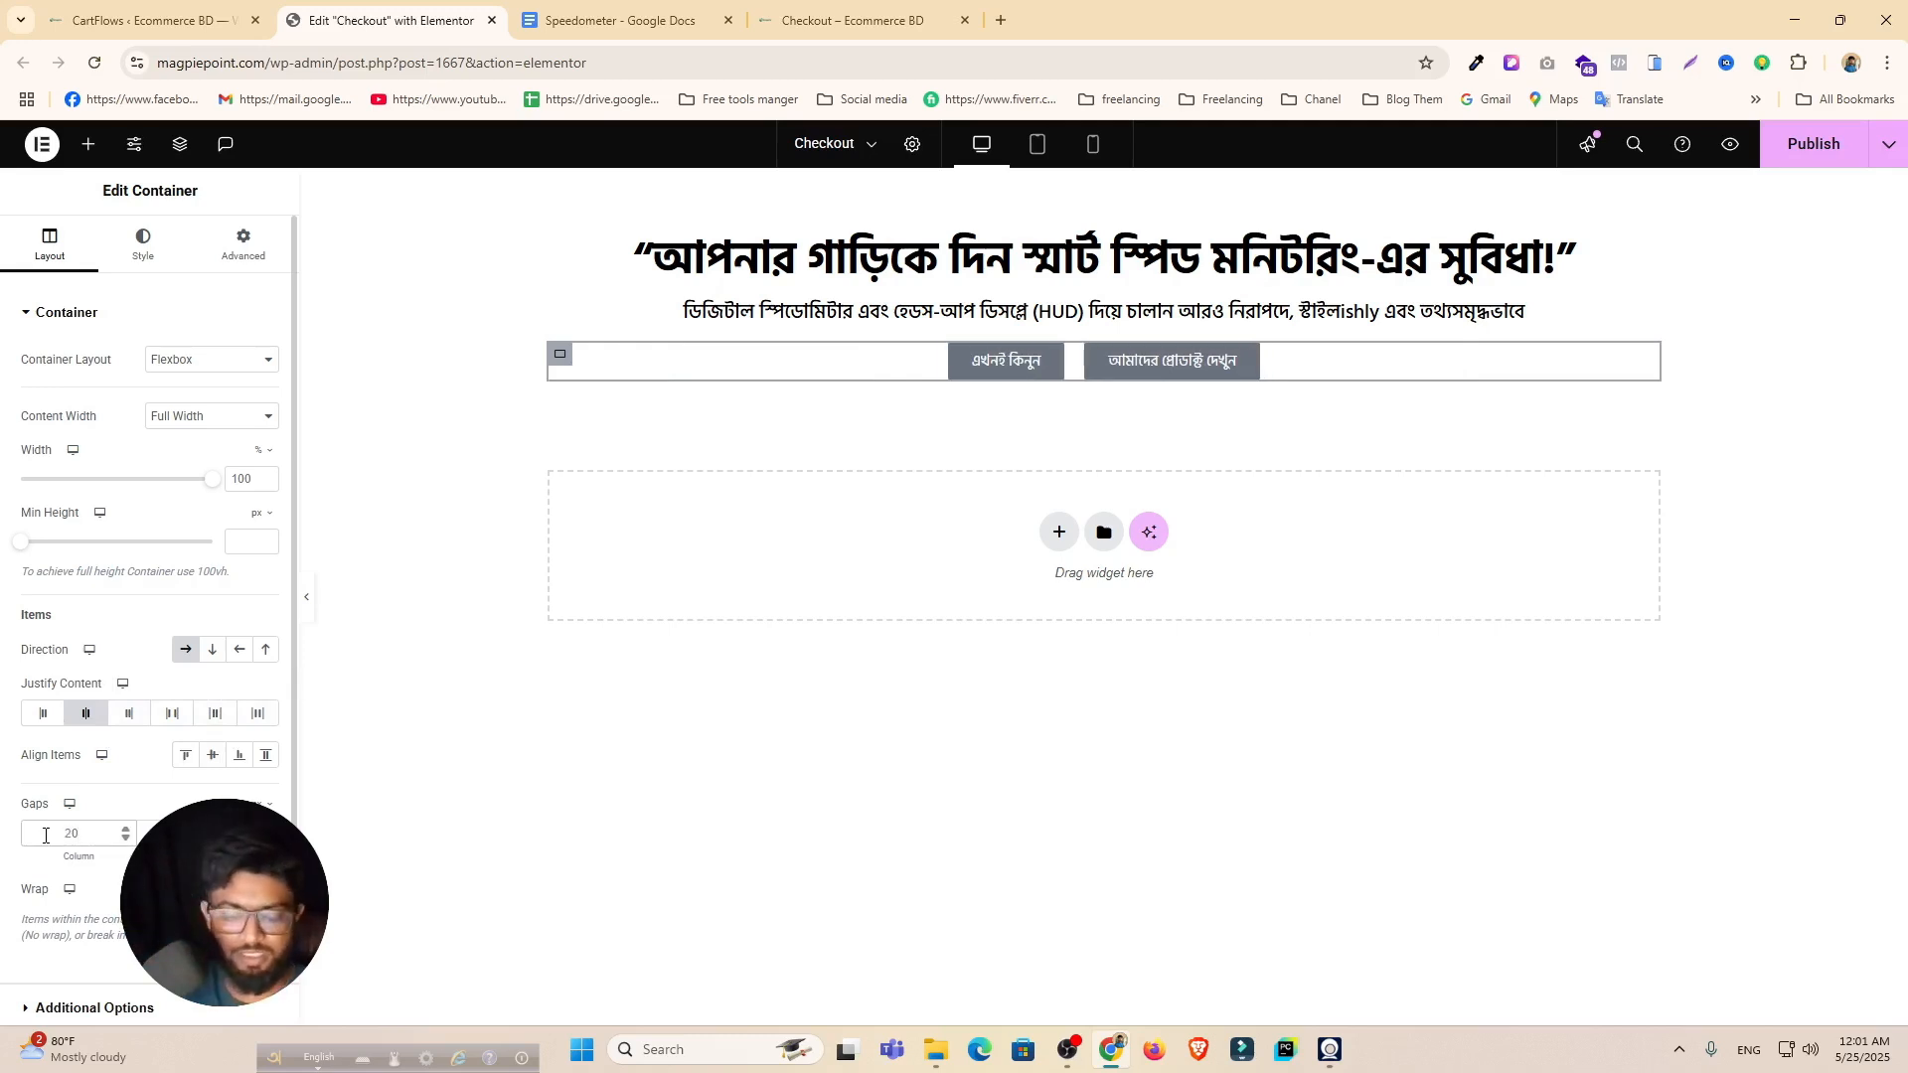
pyautogui.write('50')
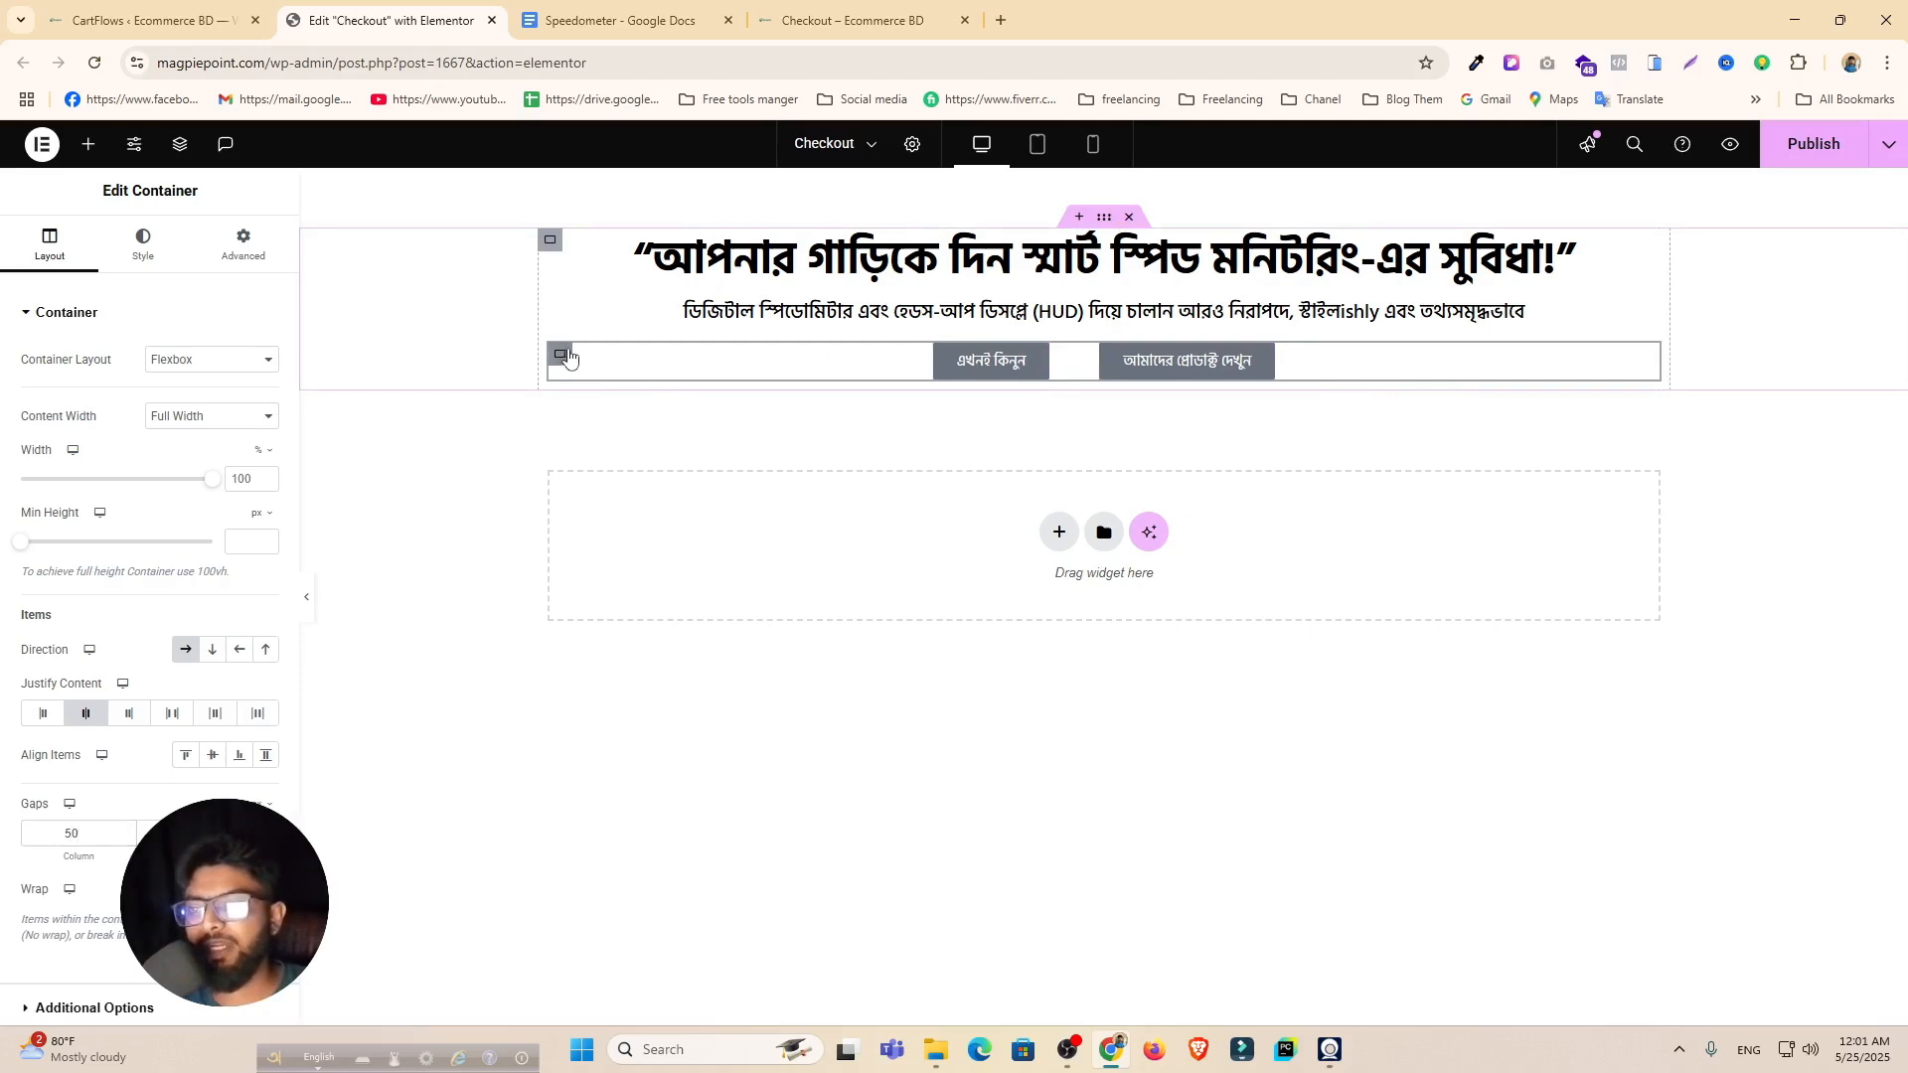
# Step: Set the button container's padding to 10 px on all sides and publish the page
pyautogui.click(246, 248)
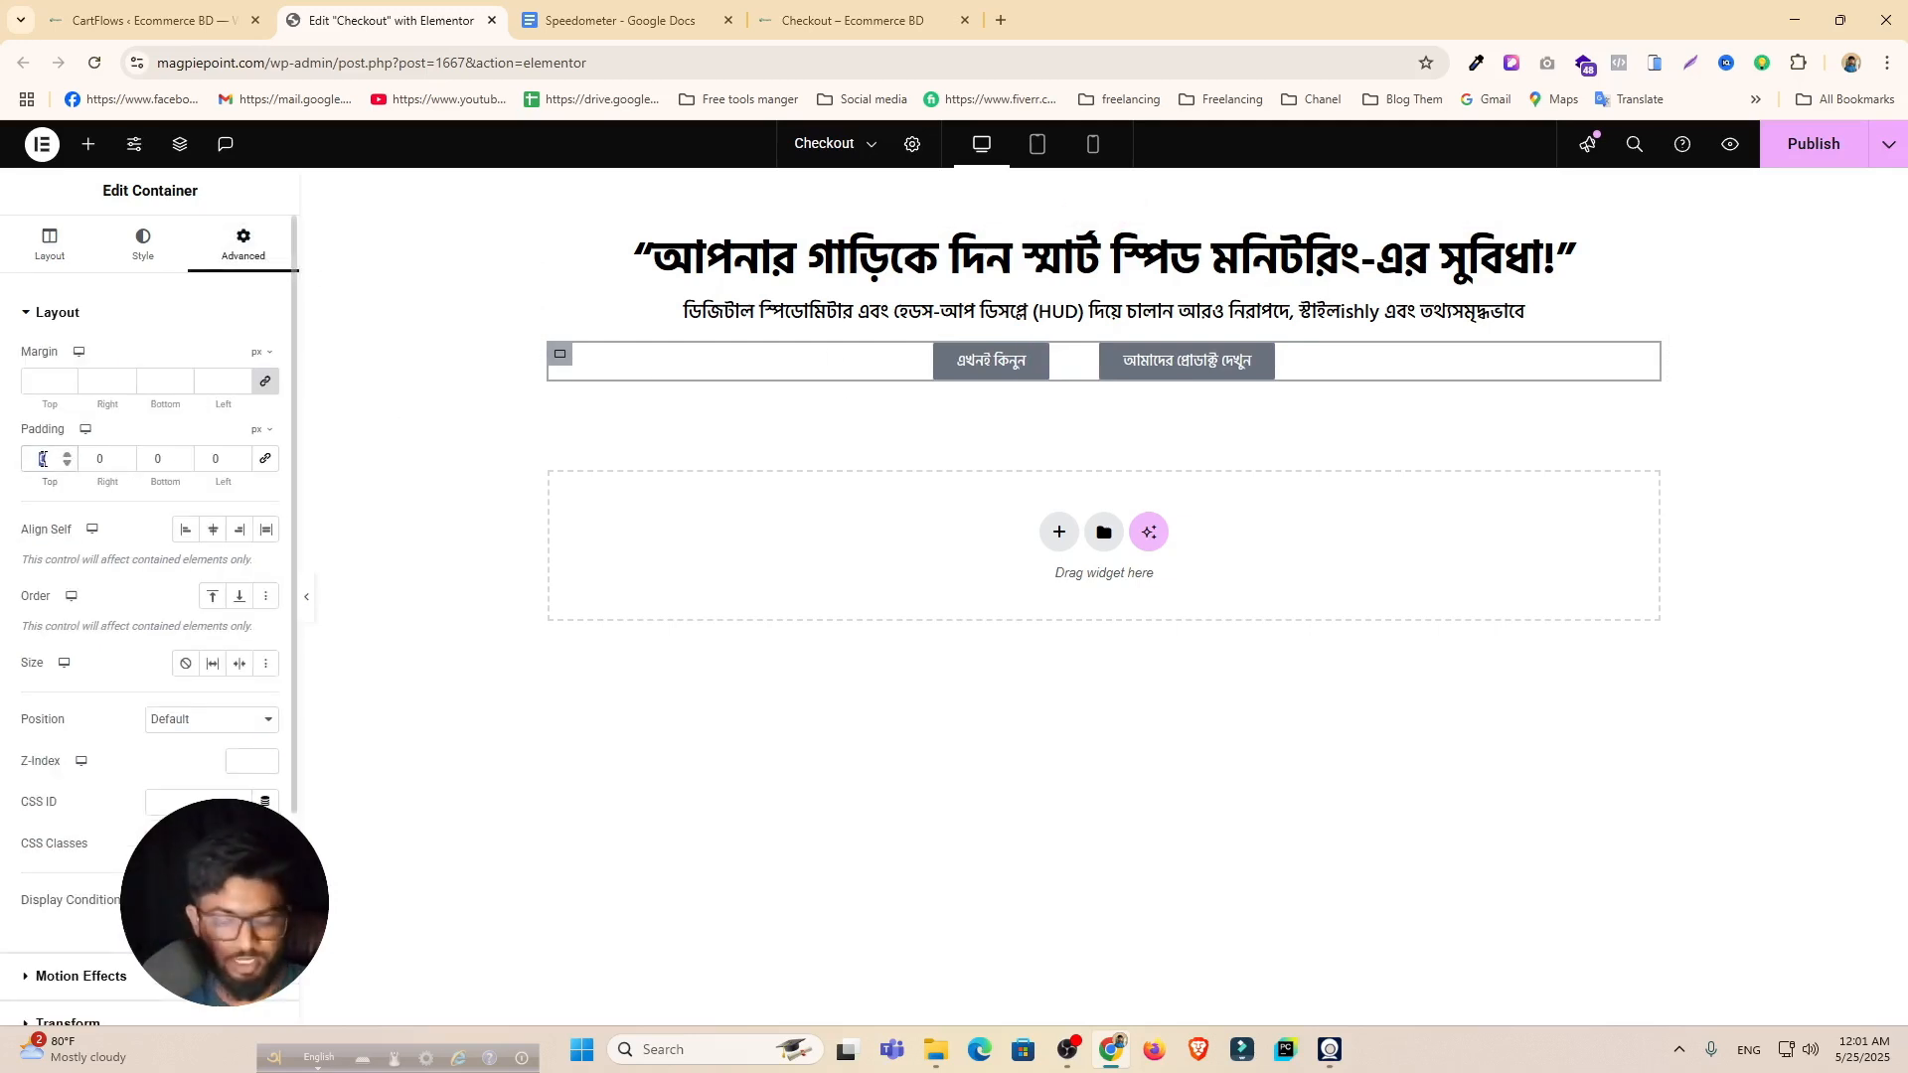
pyautogui.click(42, 458)
pyautogui.write('10')
pyautogui.click(264, 458)
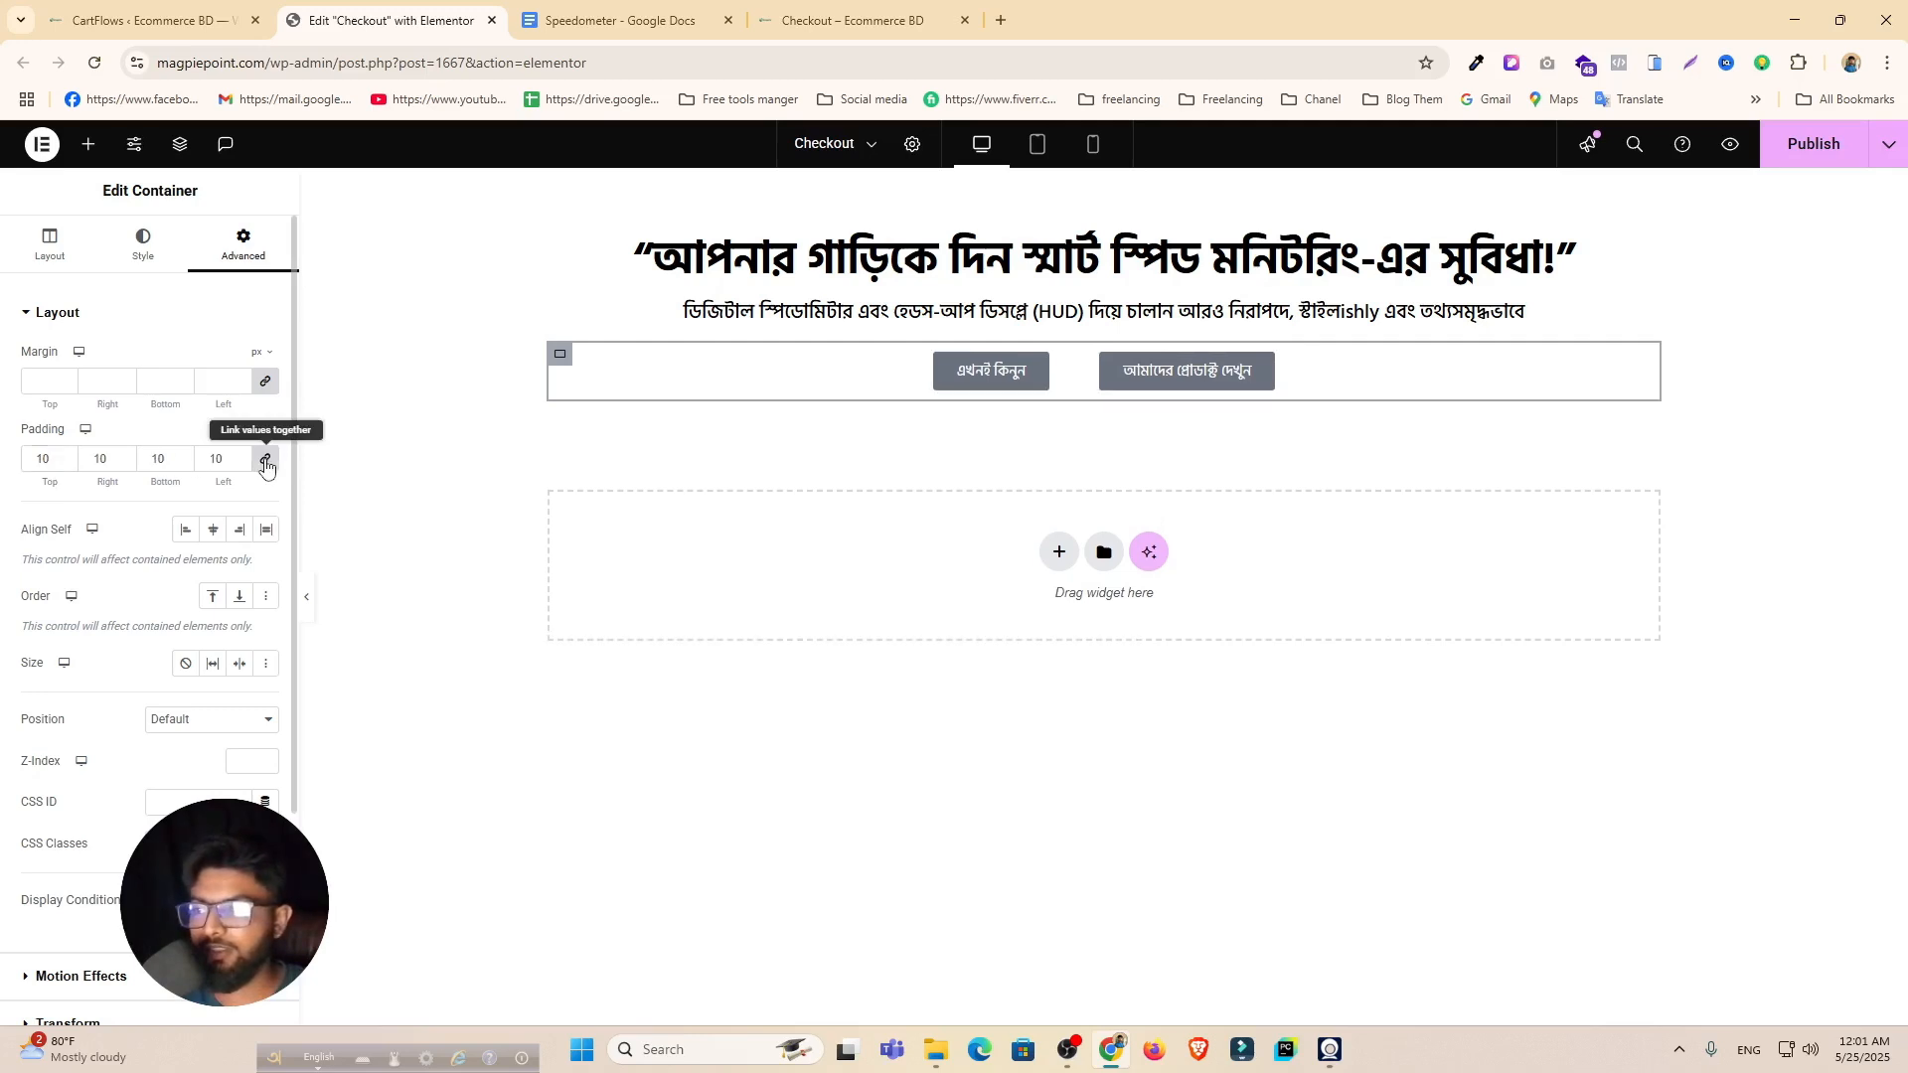
pyautogui.click(1779, 157)
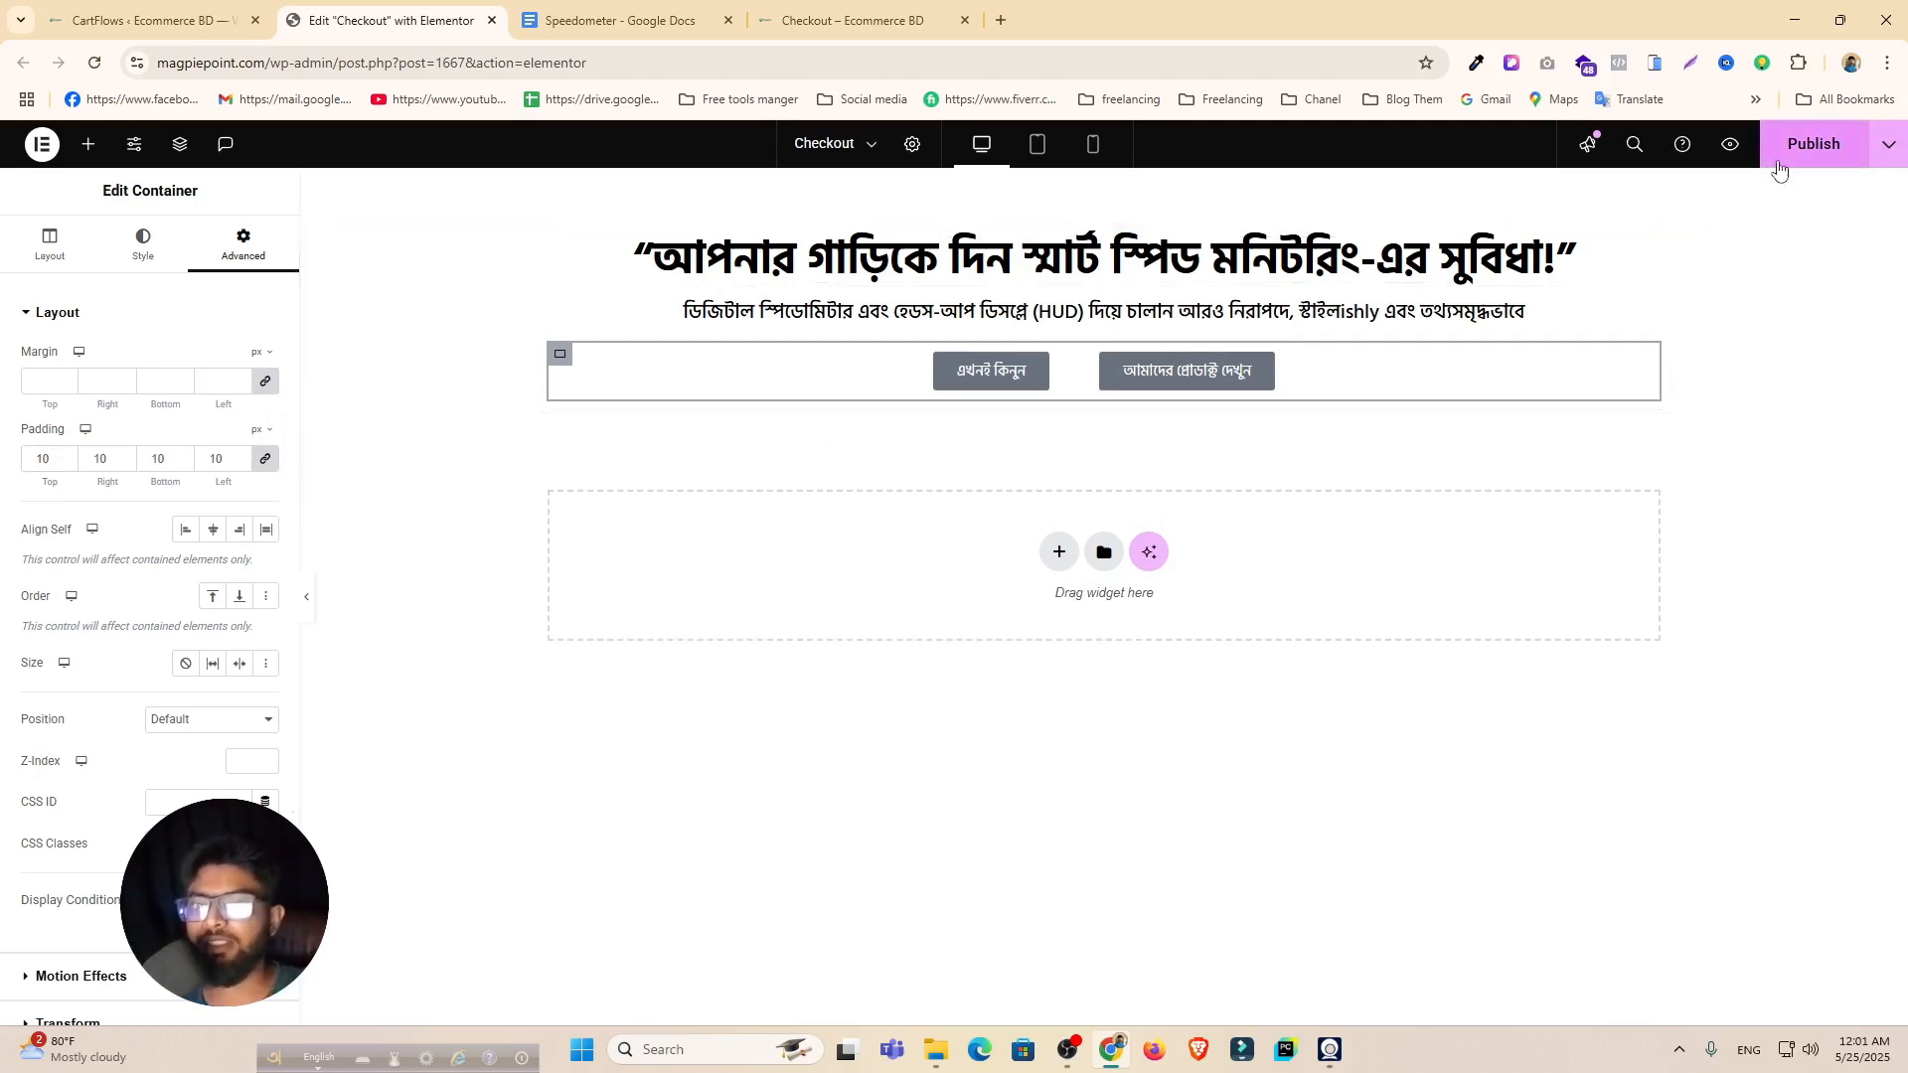
# Step: Change the background colour of the "এখনই কিনুন" button to bright red
pyautogui.click(1043, 370)
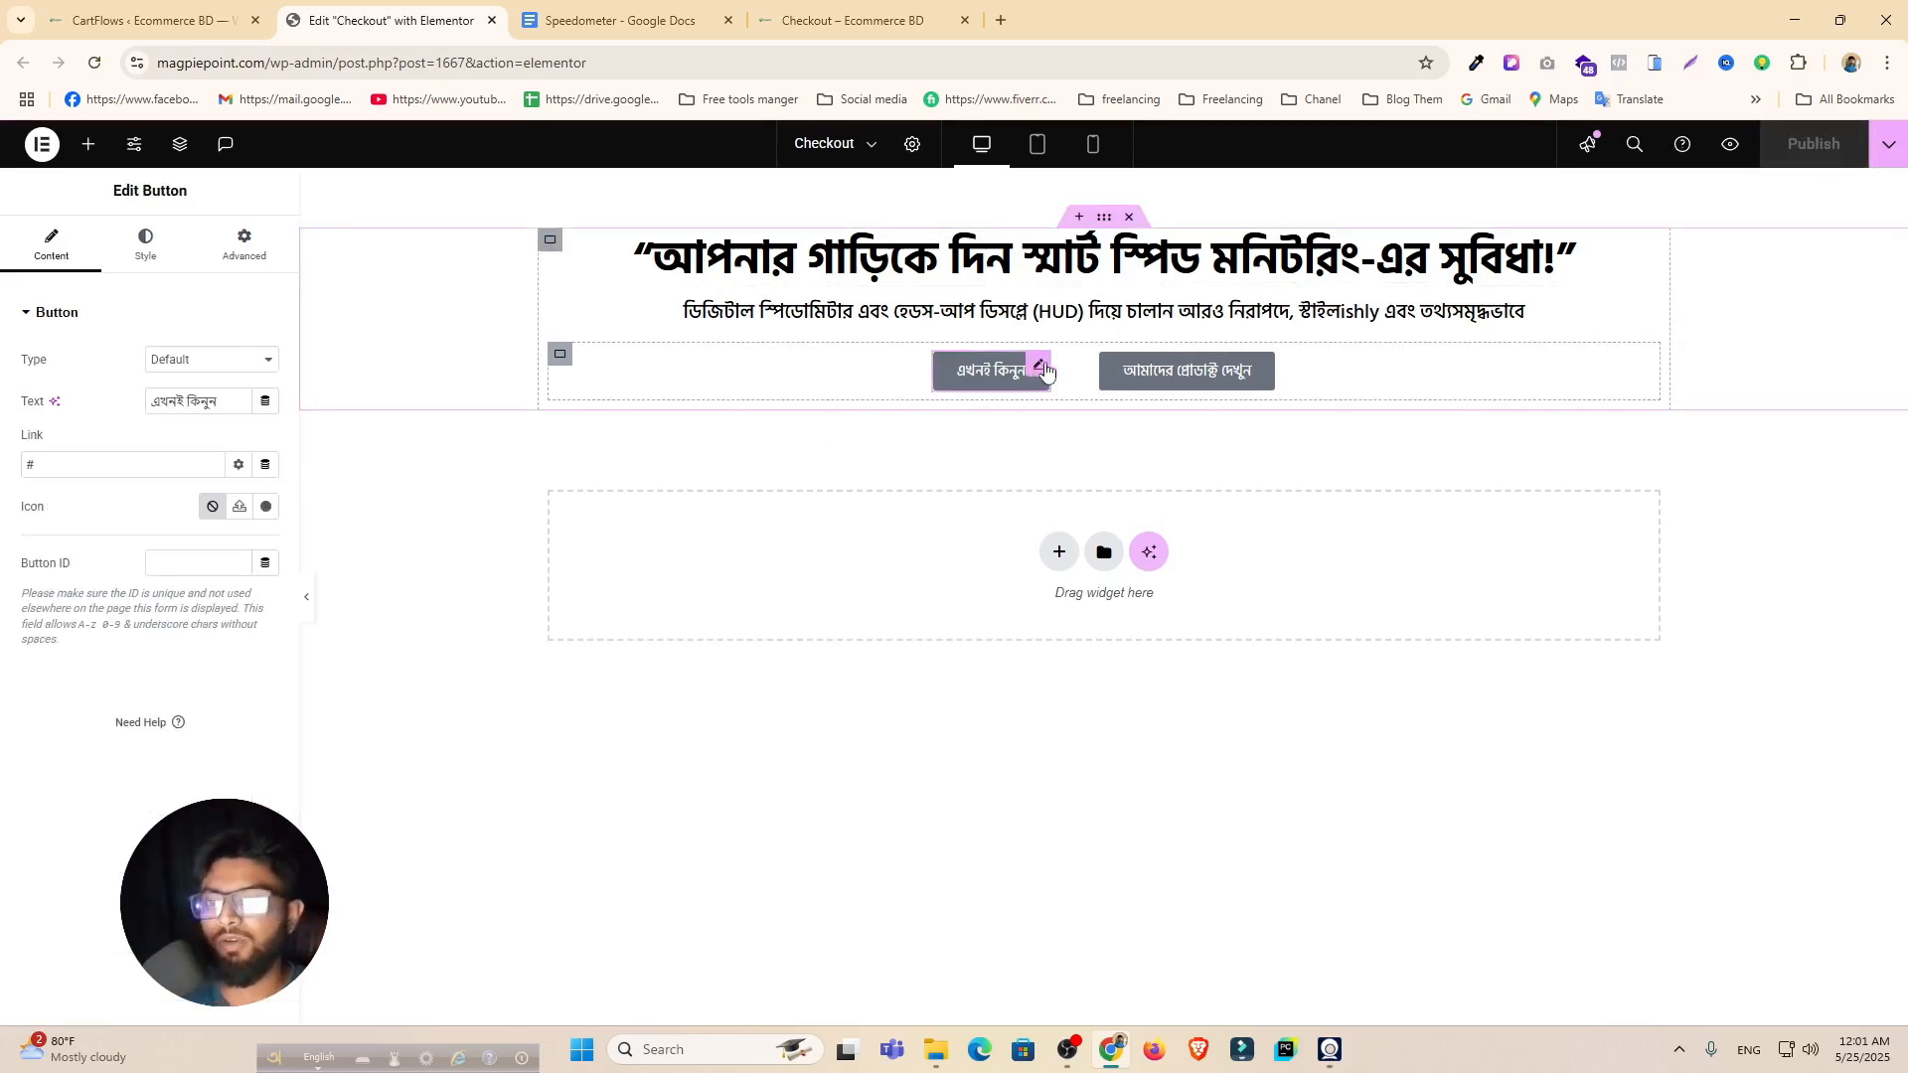
pyautogui.click(155, 247)
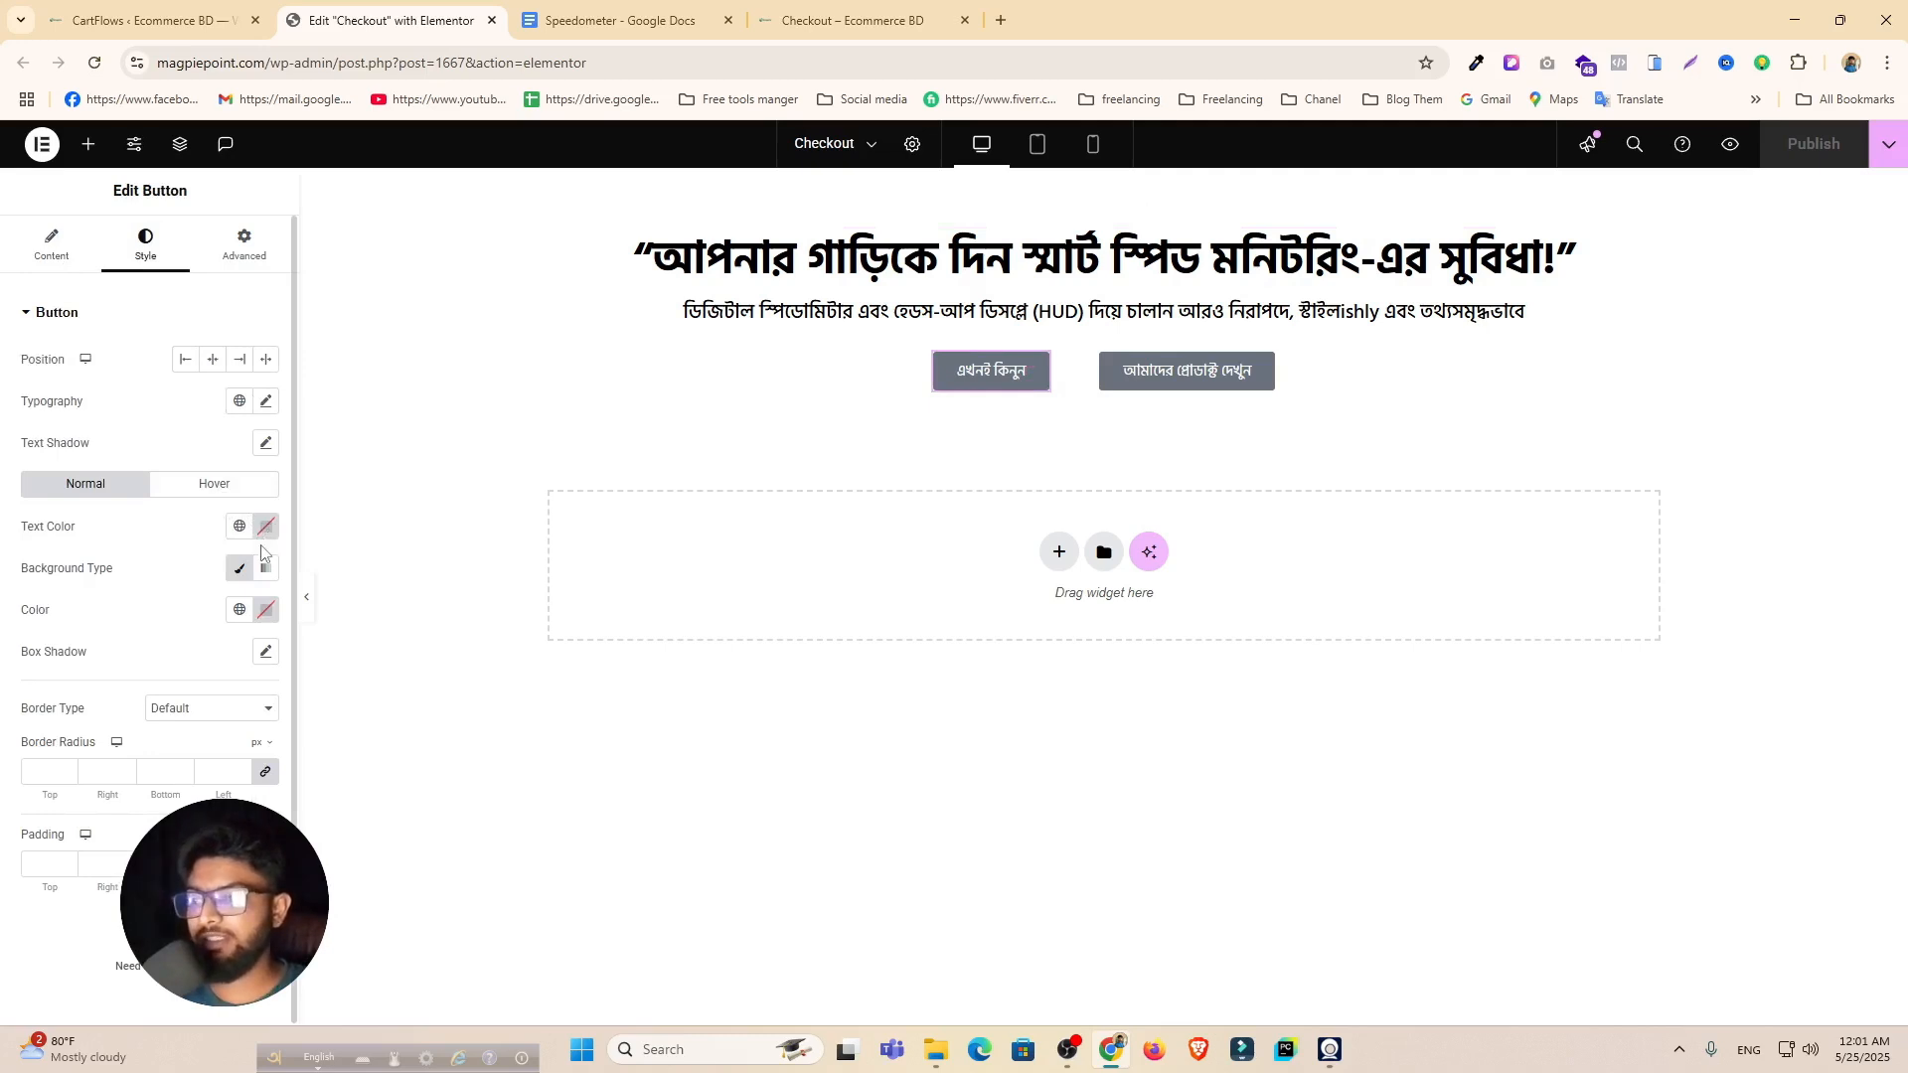
pyautogui.click(266, 611)
pyautogui.moveTo(303, 751)
pyautogui.mouseDown()
pyautogui.moveTo(397, 716)
pyautogui.moveTo(387, 685)
pyautogui.mouseUp()
pyautogui.click(484, 560)
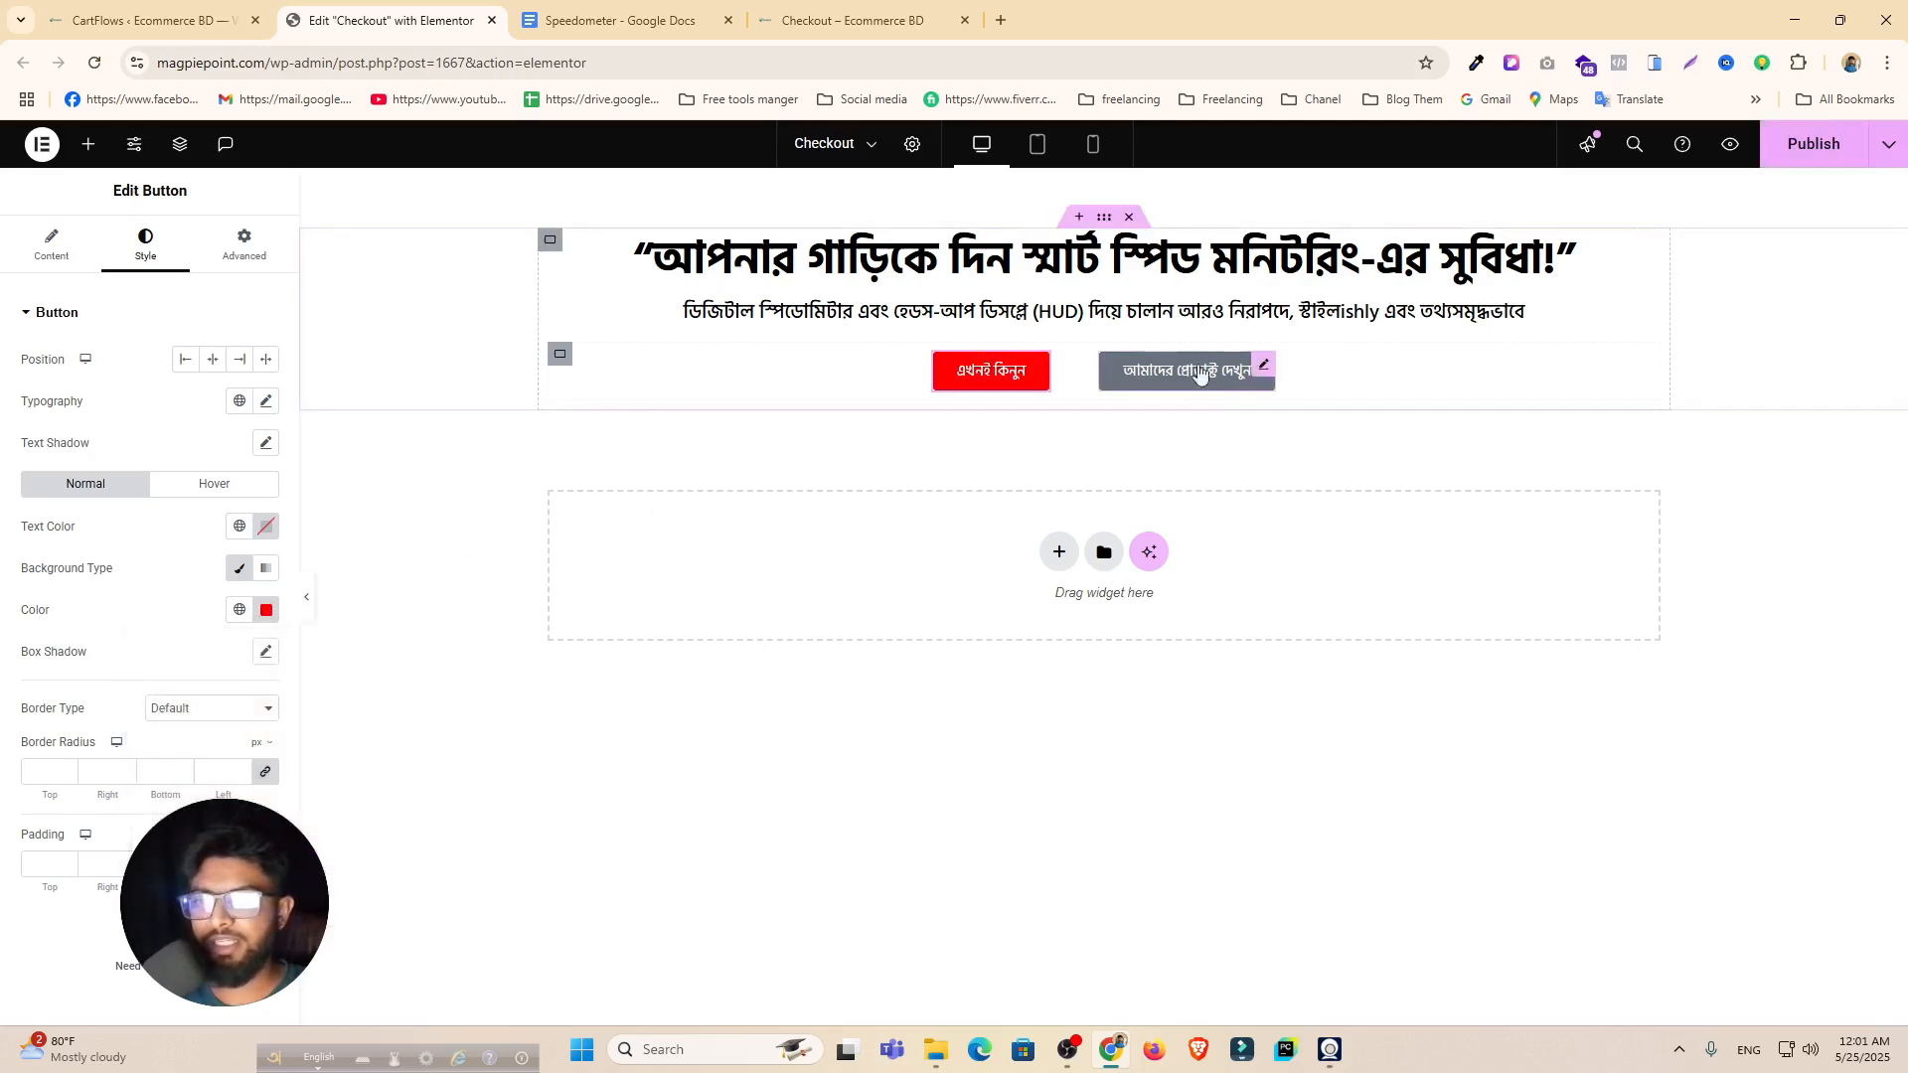
# Step: Change the background colour of the "আমাদের প্রোডাক্ট দেখুন" button to purple
pyautogui.click(1260, 371)
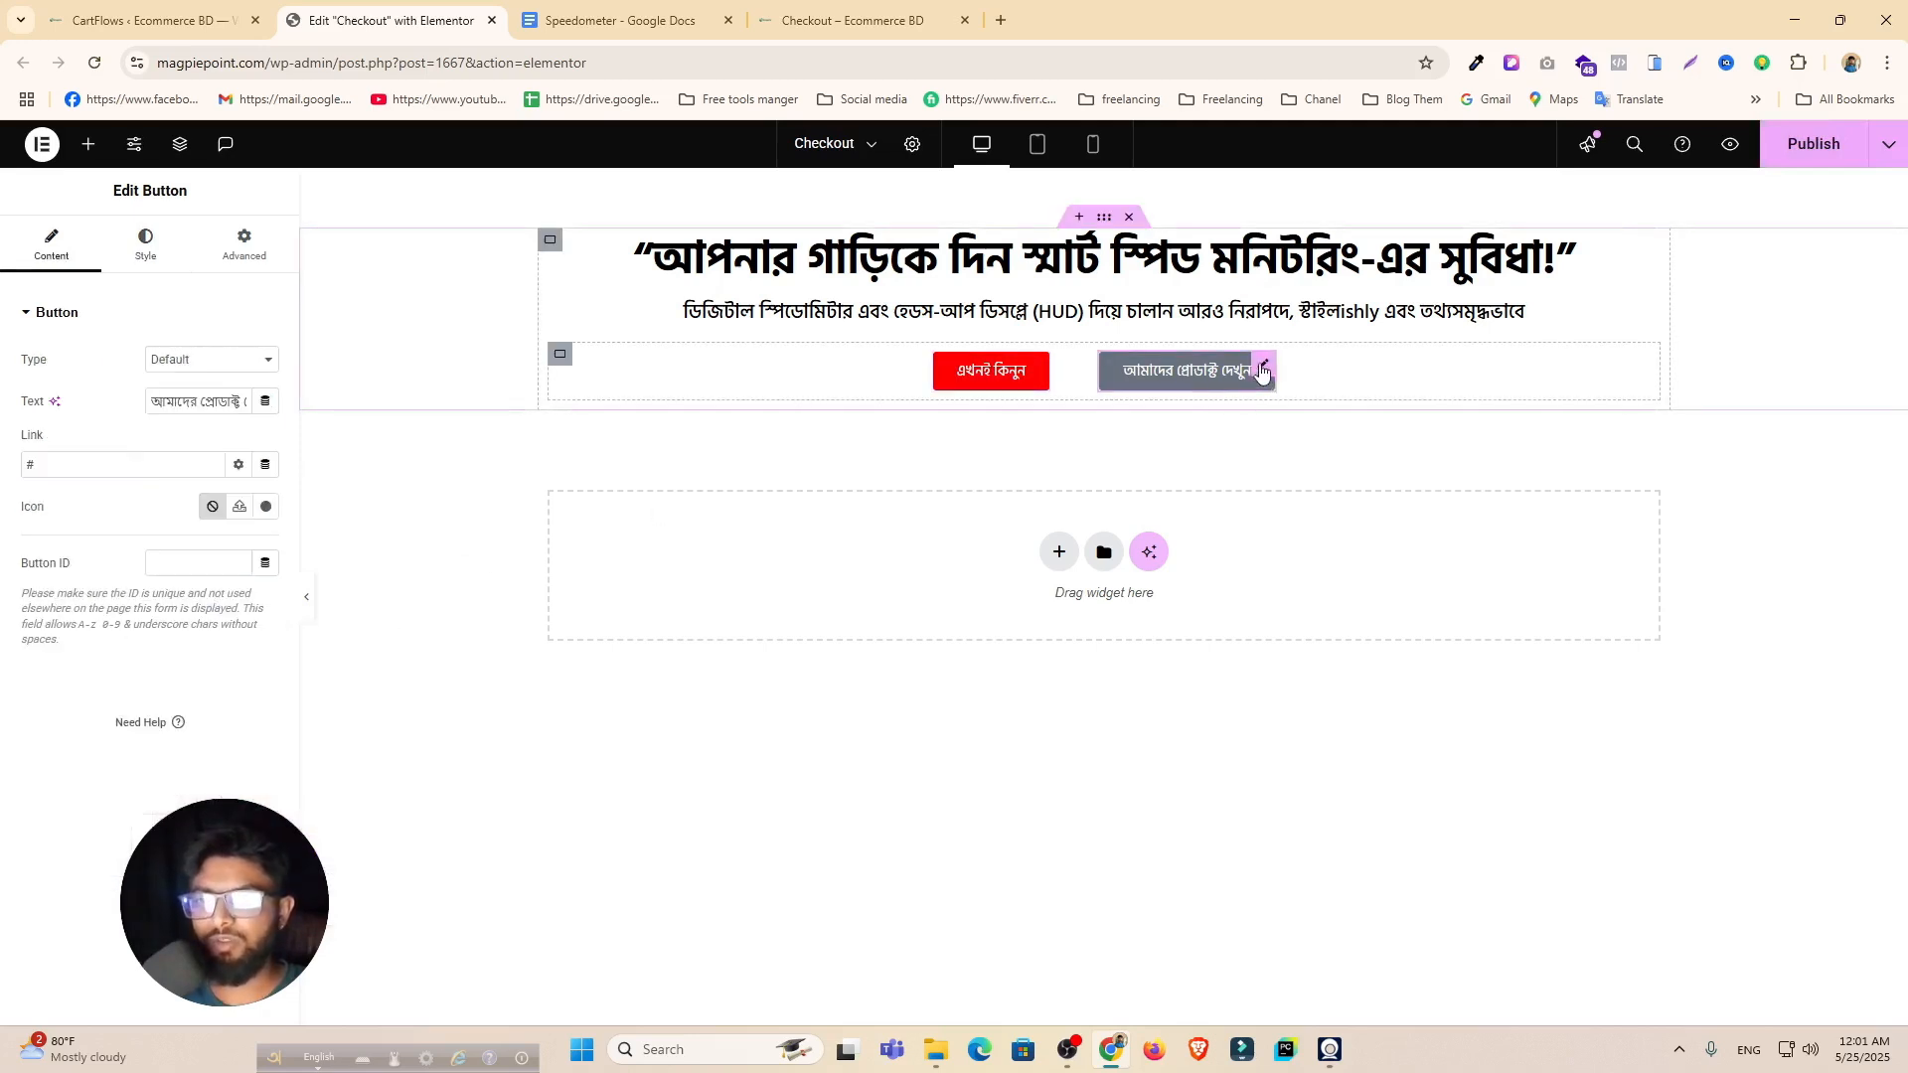
pyautogui.click(151, 251)
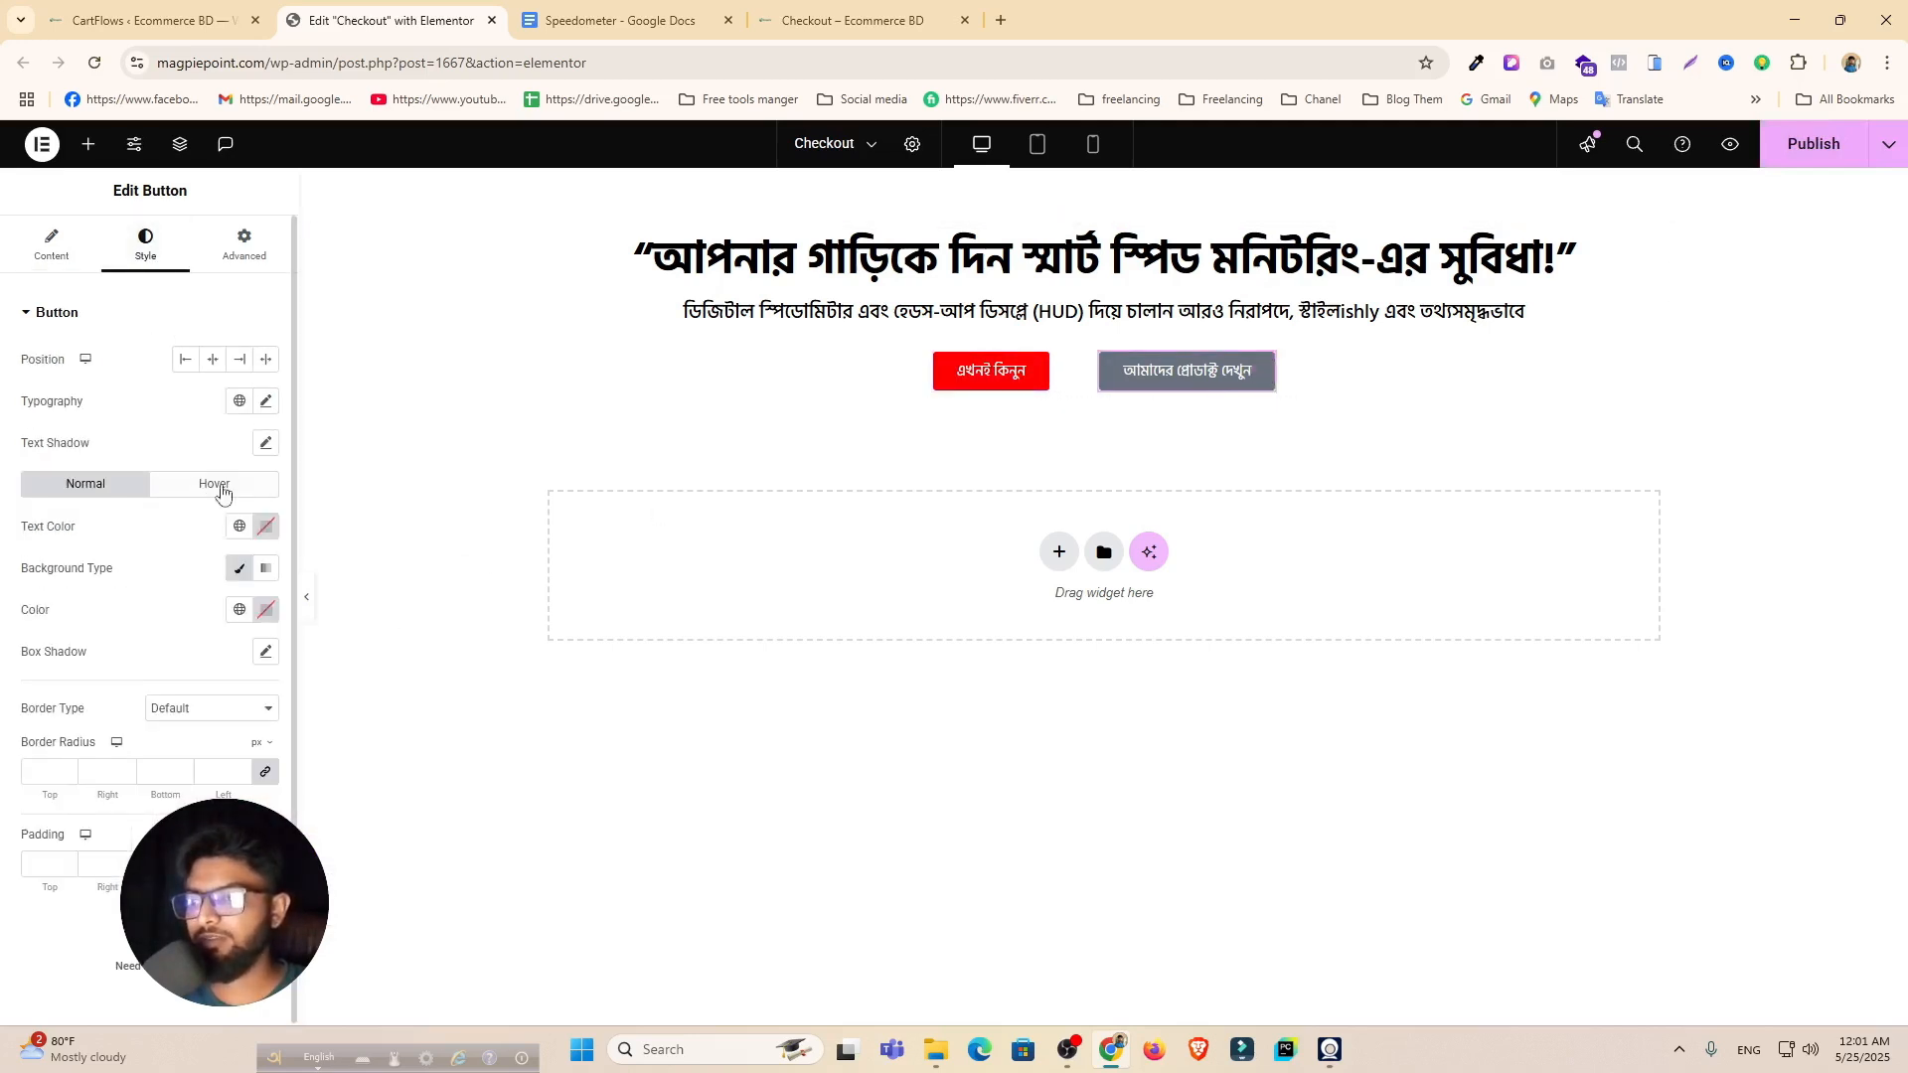
pyautogui.click(265, 609)
pyautogui.moveTo(284, 853); pyautogui.dragTo(378, 717)
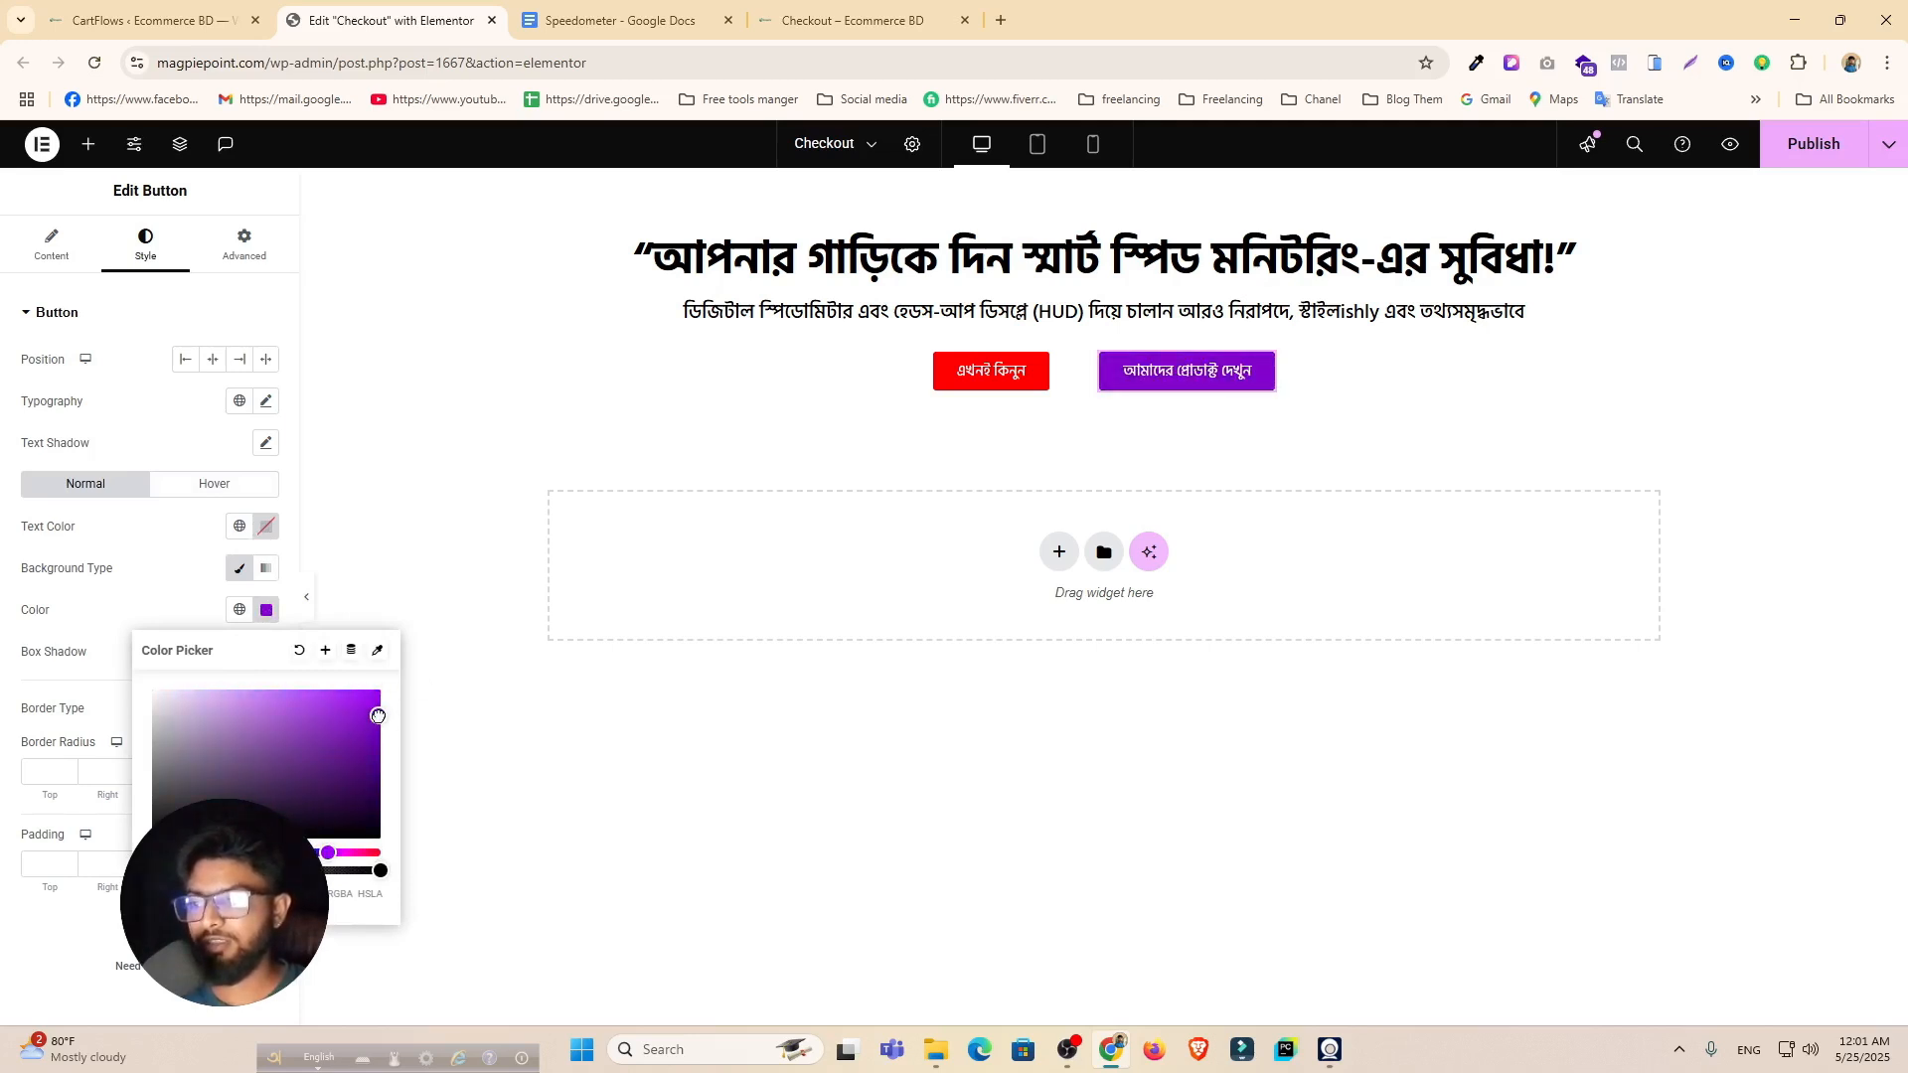
# Step: Set the "আমাদের প্রোডাক্ট দেখুন" button's typography to the Hind Siliguri font at 25 px
pyautogui.click(524, 702)
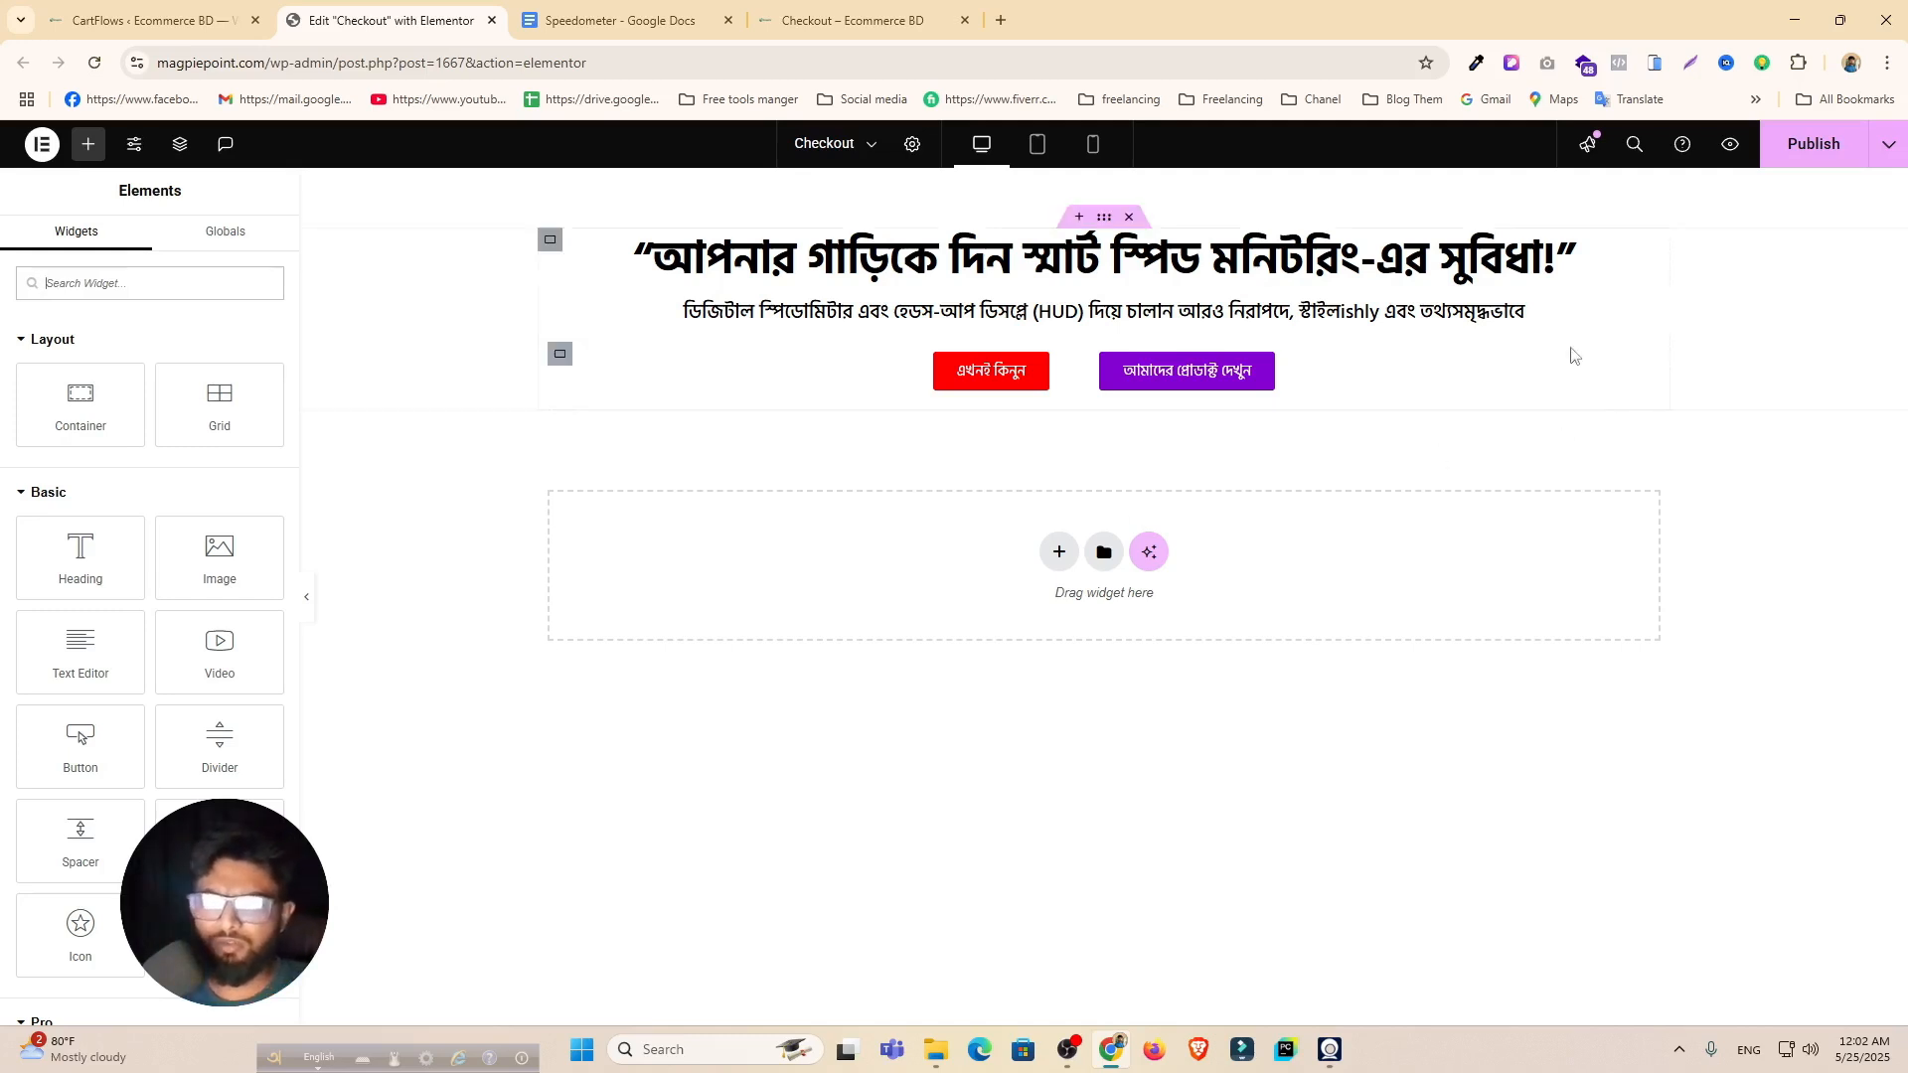
pyautogui.click(1265, 368)
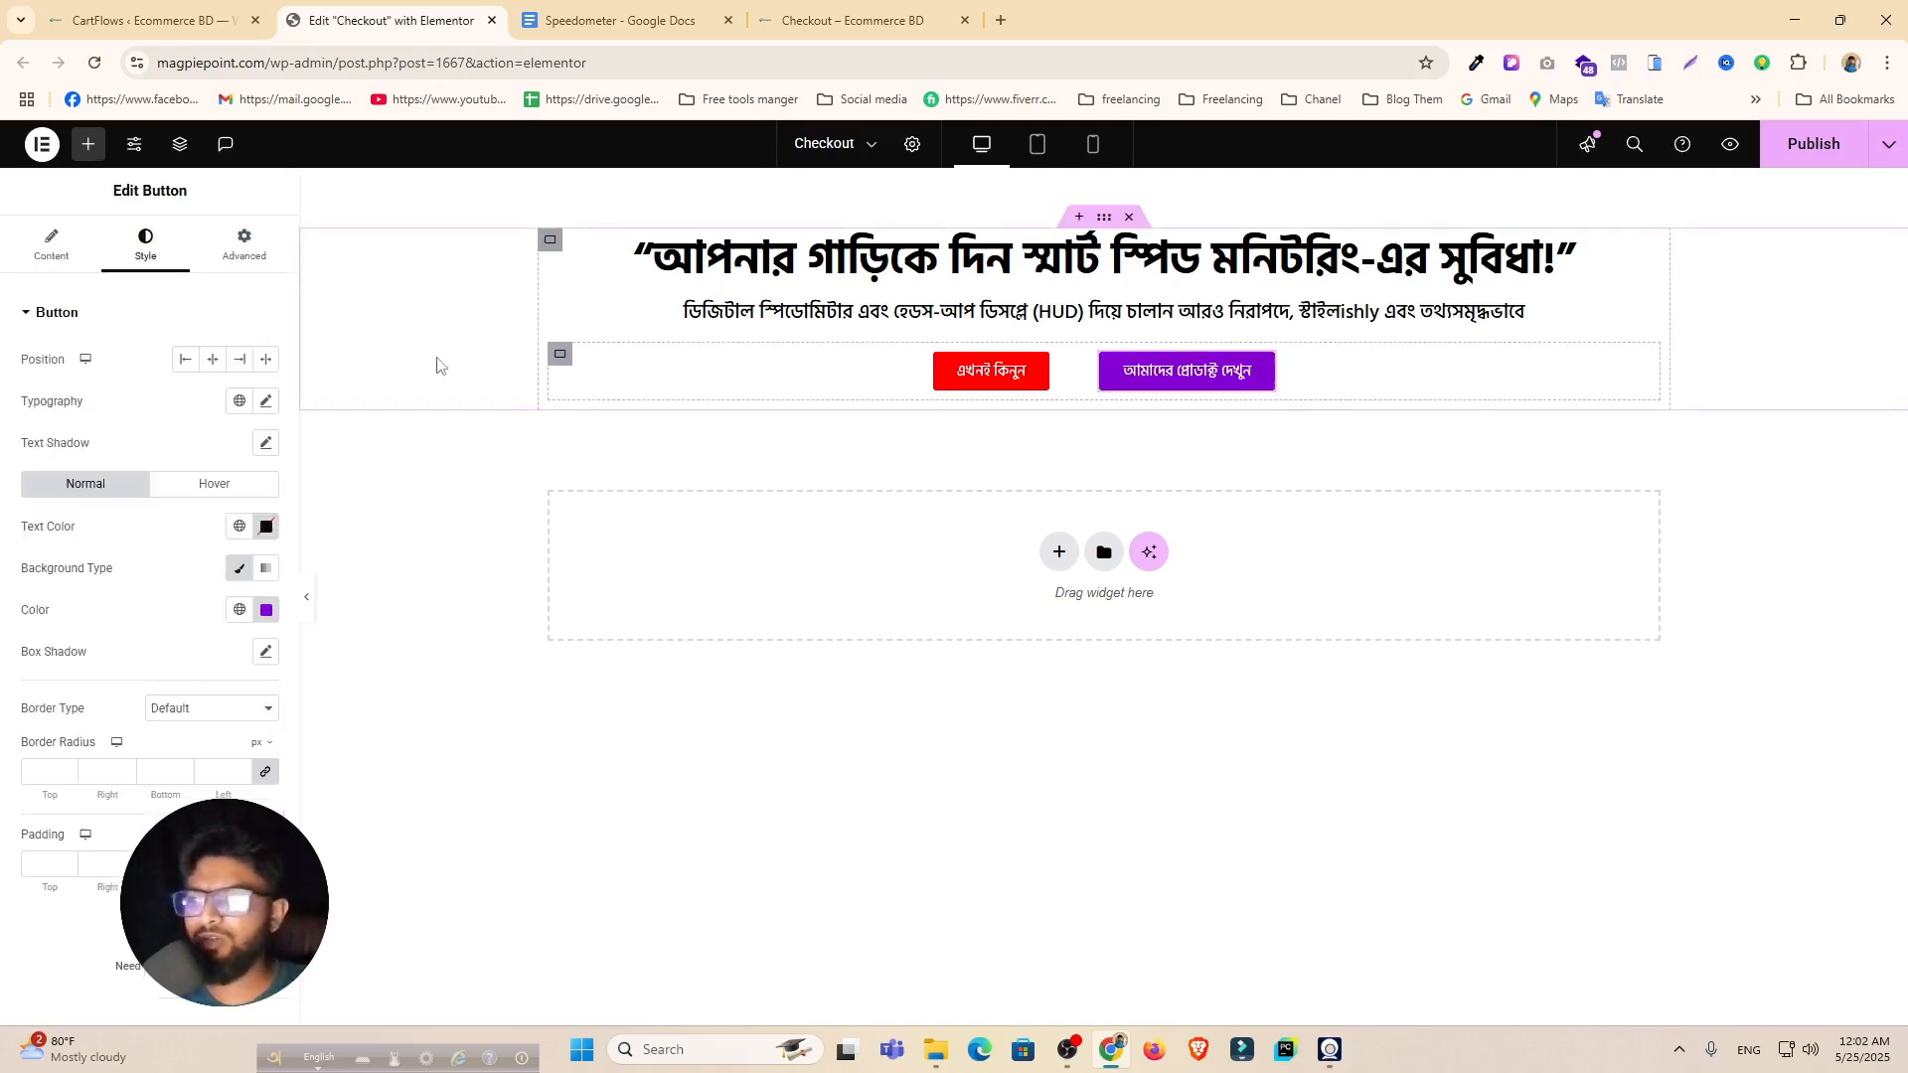
pyautogui.click(264, 402)
pyautogui.click(235, 500)
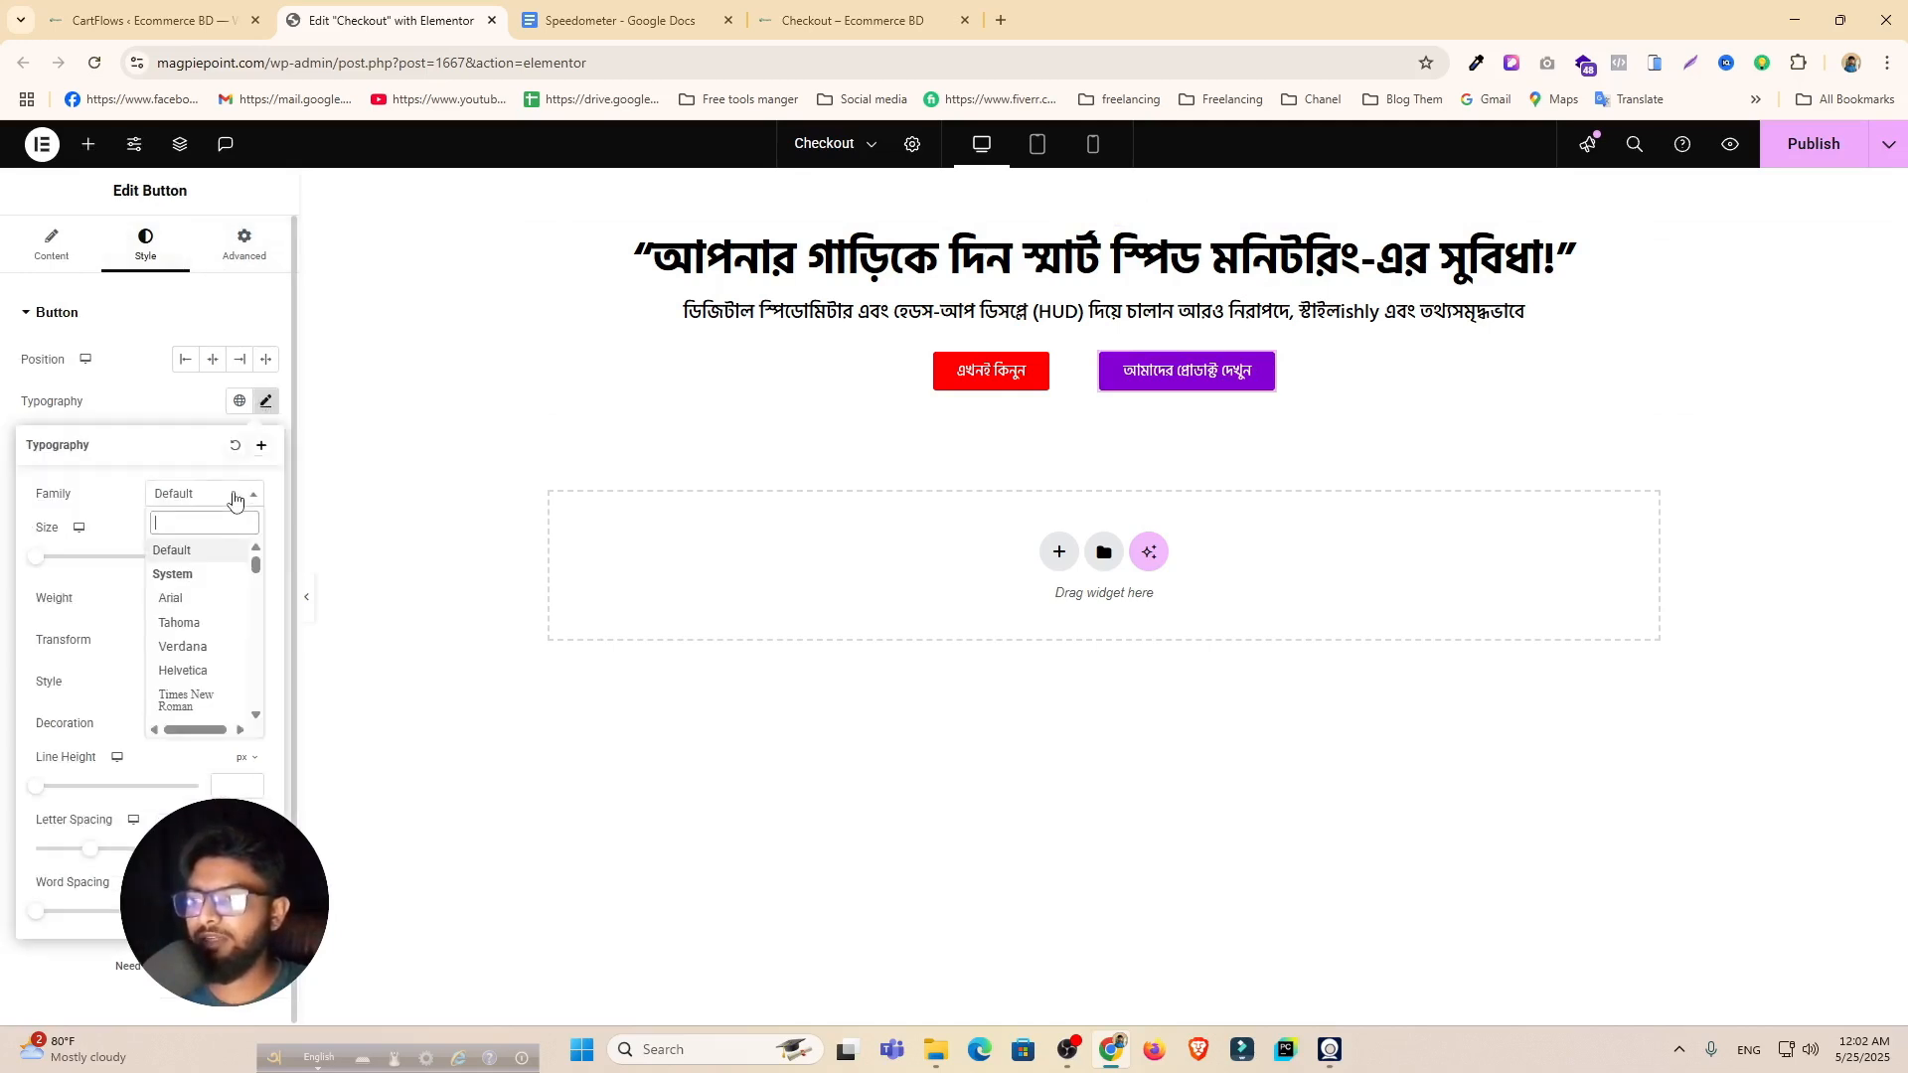
pyautogui.write('hind')
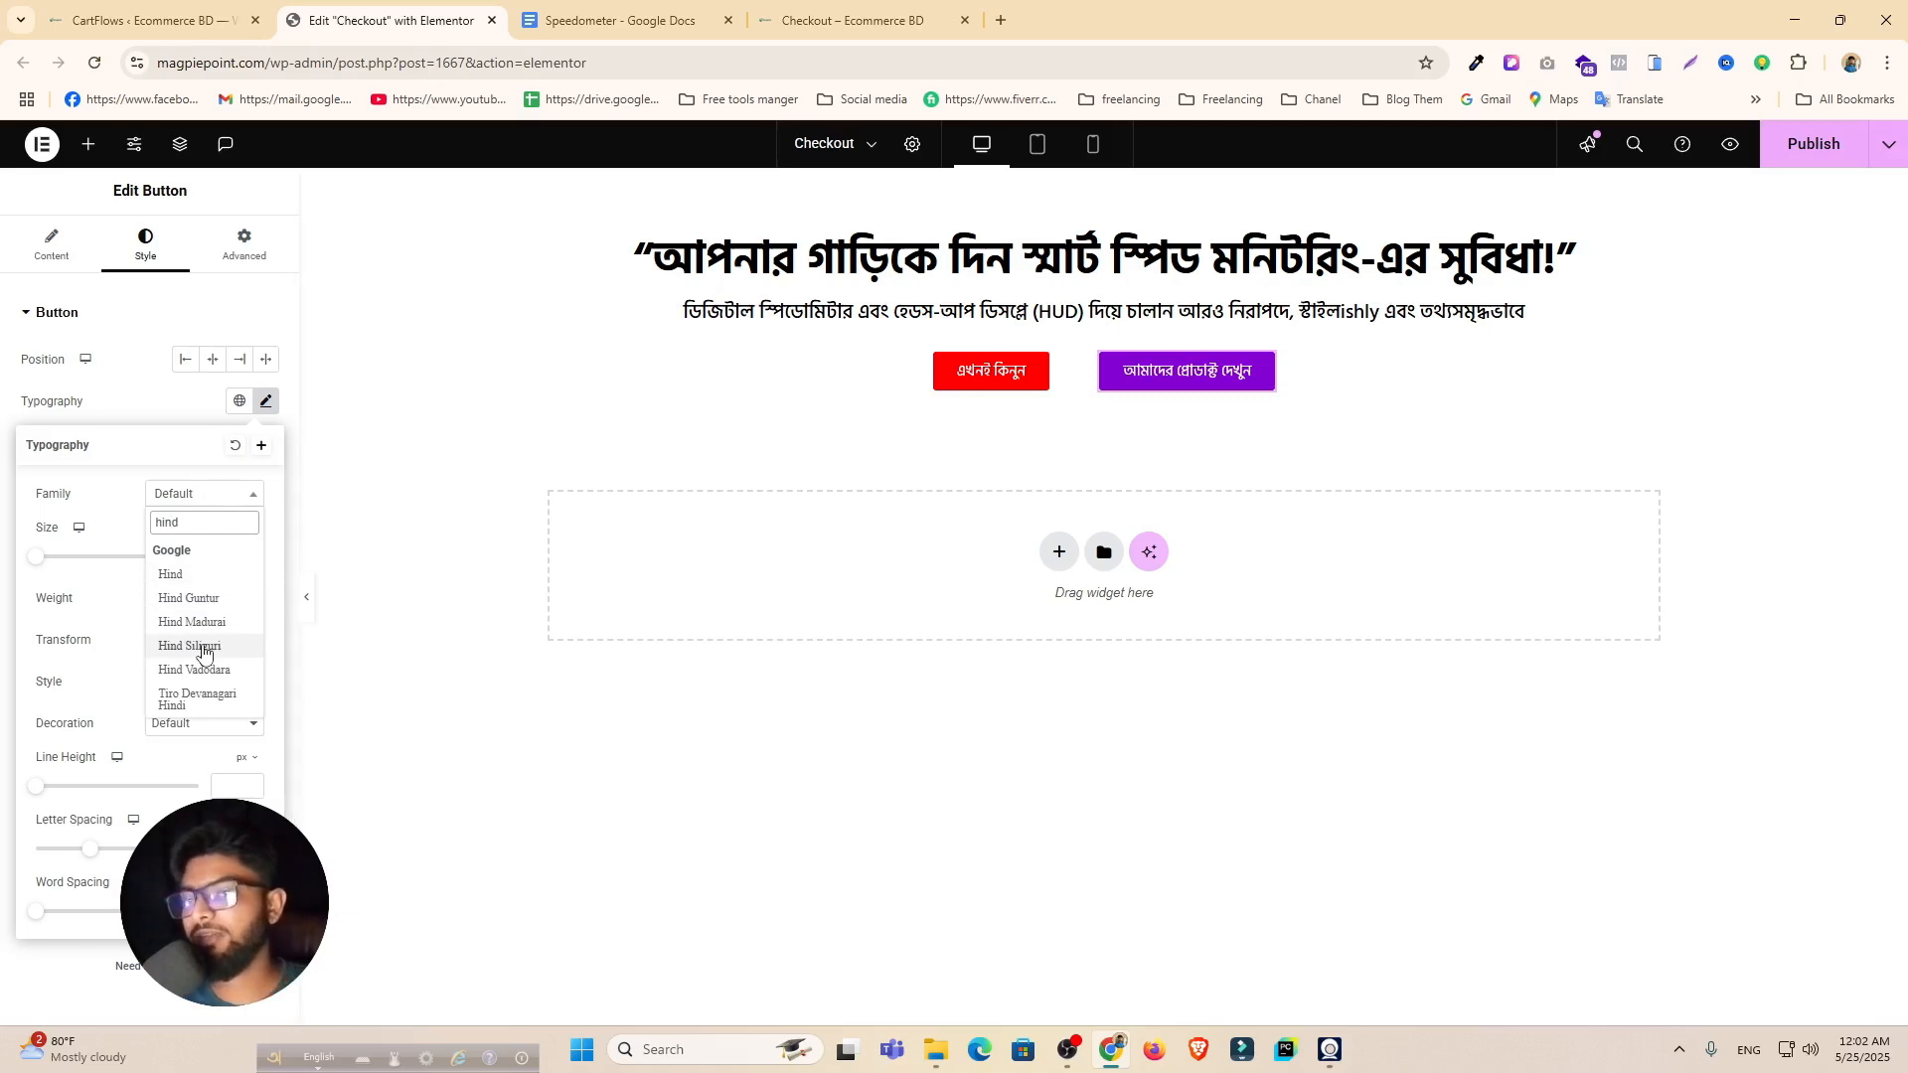
pyautogui.click(202, 647)
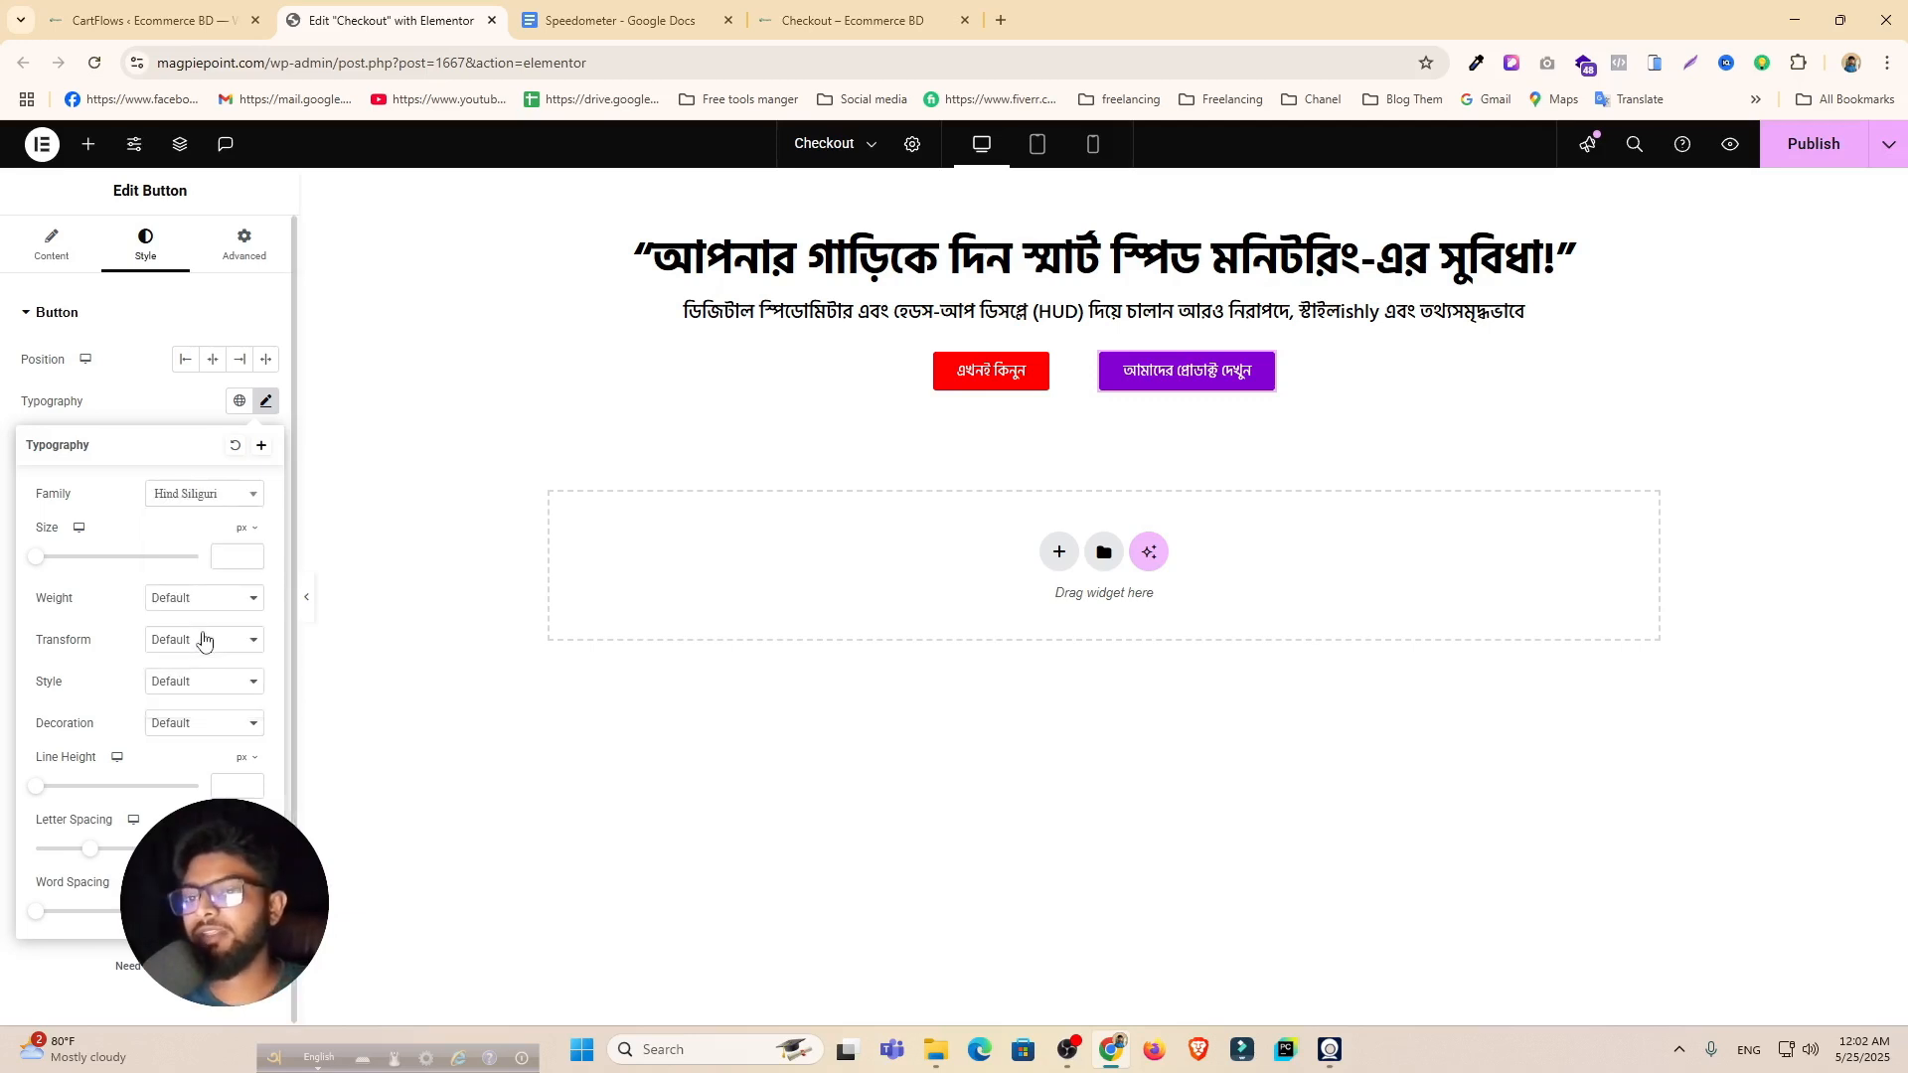
pyautogui.click(231, 556)
pyautogui.write('25')
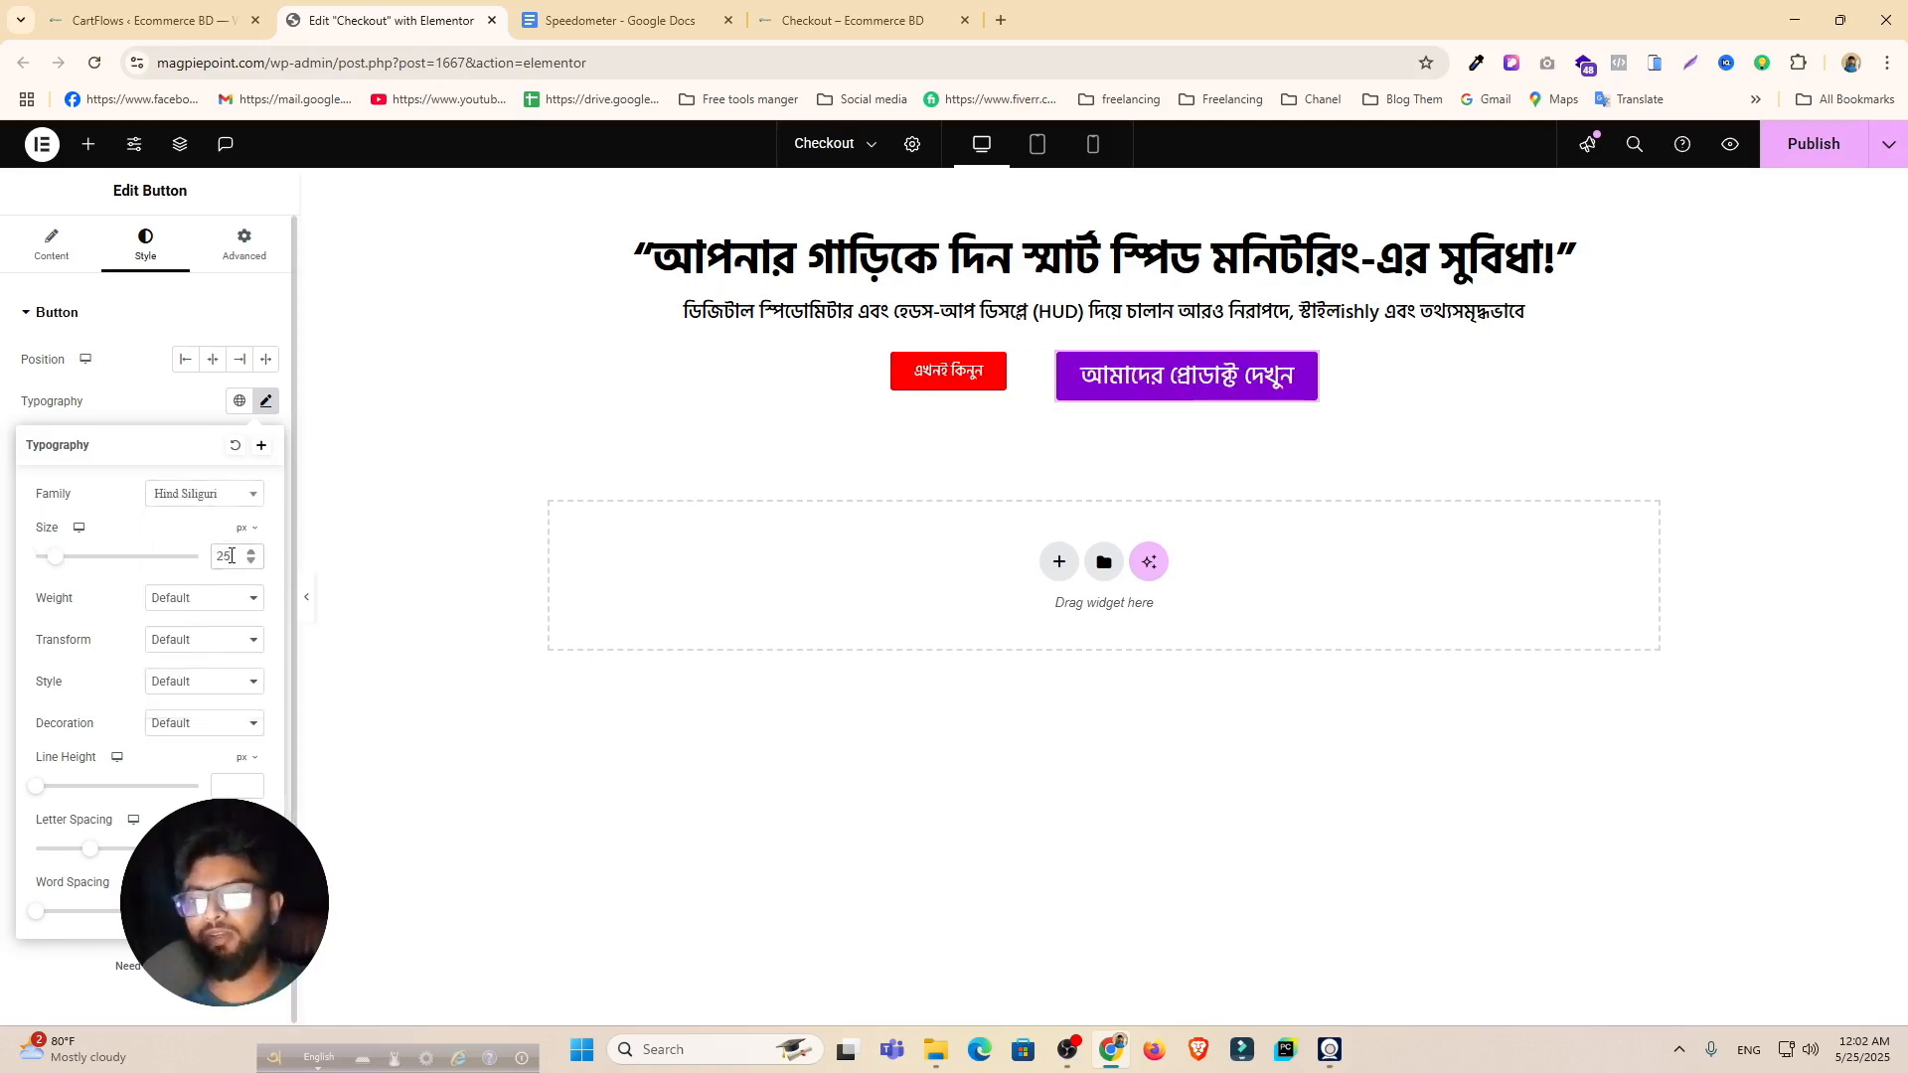
# Step: Set the "এখনই কিনুন" button's typography to Hind Siliguri at 25 px and publish the page
pyautogui.rightClick(1170, 371)
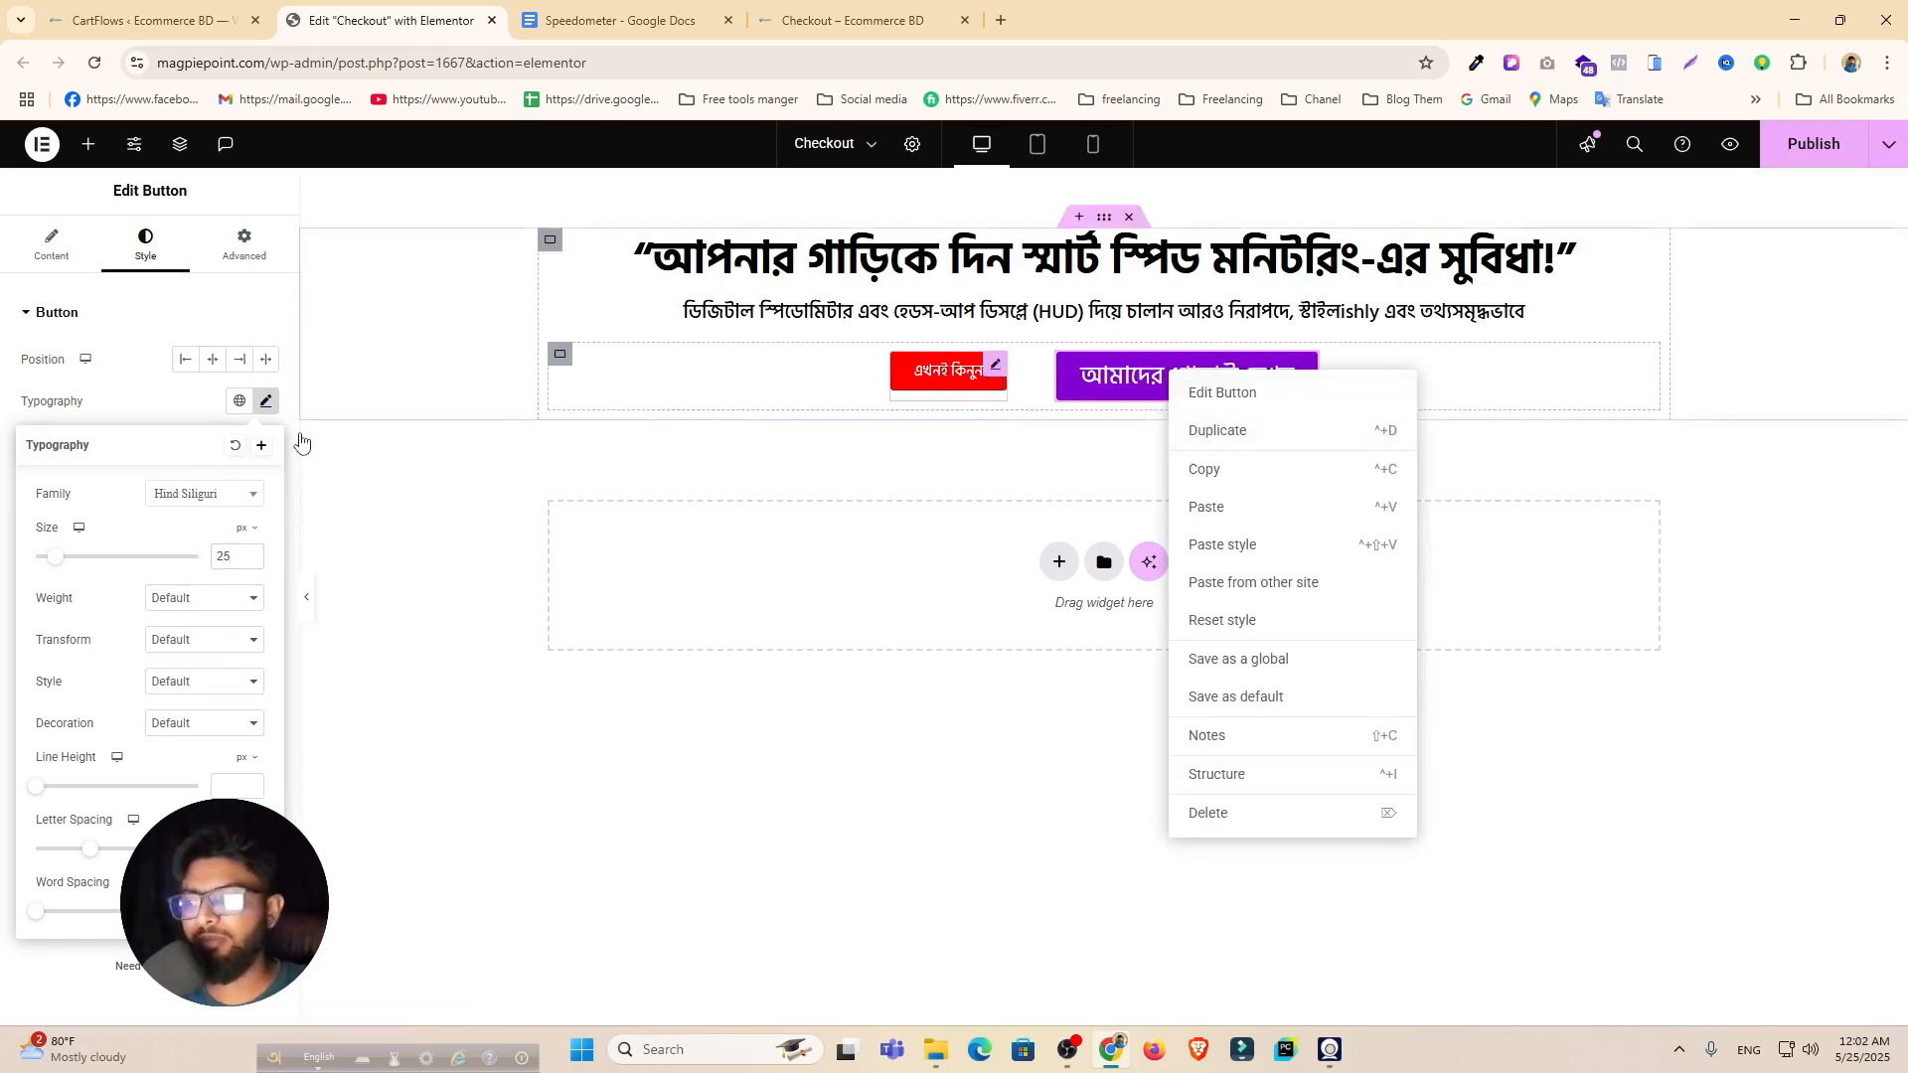
pyautogui.click(198, 381)
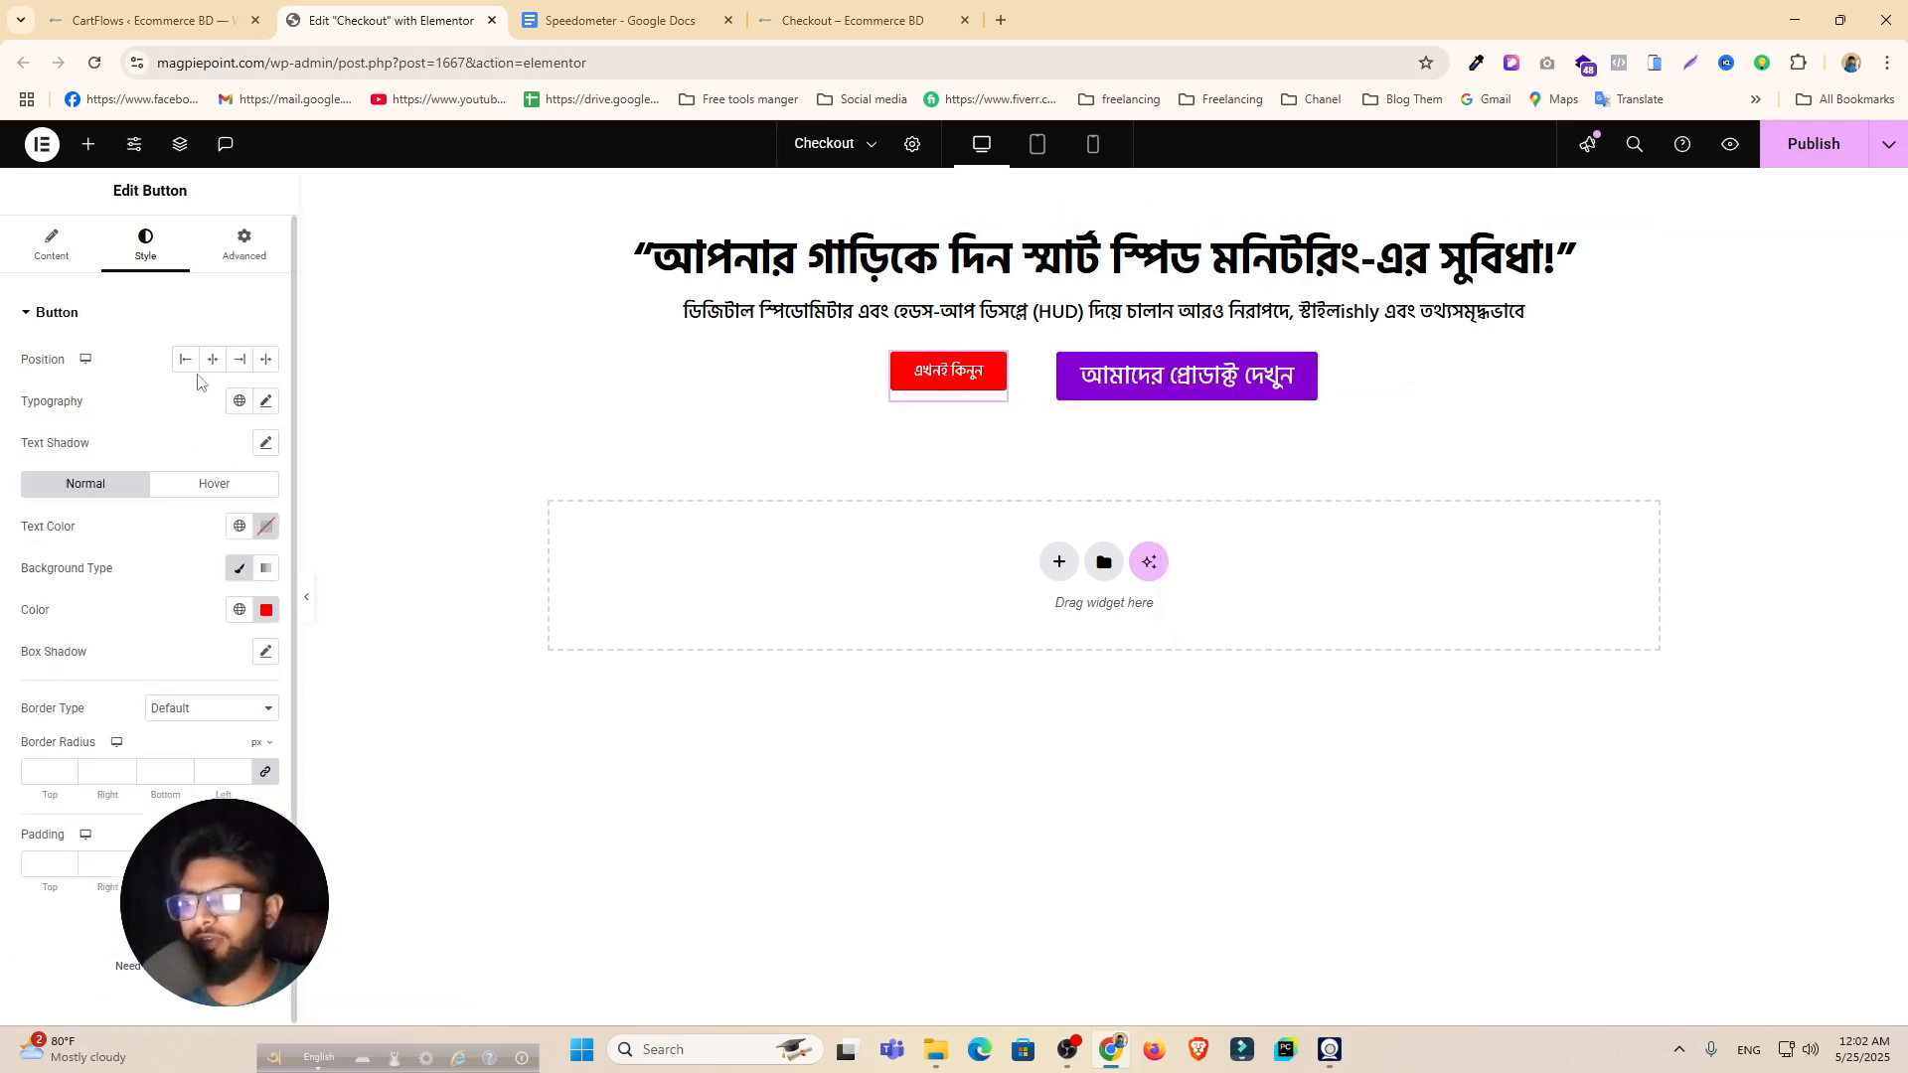
pyautogui.click(266, 402)
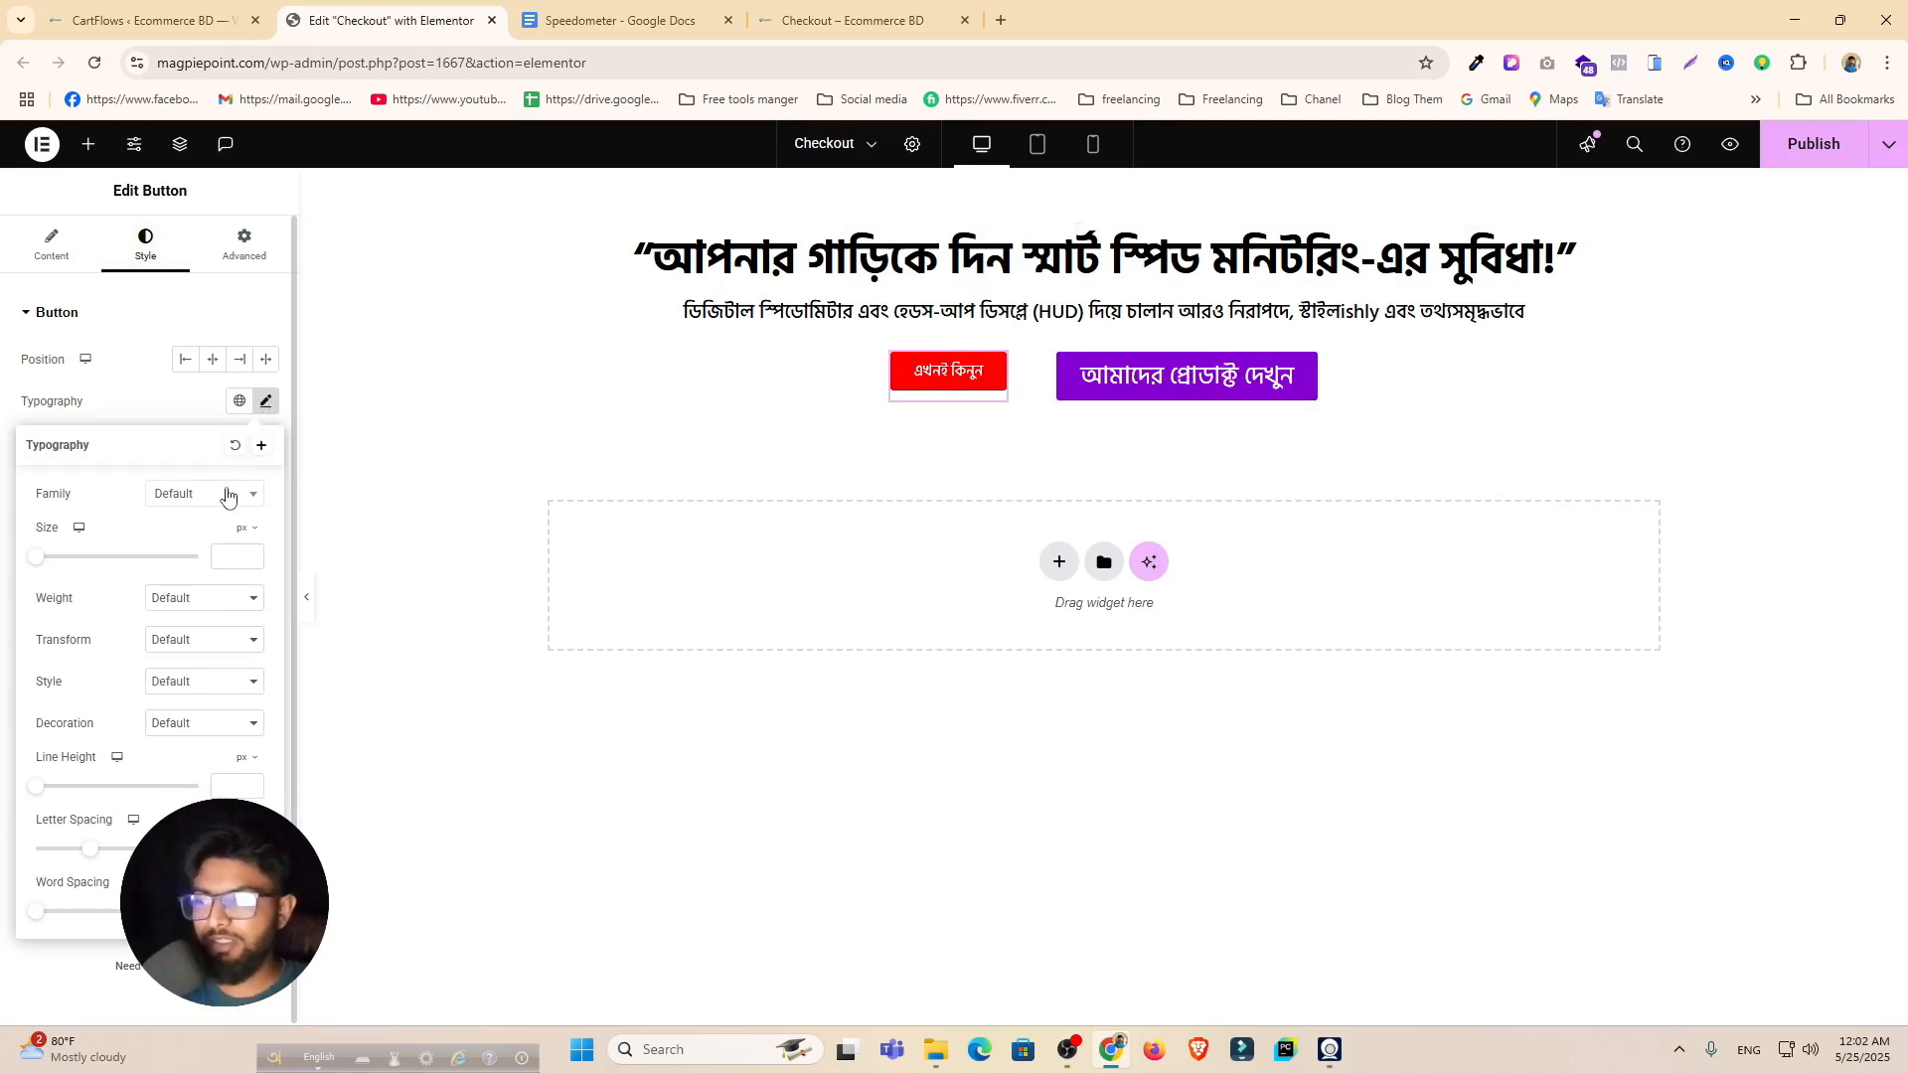
pyautogui.click(228, 495)
pyautogui.write('hind')
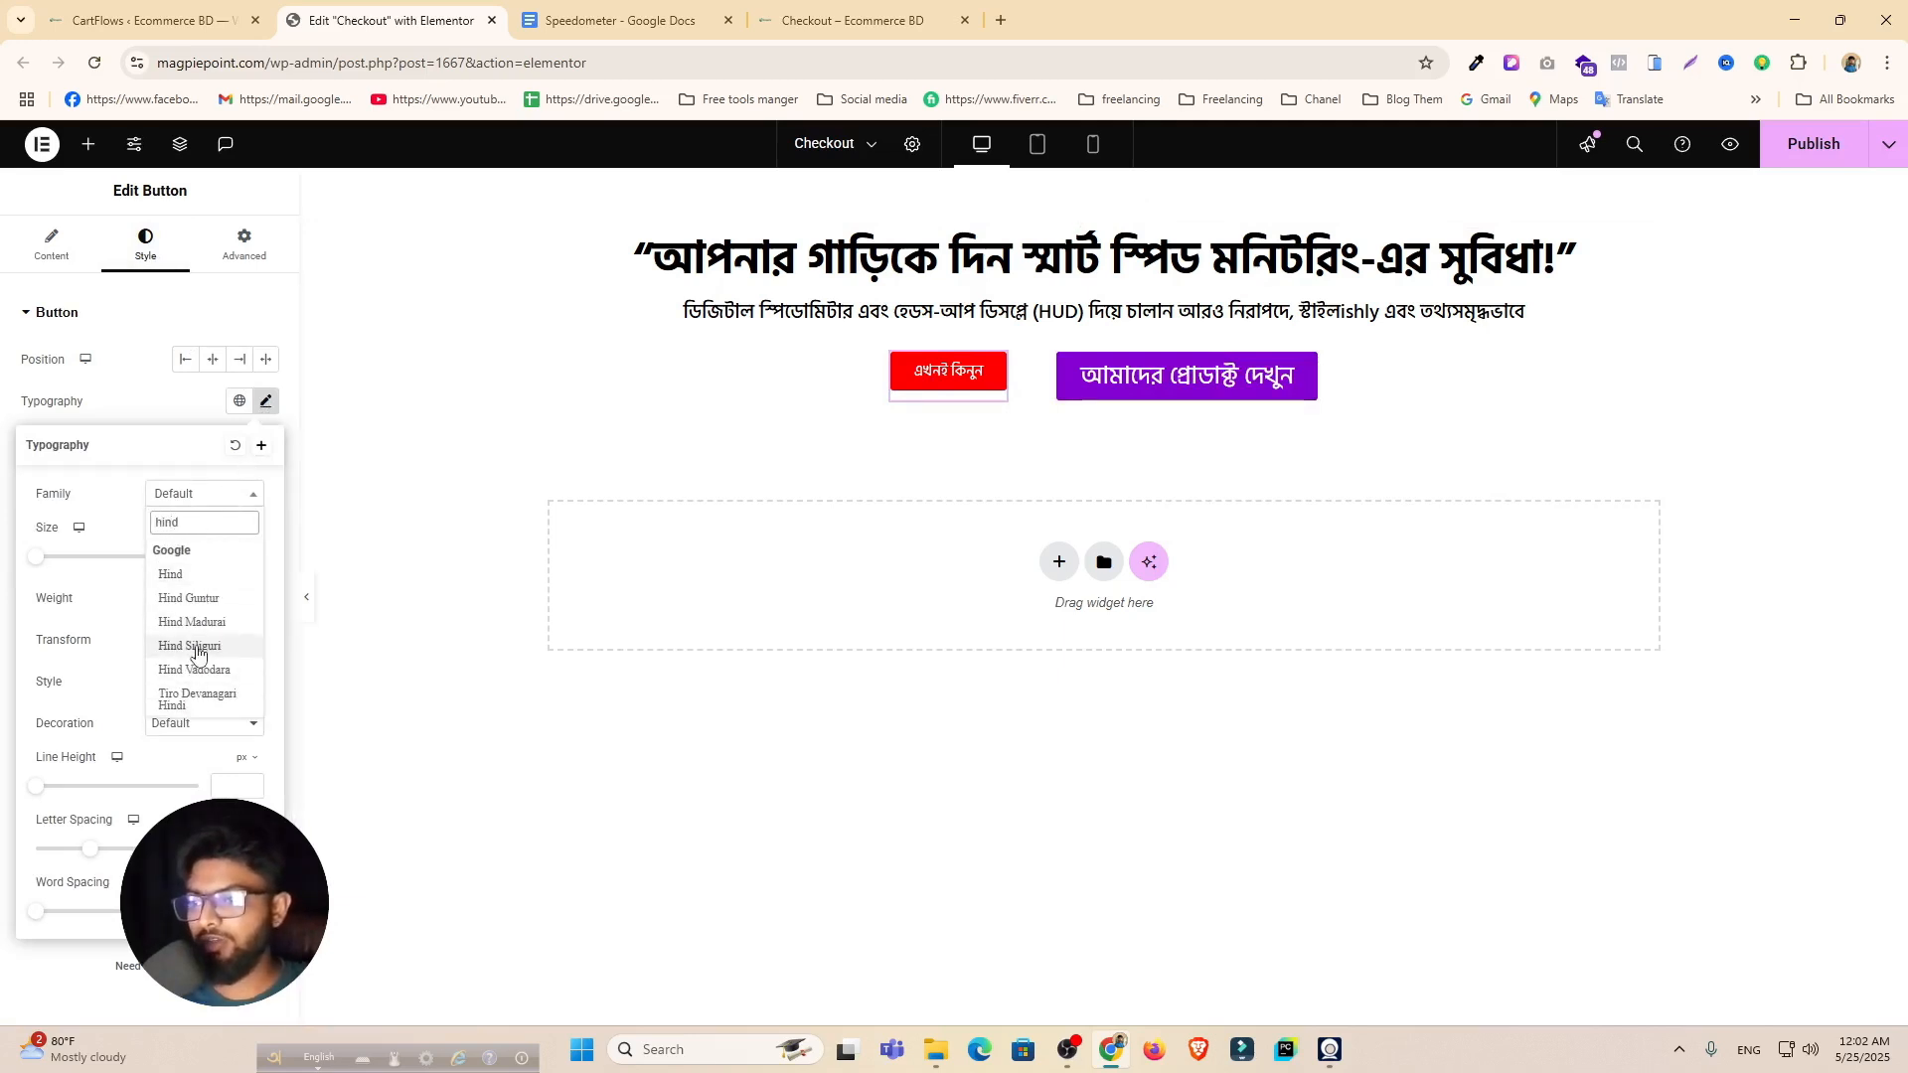
pyautogui.click(190, 646)
pyautogui.write('25')
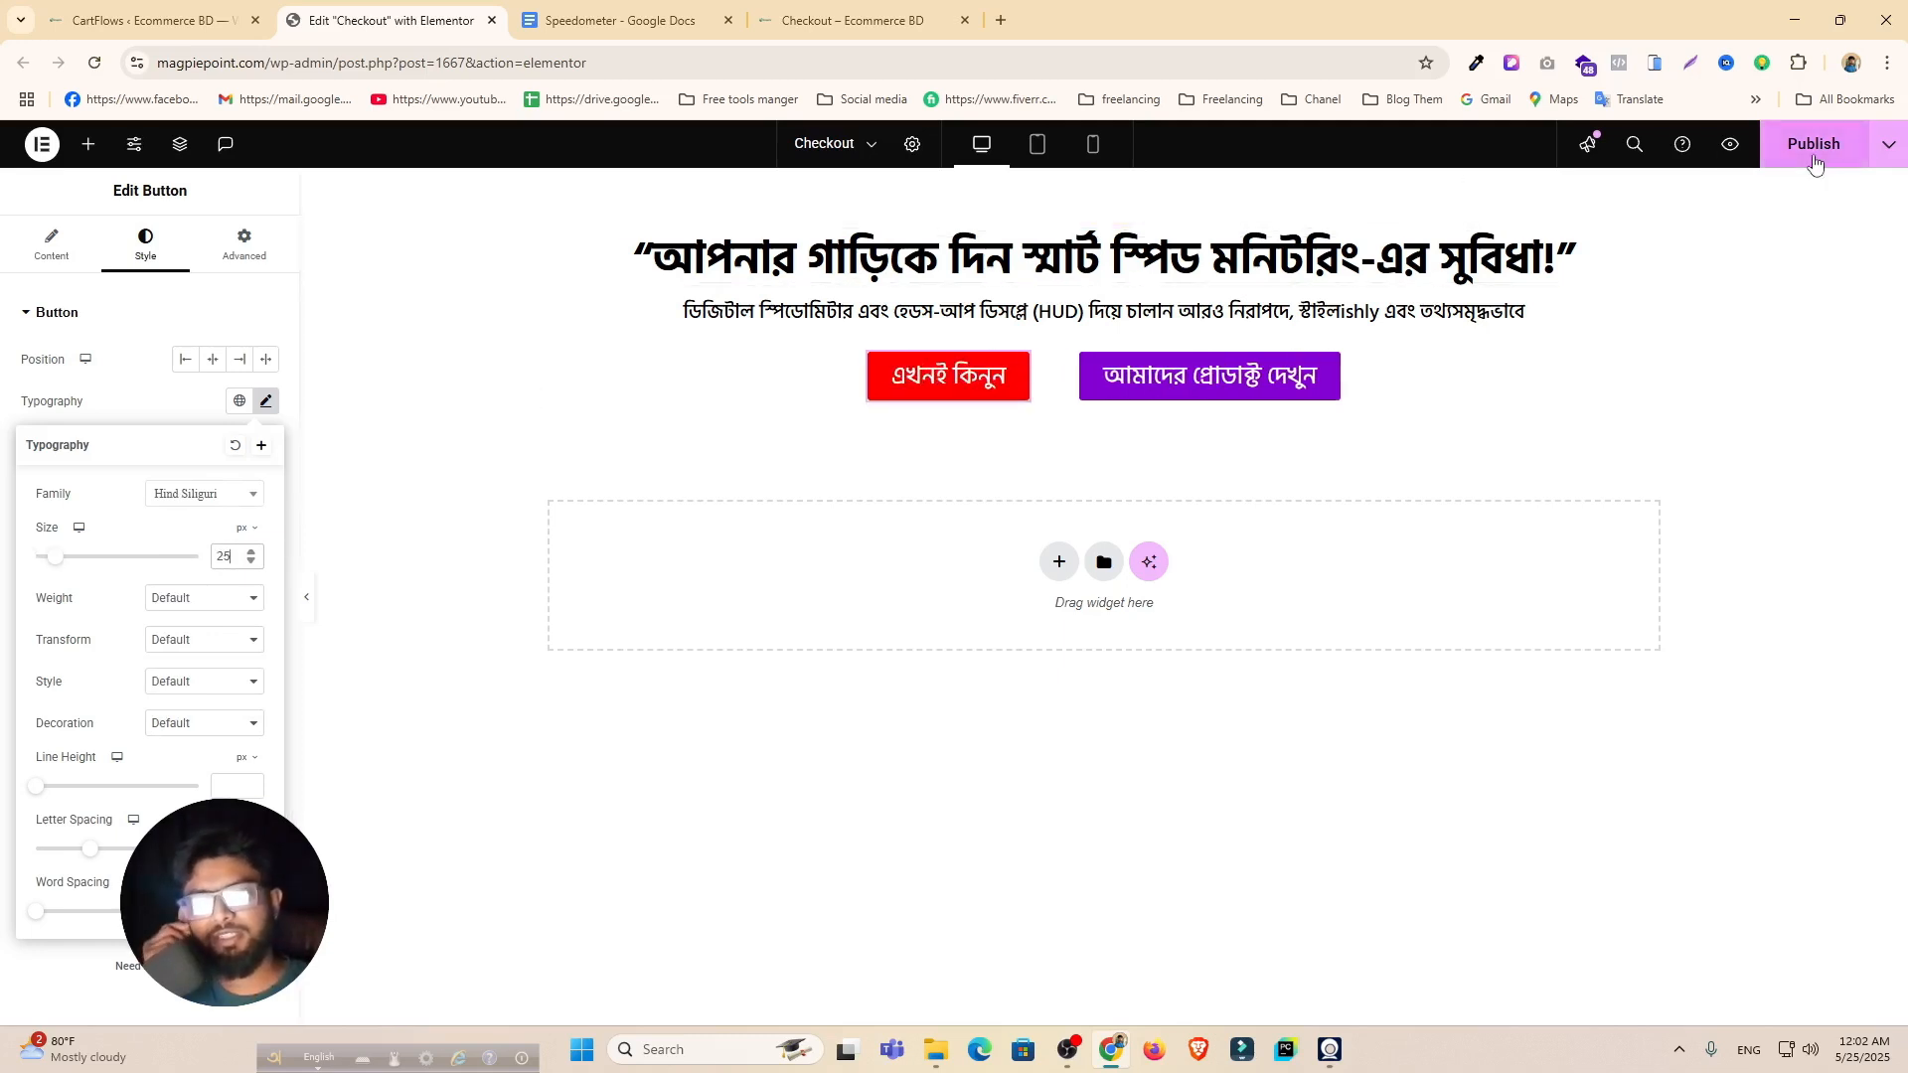
pyautogui.click(1814, 144)
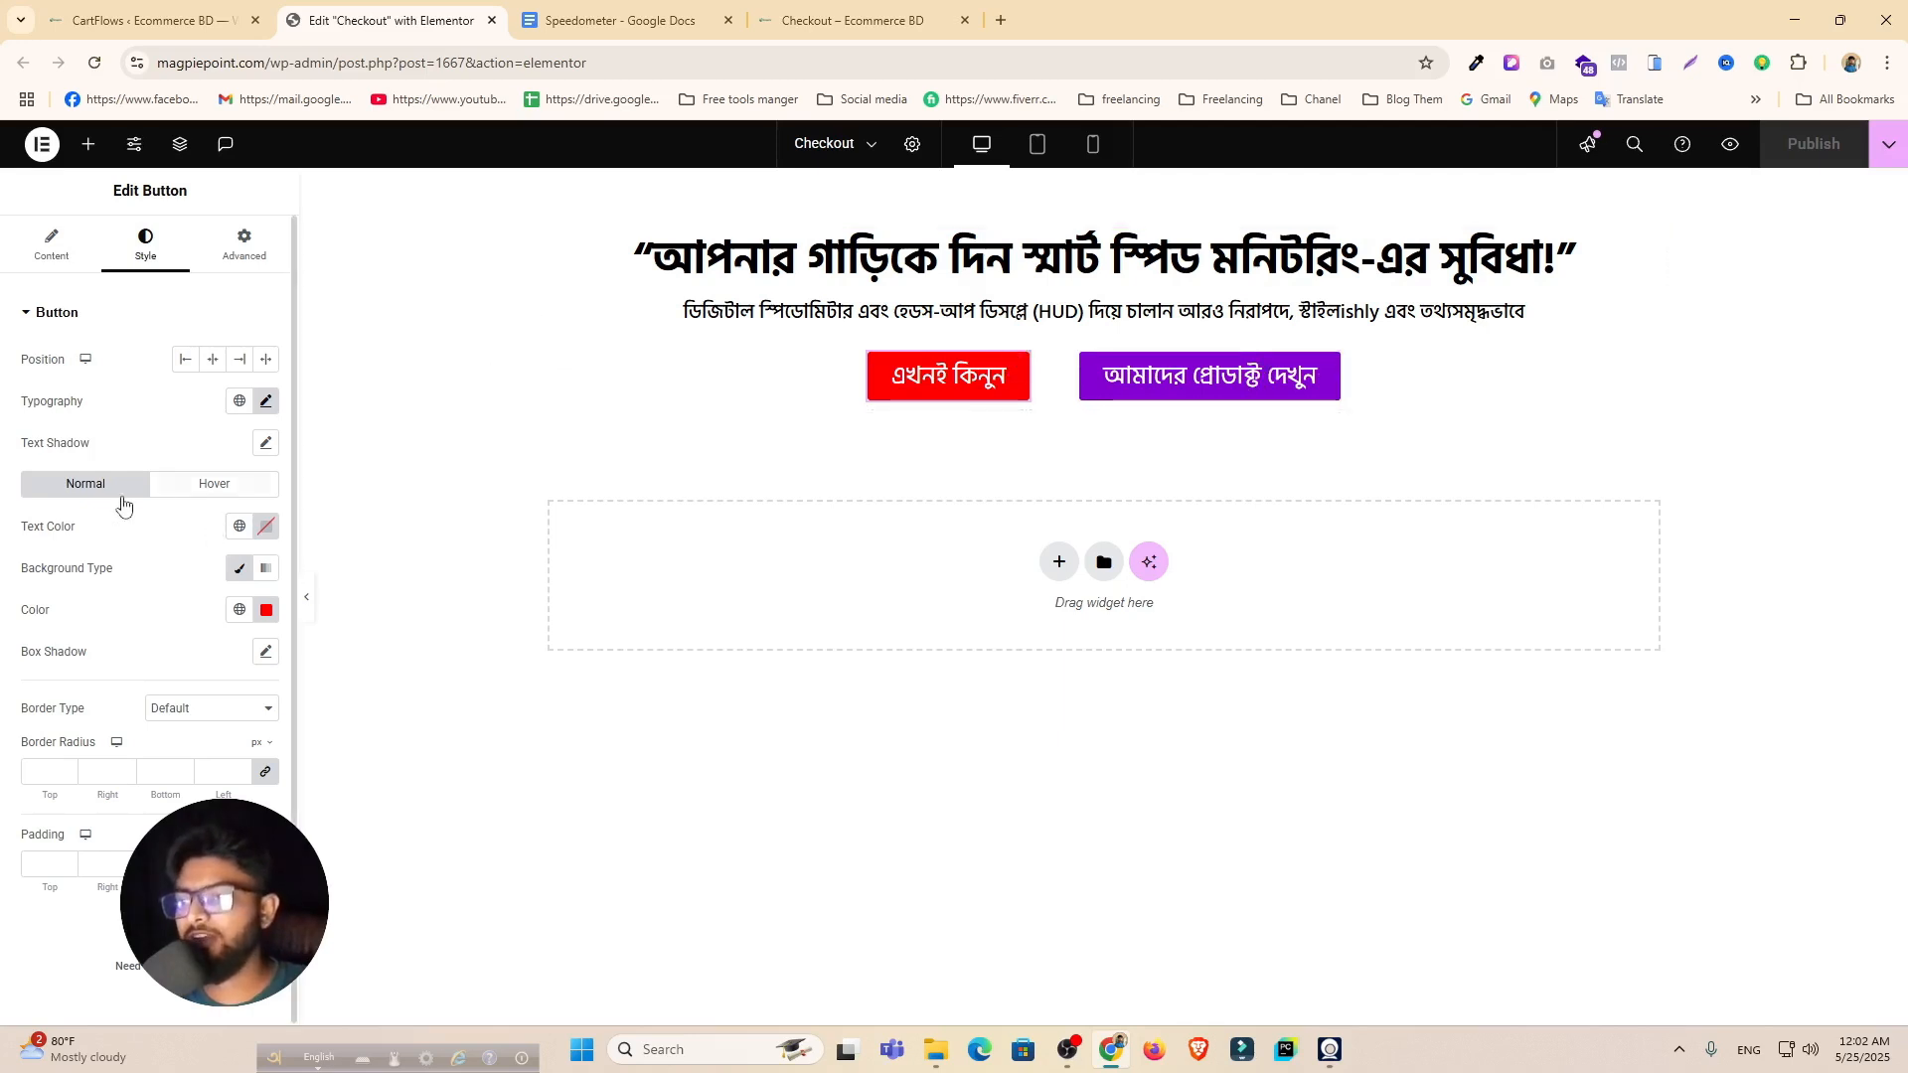
# Step: Set the "এখনই কিনুন" button's hover background colour to a dark blue-violet
pyautogui.click(175, 489)
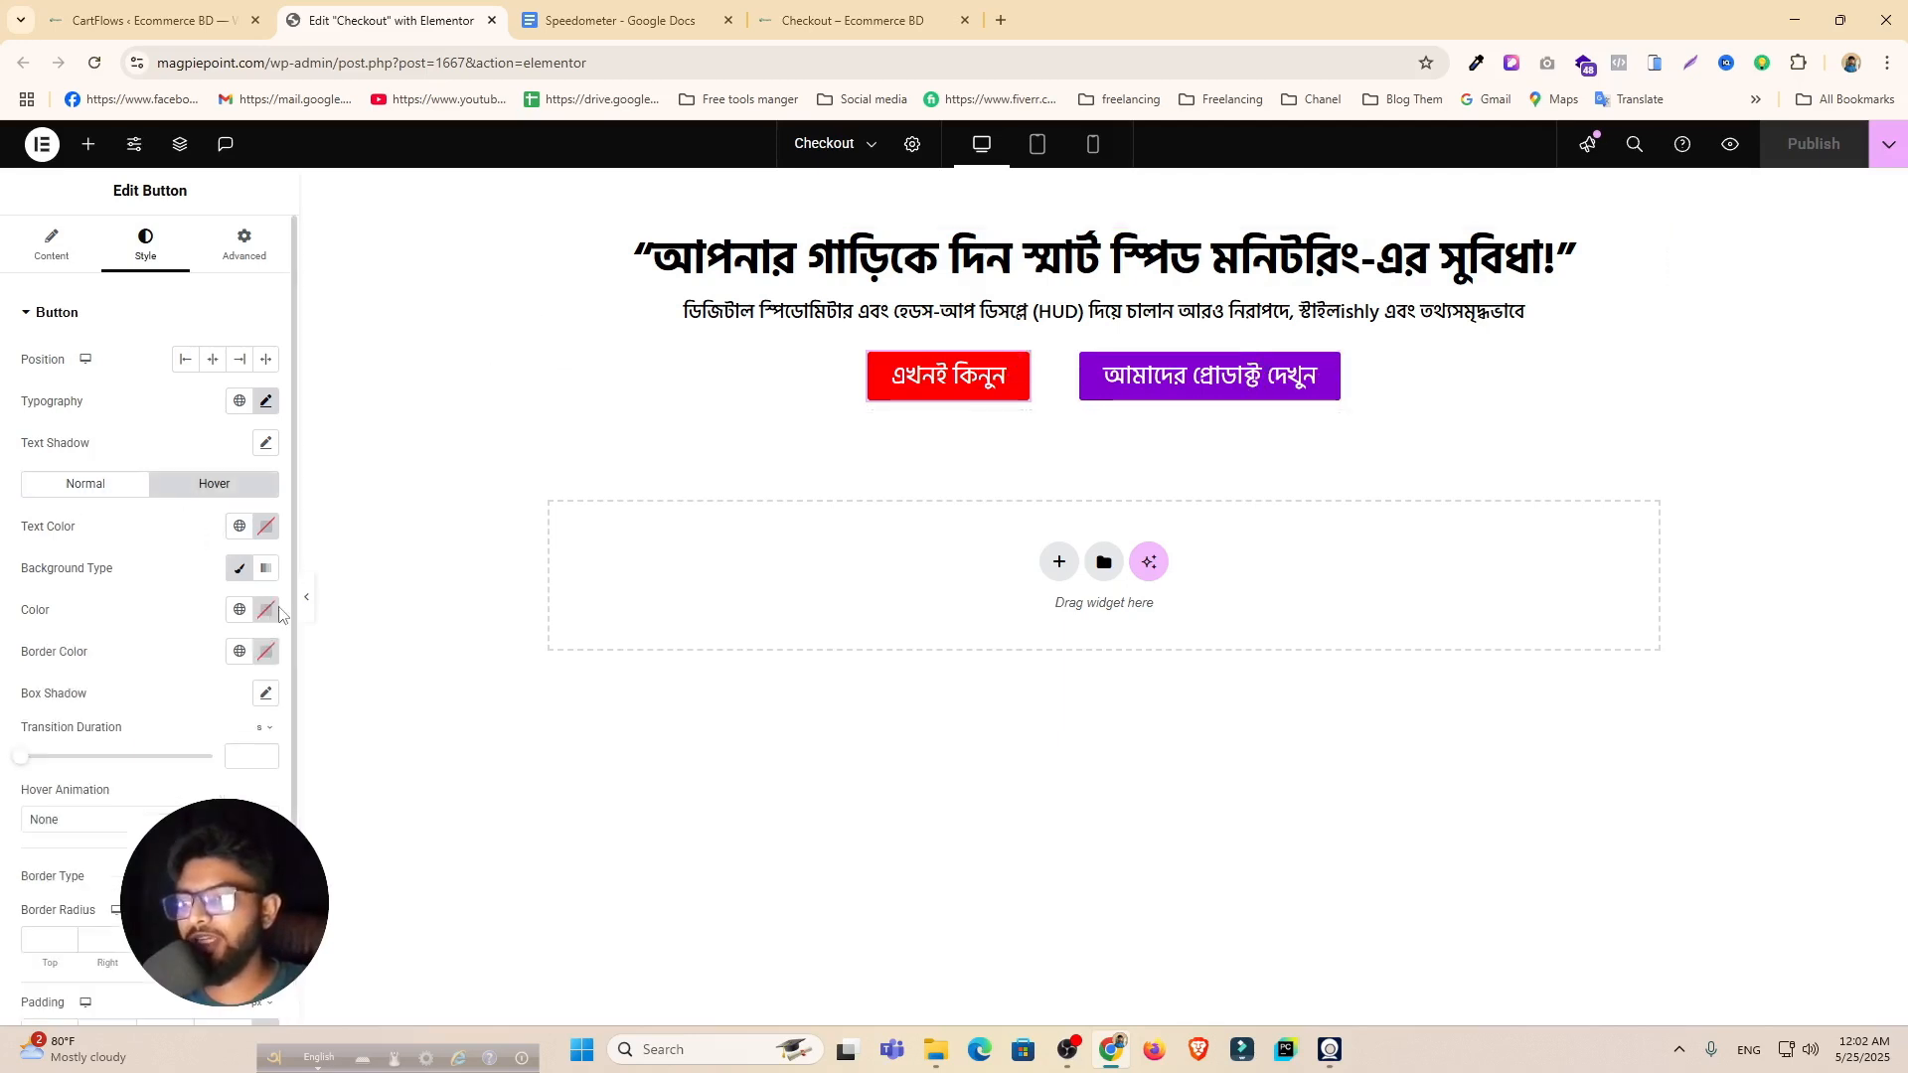
pyautogui.click(267, 611)
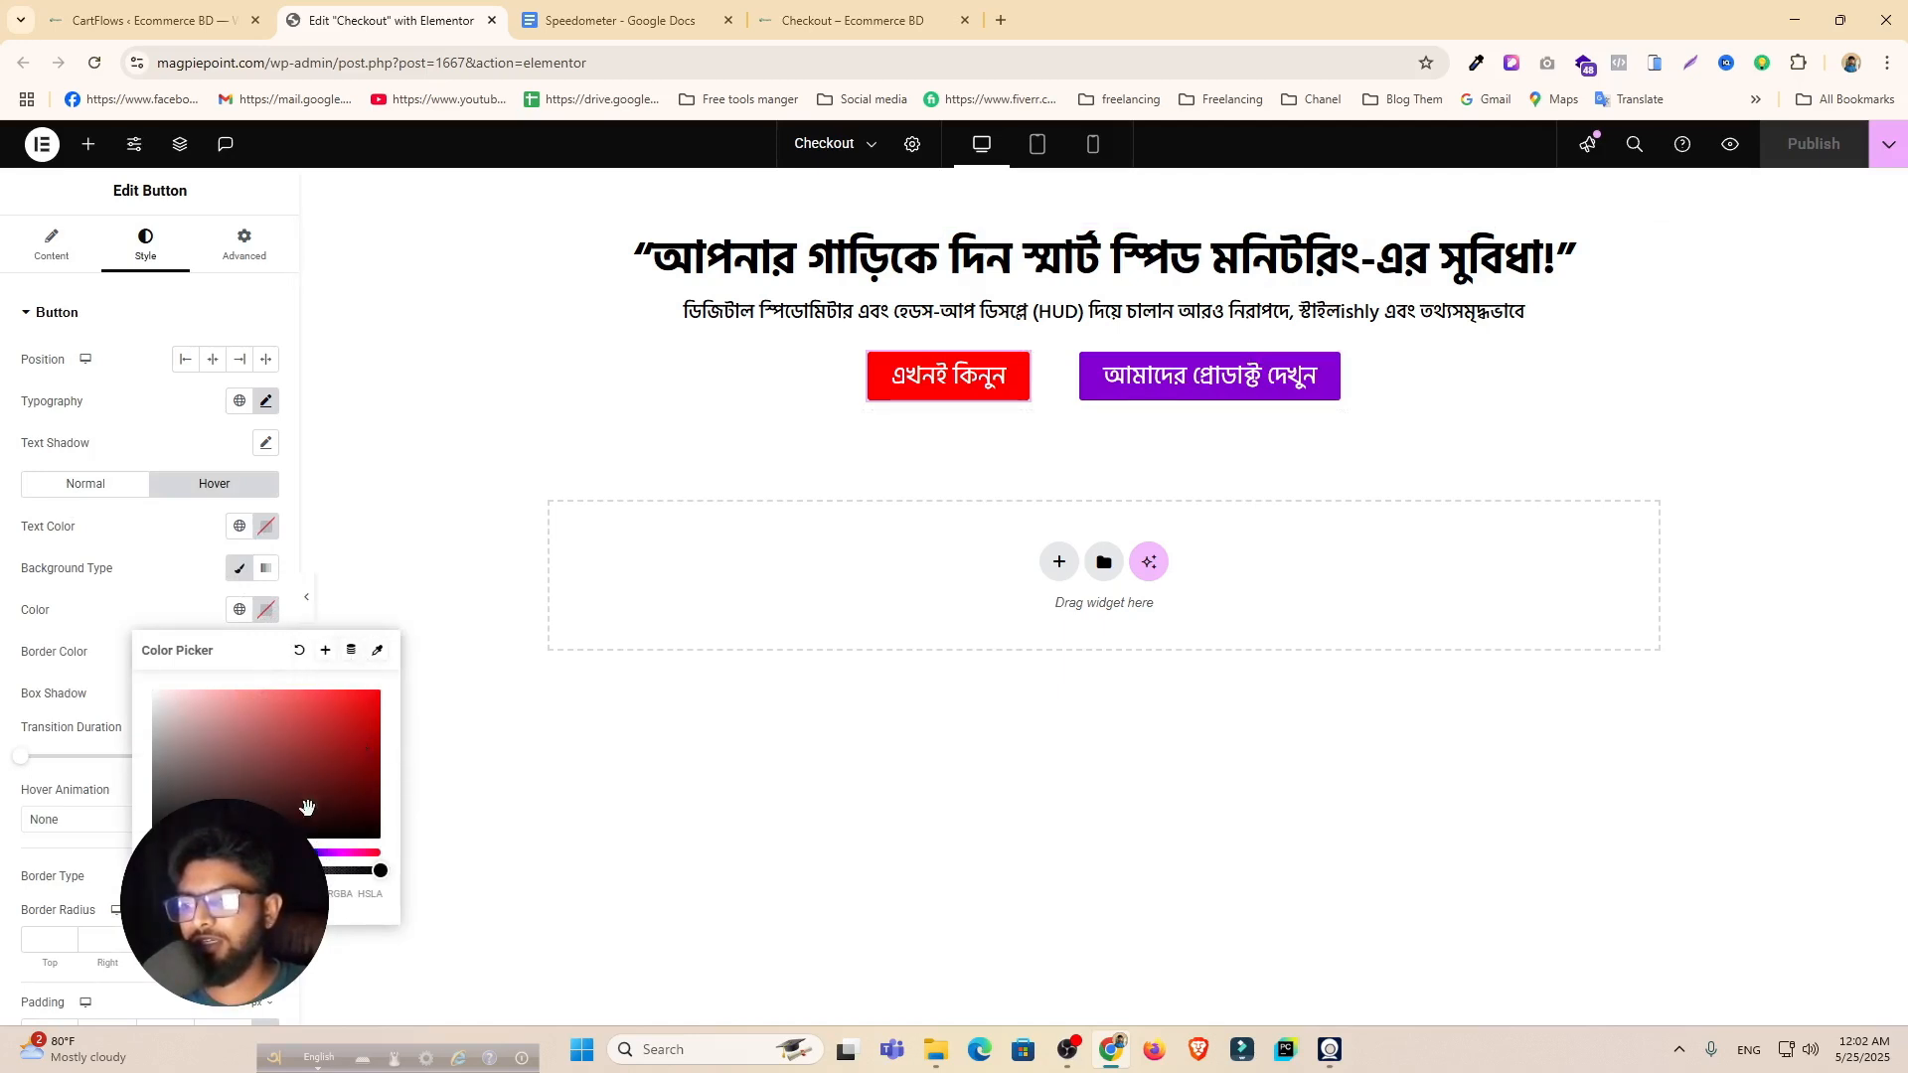
pyautogui.click(378, 651)
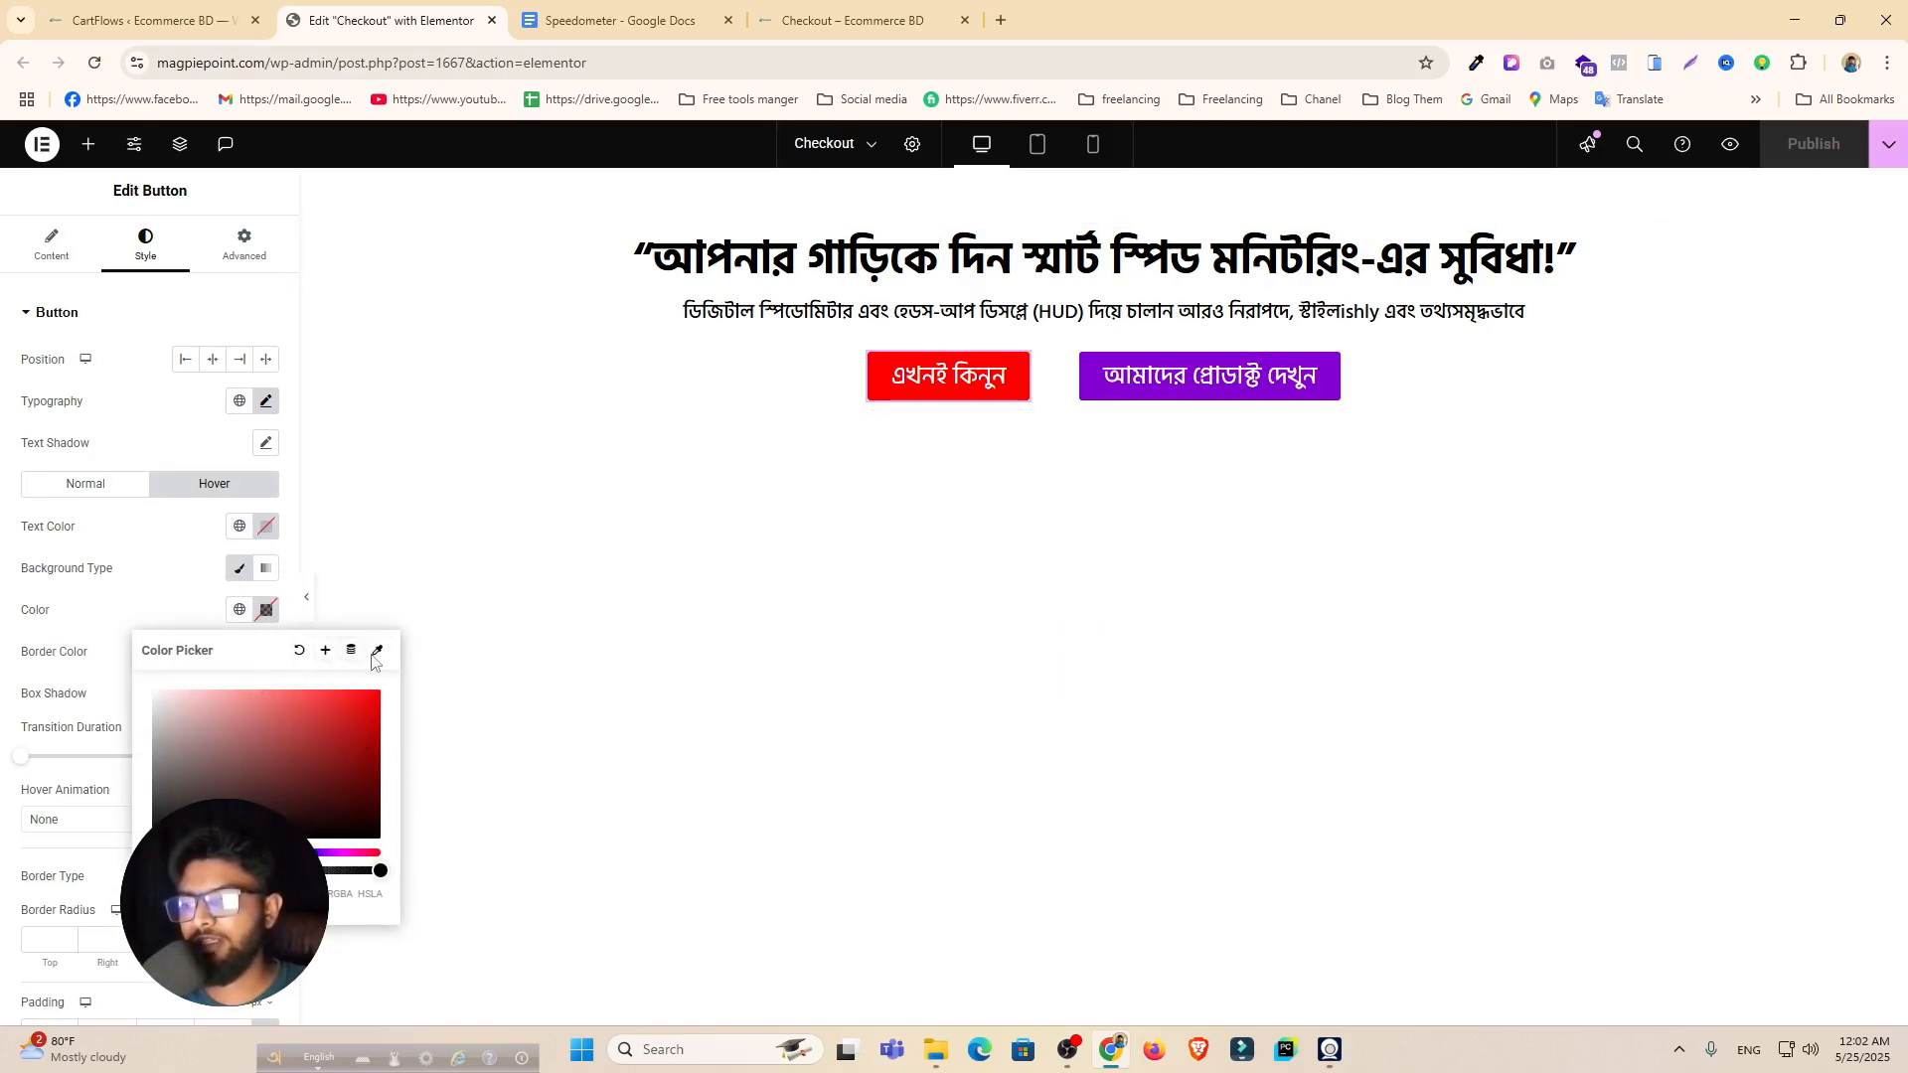
pyautogui.click(1229, 362)
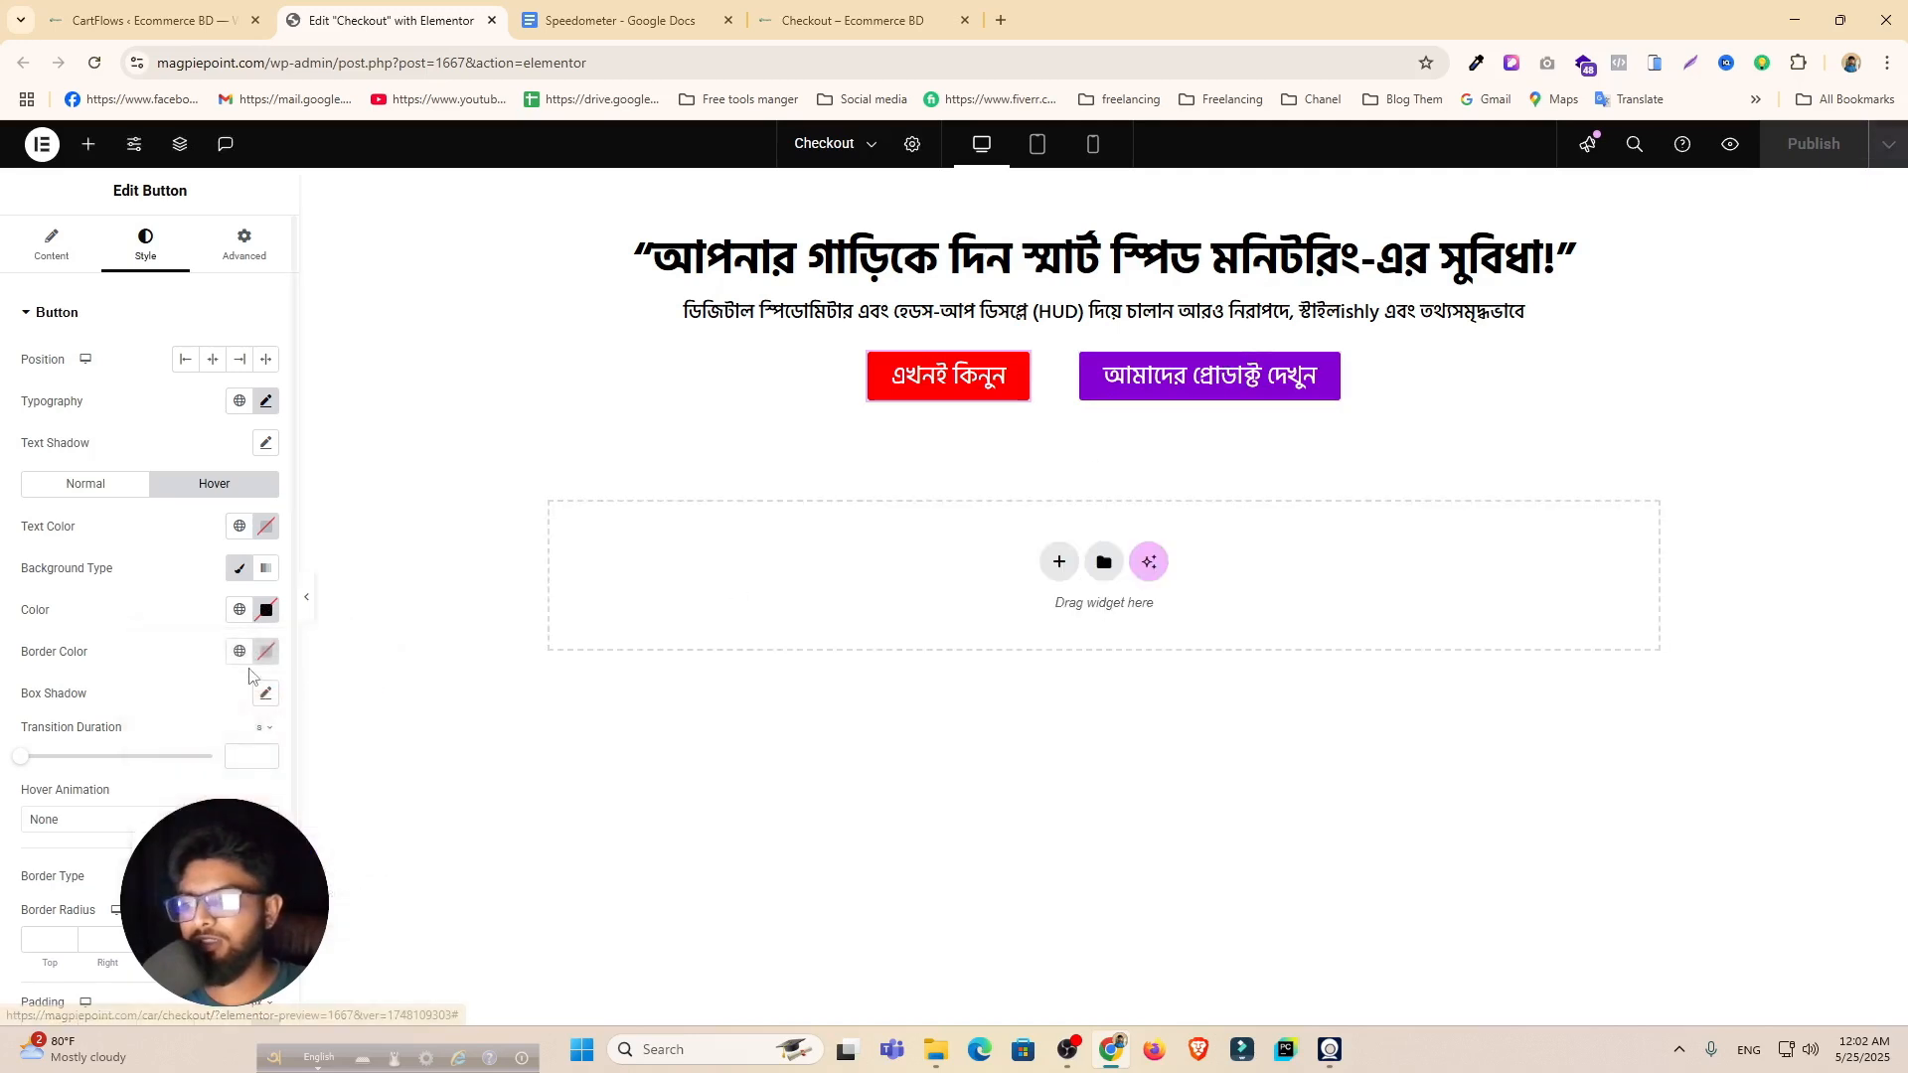
pyautogui.click(265, 613)
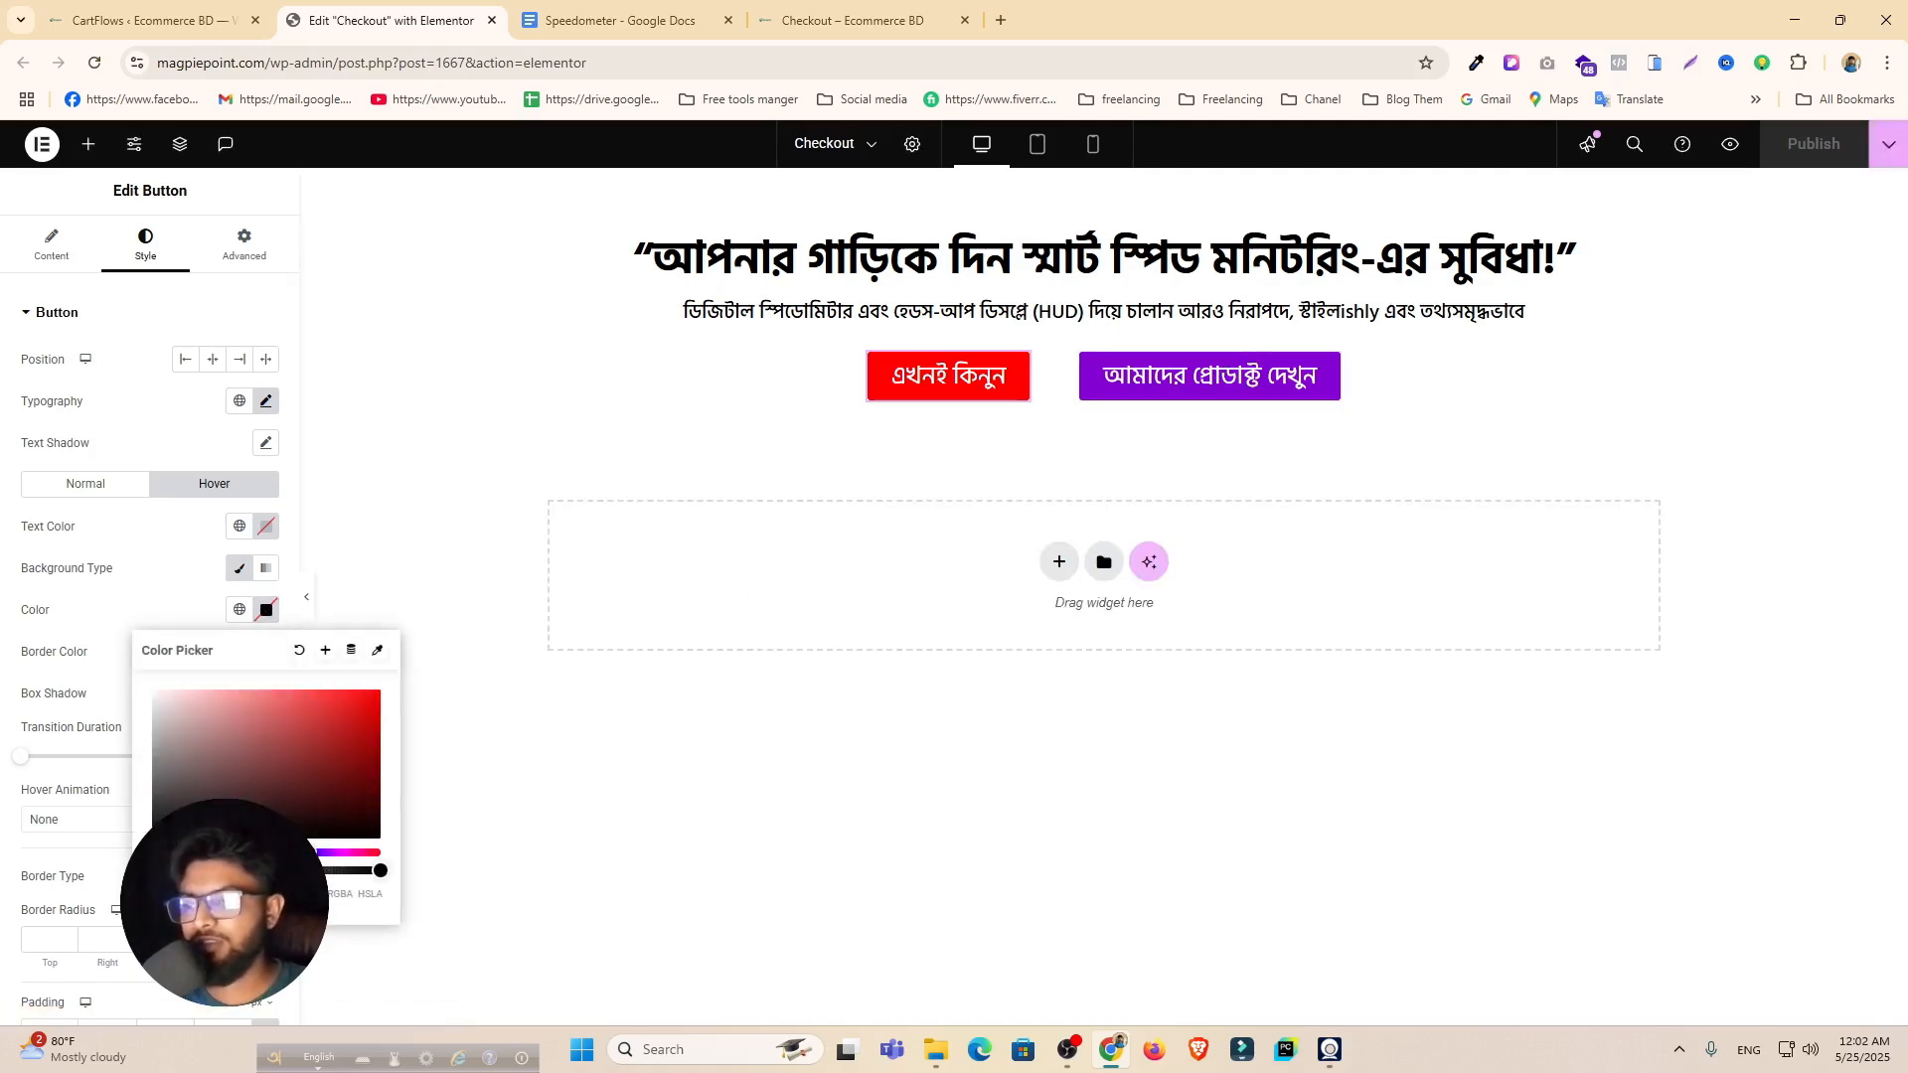
pyautogui.click(318, 853)
pyautogui.moveTo(310, 772); pyautogui.dragTo(394, 735)
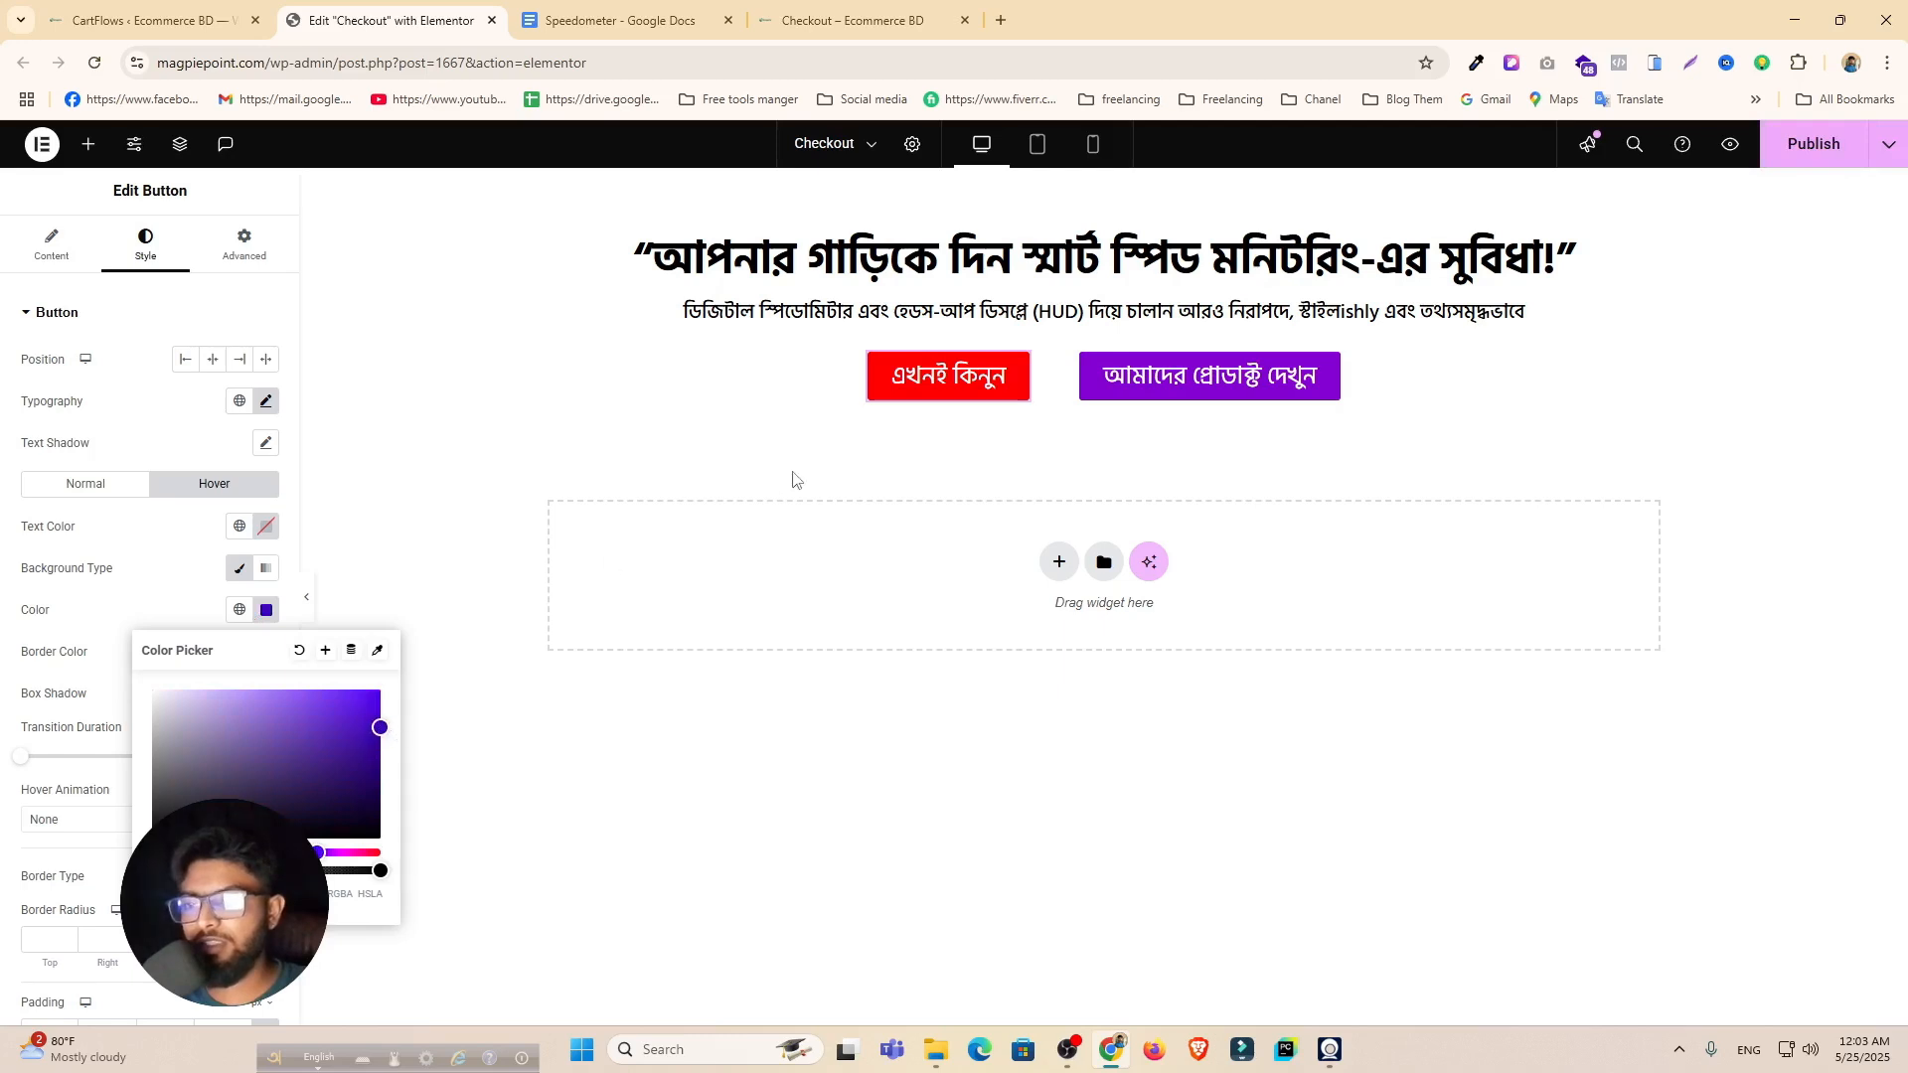
# Step: Copy the purple background colour of the "আমাদের প্রোডাক্ট দেখুন" button and apply it as the "এখনই কিনুন" button's hover background
pyautogui.click(1191, 383)
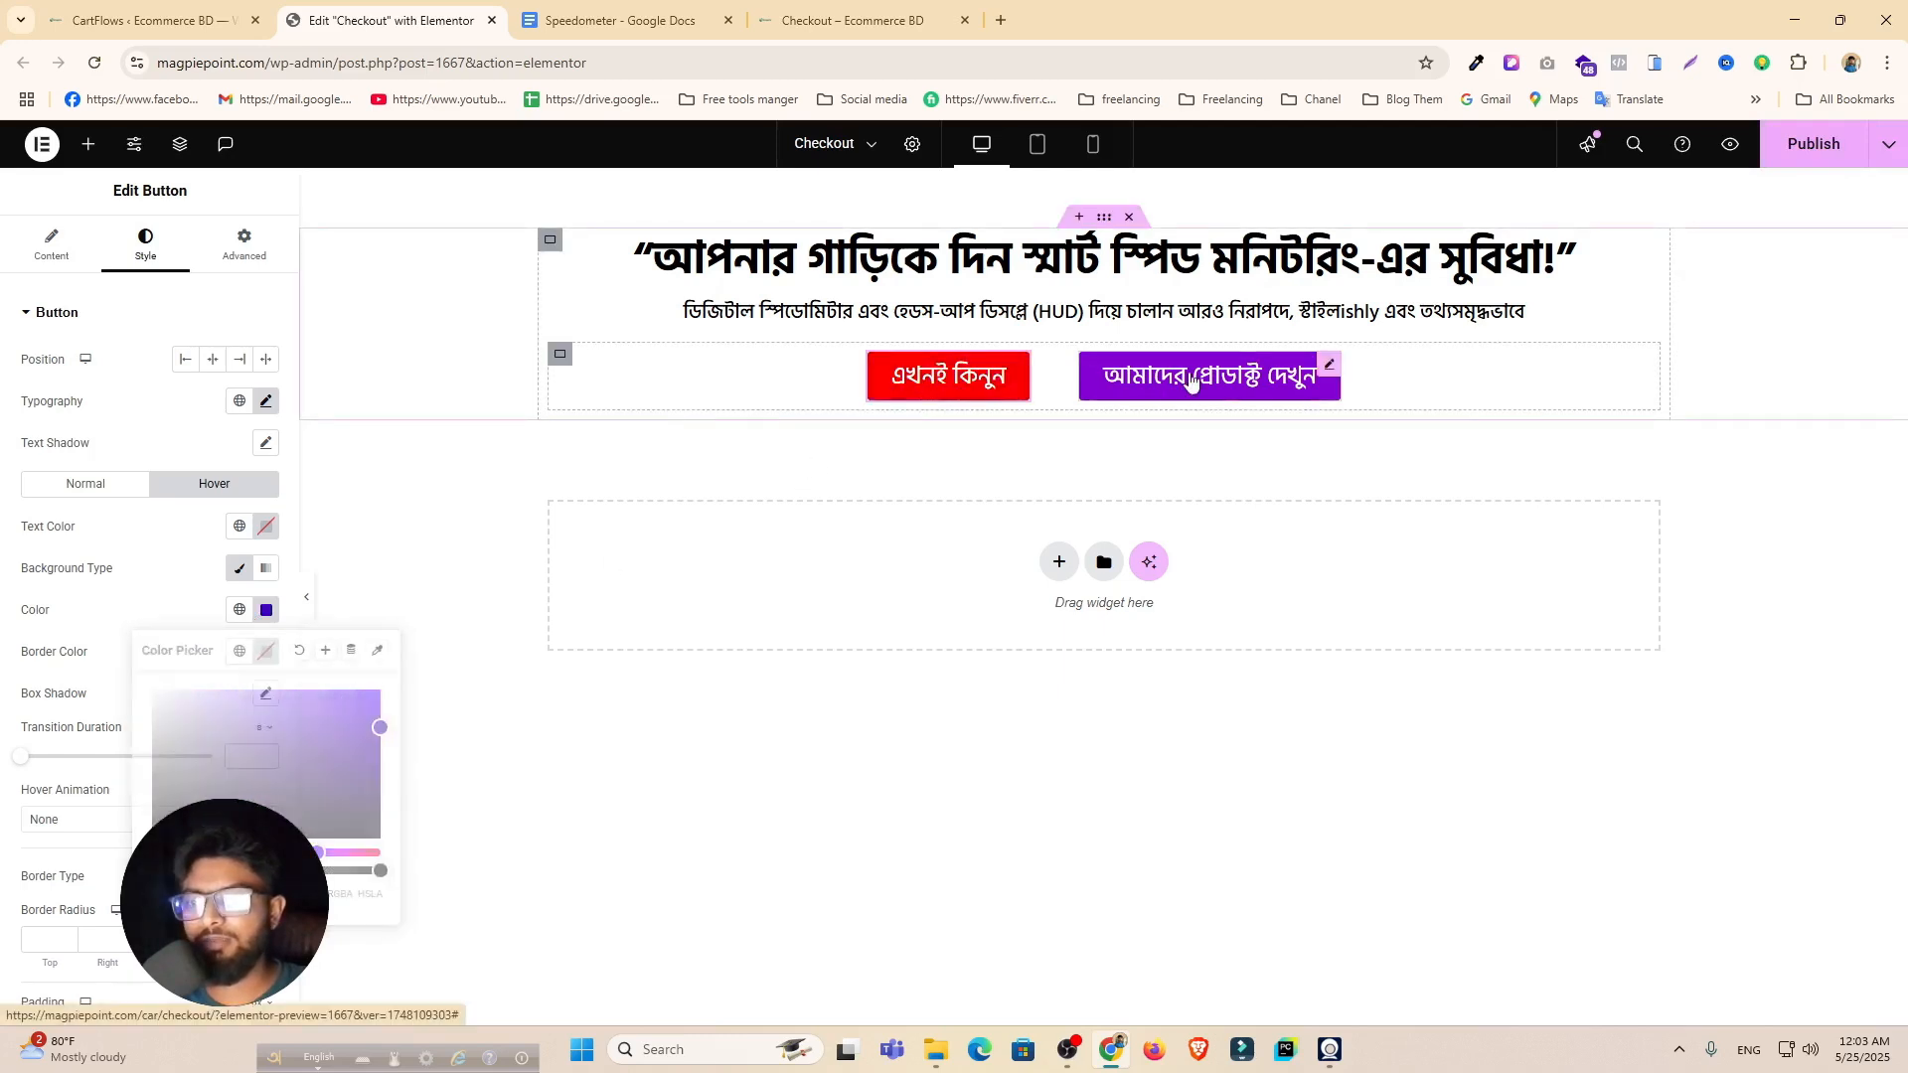
pyautogui.click(86, 484)
pyautogui.click(265, 609)
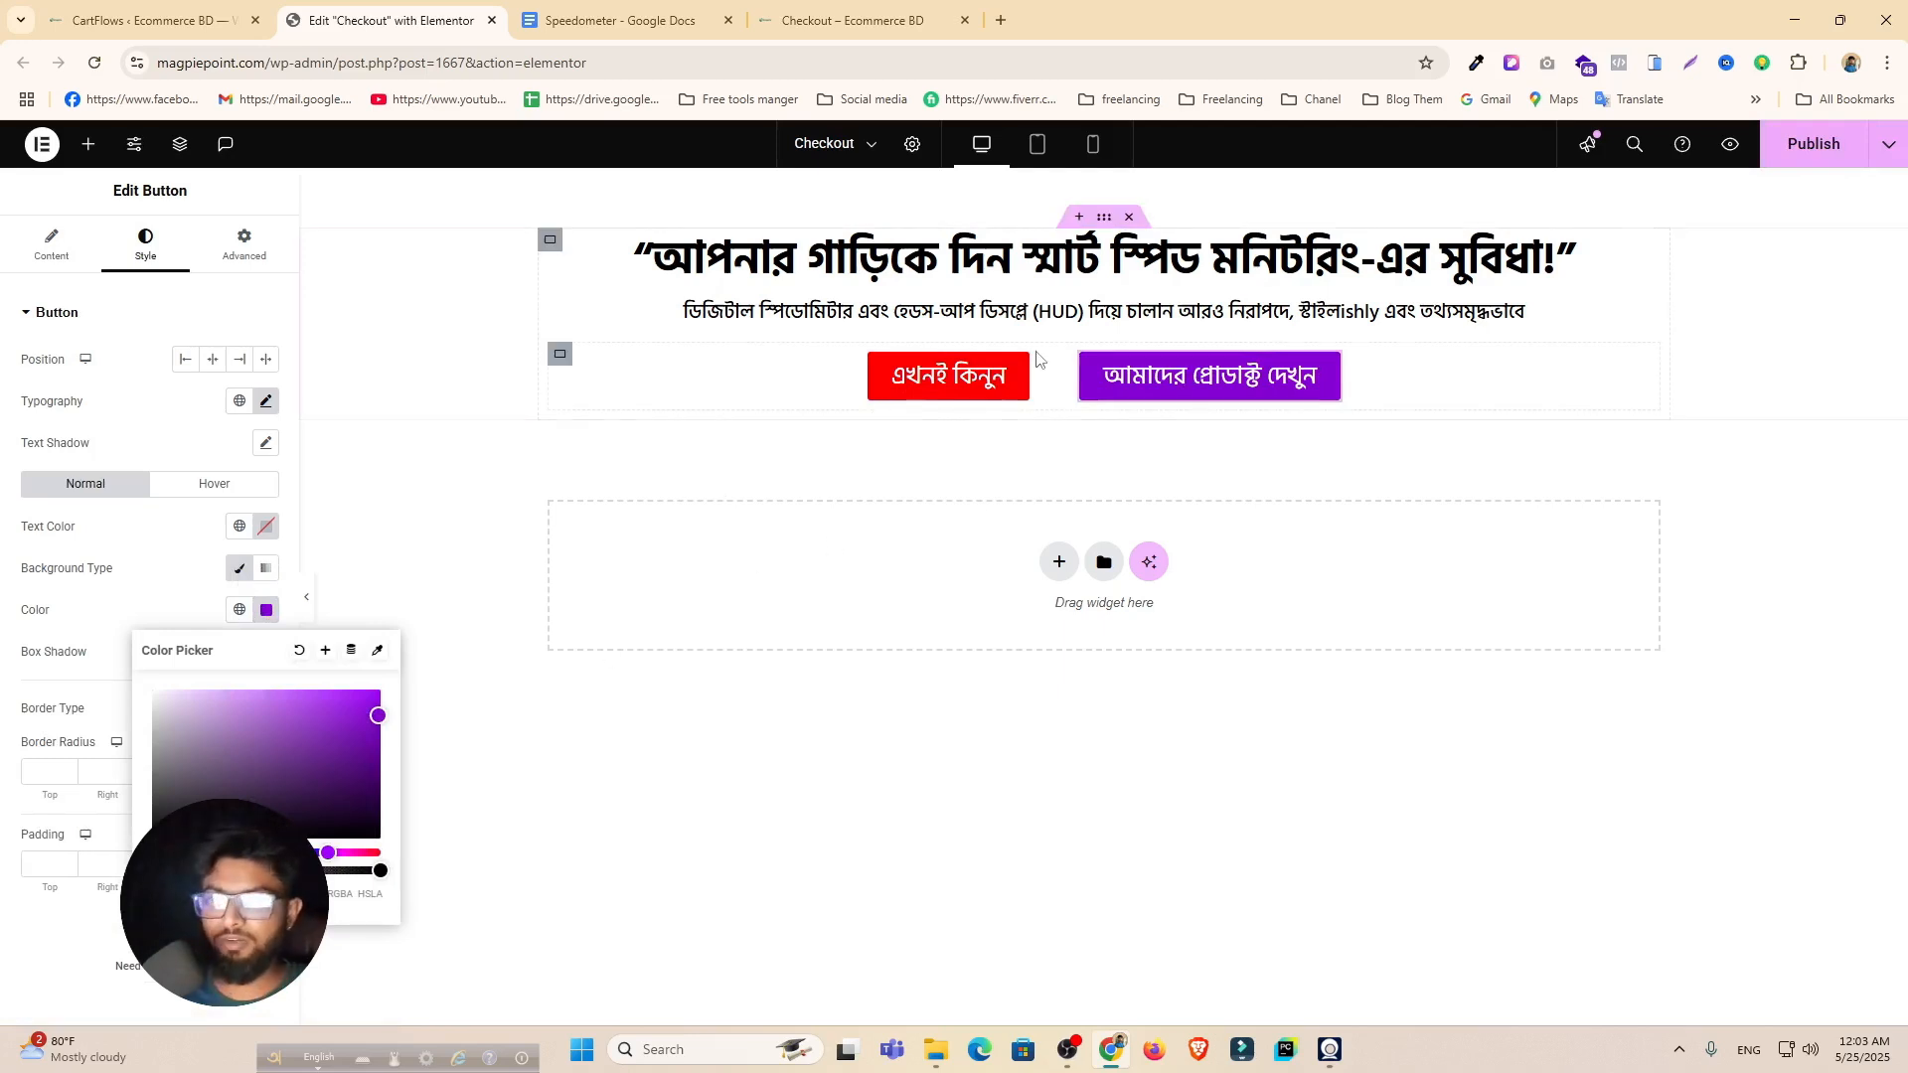
pyautogui.click(233, 485)
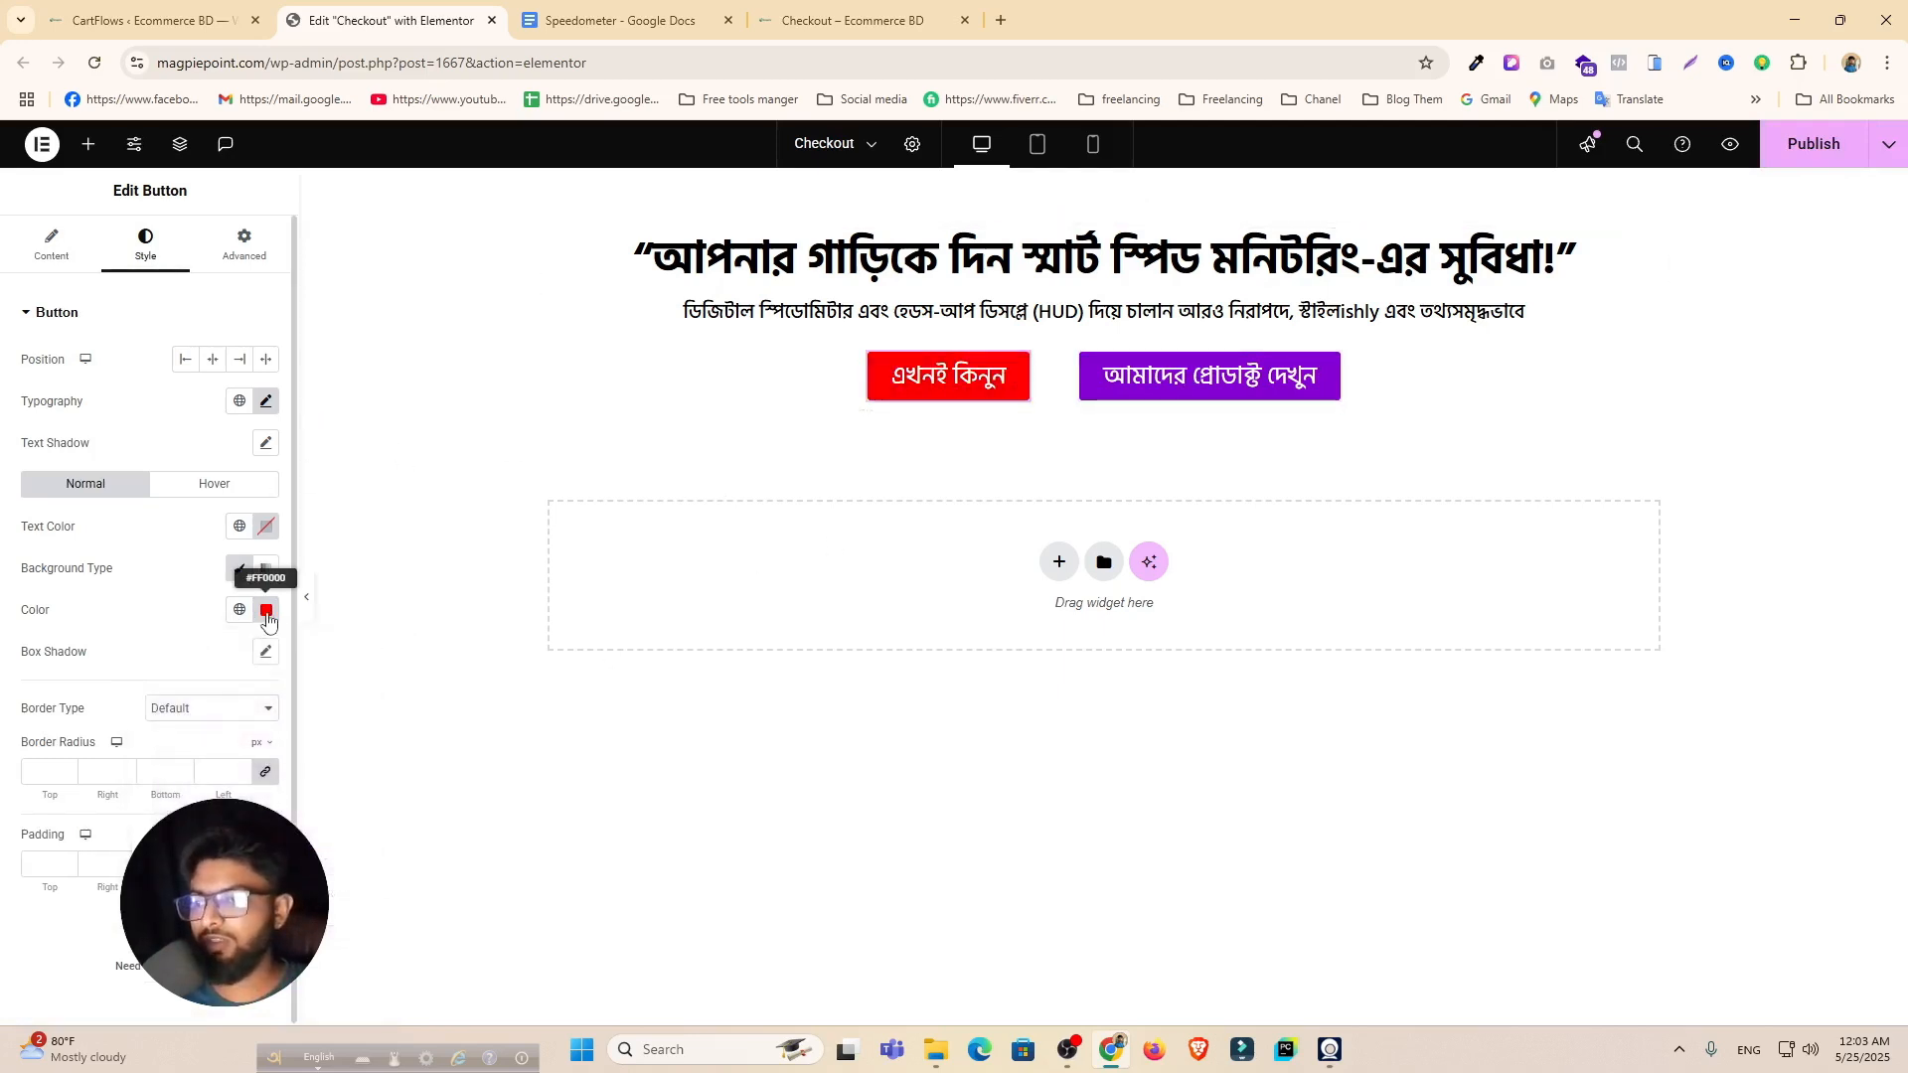
pyautogui.click(213, 486)
pyautogui.click(267, 612)
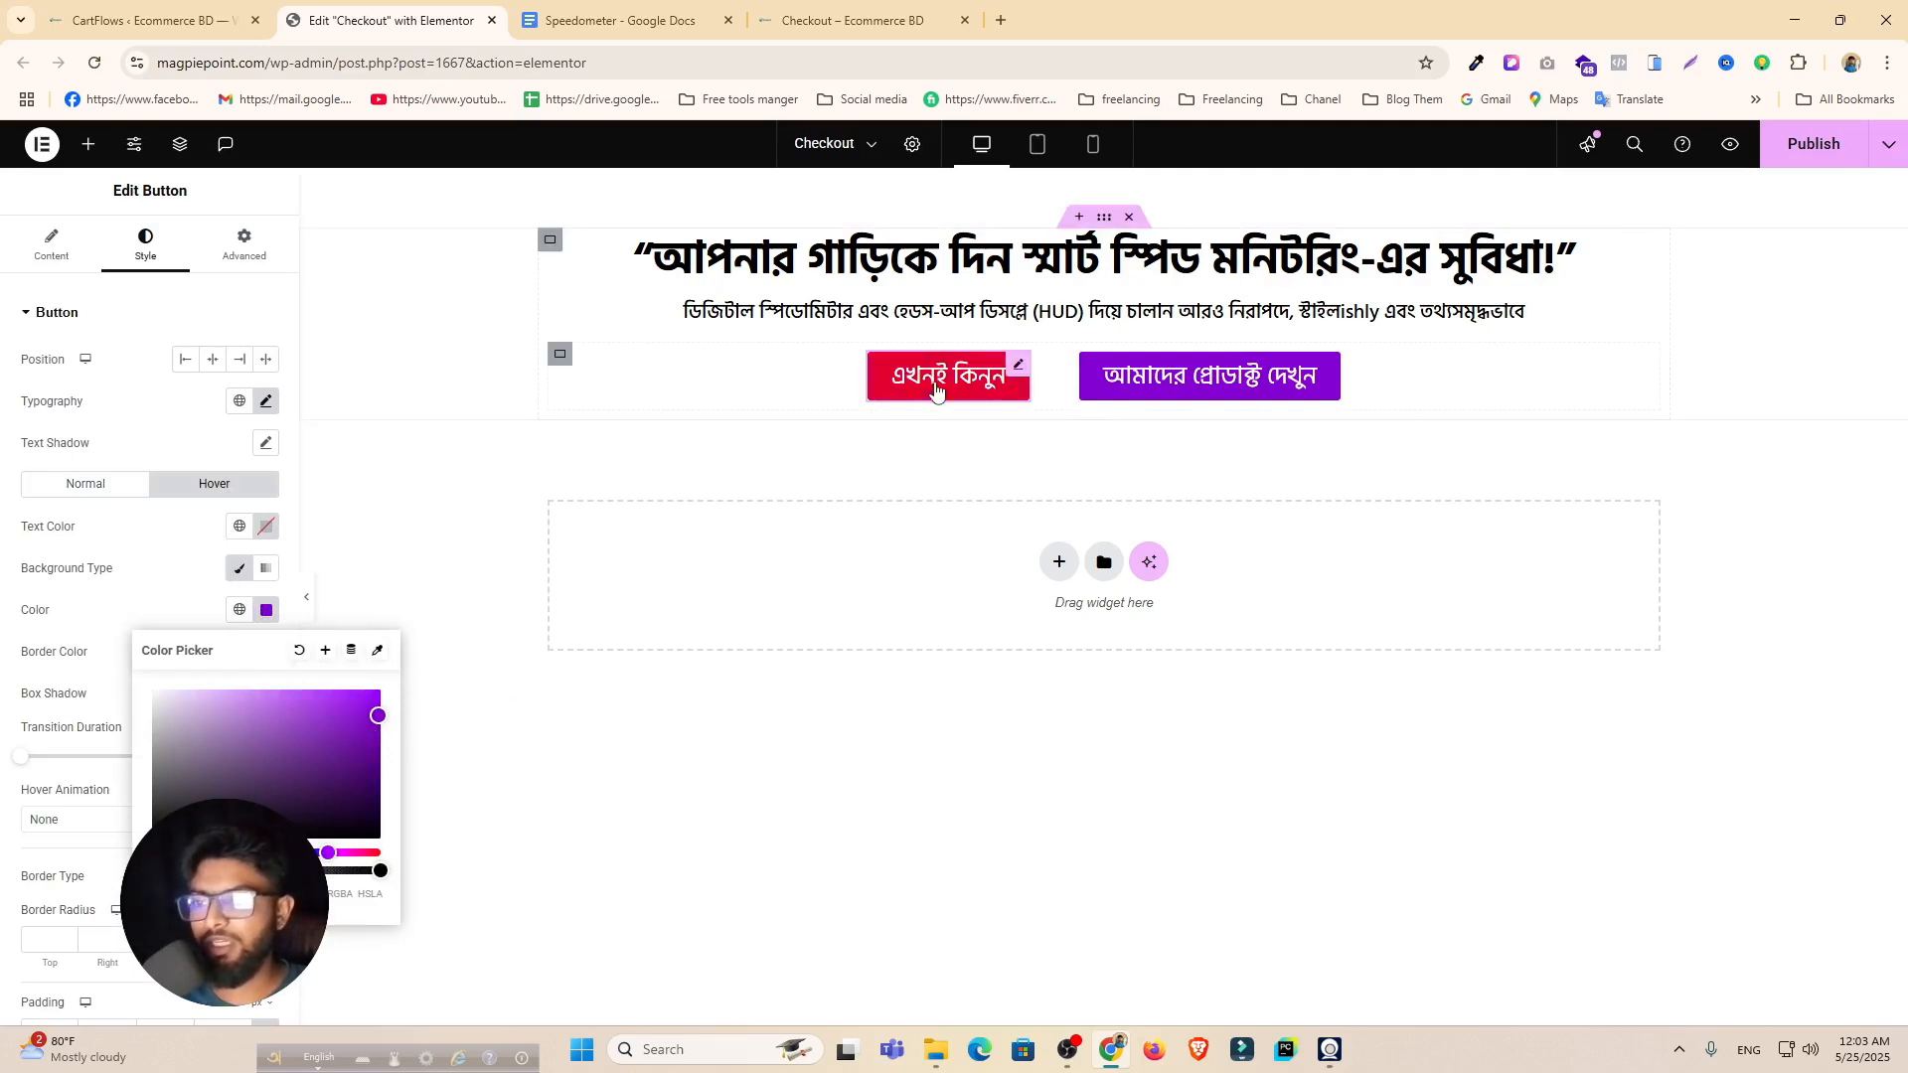
pyautogui.click(929, 452)
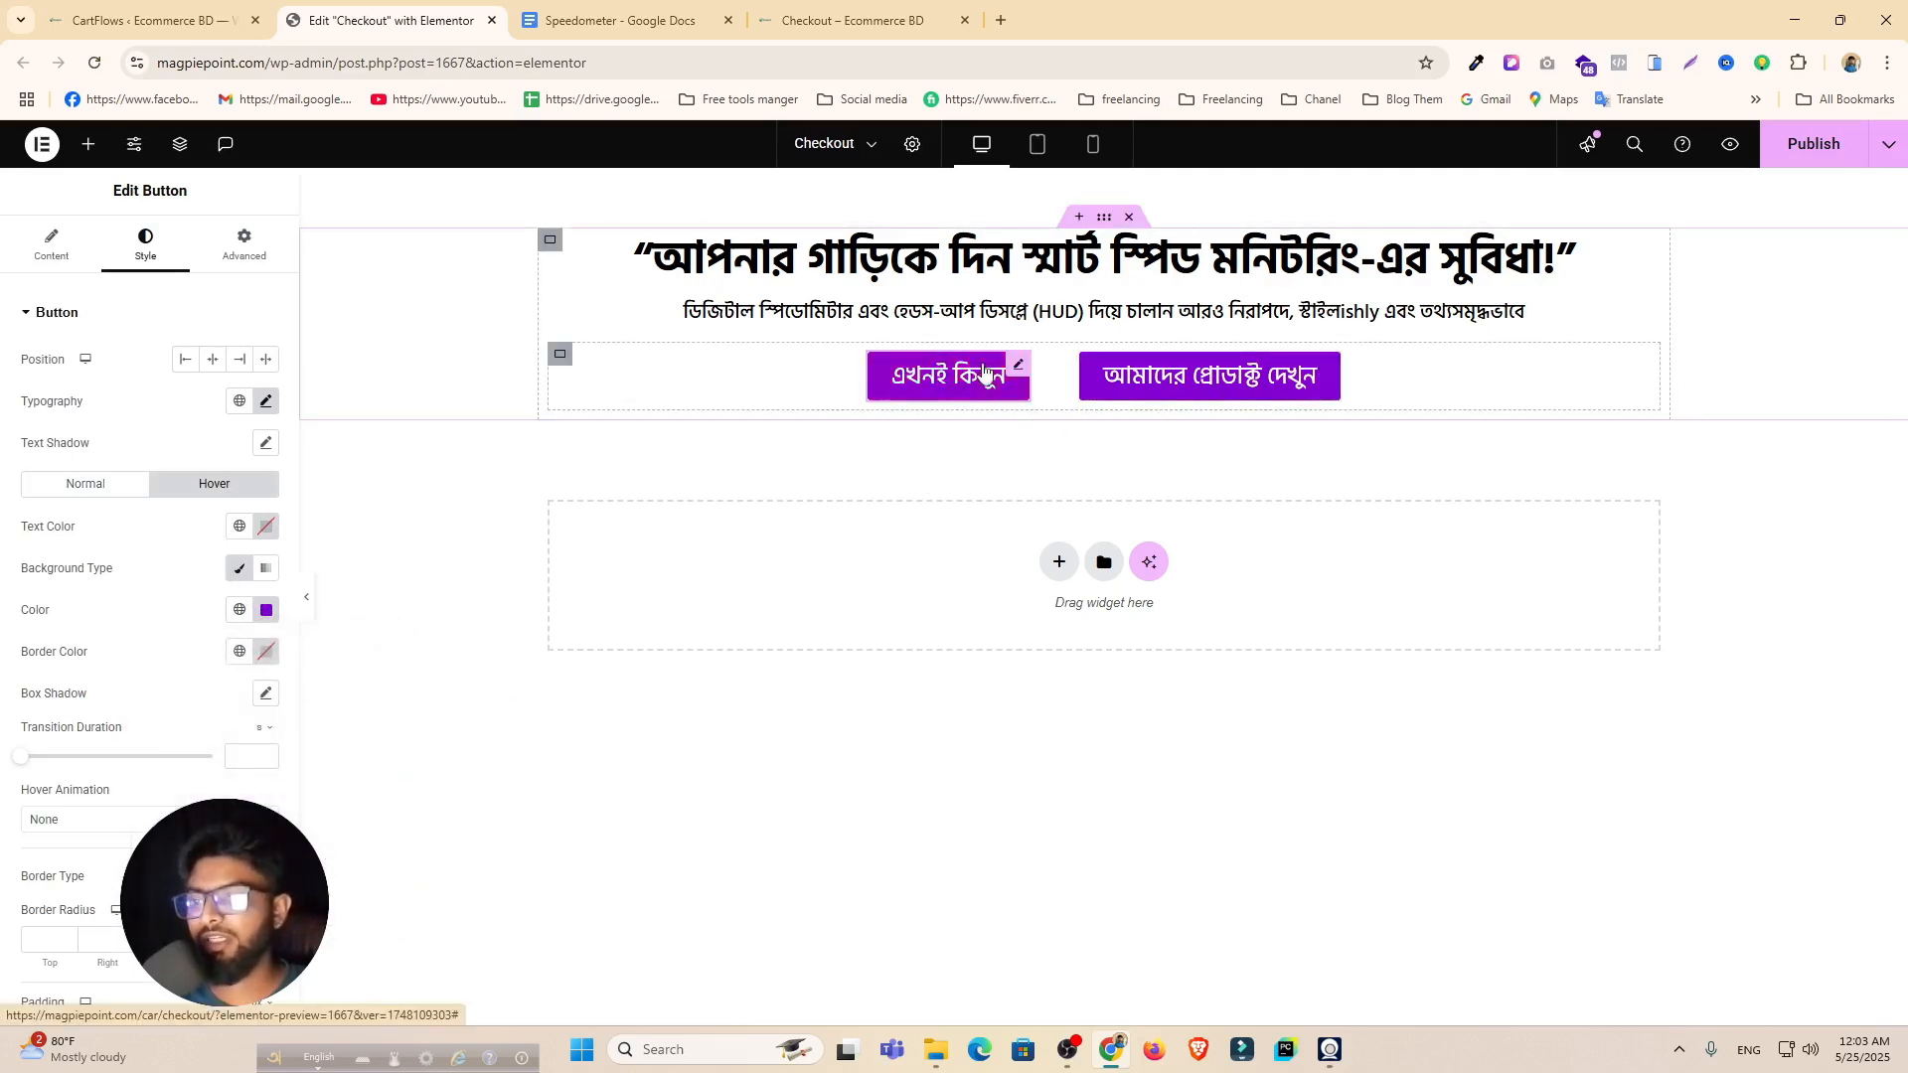
# Step: Copy the "এখনই কিনুন" button's red background #FF0000 and use it as the "আমাদের প্রোডাক্ট দেখুন" button's hover background colour
pyautogui.click(81, 487)
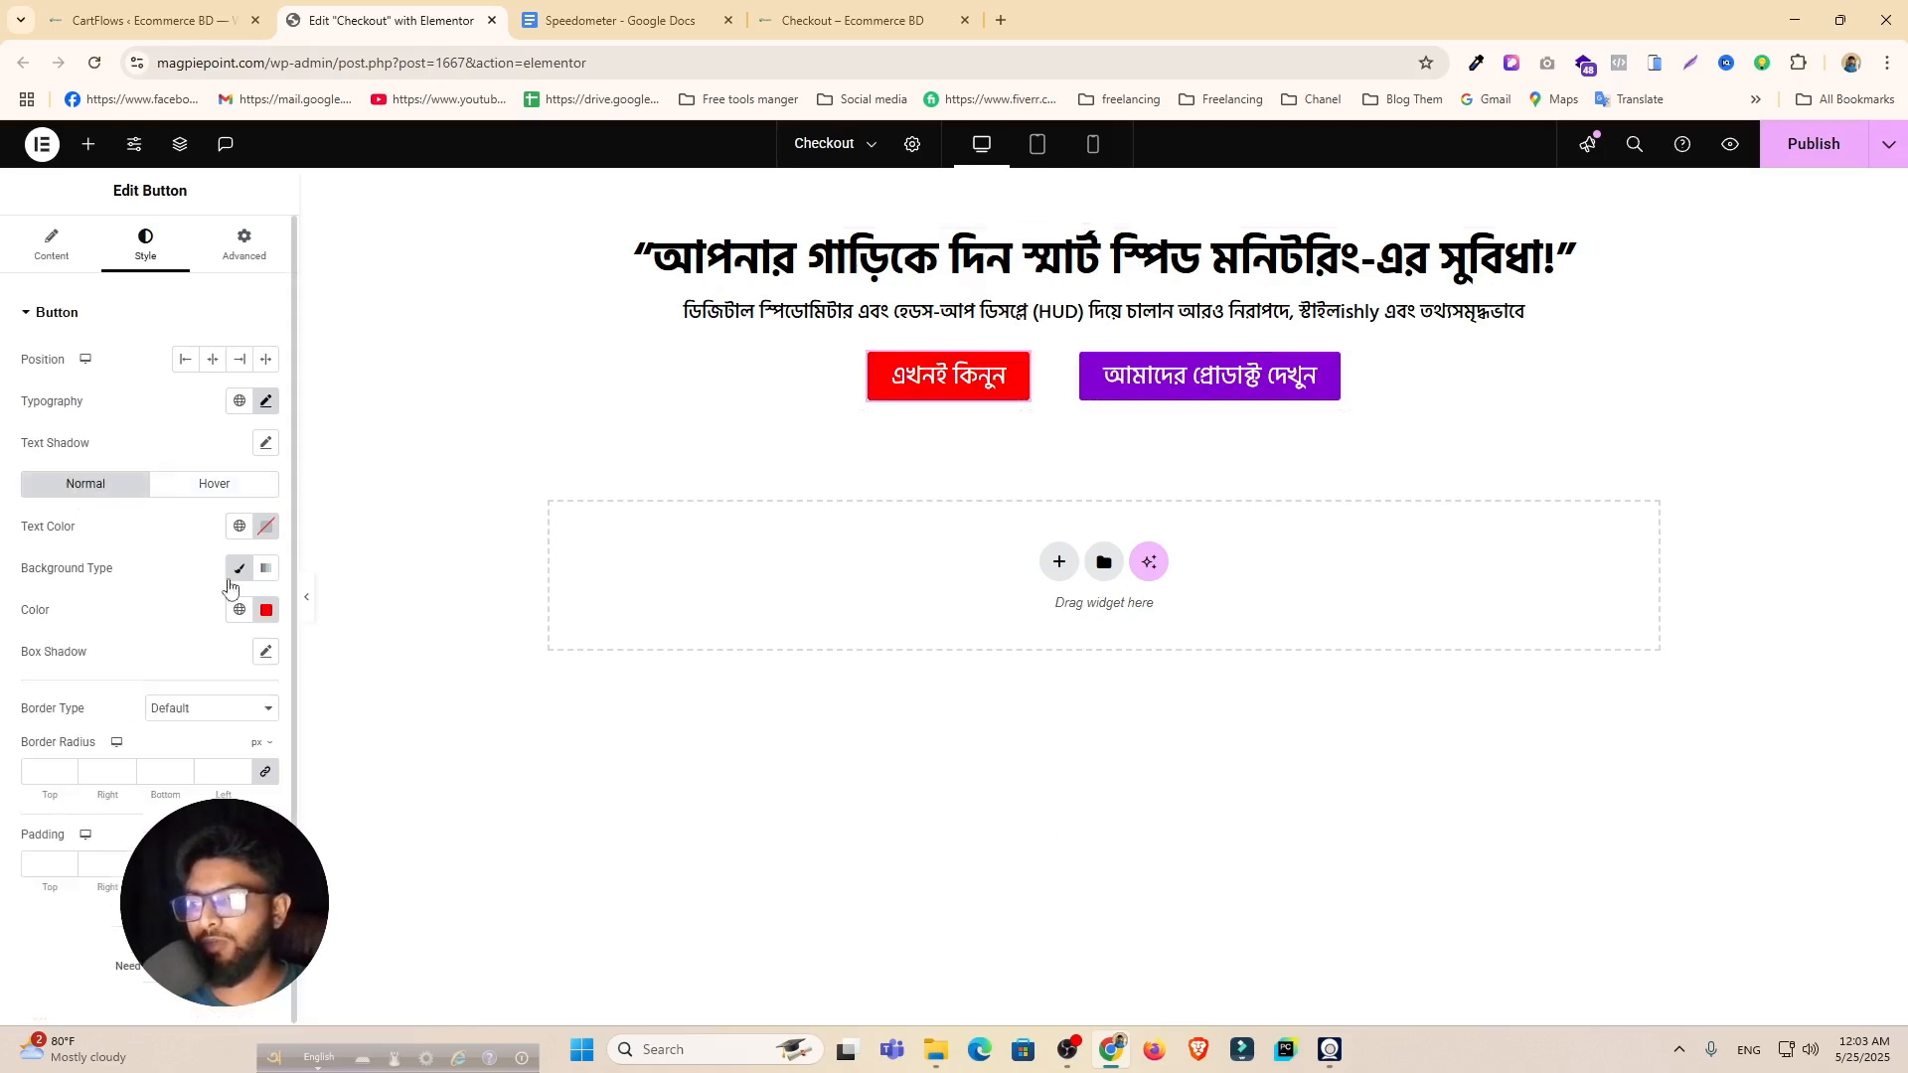
pyautogui.click(265, 610)
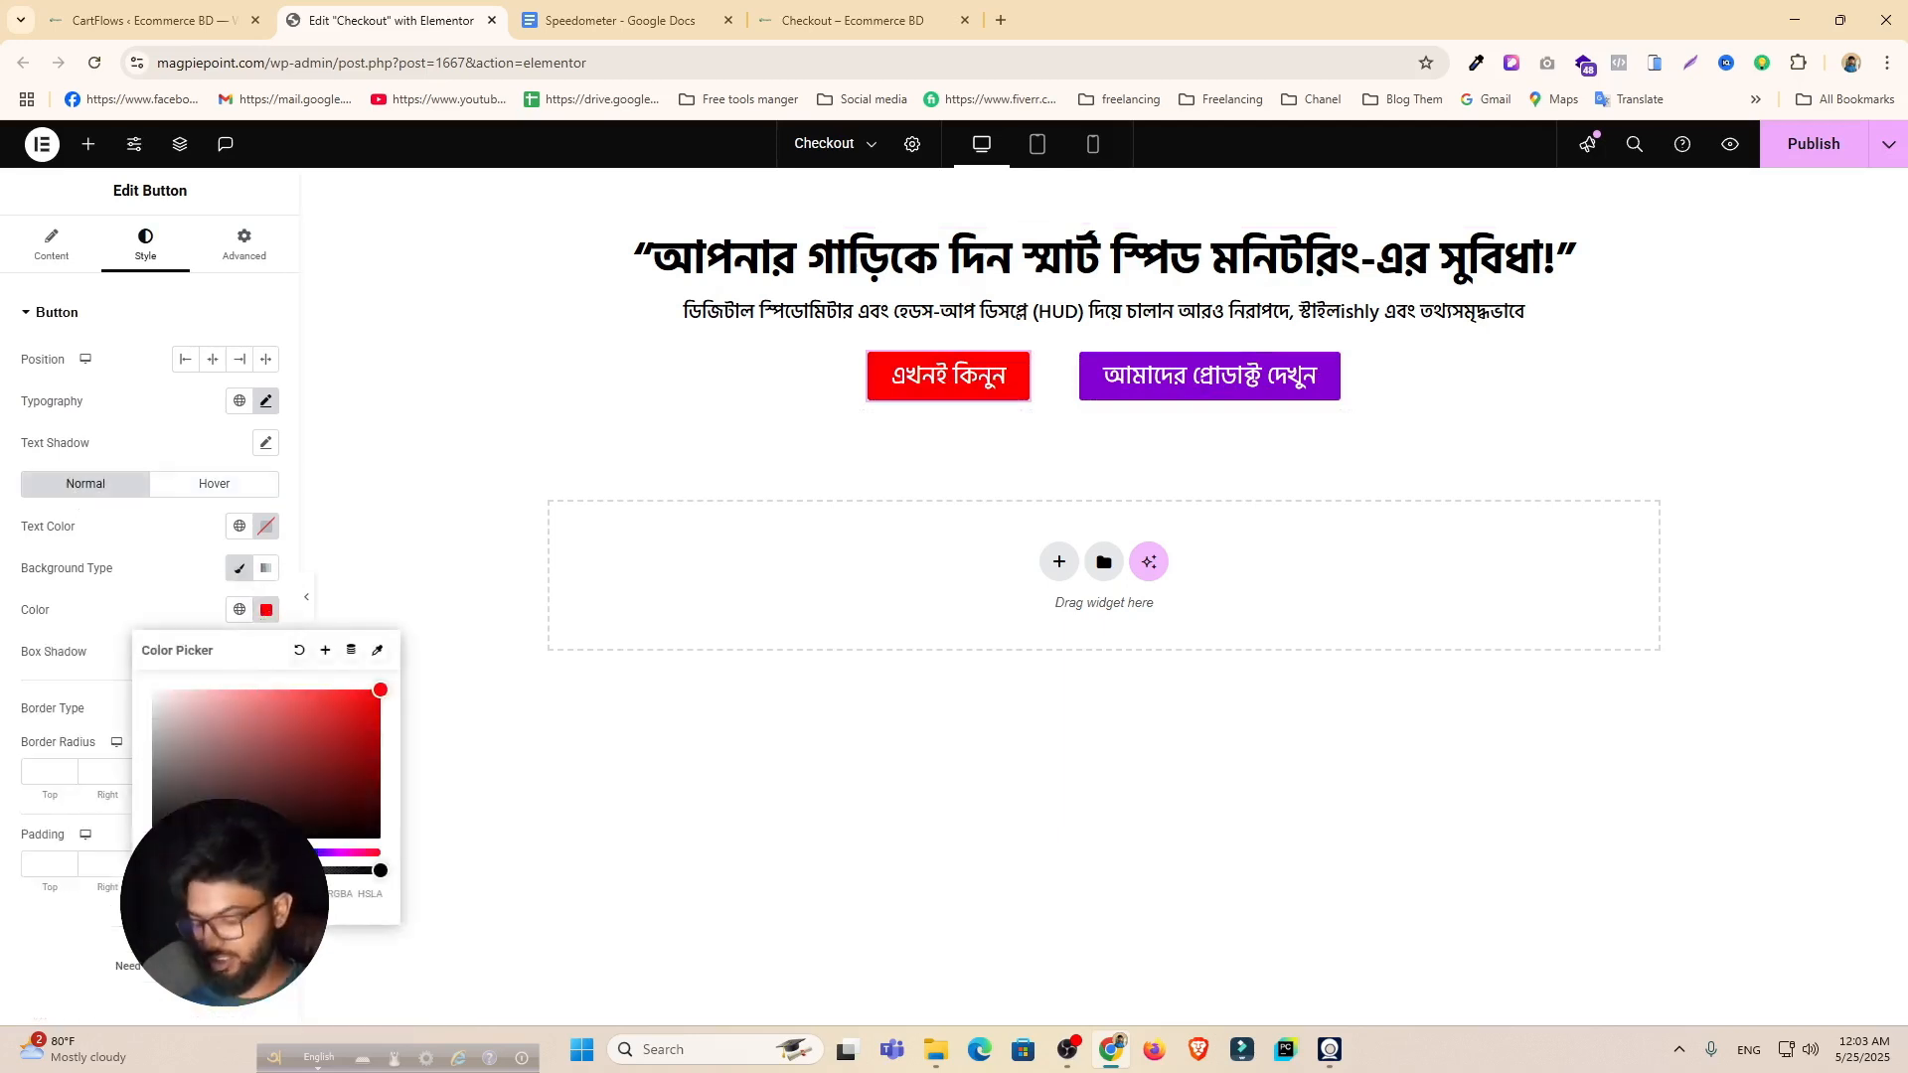
pyautogui.click(1331, 366)
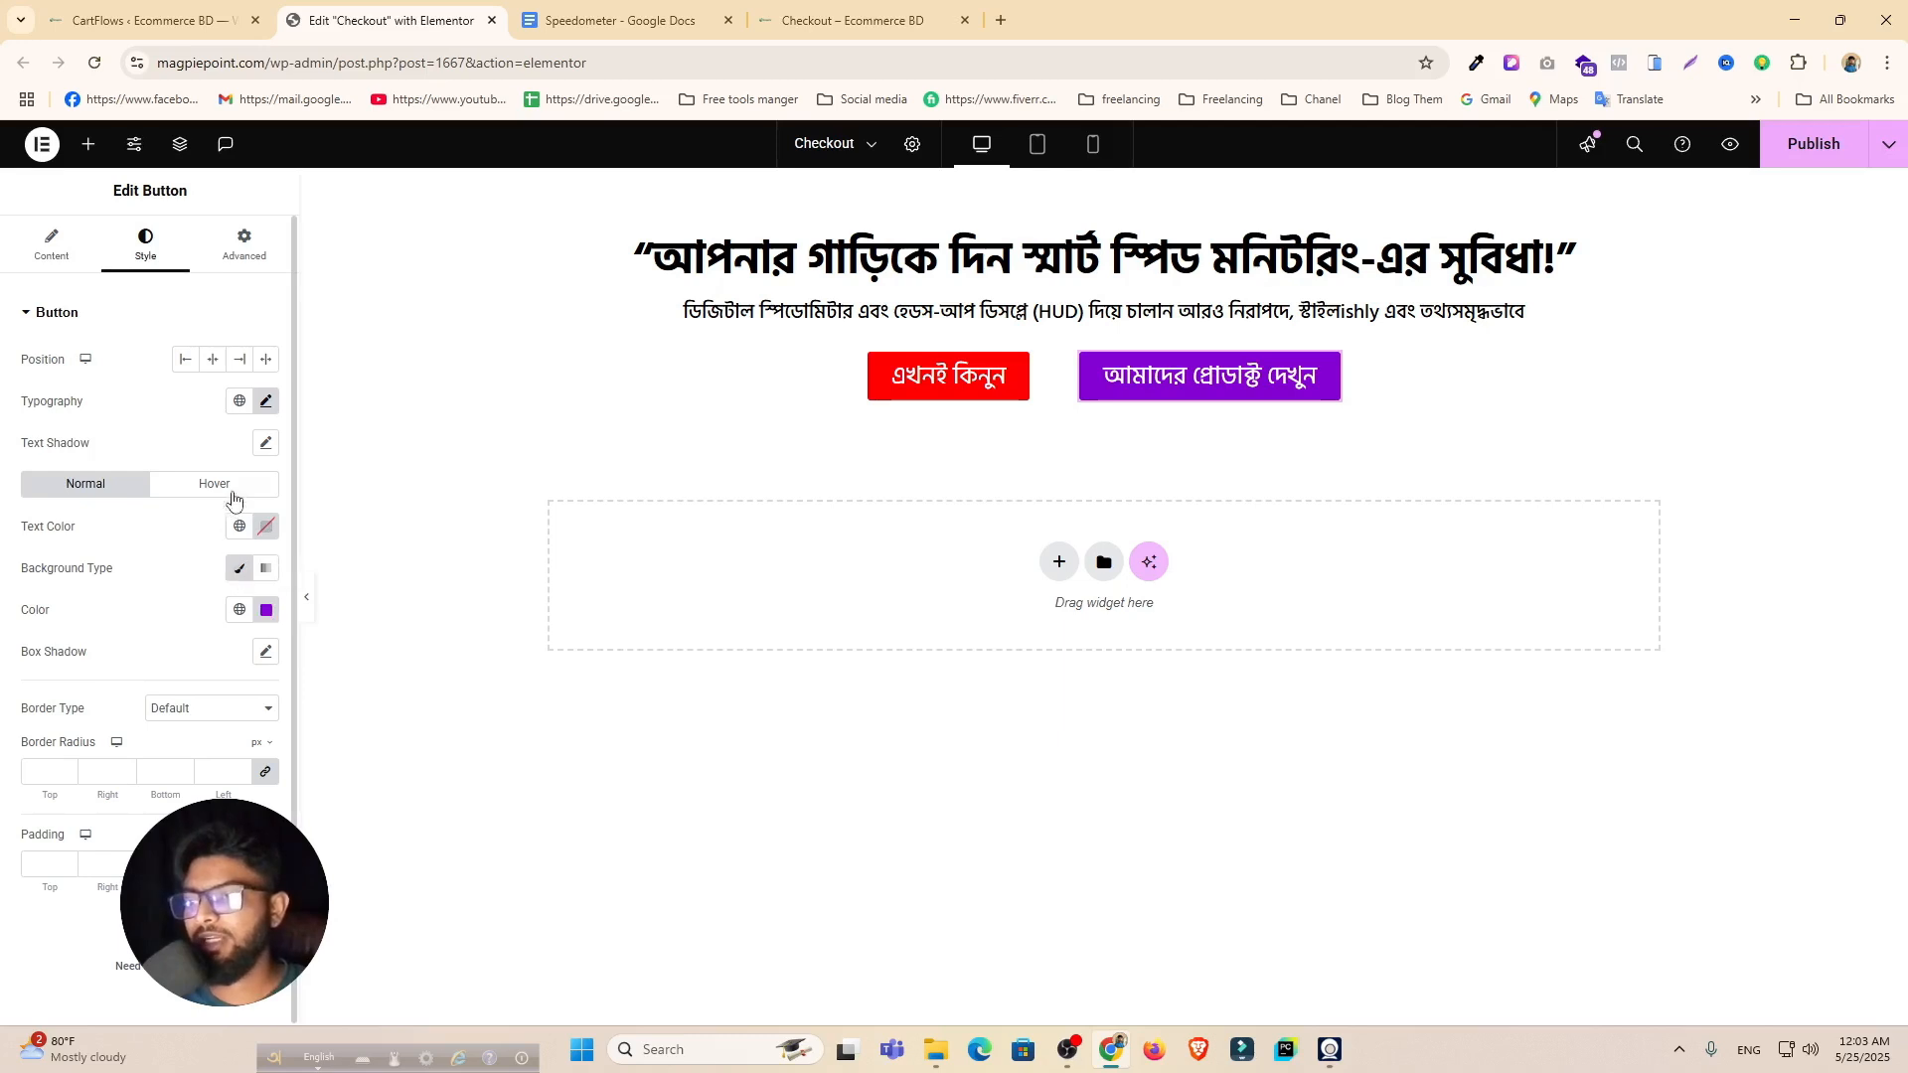
pyautogui.click(231, 486)
pyautogui.click(263, 612)
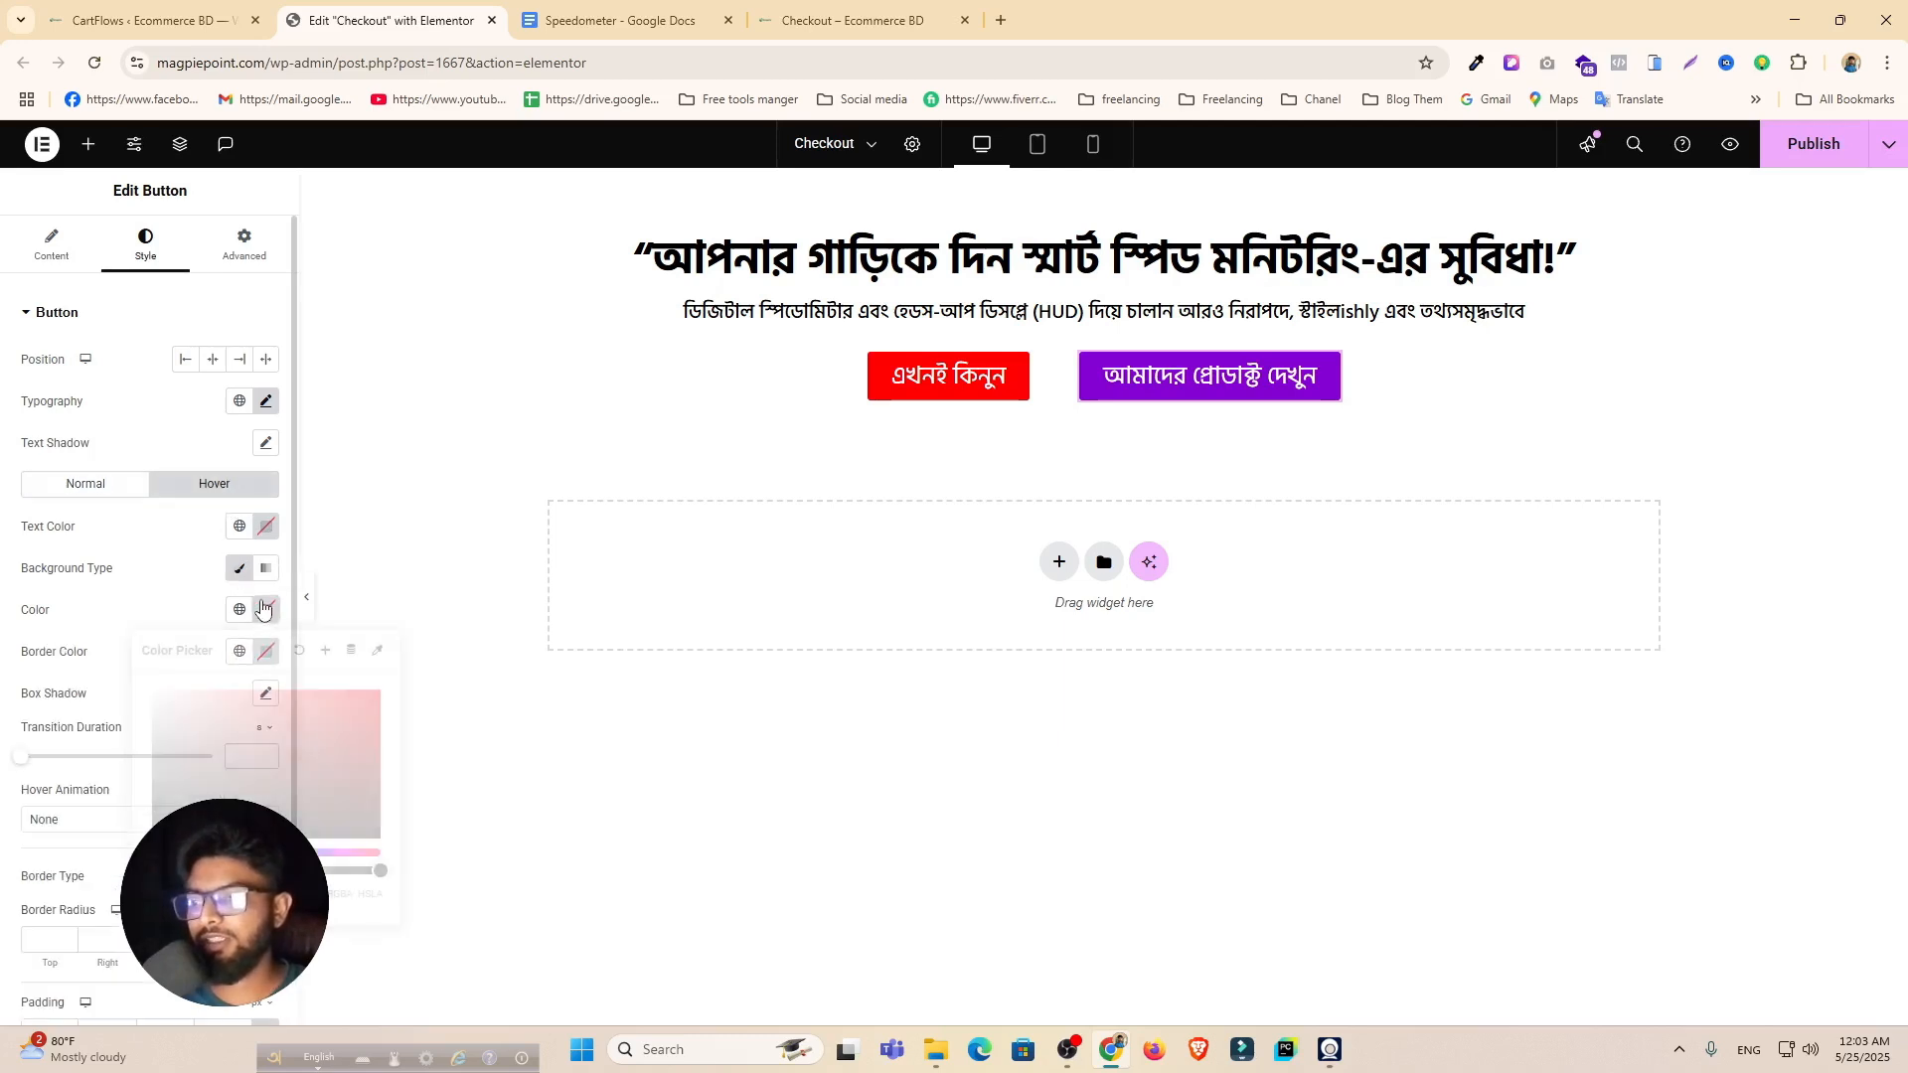
pyautogui.click(661, 760)
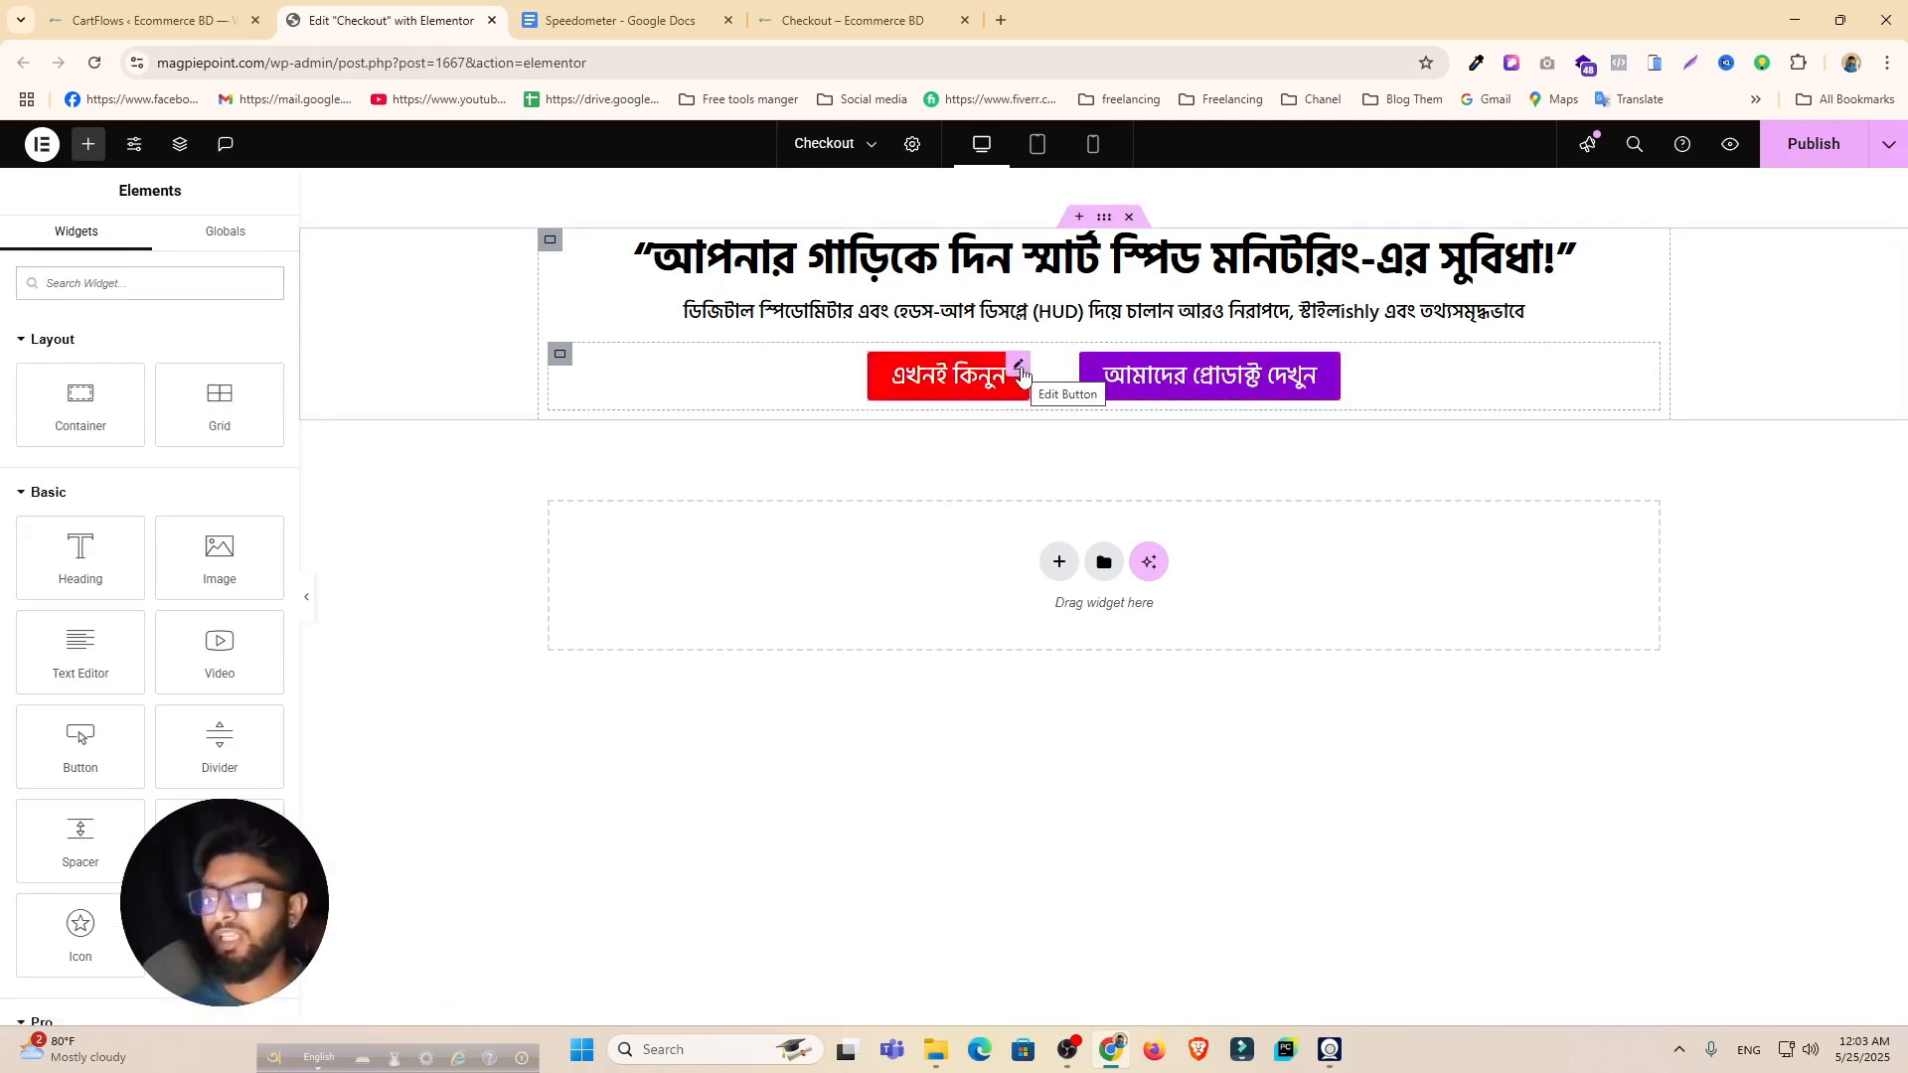
# Step: Turn on Mouse Effects in the motion effects settings of the "এখনই কিনুন" button
pyautogui.click(1019, 369)
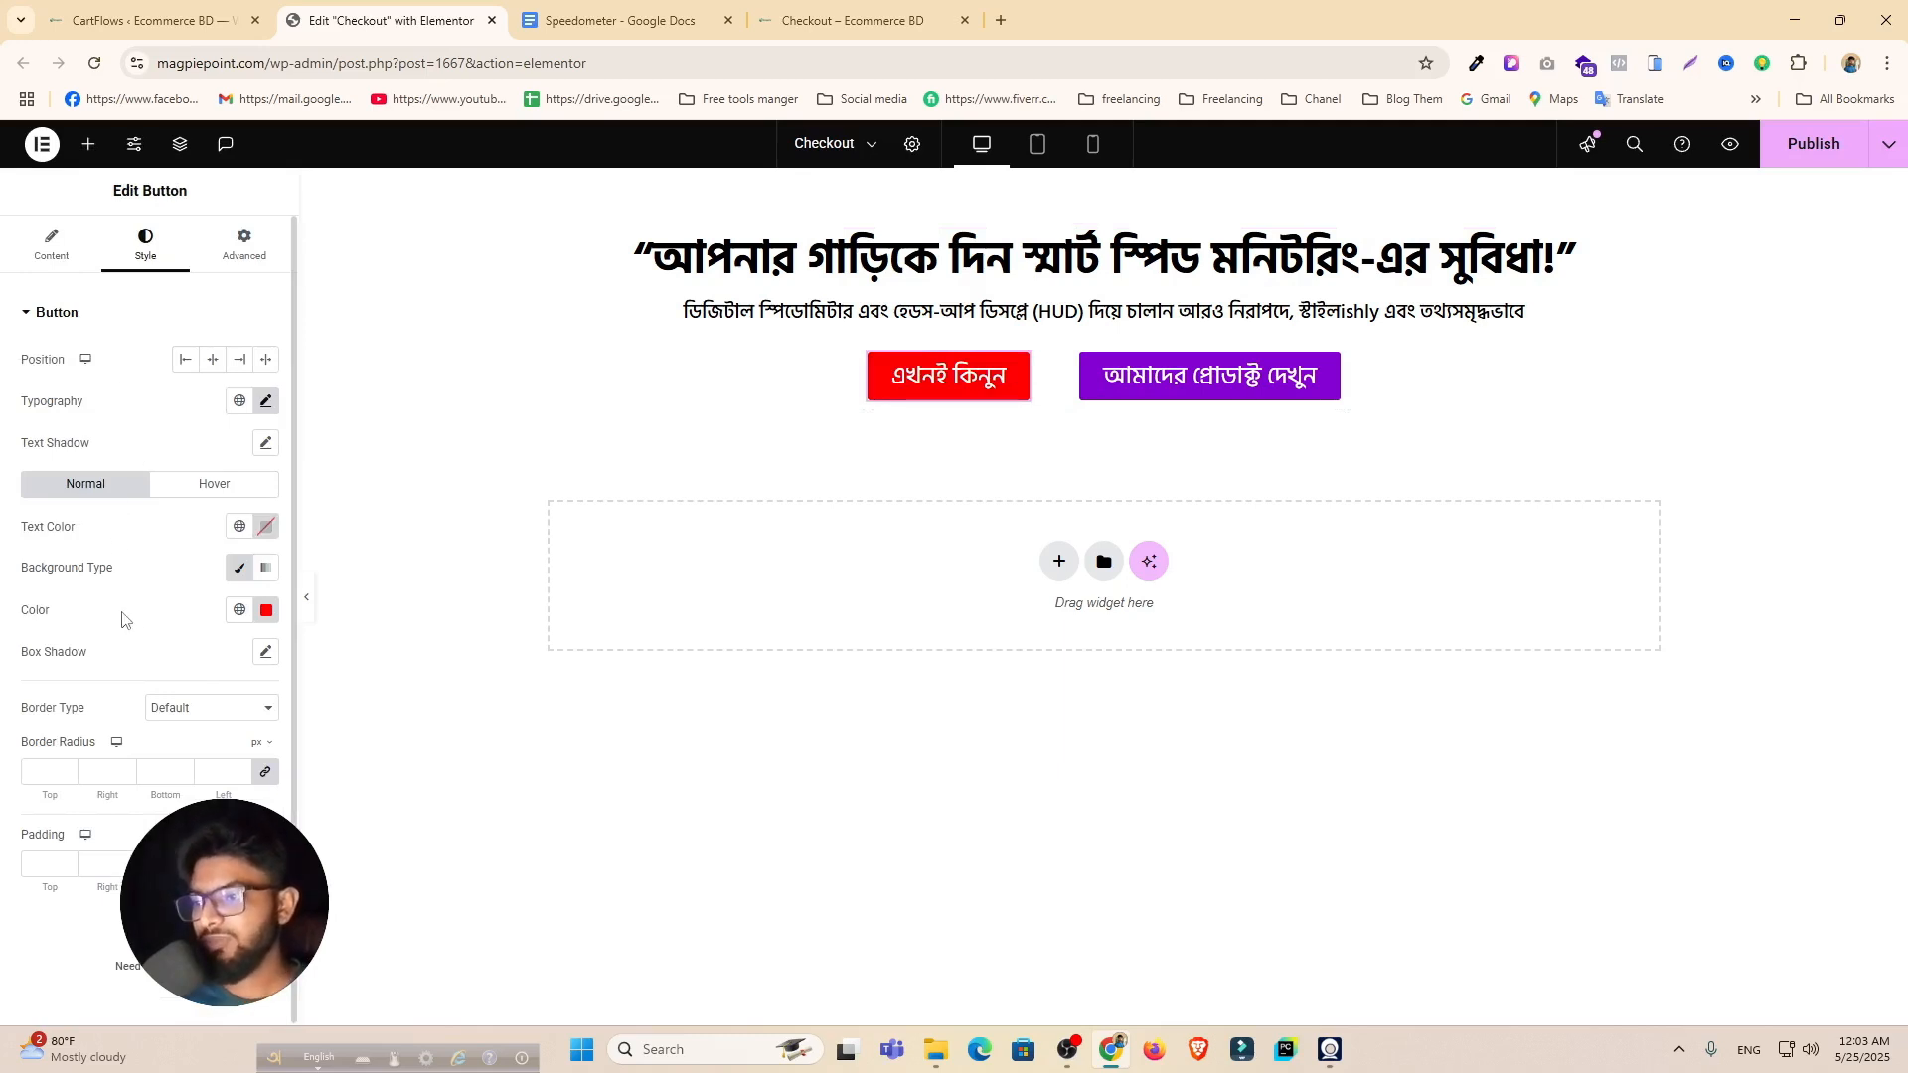
pyautogui.click(244, 243)
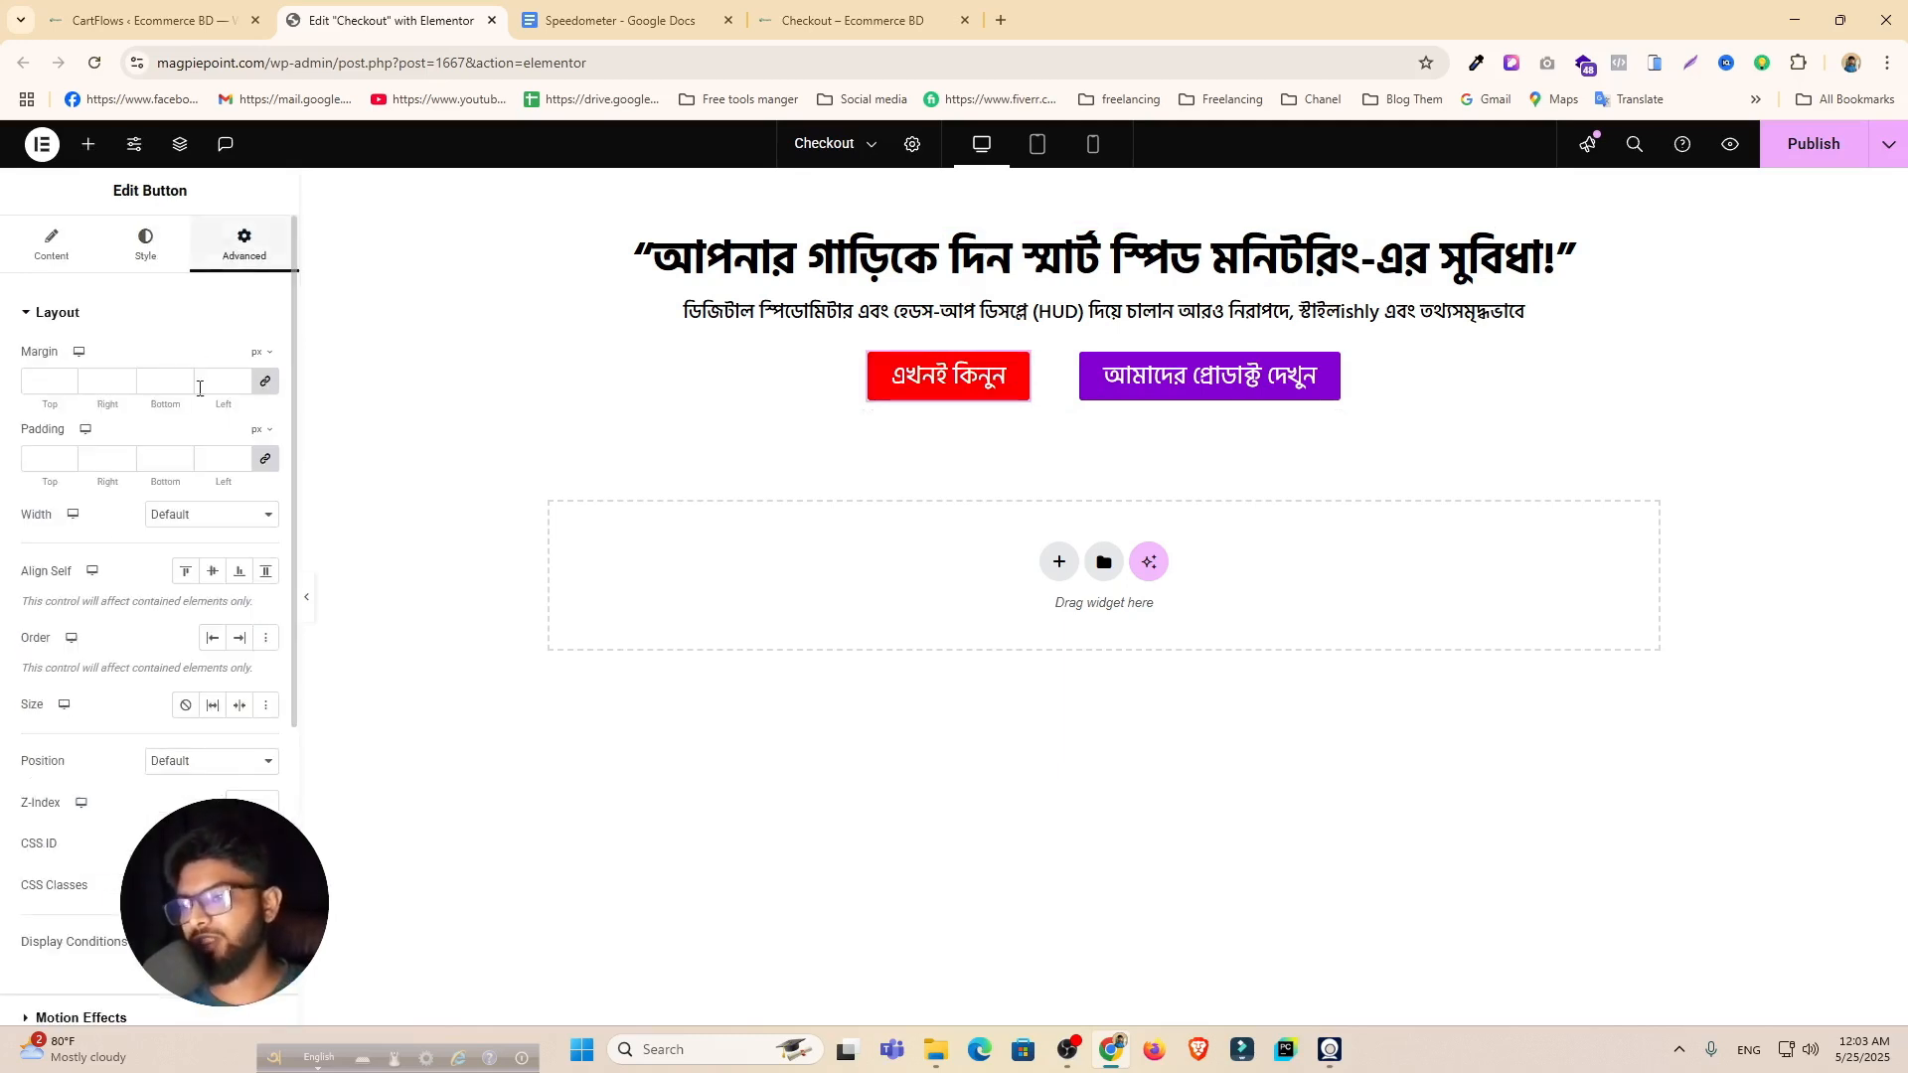
pyautogui.scroll(-3, 157, 554)
pyautogui.scroll(-1, 157, 553)
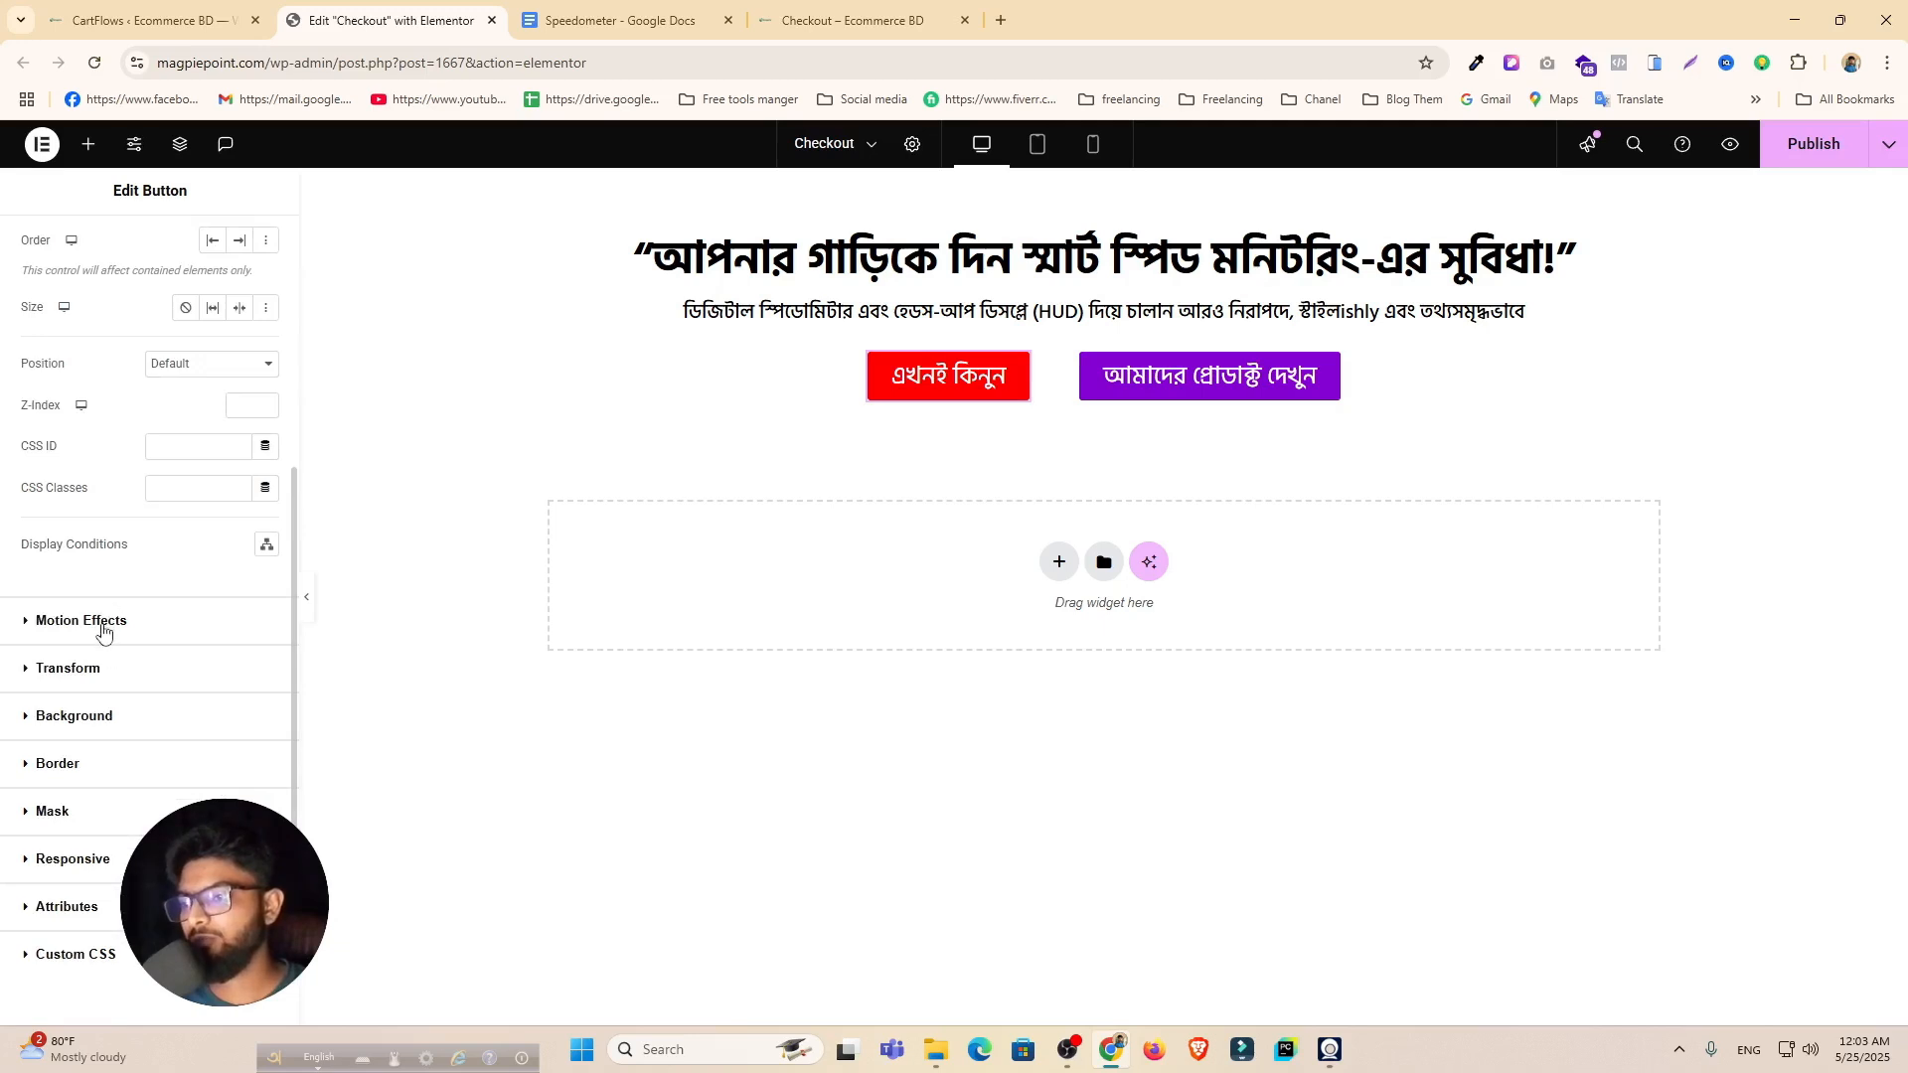
pyautogui.click(80, 621)
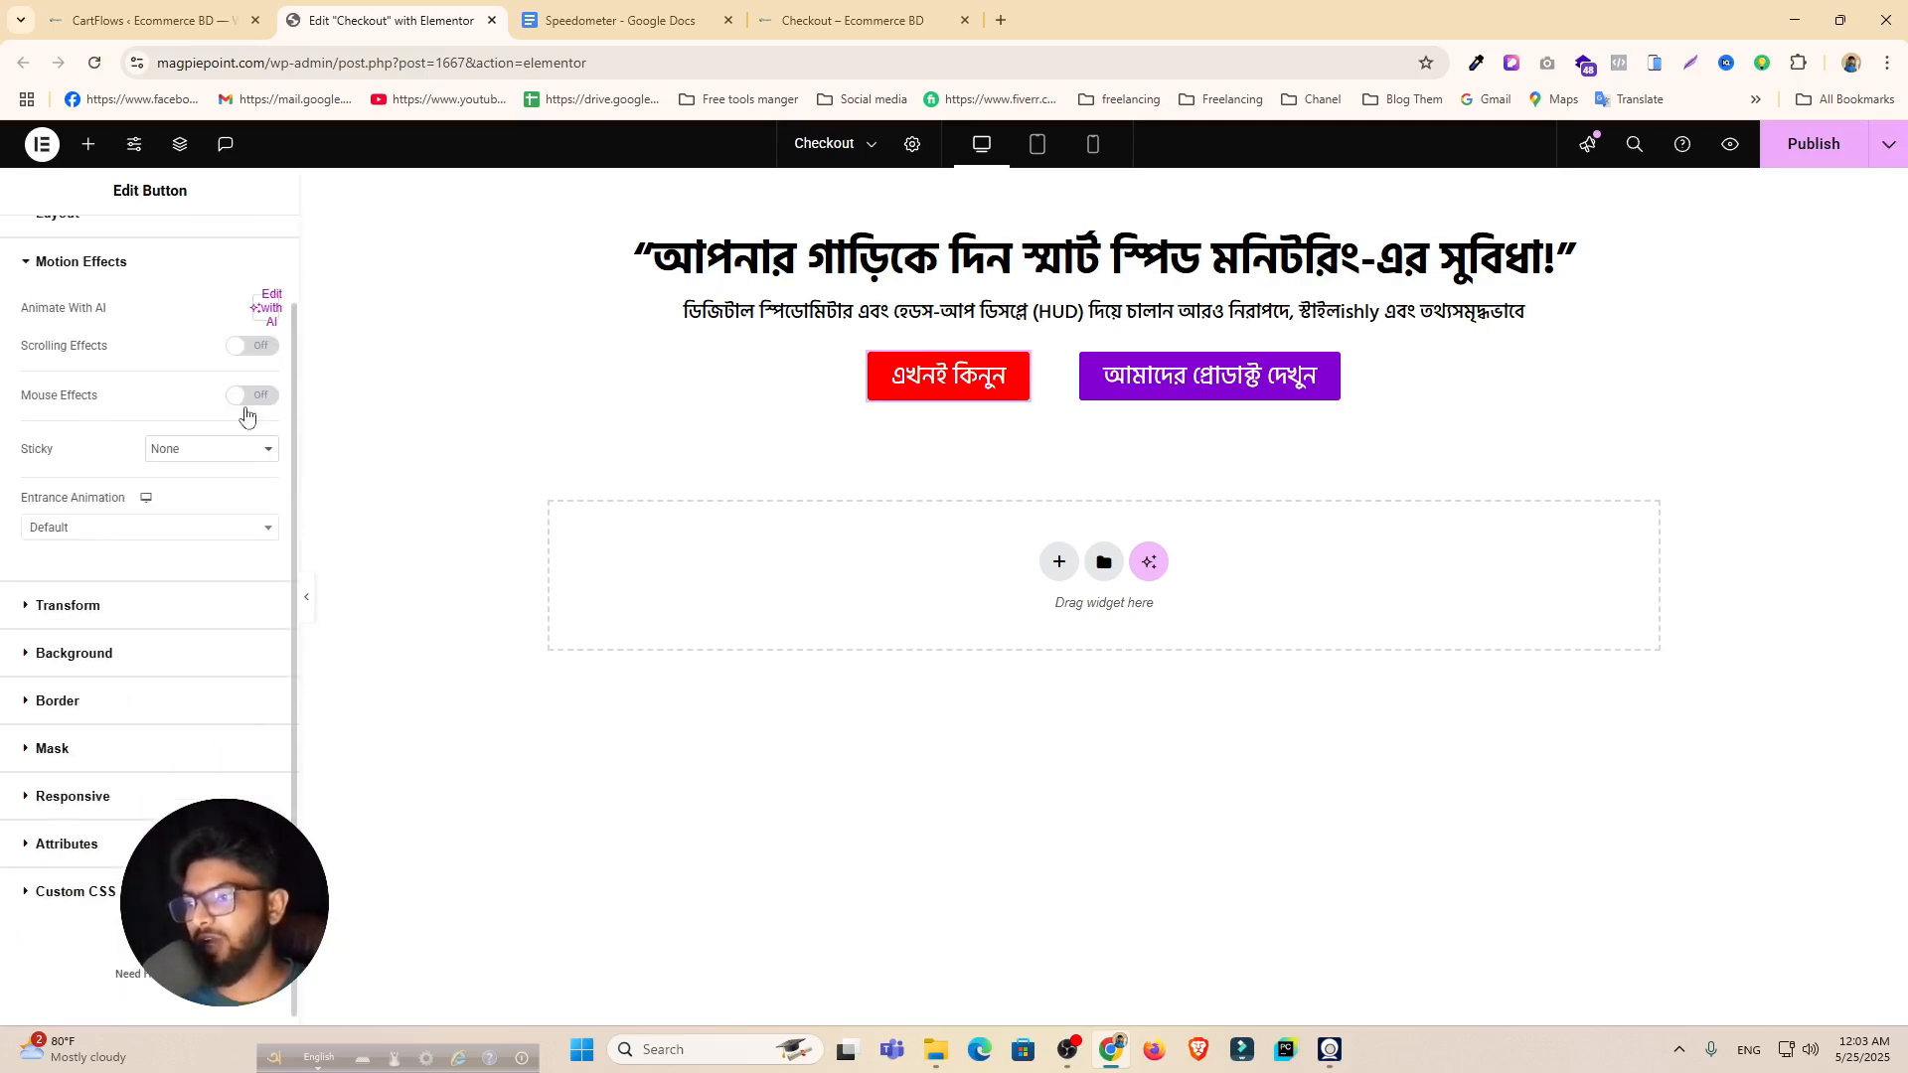
pyautogui.click(250, 397)
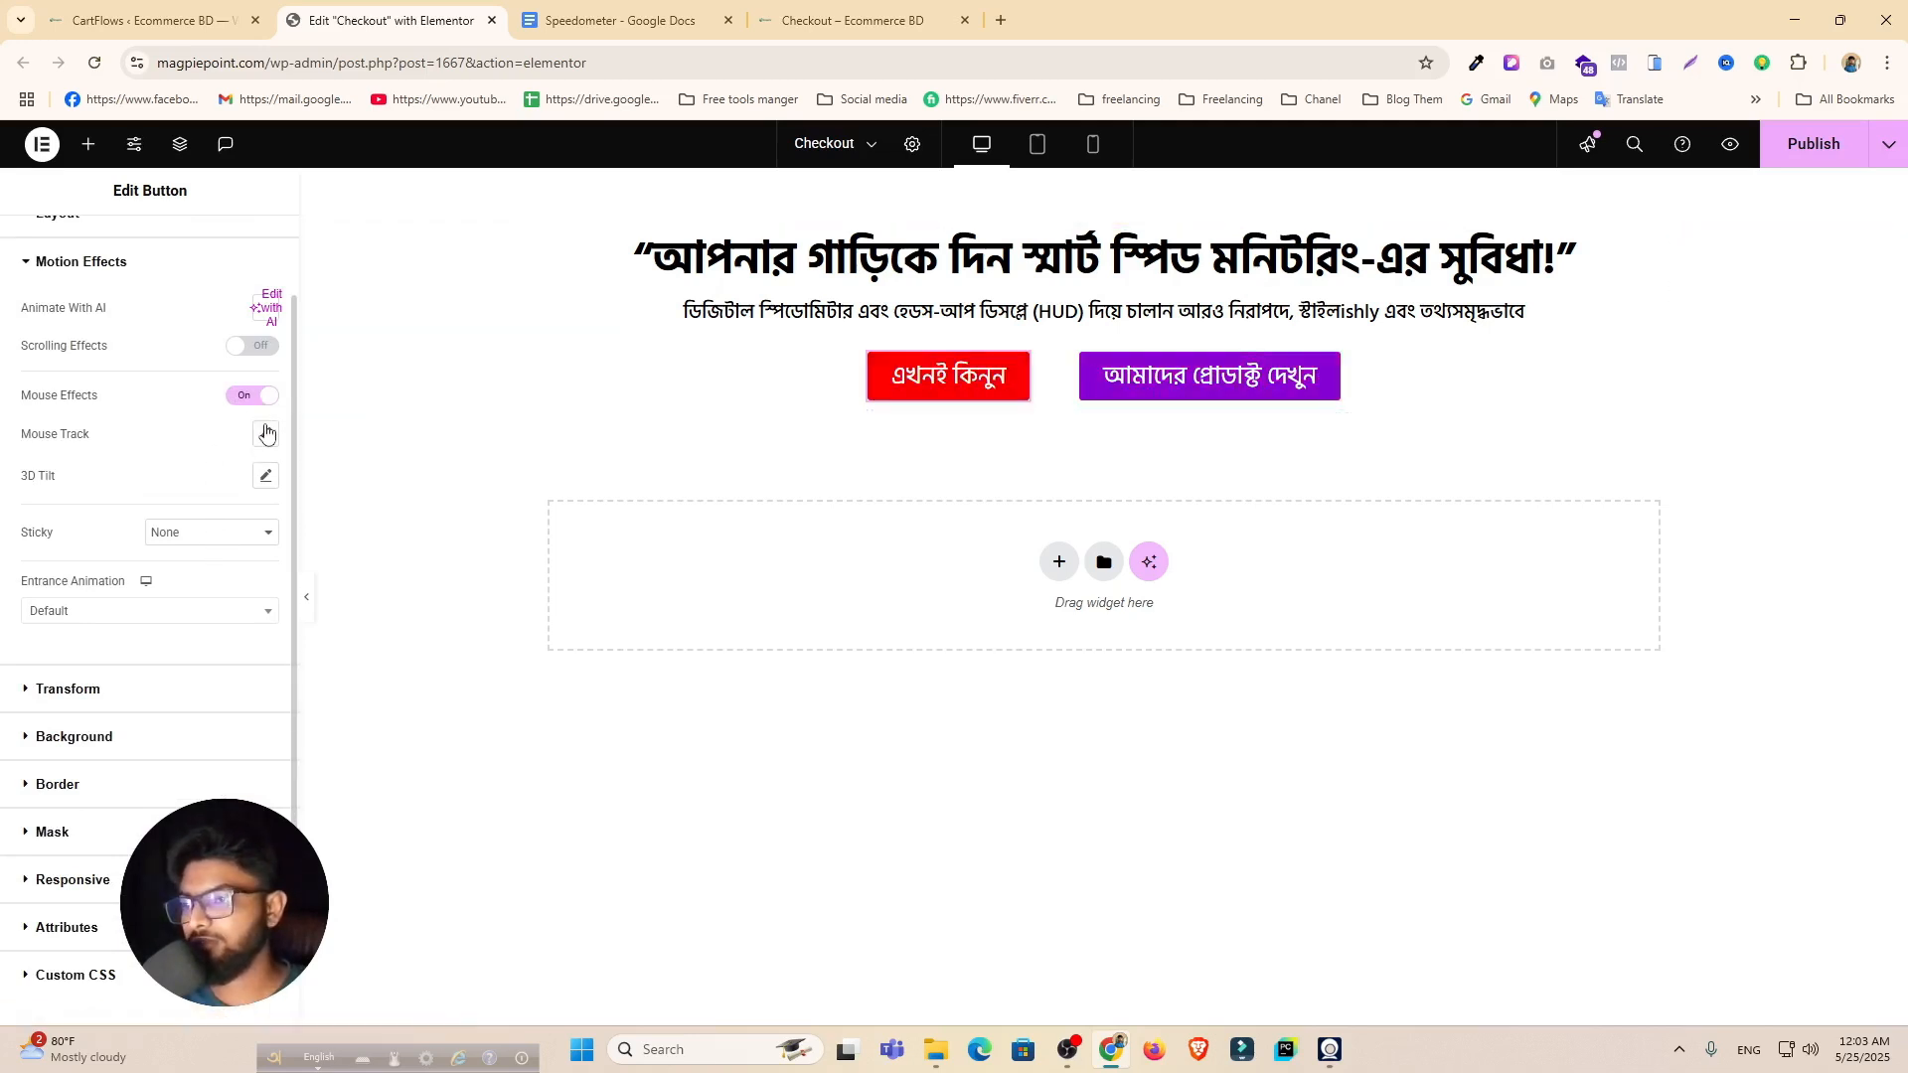
# Step: Enable Mouse Track and 3D Tilt on the "এখনই কিনুন" button, with the tilt direction set to Opposite
pyautogui.click(268, 435)
pyautogui.click(262, 442)
pyautogui.click(266, 480)
pyautogui.click(204, 529)
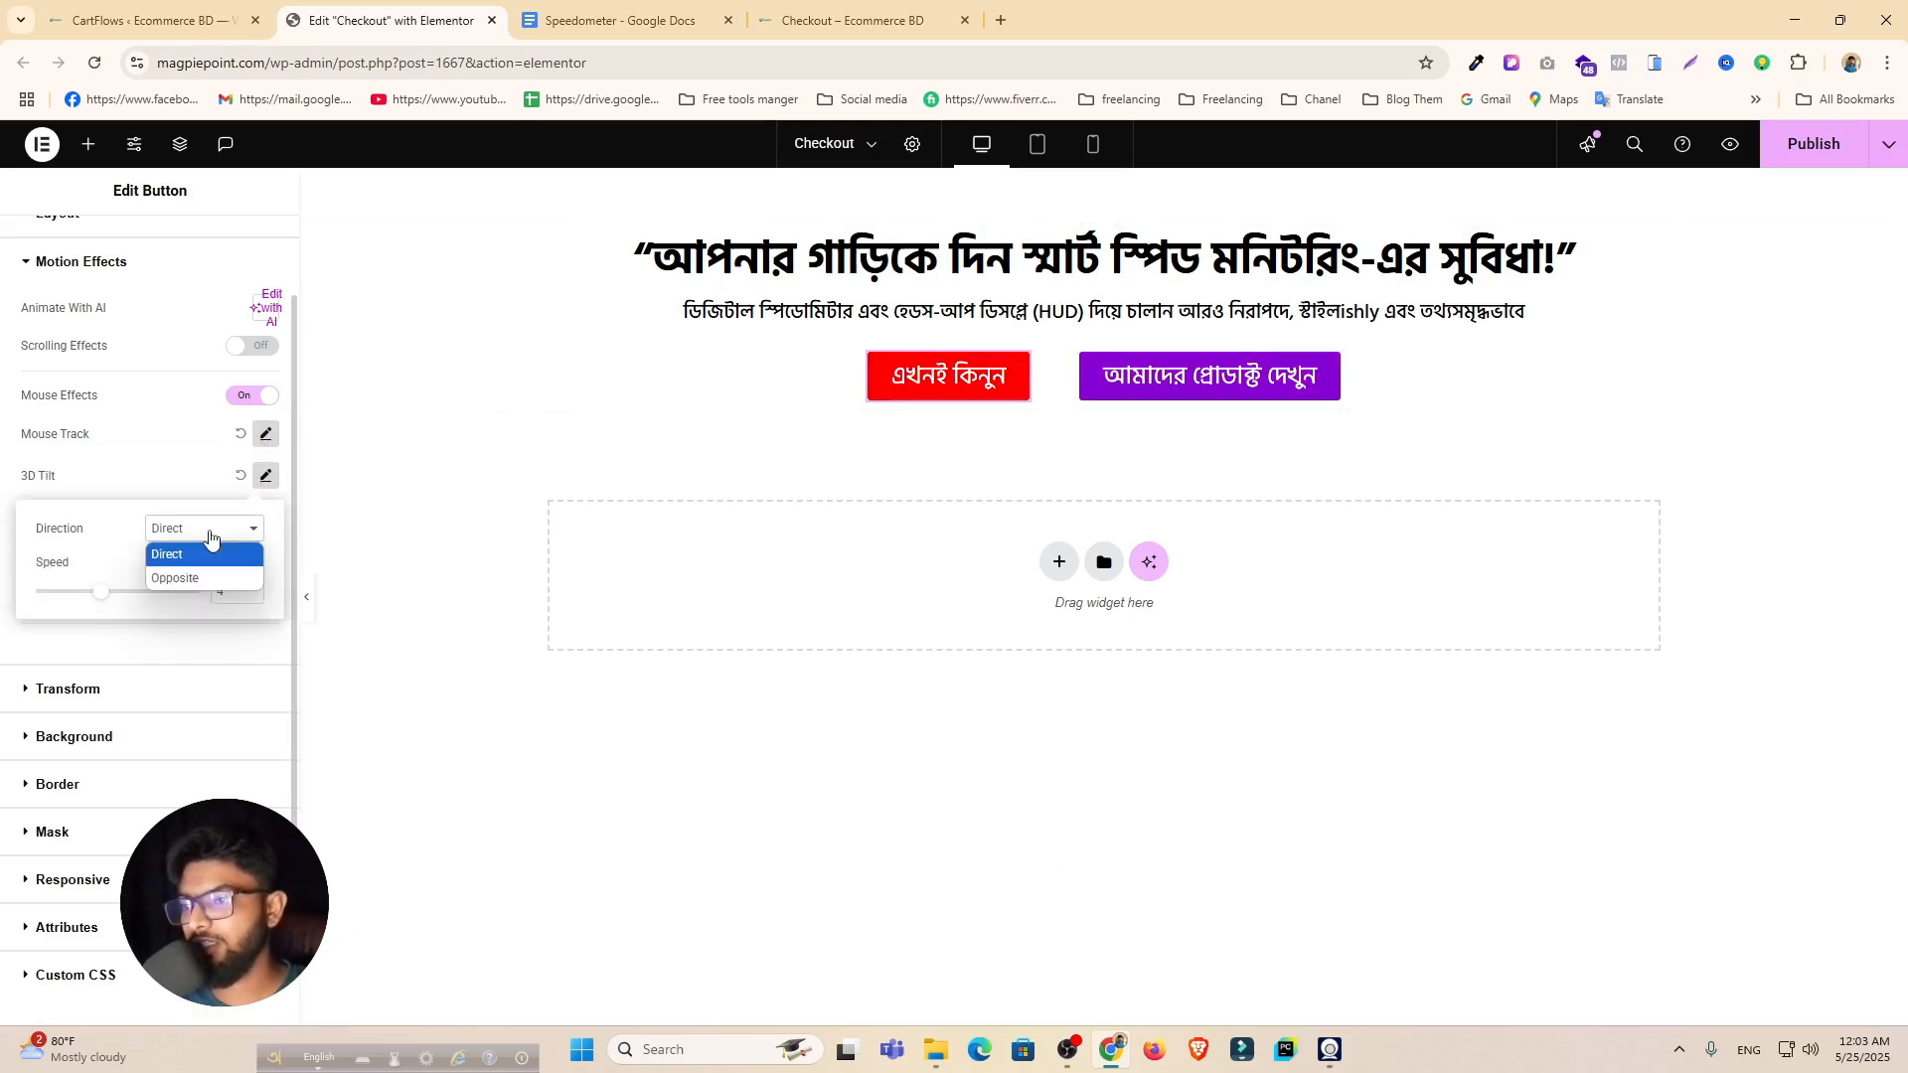
pyautogui.click(196, 576)
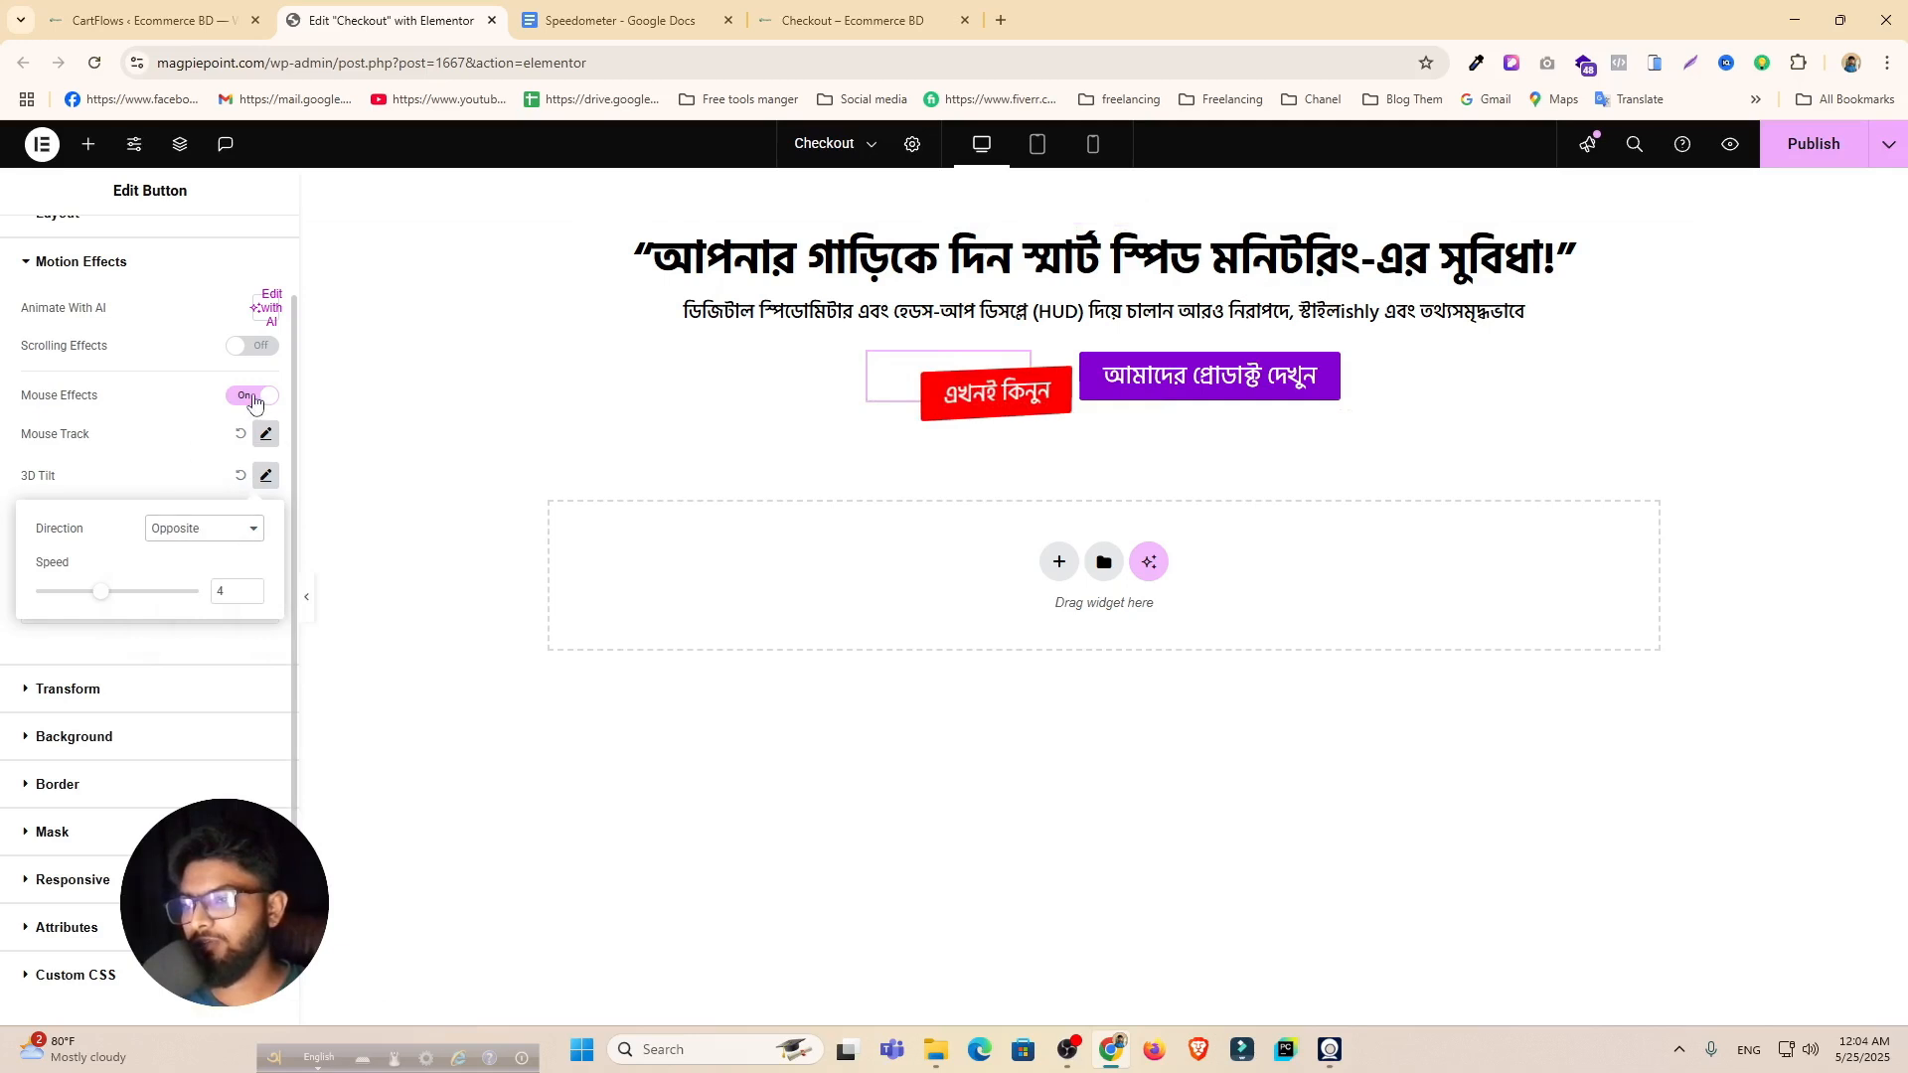
# Step: Turn off Mouse Effects for the "এখনই কিনুন" button and collapse its motion effects settings
pyautogui.click(255, 396)
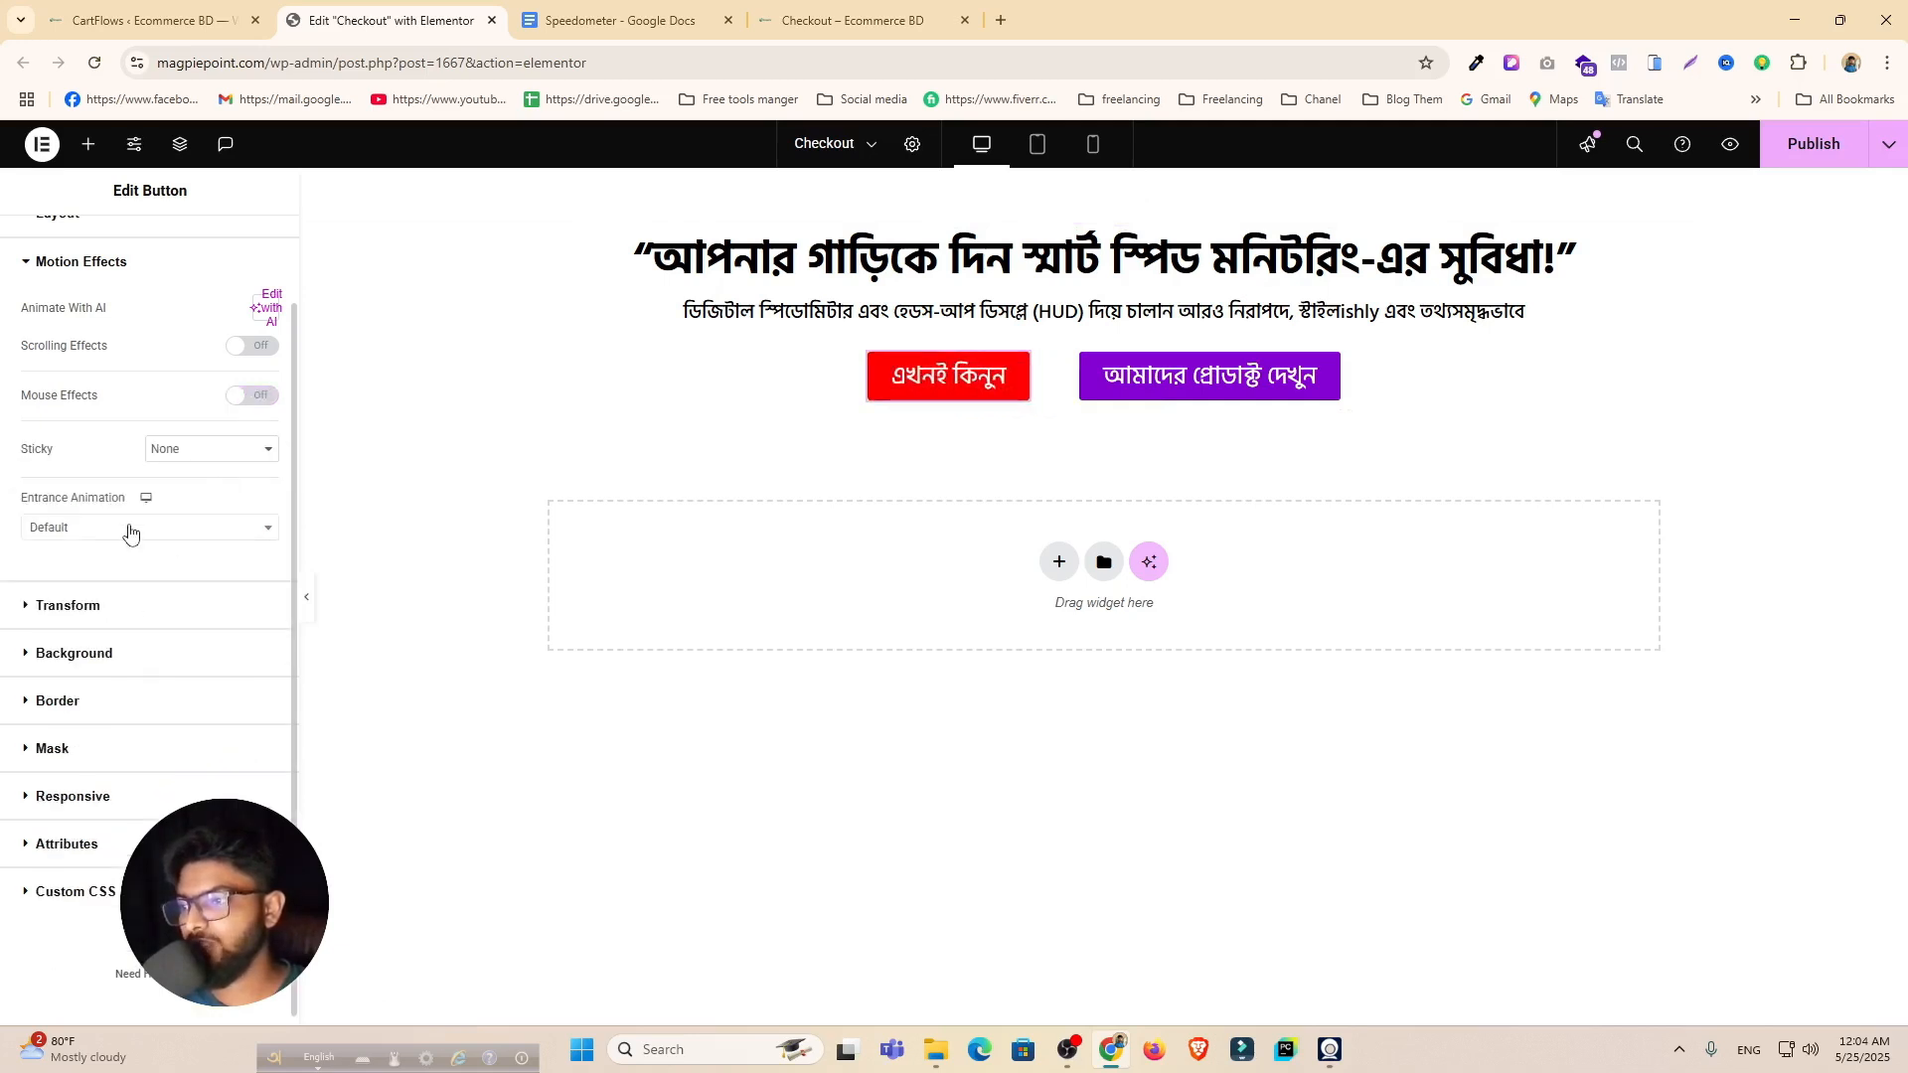
pyautogui.scroll(2, 130, 532)
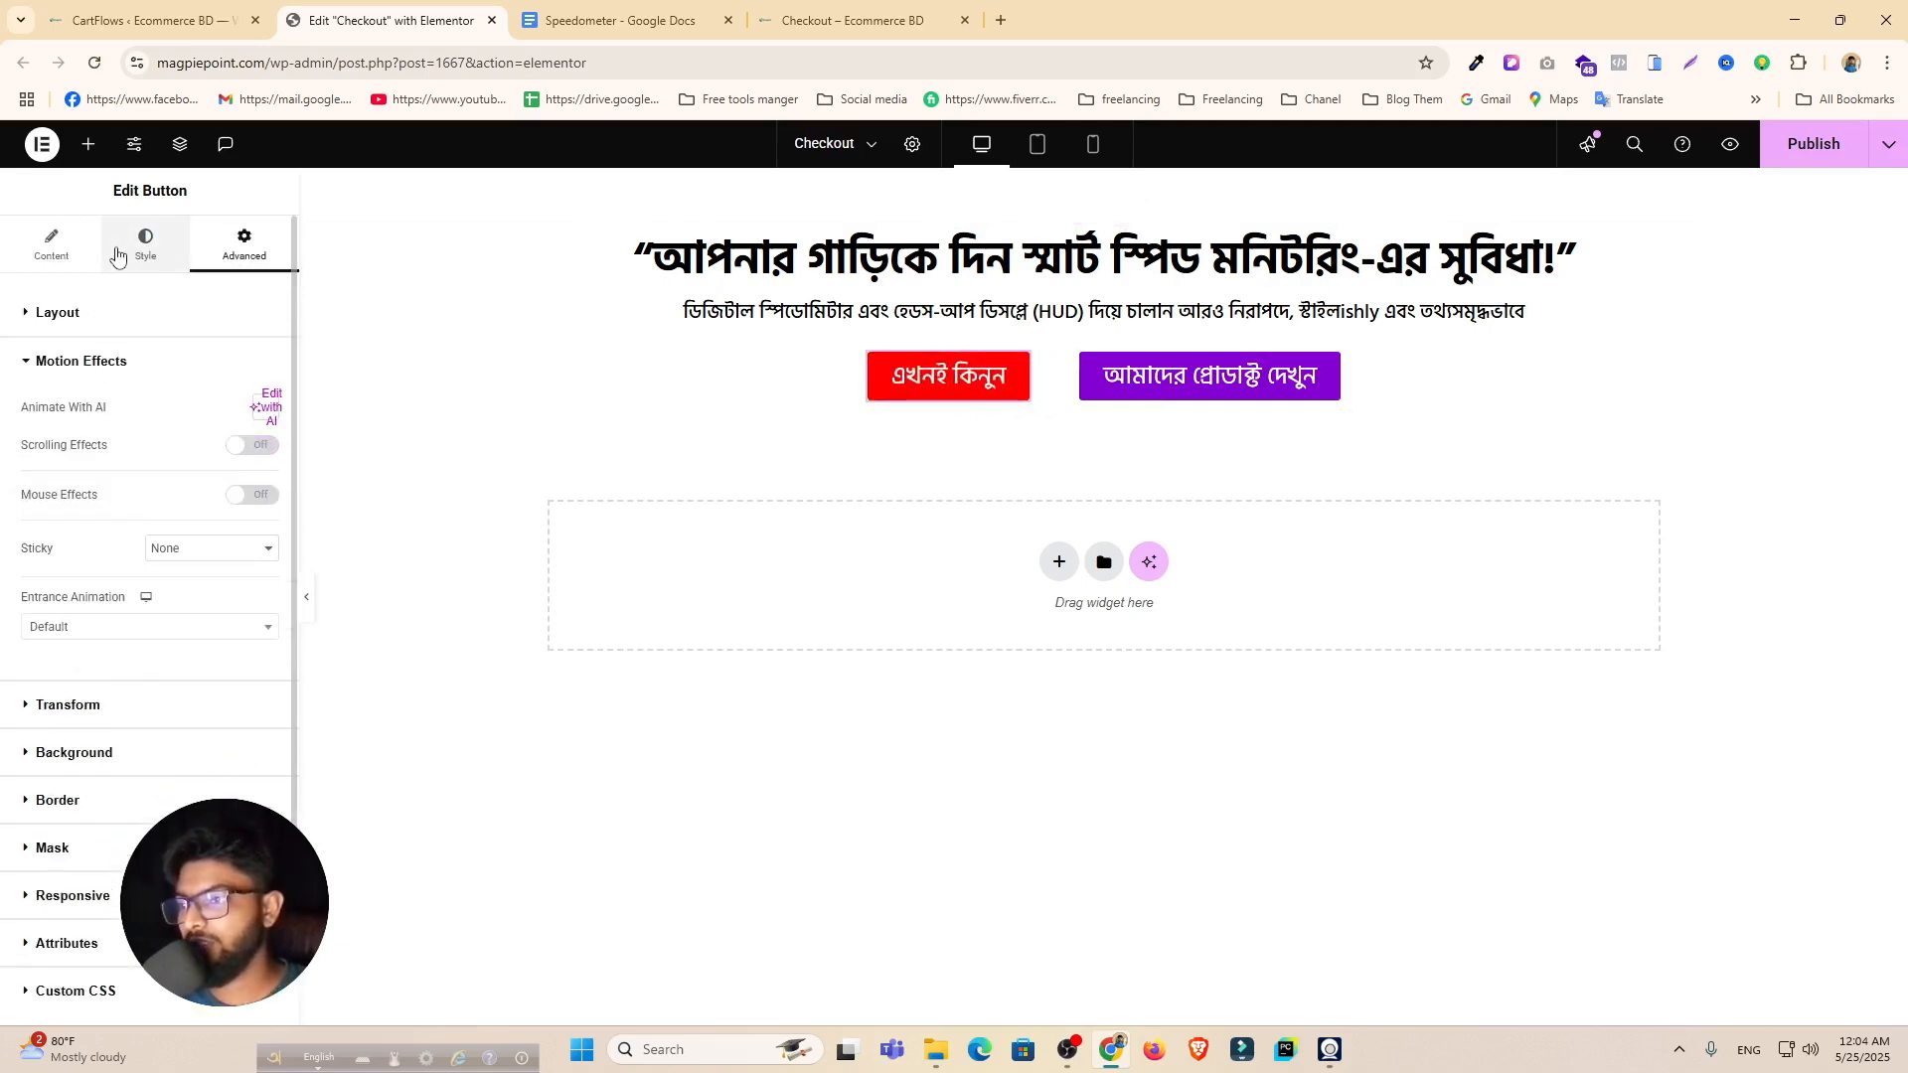
pyautogui.click(125, 371)
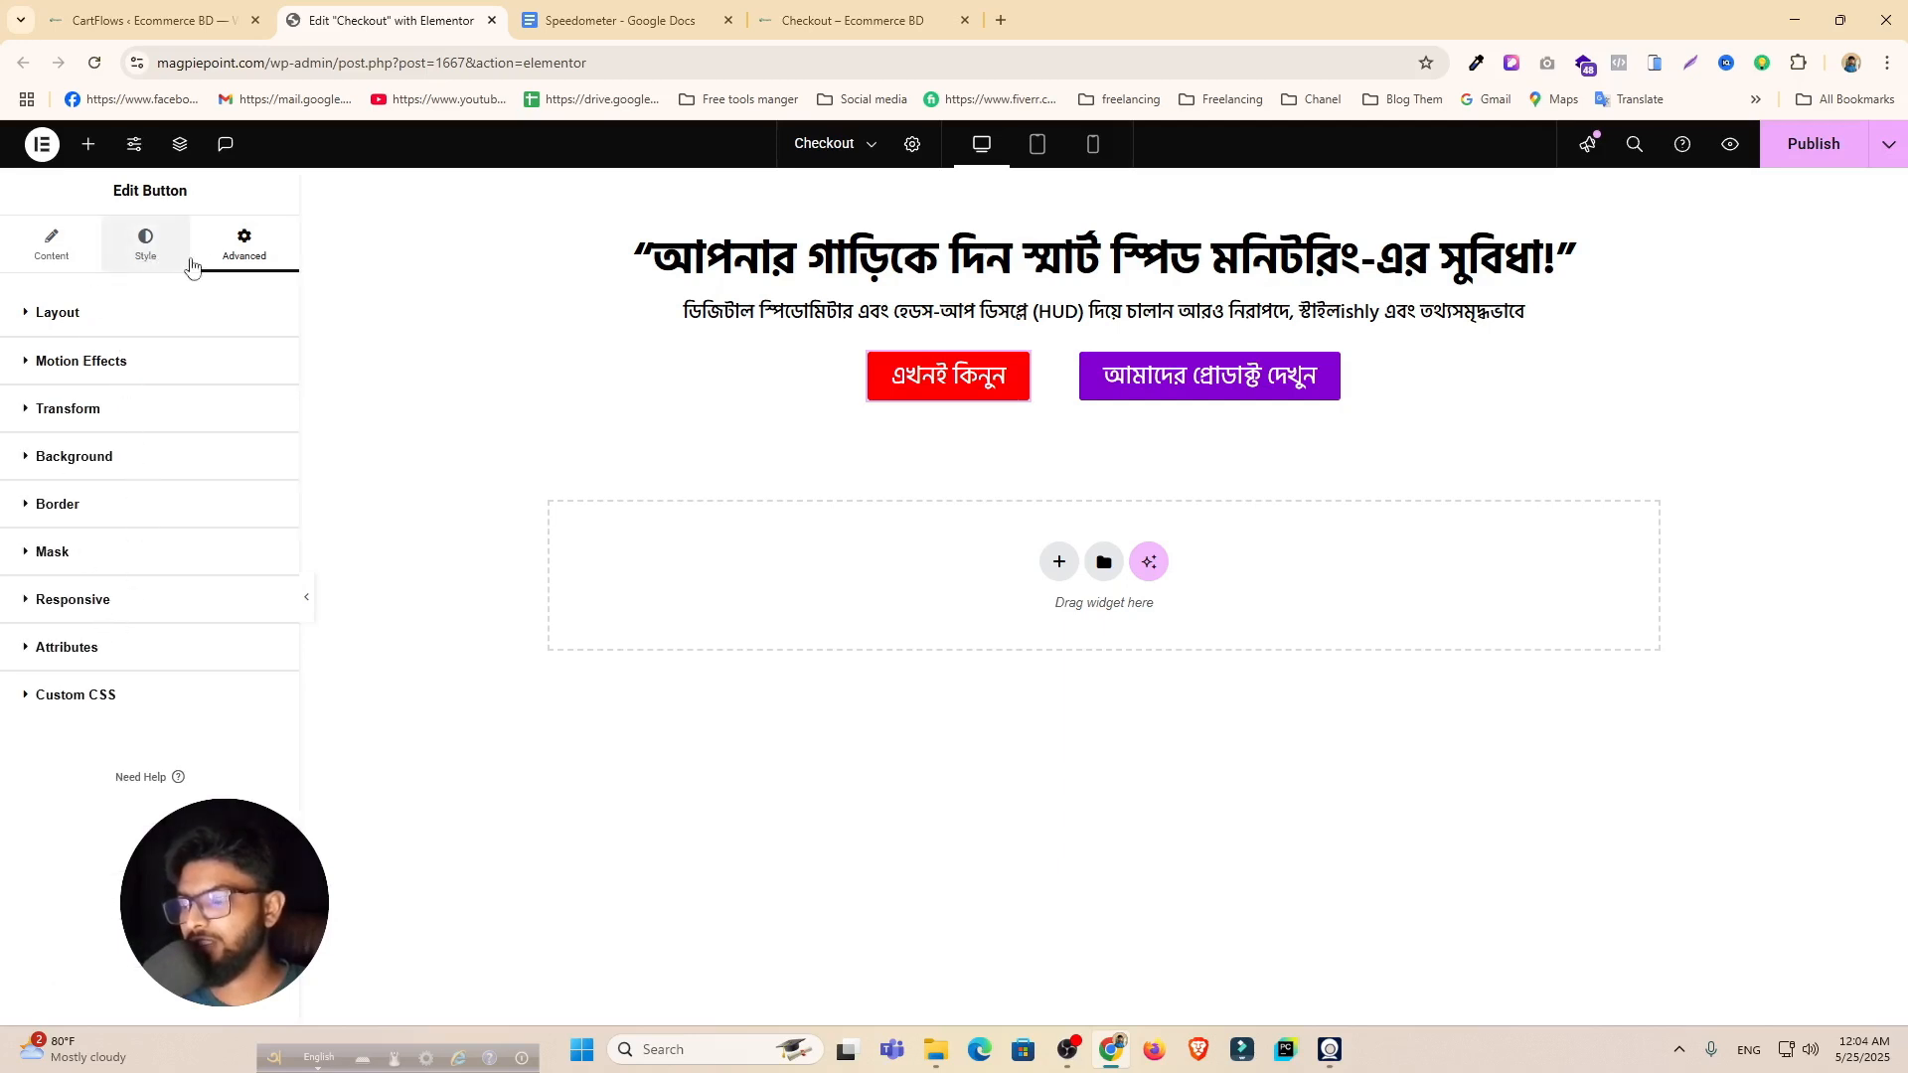
# Step: Set the hover animation of the "এখনই কিনুন" button to Shrink
pyautogui.click(145, 247)
pyautogui.scroll(-2, 138, 575)
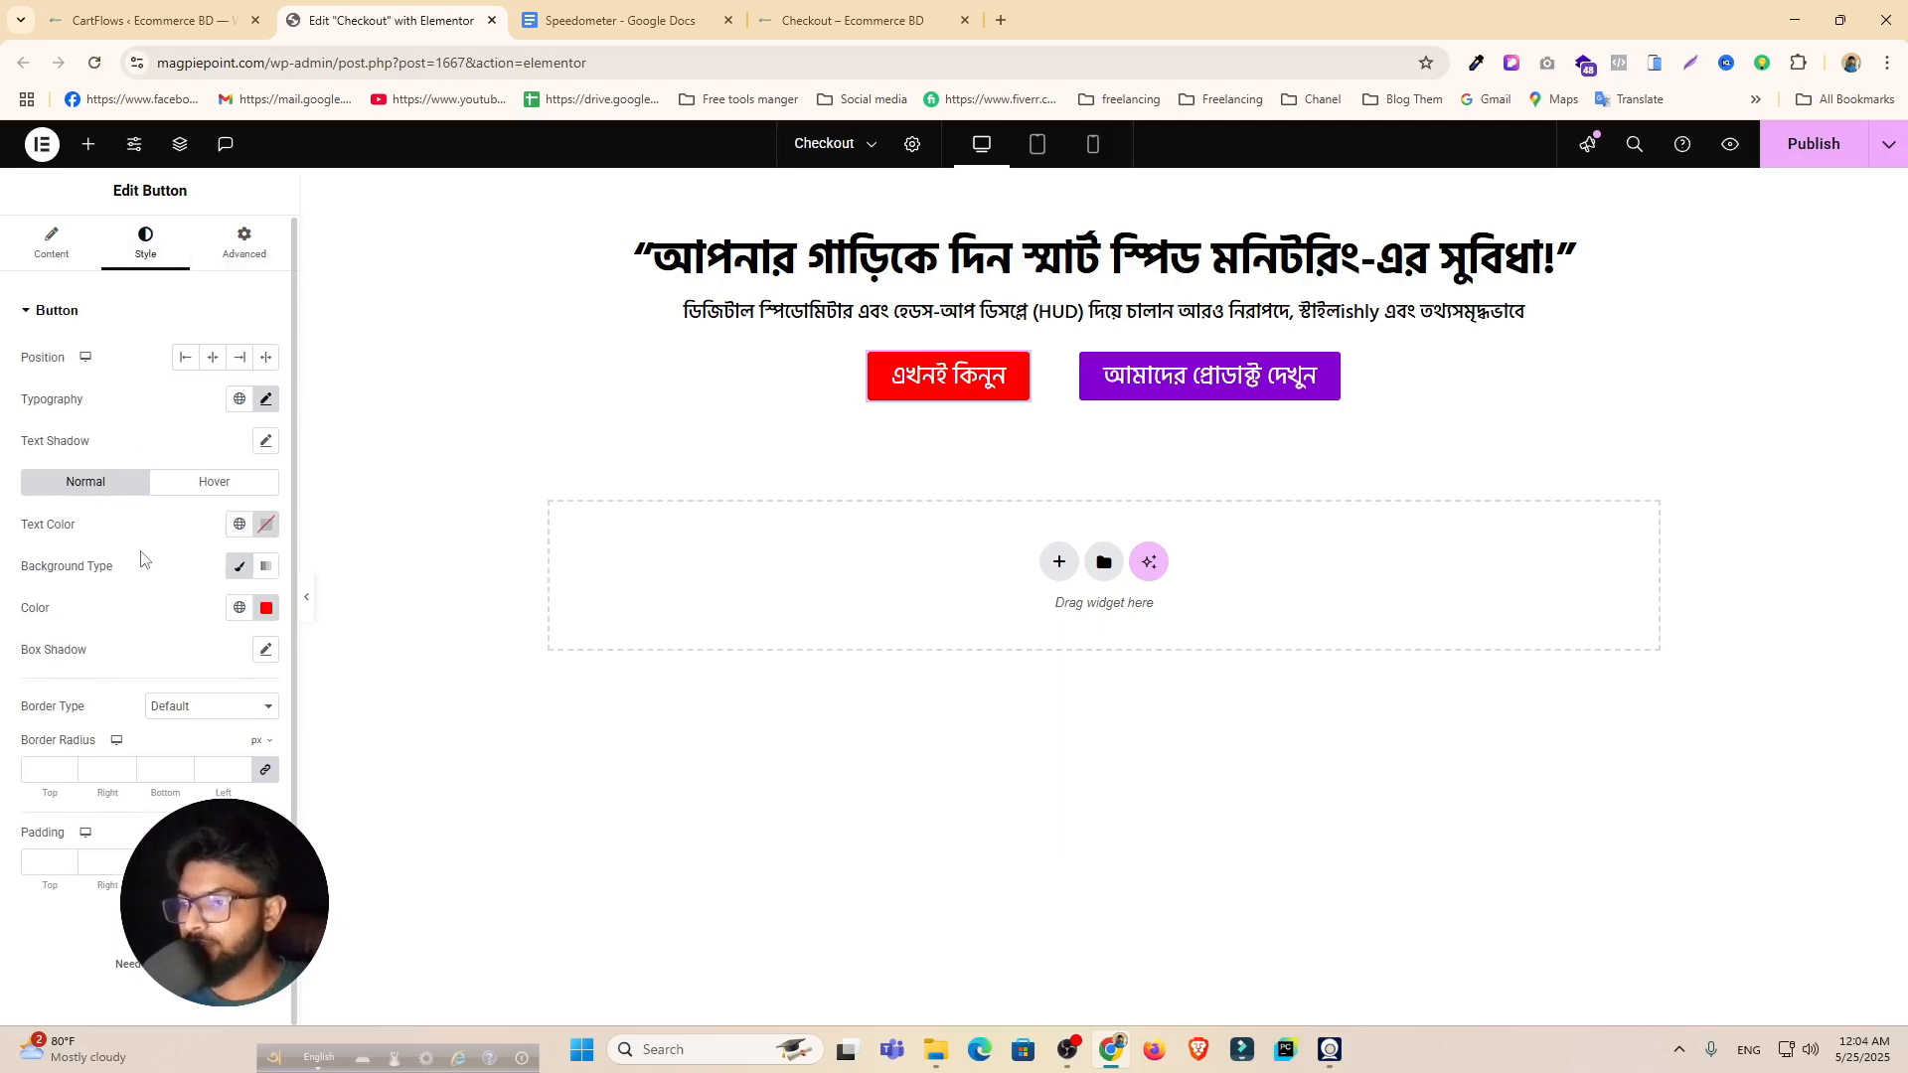
pyautogui.click(223, 482)
pyautogui.scroll(-2, 144, 696)
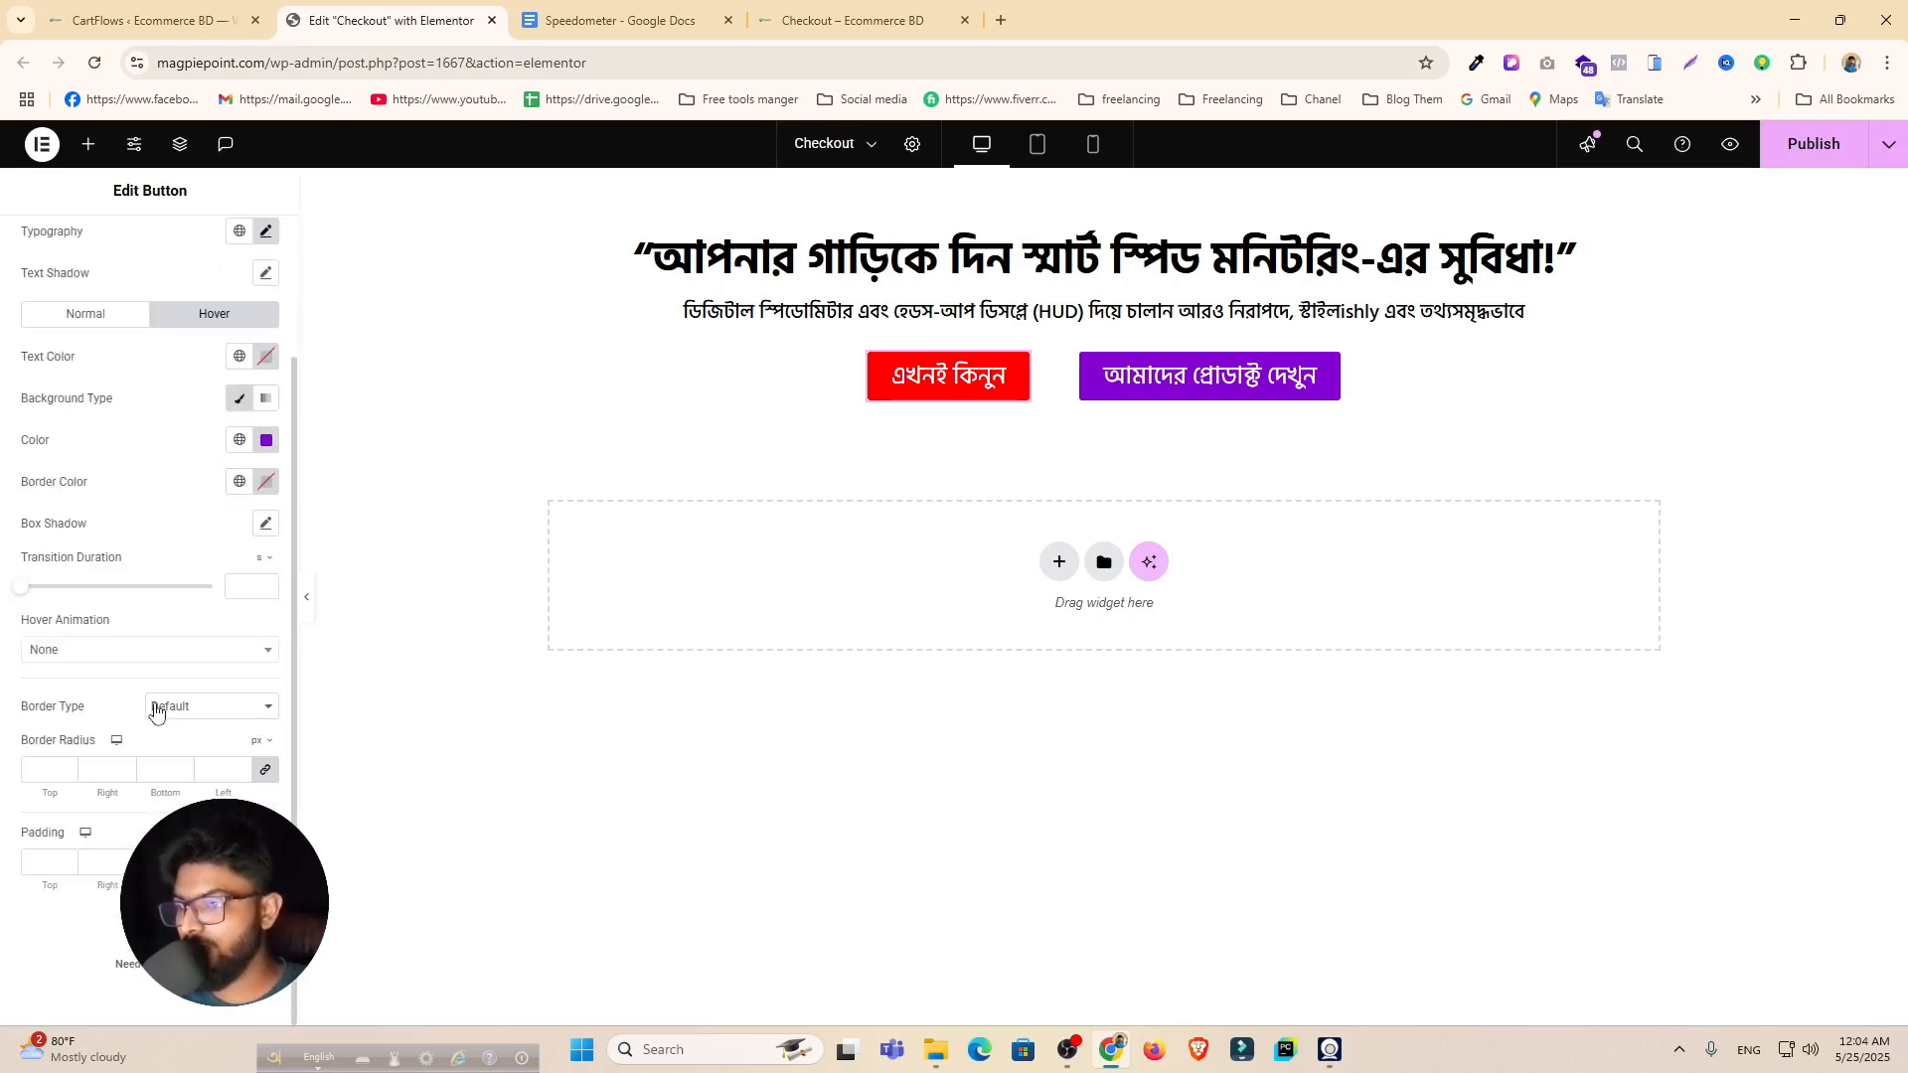
pyautogui.click(95, 651)
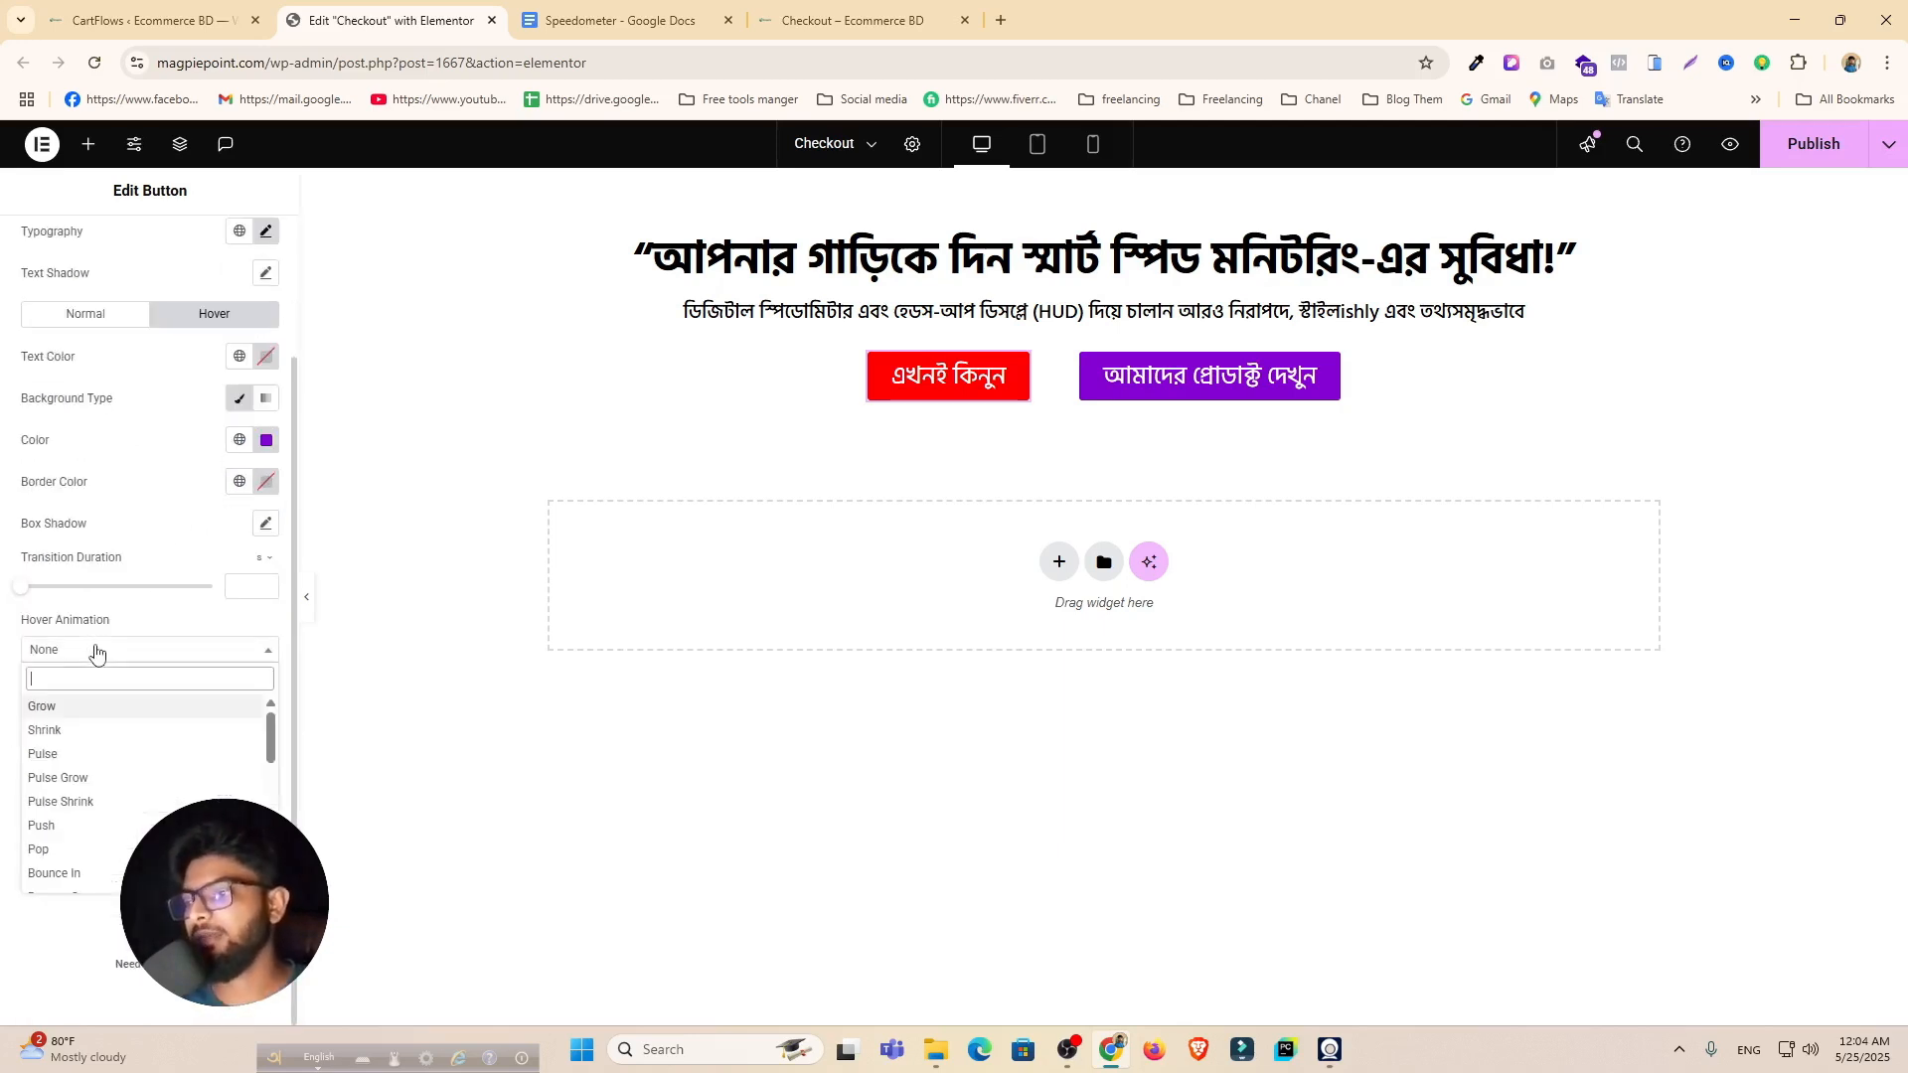
pyautogui.click(60, 752)
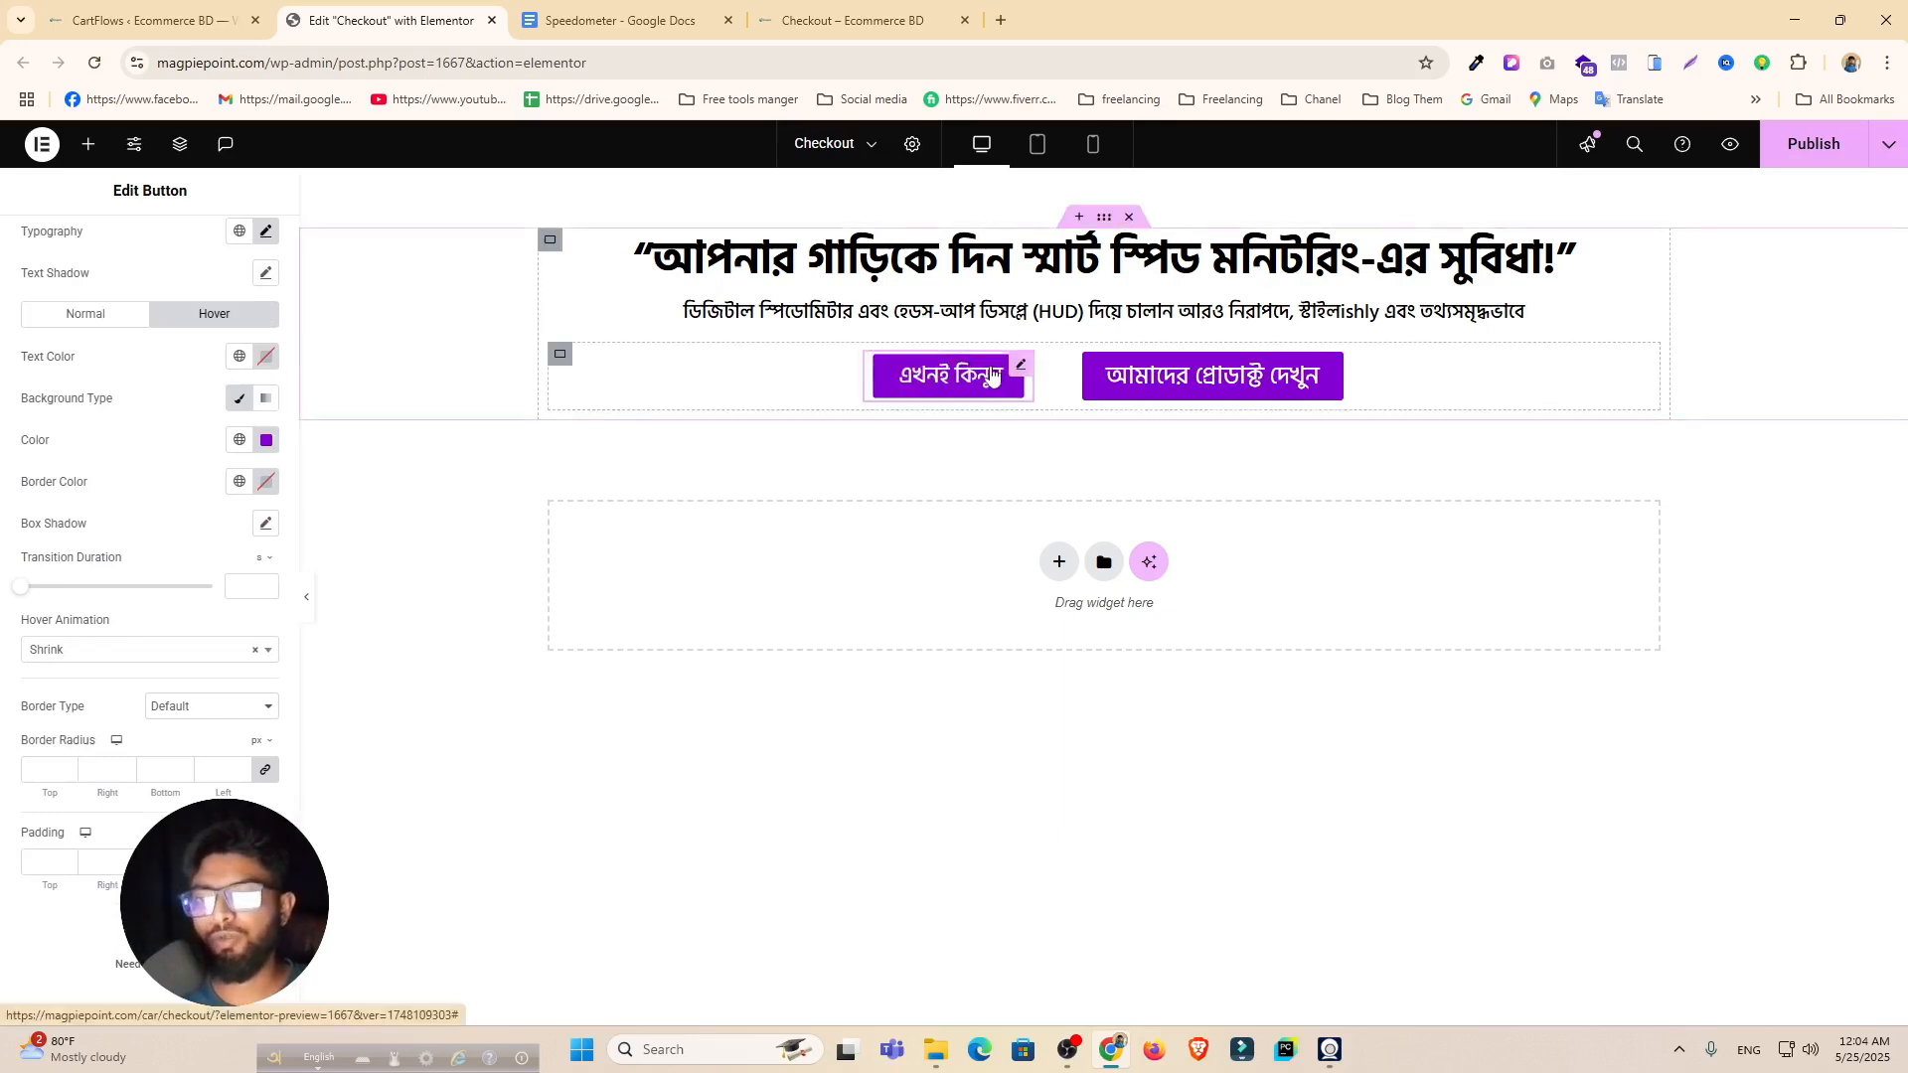
# Step: Set the hover animation of the "আমাদের প্রোডাক্ট দেখুন" button to Pulse Grow and publish the page
pyautogui.click(1292, 370)
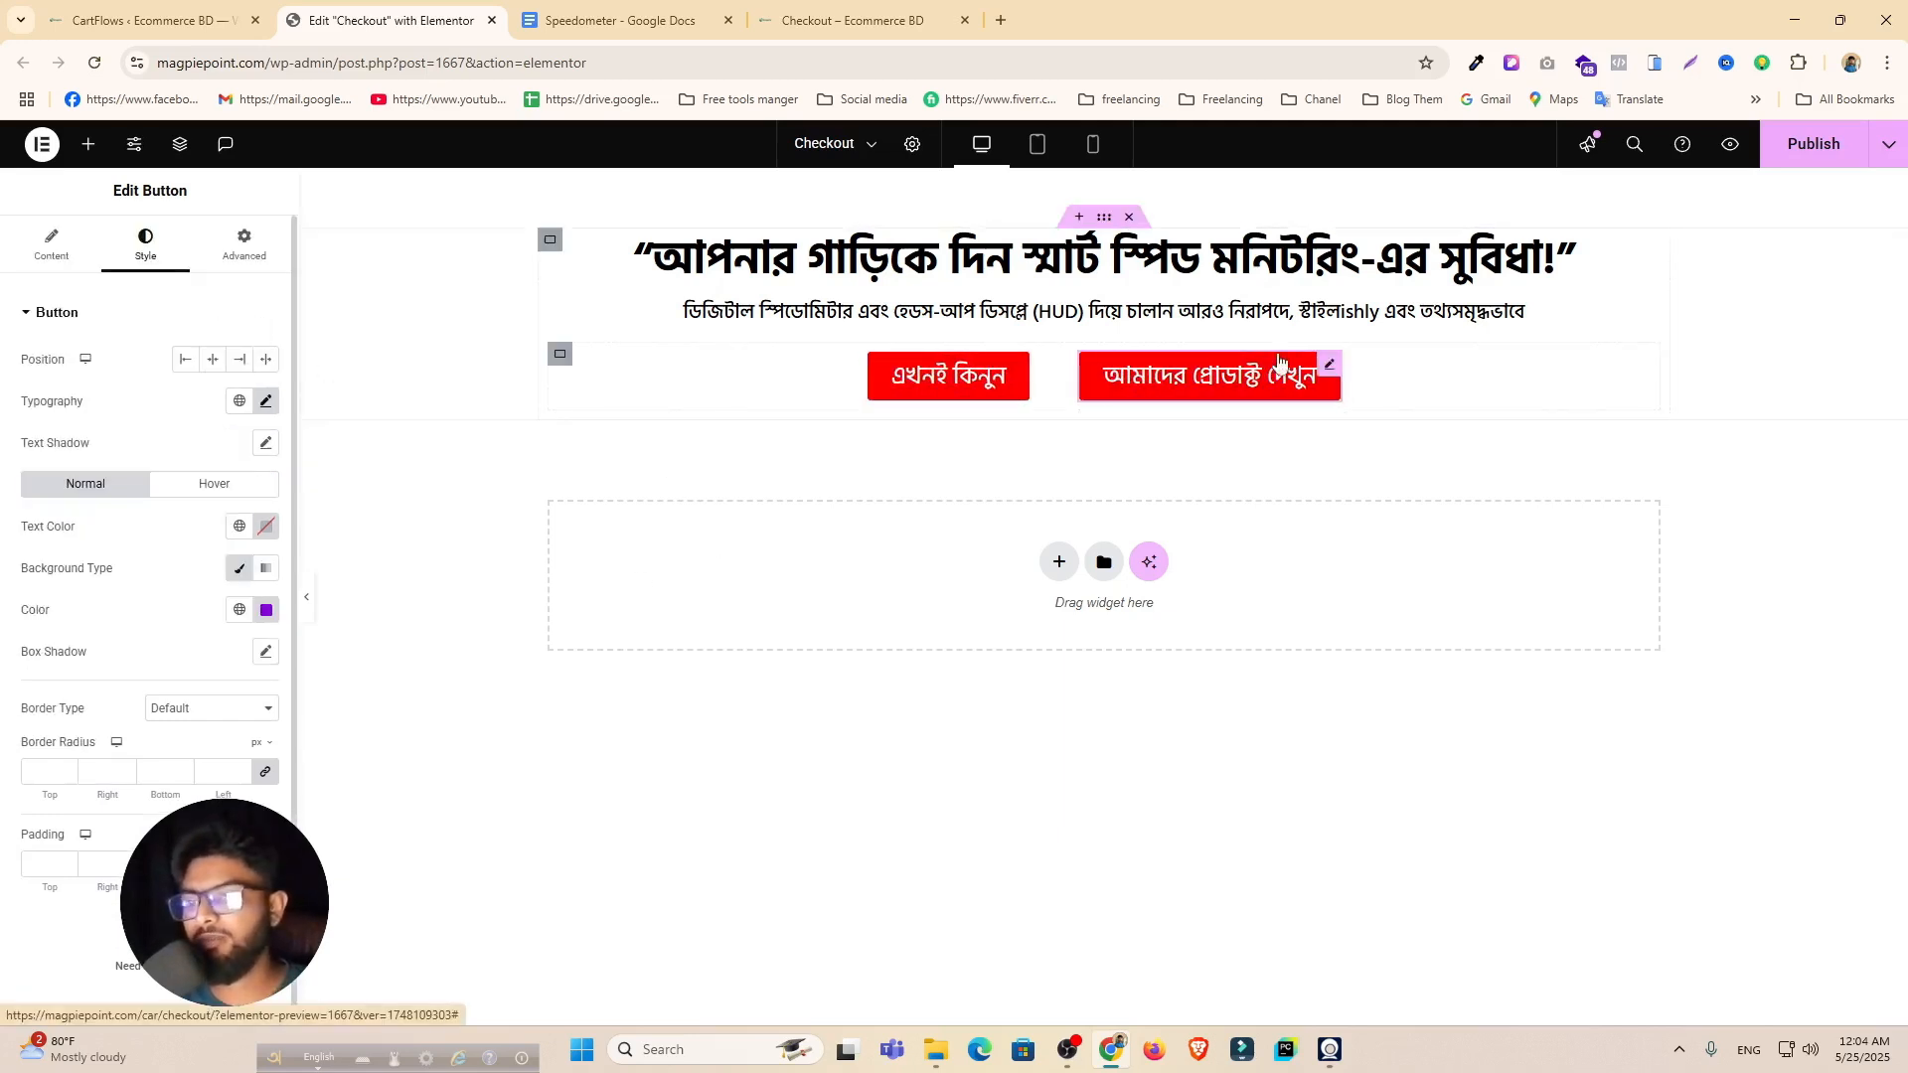
pyautogui.click(213, 483)
pyautogui.scroll(-1, 171, 735)
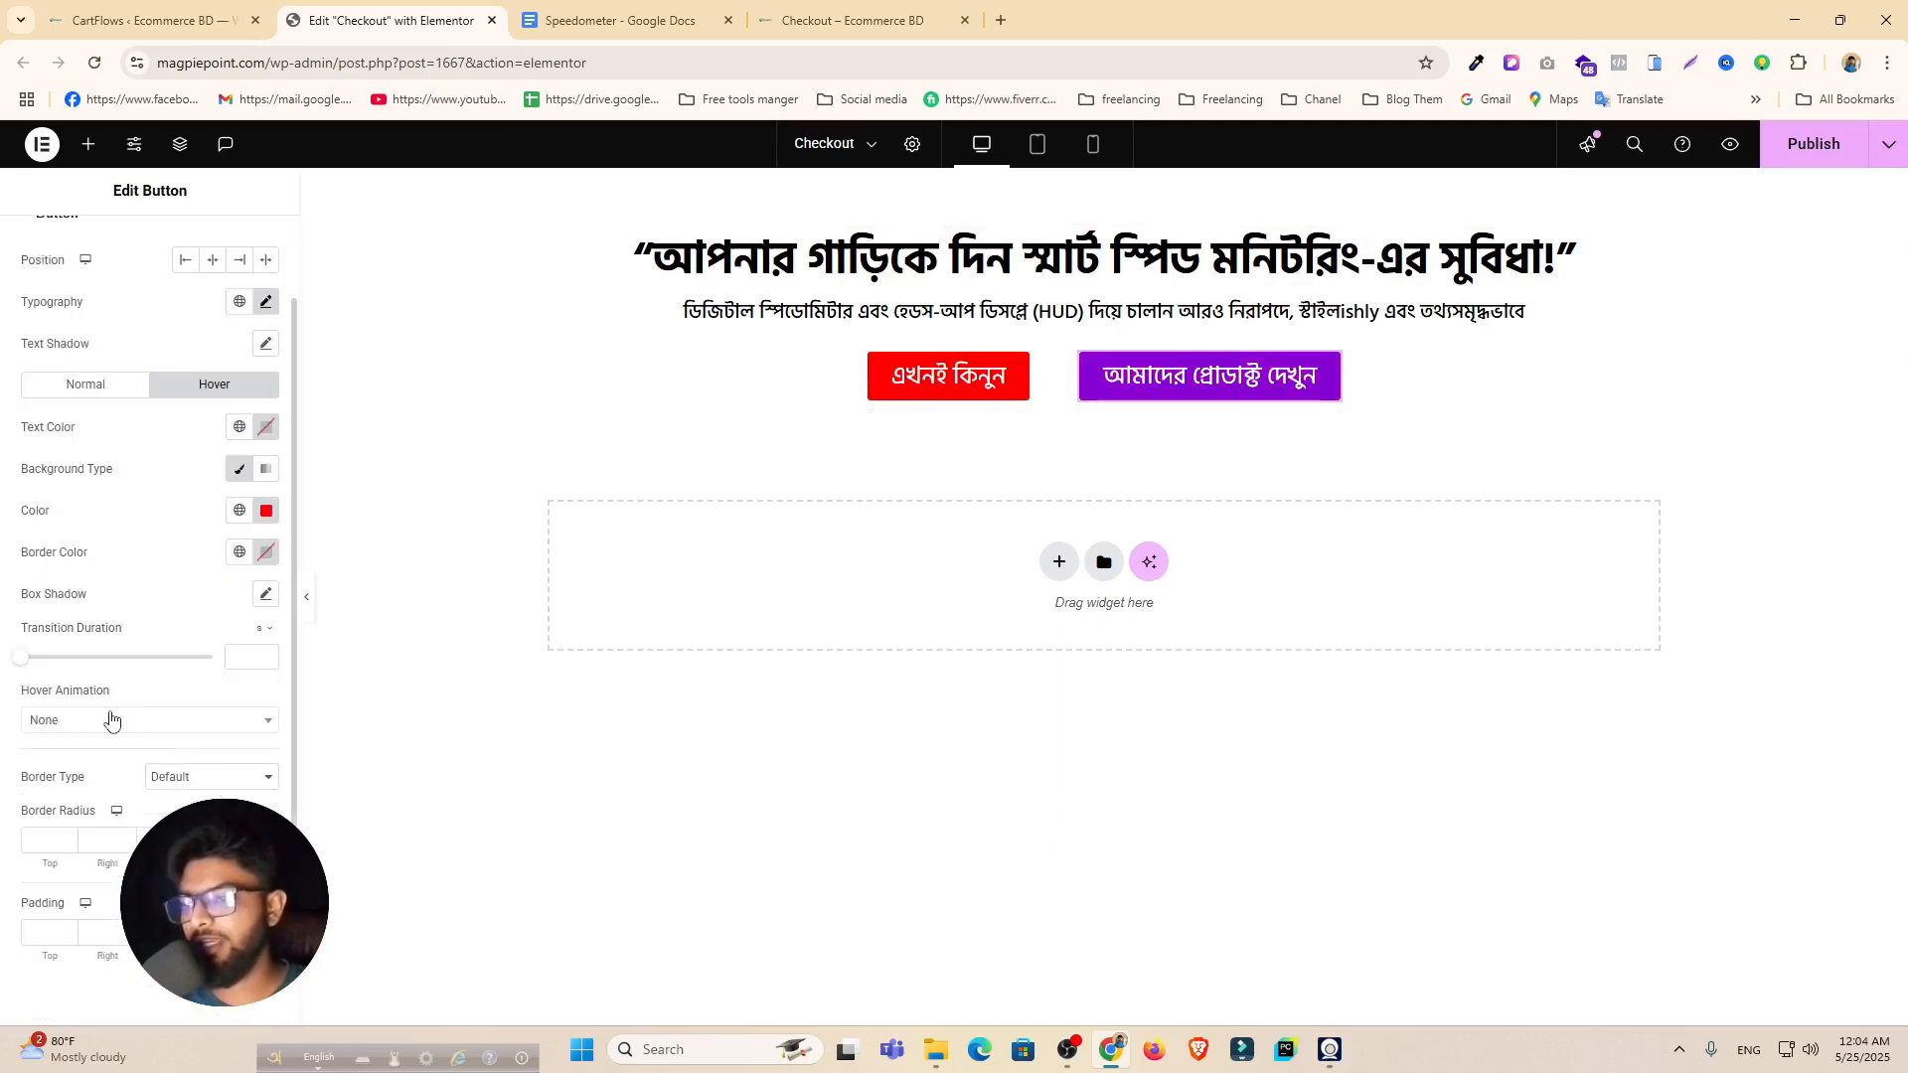
pyautogui.click(110, 718)
pyautogui.click(76, 869)
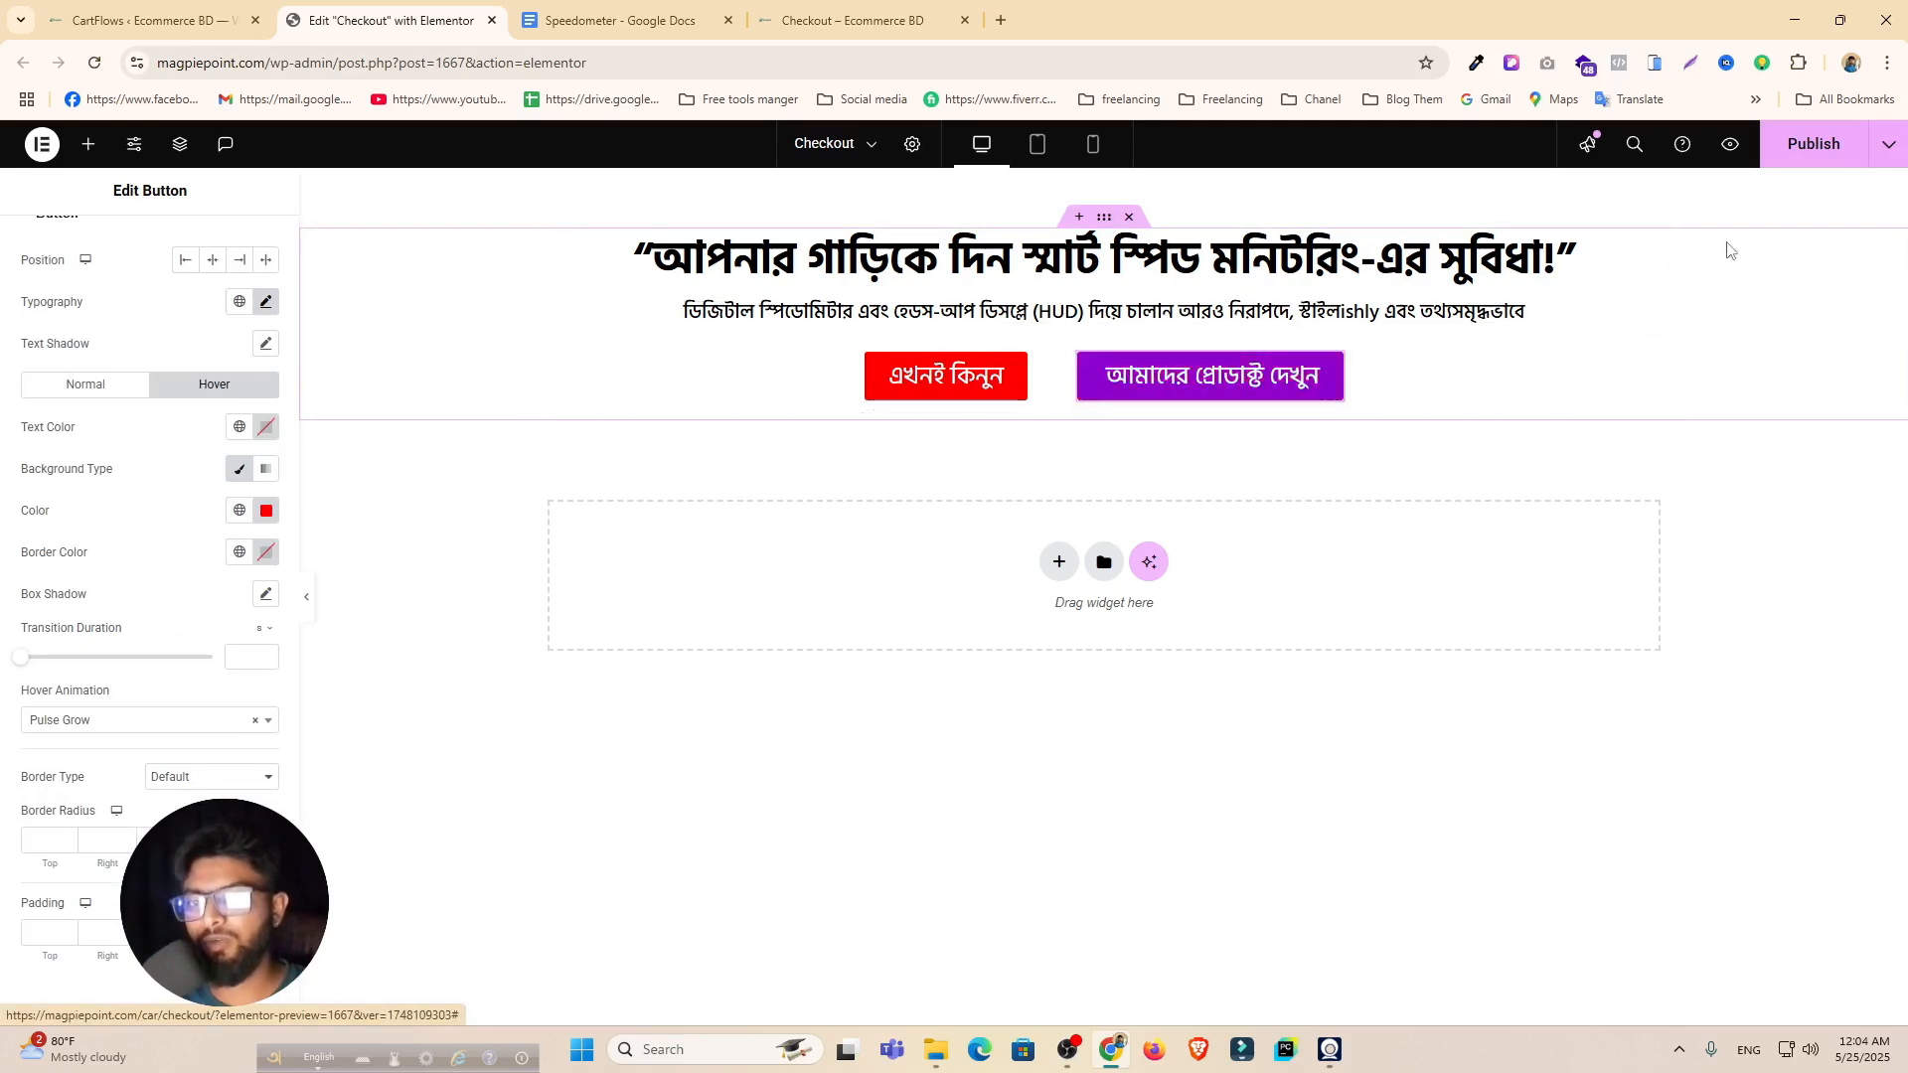
pyautogui.click(1804, 154)
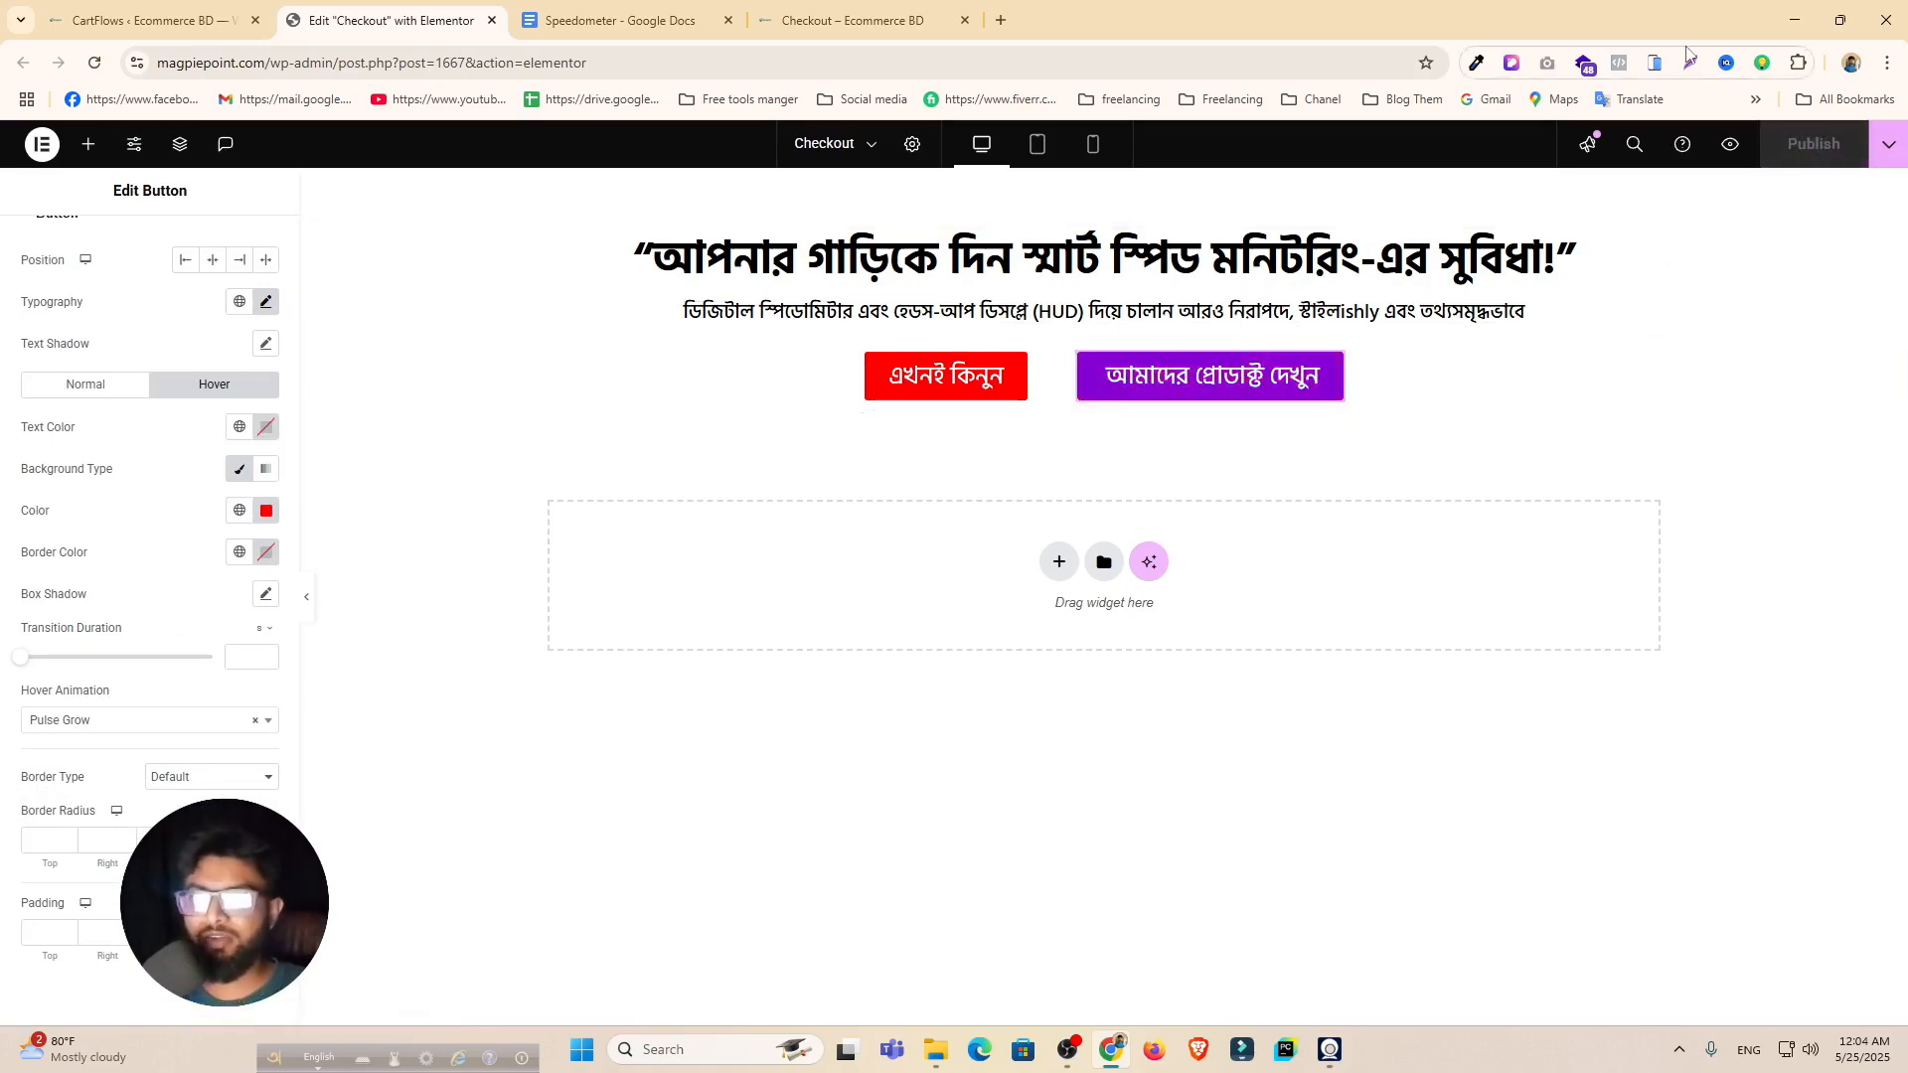
# Step: Switch to the Speedometer Google Doc and highlight the Product Overview heading
pyautogui.click(616, 20)
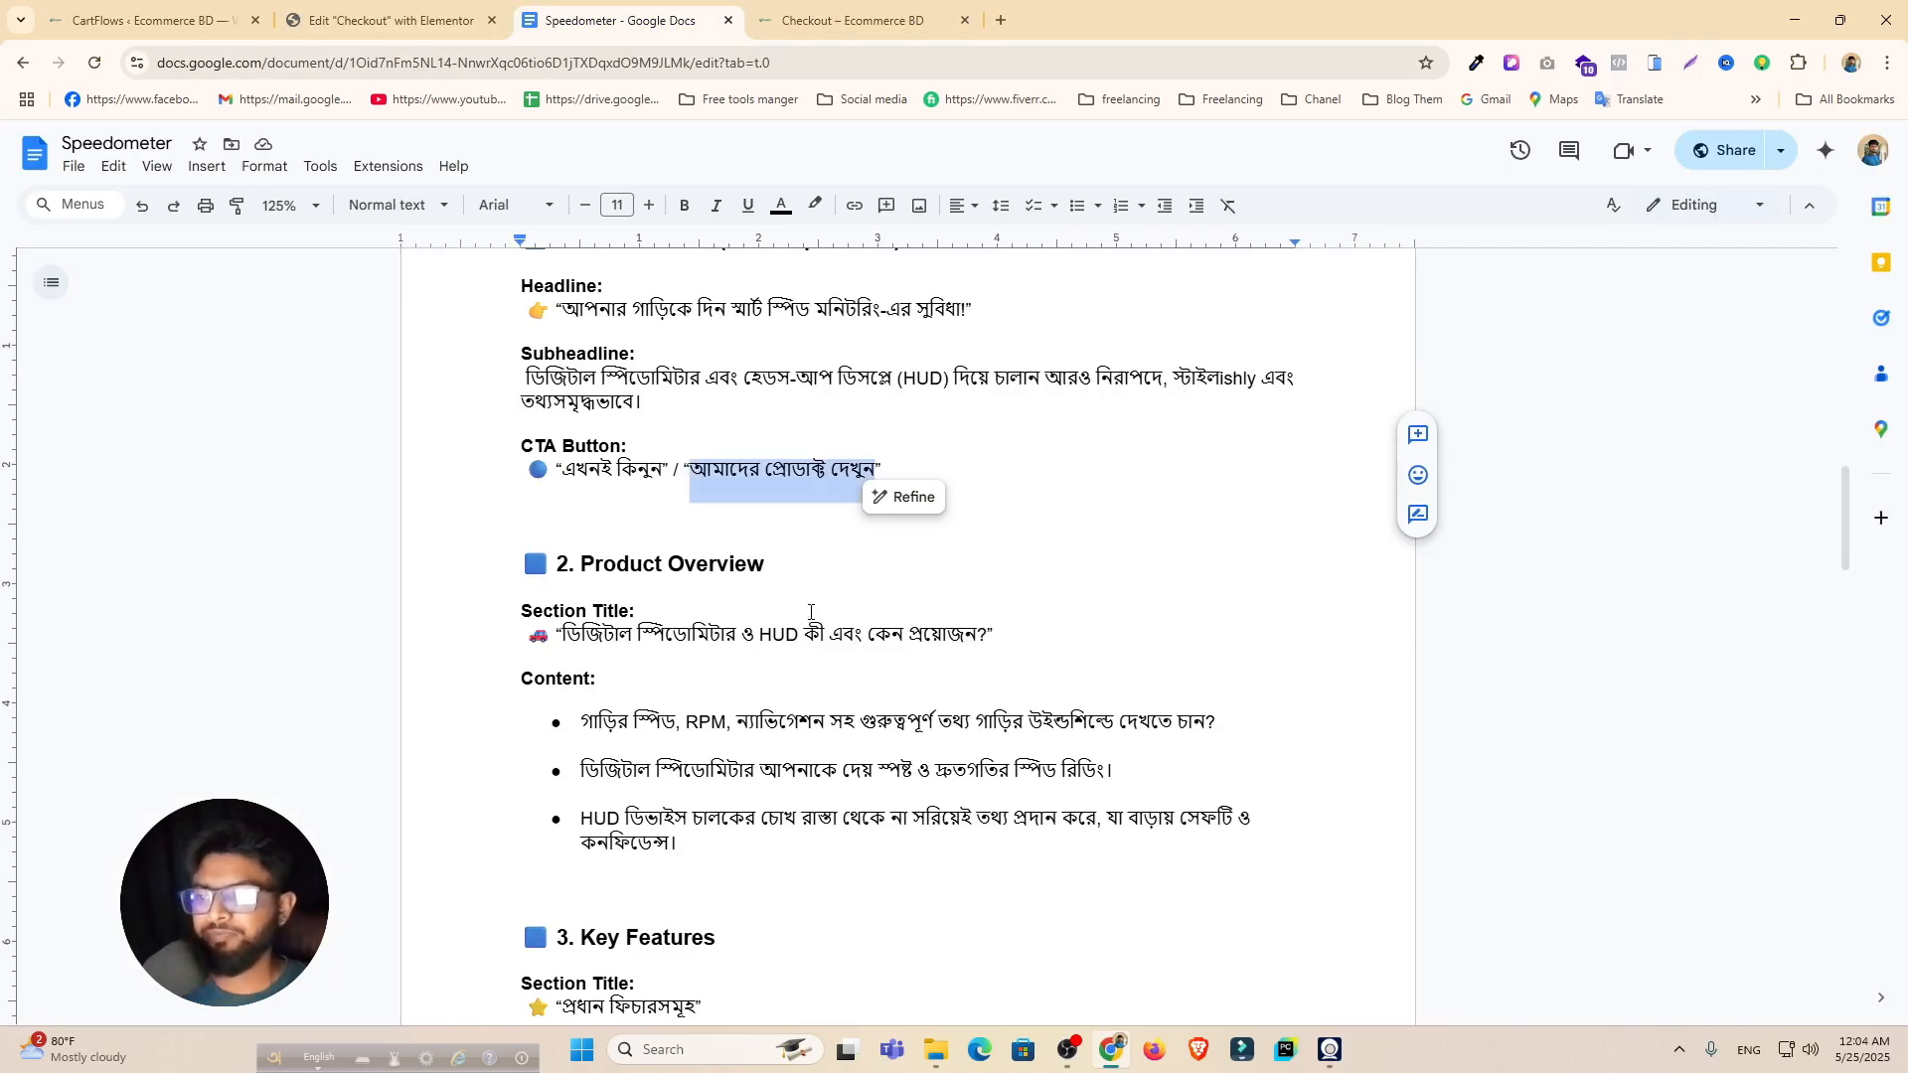
pyautogui.moveTo(793, 571); pyautogui.dragTo(570, 564)
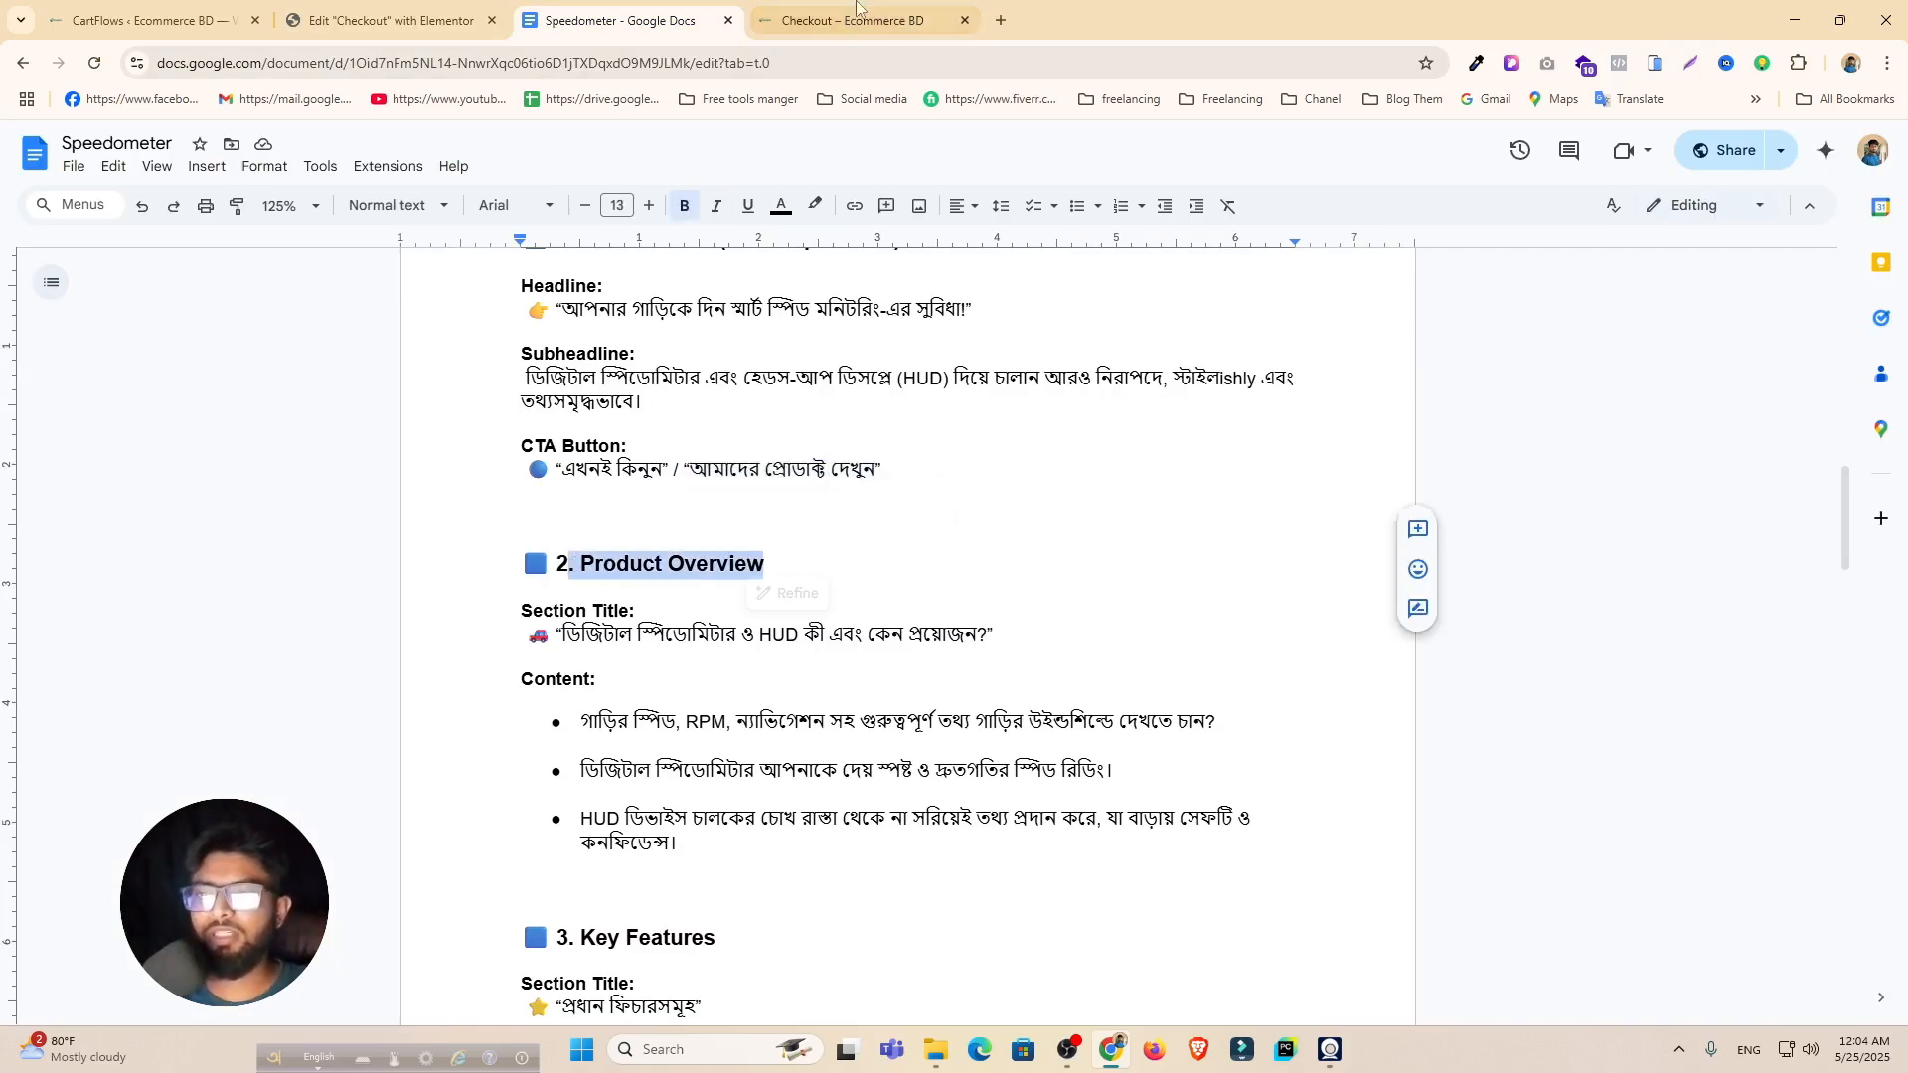
# Step: Open Gmail in a new browser tab, and look over the air pump checkout page and the Elementor draft
pyautogui.click(1001, 21)
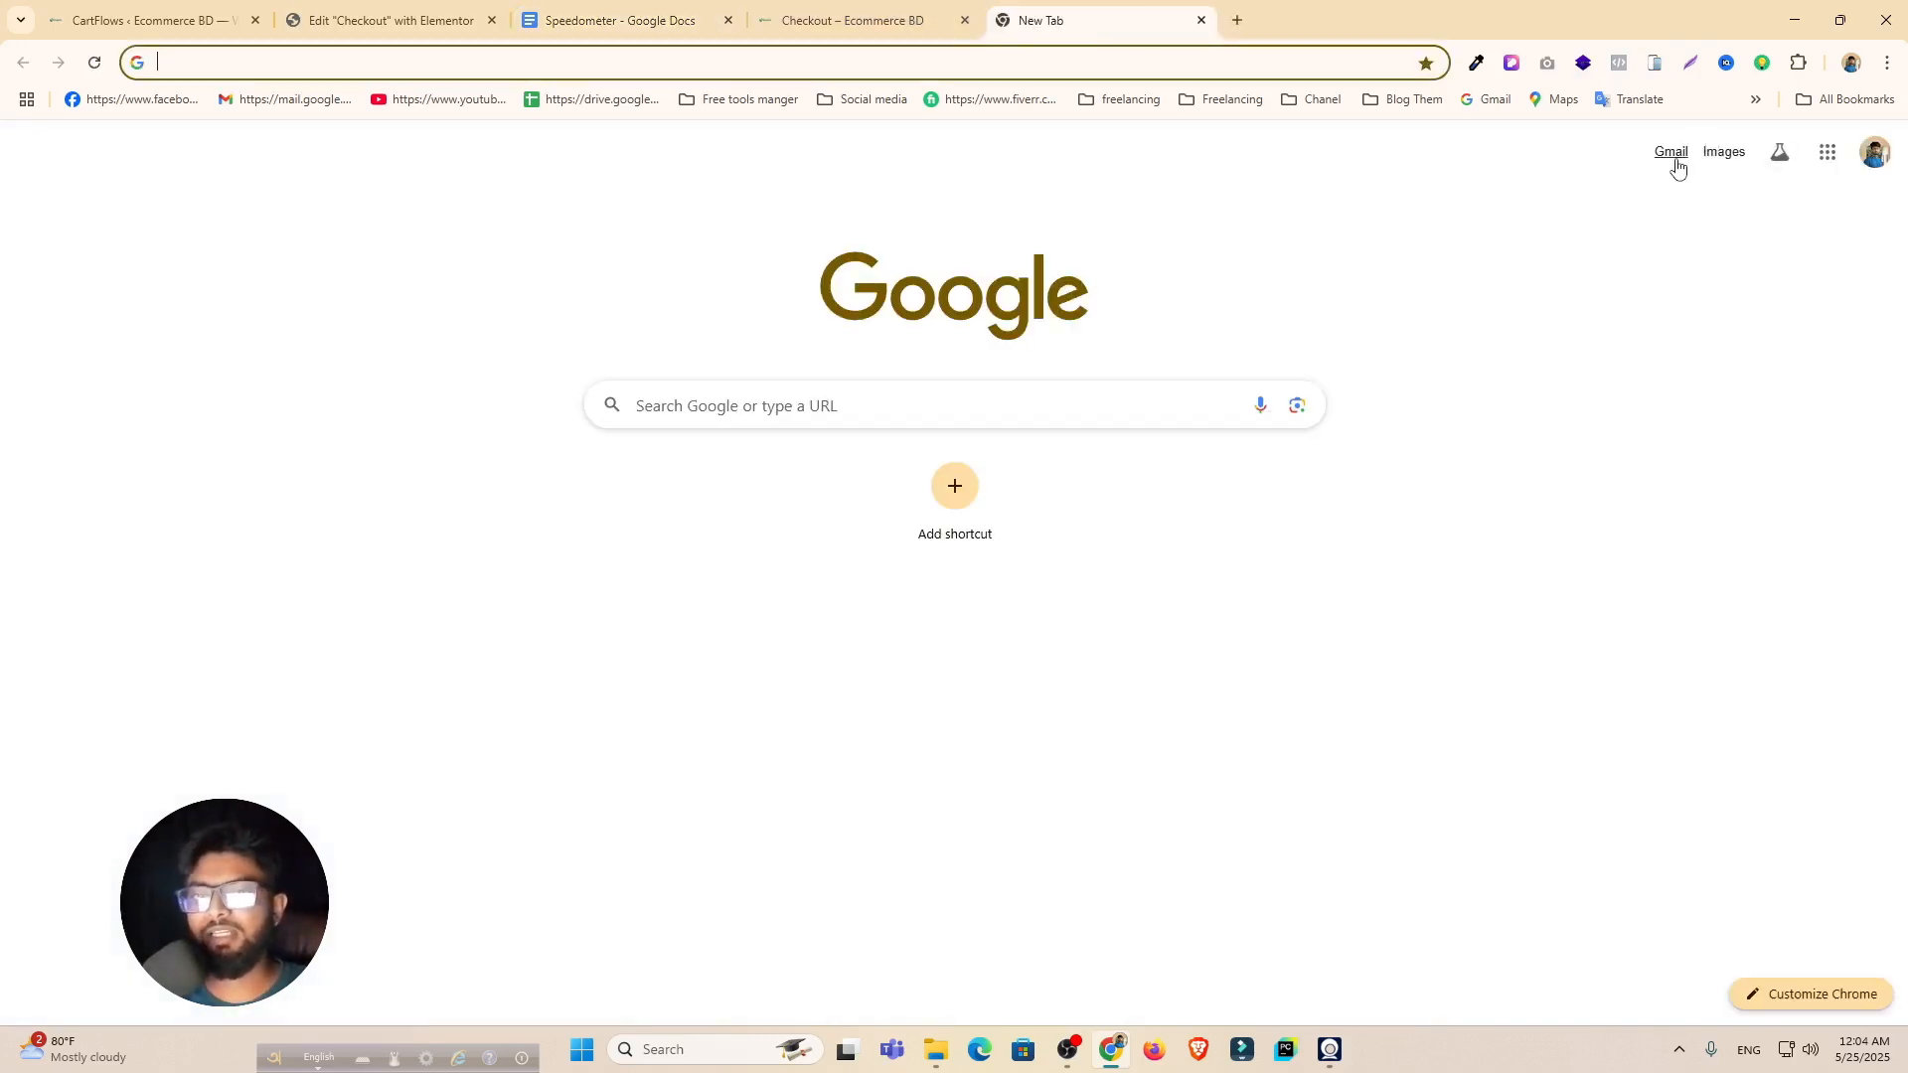
pyautogui.click(1673, 159)
pyautogui.click(873, 12)
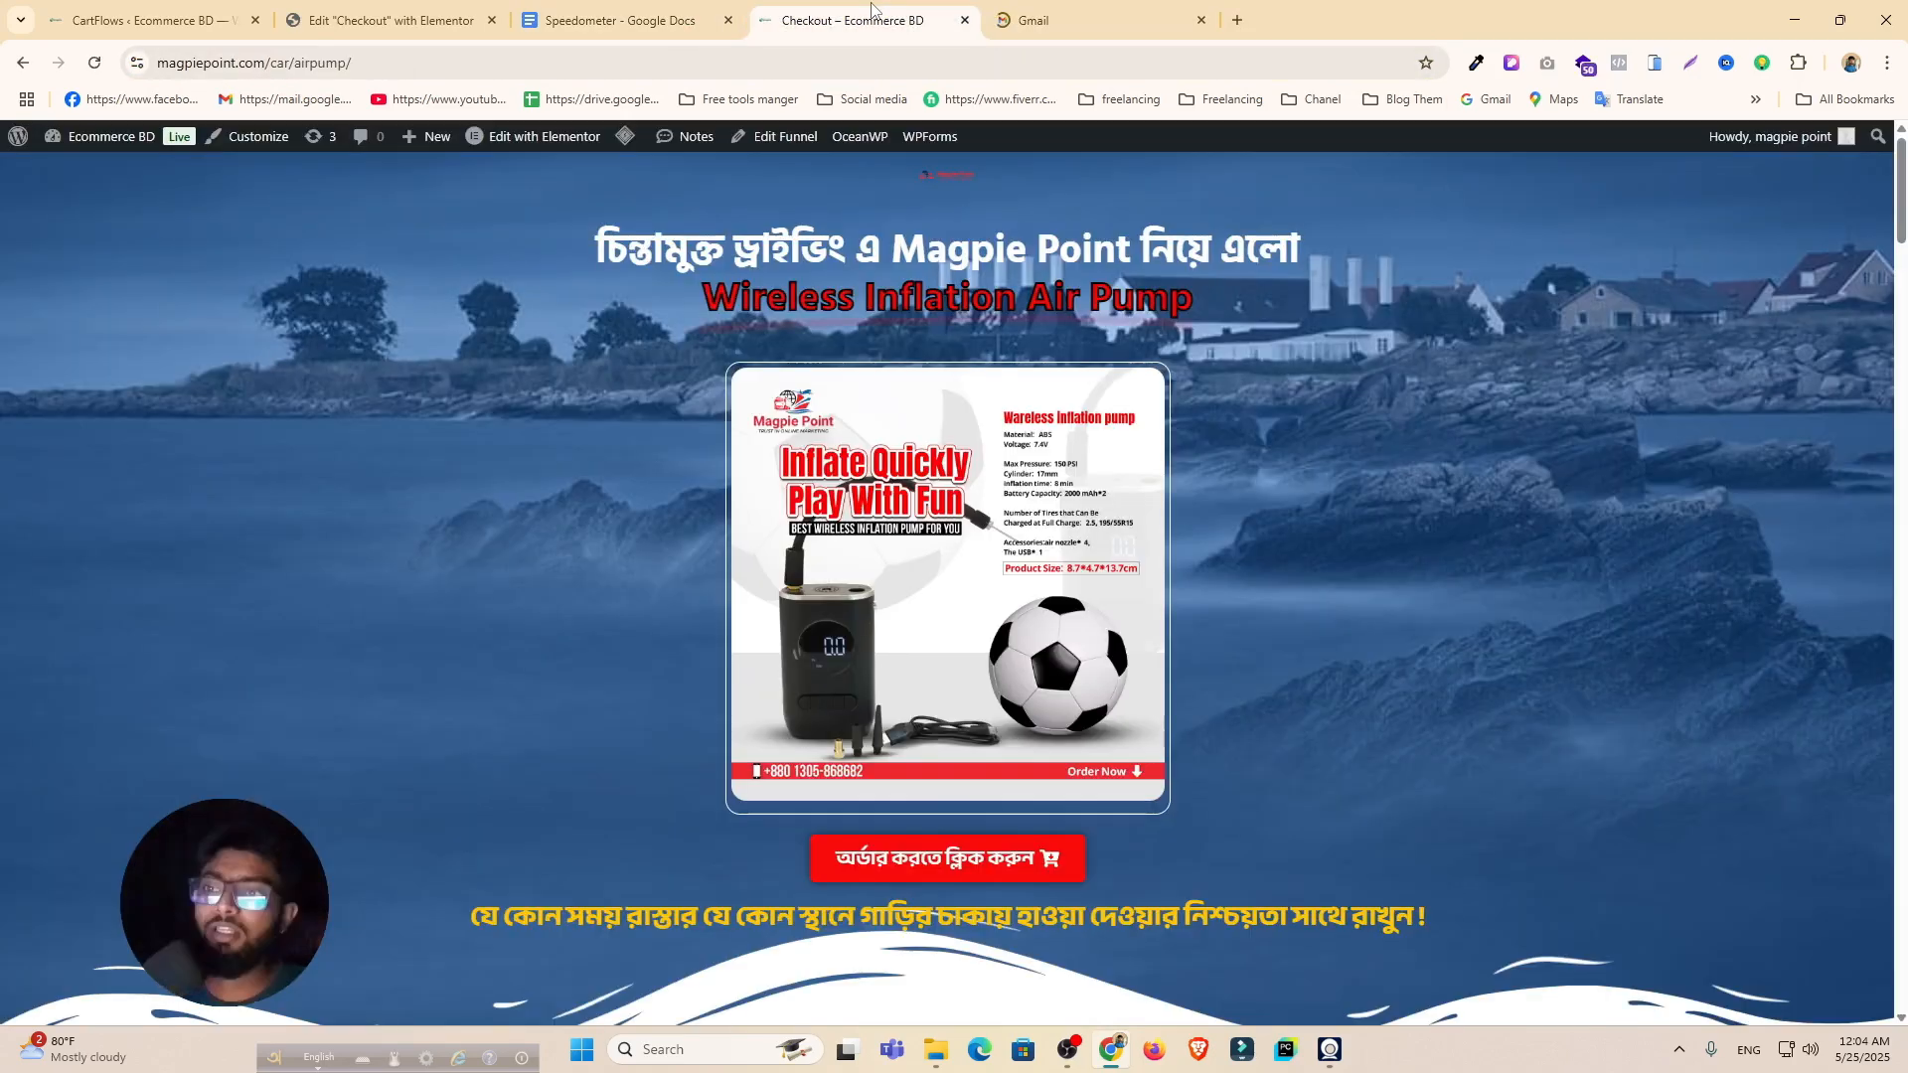
pyautogui.click(391, 20)
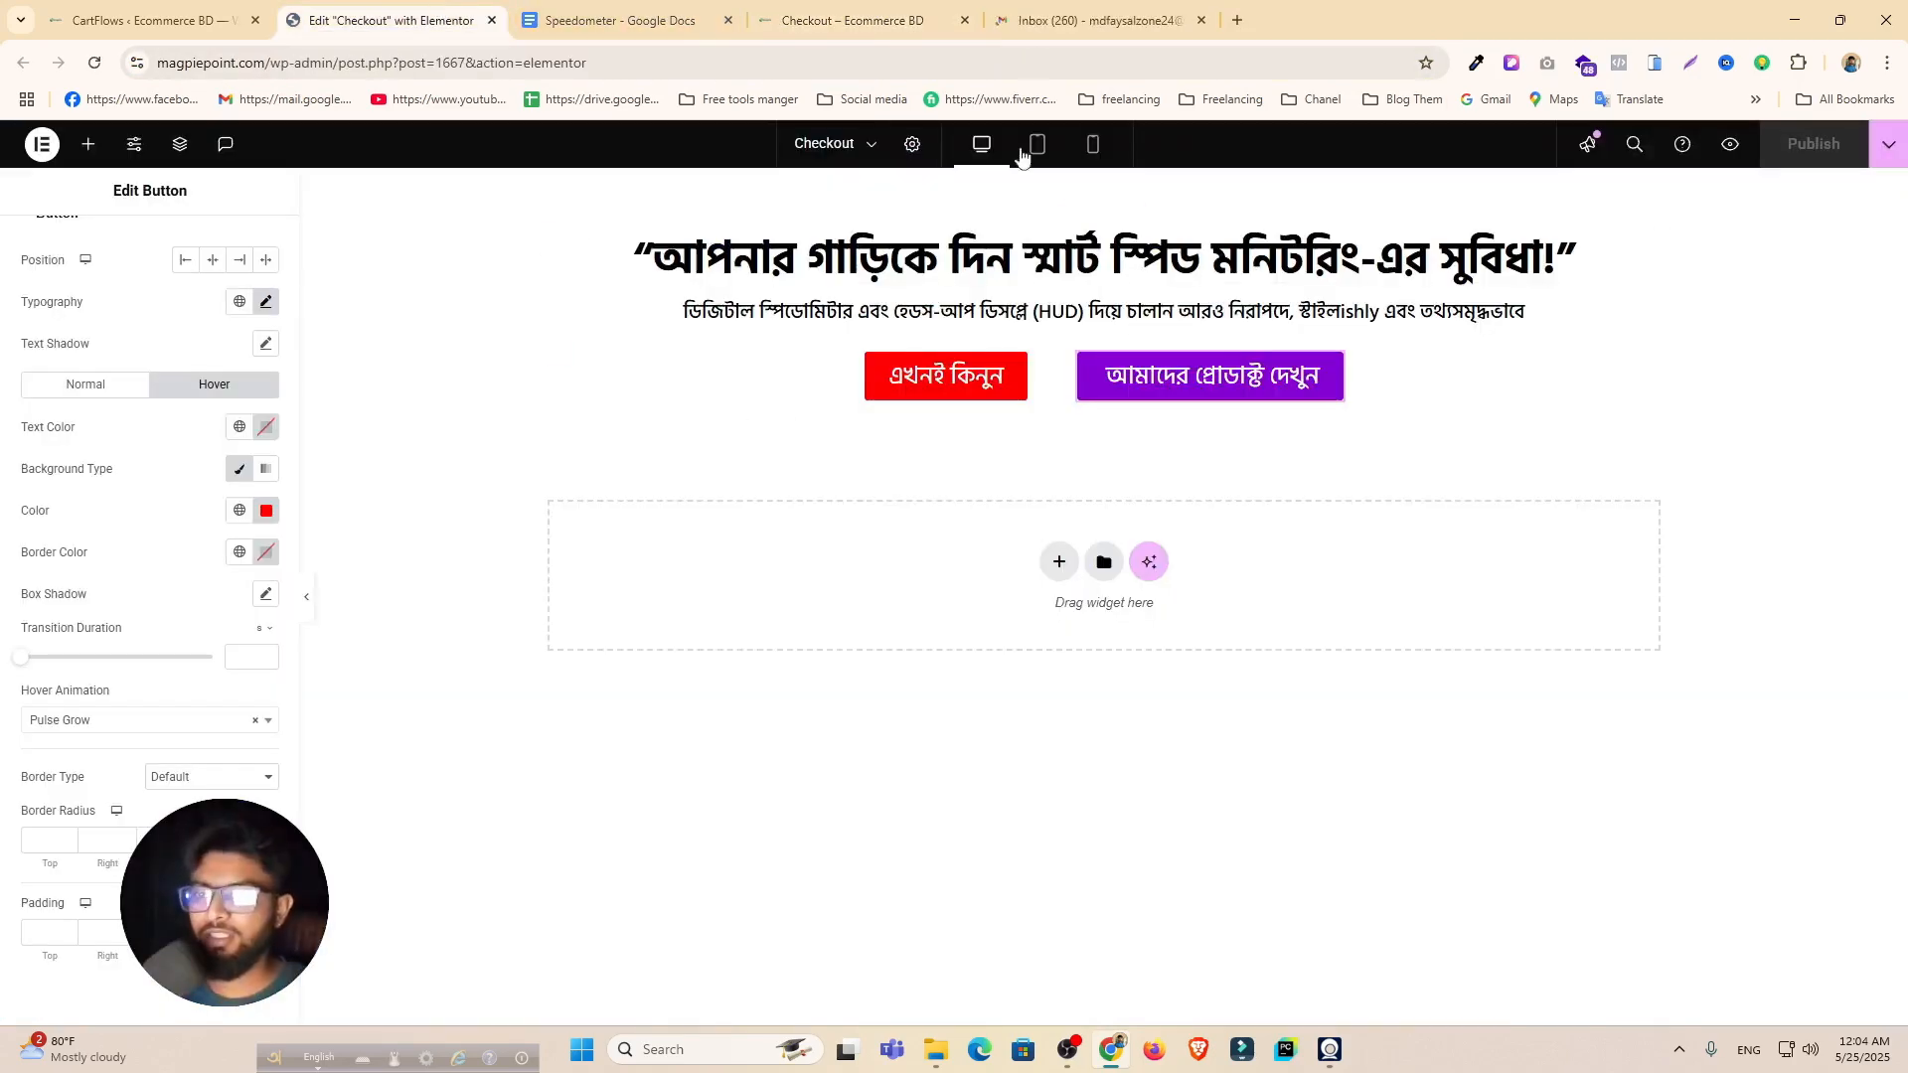
pyautogui.click(855, 19)
# Step: In the Speedometer Google Doc, copy the Product Overview section title "ডিজিটাল স্পিডোমিটার ও HUD কী এবং কেন প্রয়োজন?"
pyautogui.click(624, 22)
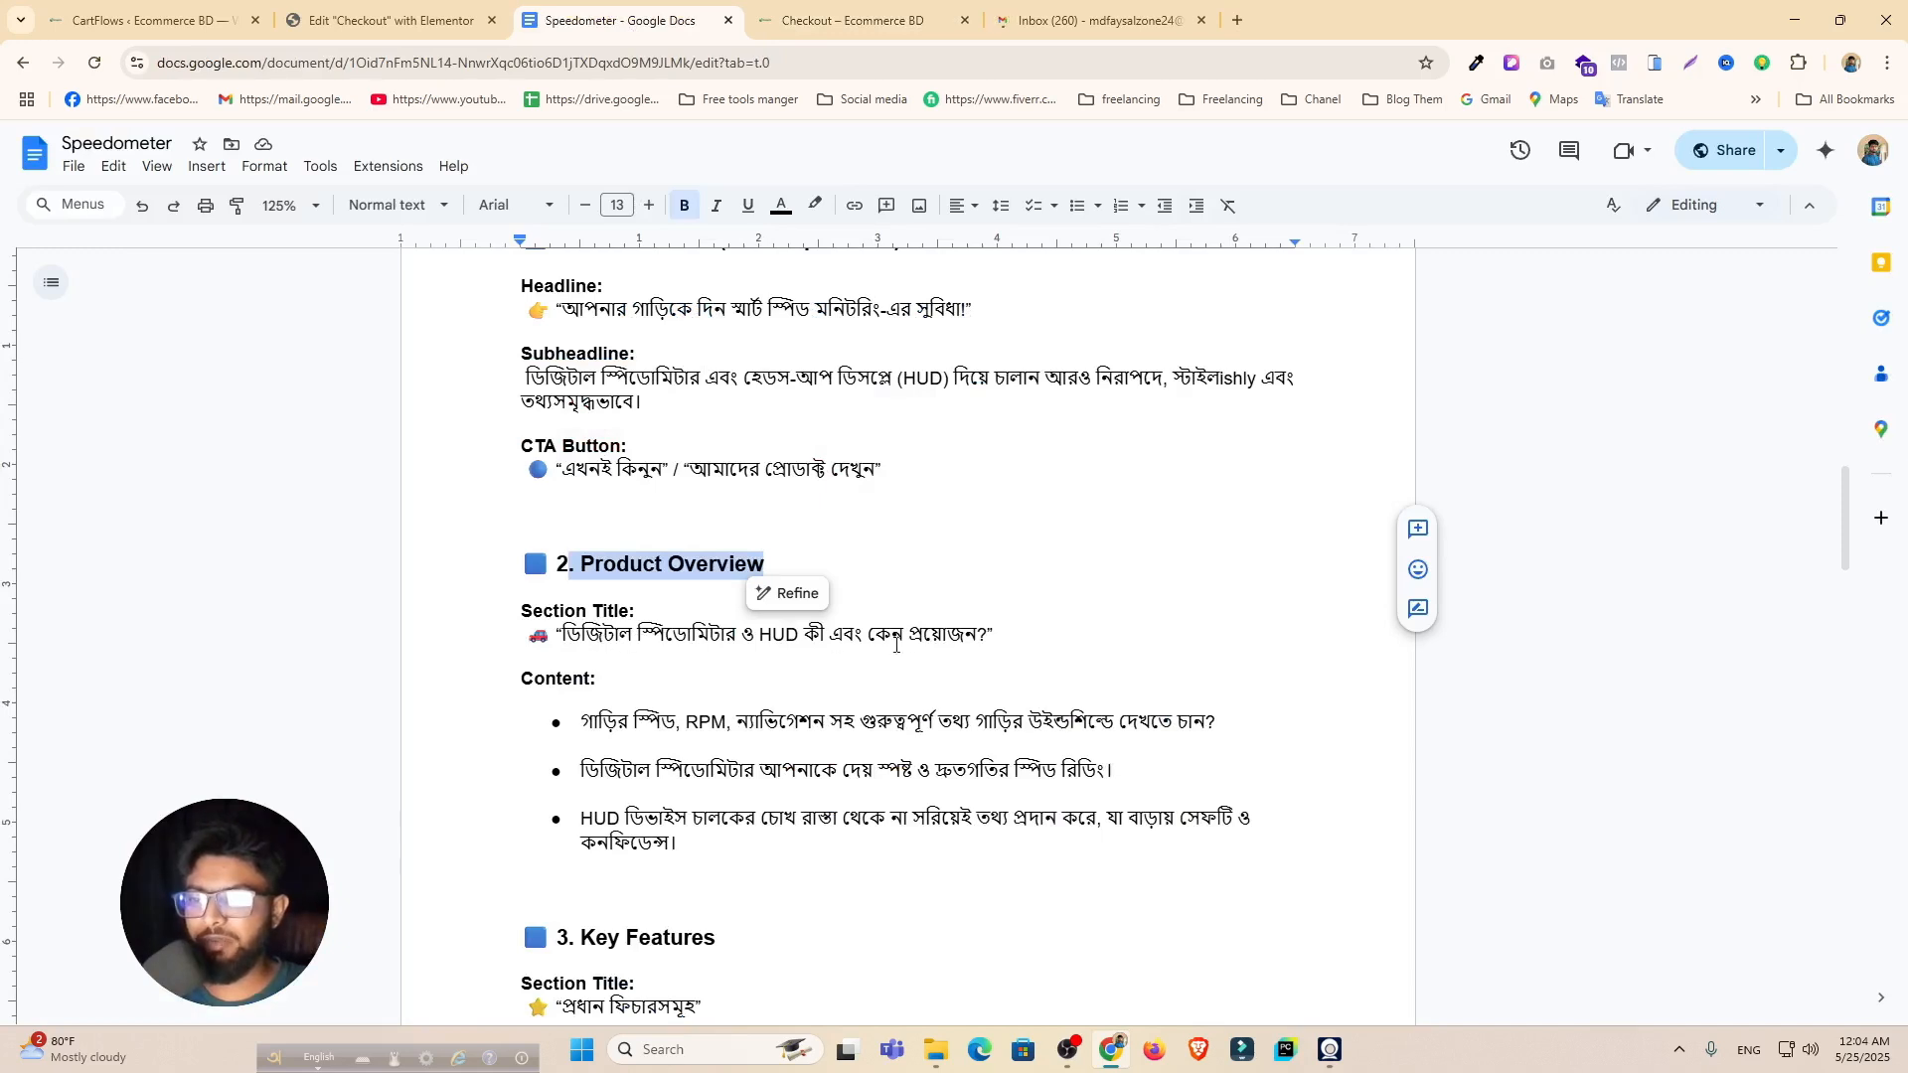
pyautogui.moveTo(987, 632); pyautogui.dragTo(571, 641)
pyautogui.hotkey('ctrl', 'c')
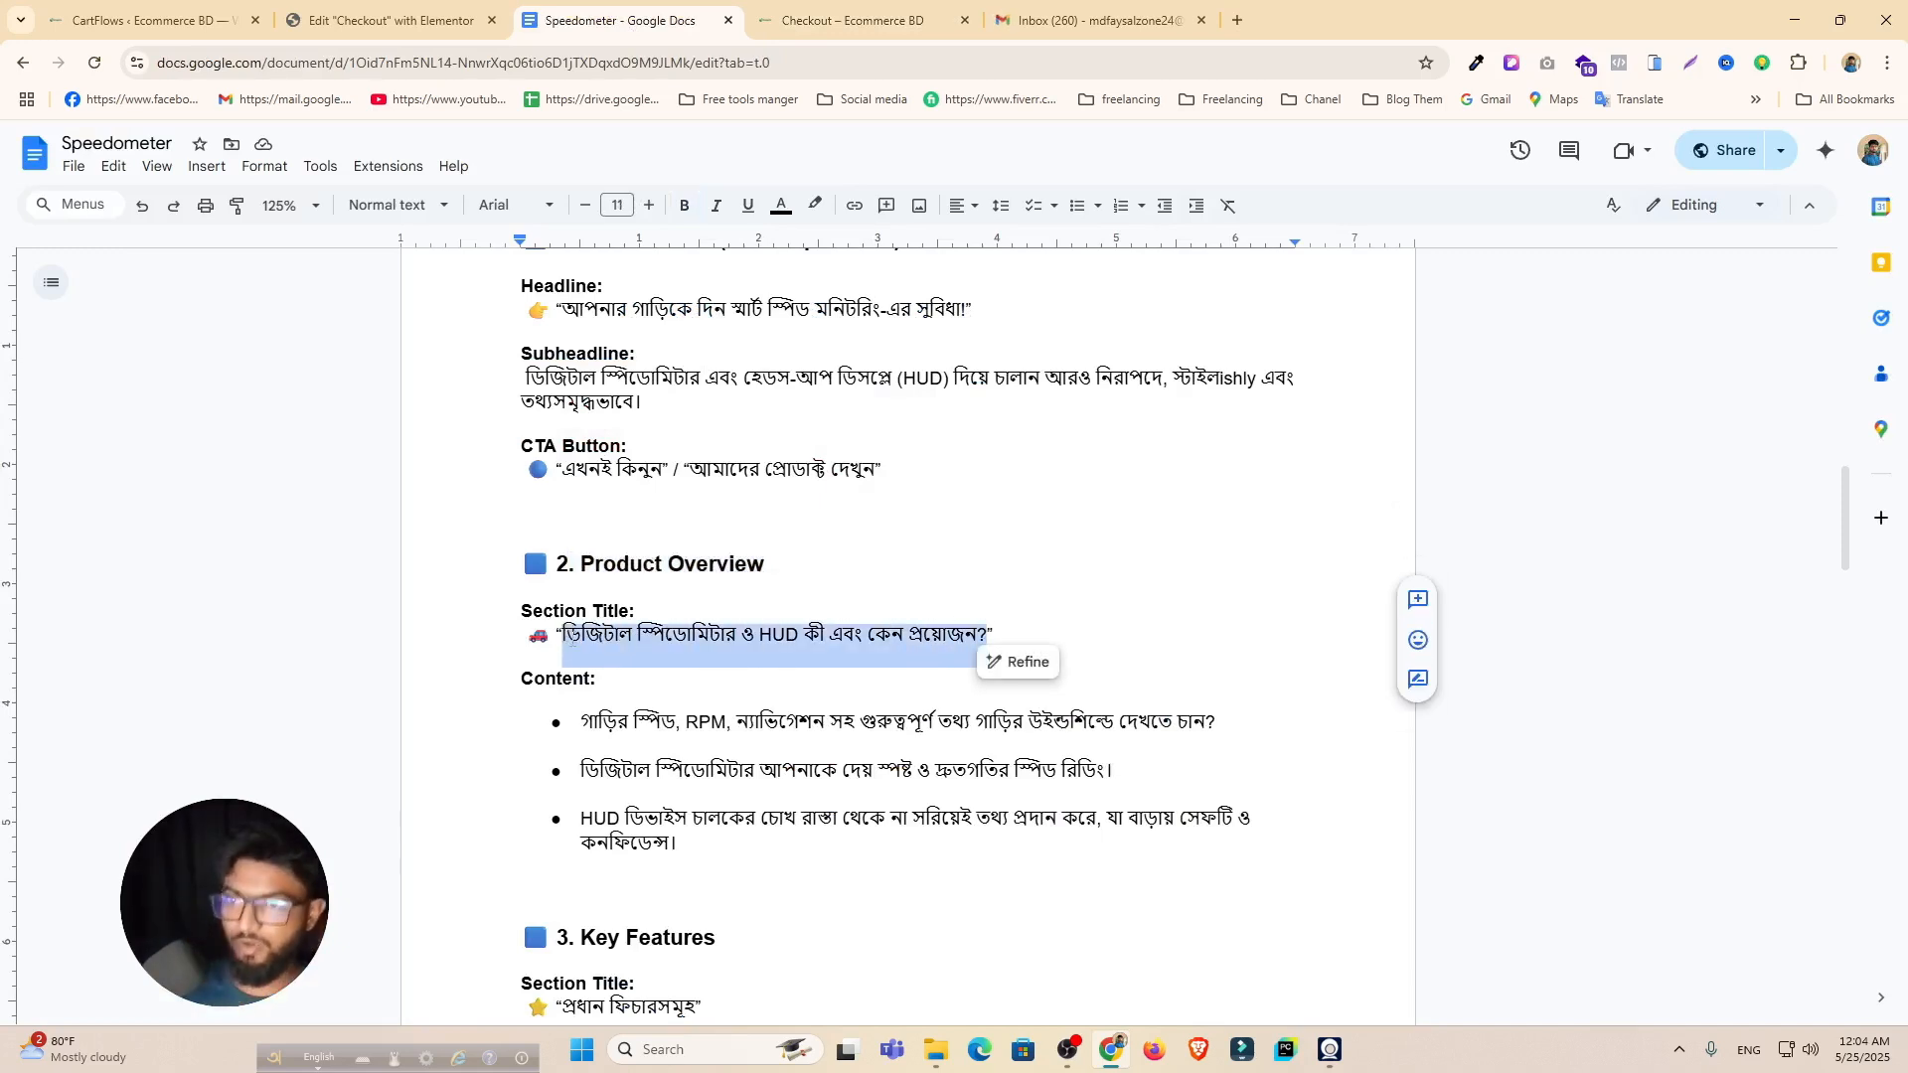
# Step: Back in the Elementor editor, add a single-column Flexbox container below the section with the two buttons
pyautogui.click(423, 12)
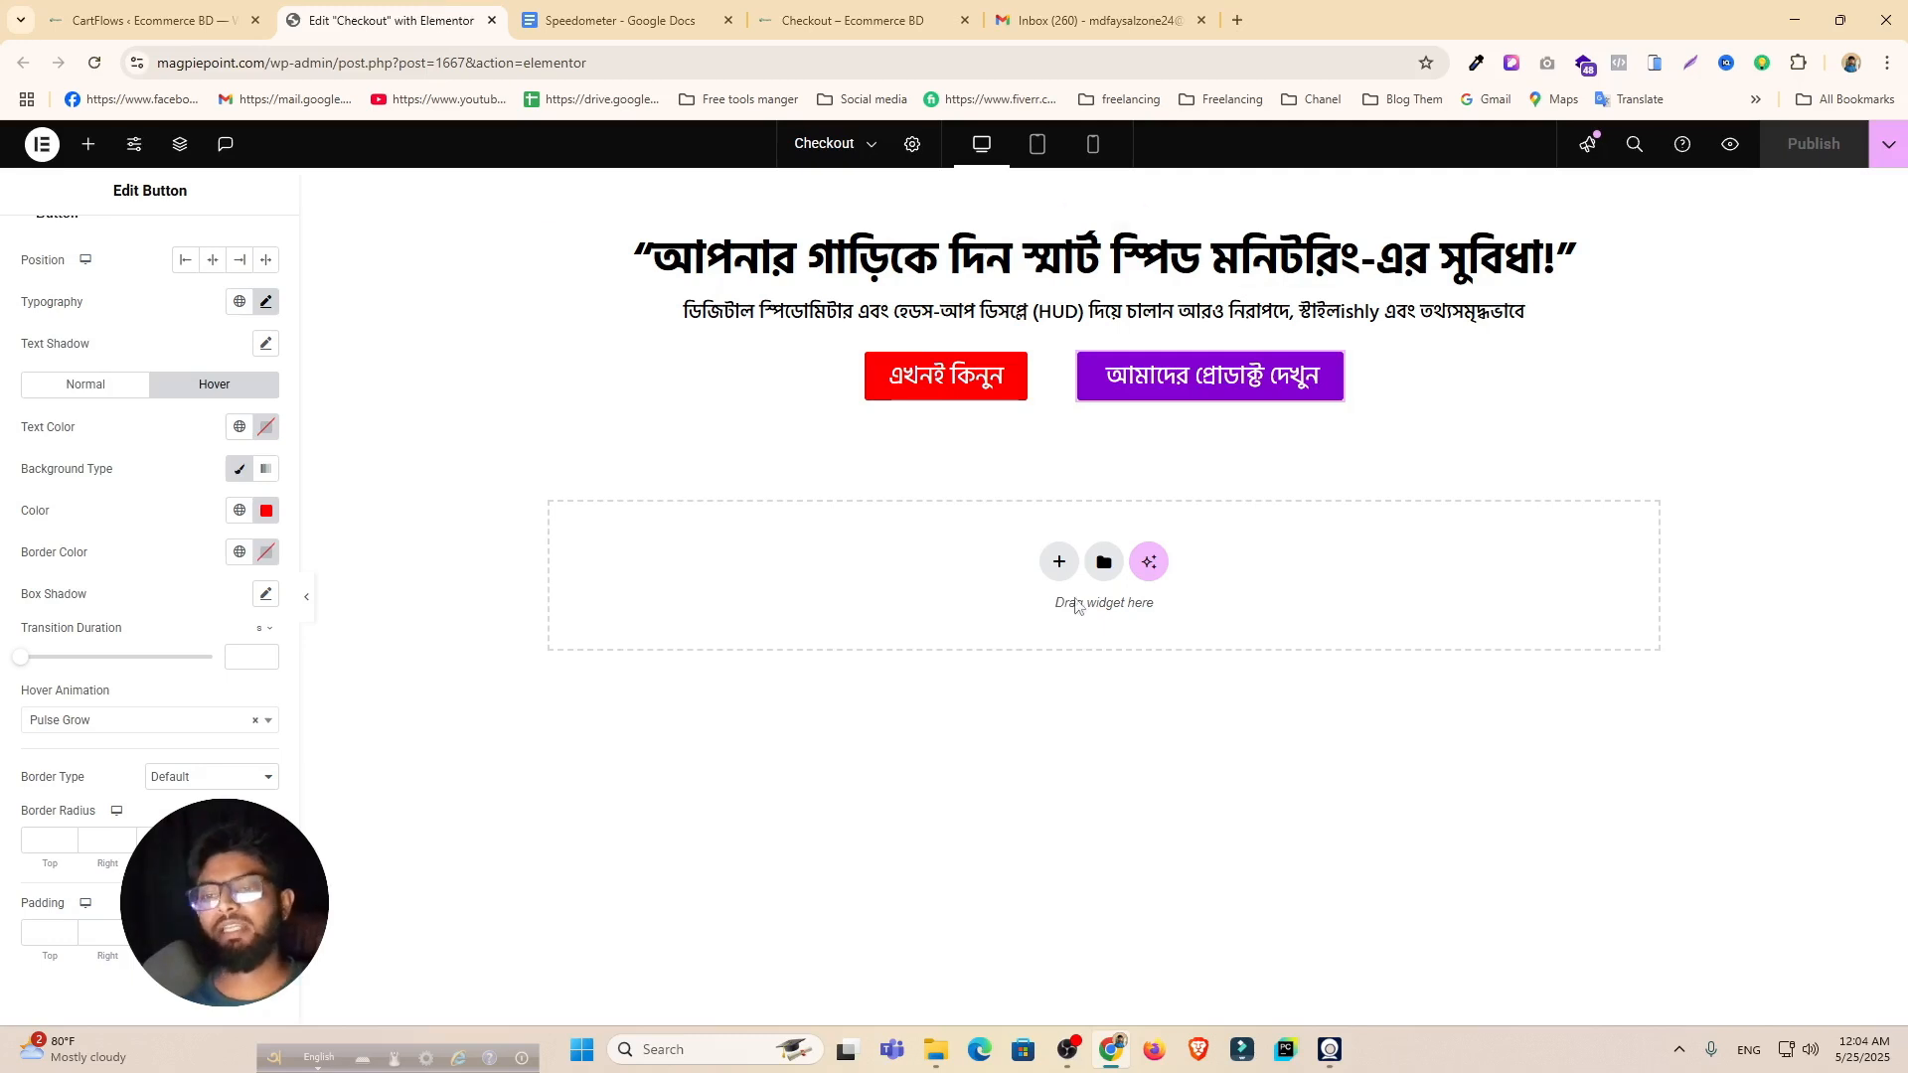
pyautogui.click(1059, 563)
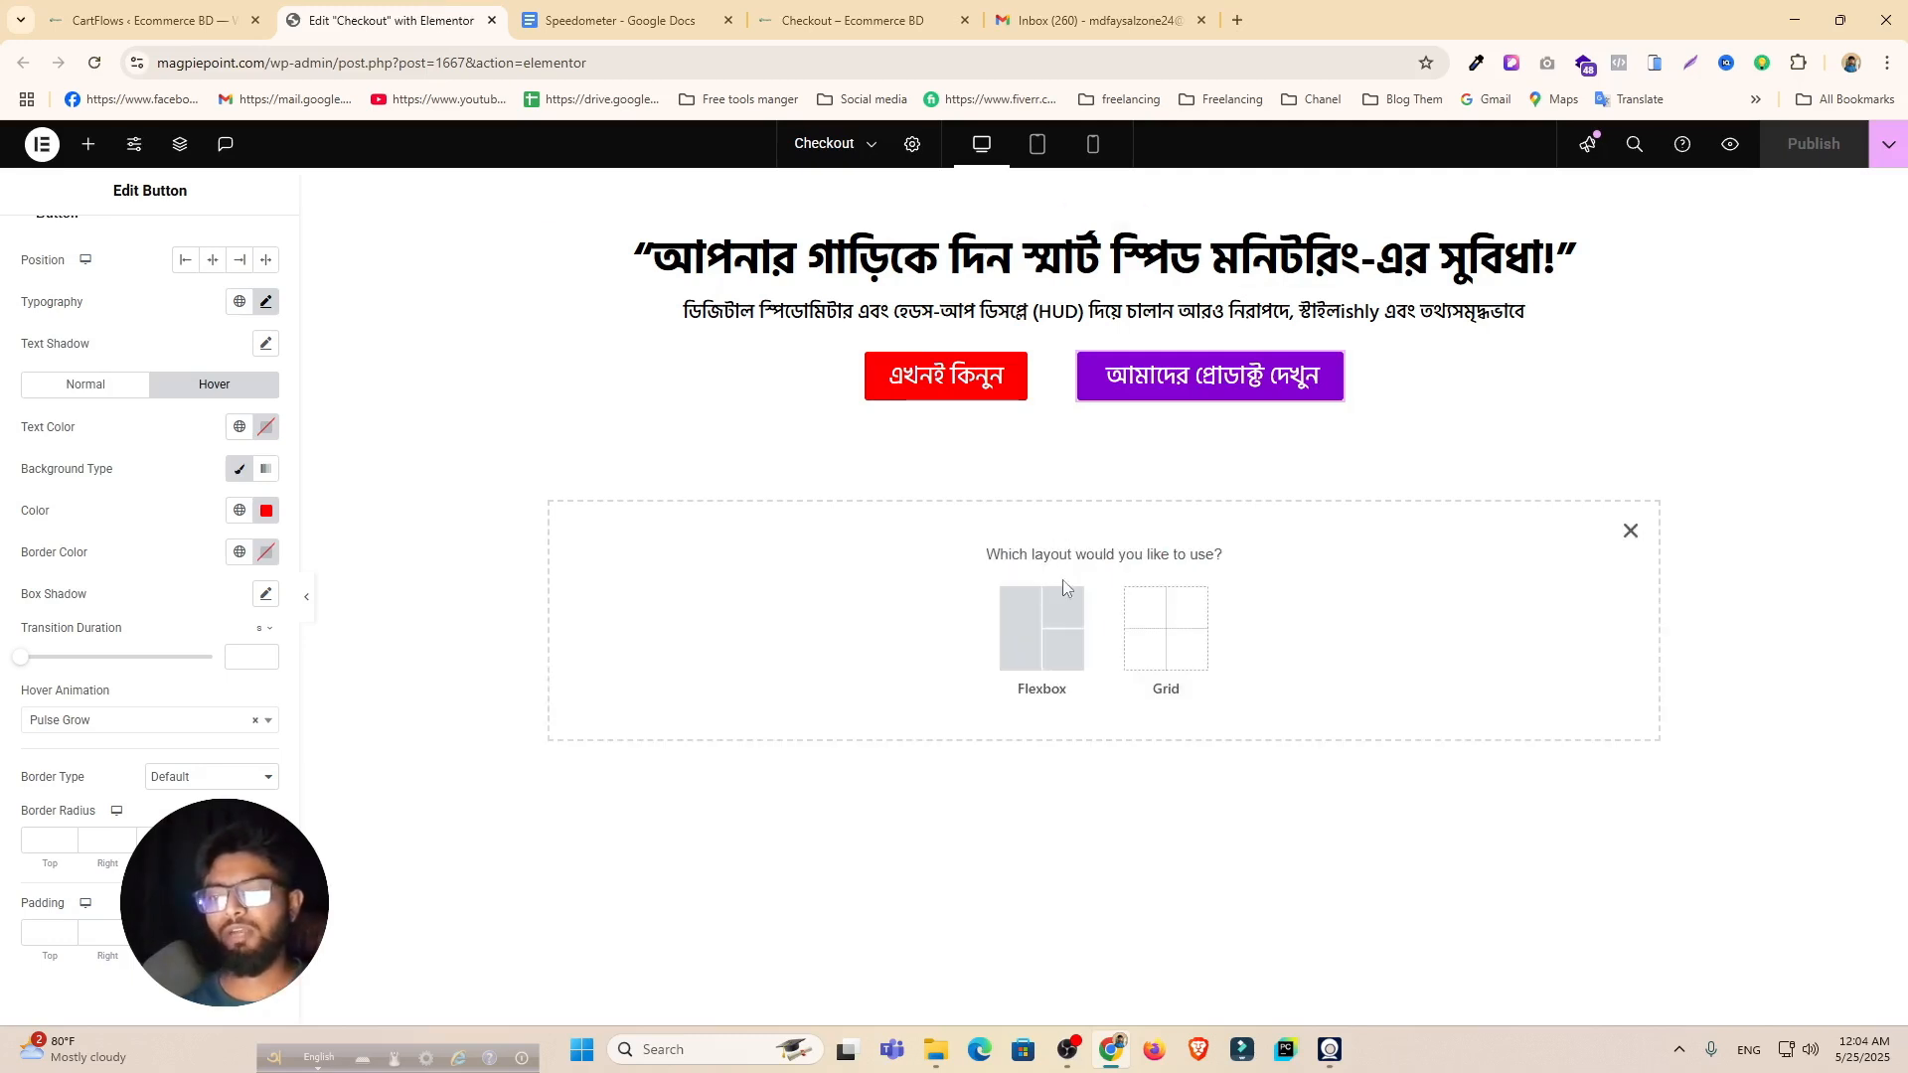
pyautogui.click(1040, 626)
pyautogui.click(825, 616)
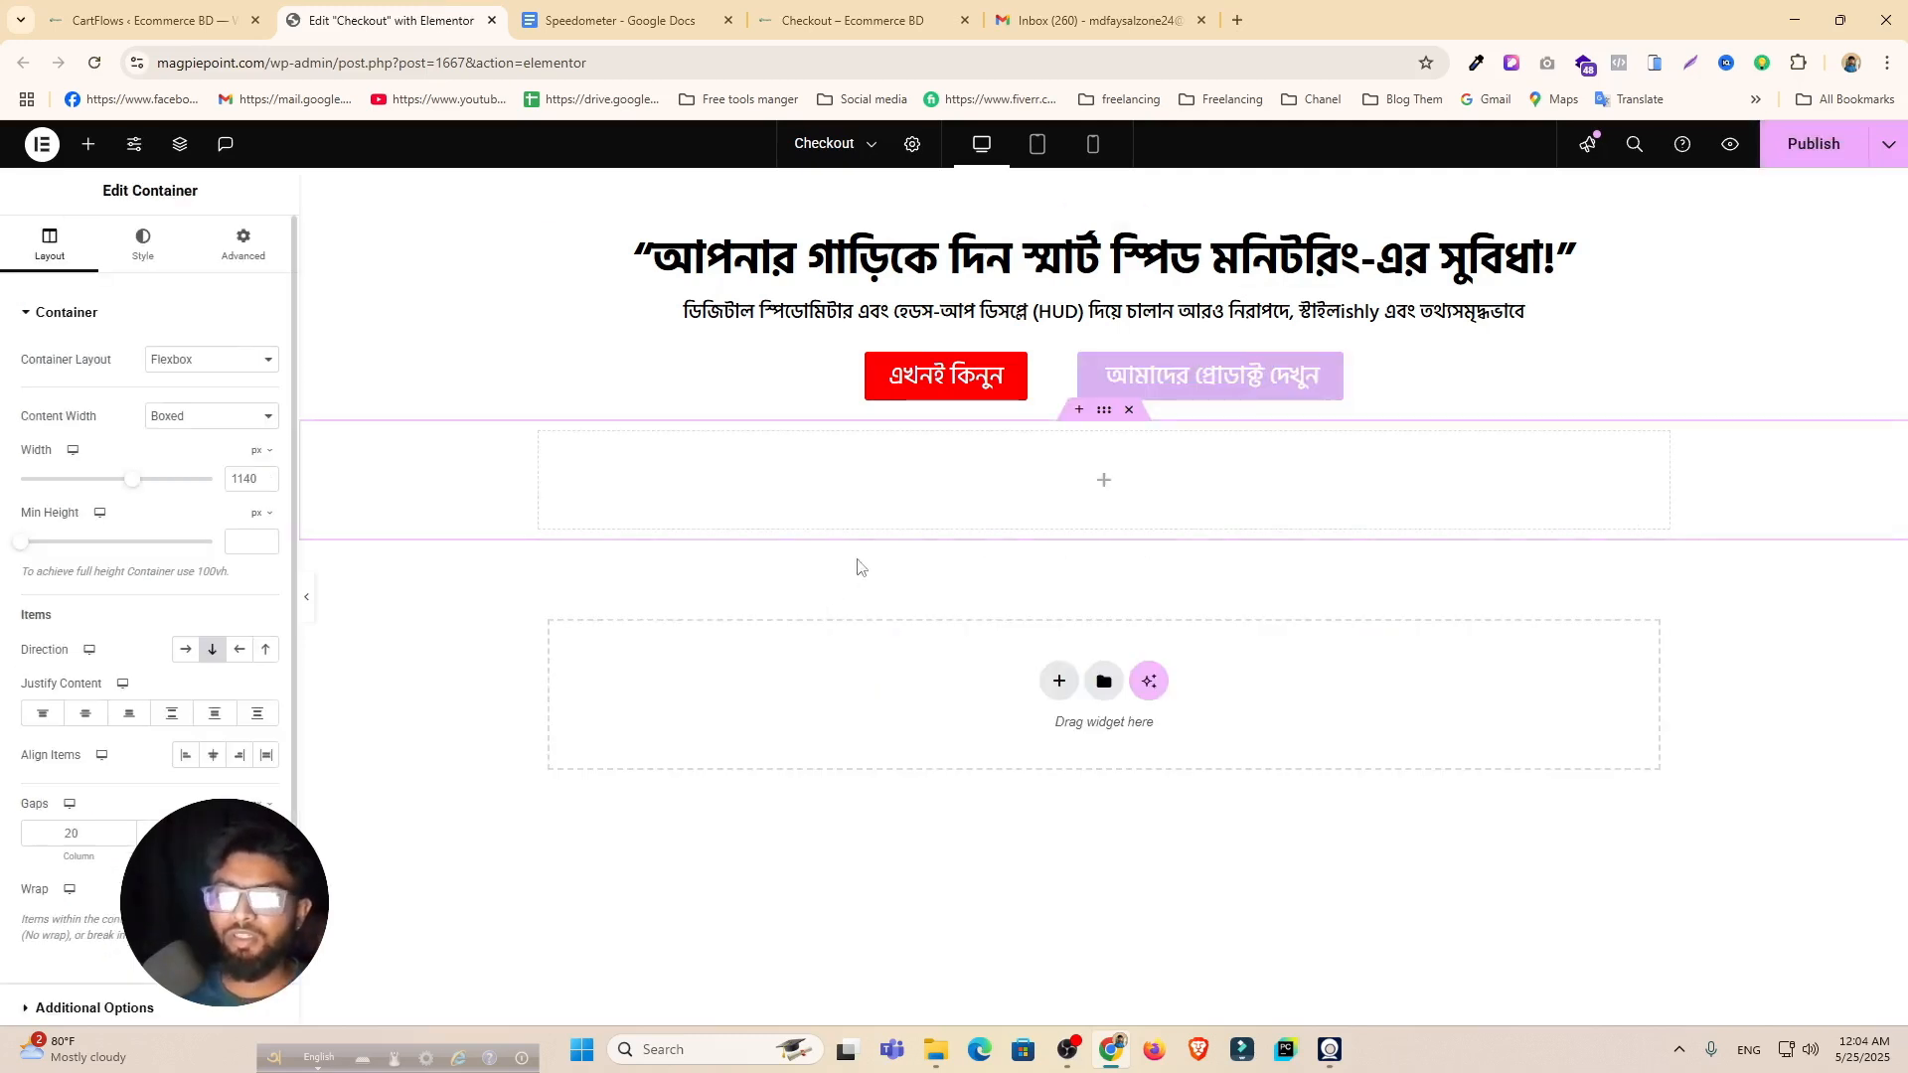
# Step: Set the new container's padding to 0 on all sides and nest another container inside it
pyautogui.click(243, 245)
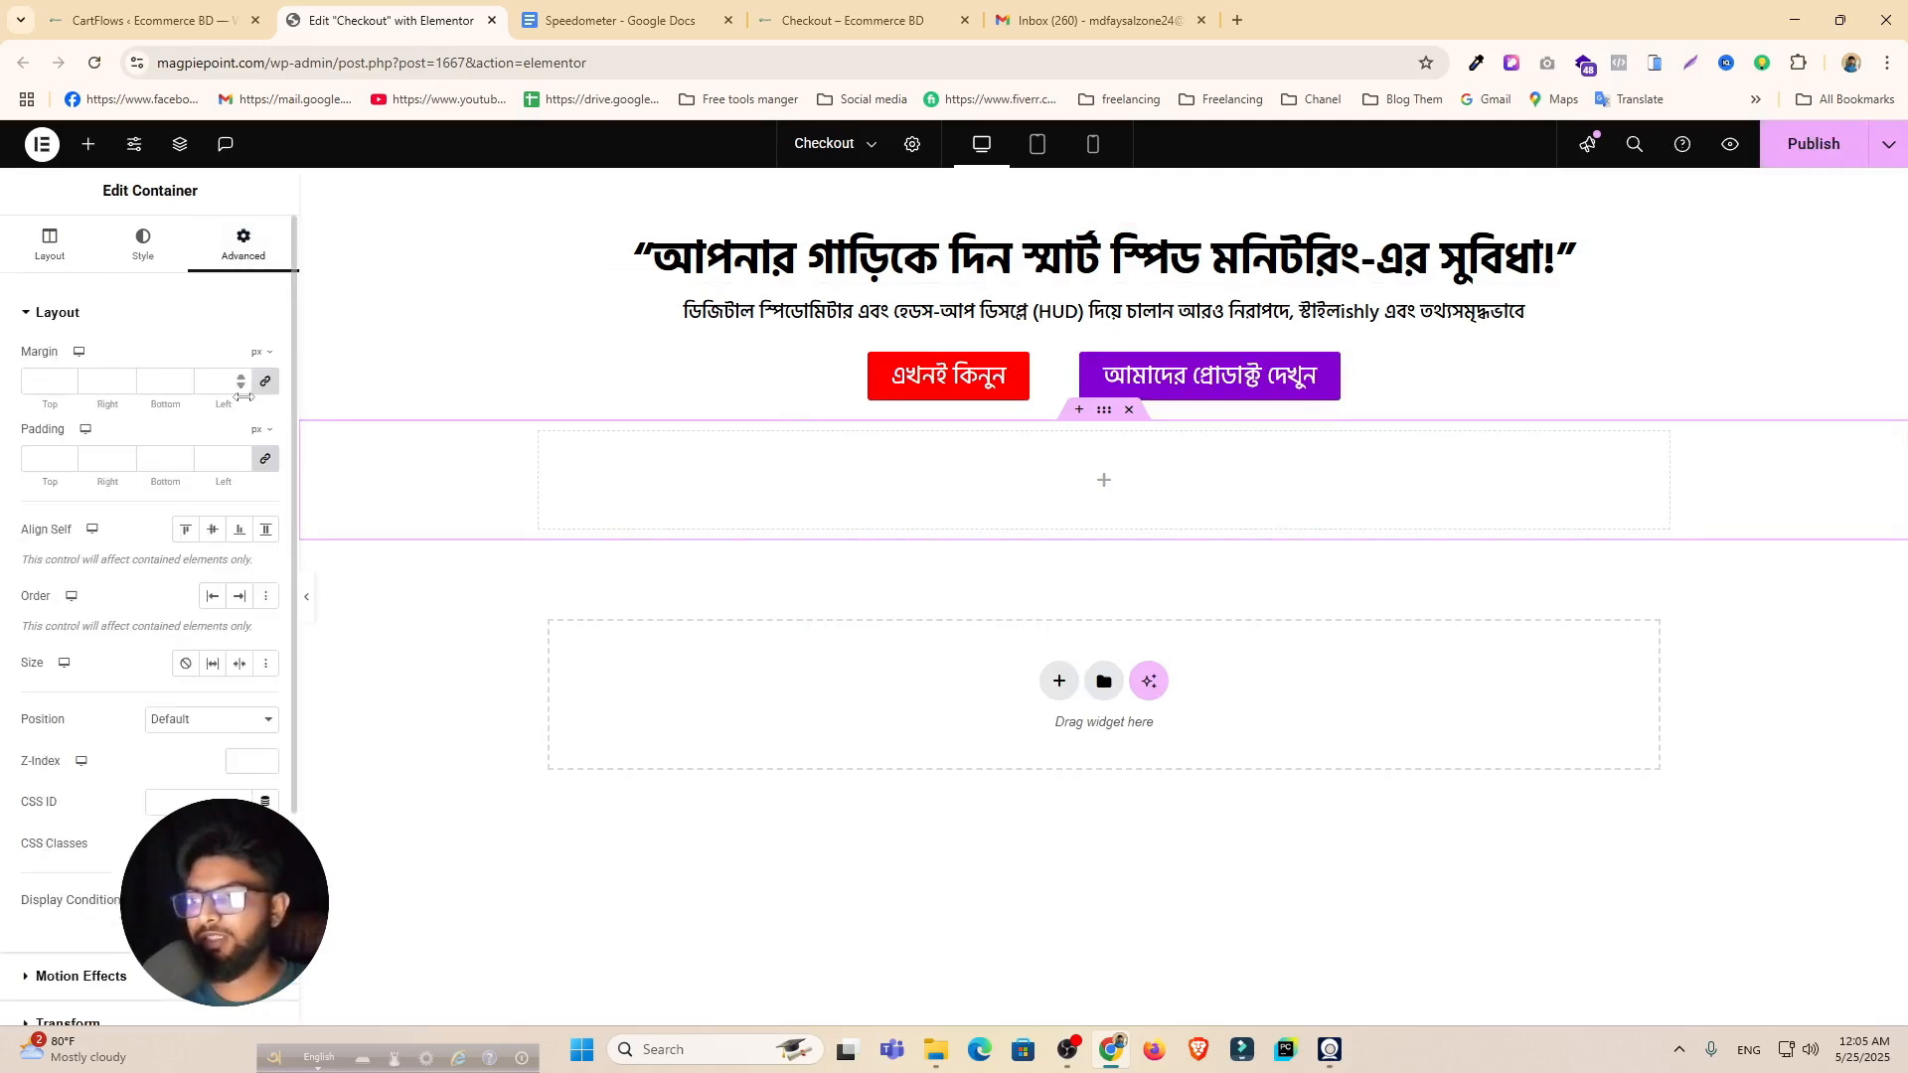
pyautogui.click(266, 460)
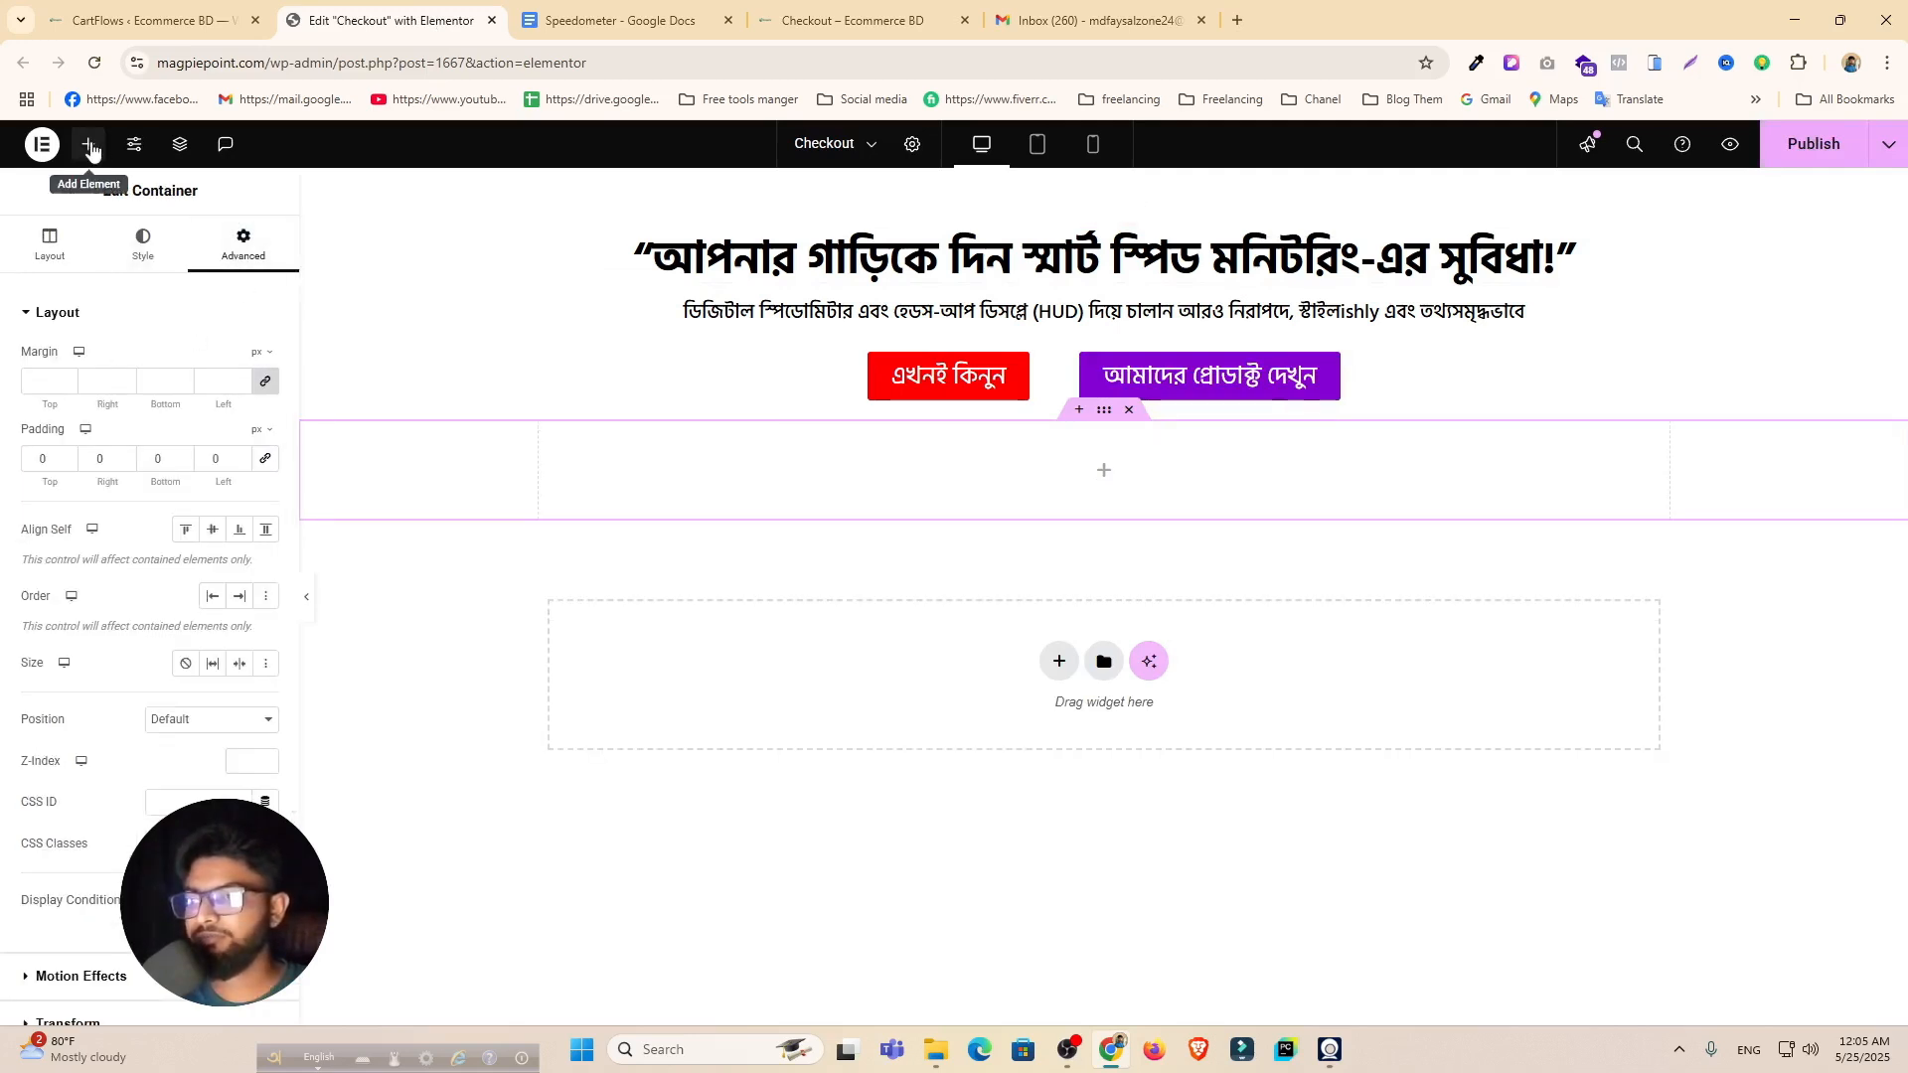
pyautogui.click(89, 144)
pyautogui.moveTo(81, 403); pyautogui.dragTo(1069, 475)
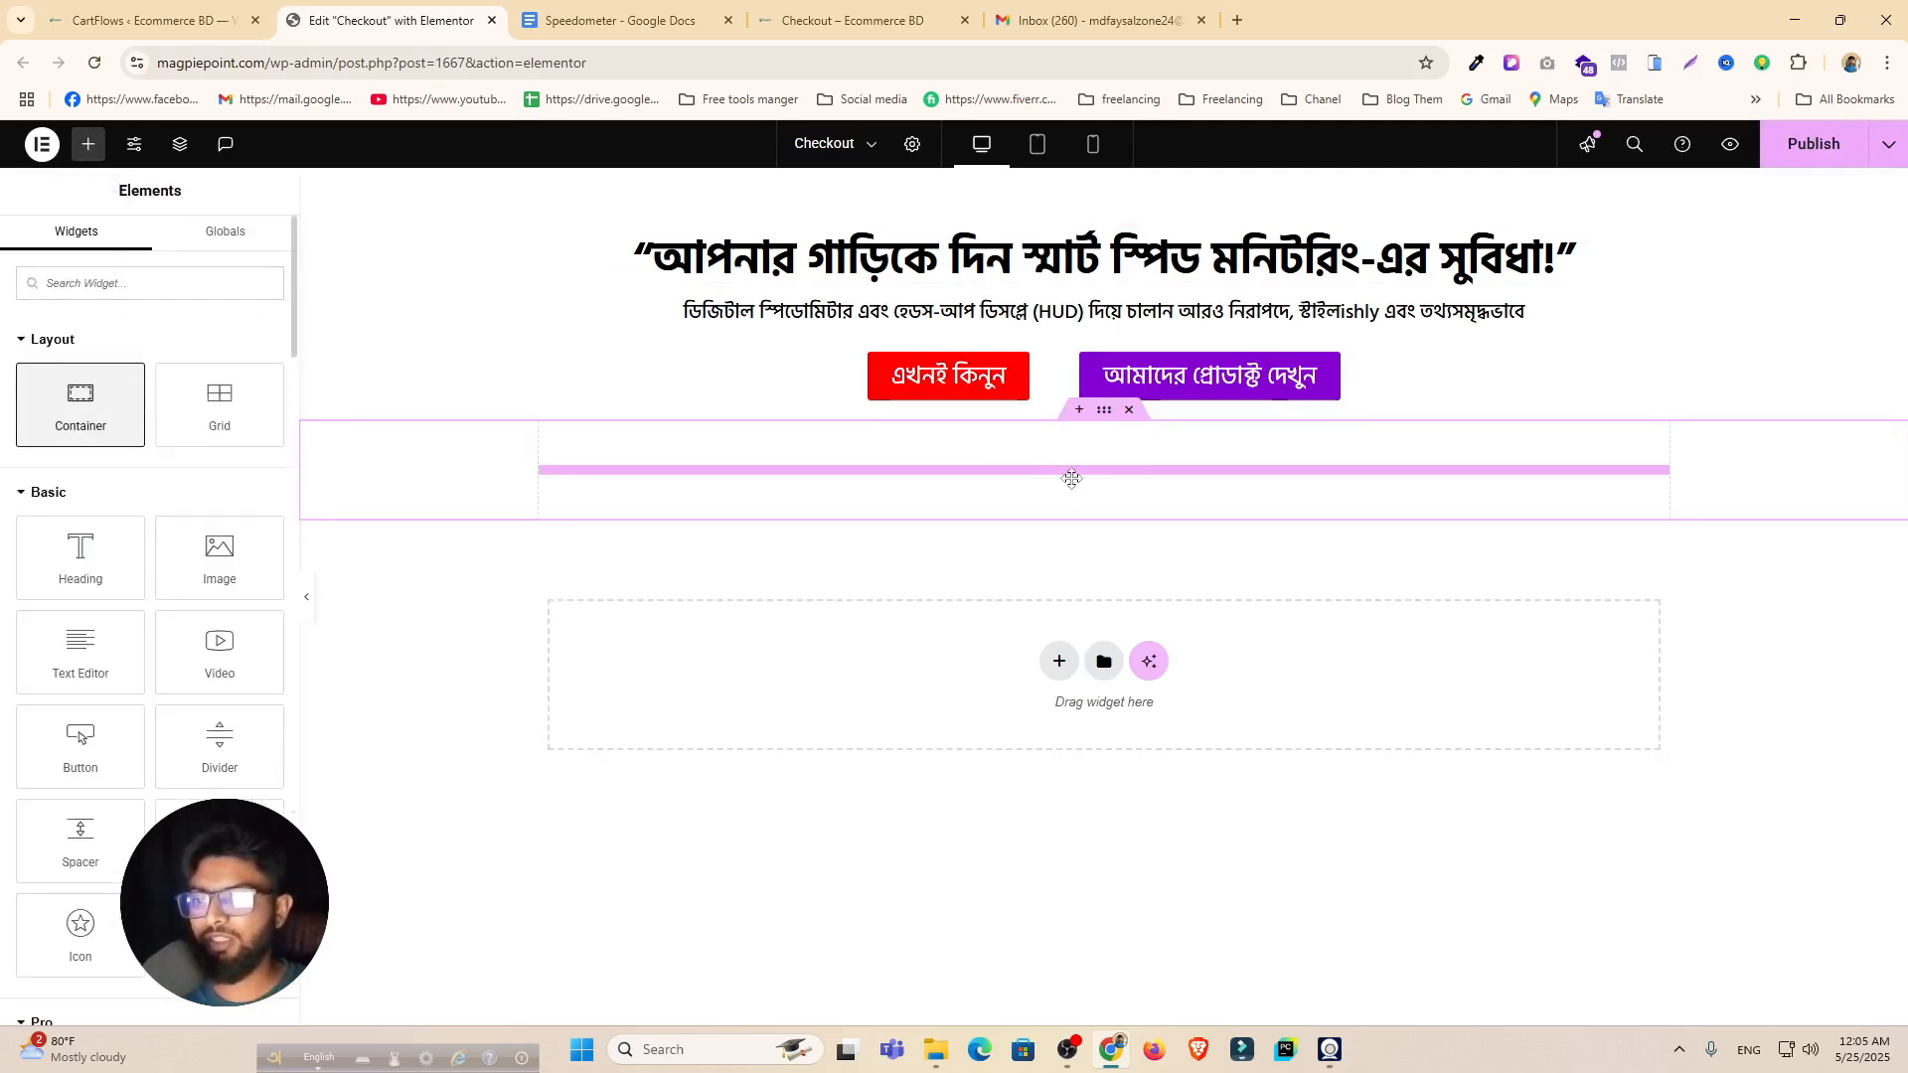
# Step: Add a Heading in the nested container with the copied title "ডিজিটাল স্পিডোমিটার ও HUD কী এবং কেন প্রয়োজন?" and align it to the center
pyautogui.click(88, 144)
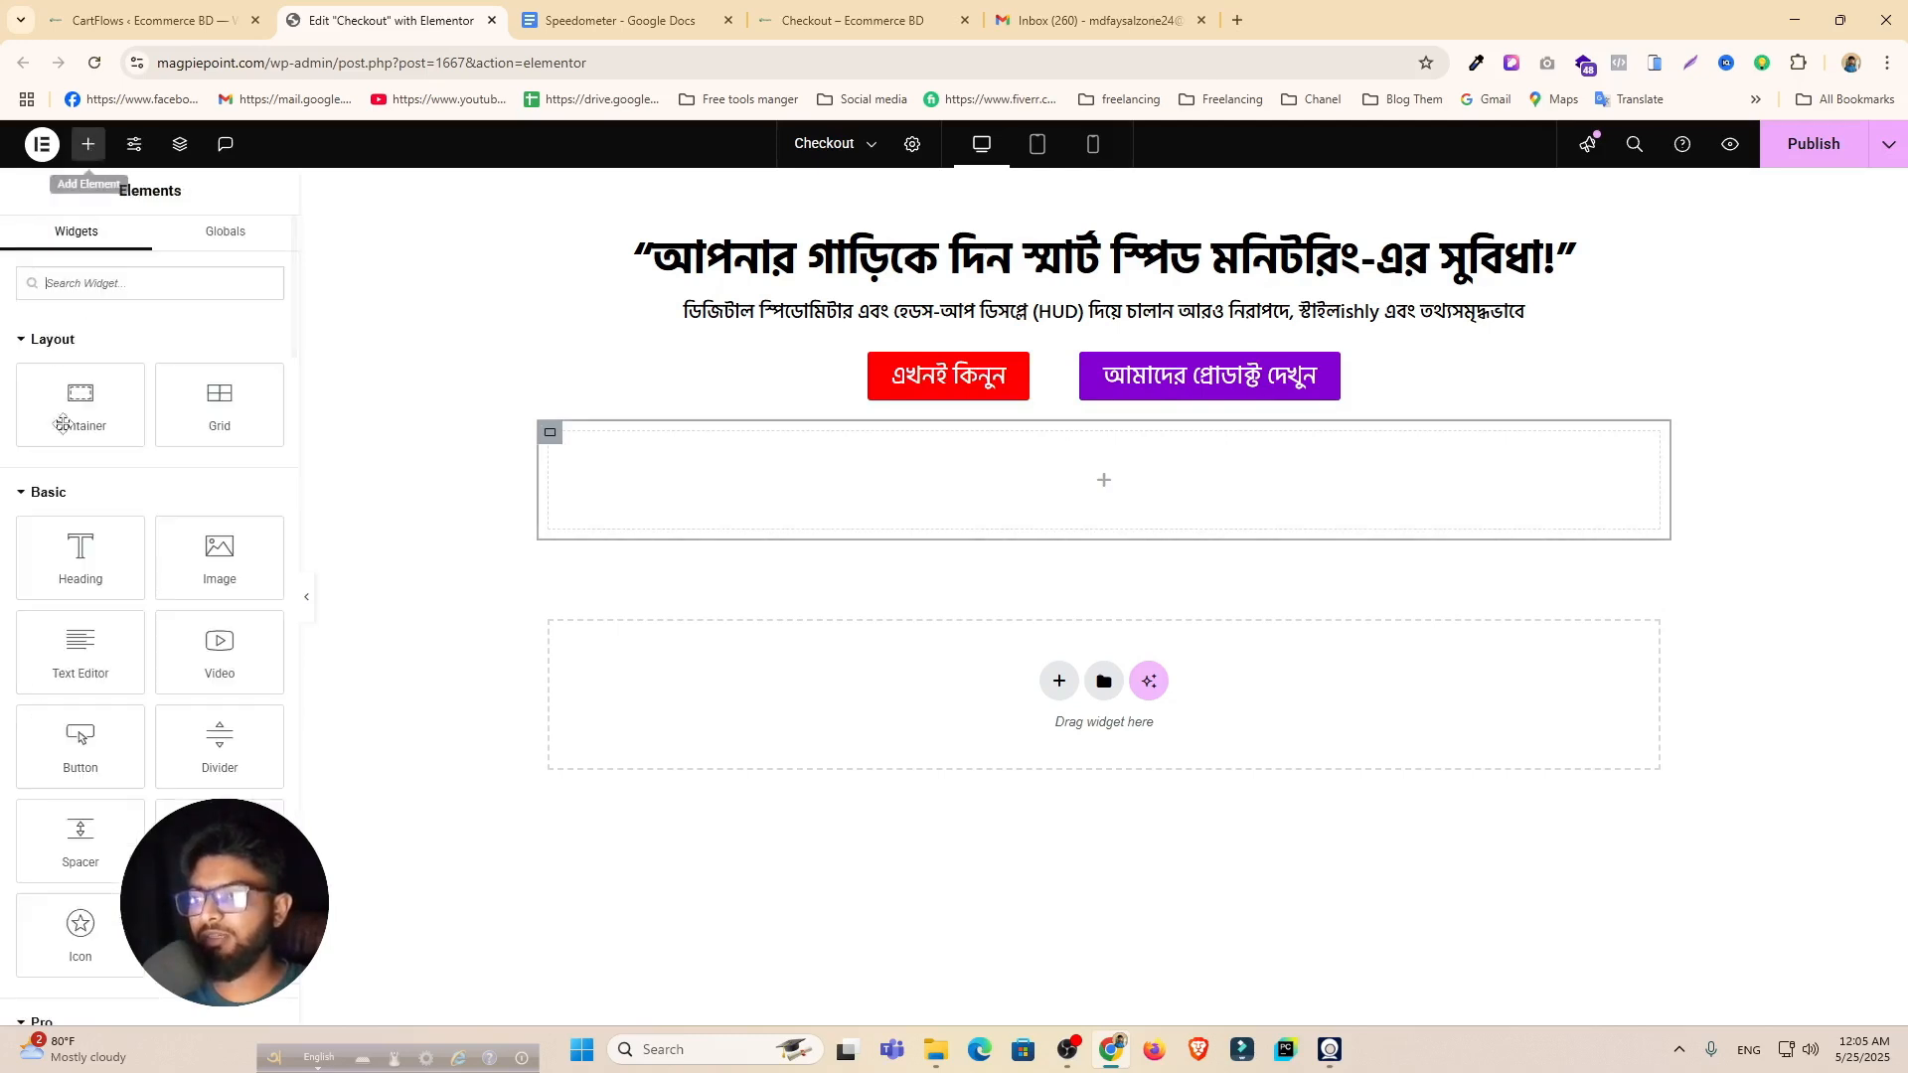
pyautogui.moveTo(81, 557); pyautogui.dragTo(1145, 478)
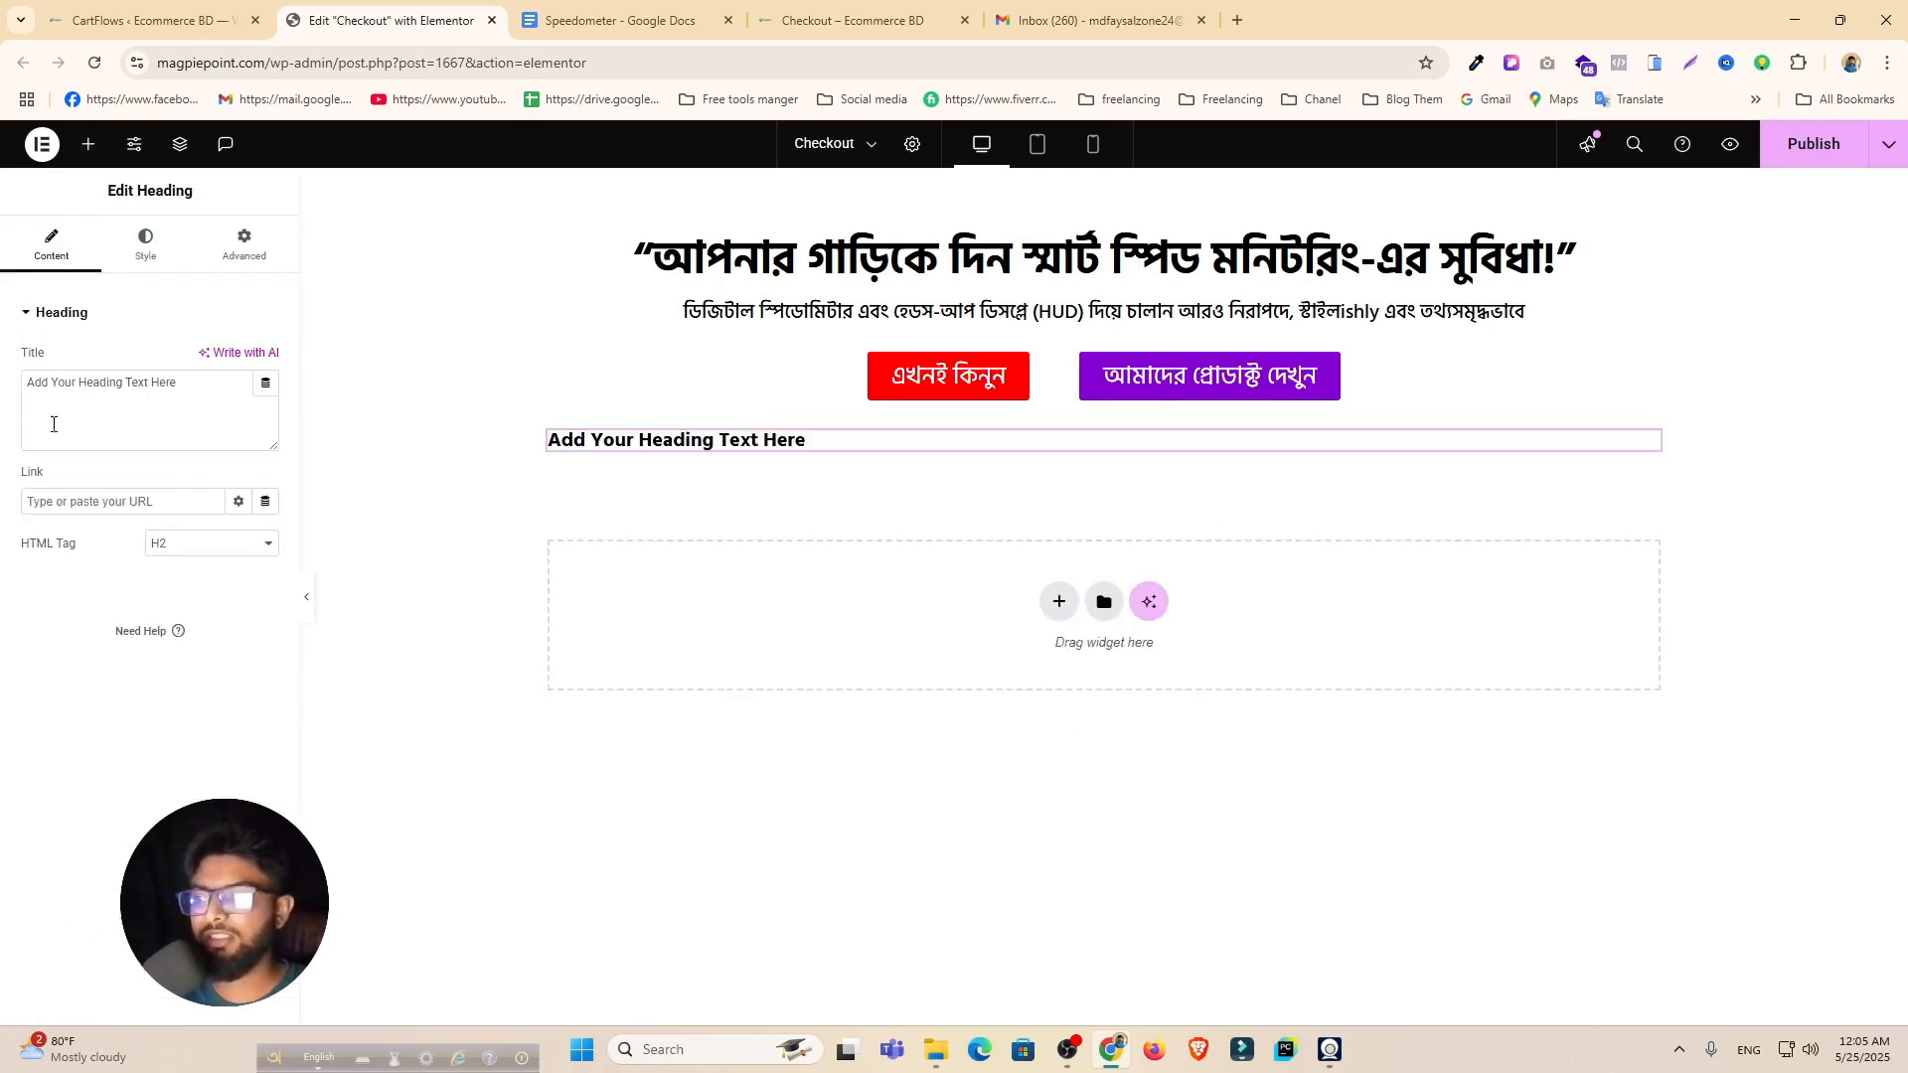
pyautogui.tripleClick(111, 395)
pyautogui.hotkey('ctrl', 'v')
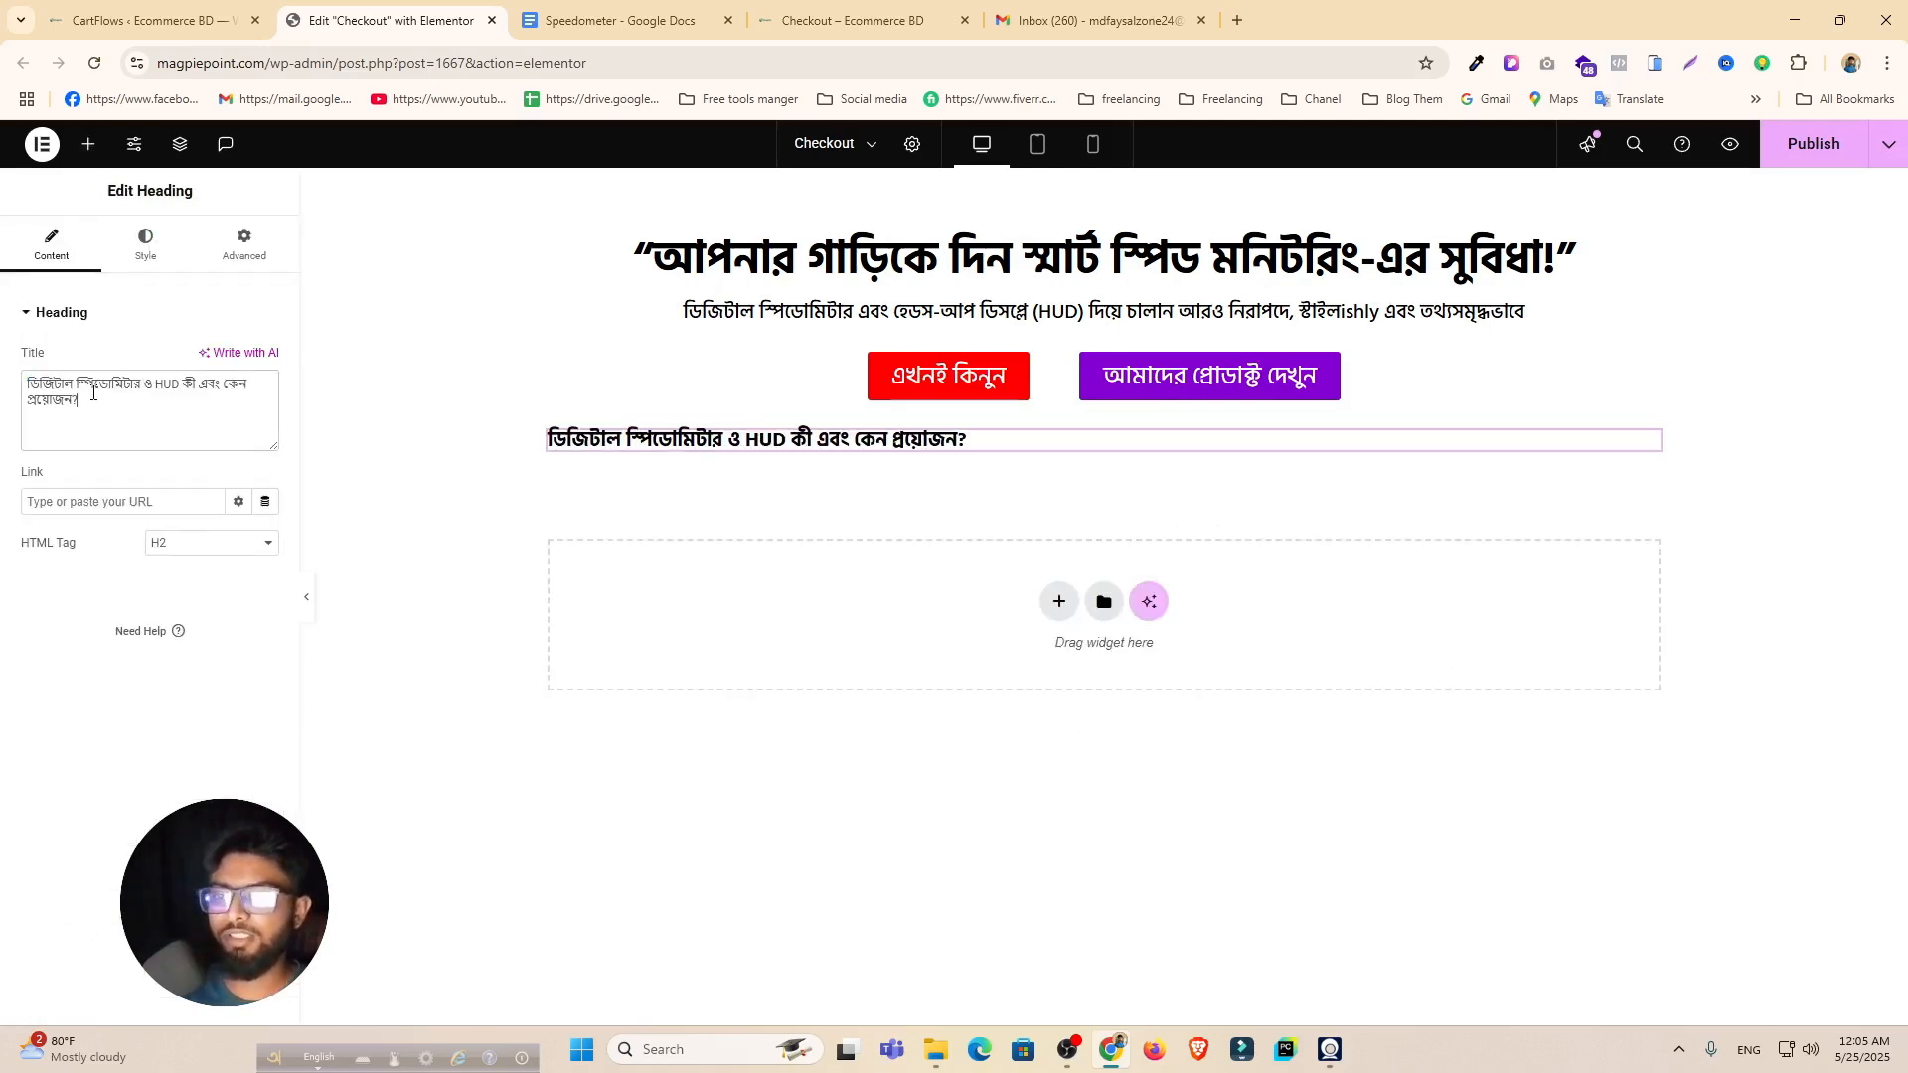
pyautogui.click(139, 249)
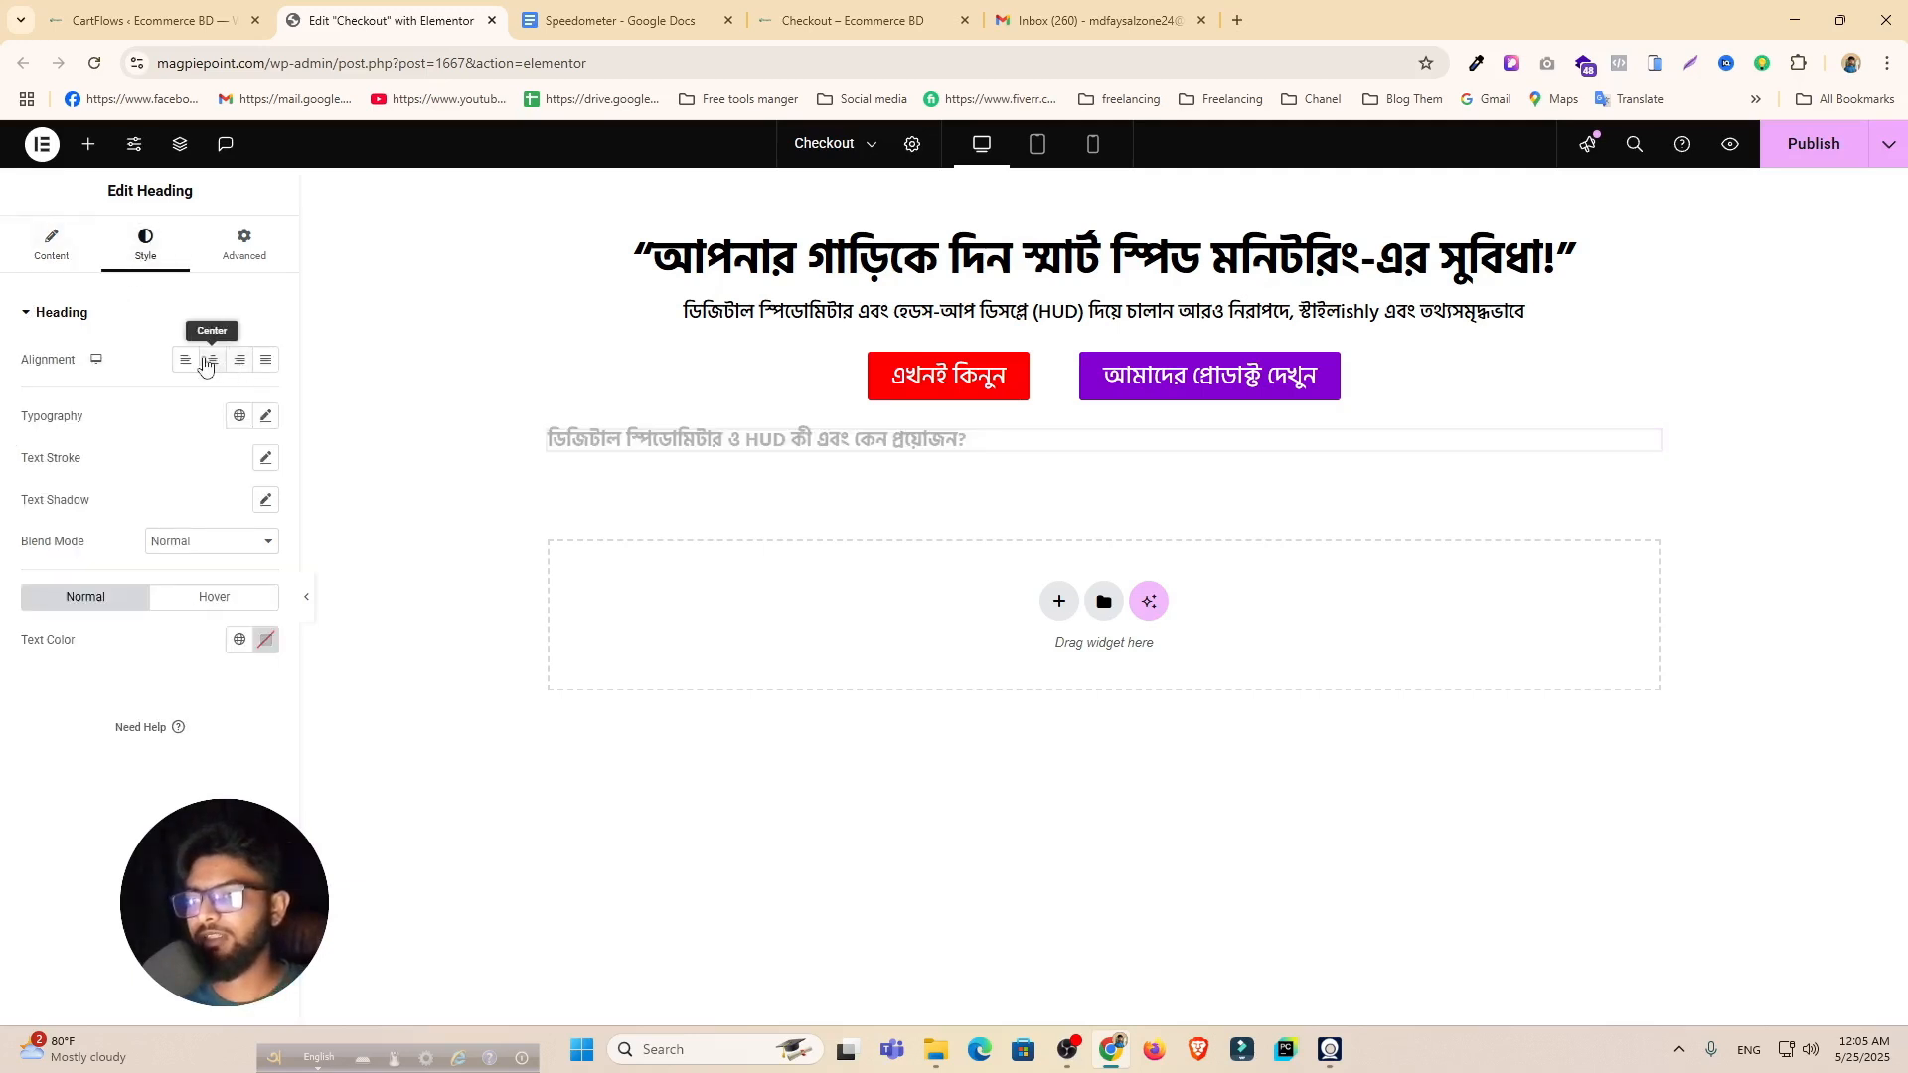
pyautogui.click(207, 361)
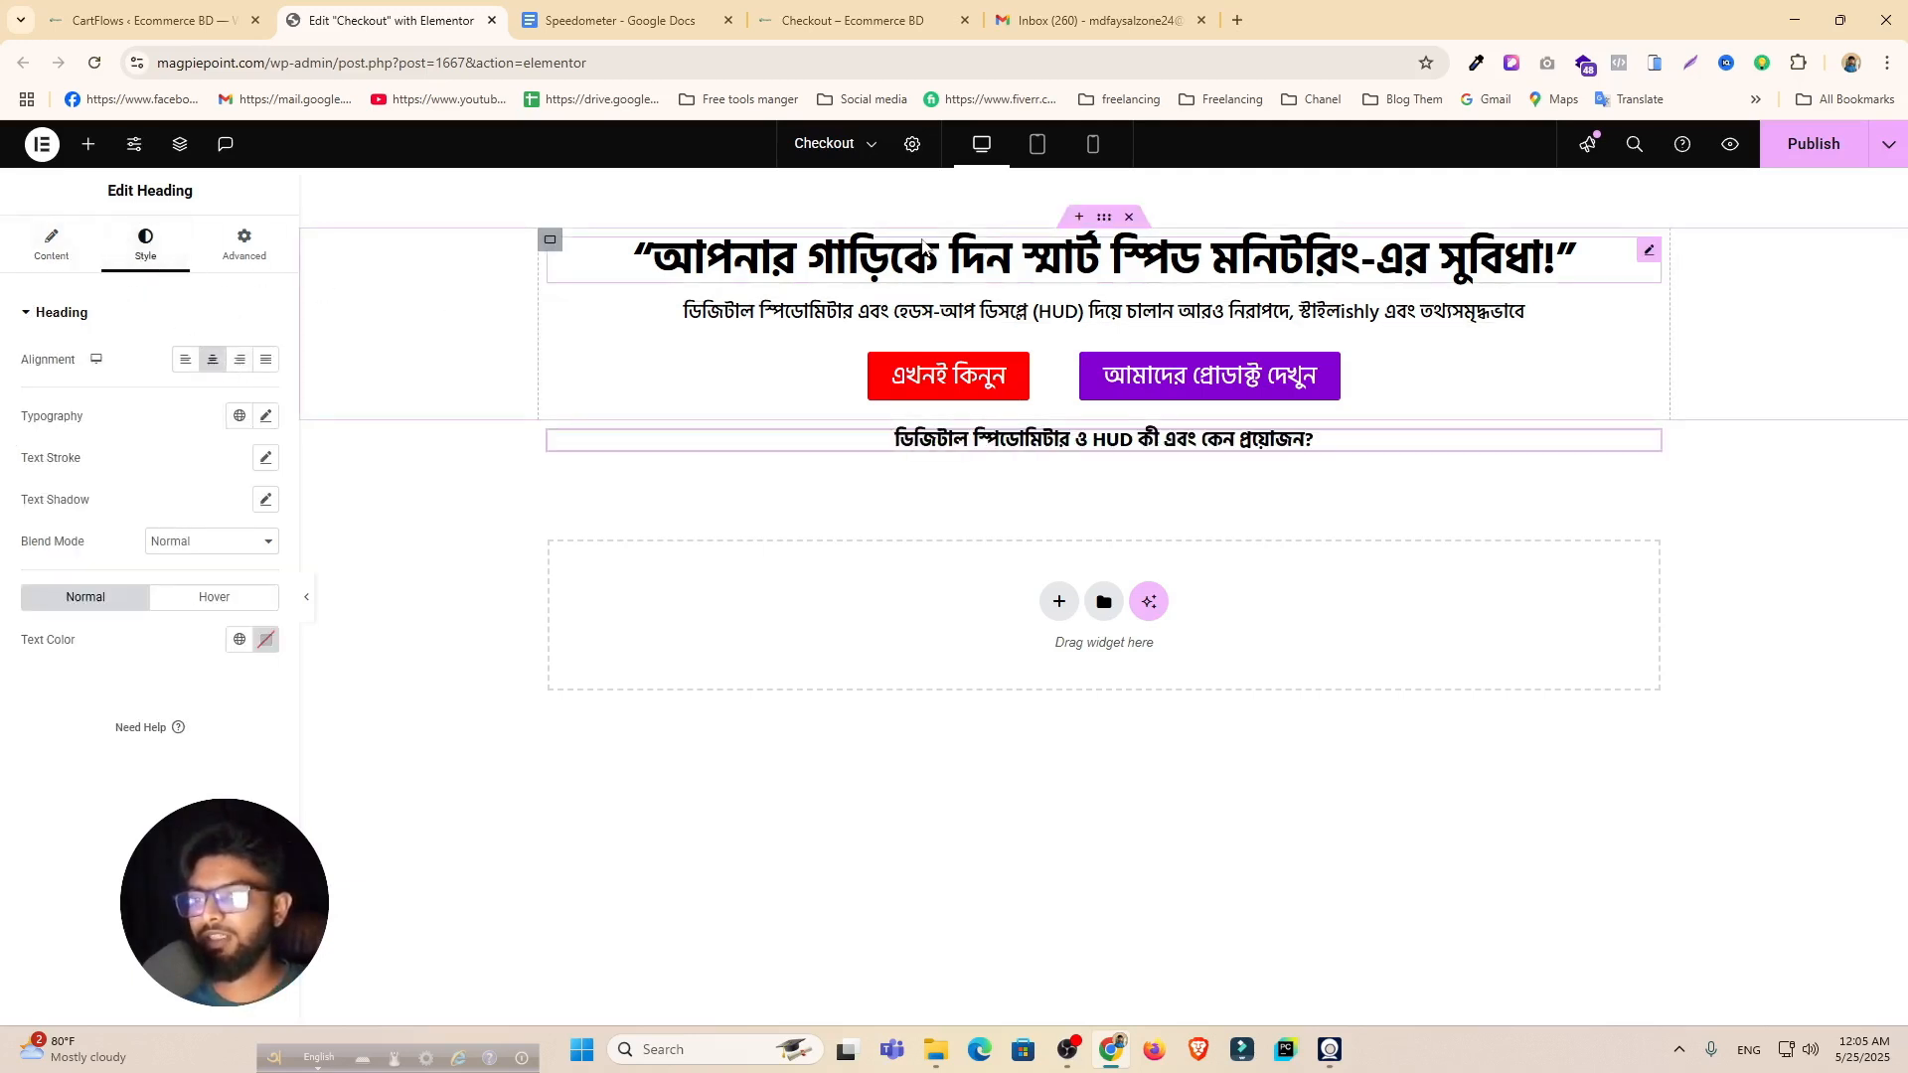
# Step: Copy the main headline and paste its style onto the new section heading
pyautogui.rightClick(926, 264)
pyautogui.click(994, 355)
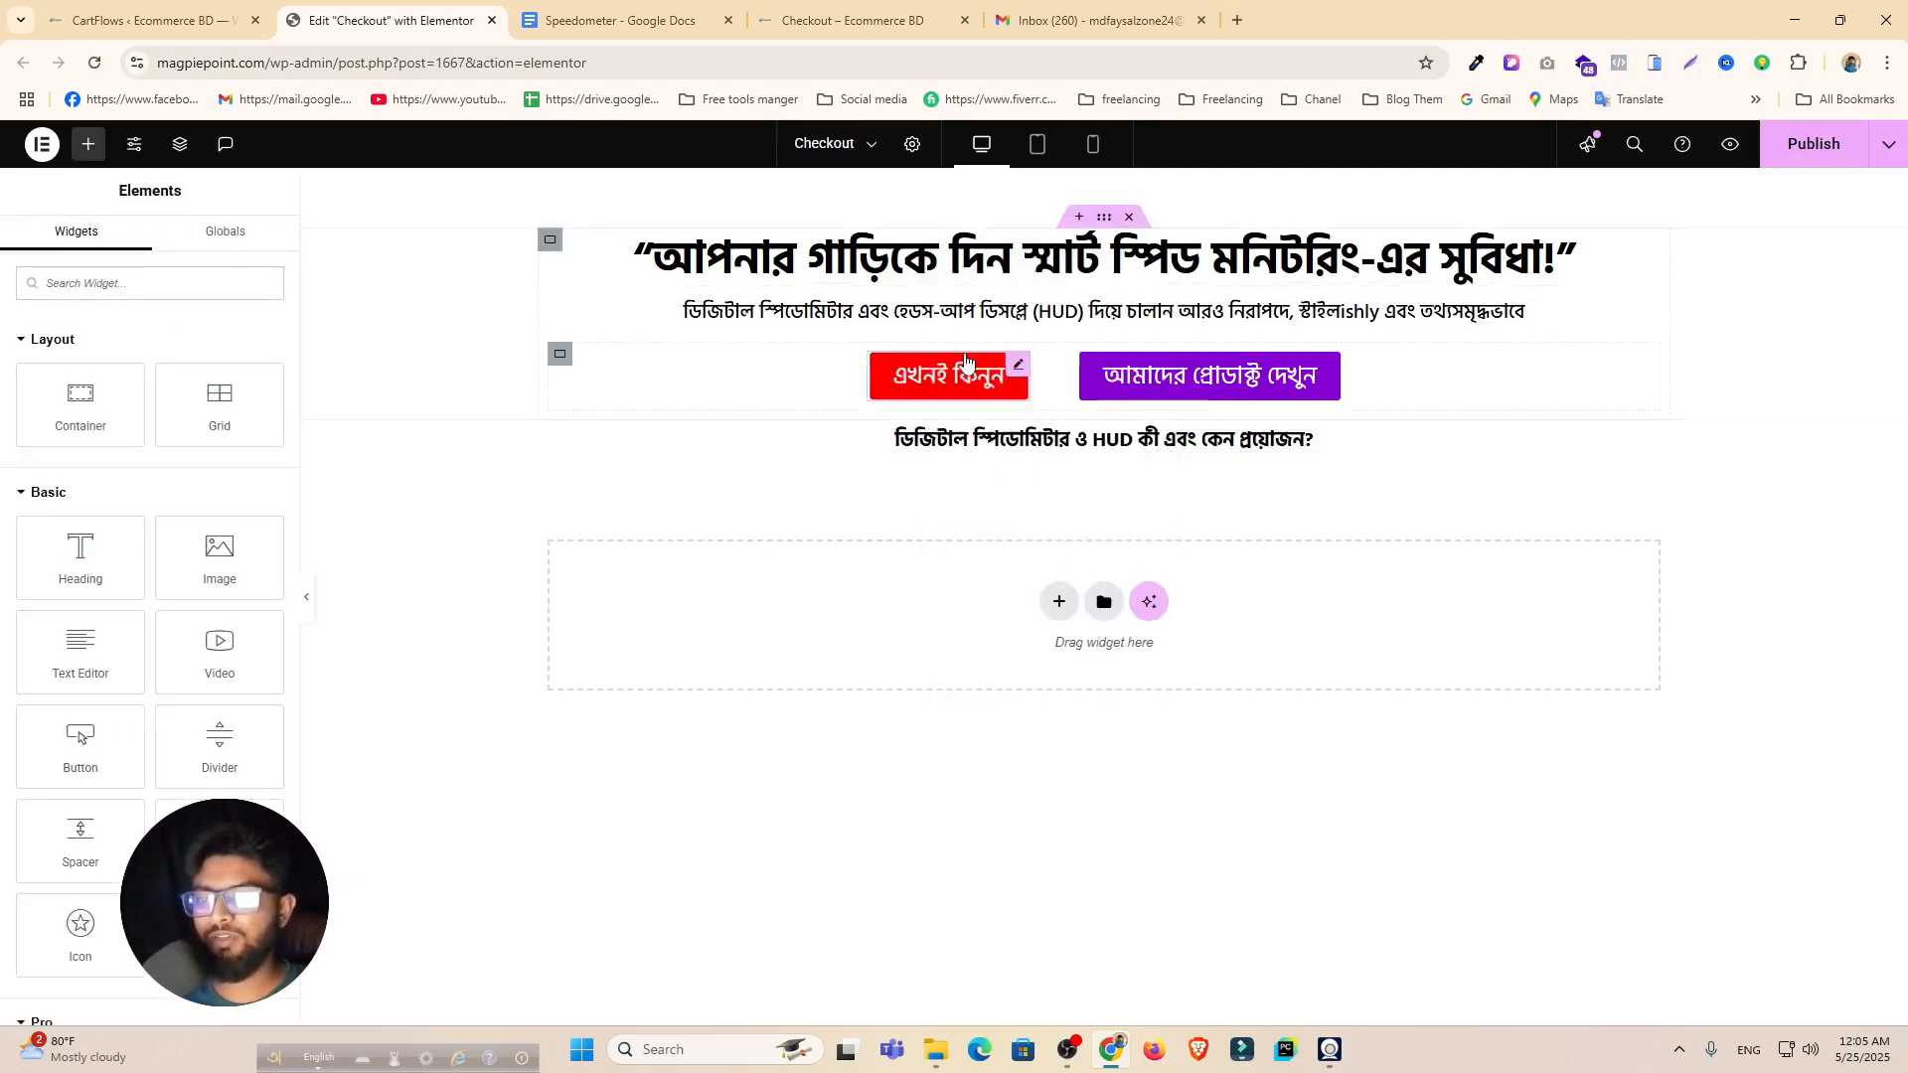
pyautogui.rightClick(927, 443)
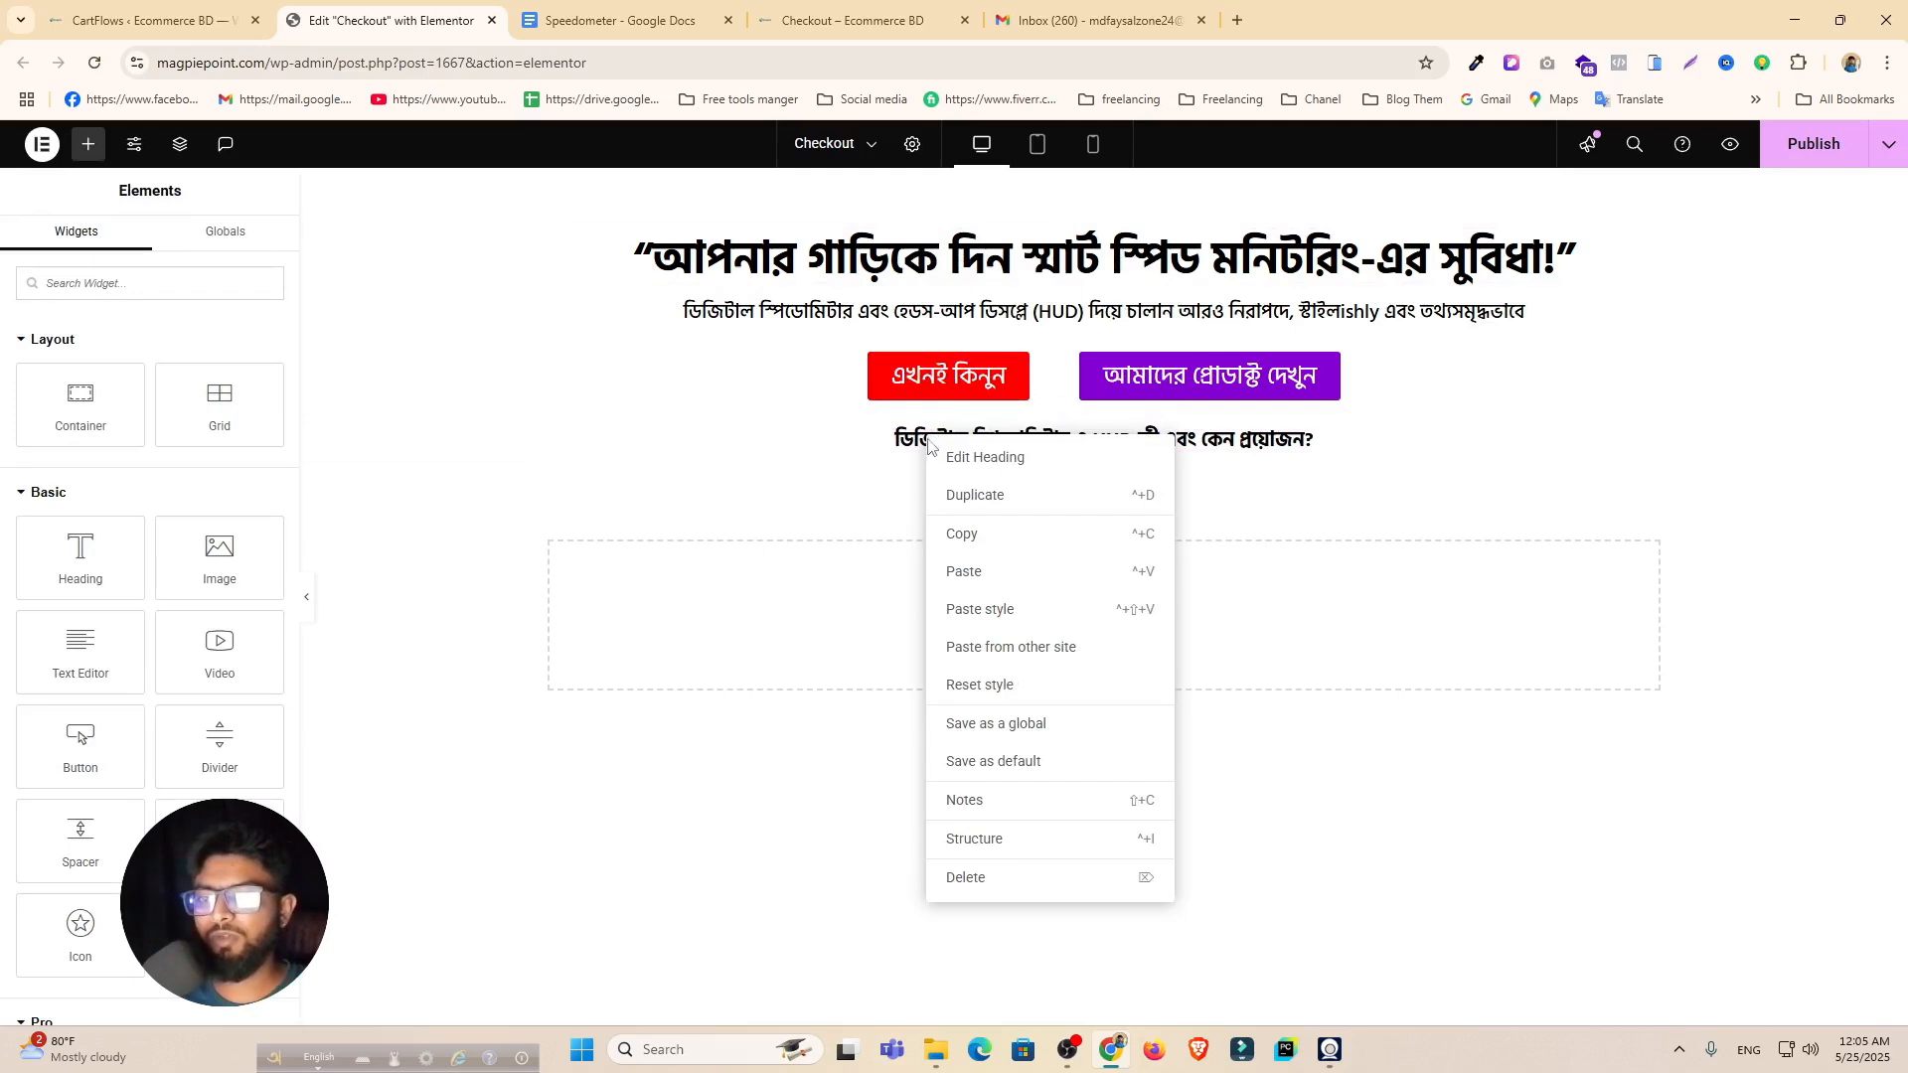
pyautogui.click(982, 611)
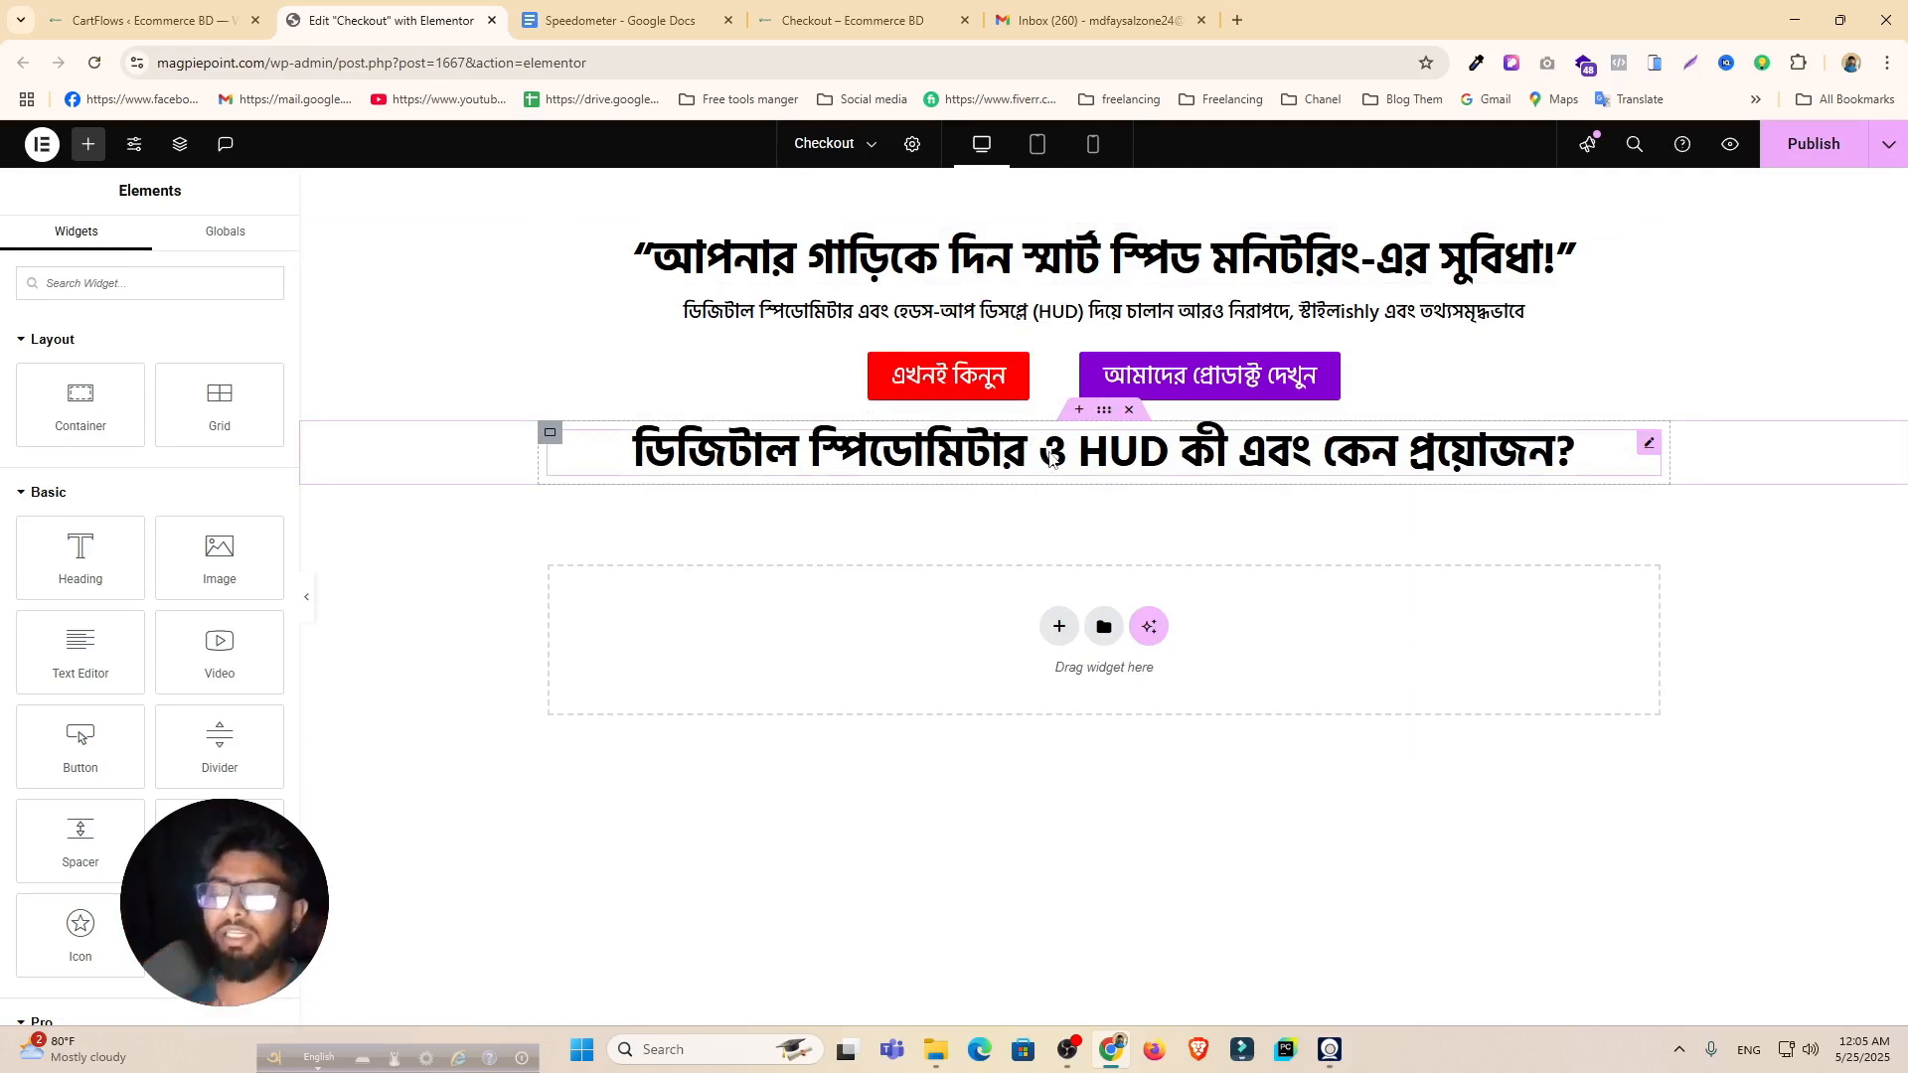
# Step: Set the section heading's font size to 30 px in its typography settings
pyautogui.click(717, 463)
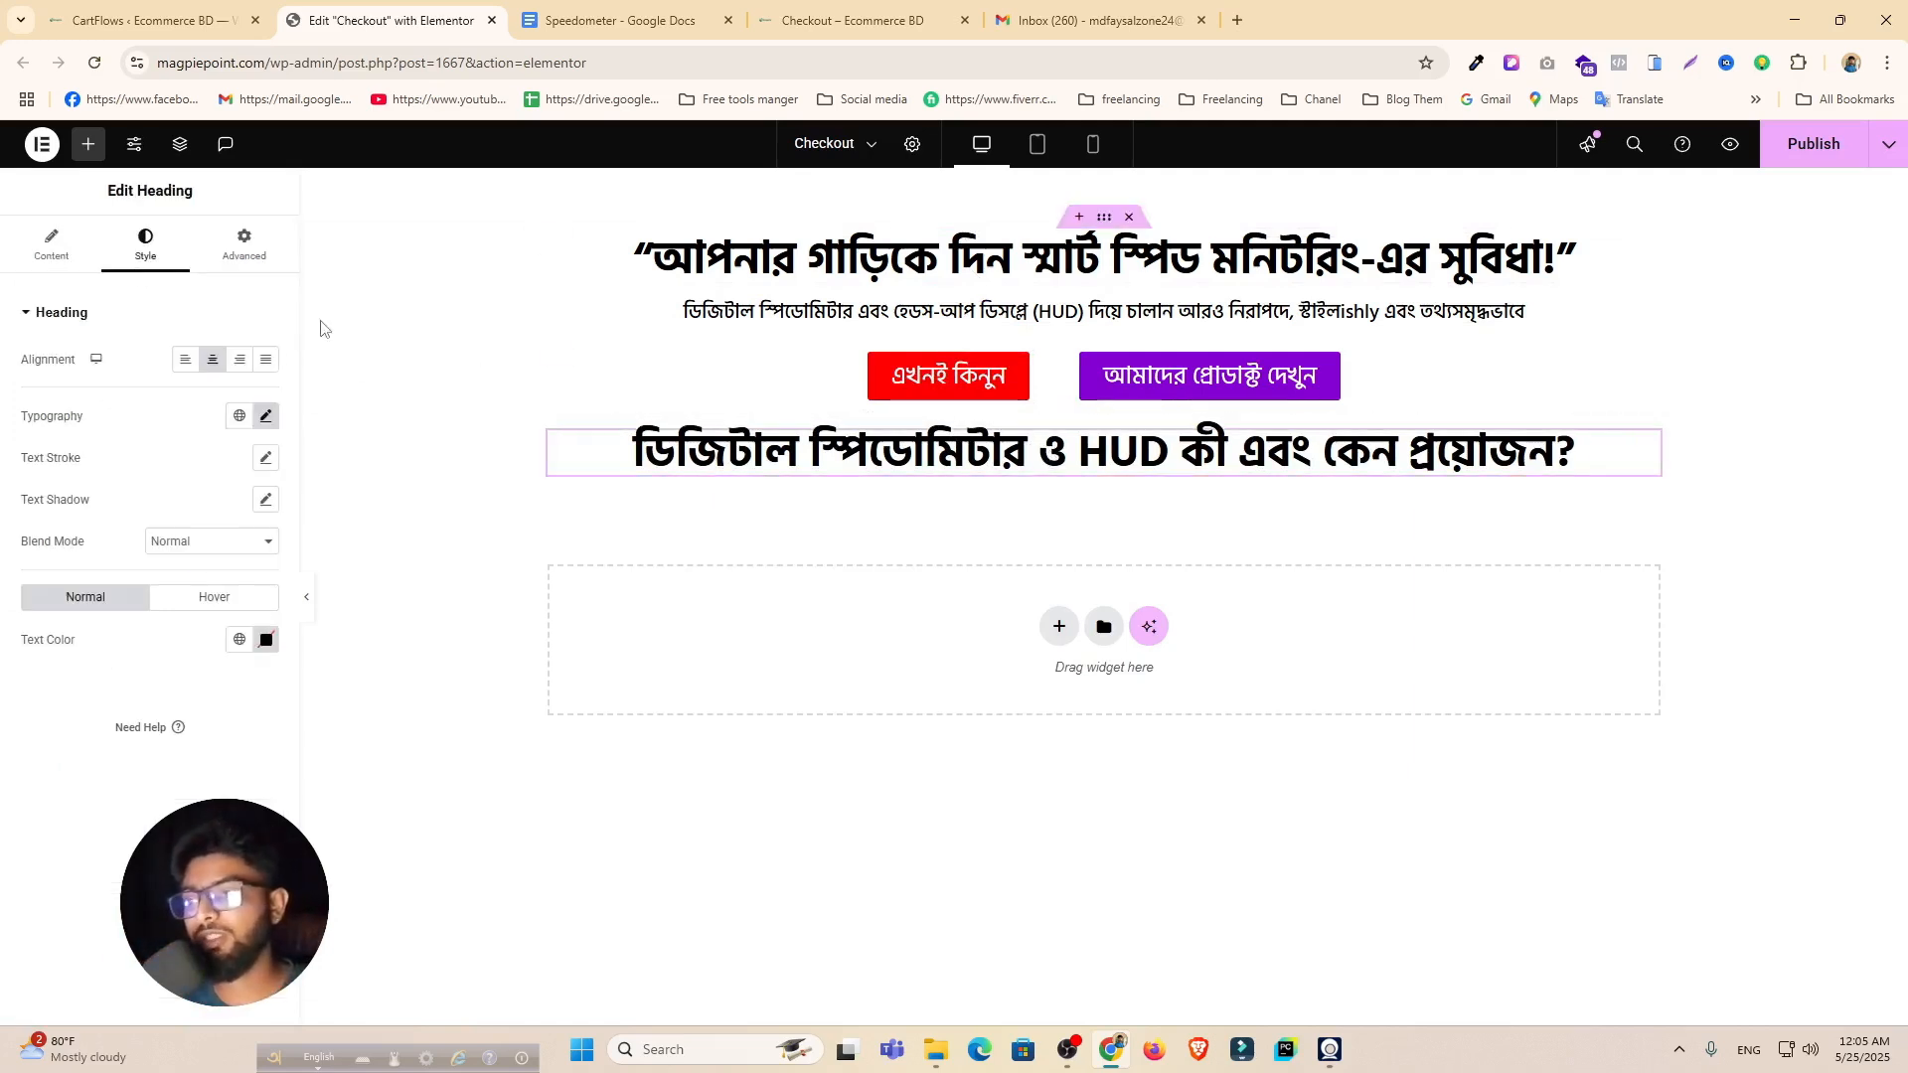
pyautogui.click(266, 418)
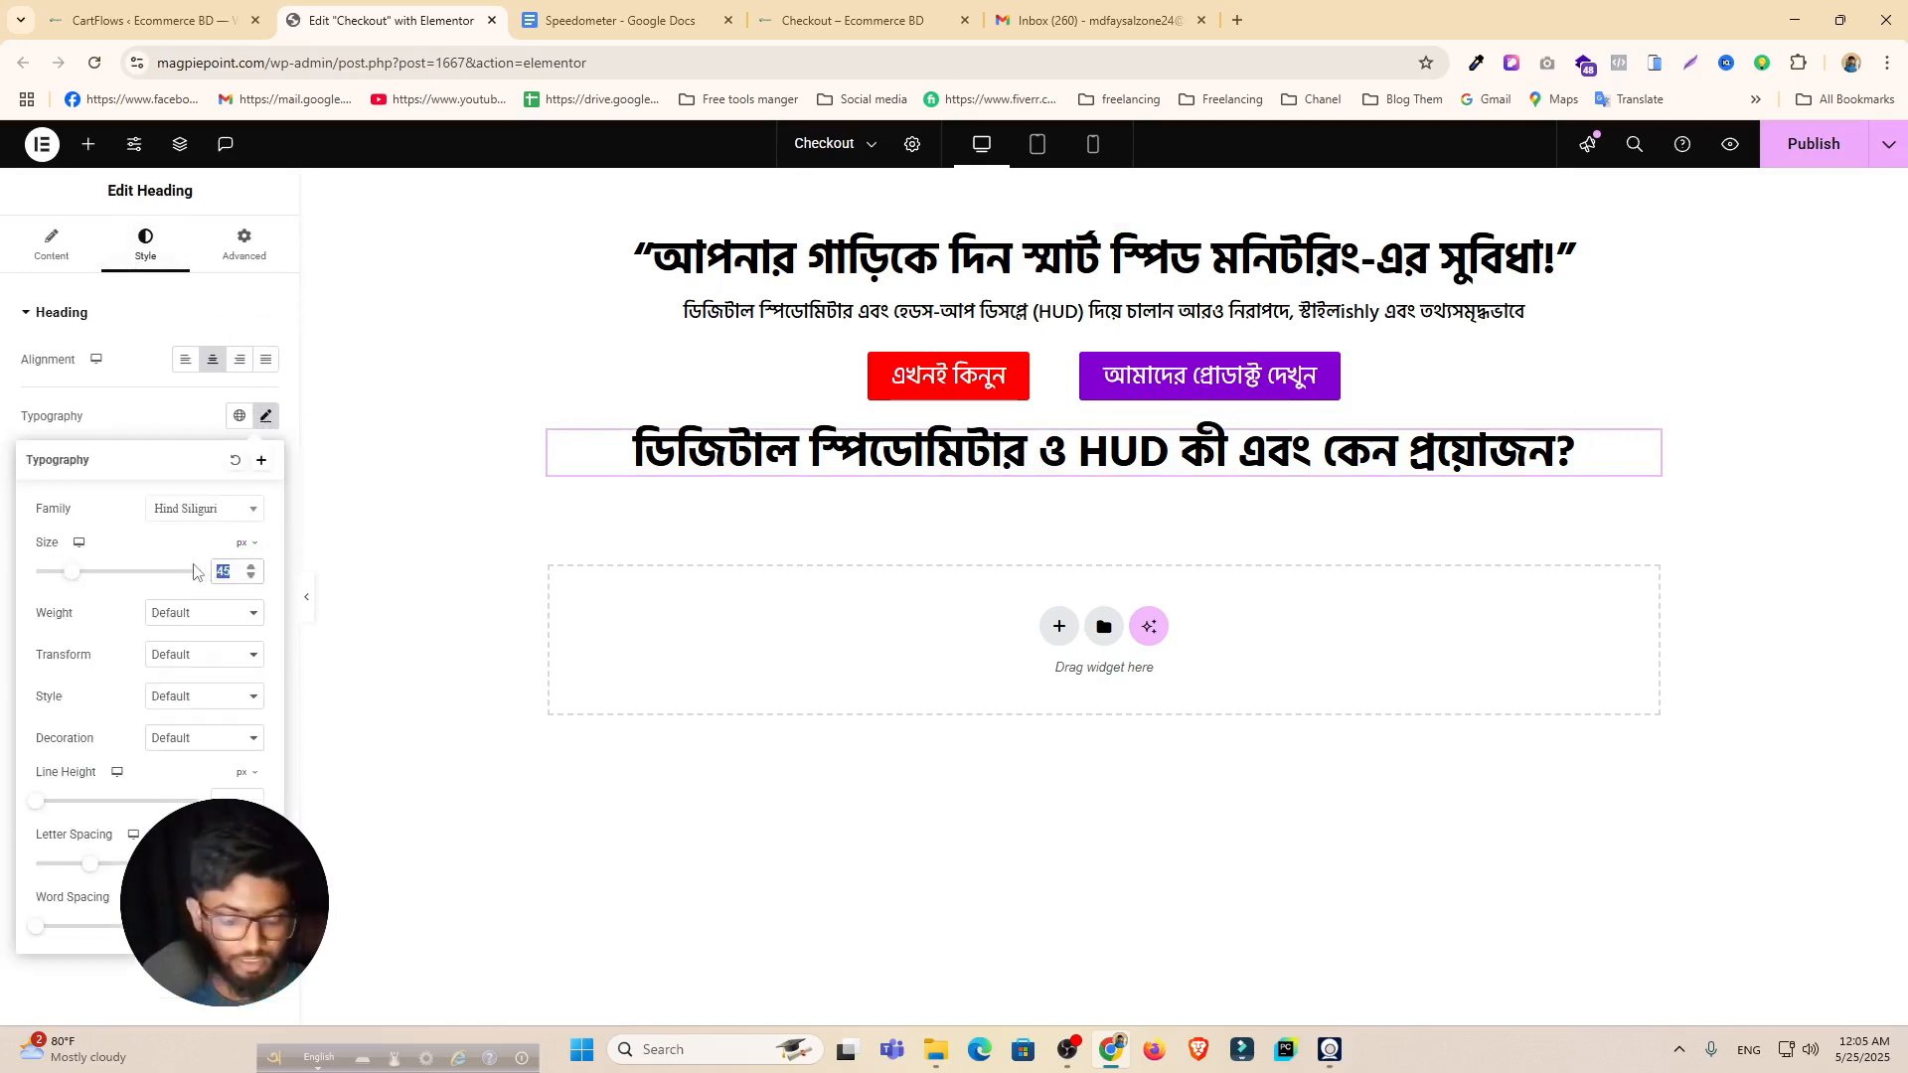
pyautogui.write('30')
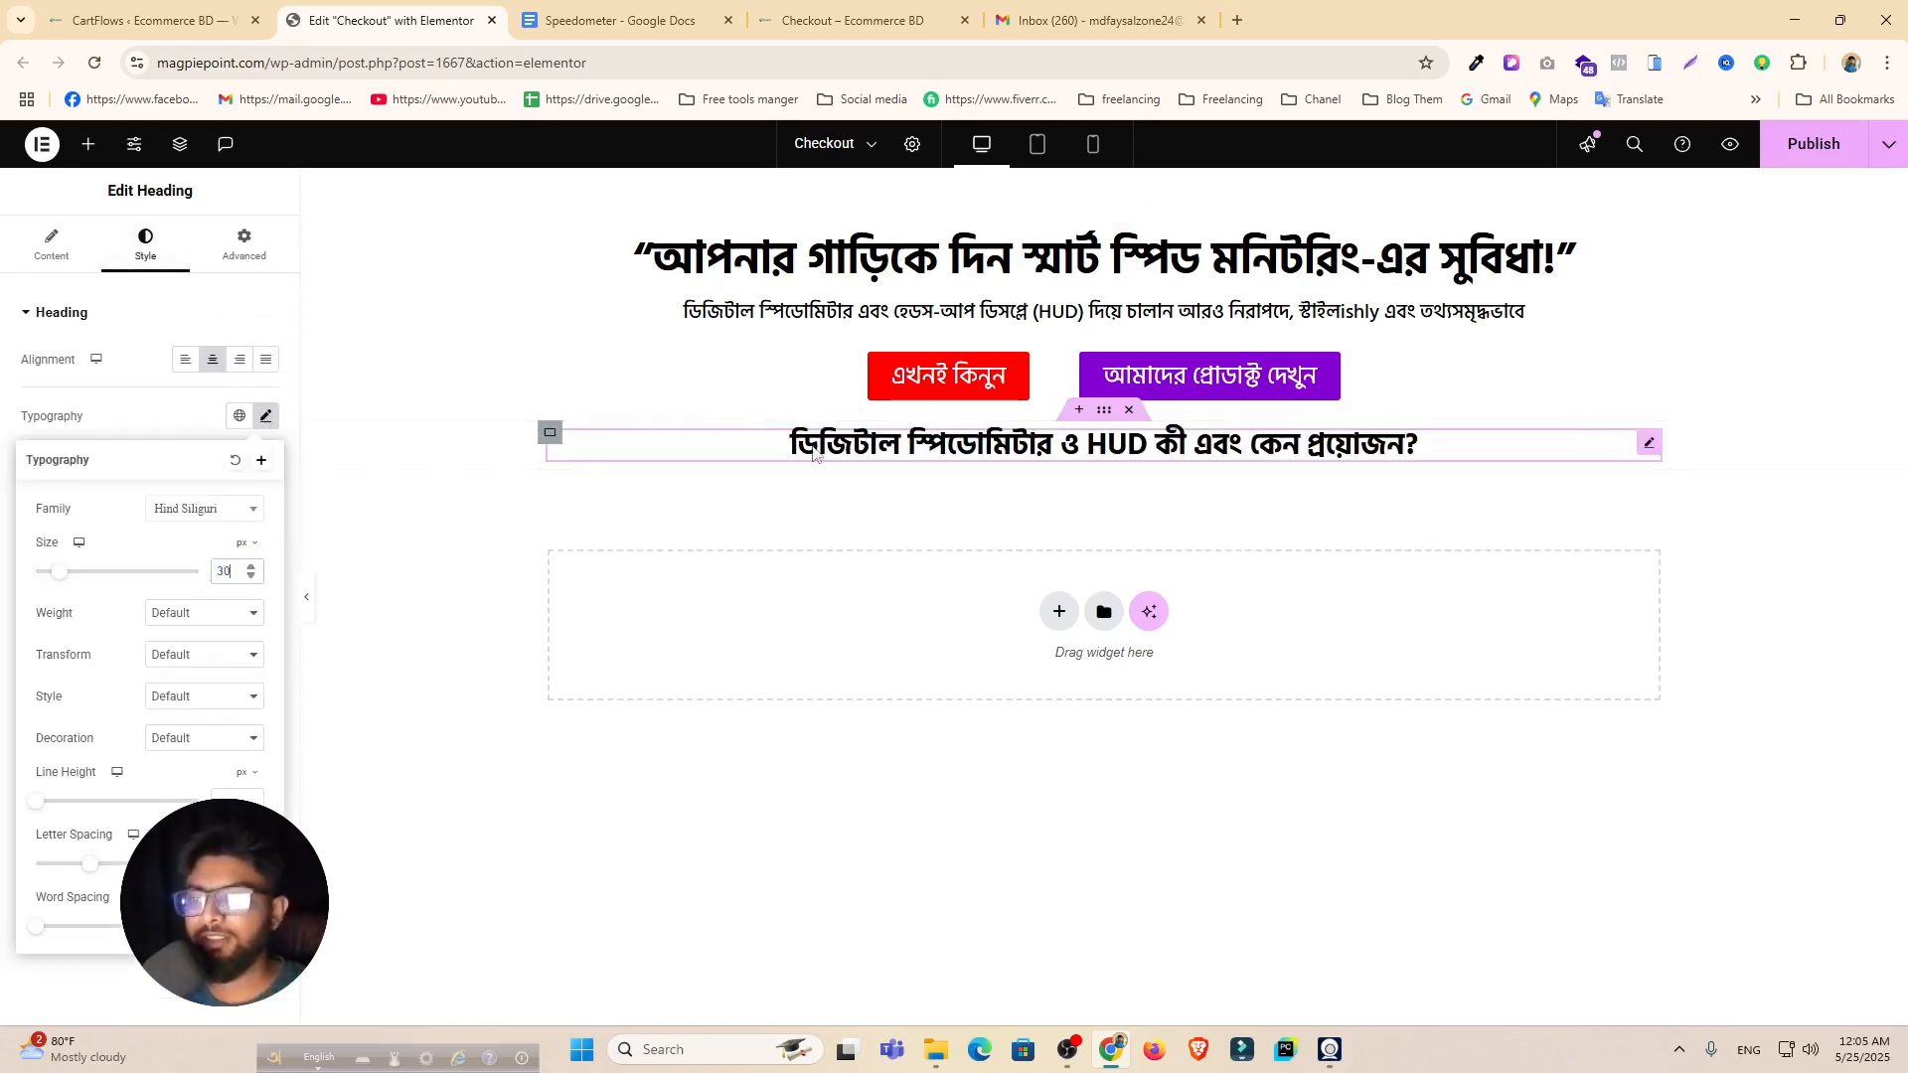
# Step: Add a container below the section heading, with padding 0 on all sides and its direction set to row
pyautogui.click(92, 148)
pyautogui.moveTo(86, 420); pyautogui.dragTo(1107, 459)
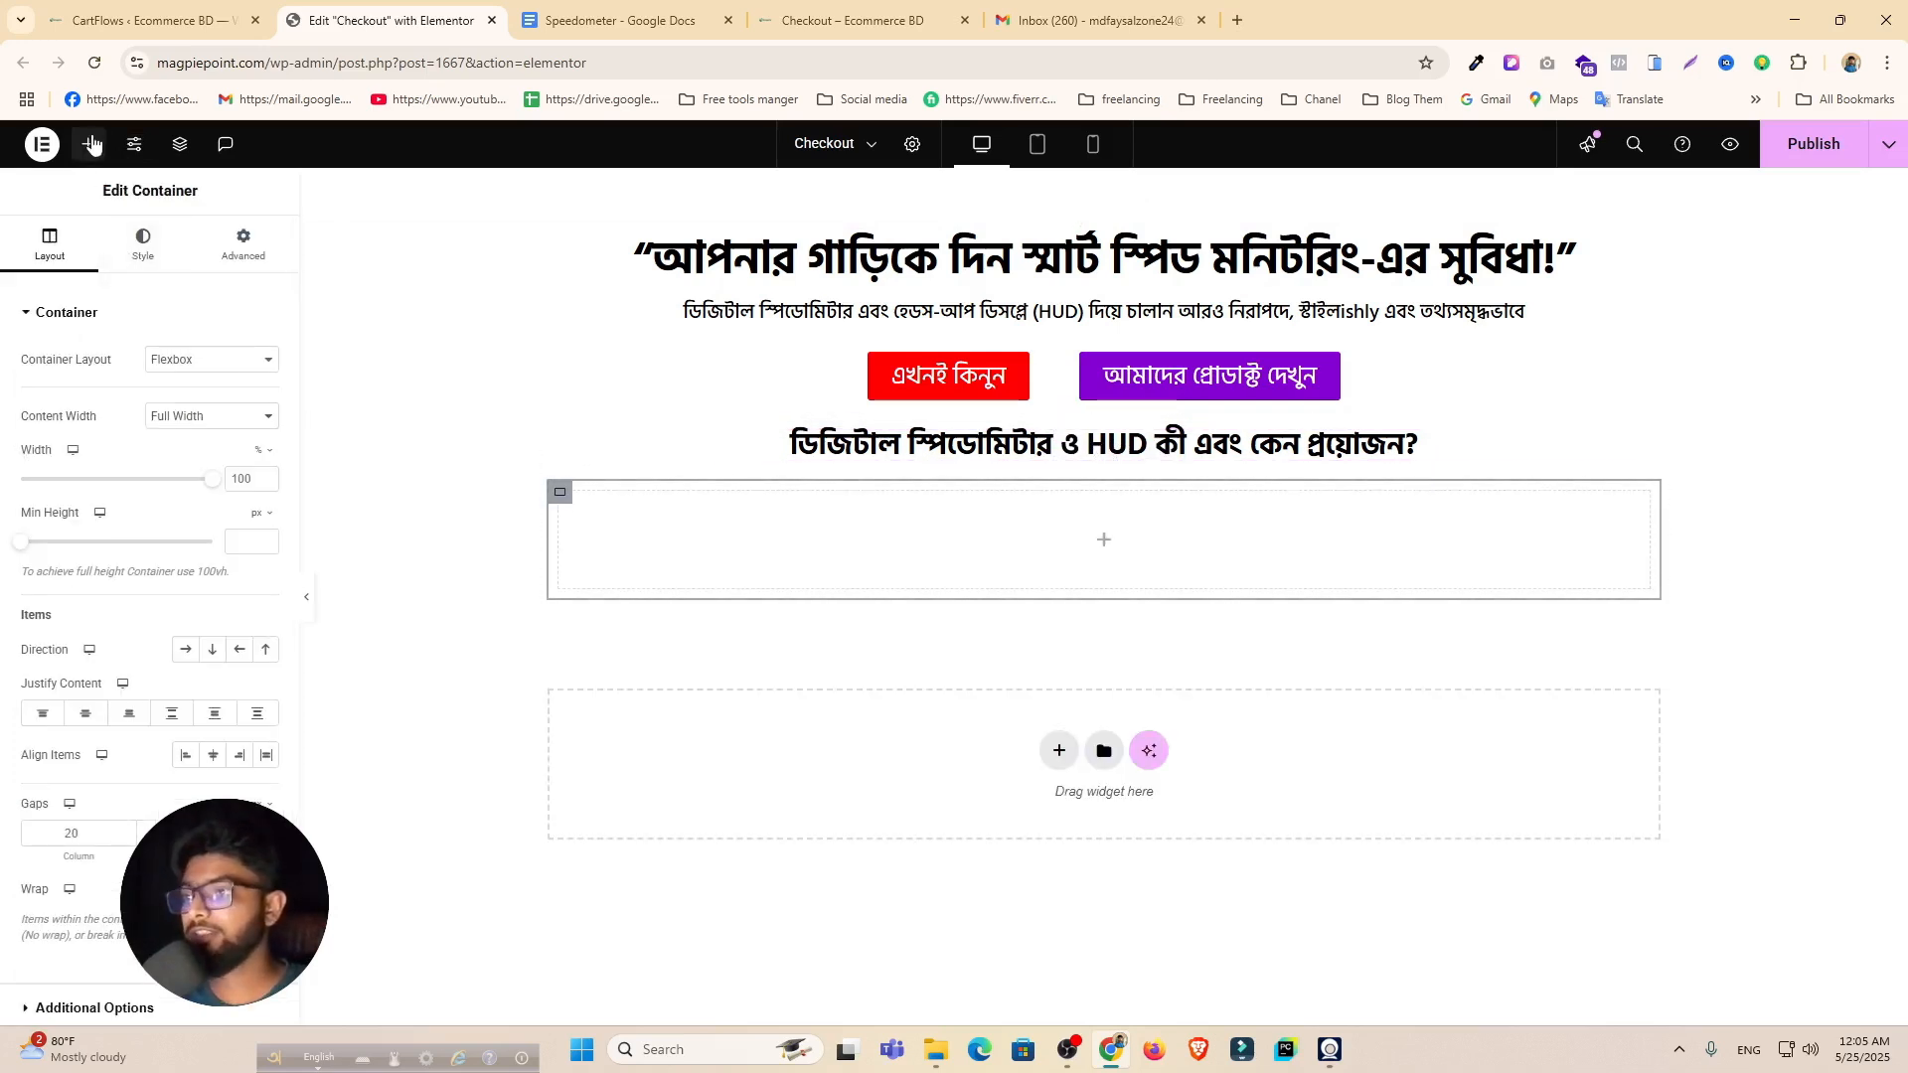
pyautogui.click(244, 253)
pyautogui.click(265, 456)
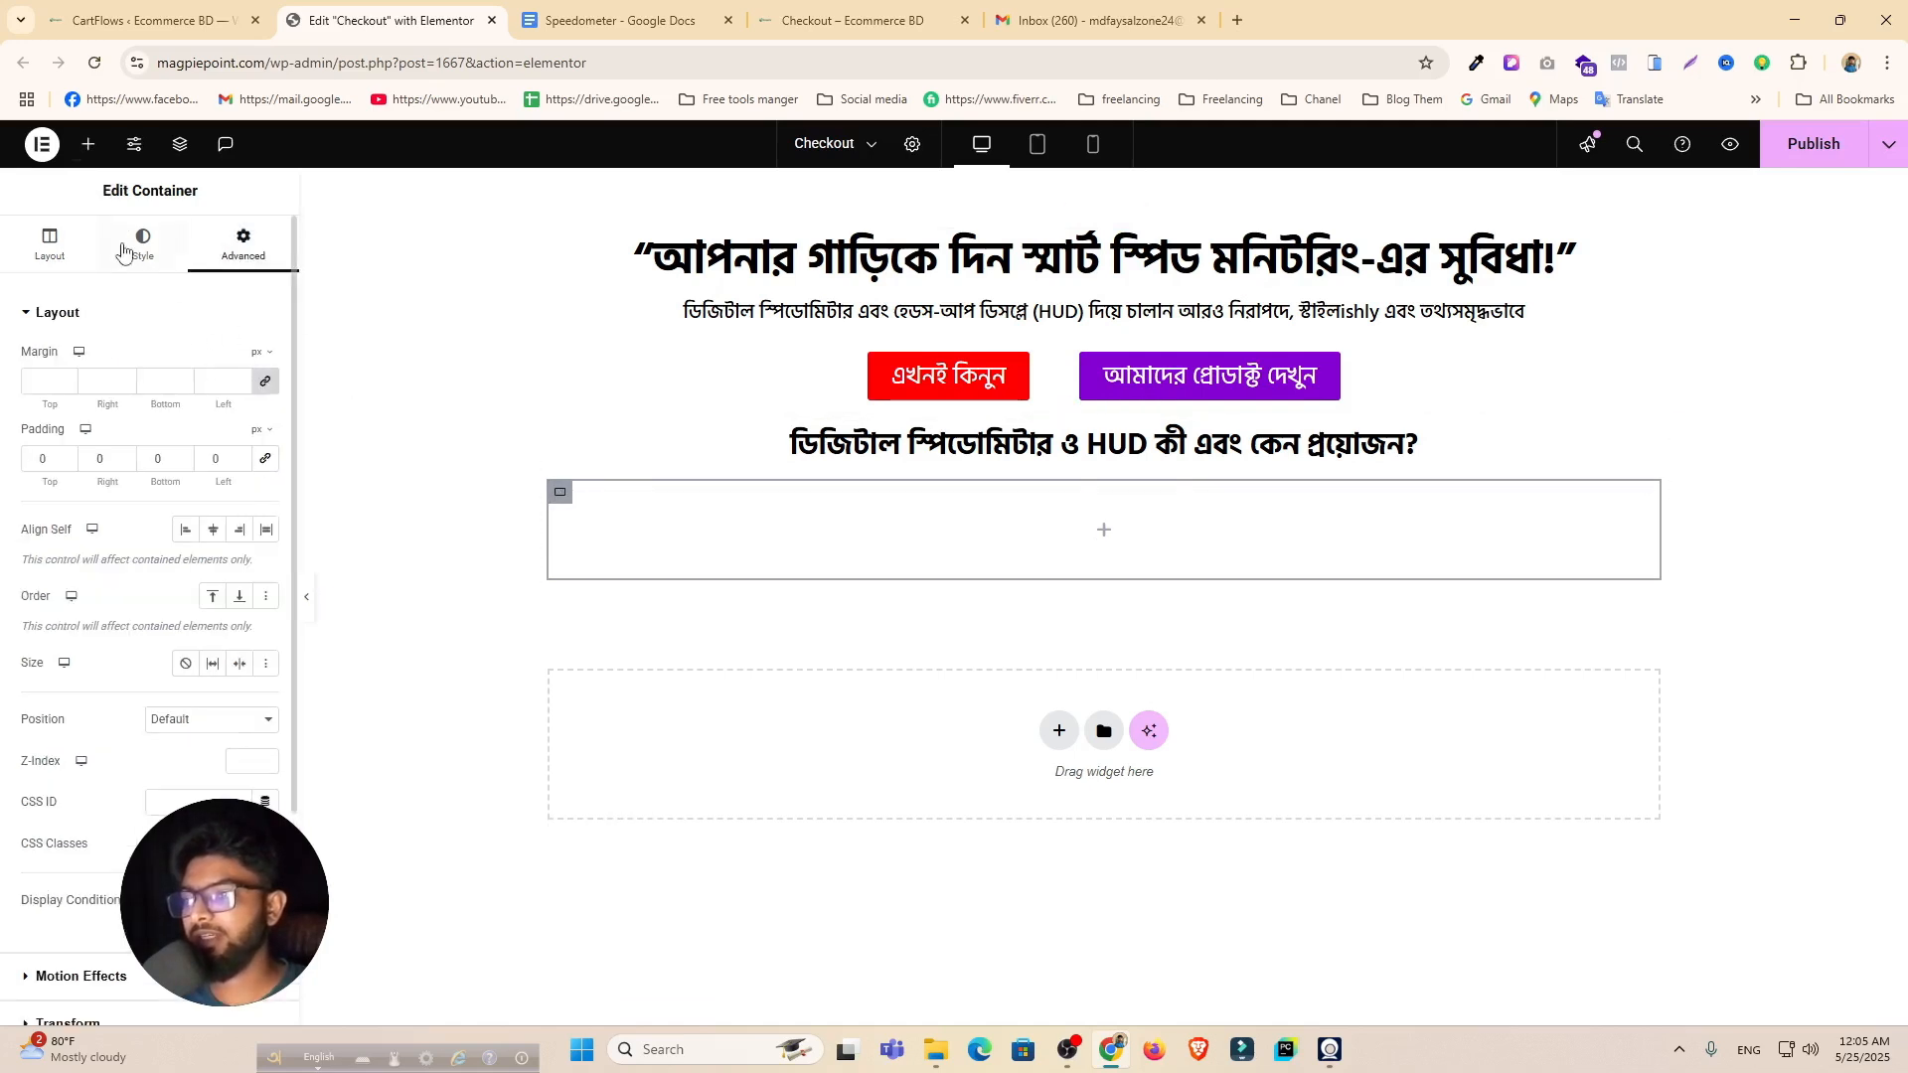
pyautogui.click(50, 243)
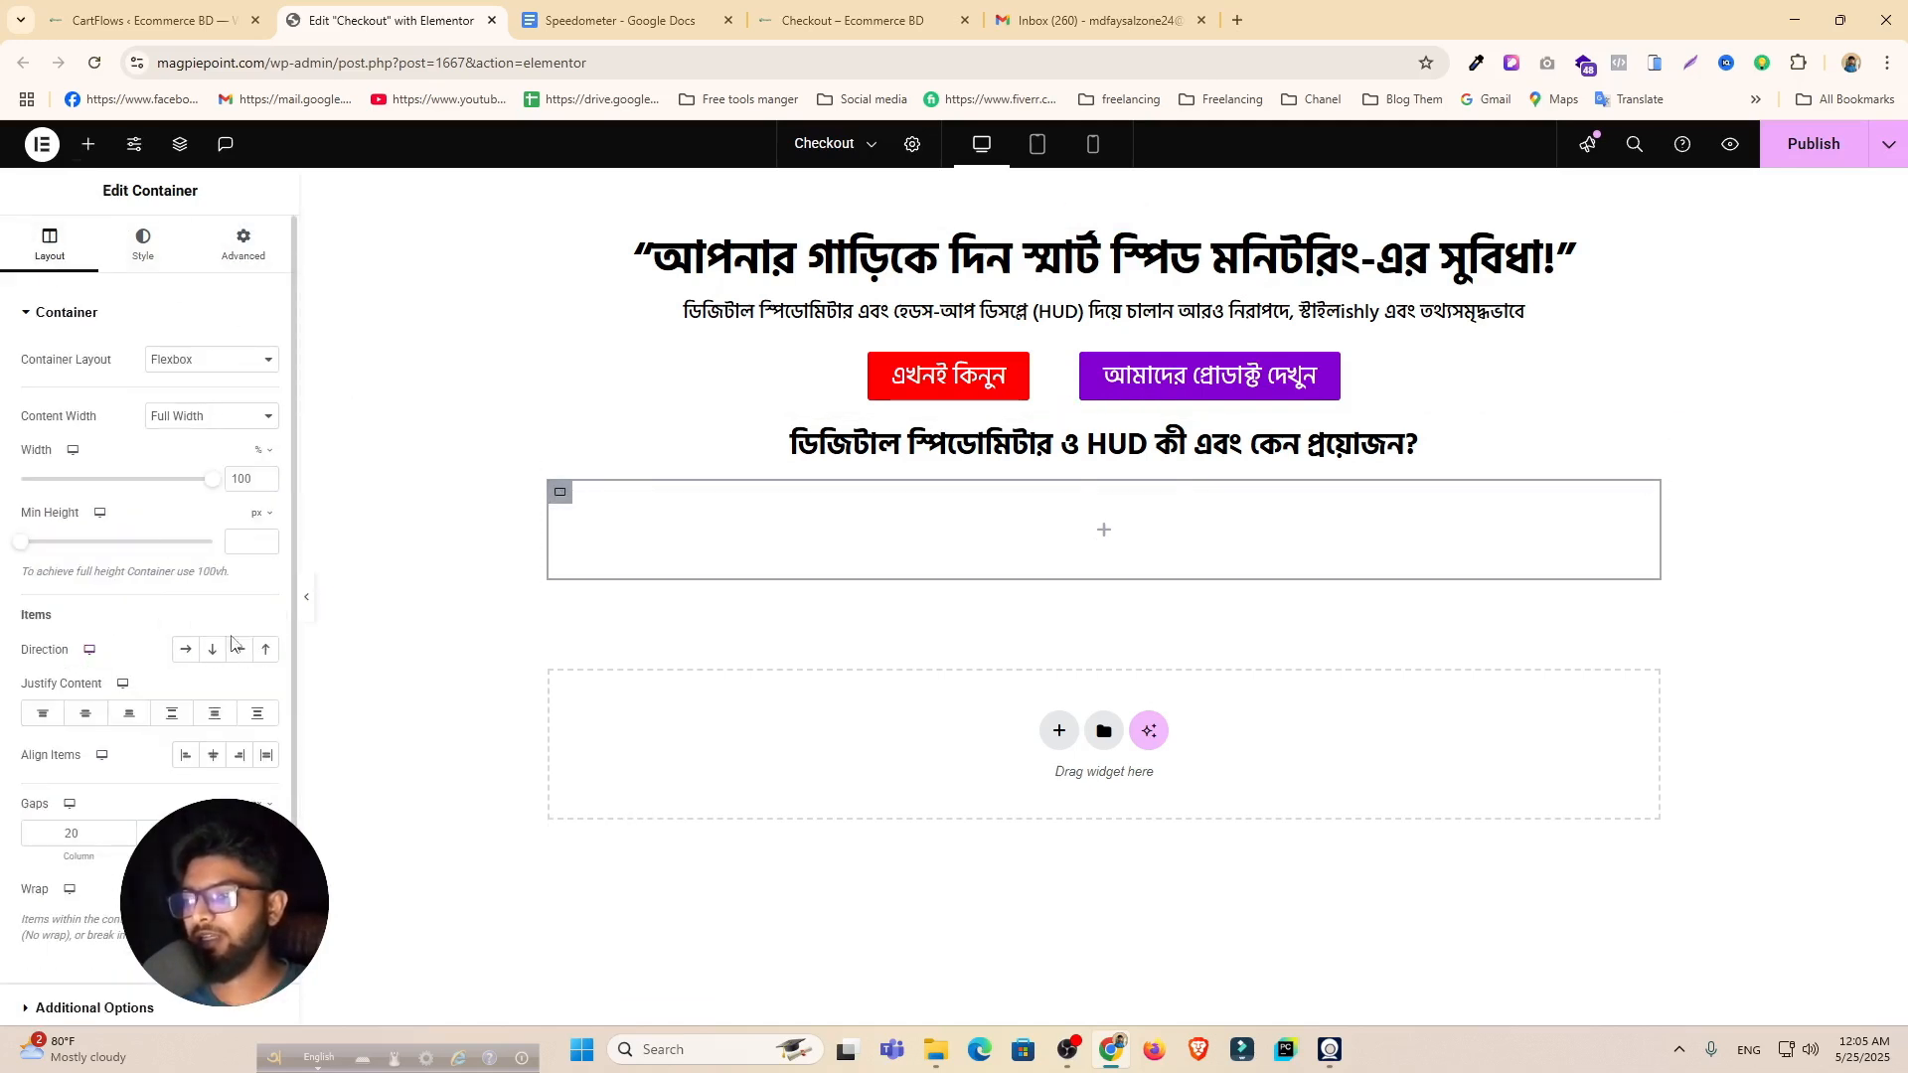
pyautogui.click(186, 649)
# Step: Nest a container in the row container, duplicate it to form two columns, and set the first column's gap to 5
pyautogui.click(88, 144)
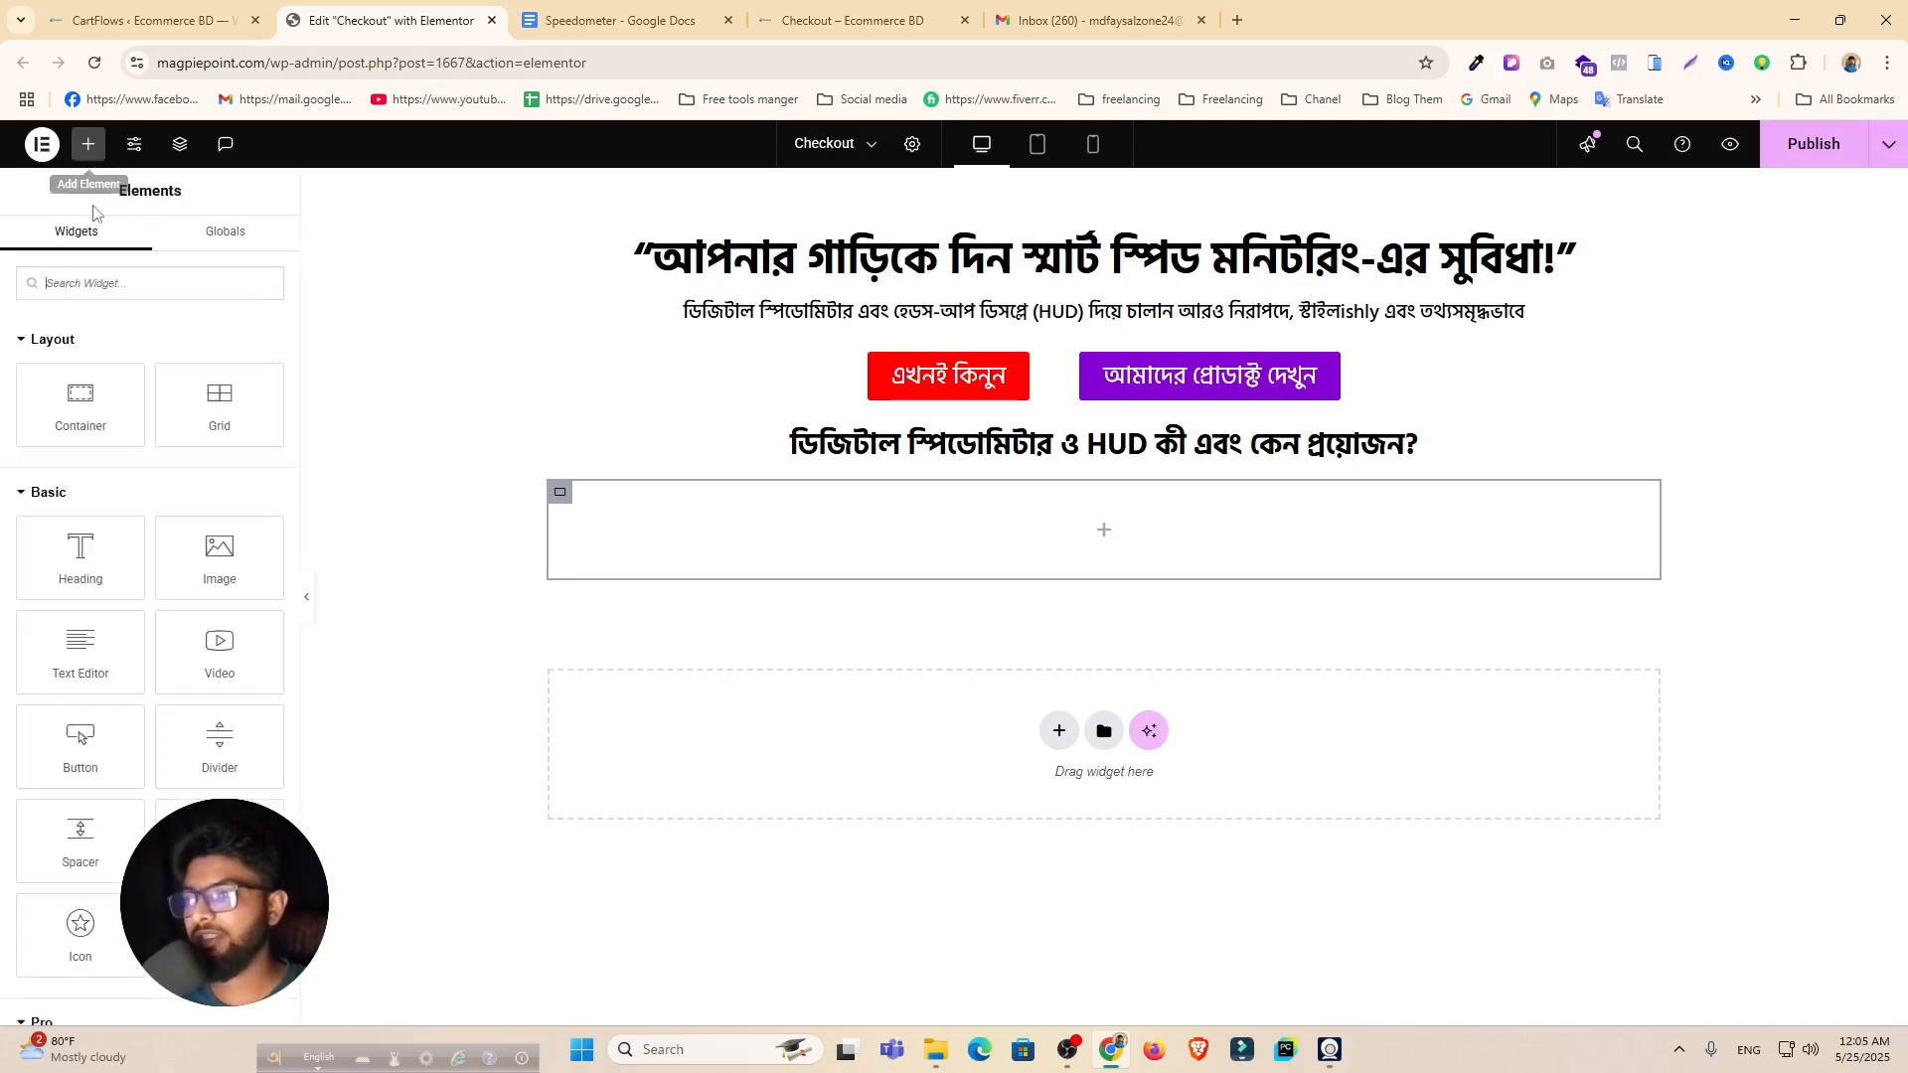
pyautogui.moveTo(79, 402); pyautogui.dragTo(693, 533)
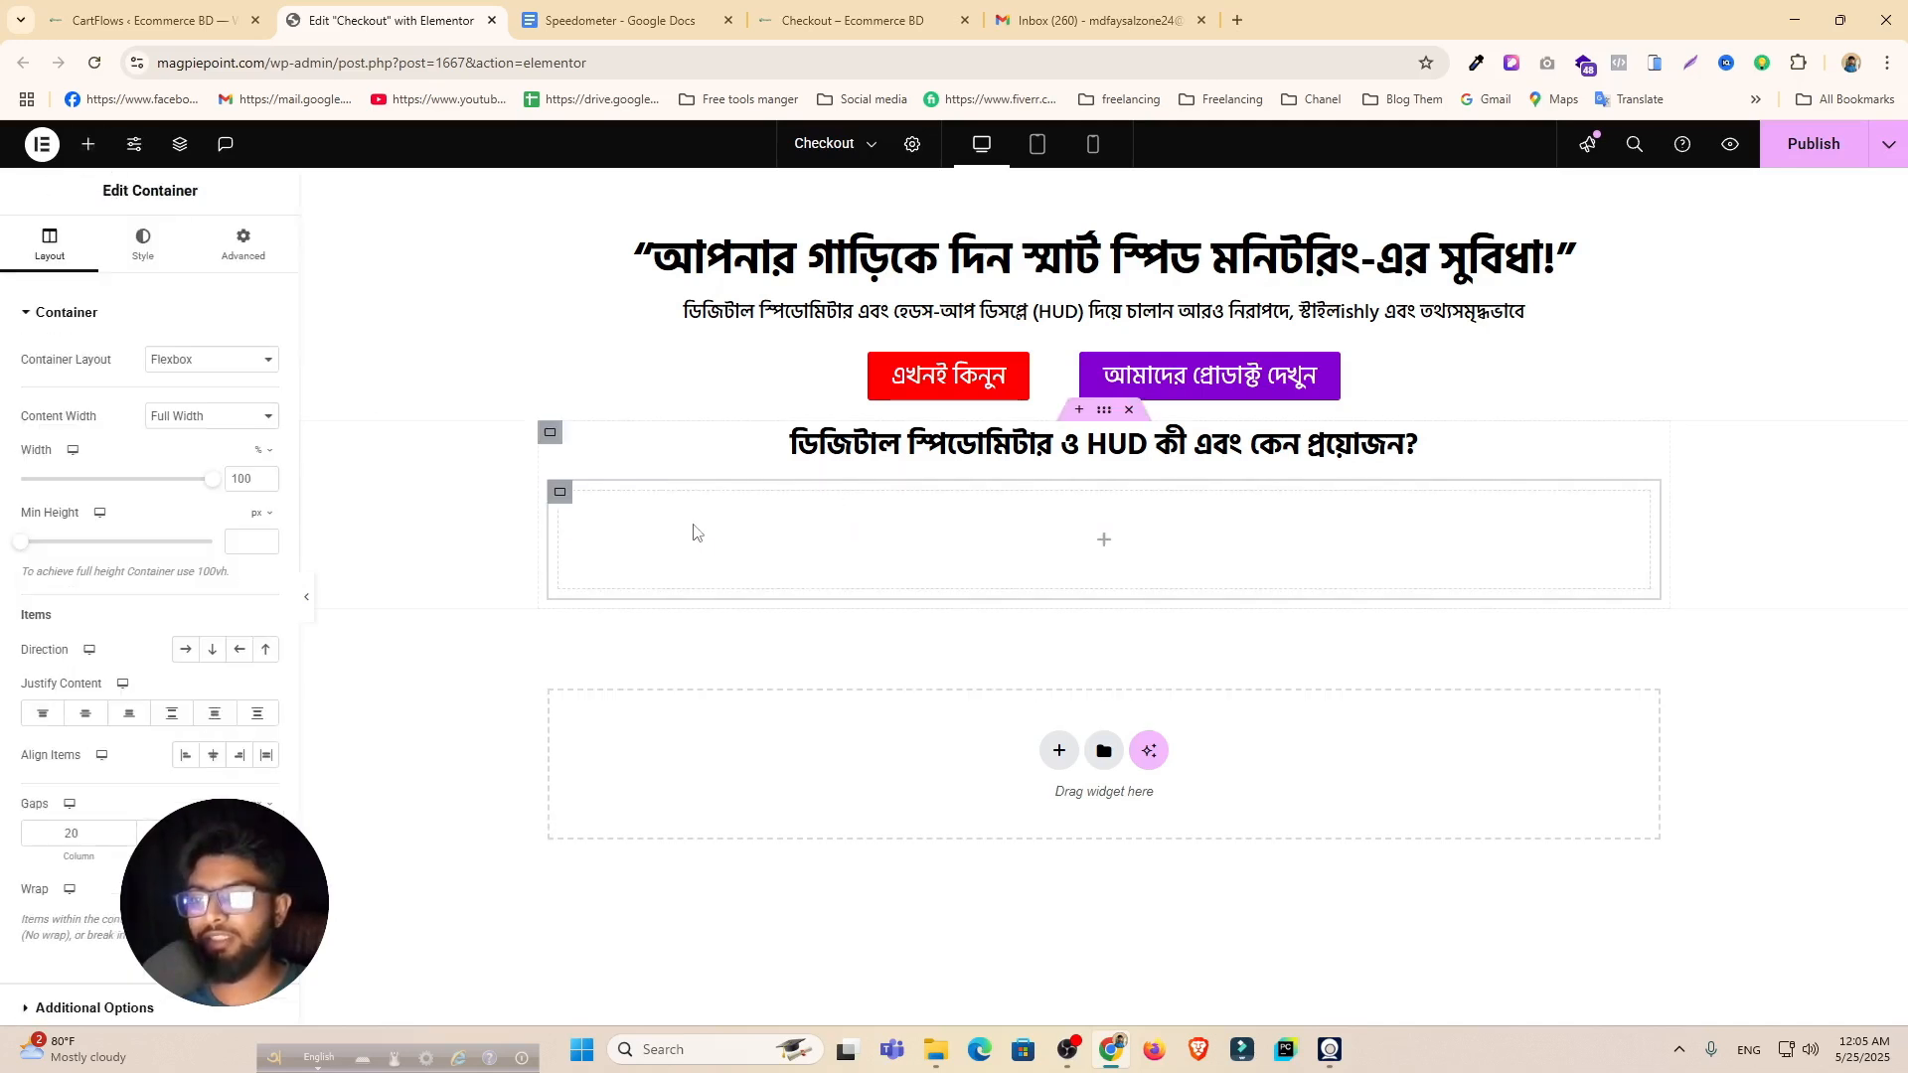
pyautogui.rightClick(694, 533)
pyautogui.click(748, 545)
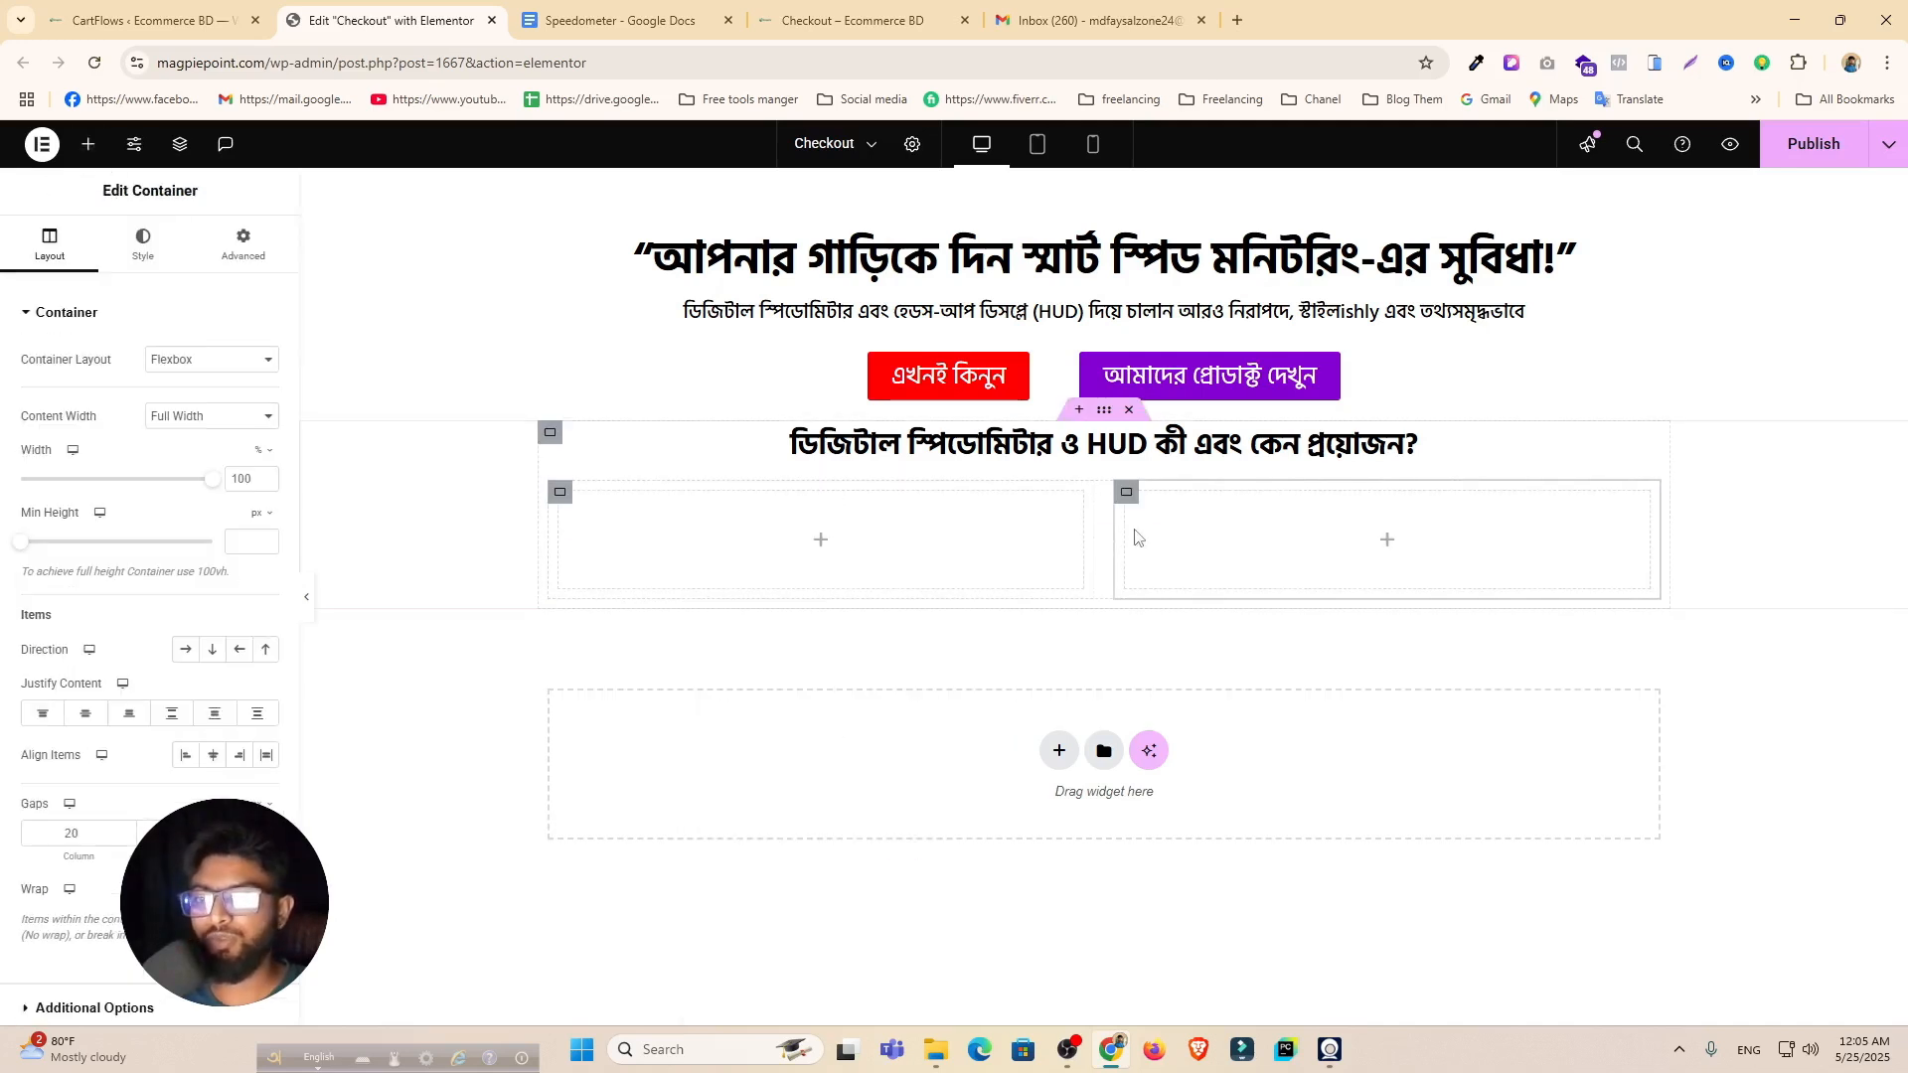
pyautogui.click(561, 492)
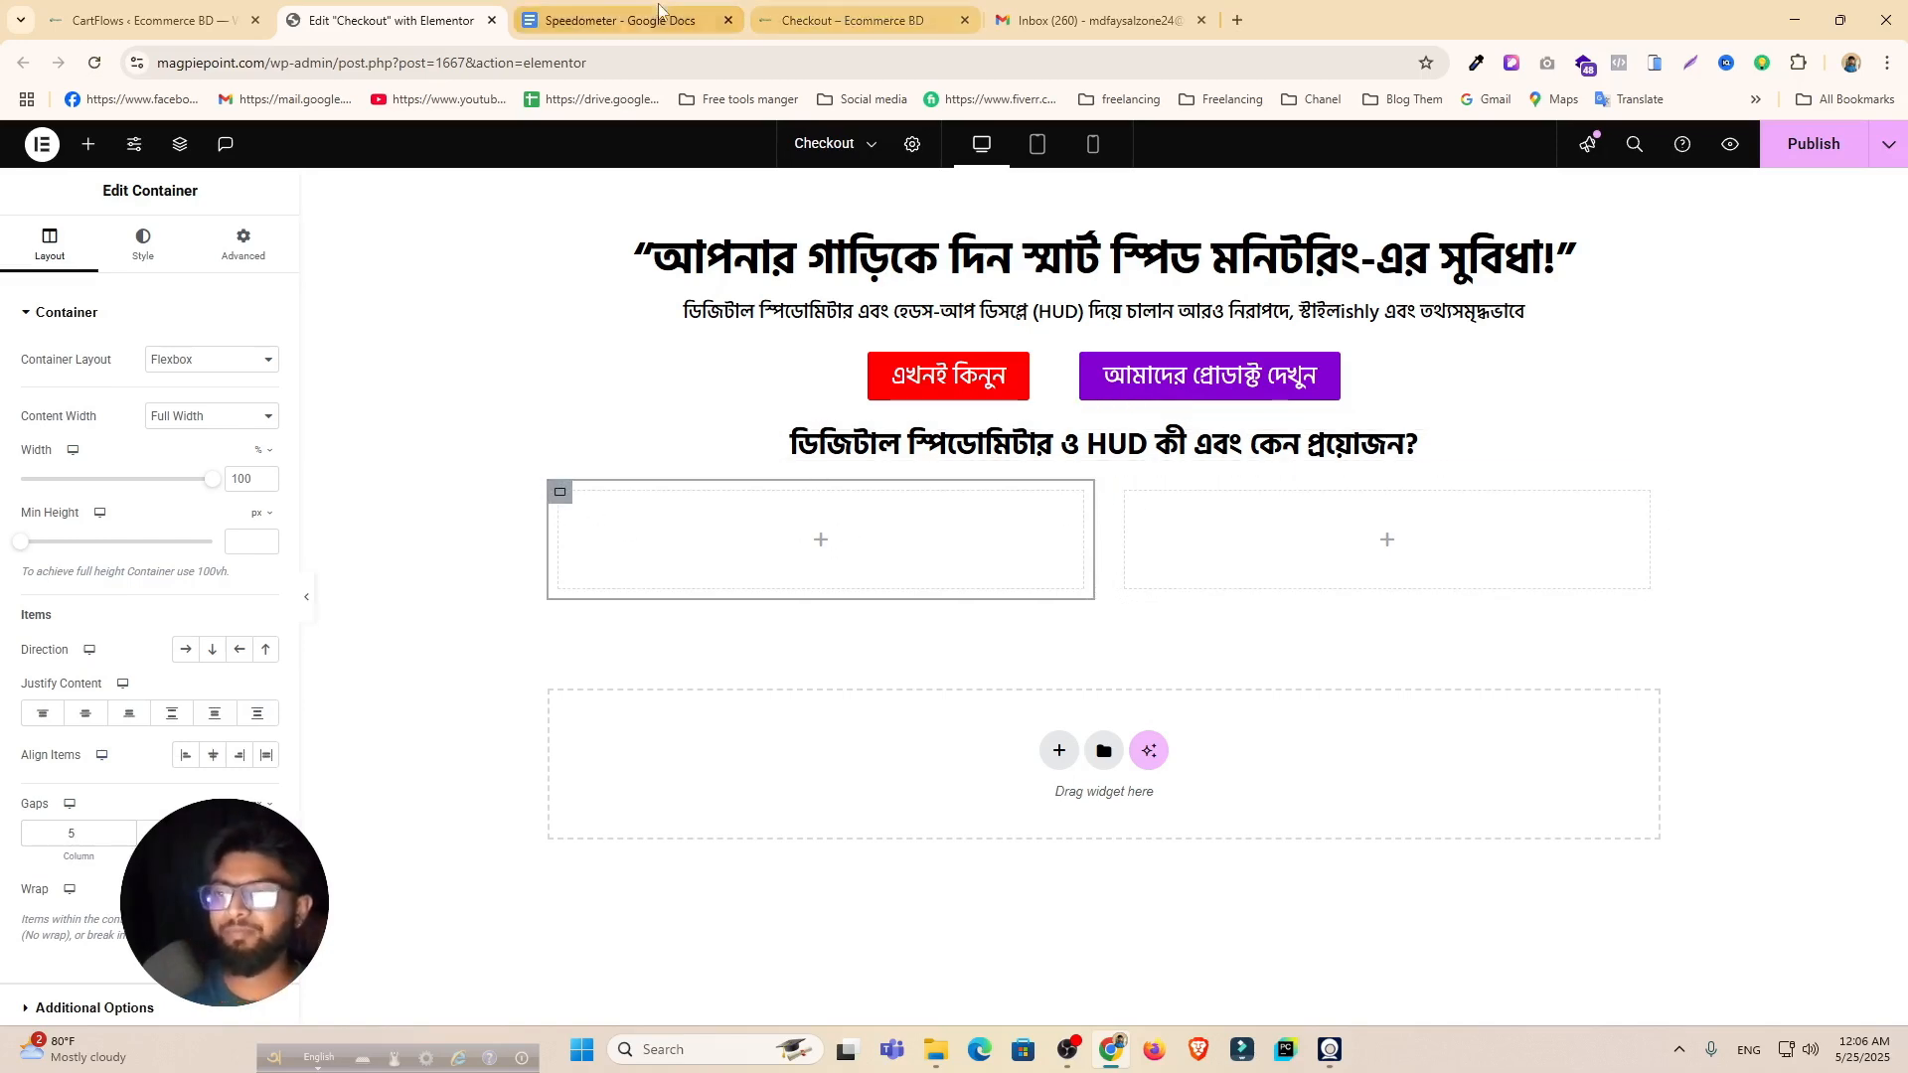
# Step: Copy the first Product Overview content bullet from the Speedometer Google Doc and return to the Elementor page
pyautogui.click(607, 18)
pyautogui.scroll(-2, 903, 590)
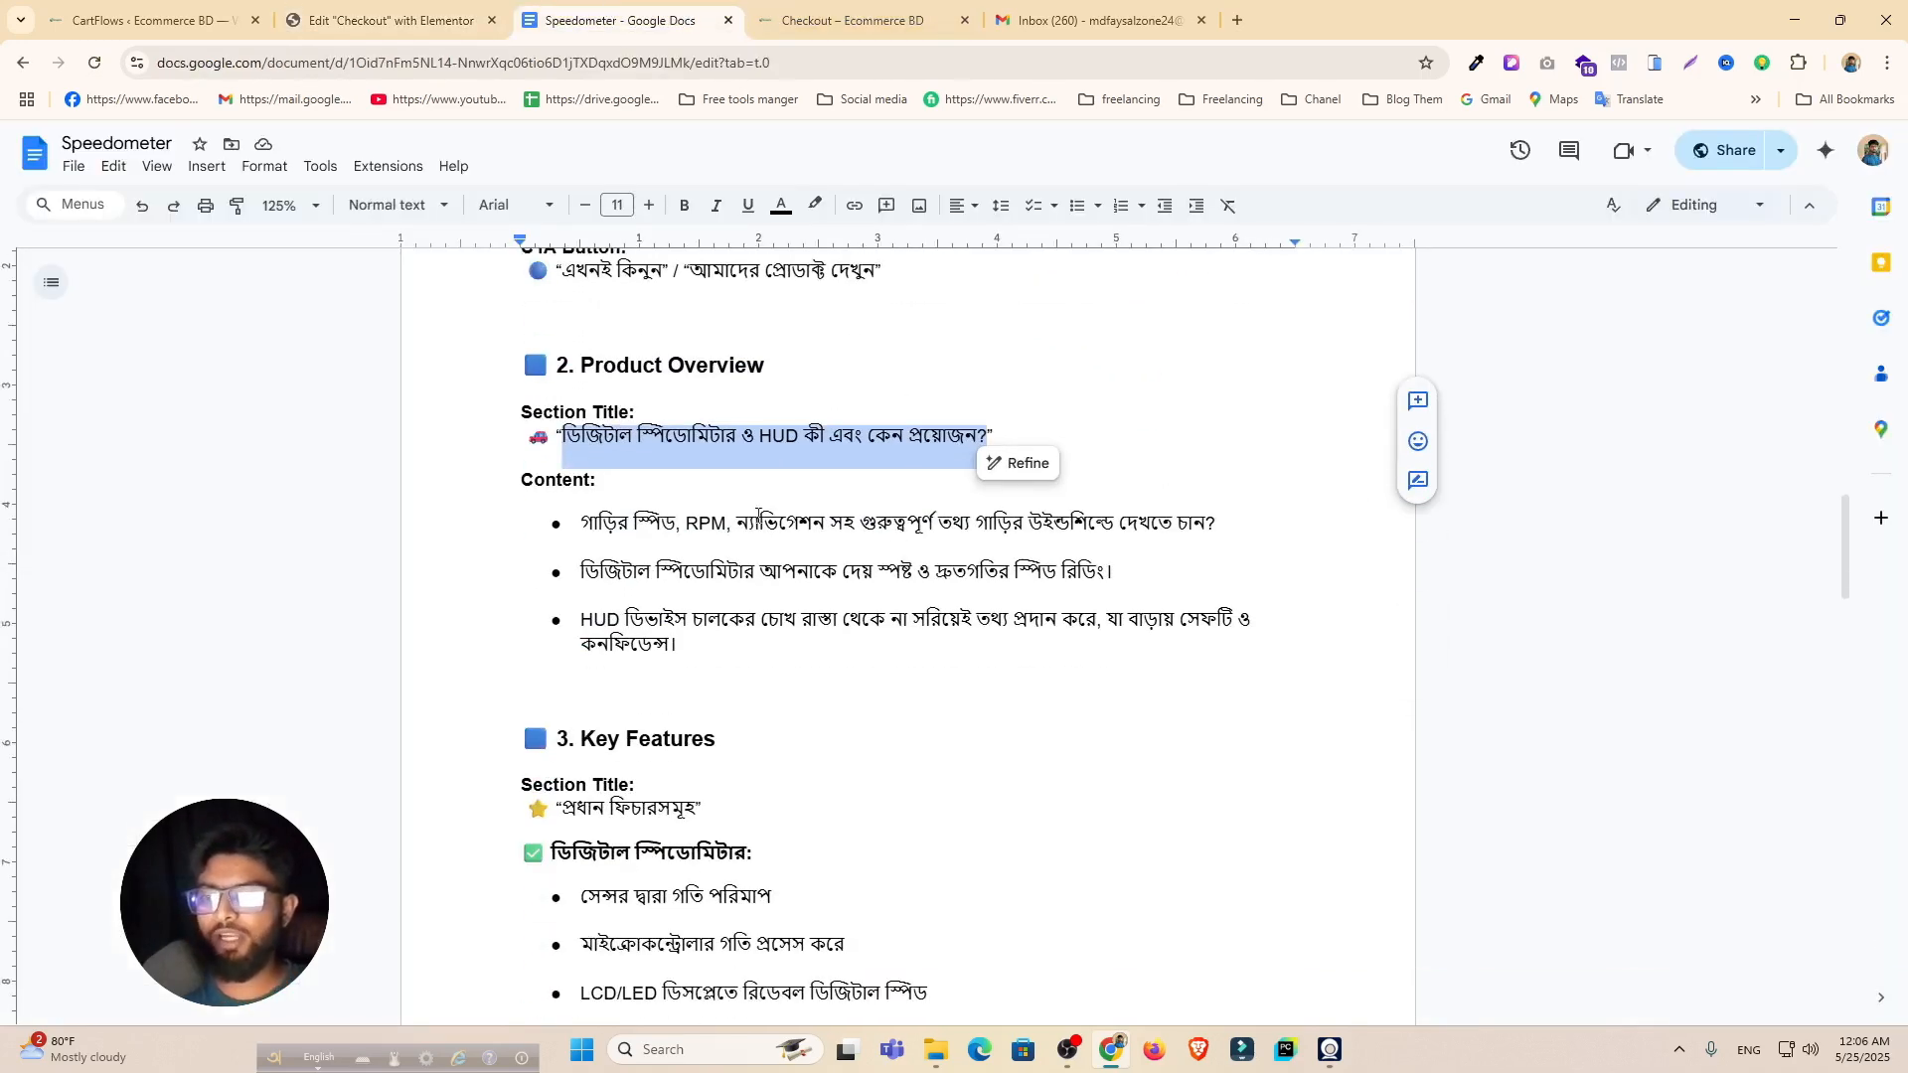
pyautogui.moveTo(586, 521); pyautogui.dragTo(1221, 524)
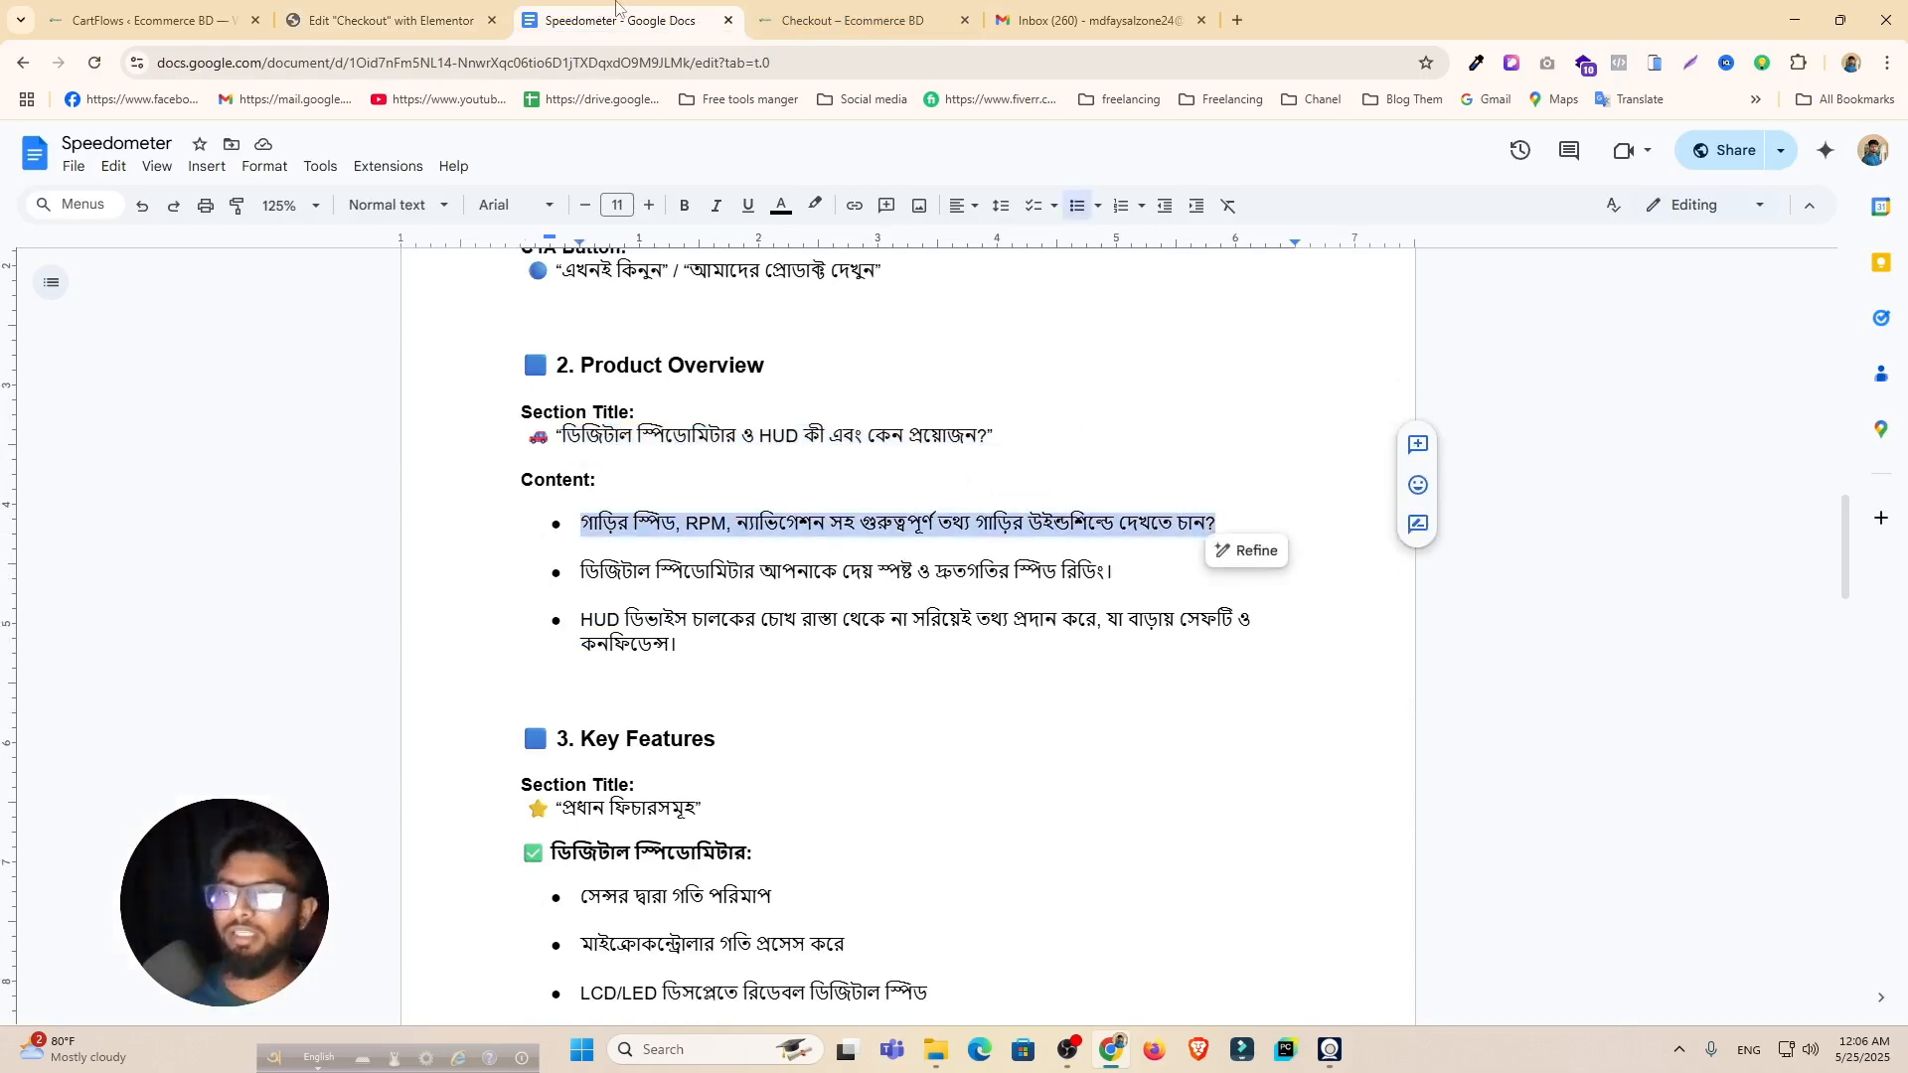
pyautogui.click(747, 21)
pyautogui.click(393, 21)
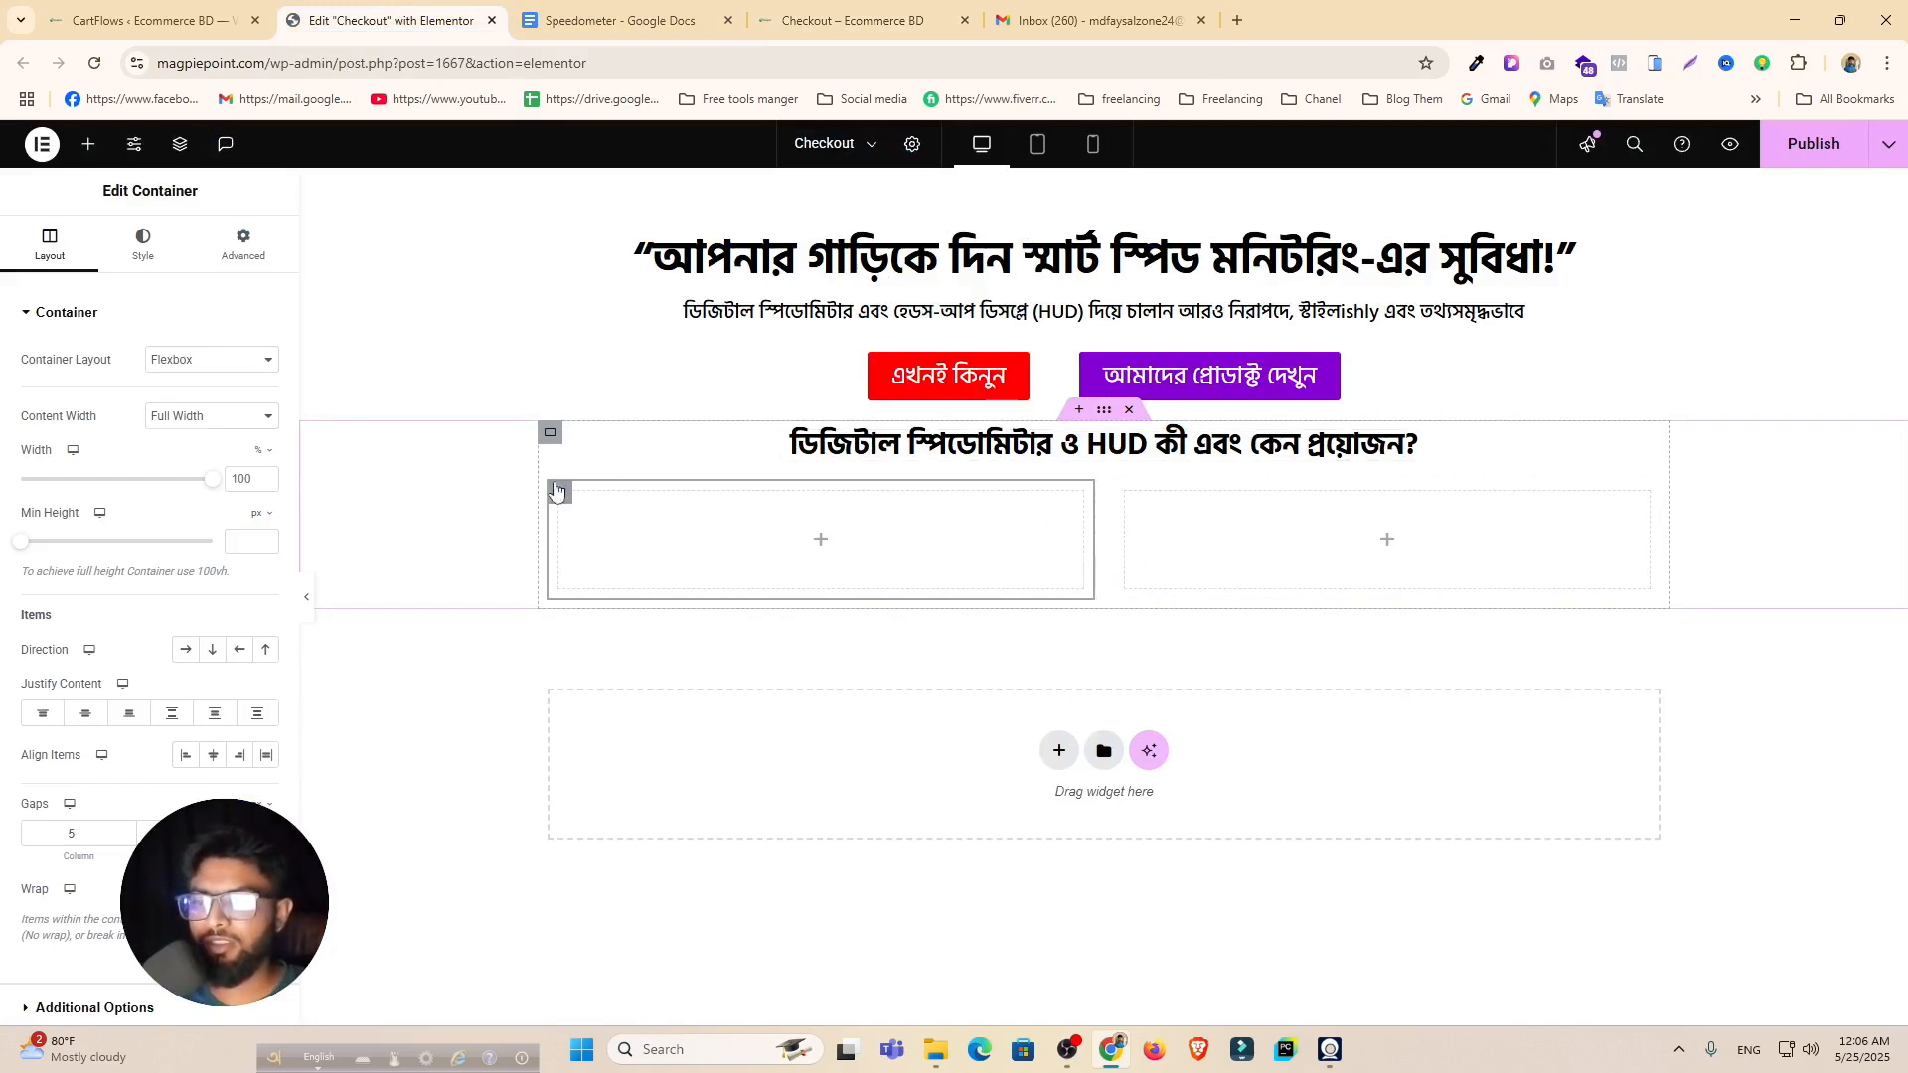
# Step: Select the row container that holds the two columns and set its column gap to 5
pyautogui.click(549, 433)
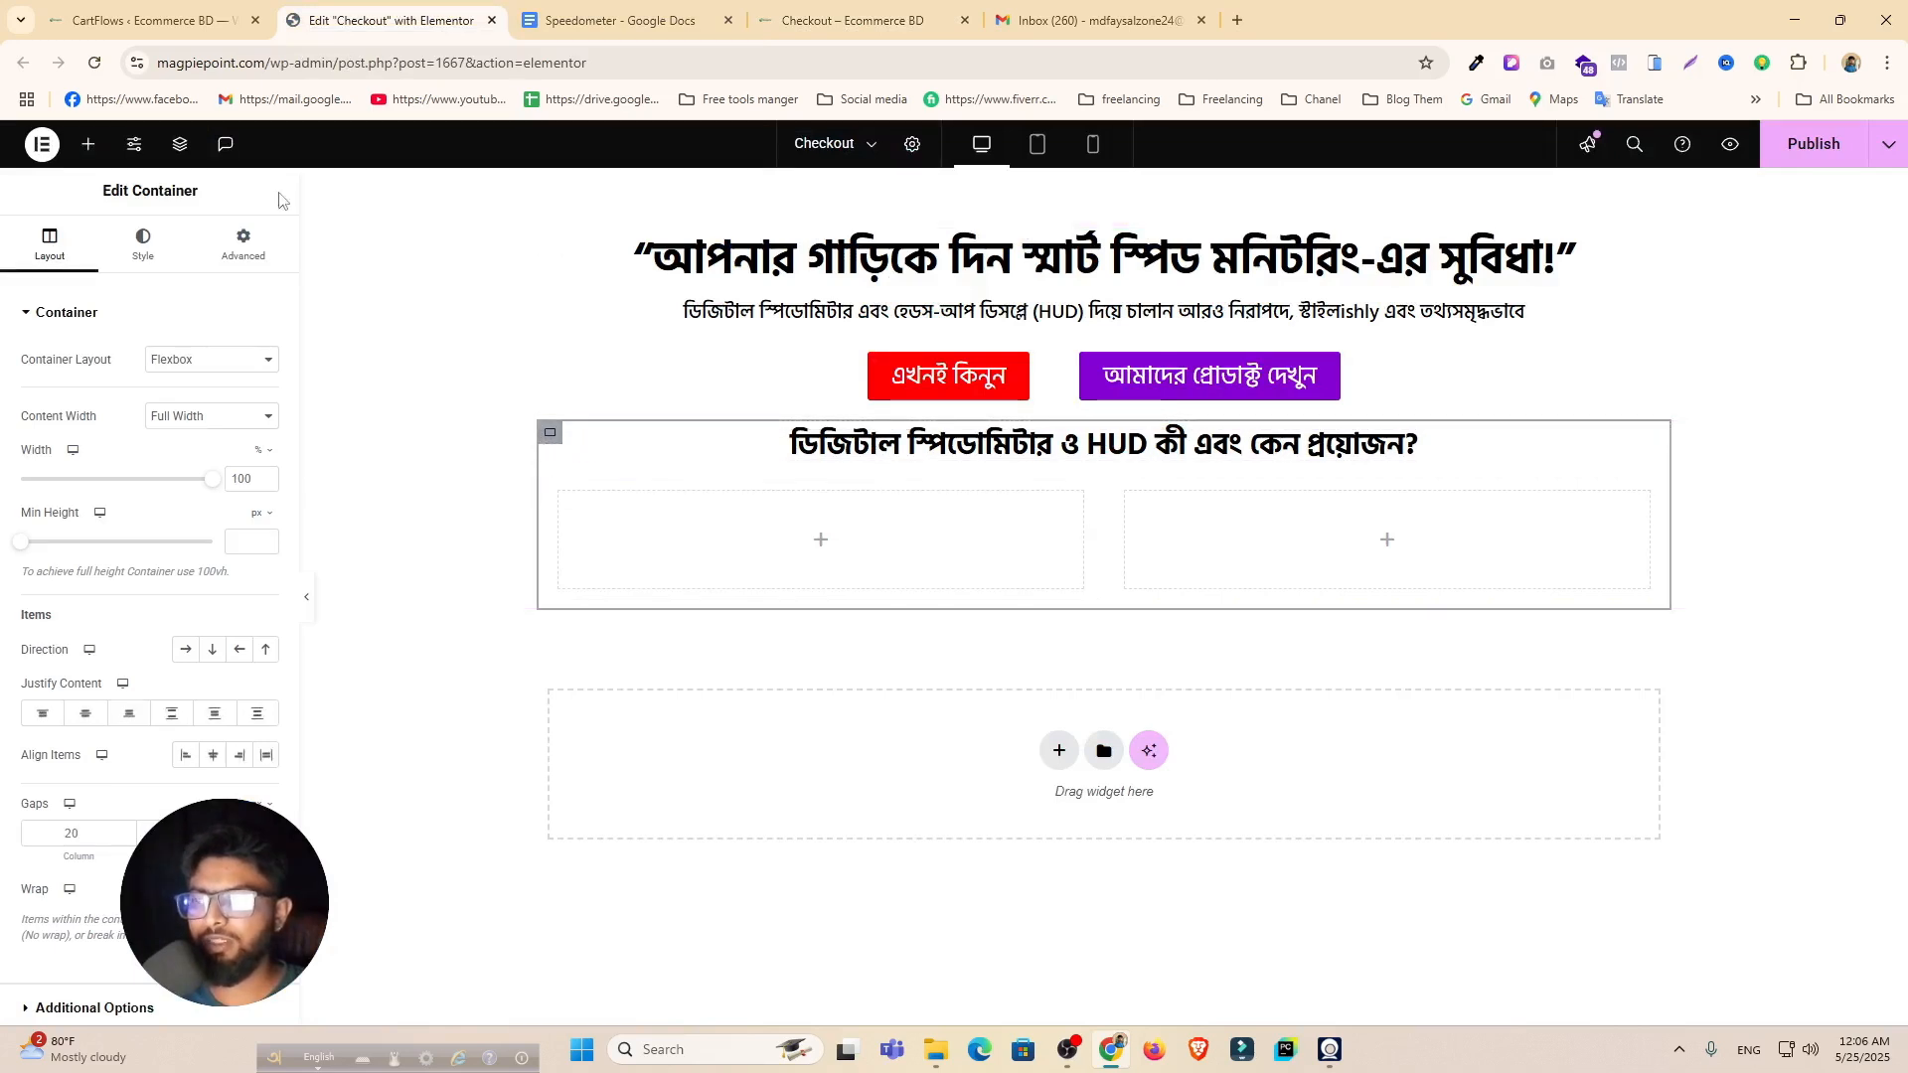
pyautogui.click(179, 144)
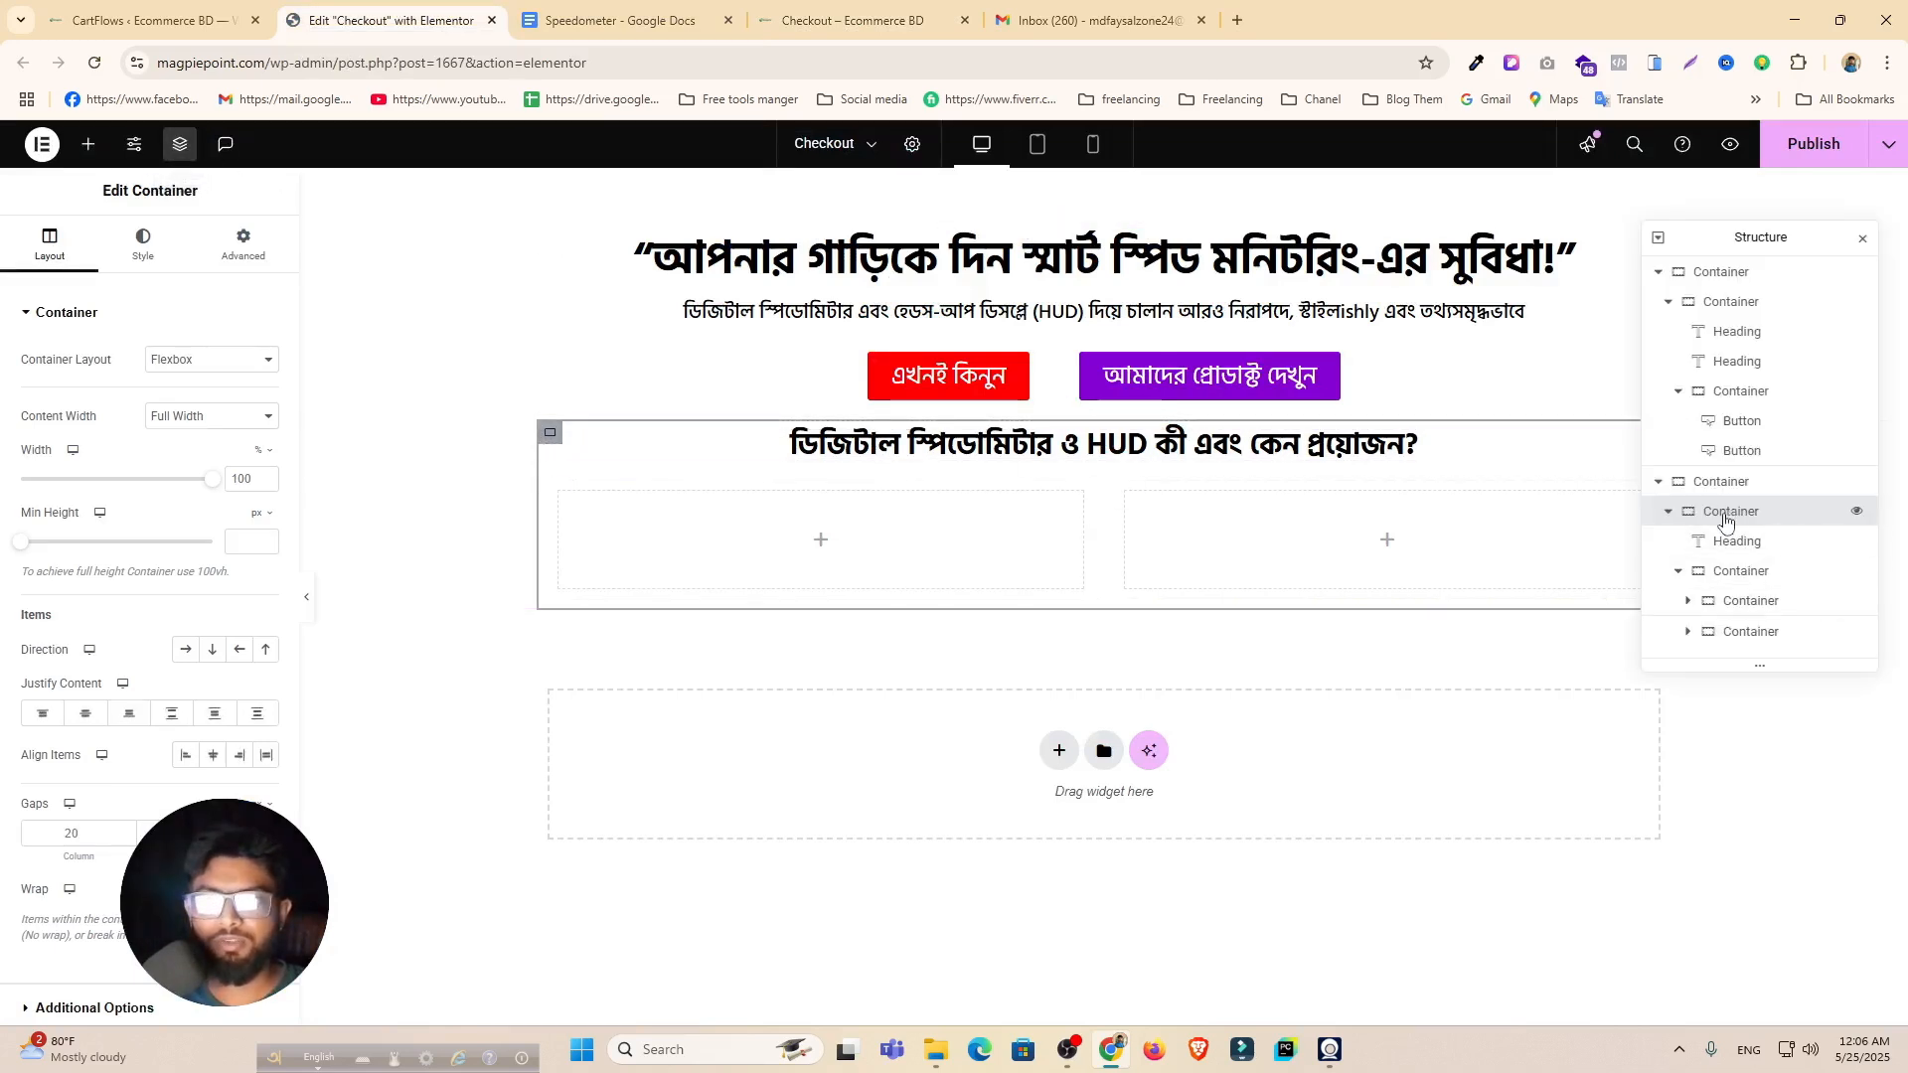
pyautogui.click(1709, 572)
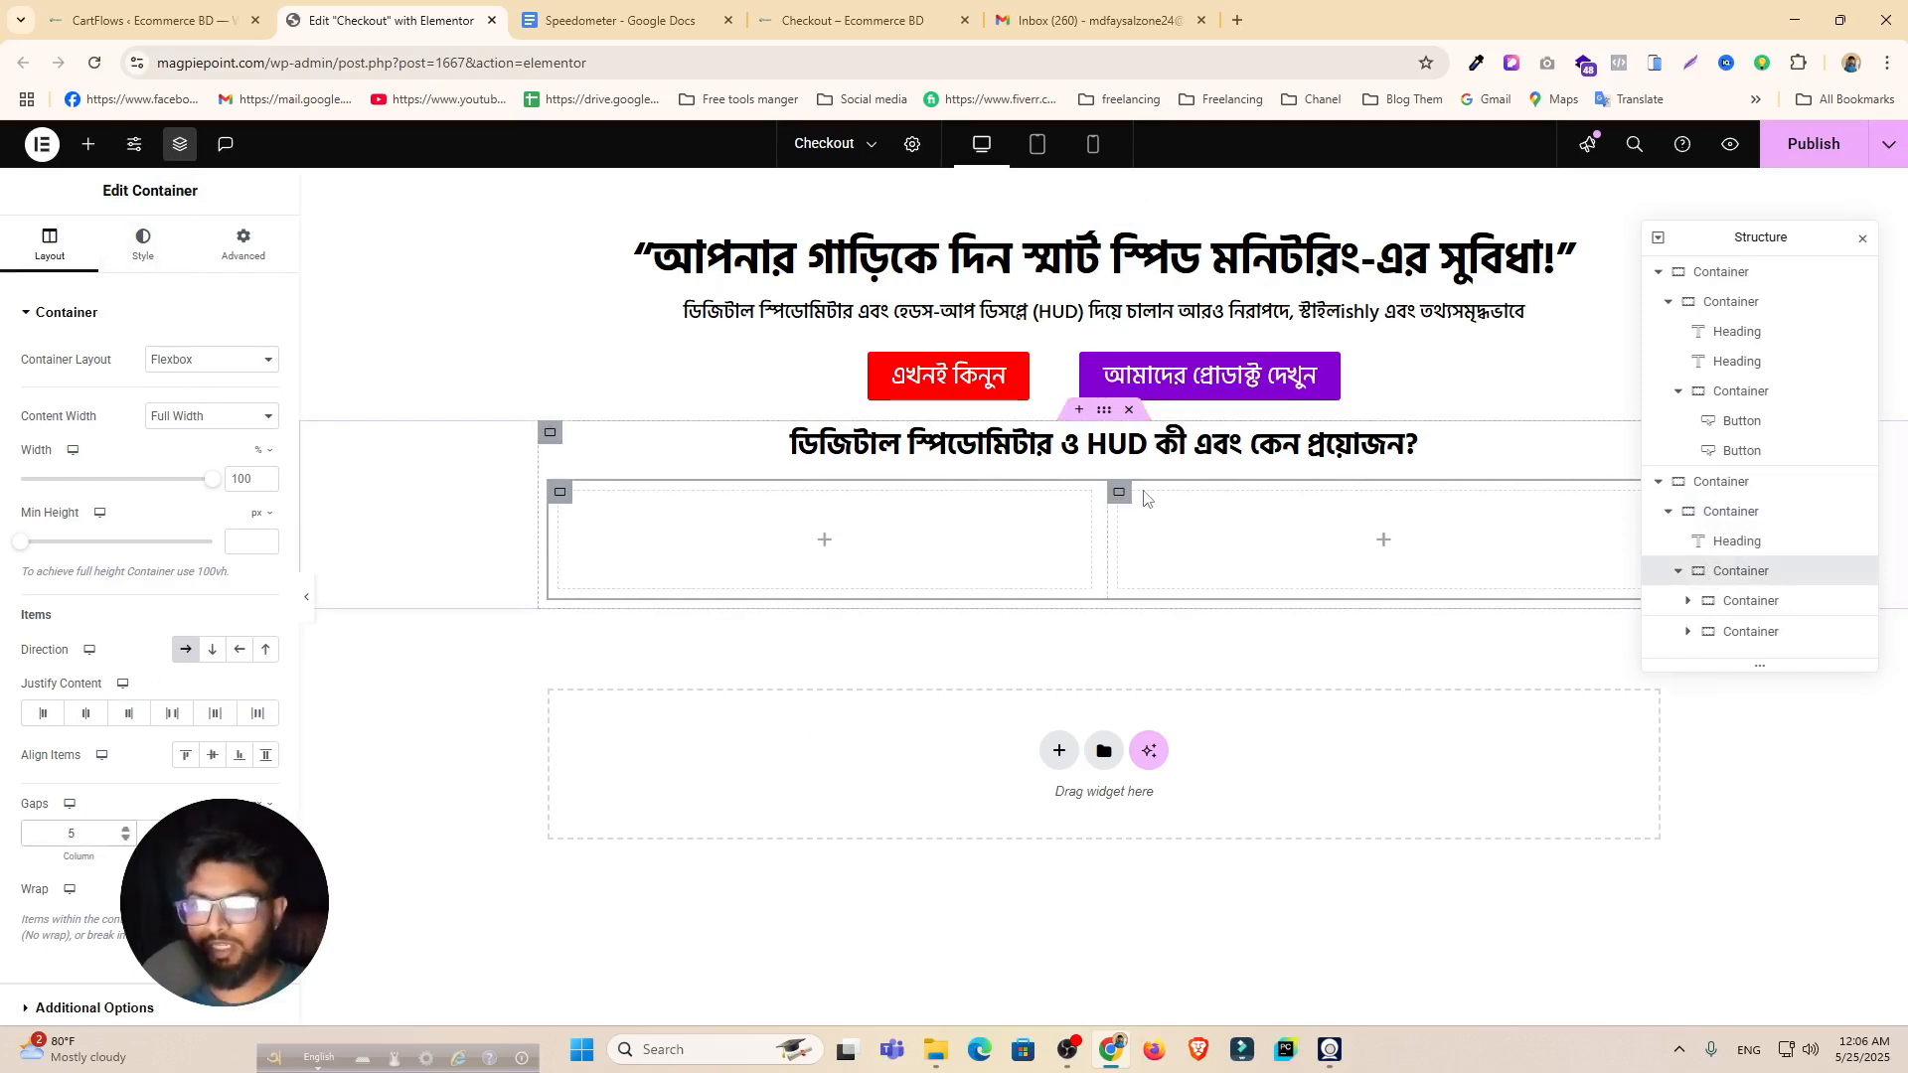
# Step: Set the padding of both column containers to 0 on all sides
pyautogui.click(560, 492)
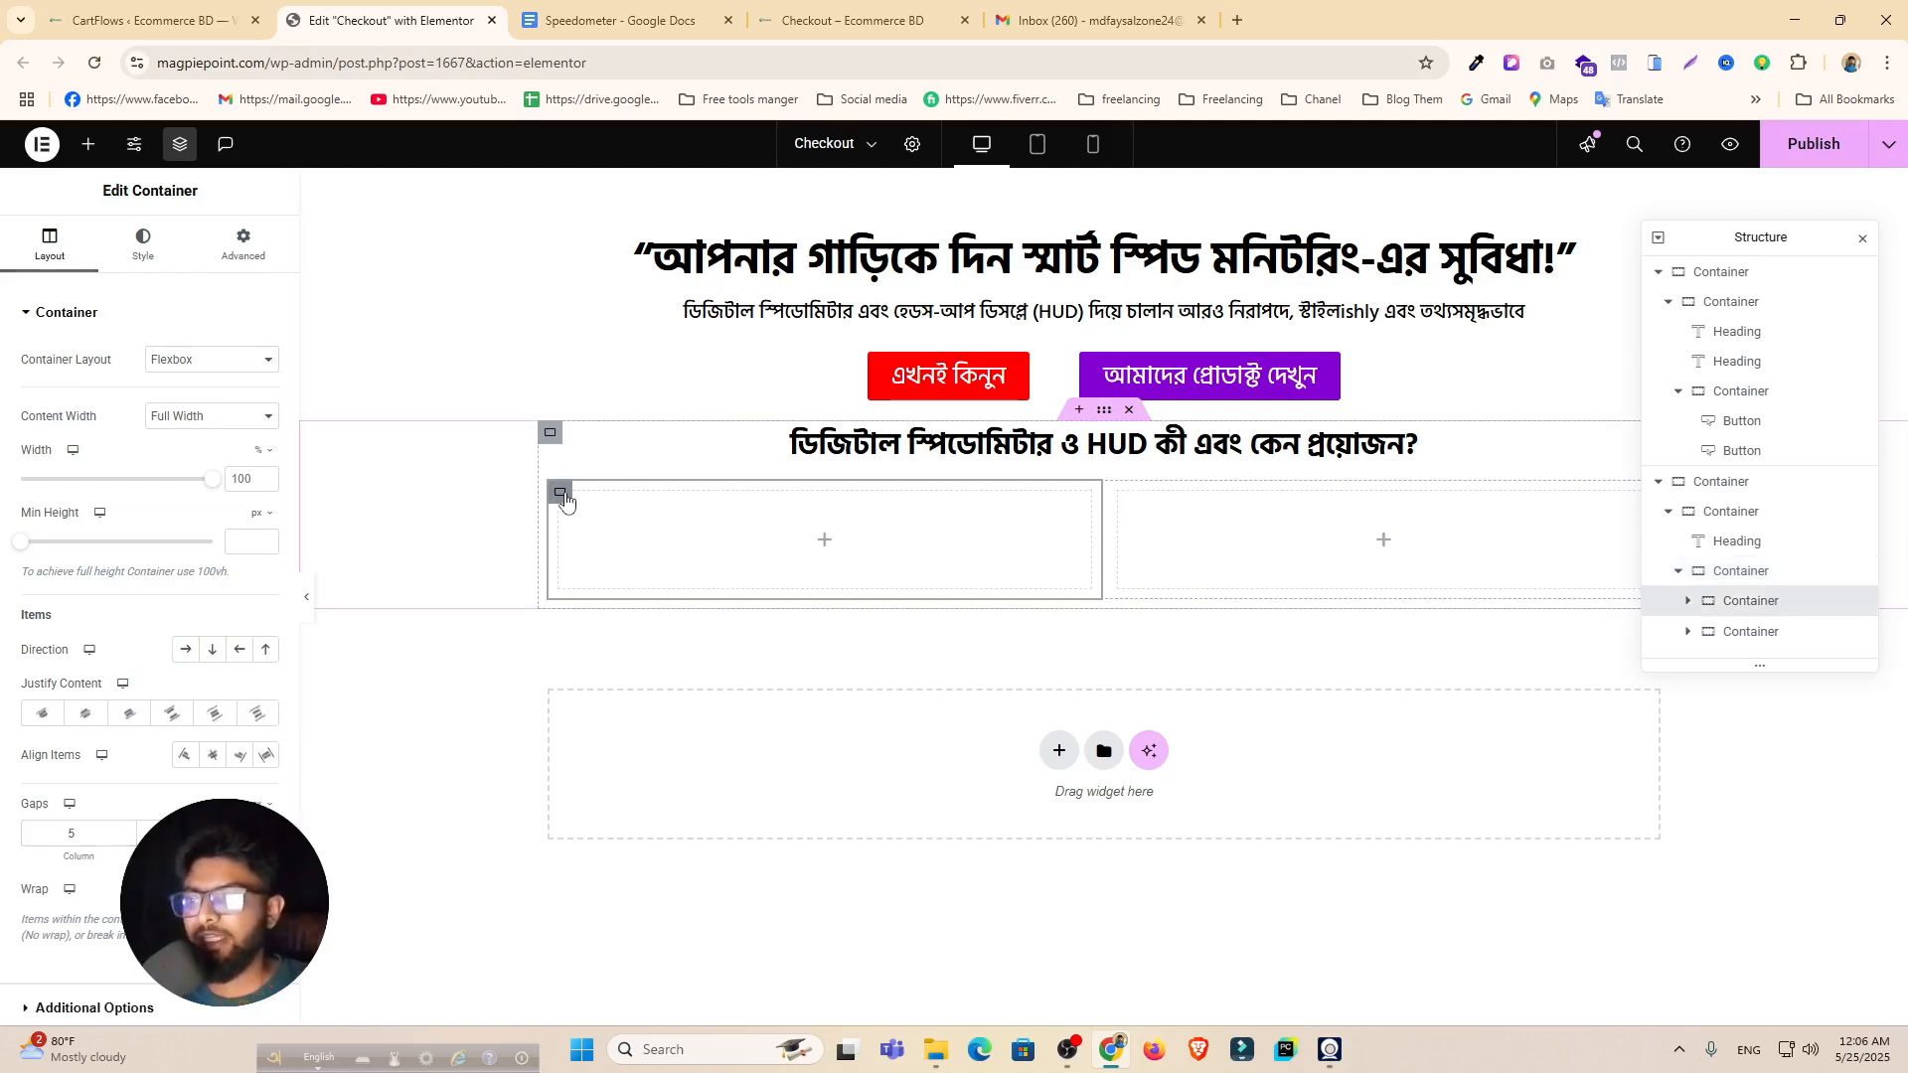
pyautogui.click(244, 247)
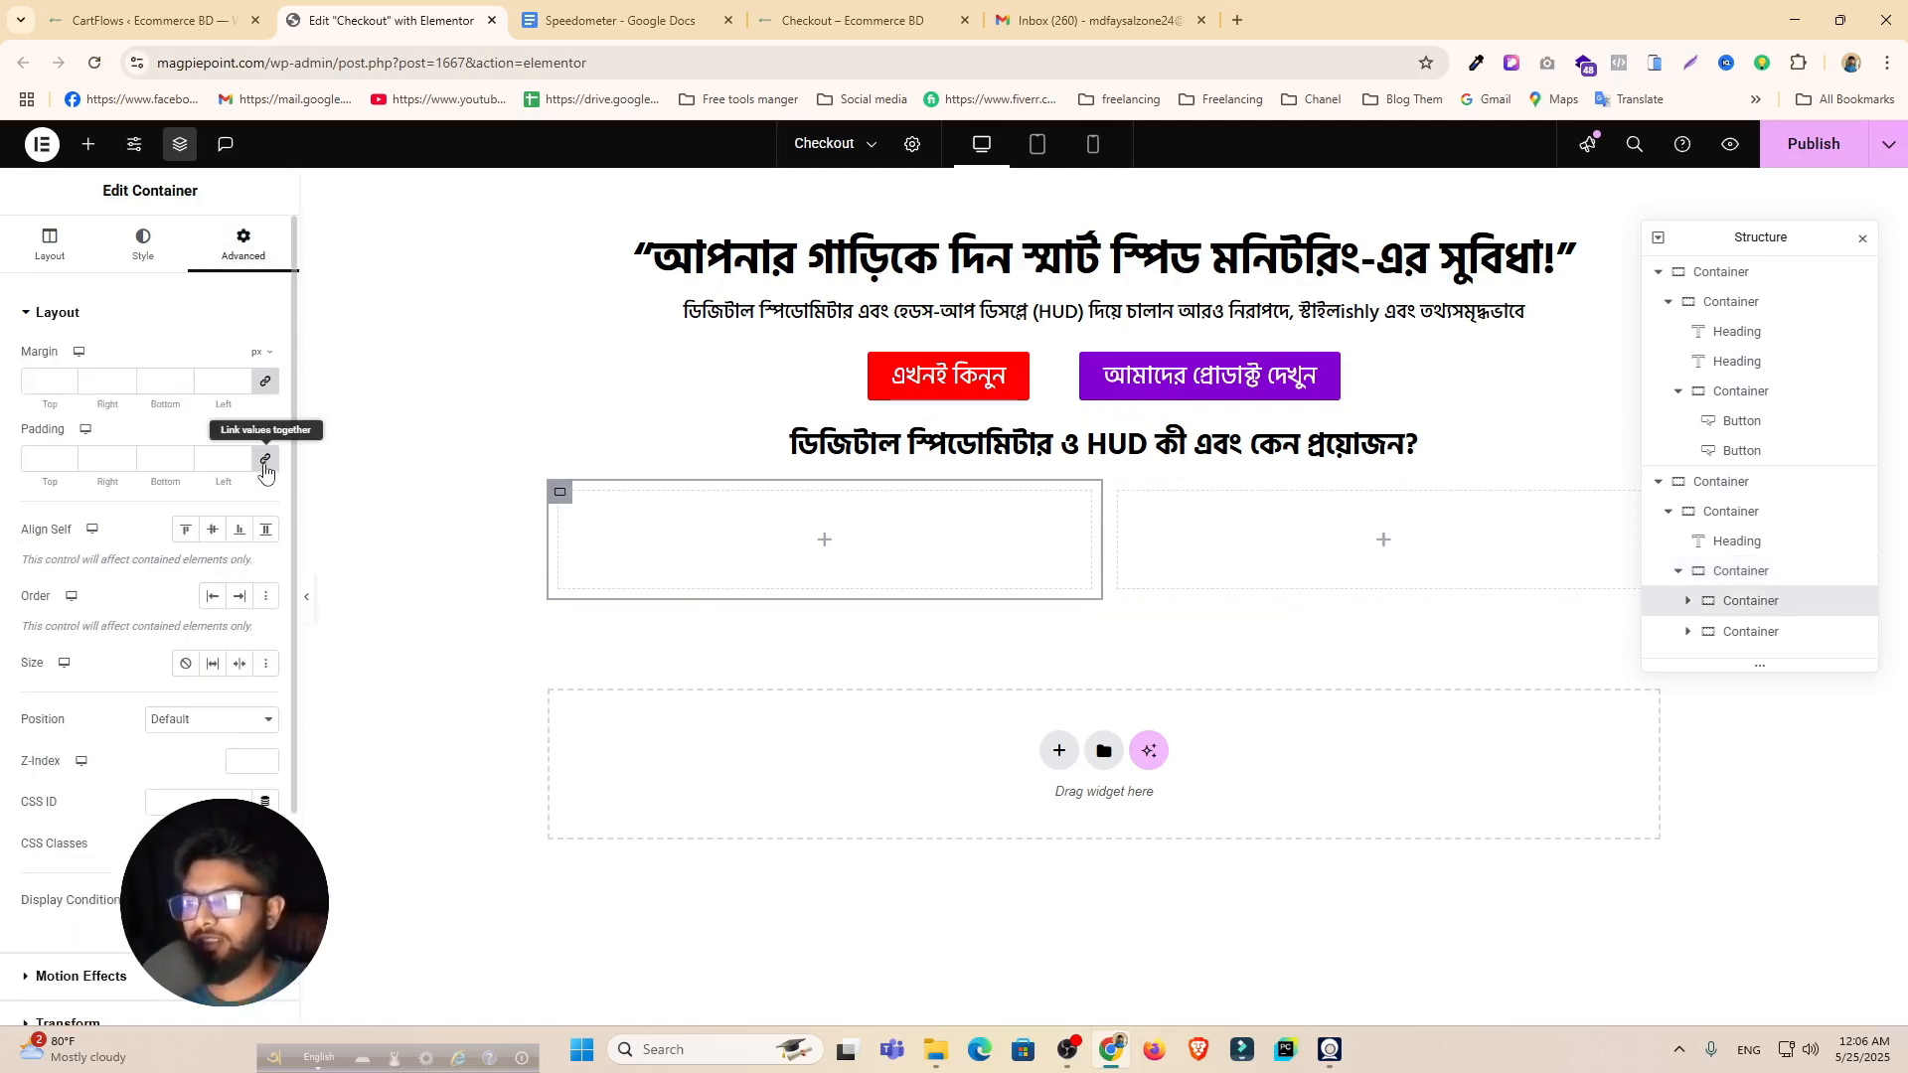
pyautogui.click(1113, 495)
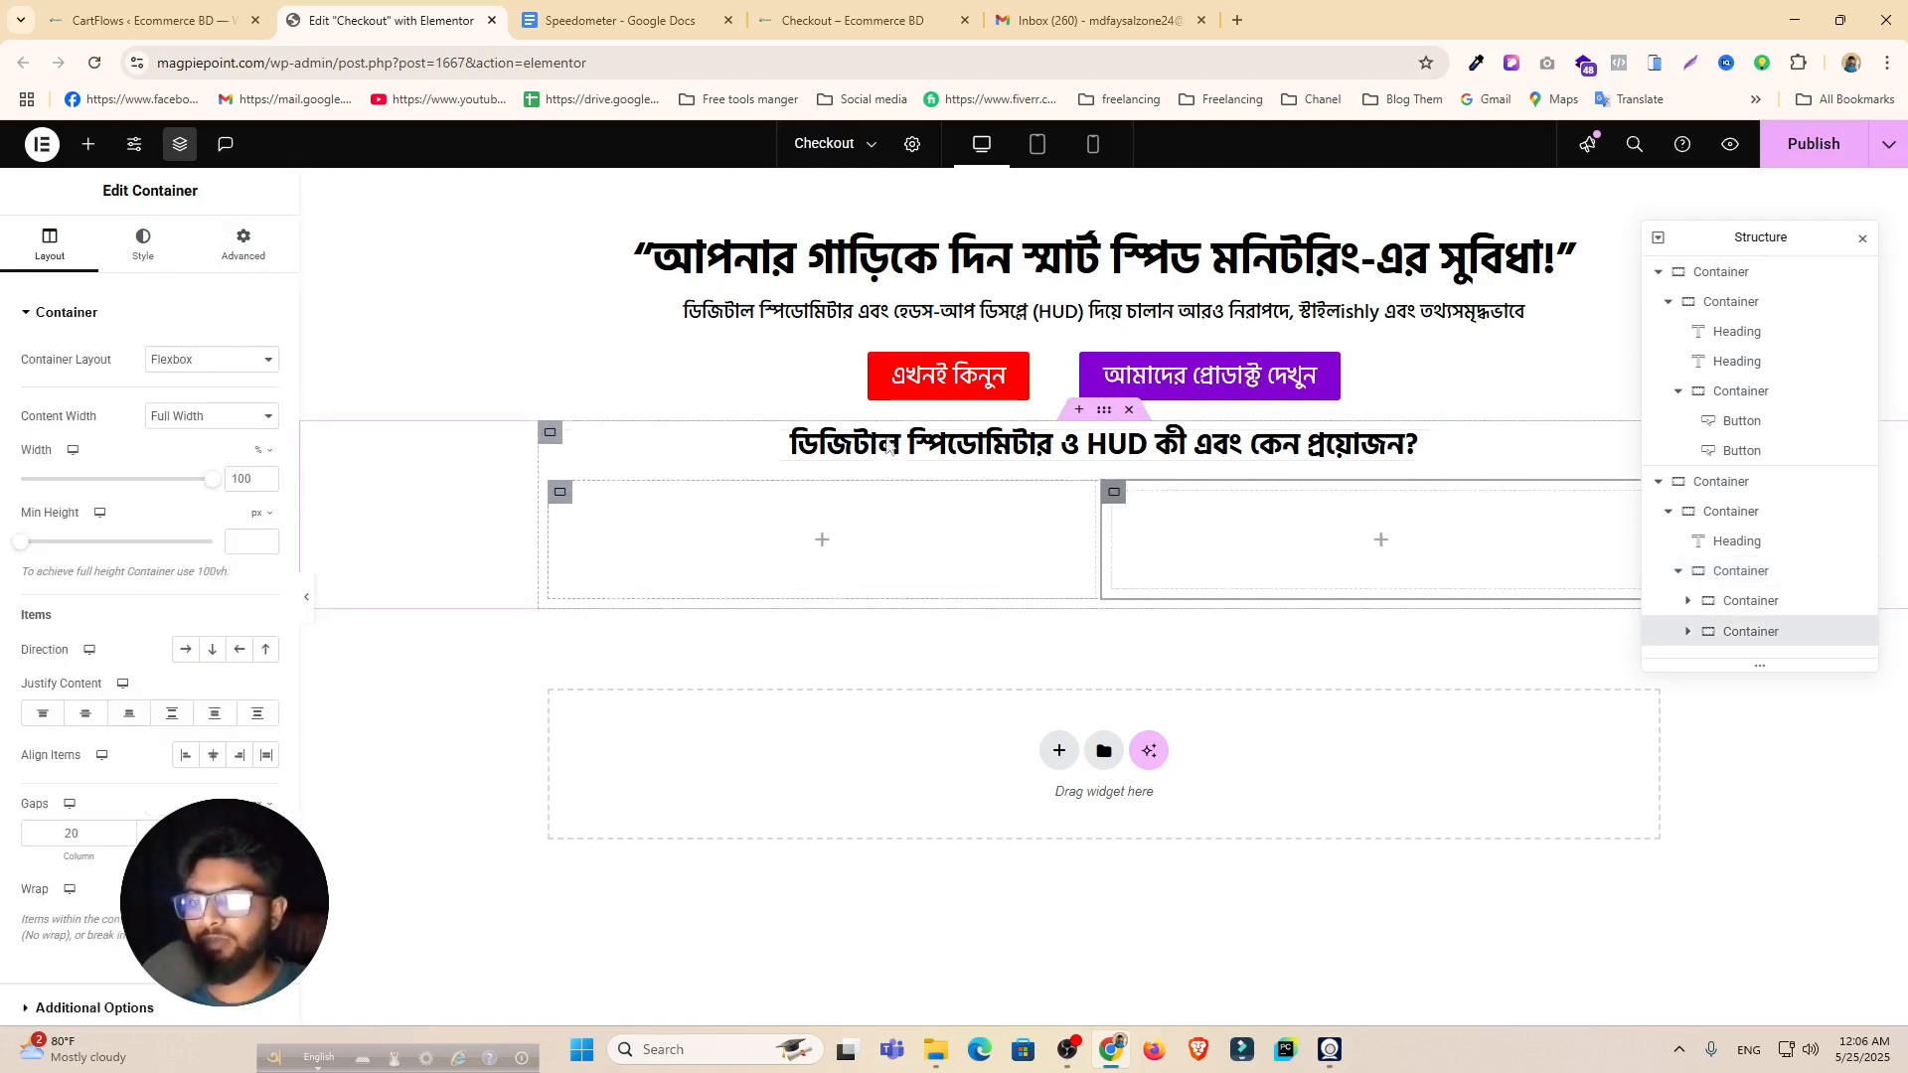
pyautogui.click(248, 249)
pyautogui.click(266, 462)
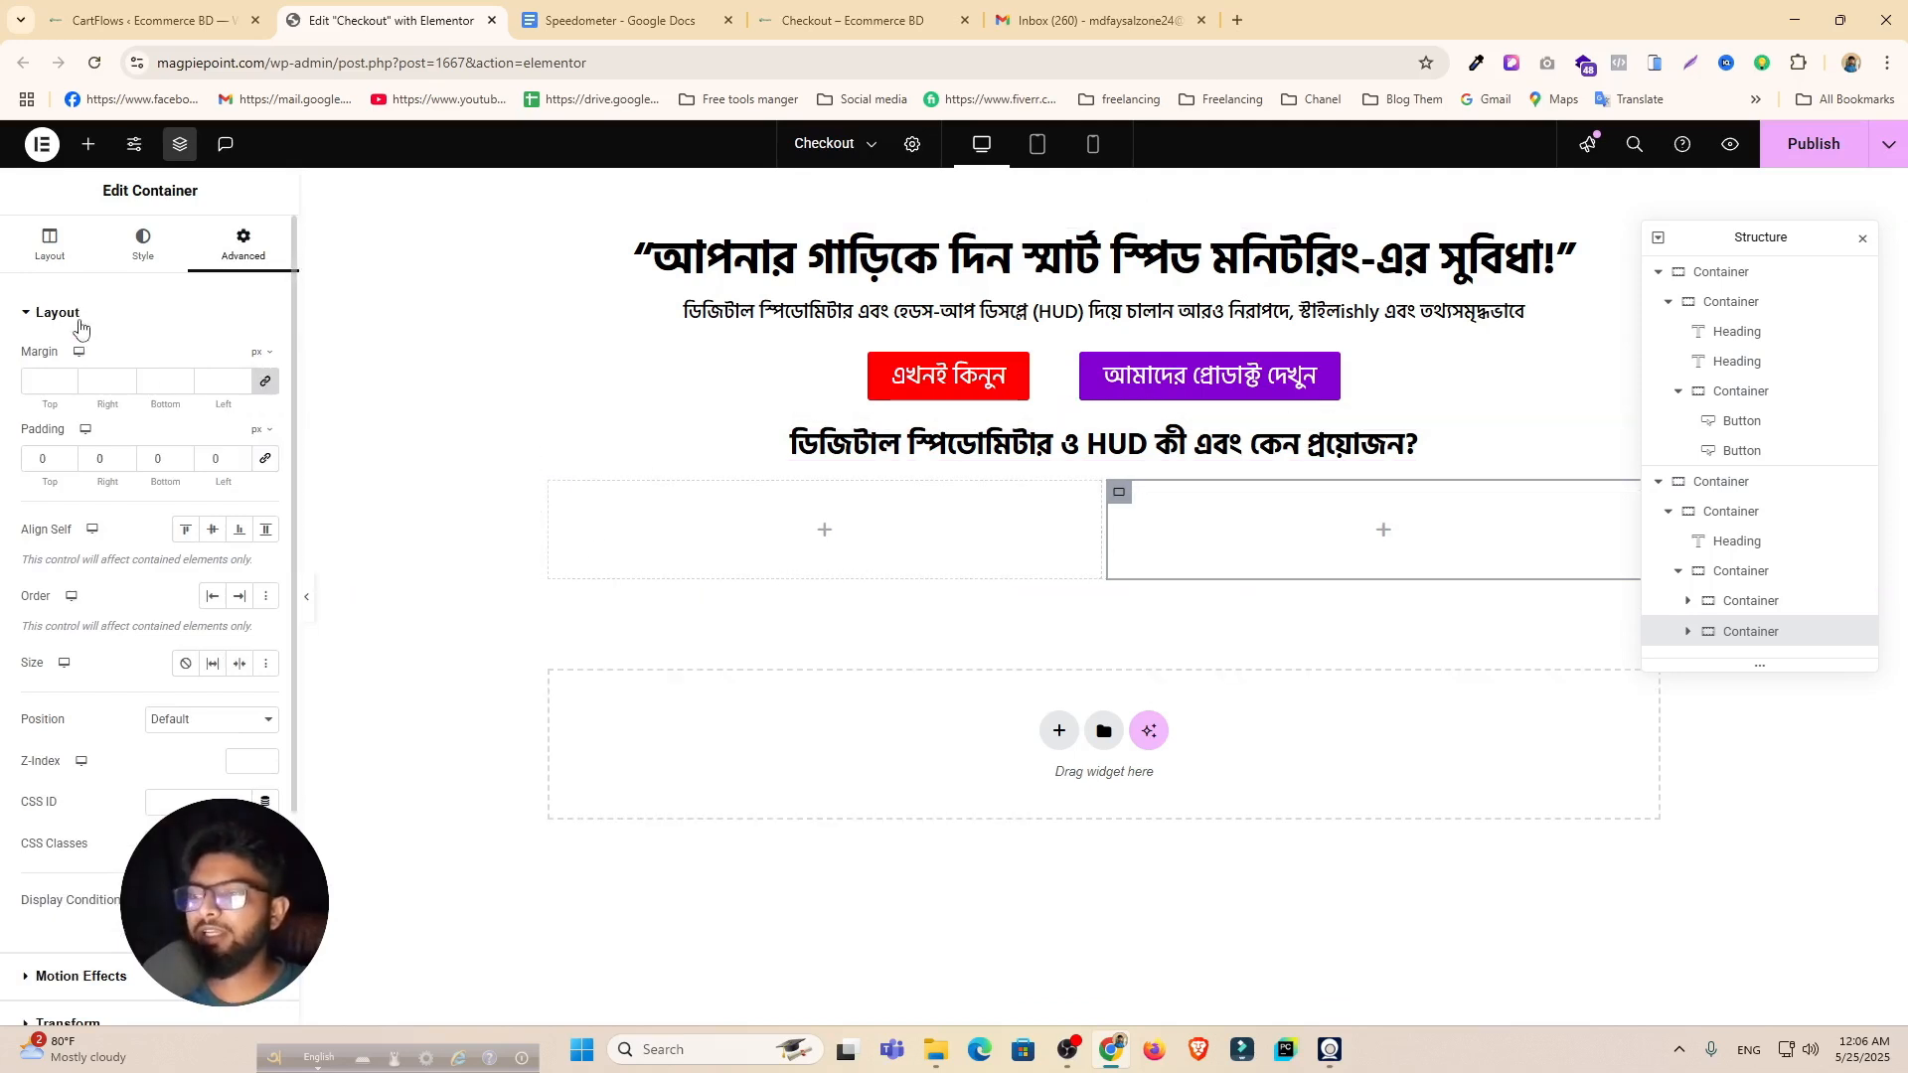
# Step: Add an Icon List widget to the first column and remove its second and third default items
pyautogui.click(90, 149)
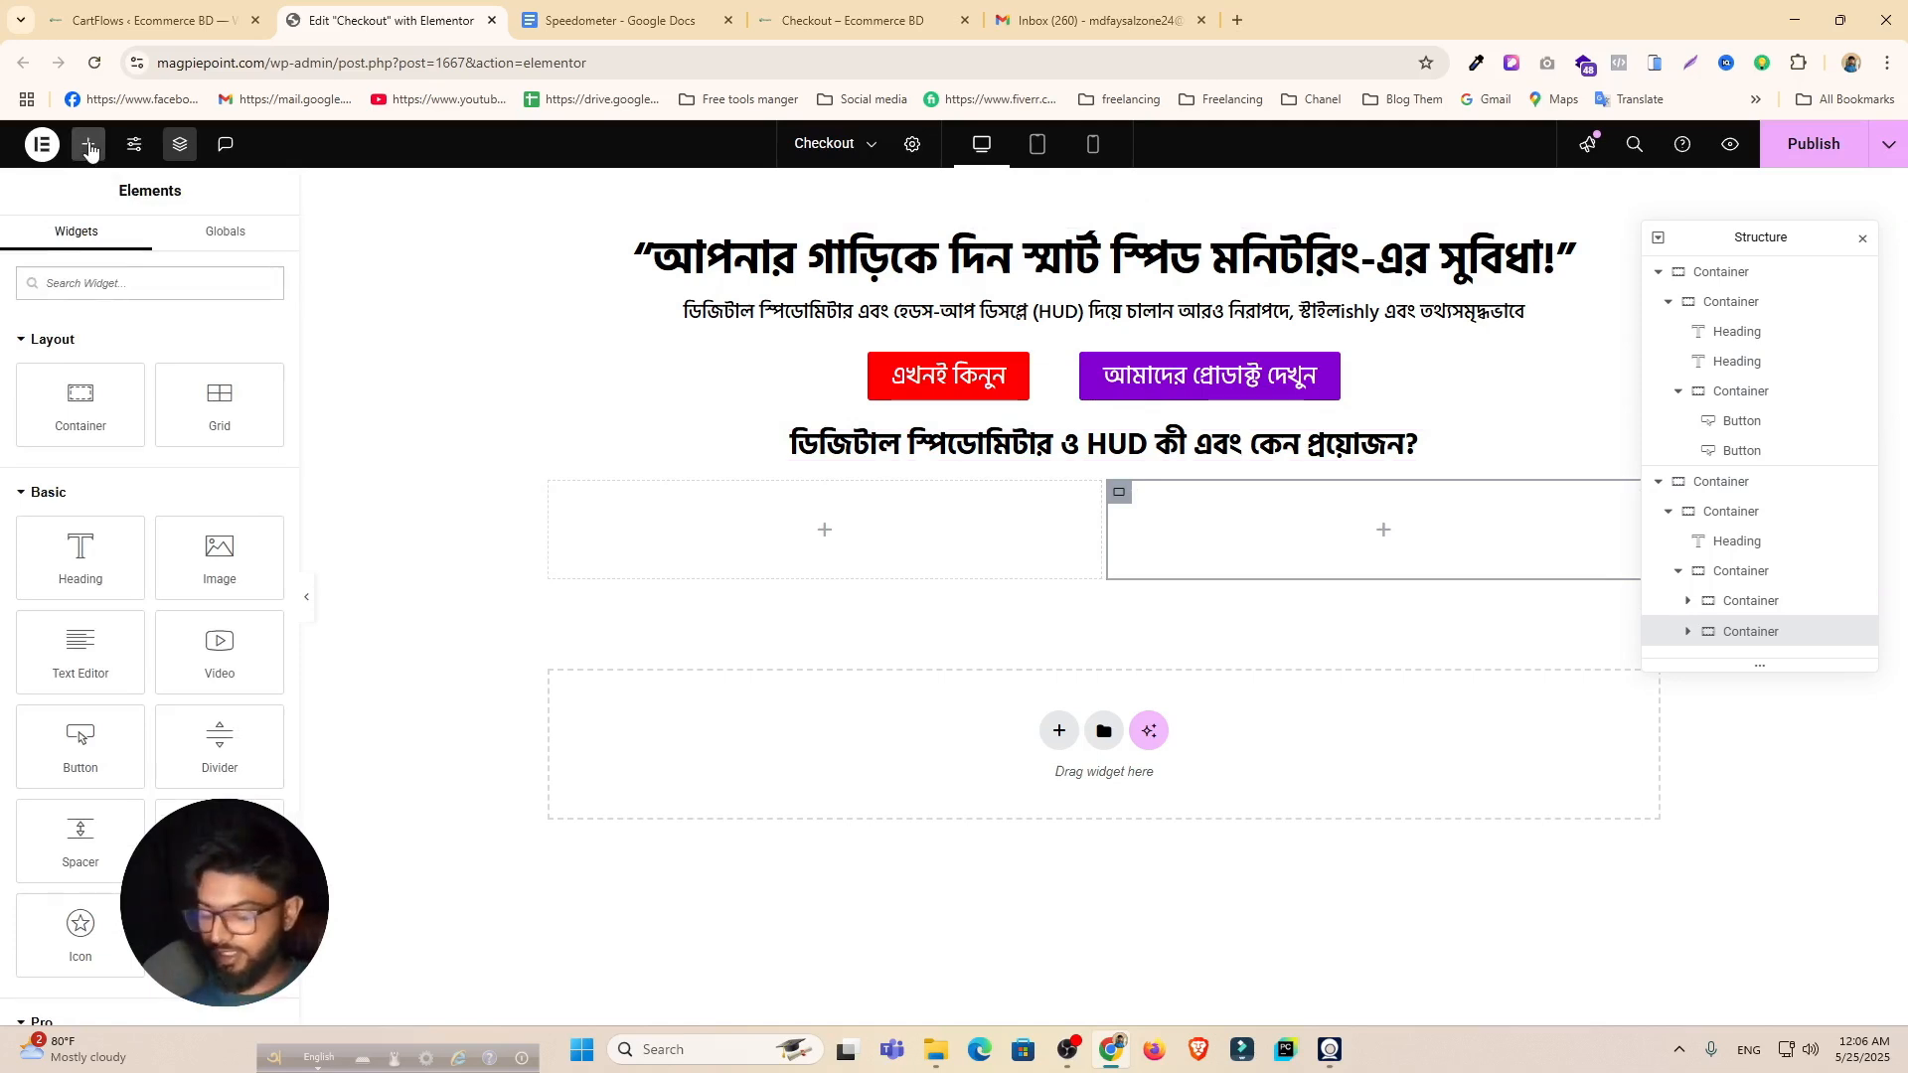
pyautogui.write('ico')
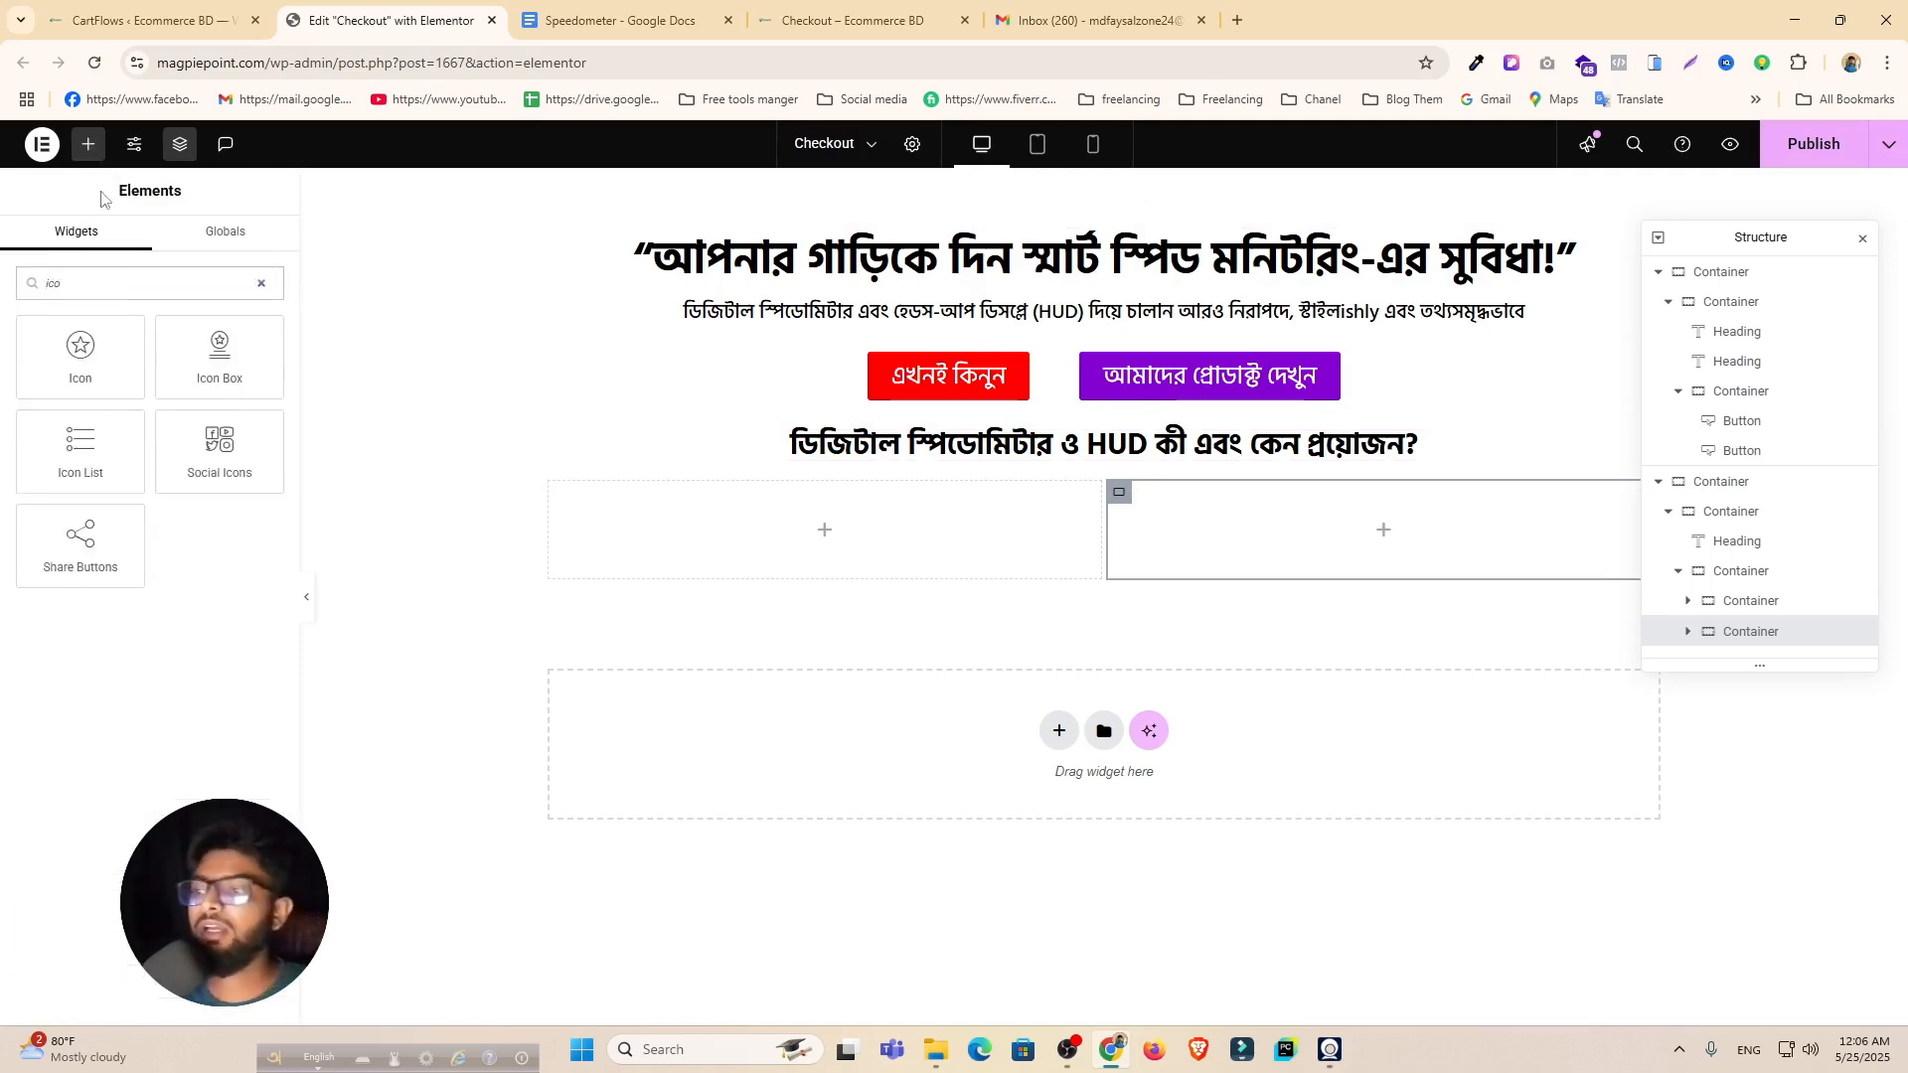
pyautogui.moveTo(65, 467); pyautogui.dragTo(831, 527)
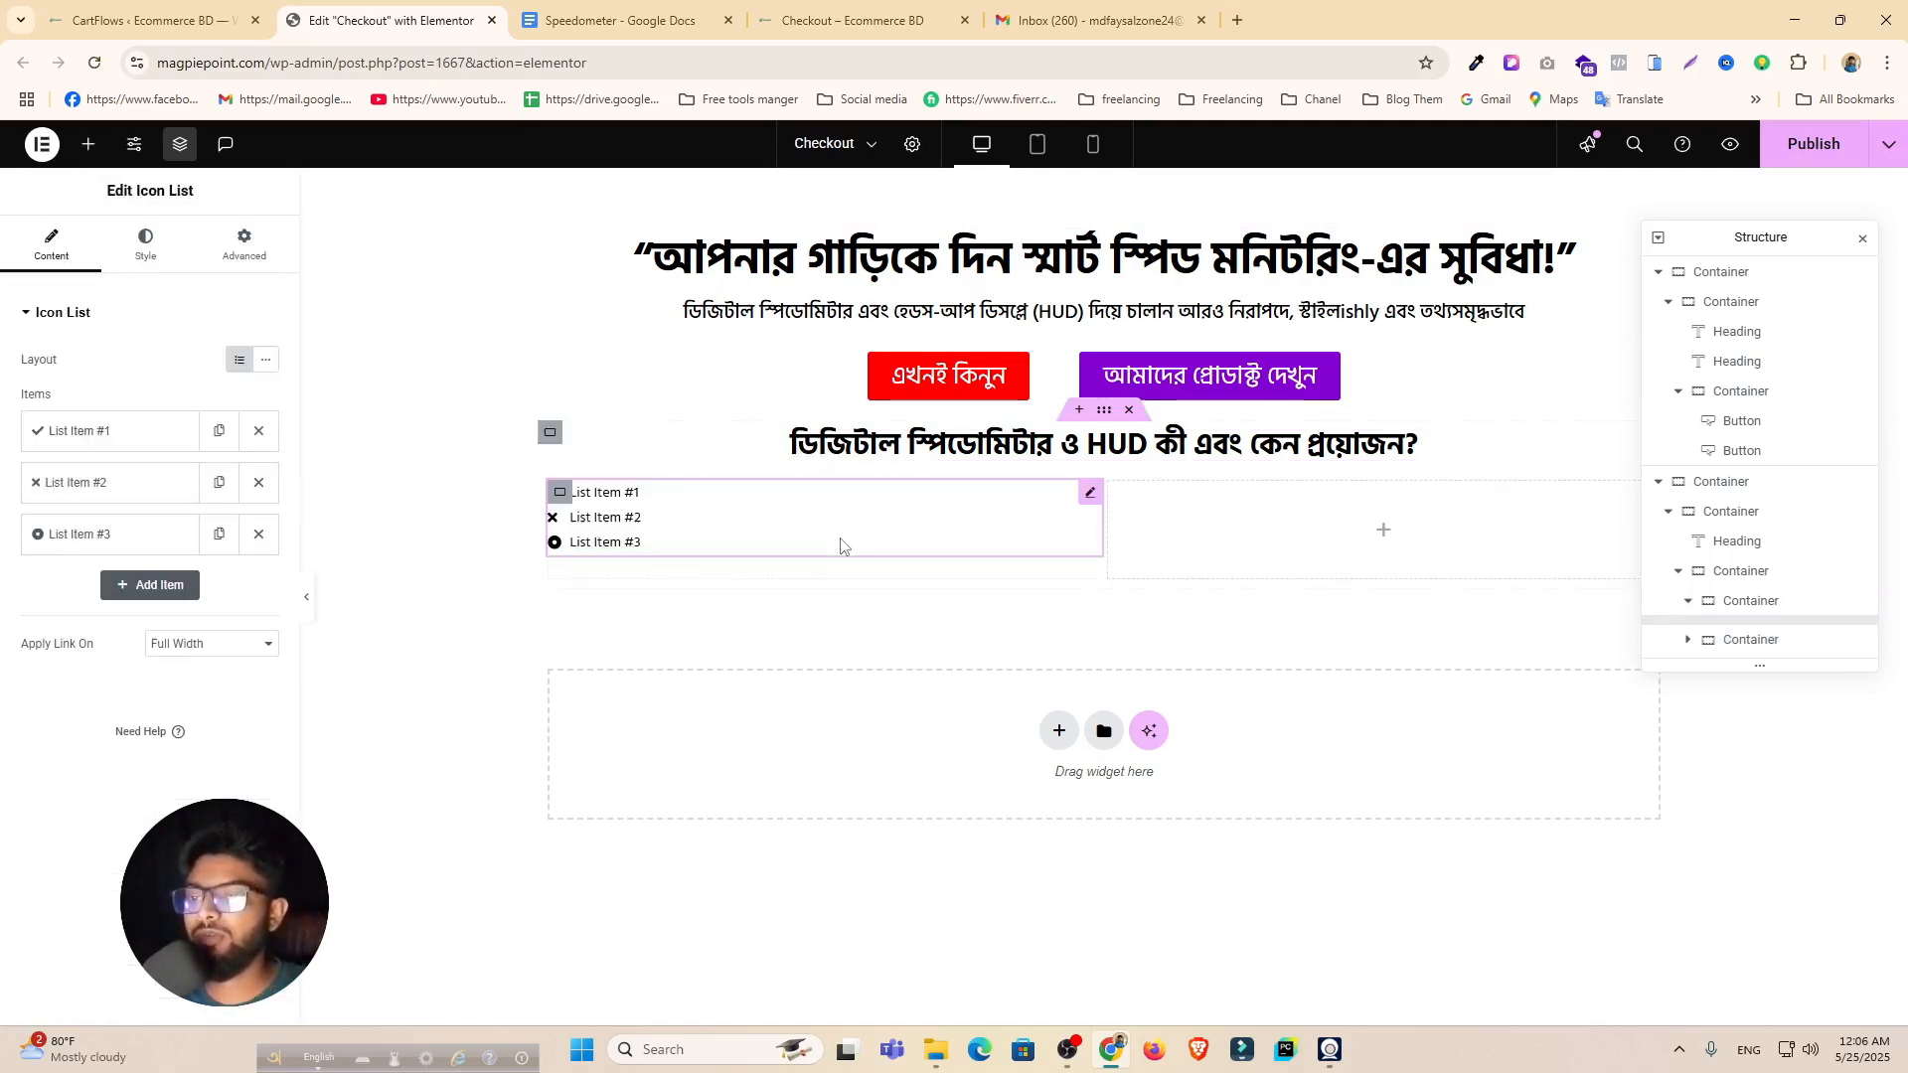
pyautogui.click(250, 486)
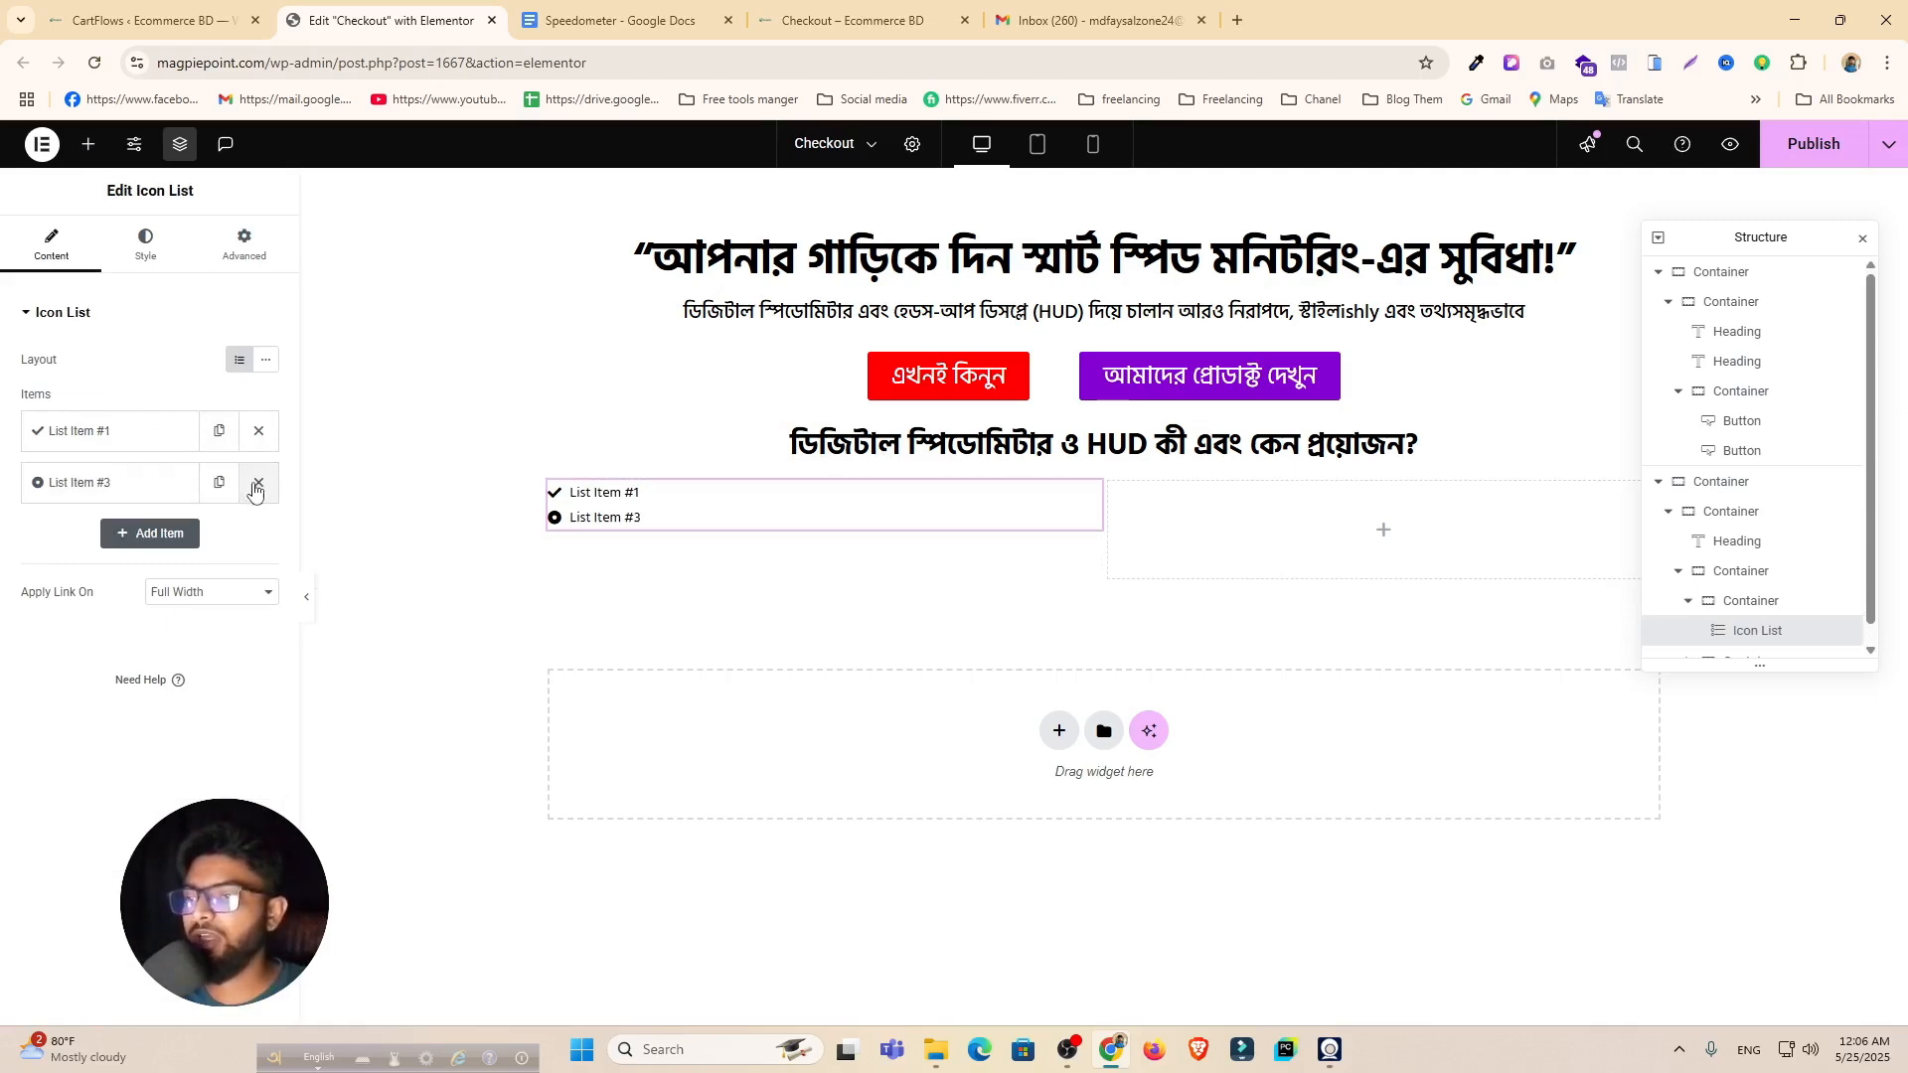
pyautogui.click(252, 483)
# Step: Give the remaining list item the Cog icon and the text "গাড়ির স্পিড, RPM, ন্যাভিগেশন সহ গুরুত্বপূর্ণ তথ্য গাড়ির উইন্ডশিল্ডে দেখতে চান?"
pyautogui.click(108, 431)
pyautogui.click(180, 590)
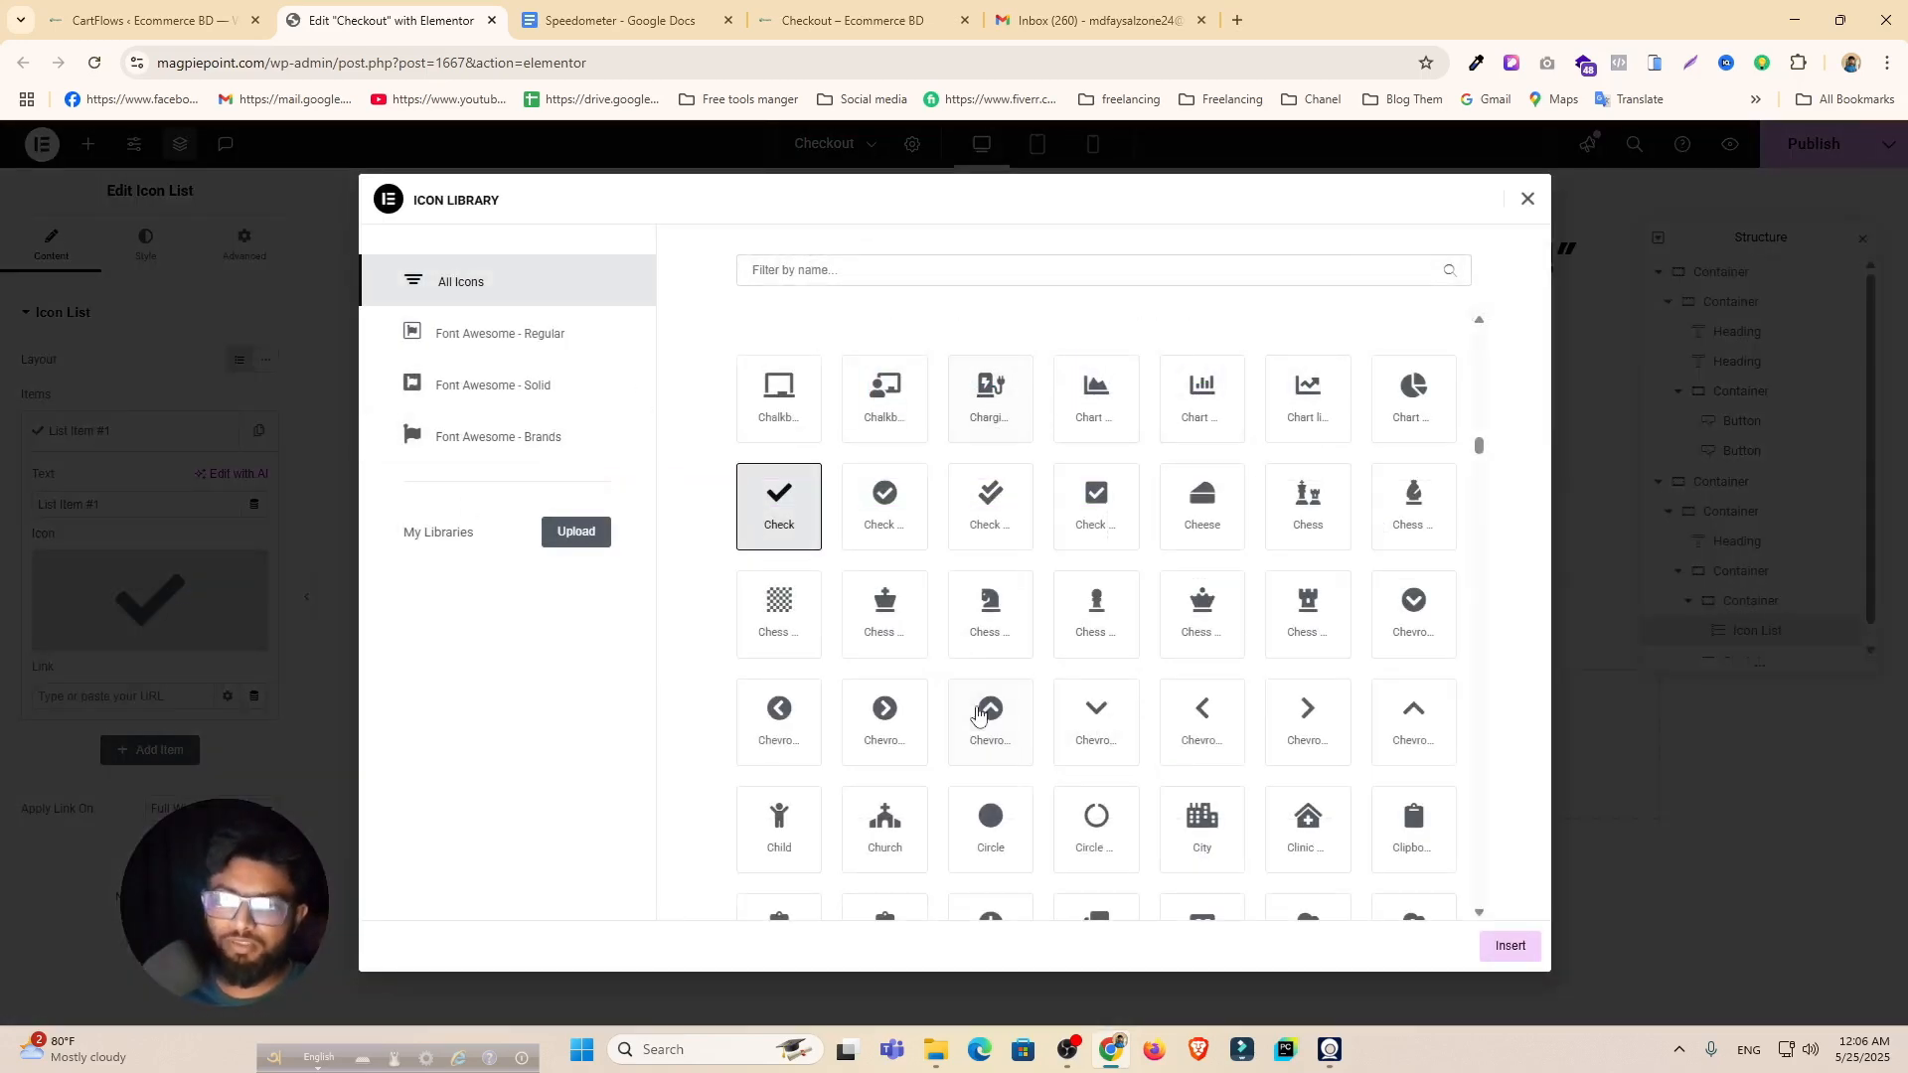
pyautogui.scroll(-4, 1065, 758)
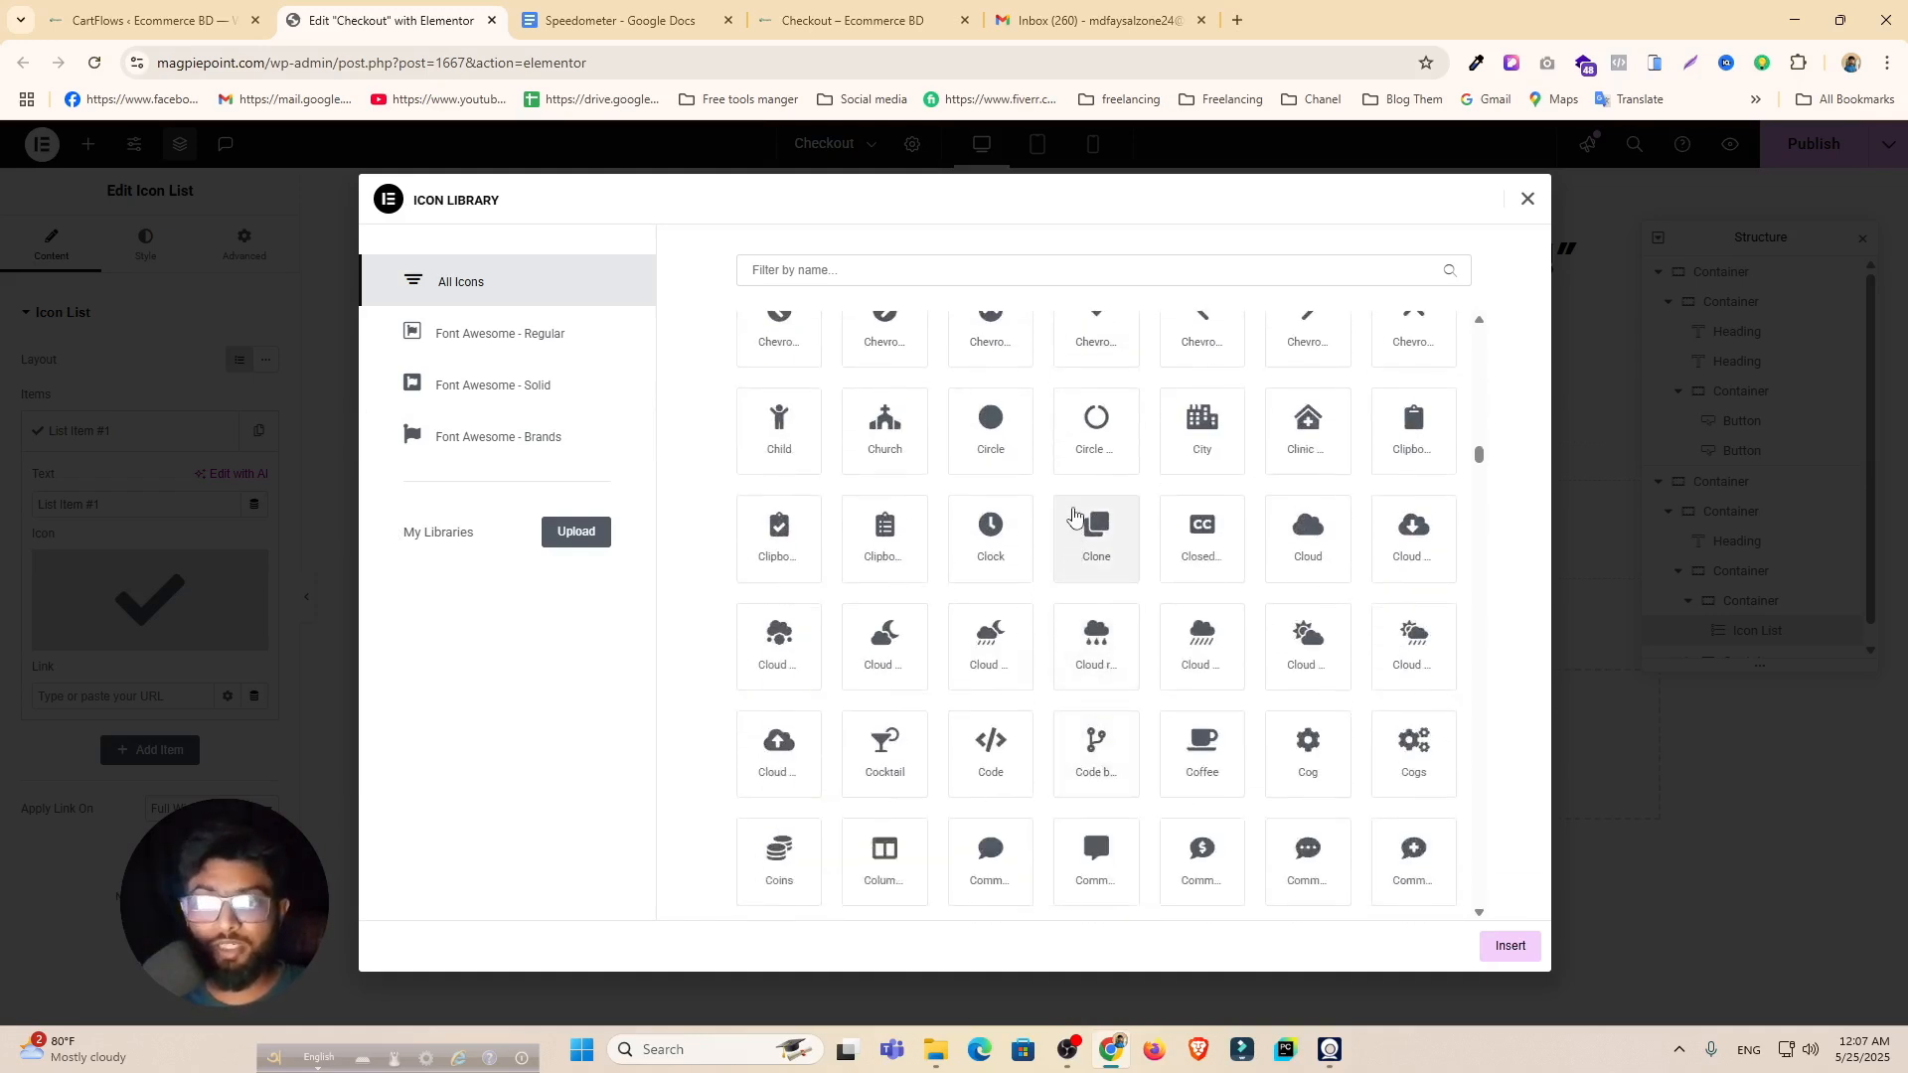
pyautogui.scroll(-2, 1074, 513)
pyautogui.click(1318, 567)
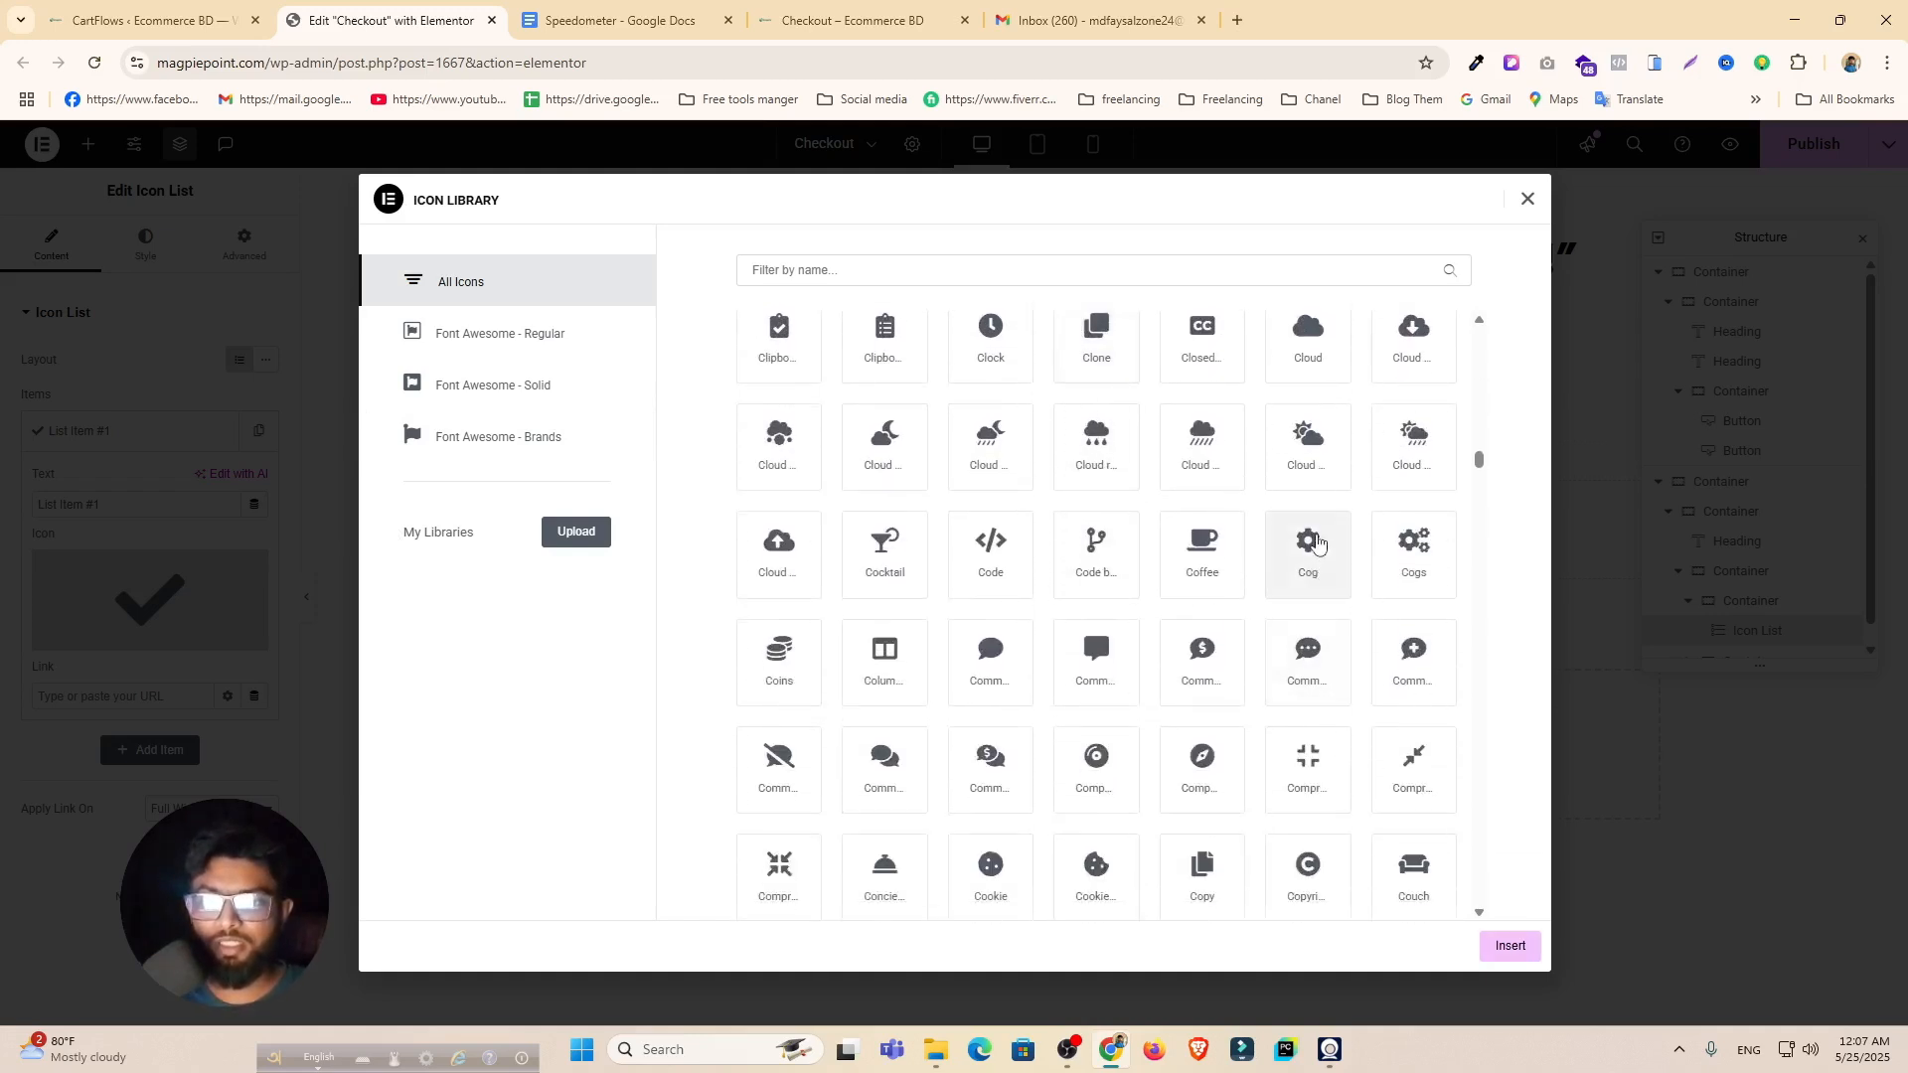
pyautogui.click(1505, 946)
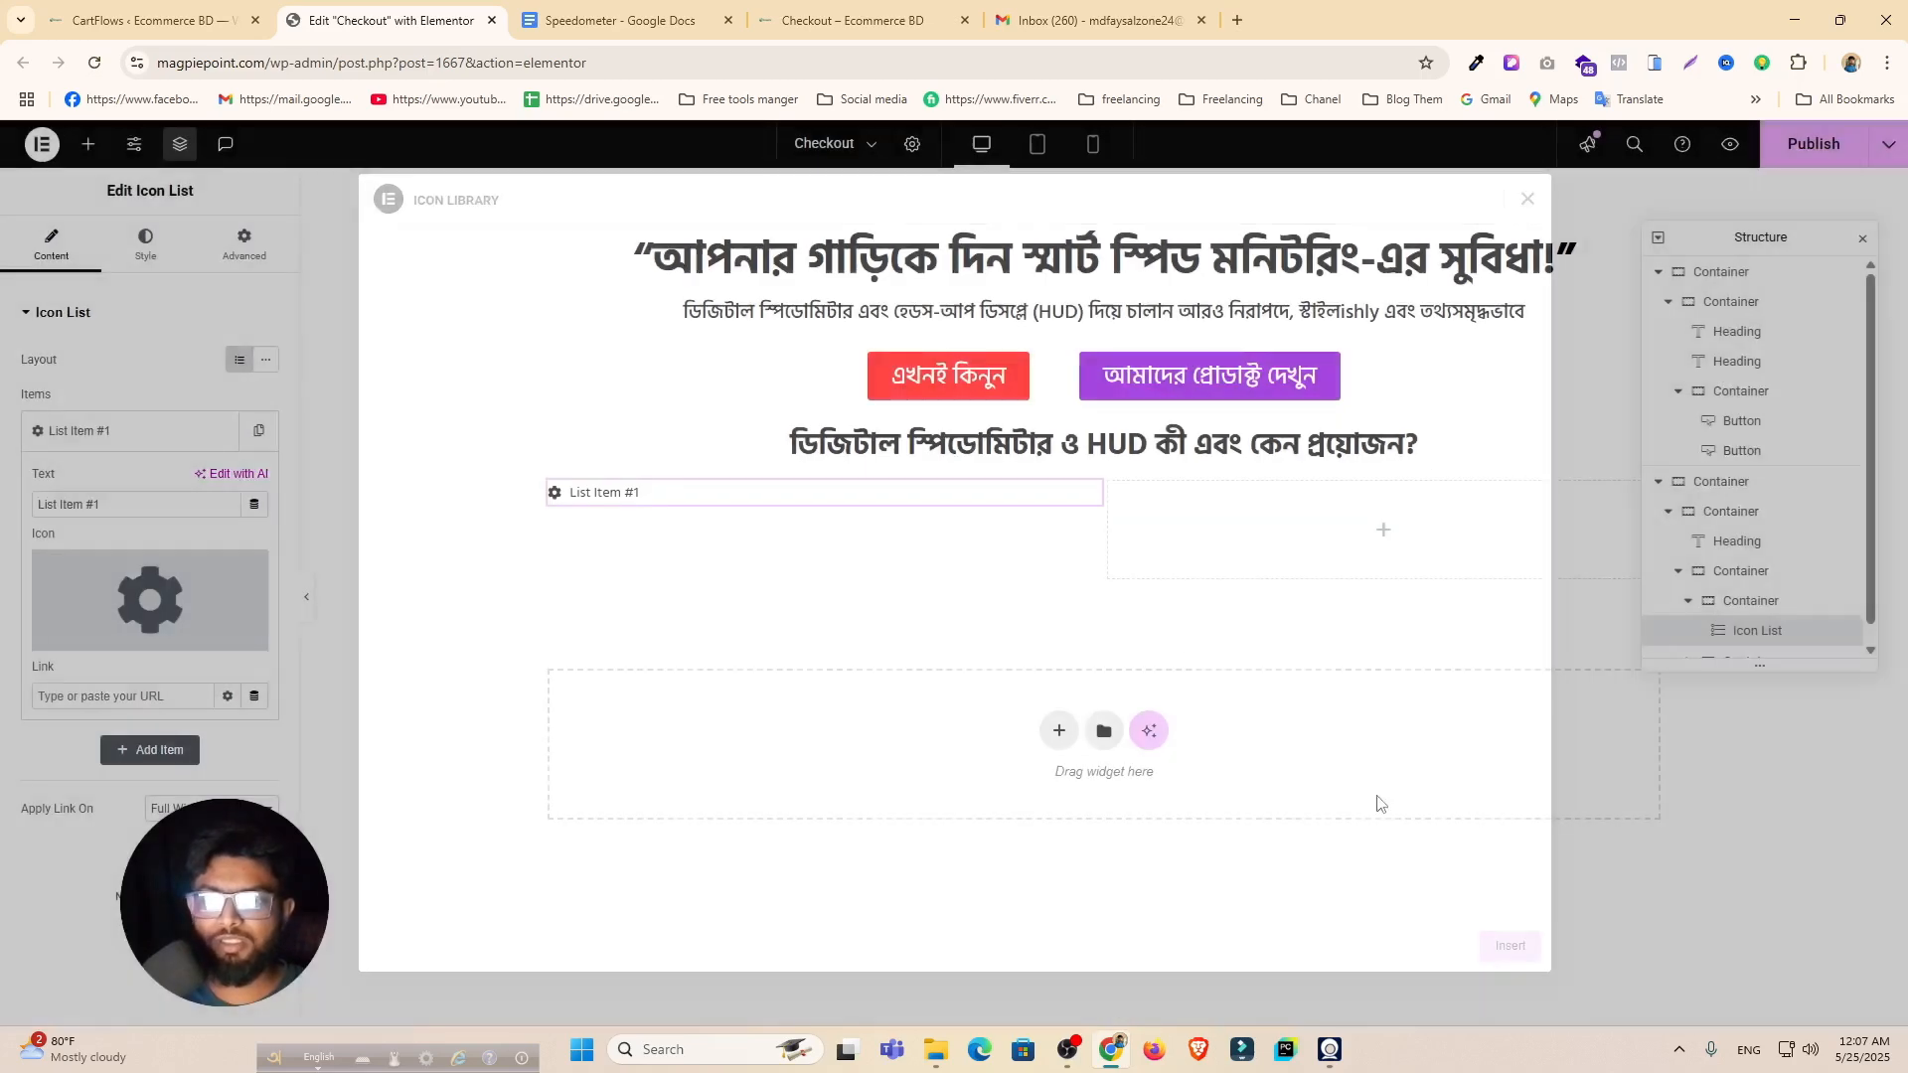
pyautogui.moveTo(115, 502); pyautogui.dragTo(3, 517)
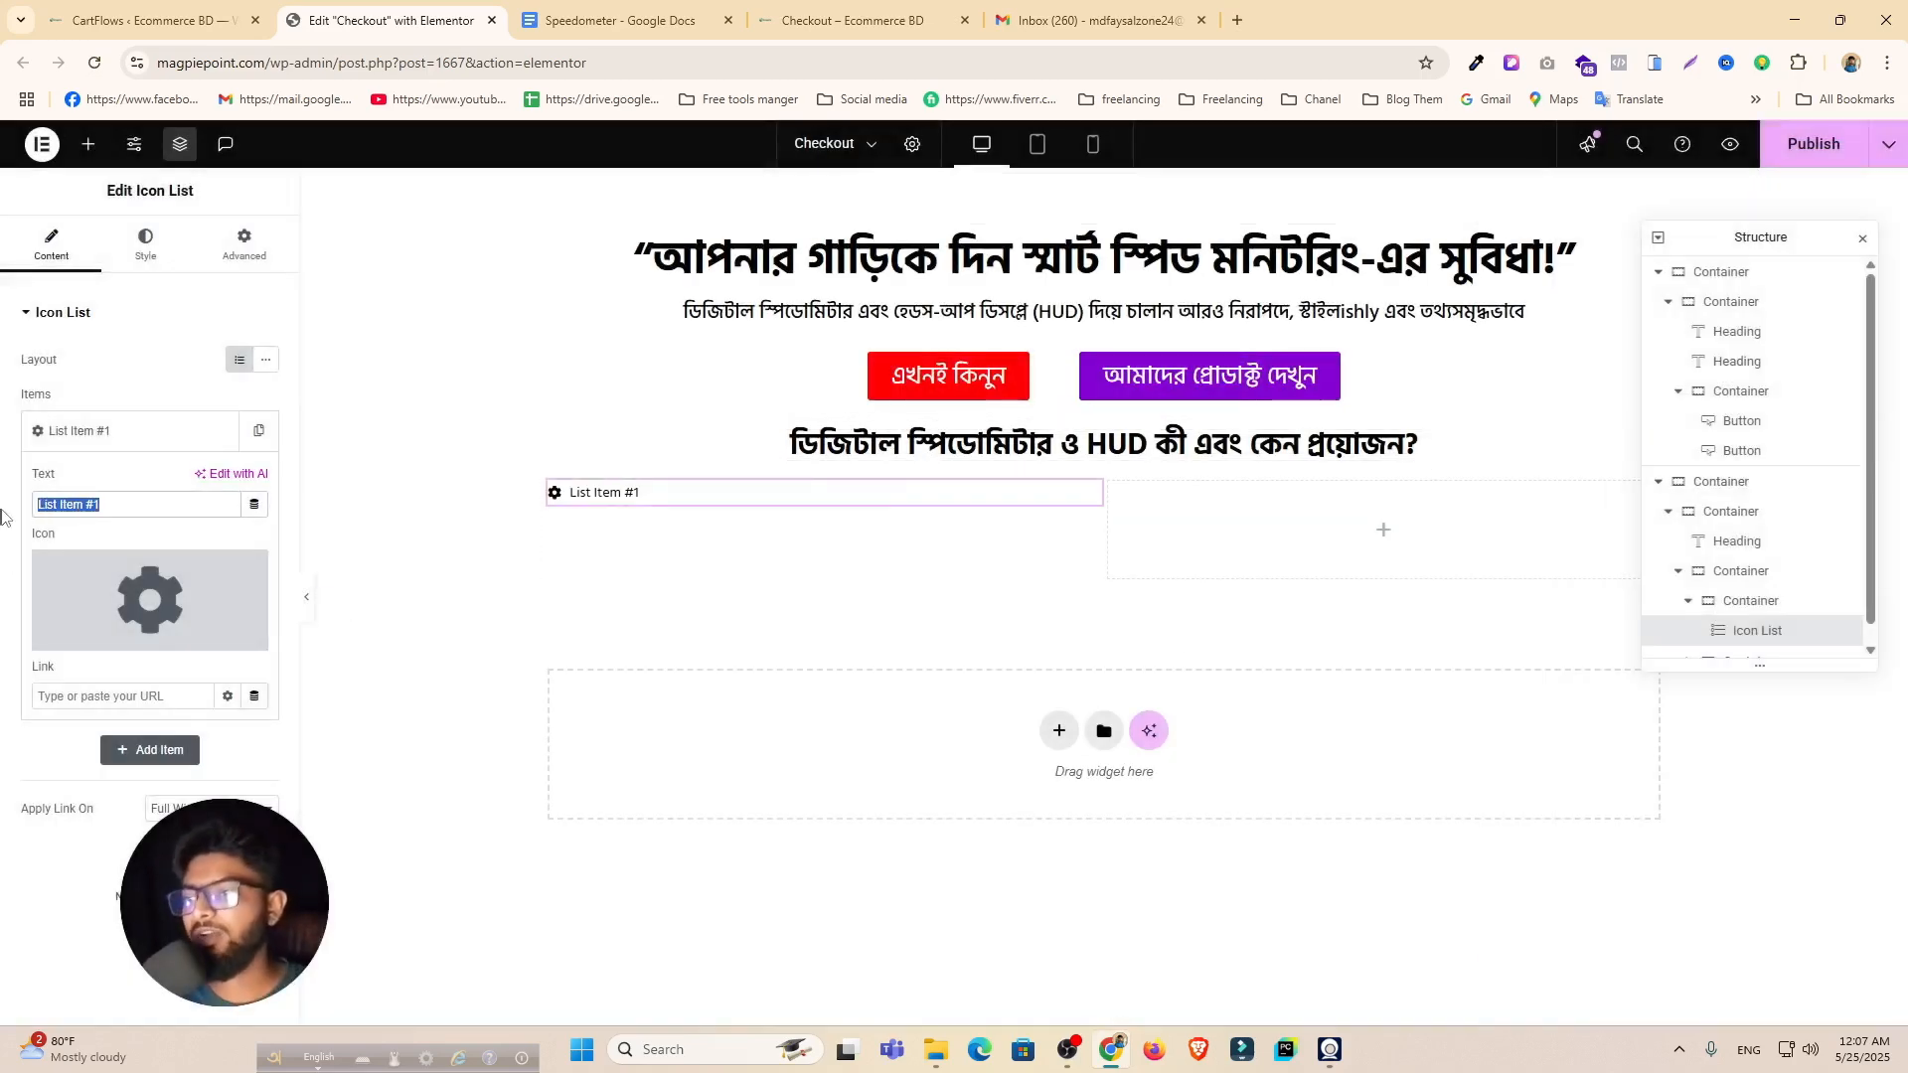
pyautogui.write('গাড়ির স্পিড, RPM, ন্যাভিগেশন সহ গুরুত্বপূর্ণ তথ্য গাড়ির উইন্ডশিল্ডে দেখতে চান?')
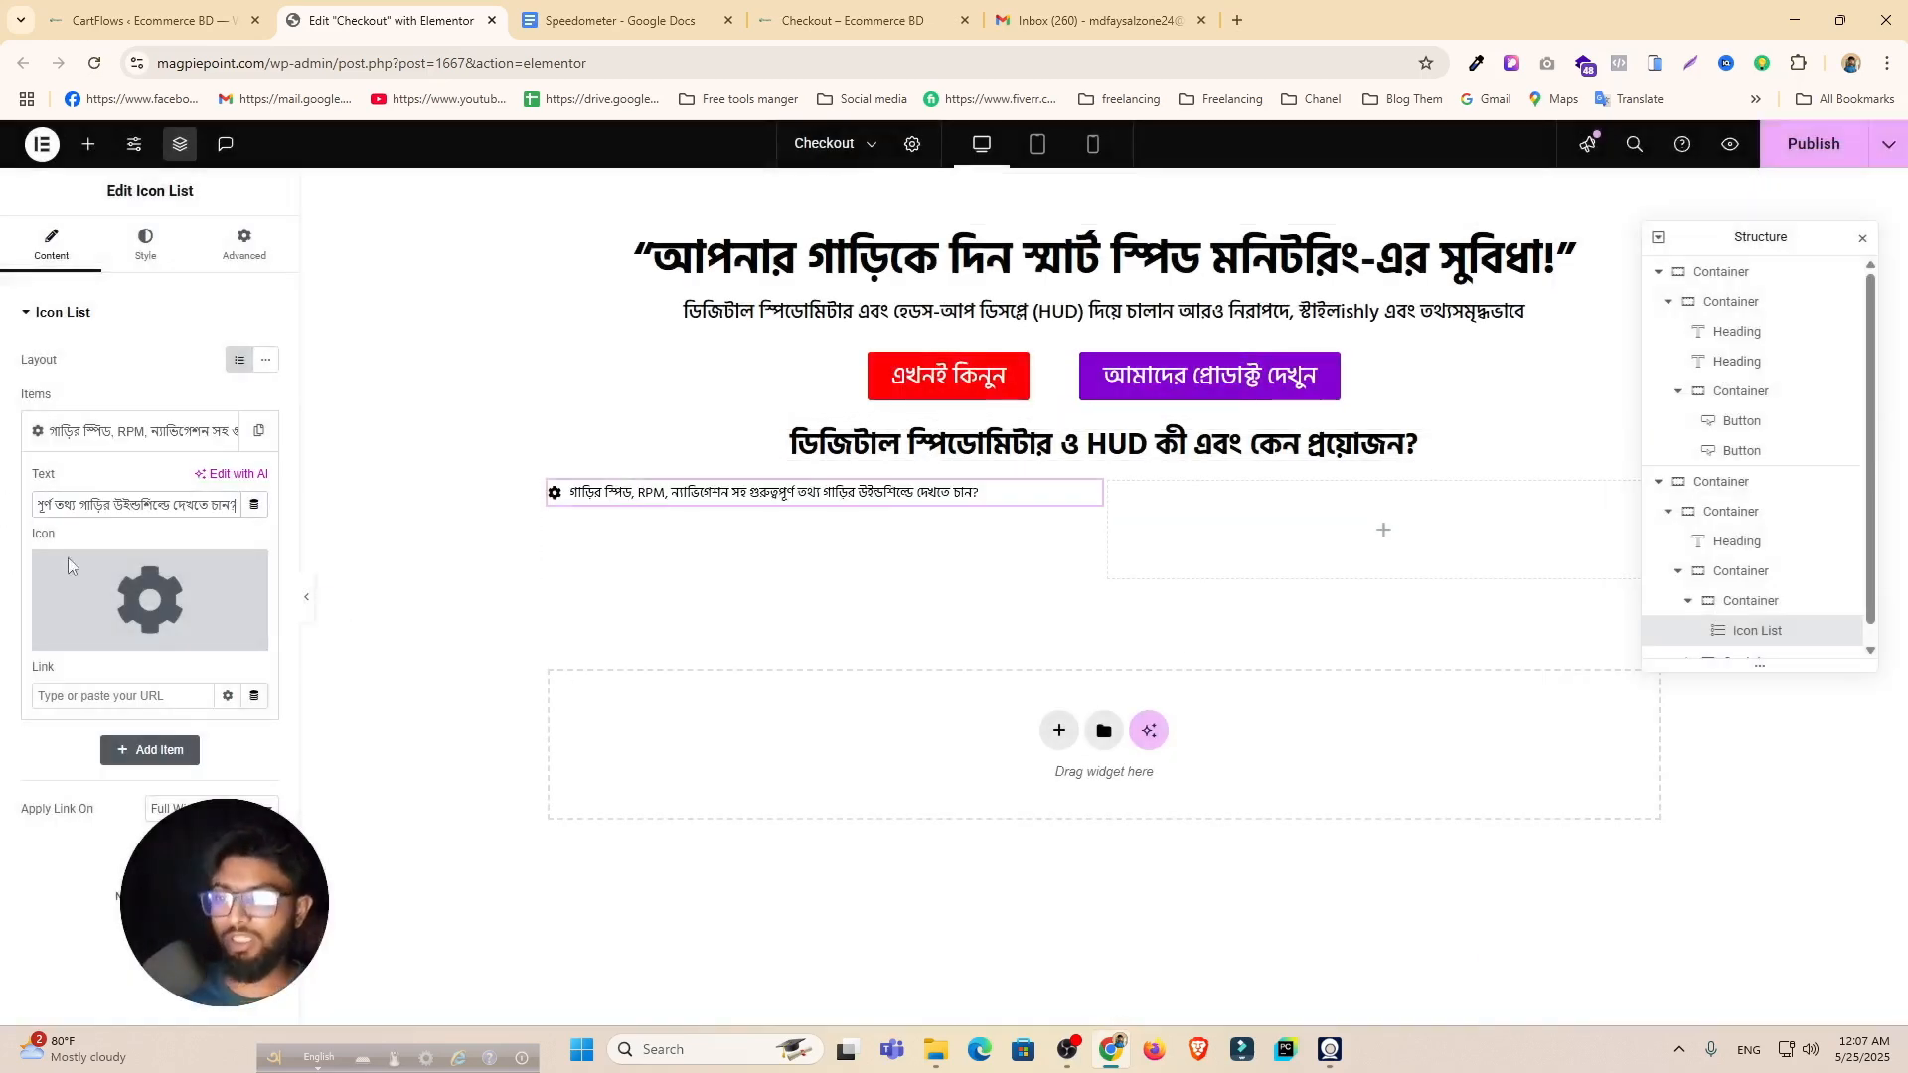
# Step: Copy the second Product Overview bullet from the Speedometer Google Doc and return to the Elementor page
pyautogui.click(612, 18)
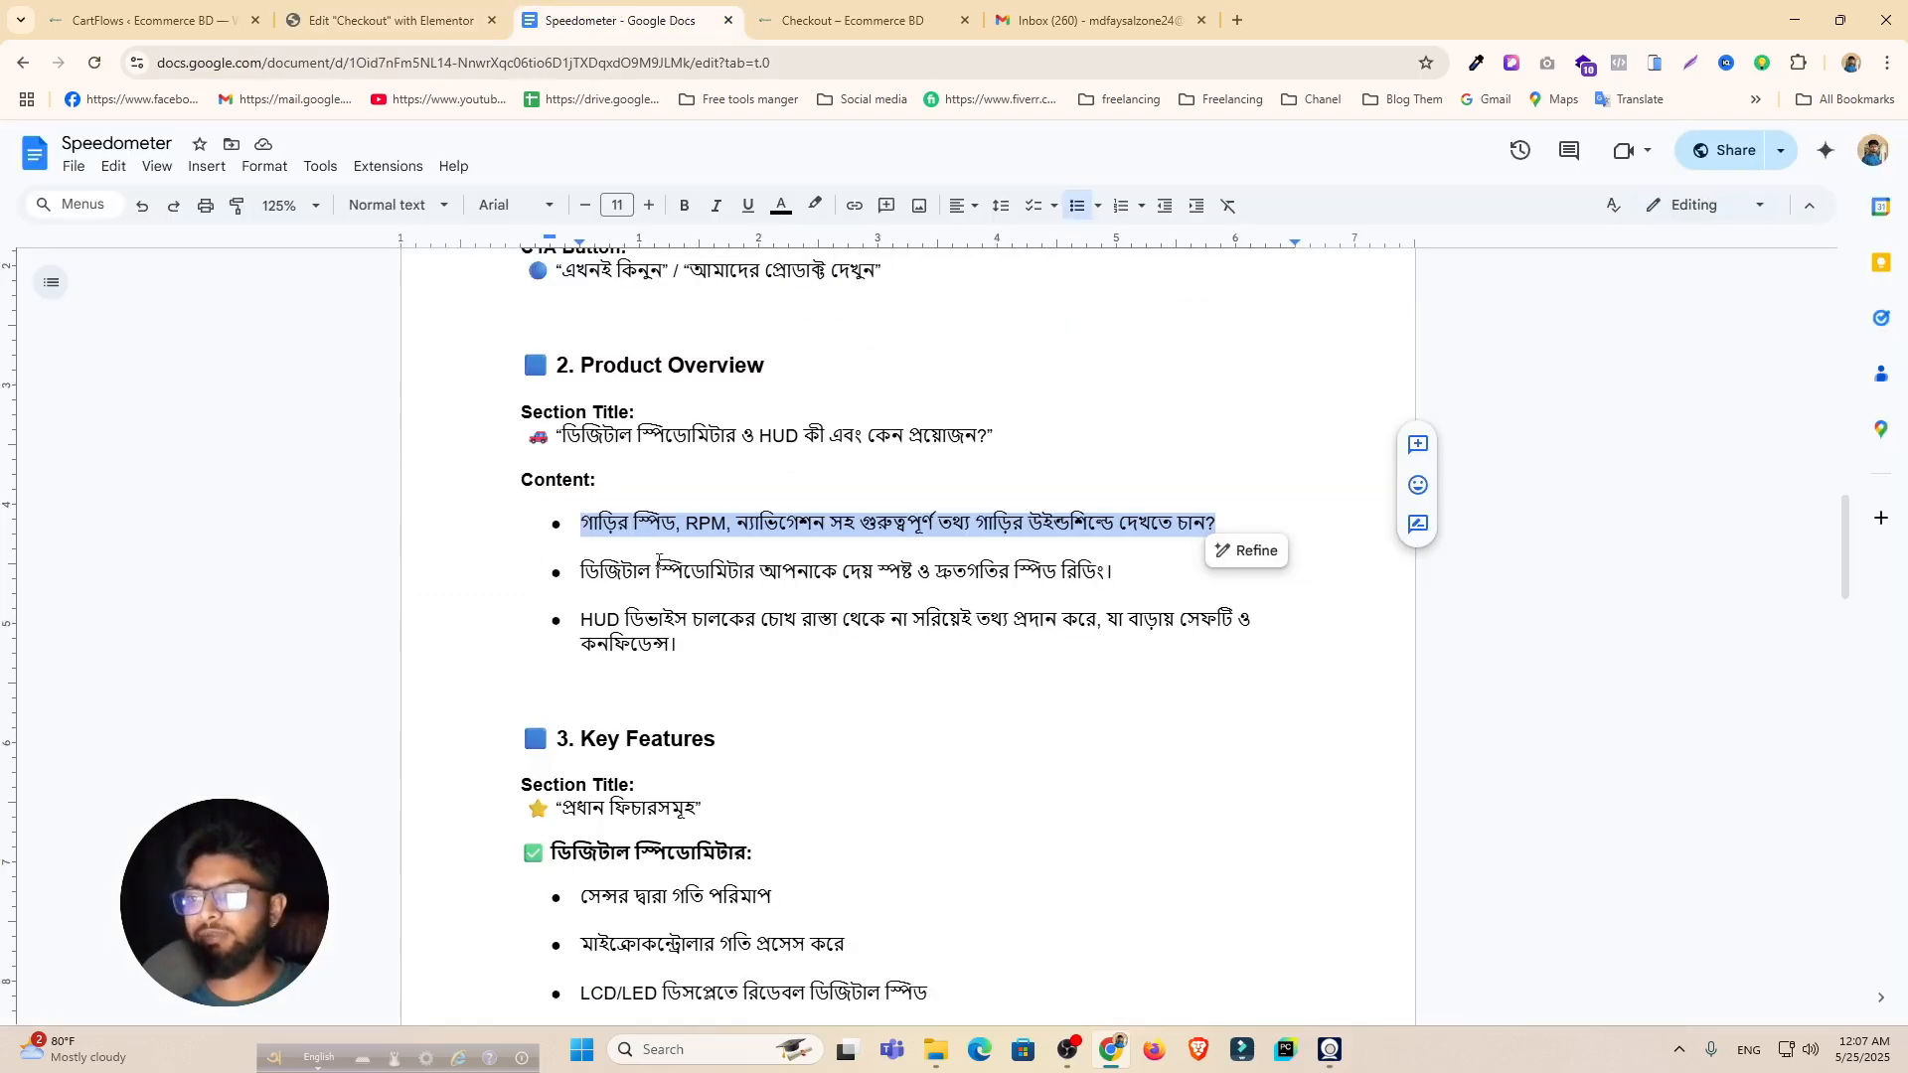
pyautogui.moveTo(580, 570); pyautogui.dragTo(1115, 572)
pyautogui.hotkey('ctrl', 'c')
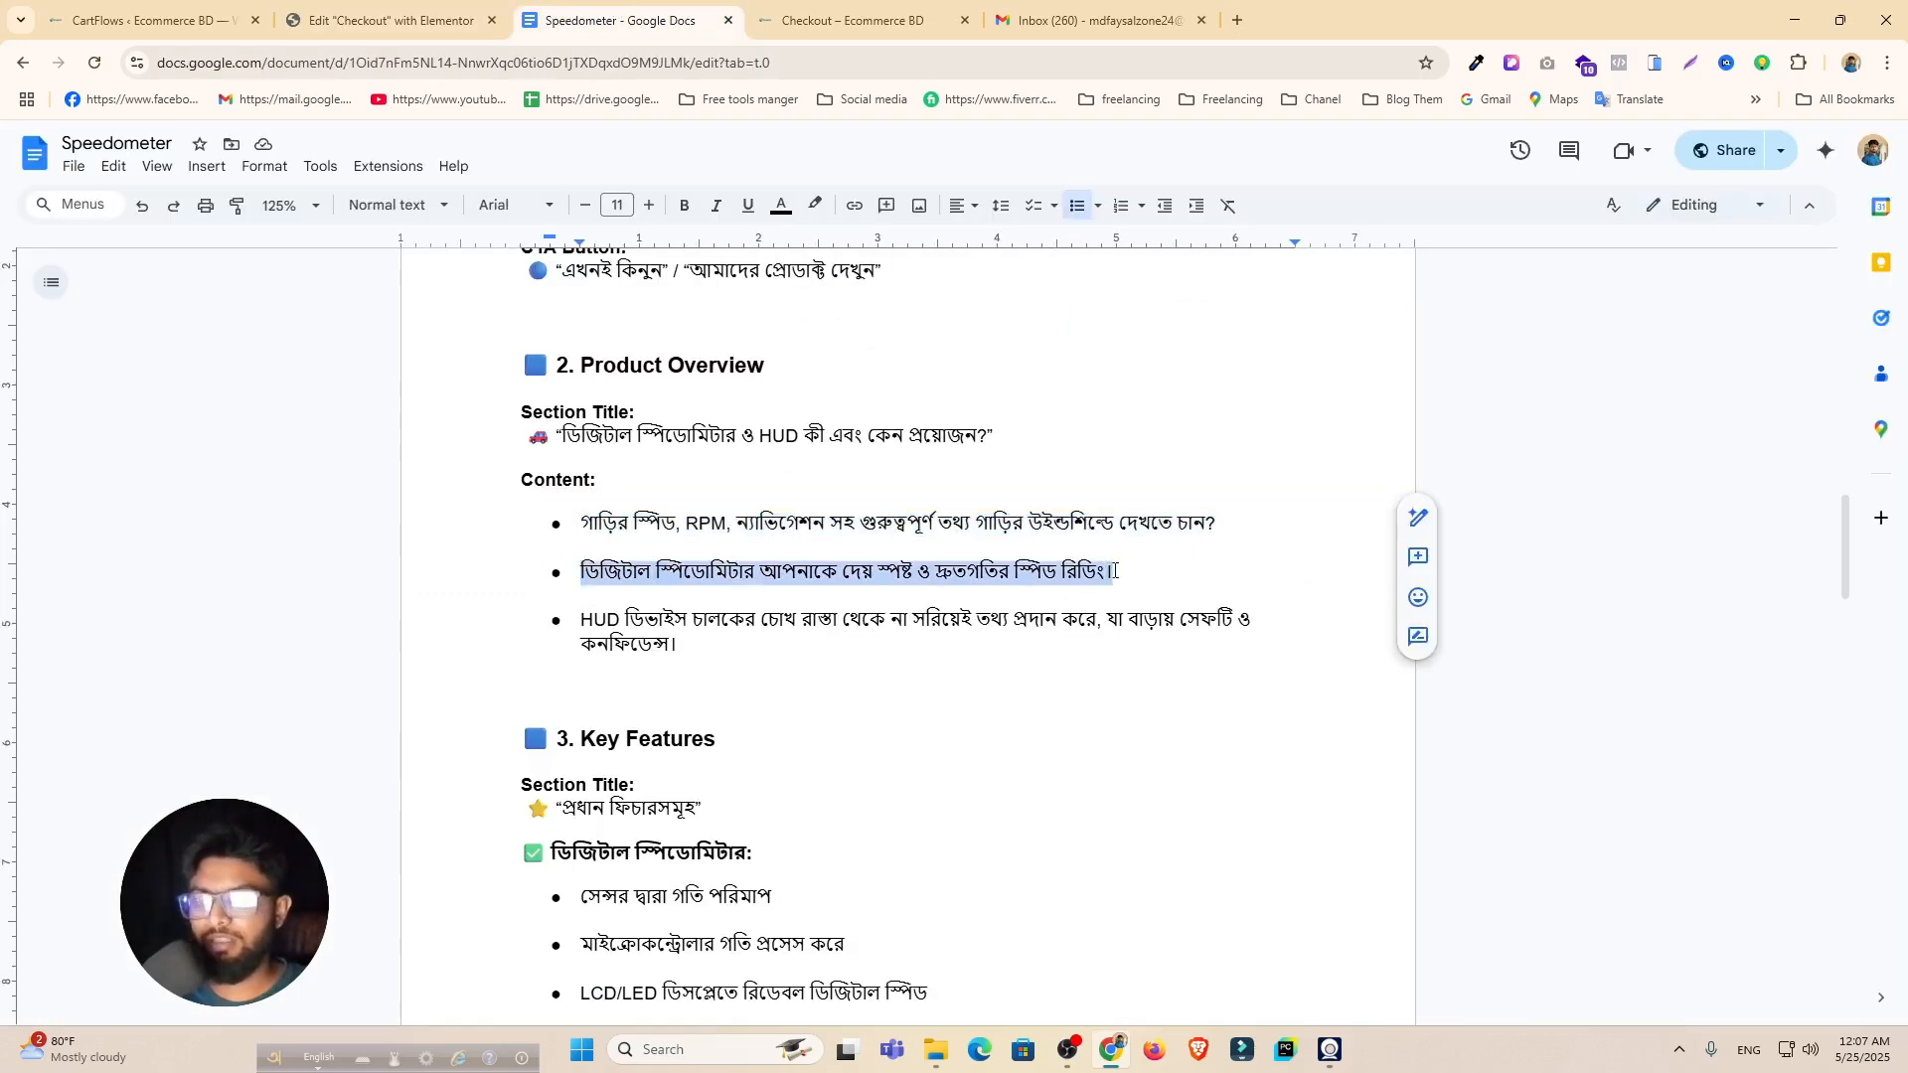
pyautogui.click(387, 20)
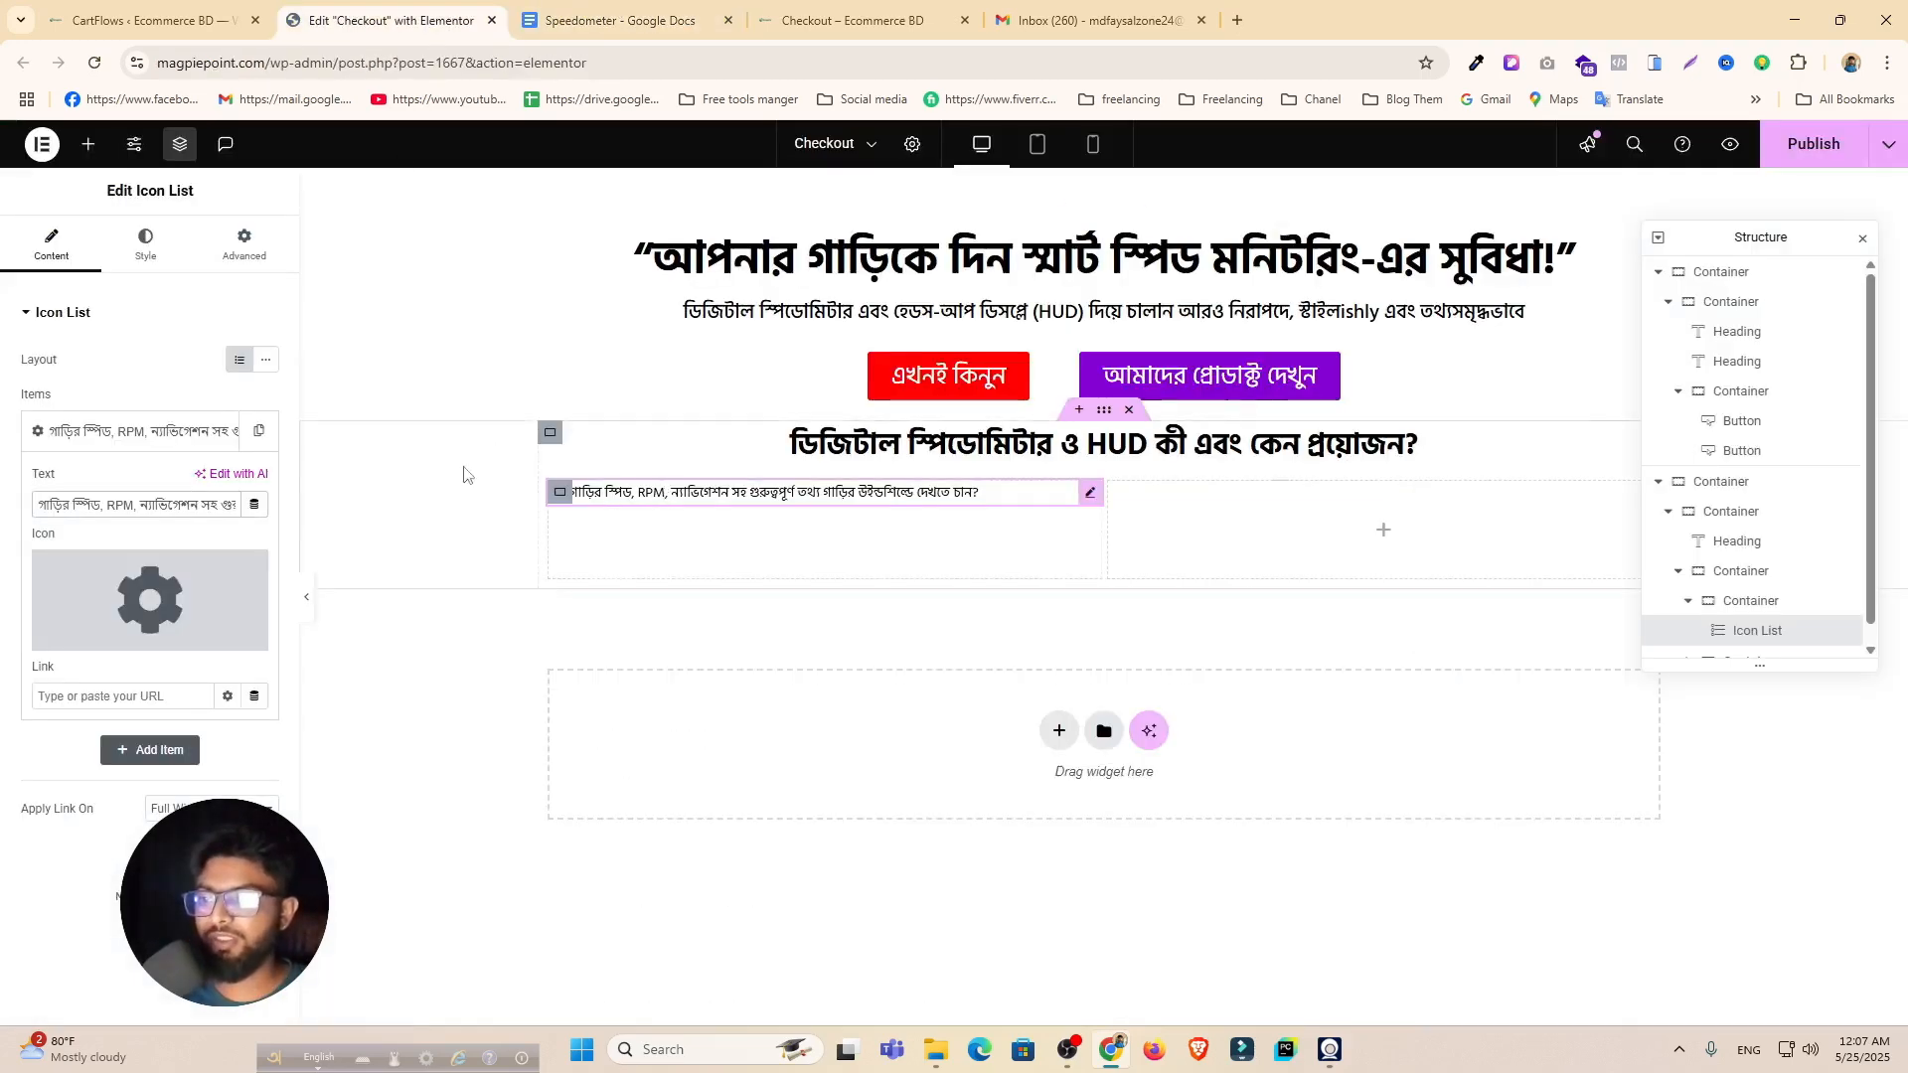
# Step: Duplicate the list item and replace the copy's text with "ডিজিটাল স্পিডোমিটার আপনাকে দেয় স্পষ্ট ও দ্রুতগতির স্পিড রিডিং।"
pyautogui.click(140, 443)
pyautogui.click(260, 433)
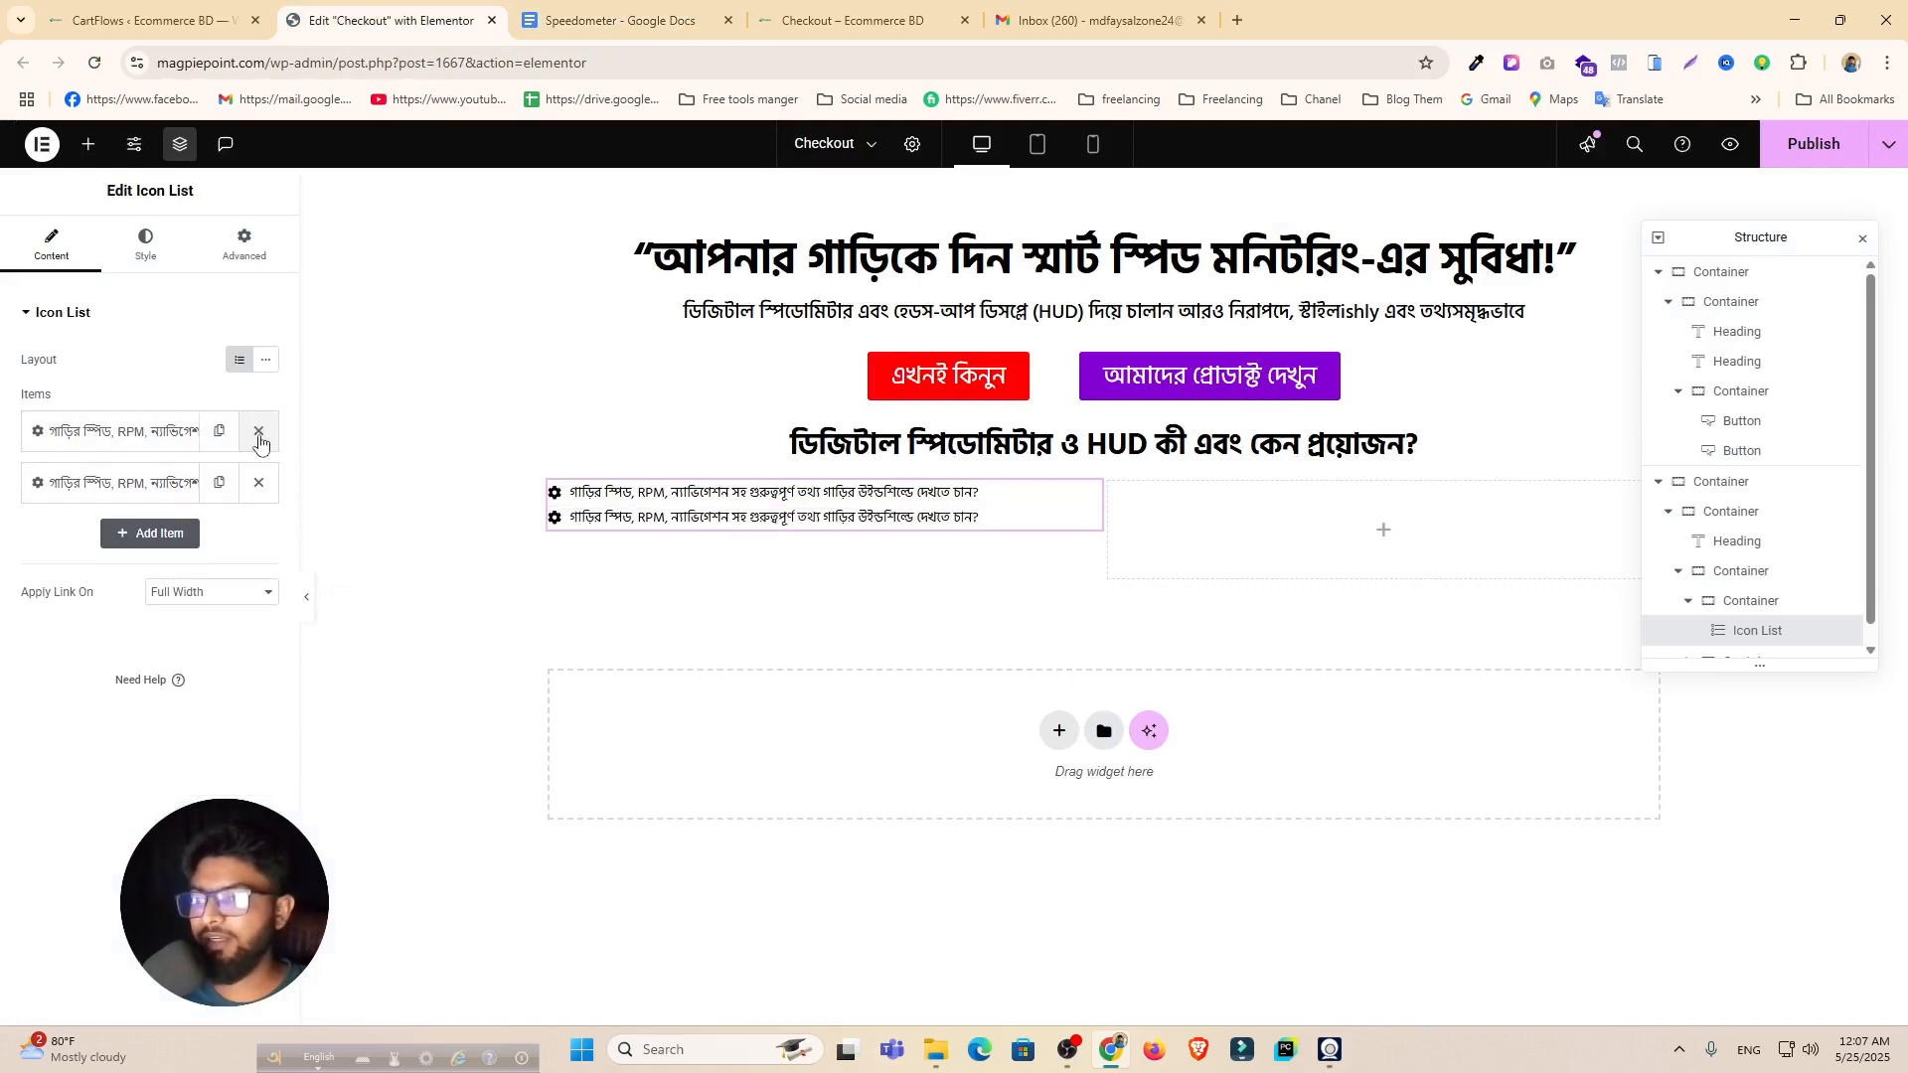
pyautogui.click(135, 484)
pyautogui.click(180, 553)
pyautogui.hotkey('ctrl', 'a')
pyautogui.hotkey('ctrl', 'v')
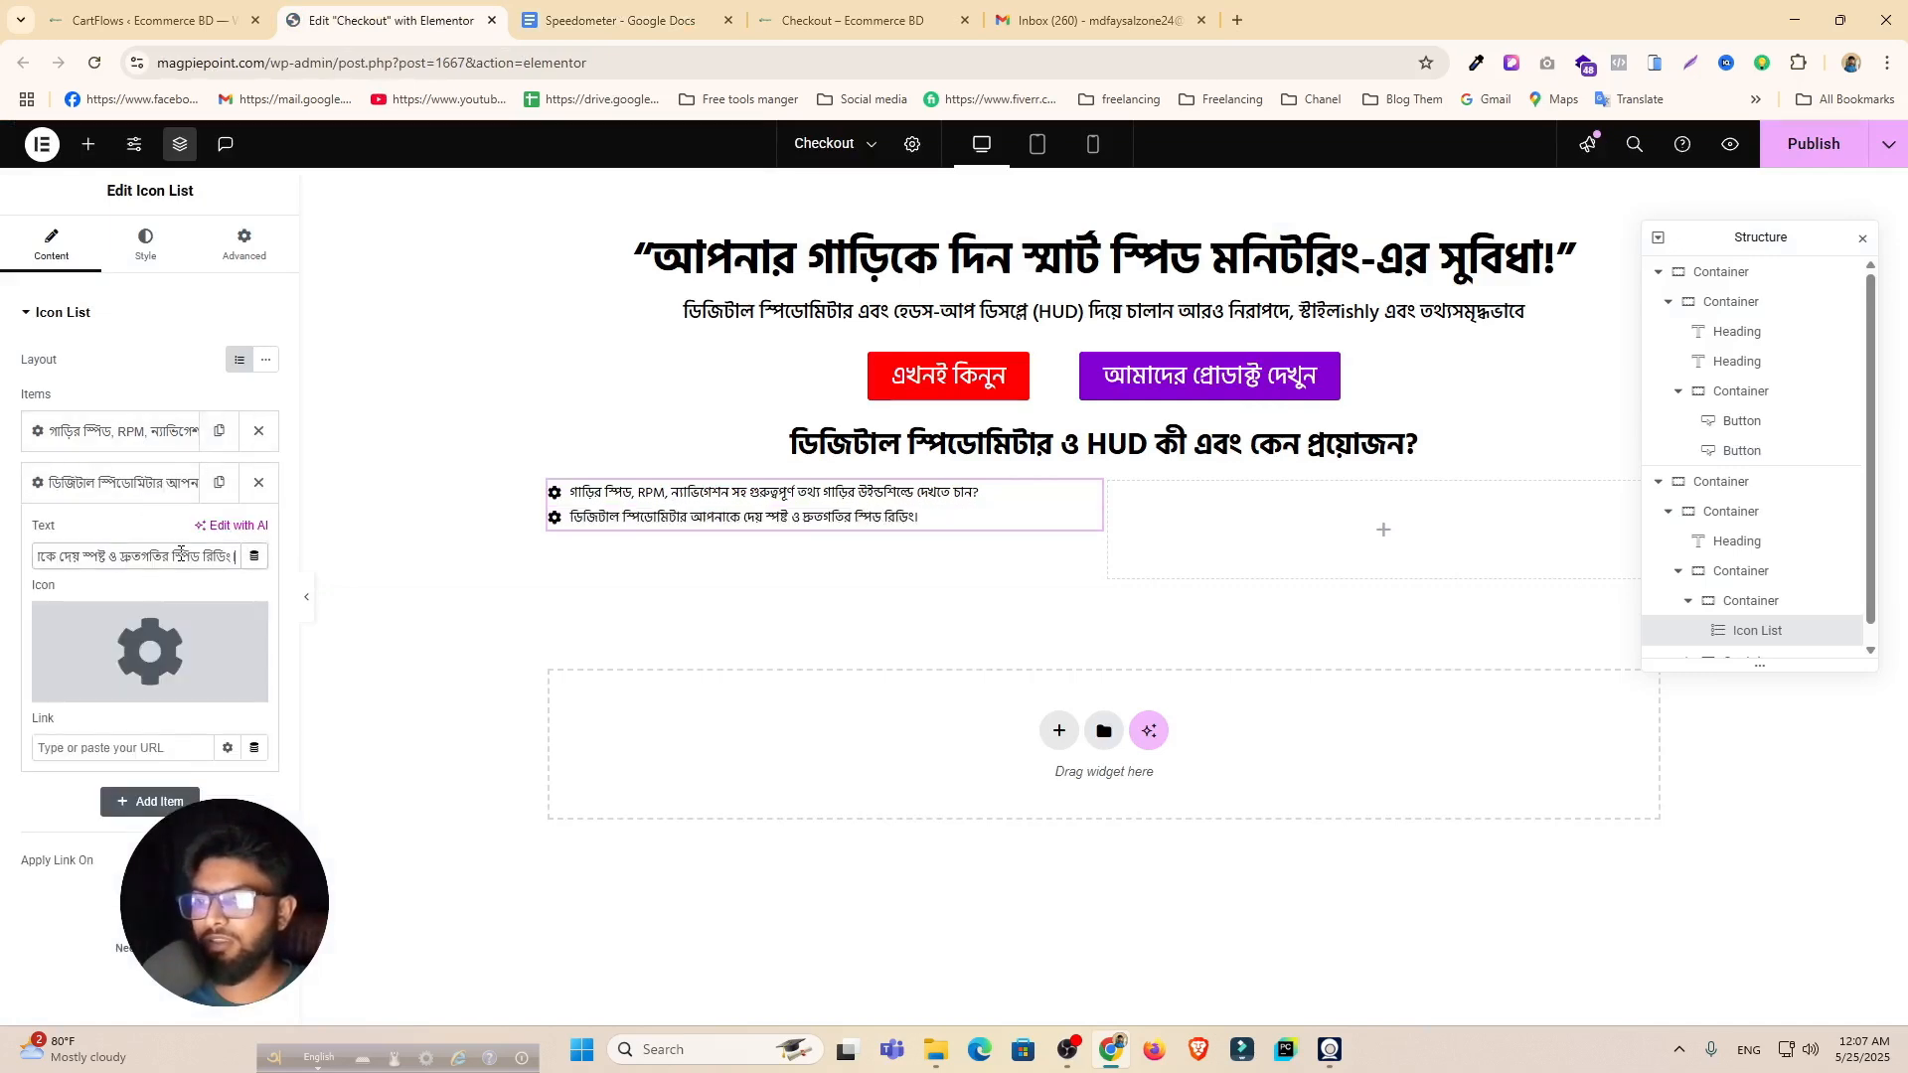
# Step: Copy the third Product Overview bullet, about the HUD device, from the Speedometer Google Doc and return to the Elementor page
pyautogui.click(622, 19)
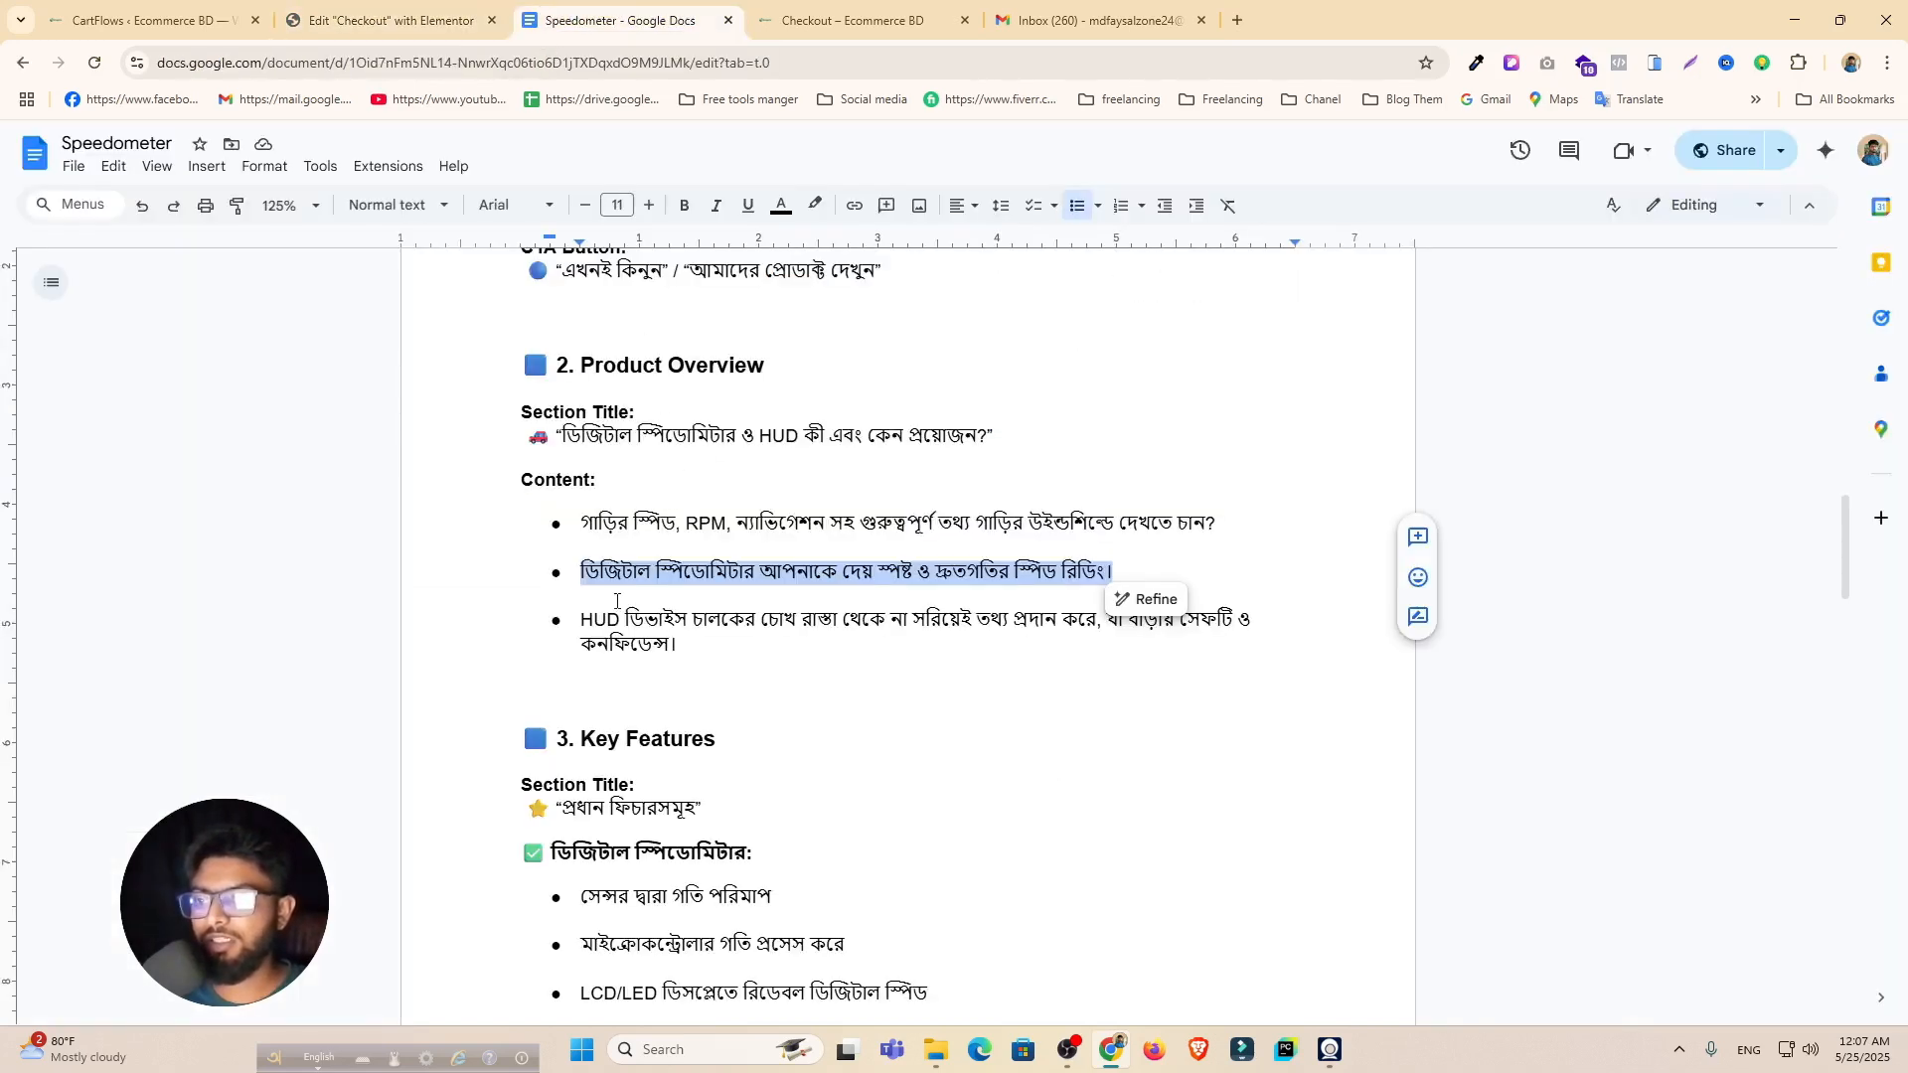
pyautogui.moveTo(577, 628); pyautogui.dragTo(686, 646)
pyautogui.hotkey('ctrl', 'c')
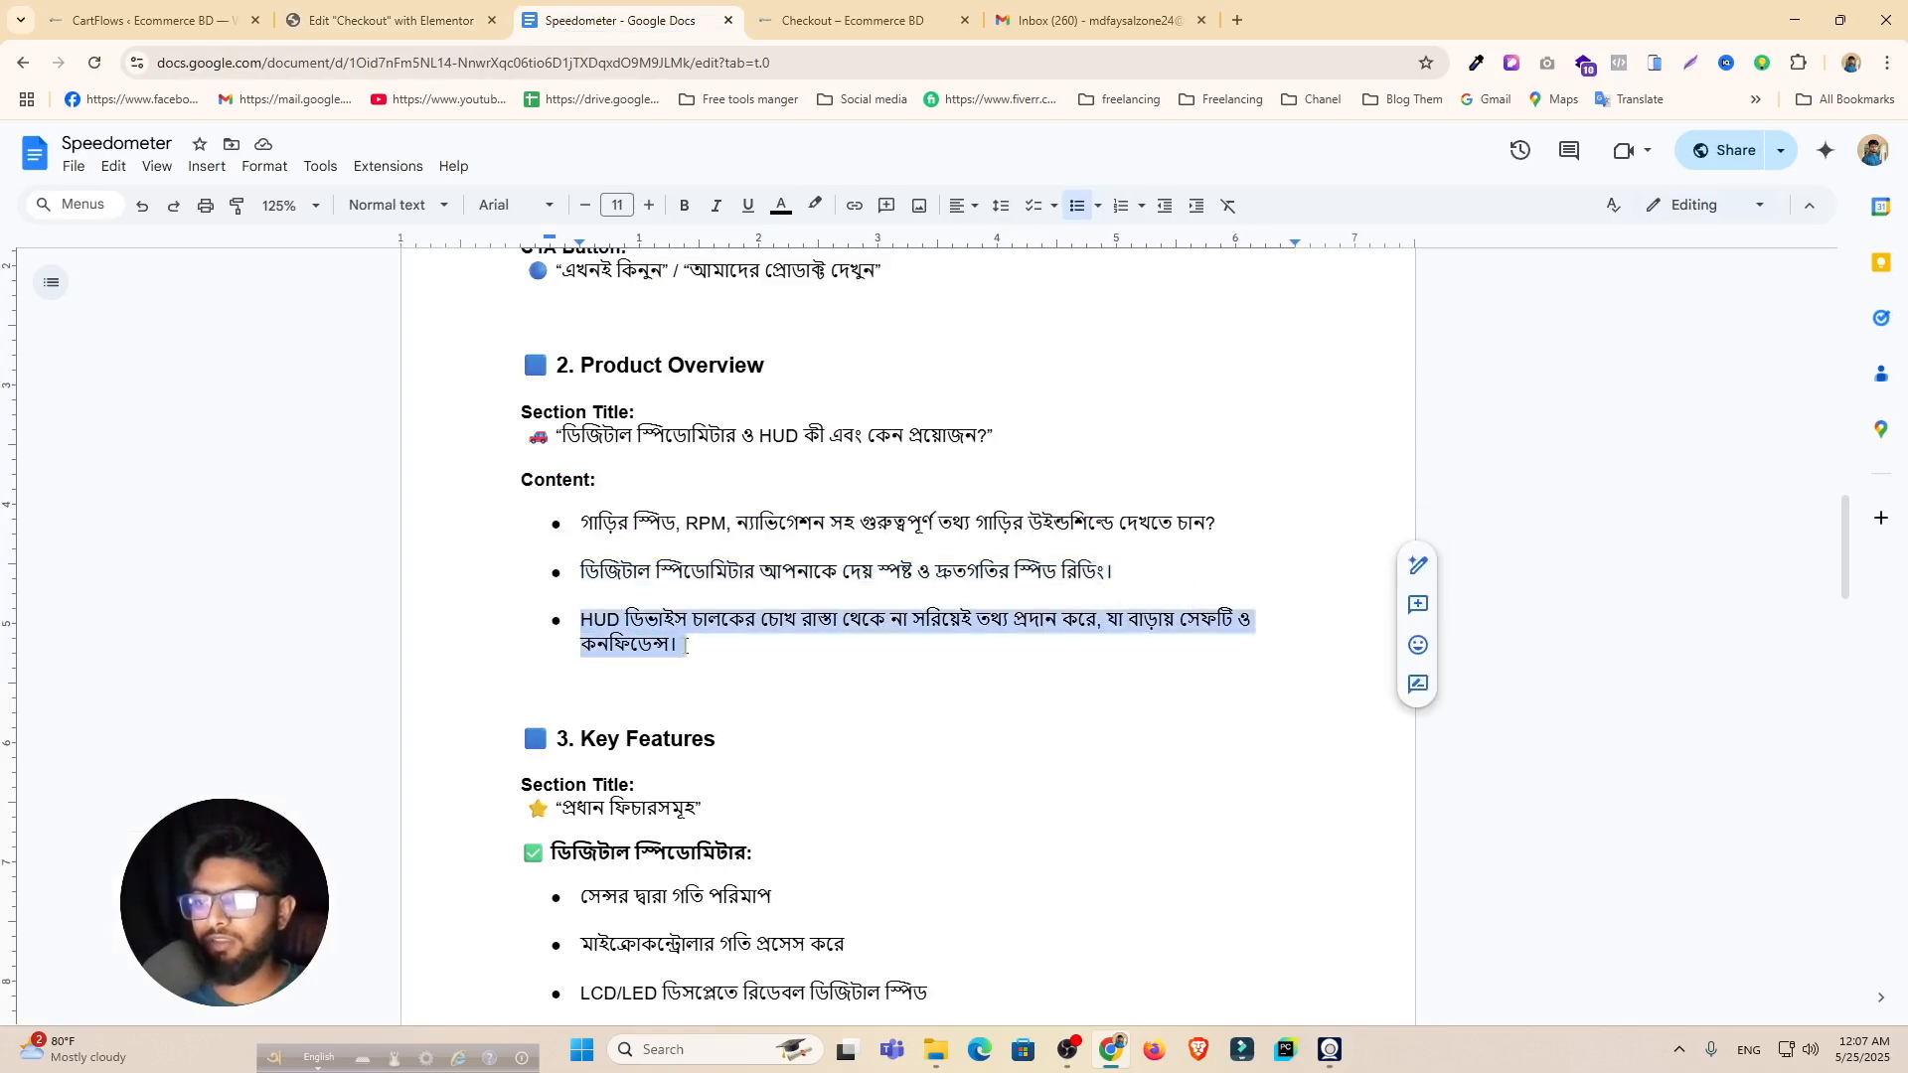
pyautogui.click(392, 20)
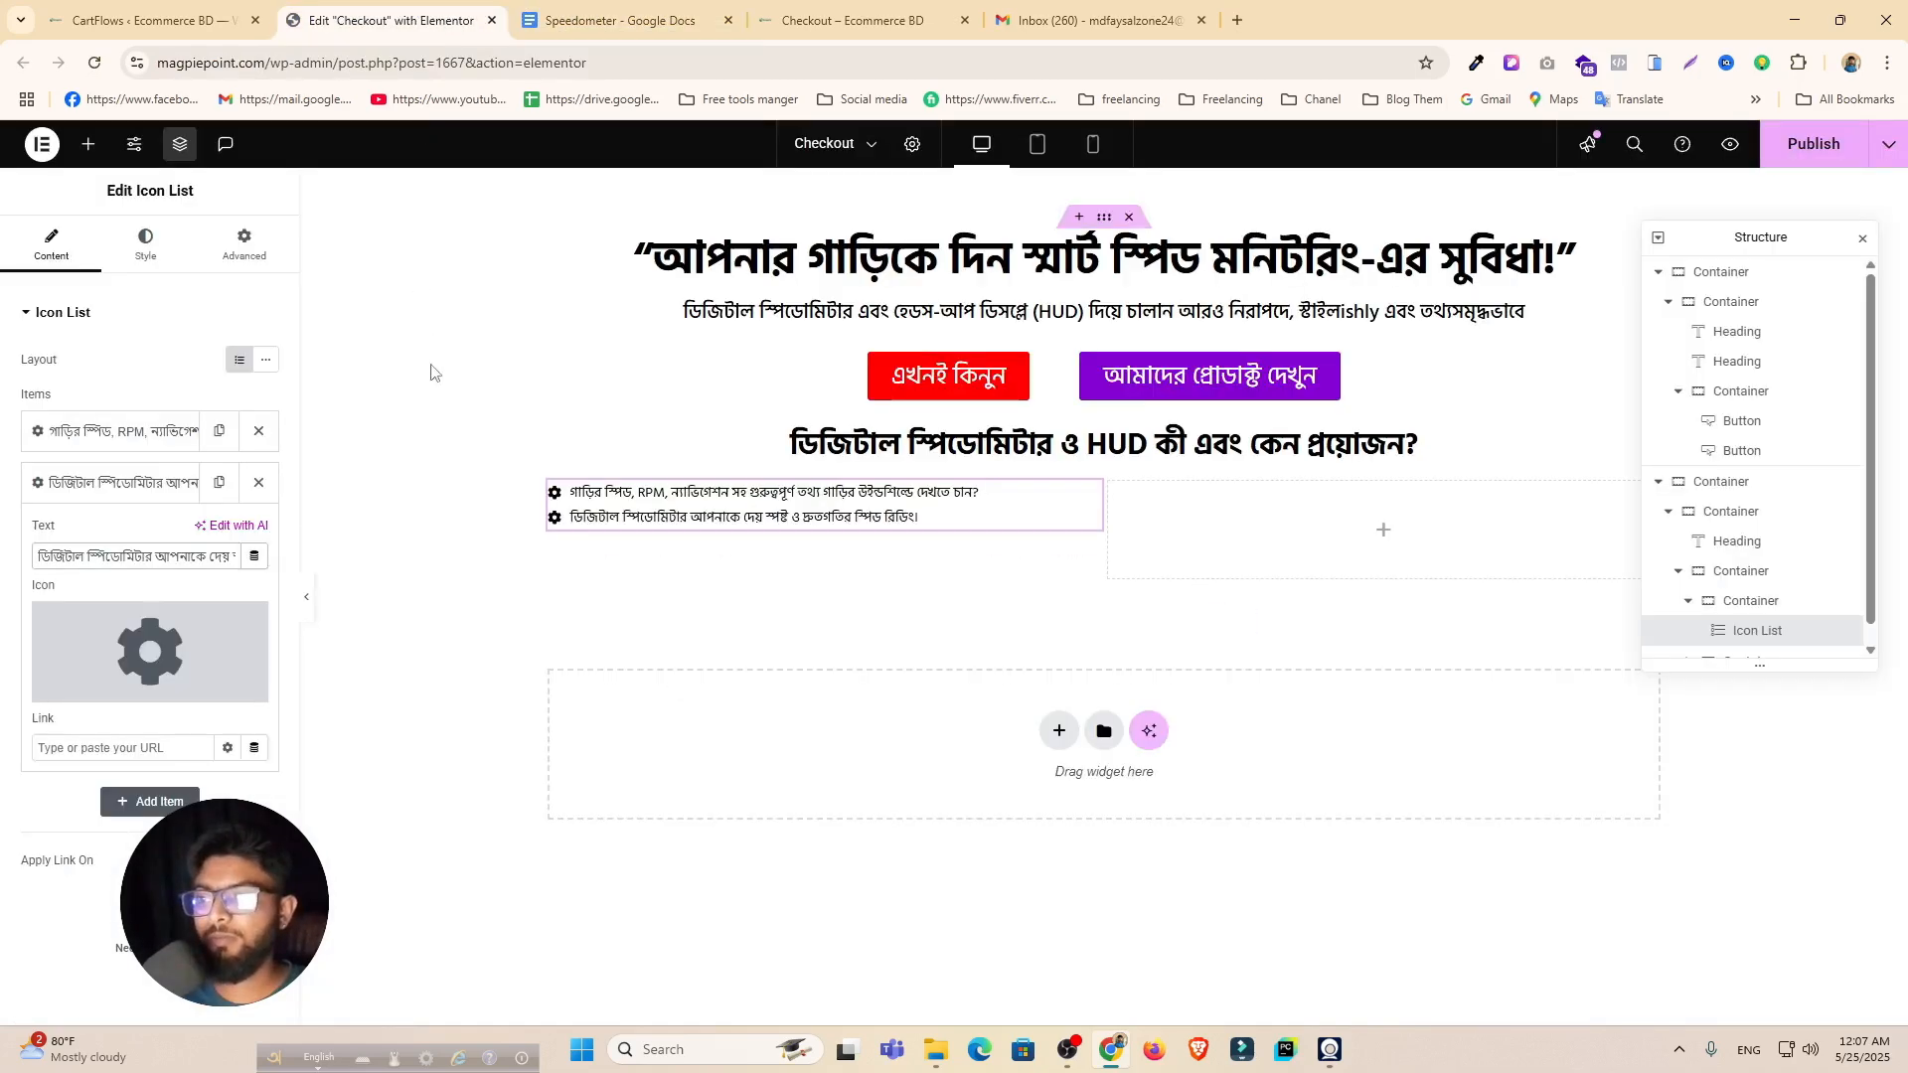
# Step: Duplicate the second list item and replace the copy's text with "HUD ডিভাইস চালকের চোখ রাস্তা থেকে না সরিয়েই তথ্য প্রদান করে, যা বাড়ায় সেফটি ও কনফিডেন্স।"
pyautogui.click(117, 483)
pyautogui.click(219, 483)
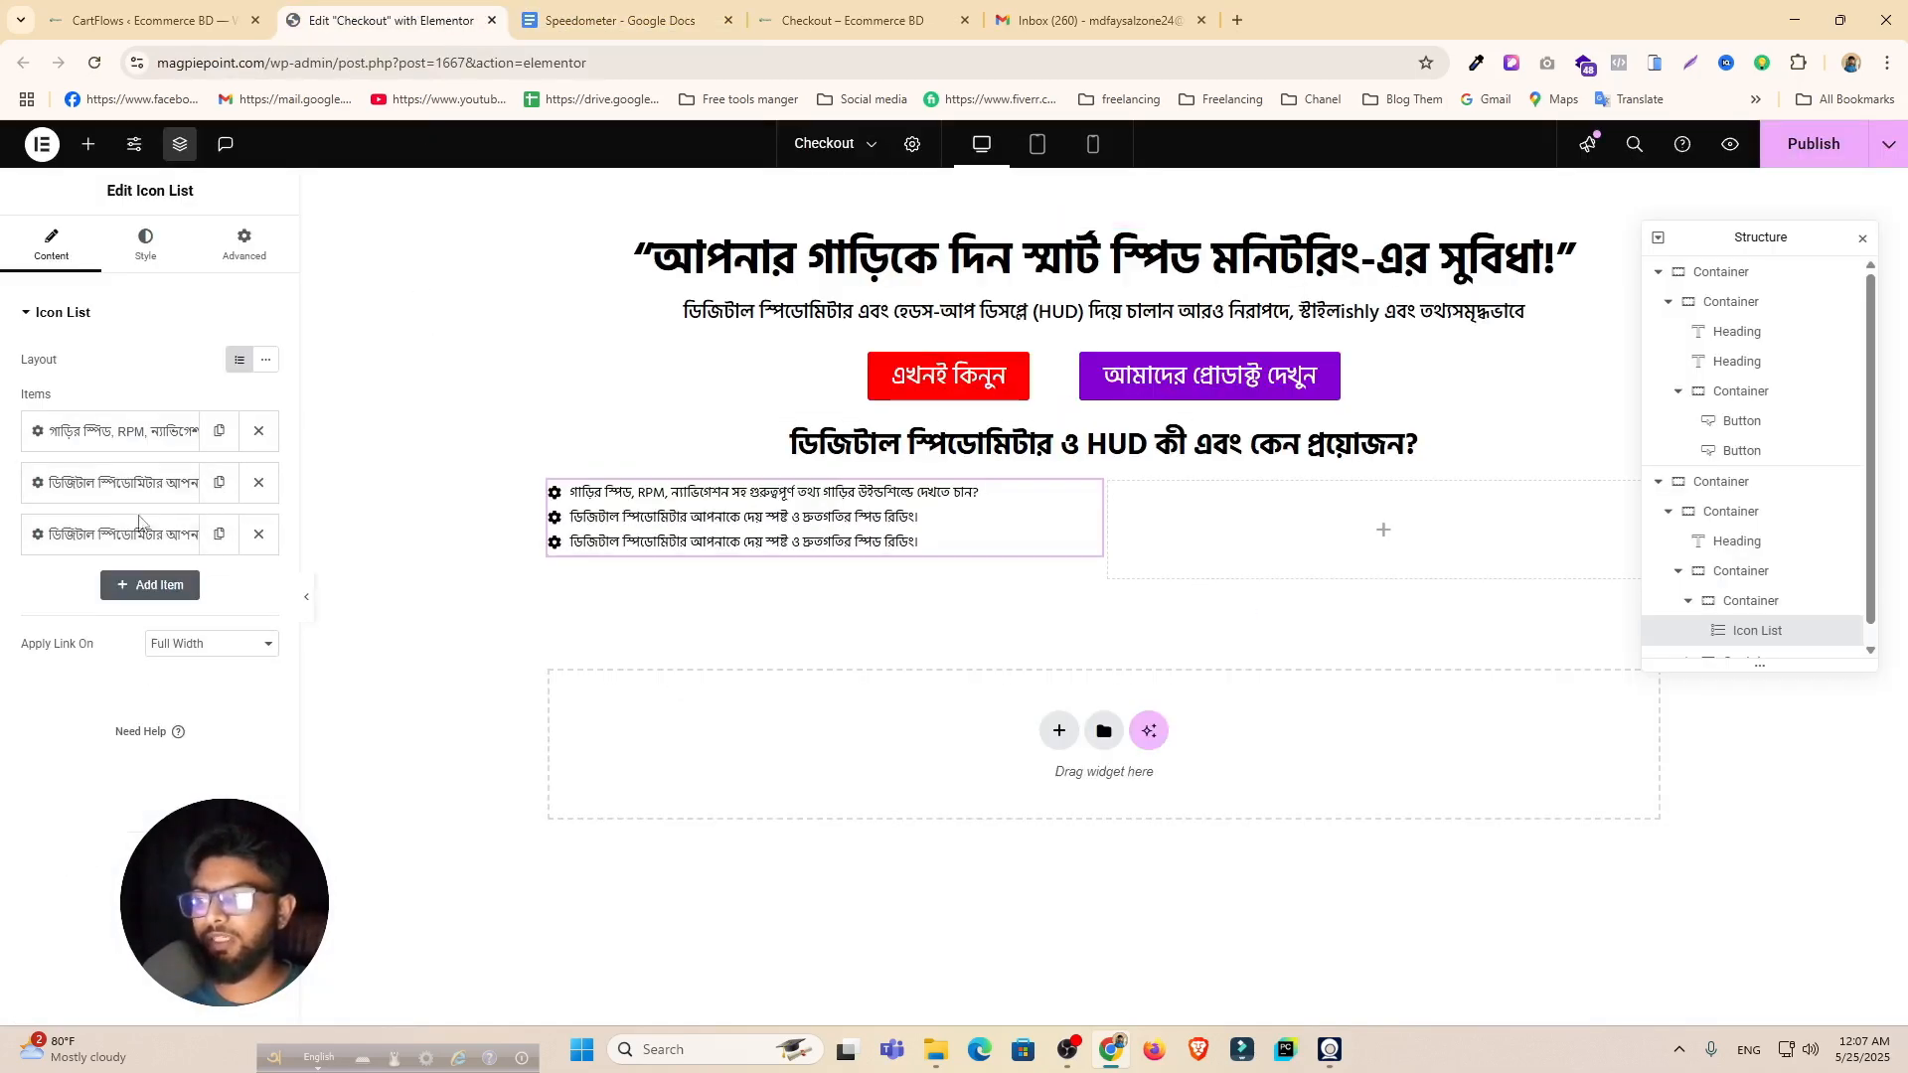
pyautogui.tripleClick(134, 607)
pyautogui.hotkey('ctrl', 'v')
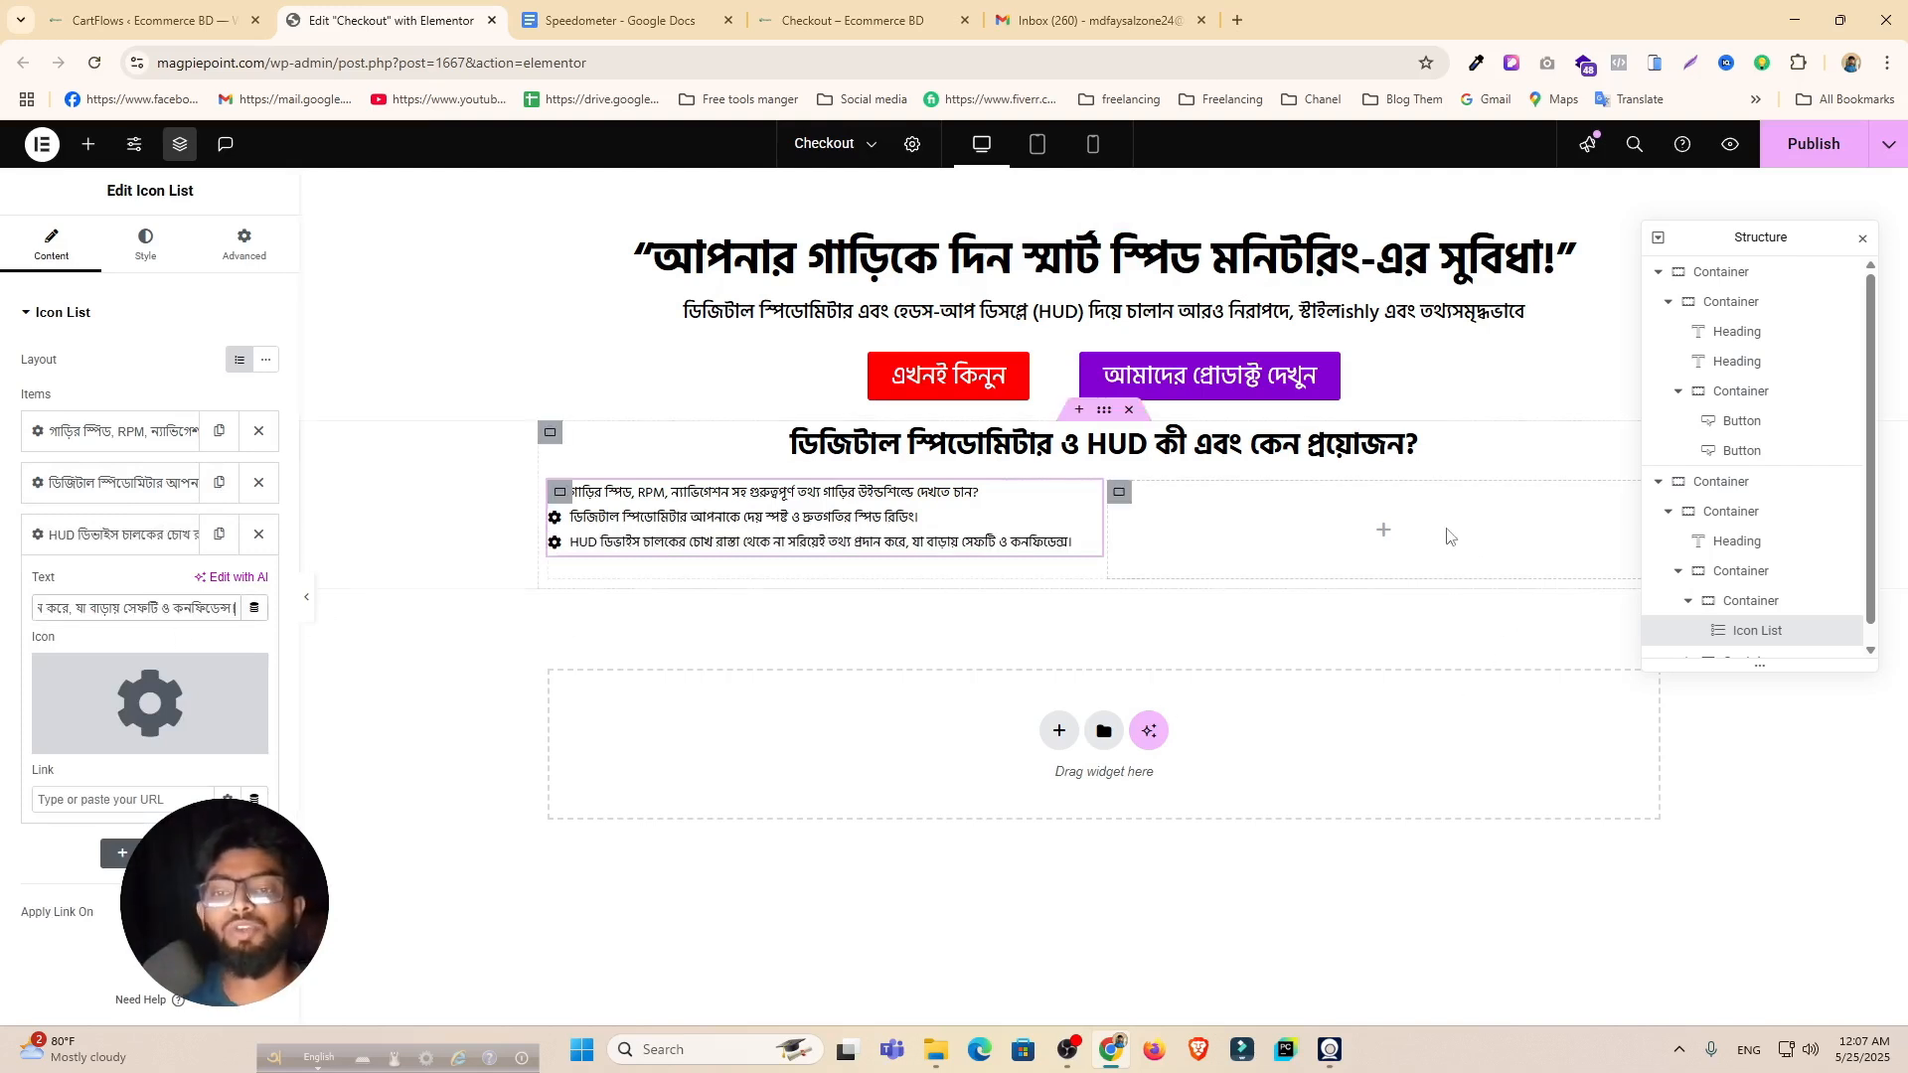
# Step: Switch to Gmail, open the "Pic Speedo meter" email and preview its first image attachment, 51iELk20AqL._SL1500_.jpg
pyautogui.click(1089, 20)
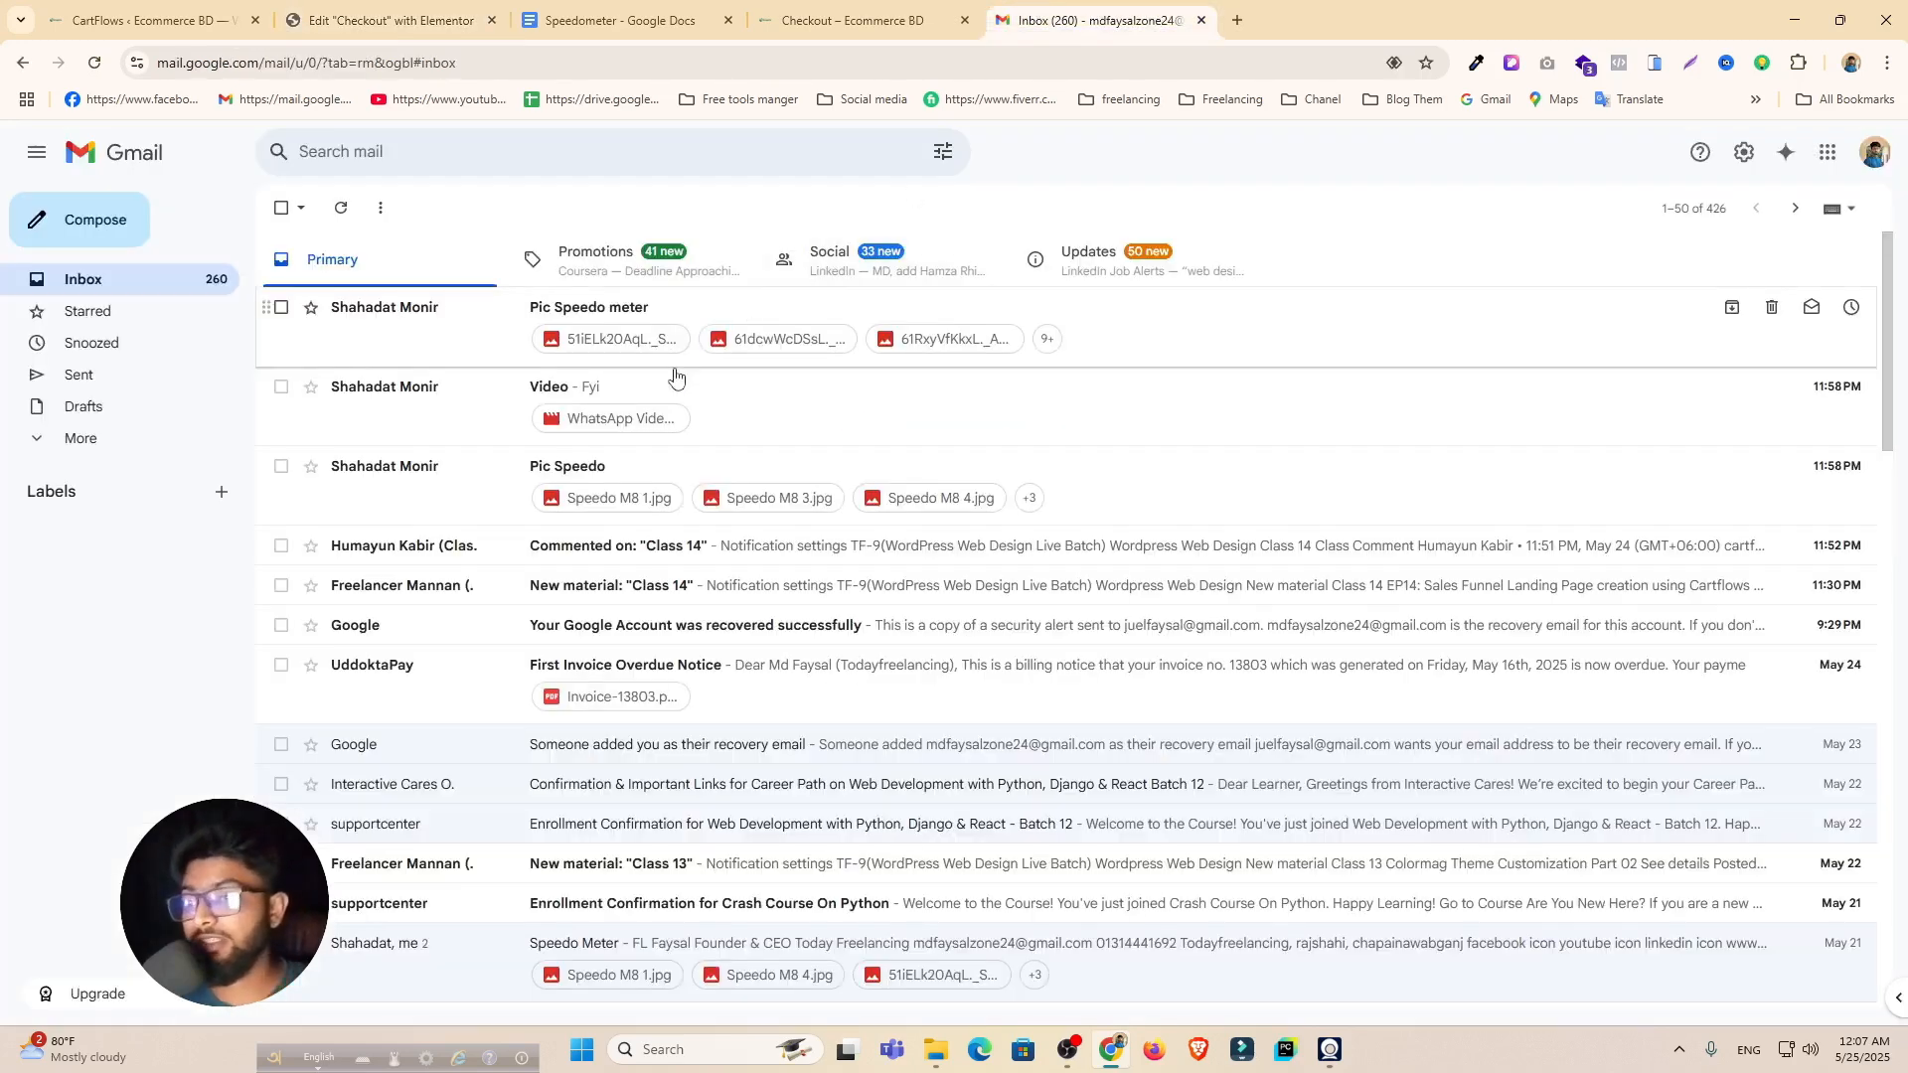
pyautogui.click(1201, 338)
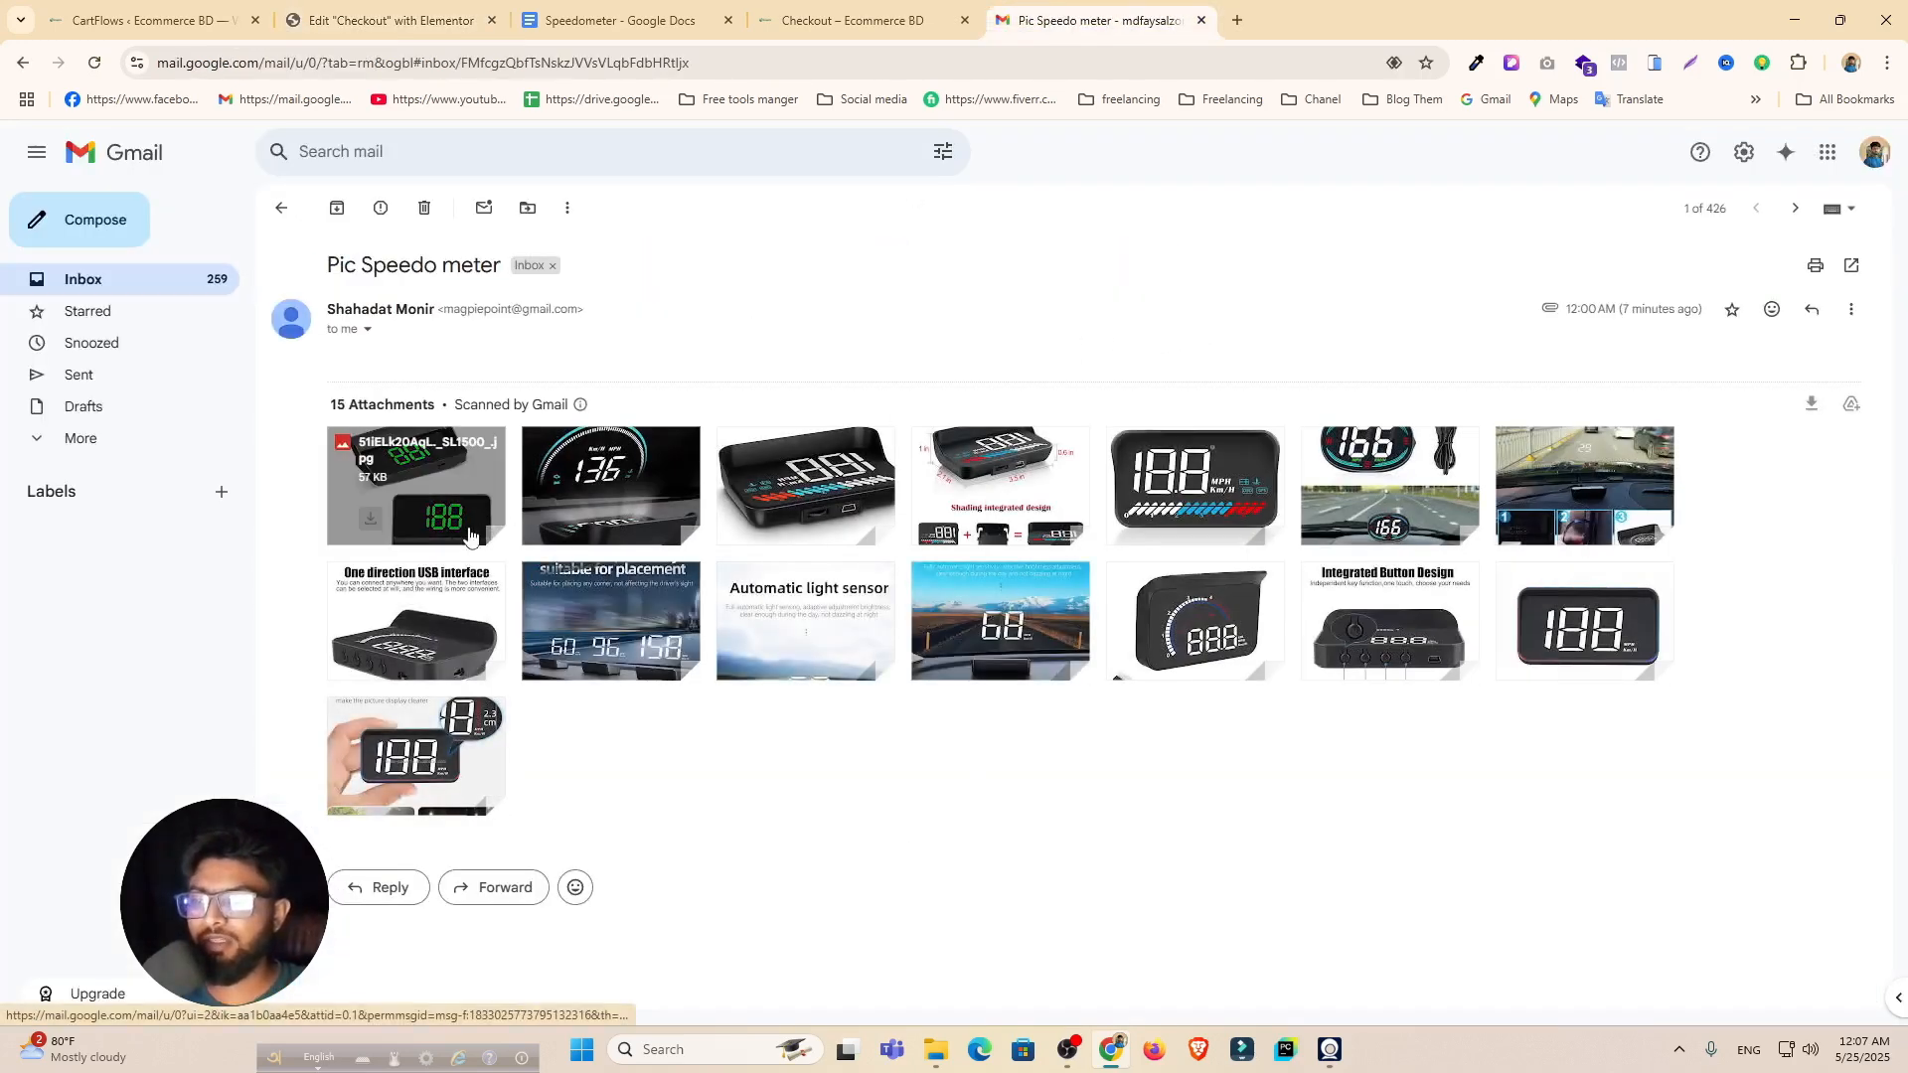
pyautogui.click(446, 494)
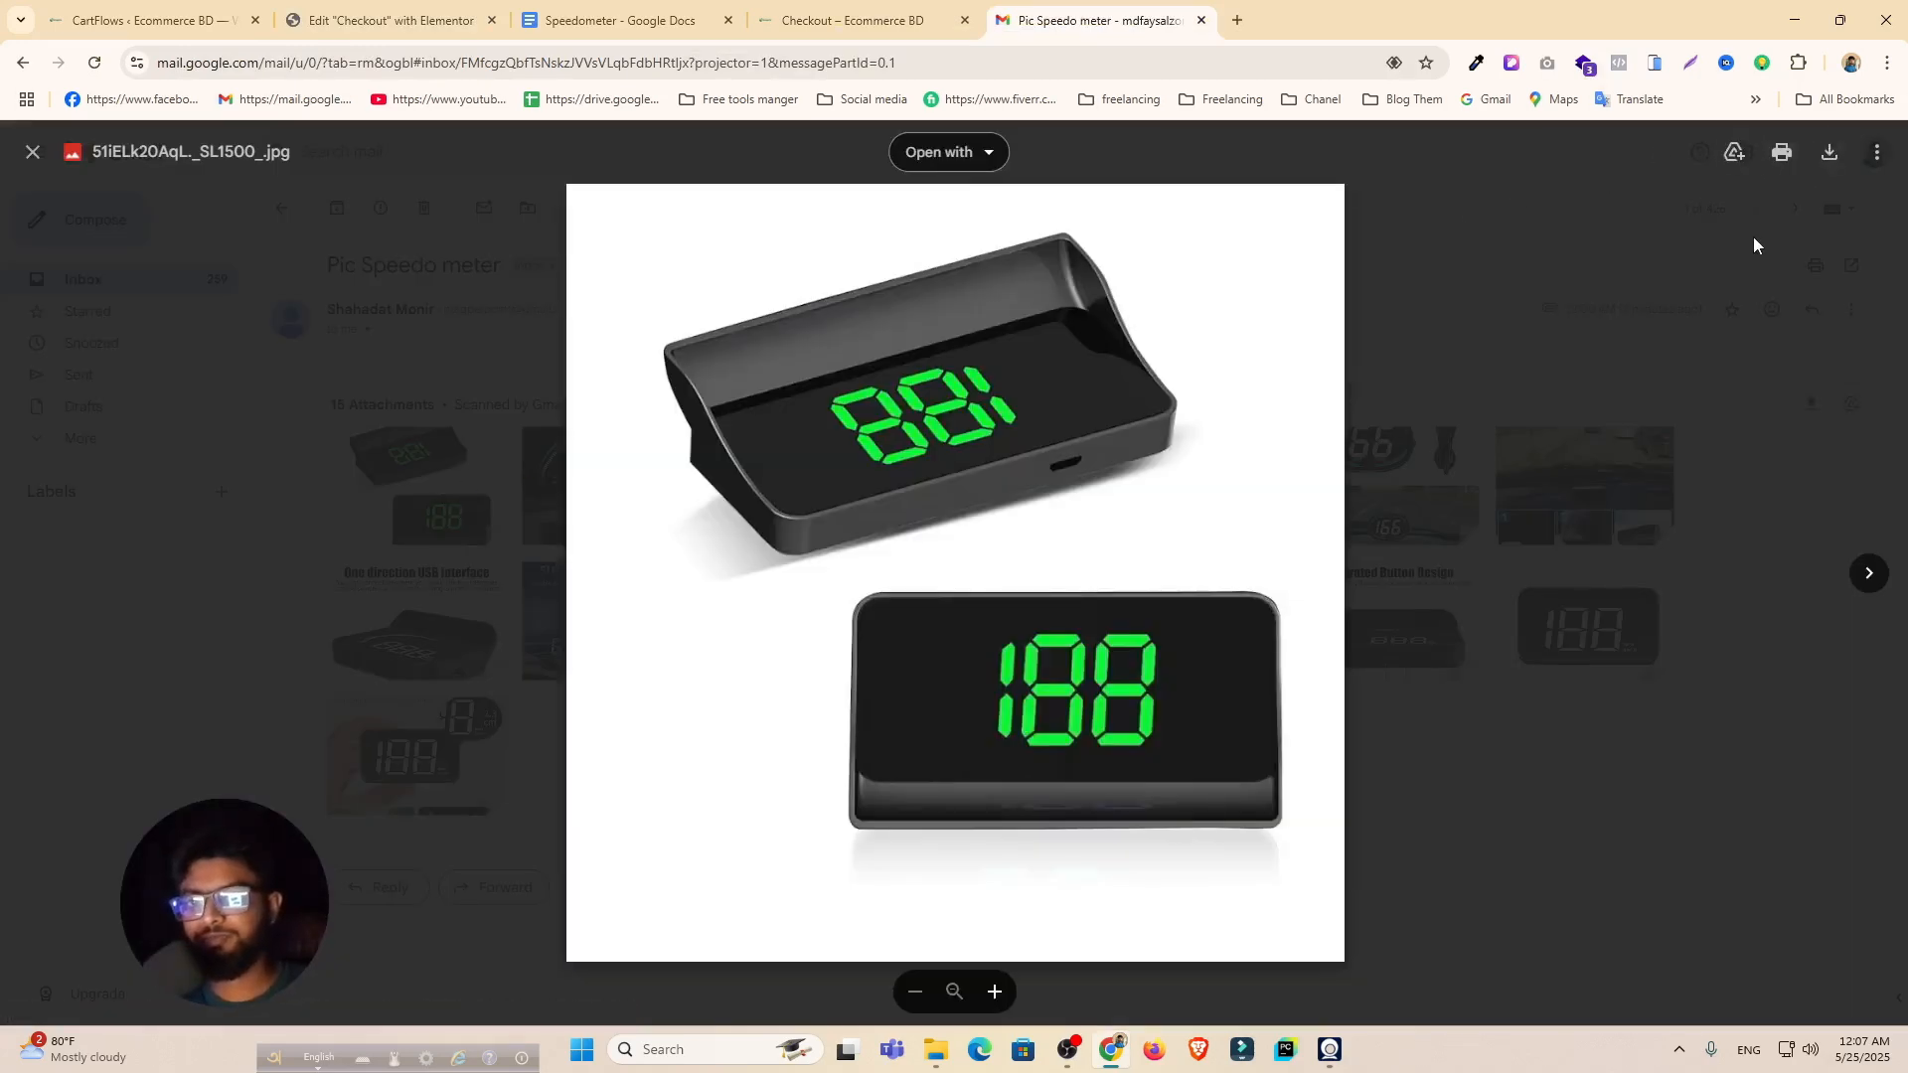
# Step: Download the email's first seven product images one after another, from 51iELk20AqL._SL1500_.jpg through 71GxezHuHbL._SL1500_.jpg
pyautogui.click(1866, 575)
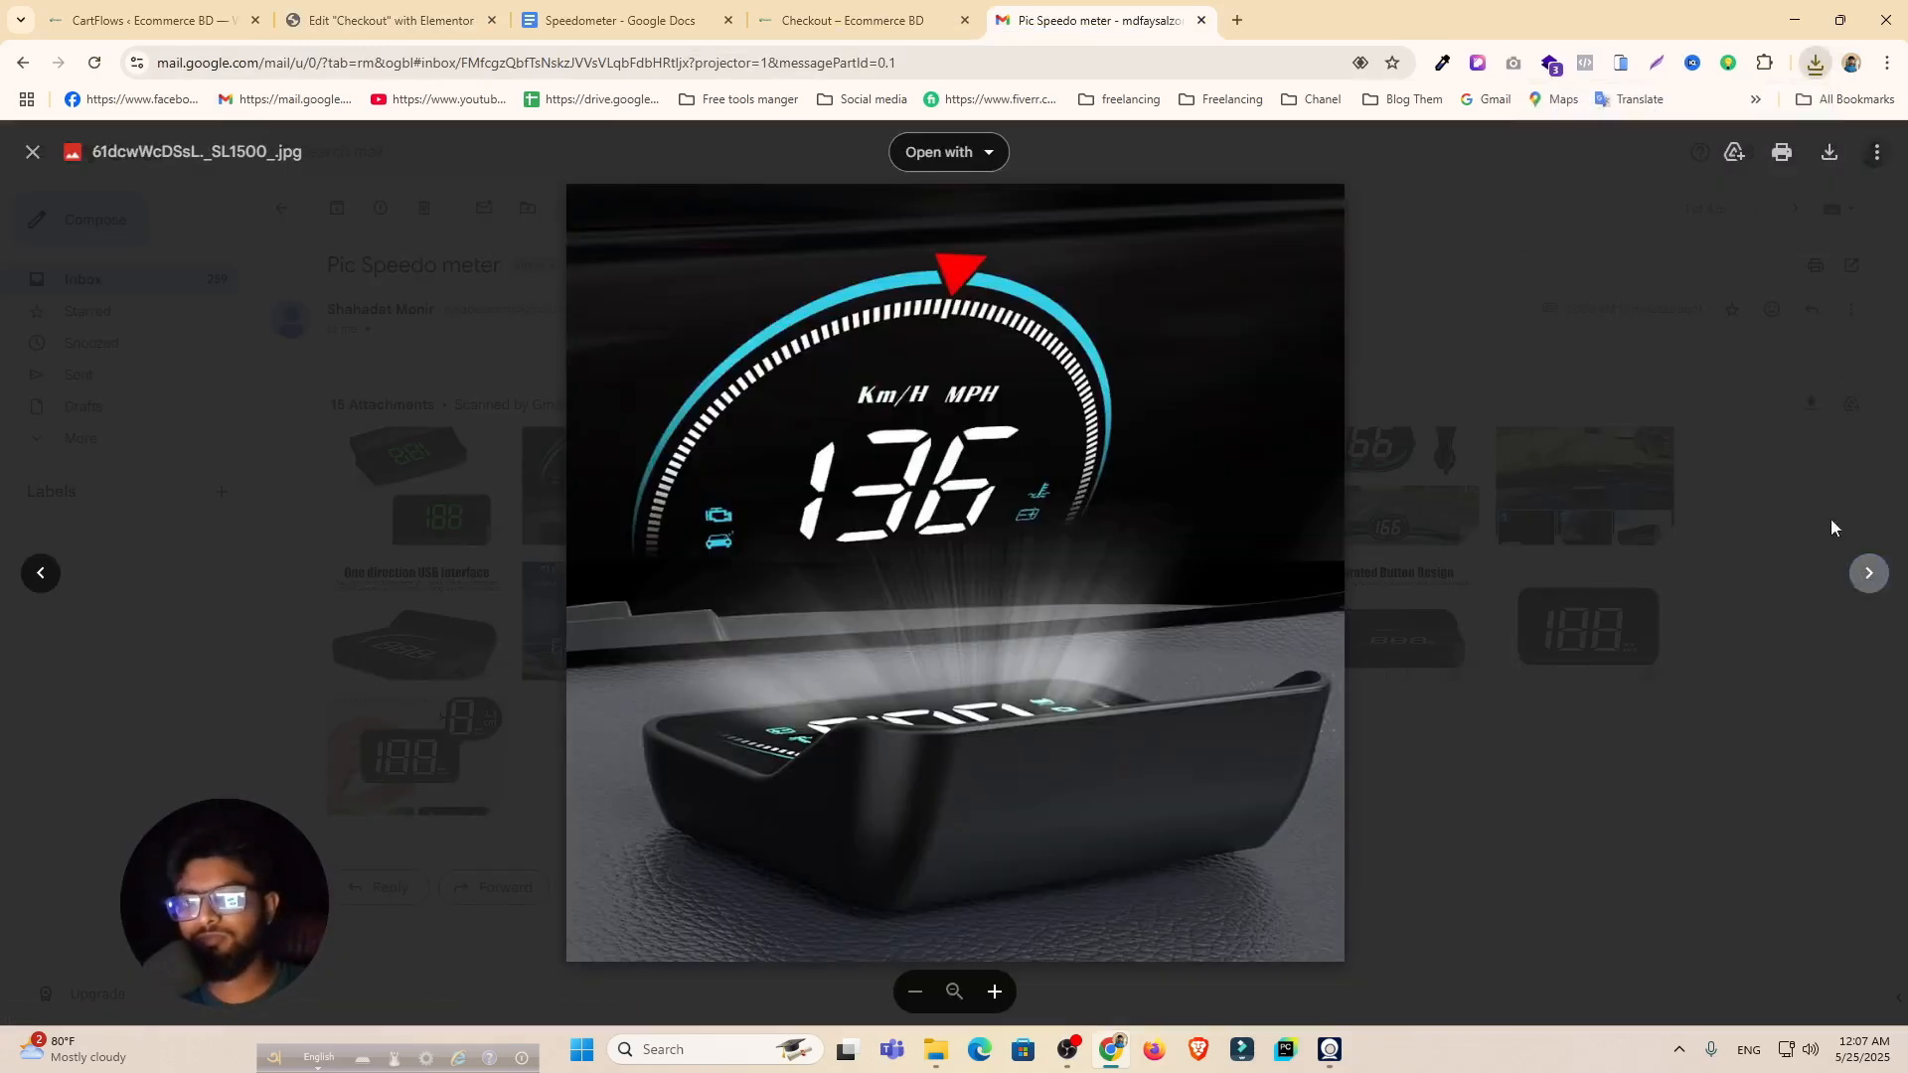
pyautogui.click(1867, 585)
pyautogui.click(1831, 159)
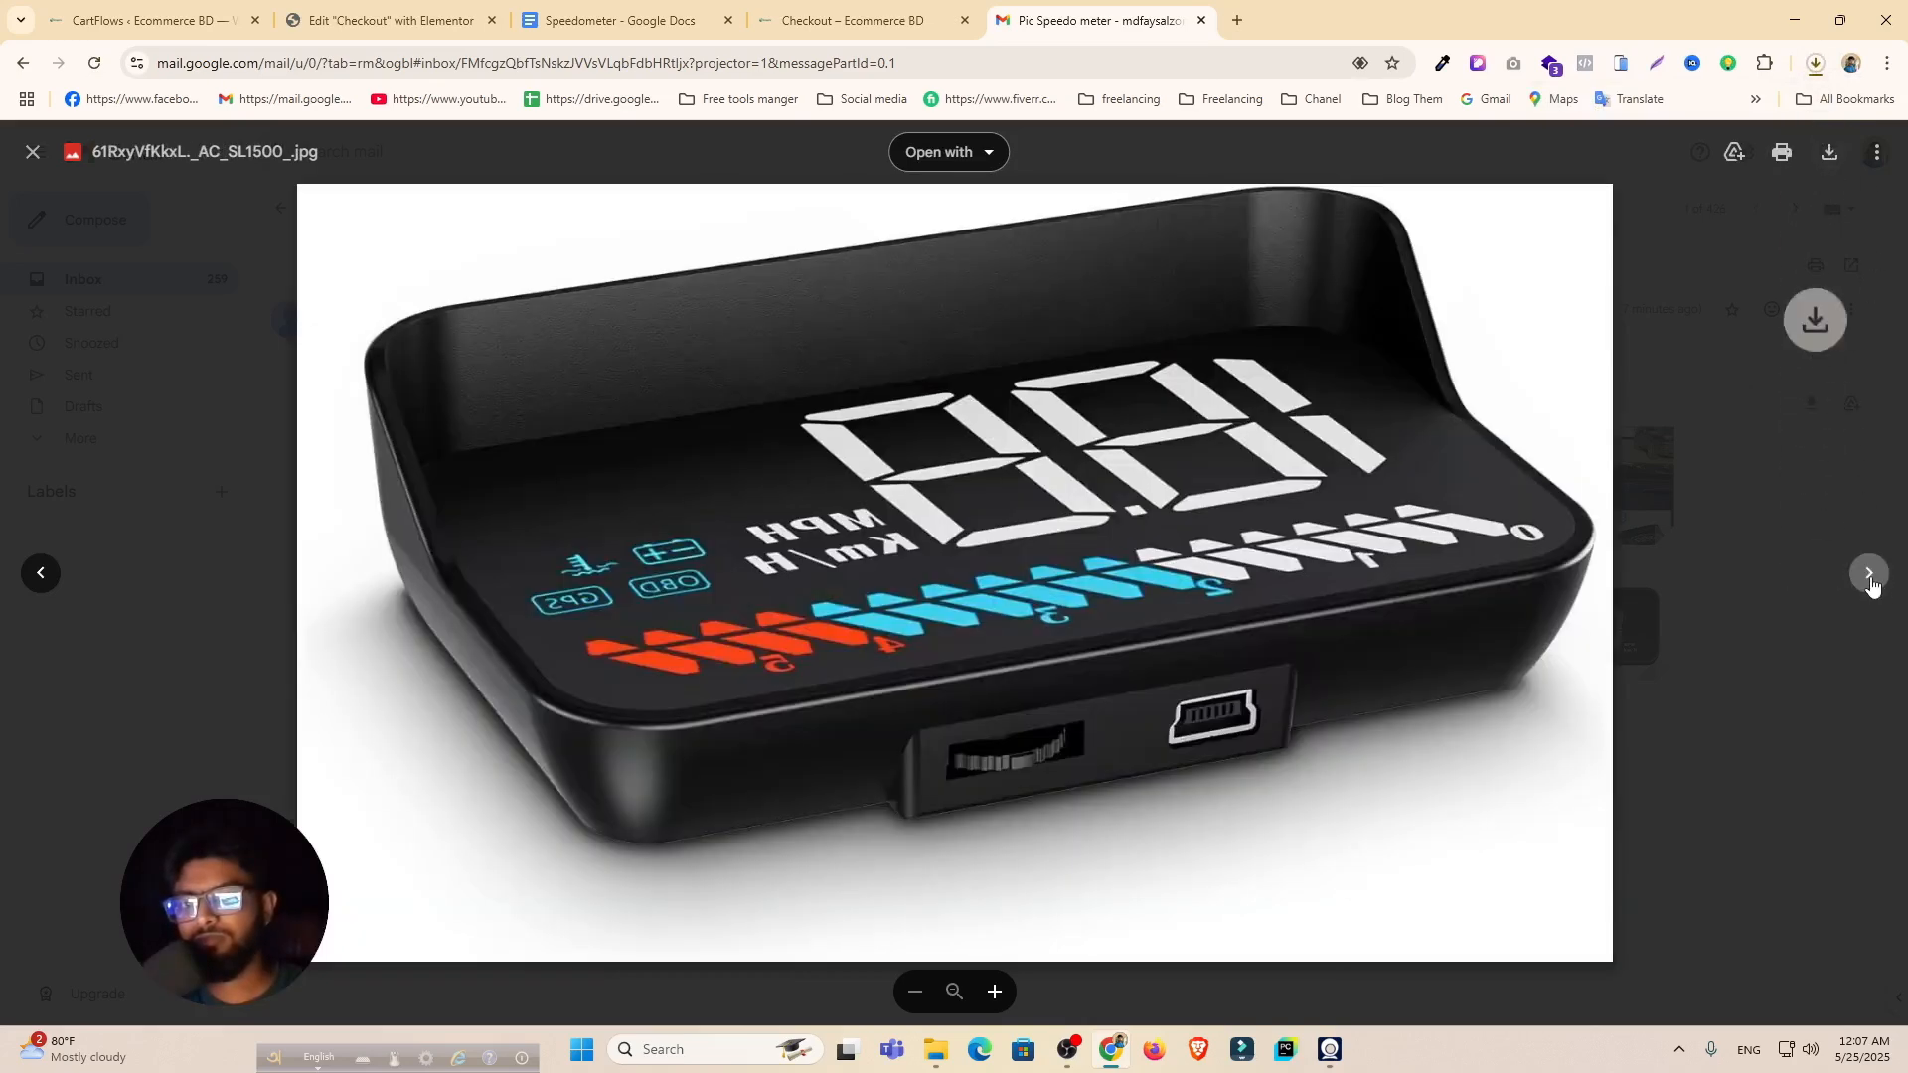
pyautogui.click(1866, 573)
pyautogui.click(1831, 154)
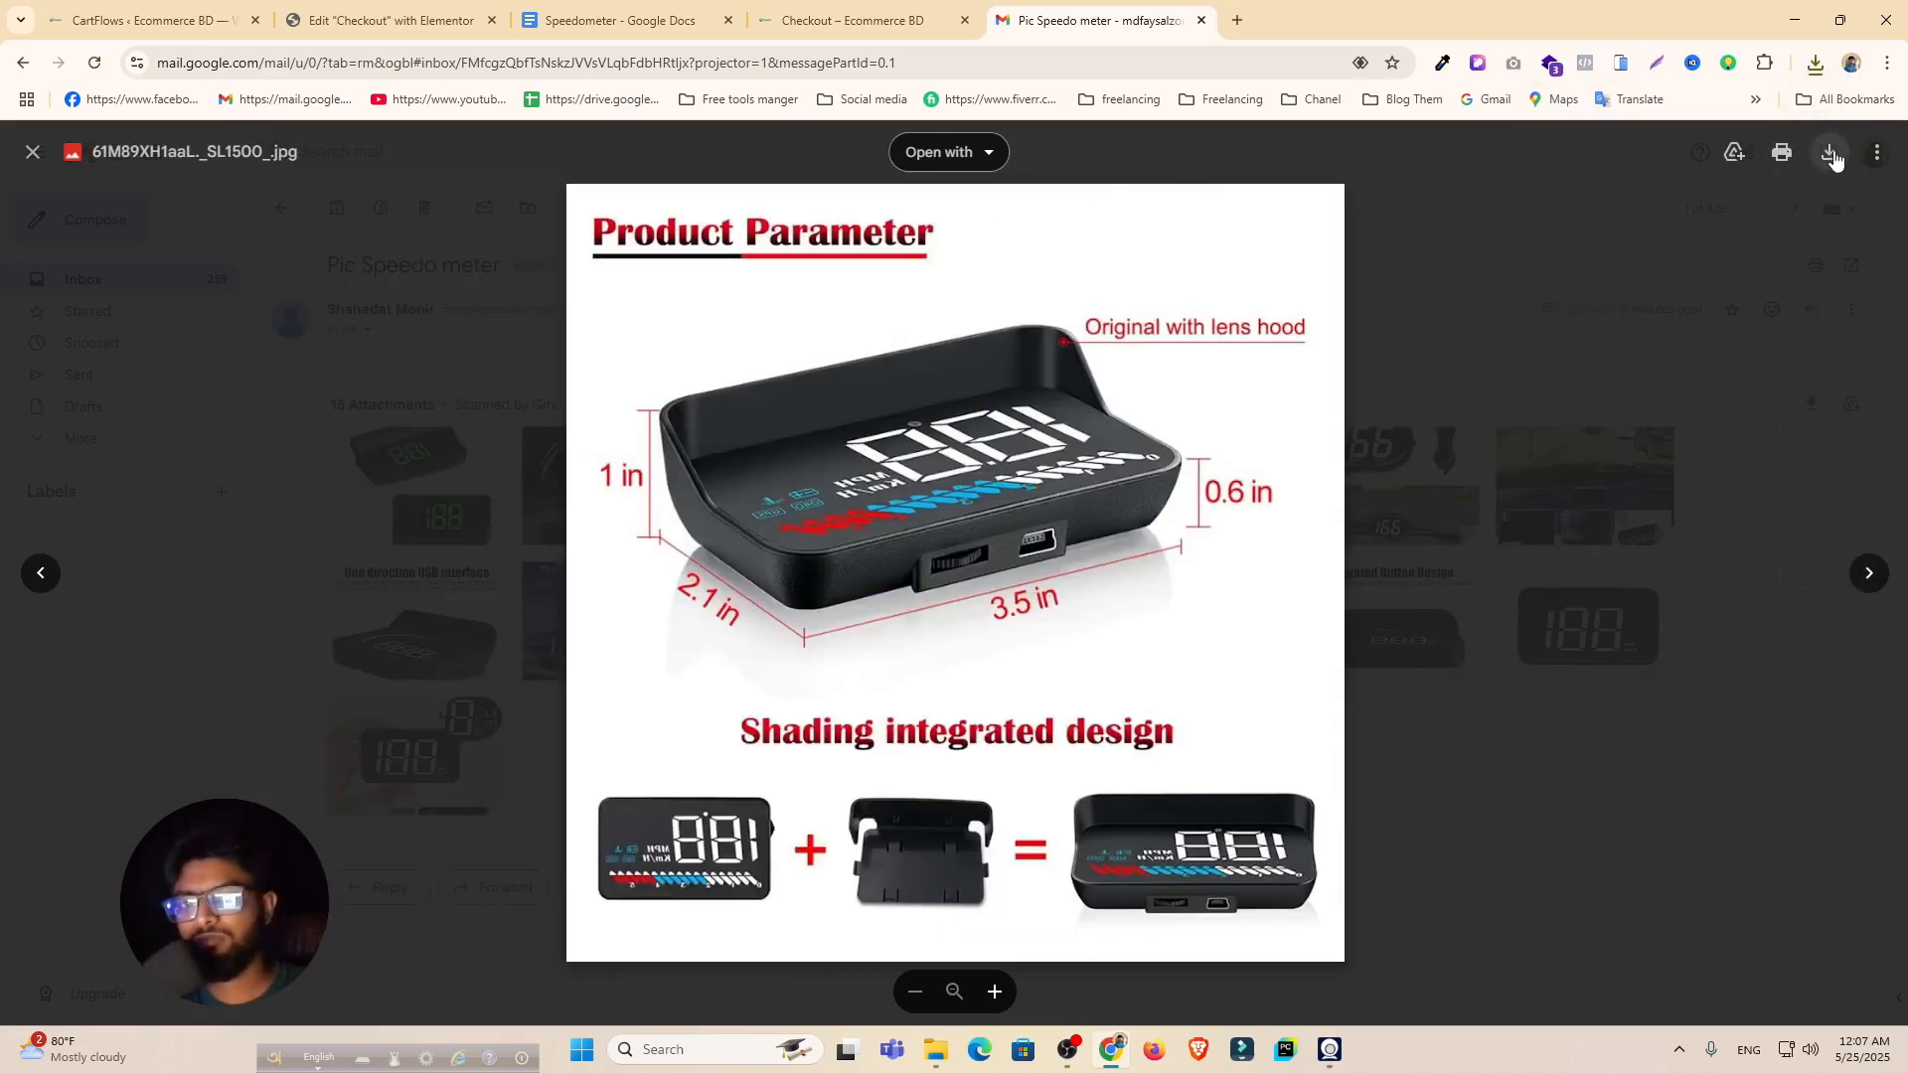
pyautogui.click(1867, 573)
pyautogui.click(1831, 154)
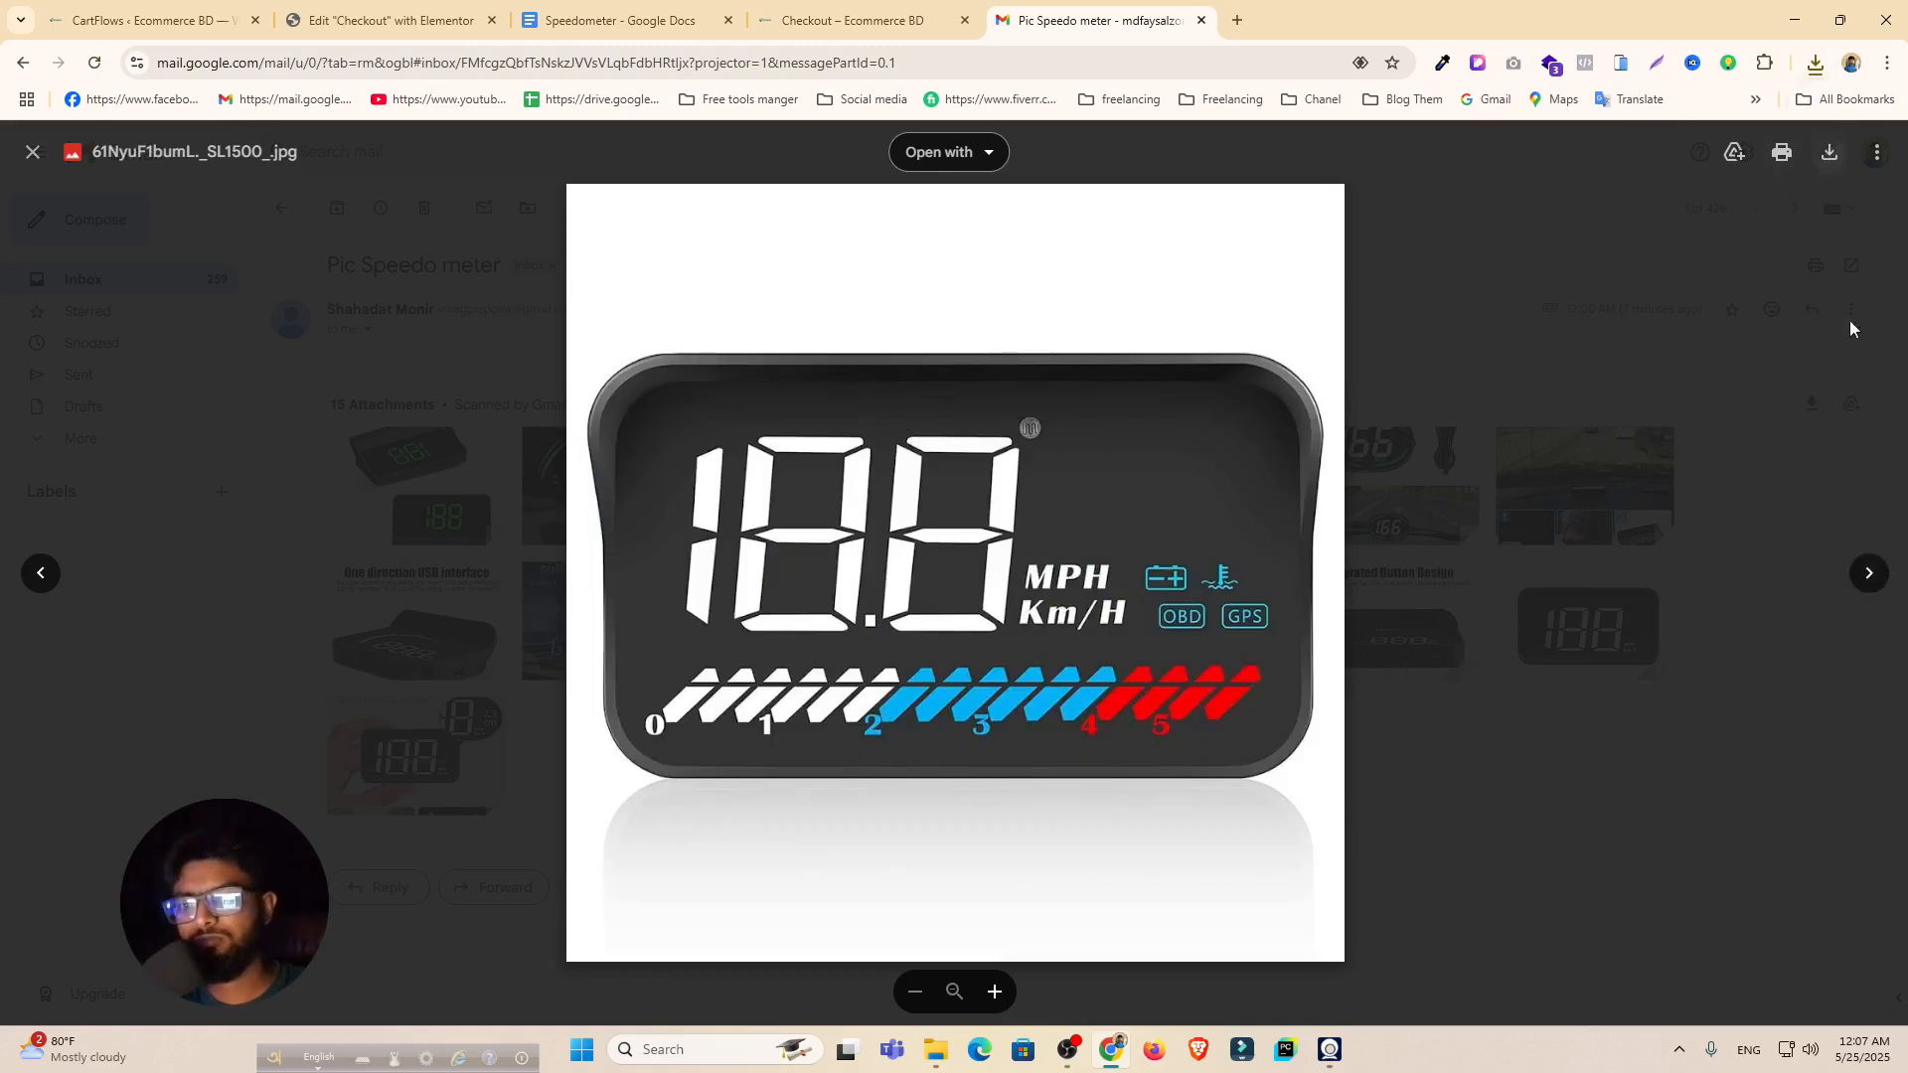
pyautogui.click(1866, 572)
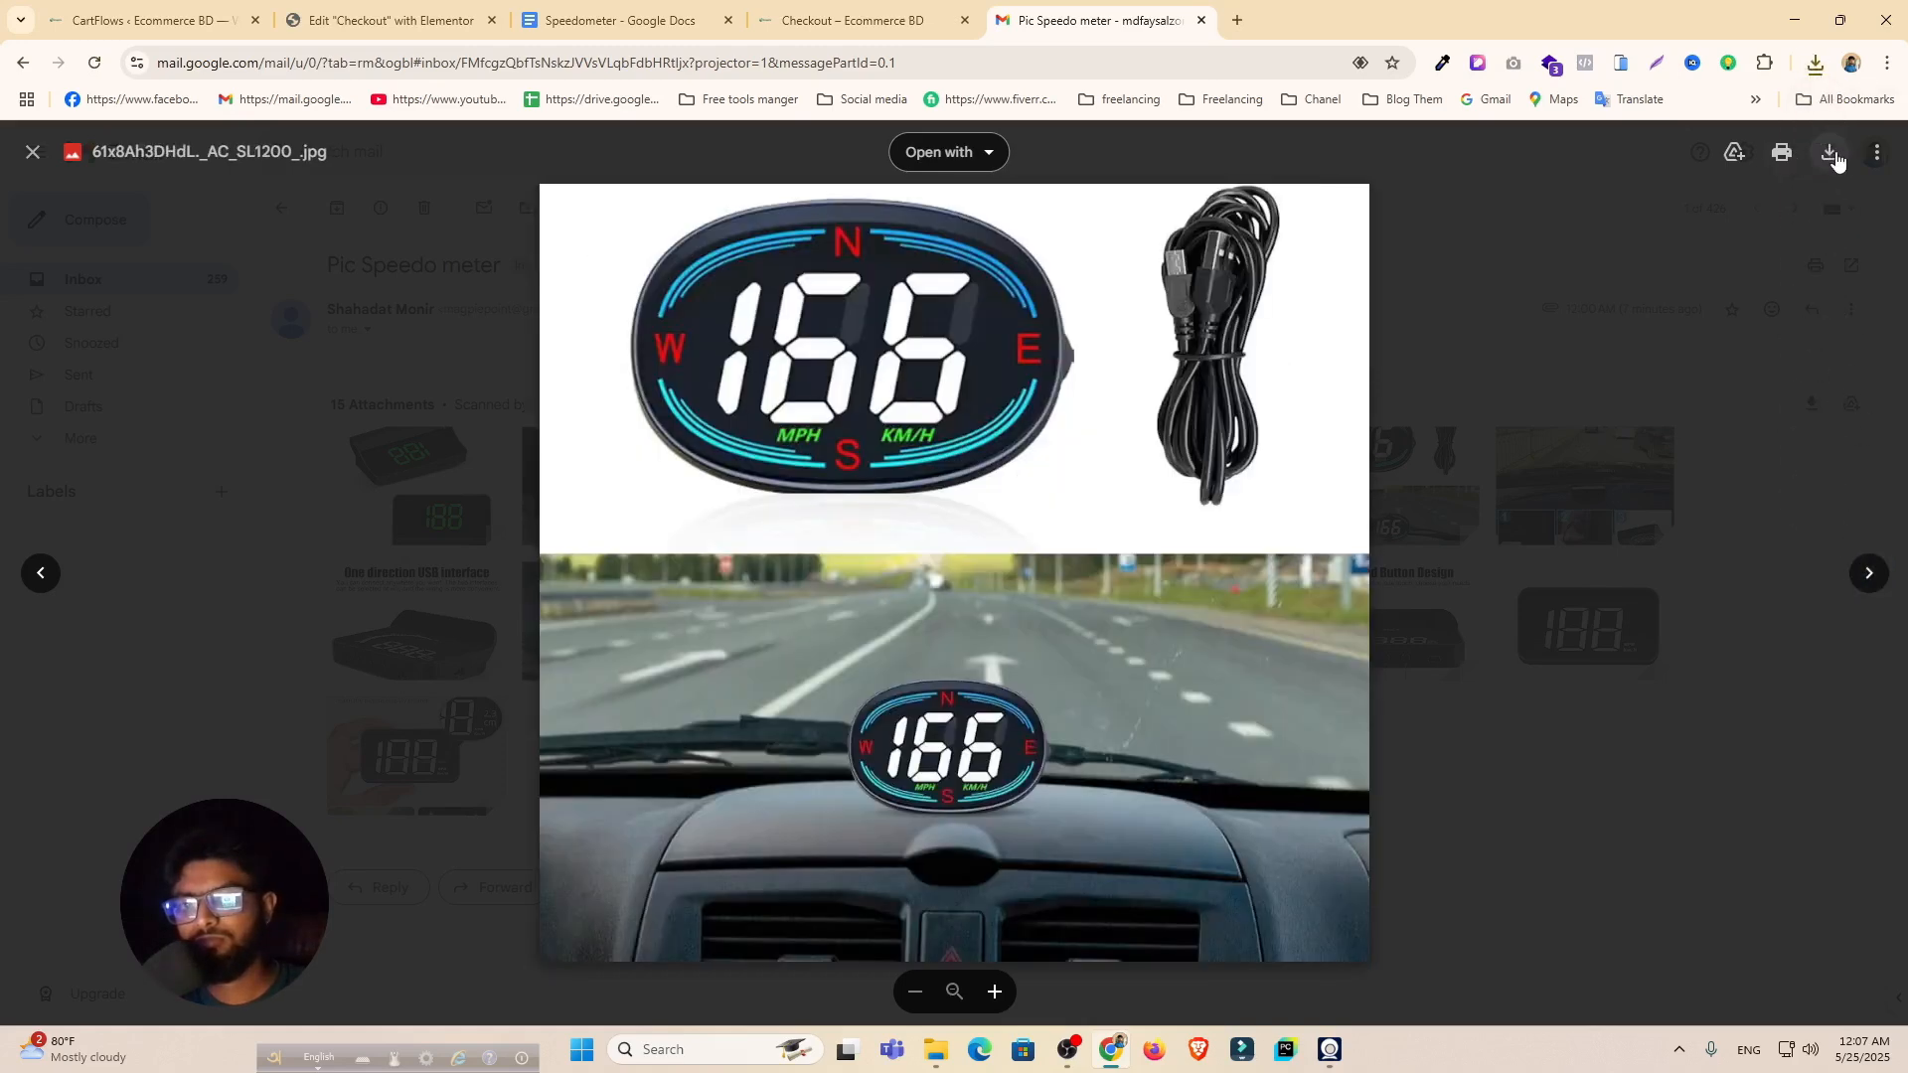
pyautogui.click(1867, 573)
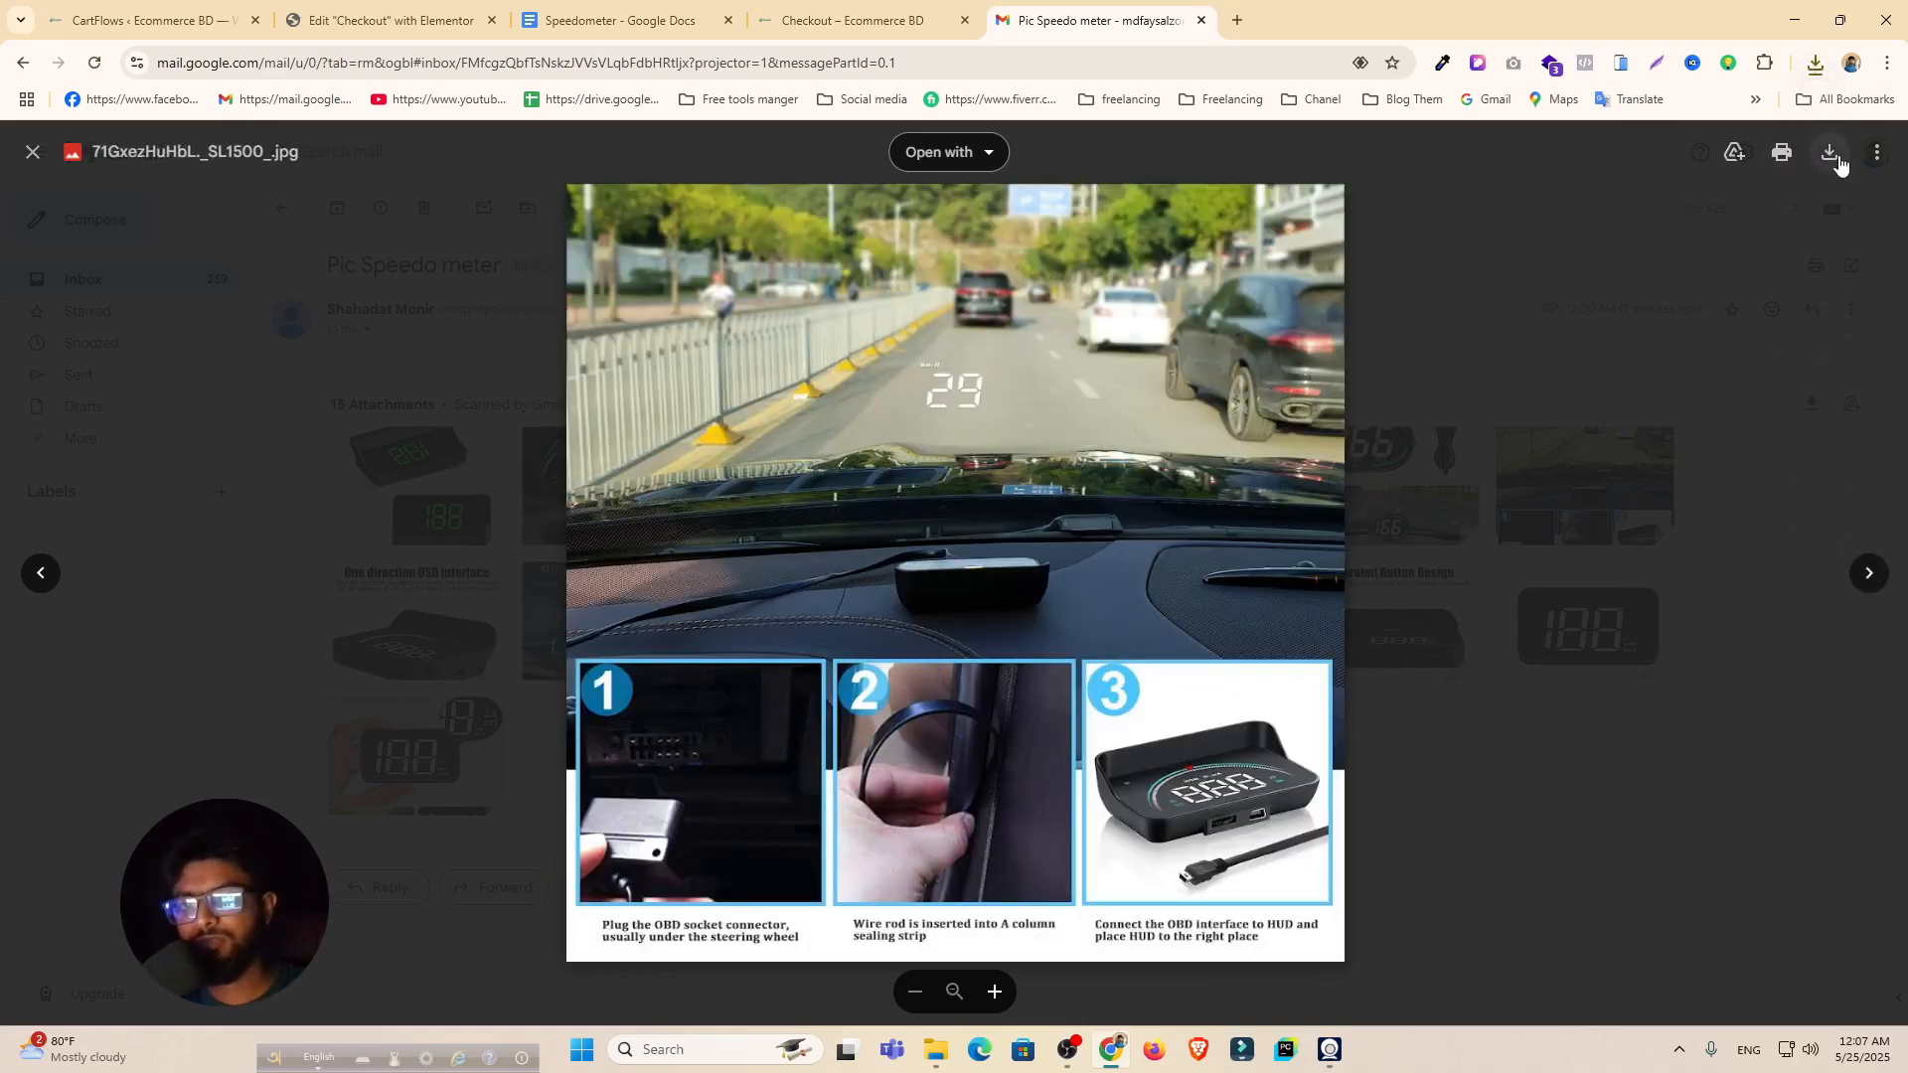
# Step: Return to the Elementor page and place an Image Carousel widget in the empty column beside the icon list
pyautogui.click(899, 18)
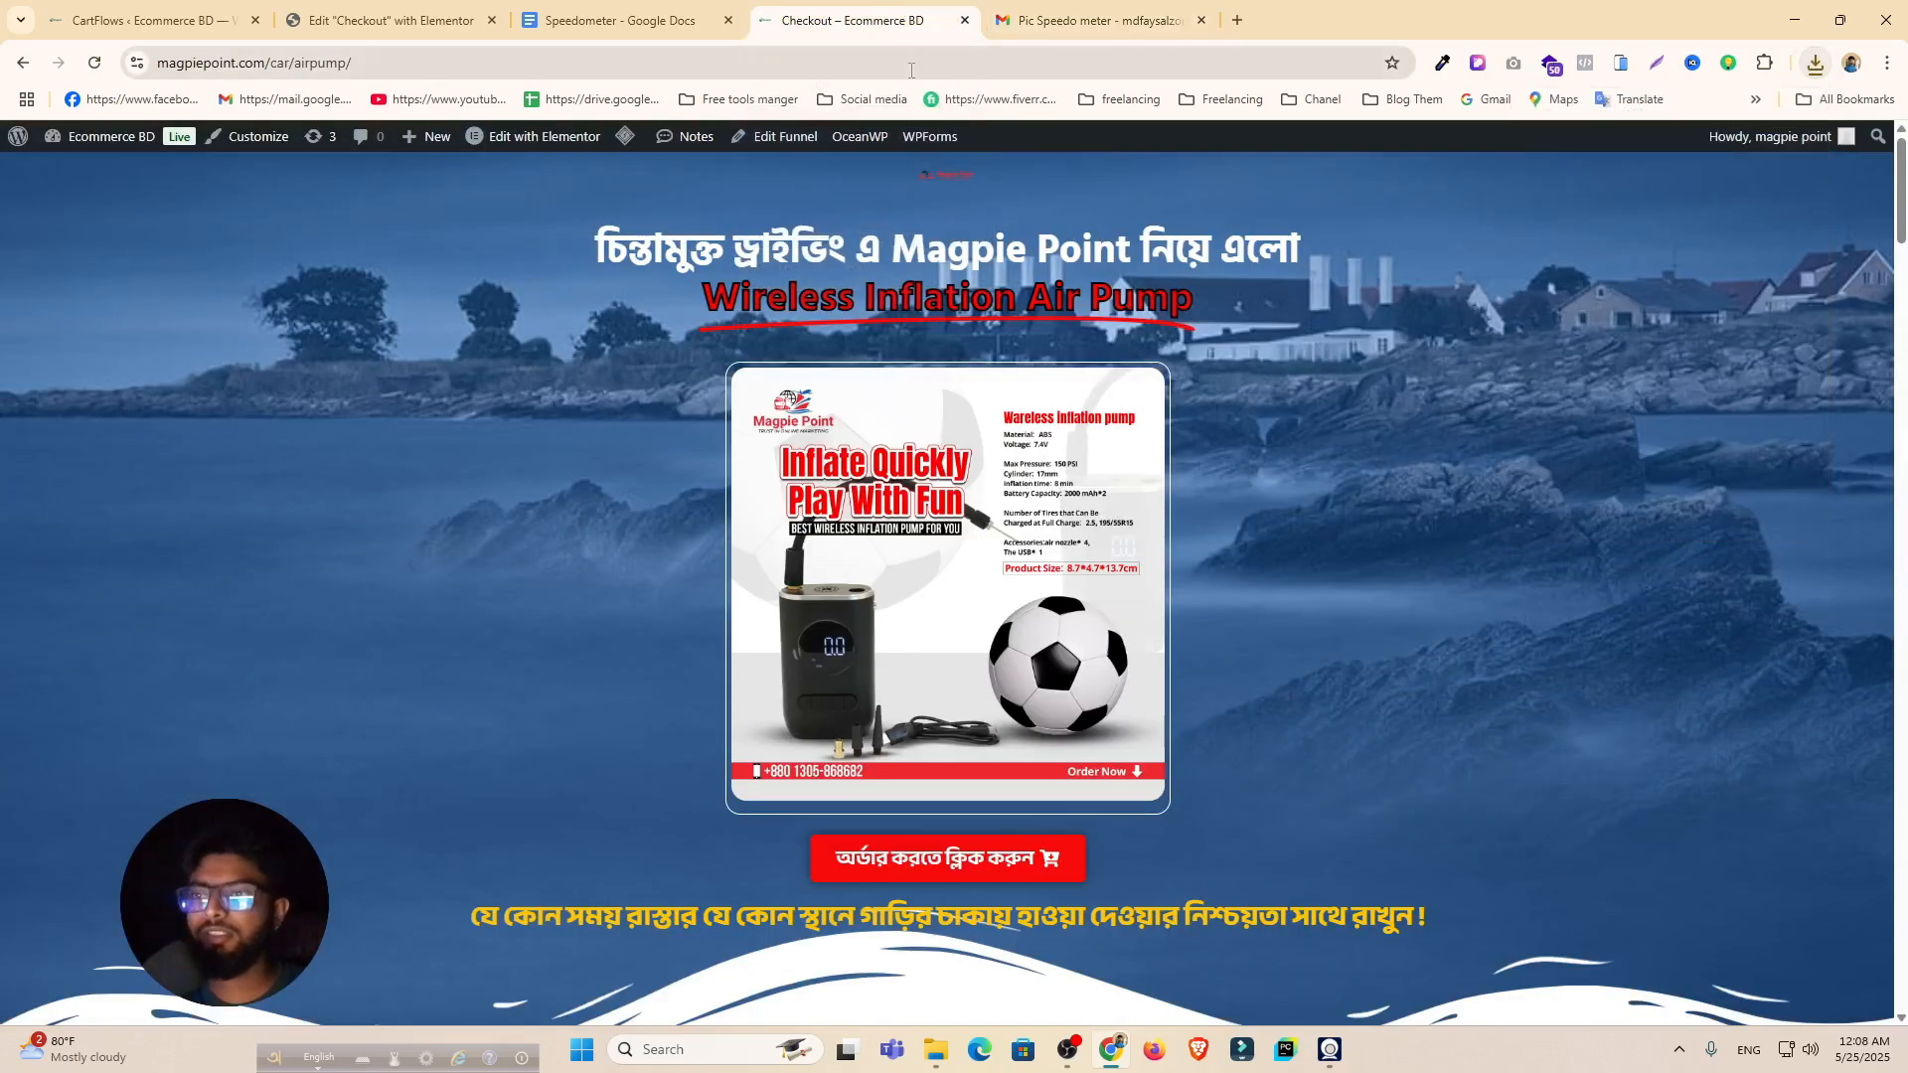
pyautogui.click(404, 12)
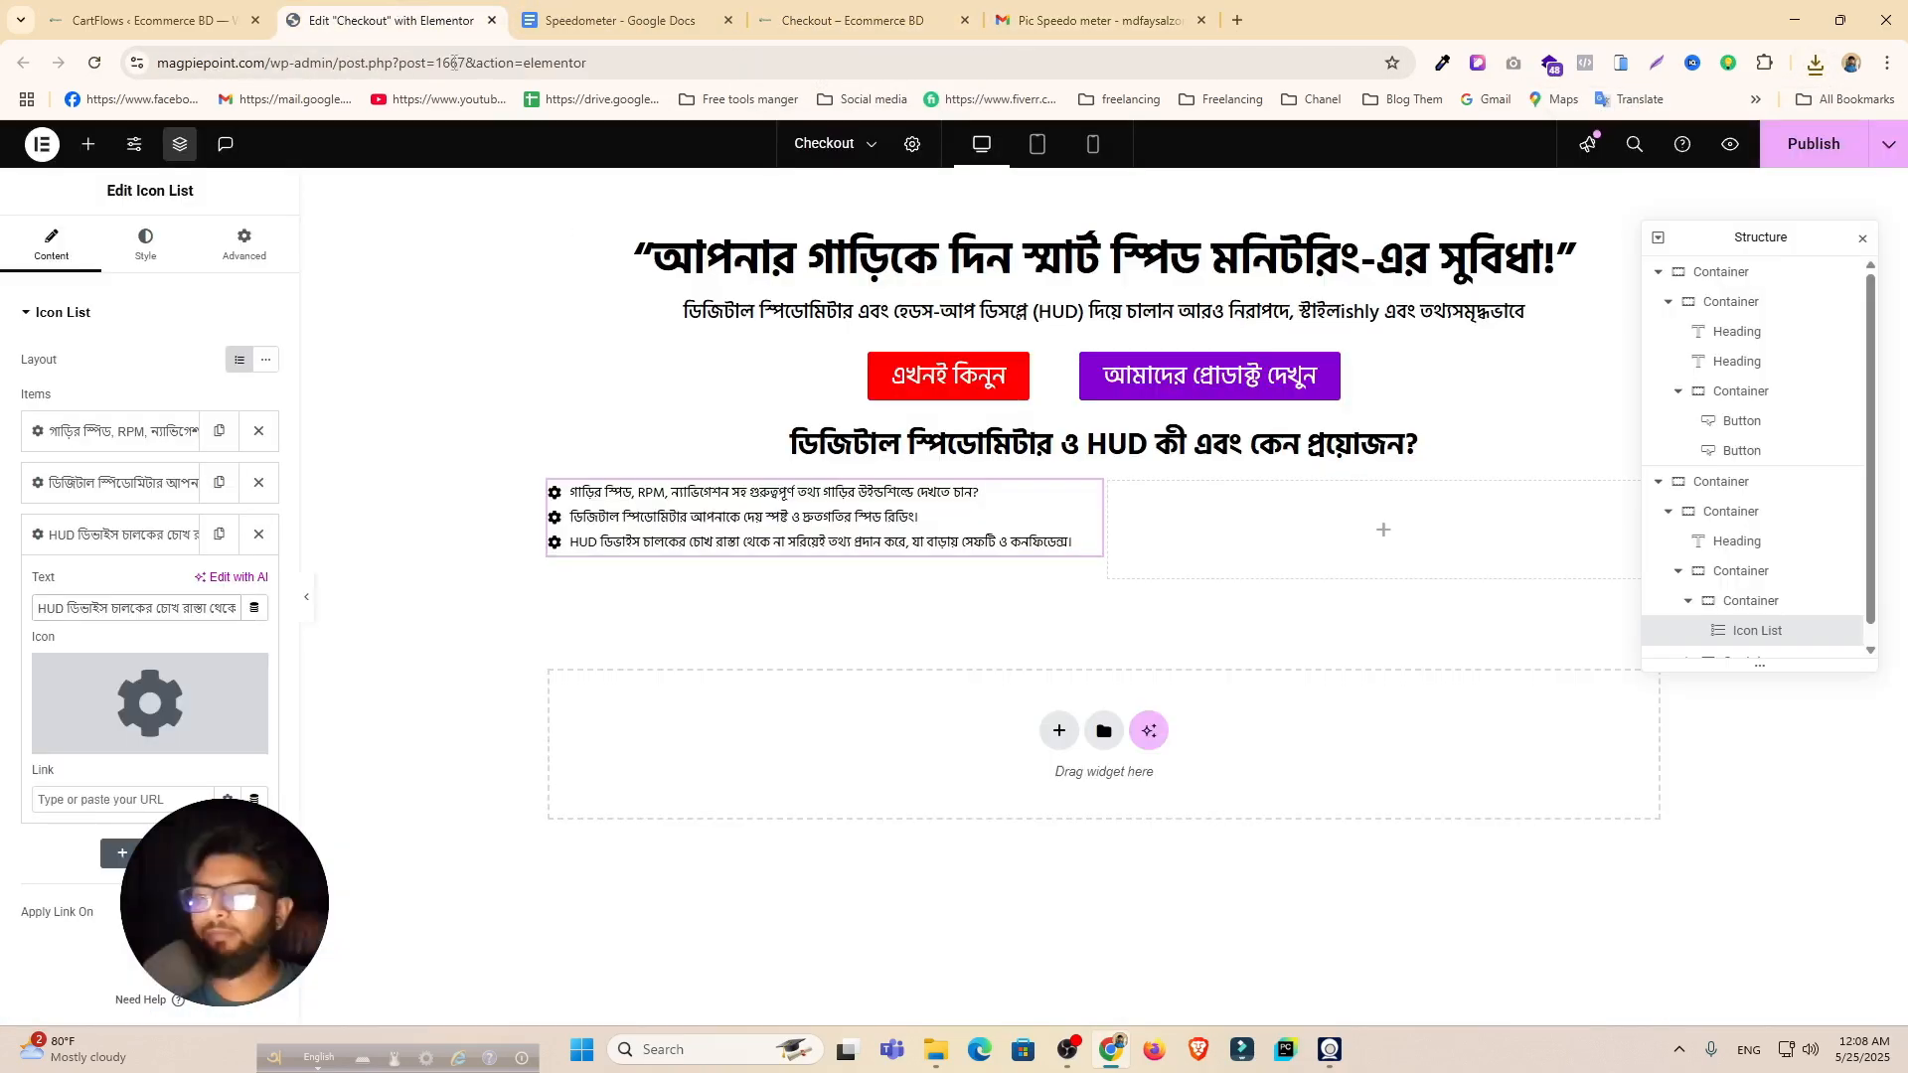
pyautogui.click(1388, 537)
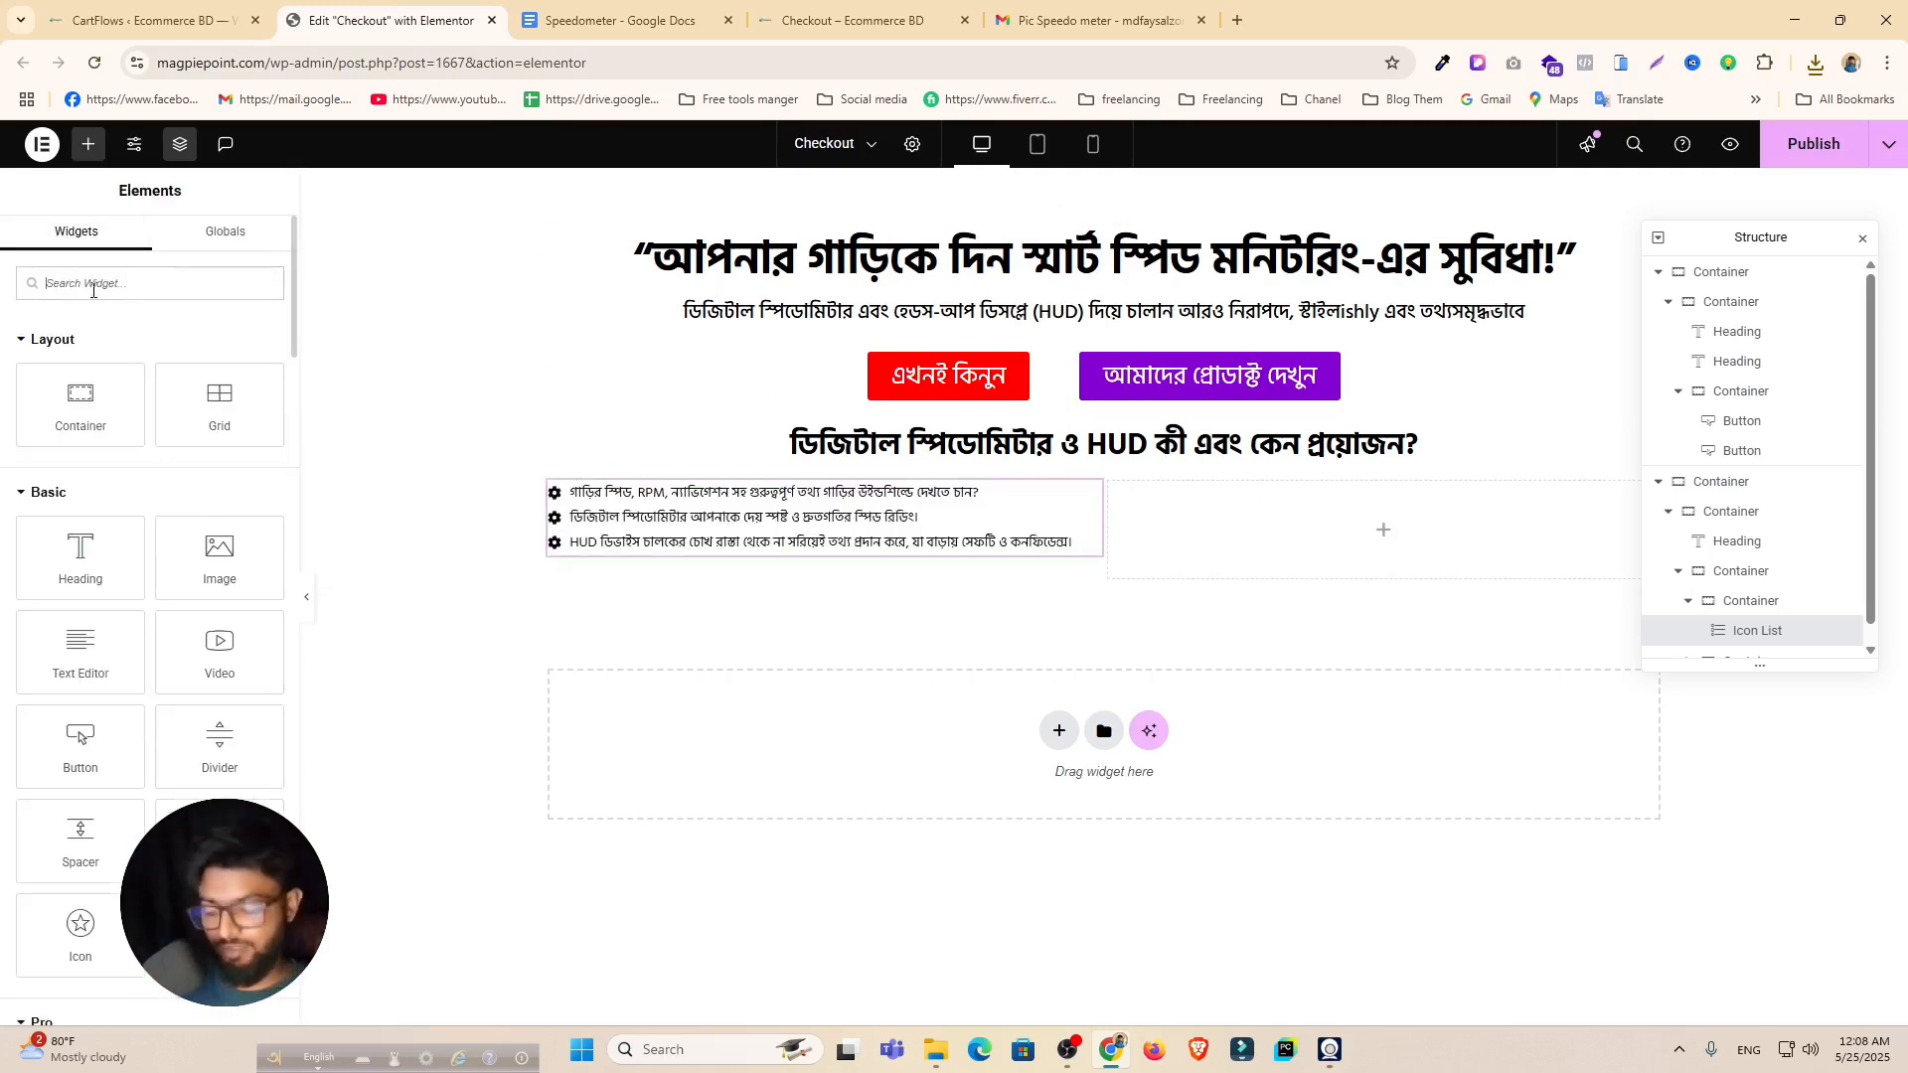
pyautogui.write('ime')
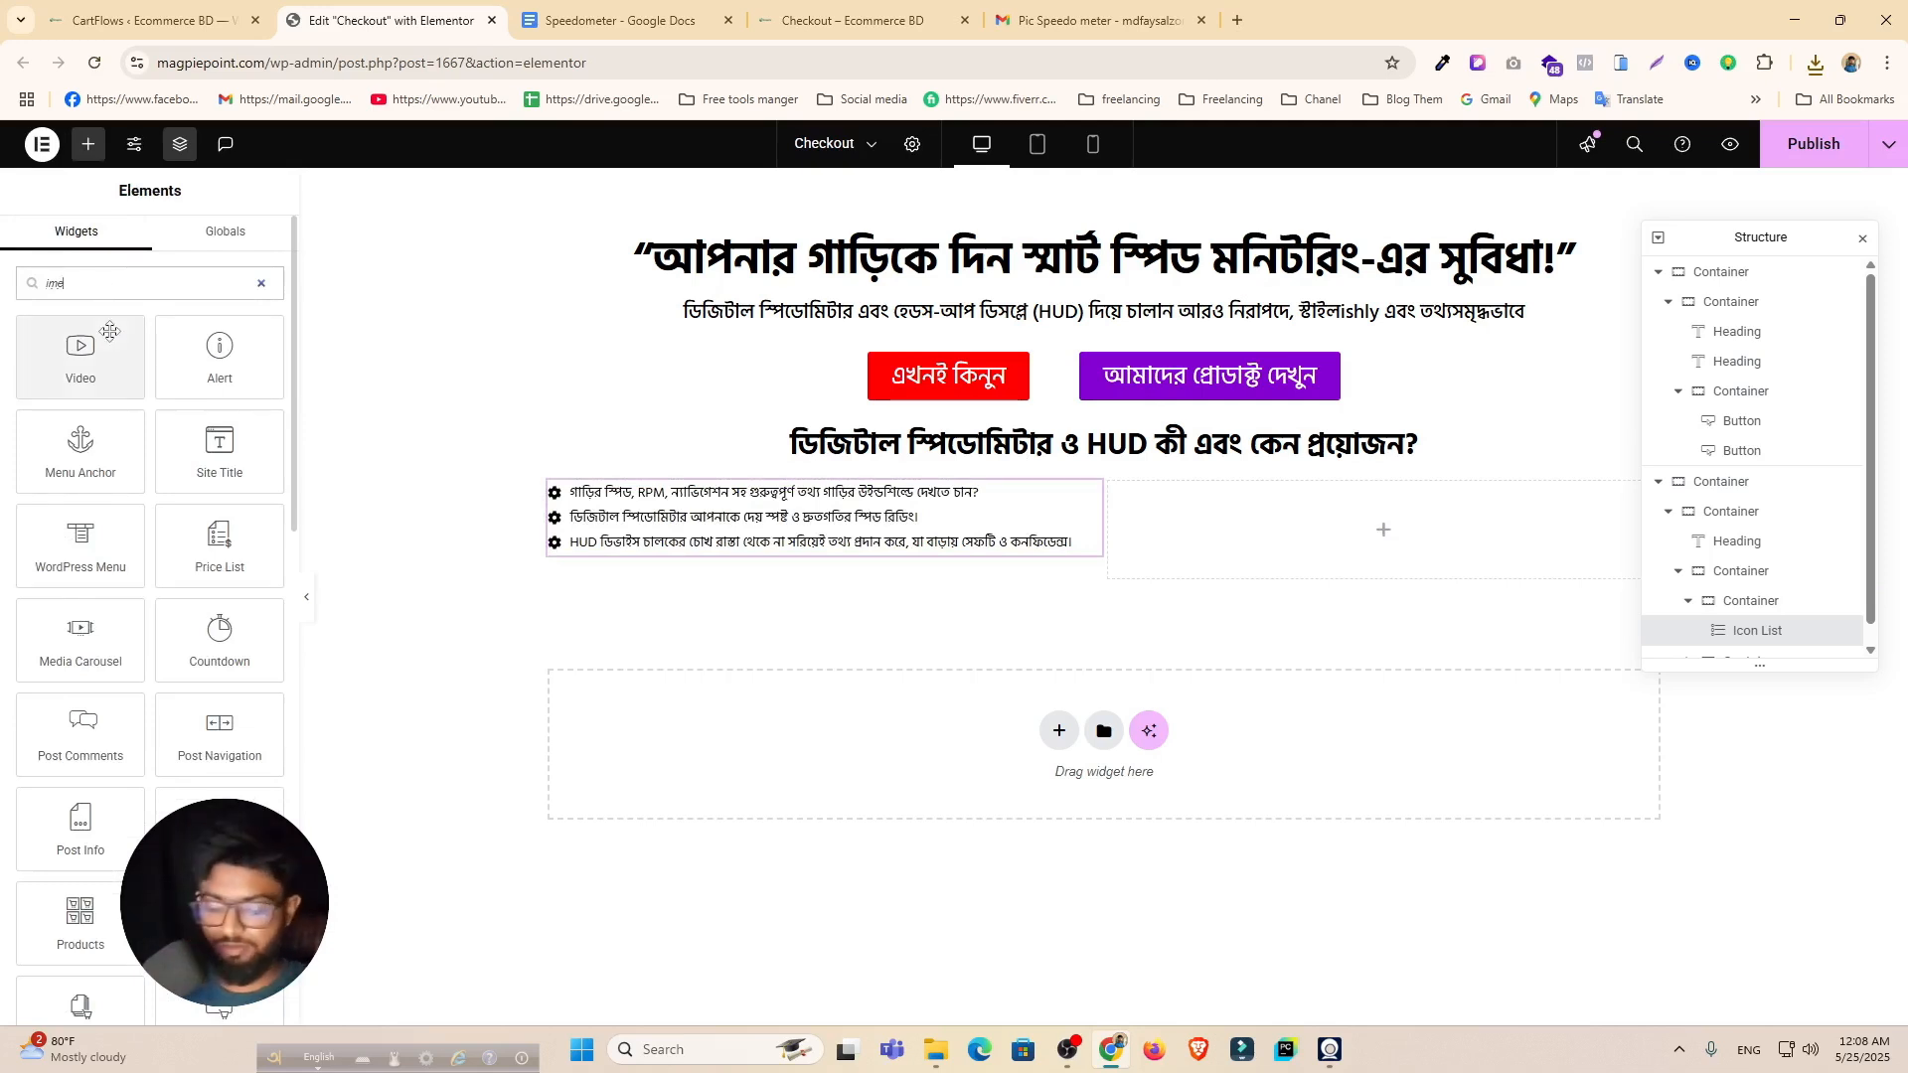
pyautogui.press('BackSpace')
pyautogui.write('a')
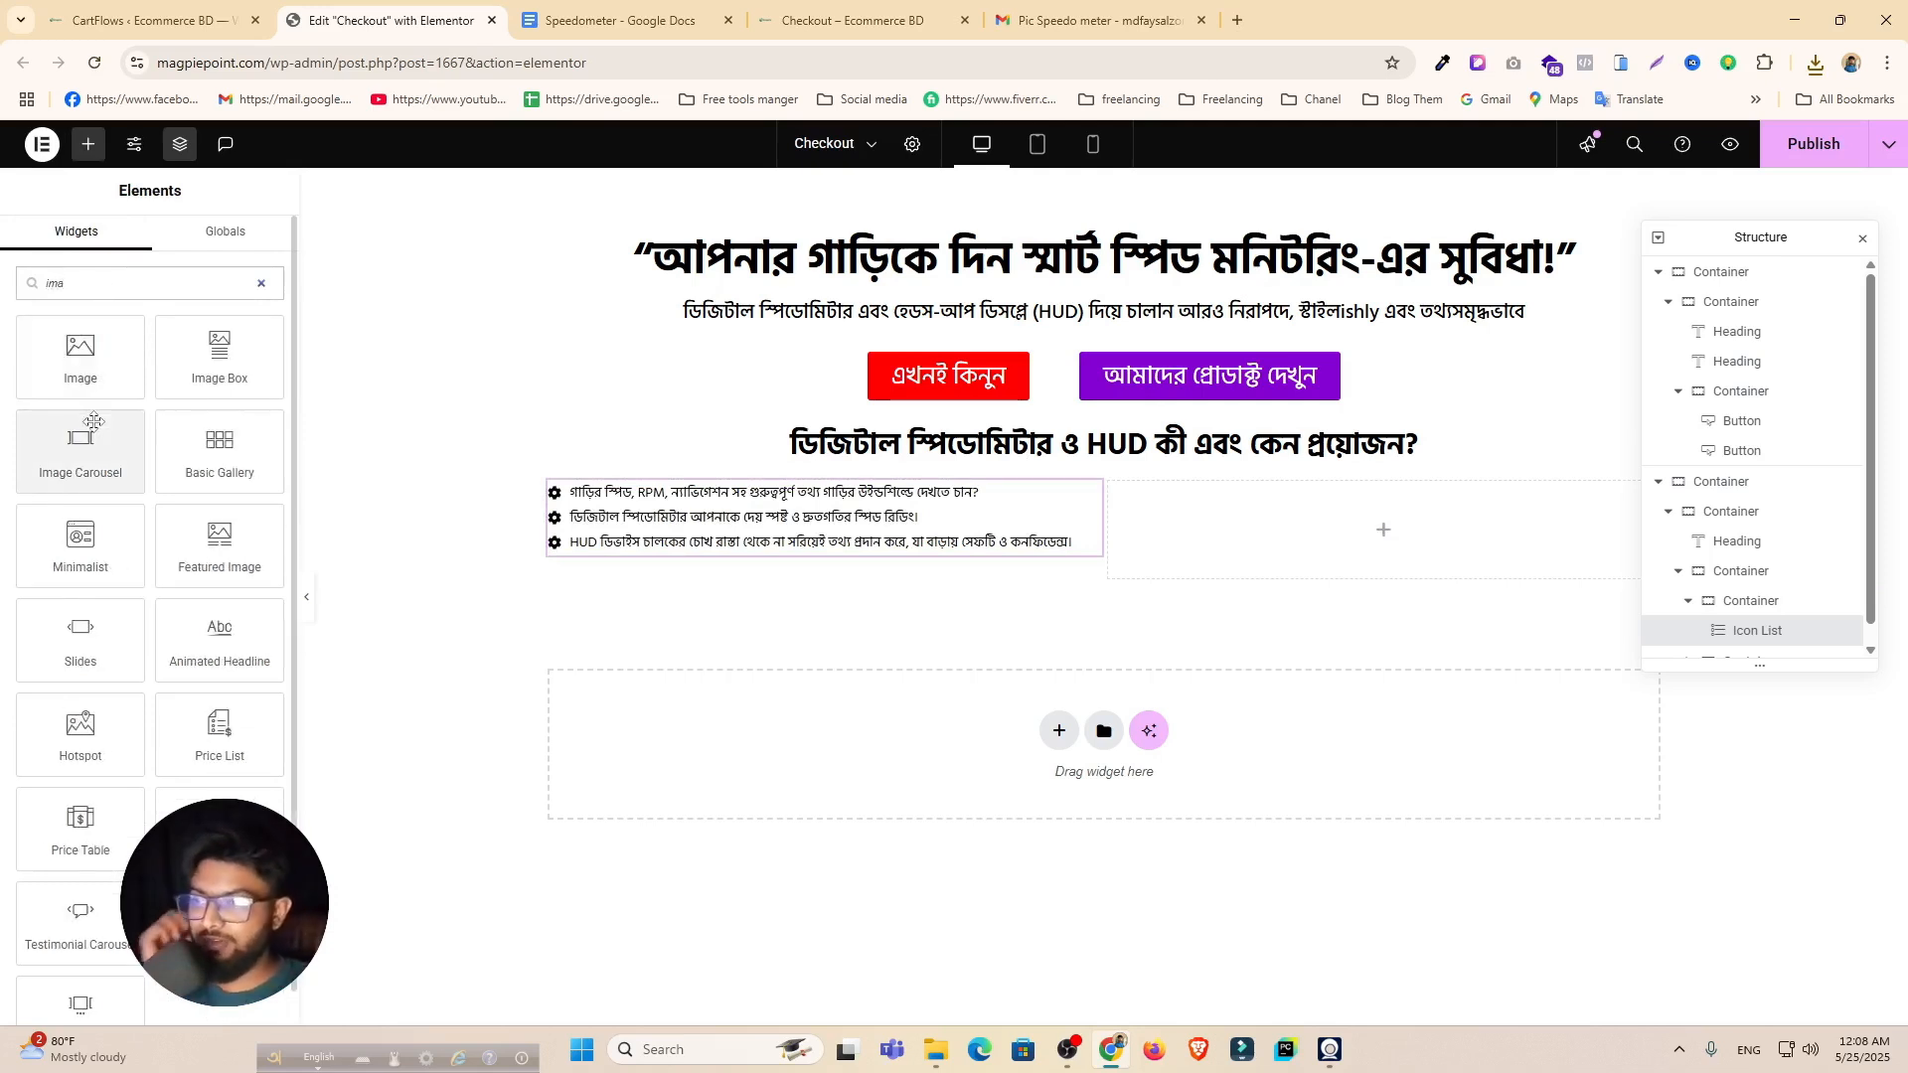
pyautogui.moveTo(94, 422); pyautogui.dragTo(1392, 534)
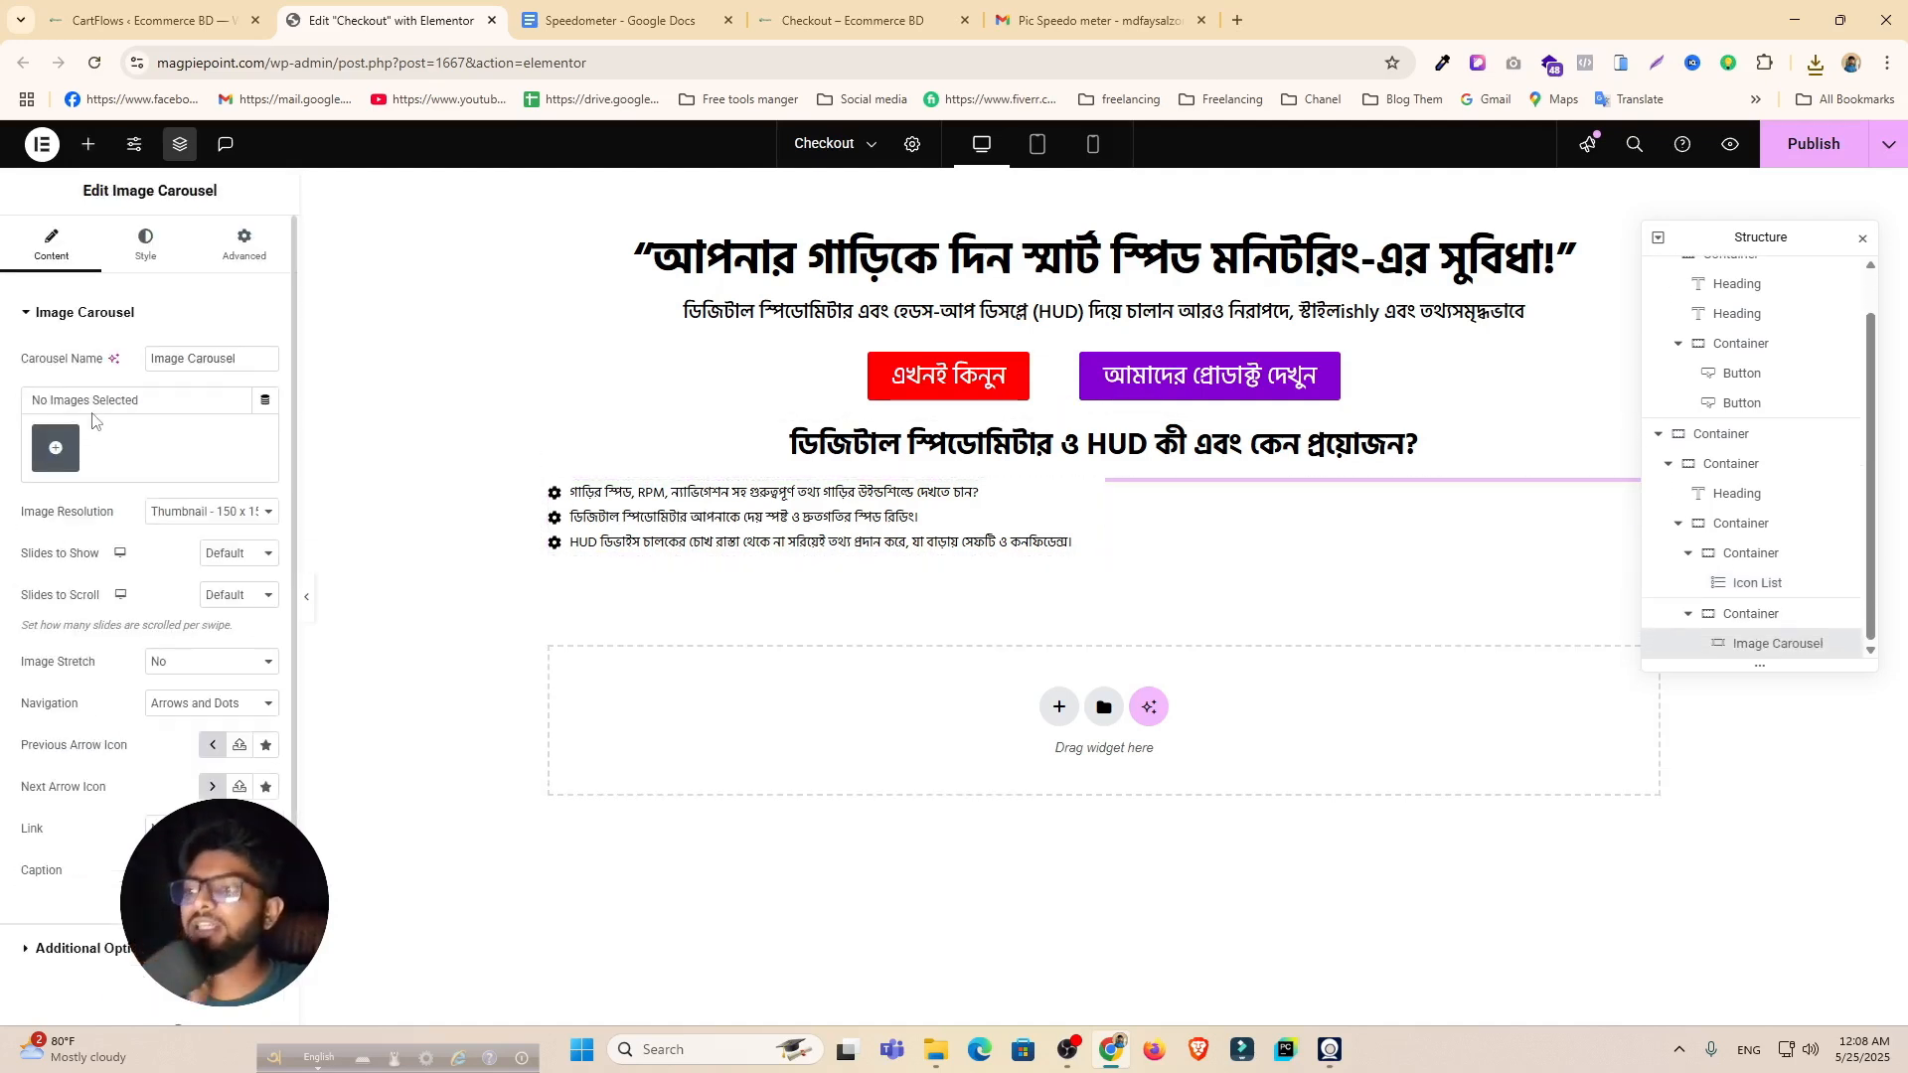
# Step: Upload the seven downloaded speedometer images from the Downloads folder for the image carousel
pyautogui.click(55, 457)
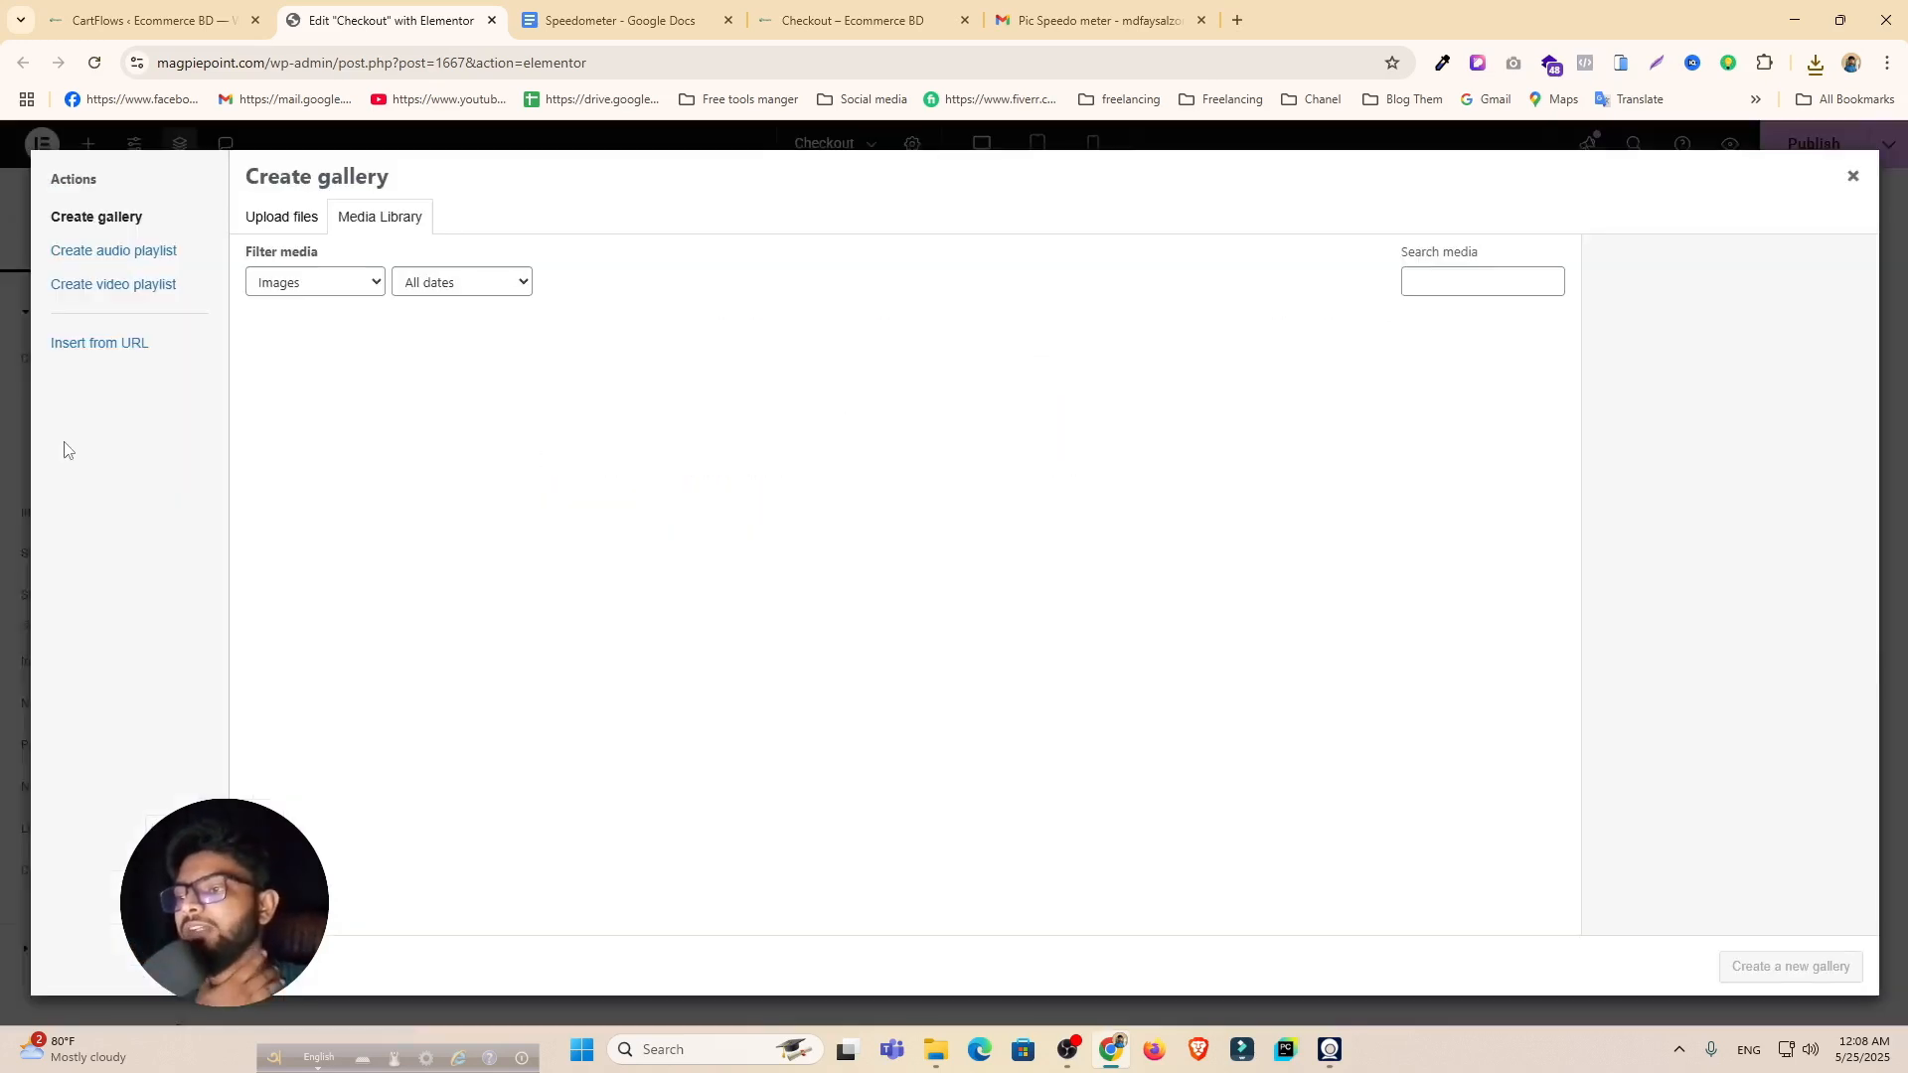
pyautogui.click(273, 218)
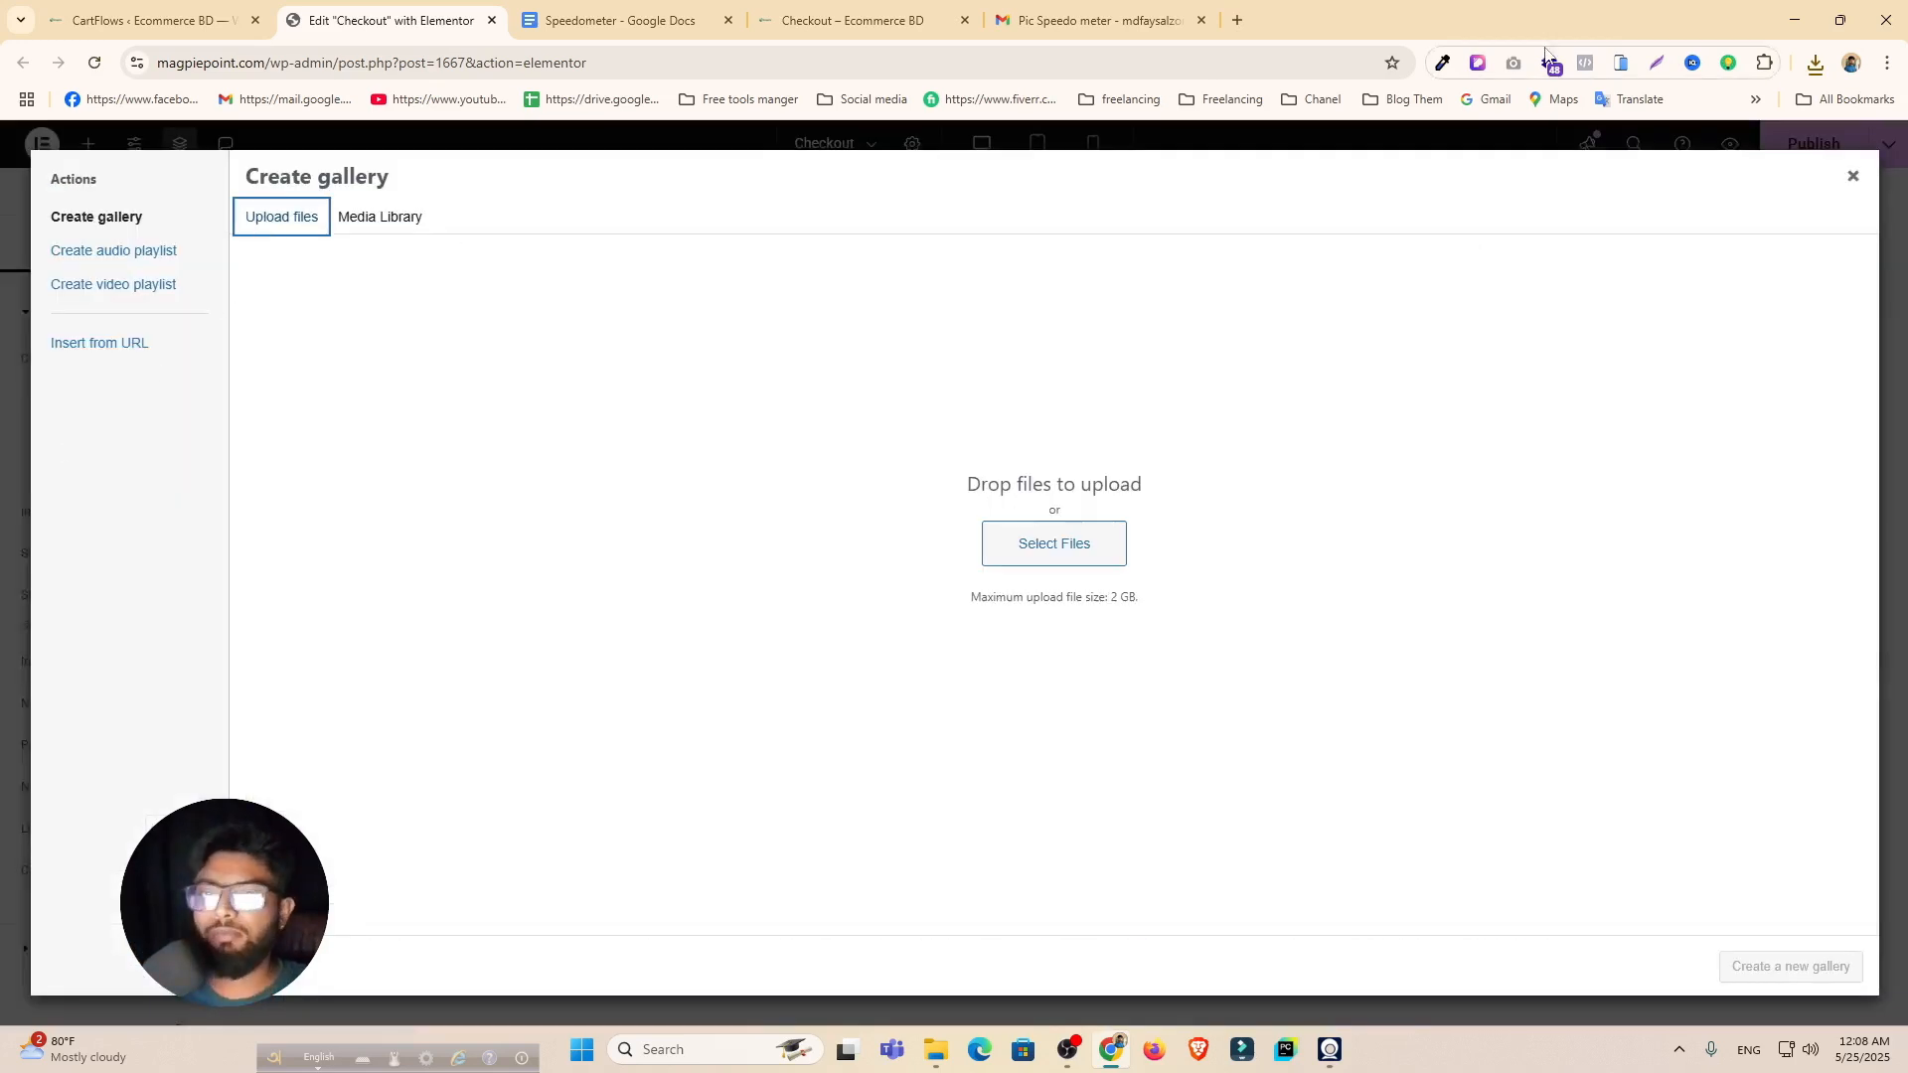
pyautogui.click(1056, 549)
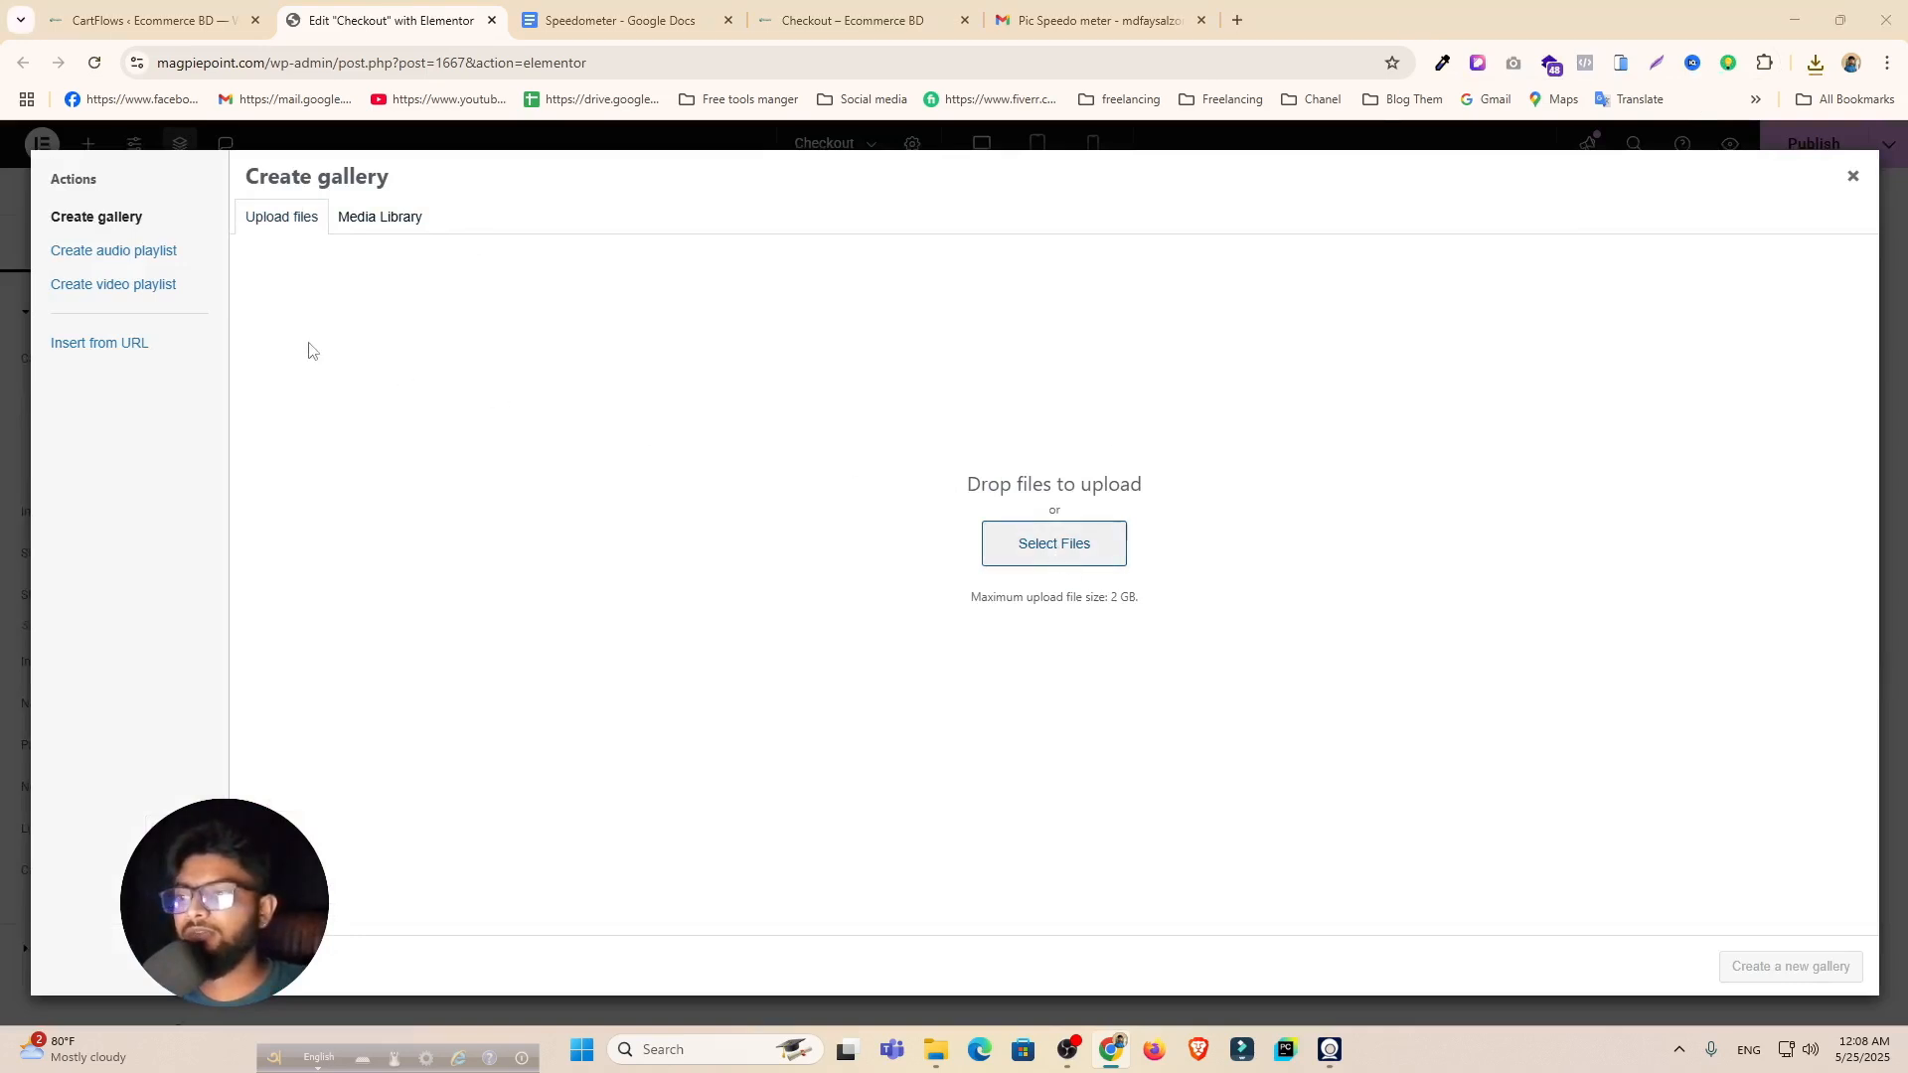
pyautogui.moveTo(193, 220); pyautogui.dragTo(915, 243)
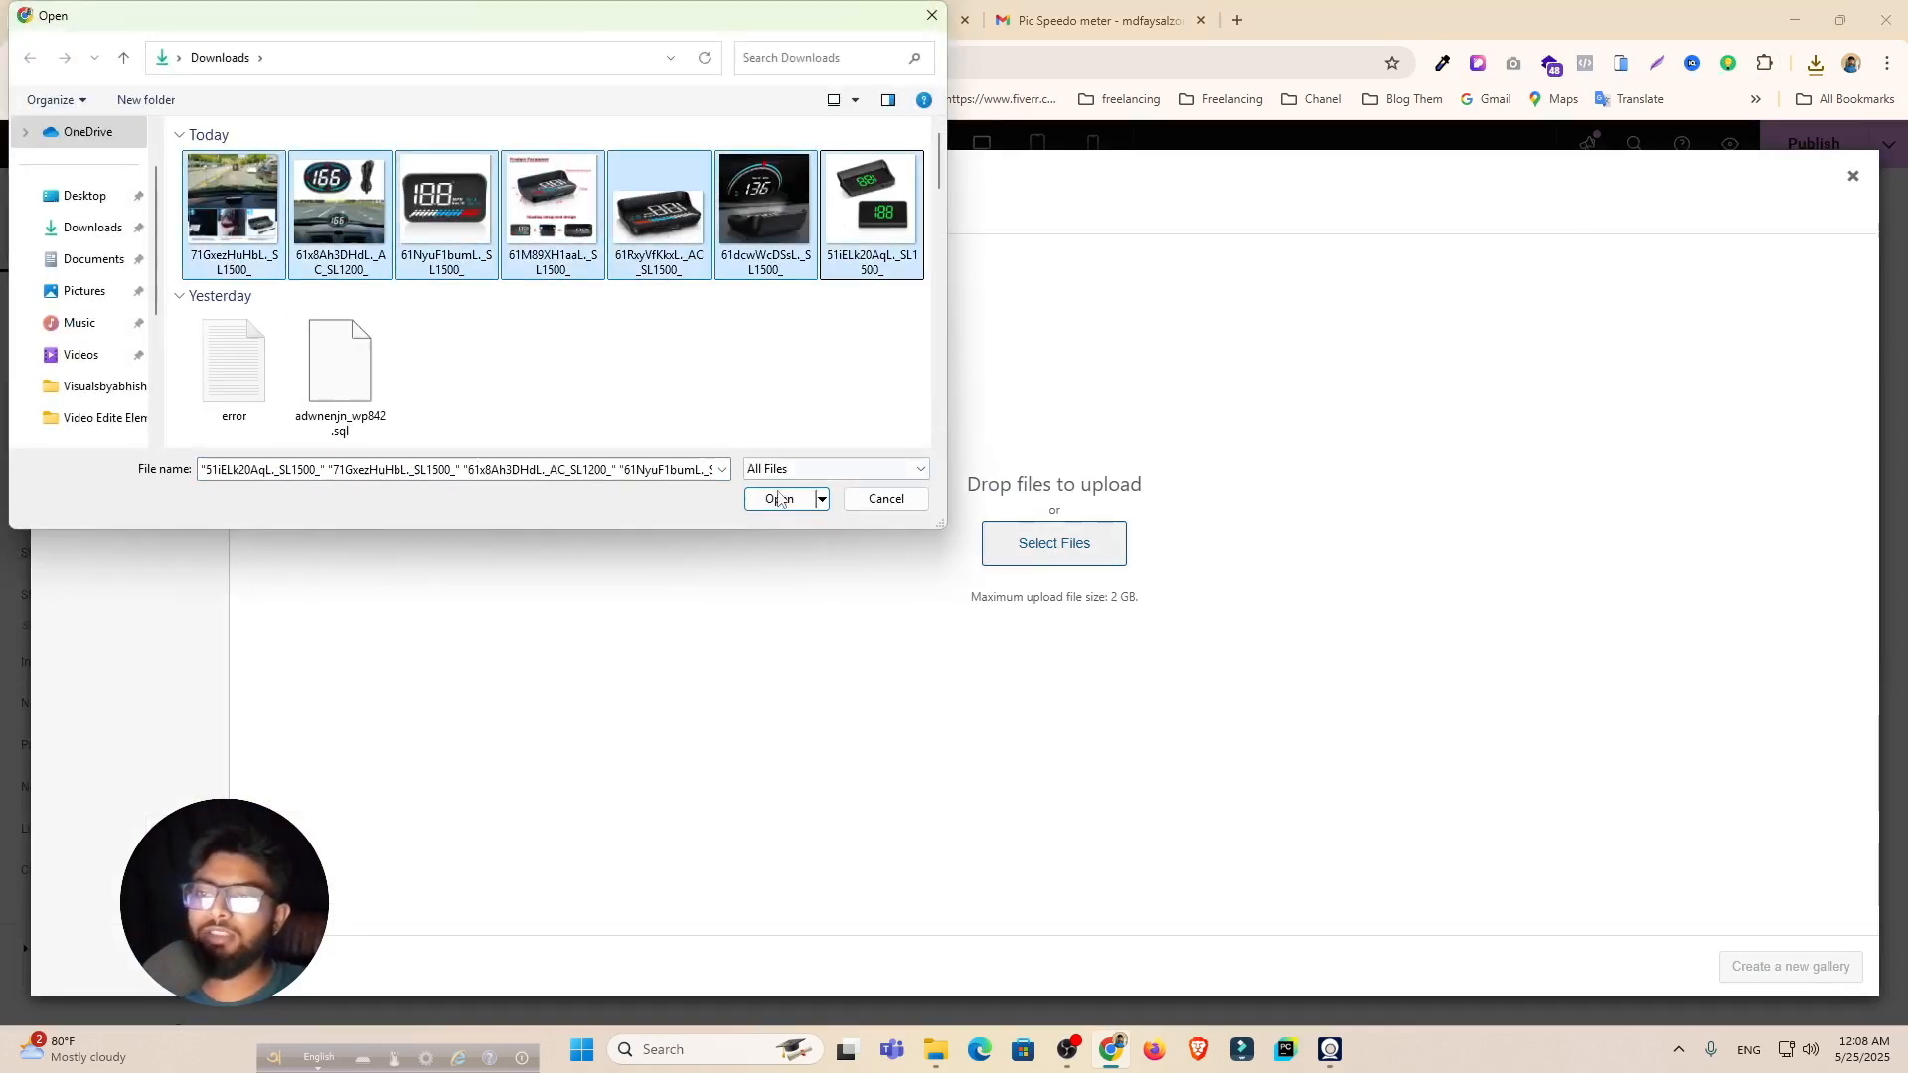
pyautogui.click(779, 498)
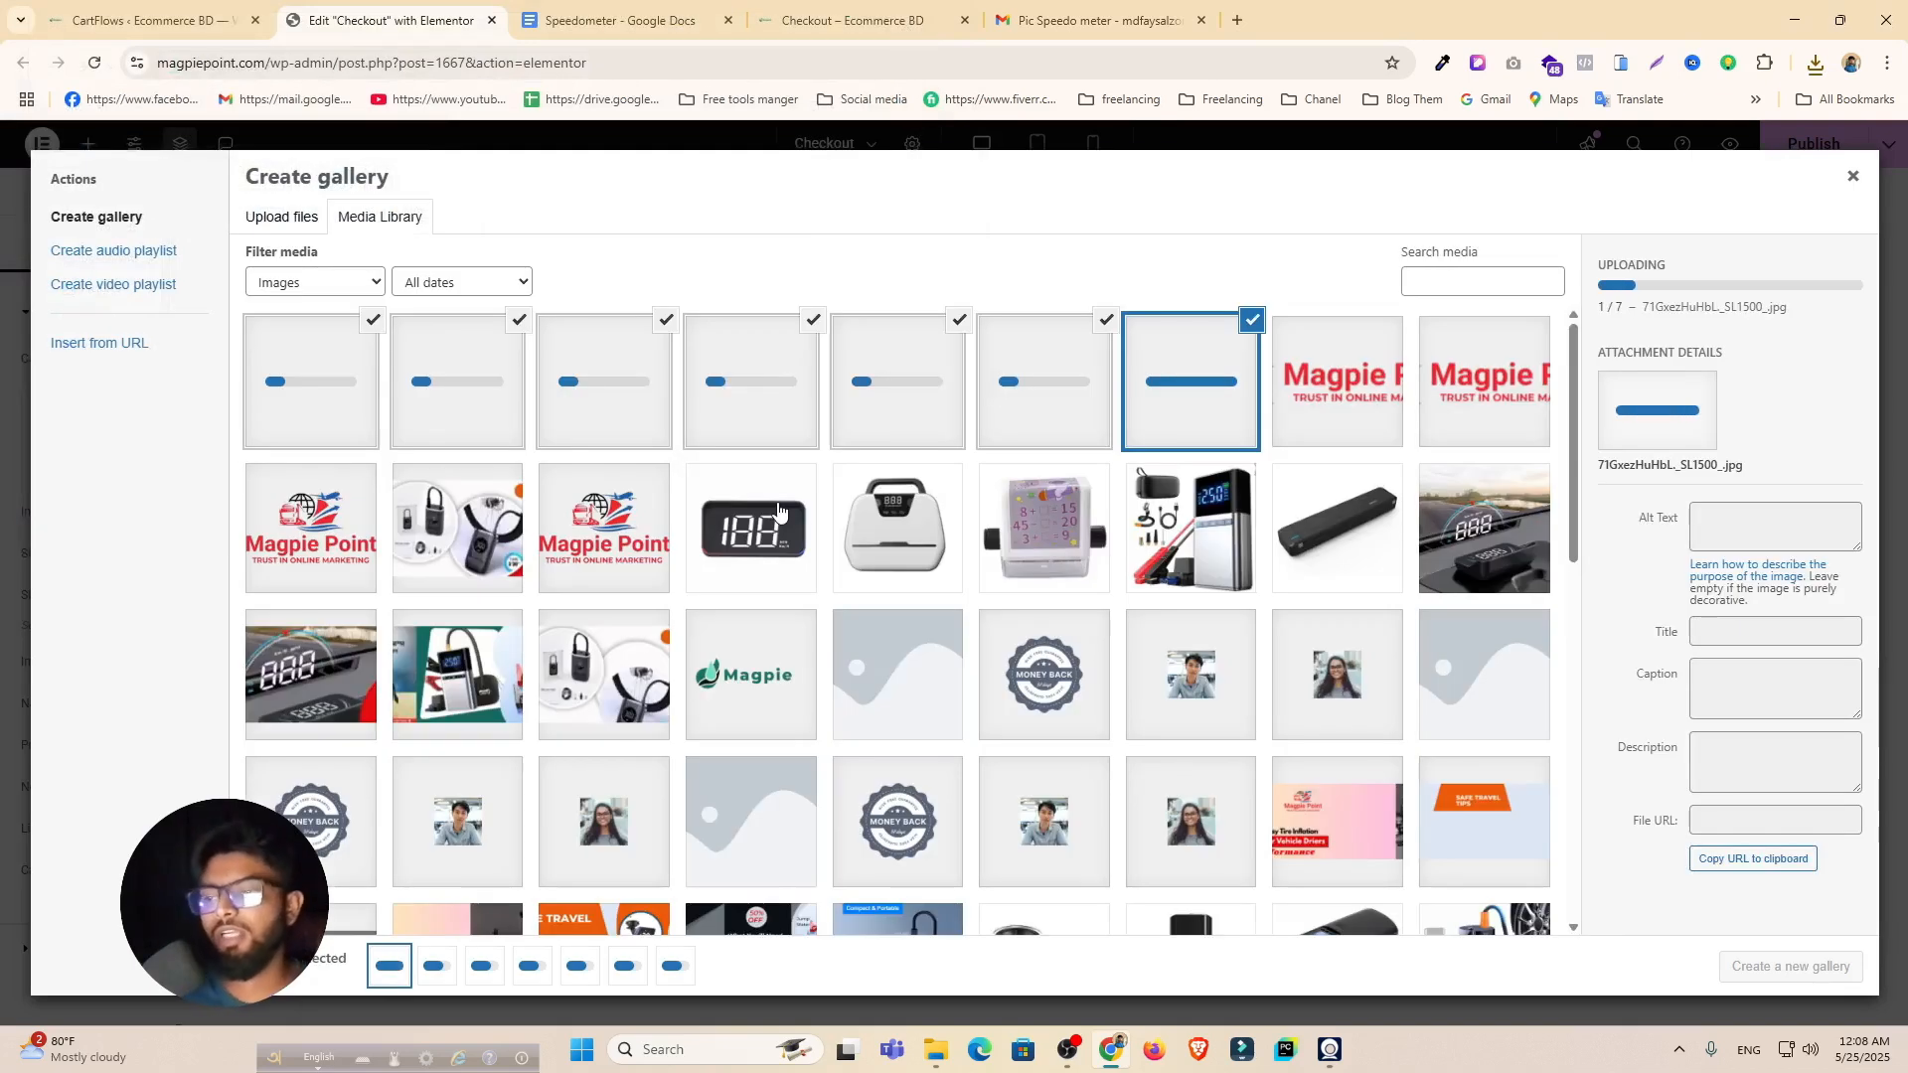
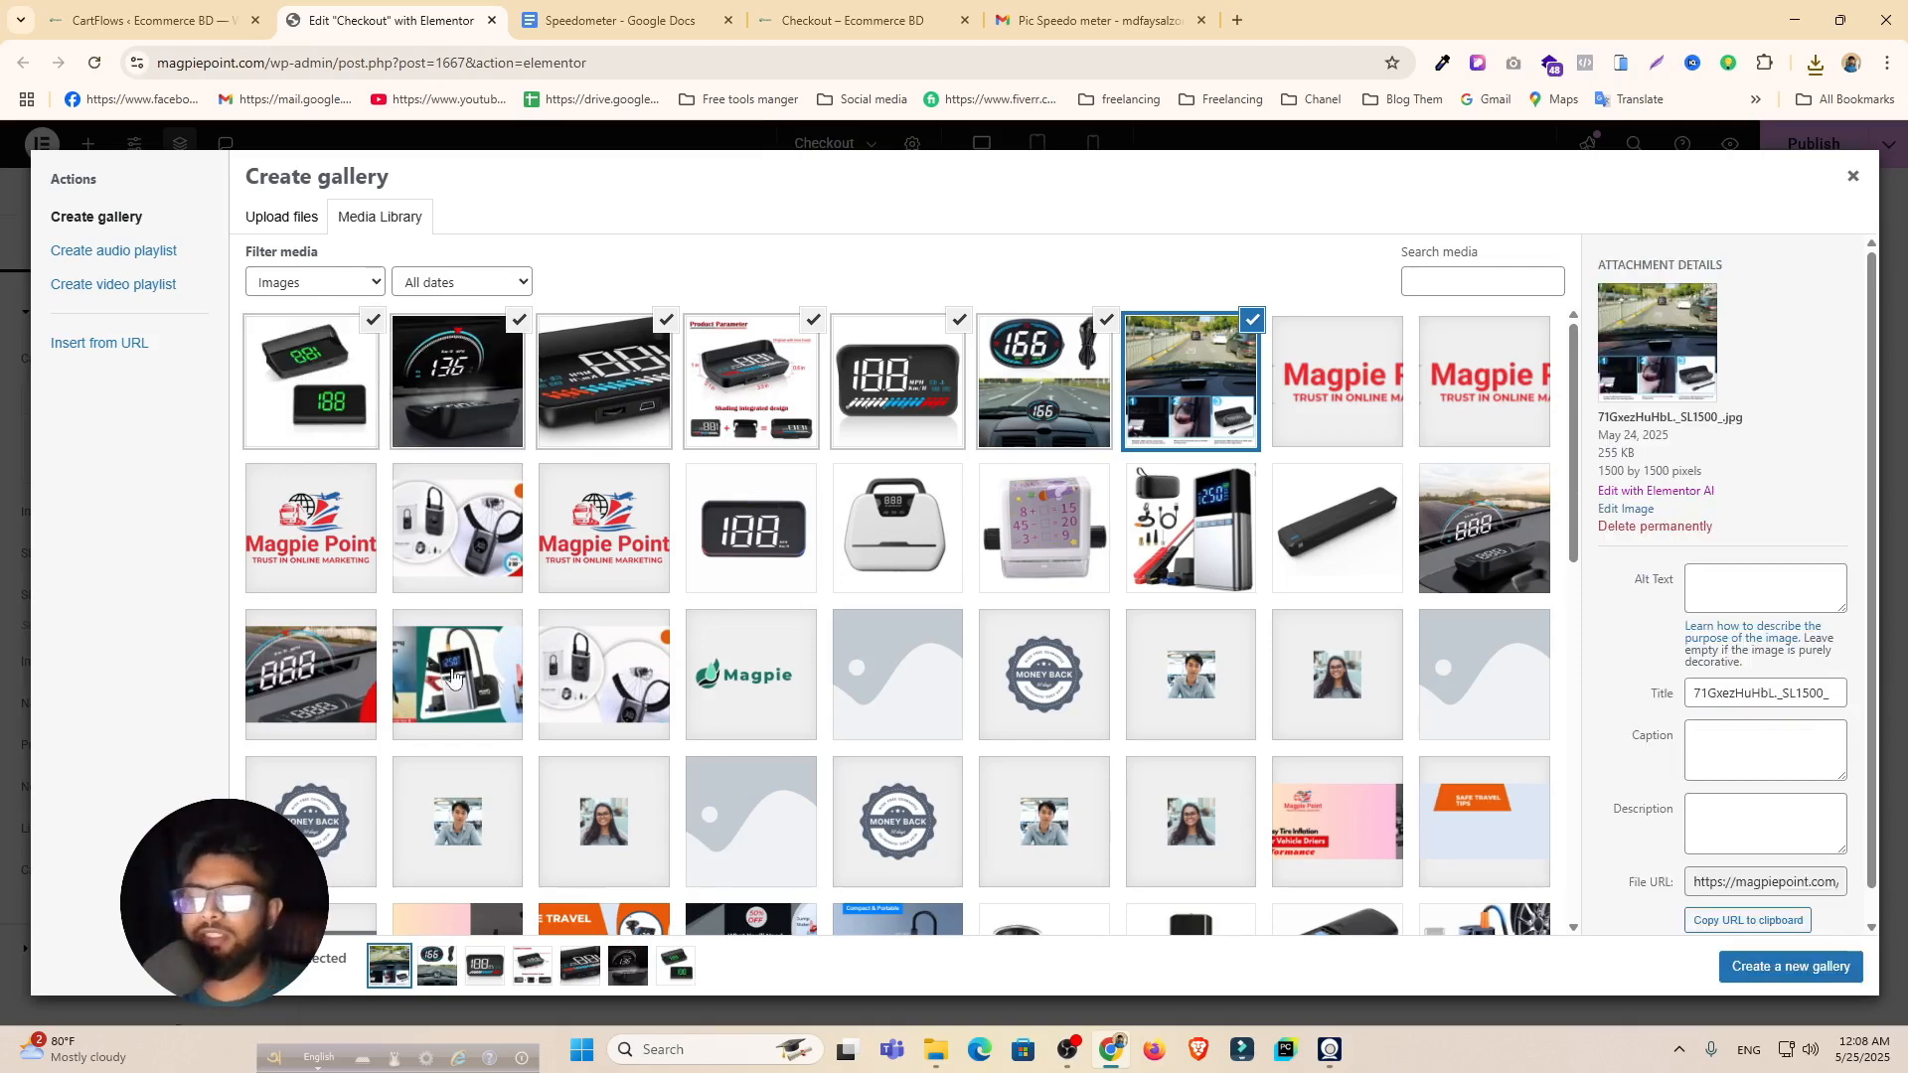
# Step: Create and insert the gallery in this order: green display, 136 HUD, angled close-up, 166 compass, front-view display, installation guide, Product Parameter
pyautogui.click(1795, 967)
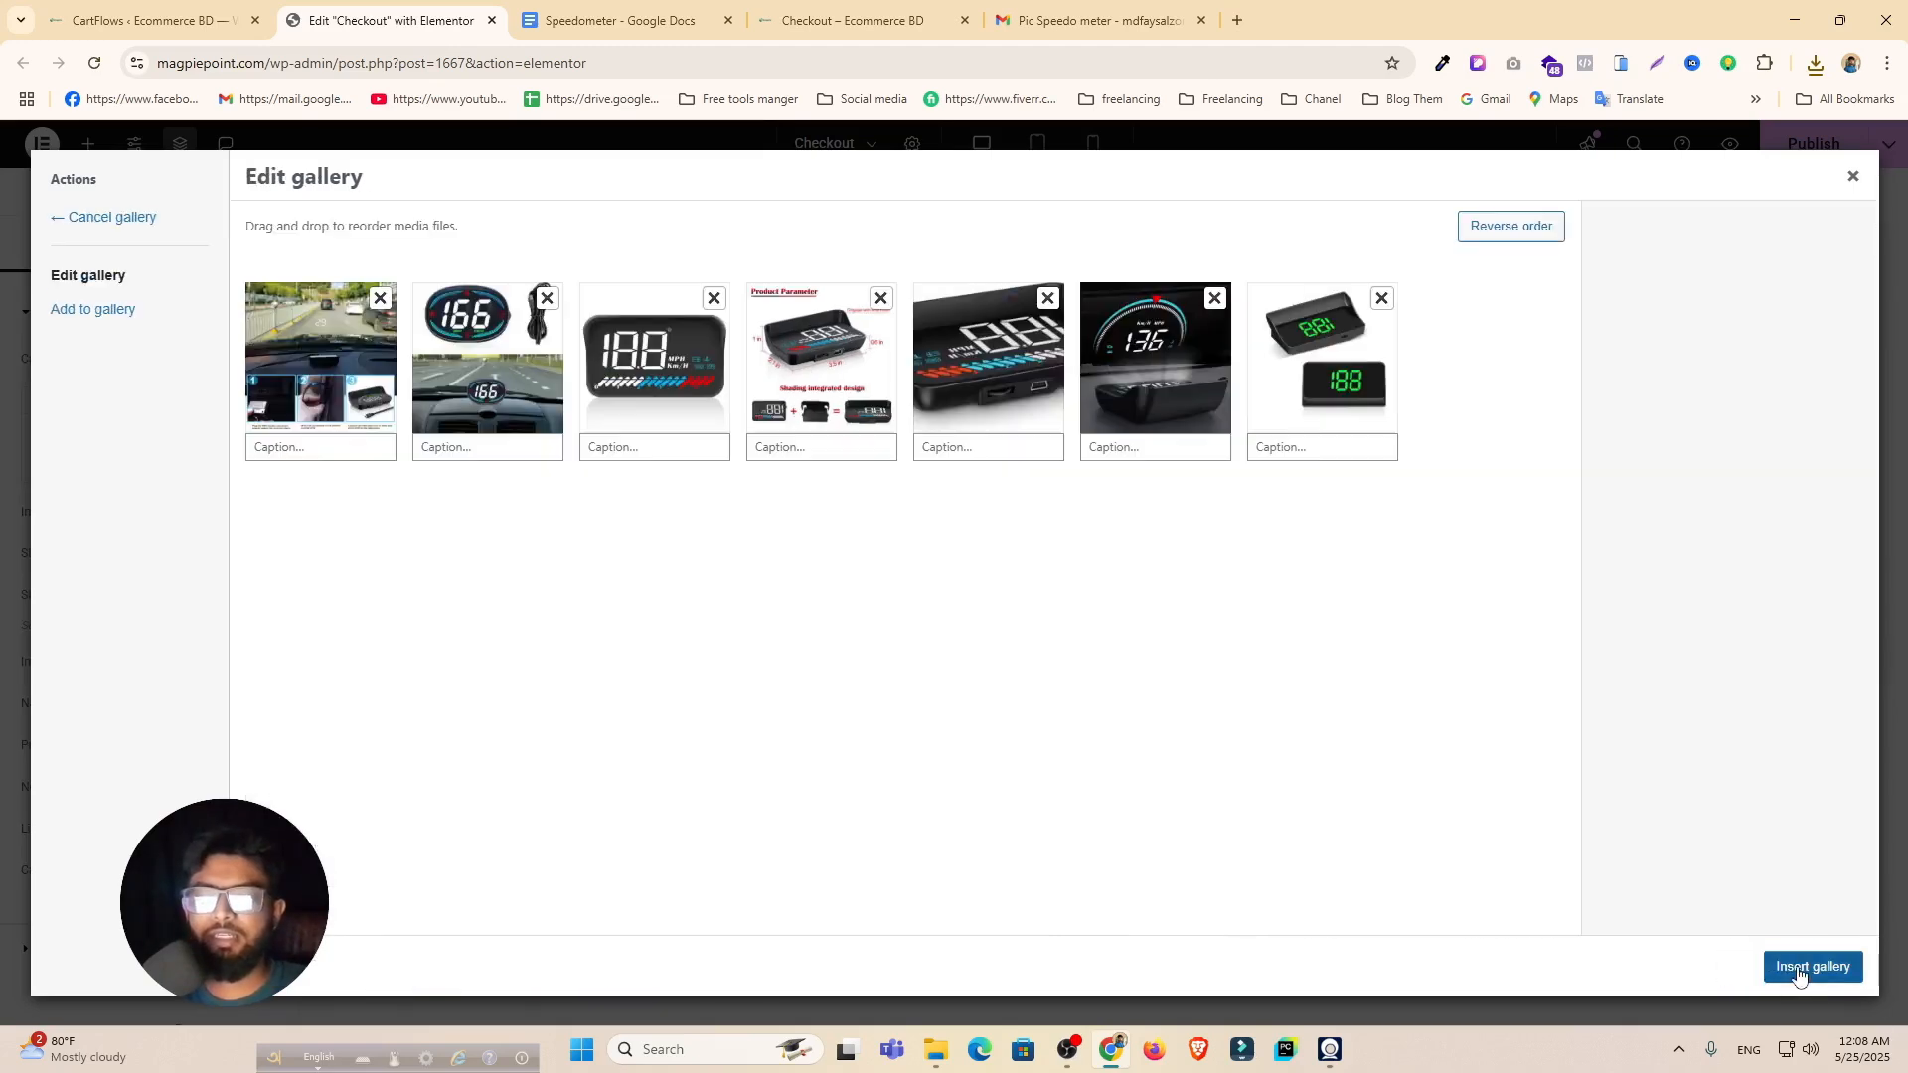
pyautogui.moveTo(1317, 323); pyautogui.dragTo(353, 321)
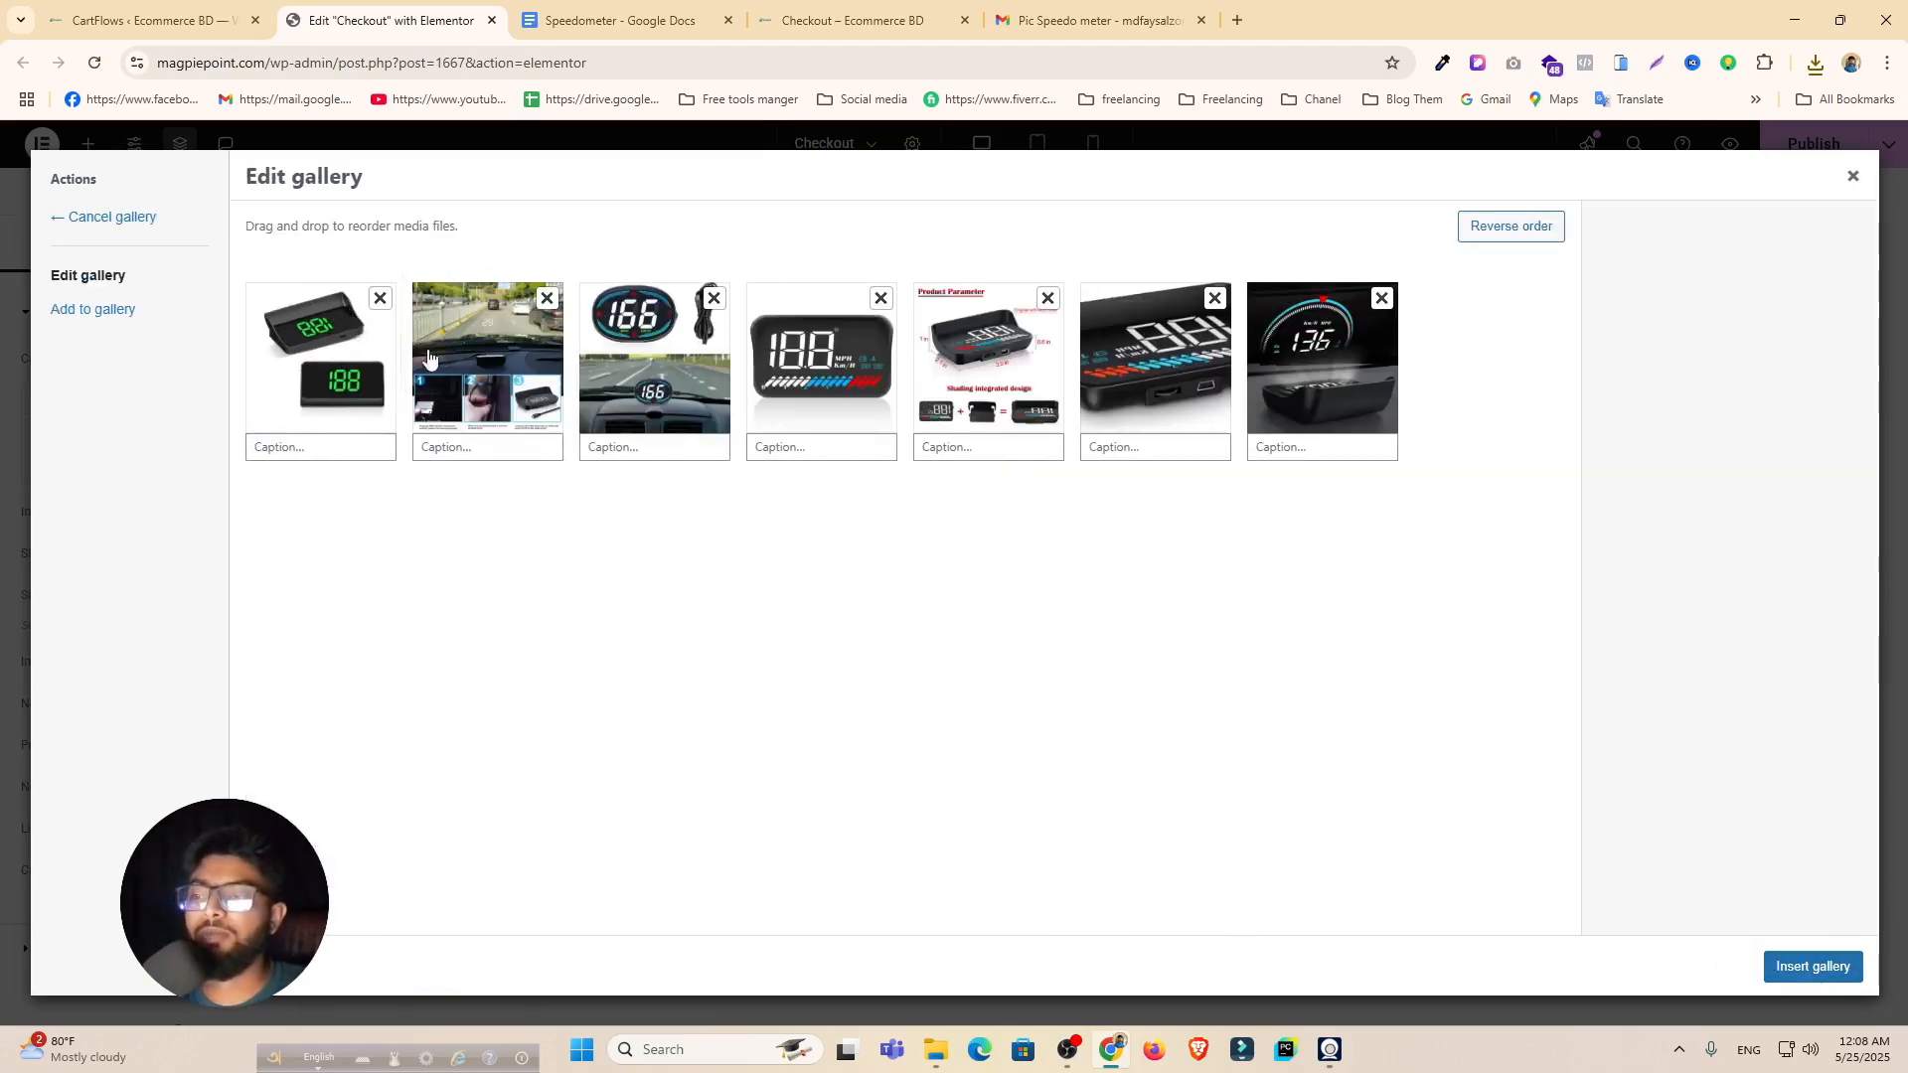
pyautogui.moveTo(1328, 356); pyautogui.dragTo(487, 353)
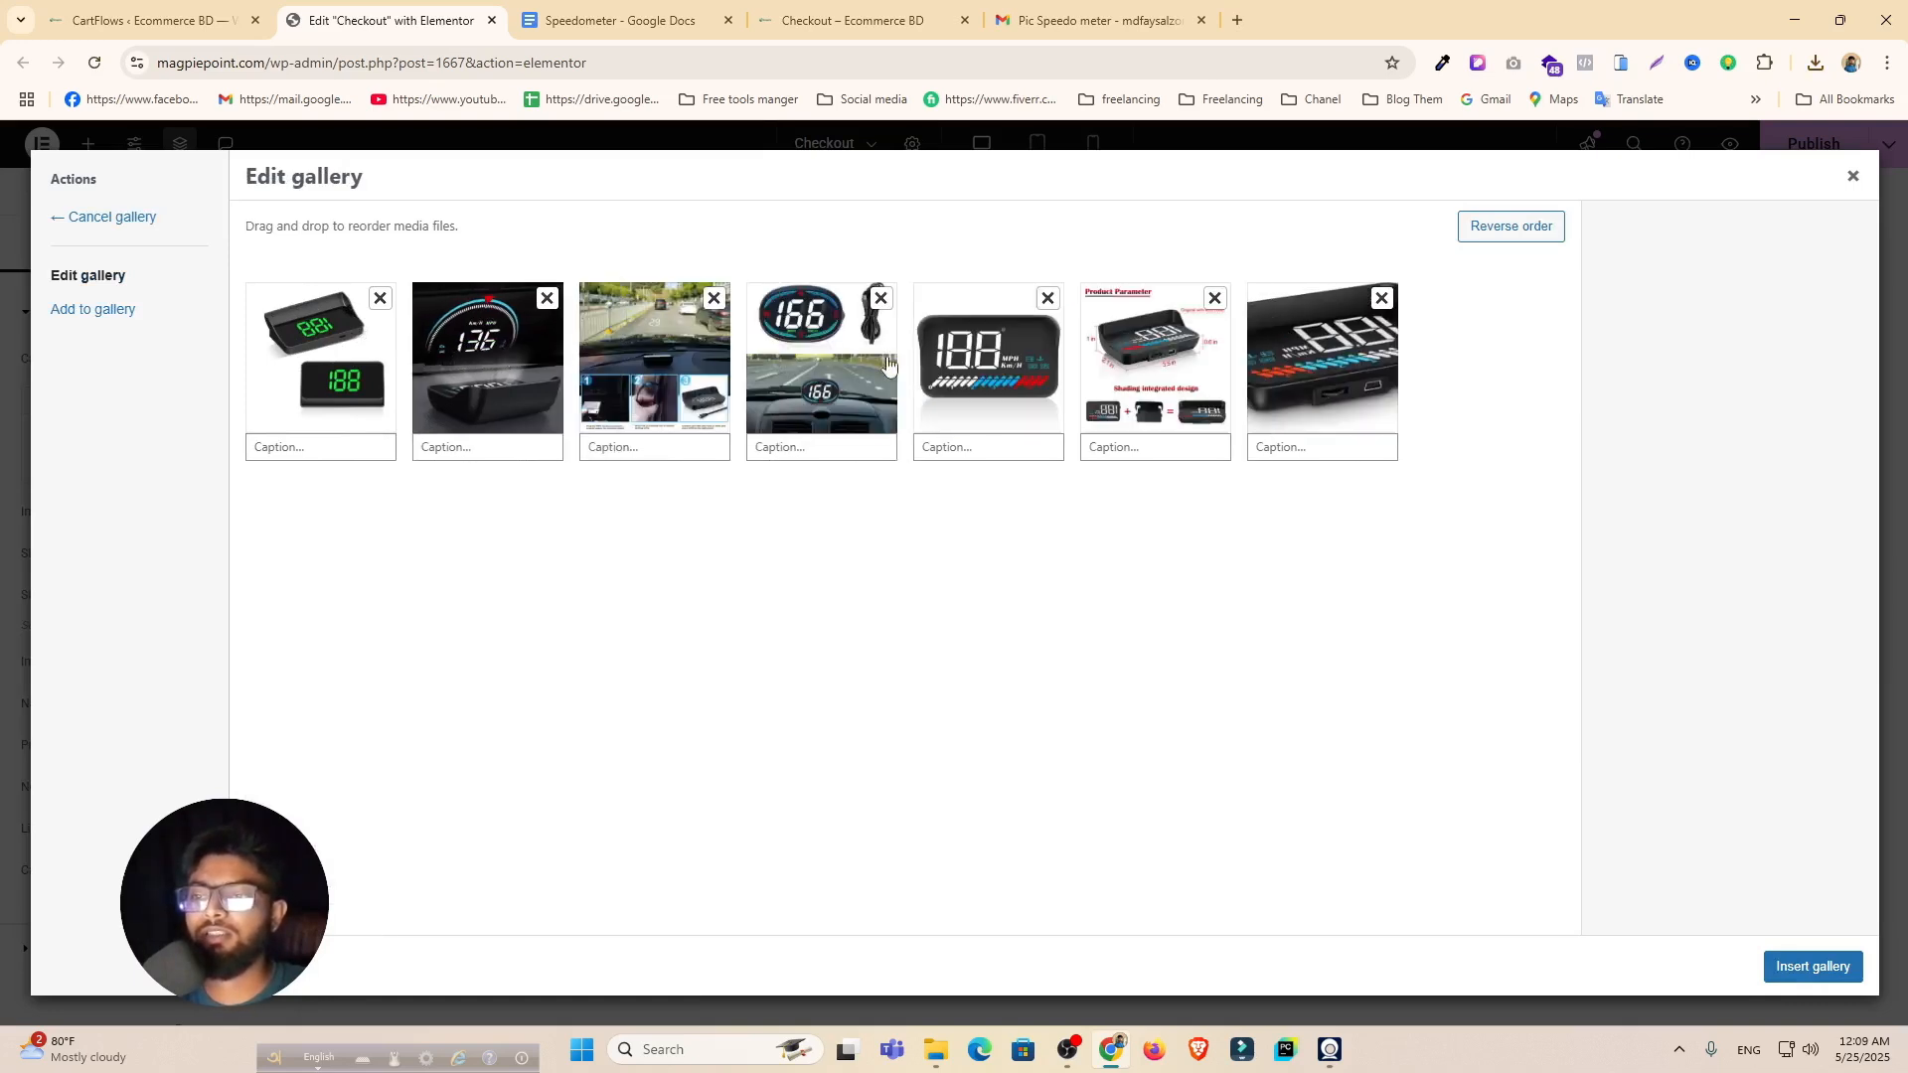
pyautogui.moveTo(1307, 378); pyautogui.dragTo(830, 393)
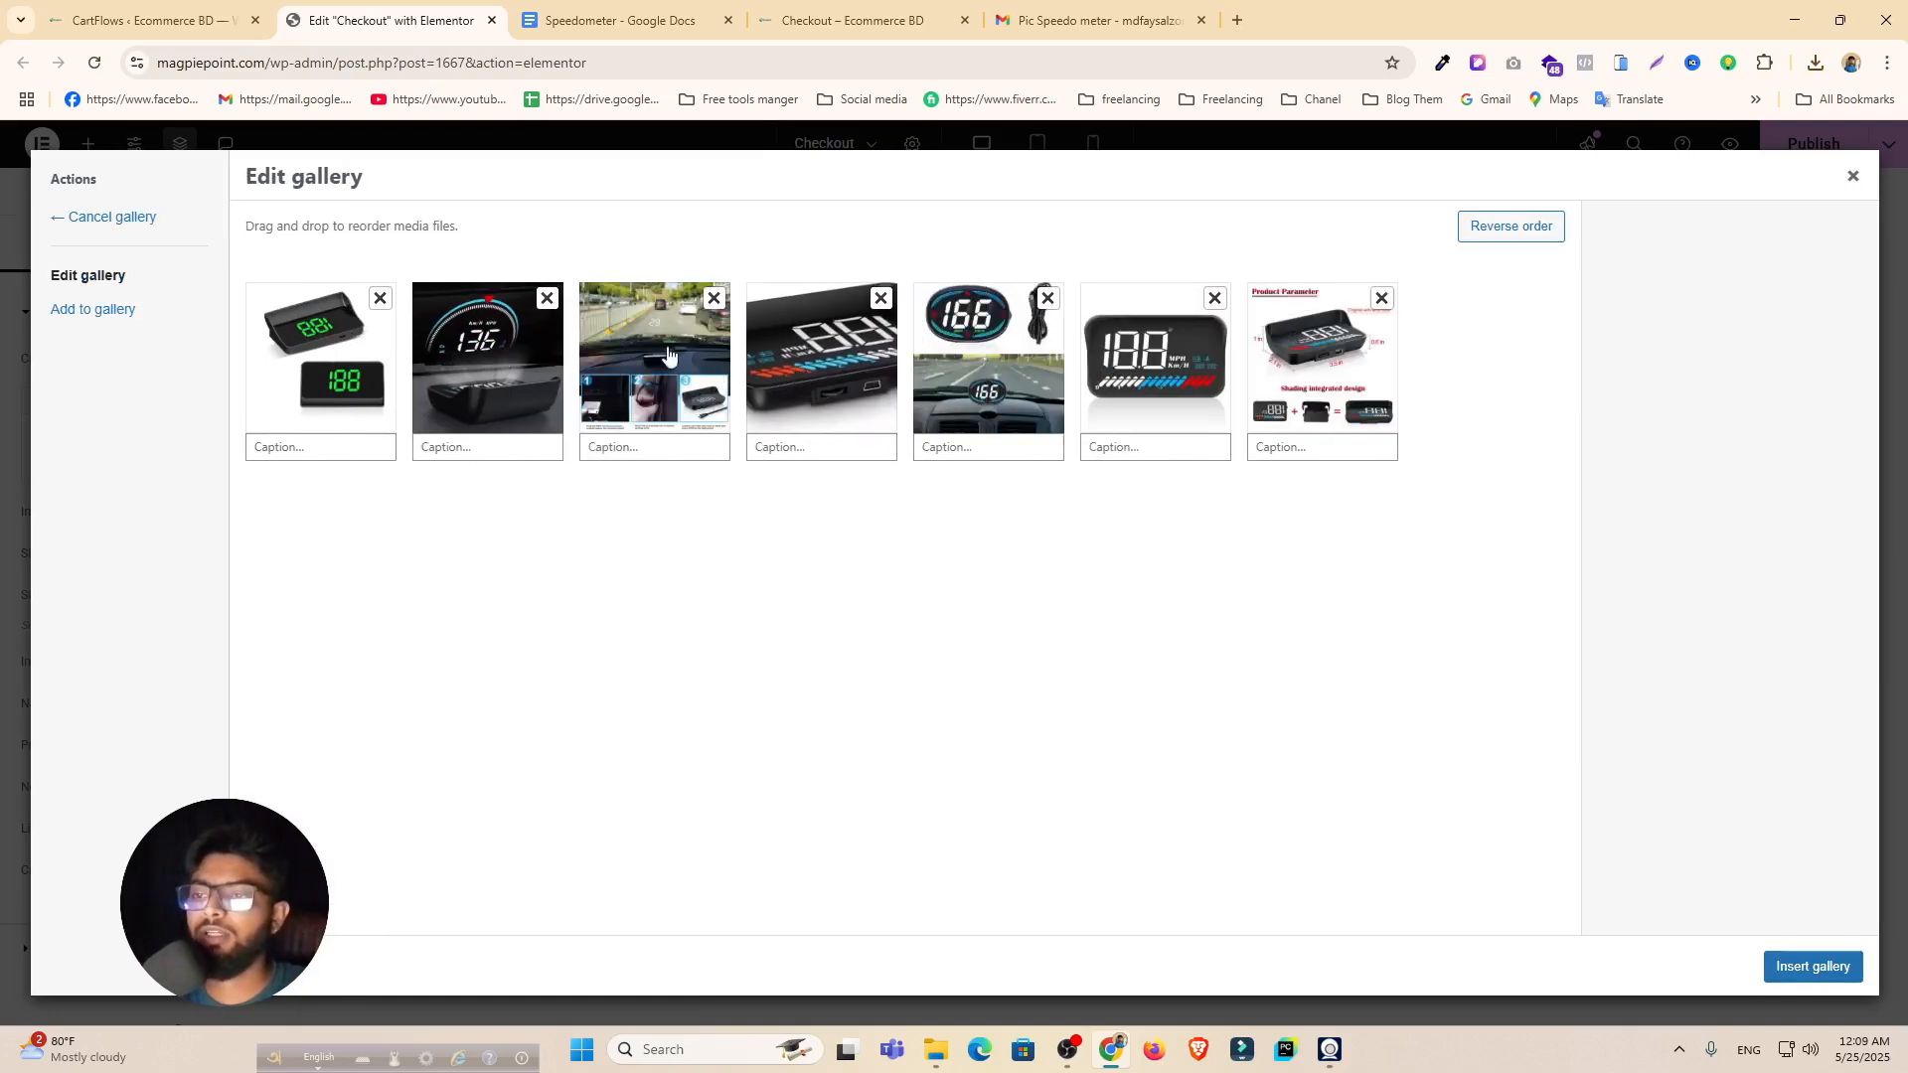
pyautogui.moveTo(671, 358); pyautogui.dragTo(1197, 377)
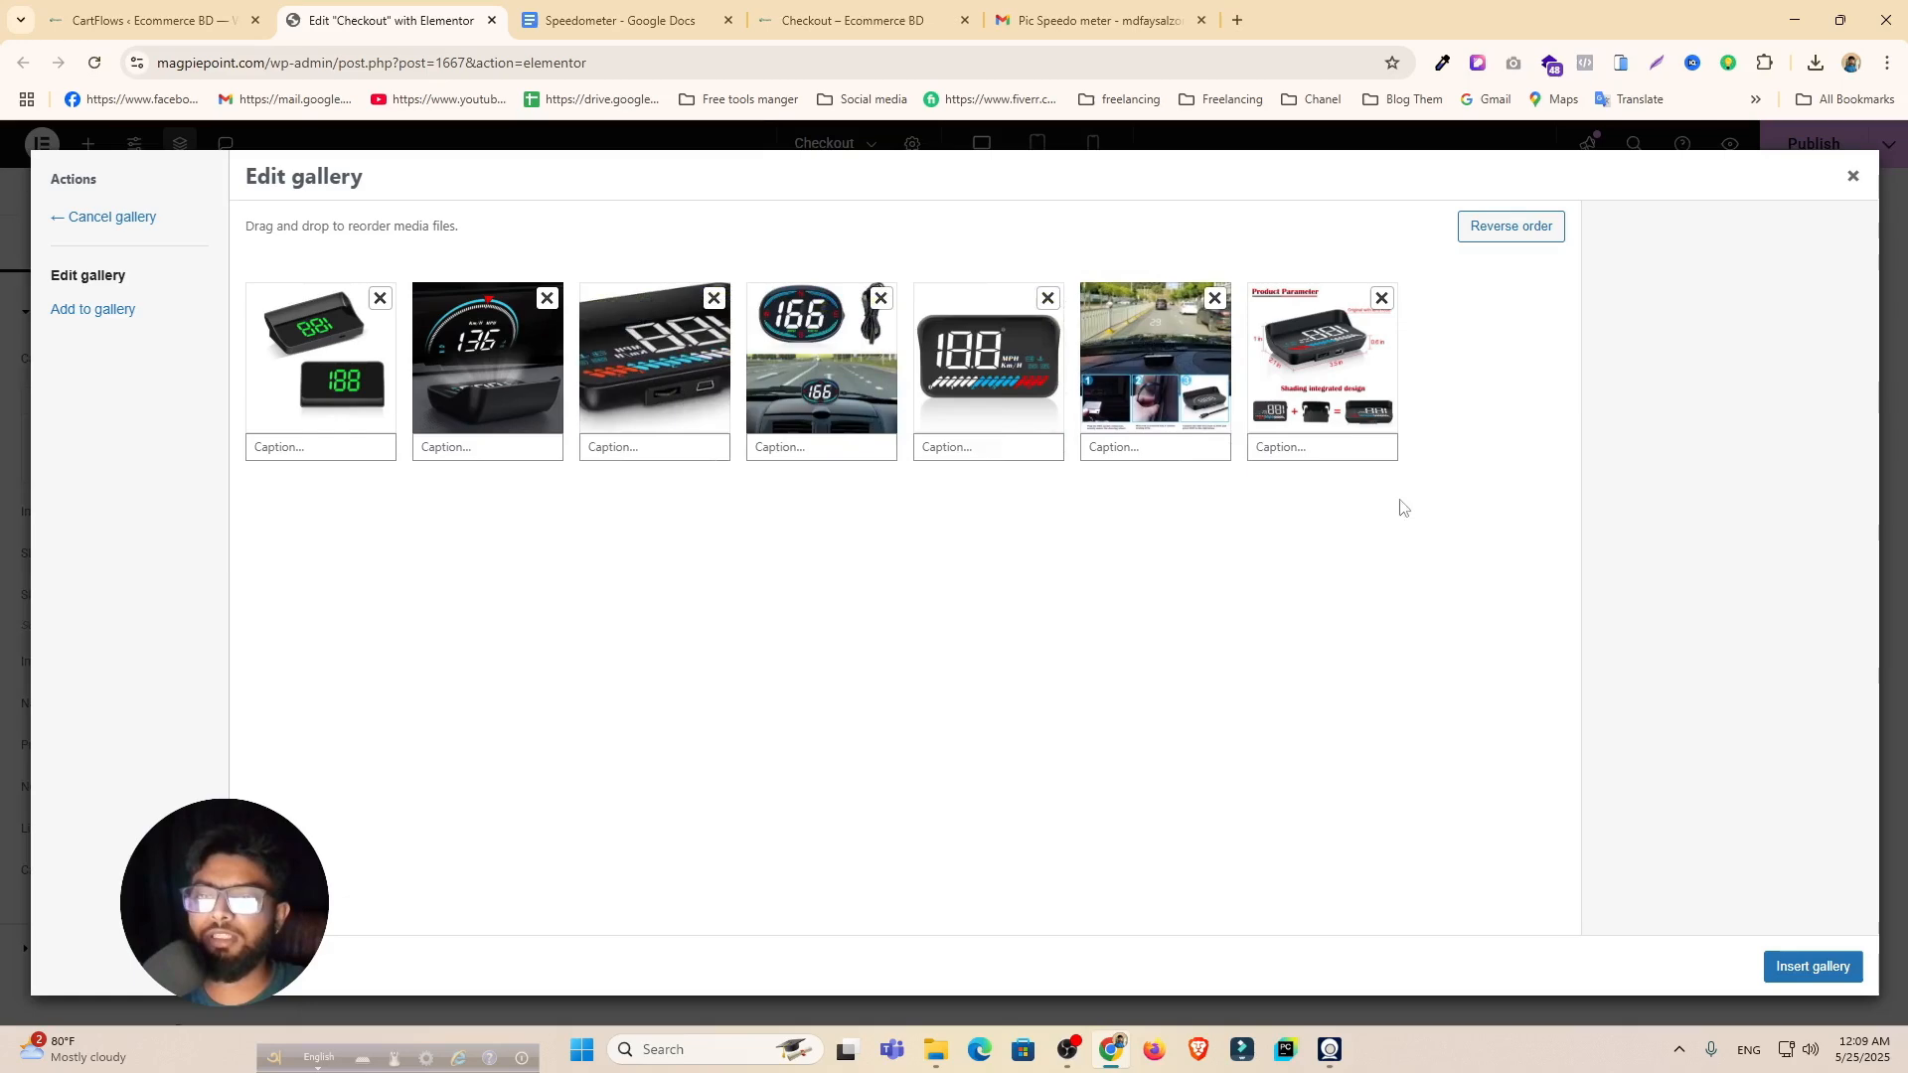
pyautogui.click(1808, 970)
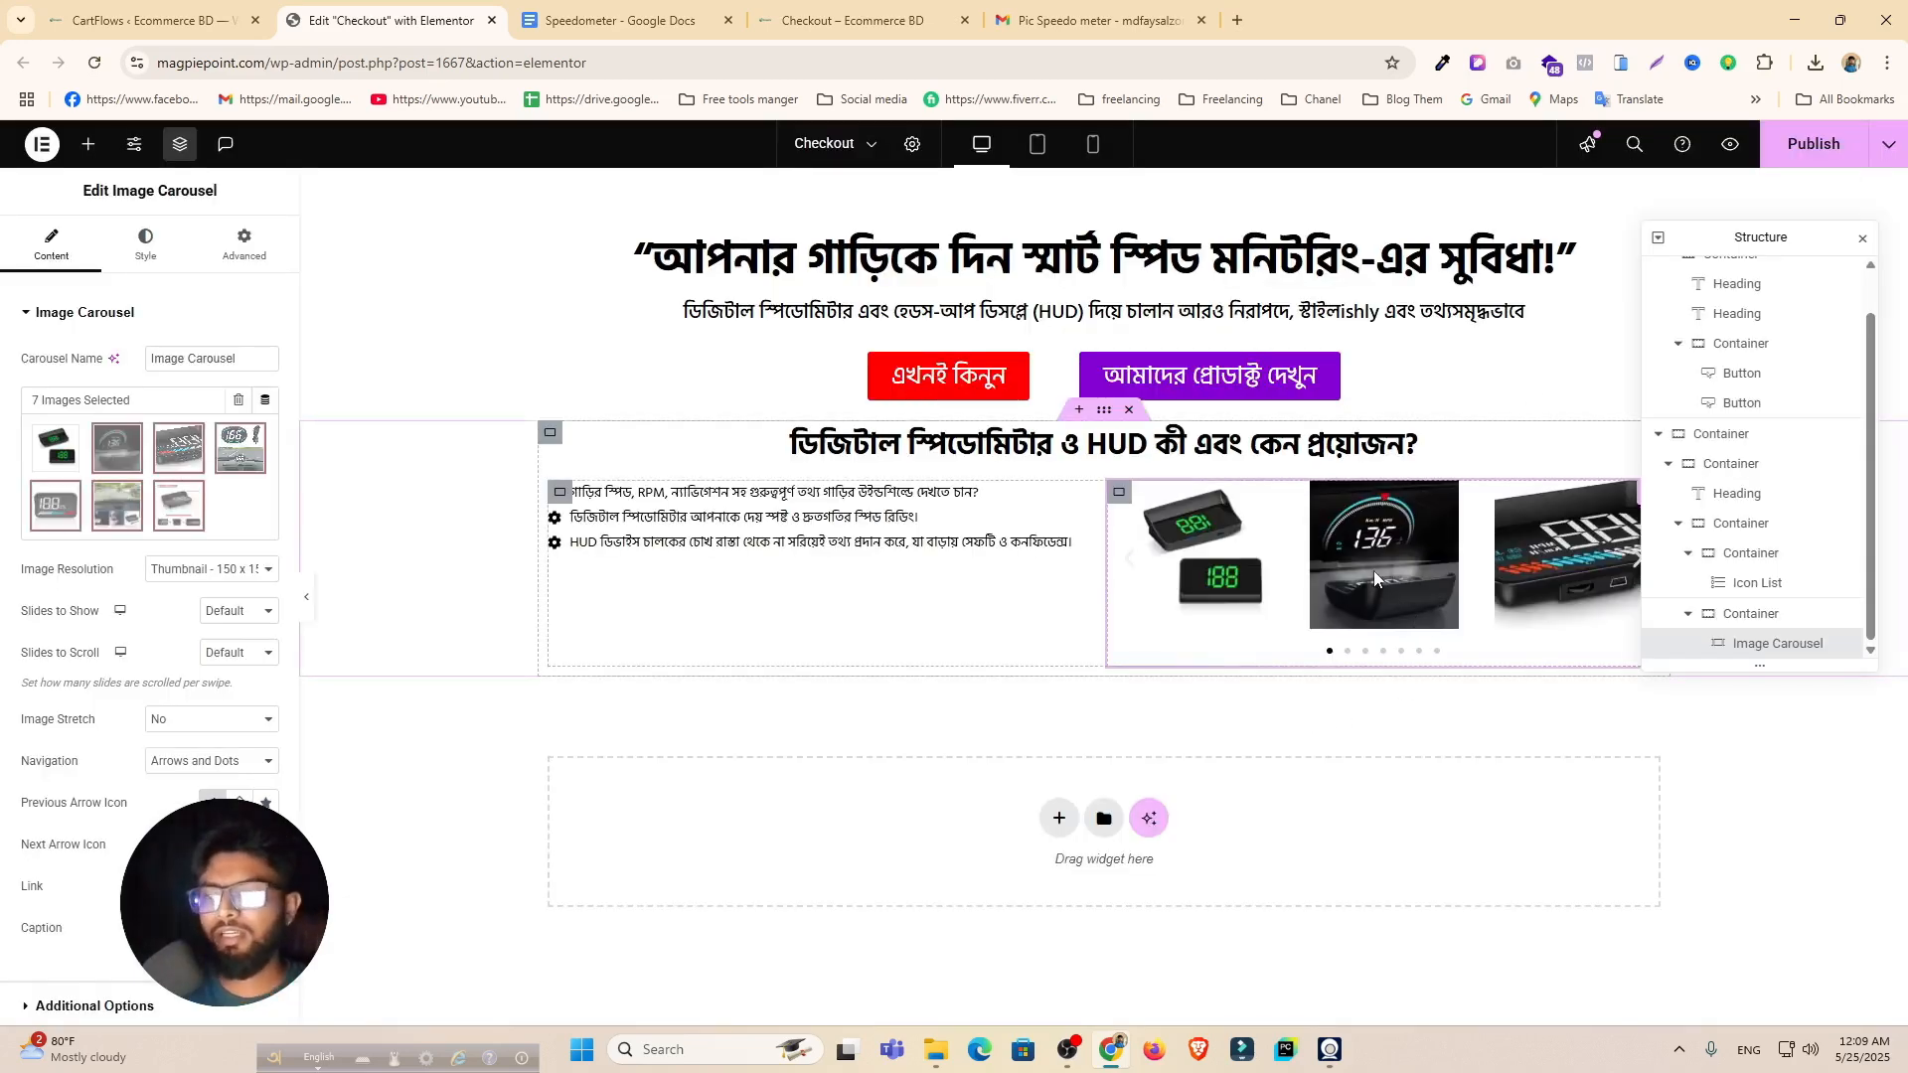
# Step: Try the Medium - 300 x 300 and Medium Large - 768 x 0 carousel image resolutions and settle on Large - 1024 x 1024
pyautogui.click(236, 572)
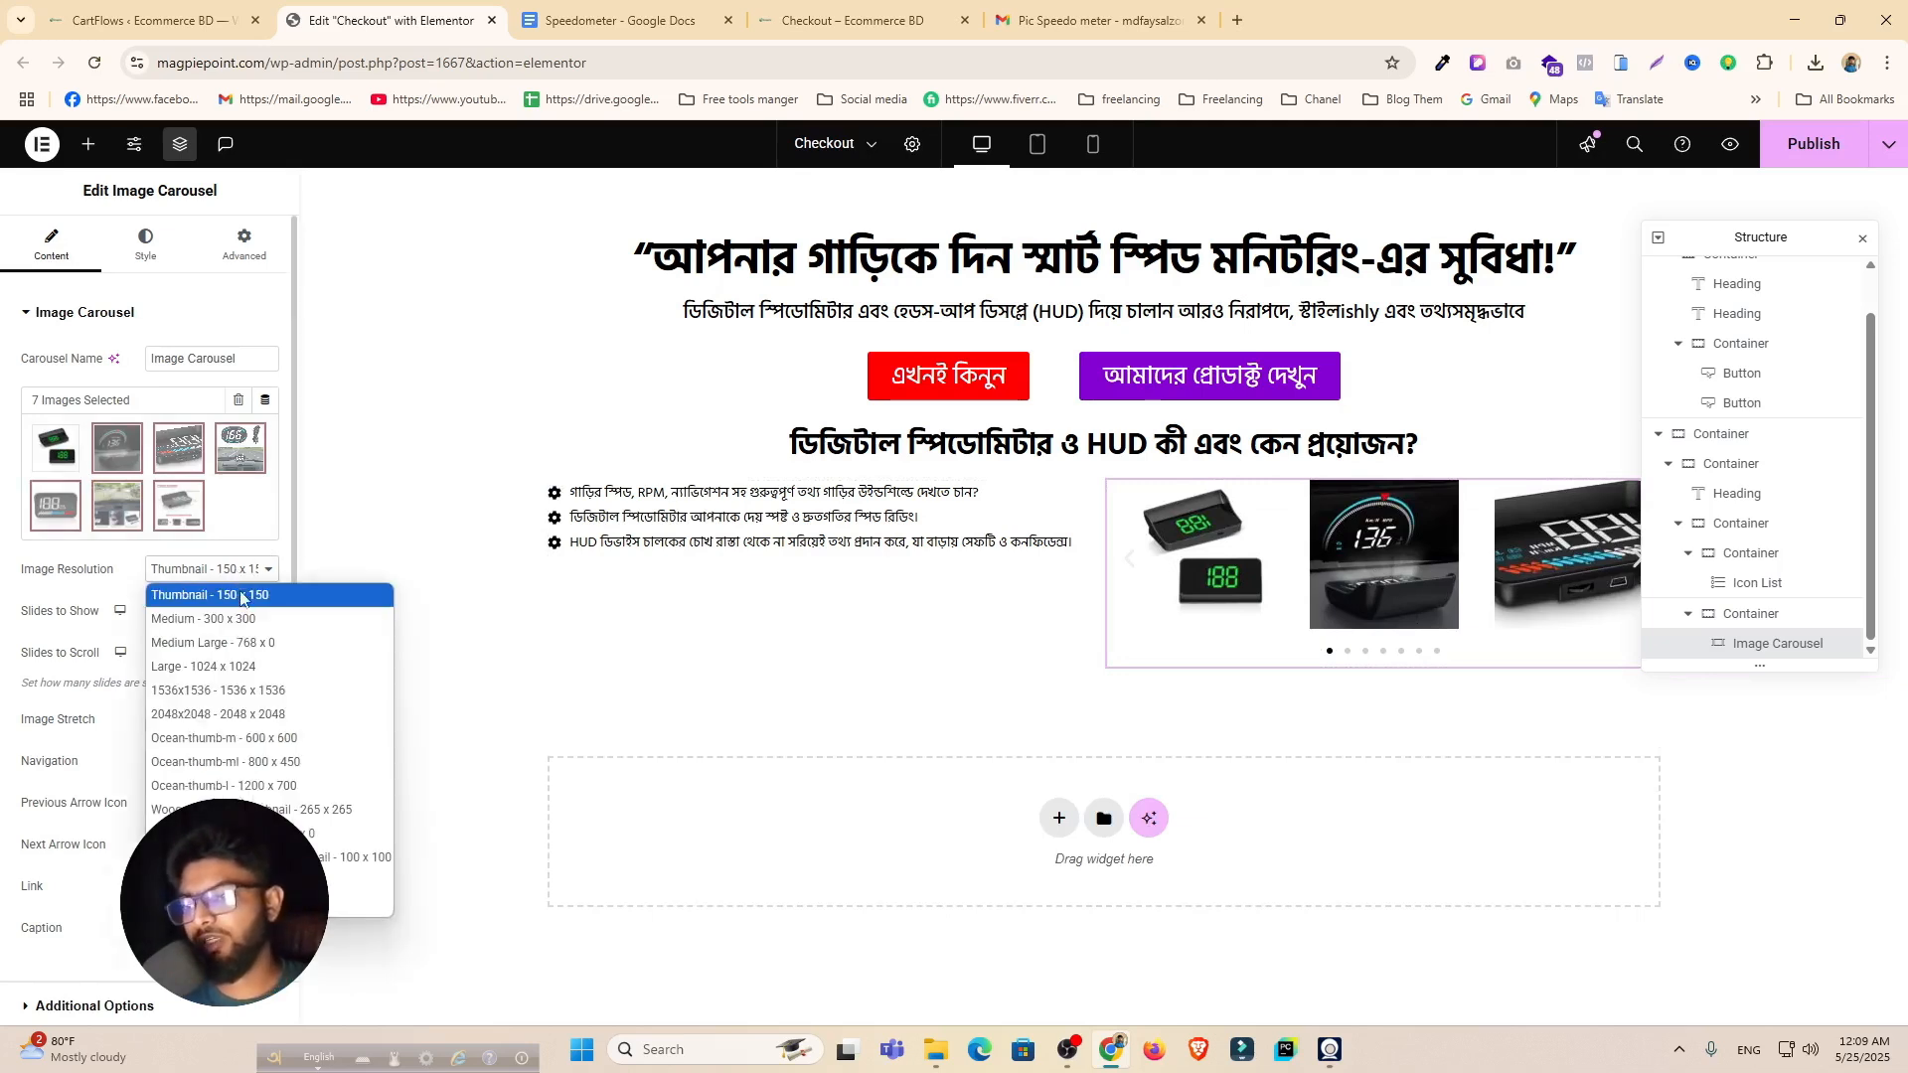
pyautogui.click(251, 619)
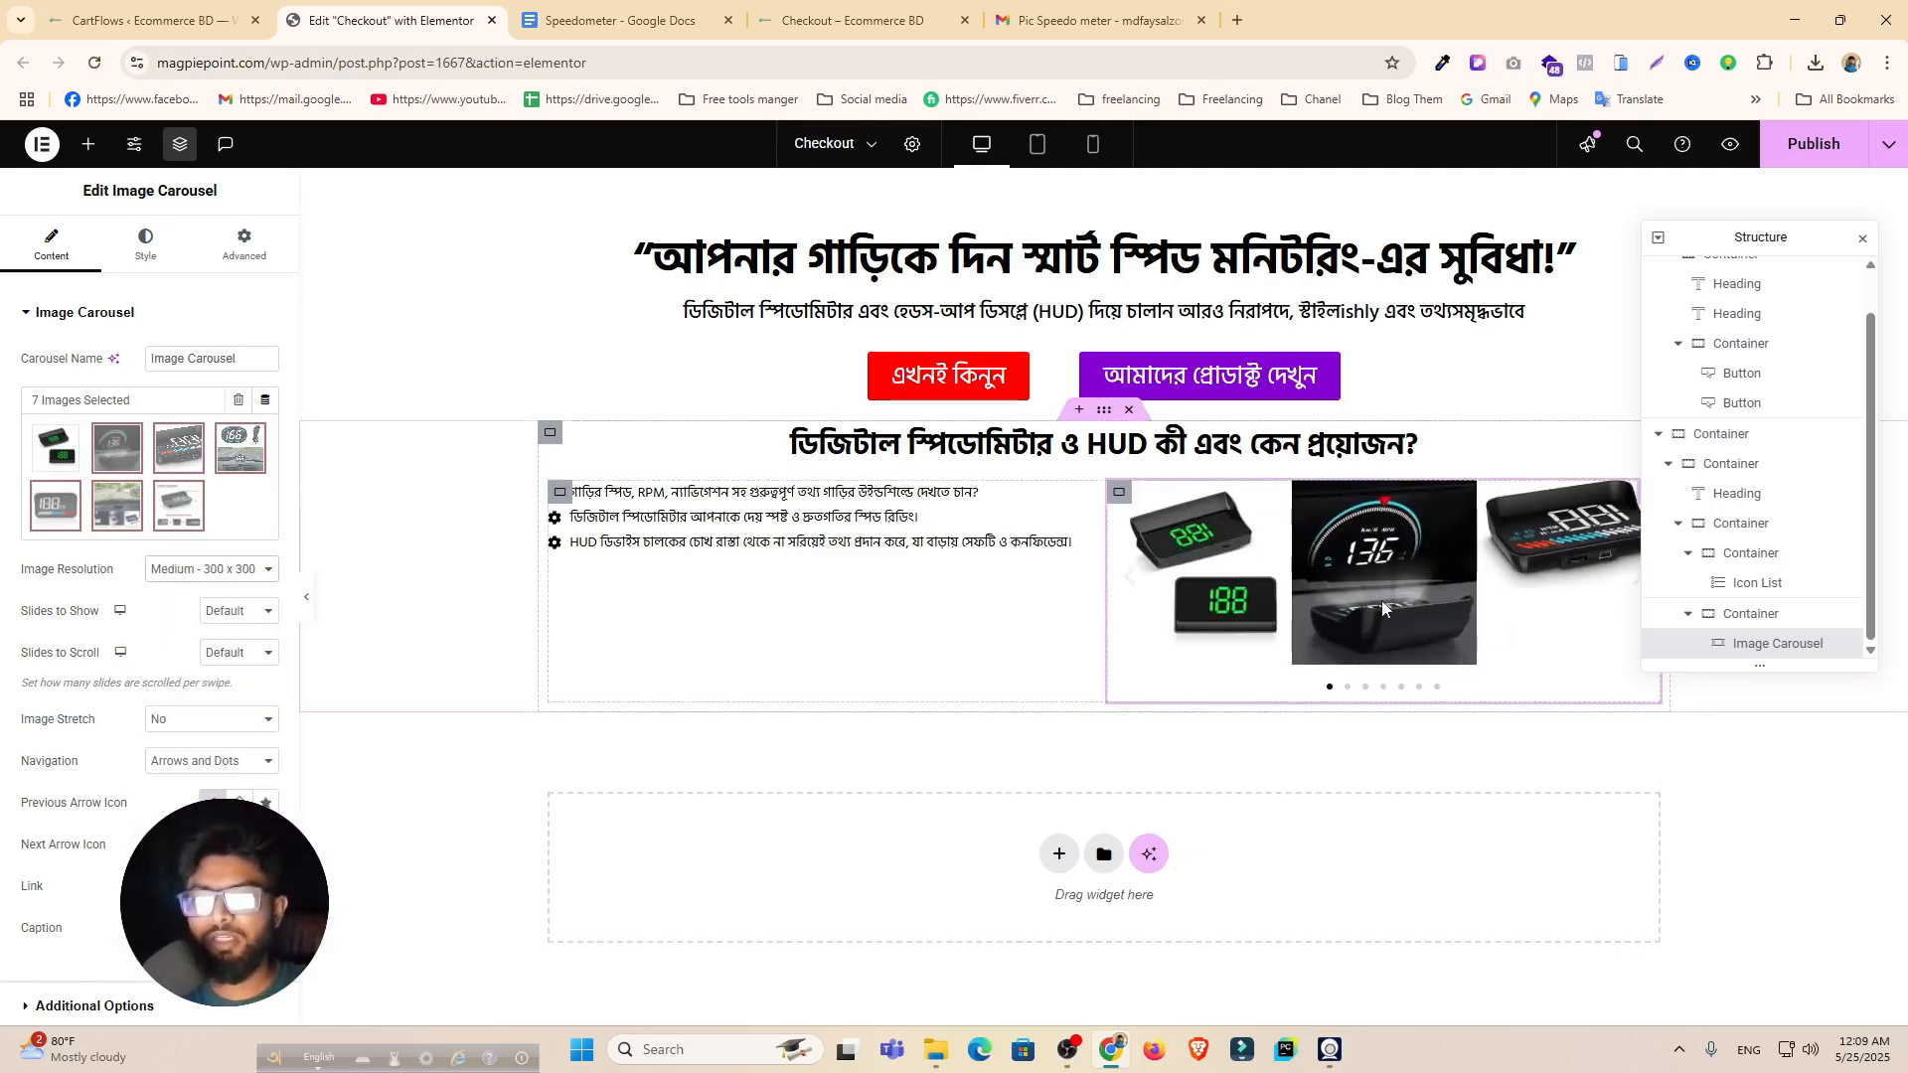
pyautogui.click(150, 574)
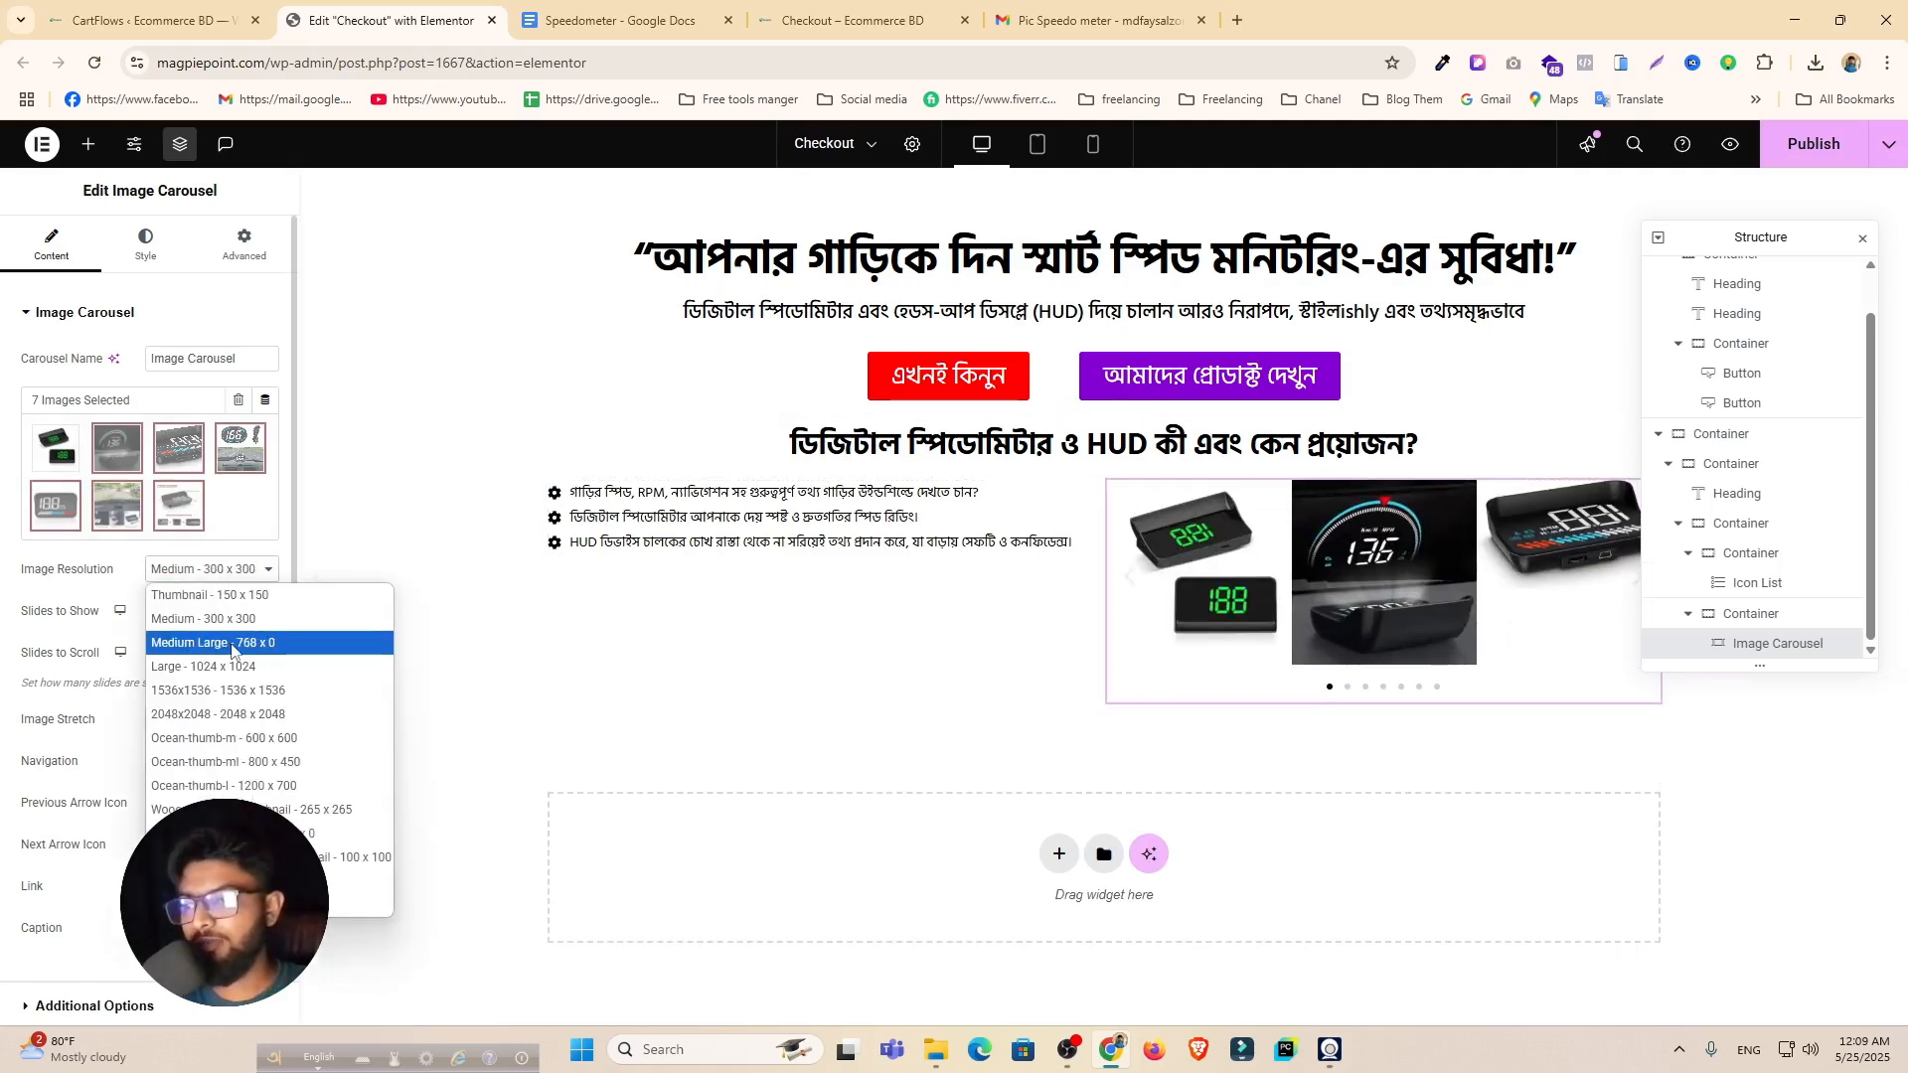
pyautogui.click(232, 645)
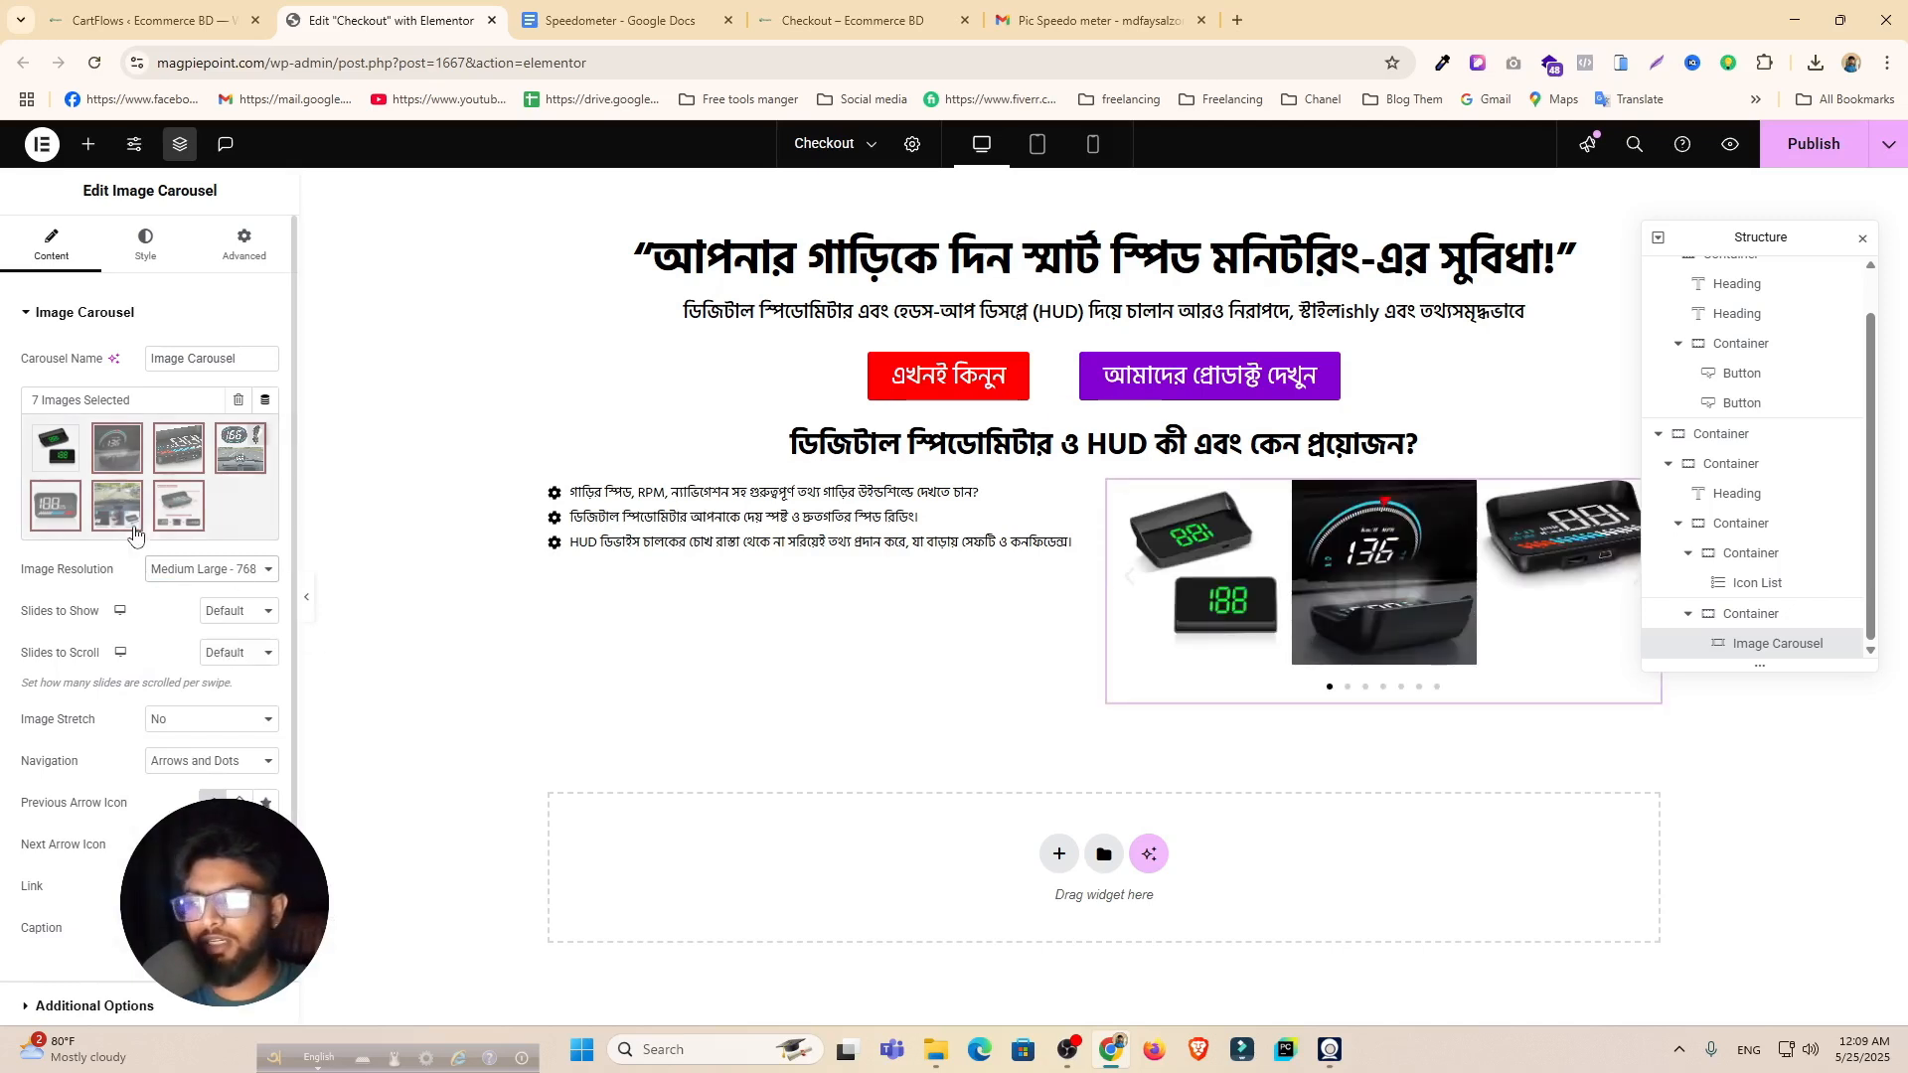
pyautogui.click(195, 576)
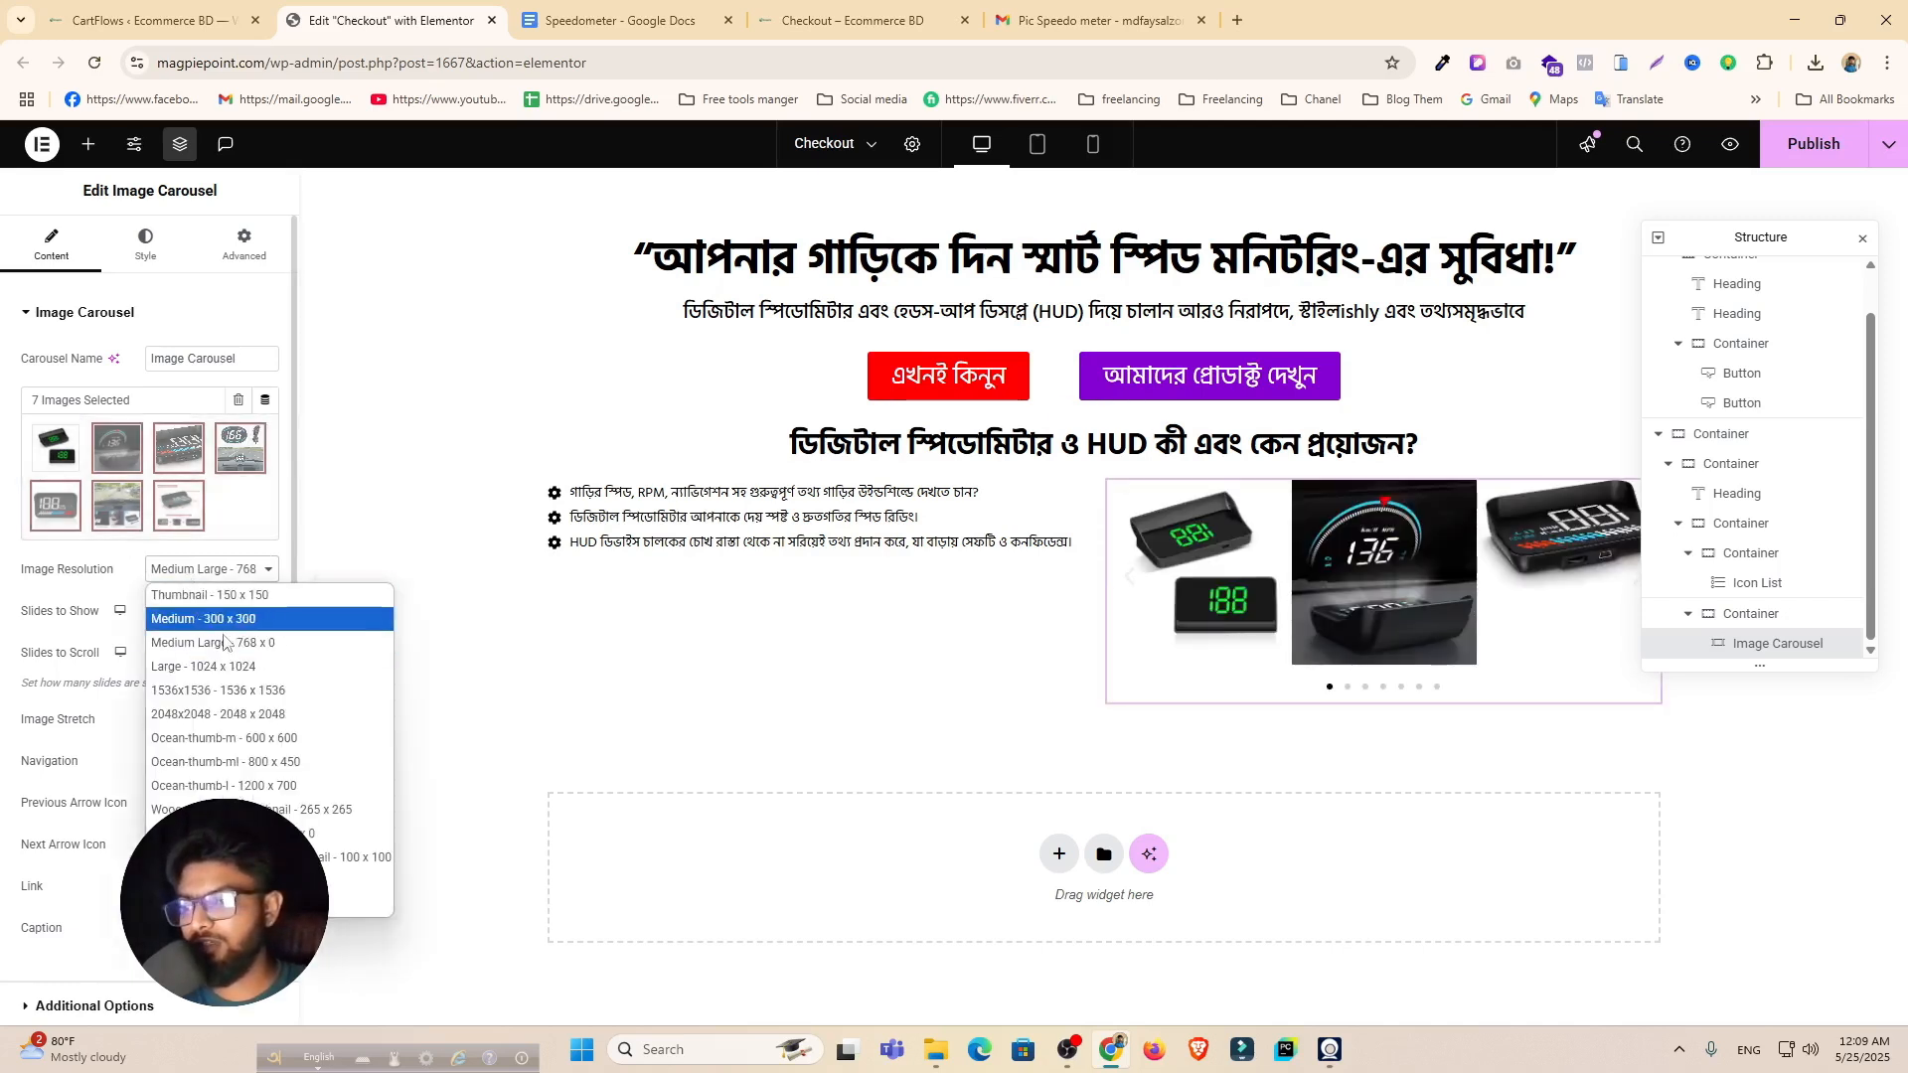
pyautogui.click(264, 668)
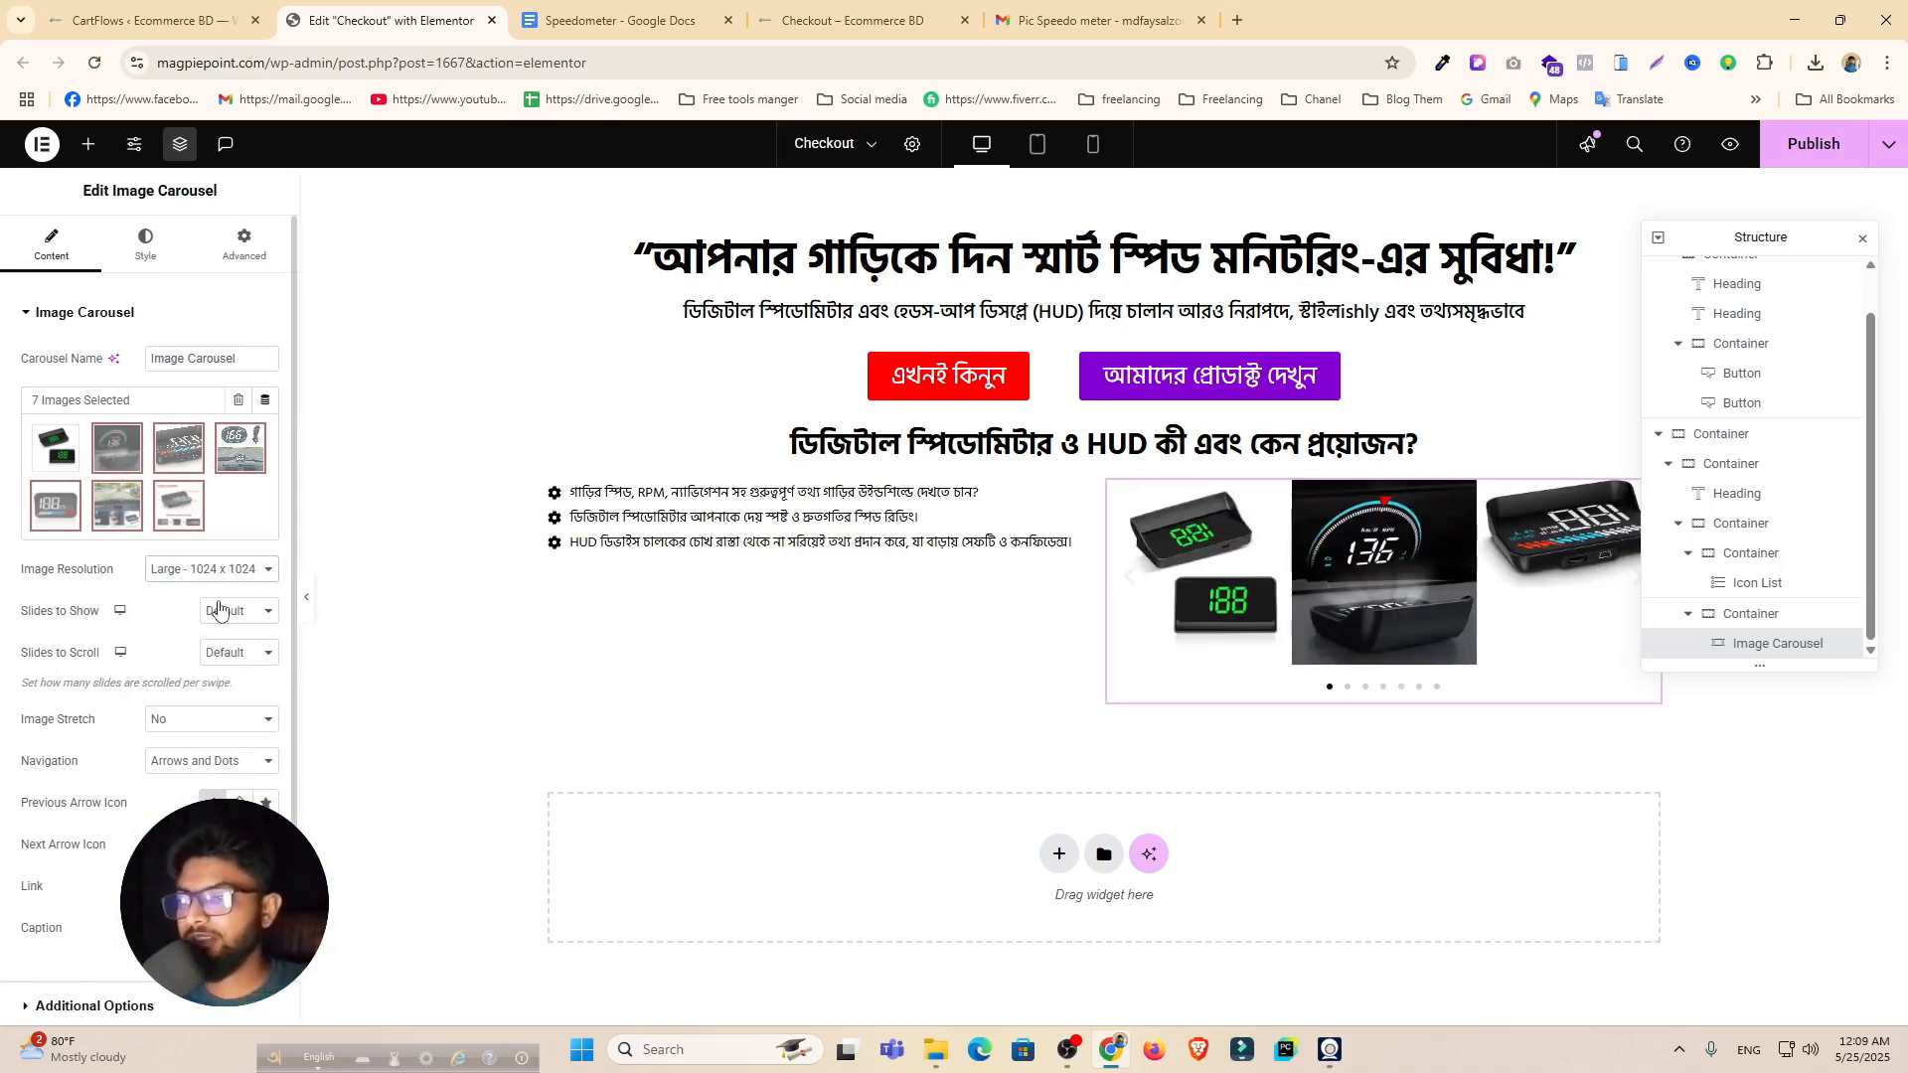
# Step: Set the image carousel to show 1 slide at a time with the Medium - 300 x 300 image resolution
pyautogui.click(218, 609)
pyautogui.click(239, 639)
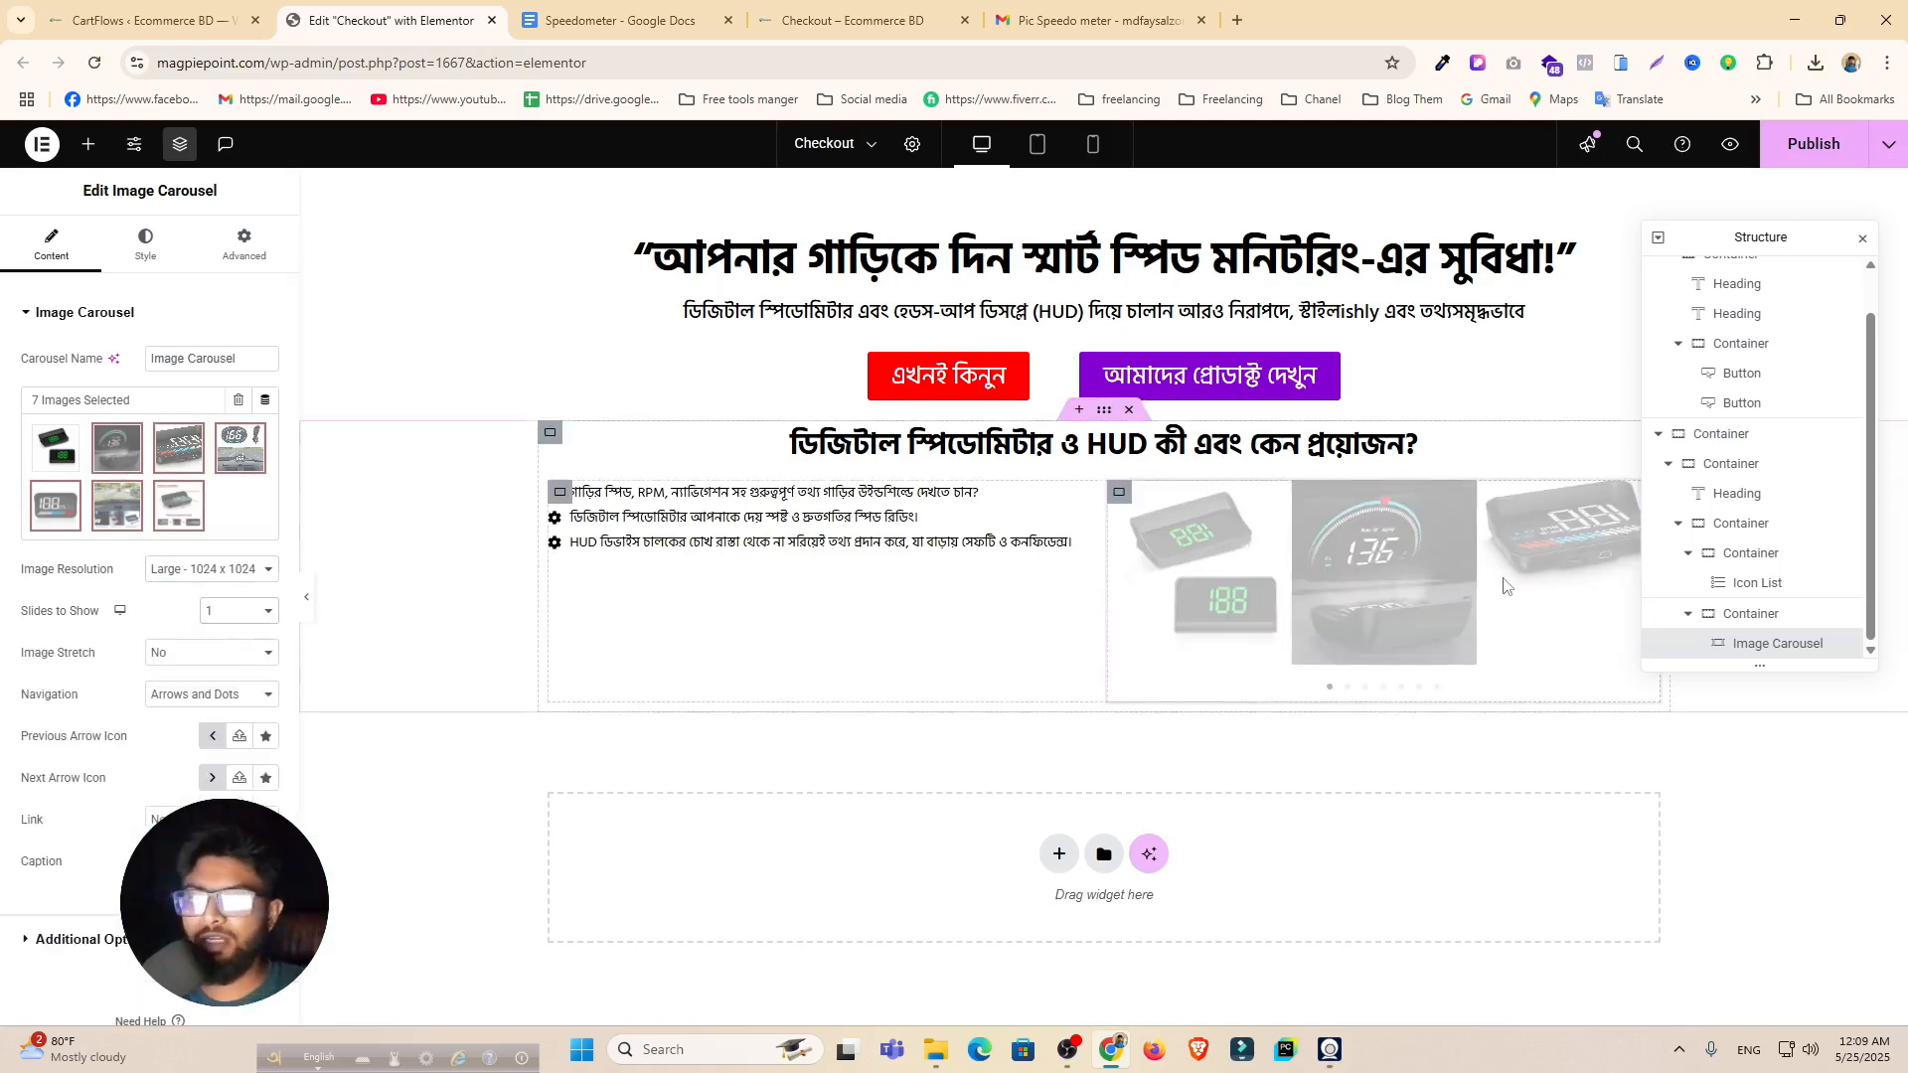
pyautogui.scroll(-1, 1344, 600)
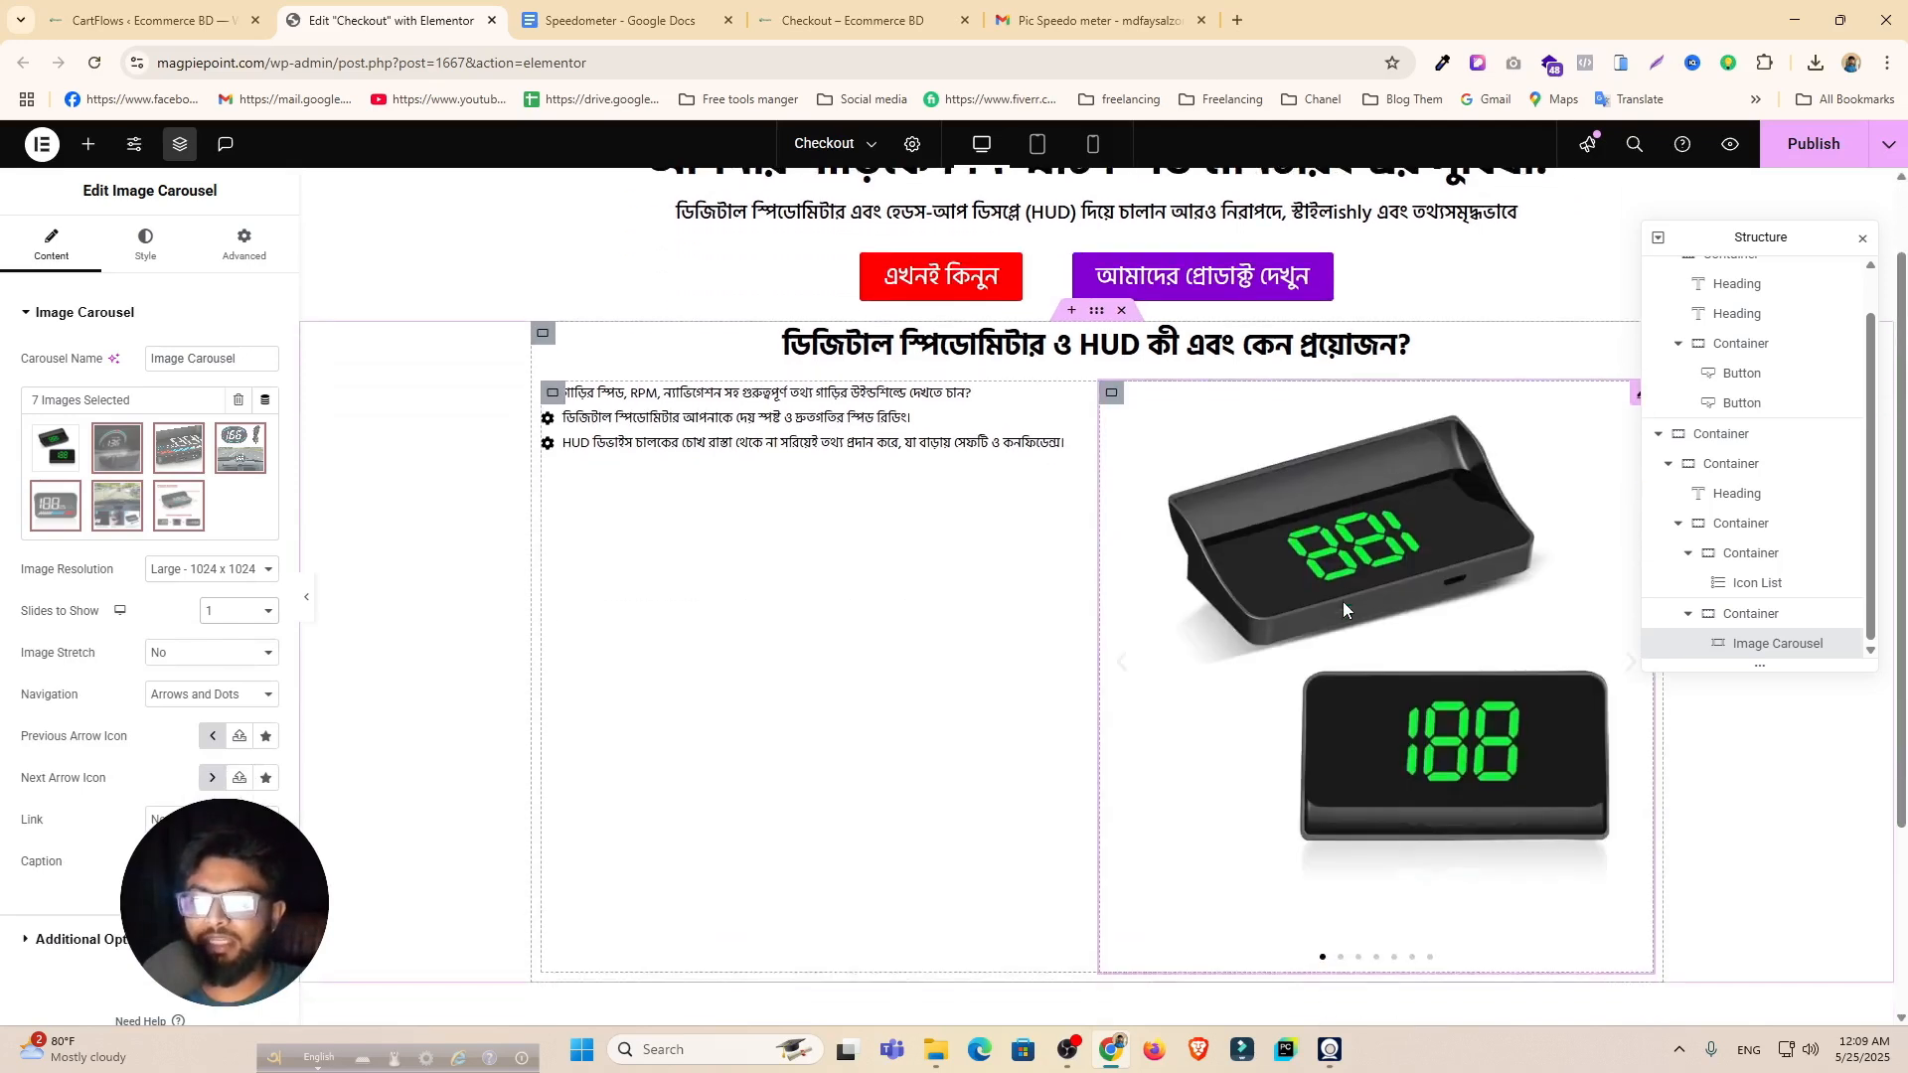
pyautogui.click(189, 573)
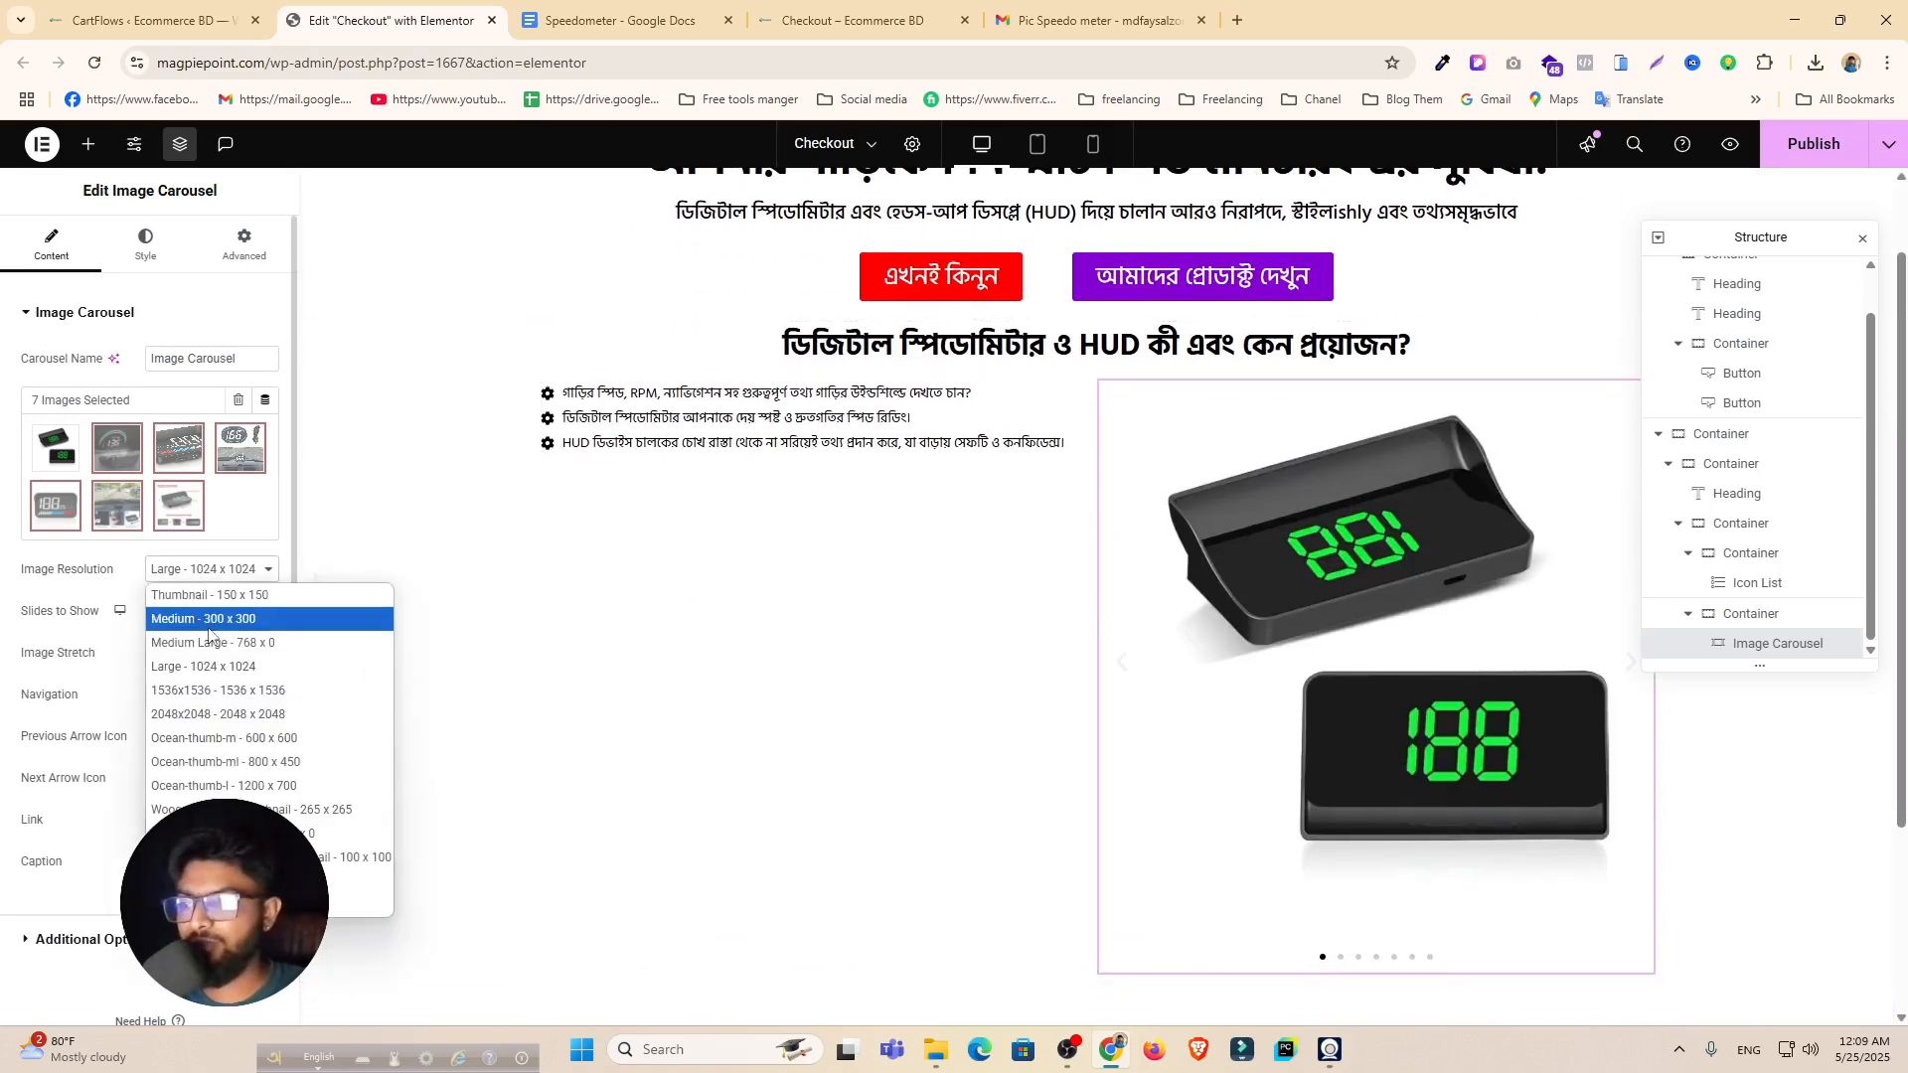
pyautogui.click(221, 622)
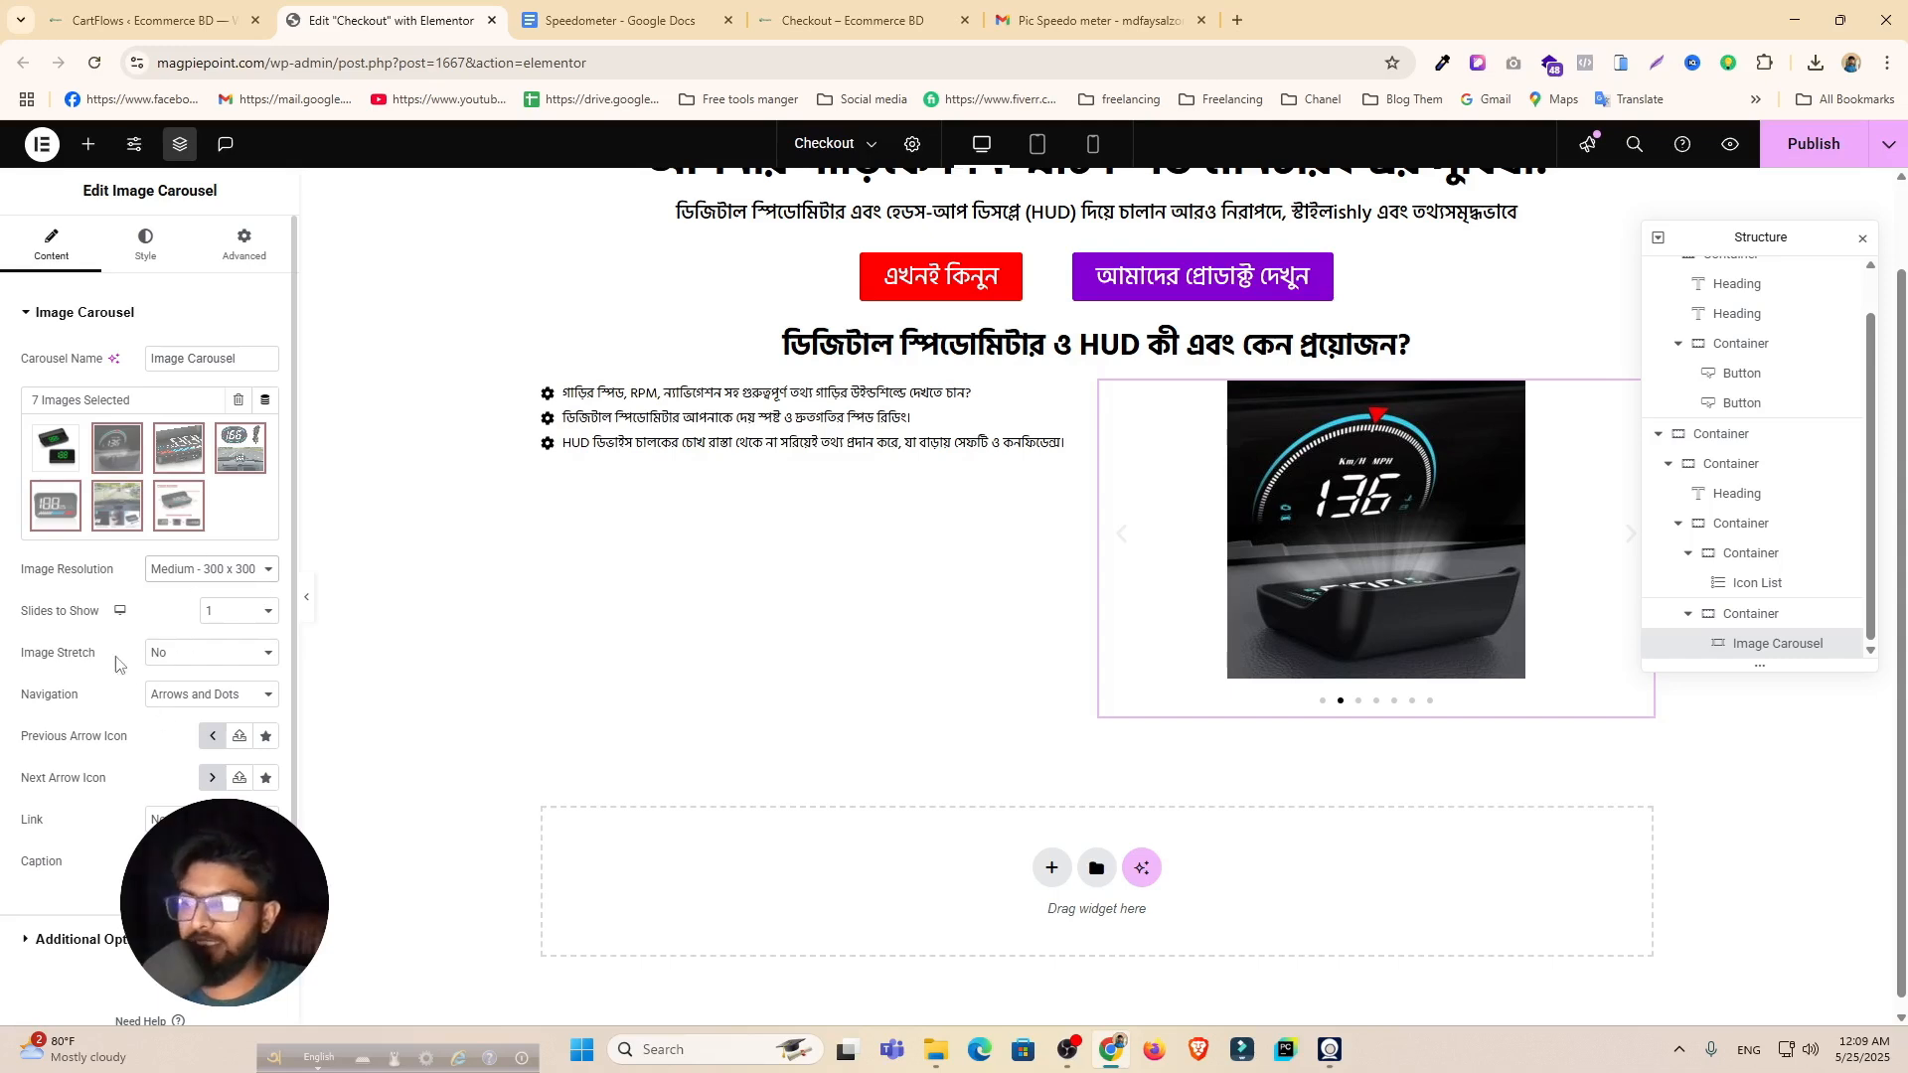
# Step: Set the carousel's navigation to None and its autoplay speed to 2000, closing the Structure view along the way
pyautogui.click(221, 700)
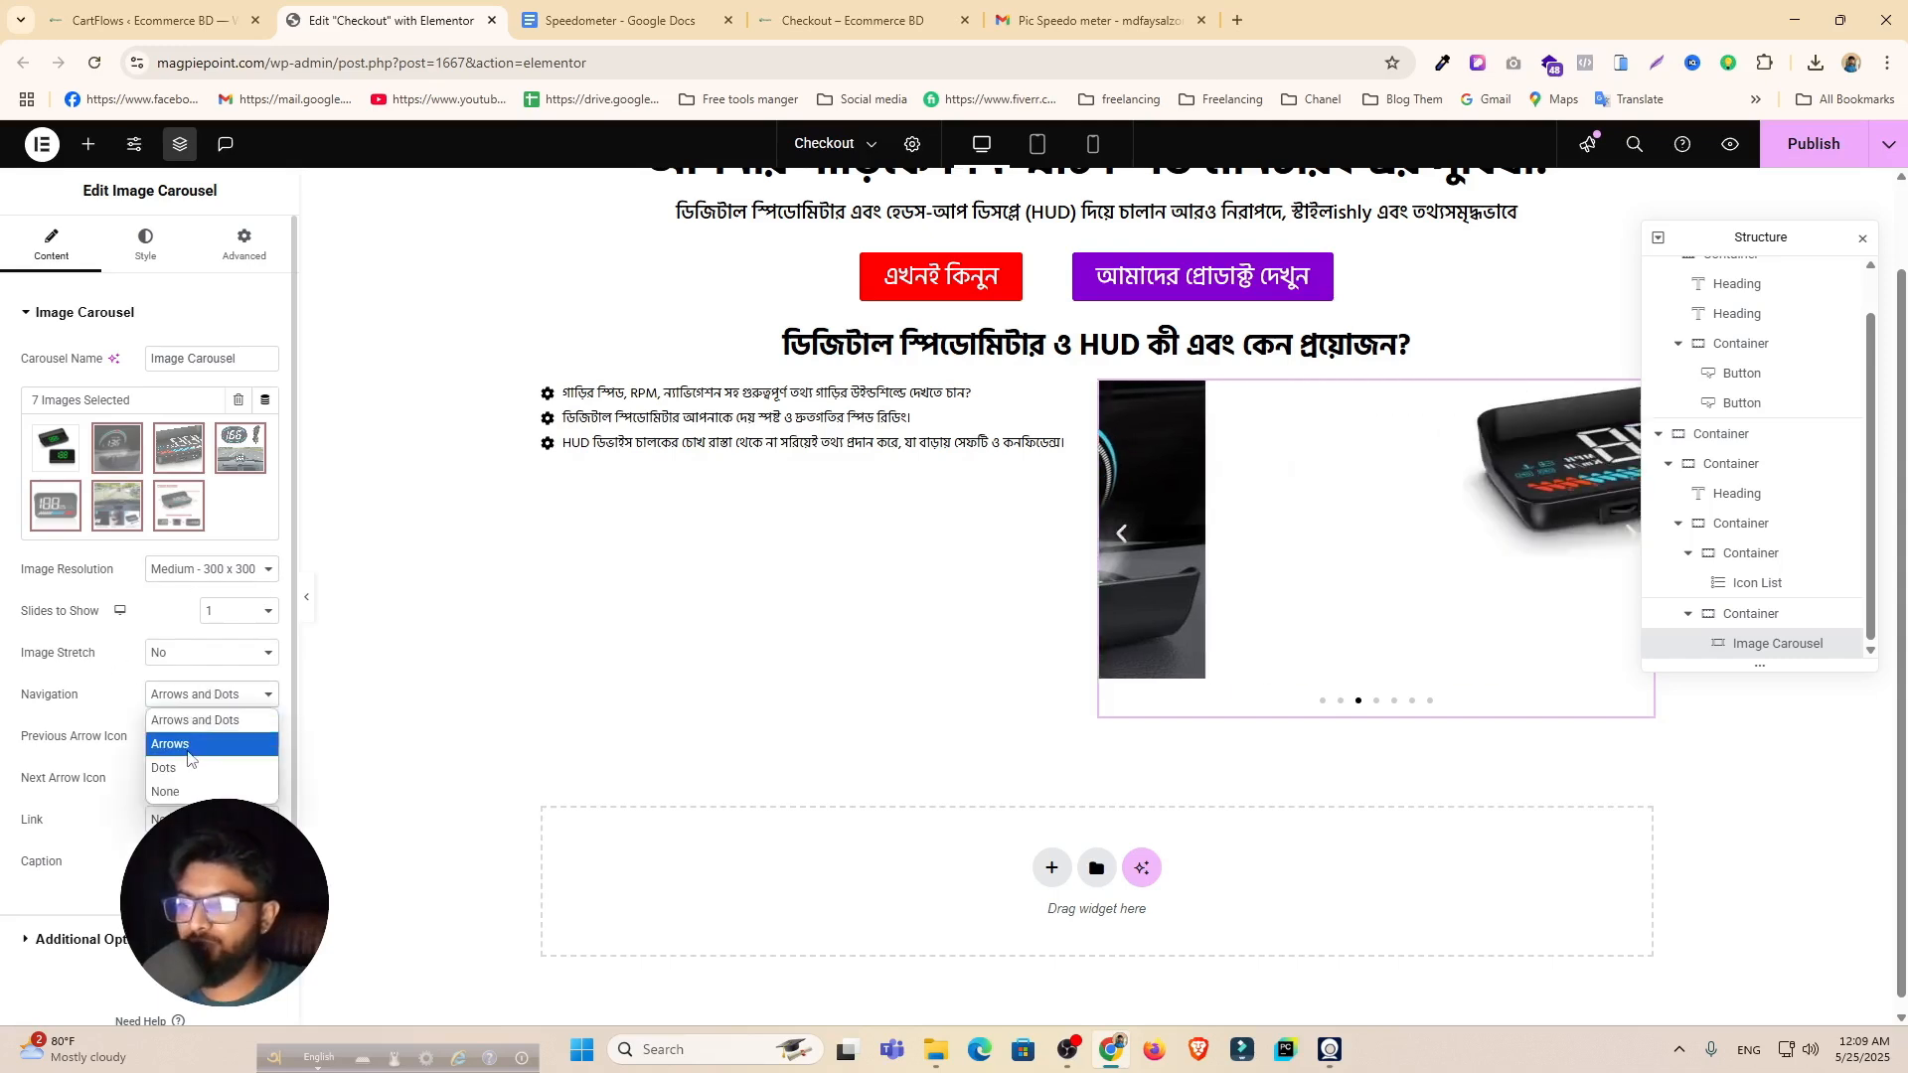
pyautogui.click(185, 792)
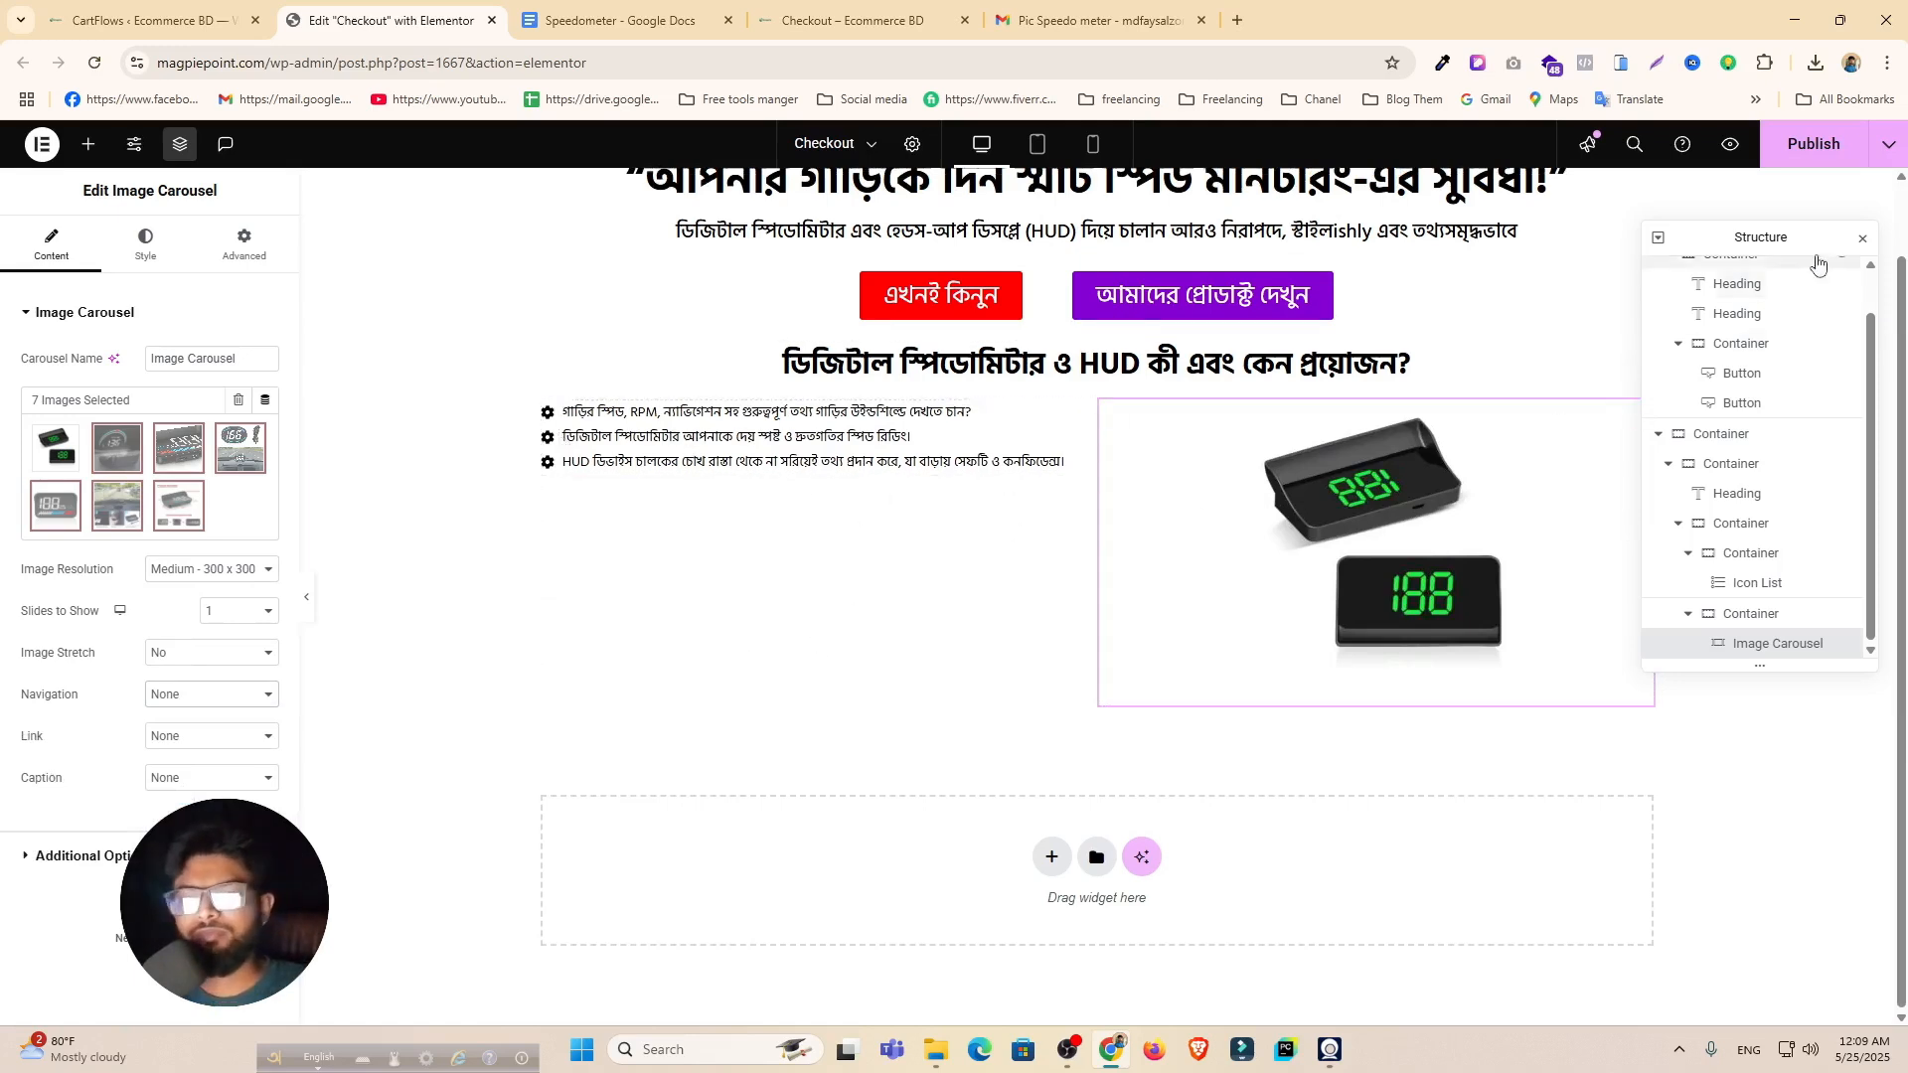
pyautogui.click(1863, 240)
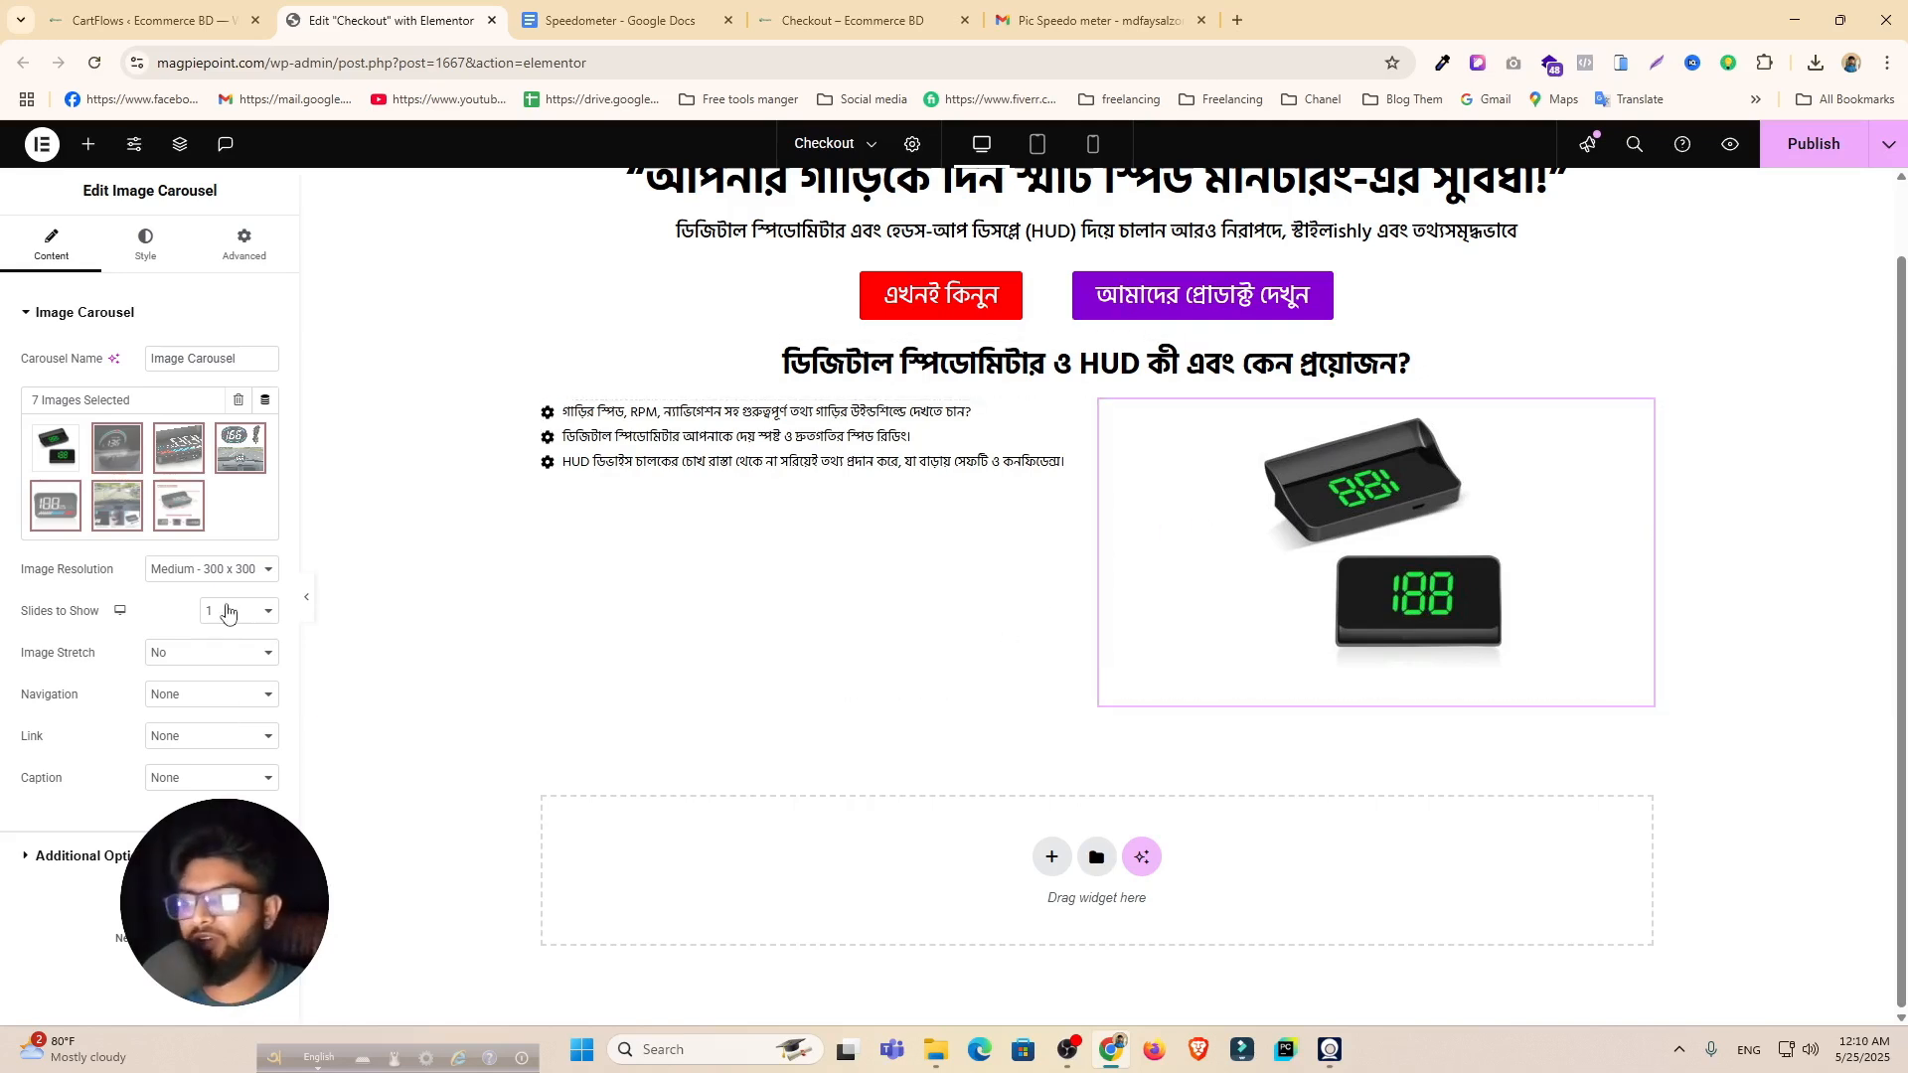
pyautogui.click(110, 856)
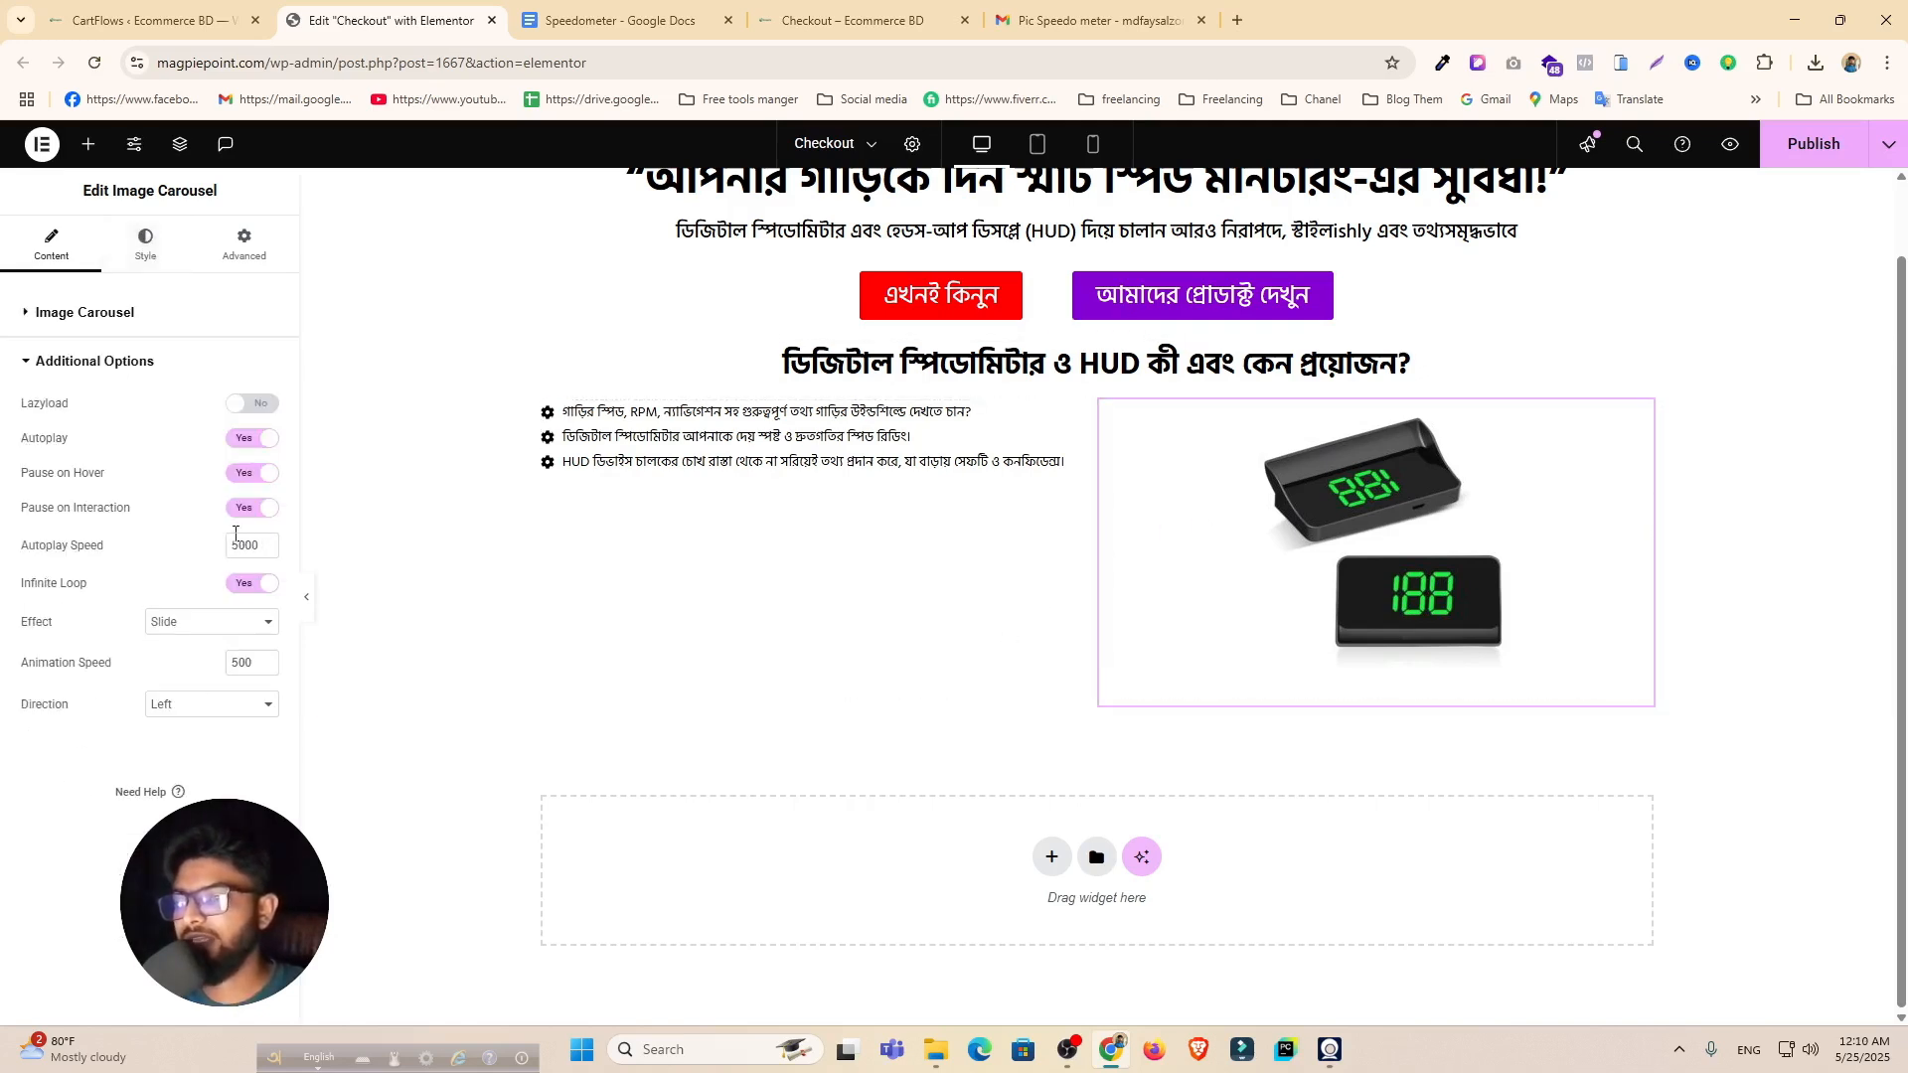
pyautogui.moveTo(239, 544); pyautogui.dragTo(196, 544)
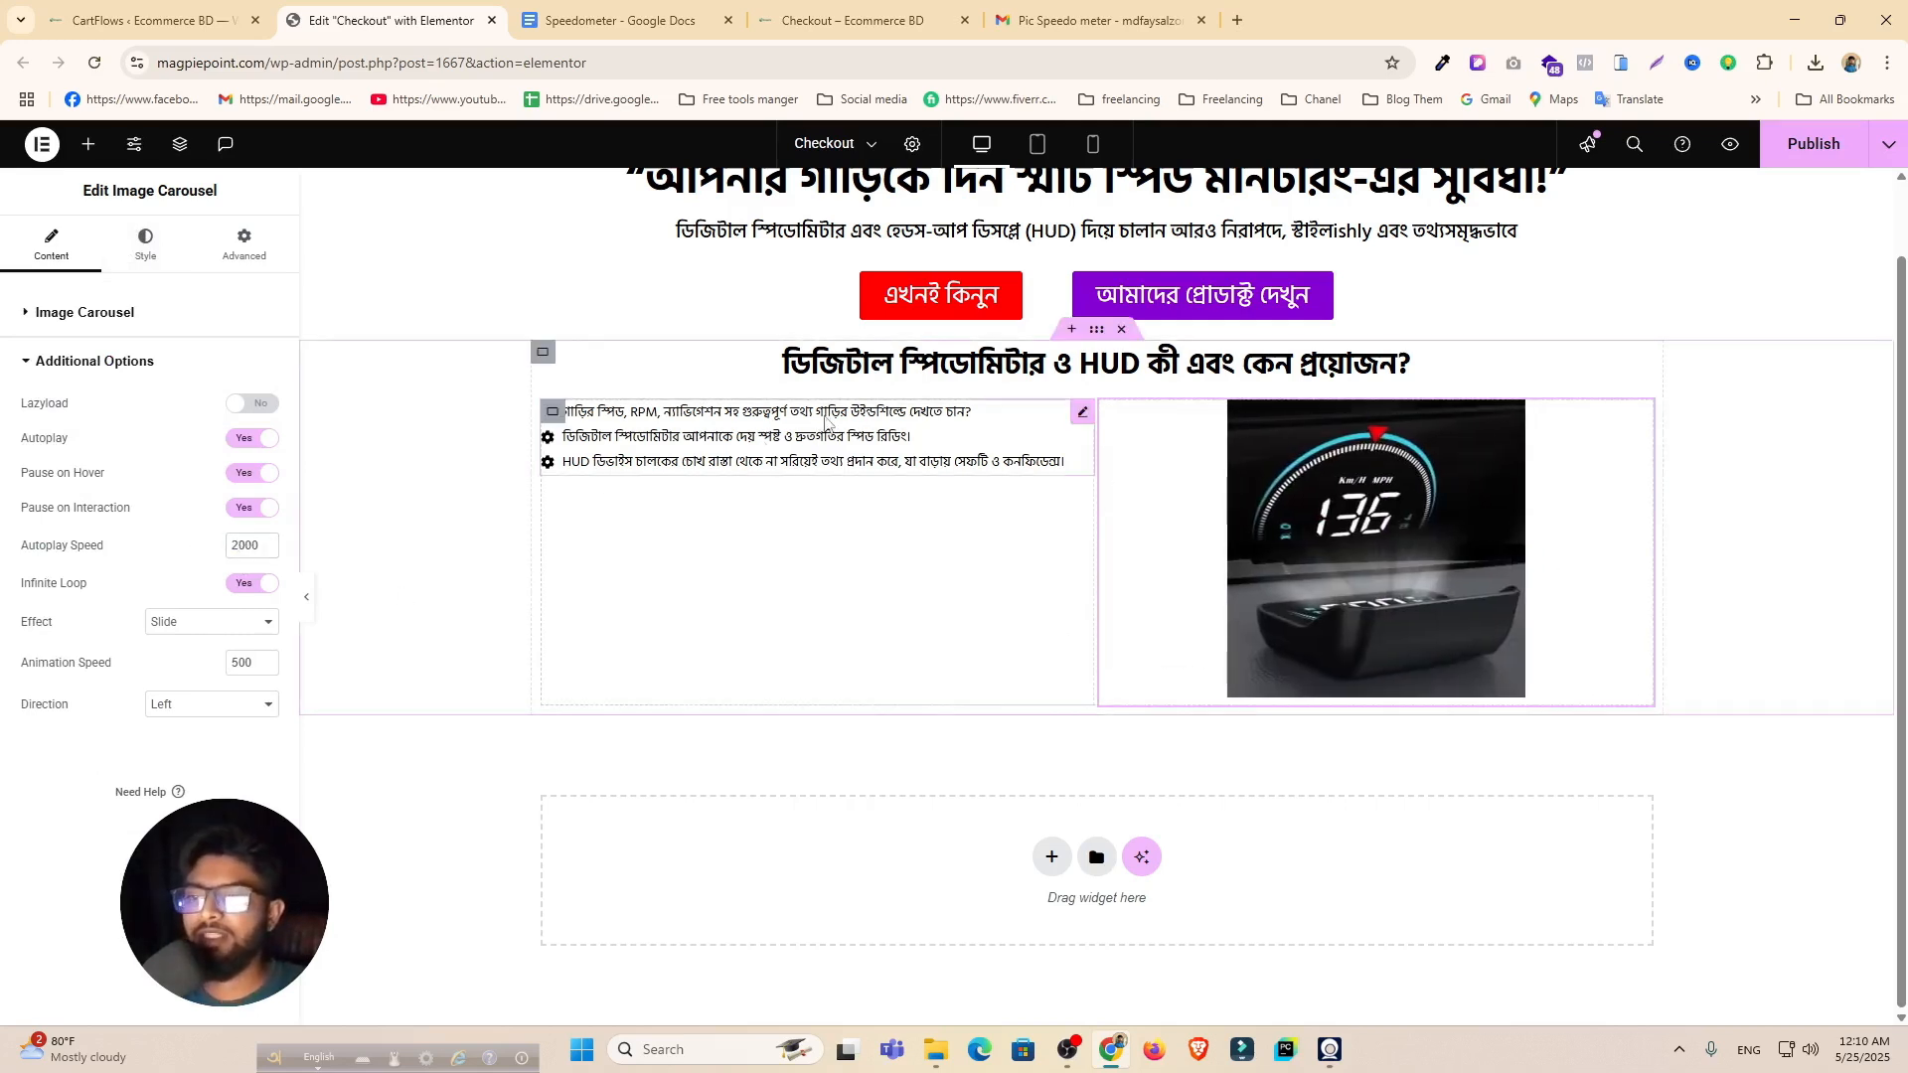
# Step: Center the contents of the icon list's container with both Justify Content and Align Items set to Center
pyautogui.click(553, 413)
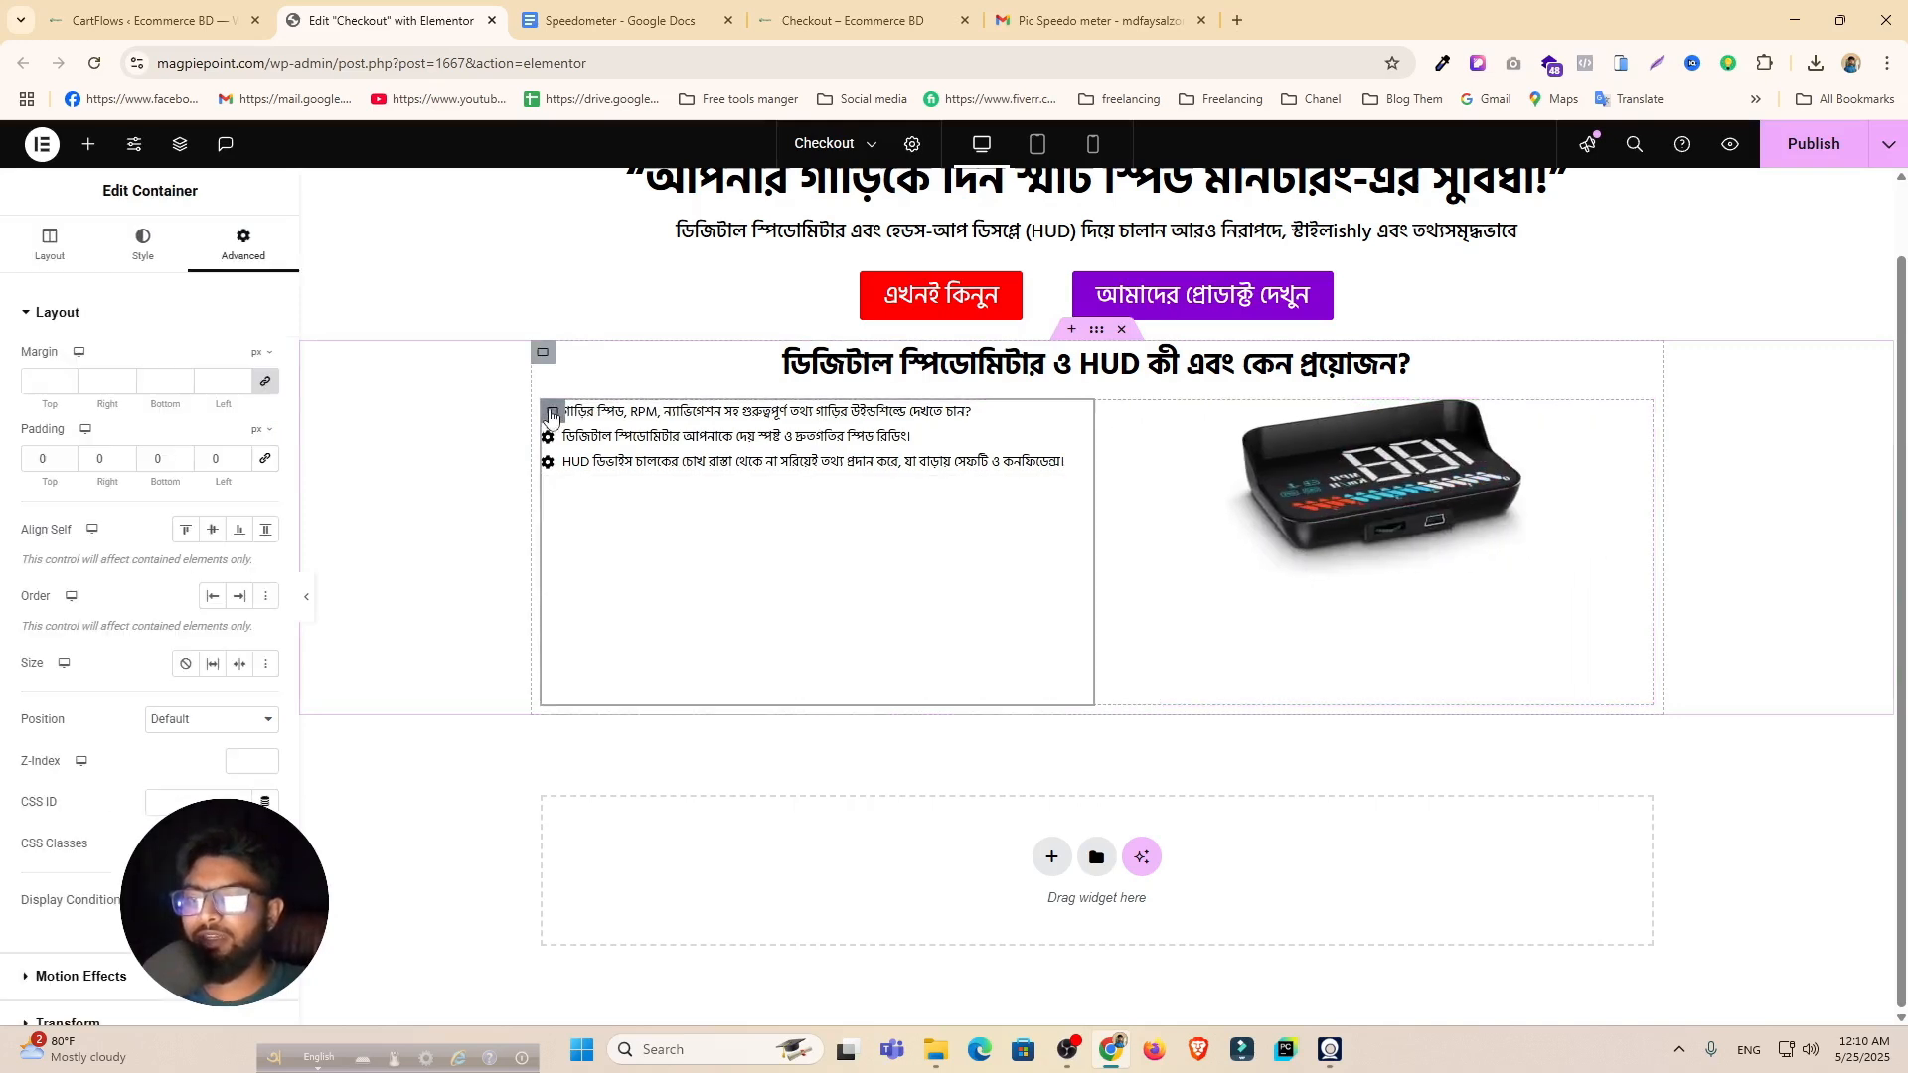
pyautogui.click(35, 254)
pyautogui.click(84, 715)
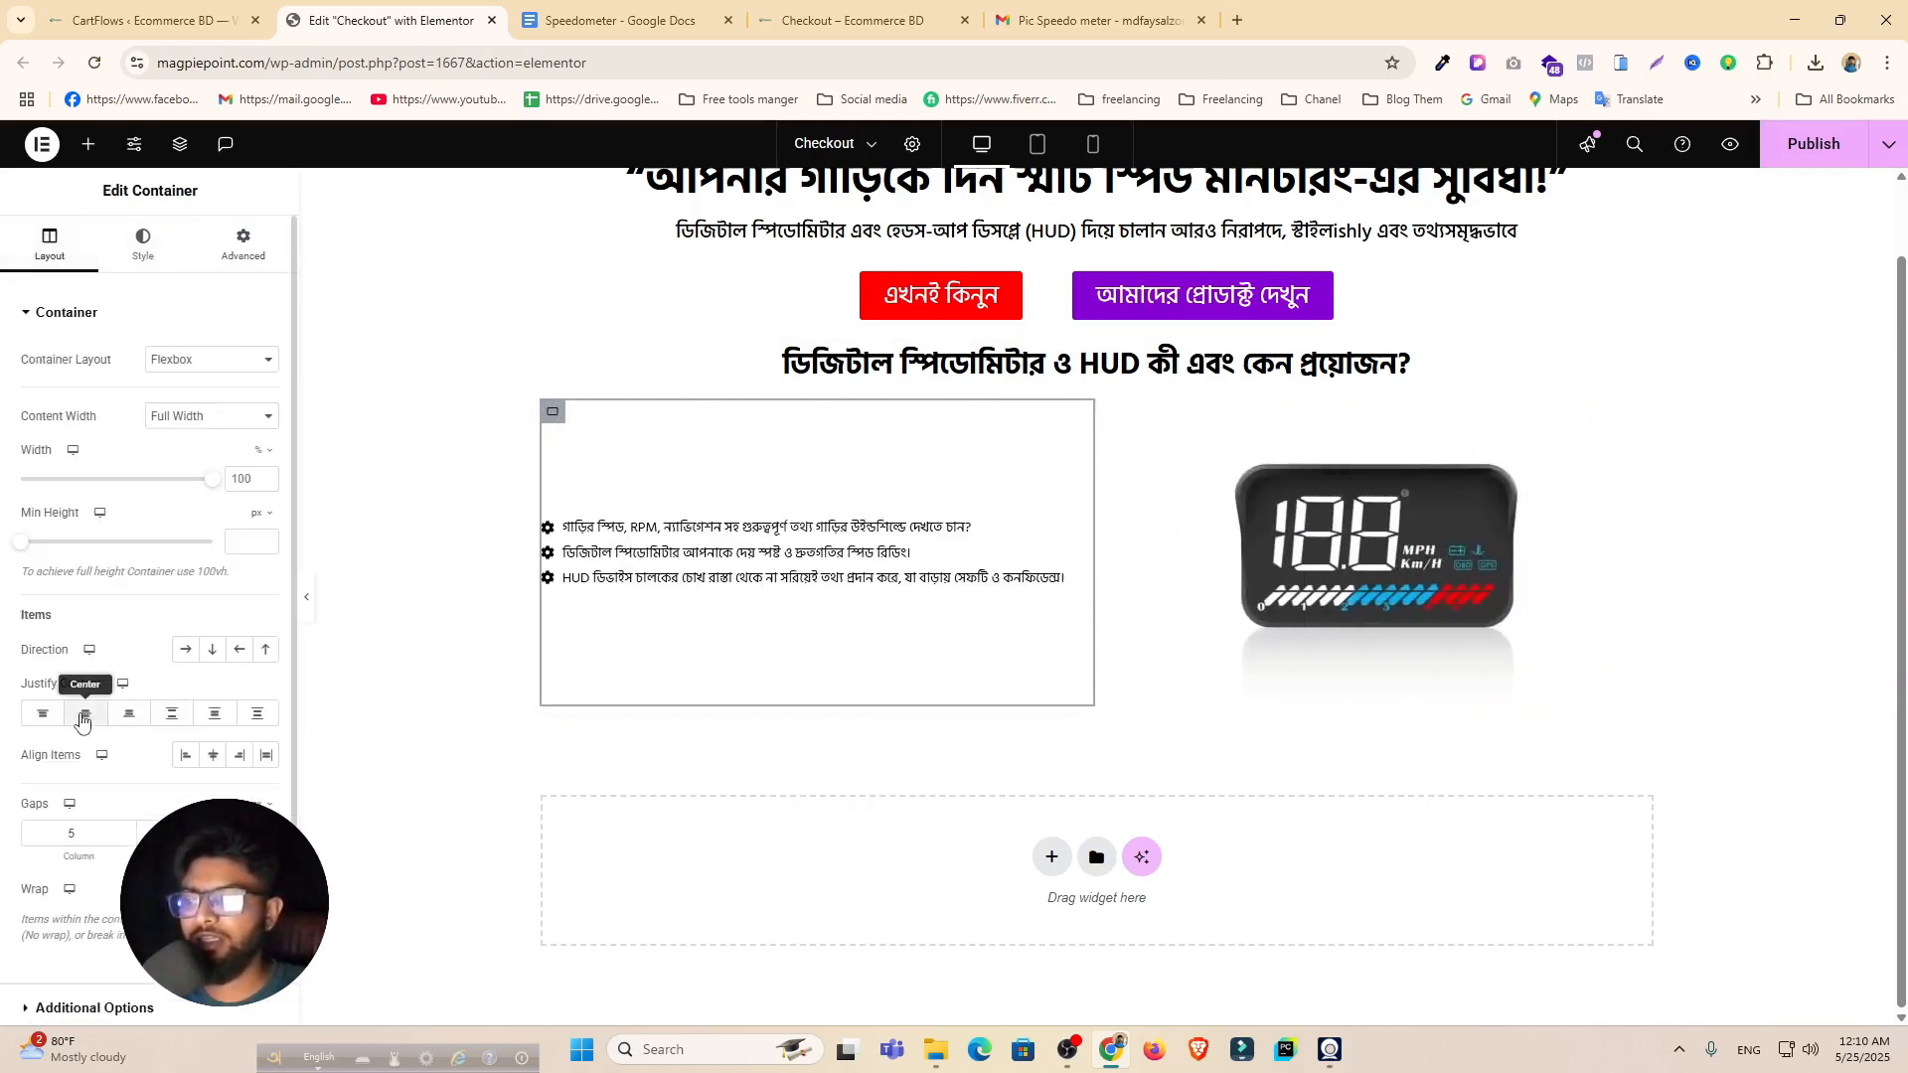
pyautogui.click(211, 758)
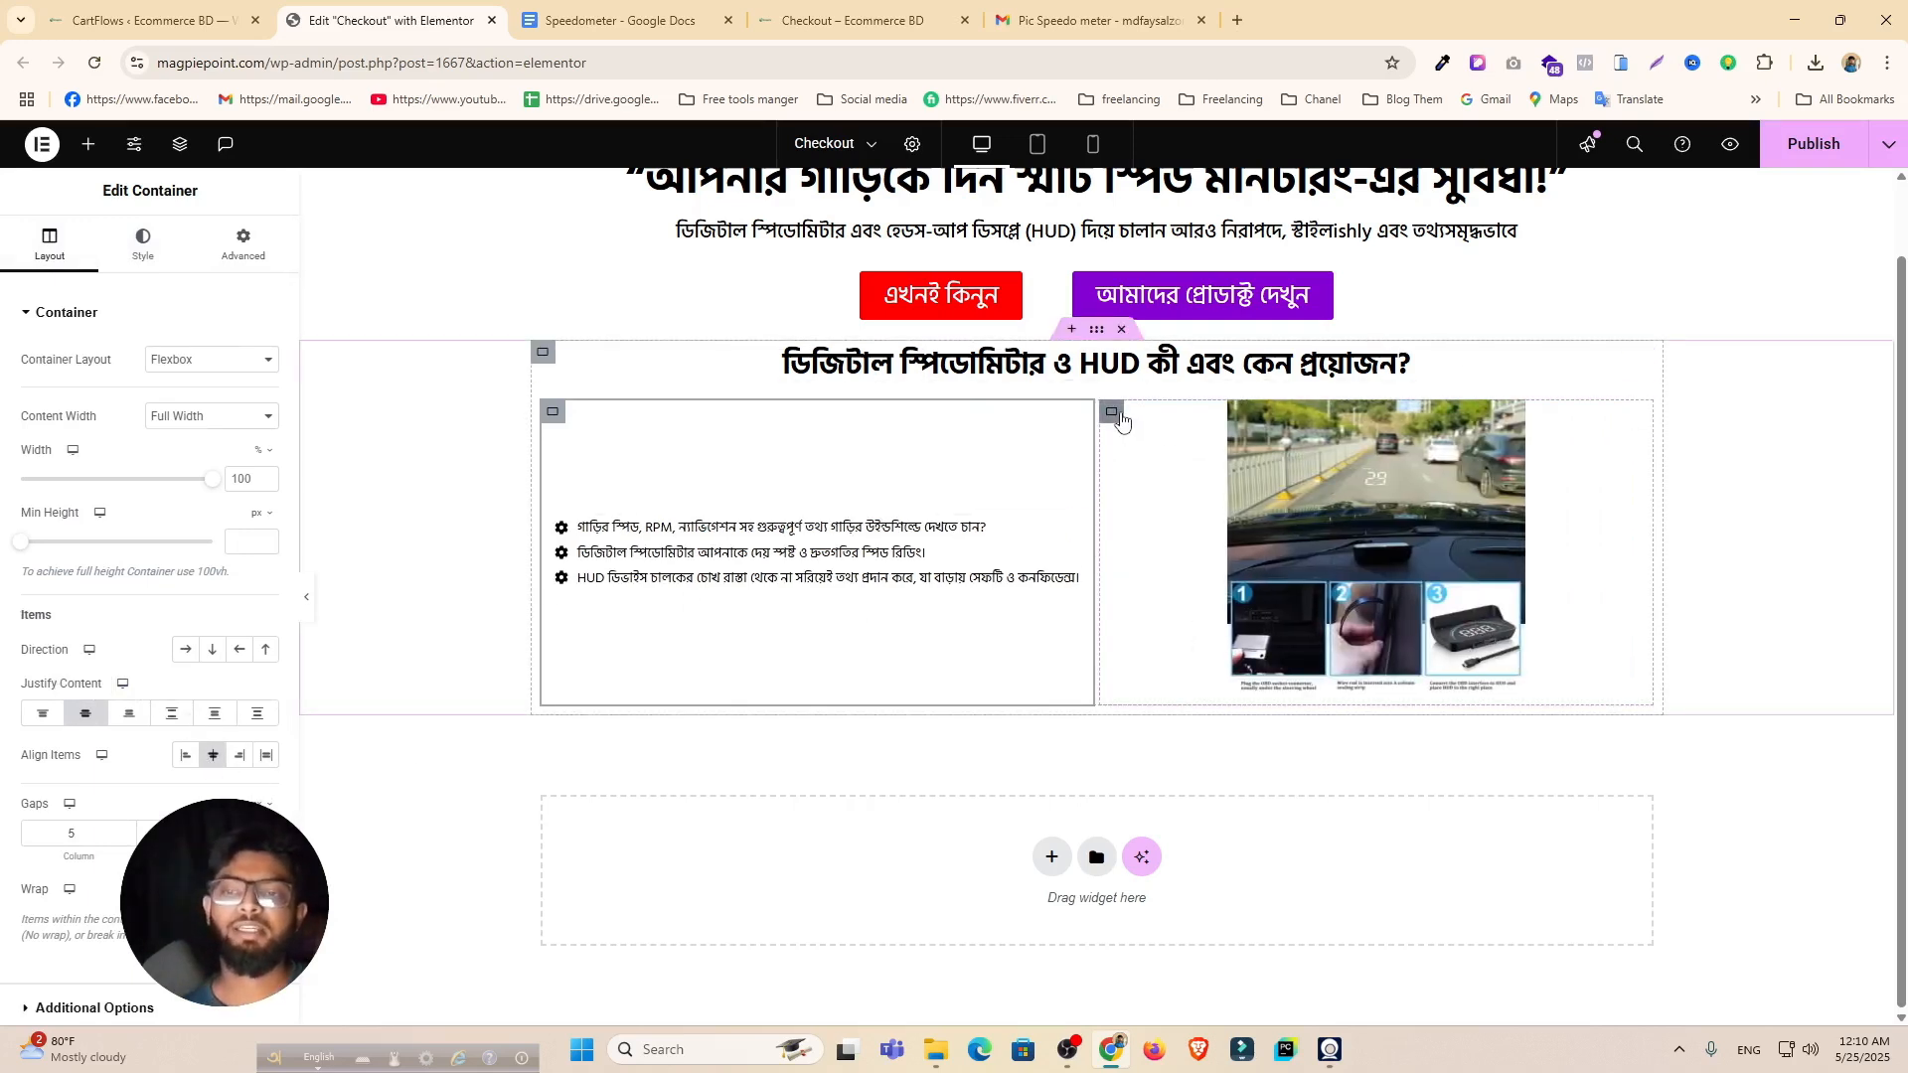
# Step: Try start alignment on the carousel's container, settle on Center for Justify Content and Align Items, and publish the page
pyautogui.click(1117, 415)
pyautogui.click(45, 244)
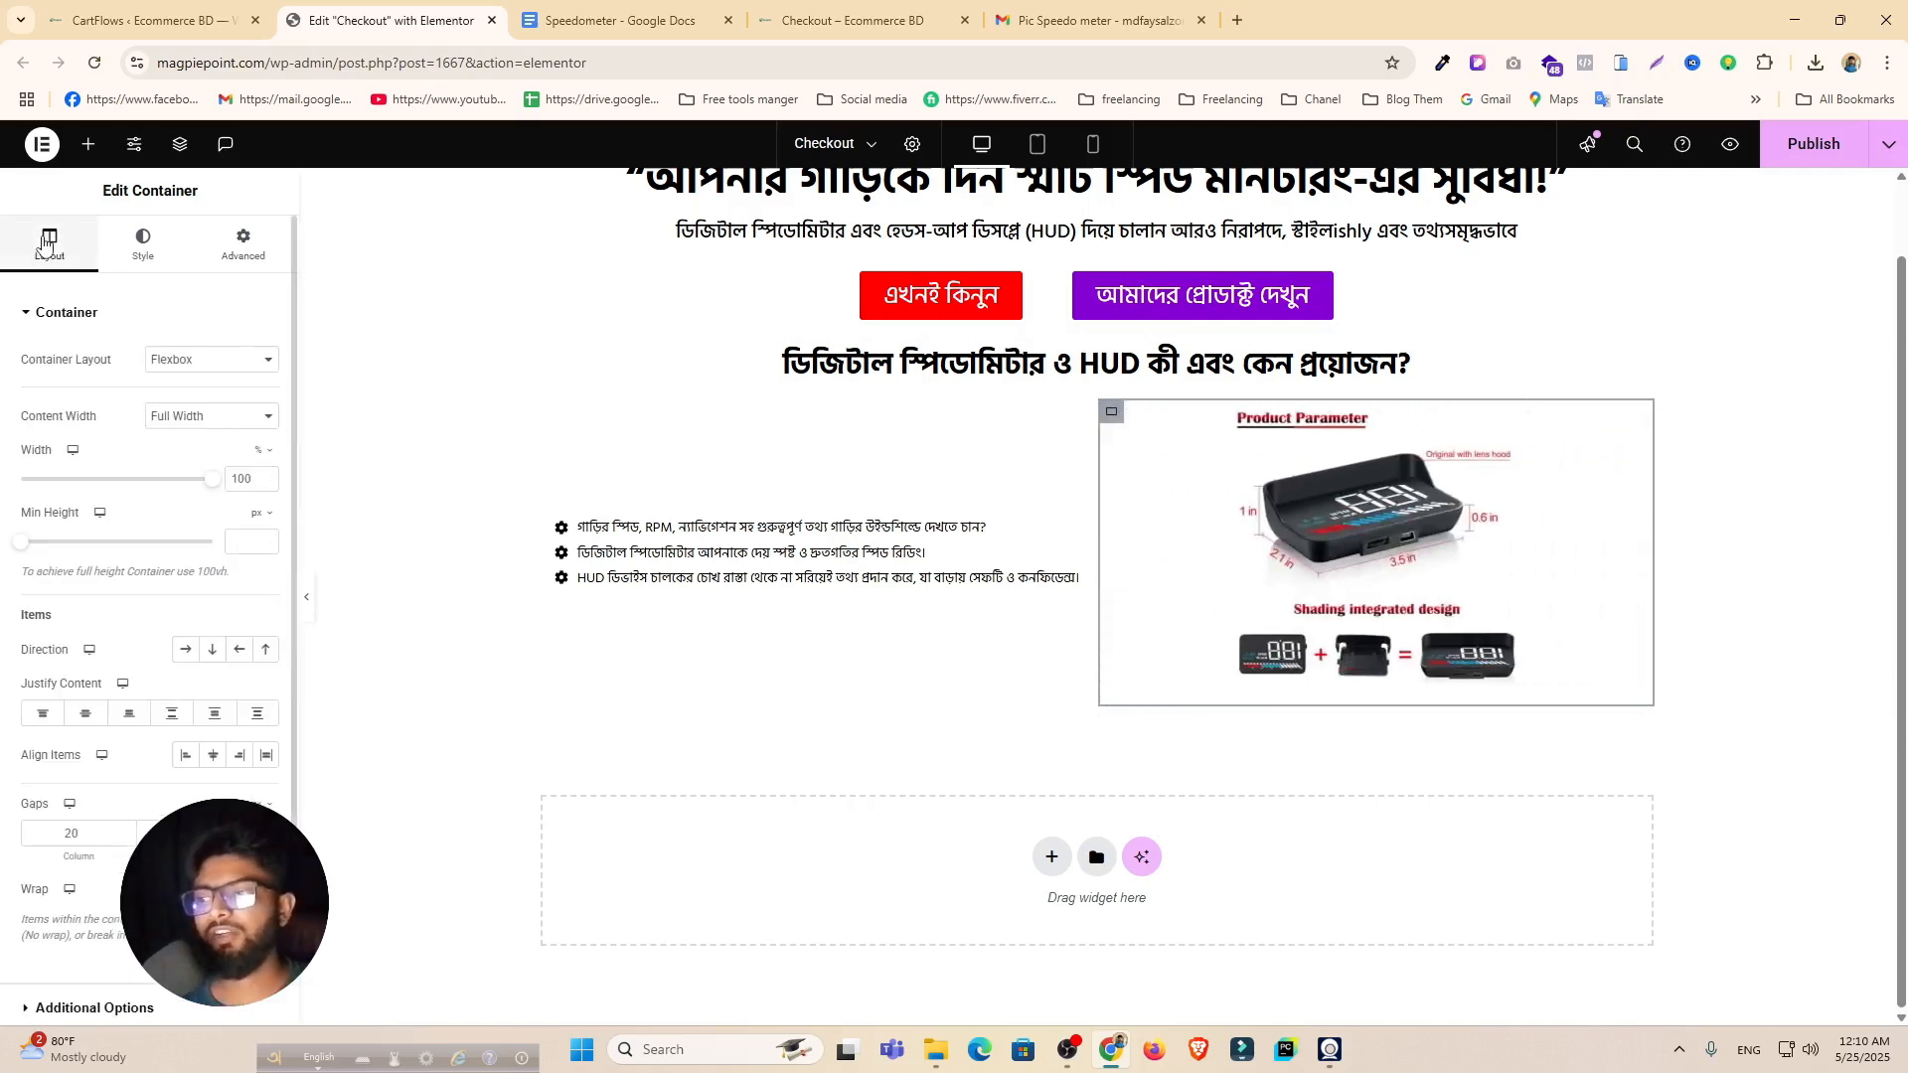
pyautogui.click(95, 714)
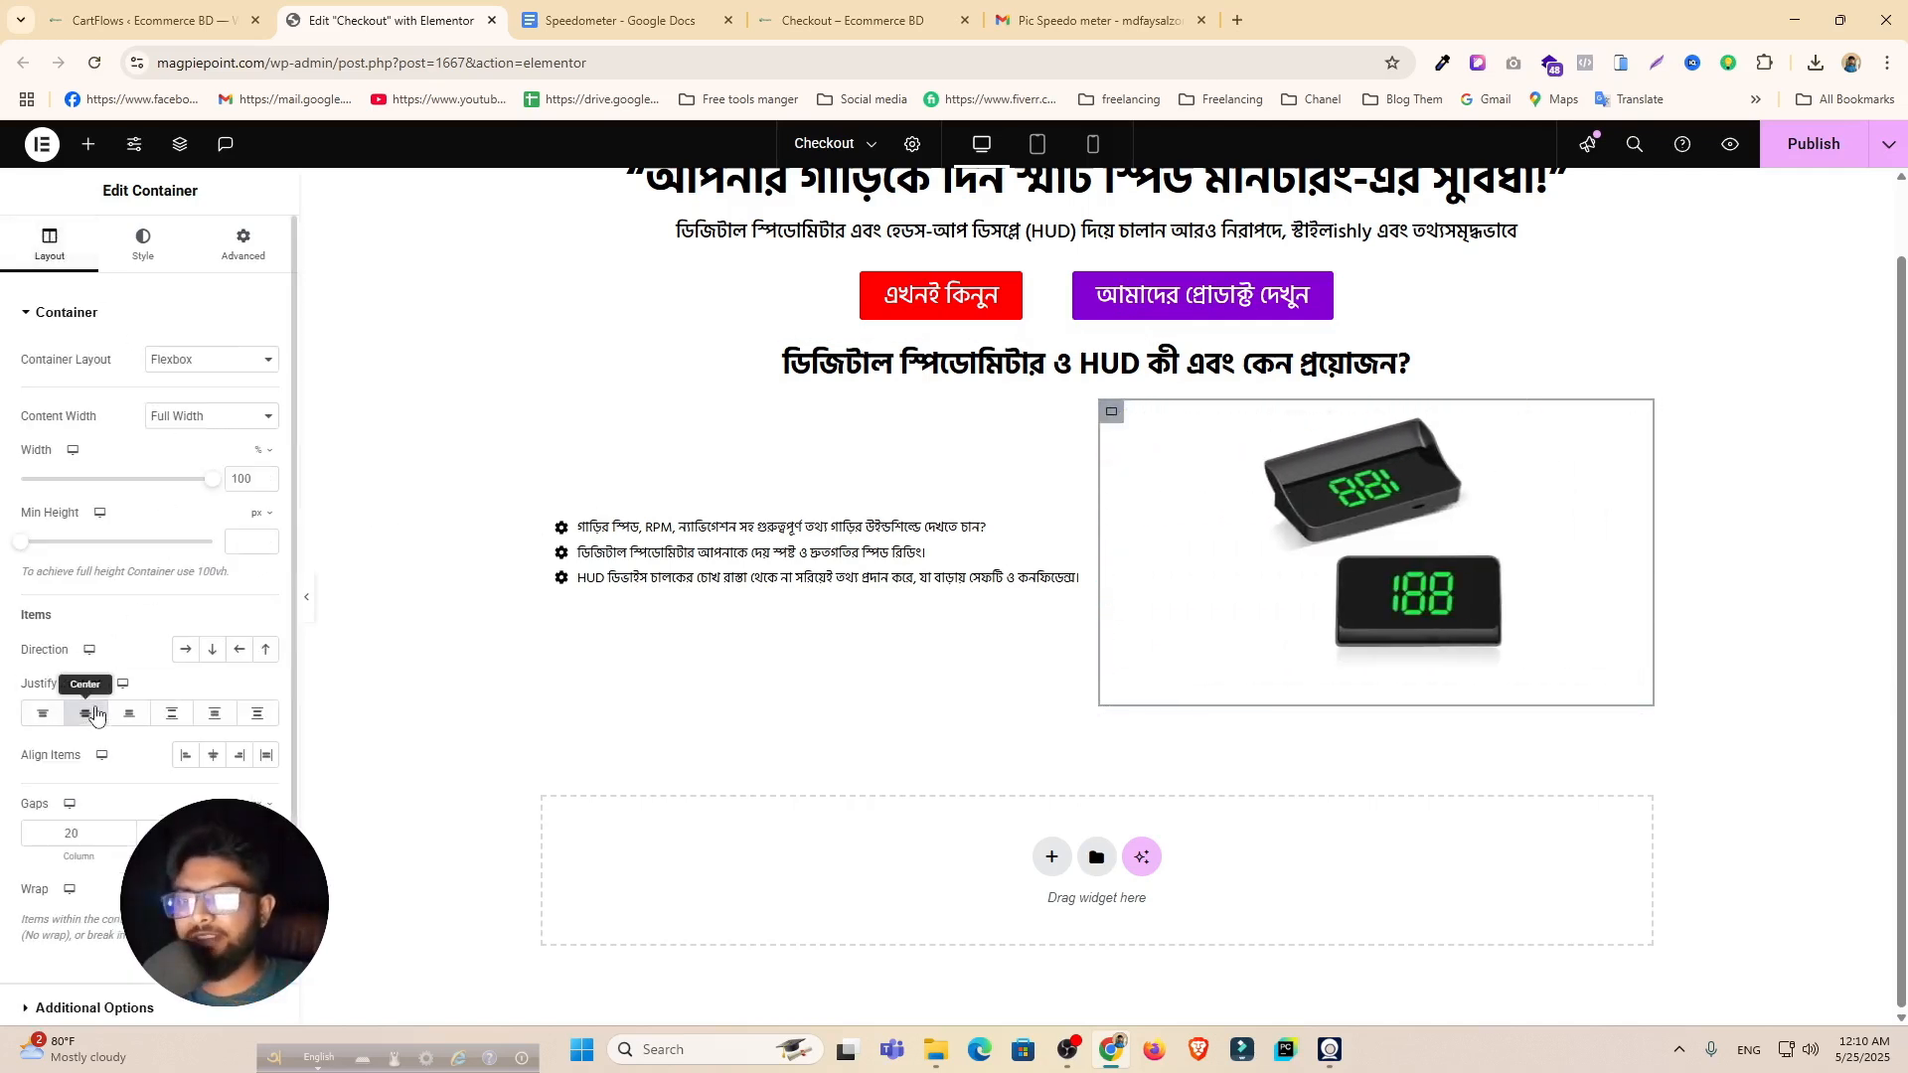
pyautogui.click(214, 757)
pyautogui.click(179, 757)
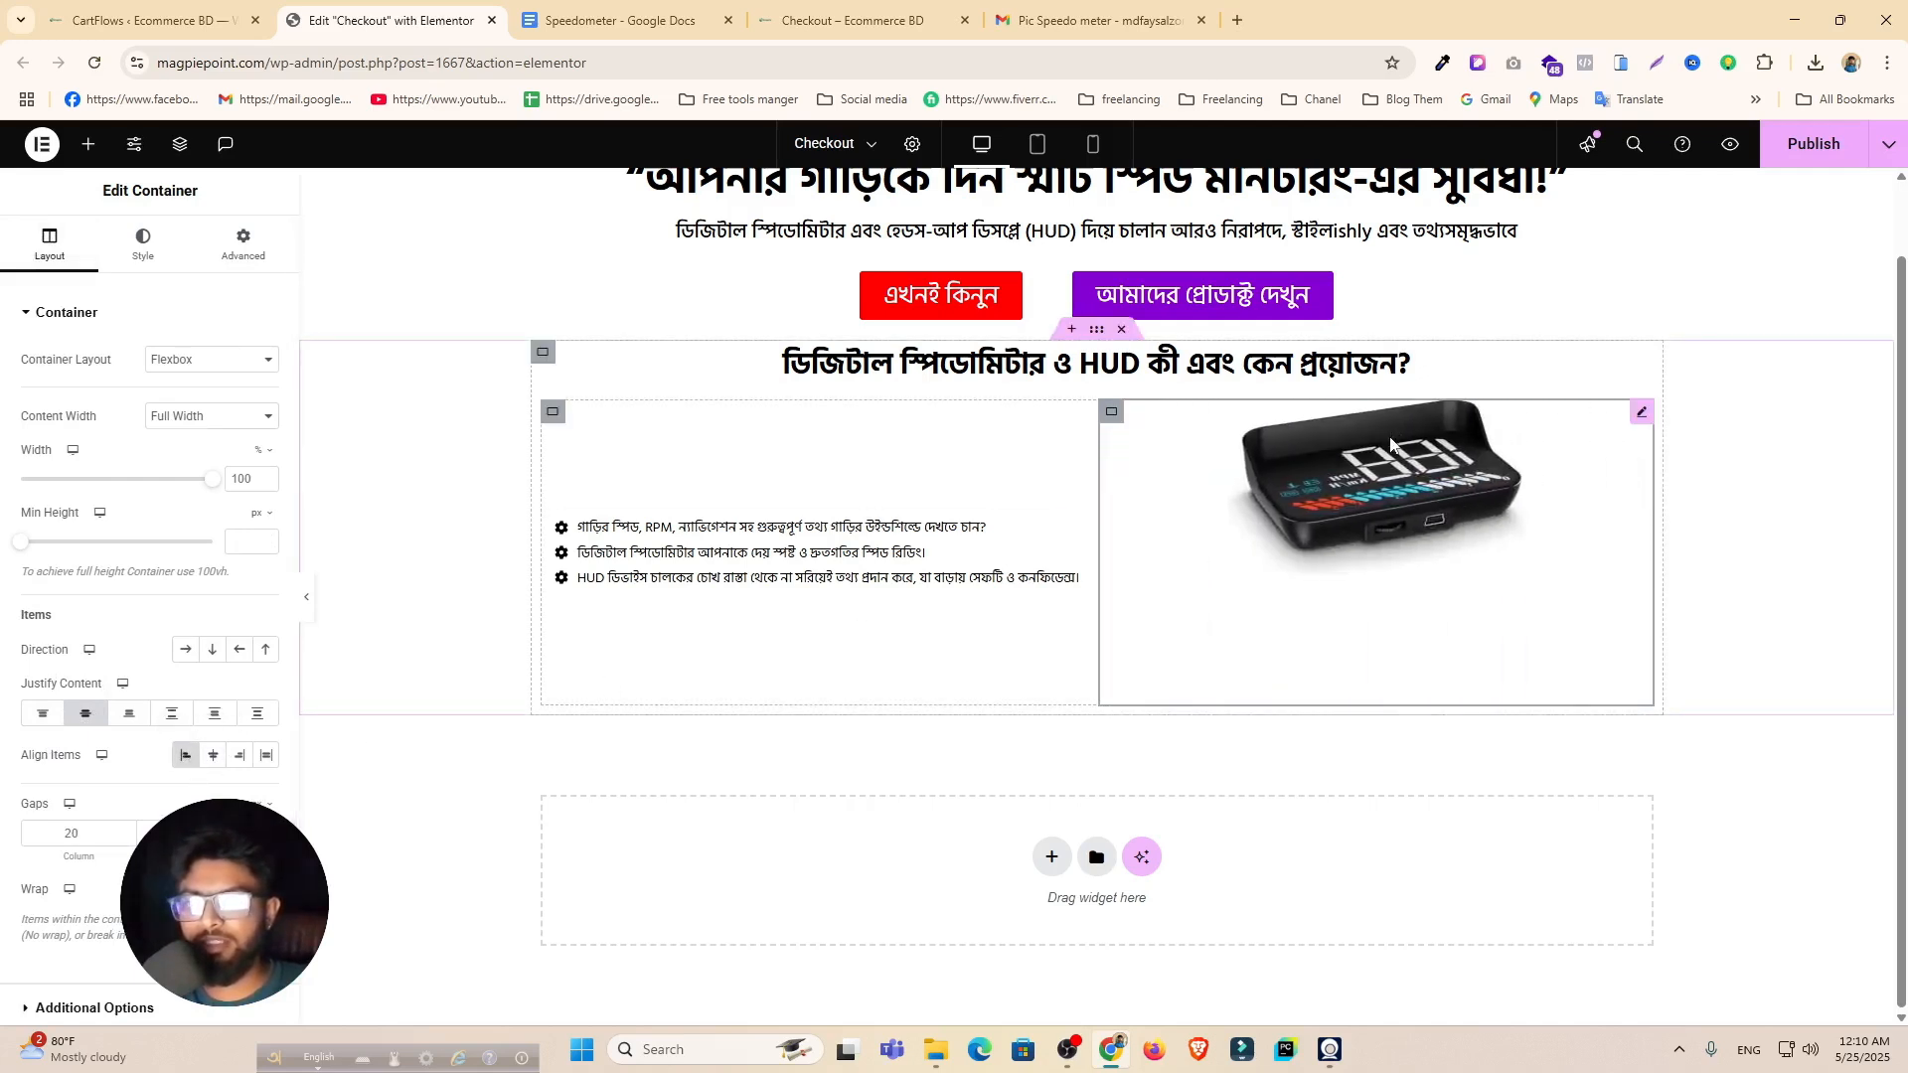
pyautogui.click(40, 718)
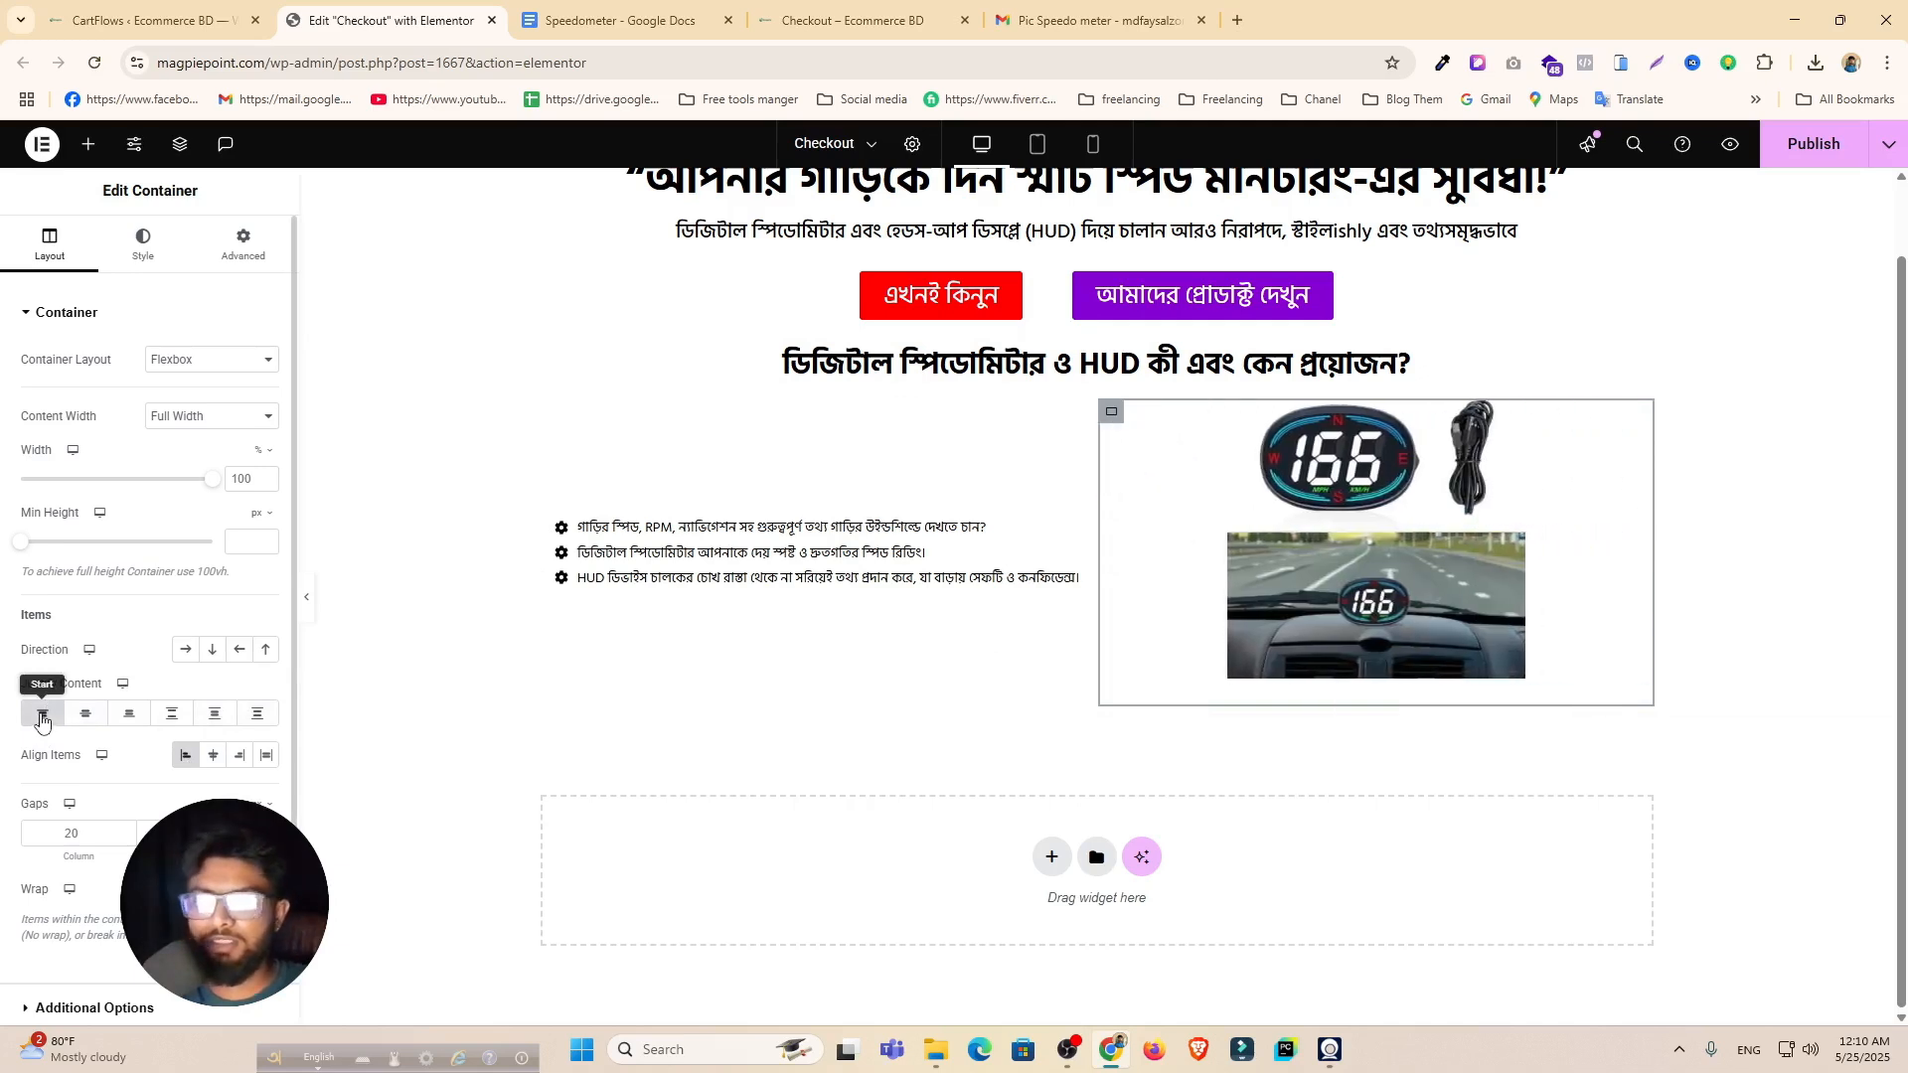
pyautogui.click(85, 714)
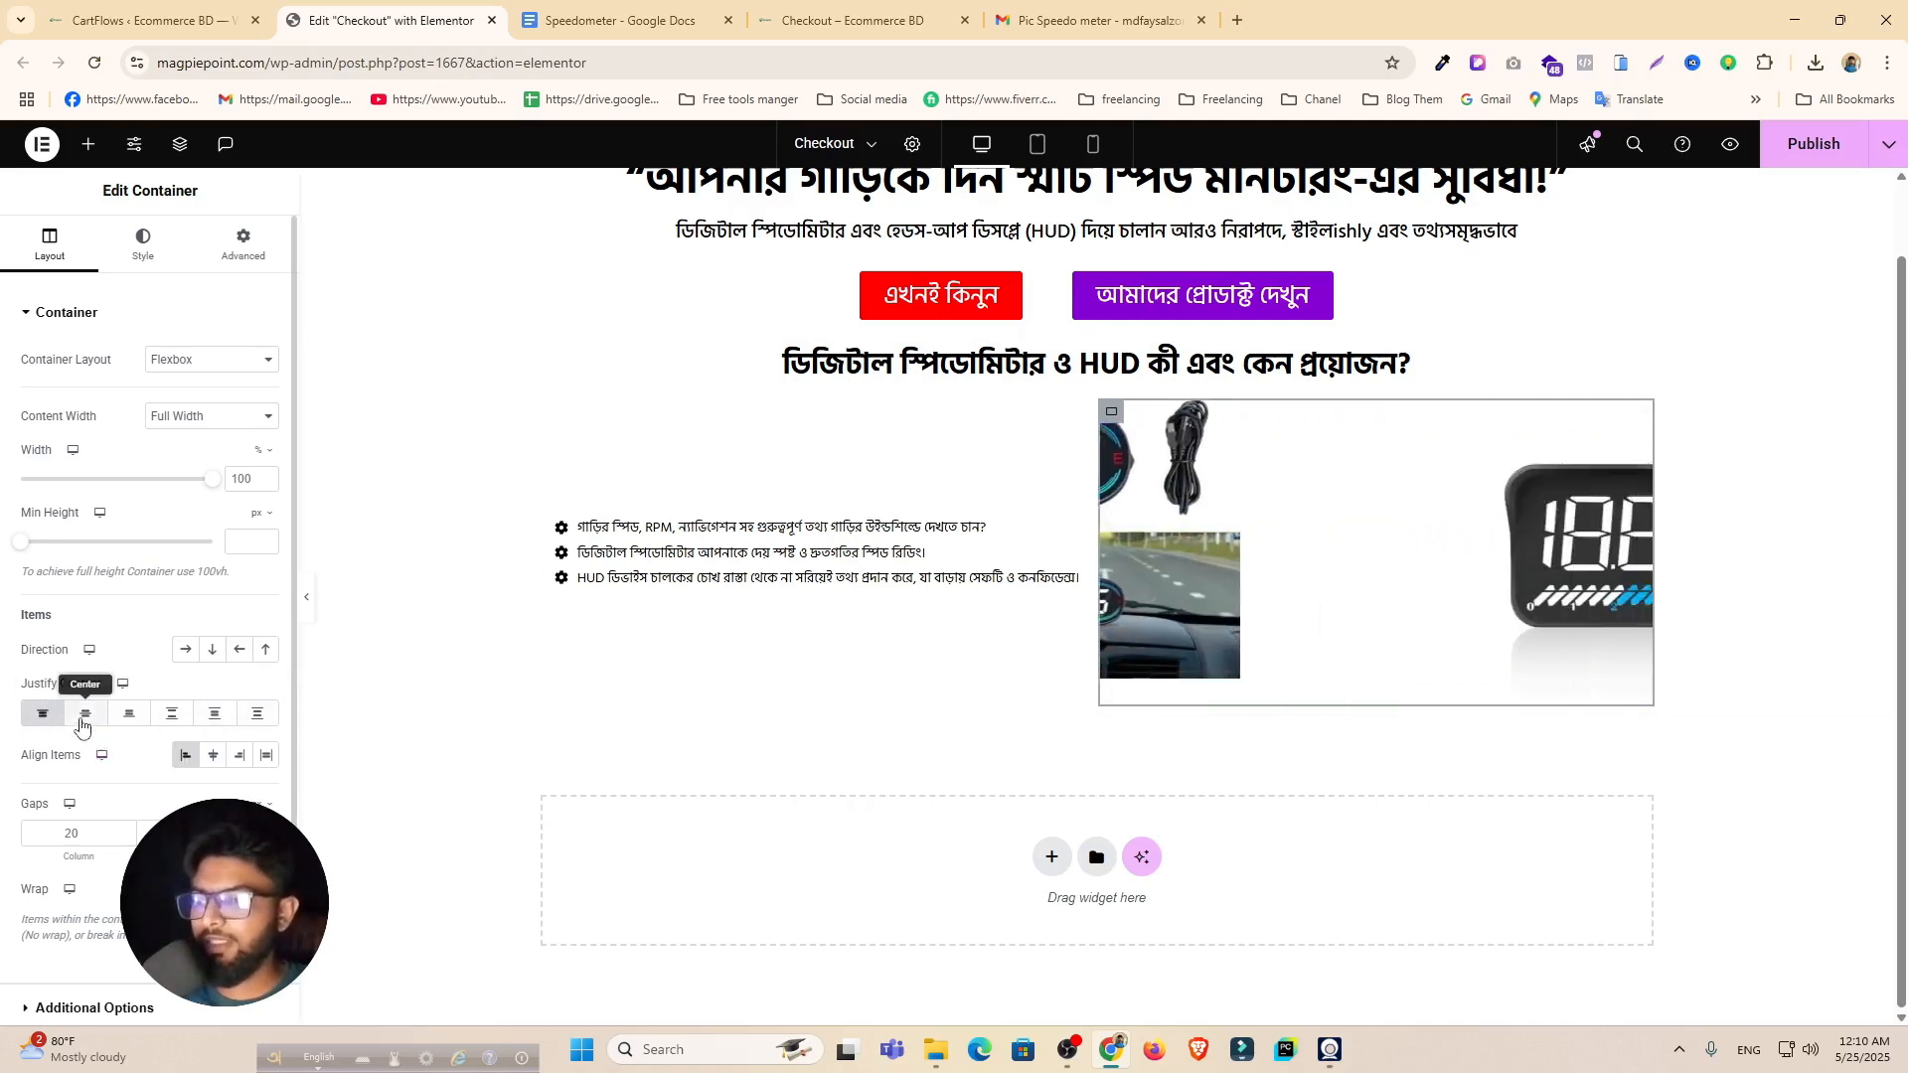
pyautogui.click(213, 756)
pyautogui.click(1813, 145)
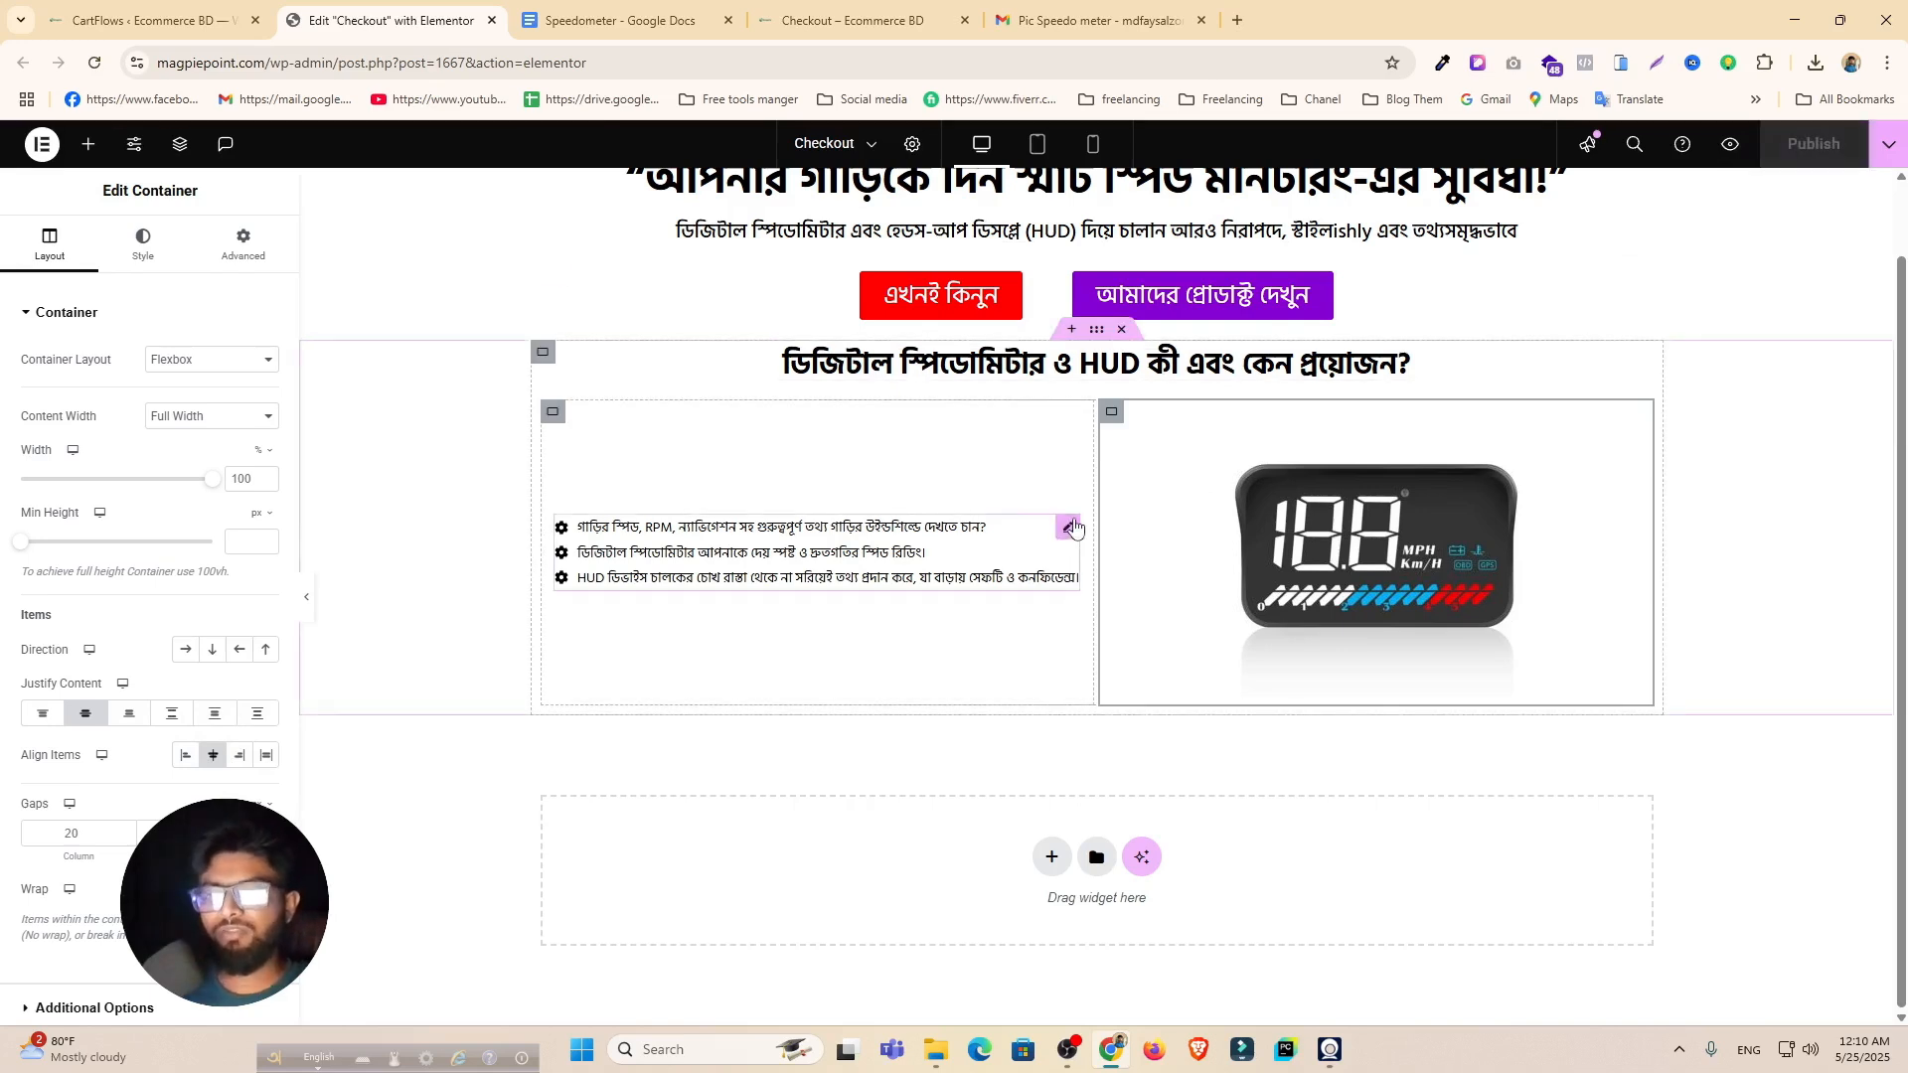
# Step: Set the icon list's text font family to Hind Siliguri
pyautogui.click(1070, 527)
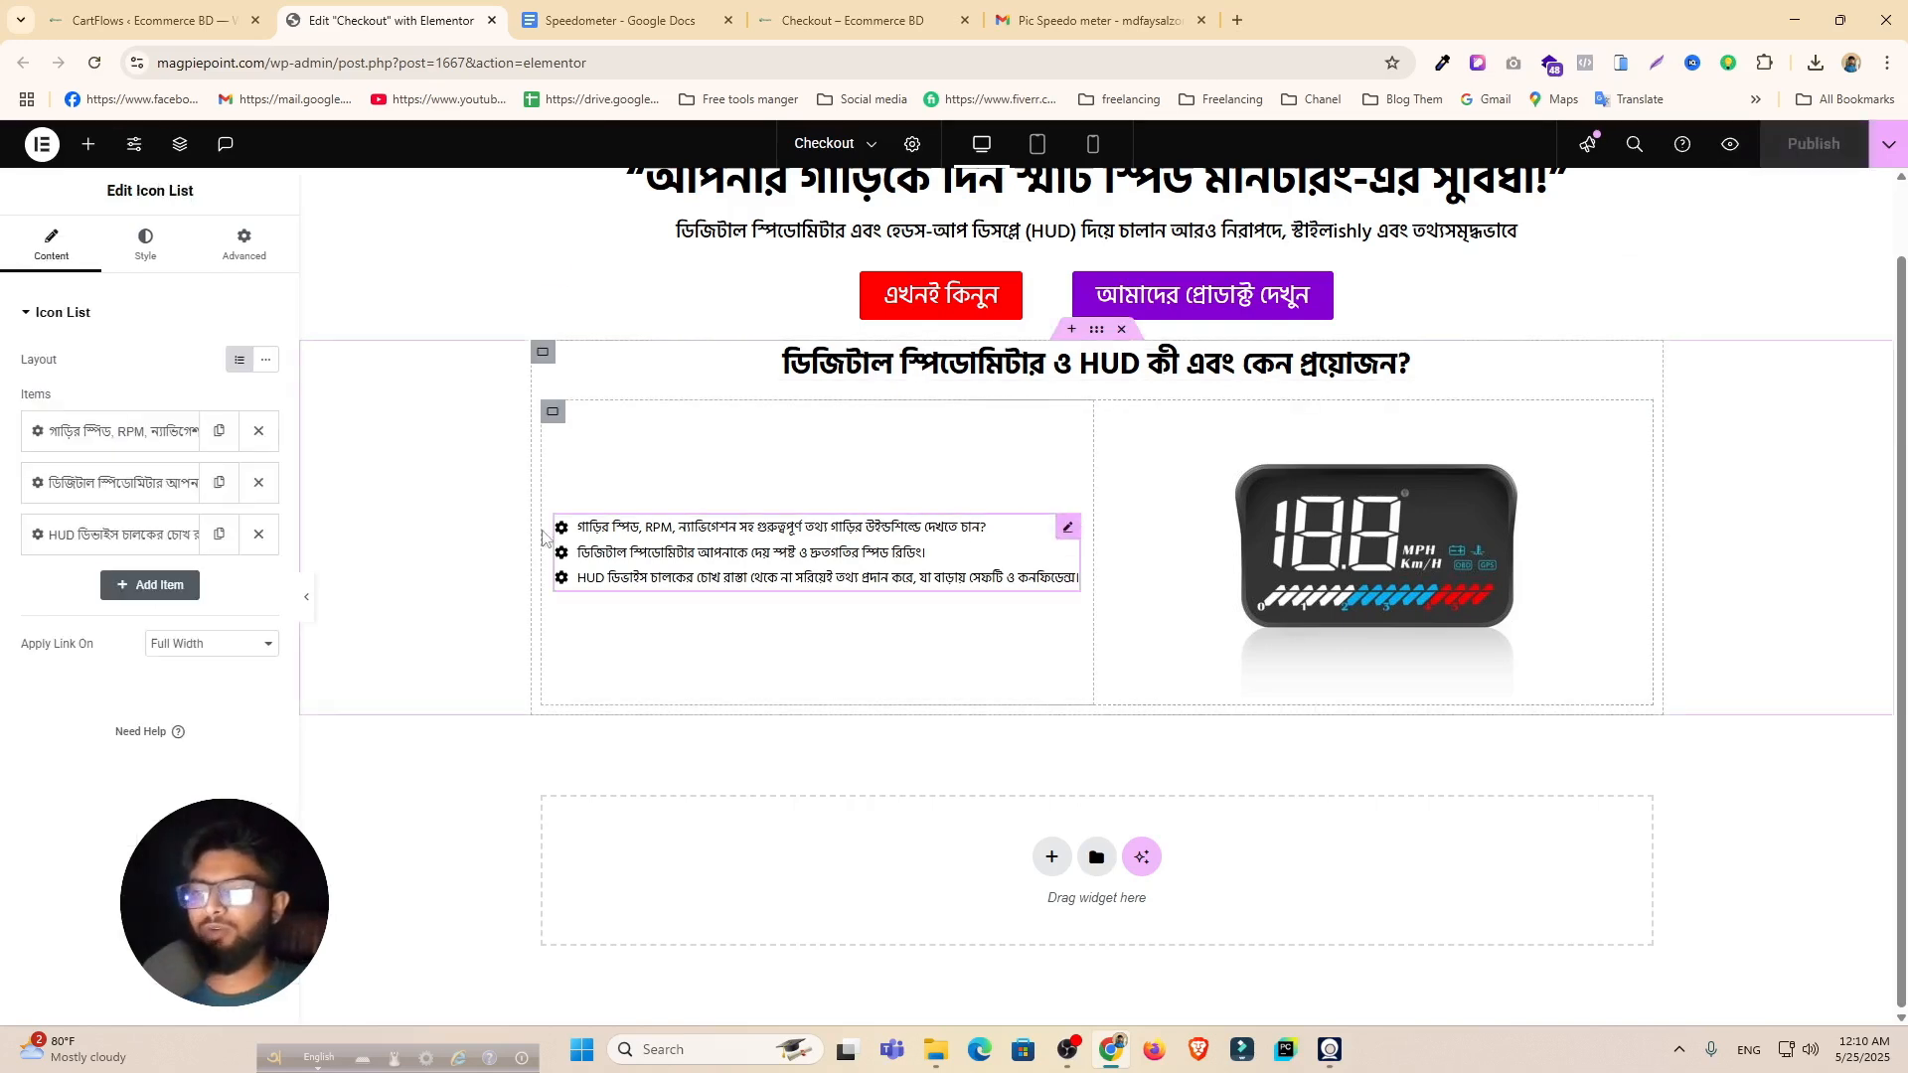
pyautogui.click(149, 249)
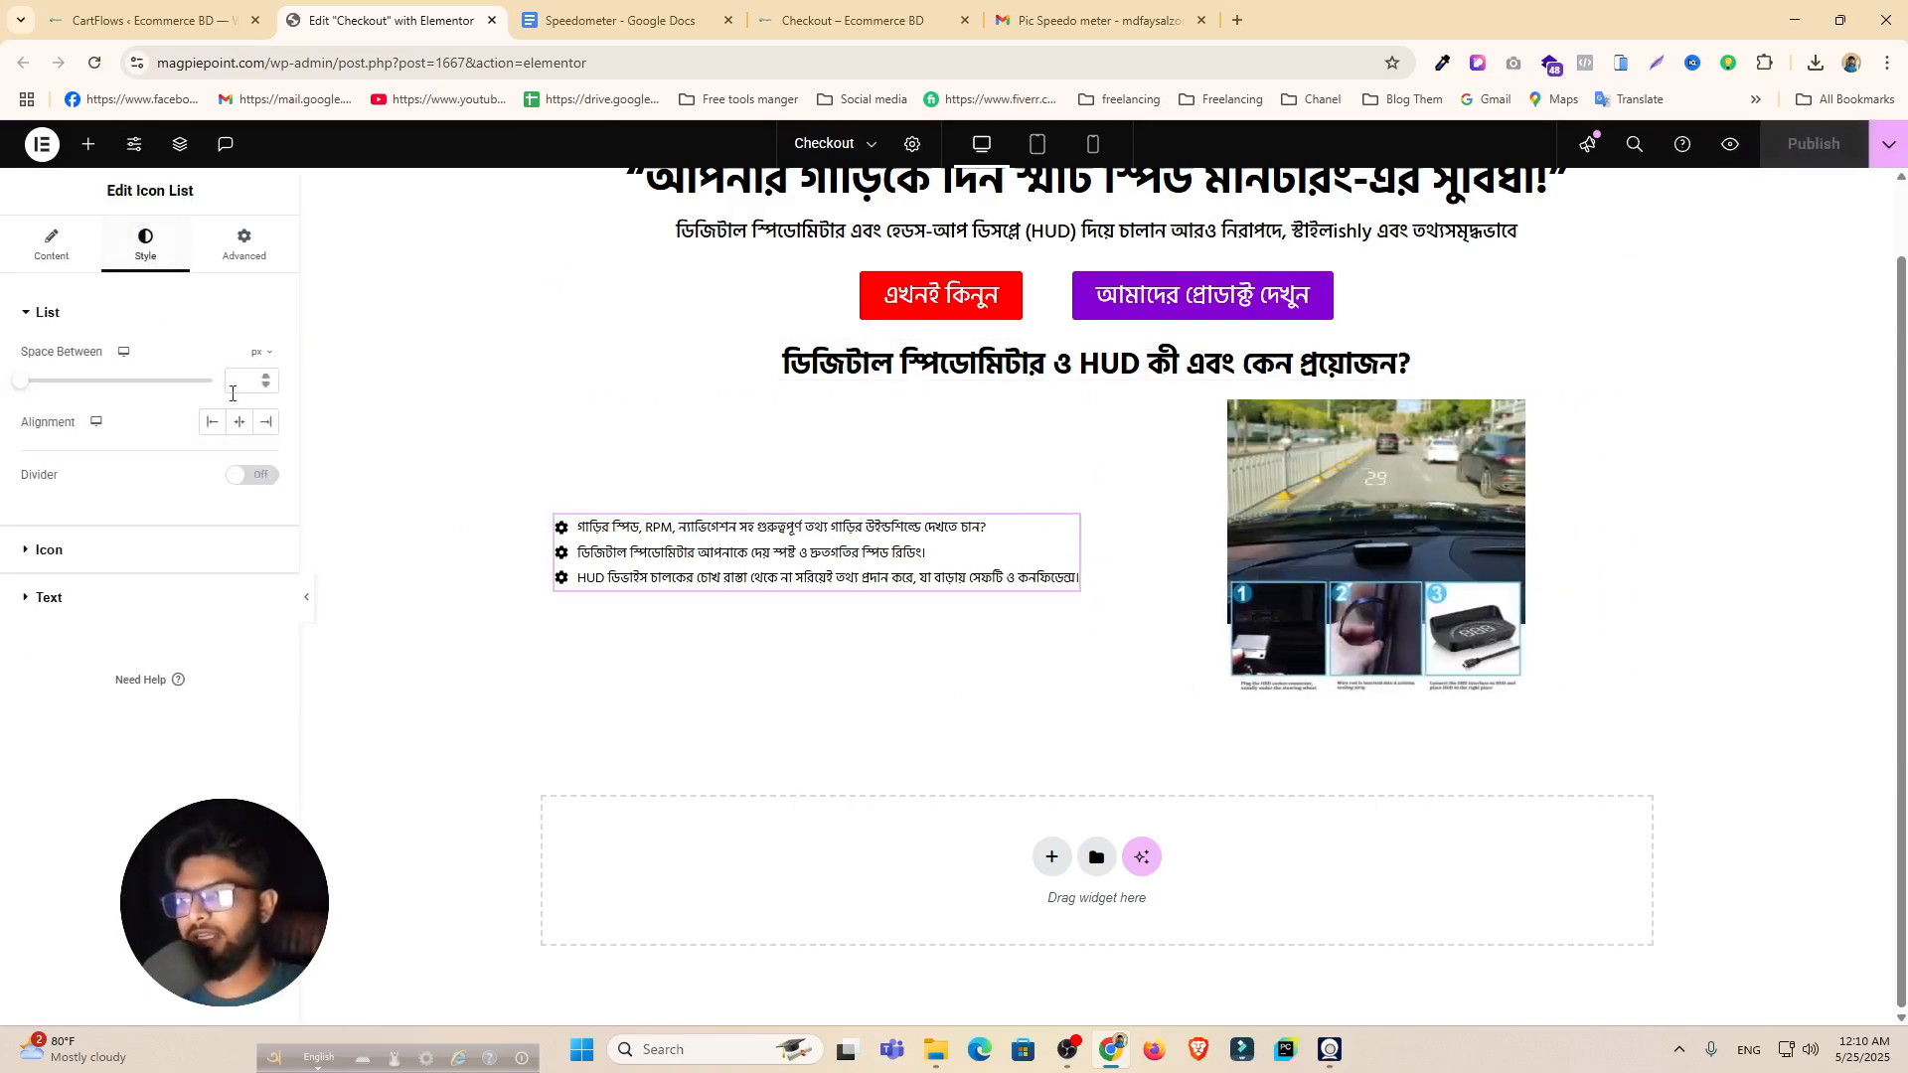
pyautogui.click(89, 599)
pyautogui.click(263, 459)
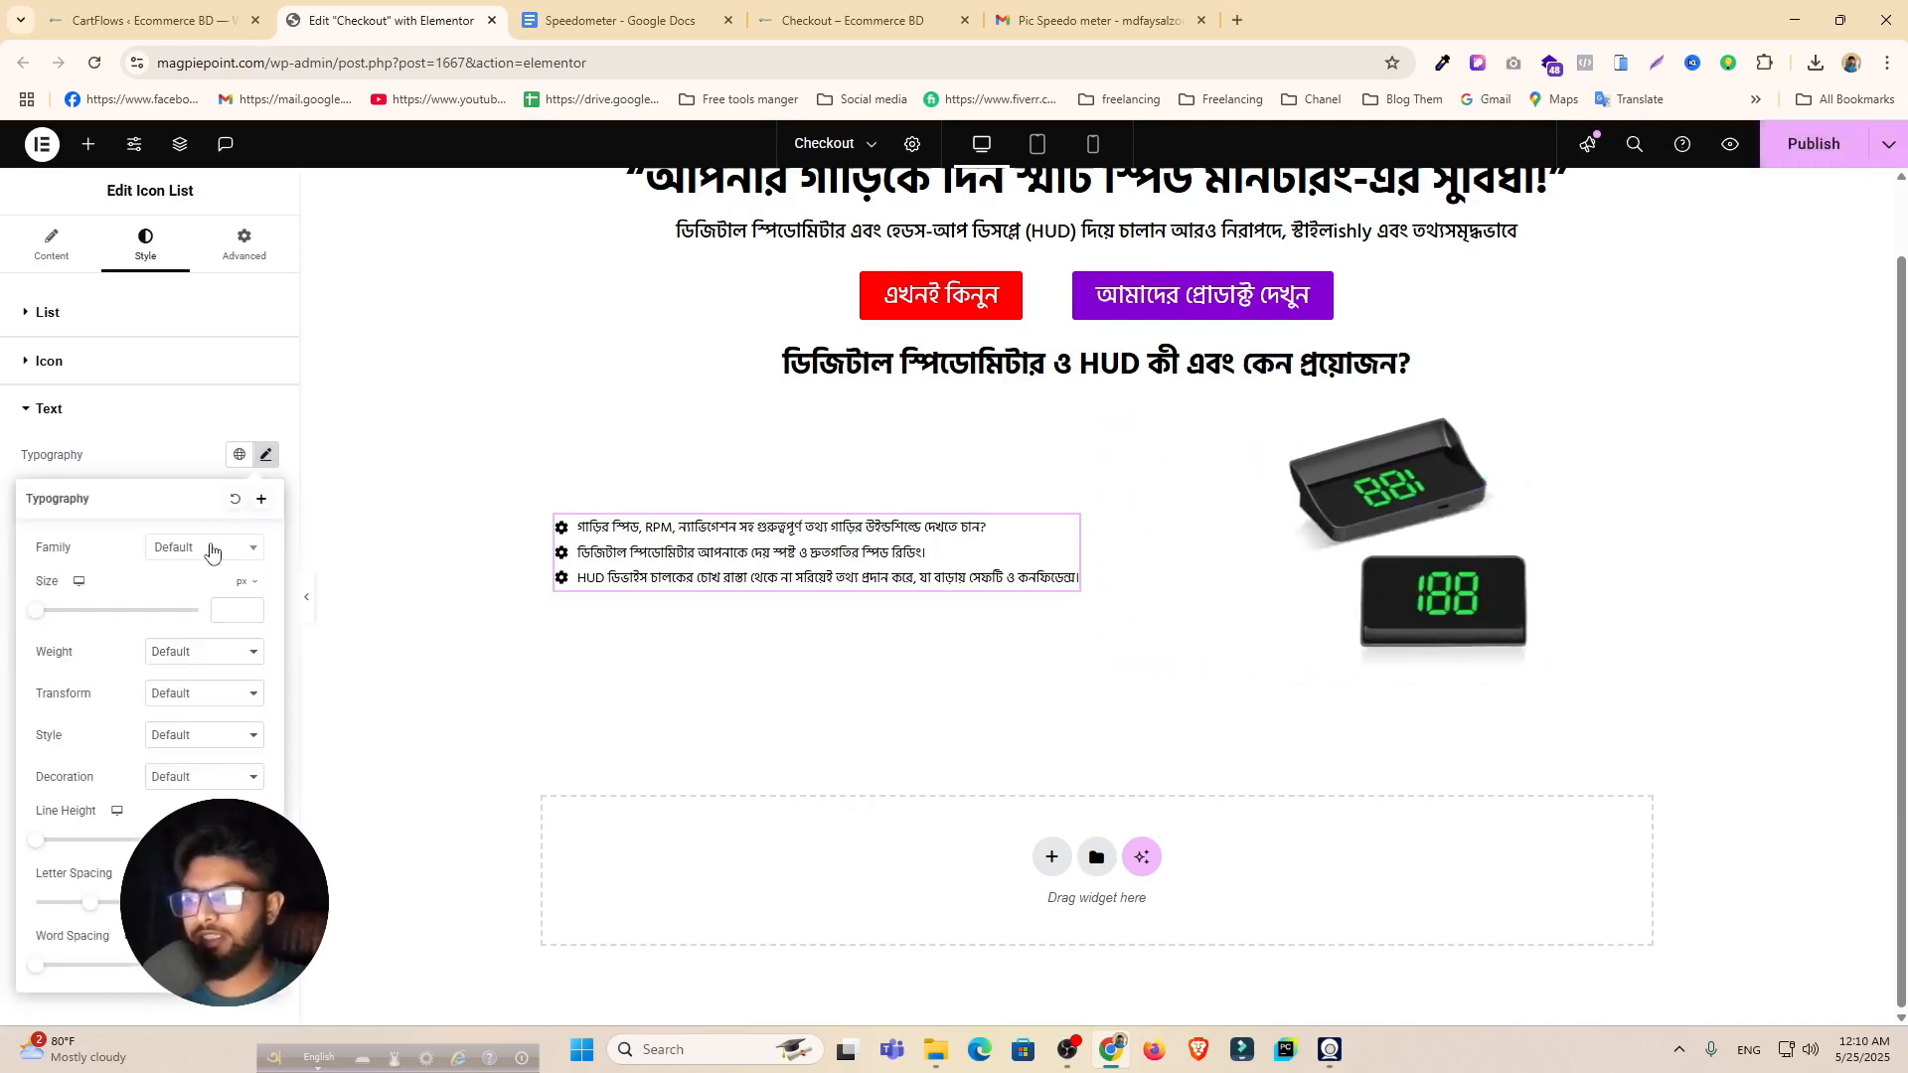
pyautogui.click(211, 550)
pyautogui.write('hind')
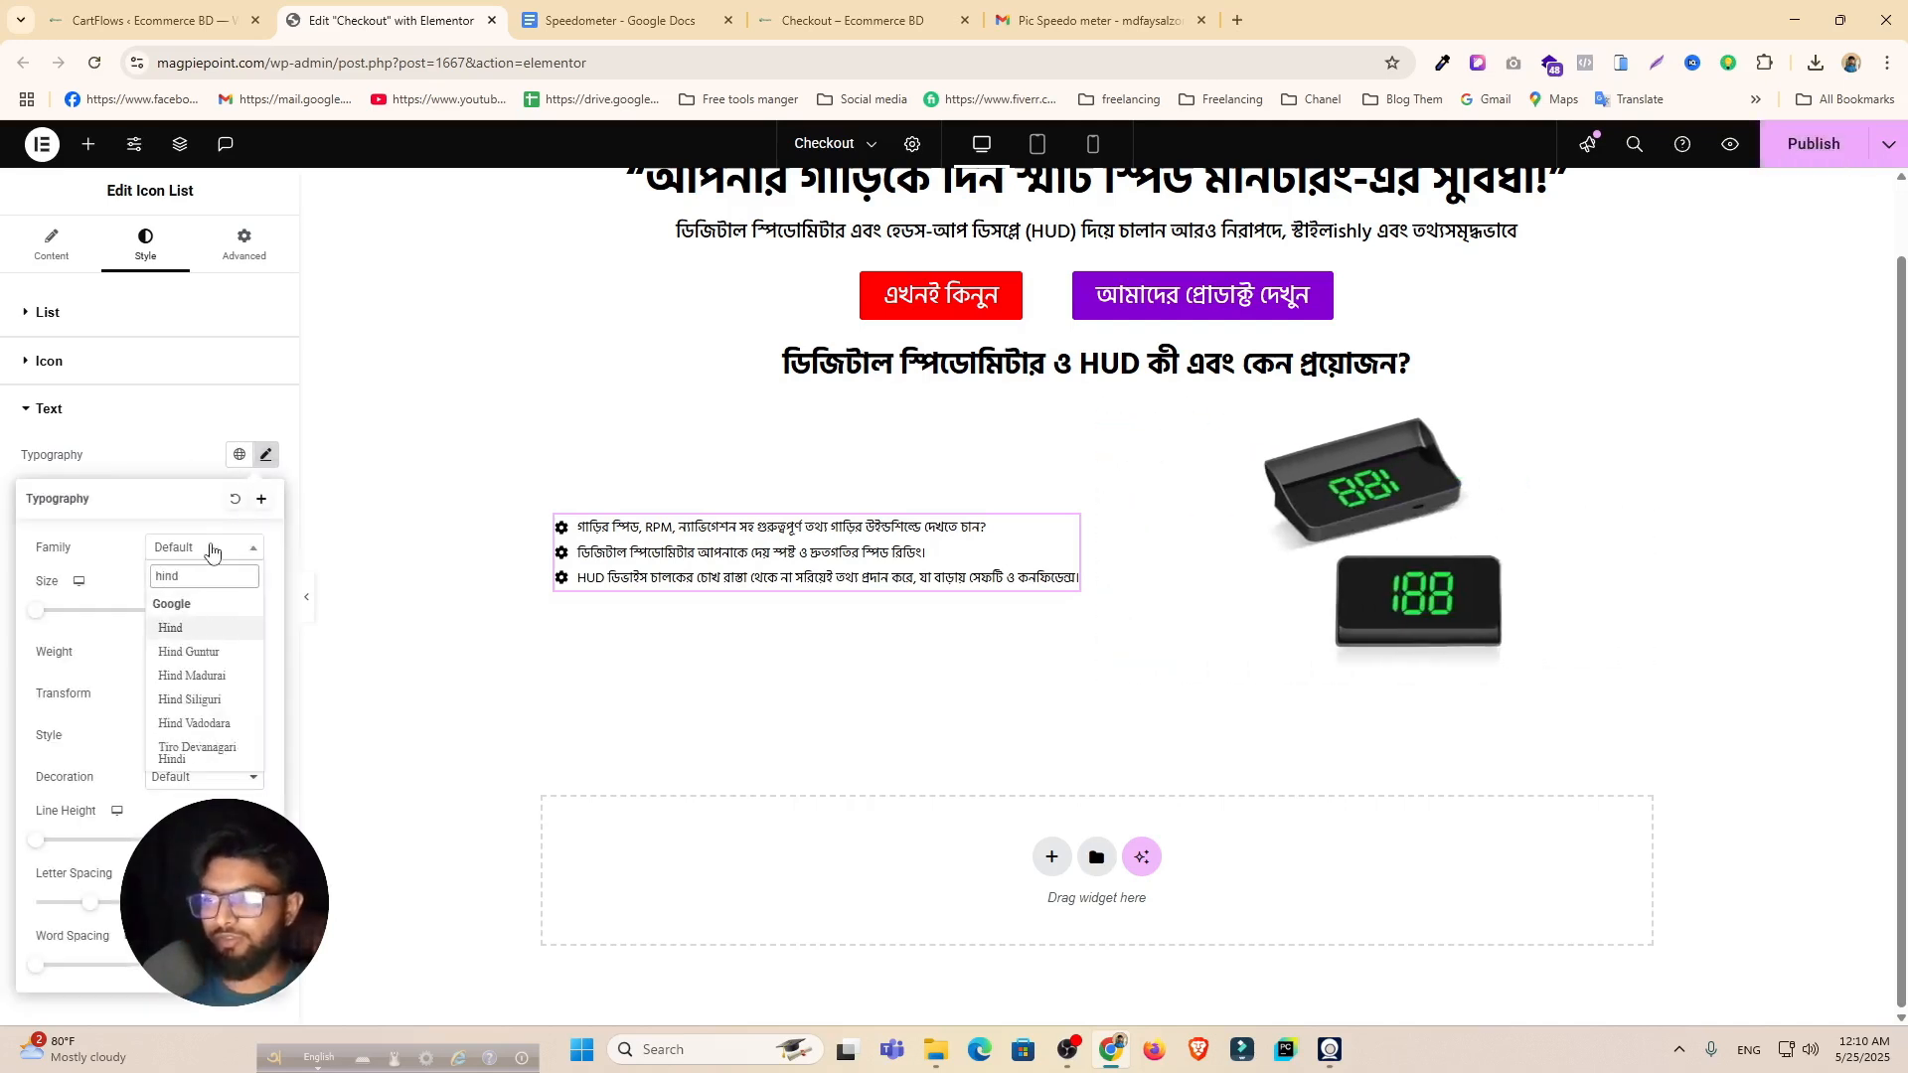
pyautogui.click(214, 701)
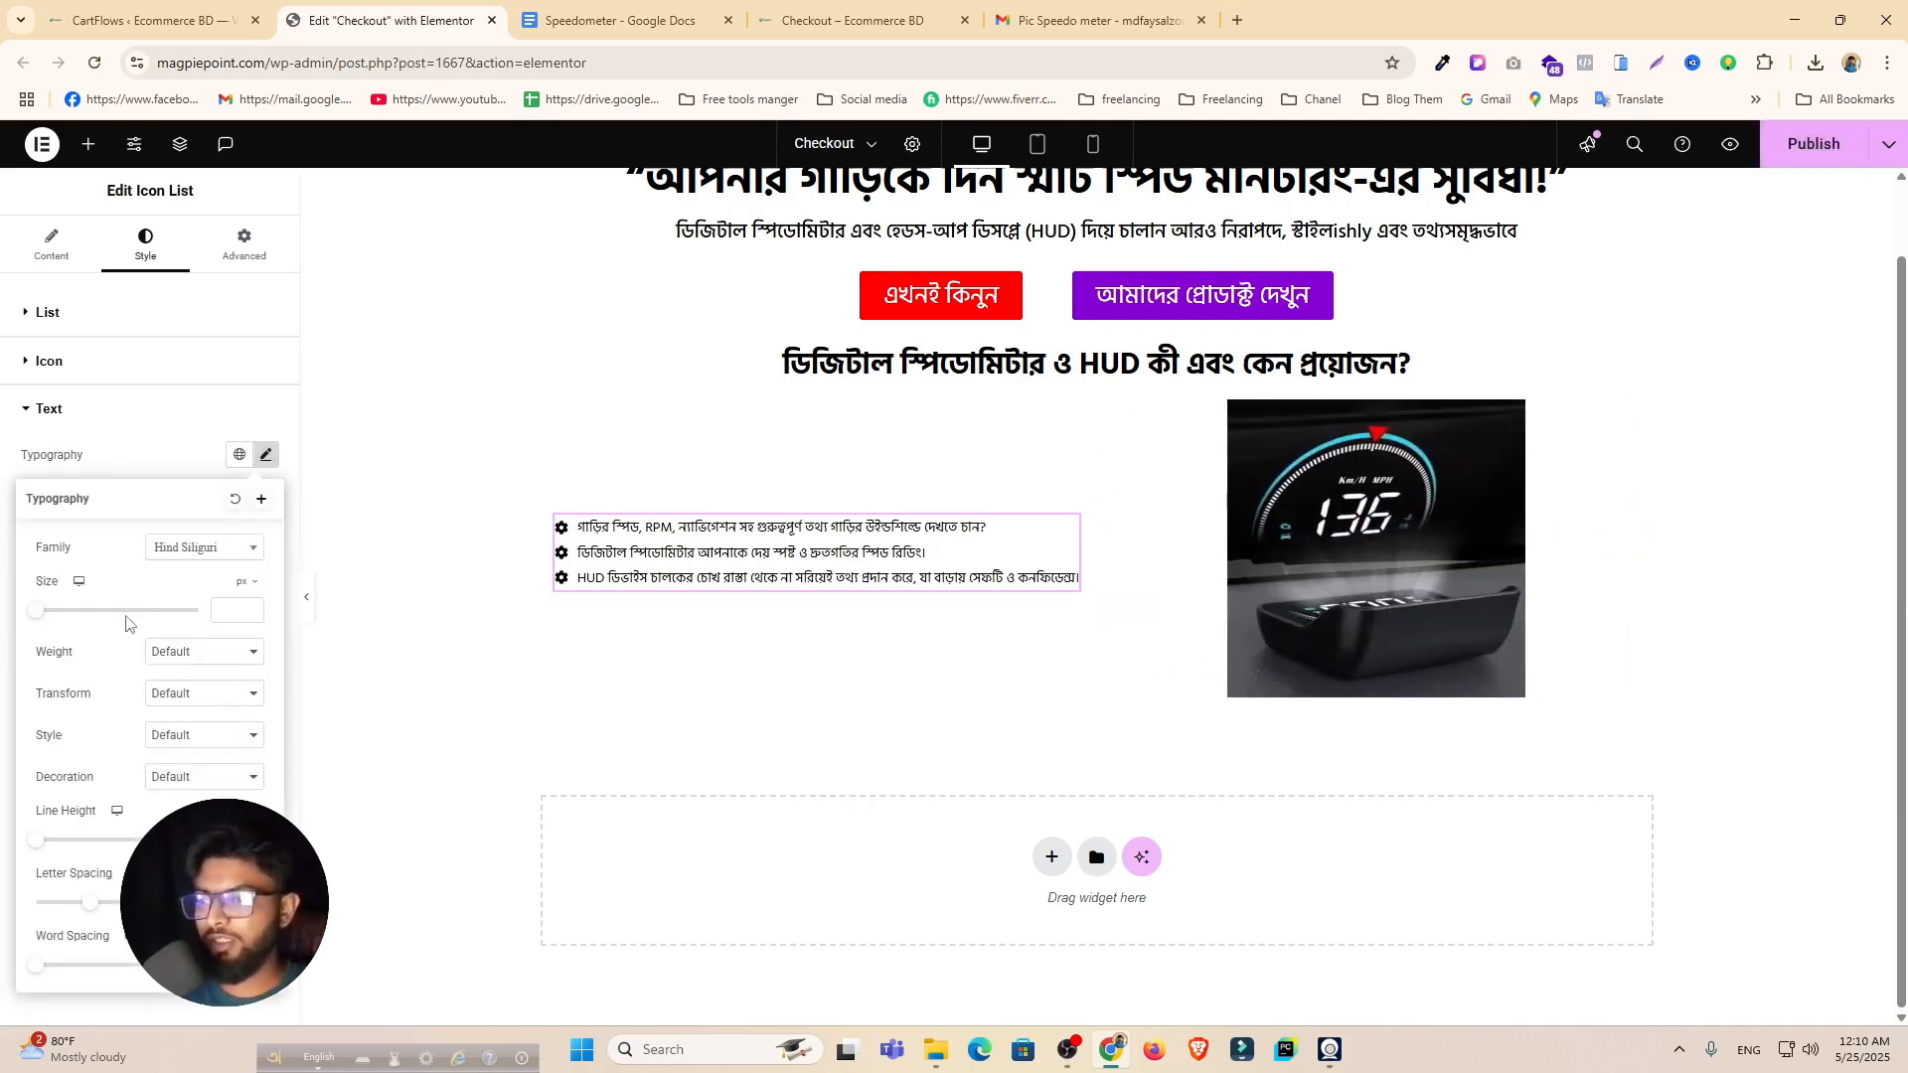
# Step: Try larger text sizes for the icon list and settle on 20 px
pyautogui.click(236, 608)
pyautogui.write('25')
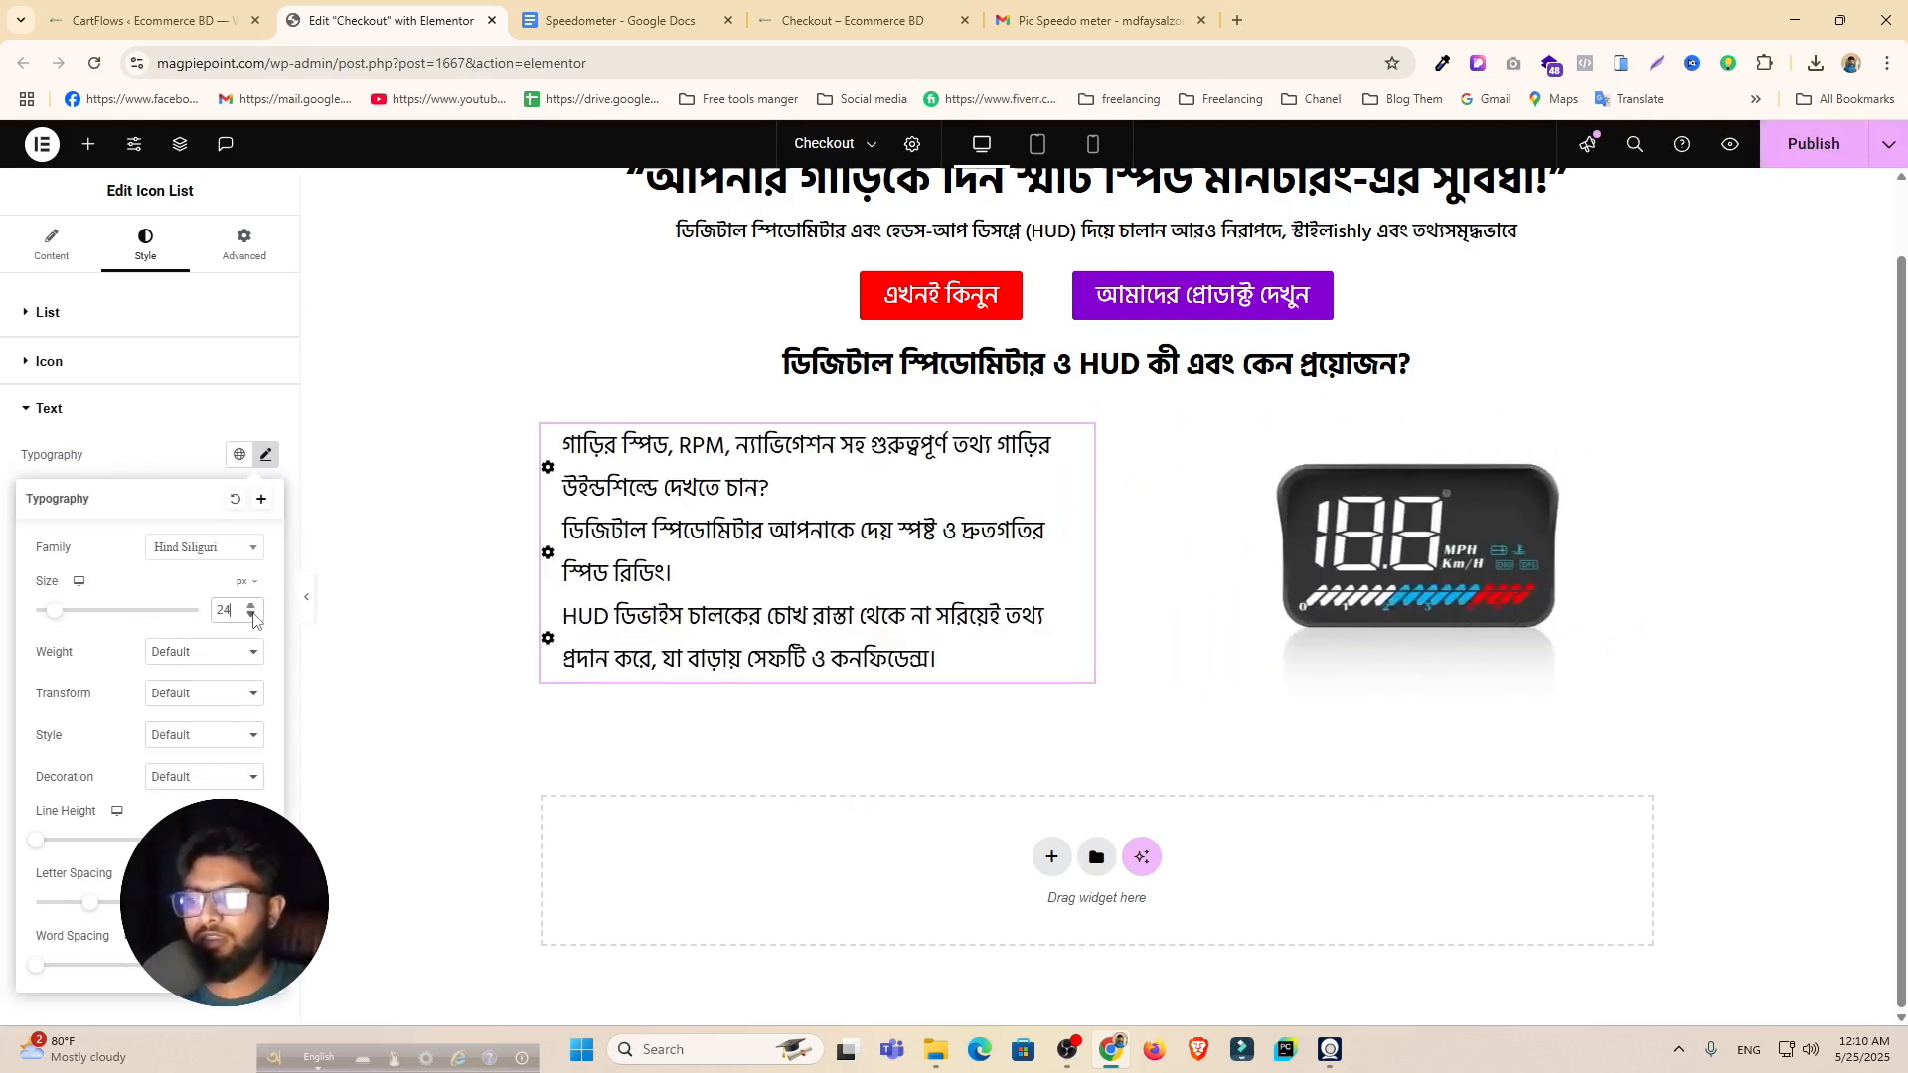
pyautogui.click(252, 616)
pyautogui.click(252, 617)
pyautogui.click(251, 616)
pyautogui.click(252, 617)
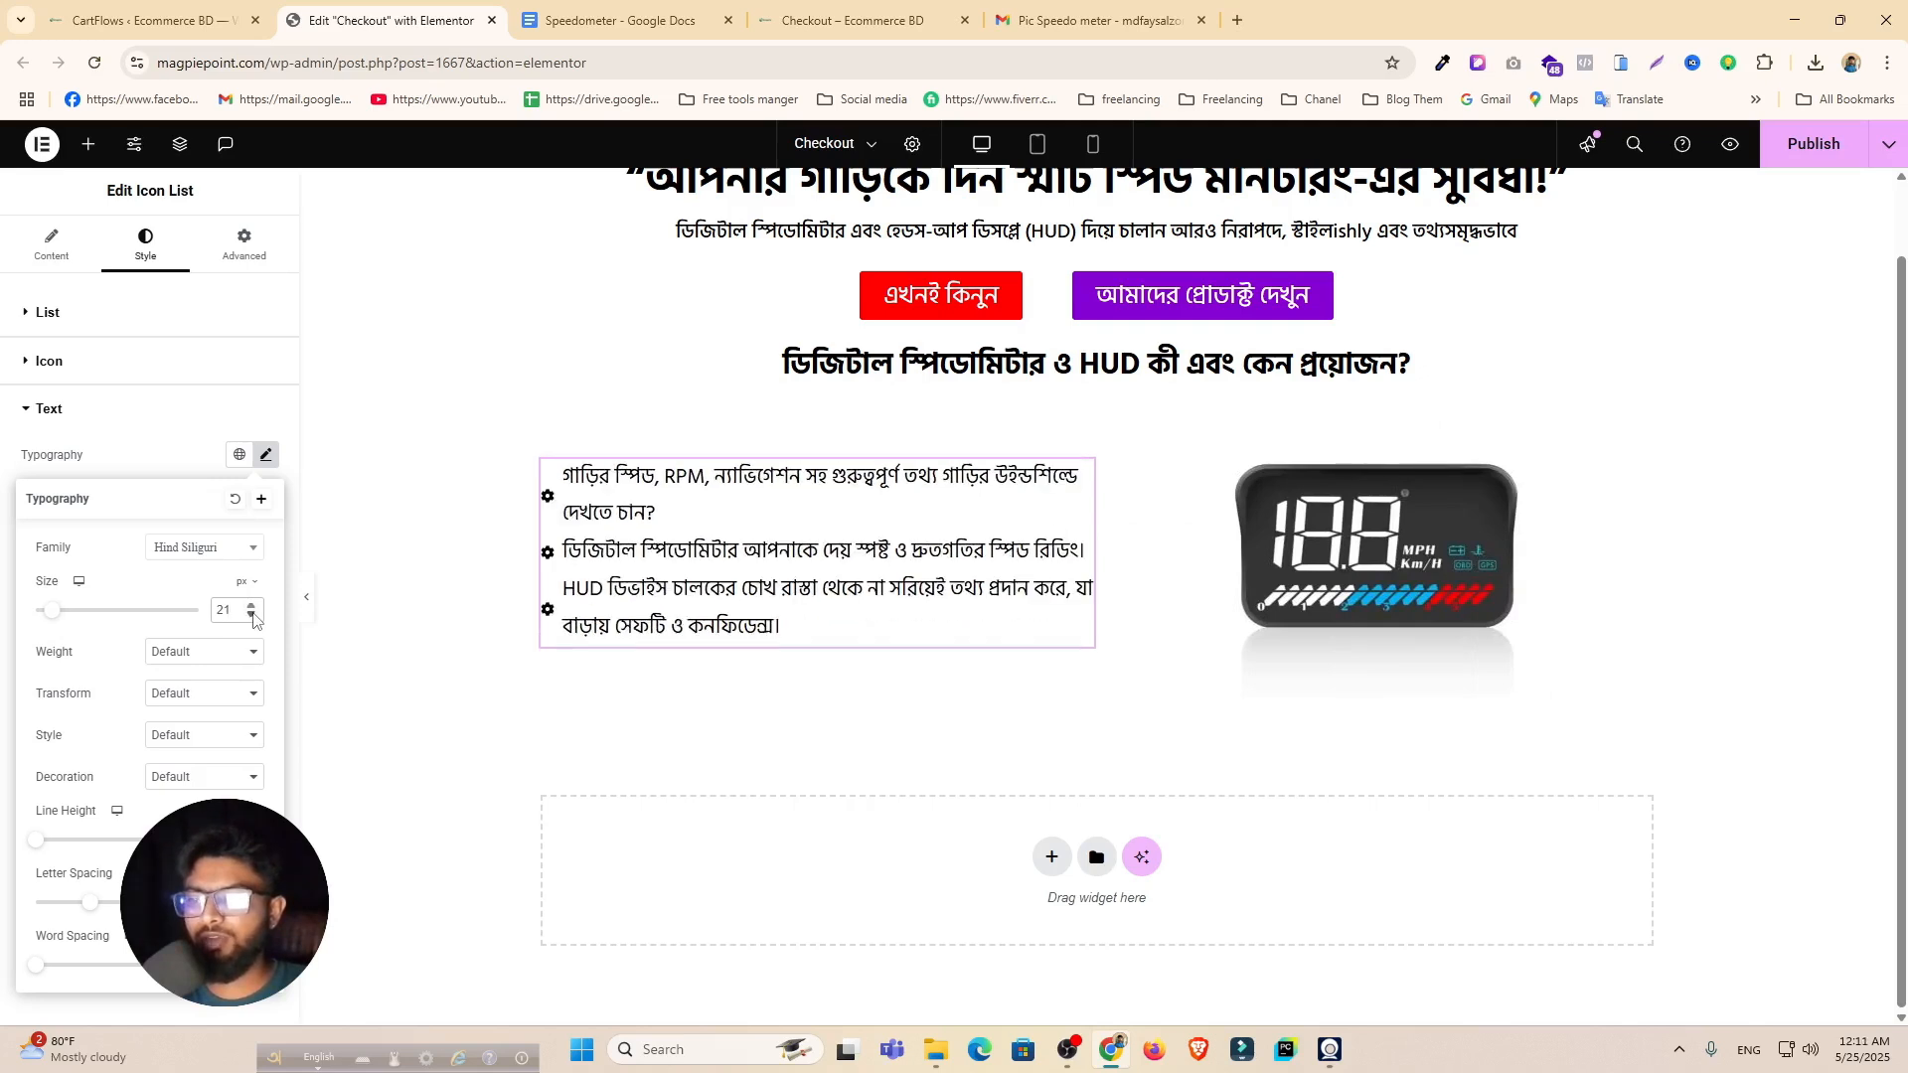
pyautogui.click(252, 616)
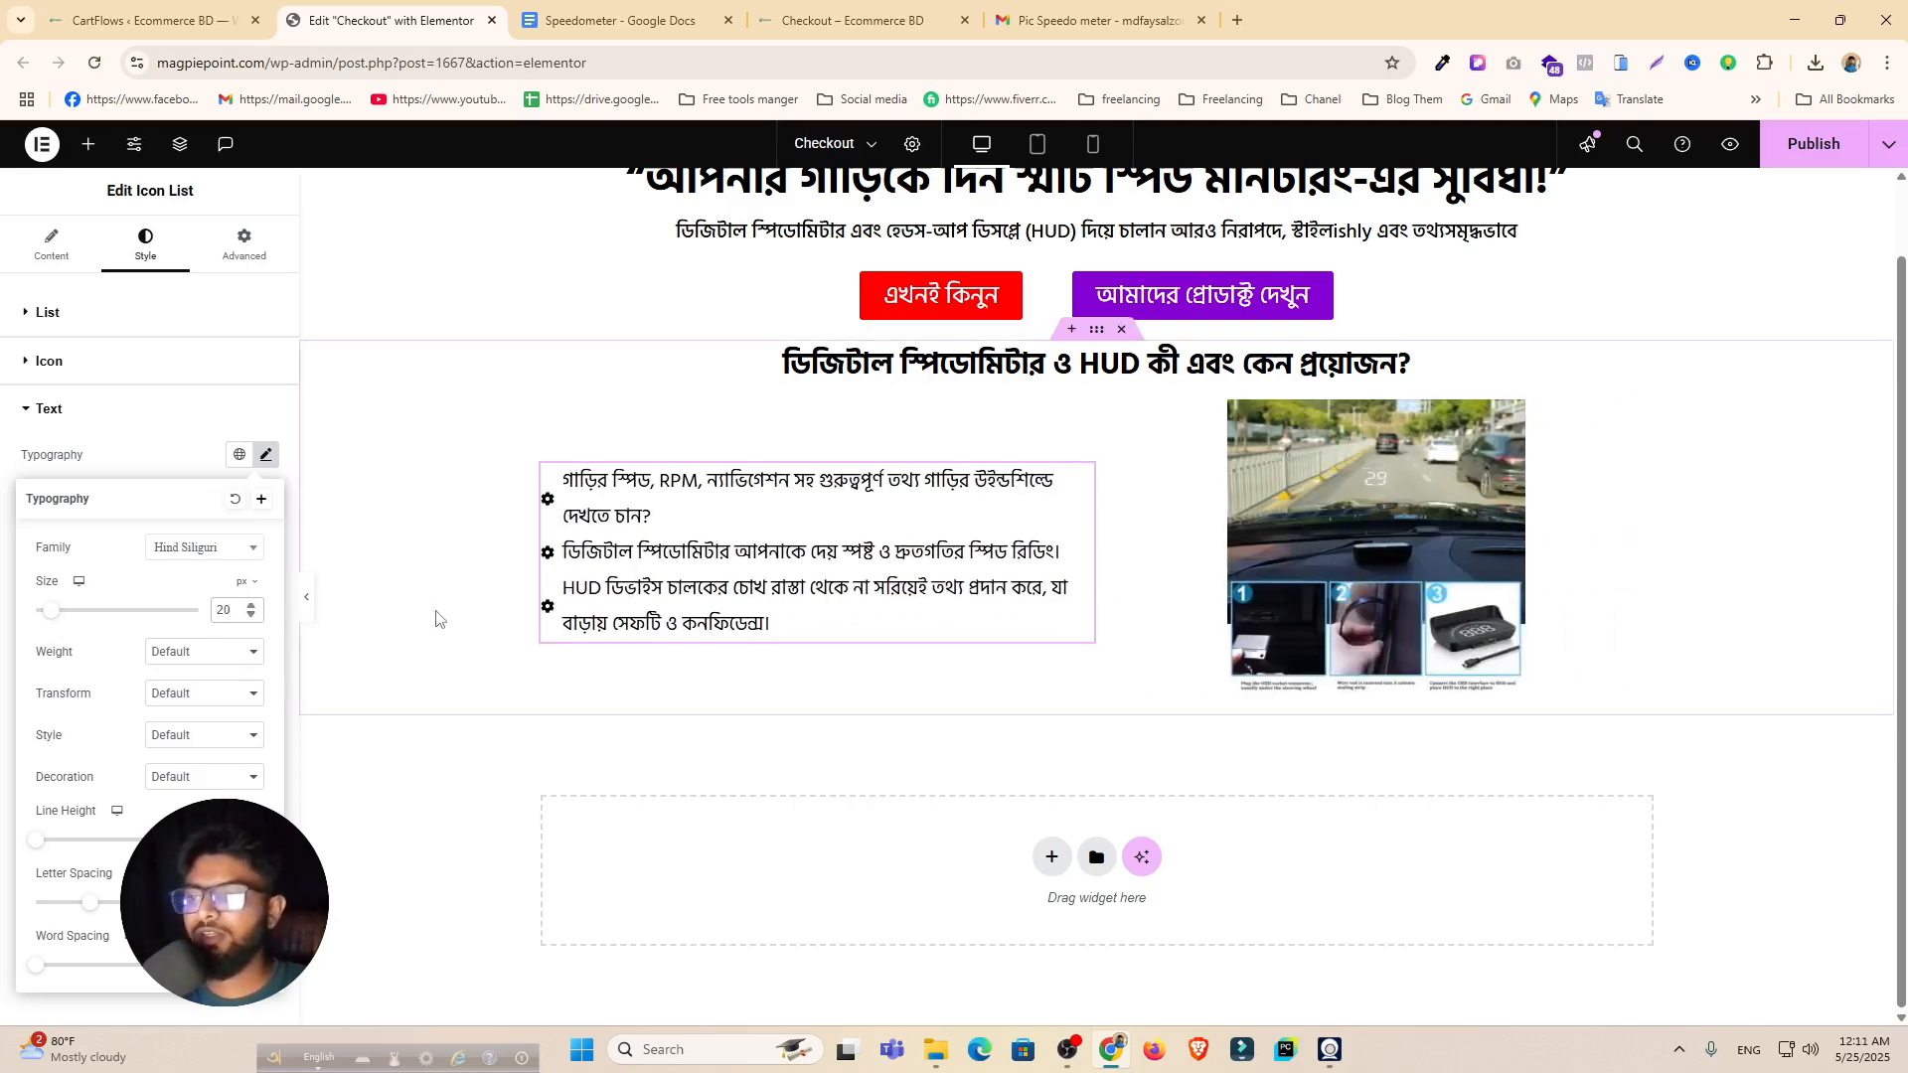
pyautogui.click(137, 457)
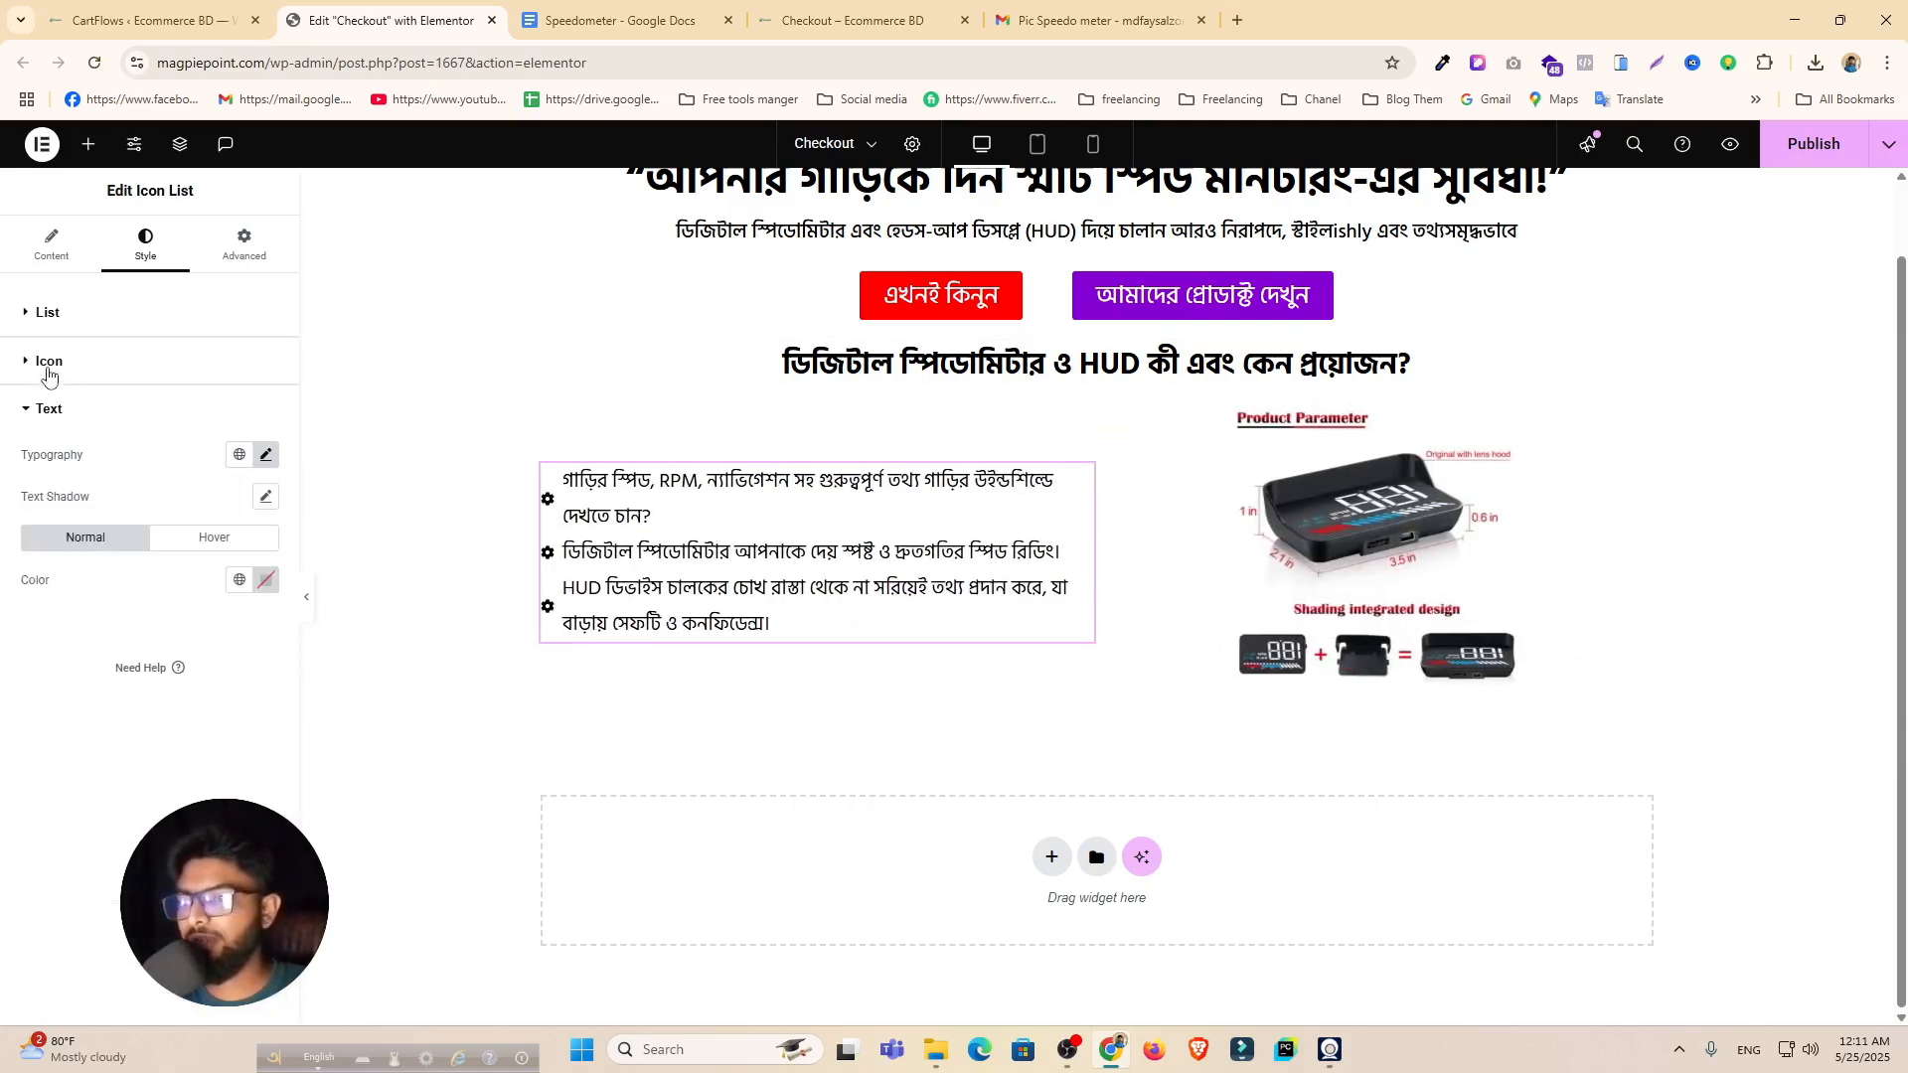
# Step: Enlarge the icons of the icon list to 30 px
pyautogui.click(48, 370)
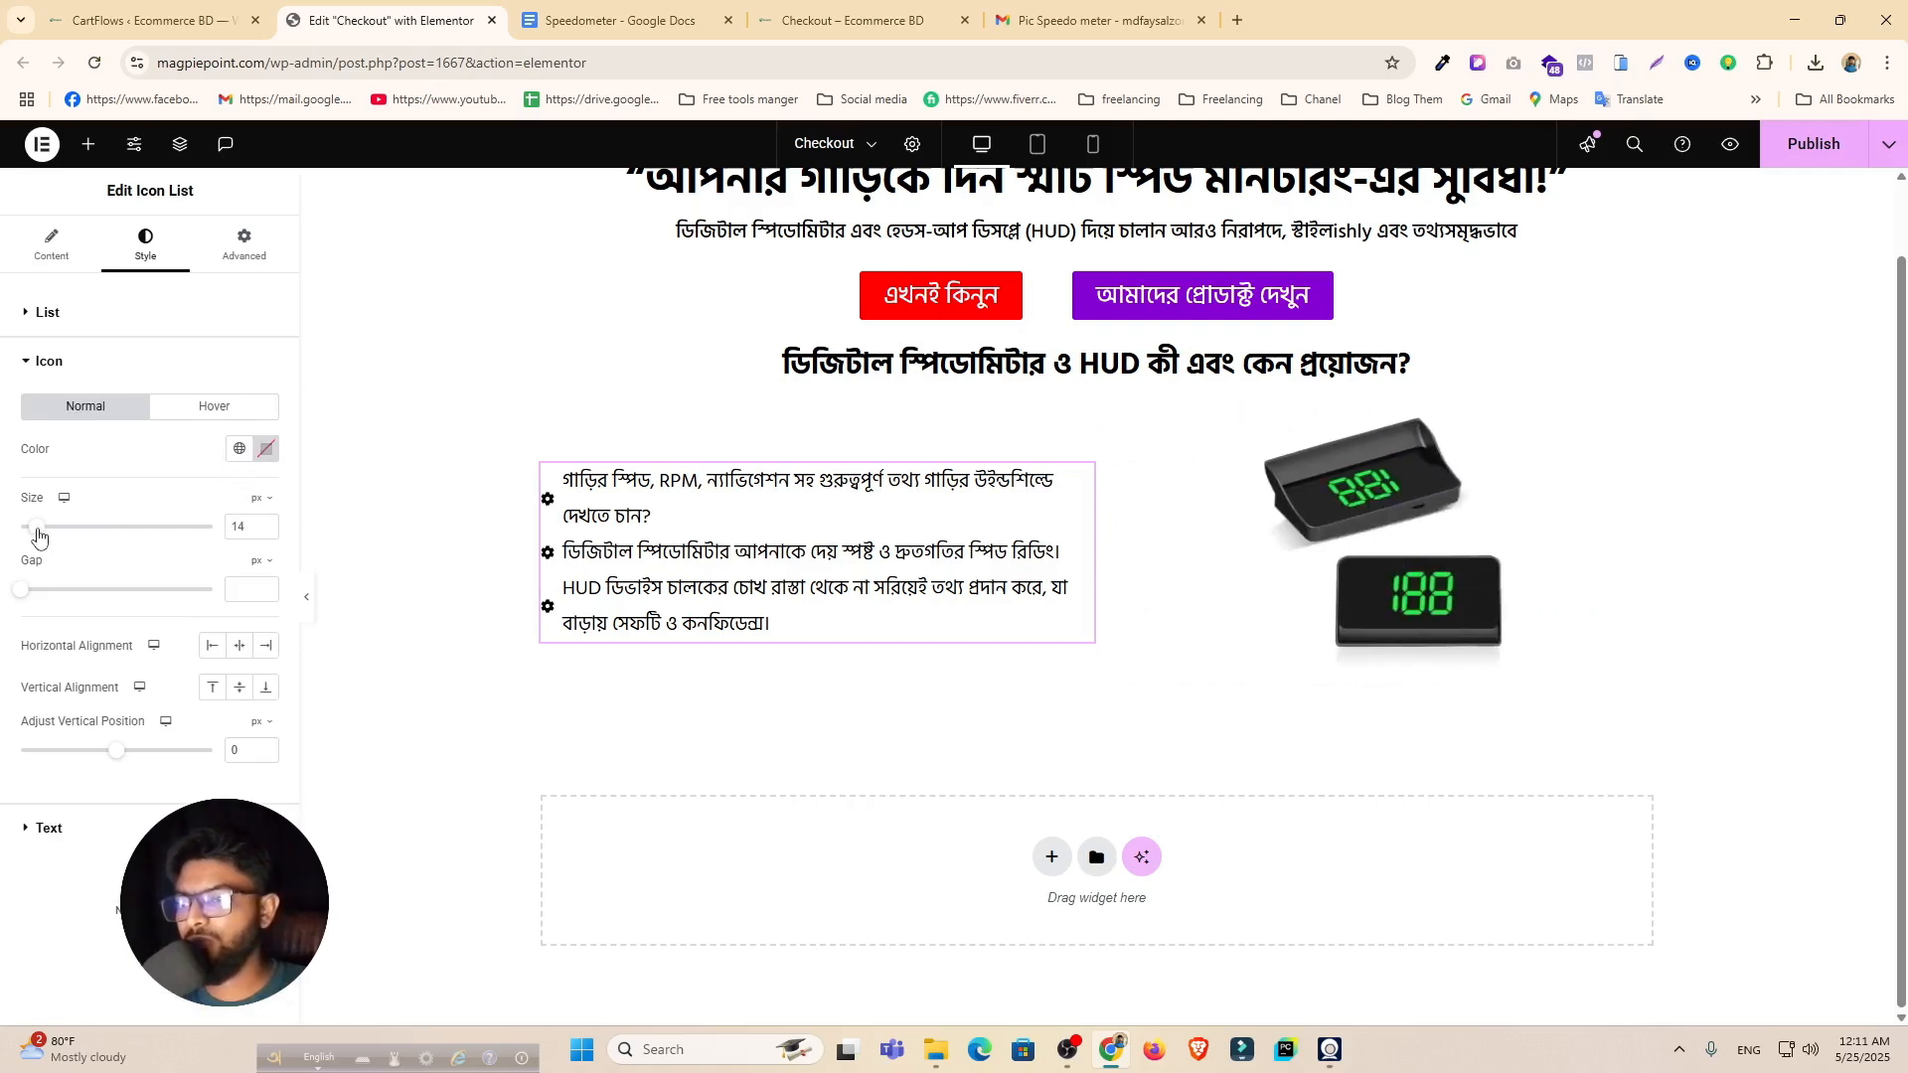
pyautogui.moveTo(40, 529); pyautogui.dragTo(62, 540)
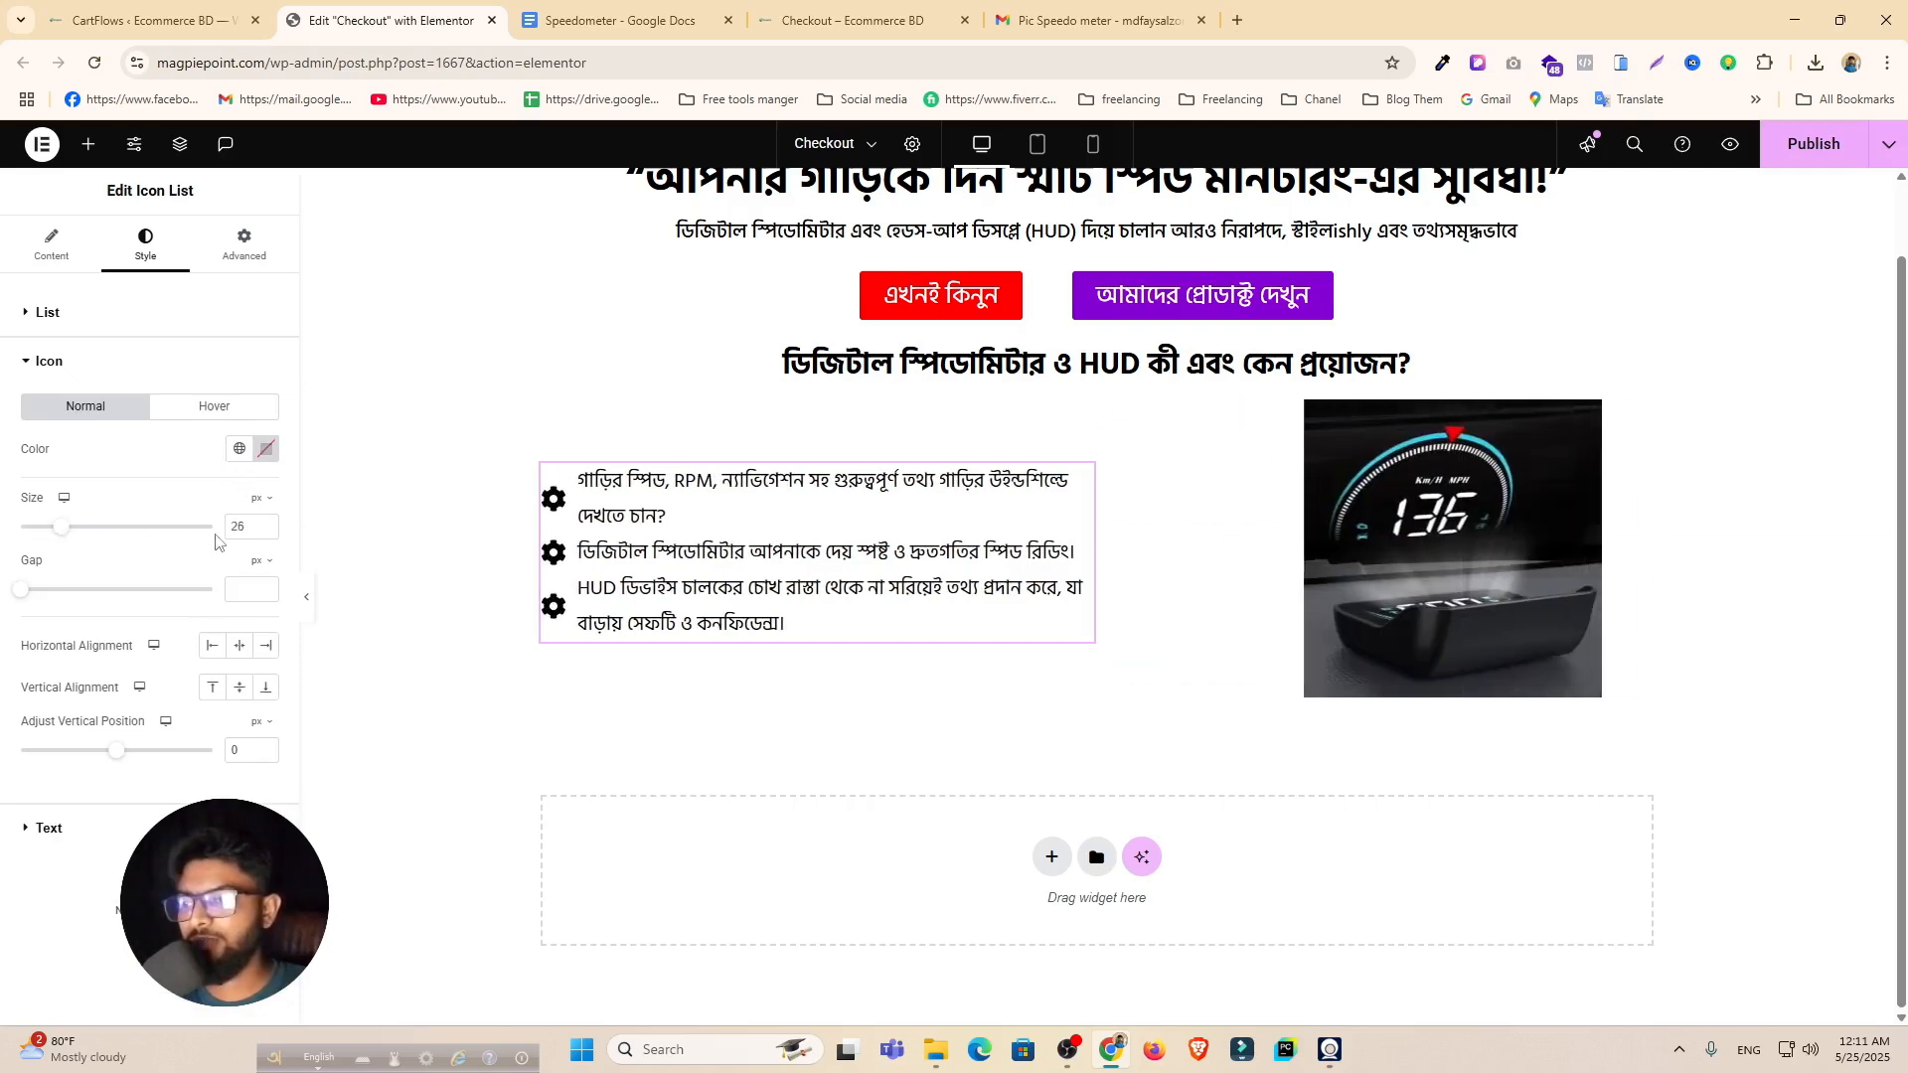
pyautogui.write('30')
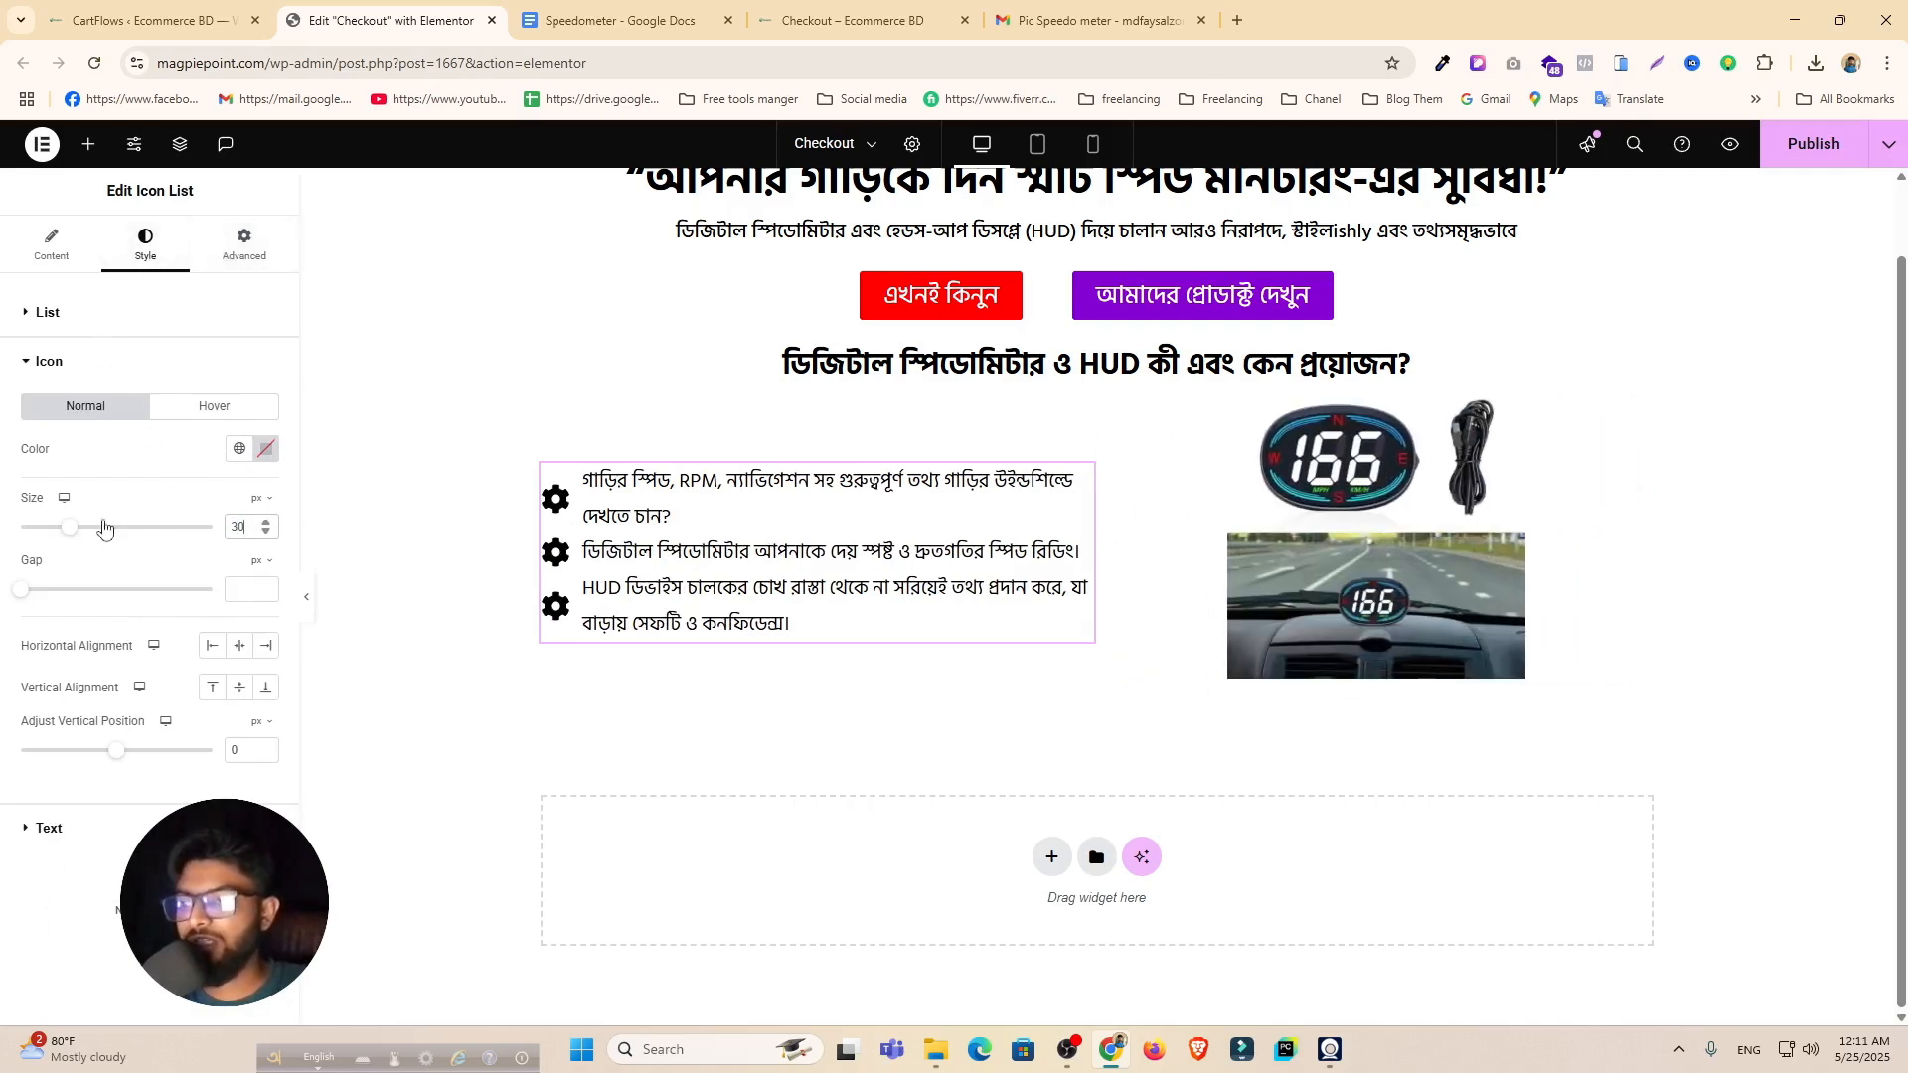
# Step: Try purple for the icon list's icons and settle on red #FF0000
pyautogui.click(265, 448)
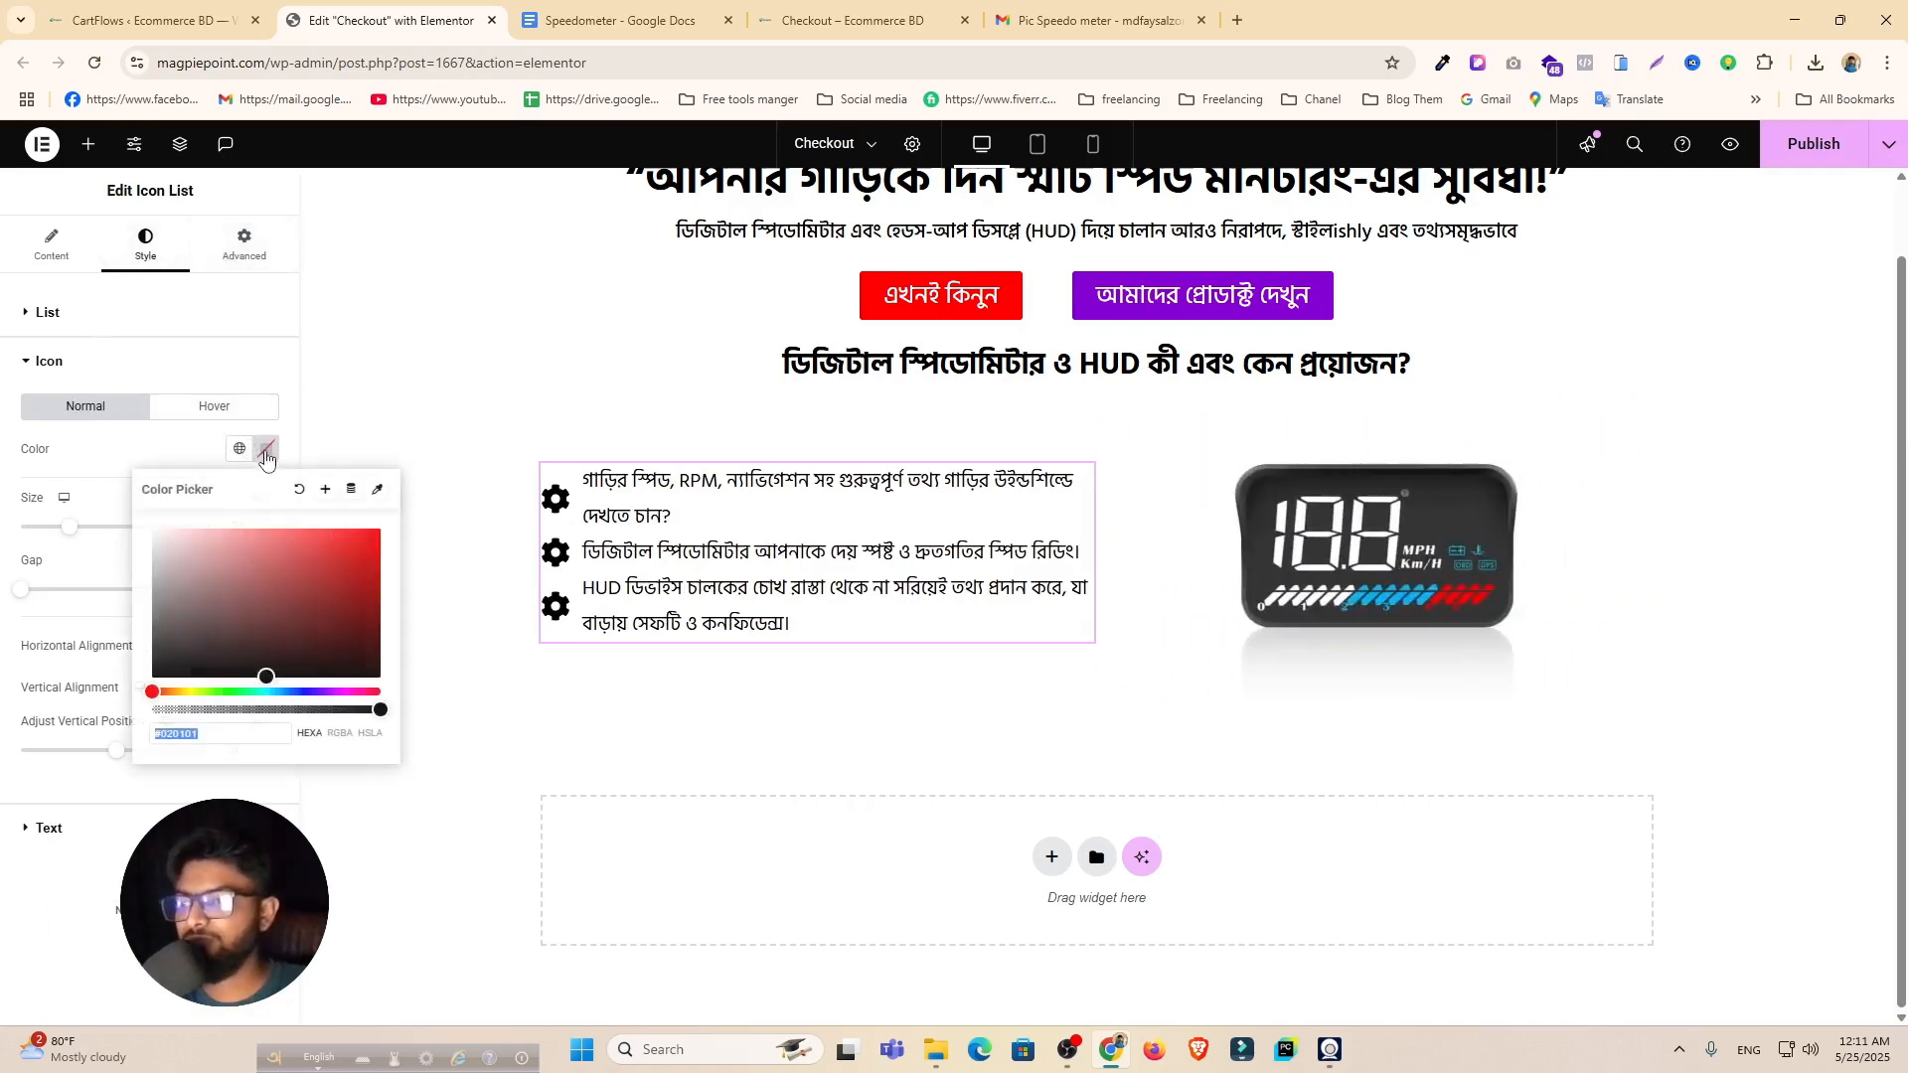
pyautogui.moveTo(281, 688); pyautogui.dragTo(325, 691)
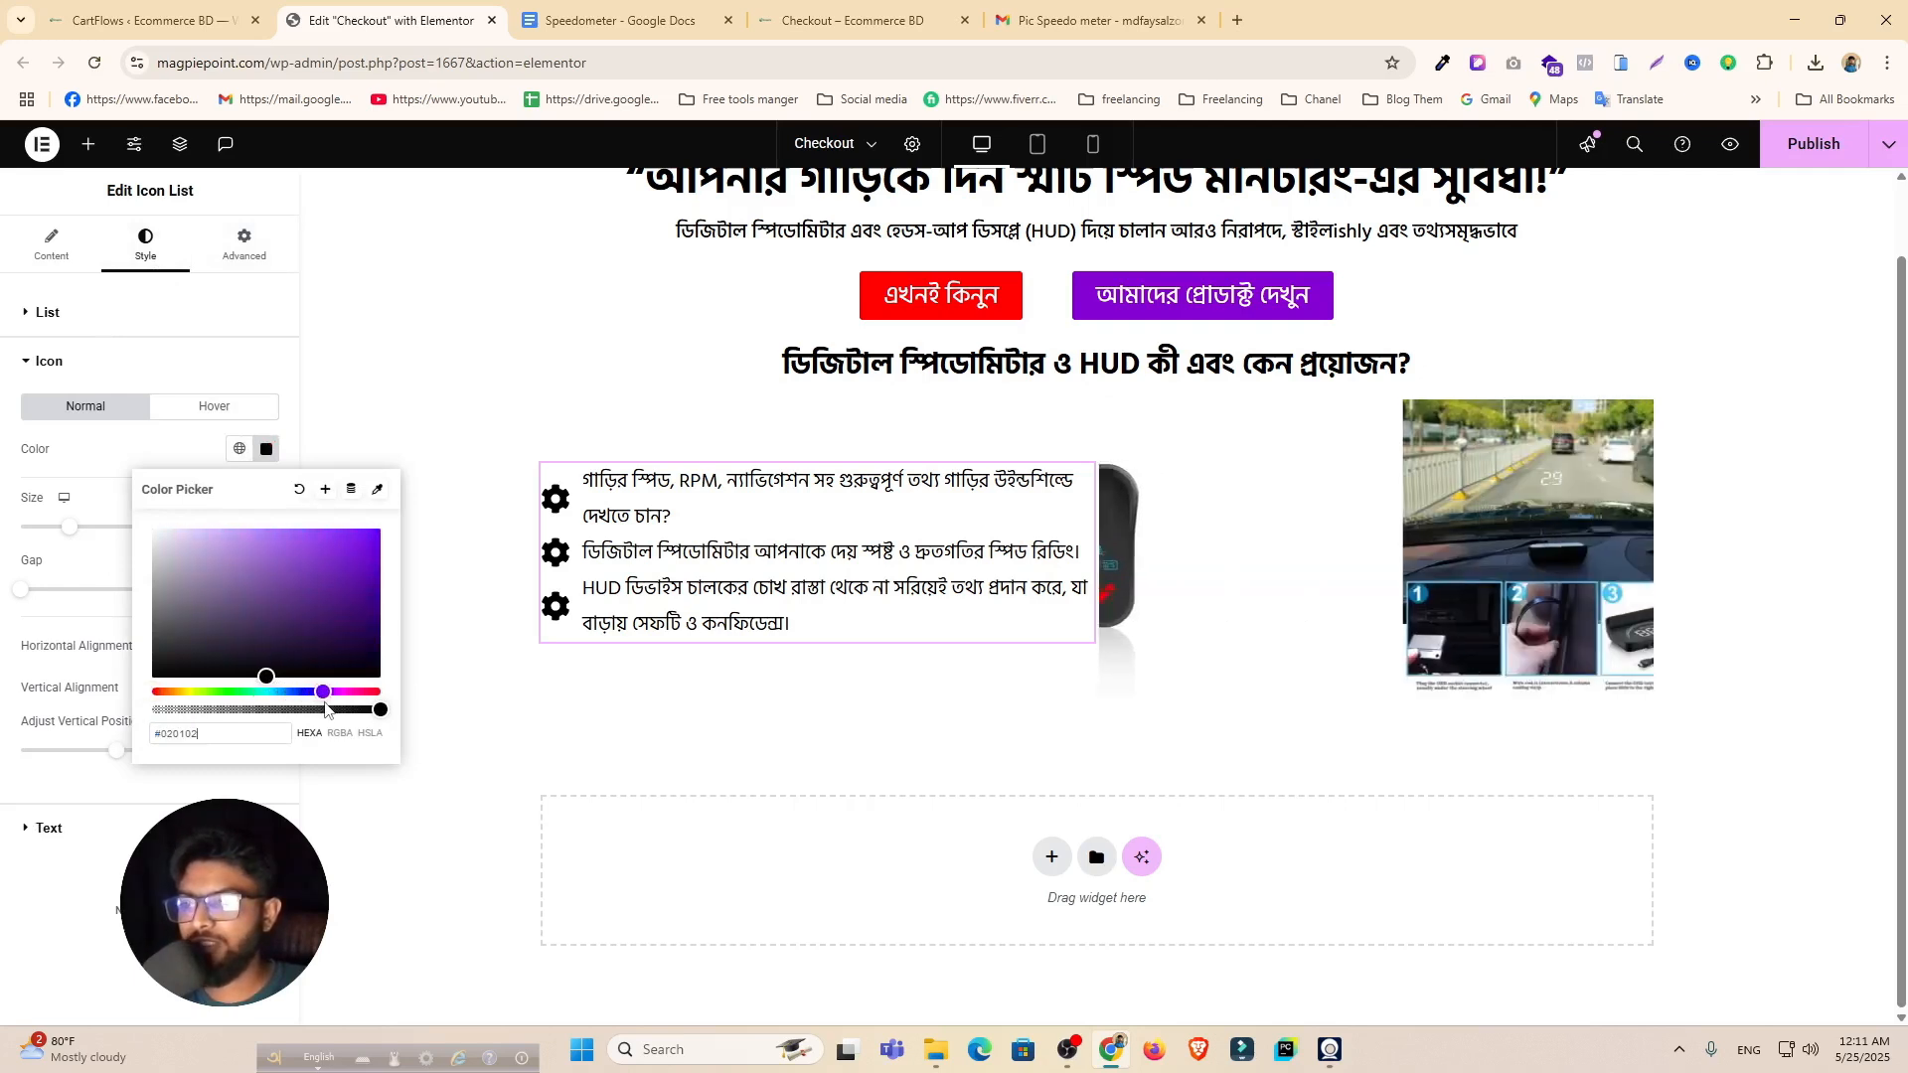
pyautogui.moveTo(299, 593); pyautogui.dragTo(405, 552)
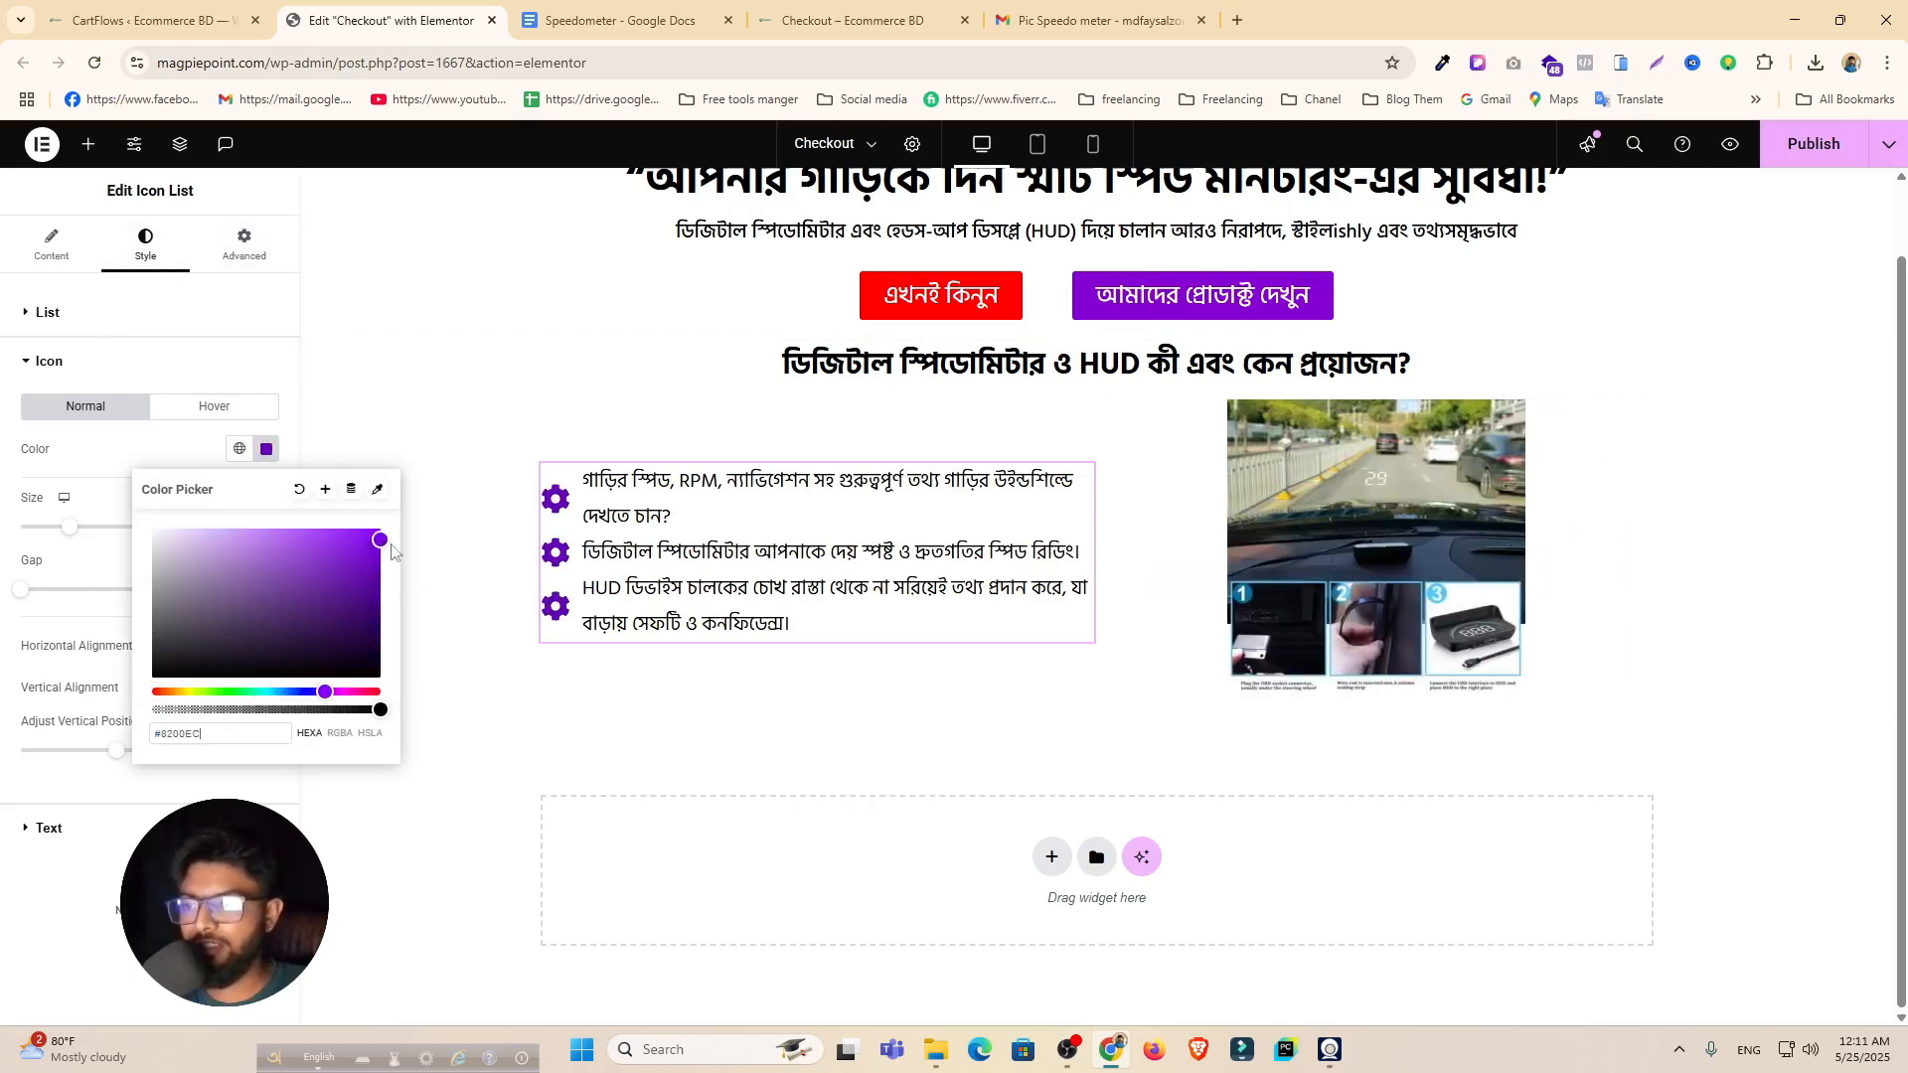
pyautogui.click(133, 450)
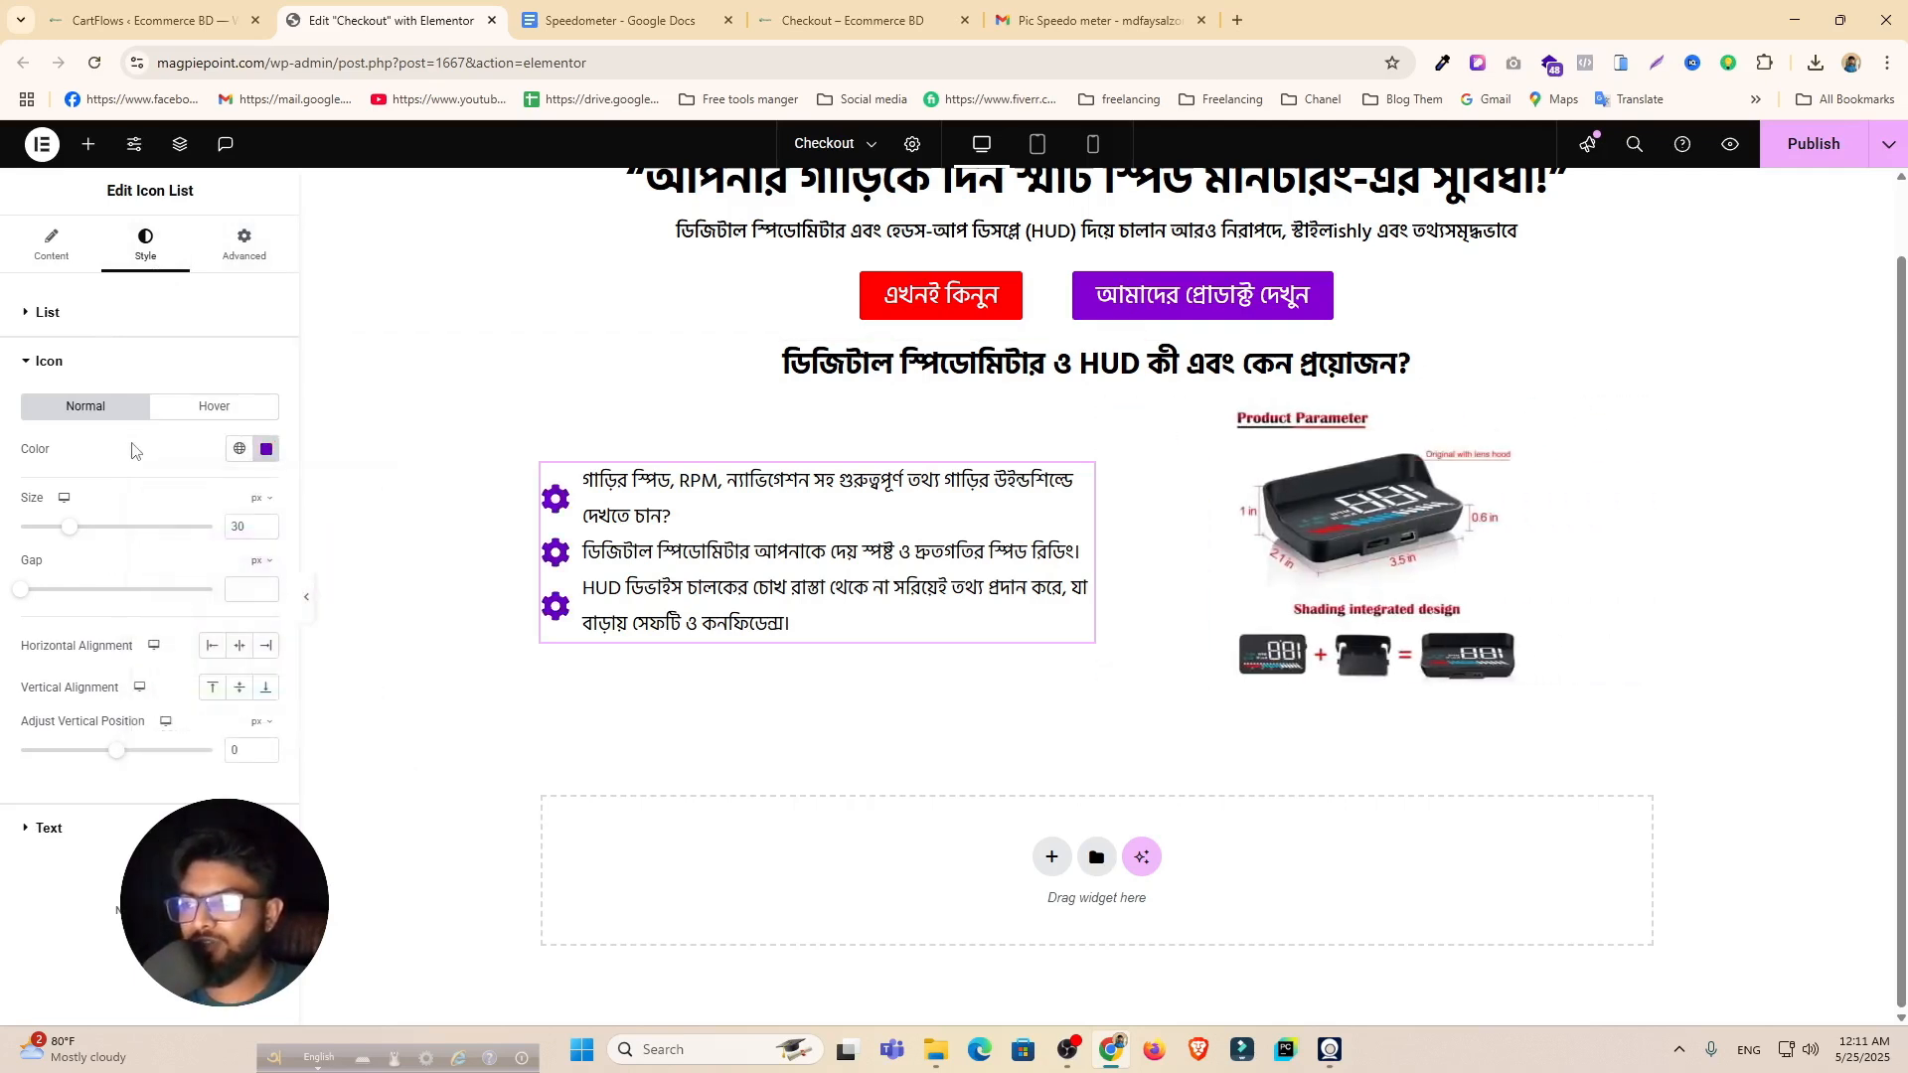
pyautogui.click(267, 449)
pyautogui.click(219, 732)
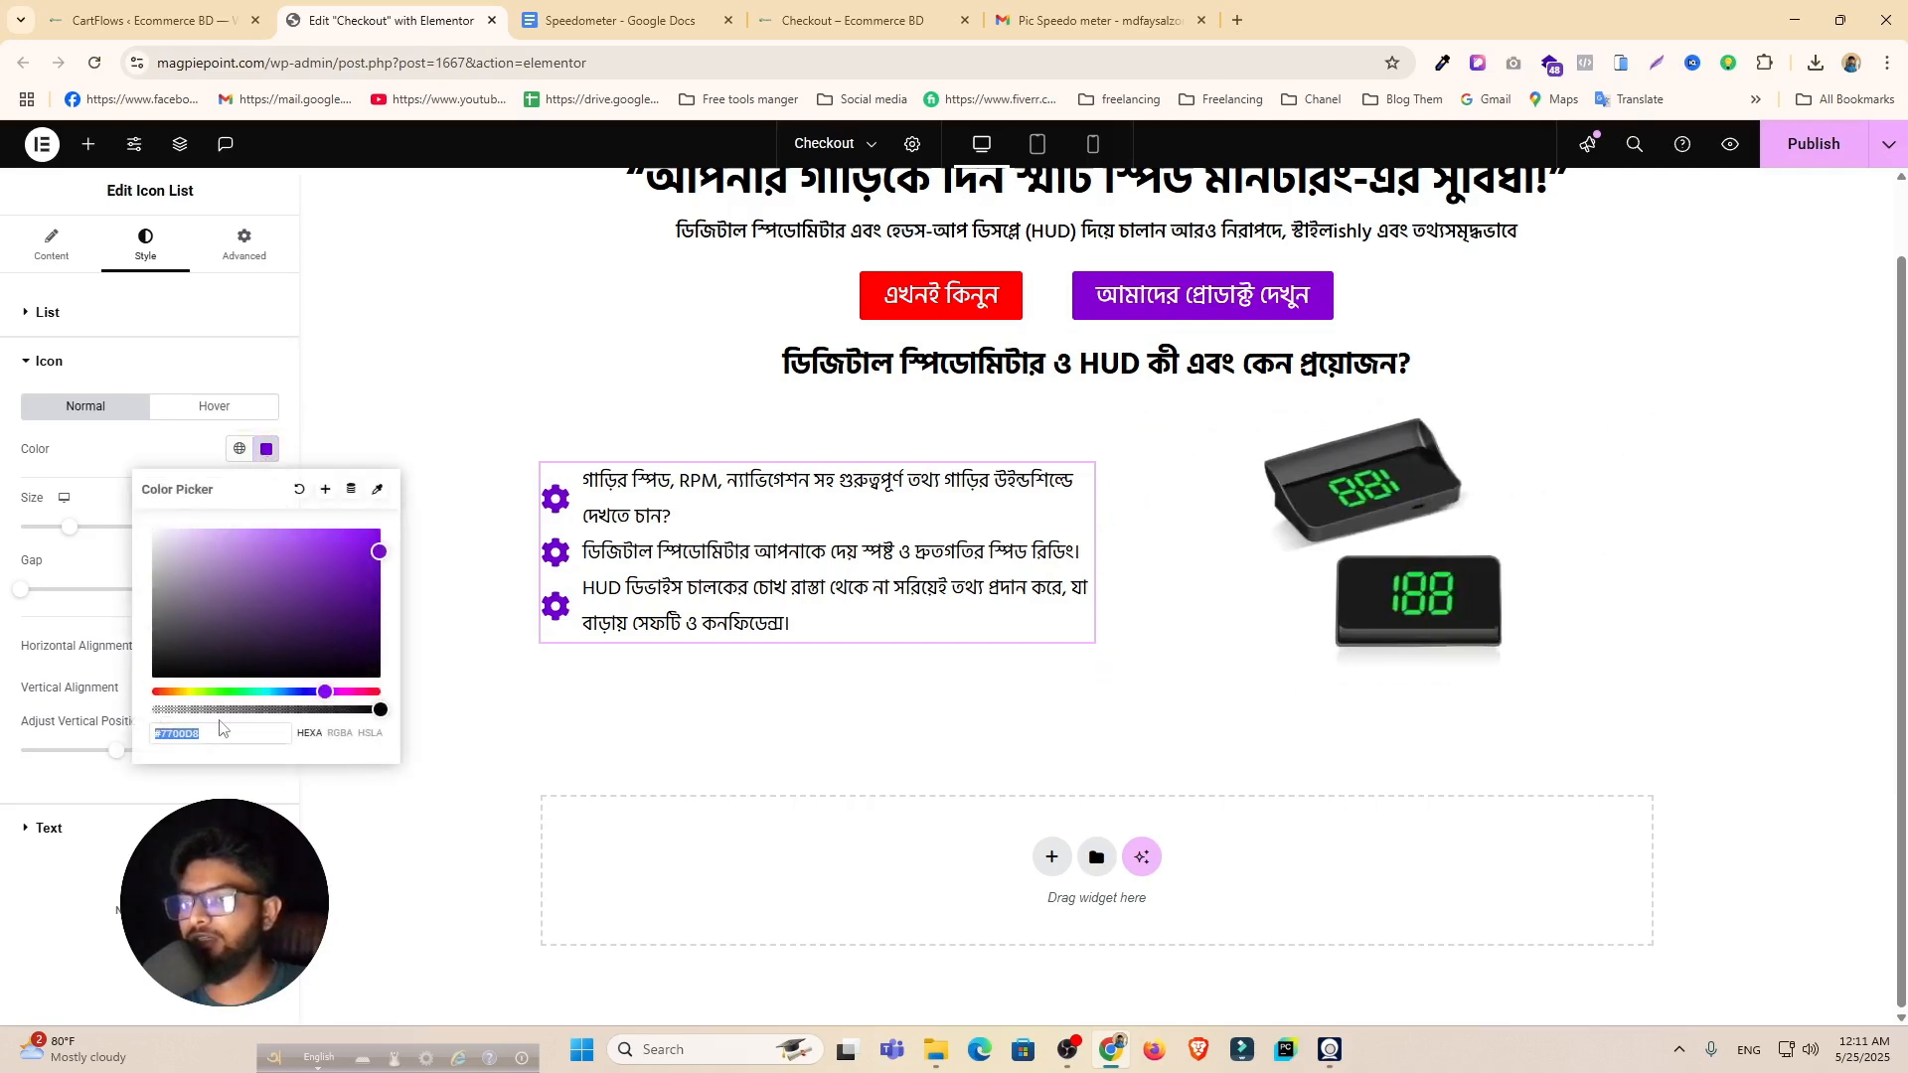
pyautogui.moveTo(183, 687); pyautogui.dragTo(95, 686)
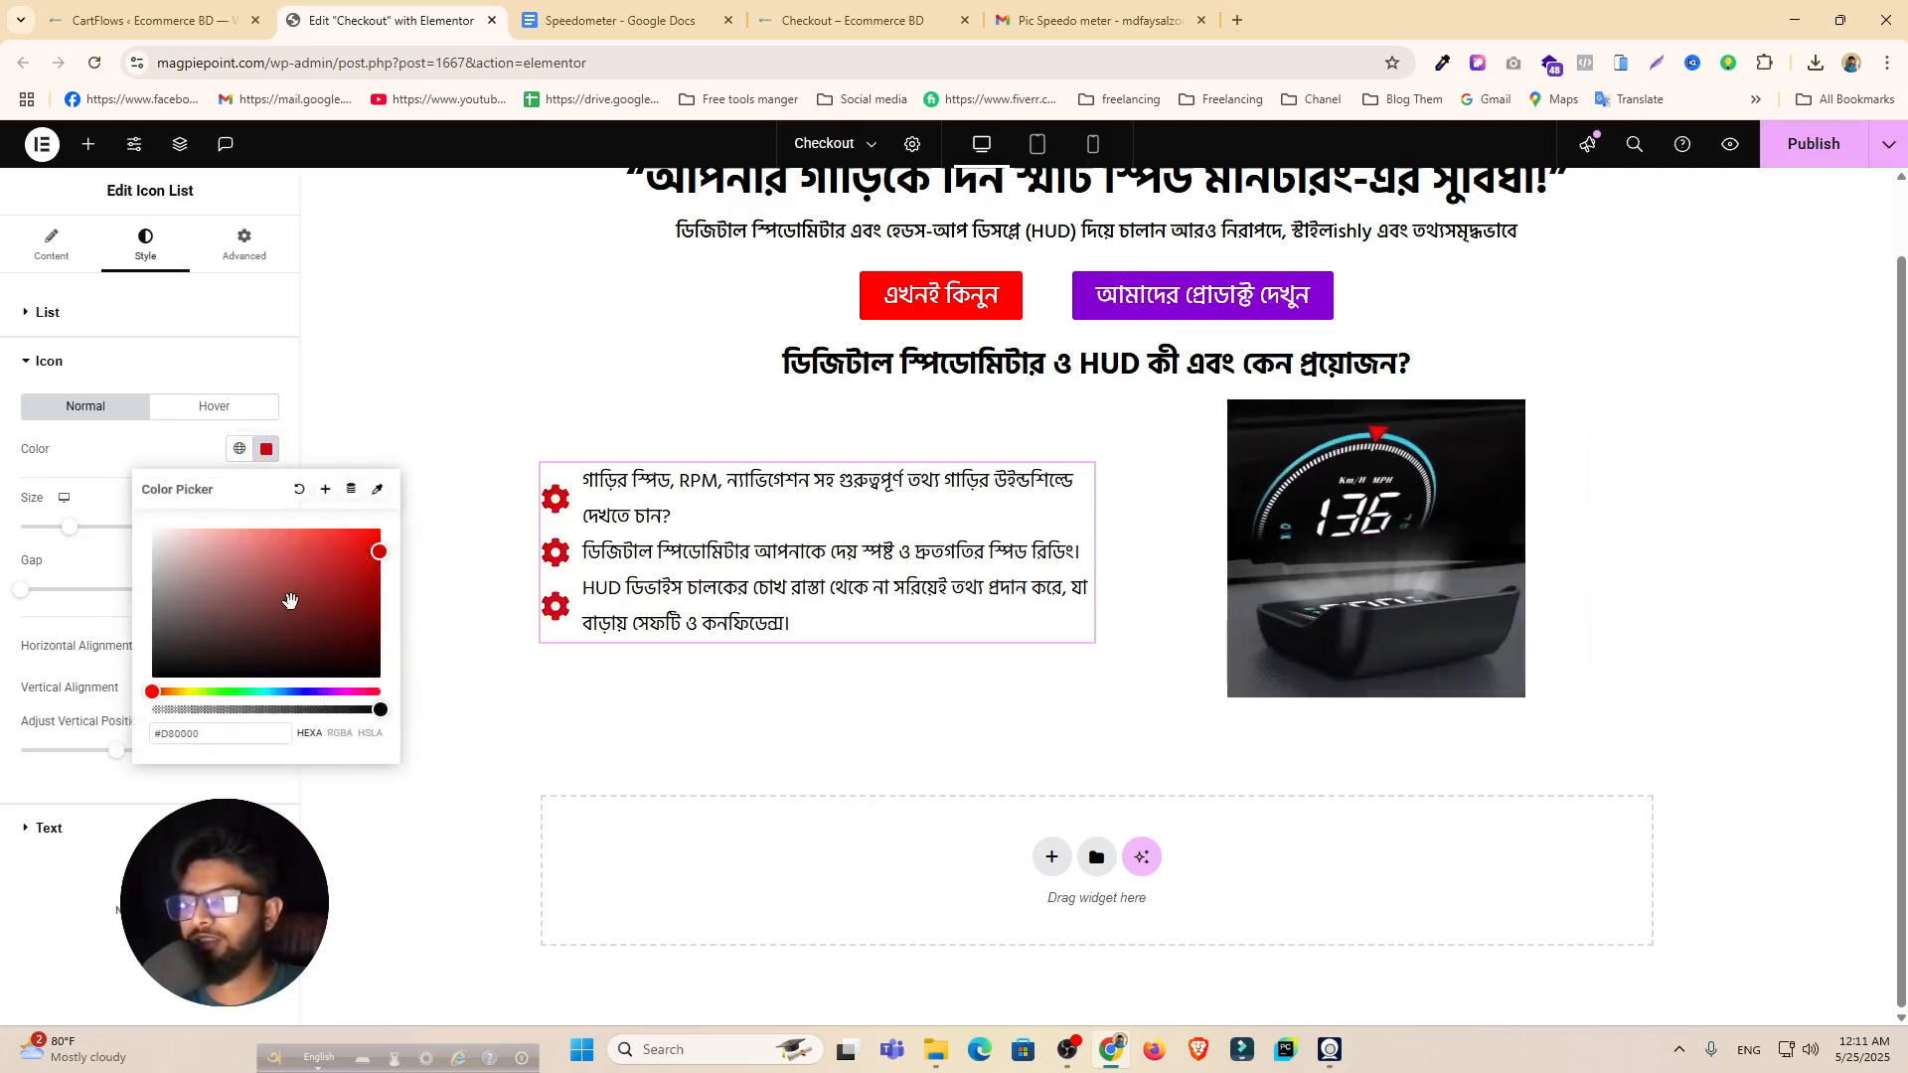
pyautogui.moveTo(351, 573); pyautogui.dragTo(396, 533)
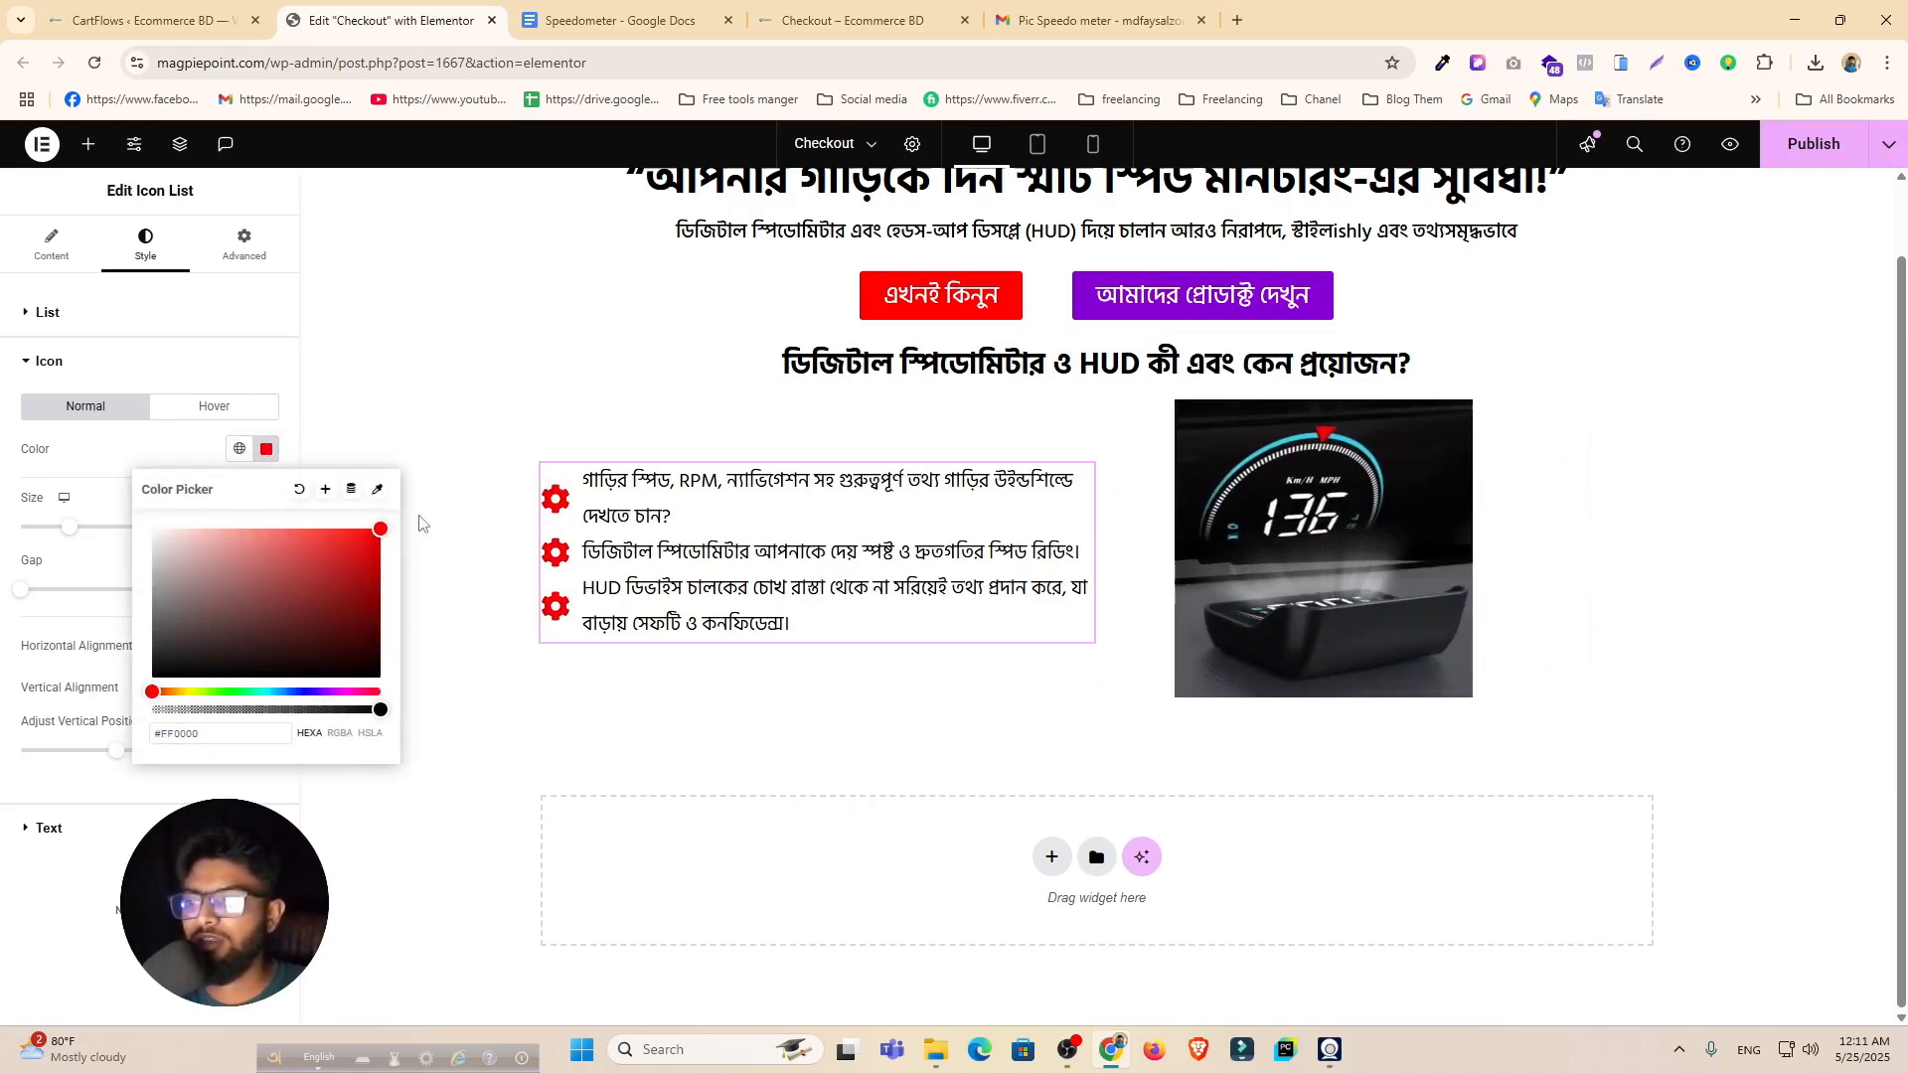
pyautogui.click(422, 519)
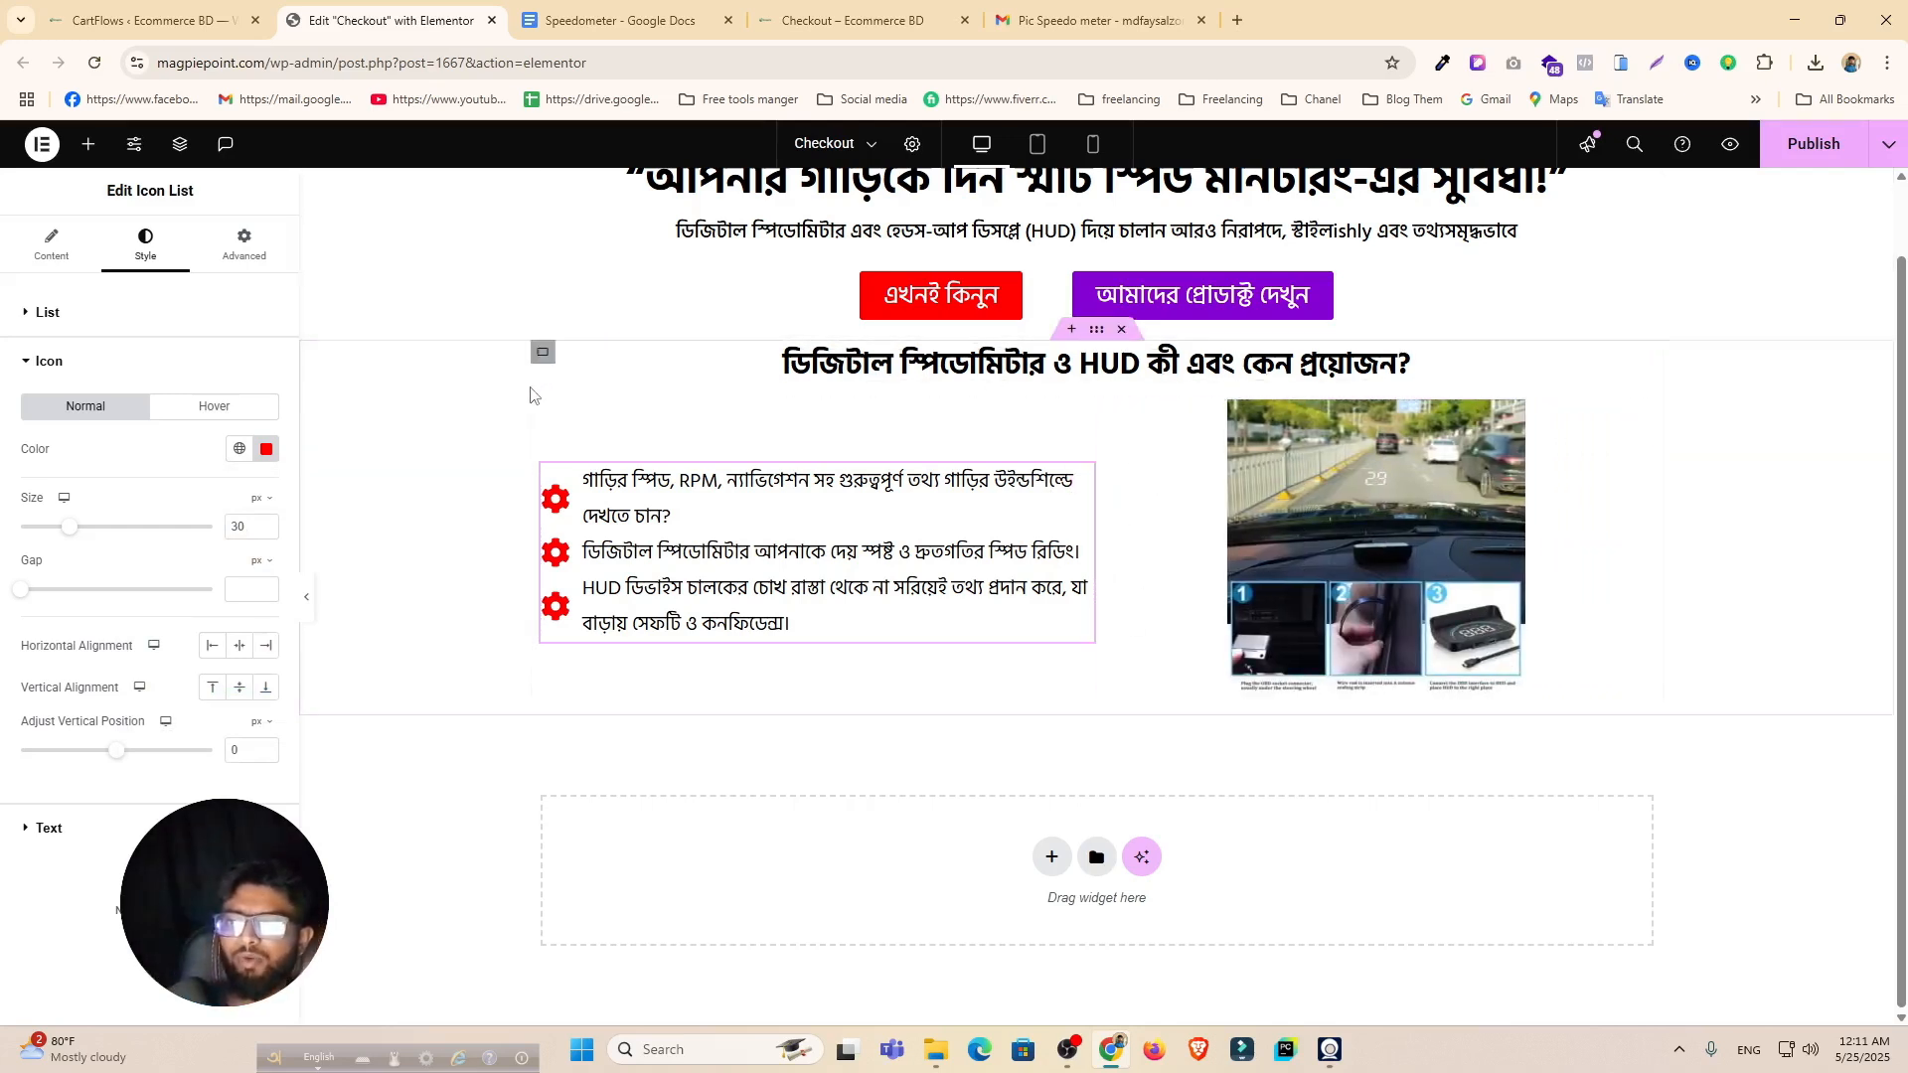
# Step: Set the padding of the Product Overview container to 10 px on all sides
pyautogui.click(538, 358)
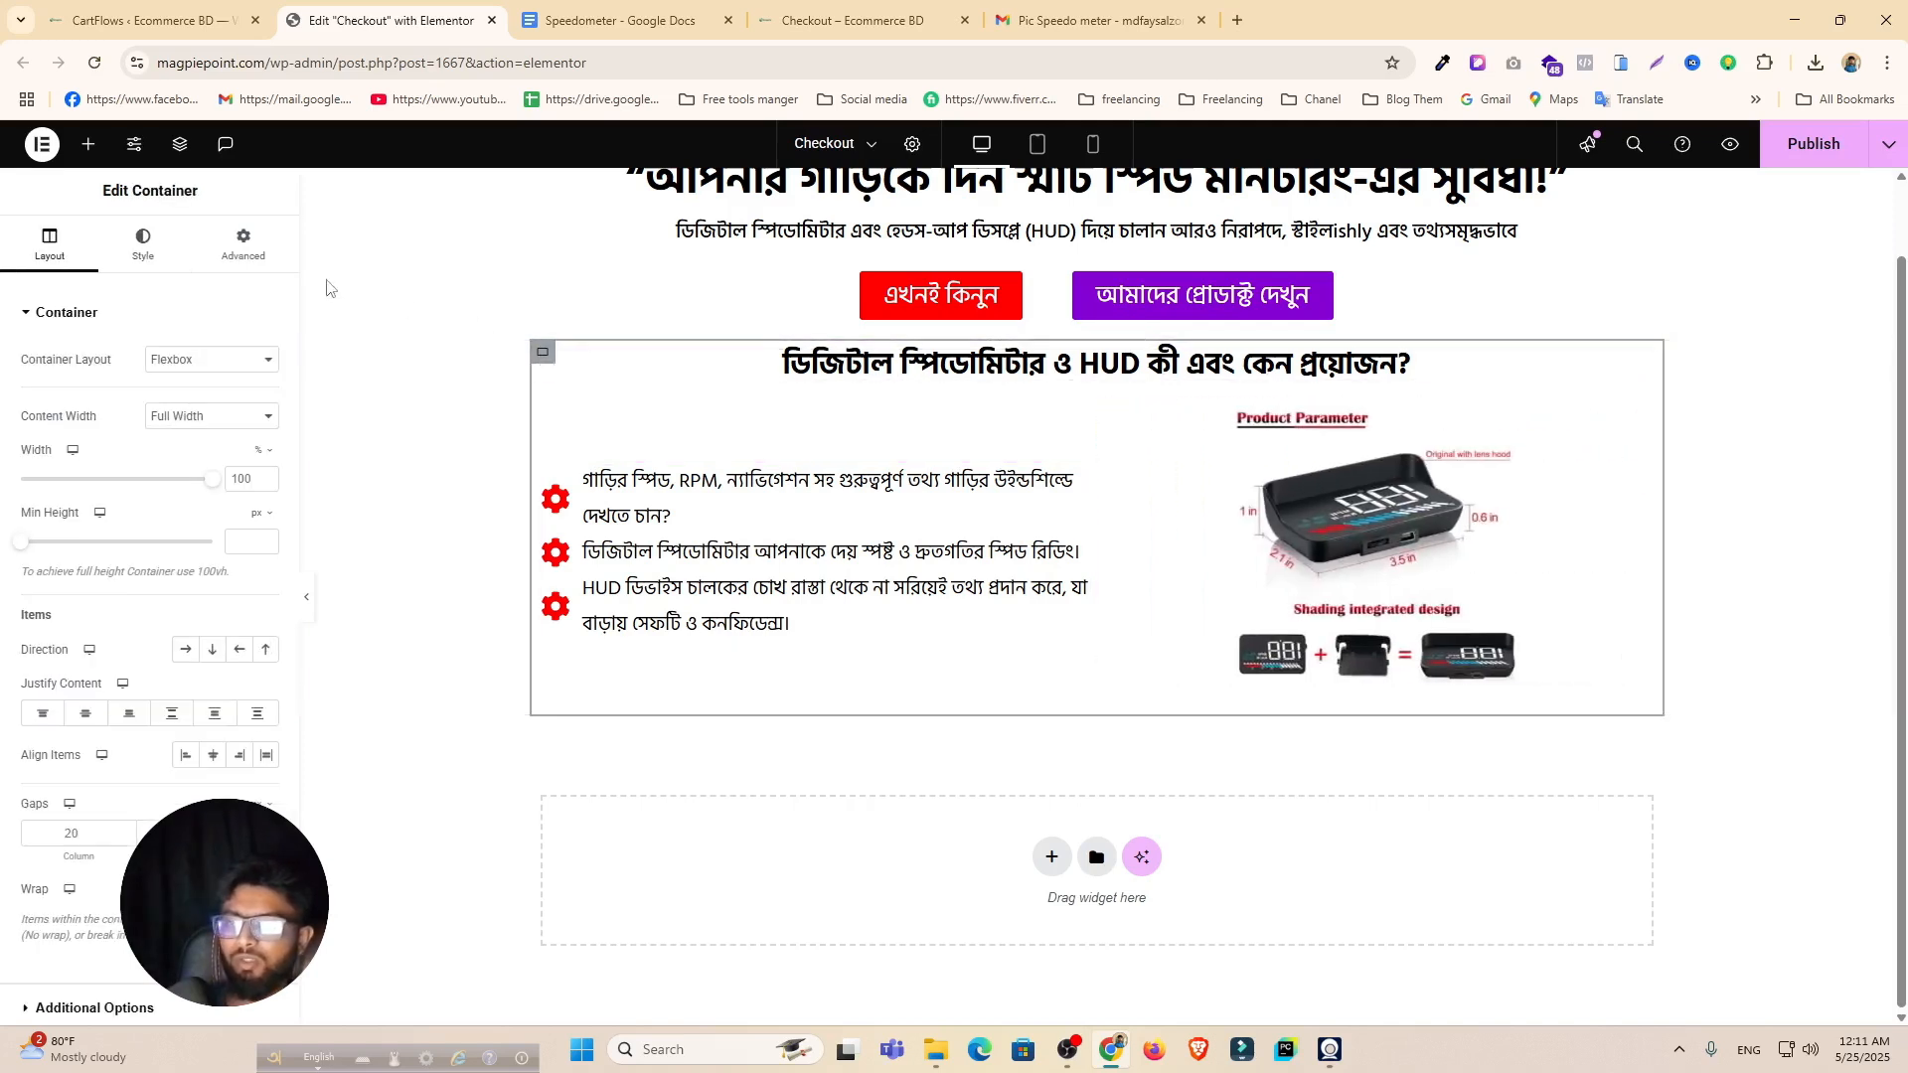
pyautogui.click(235, 245)
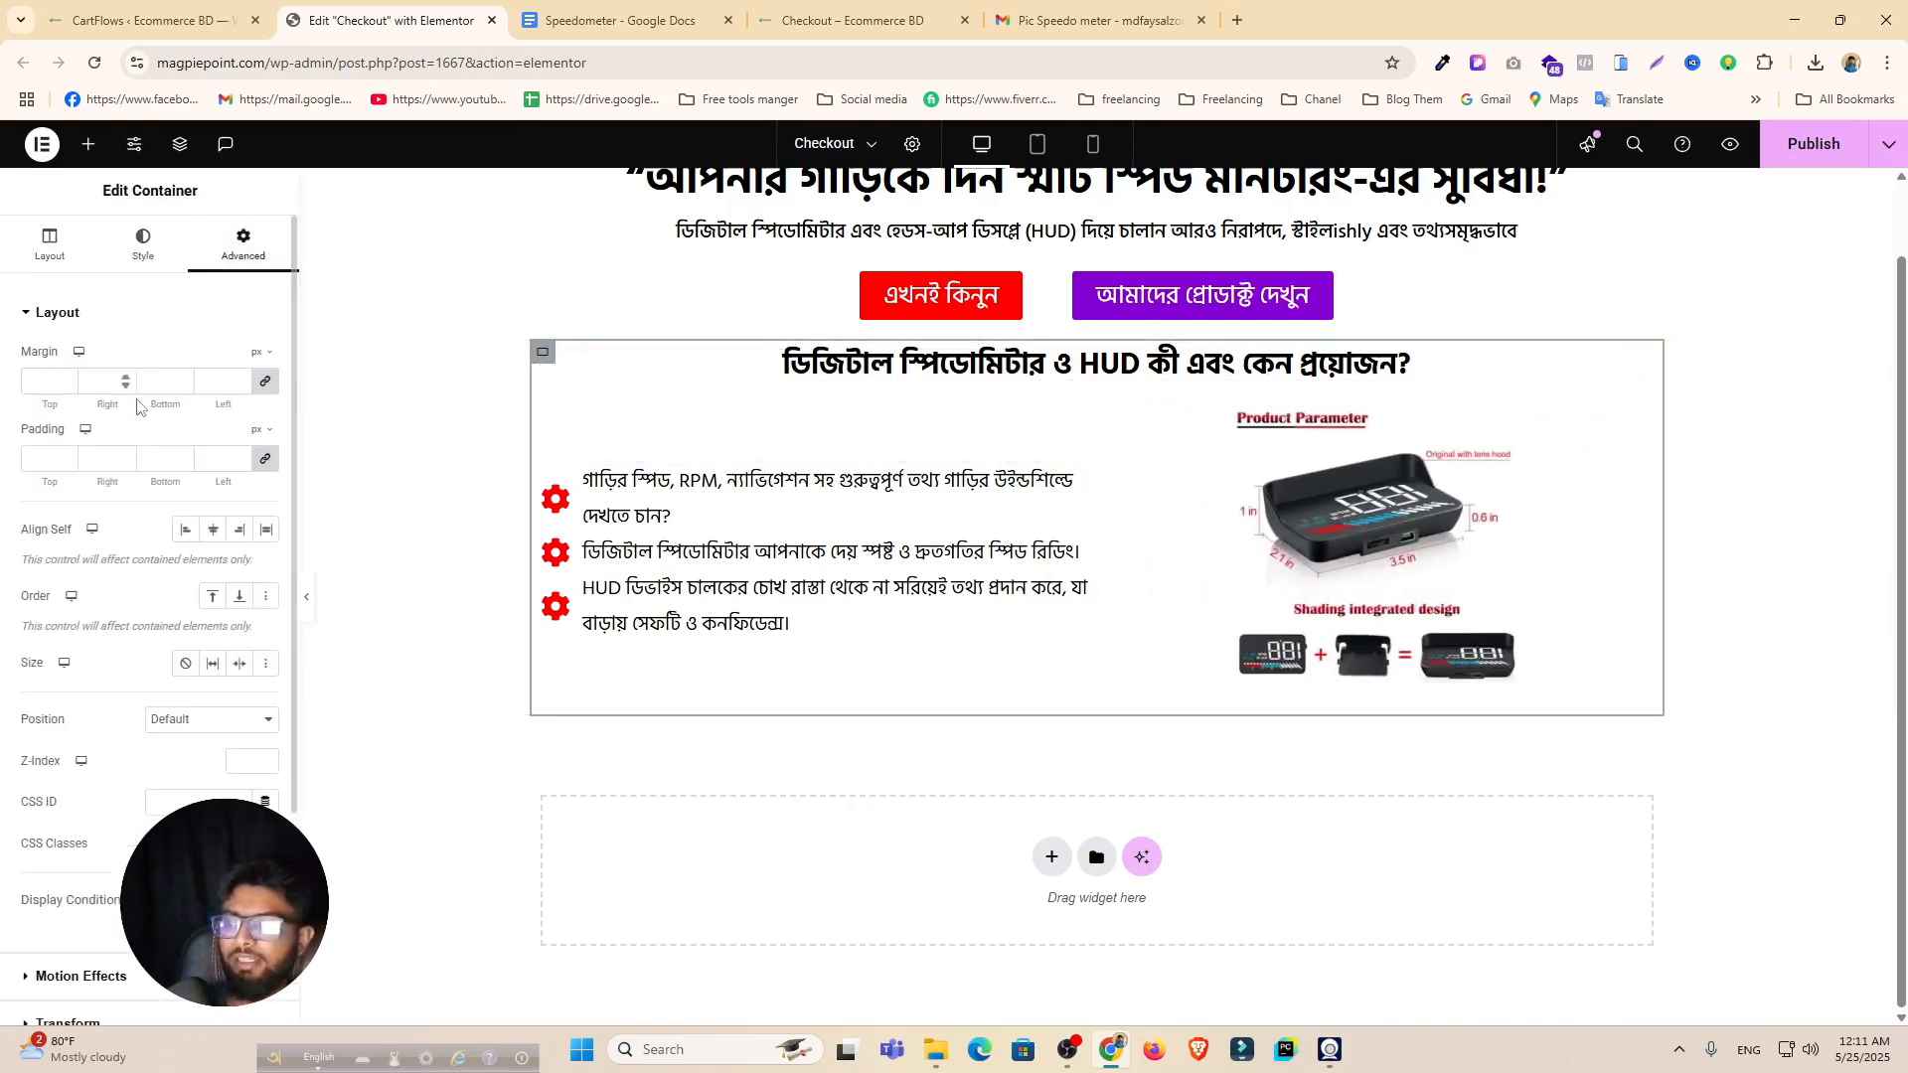
pyautogui.click(31, 460)
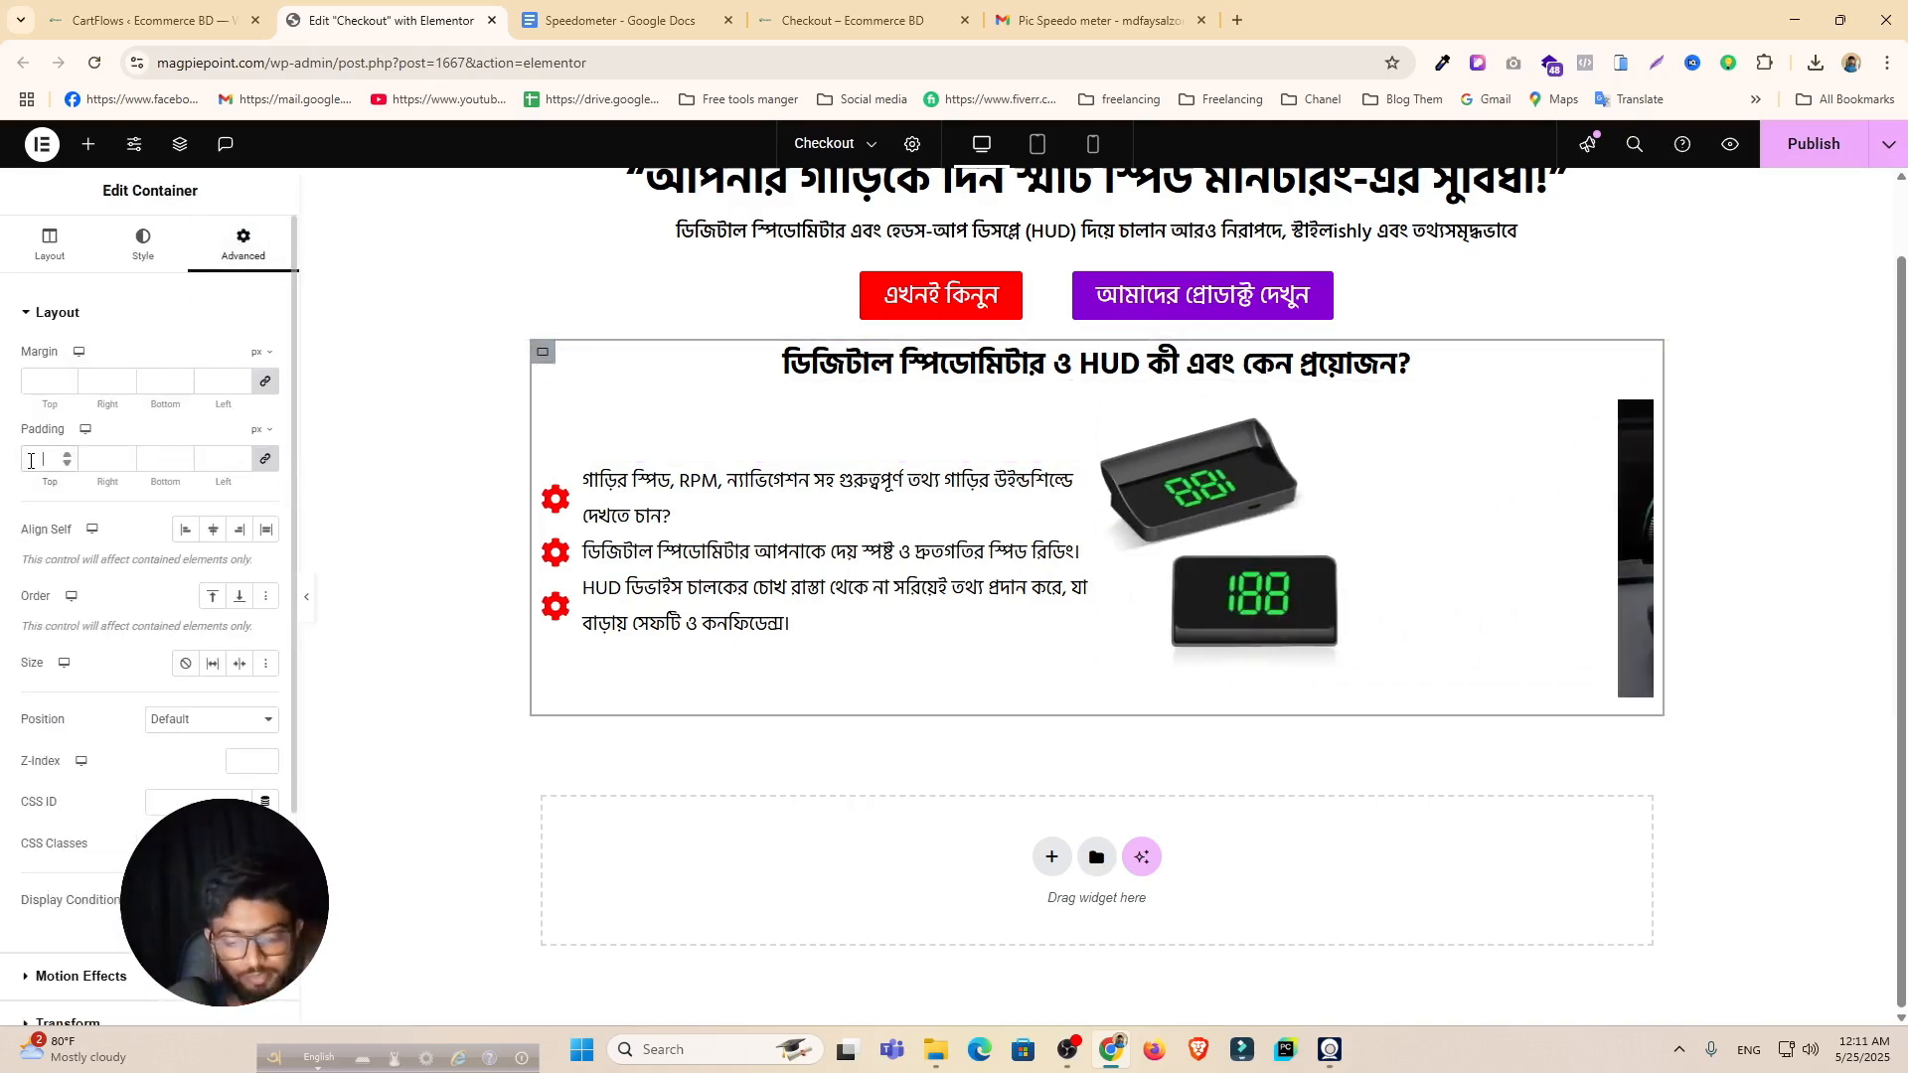
pyautogui.write('10')
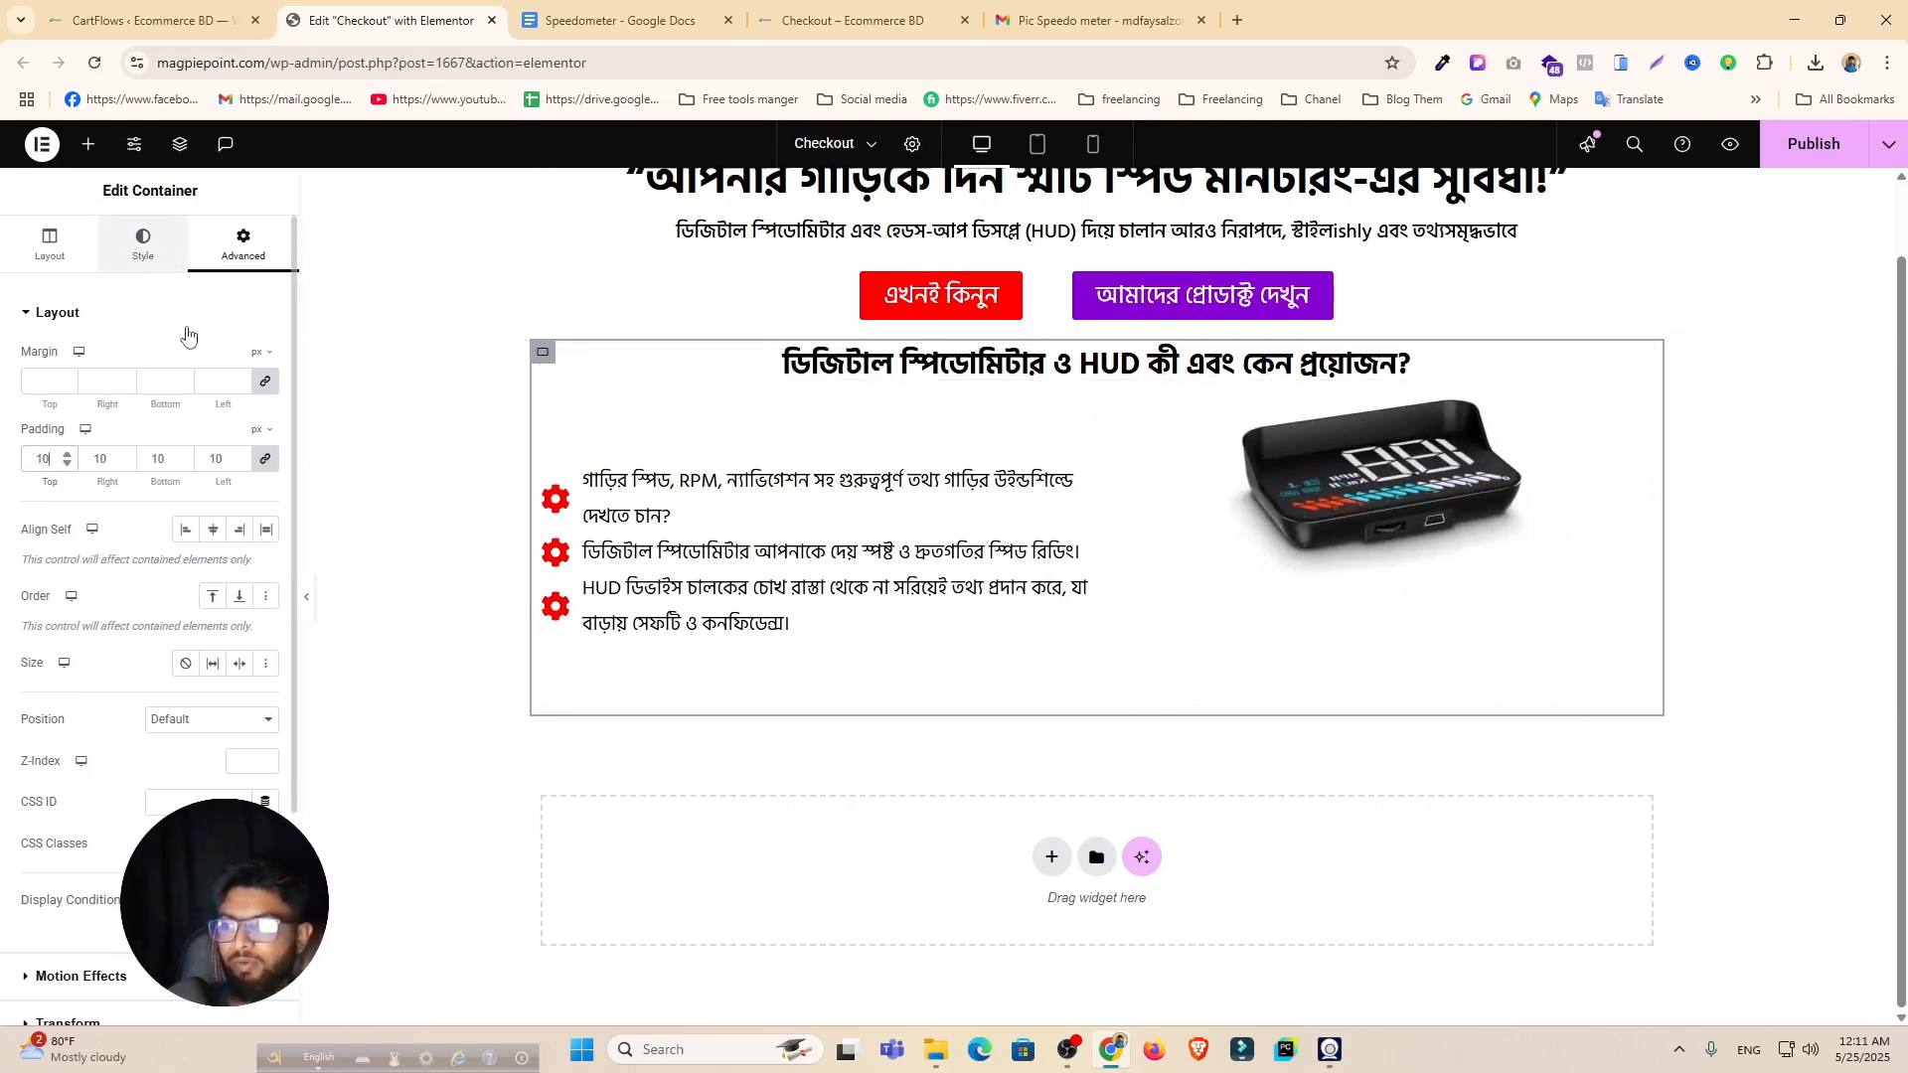
# Step: Give the Product Overview container a solid border with 2 px width and a 10 px border radius
pyautogui.click(159, 263)
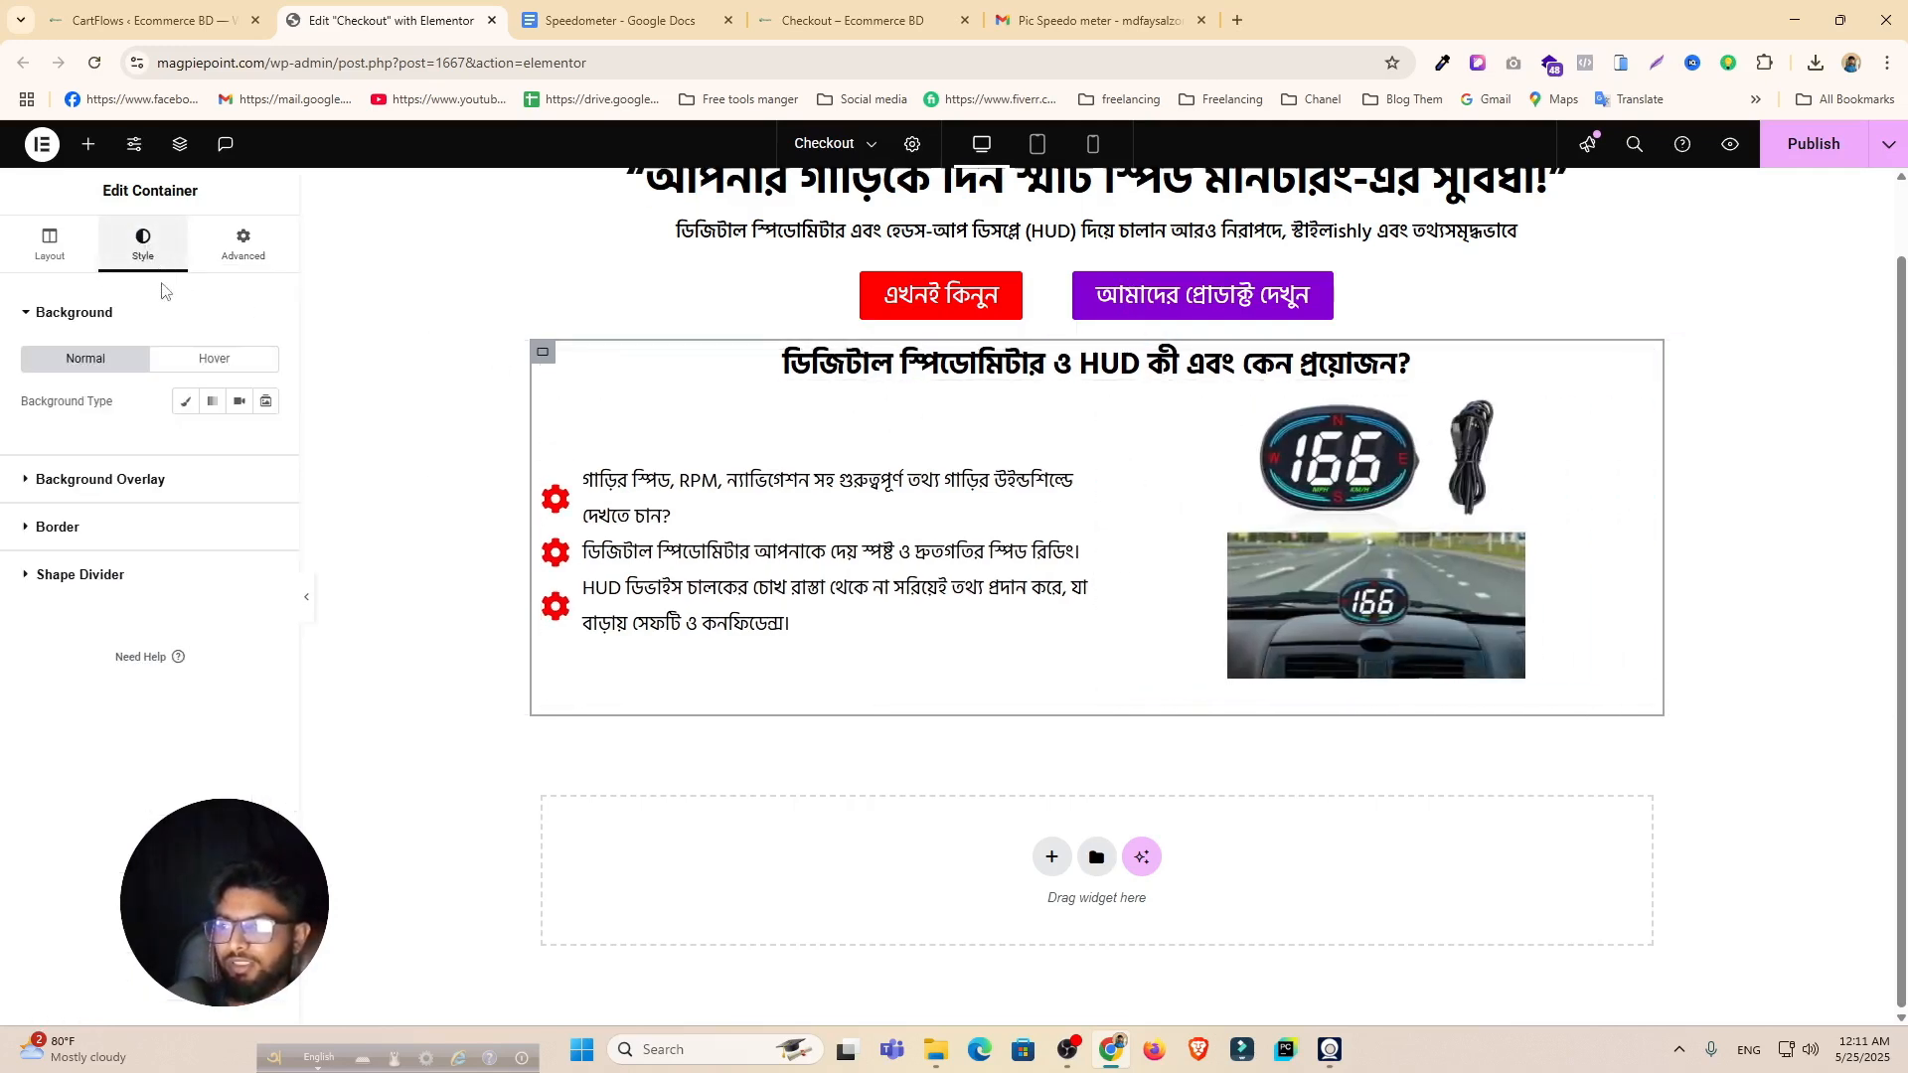
pyautogui.click(95, 537)
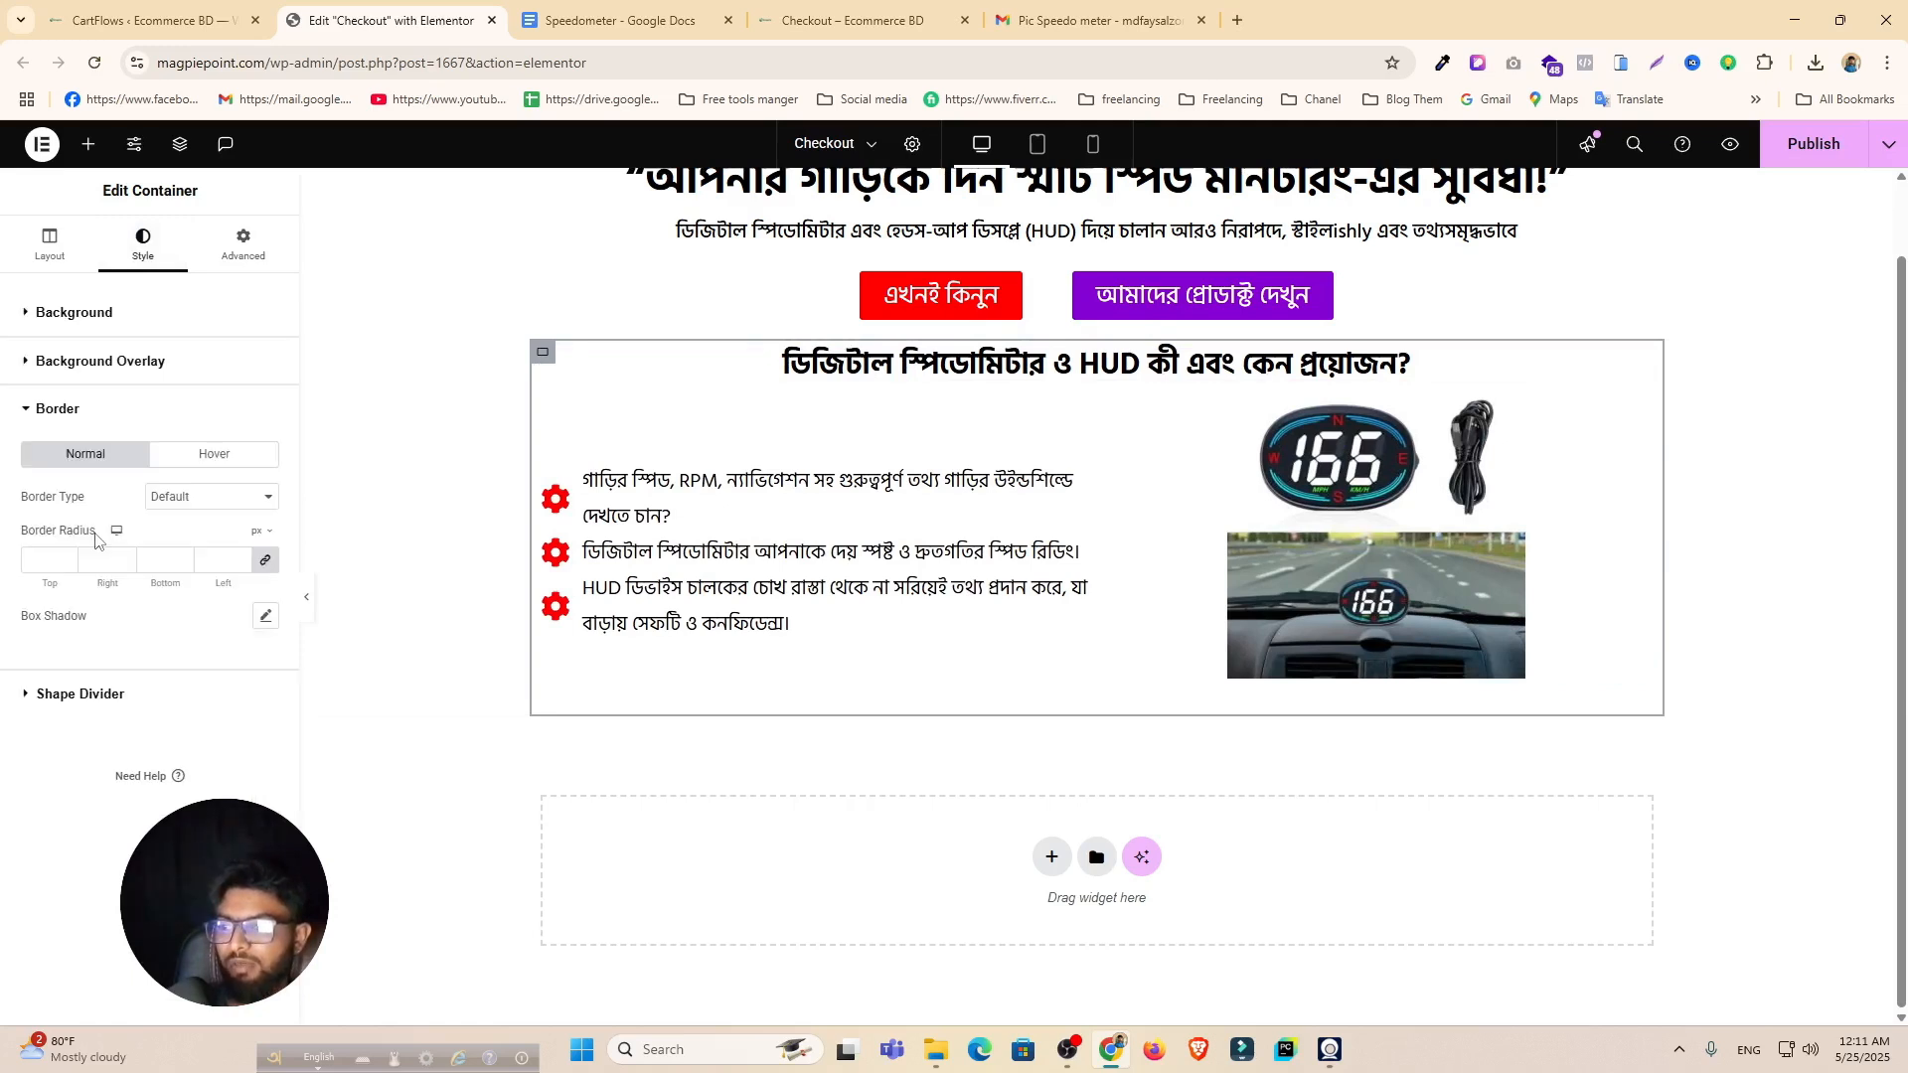
pyautogui.click(171, 499)
pyautogui.click(165, 545)
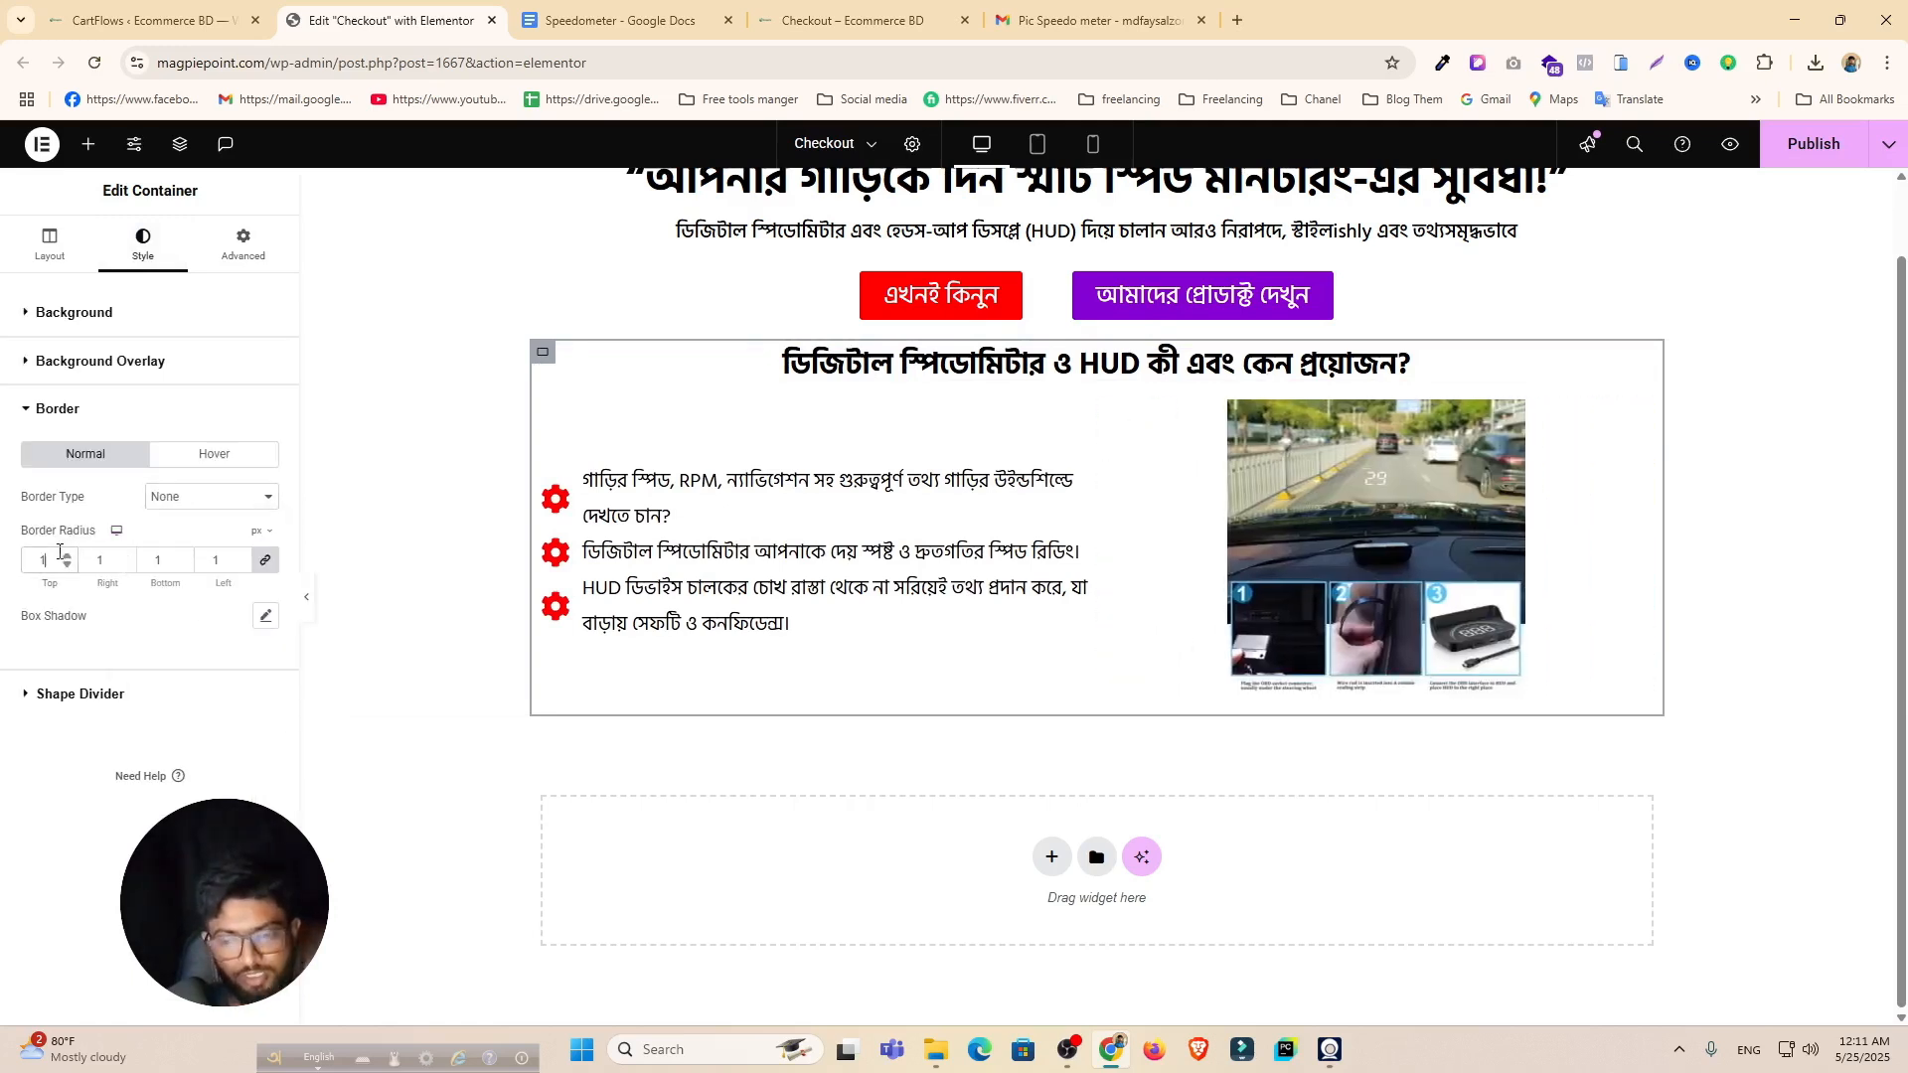
pyautogui.click(164, 500)
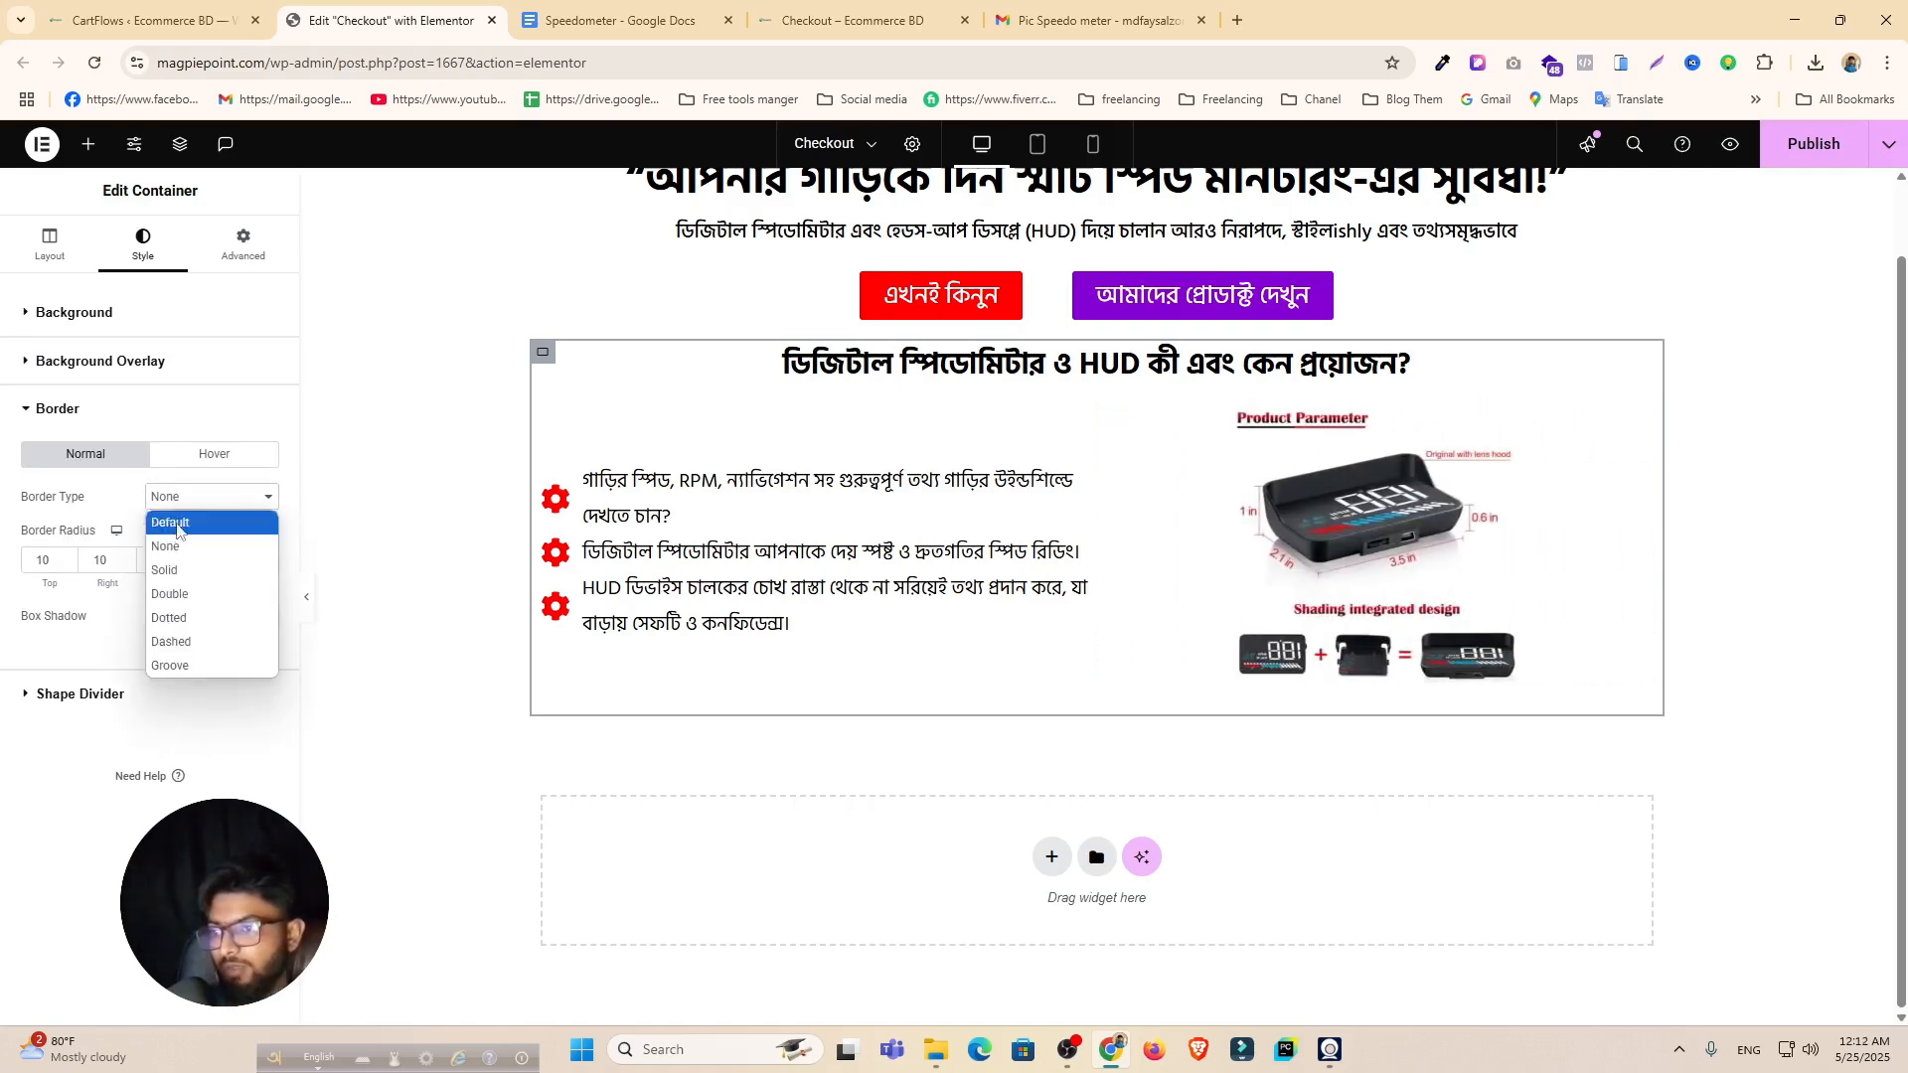
pyautogui.click(177, 569)
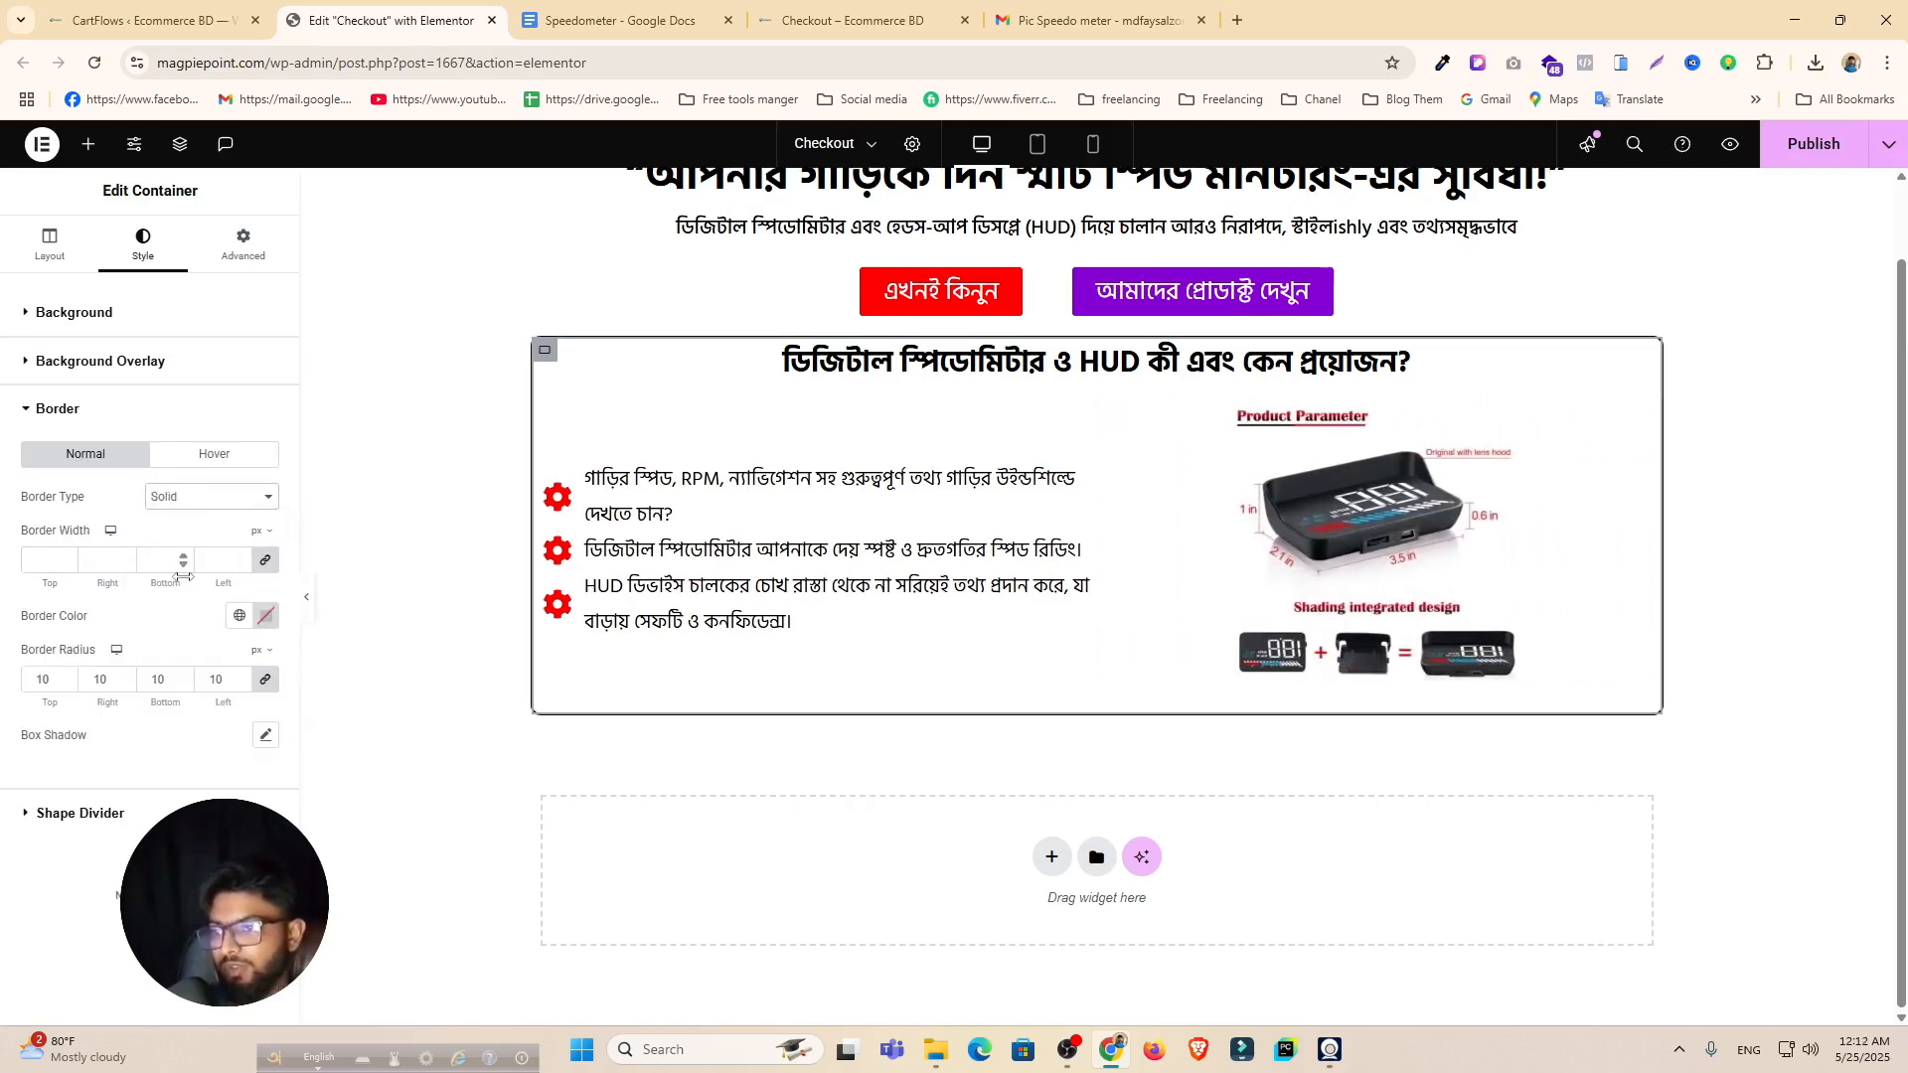
pyautogui.click(47, 559)
pyautogui.write('2')
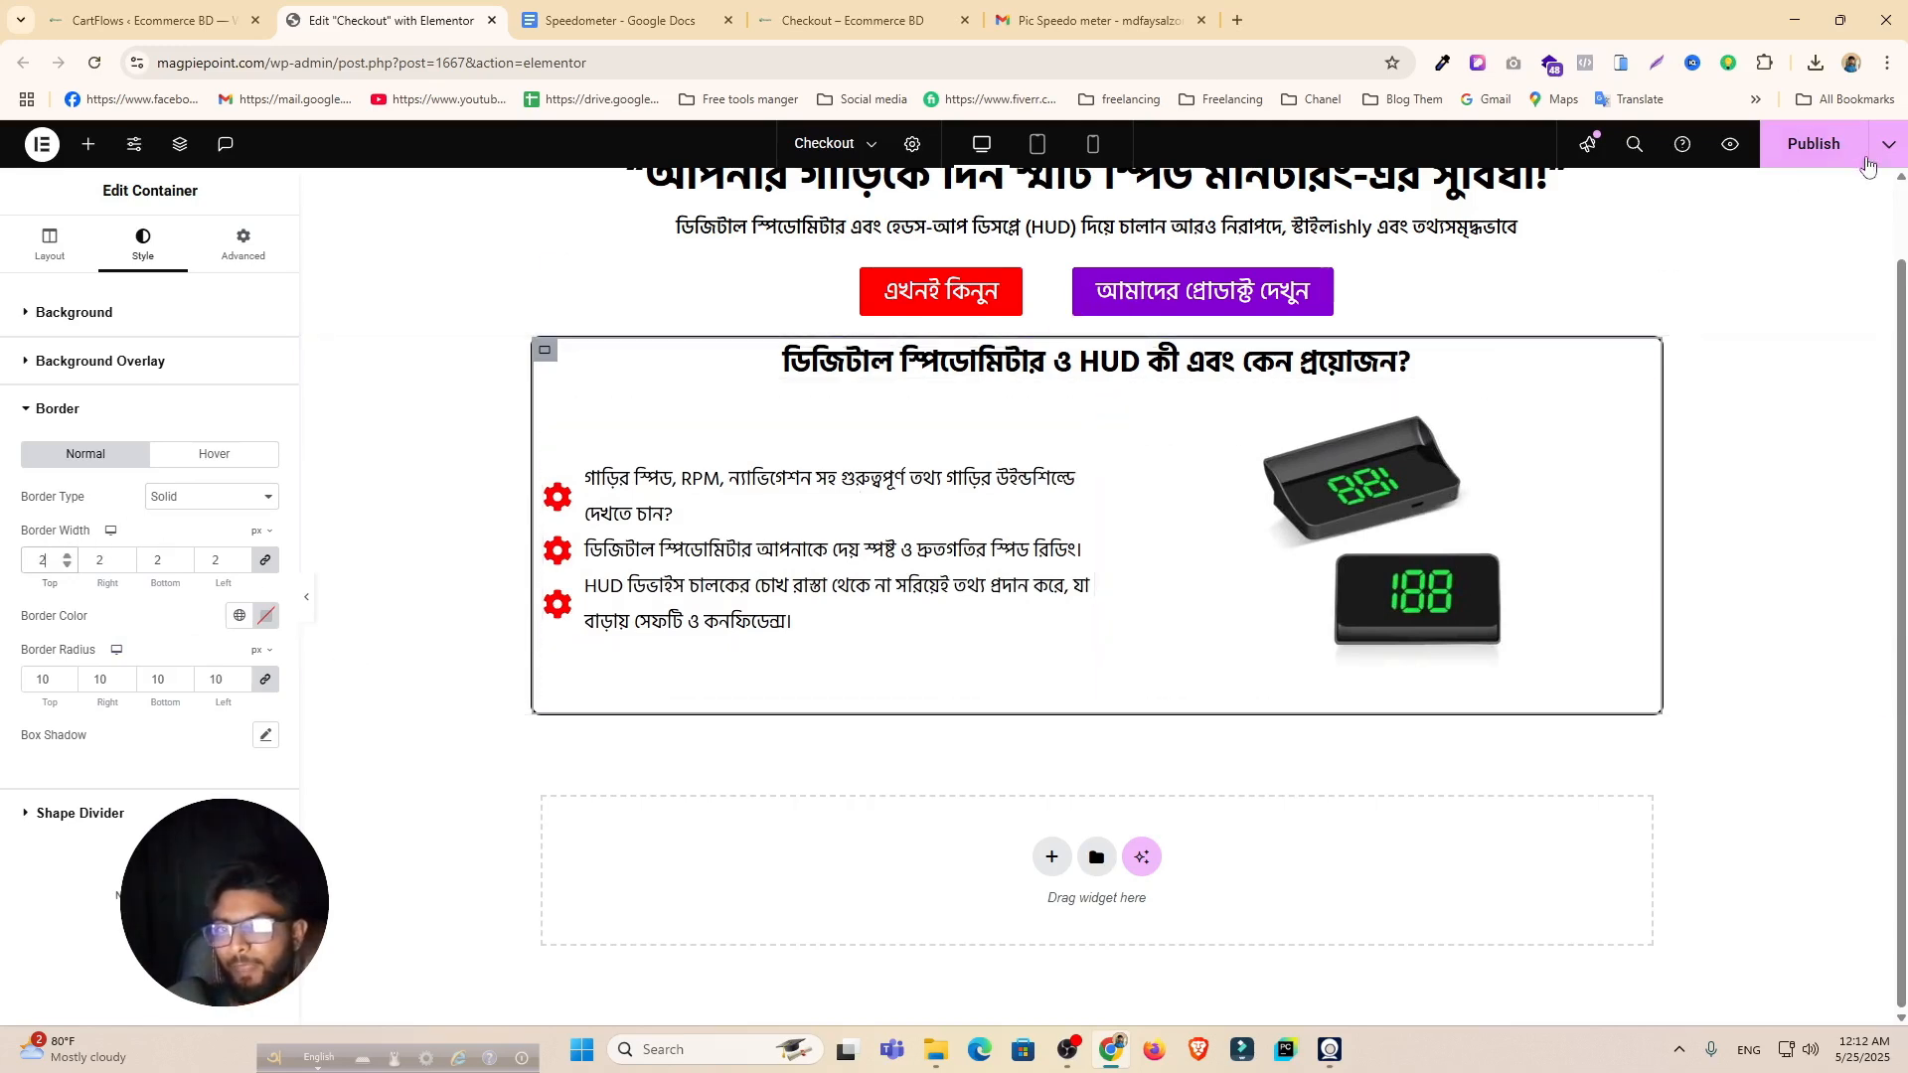
# Step: Publish the page and preview the changes in the browser
pyautogui.click(1822, 149)
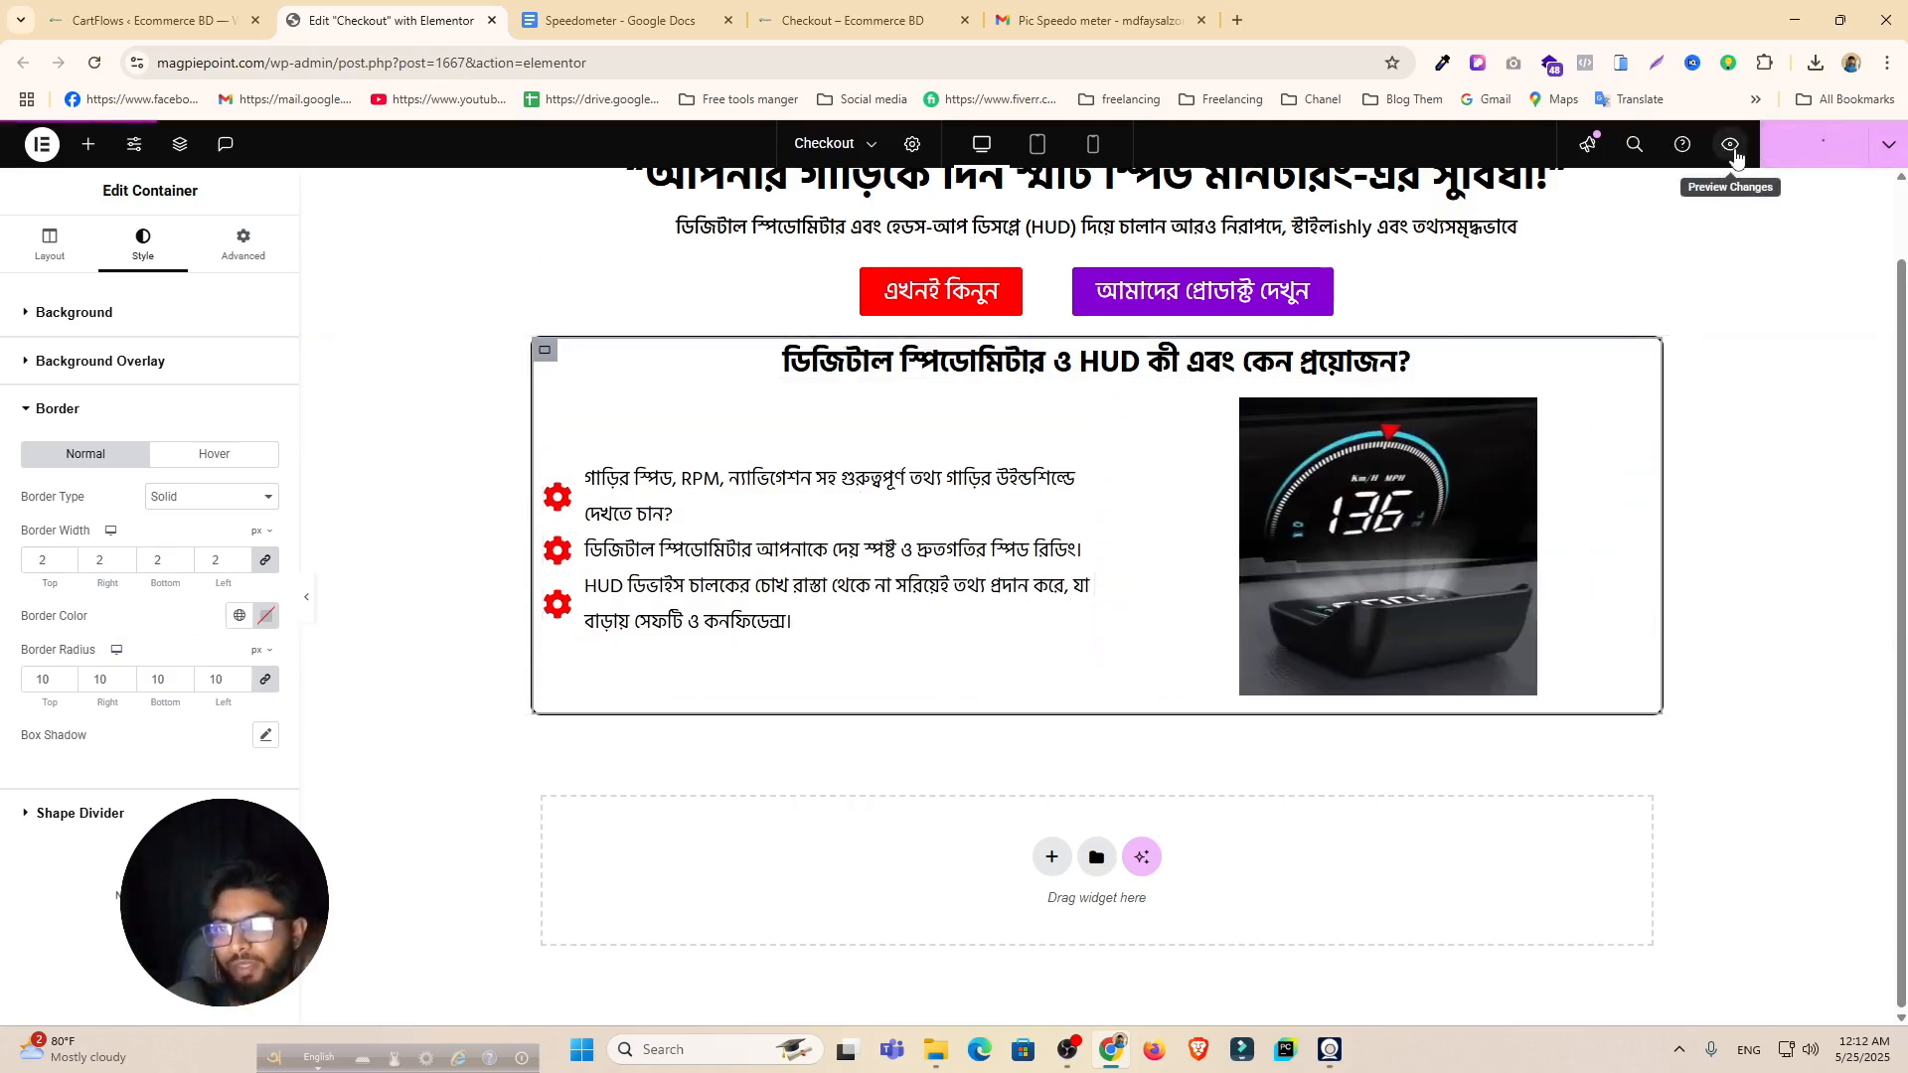
pyautogui.click(1732, 147)
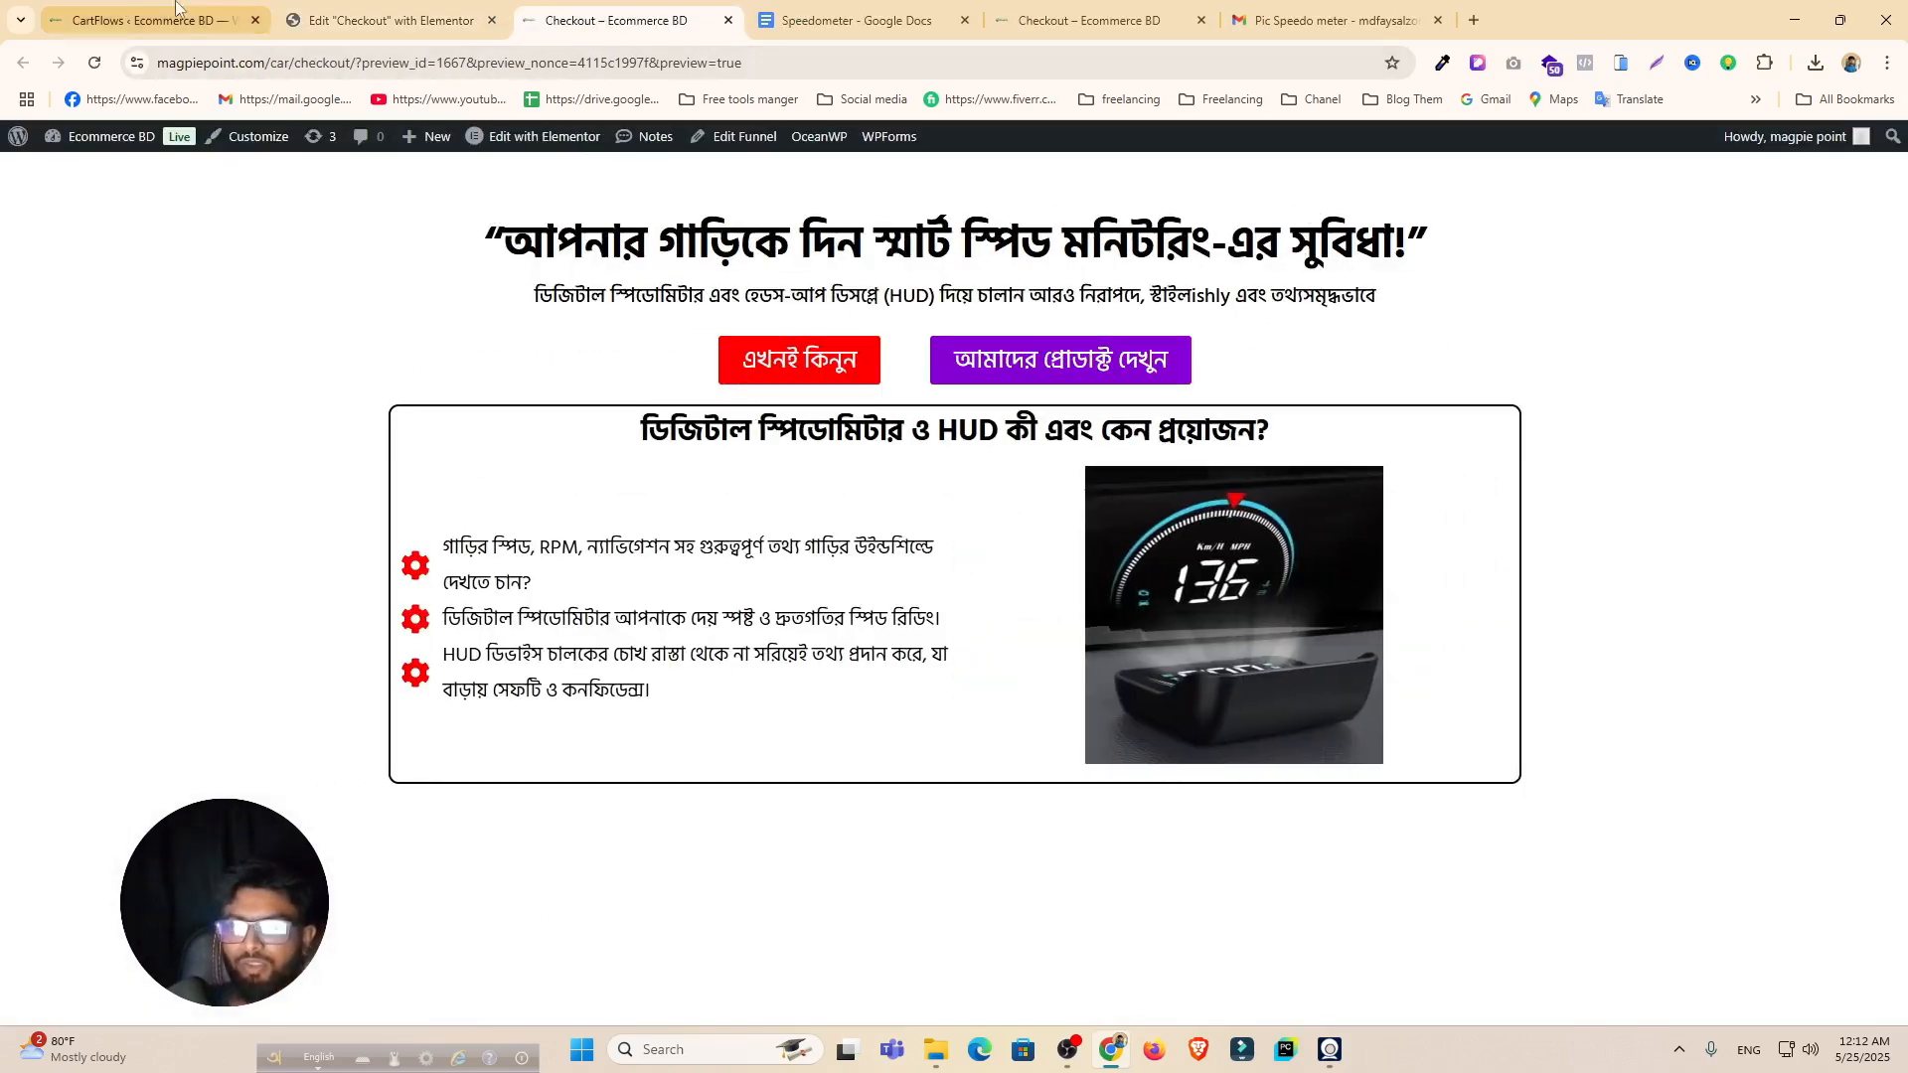
pyautogui.click(388, 20)
# Step: Switch to the Speedometer Google Doc and copy the Key Features section title "প্রধান ফিচারসমূহ"
pyautogui.click(942, 4)
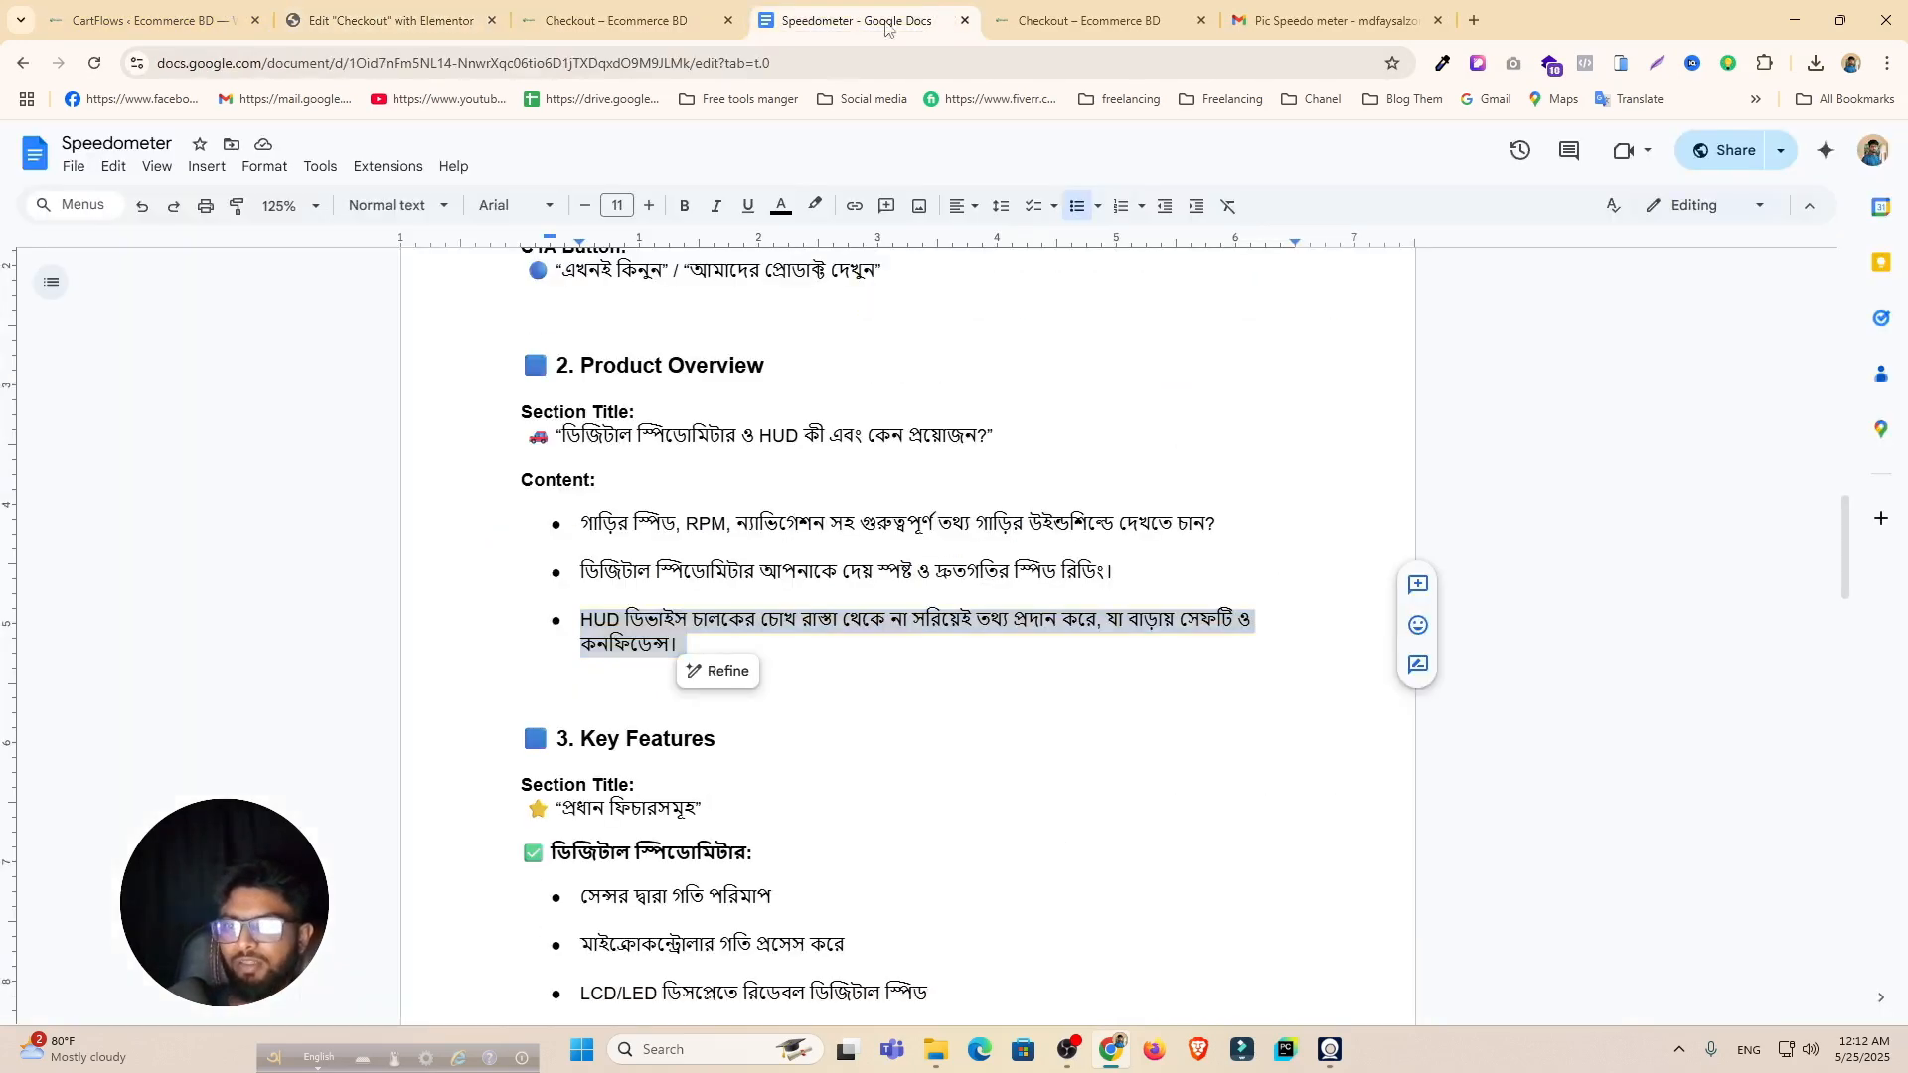
pyautogui.scroll(-3, 599, 553)
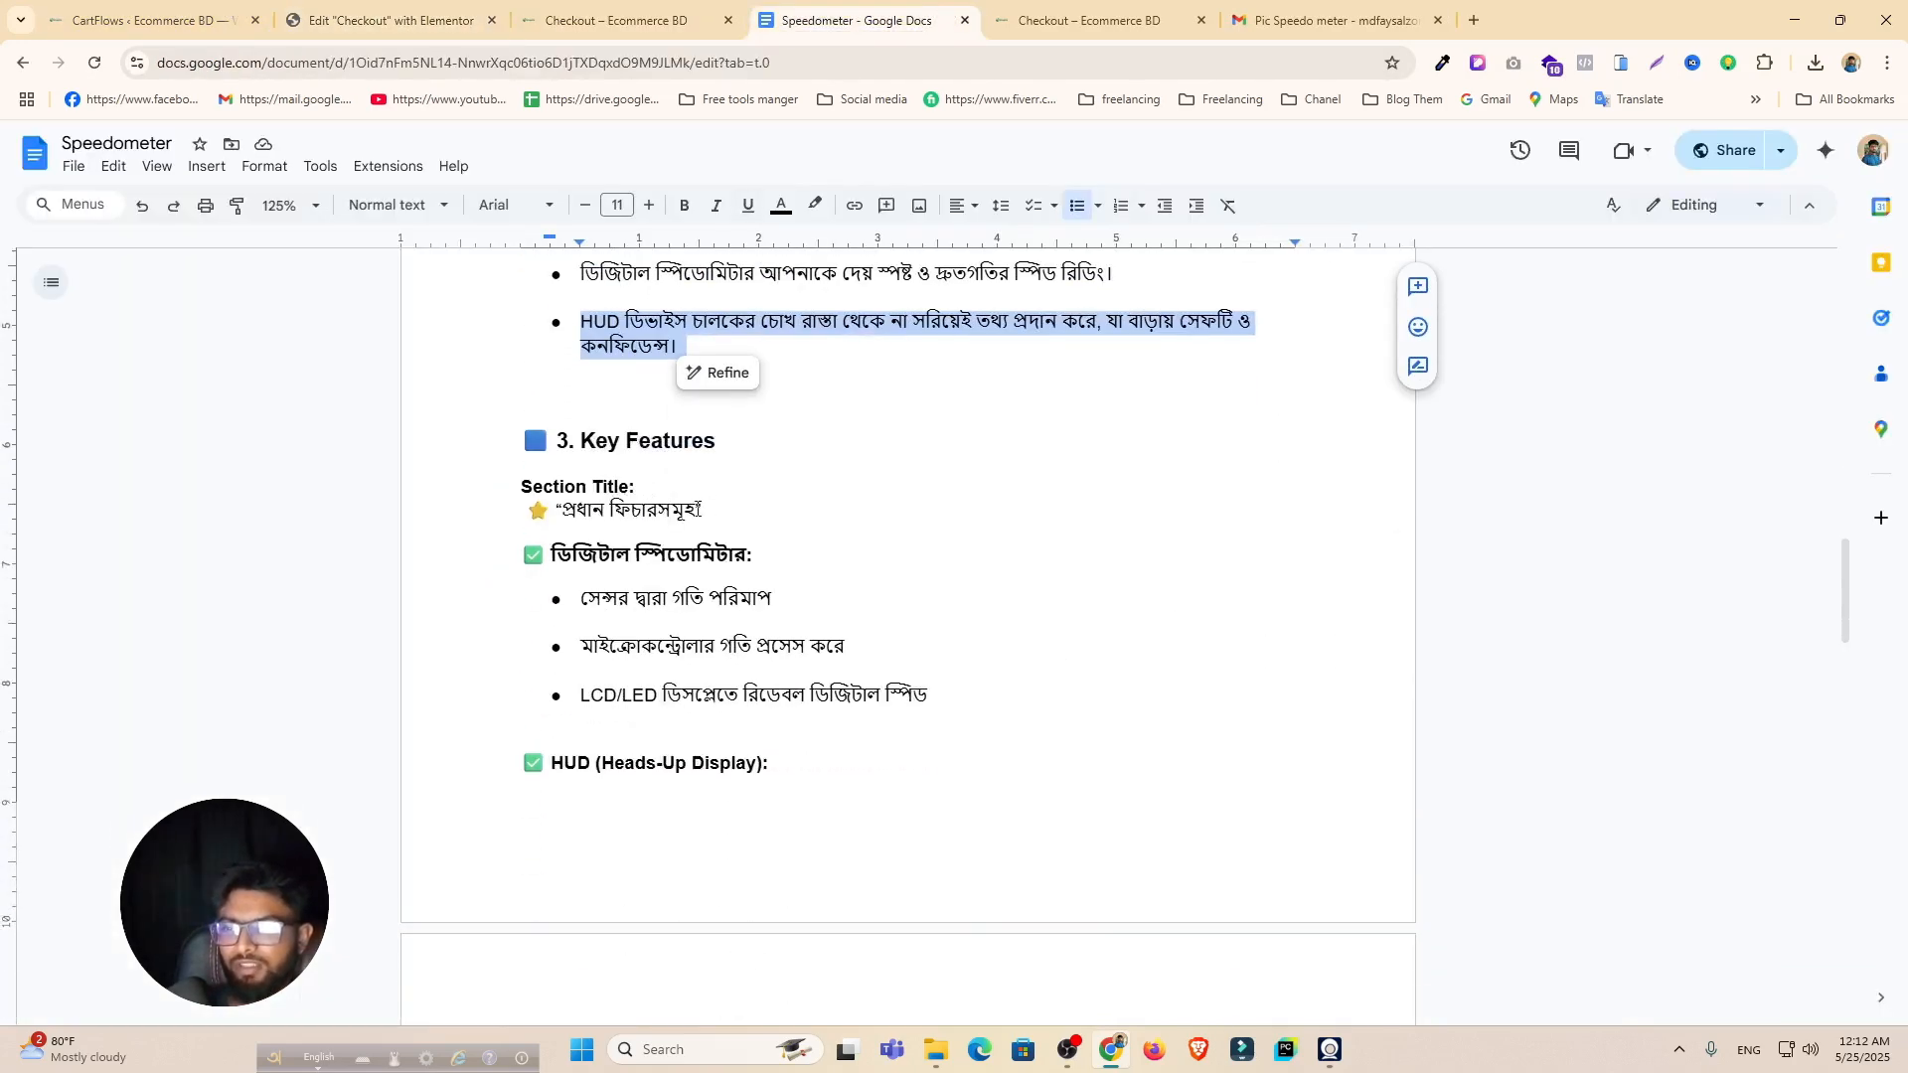
pyautogui.moveTo(691, 512); pyautogui.dragTo(566, 519)
pyautogui.hotkey('ctrl', 'c')
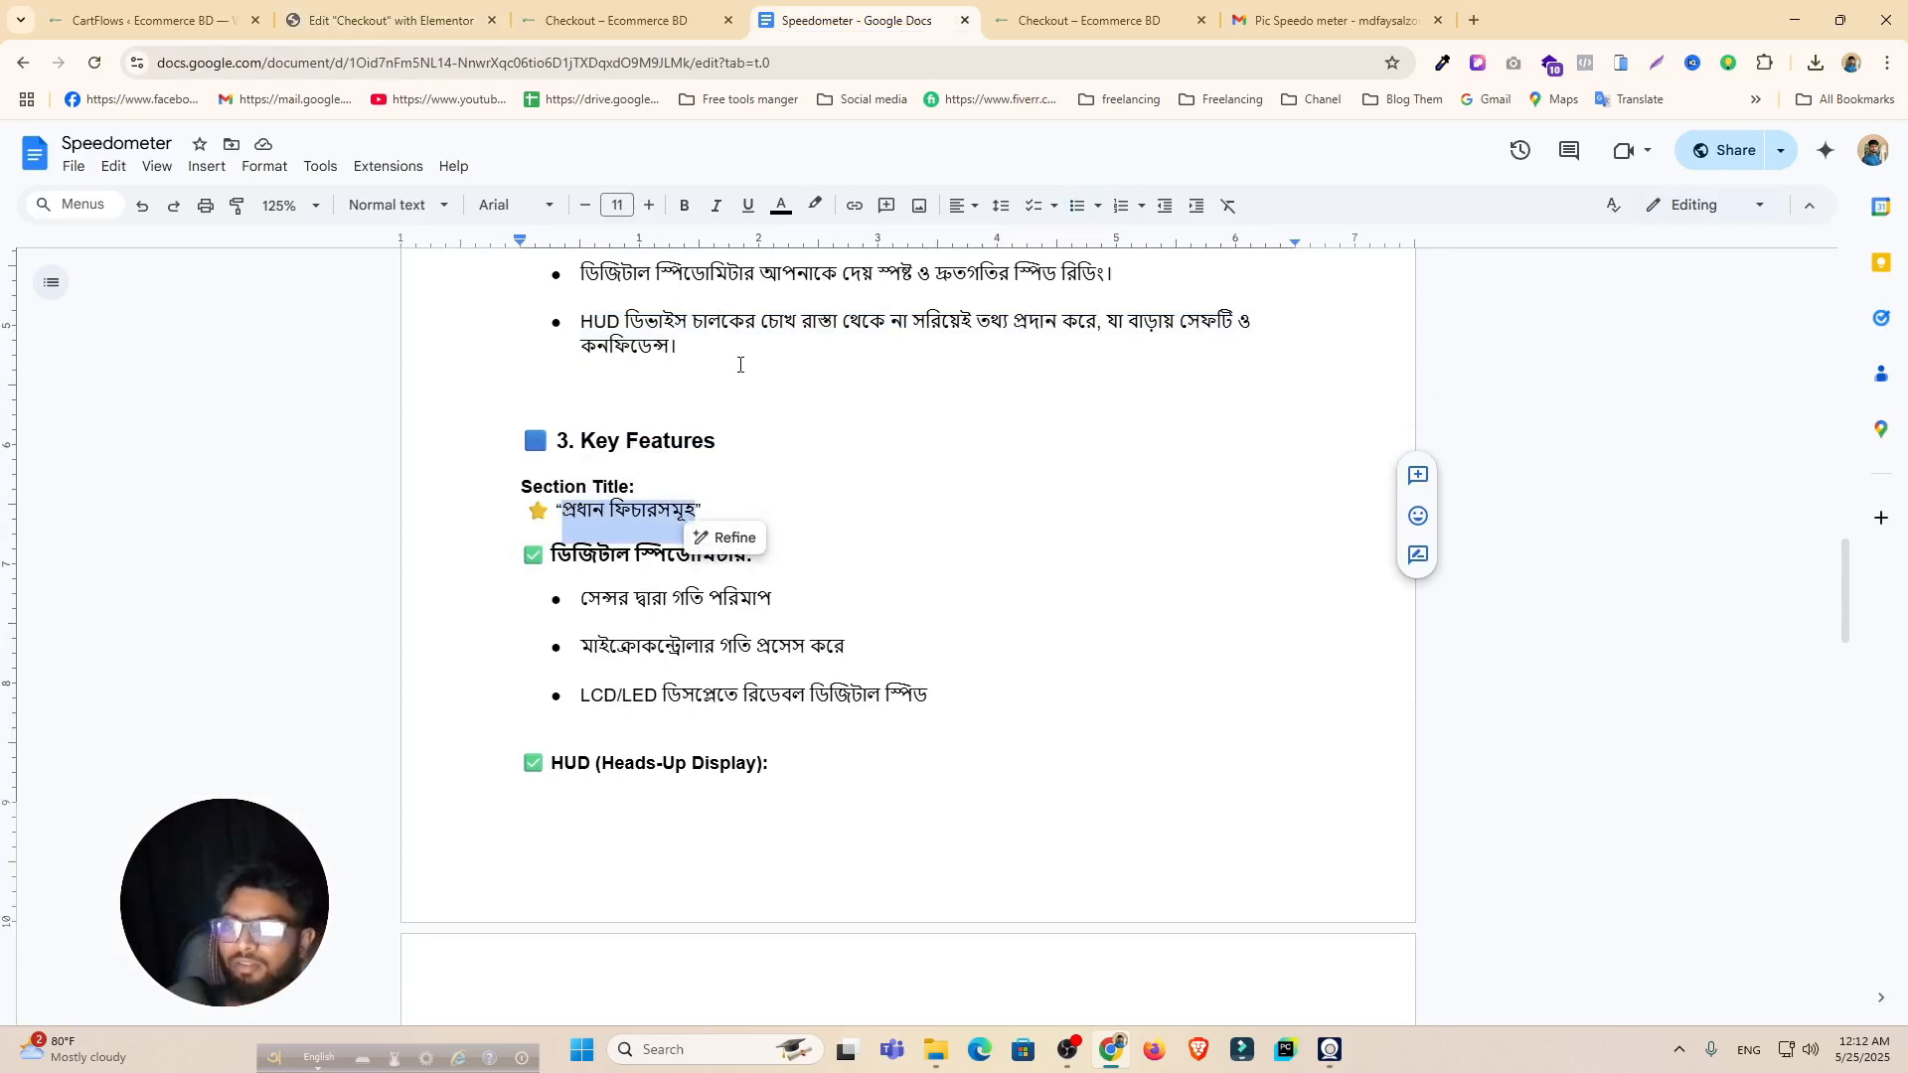
# Step: Return to the Elementor editor and duplicate the row container that holds the icon list and image carousel
pyautogui.click(633, 11)
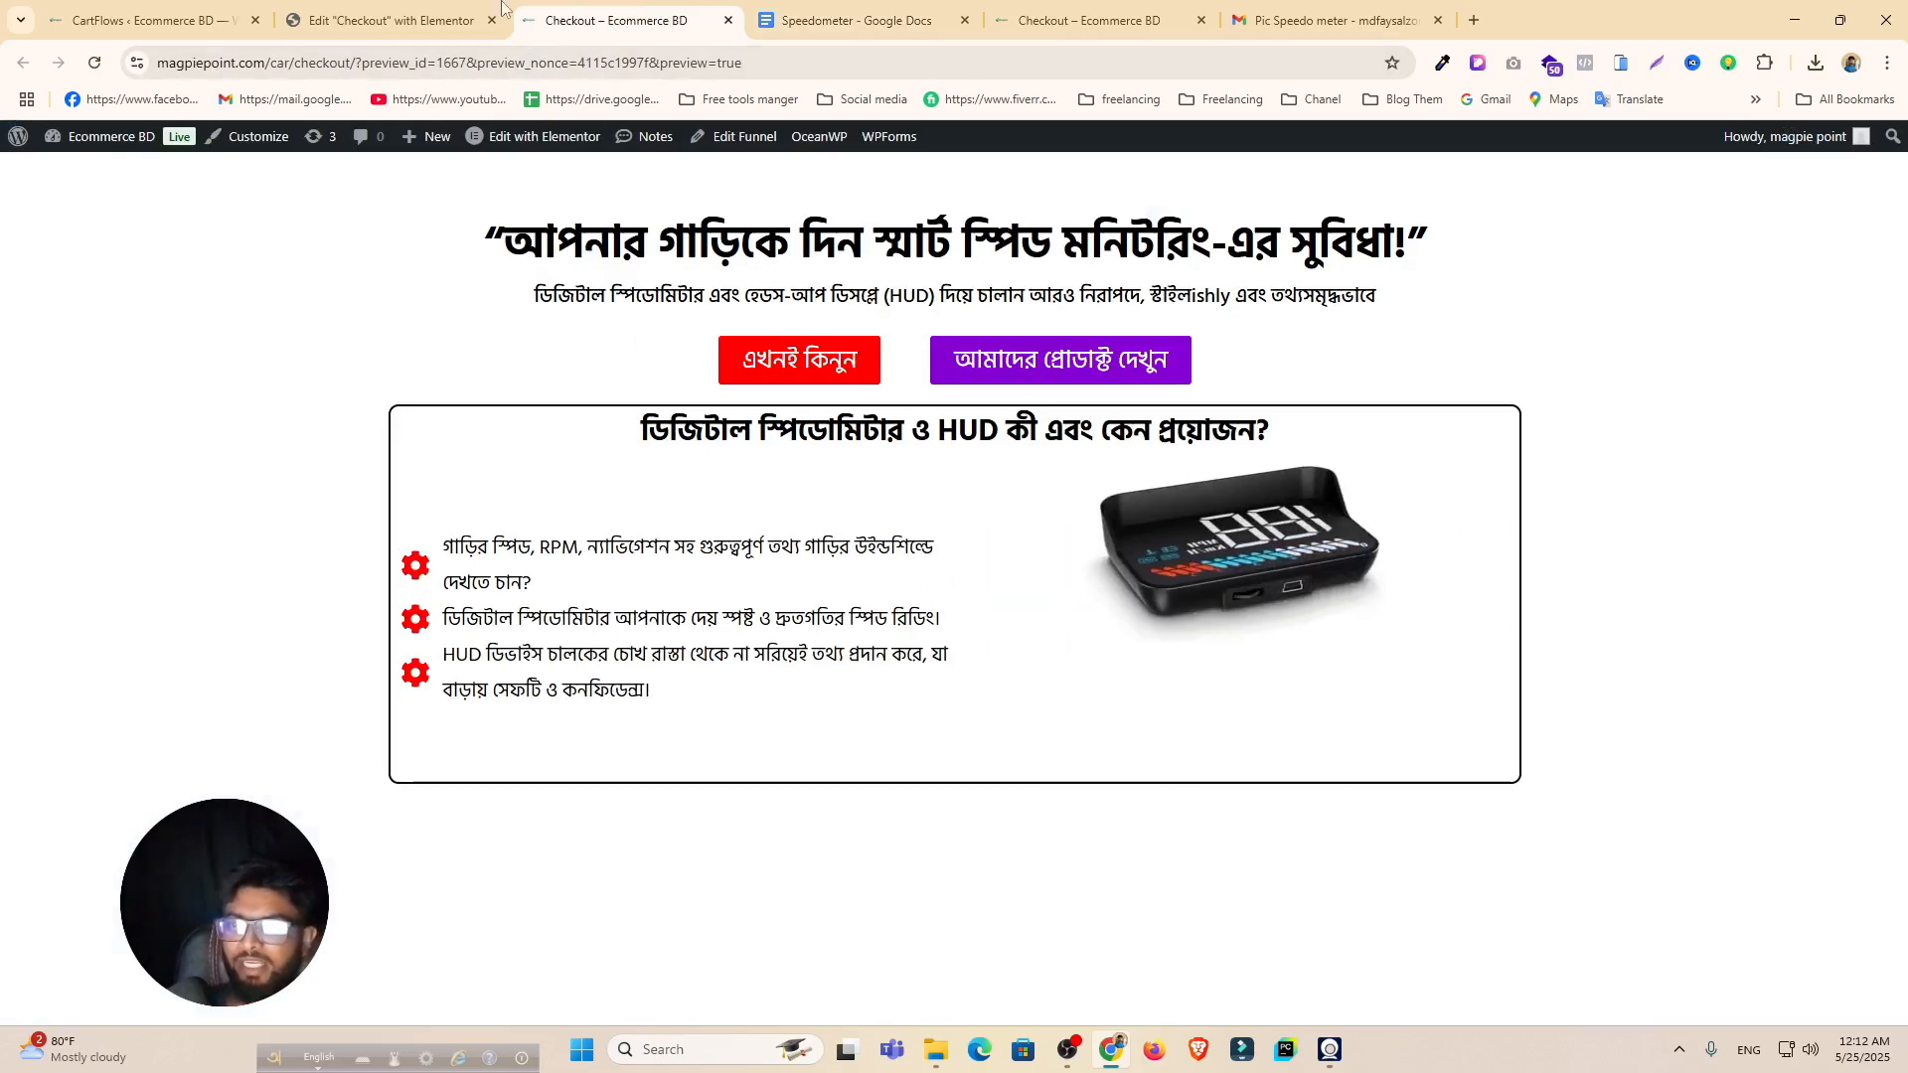
pyautogui.click(397, 18)
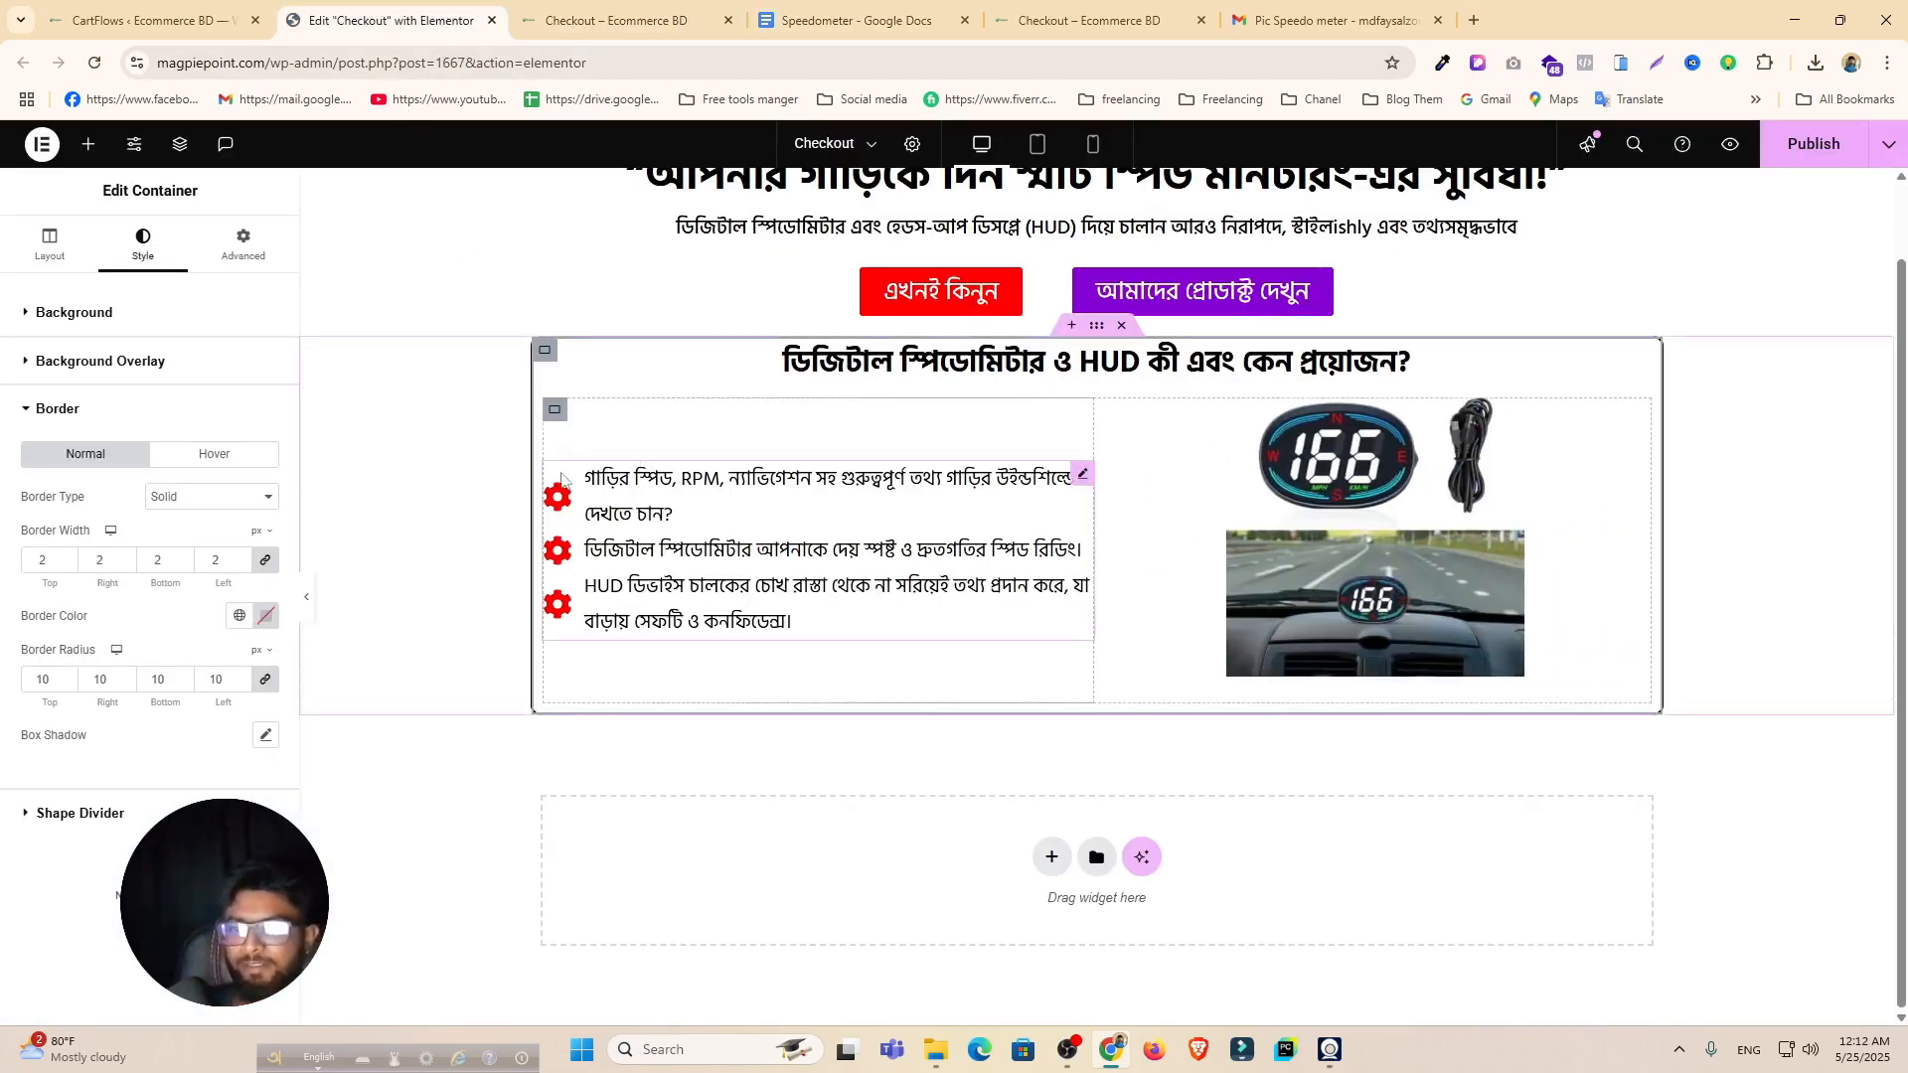
pyautogui.click(557, 414)
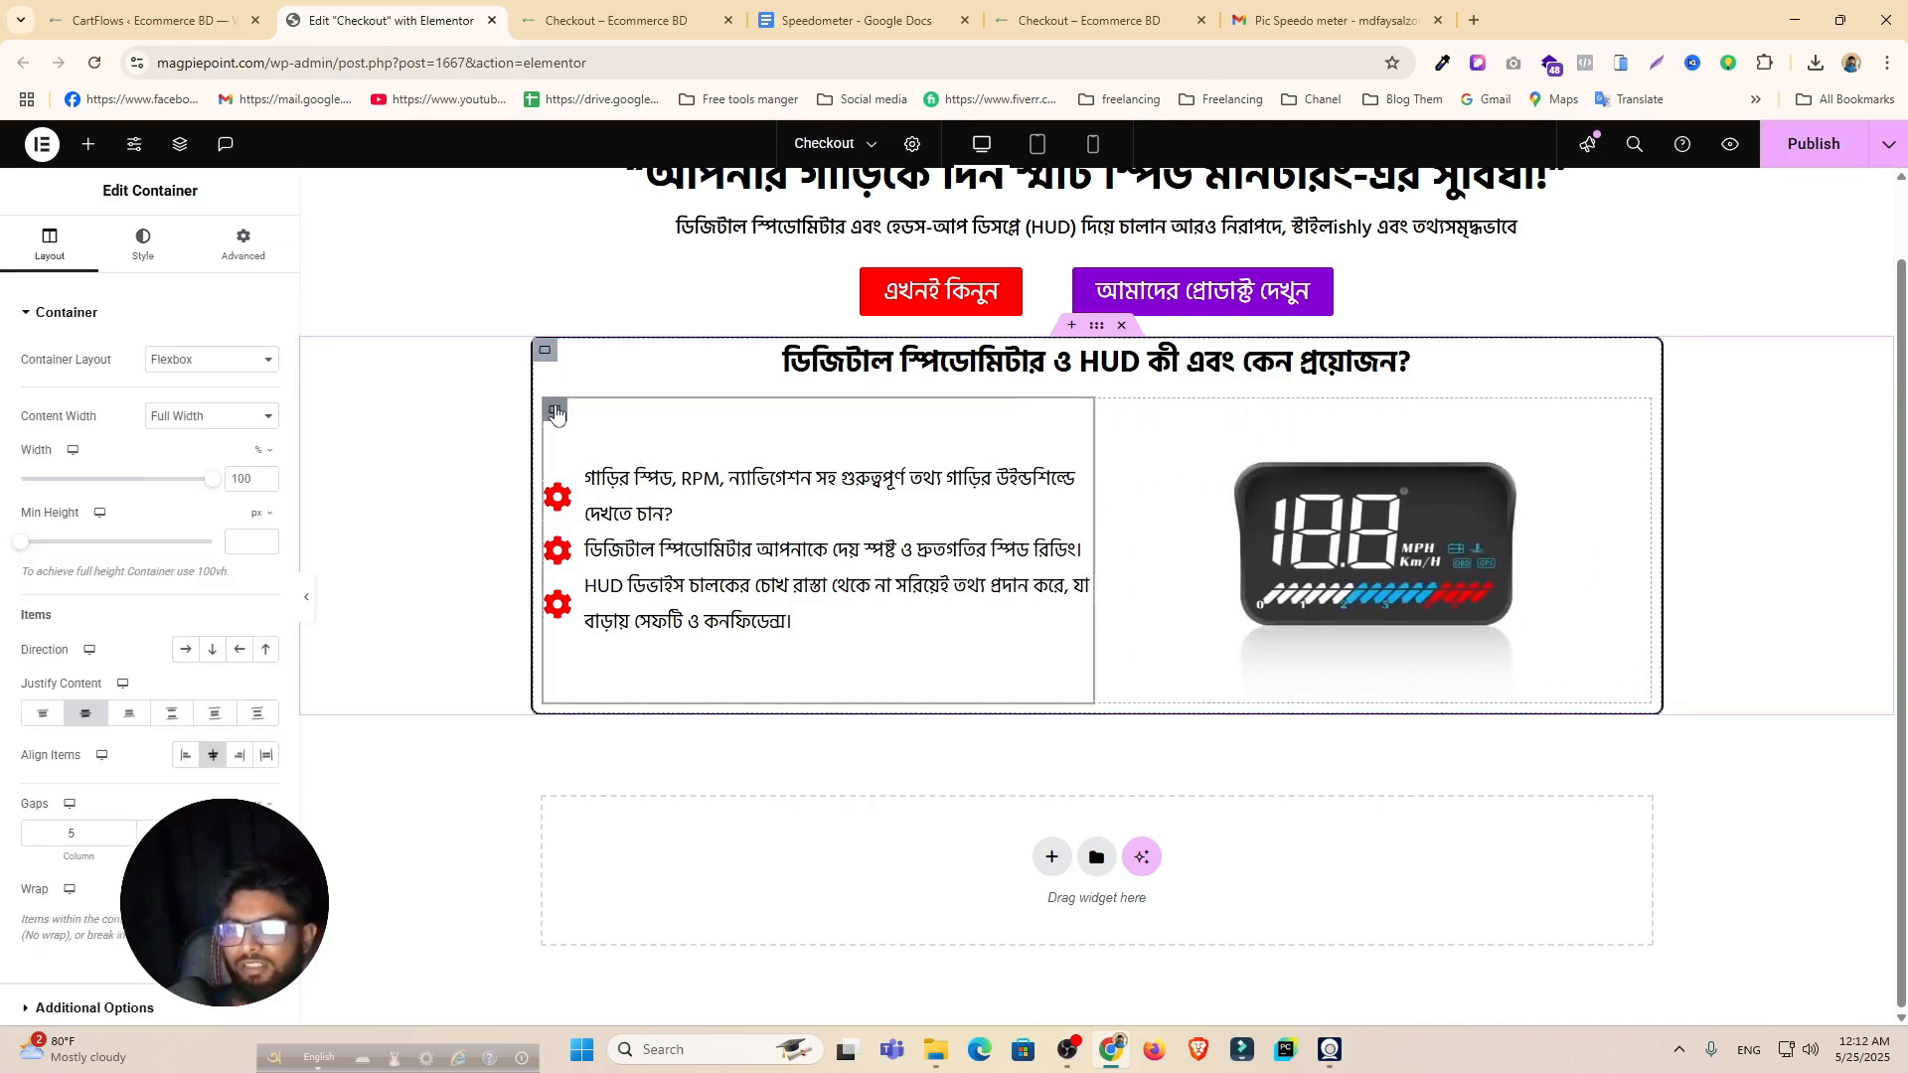
pyautogui.click(182, 149)
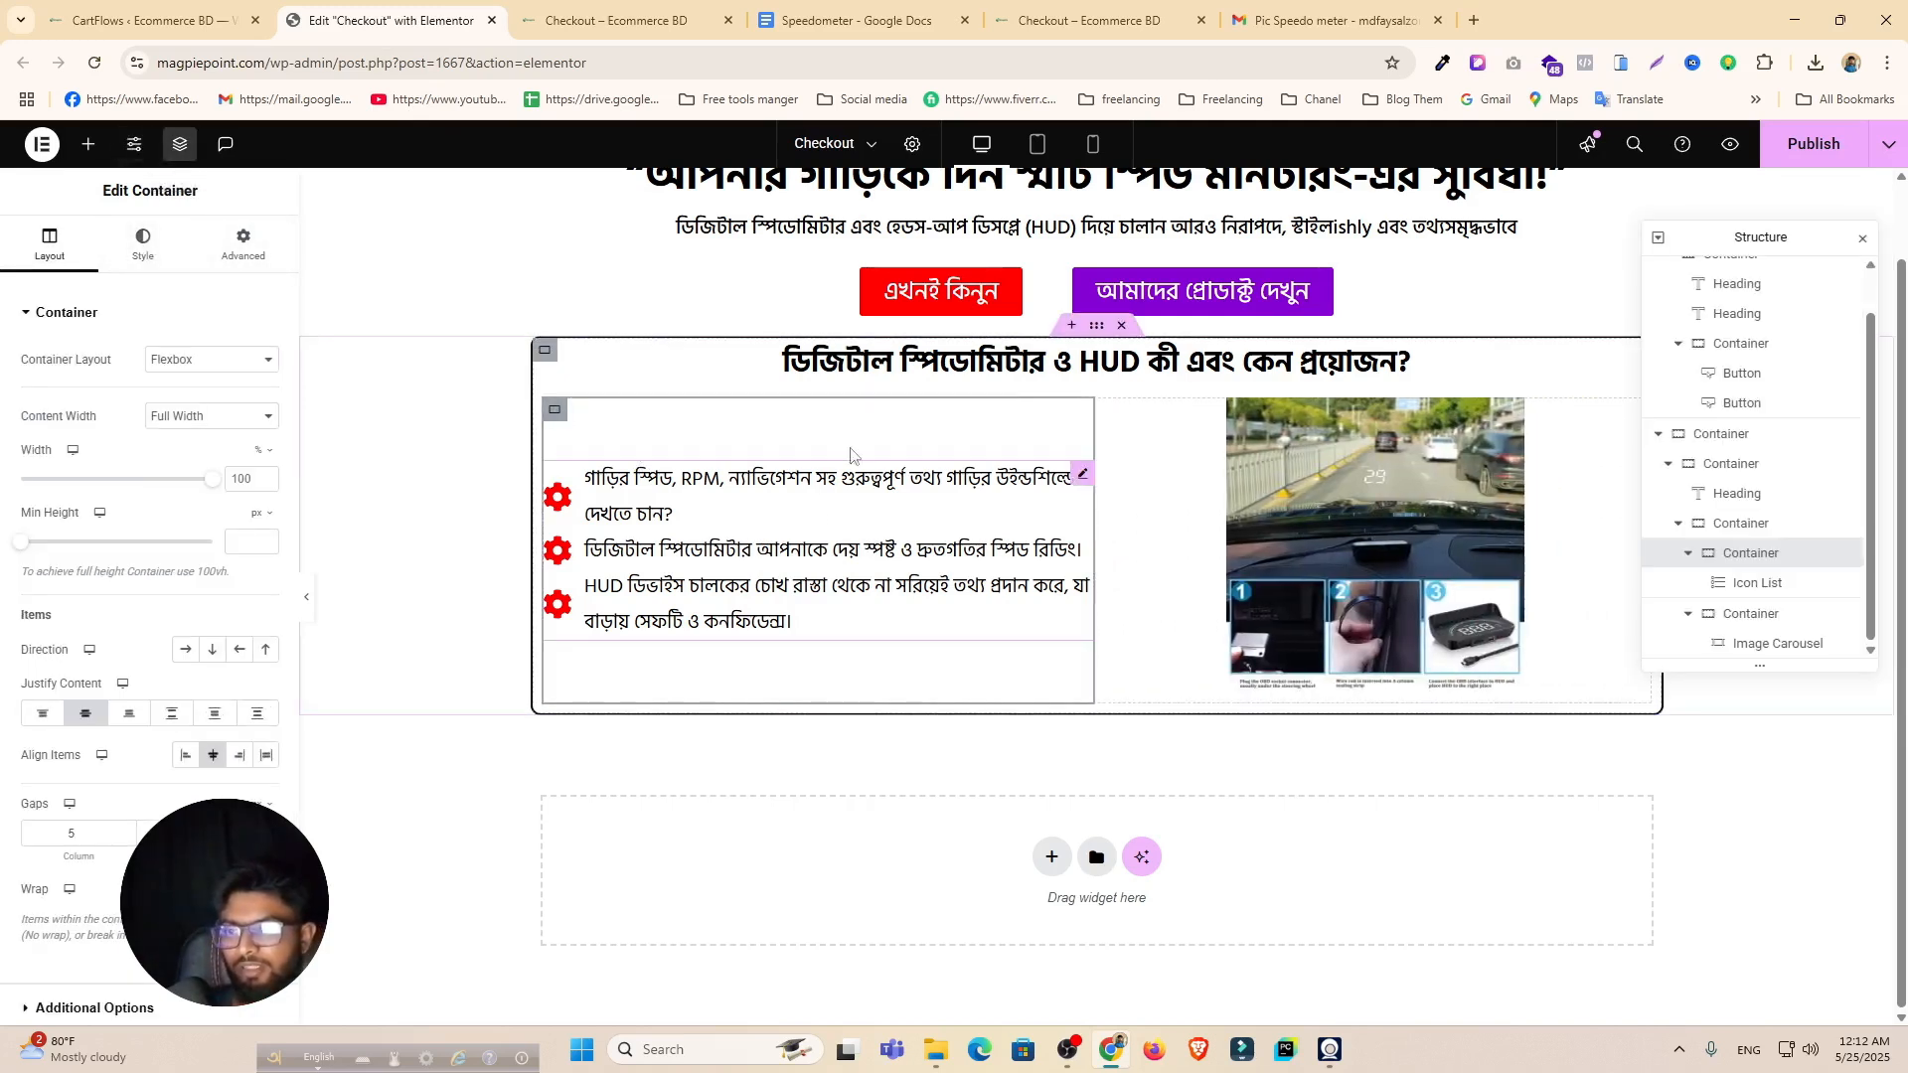
pyautogui.click(1741, 526)
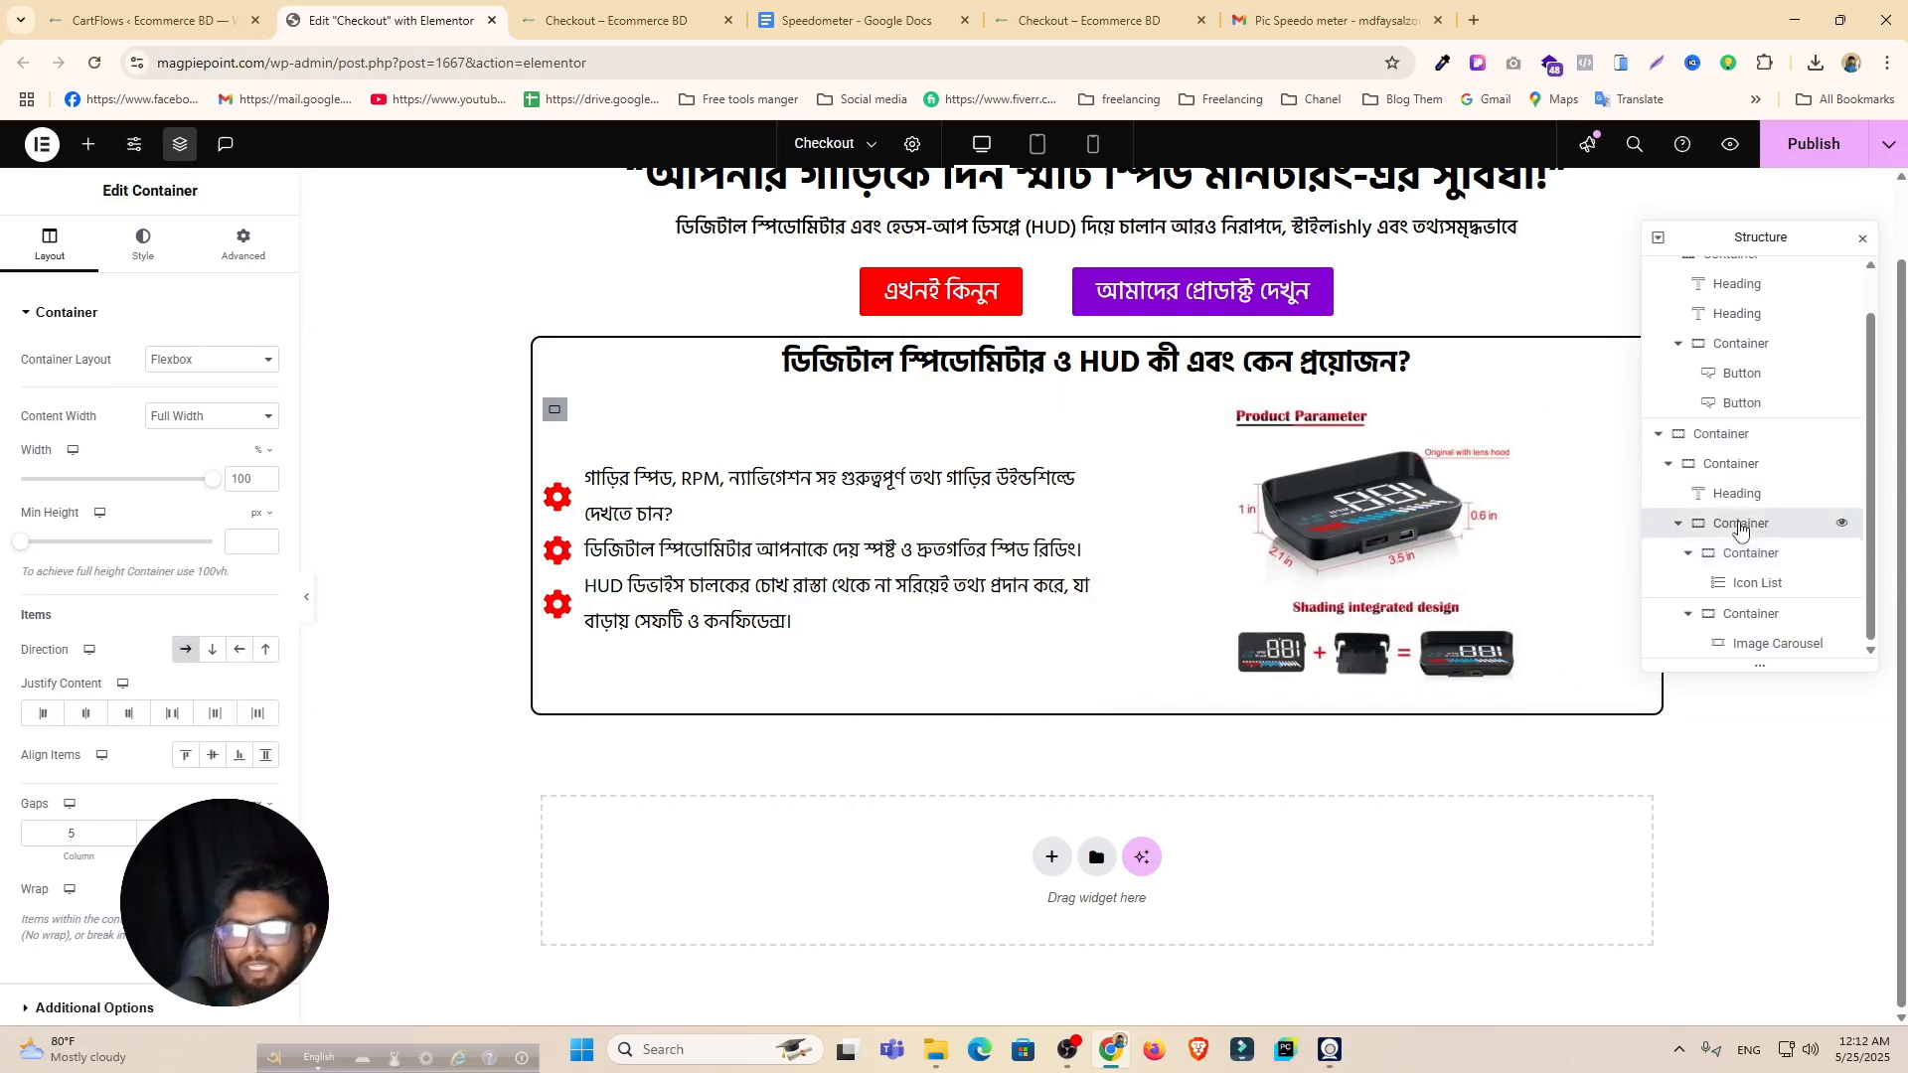
pyautogui.rightClick(1737, 533)
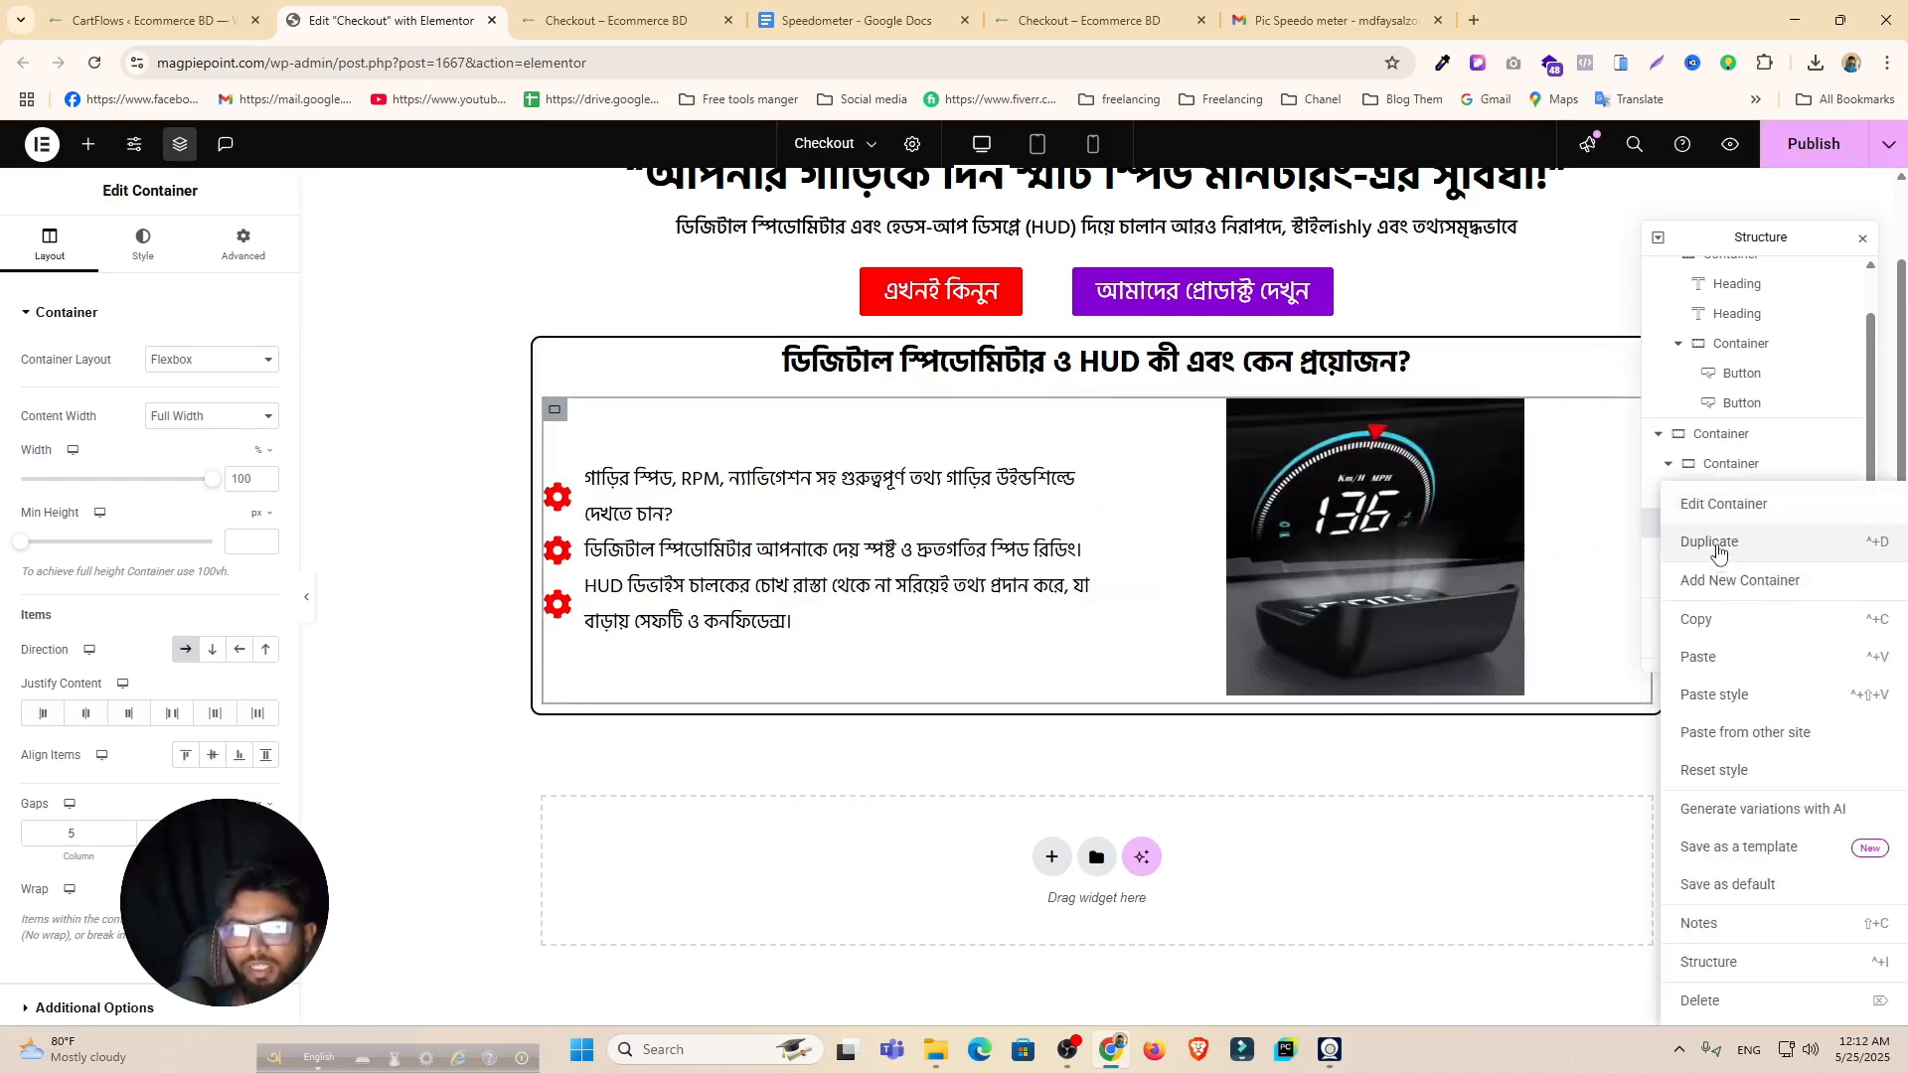
pyautogui.click(1719, 546)
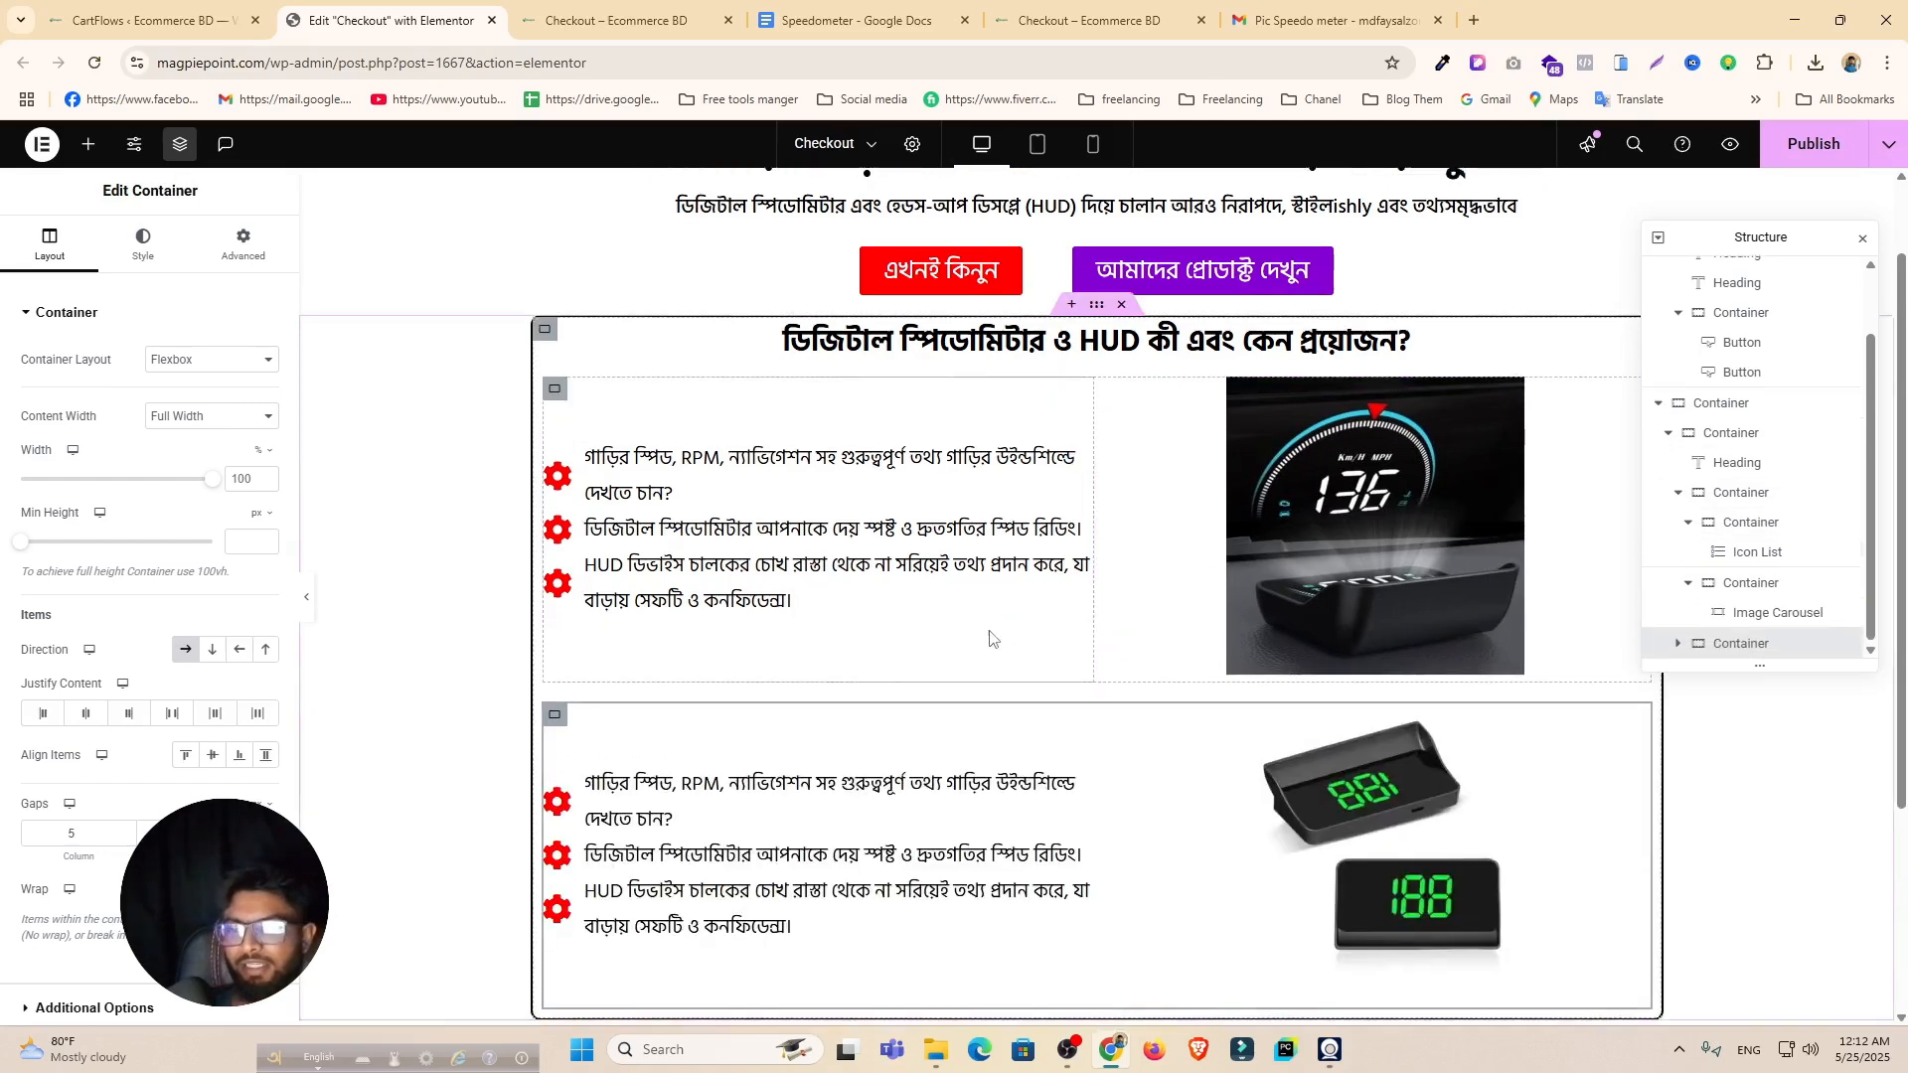
# Step: Delete the image carousel from the duplicated row and move that row's icon list into the emptied right column
pyautogui.scroll(-2, 993, 636)
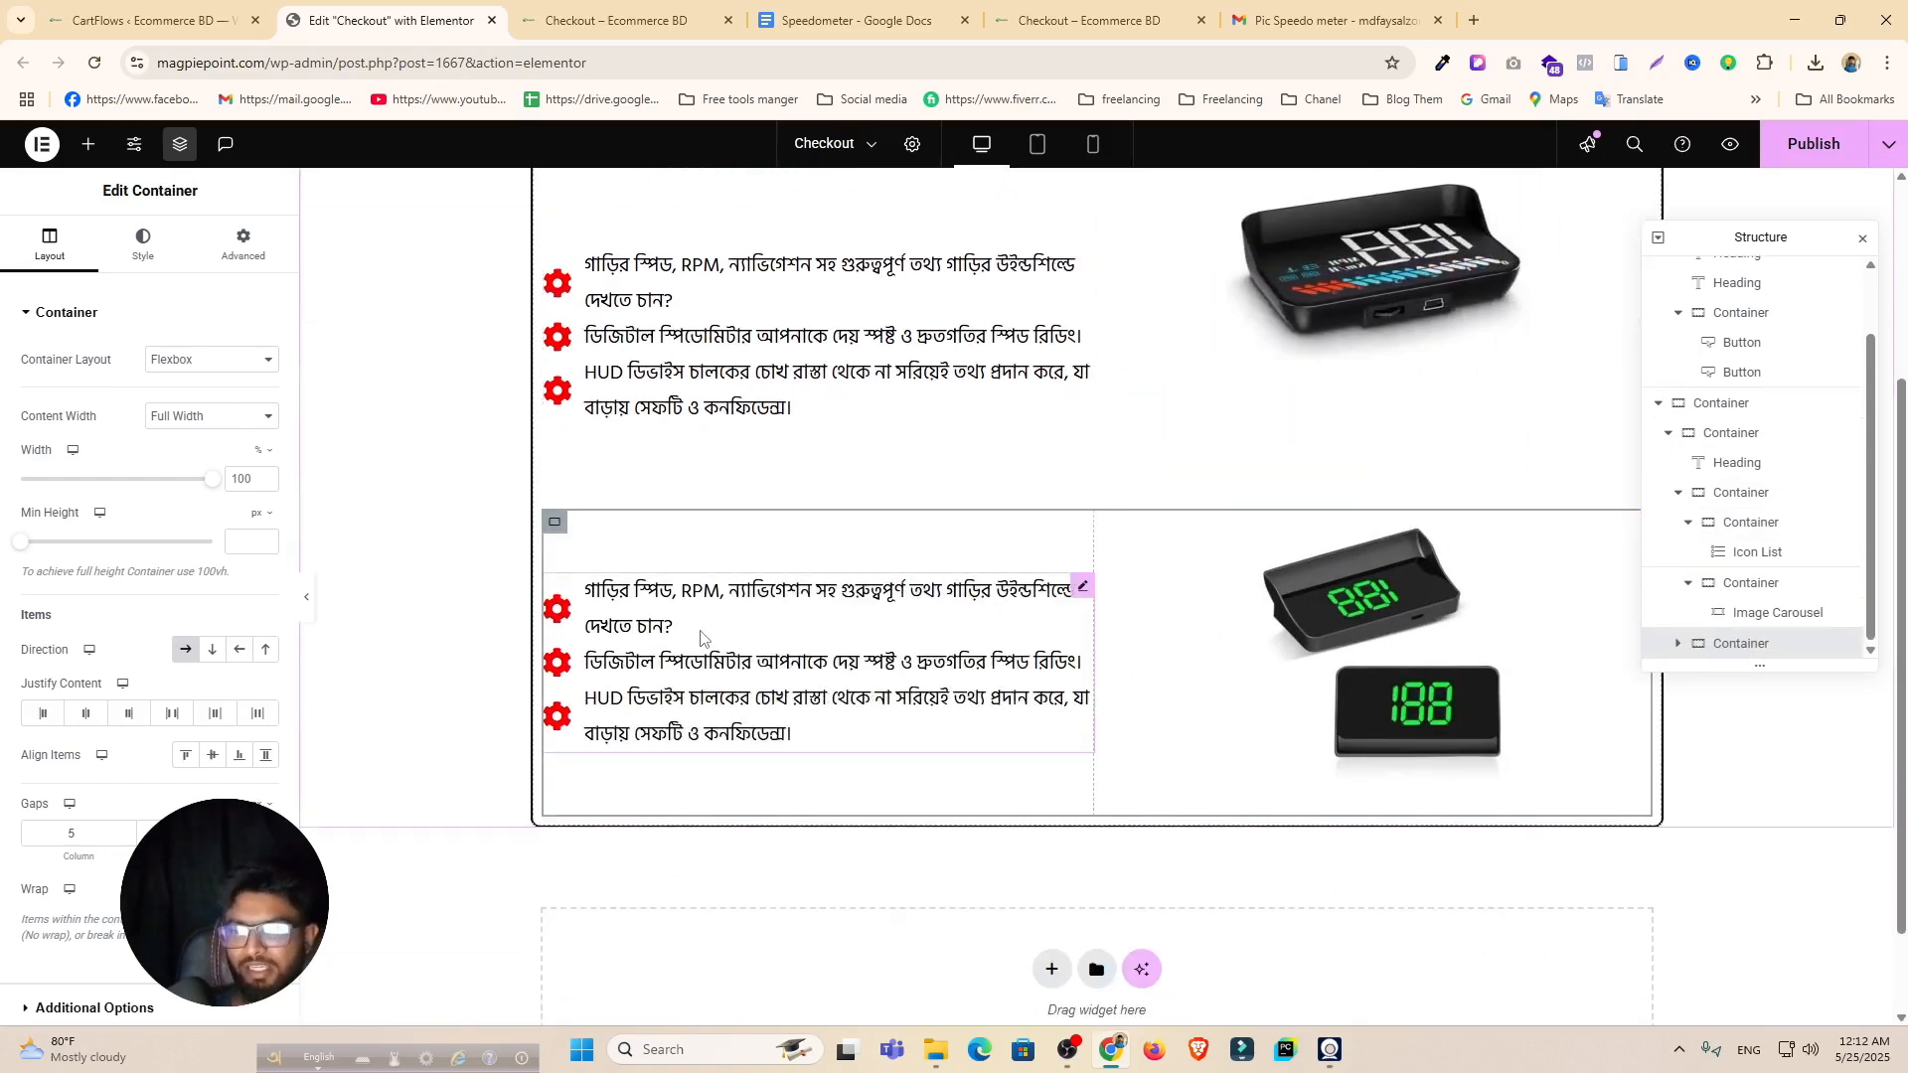
pyautogui.rightClick(1265, 623)
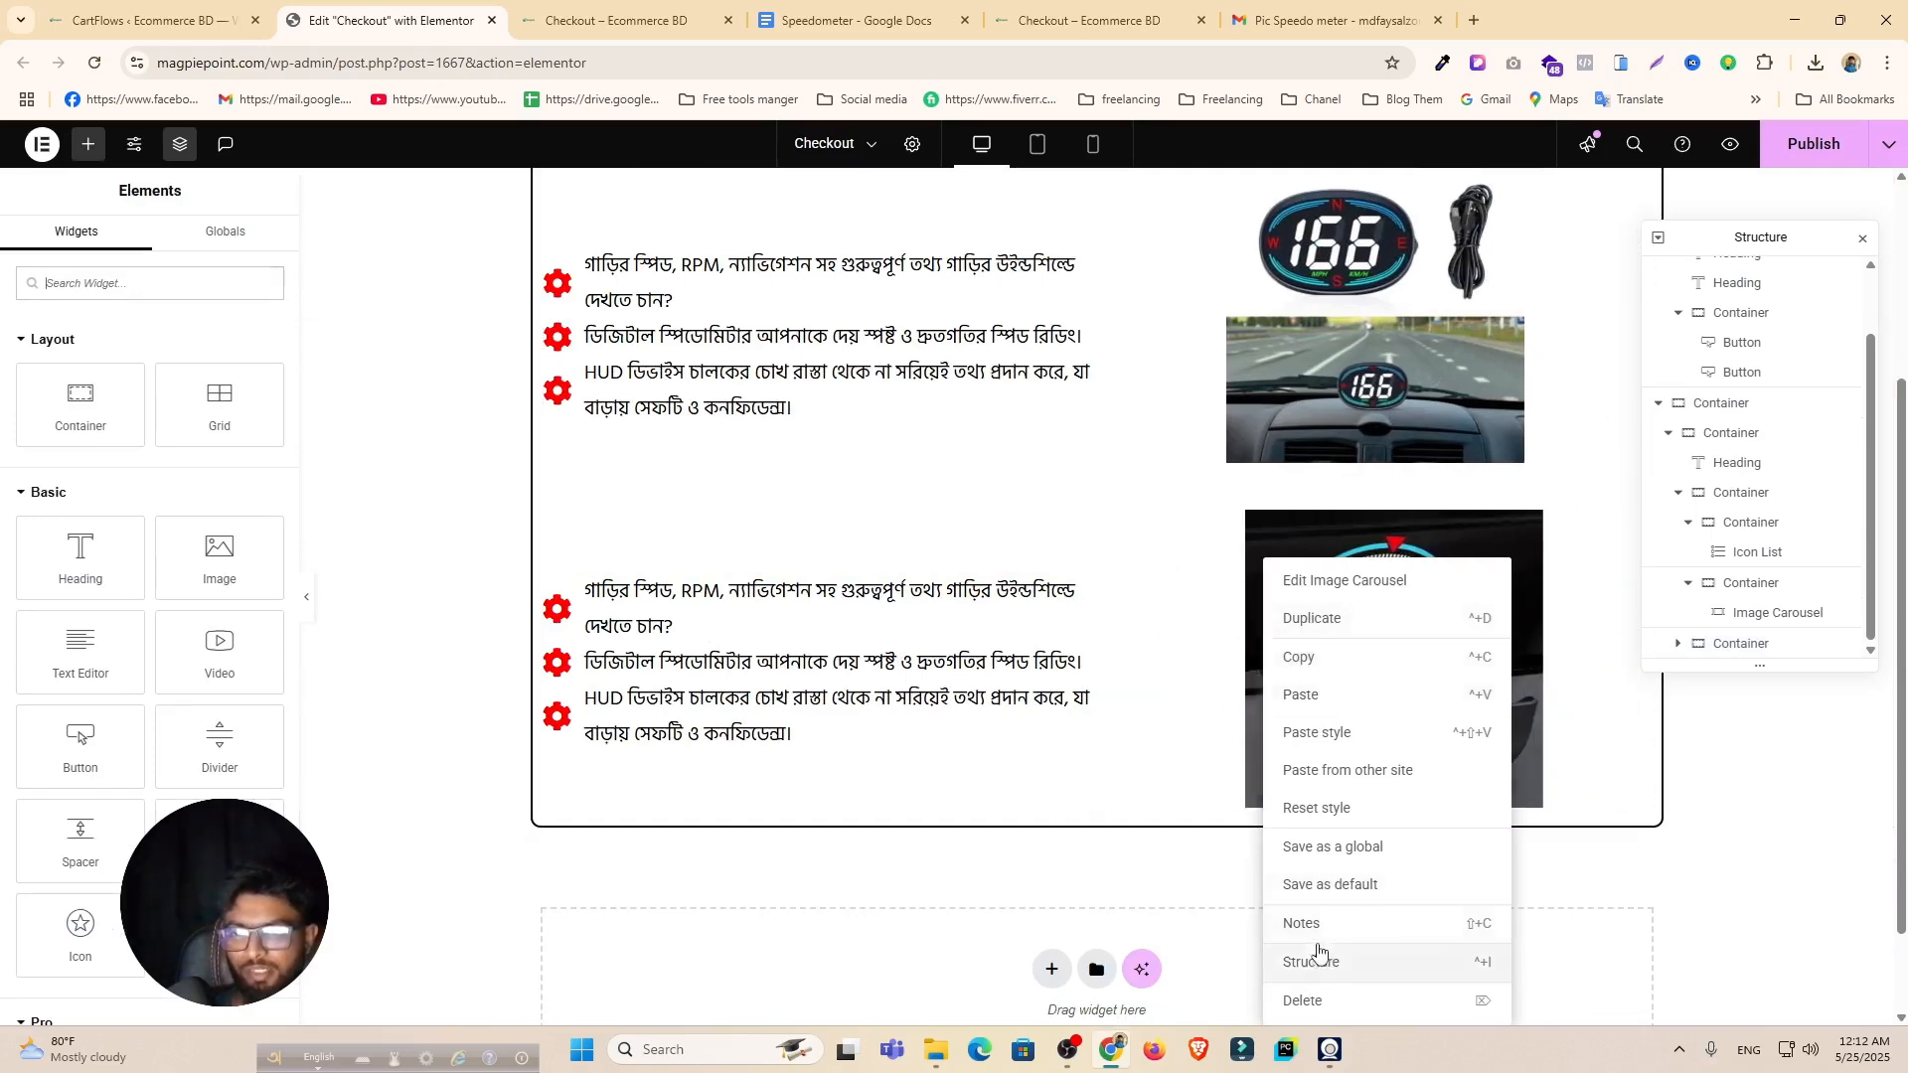
pyautogui.click(1306, 999)
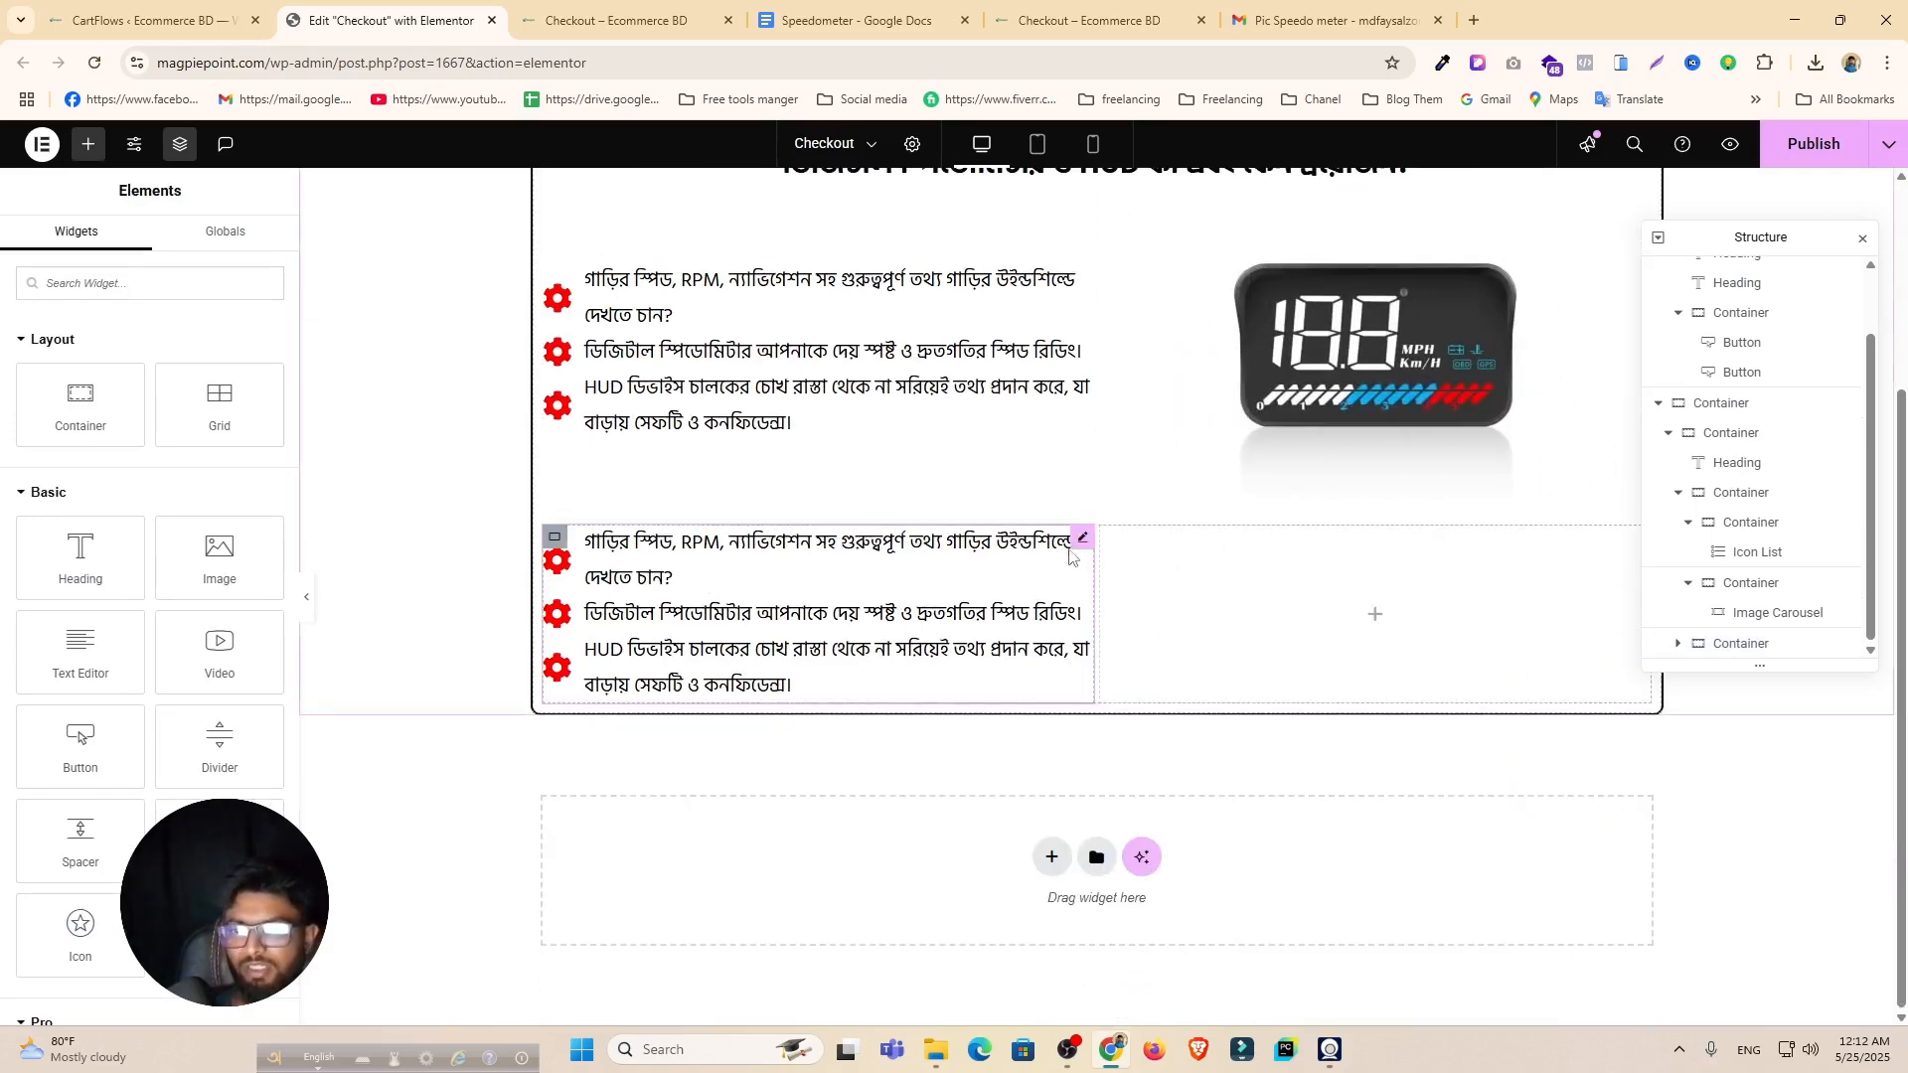
pyautogui.moveTo(1078, 542); pyautogui.dragTo(1389, 632)
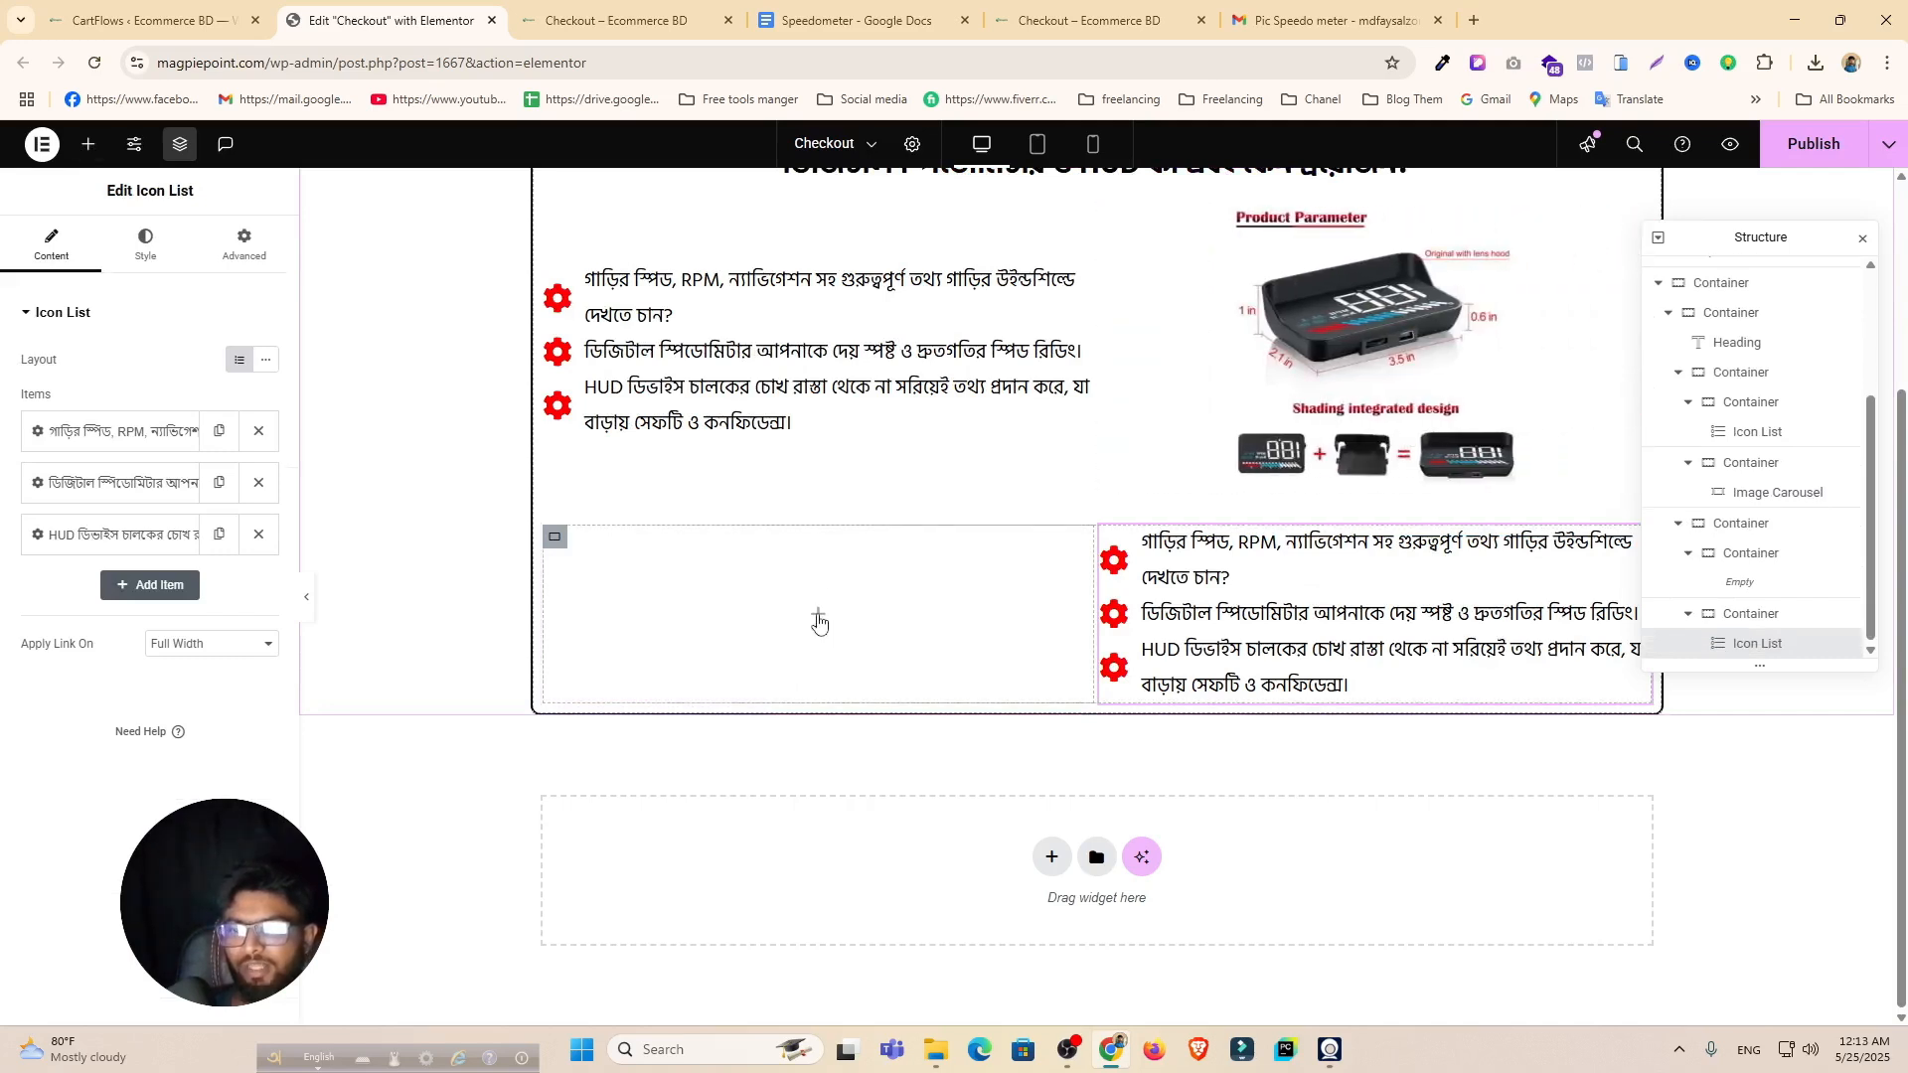
# Step: Add a Heading widget to the empty left column of the duplicated row
pyautogui.click(816, 616)
pyautogui.moveTo(99, 541); pyautogui.dragTo(788, 564)
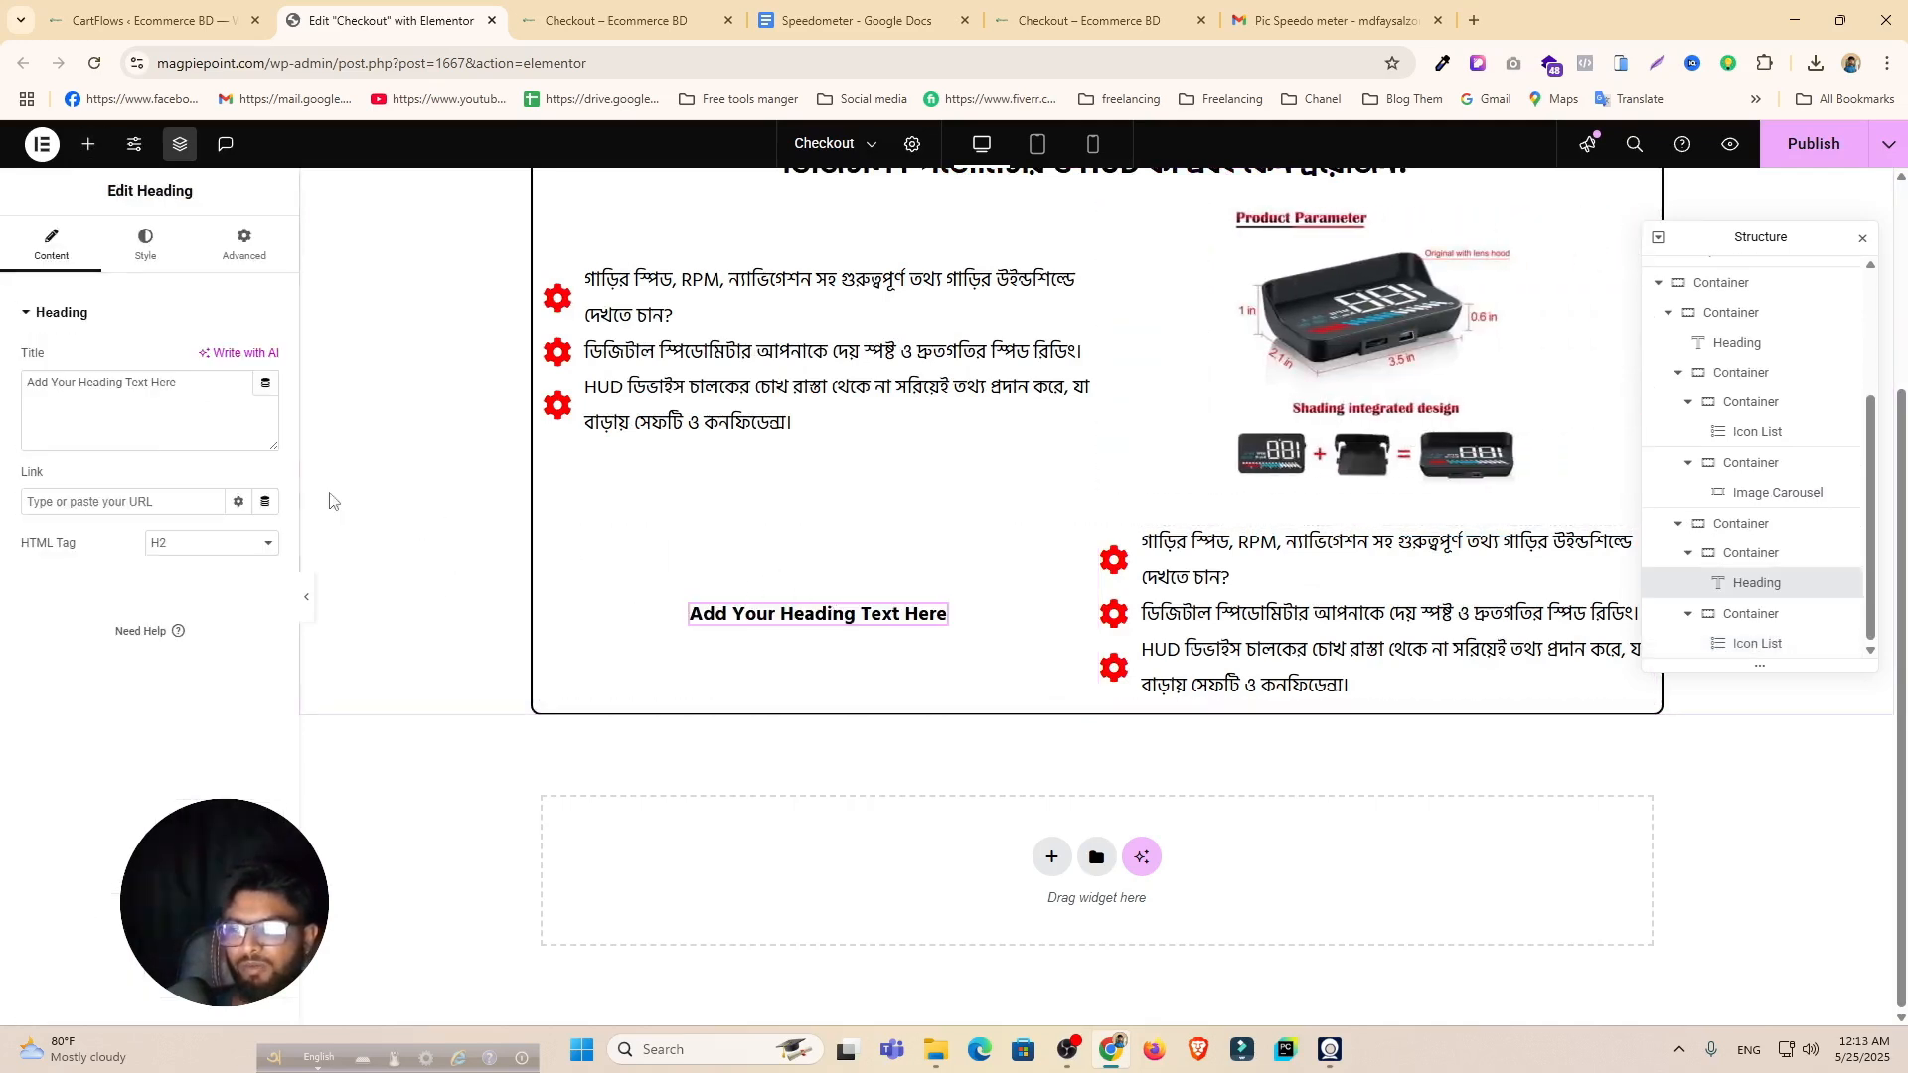
# Step: Replace the new heading's placeholder title with "প্রধান ফিচারসমূহ"
pyautogui.moveTo(184, 382); pyautogui.dragTo(0, 381)
pyautogui.hotkey('ctrl', 'v')
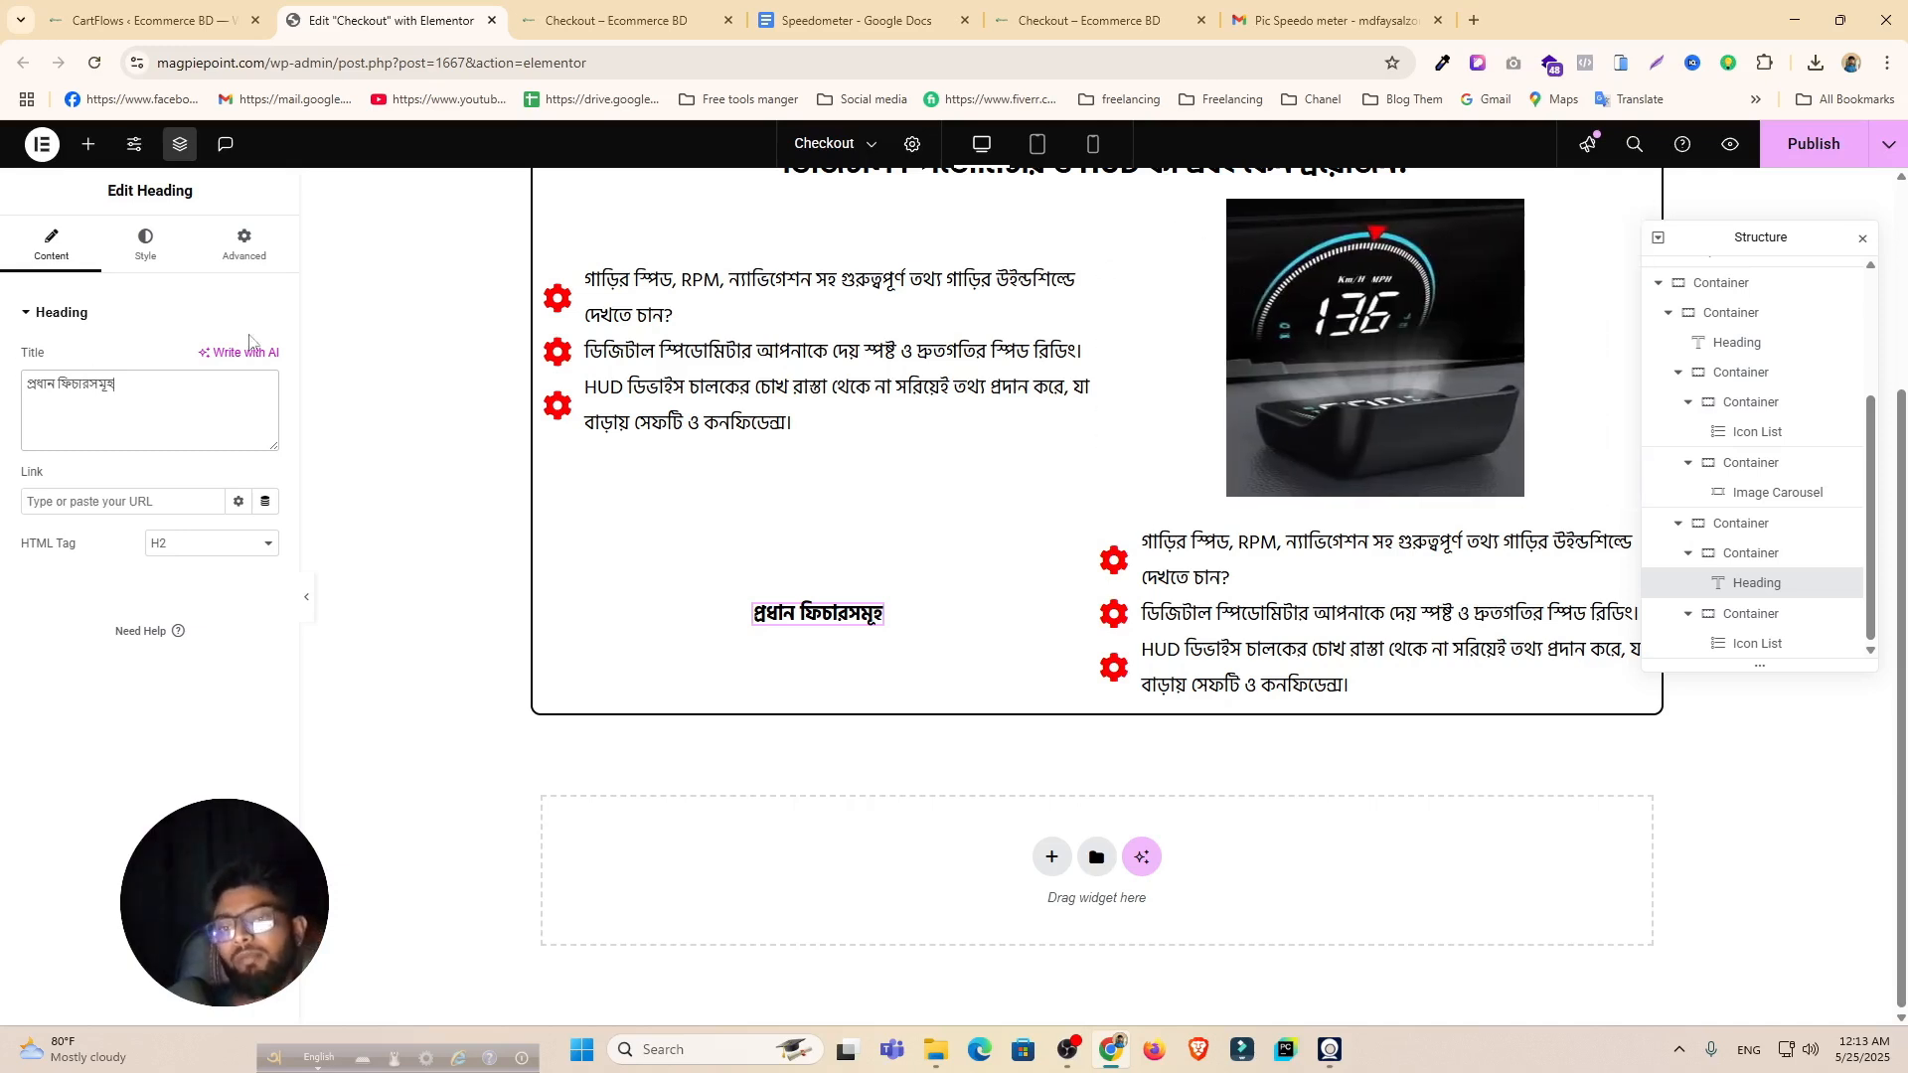
pyautogui.scroll(1, 941, 481)
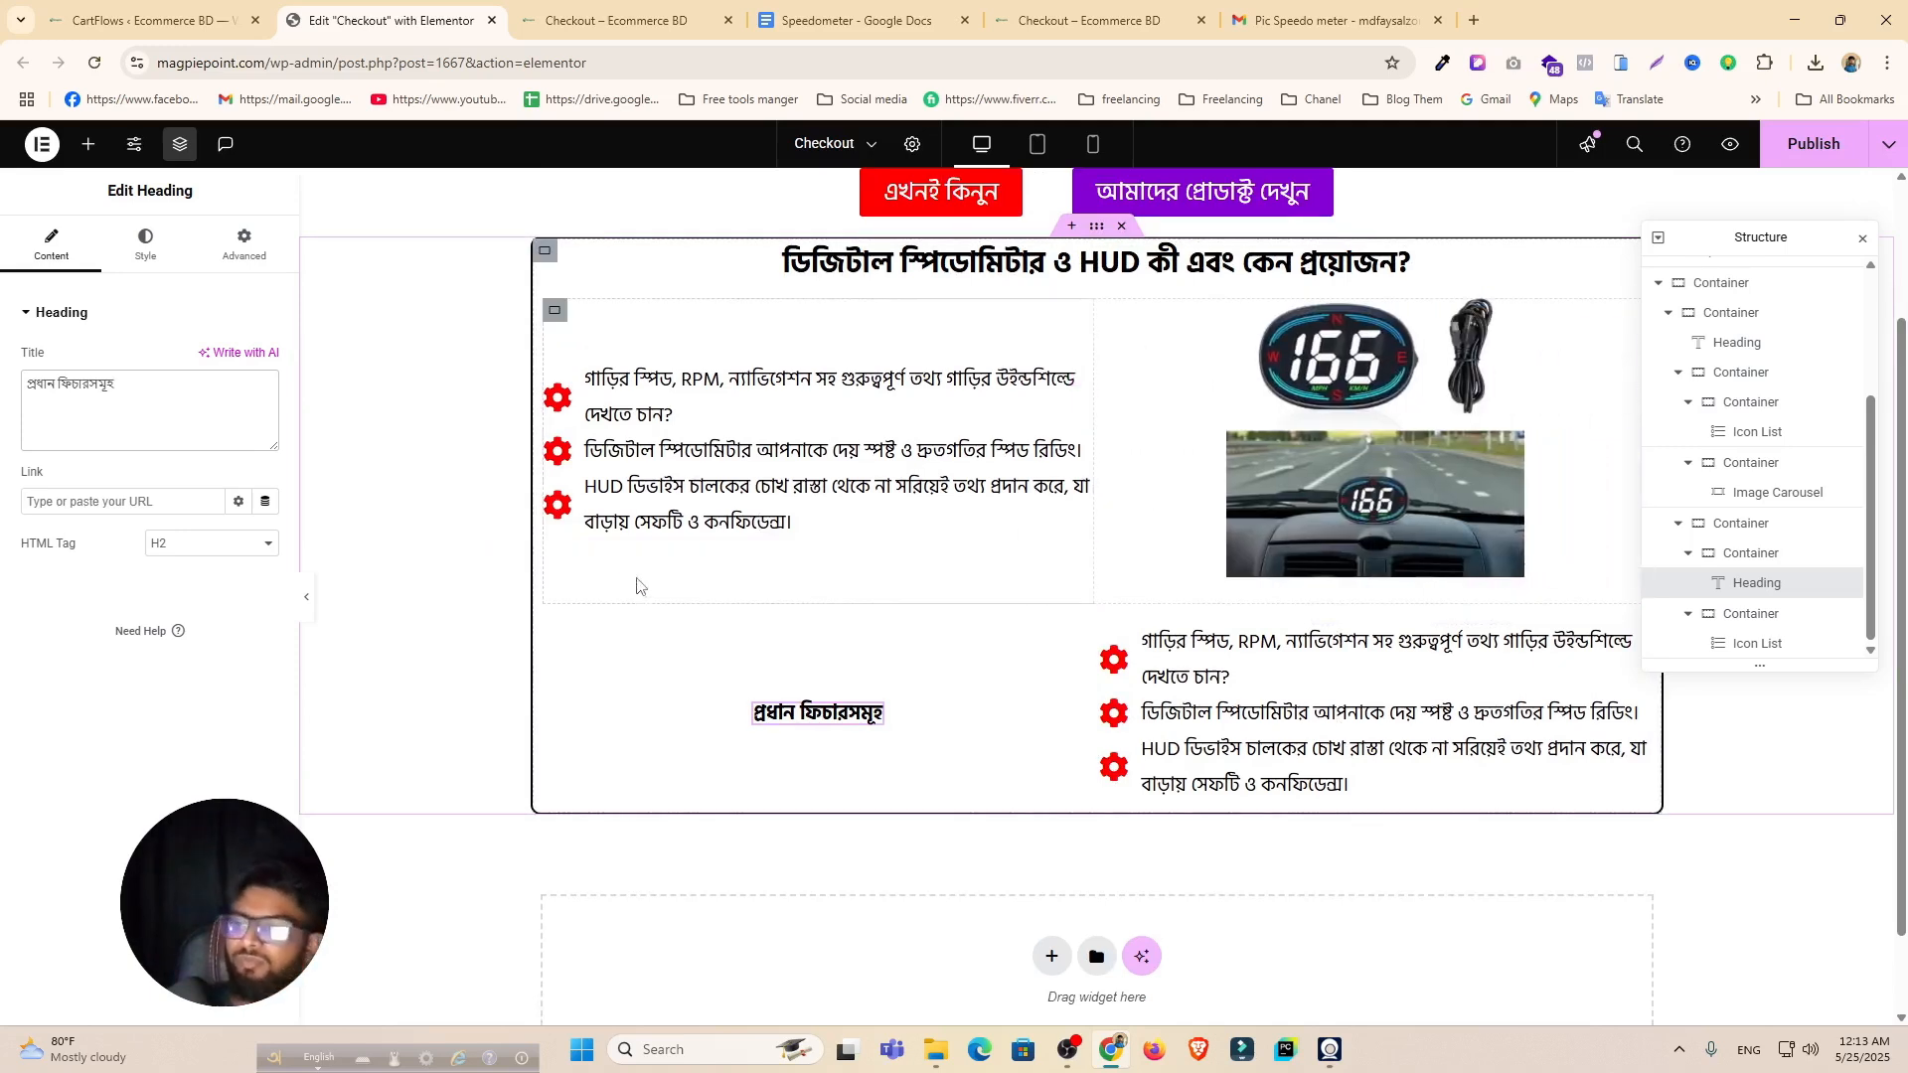
# Step: Set the "প্রধান ফিচারসমূহ" heading's typography to the Hind Siliguri font at 50 px
pyautogui.click(146, 244)
pyautogui.click(266, 419)
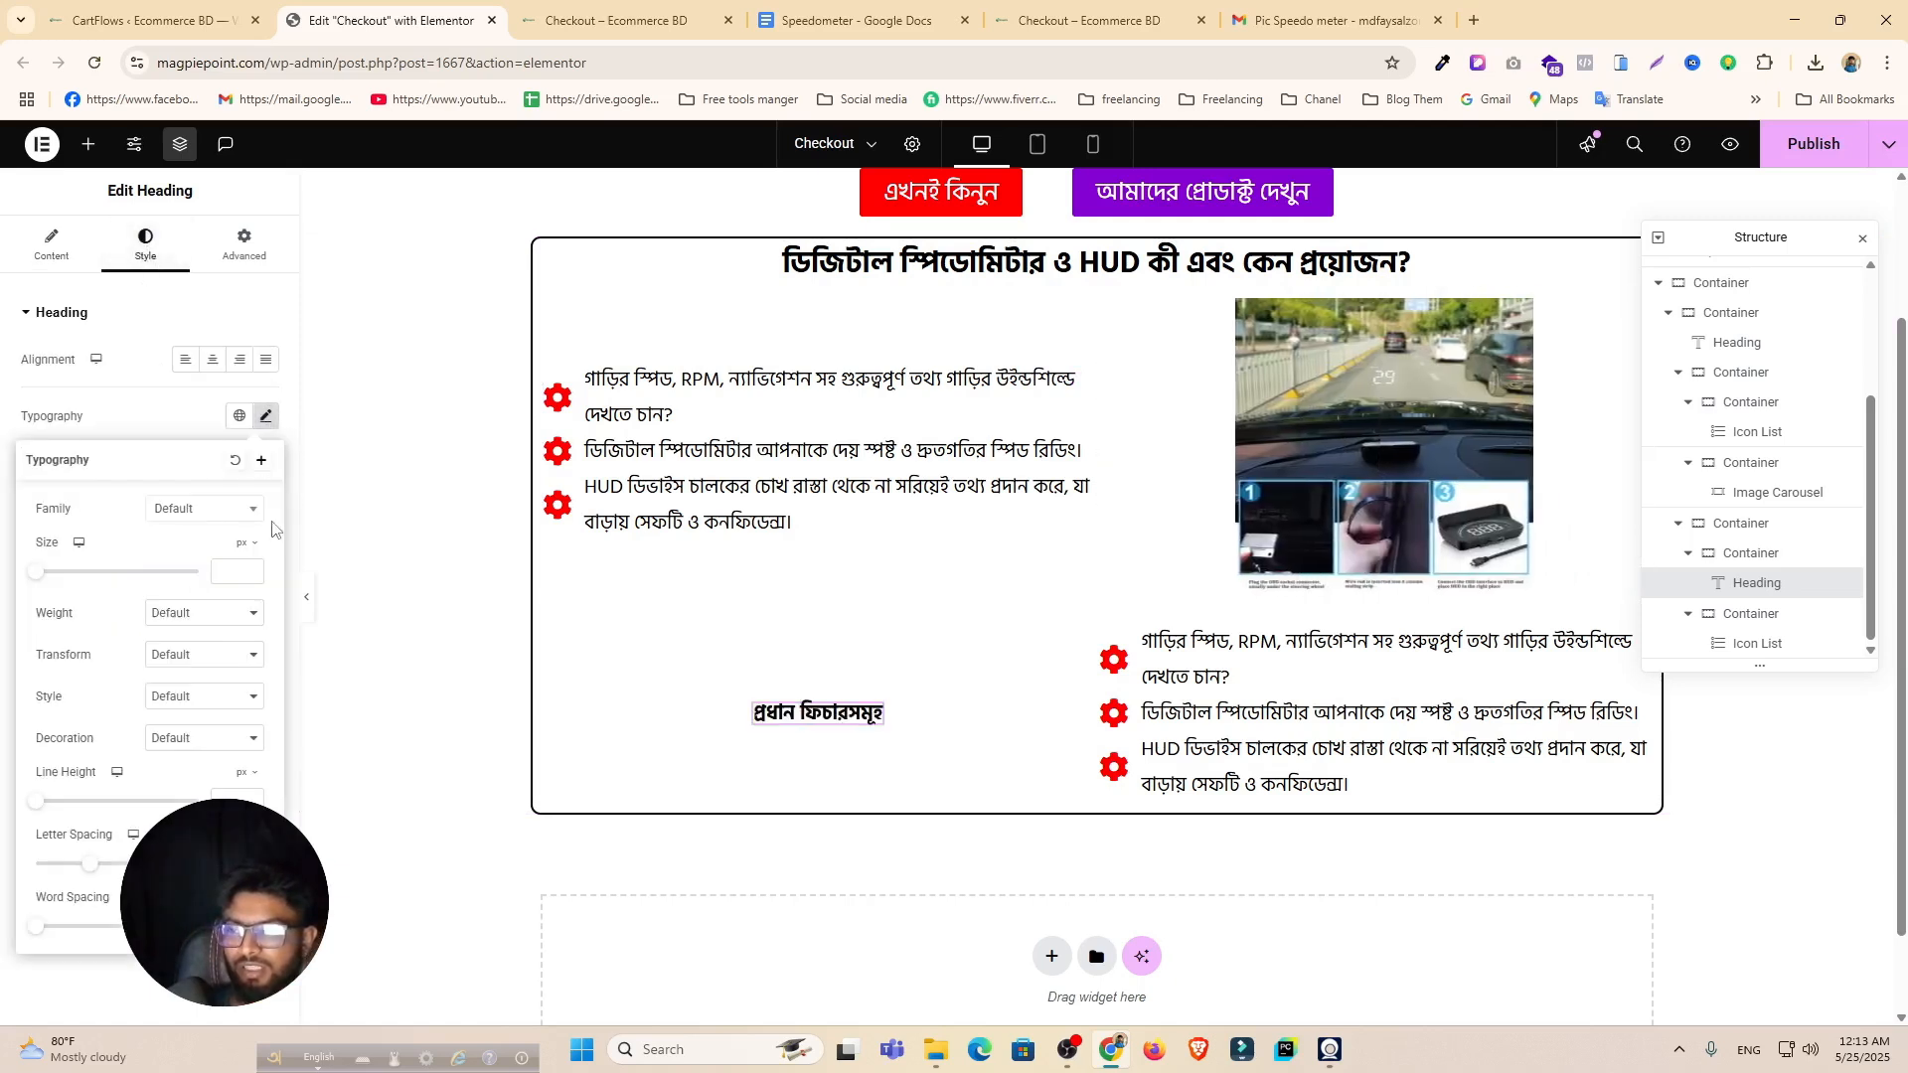
pyautogui.click(199, 510)
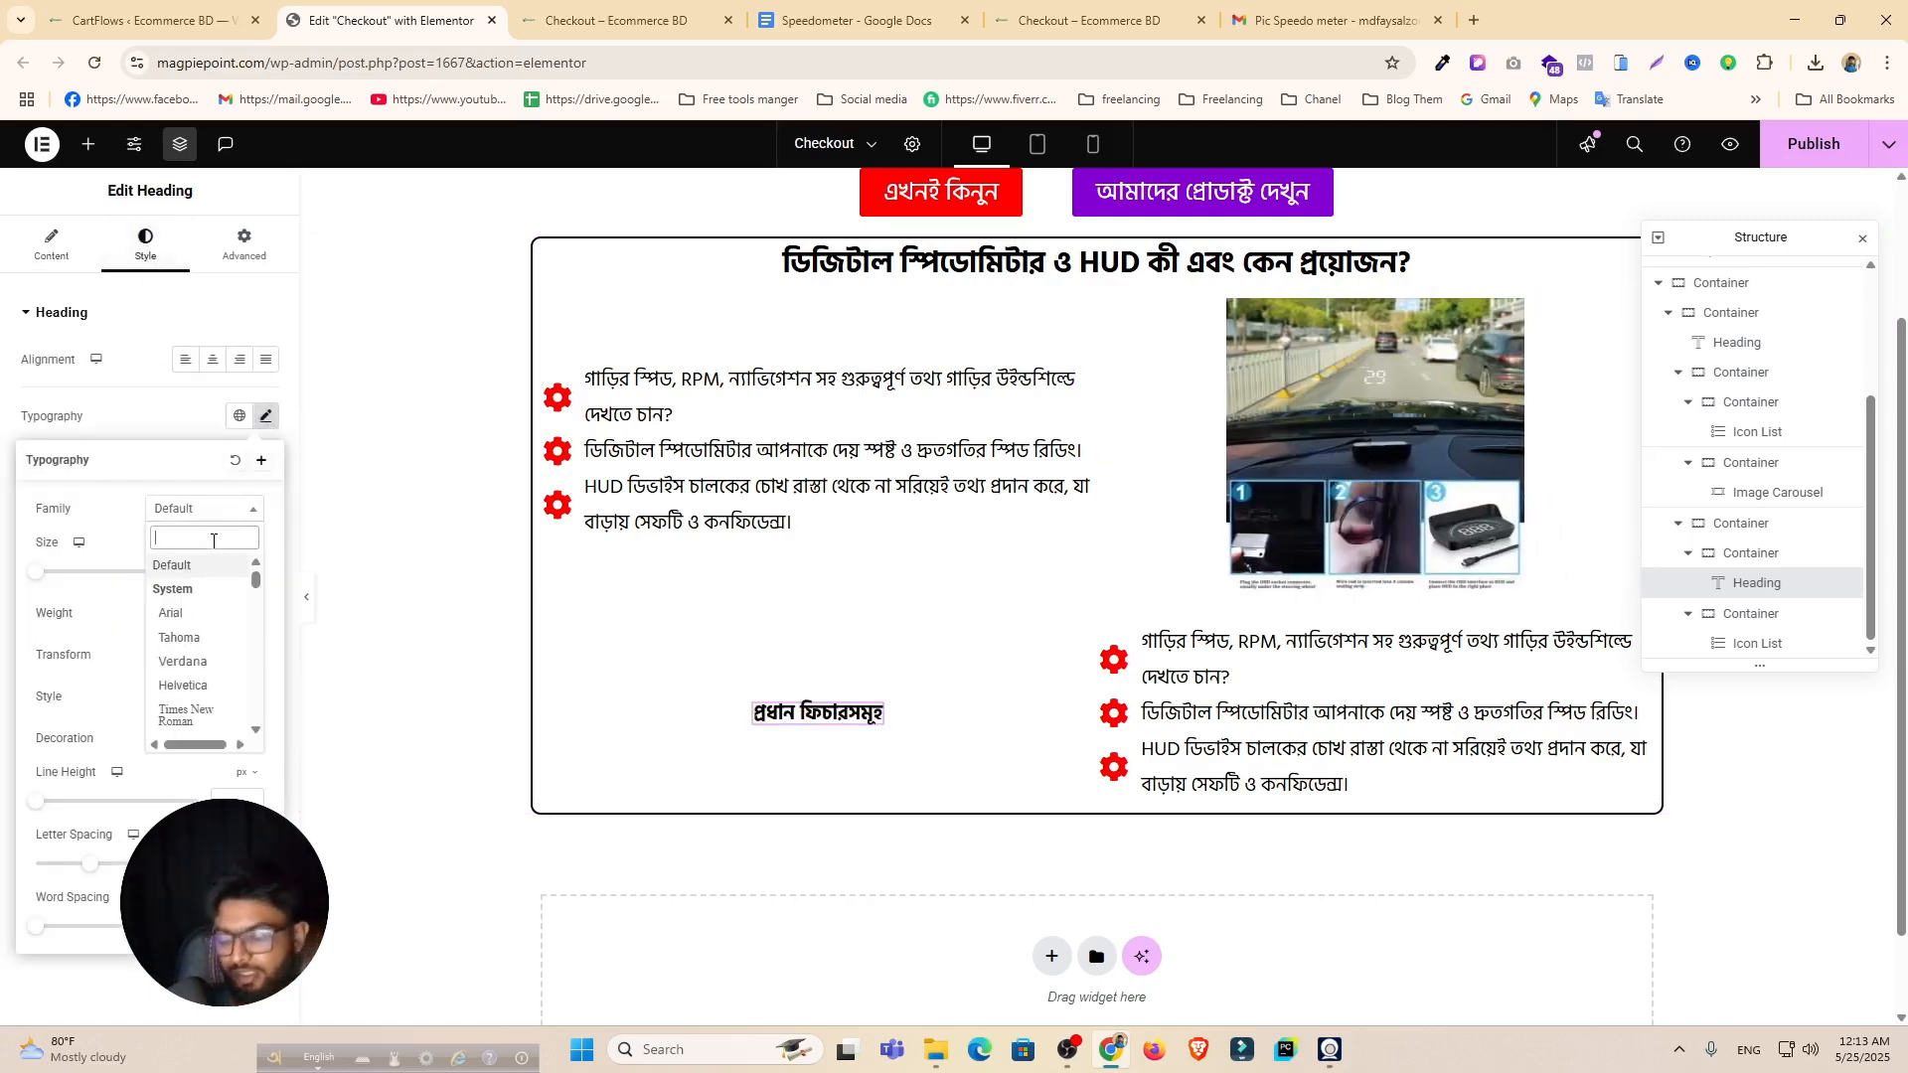
pyautogui.write('hind')
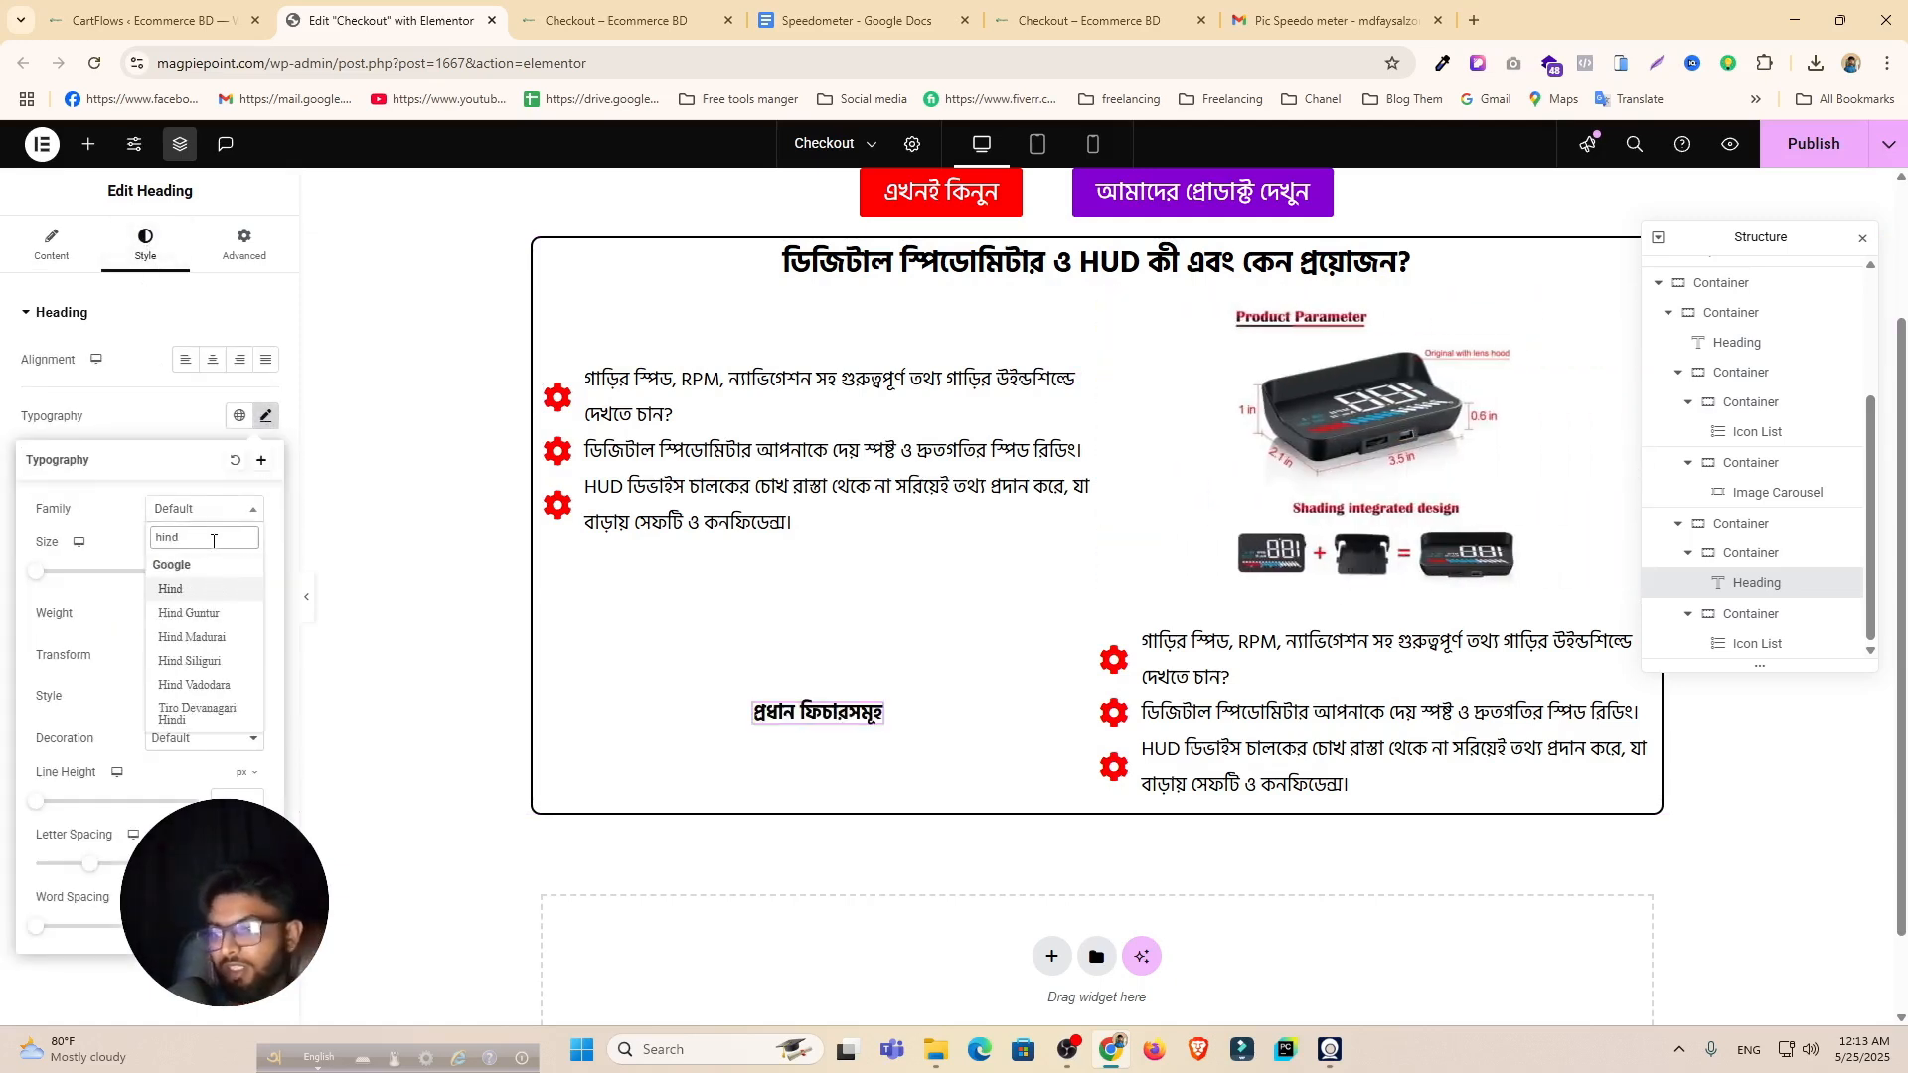
pyautogui.click(189, 661)
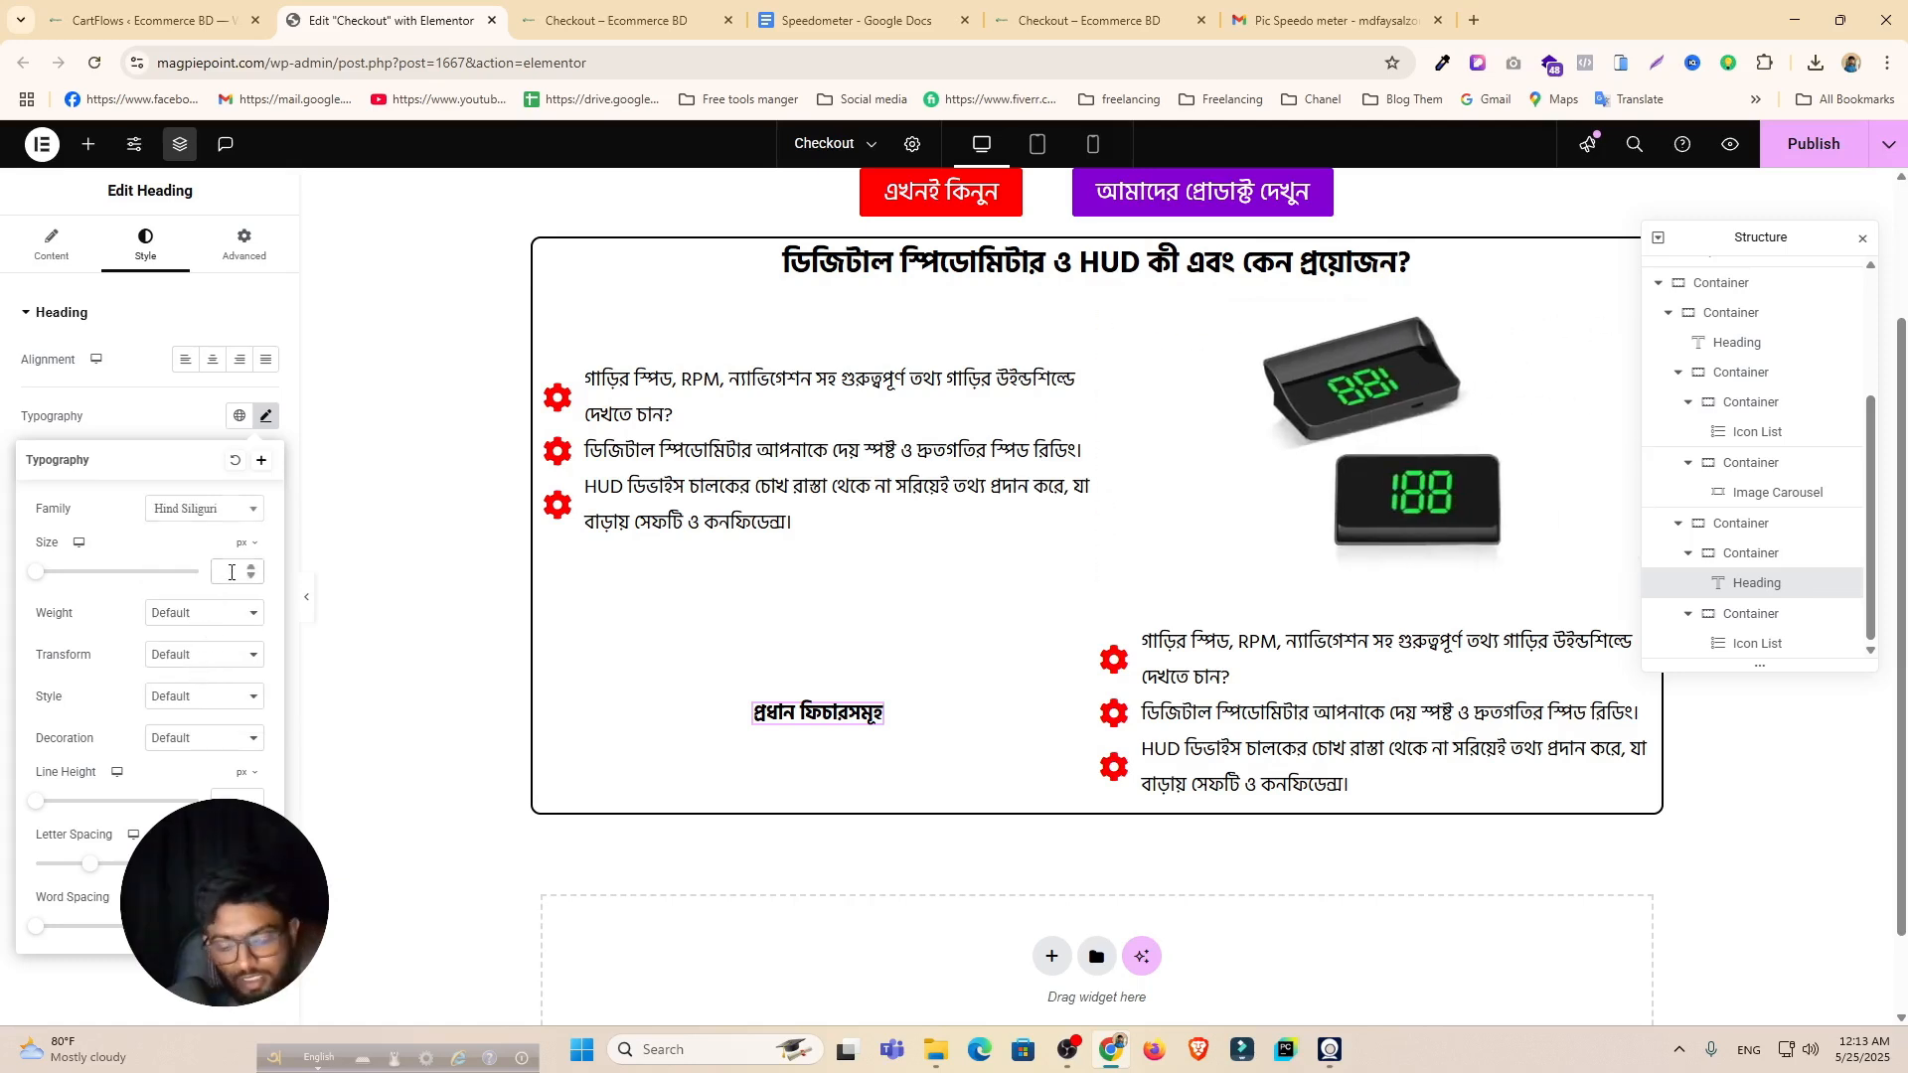
pyautogui.write('50')
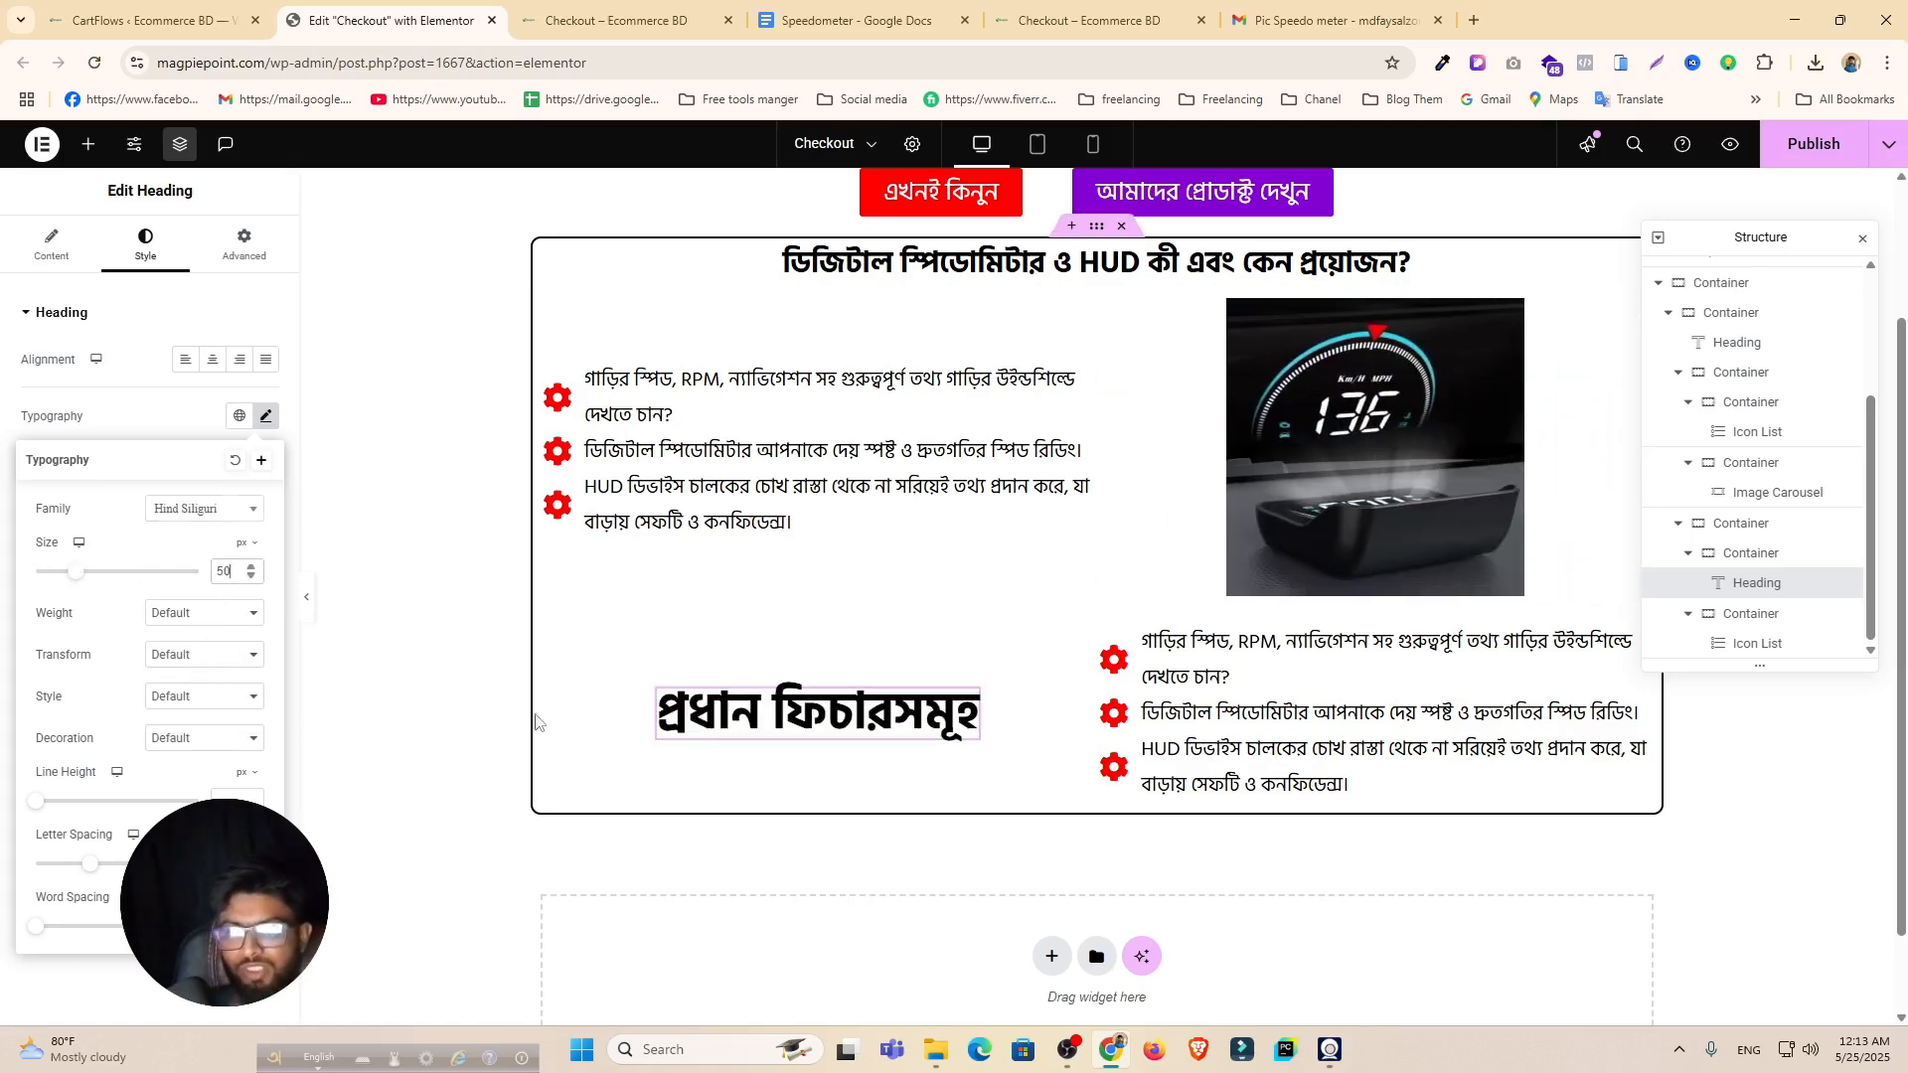
# Step: Delete the first two items from the icon list beside the "প্রধান ফিচারসমূহ" heading
pyautogui.click(1241, 677)
pyautogui.click(258, 430)
pyautogui.click(258, 431)
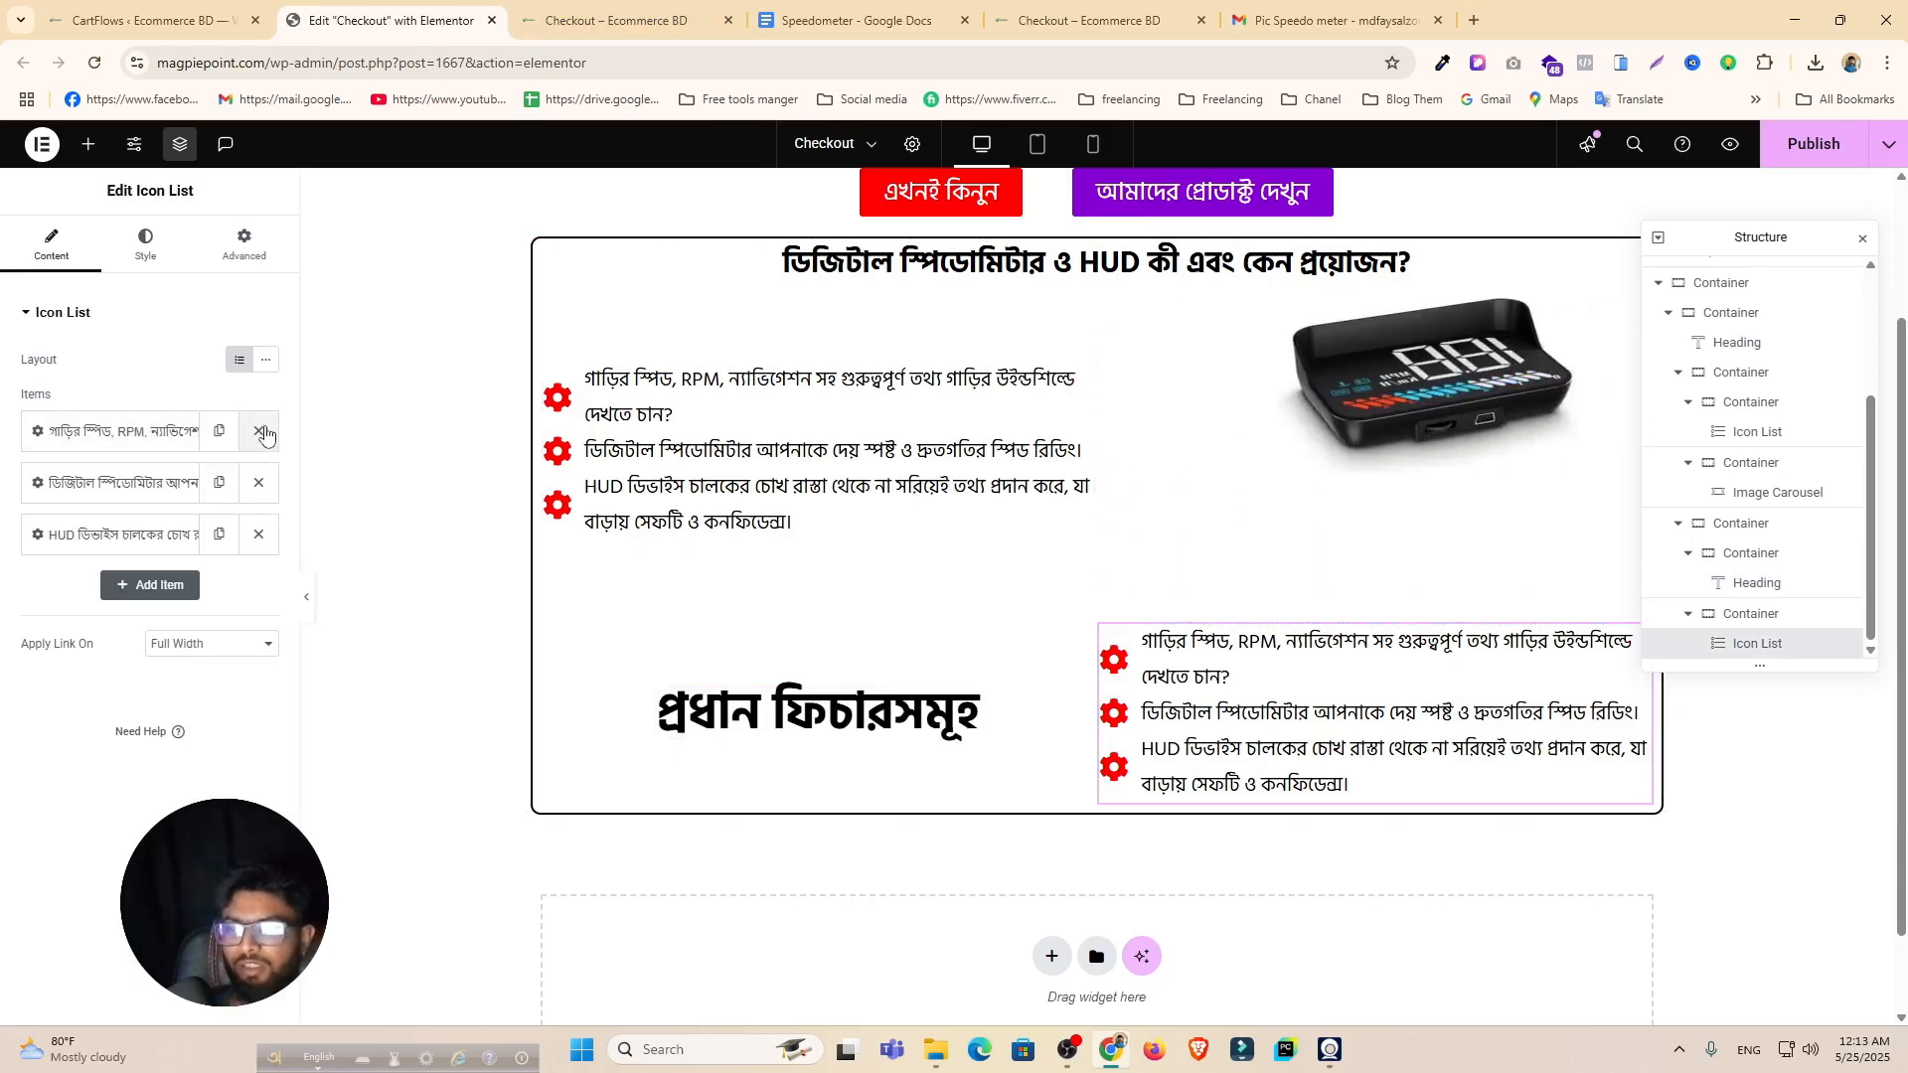
# Step: Open the icon library for the remaining list item, try the filter "fea", clear it, and select the circled check icon
pyautogui.click(149, 432)
pyautogui.click(164, 609)
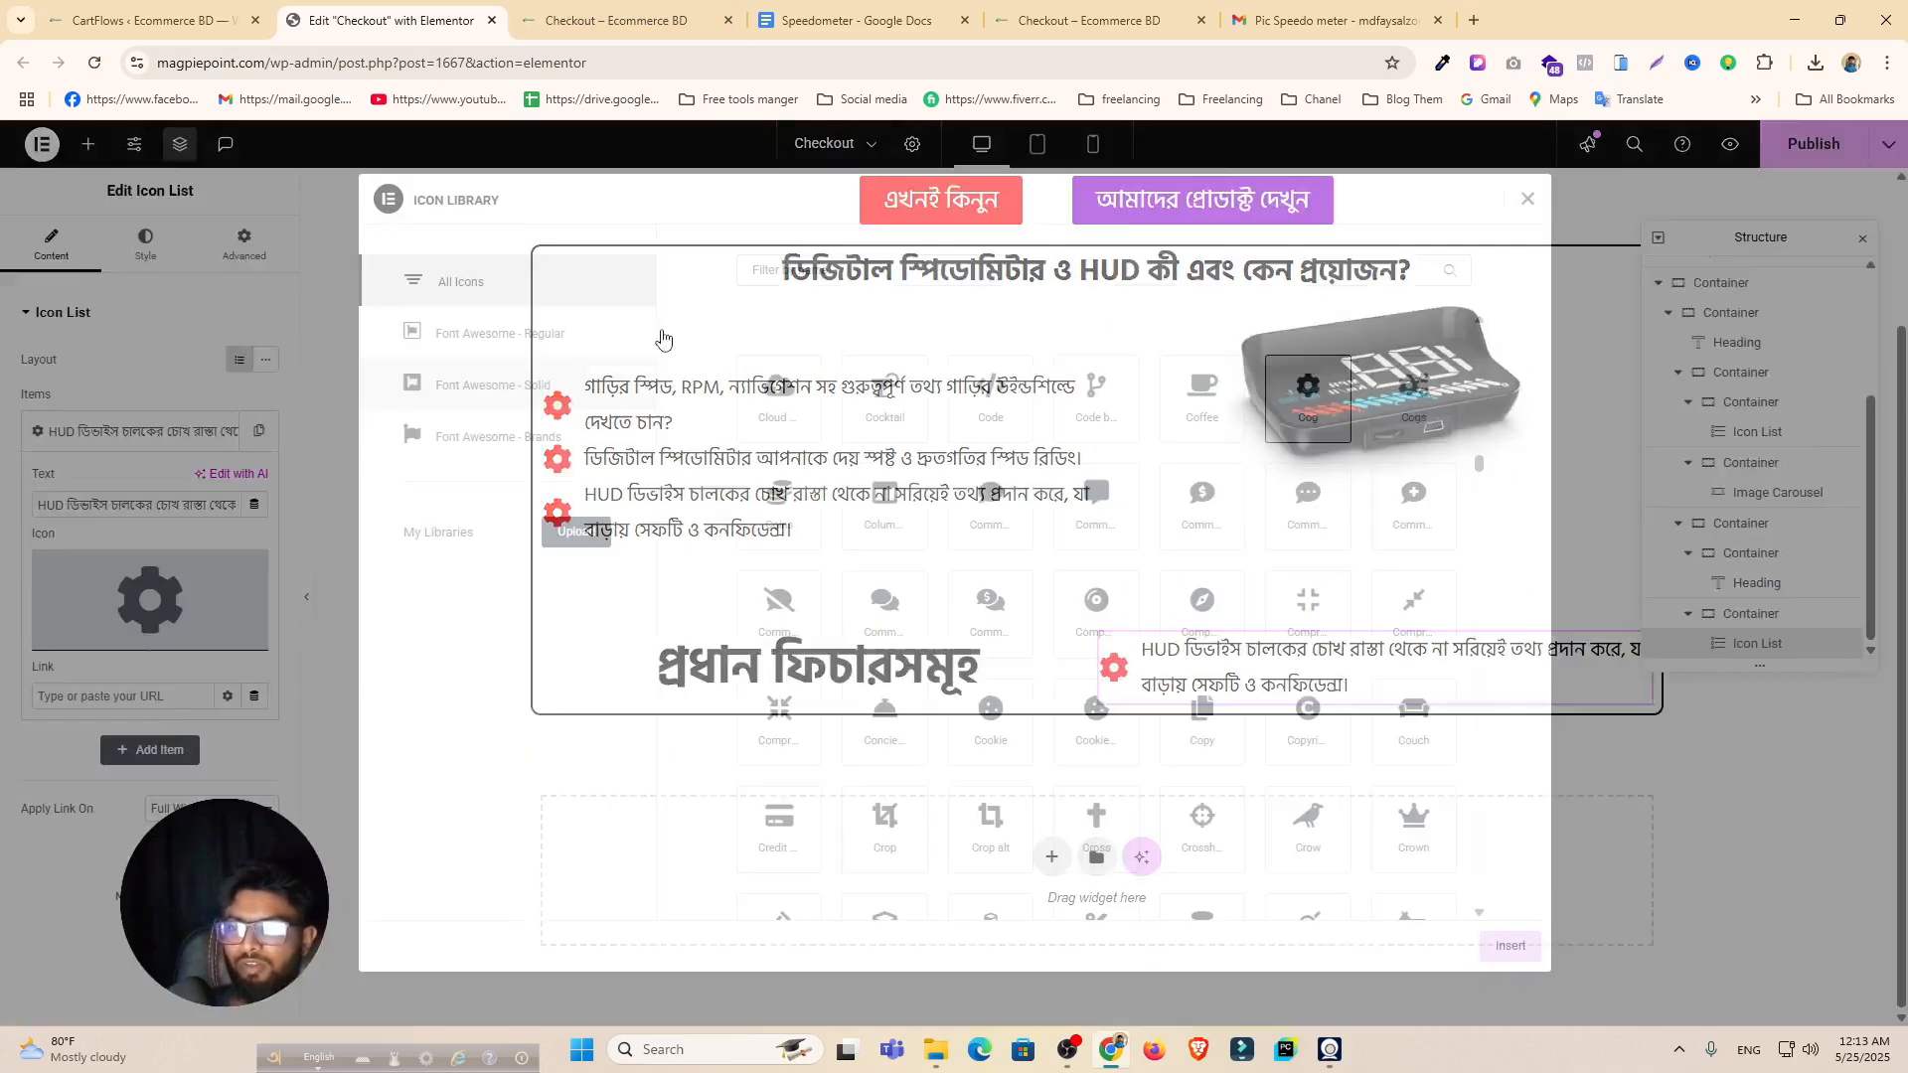
pyautogui.click(852, 269)
pyautogui.write('fea')
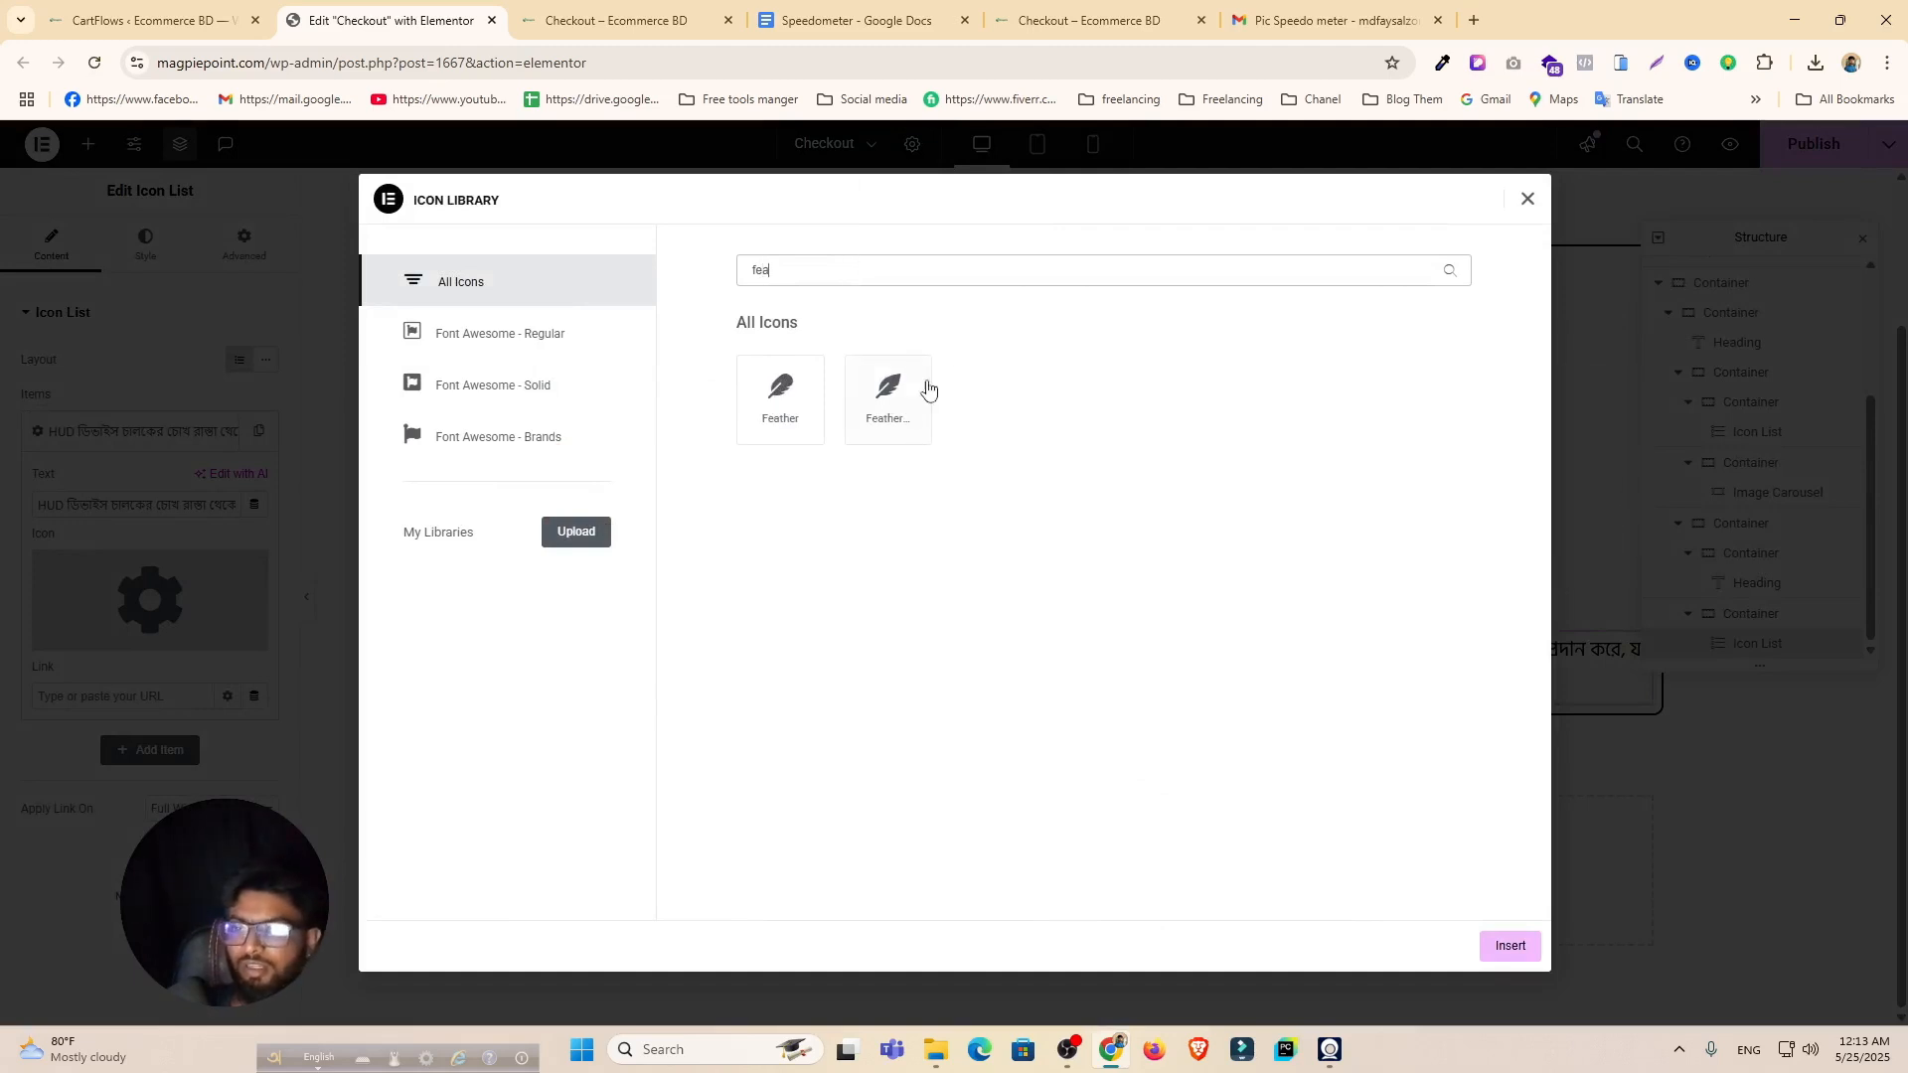
pyautogui.click(904, 394)
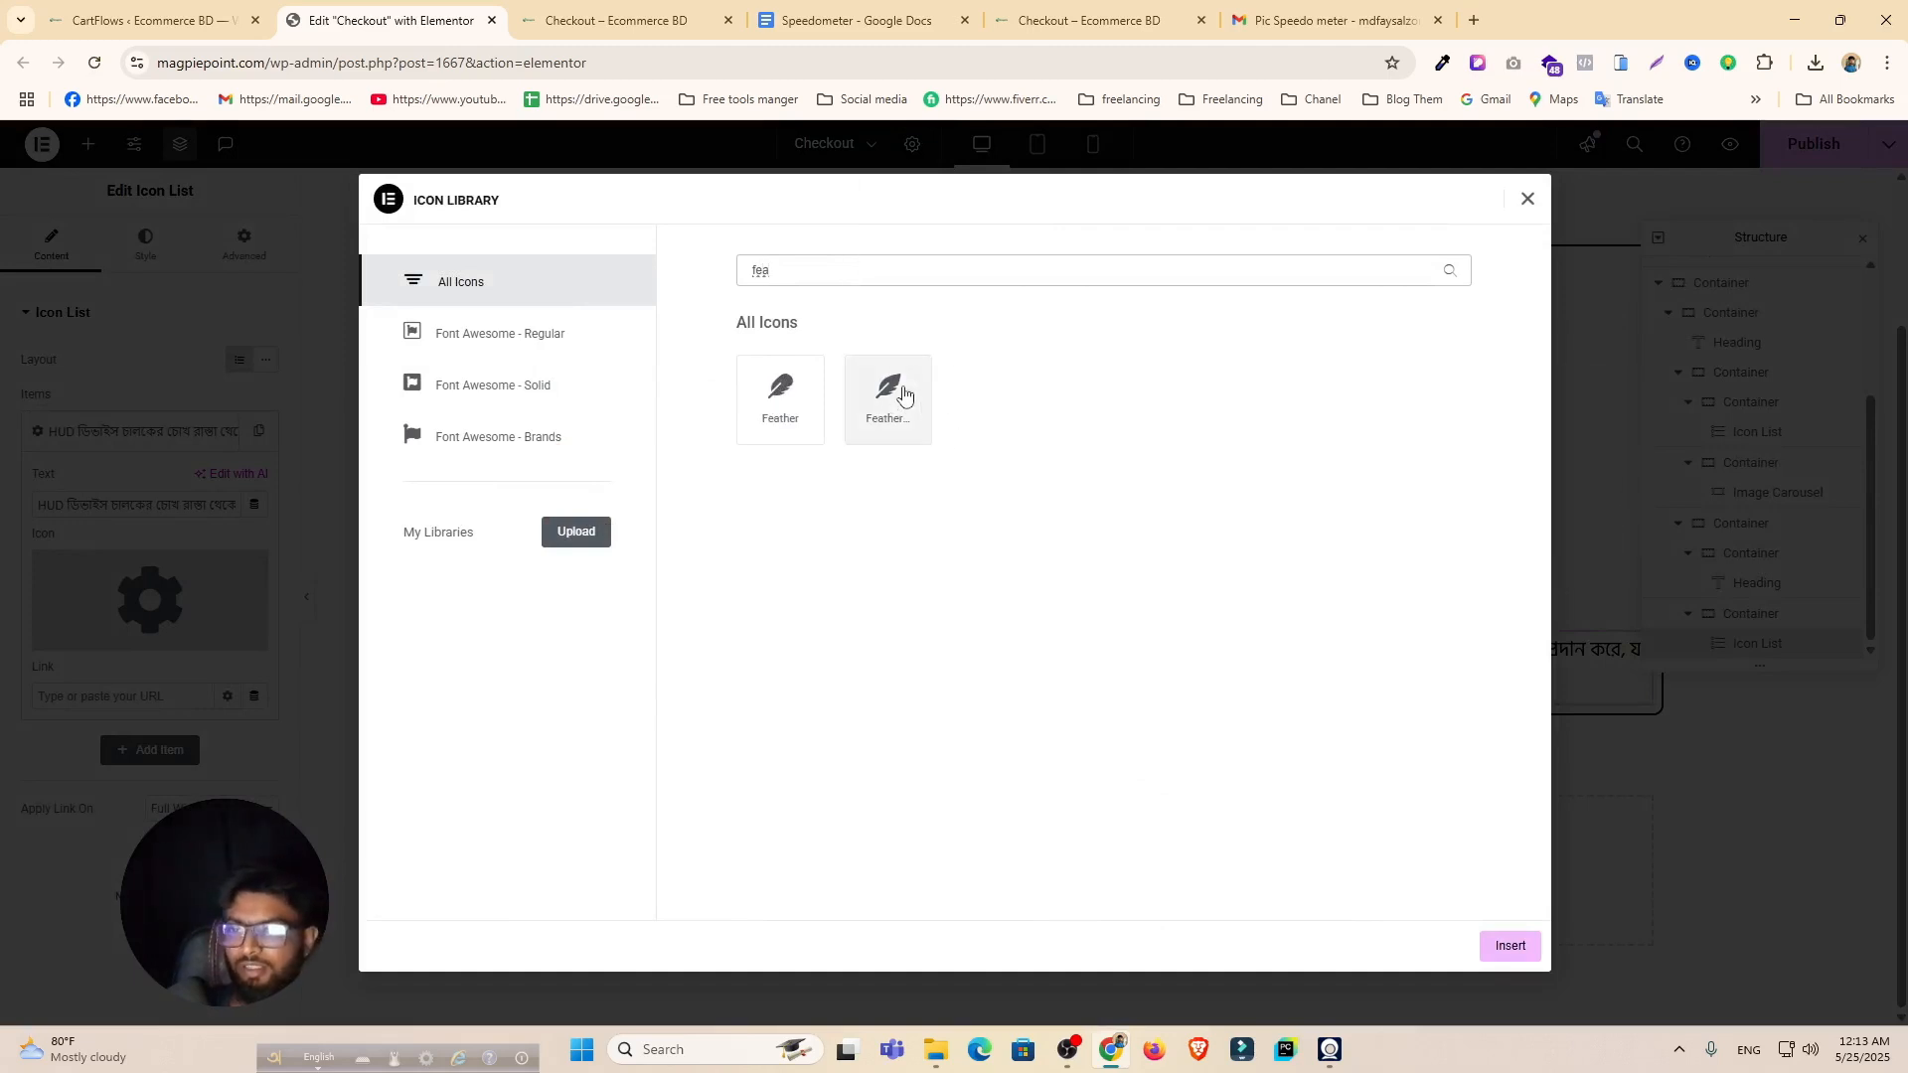
pyautogui.moveTo(796, 274); pyautogui.dragTo(662, 244)
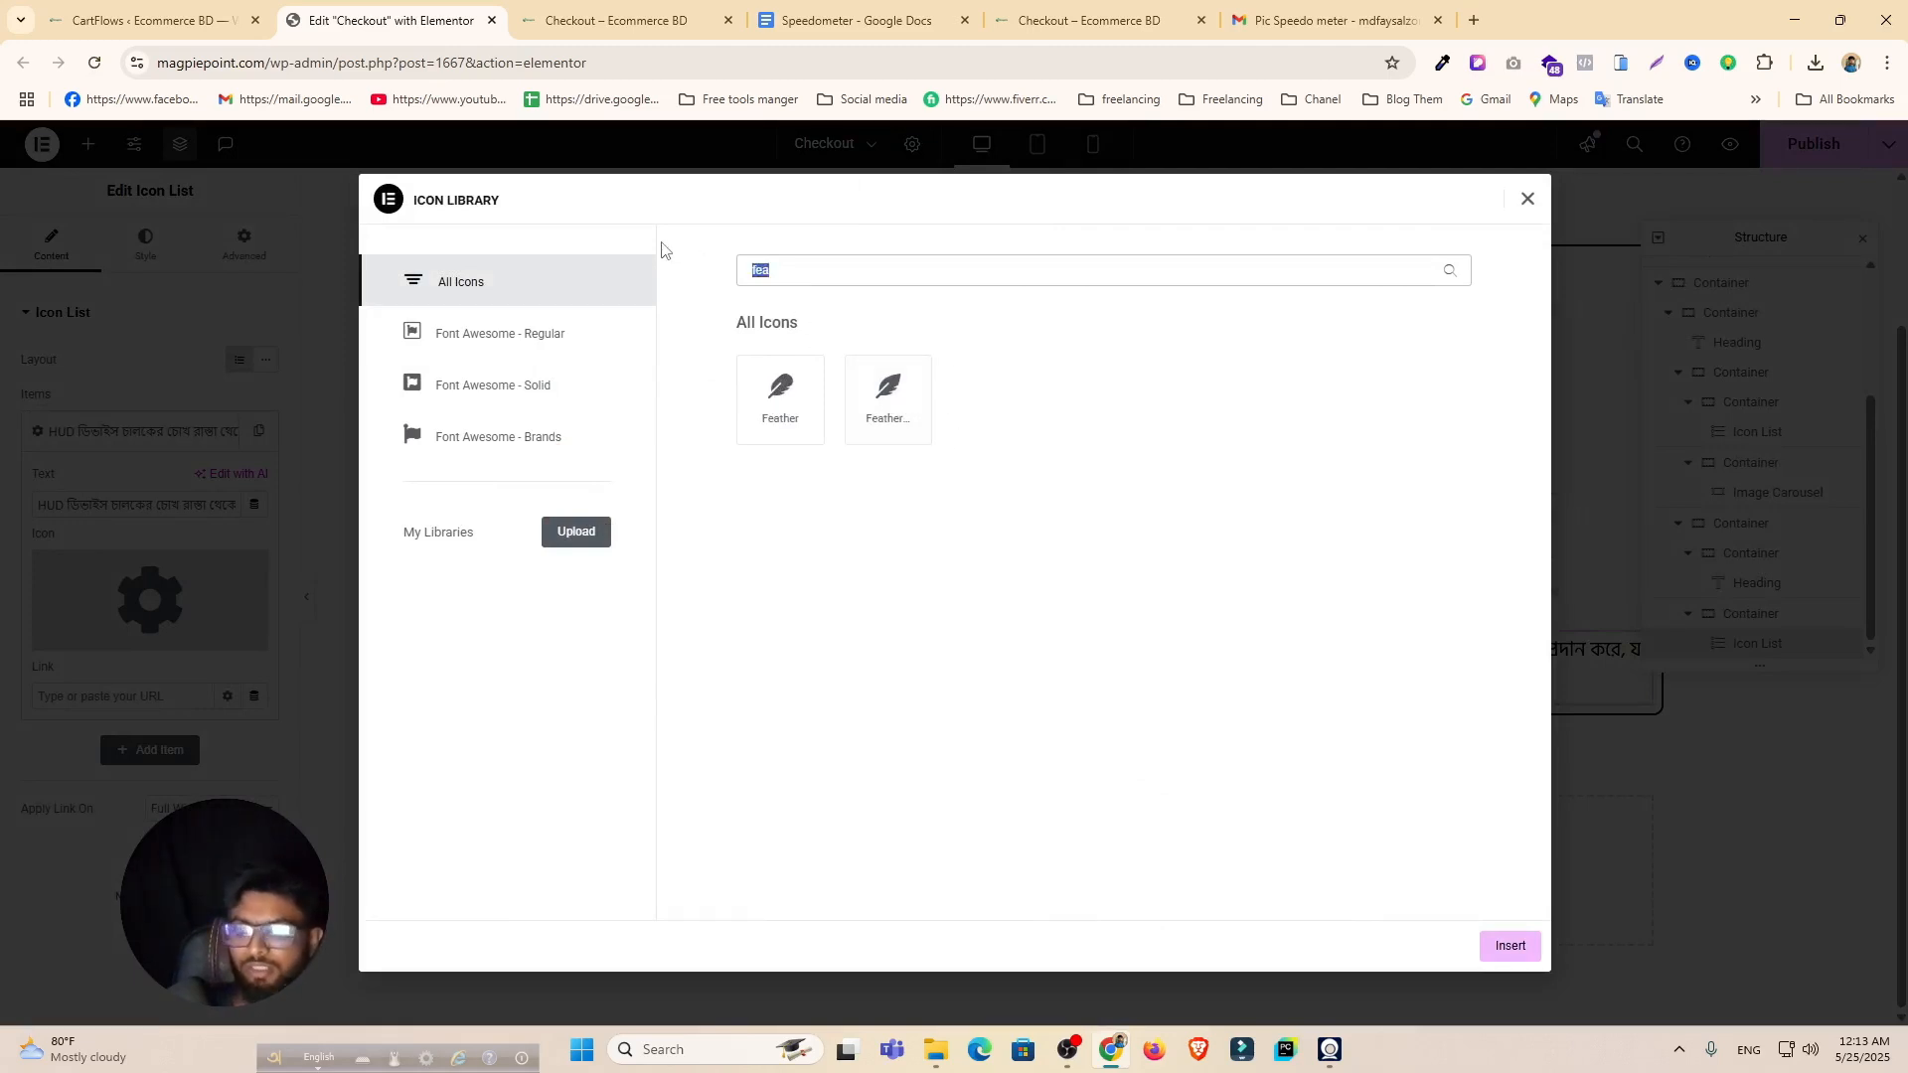
pyautogui.press('BackSpace')
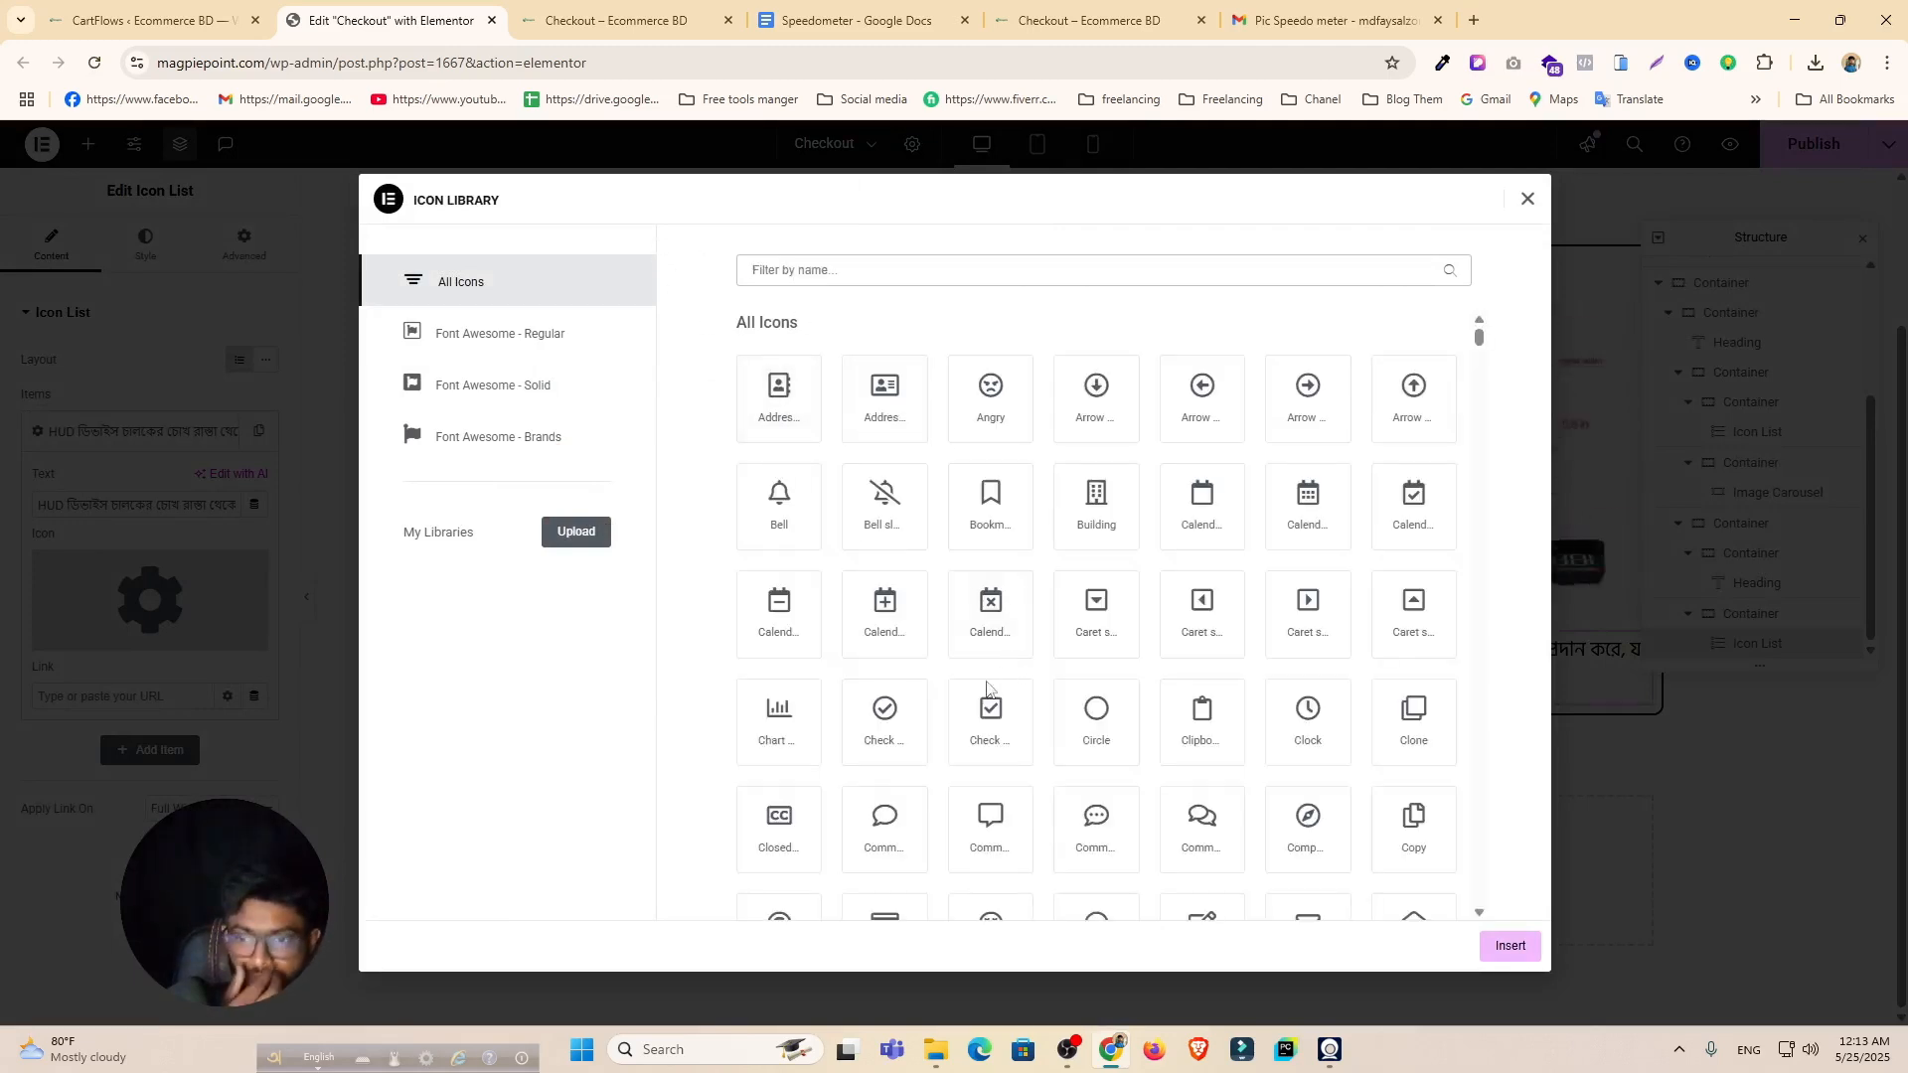
pyautogui.click(885, 721)
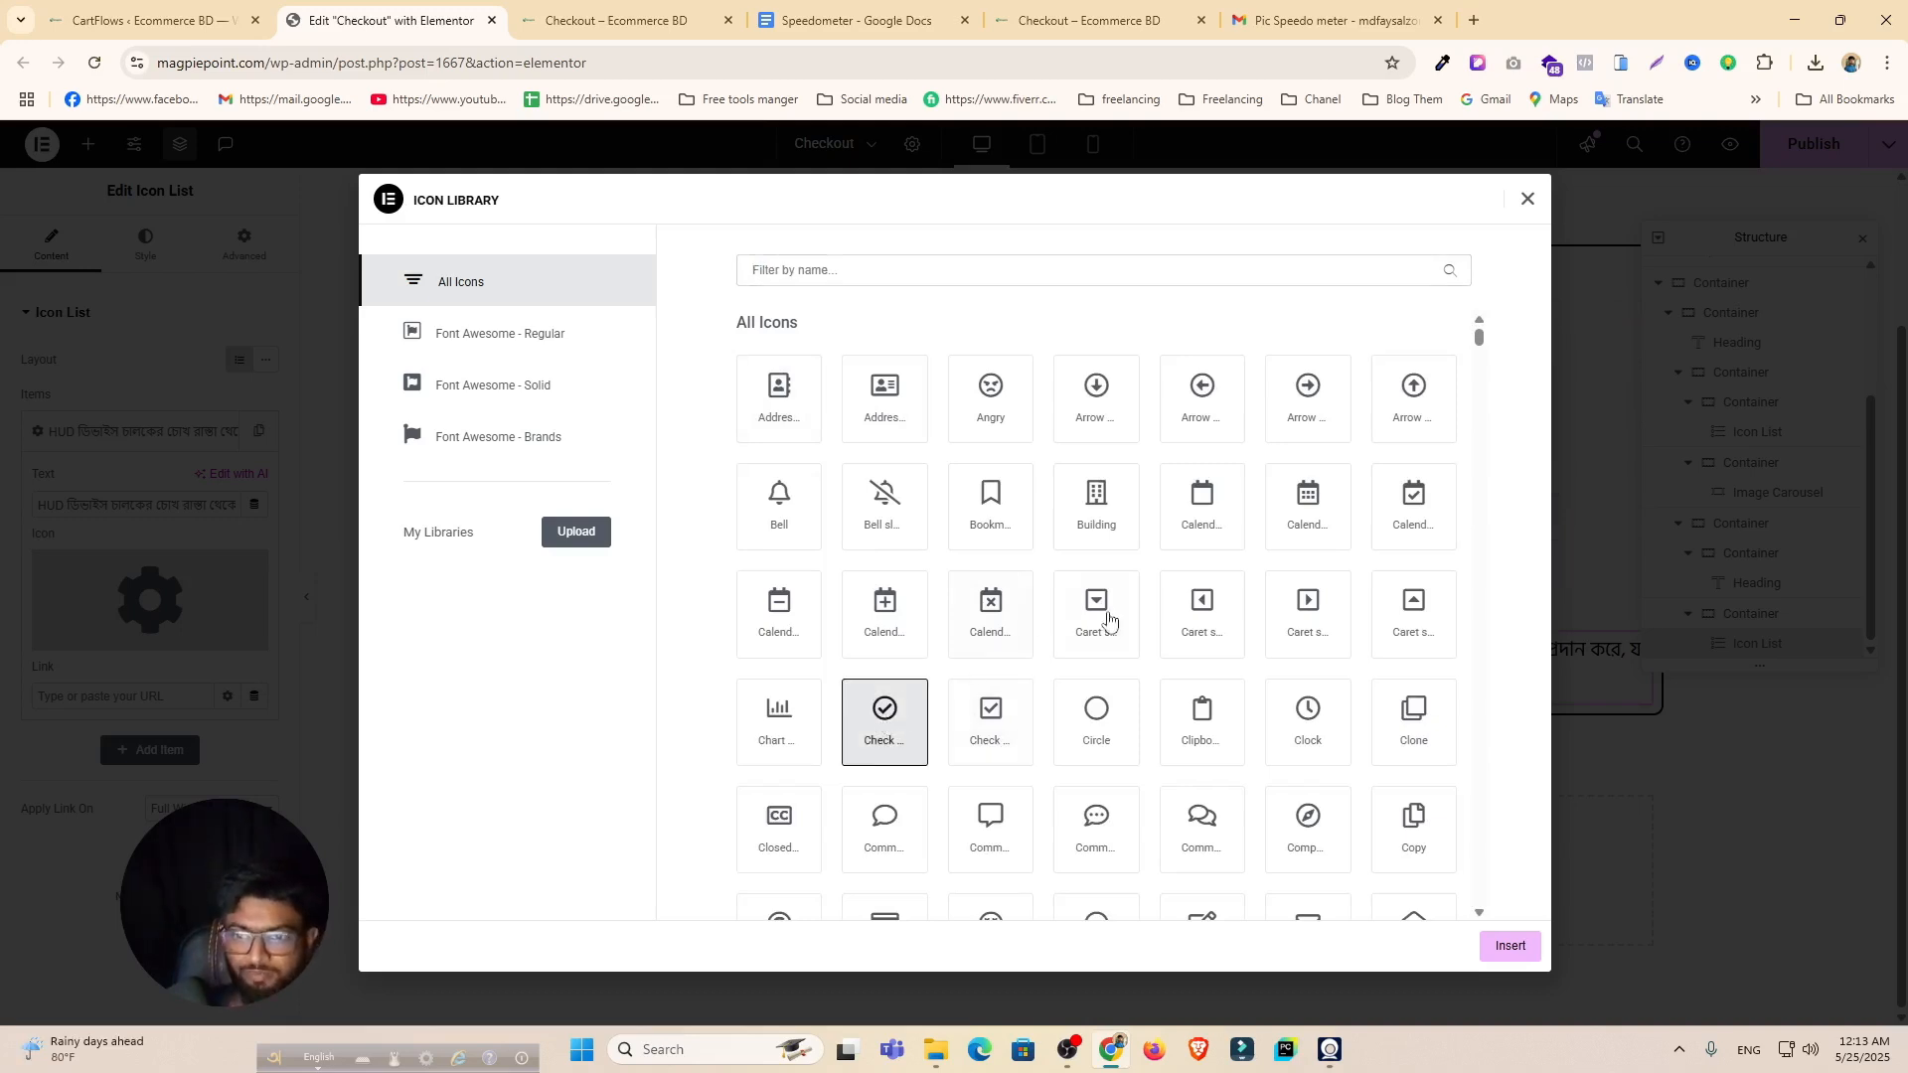
# Step: Browse the full icon library for an icon that suits the Key Features list
pyautogui.scroll(-3, 1185, 559)
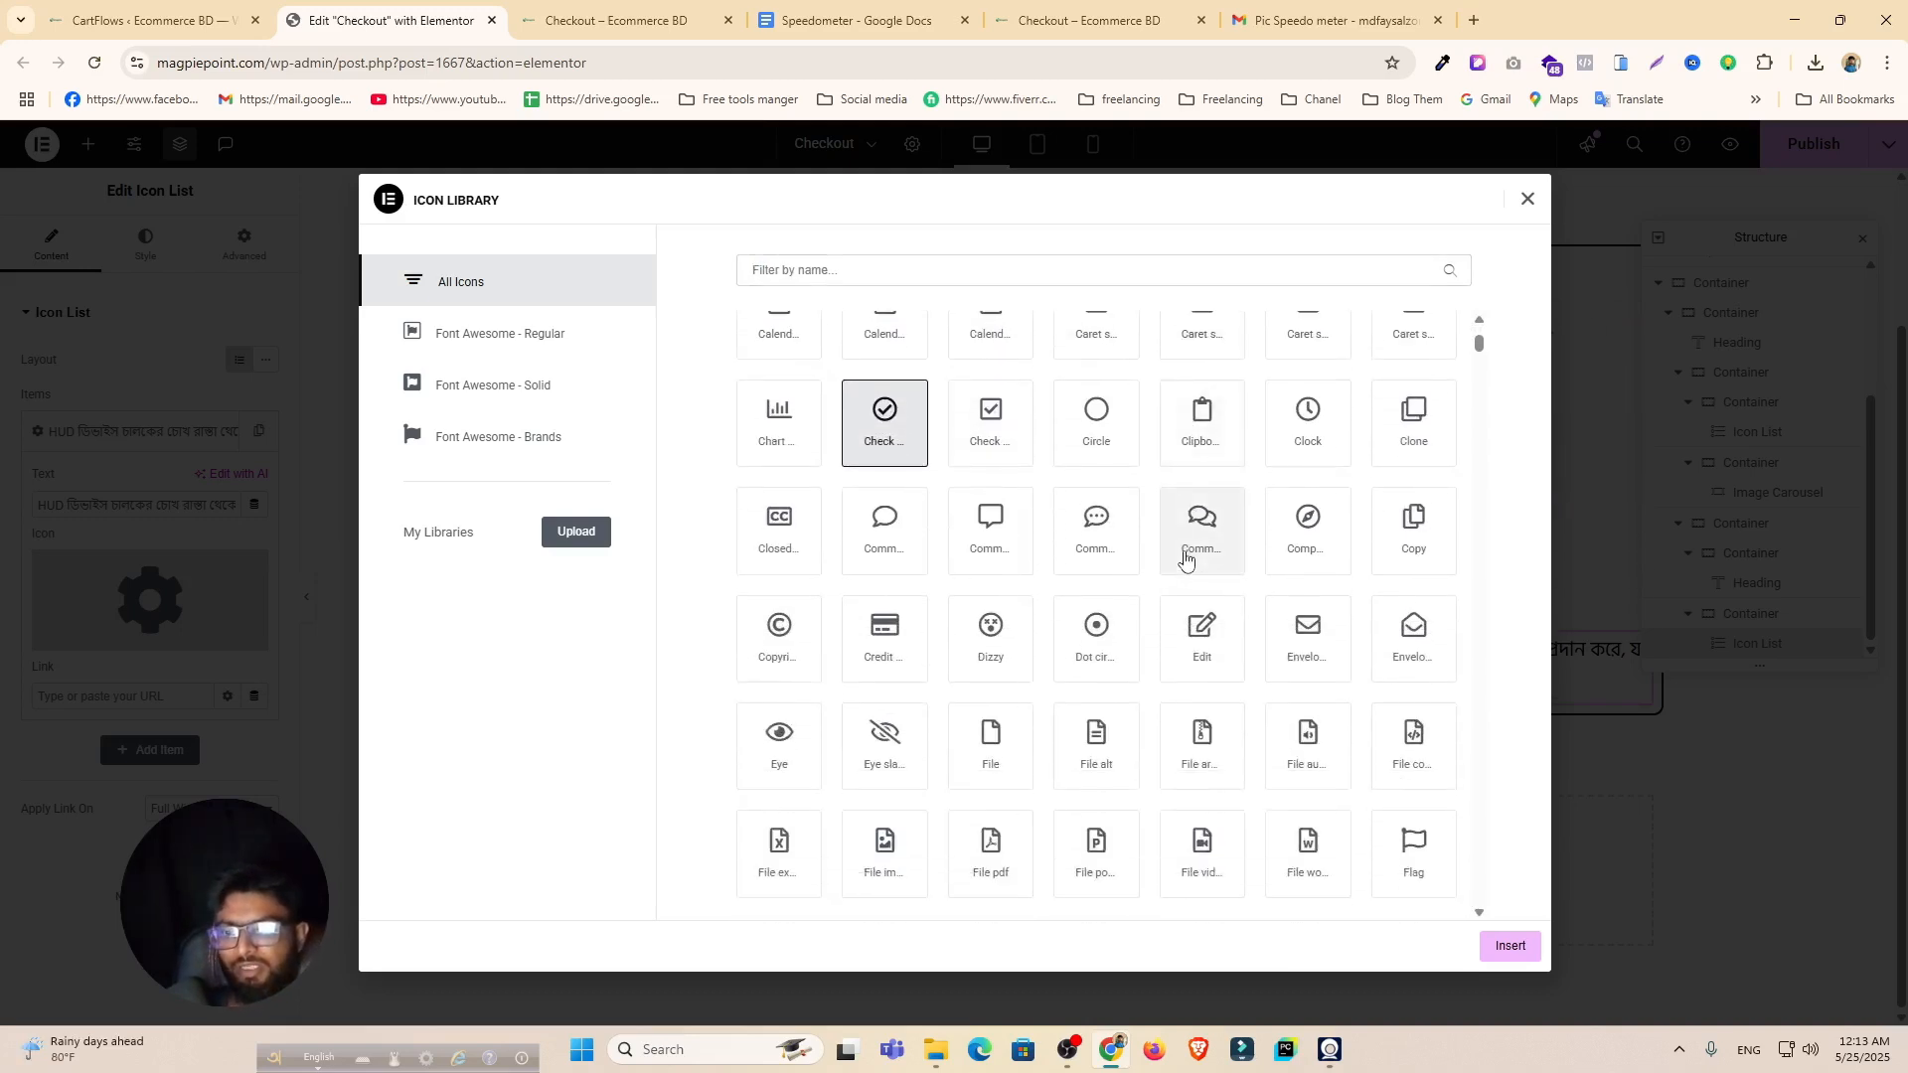
pyautogui.scroll(-2, 1188, 556)
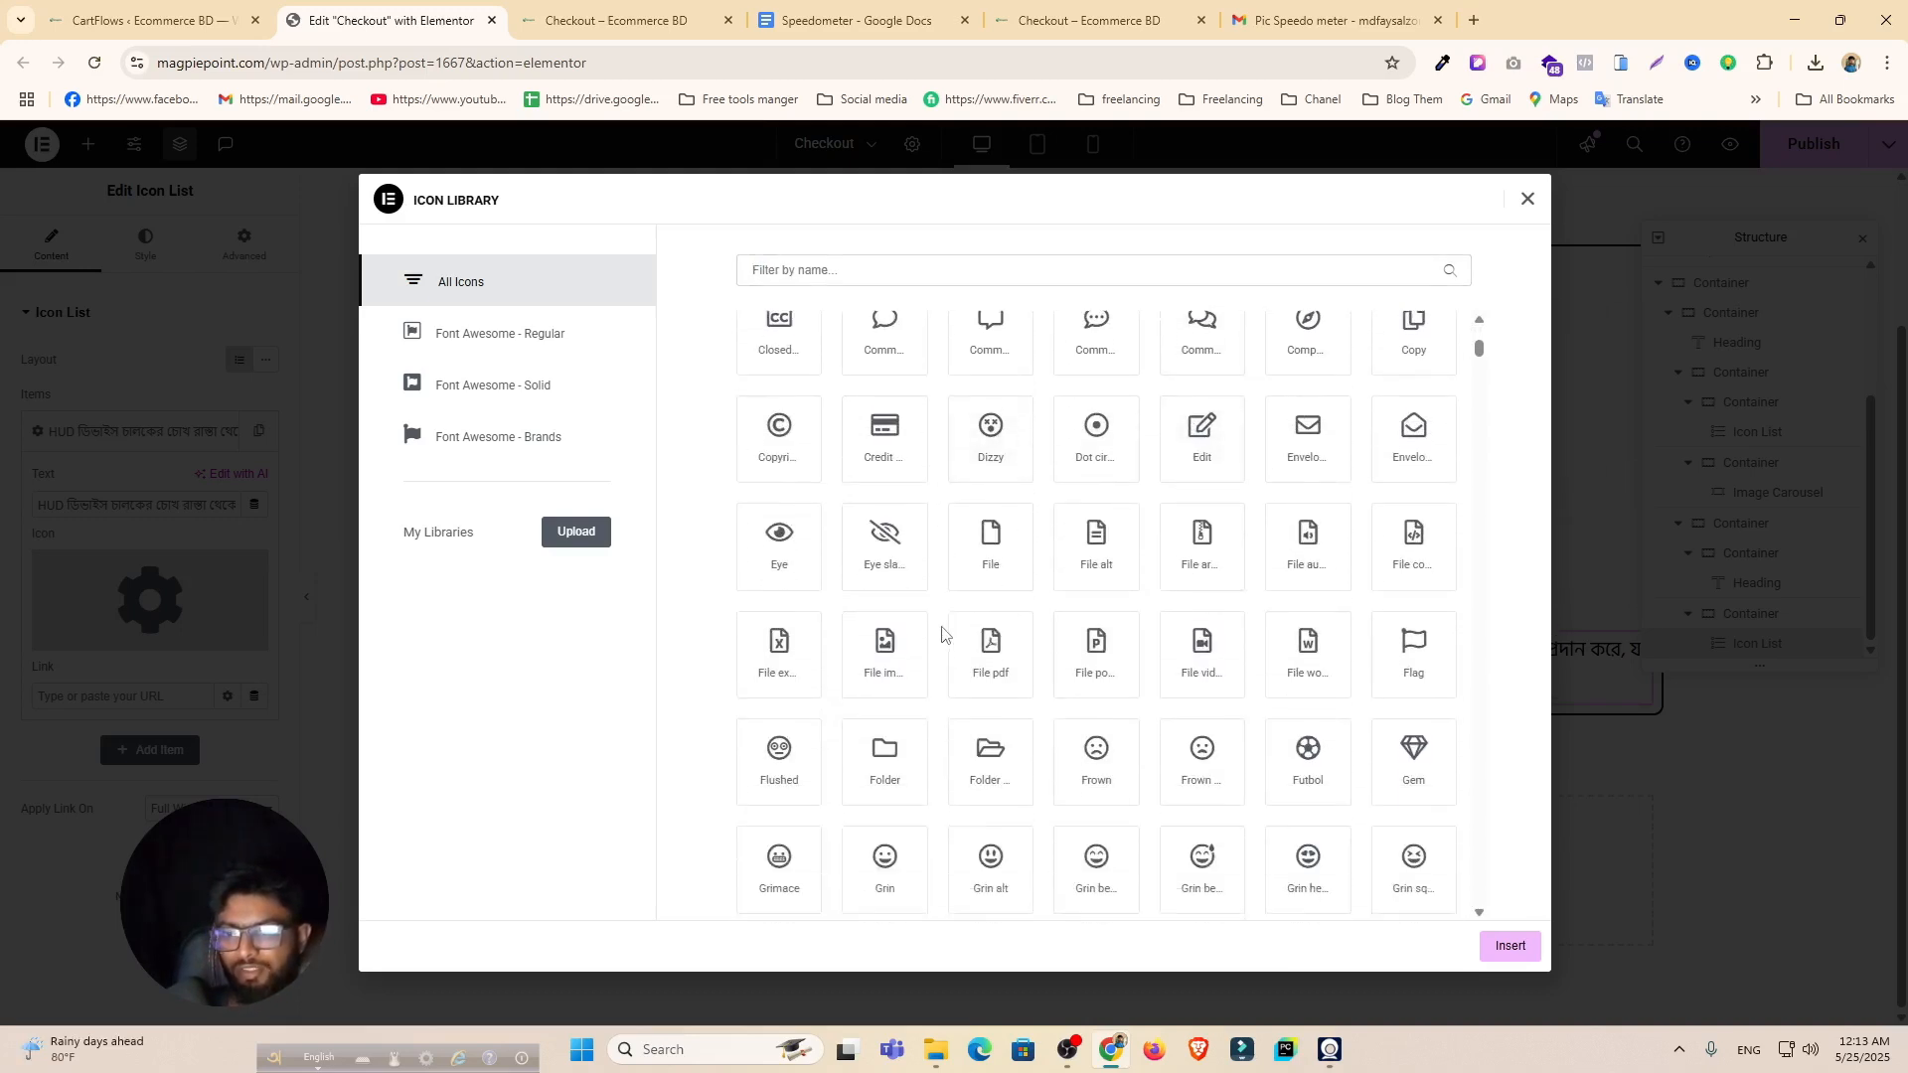
pyautogui.scroll(-1, 943, 636)
pyautogui.scroll(-2, 948, 623)
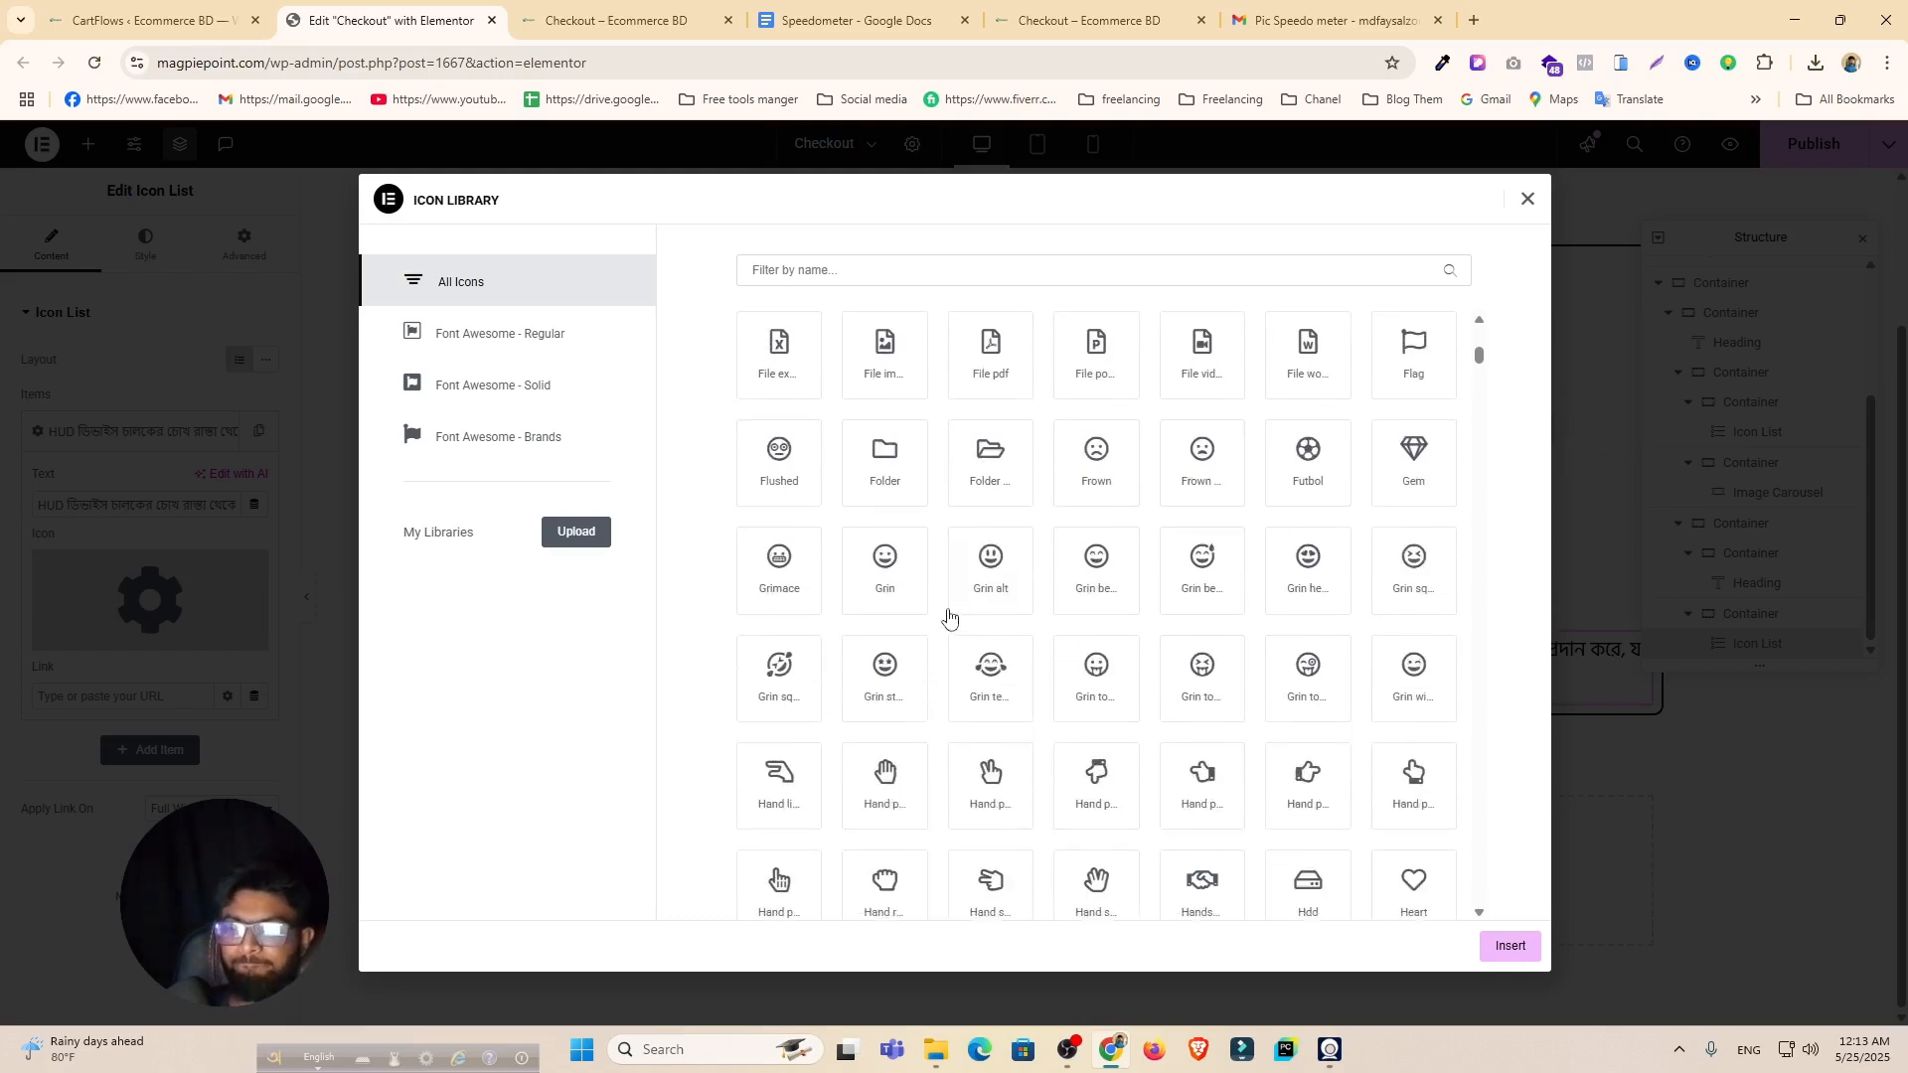
pyautogui.scroll(-5, 950, 621)
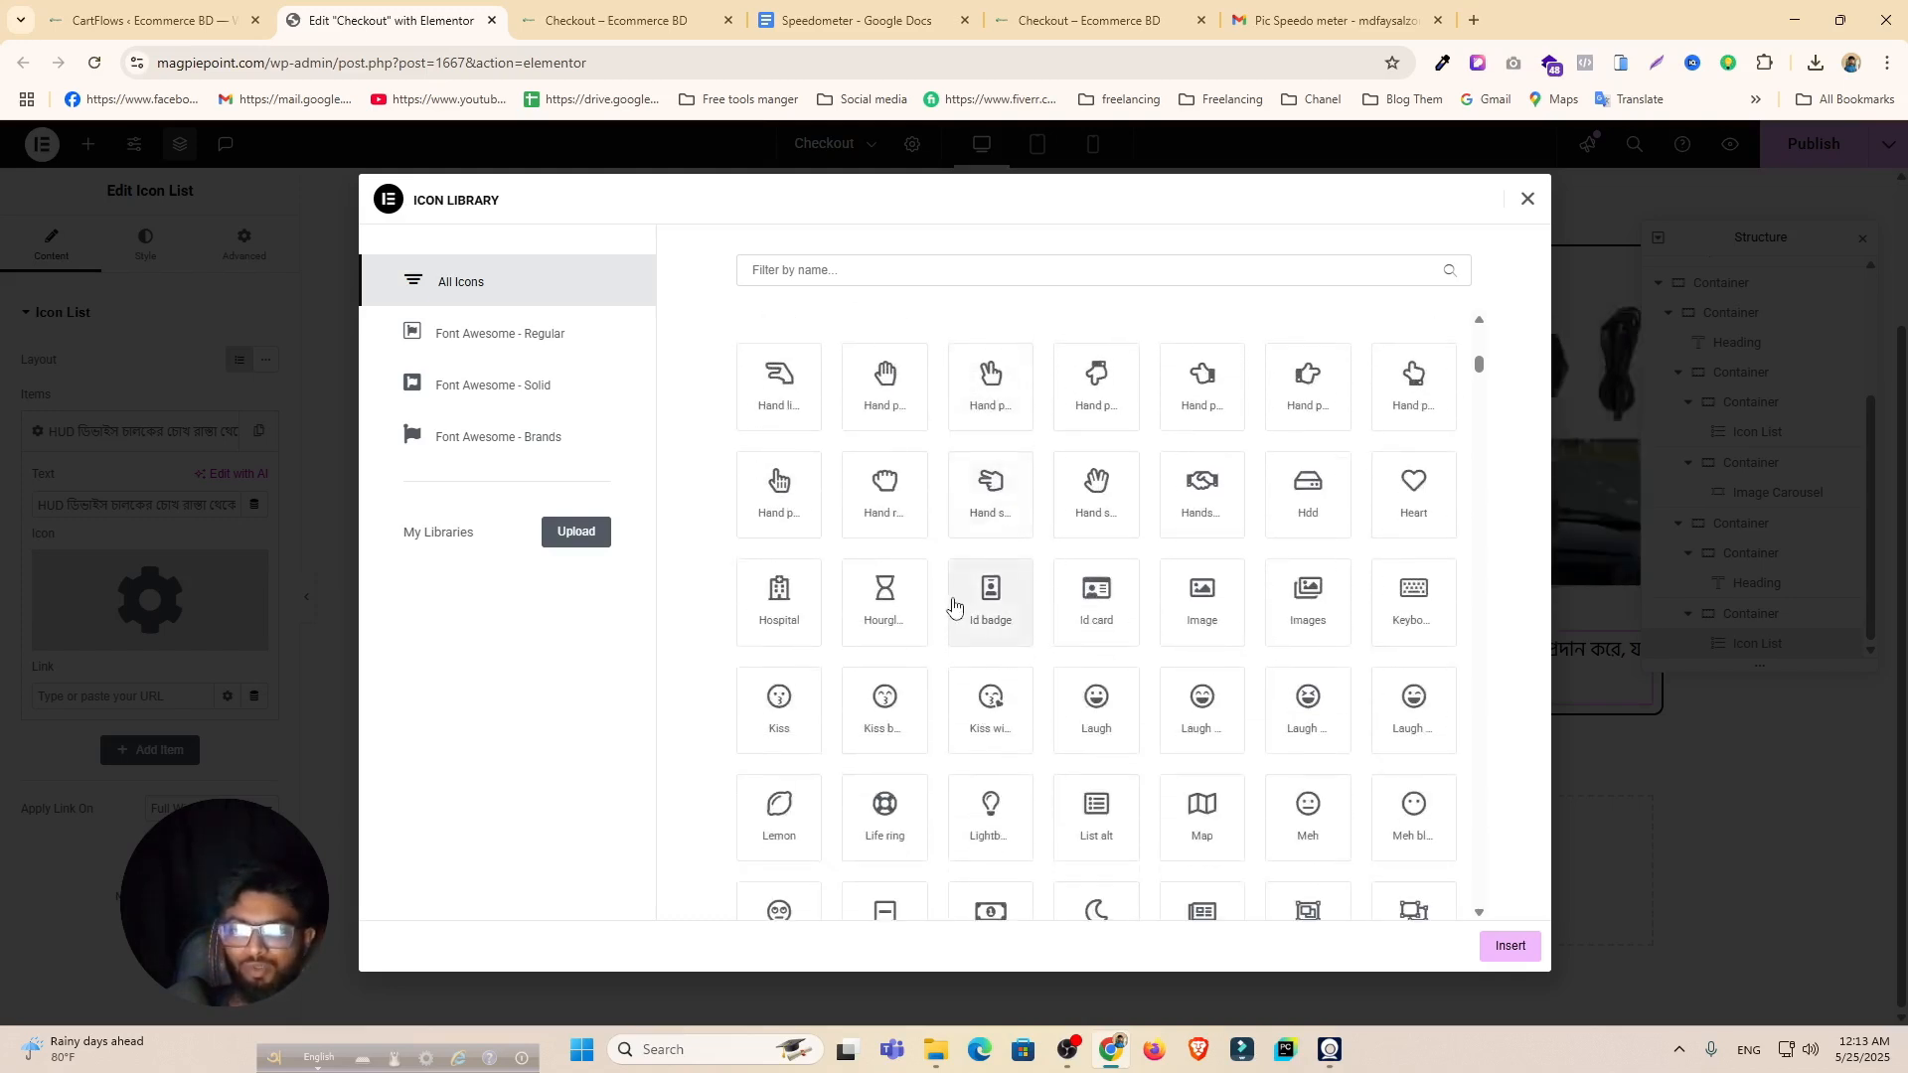
pyautogui.scroll(-2, 952, 611)
pyautogui.scroll(-2, 953, 603)
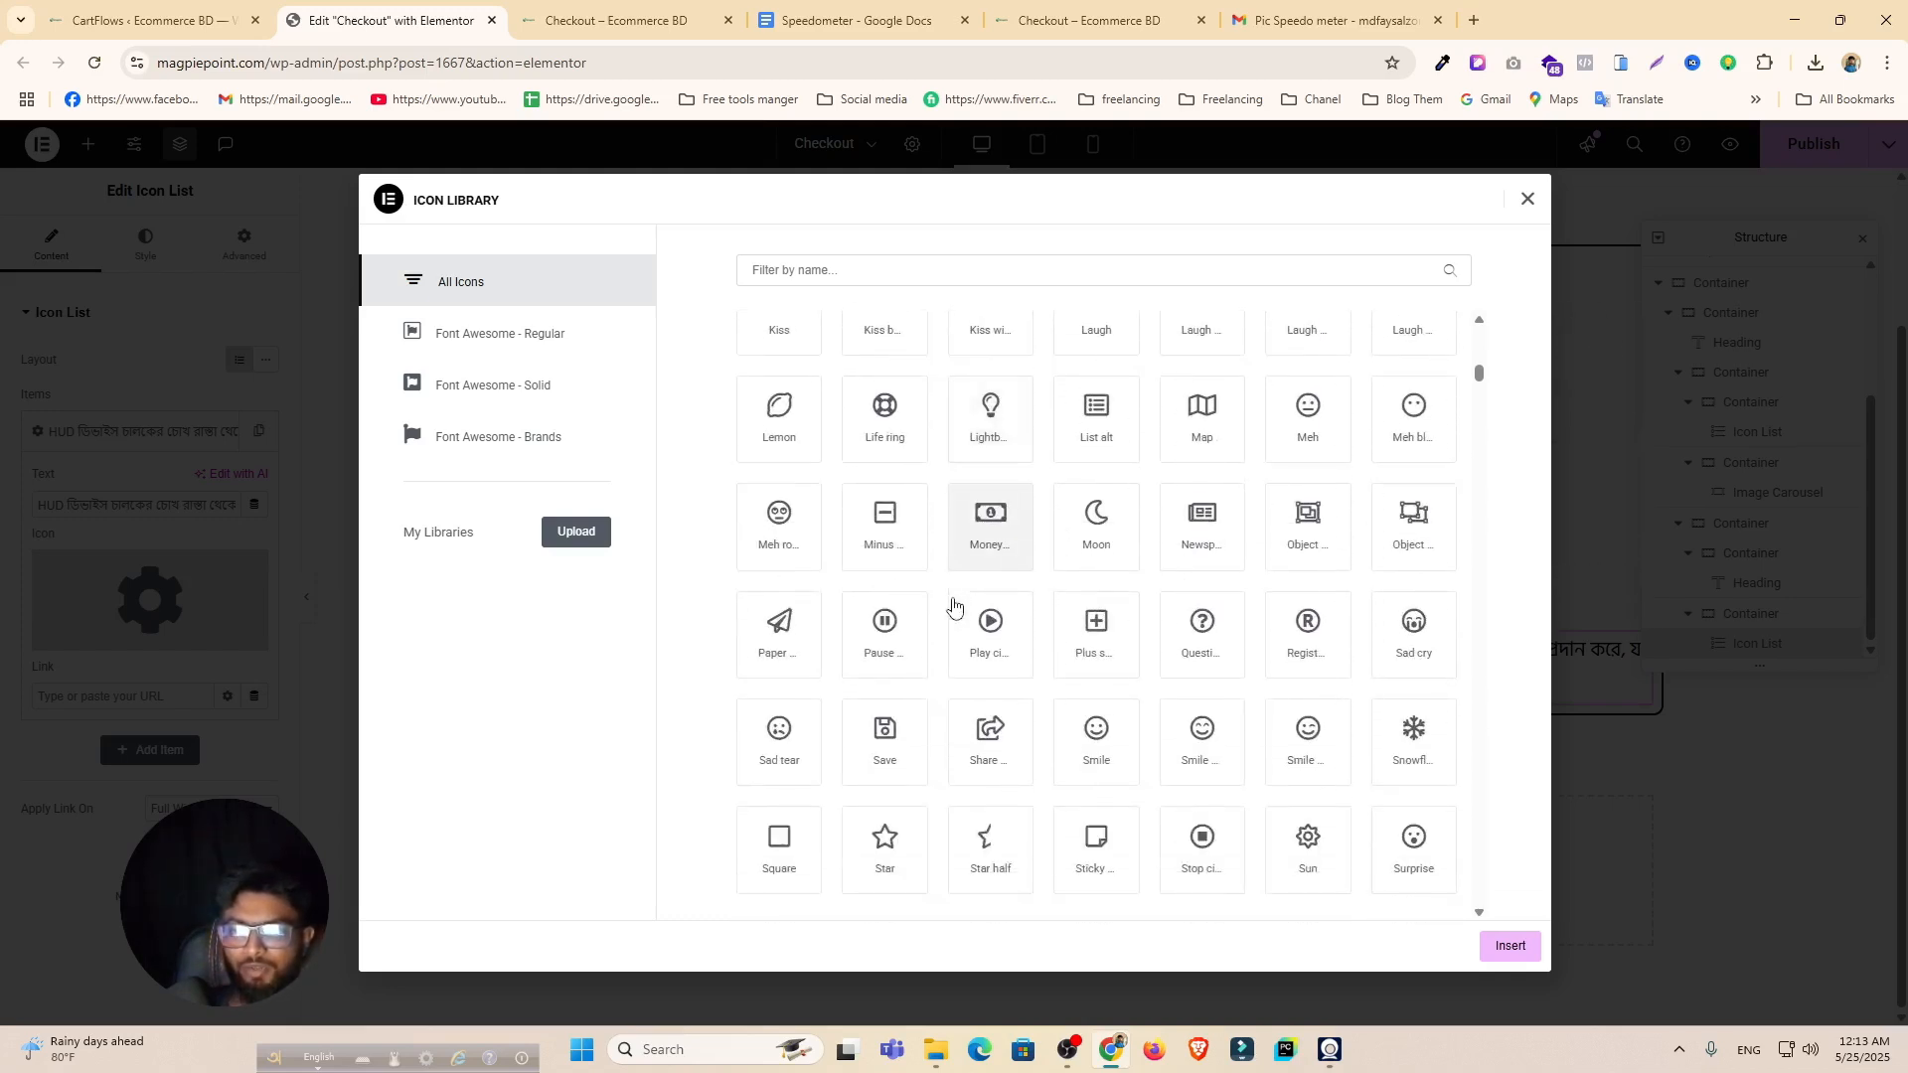
pyautogui.scroll(-1, 952, 599)
pyautogui.scroll(-2, 952, 599)
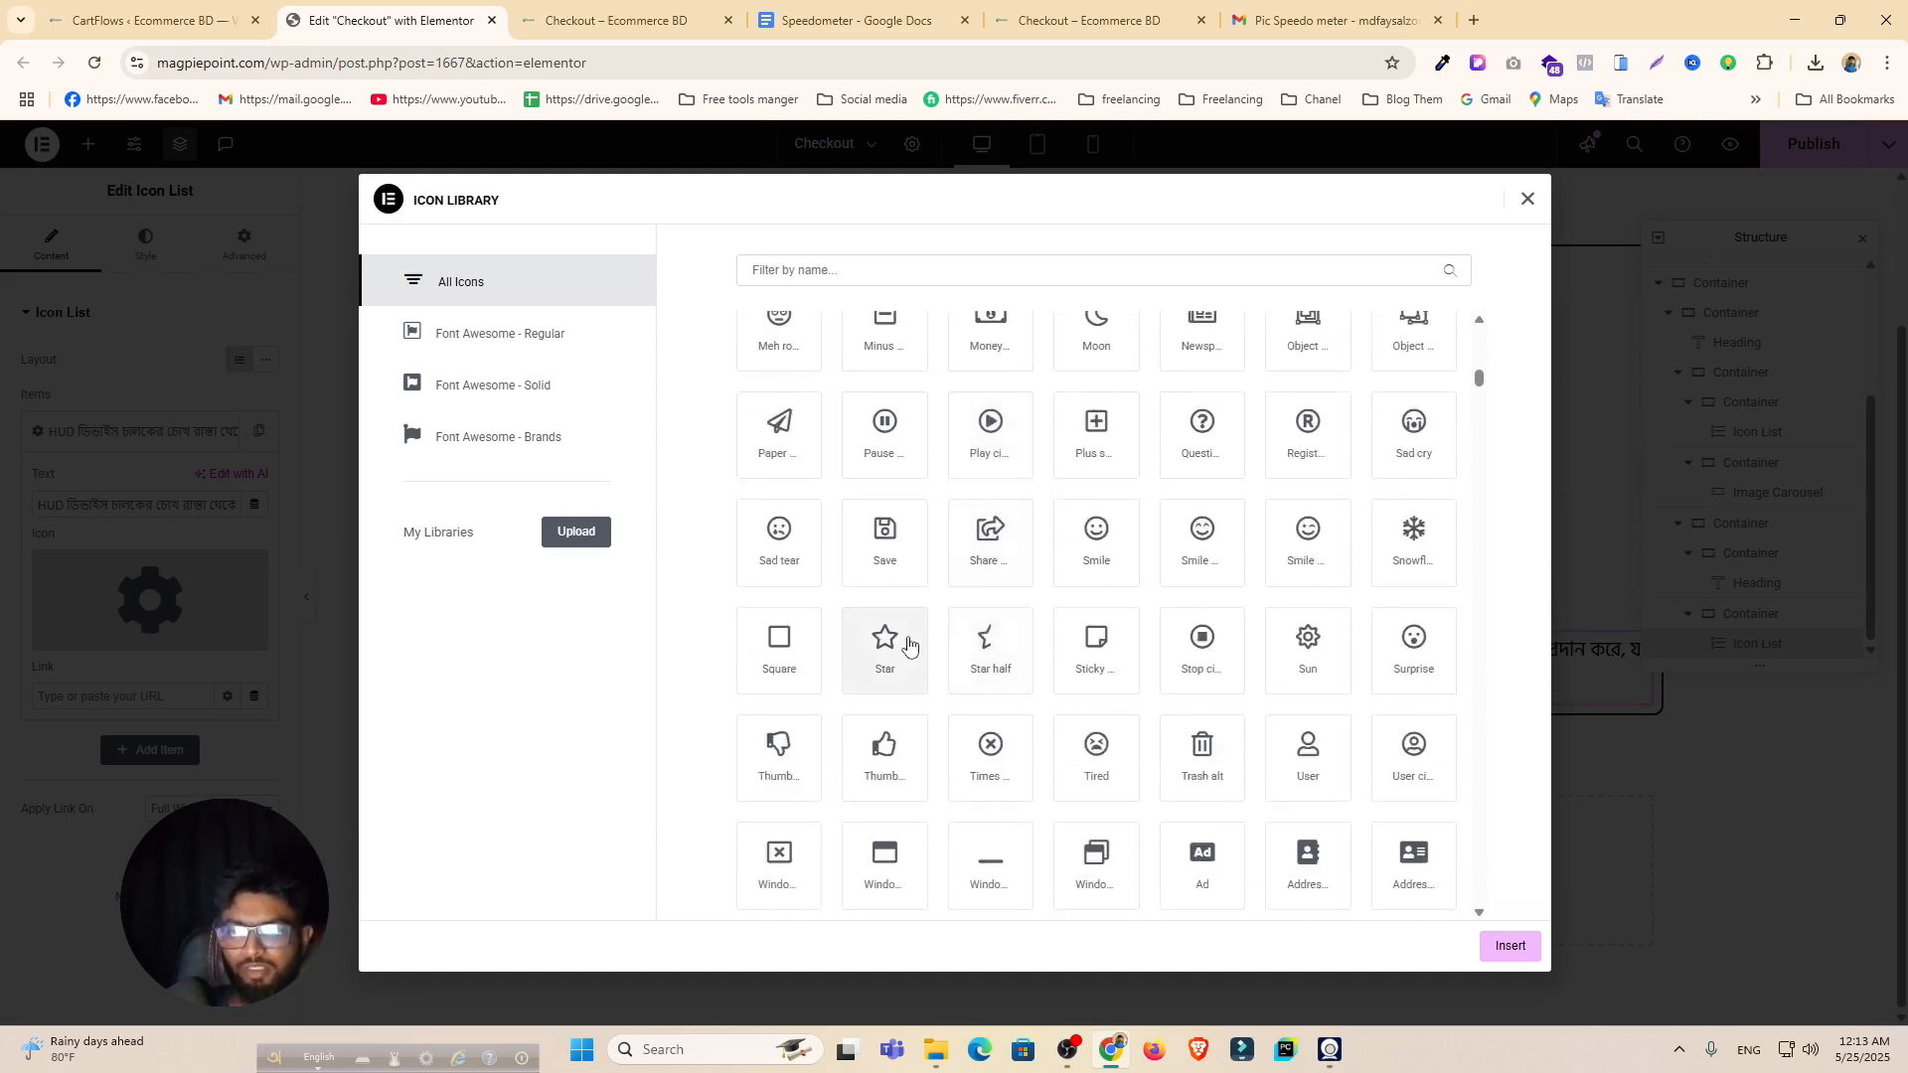
pyautogui.scroll(-7, 887, 643)
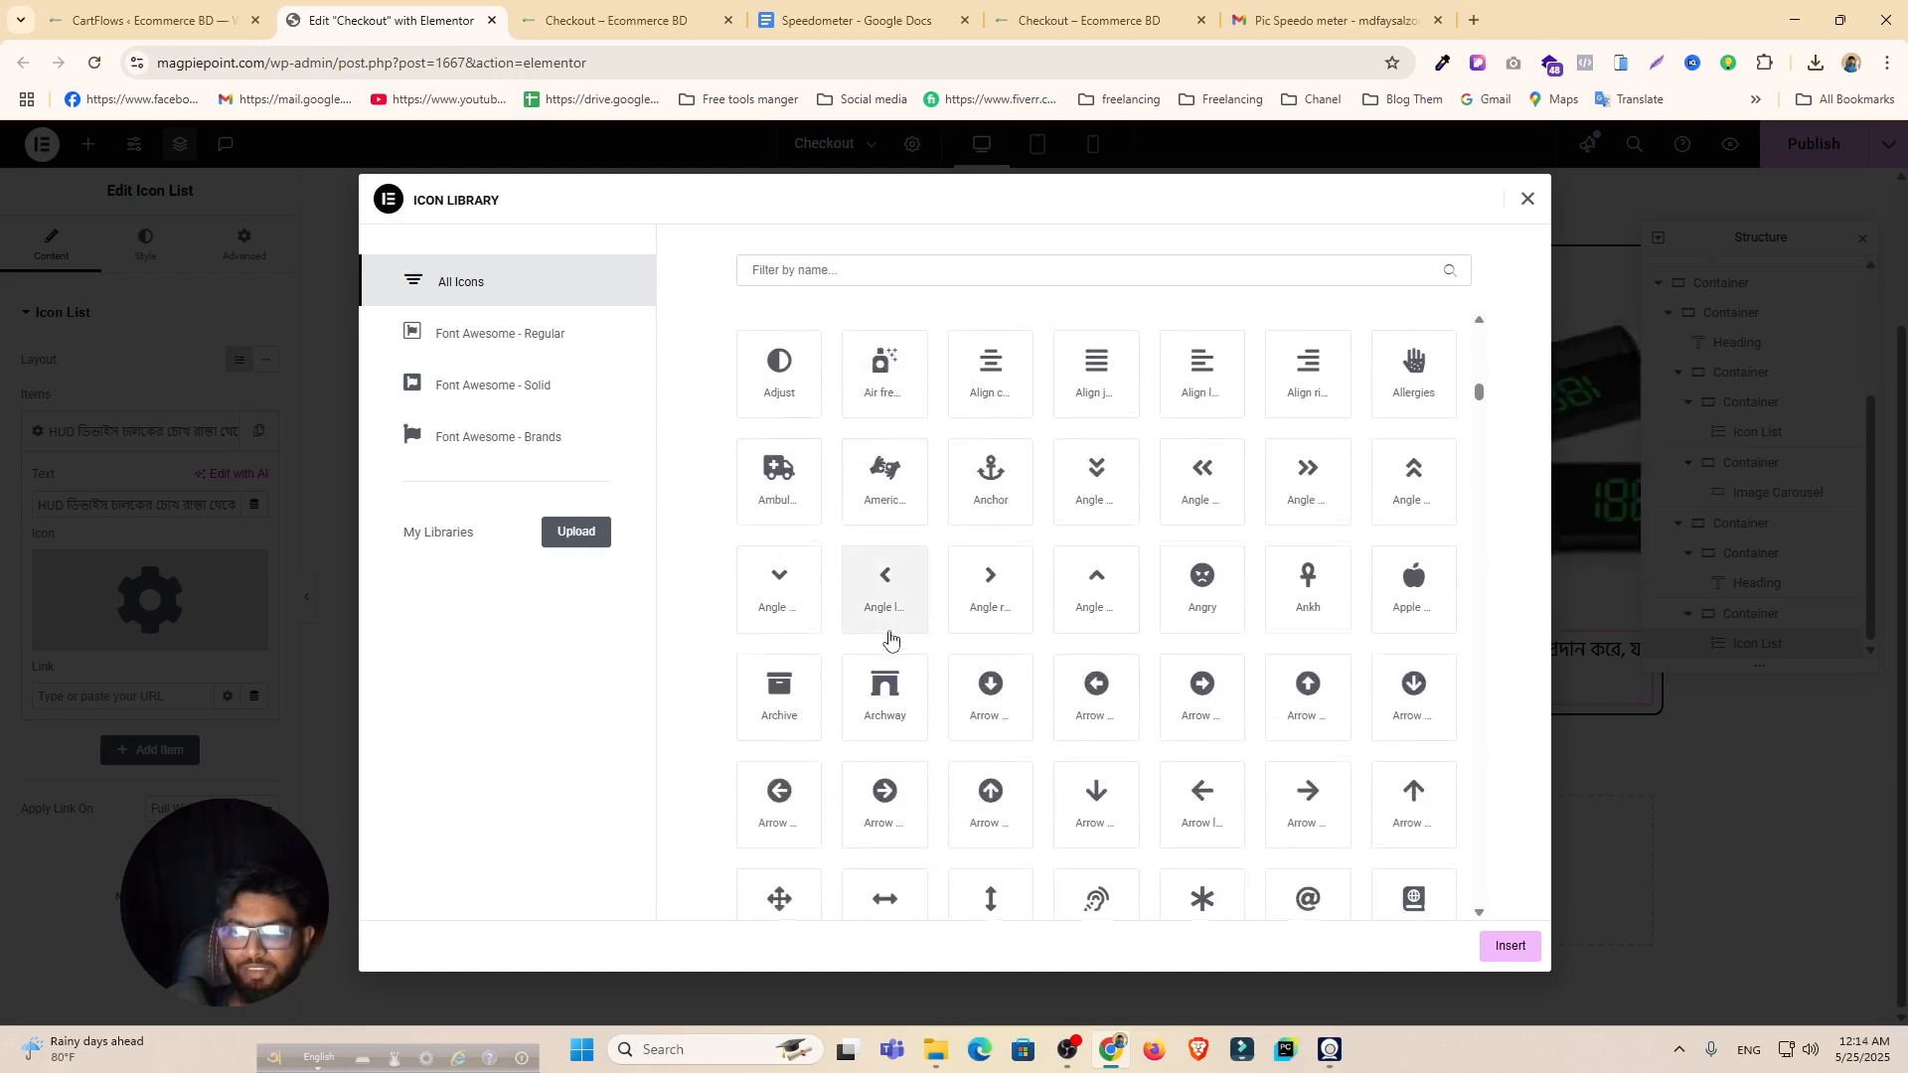
pyautogui.scroll(-2, 889, 641)
pyautogui.scroll(-8, 895, 624)
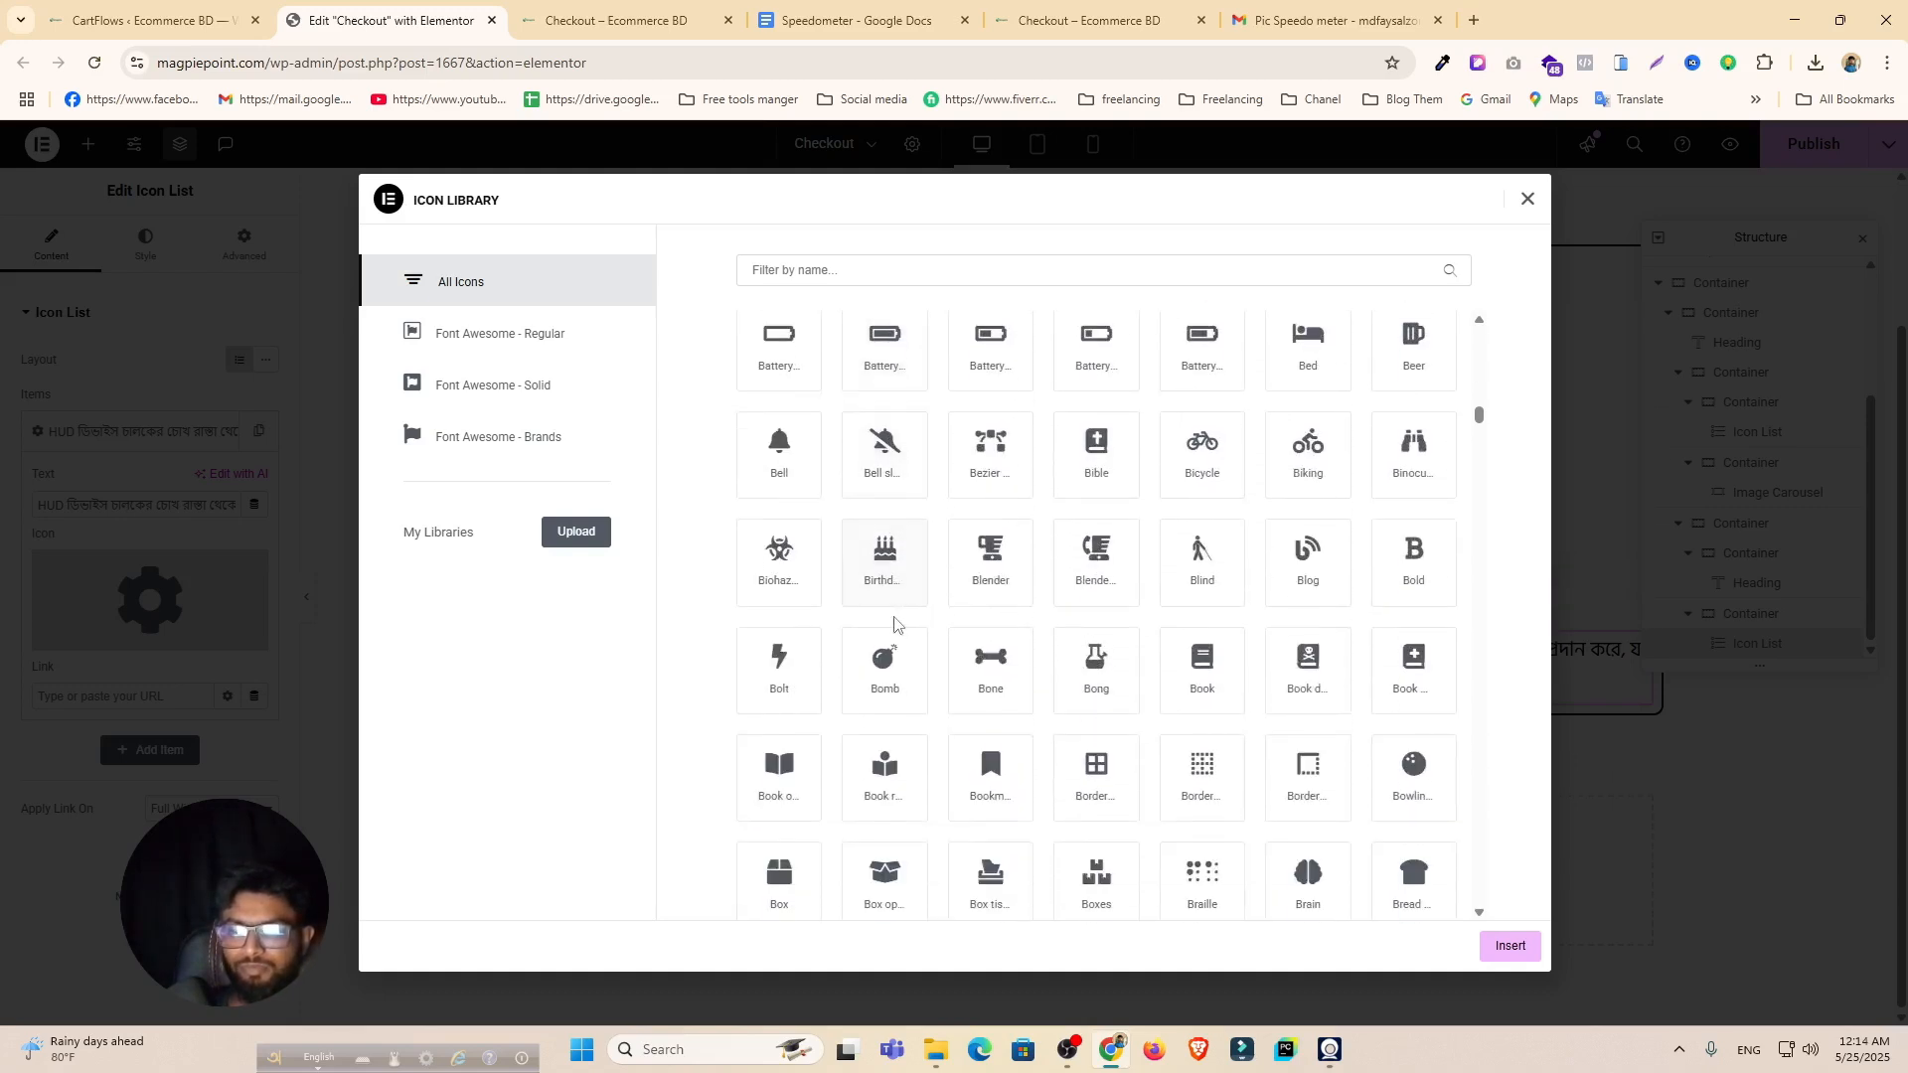
pyautogui.scroll(-5, 895, 620)
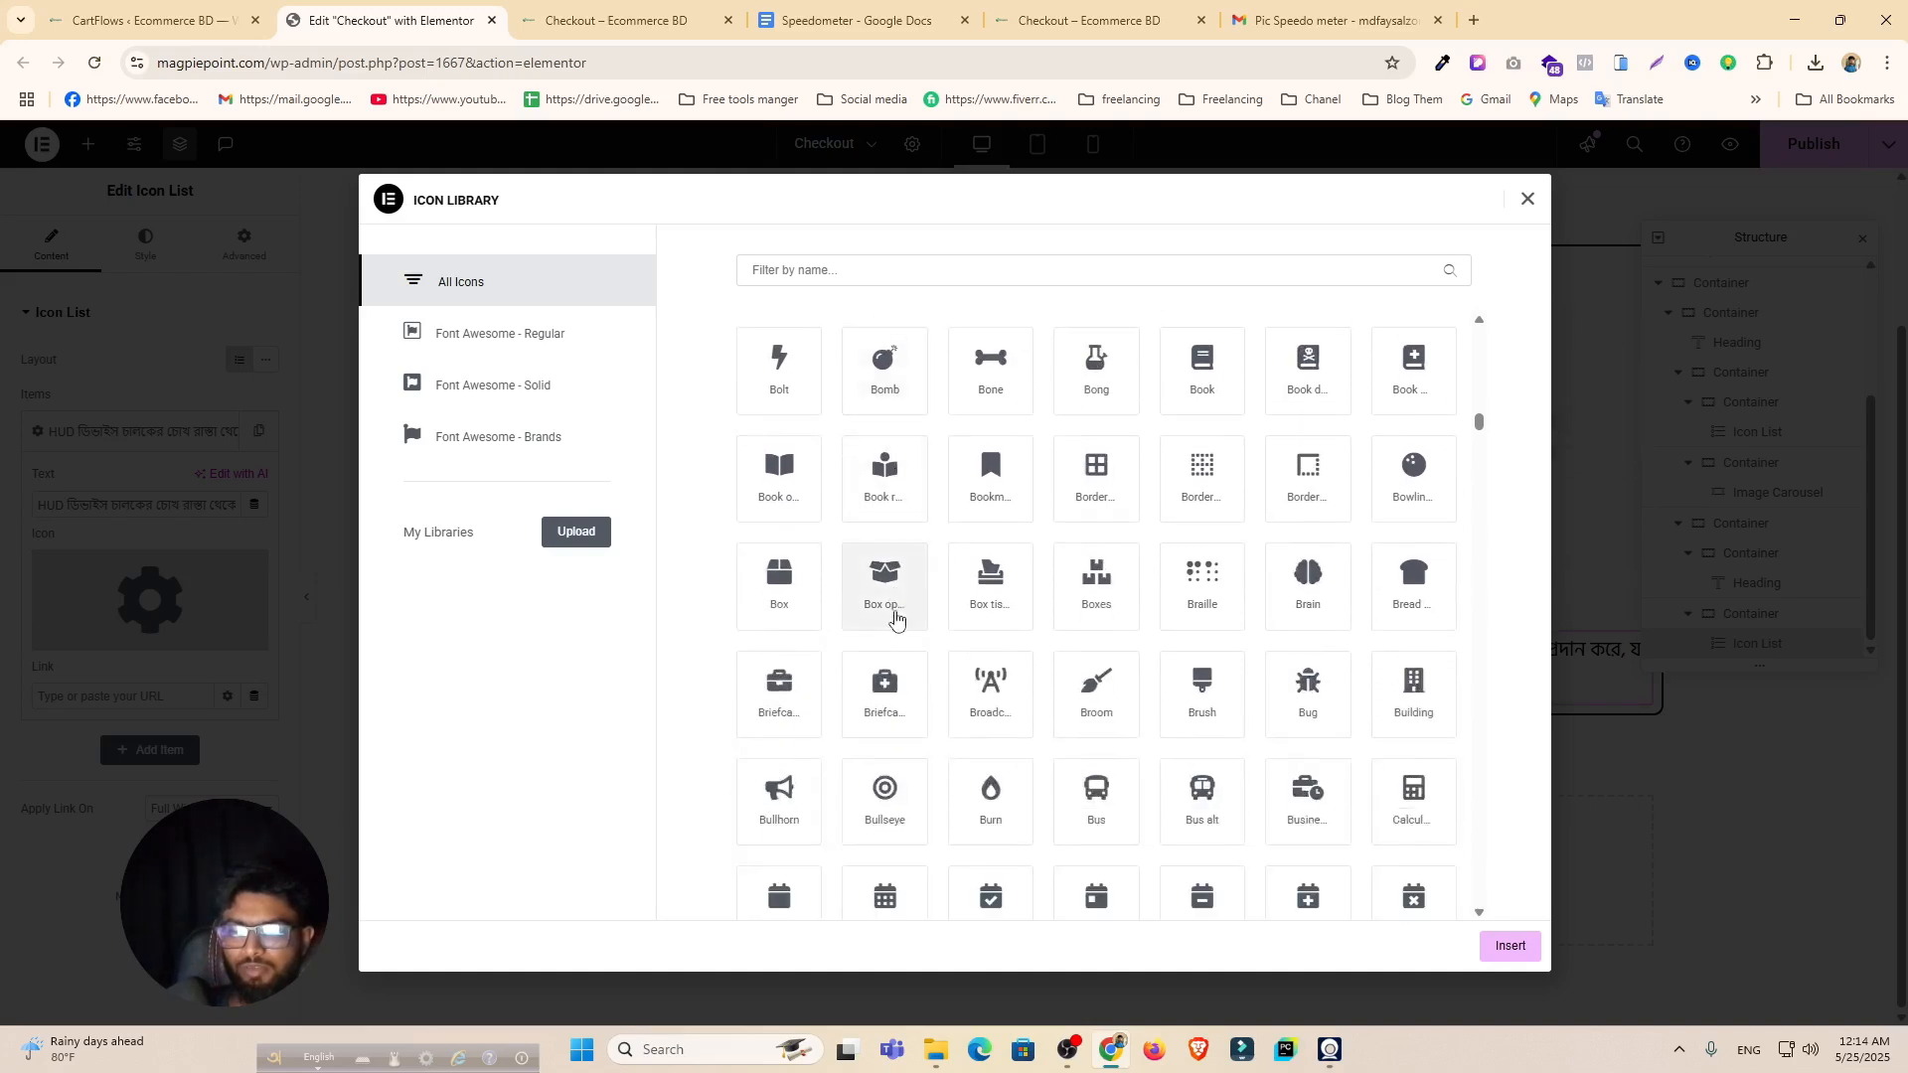
# Step: Filter the icon library by "key", clear the filter, and insert the circled check icon into the list item
pyautogui.click(815, 275)
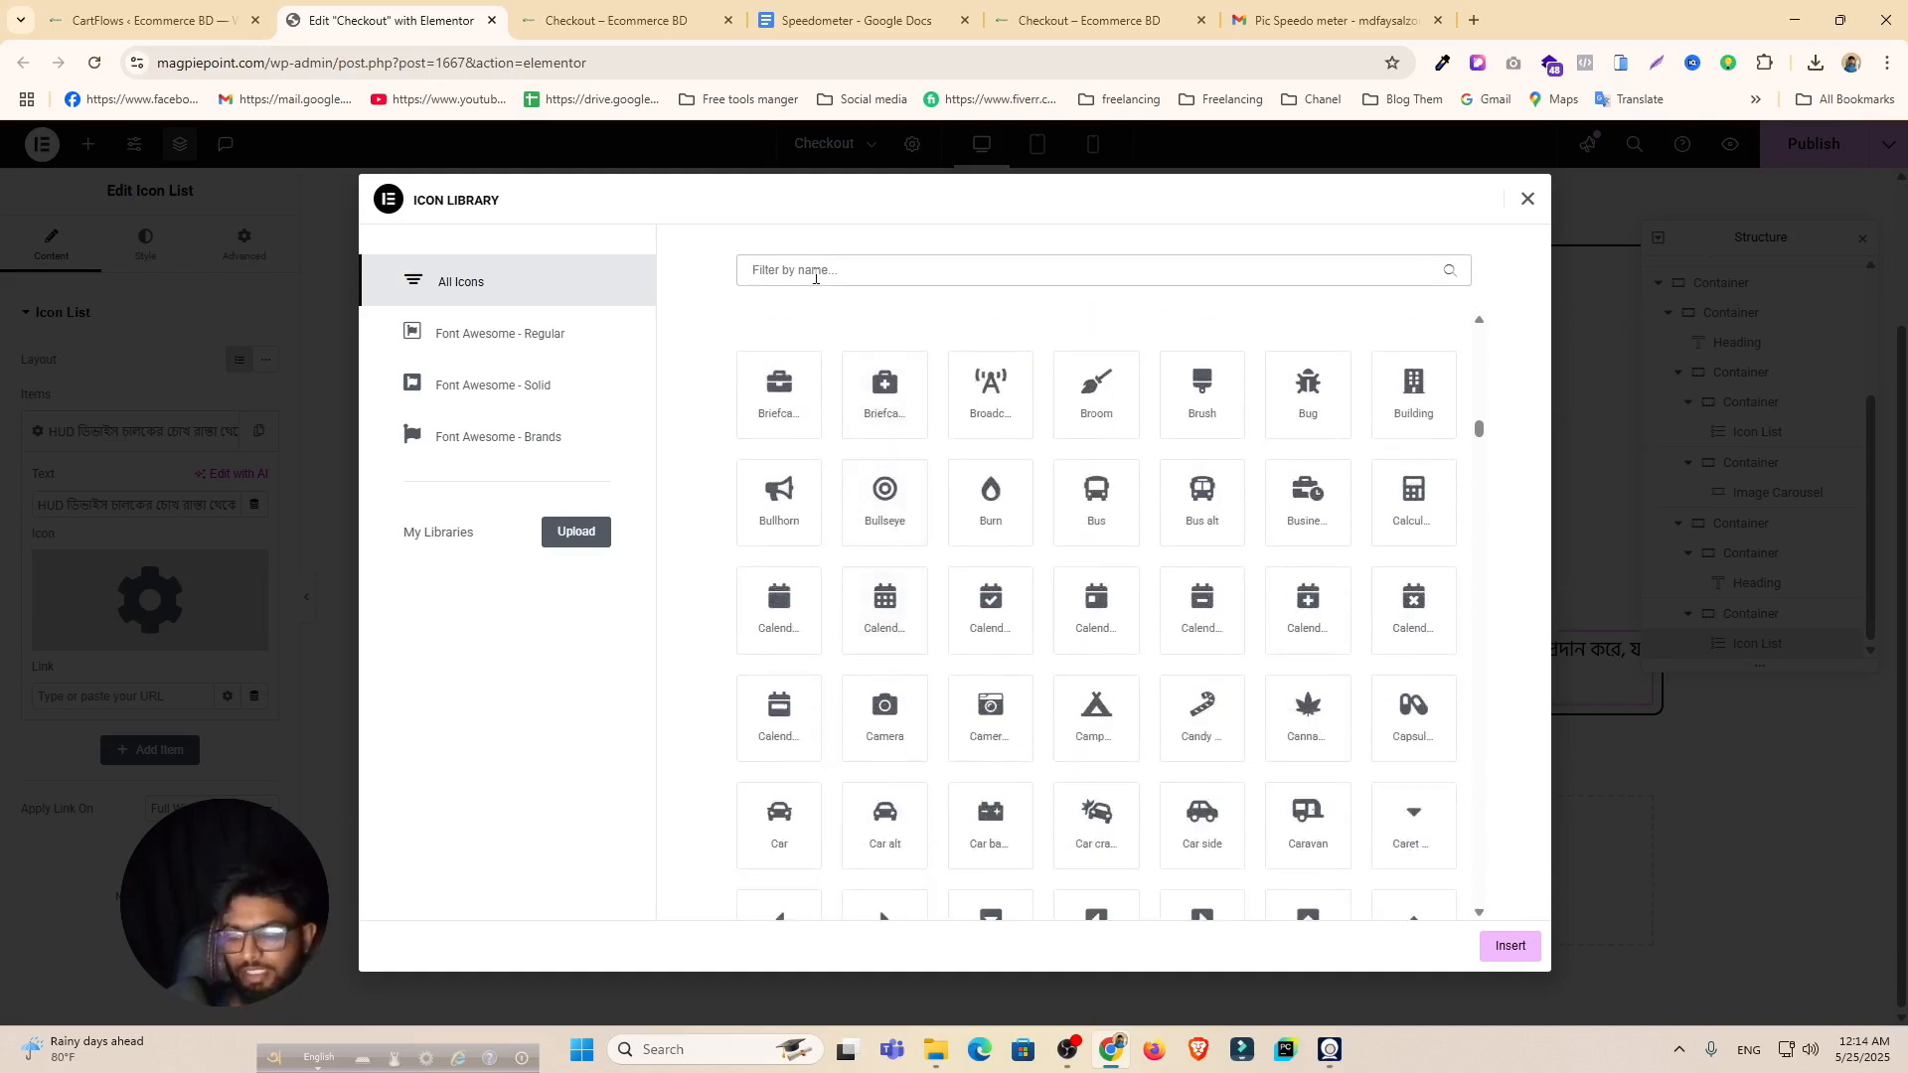
pyautogui.write('kry')
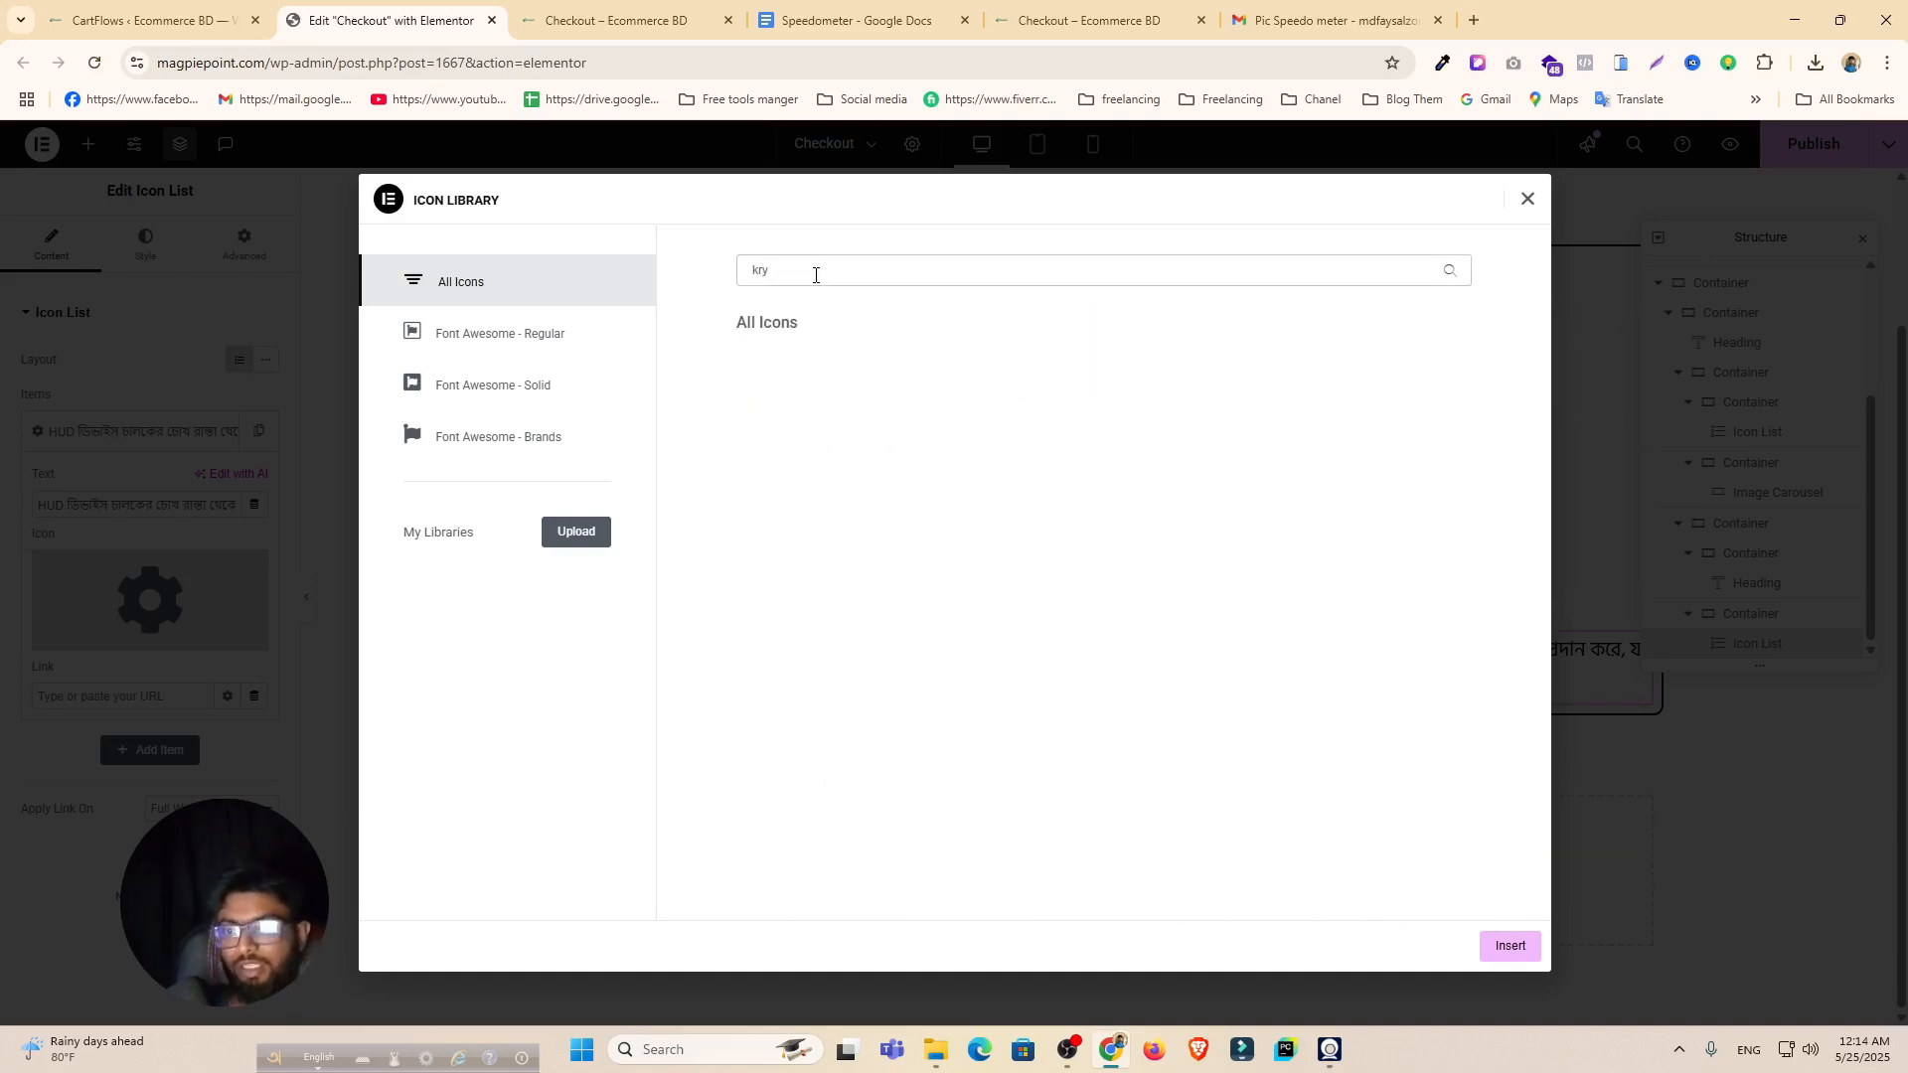
pyautogui.press('BackSpace')
pyautogui.press('BackSpace')
pyautogui.write('ey')
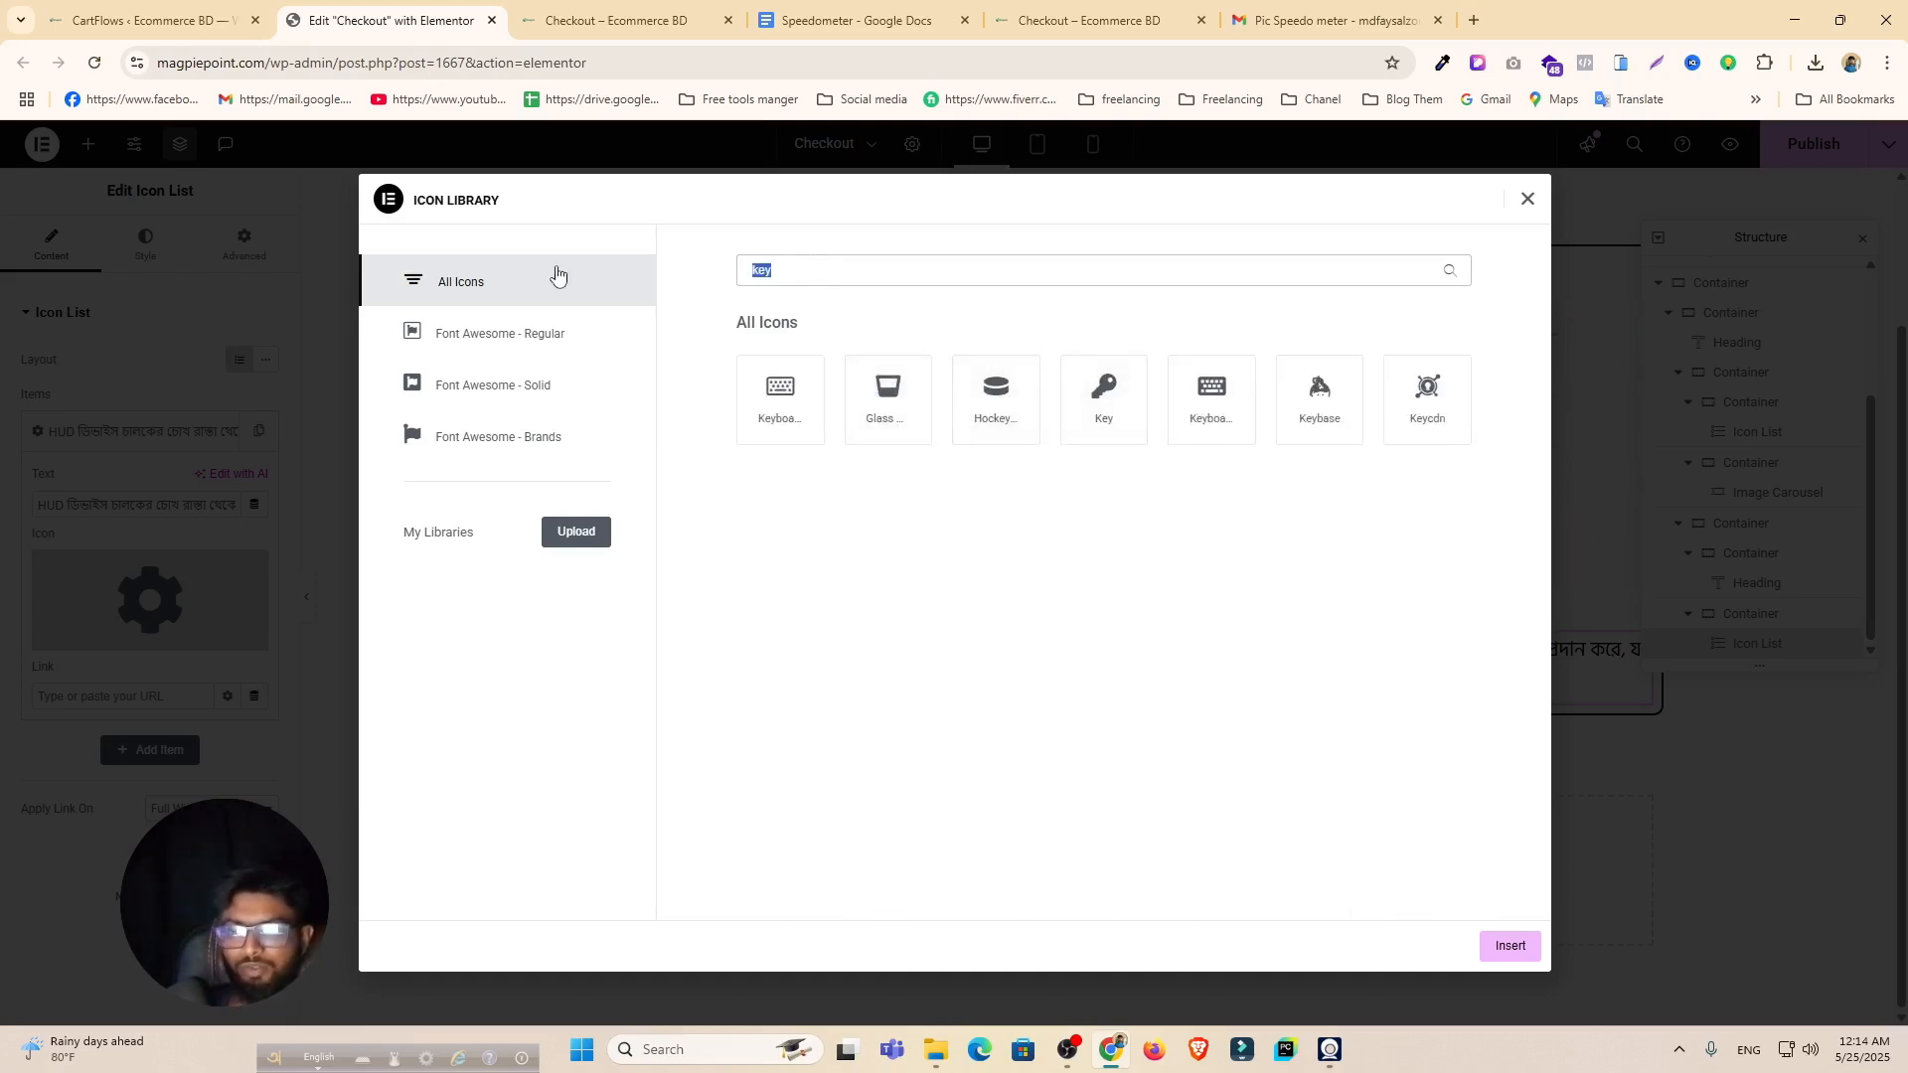
pyautogui.press('BackSpace')
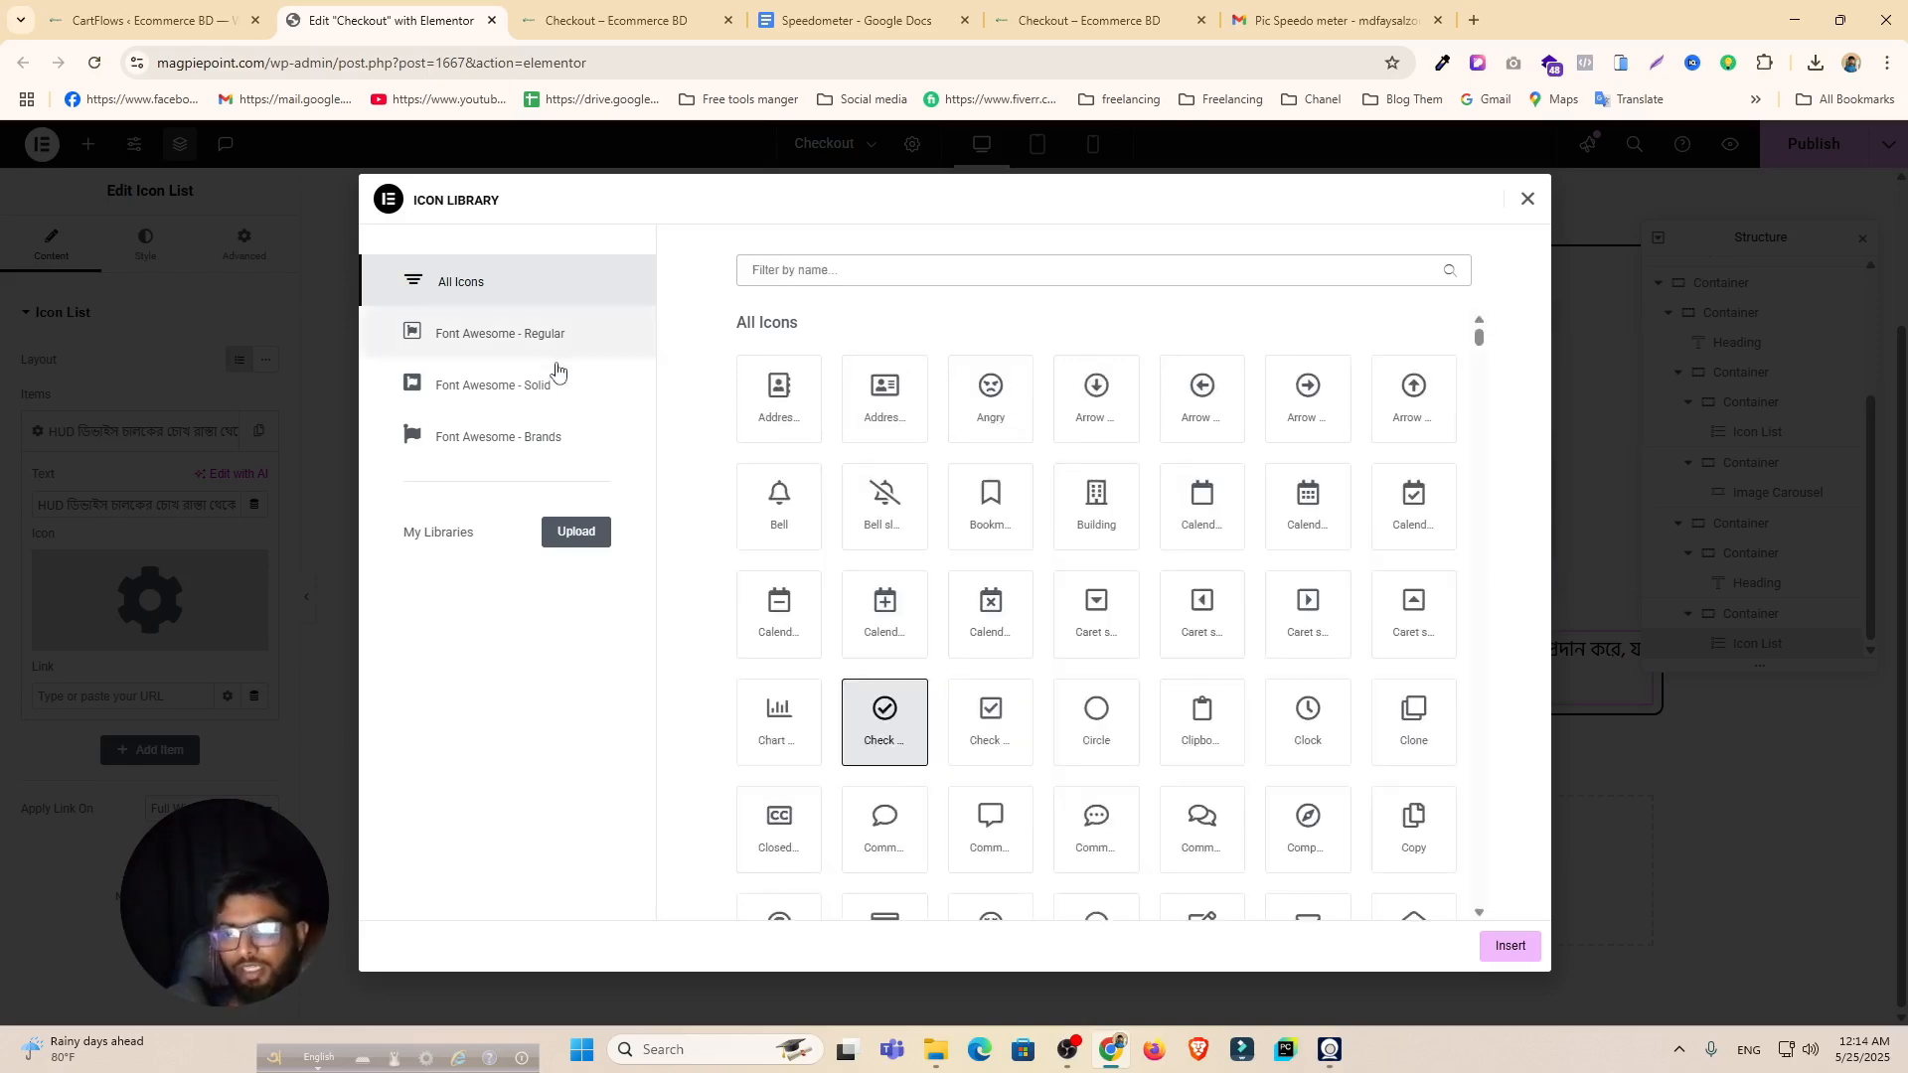
pyautogui.click(1513, 947)
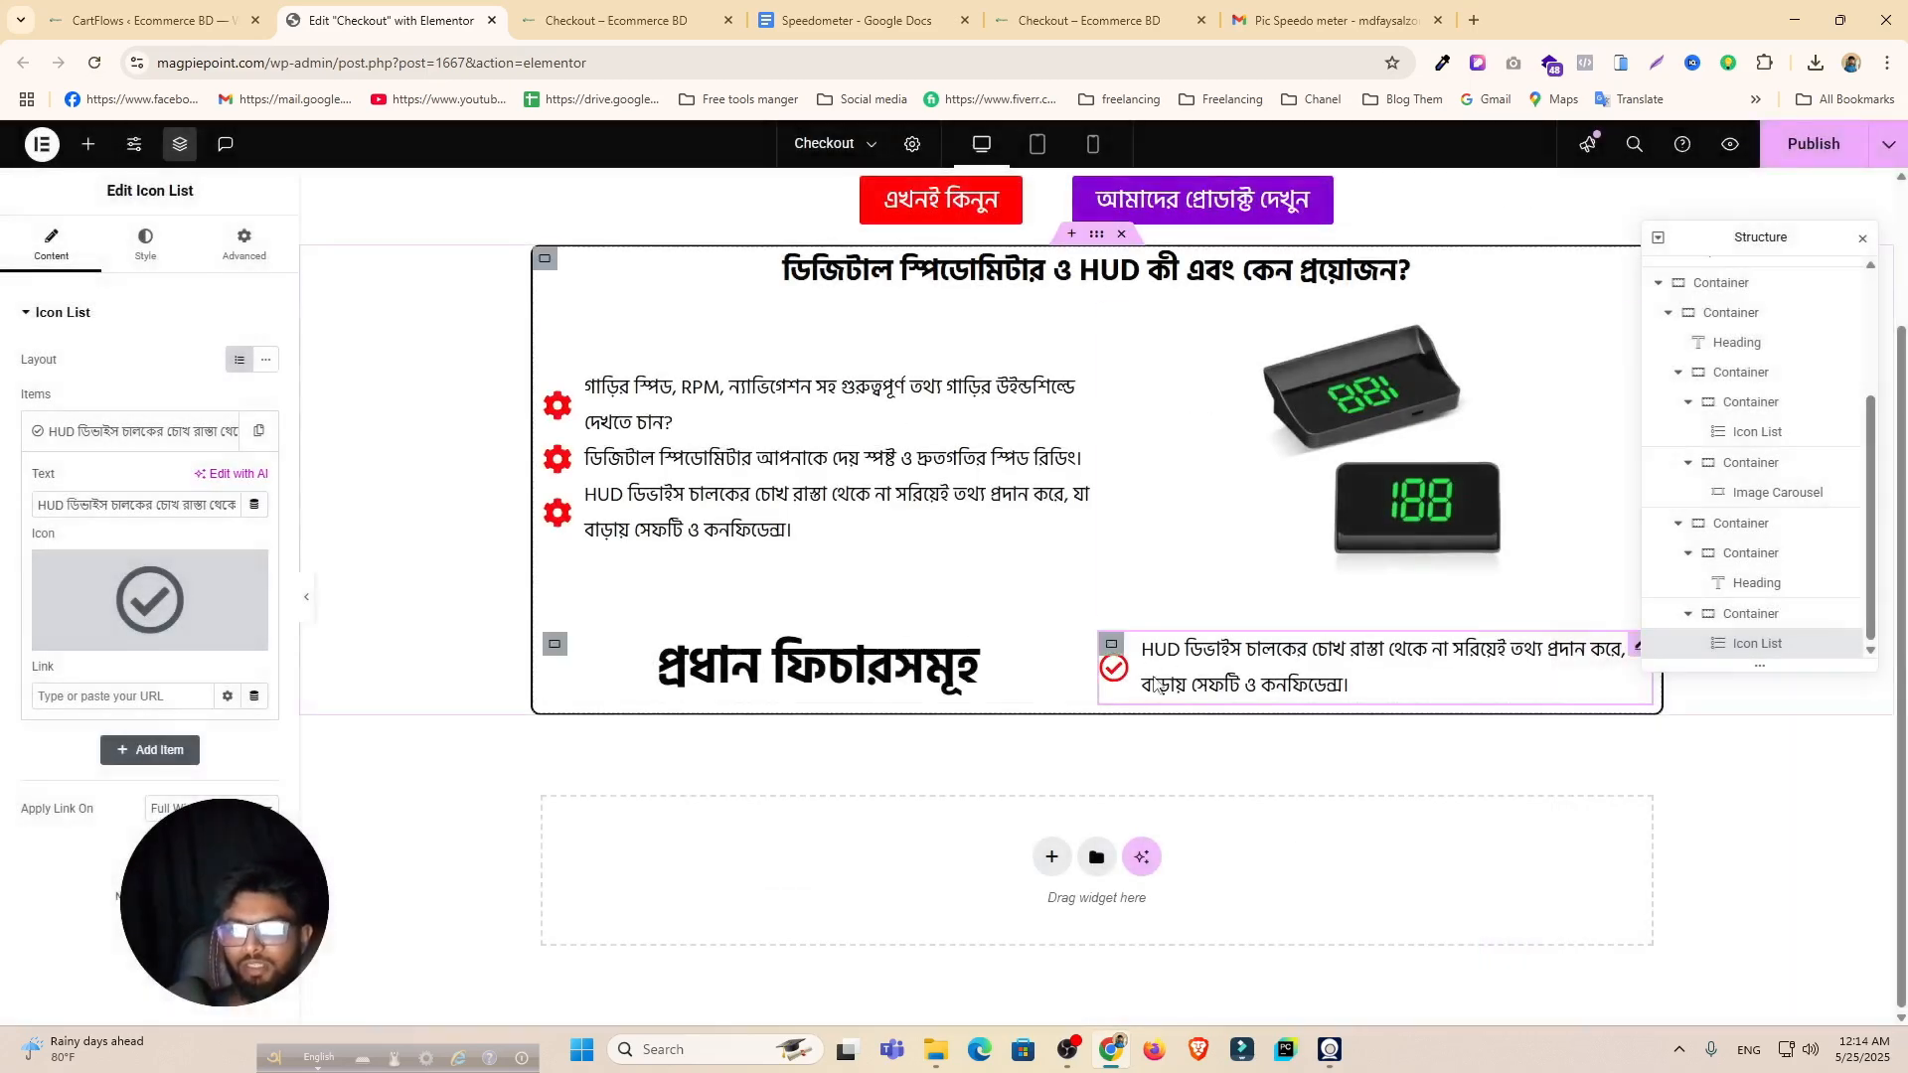
# Step: Switch to the Speedometer Google Doc and copy the Key Features subheading "ডিজিটাল স্পিডোমিটার"
pyautogui.hotkey('ctrl', 'Tab')
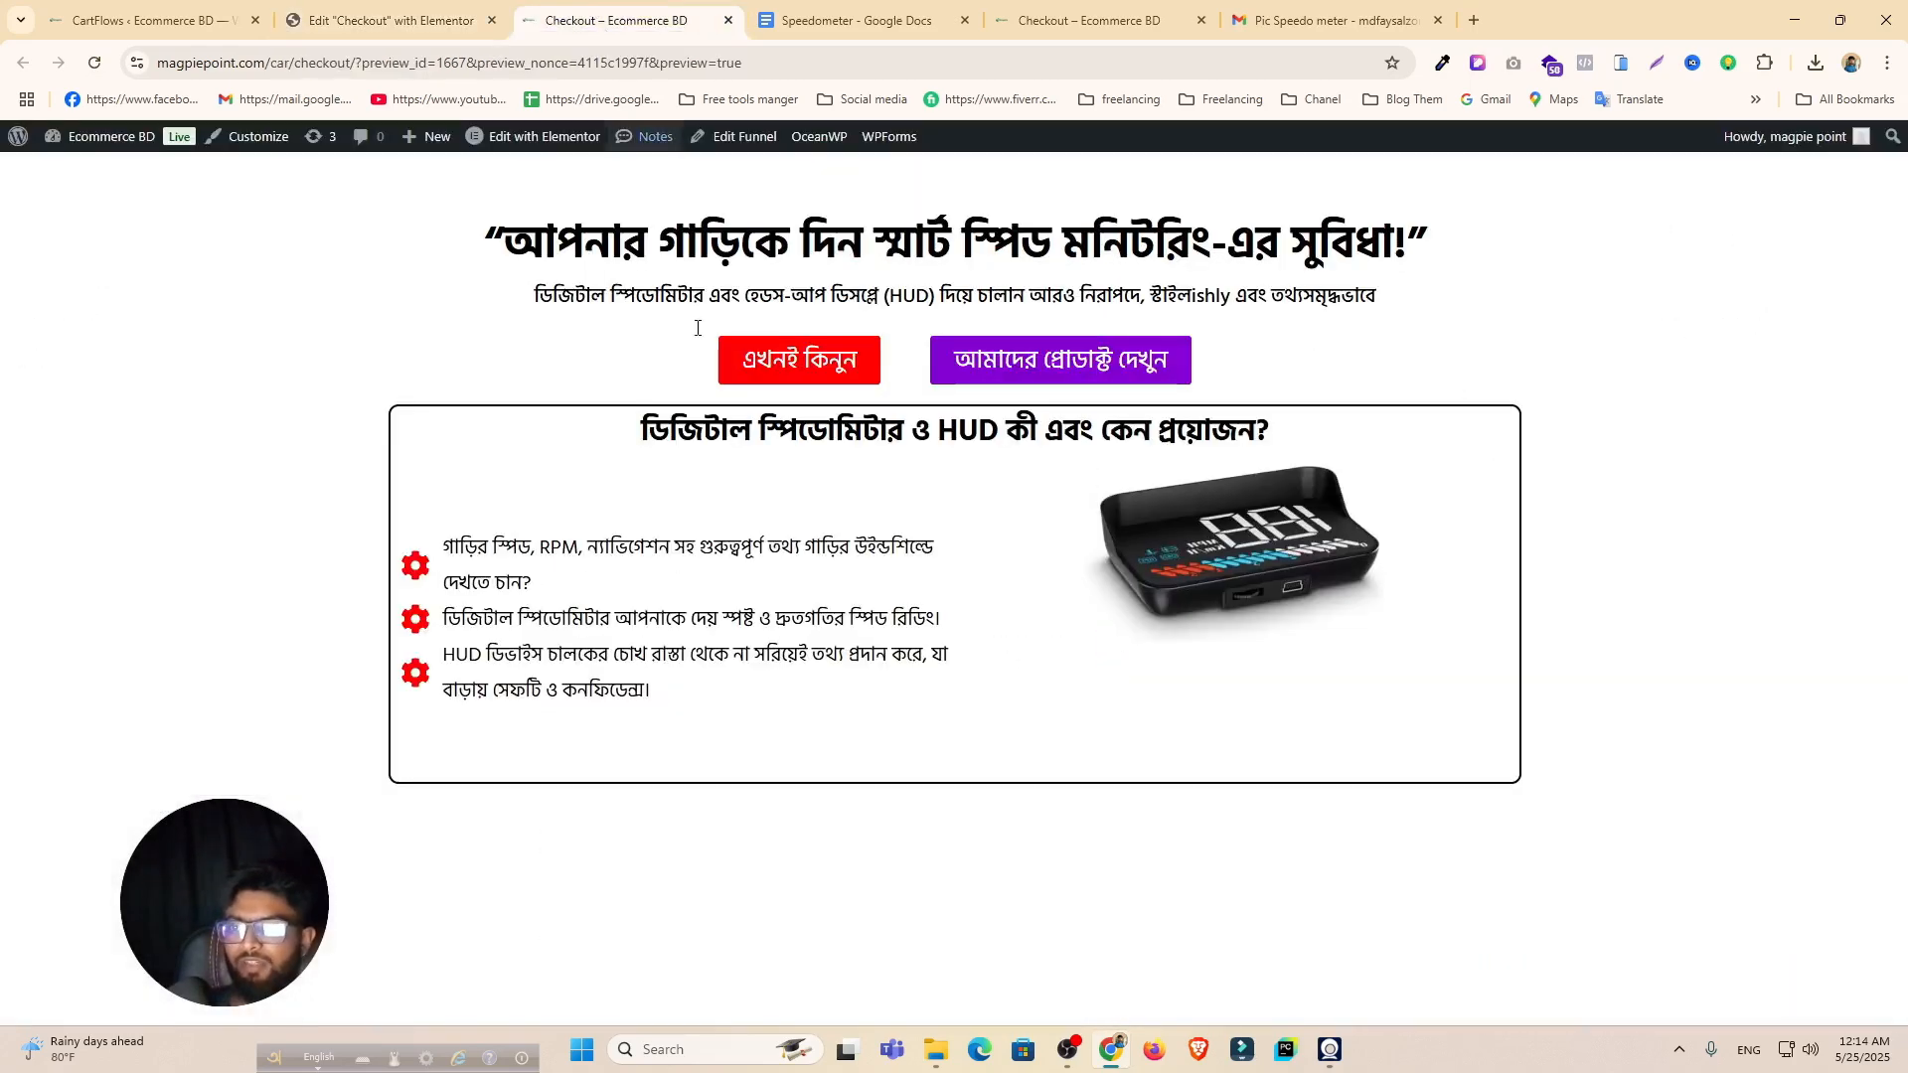
pyautogui.click(848, 22)
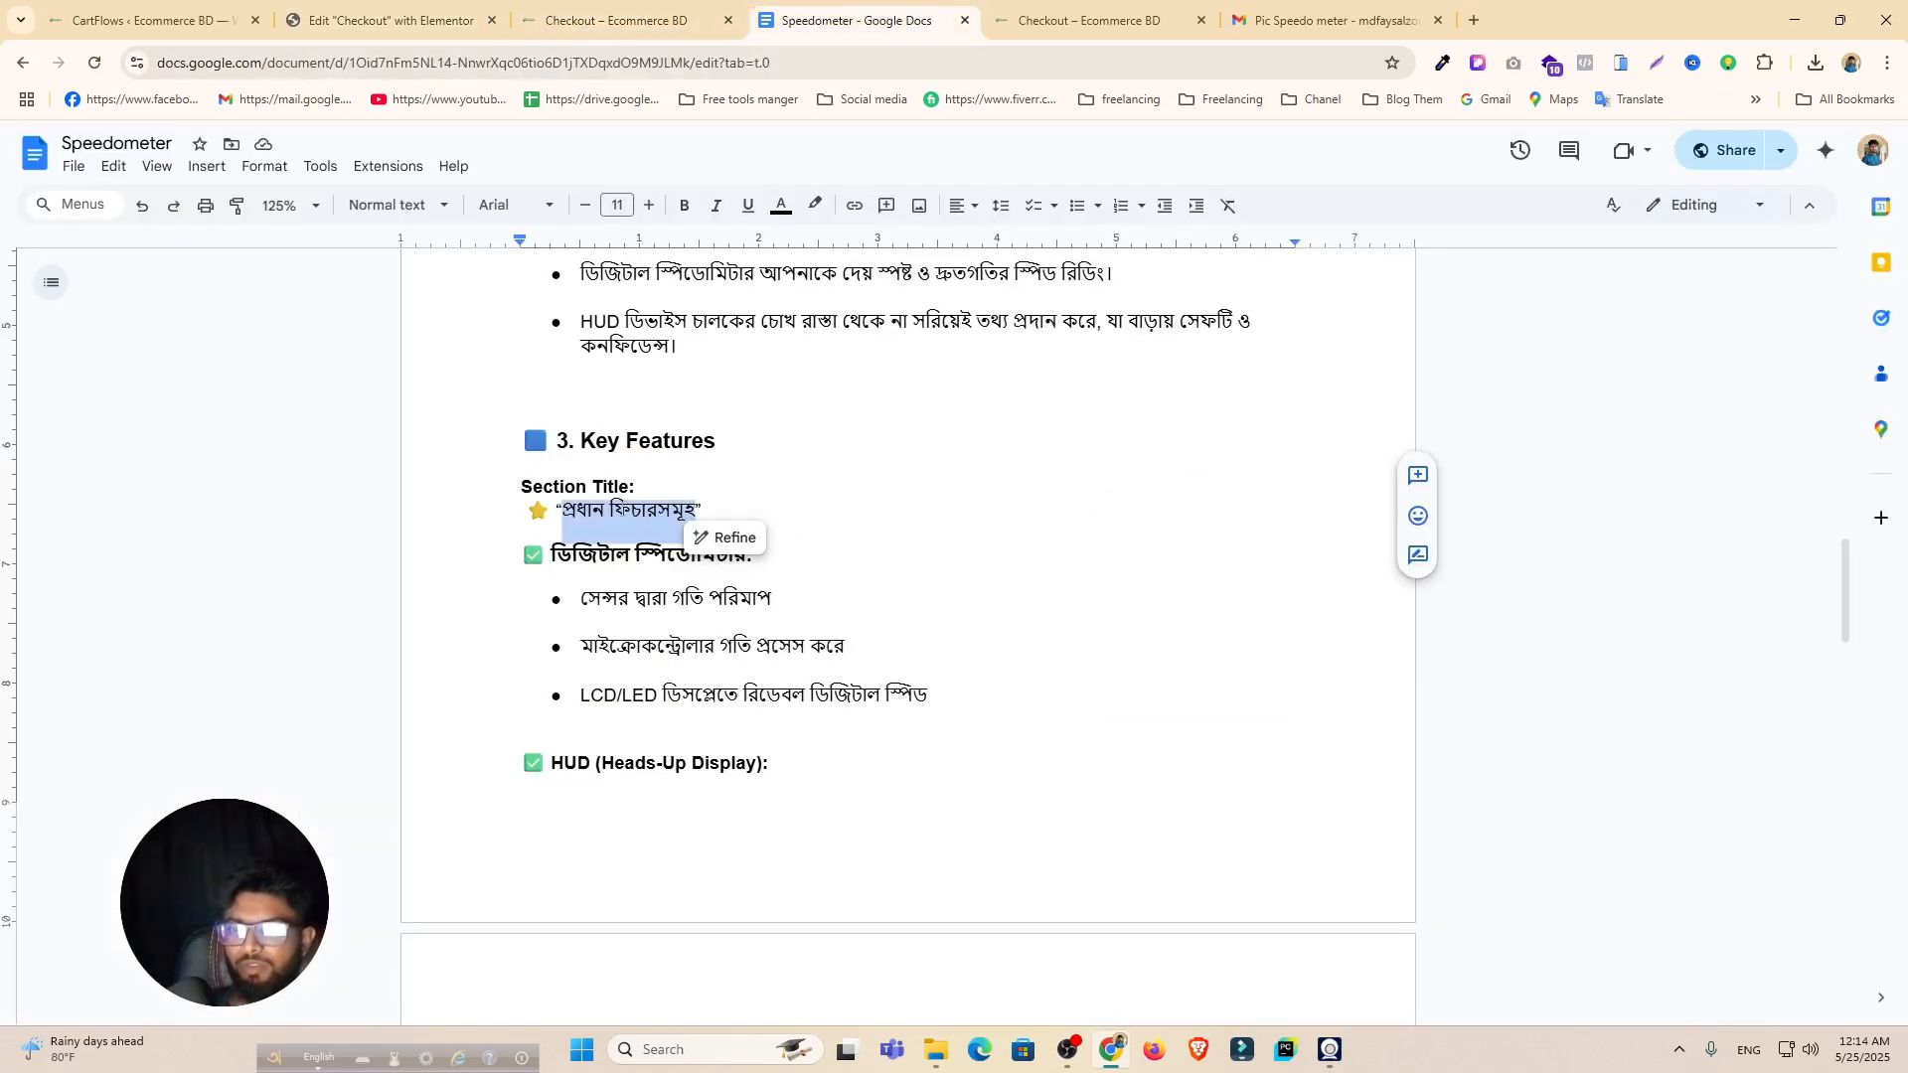
pyautogui.click(576, 570)
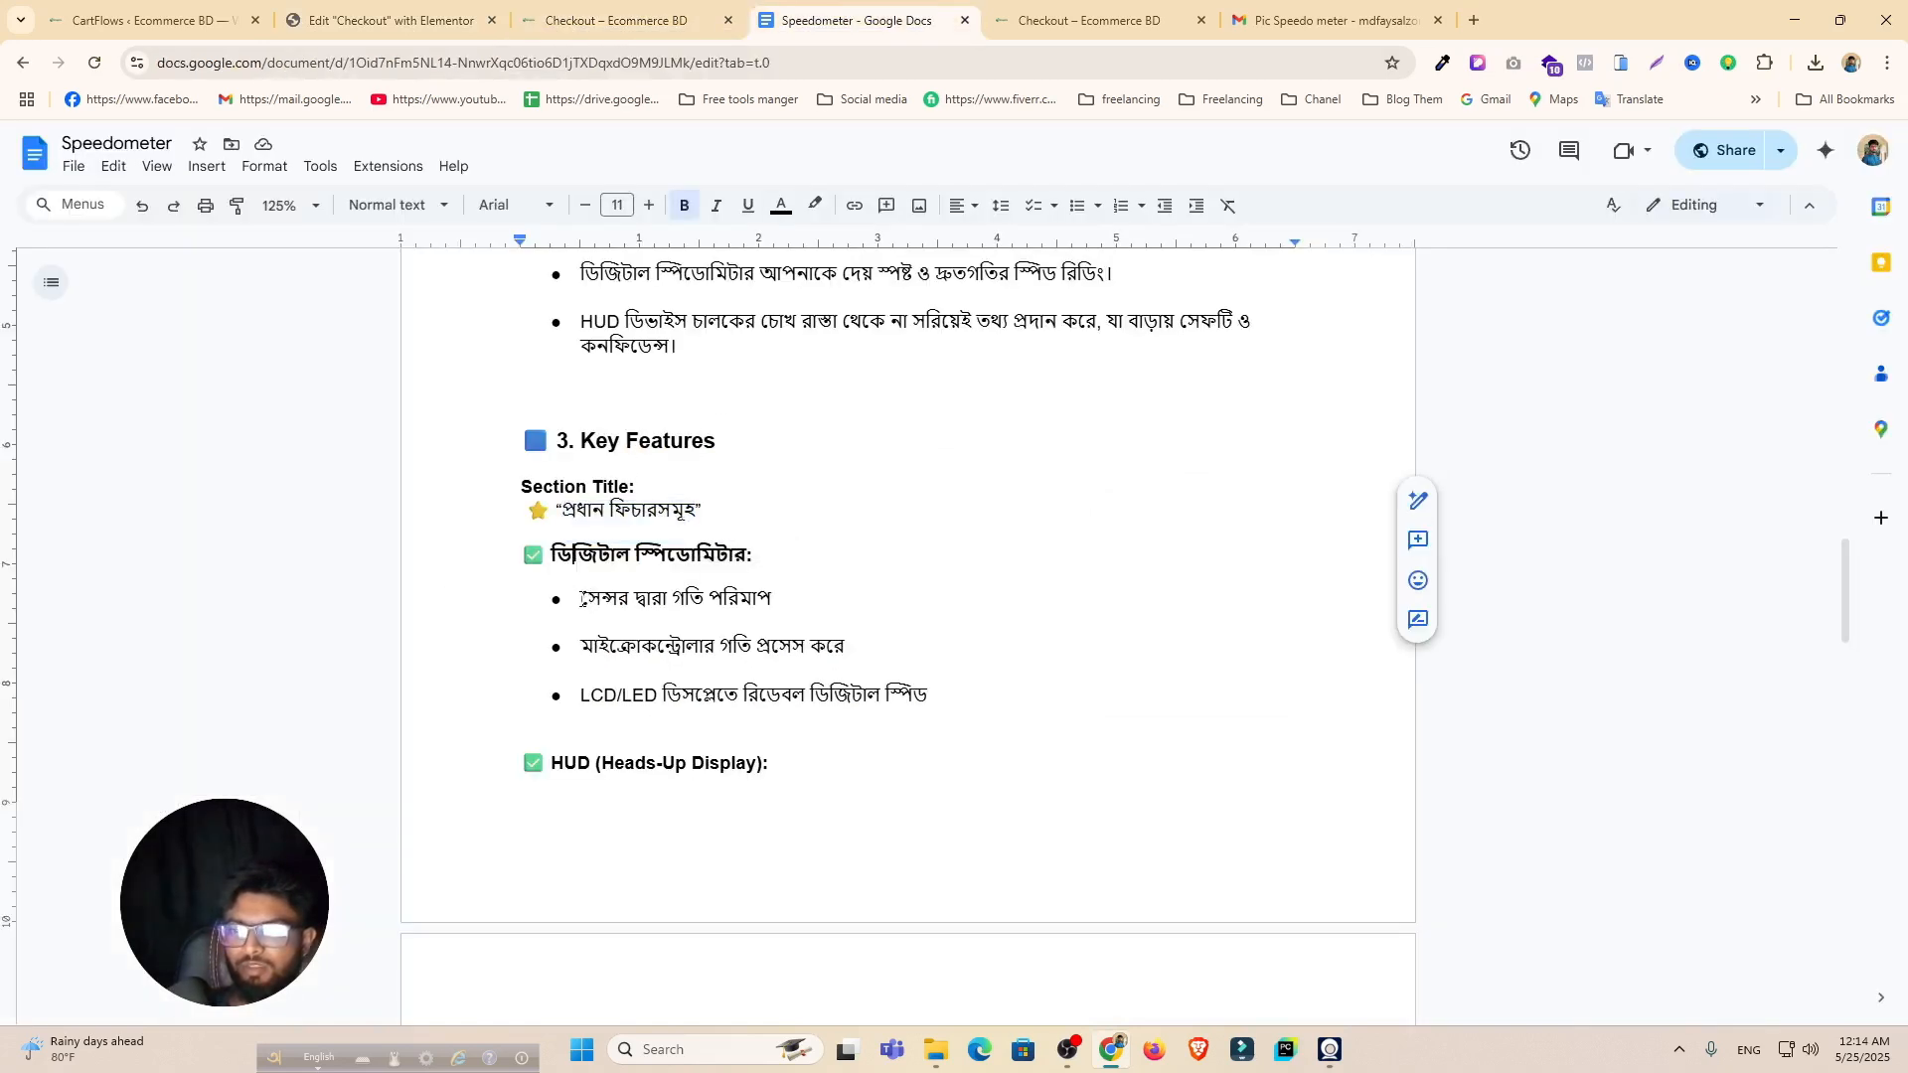
pyautogui.moveTo(584, 599); pyautogui.dragTo(559, 560)
pyautogui.hotkey('ctrl', 'c')
pyautogui.click(816, 573)
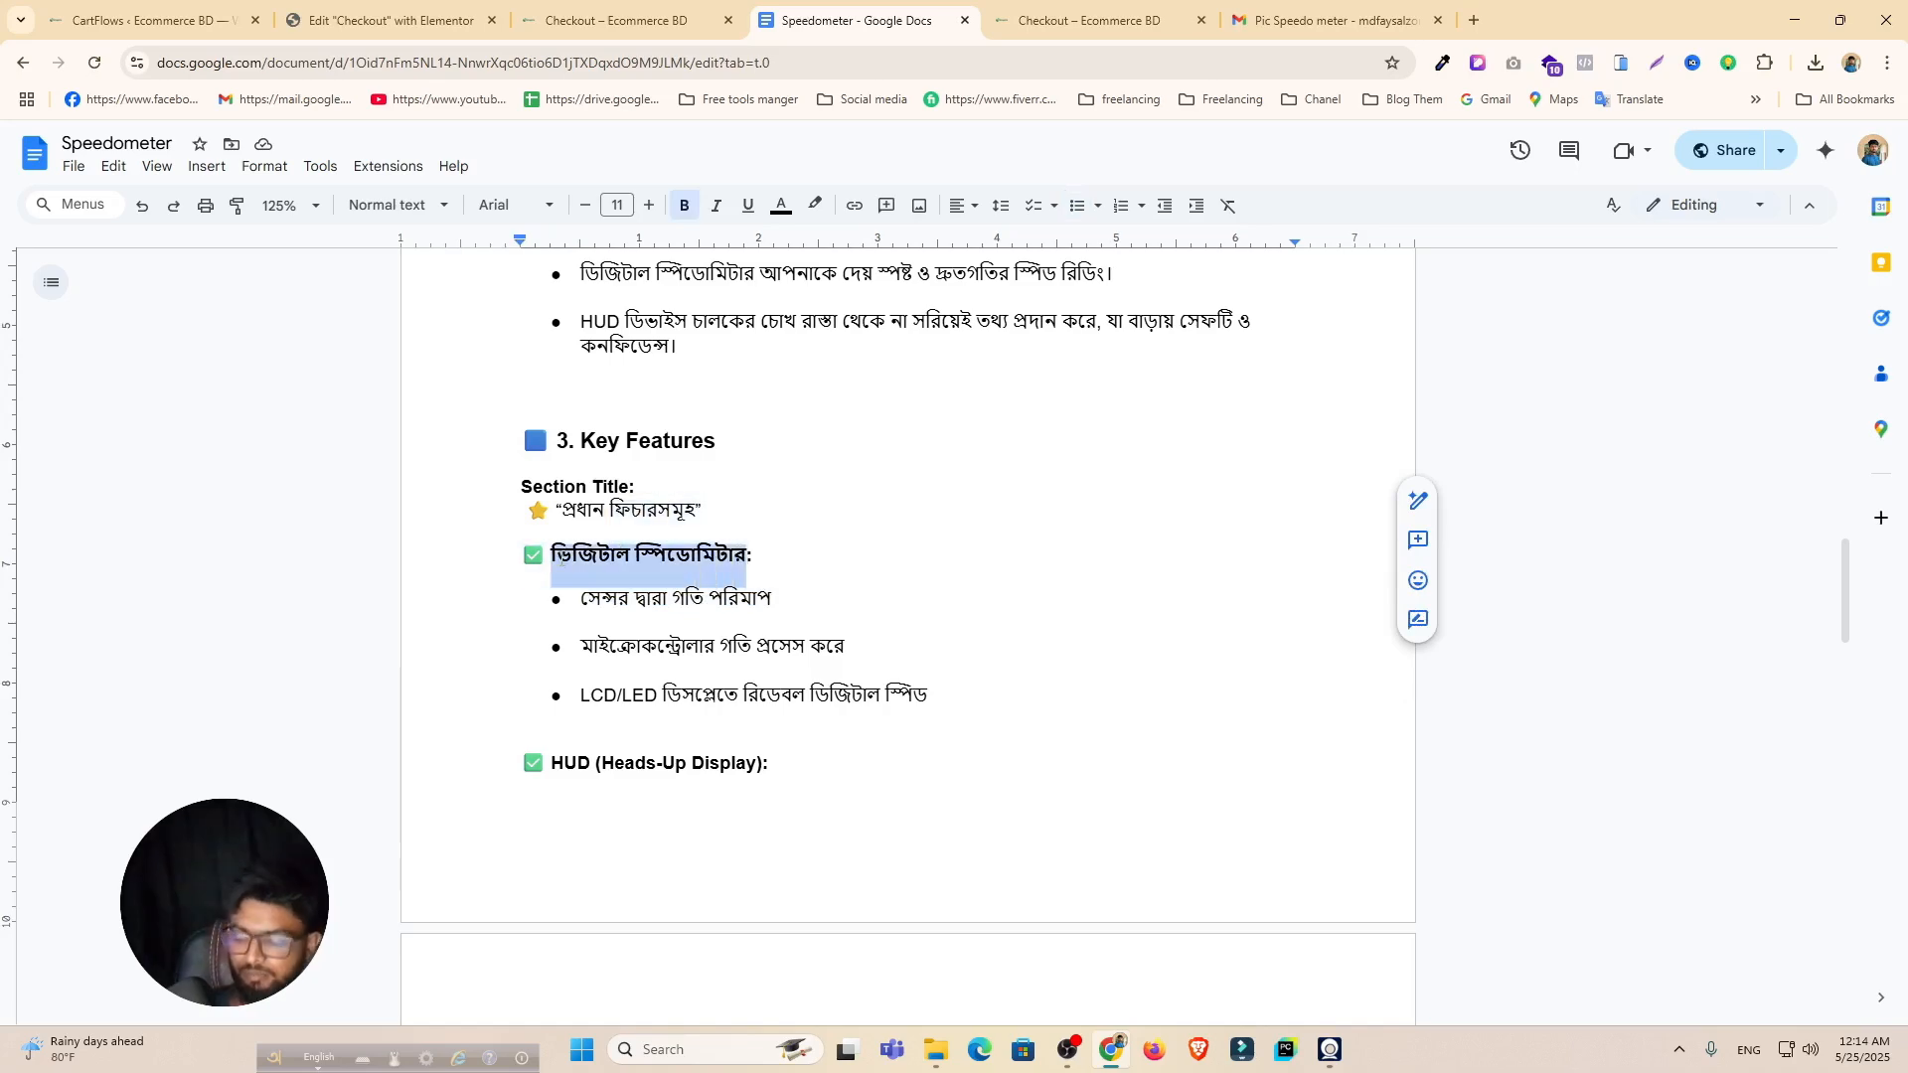
# Step: Return to the Elementor editor and add a Heading above the Key Features icon list, titled "ডিজিটাল স্পিডোমিটার"
pyautogui.click(677, 22)
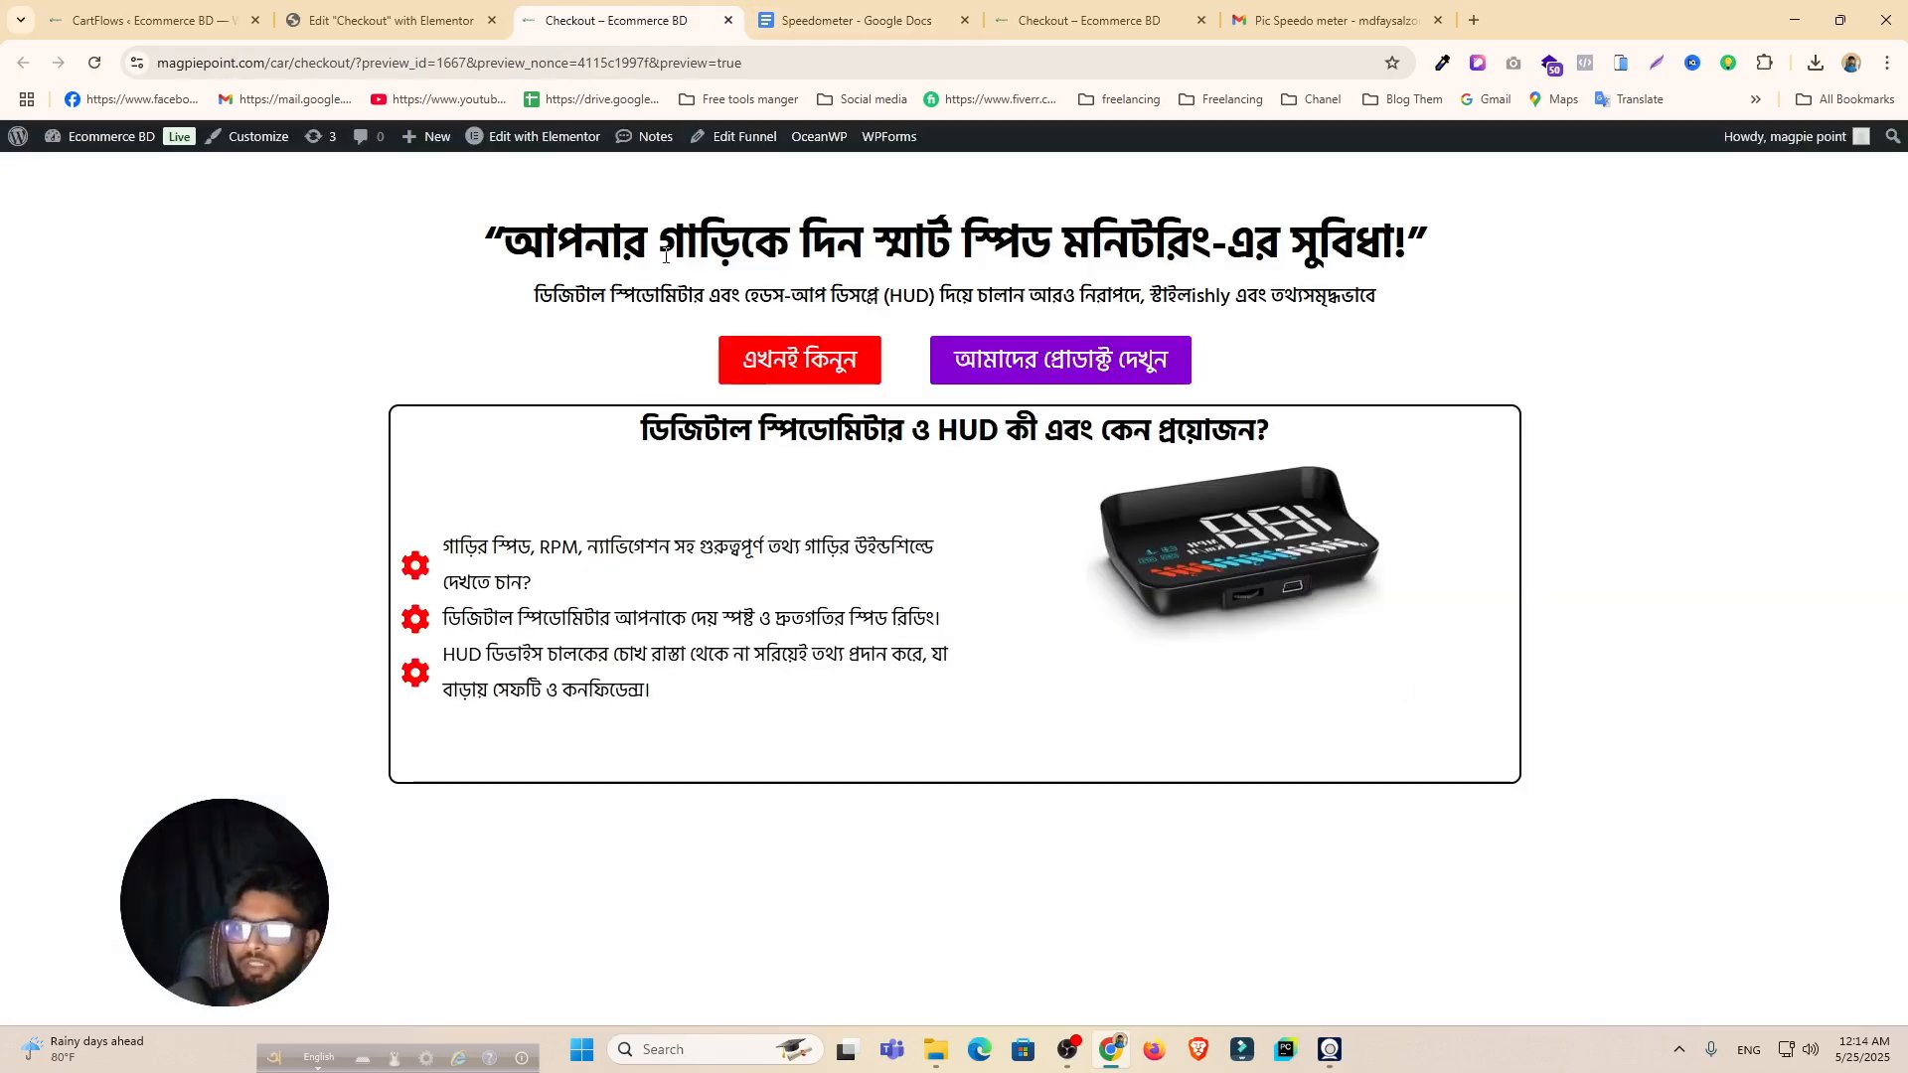
pyautogui.click(418, 20)
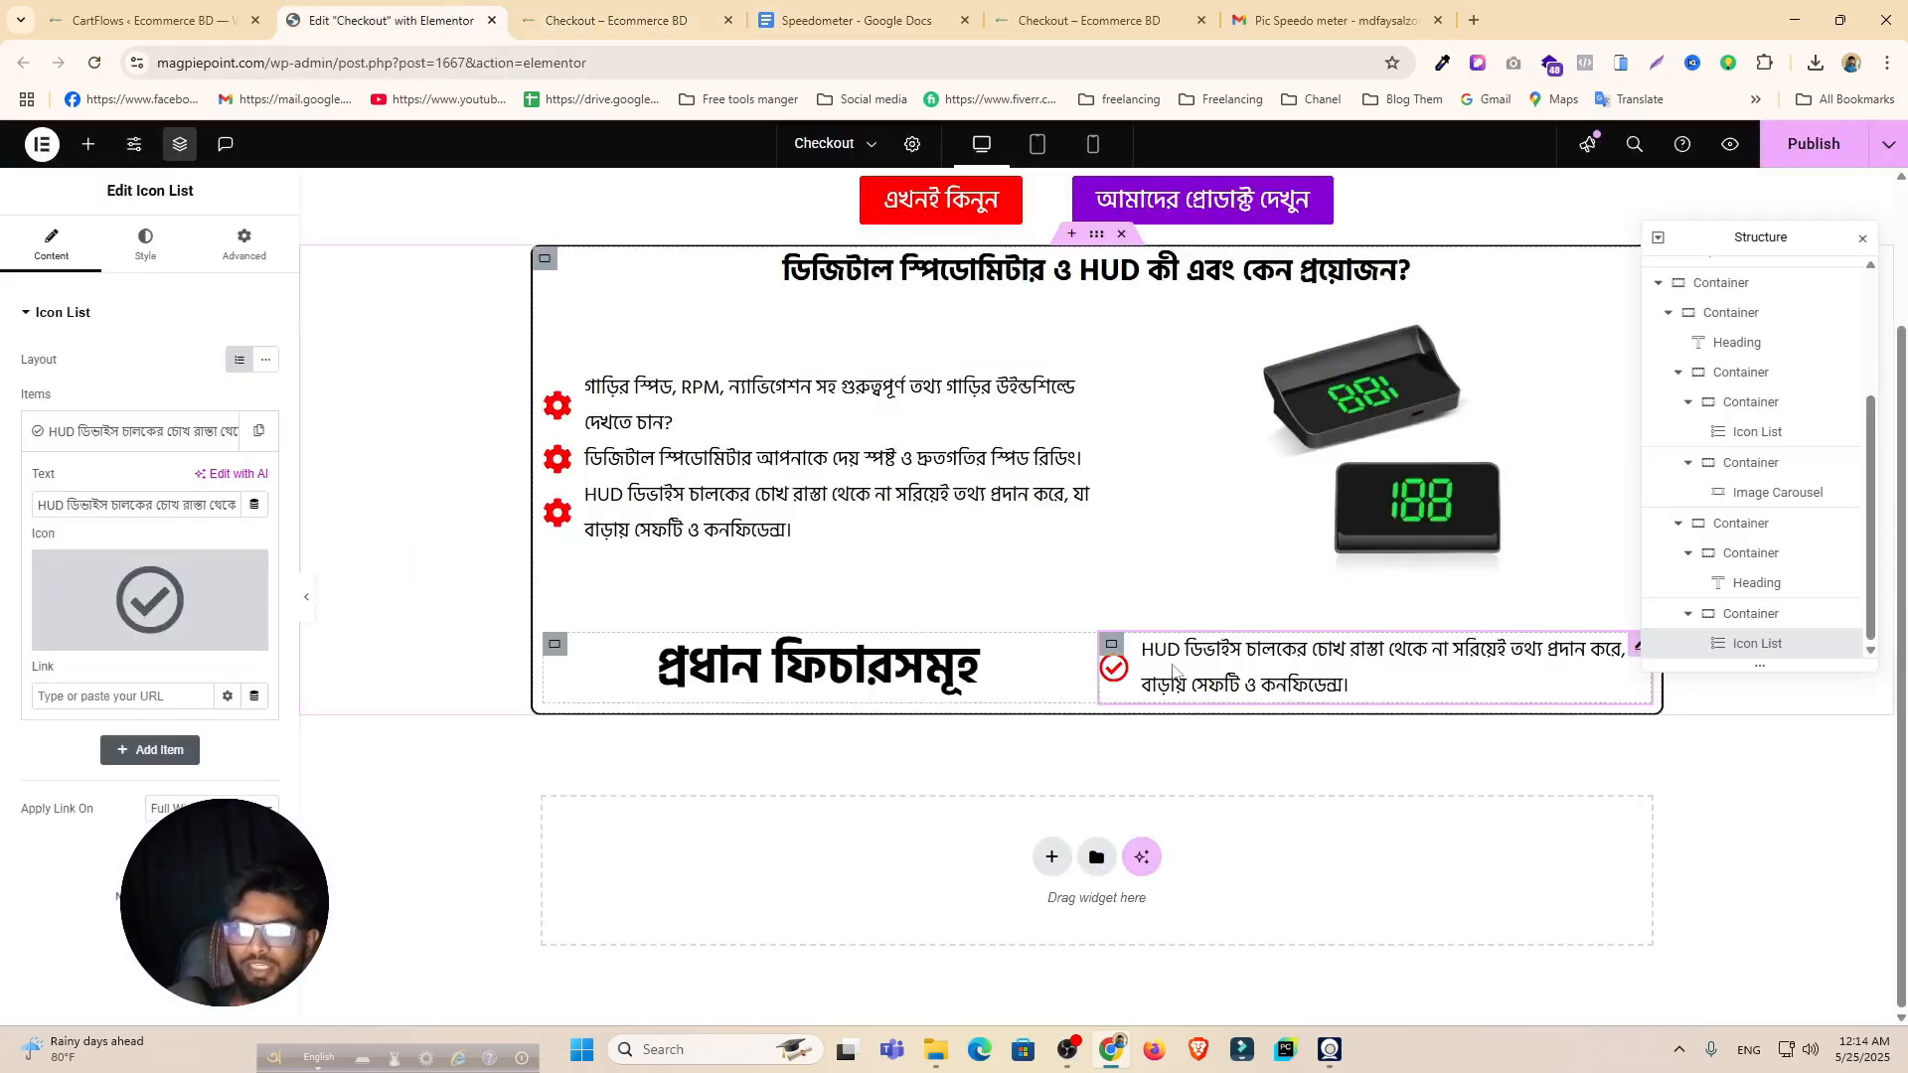
pyautogui.click(1112, 646)
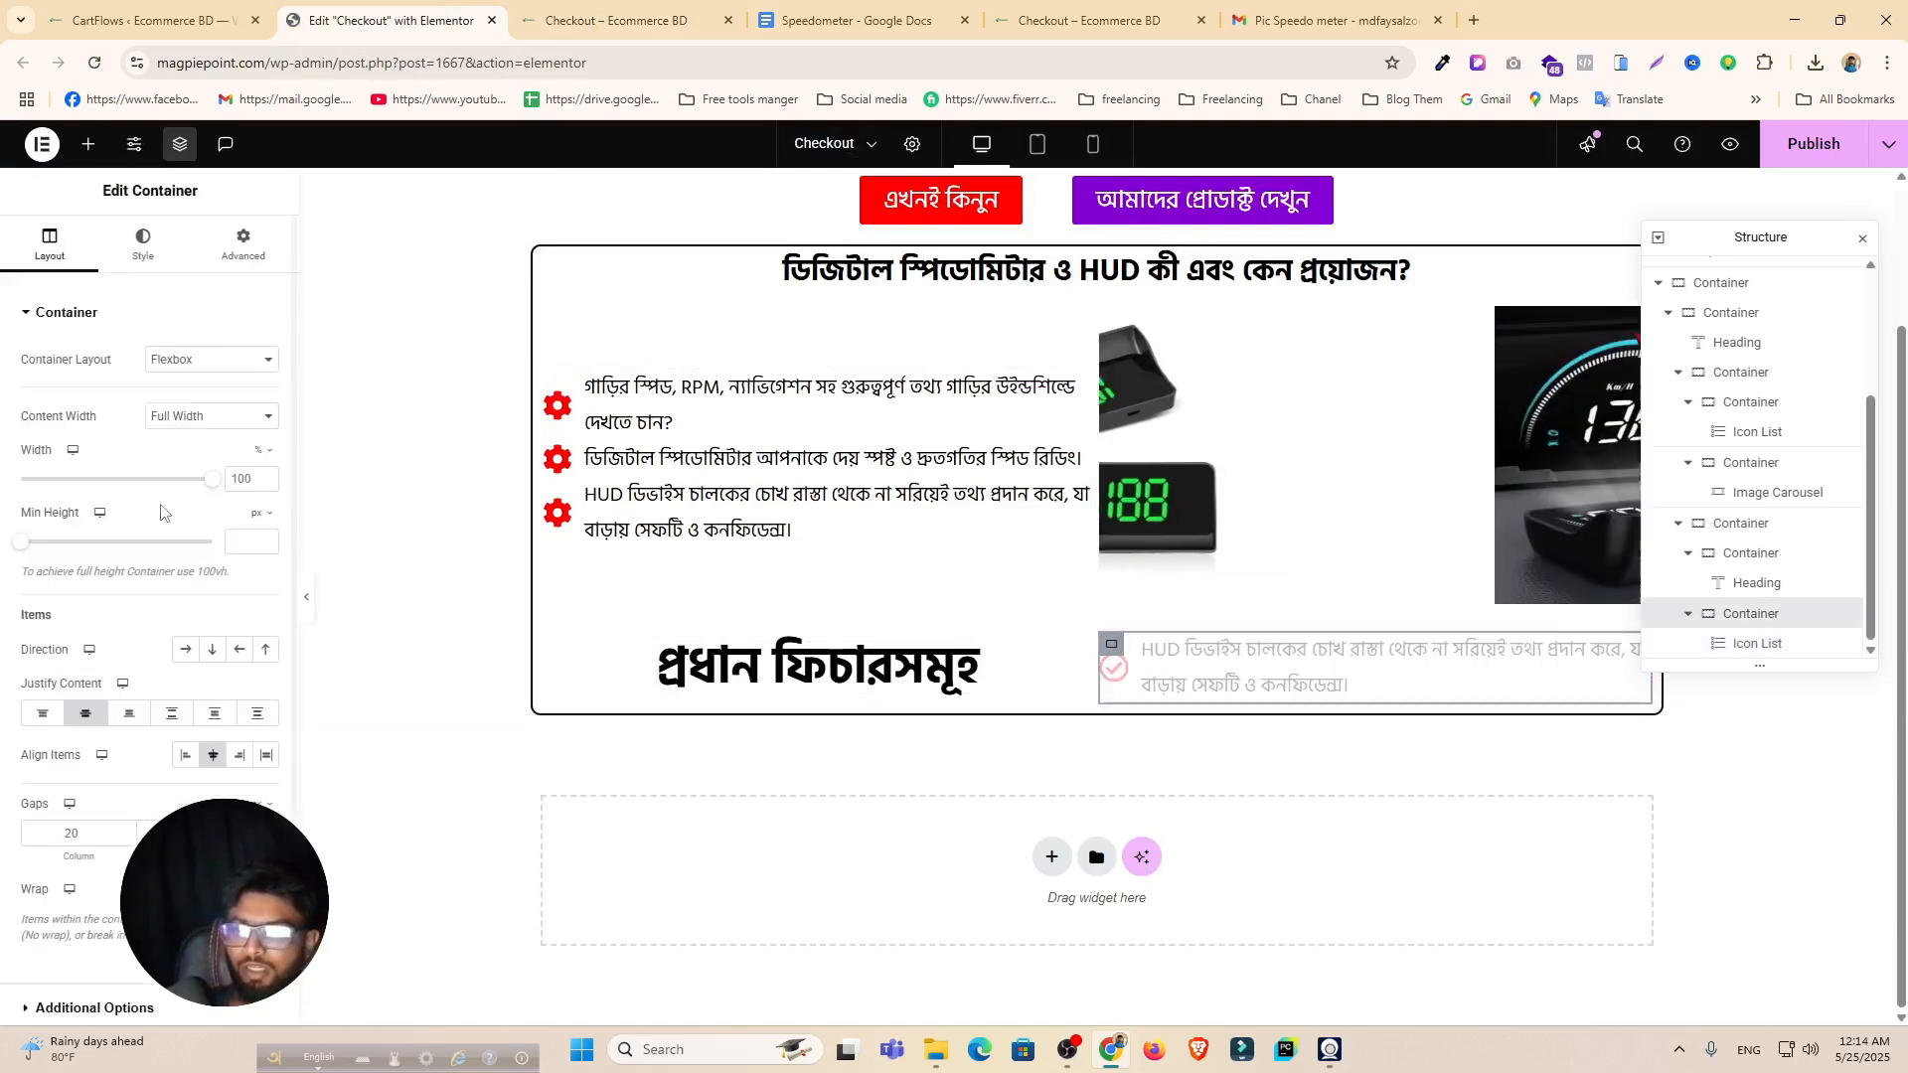
pyautogui.click(88, 145)
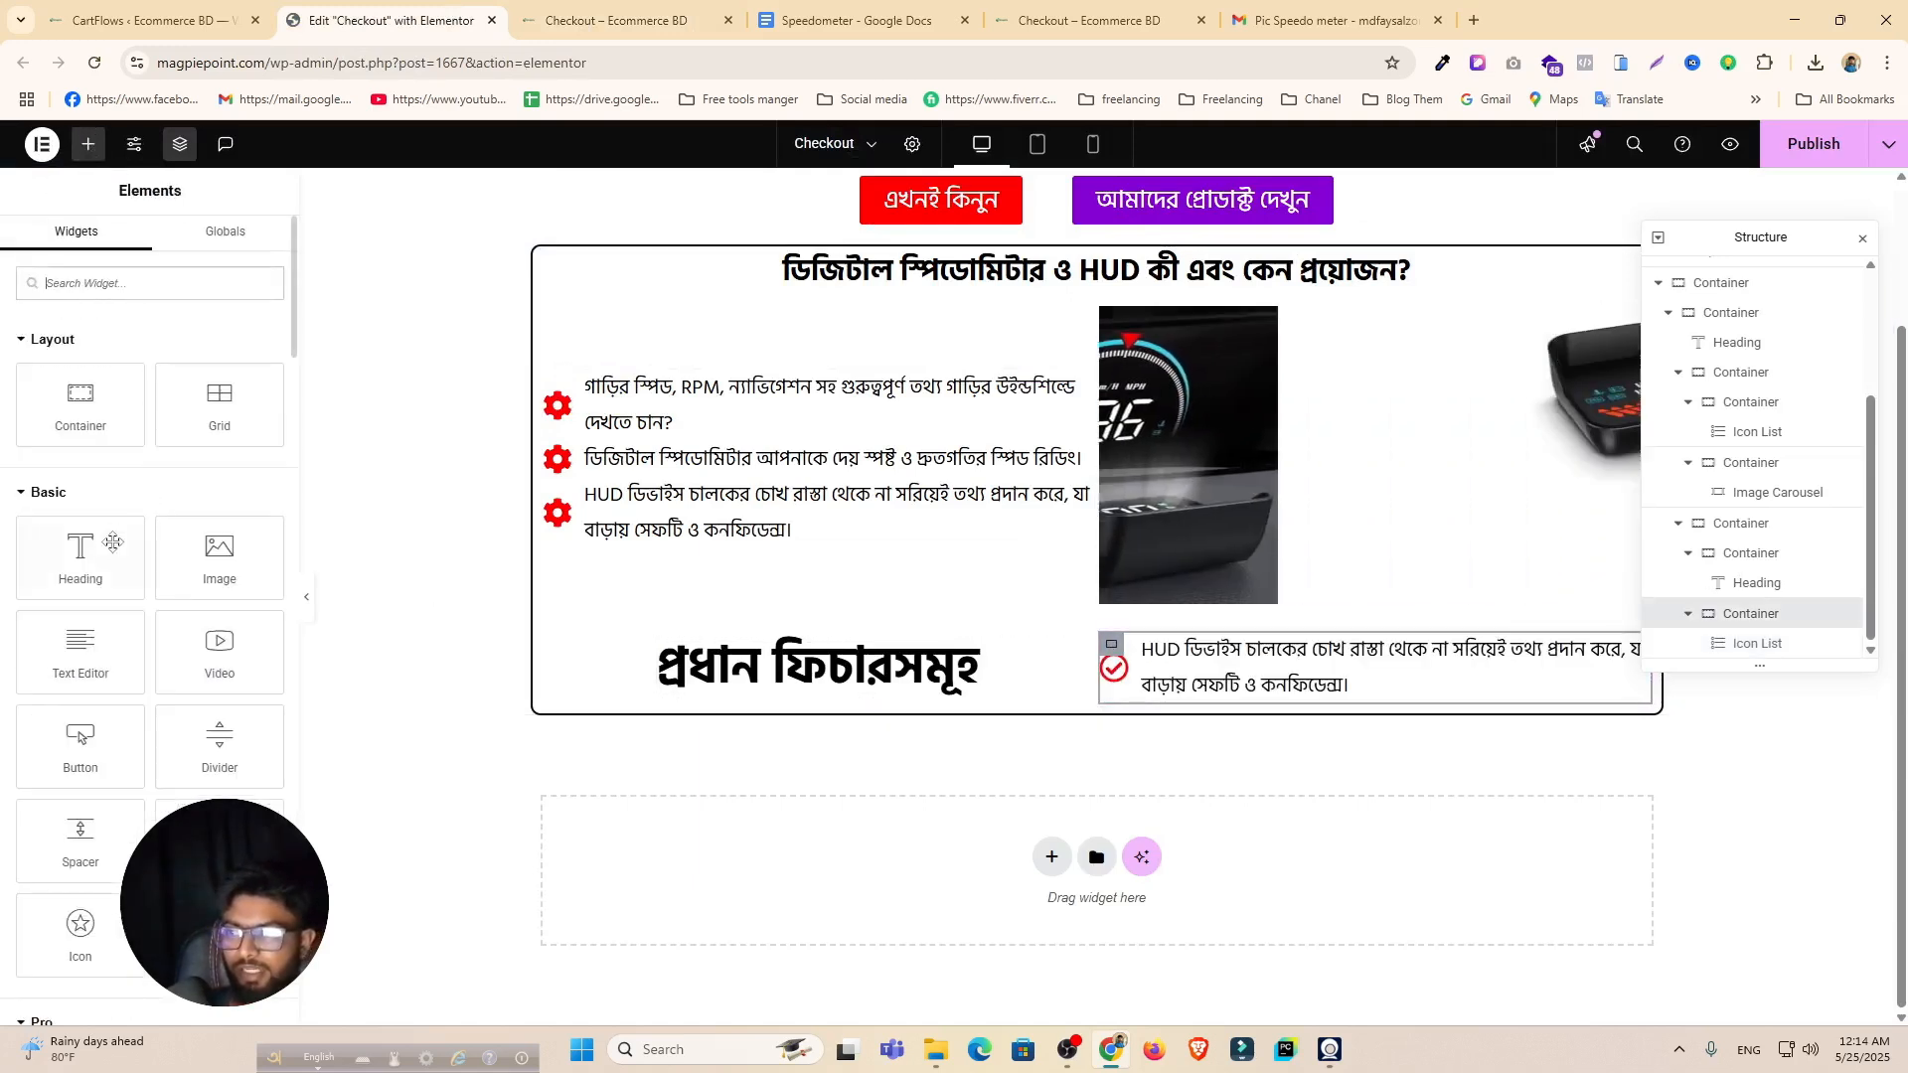
pyautogui.moveTo(81, 557); pyautogui.dragTo(1296, 656)
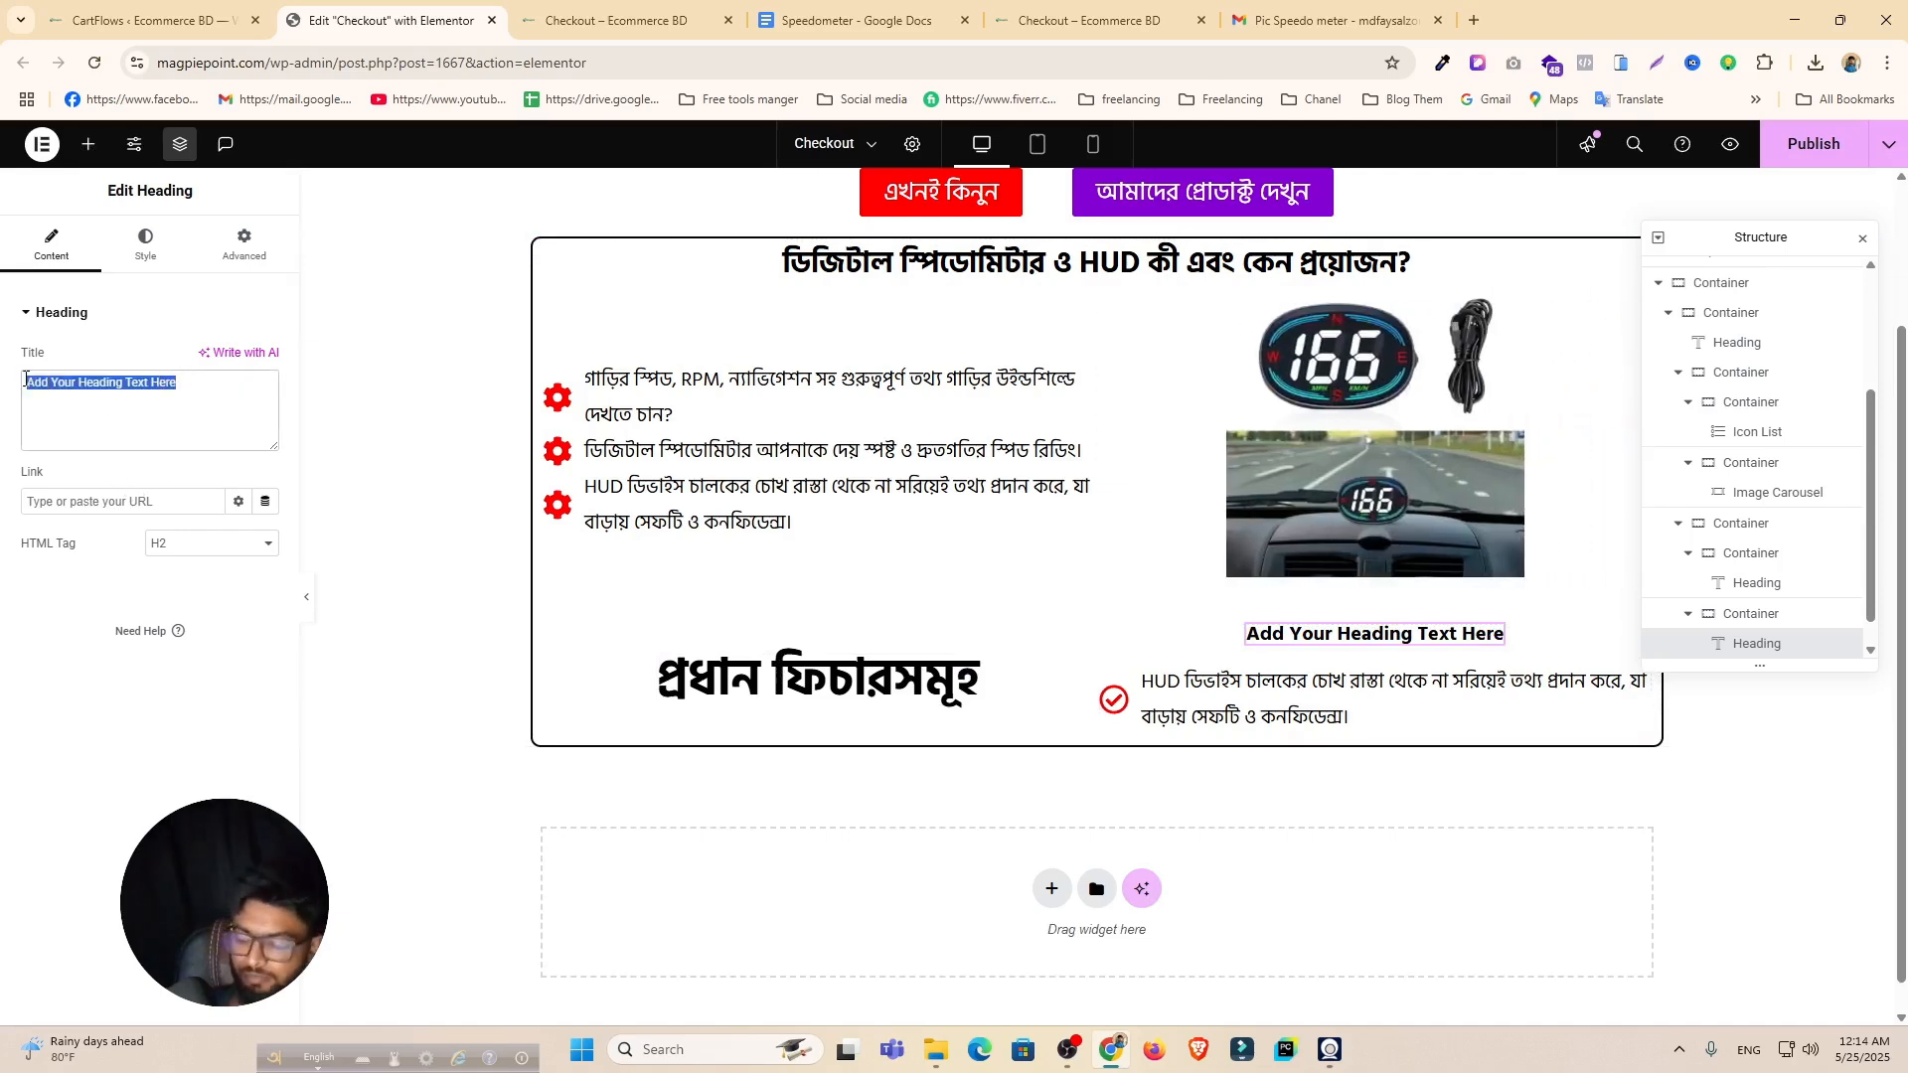
pyautogui.hotkey('ctrl', 'v')
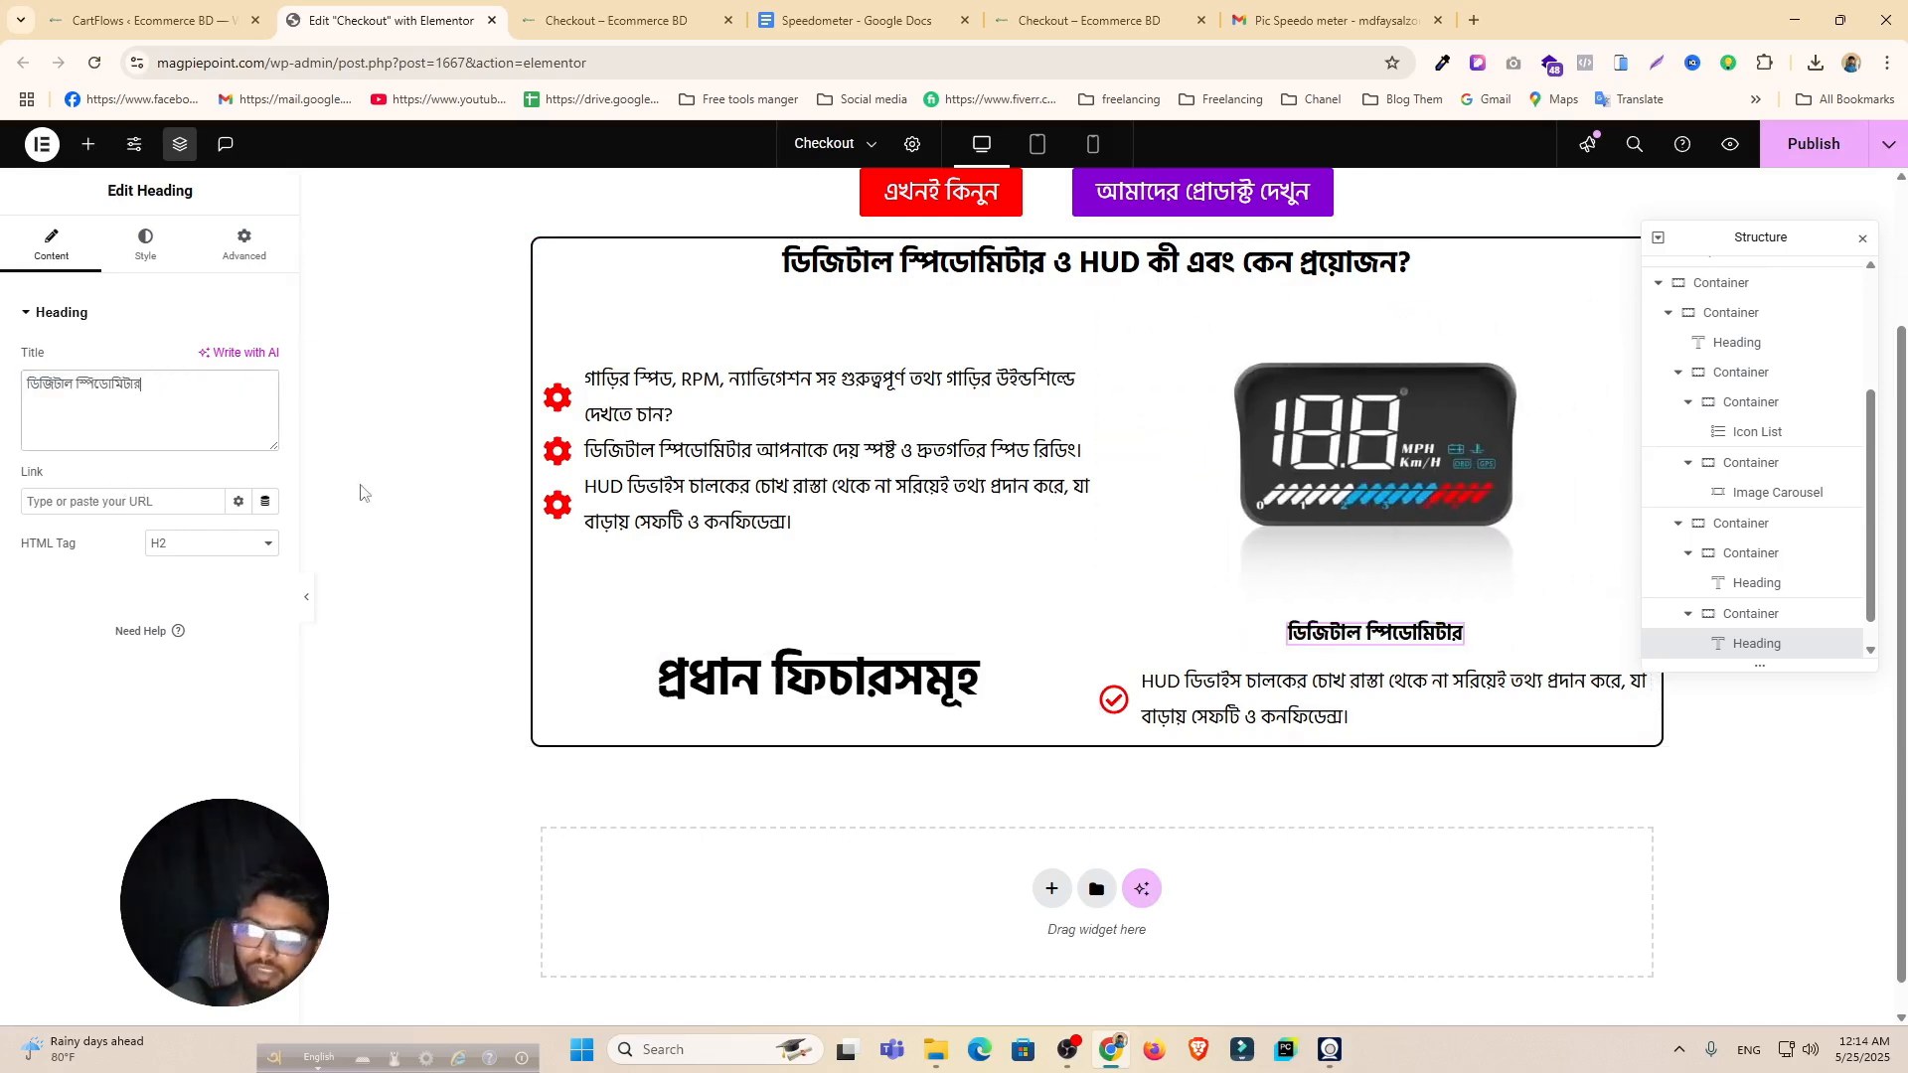
# Step: Align the items of the container holding the new heading and icon list to the start, and set its padding to 20 px on all sides
pyautogui.click(1111, 638)
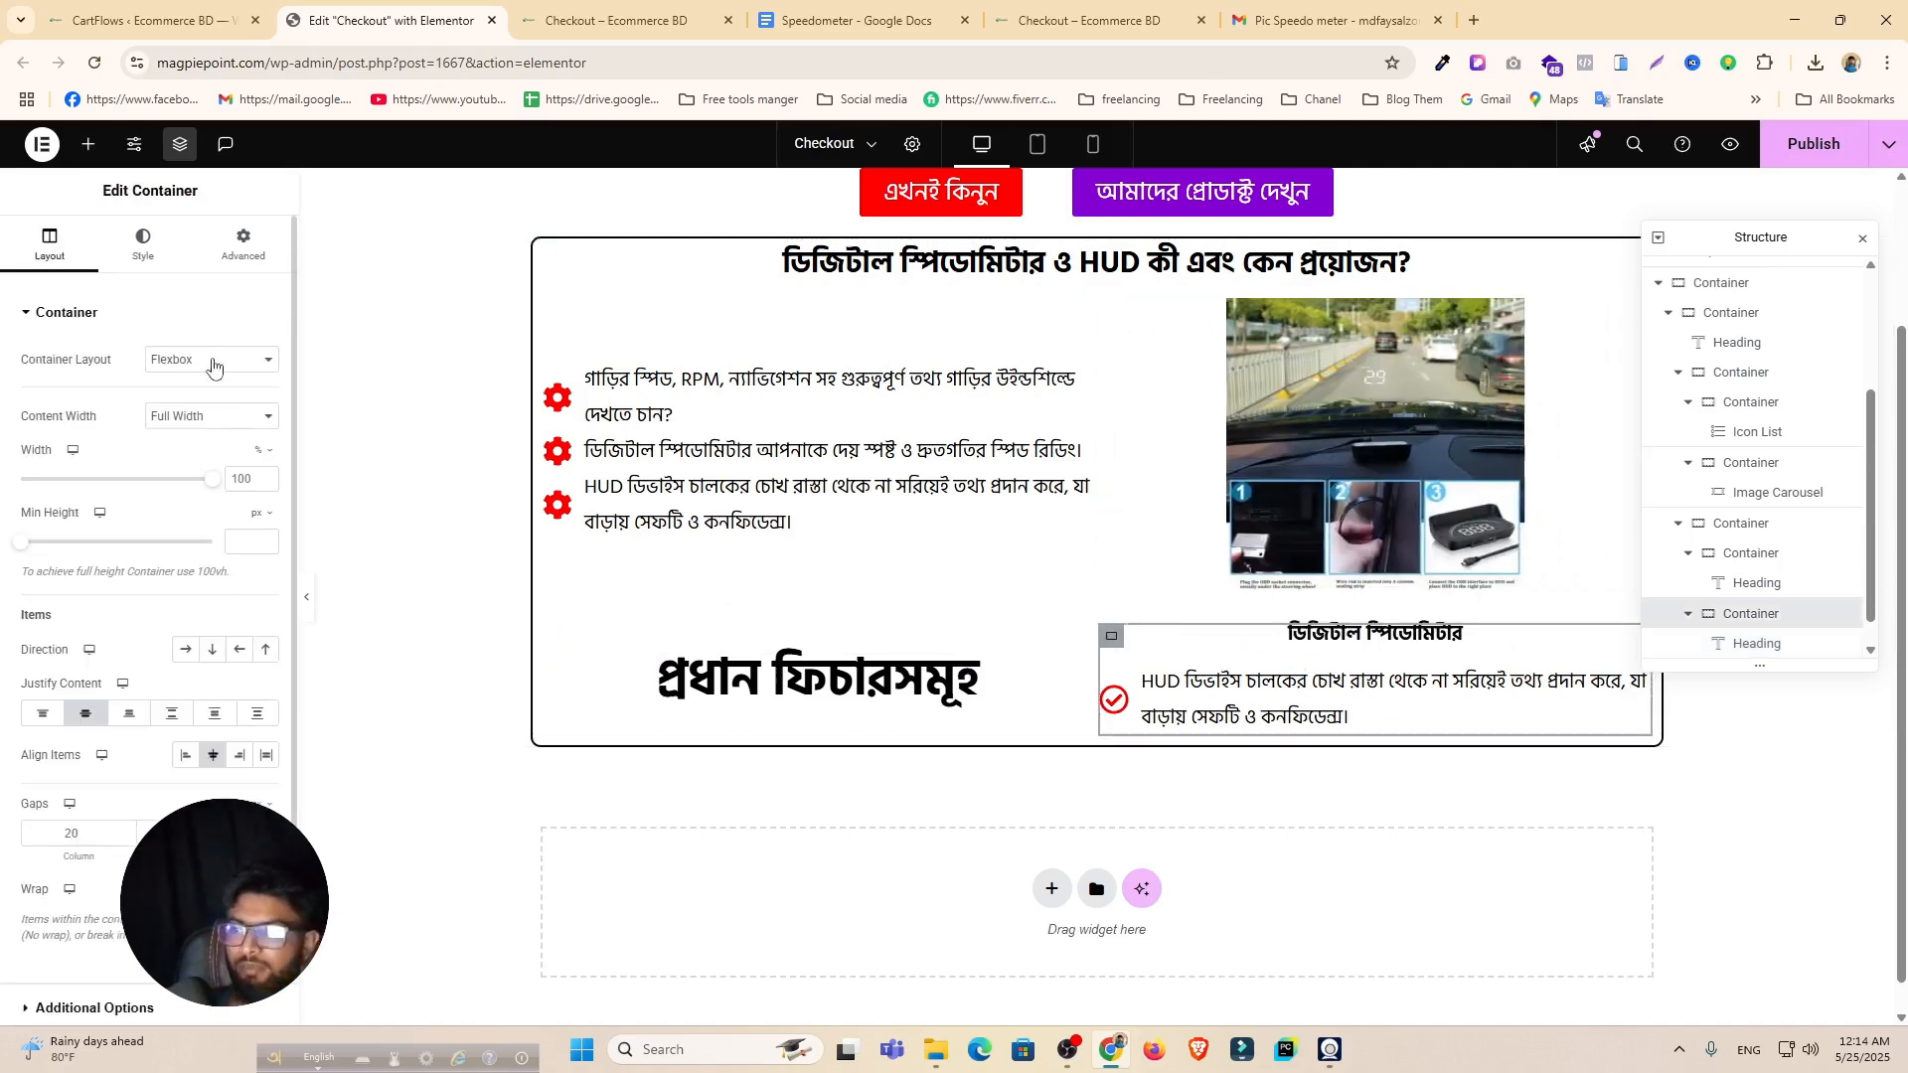
pyautogui.click(186, 755)
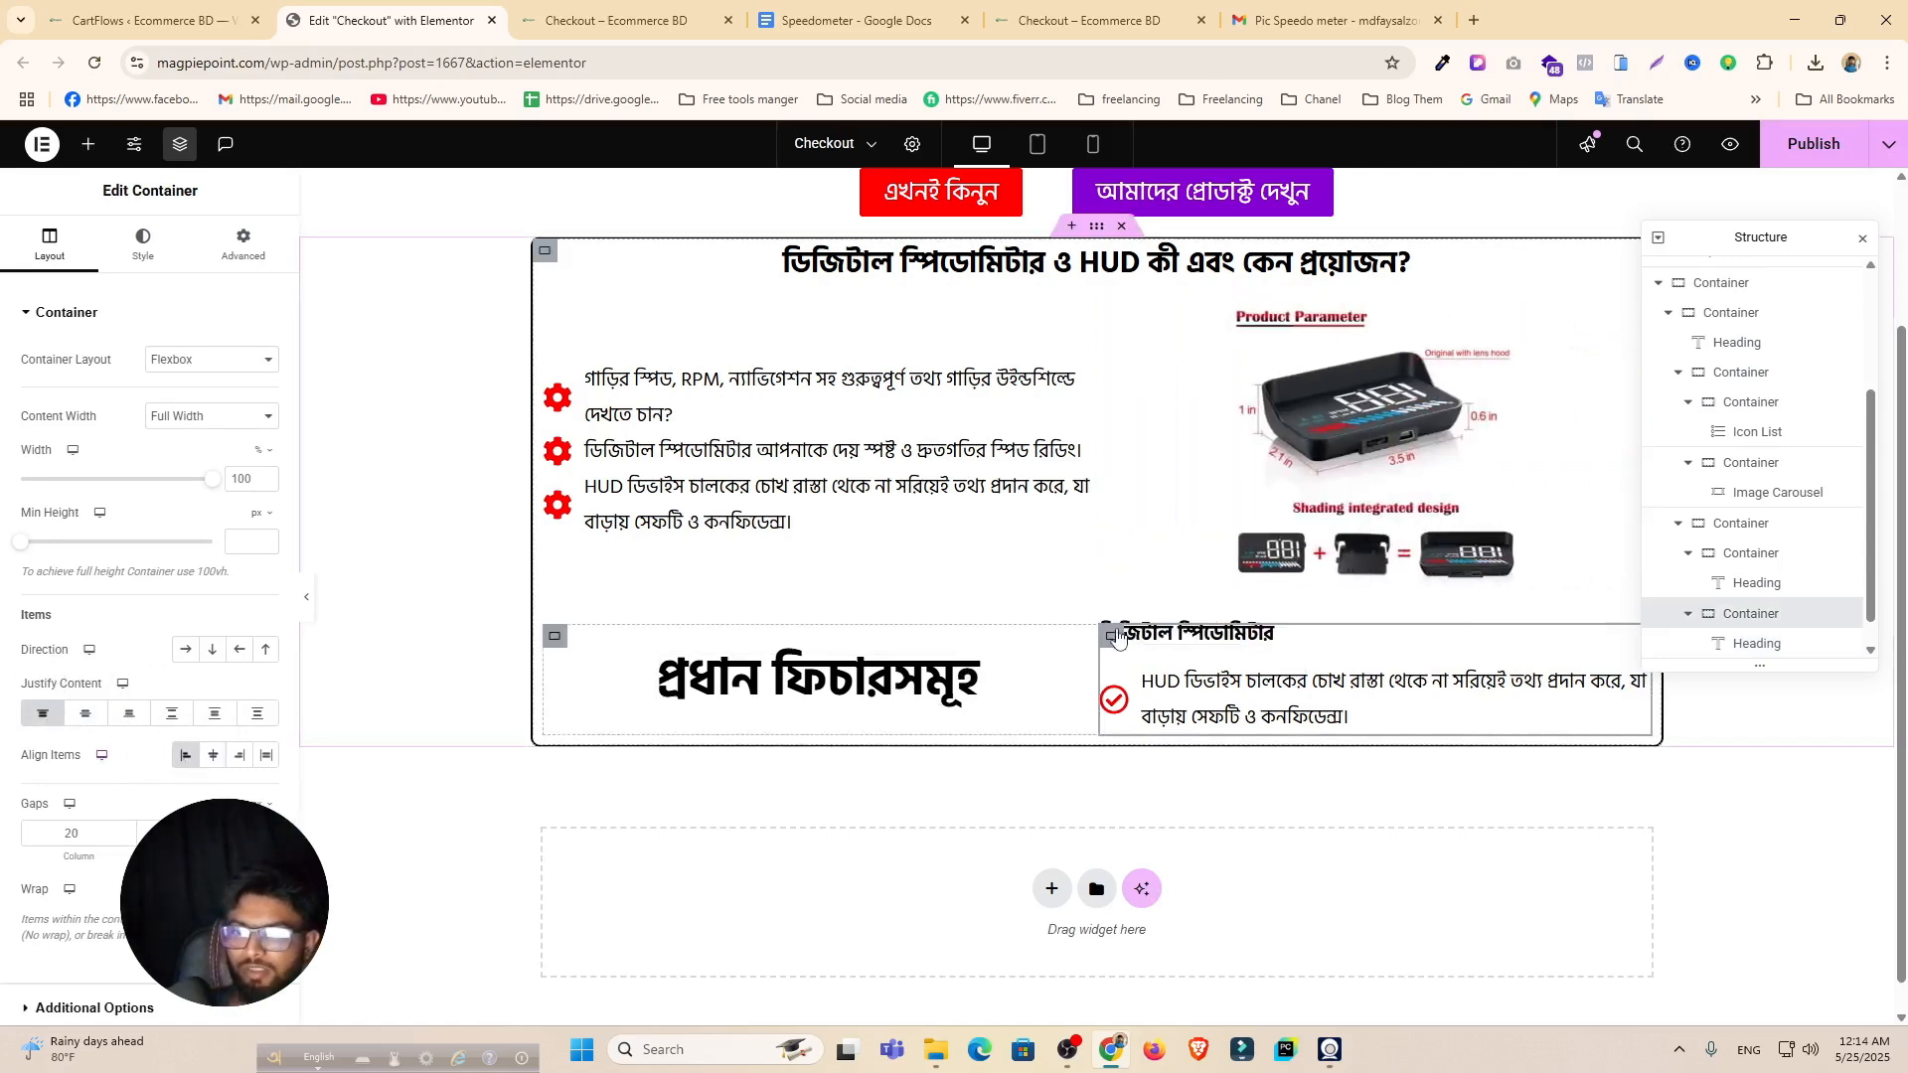
pyautogui.click(242, 244)
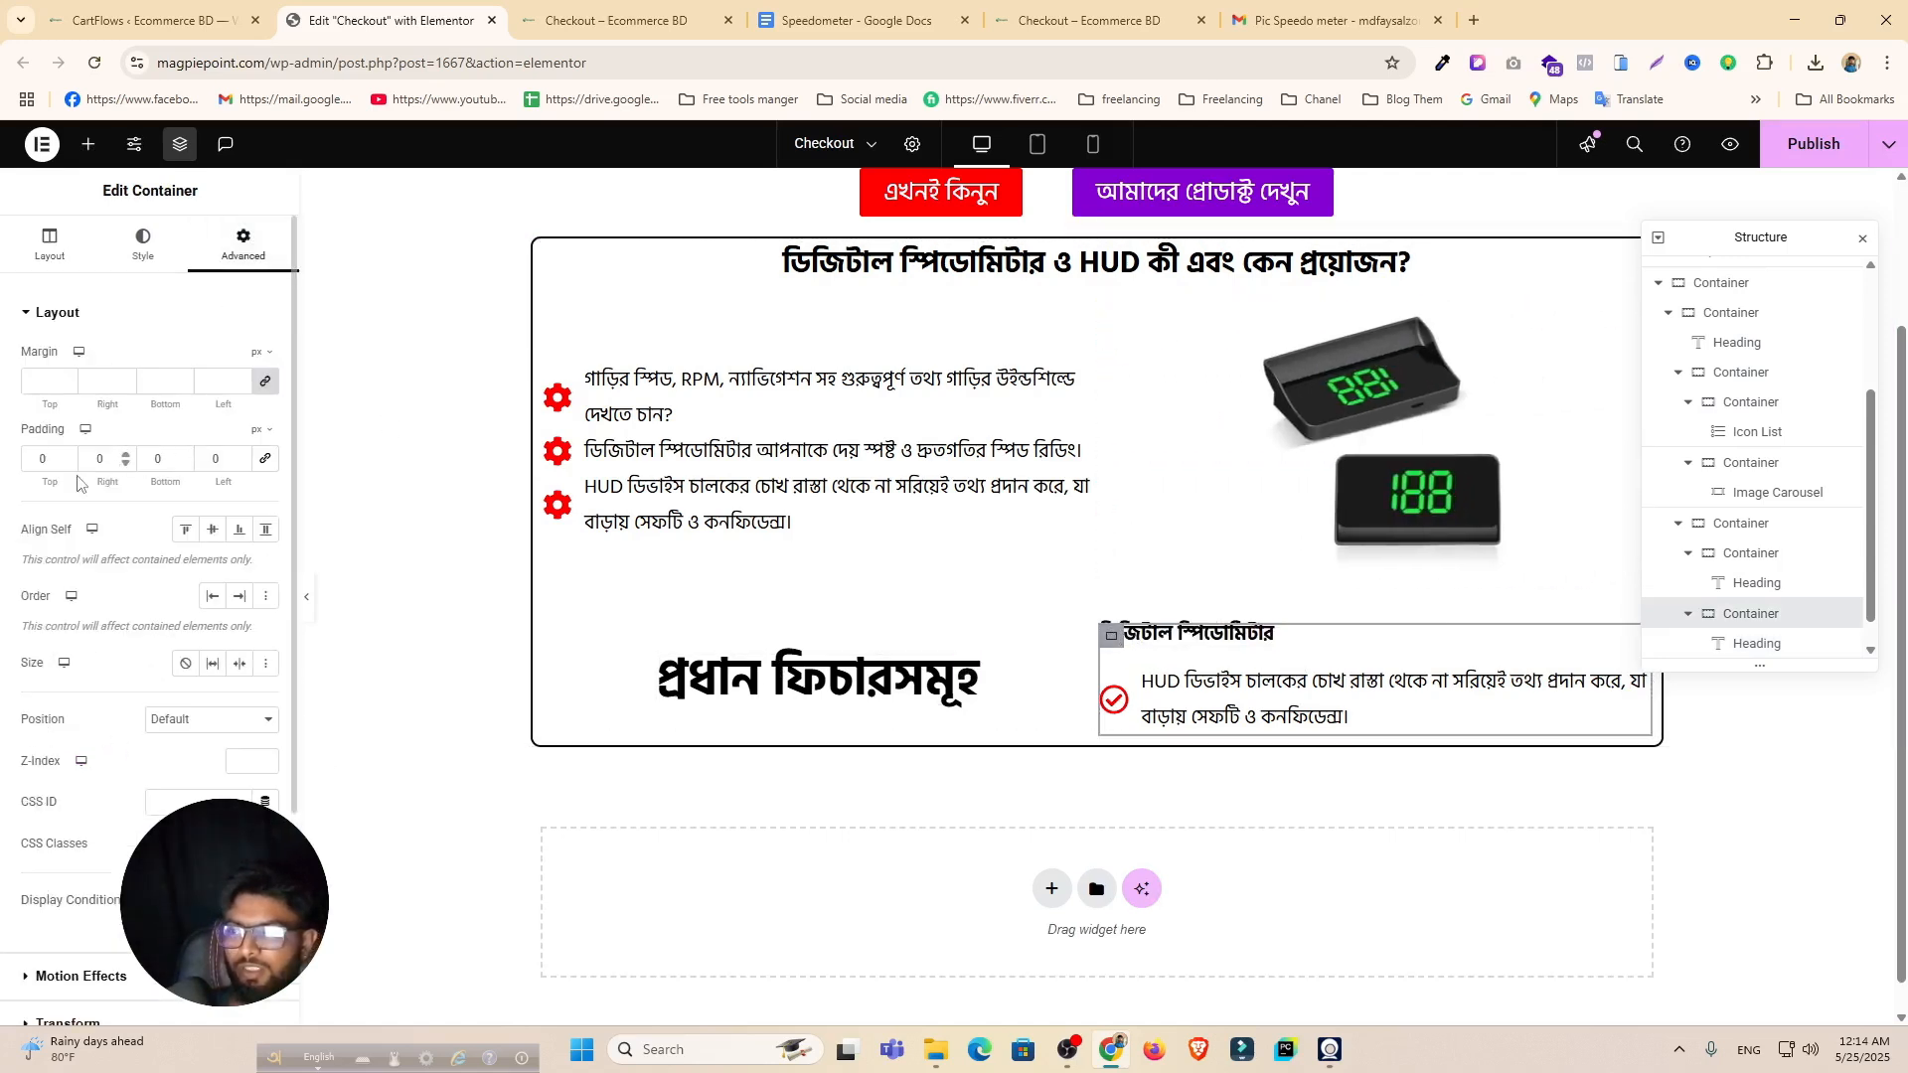
pyautogui.click(34, 460)
pyautogui.write('100')
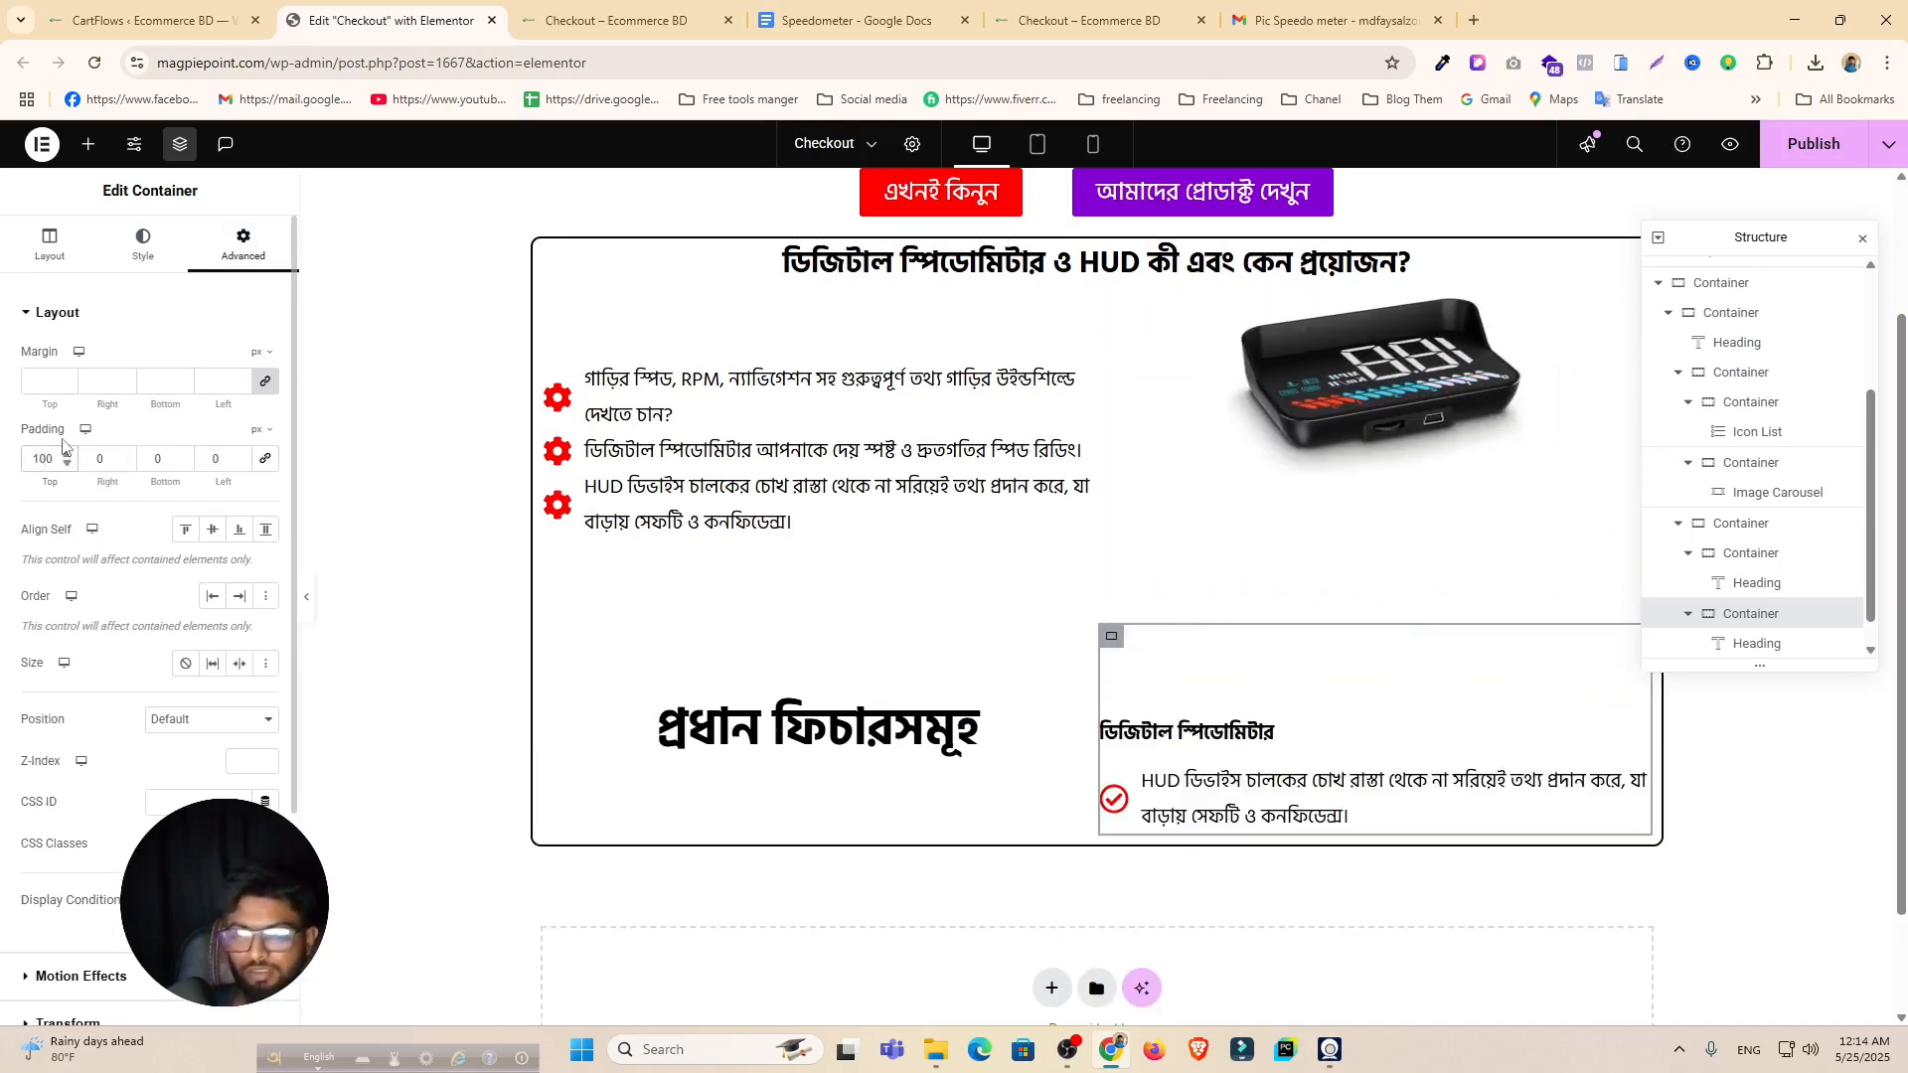
pyautogui.press('BackSpace')
pyautogui.click(263, 464)
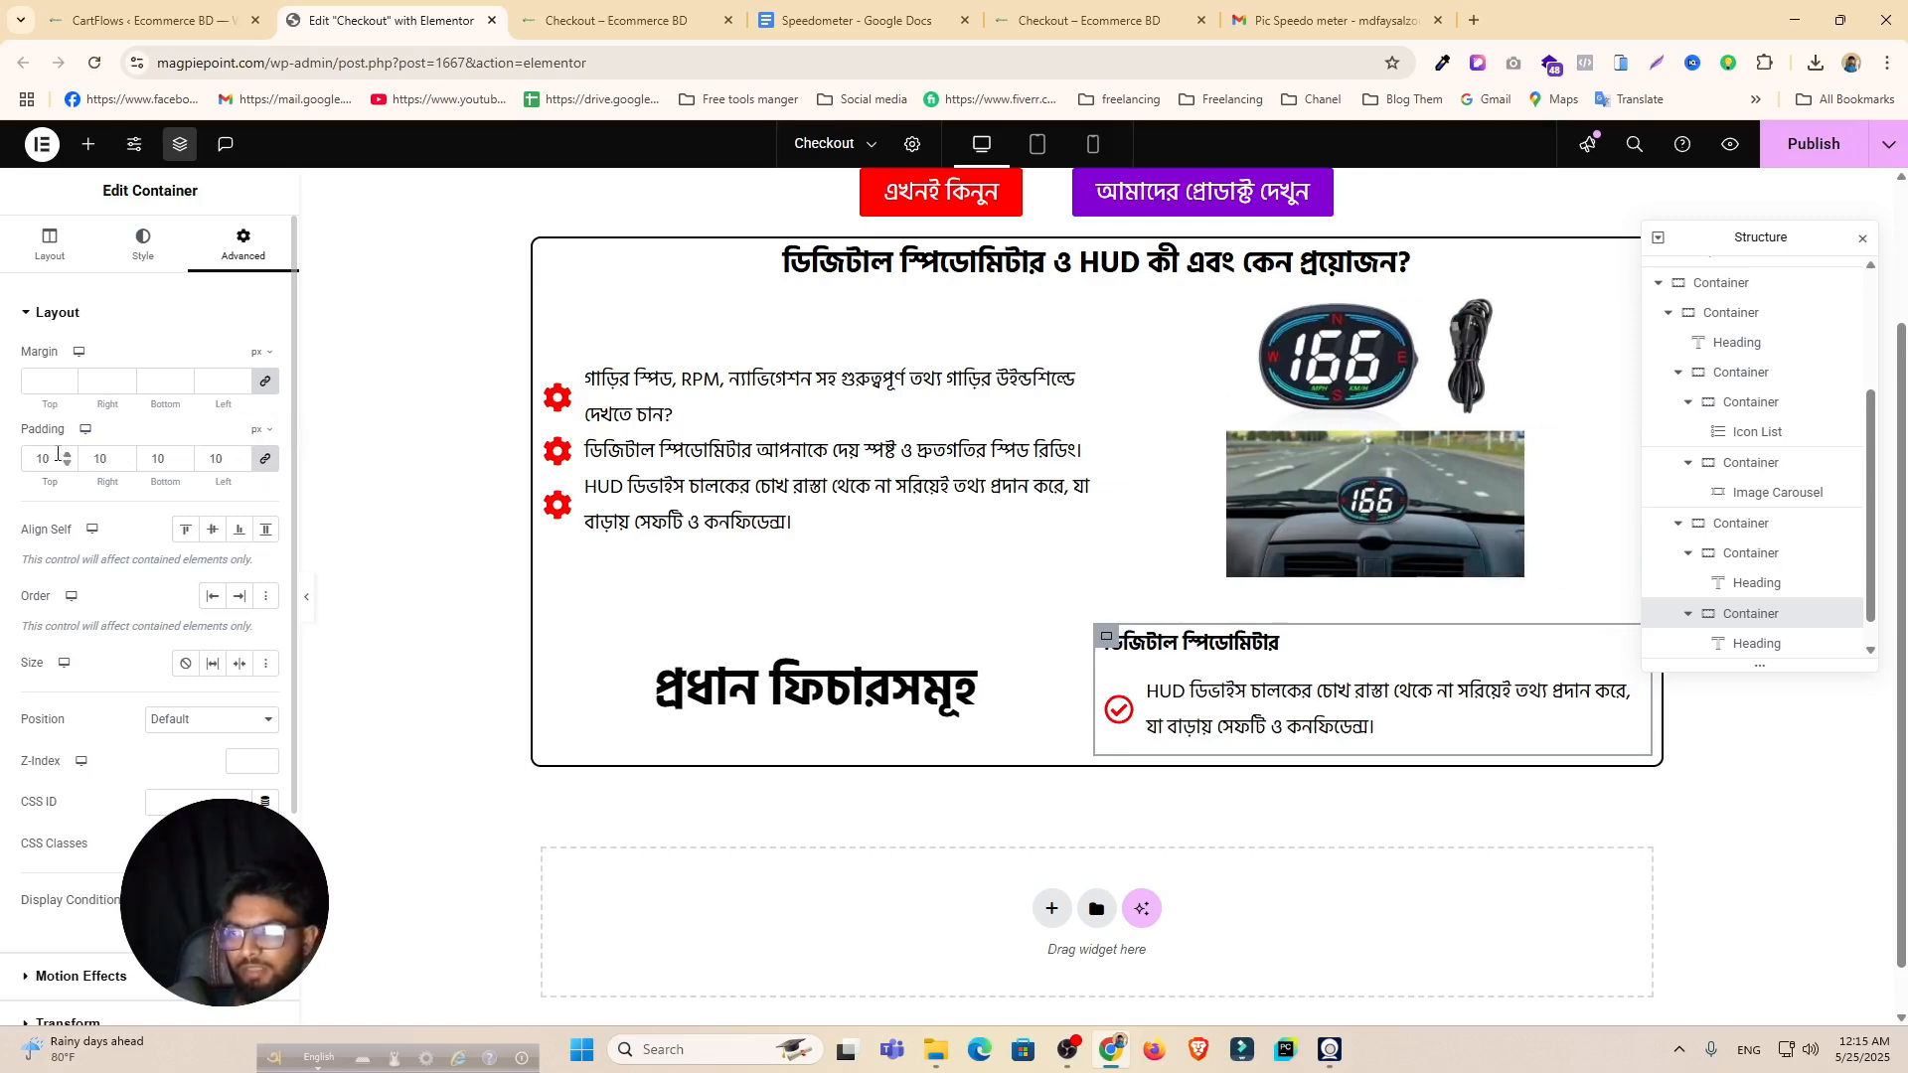
pyautogui.moveTo(57, 455); pyautogui.dragTo(7, 459)
pyautogui.write('20')
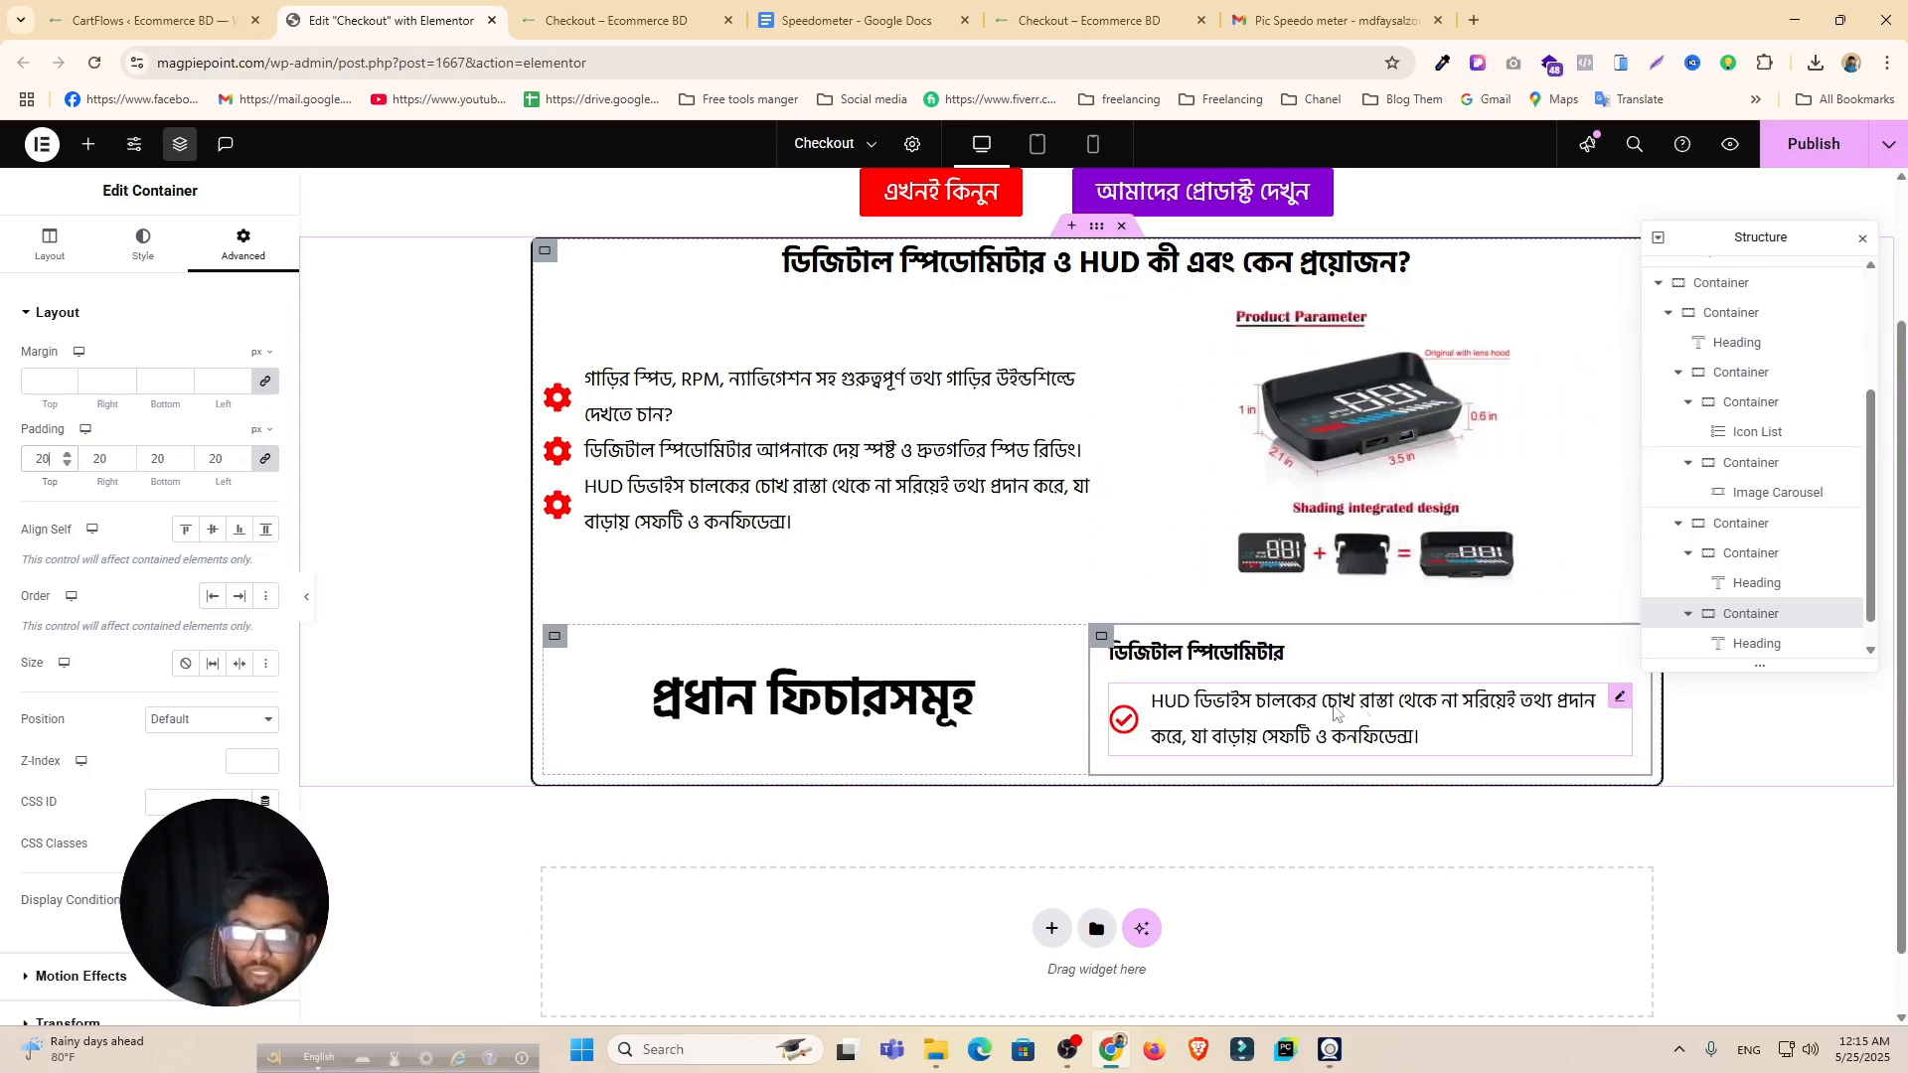
# Step: Review the remaining Key Features content in the Speedometer Google Doc, and compare it with the page layout in the Elementor editor
pyautogui.click(676, 15)
pyautogui.click(854, 7)
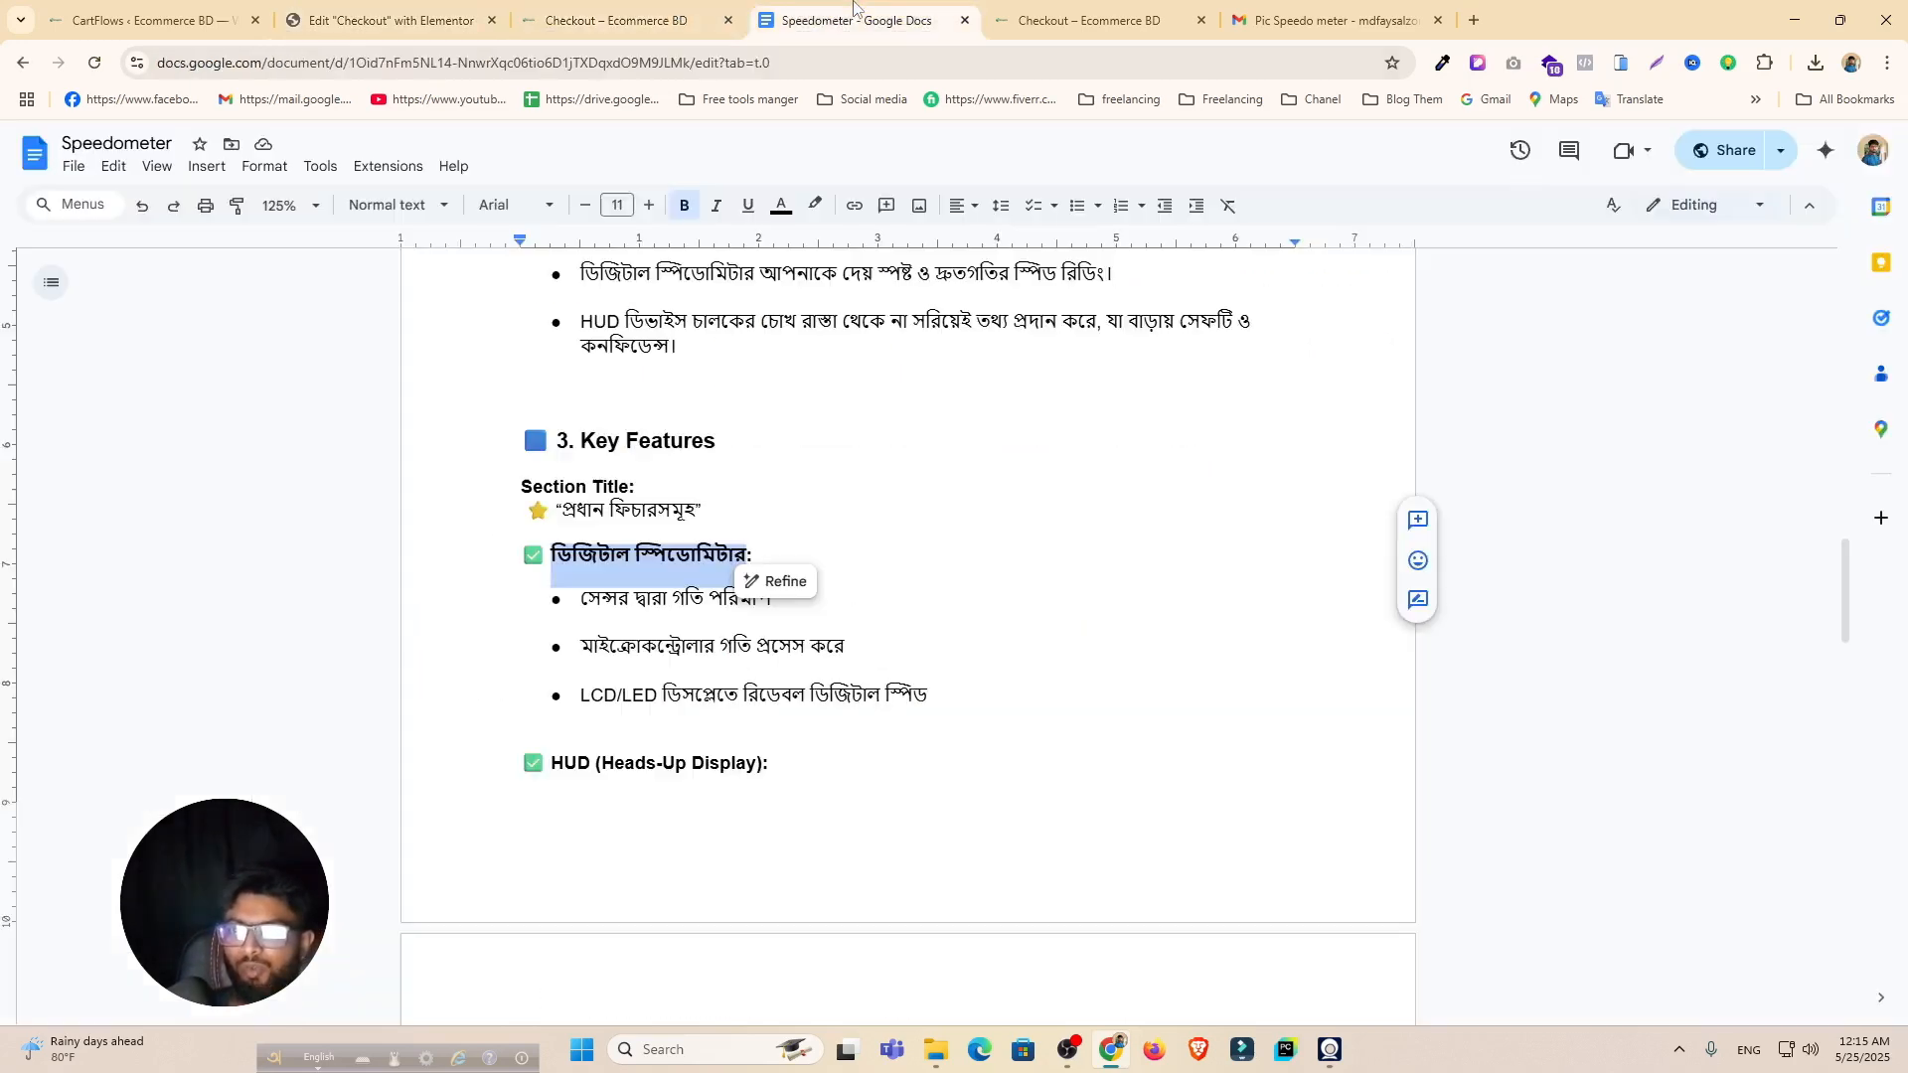
pyautogui.scroll(-7, 707, 615)
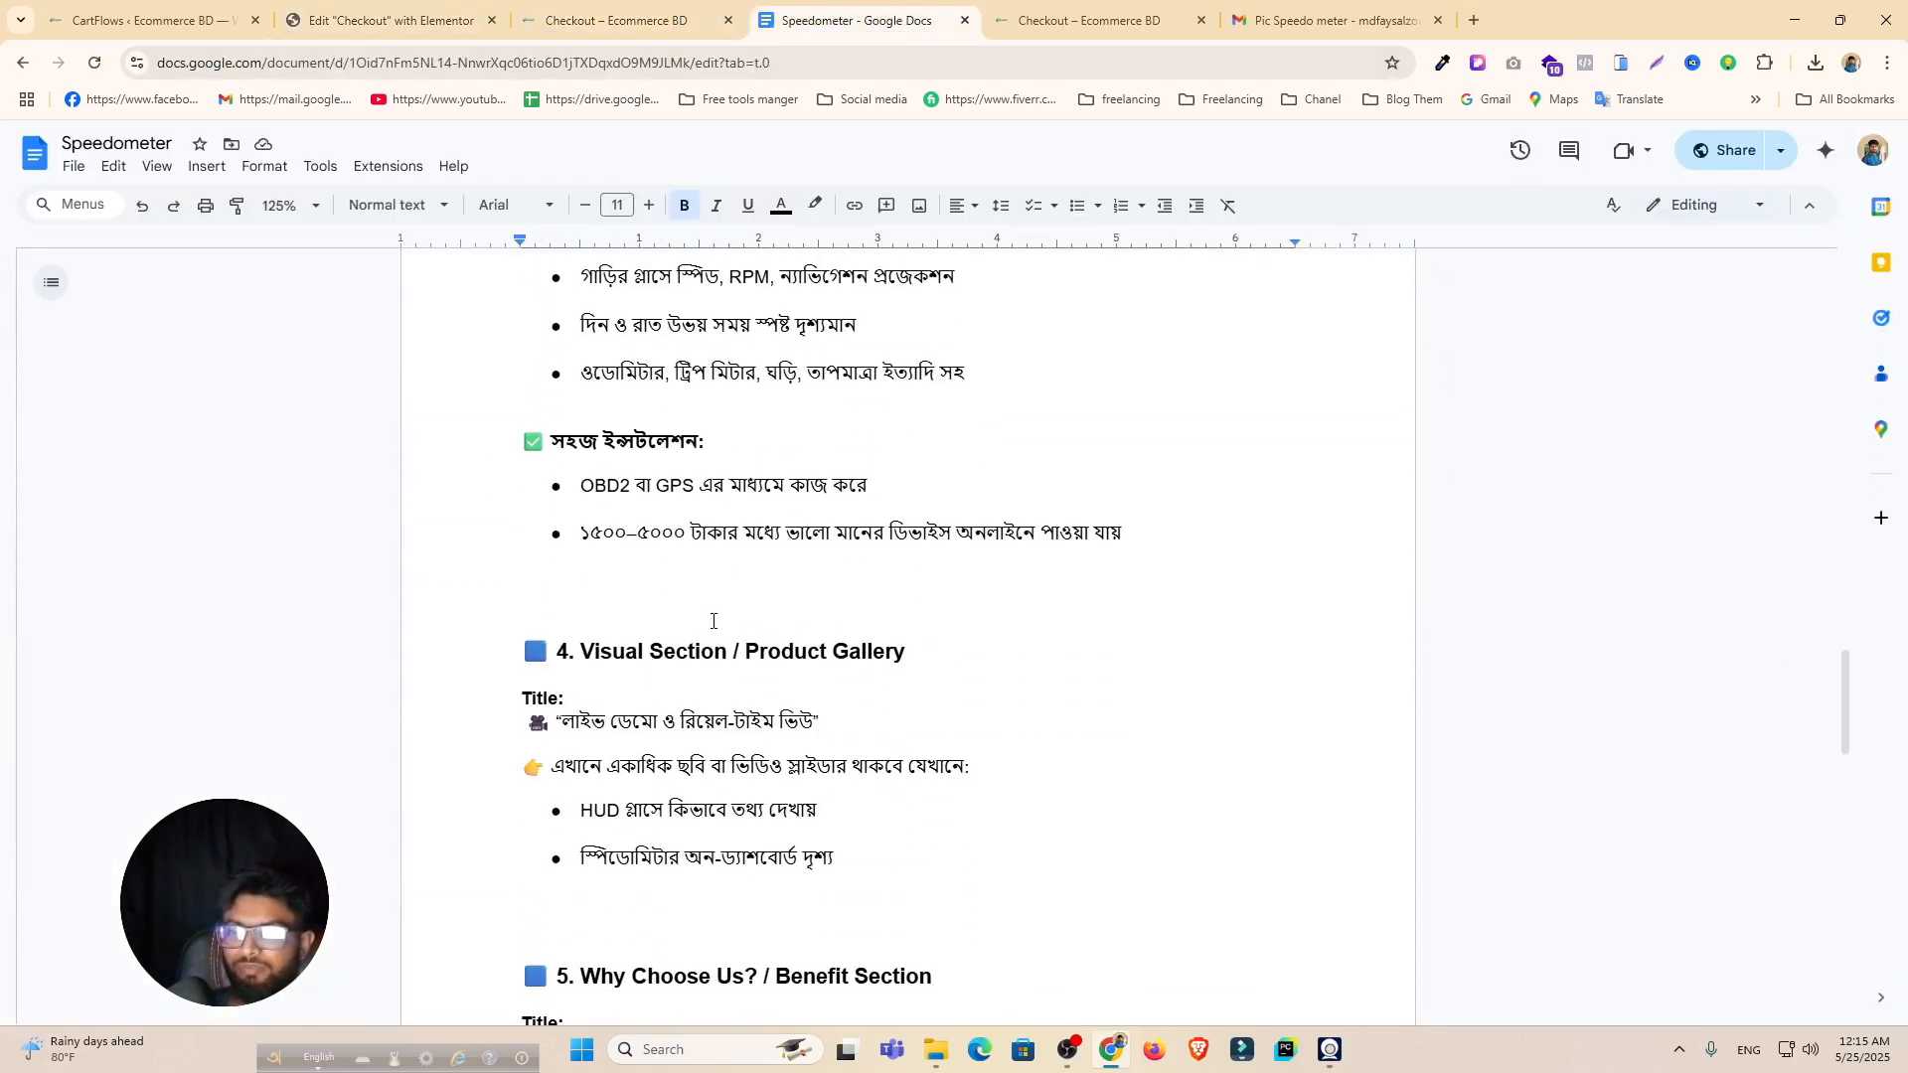
pyautogui.click(609, 8)
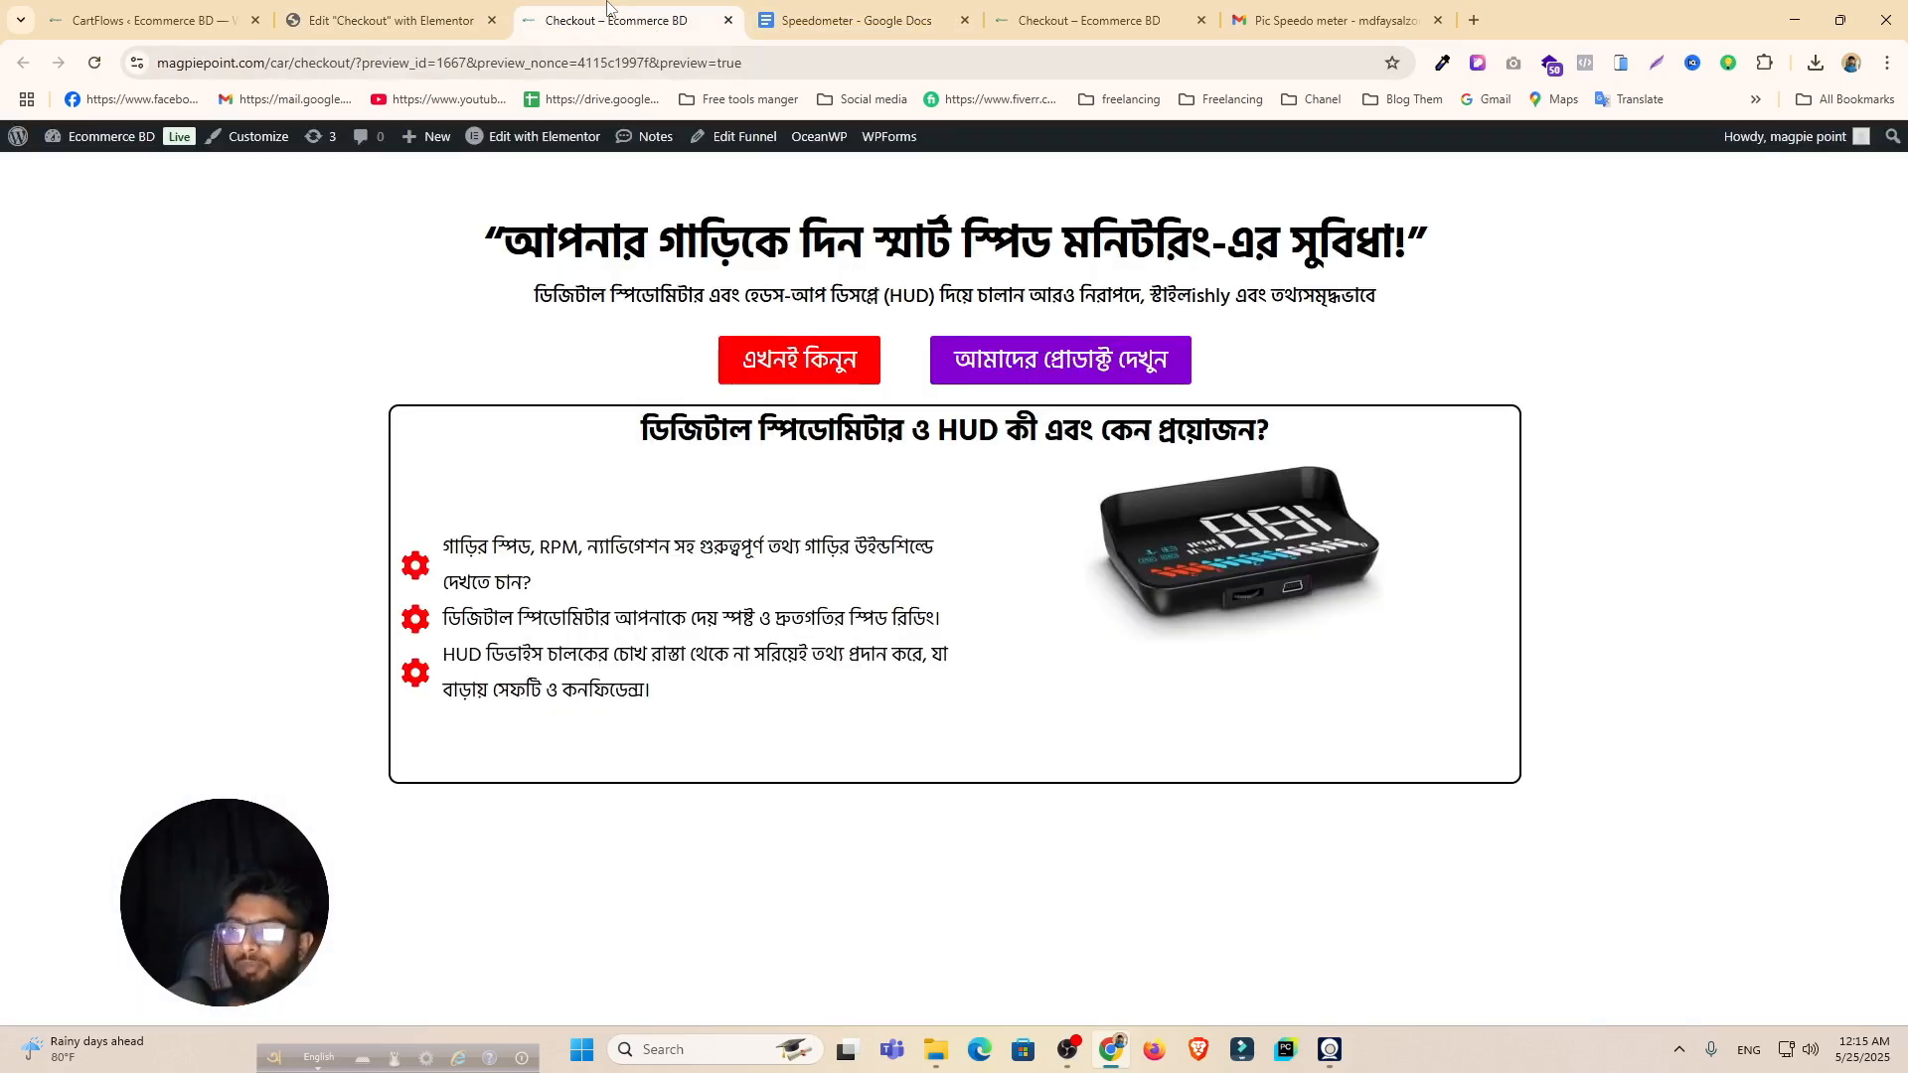
pyautogui.click(388, 12)
pyautogui.scroll(-1, 801, 625)
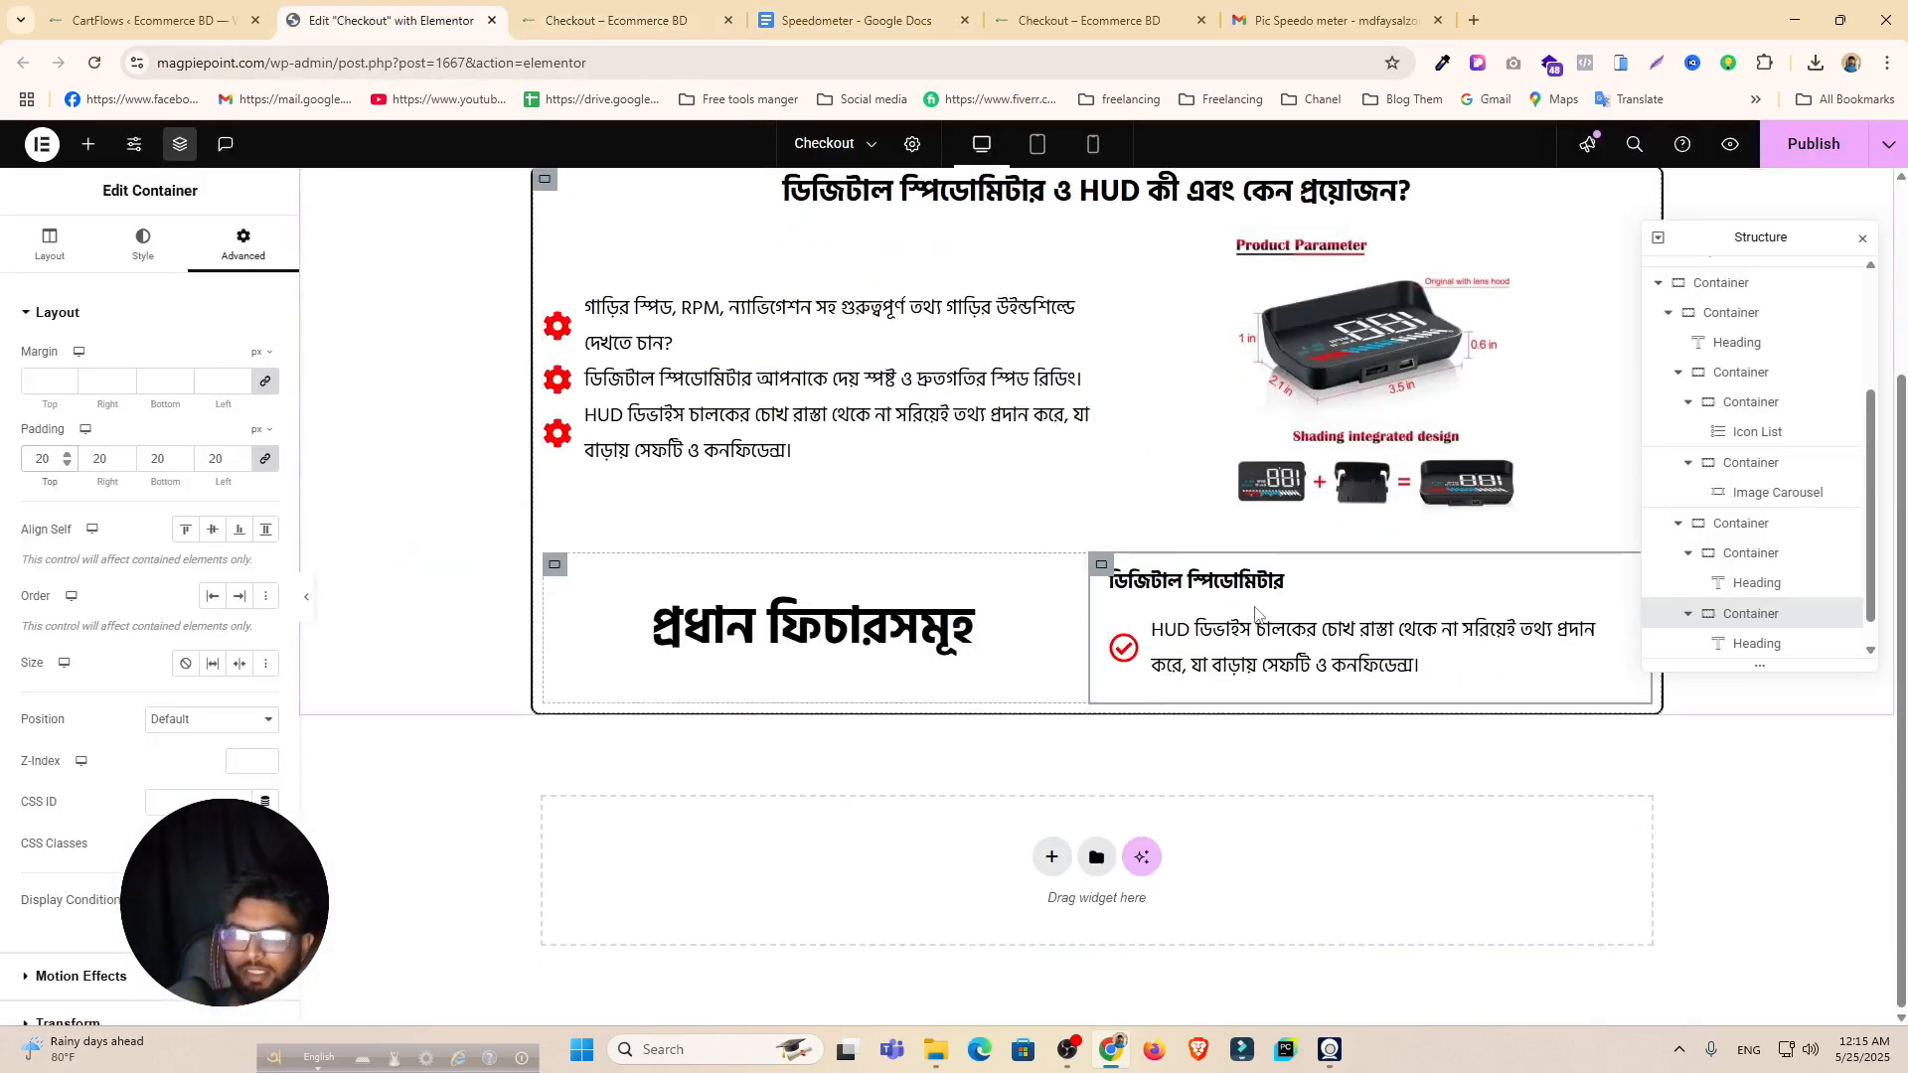
pyautogui.scroll(3, 1262, 606)
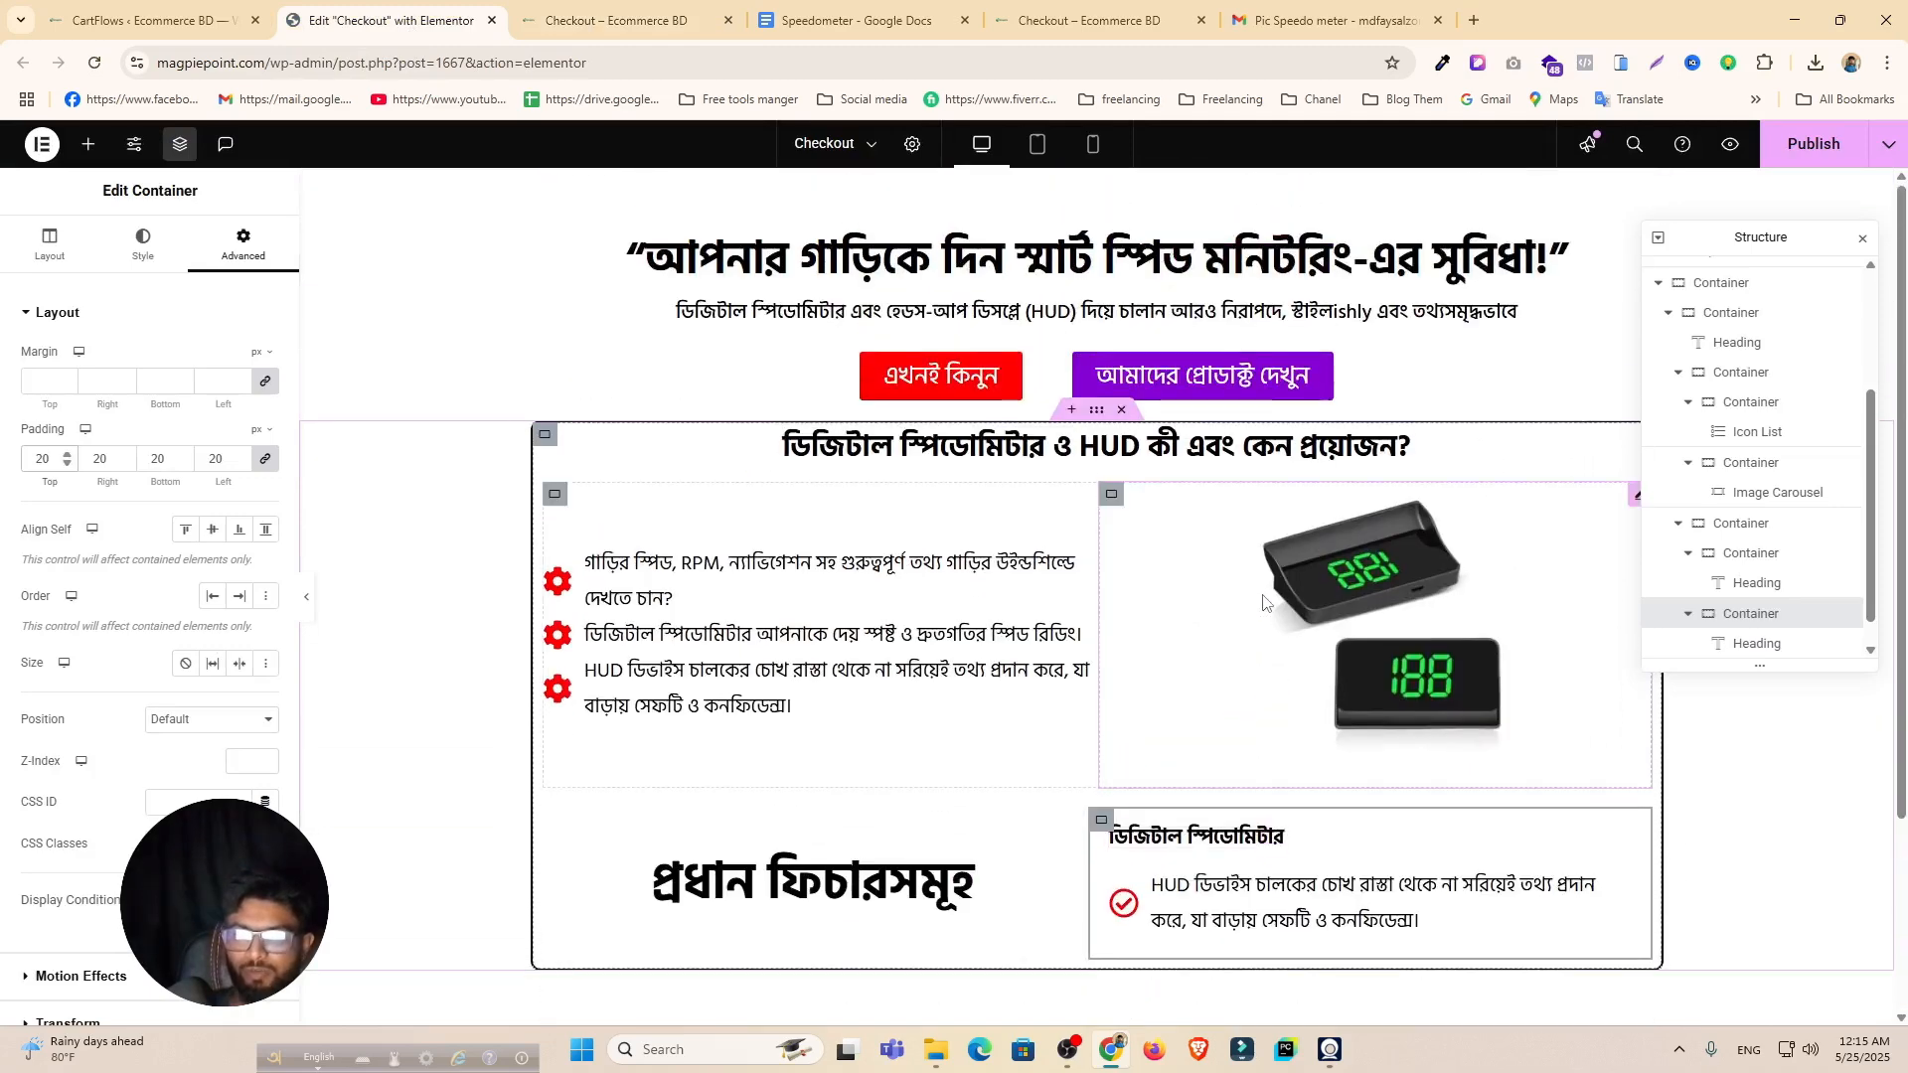
# Step: Hide the page structure and delete the icon list below the "ডিজিটাল স্পিডোমিটার" heading
pyautogui.click(1864, 241)
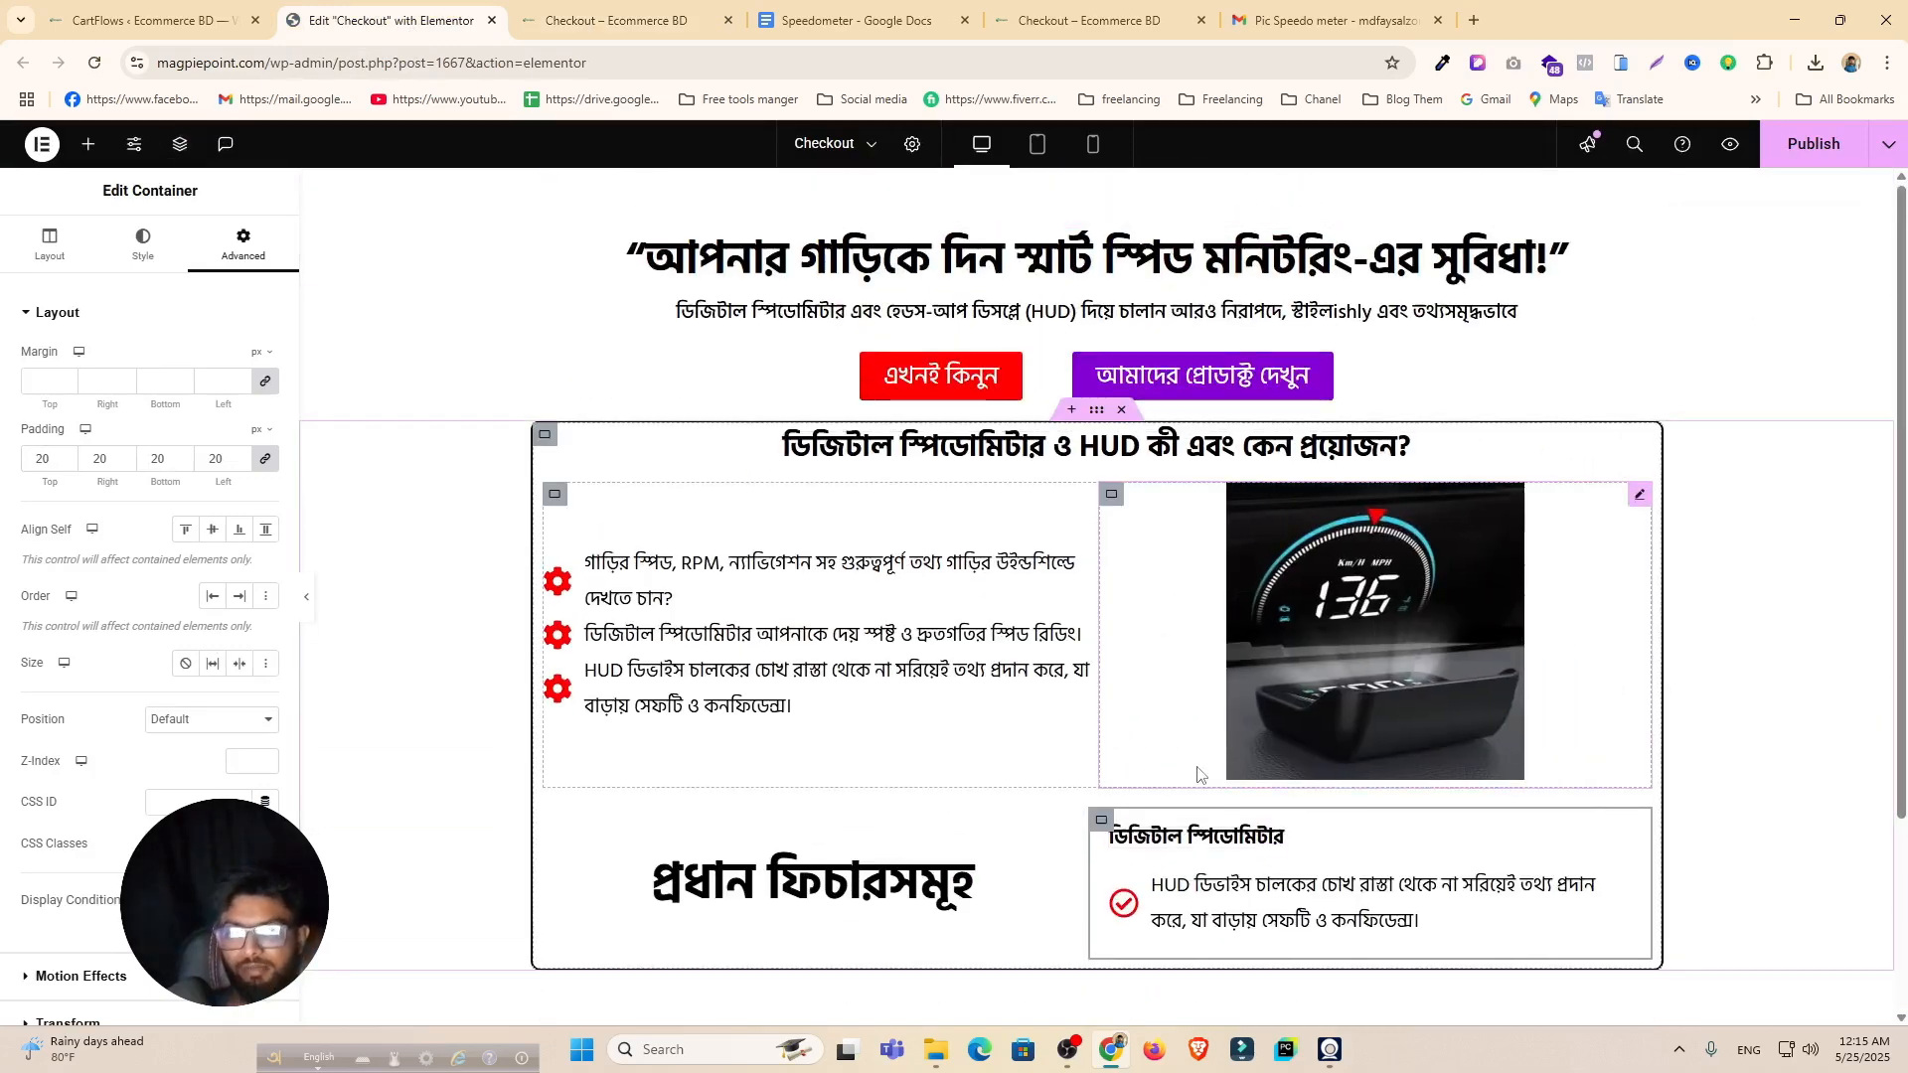
pyautogui.rightClick(1204, 922)
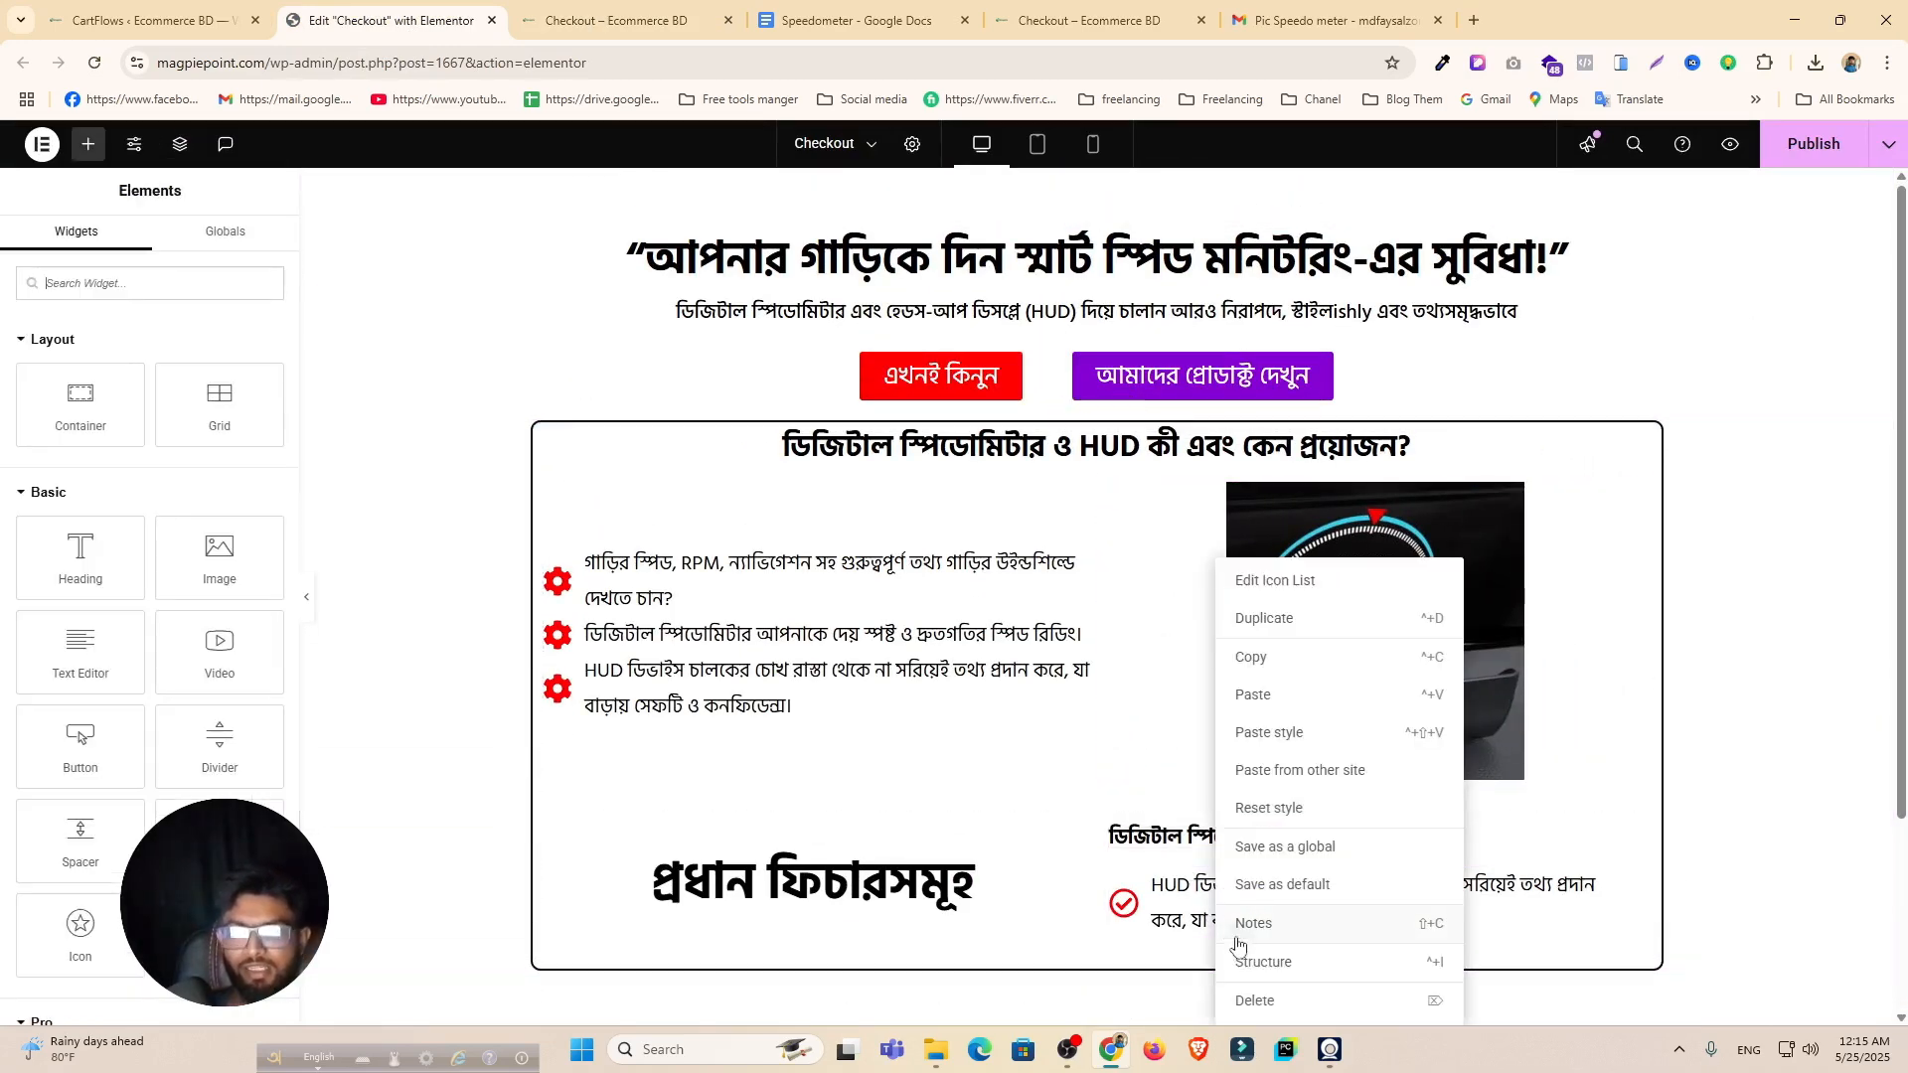
pyautogui.click(1282, 996)
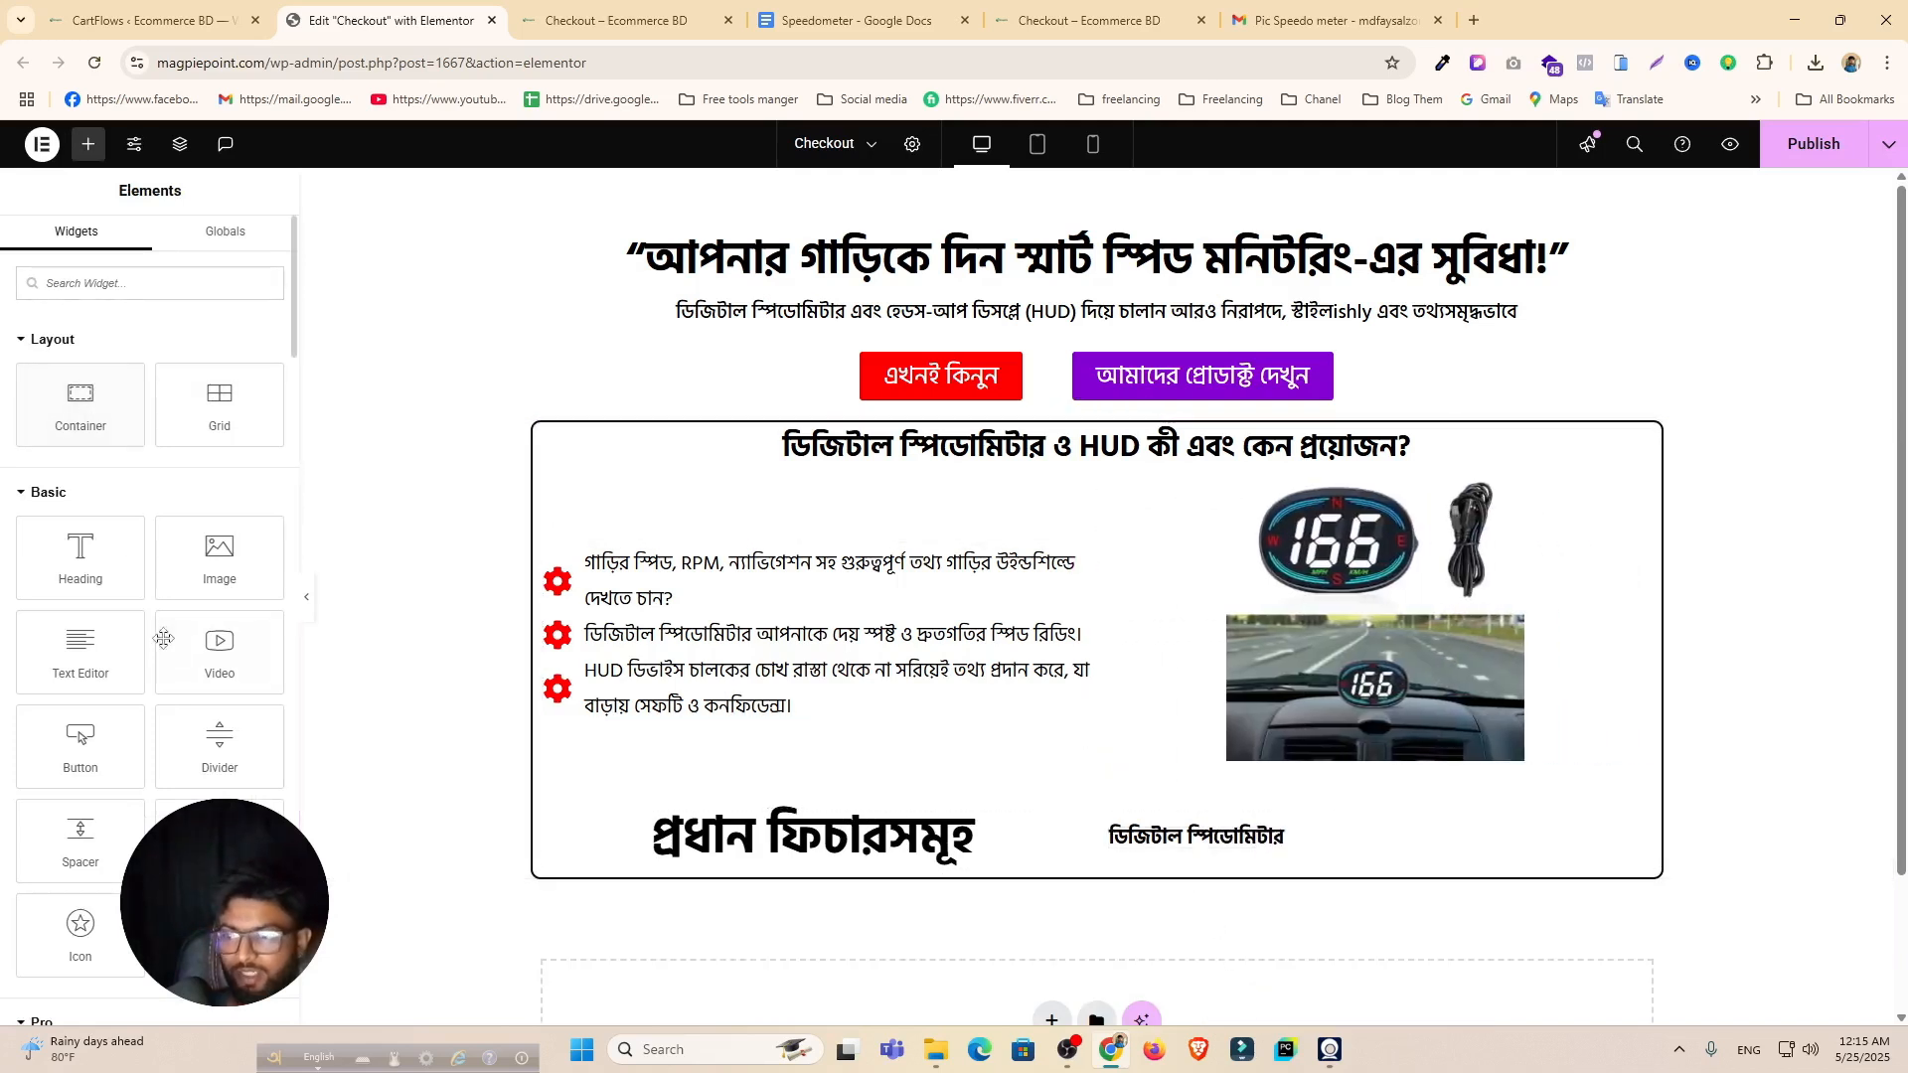
# Step: Add a Text Editor widget below the "ডিজিটাল স্পিডোমিটার" heading and replace its placeholder text with "ডিজিটাল স্পিডোমিটার"
pyautogui.moveTo(120, 664); pyautogui.dragTo(1222, 843)
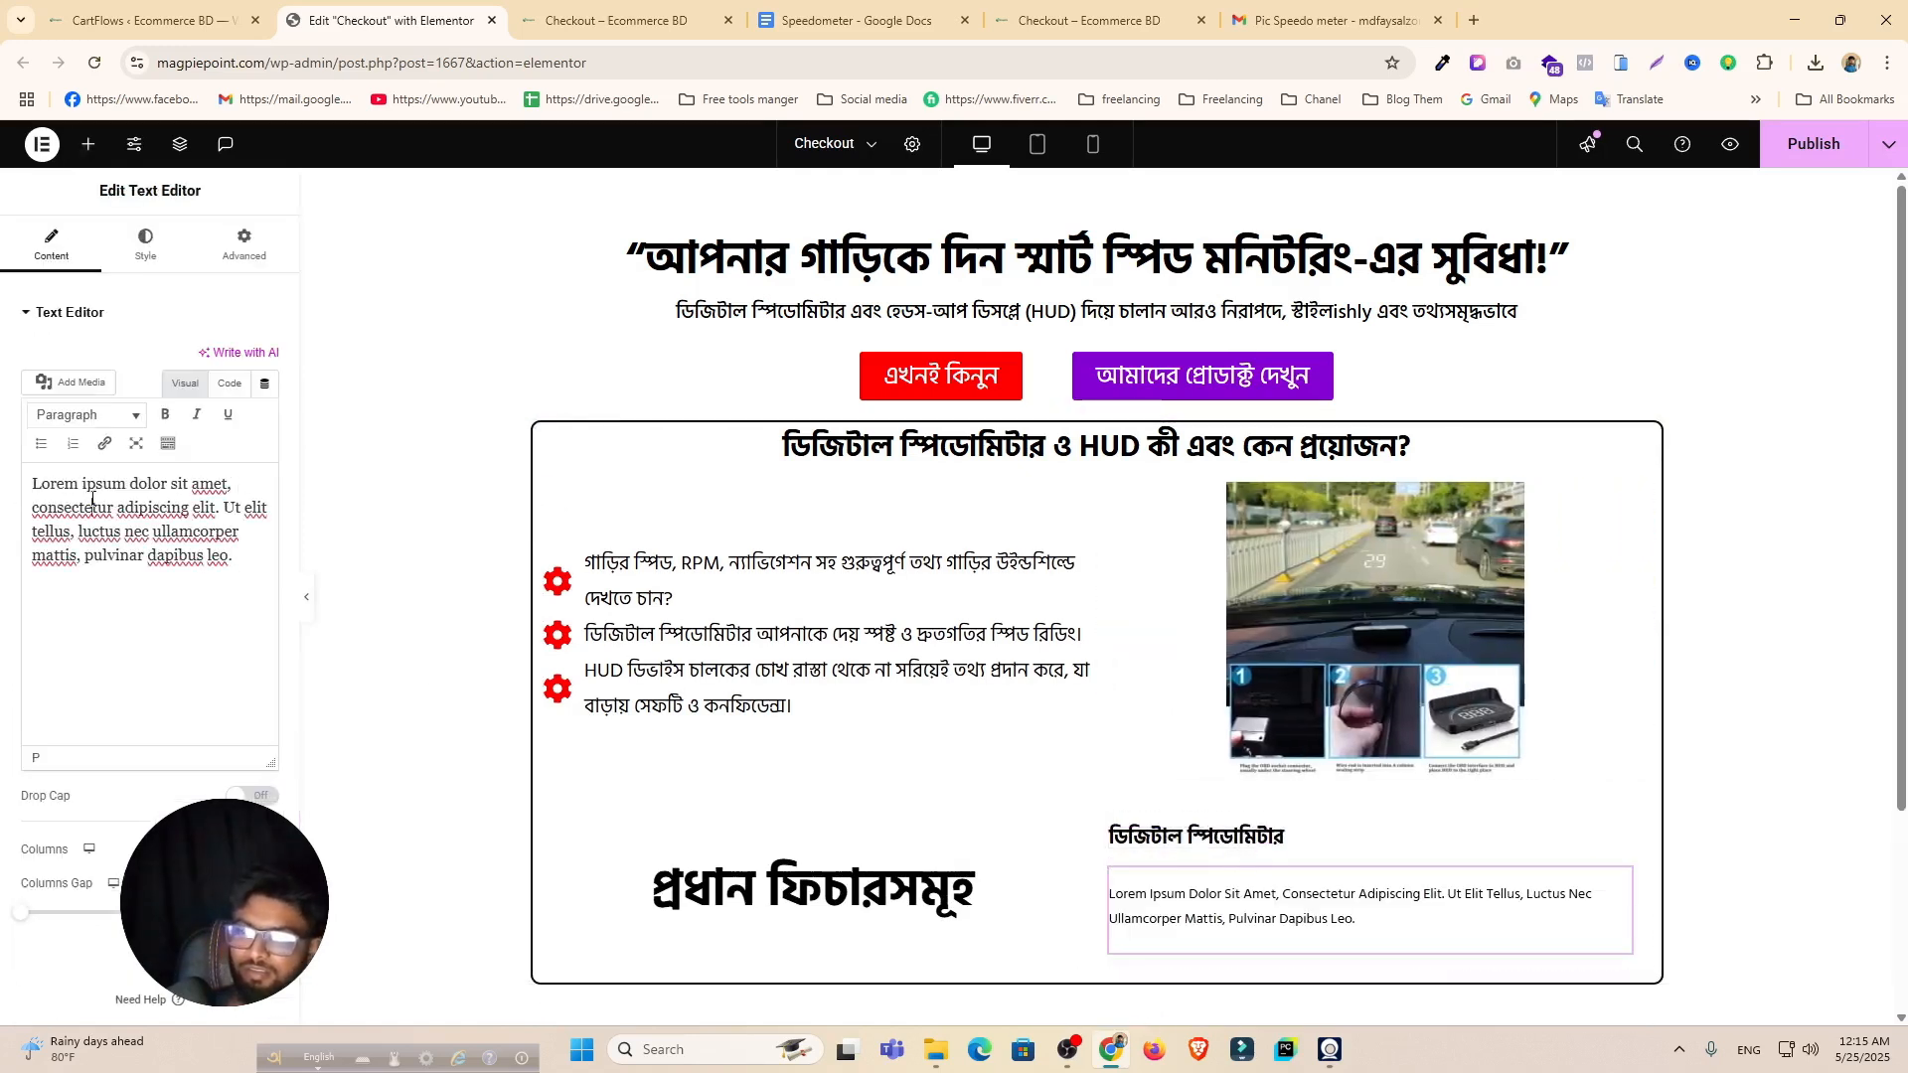
pyautogui.hotkey('ctrl', 'a')
pyautogui.write('ডিজিটাল স্পিডোমিটার')
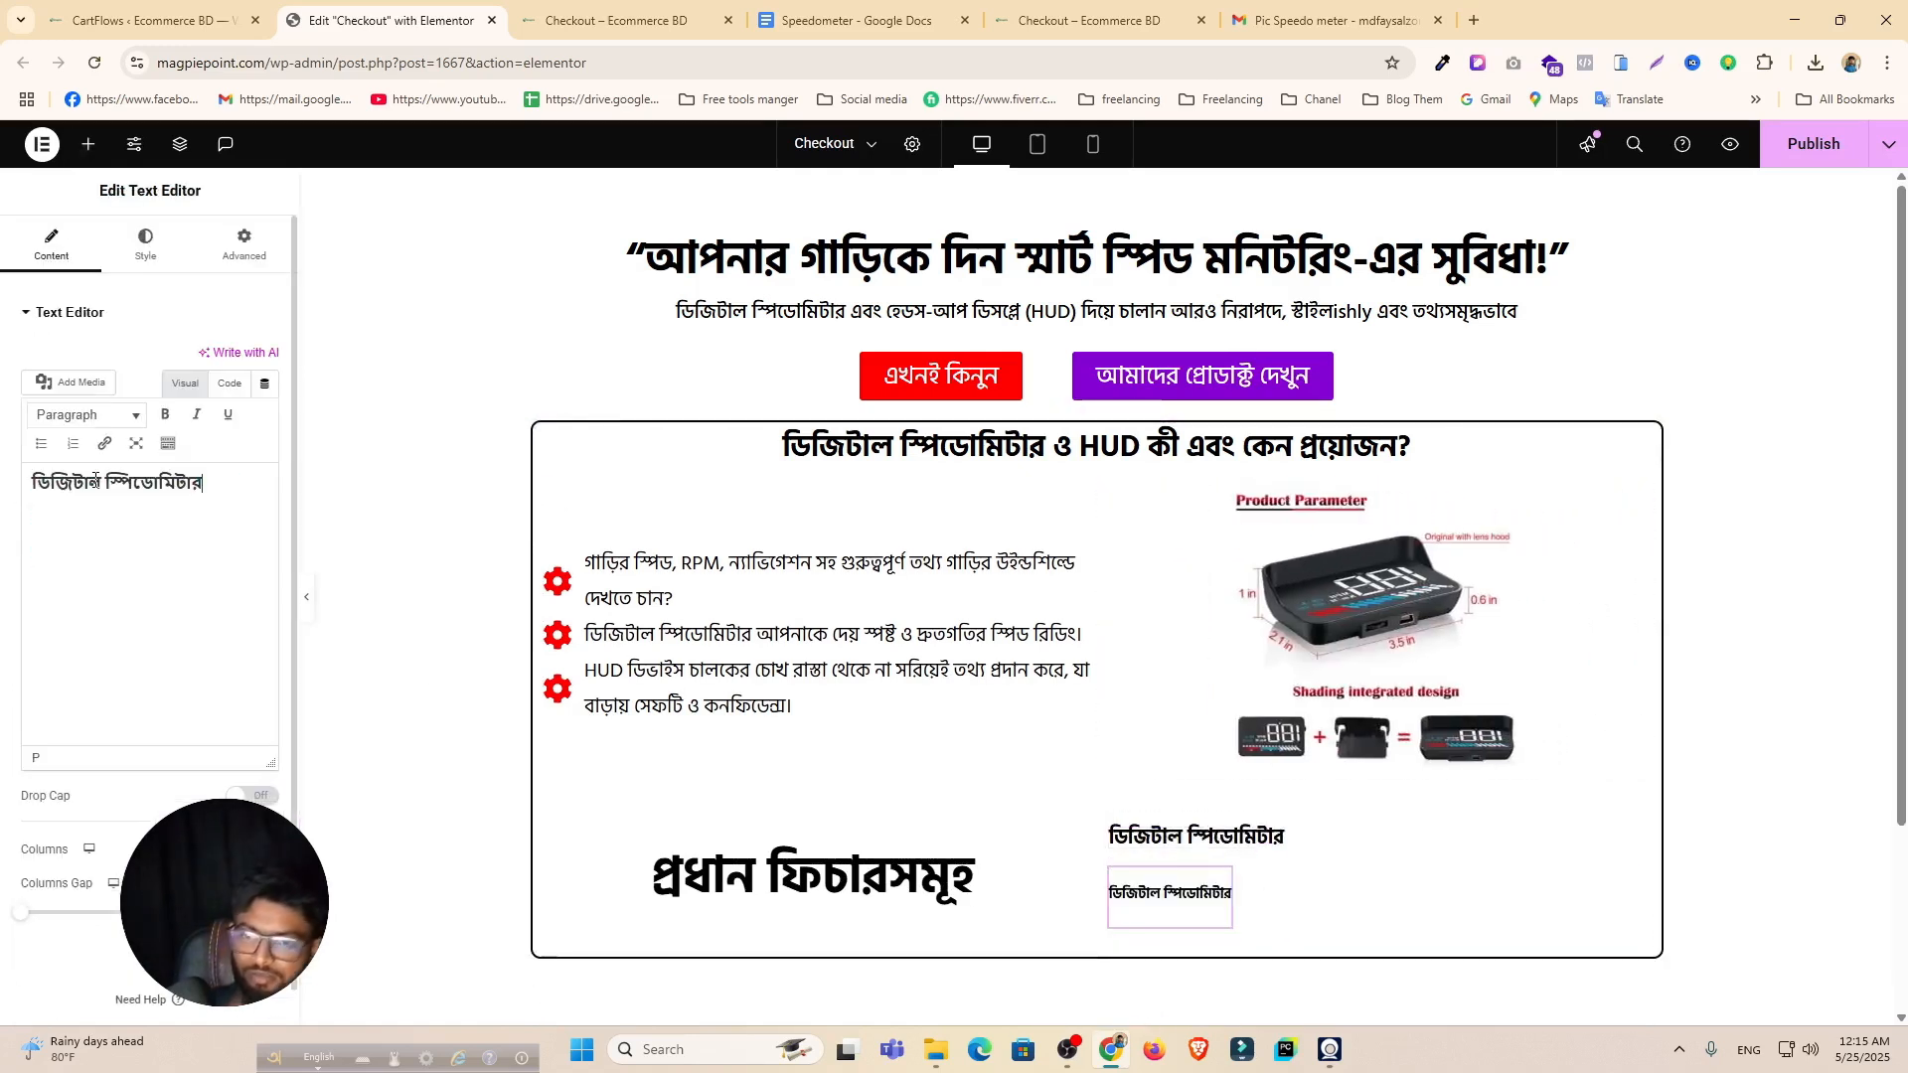
# Step: Switch to the Speedometer Google Doc and select the "ডিজিটাল স্পিডোমিটার" subheading text under Key Features
pyautogui.click(841, 12)
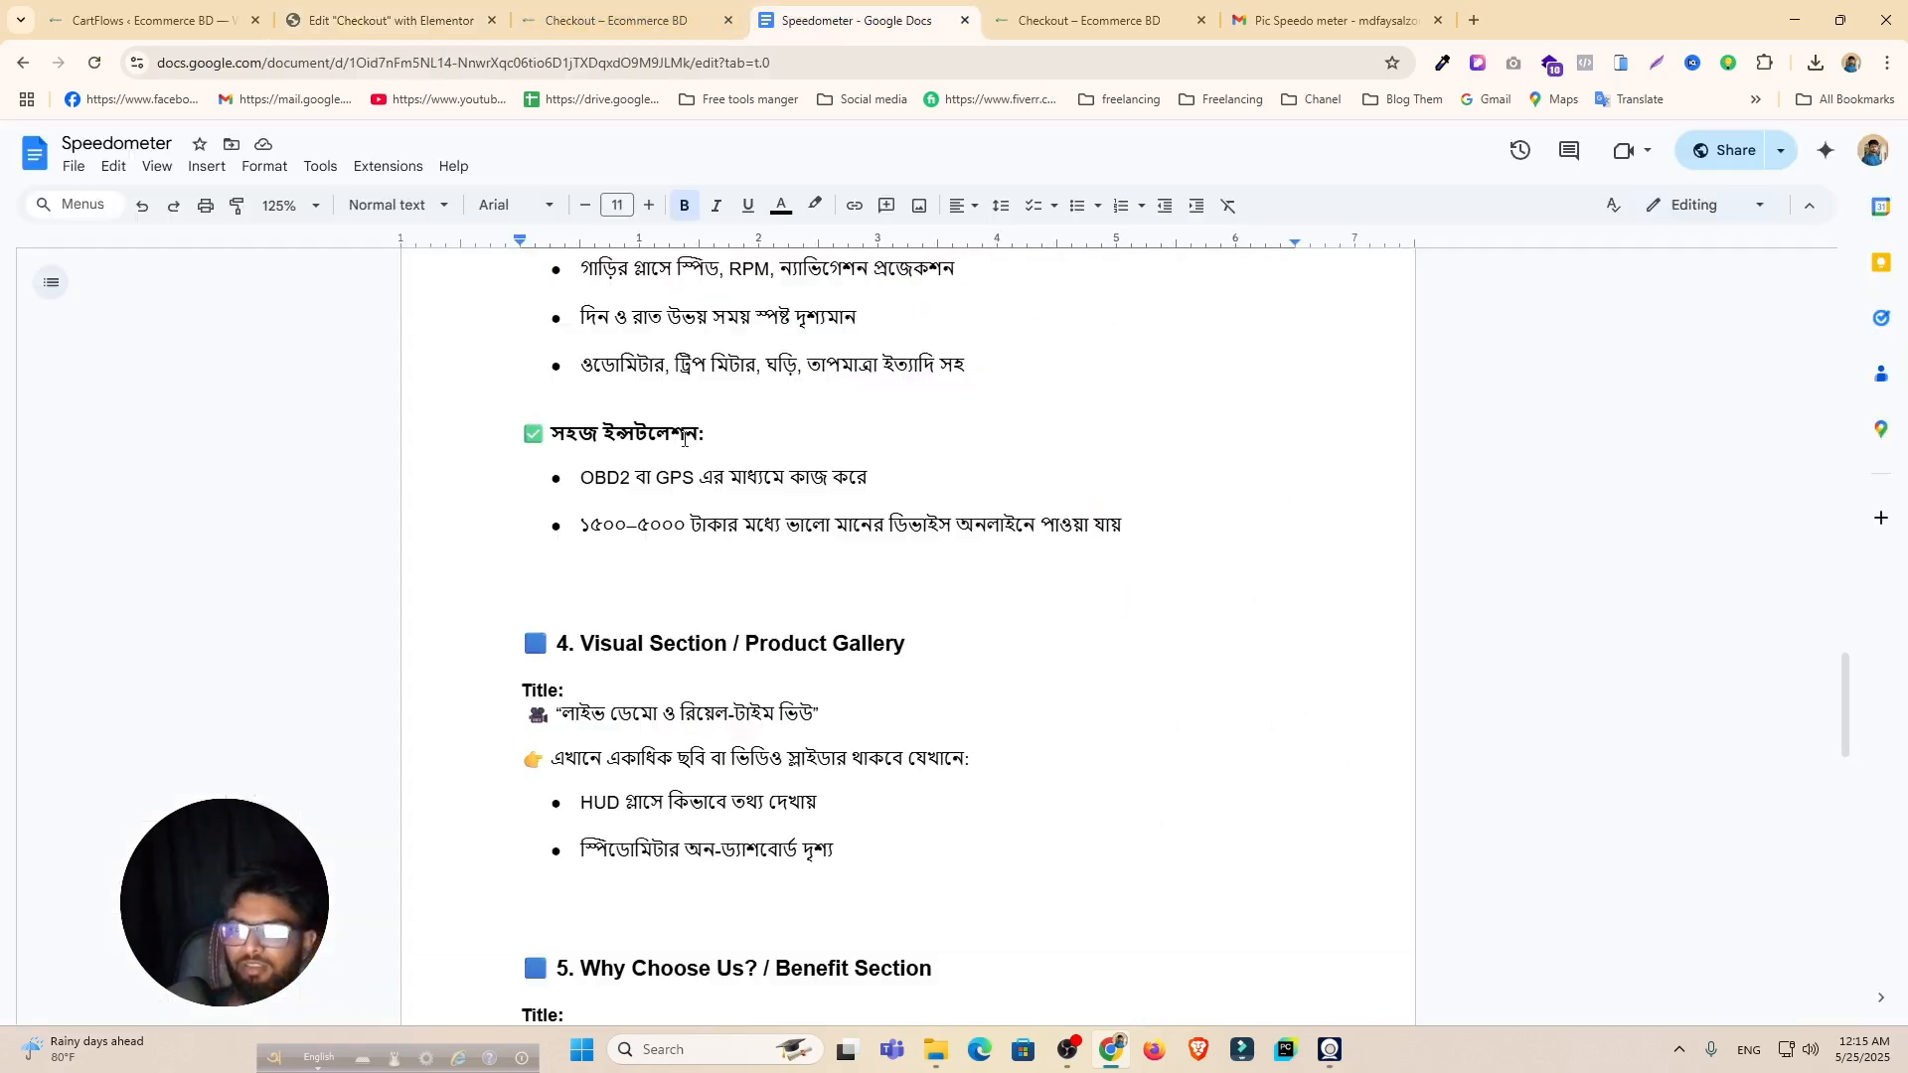
pyautogui.scroll(8, 641, 516)
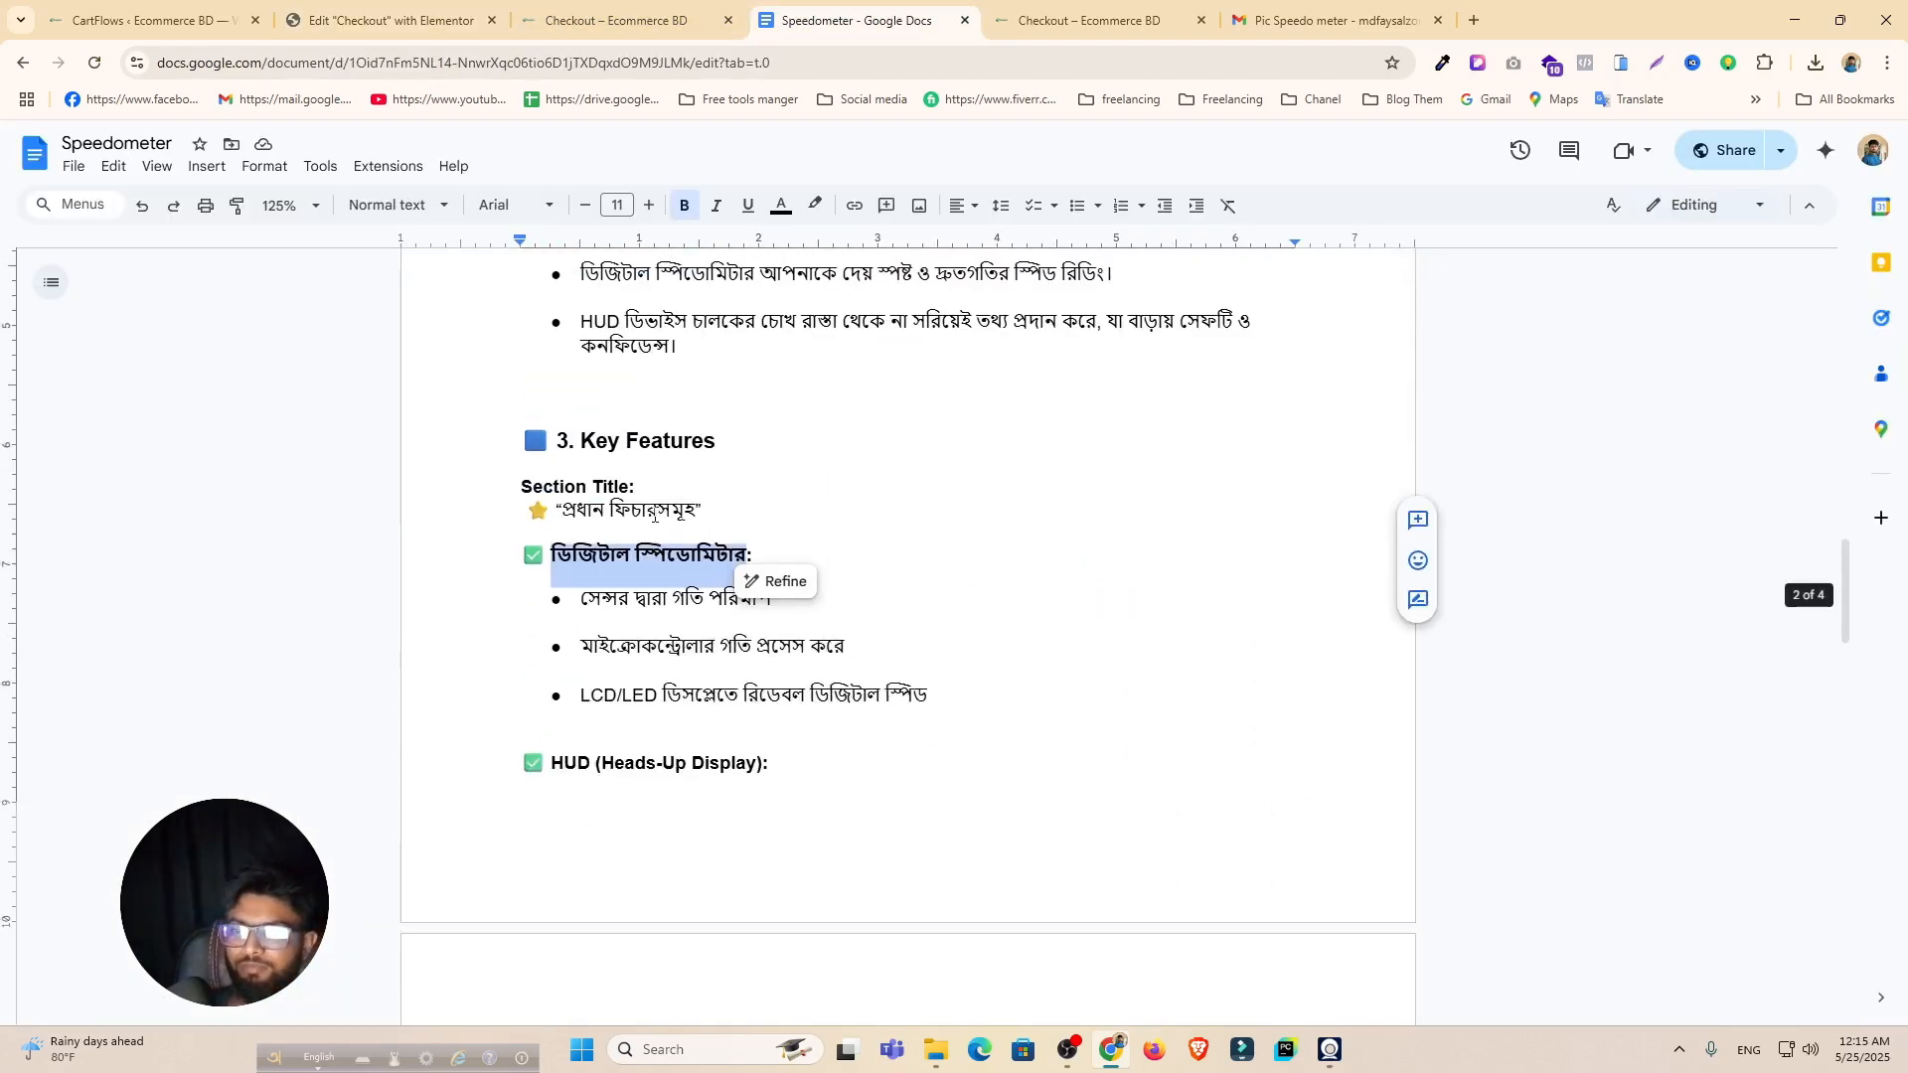
pyautogui.click(876, 577)
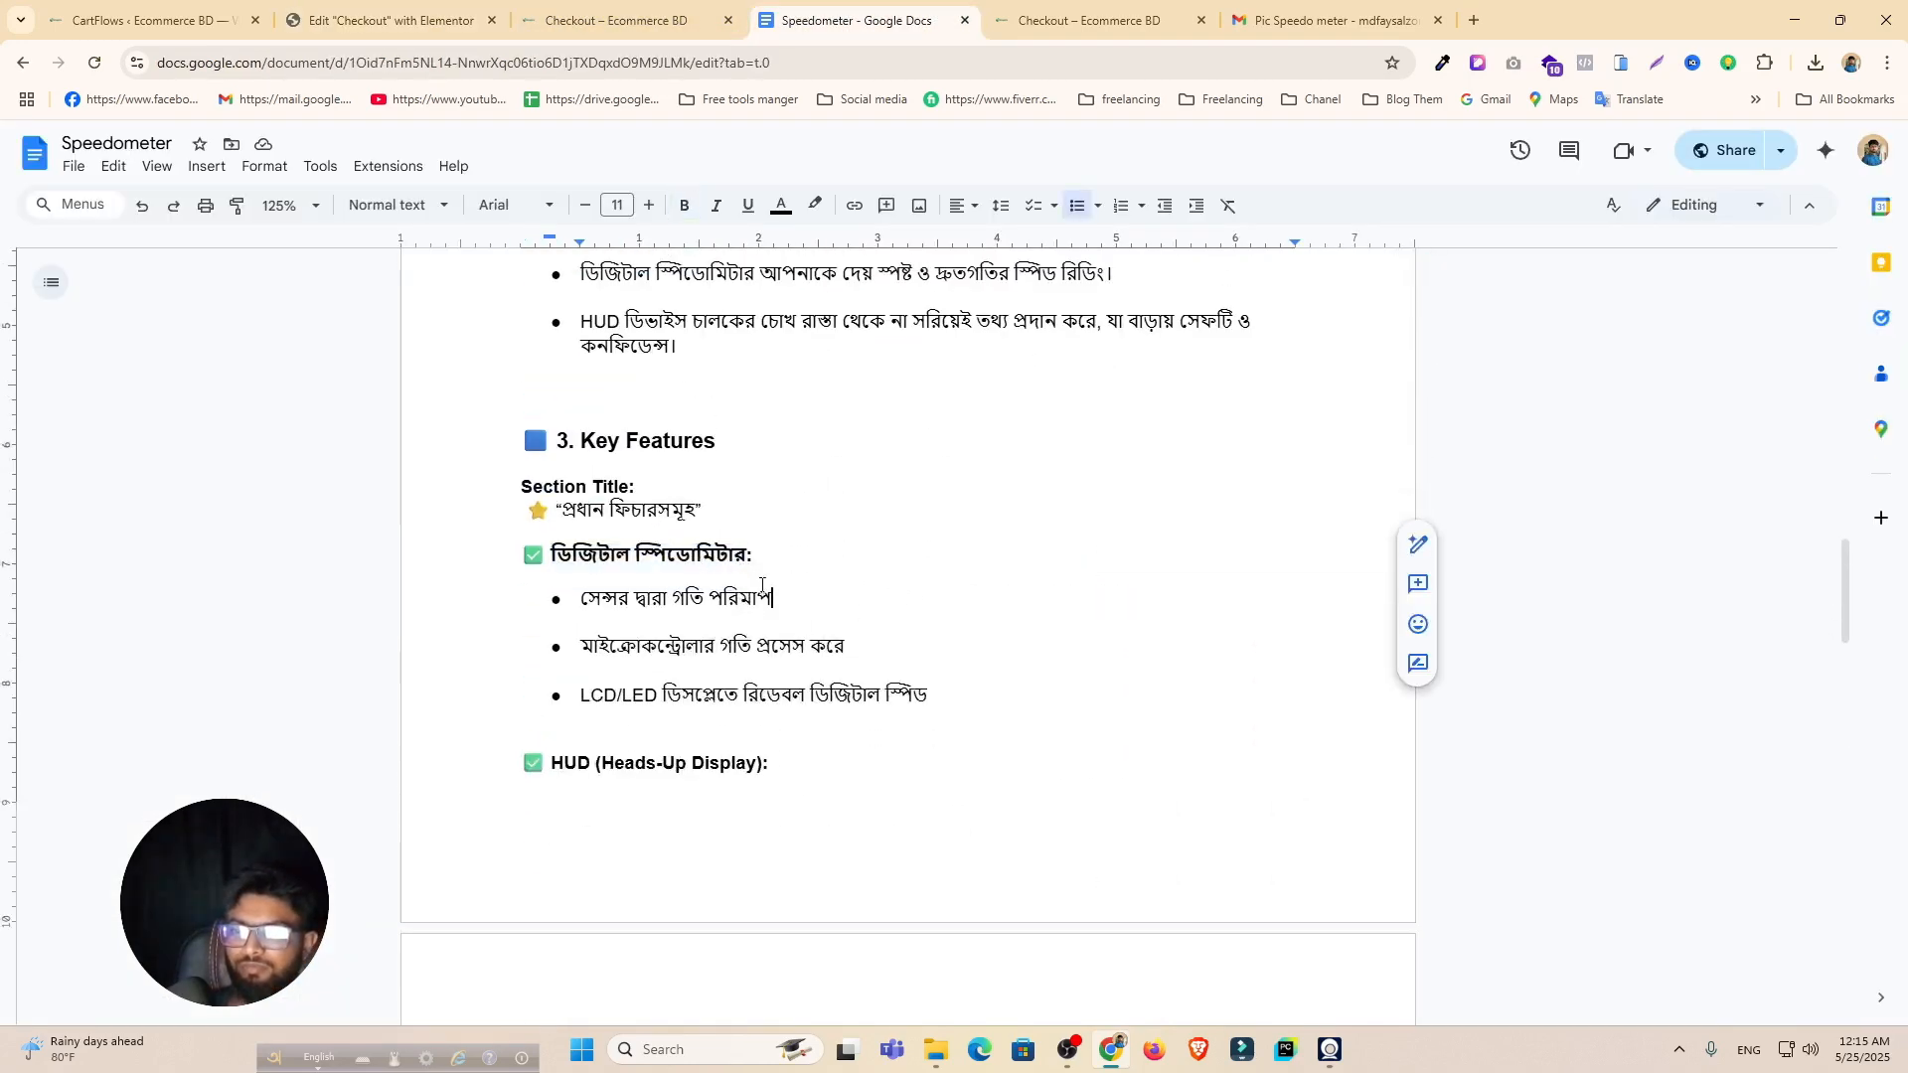
pyautogui.moveTo(746, 552); pyautogui.dragTo(613, 550)
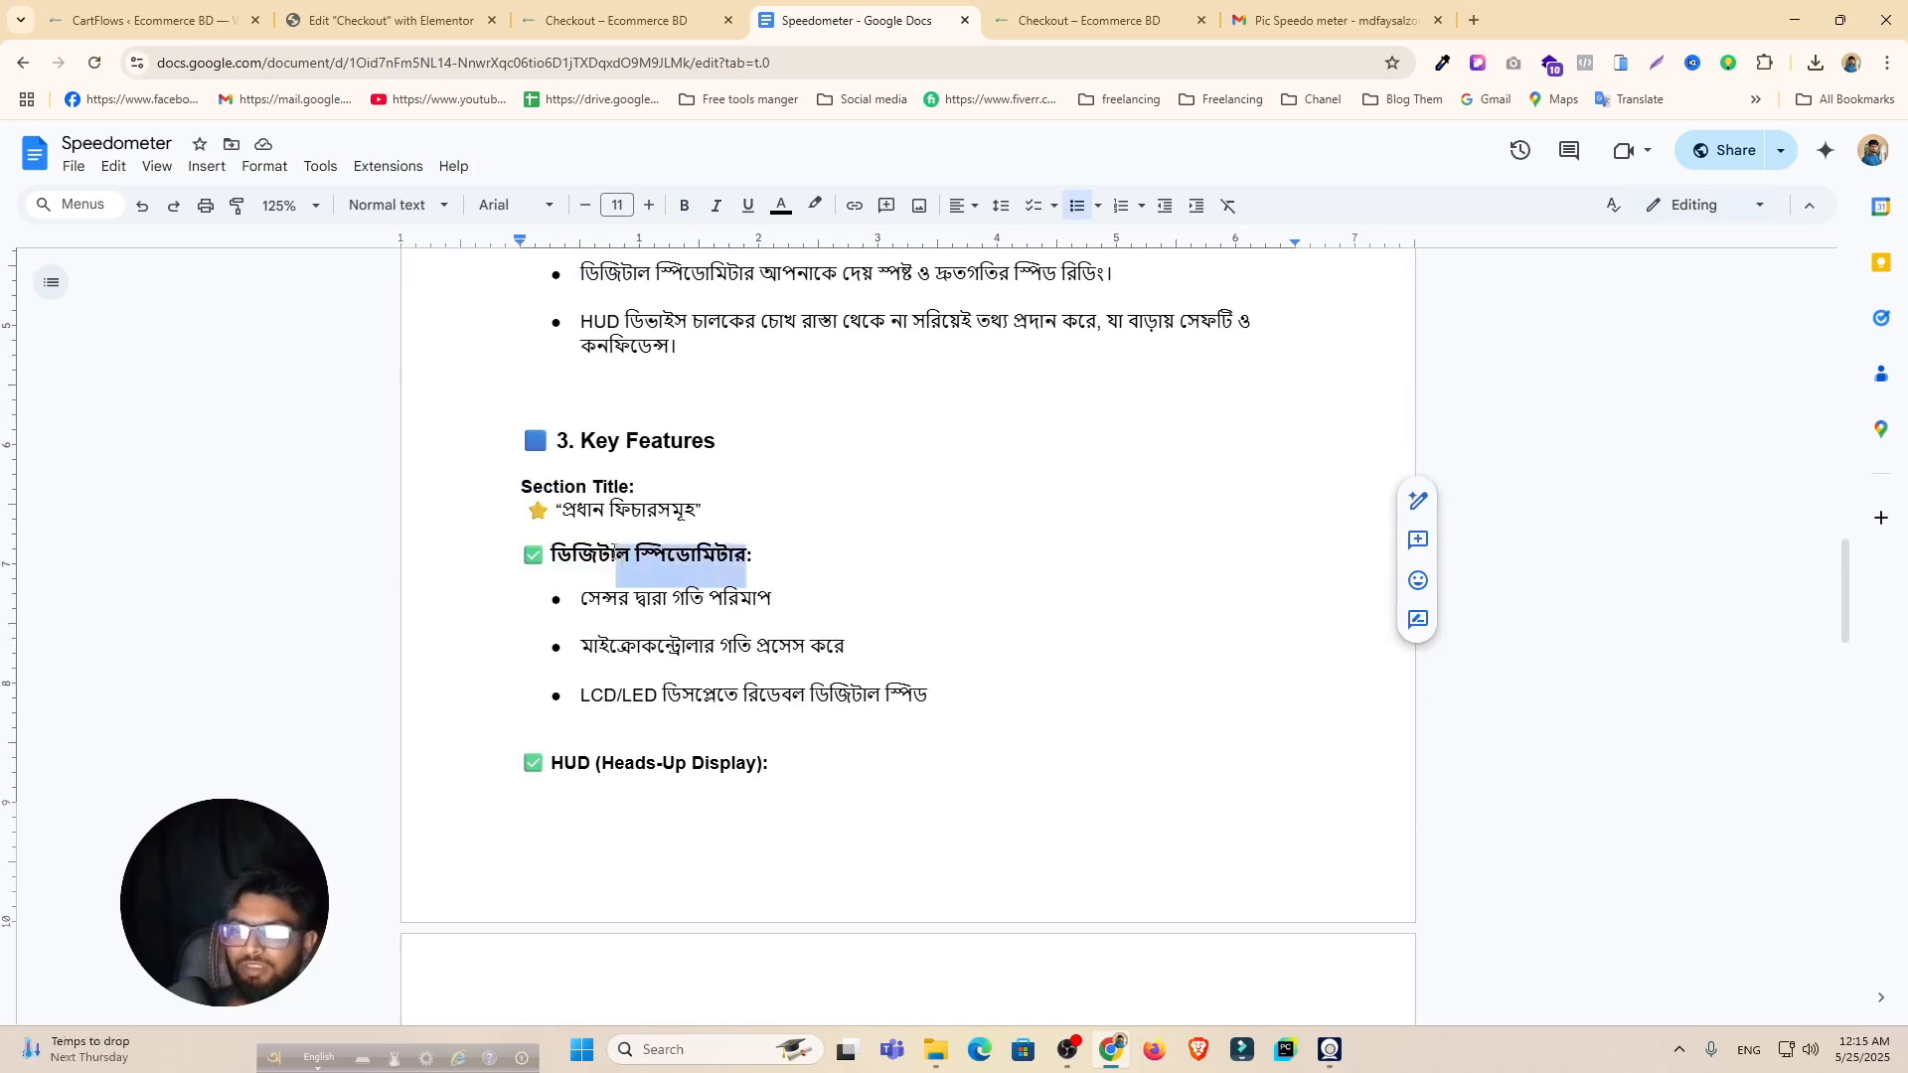
# Step: Copy the three bullet points under ডিজিটাল স্পিডোমিটার in the Key Features section of the Speedometer document
pyautogui.moveTo(780, 600); pyautogui.dragTo(580, 600)
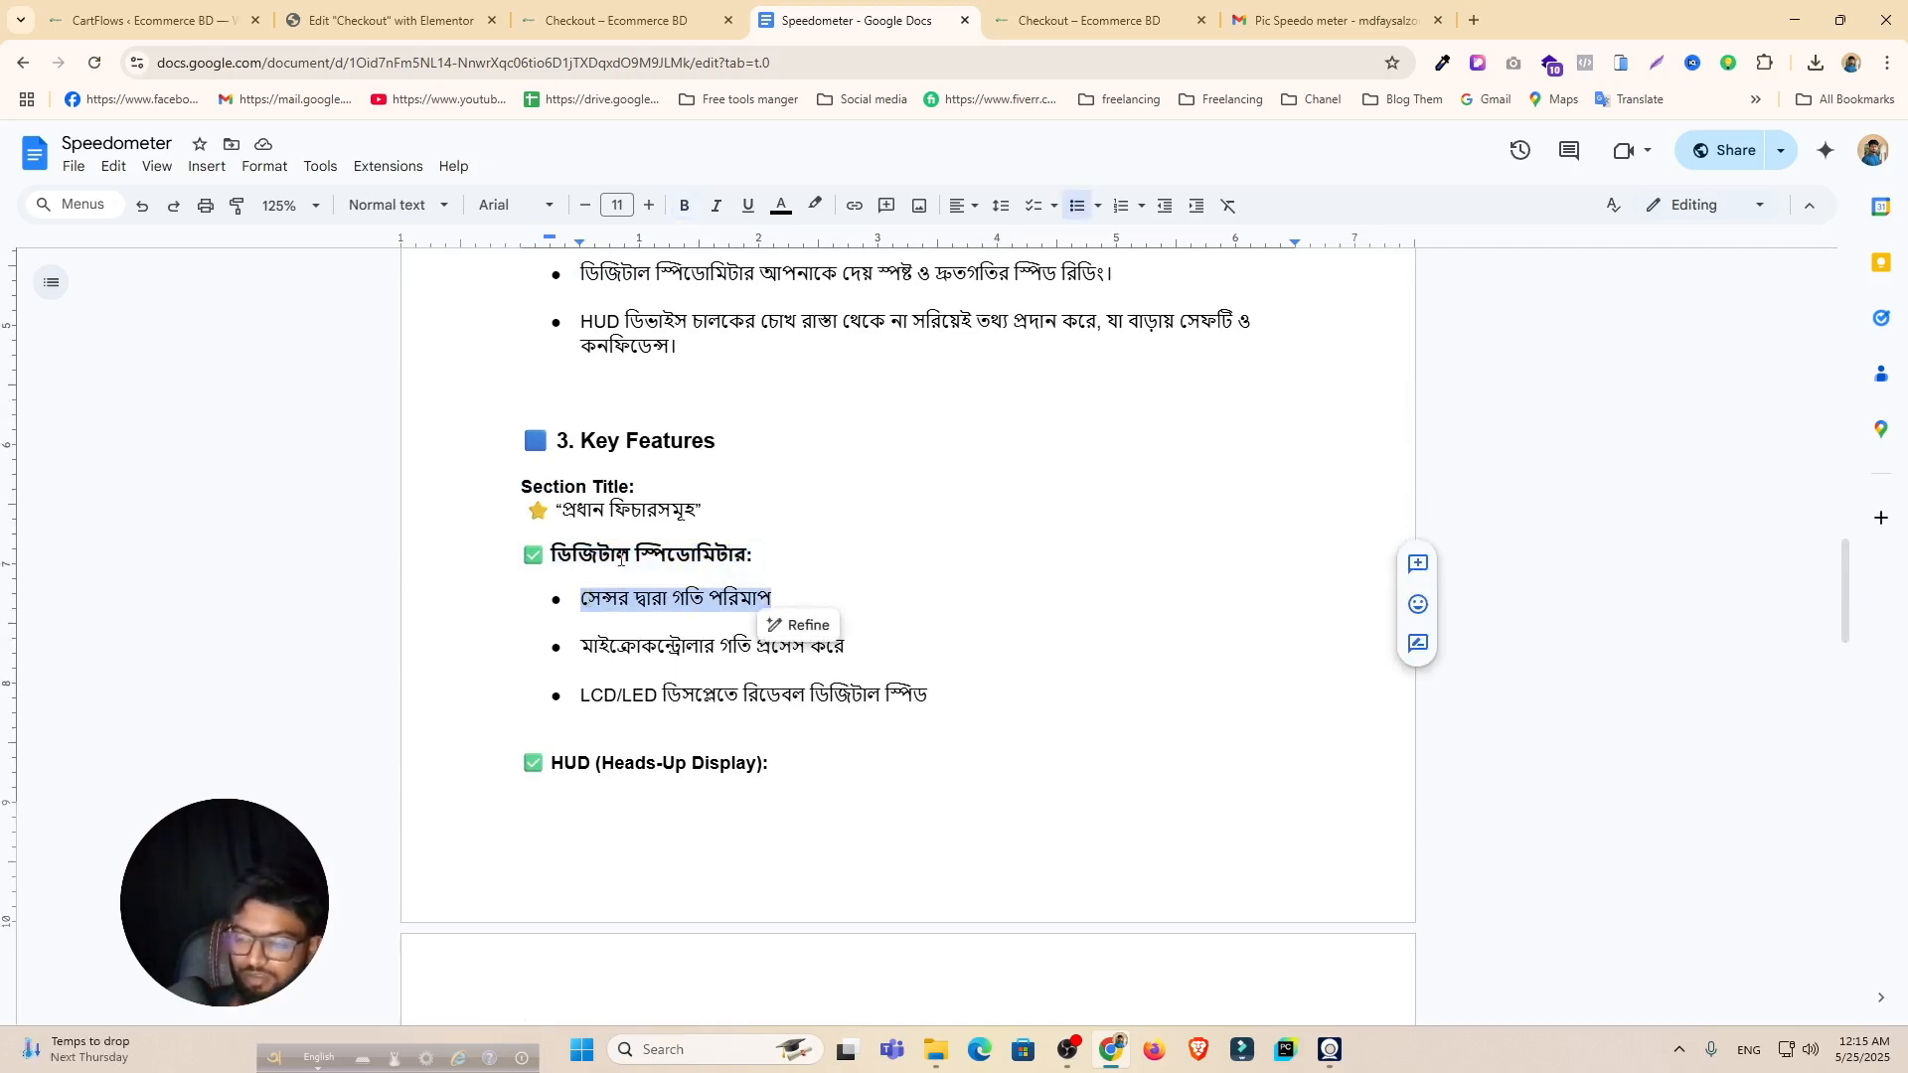
pyautogui.click(616, 20)
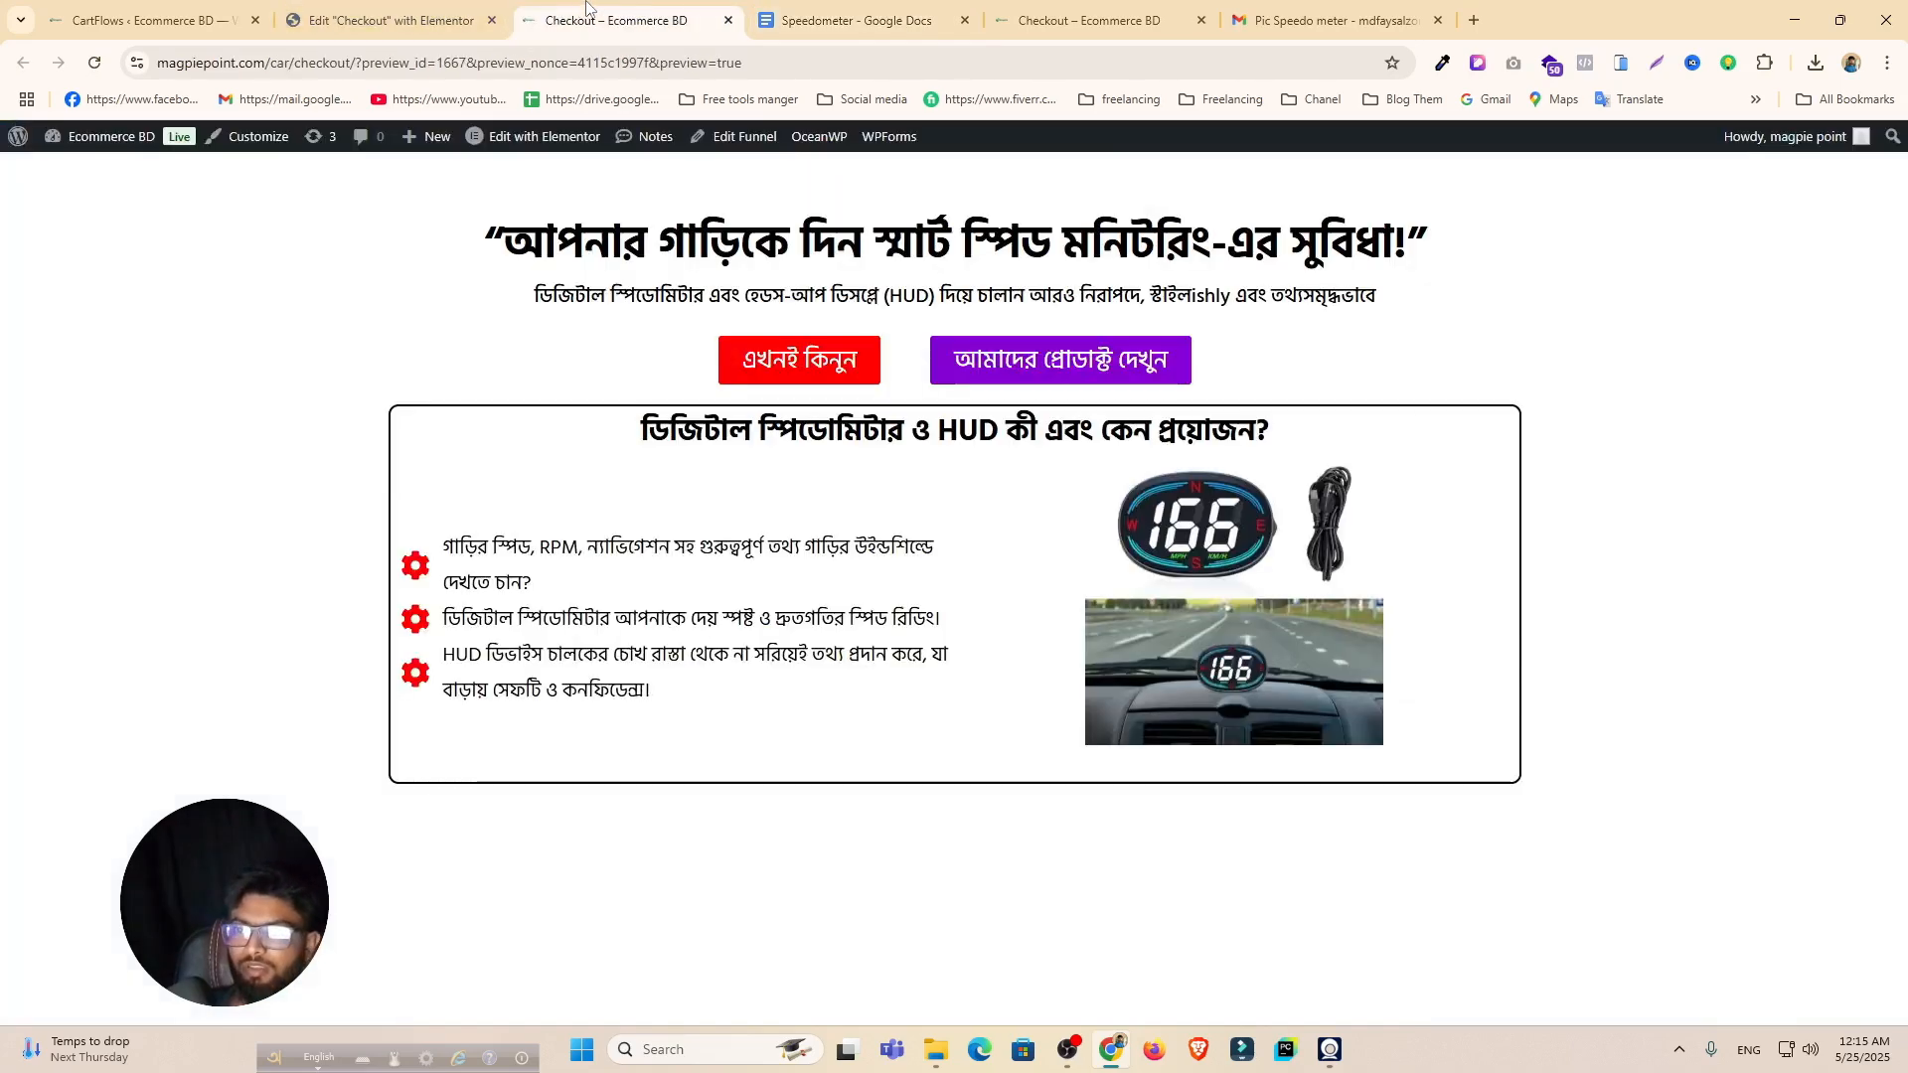
pyautogui.click(798, 20)
pyautogui.moveTo(942, 698); pyautogui.dragTo(507, 601)
pyautogui.hotkey('ctrl', 'c')
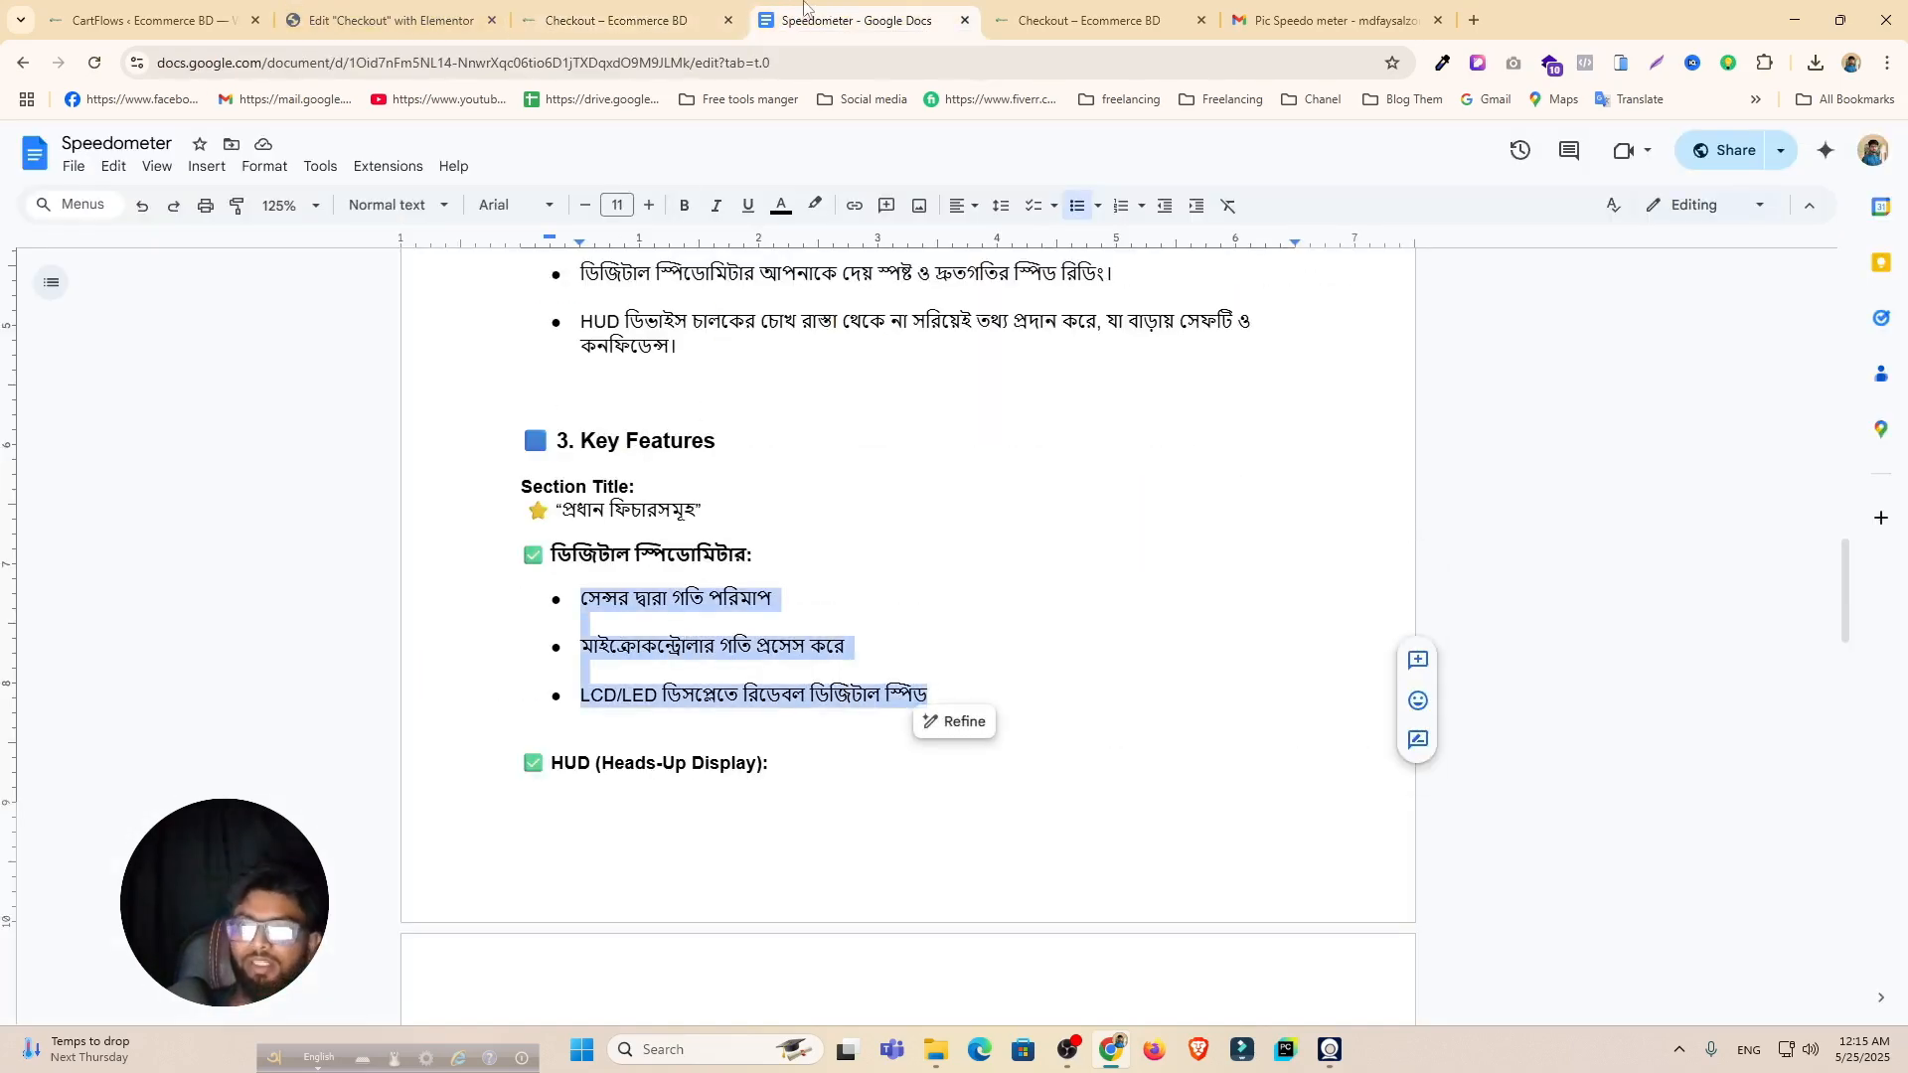
# Step: Replace the text block under the ডিজিটাল স্পিডোমিটার heading in Elementor with the copied bullets and remove the blank lines between them
pyautogui.click(388, 19)
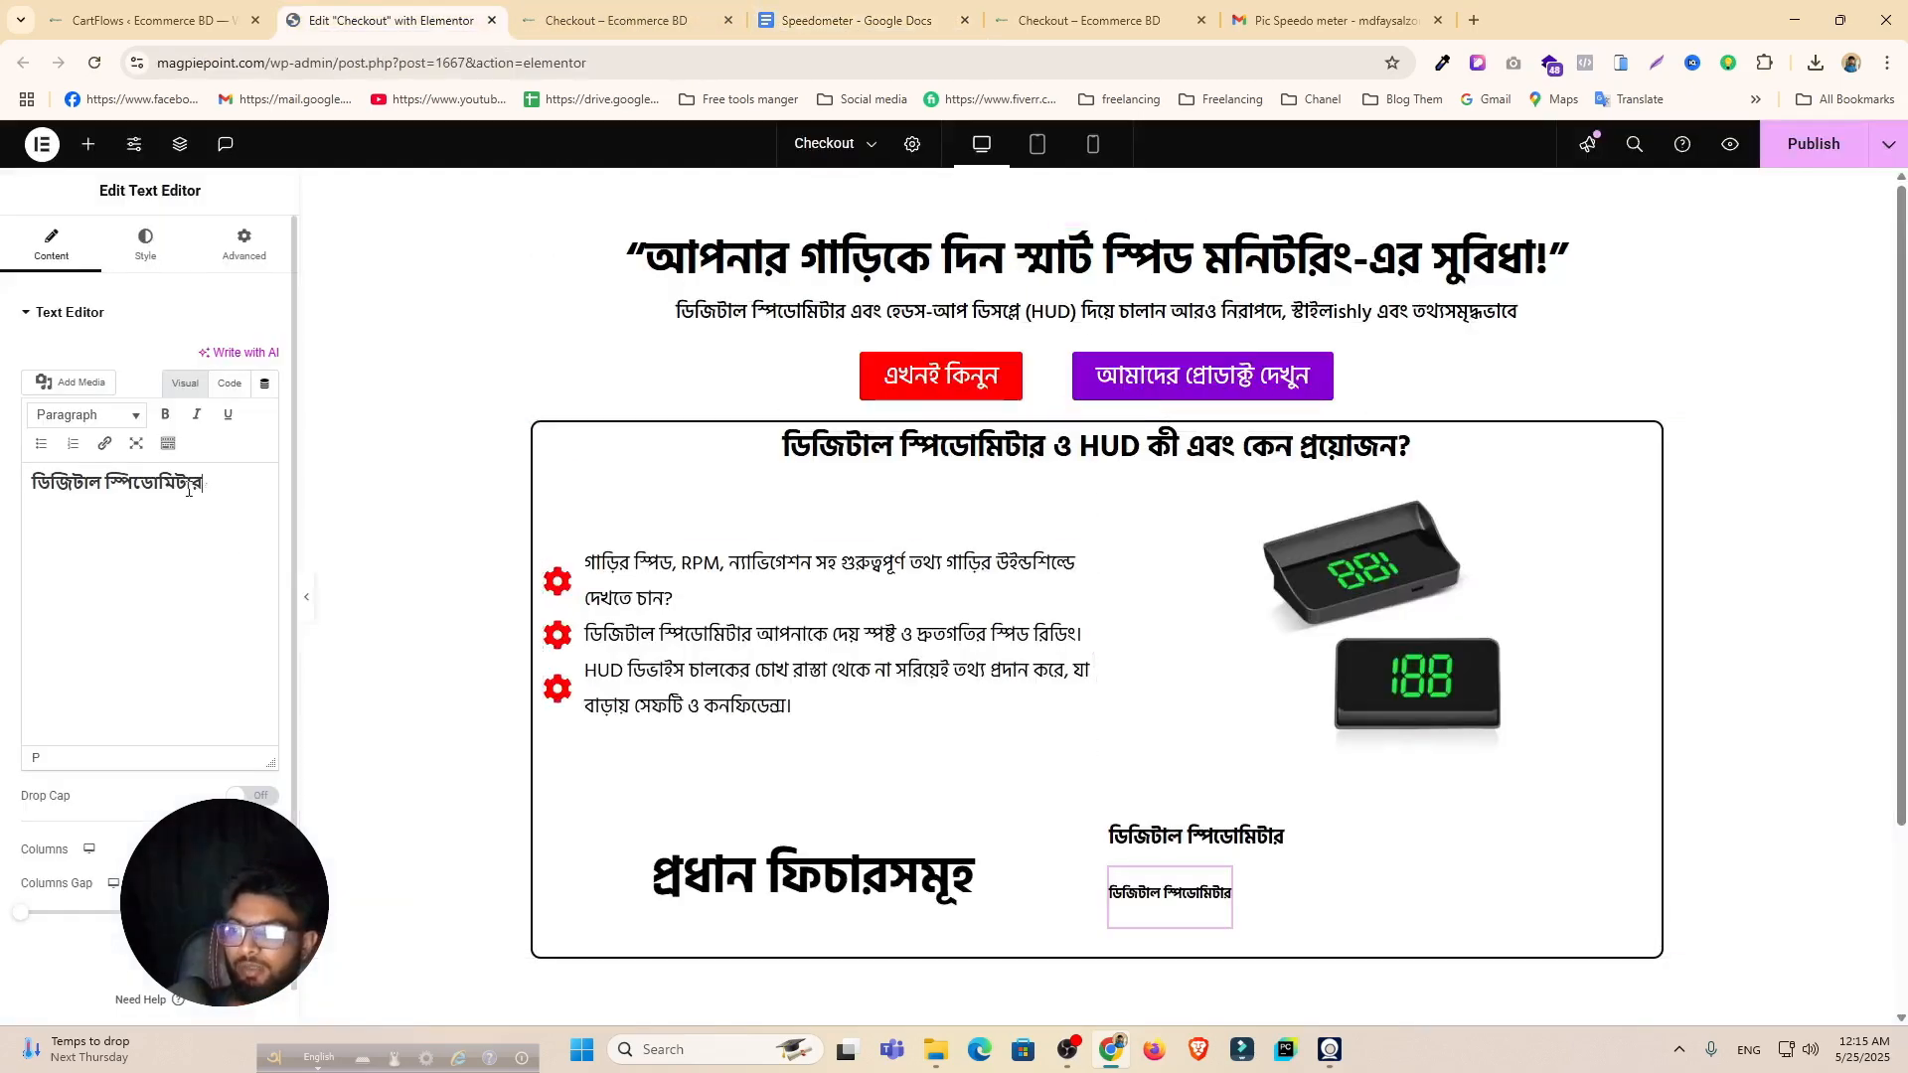
pyautogui.hotkey('ctrl', 'a')
pyautogui.hotkey('ctrl', 'v')
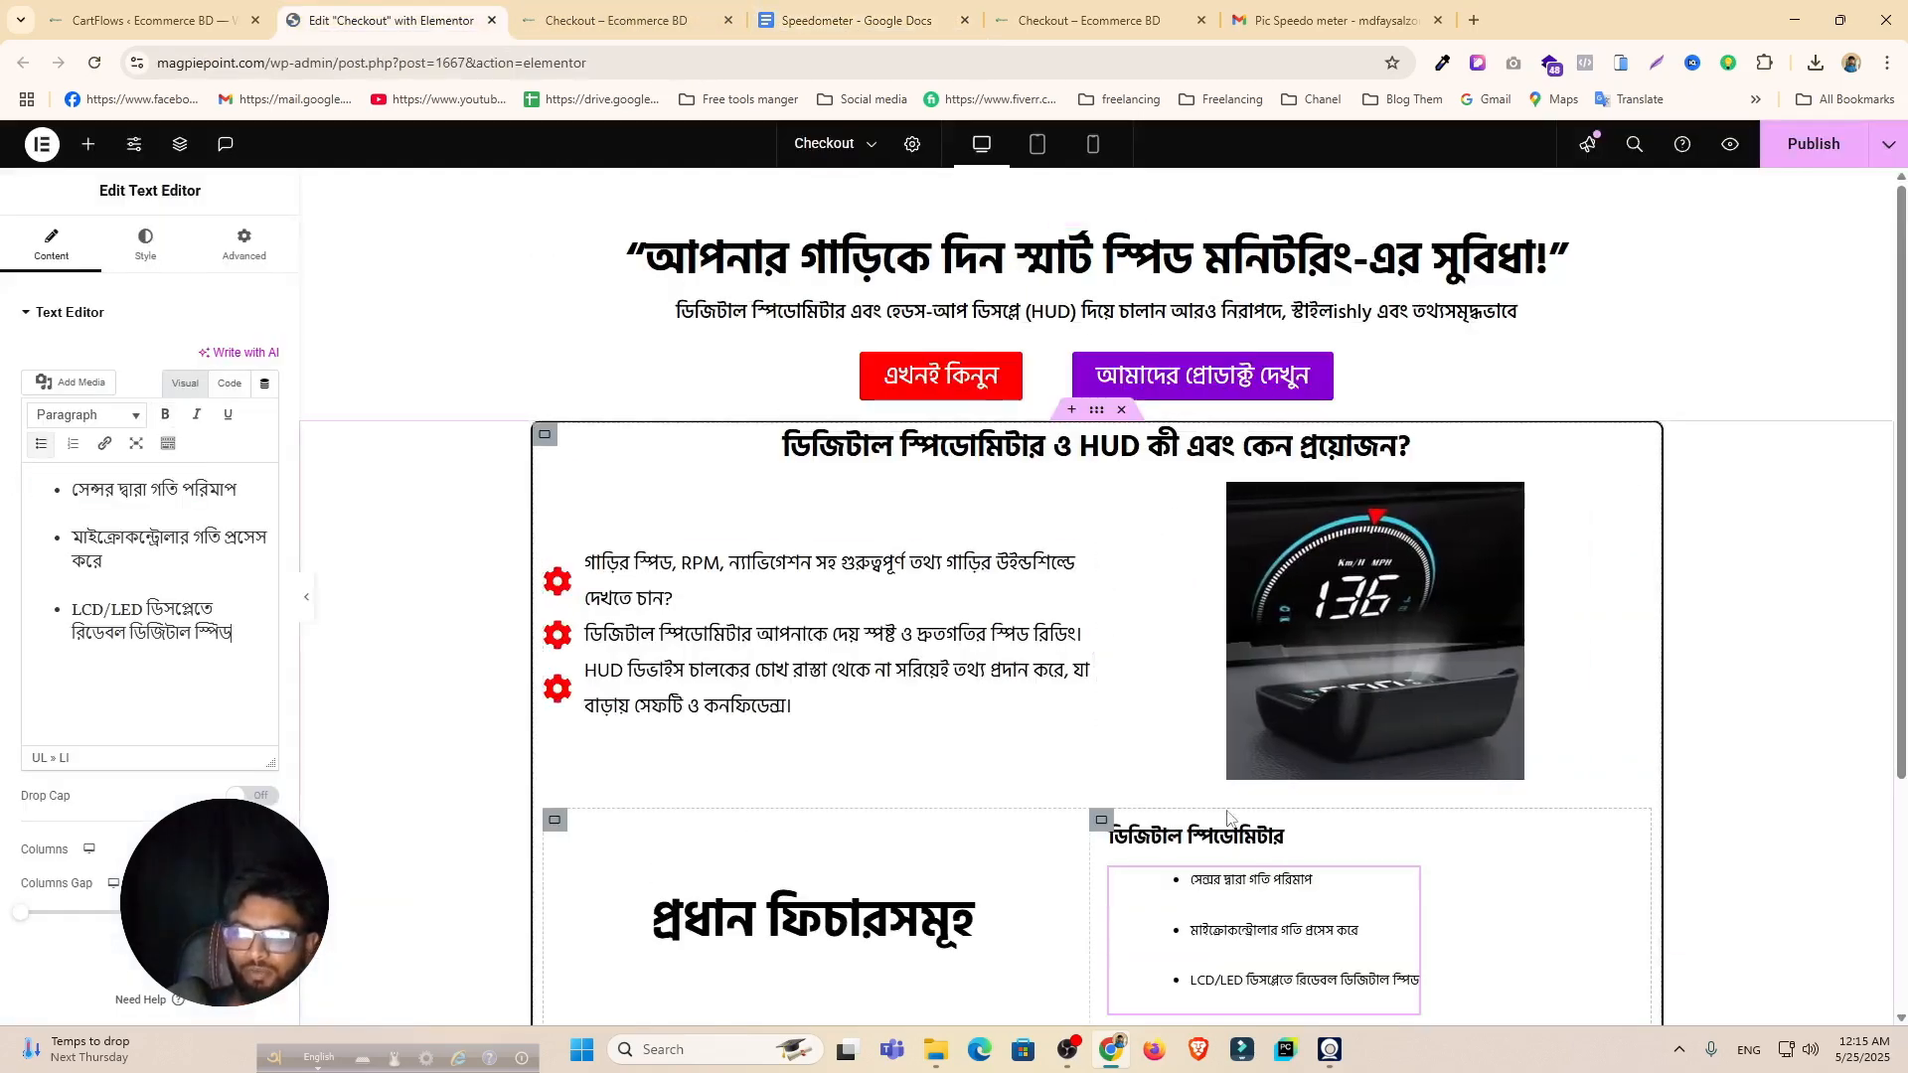
pyautogui.scroll(-1, 1230, 817)
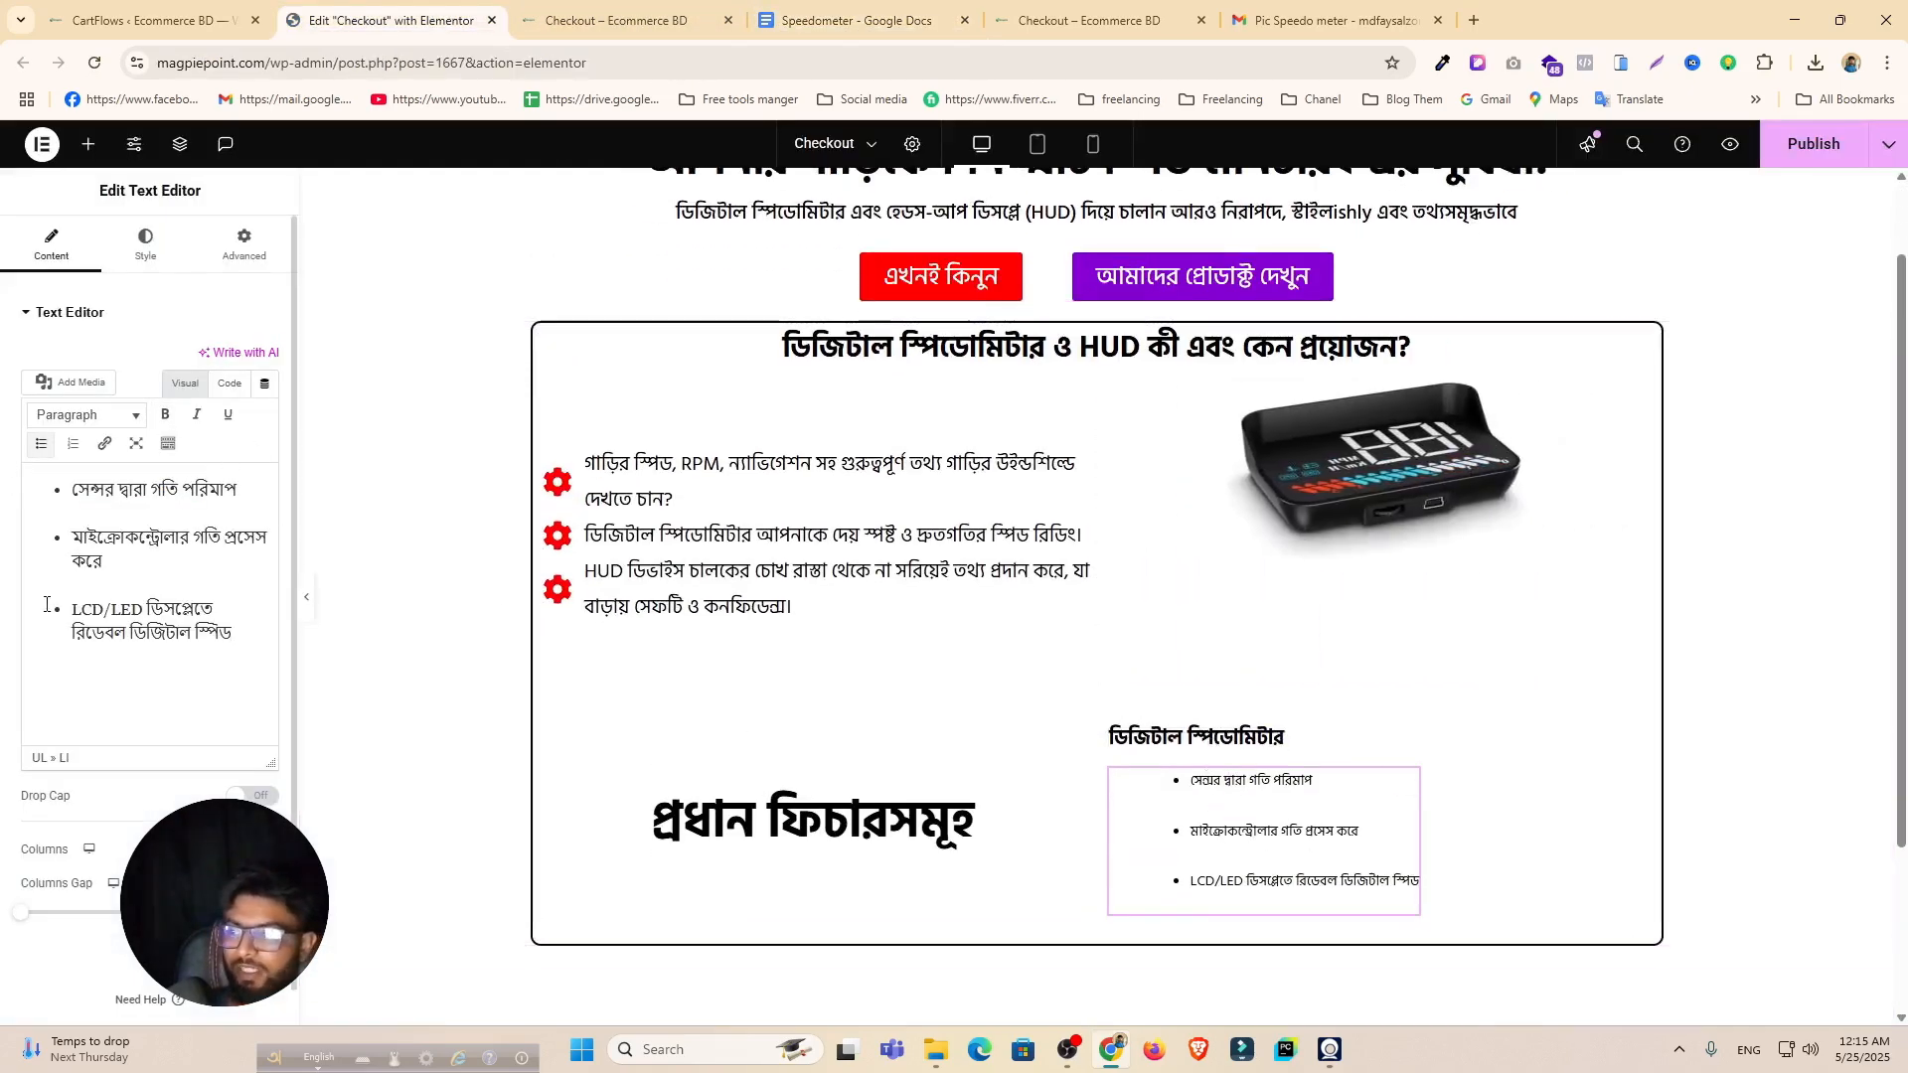
pyautogui.press('BackSpace')
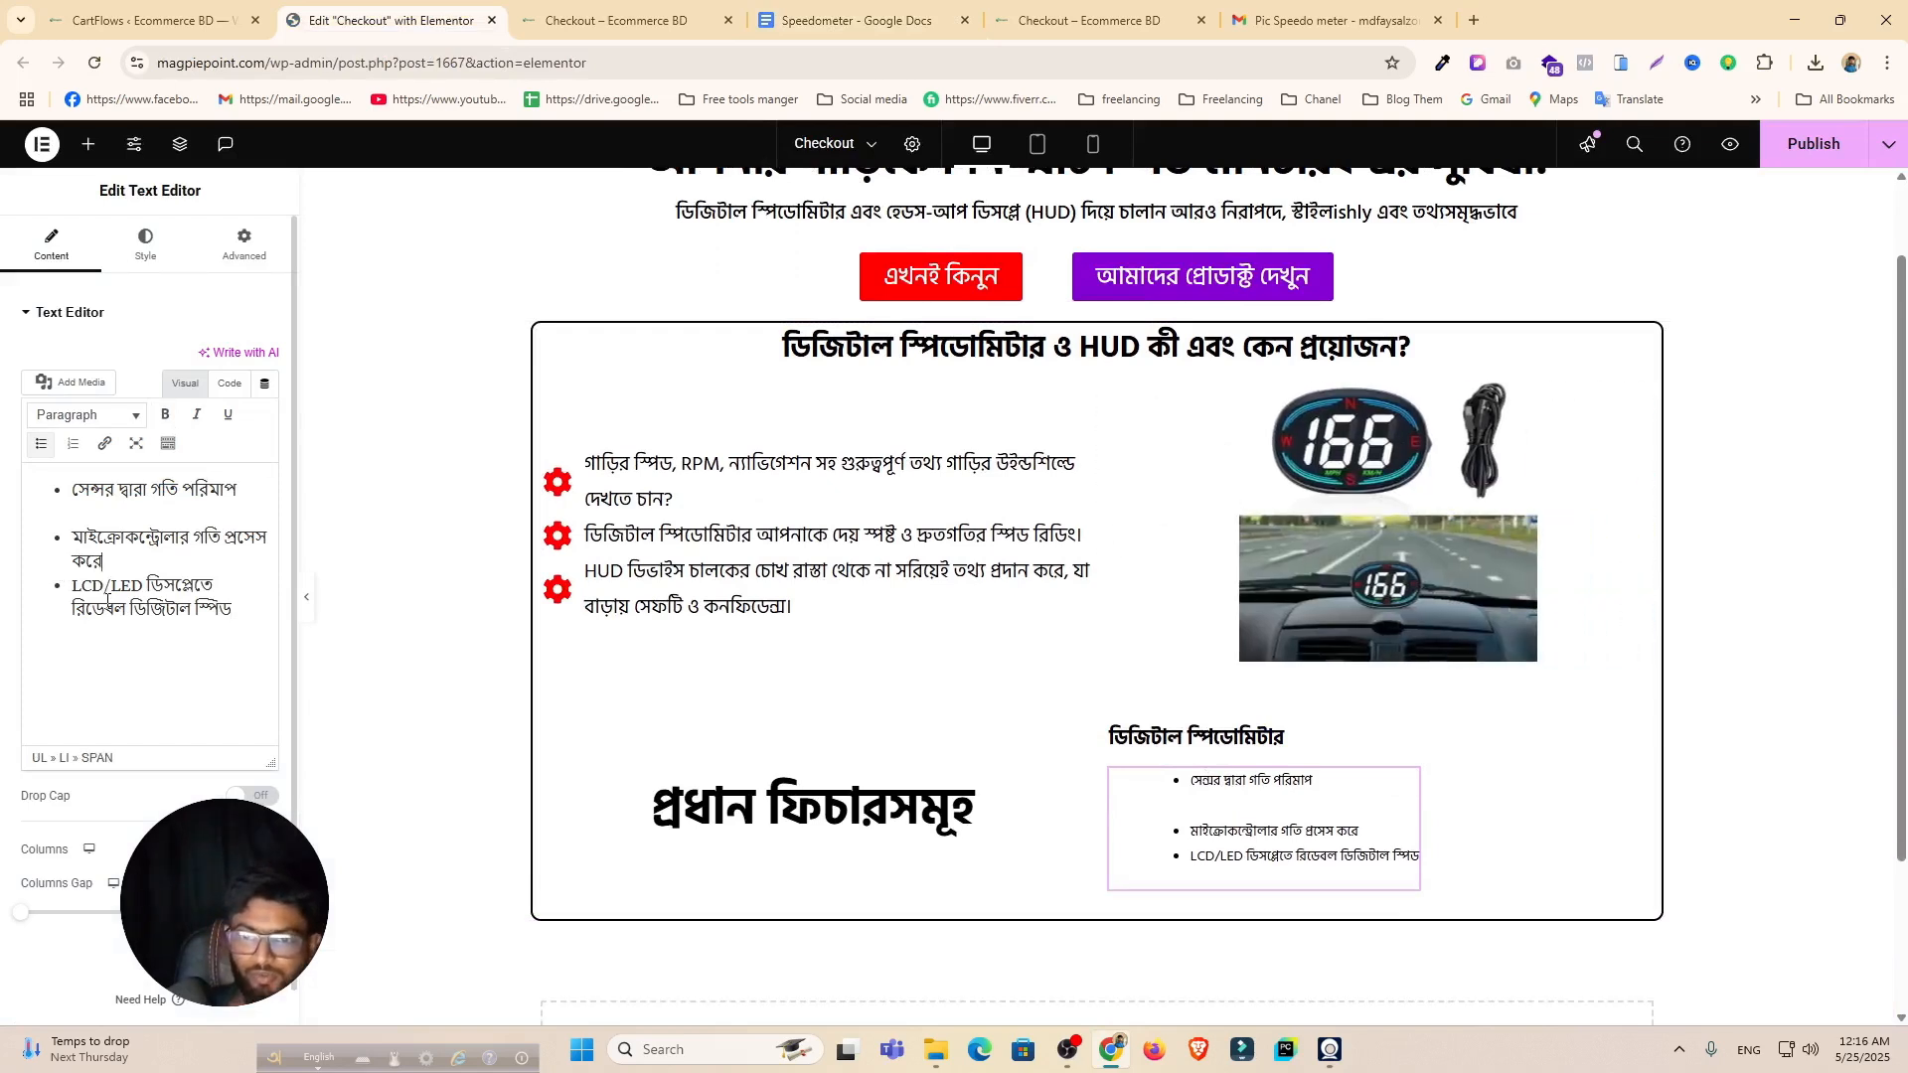
pyautogui.press('BackSpace')
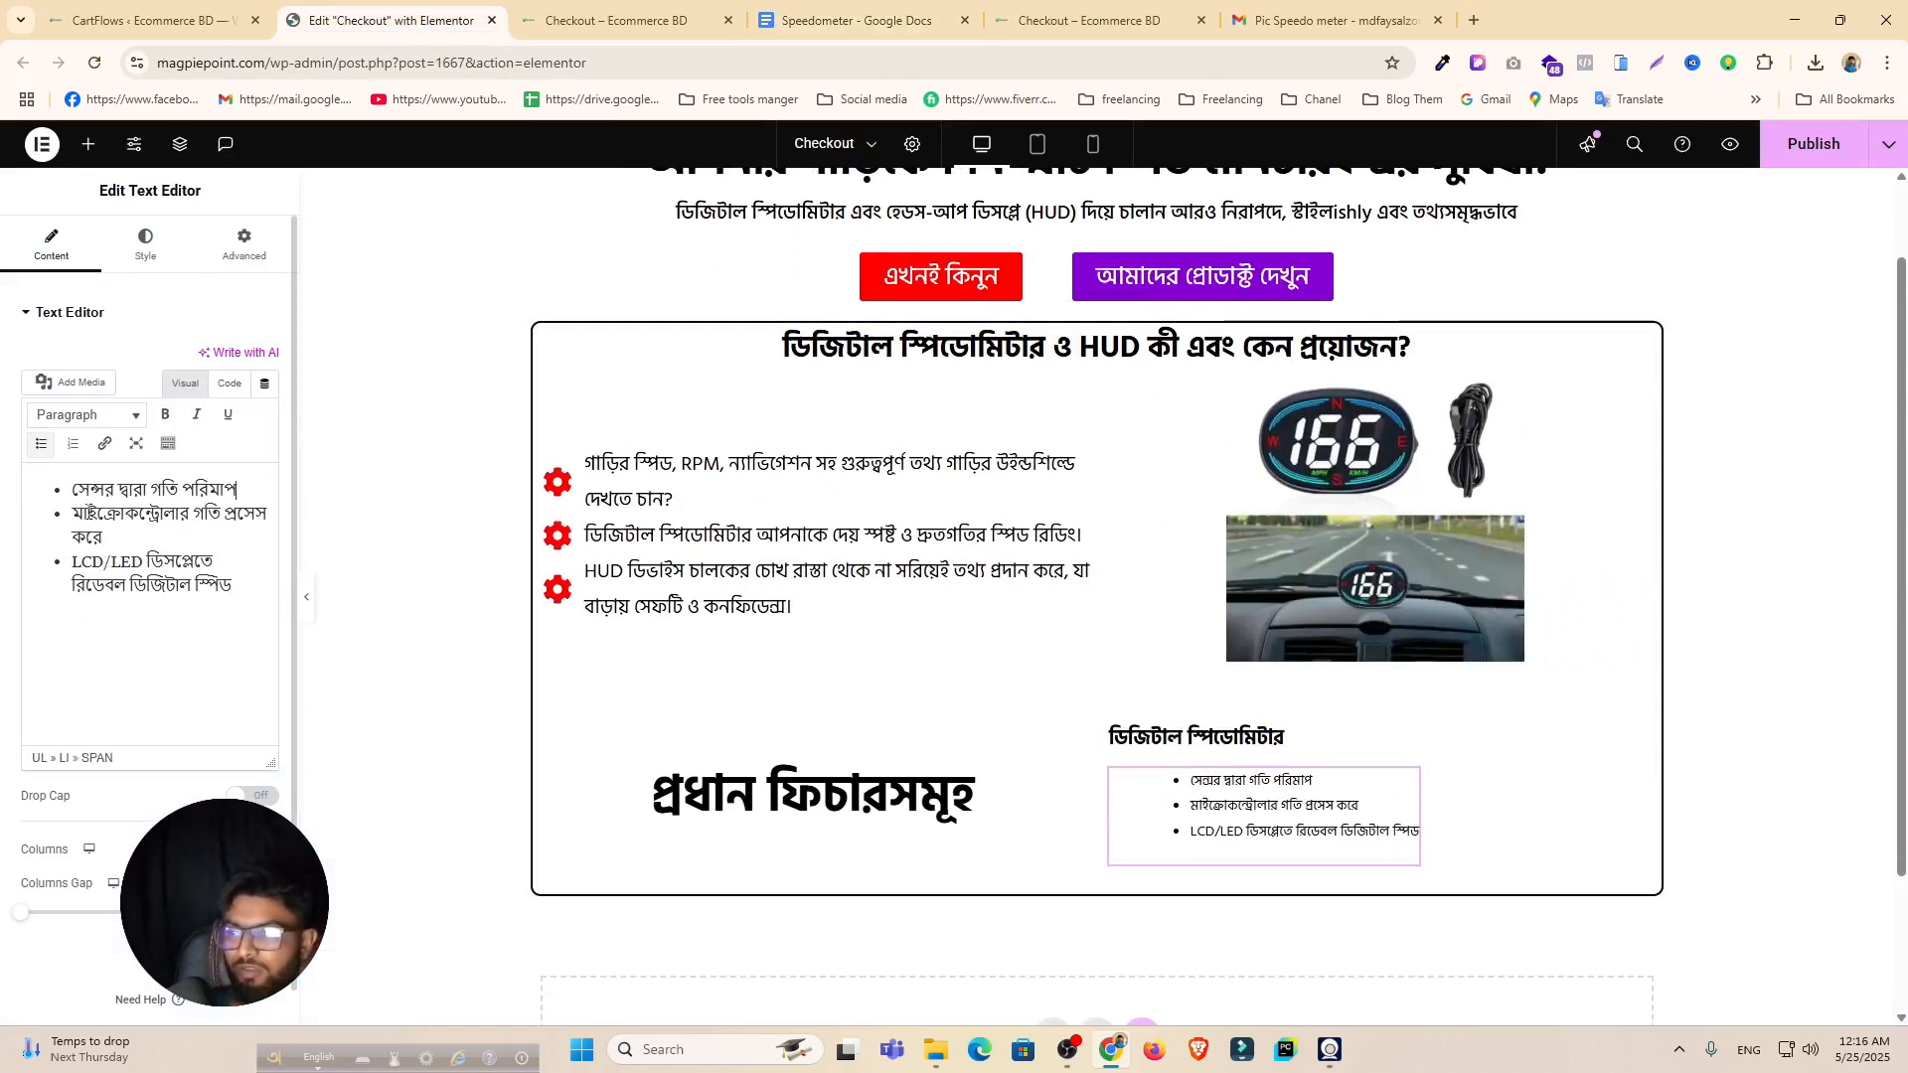
# Step: Set the bullet list's typography to the Hind Siliguri font at 20 px
pyautogui.click(139, 239)
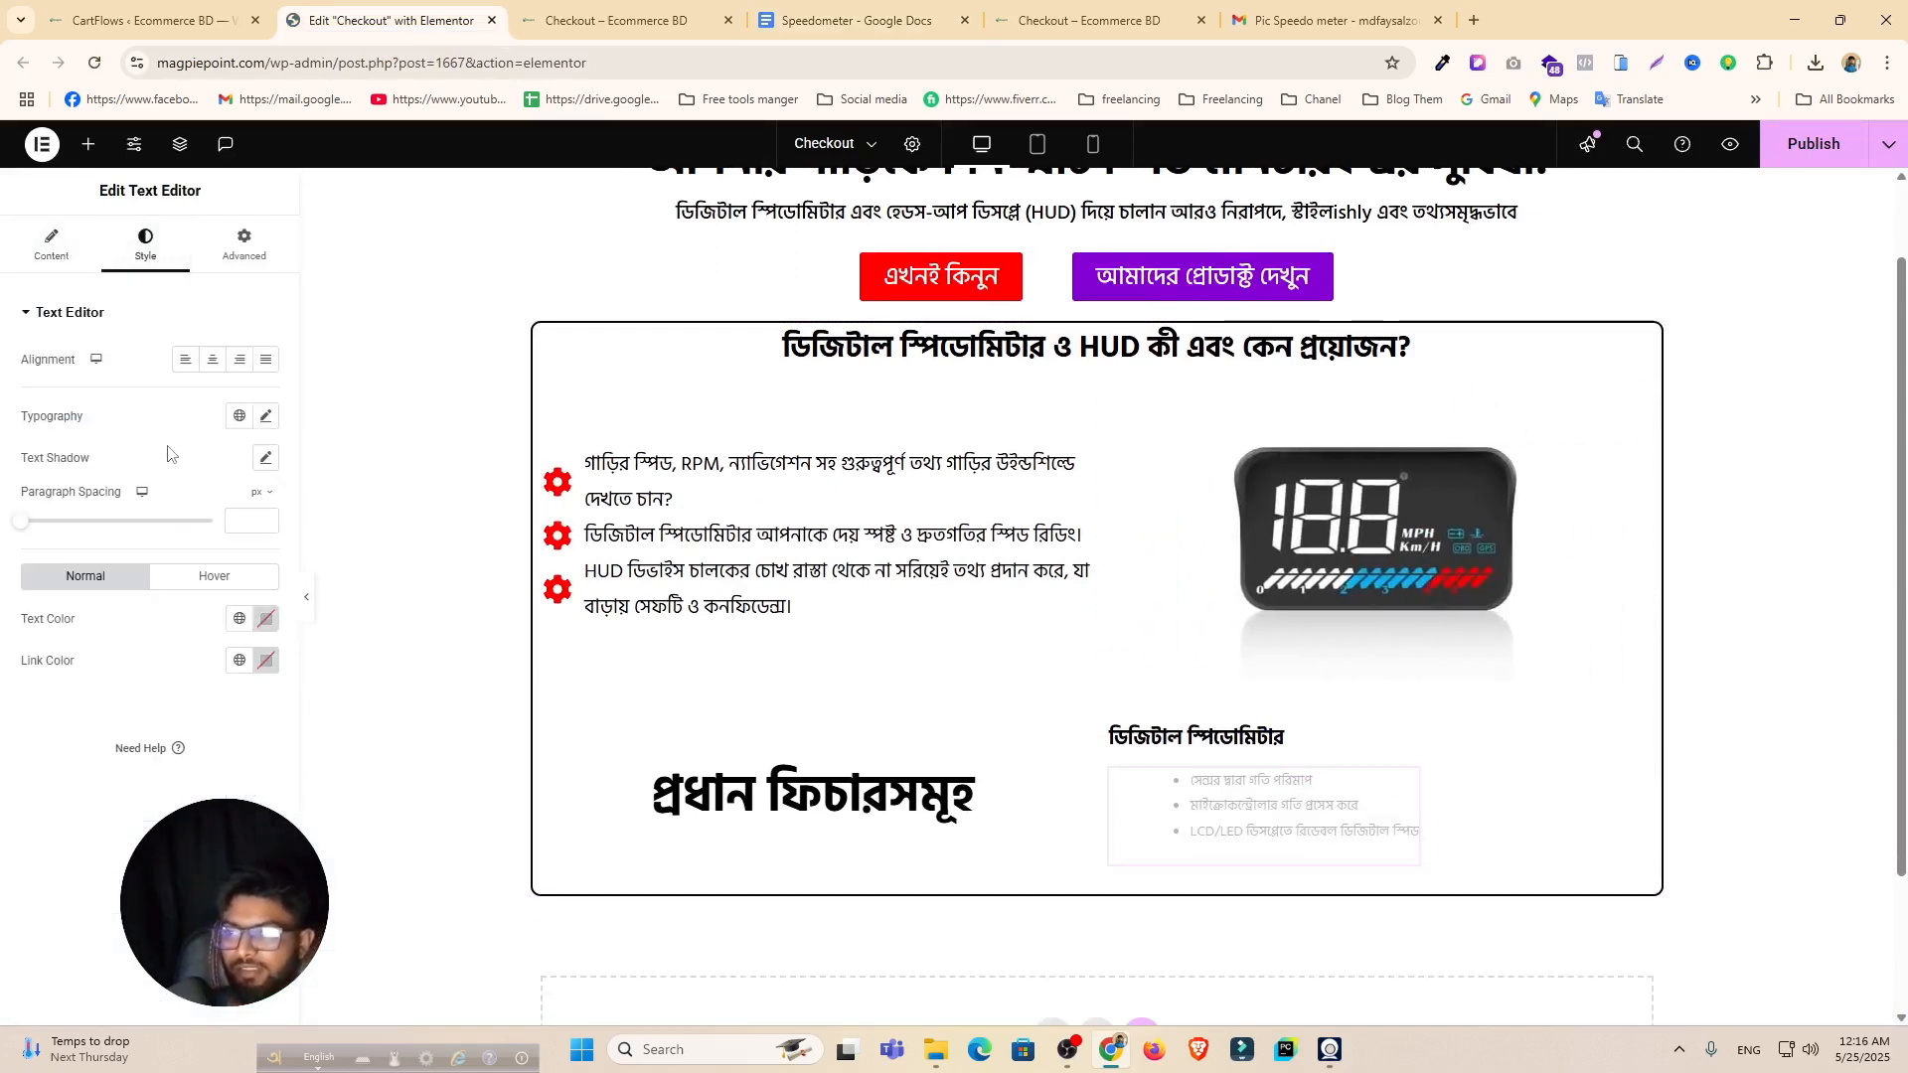
pyautogui.click(266, 418)
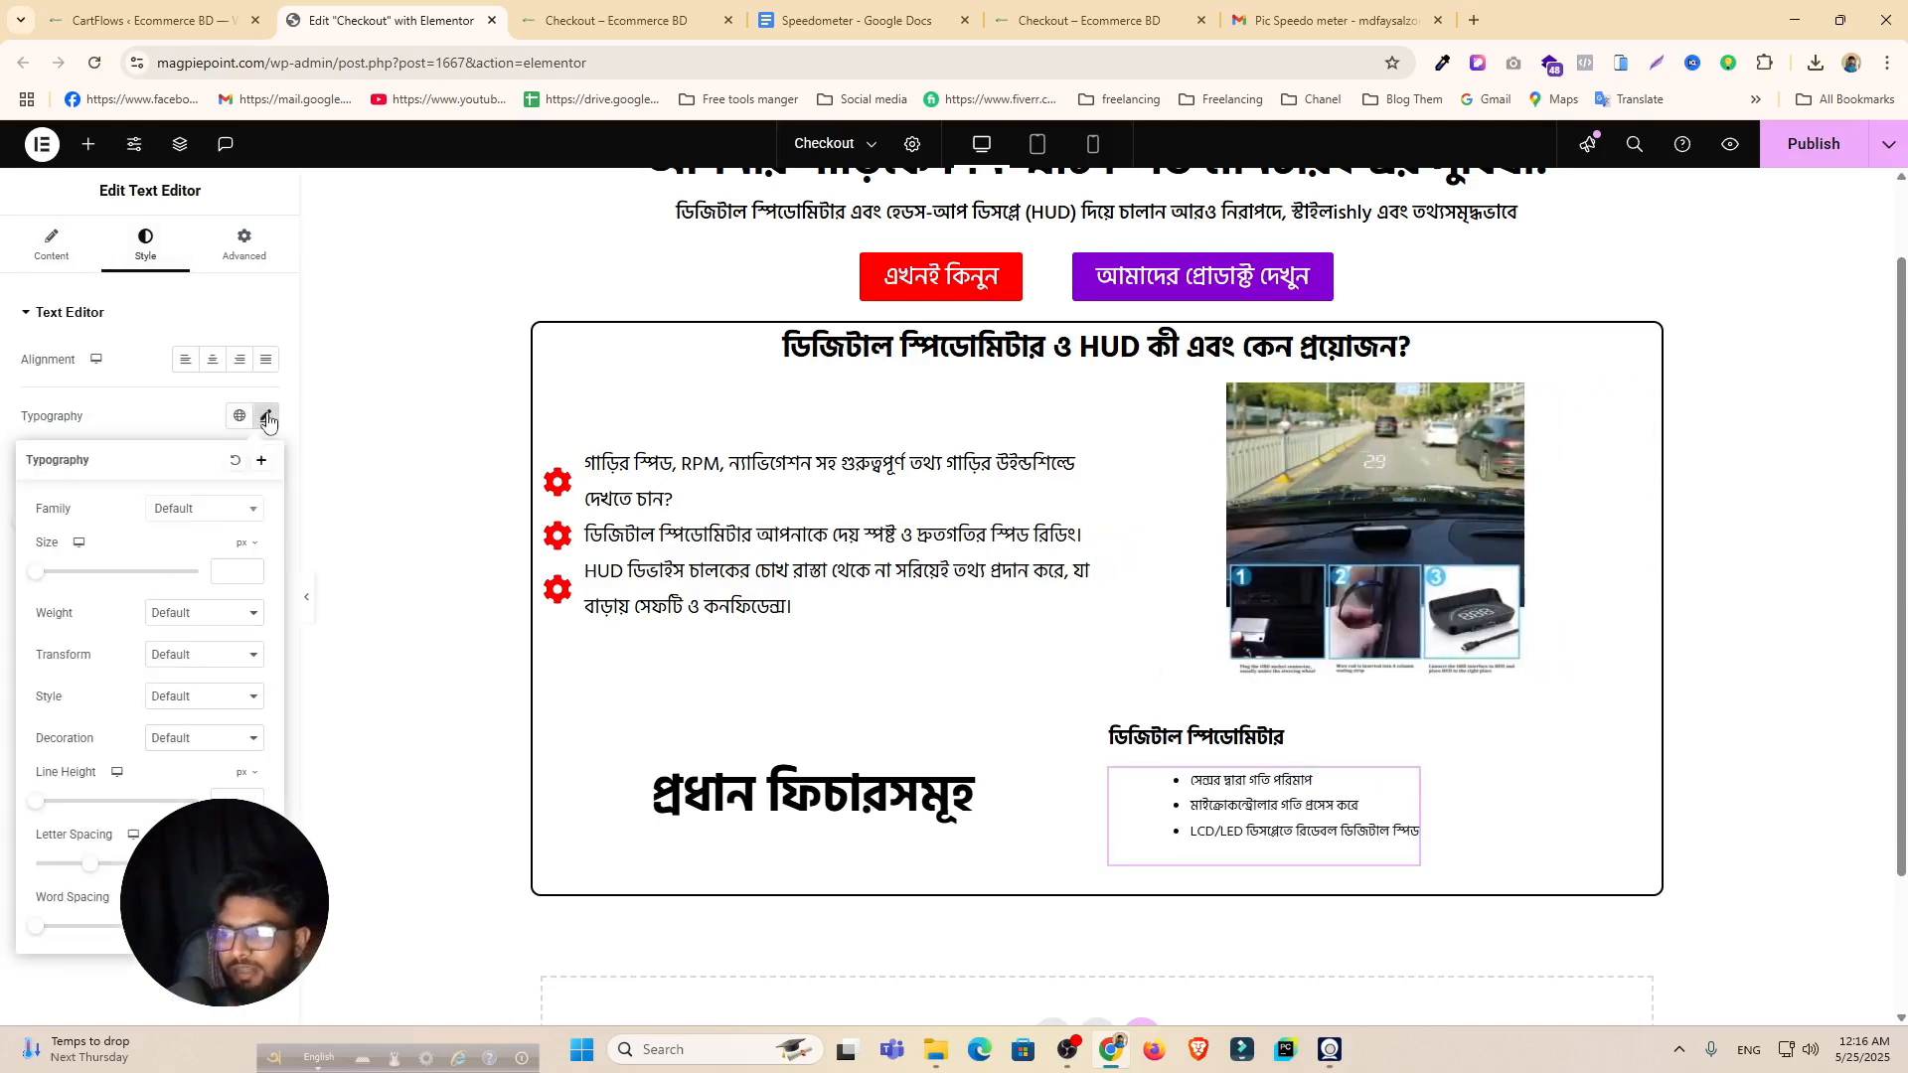
pyautogui.click(231, 513)
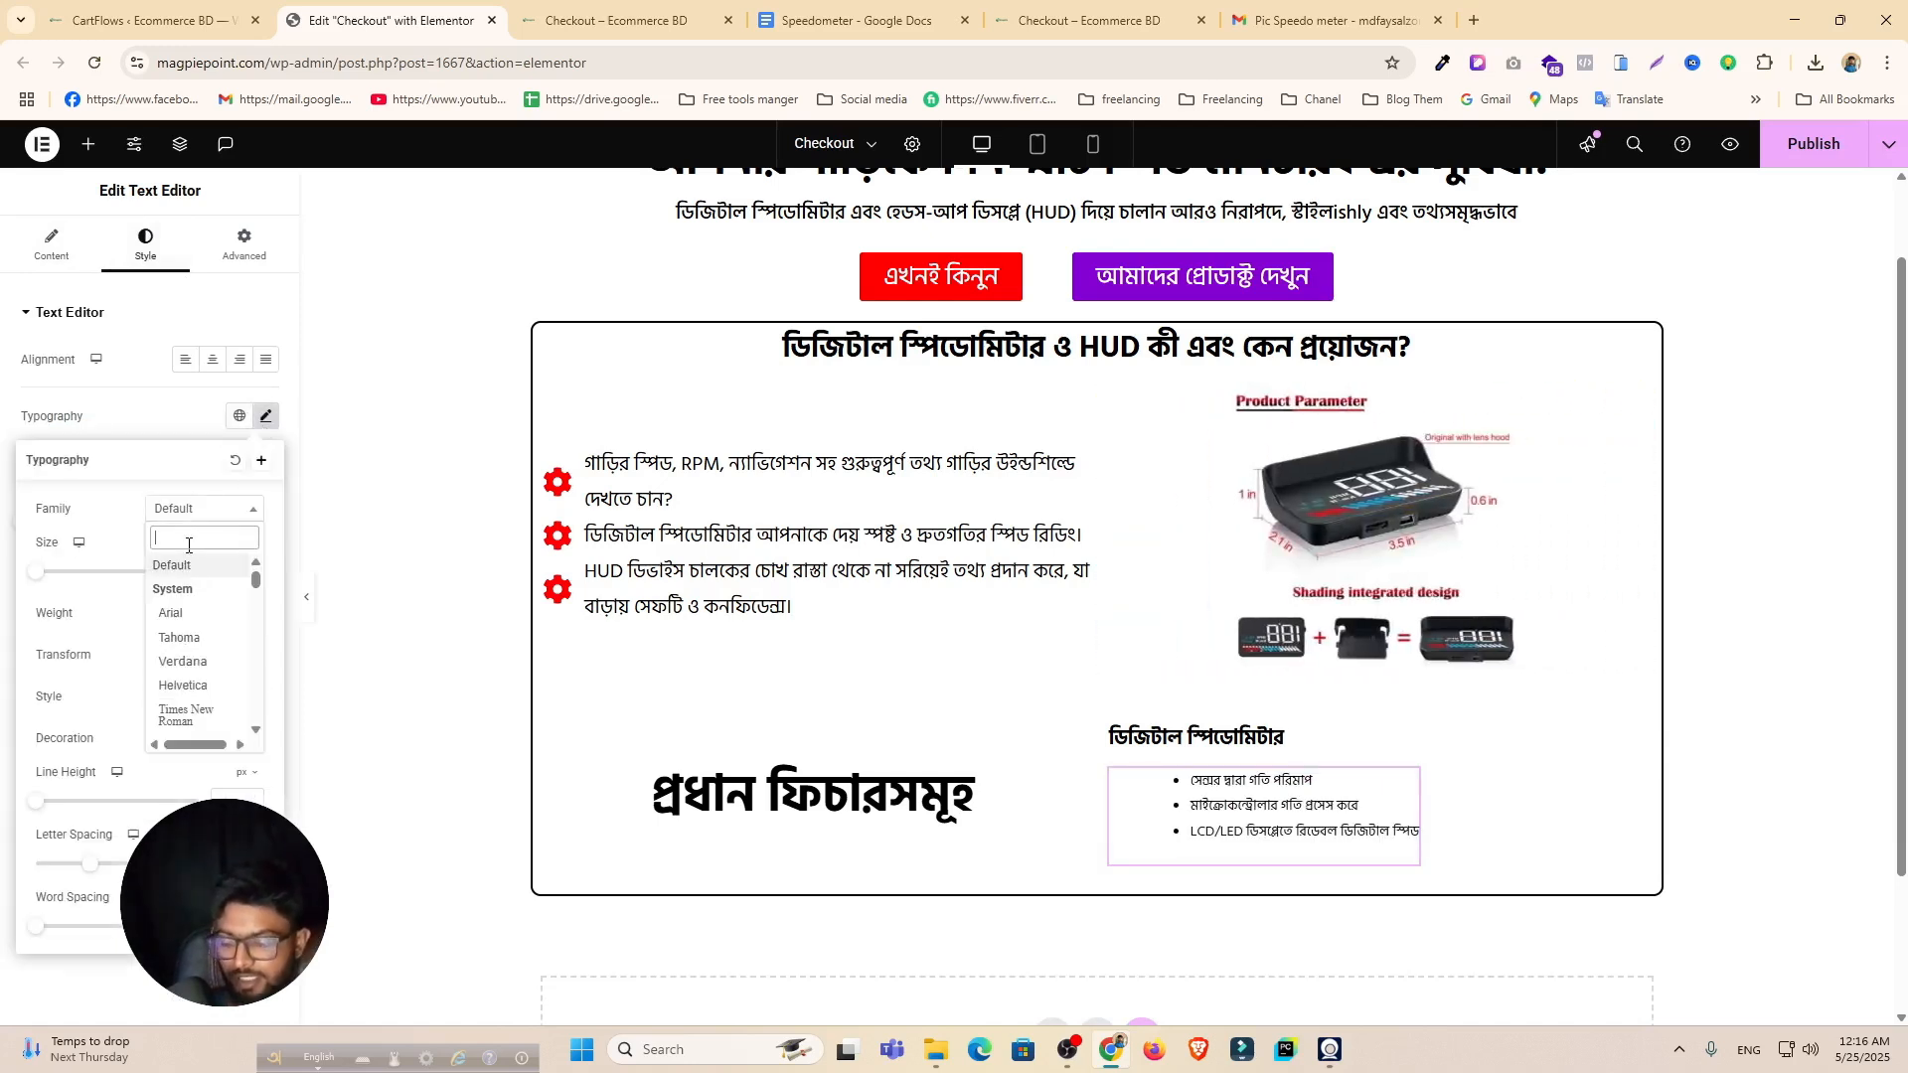
pyautogui.write('hin')
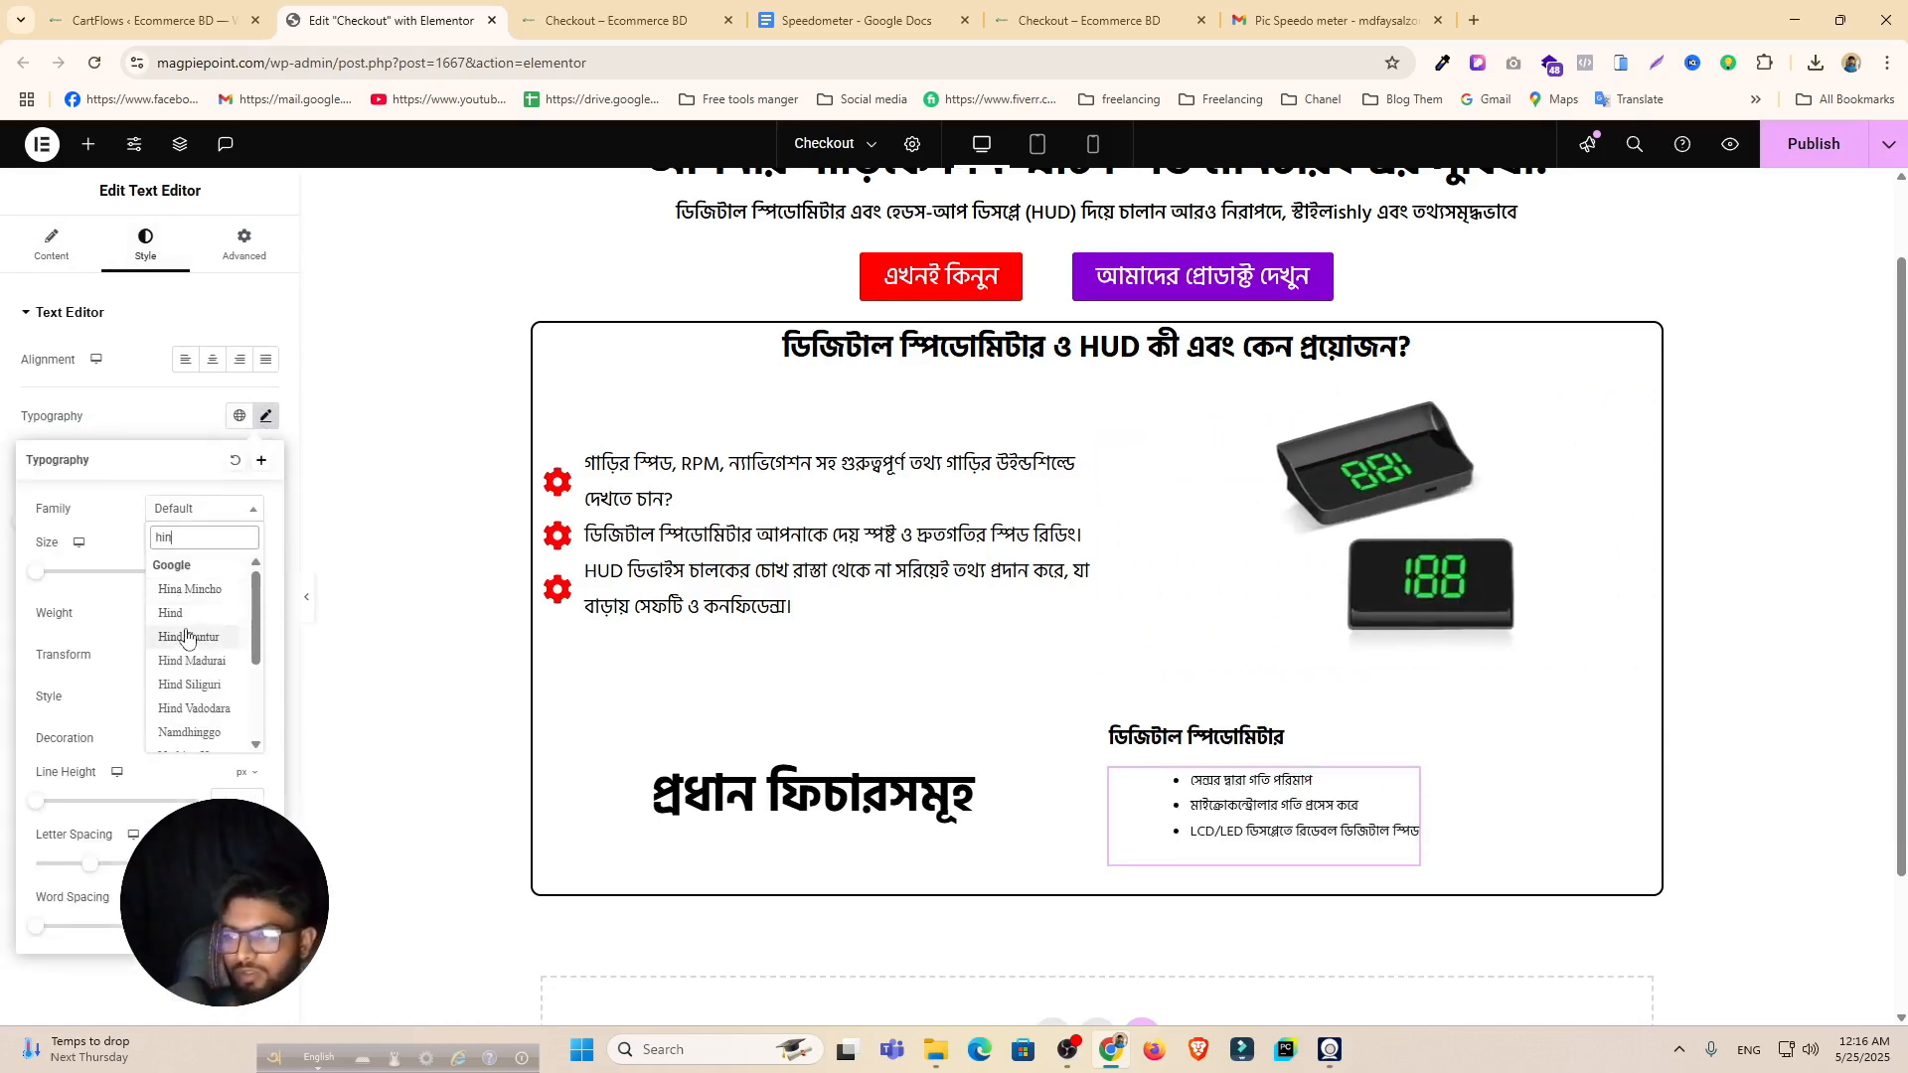
pyautogui.click(192, 686)
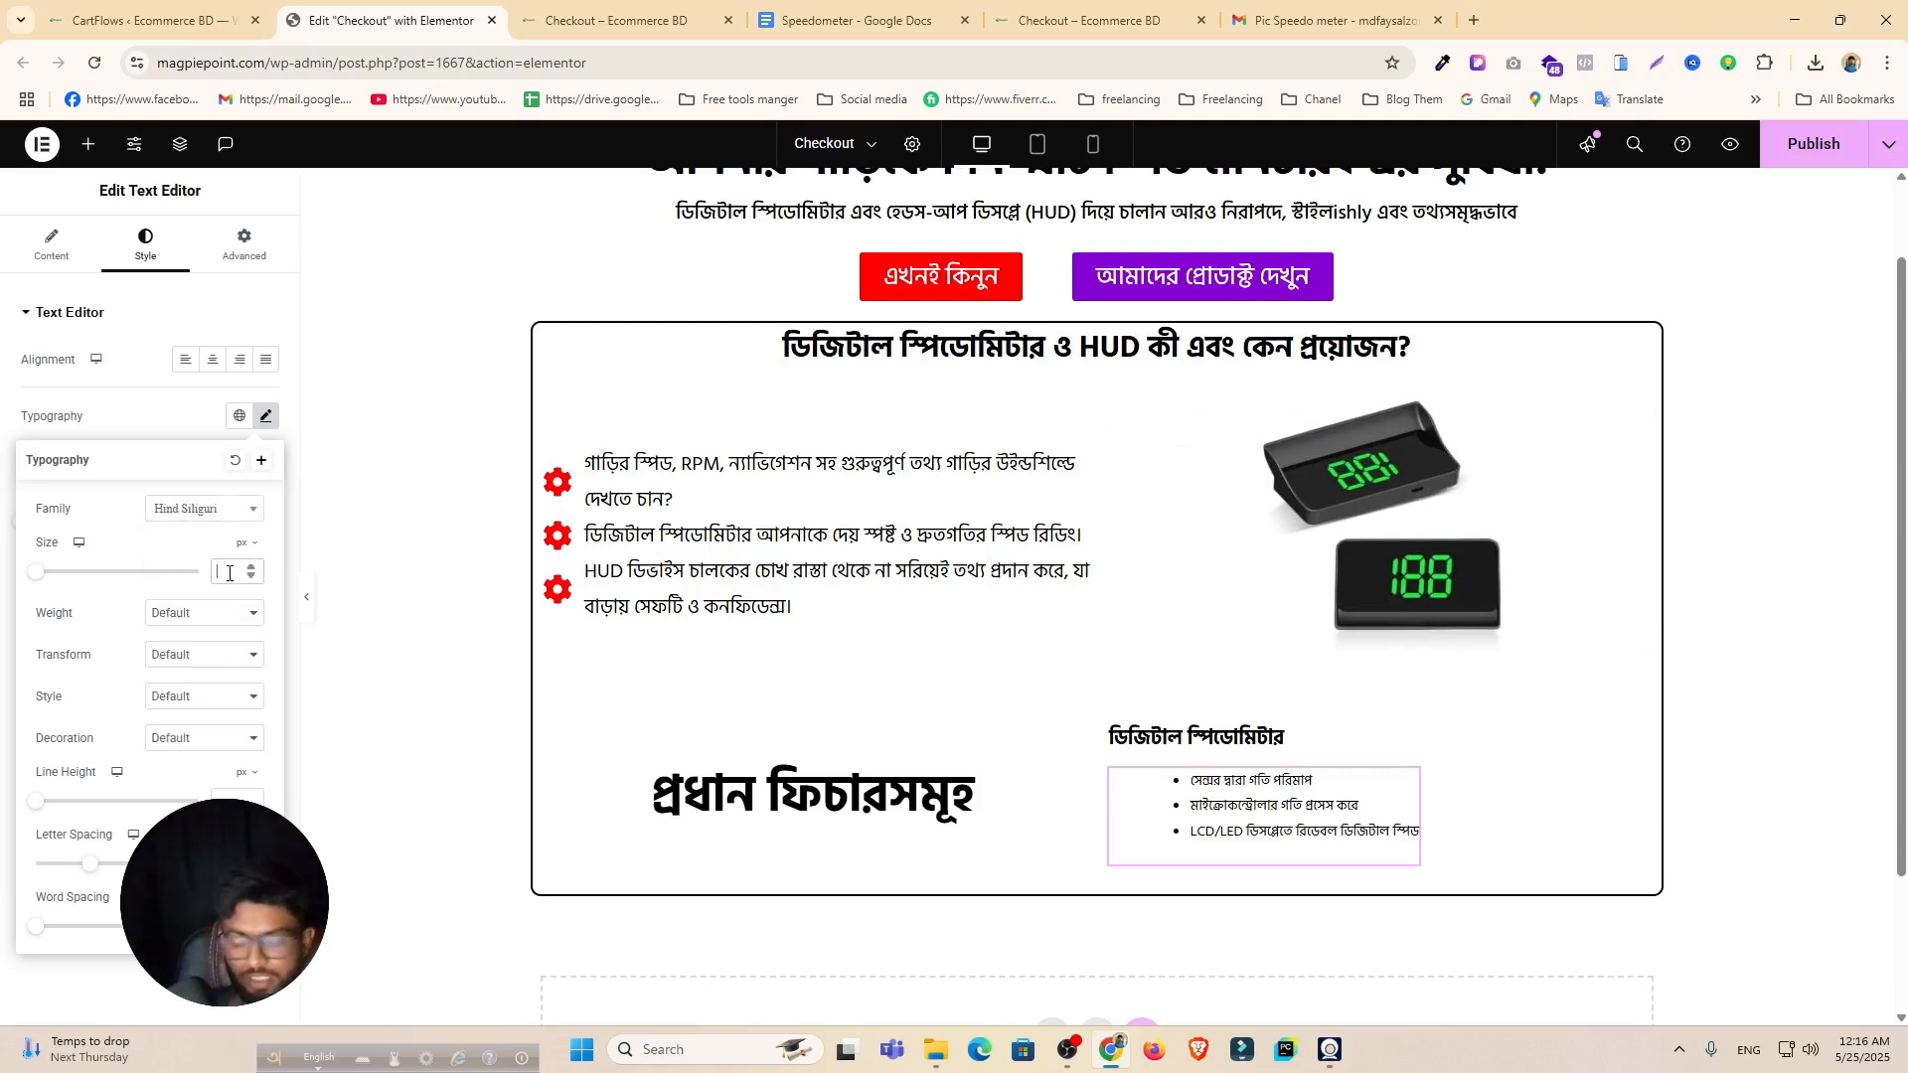
pyautogui.write('15')
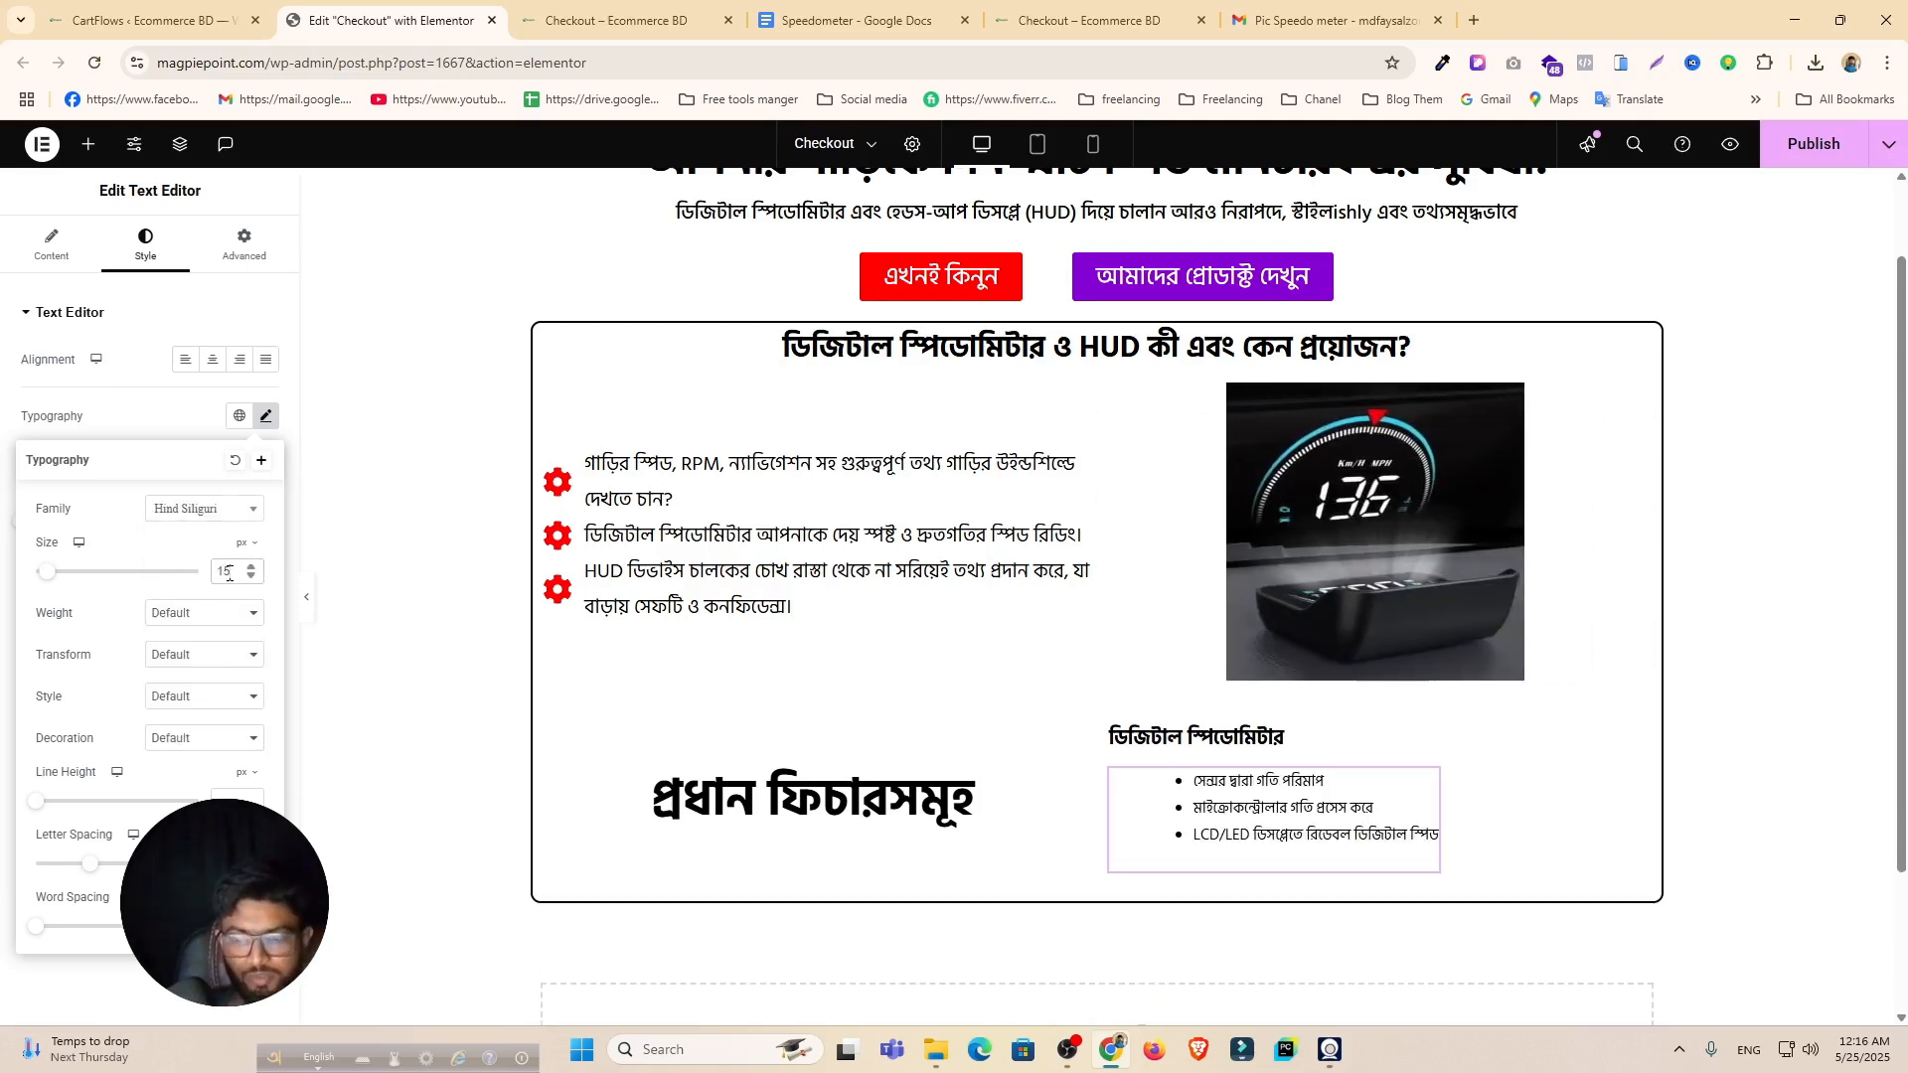
pyautogui.press('BackSpace')
pyautogui.press('BackSpace')
pyautogui.write('20')
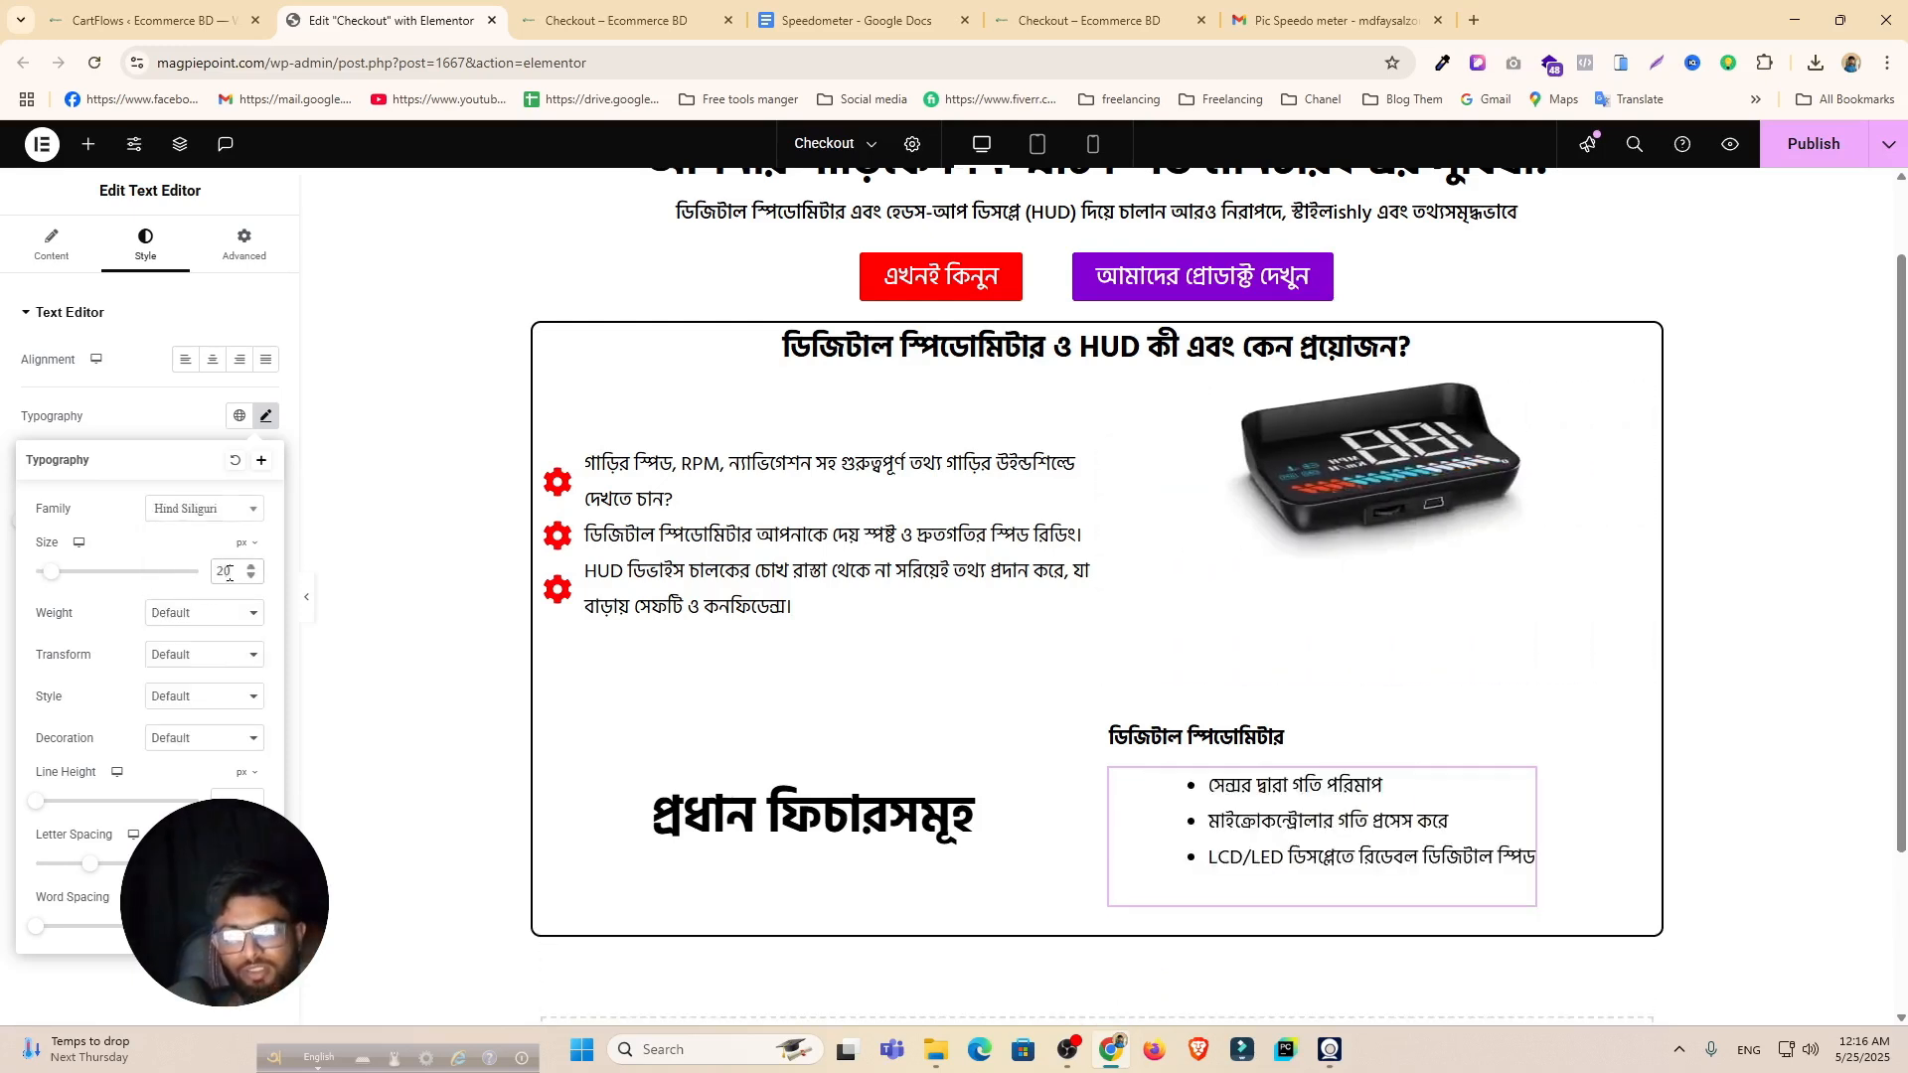
# Step: Duplicate the ডিজিটাল স্পিডোমিটার heading and its bullet list, placing the second heading directly above the second list
pyautogui.scroll(-2, 1120, 771)
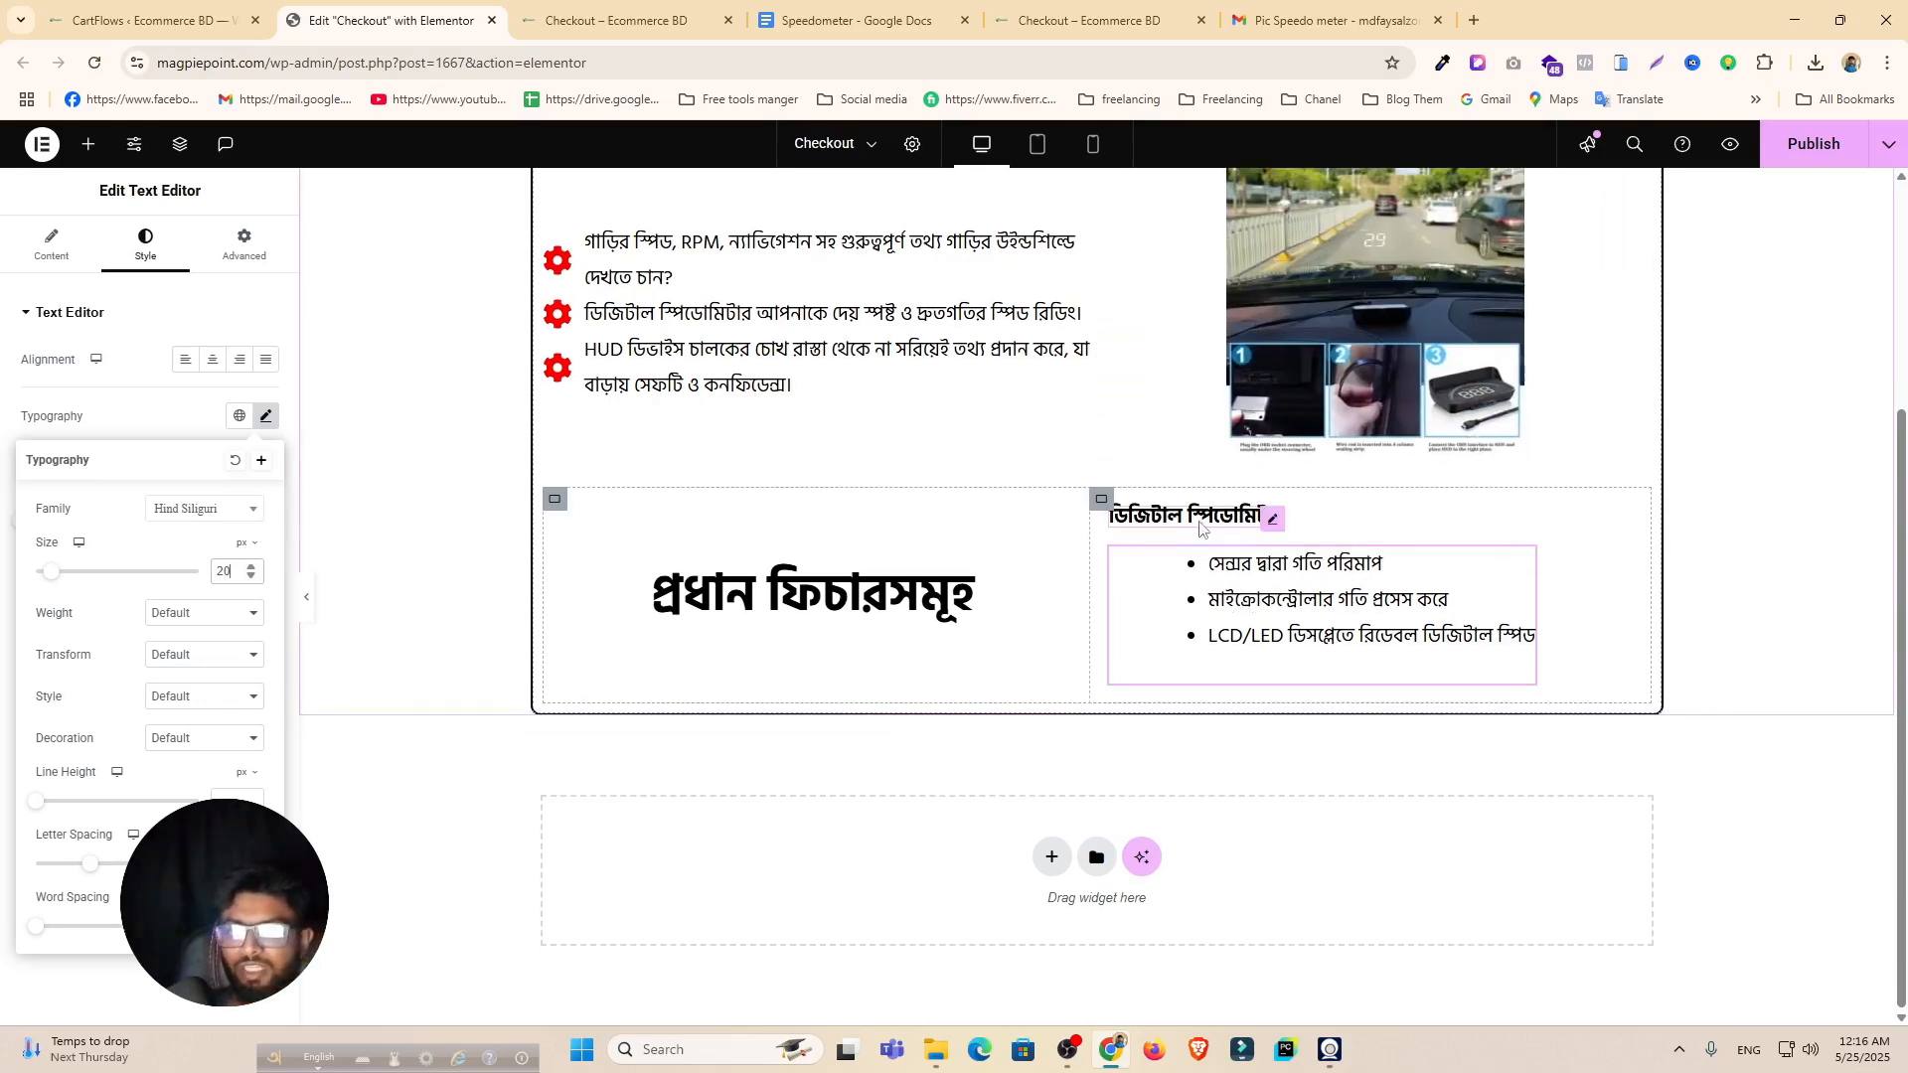
pyautogui.rightClick(1273, 529)
pyautogui.click(1320, 584)
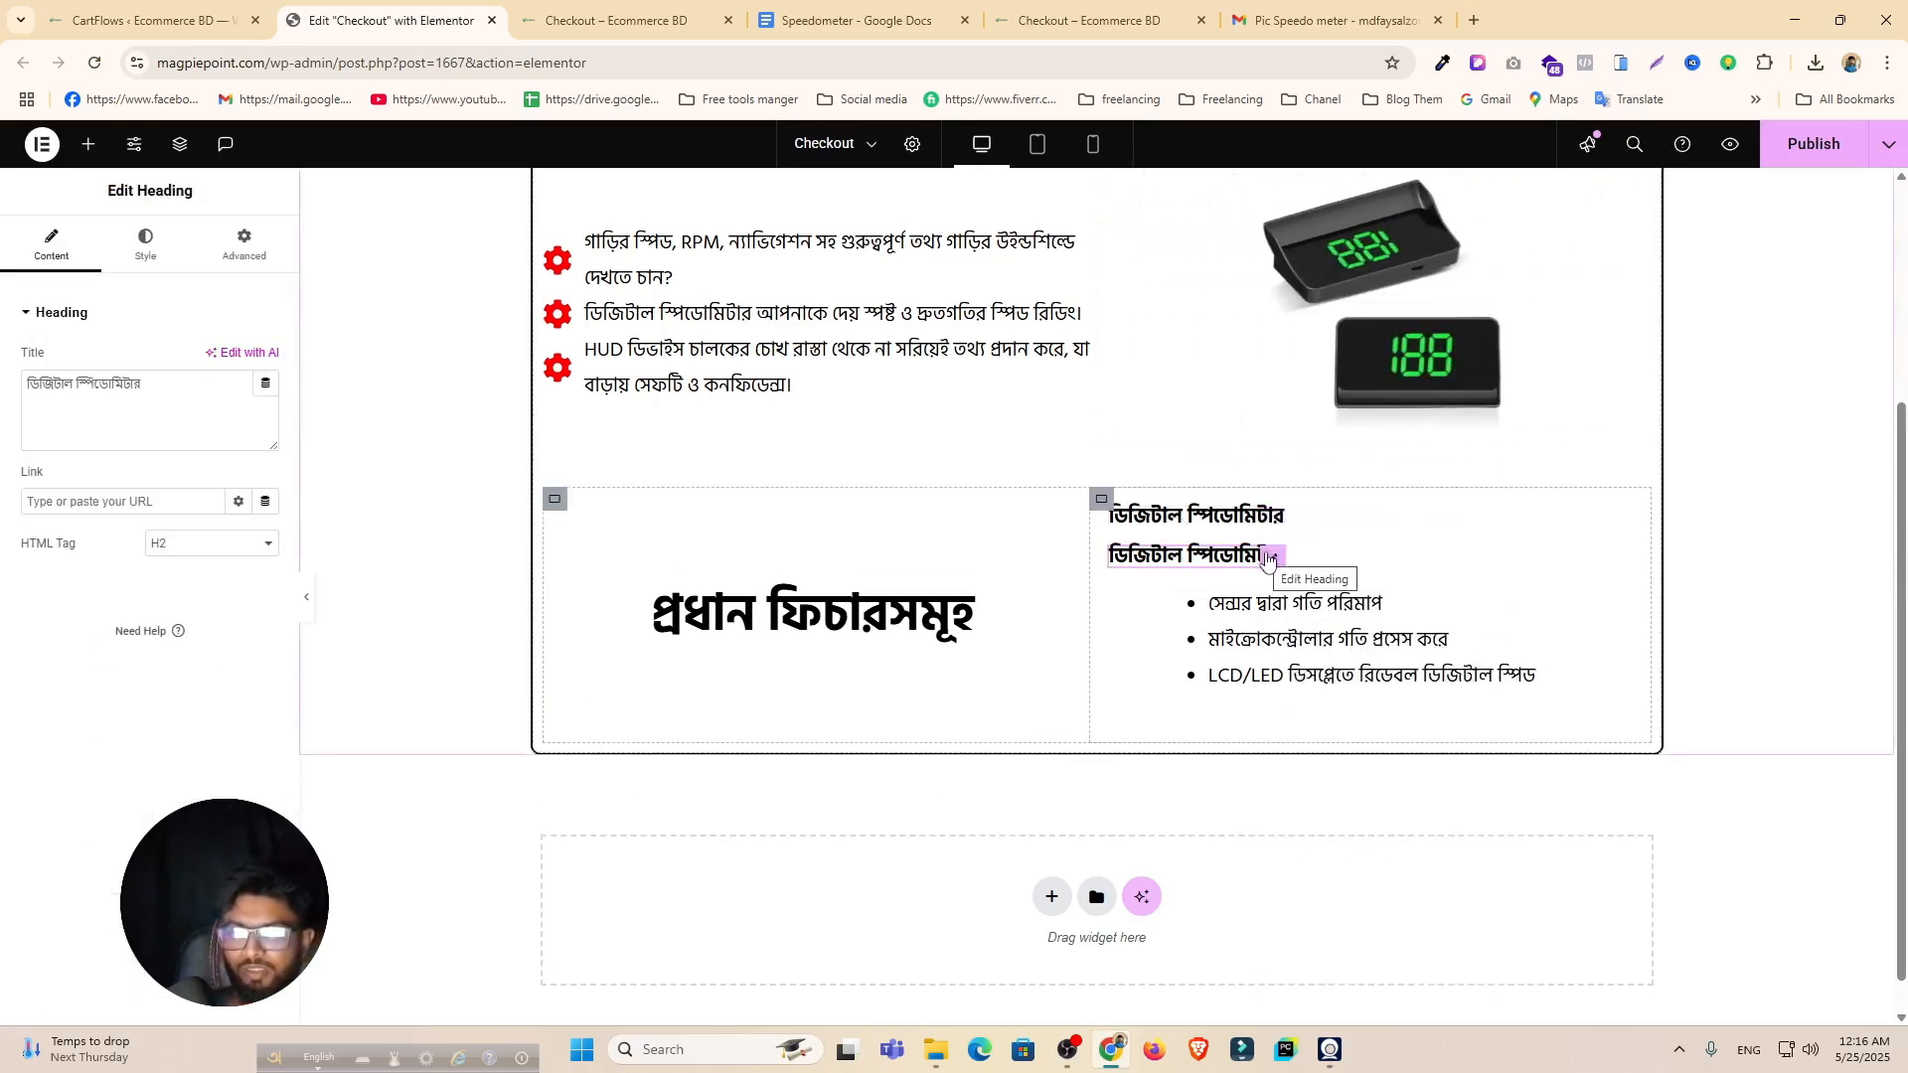
pyautogui.moveTo(1272, 557)
pyautogui.mouseDown()
pyautogui.moveTo(1261, 666)
pyautogui.moveTo(1219, 618)
pyautogui.moveTo(1225, 562)
pyautogui.mouseUp()
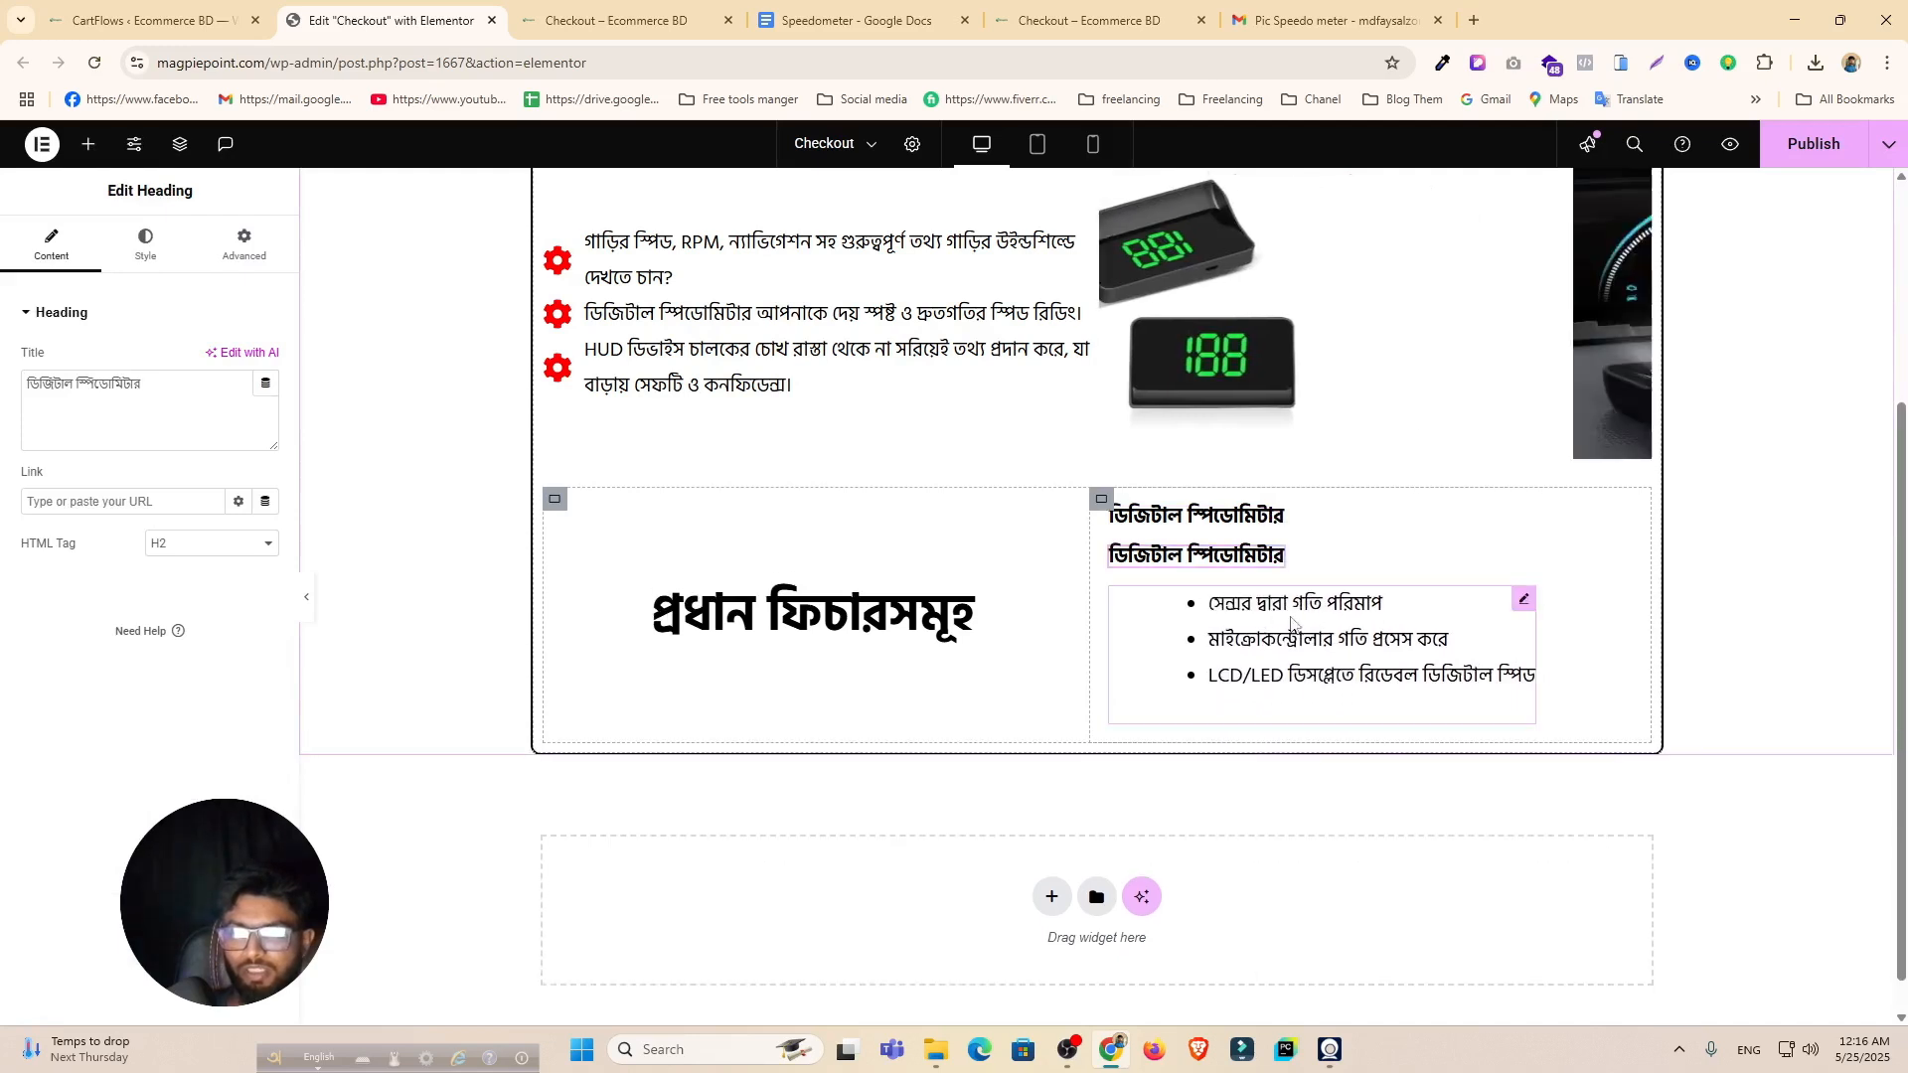
pyautogui.rightClick(1341, 636)
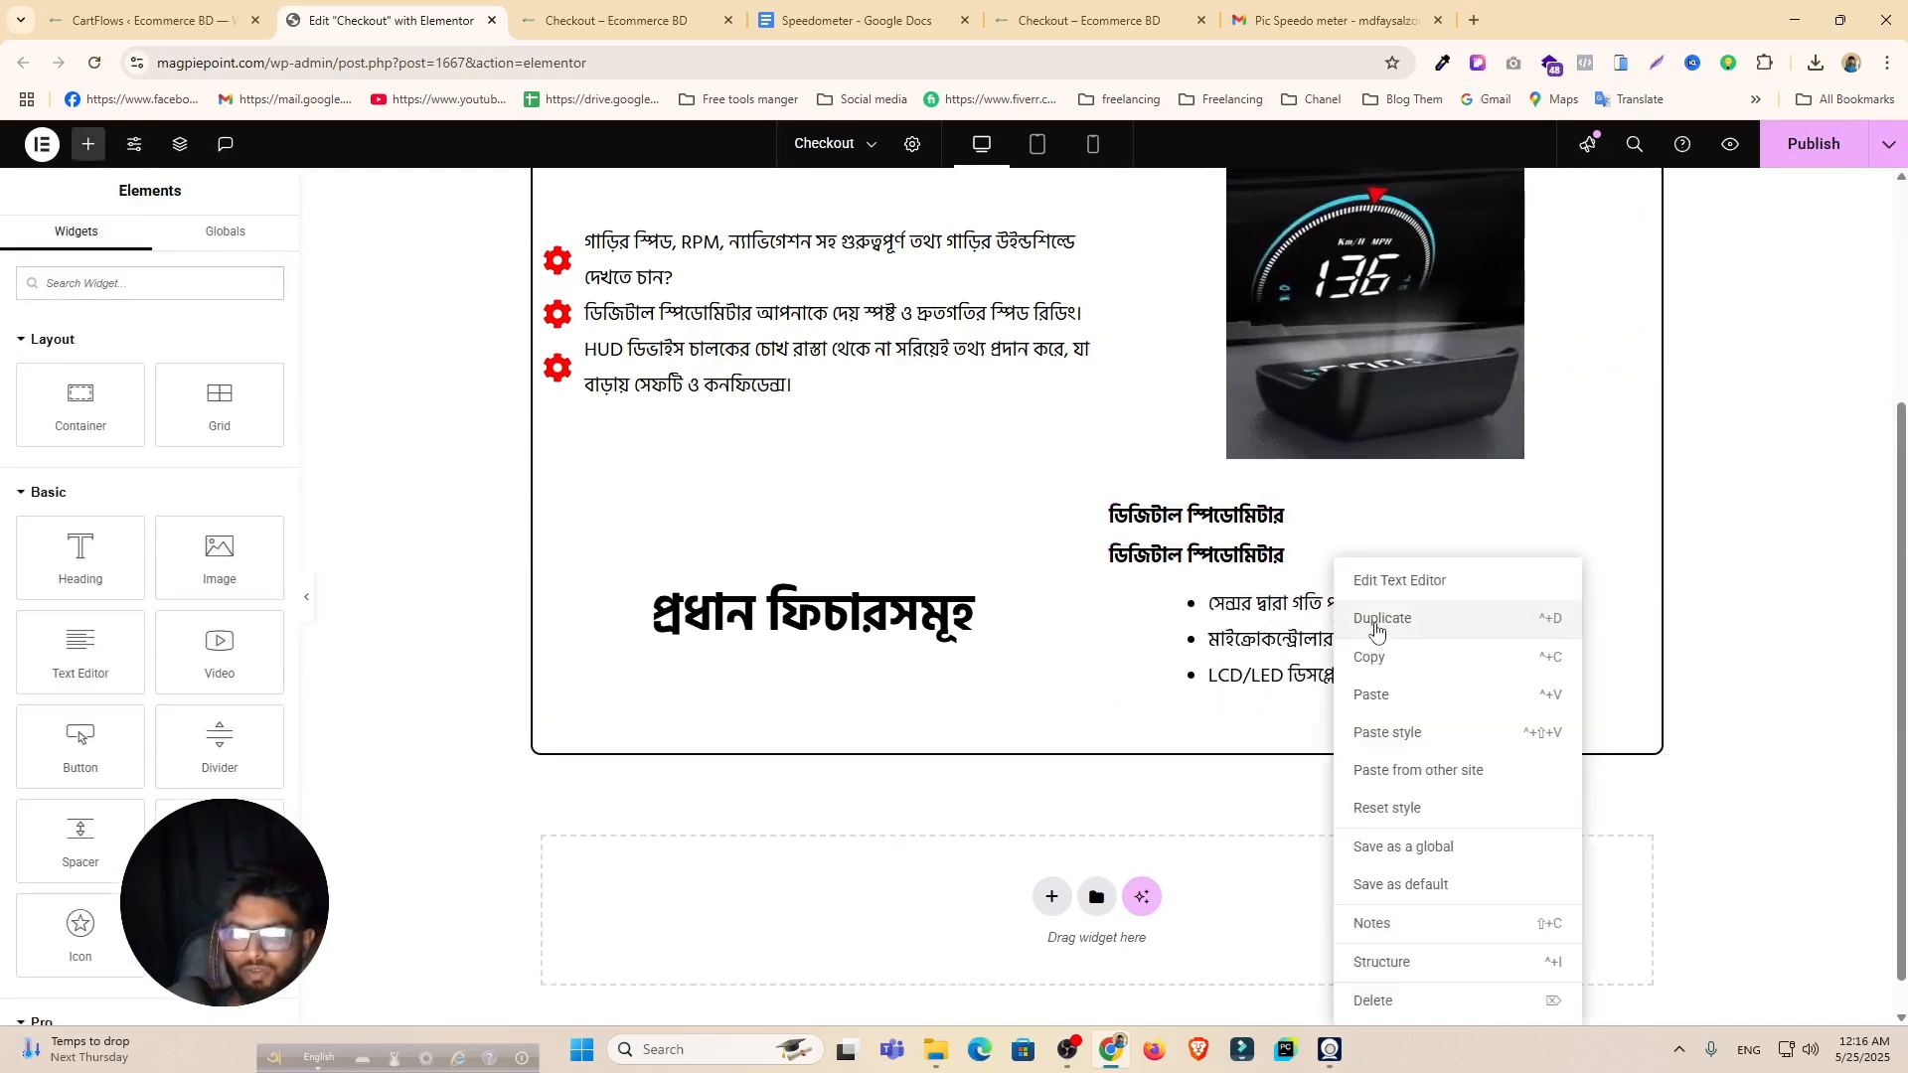
pyautogui.click(1377, 632)
pyautogui.moveTo(1274, 566)
pyautogui.mouseDown()
pyautogui.moveTo(1235, 617)
pyautogui.moveTo(1242, 746)
pyautogui.moveTo(1214, 738)
pyautogui.mouseUp()
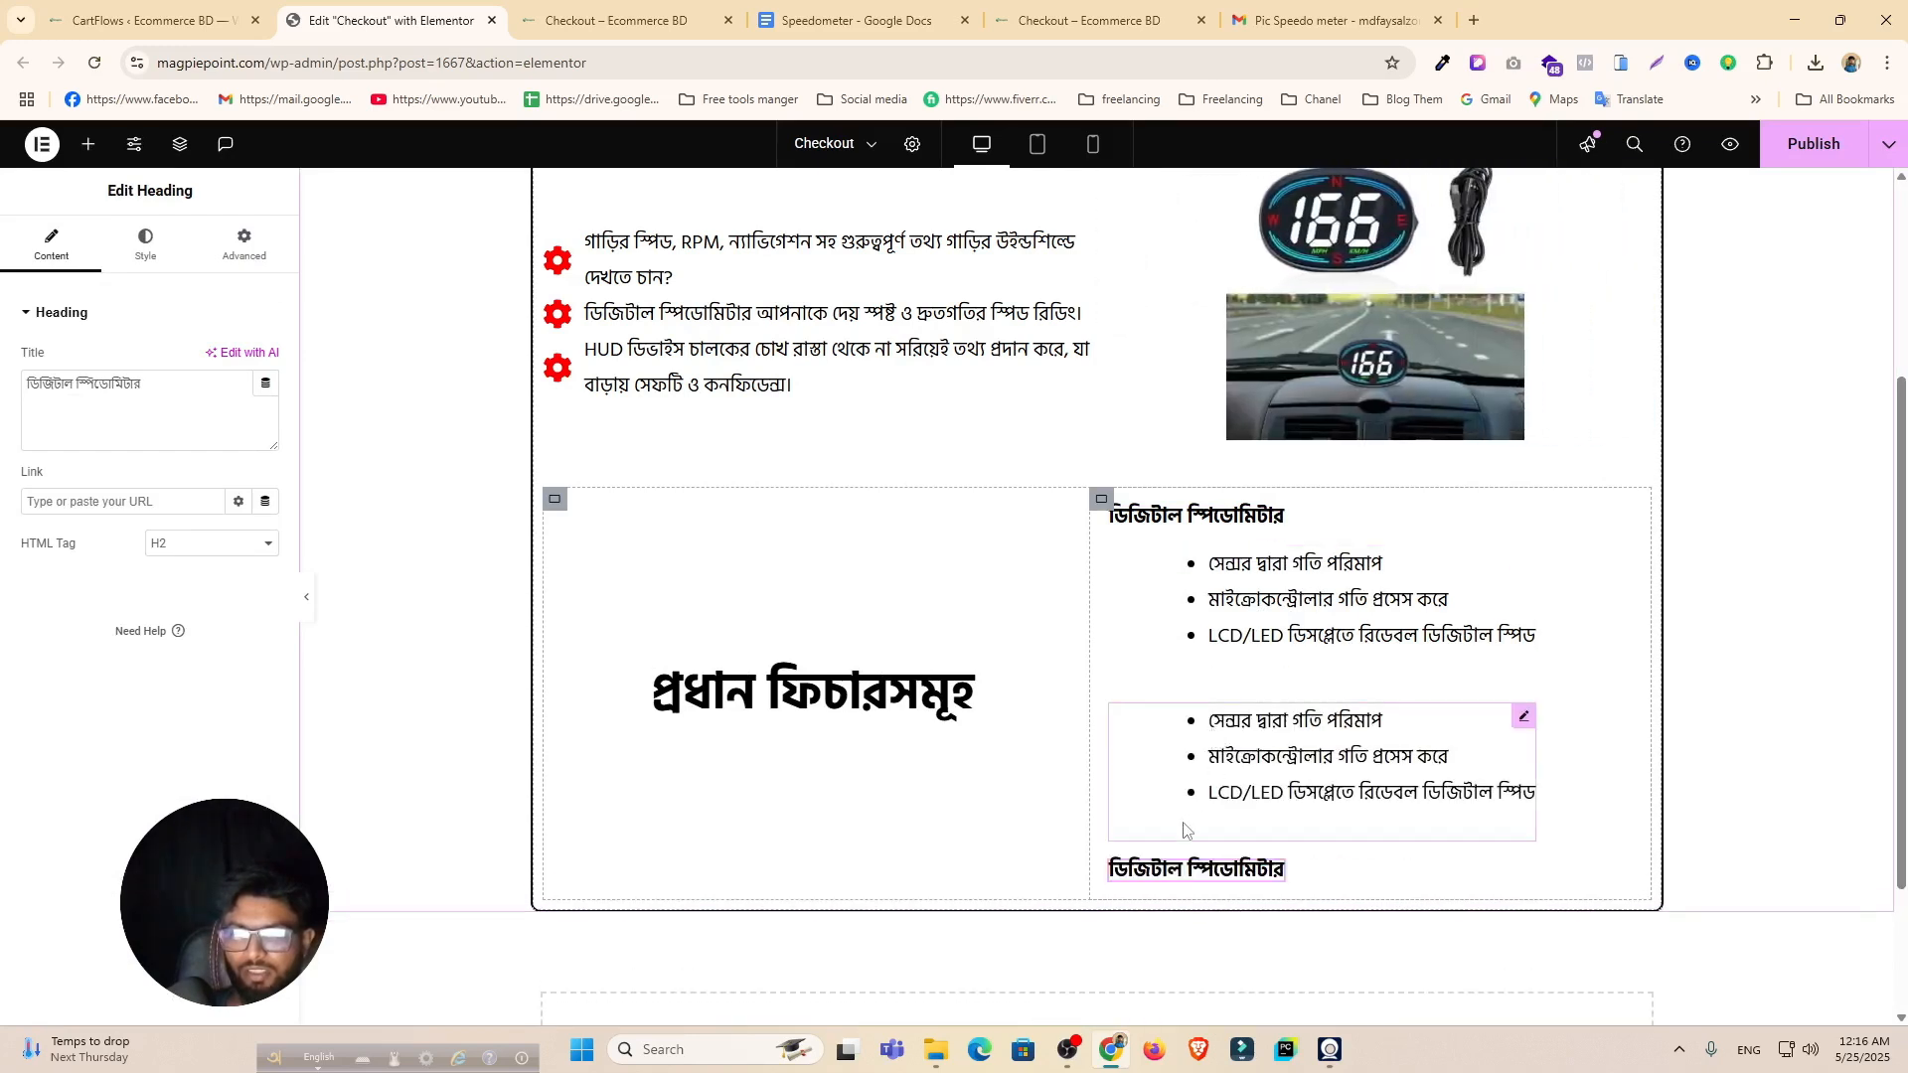
pyautogui.moveTo(1215, 877); pyautogui.dragTo(1251, 715)
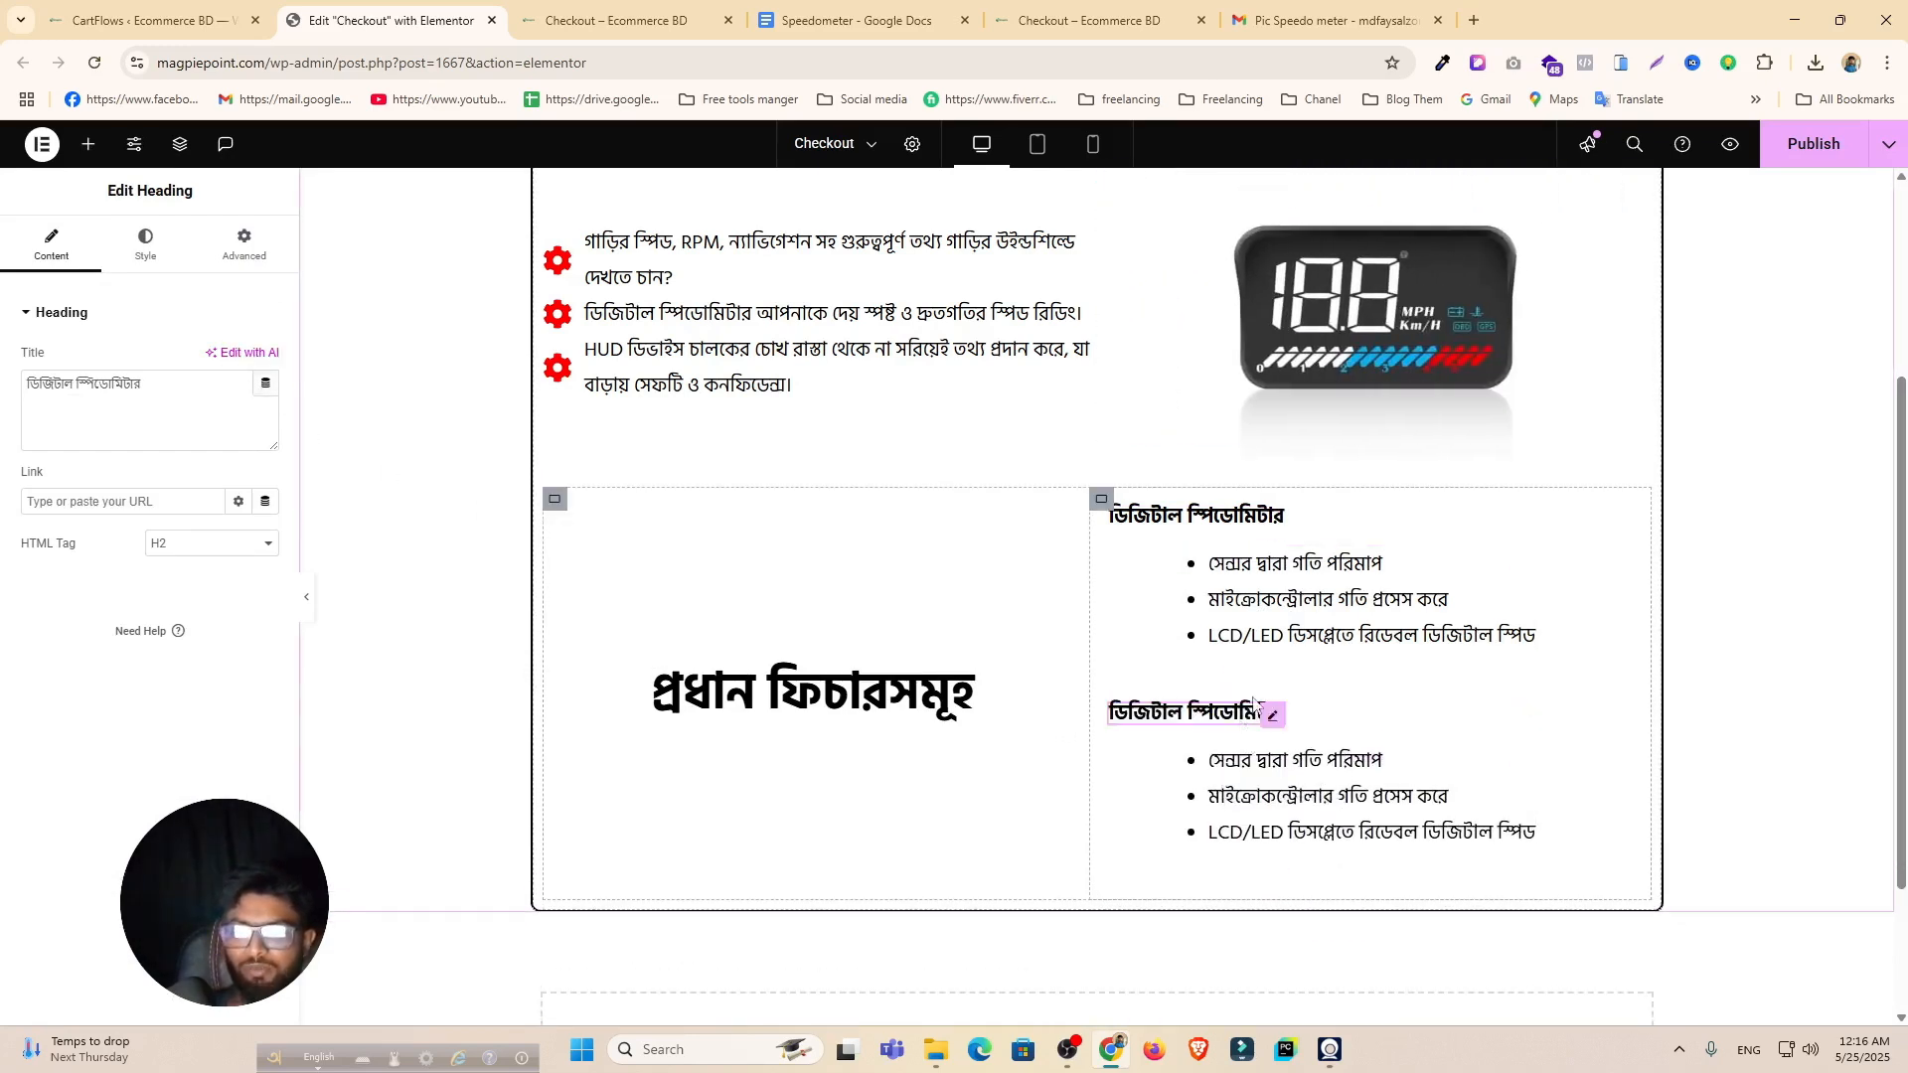
# Step: Retitle the duplicated heading "Heads-Up Display", taking the wording from the Speedometer document
pyautogui.click(857, 20)
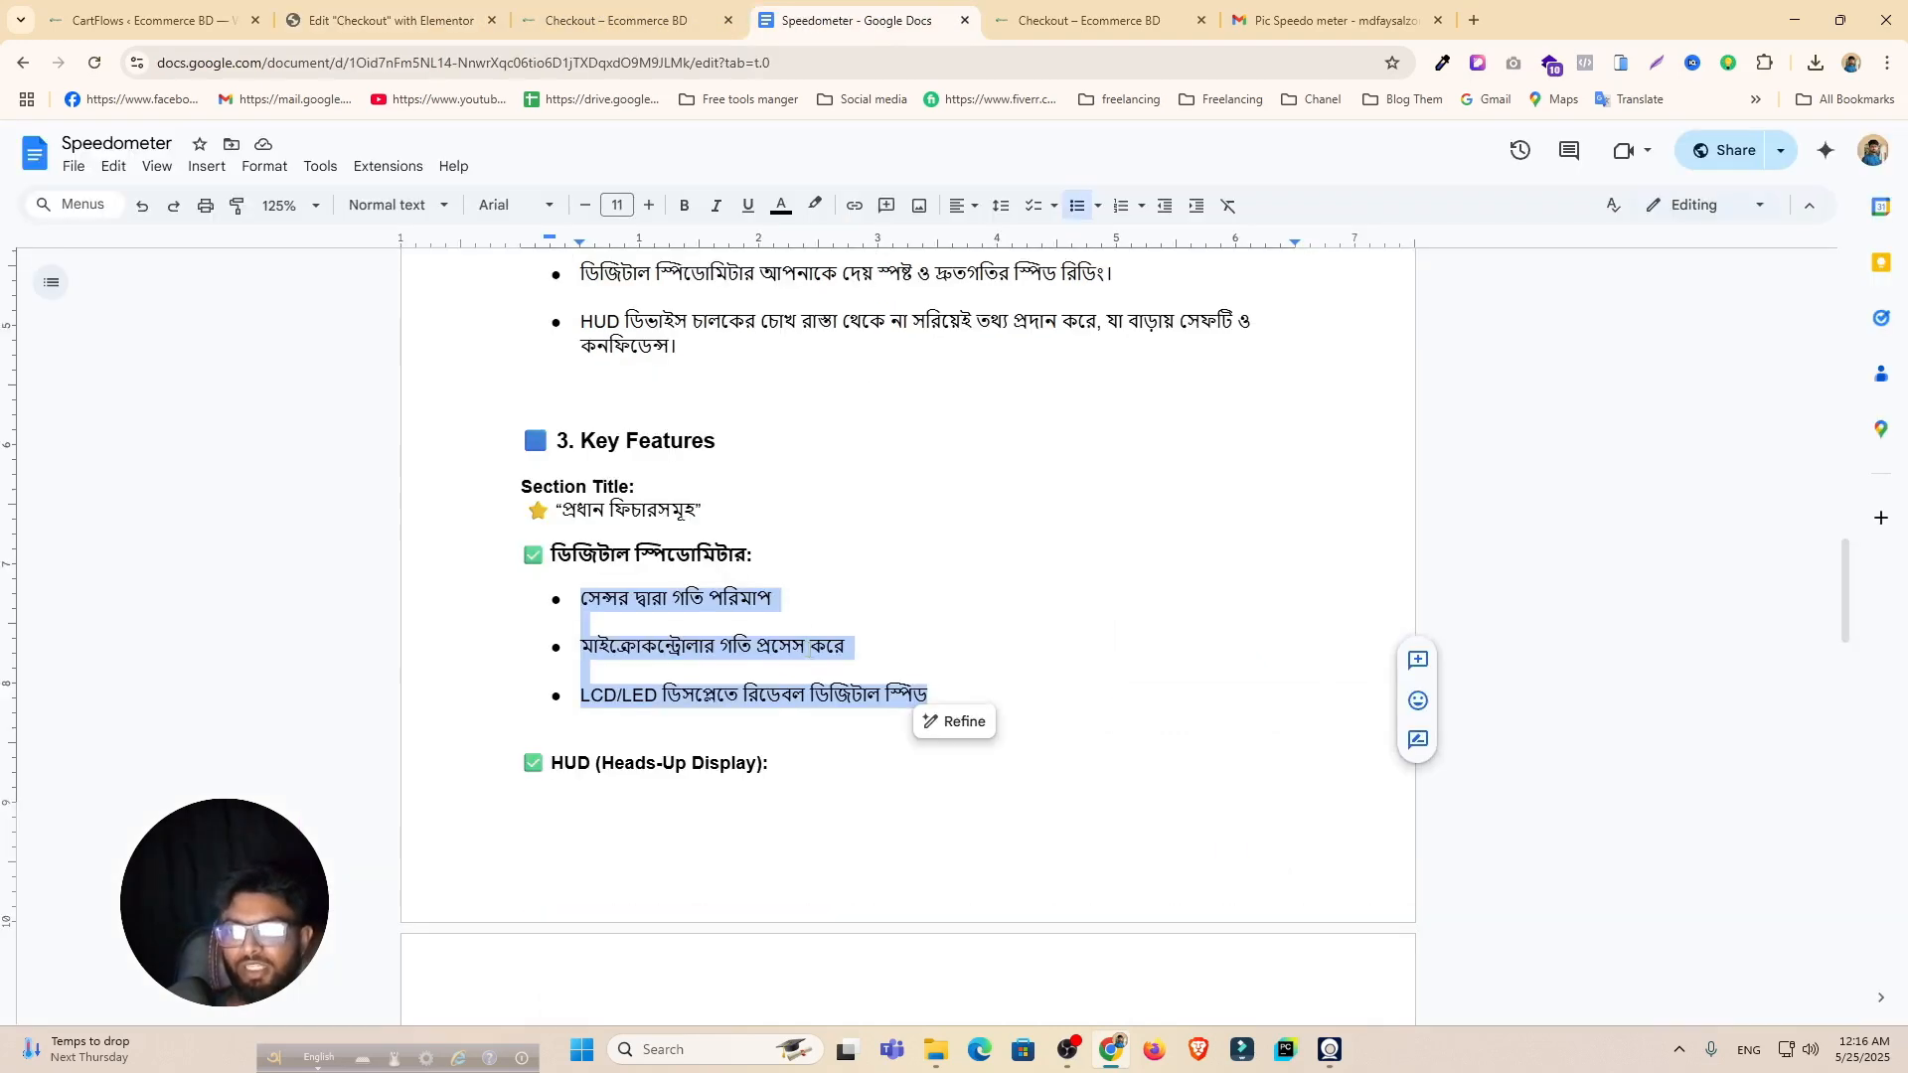
pyautogui.scroll(-2, 786, 617)
pyautogui.scroll(-2, 783, 581)
pyautogui.scroll(1, 766, 516)
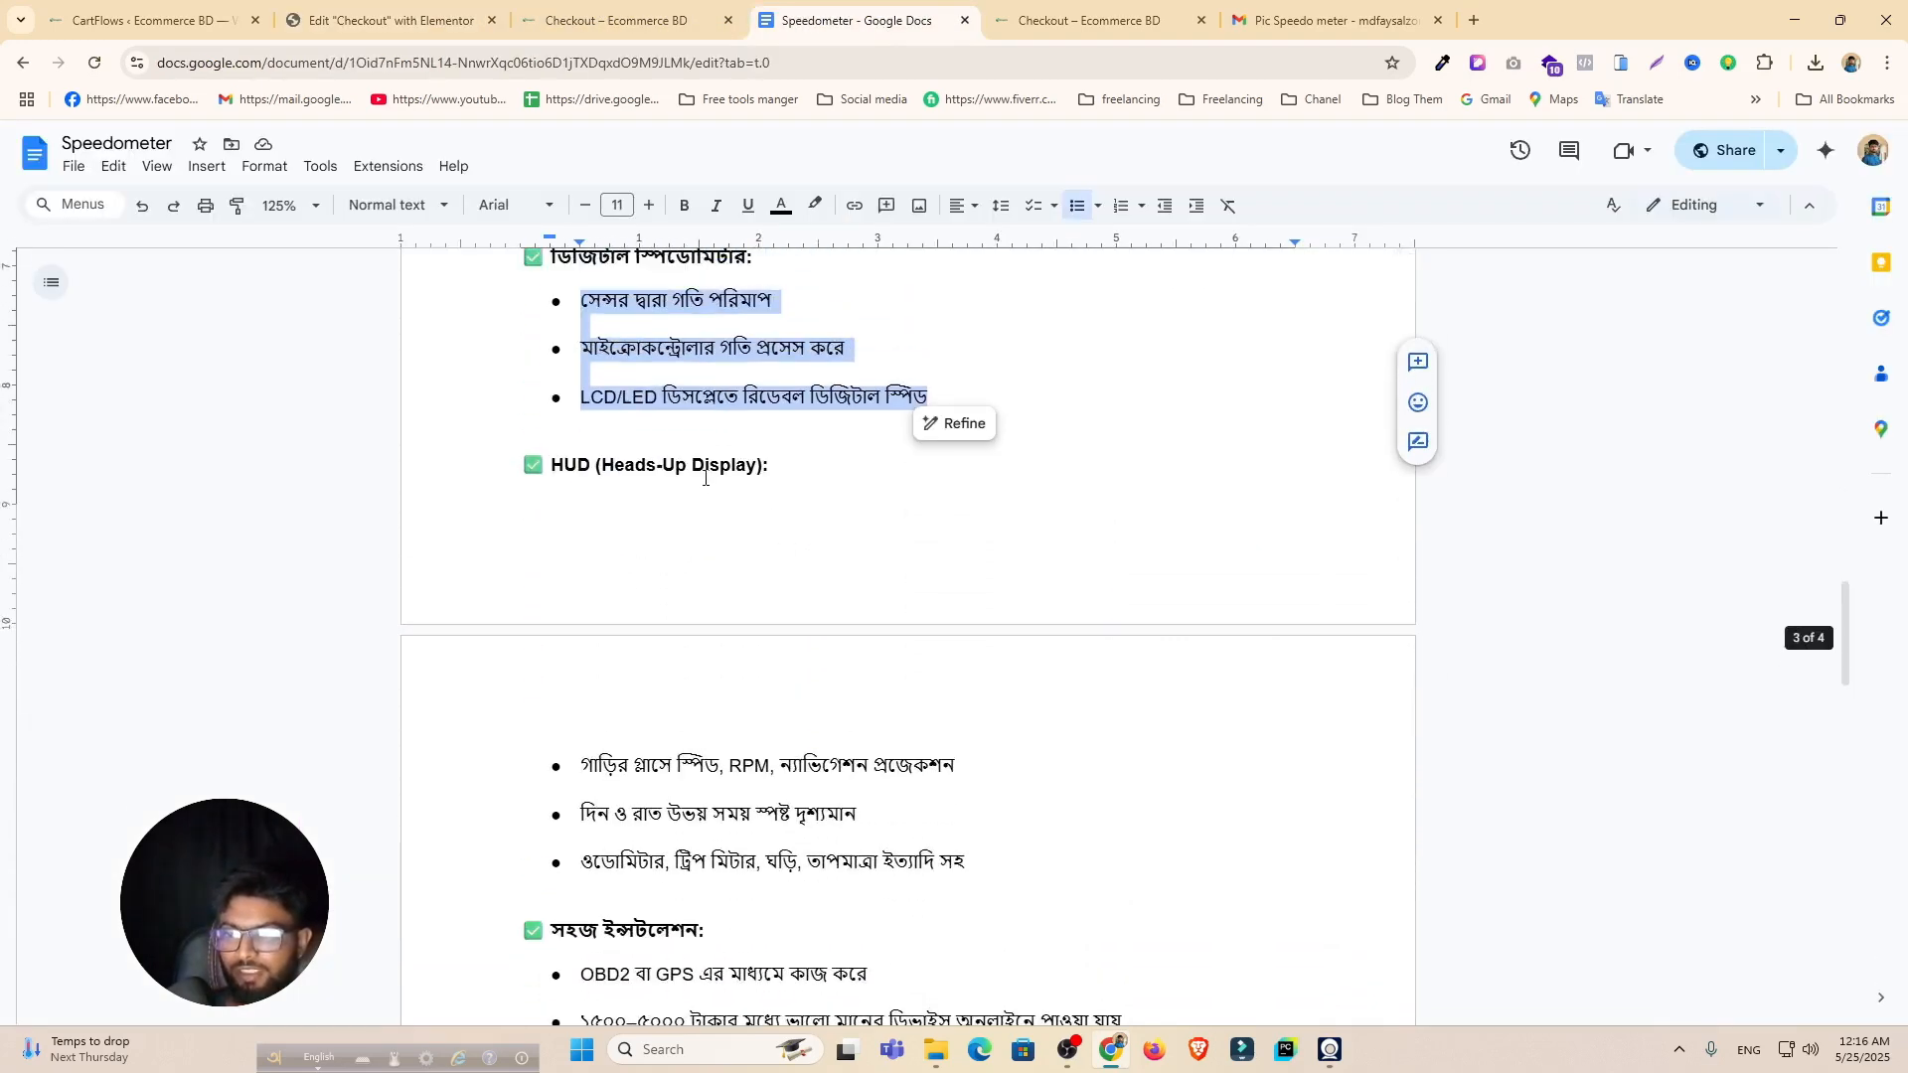
pyautogui.moveTo(605, 465); pyautogui.dragTo(725, 482)
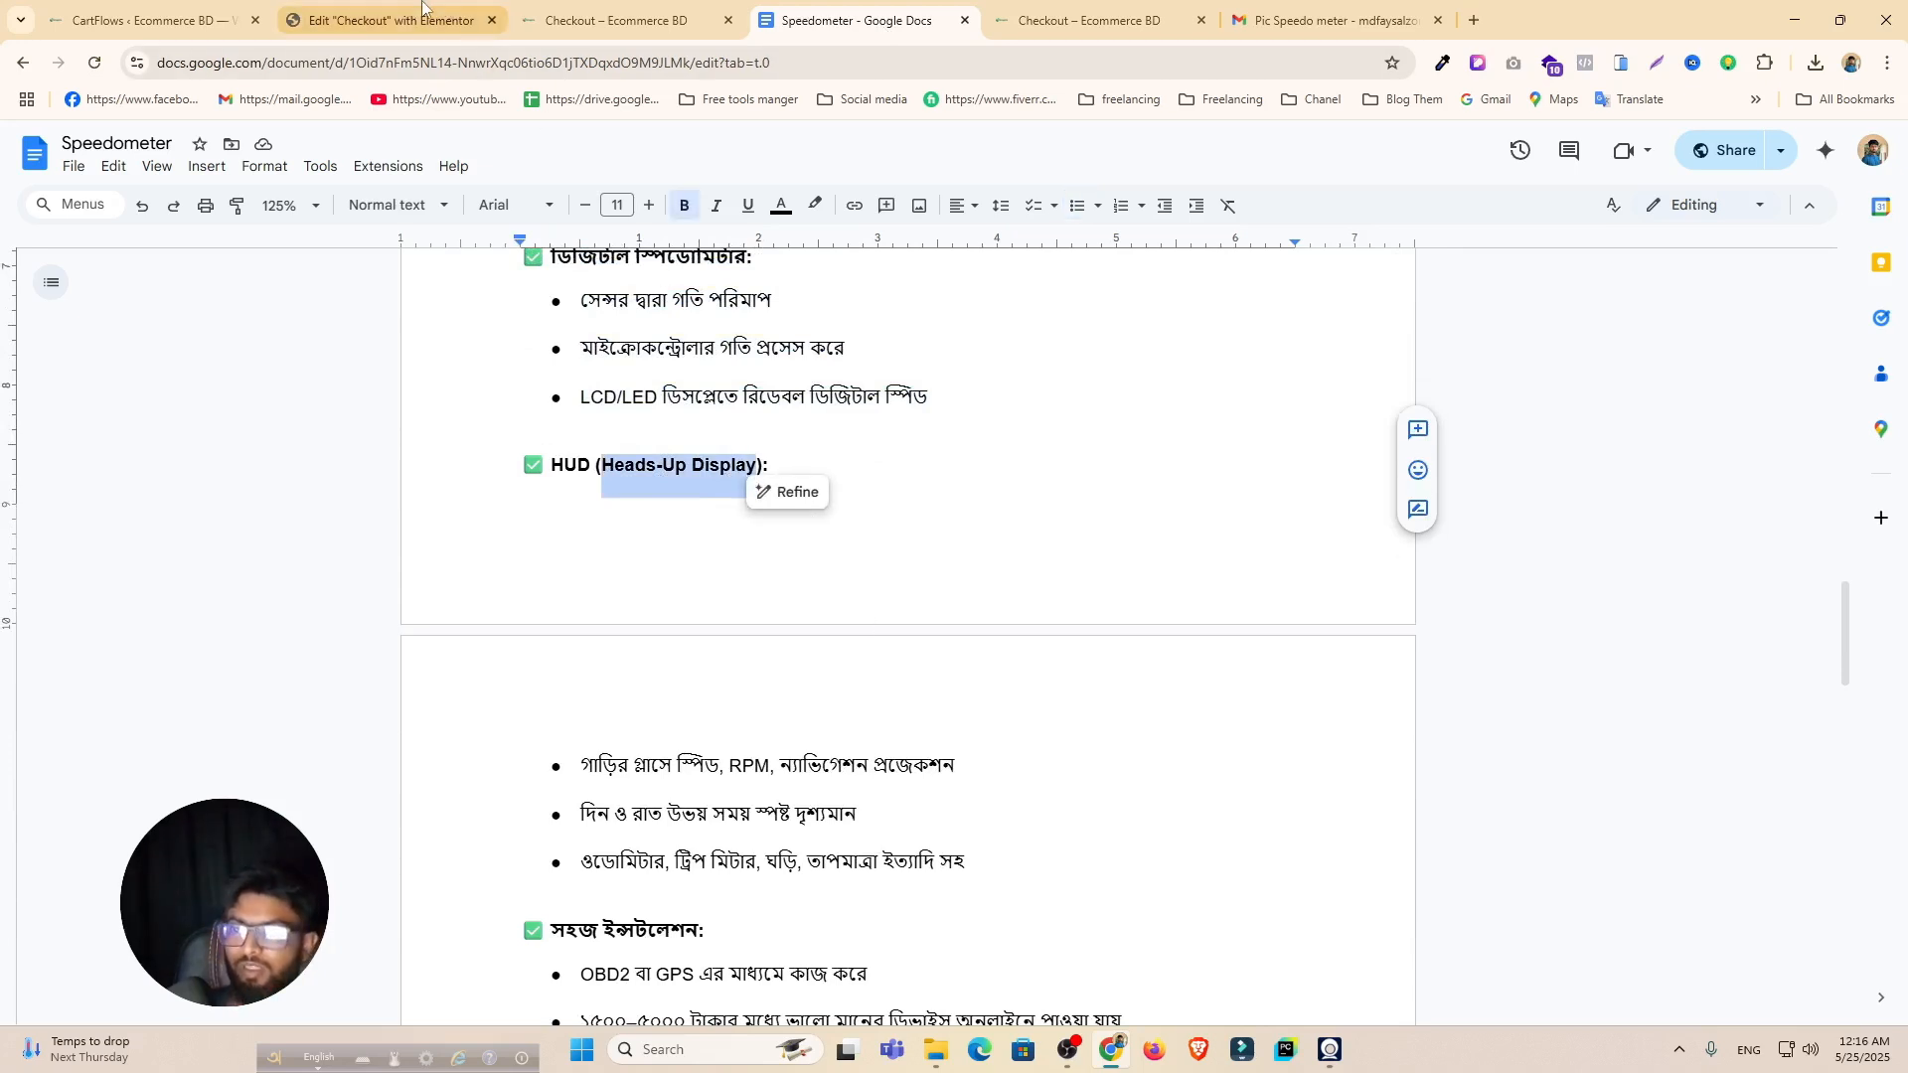
pyautogui.click(387, 20)
pyautogui.moveTo(144, 386); pyautogui.dragTo(5, 380)
pyautogui.write('Heads-Up Display')
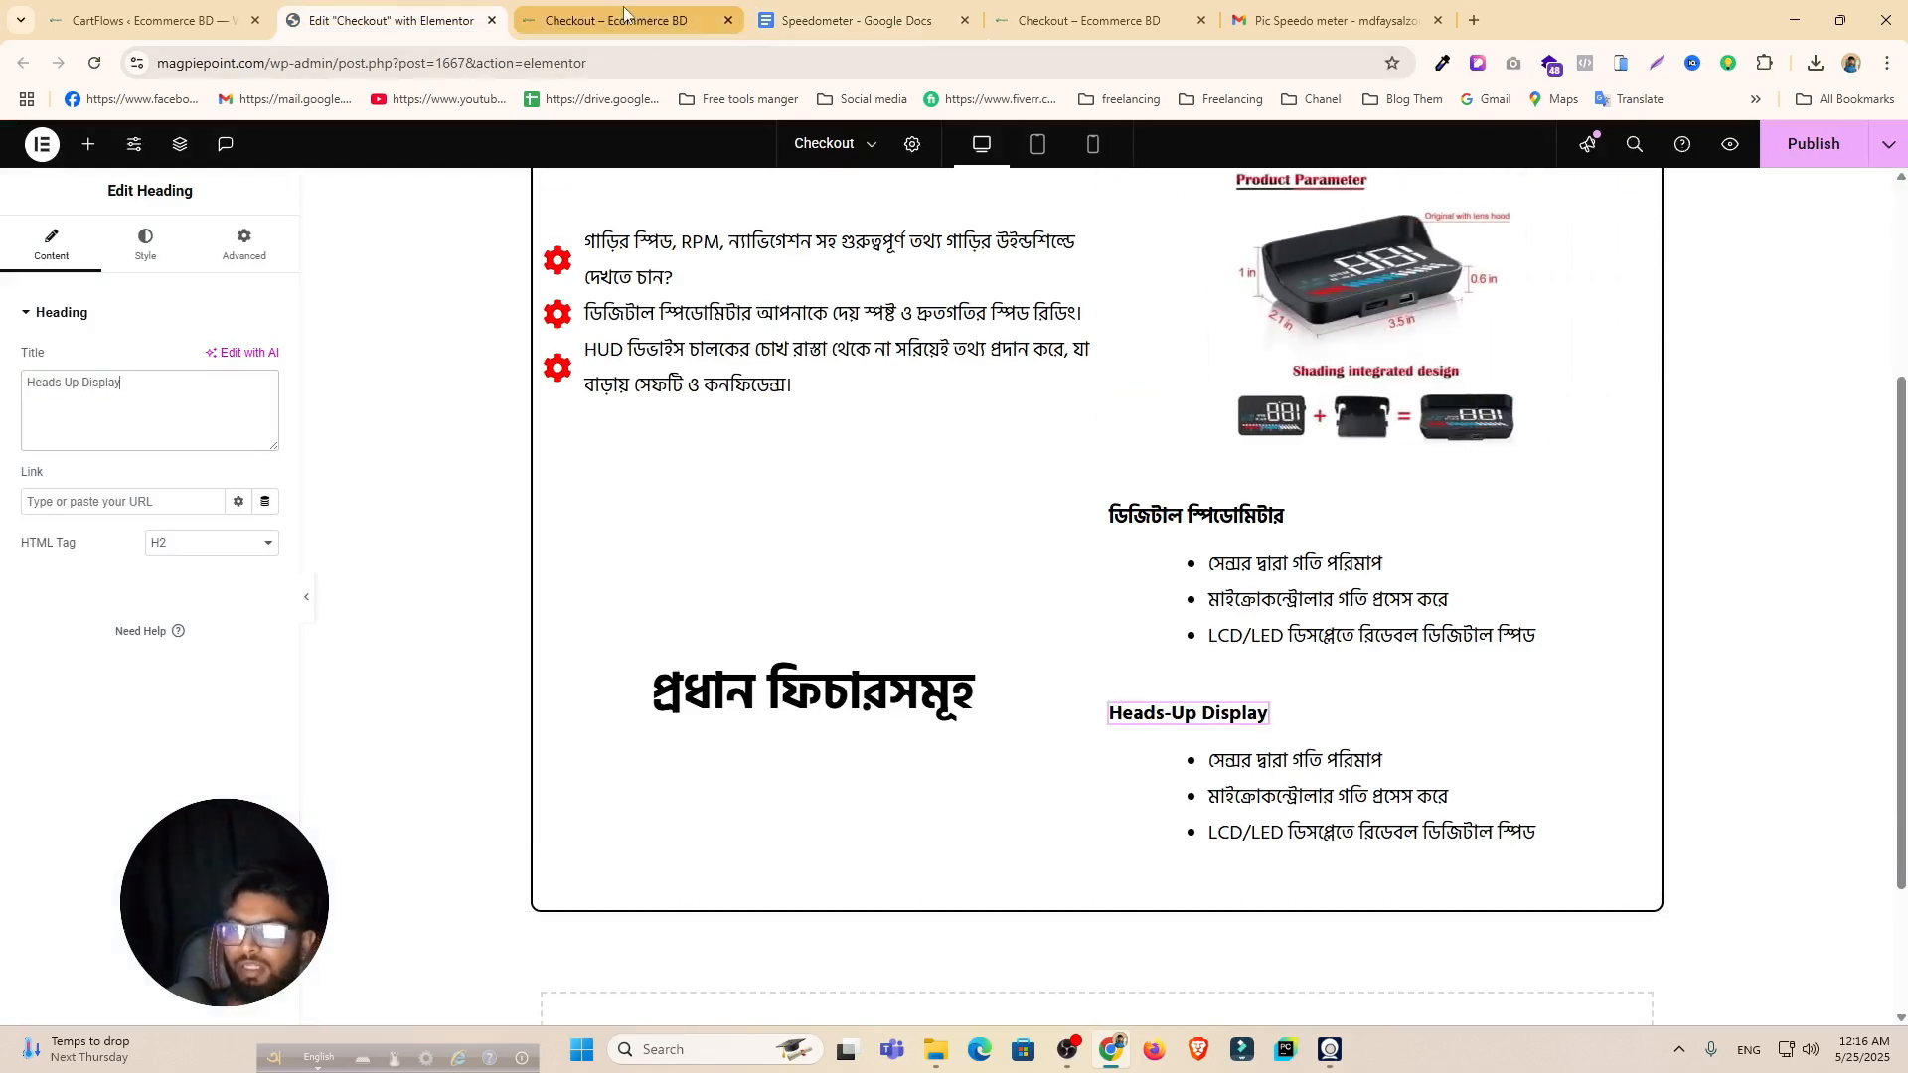
# Step: Copy the three HUD bullet points from the Speedometer document and replace the list under the Heads-Up Display heading with them
pyautogui.click(846, 20)
pyautogui.scroll(-2, 857, 575)
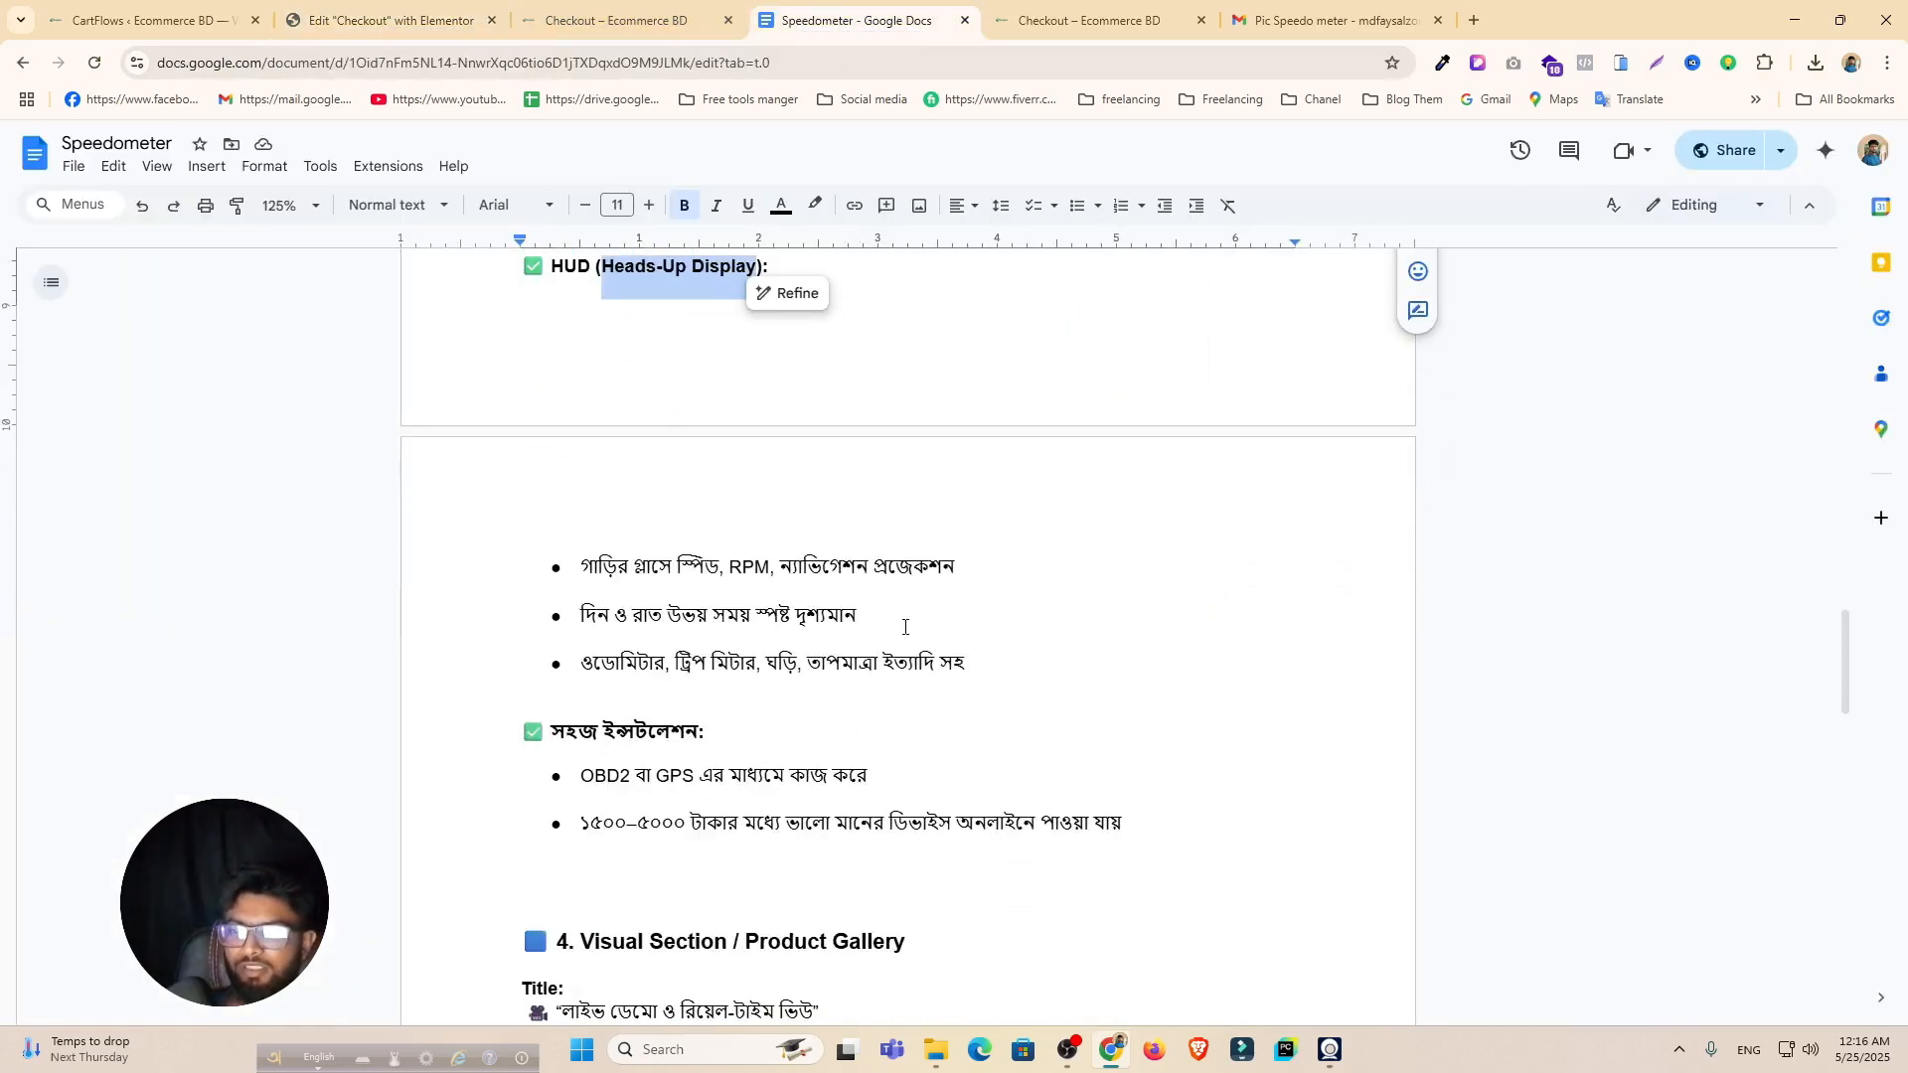
pyautogui.moveTo(969, 665); pyautogui.dragTo(484, 535)
pyautogui.hotkey('ctrl', 'c')
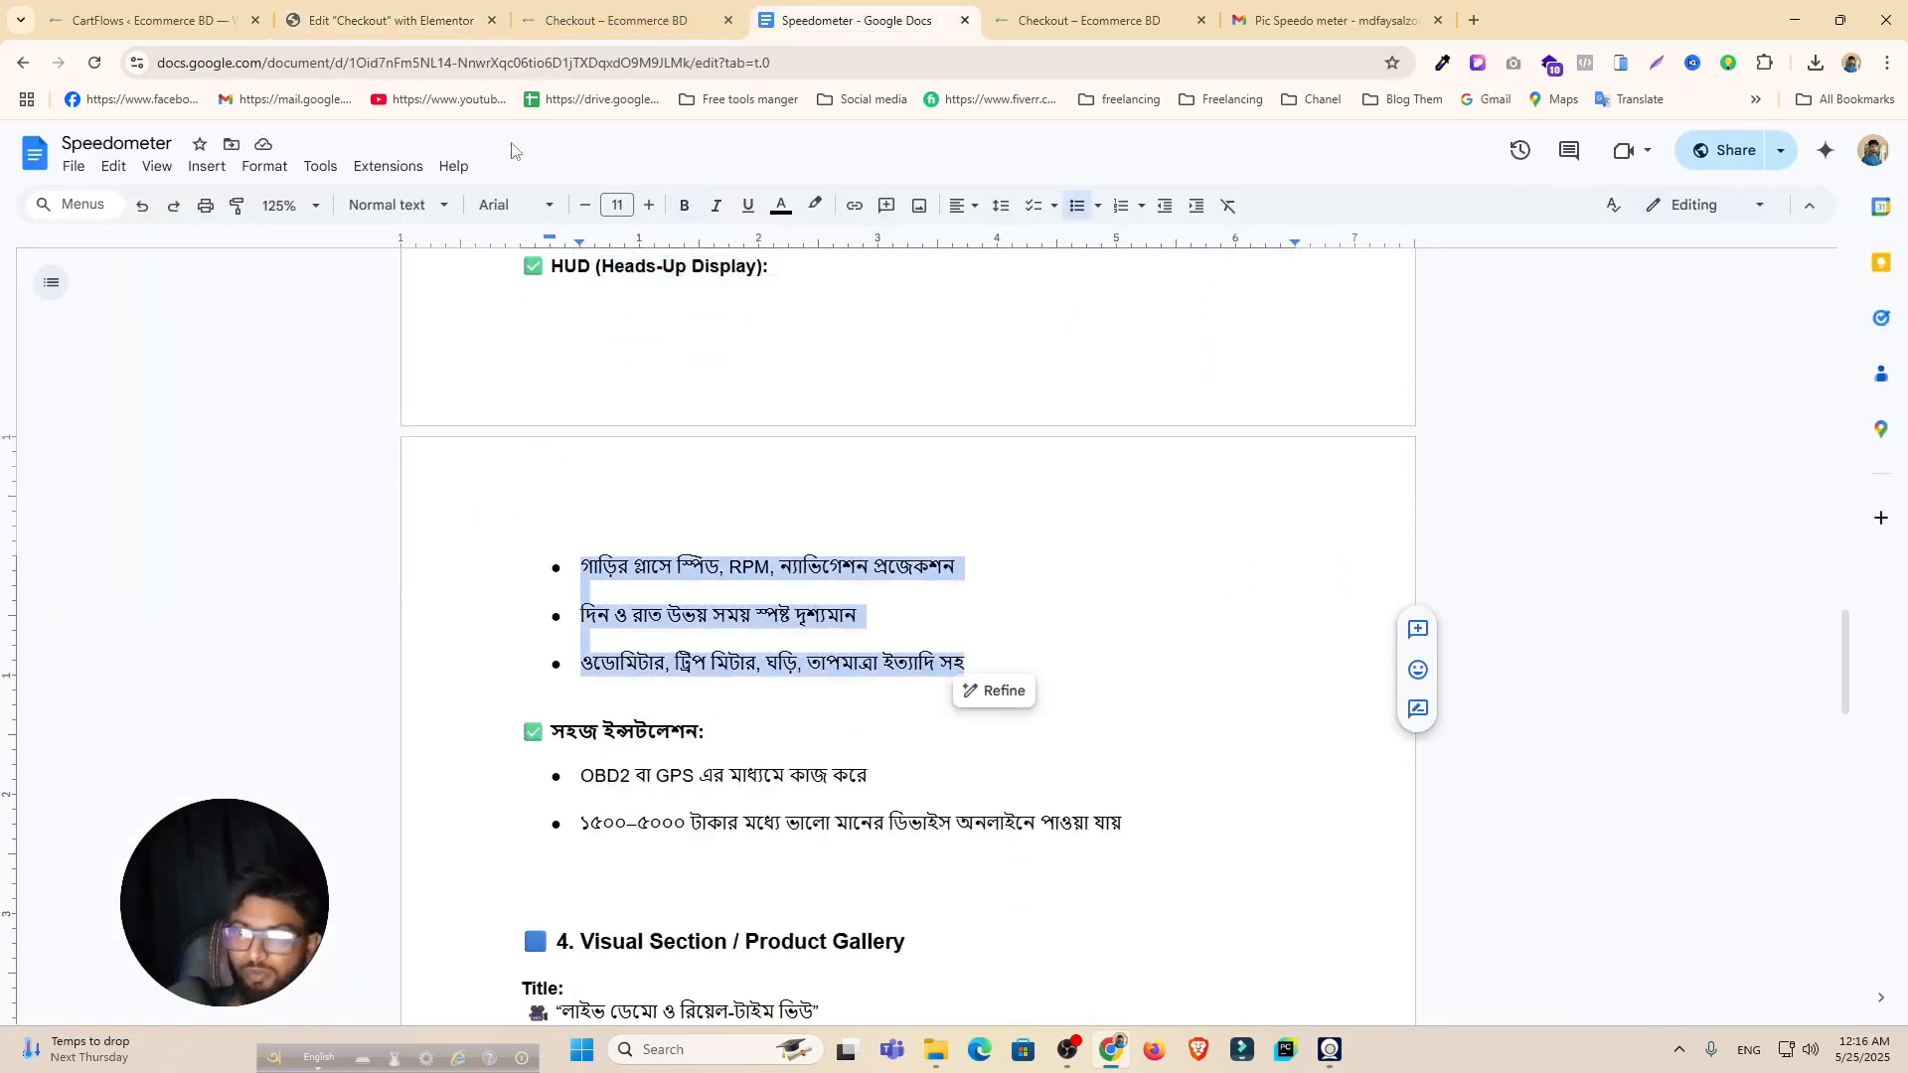
pyautogui.click(390, 20)
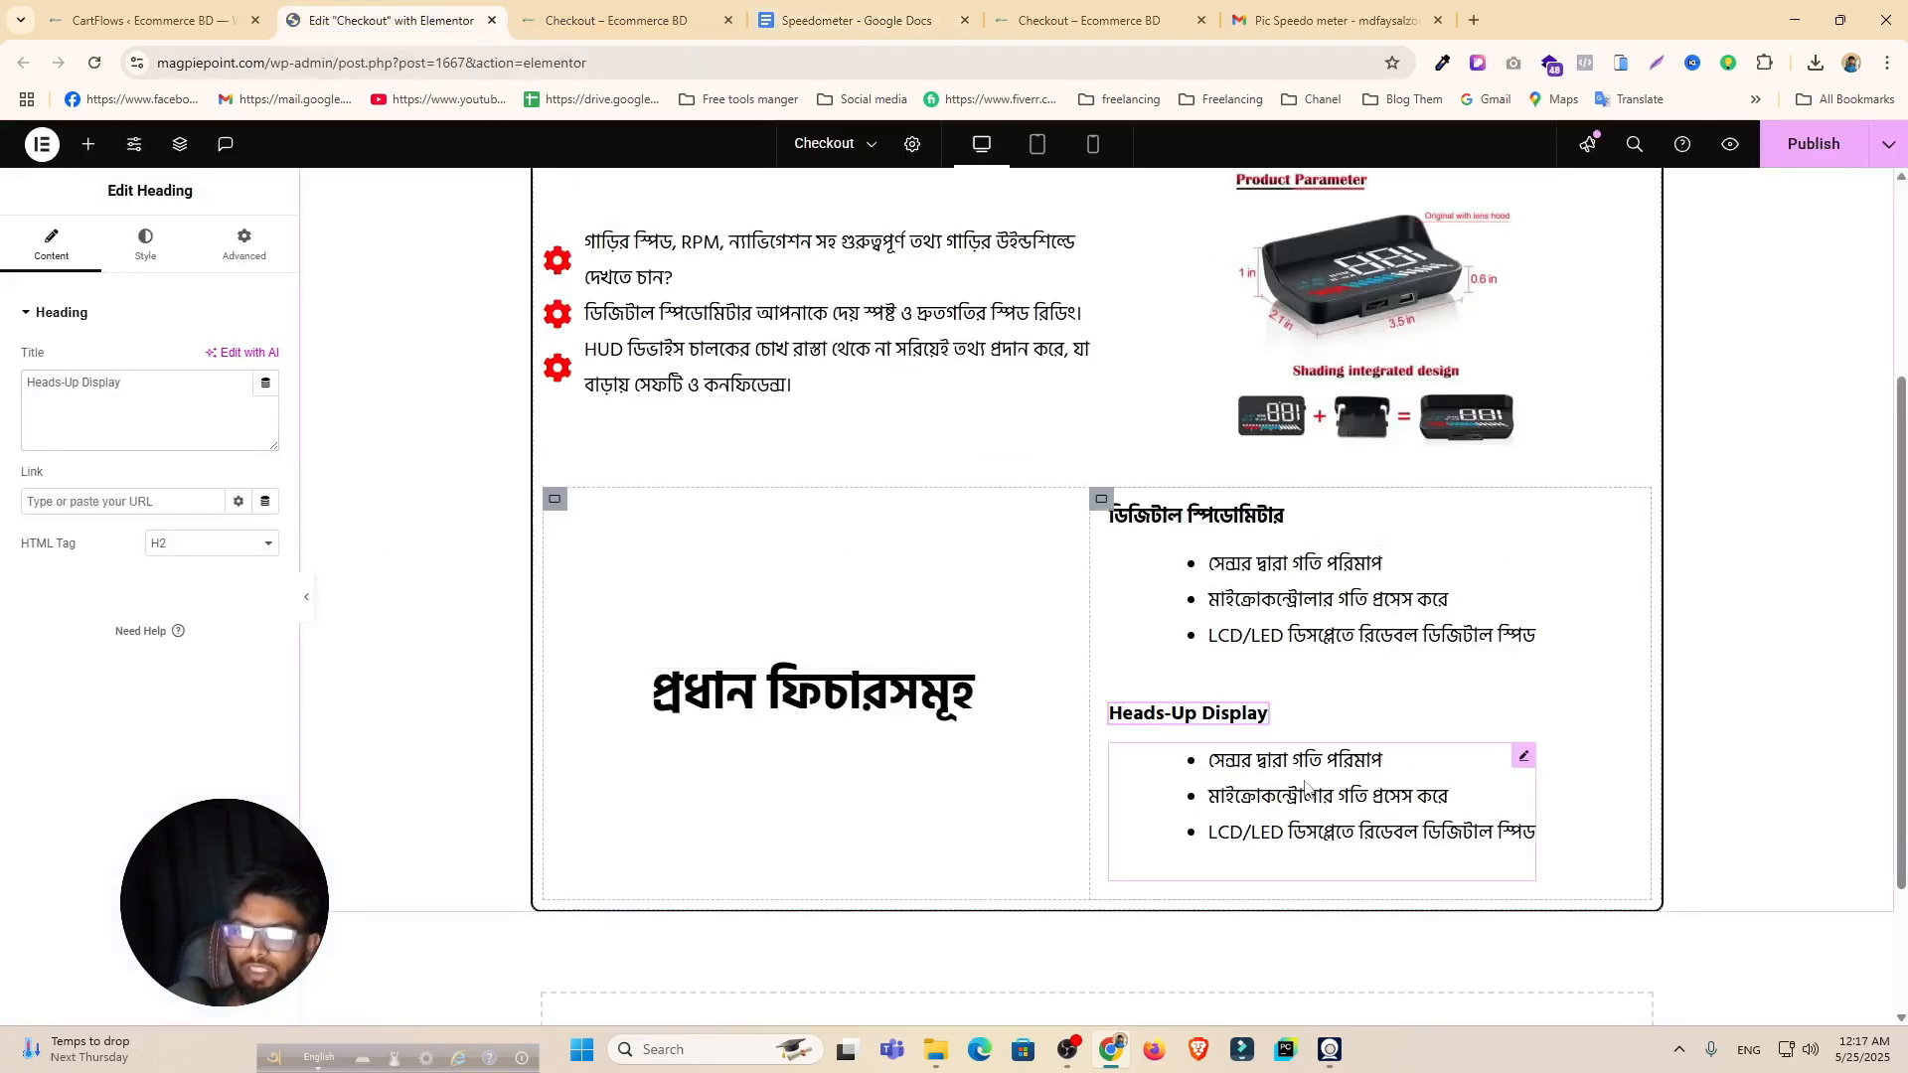
pyautogui.click(1292, 785)
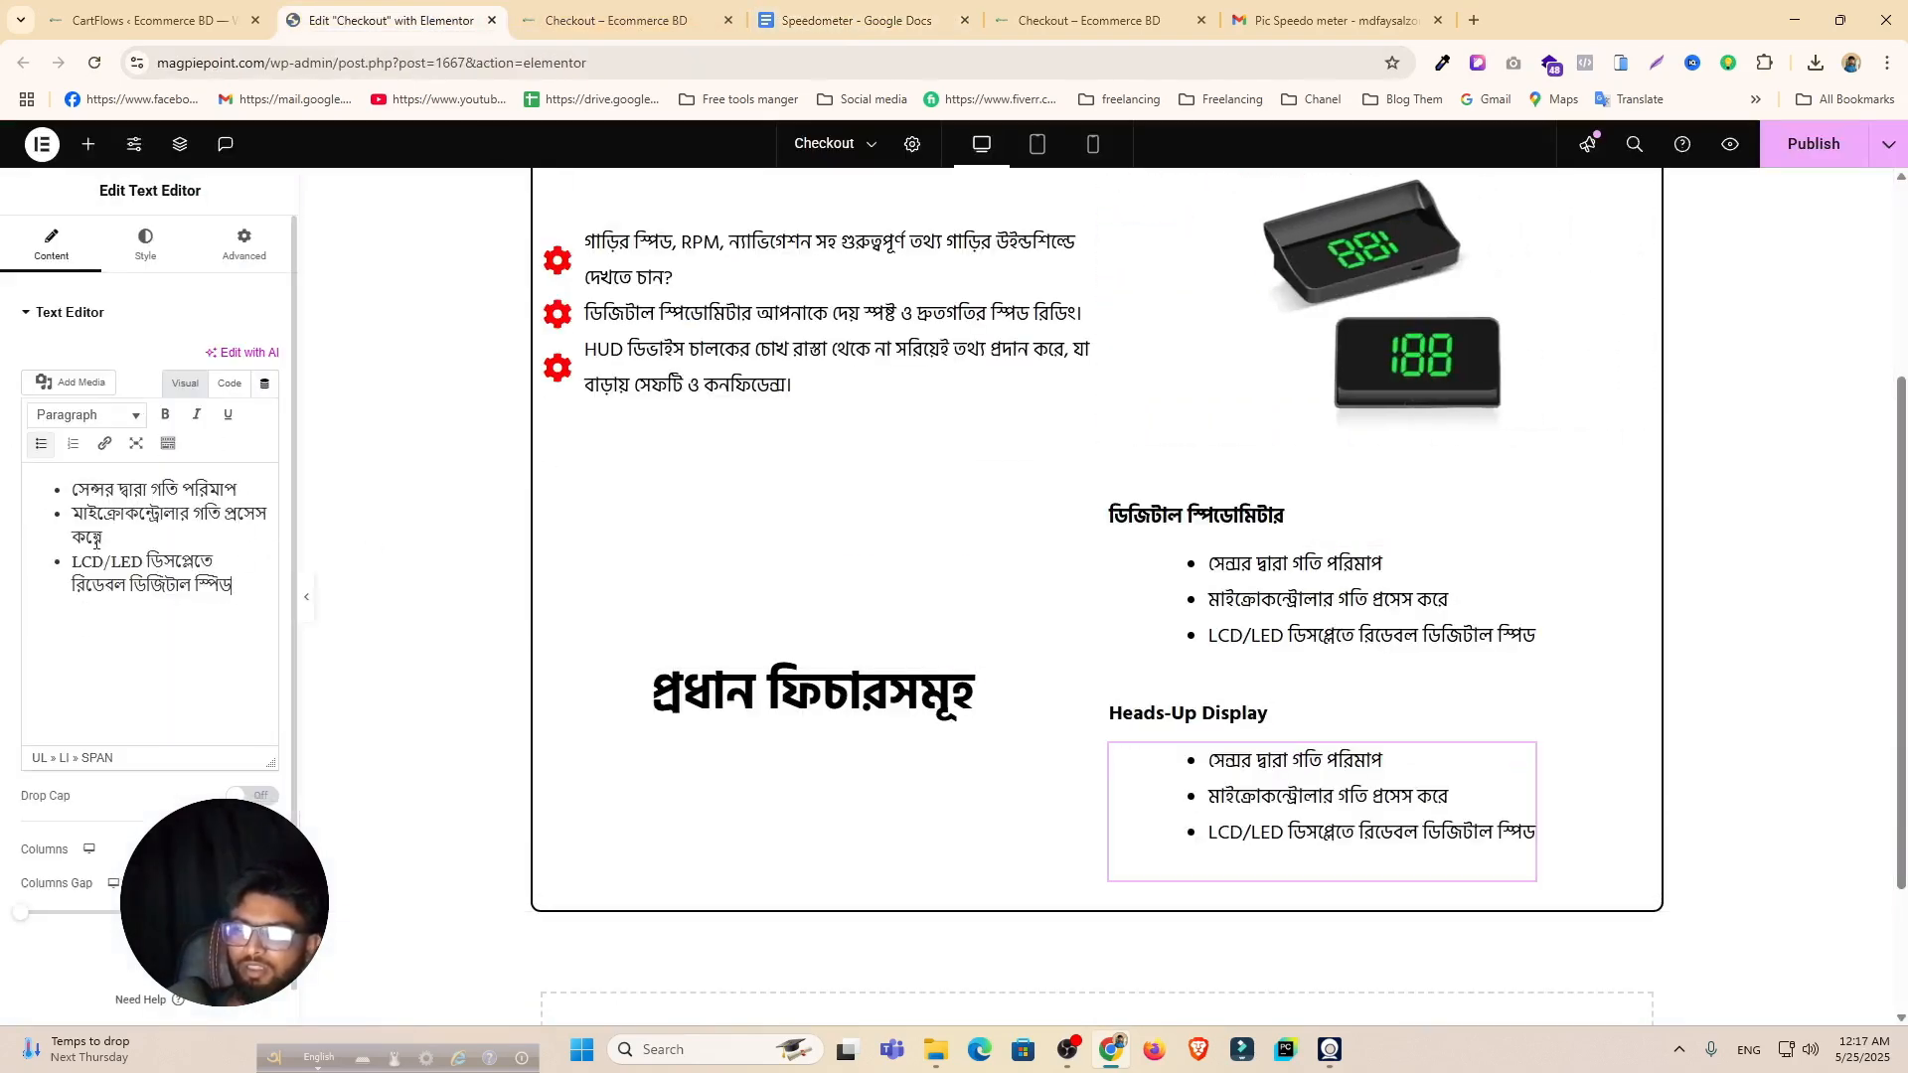
pyautogui.hotkey('ctrl', 'a')
pyautogui.hotkey('ctrl', 'v')
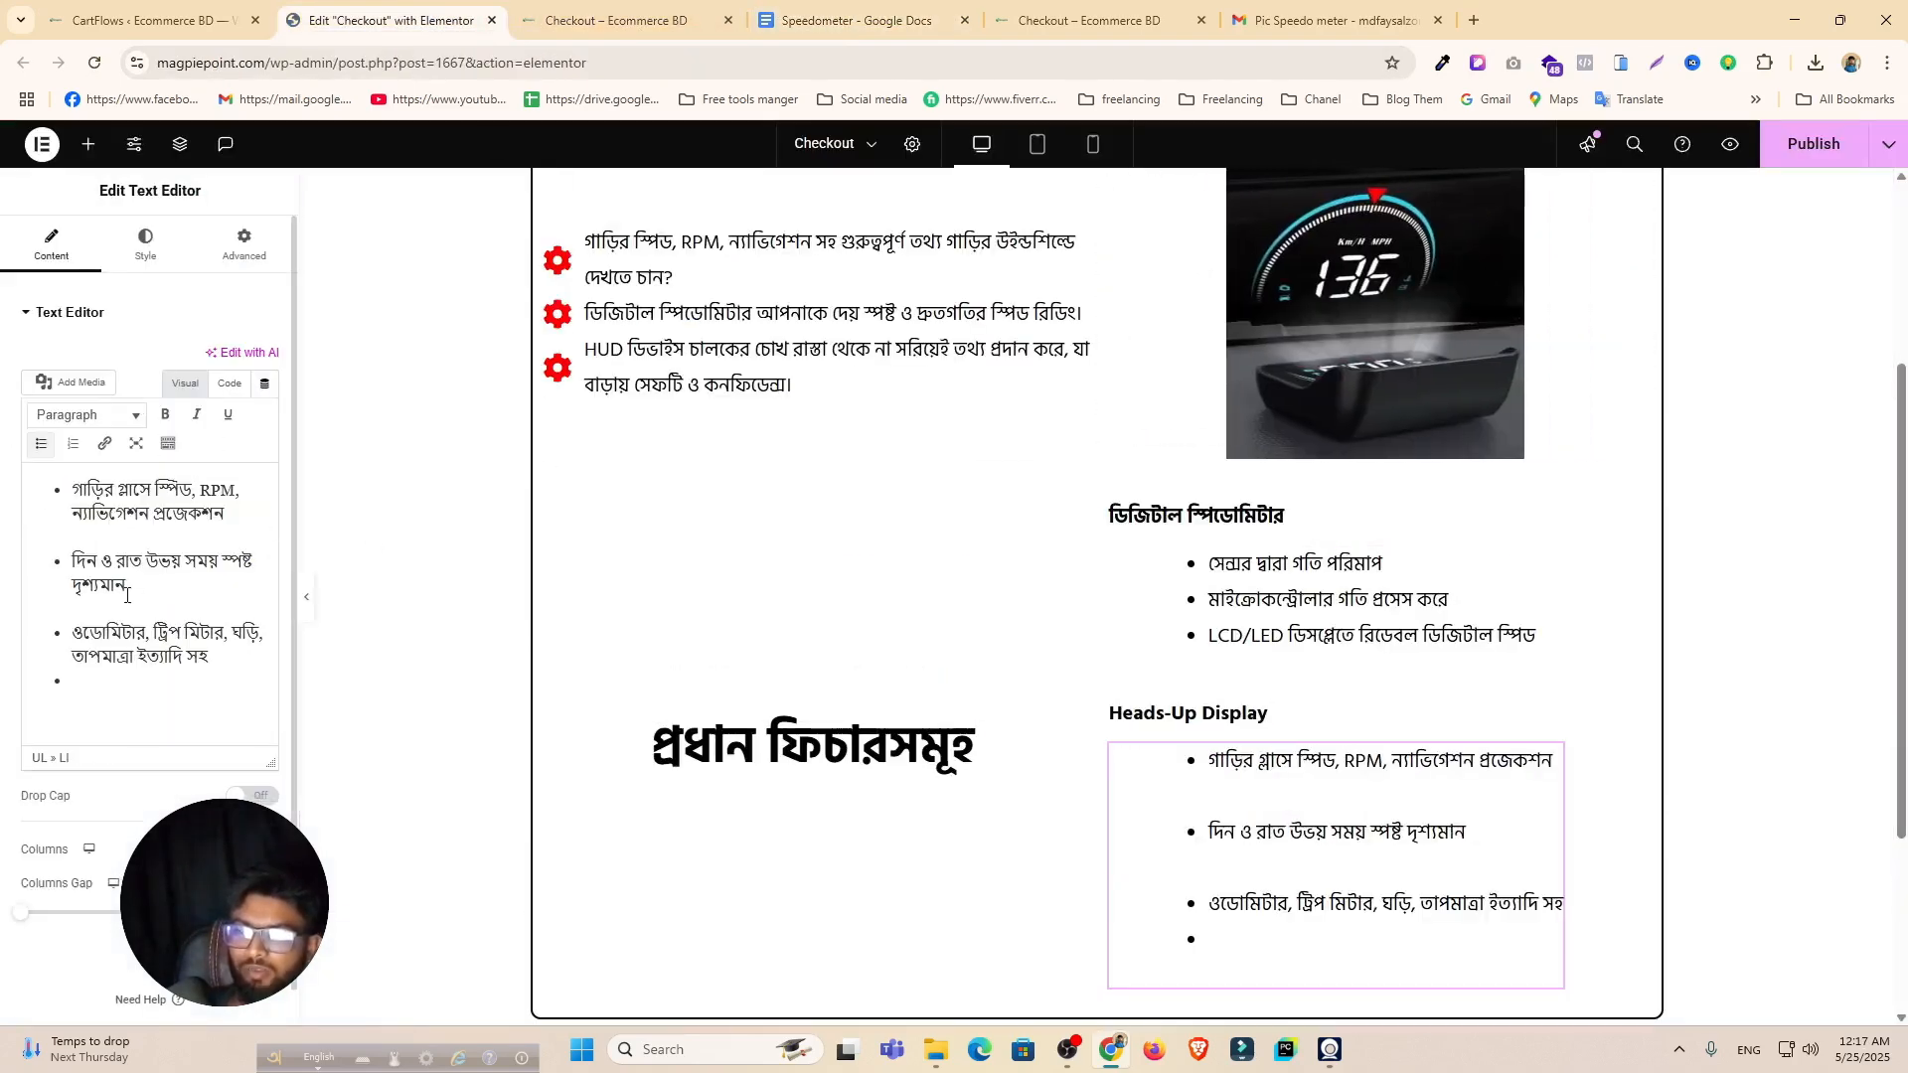
# Step: Remove the empty trailing bullet and the blank lines between the Heads-Up Display bullets
pyautogui.press('BackSpace')
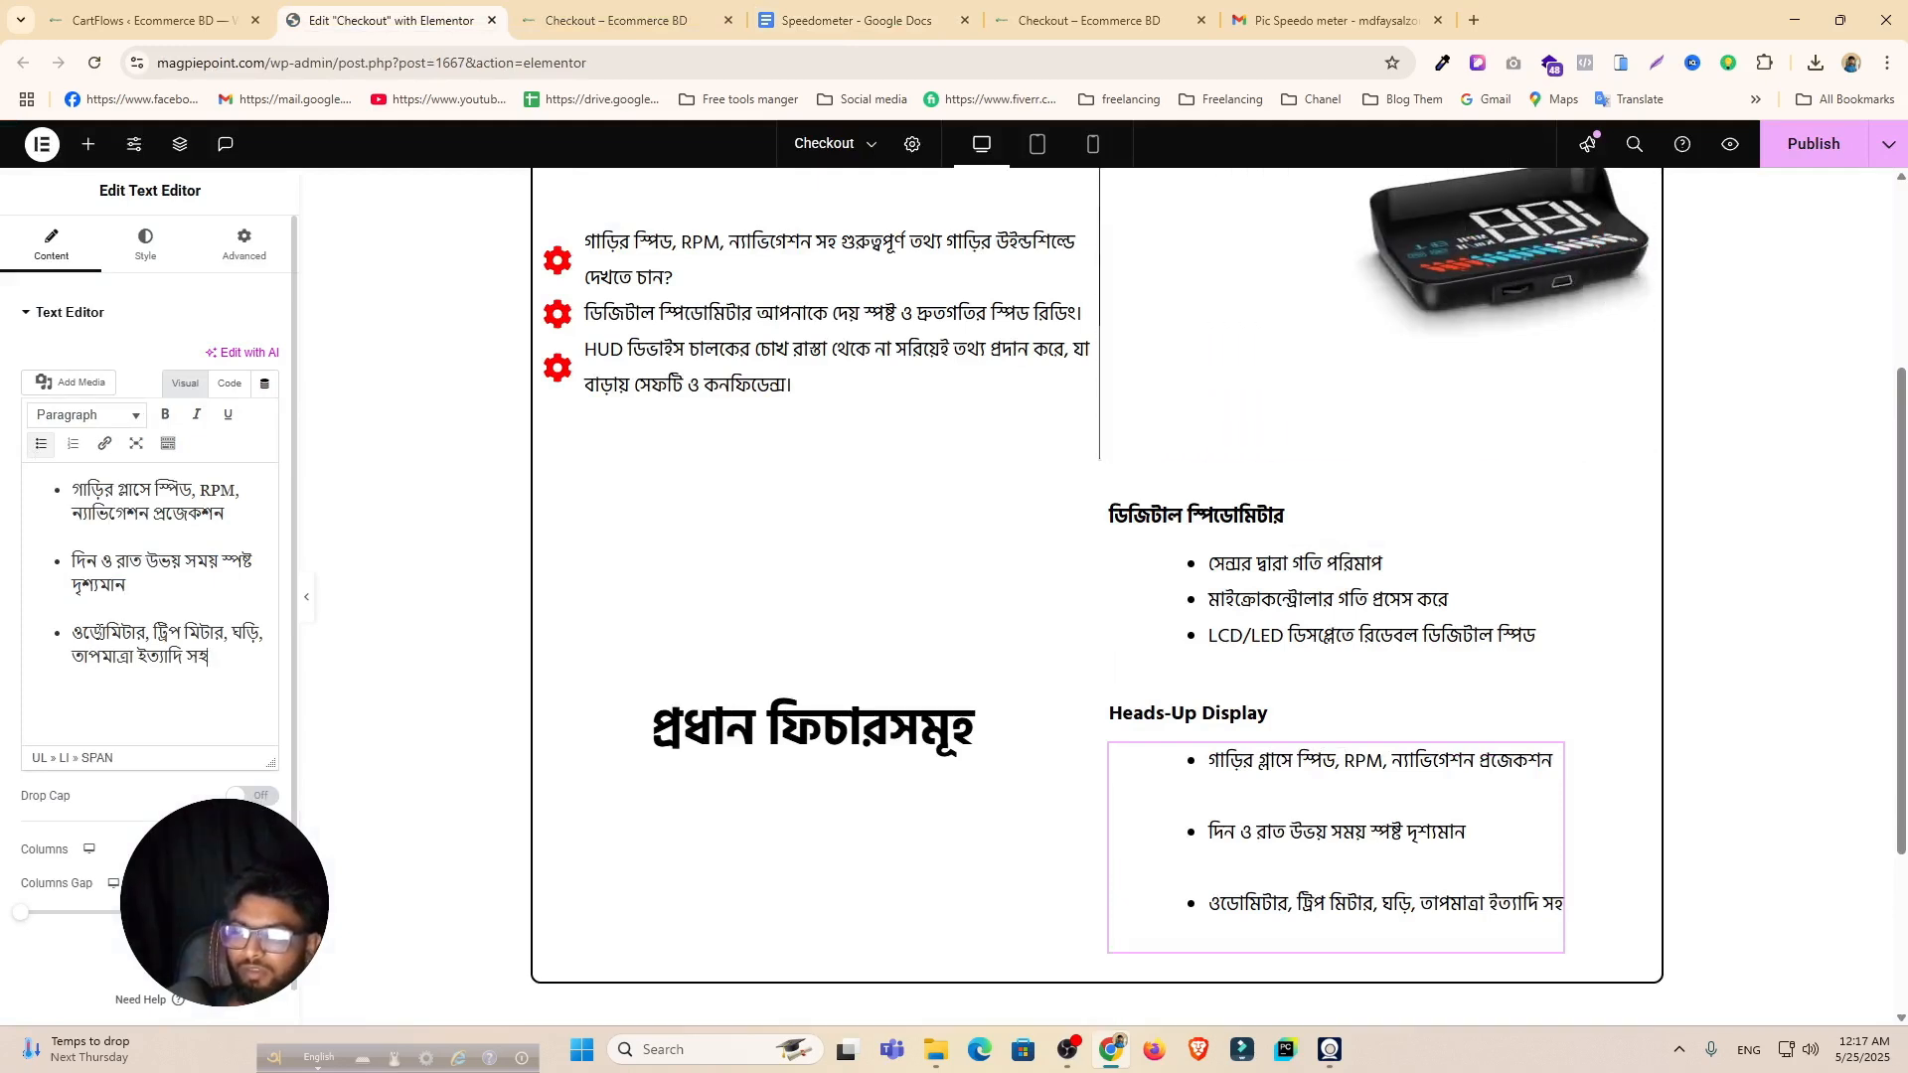
pyautogui.click(102, 610)
pyautogui.press('BackSpace')
pyautogui.click(97, 539)
pyautogui.press('BackSpace')
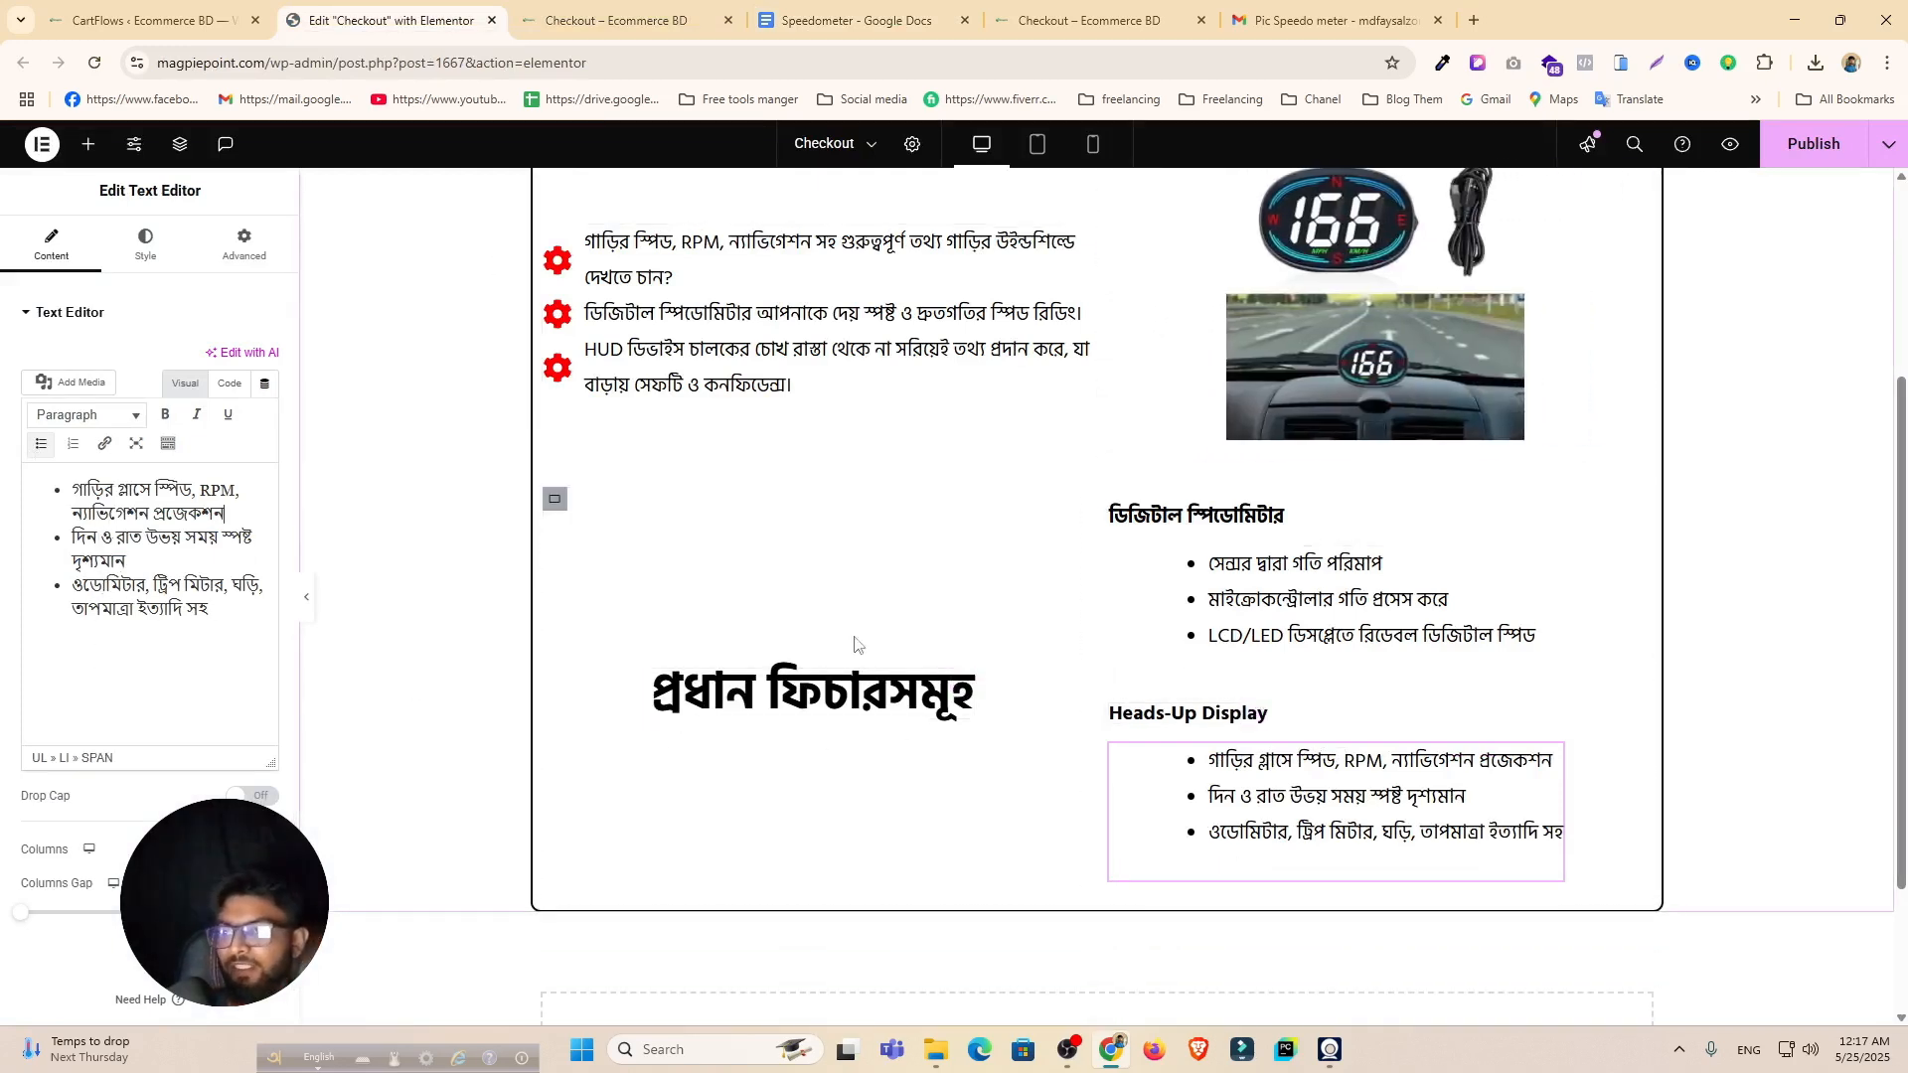
# Step: Try start alignment for the items in the প্রধান ফিচারসমূহ heading's container, and return them to centre alignment
pyautogui.scroll(-2, 1035, 725)
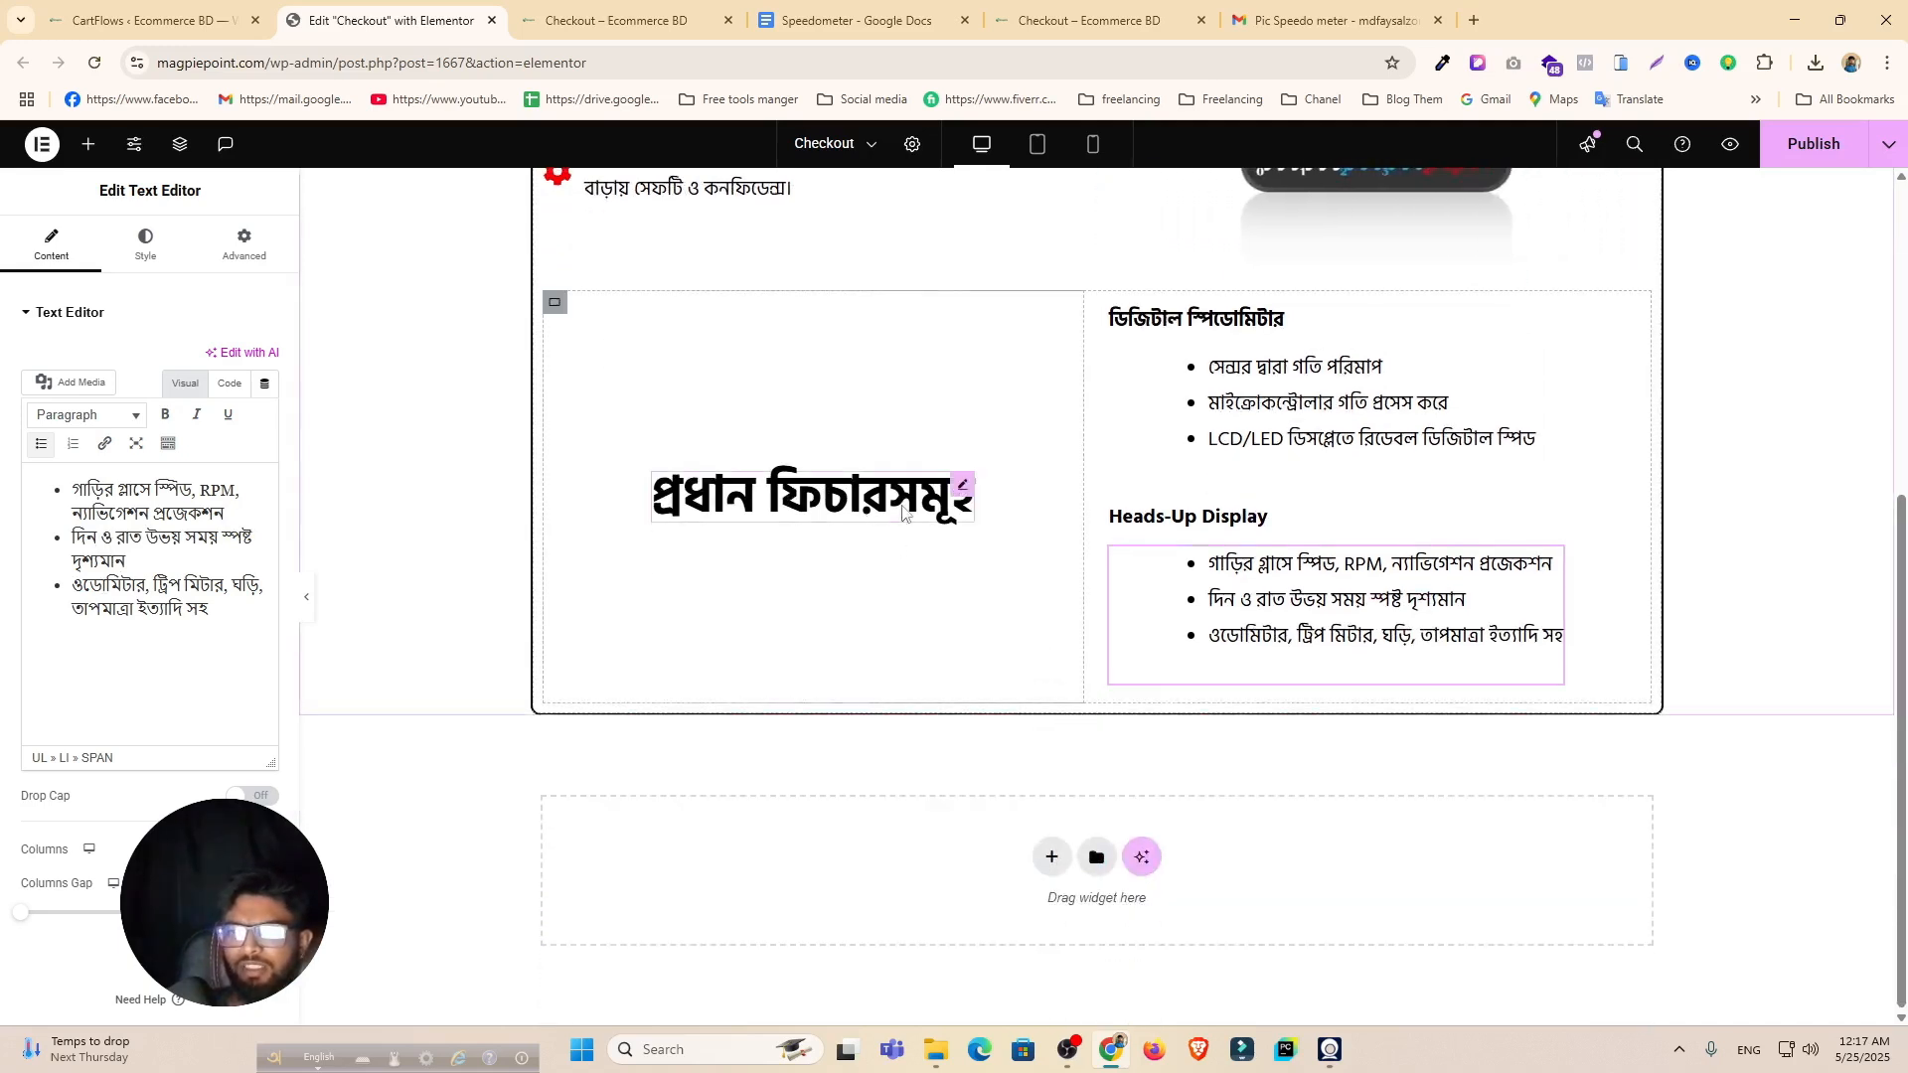
pyautogui.click(552, 341)
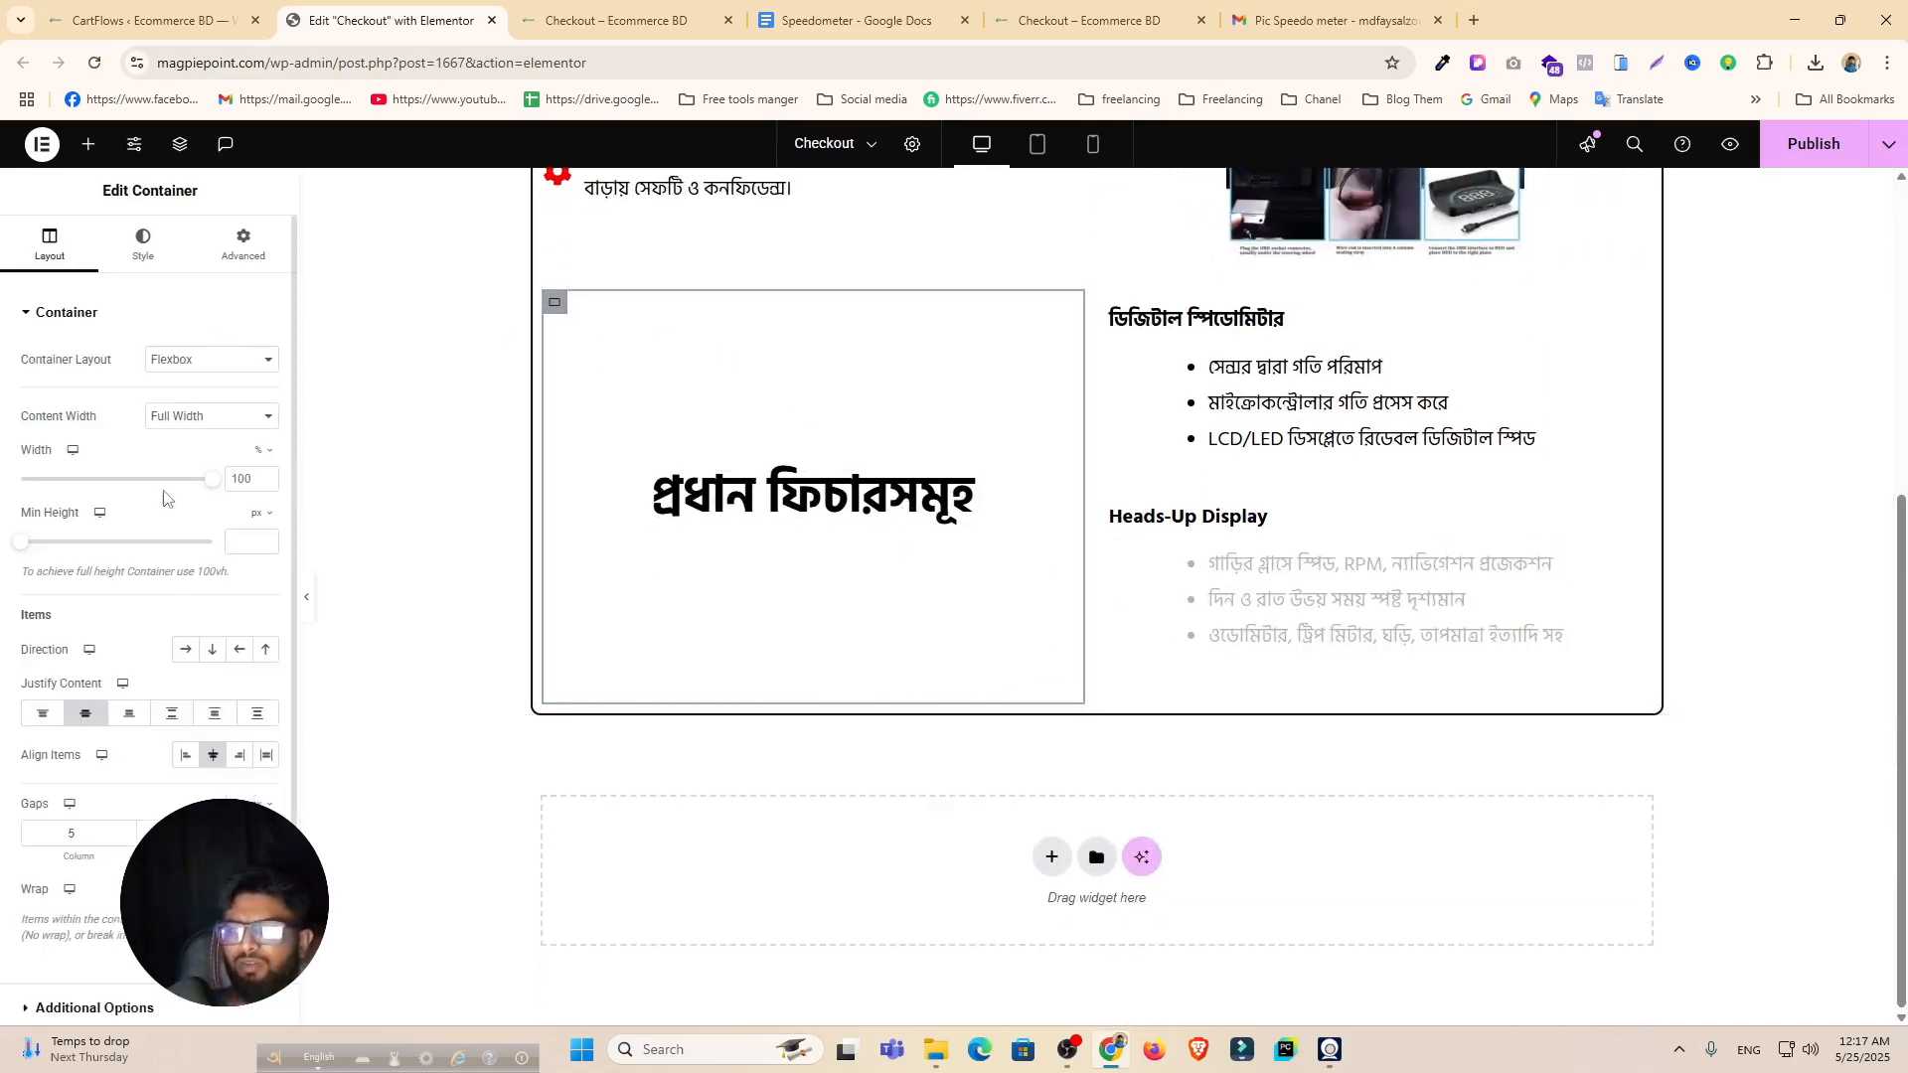
pyautogui.click(187, 758)
pyautogui.click(215, 755)
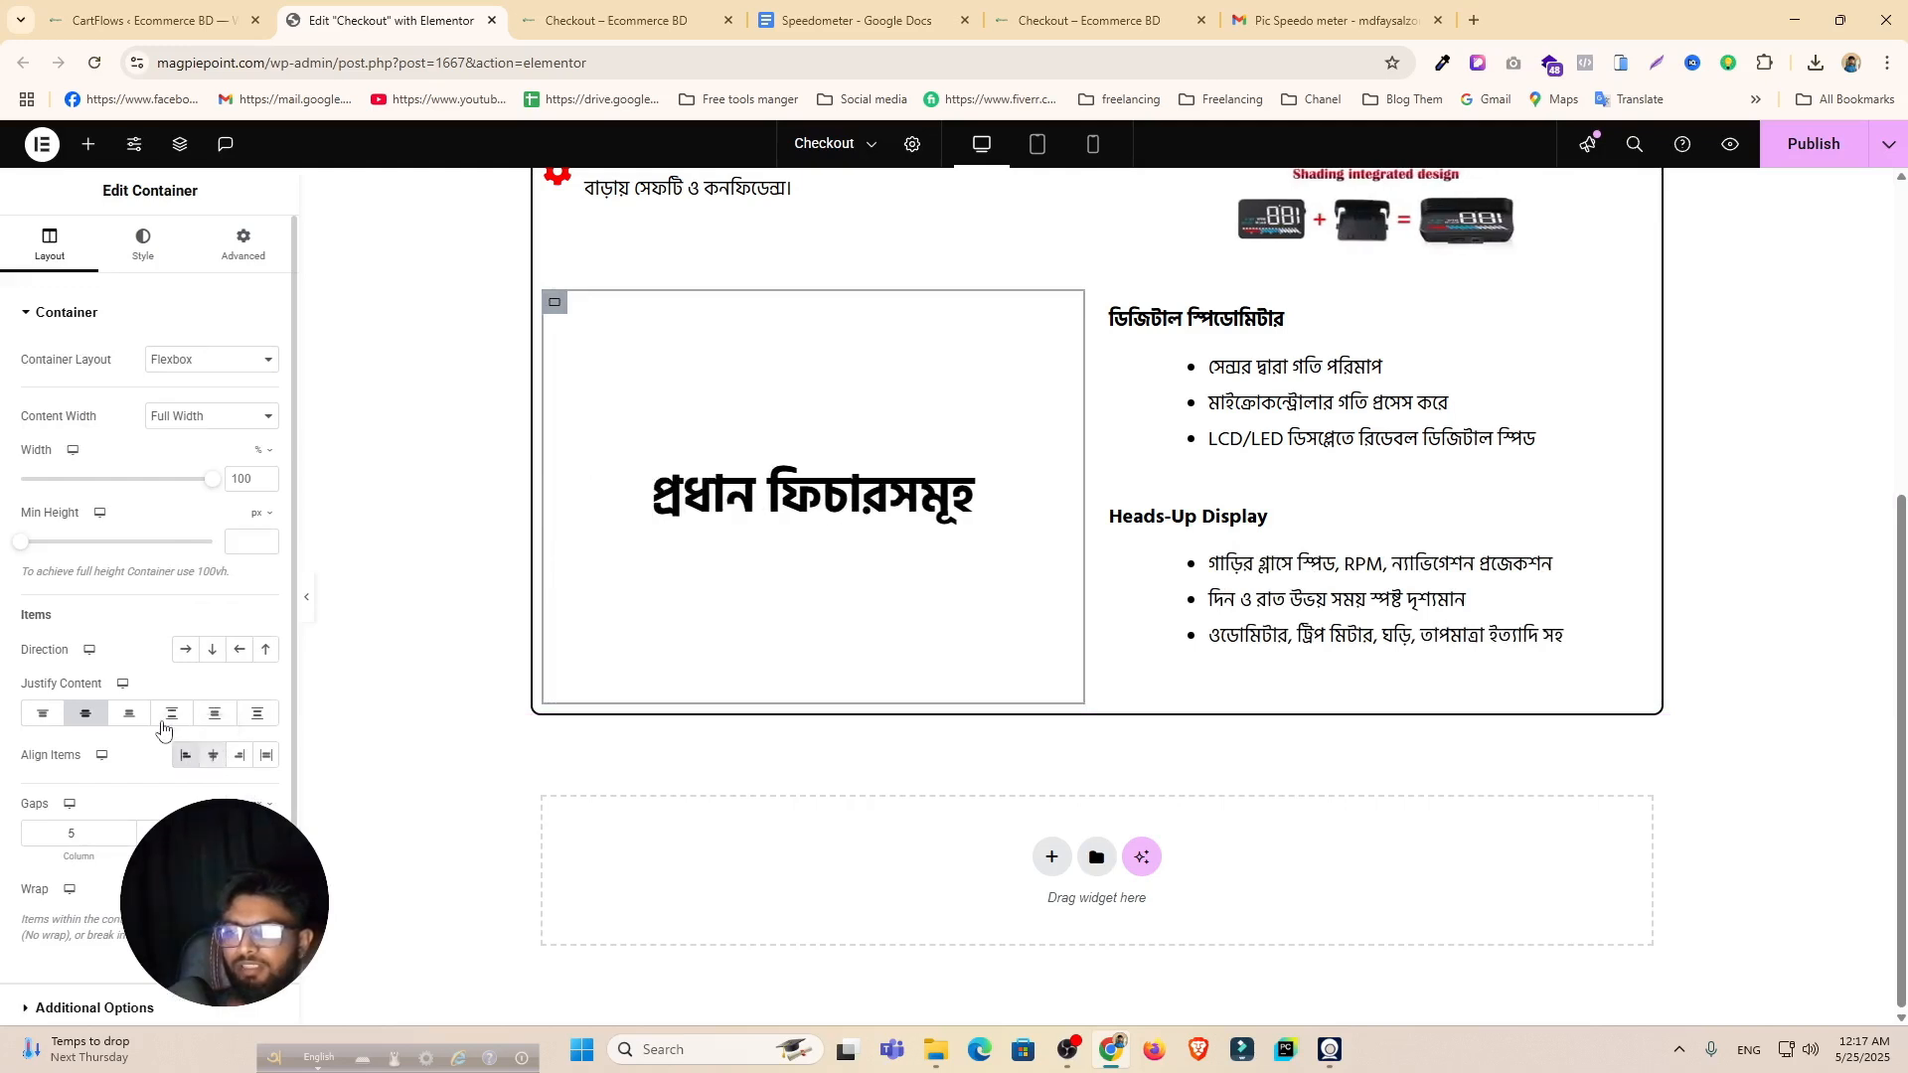
# Step: Justify the প্রধান ফিচারসমূহ heading's container to the start, and publish the page with the heading made sticky at Top
pyautogui.click(42, 714)
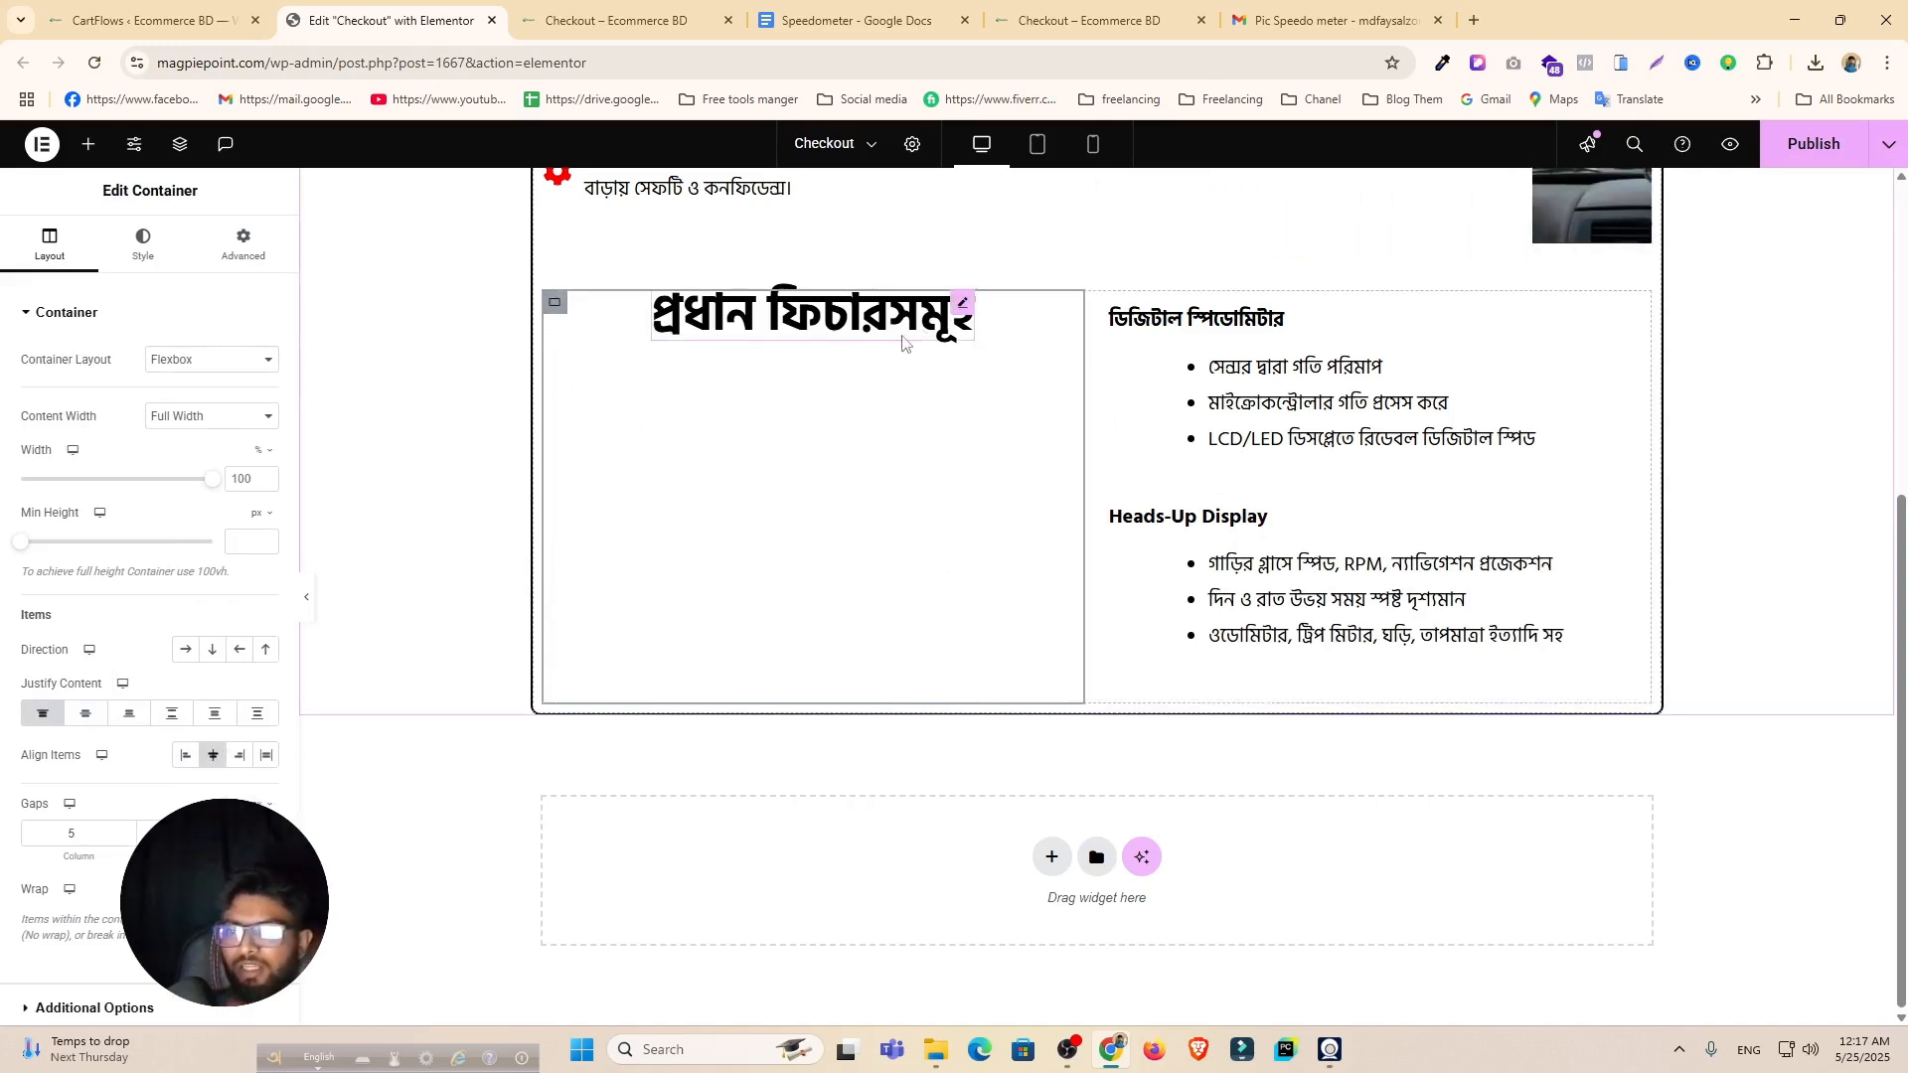
pyautogui.click(967, 307)
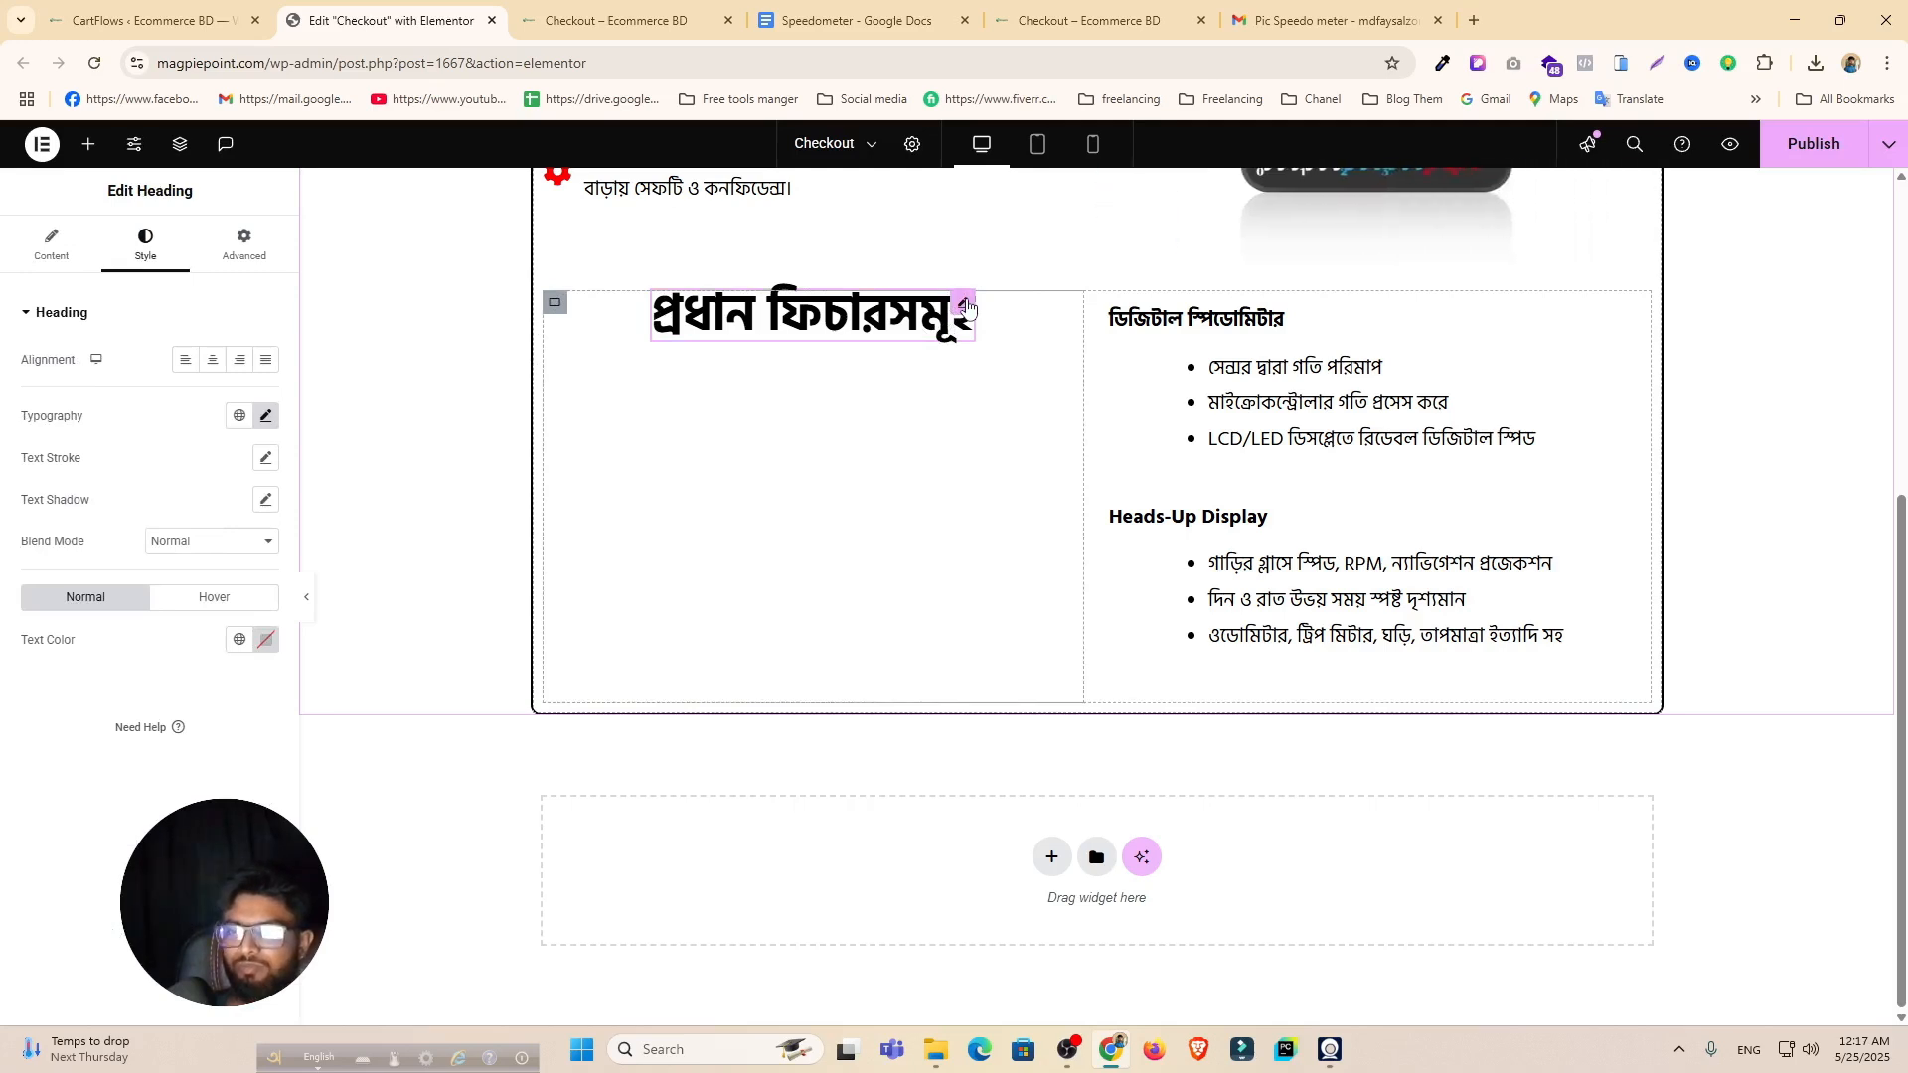
pyautogui.click(245, 251)
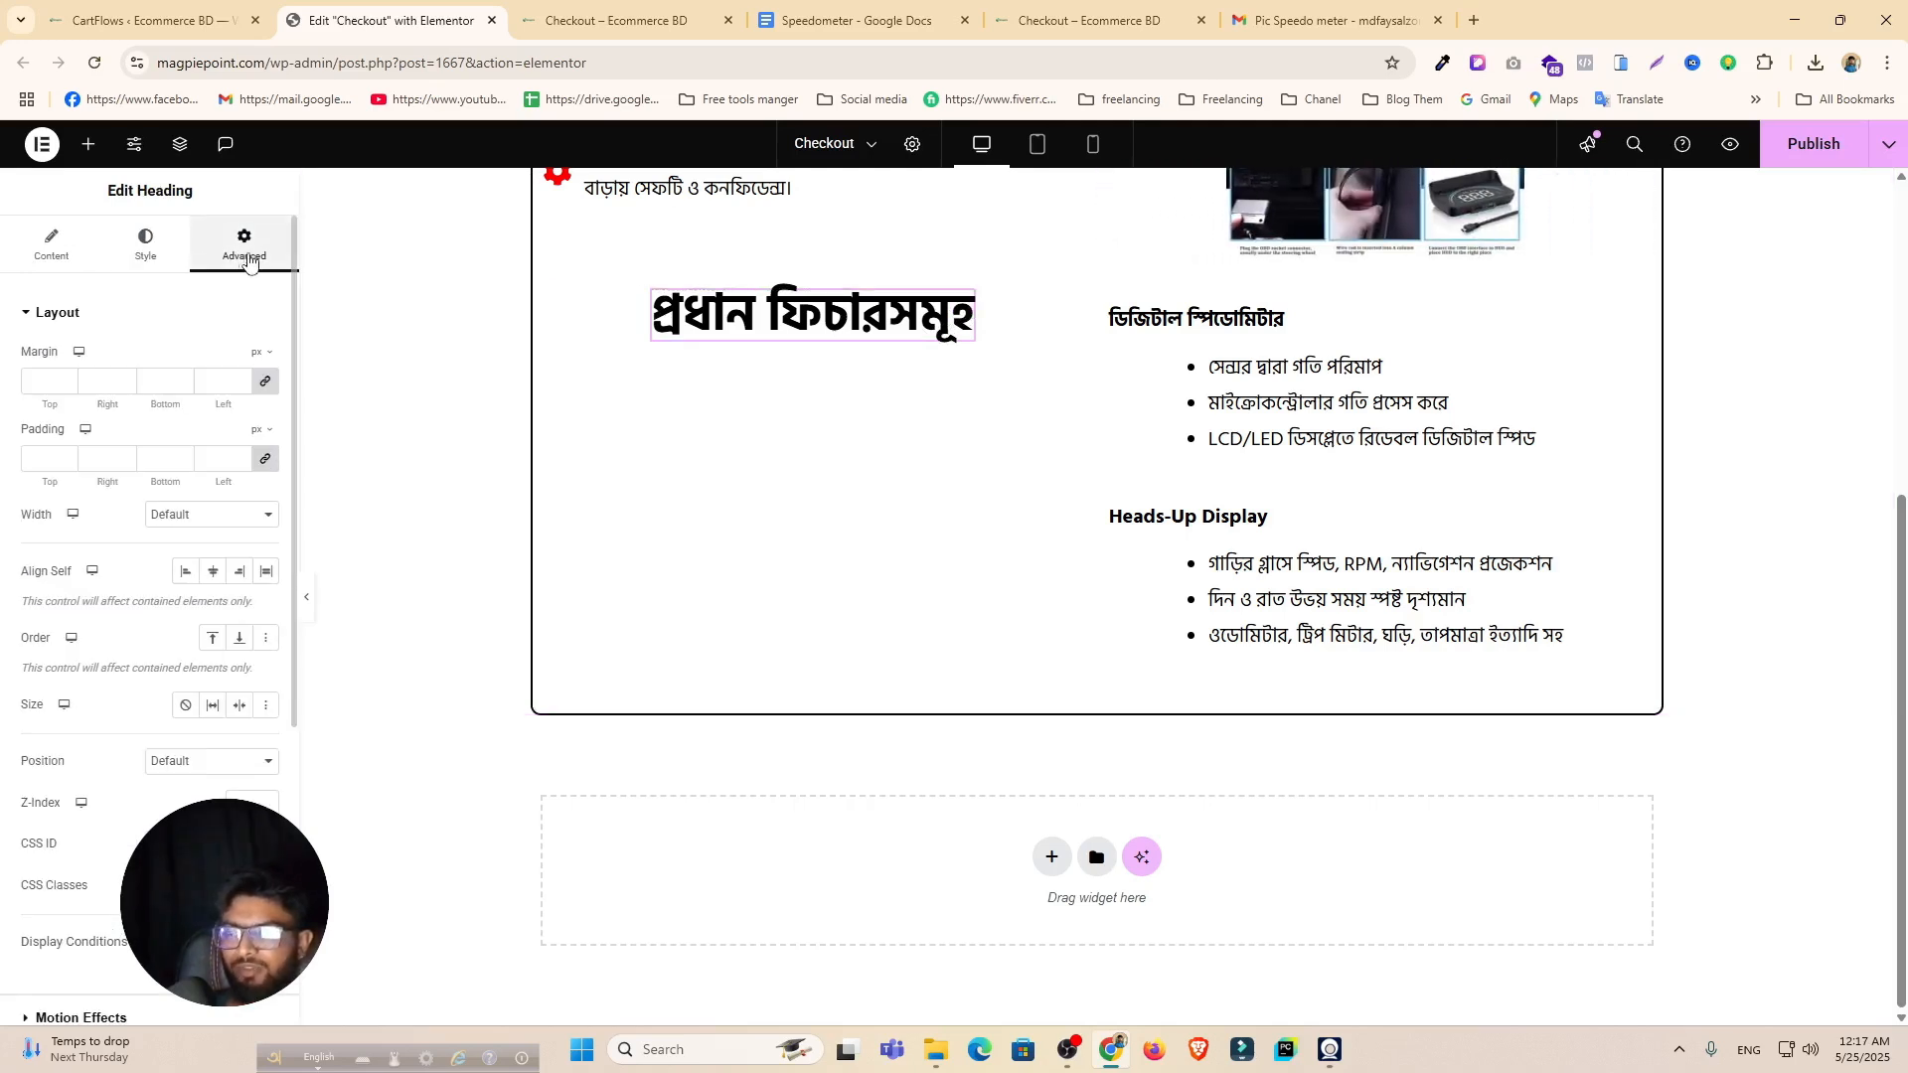
pyautogui.scroll(-4, 154, 780)
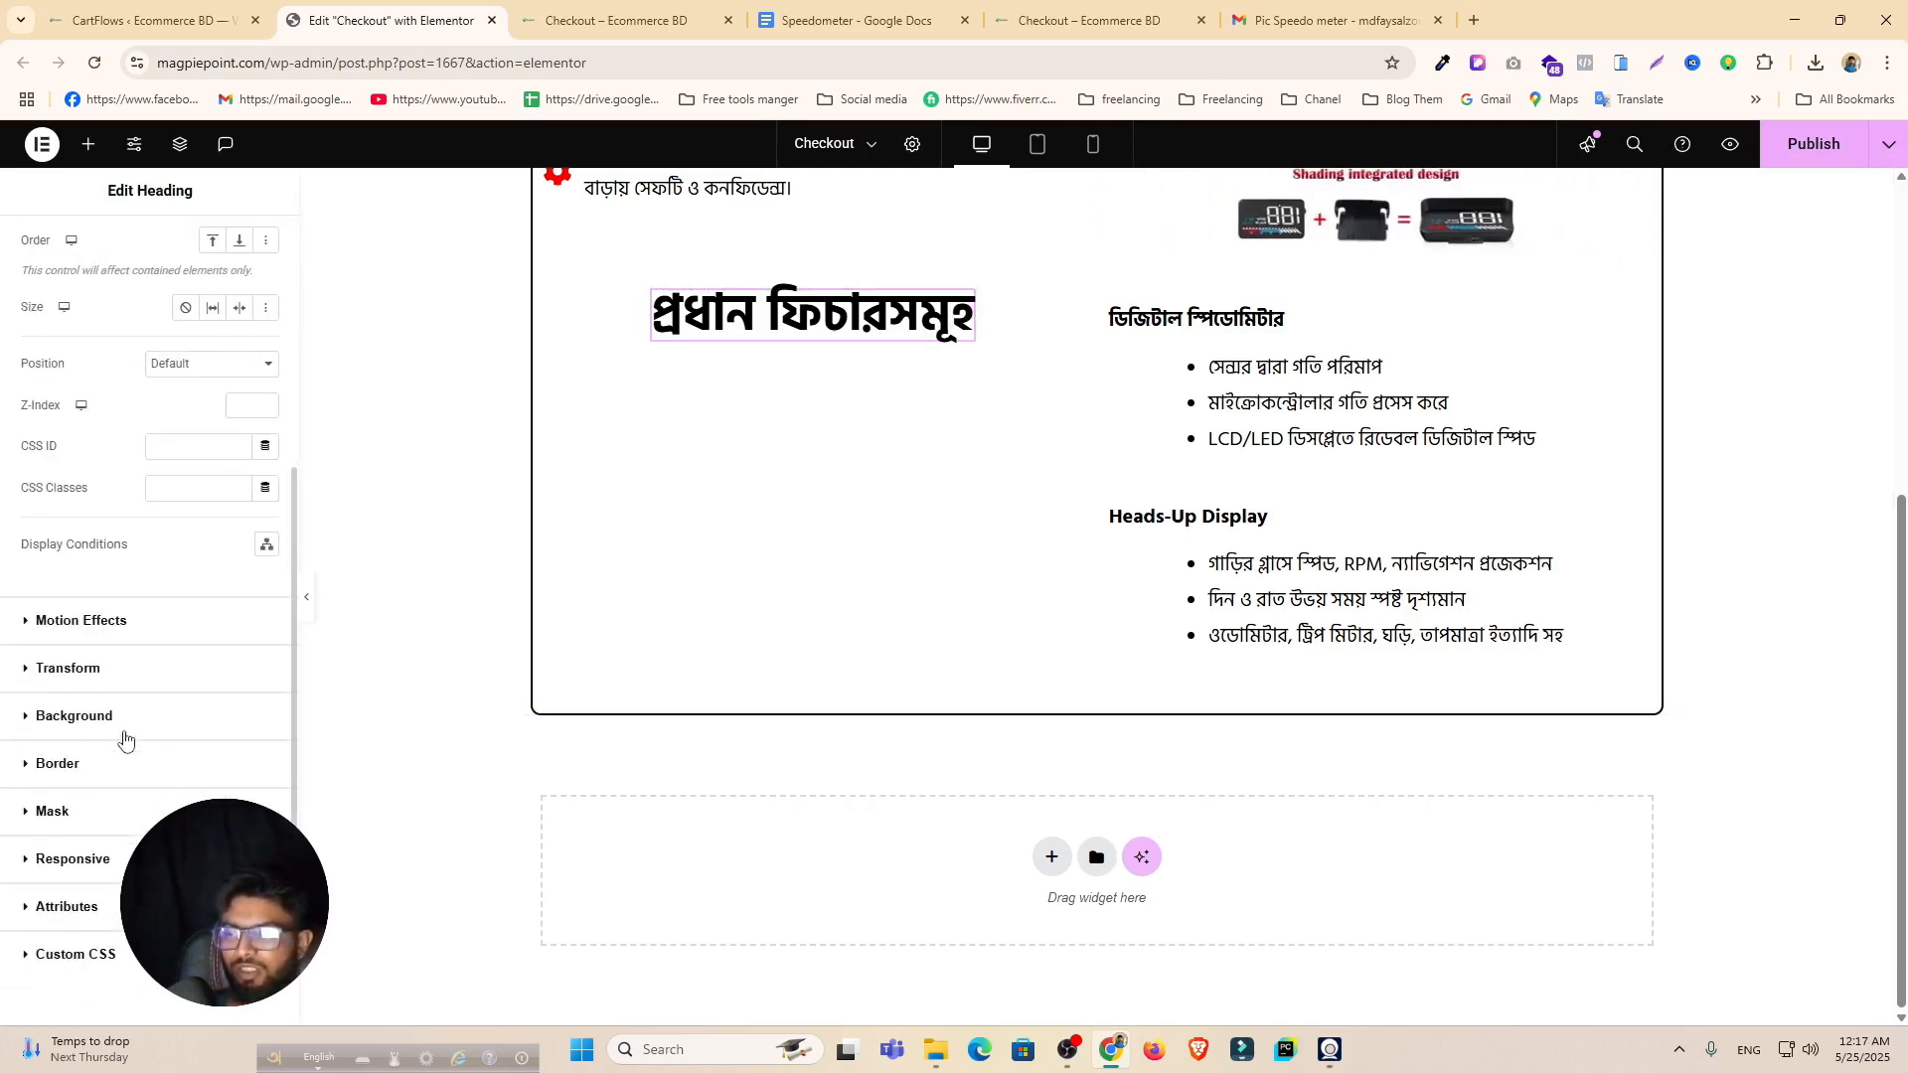
pyautogui.click(148, 623)
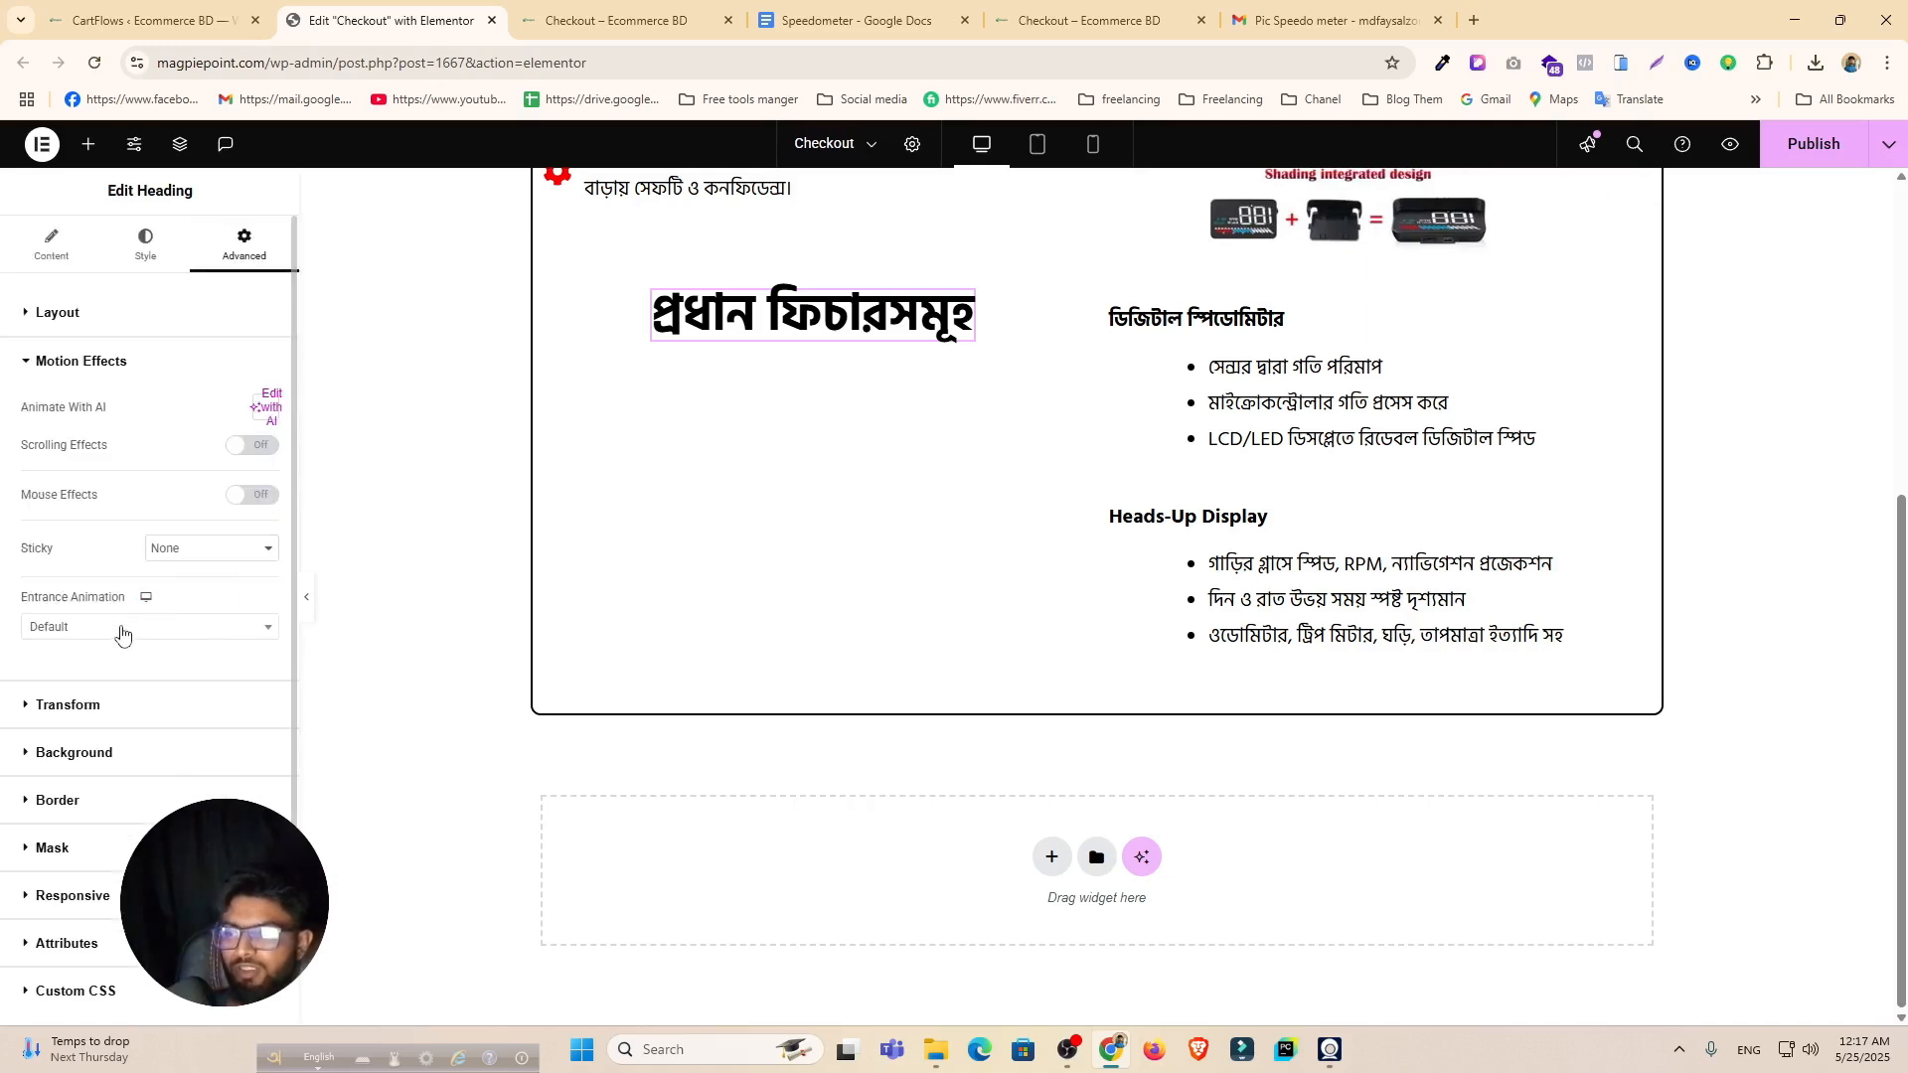
pyautogui.click(210, 550)
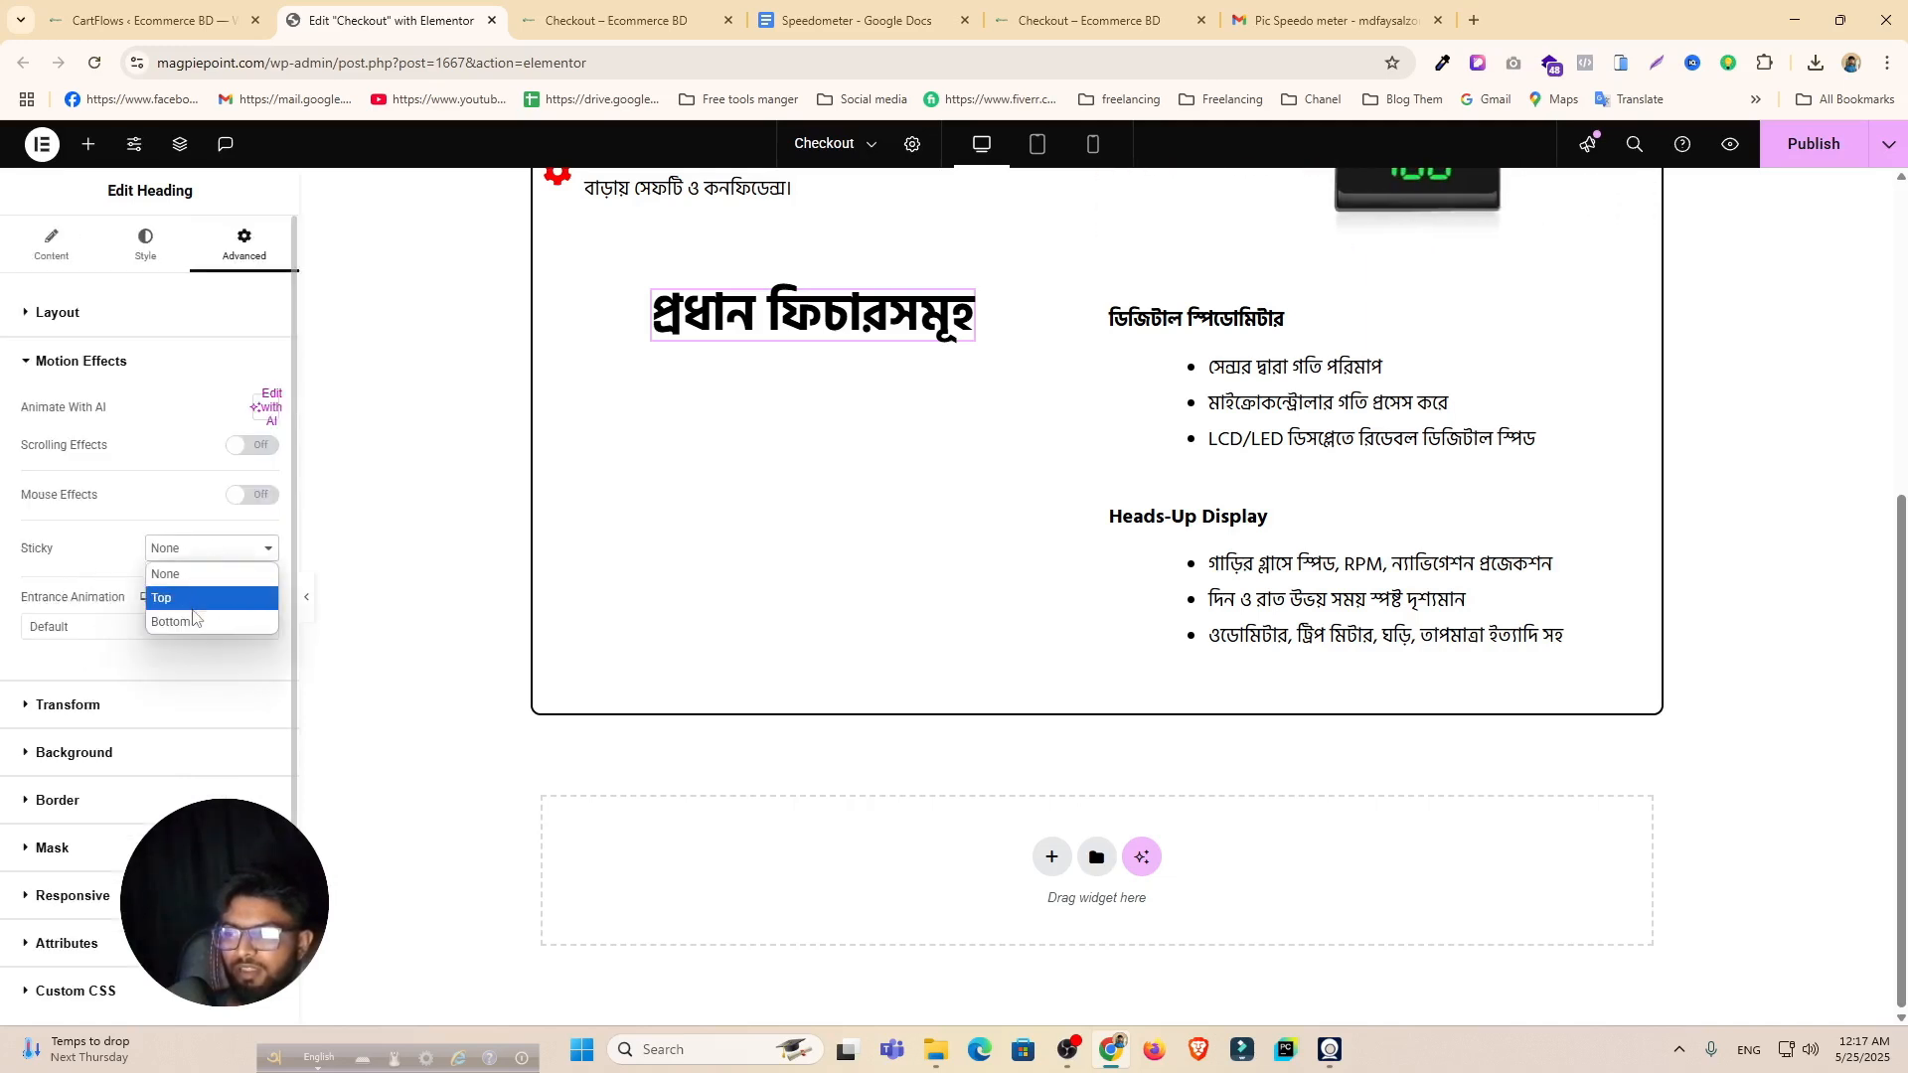
pyautogui.click(189, 599)
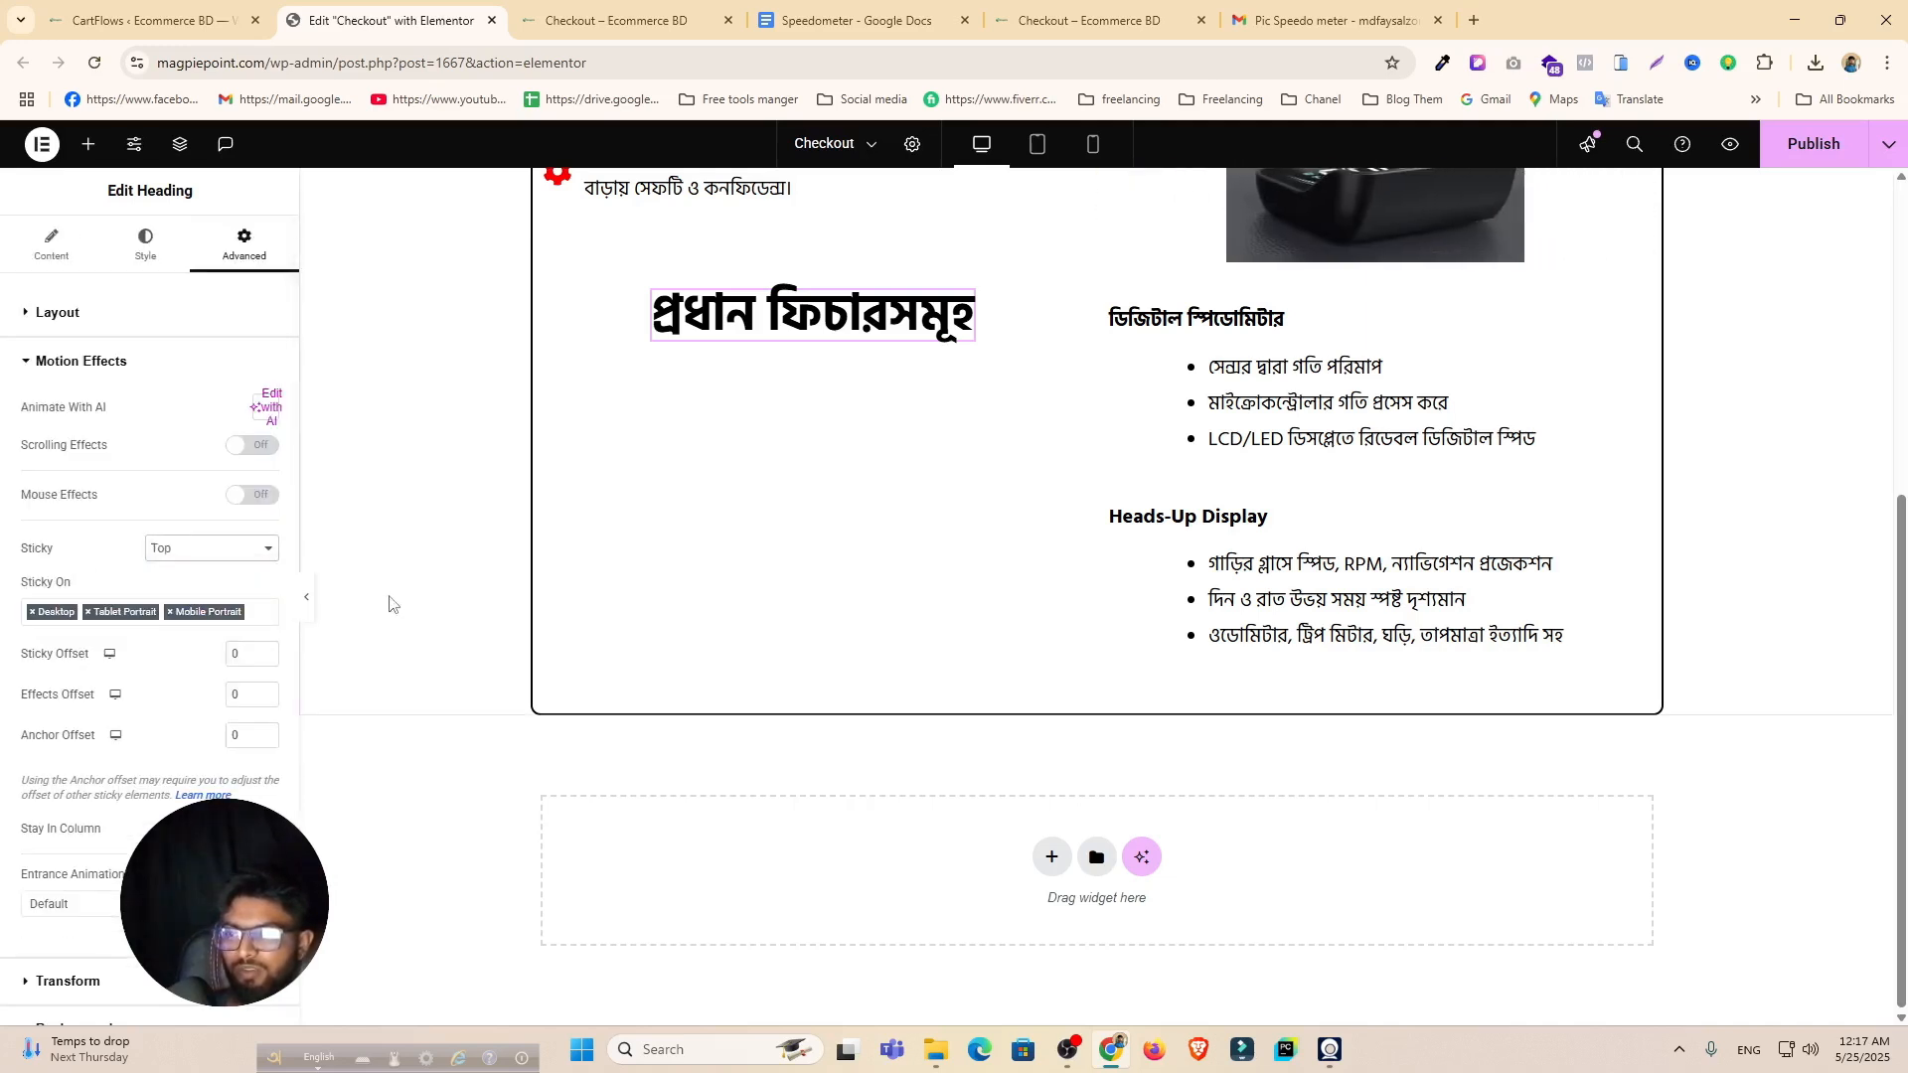
pyautogui.click(1811, 144)
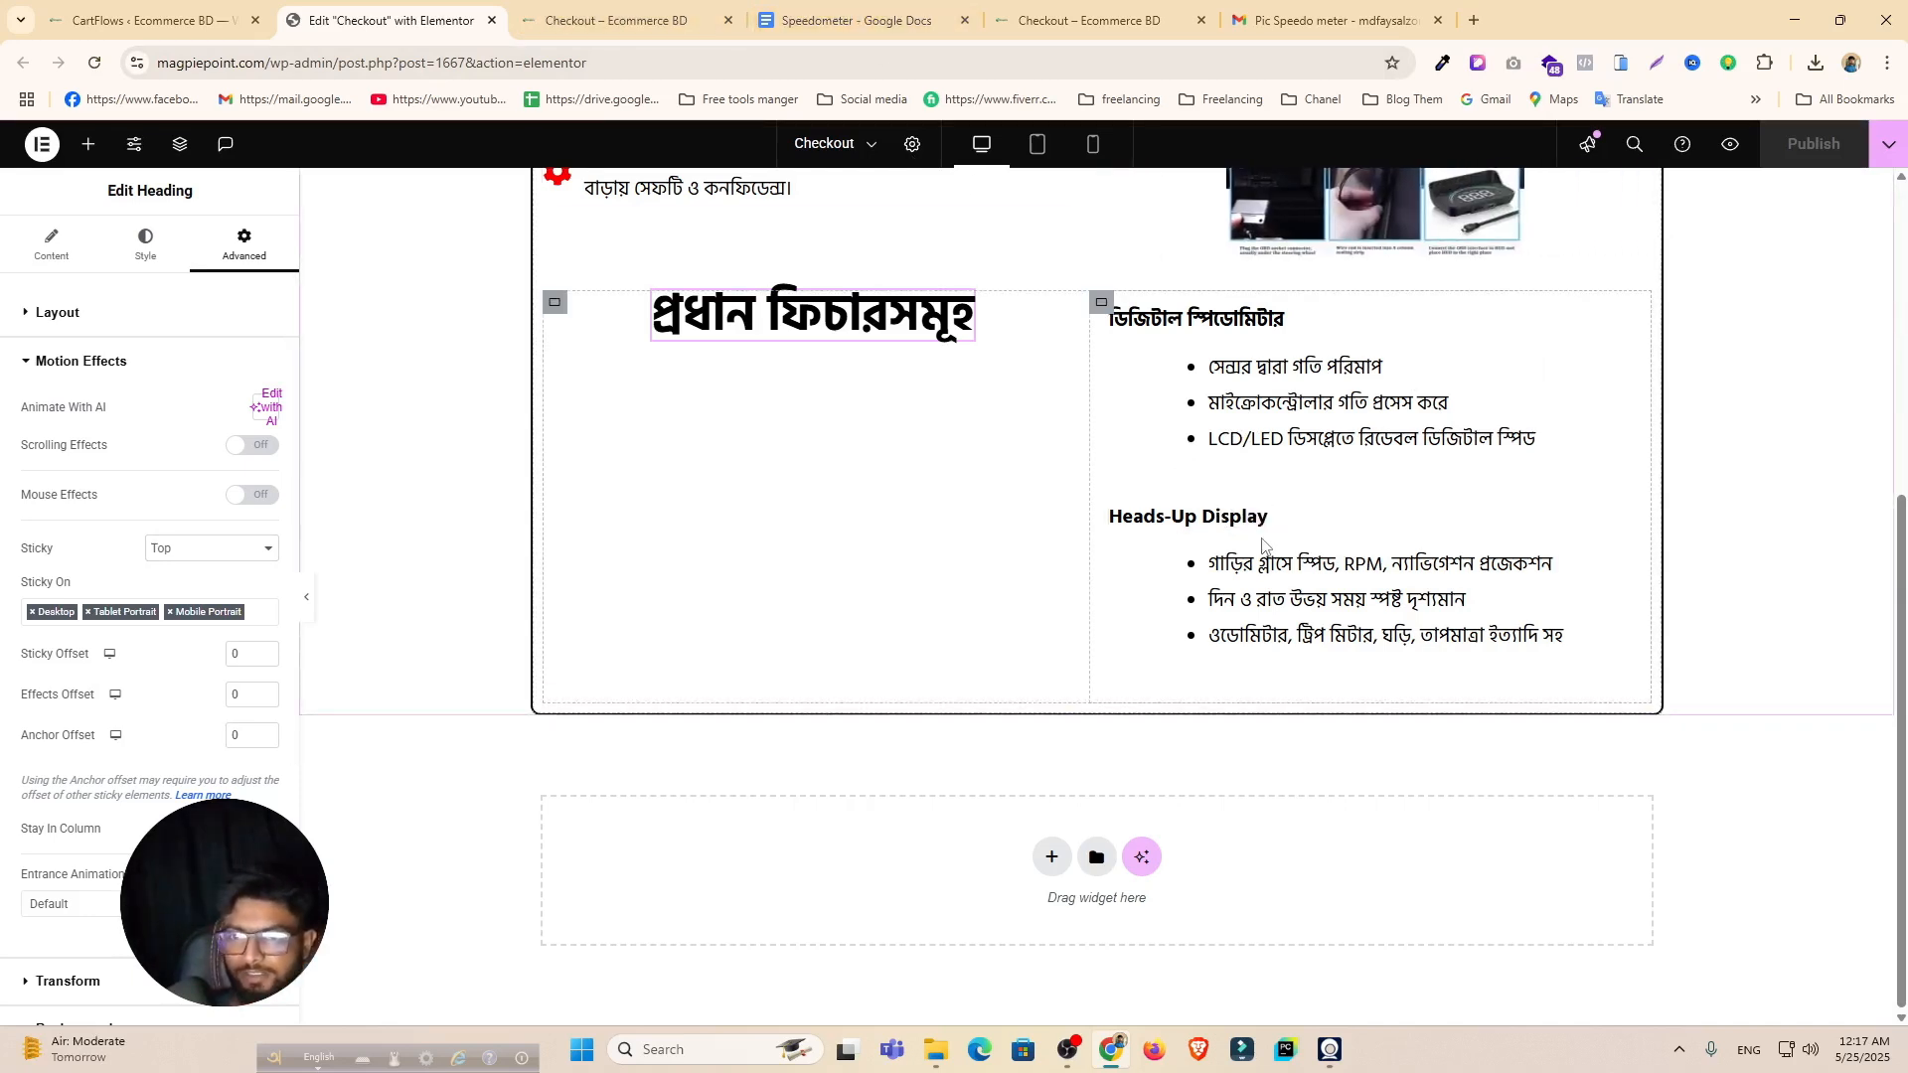
# Step: Add a new container below the Heads-Up Display bullets and set the surrounding column container's gaps to 10
pyautogui.click(88, 144)
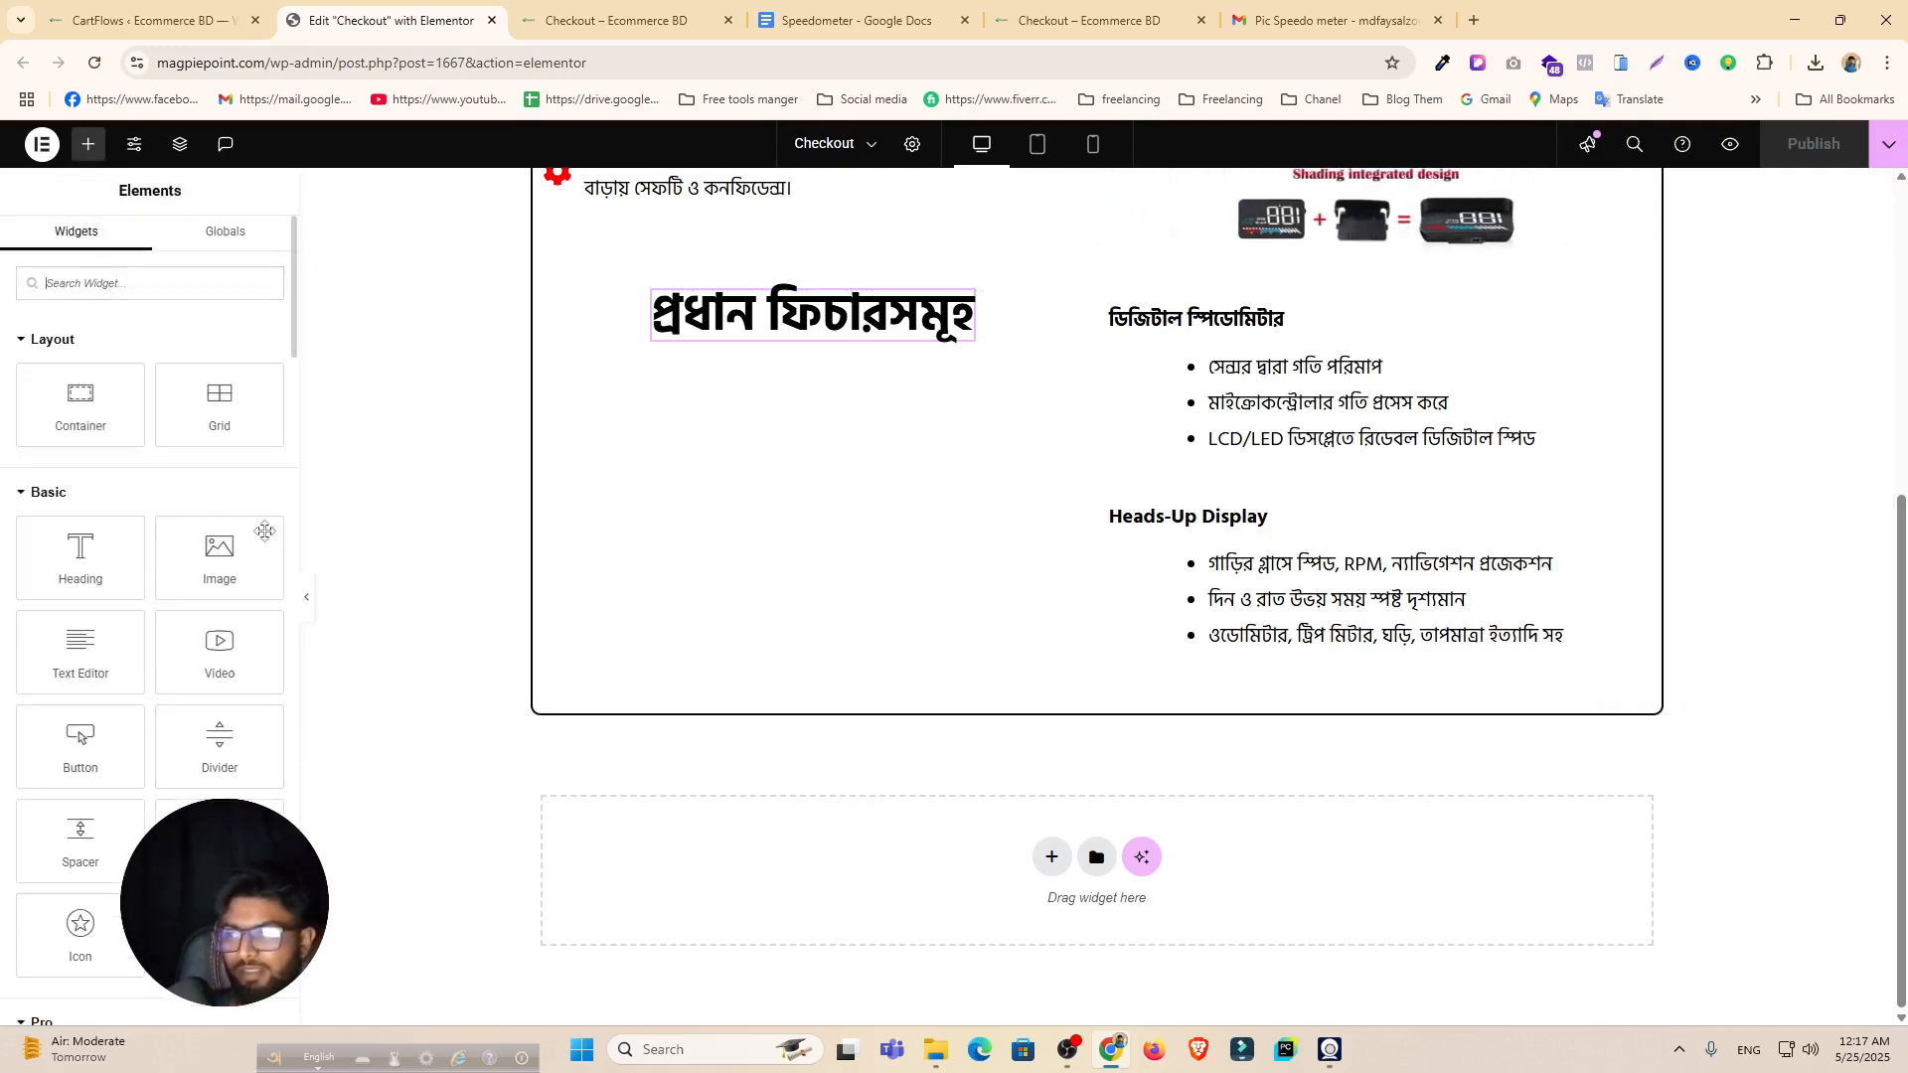
pyautogui.moveTo(87, 406); pyautogui.dragTo(1232, 630)
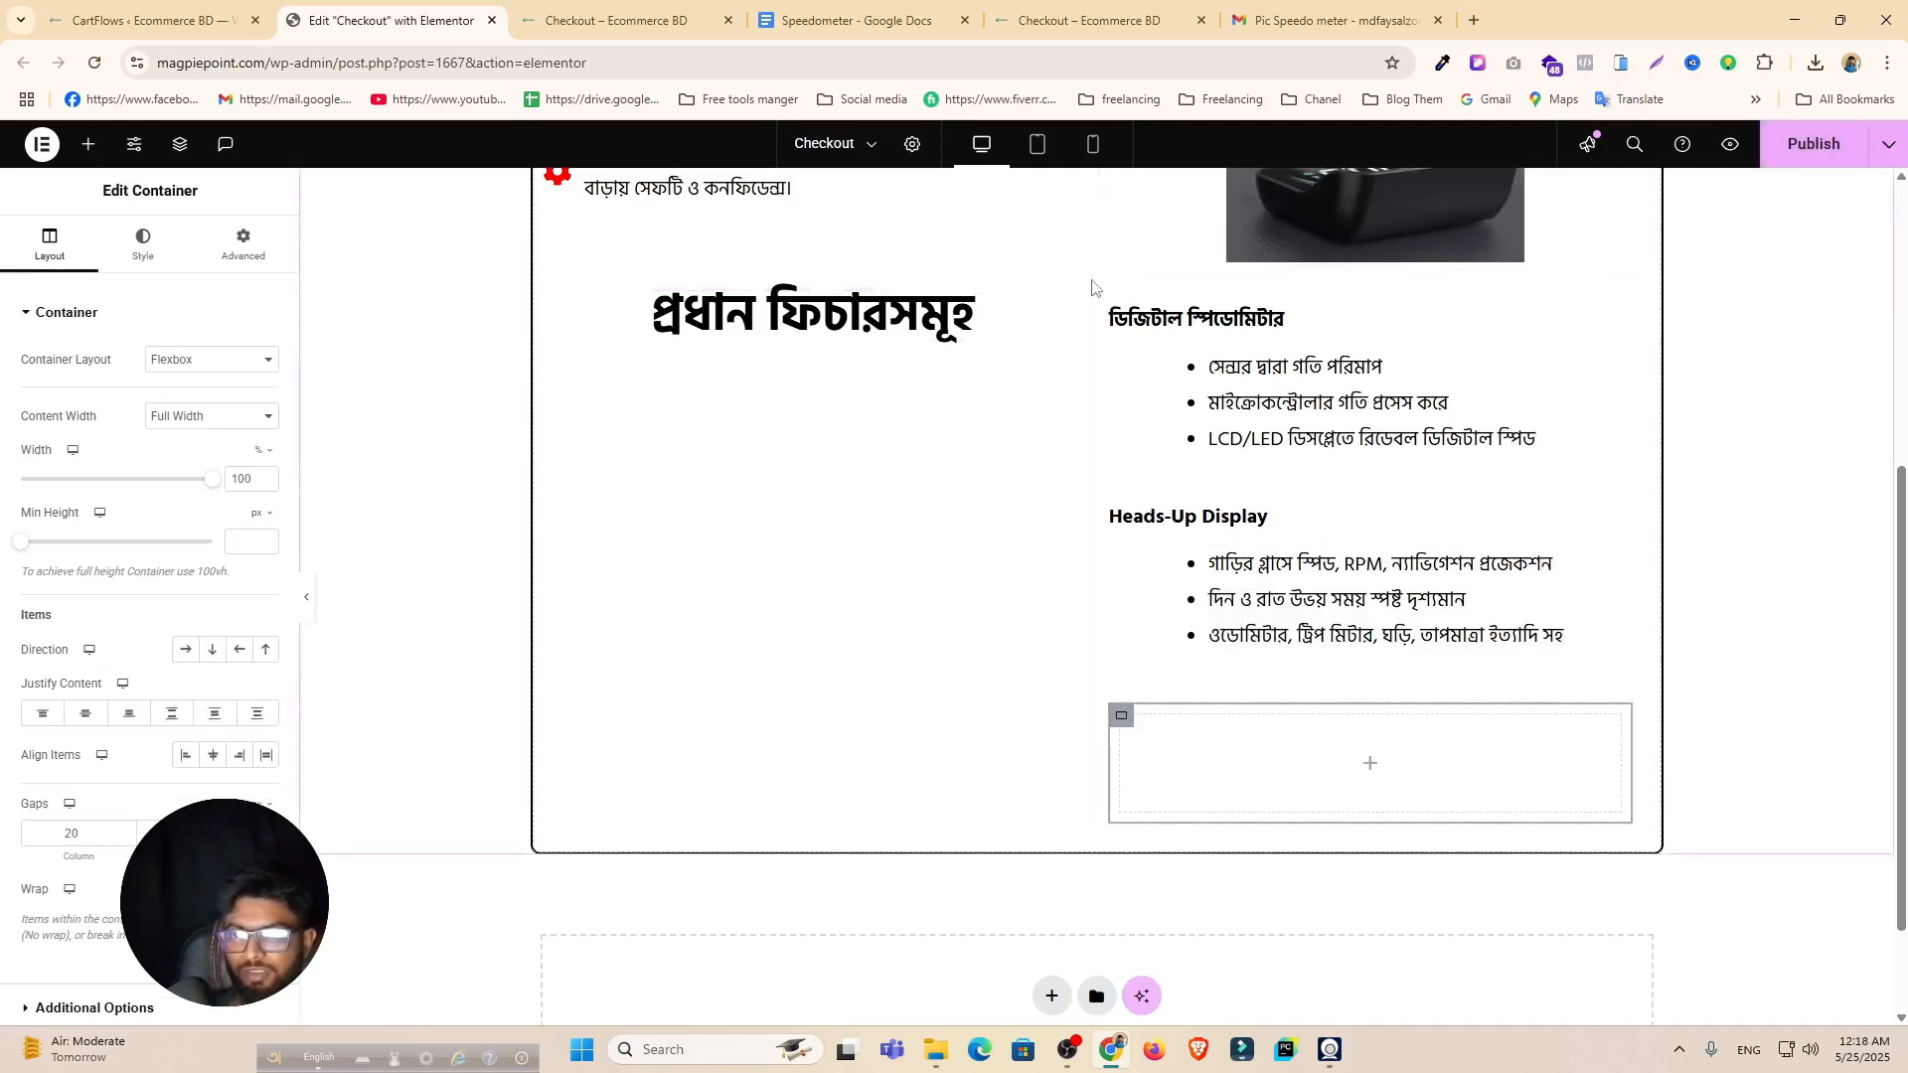
pyautogui.click(1101, 302)
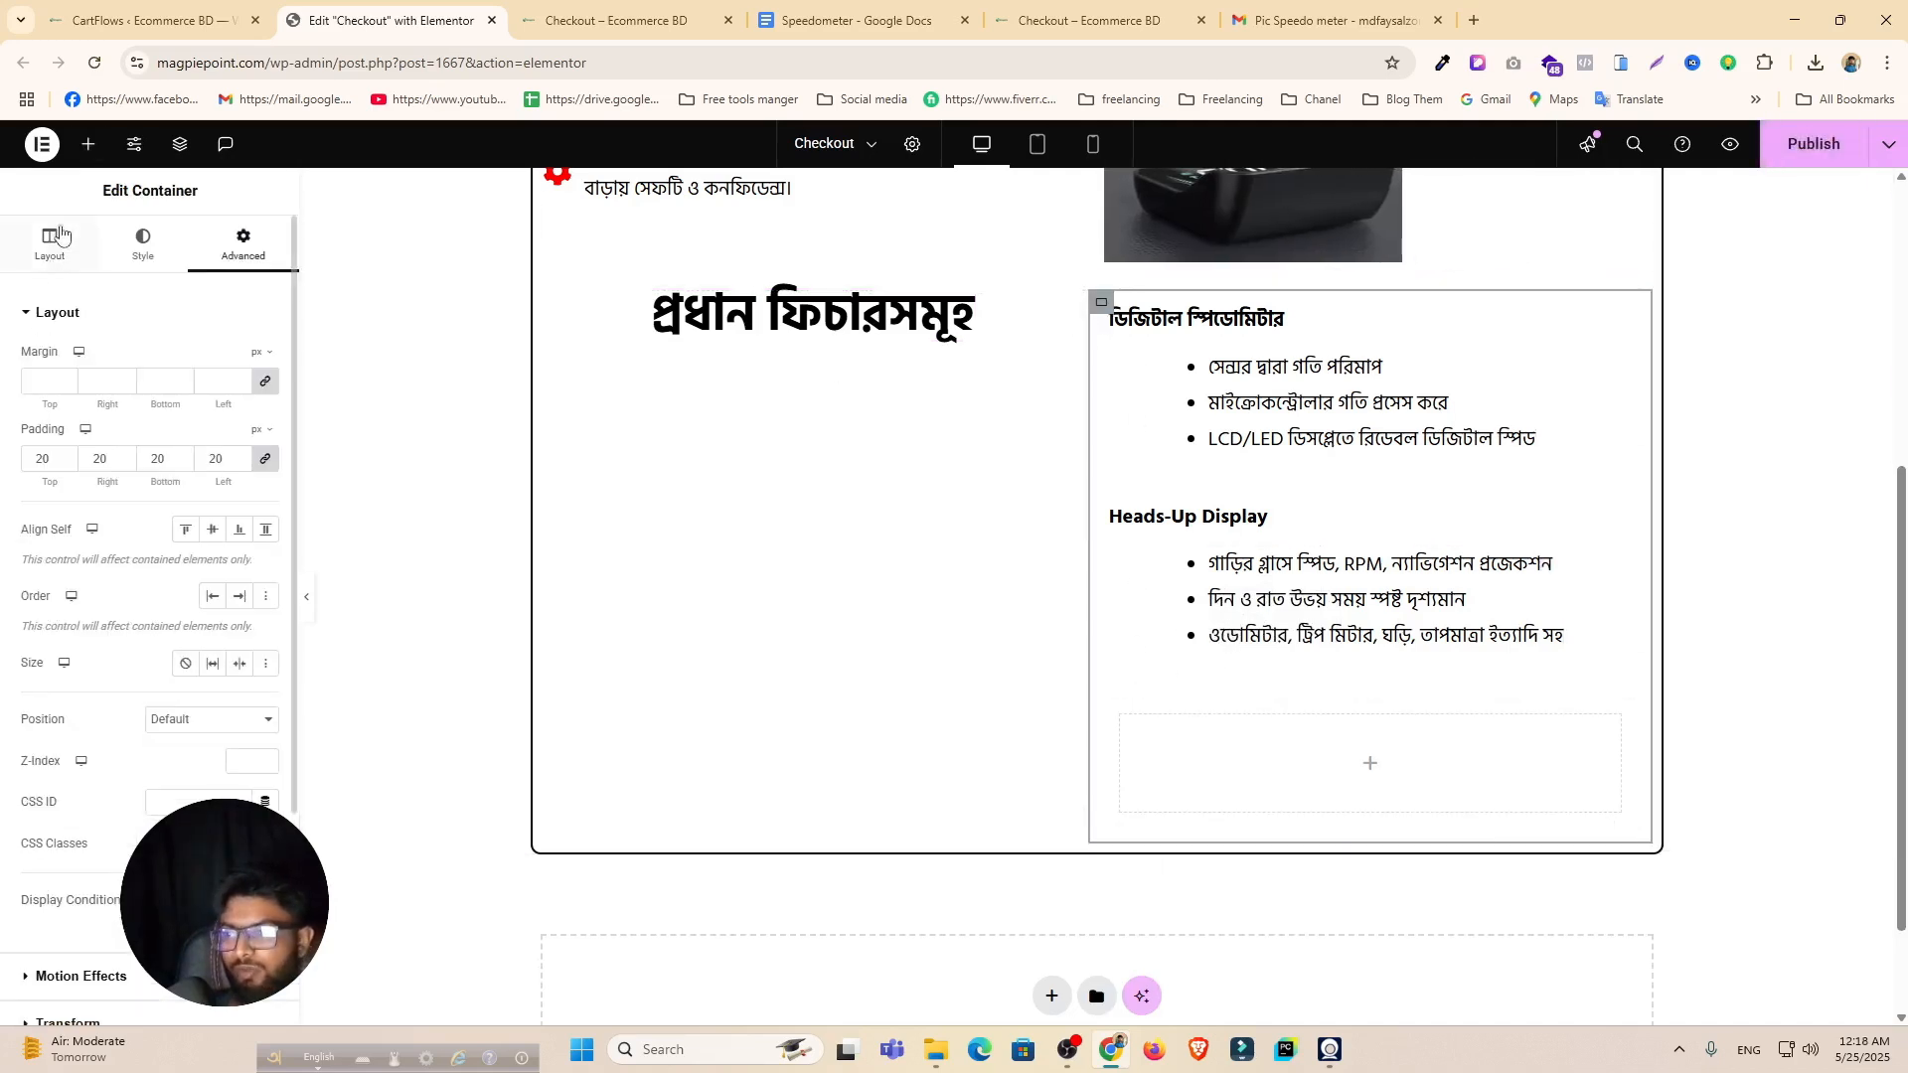
pyautogui.click(50, 244)
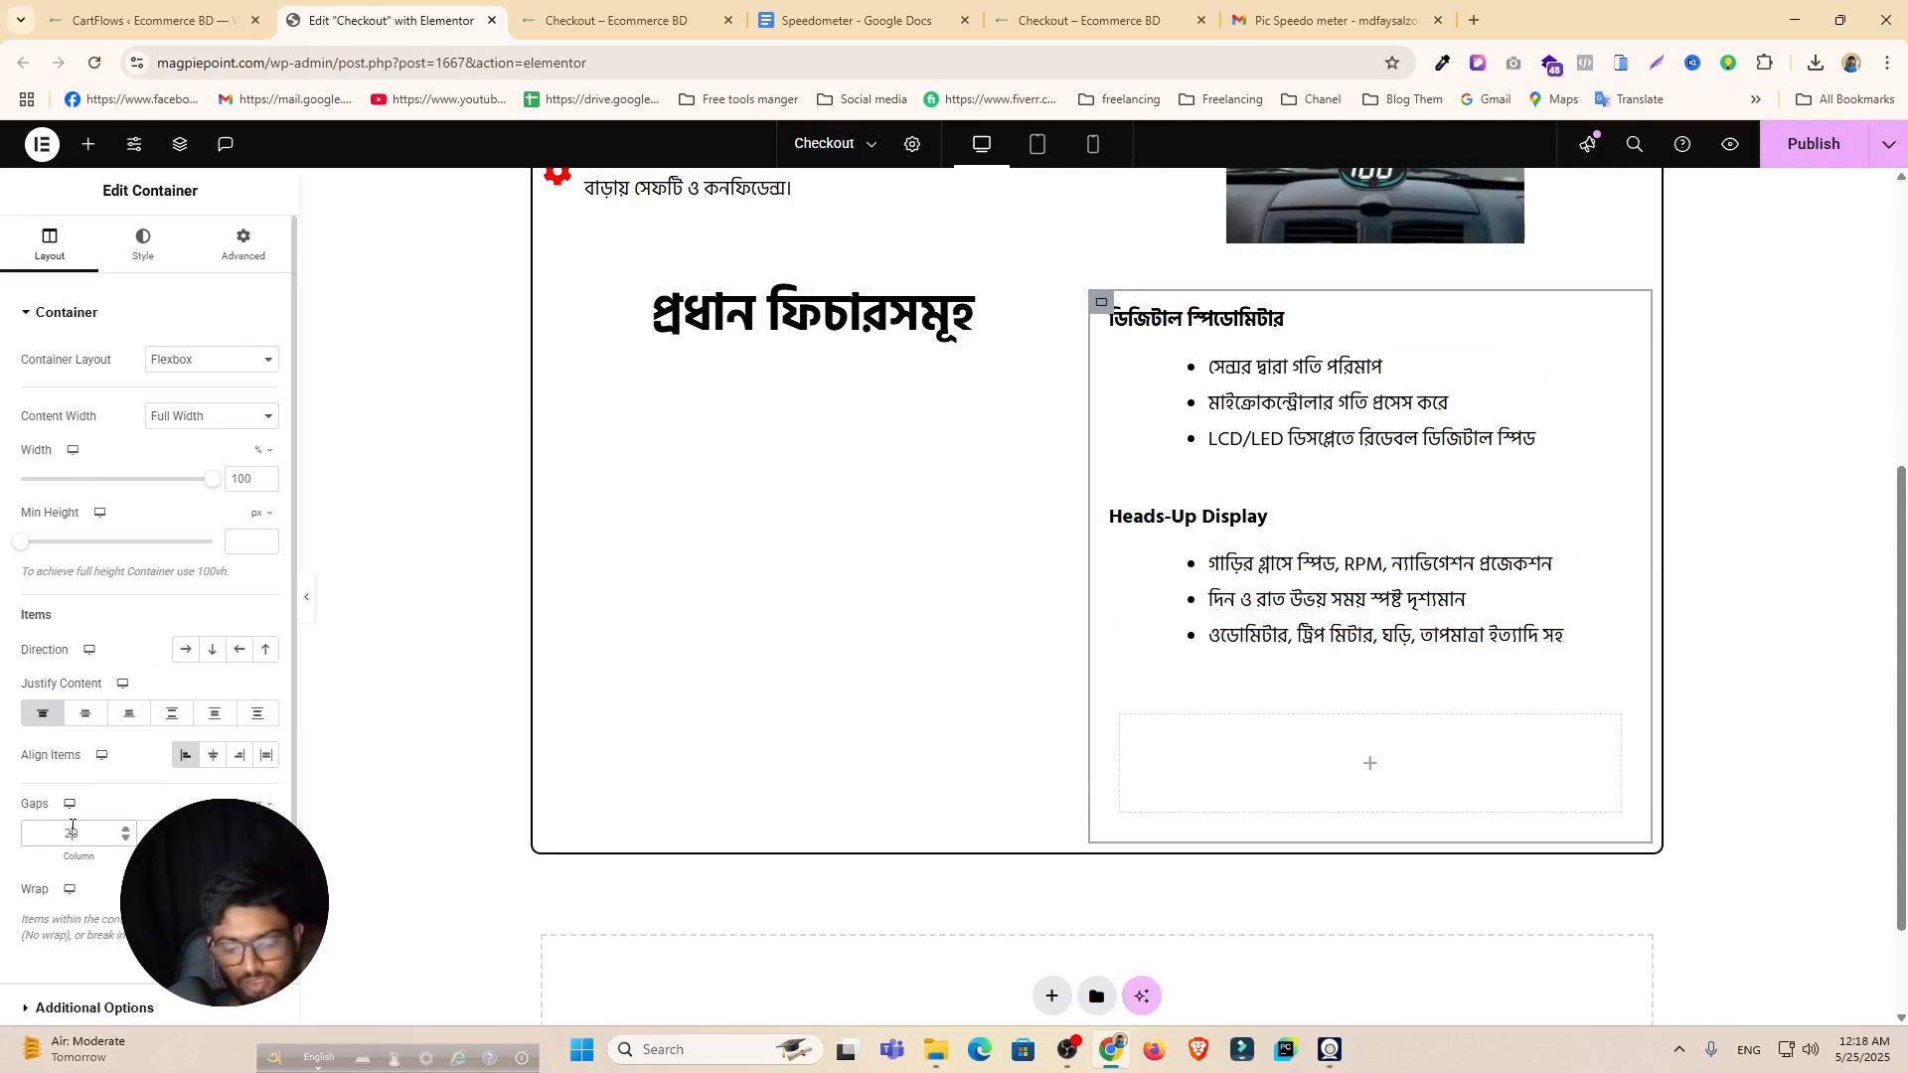
pyautogui.write('10')
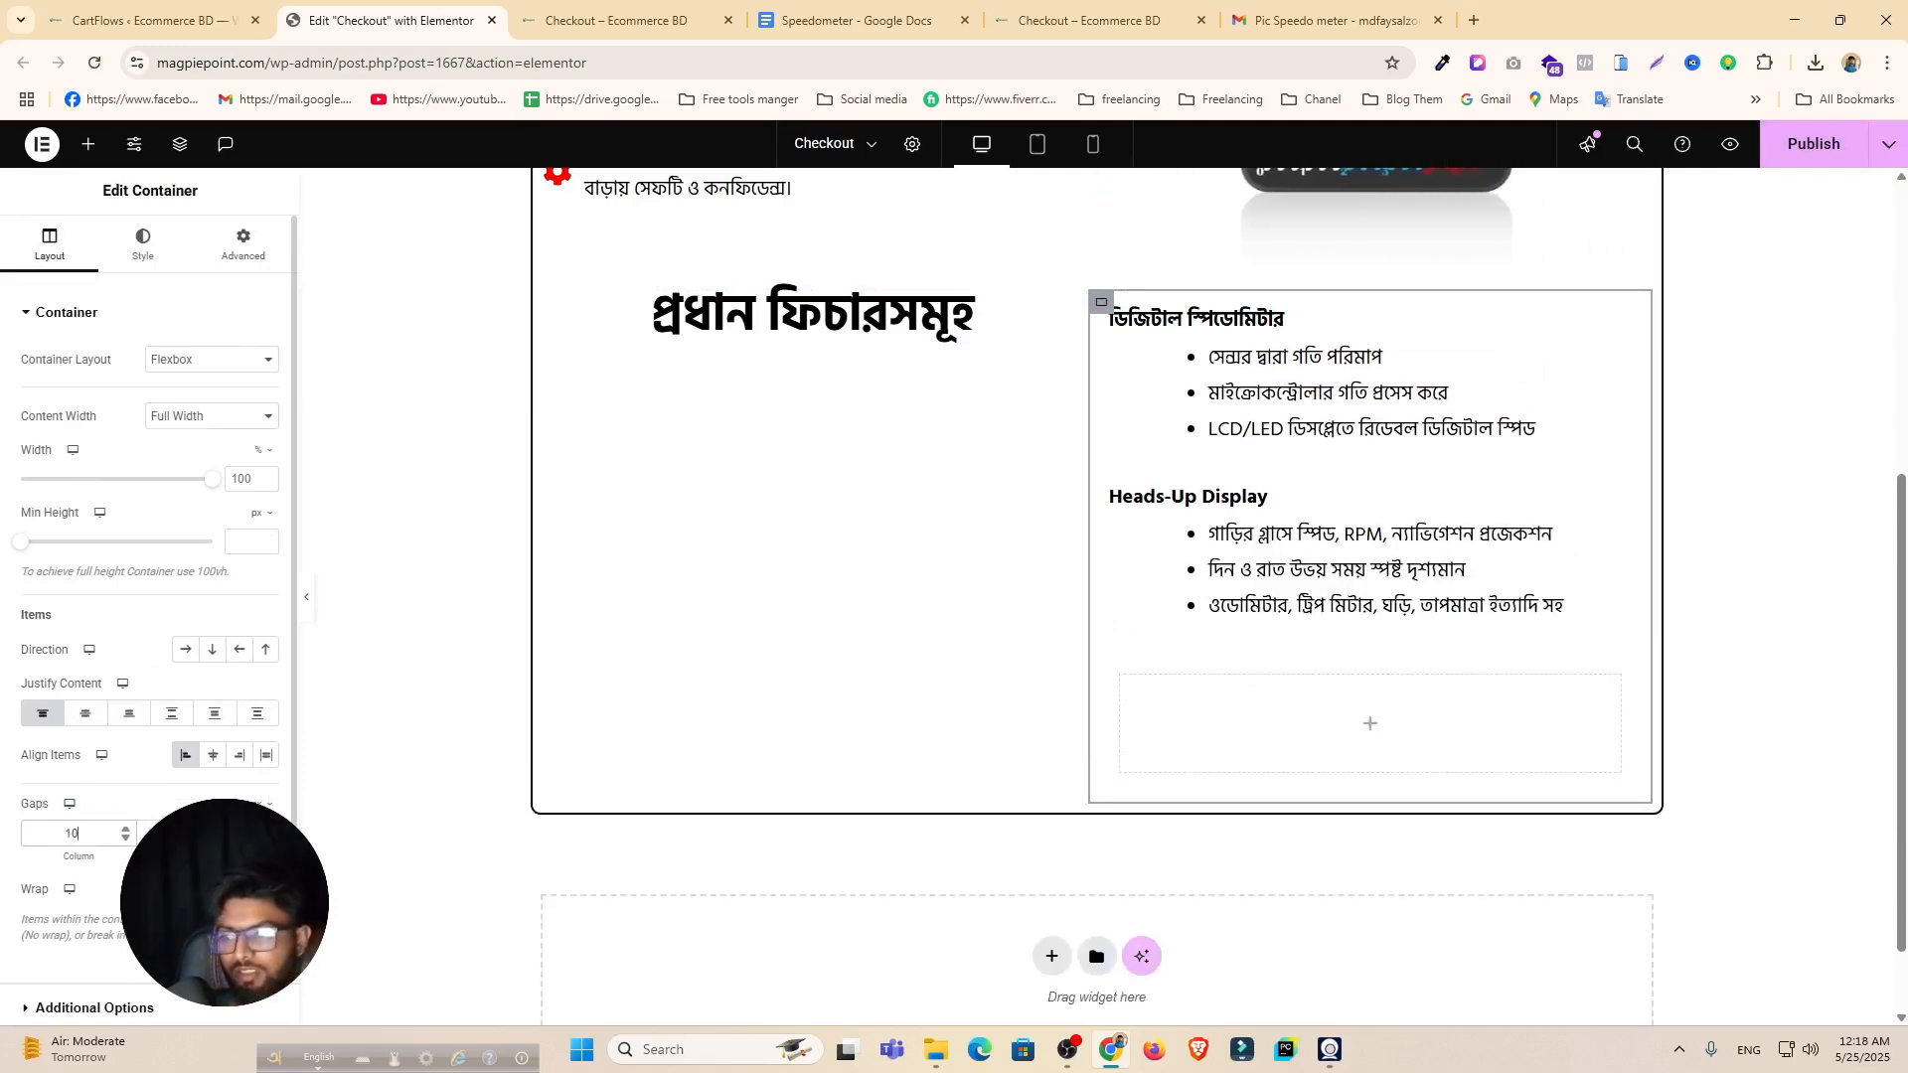
# Step: Give the new container 5 px top padding with 0 on the other sides, and set its direction to vertical column
pyautogui.click(1211, 687)
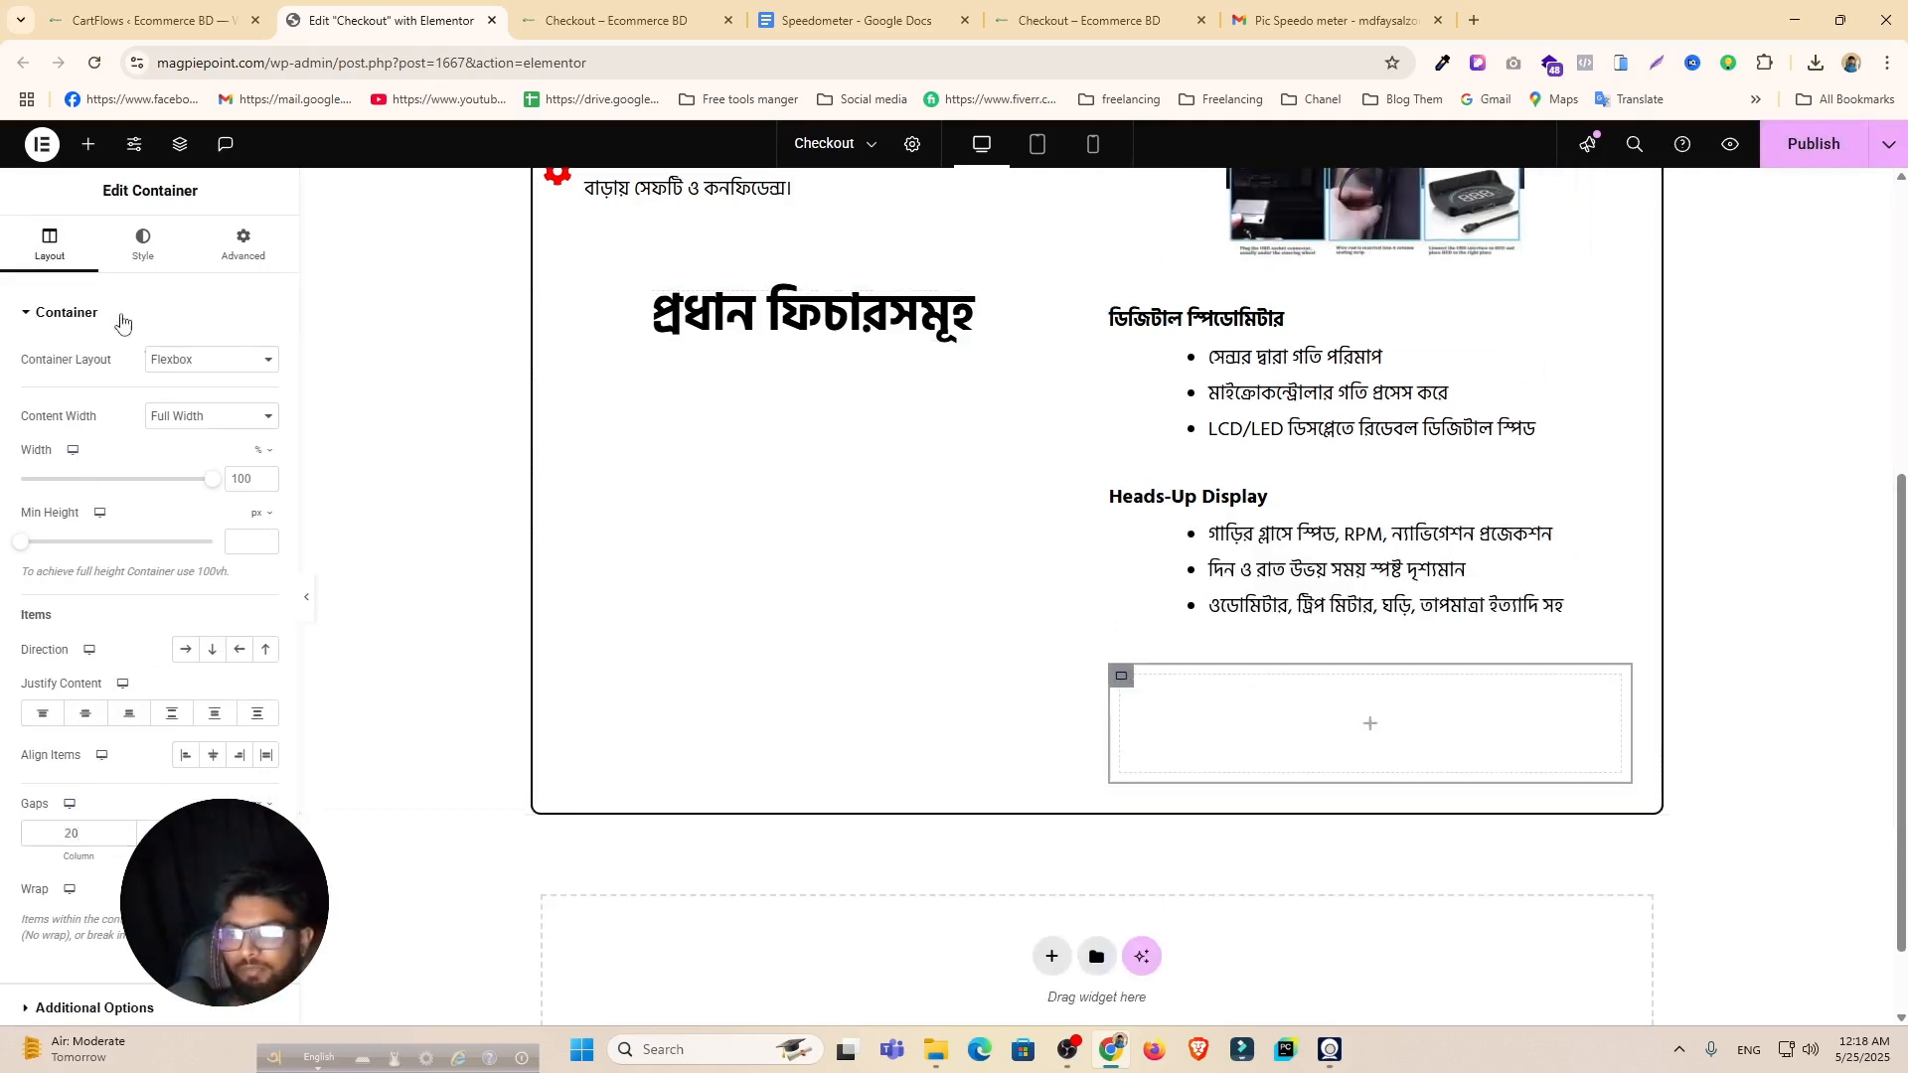
pyautogui.click(222, 256)
pyautogui.click(241, 463)
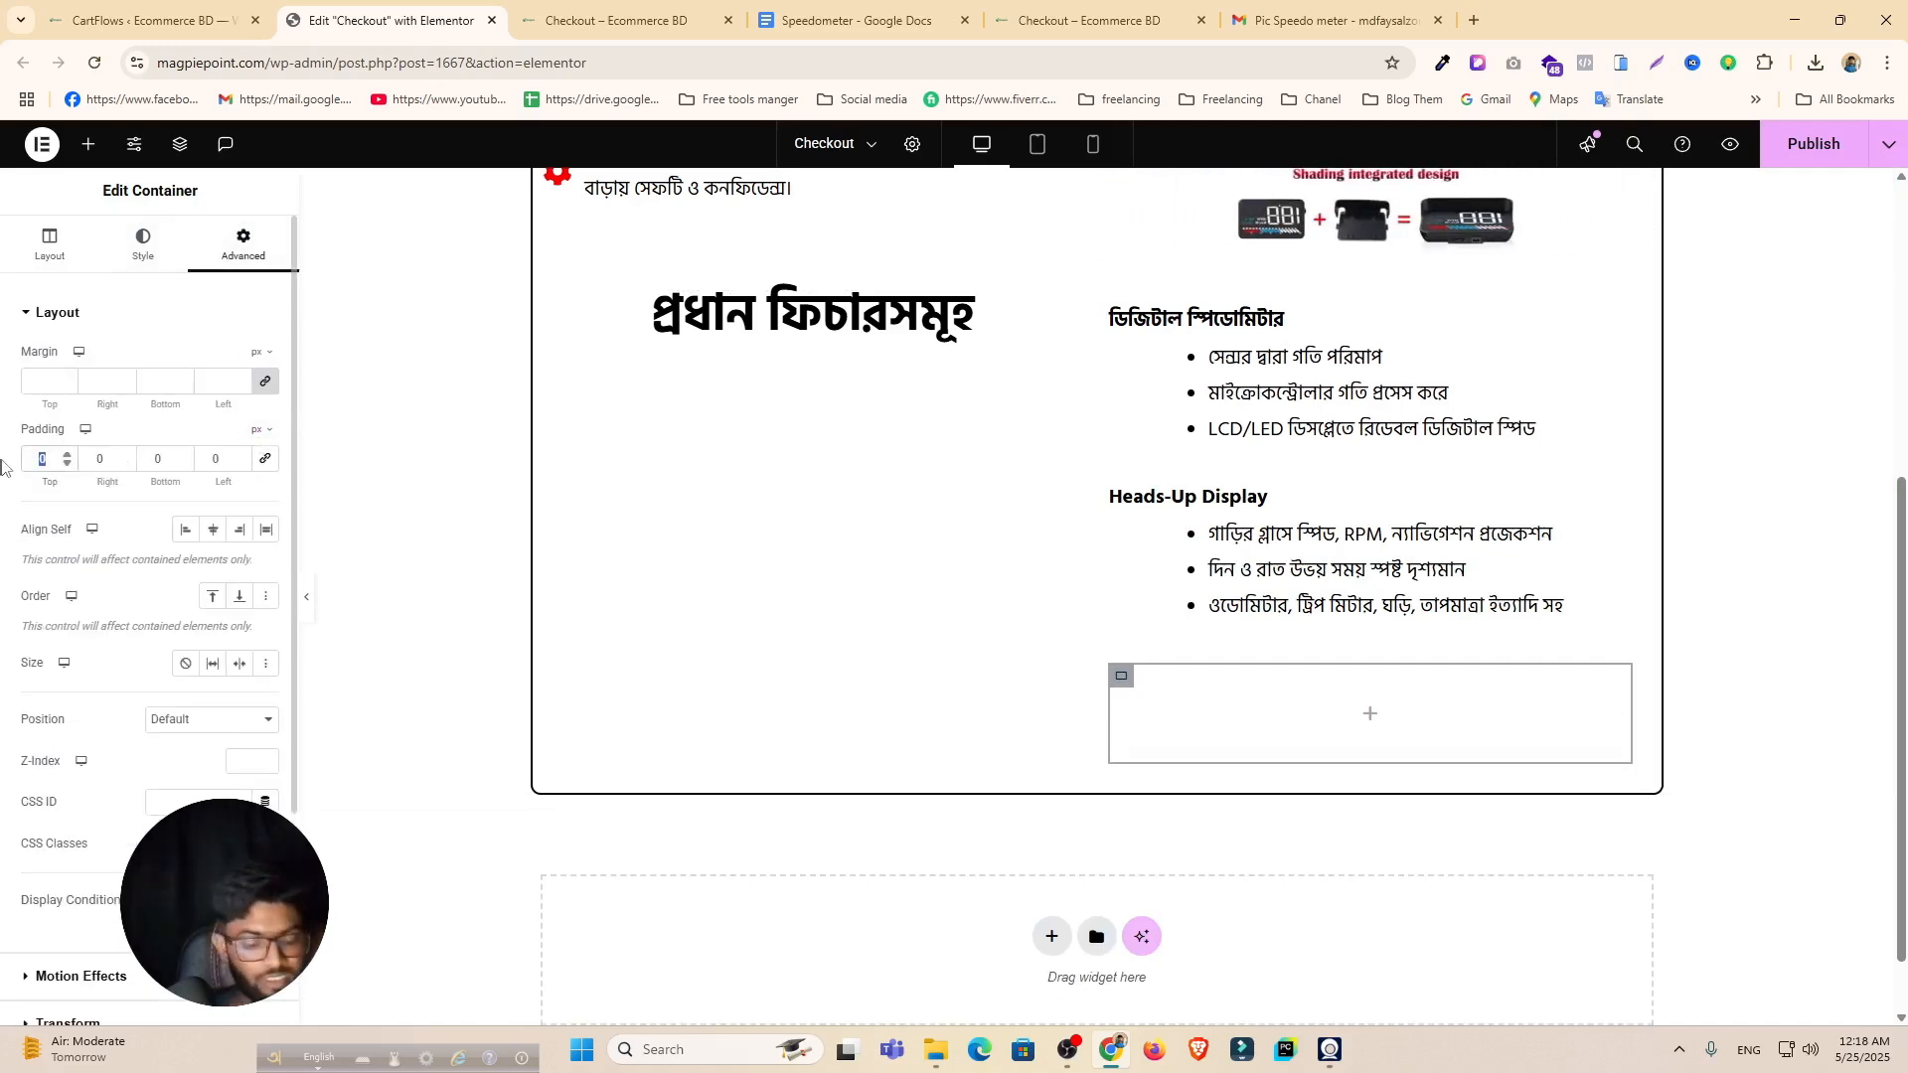
pyautogui.write('5')
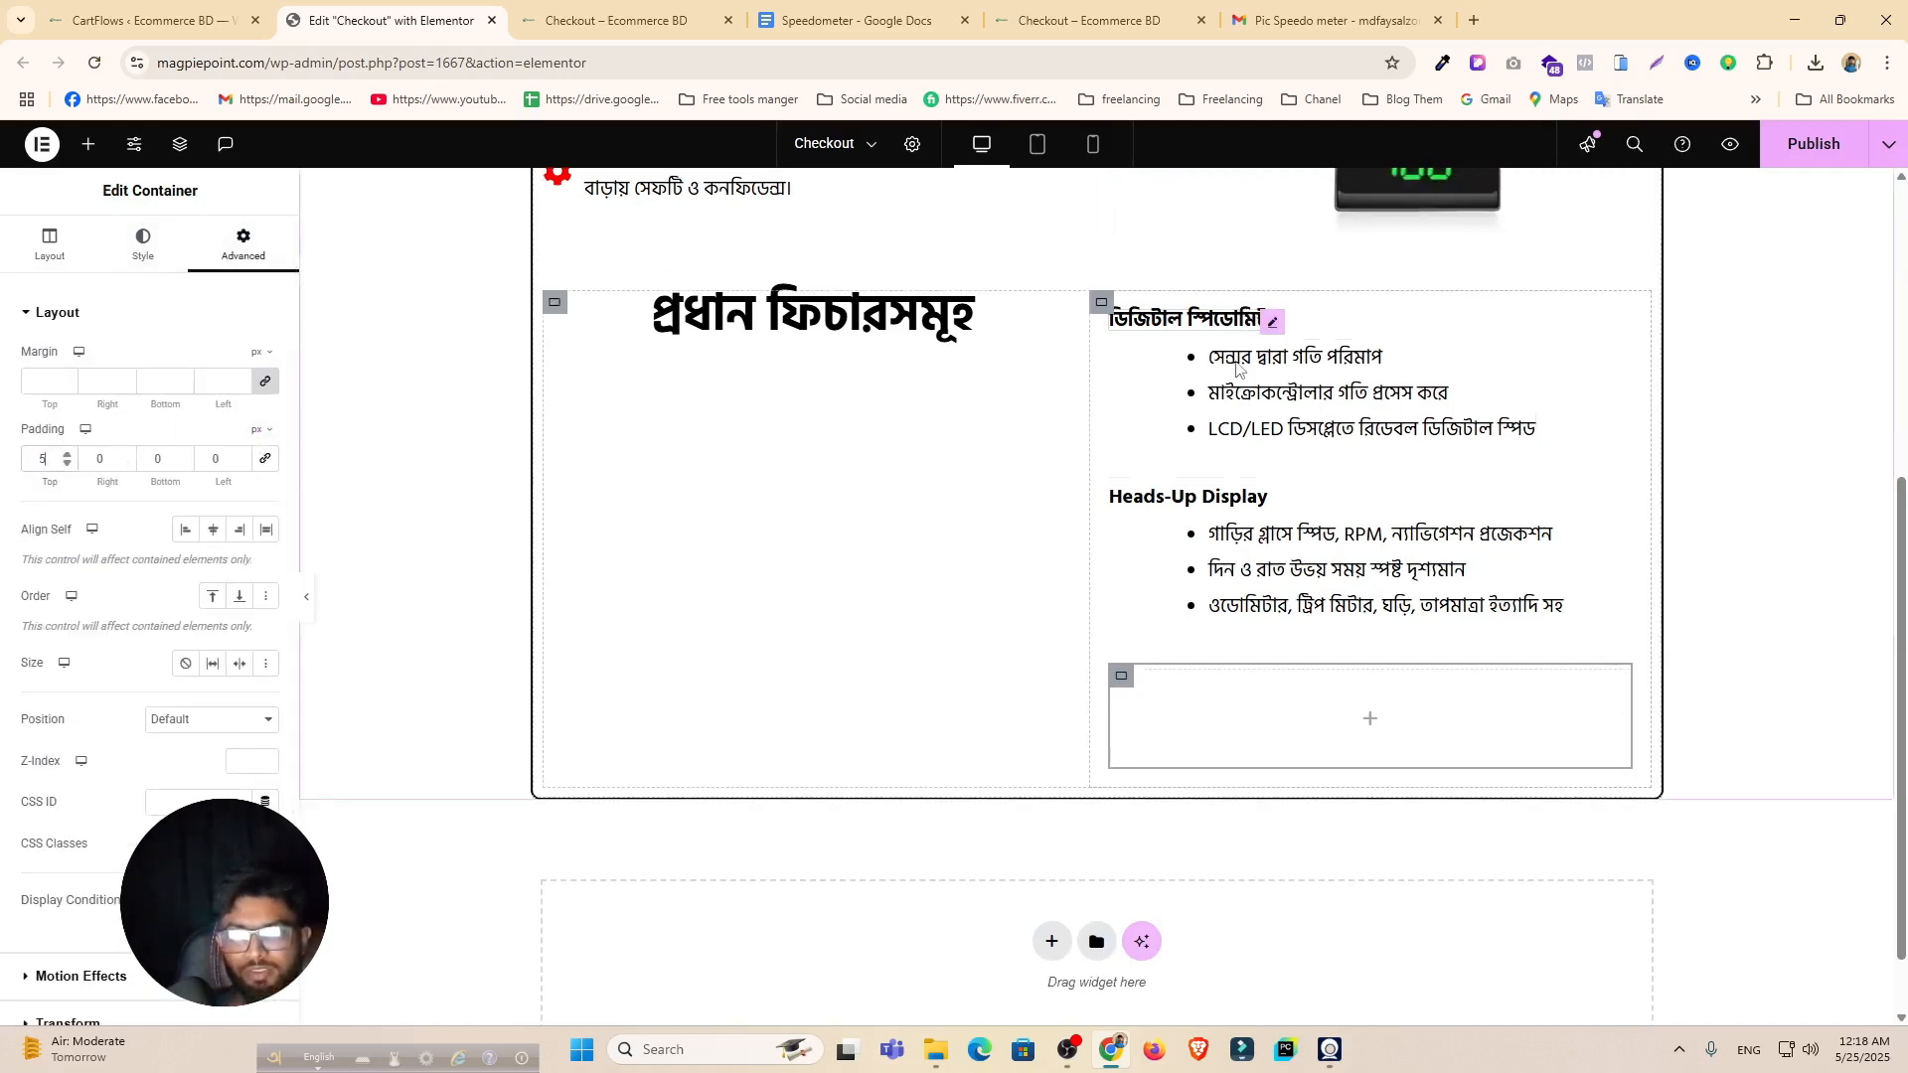
pyautogui.click(62, 254)
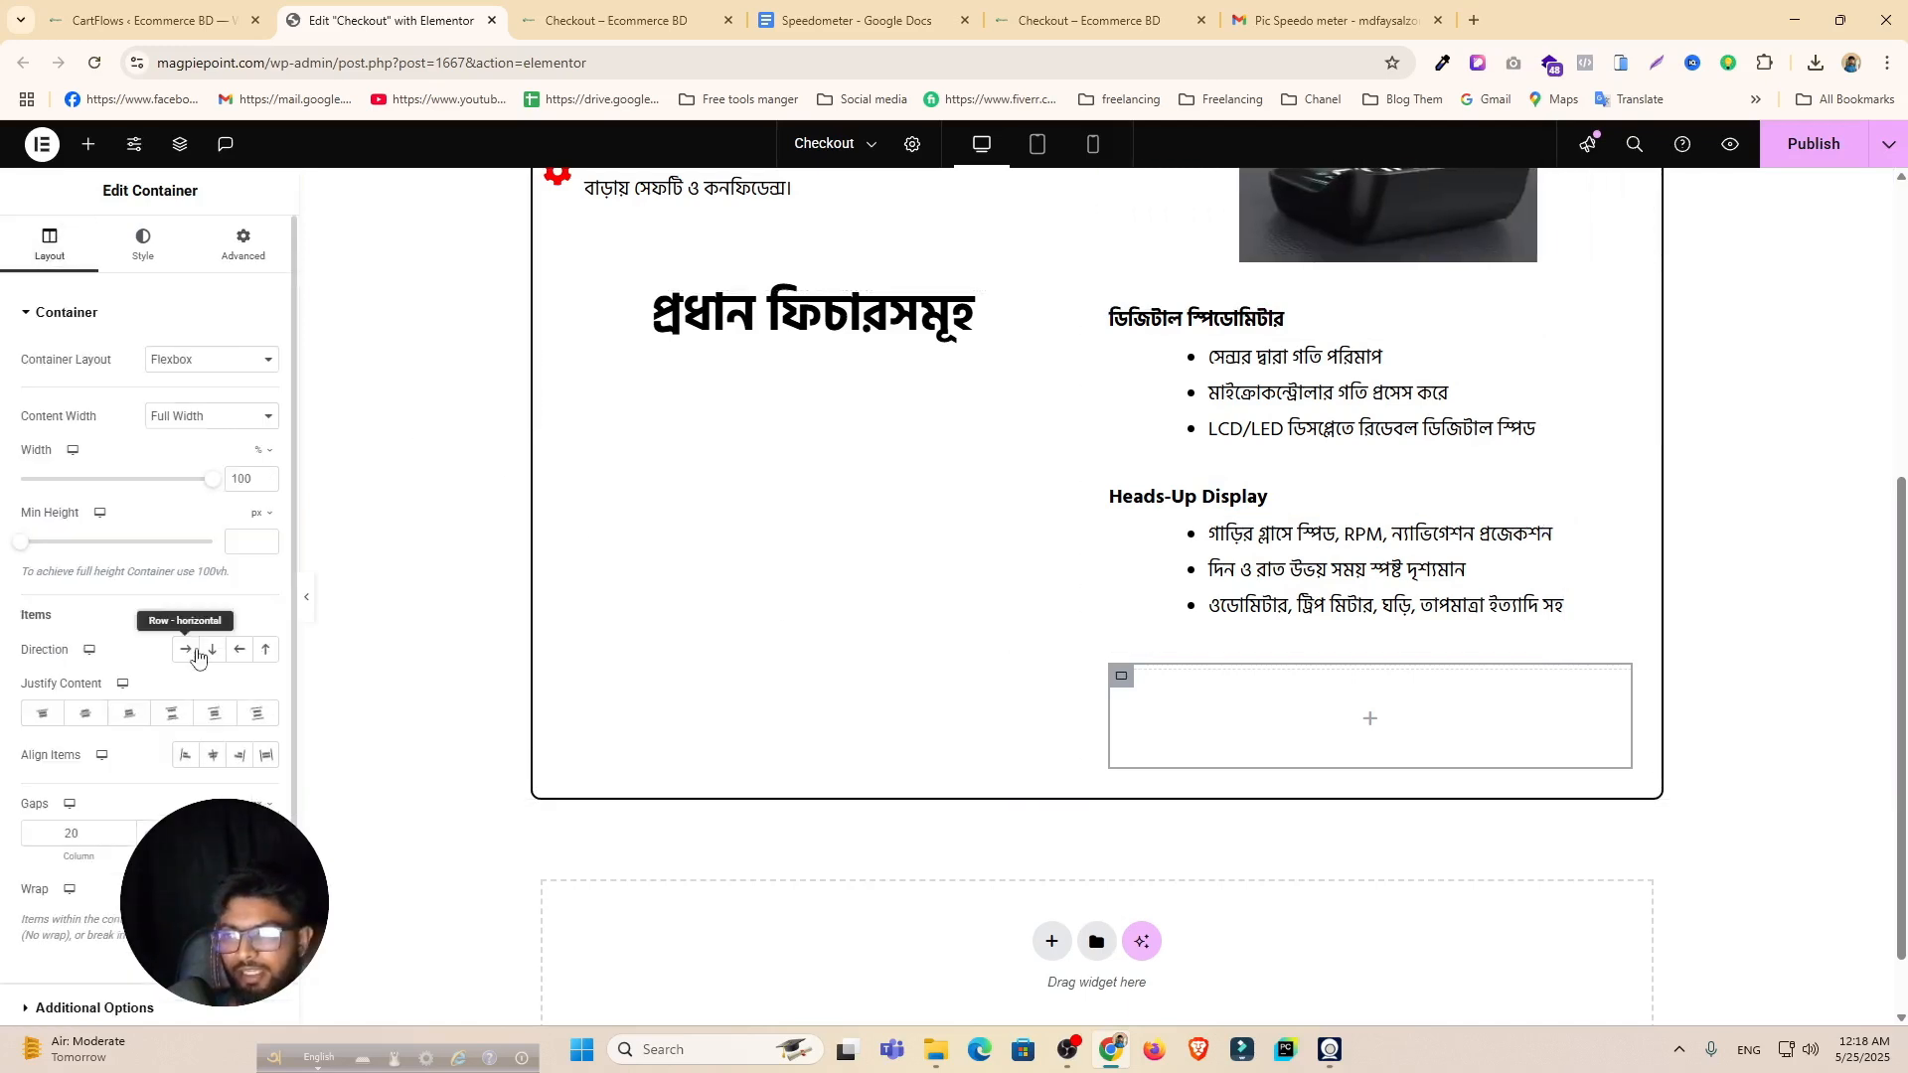
pyautogui.click(212, 653)
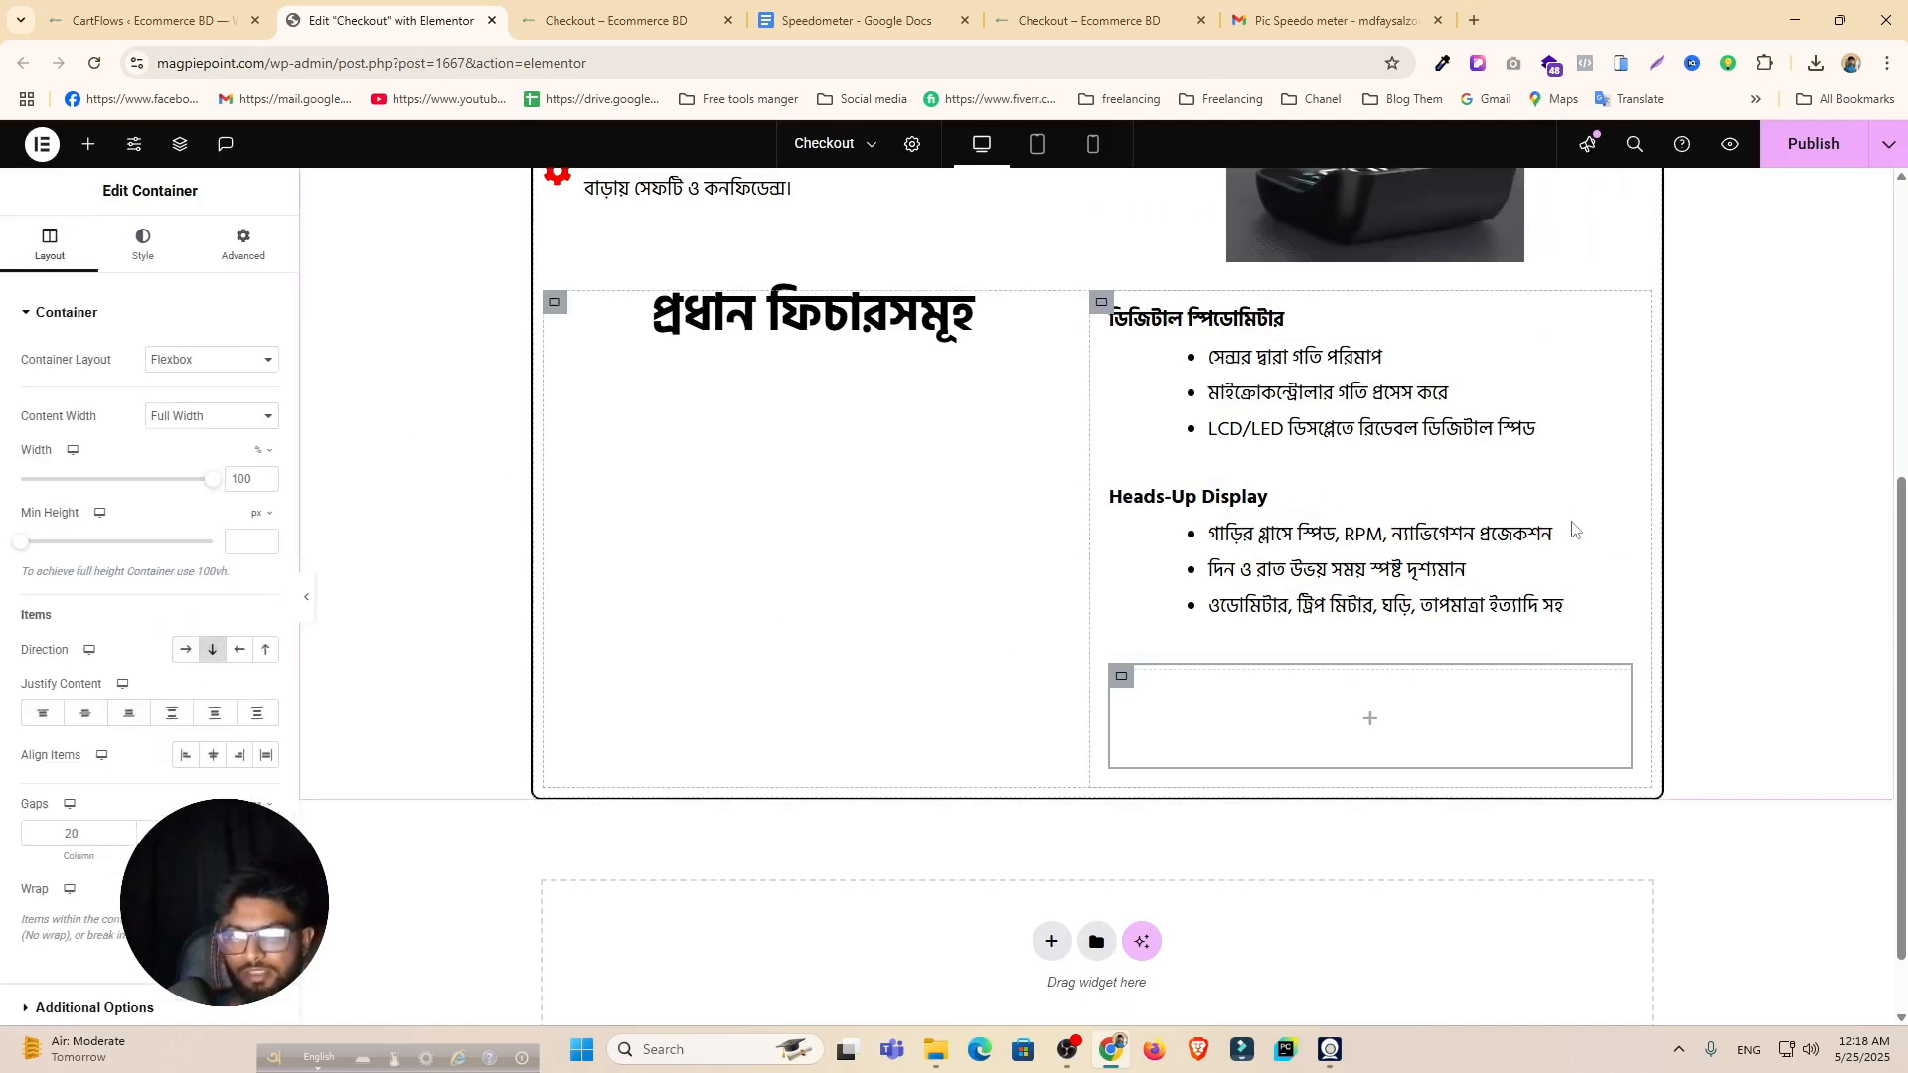
# Step: Move the Heads-Up Display heading and its bullet list into the new container, and duplicate that container
pyautogui.moveTo(1518, 574); pyautogui.dragTo(1352, 706)
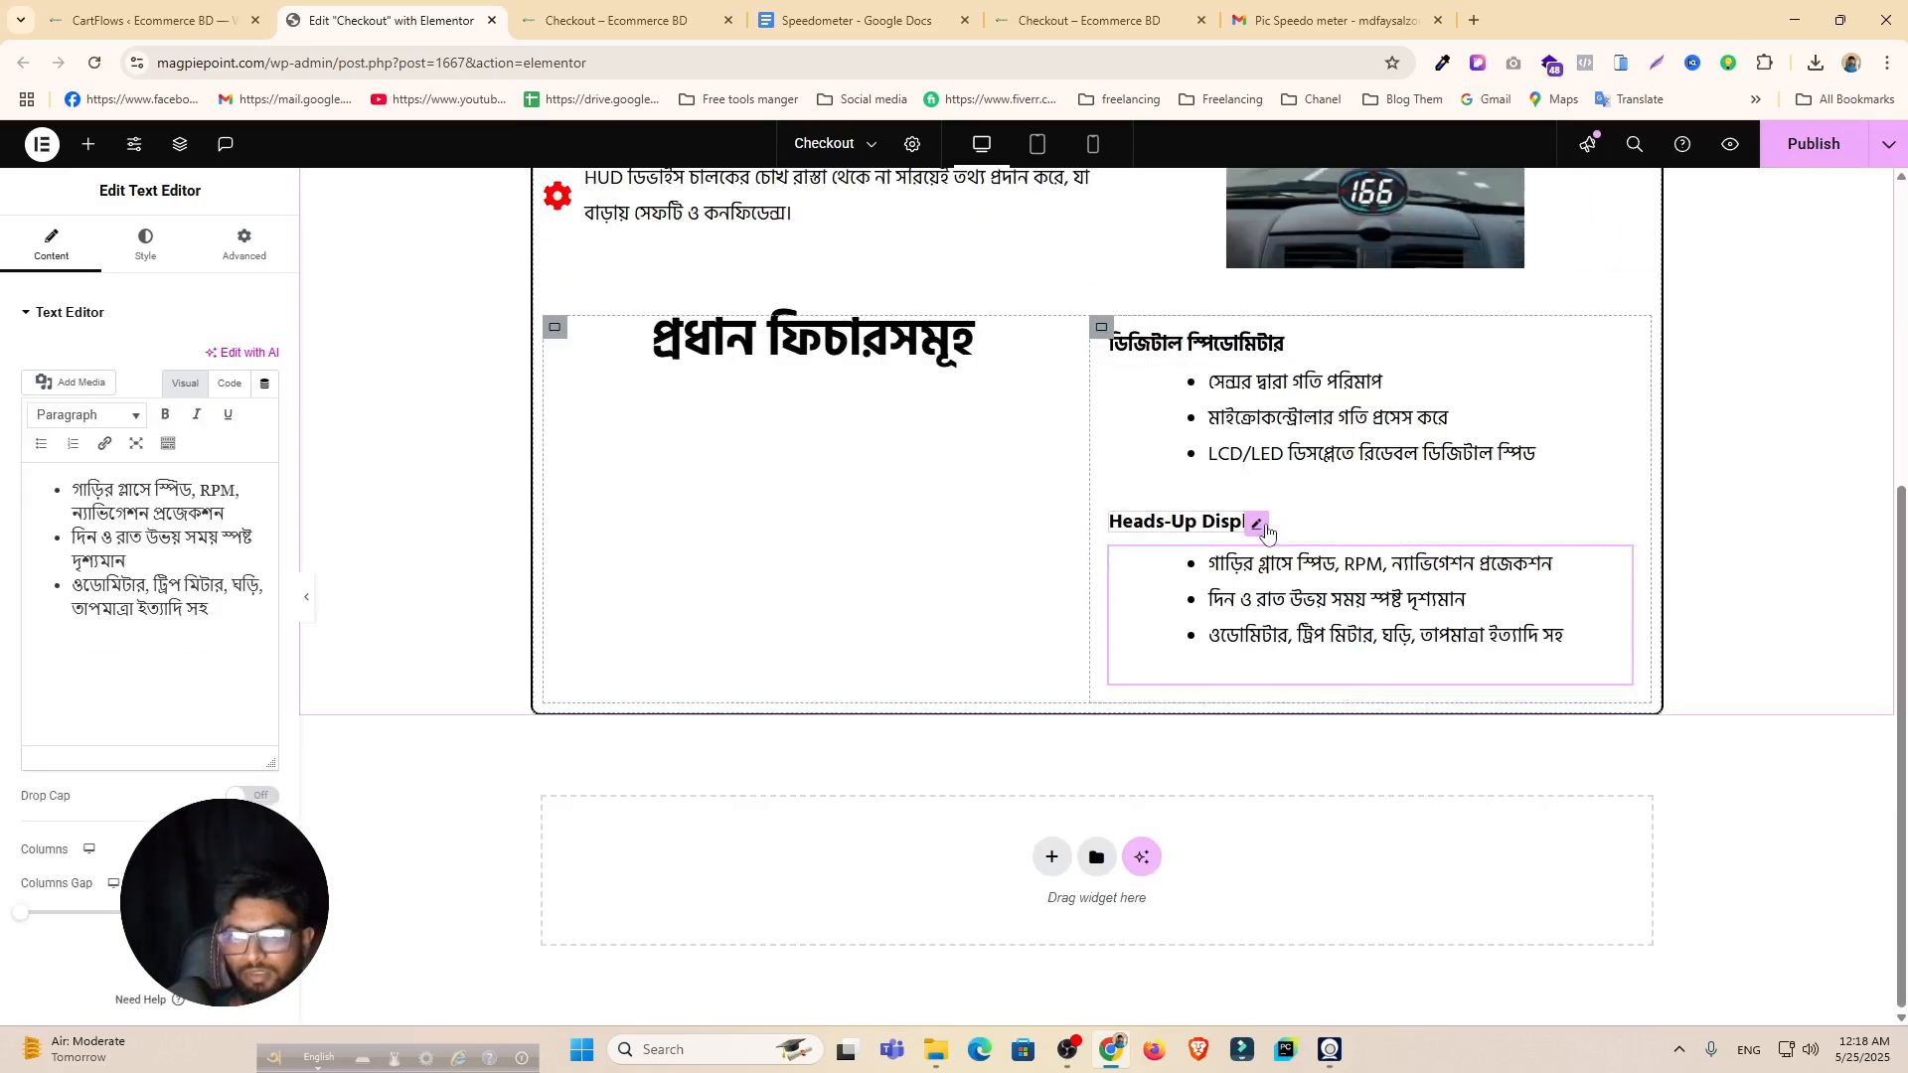
pyautogui.moveTo(1267, 526); pyautogui.dragTo(1191, 524)
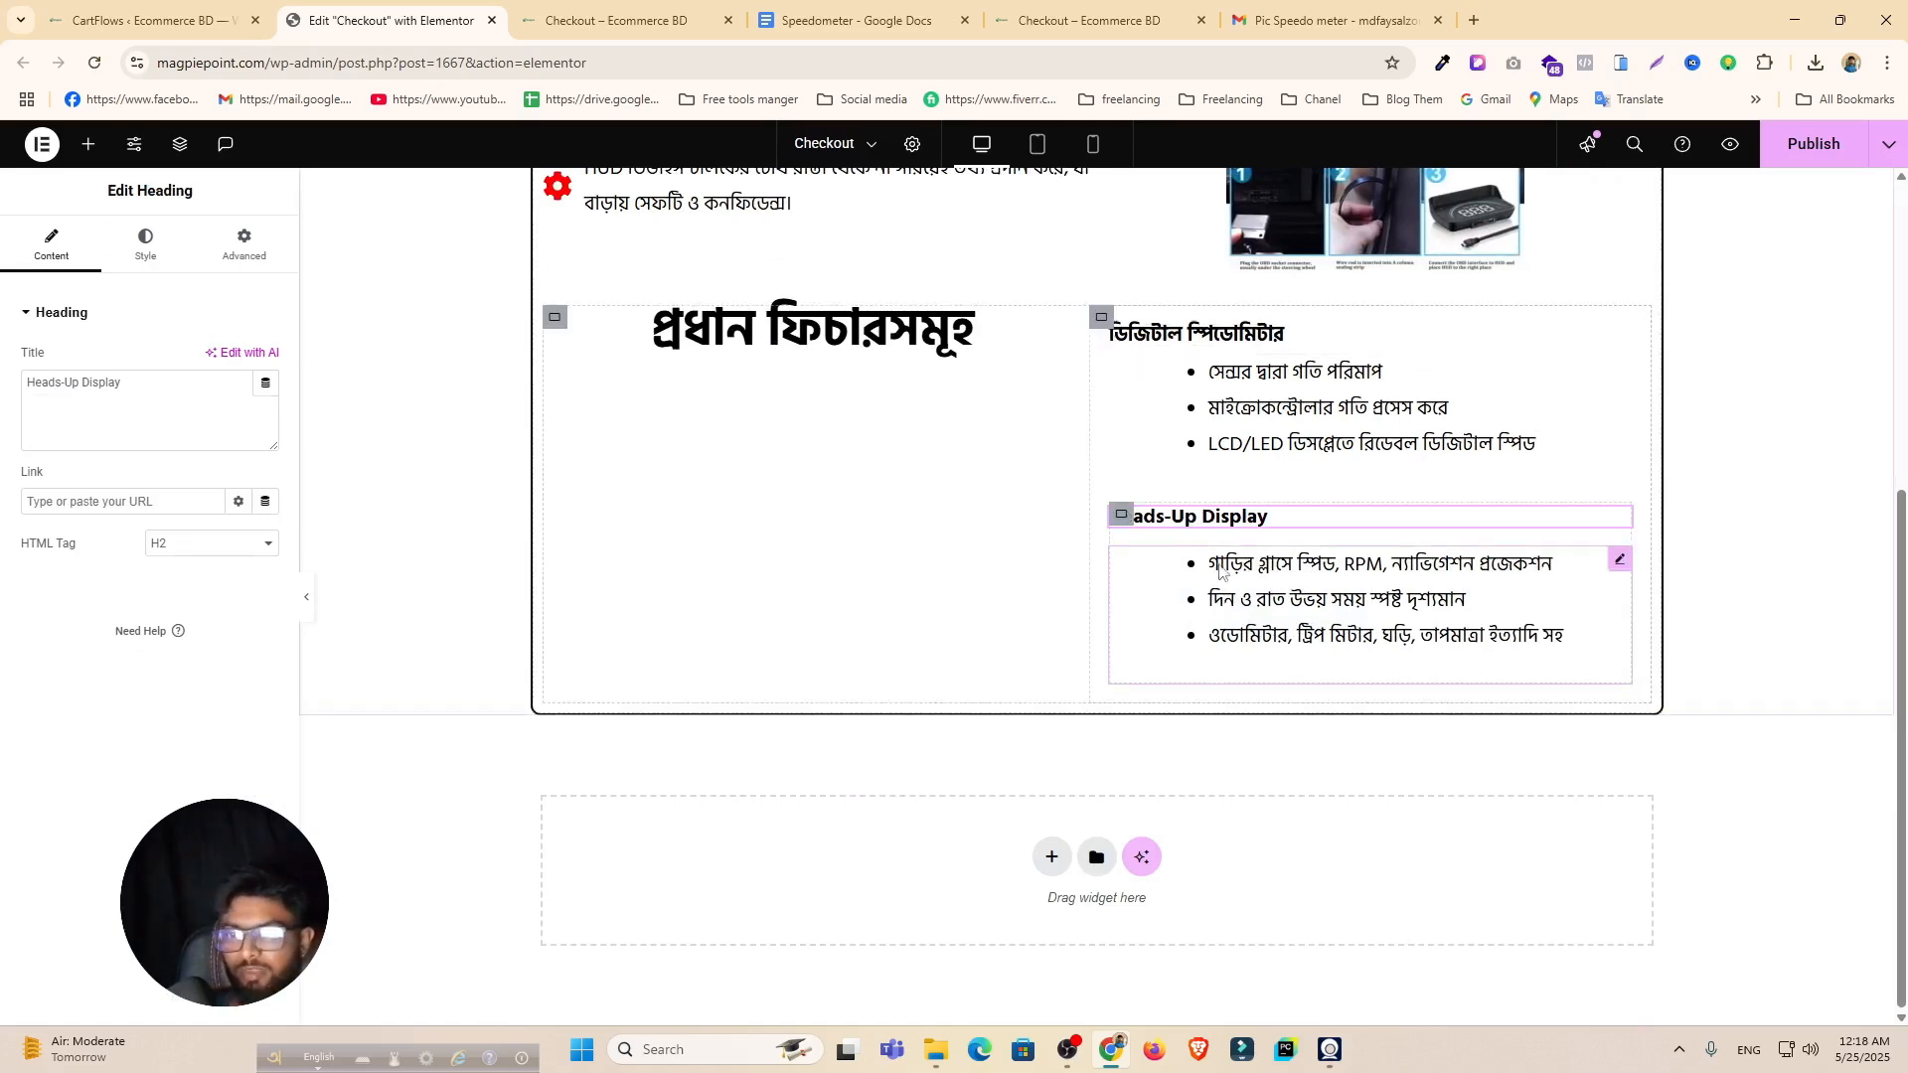
pyautogui.rightClick(1122, 515)
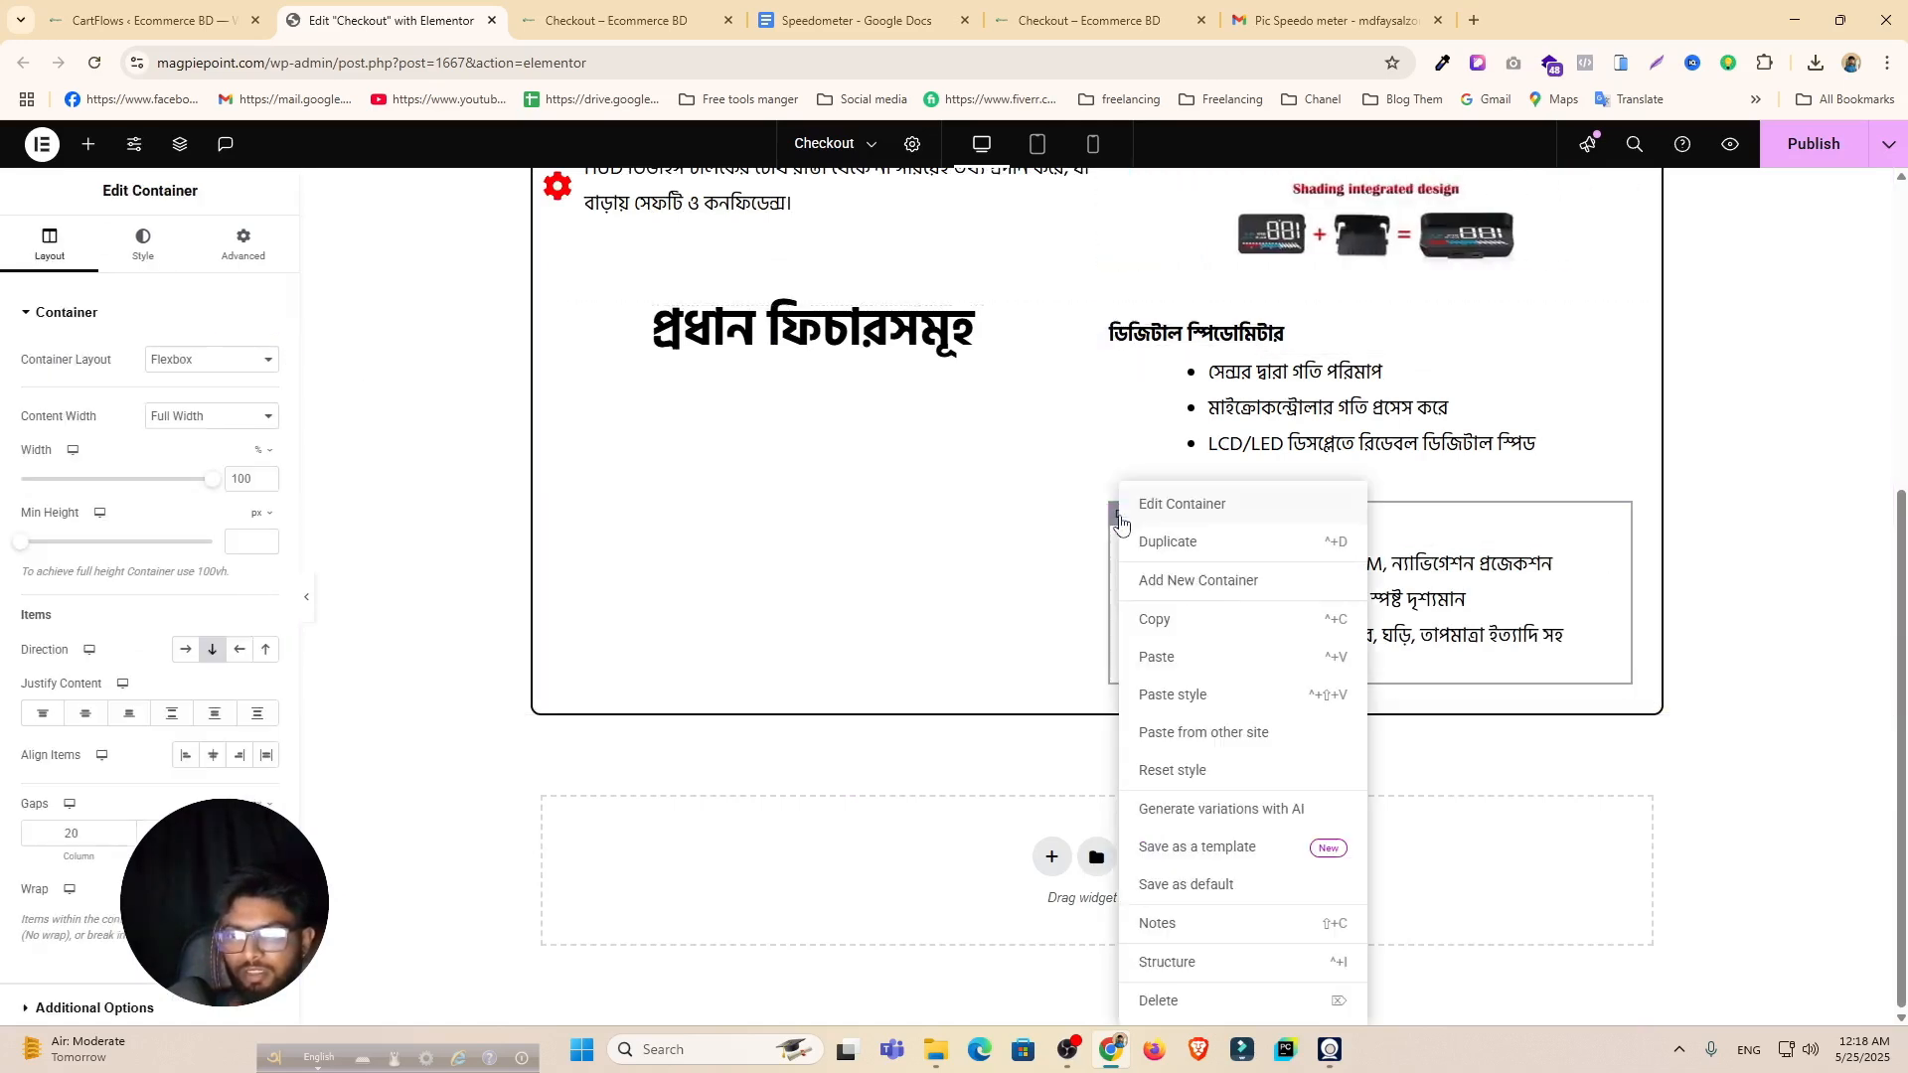
pyautogui.click(1180, 543)
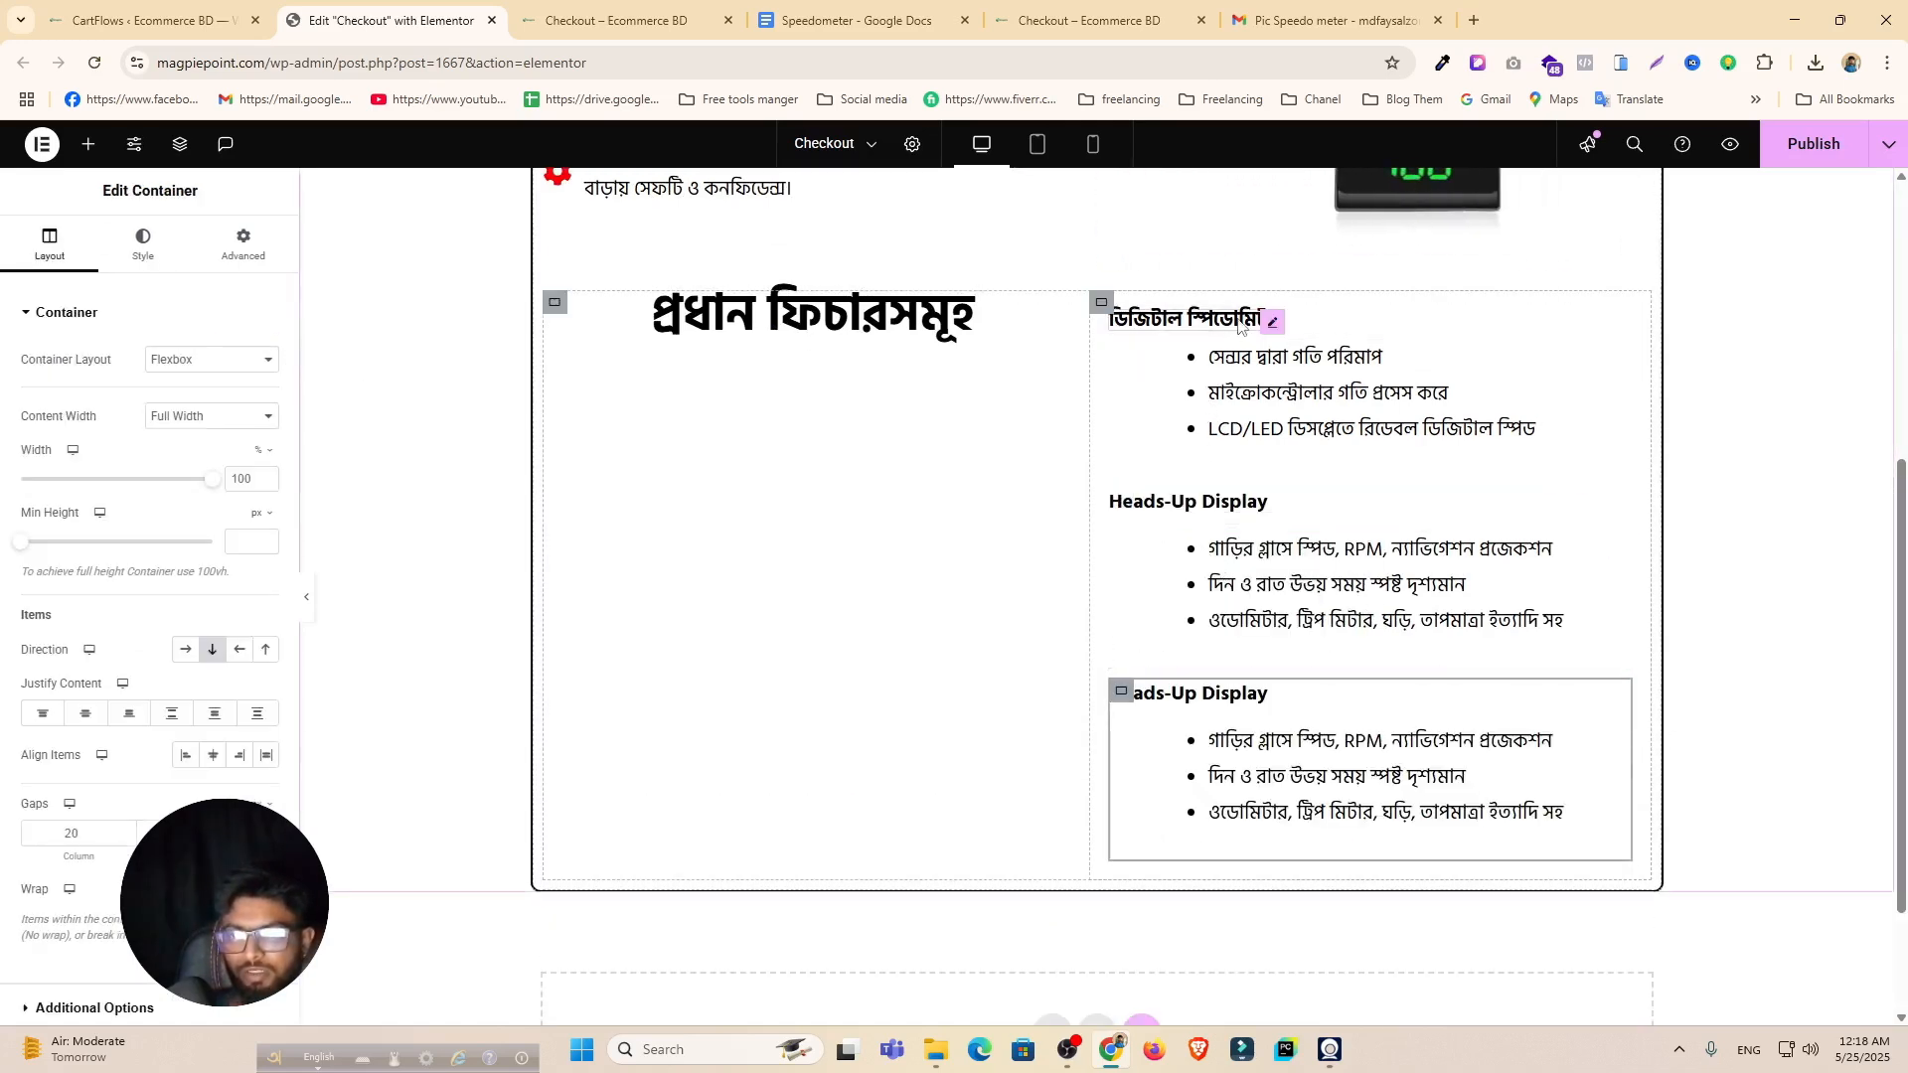
# Step: Replace the heading and bullets in the first of the two containers with the ডিজিটাল স্পিডোমিটার heading and its list
pyautogui.moveTo(1279, 326); pyautogui.dragTo(1248, 482)
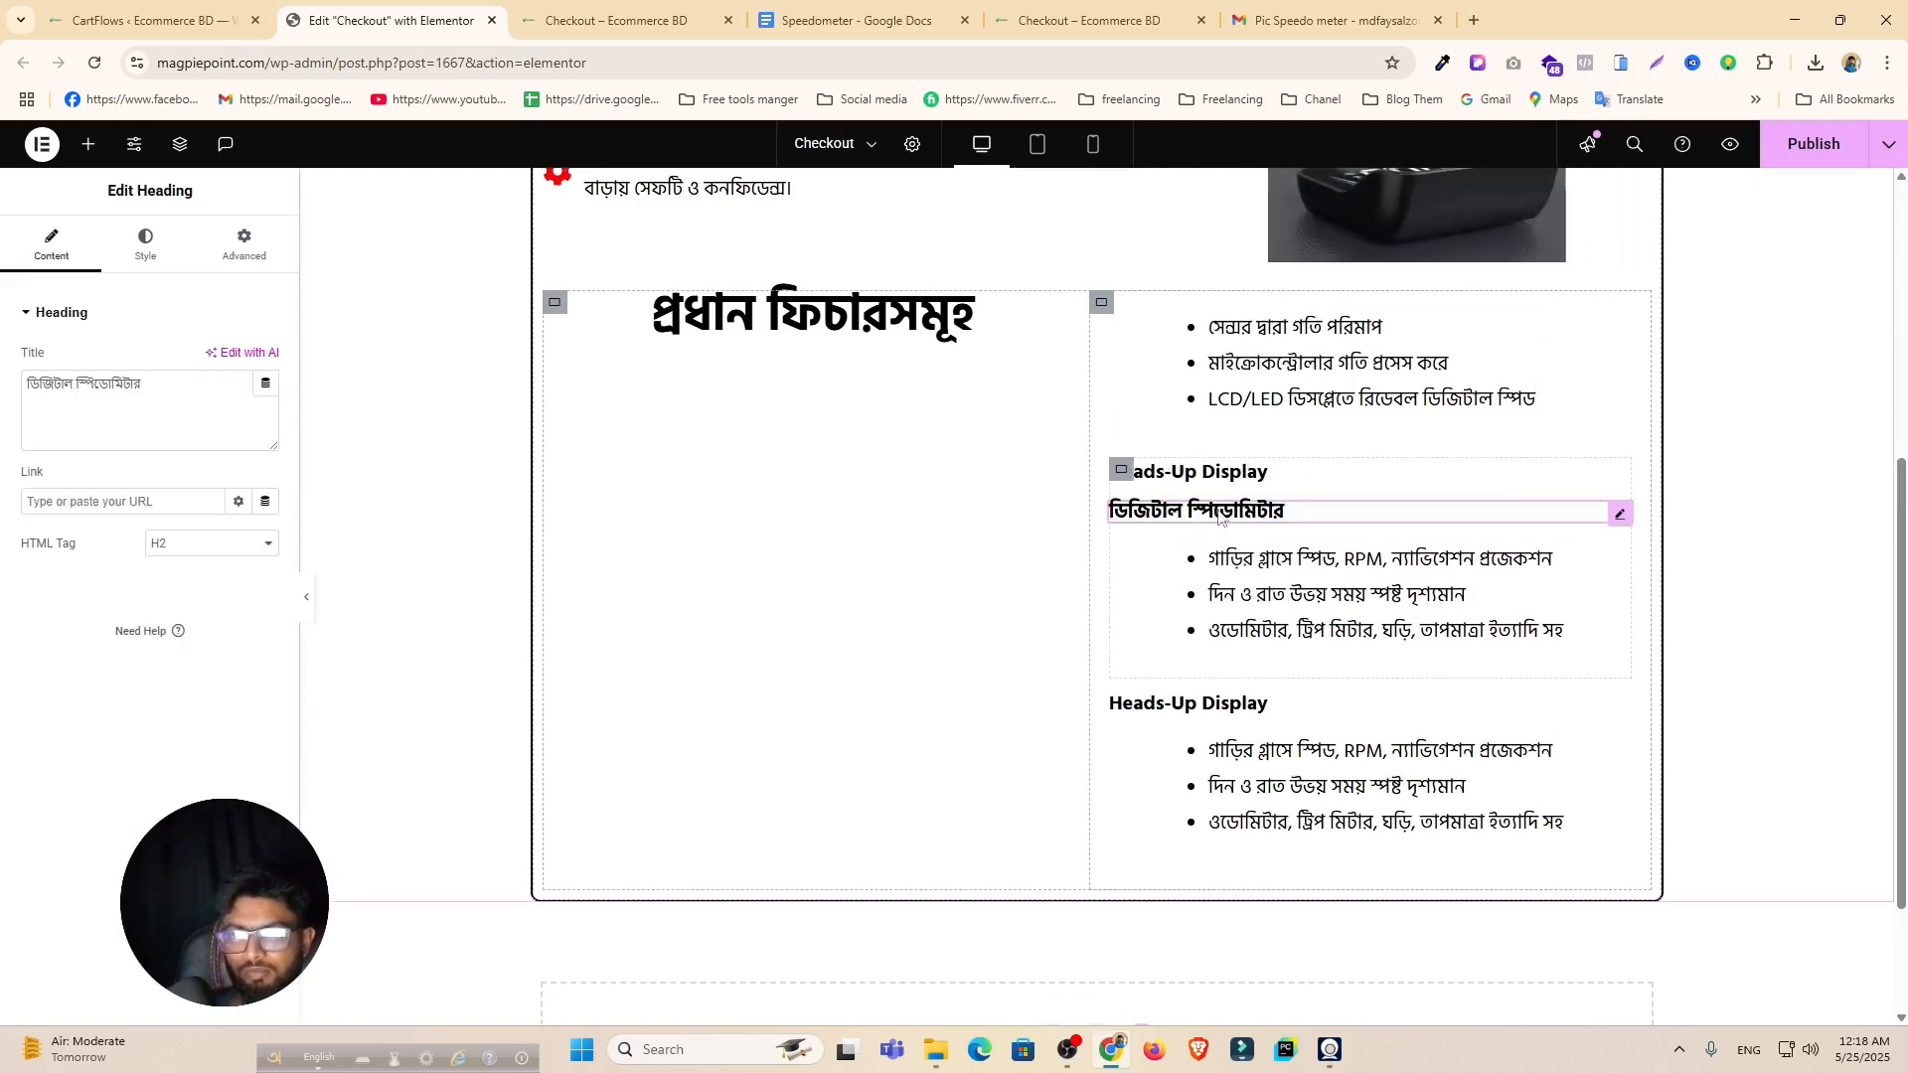
pyautogui.rightClick(1251, 477)
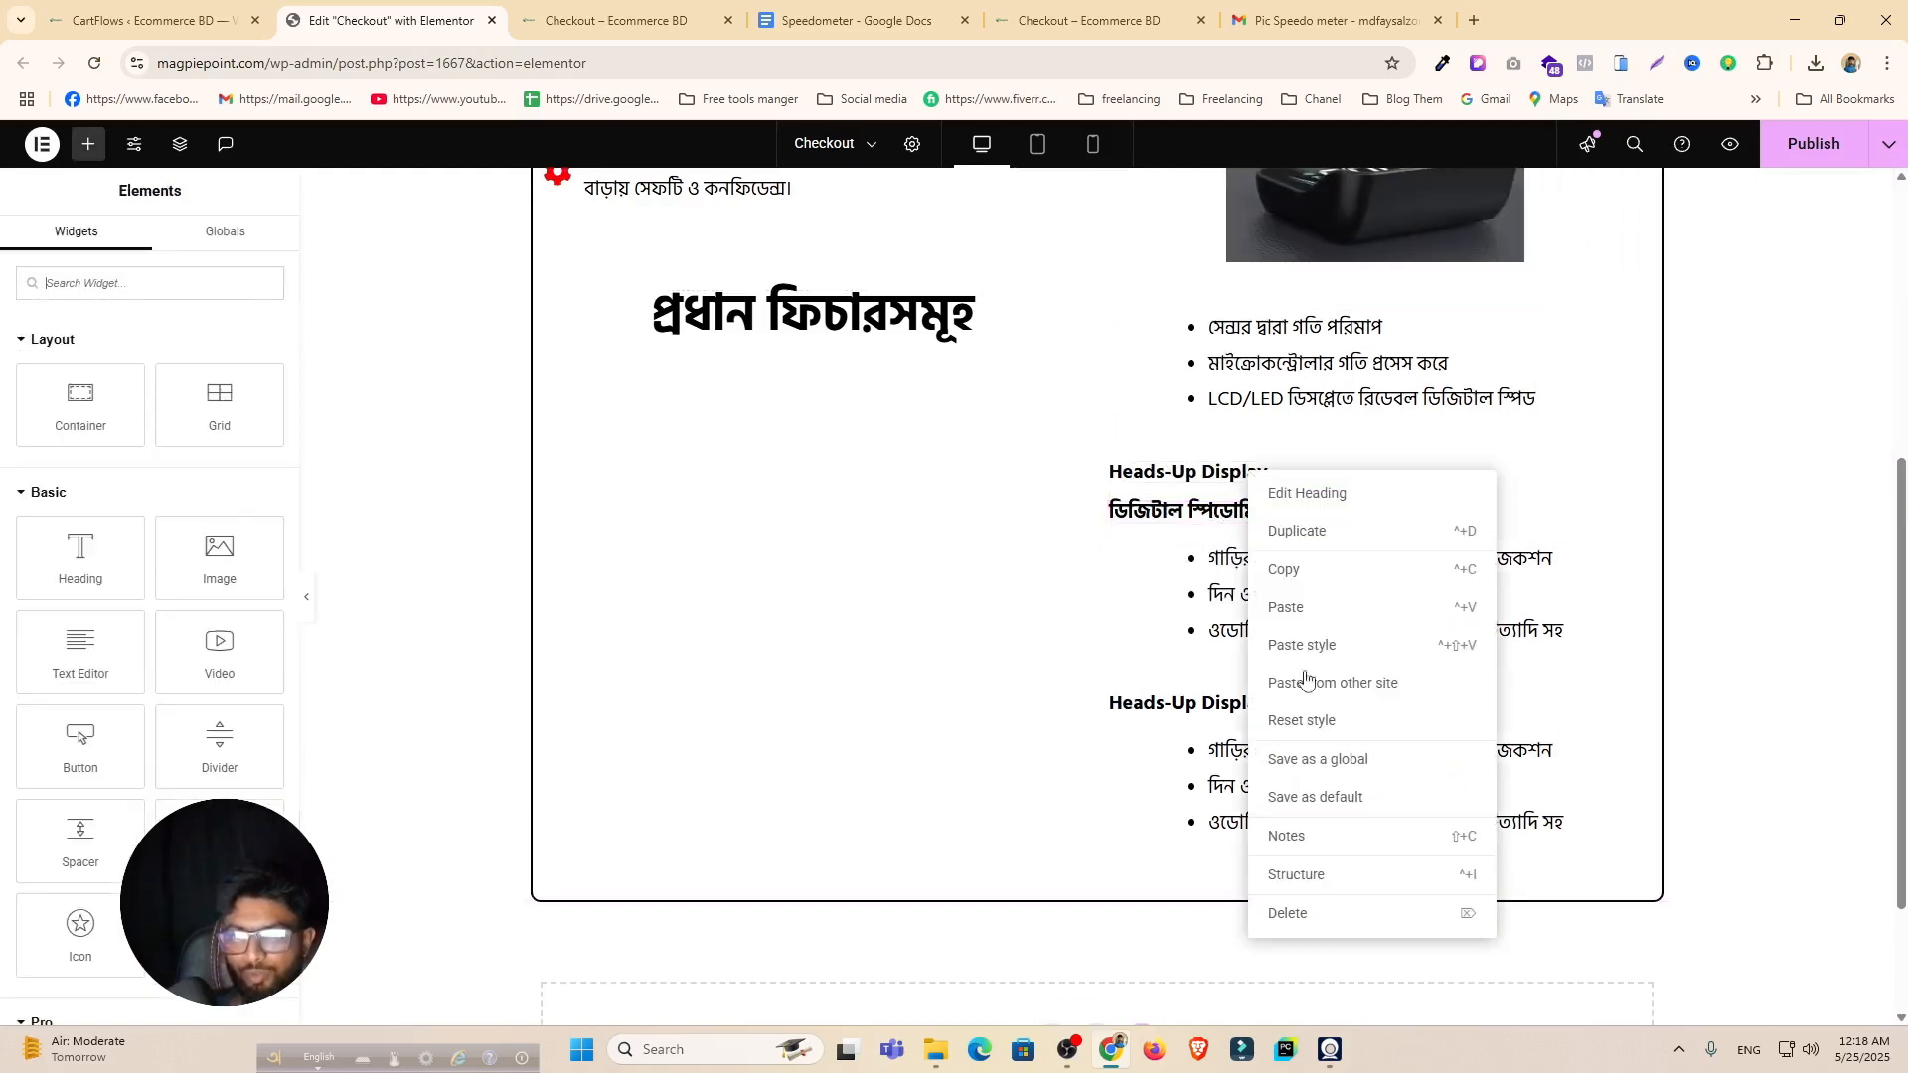
pyautogui.click(1321, 910)
pyautogui.moveTo(1277, 370); pyautogui.dragTo(1250, 537)
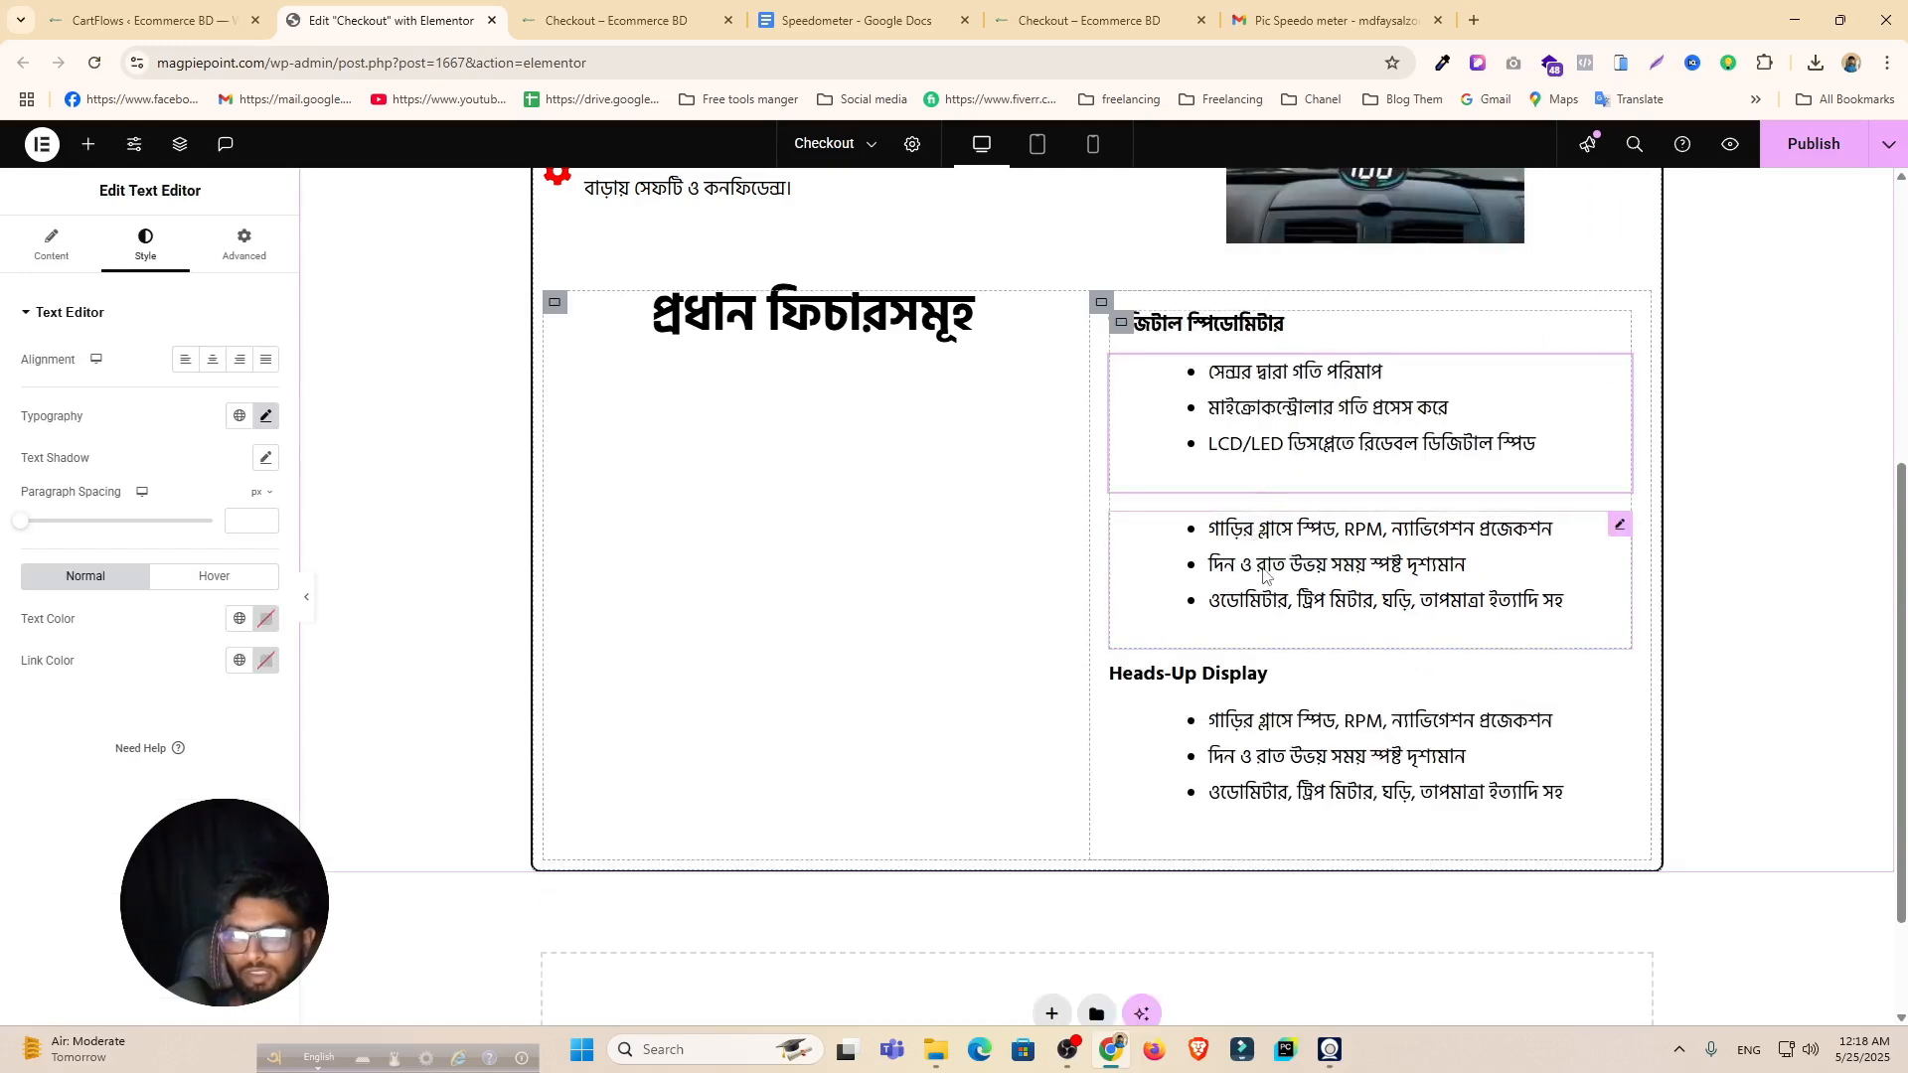
pyautogui.rightClick(1271, 563)
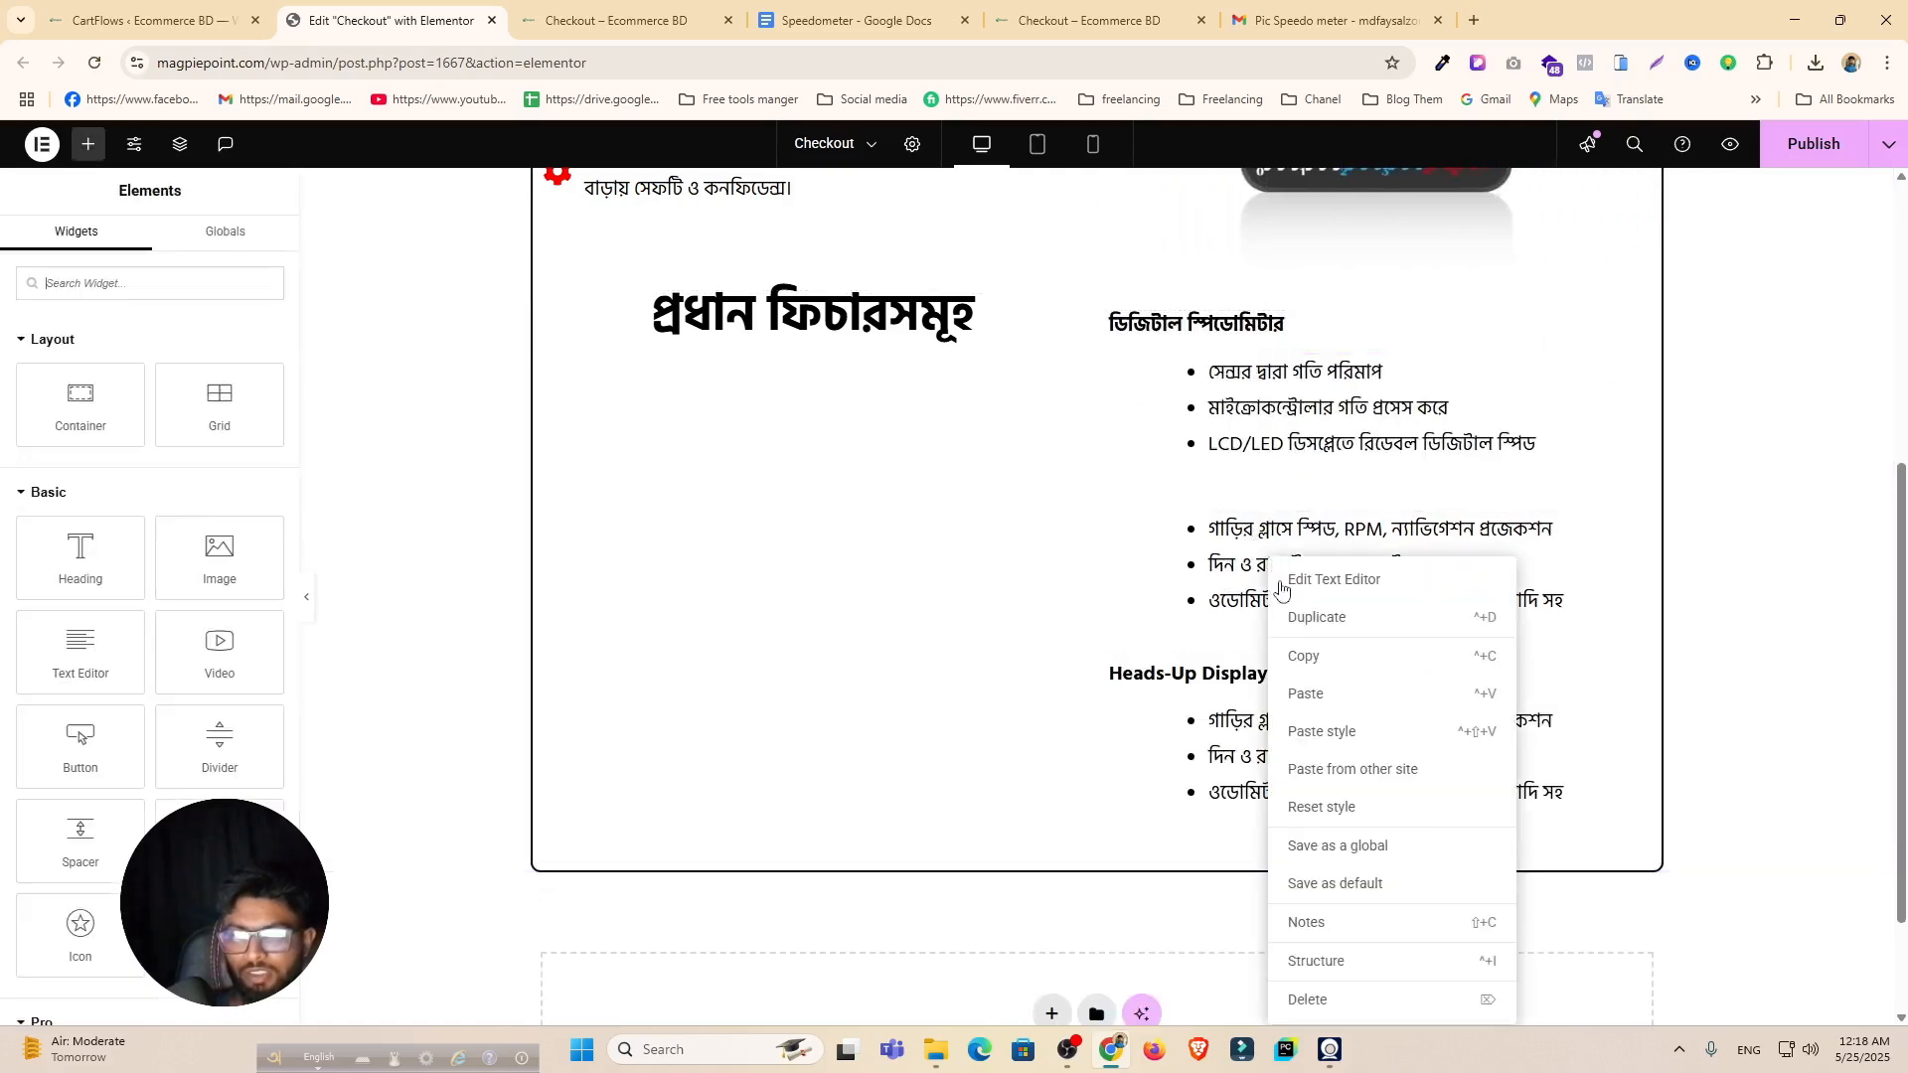
pyautogui.click(1322, 1000)
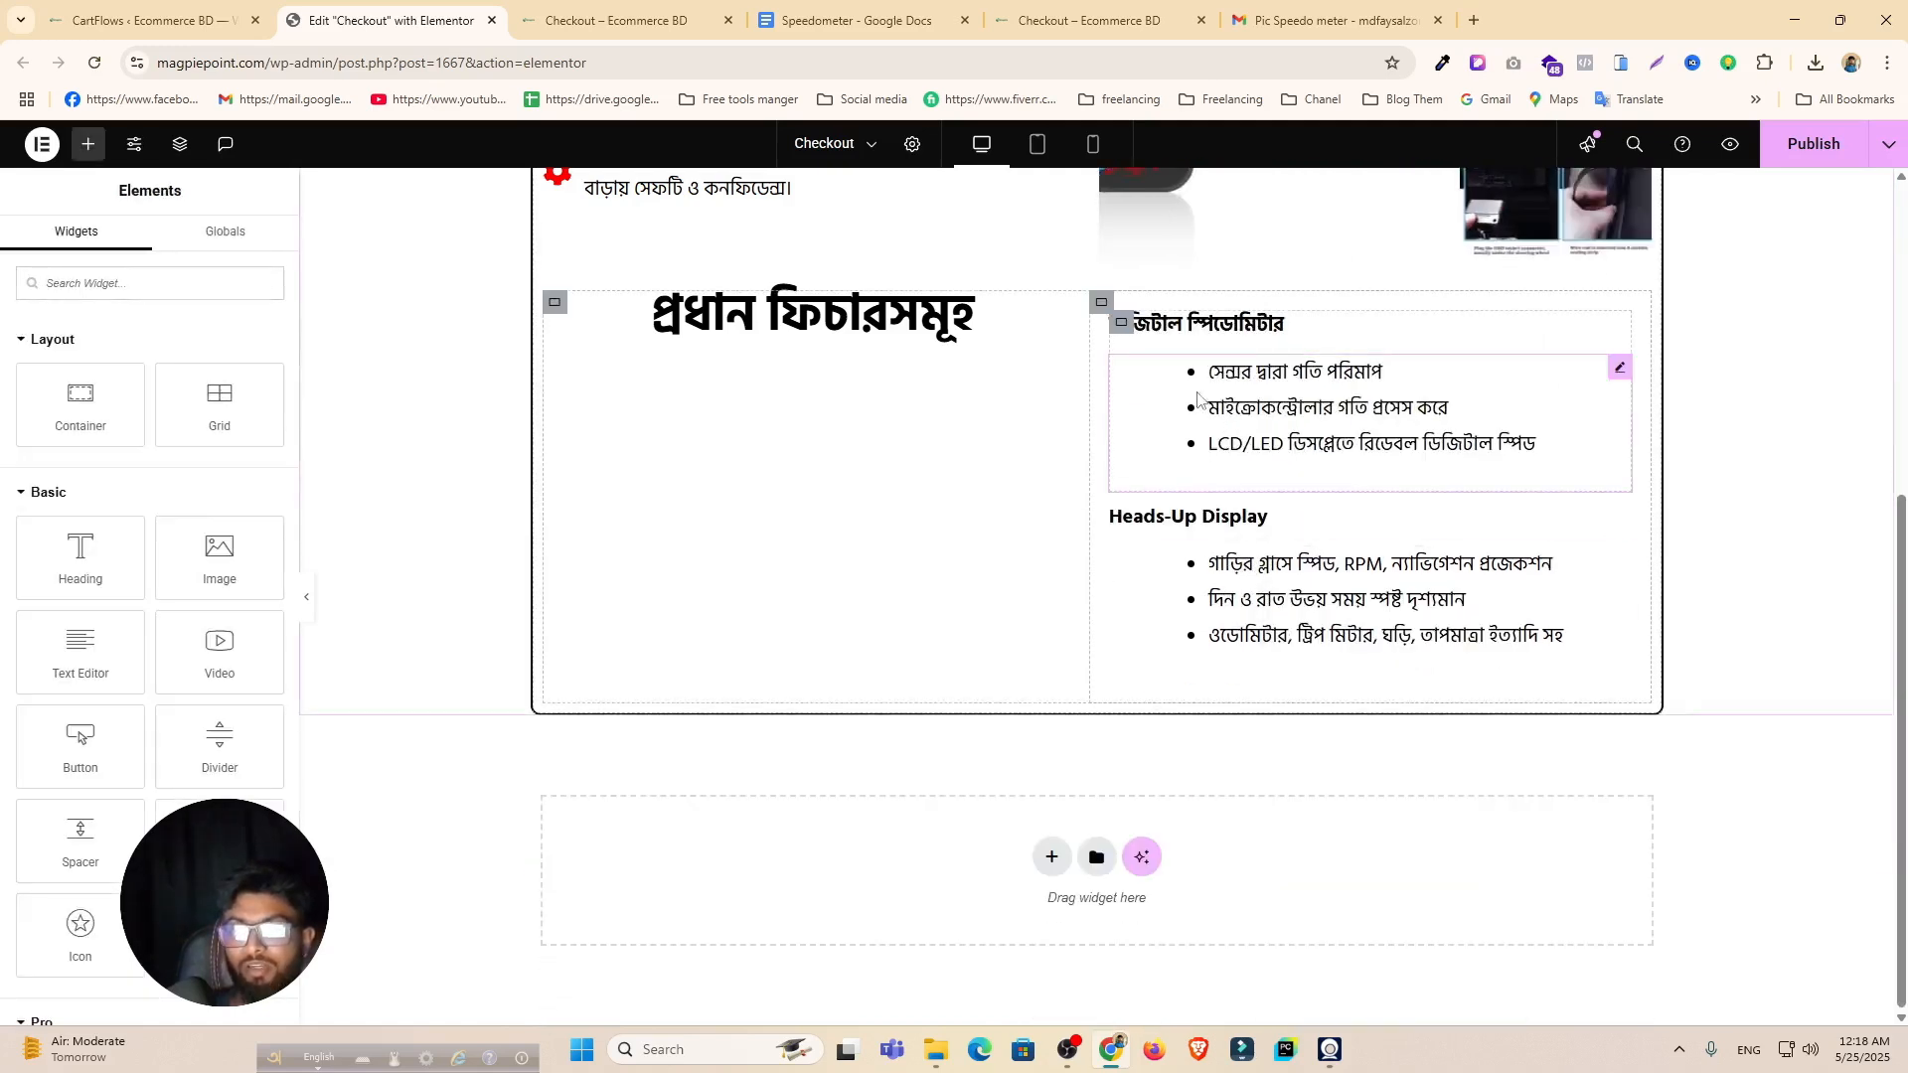
# Step: Duplicate the Heads-Up Display container to make a third feature block
pyautogui.rightClick(1127, 521)
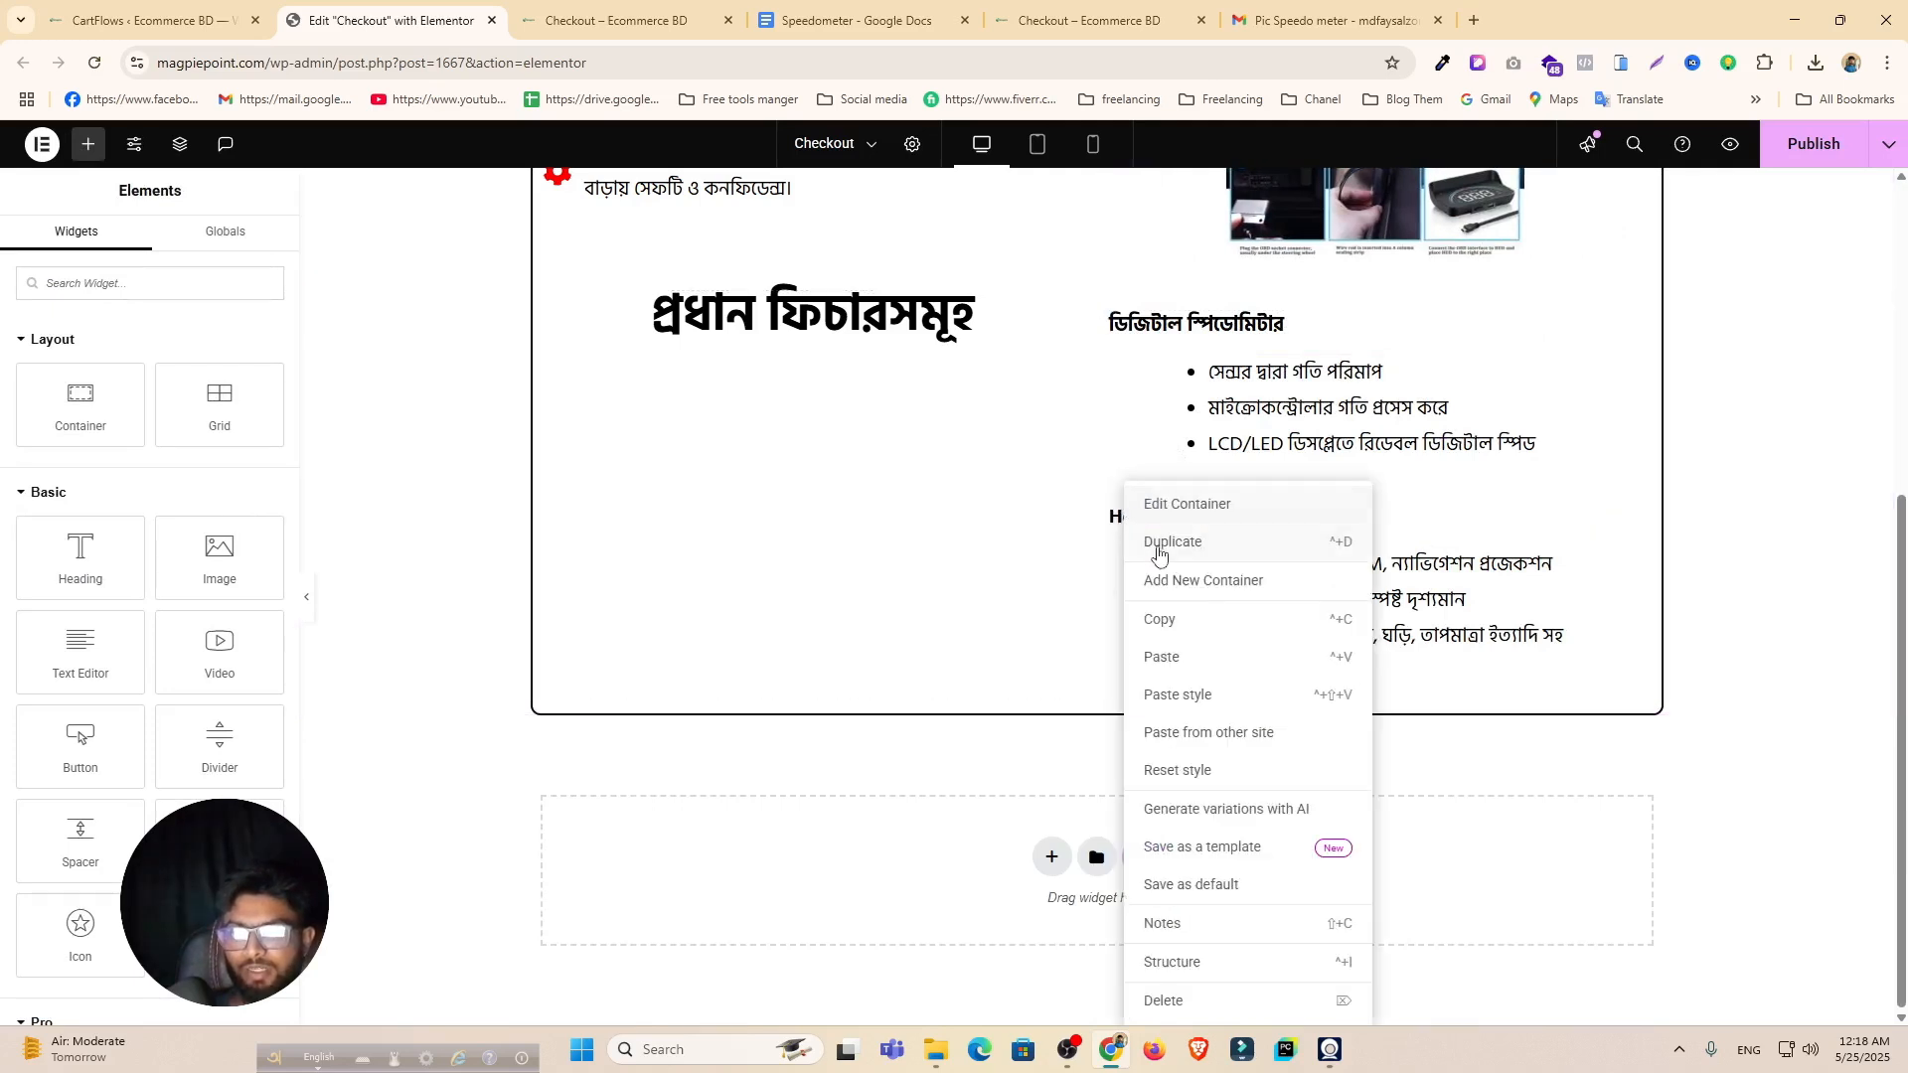
pyautogui.click(1190, 544)
# Step: Retitle the heading in the duplicated container "সহজ ইন্সটলেশন", copying the wording from the Speedometer document
pyautogui.rightClick(1198, 710)
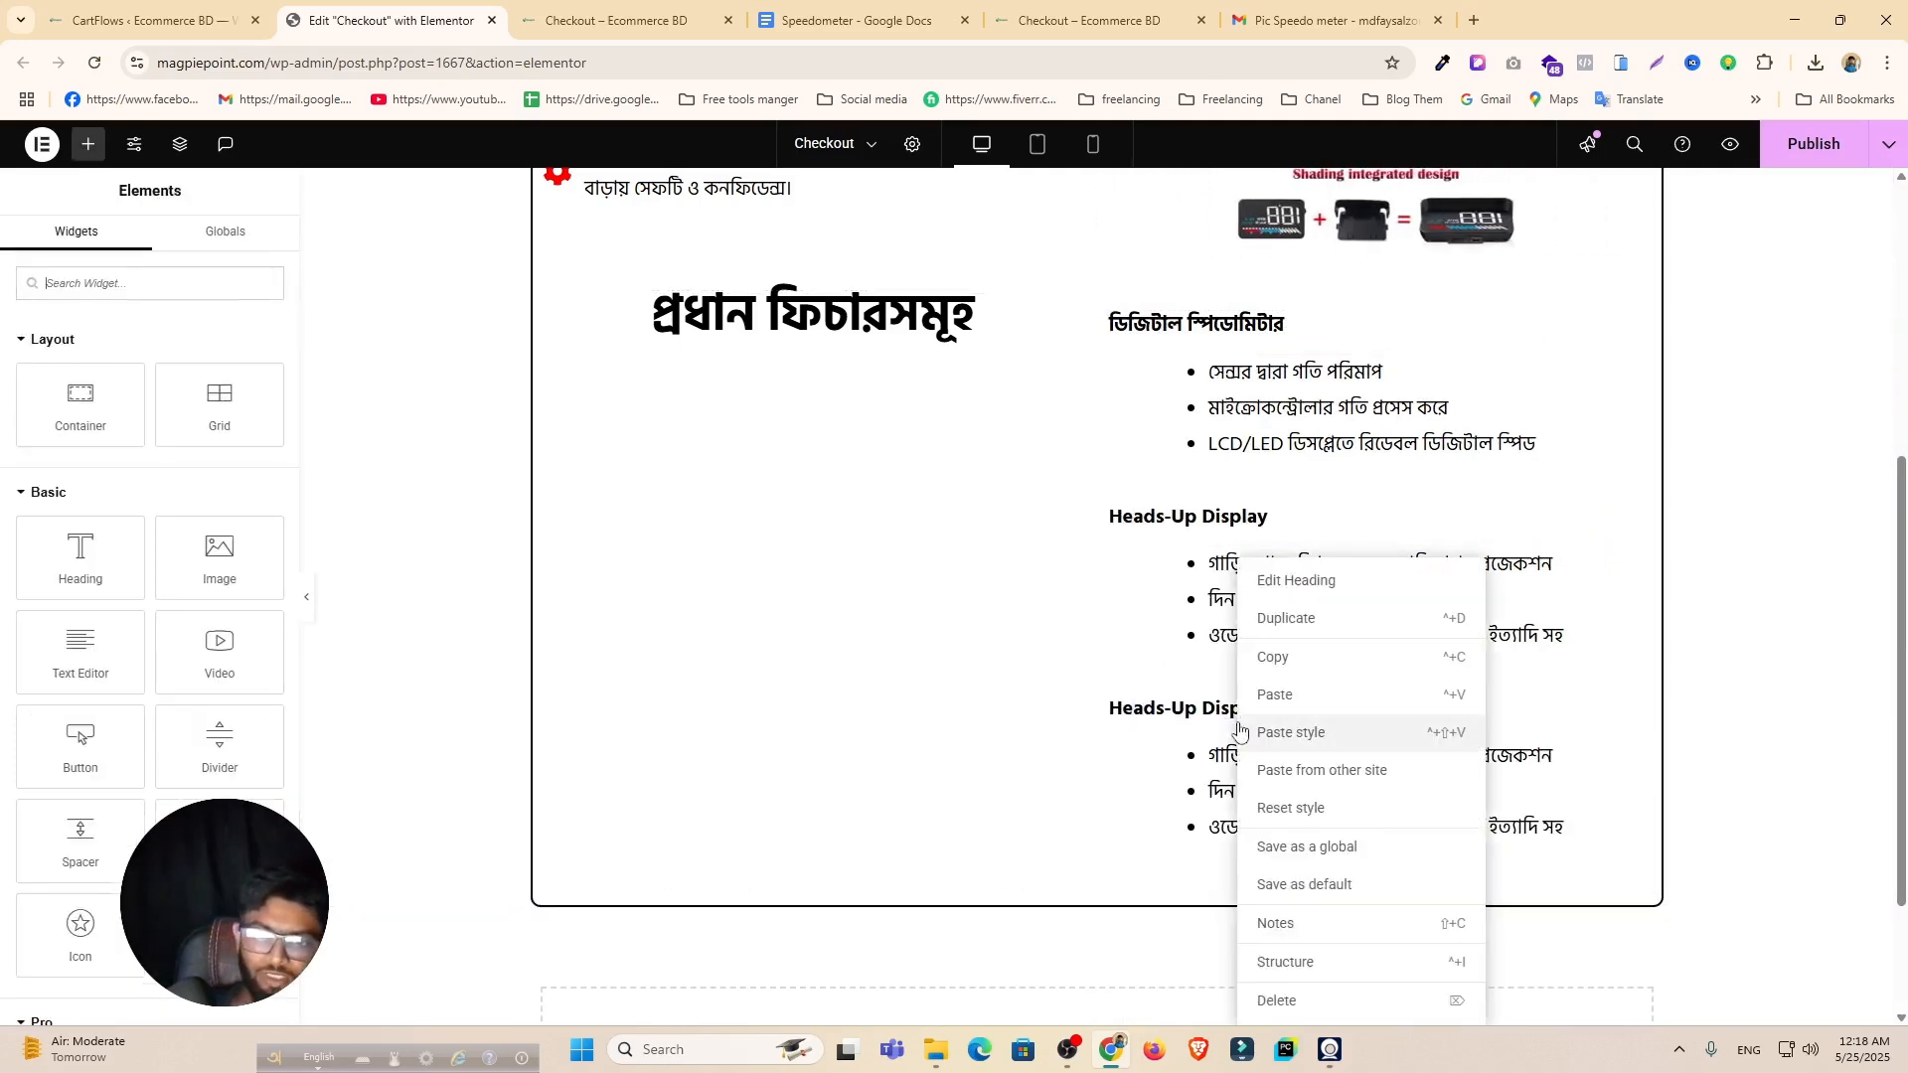
pyautogui.click(1198, 710)
pyautogui.click(616, 20)
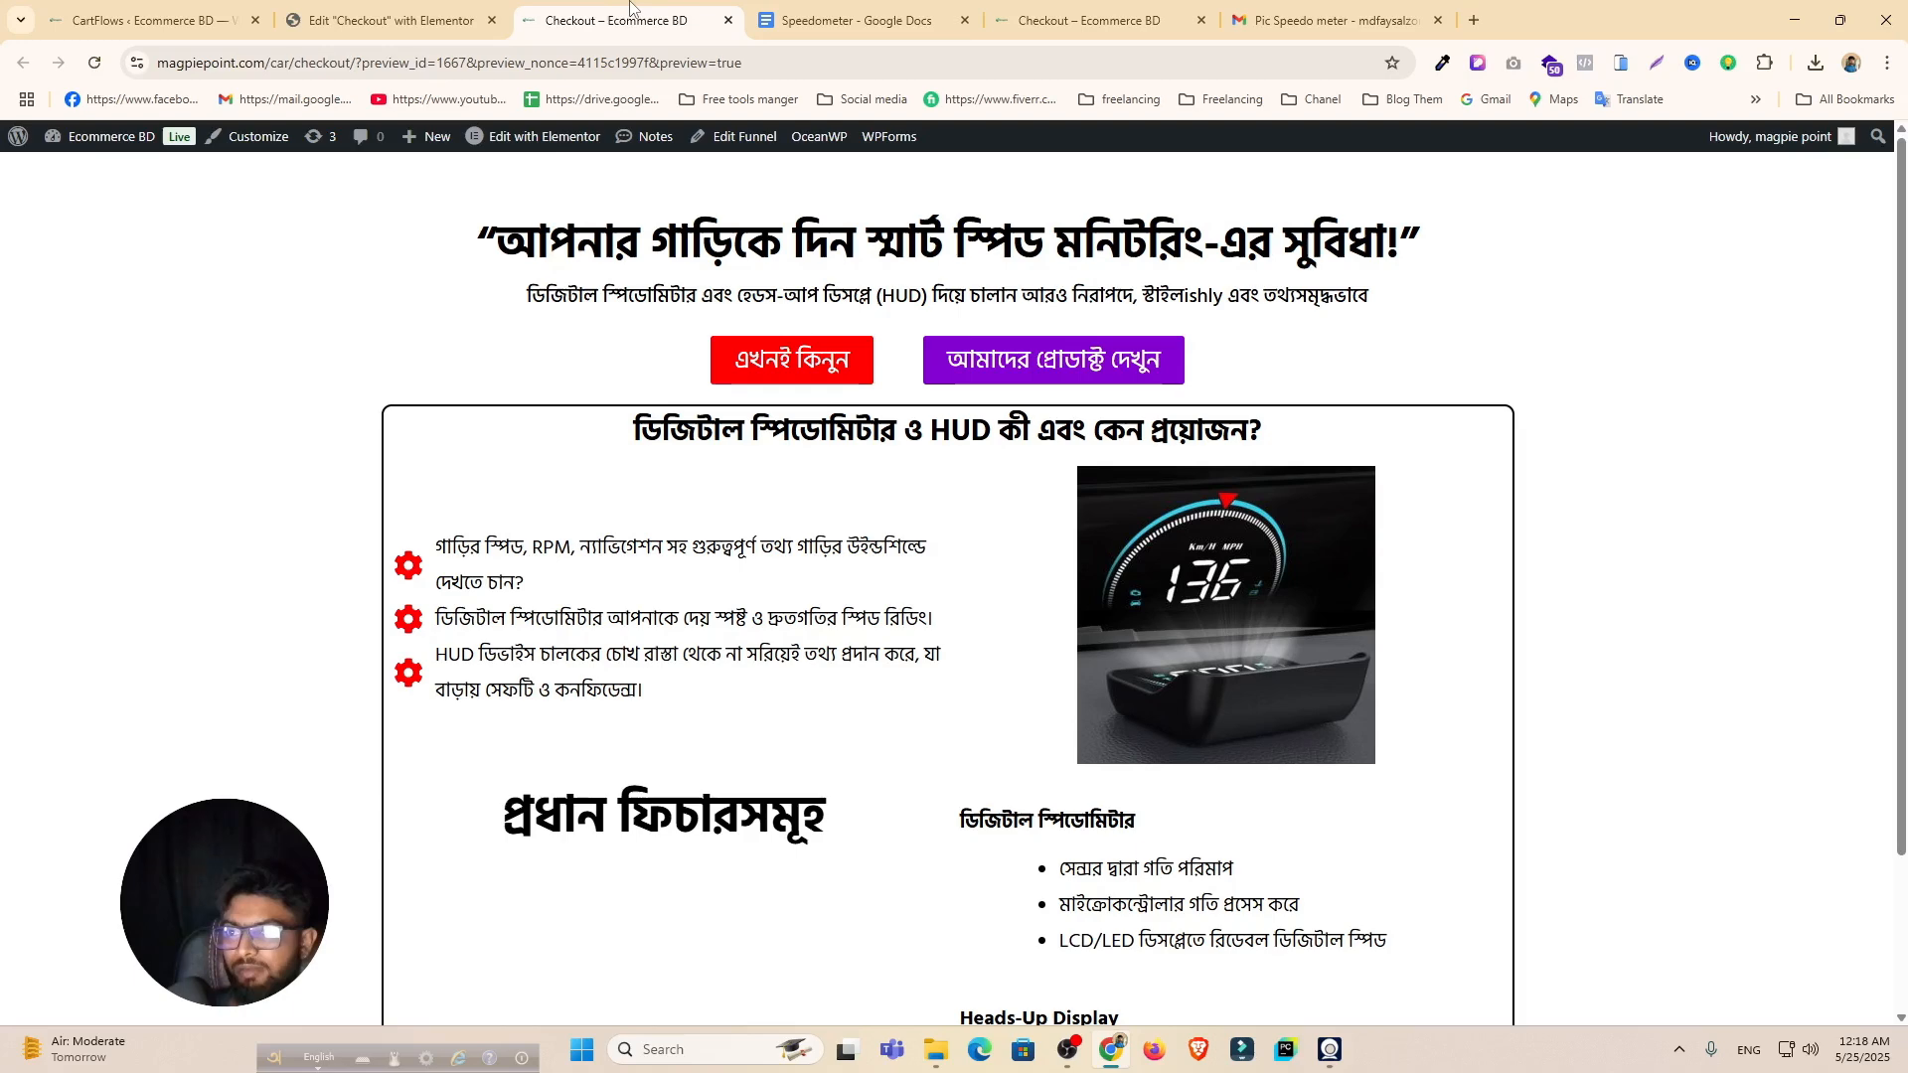
pyautogui.click(862, 17)
pyautogui.scroll(-2, 713, 644)
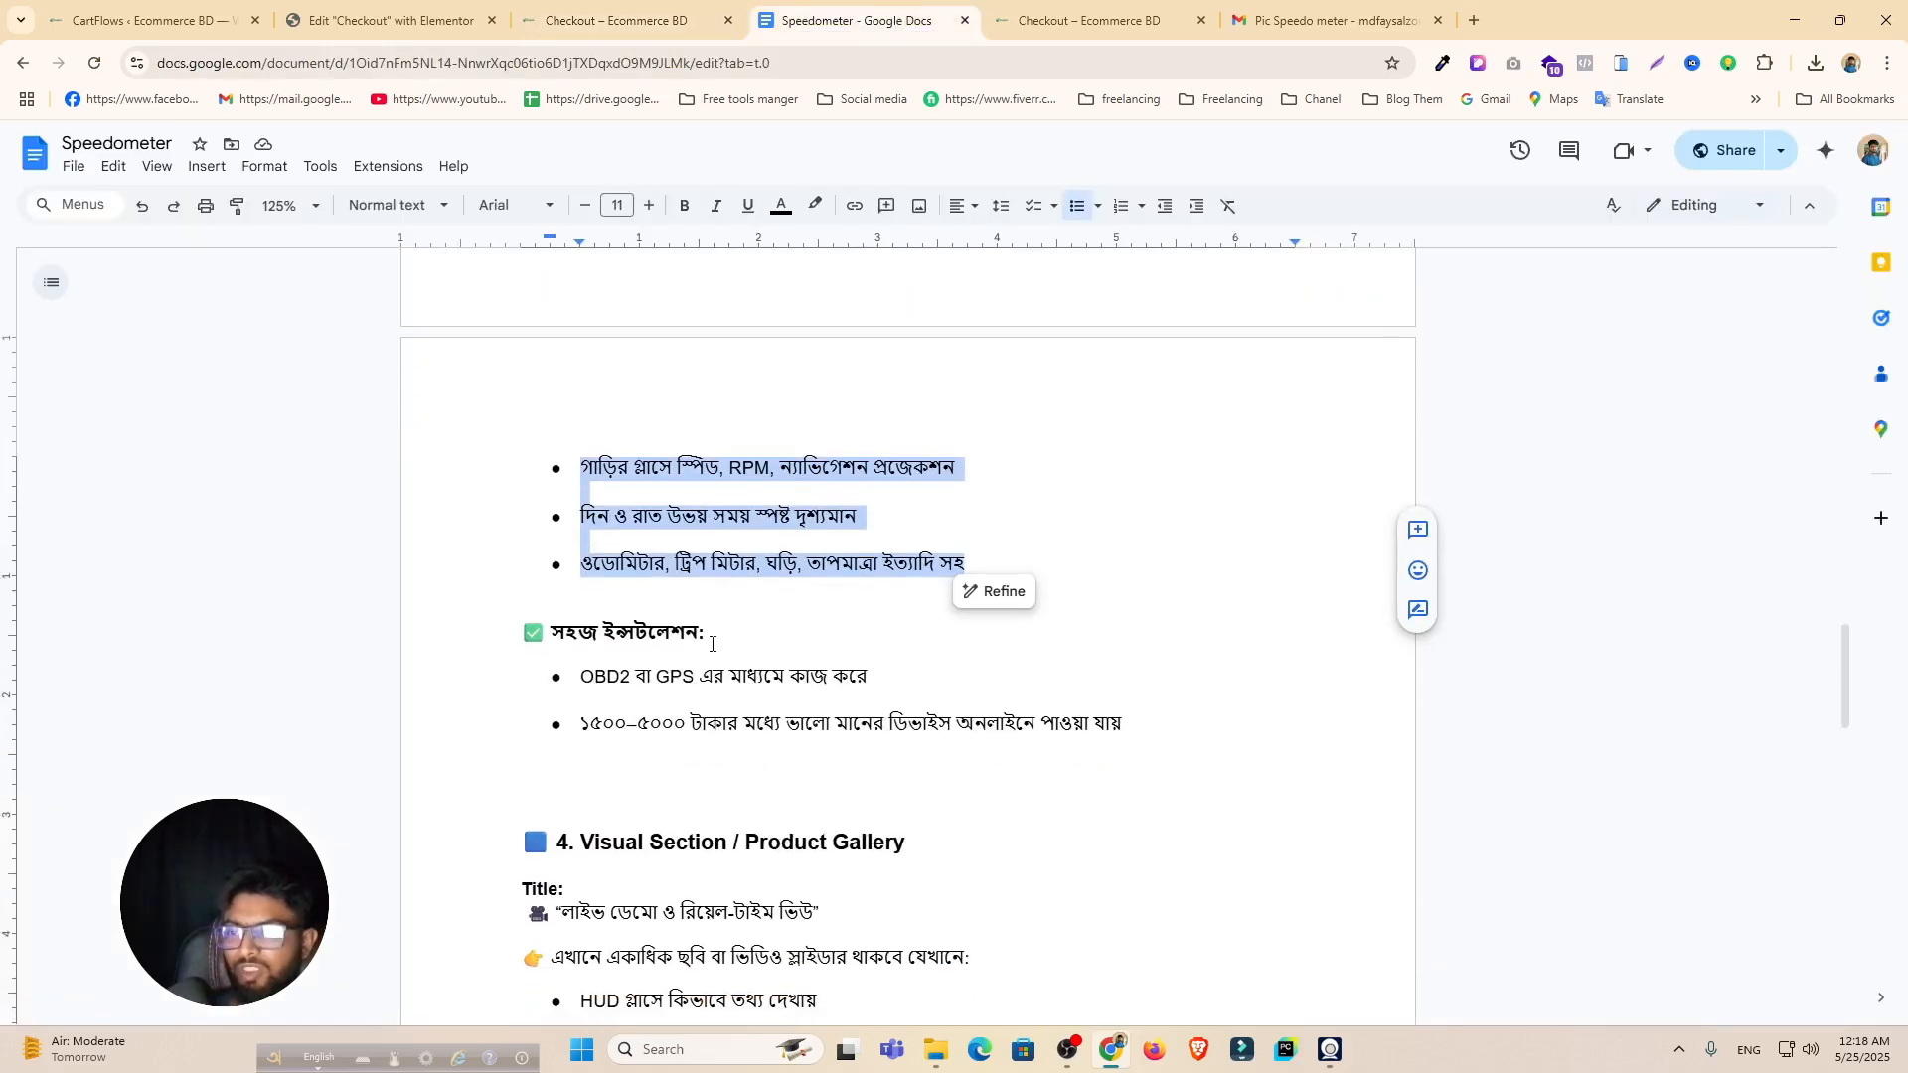
pyautogui.moveTo(700, 632); pyautogui.dragTo(575, 628)
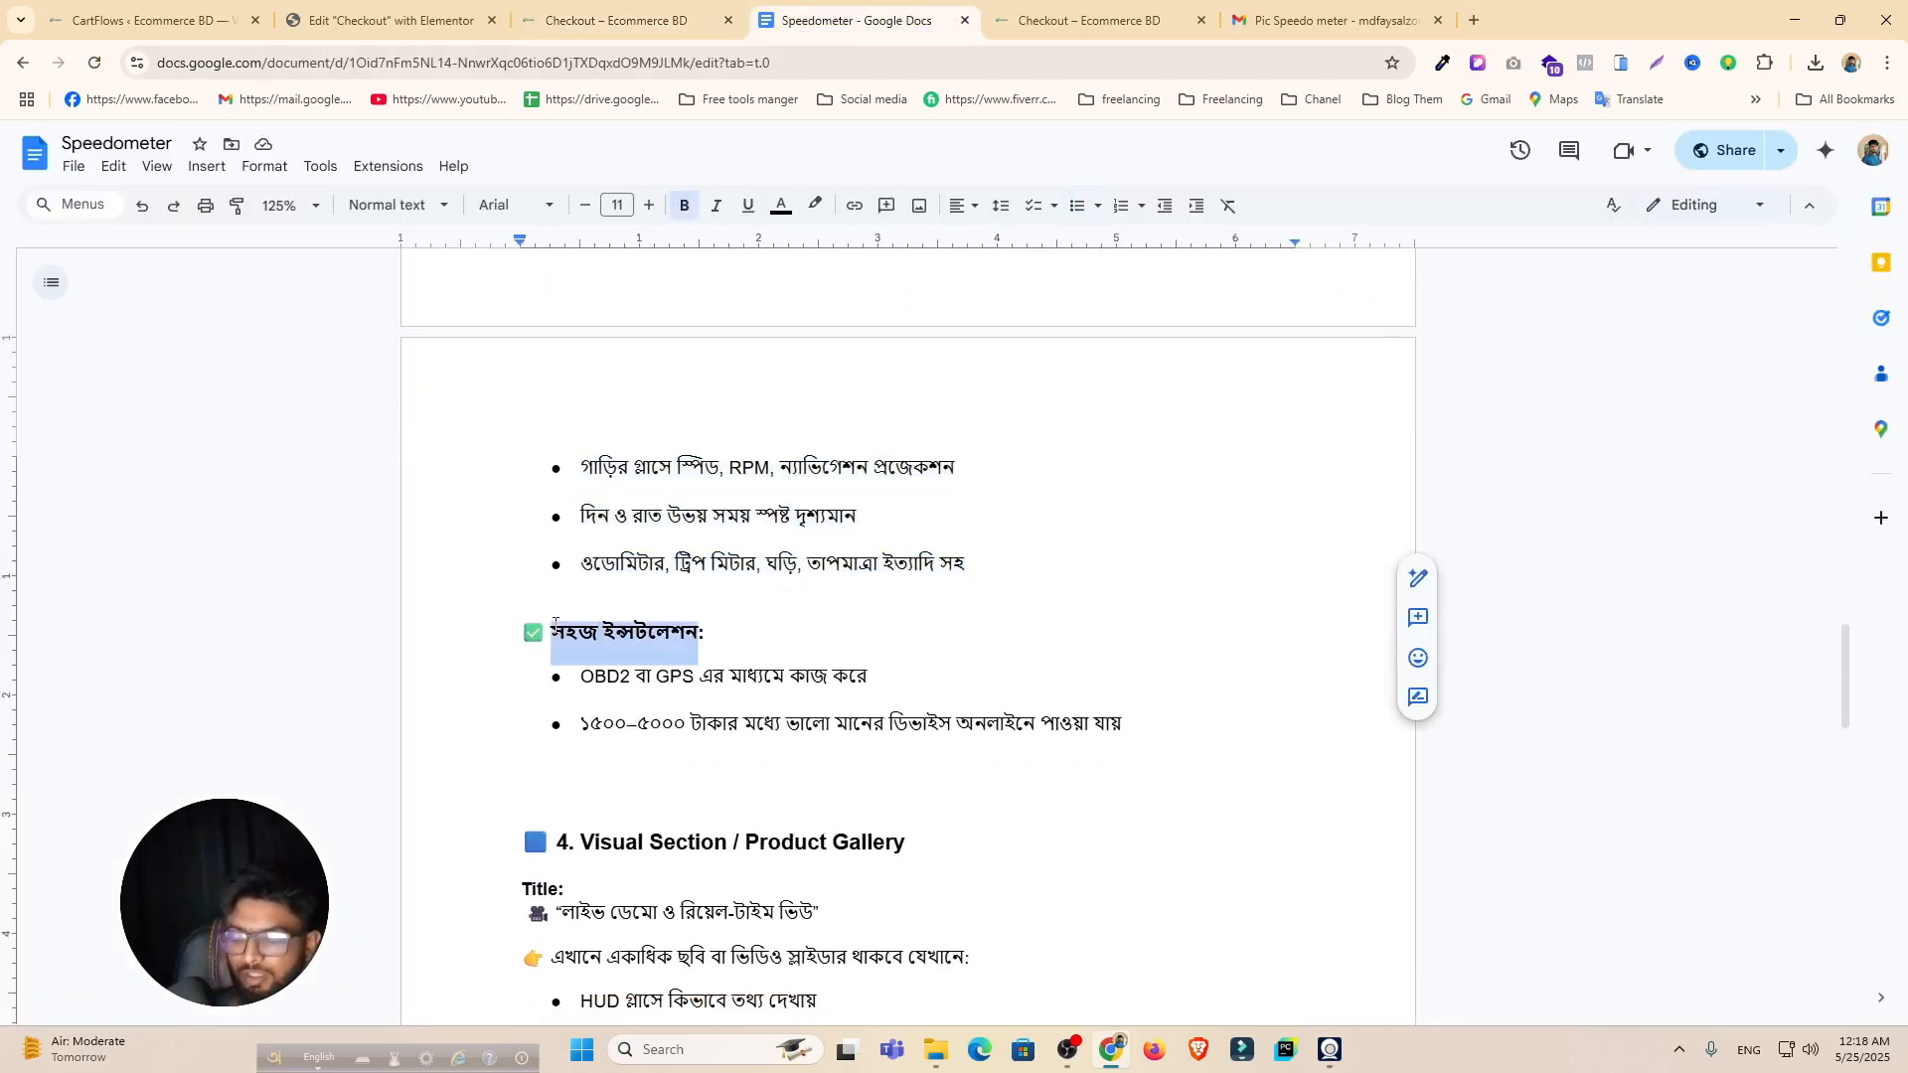
pyautogui.click(561, 21)
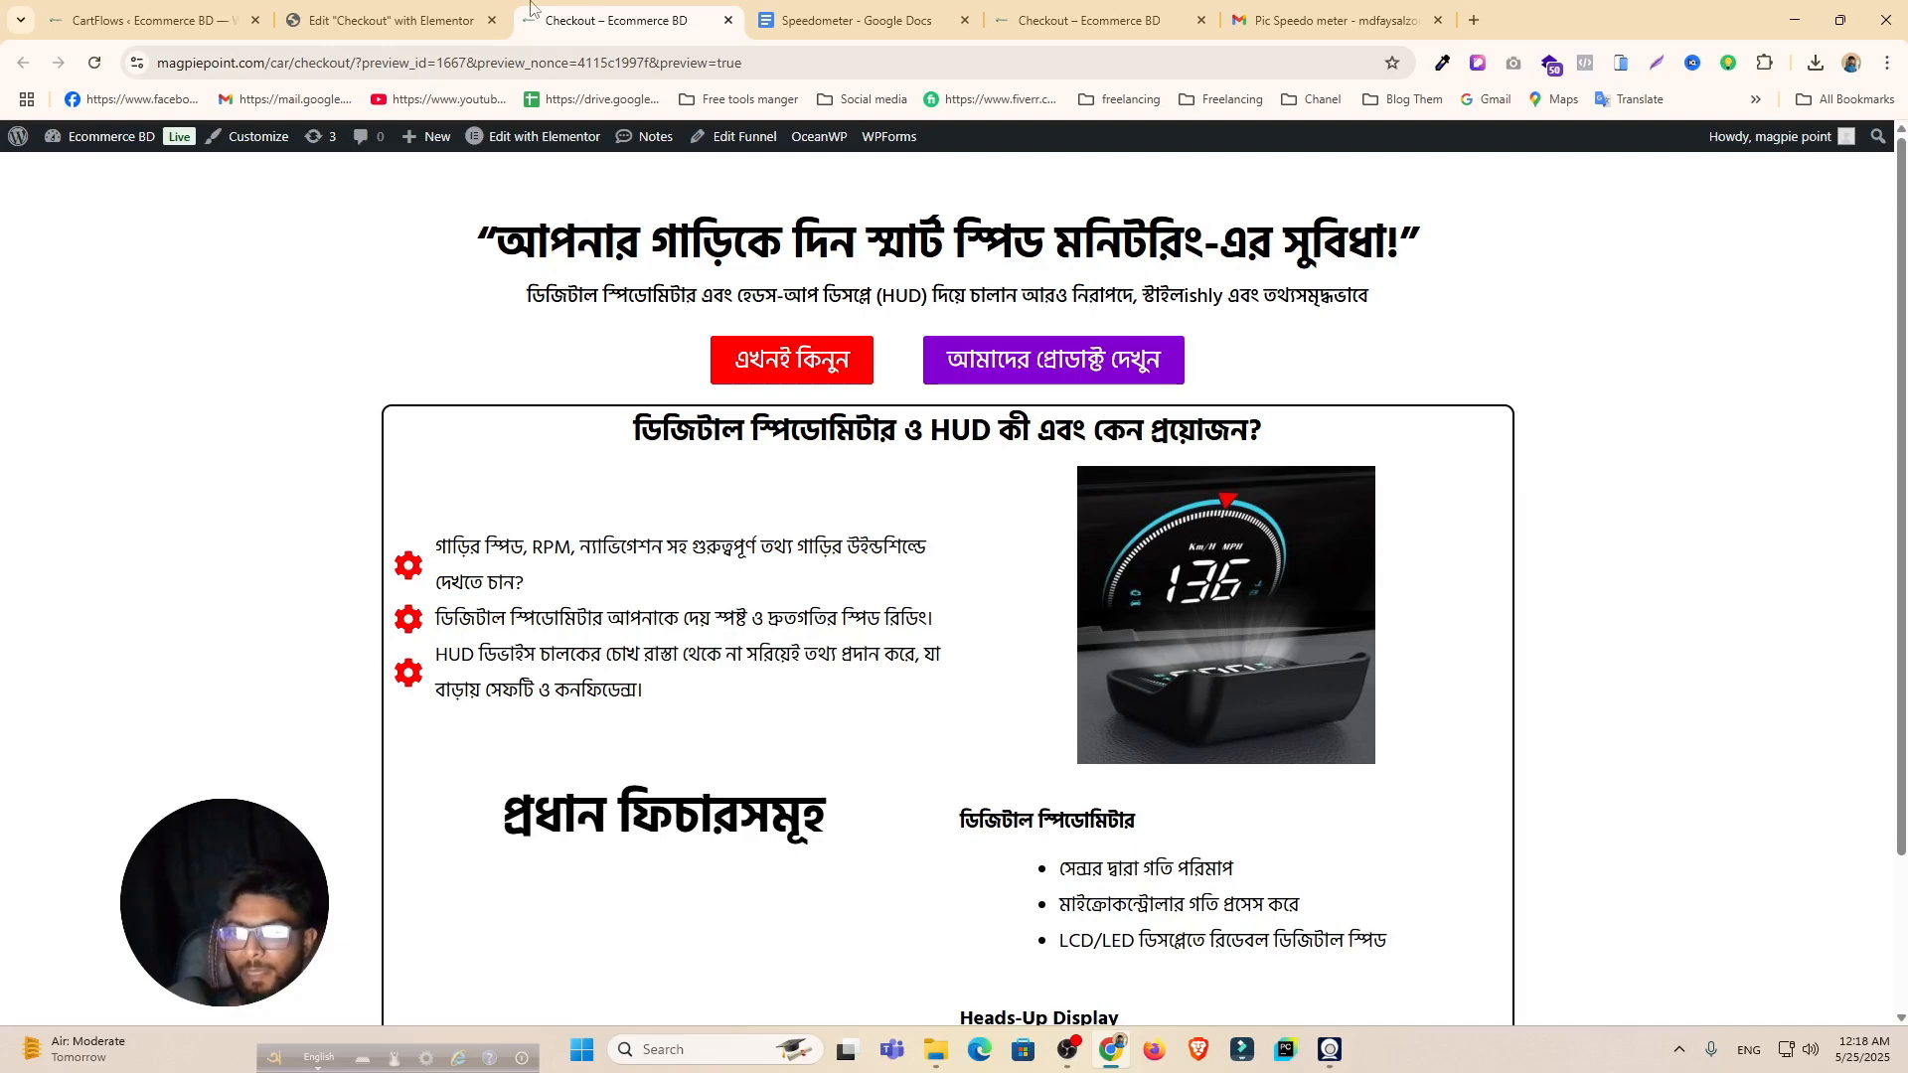
pyautogui.click(413, 15)
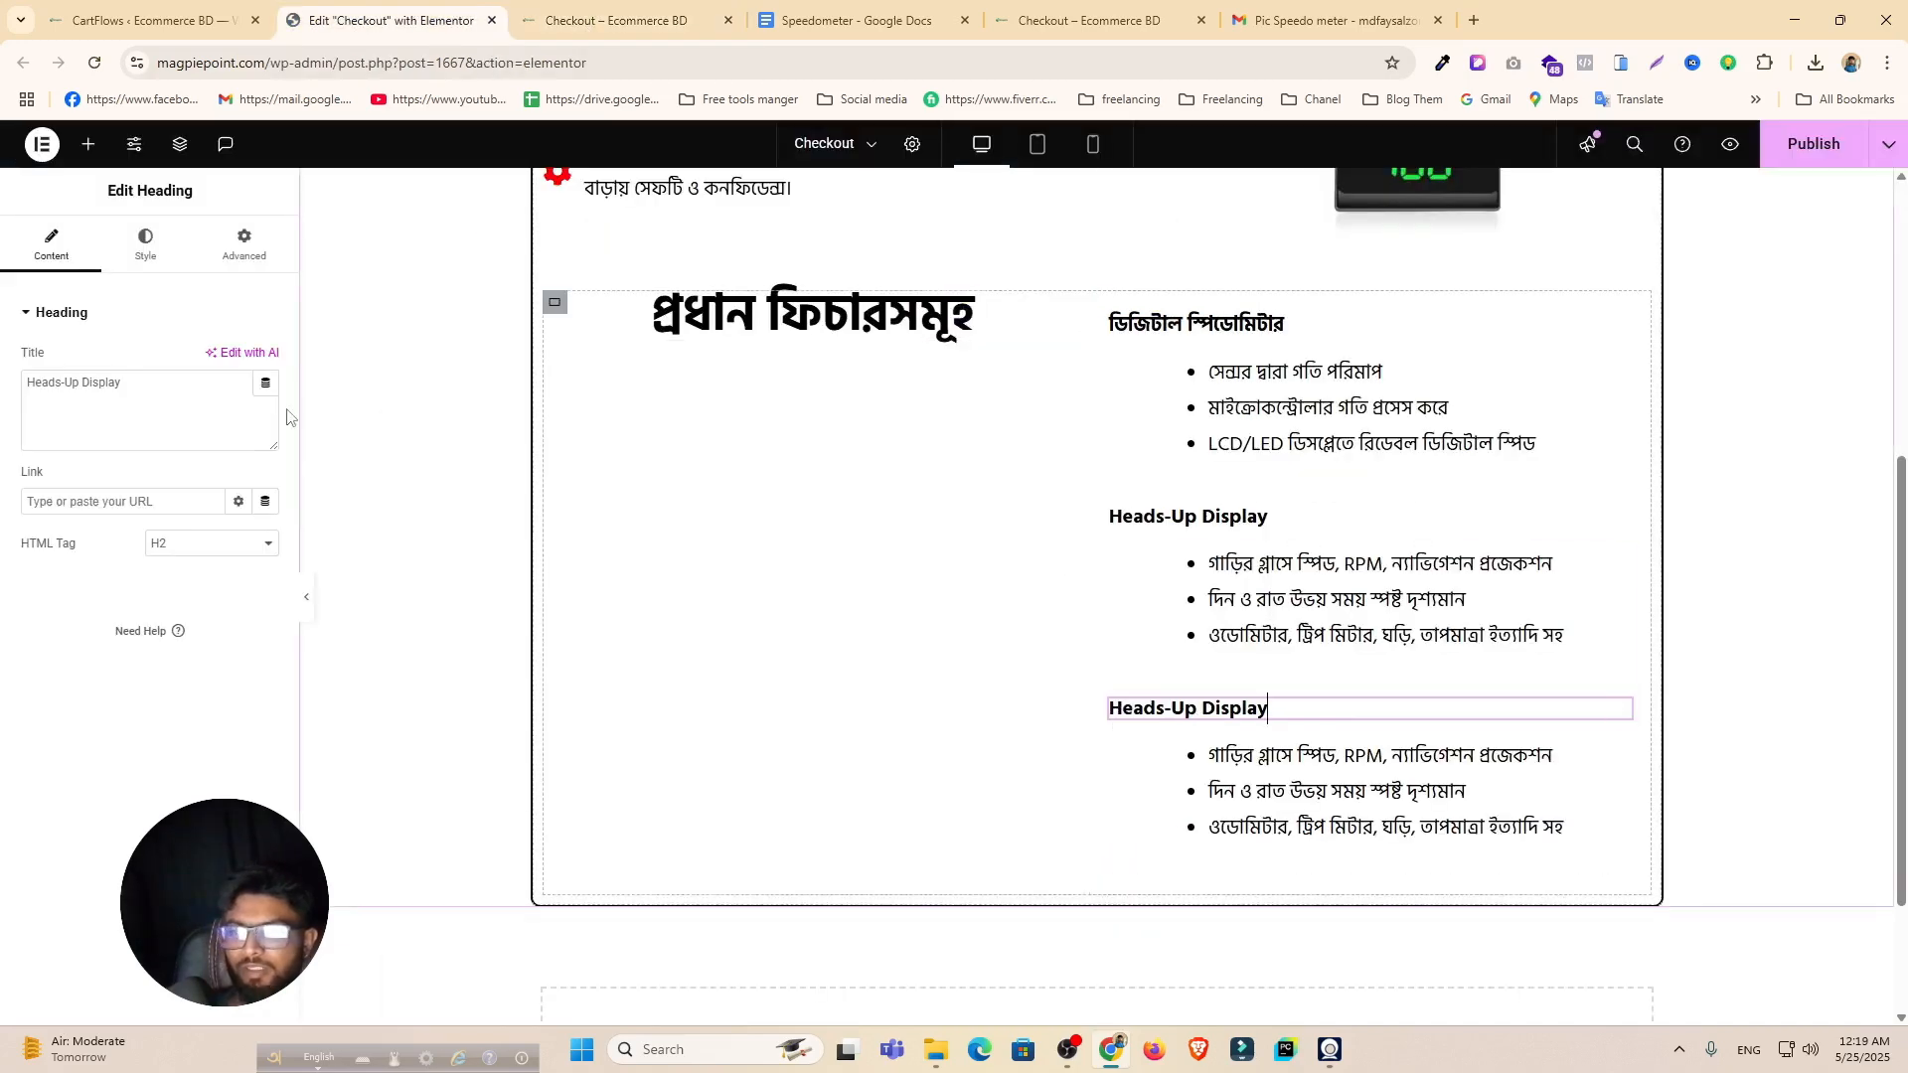
pyautogui.moveTo(149, 392); pyautogui.dragTo(12, 388)
pyautogui.hotkey('ctrl', 'v')
pyautogui.click(570, 8)
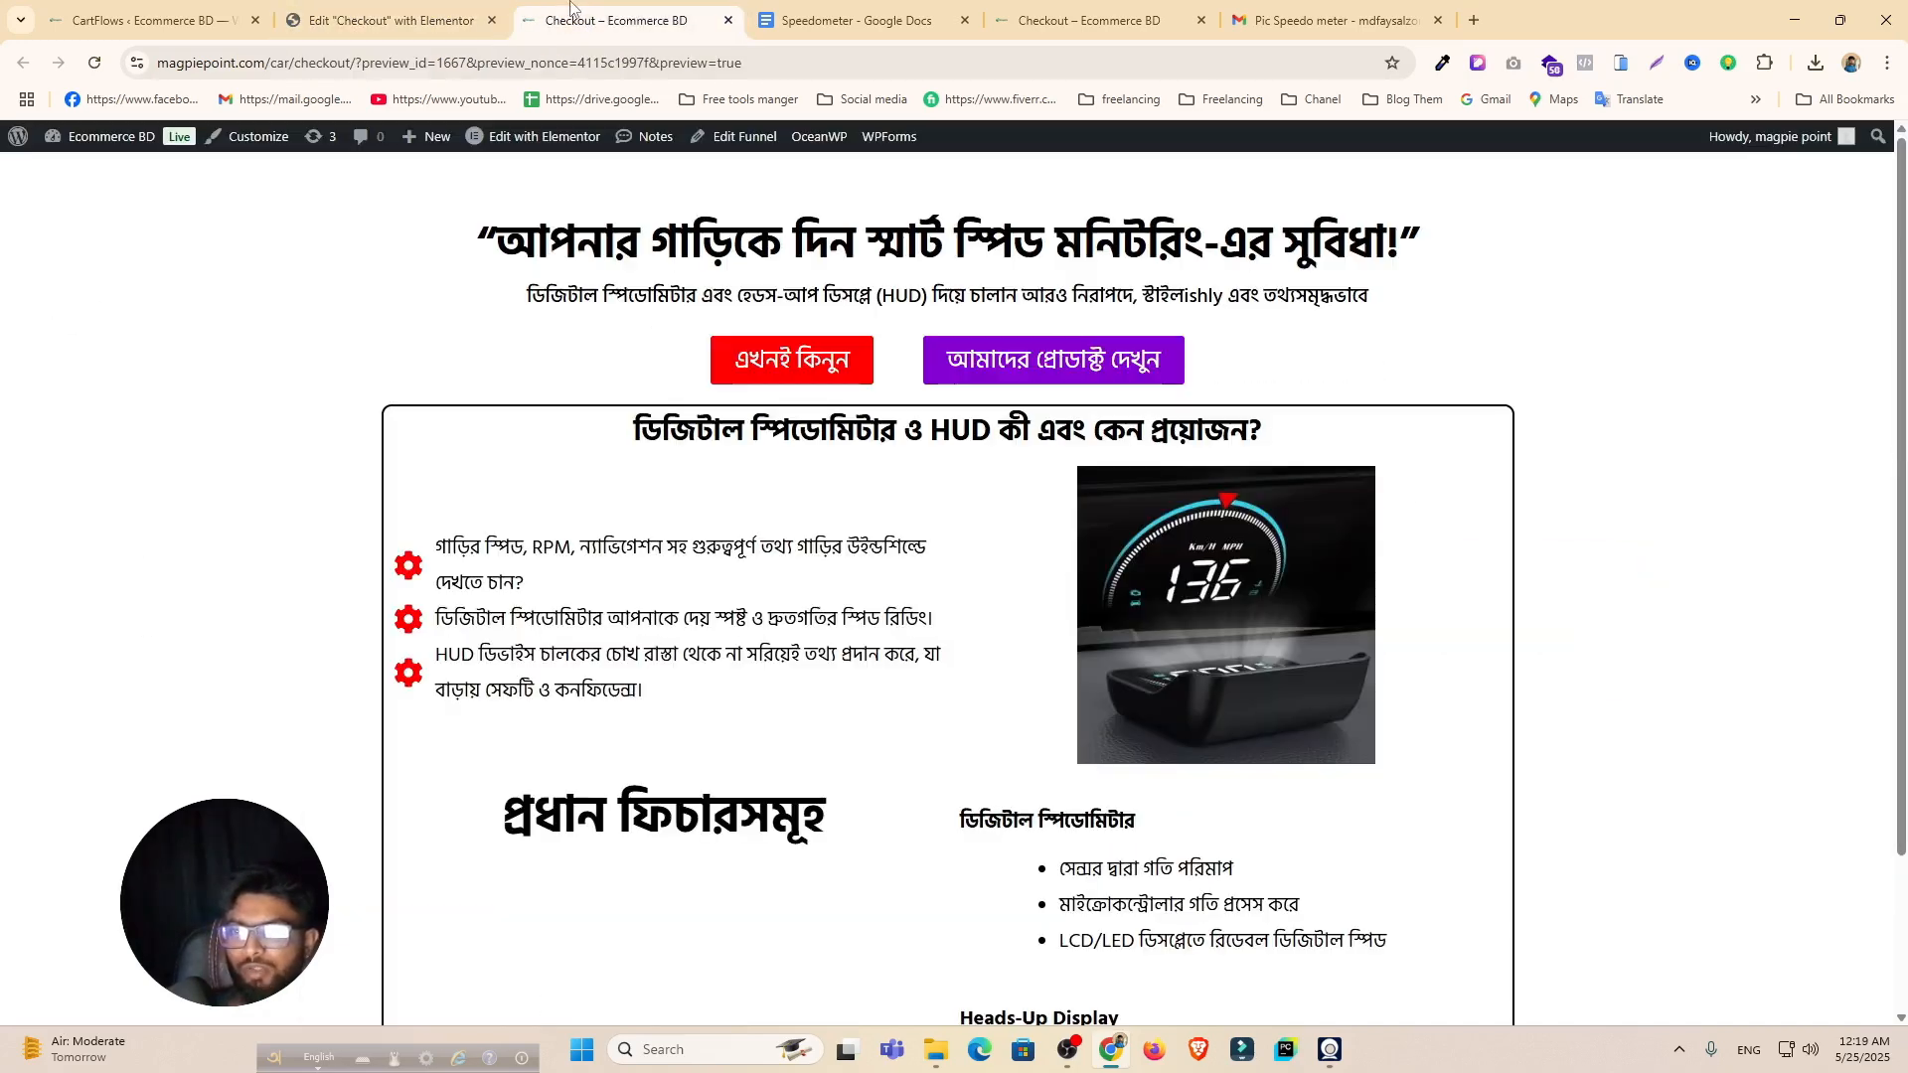
# Step: Replace the bullets under the সহজ ইন্সটলেশন heading with its two points from the Speedometer document, removing the blank lines
pyautogui.moveTo(840, 20); pyautogui.dragTo(623, 34)
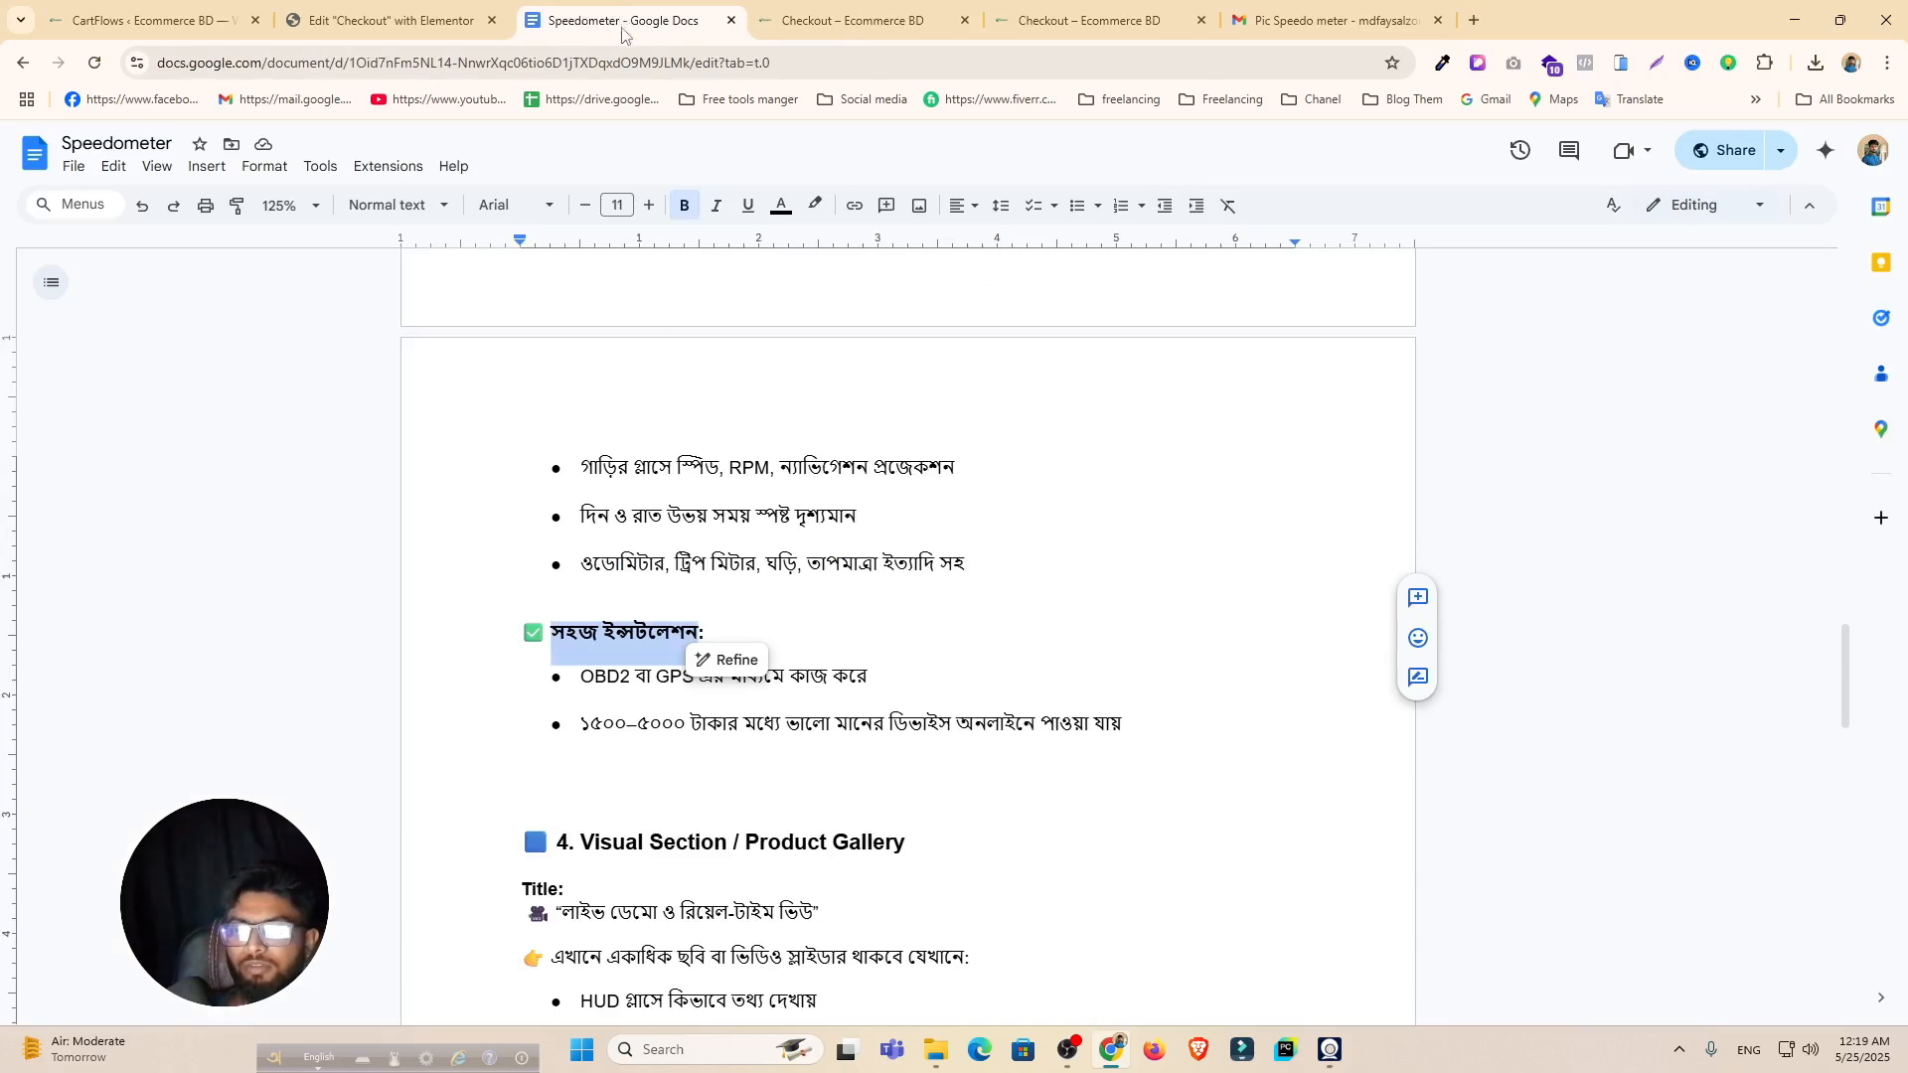
pyautogui.moveTo(1097, 747); pyautogui.dragTo(611, 692)
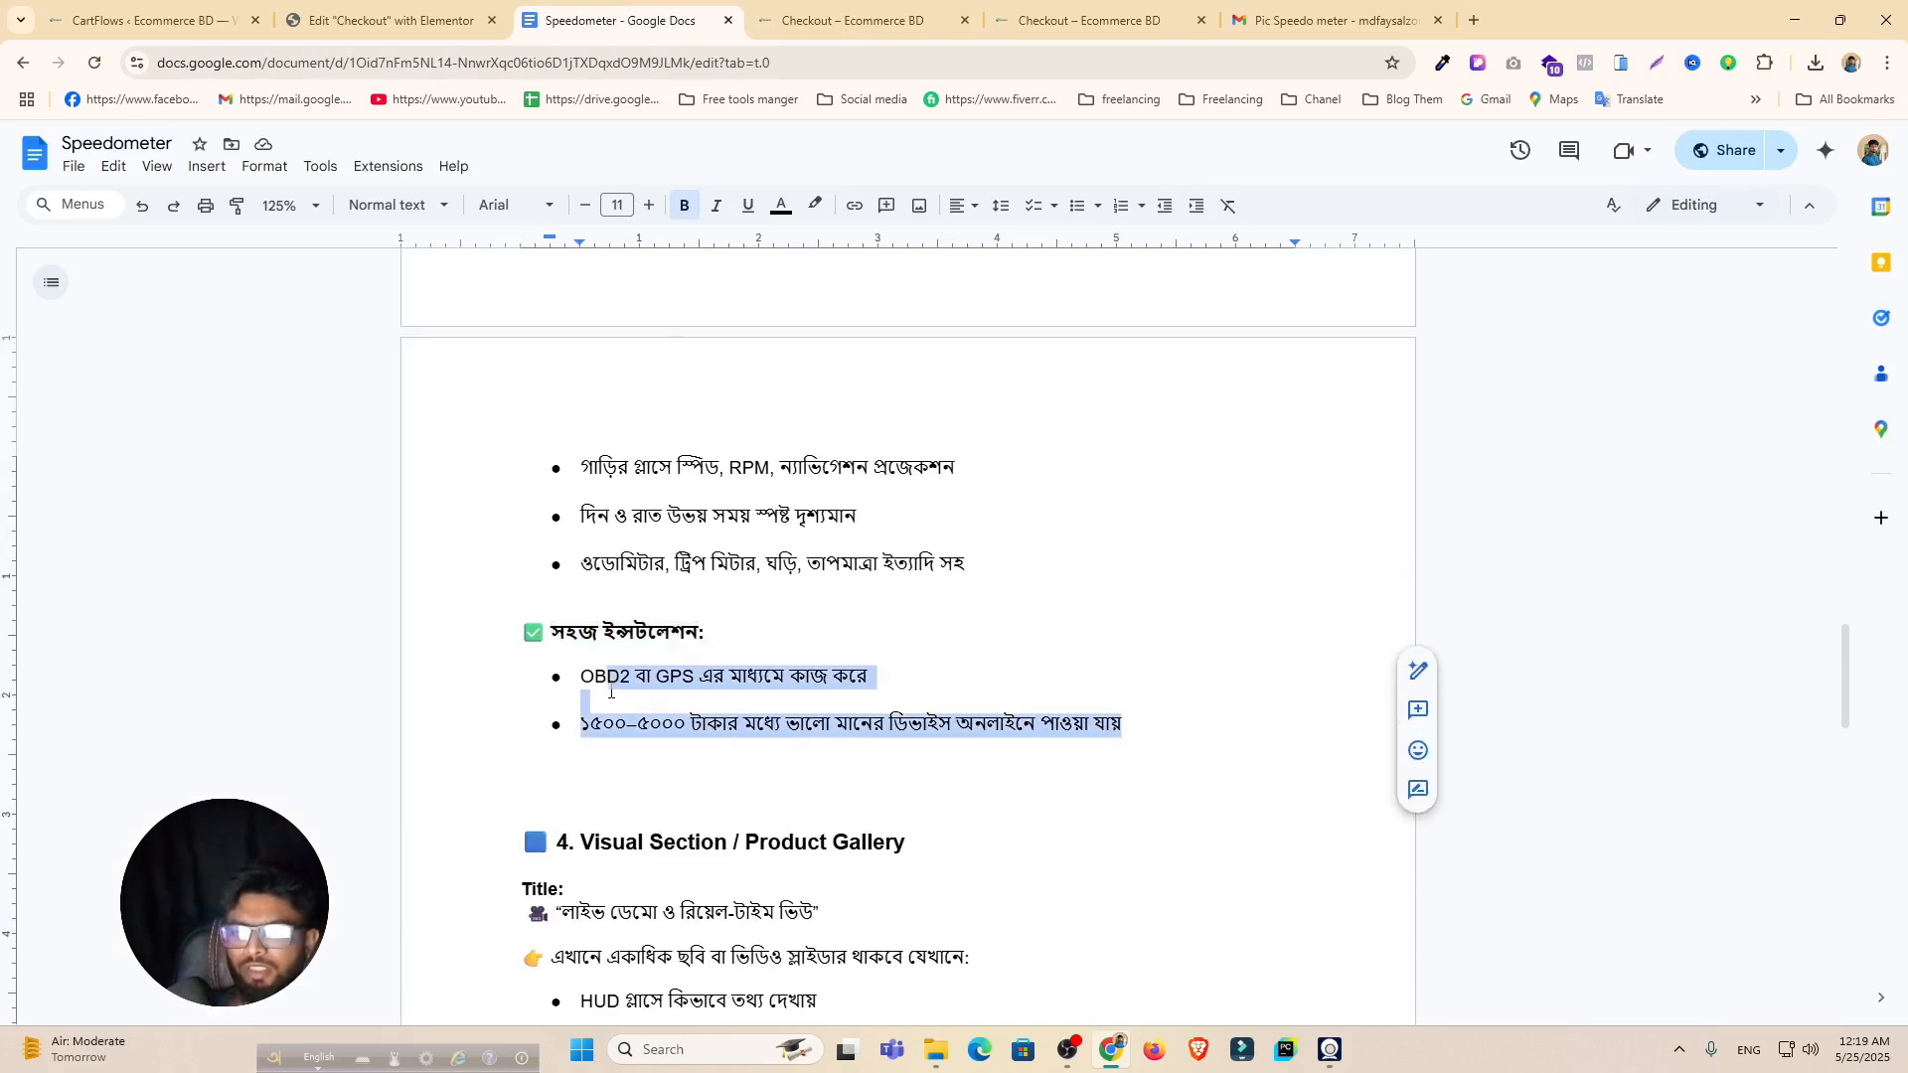
pyautogui.click(390, 20)
pyautogui.click(1327, 792)
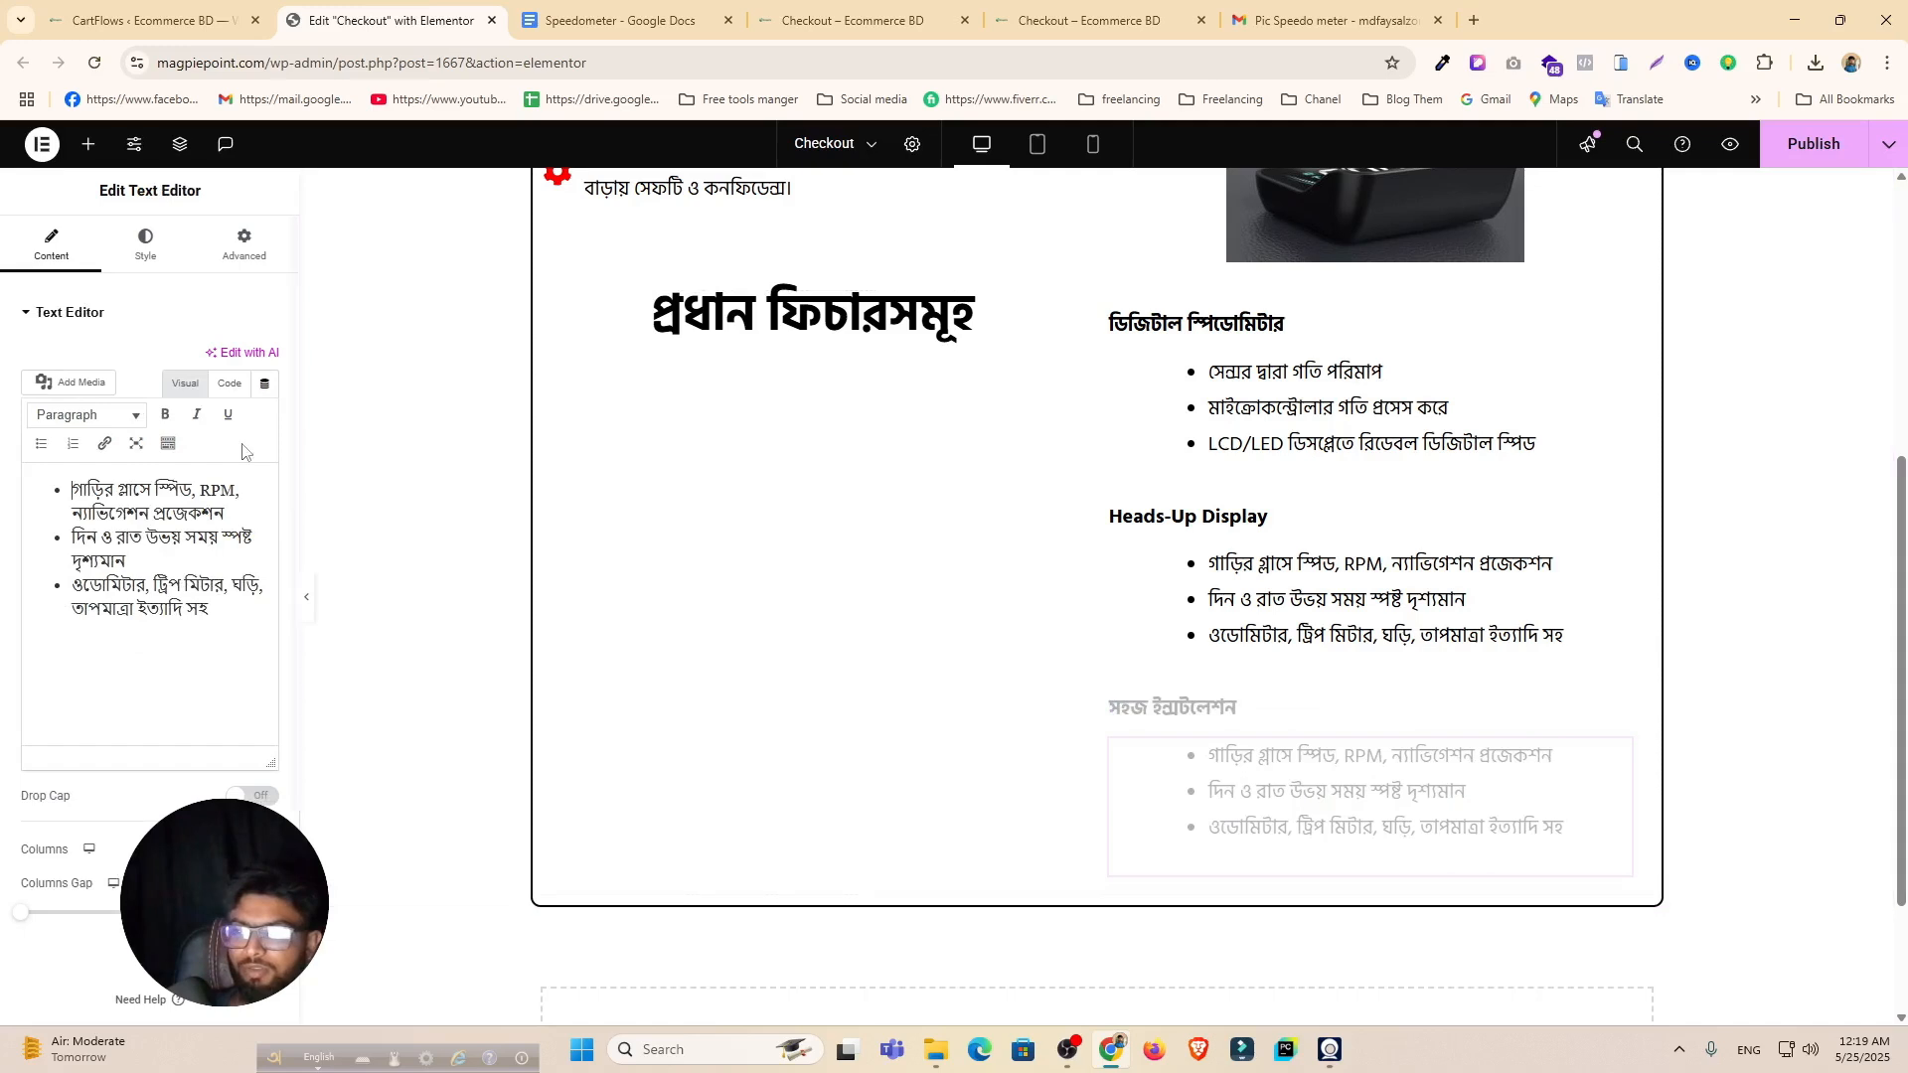
pyautogui.click(180, 571)
pyautogui.hotkey('ctrl', 'a')
pyautogui.hotkey('ctrl', 'v')
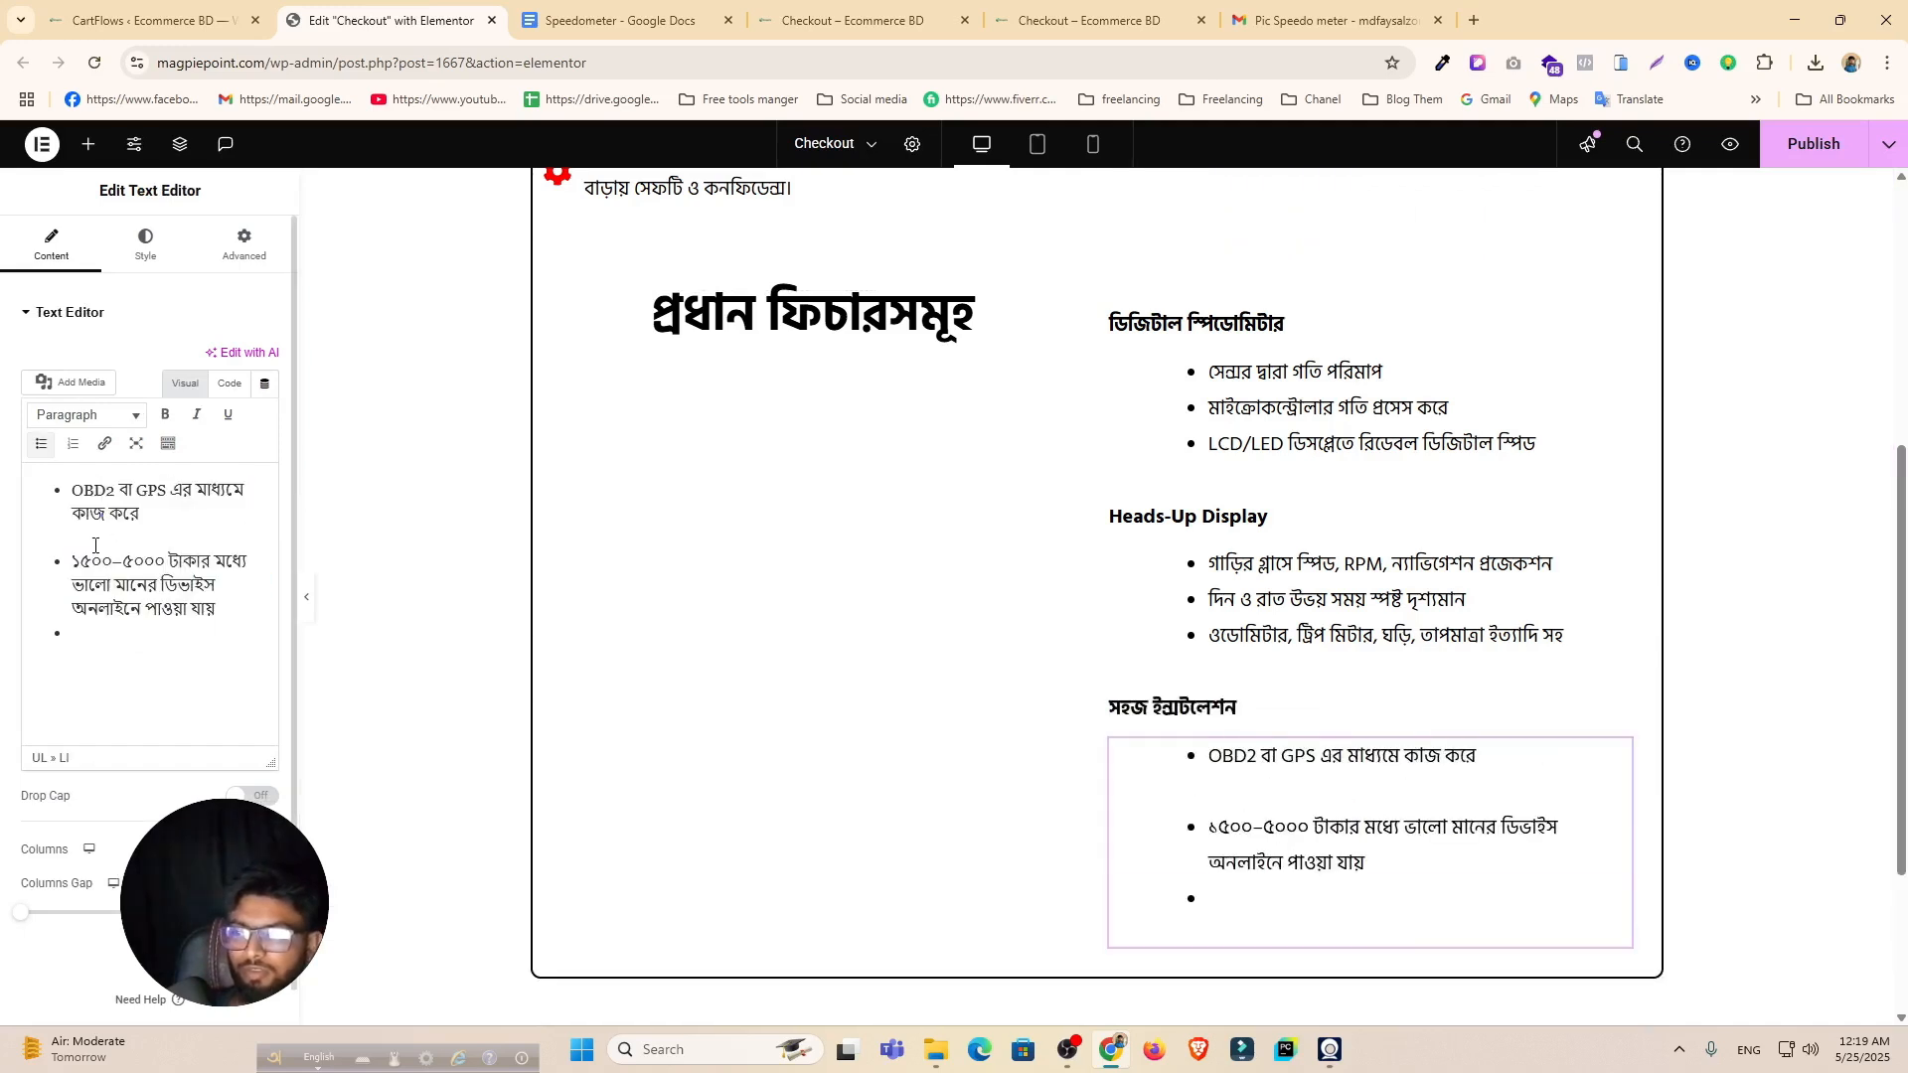
pyautogui.press('BackSpace')
pyautogui.click(94, 544)
pyautogui.press('BackSpace')
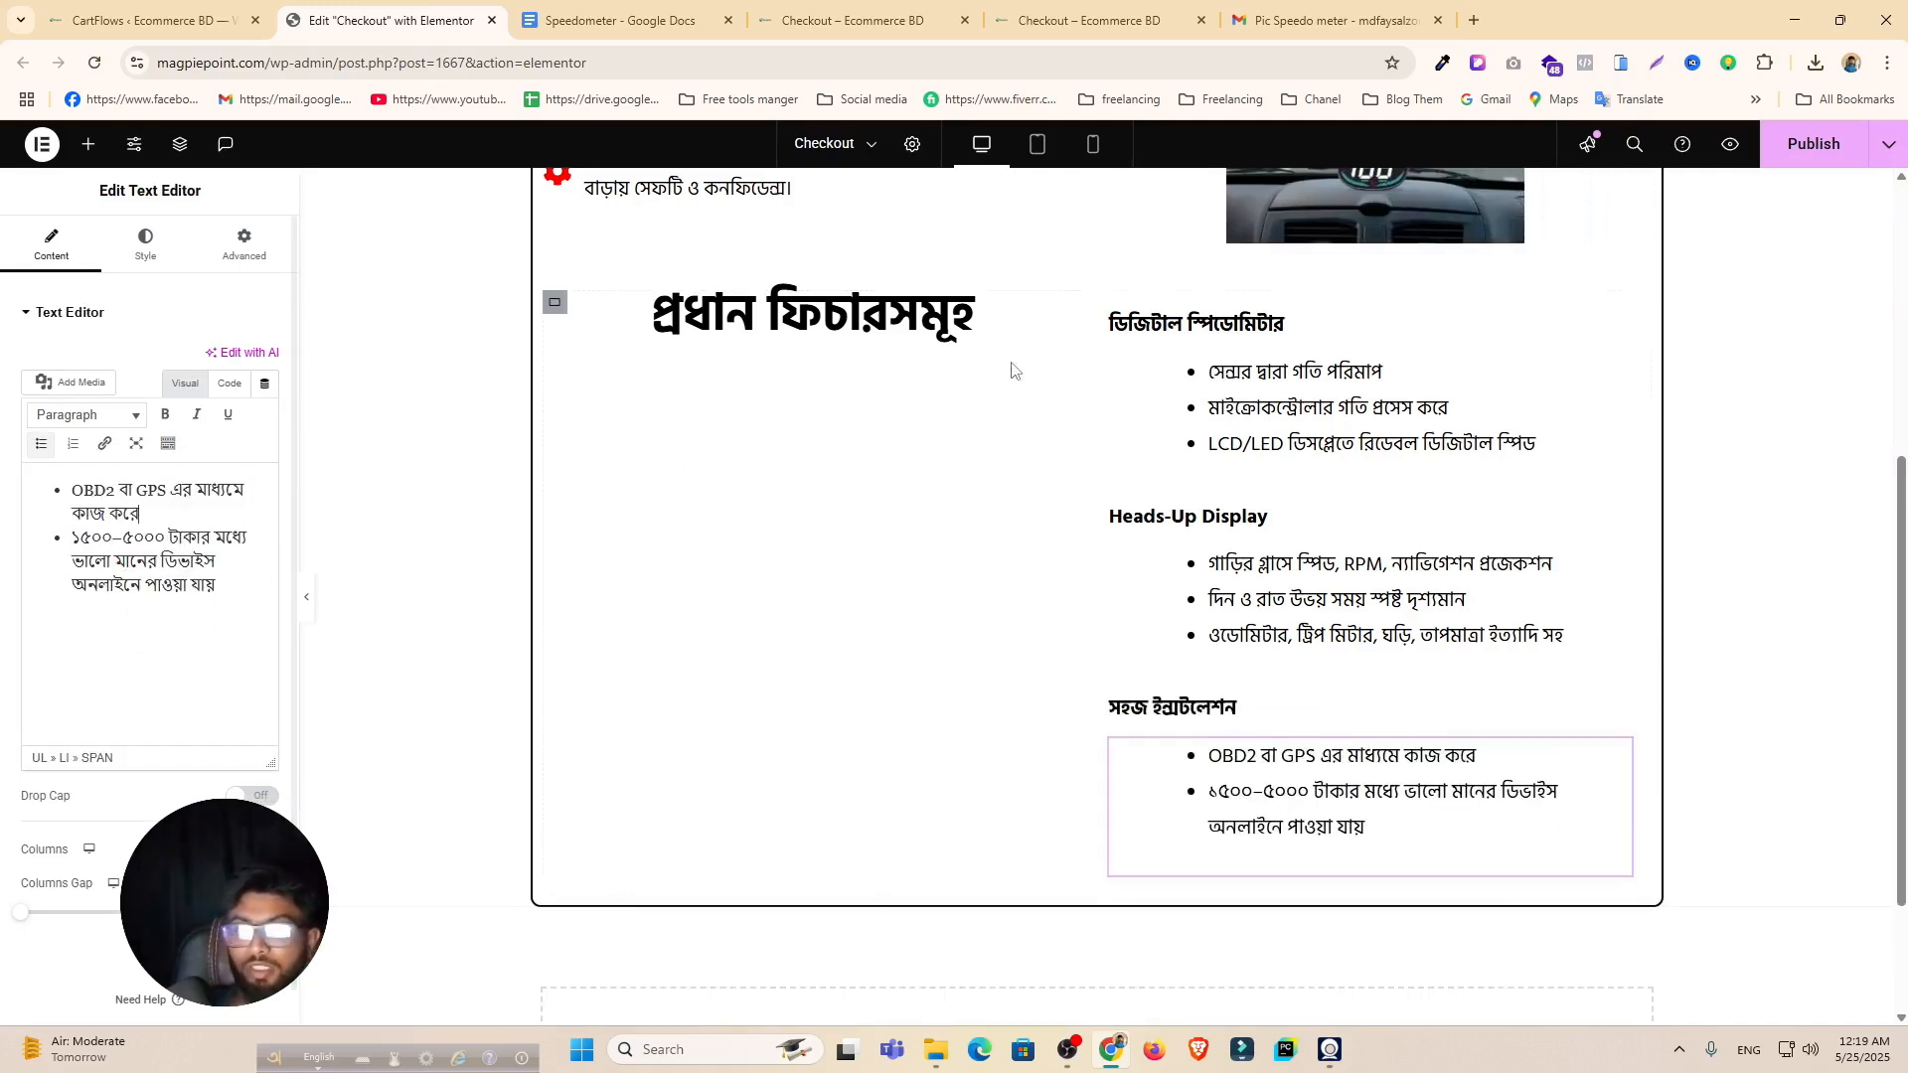
# Step: Publish the updated checkout page
pyautogui.click(617, 22)
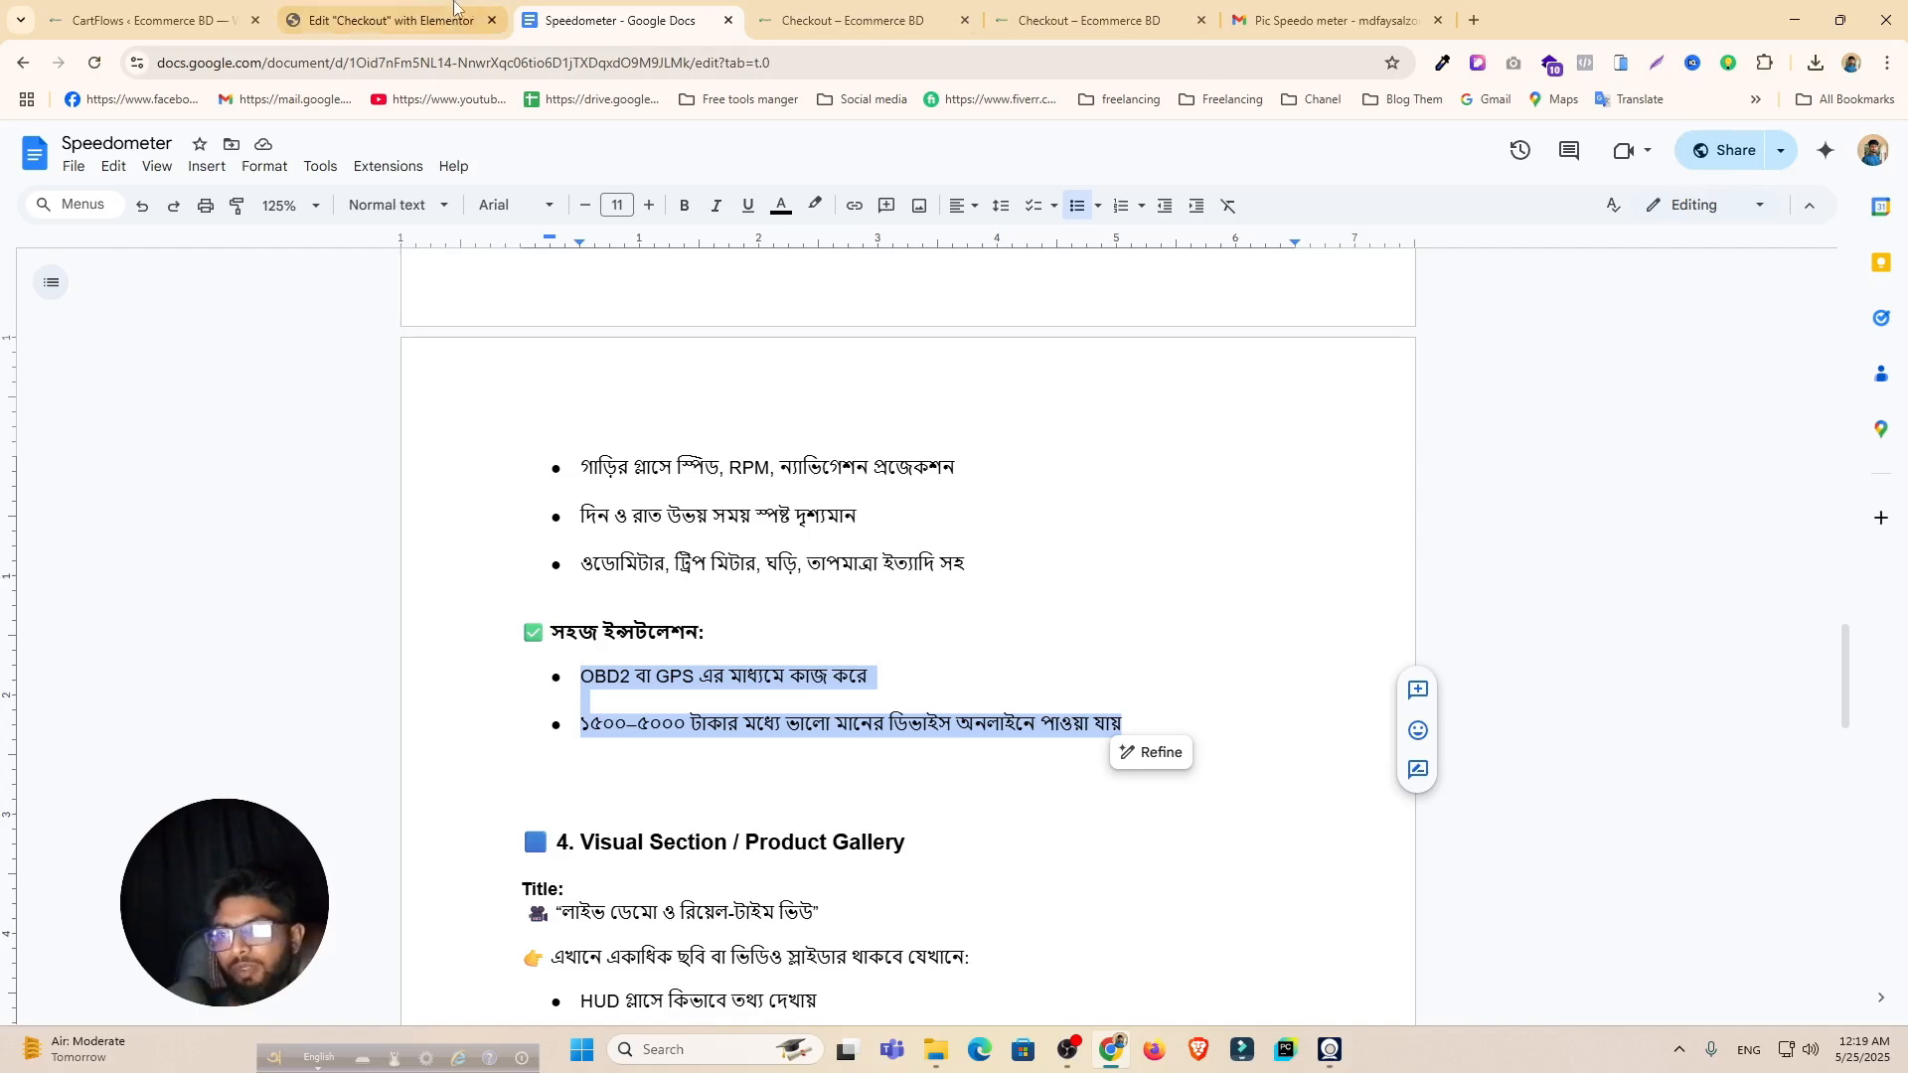
pyautogui.click(387, 20)
pyautogui.click(1814, 145)
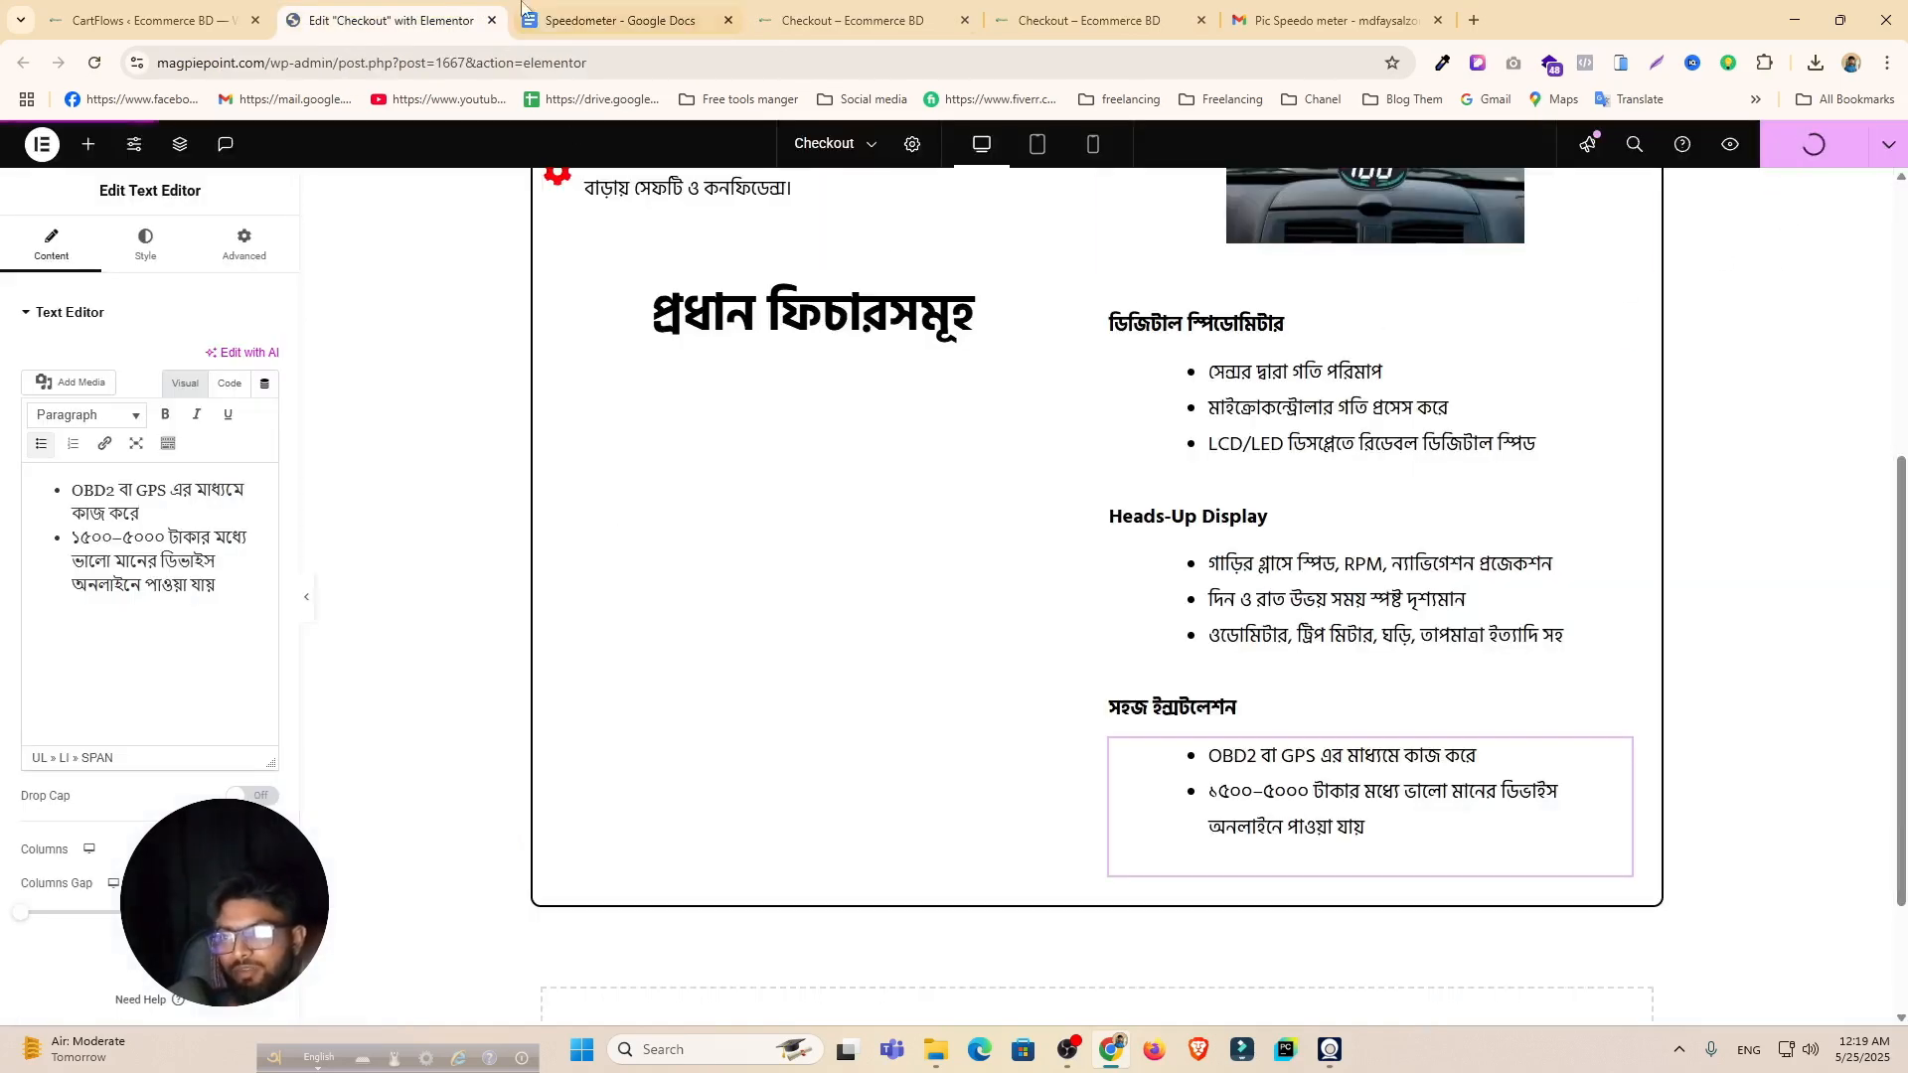
# Step: Duplicate the সহজ ইন্সটলেশন container and retitle the copy "Visual Section / Product Gallery", using the document's section 4 title
pyautogui.click(592, 16)
pyautogui.scroll(-3, 857, 563)
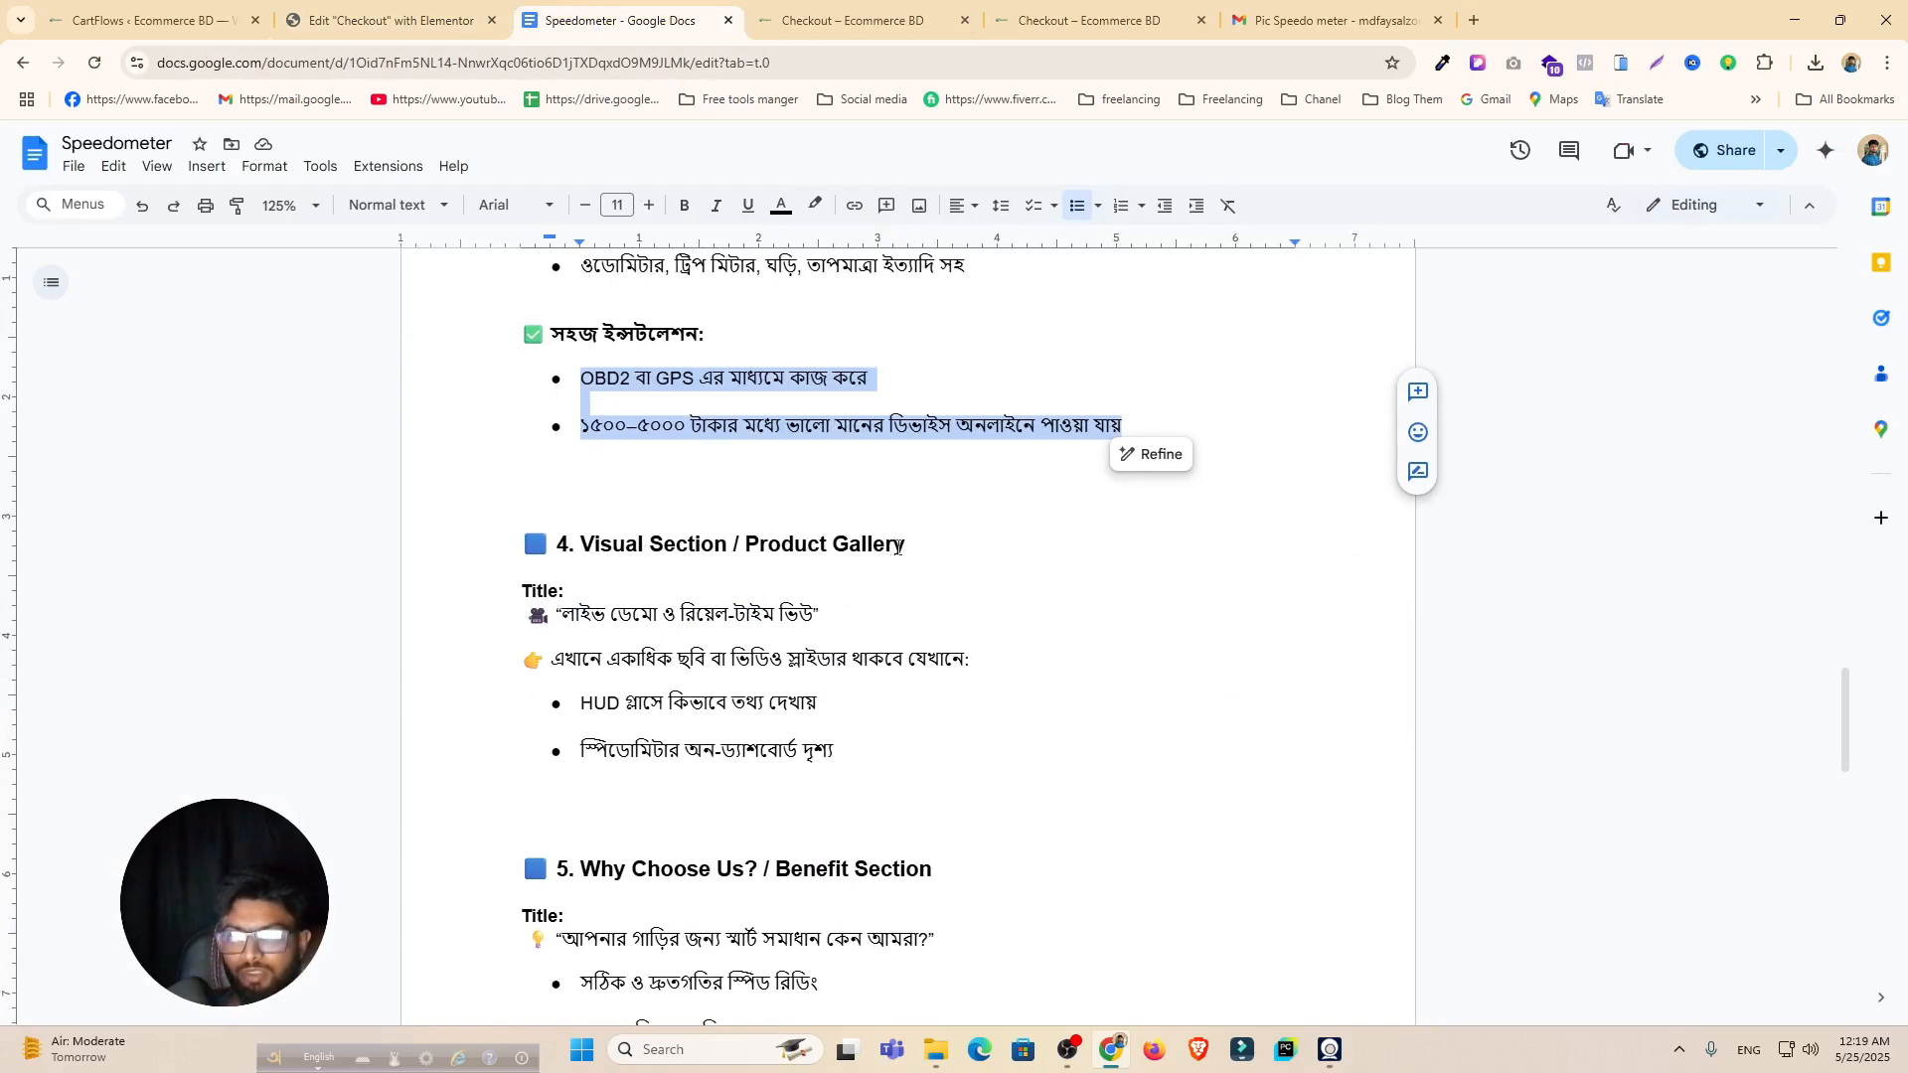
pyautogui.moveTo(897, 547); pyautogui.dragTo(718, 544)
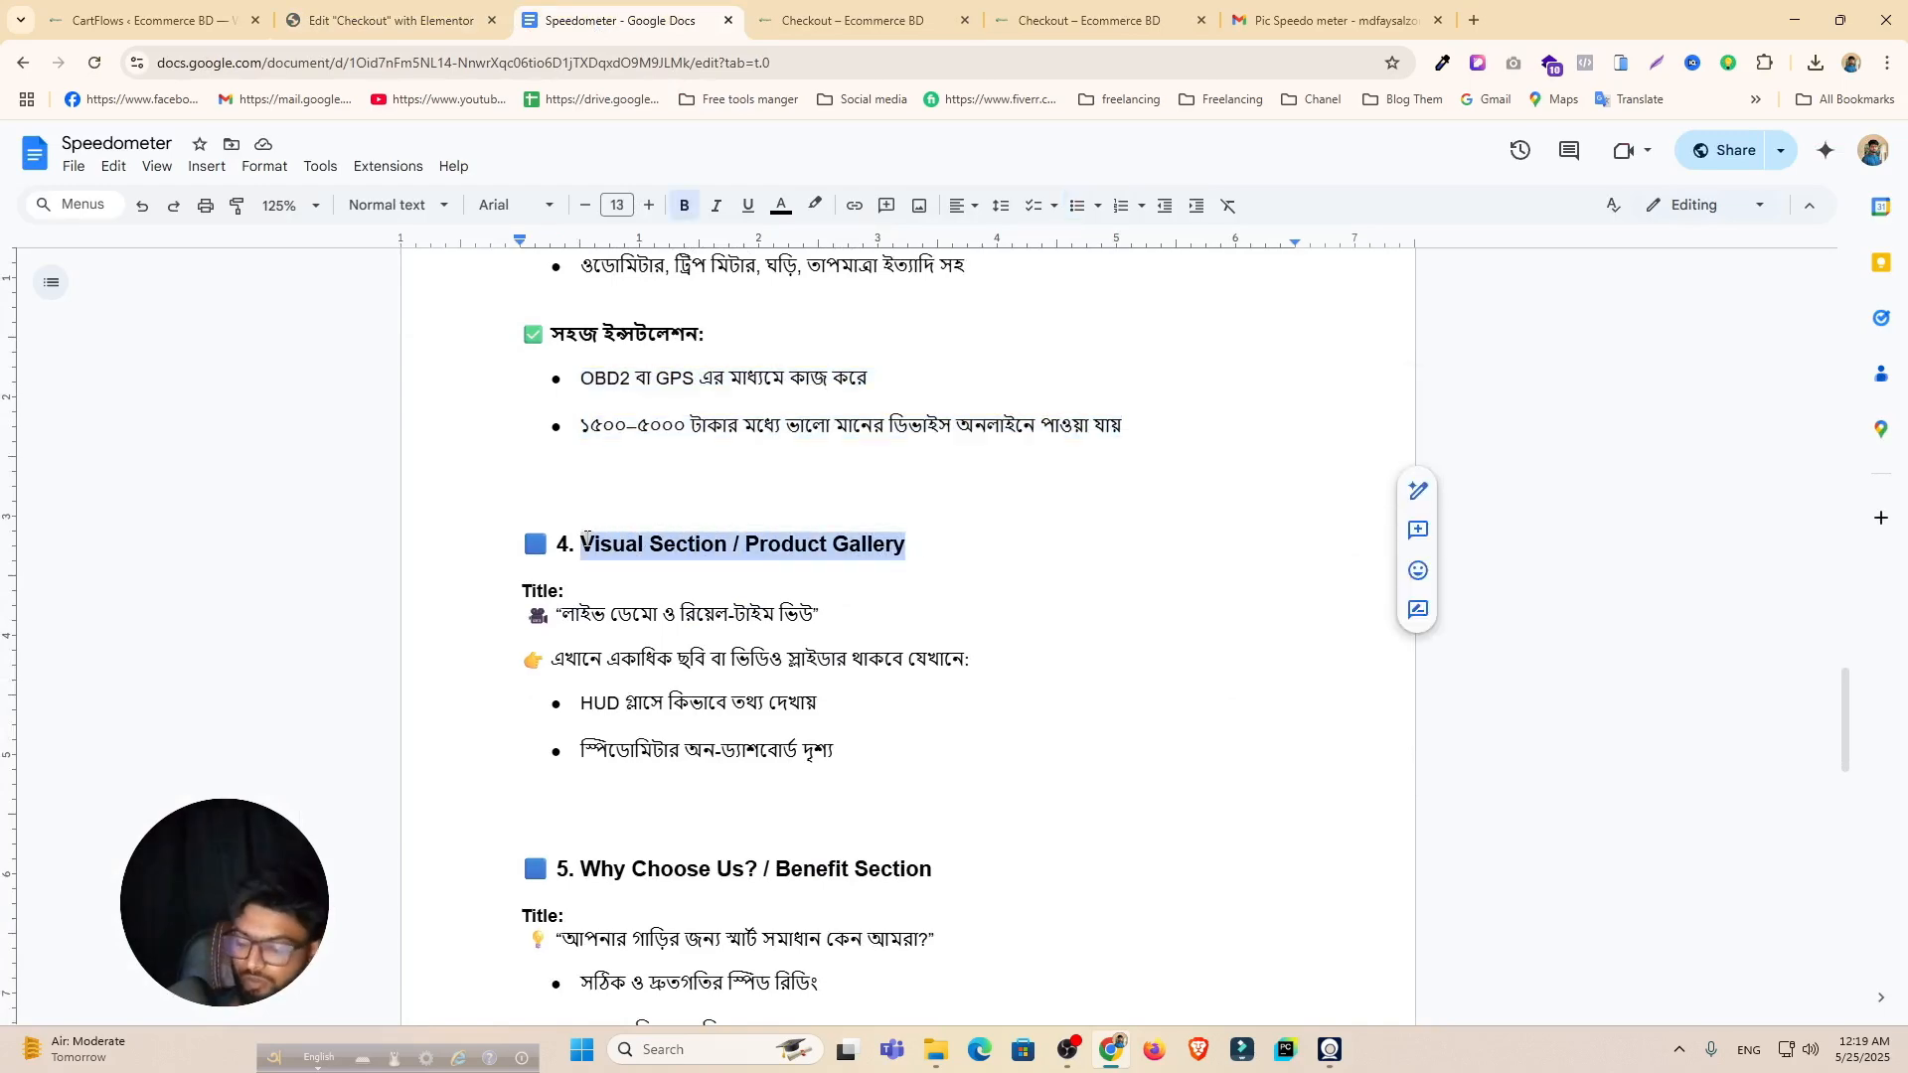
pyautogui.click(387, 20)
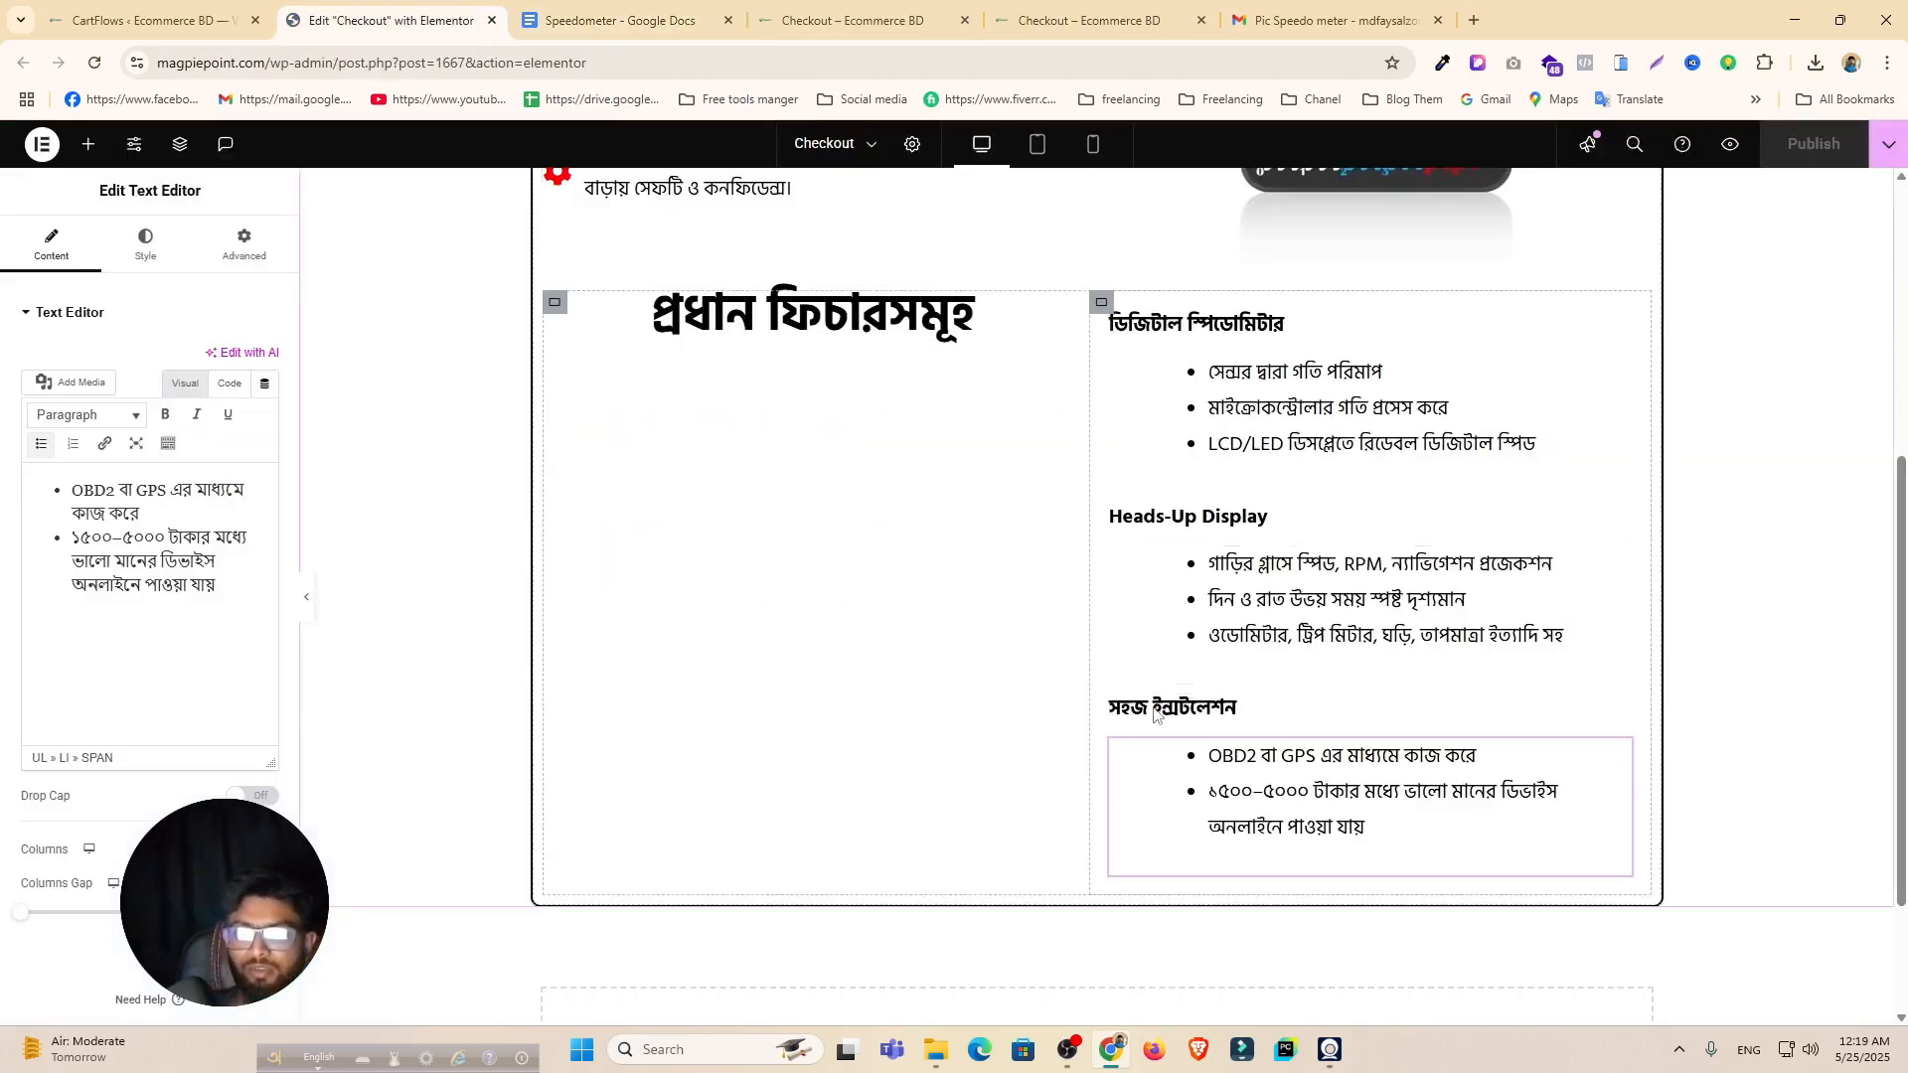
pyautogui.rightClick(1123, 710)
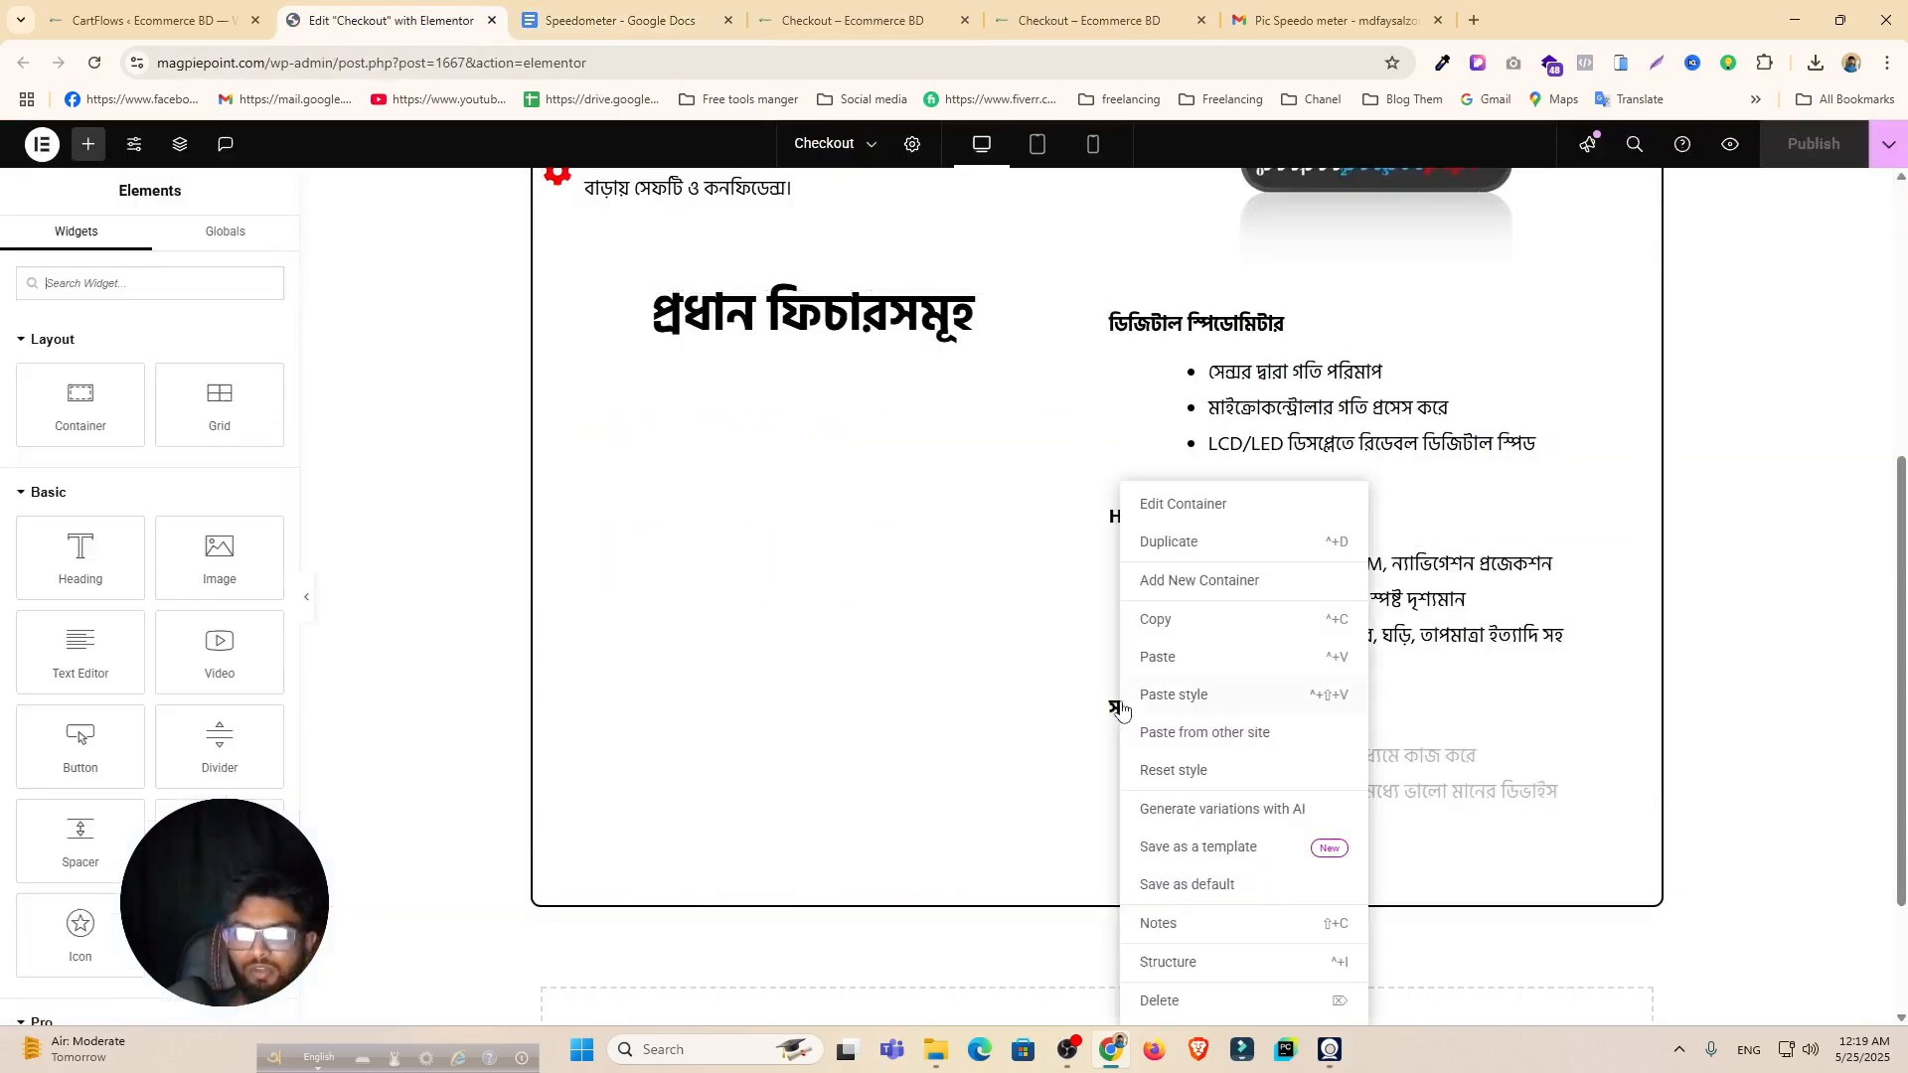
pyautogui.click(1188, 546)
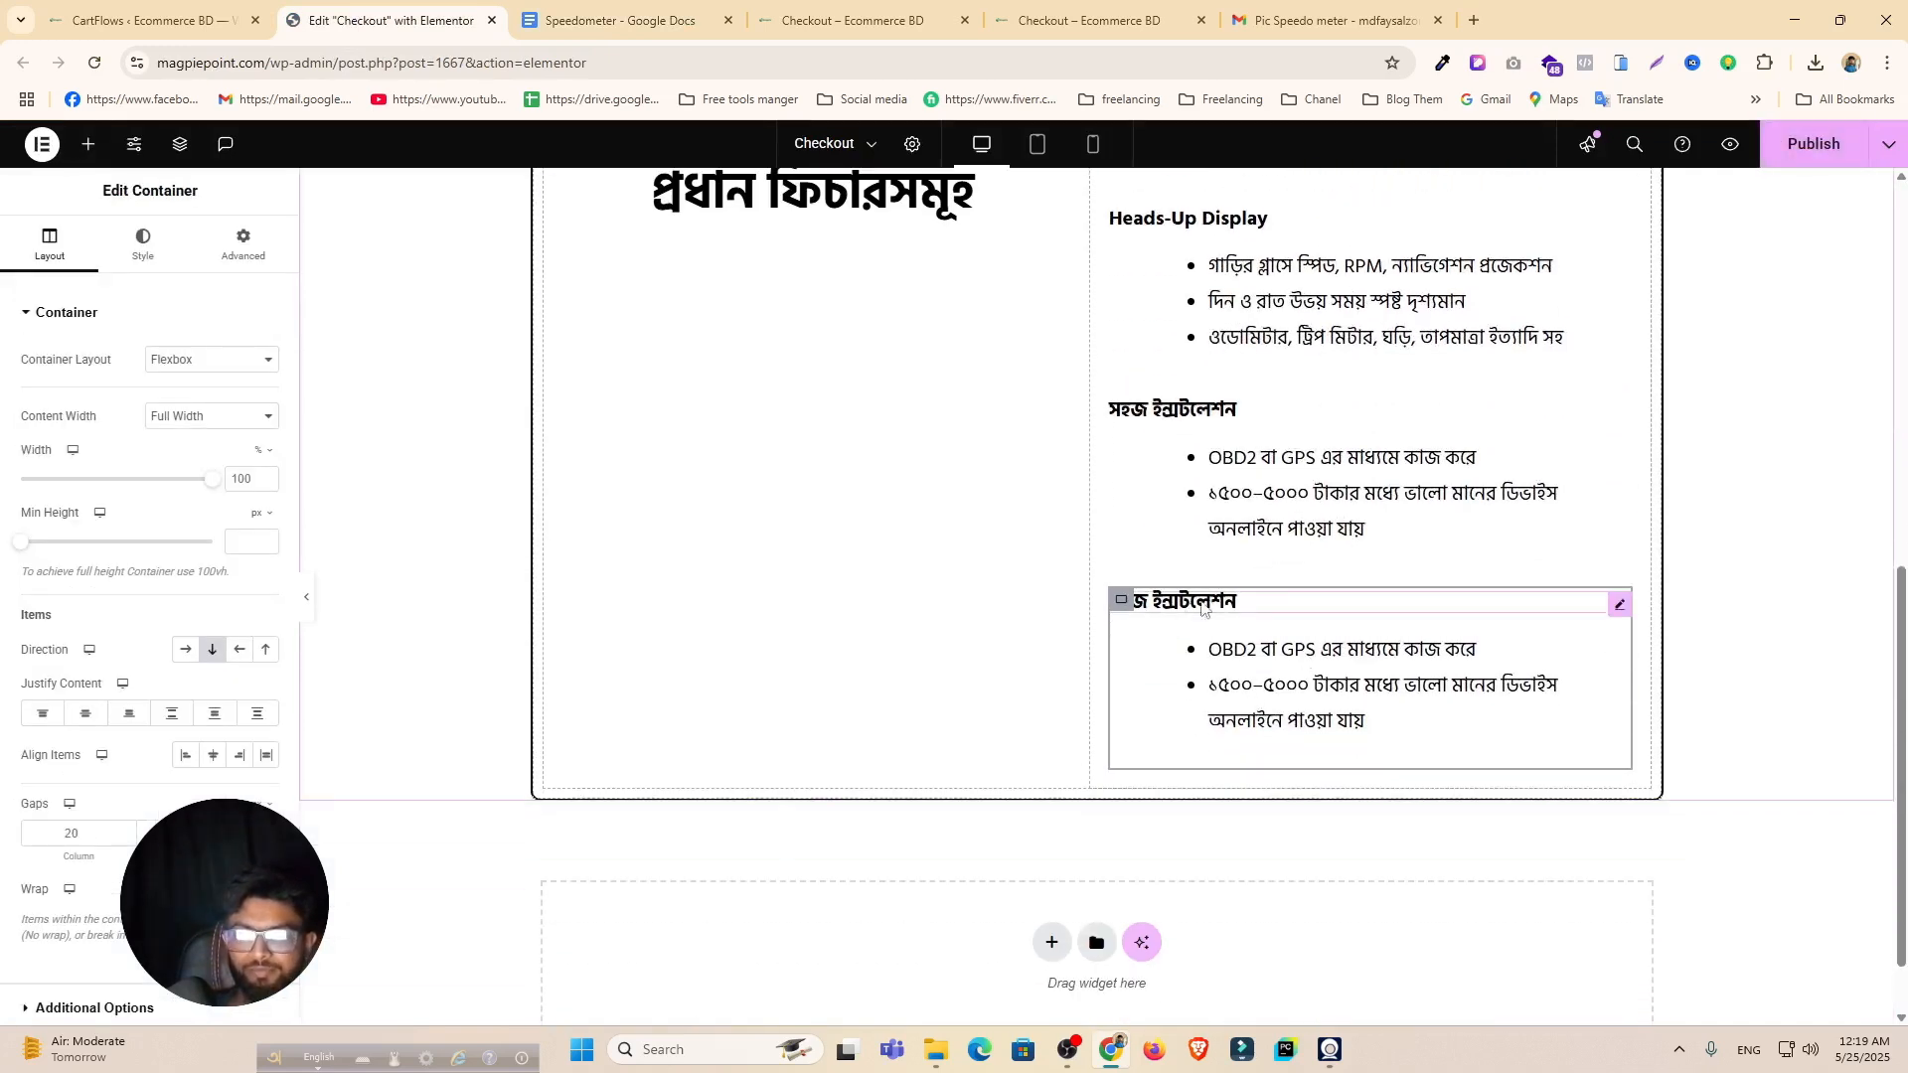
pyautogui.click(1322, 607)
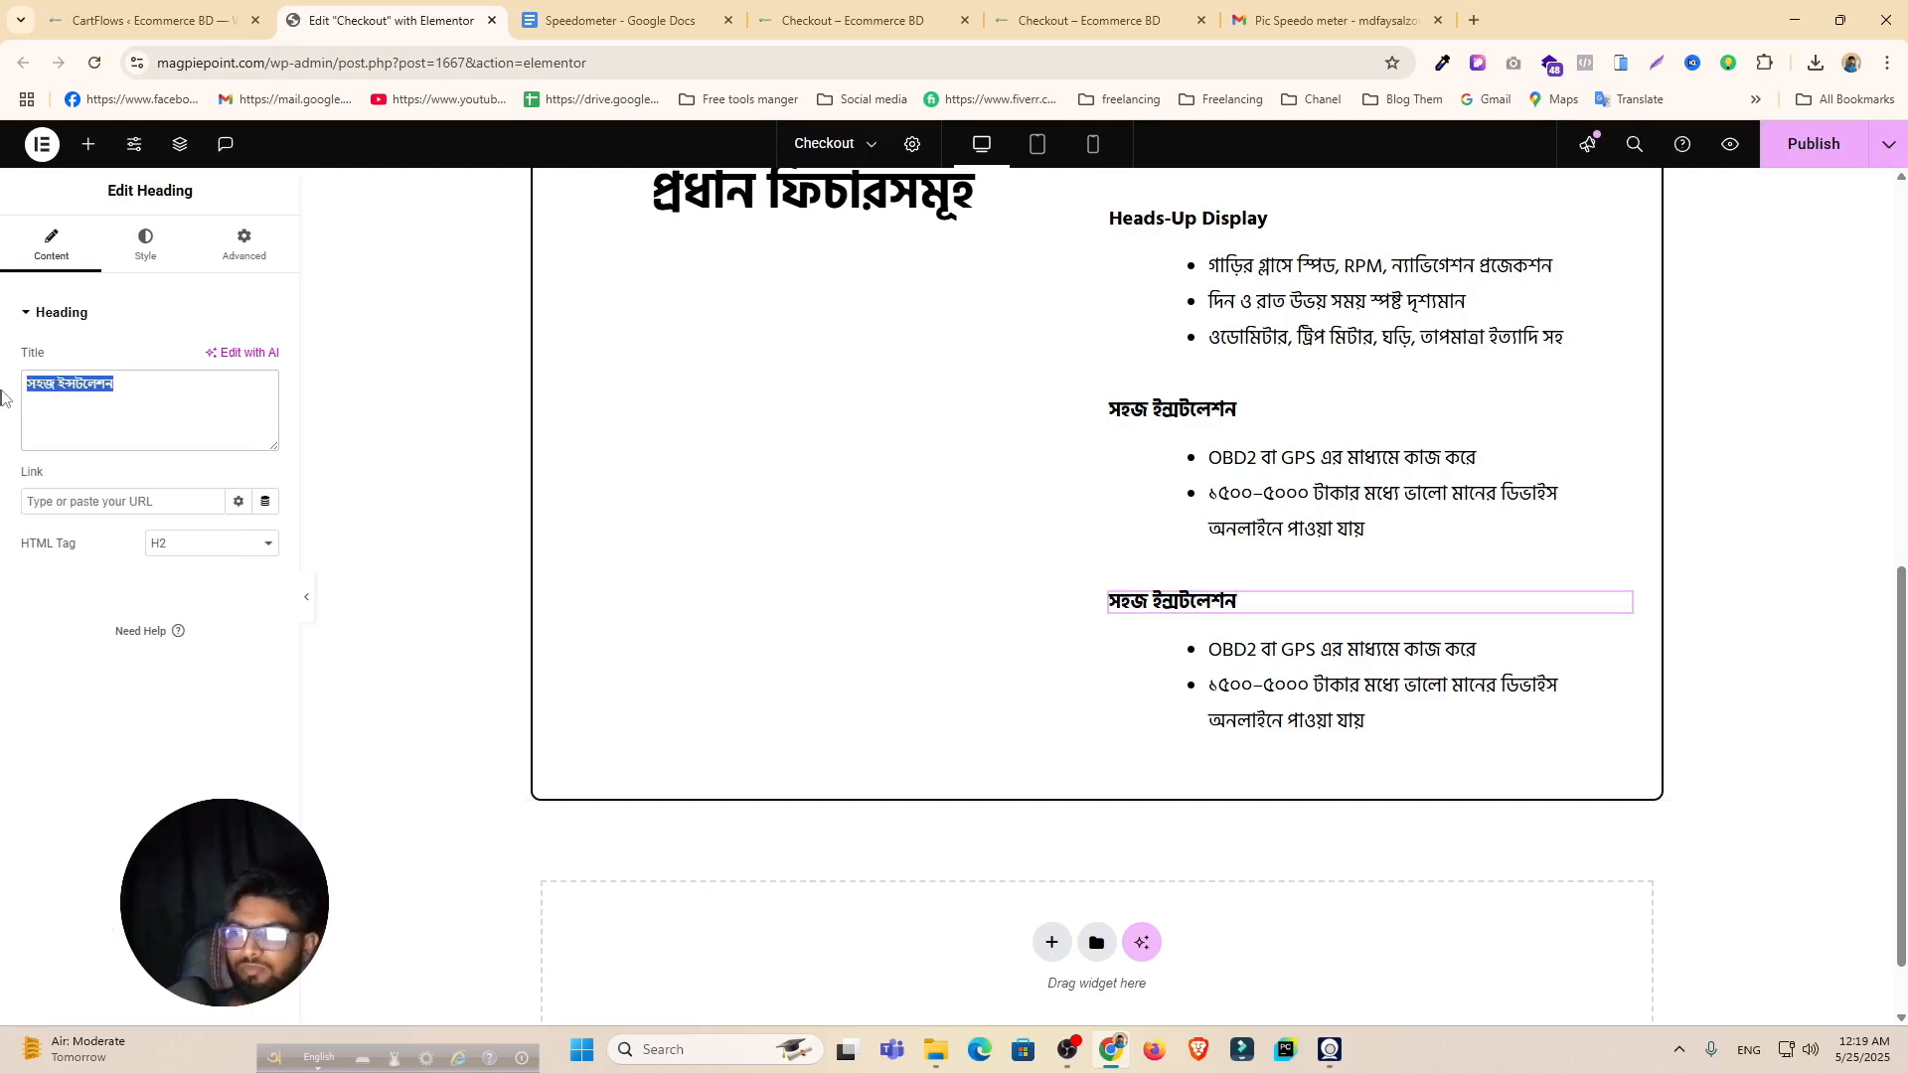
pyautogui.write('Visual Section / Product Gallery')
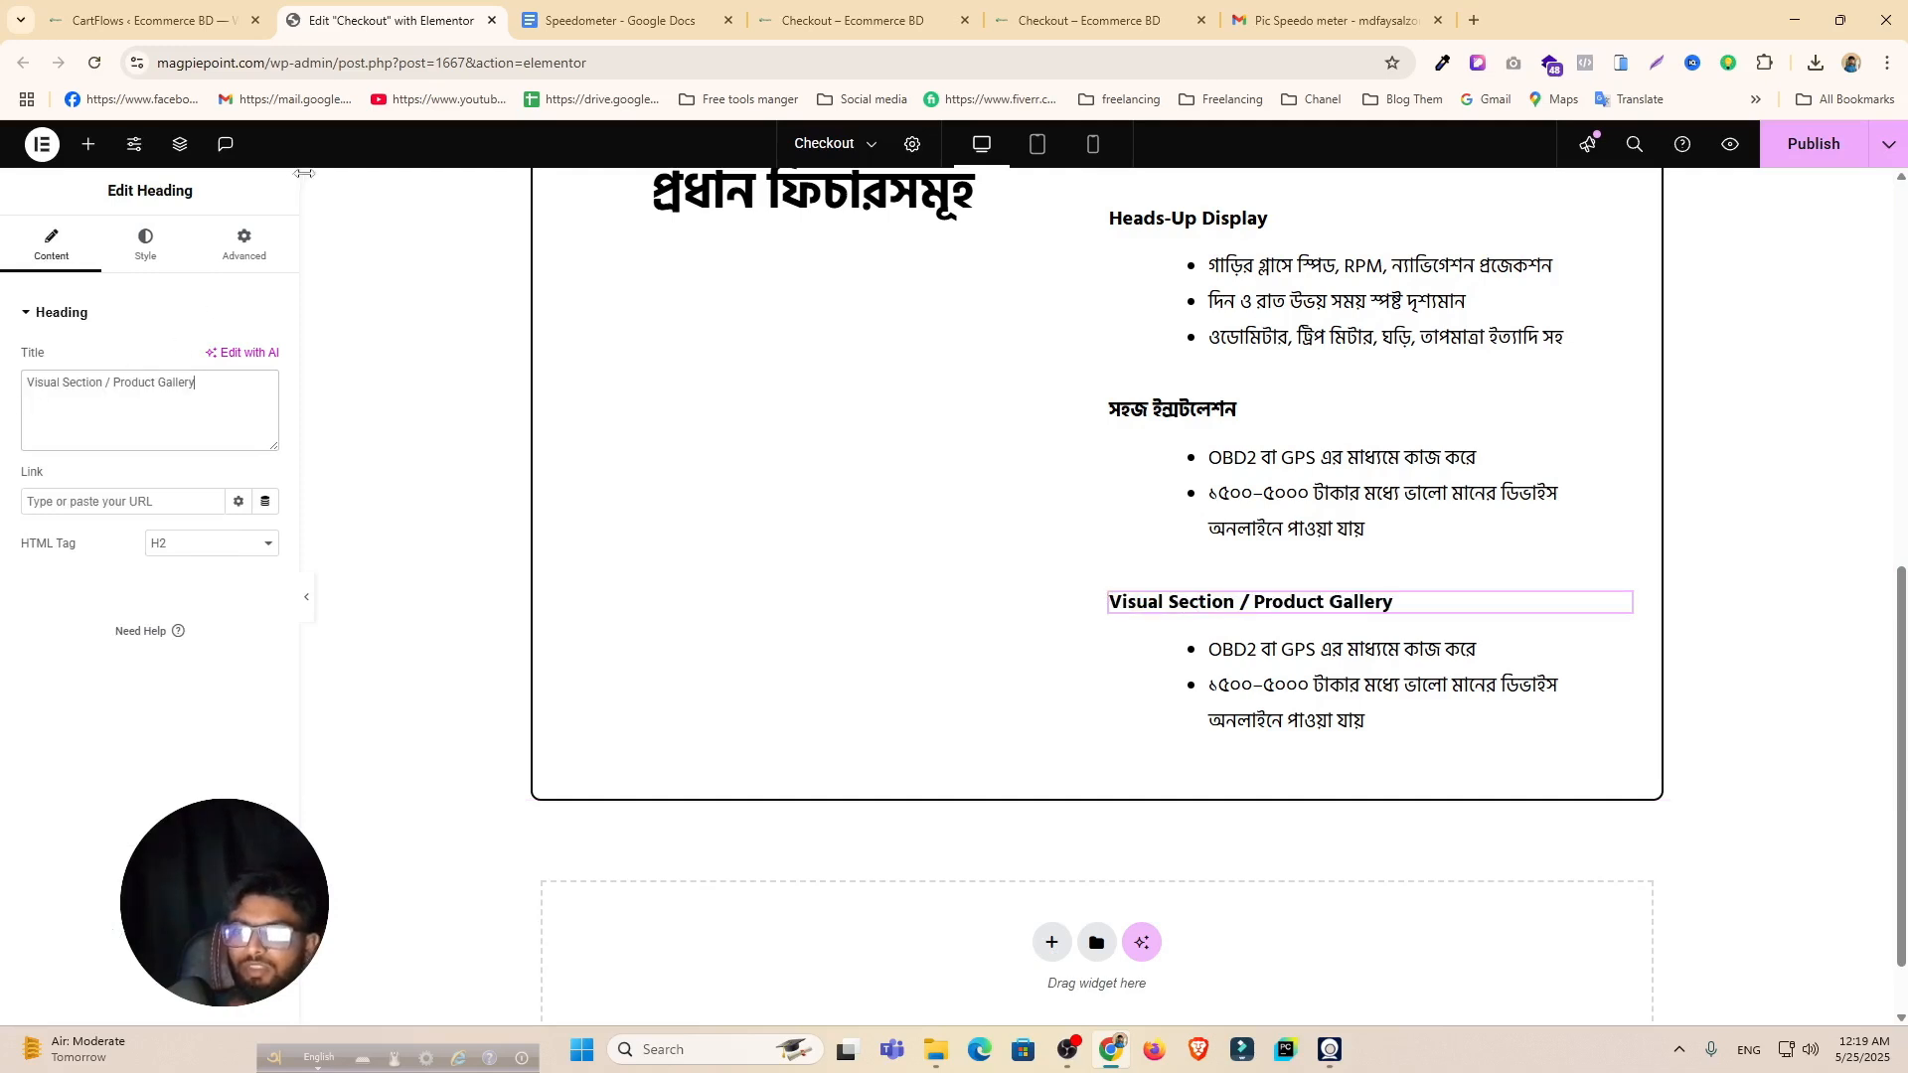
# Step: Replace the Visual Section / Product Gallery bullets with the document's two section 4 points and remove the blank lines
pyautogui.click(597, 19)
pyautogui.moveTo(855, 754); pyautogui.dragTo(578, 709)
pyautogui.hotkey('ctrl', 'c')
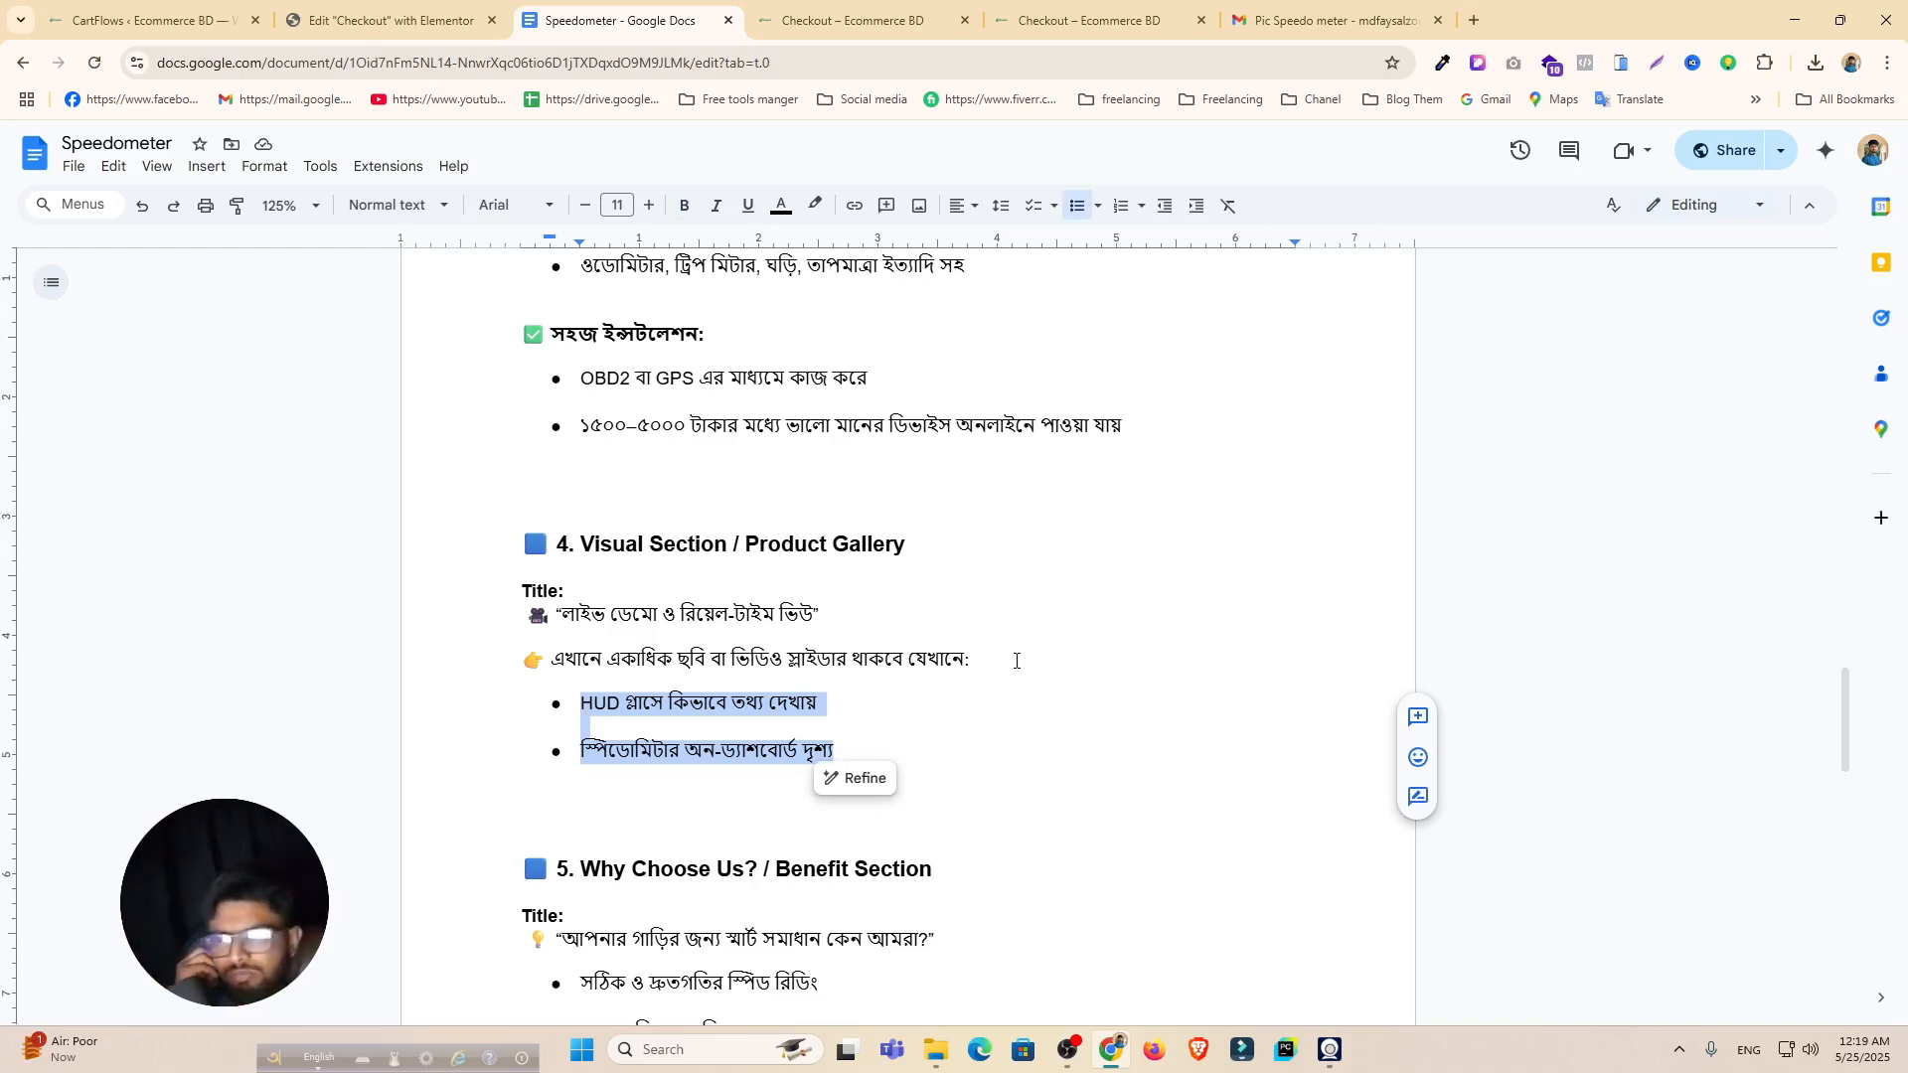
pyautogui.click(392, 20)
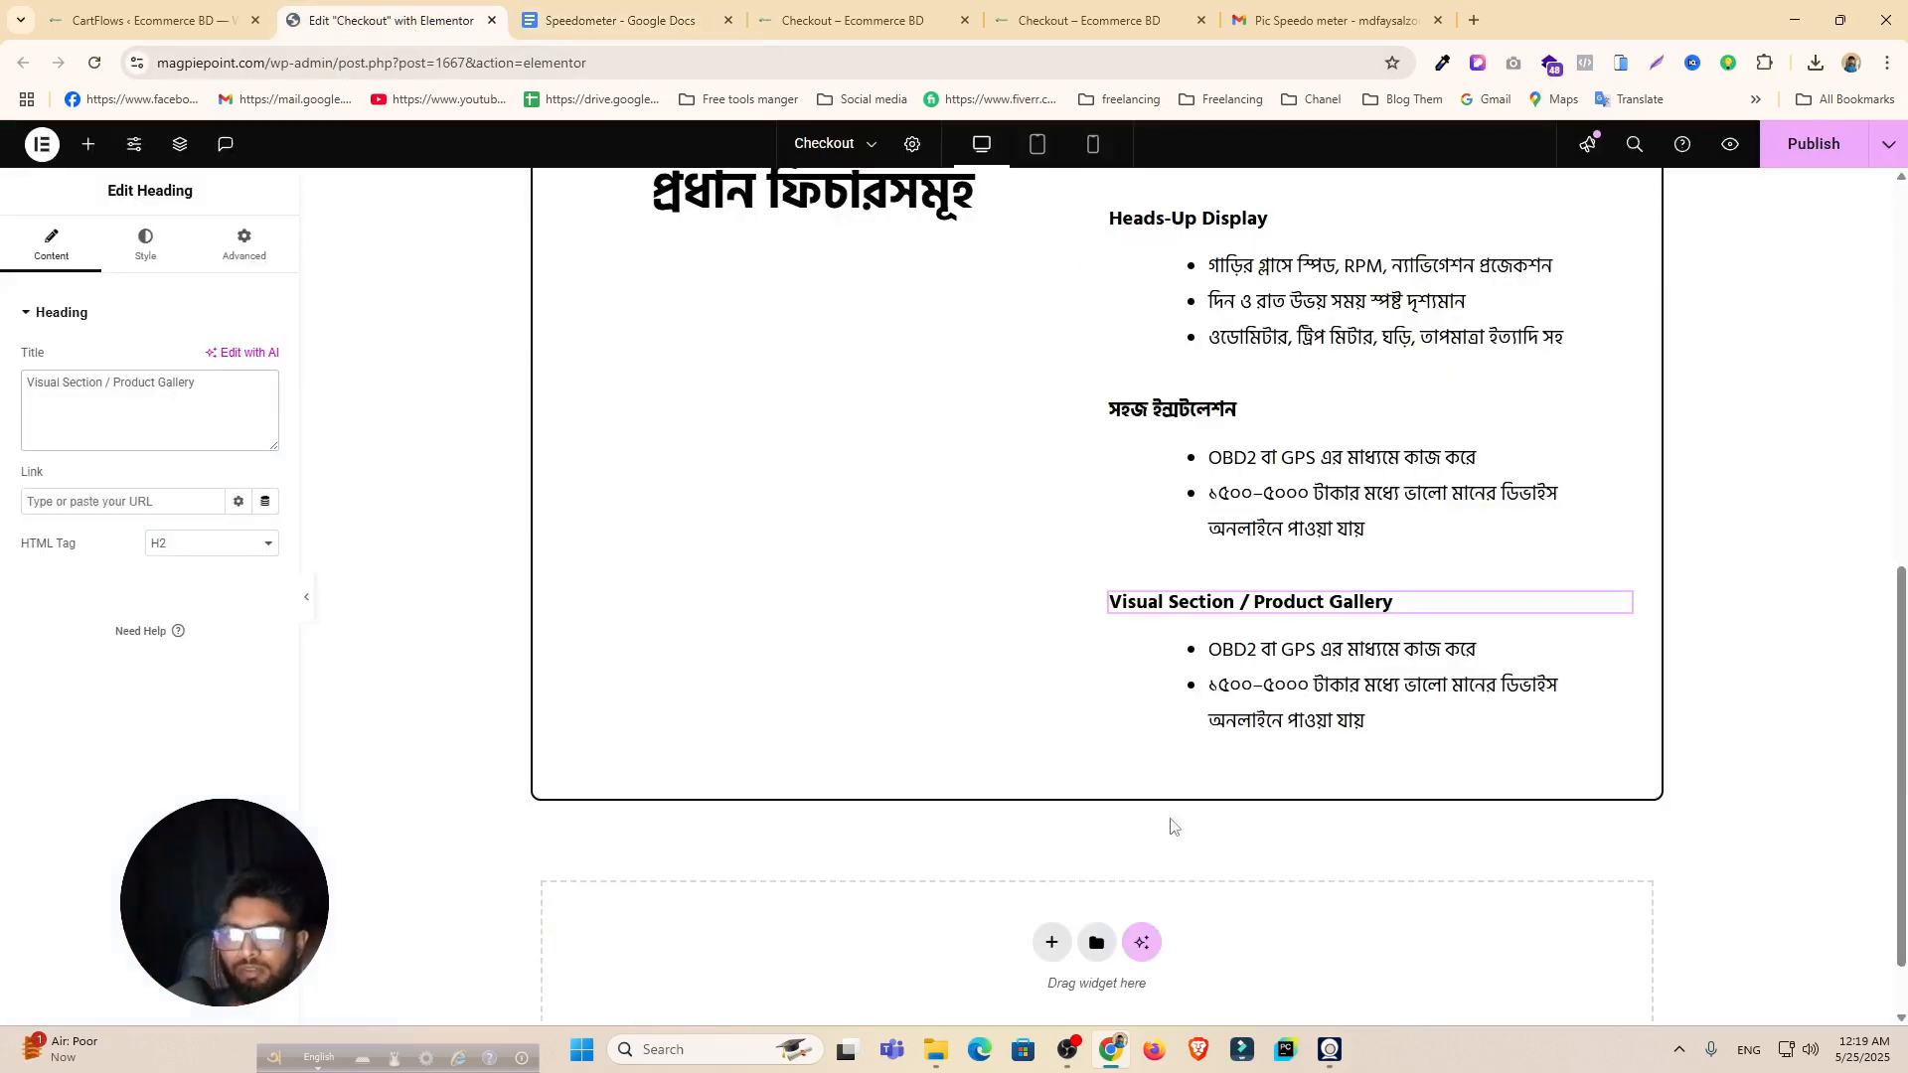
pyautogui.click(1409, 713)
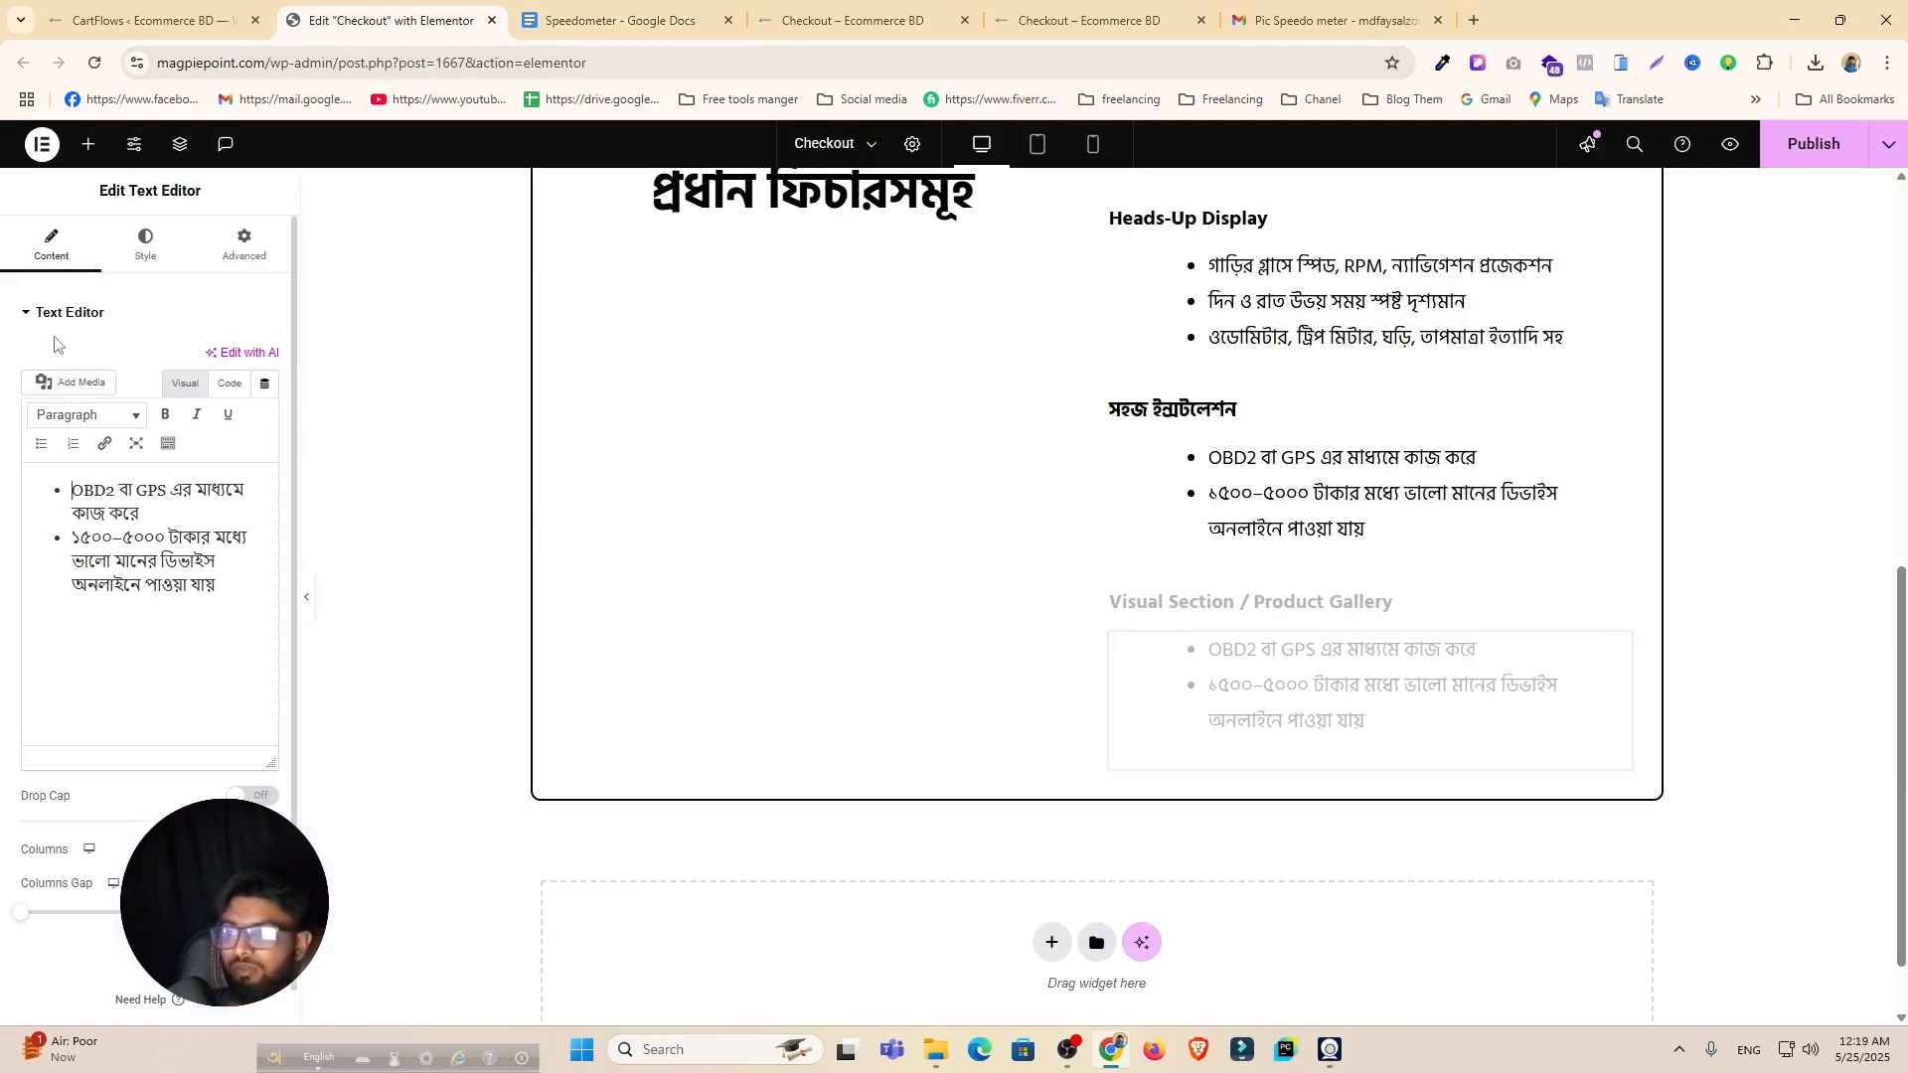
pyautogui.click(159, 532)
pyautogui.hotkey('ctrl', 'a')
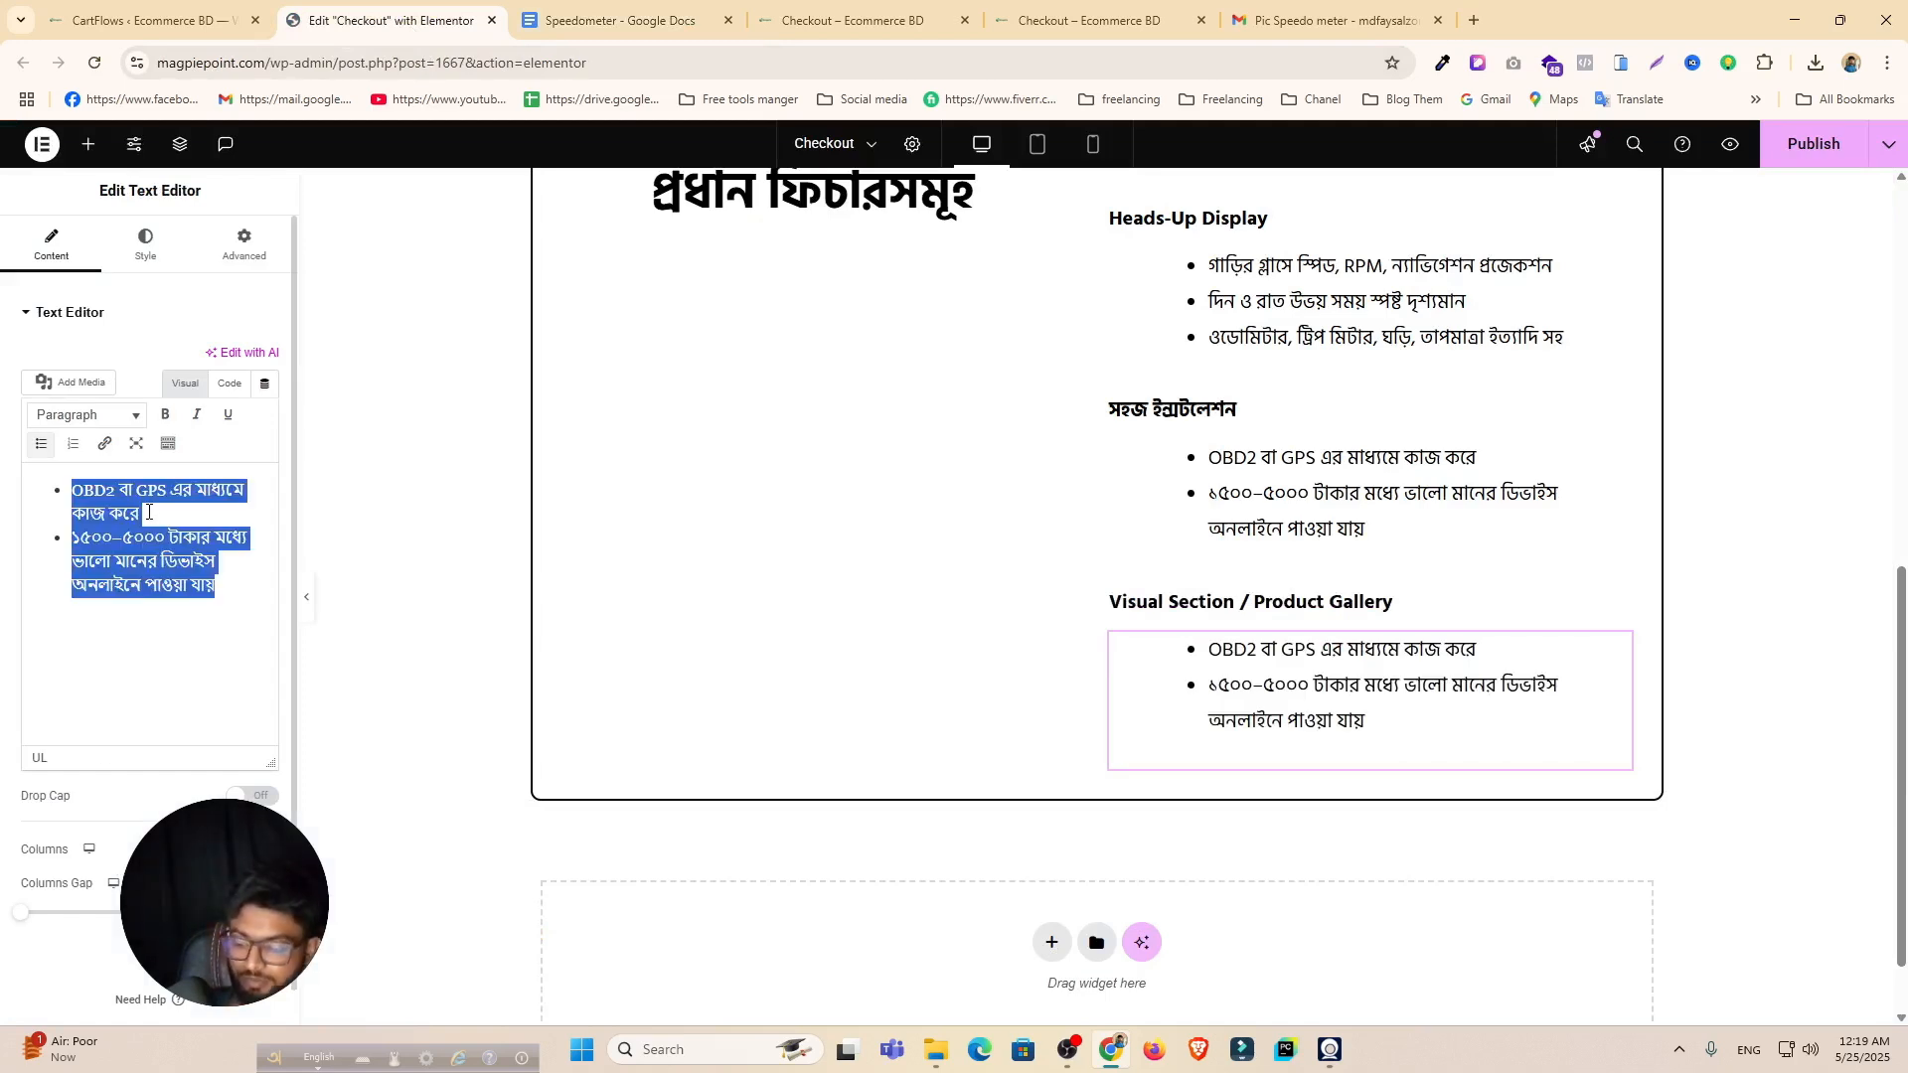
pyautogui.hotkey('ctrl', 'v')
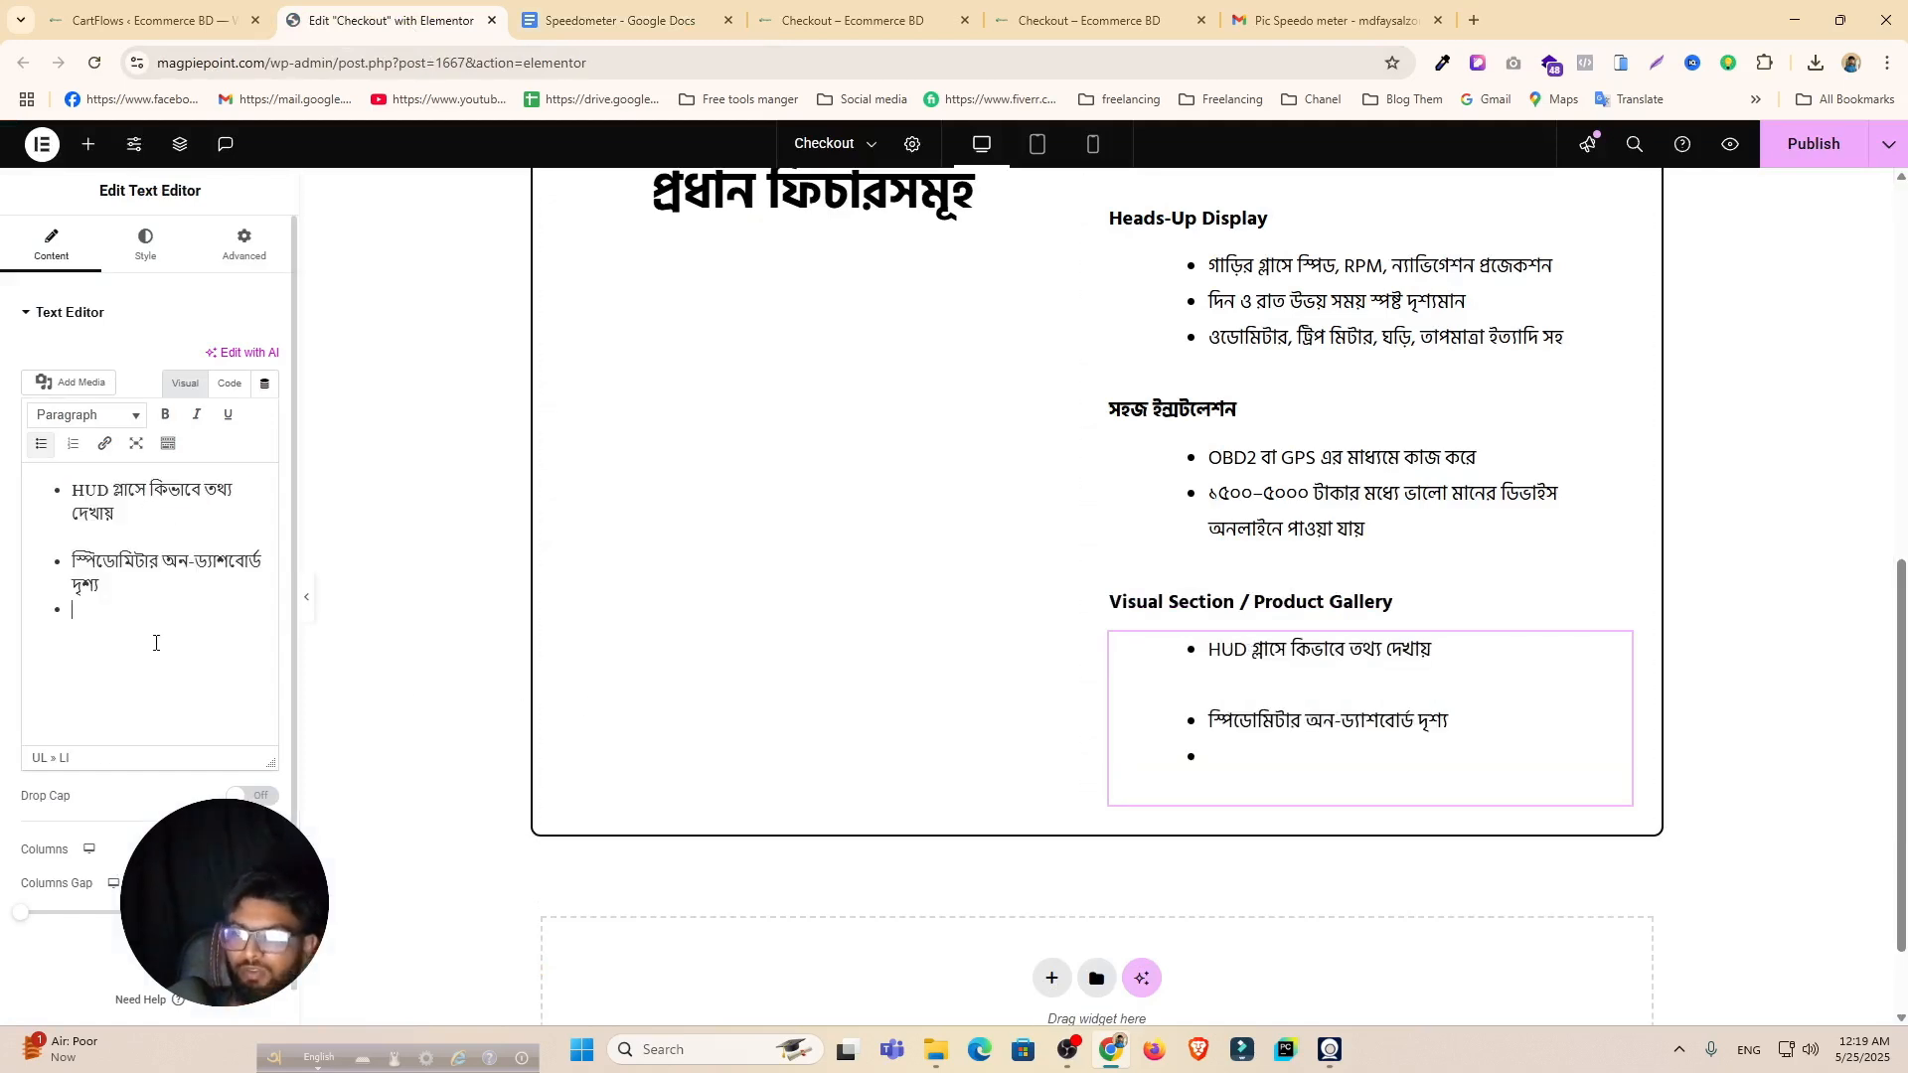
pyautogui.click(111, 540)
pyautogui.press('BackSpace')
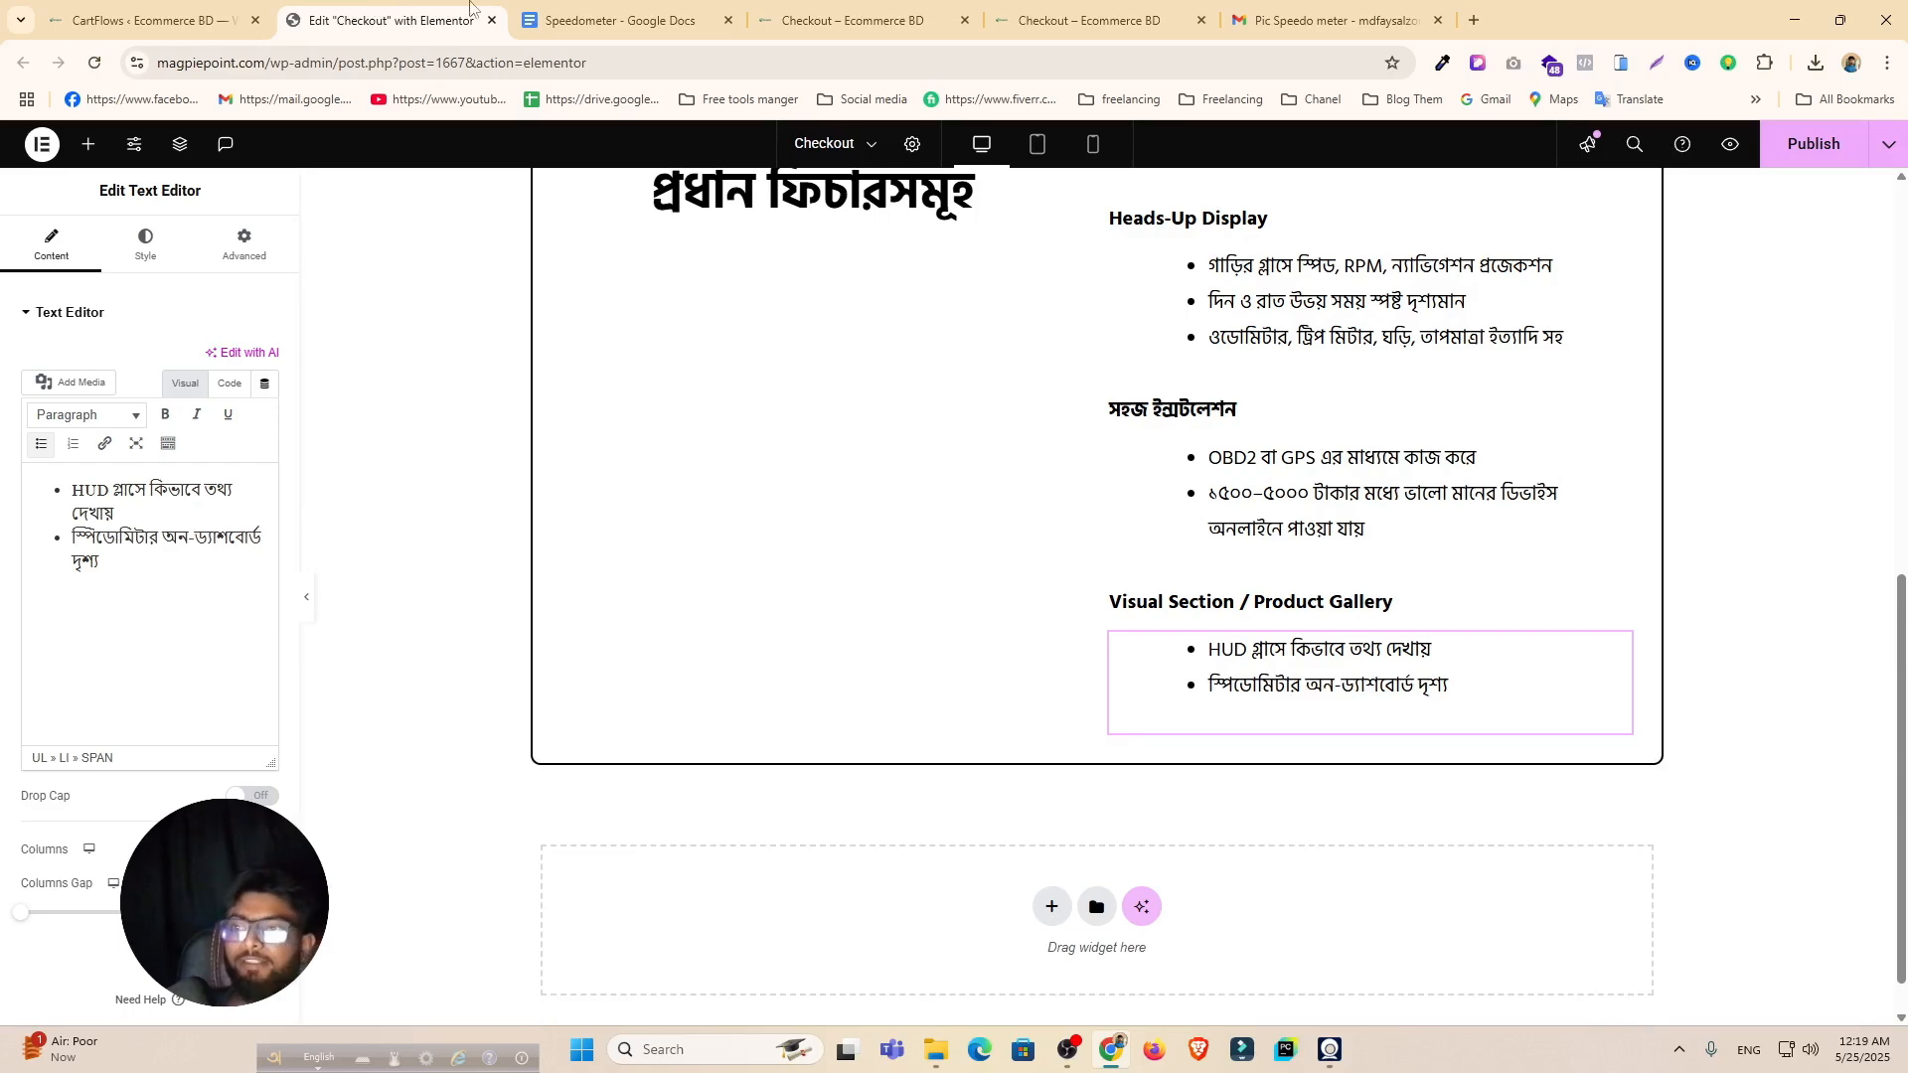
# Step: Duplicate the Visual Section / Product Gallery container and retitle the copy "Why Choose Us? / Benefit Section" from the document
pyautogui.click(601, 8)
pyautogui.scroll(-3, 577, 571)
pyautogui.moveTo(577, 572); pyautogui.dragTo(934, 572)
pyautogui.hotkey('ctrl', 'c')
pyautogui.click(398, 20)
pyautogui.keyDown('ctrl'); pyautogui.click(1120, 605); pyautogui.keyUp('ctrl')
pyautogui.hotkey('ctrl', 'd')
pyautogui.click(1391, 758)
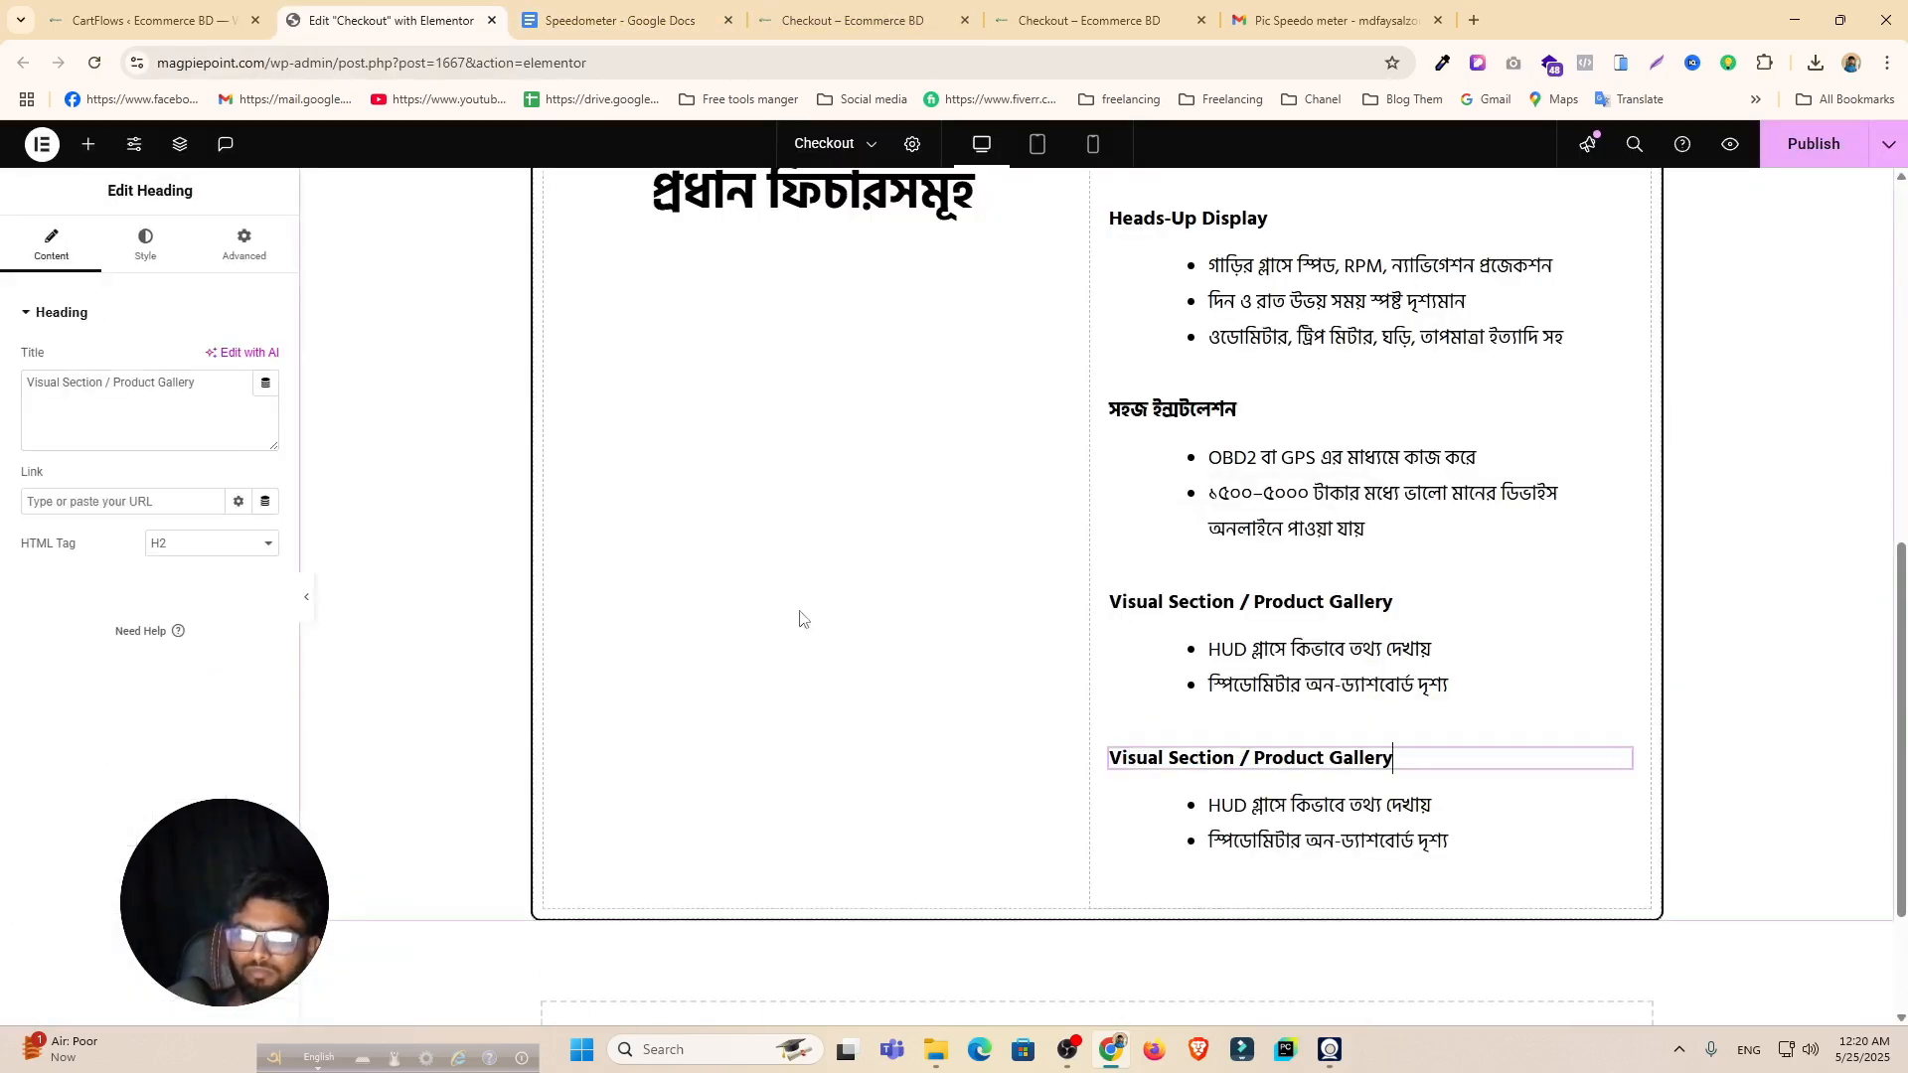
pyautogui.moveTo(199, 384); pyautogui.dragTo(24, 384)
pyautogui.press('super+v')
pyautogui.click(221, 666)
# Step: Replace the Why Choose Us? / Benefit Section bullets with the document's section 5 title and benefit list, removing the blank lines
pyautogui.click(618, 20)
pyautogui.moveTo(990, 881); pyautogui.dragTo(563, 660)
pyautogui.hotkey('ctrl', 'c')
pyautogui.click(390, 20)
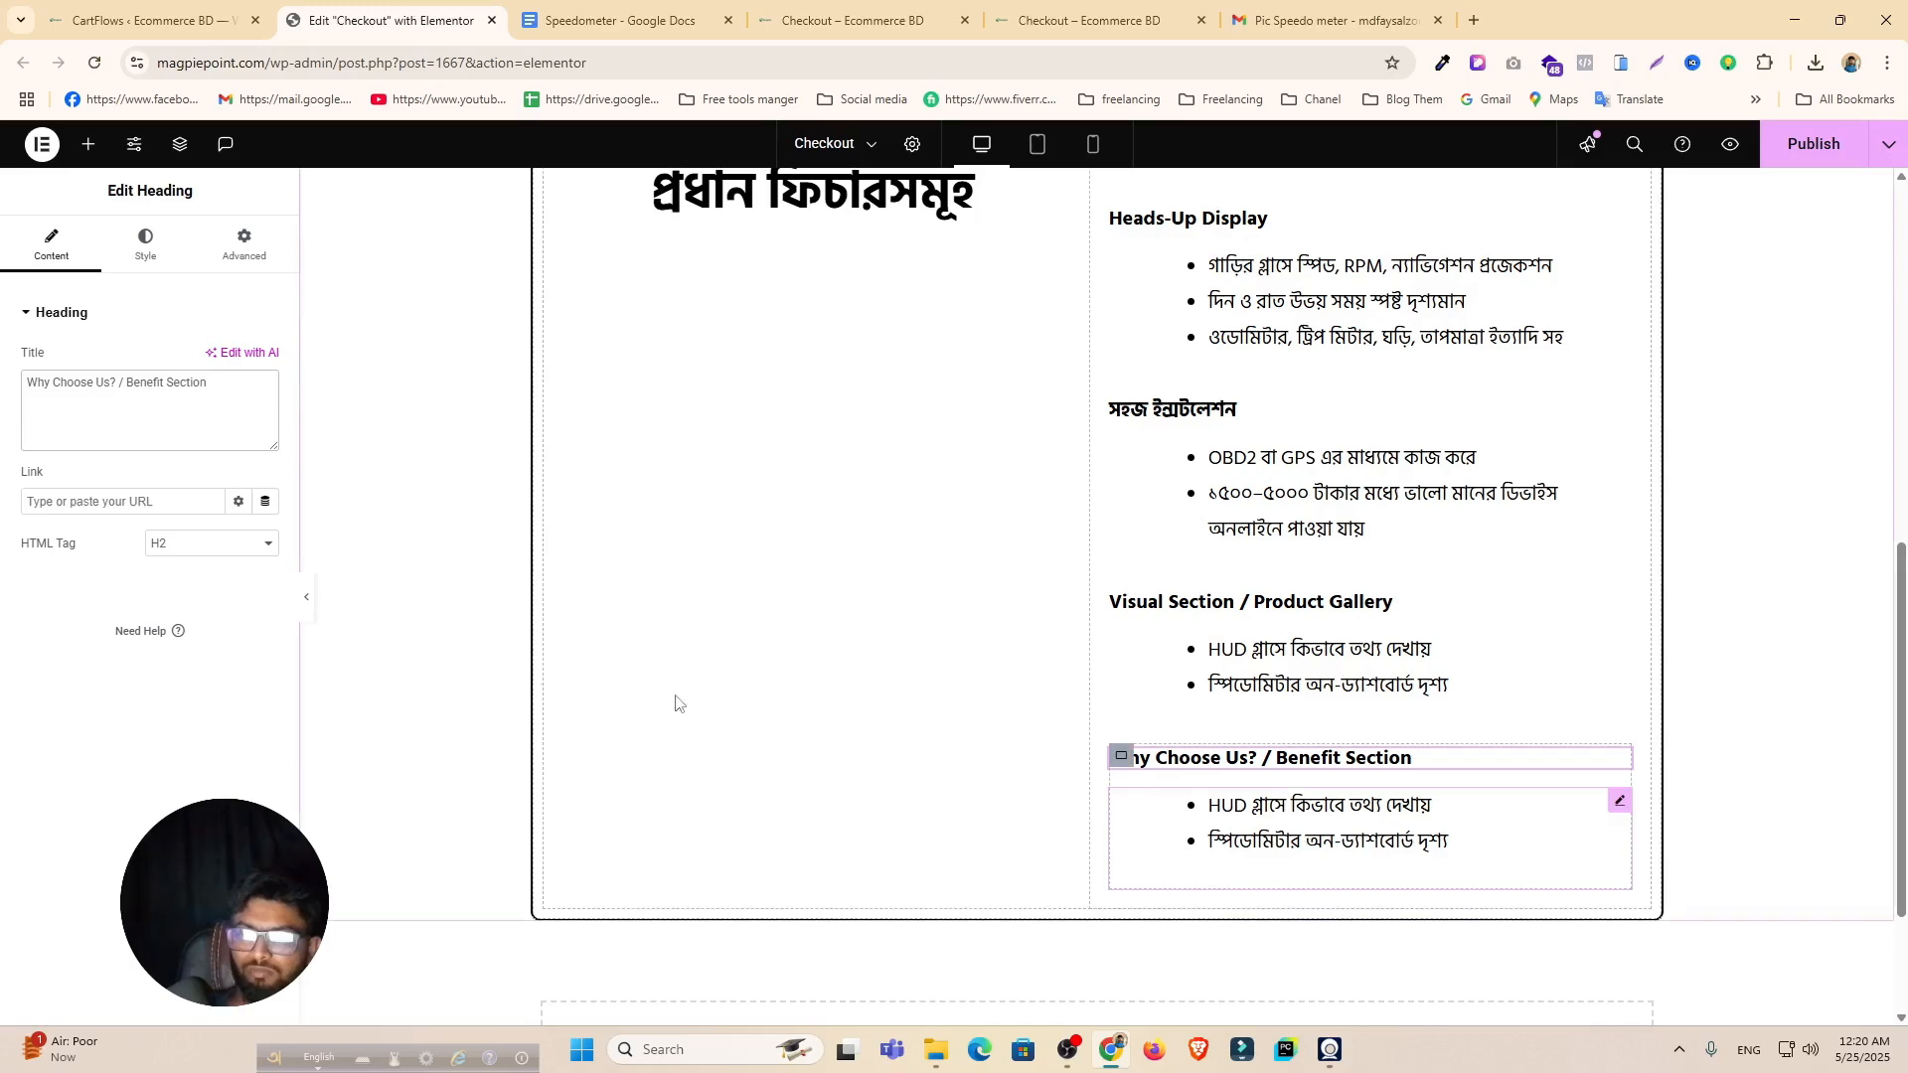
pyautogui.click(1322, 823)
pyautogui.click(116, 585)
pyautogui.hotkey('ctrl', 'a')
pyautogui.hotkey('ctrl', 'v')
pyautogui.click(113, 605)
pyautogui.press('BackSpace')
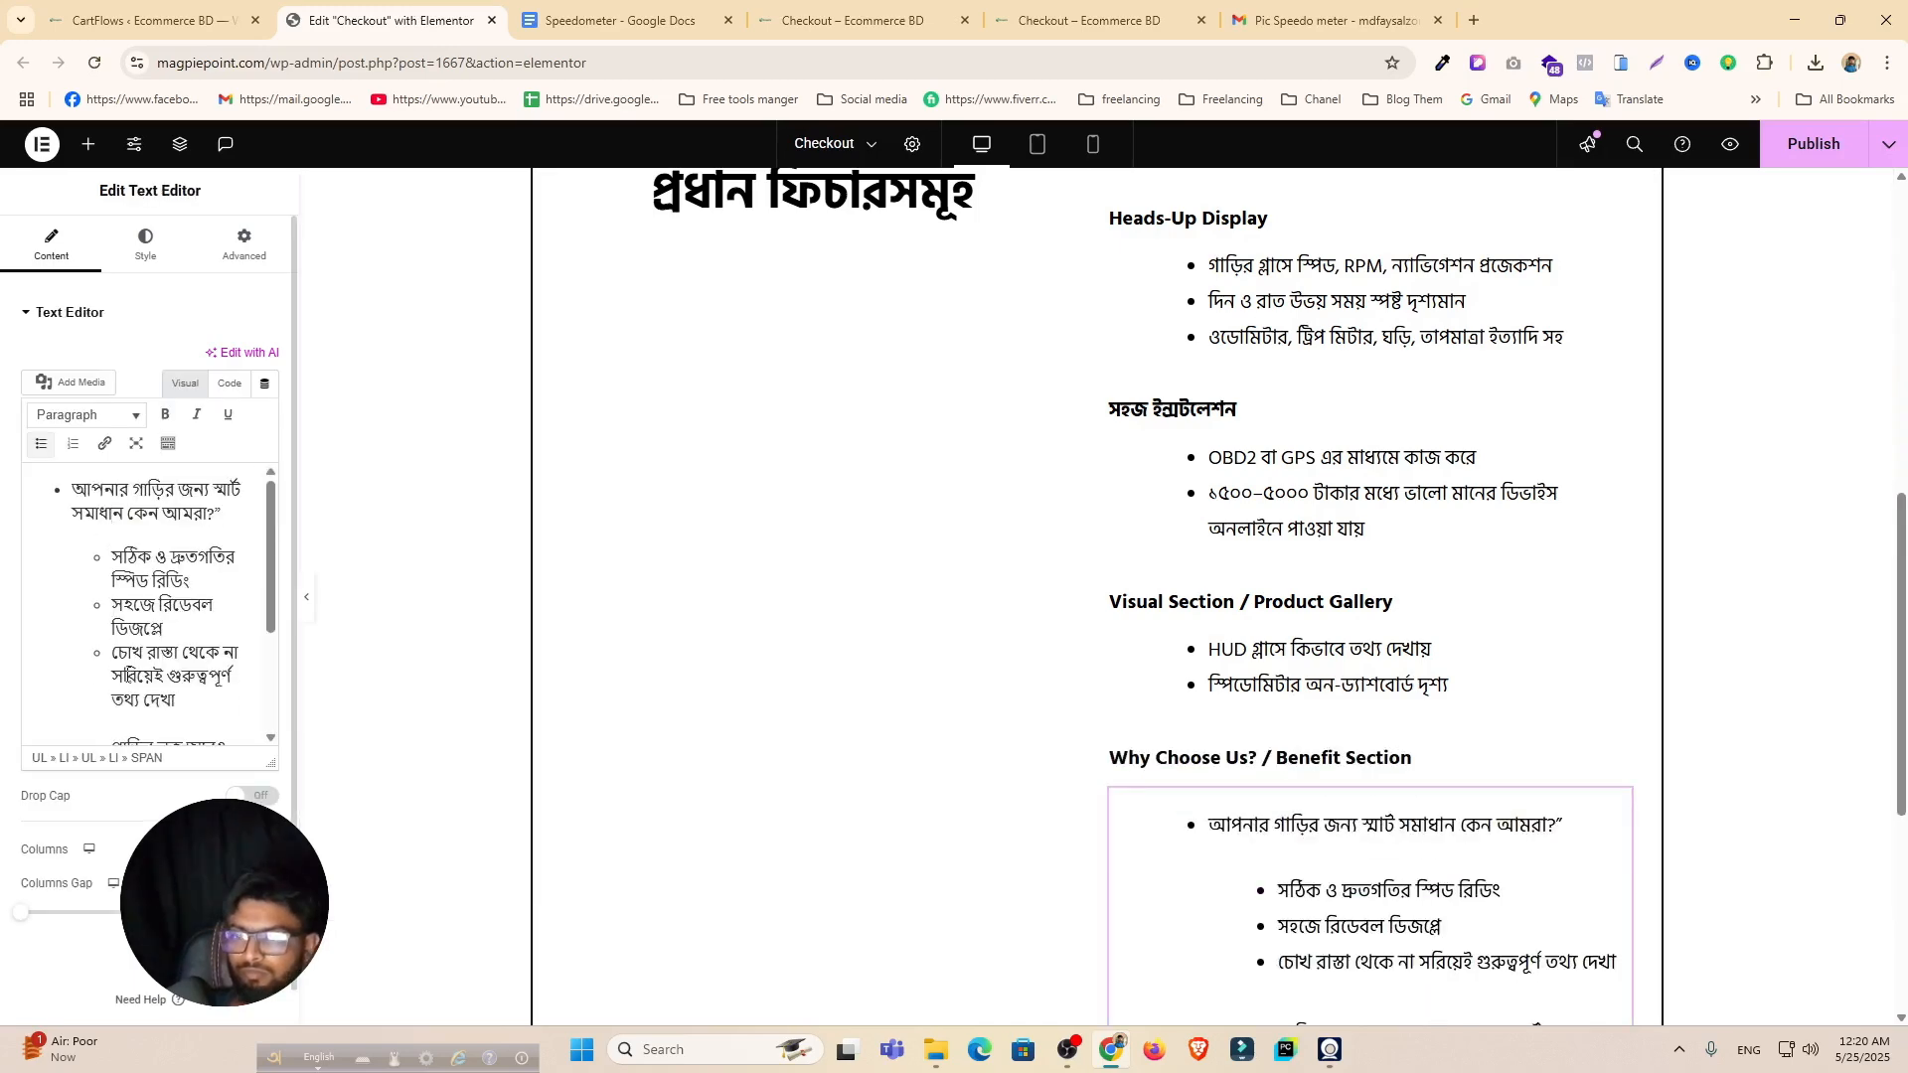
pyautogui.scroll(-2, 150, 637)
pyautogui.press('BackSpace')
pyautogui.scroll(-3, 1292, 676)
# Step: Publish the page and review the Pricing & Order Section in the Speedometer document
pyautogui.click(1811, 145)
pyautogui.click(852, 20)
pyautogui.click(621, 19)
pyautogui.scroll(-5, 848, 452)
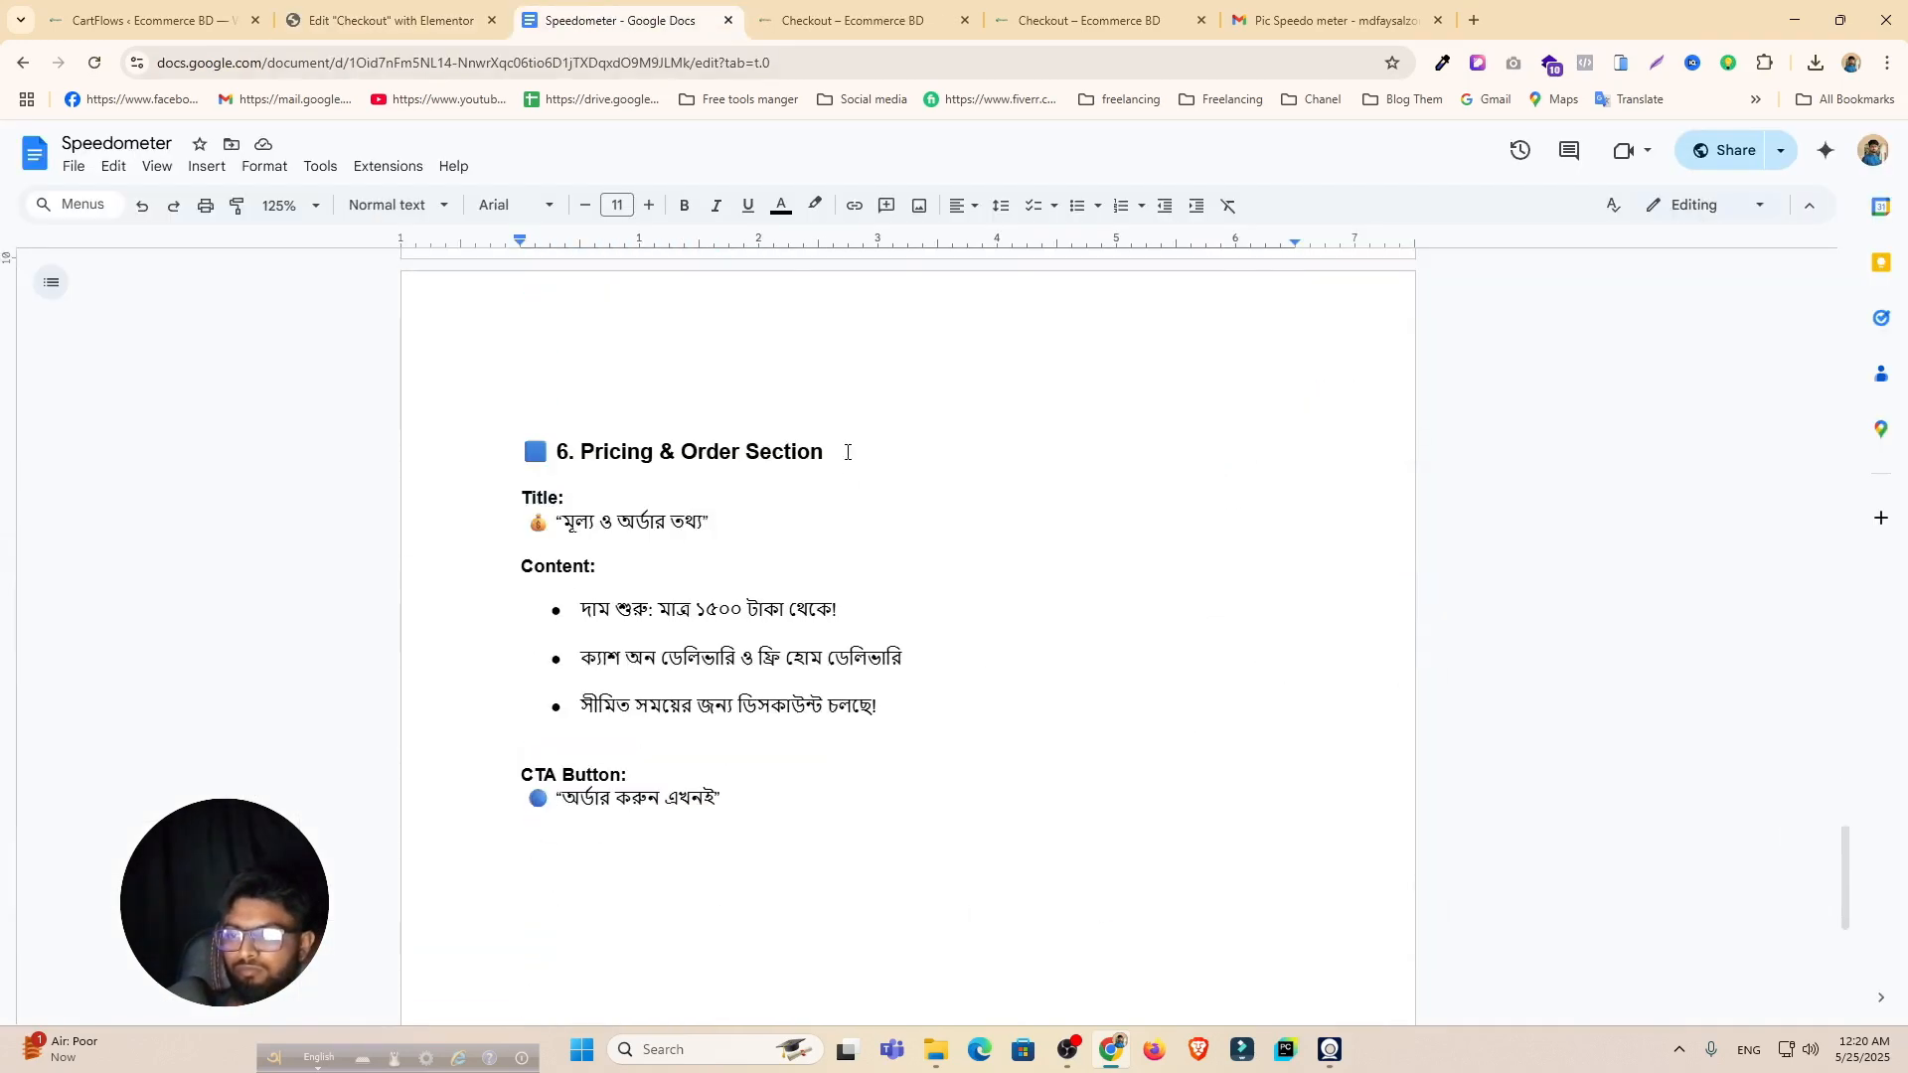
pyautogui.scroll(-4, 848, 452)
pyautogui.scroll(5, 848, 457)
pyautogui.hotkey('ctrl', 'shift', 'Tab')
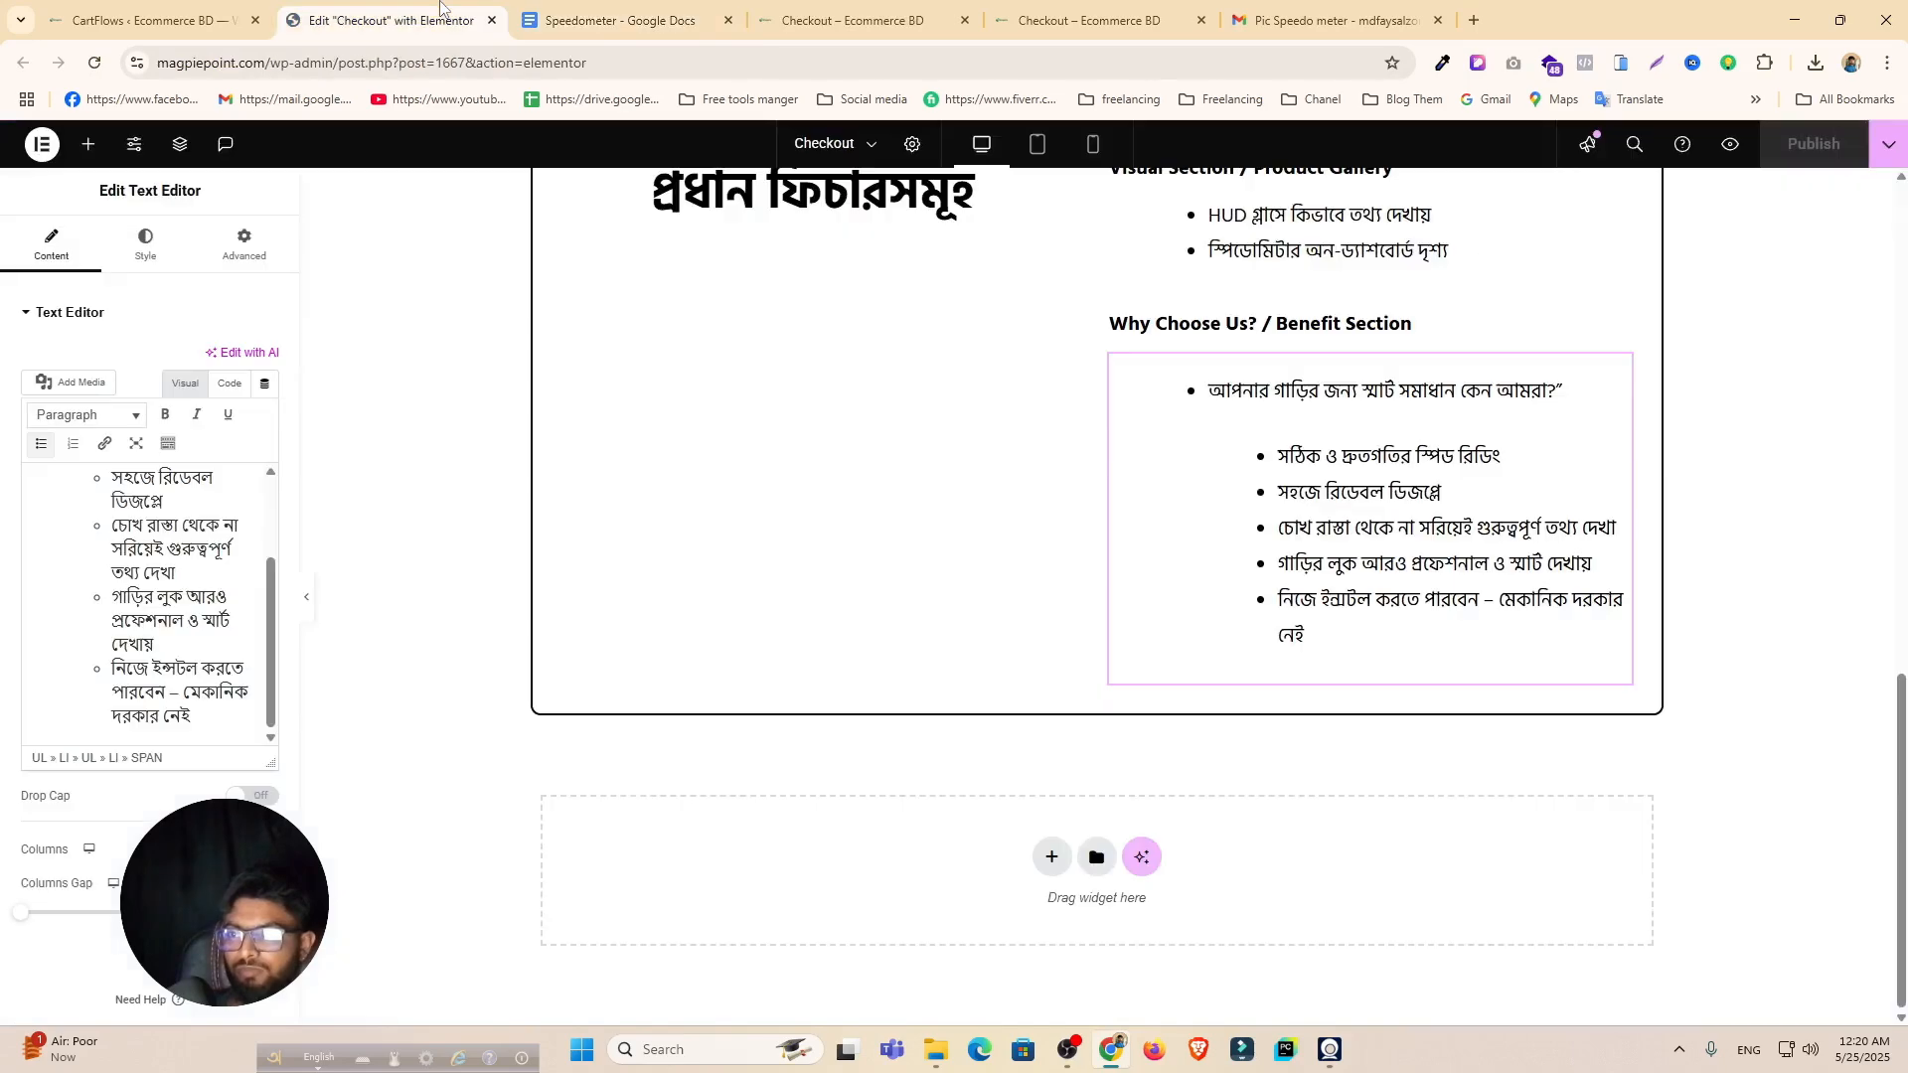
# Step: Justify the content of the প্রধান ফিচারসমূহ heading's container to the center
pyautogui.scroll(2, 870, 592)
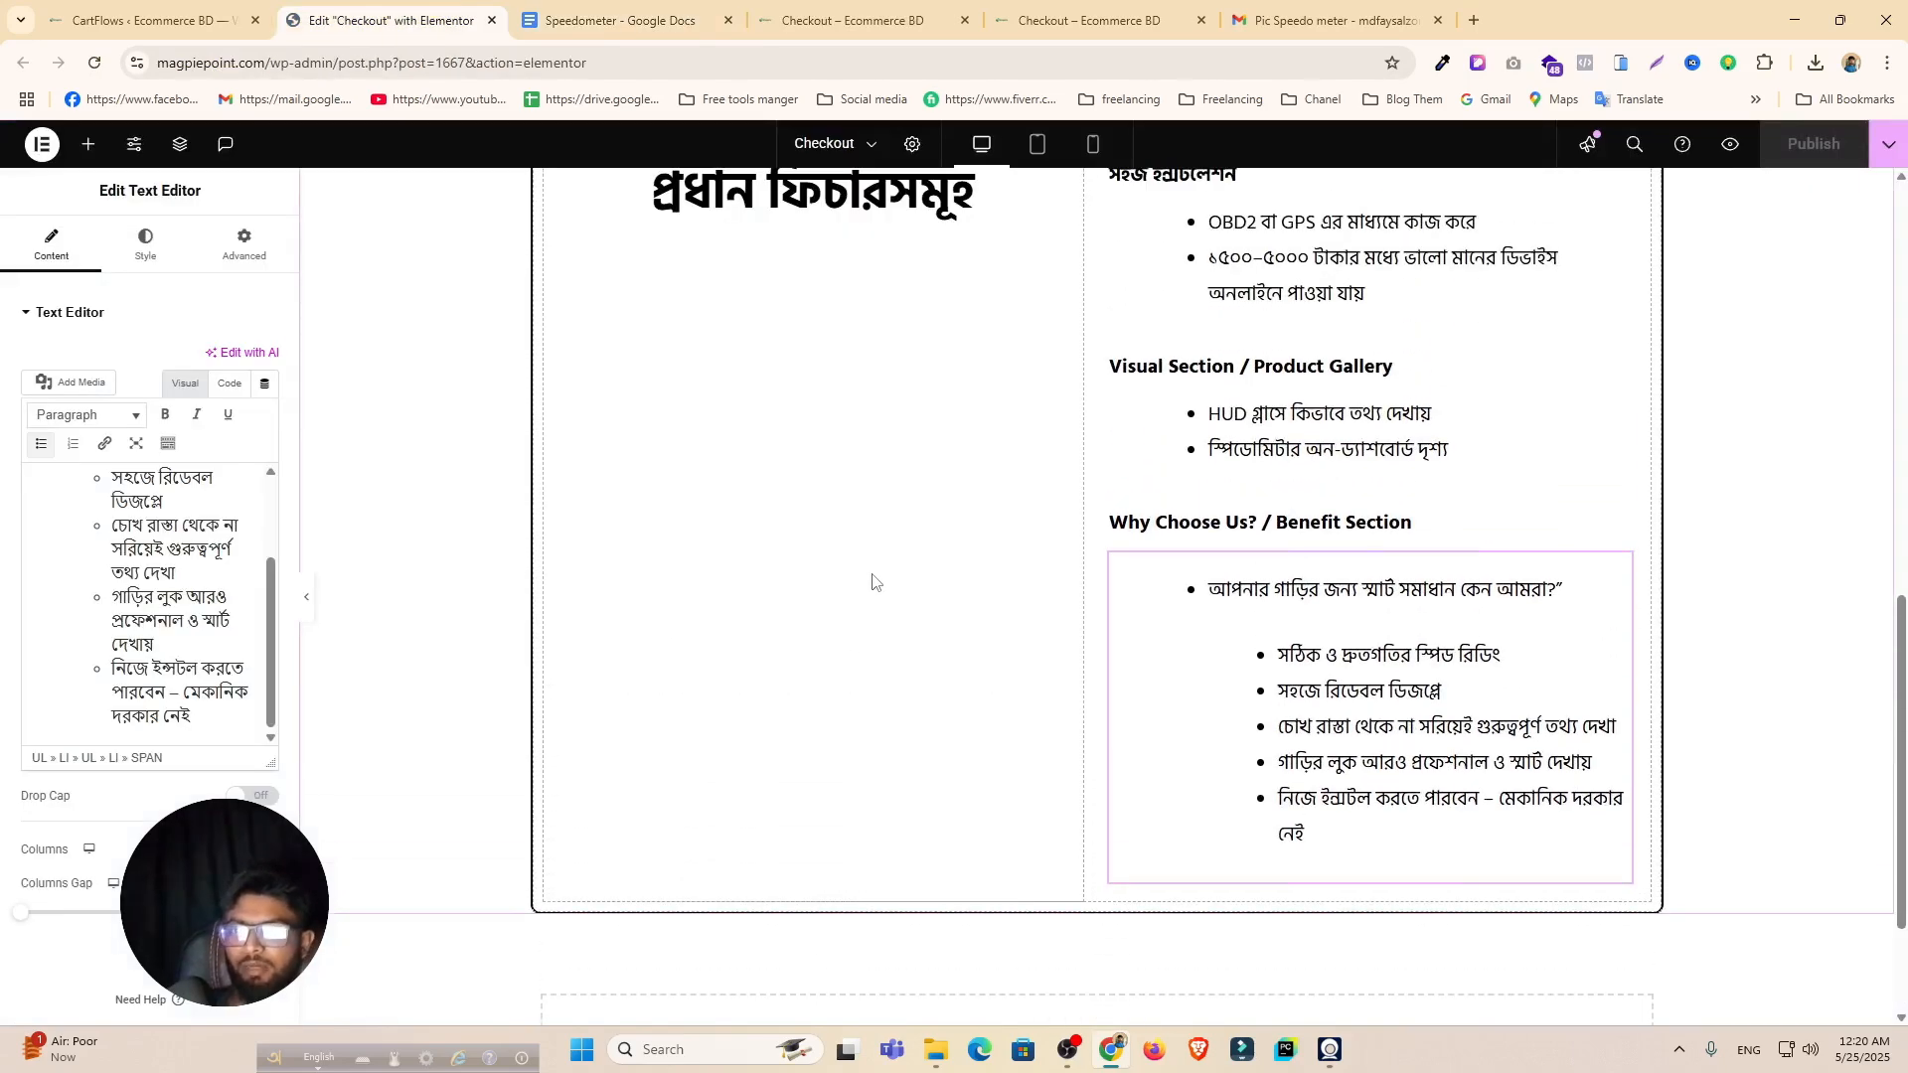
pyautogui.scroll(3, 1060, 892)
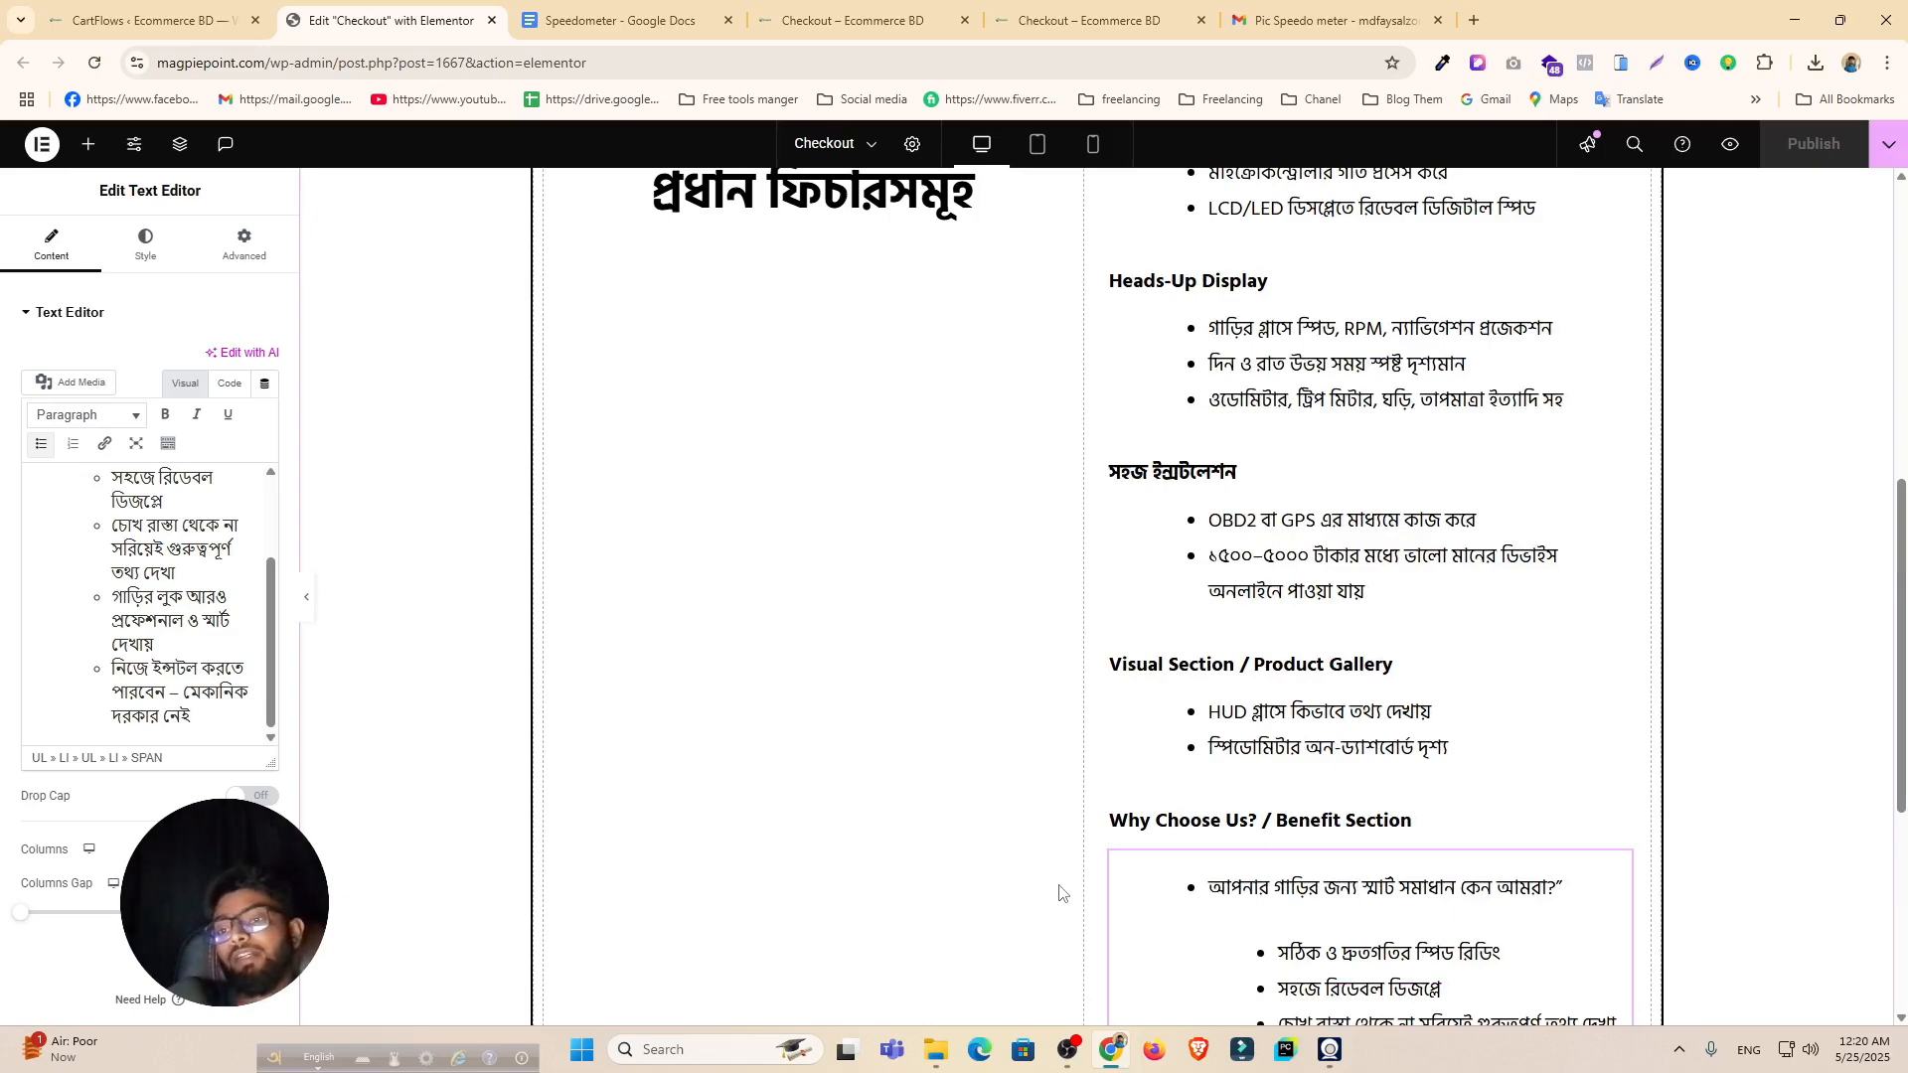
pyautogui.scroll(4, 849, 648)
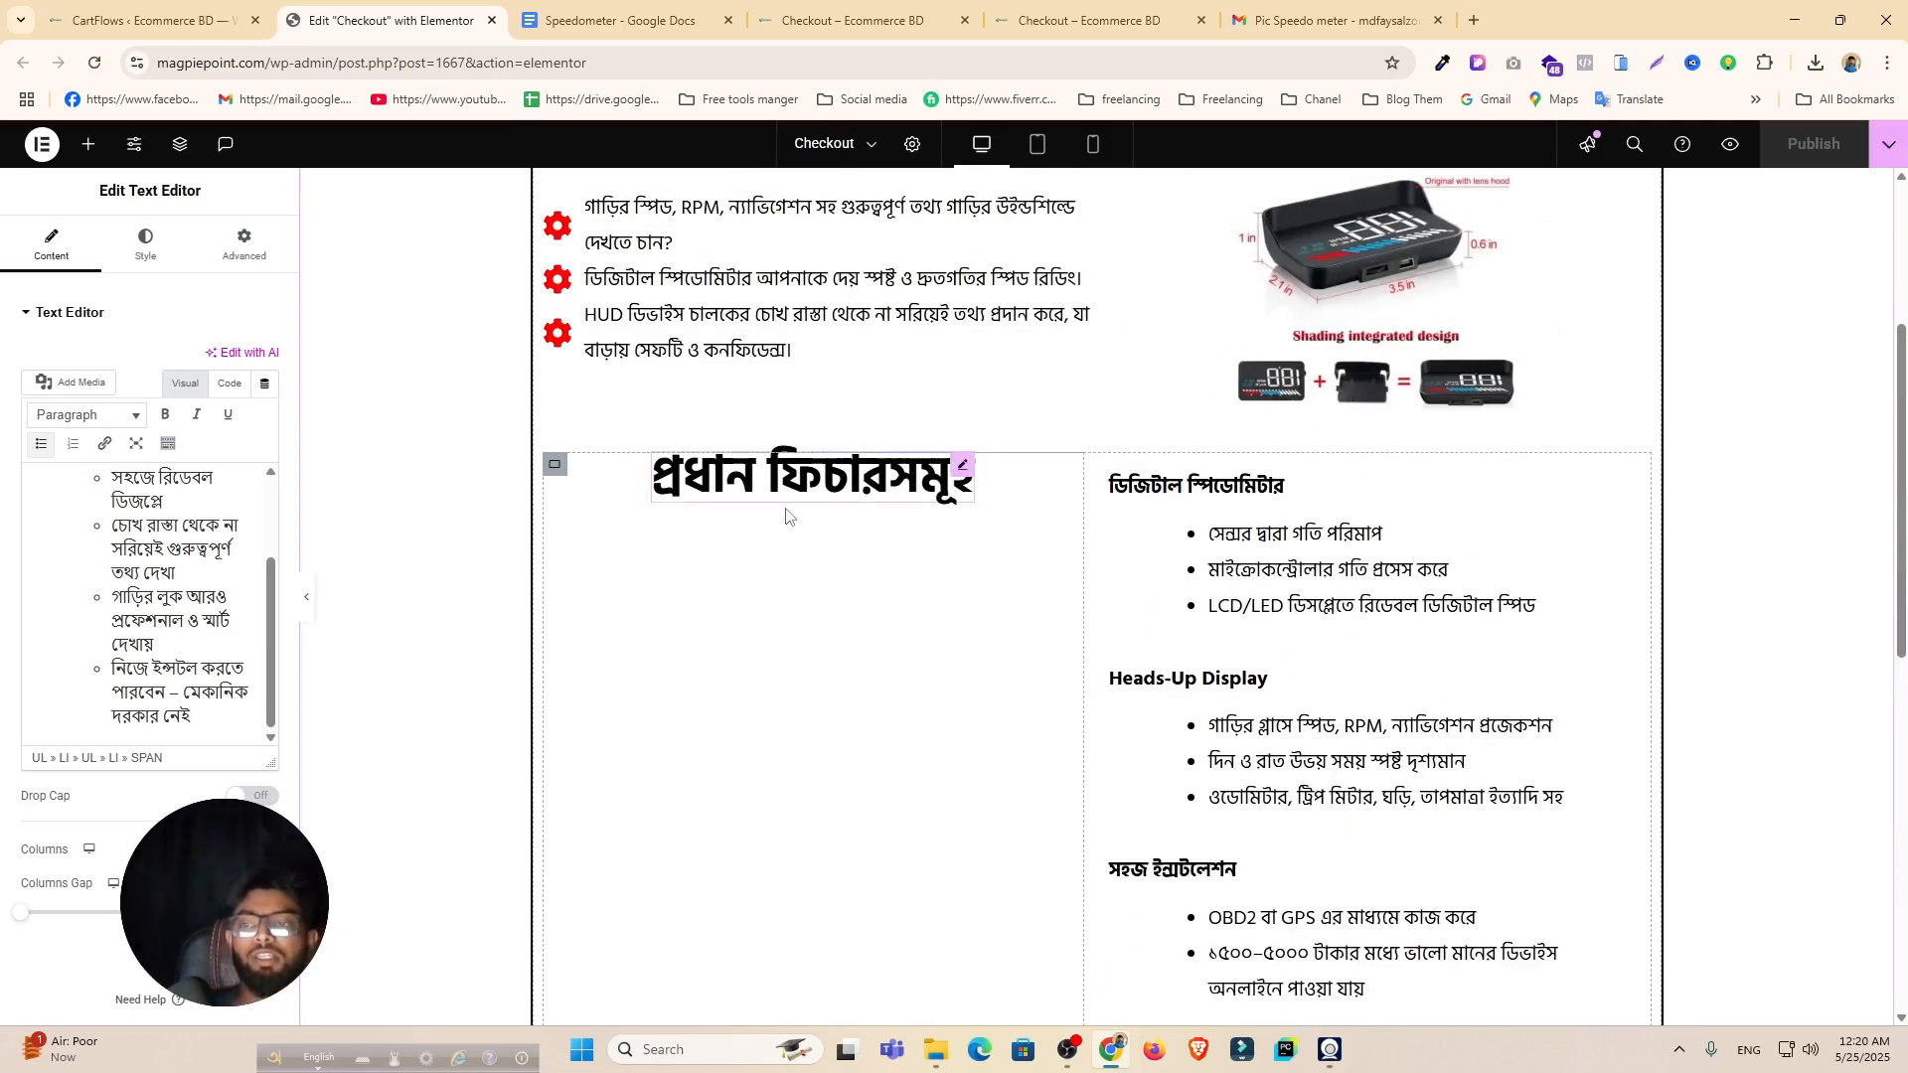
pyautogui.scroll(-9, 914, 527)
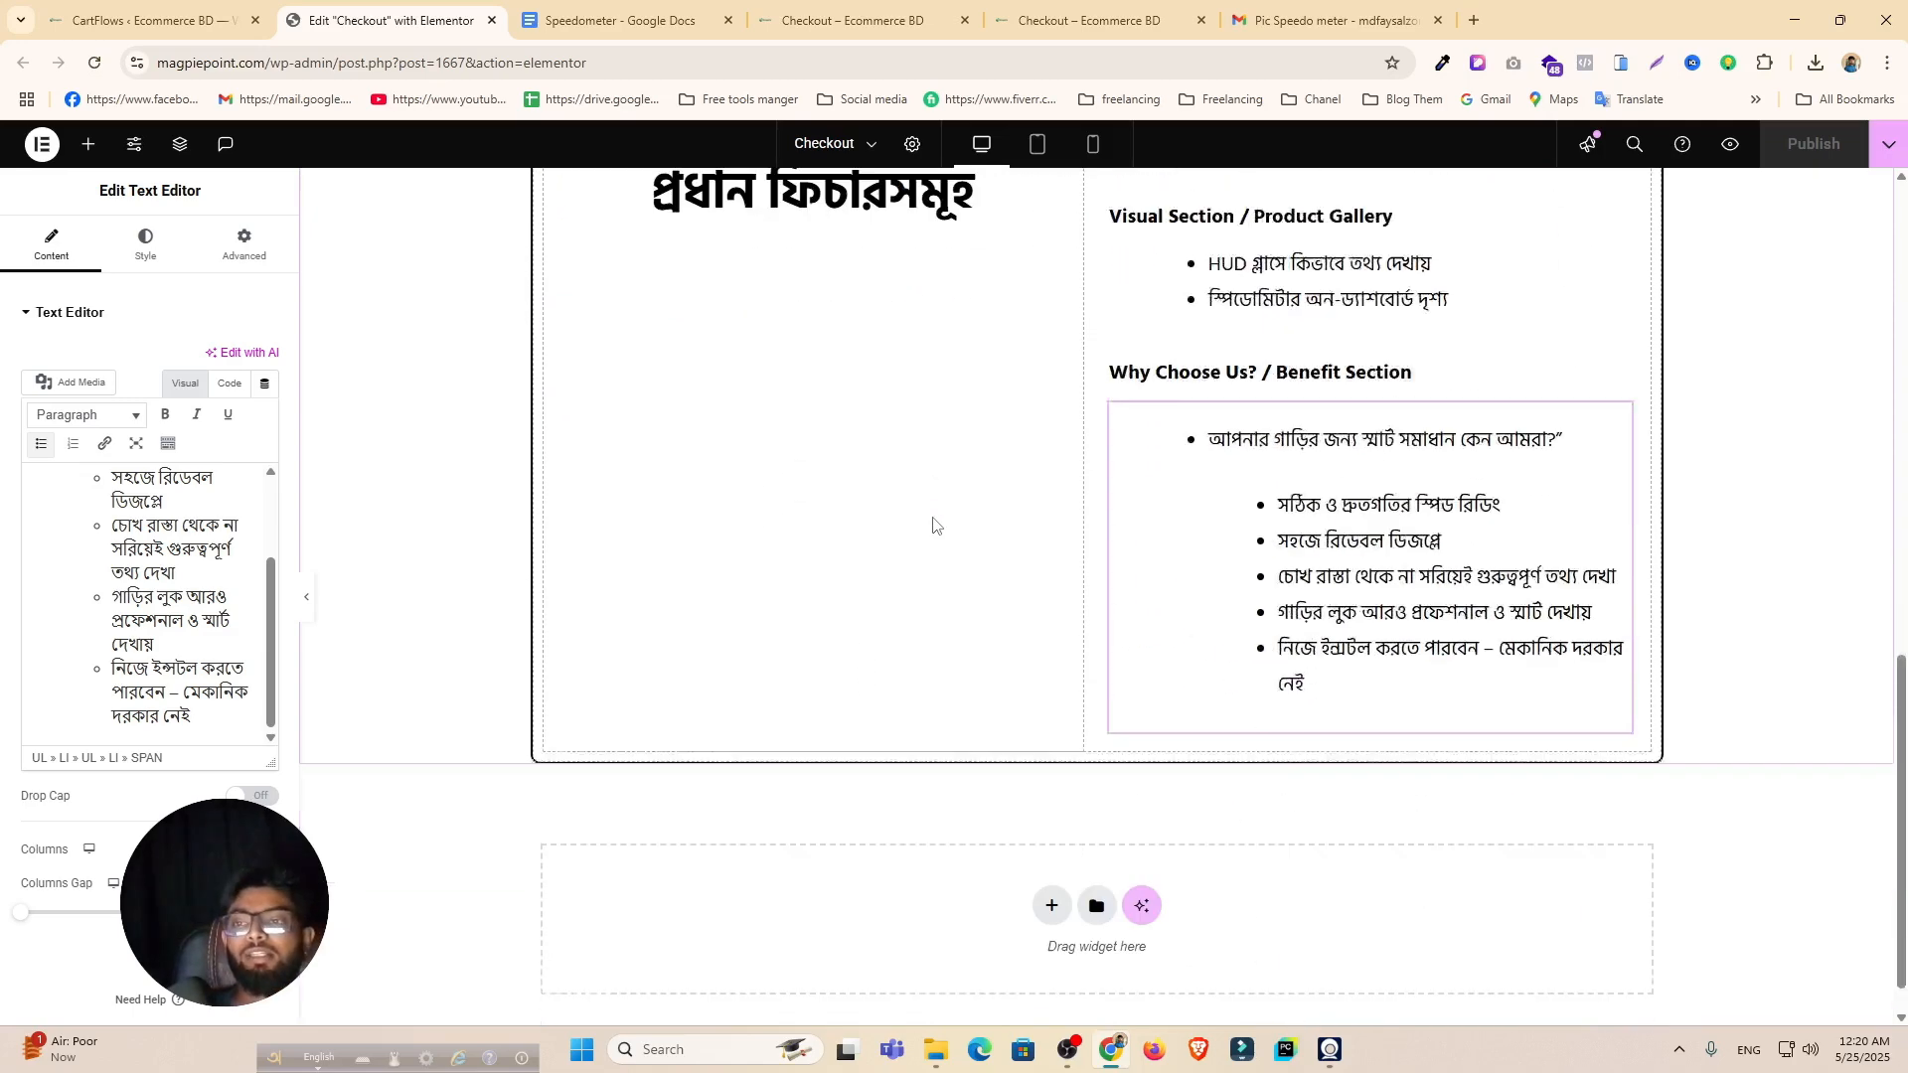
pyautogui.scroll(5, 935, 523)
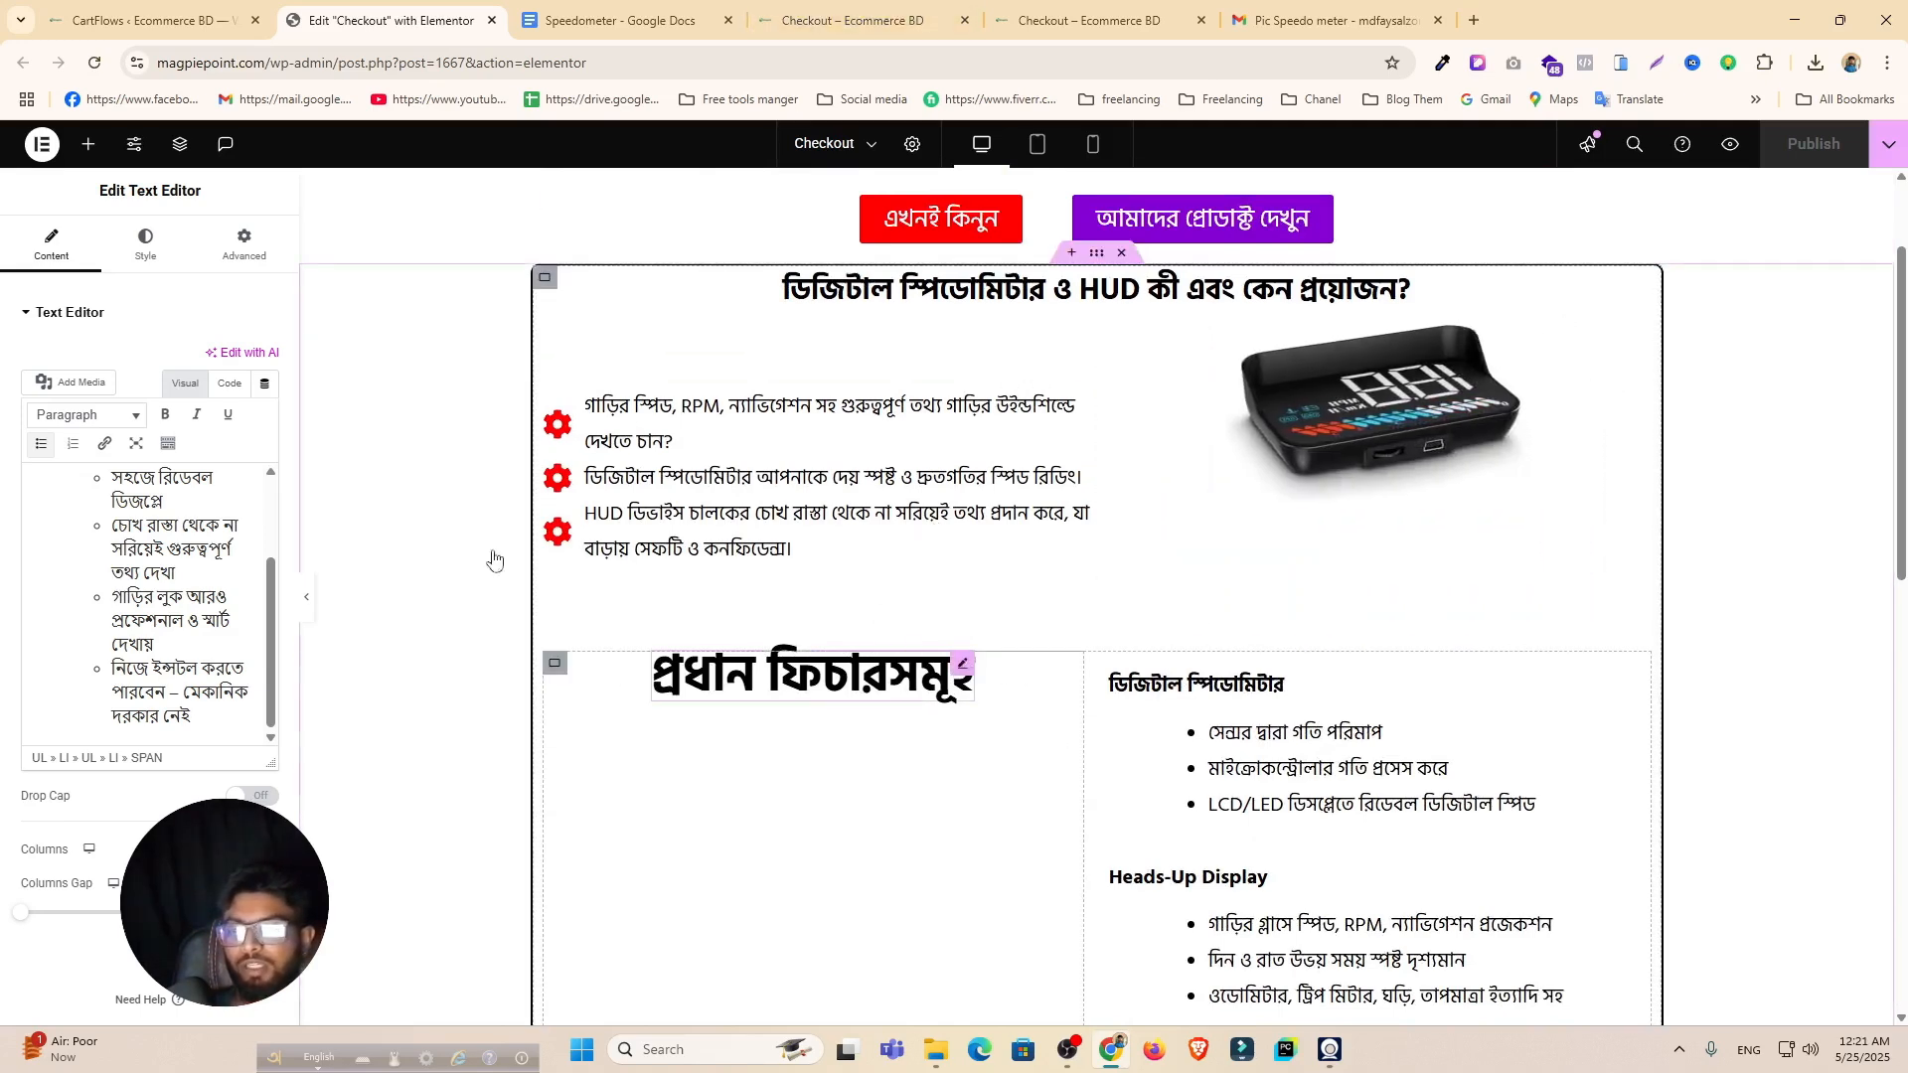
pyautogui.click(554, 665)
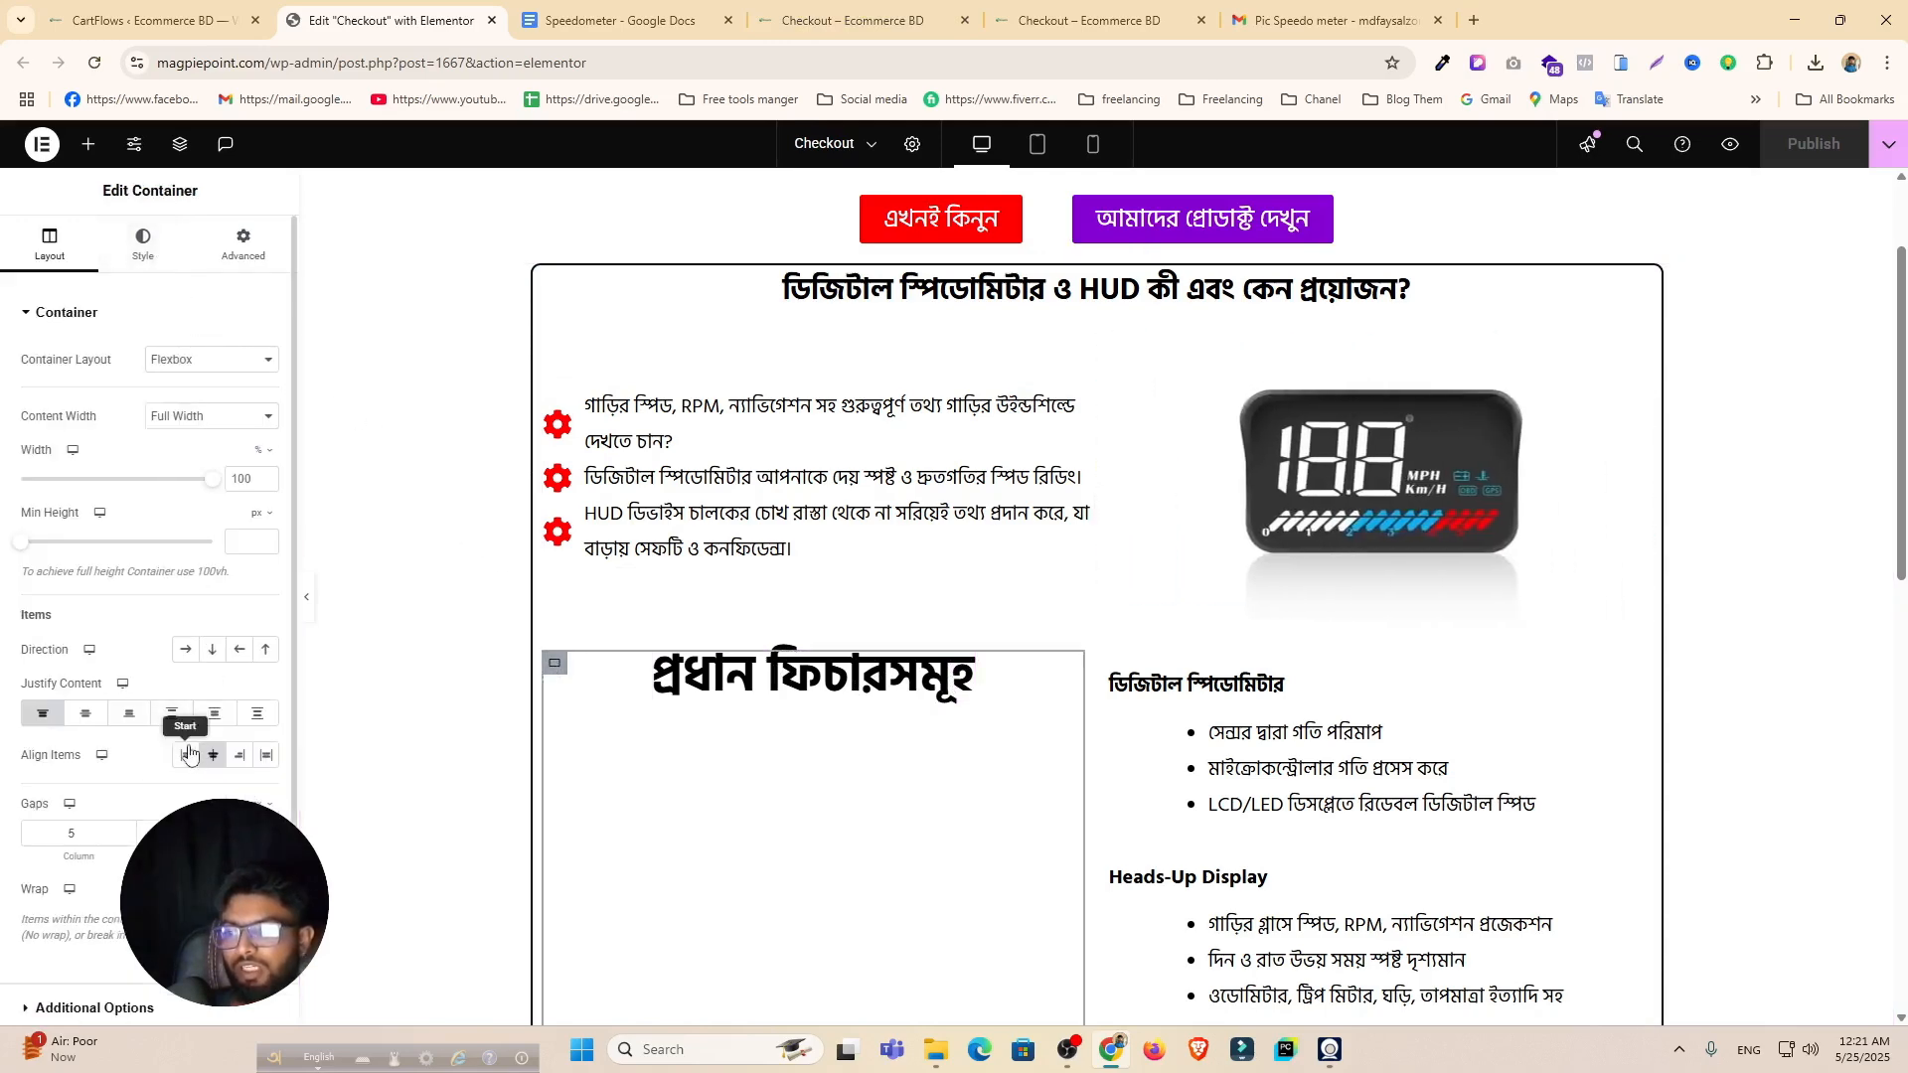
pyautogui.click(86, 715)
pyautogui.scroll(-8, 840, 723)
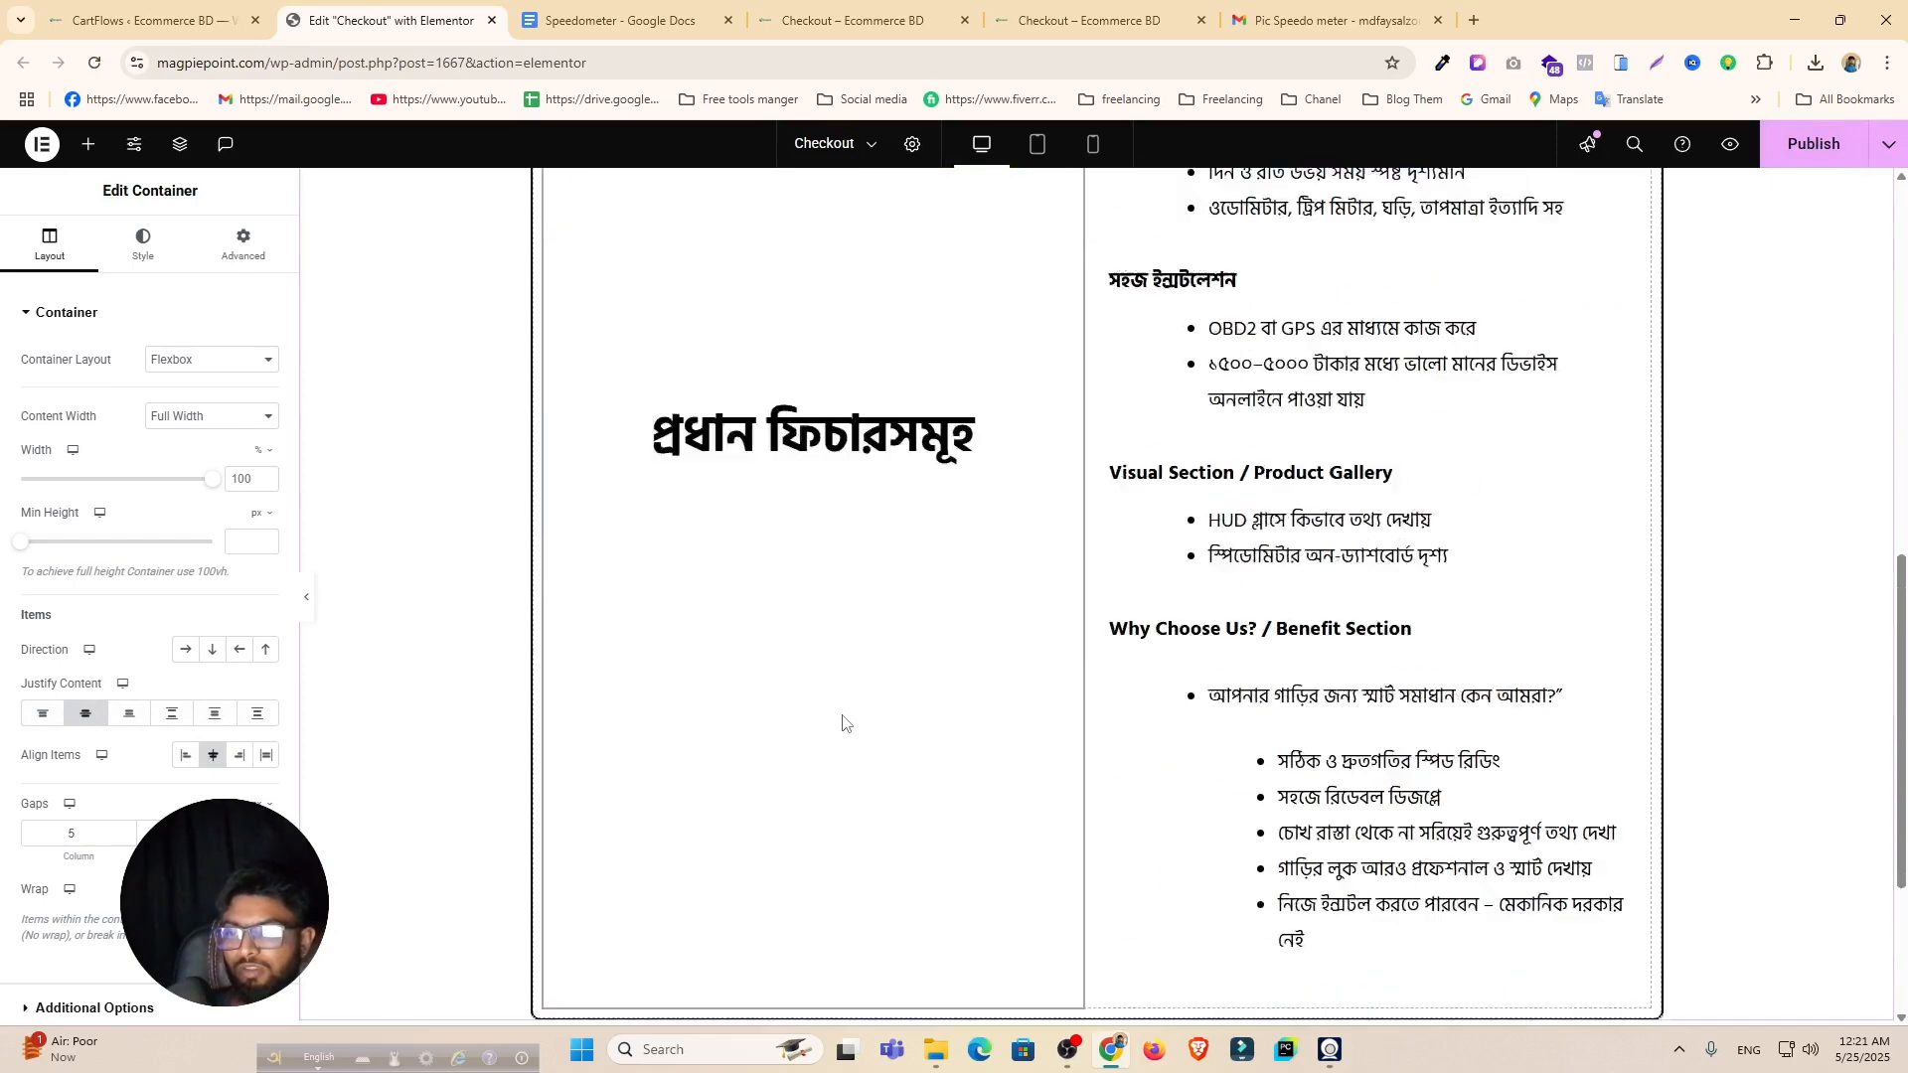
pyautogui.scroll(-3, 843, 723)
pyautogui.scroll(3, 845, 681)
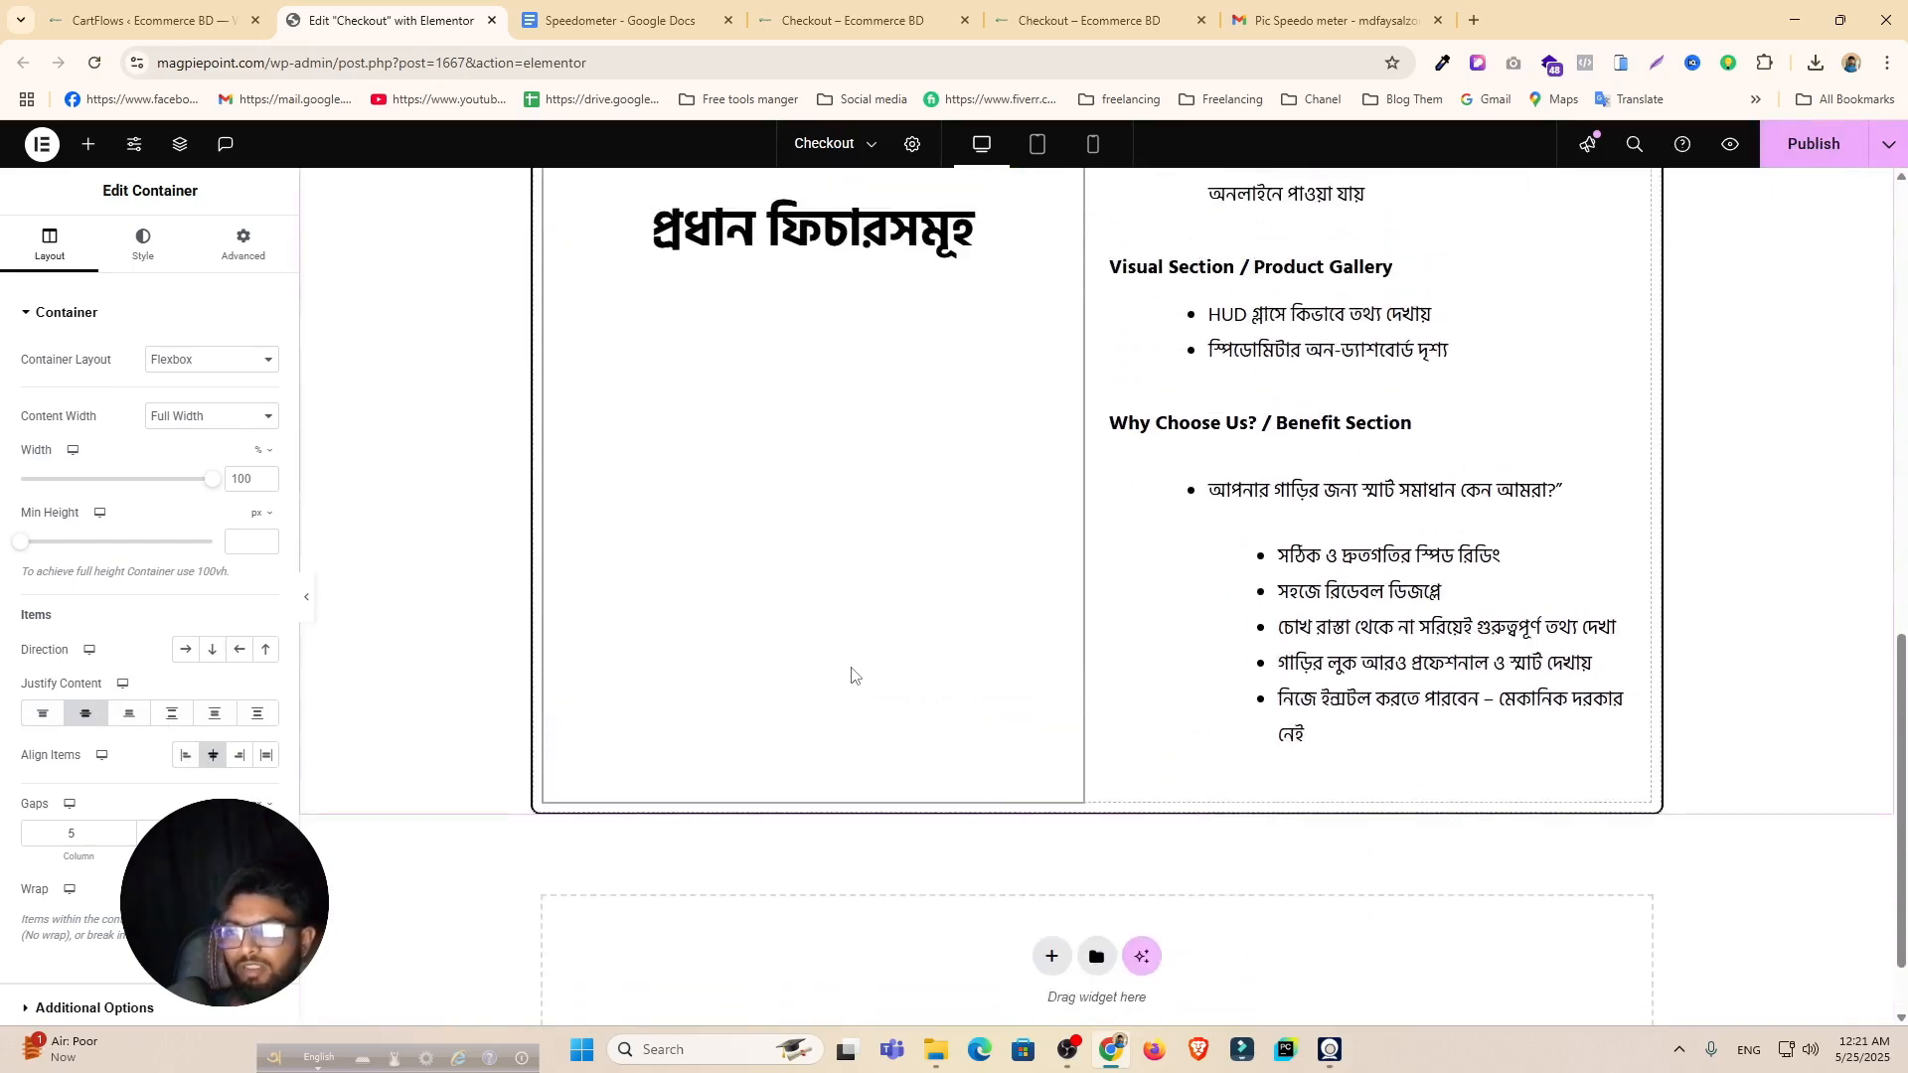
# Step: Set the top padding of the প্রধান ফিচারসমূহ heading's container to 40 px
pyautogui.click(242, 249)
pyautogui.scroll(4, 600, 601)
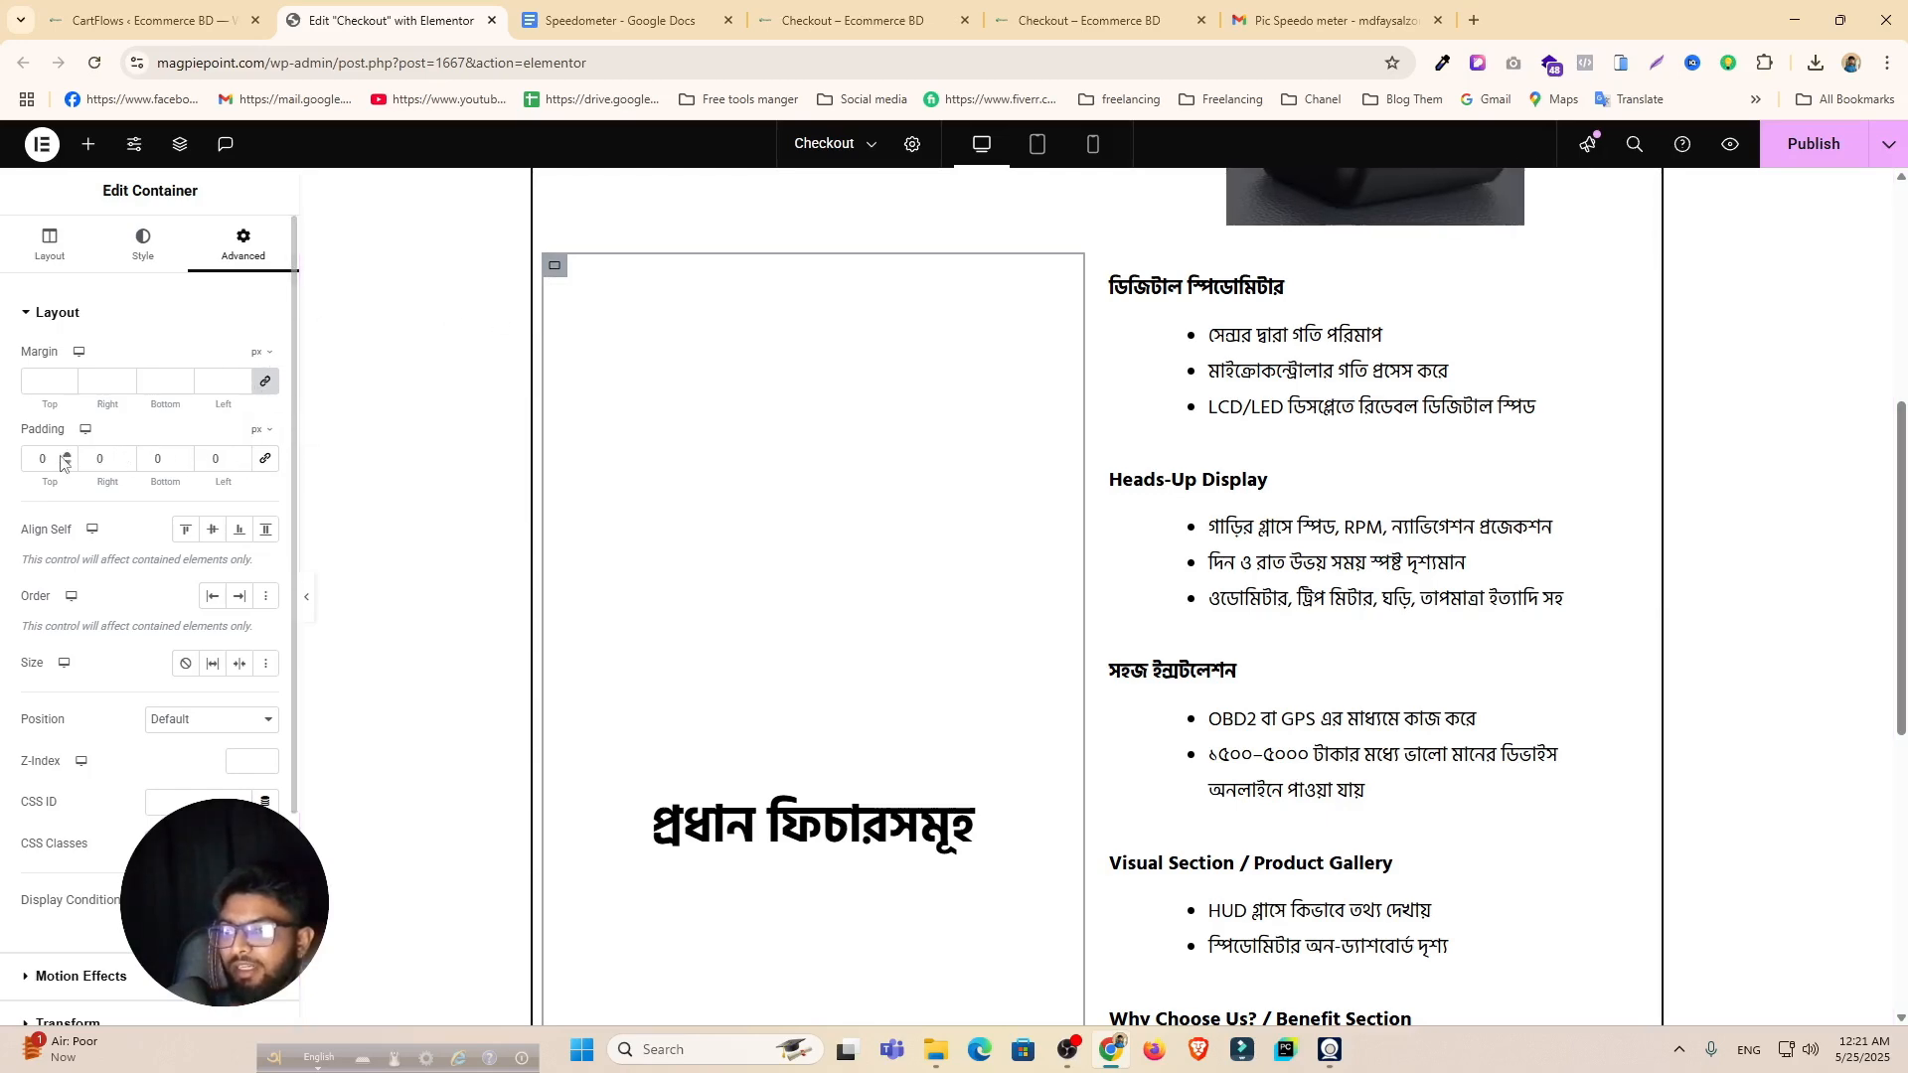
pyautogui.moveTo(62, 463); pyautogui.dragTo(3, 459)
pyautogui.write('40')
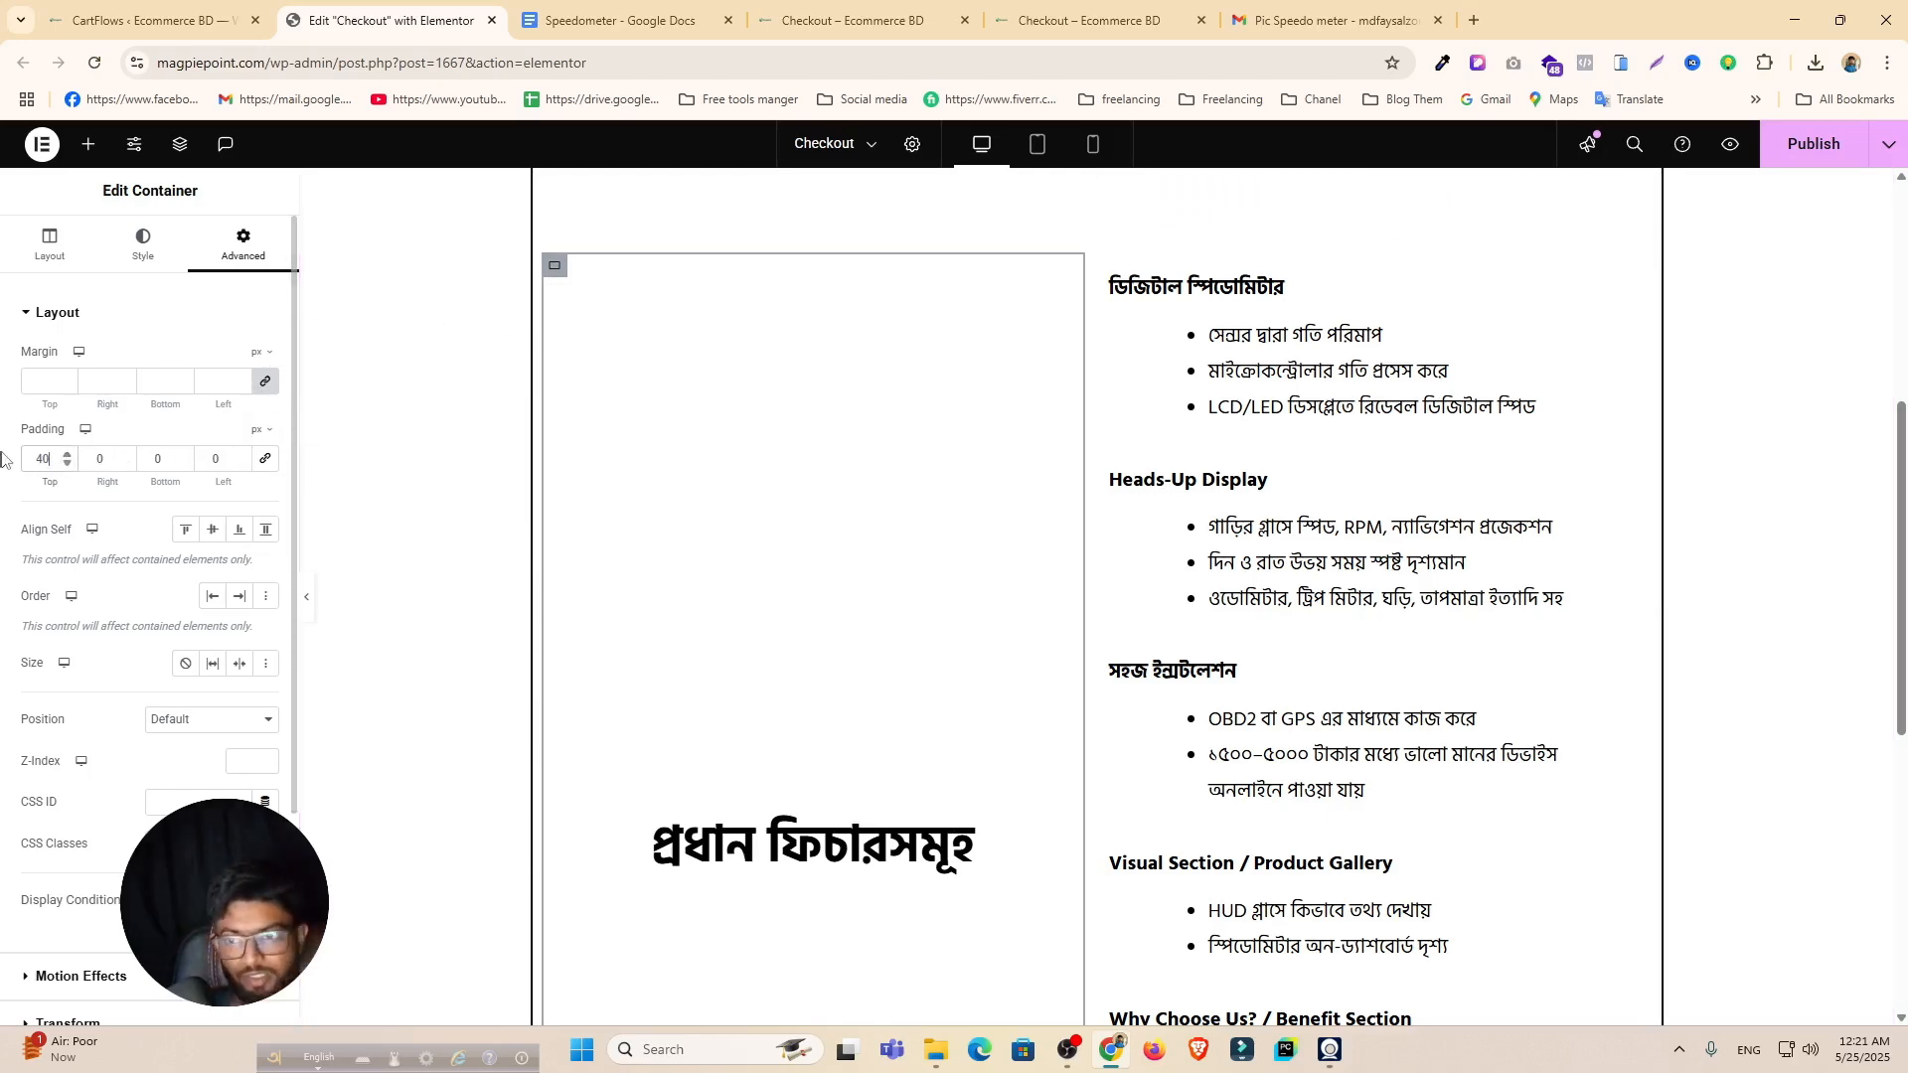
# Step: Publish the page and review the key features section in the checkout page preview
pyautogui.scroll(-7, 780, 639)
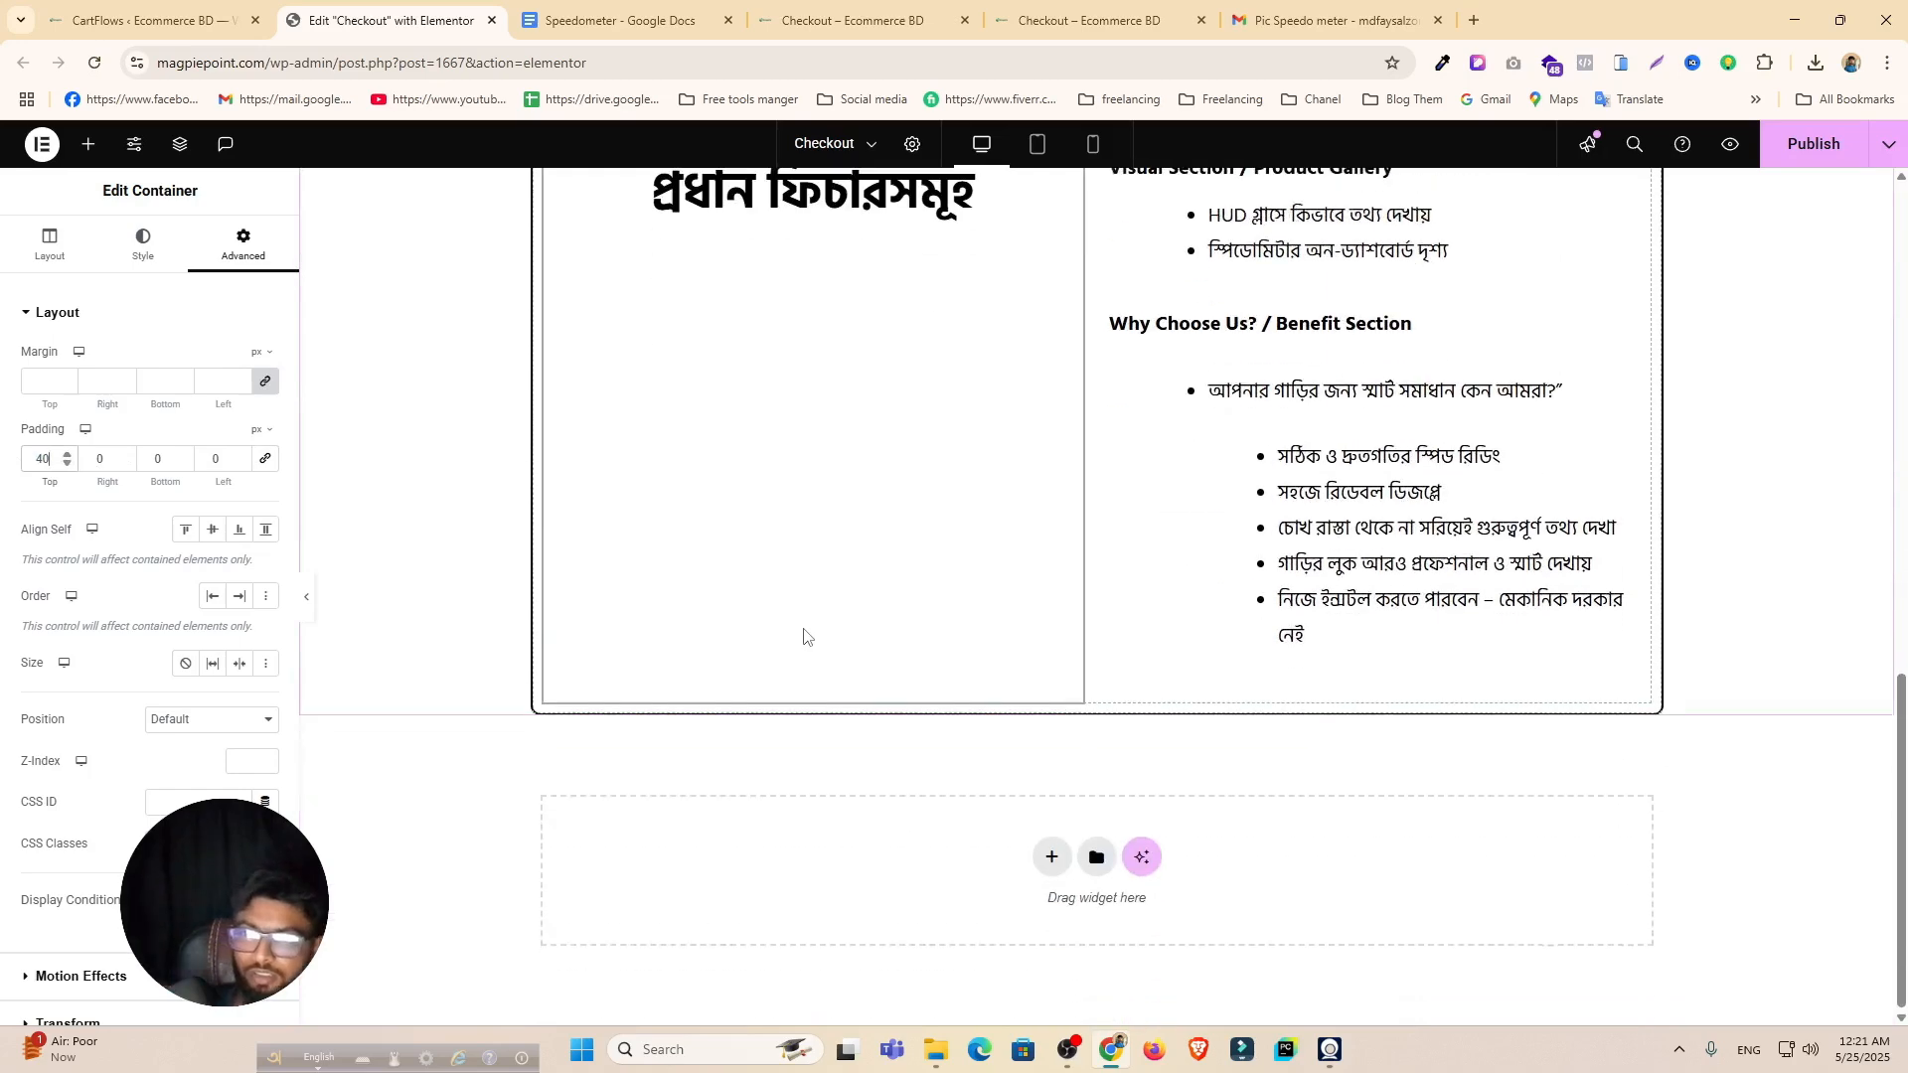
pyautogui.click(1812, 144)
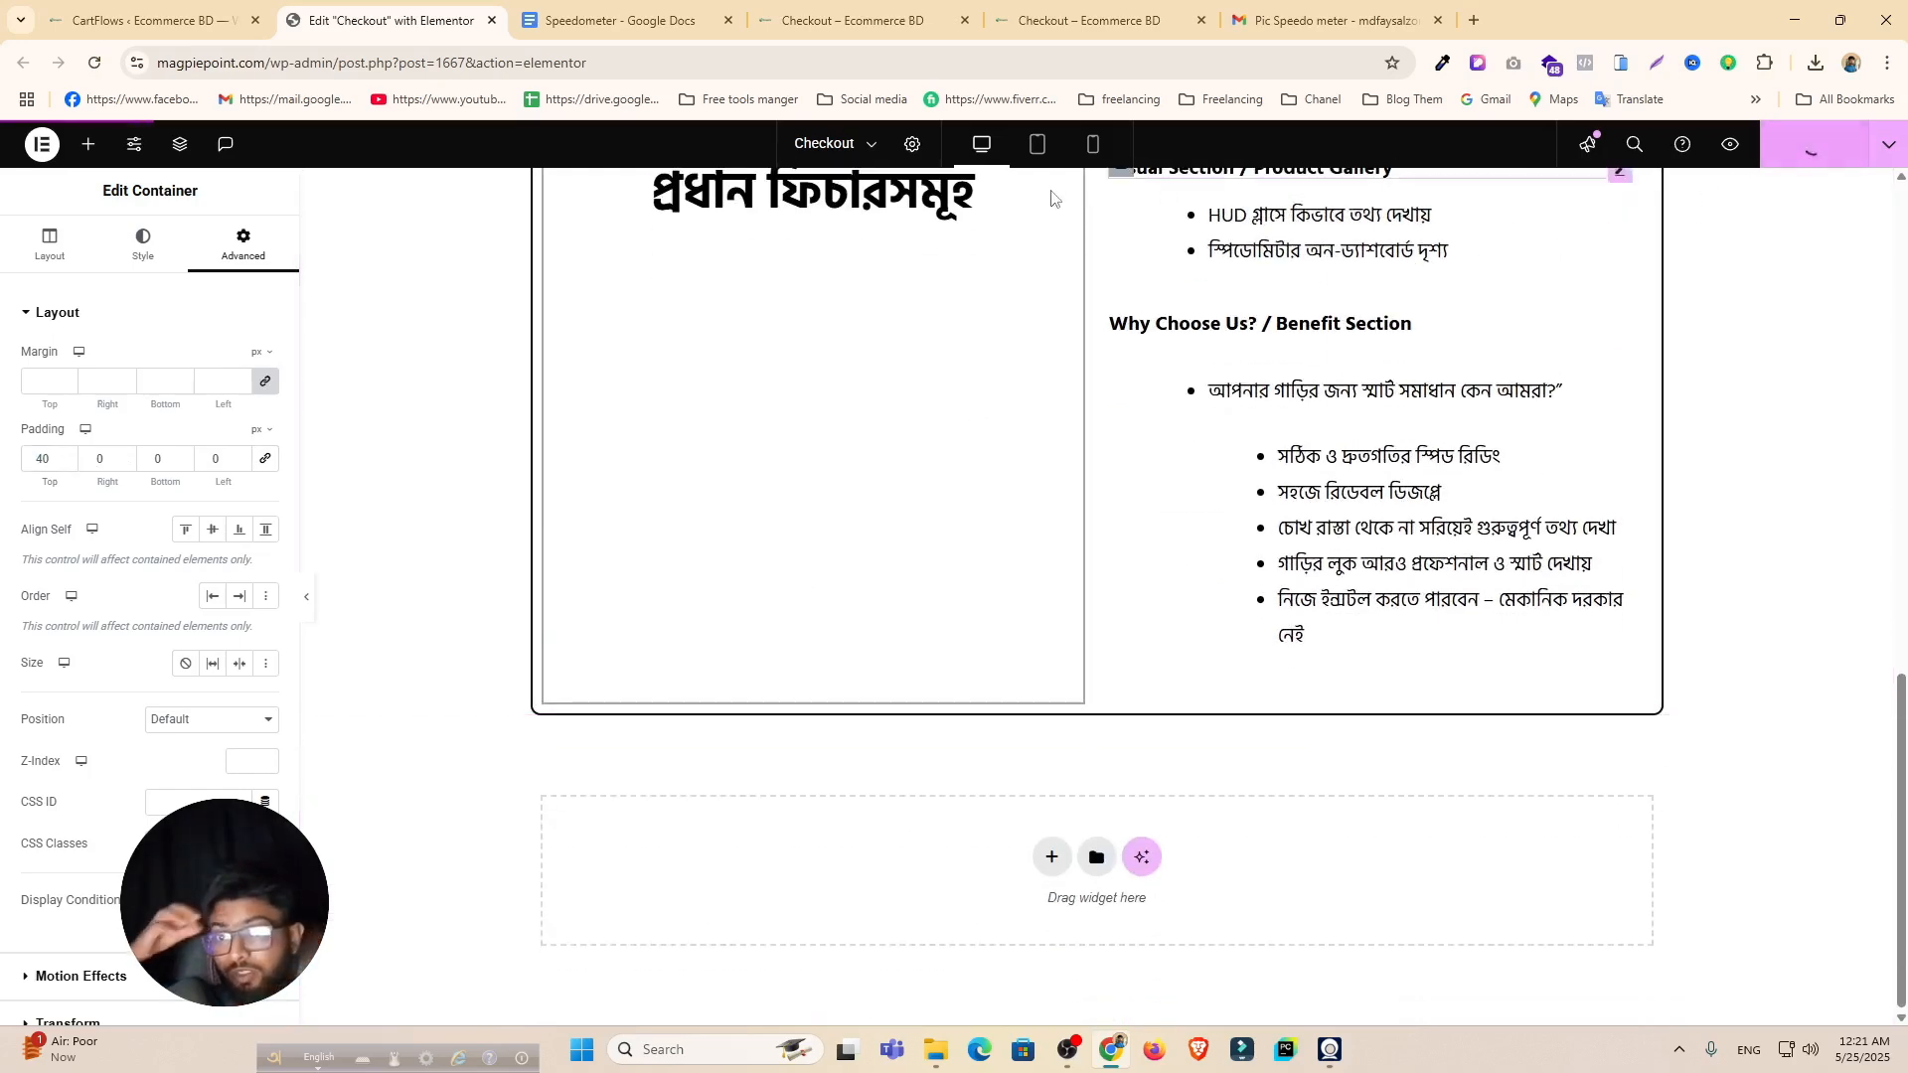
pyautogui.click(825, 20)
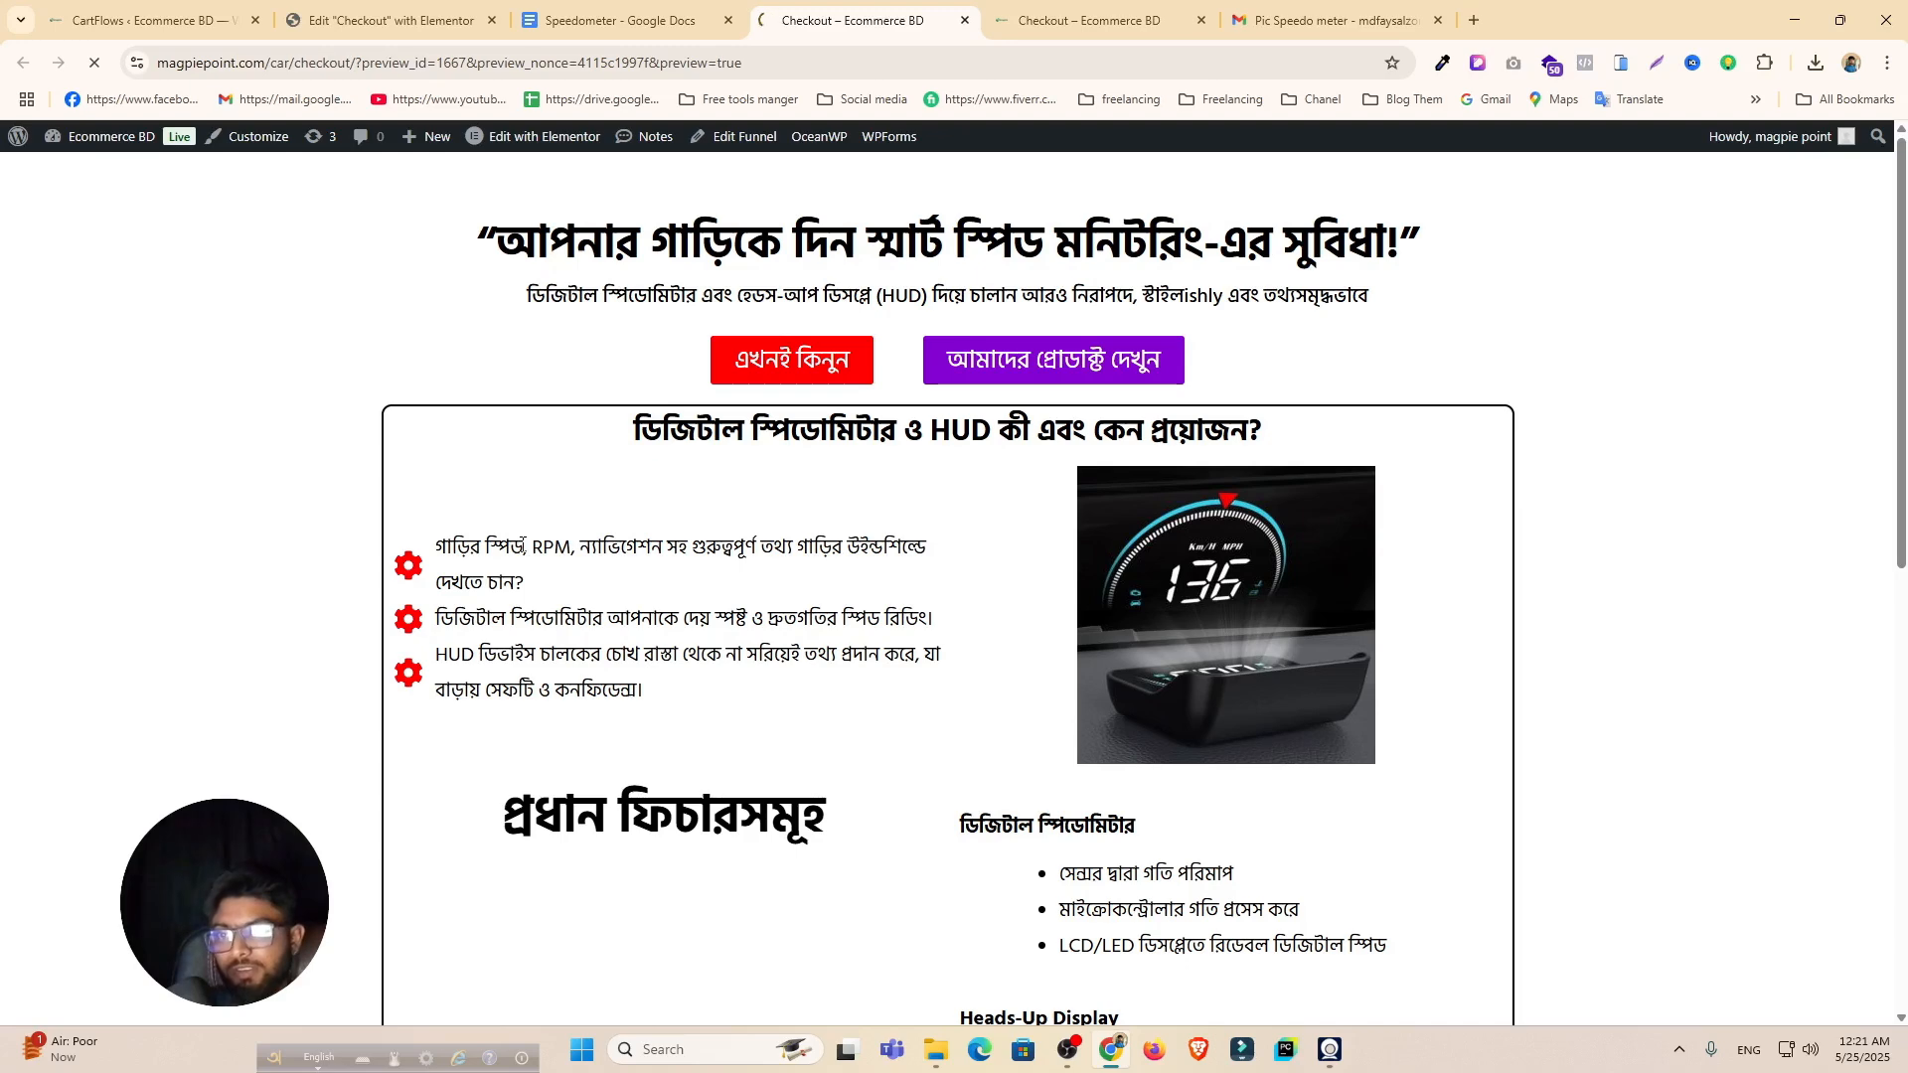
pyautogui.scroll(-5, 522, 545)
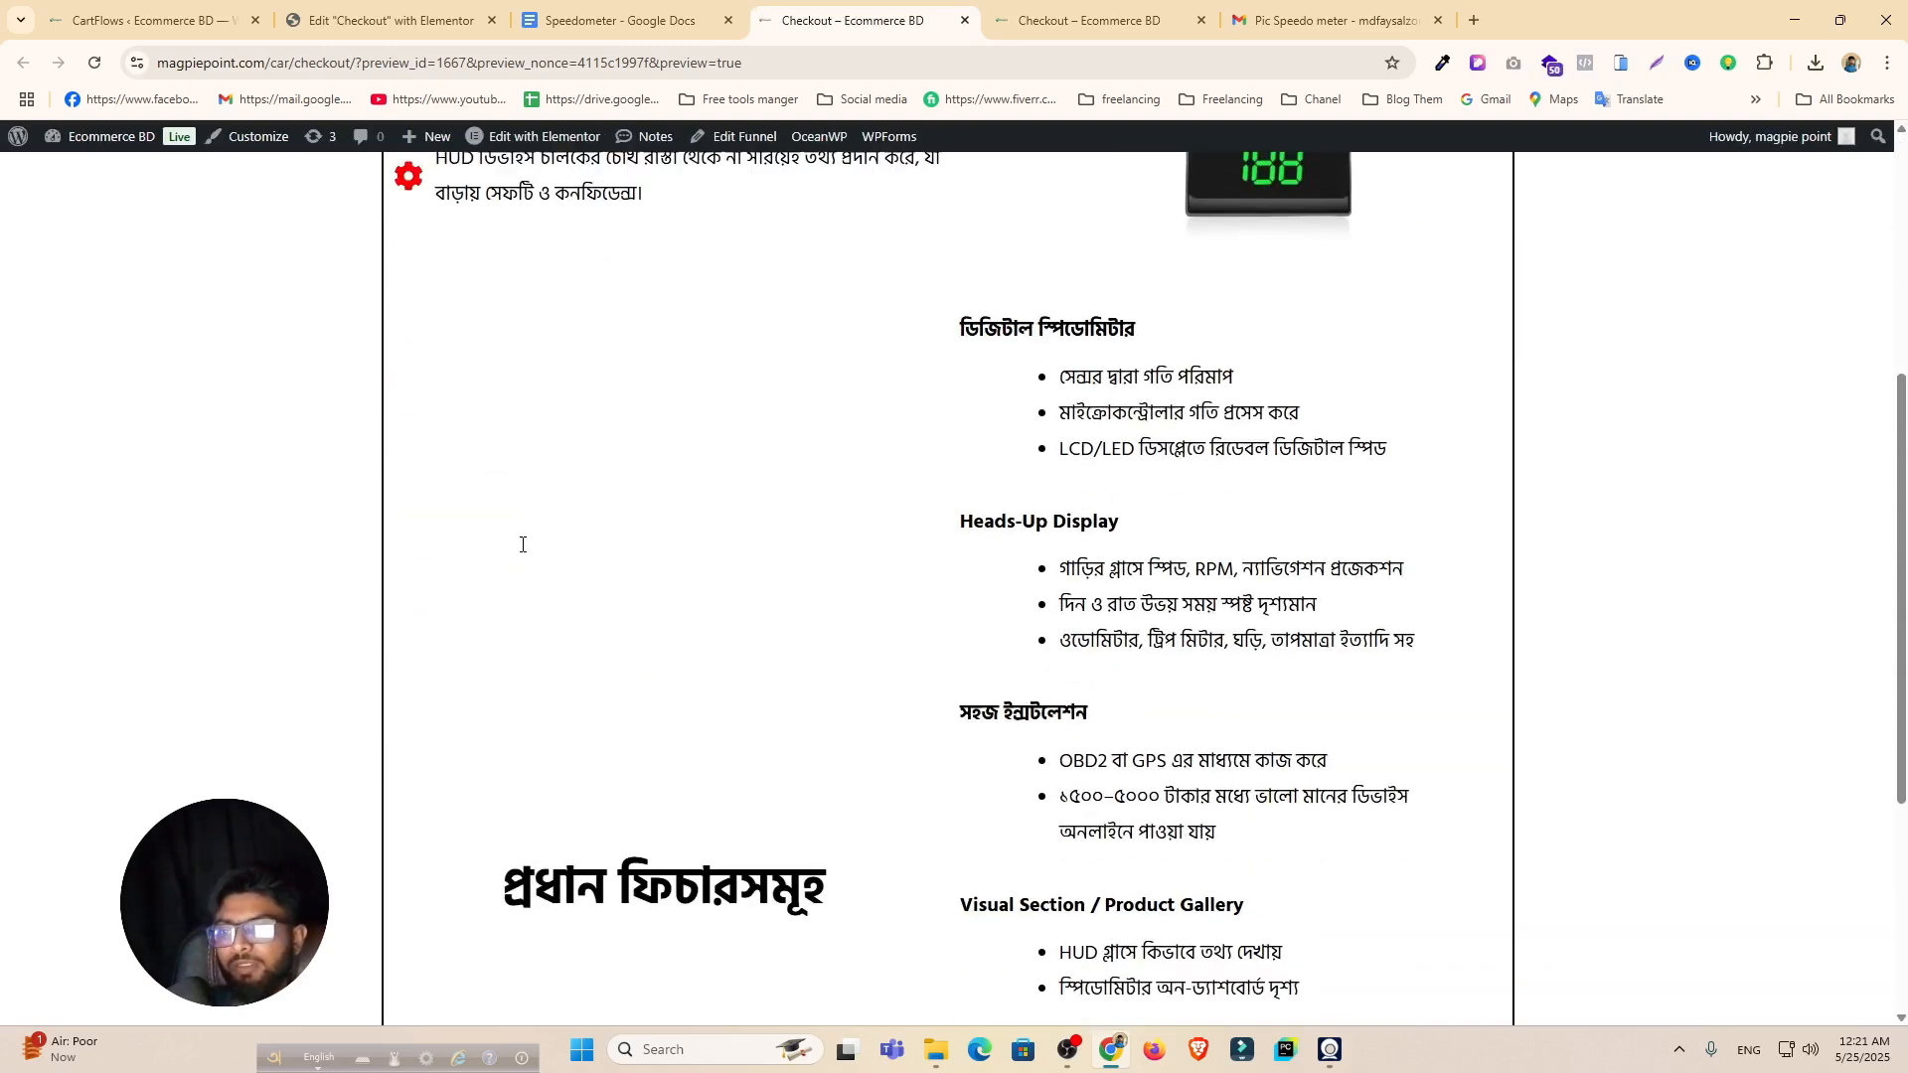
pyautogui.scroll(-4, 522, 545)
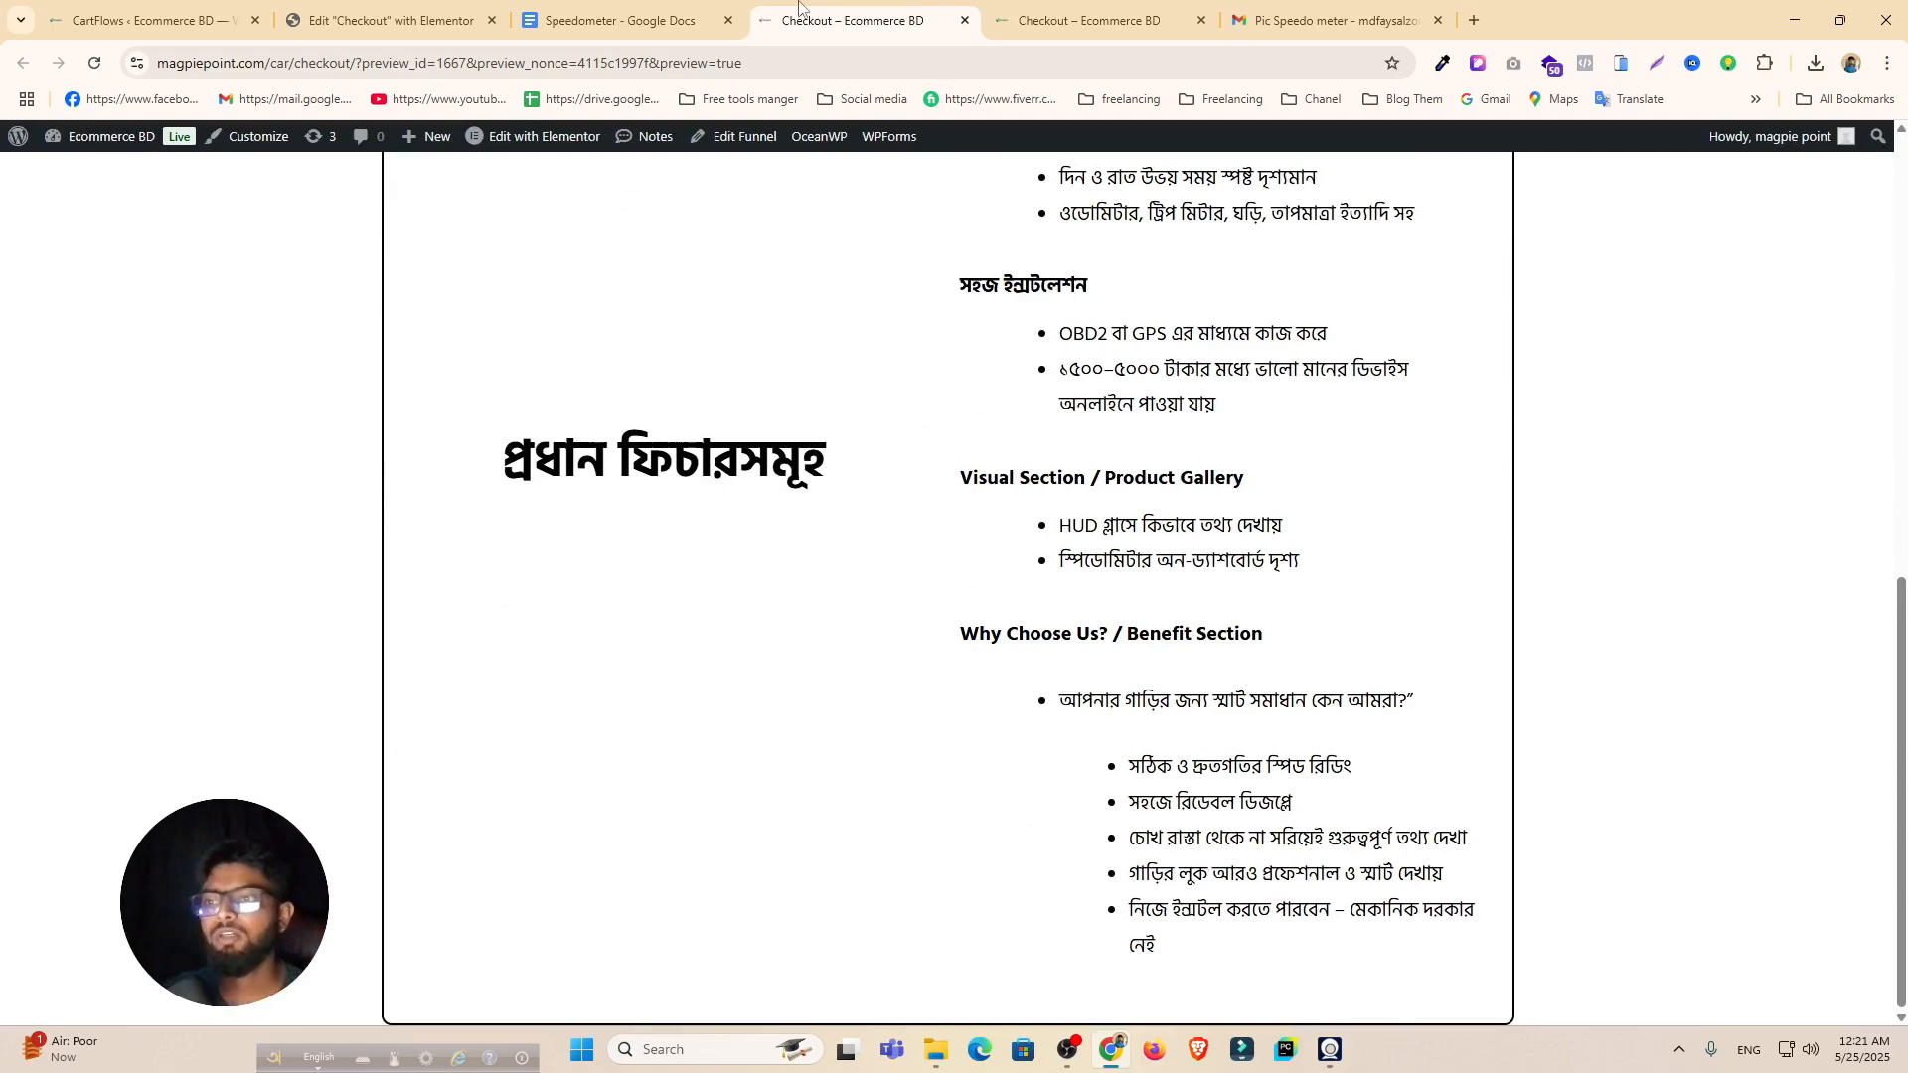
pyautogui.scroll(10, 819, 530)
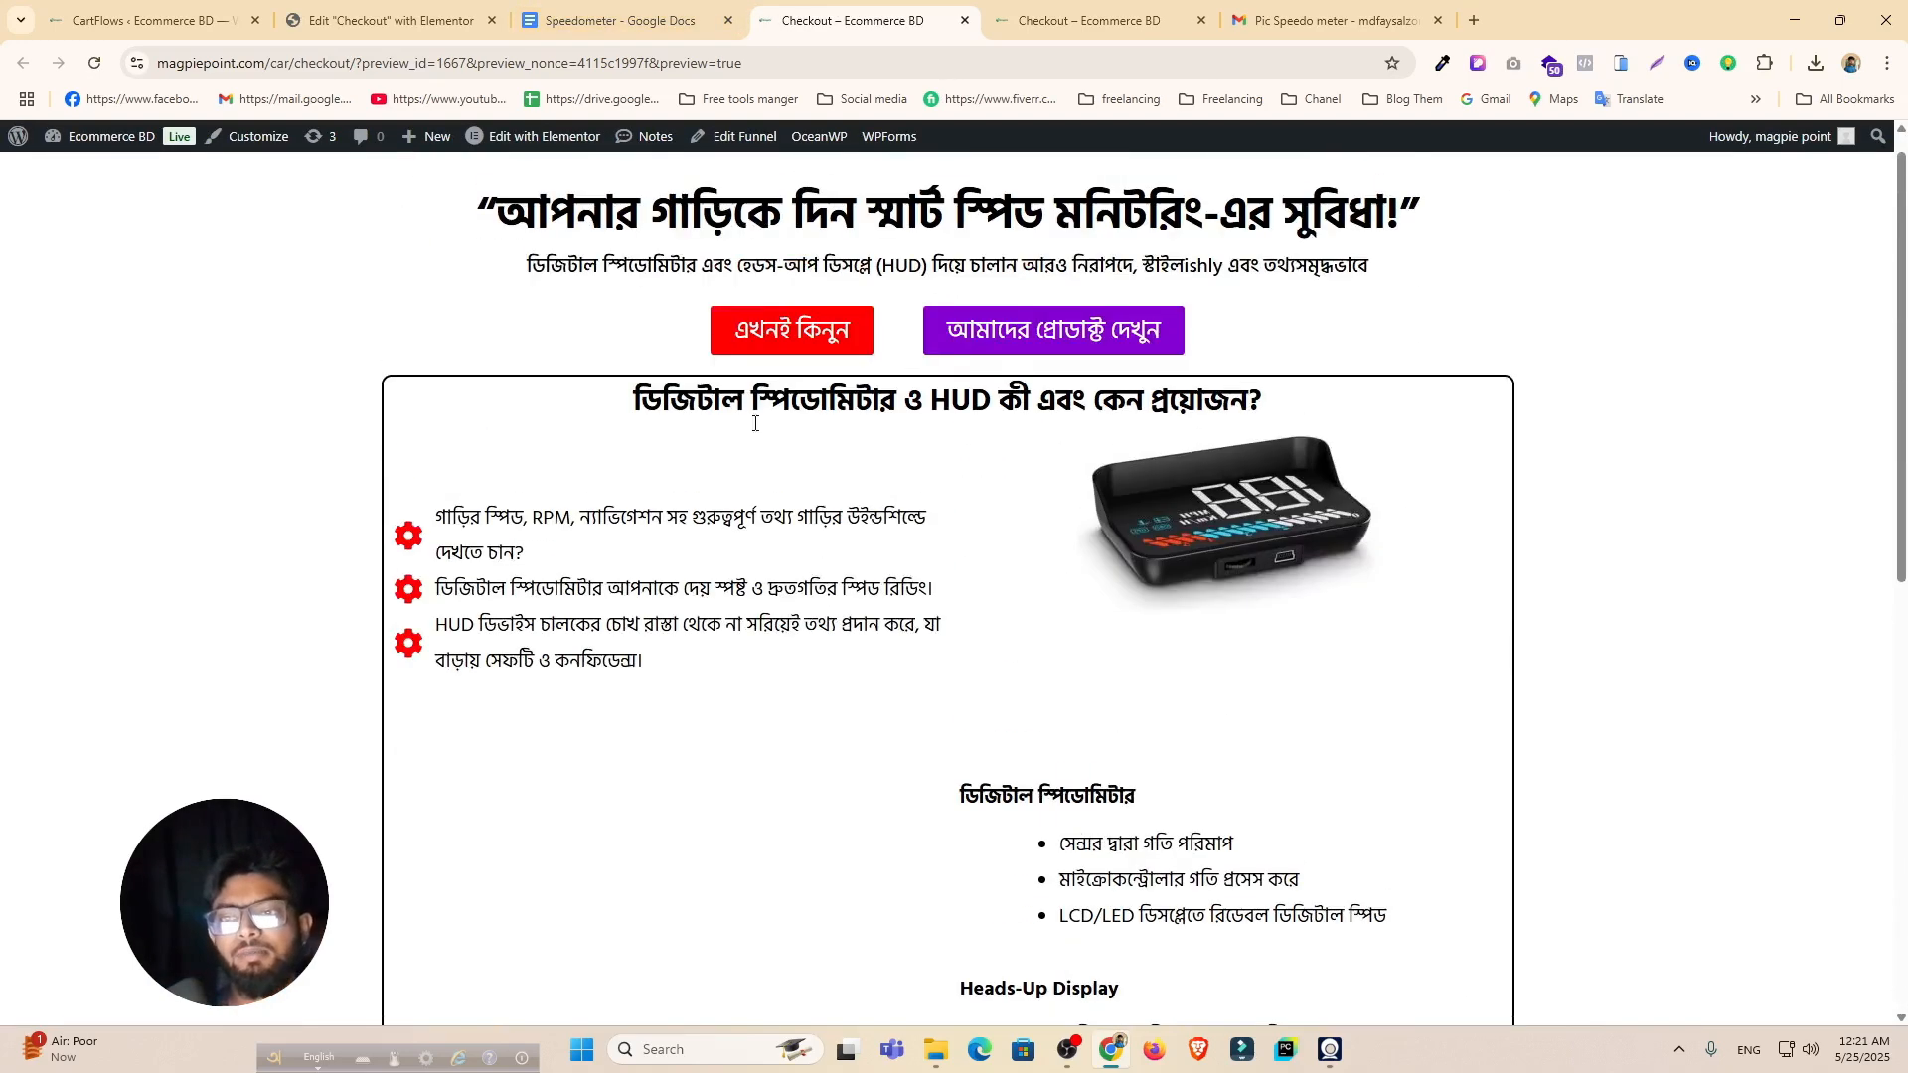
# Step: Justify the content of the প্রধান ফিচারসমূহ heading's container to the start
pyautogui.click(426, 22)
pyautogui.scroll(8, 725, 425)
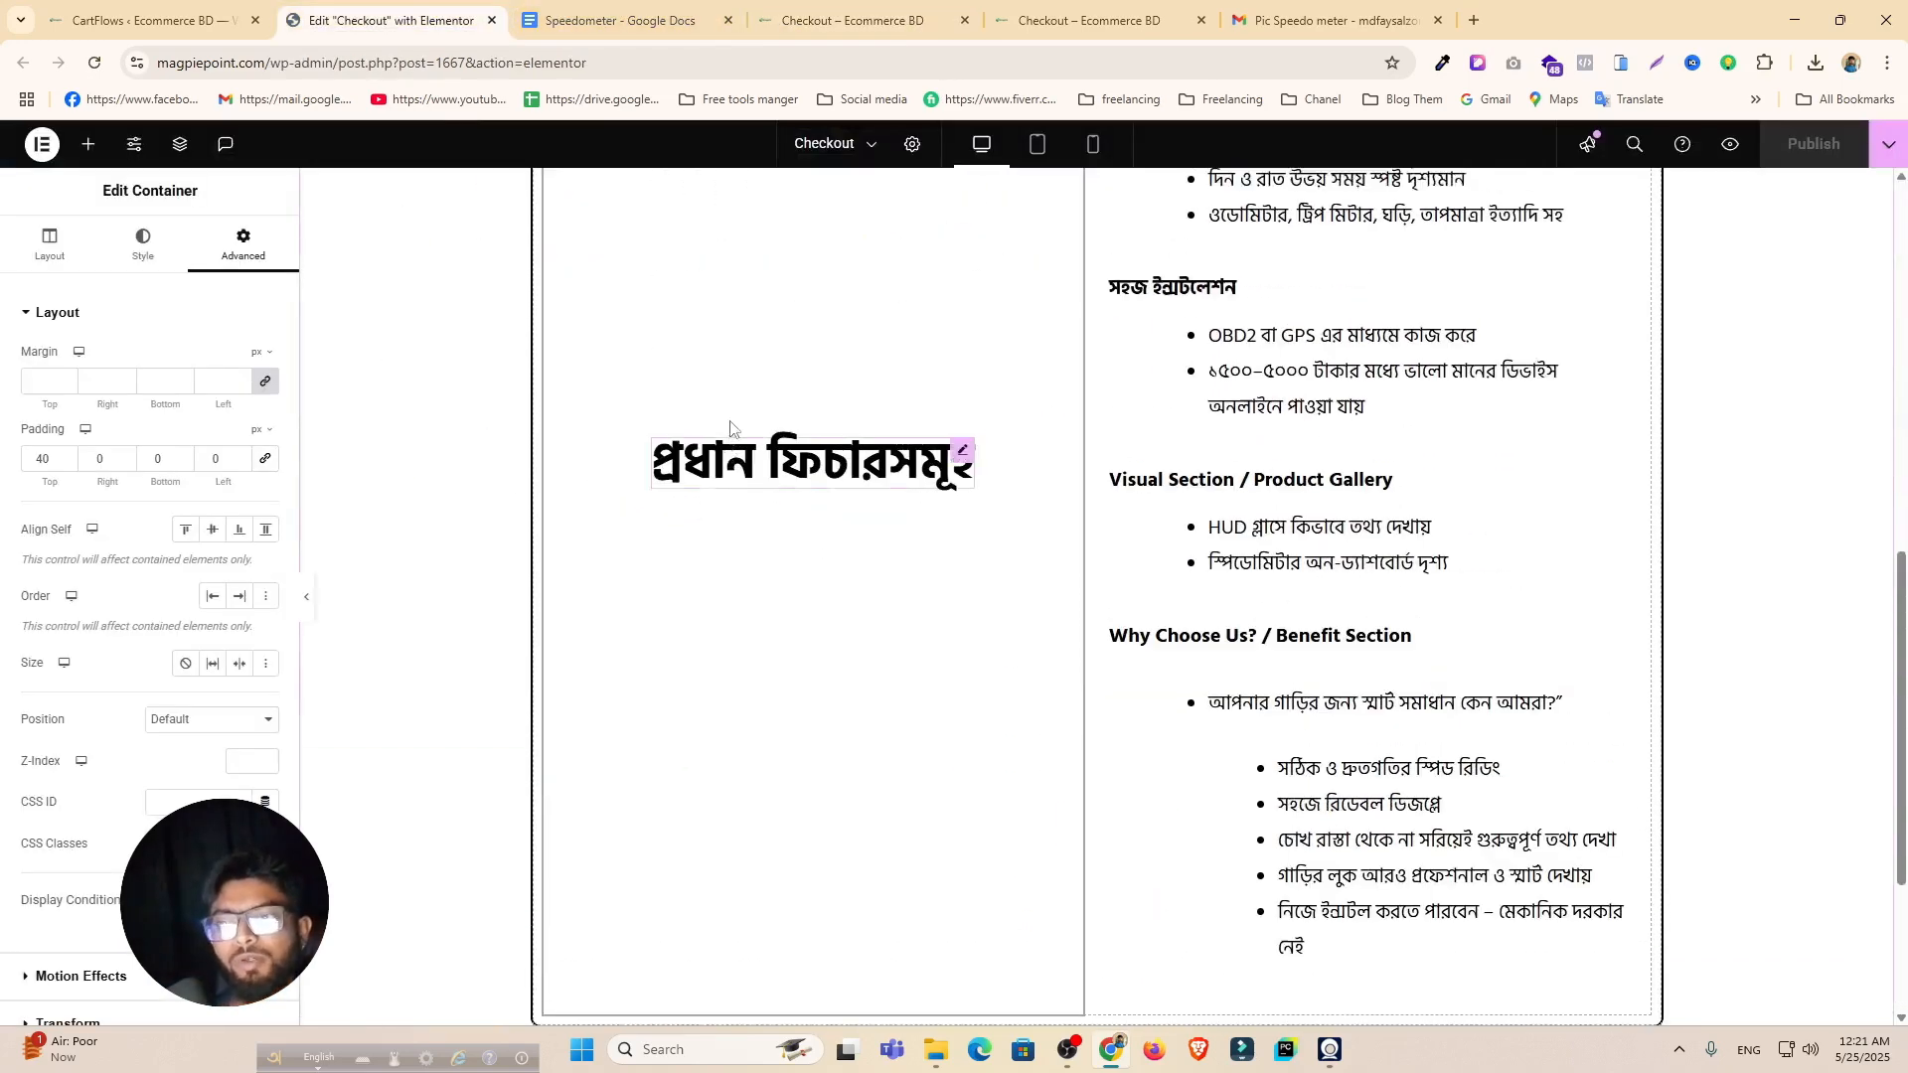
pyautogui.scroll(-1, 937, 560)
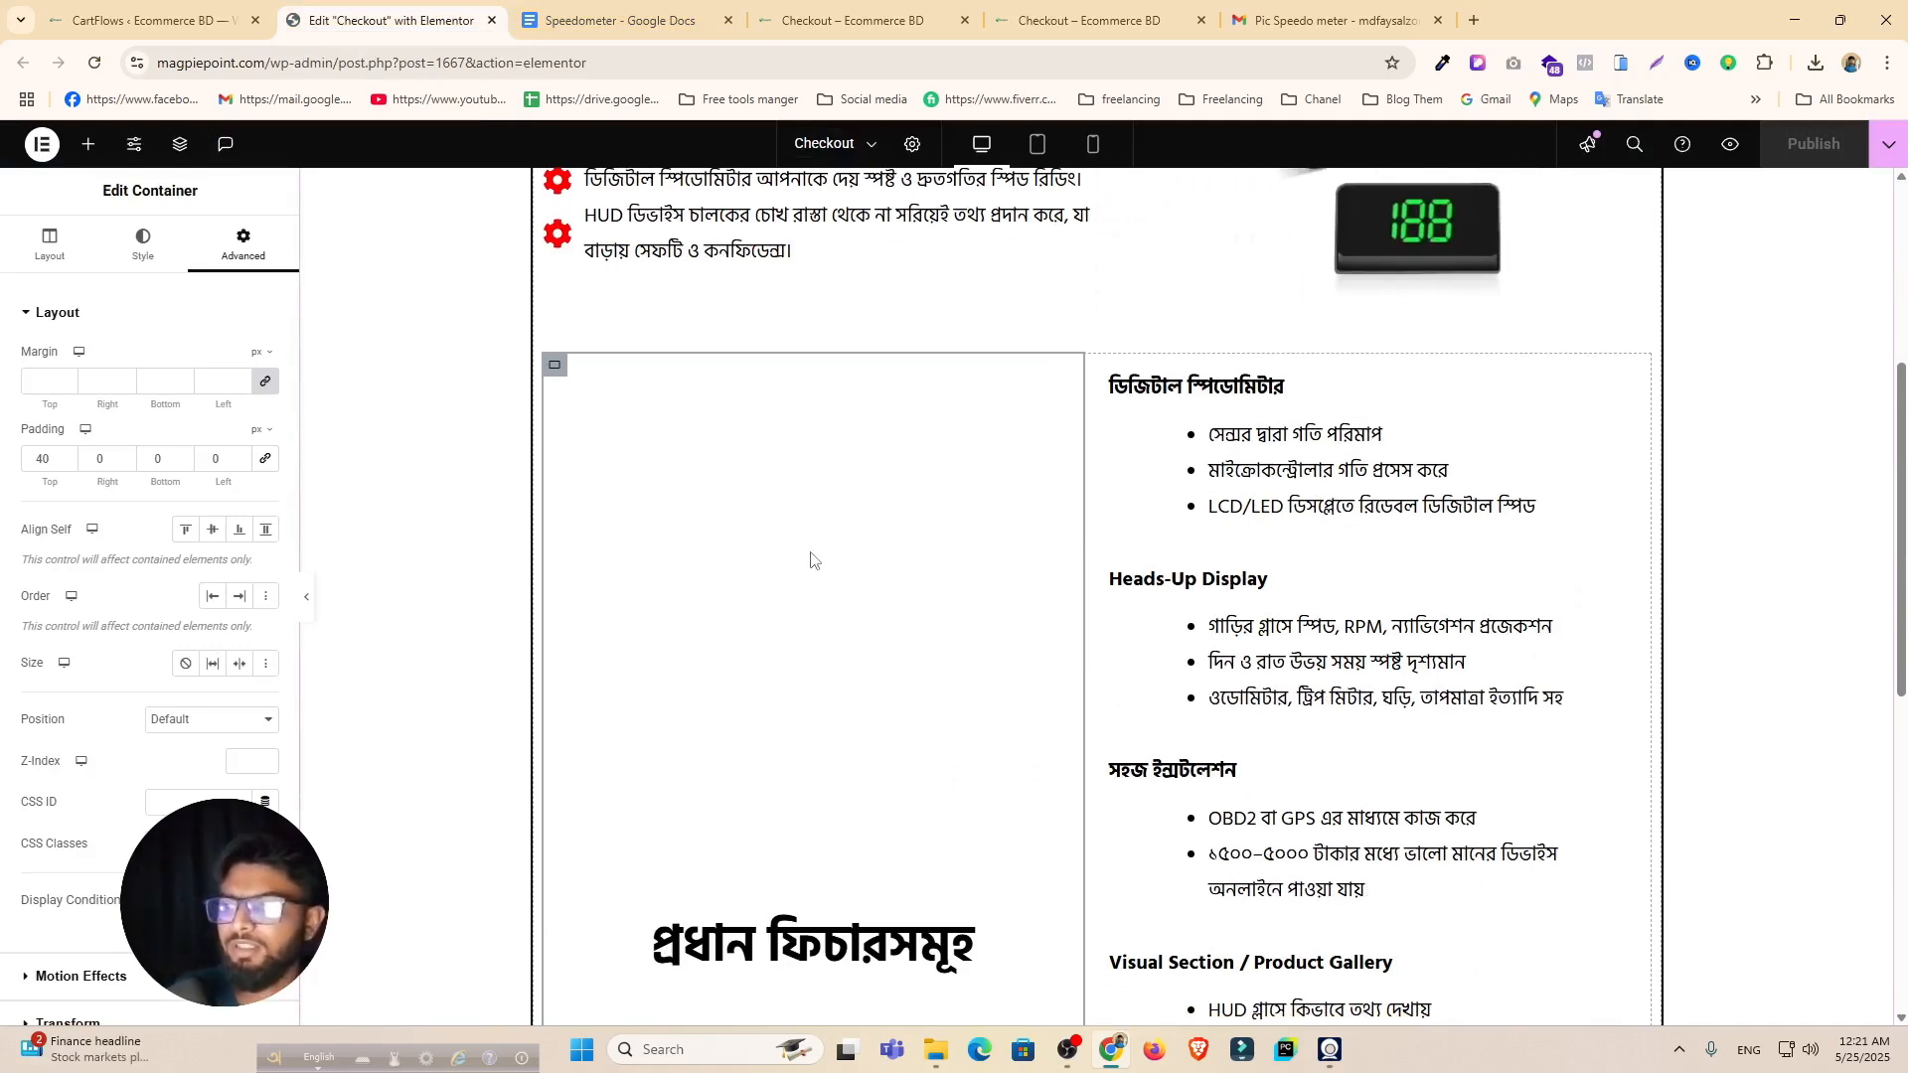
pyautogui.click(556, 367)
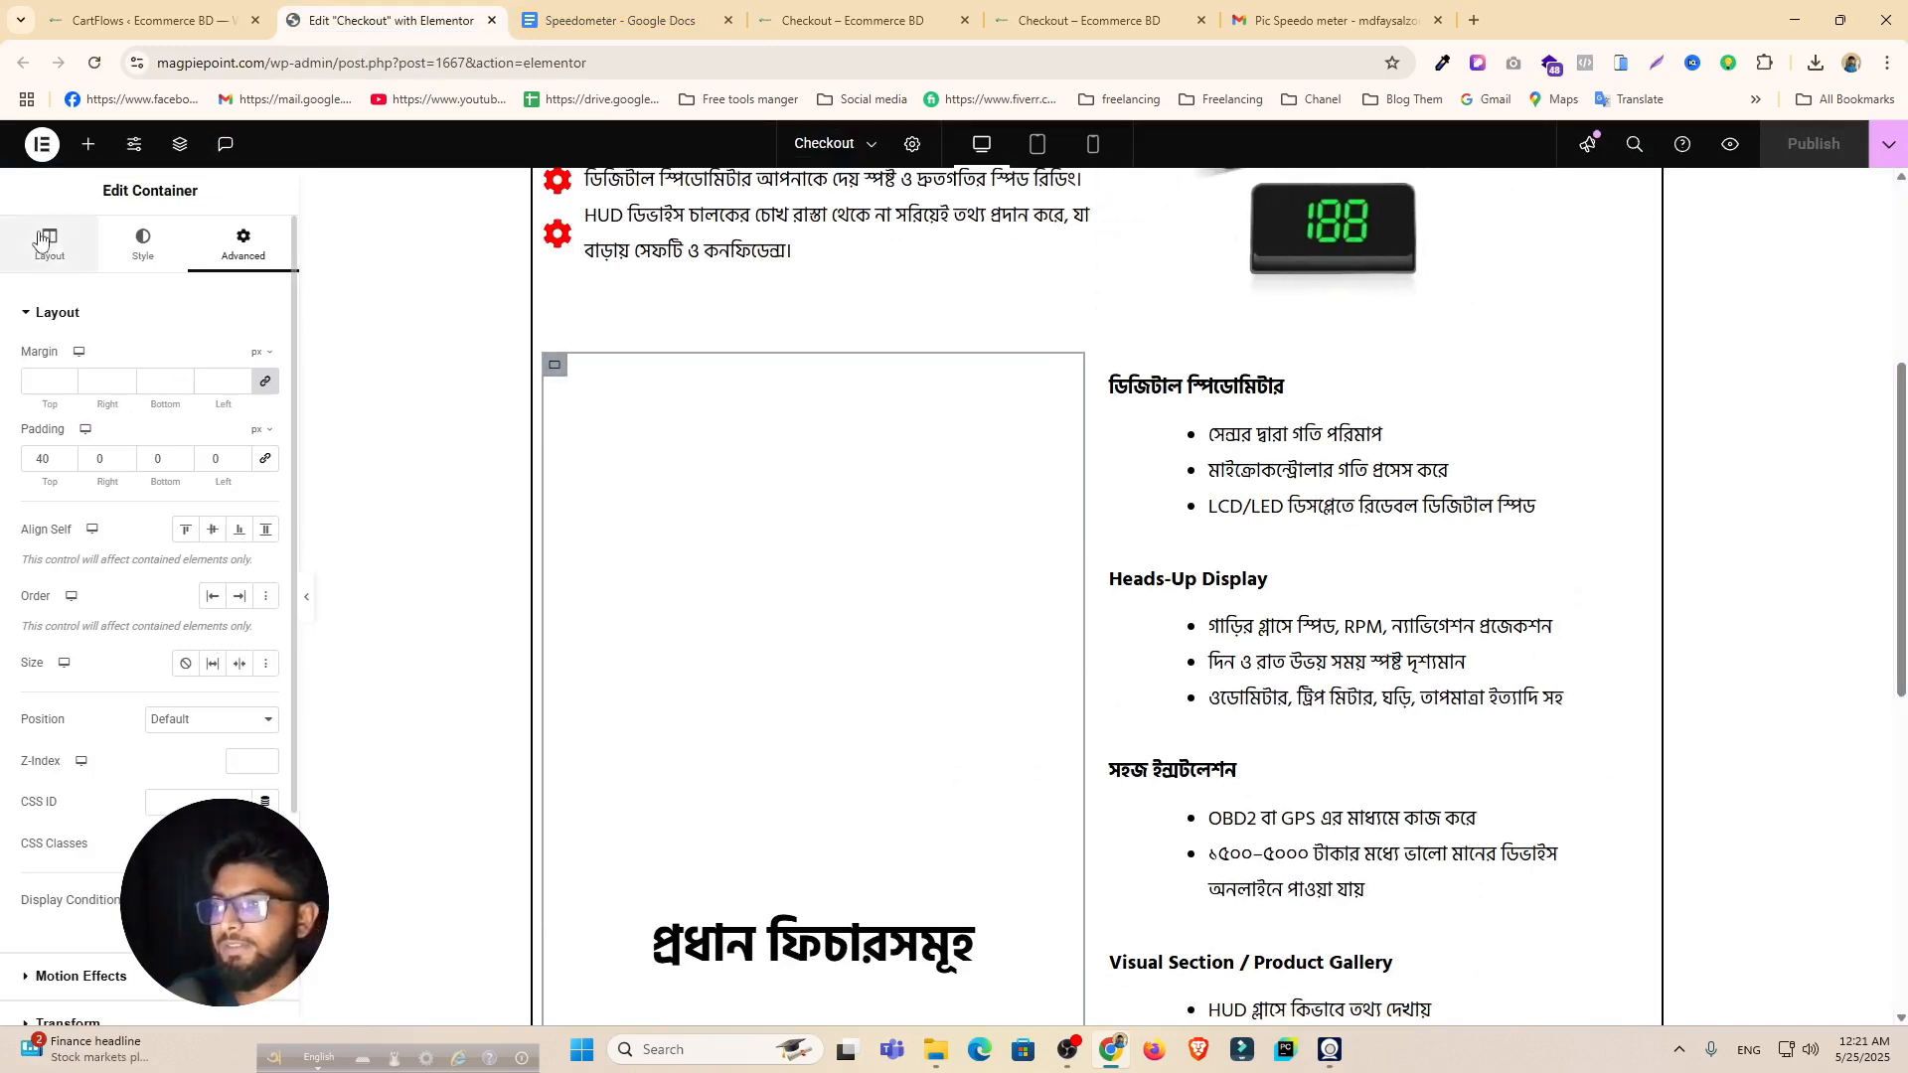
pyautogui.click(43, 716)
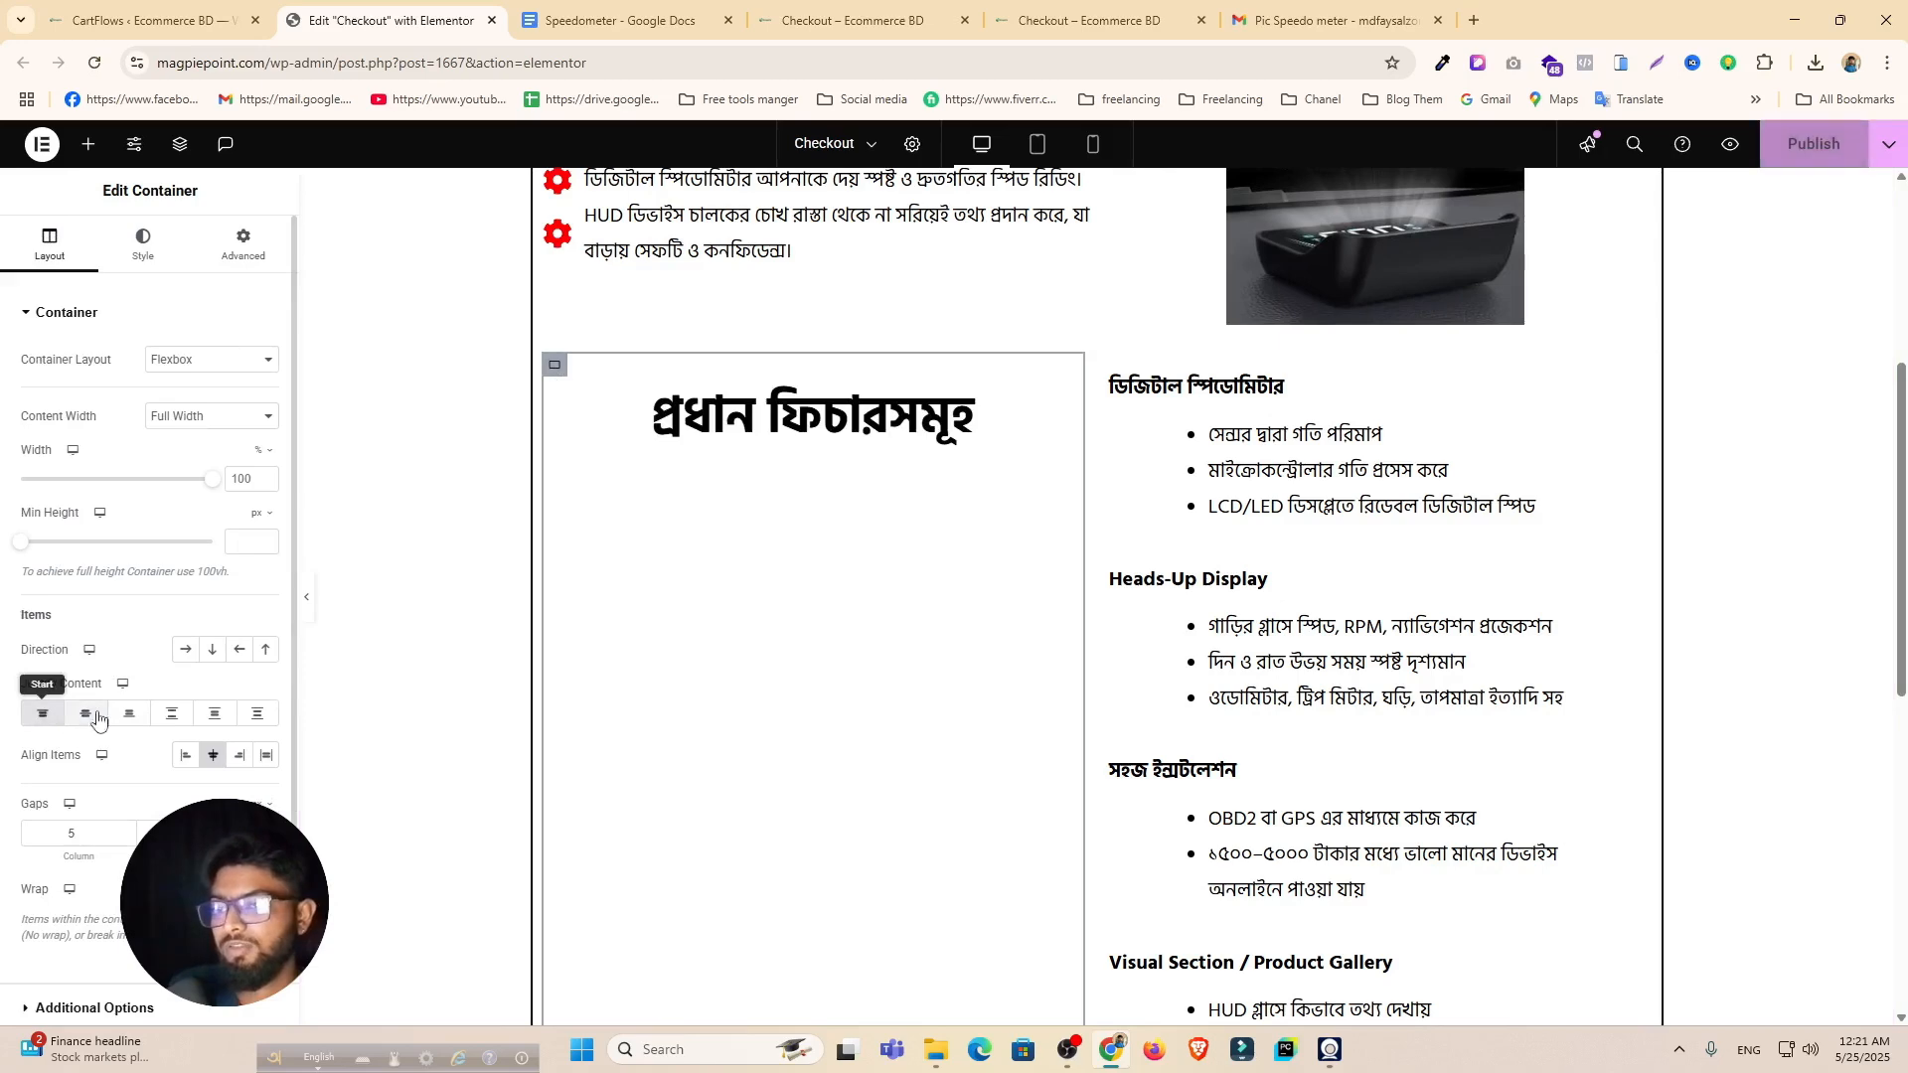
# Step: Publish the change and check the heading's placement beside the feature lists in the preview
pyautogui.click(1869, 145)
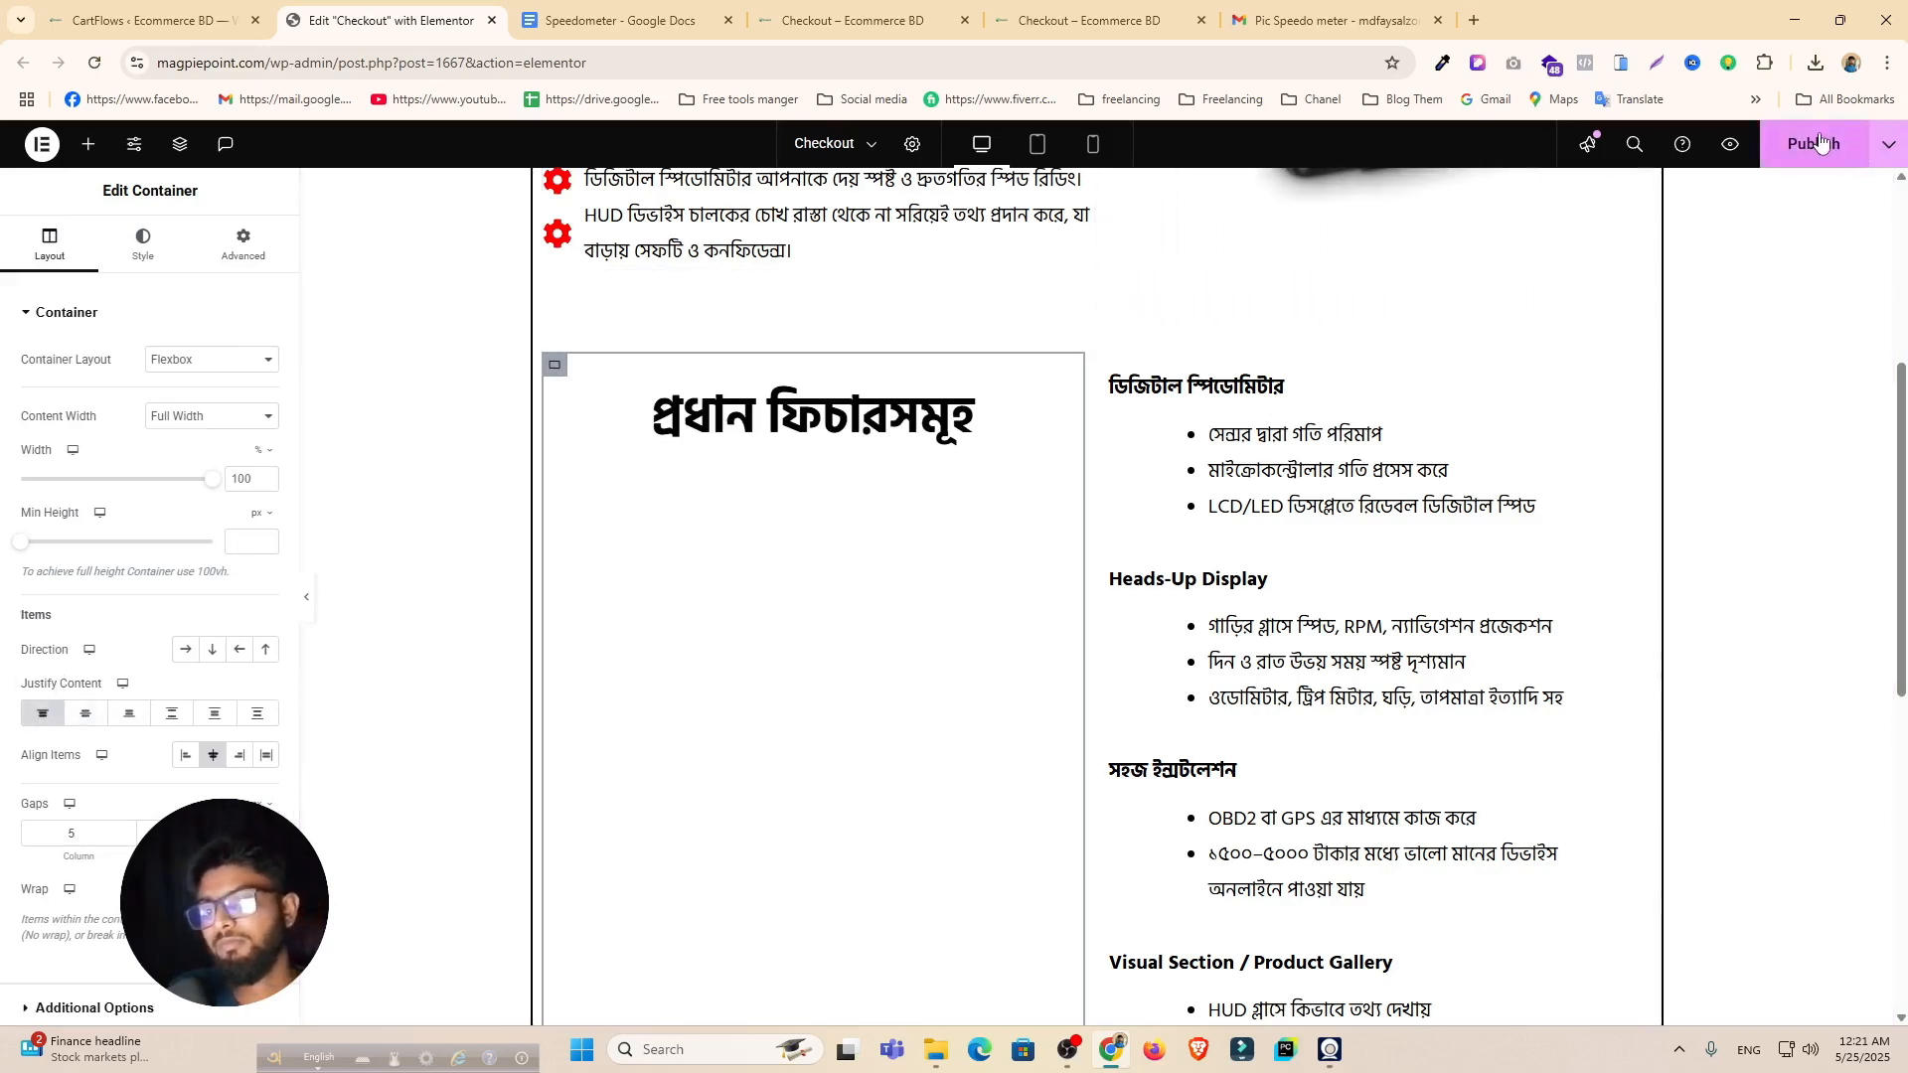
pyautogui.click(779, 16)
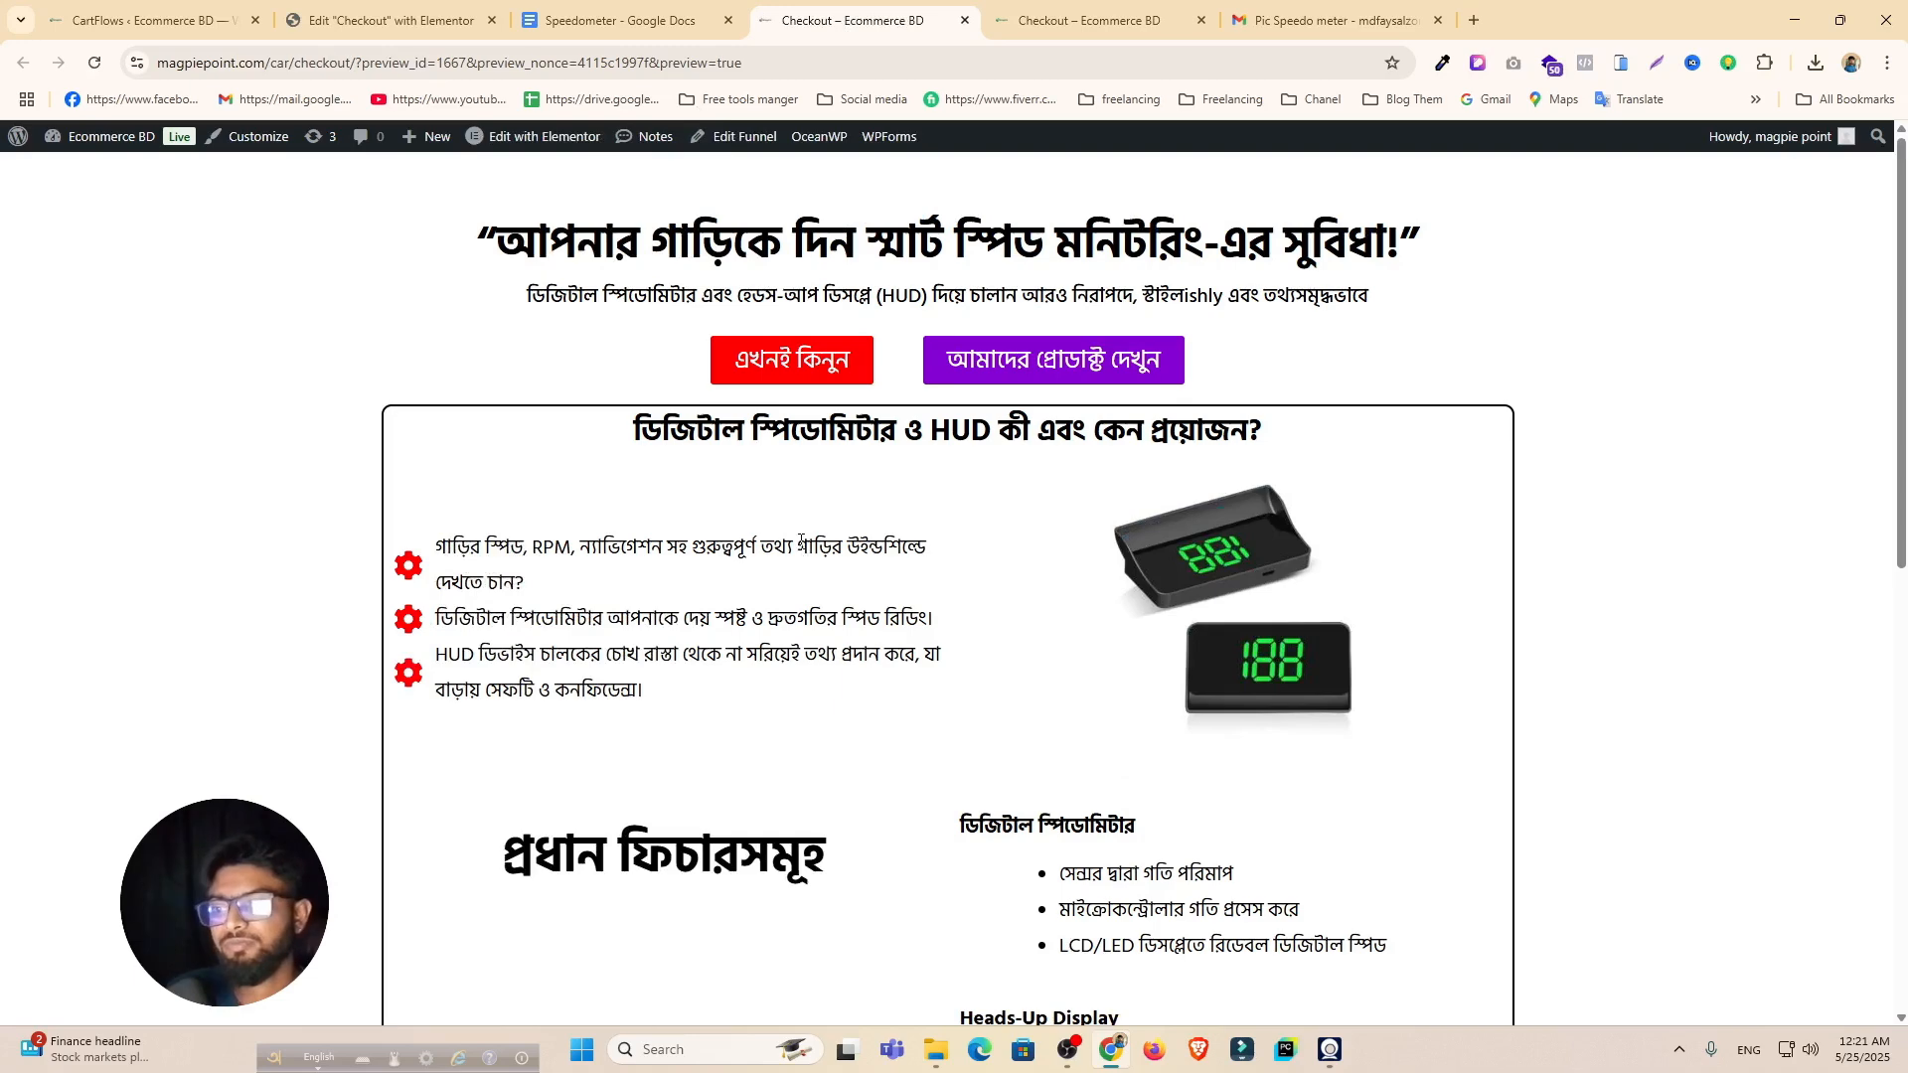
pyautogui.scroll(-6, 801, 543)
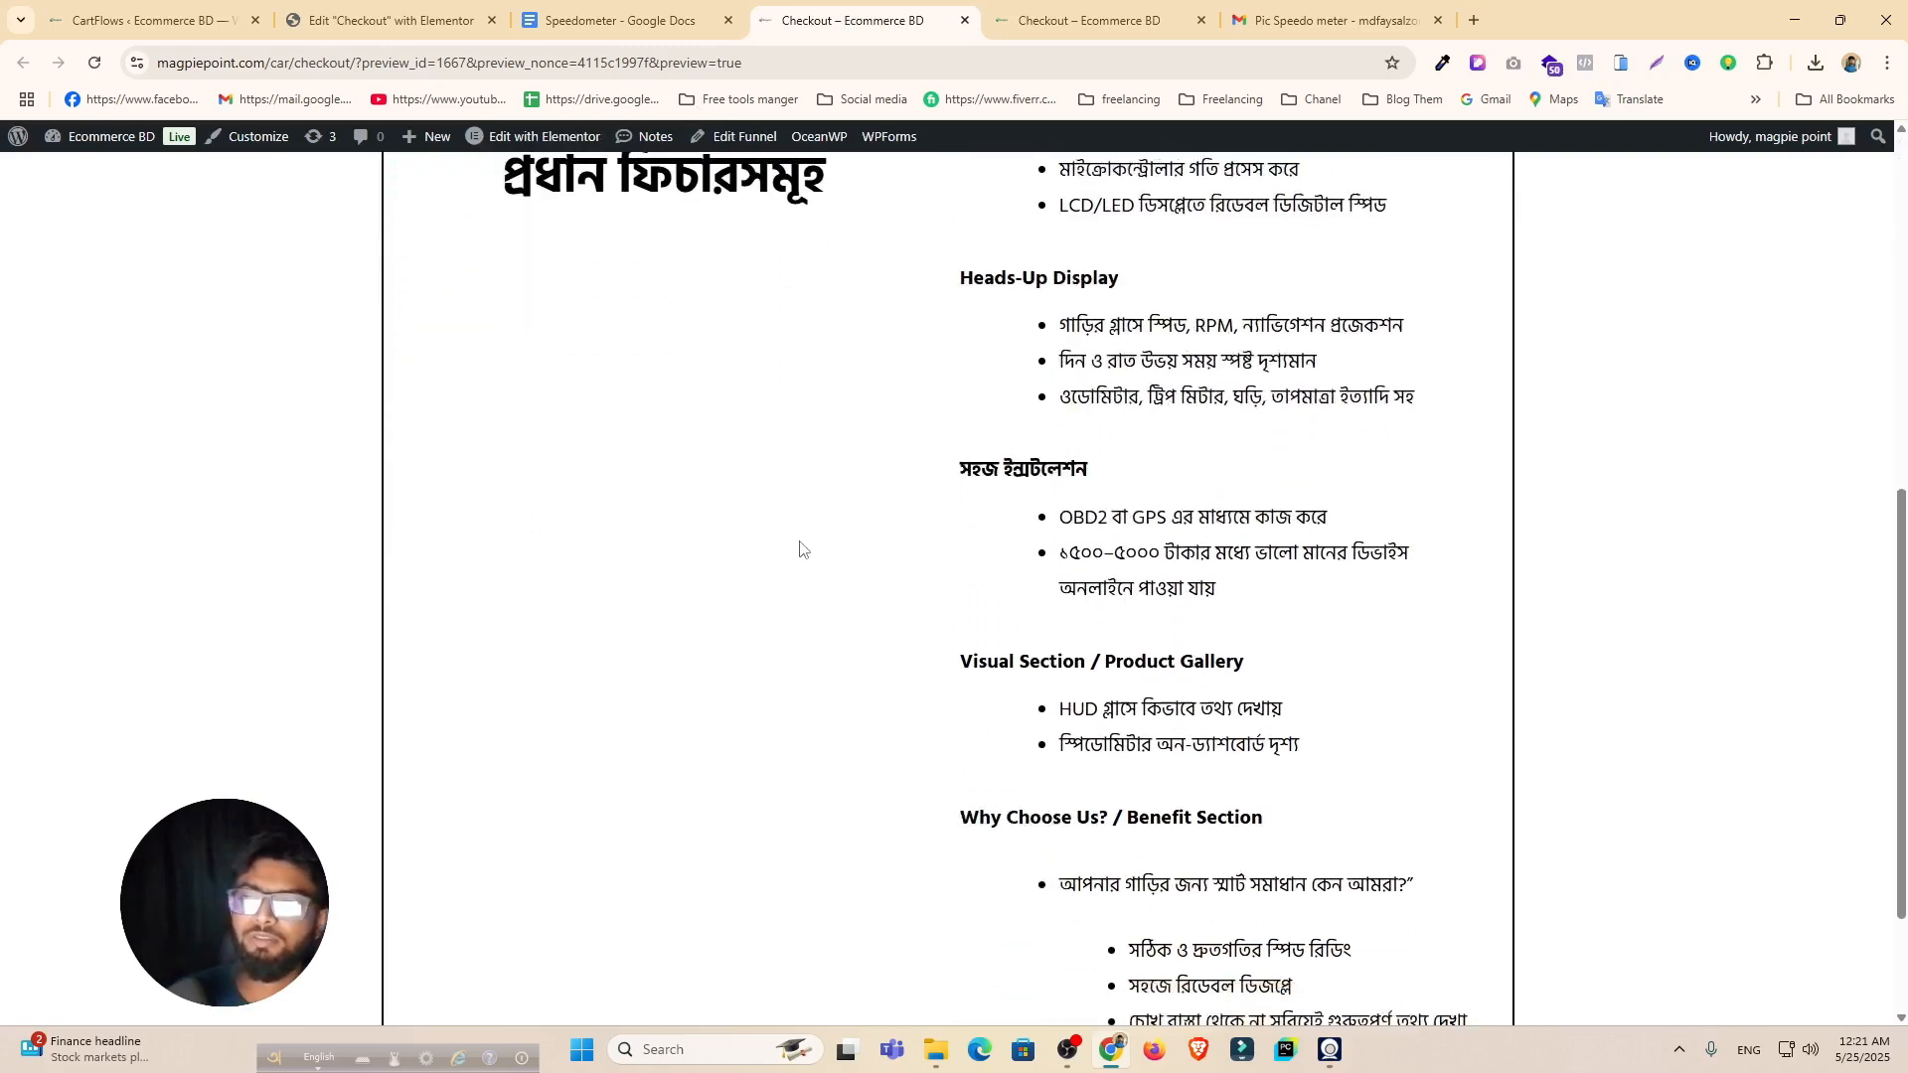
pyautogui.scroll(-2, 801, 550)
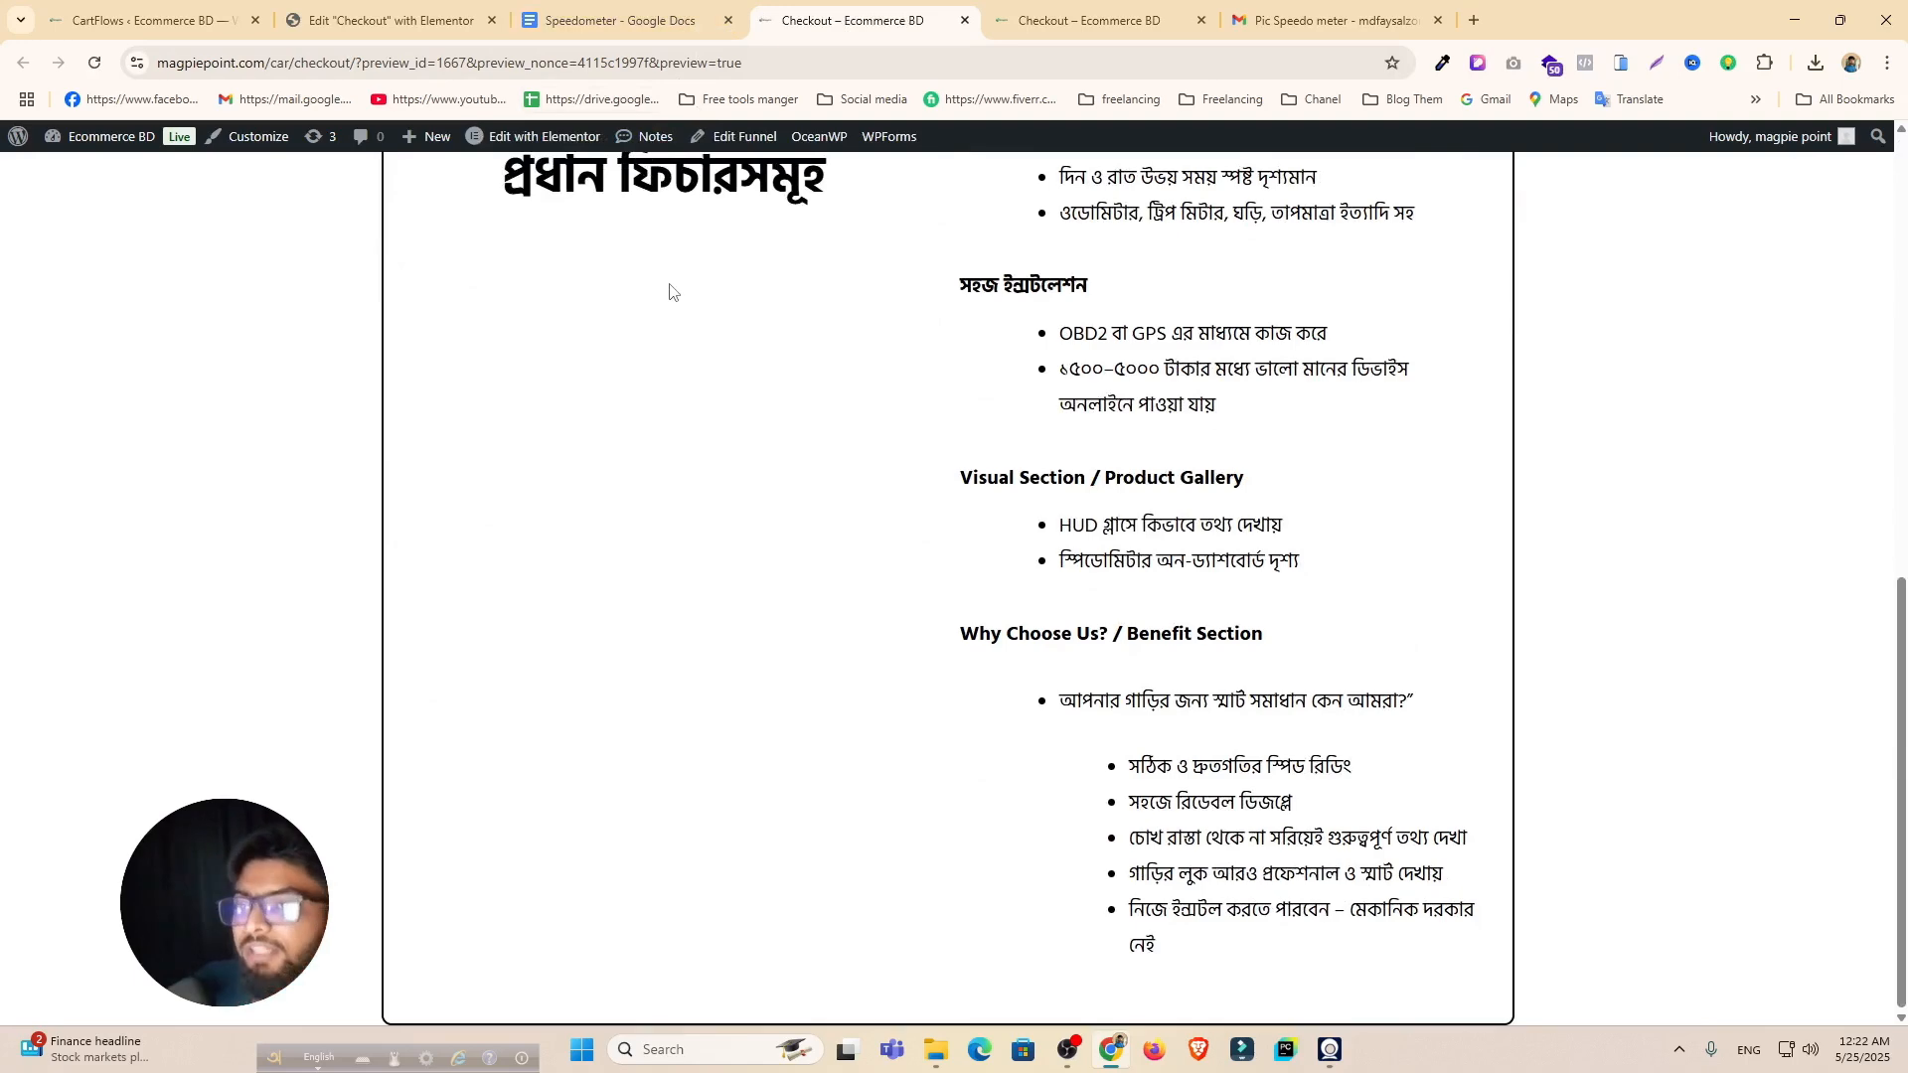
pyautogui.scroll(2, 670, 292)
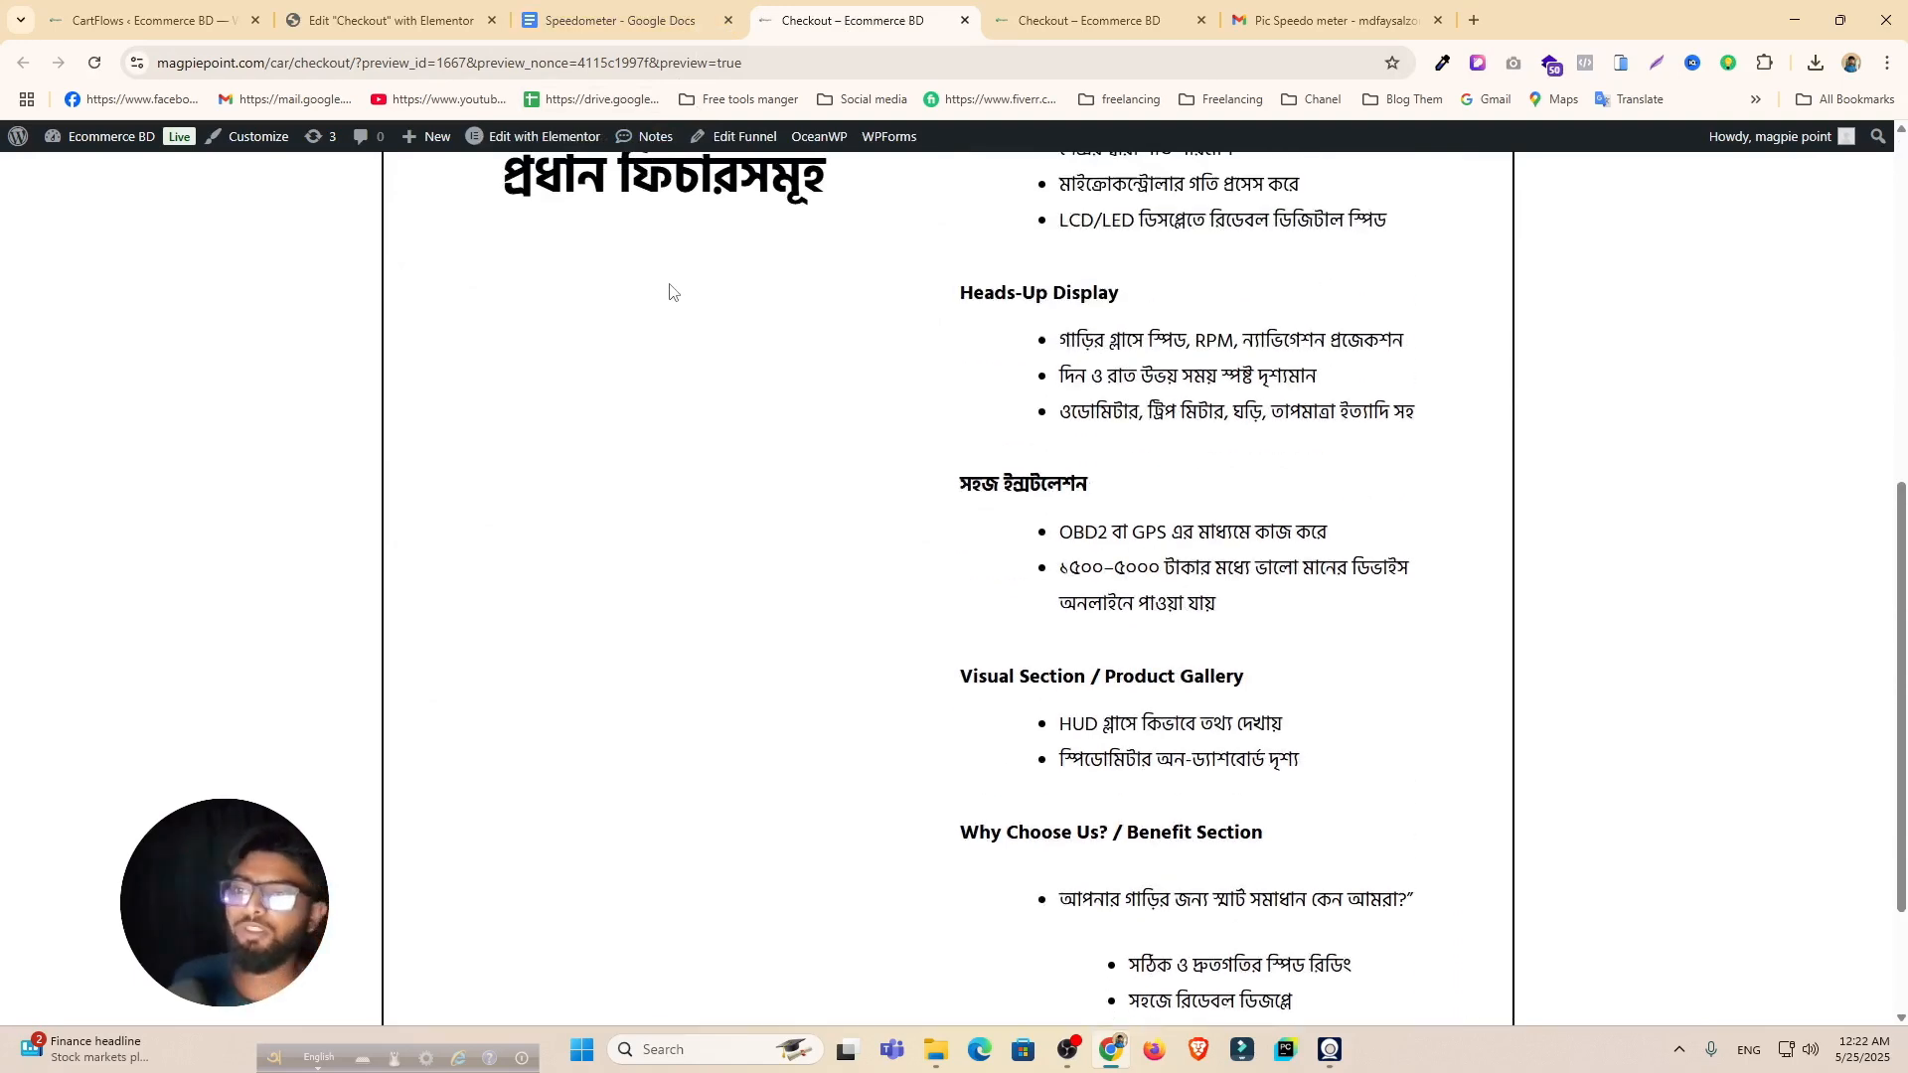
# Step: Unlink the প্রধান ফিচারসমূহ heading's padding values and set its top padding to 50 px, leaving the other sides at 0
pyautogui.click(407, 10)
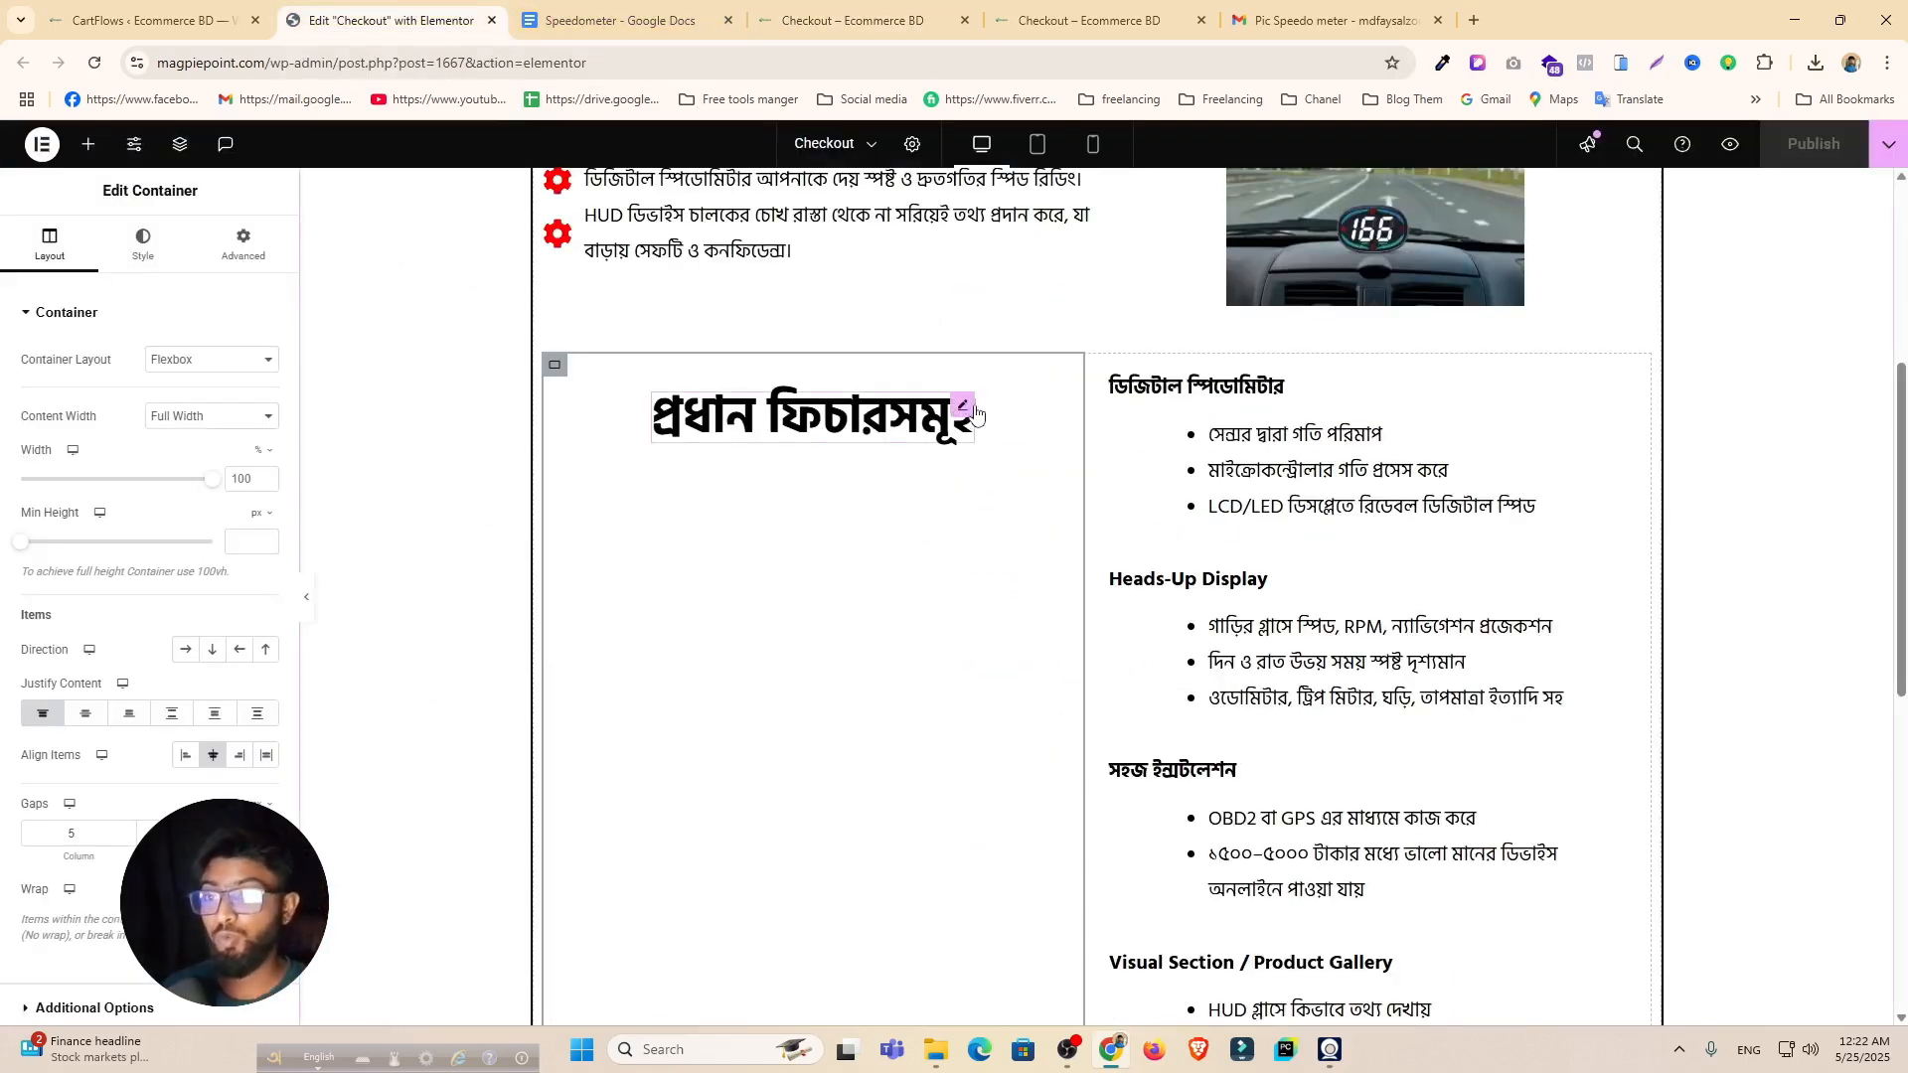
pyautogui.click(970, 407)
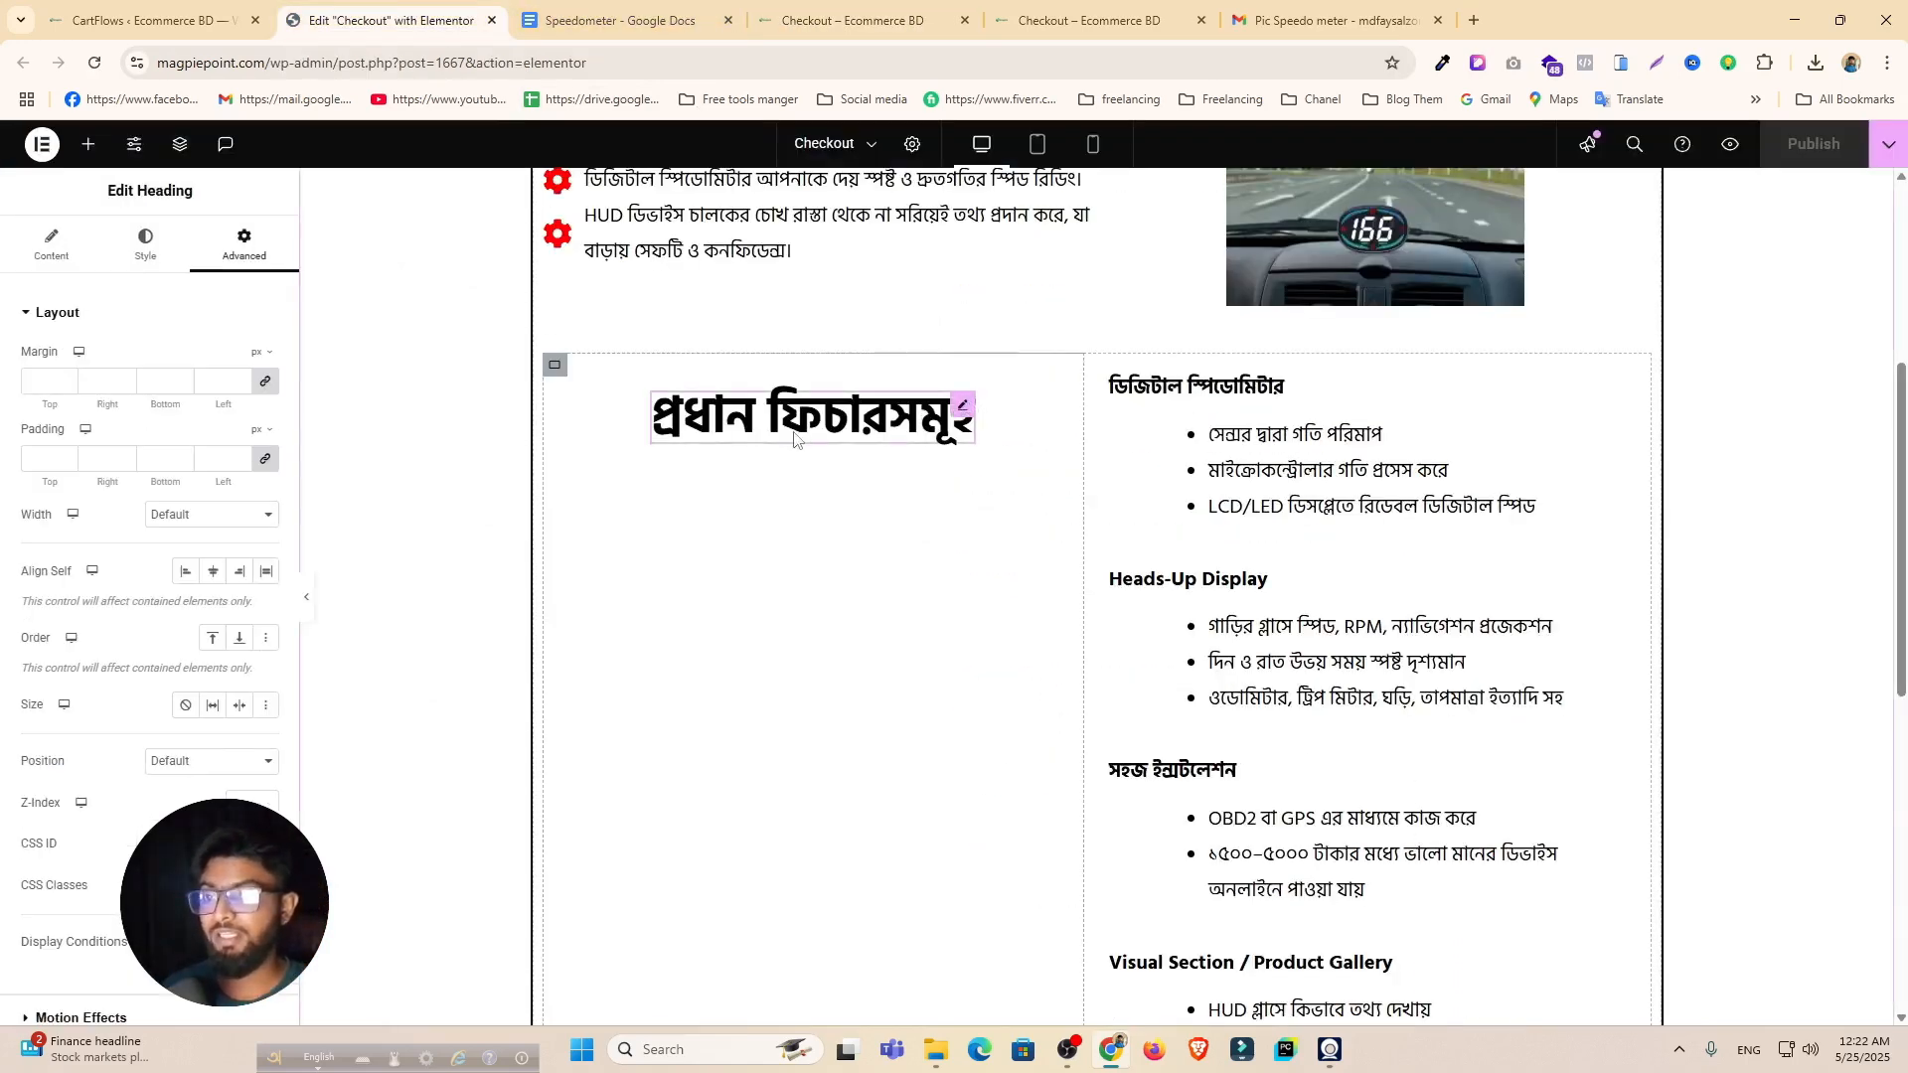
pyautogui.click(49, 460)
pyautogui.write('40')
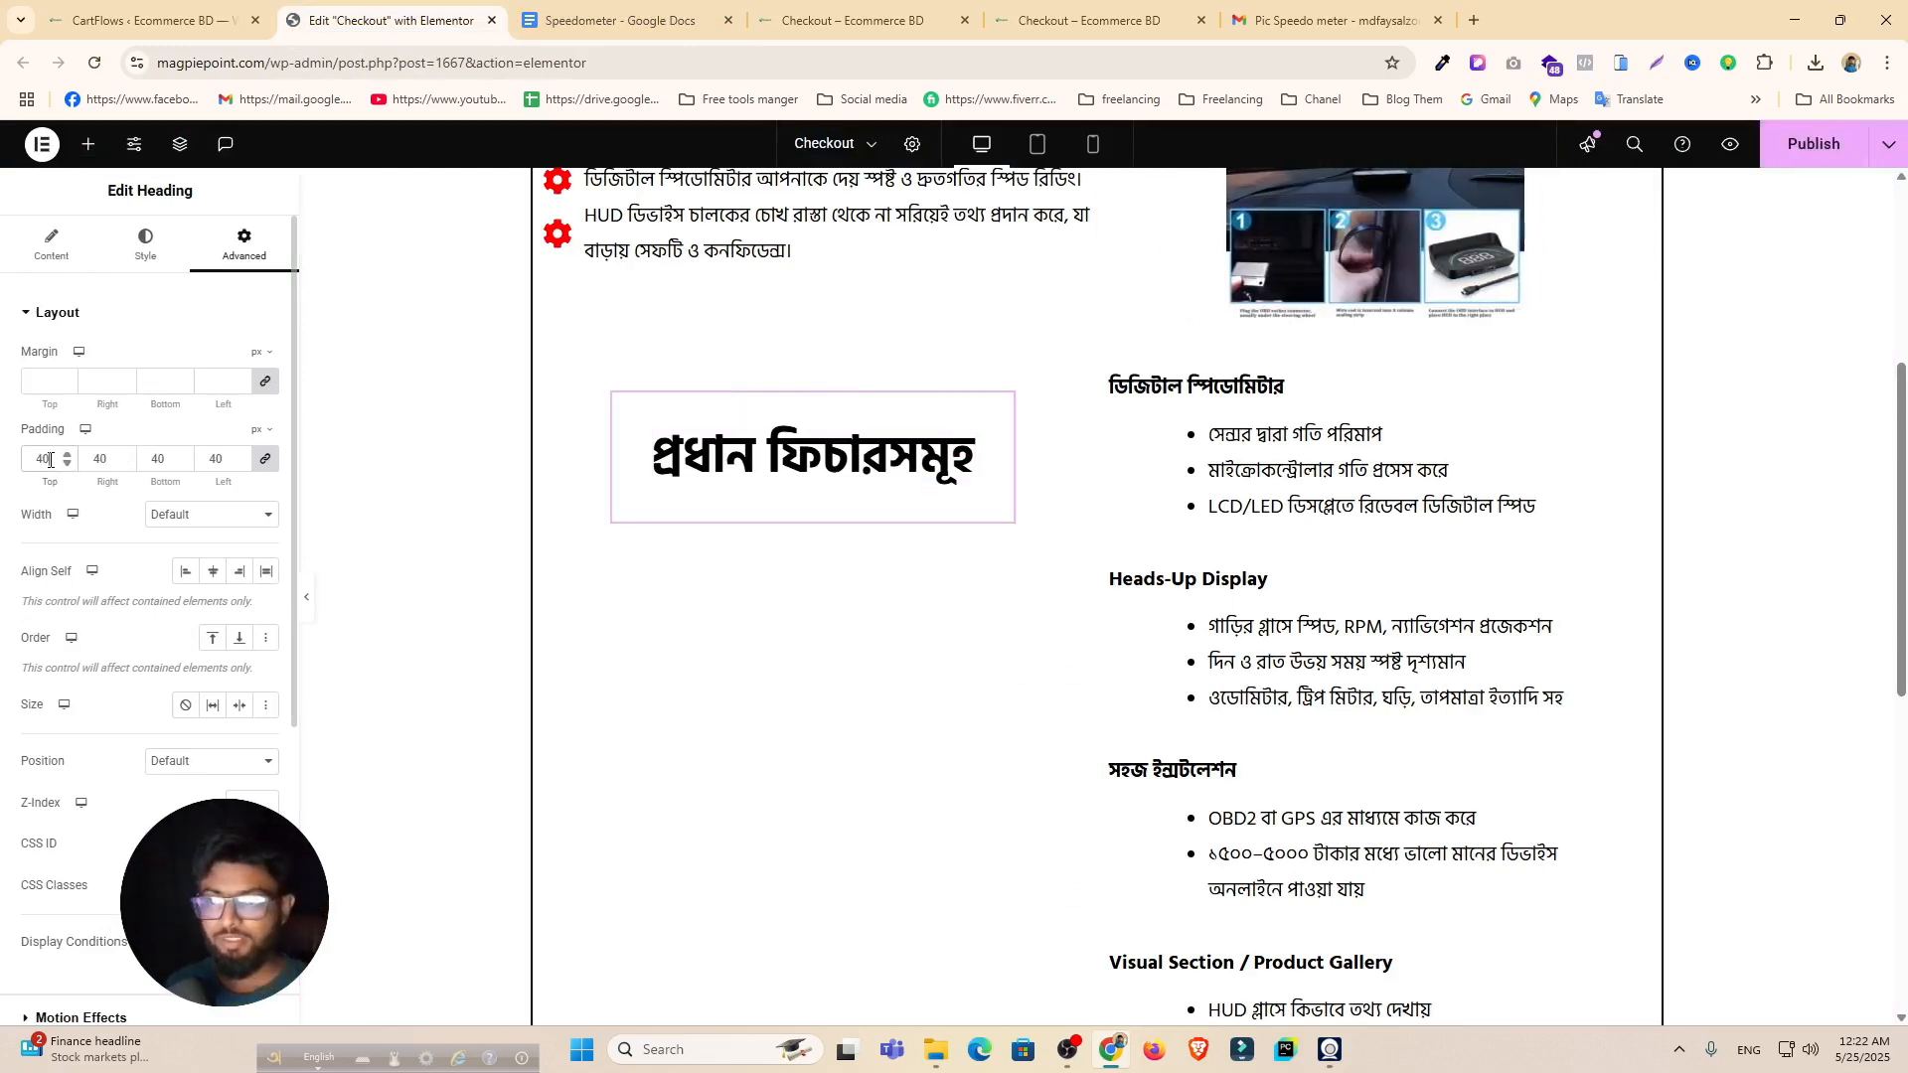
pyautogui.doubleClick(201, 462)
pyautogui.write('0')
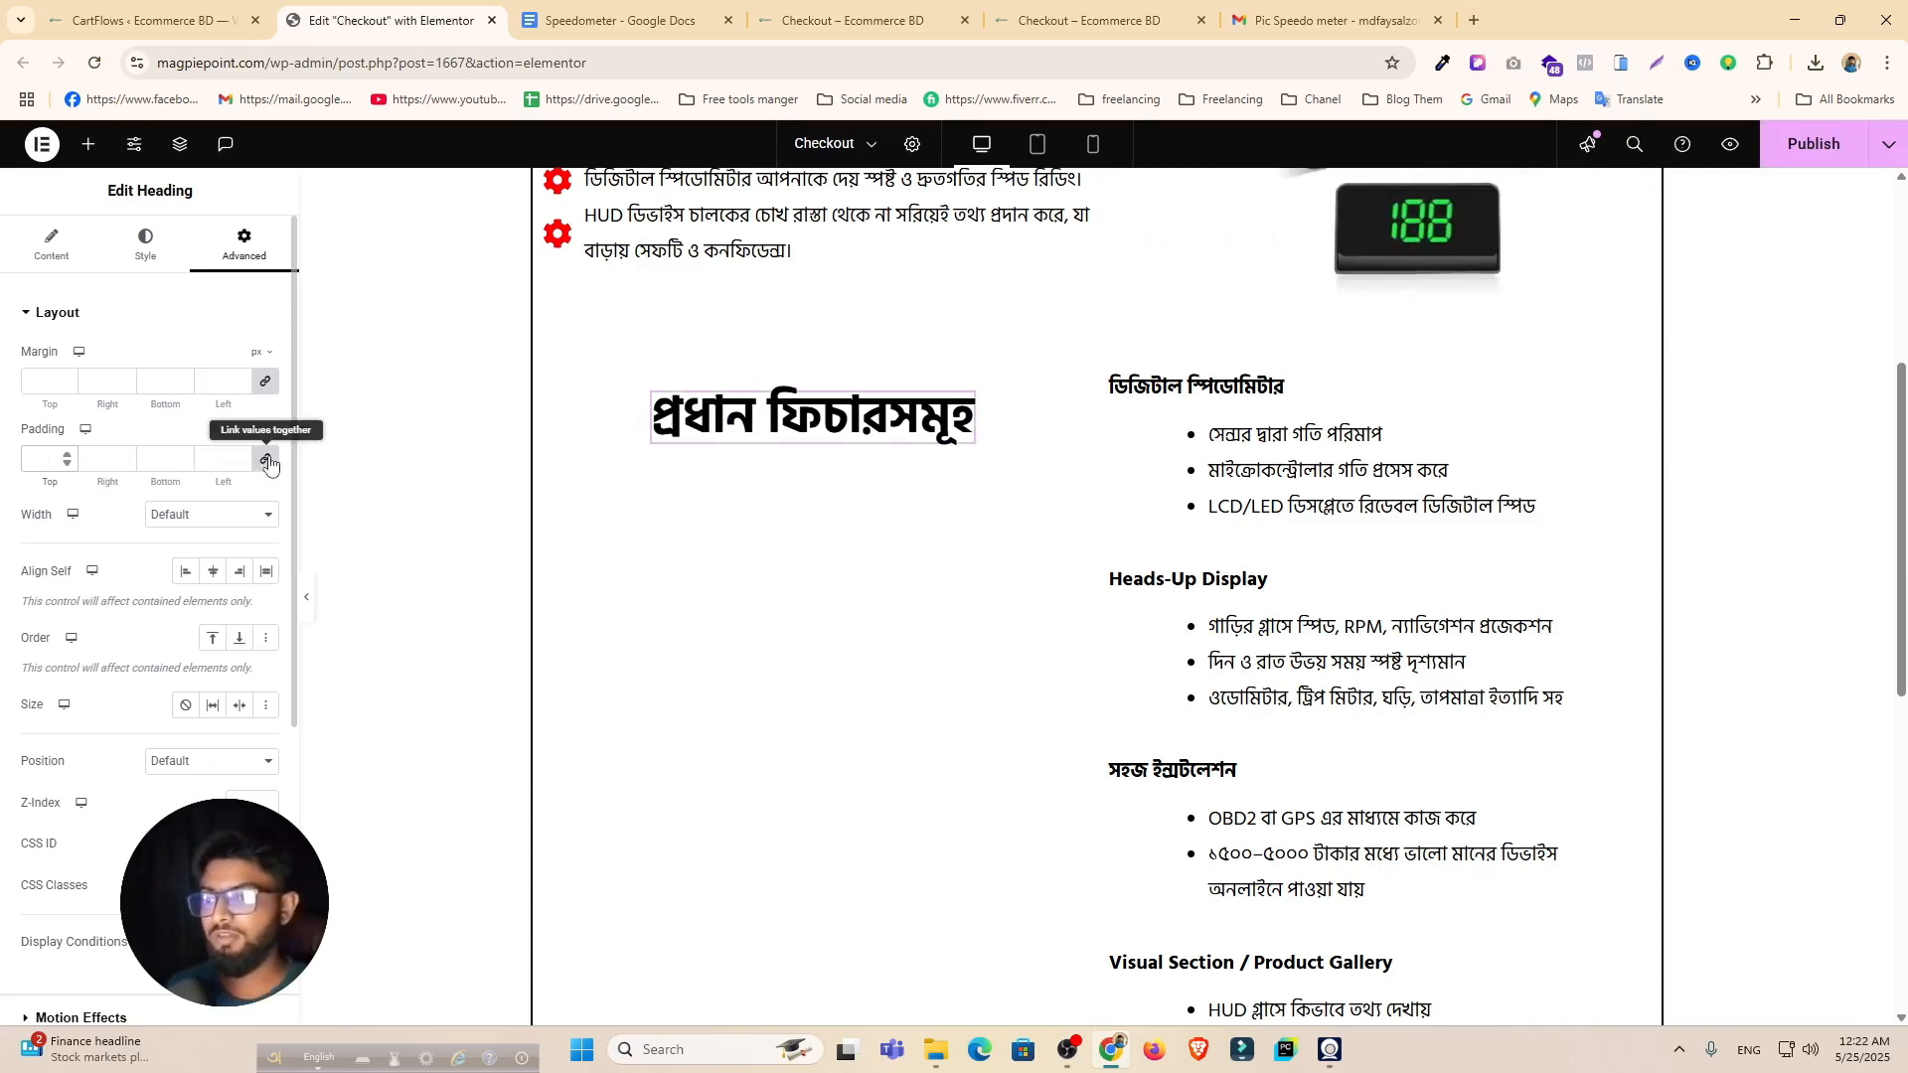
pyautogui.doubleClick(55, 461)
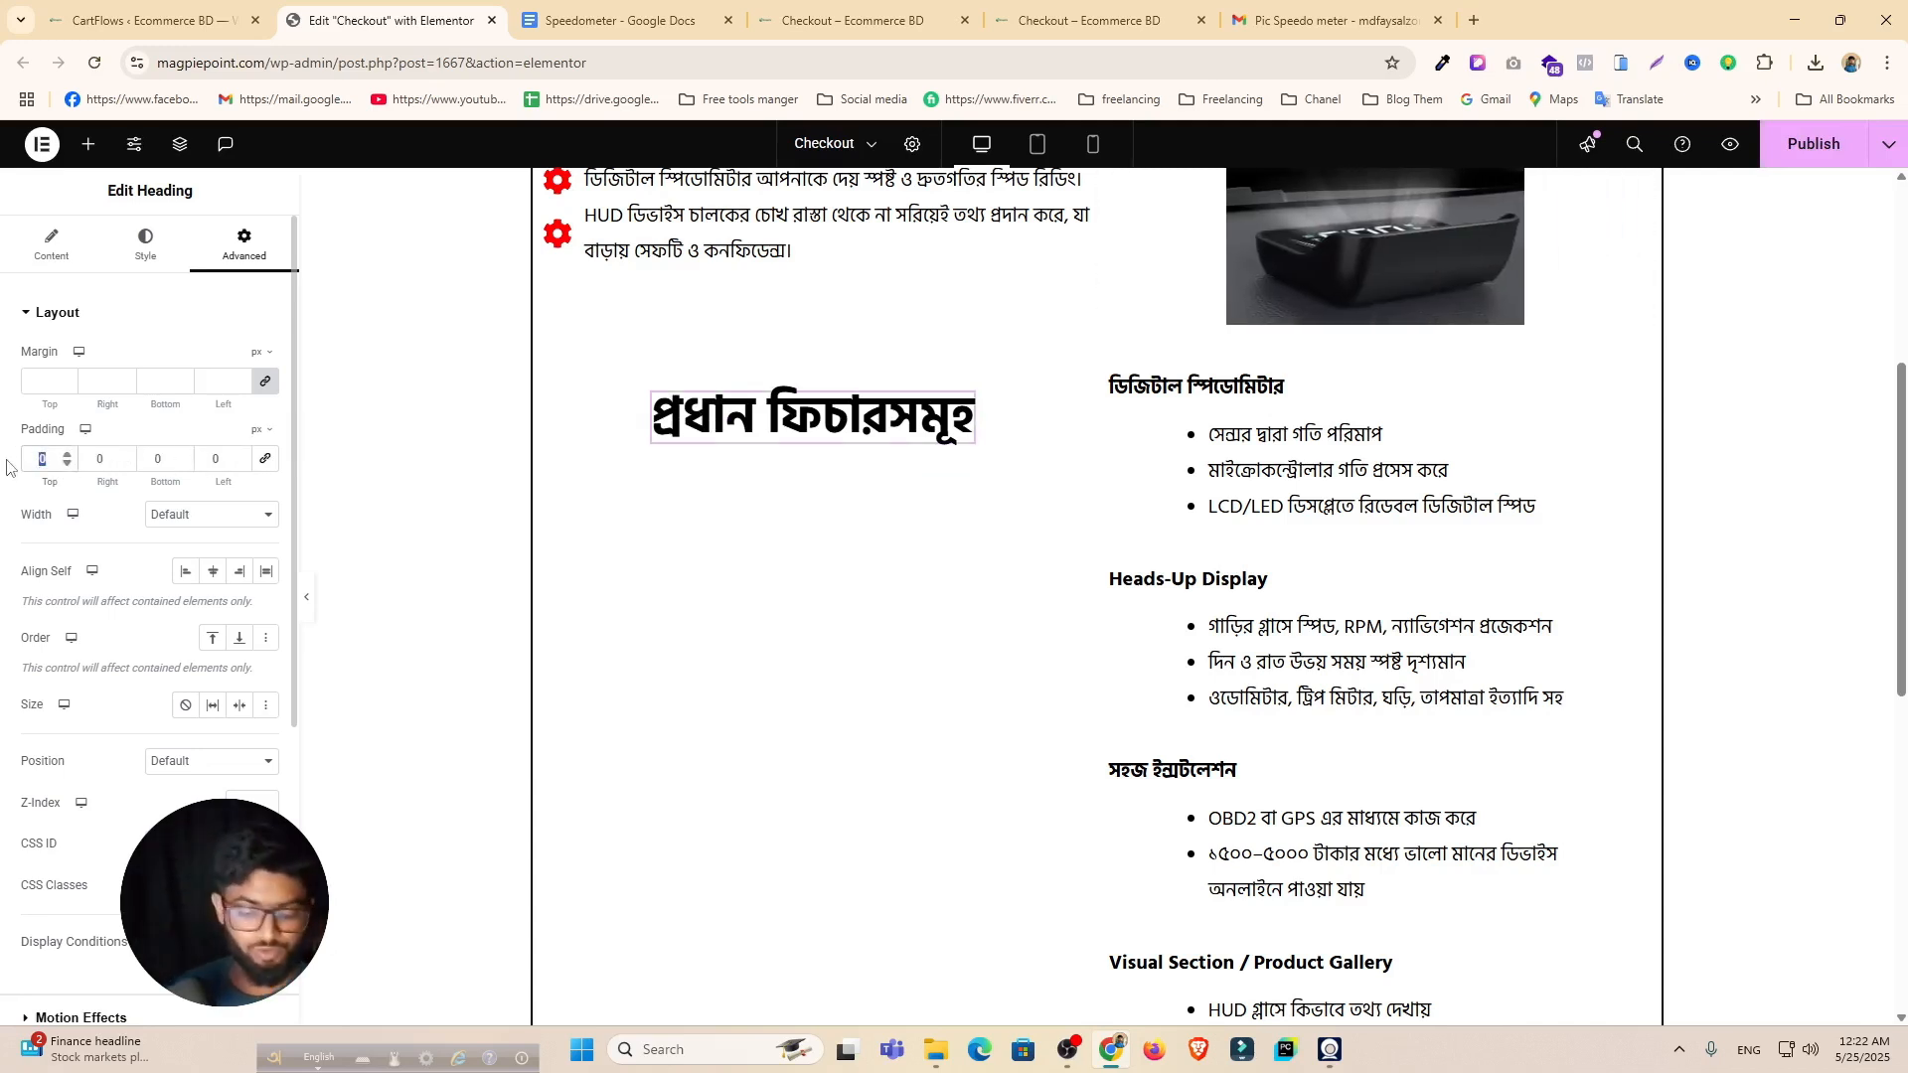
pyautogui.write('50')
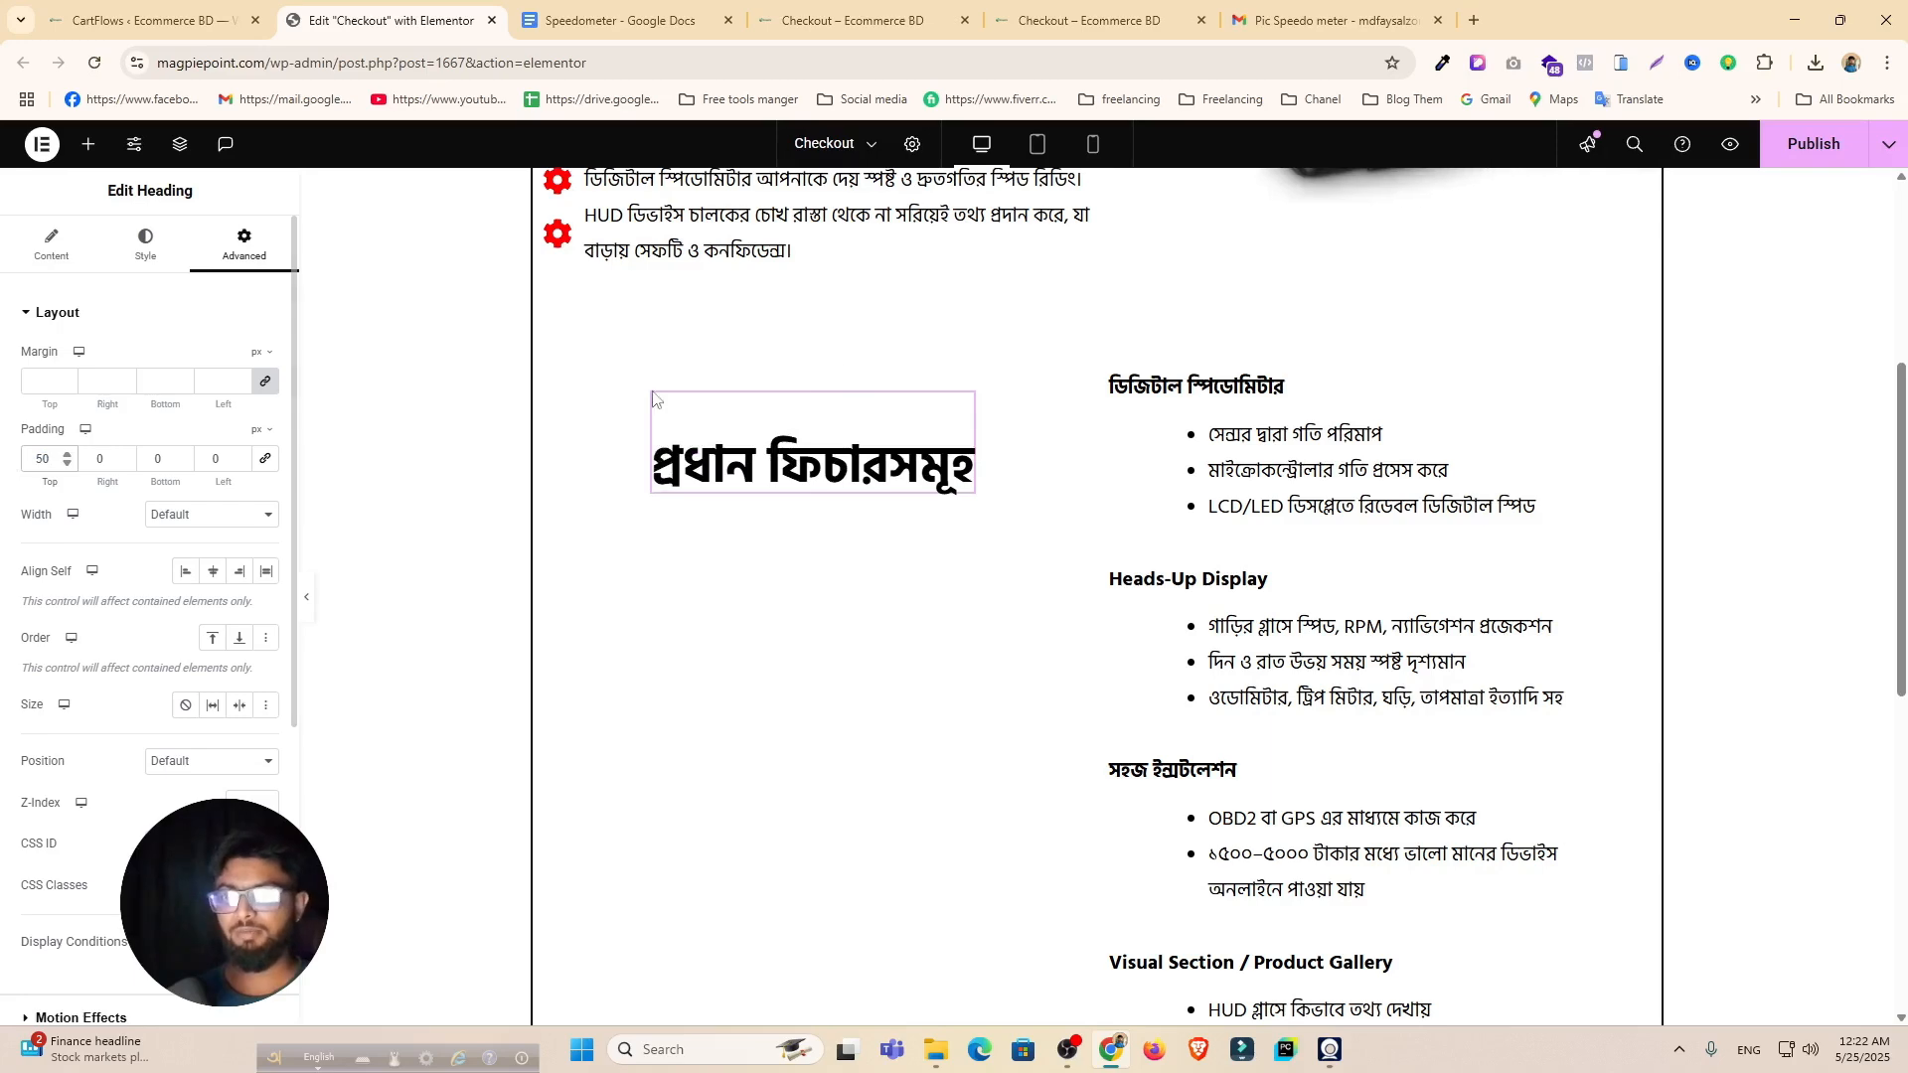
# Step: Publish the page and inspect the heading's new top spacing in the checkout preview
pyautogui.click(1807, 161)
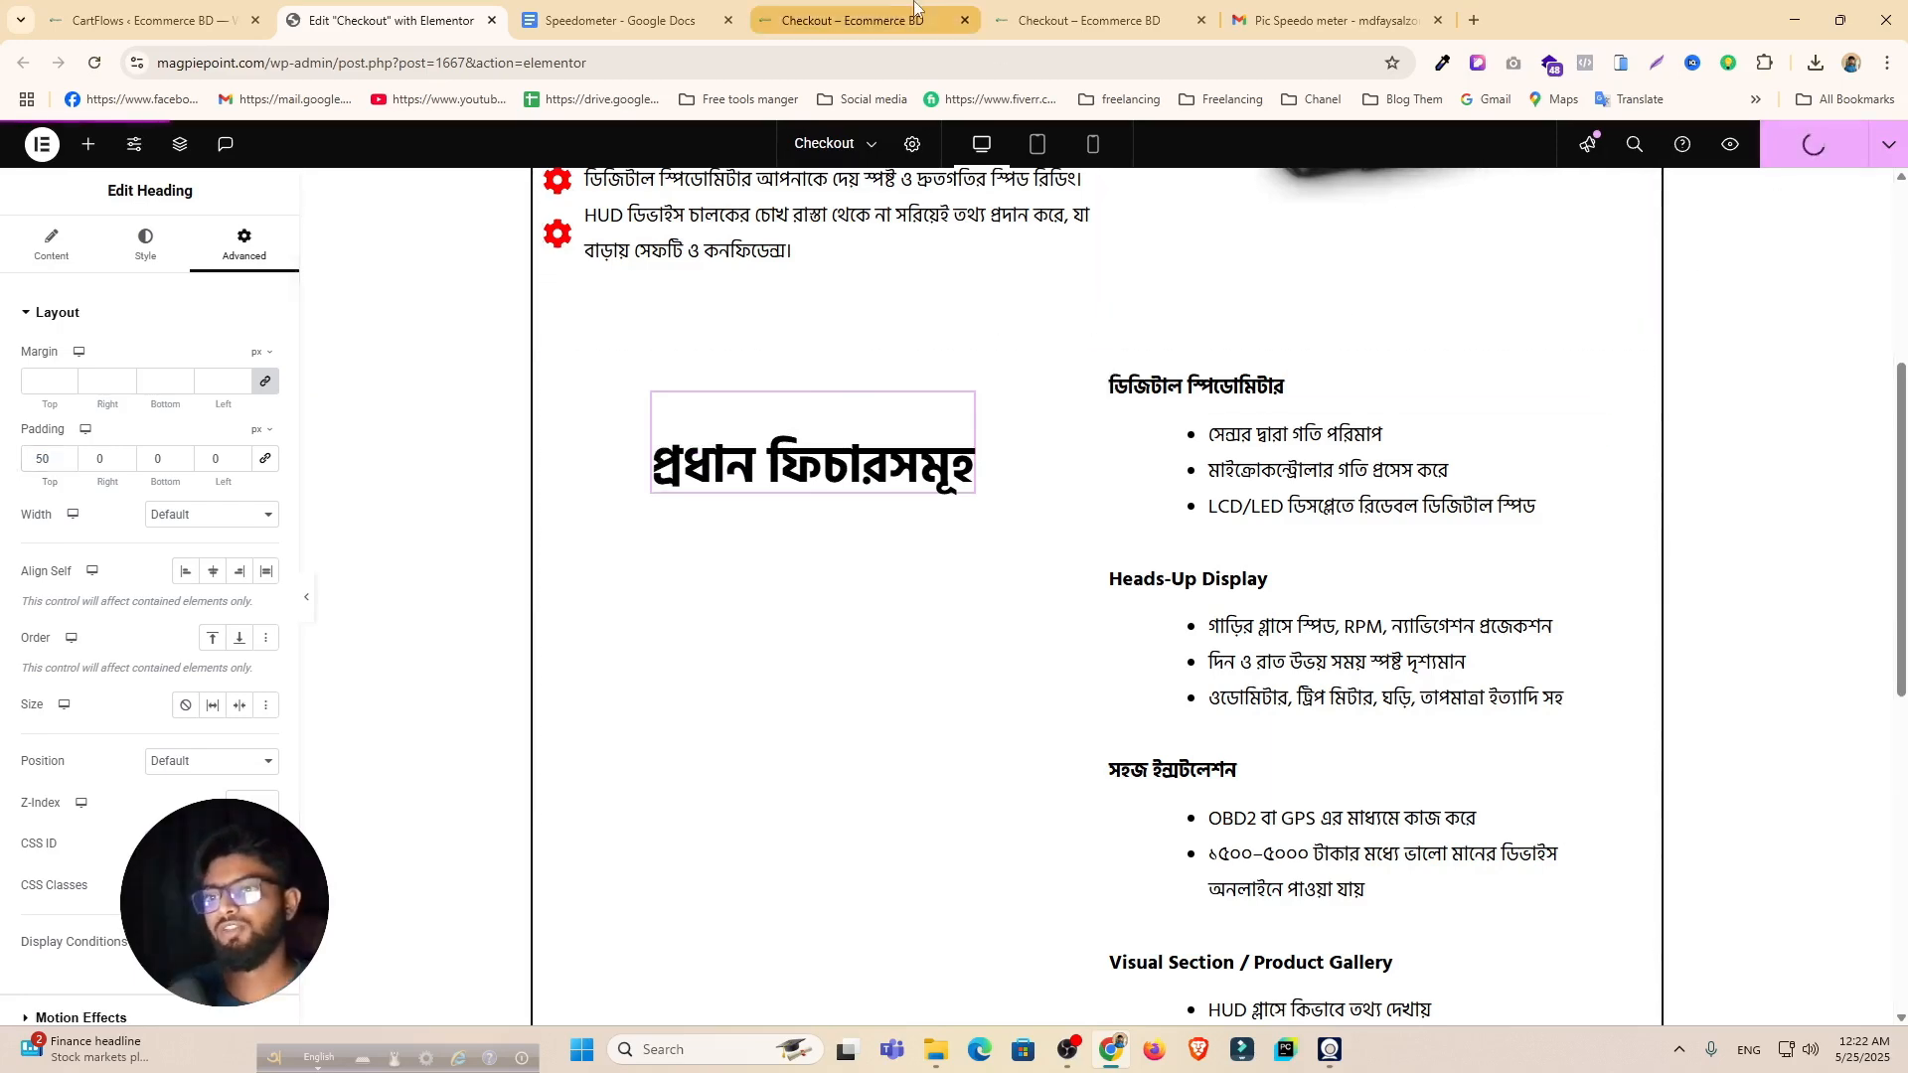
pyautogui.click(1061, 8)
pyautogui.click(800, 19)
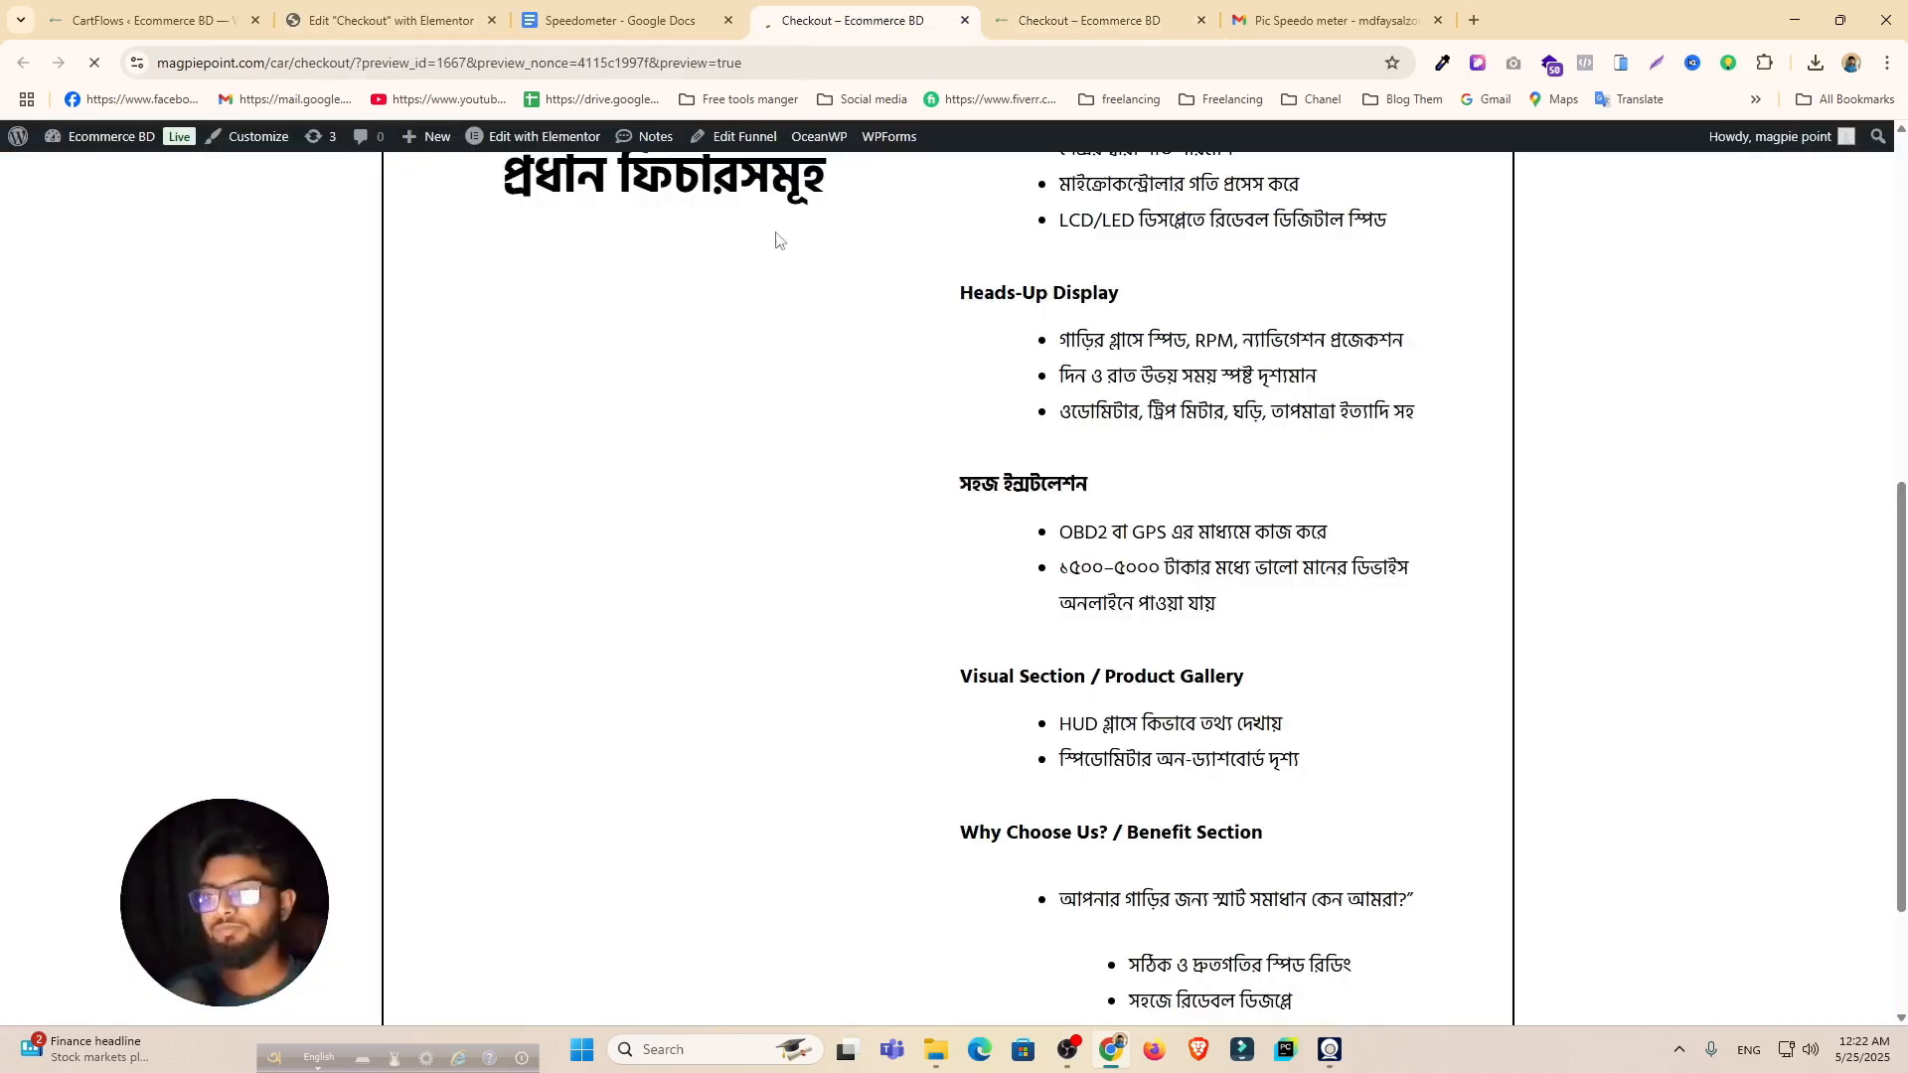
pyautogui.scroll(-5, 766, 377)
pyautogui.scroll(-4, 752, 388)
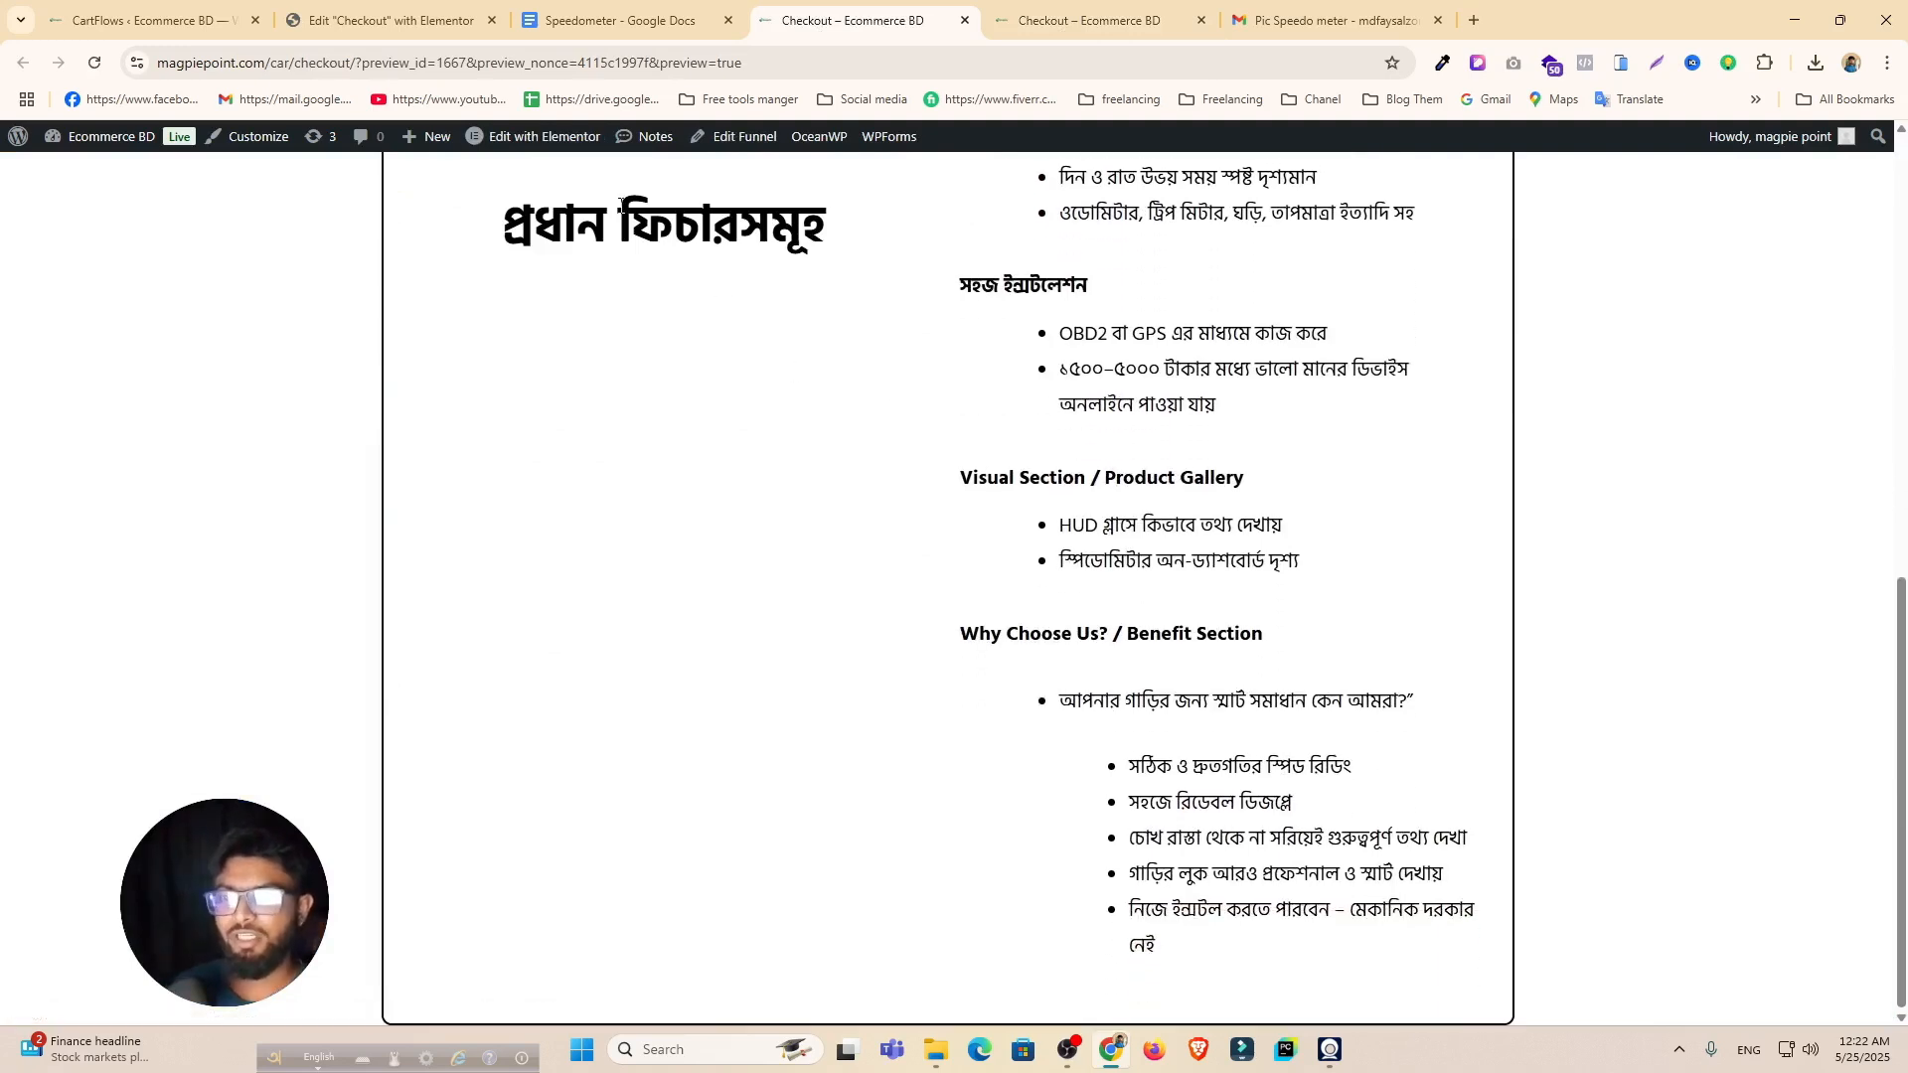
# Step: Check the Pricing & Order Section in the Speedometer document and look over the page's existing sections in the editor
pyautogui.click(621, 20)
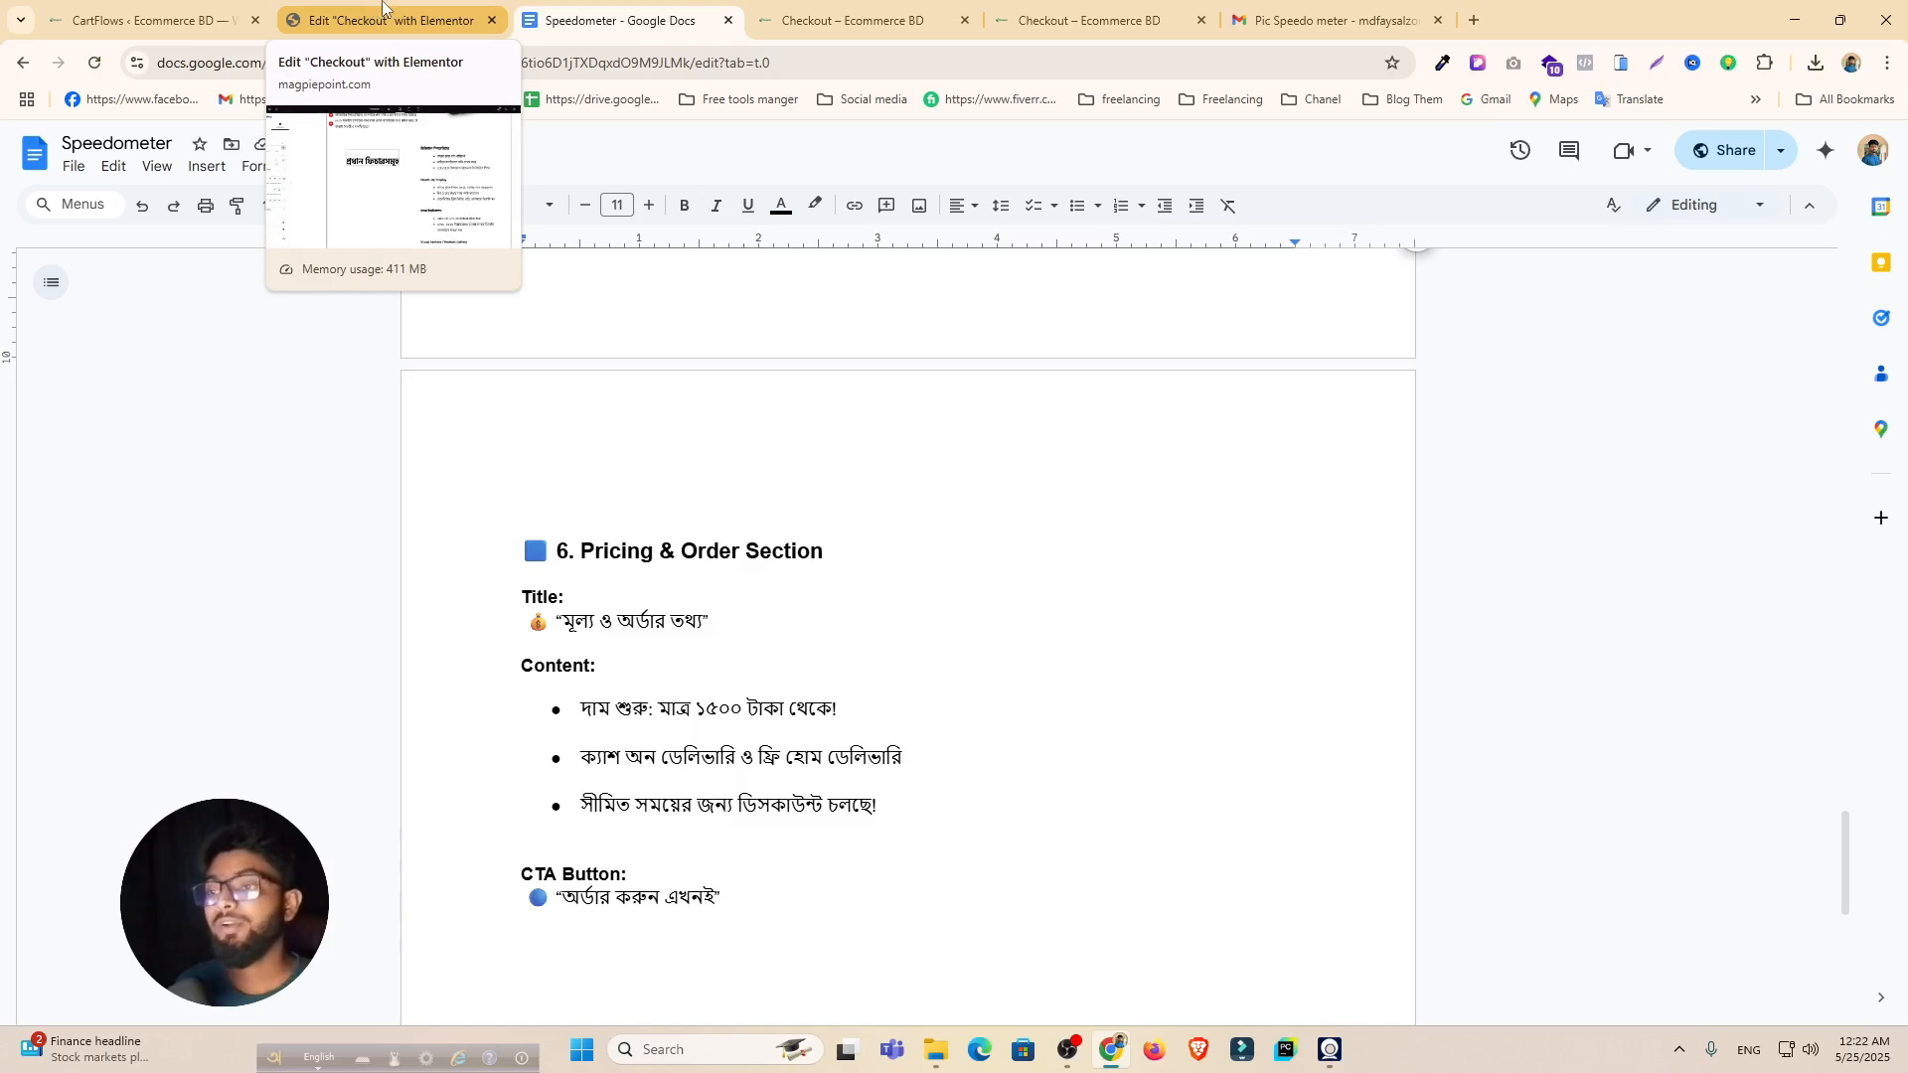
pyautogui.click(382, 10)
pyautogui.scroll(-8, 993, 695)
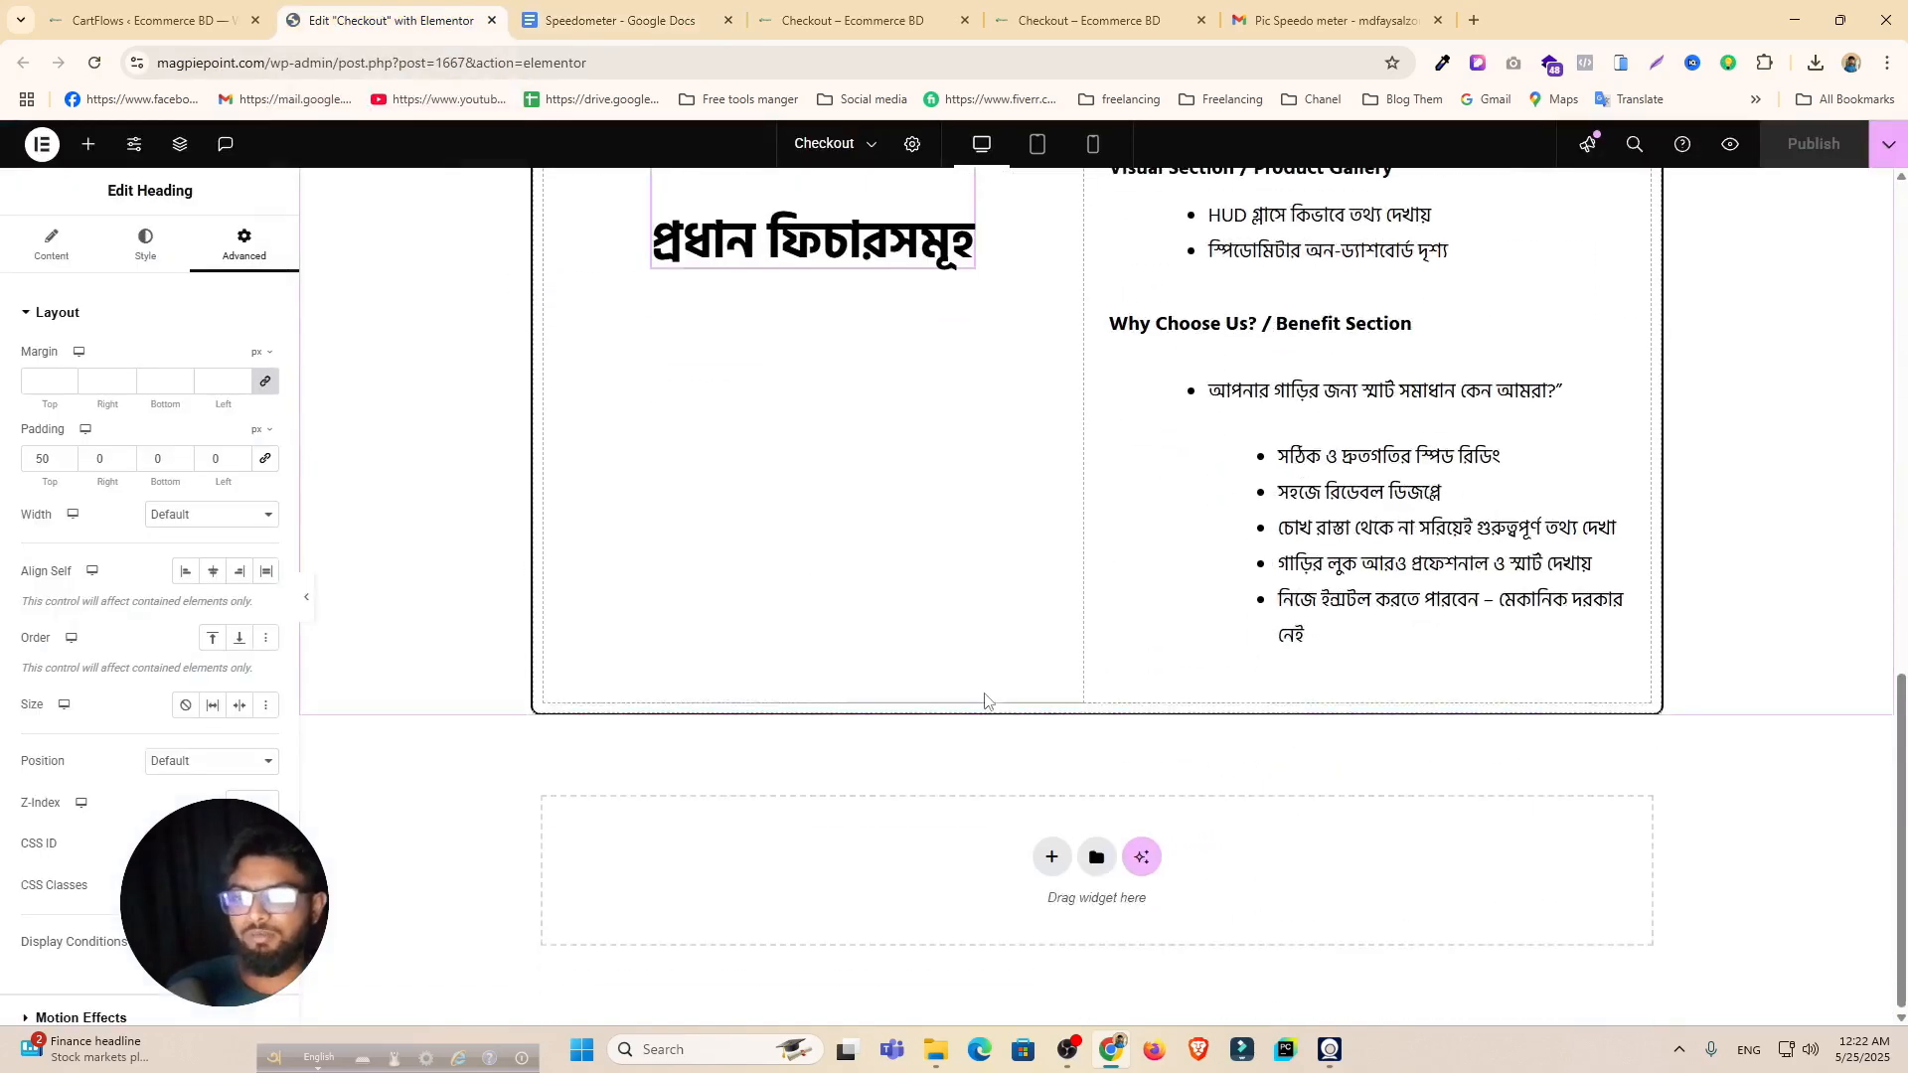
pyautogui.scroll(12, 993, 715)
pyautogui.scroll(-6, 994, 725)
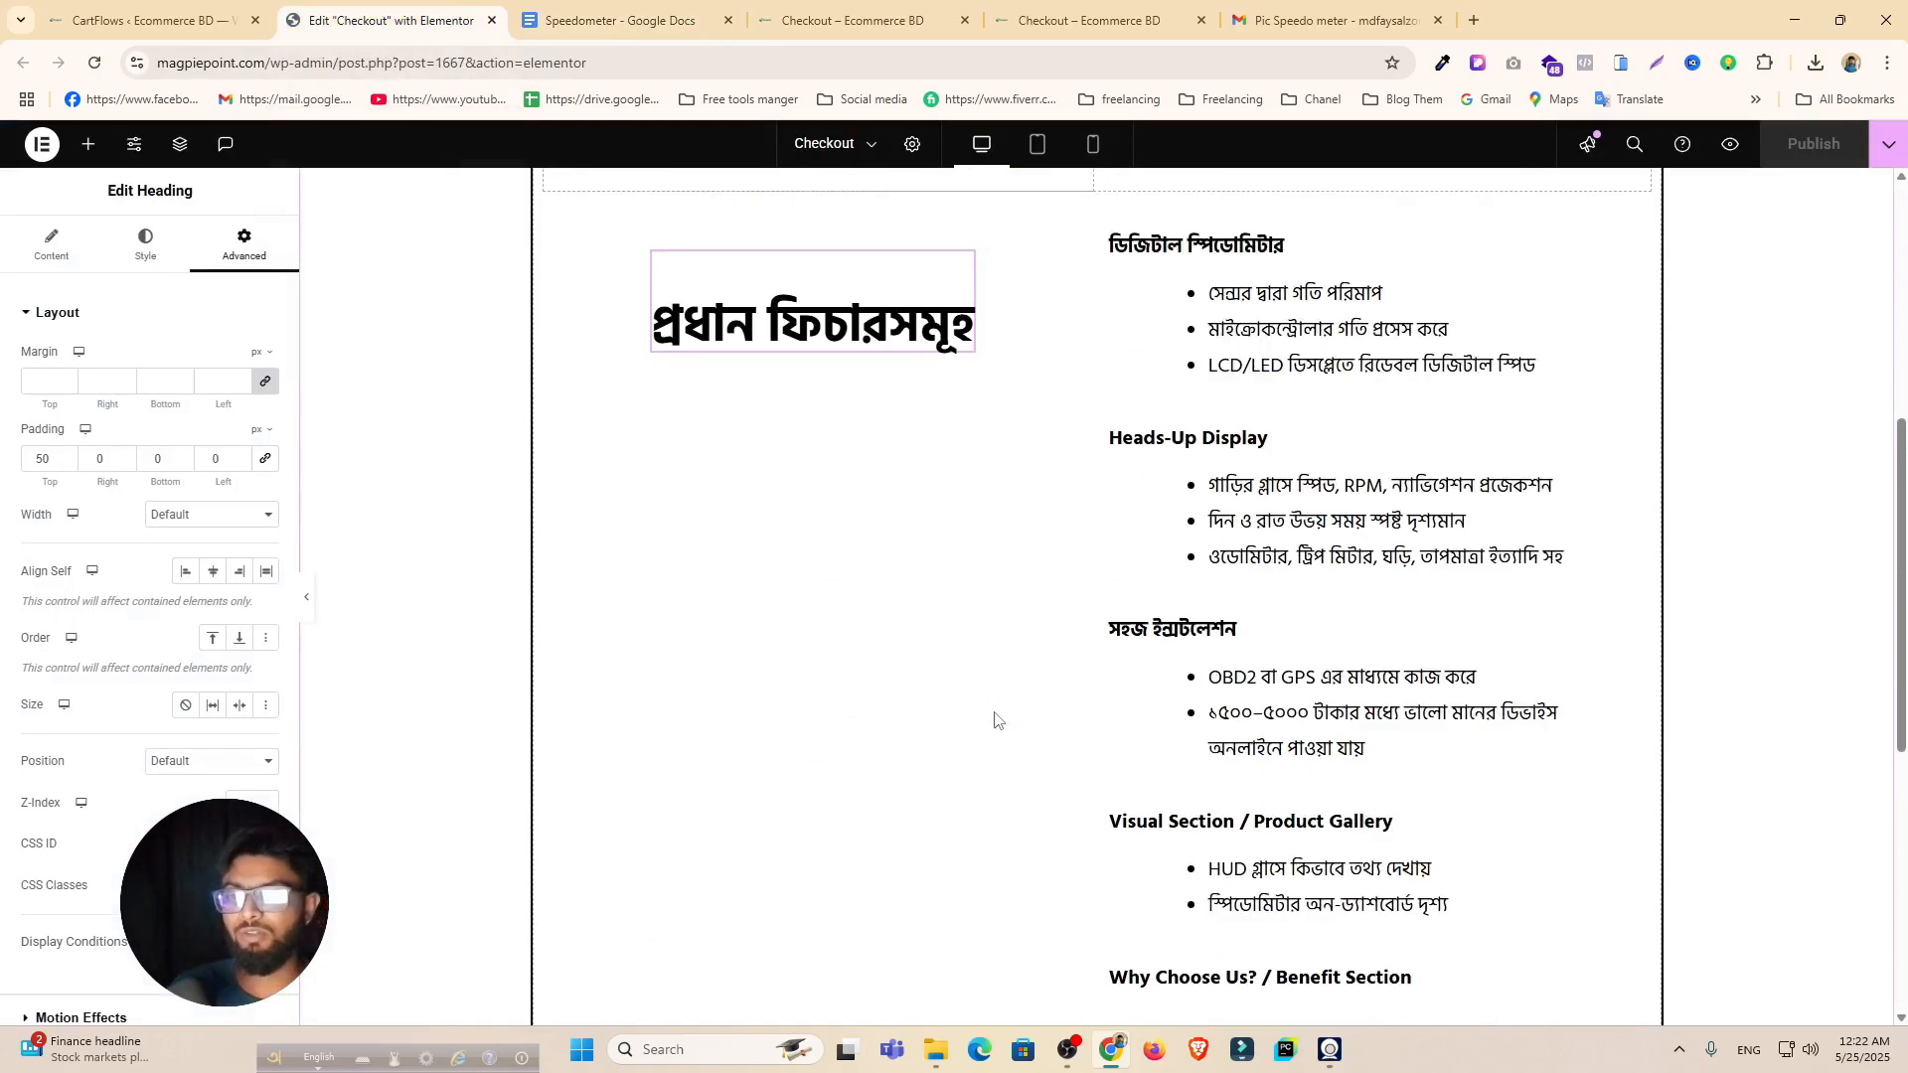
pyautogui.scroll(6, 994, 724)
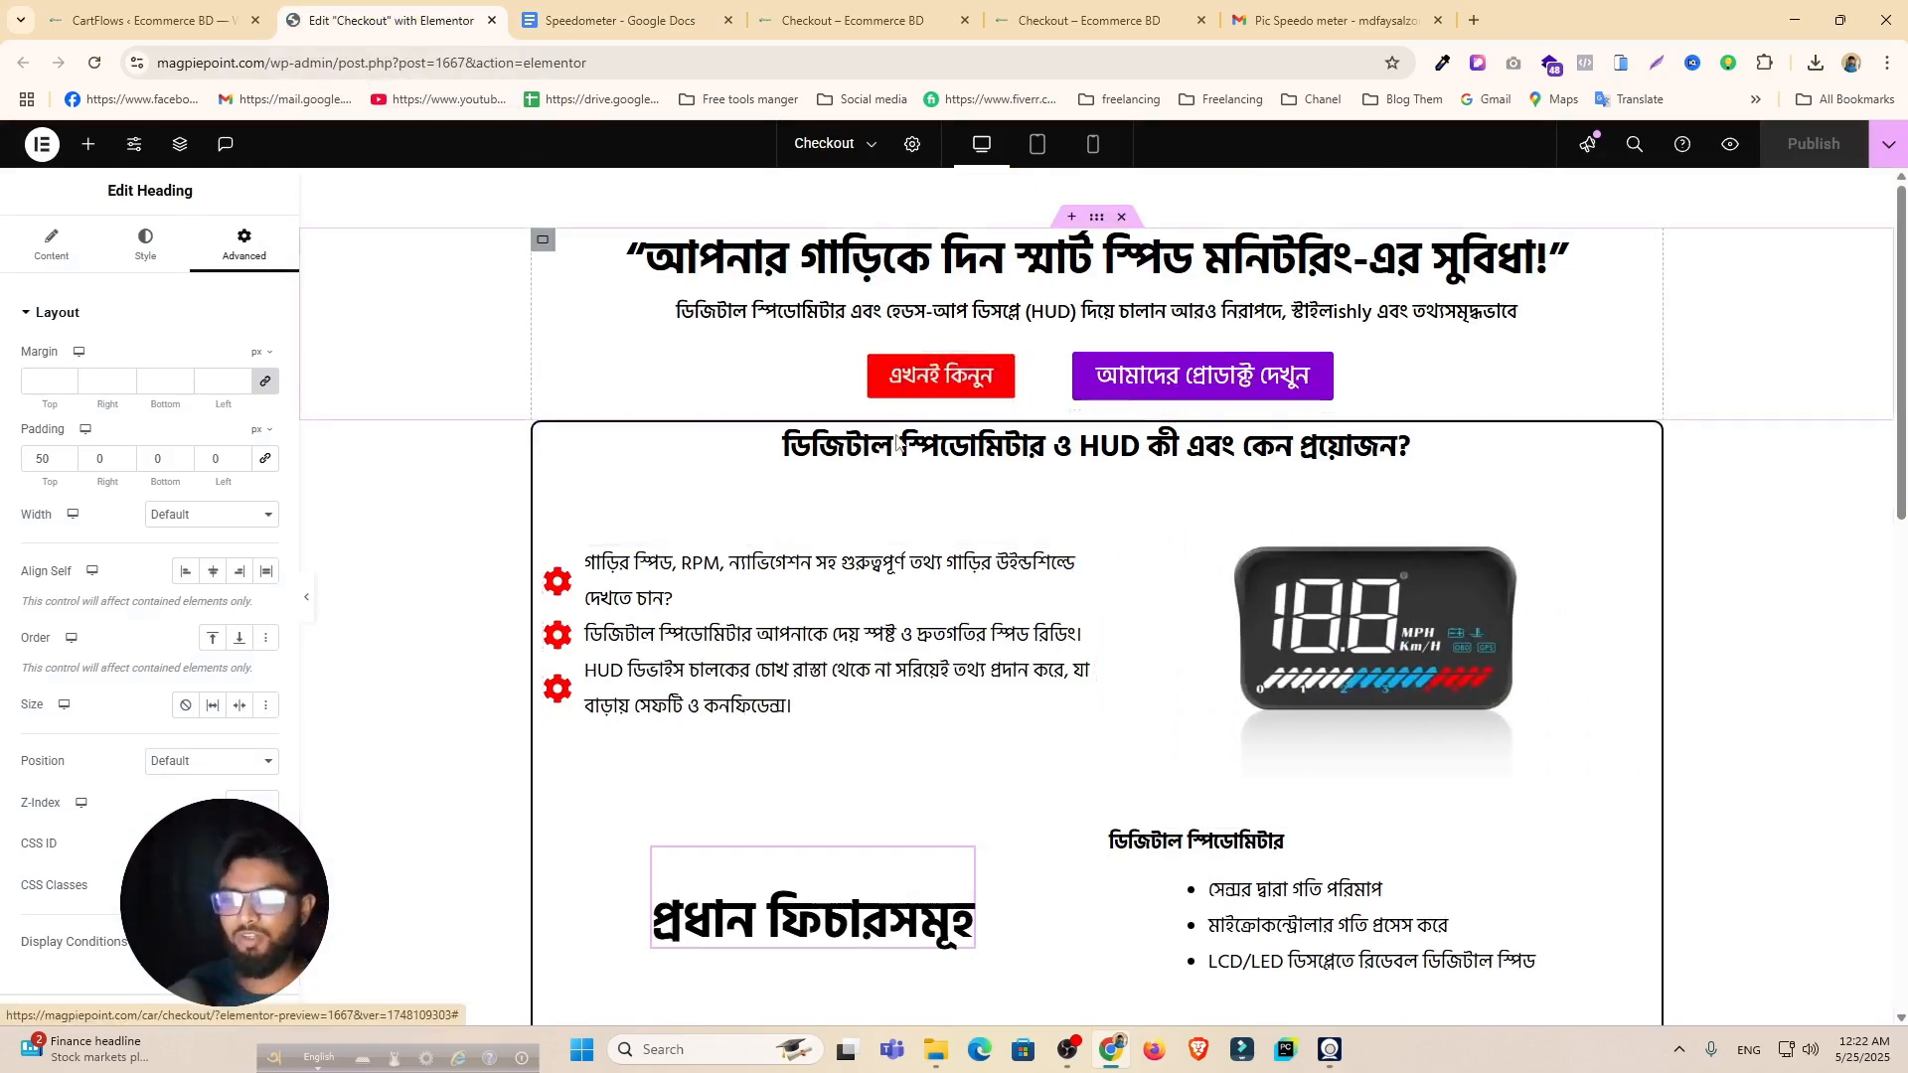
pyautogui.scroll(-3, 1148, 578)
pyautogui.scroll(-2, 1148, 578)
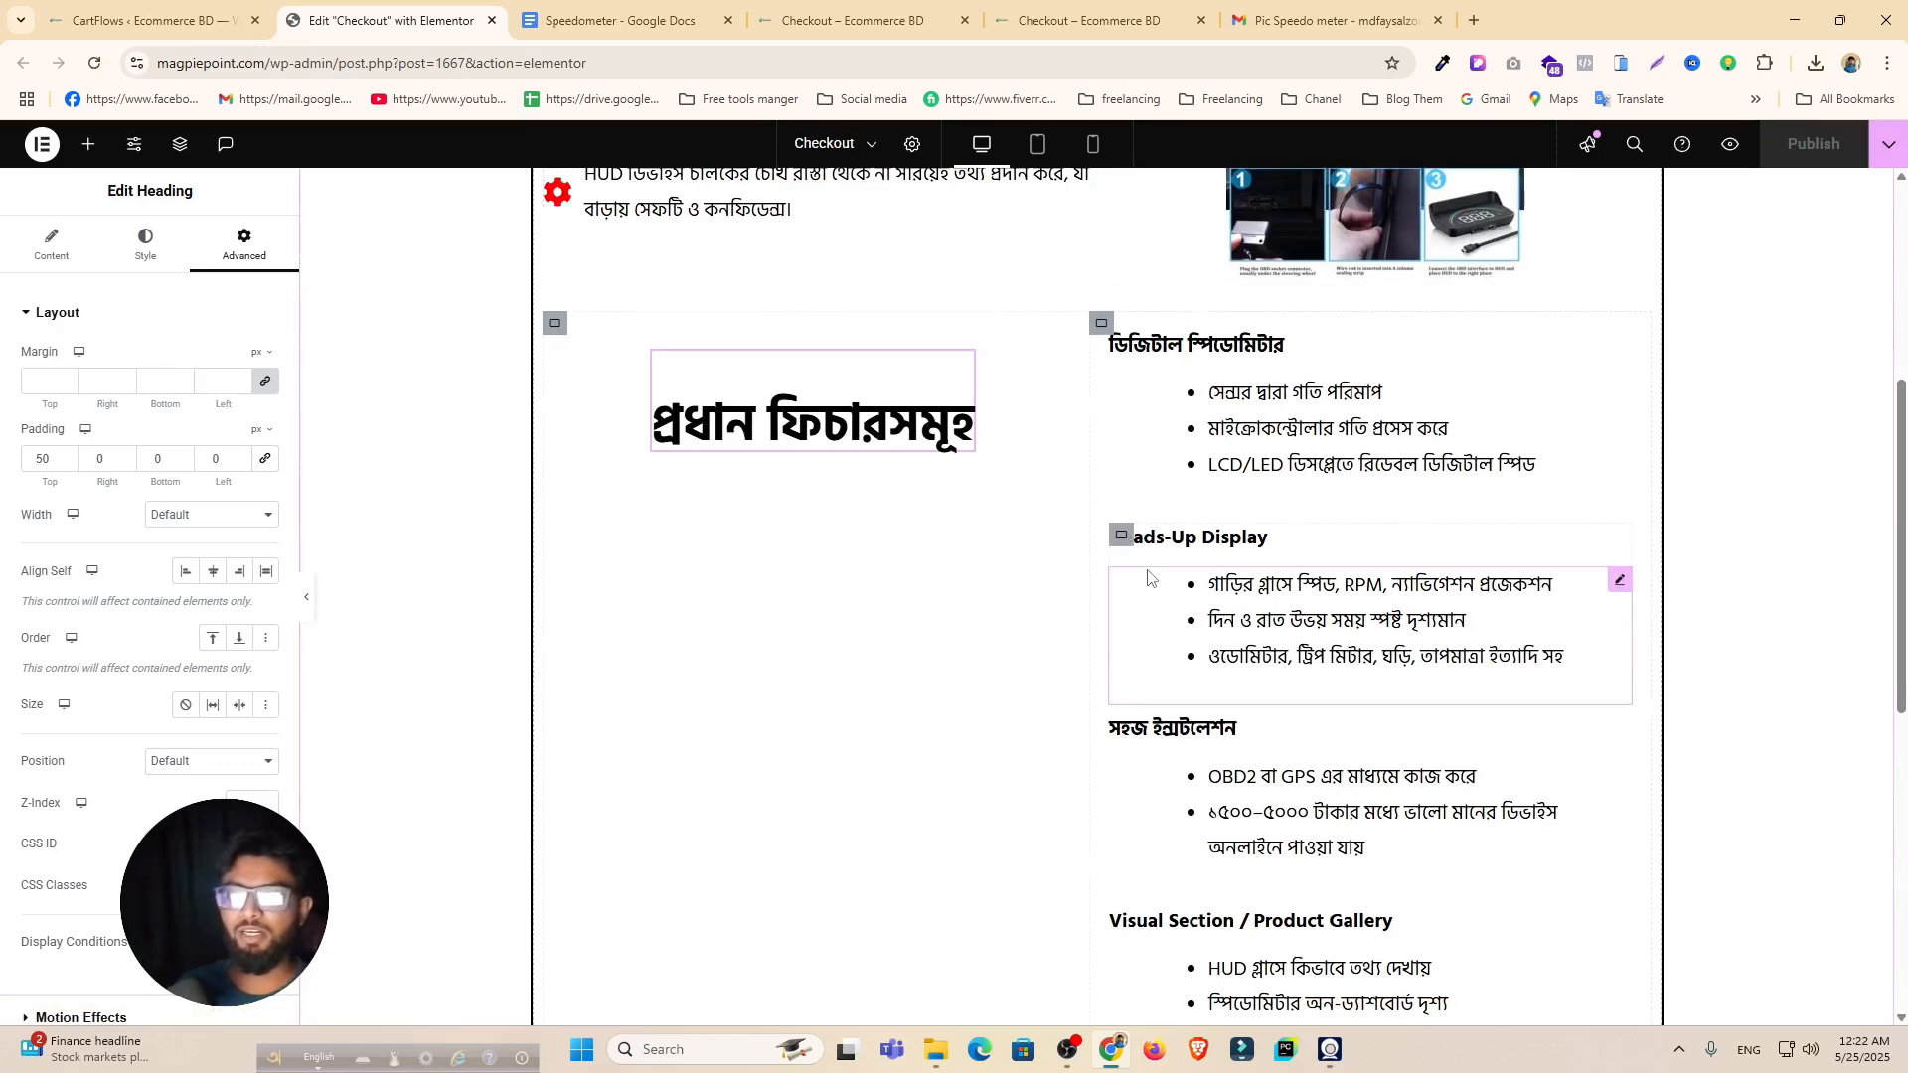
pyautogui.scroll(-7, 1148, 578)
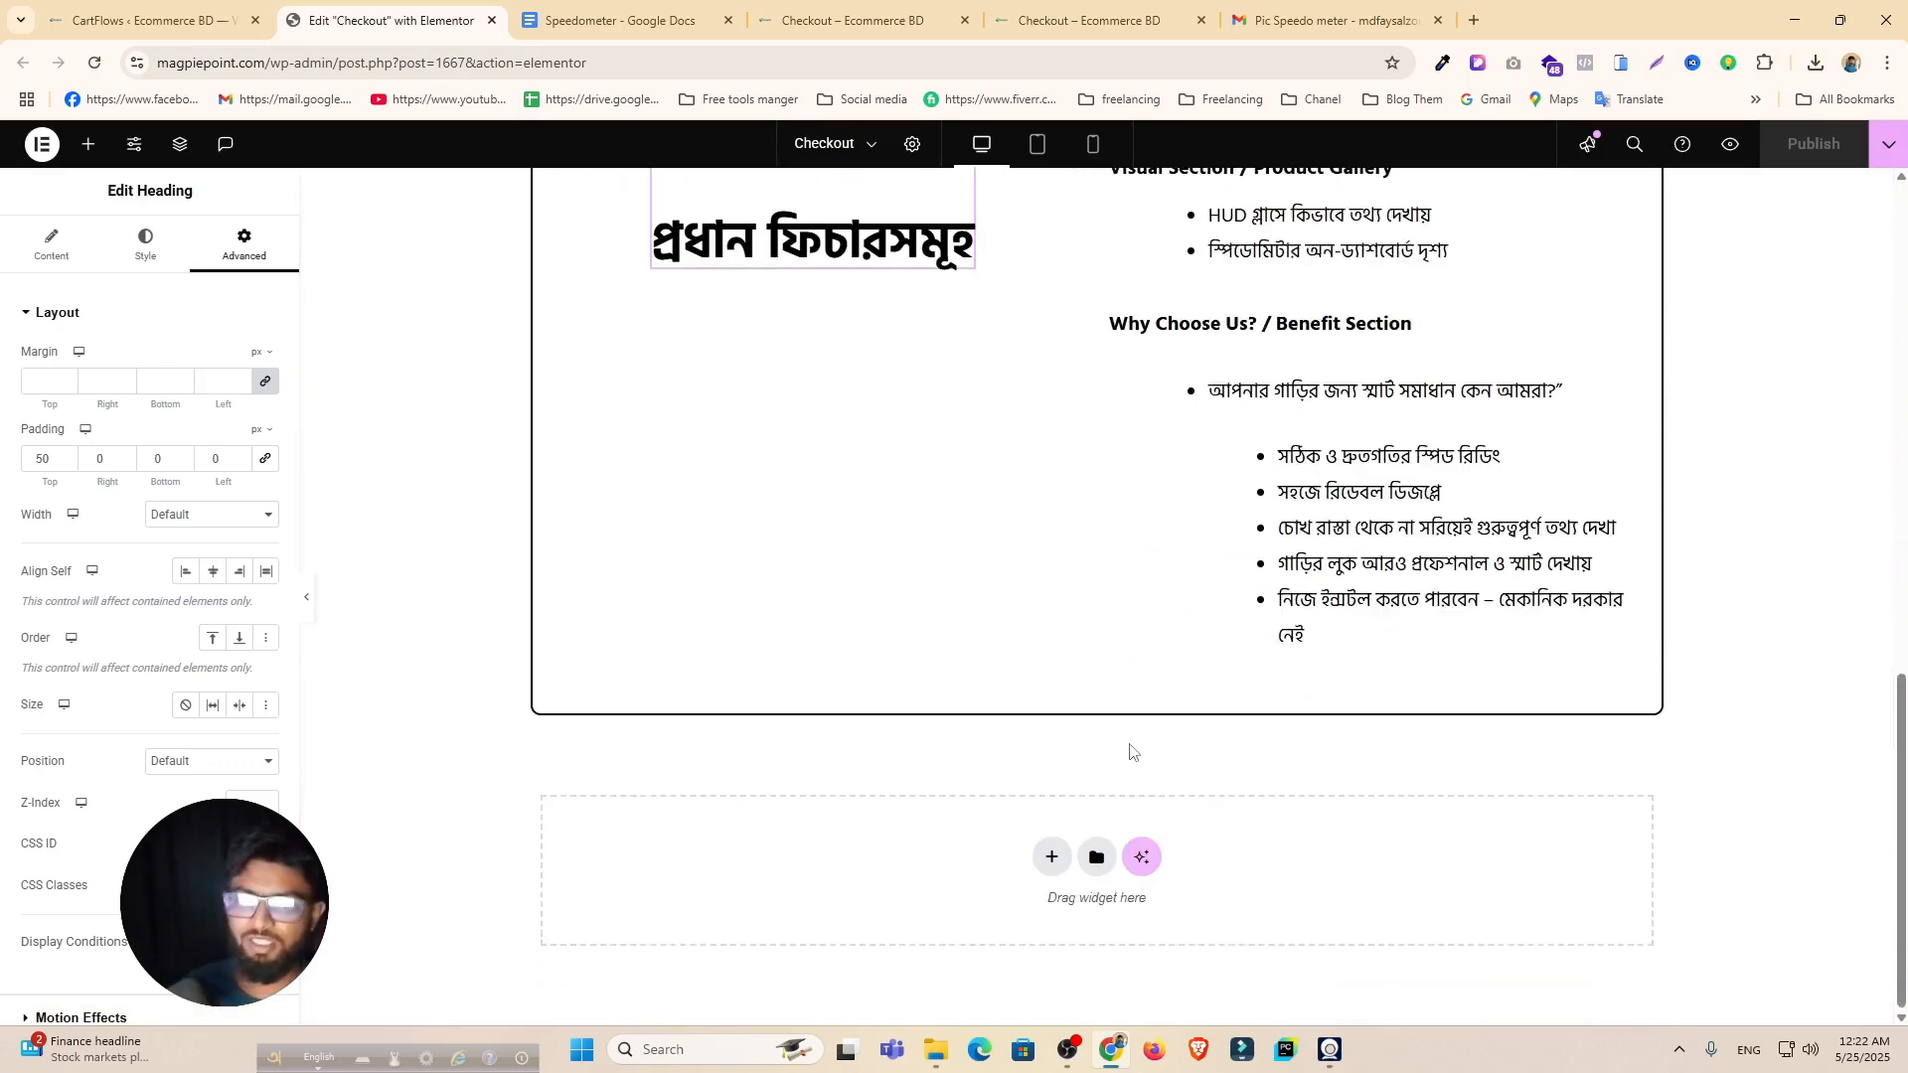
# Step: Add a single-column Flexbox container below the features section and set its padding to 0 px on every side
pyautogui.click(93, 147)
pyautogui.moveTo(79, 408)
pyautogui.mouseDown()
pyautogui.moveTo(1043, 795)
pyautogui.moveTo(75, 404)
pyautogui.mouseUp()
pyautogui.click(1053, 857)
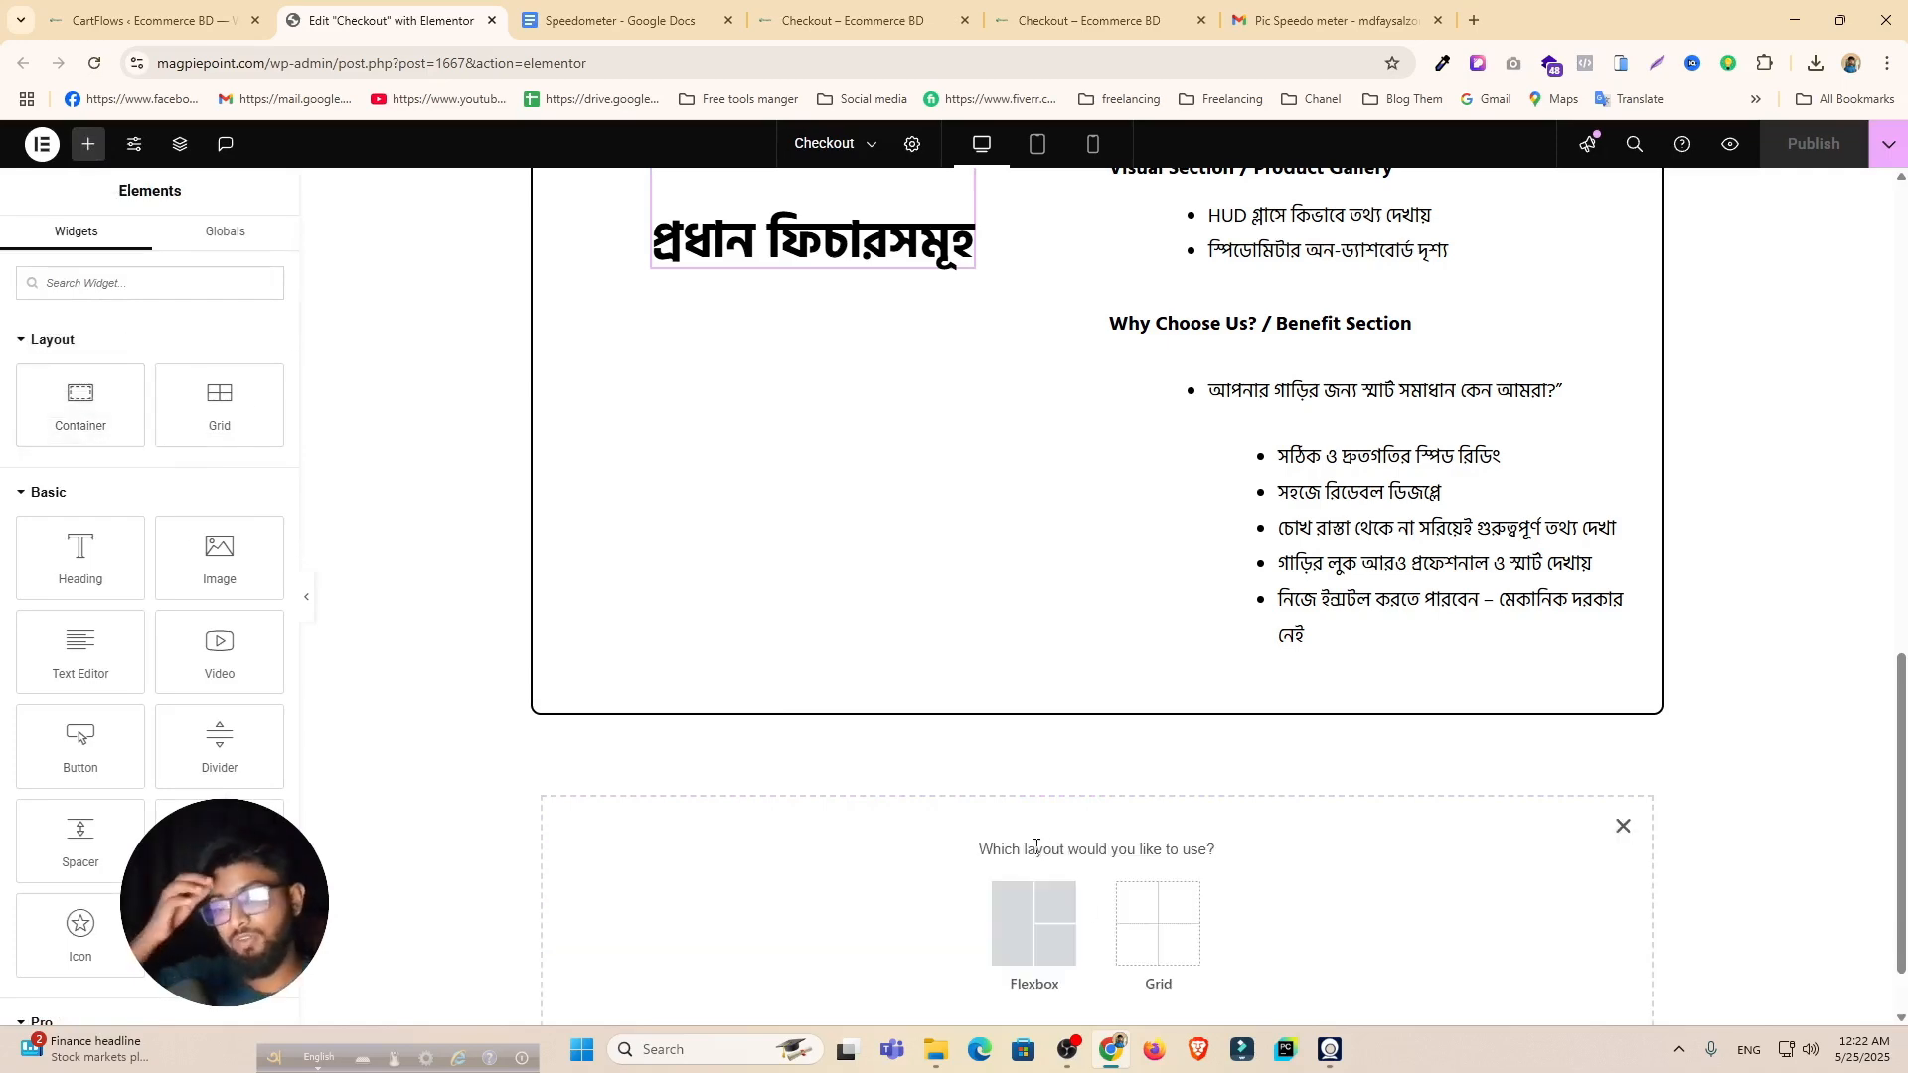
pyautogui.scroll(10, 1009, 780)
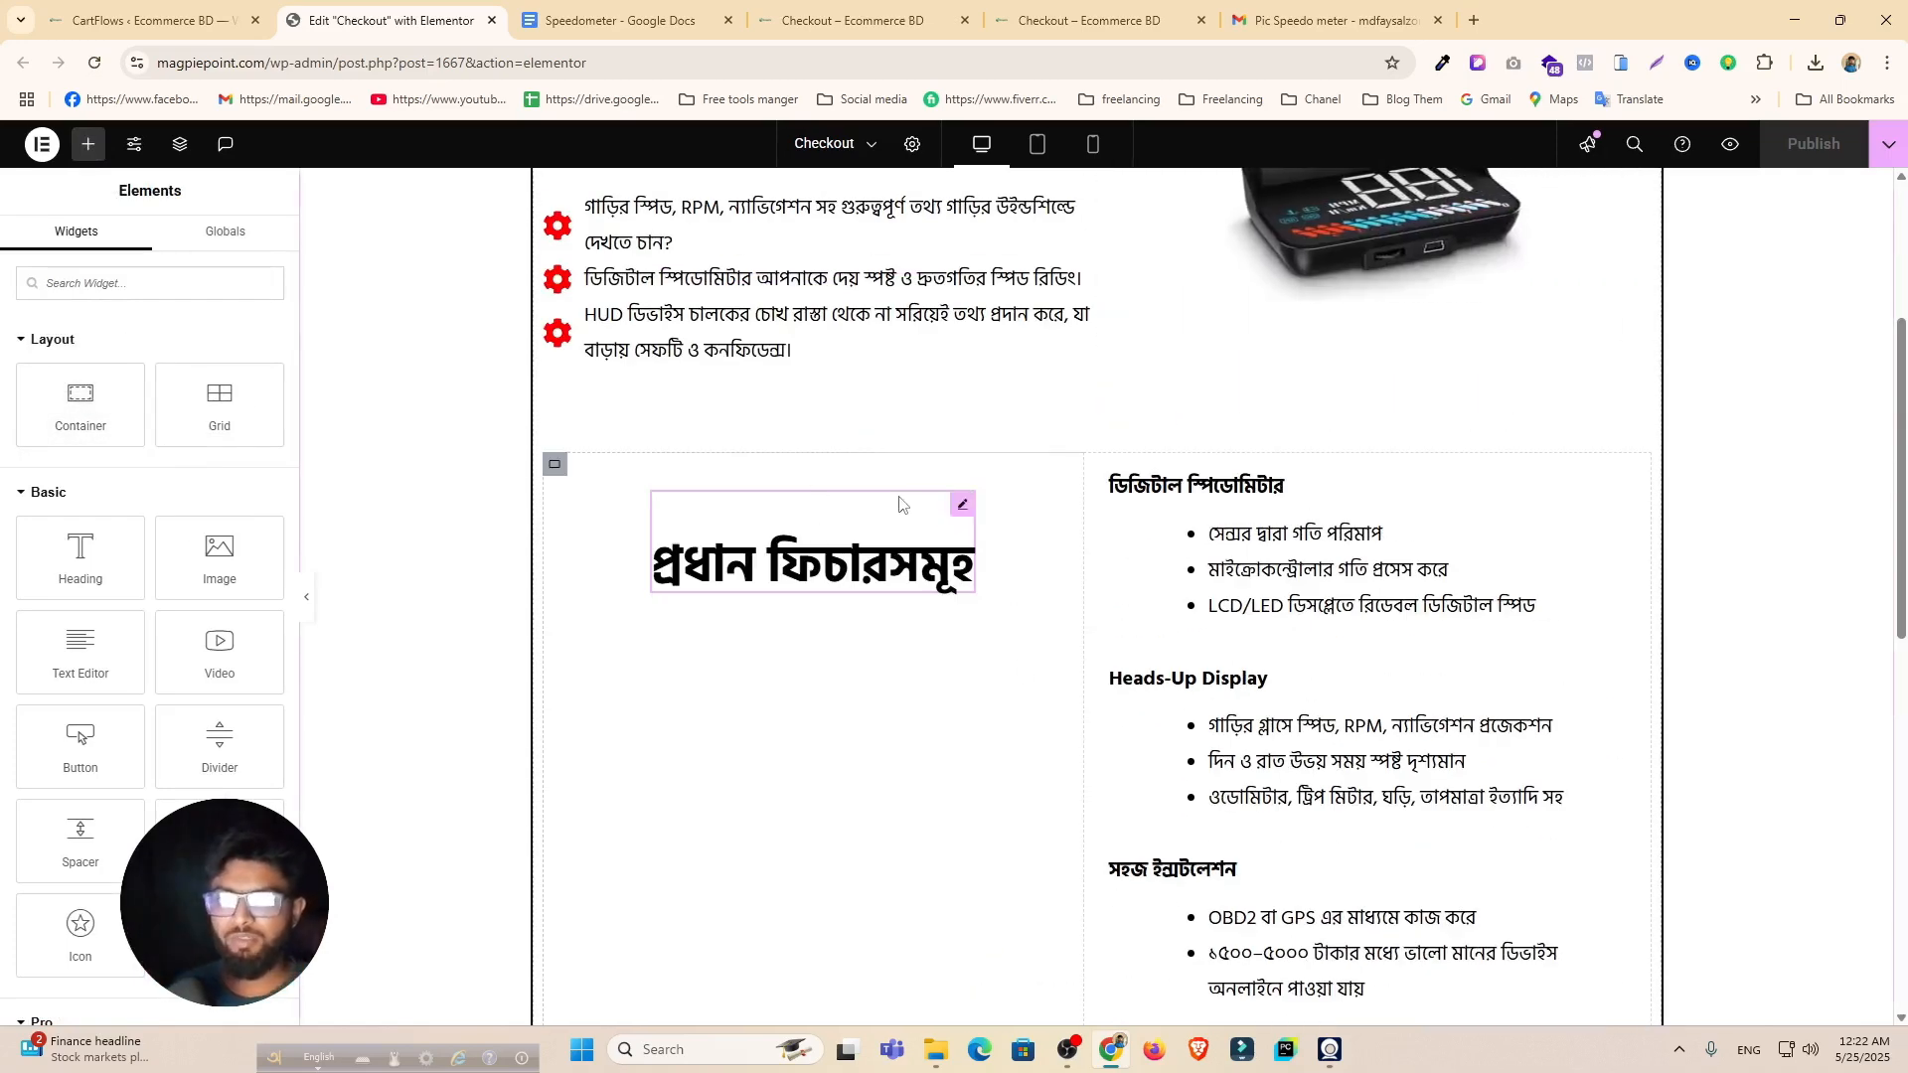
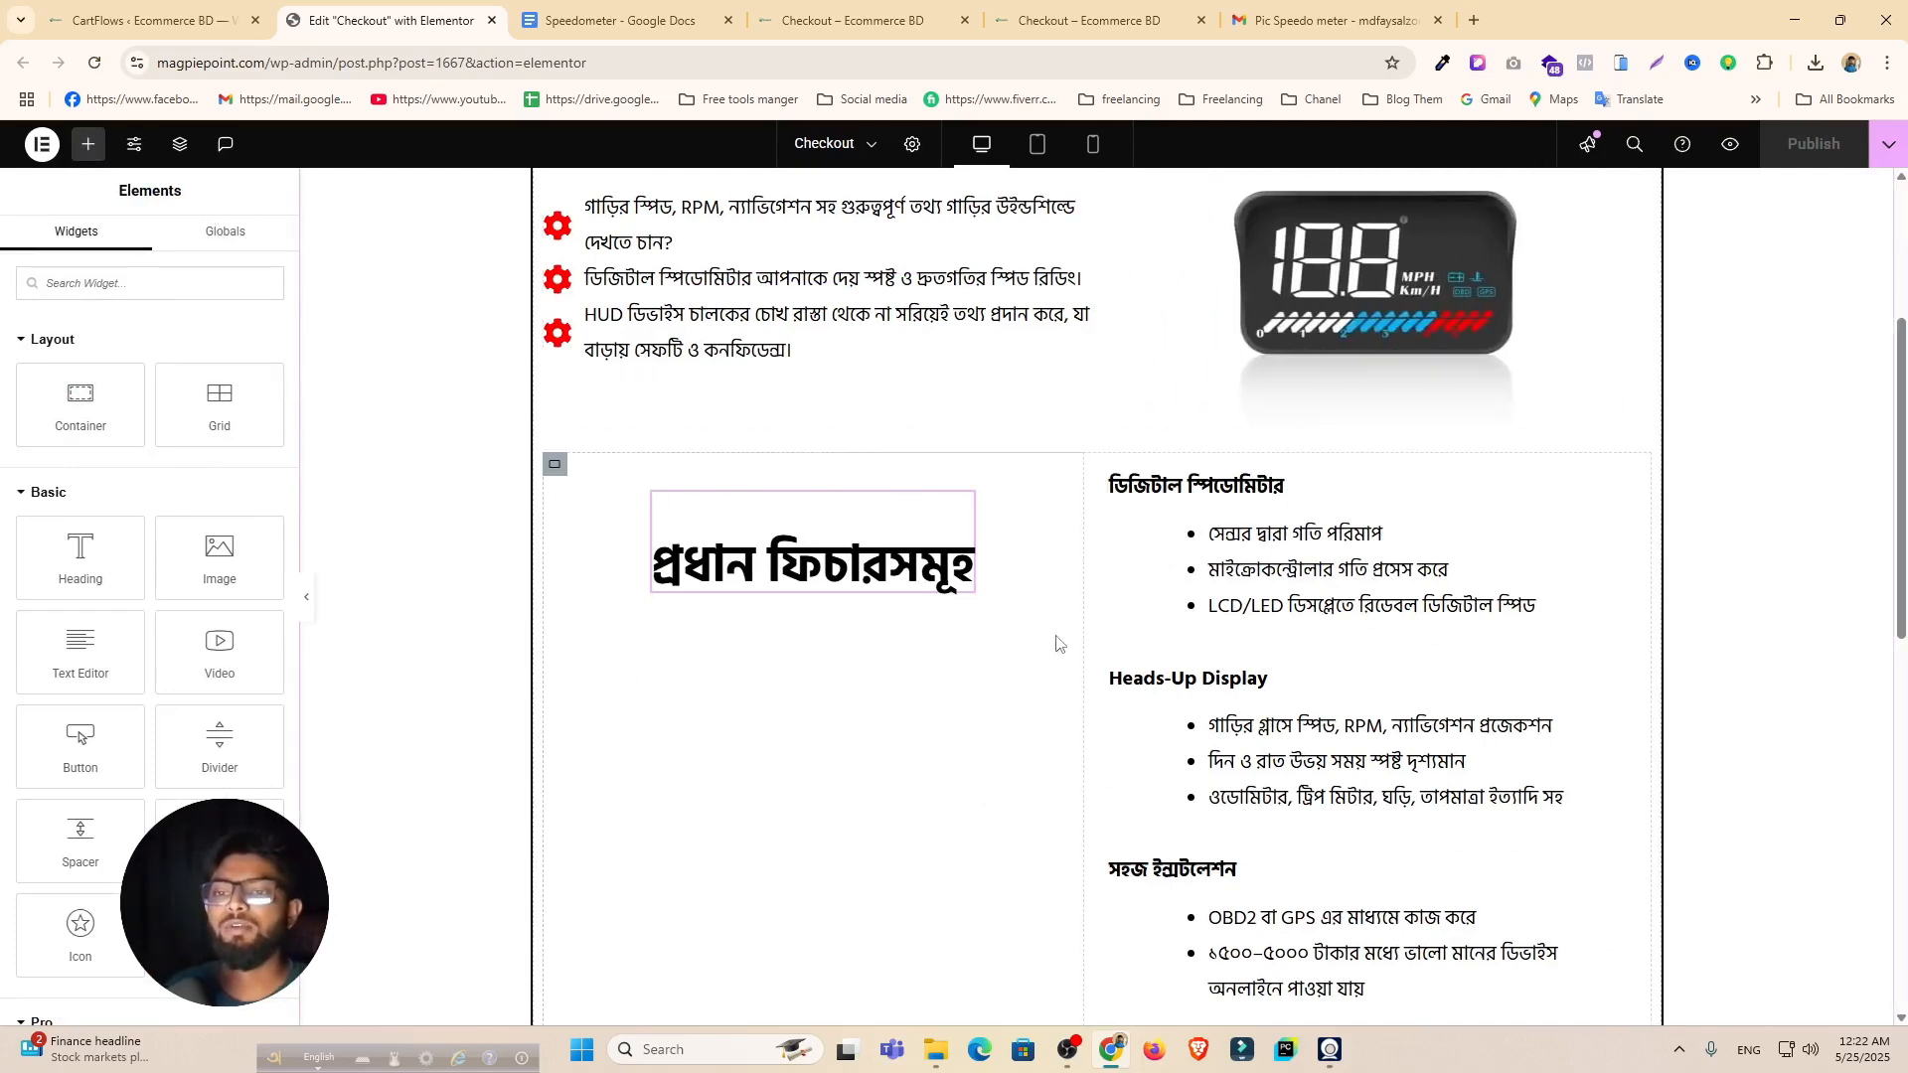
pyautogui.scroll(-5, 969, 626)
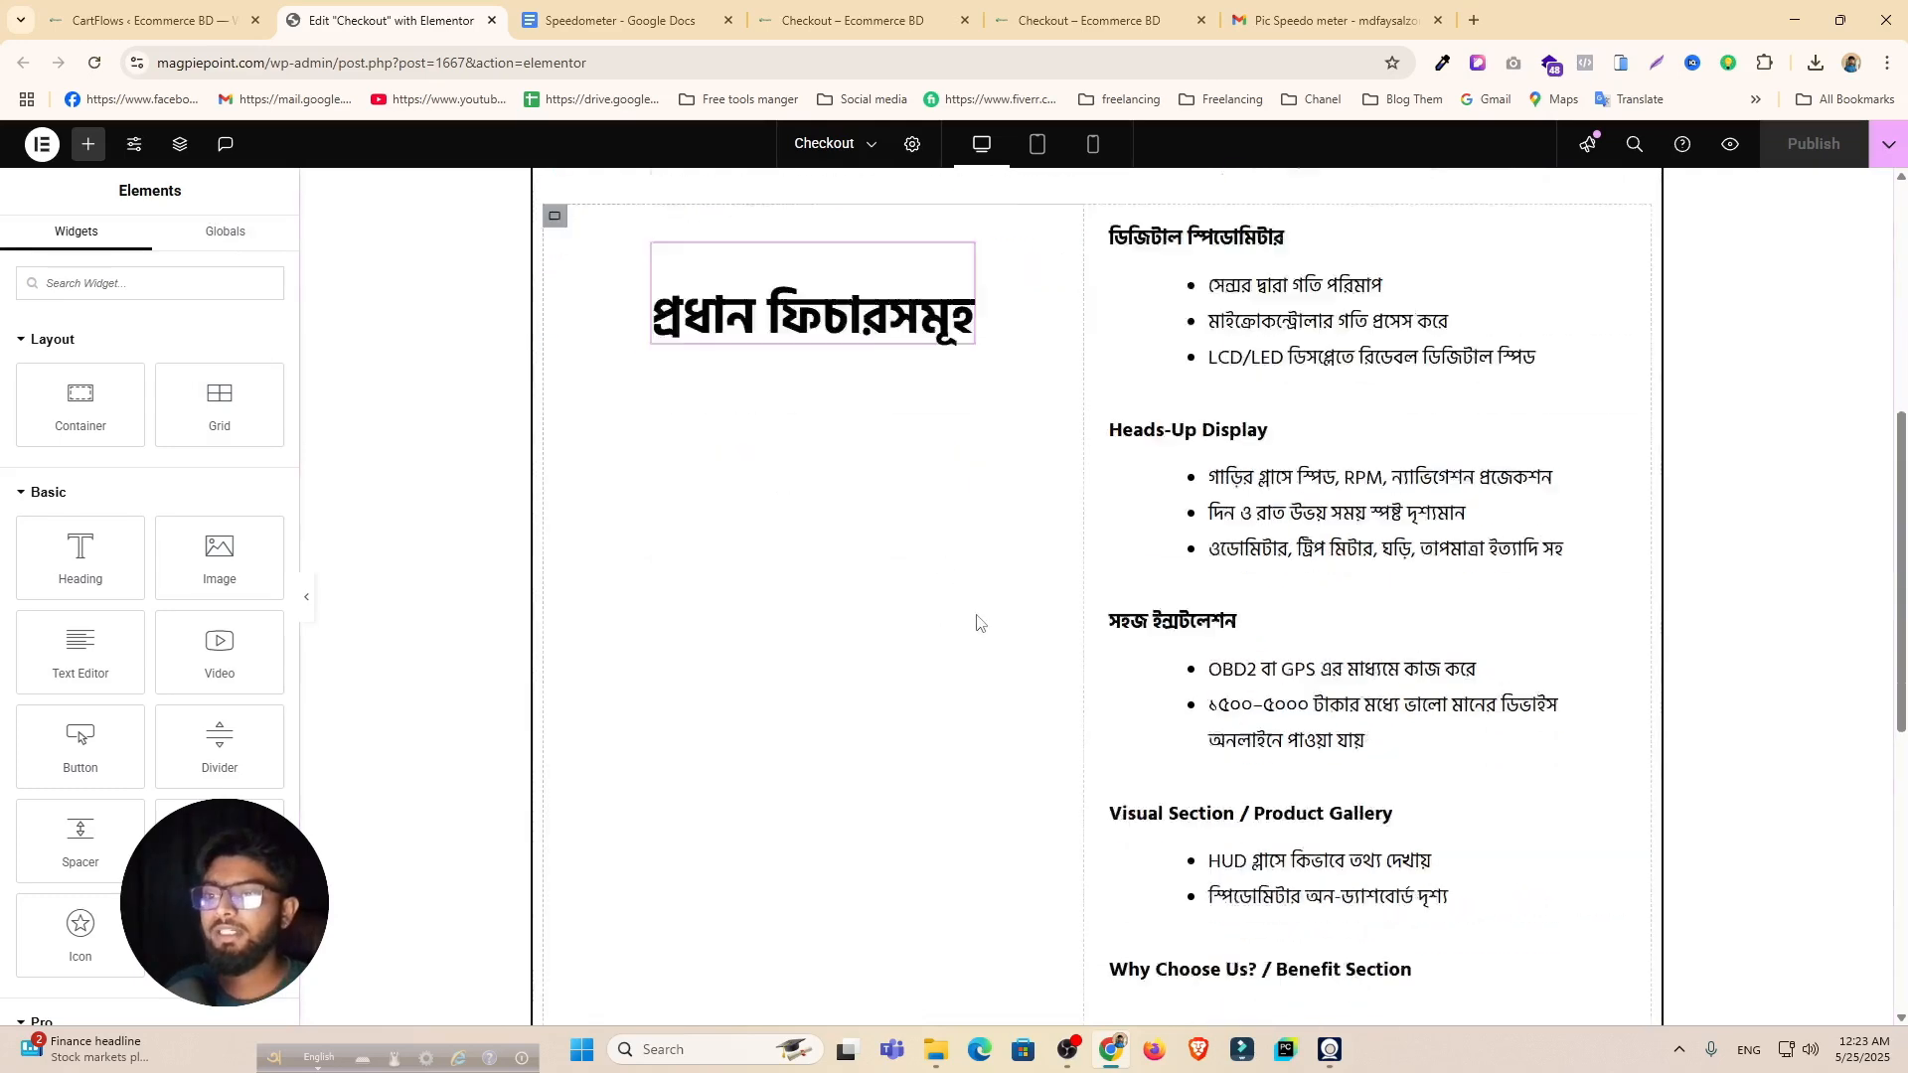
pyautogui.scroll(-4, 954, 739)
pyautogui.click(1028, 830)
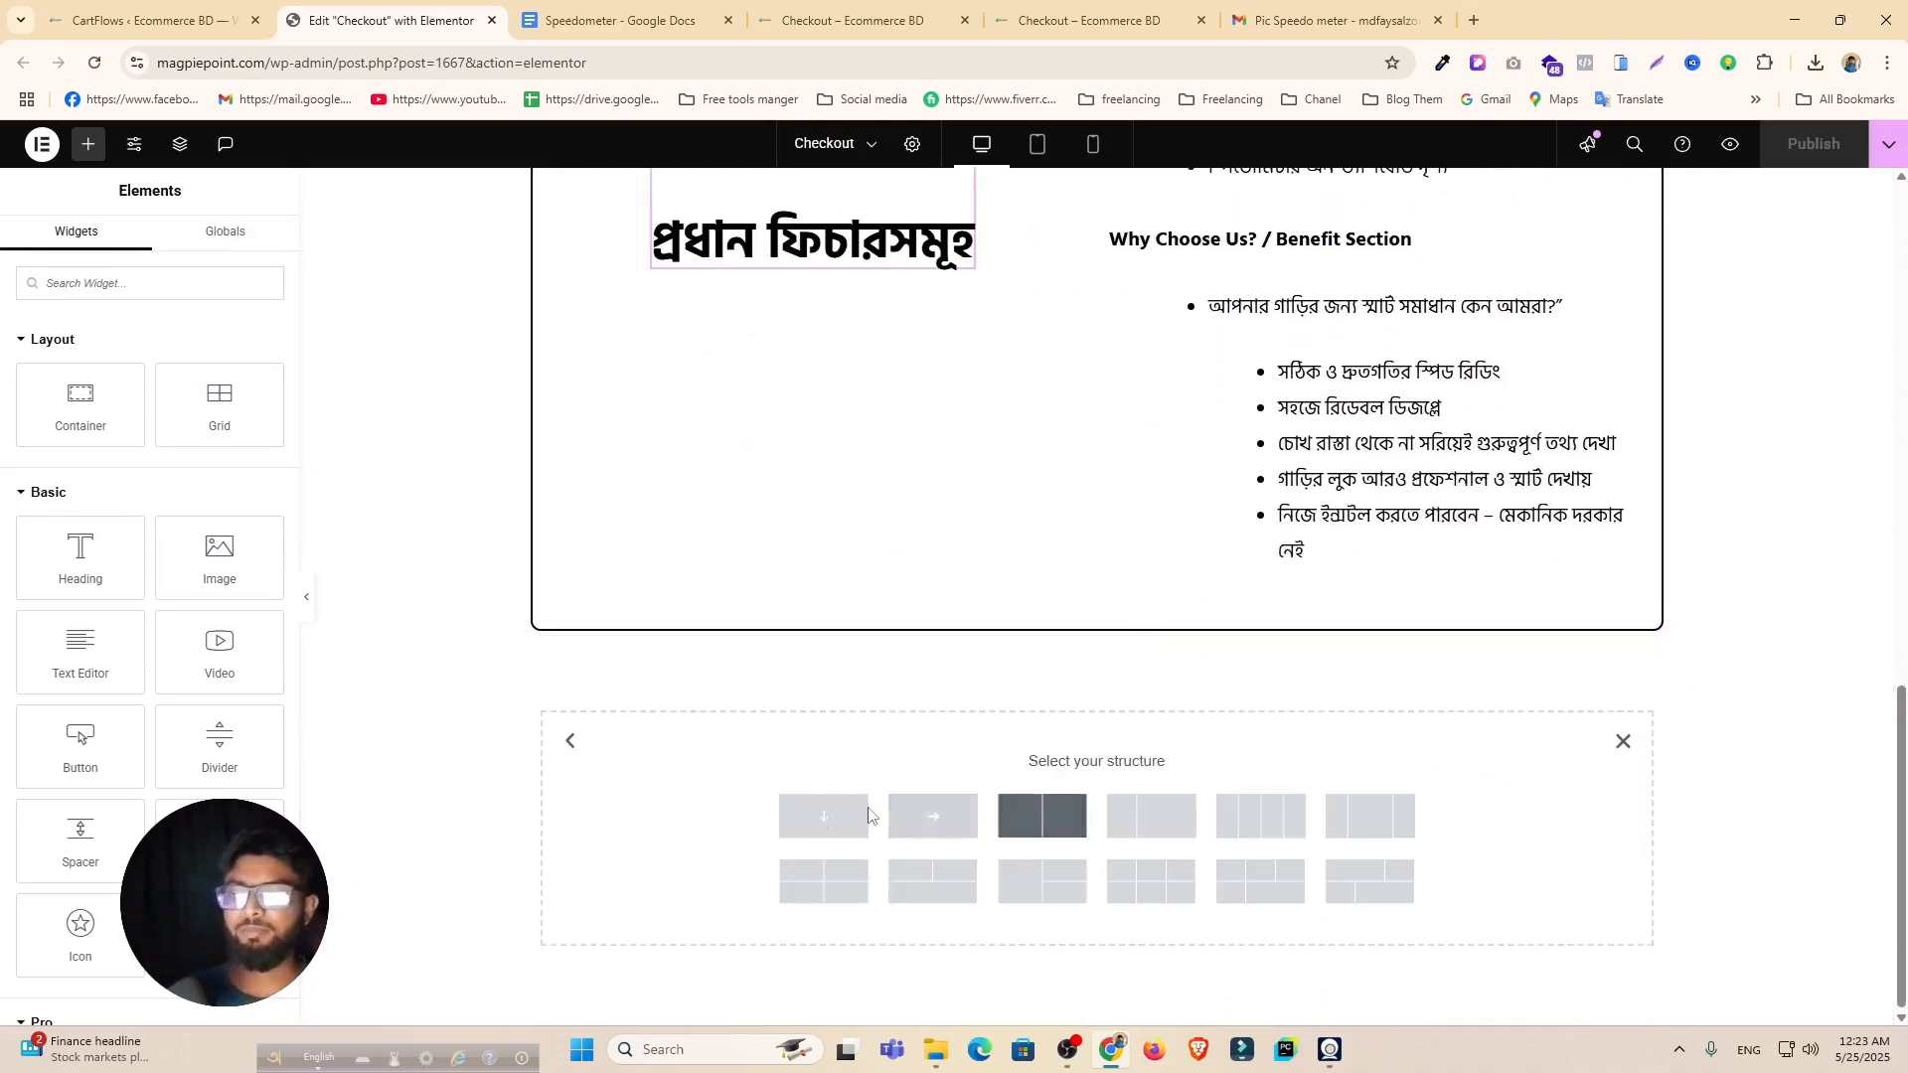
pyautogui.click(813, 830)
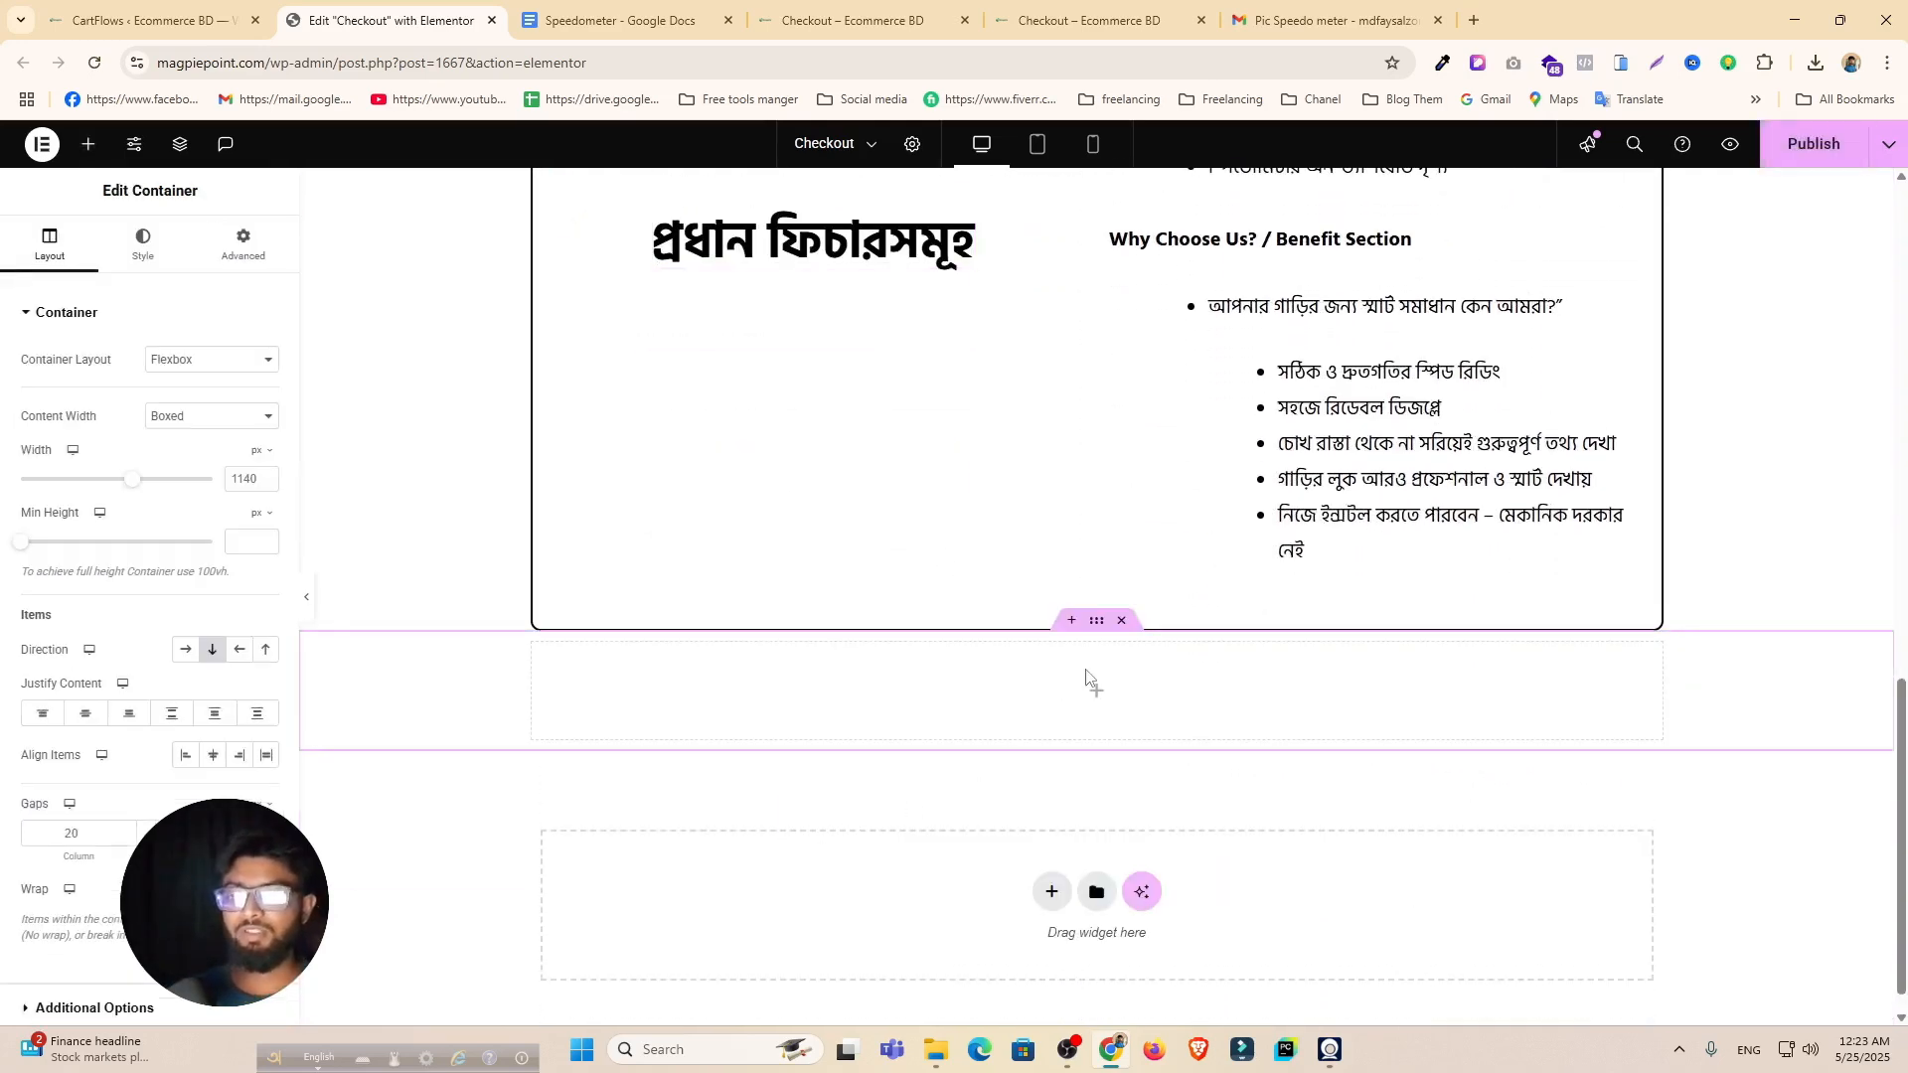
pyautogui.click(244, 243)
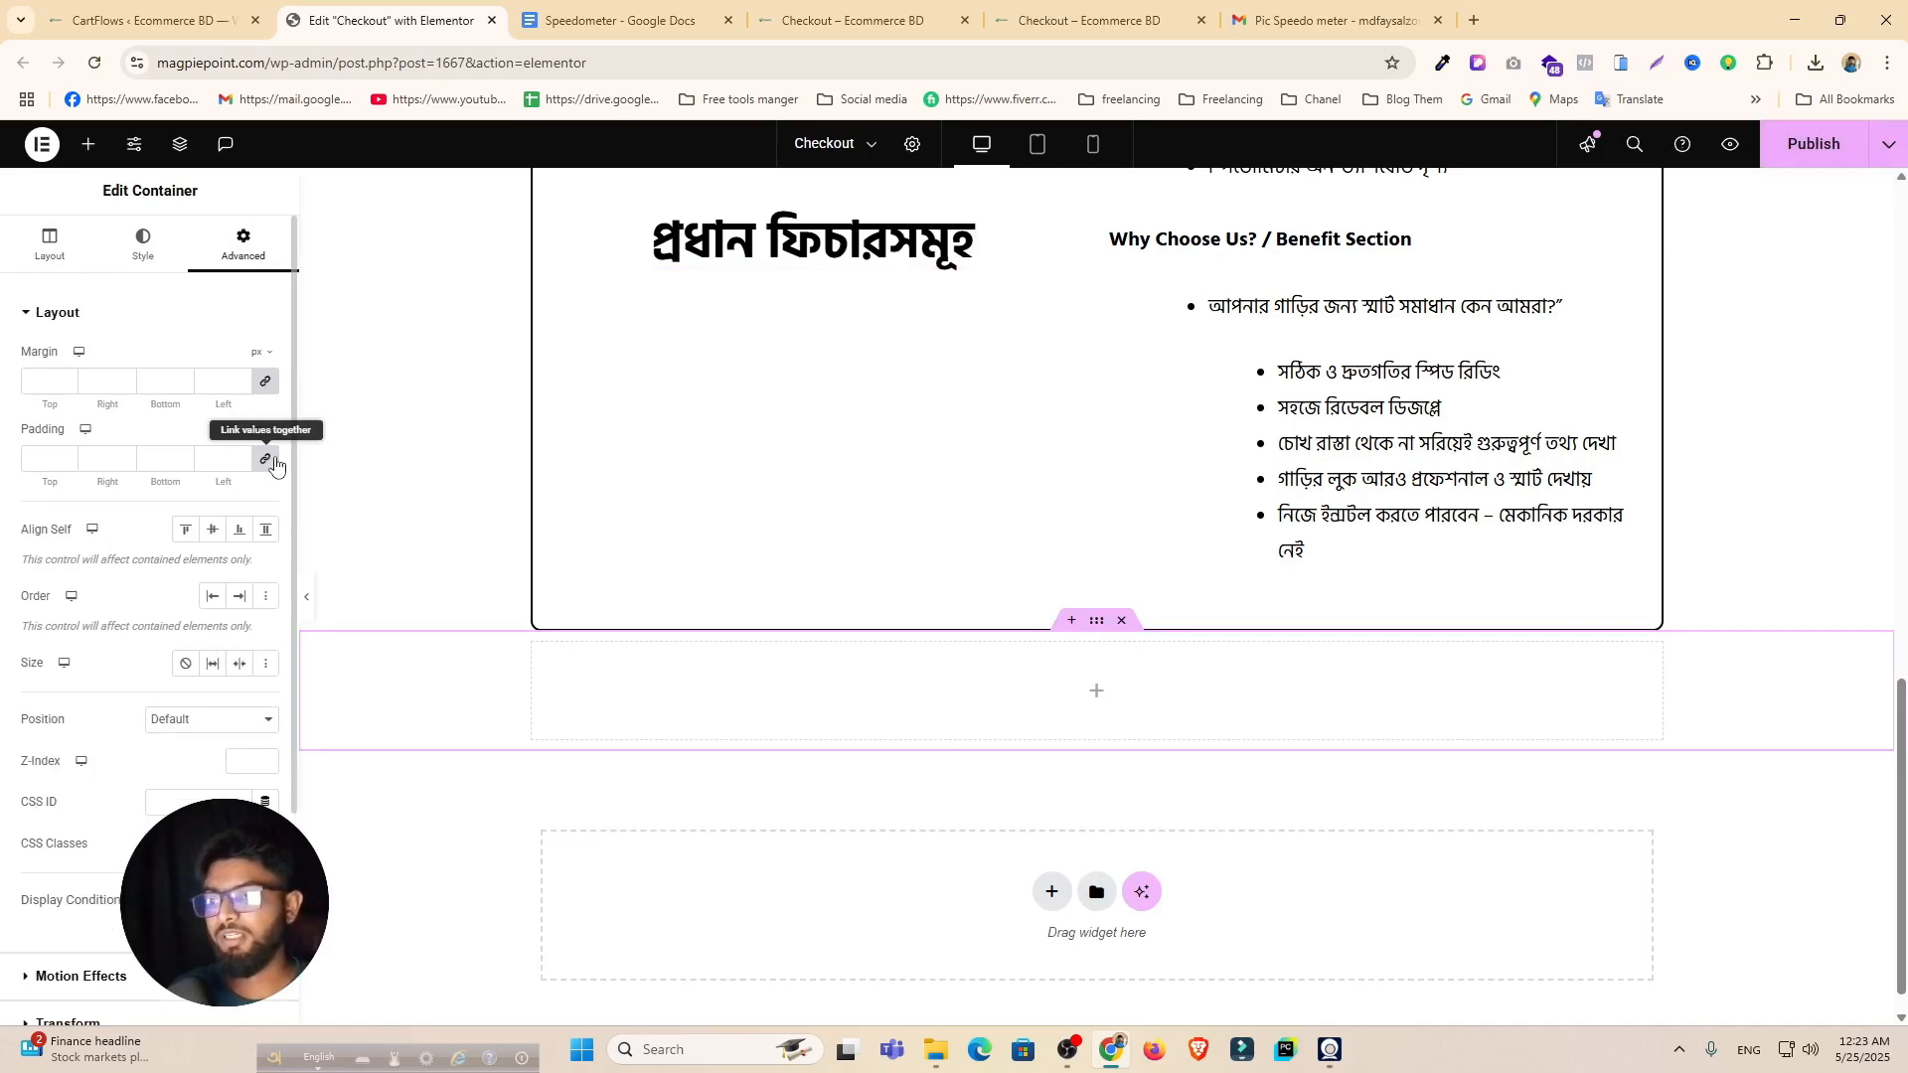
pyautogui.scroll(5, 1739, 236)
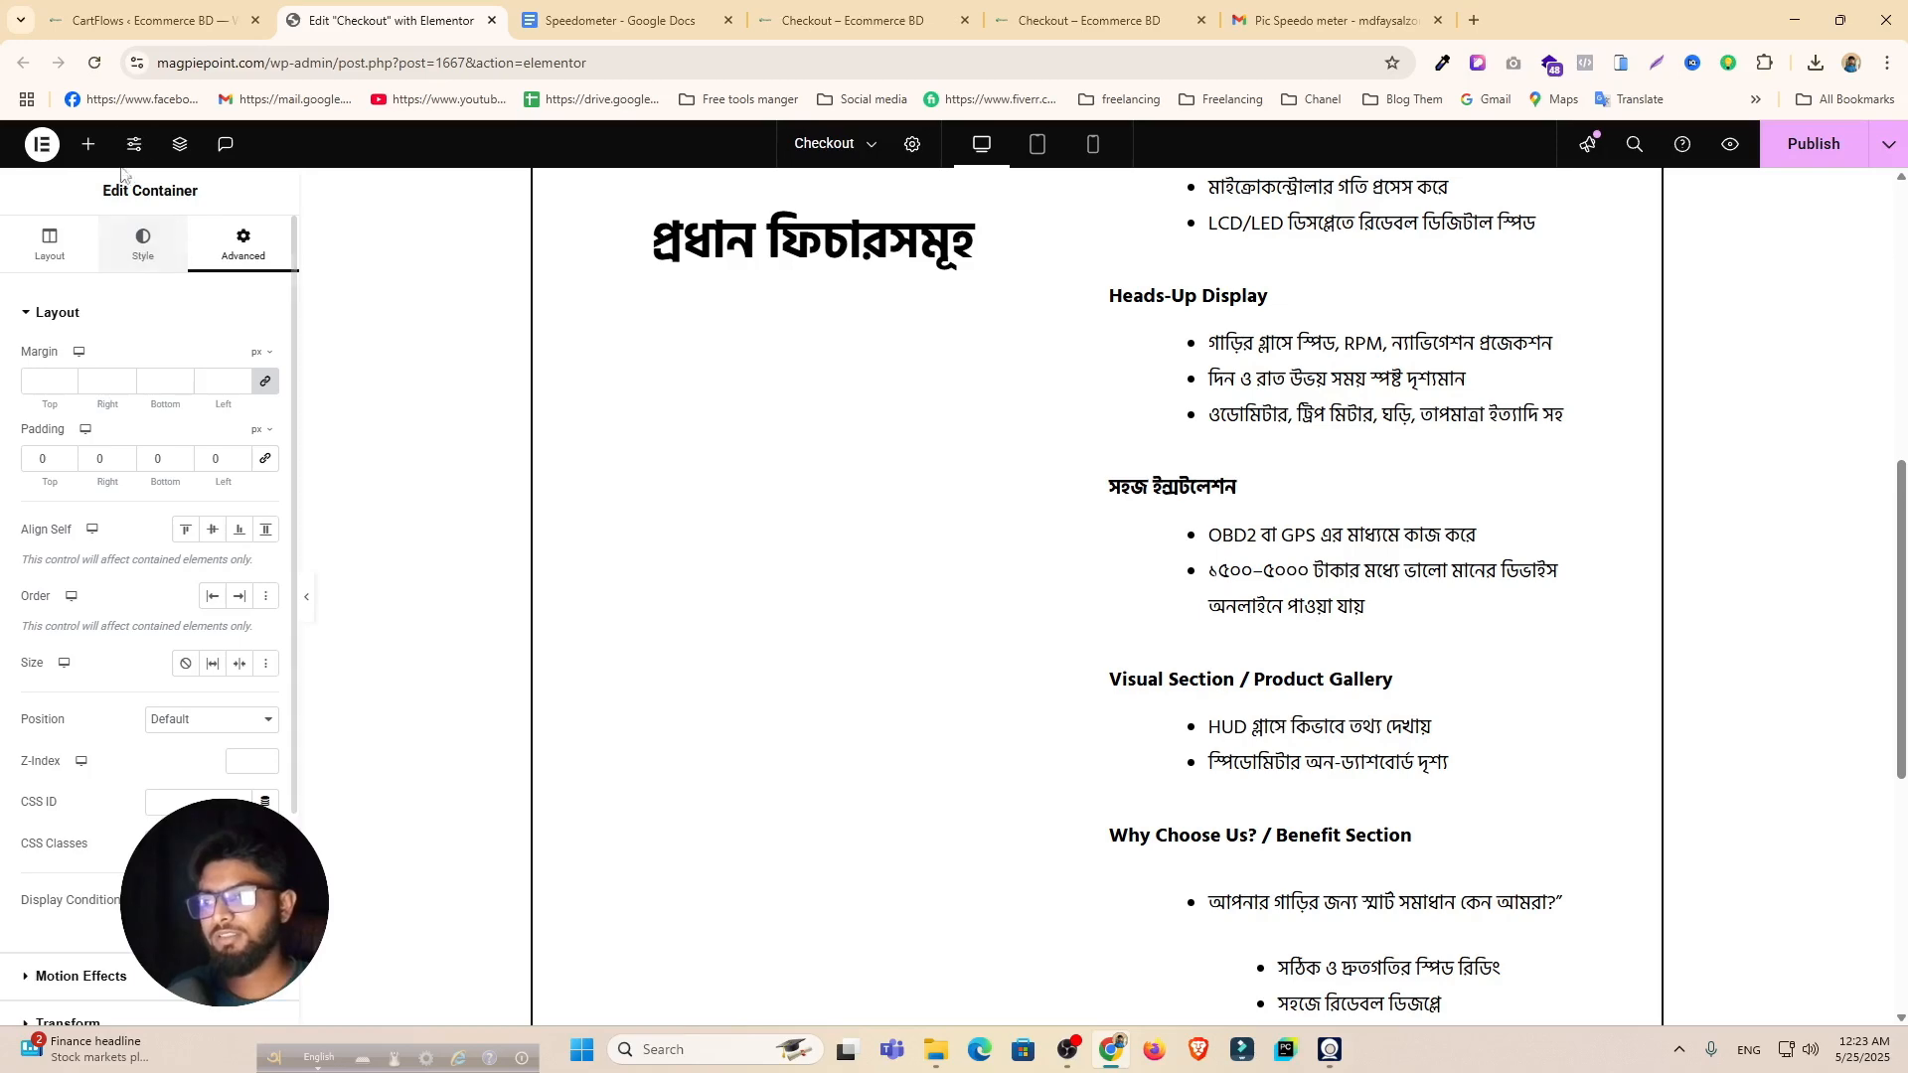
# Step: Open the page structure and select the container holding the প্রধান ফিচারসমূহ heading and feature lists
pyautogui.click(179, 144)
pyautogui.scroll(3, 735, 398)
pyautogui.scroll(3, 696, 477)
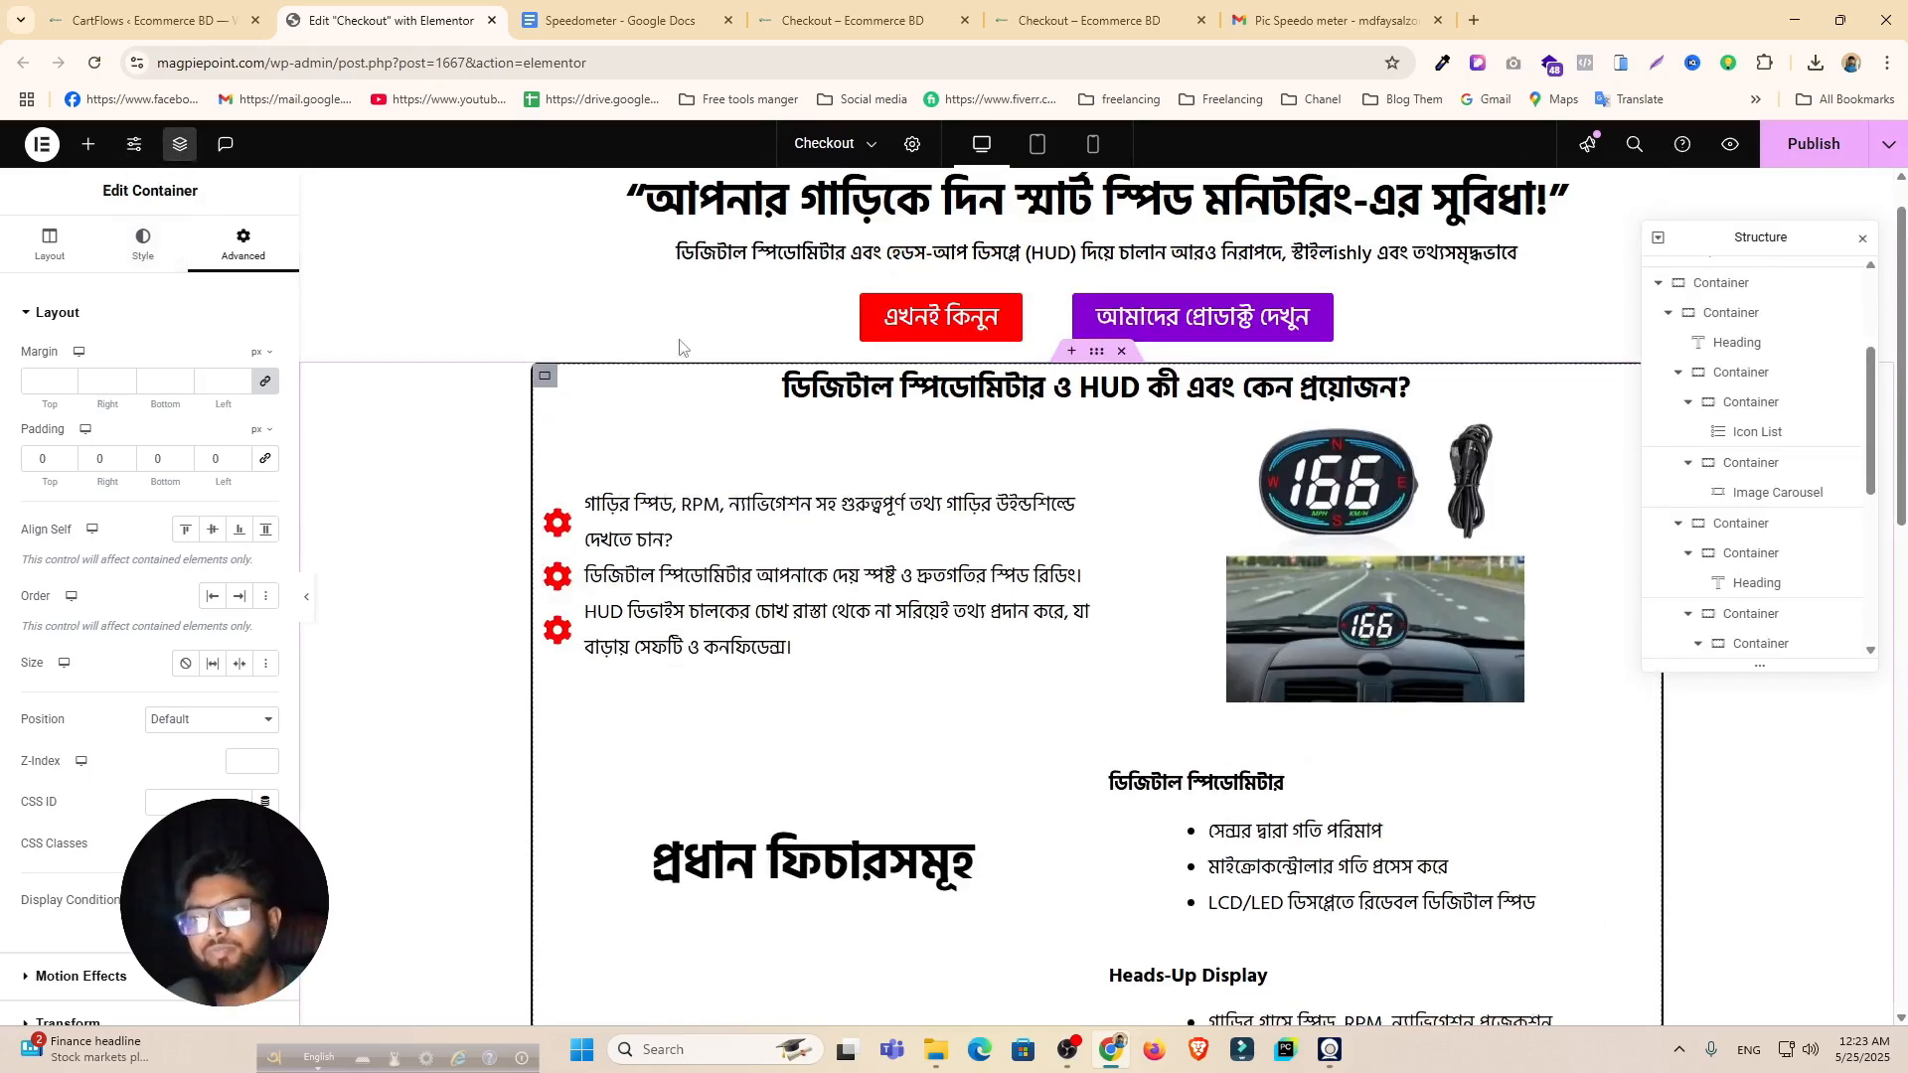
pyautogui.scroll(-2, 671, 587)
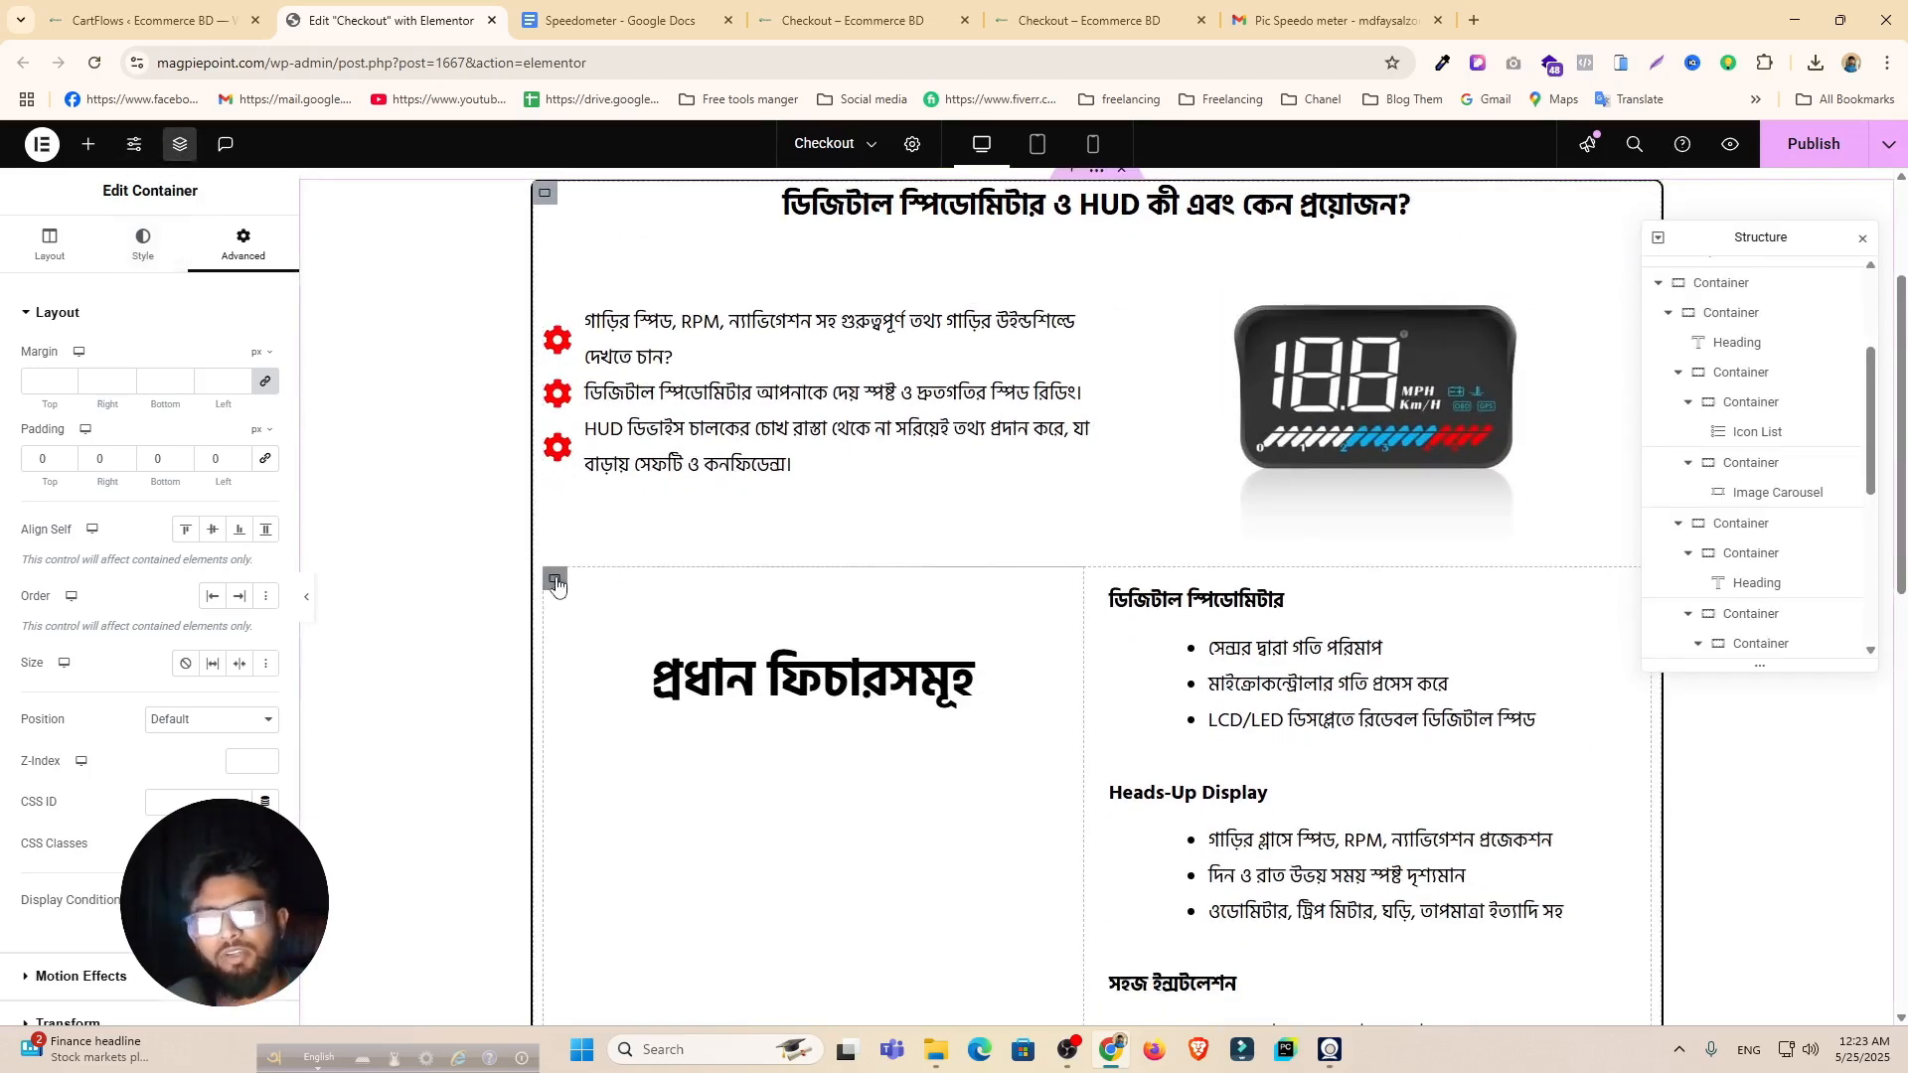
pyautogui.click(555, 581)
pyautogui.click(1755, 524)
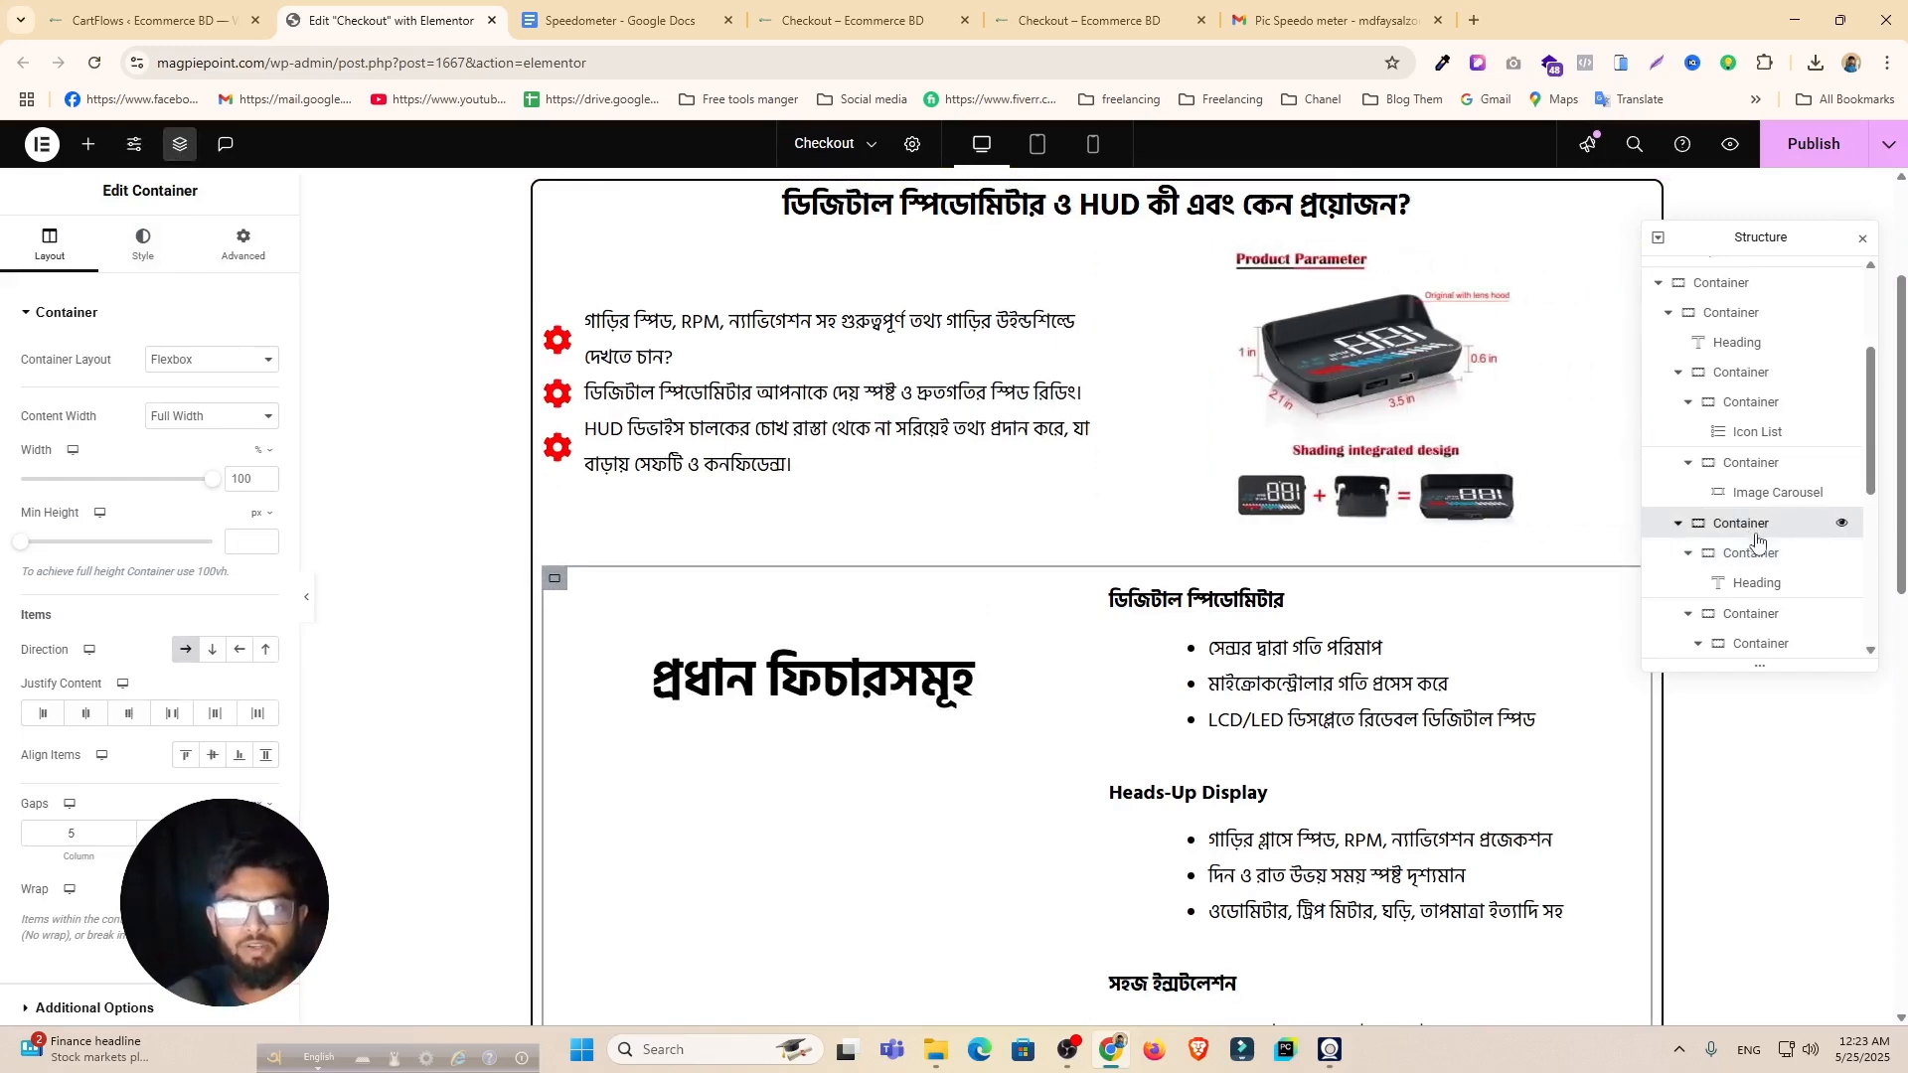
# Step: Try to move the প্রধান ফিচারসমূহ container higher in the page structure, and undo the move
pyautogui.moveTo(1758, 533); pyautogui.dragTo(1720, 355)
pyautogui.scroll(-4, 1082, 567)
pyautogui.hotkey('ctrl', 'z')
# Step: Collapse the nested containers in the page structure and locate the one holding the প্রধান ফিচারসমূহ content
pyautogui.scroll(-3, 1361, 509)
pyautogui.click(1678, 463)
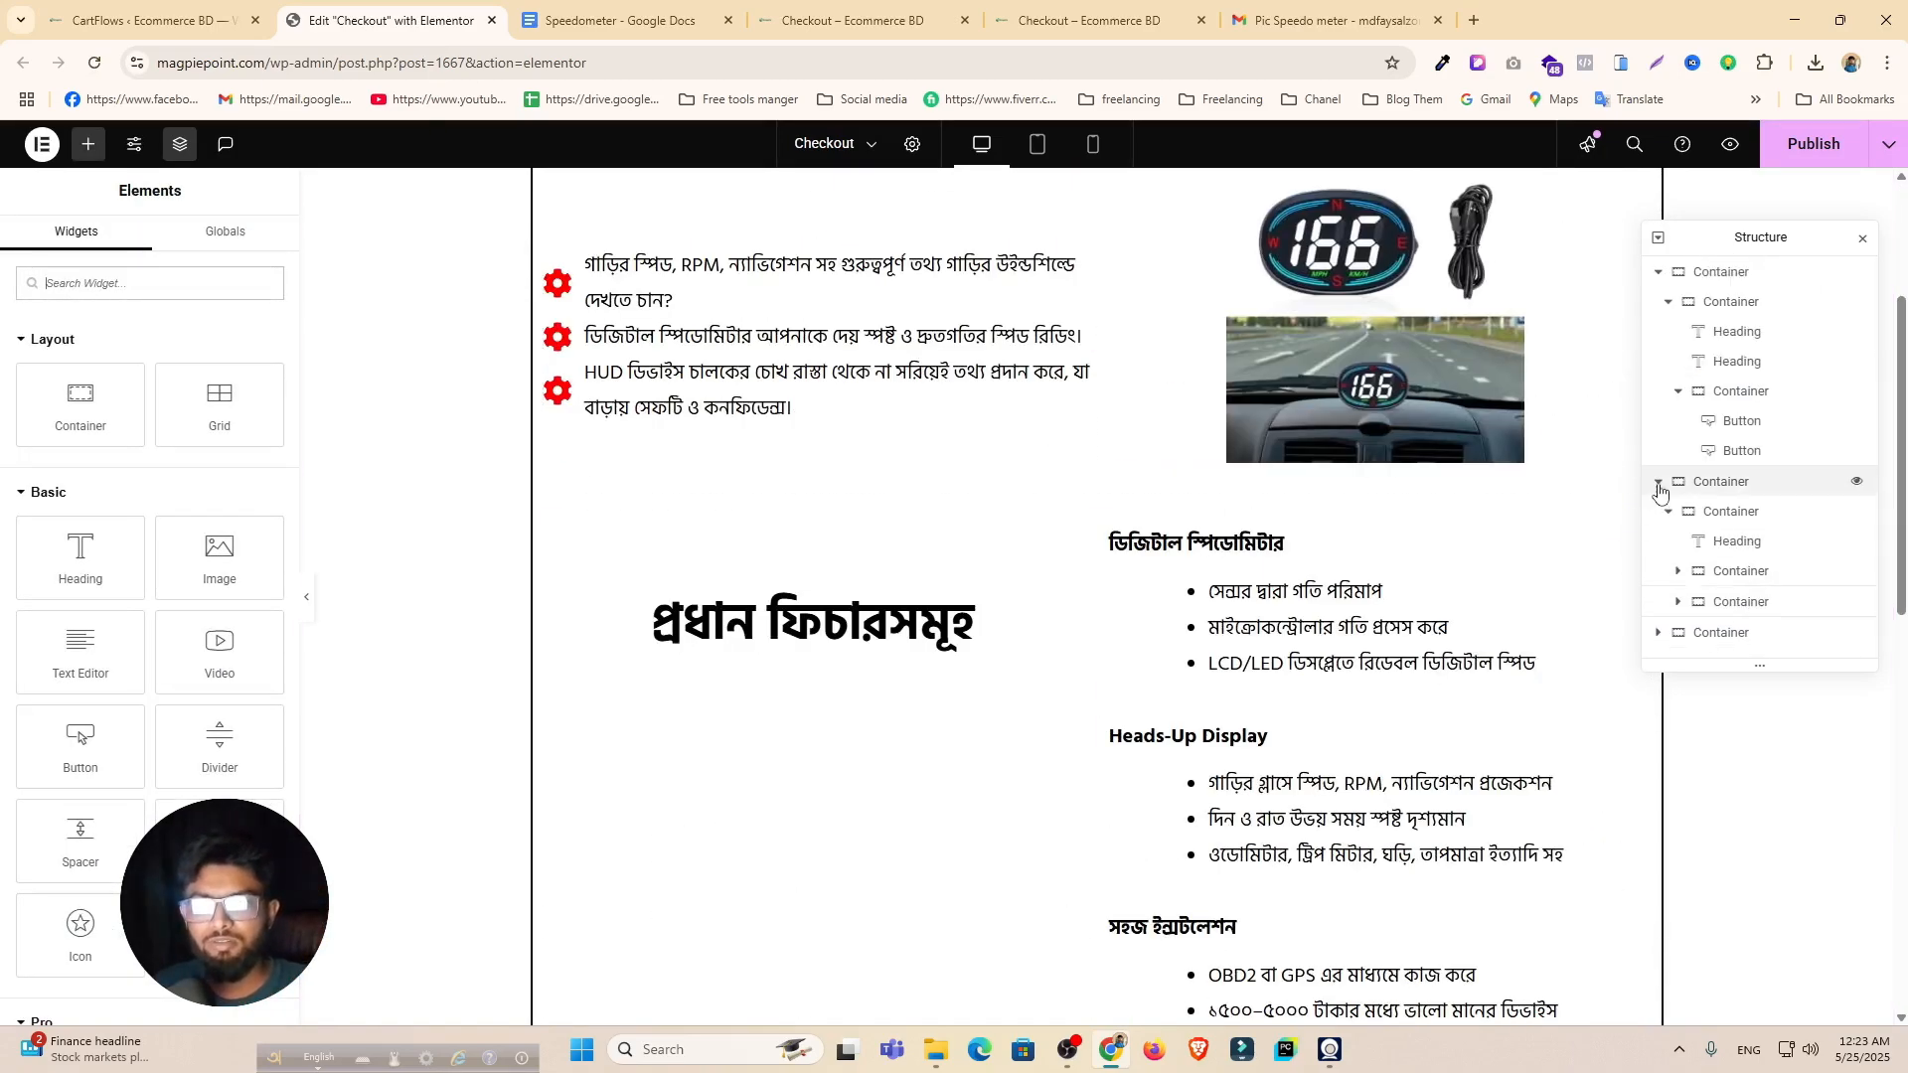
pyautogui.click(1669, 511)
pyautogui.click(1712, 513)
pyautogui.scroll(-9, 971, 527)
pyautogui.scroll(12, 971, 527)
pyautogui.click(964, 731)
pyautogui.click(1737, 553)
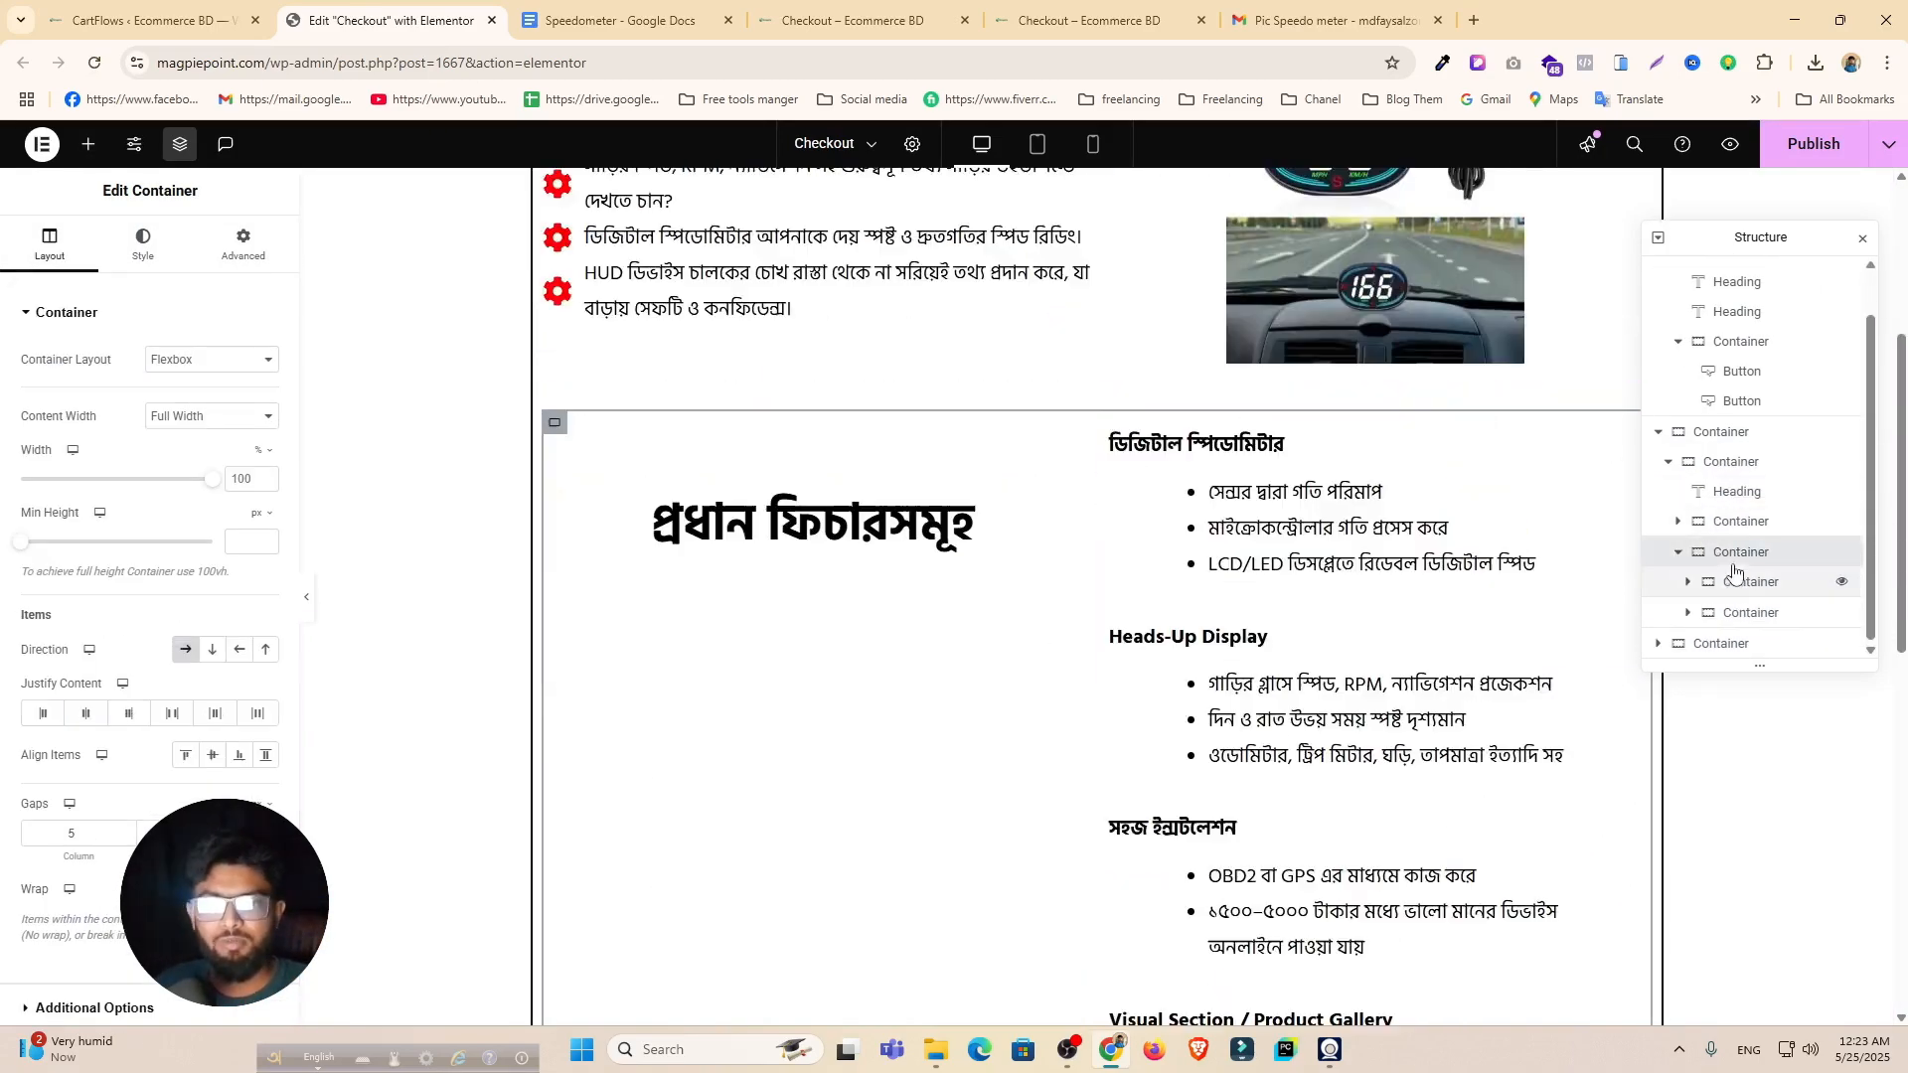
pyautogui.click(1678, 553)
# Step: Copy the প্রধান ফিচারসমূহ container and paste it into the new empty container below the bordered section
pyautogui.rightClick(1716, 600)
pyautogui.click(1711, 619)
pyautogui.scroll(-10, 994, 636)
pyautogui.rightClick(902, 656)
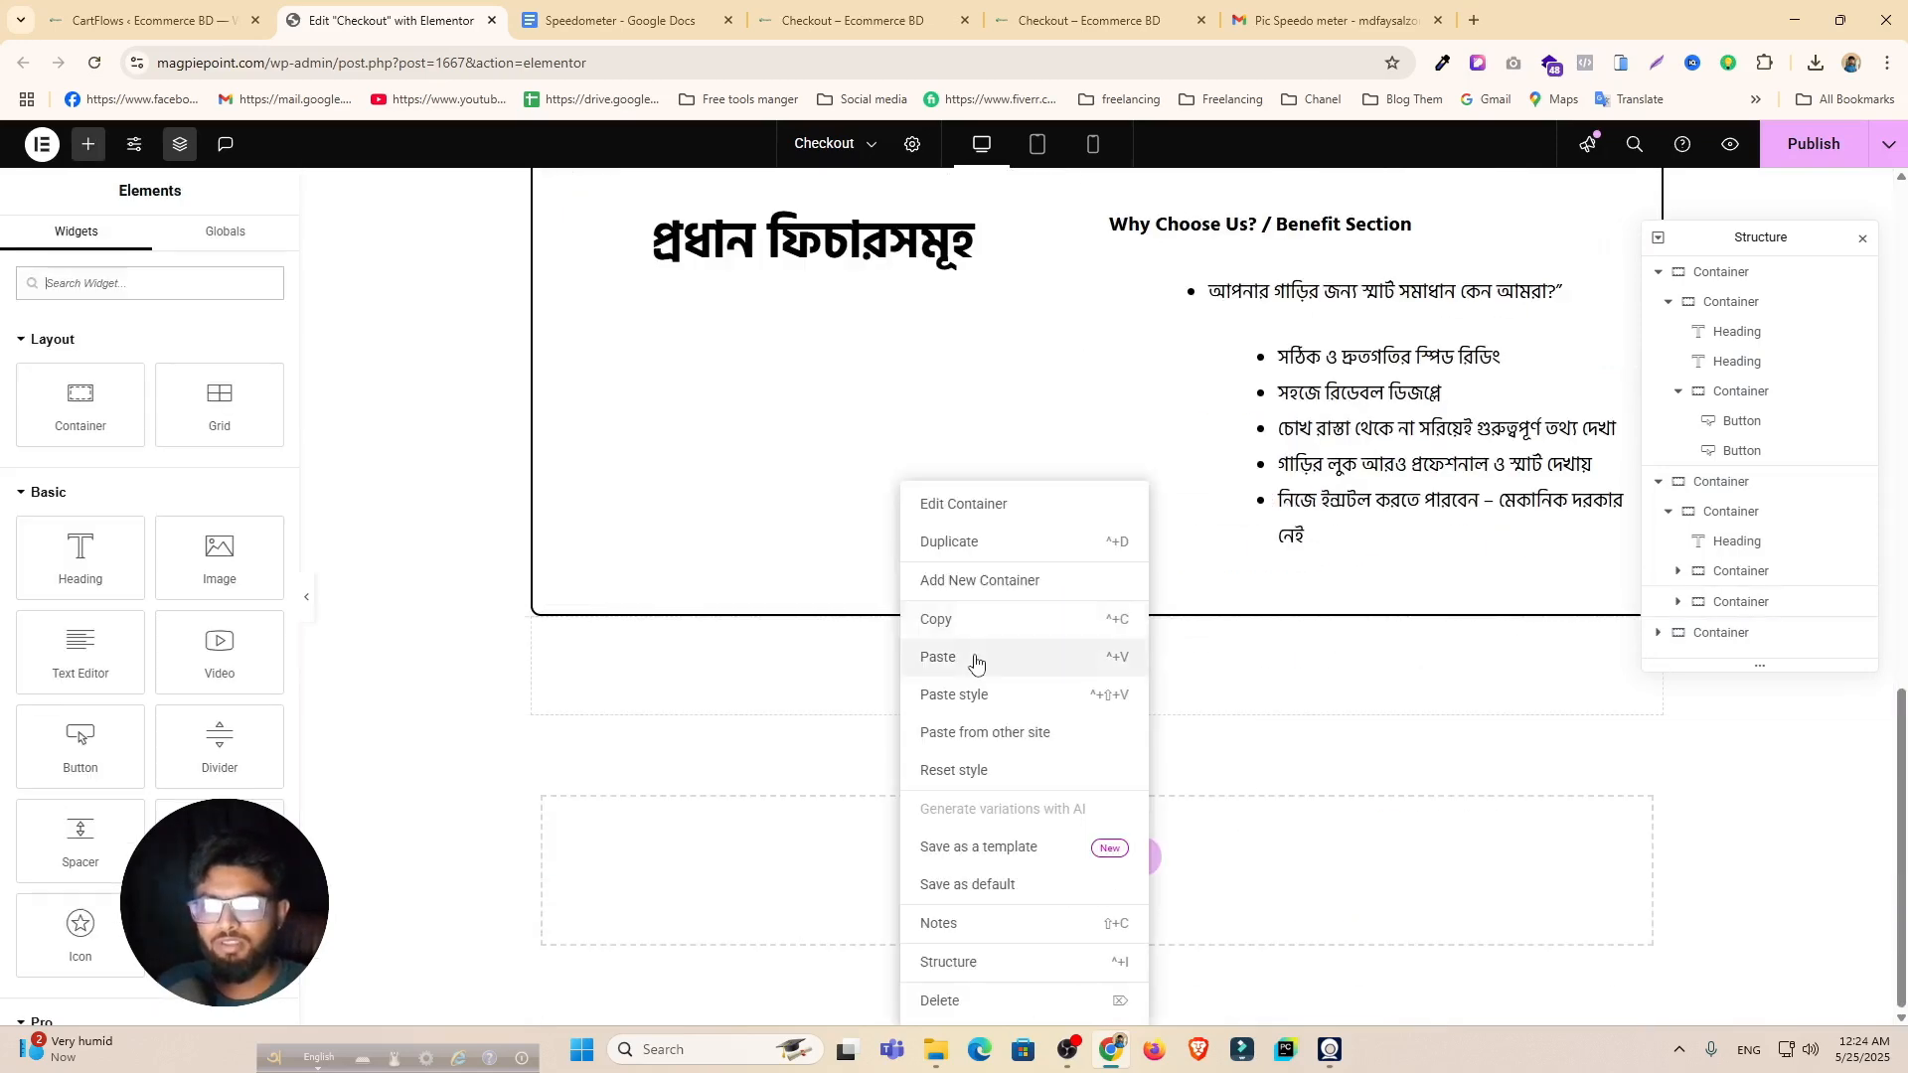
pyautogui.click(977, 664)
# Step: Delete the original প্রধান ফিচারসমূহ container from the bordered section, keeping the pasted copy
pyautogui.click(1753, 477)
pyautogui.click(242, 250)
pyautogui.click(557, 825)
pyautogui.rightClick(1719, 607)
pyautogui.click(1707, 1001)
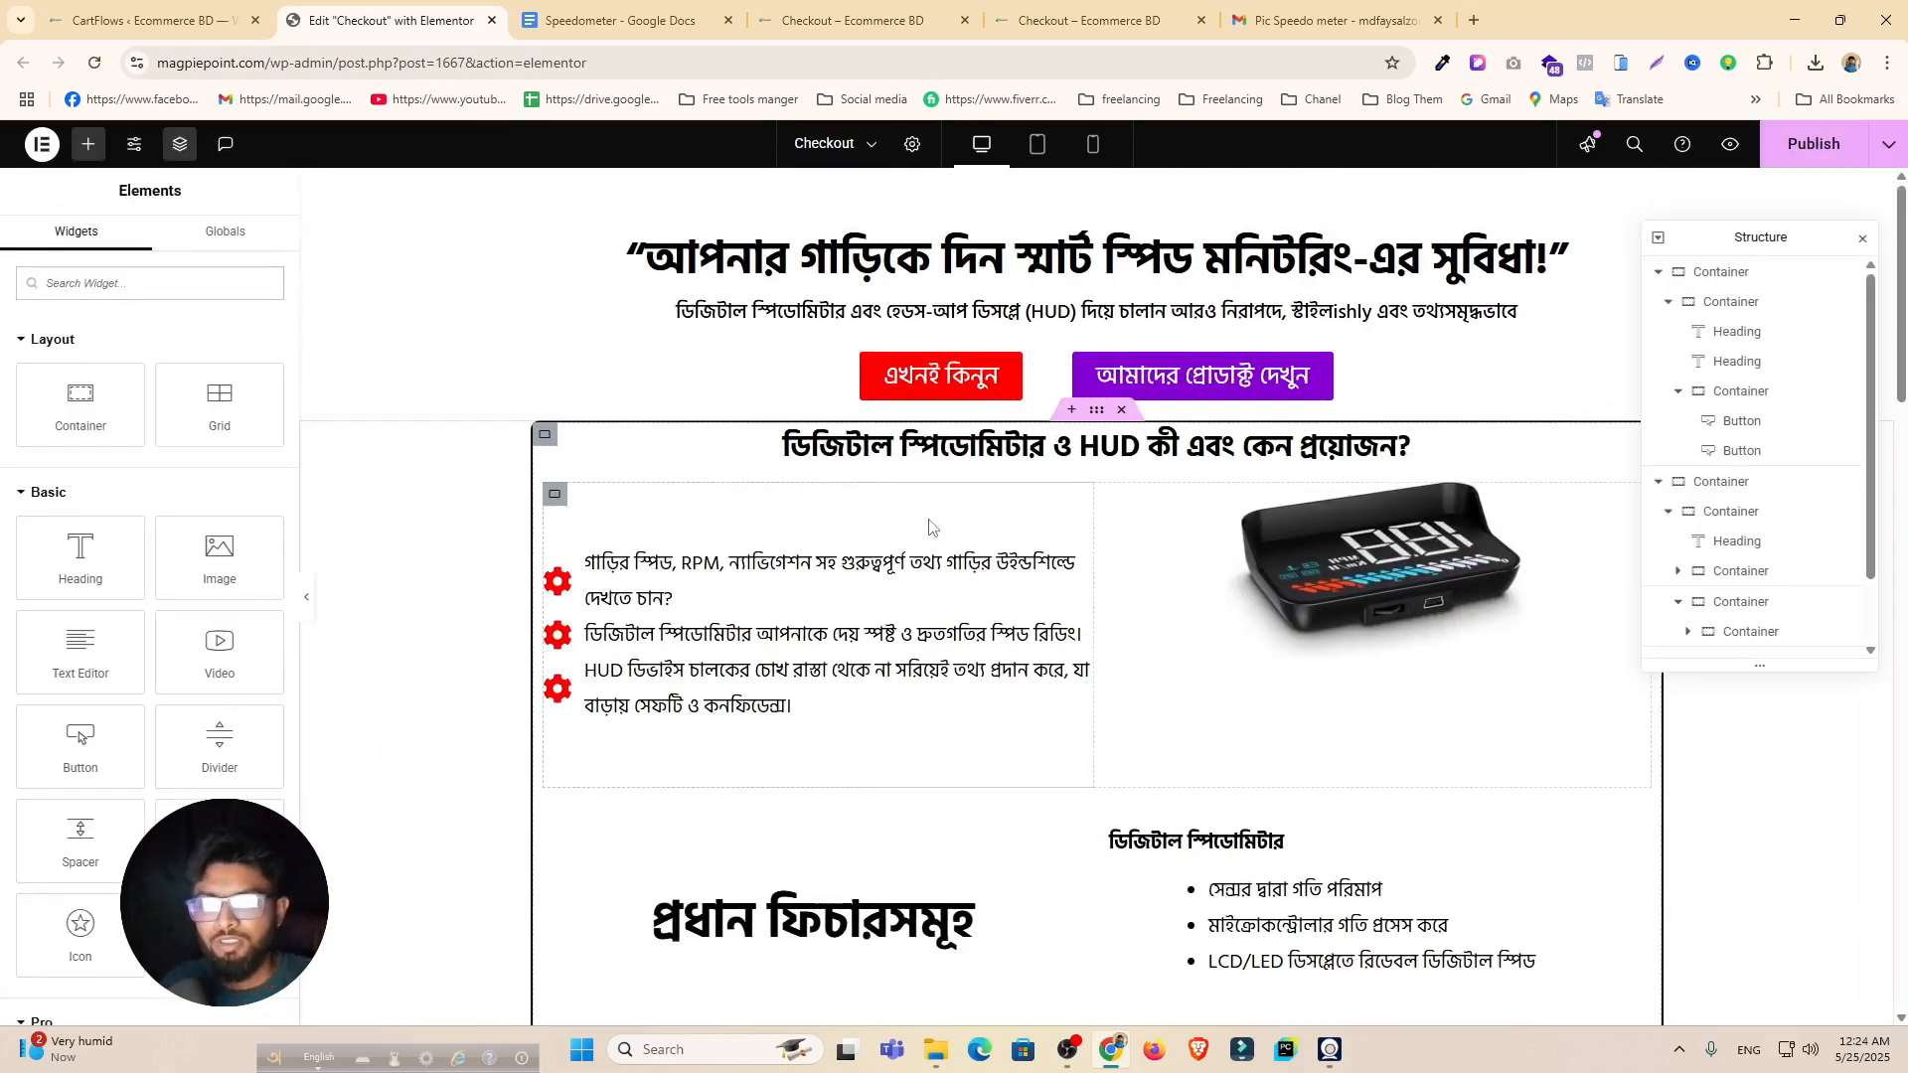
pyautogui.scroll(-6, 929, 527)
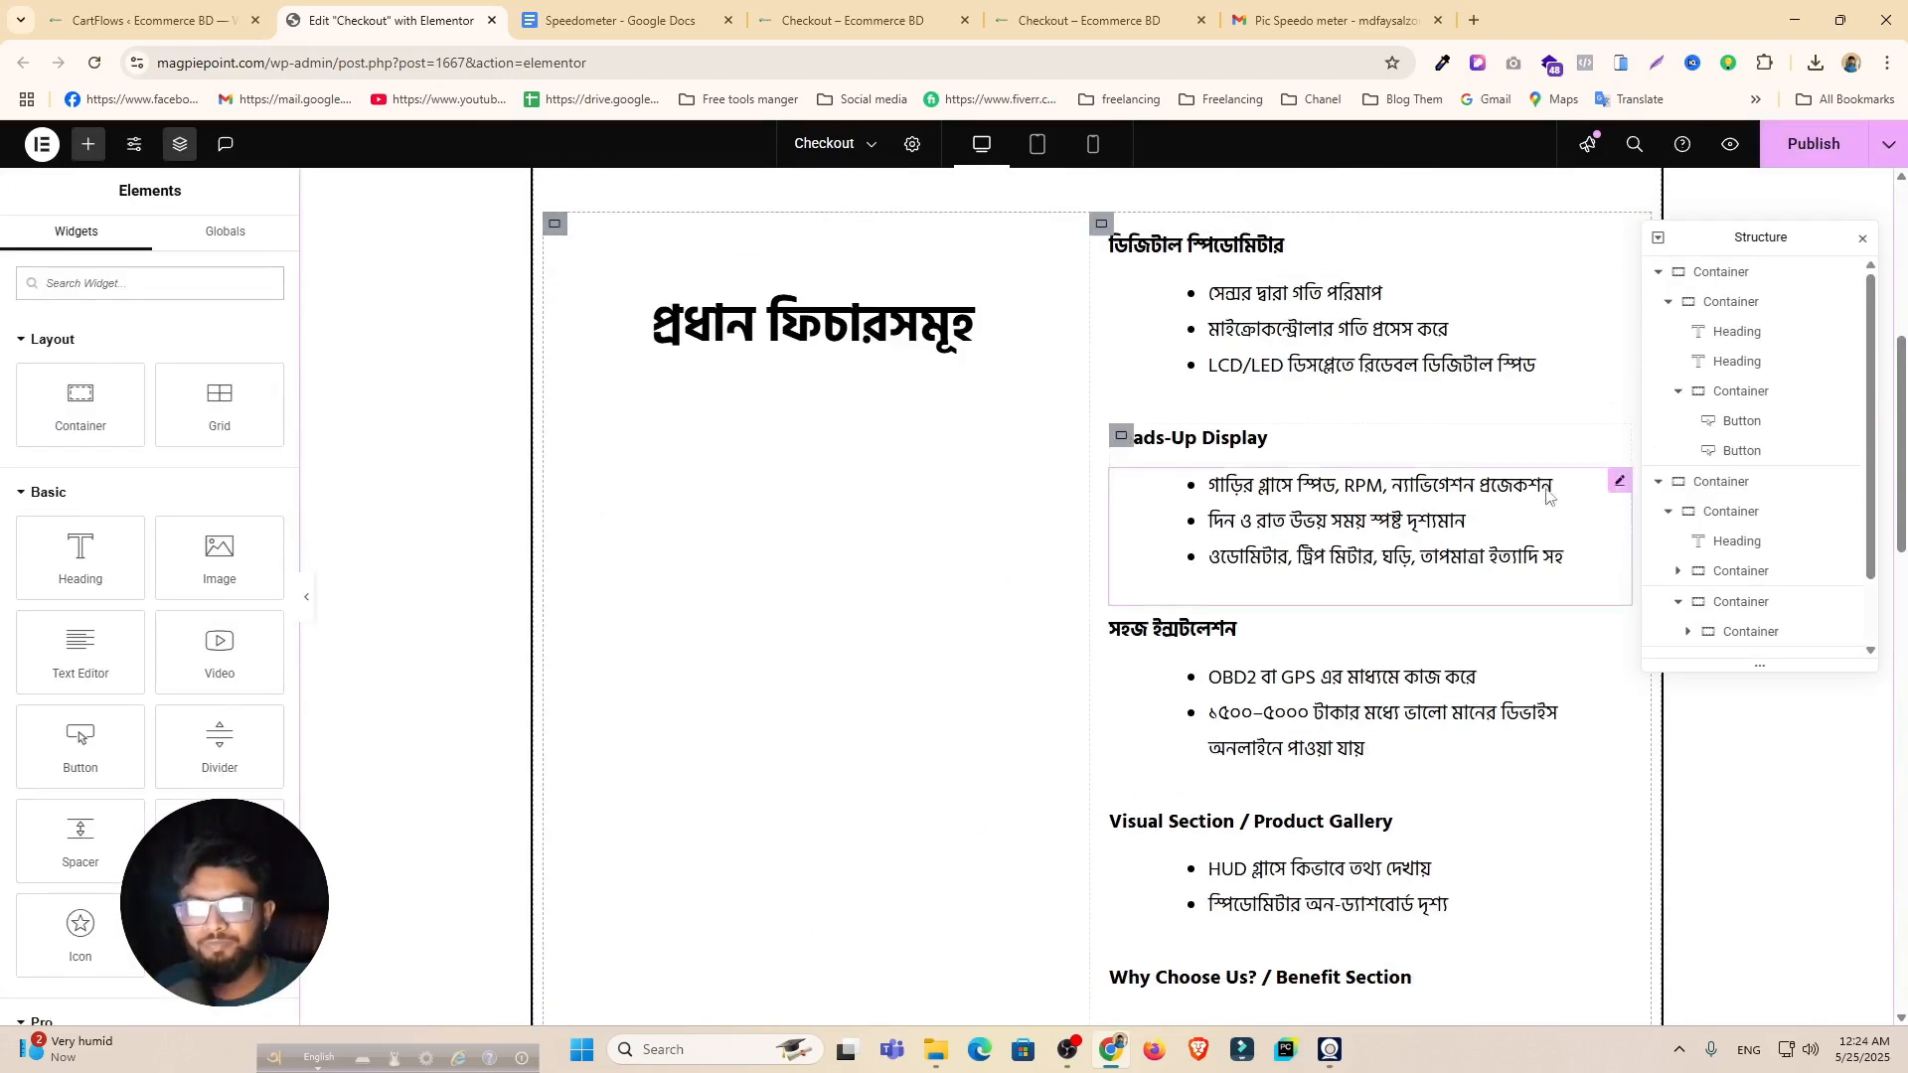
pyautogui.click(555, 225)
pyautogui.click(1727, 603)
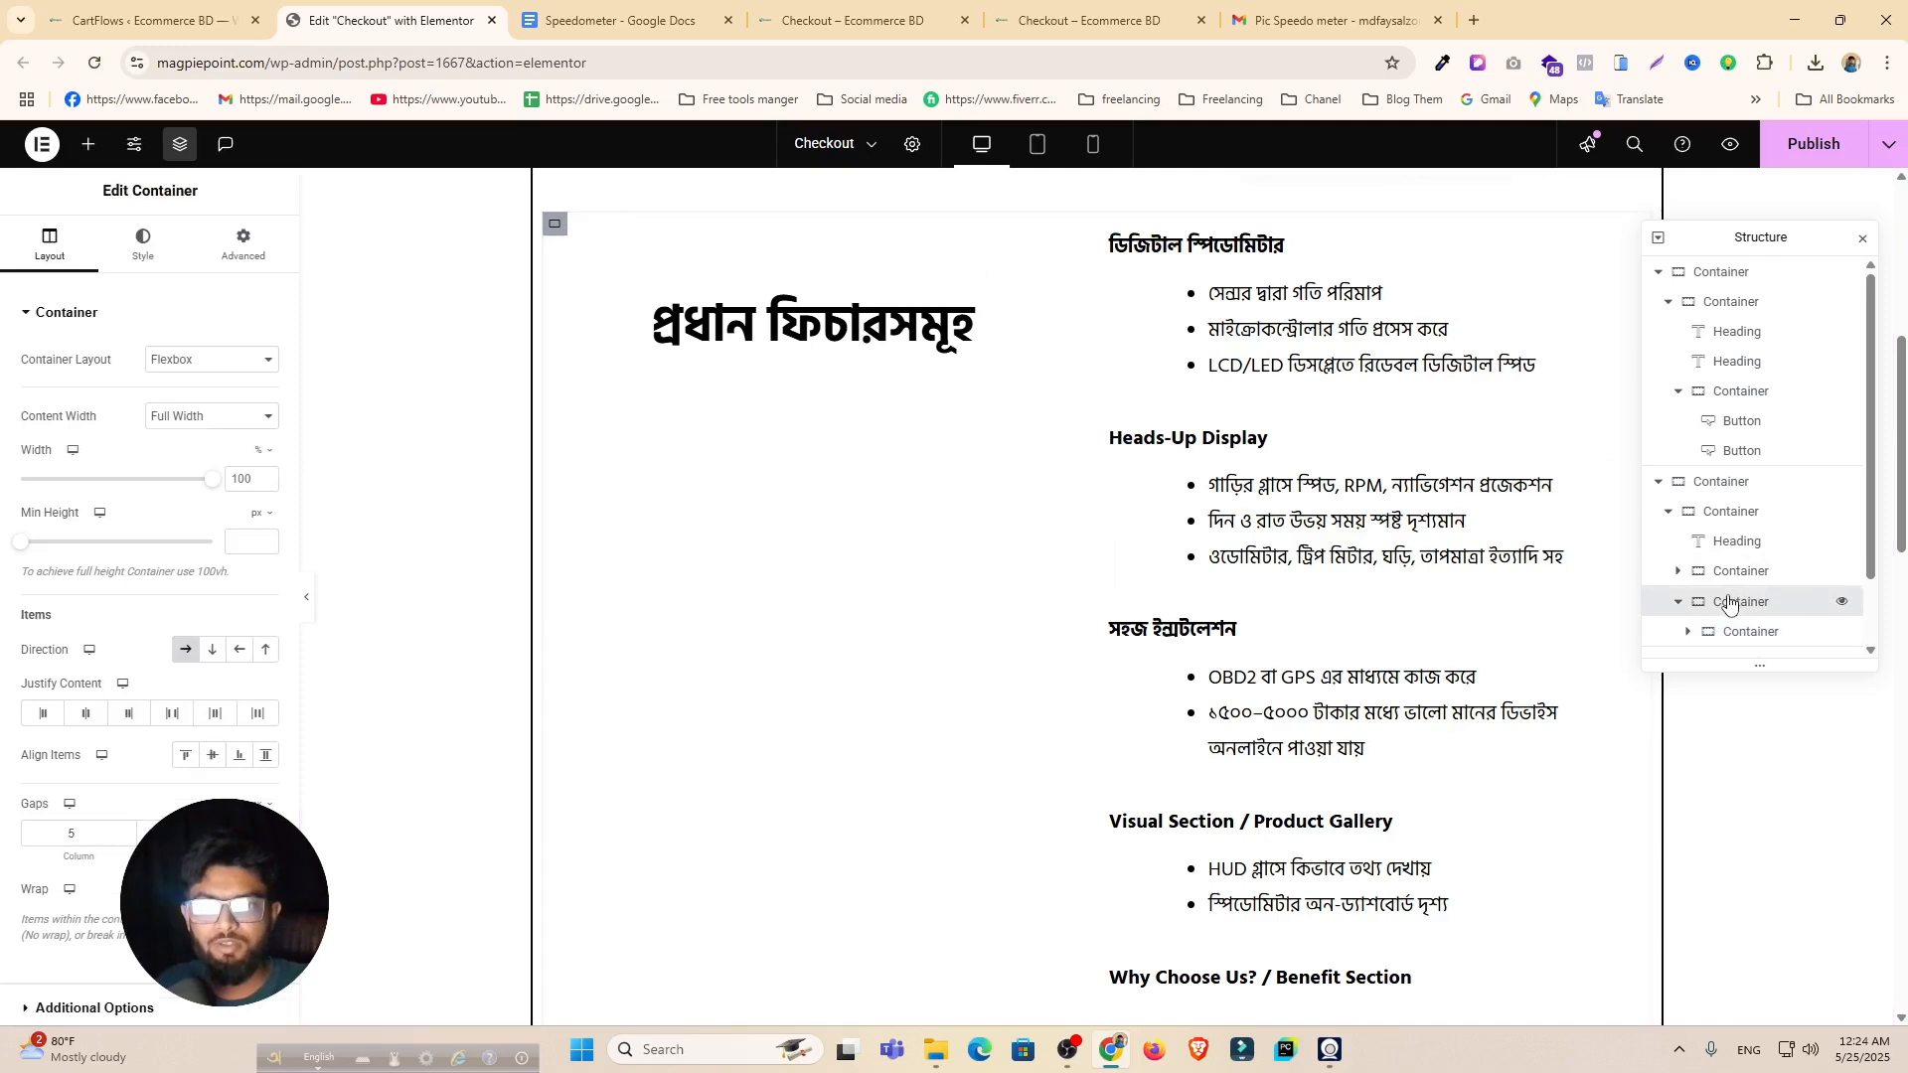
pyautogui.rightClick(1727, 603)
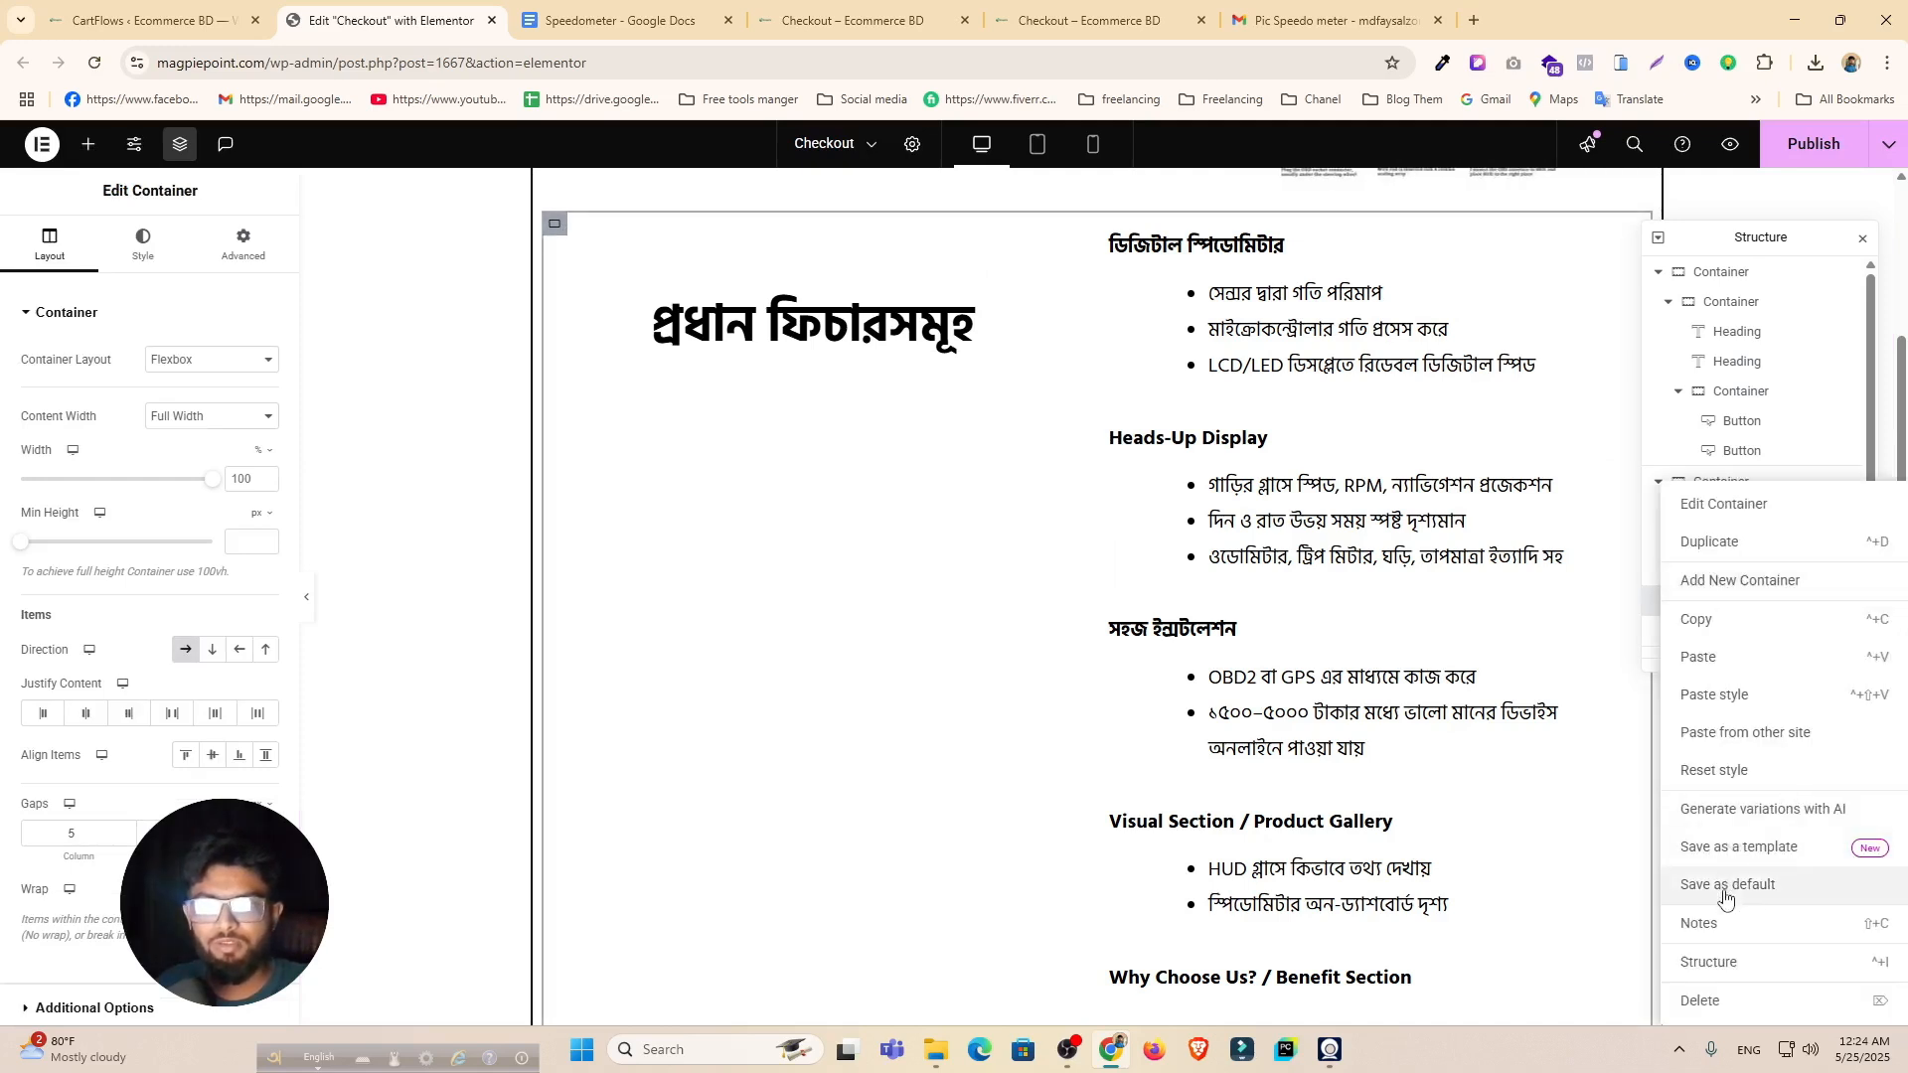
pyautogui.click(1727, 1012)
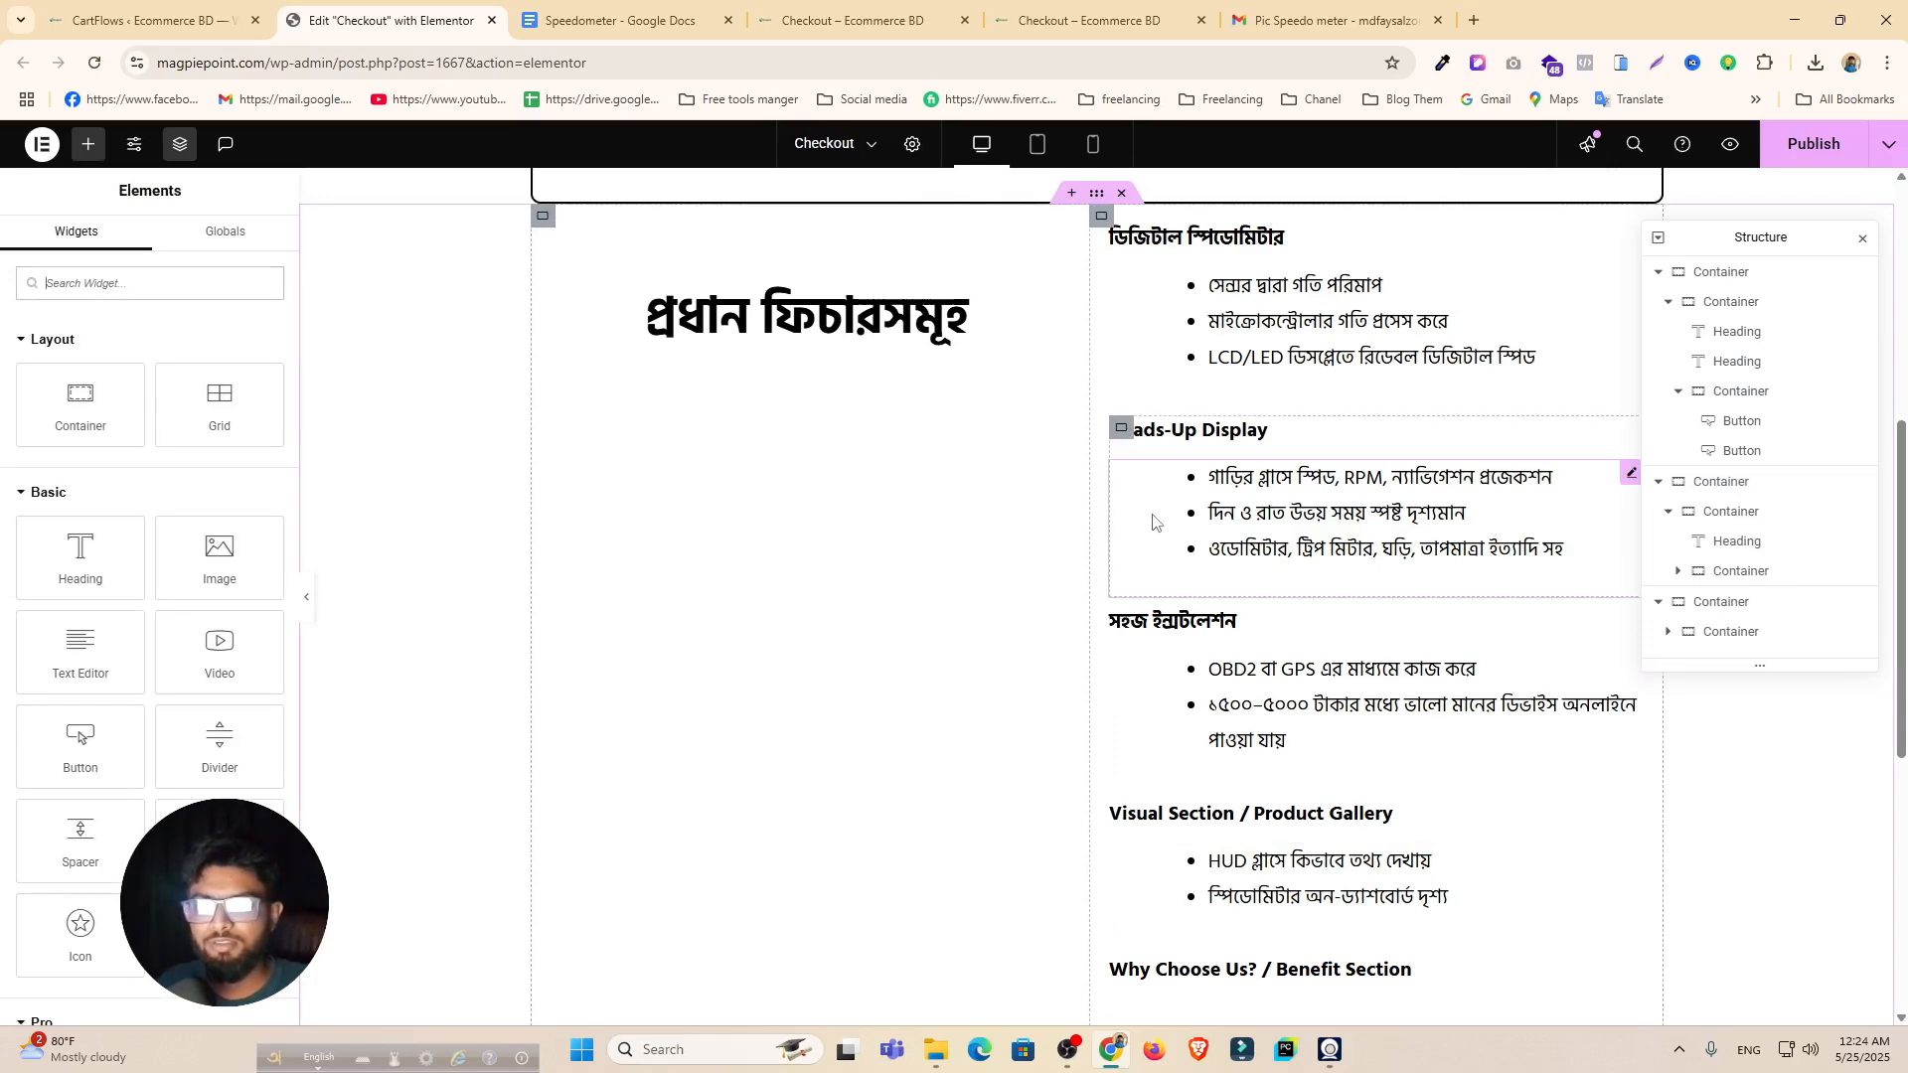
# Step: Set the pasted features container's top margin to 40 px, leaving the other sides at 0, and publish the page
pyautogui.scroll(4, 1151, 527)
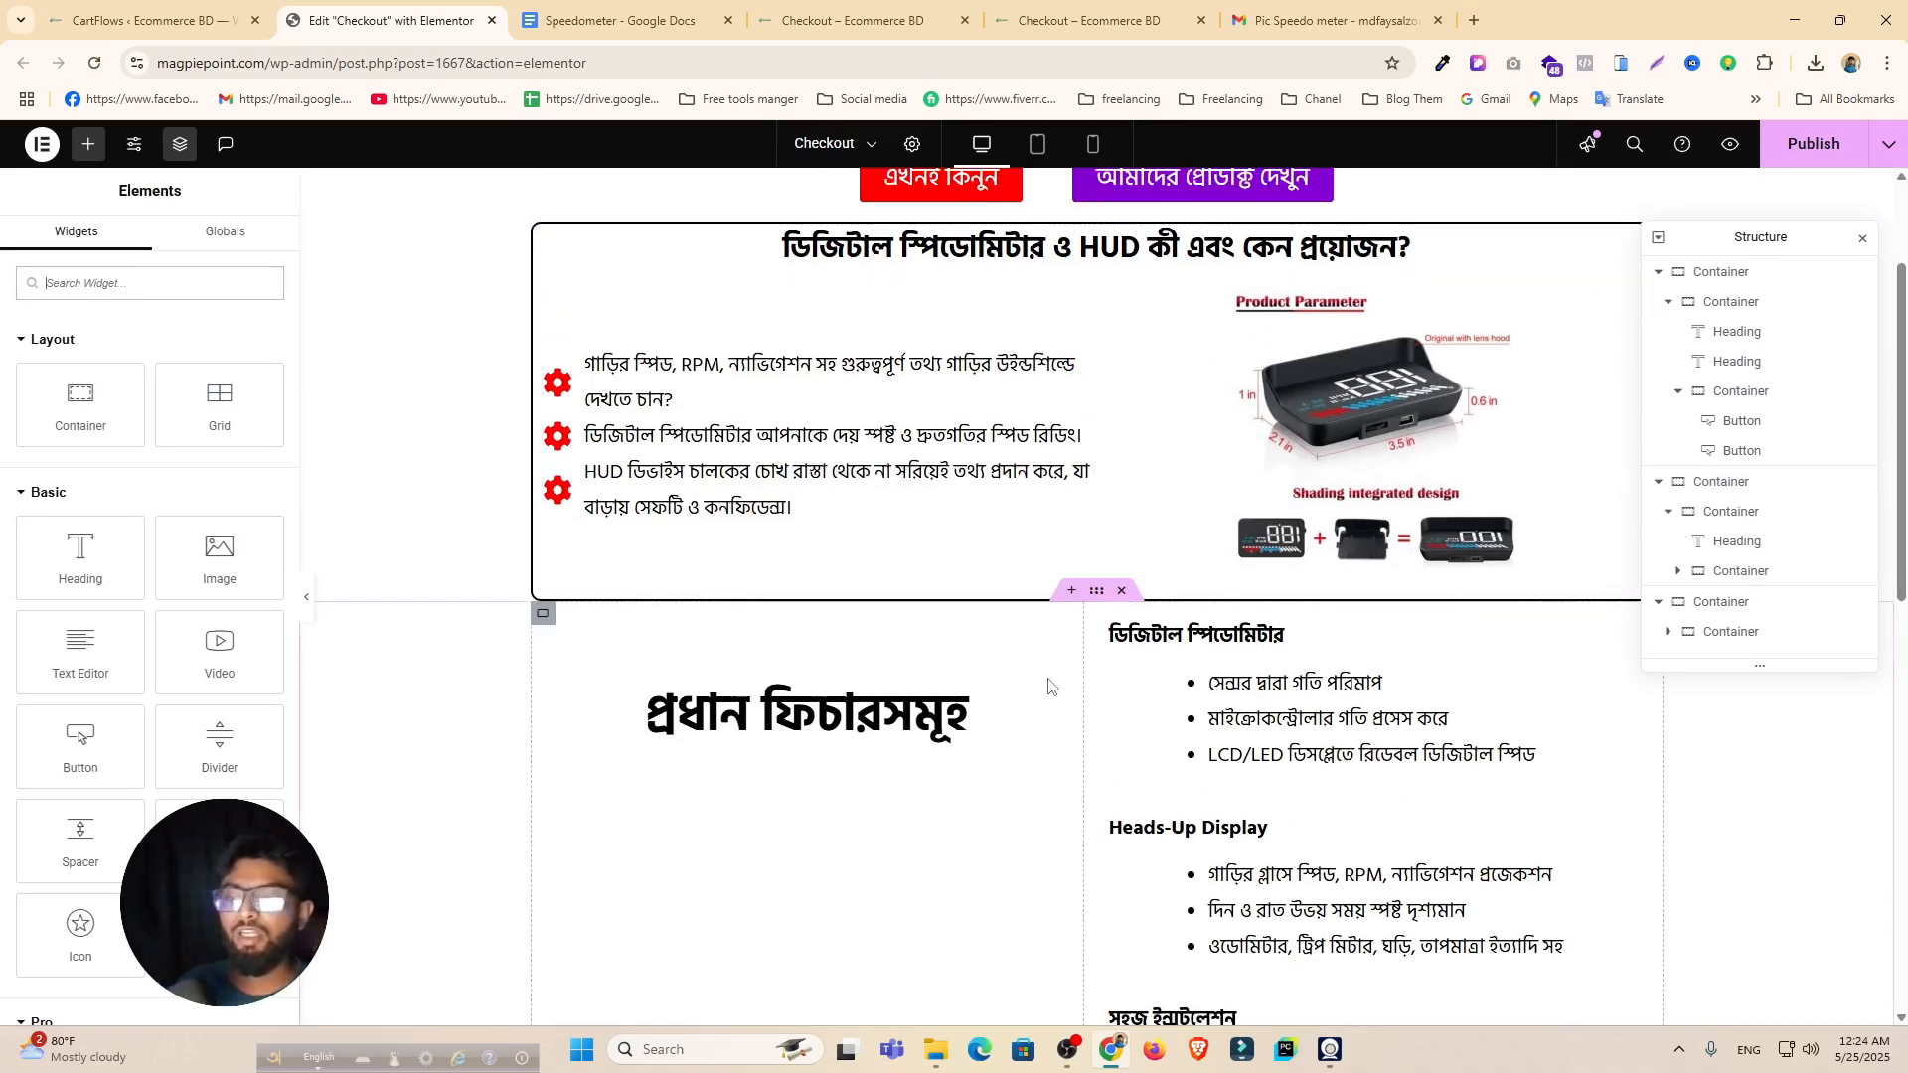
pyautogui.scroll(-4, 1059, 735)
pyautogui.scroll(-6, 1059, 736)
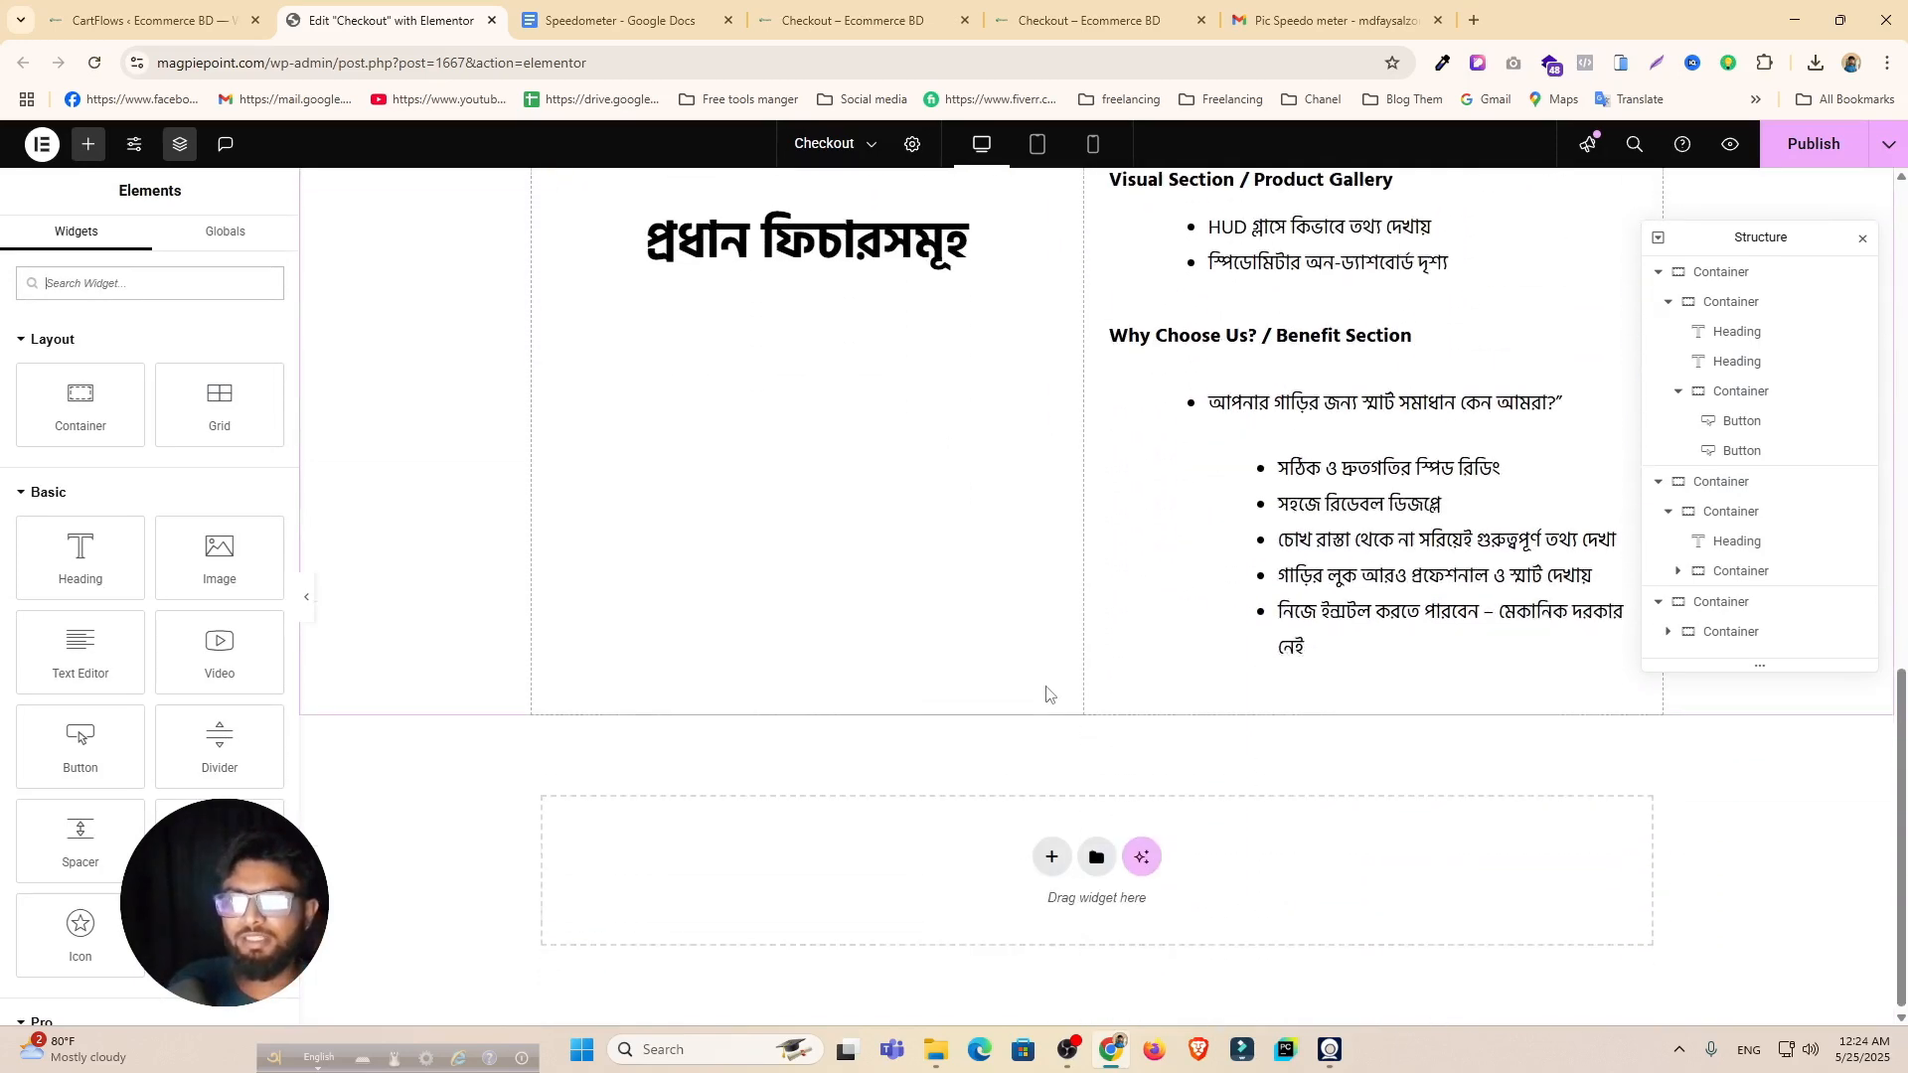
pyautogui.scroll(10, 1047, 693)
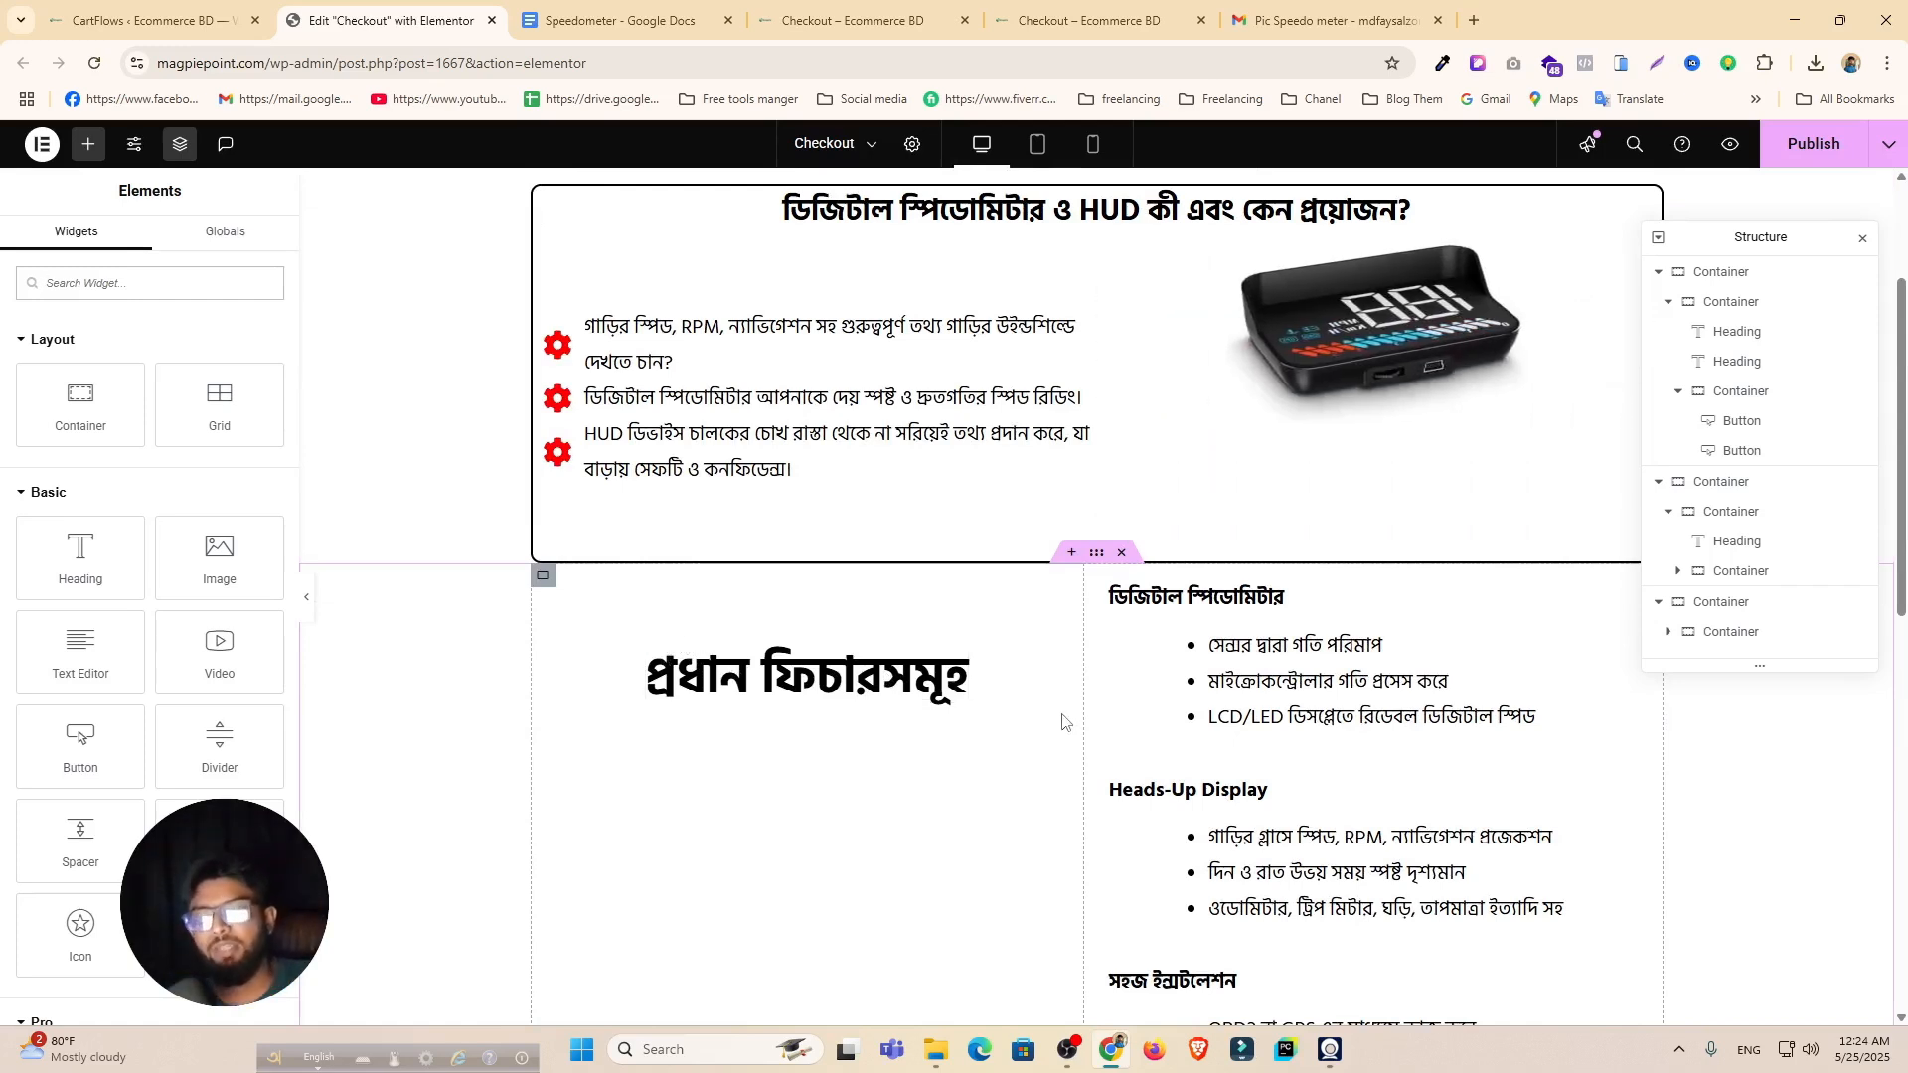
pyautogui.click(1739, 632)
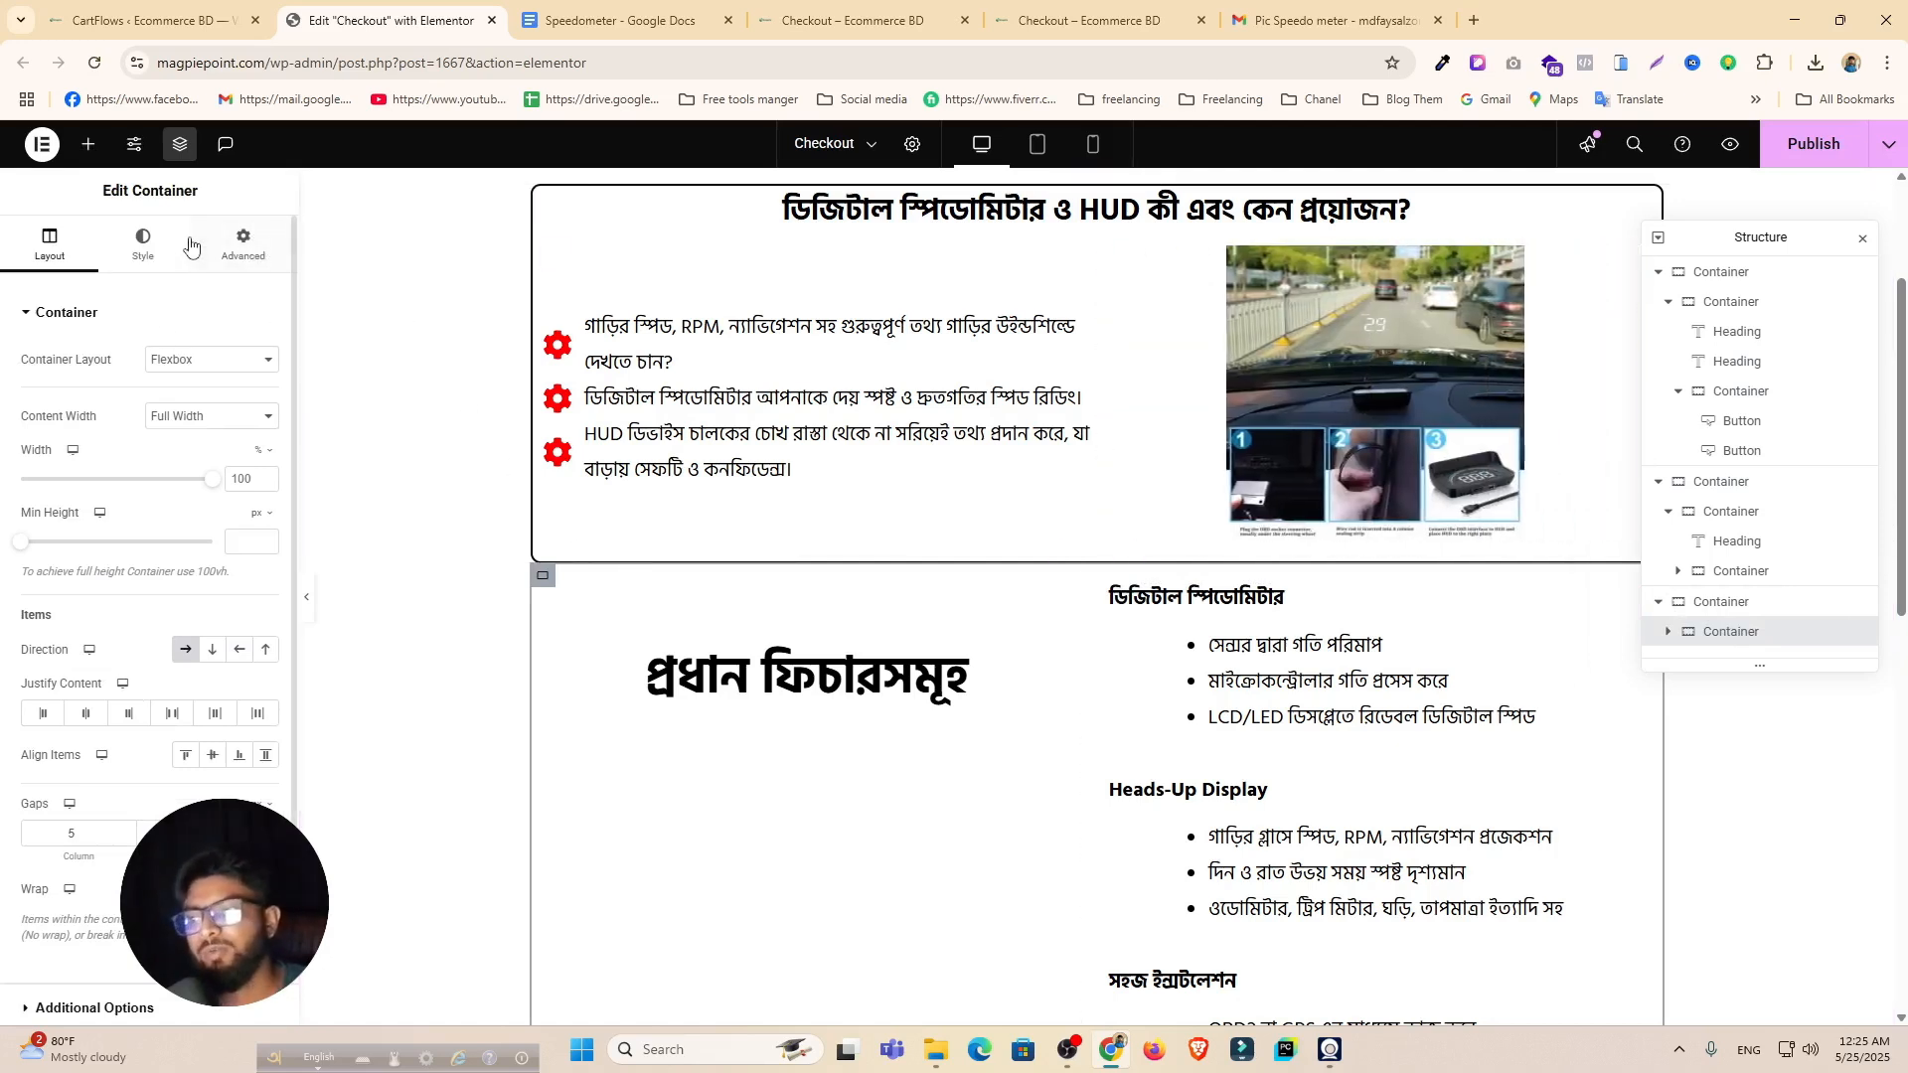
pyautogui.click(231, 257)
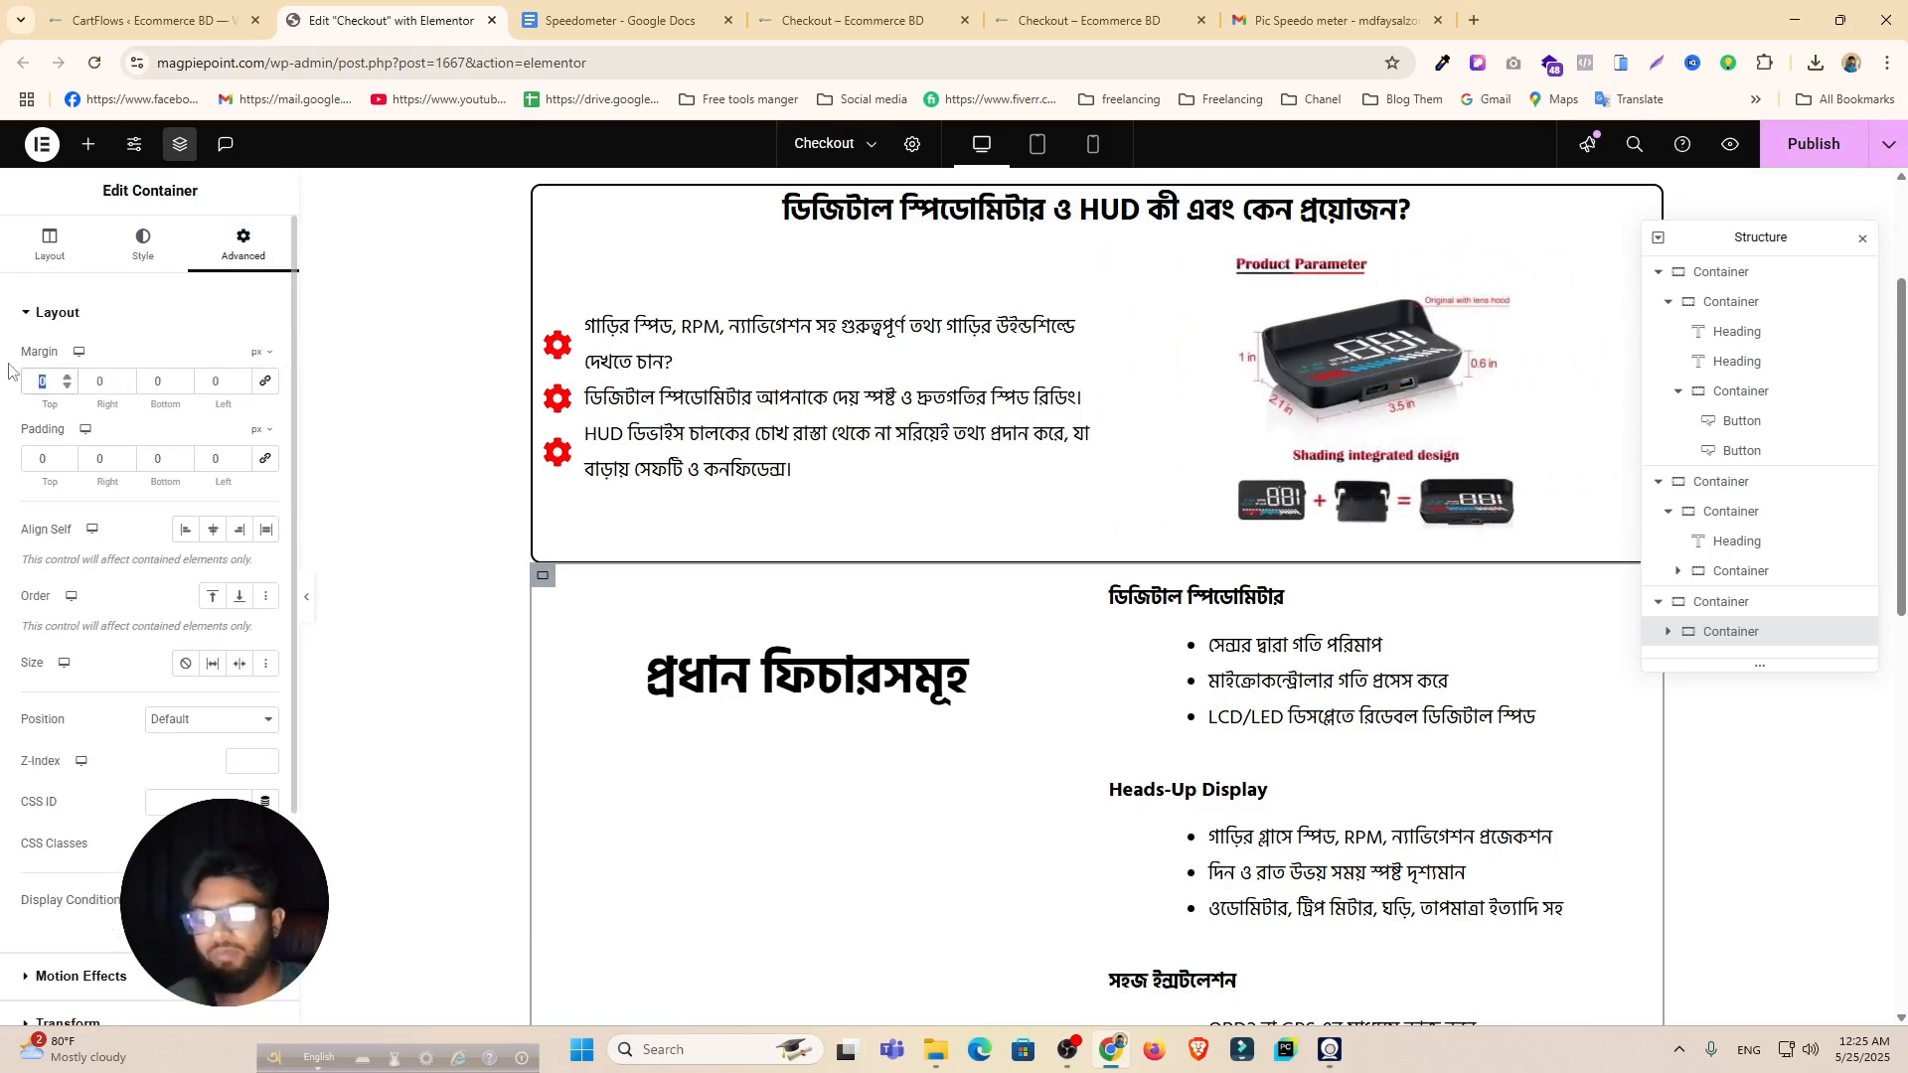
pyautogui.write('20')
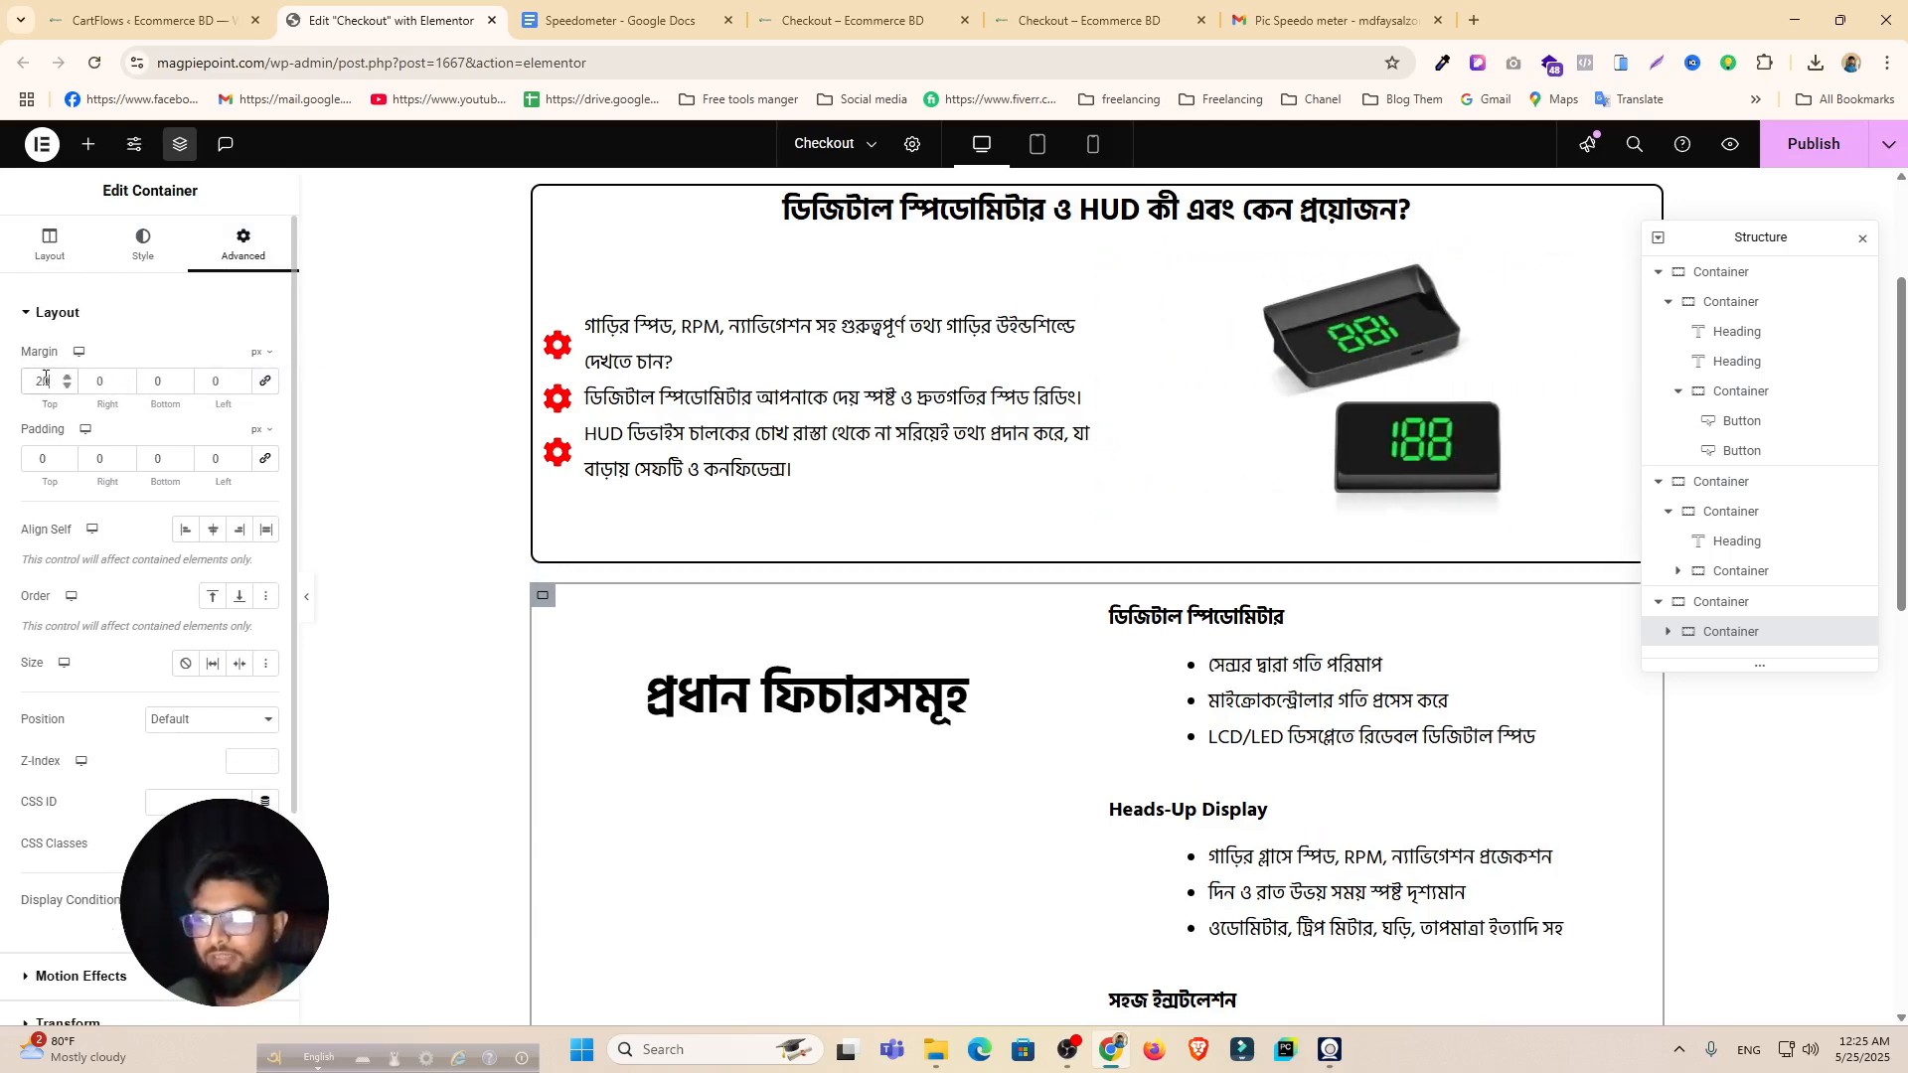
pyautogui.write('4')
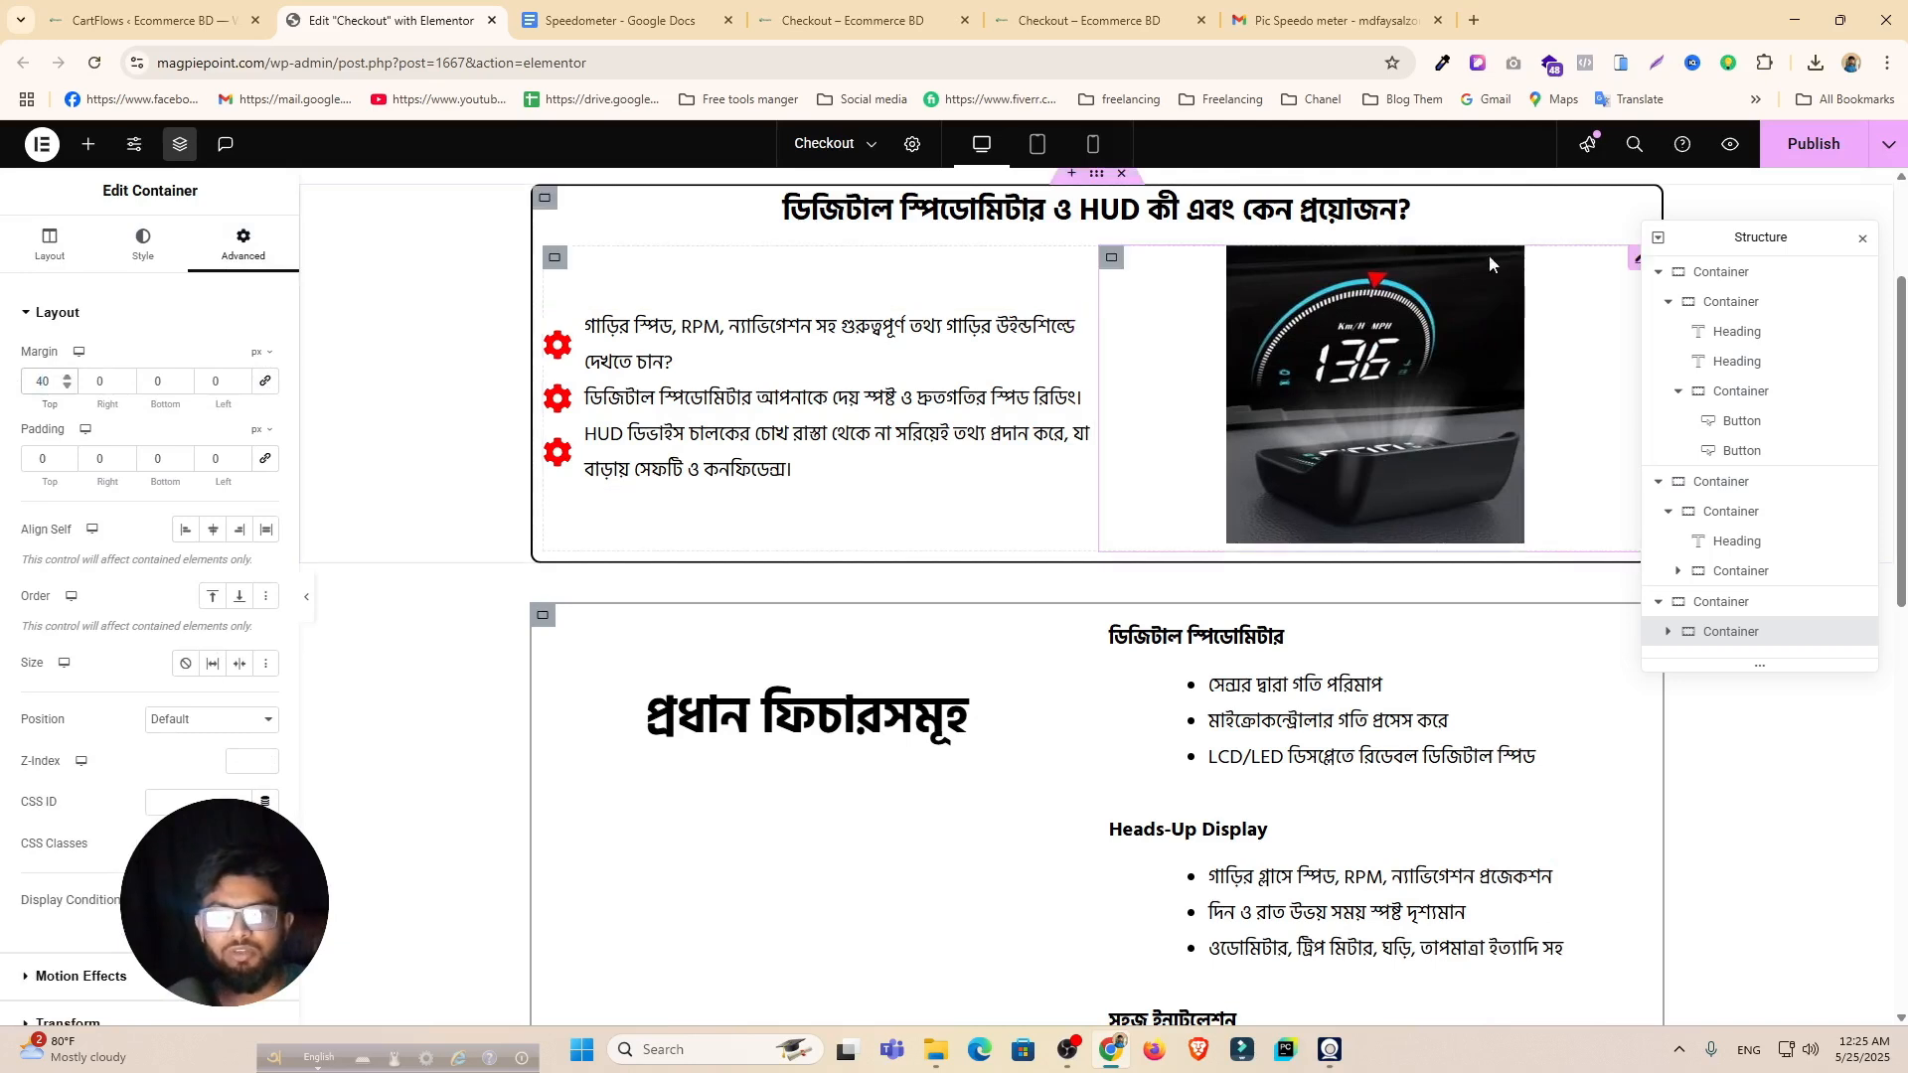
pyautogui.click(1807, 151)
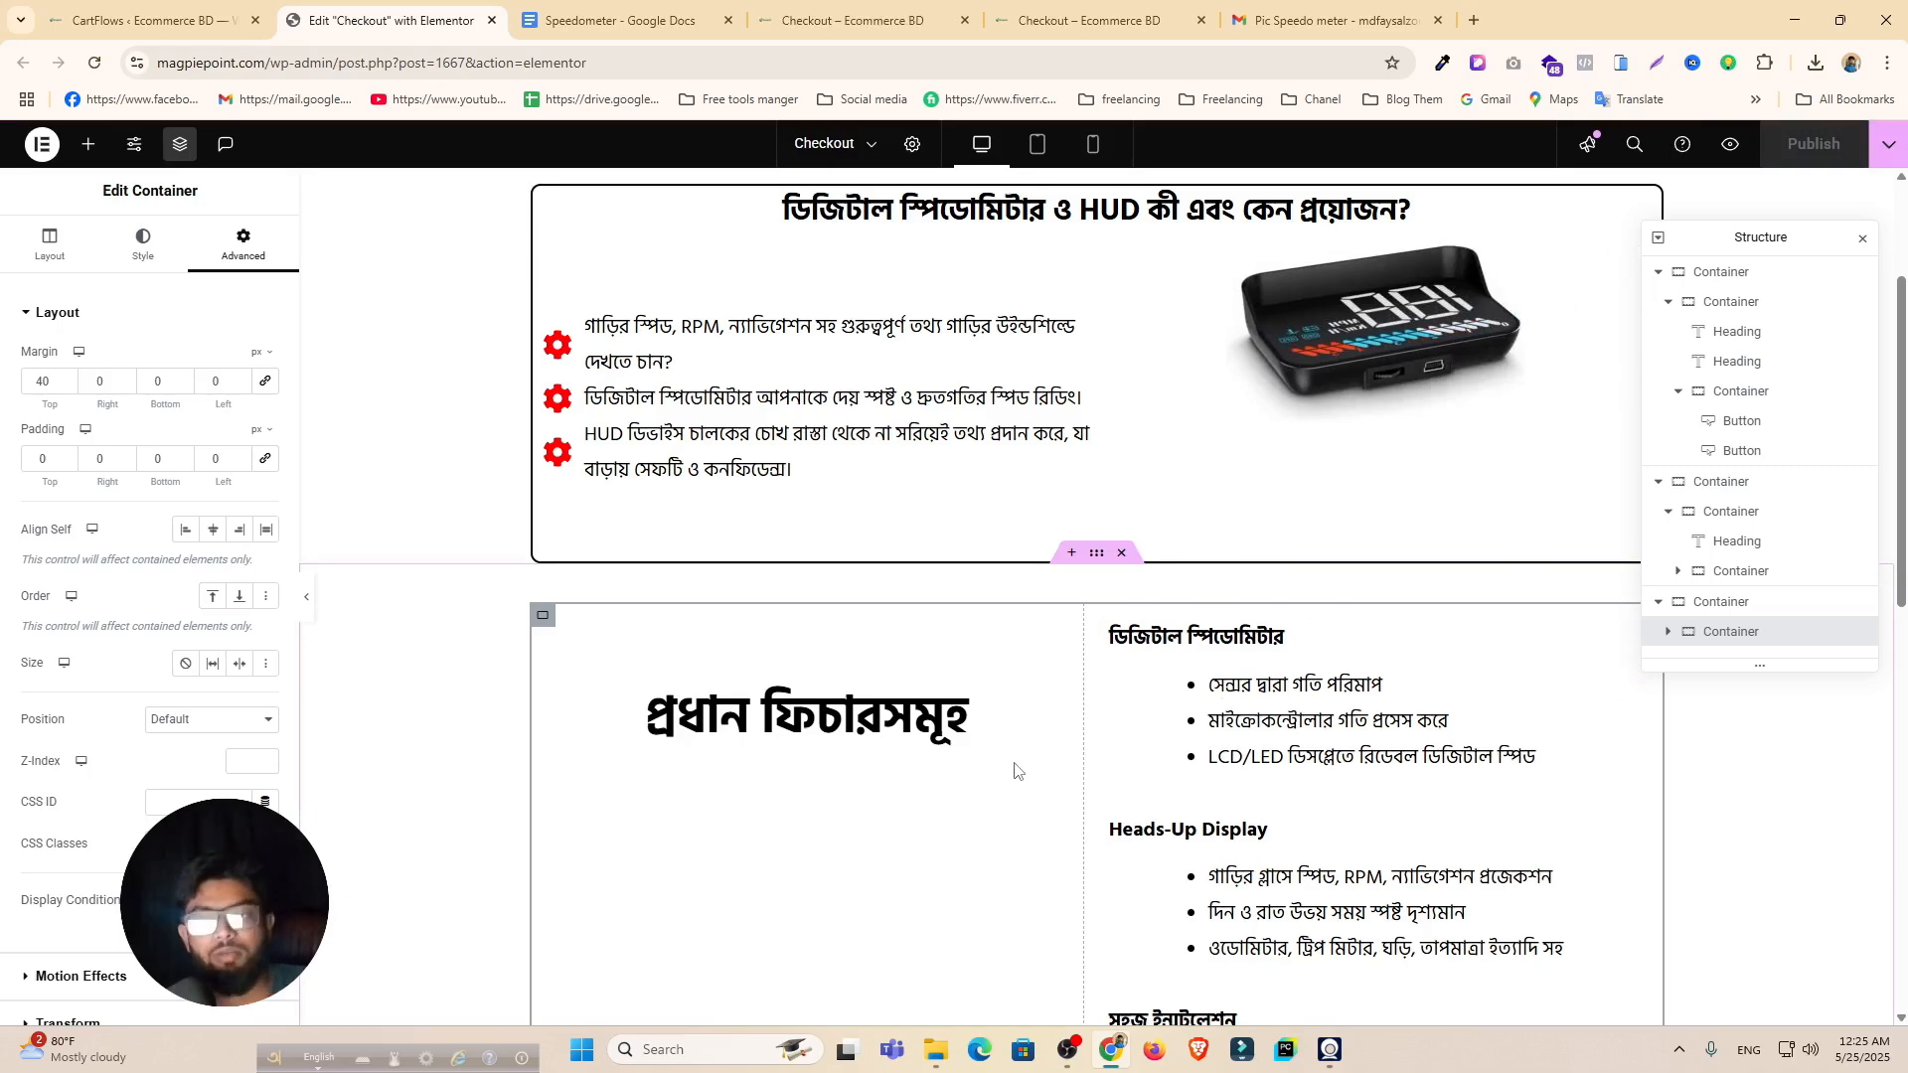
# Step: Close the page structure and add another single-column Flexbox container below the প্রধান ফিচারসমূহ section
pyautogui.click(1864, 242)
pyautogui.scroll(-5, 1310, 618)
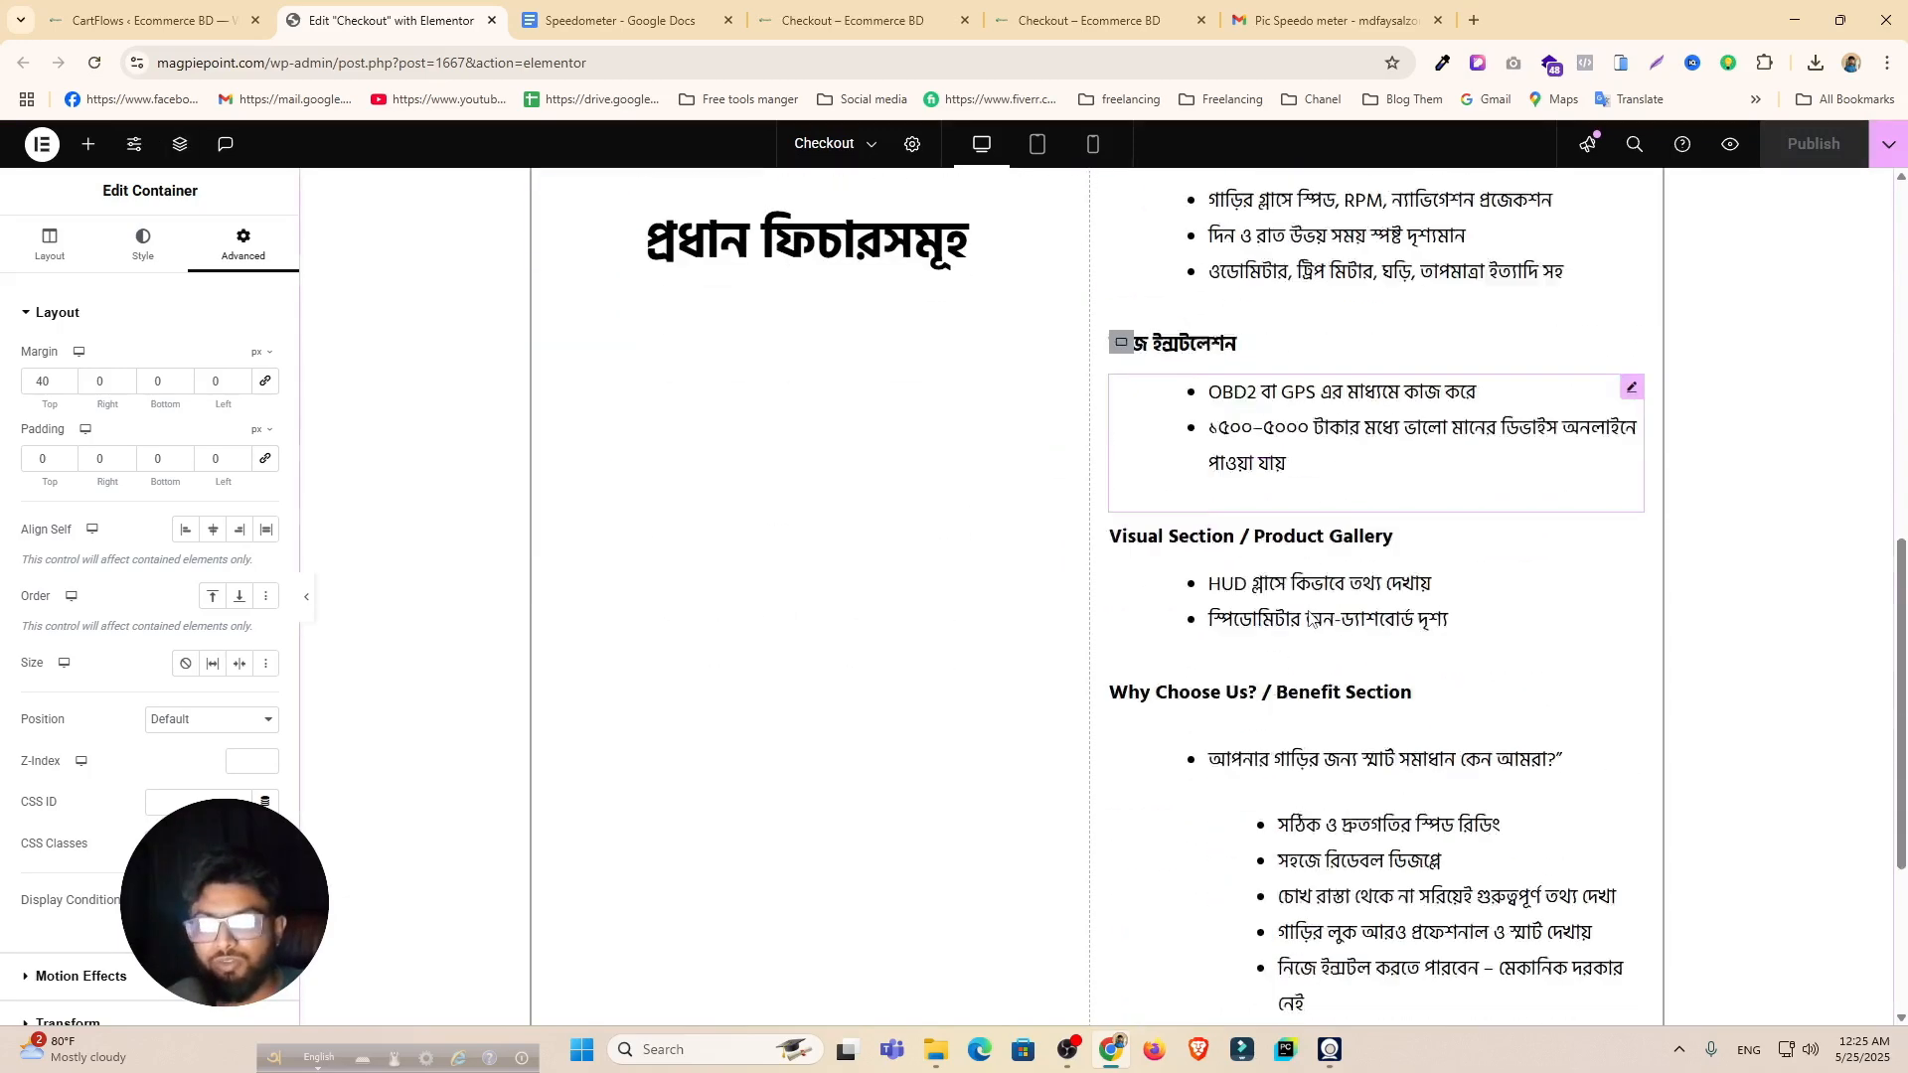
pyautogui.scroll(-3, 1310, 618)
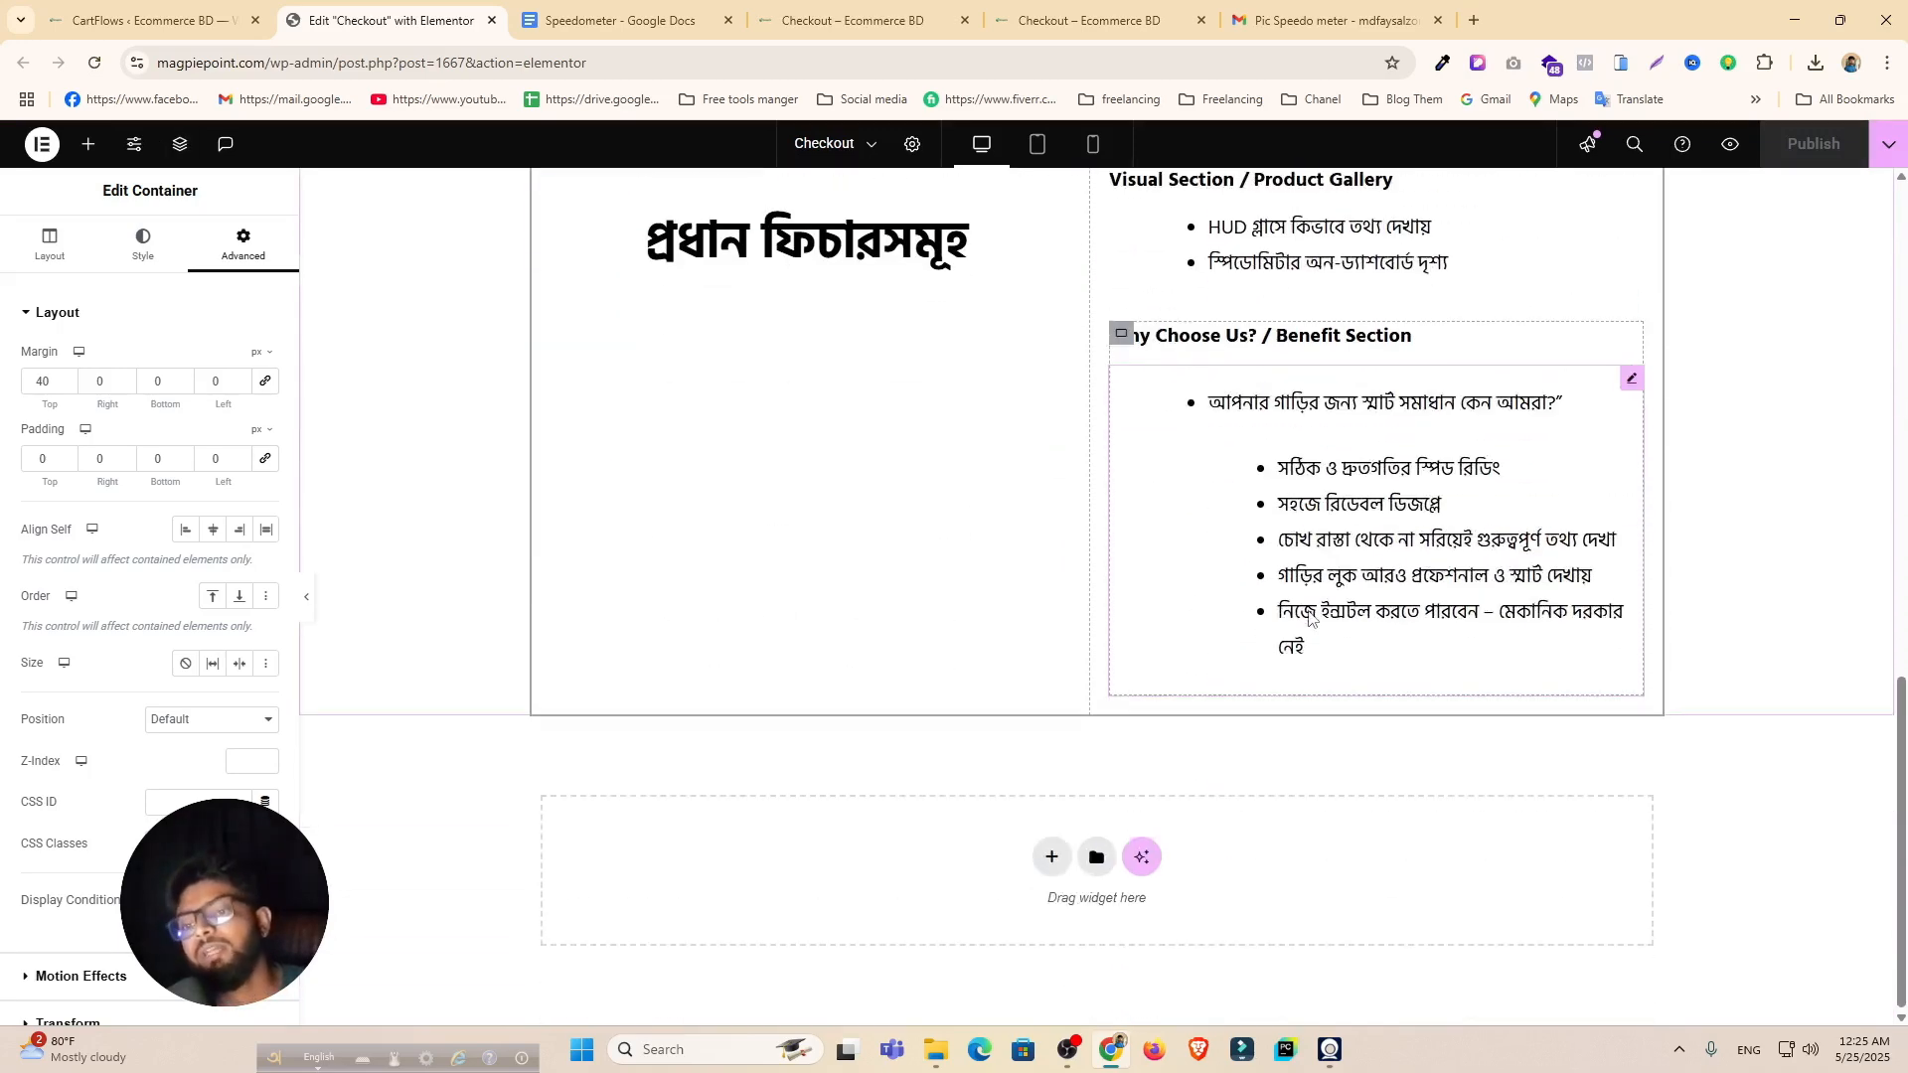
pyautogui.click(1053, 859)
pyautogui.click(1018, 933)
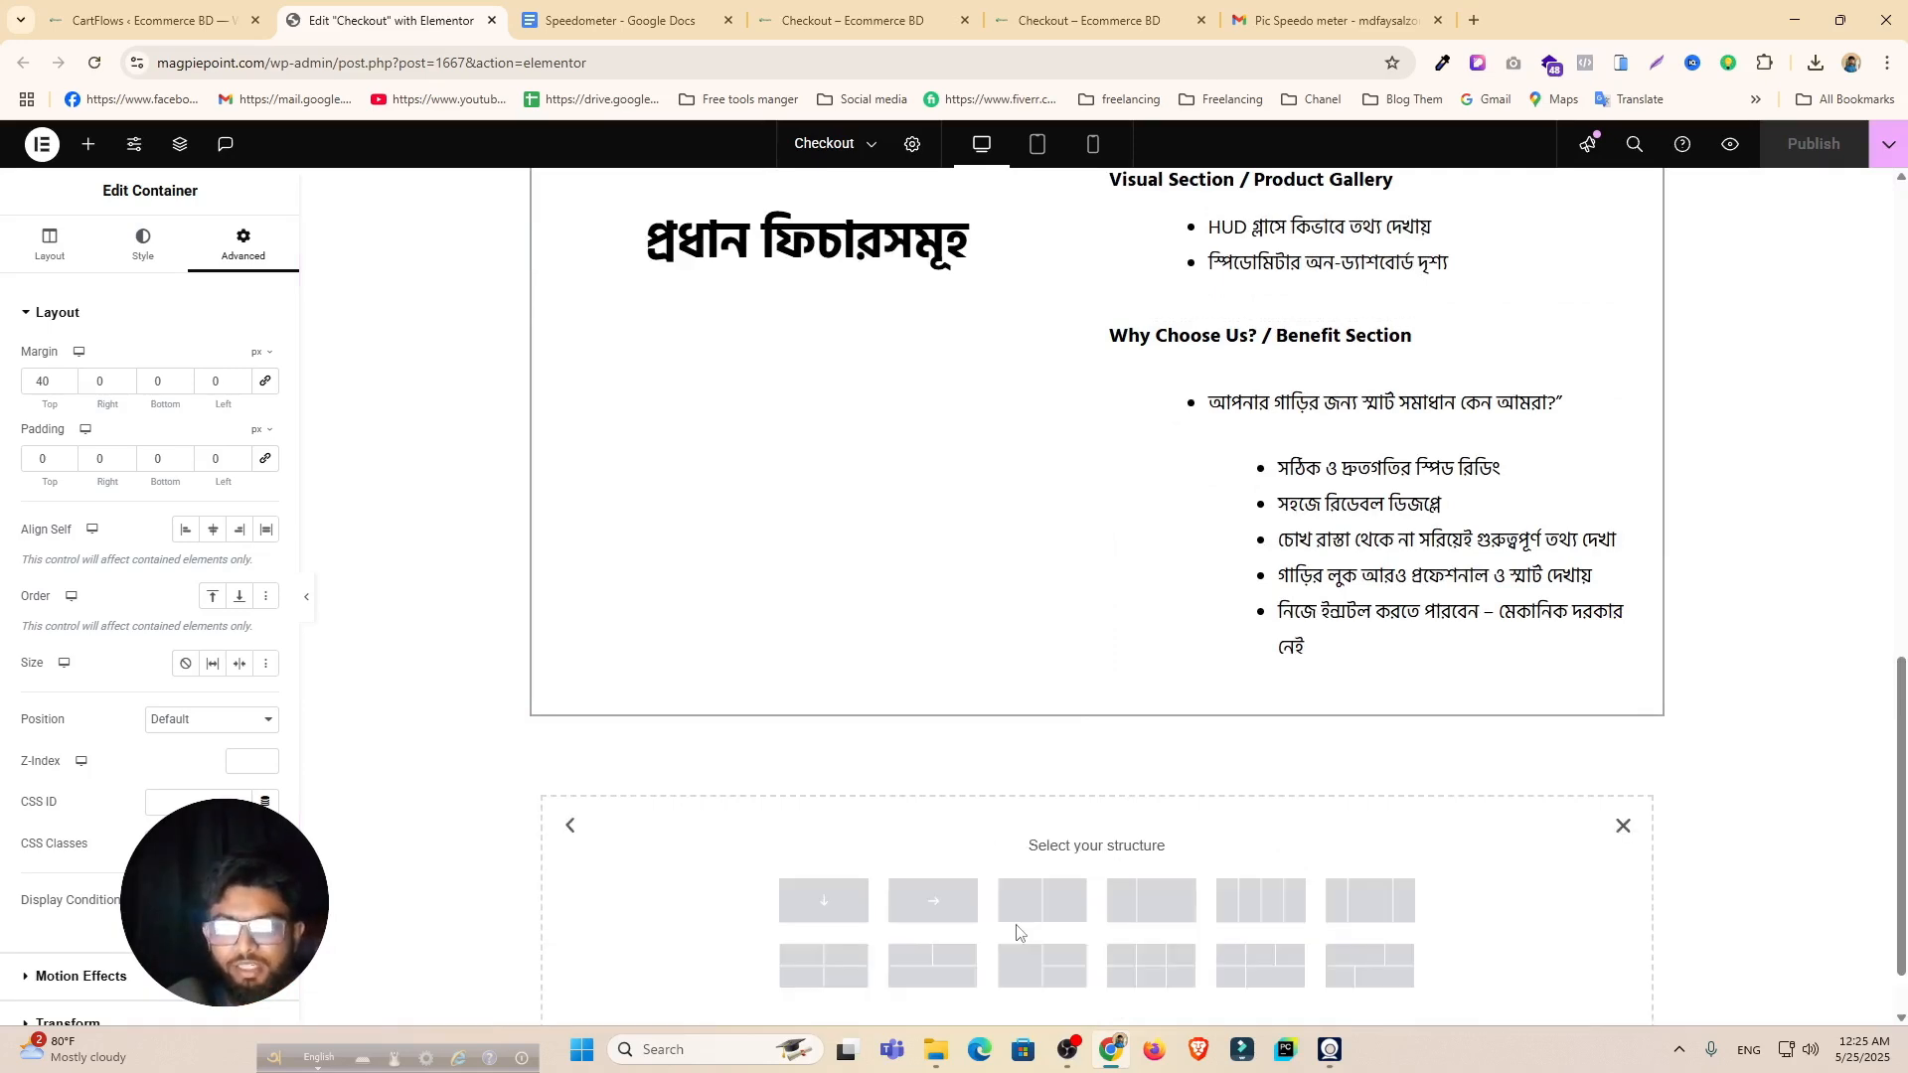
pyautogui.click(827, 908)
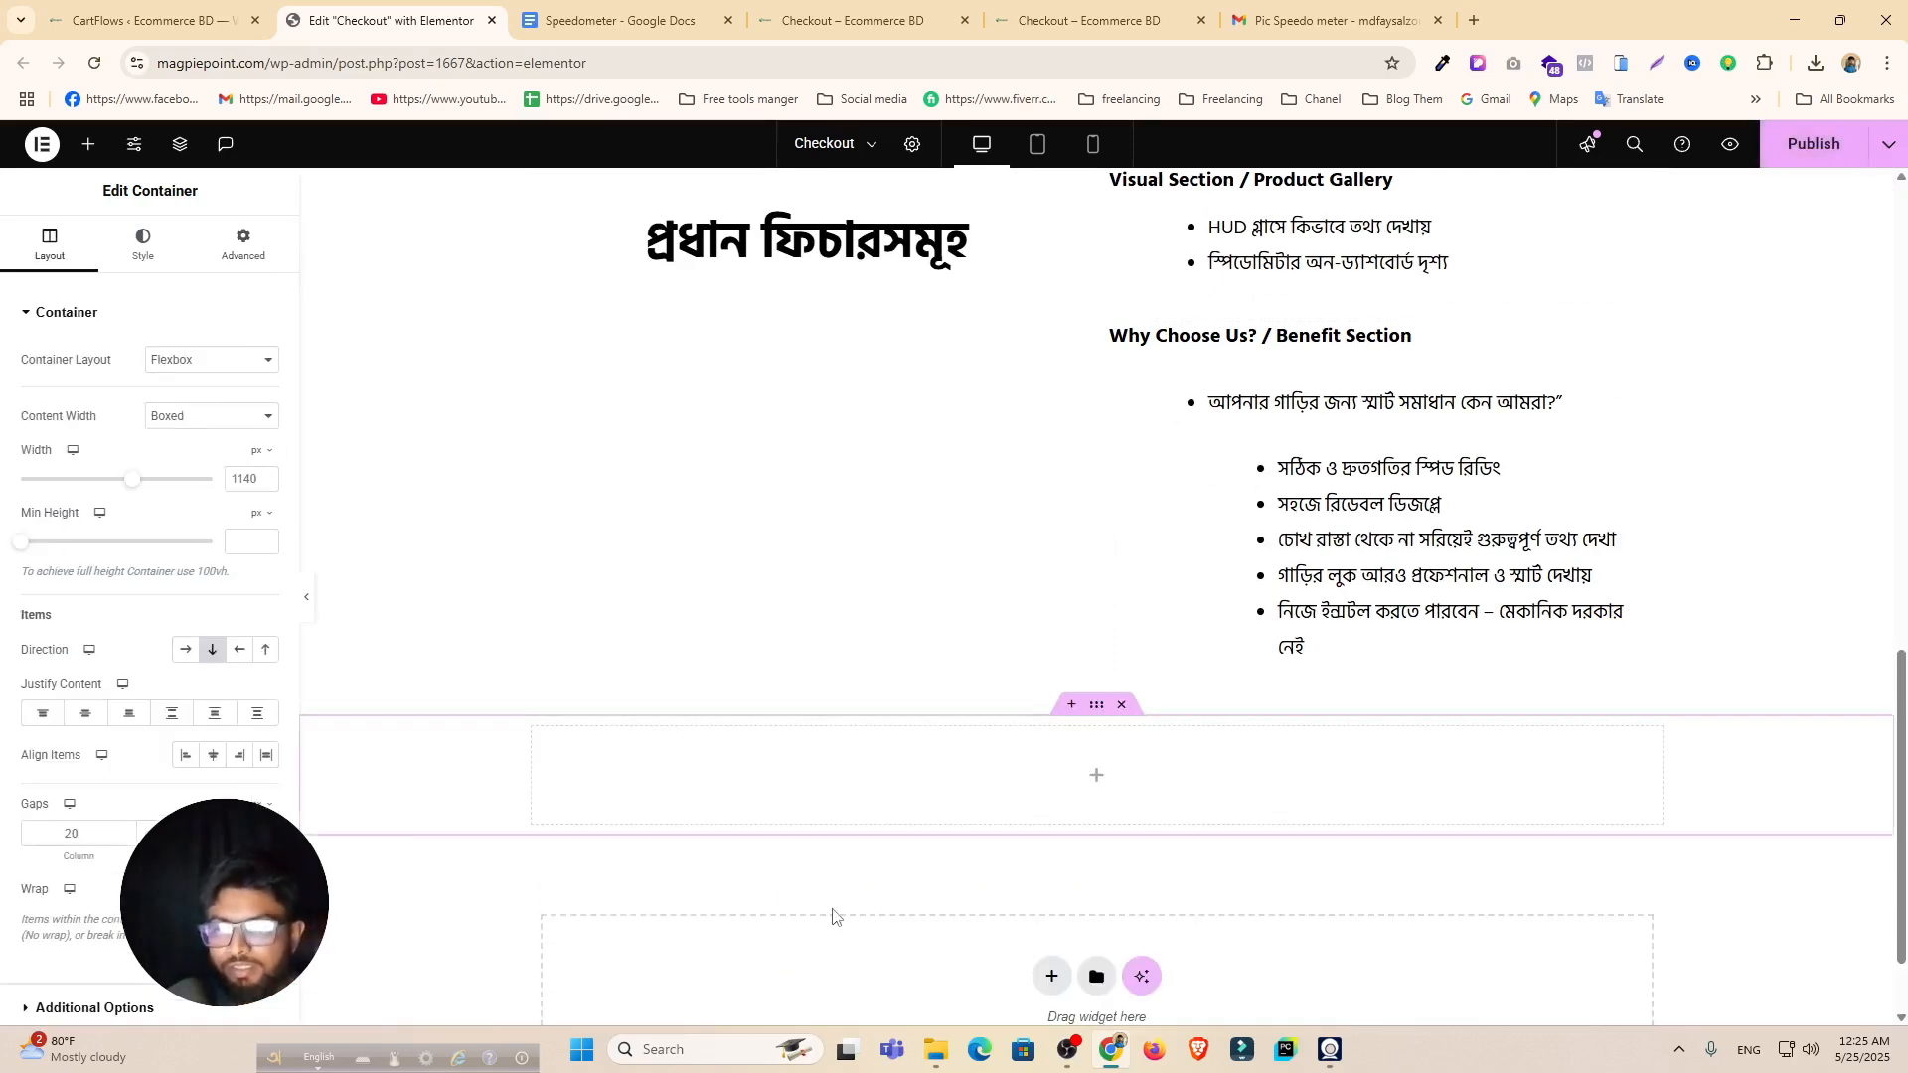
# Step: Unlink the new container's margins, set its top margin to 40 px, and nest an inner container inside it
pyautogui.click(243, 244)
pyautogui.click(267, 387)
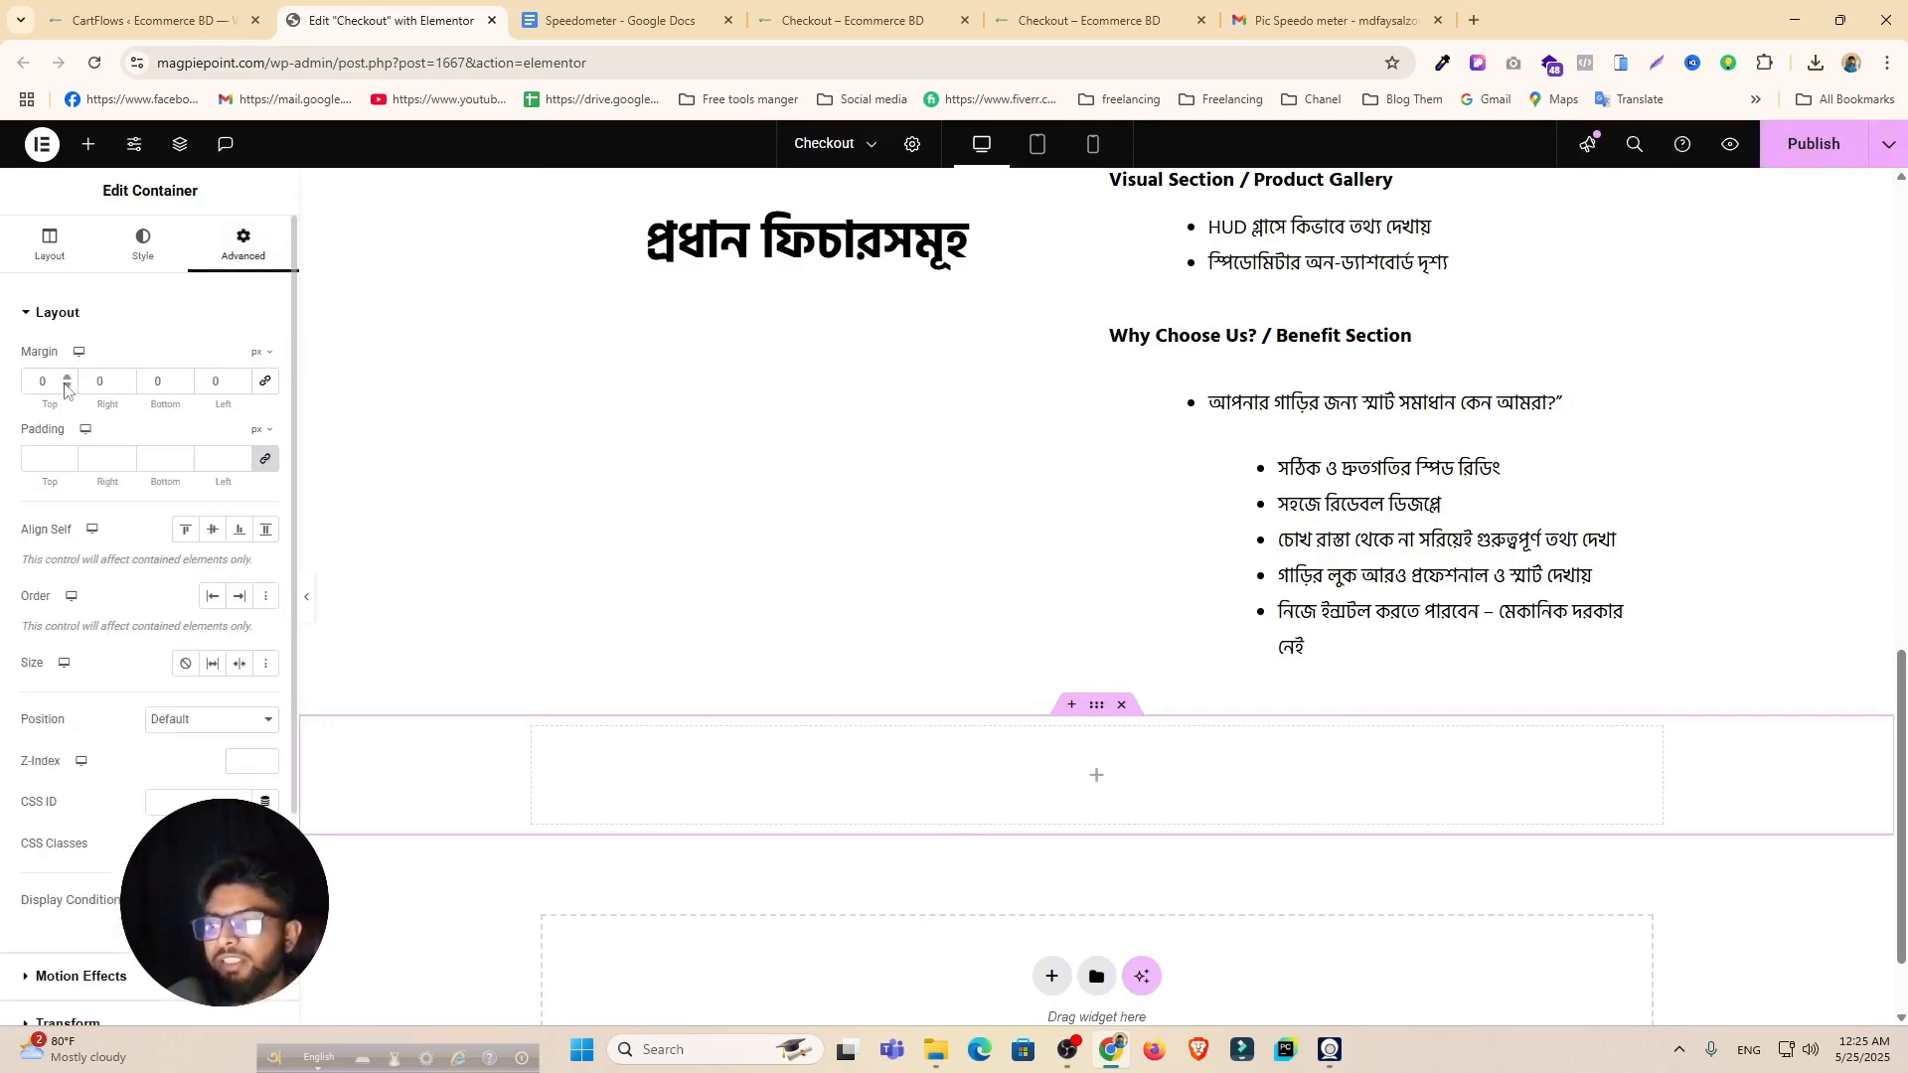
pyautogui.write('40')
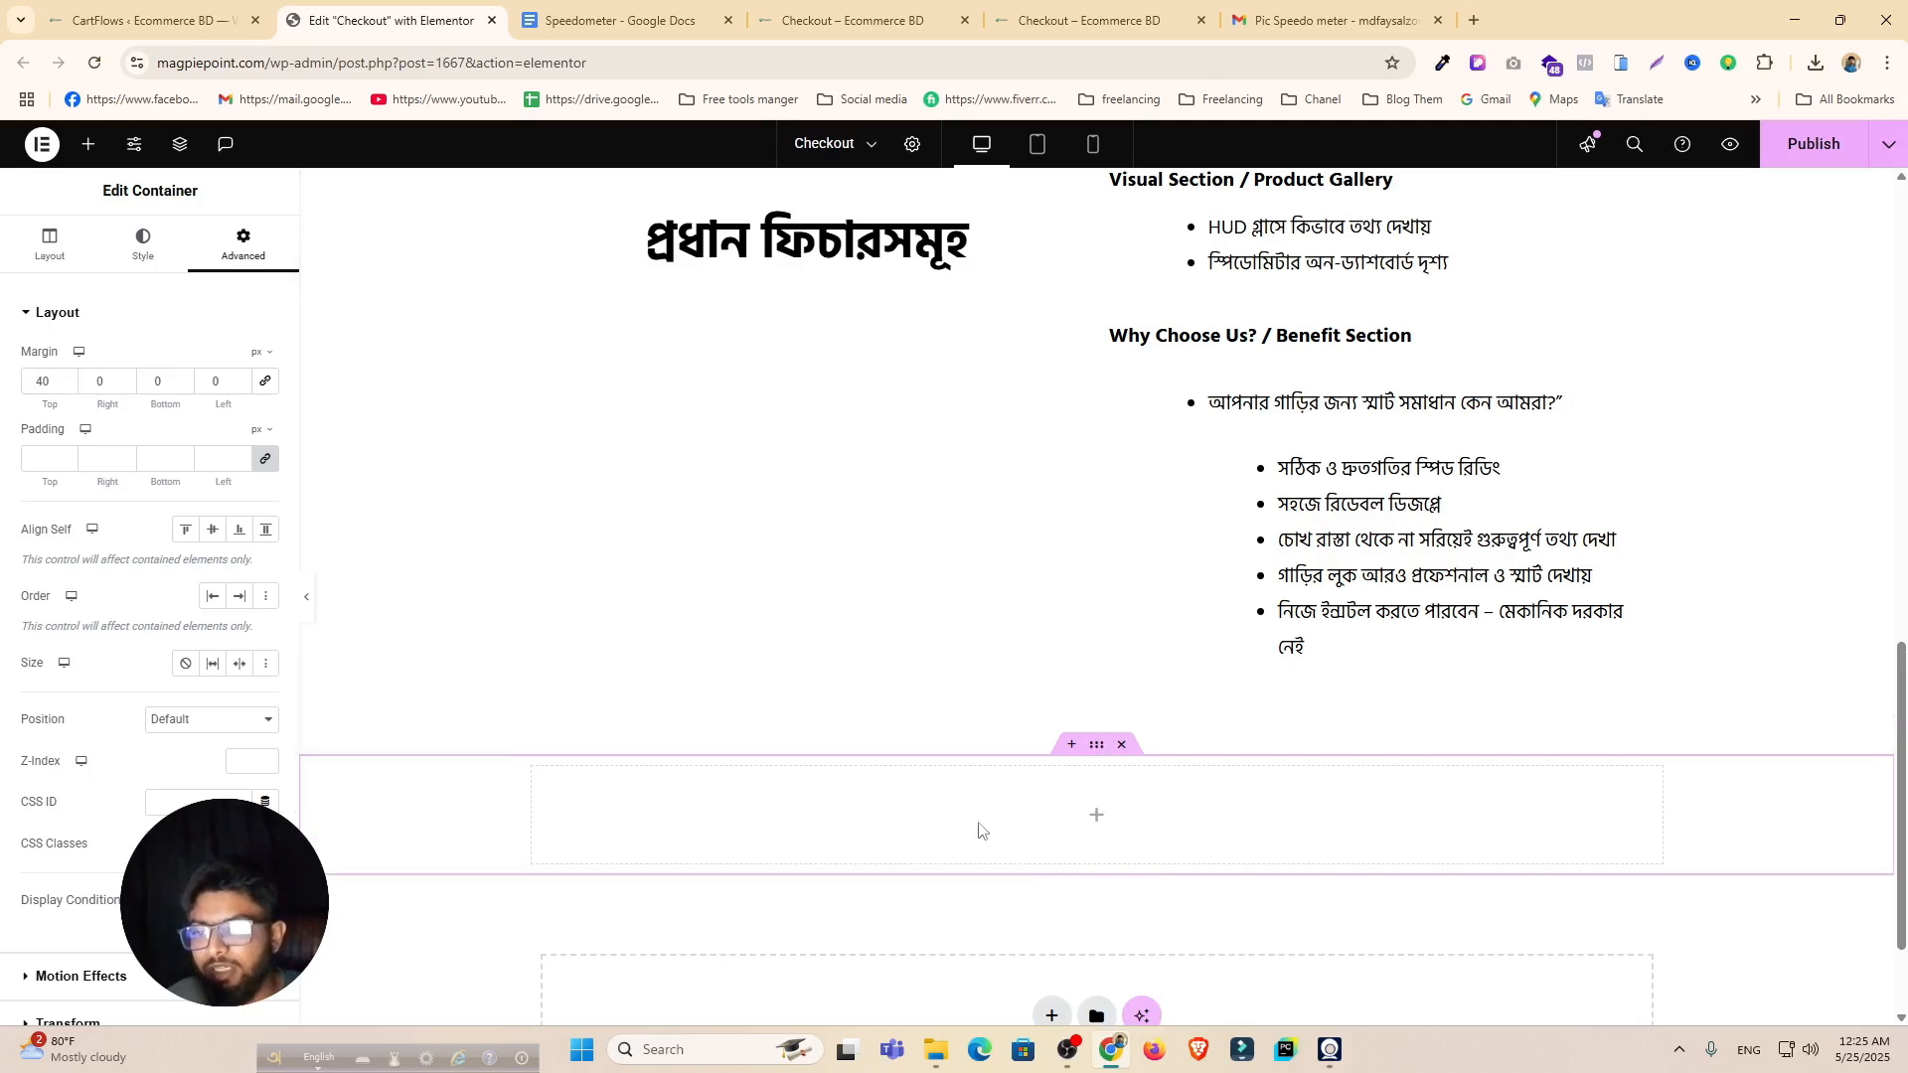
pyautogui.click(89, 144)
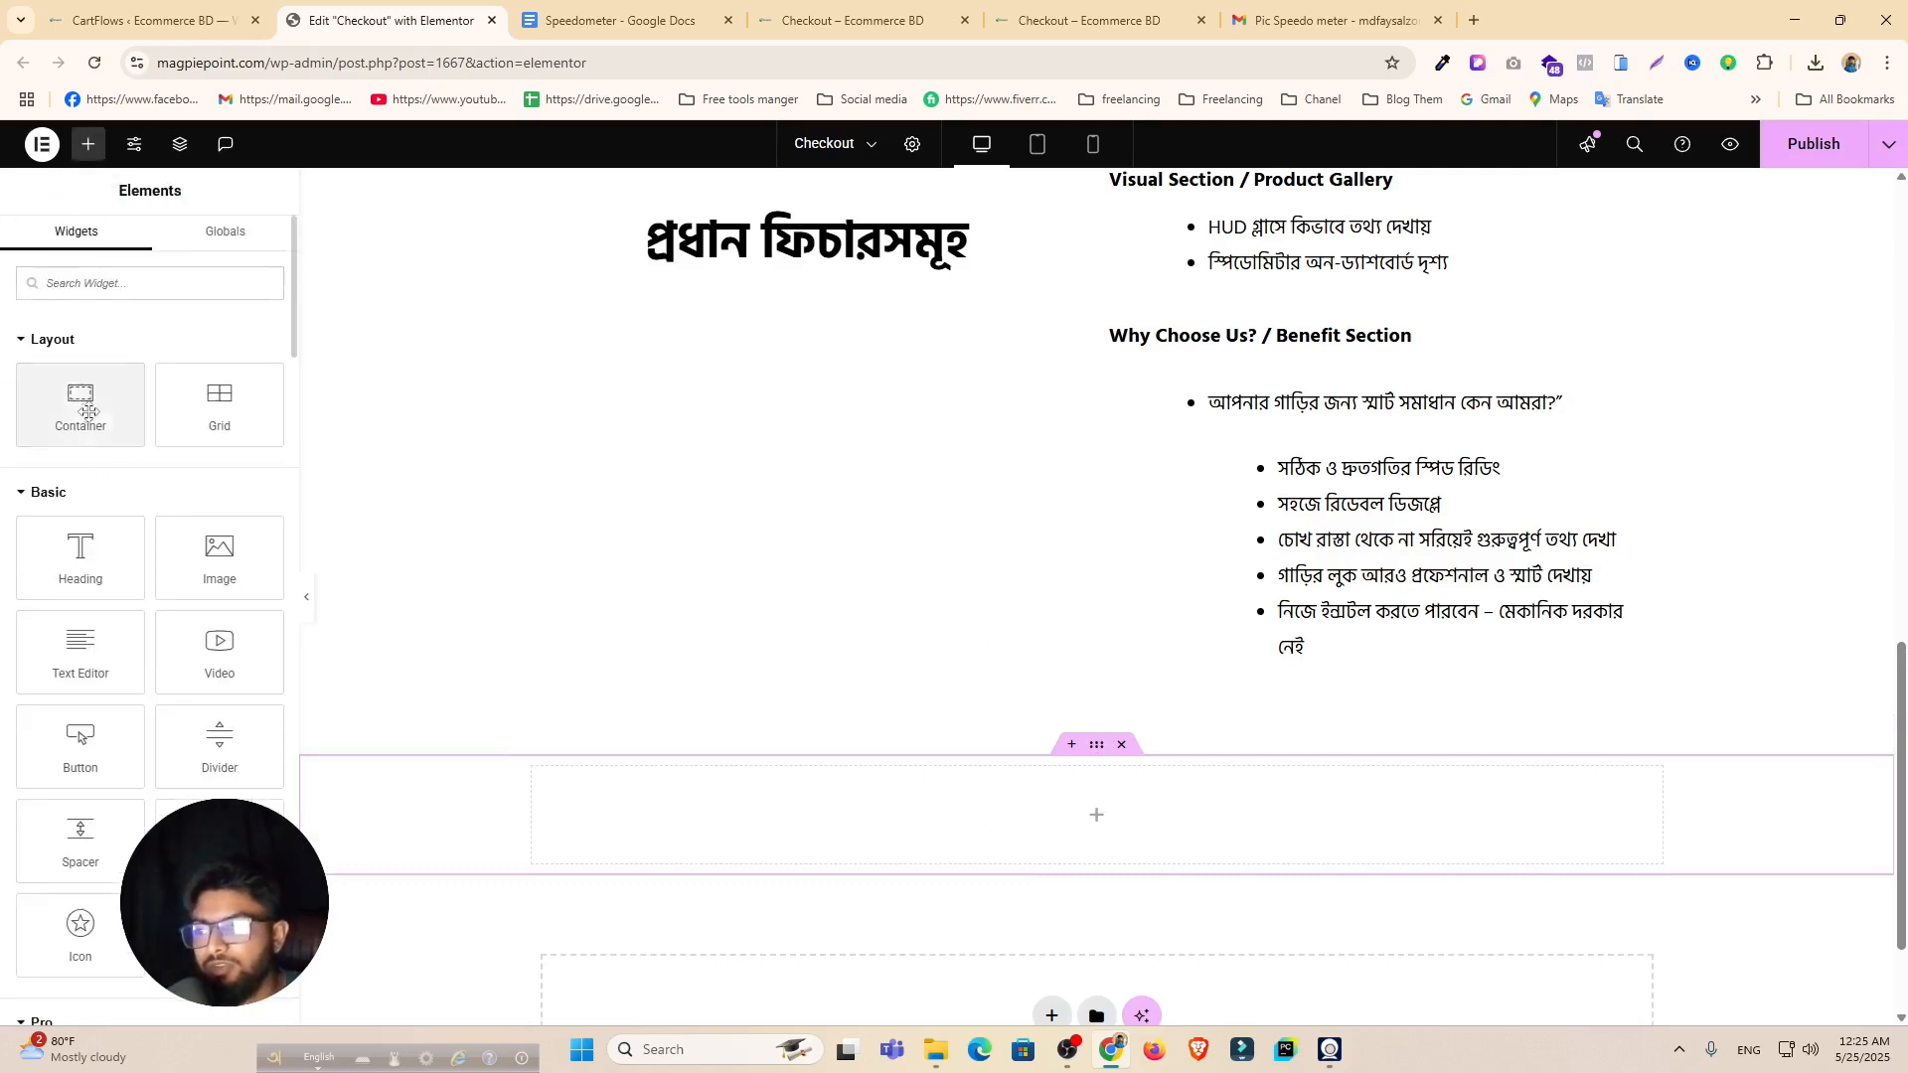
pyautogui.moveTo(88, 413); pyautogui.dragTo(1084, 824)
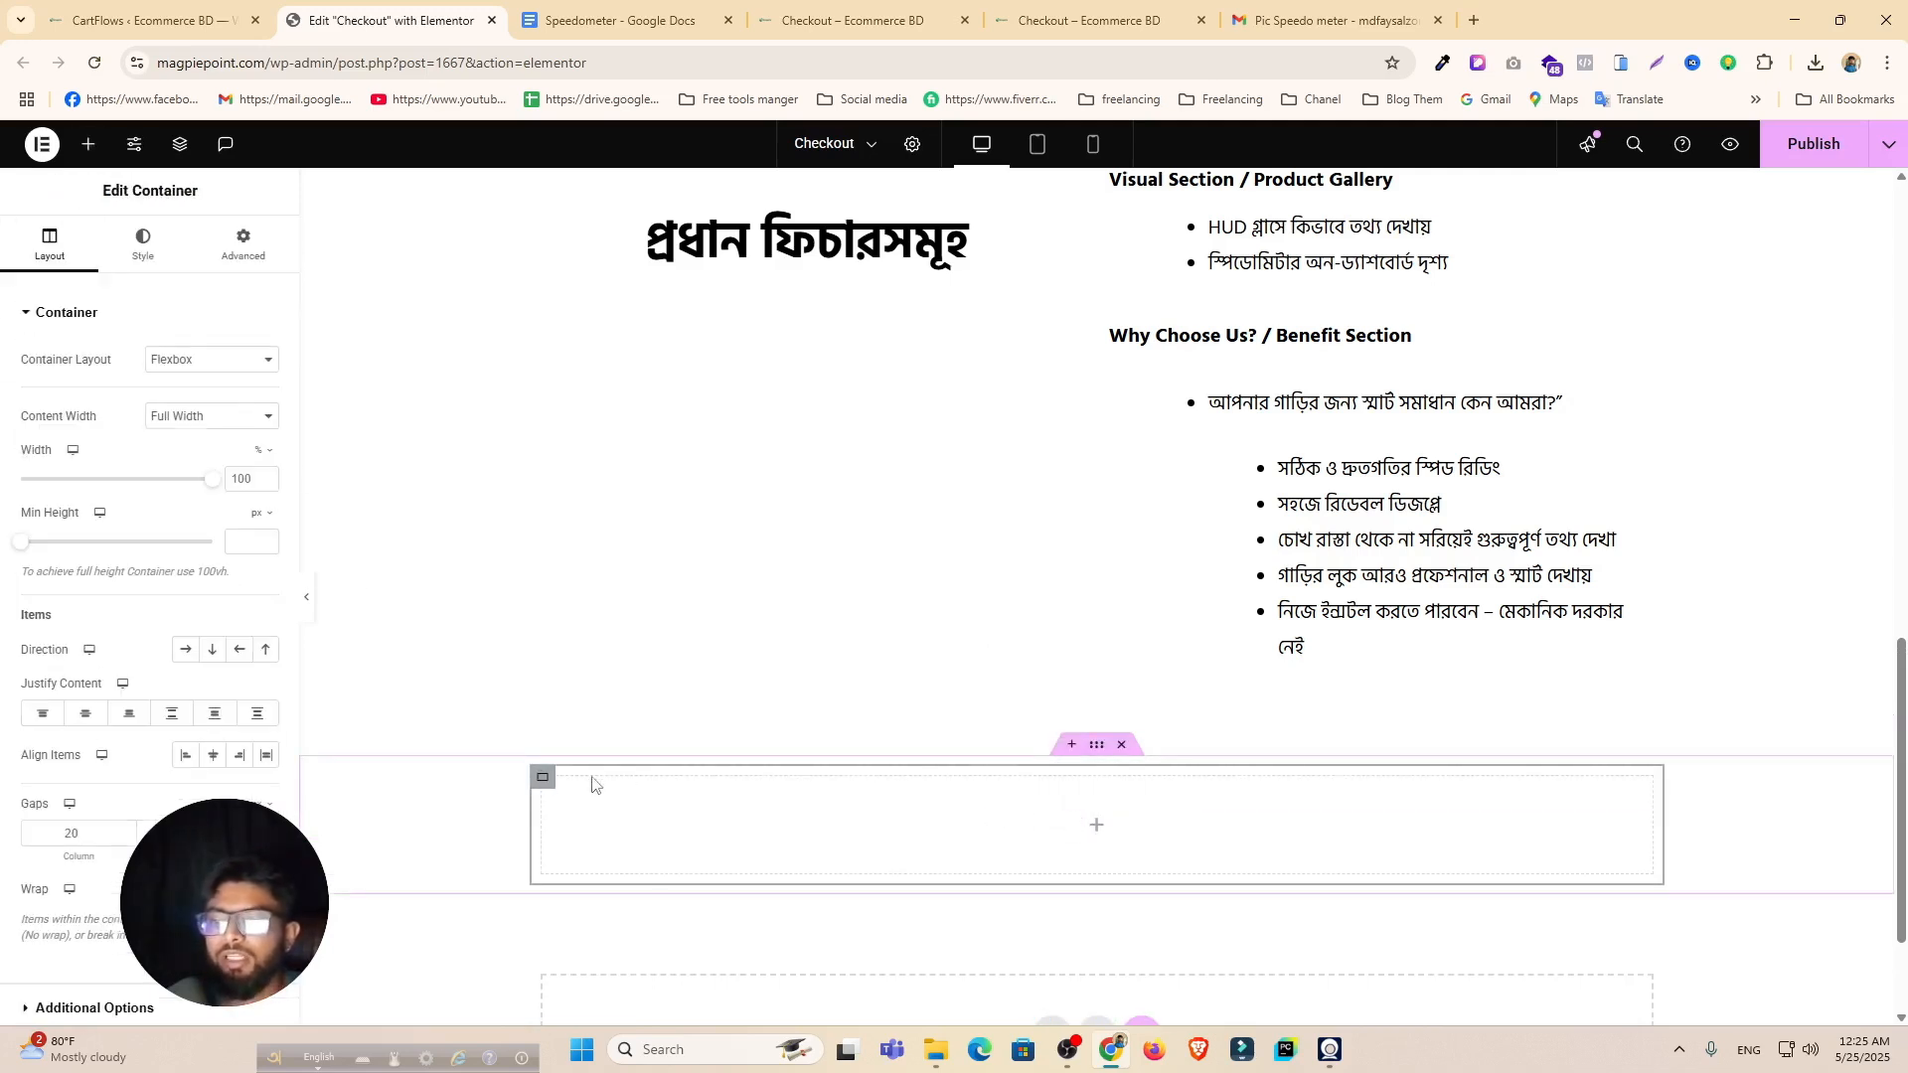
# Step: Review the Pricing & Order Section and the benefit list before it in the Speedometer Google Docs document, and return to the Elementor page
pyautogui.click(622, 6)
pyautogui.scroll(-1, 842, 613)
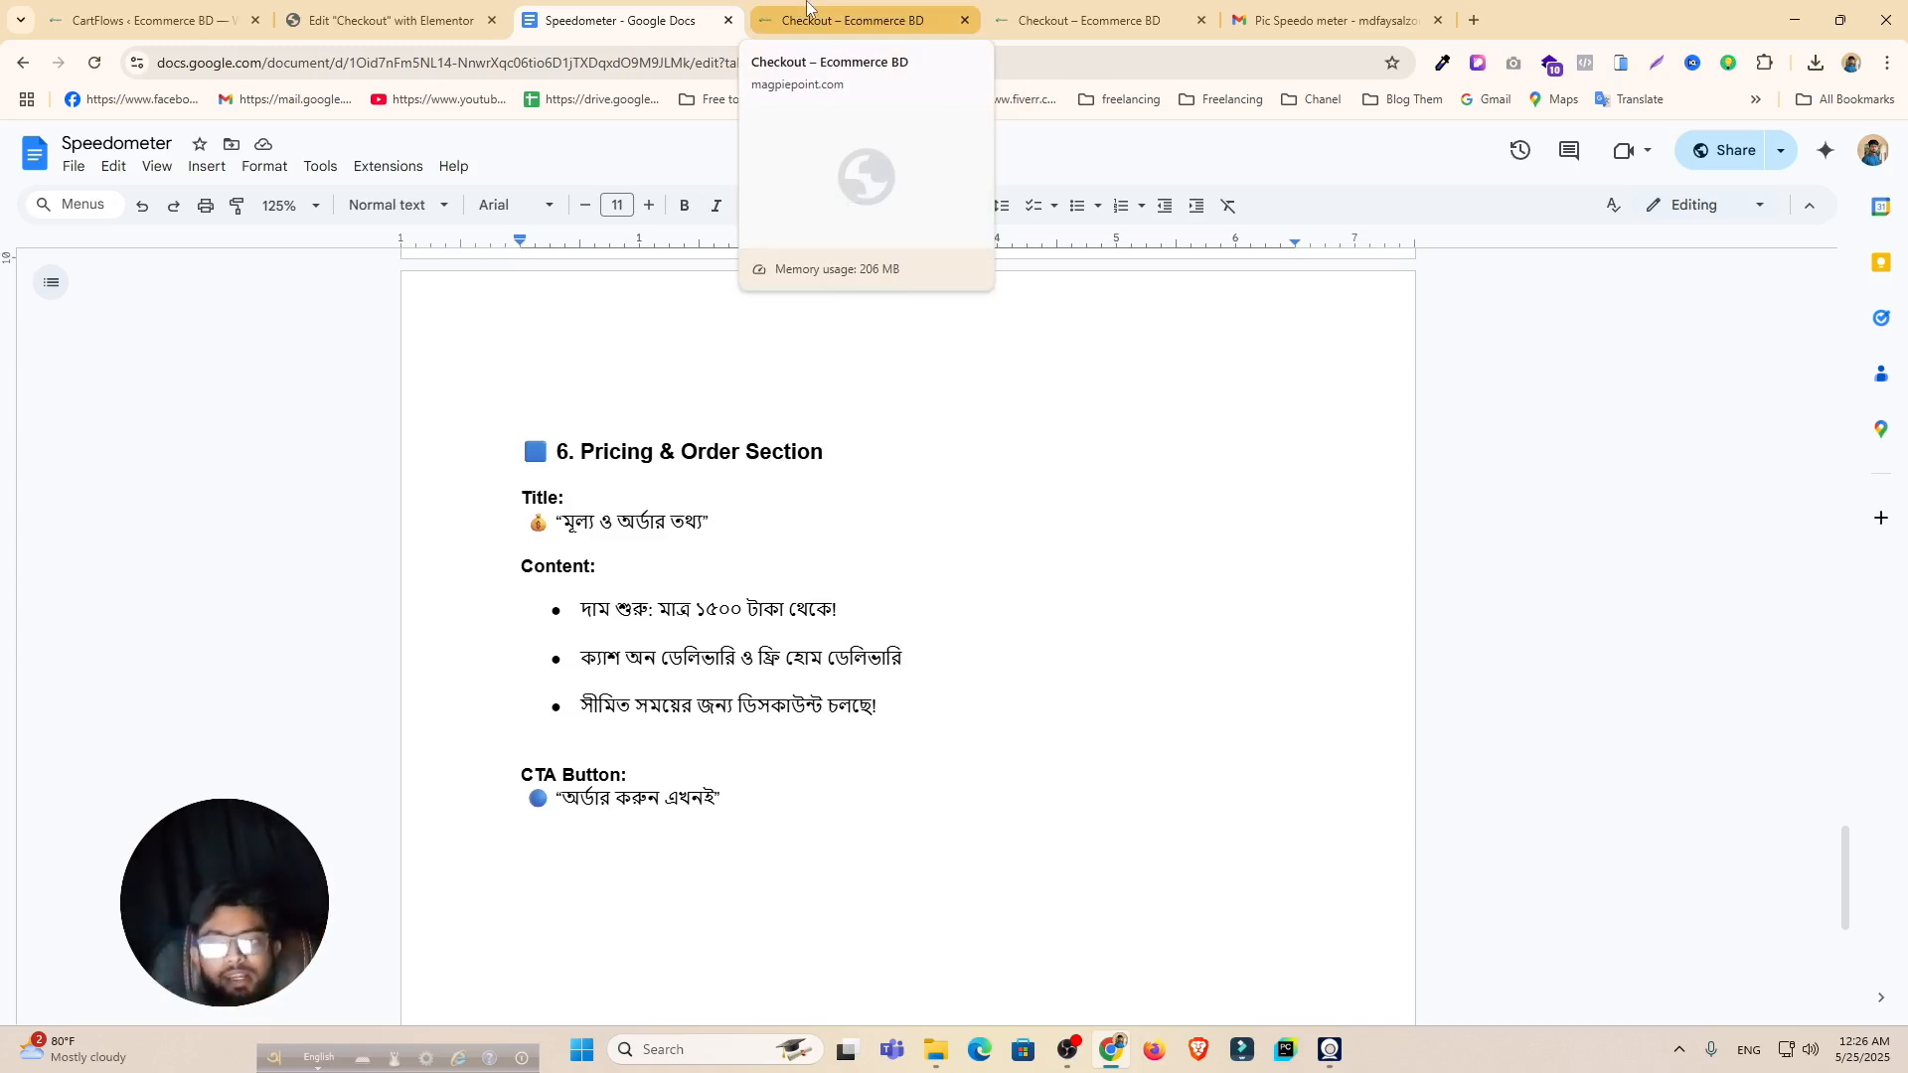
pyautogui.click(387, 20)
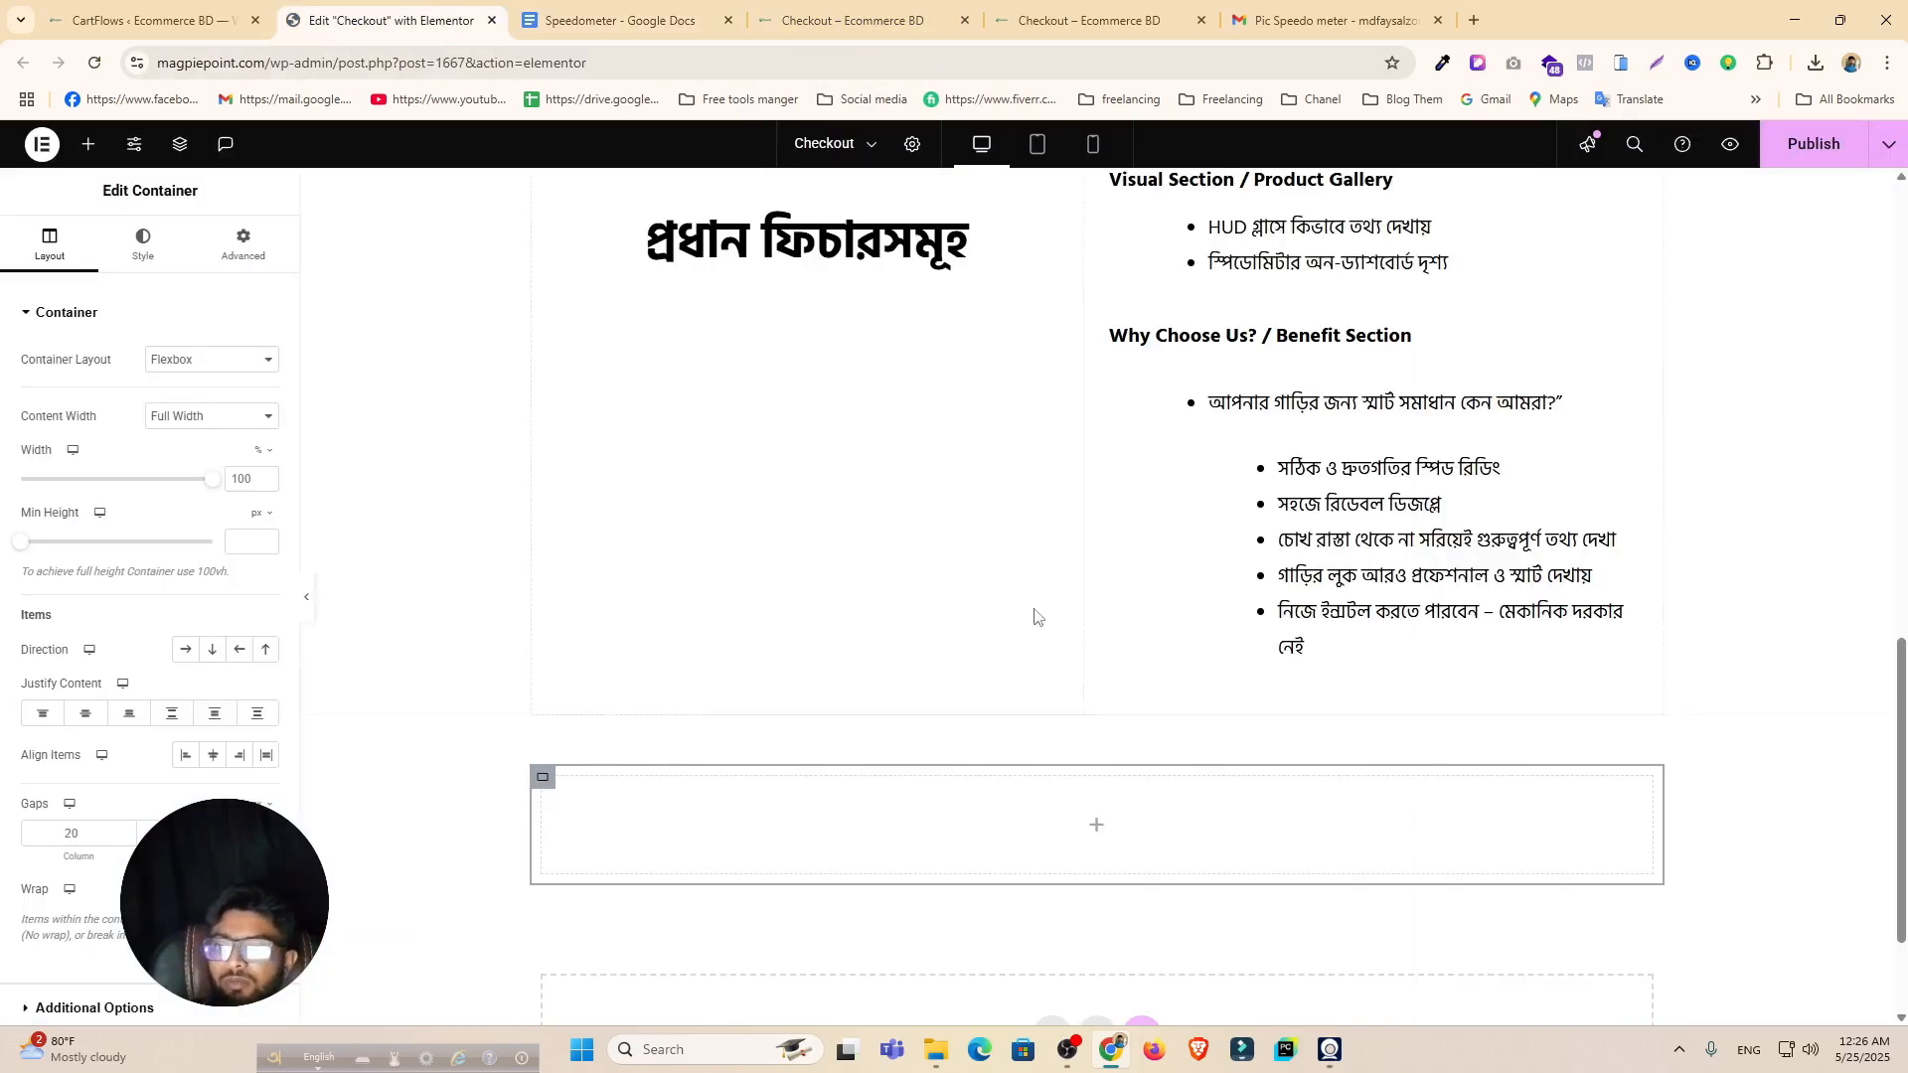
pyautogui.click(1096, 829)
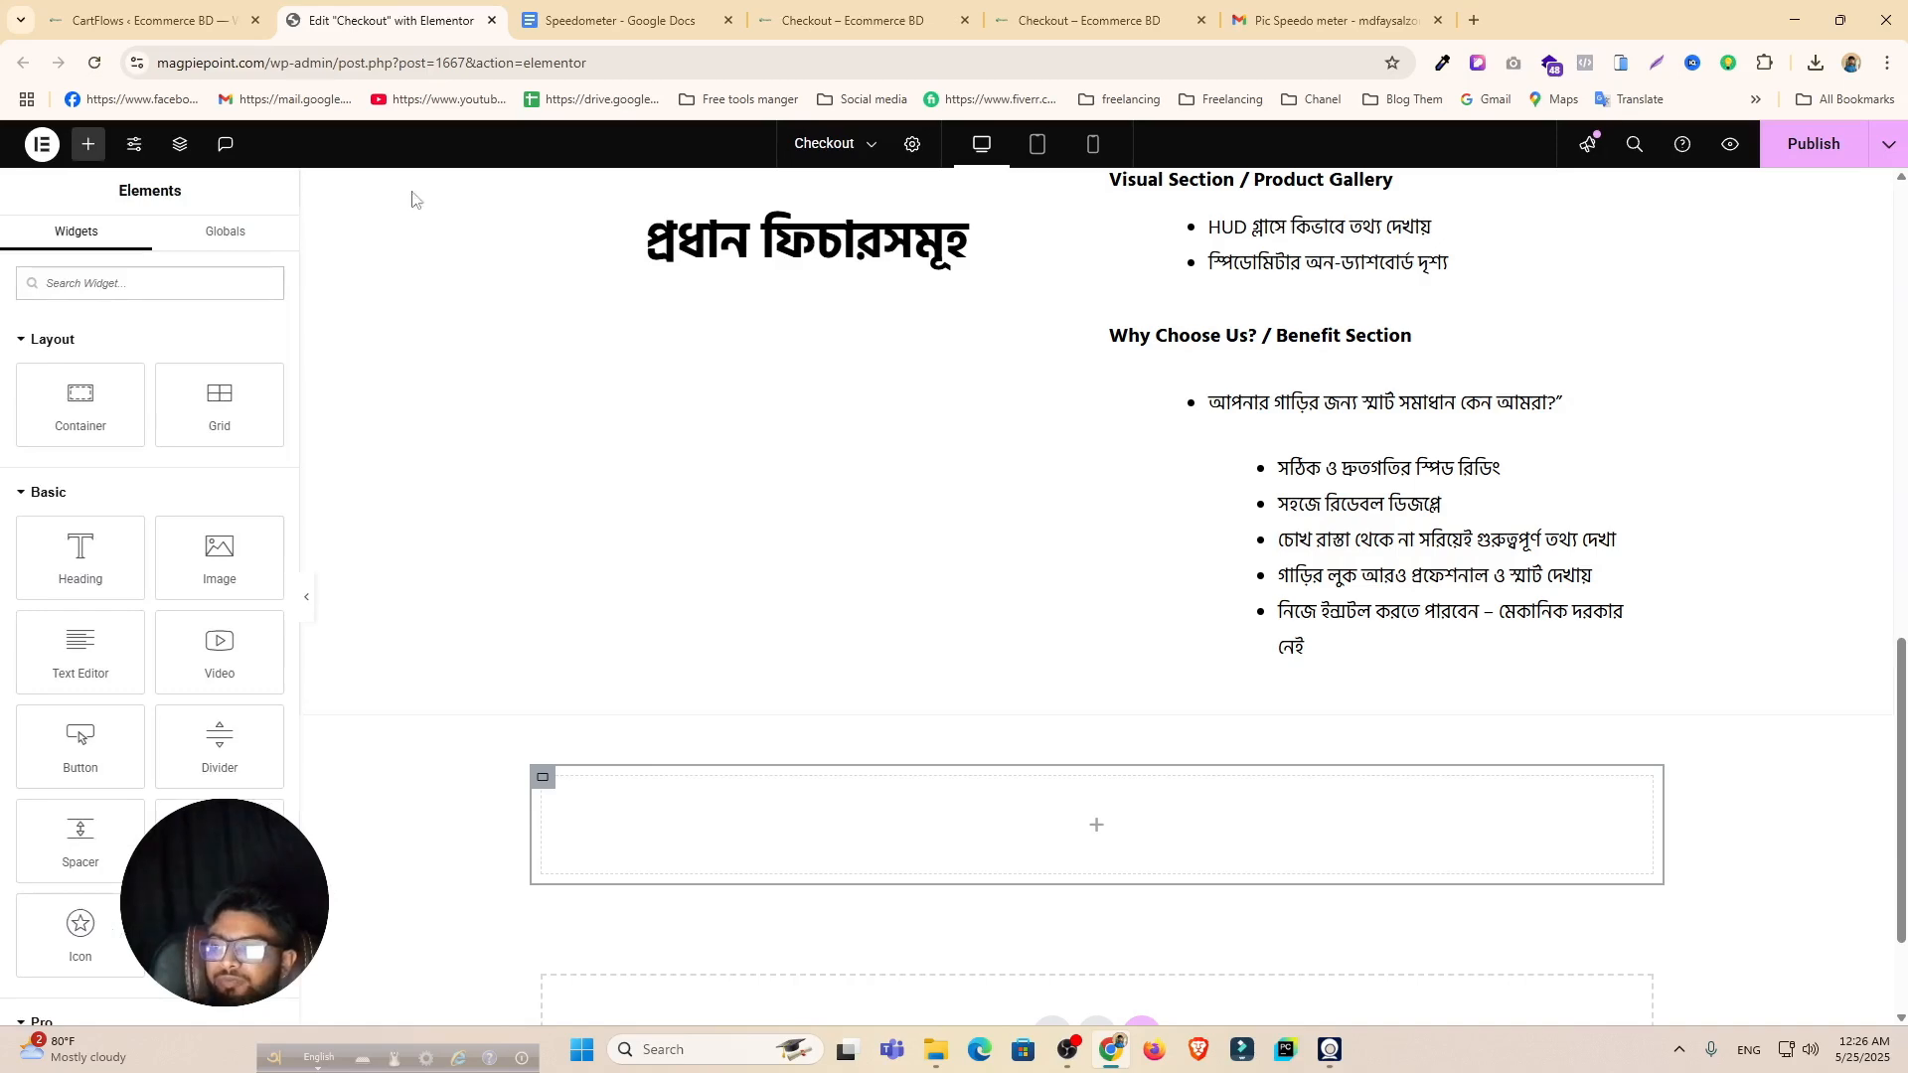
pyautogui.click(607, 20)
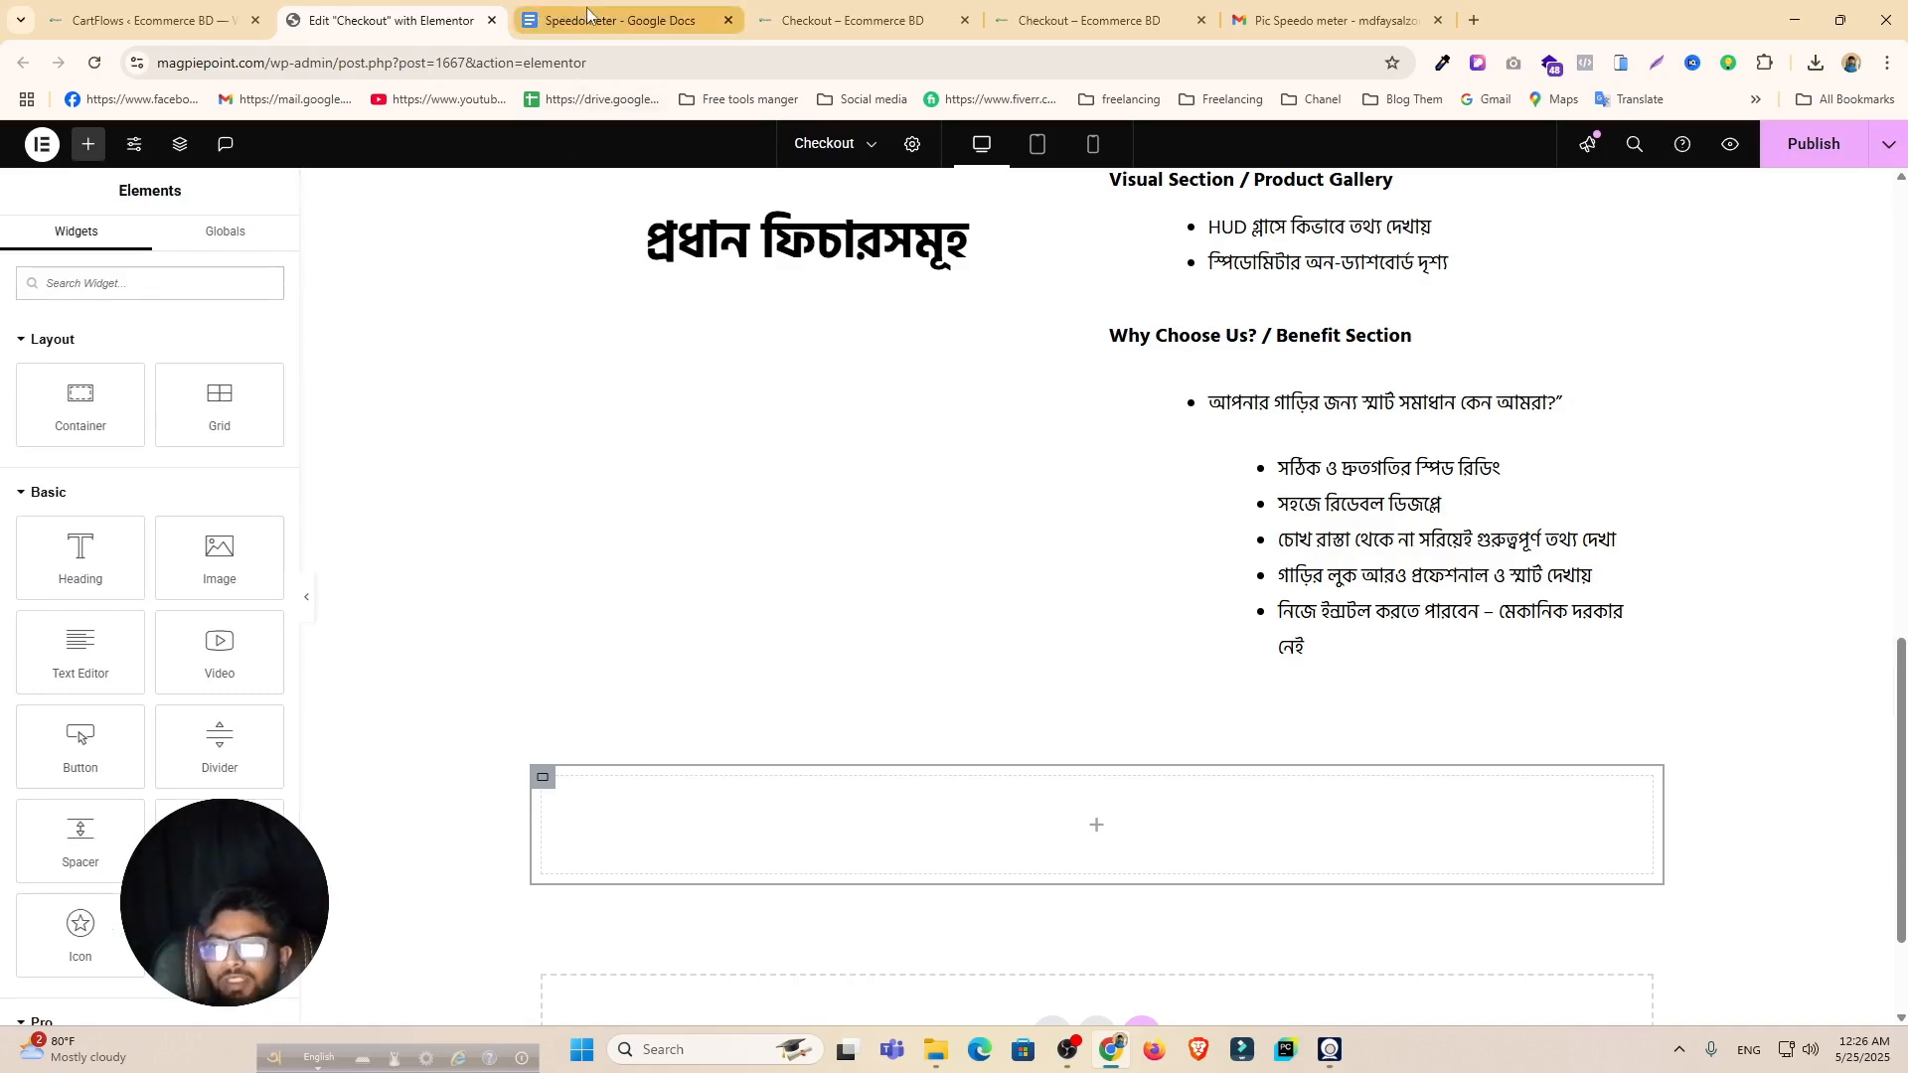
pyautogui.scroll(5, 740, 535)
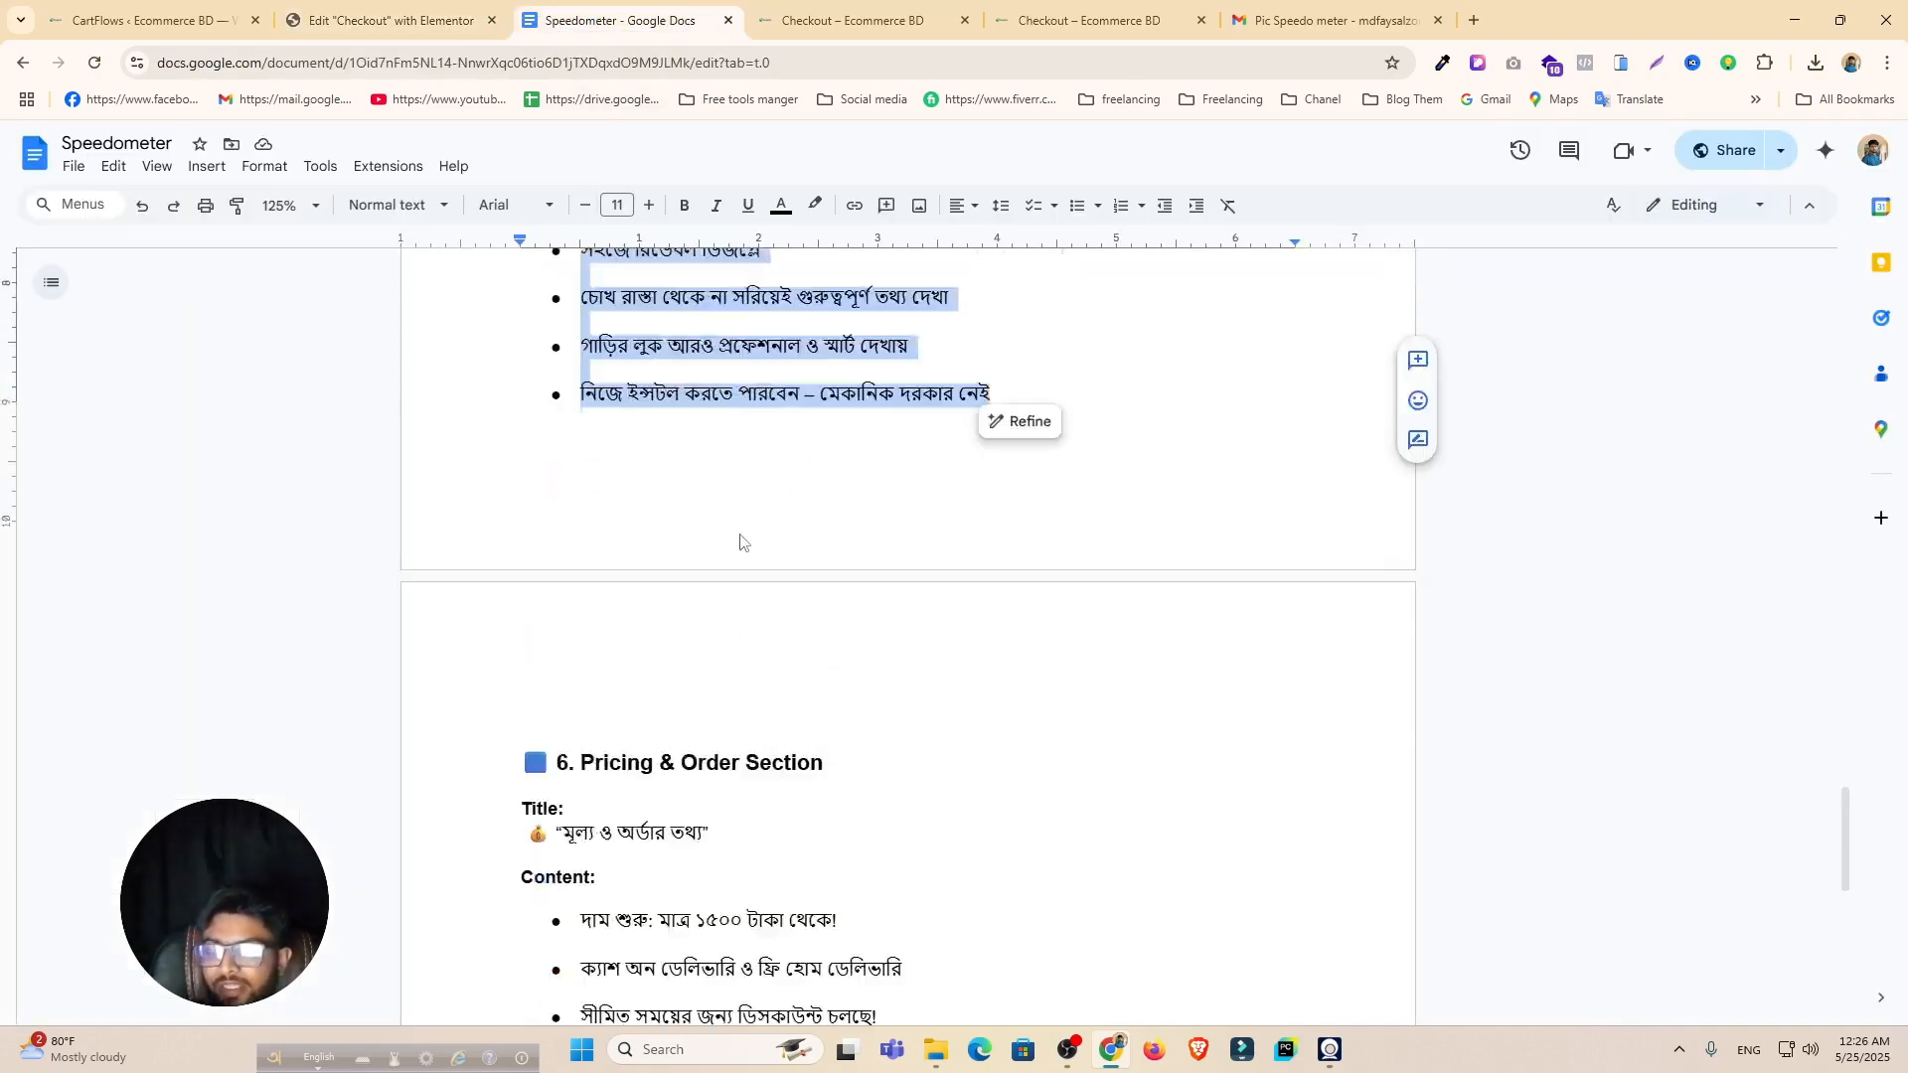
pyautogui.scroll(-6, 735, 516)
pyautogui.click(387, 20)
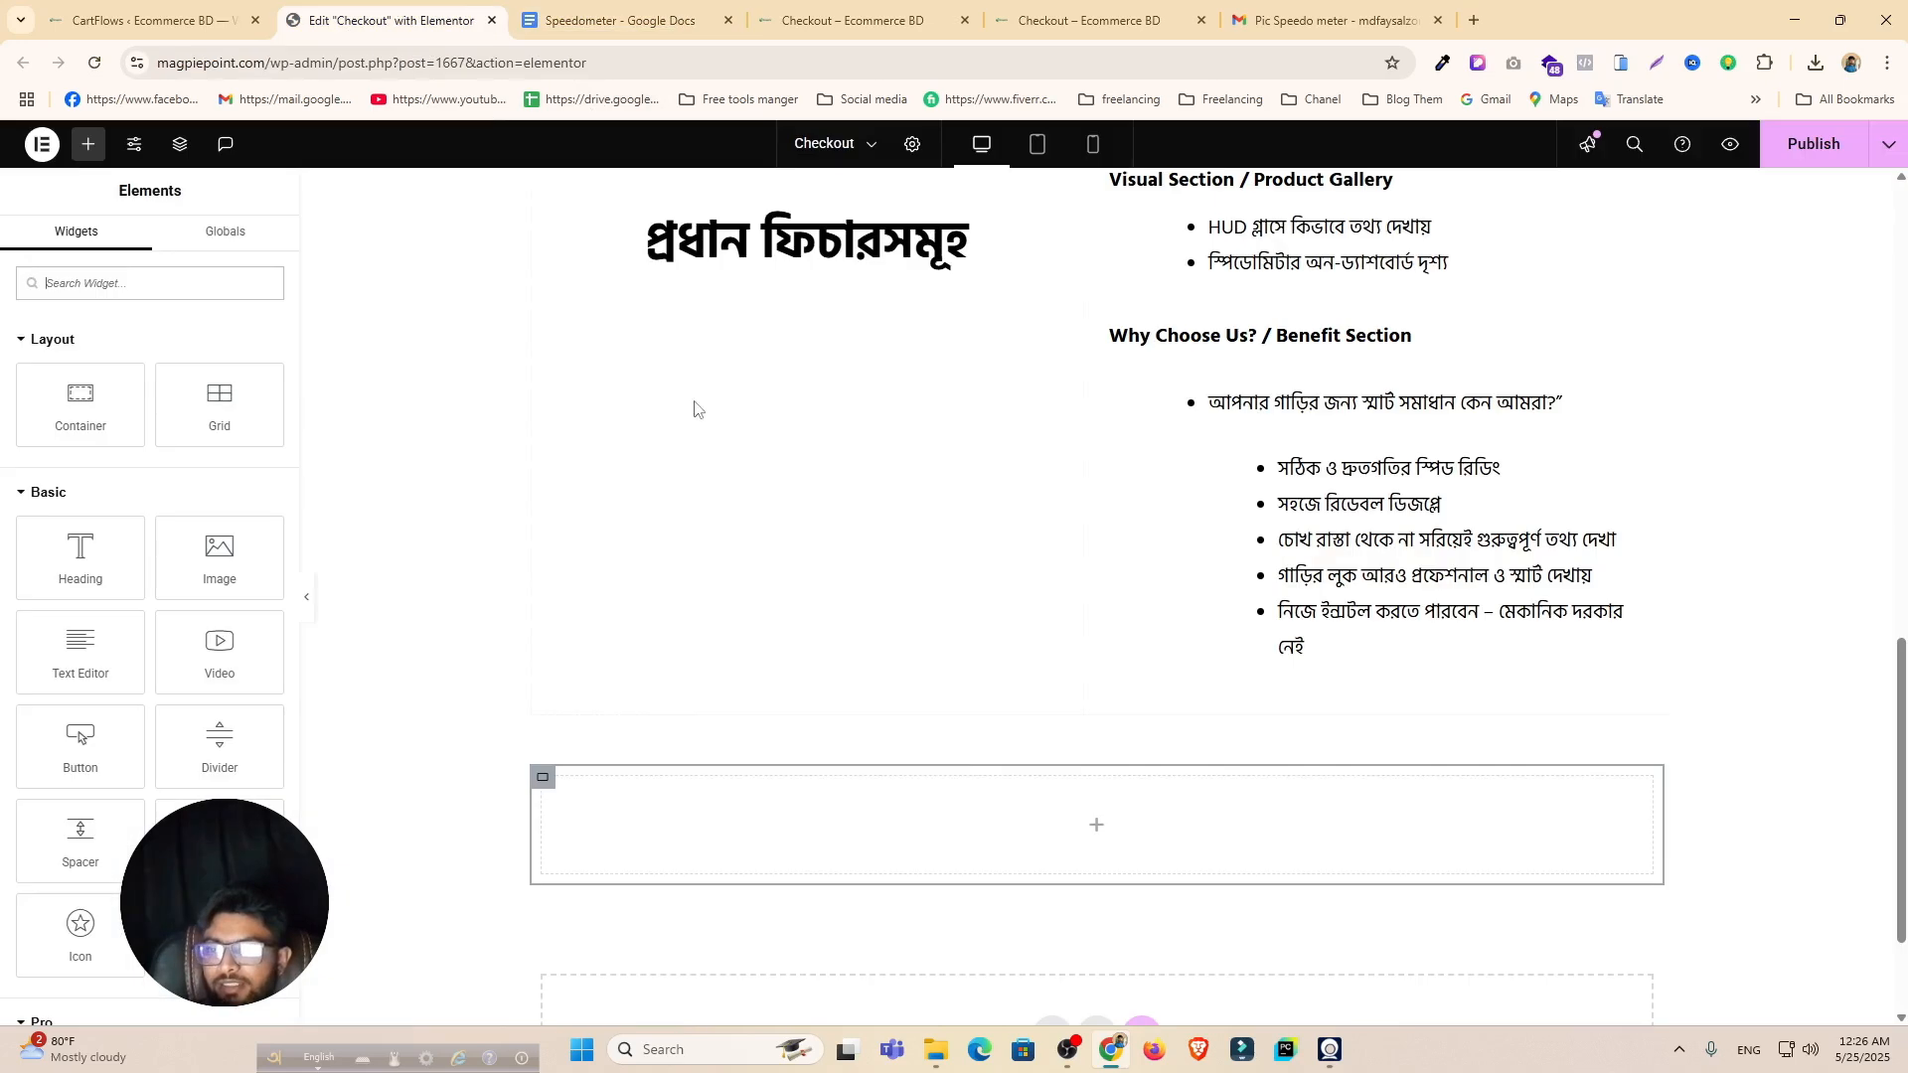
# Step: Add a Heading widget to the empty container with the title "এক নজরে আমাদের প্রডাক্ট দেখুন"
pyautogui.moveTo(79, 554); pyautogui.dragTo(1098, 854)
pyautogui.write('এক নজরে আমাদের প্রডাক্ট দ')
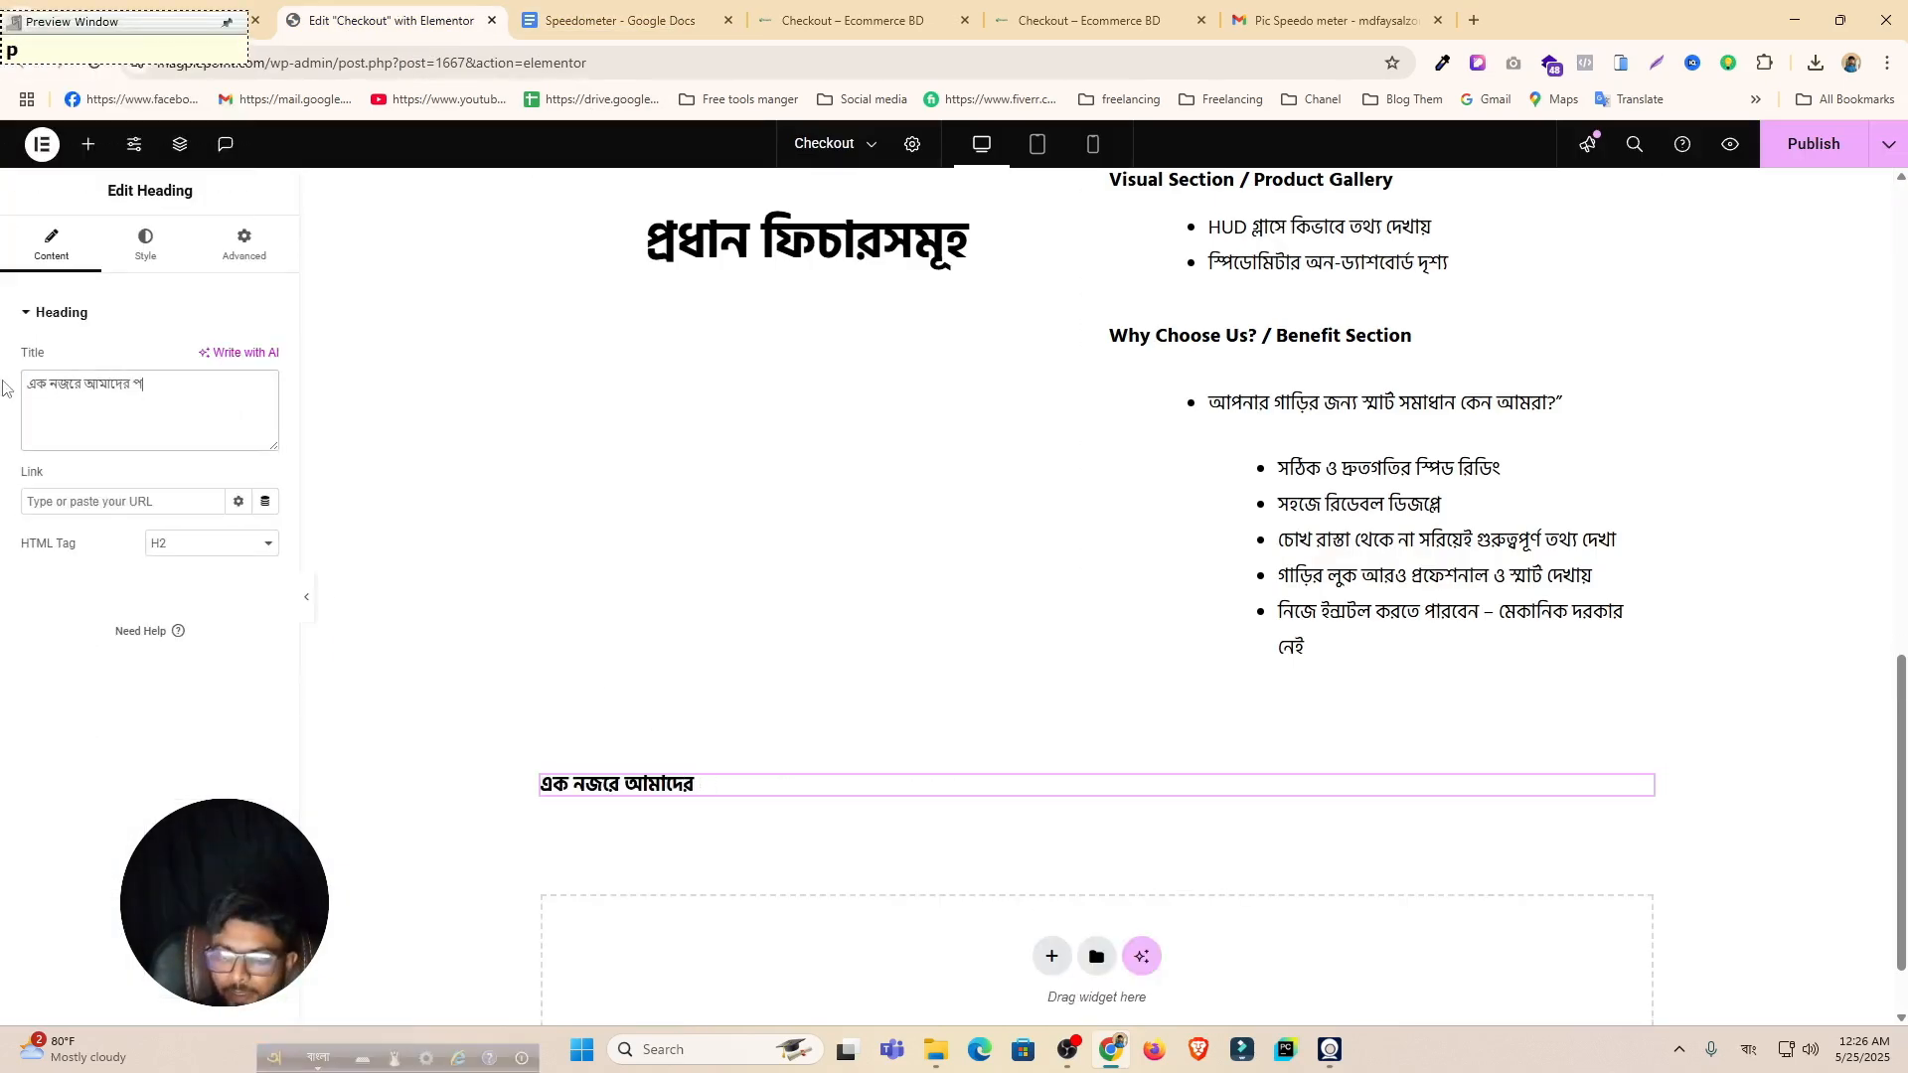
pyautogui.write('েখুন')
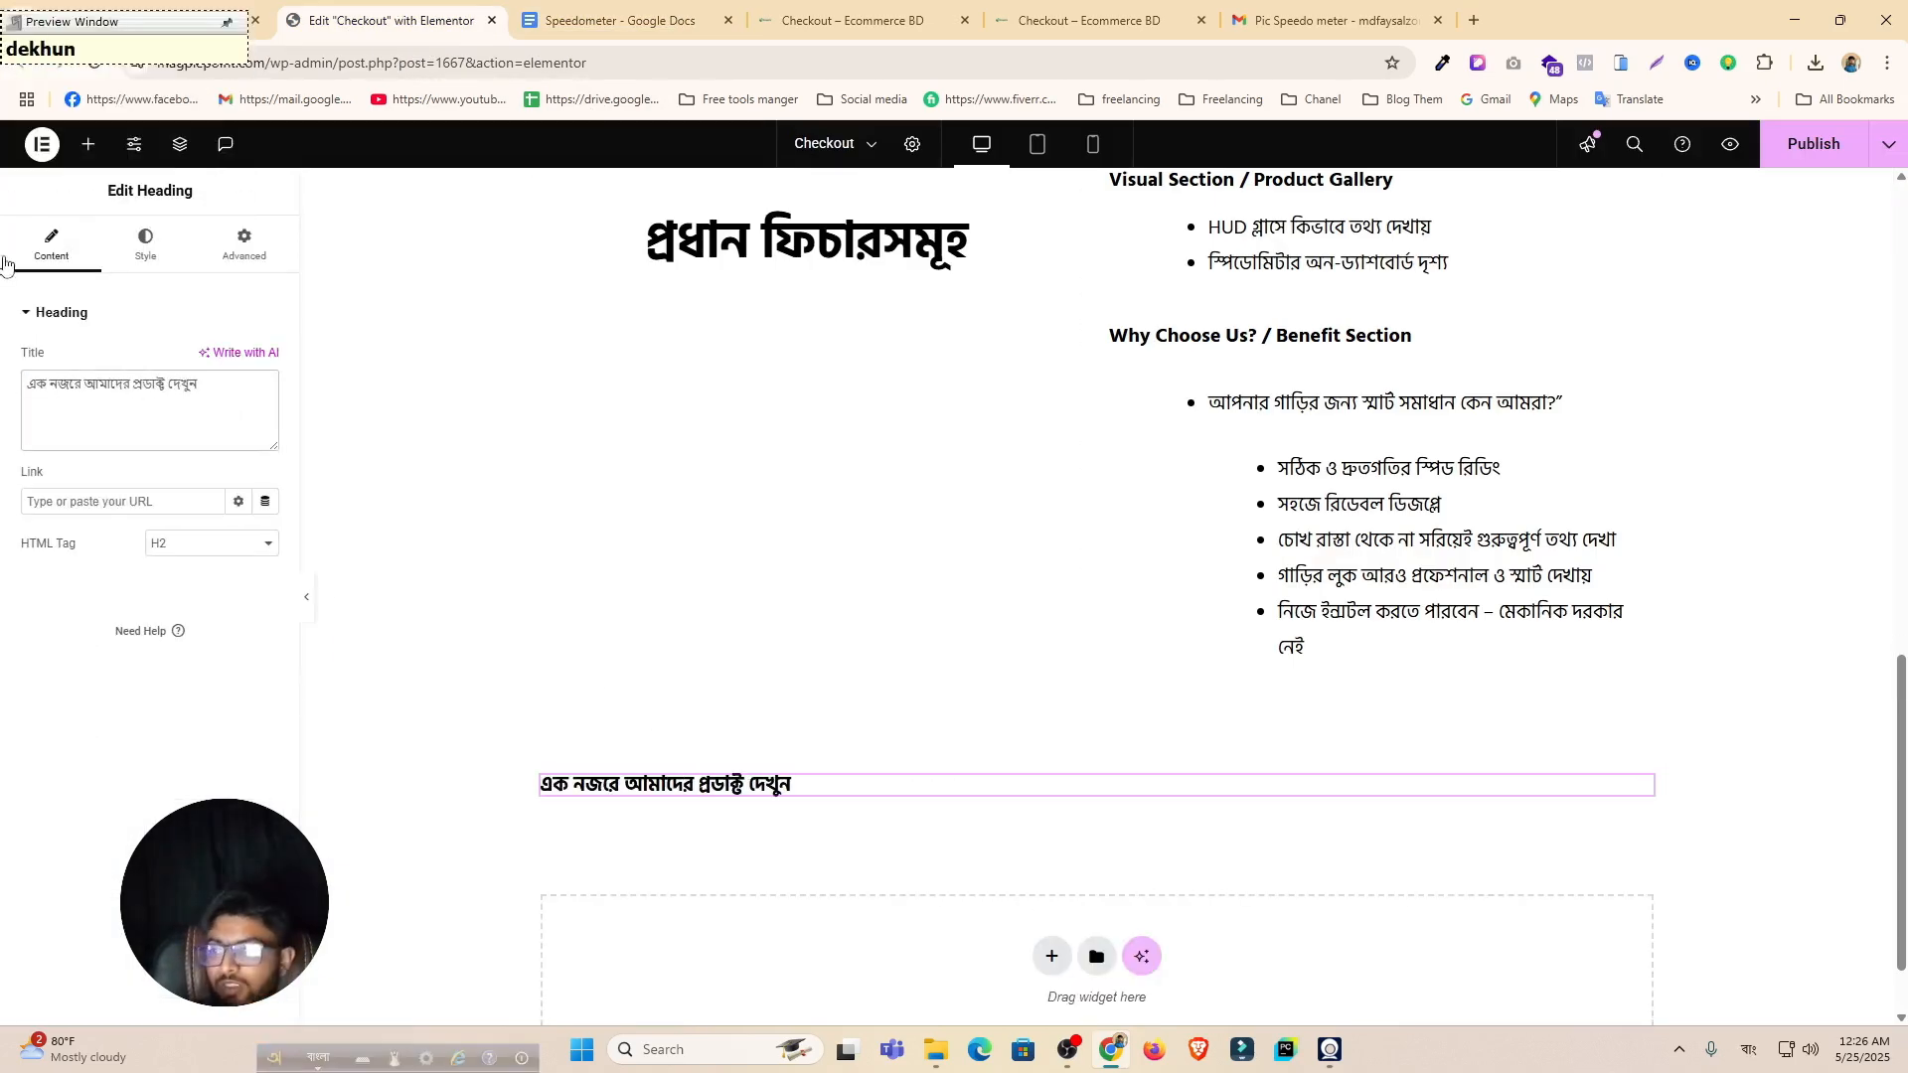
# Step: Center the new heading and set its font size to 35 px
pyautogui.click(138, 255)
pyautogui.press('F12')
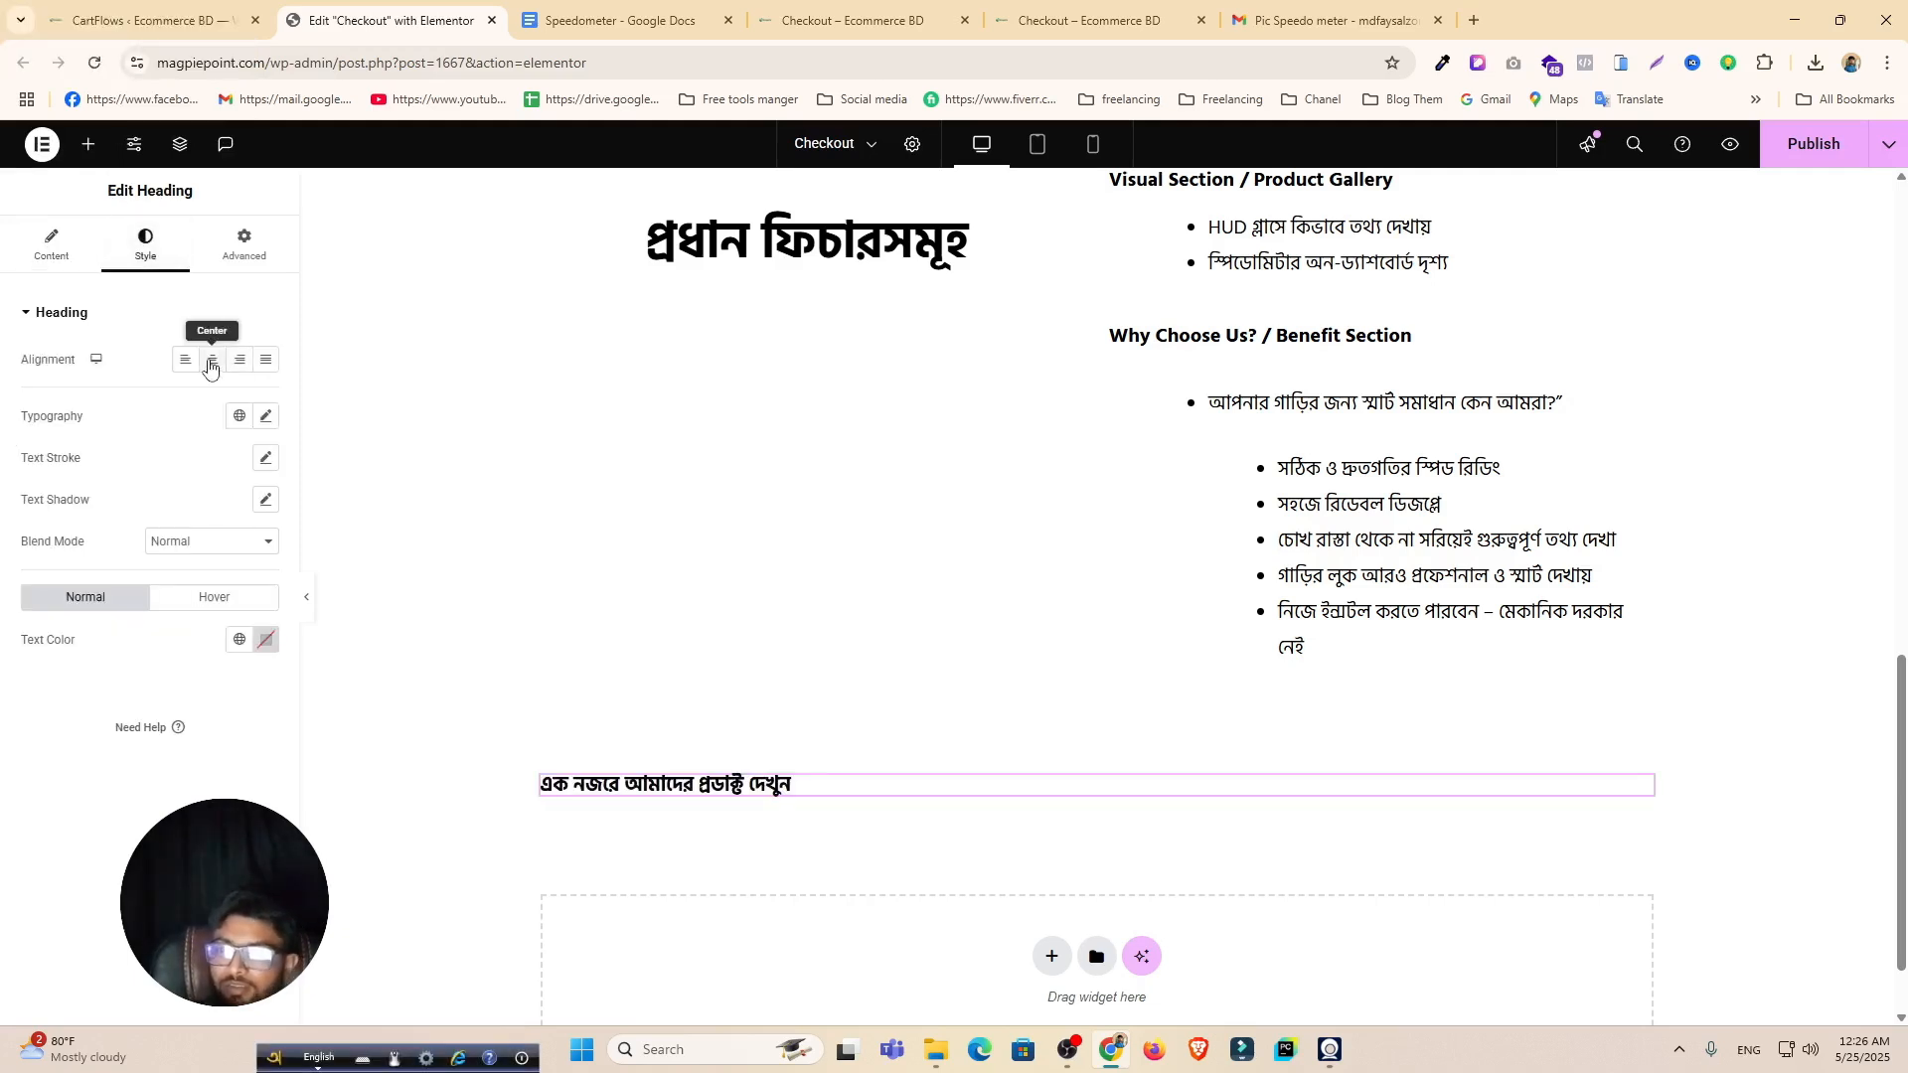
pyautogui.click(213, 358)
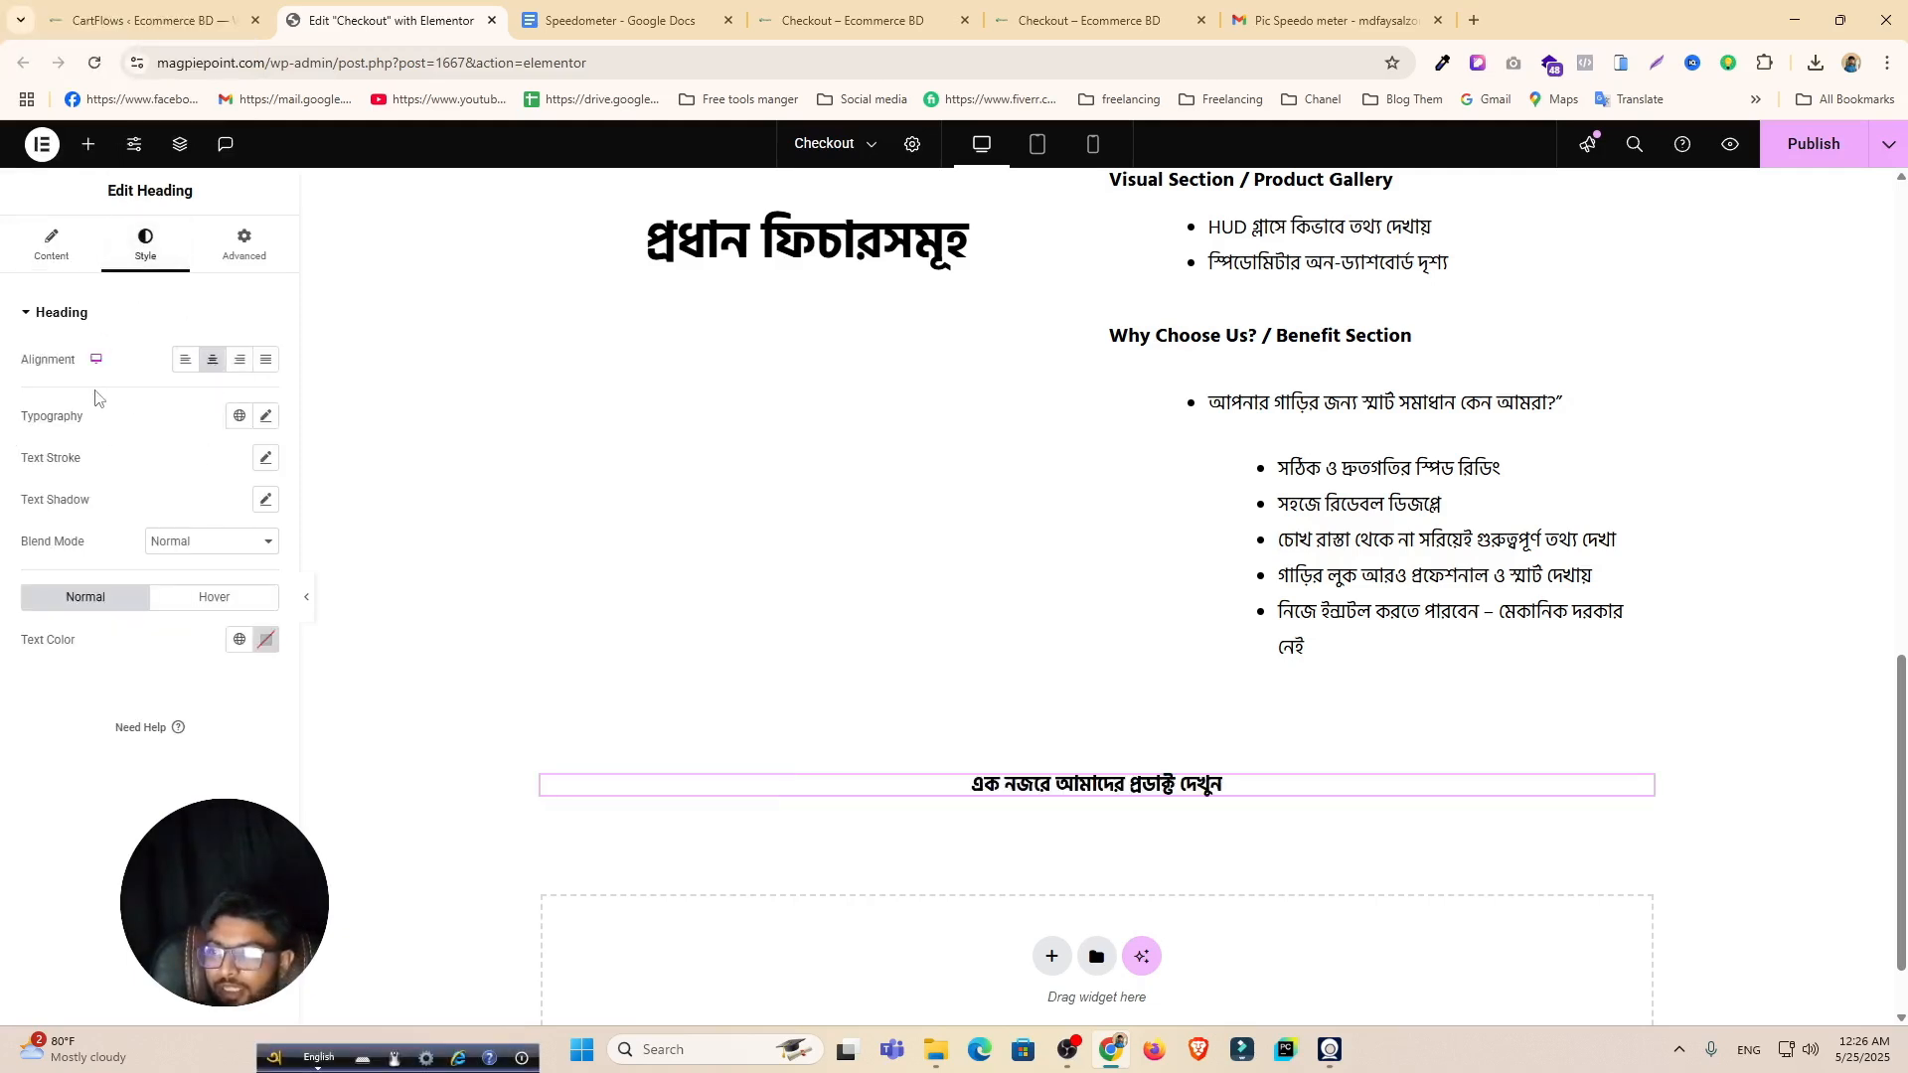
pyautogui.click(266, 417)
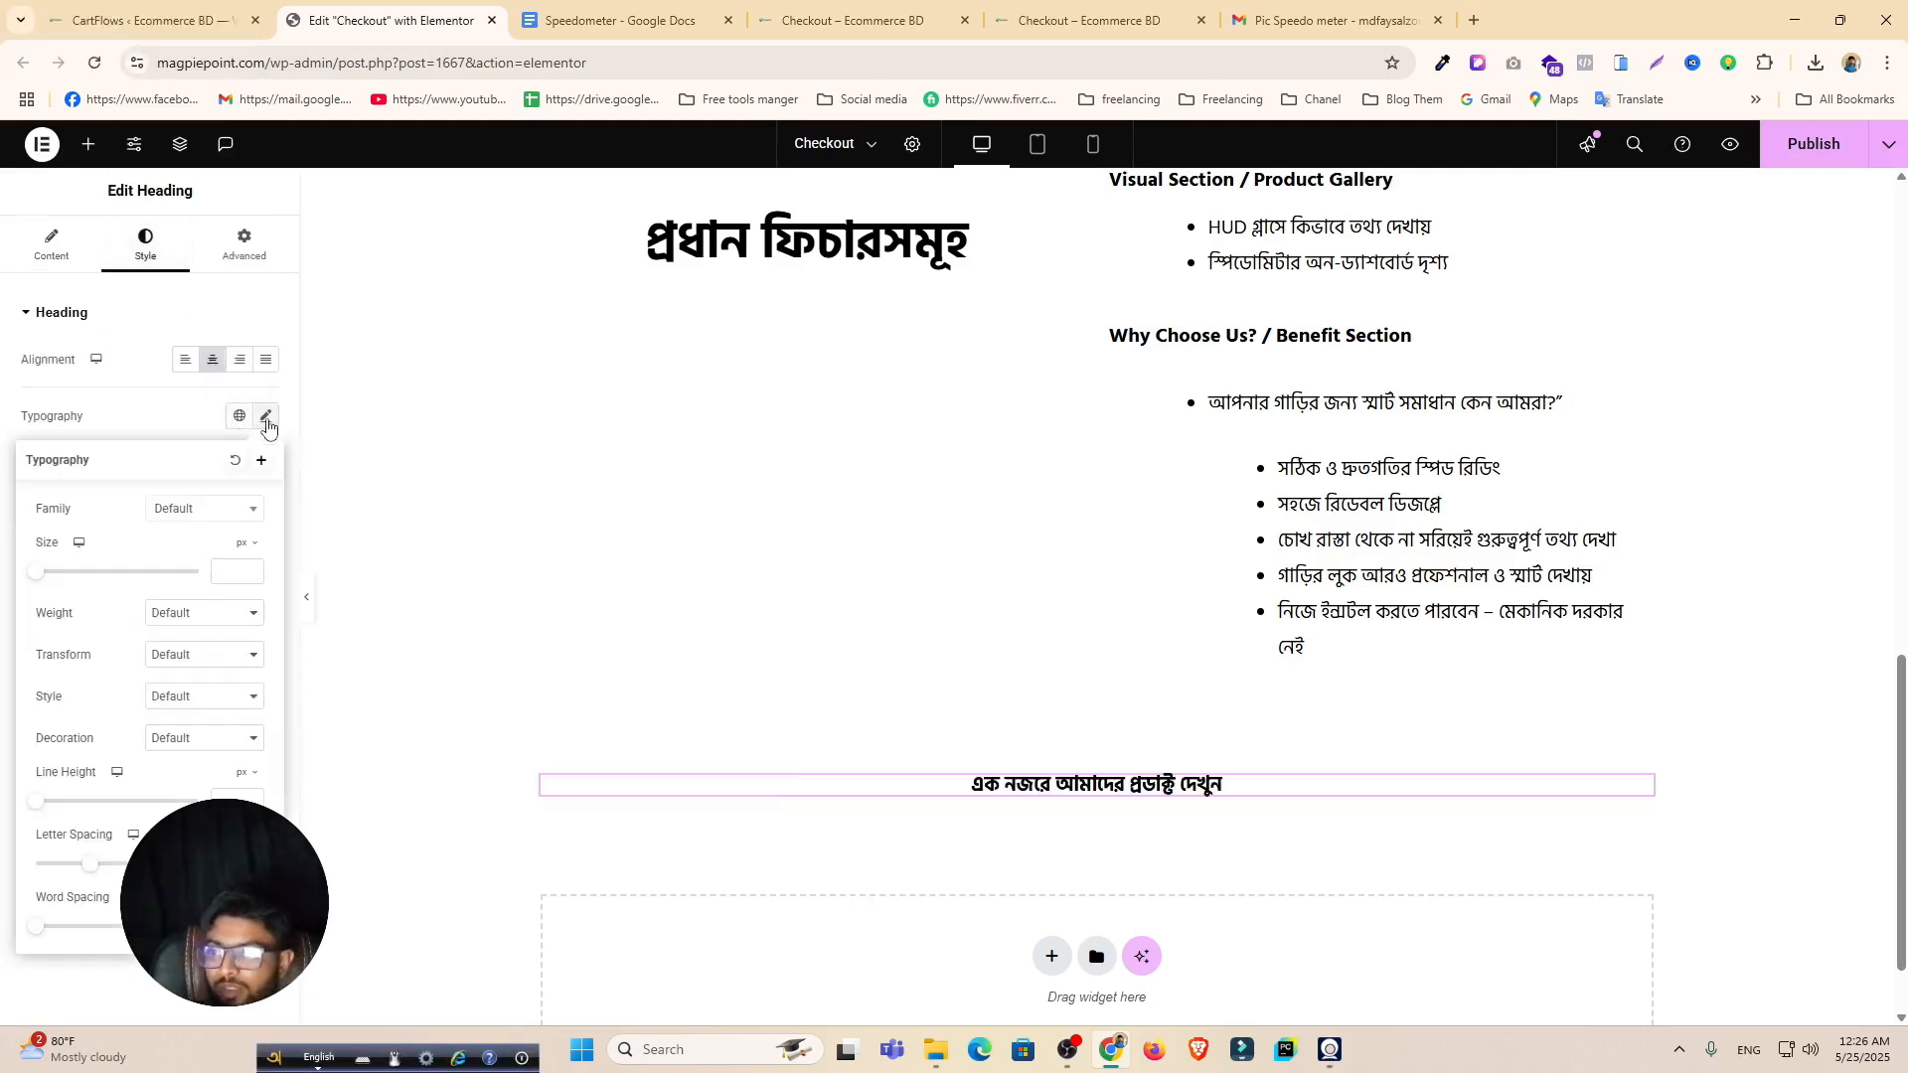
pyautogui.click(235, 577)
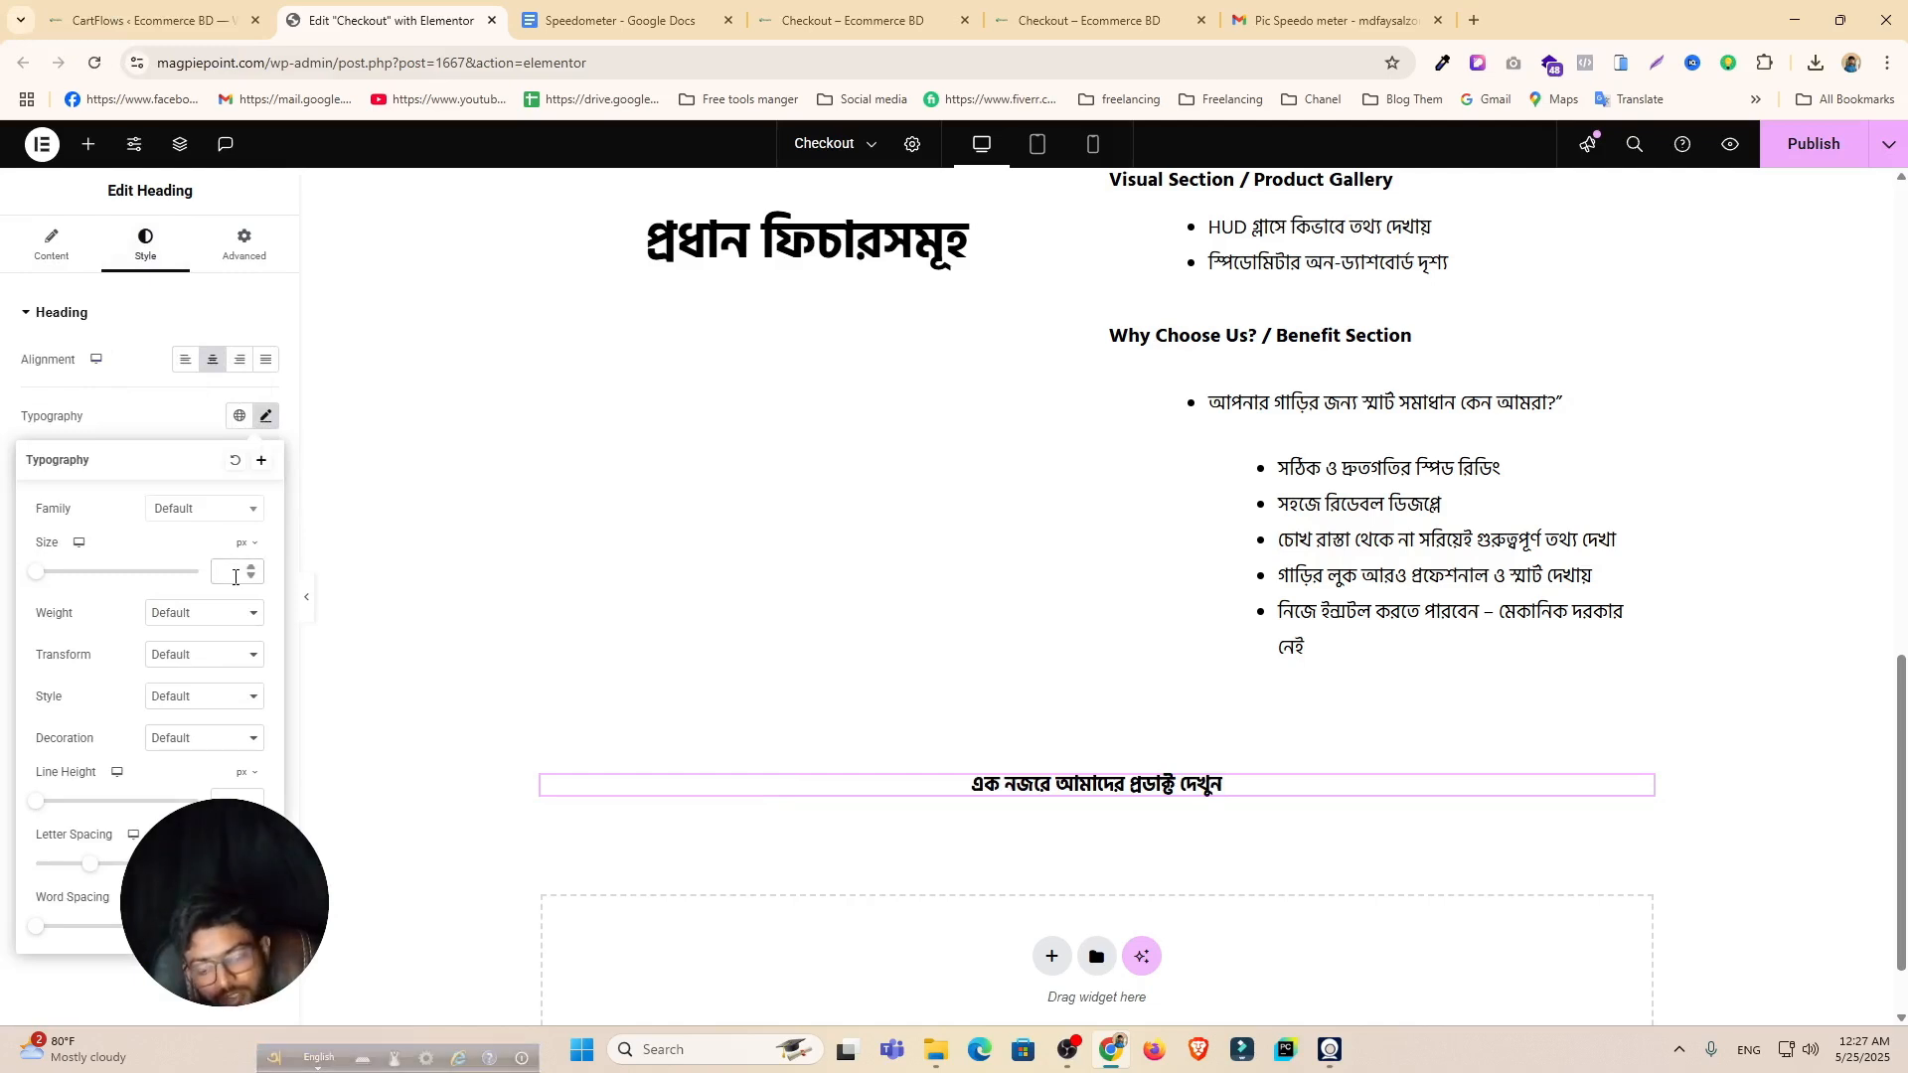
pyautogui.write('25')
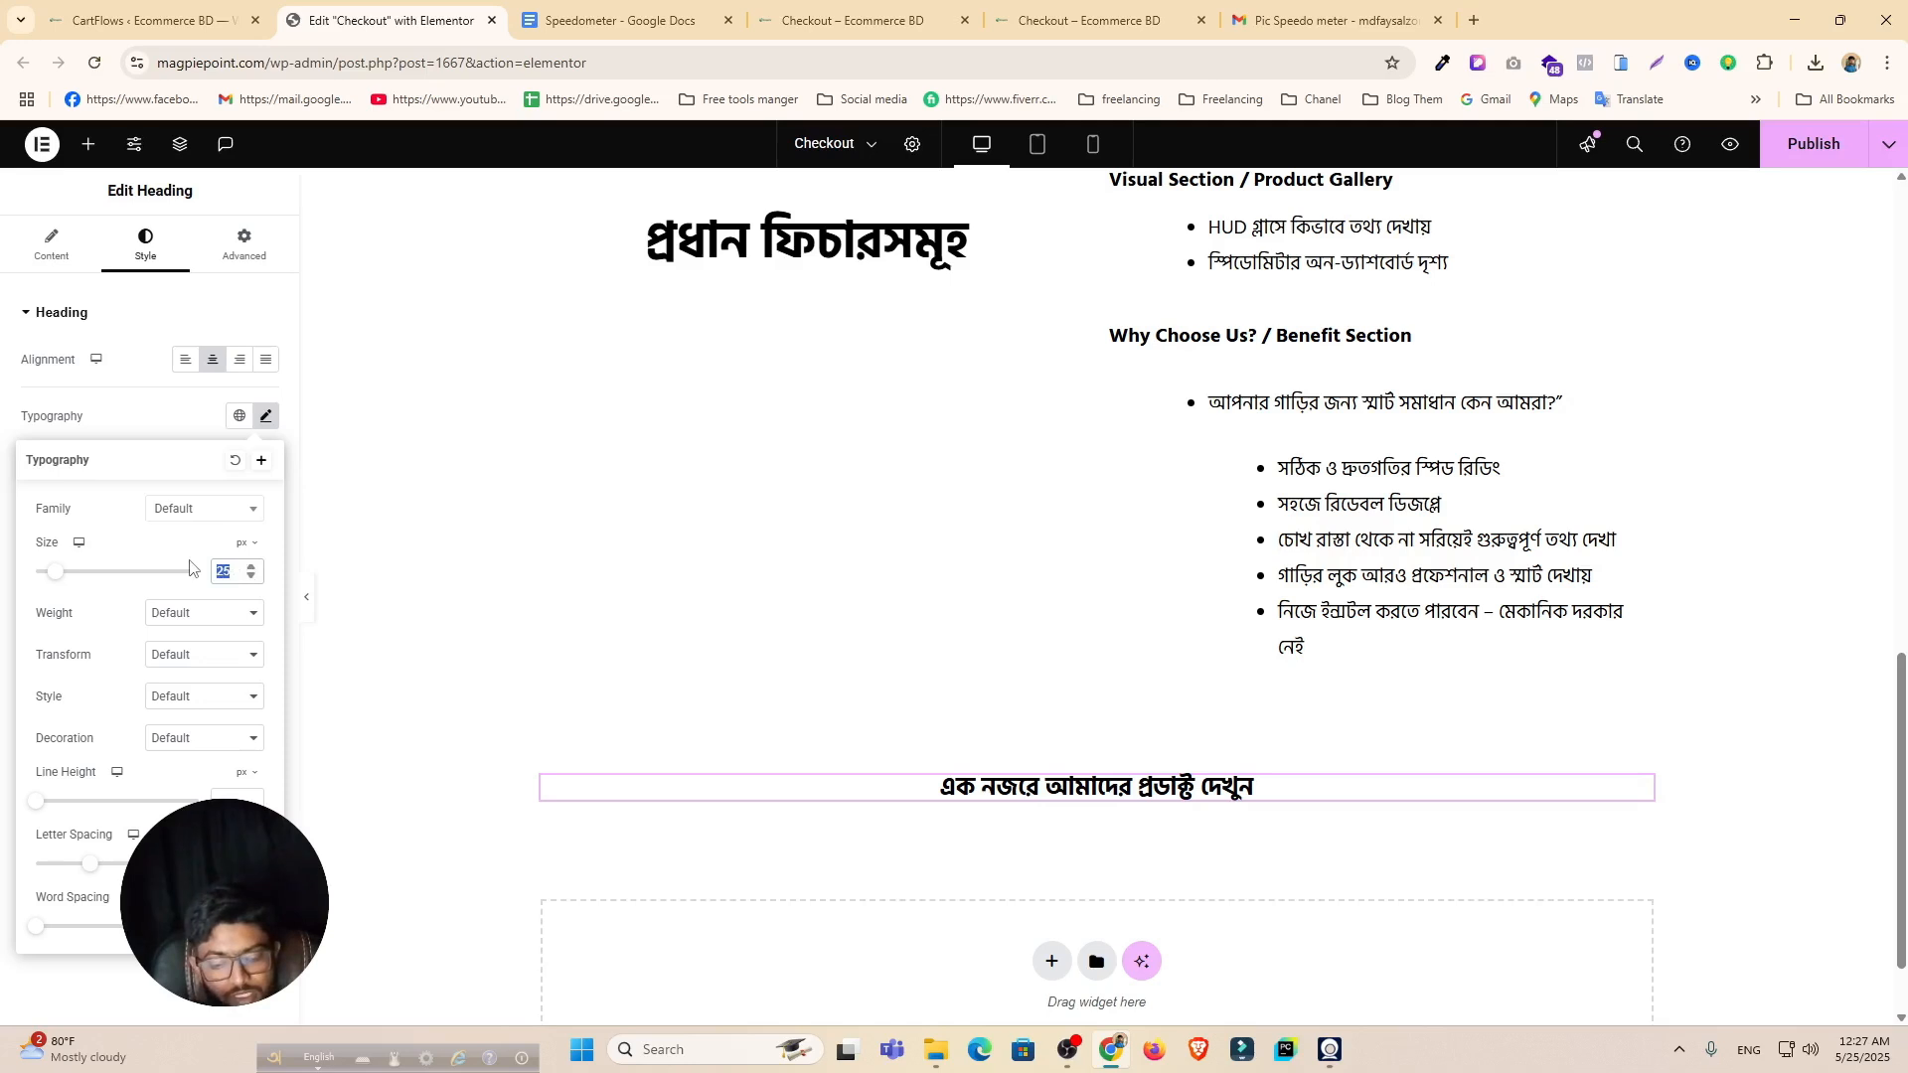
pyautogui.write('35')
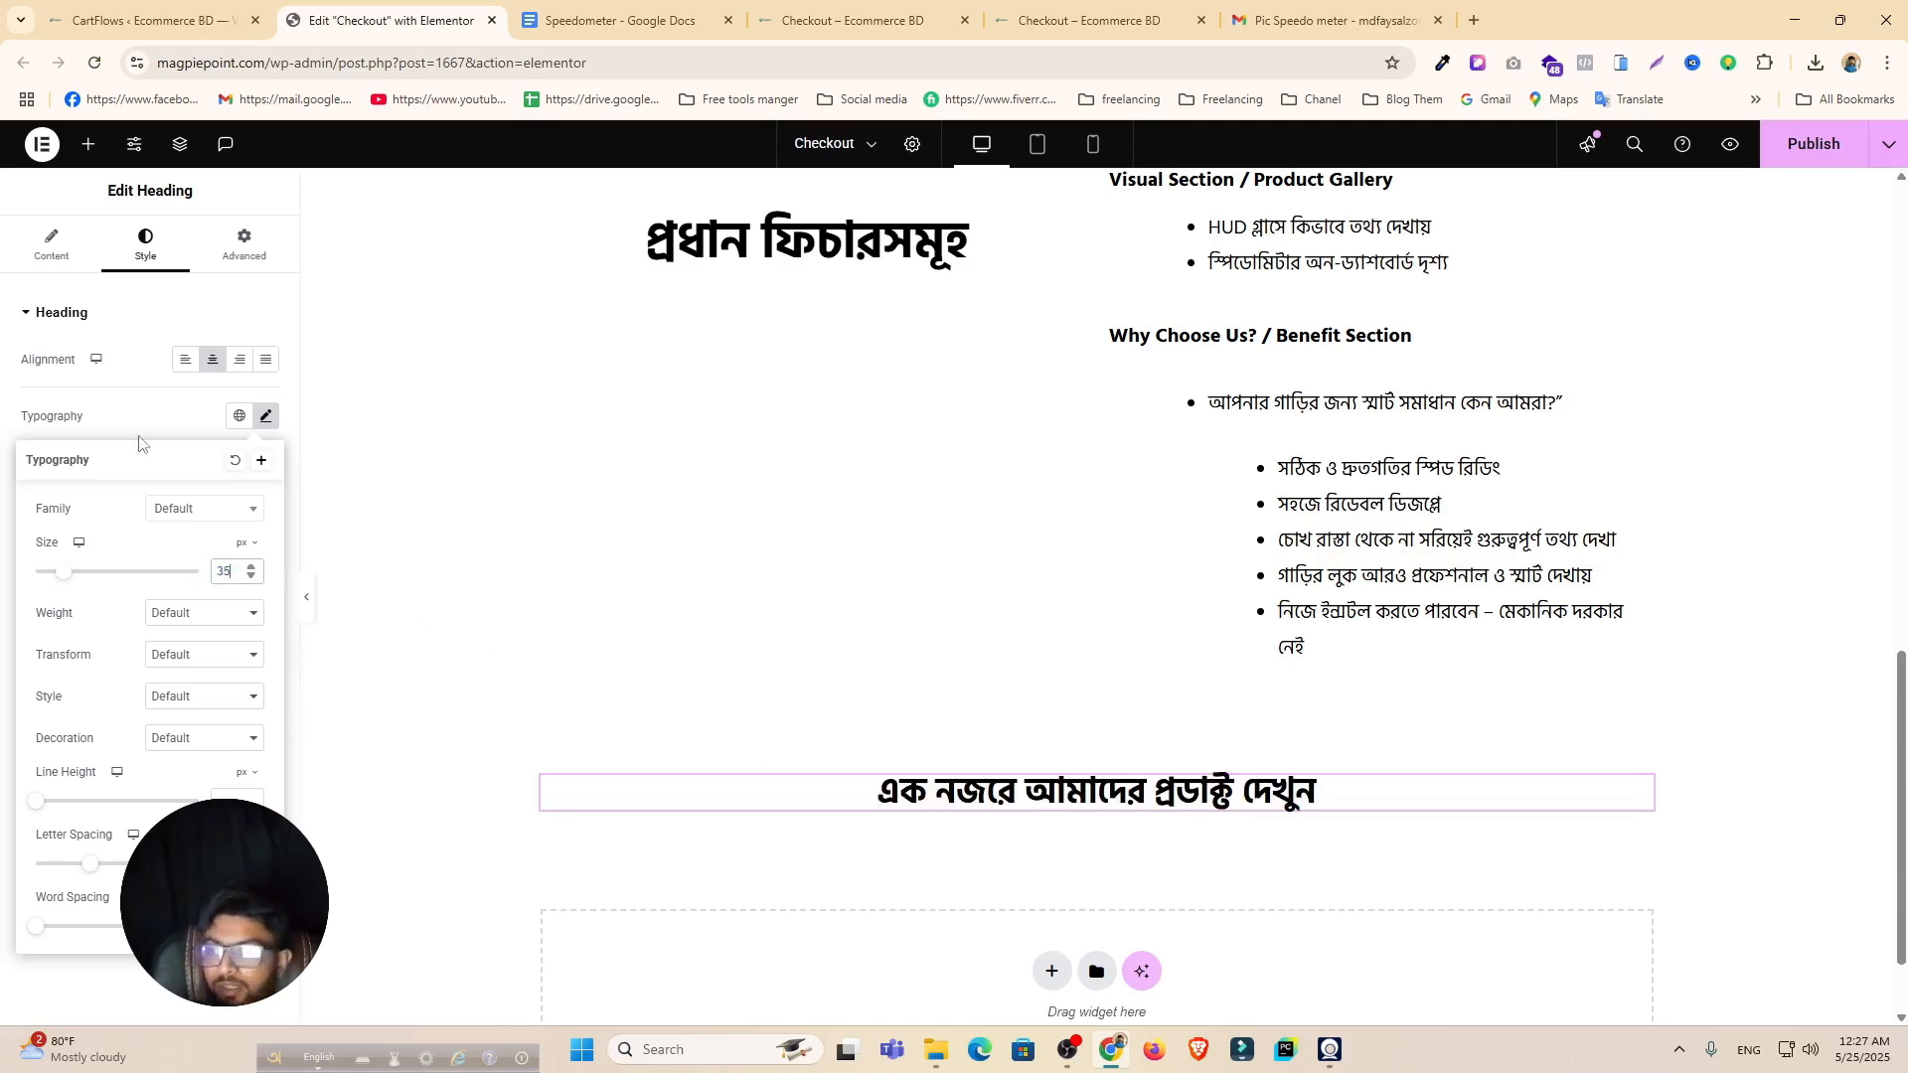
# Step: Find the Image Carousel widget by searching for "image" and place it below the এক নজরে আমাদের প্রডাক্ট দেখুন heading
pyautogui.click(90, 146)
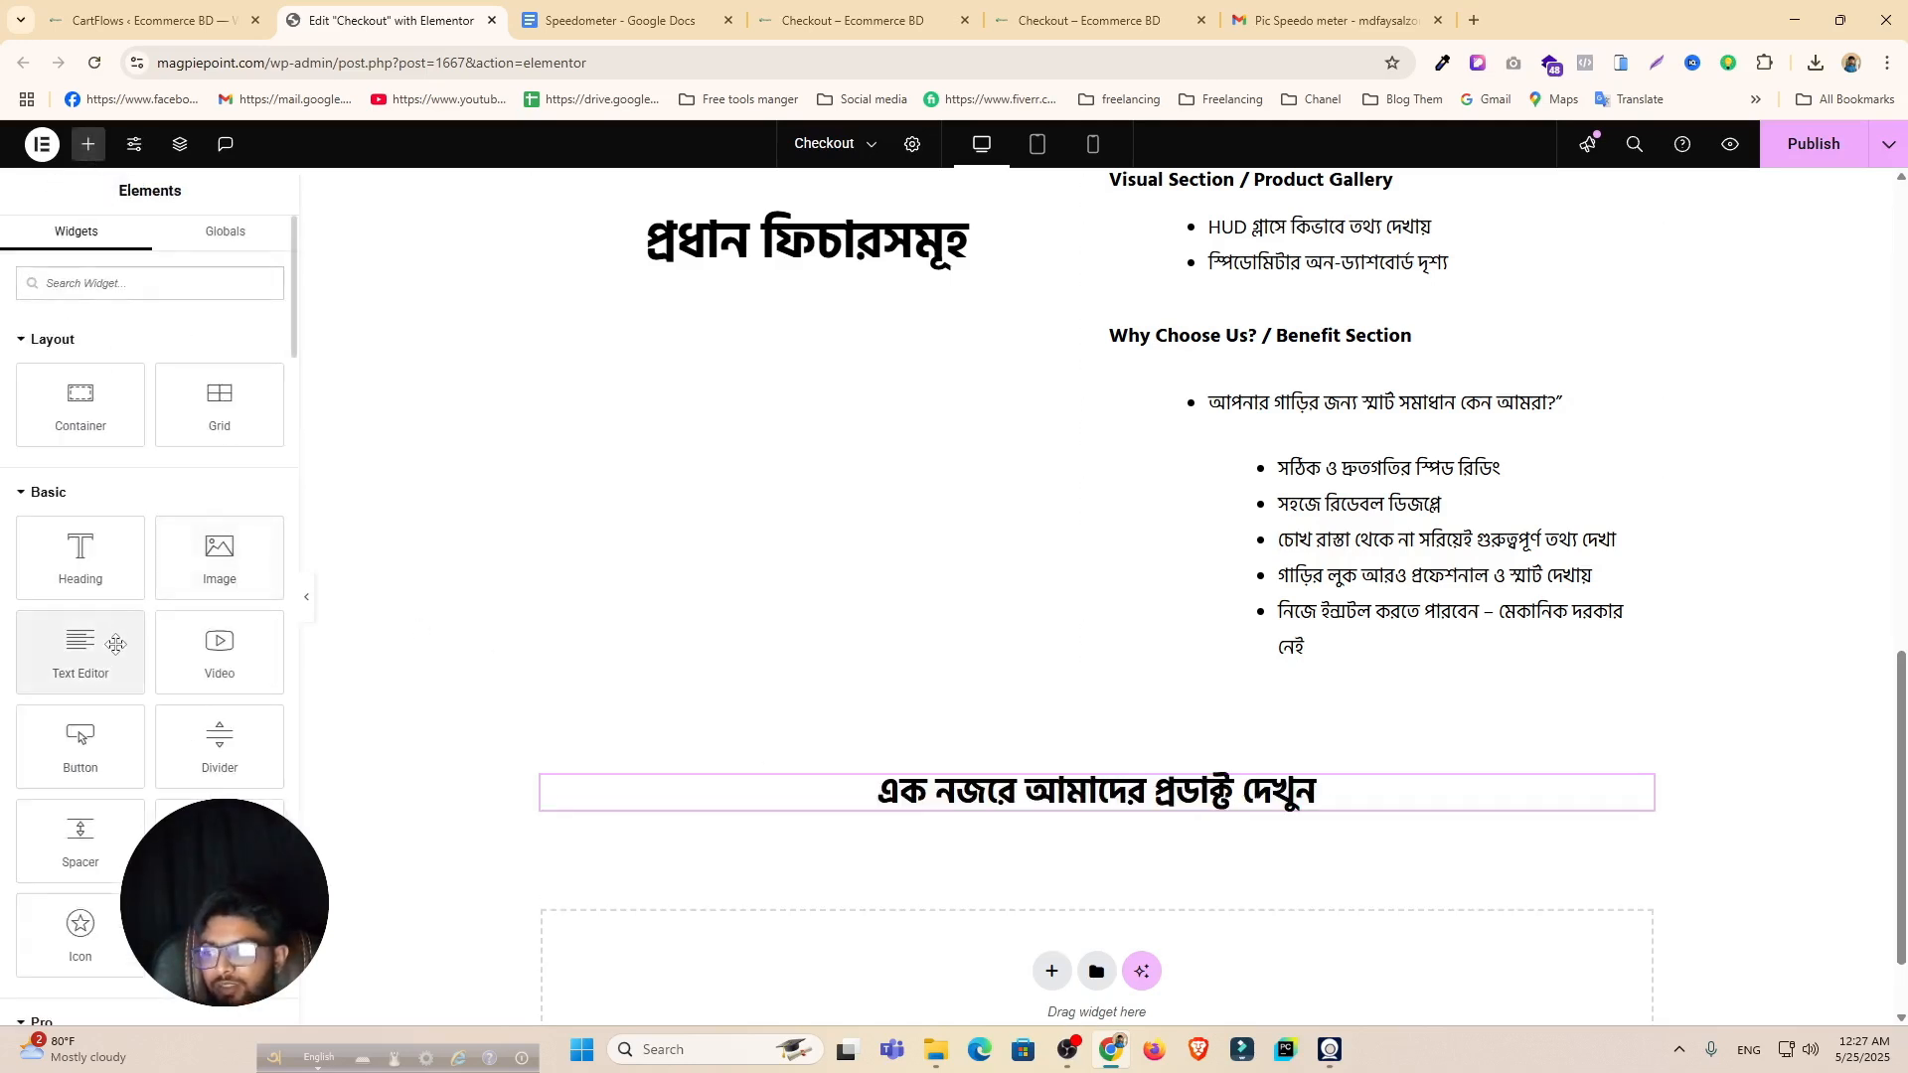
pyautogui.click(124, 284)
pyautogui.write('image')
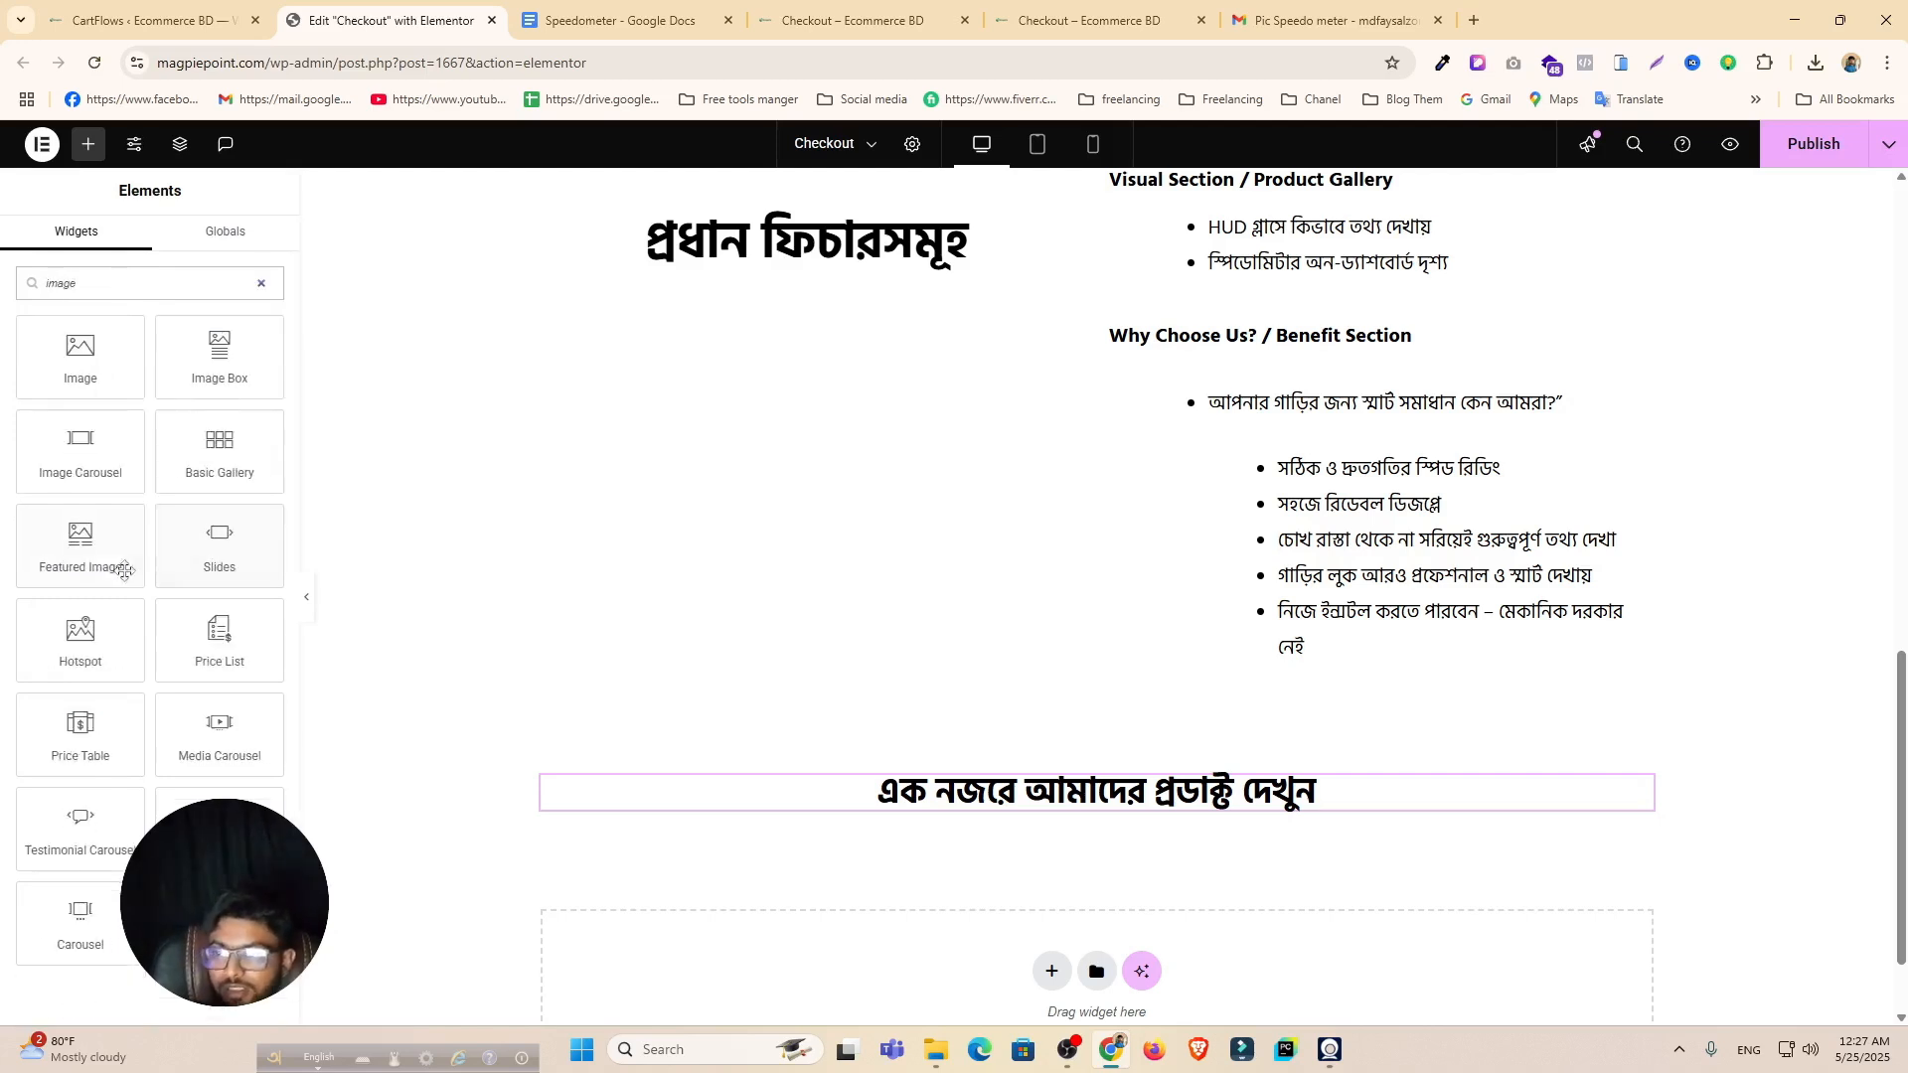
pyautogui.moveTo(79, 442); pyautogui.dragTo(1202, 835)
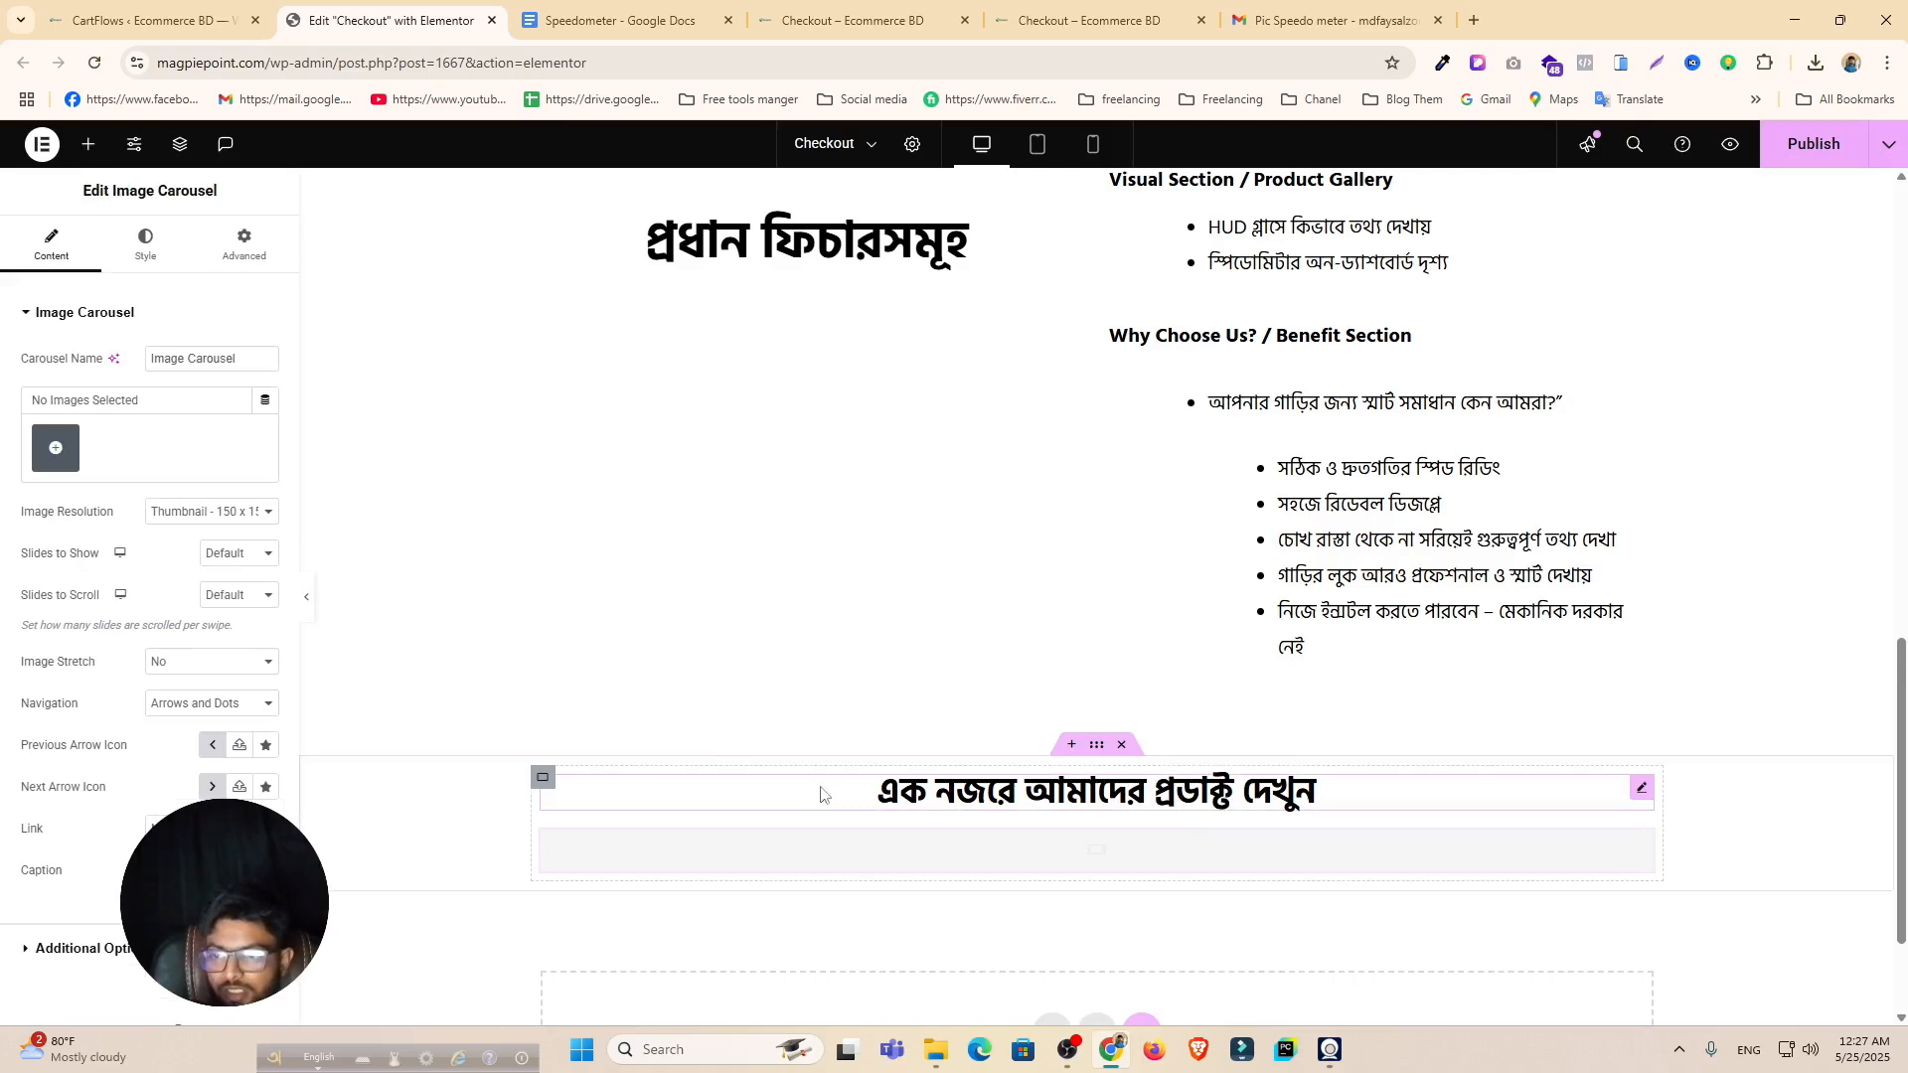
# Step: Fill the carousel with a gallery of the first six speedometer and HUD product images from the media library
pyautogui.click(57, 450)
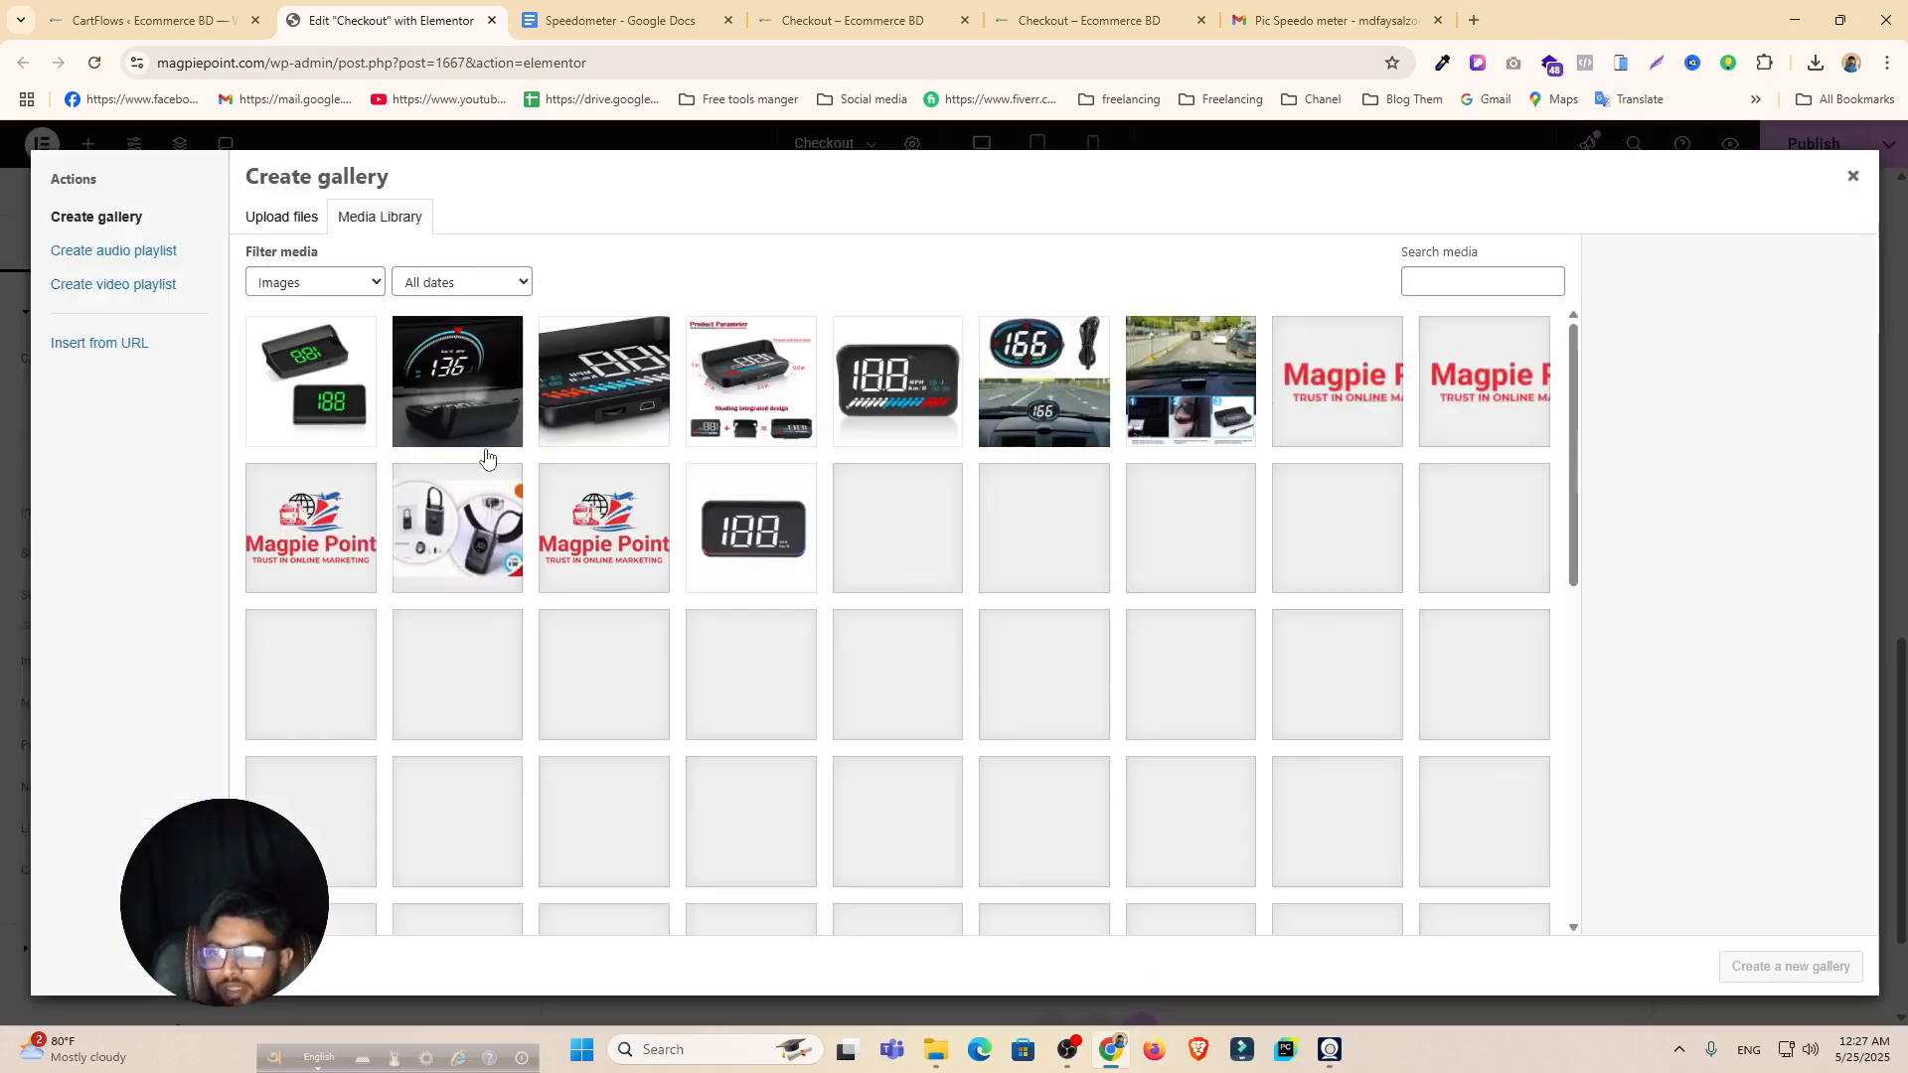
pyautogui.click(358, 378)
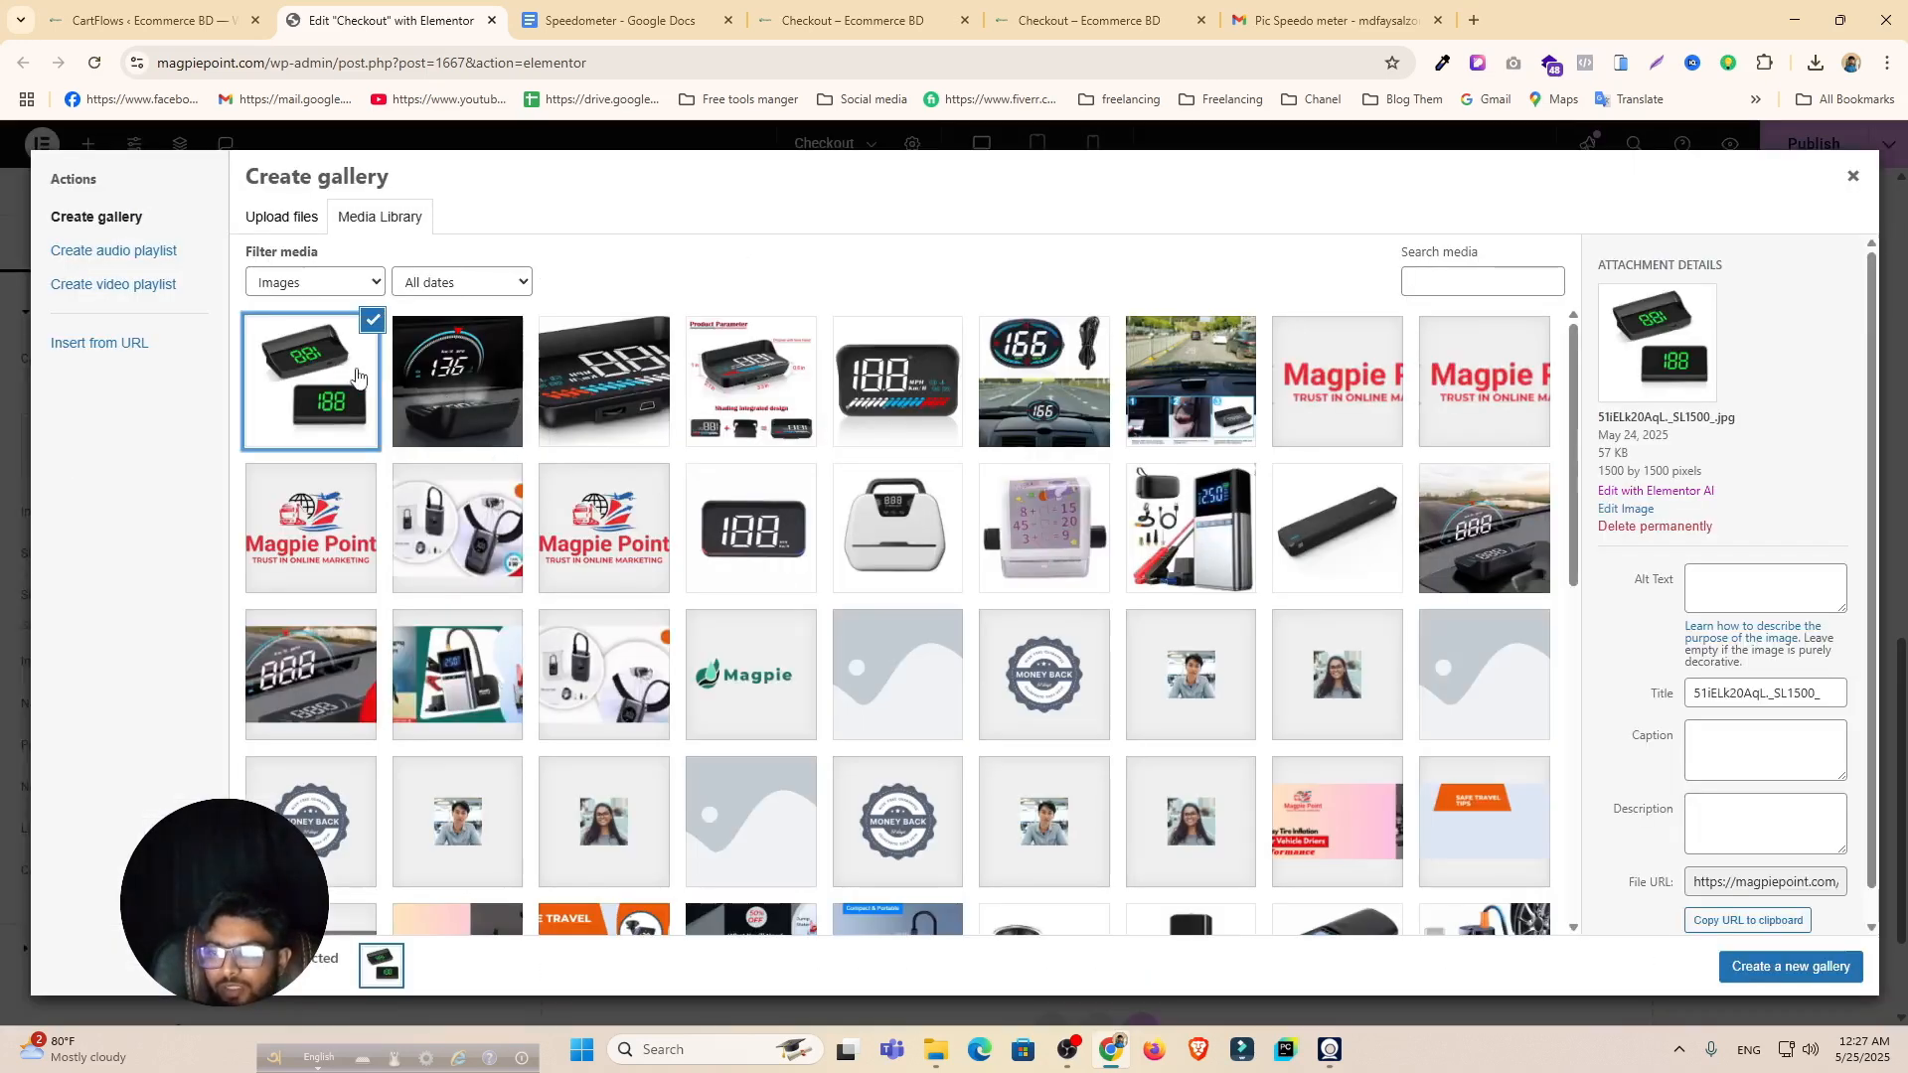
pyautogui.click(425, 386)
pyautogui.click(579, 389)
pyautogui.click(743, 397)
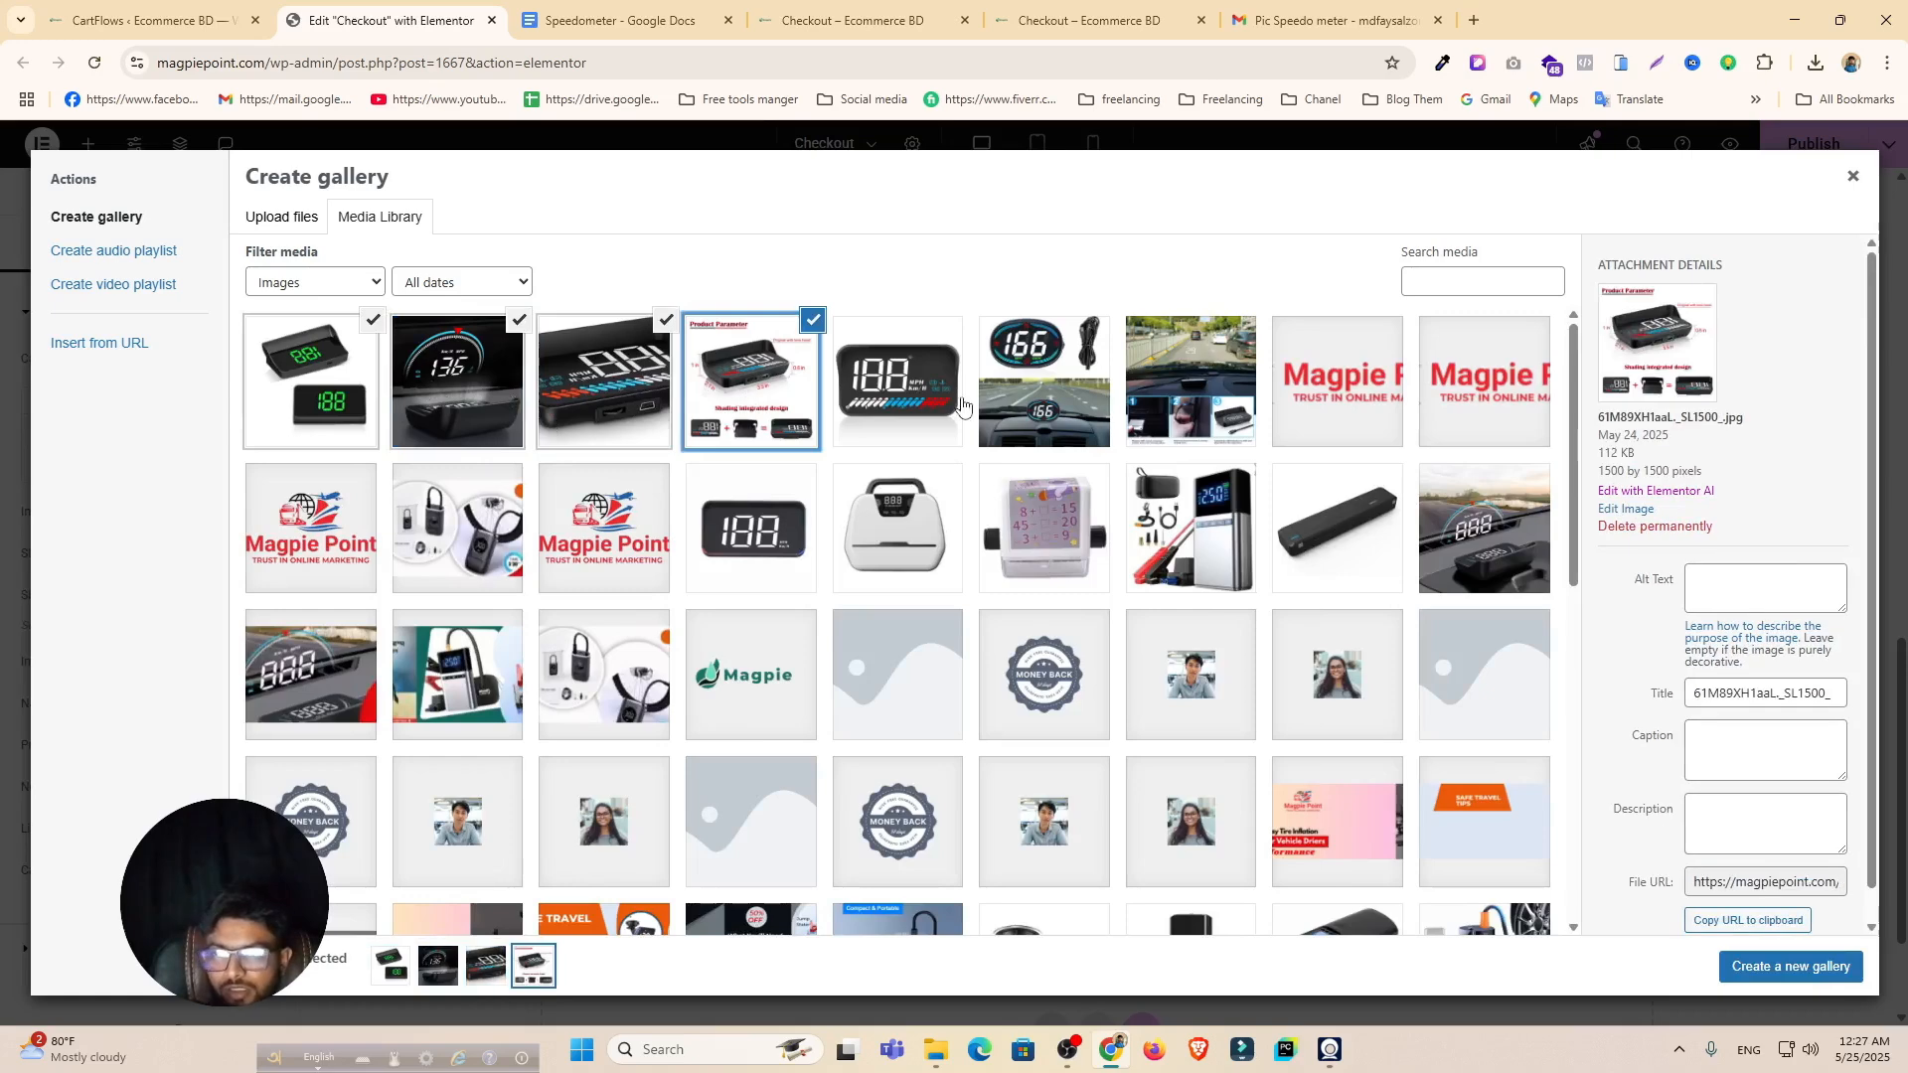
pyautogui.click(964, 408)
pyautogui.click(1029, 404)
pyautogui.click(1806, 965)
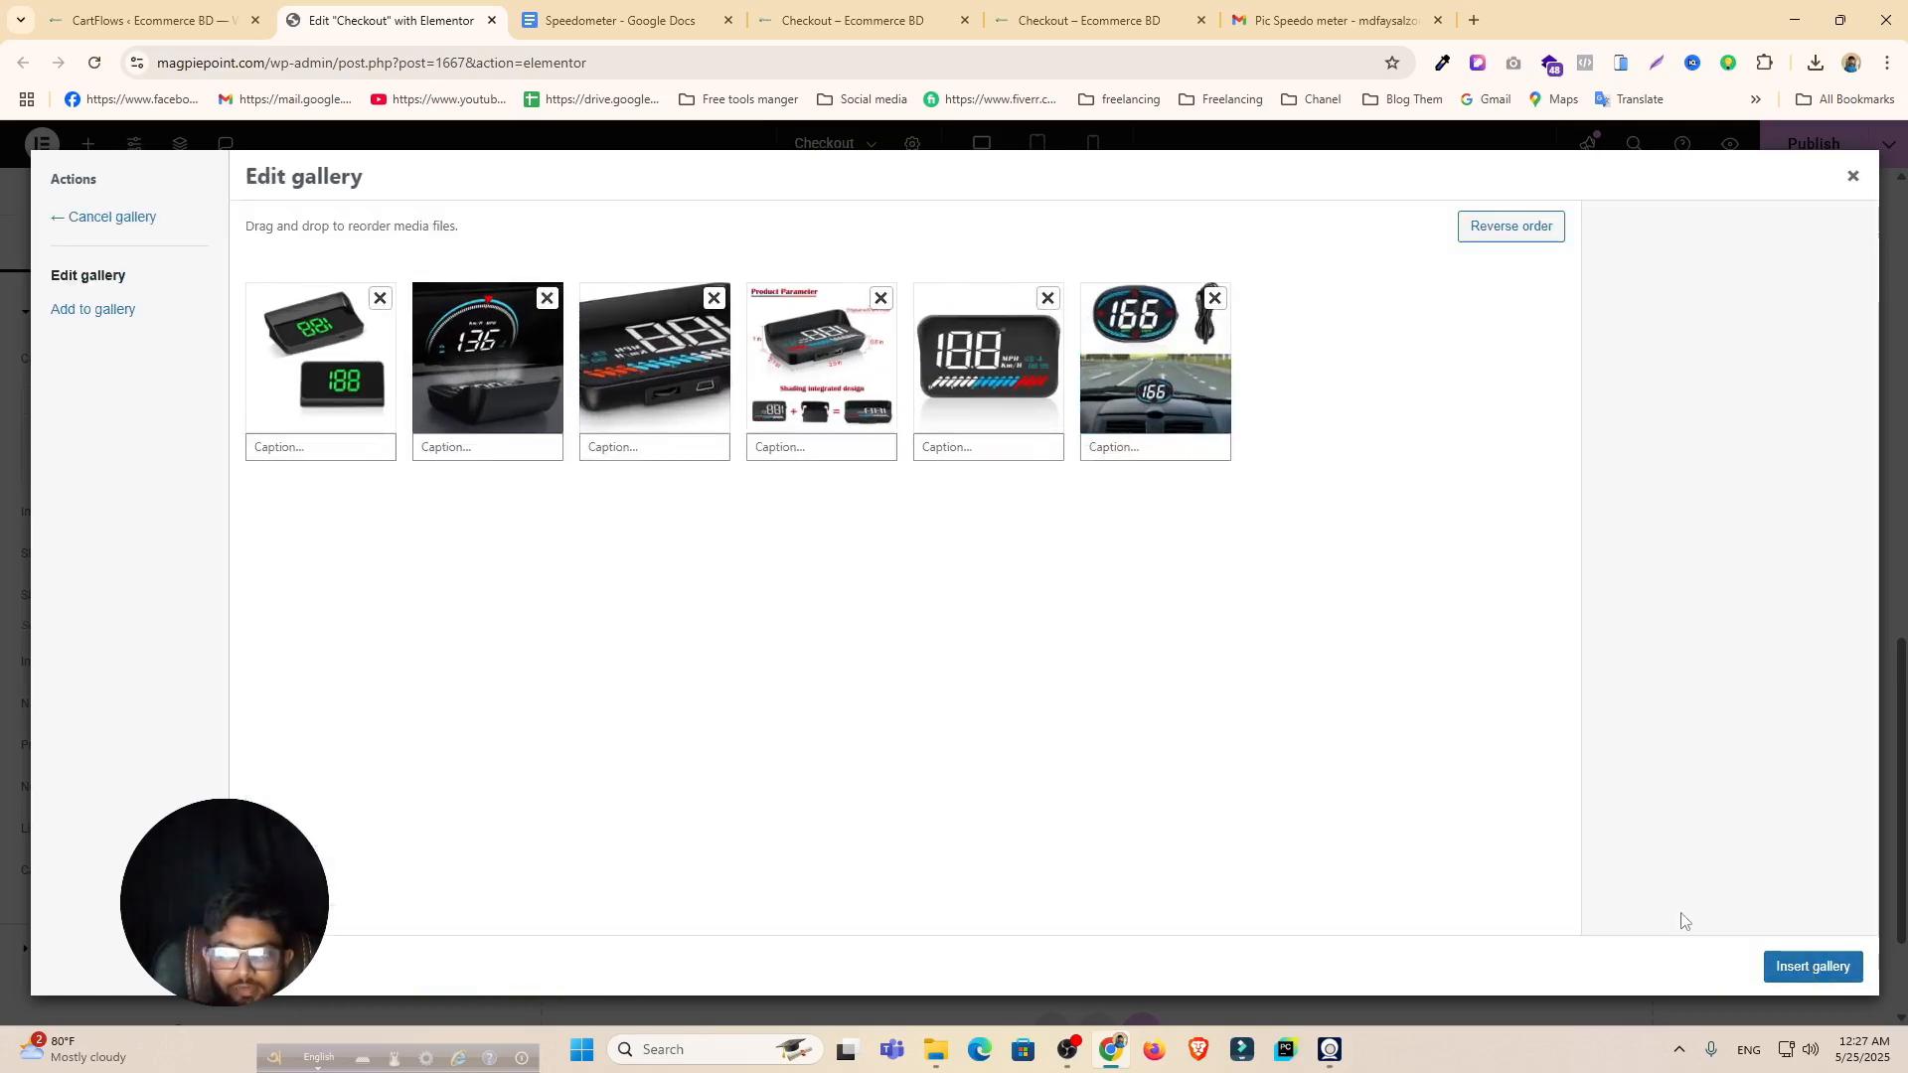
pyautogui.click(1815, 969)
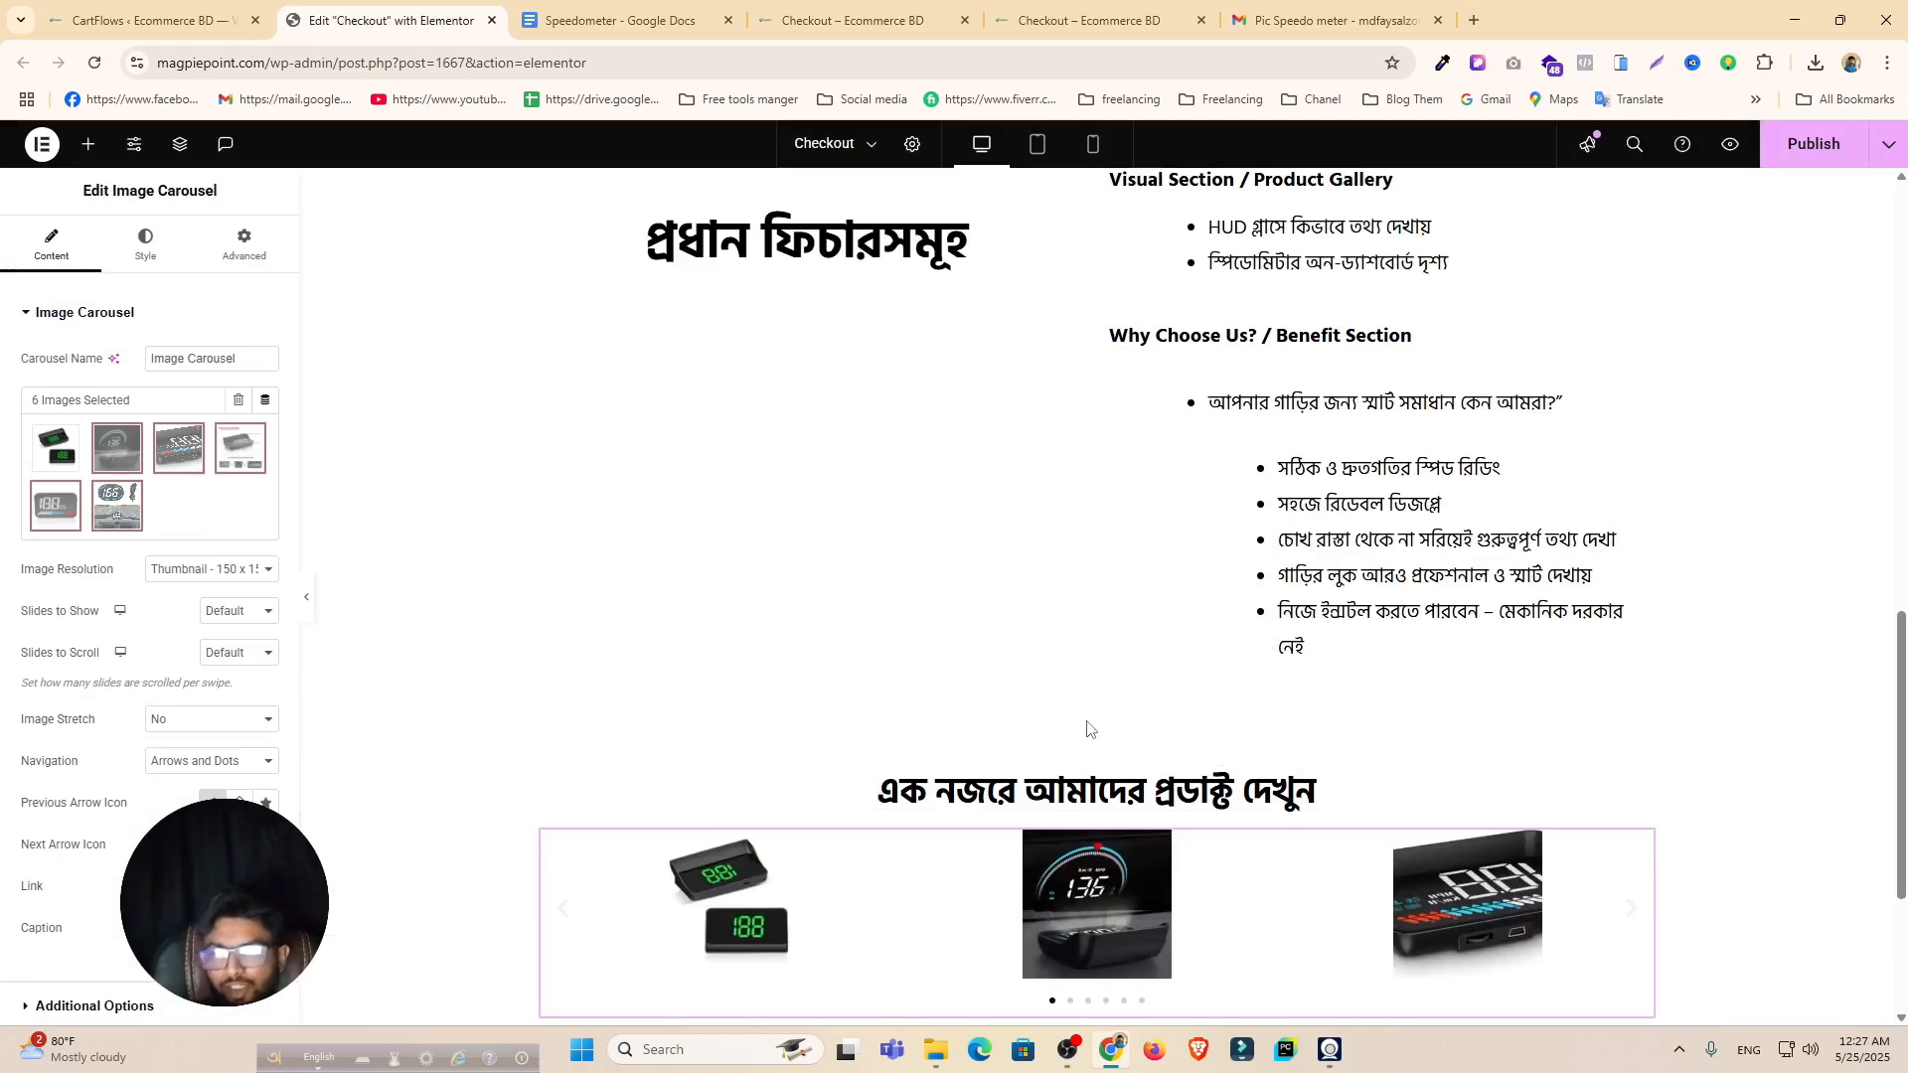
# Step: Set the carousel's image resolution to Large - 1024 x 1024 and its slides to show to 3
pyautogui.click(210, 579)
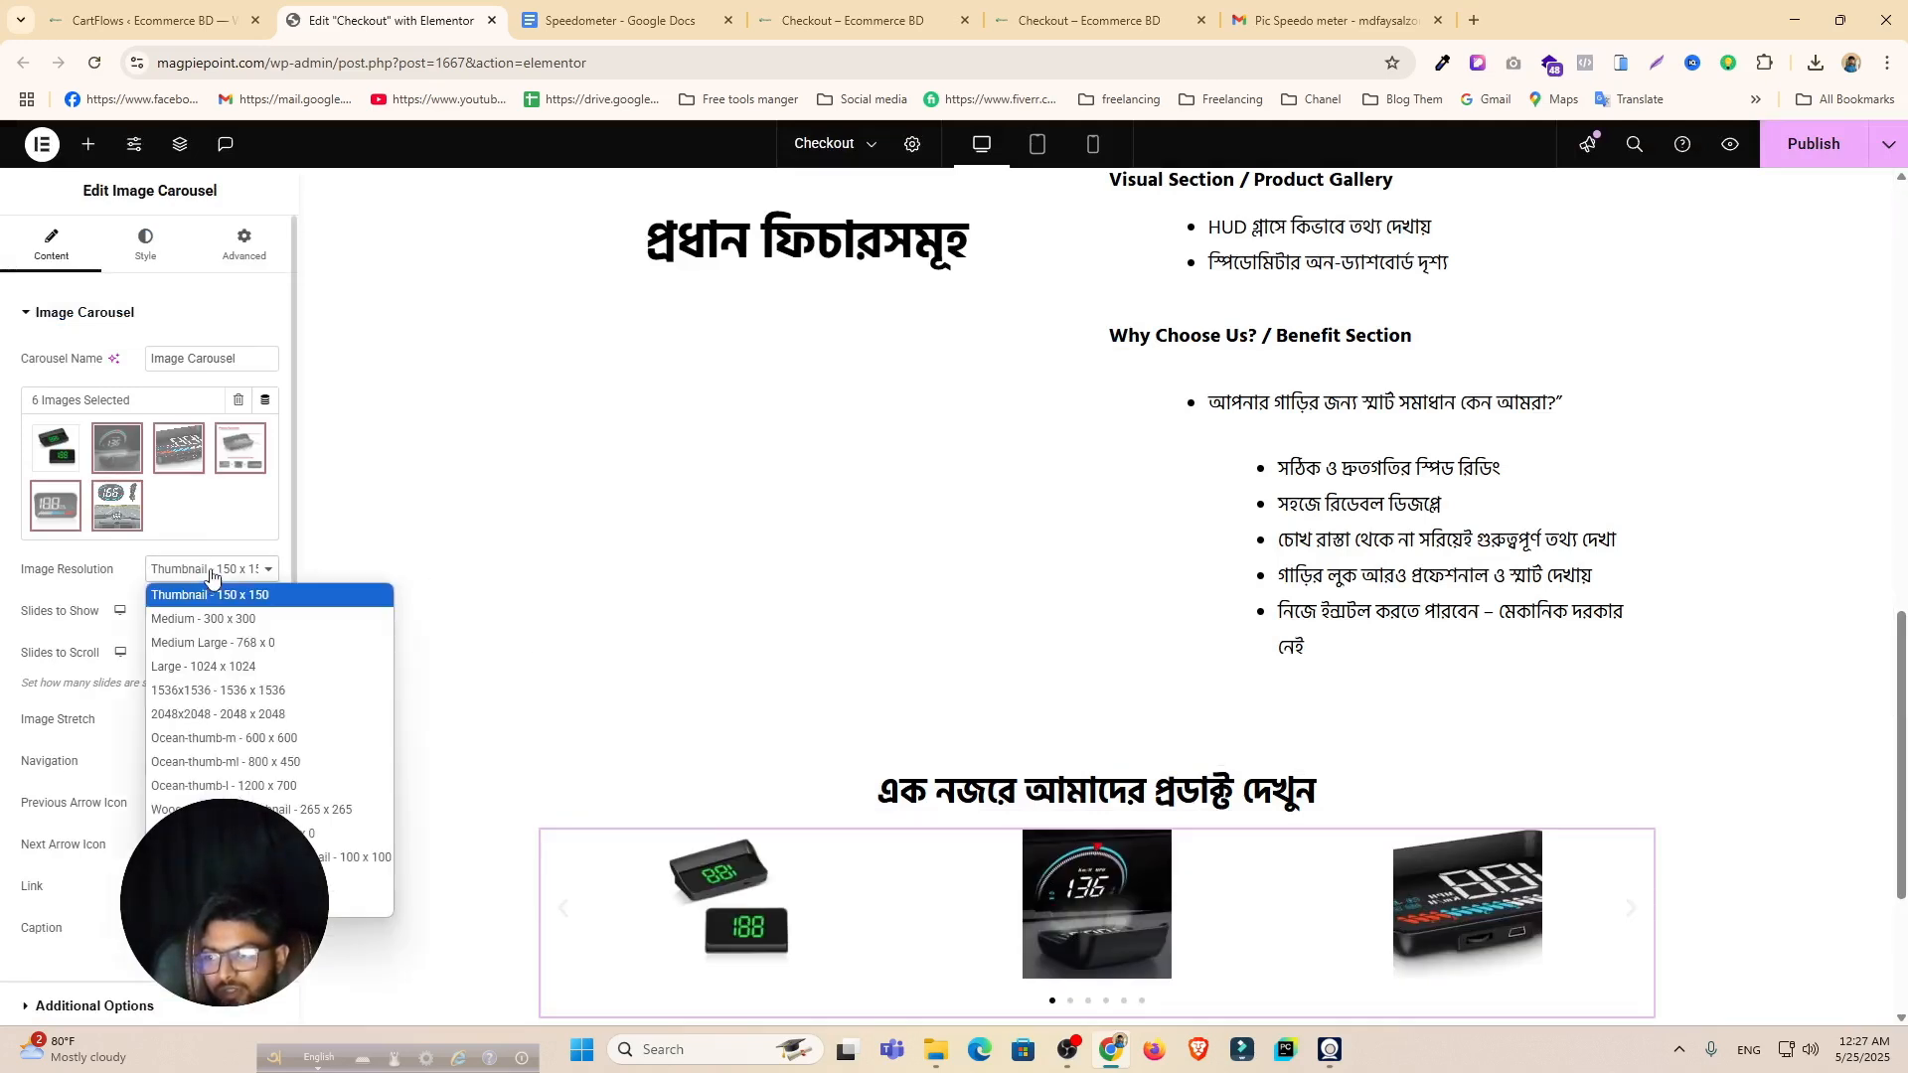
pyautogui.click(257, 674)
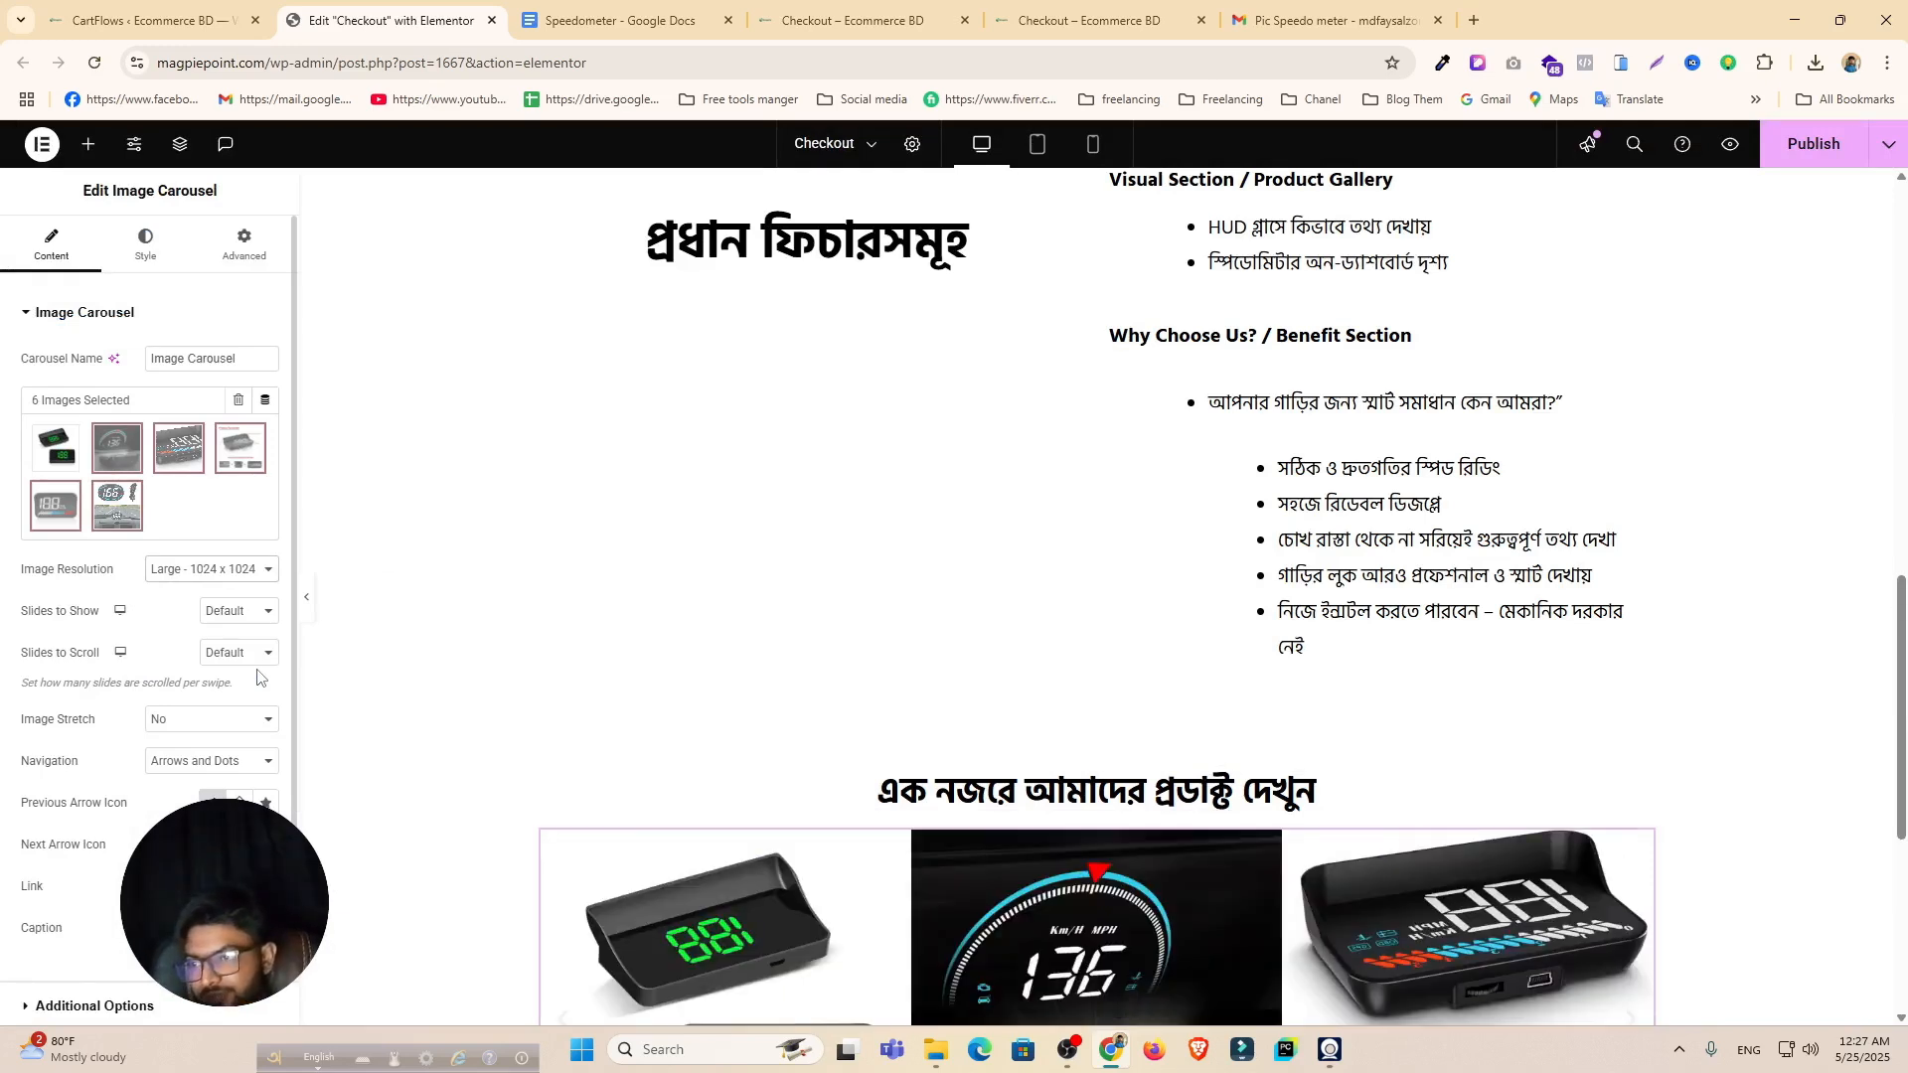
pyautogui.scroll(-1, 256, 676)
pyautogui.scroll(-4, 636, 865)
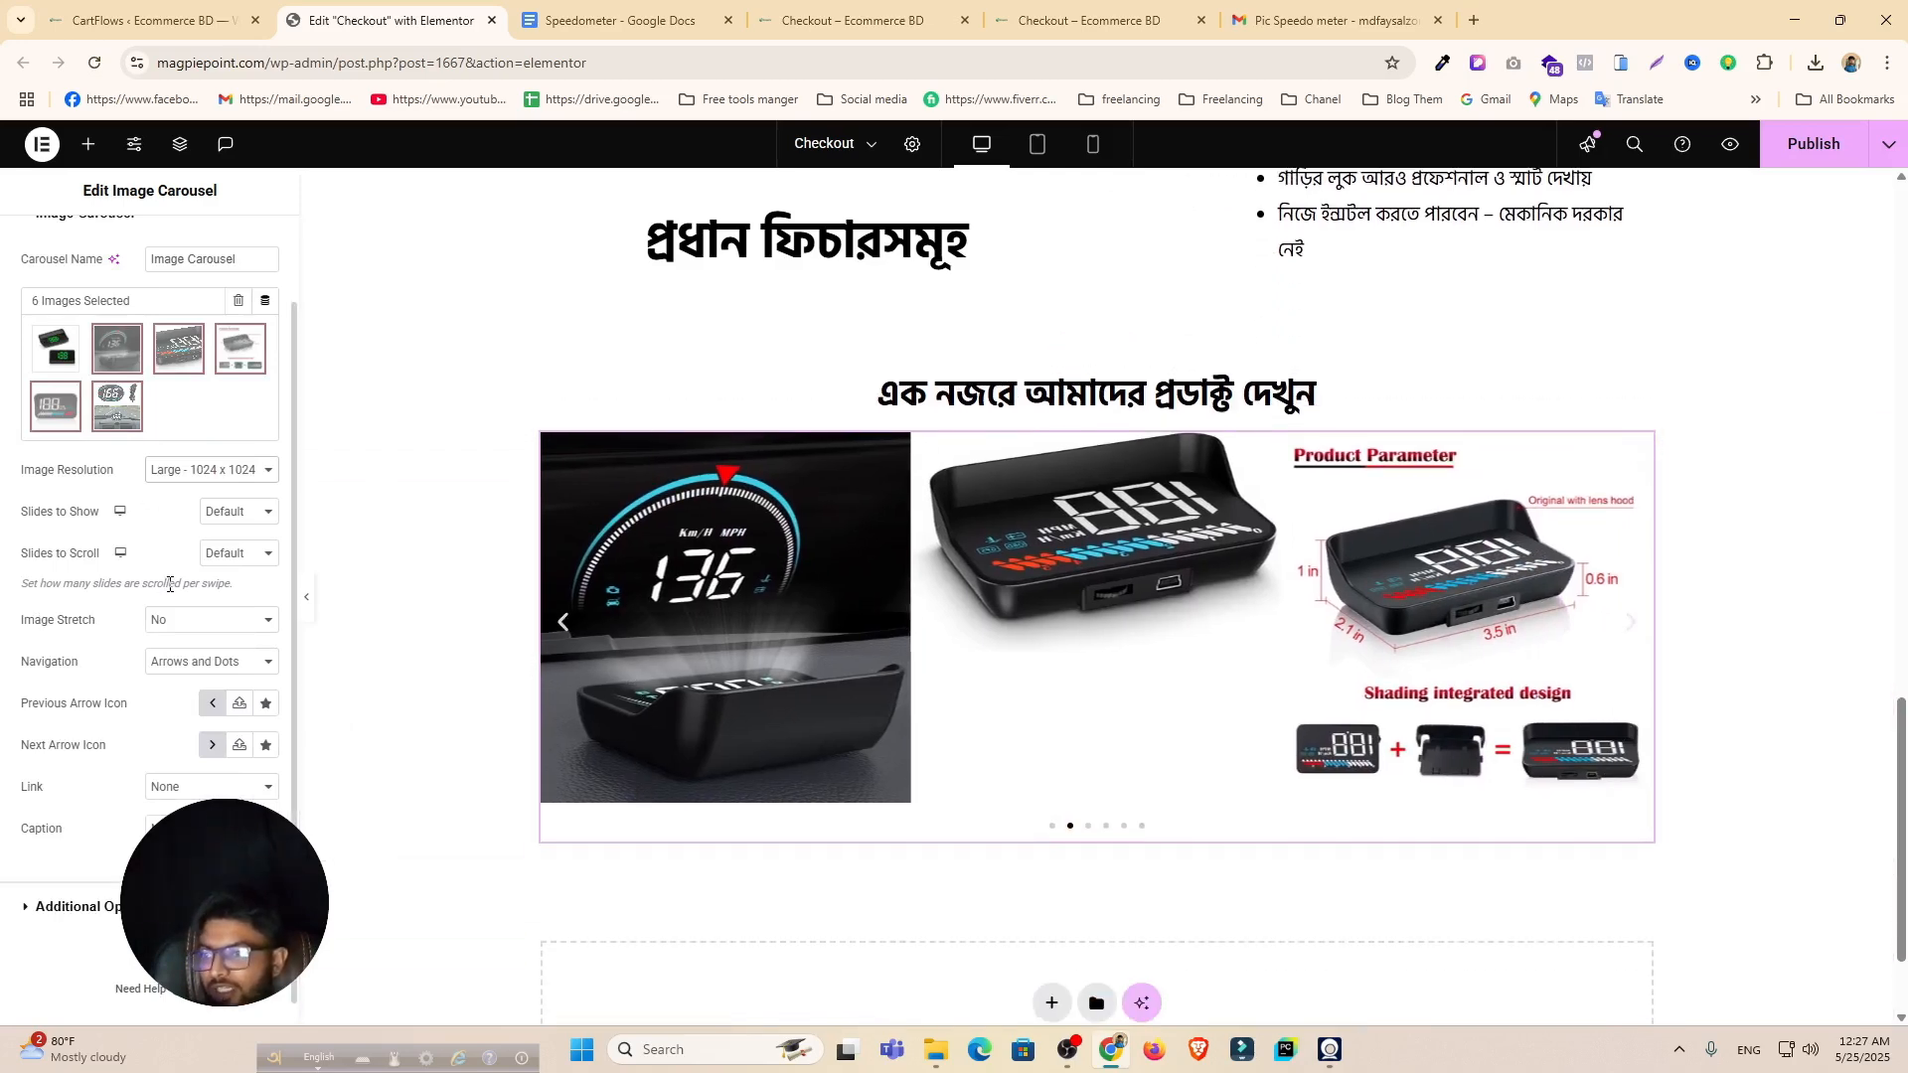
pyautogui.click(213, 517)
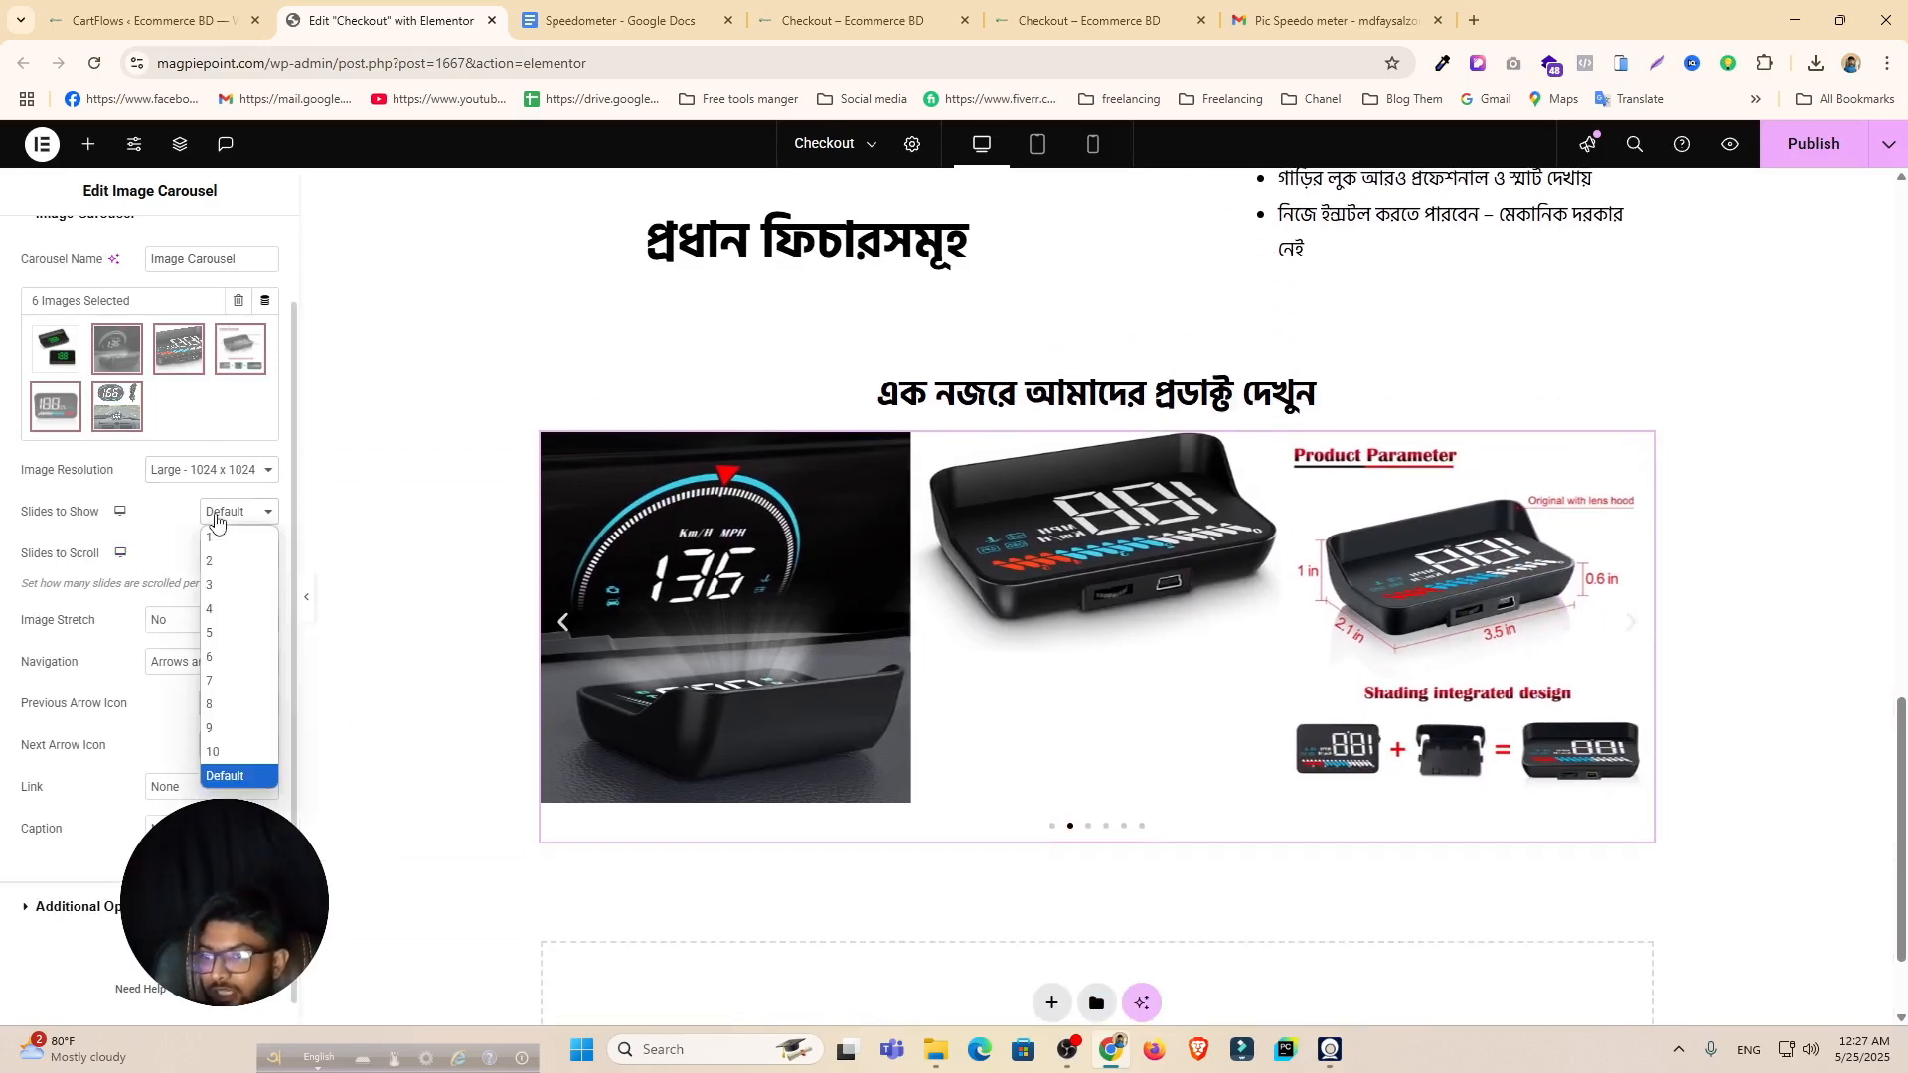
pyautogui.click(211, 585)
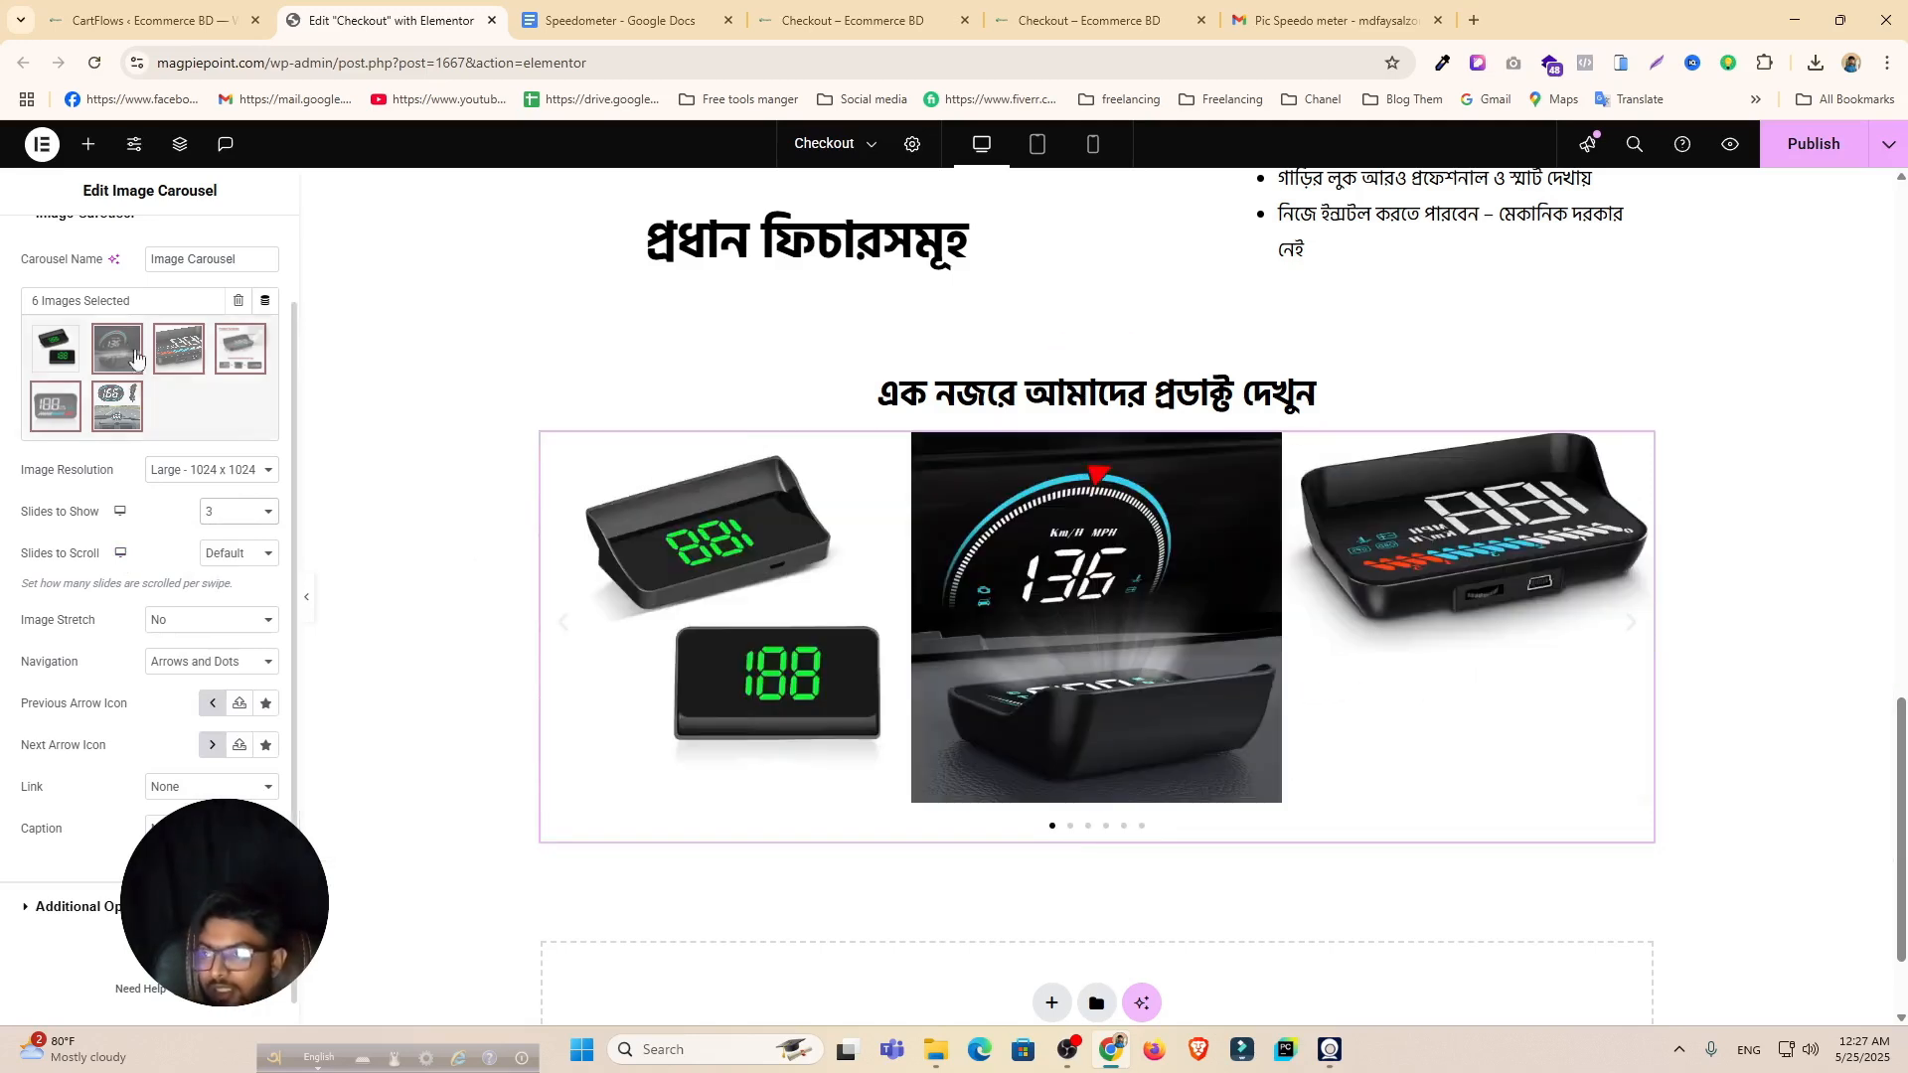
# Step: Try the Outside position for the carousel's navigation arrows and set it back to Inside
pyautogui.scroll(2, 139, 279)
pyautogui.click(149, 241)
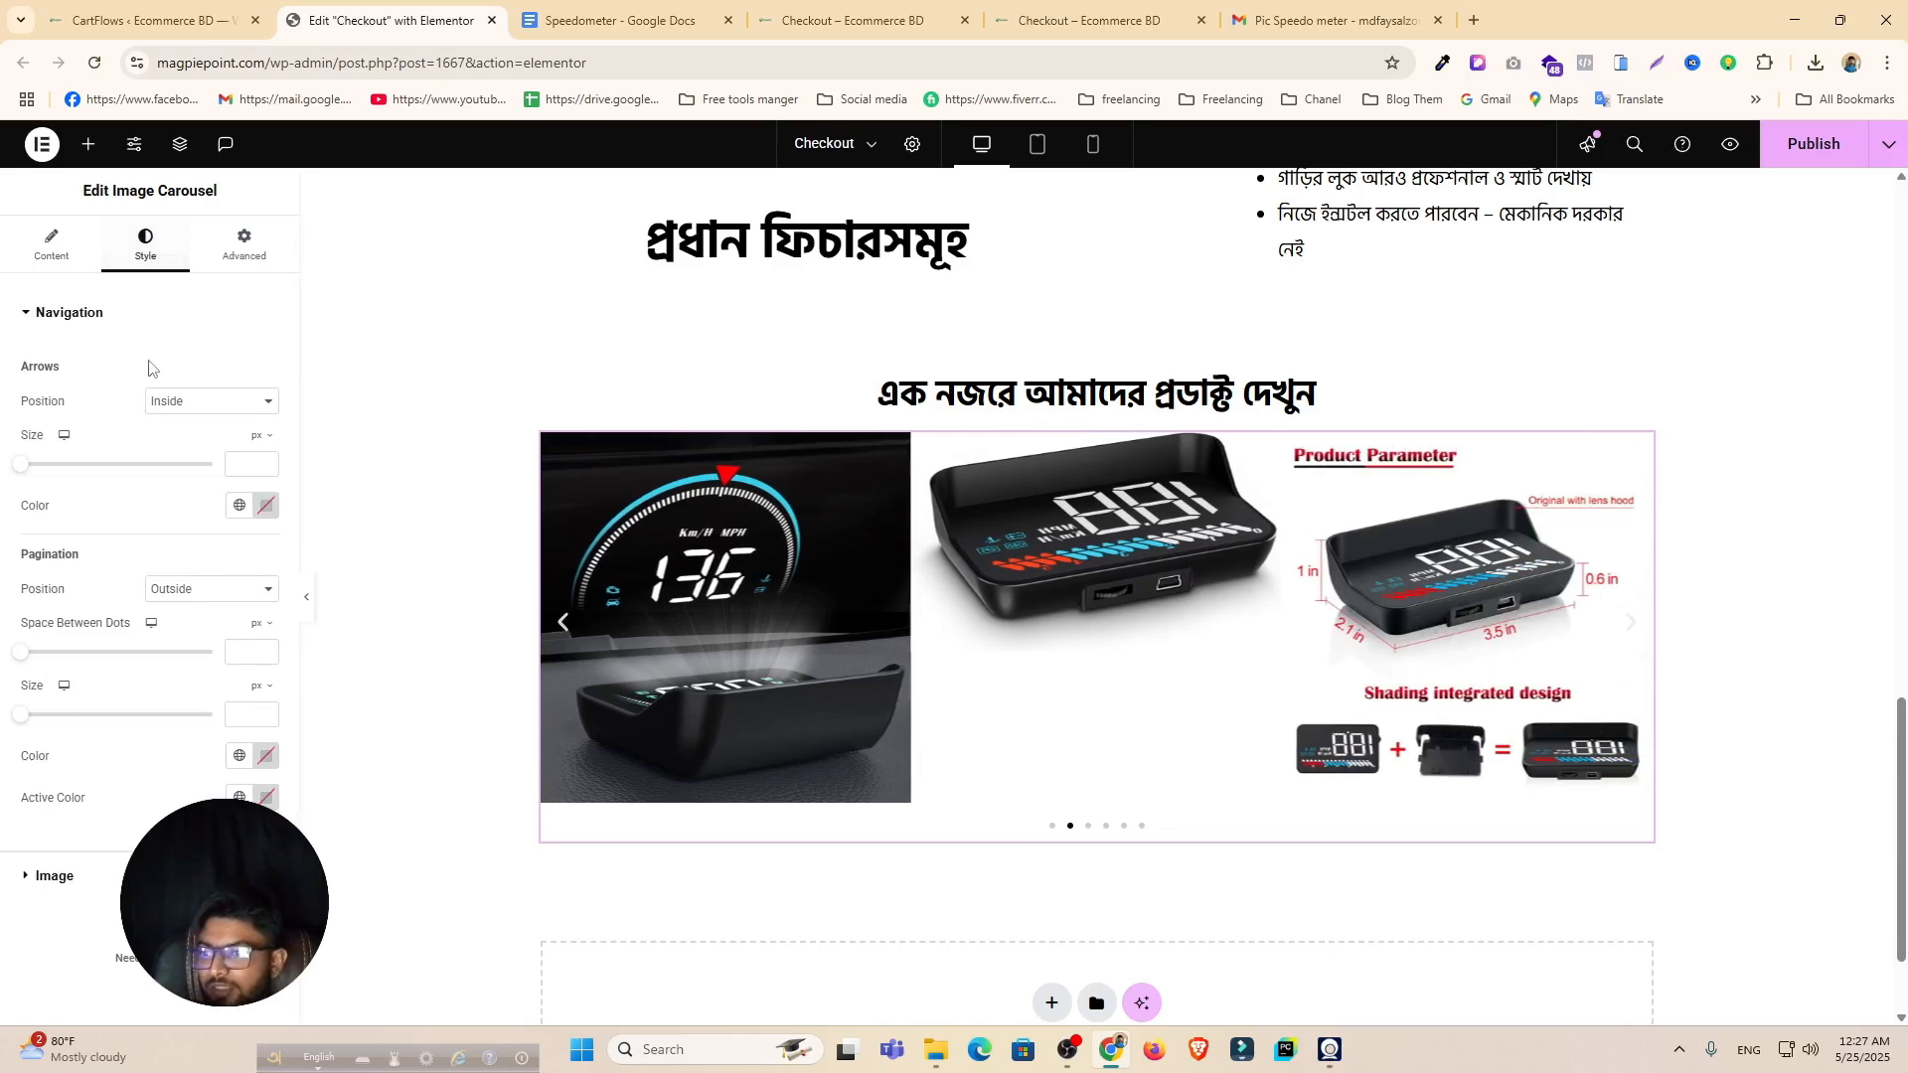
pyautogui.click(171, 403)
pyautogui.click(175, 451)
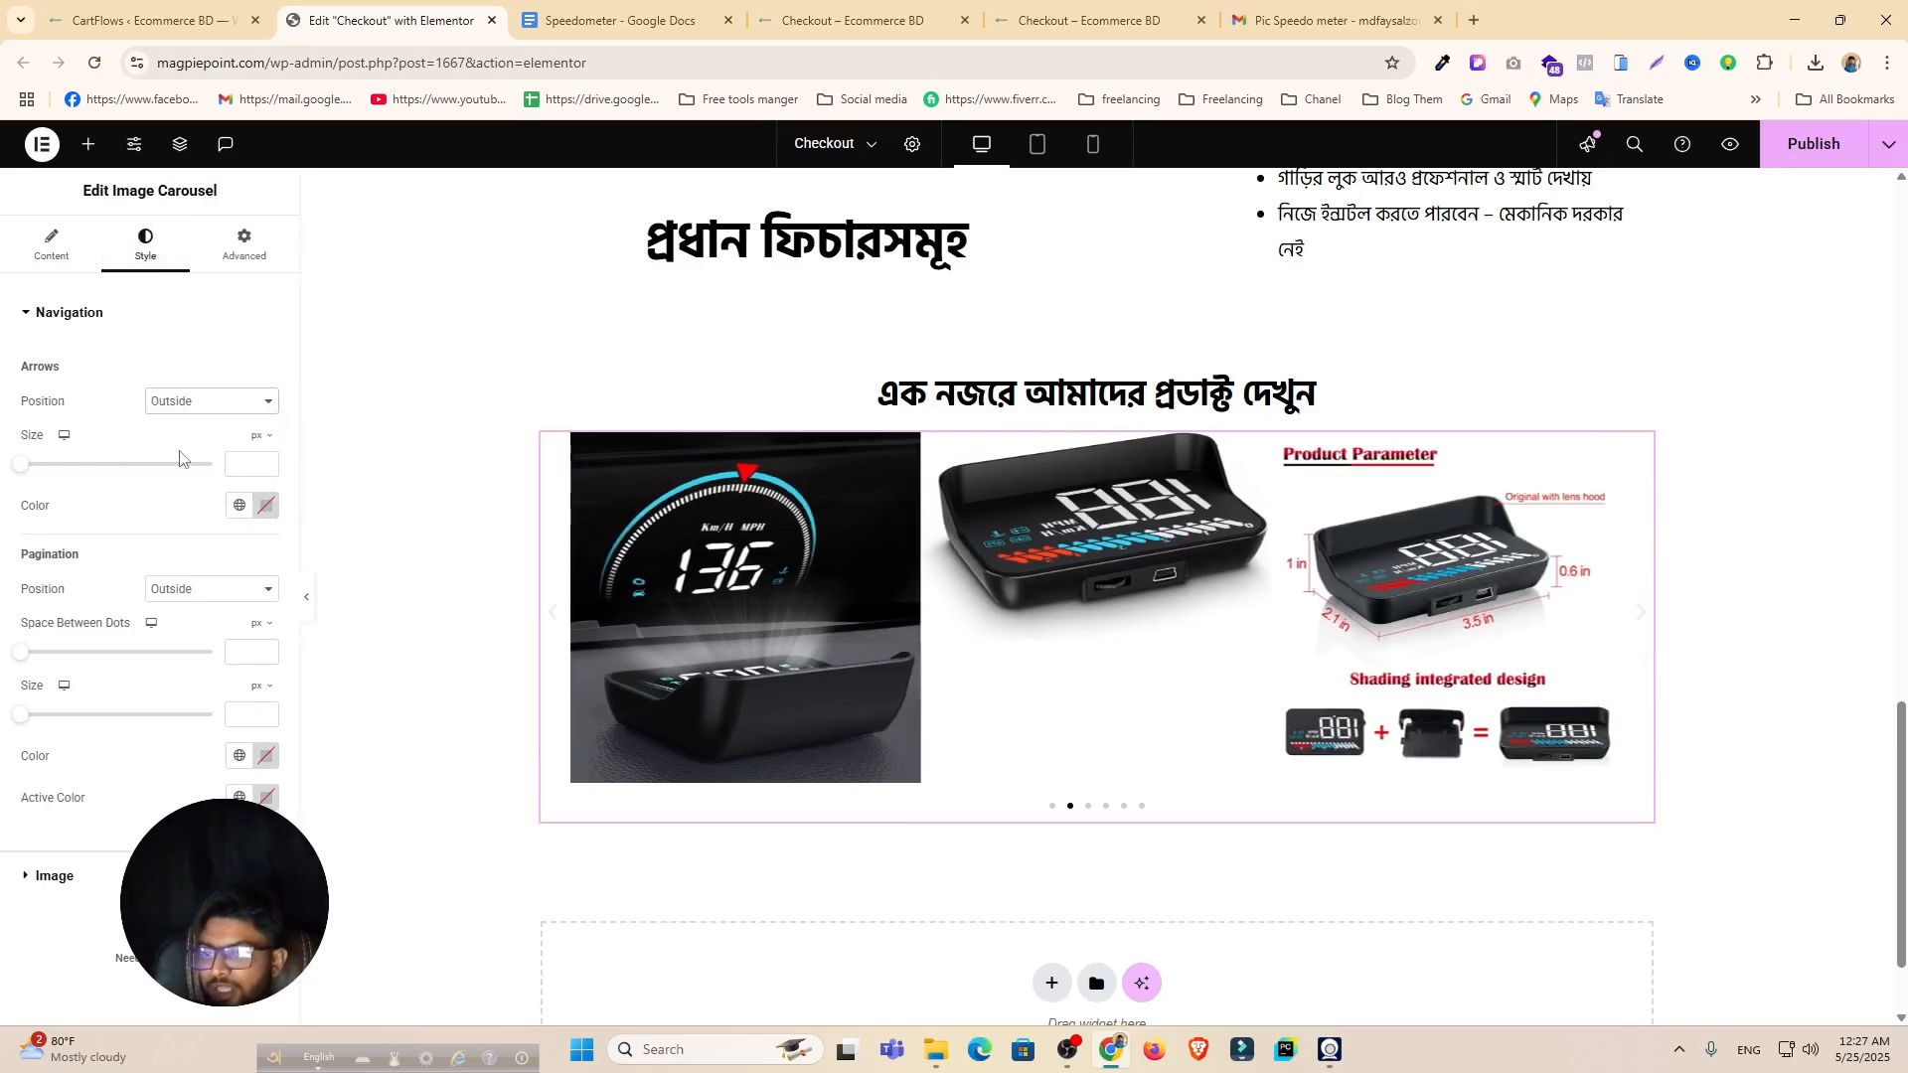
pyautogui.click(171, 402)
pyautogui.click(174, 428)
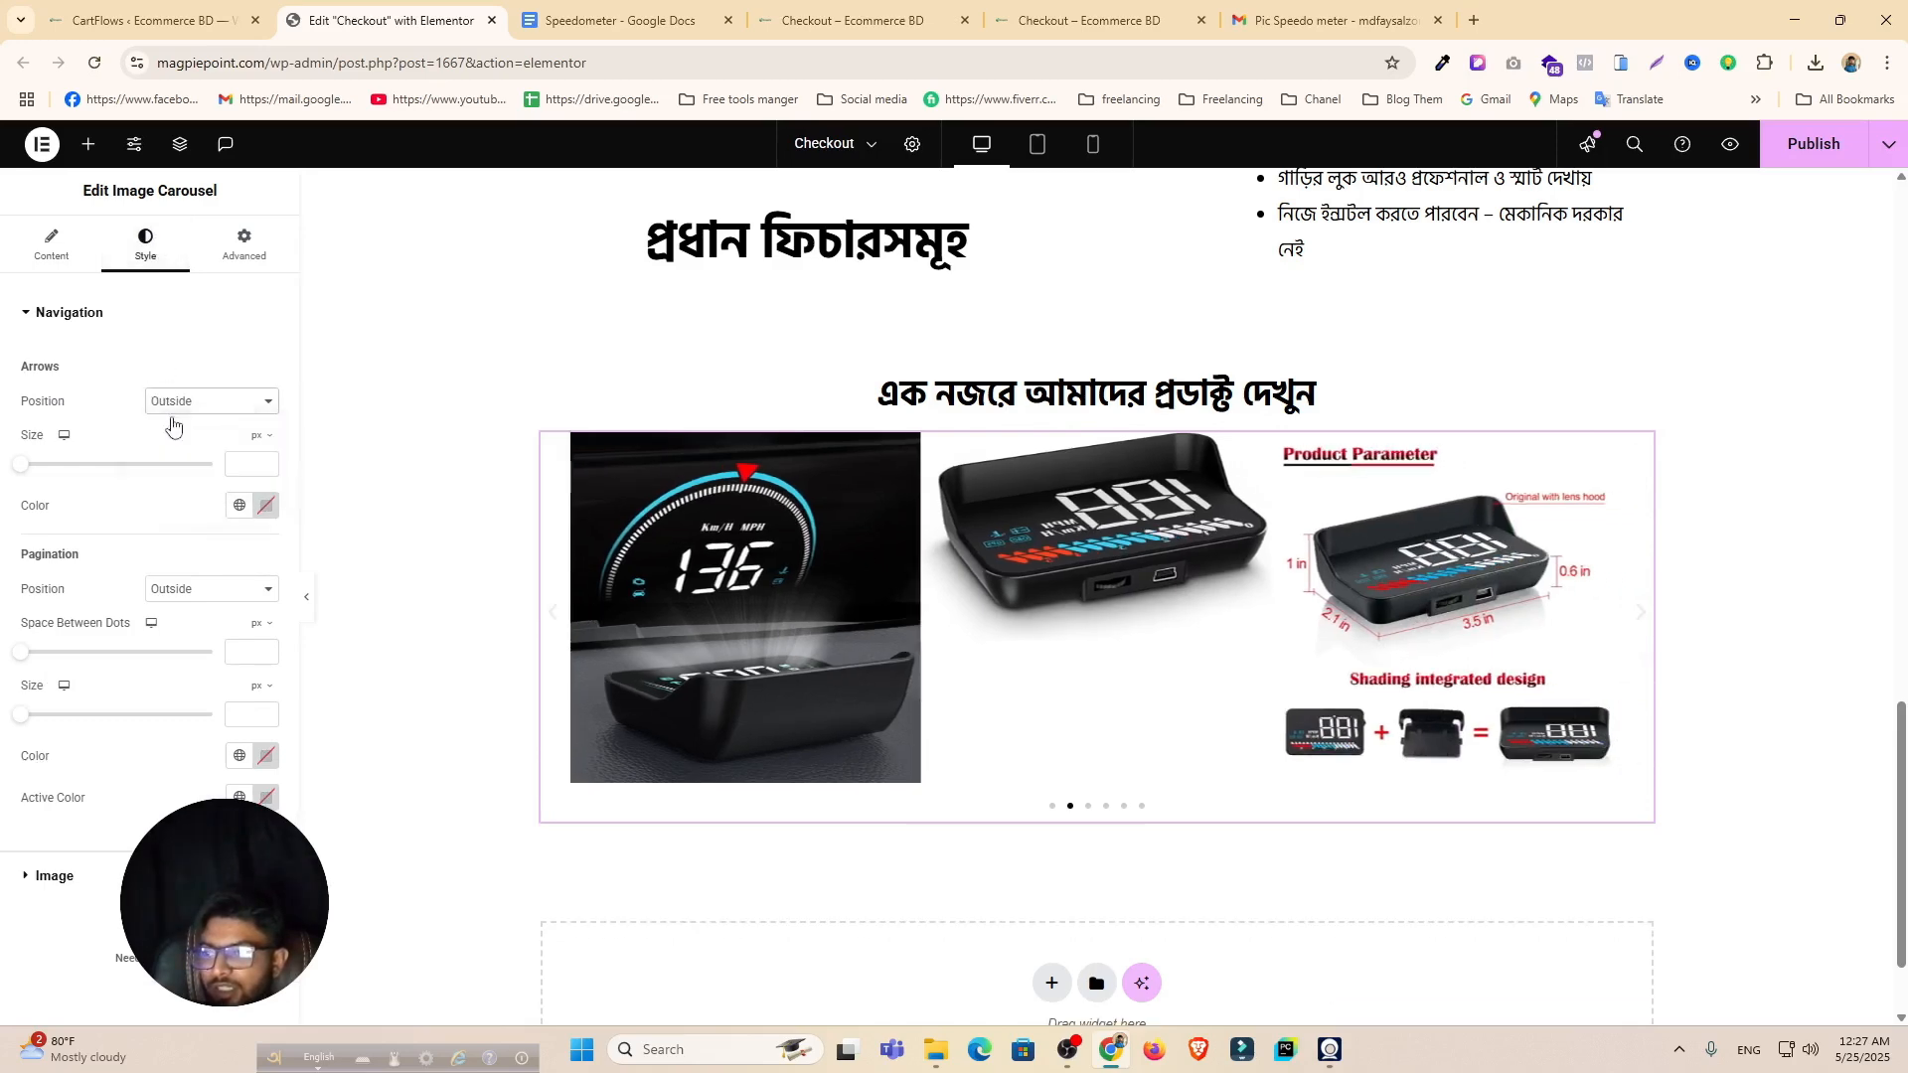
# Step: Set the carousel's navigation to None and its autoplay speed to 3000
pyautogui.click(55, 250)
pyautogui.scroll(-1, 149, 641)
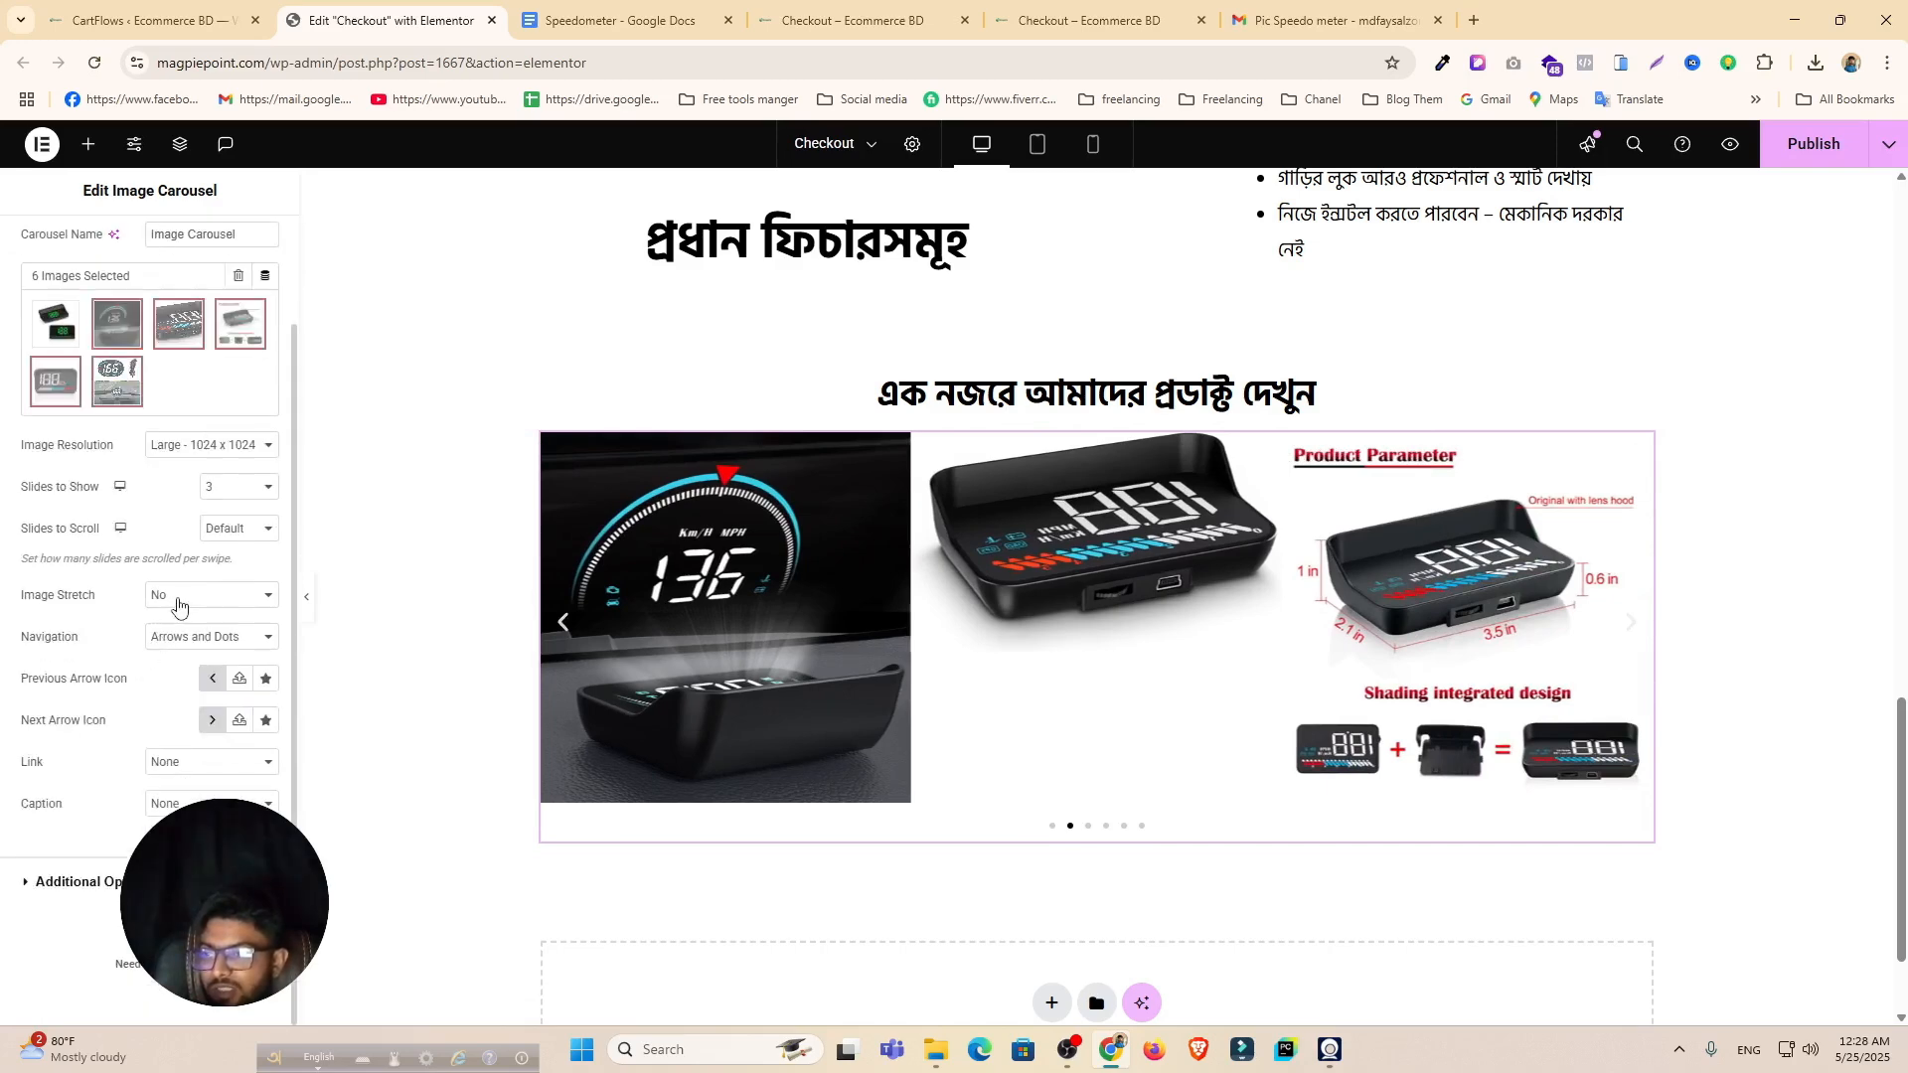
pyautogui.click(197, 637)
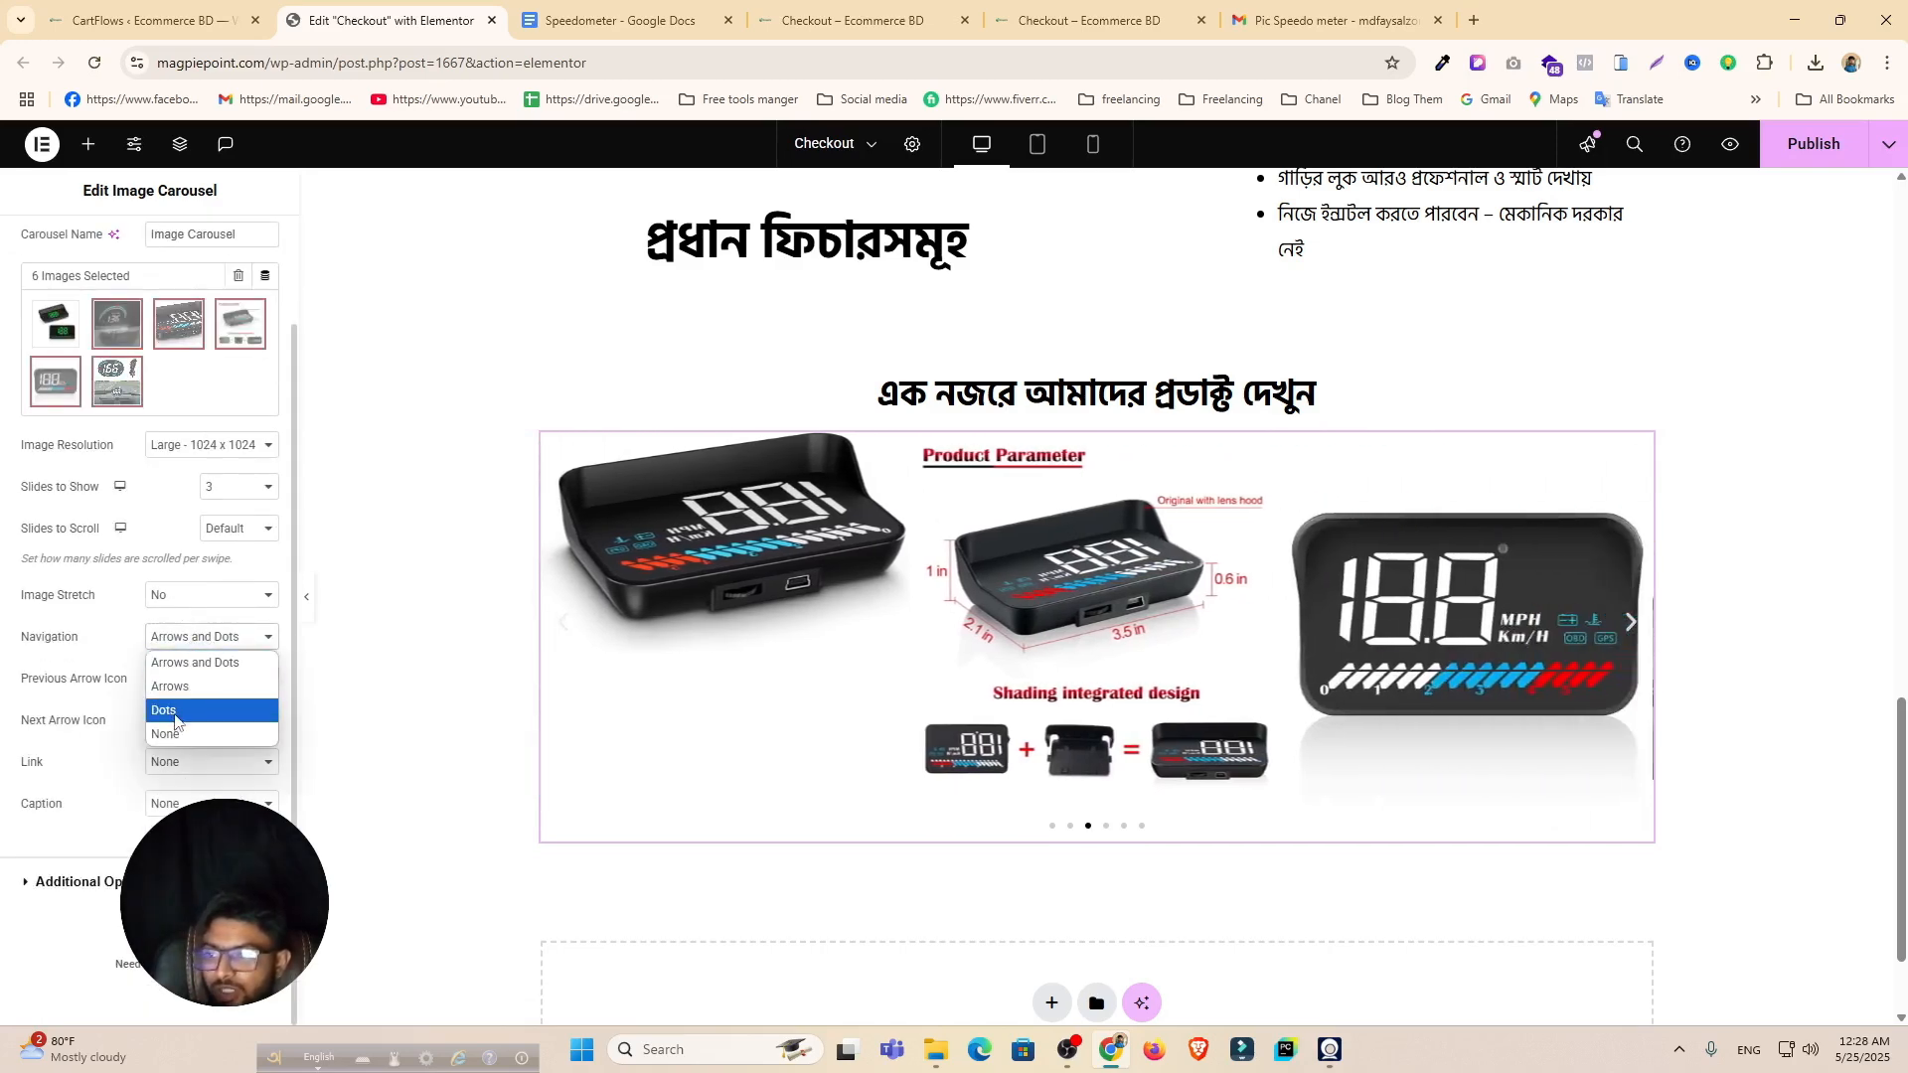
pyautogui.click(185, 738)
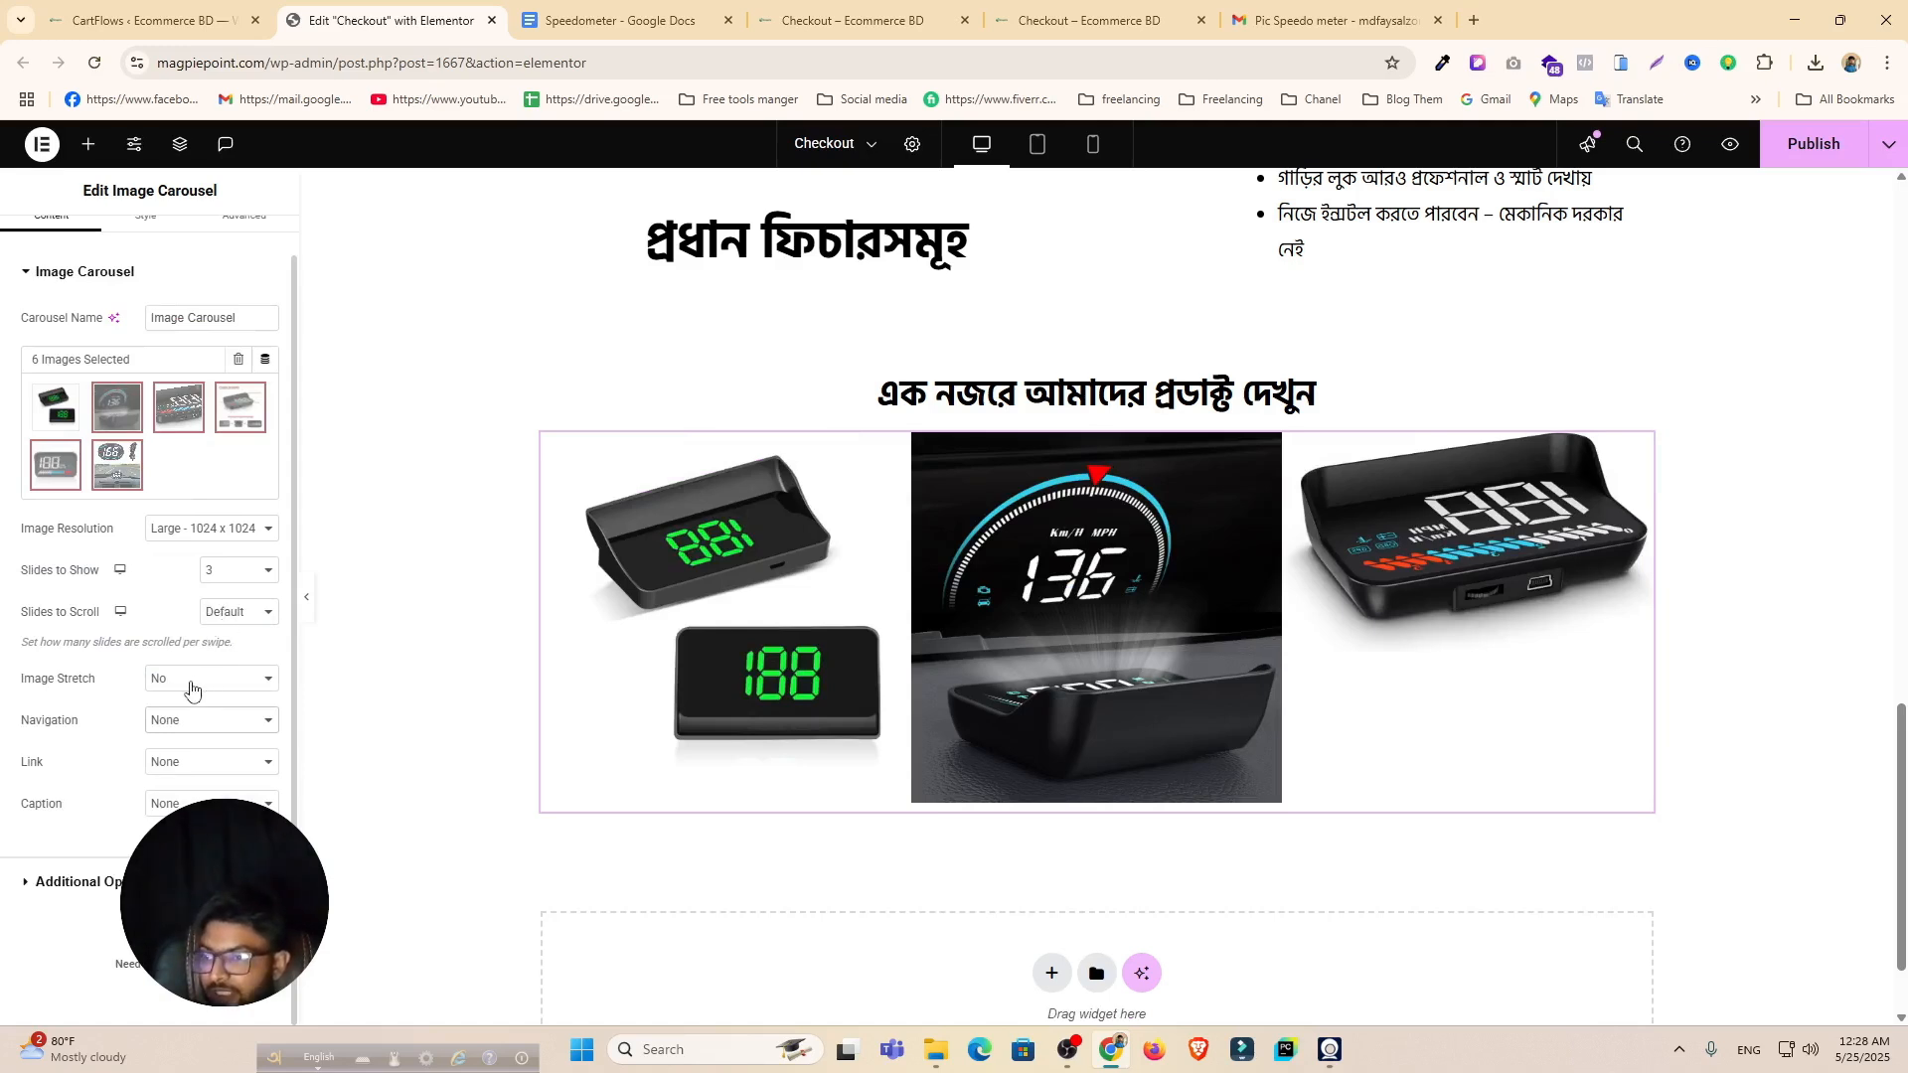
pyautogui.click(79, 883)
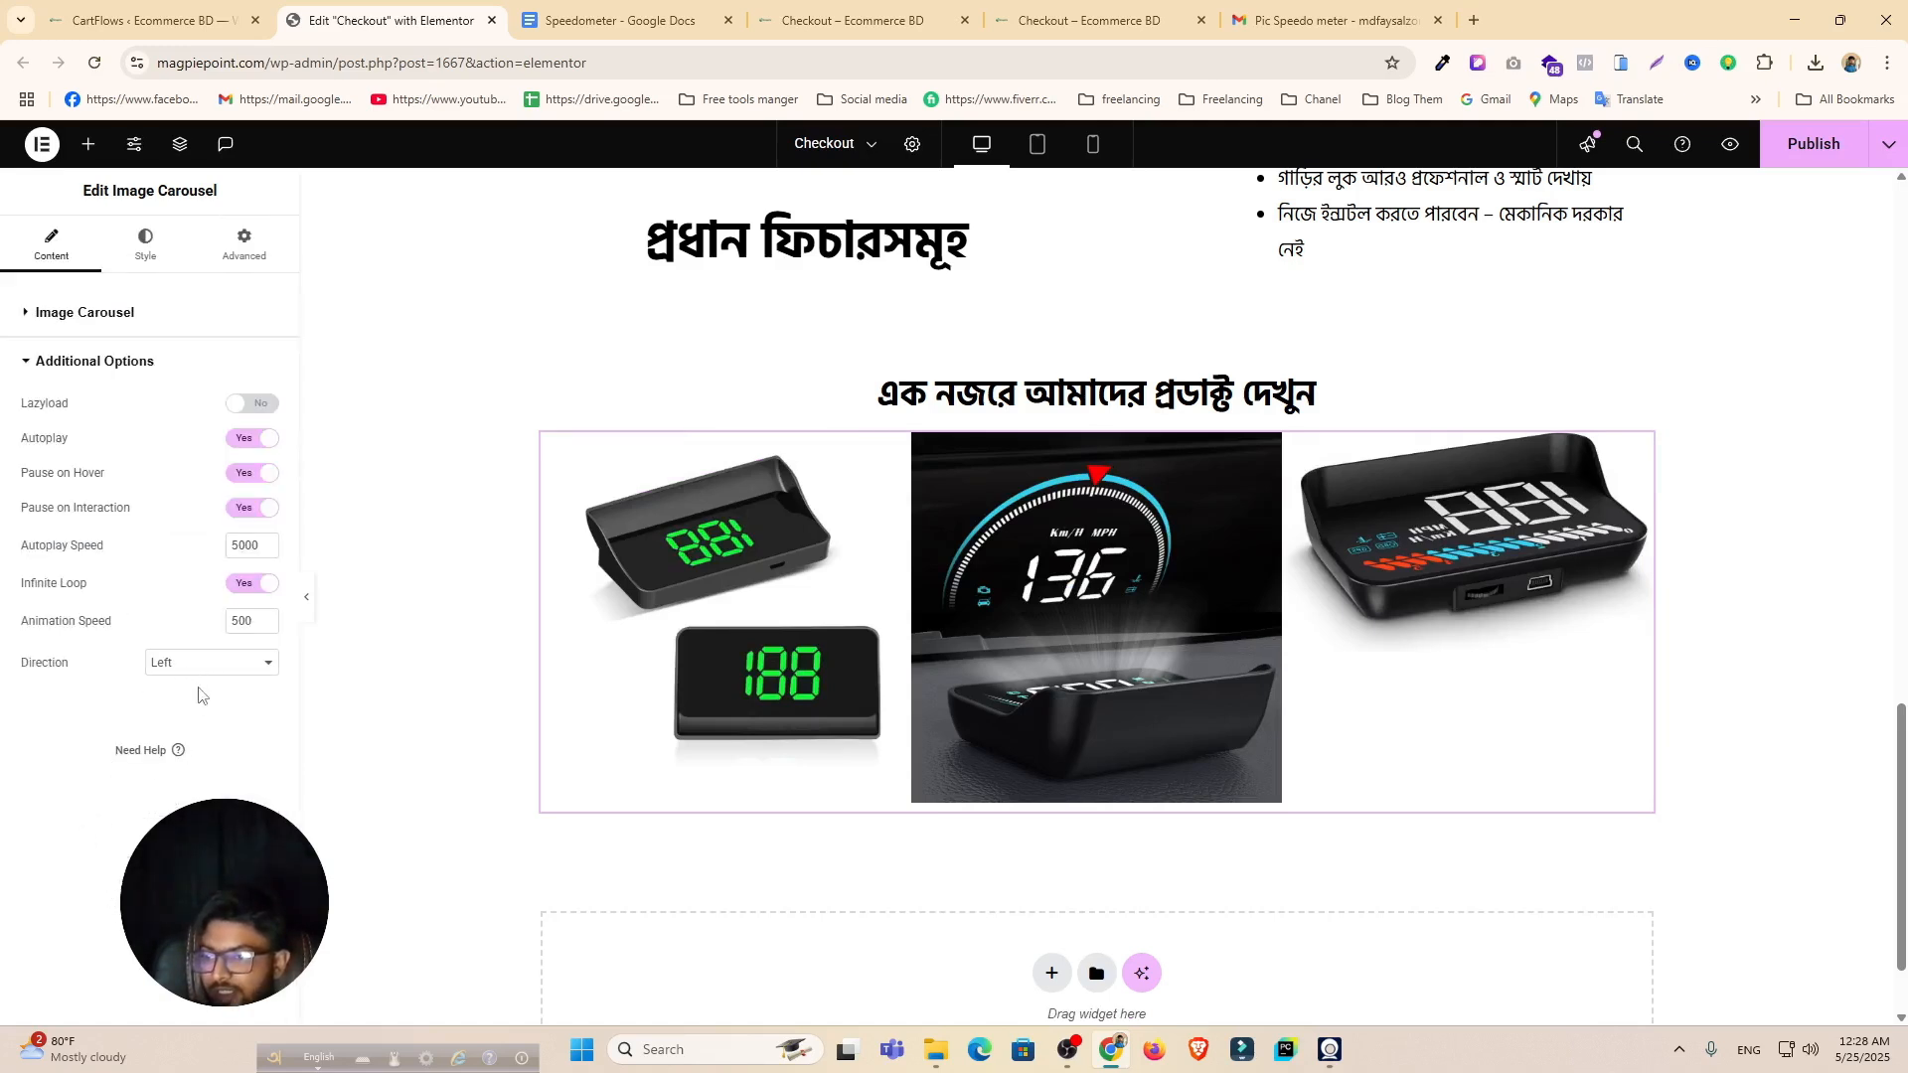
pyautogui.moveTo(239, 547); pyautogui.dragTo(212, 556)
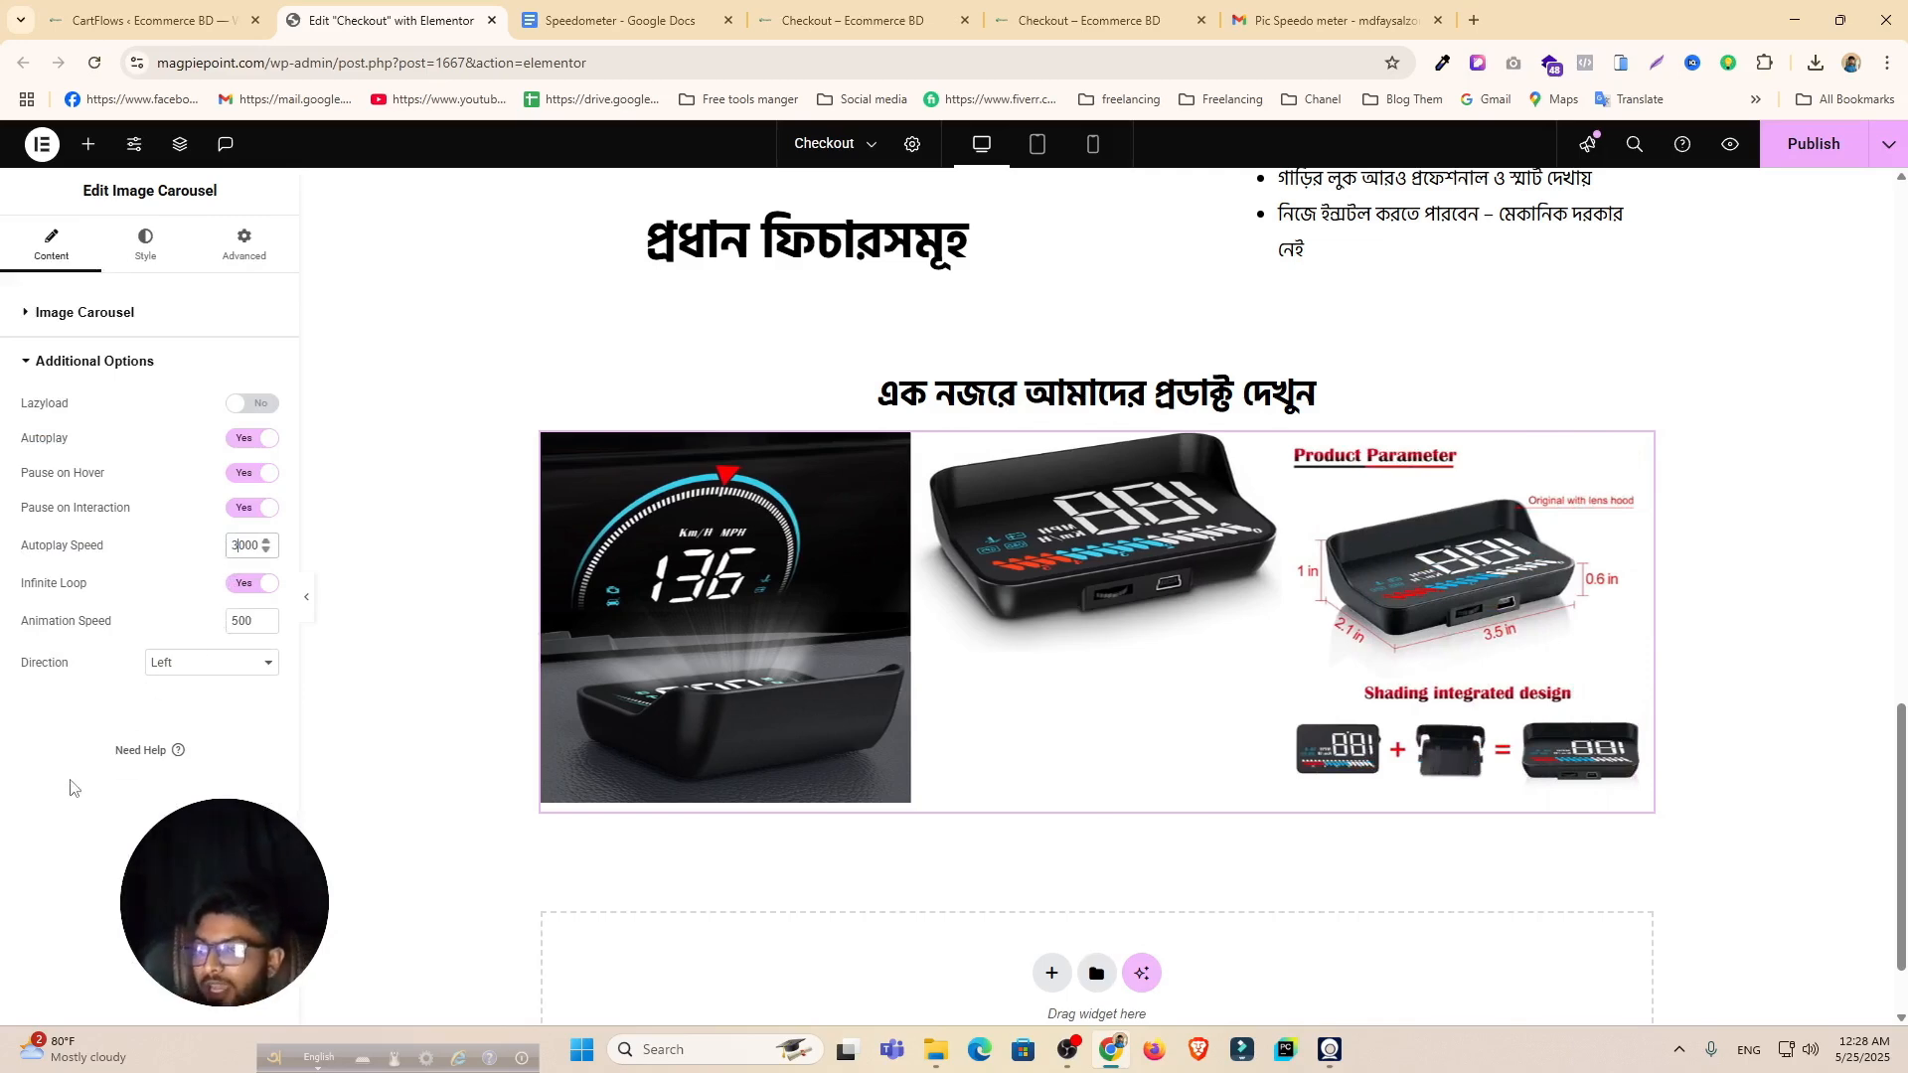
# Step: Set the carousel's image spacing to Custom with a value of 10
pyautogui.click(127, 312)
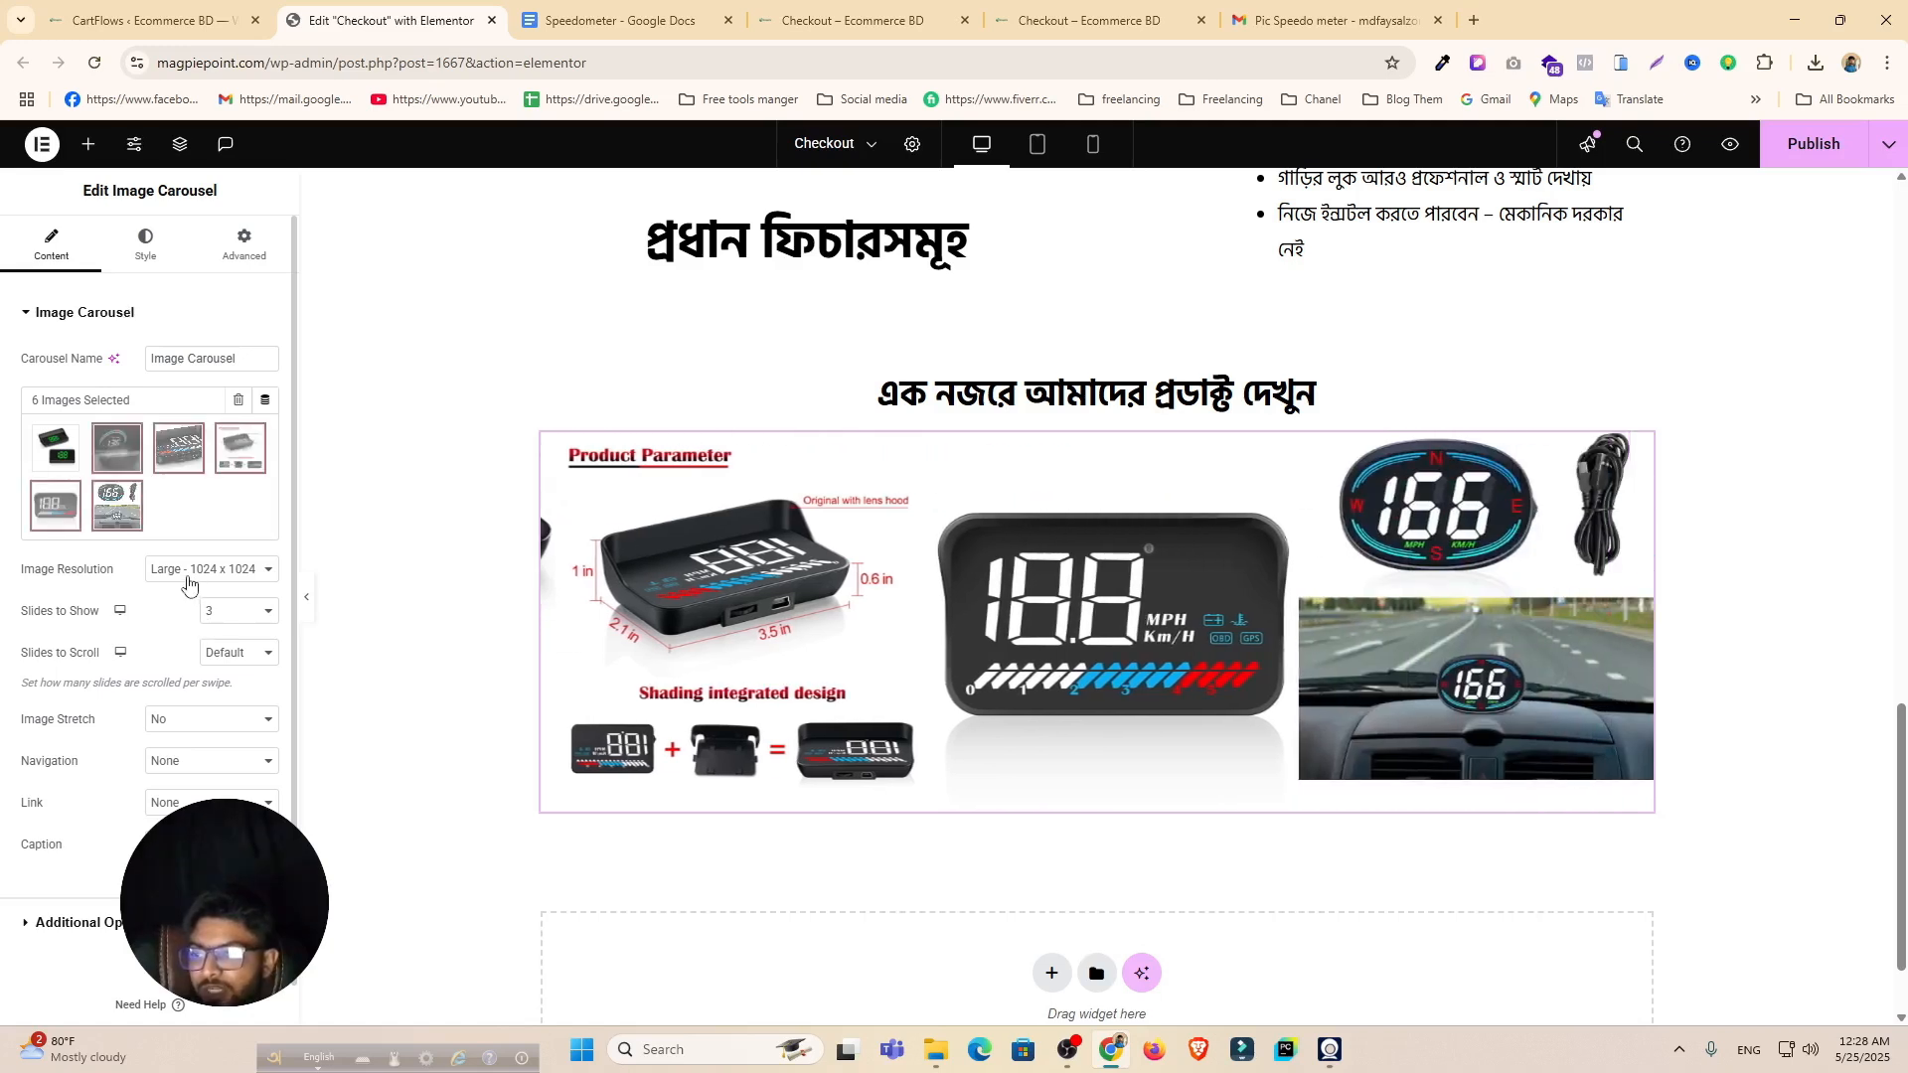
pyautogui.scroll(-1, 164, 664)
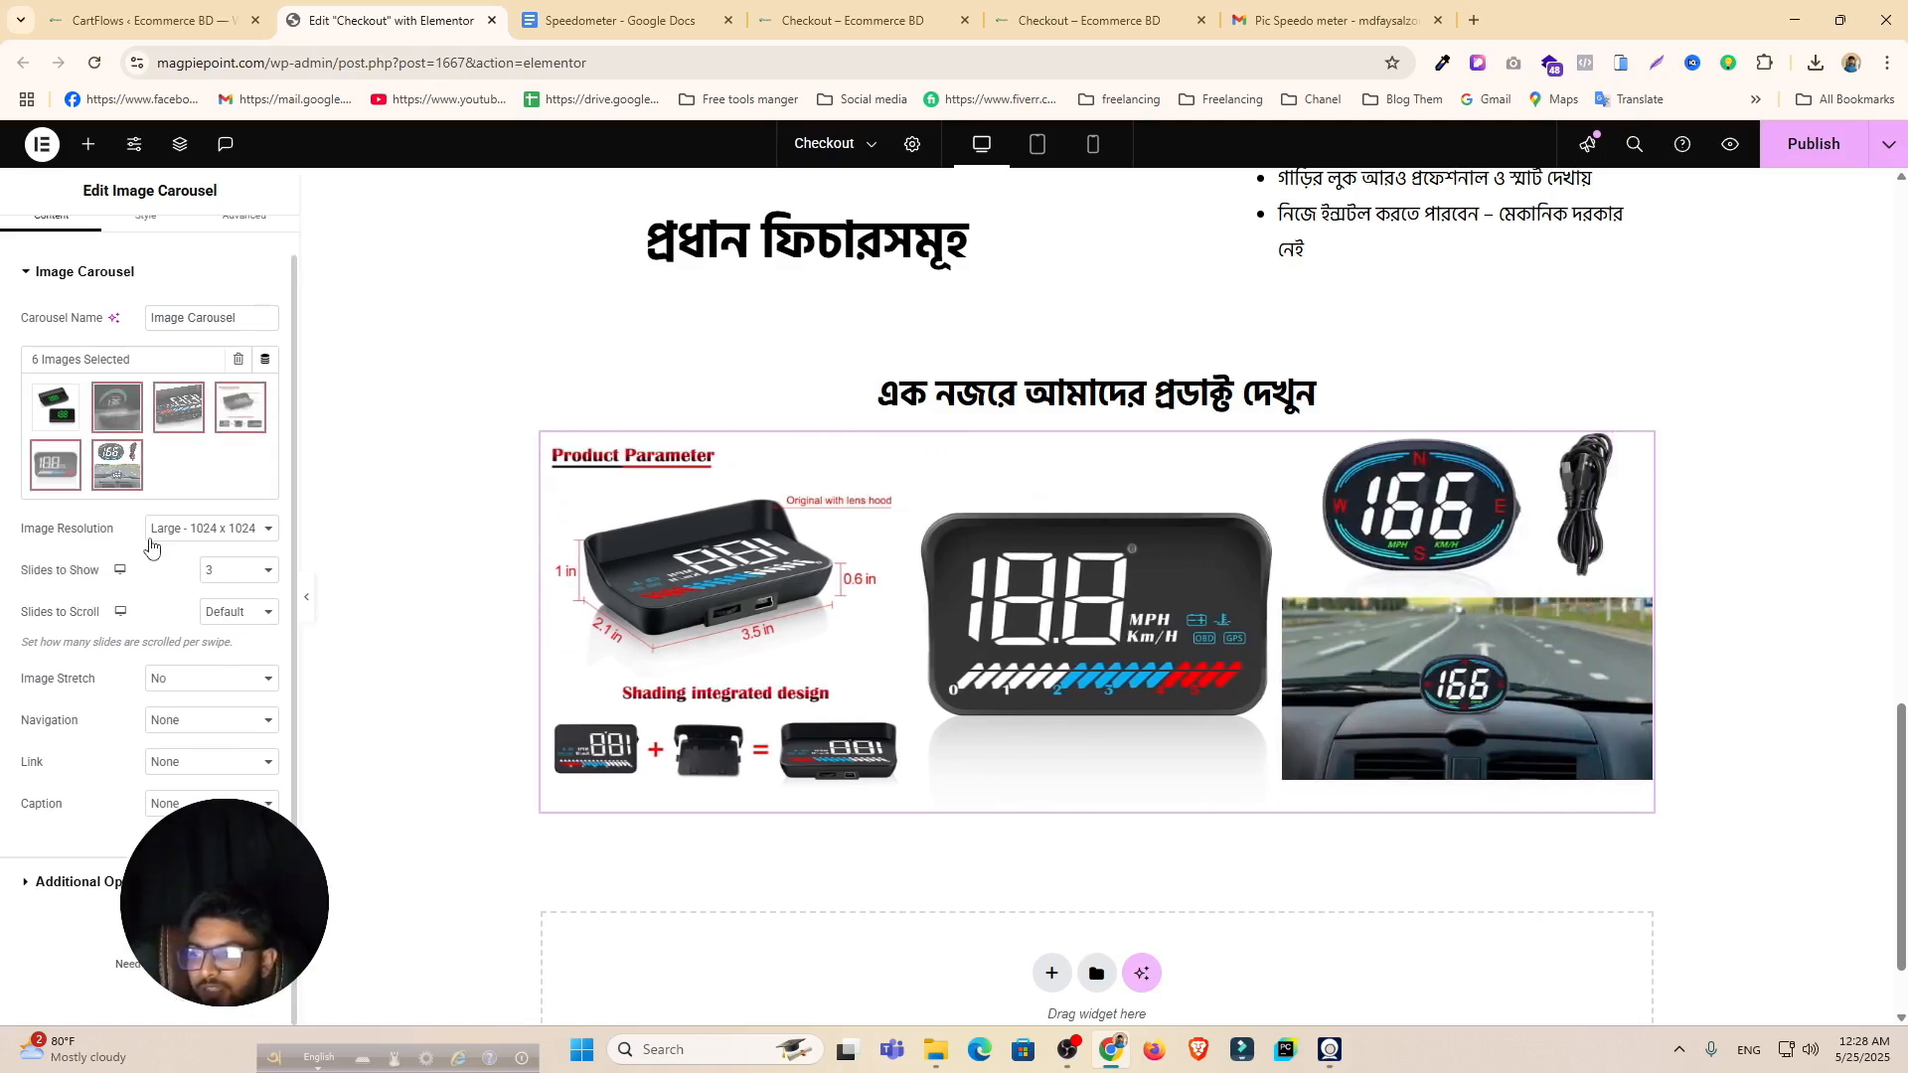
pyautogui.scroll(1, 151, 448)
pyautogui.click(146, 243)
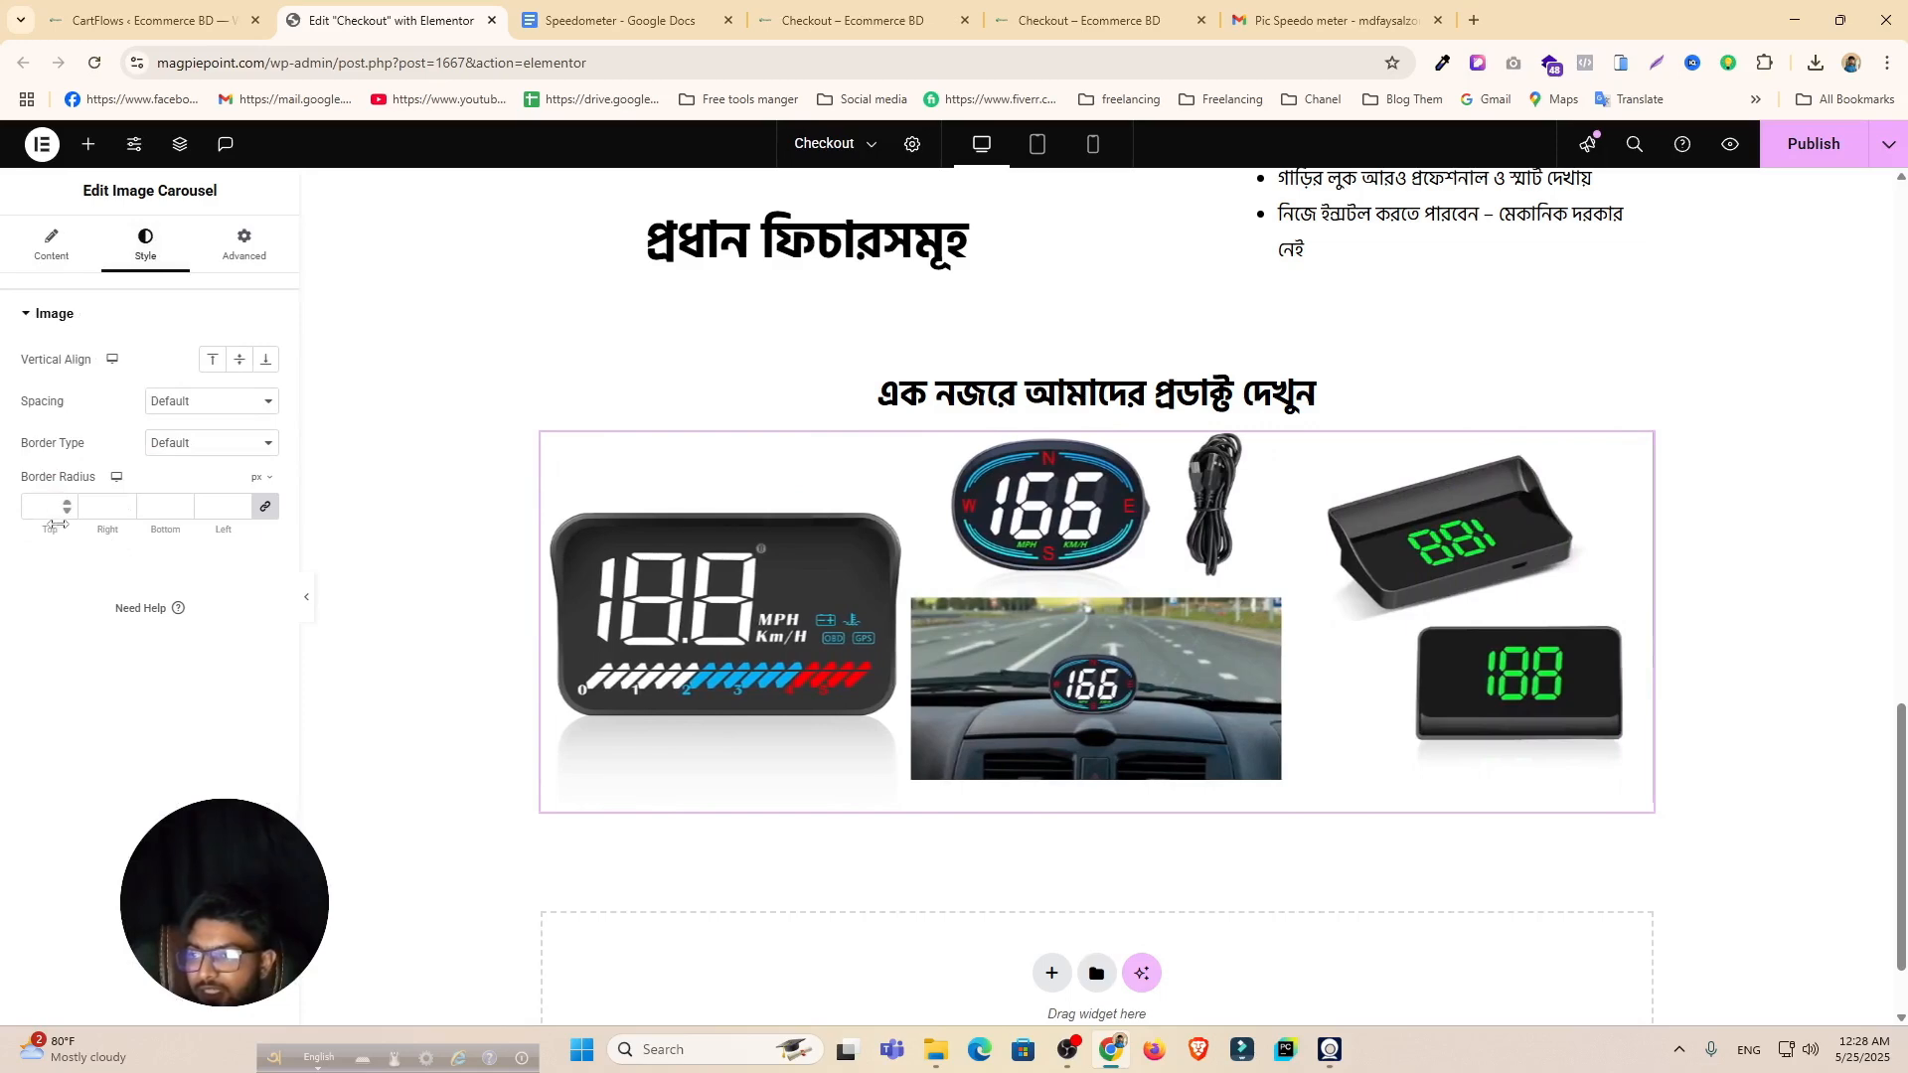
pyautogui.click(203, 403)
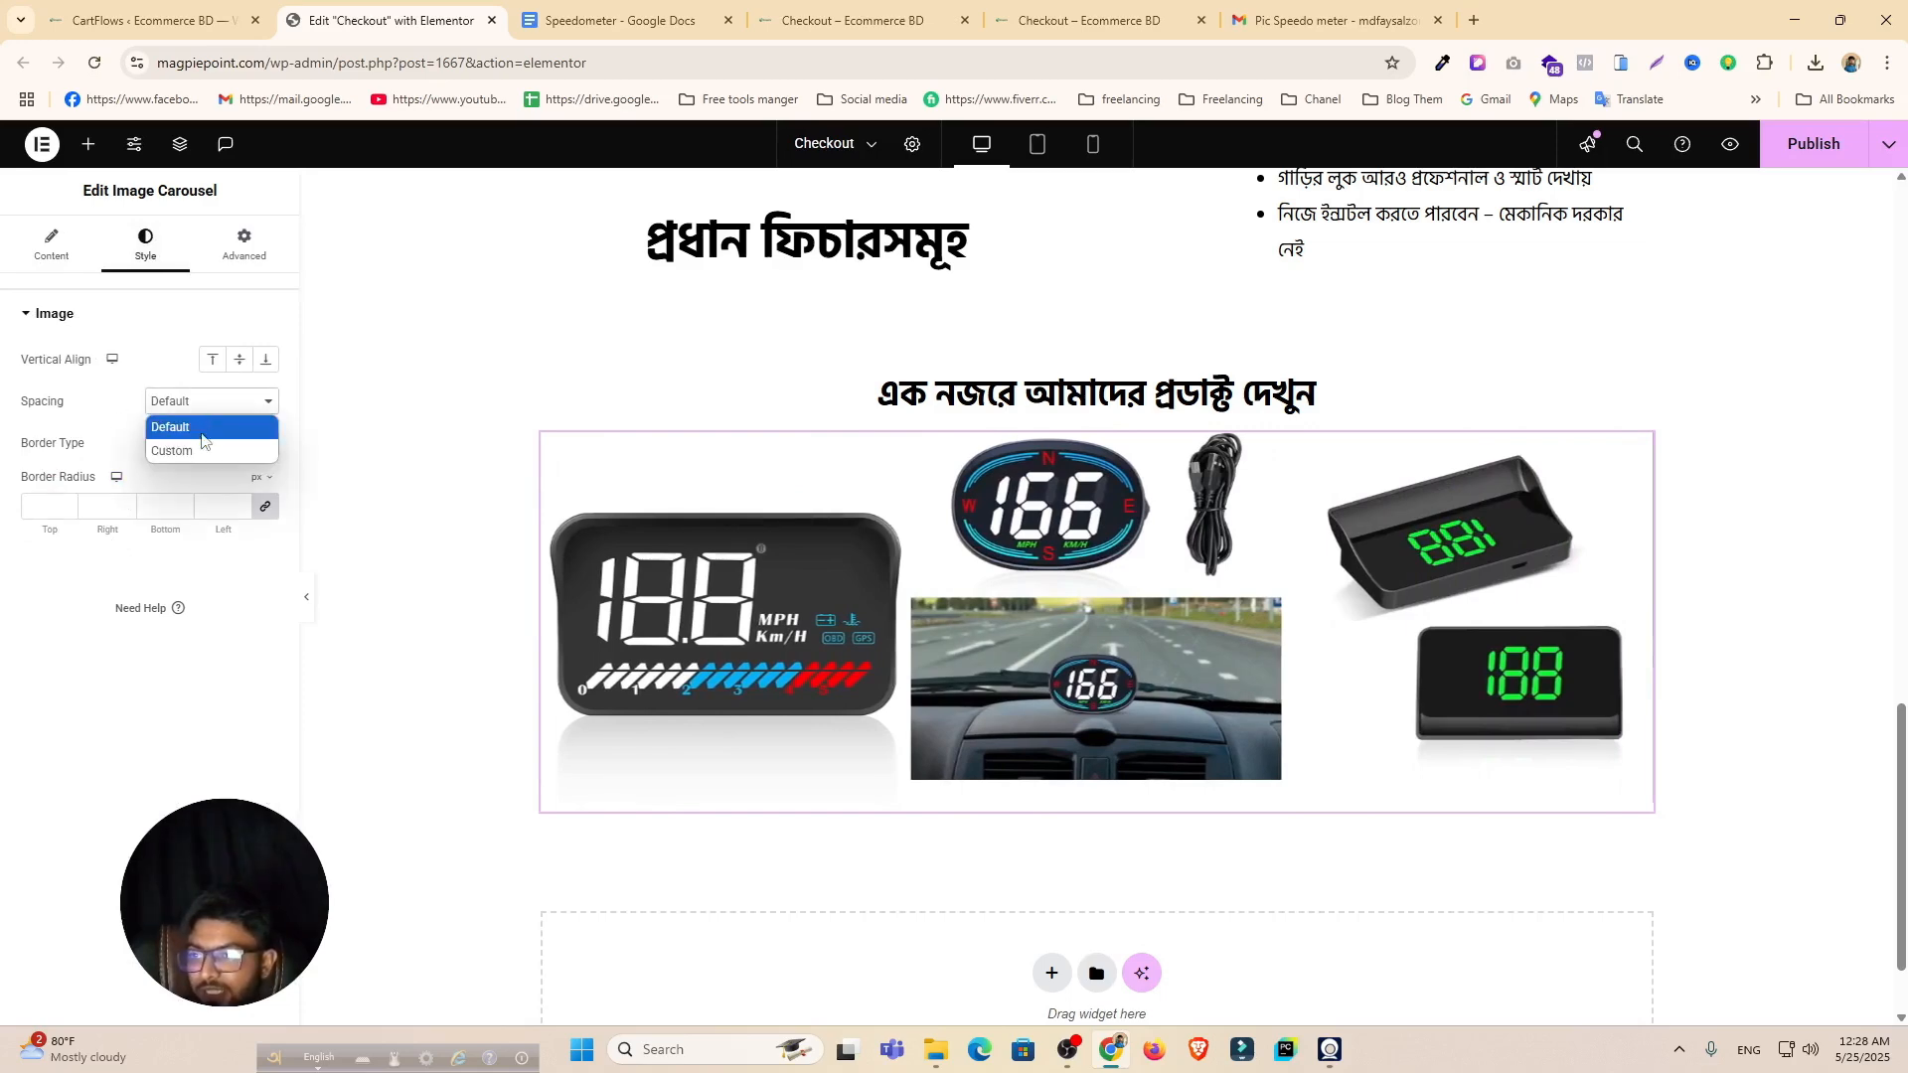
pyautogui.click(205, 443)
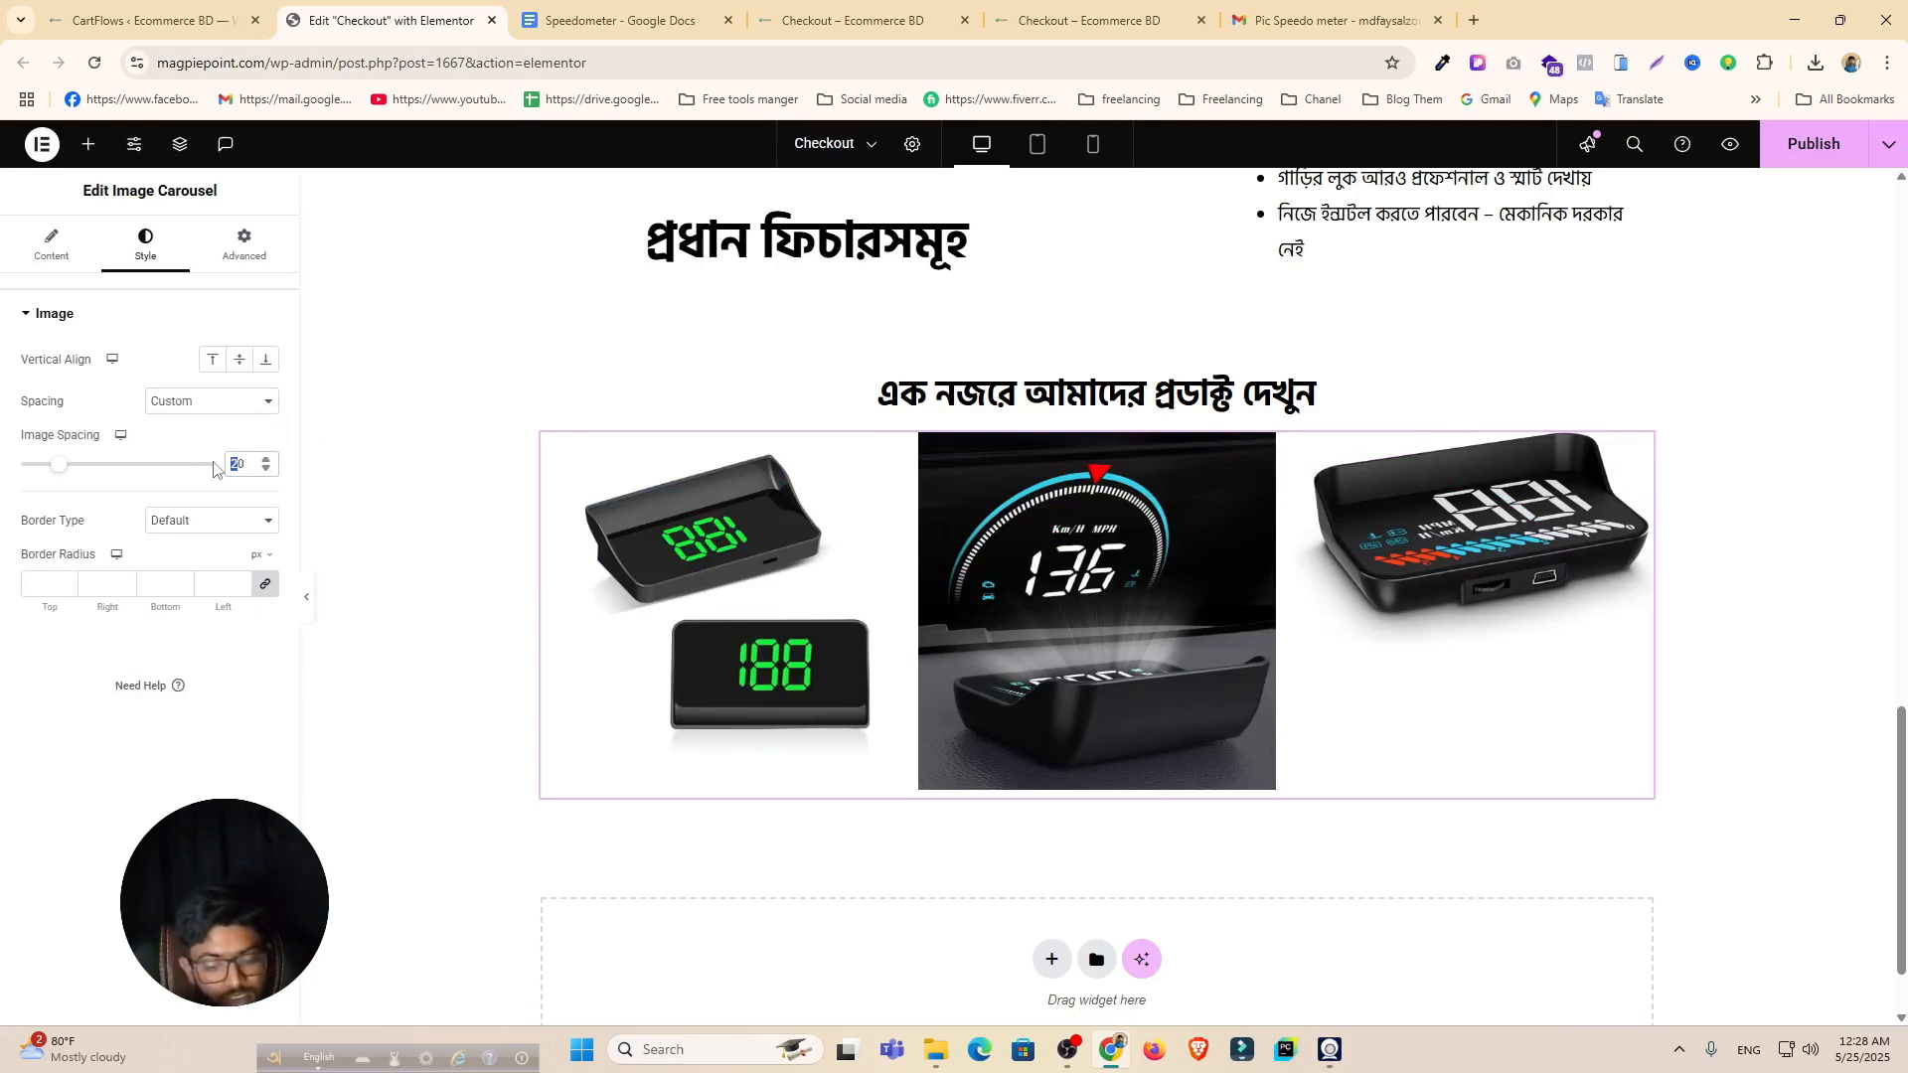
pyautogui.write('1')
# Step: Give the carousel images a solid border 2 px wide with an 8 px border radius, and publish the page
pyautogui.click(194, 521)
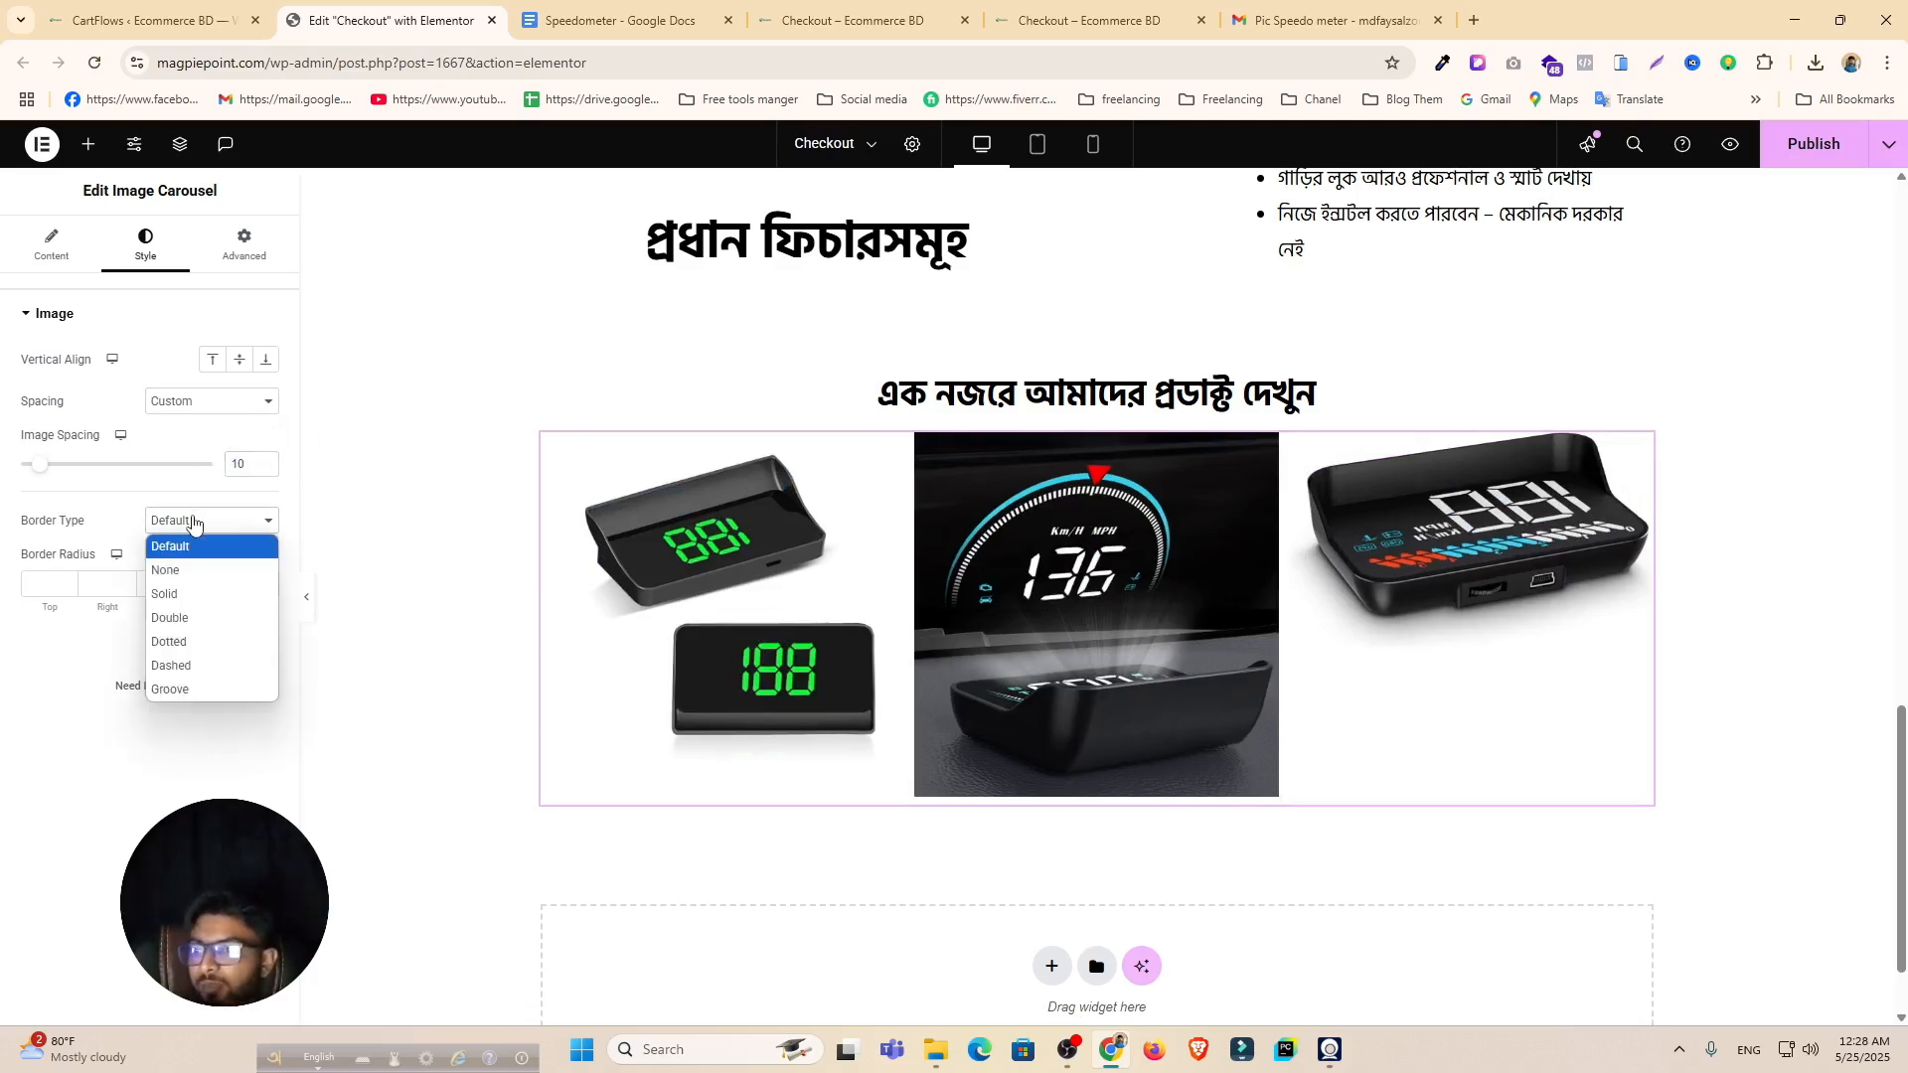
pyautogui.click(175, 579)
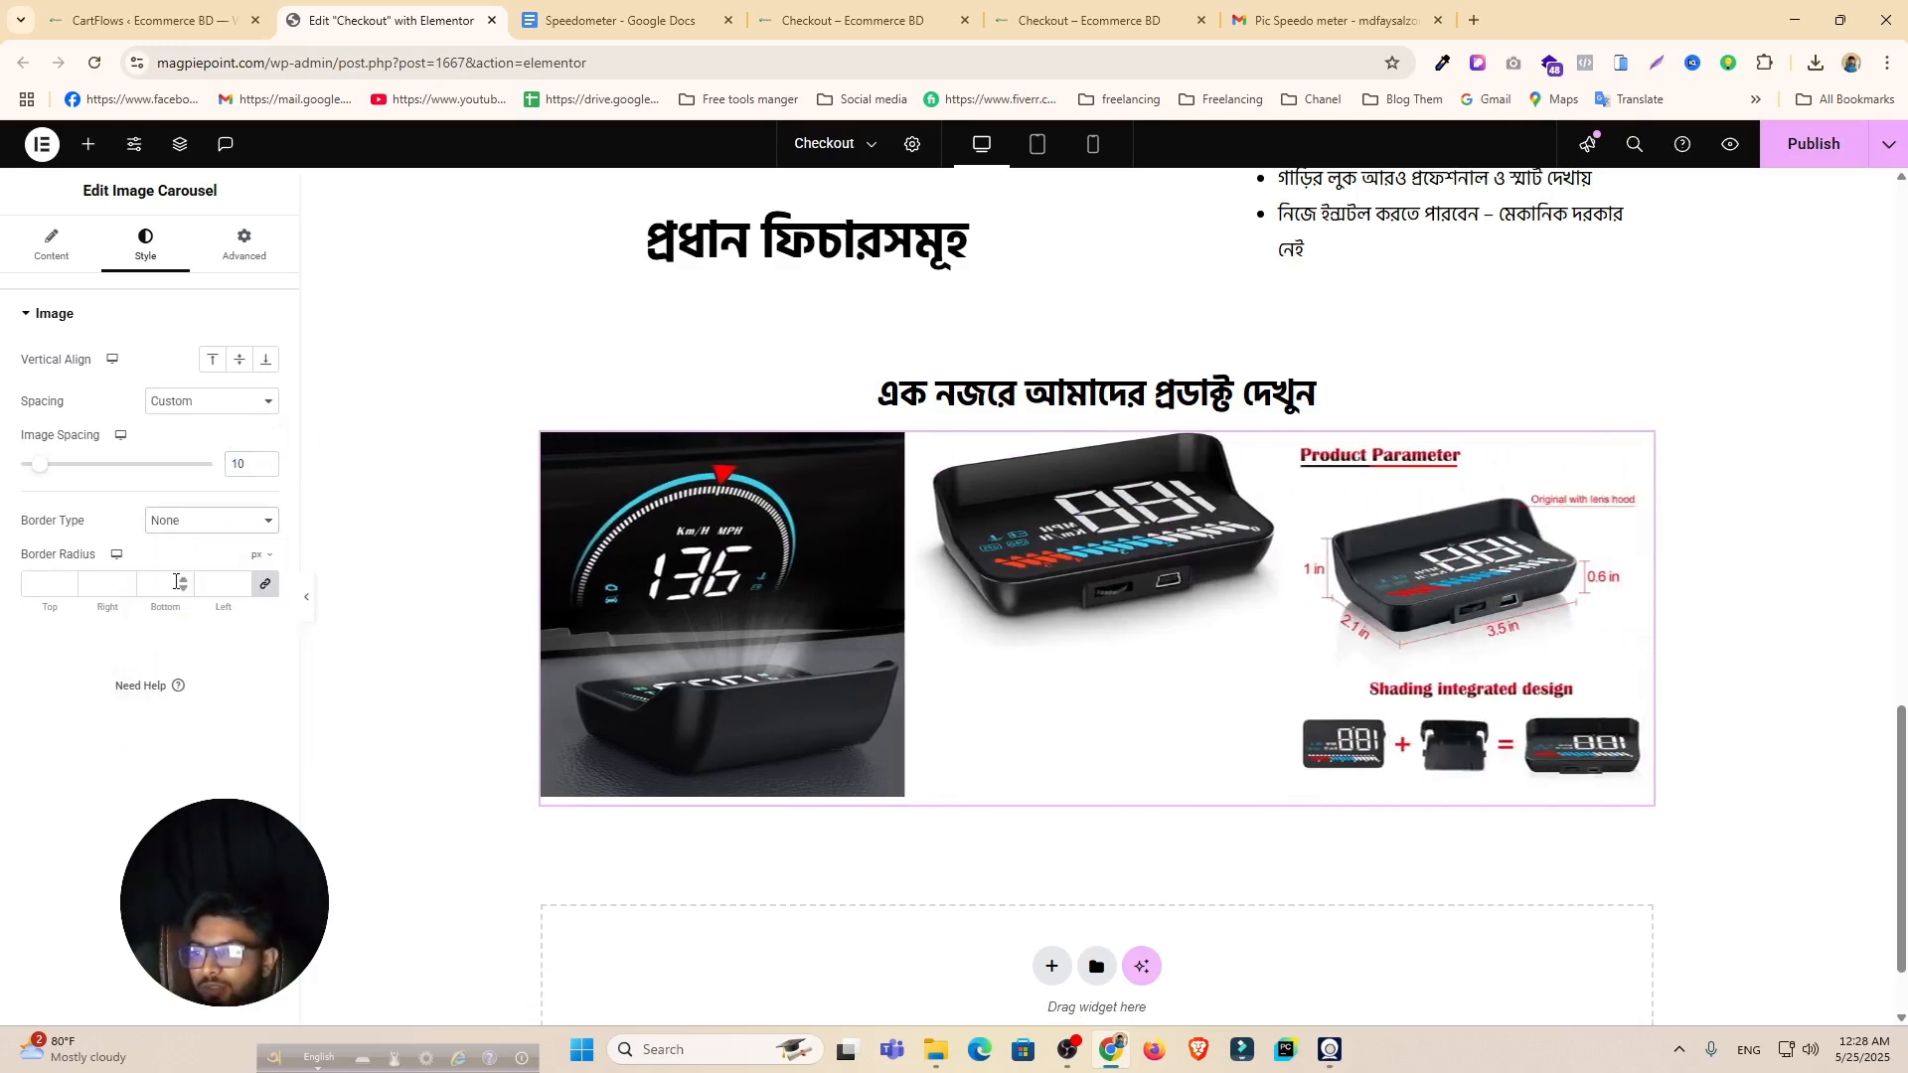
pyautogui.click(196, 531)
pyautogui.click(177, 596)
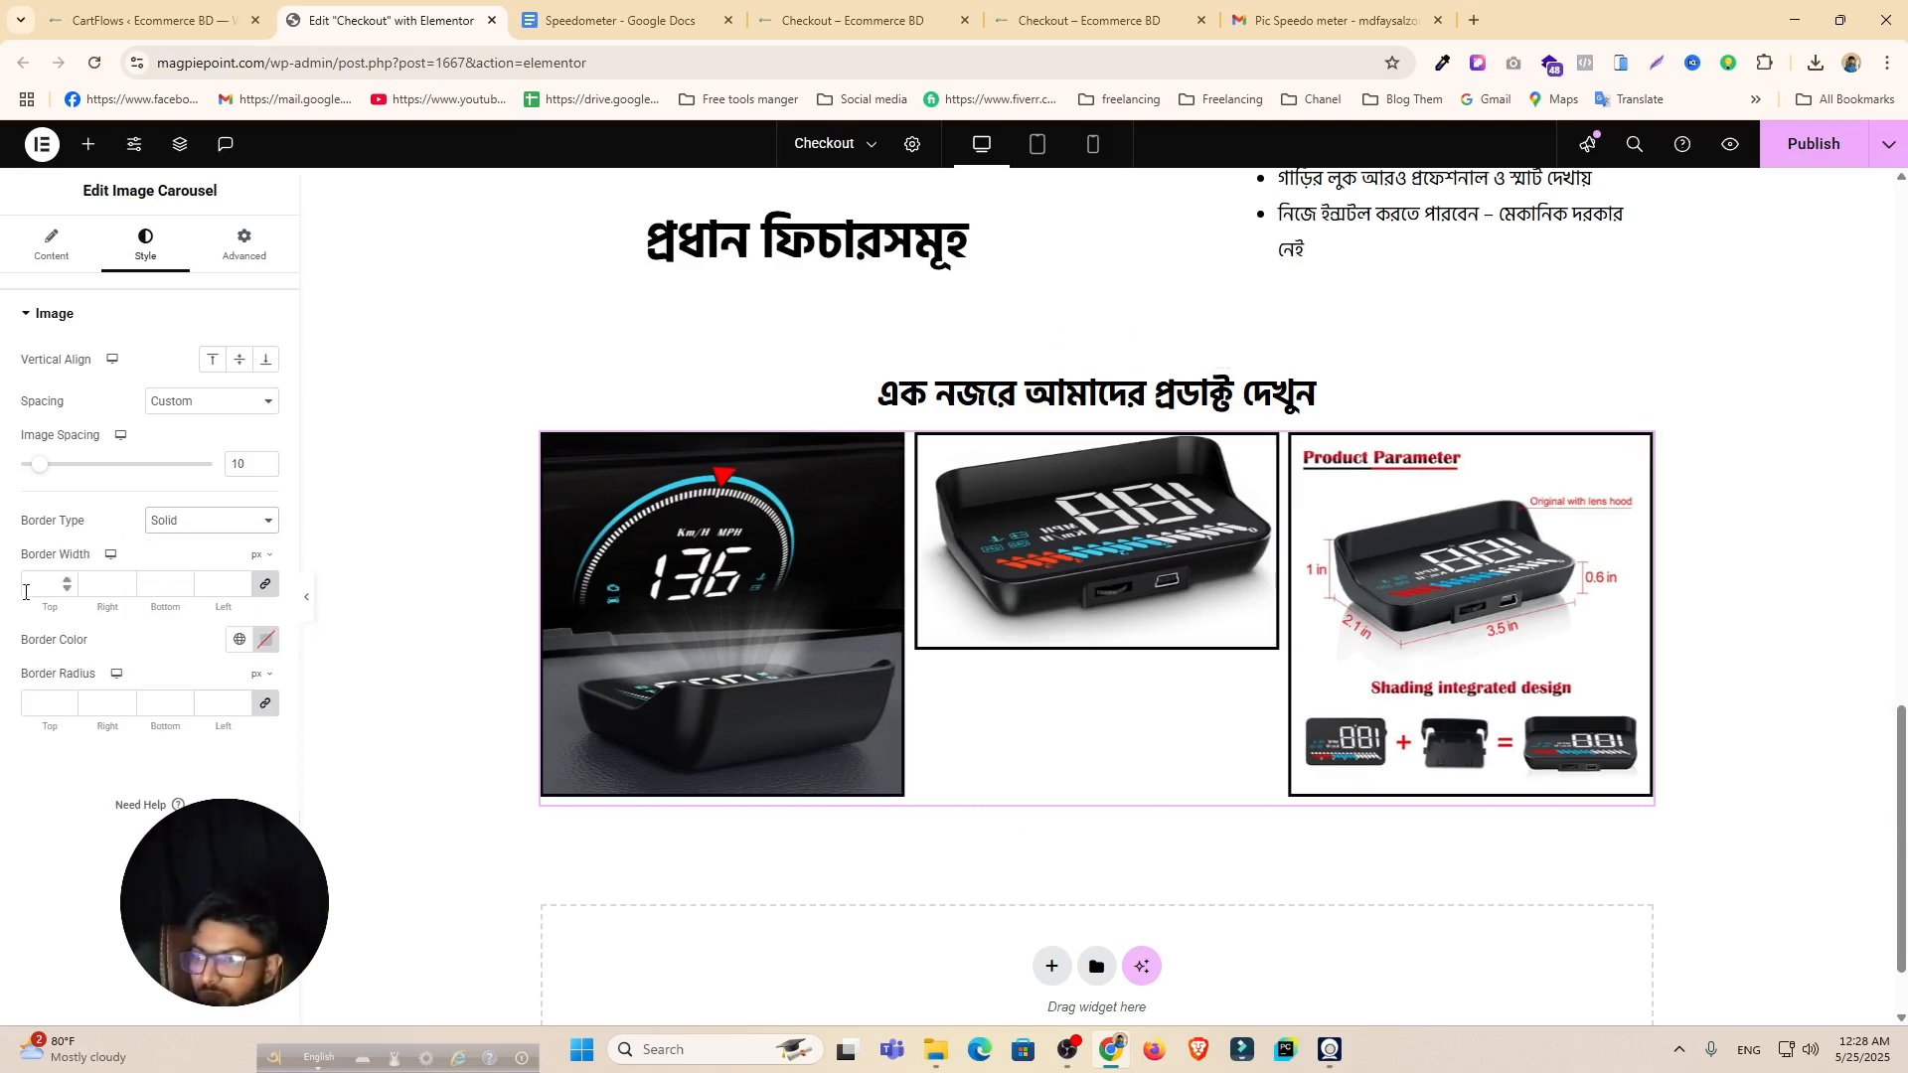
pyautogui.write('25')
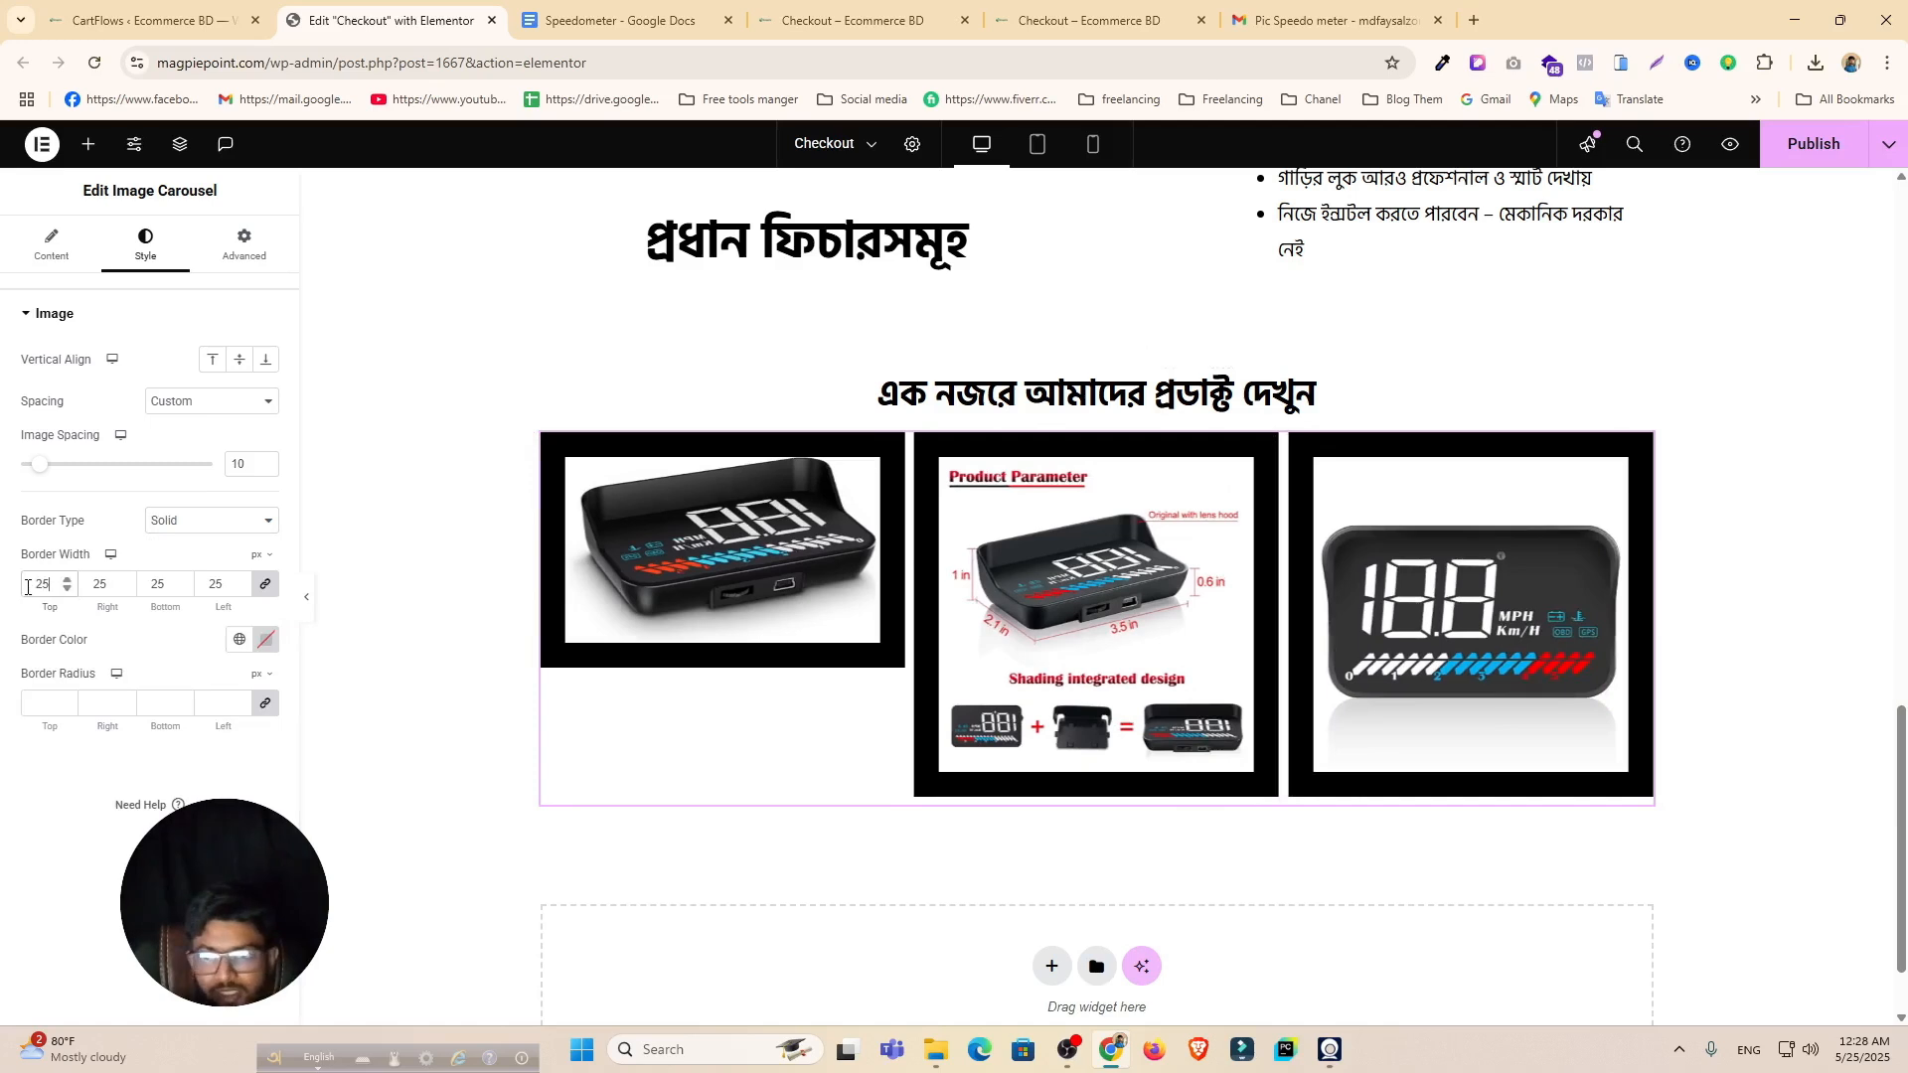
pyautogui.press('BackSpace')
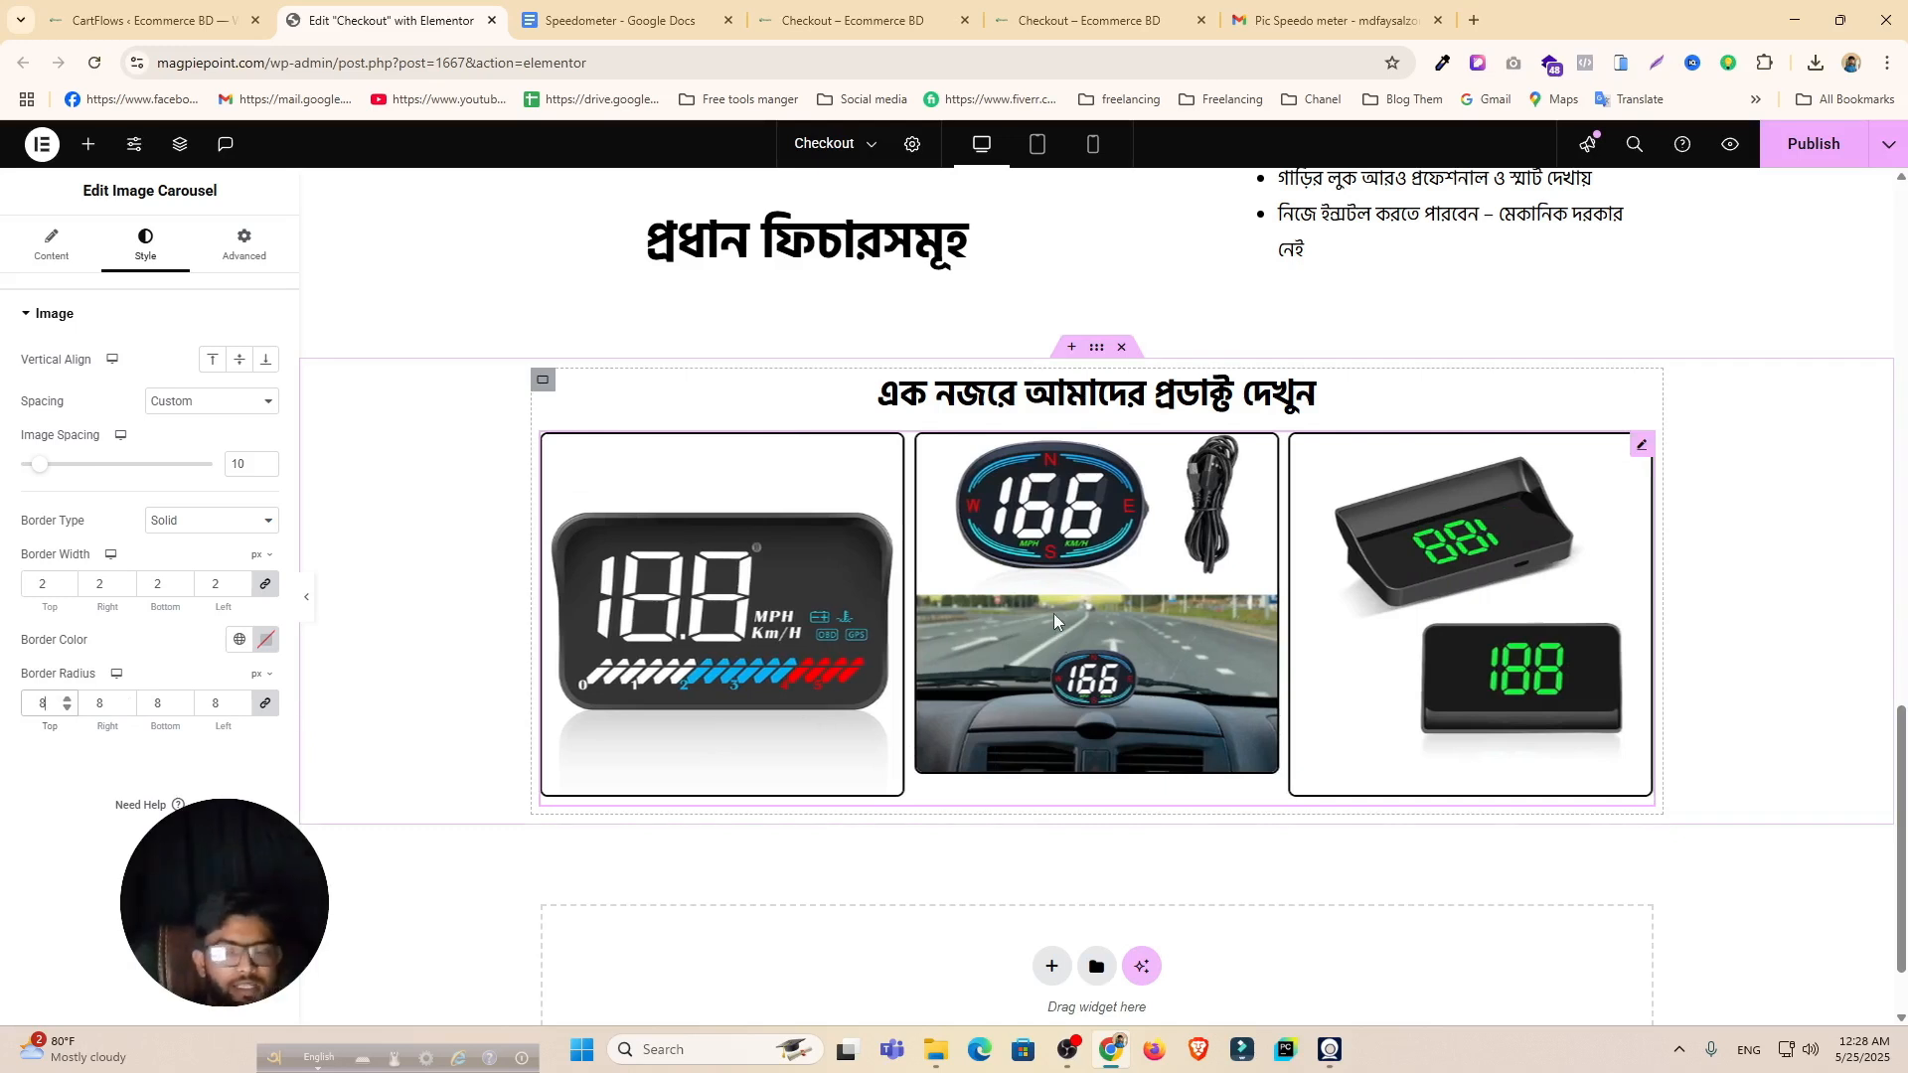
pyautogui.click(1809, 162)
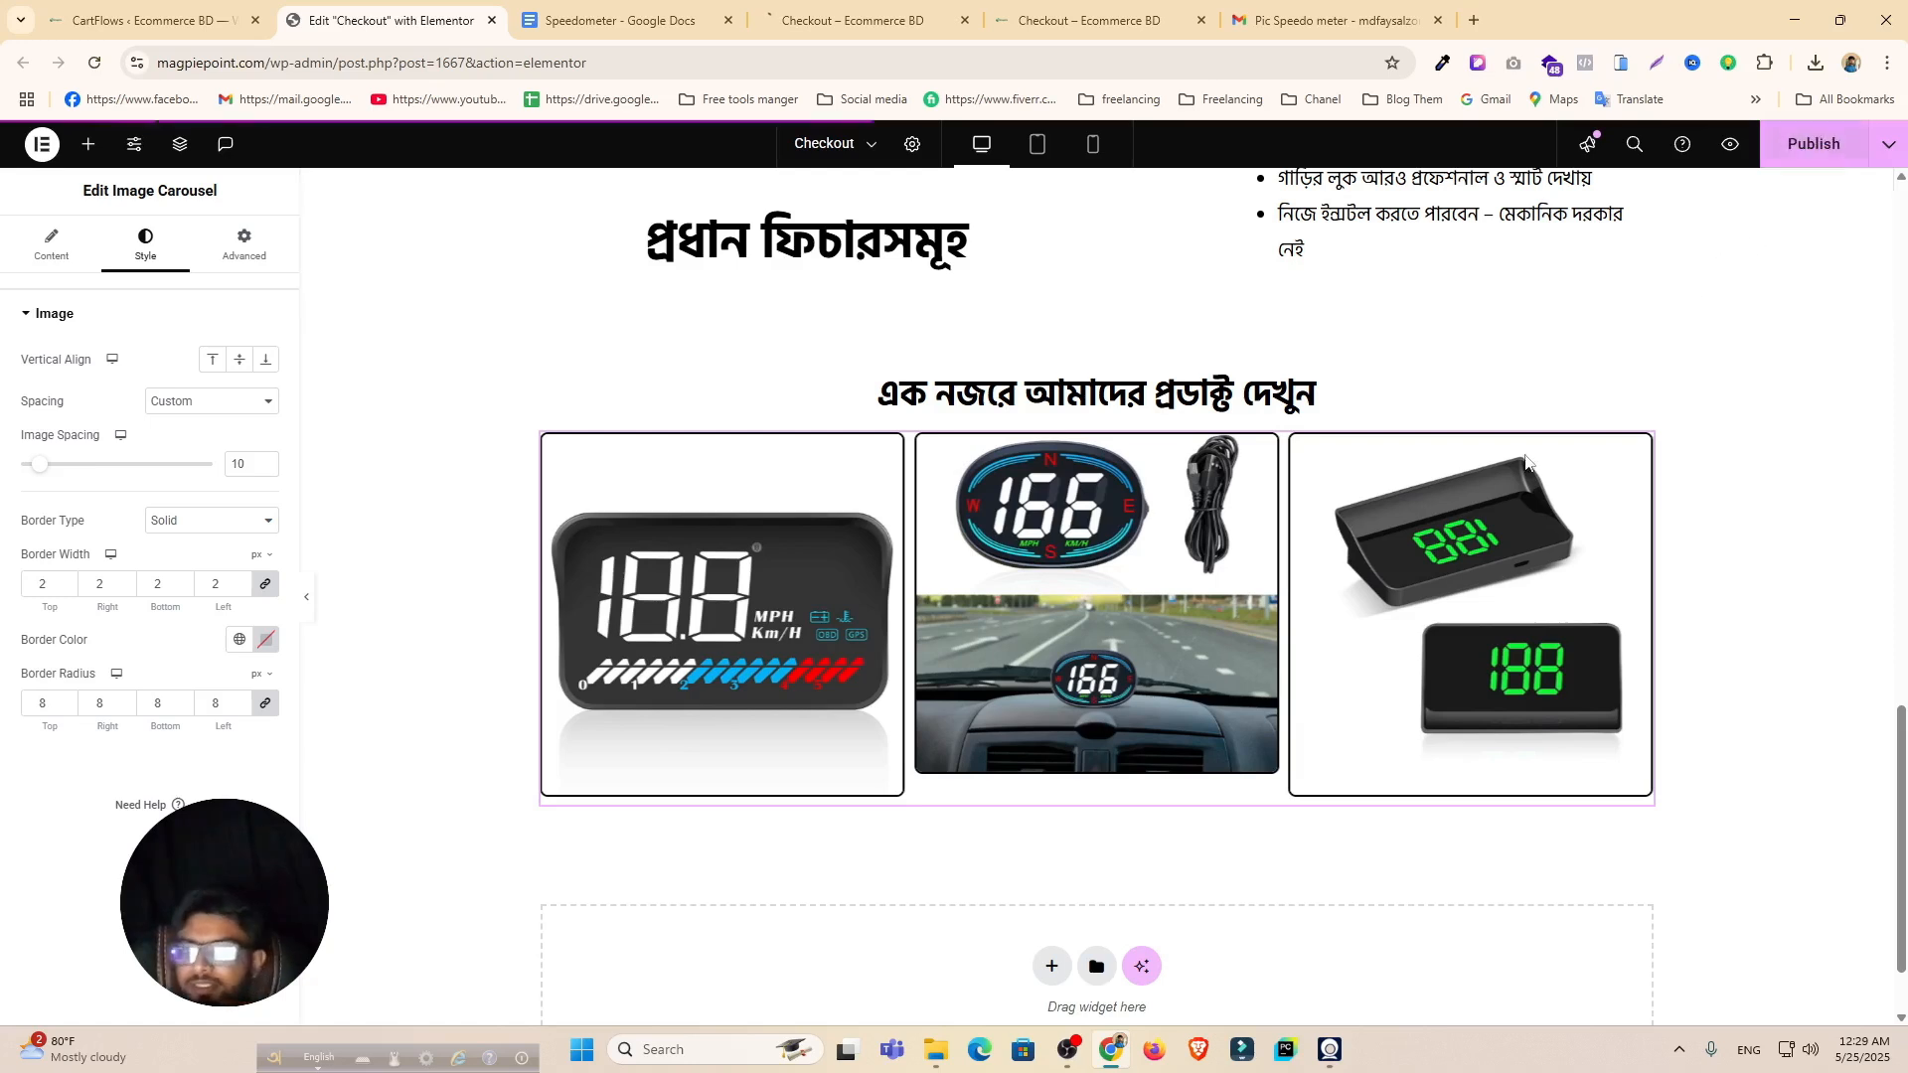
# Step: Add a new single-column container with downward direction below the image carousel section
pyautogui.scroll(-1, 1140, 570)
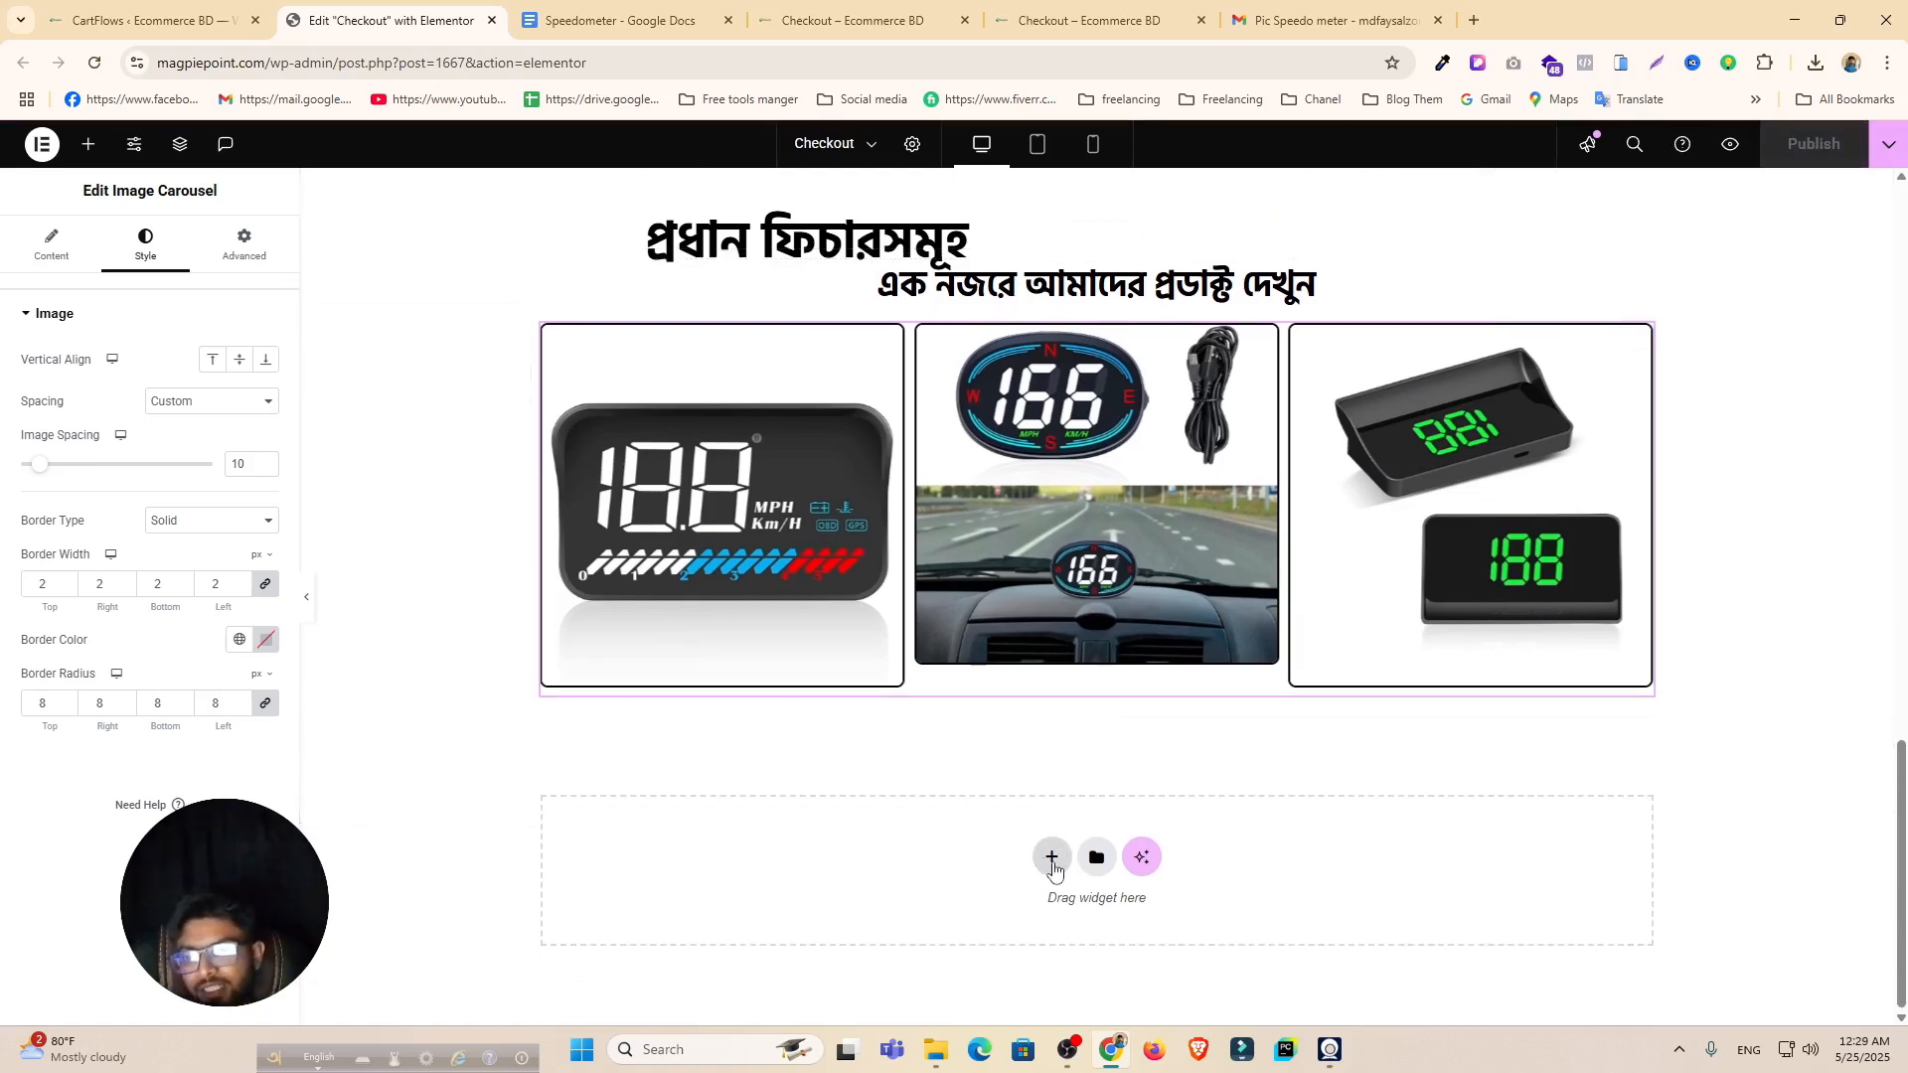
pyautogui.click(1051, 857)
pyautogui.click(1015, 922)
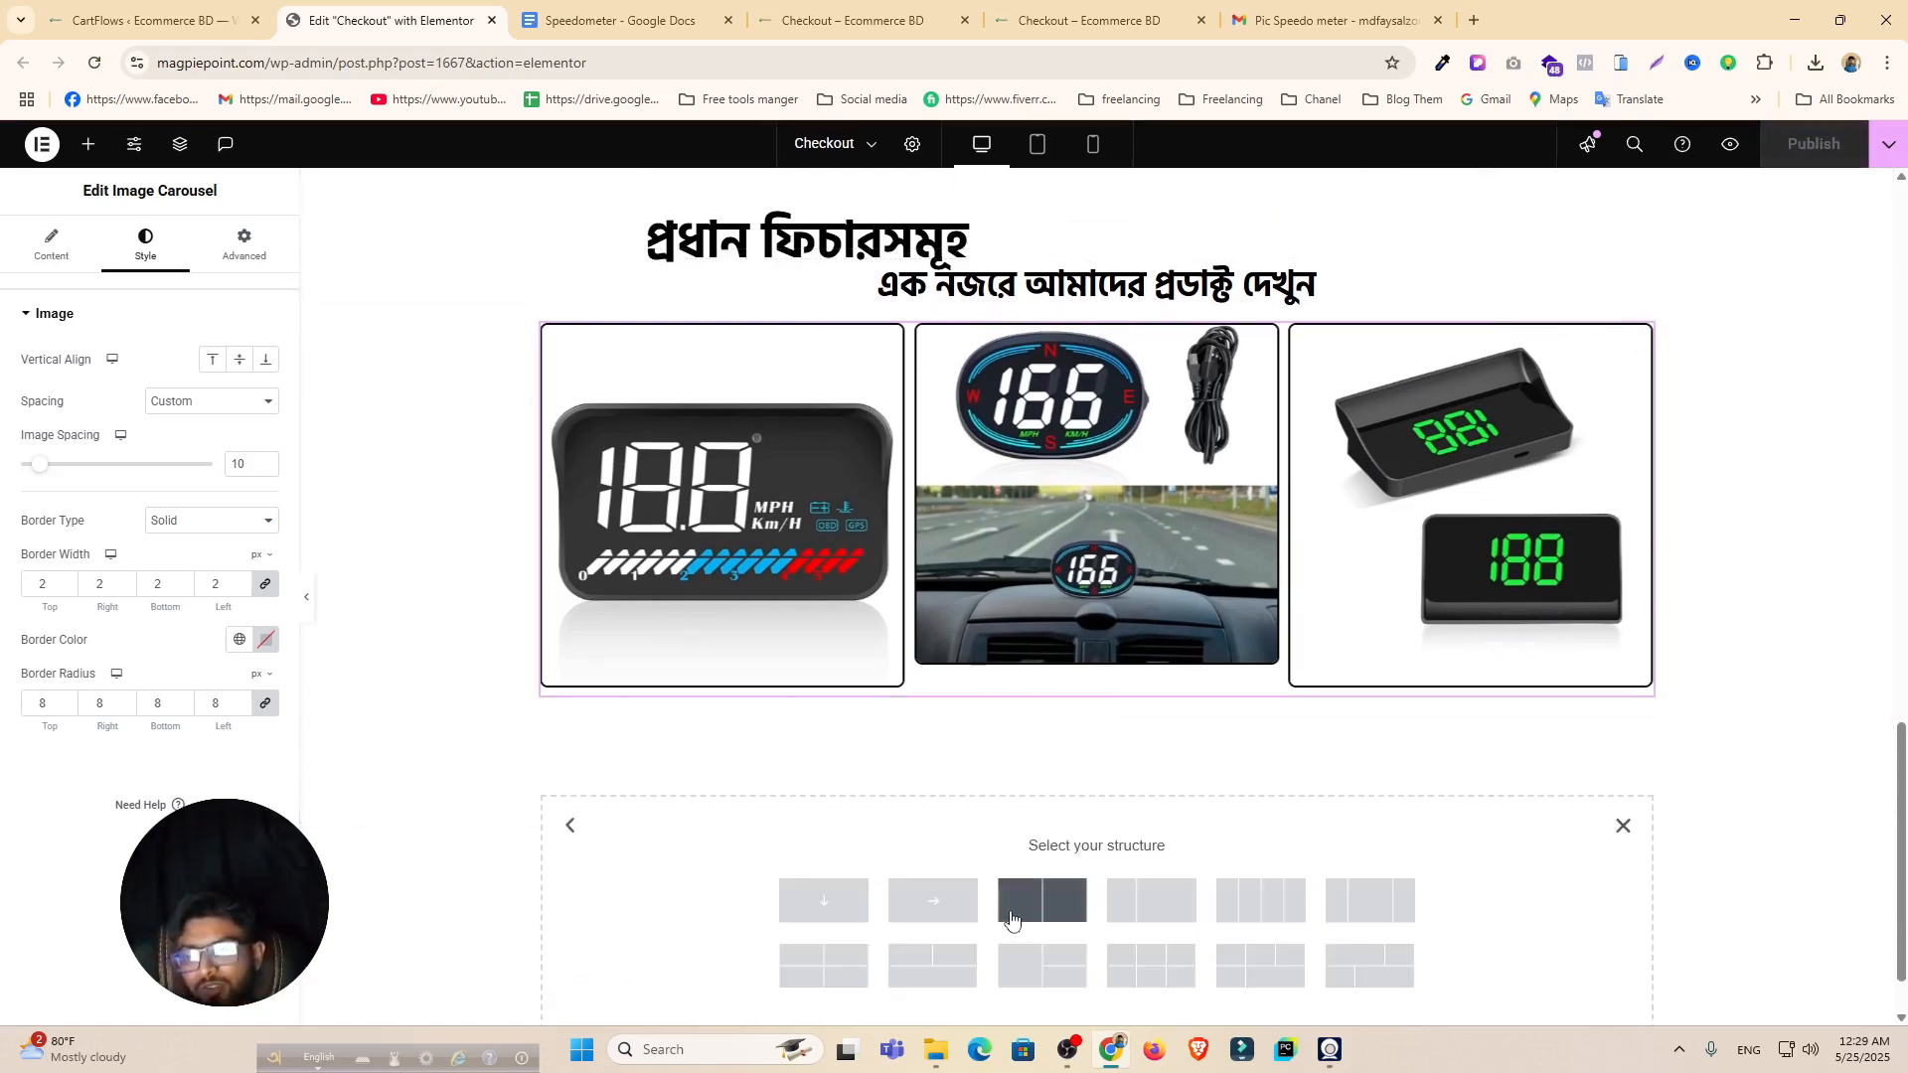
pyautogui.click(830, 909)
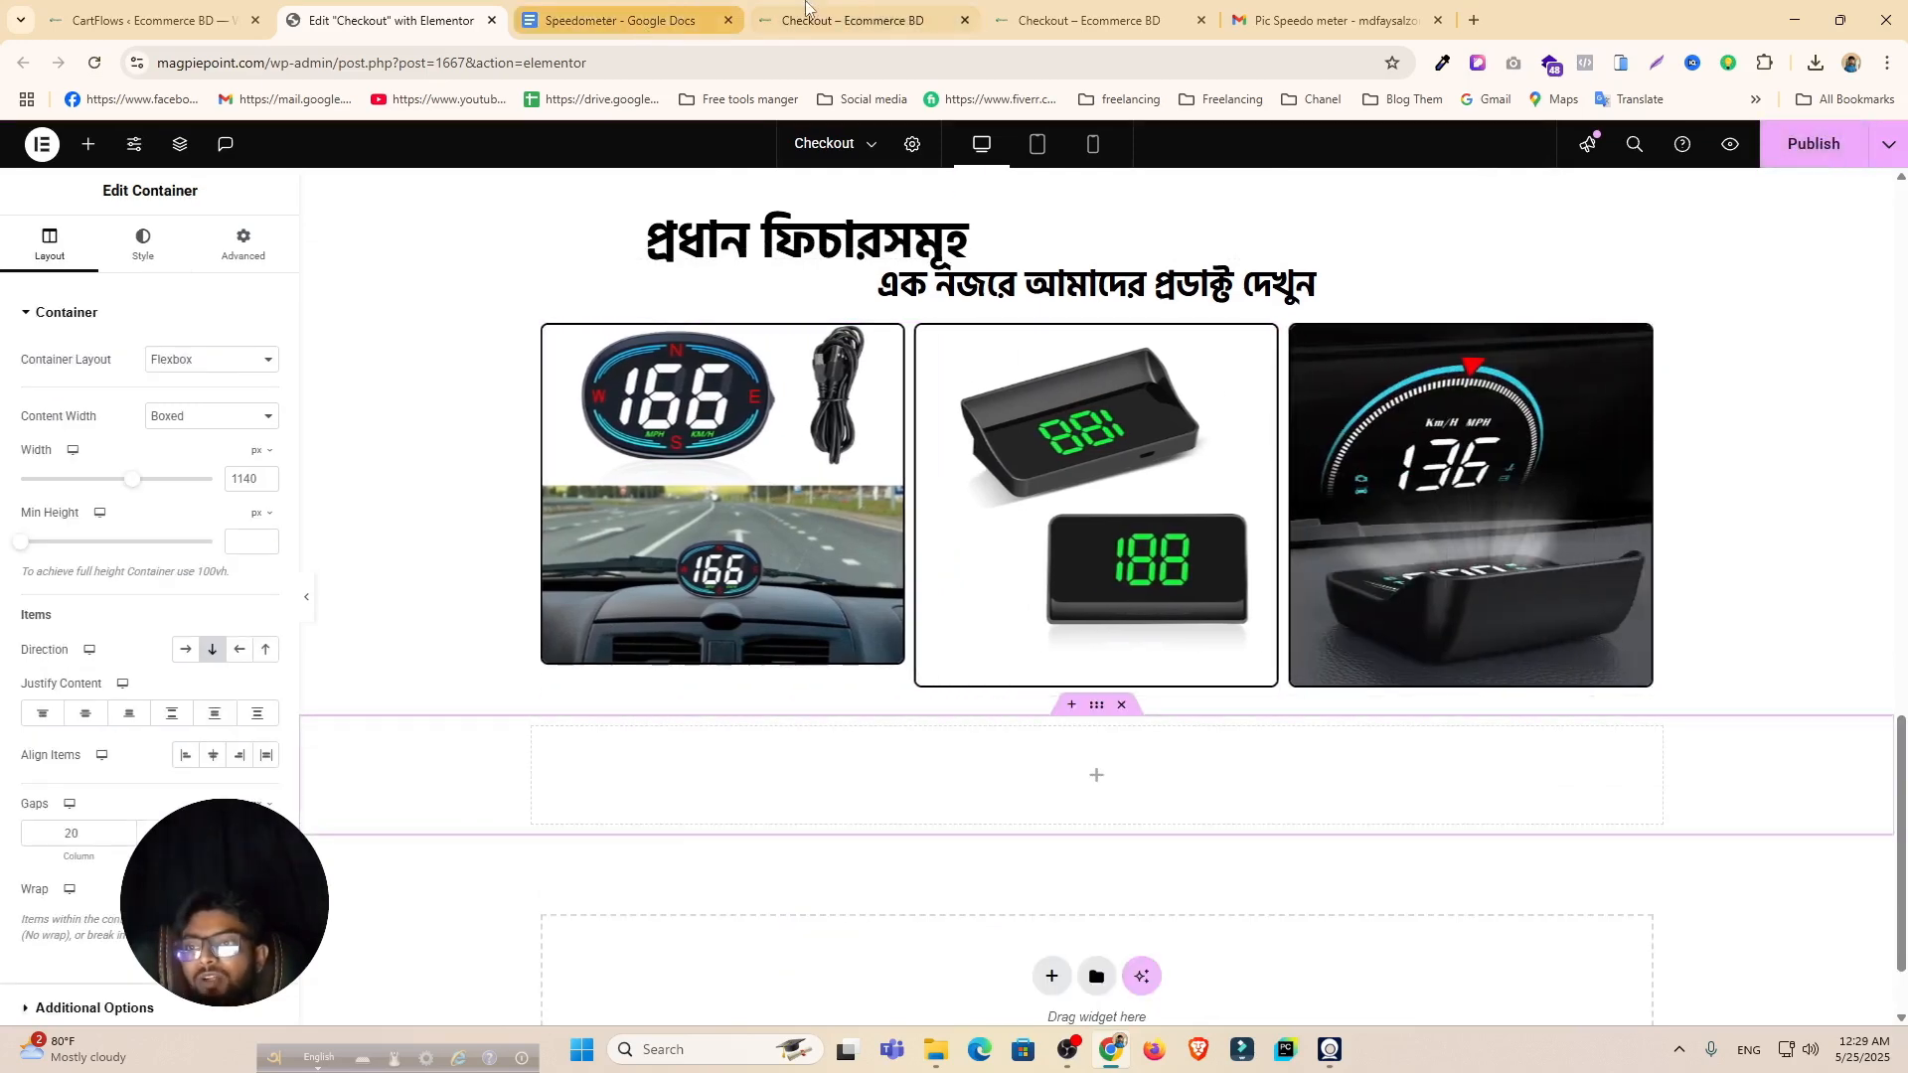
# Step: Close the browser tab holding the Wireless Inflation Air Pump landing page
pyautogui.click(915, 12)
pyautogui.click(1016, 14)
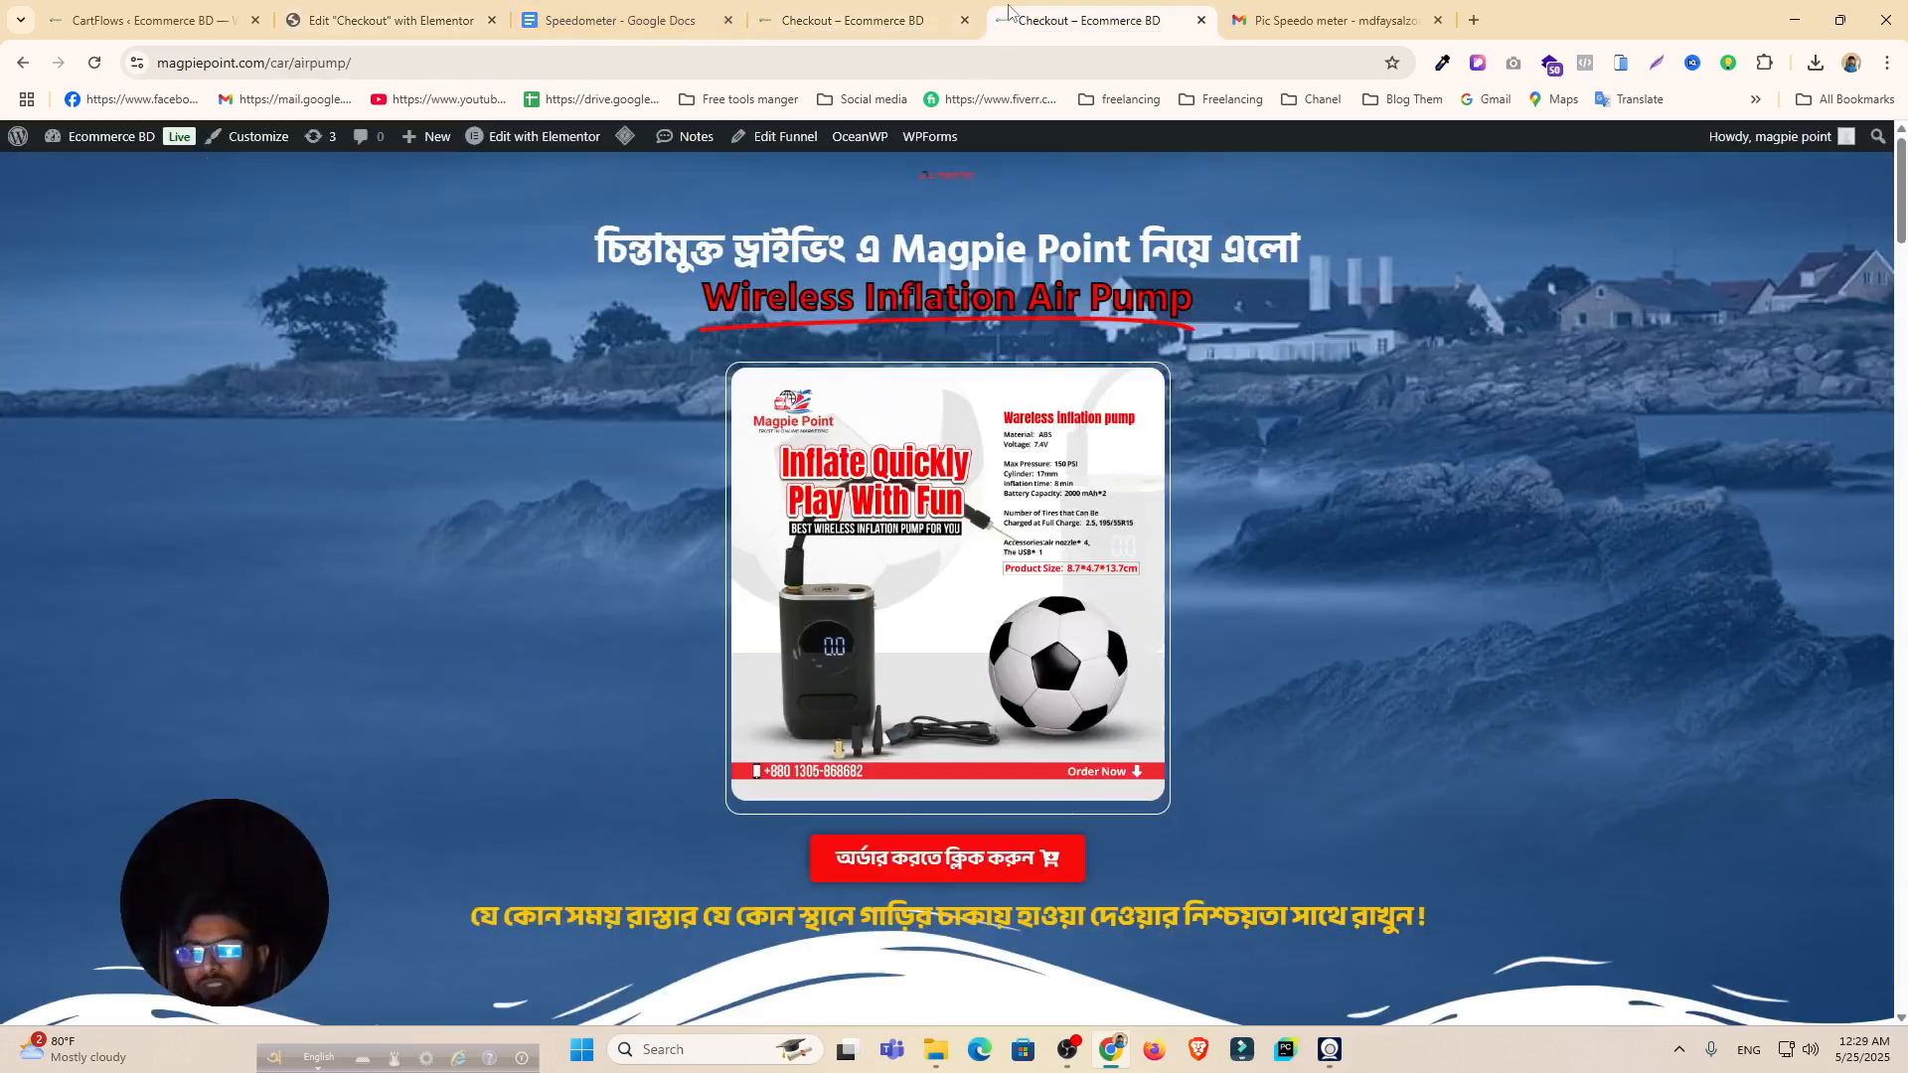
pyautogui.click(1200, 20)
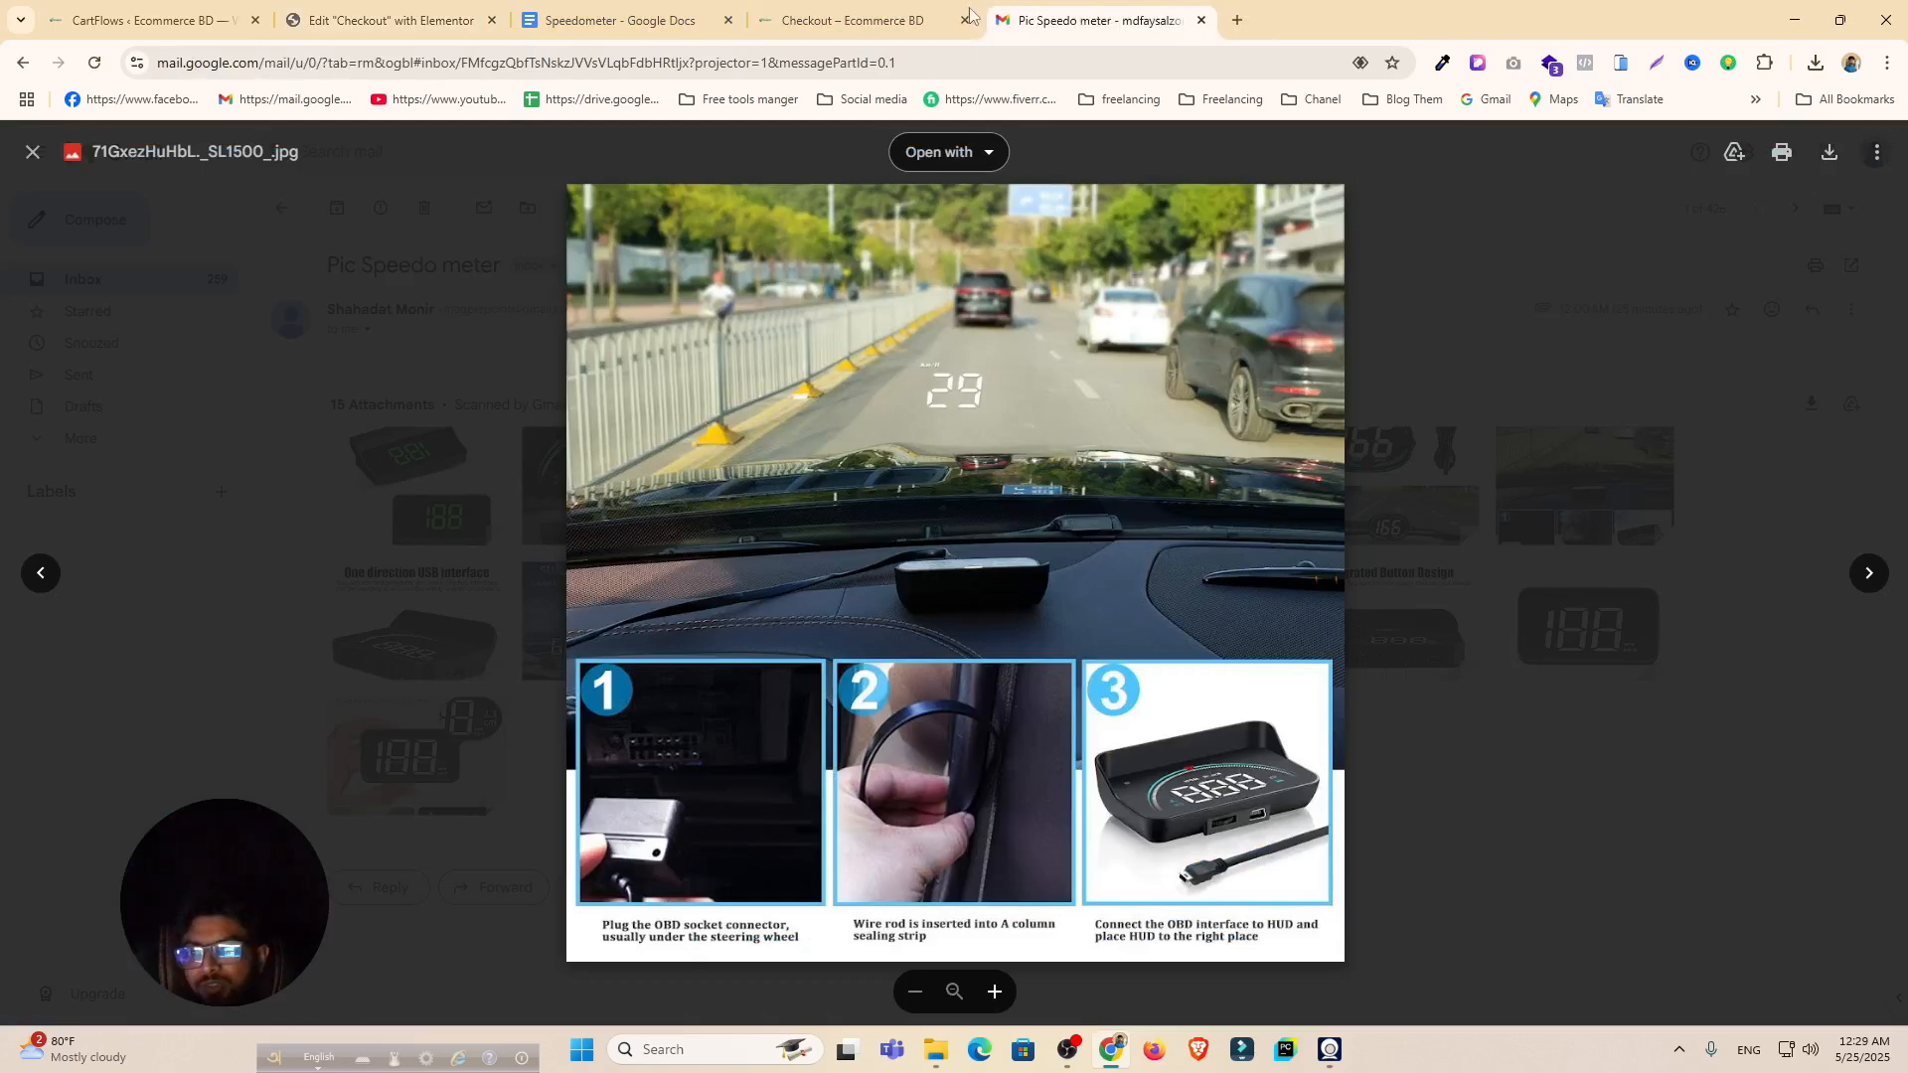
# Step: Copy the phrase "মাত্র ১৫০০ টাকা থেকে" from the Pricing & Order Section of the Speedometer document in Google Docs
pyautogui.click(864, 18)
pyautogui.click(587, 8)
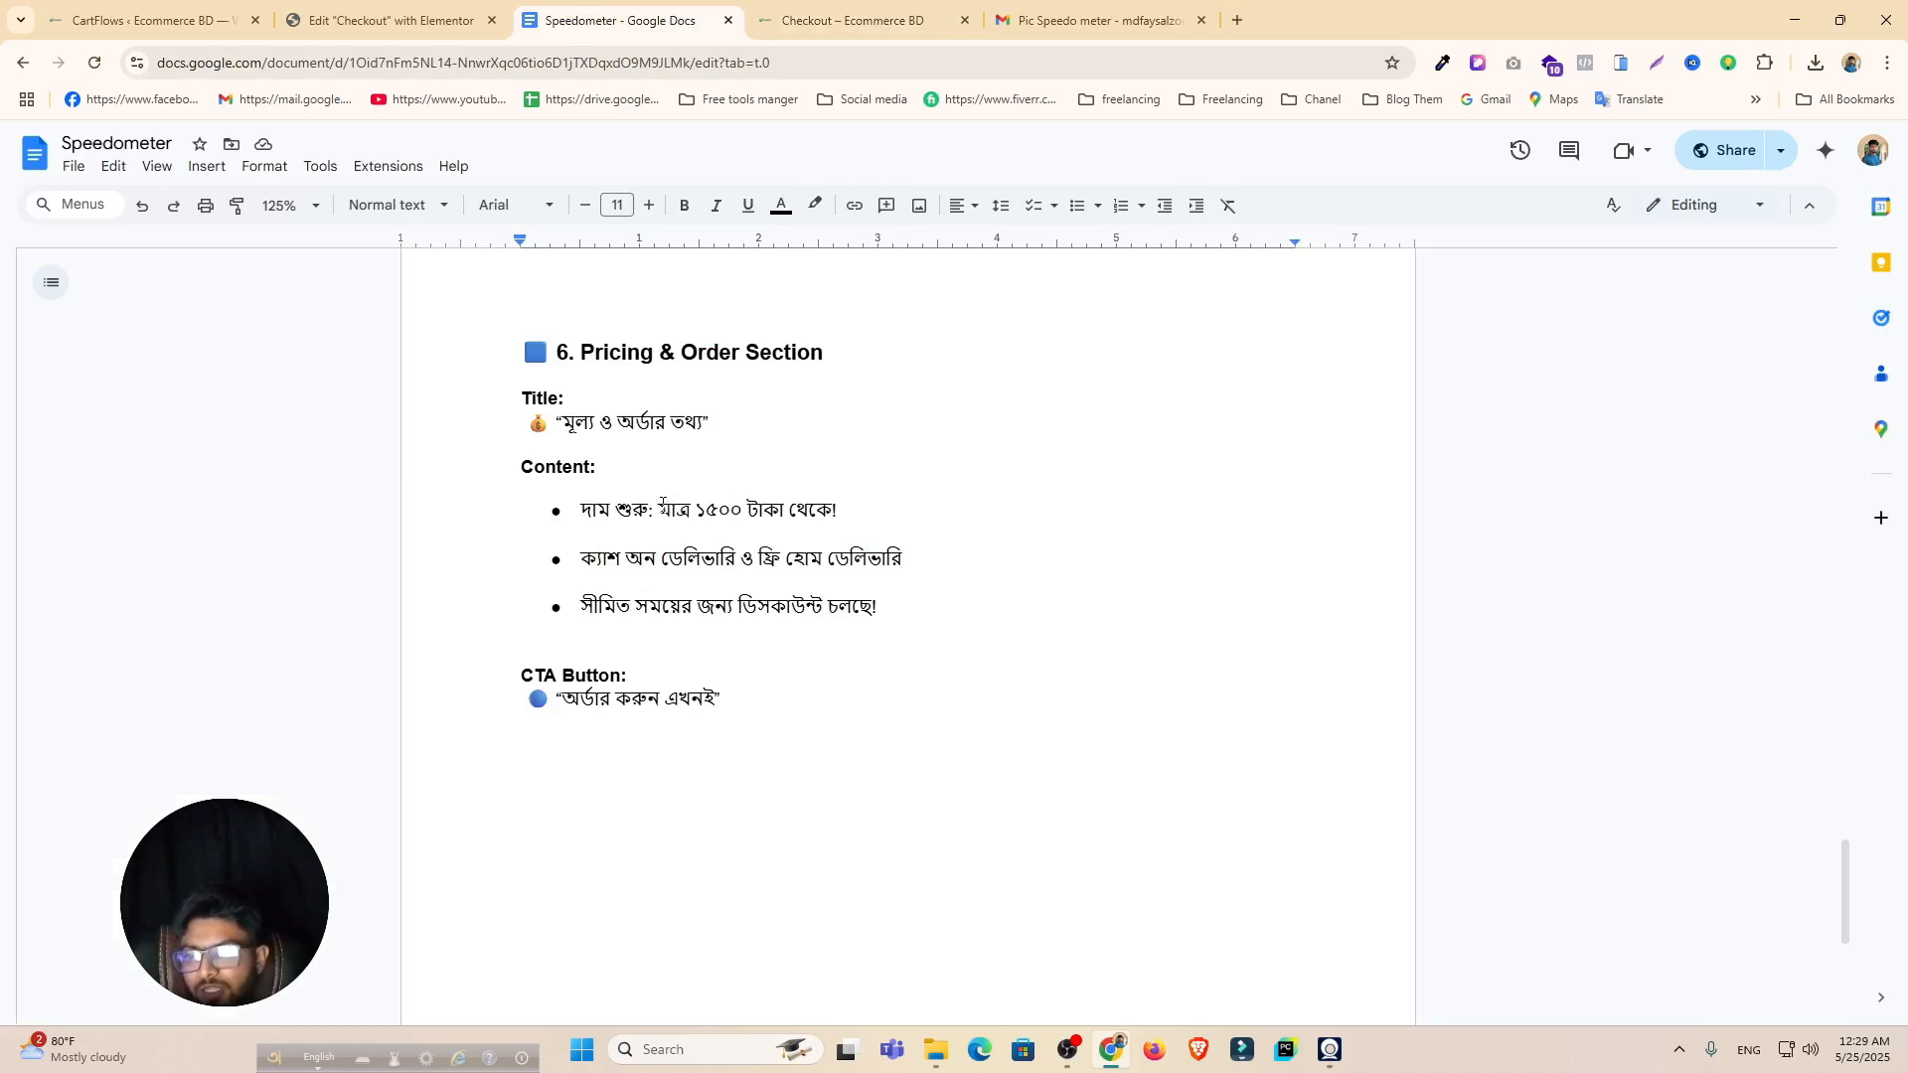
pyautogui.moveTo(663, 504); pyautogui.dragTo(833, 509)
pyautogui.hotkey('ctrl', 'c')
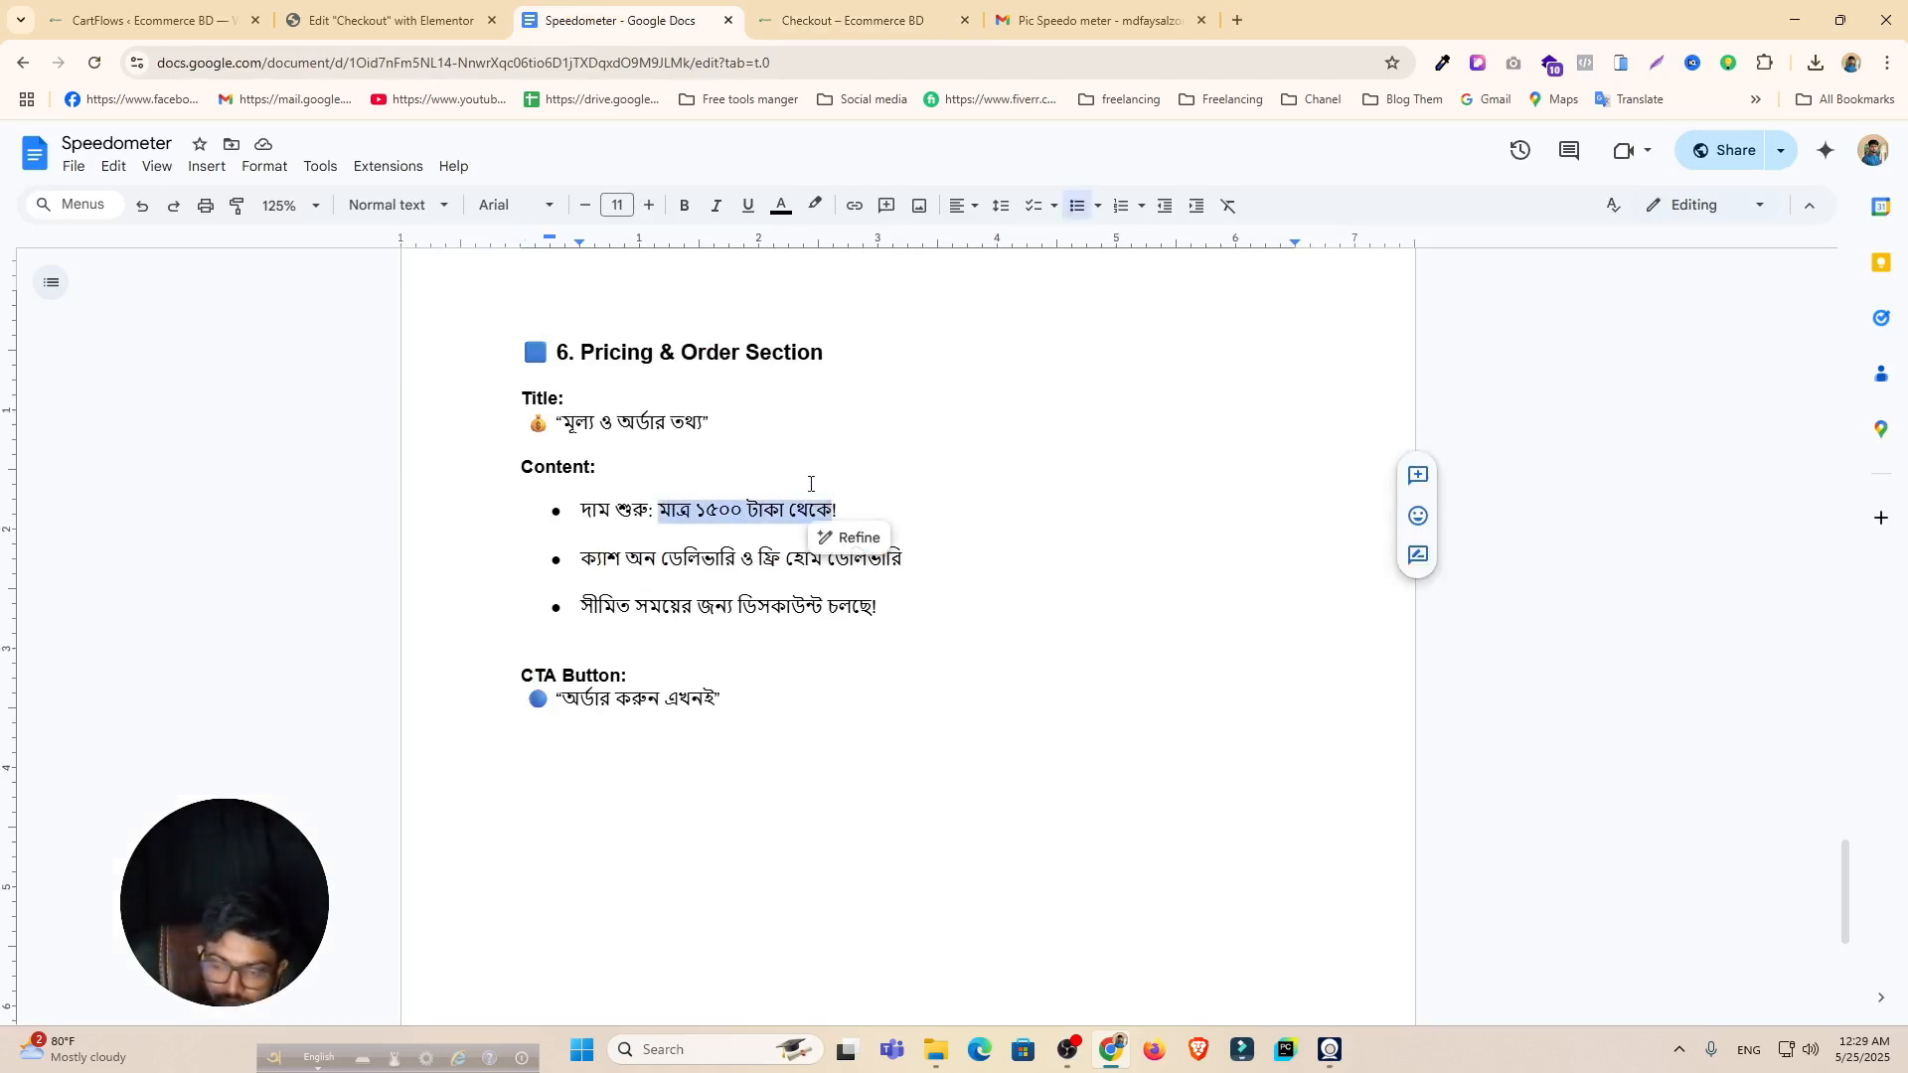
# Step: Back in Elementor, nest a container inside the new empty one, with horizontal row direction and 0 px padding on all sides
pyautogui.click(387, 20)
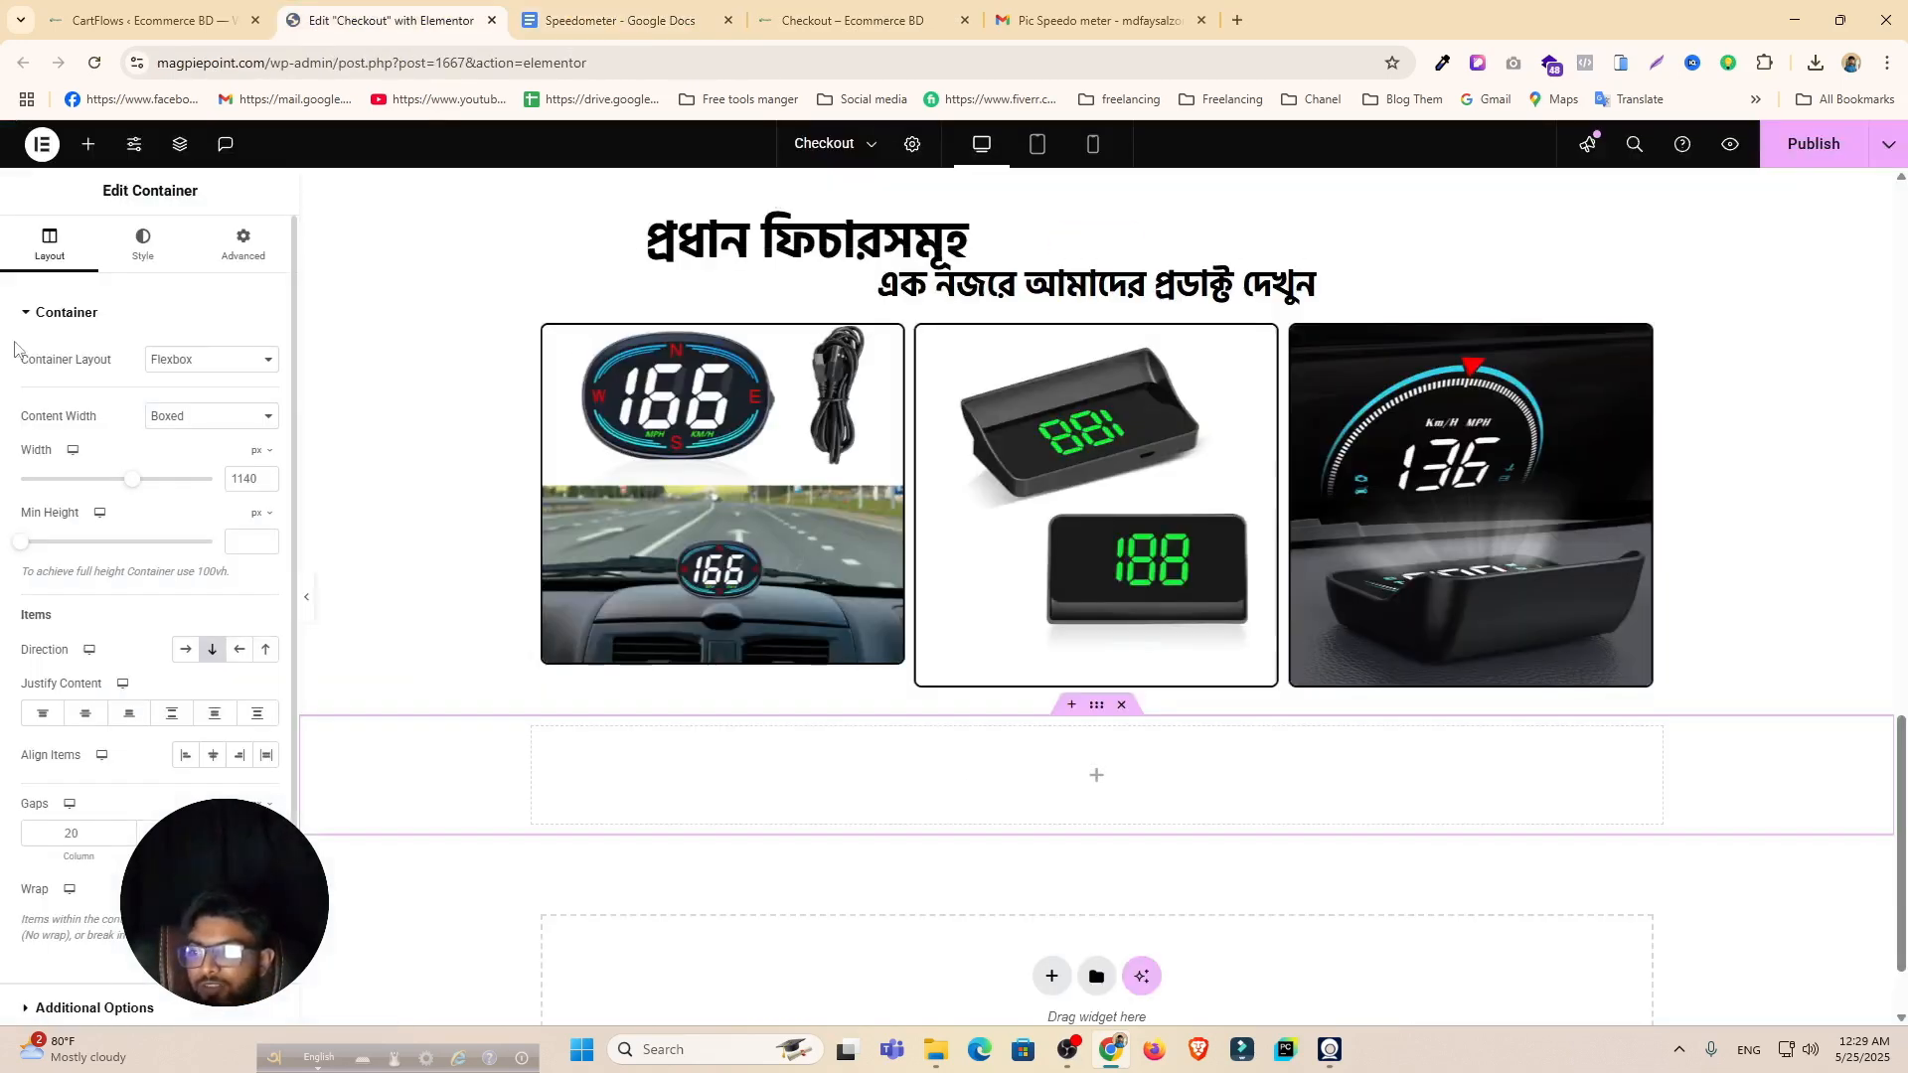
pyautogui.click(87, 145)
pyautogui.moveTo(79, 398); pyautogui.dragTo(1136, 775)
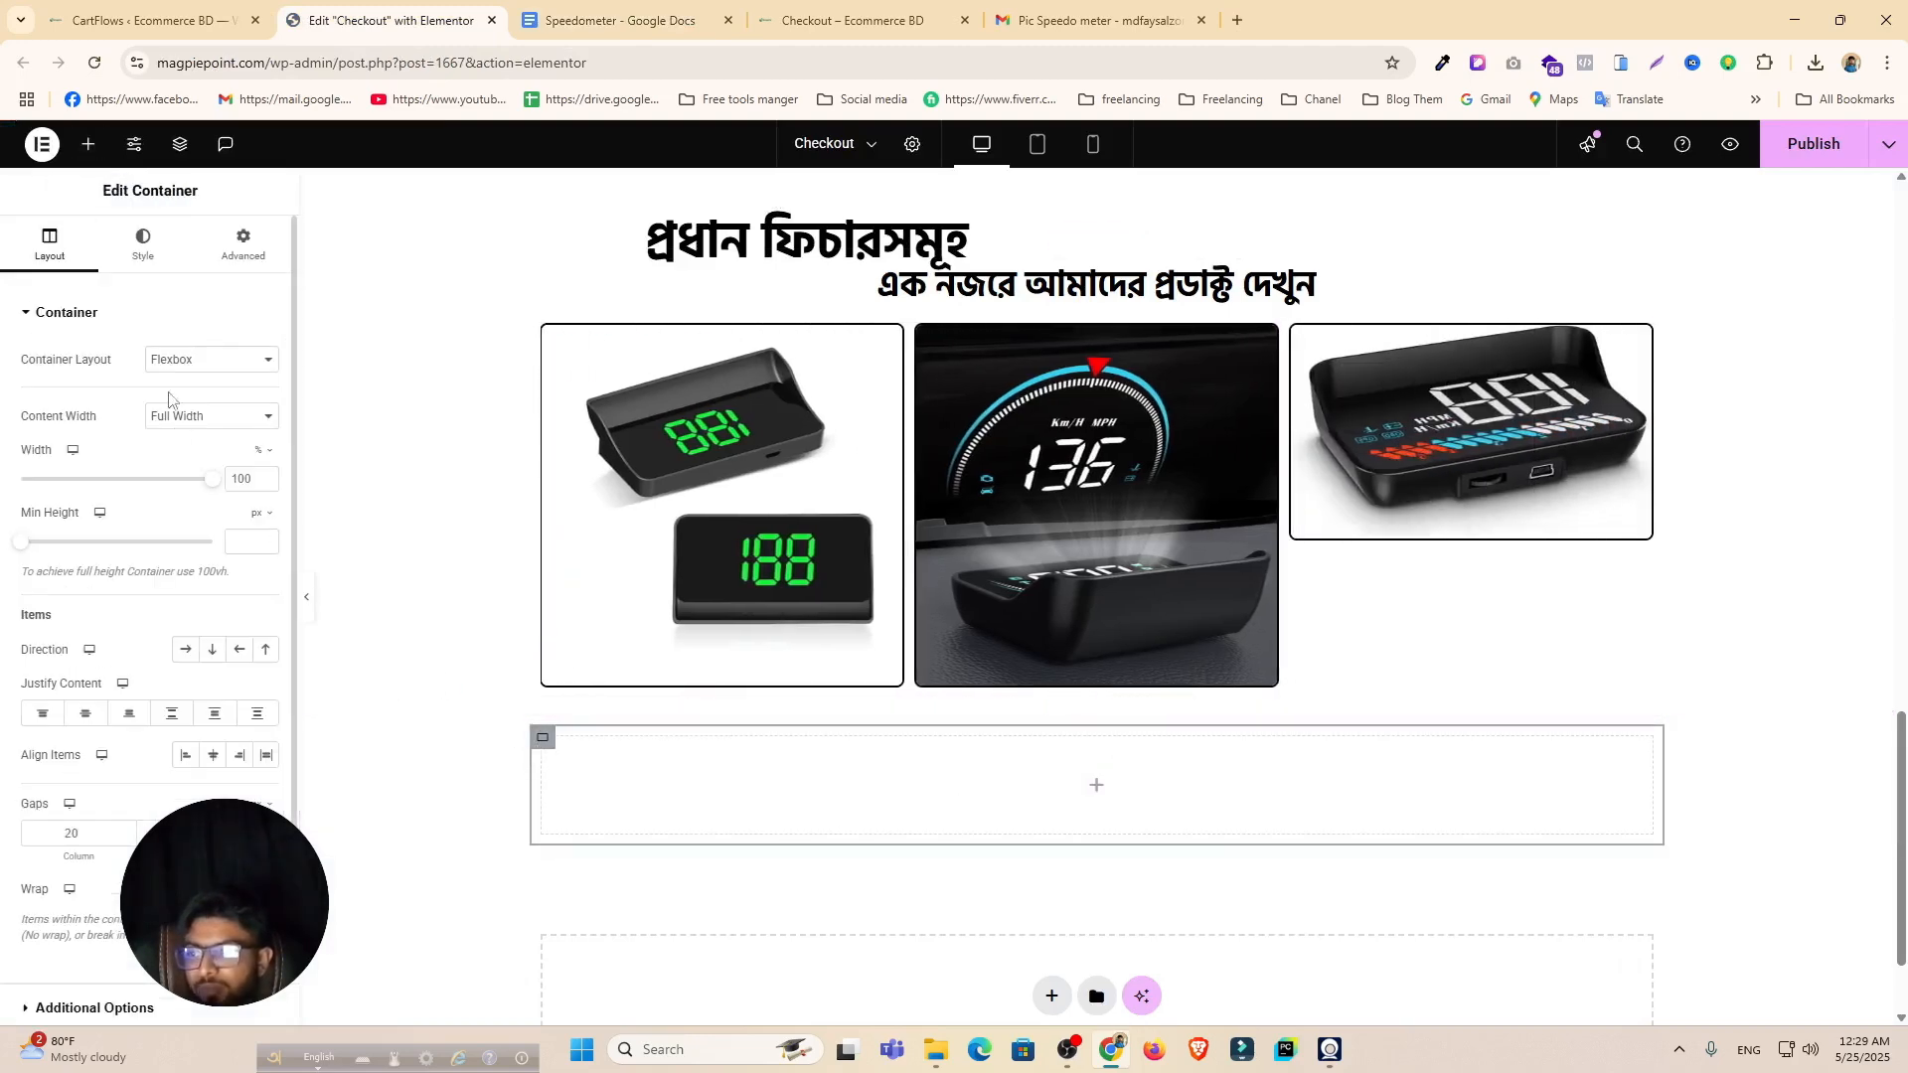
pyautogui.click(185, 650)
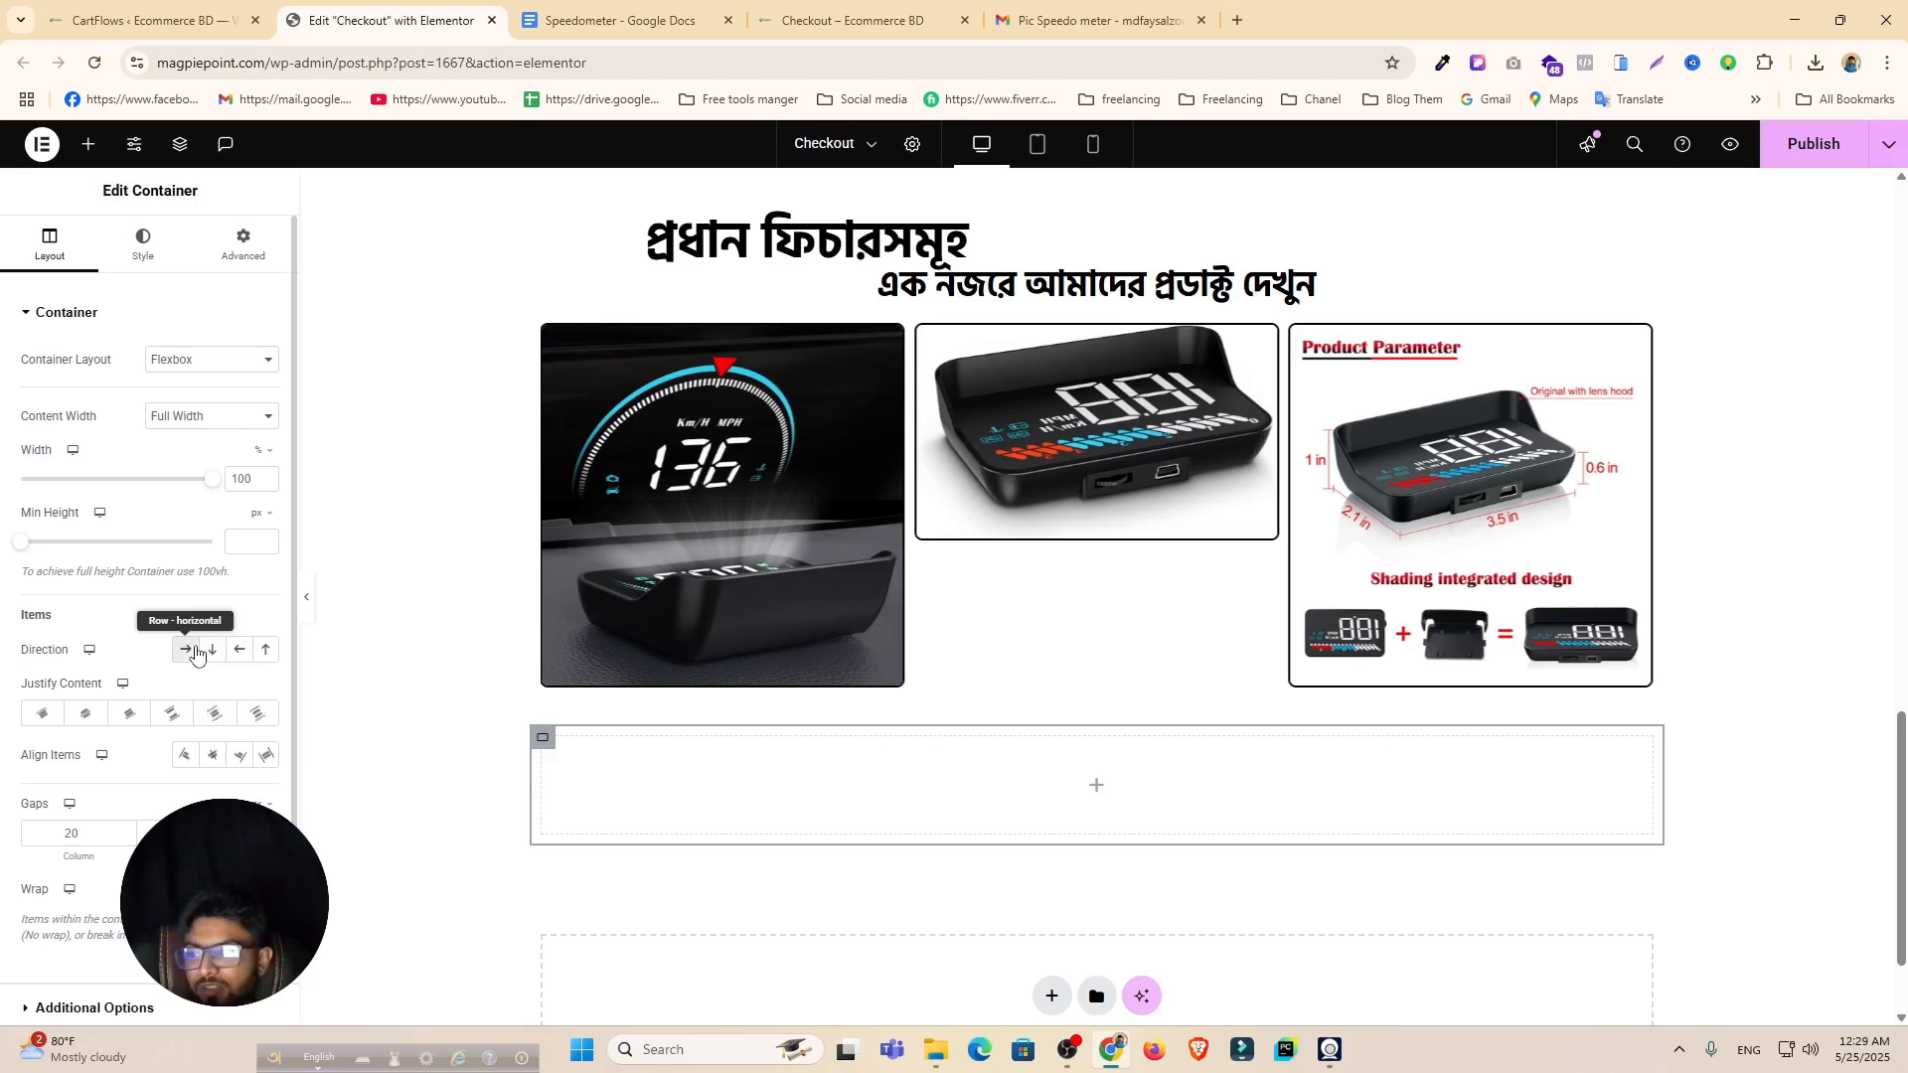
pyautogui.click(230, 256)
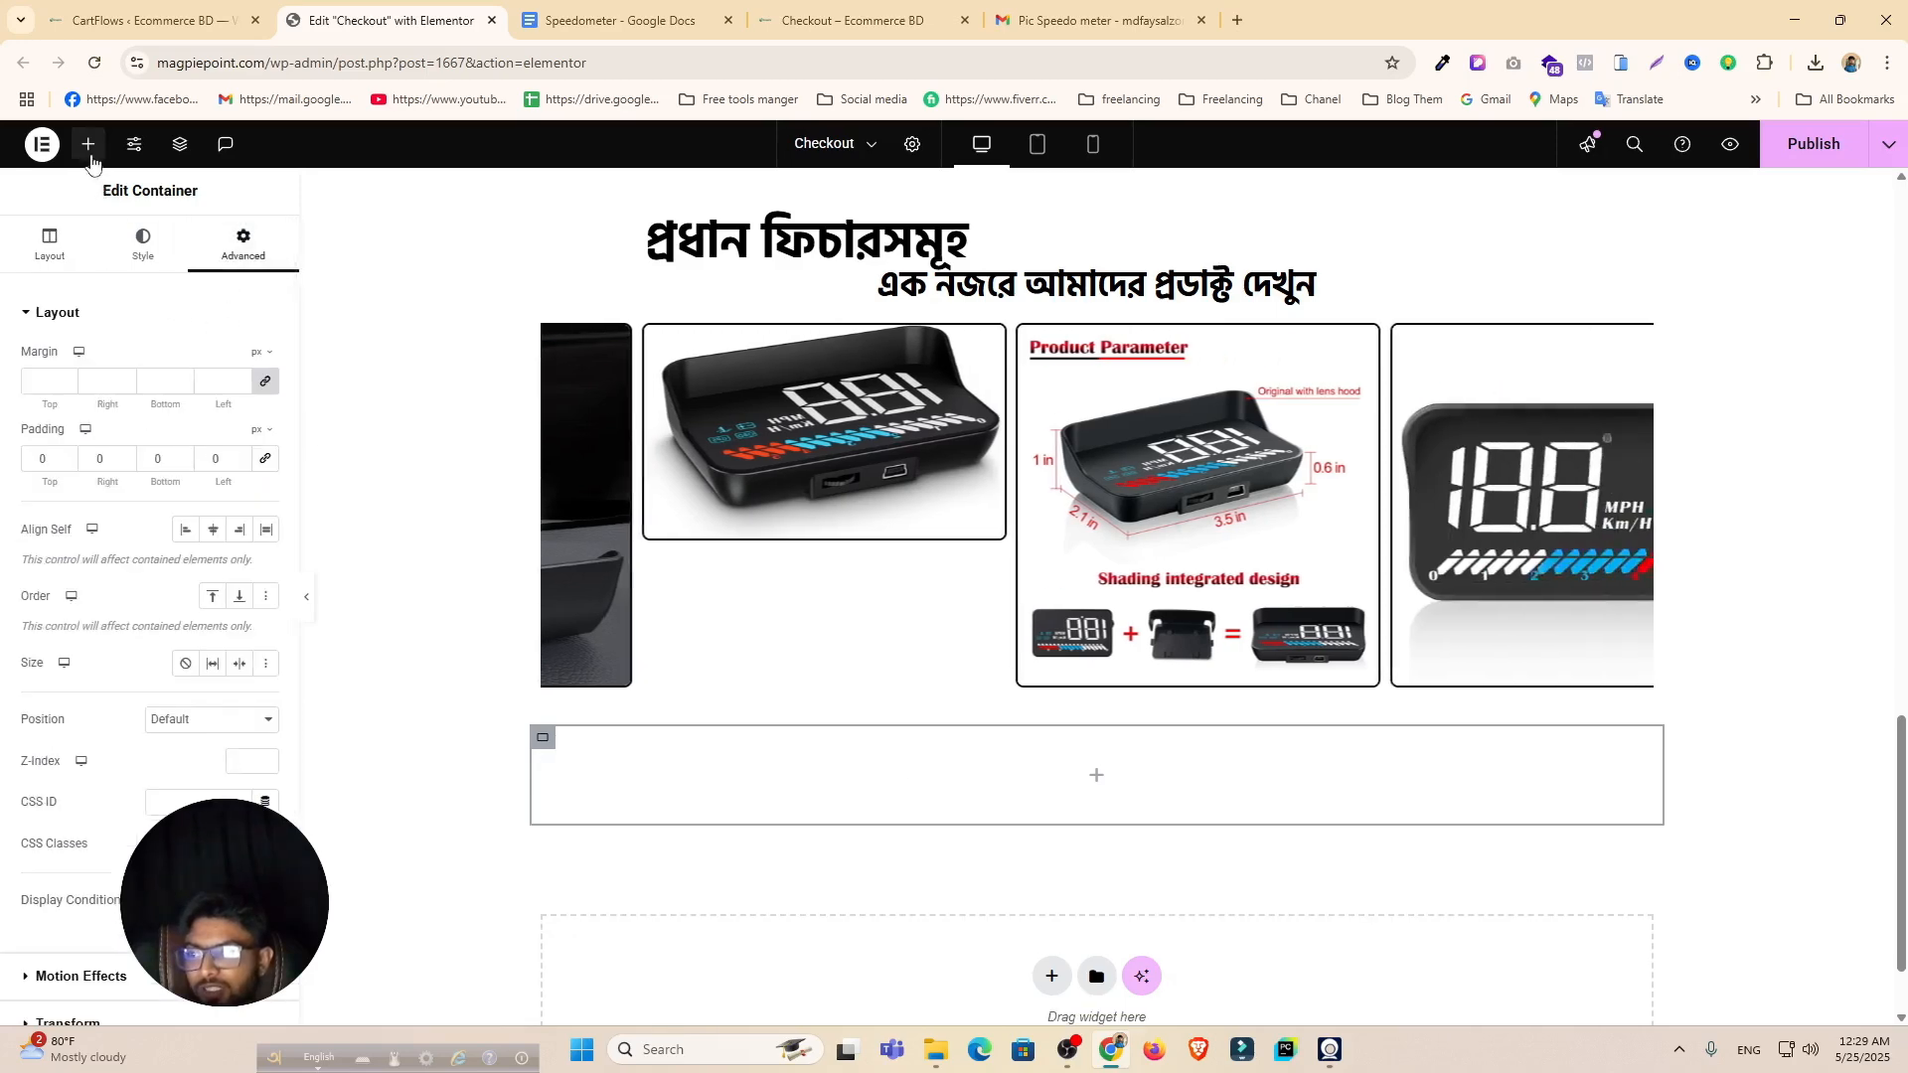
# Step: Find the Animated Headline widget by searching "ani" and add it to the inner container
pyautogui.click(88, 147)
pyautogui.write('a')
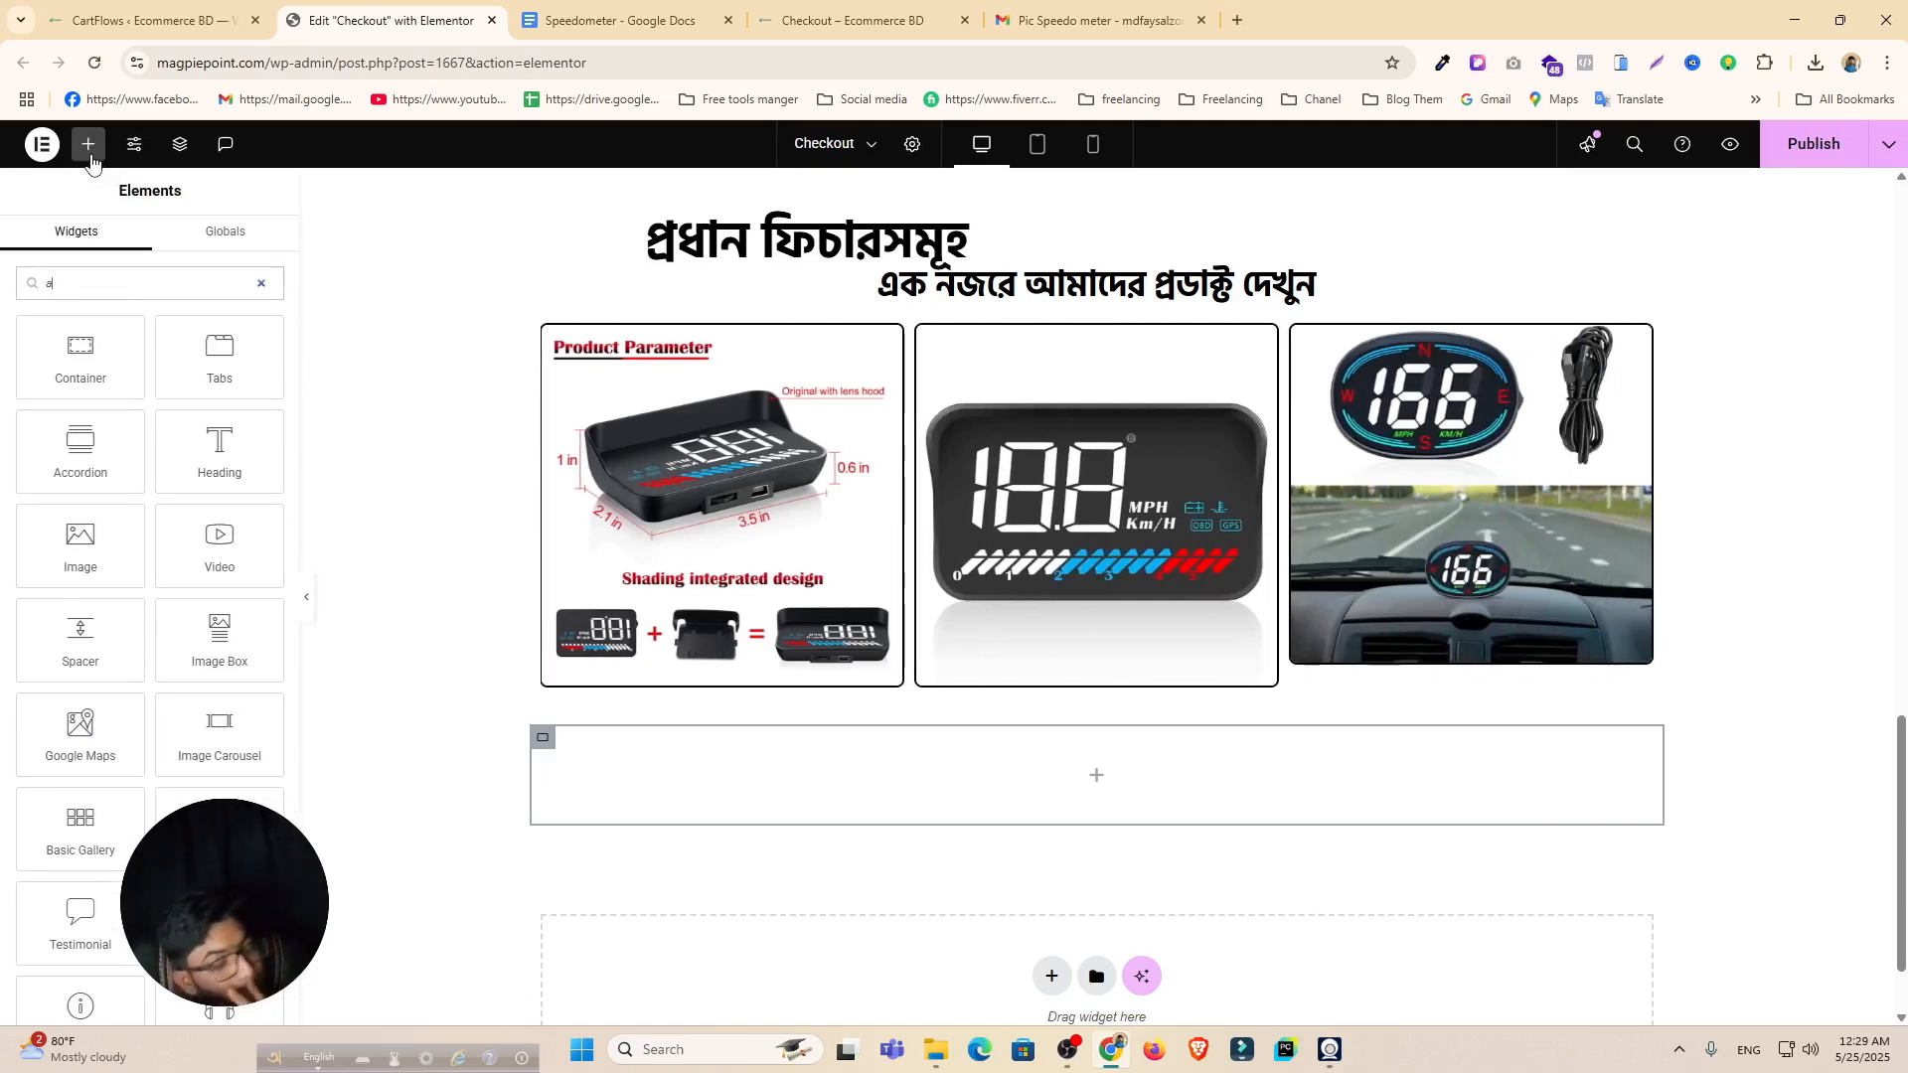
pyautogui.write('ni')
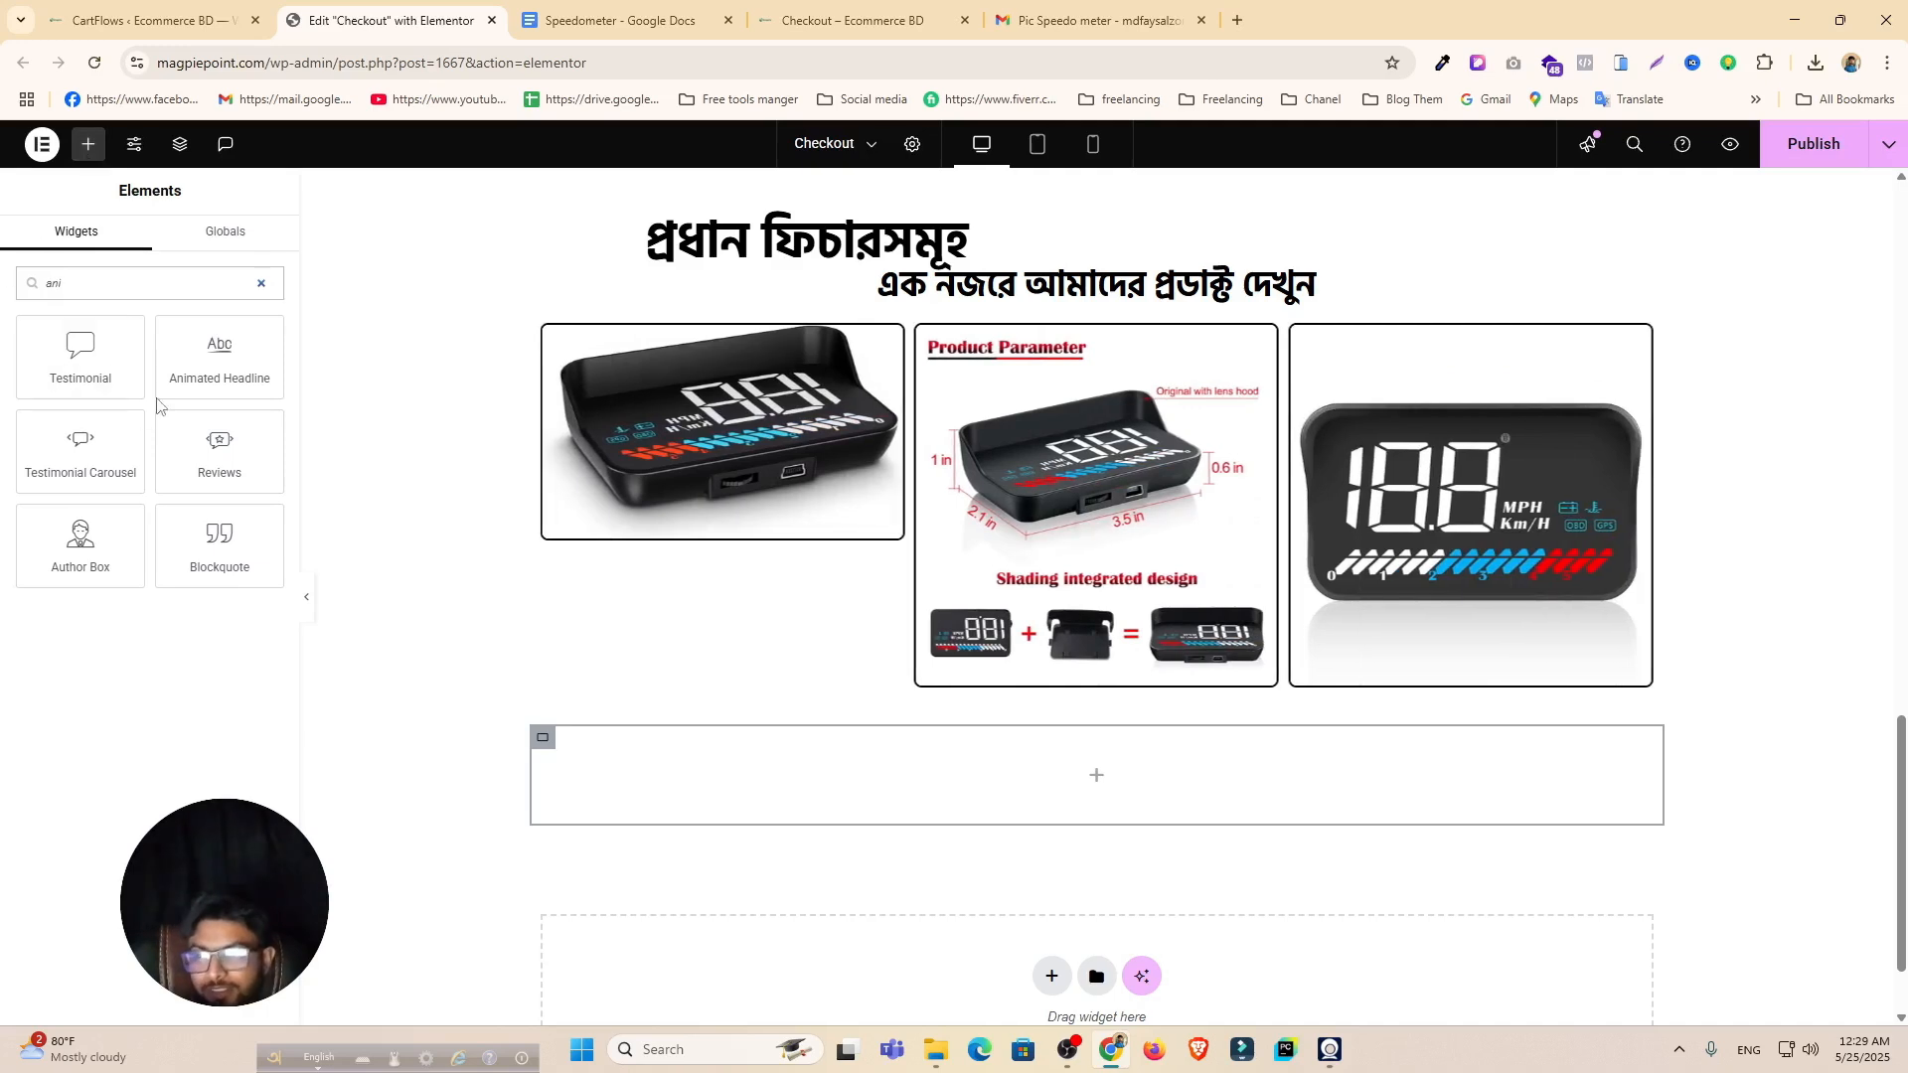
pyautogui.click(216, 368)
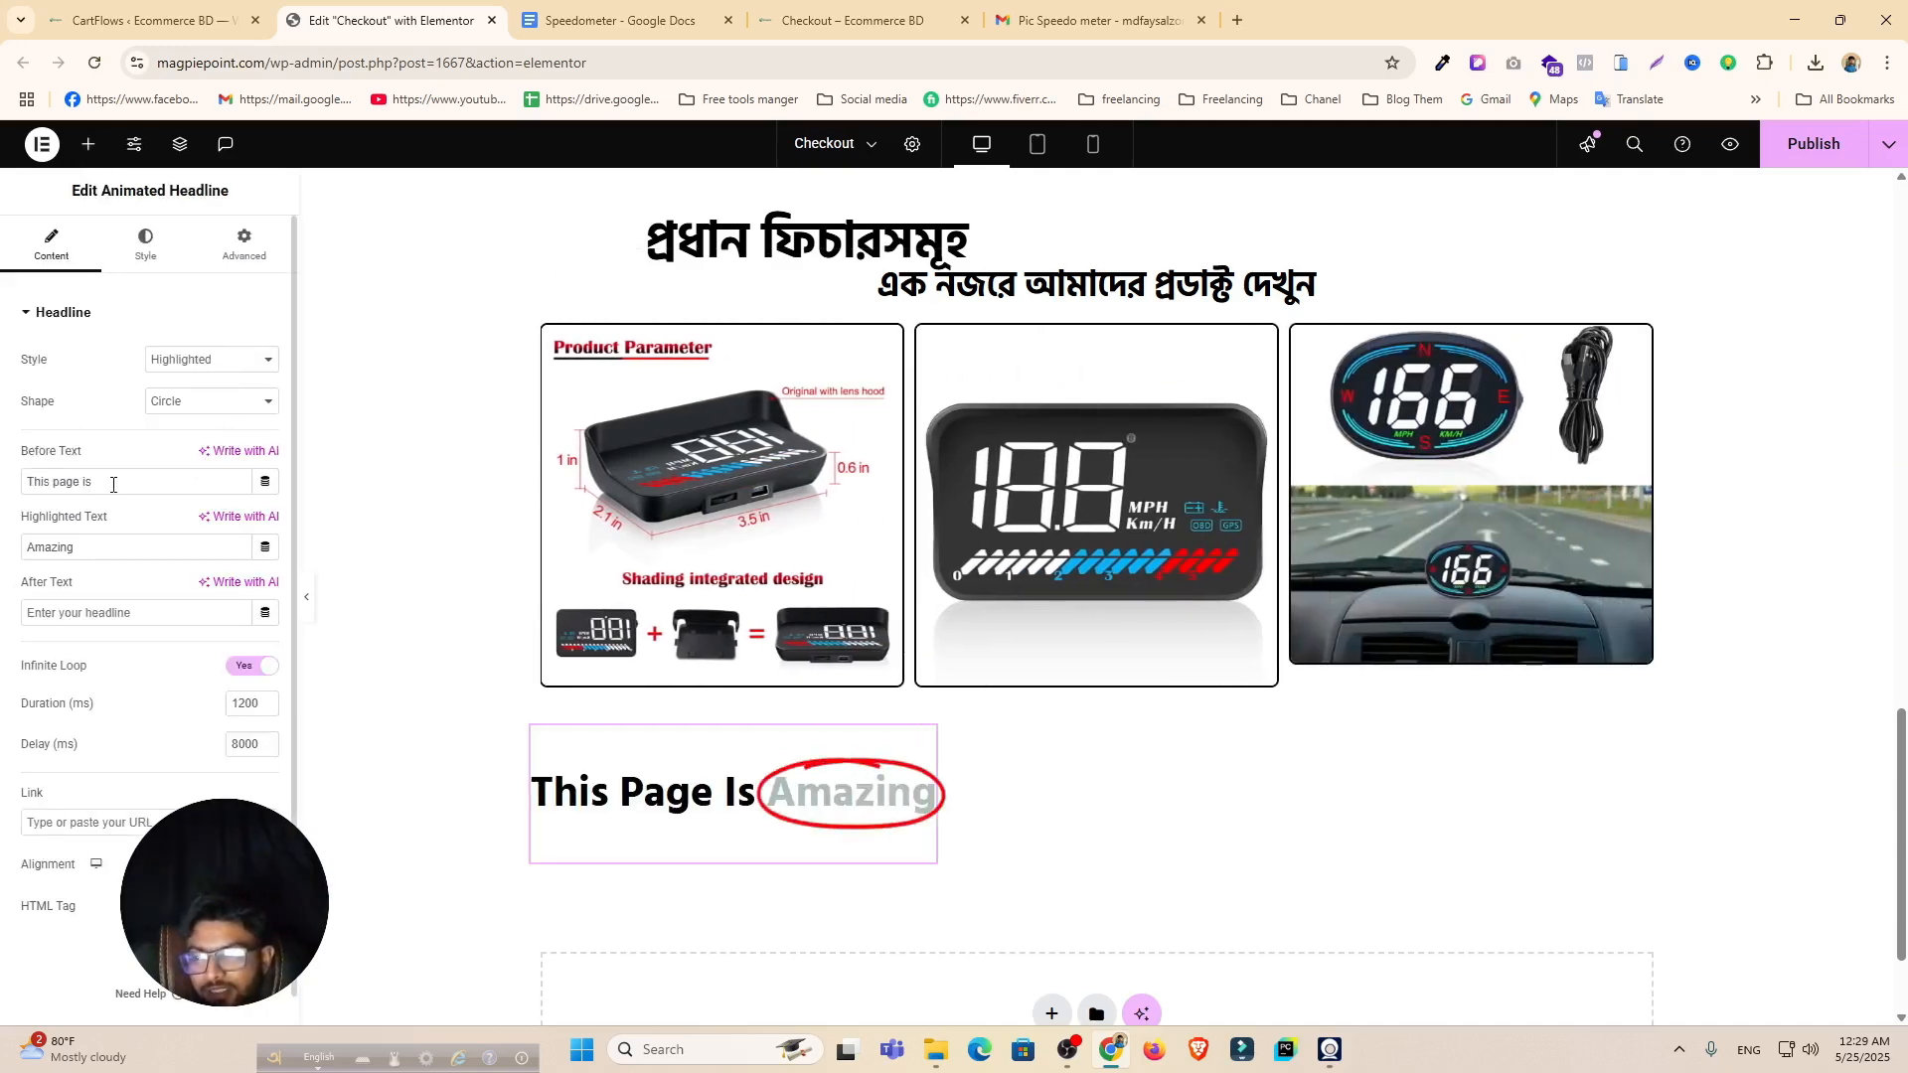
# Step: Fill the animated headline with "মাত্র" as before text, "১৫০০ টাকা" as highlighted text and "থেকে" as after text
pyautogui.tripleClick(112, 485)
pyautogui.hotkey('ctrl', 'v')
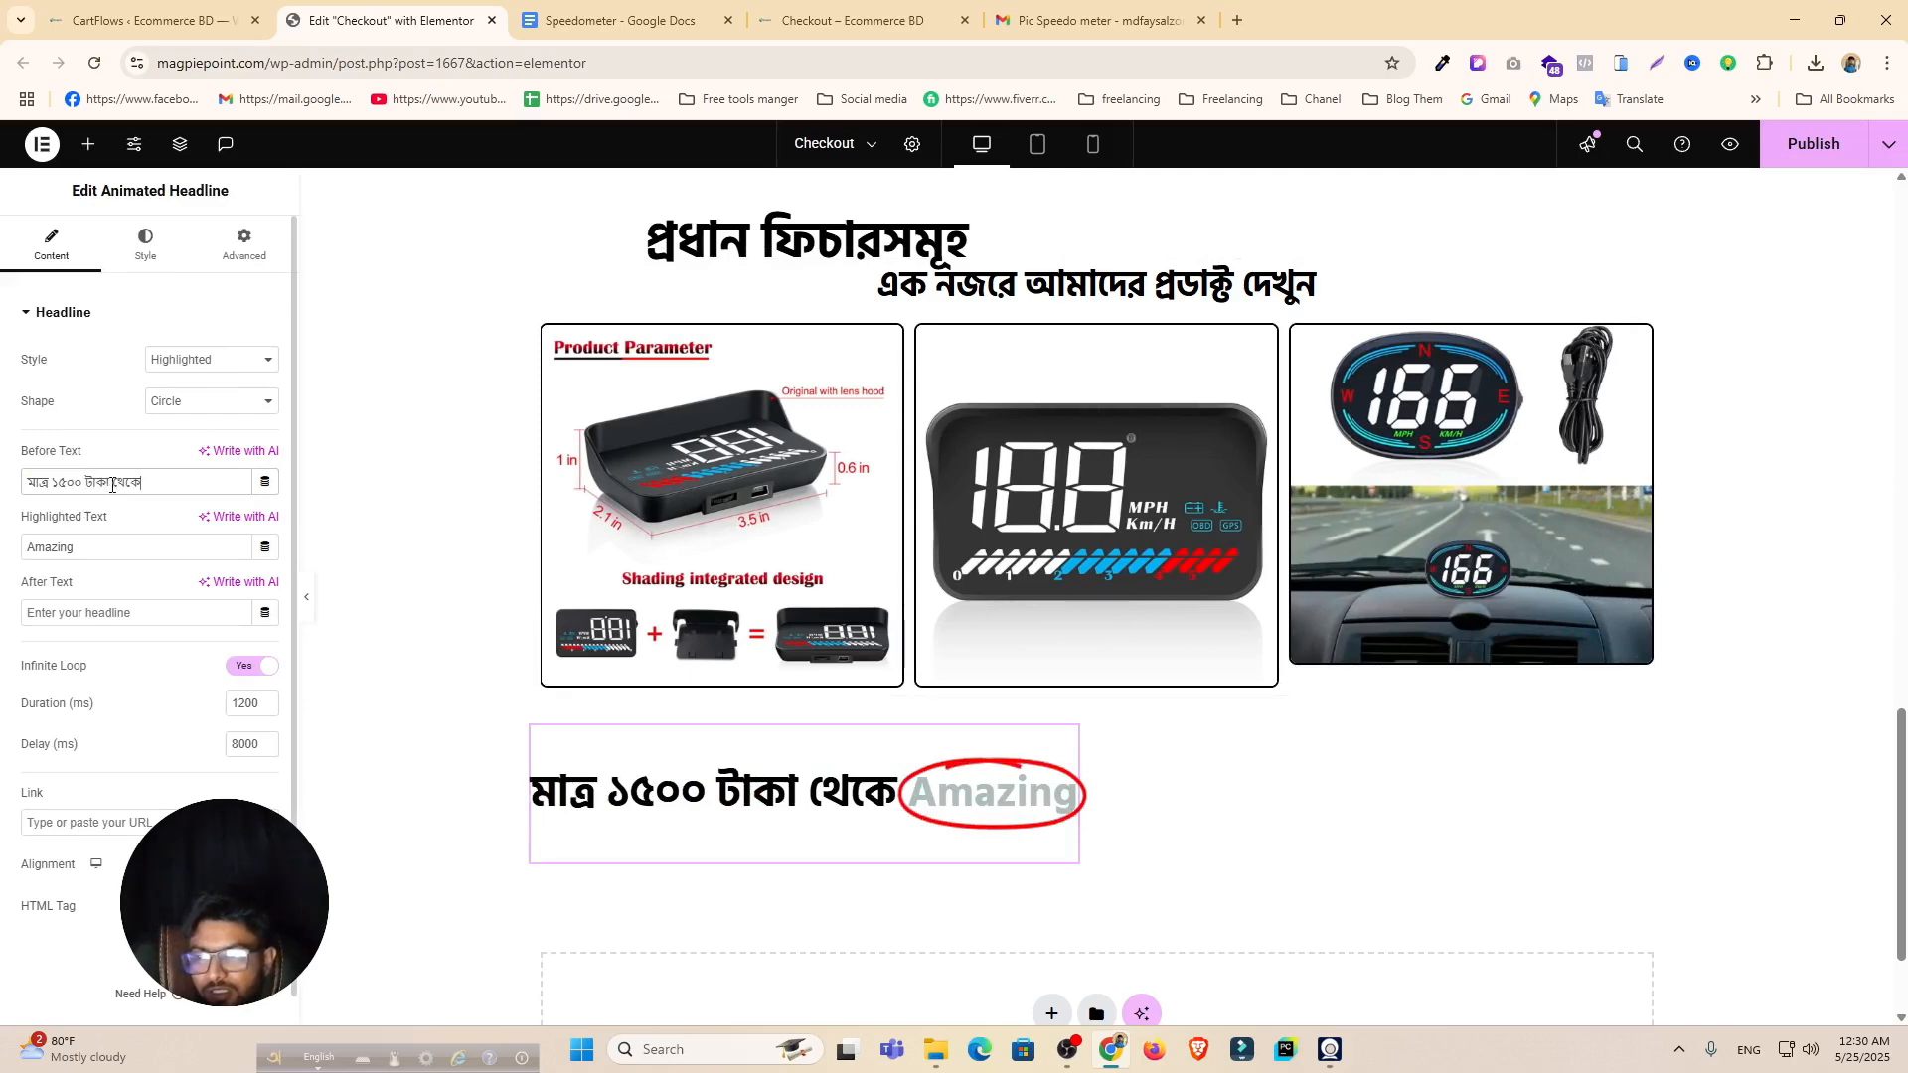
pyautogui.moveTo(110, 485); pyautogui.dragTo(57, 485)
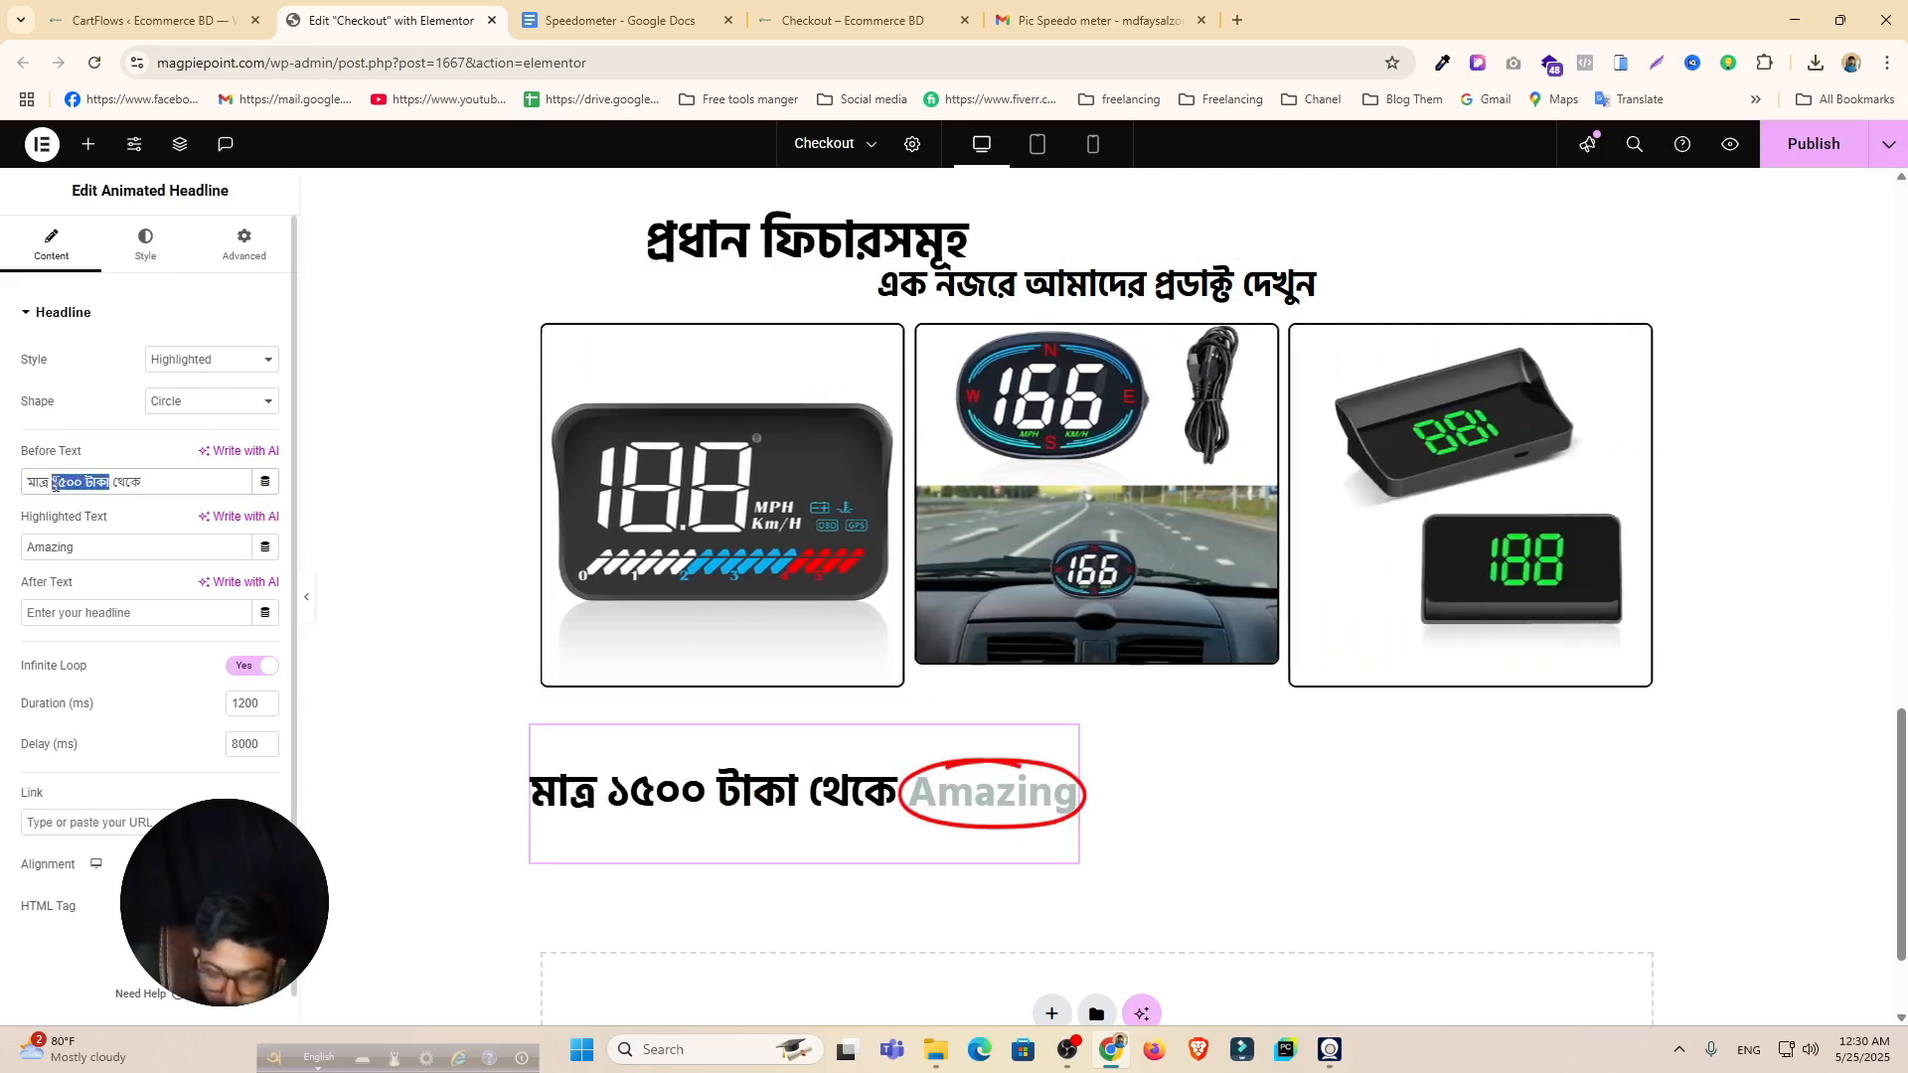
pyautogui.hotkey('ctrl', 'x')
pyautogui.click(56, 544)
pyautogui.hotkey('ctrl', 'a')
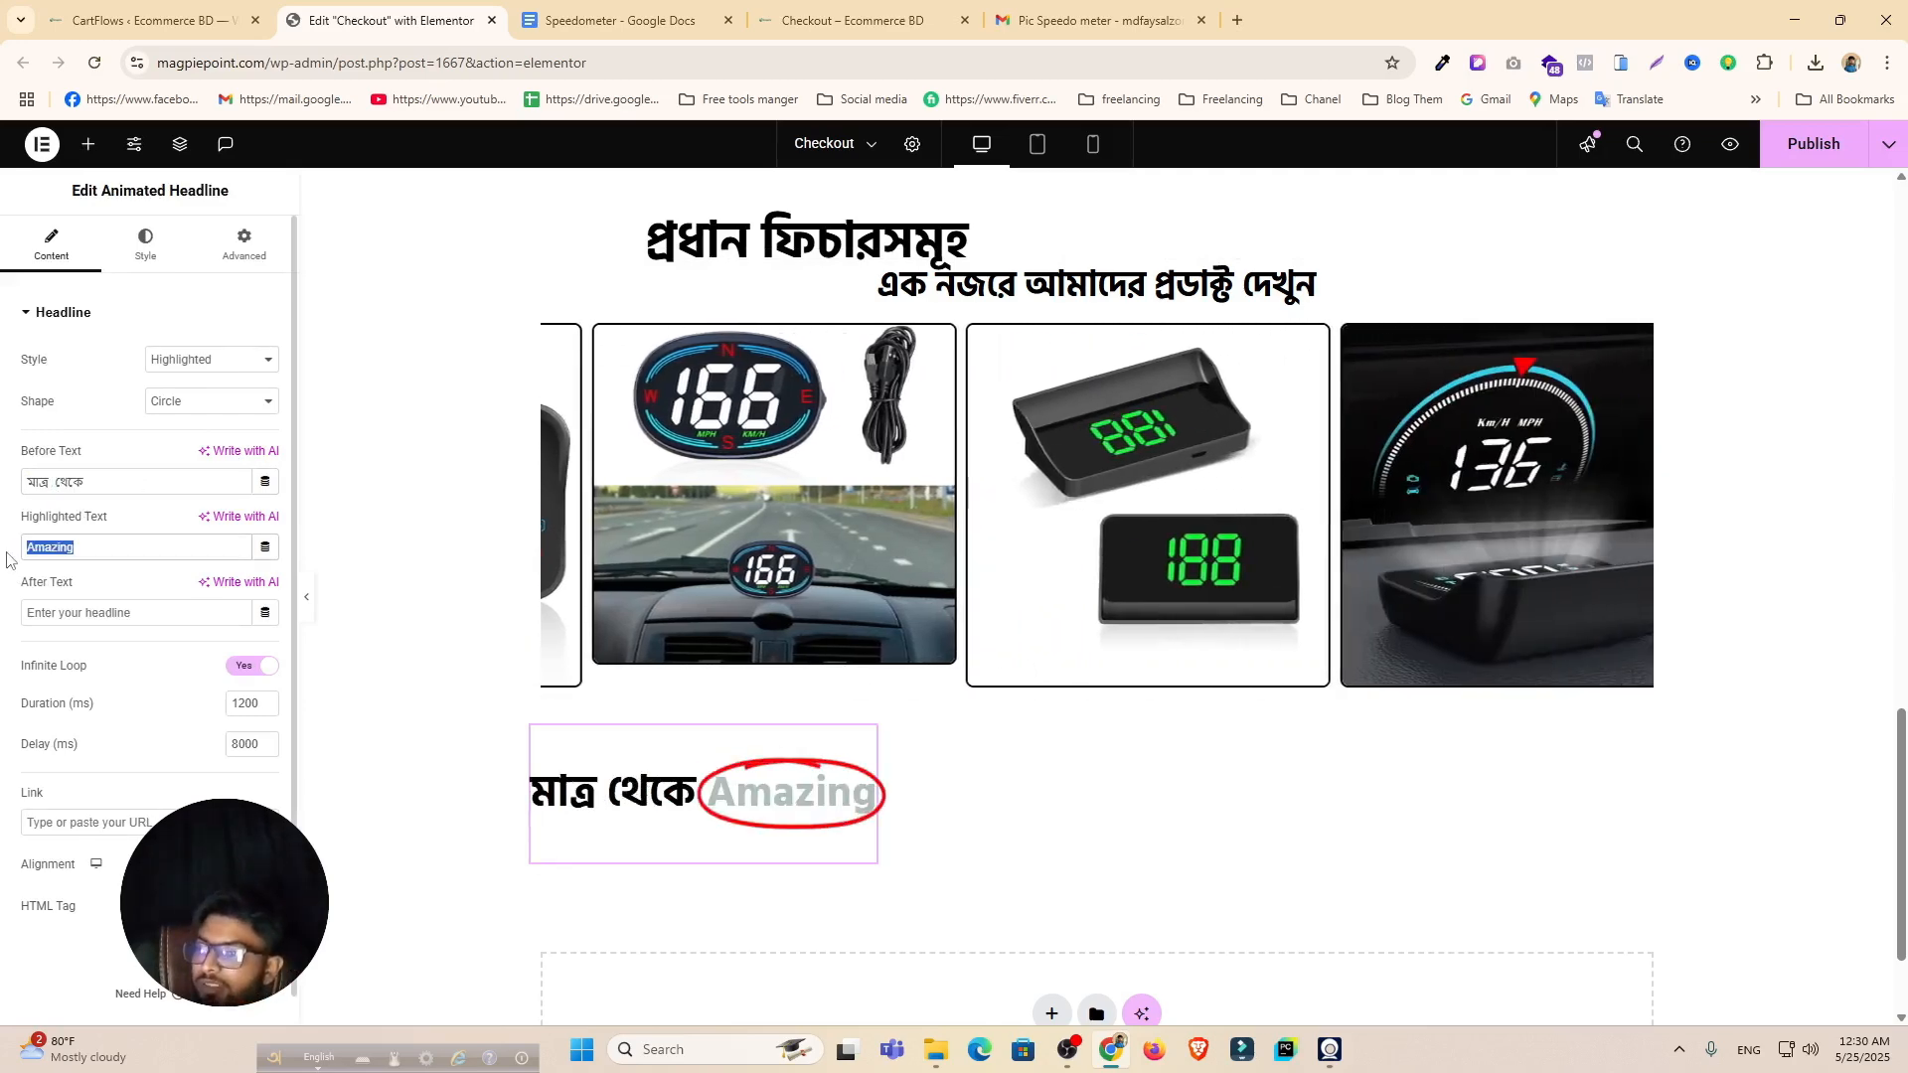
pyautogui.hotkey('ctrl', 'v')
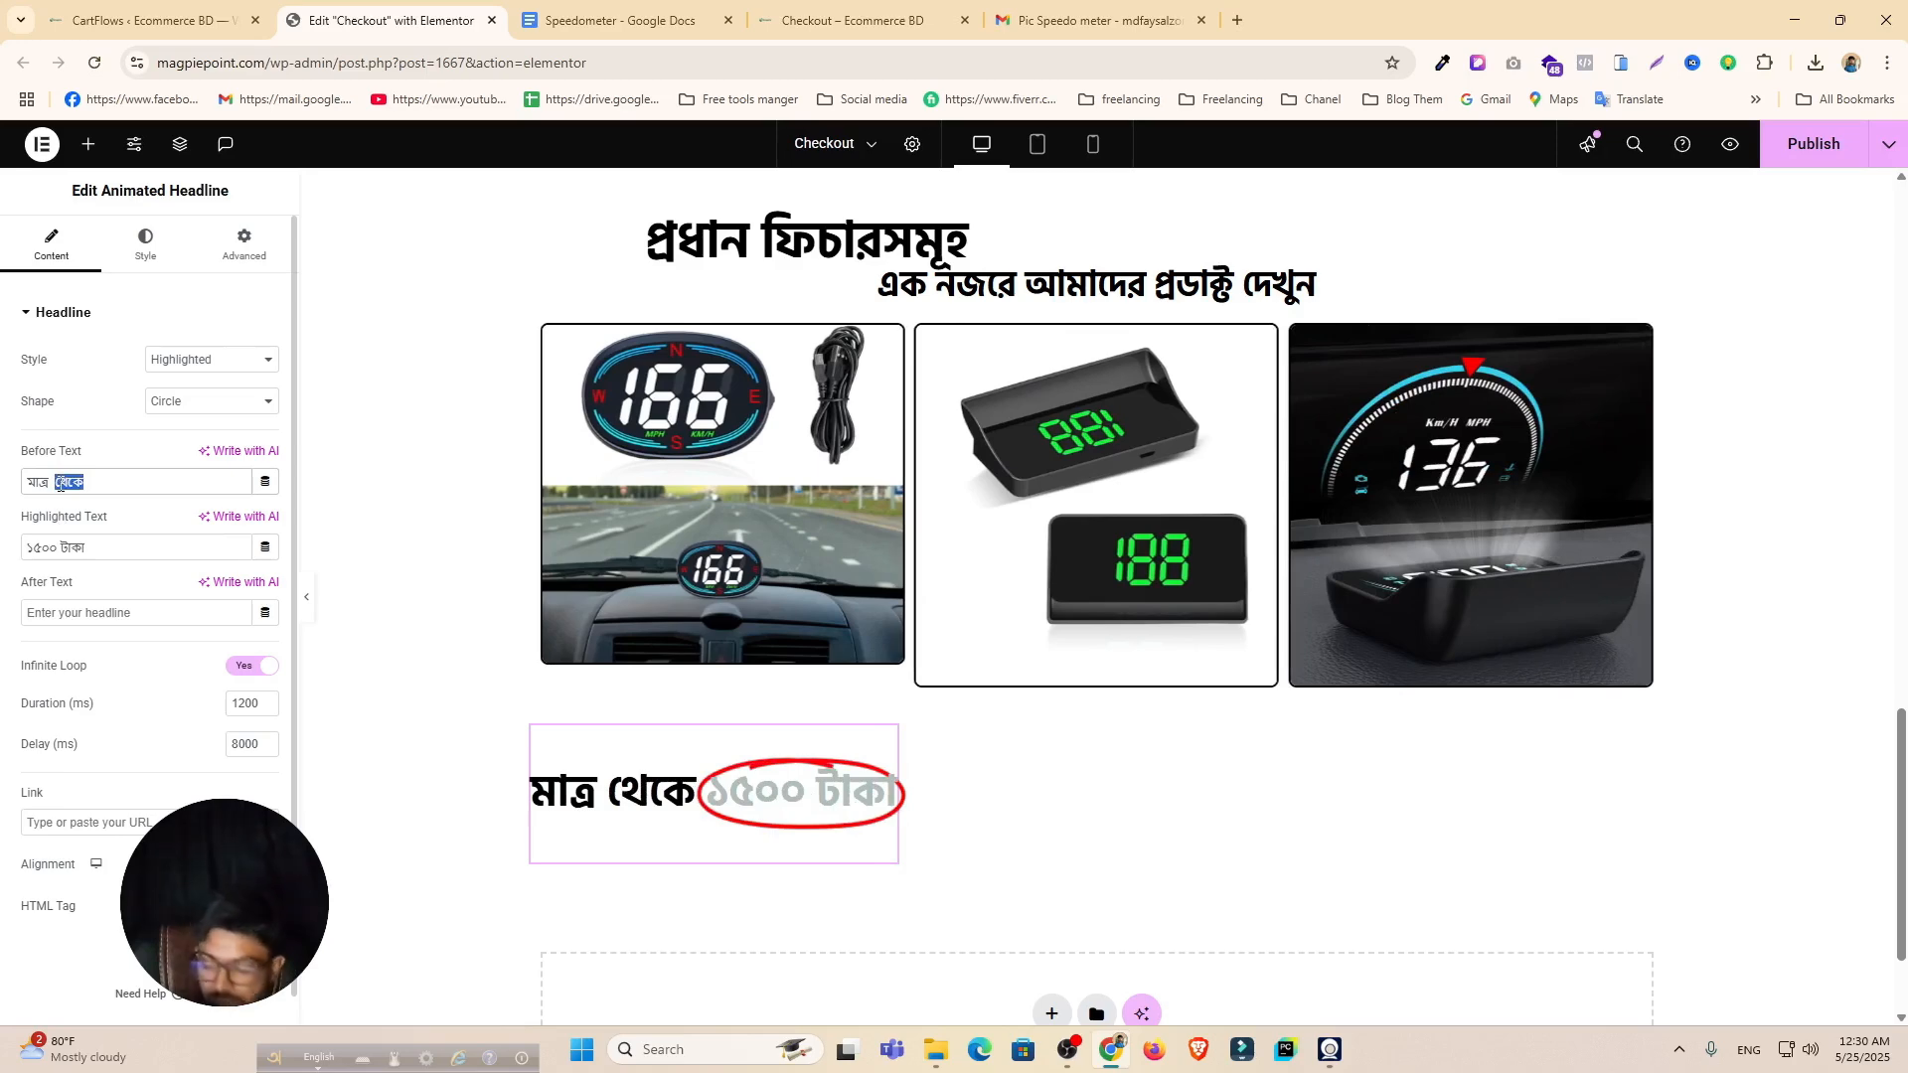
pyautogui.hotkey('ctrl', 'x')
pyautogui.click(109, 622)
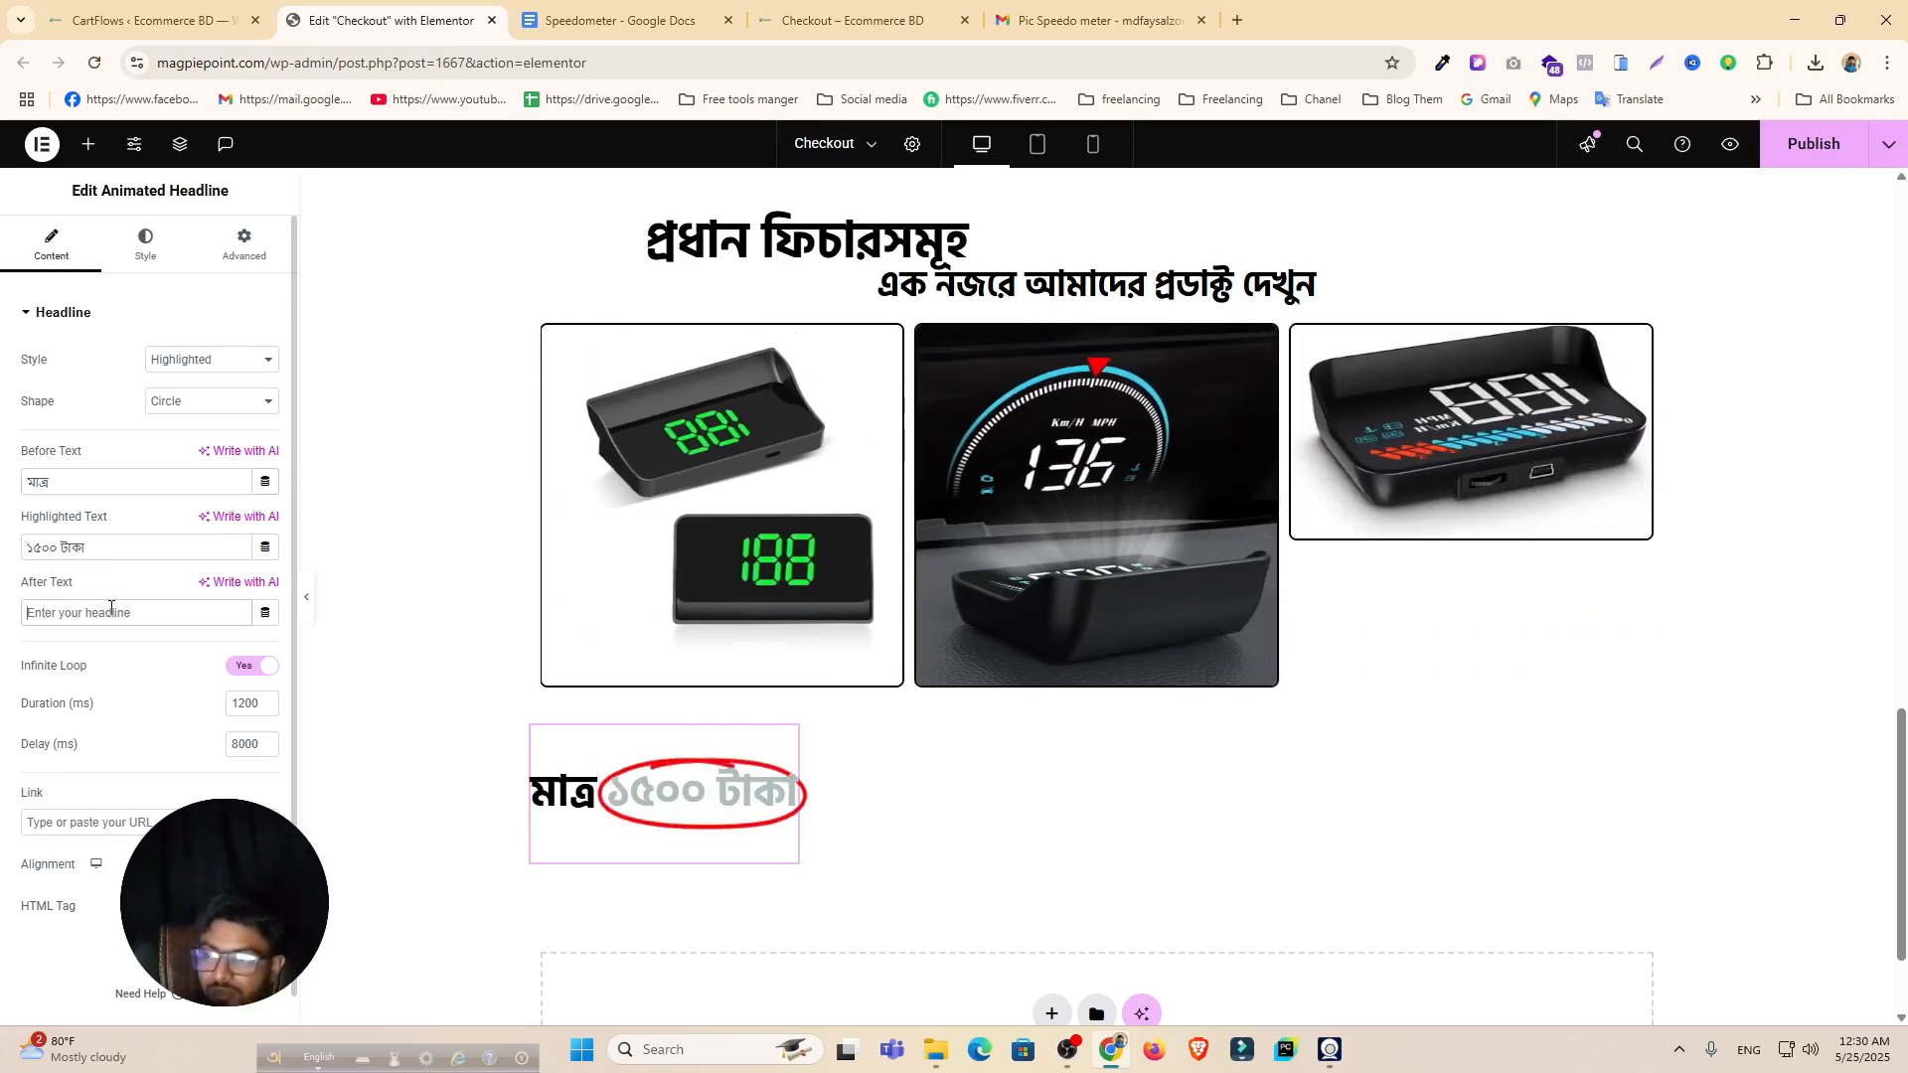
pyautogui.hotkey('ctrl', 'v')
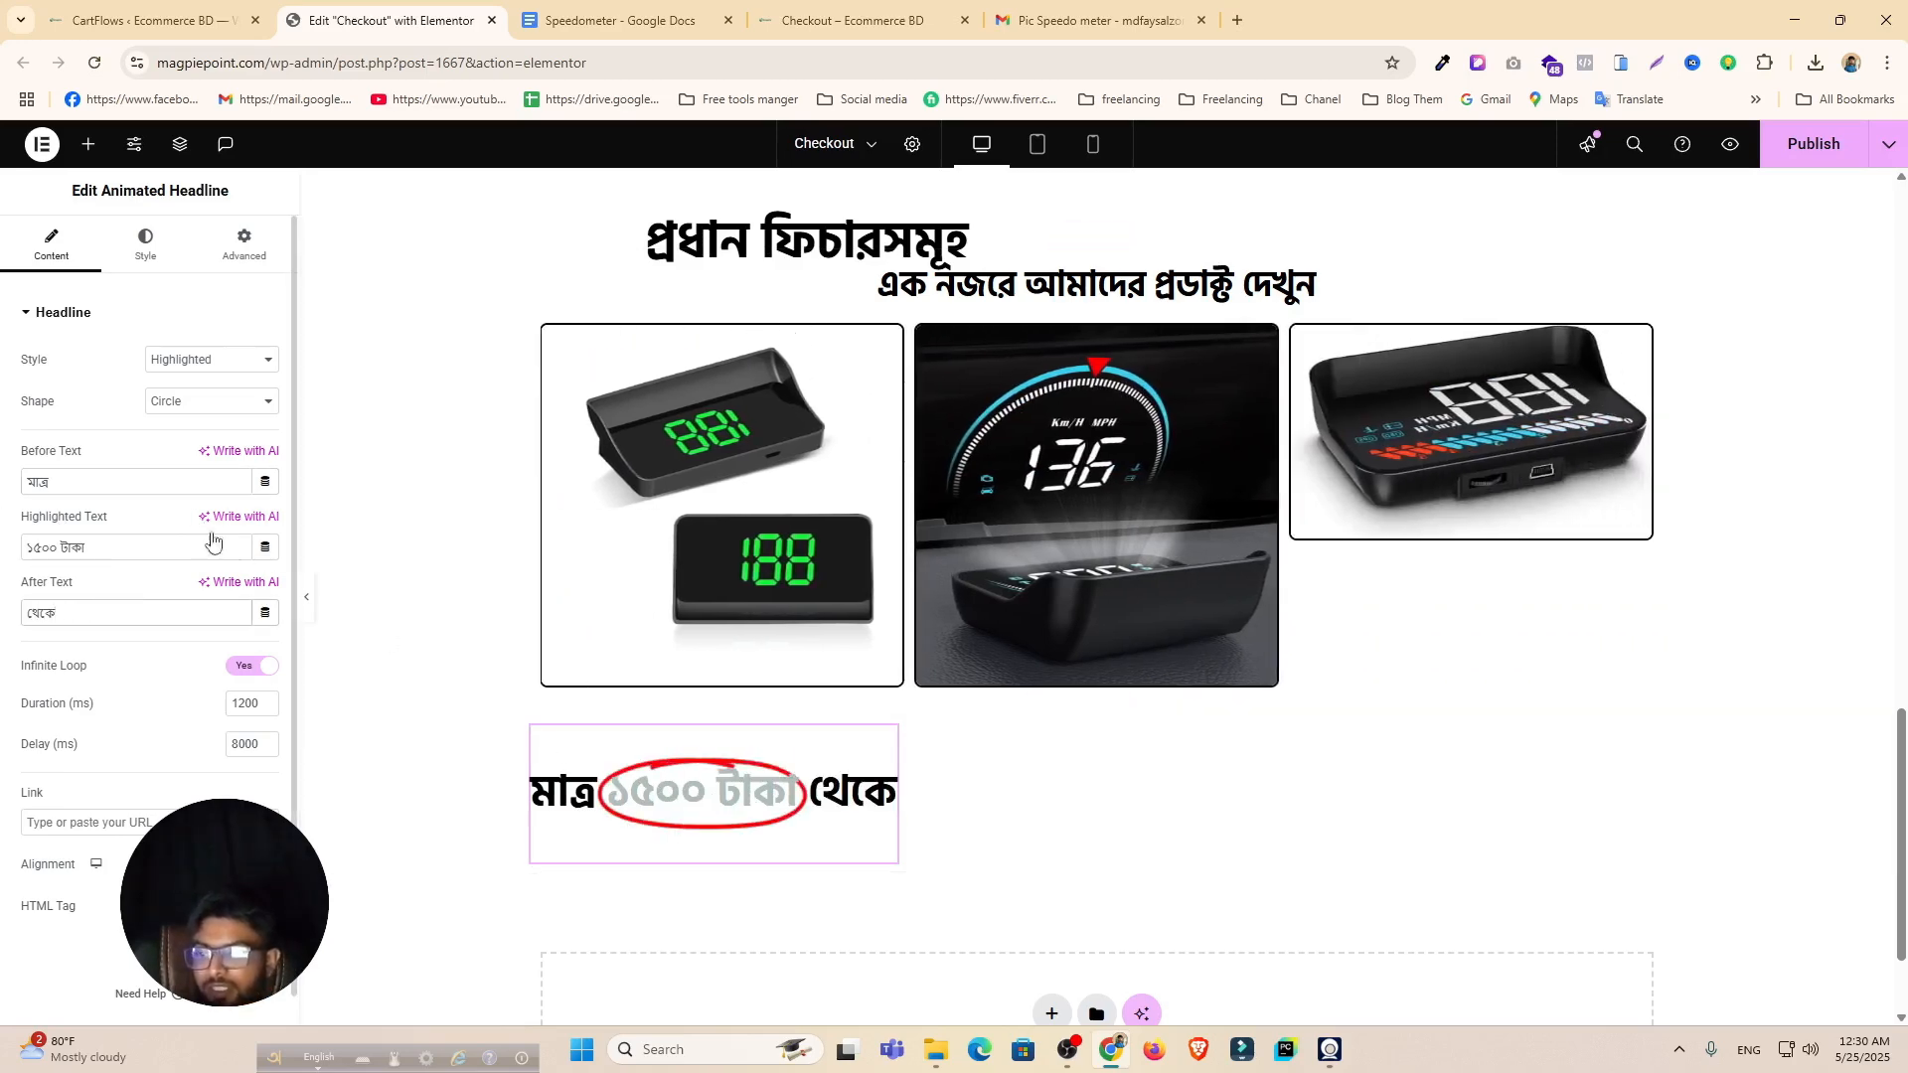
# Step: Set the color of the animated headline's circle shape to #FF0000
pyautogui.click(157, 246)
pyautogui.click(265, 359)
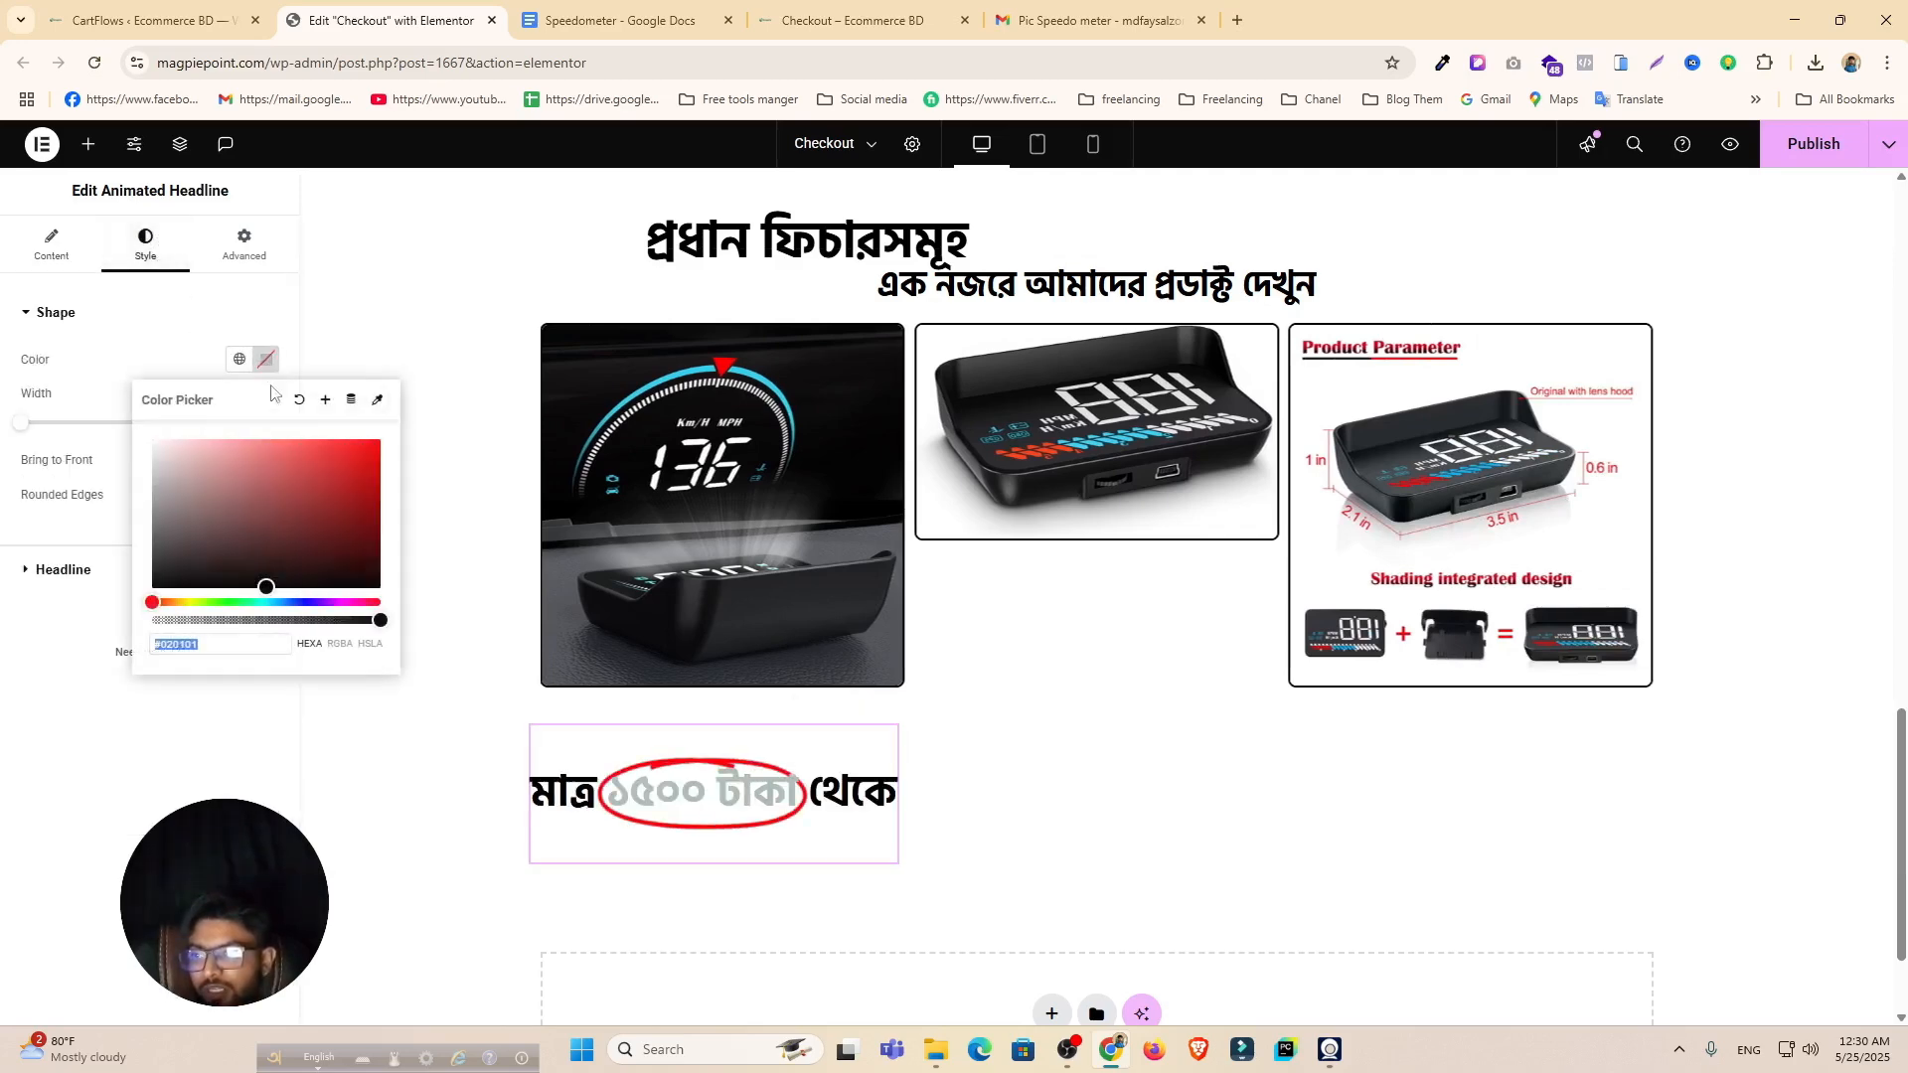
pyautogui.click(289, 505)
pyautogui.moveTo(341, 474); pyautogui.dragTo(397, 439)
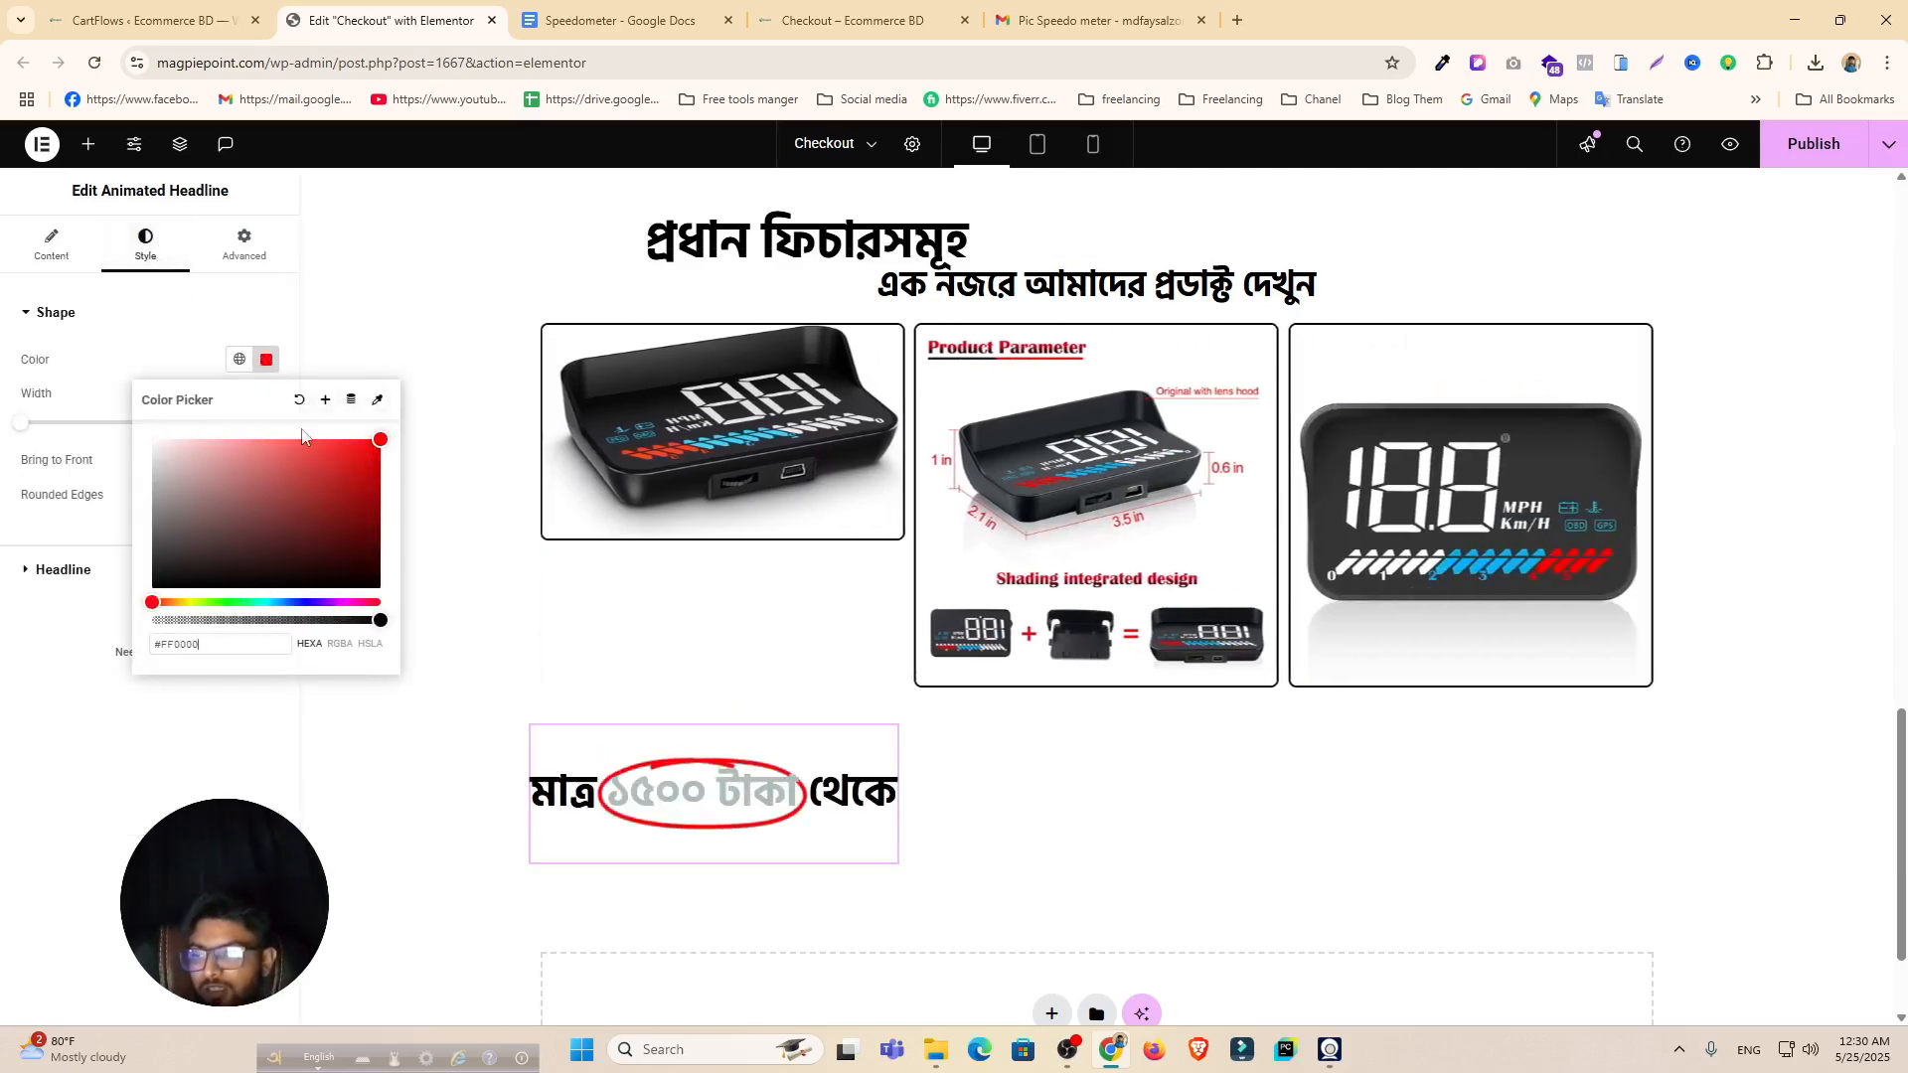
pyautogui.click(66, 763)
# Step: Set the text color of the animated headline's before and after text to green #009E73
pyautogui.click(132, 575)
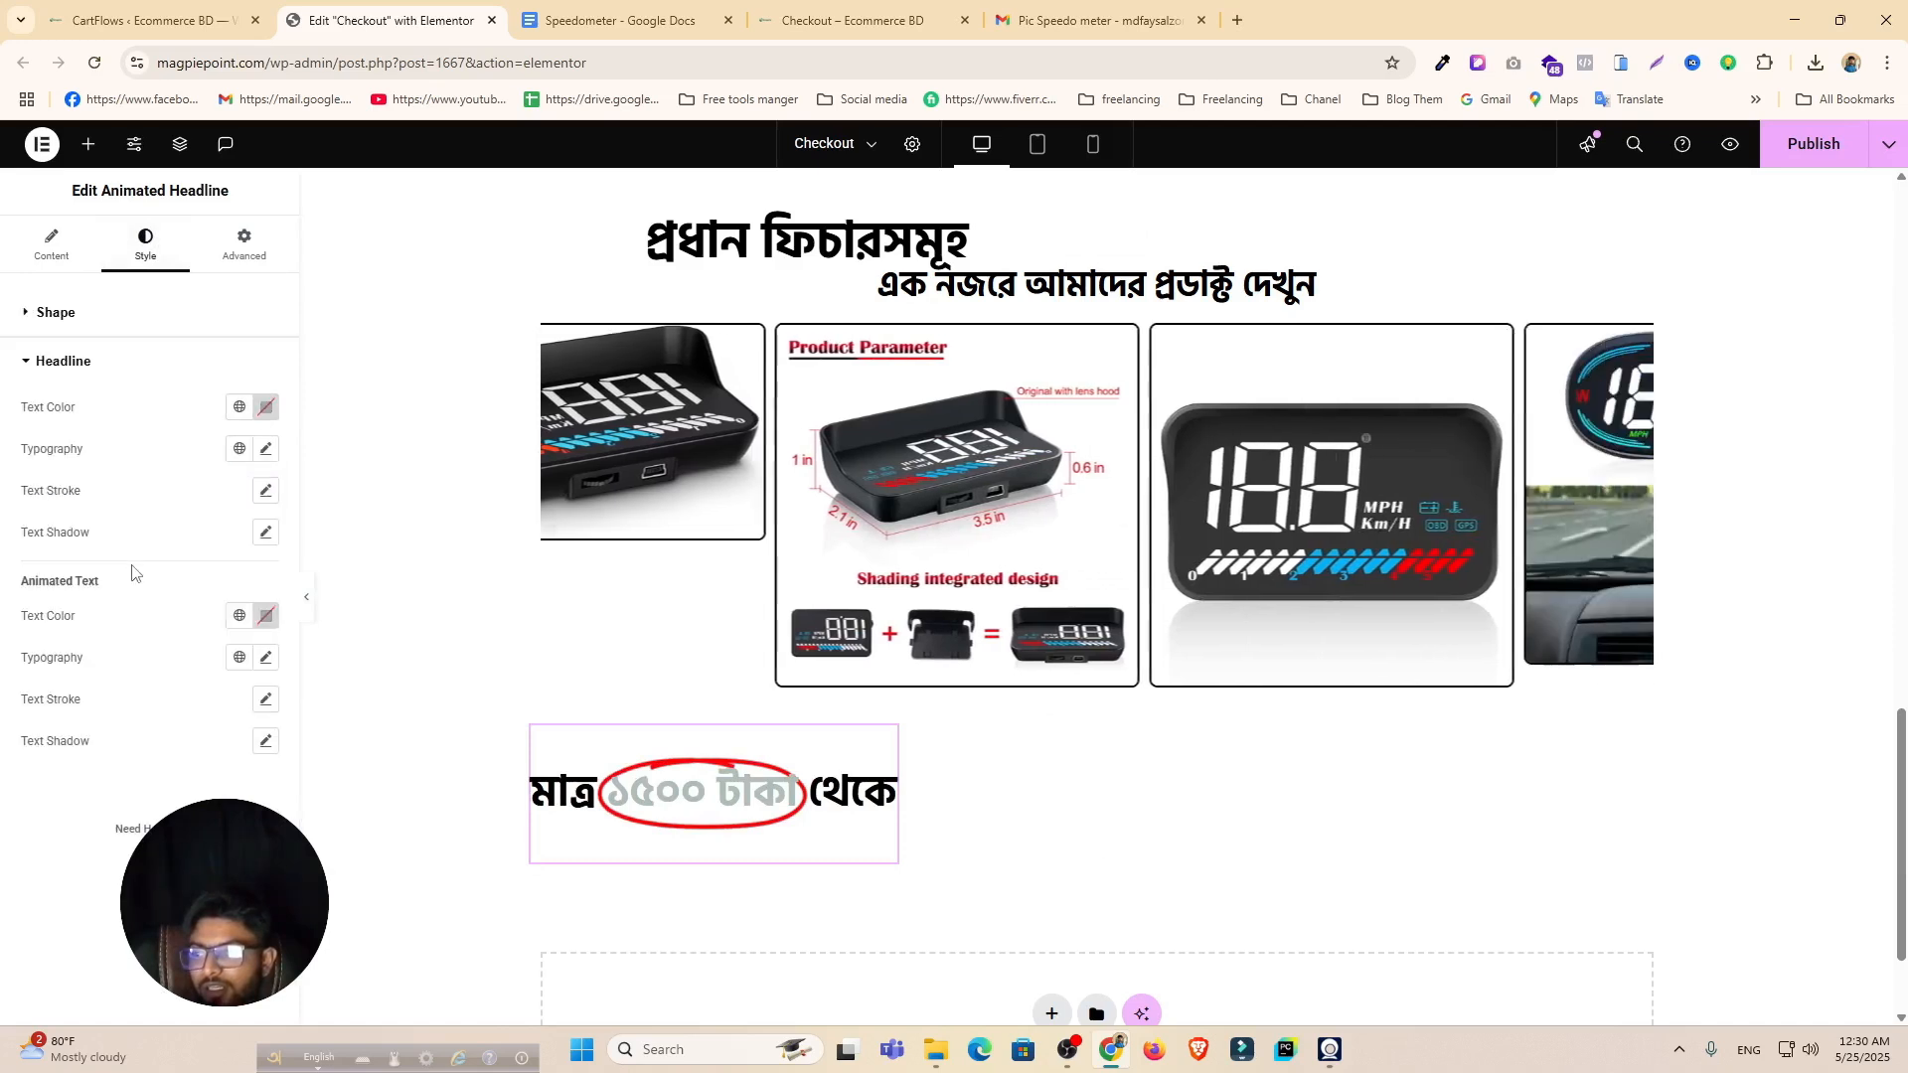
pyautogui.click(266, 410)
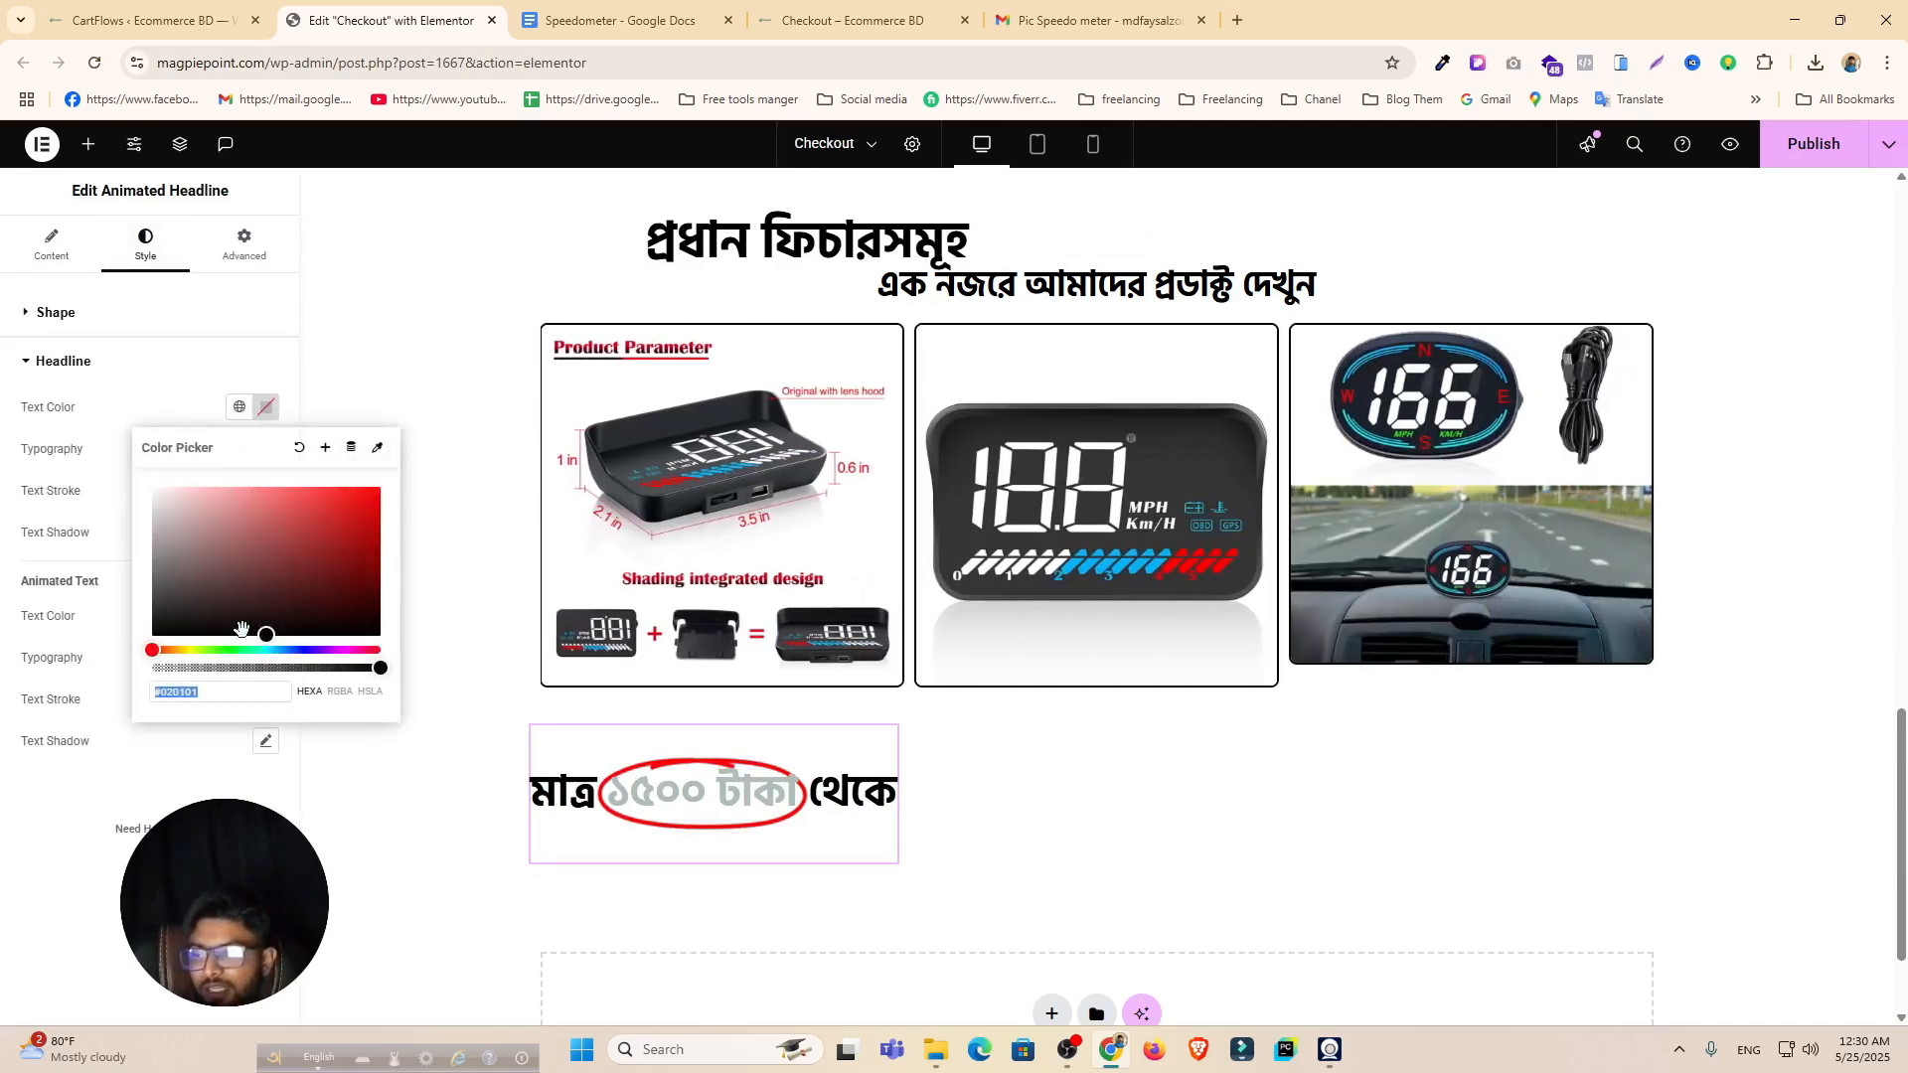
pyautogui.click(256, 650)
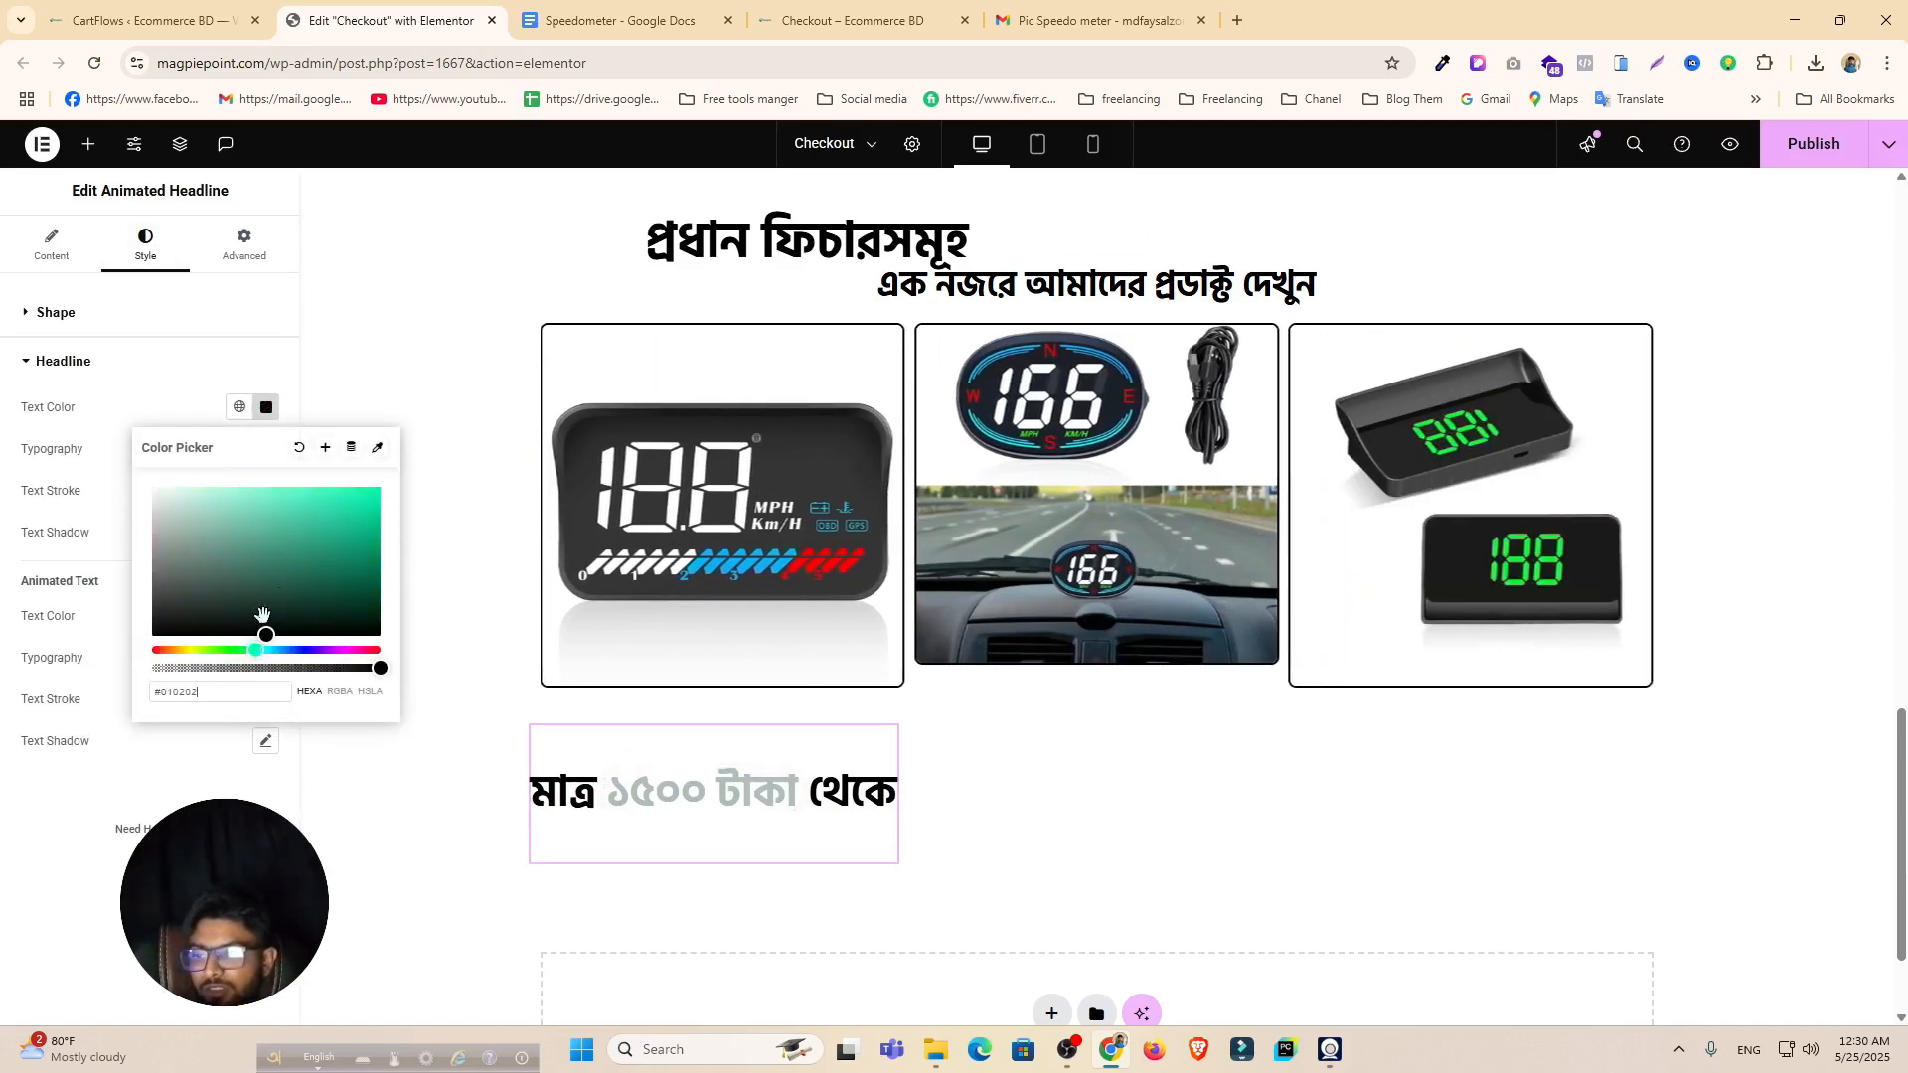
pyautogui.moveTo(262, 614)
pyautogui.mouseDown()
pyautogui.moveTo(358, 542)
pyautogui.moveTo(397, 544)
pyautogui.mouseUp()
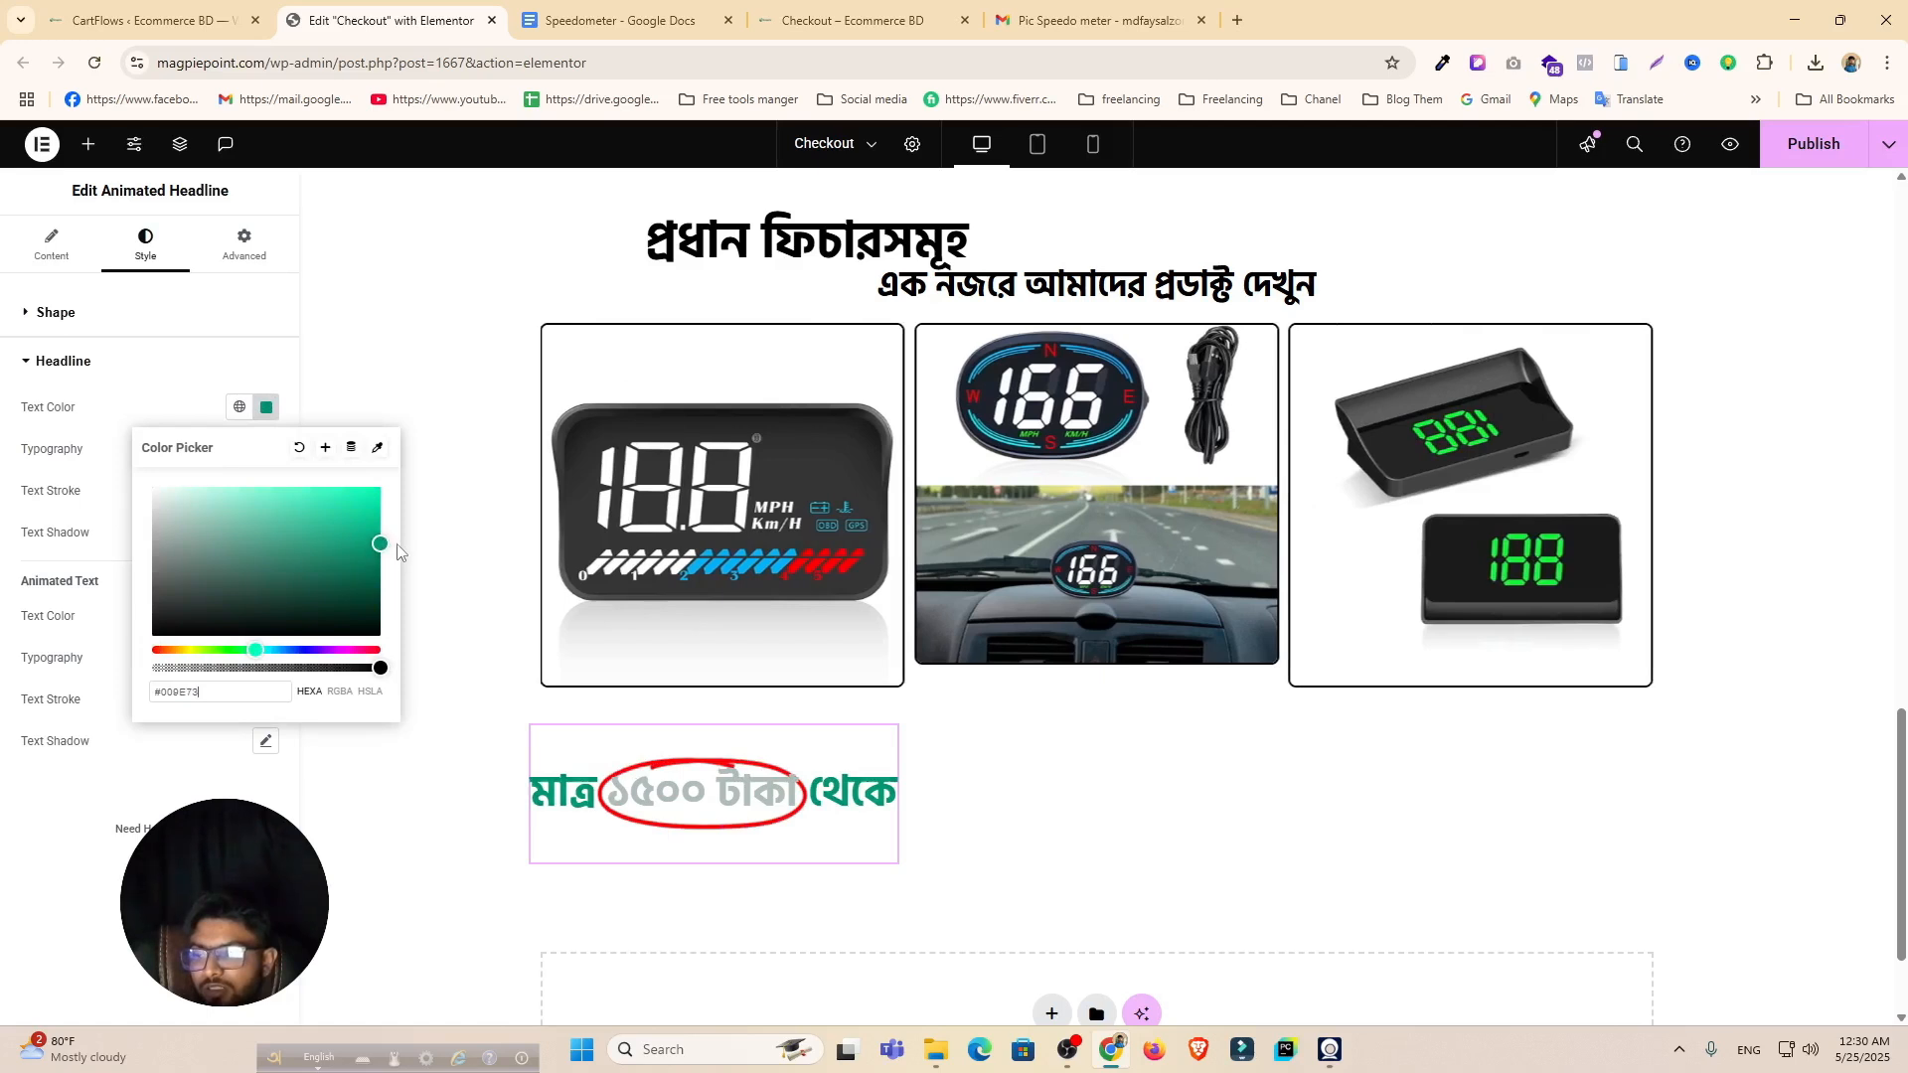
pyautogui.click(81, 795)
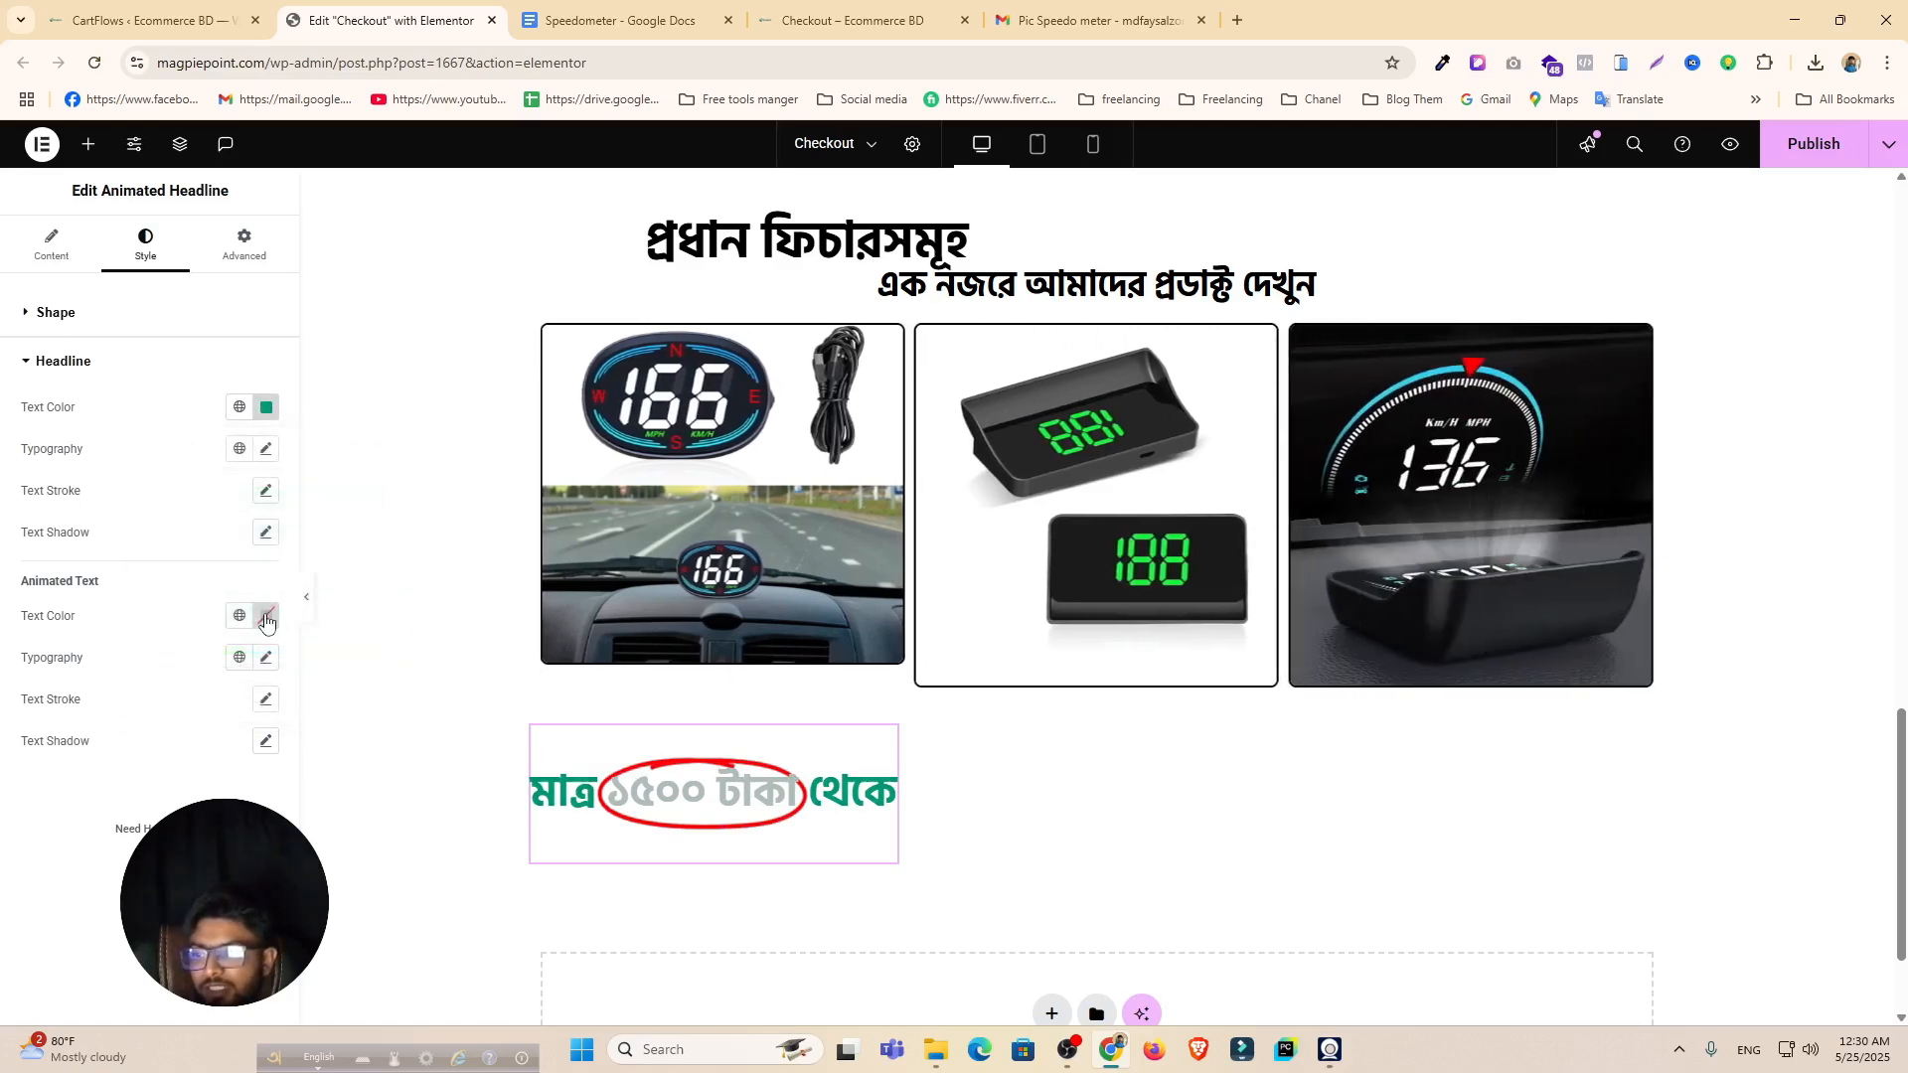
# Step: Set the animated text color of the headline's highlighted price to bright red
pyautogui.click(266, 618)
pyautogui.moveTo(301, 752); pyautogui.dragTo(395, 692)
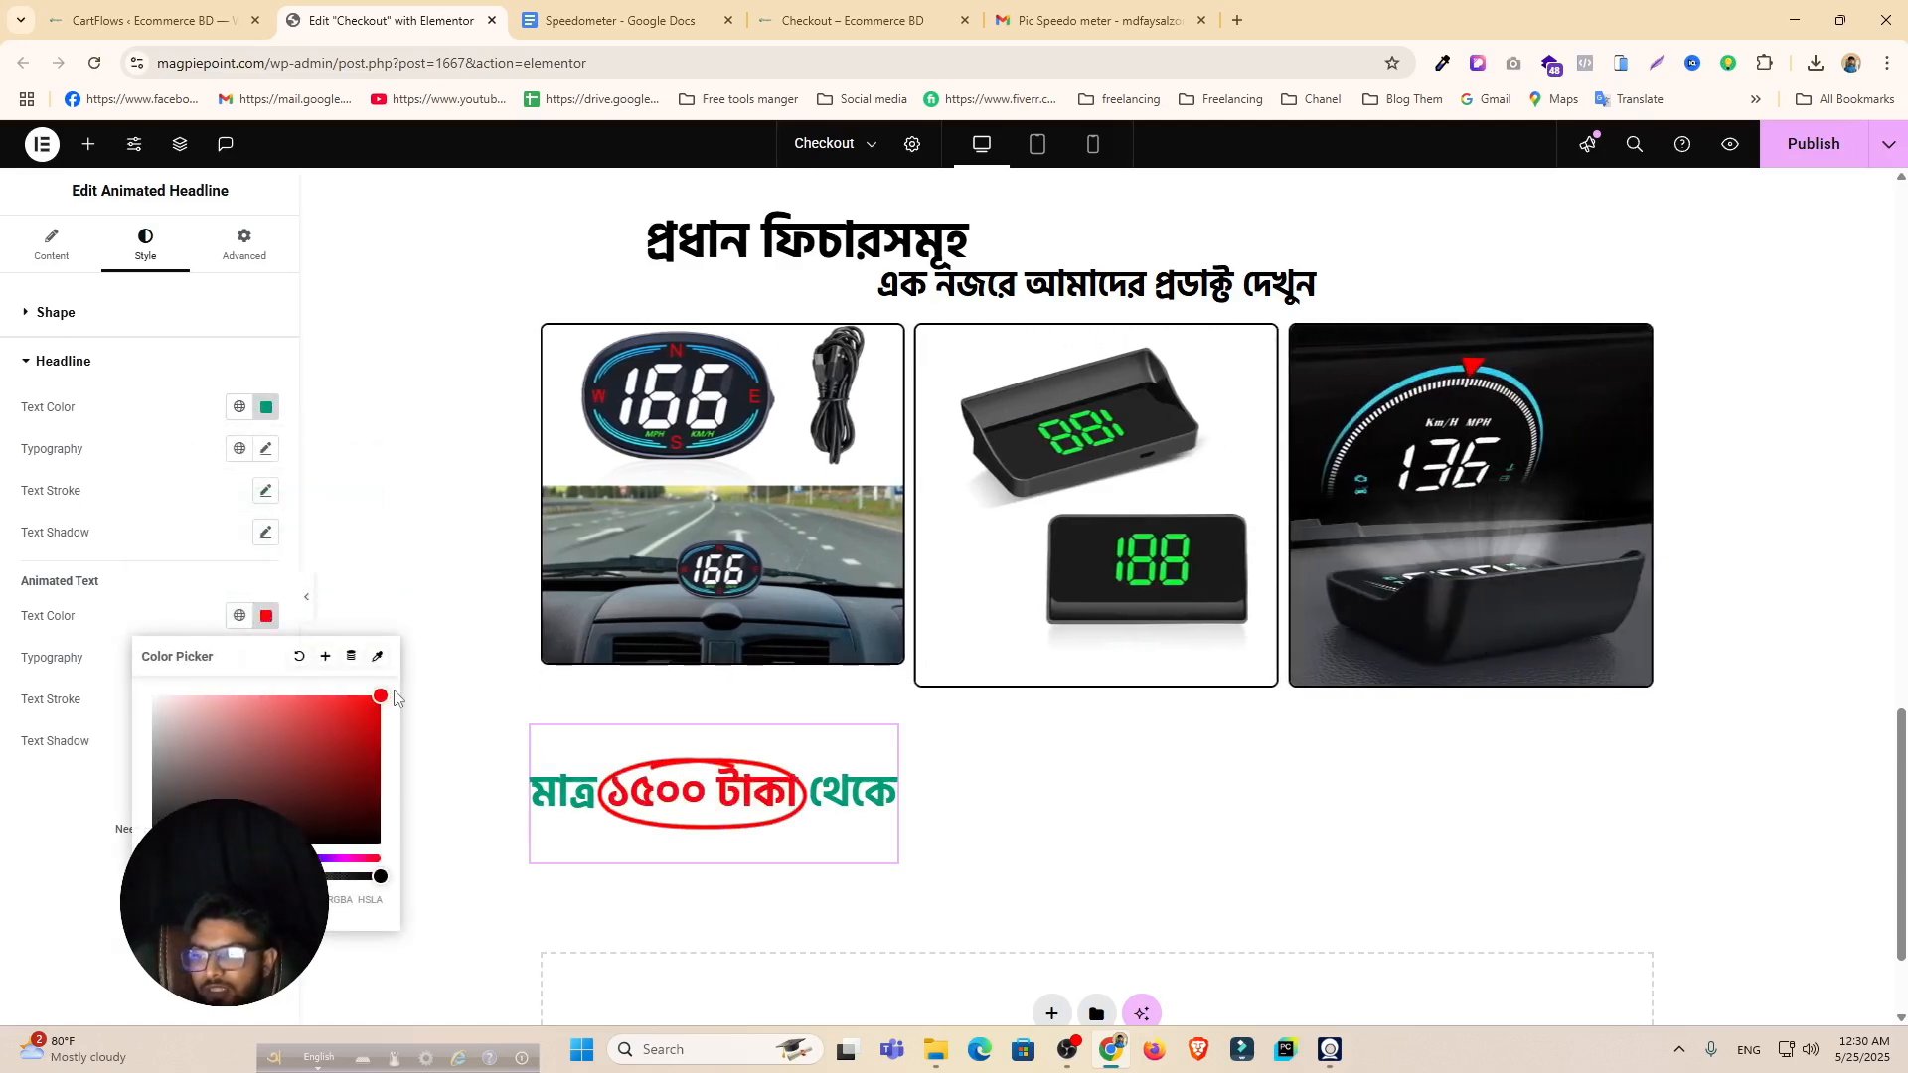
pyautogui.click(205, 578)
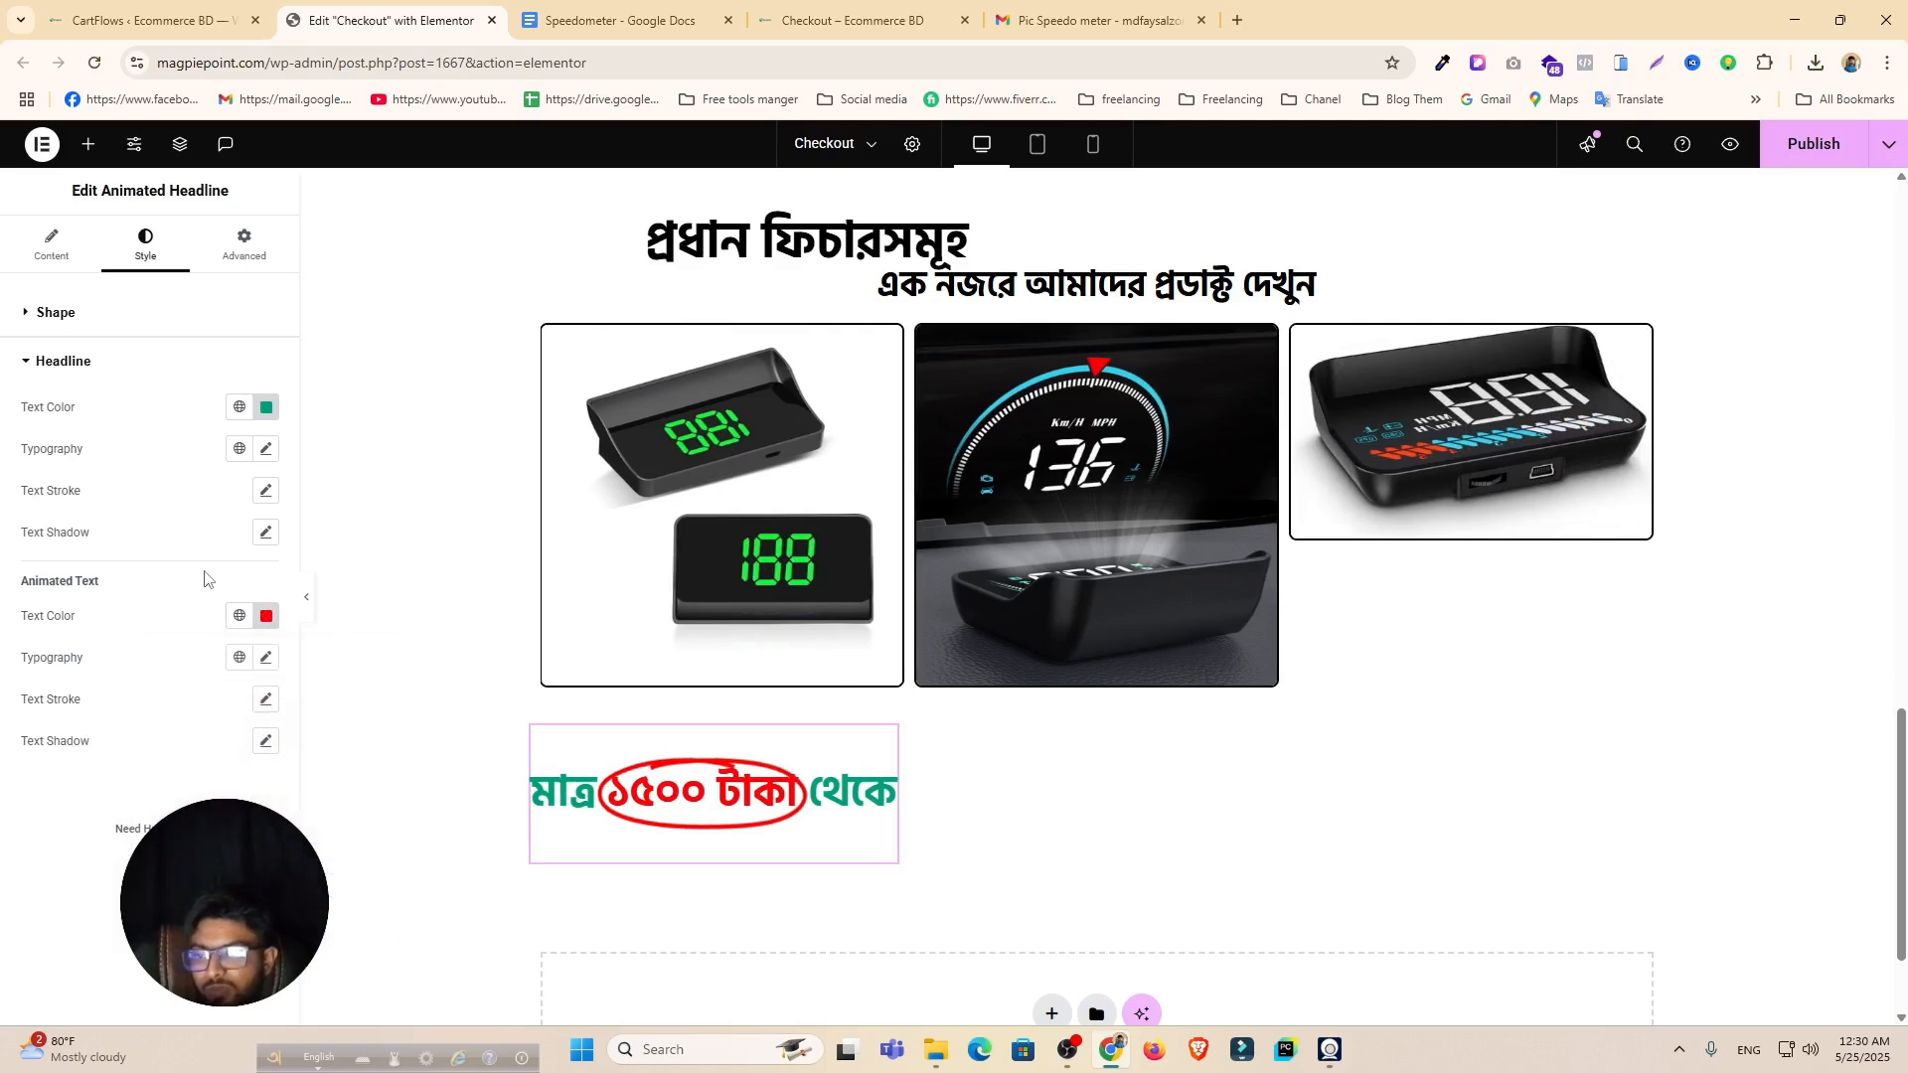
# Step: Duplicate the animated headline and set the justify content of its container to Space Around
pyautogui.rightClick(644, 790)
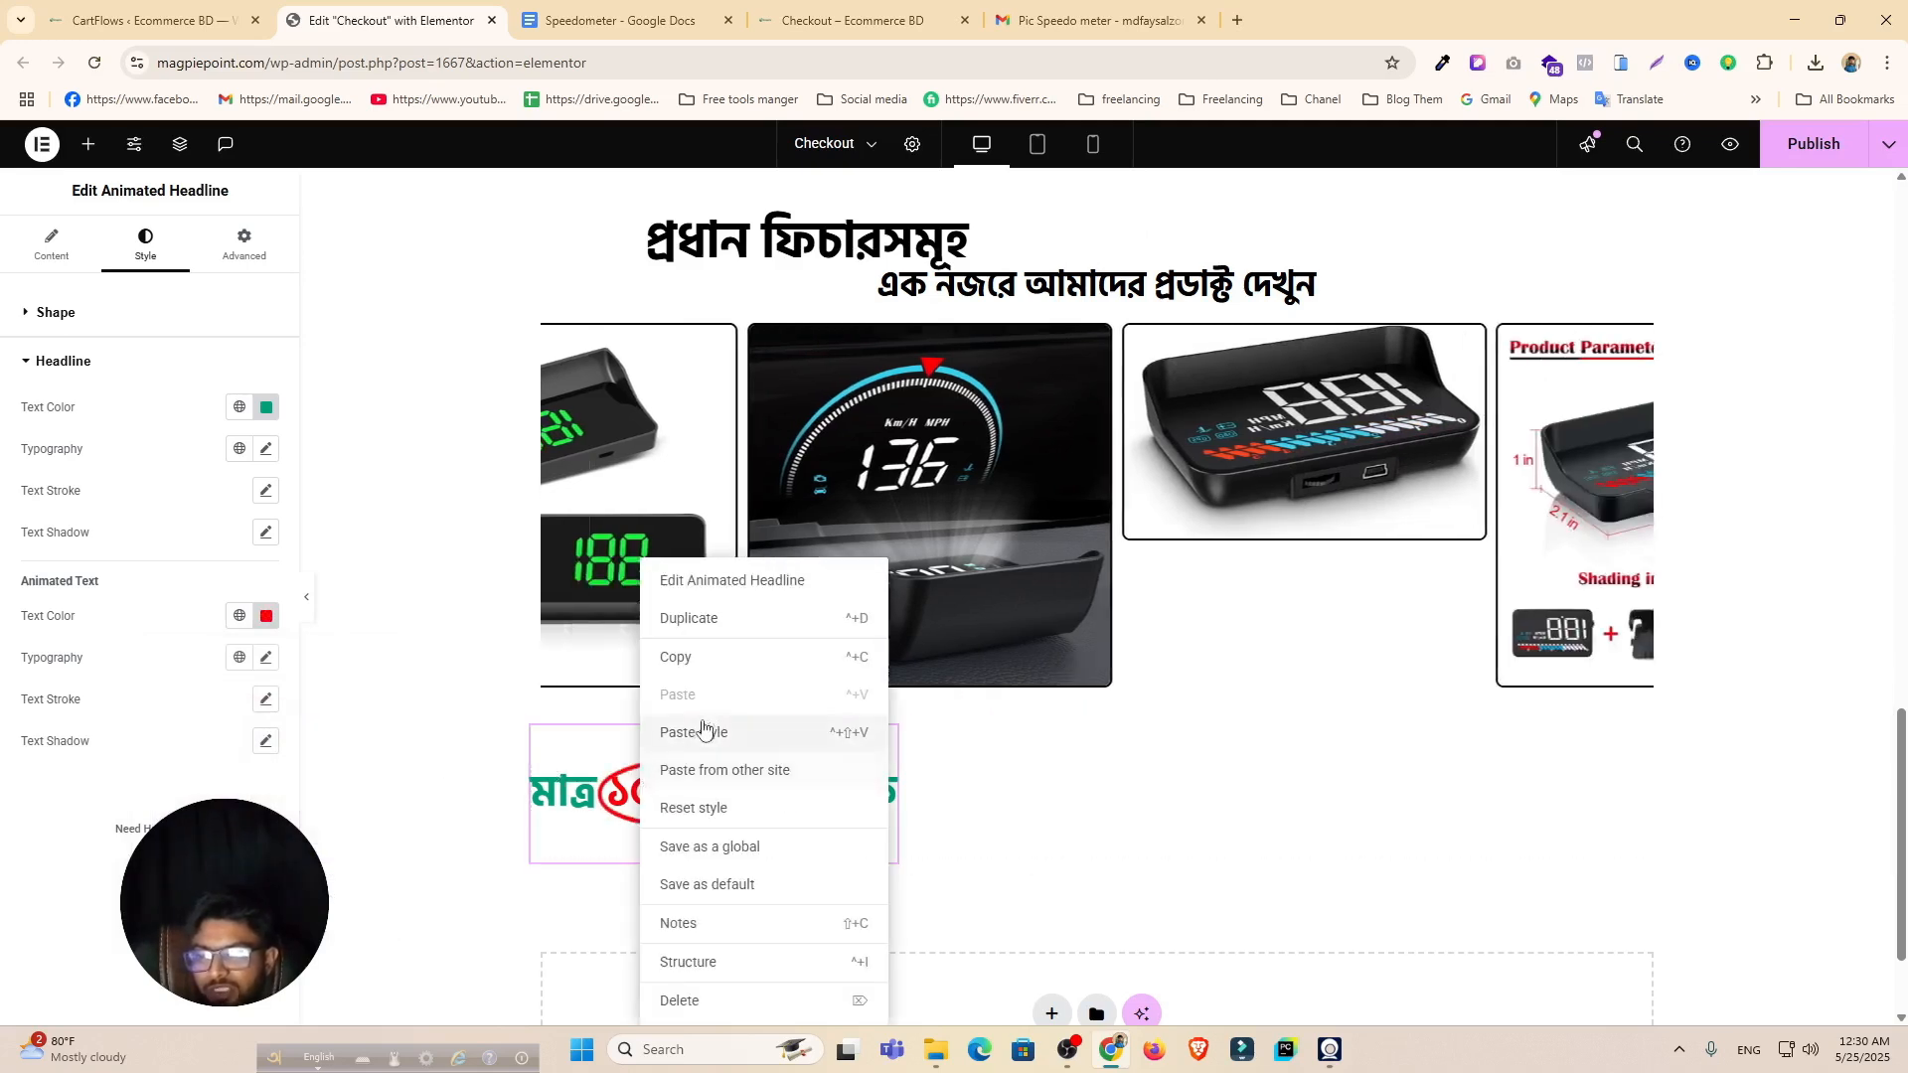
pyautogui.click(690, 617)
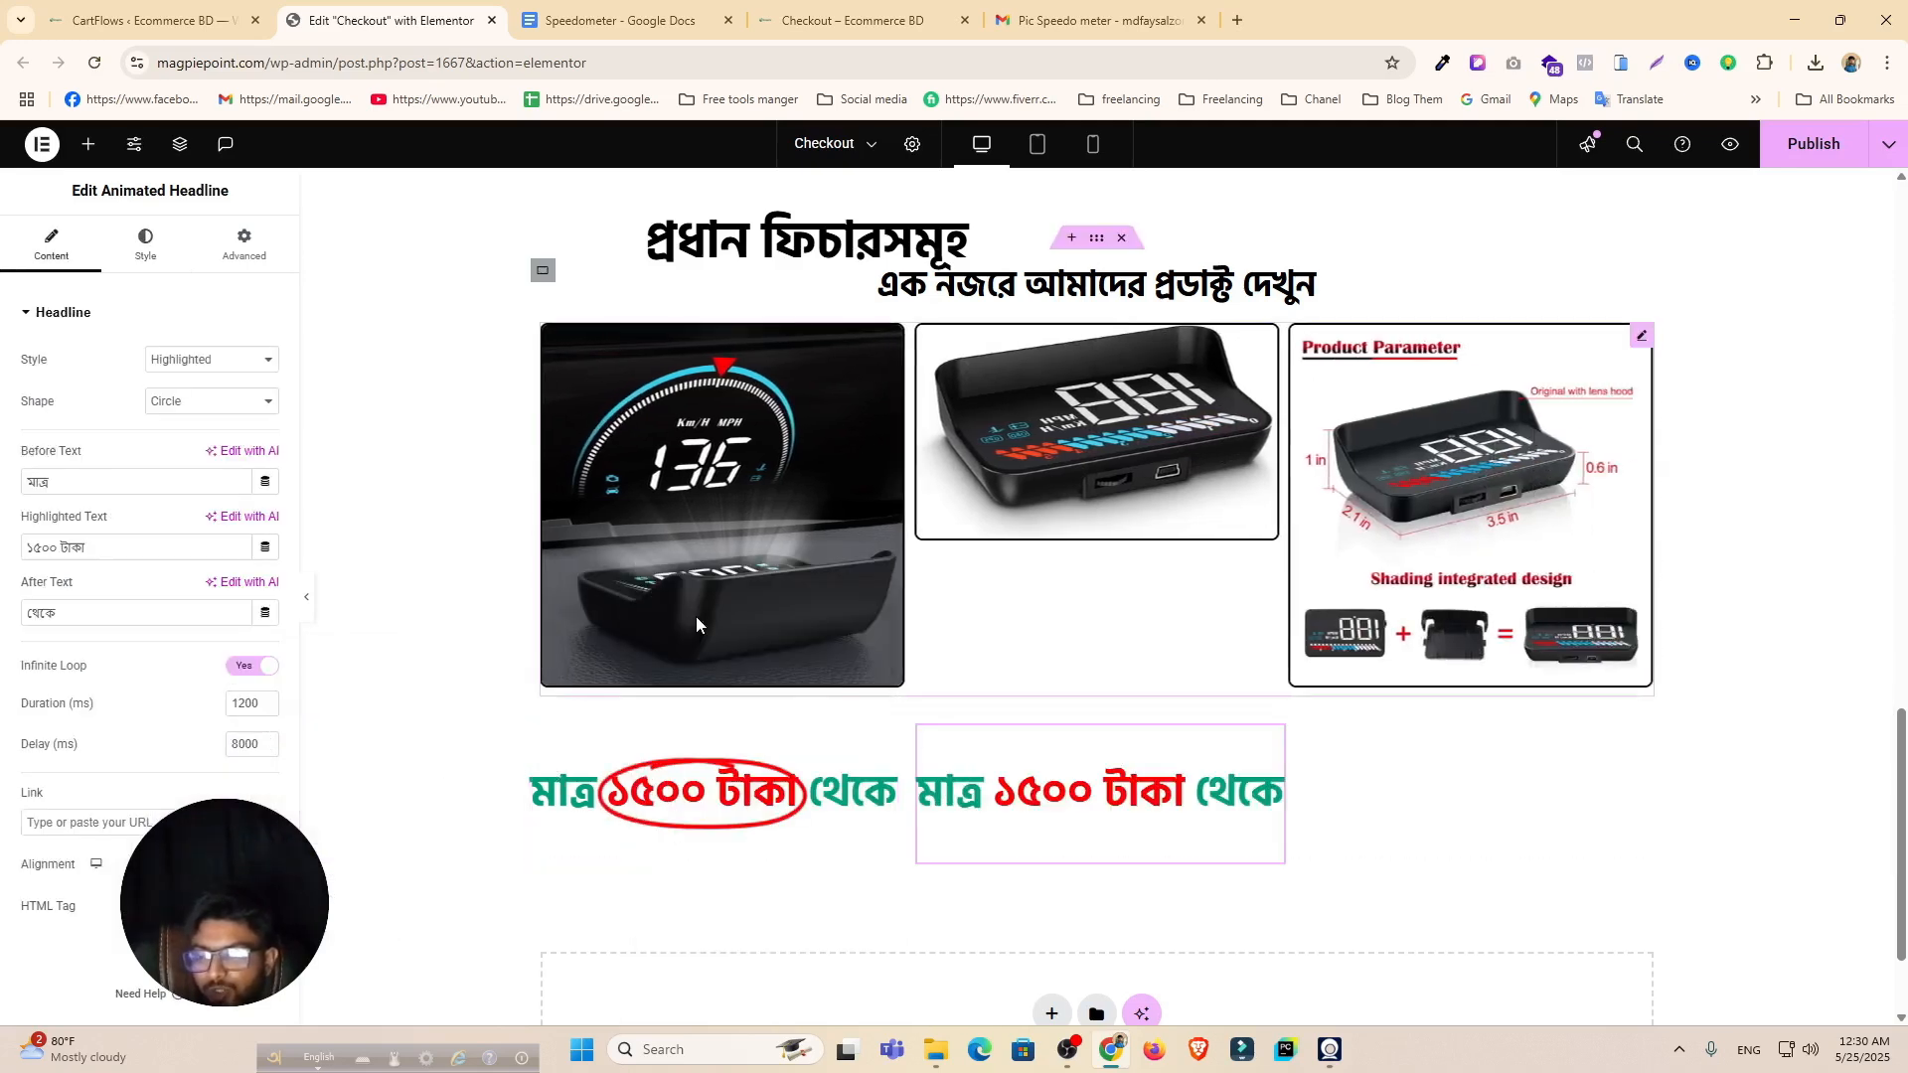
pyautogui.click(542, 738)
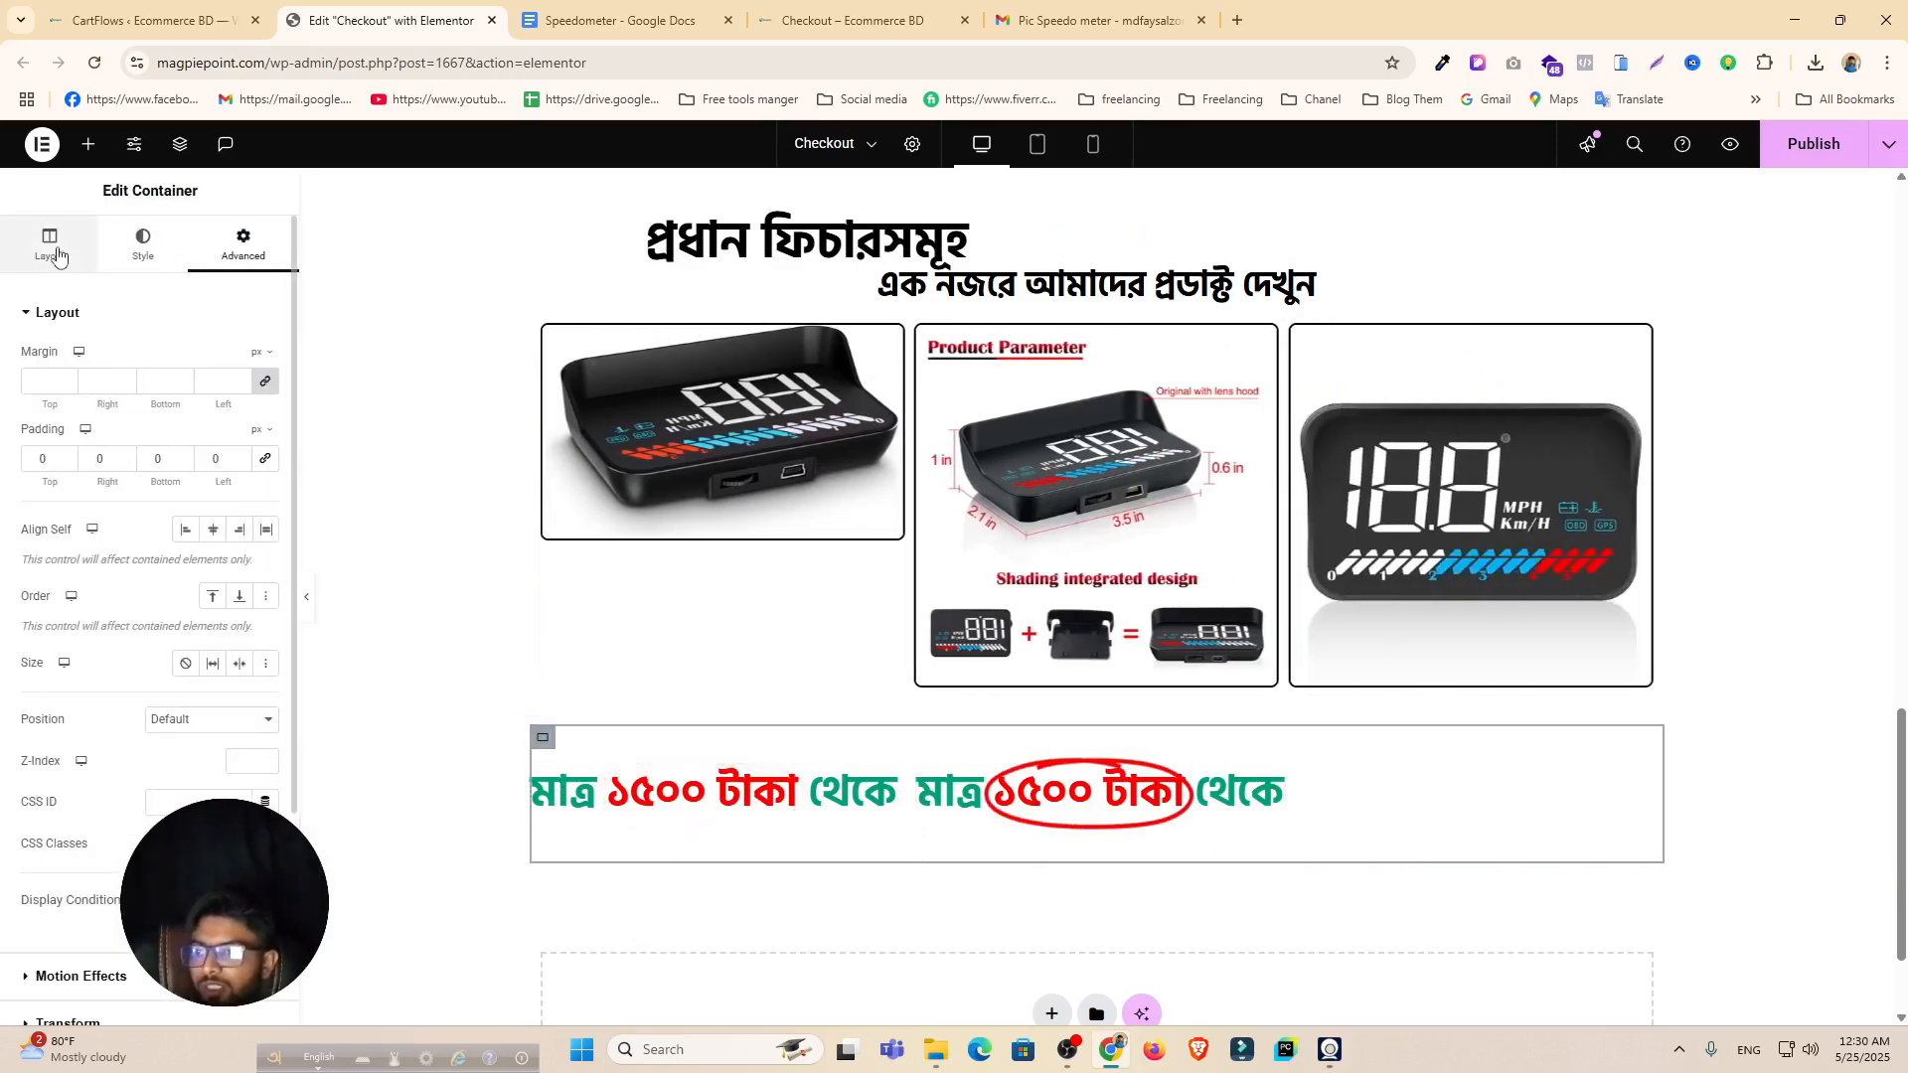
pyautogui.click(57, 255)
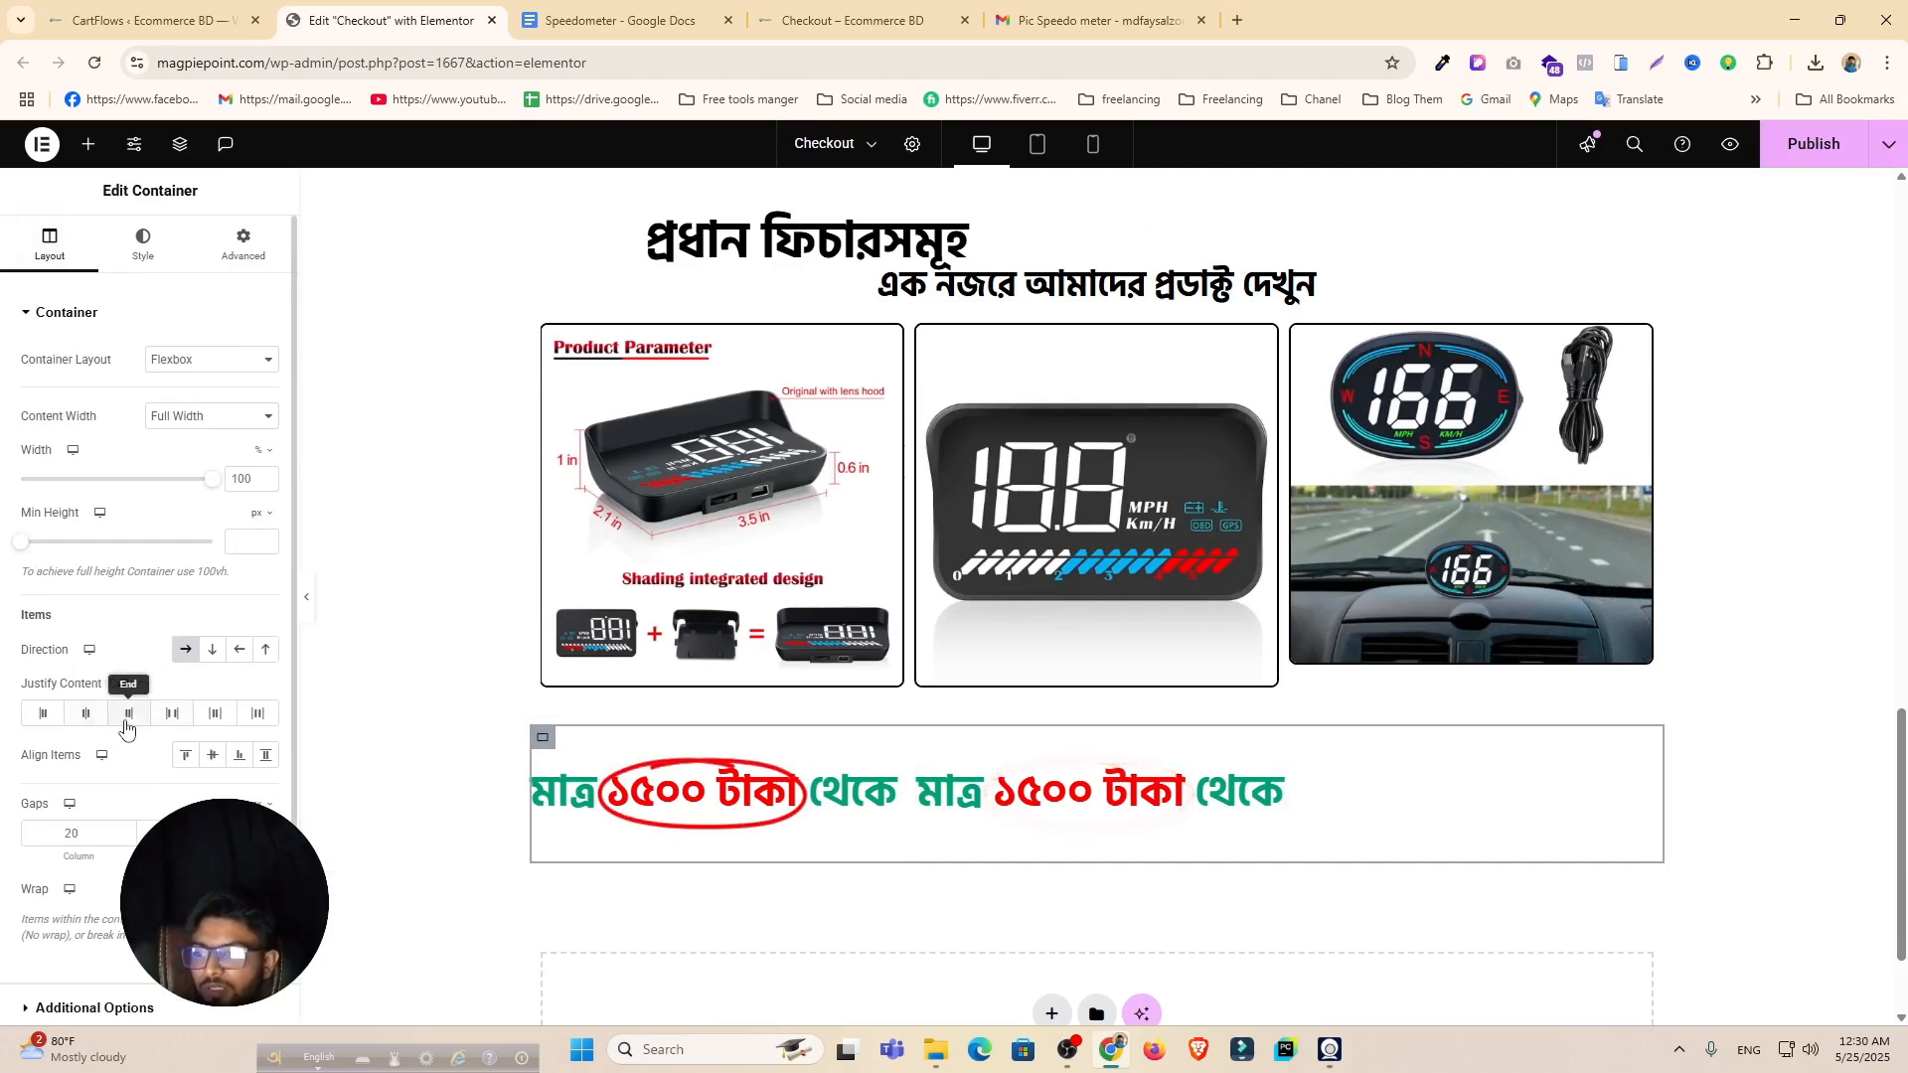
pyautogui.click(167, 713)
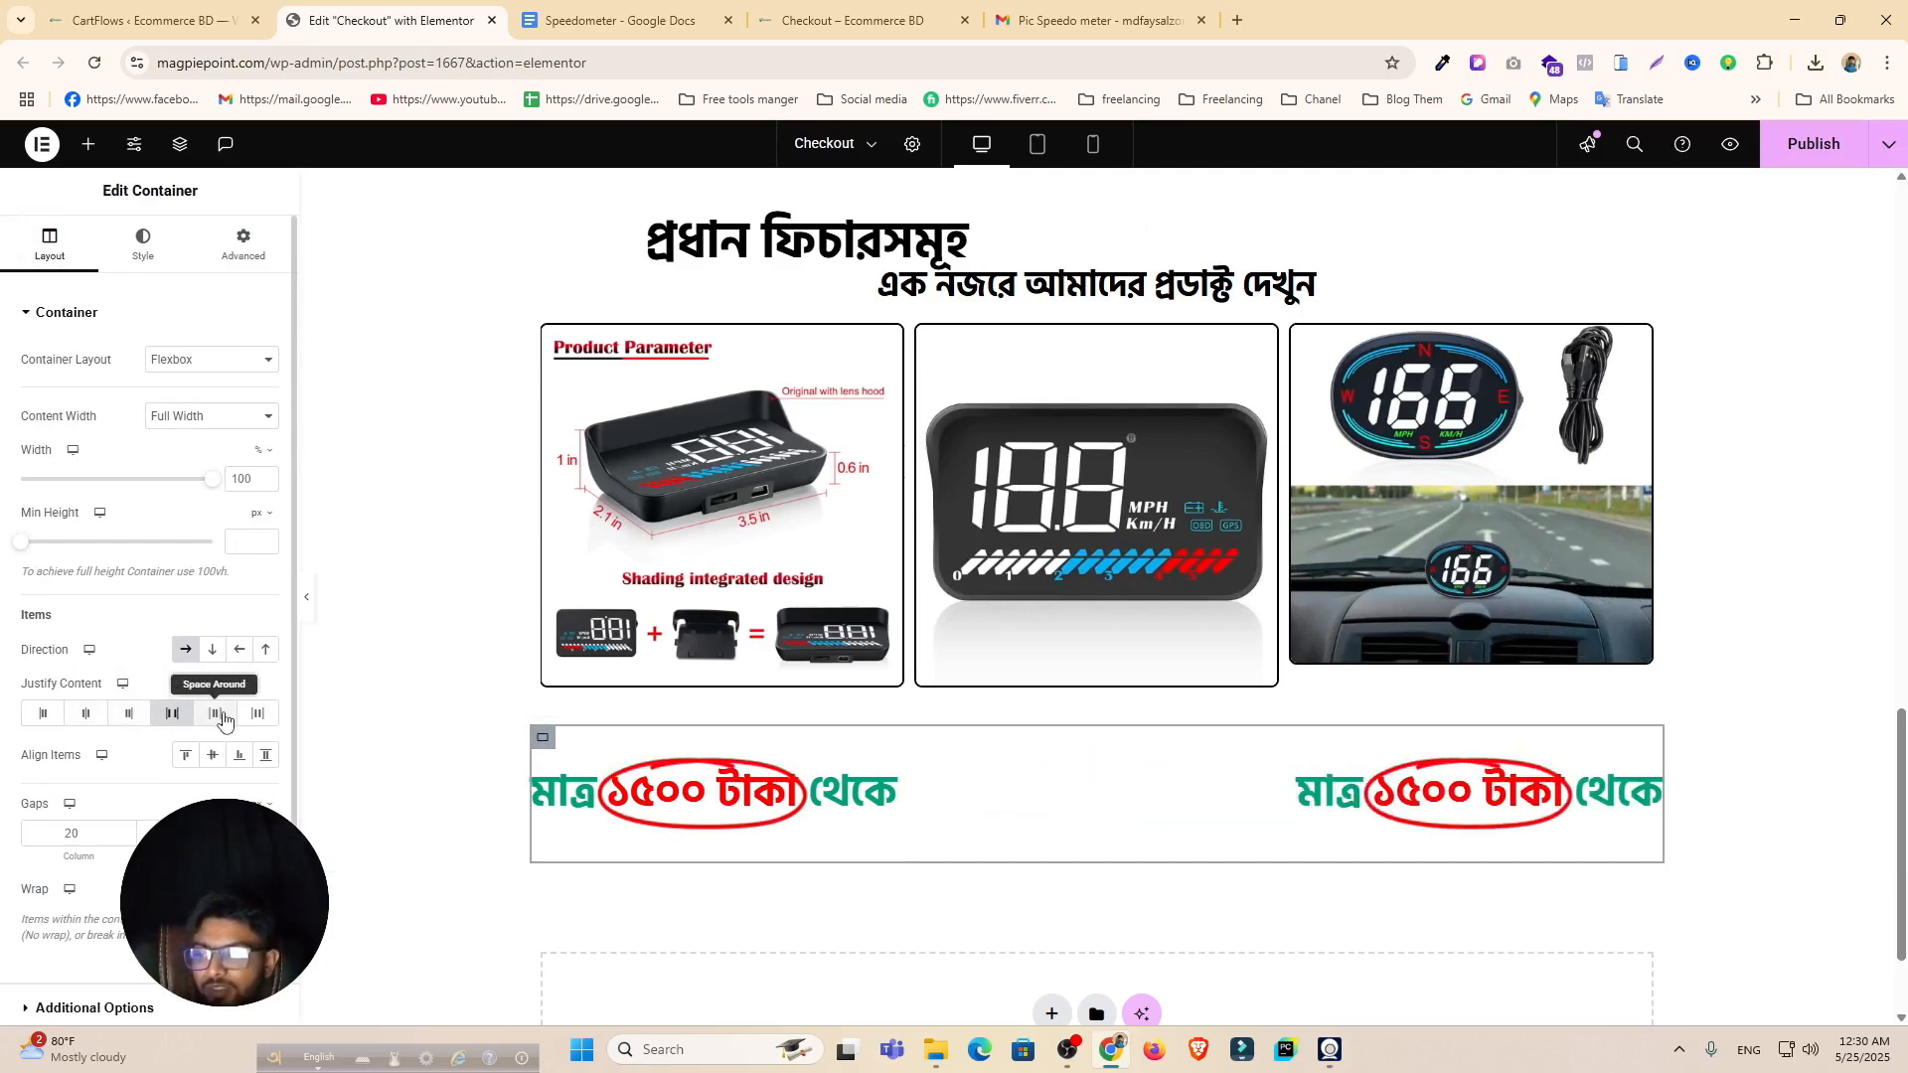
pyautogui.click(215, 714)
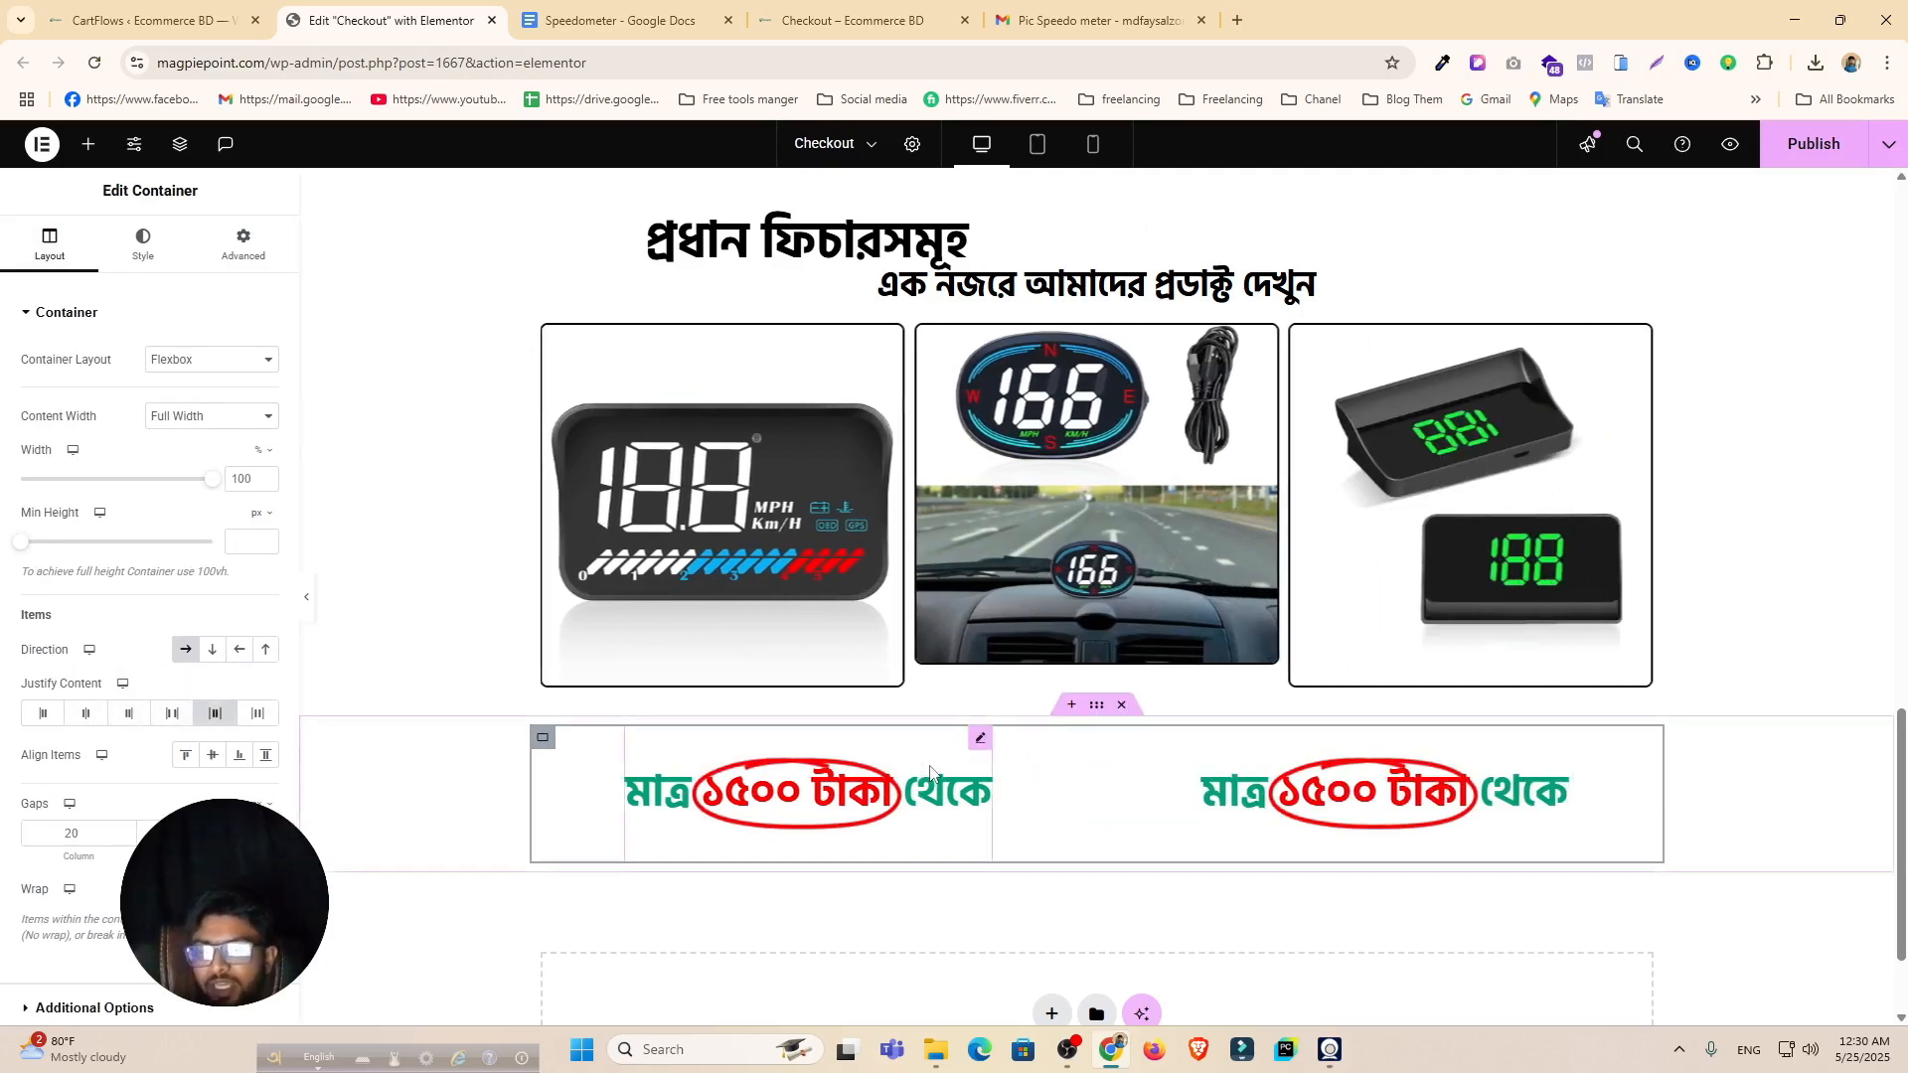
# Step: Change the first animated headline's before text to "M2 মাত্র" and clear its after text
pyautogui.click(981, 741)
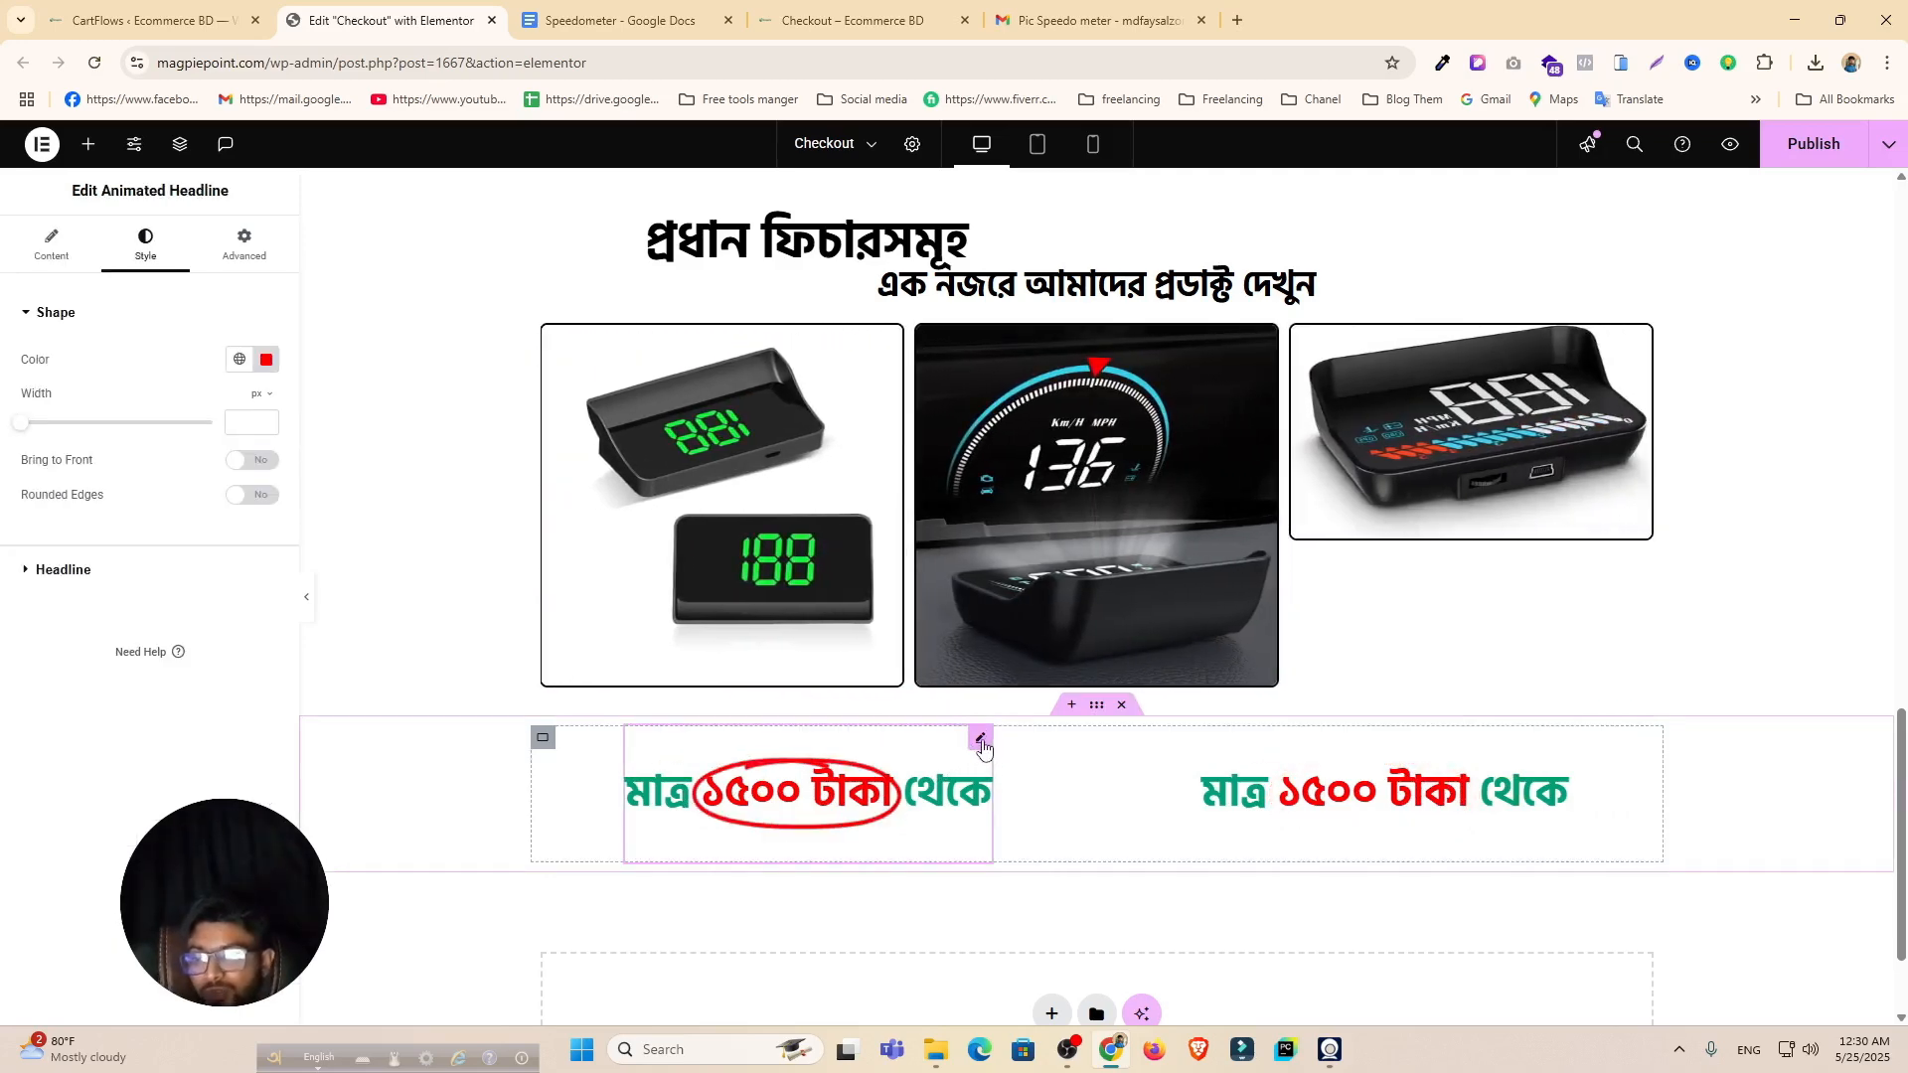
pyautogui.click(62, 249)
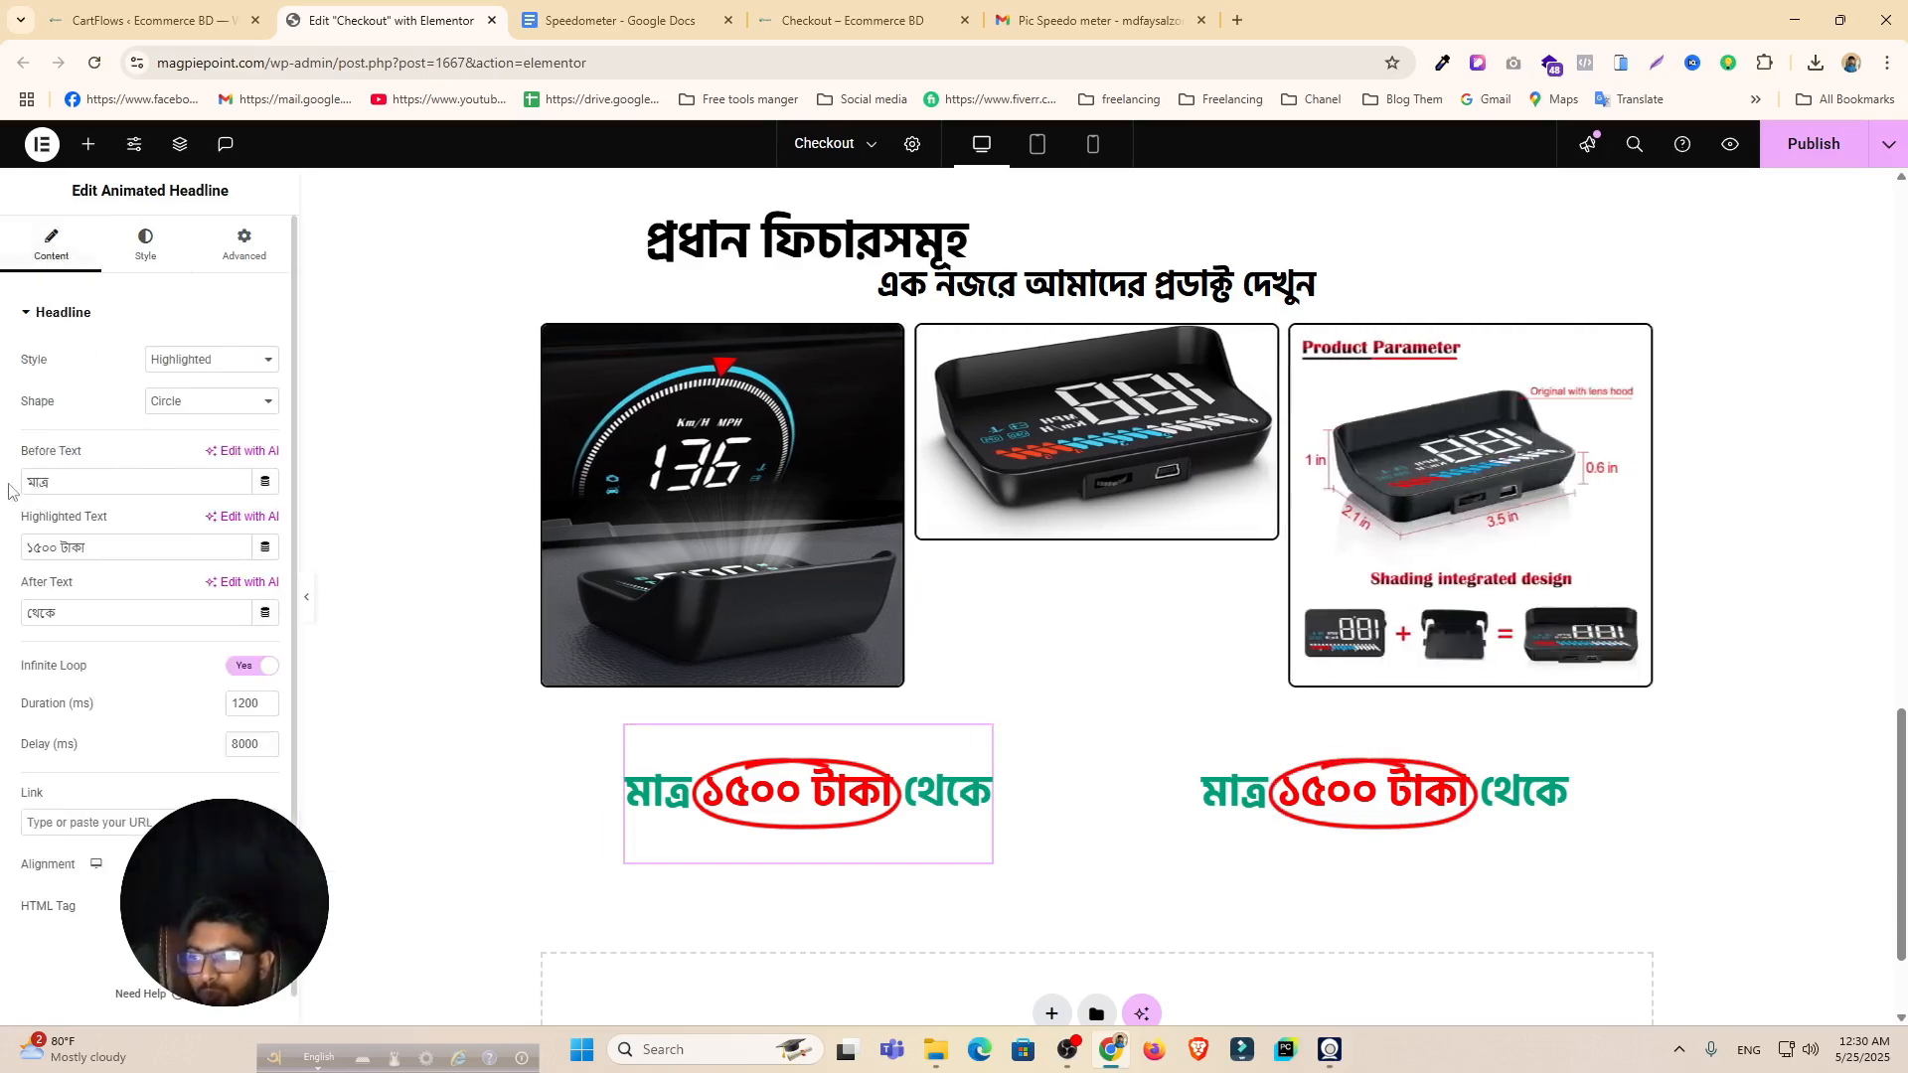
pyautogui.click(40, 481)
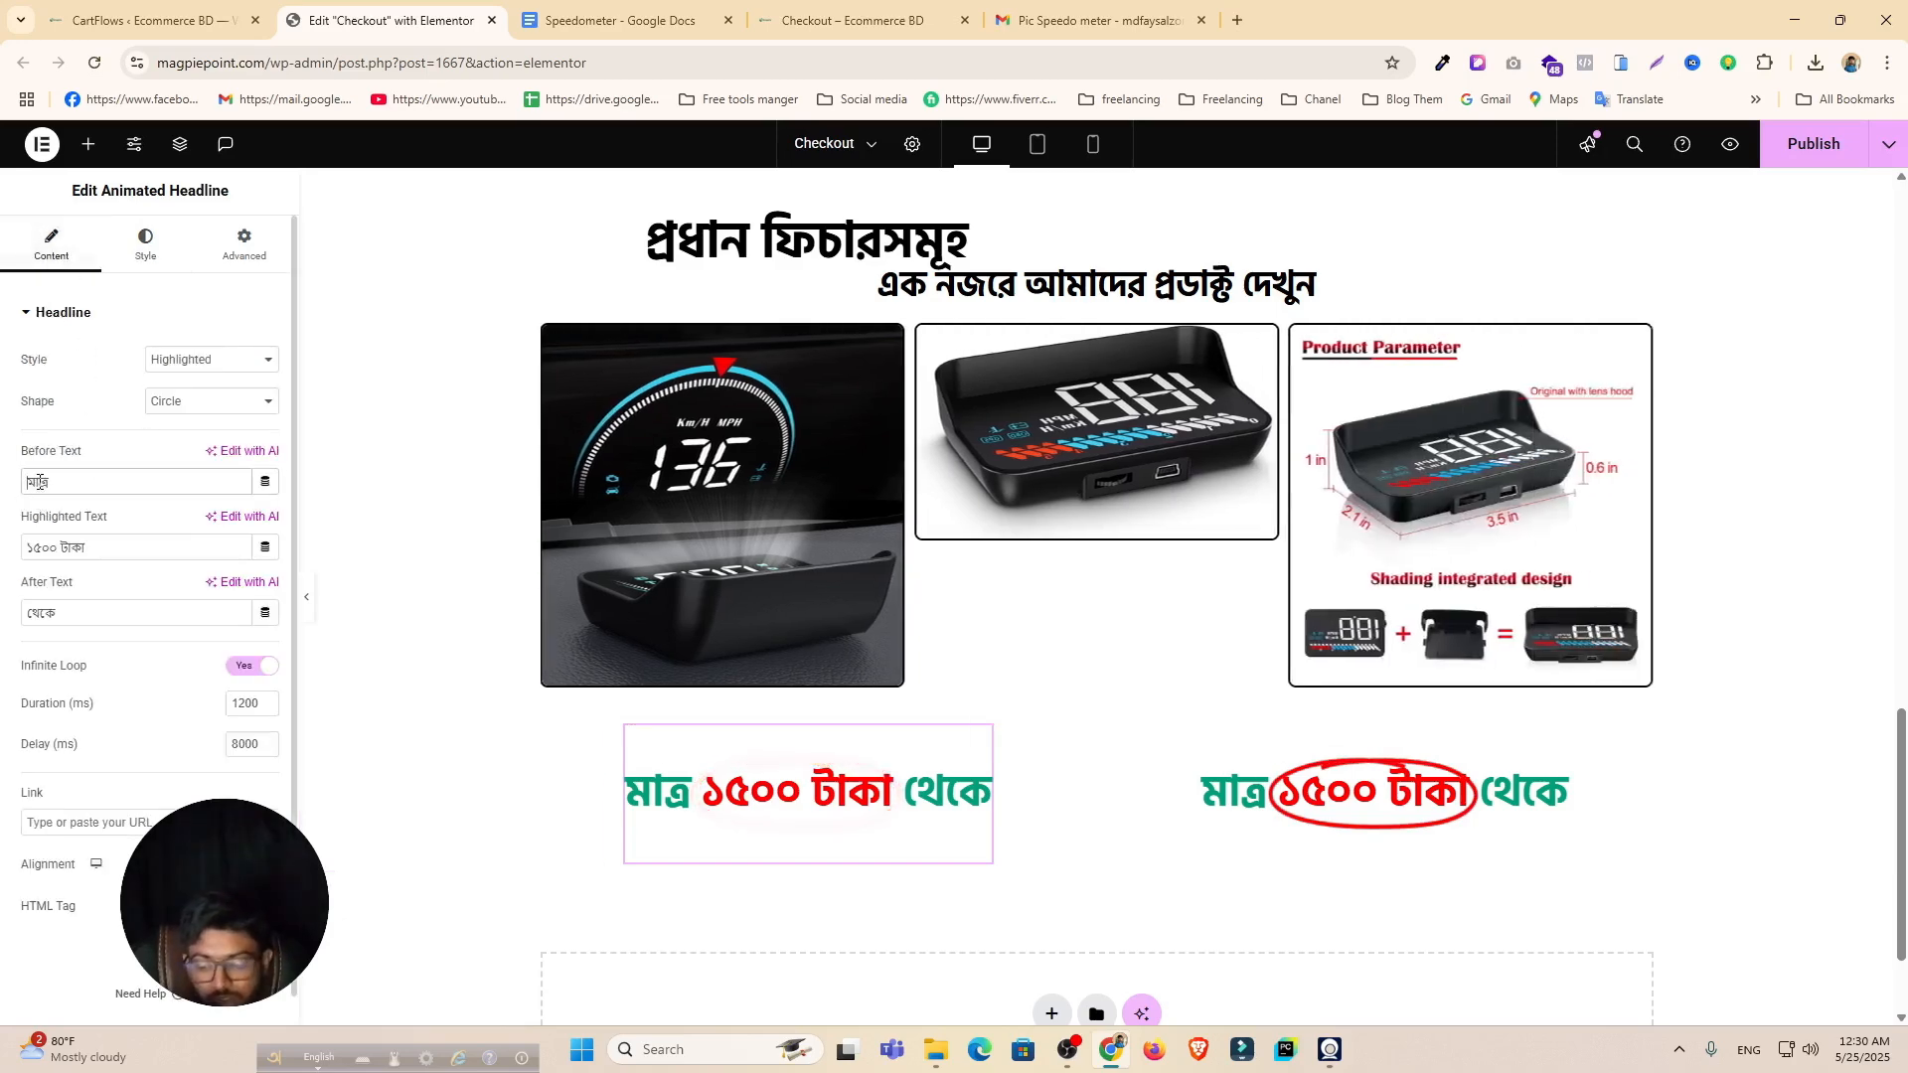
pyautogui.write('M2')
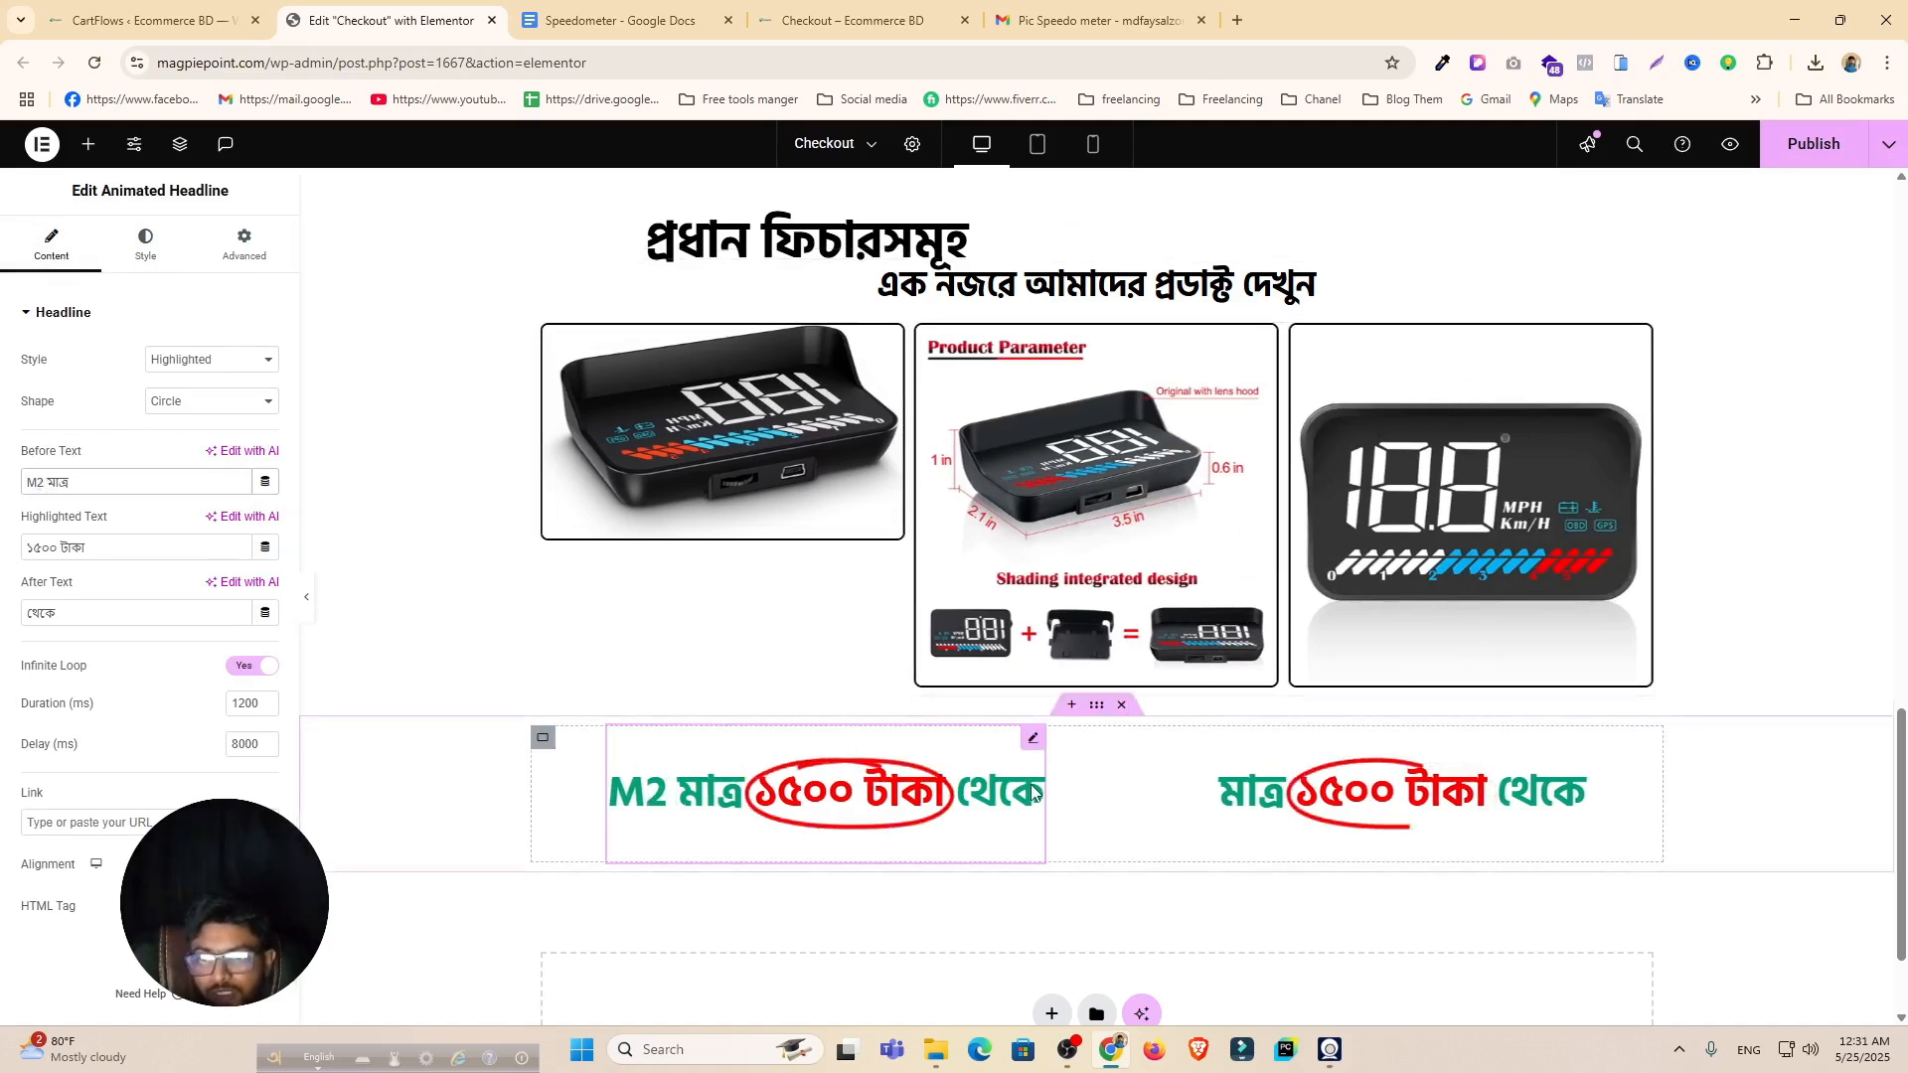
pyautogui.press('BackSpace')
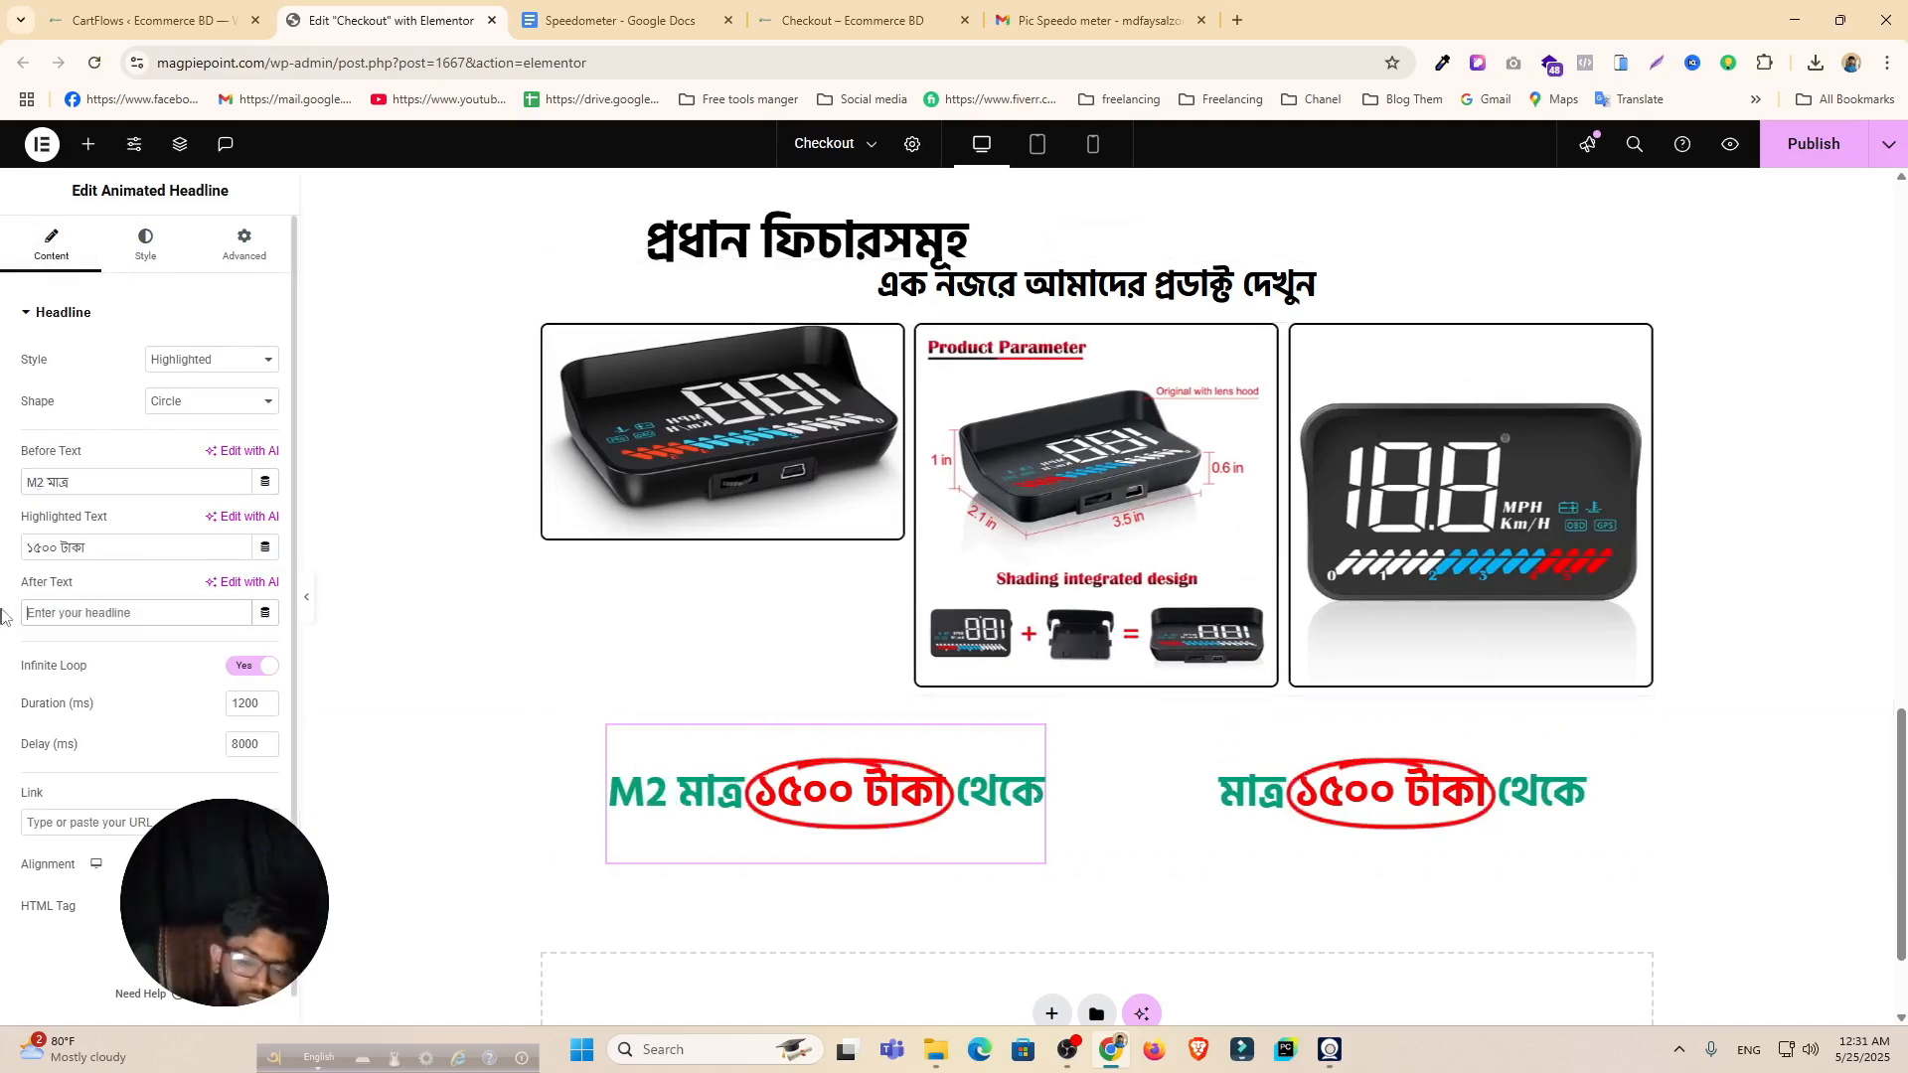
# Step: Change the duplicated headline's before text to "M8 মাত্র"
pyautogui.click(1210, 792)
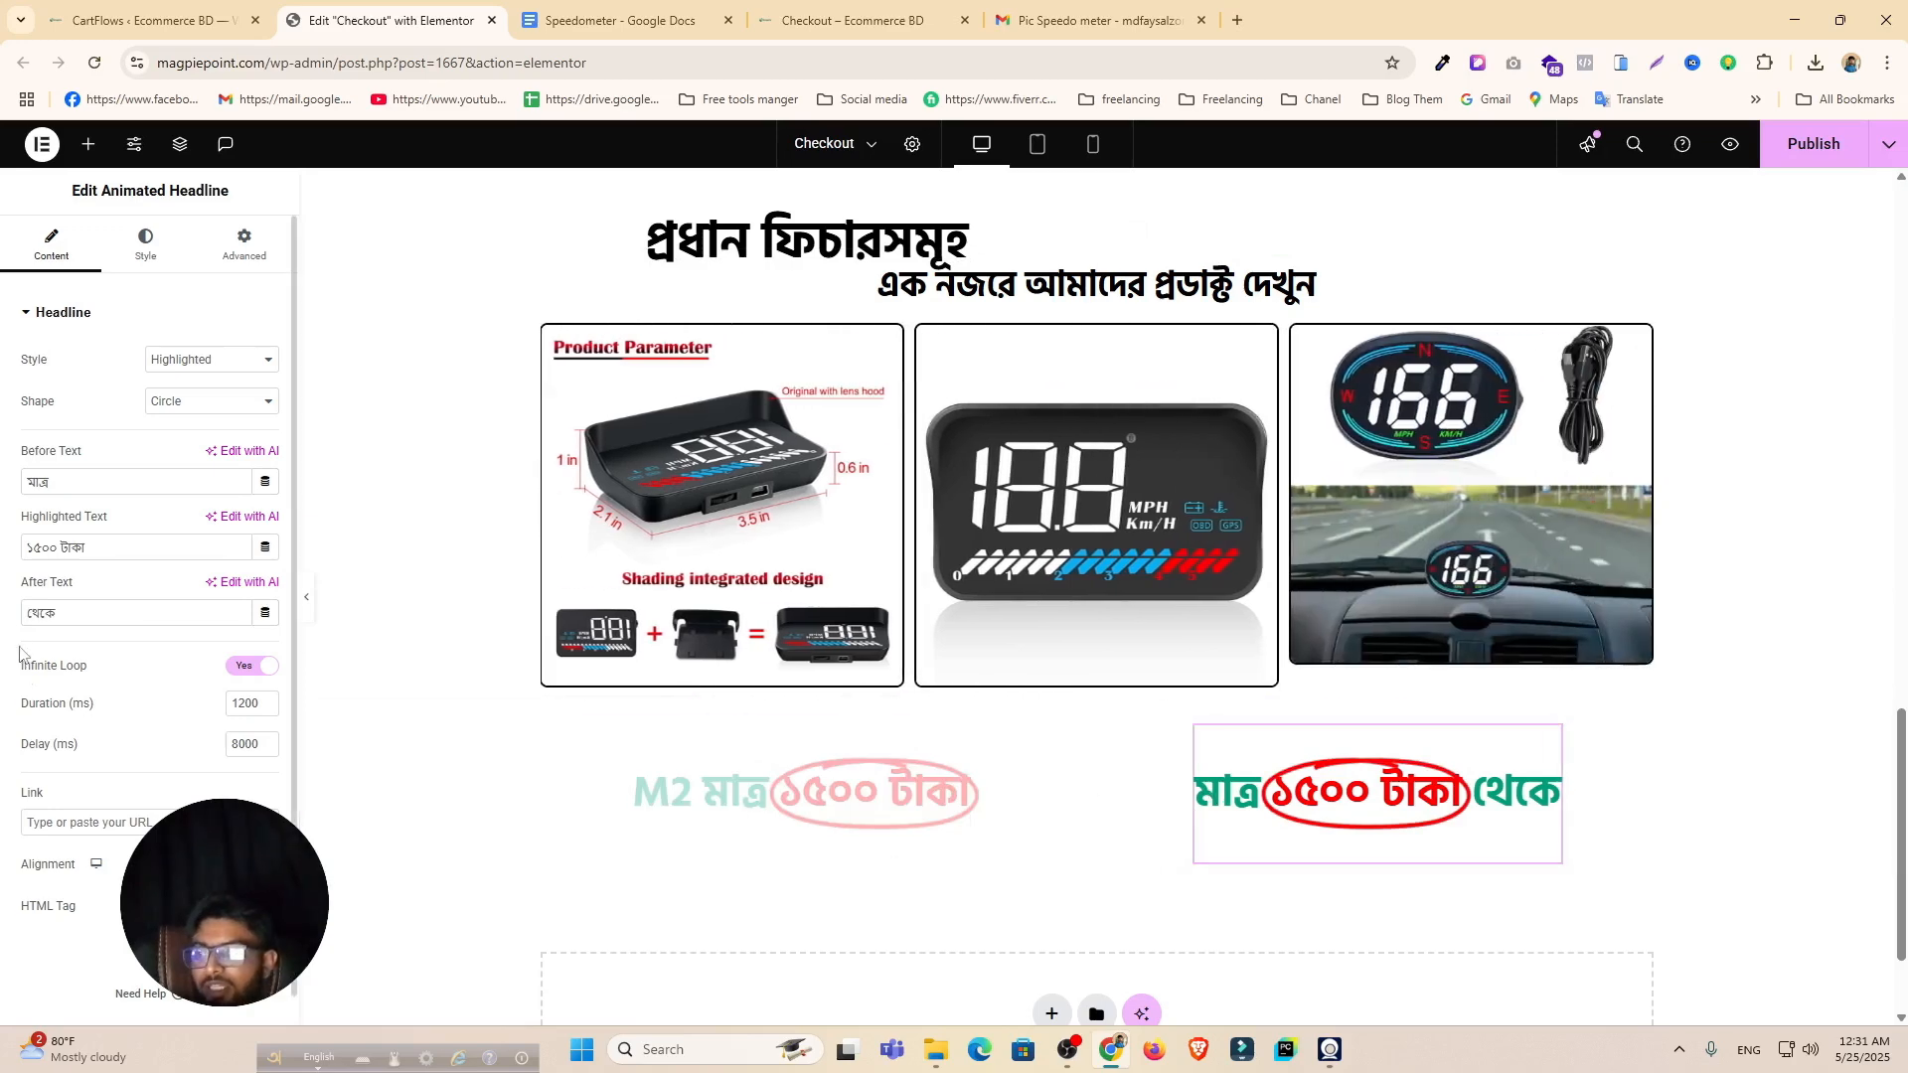
pyautogui.click(33, 473)
pyautogui.write('M8')
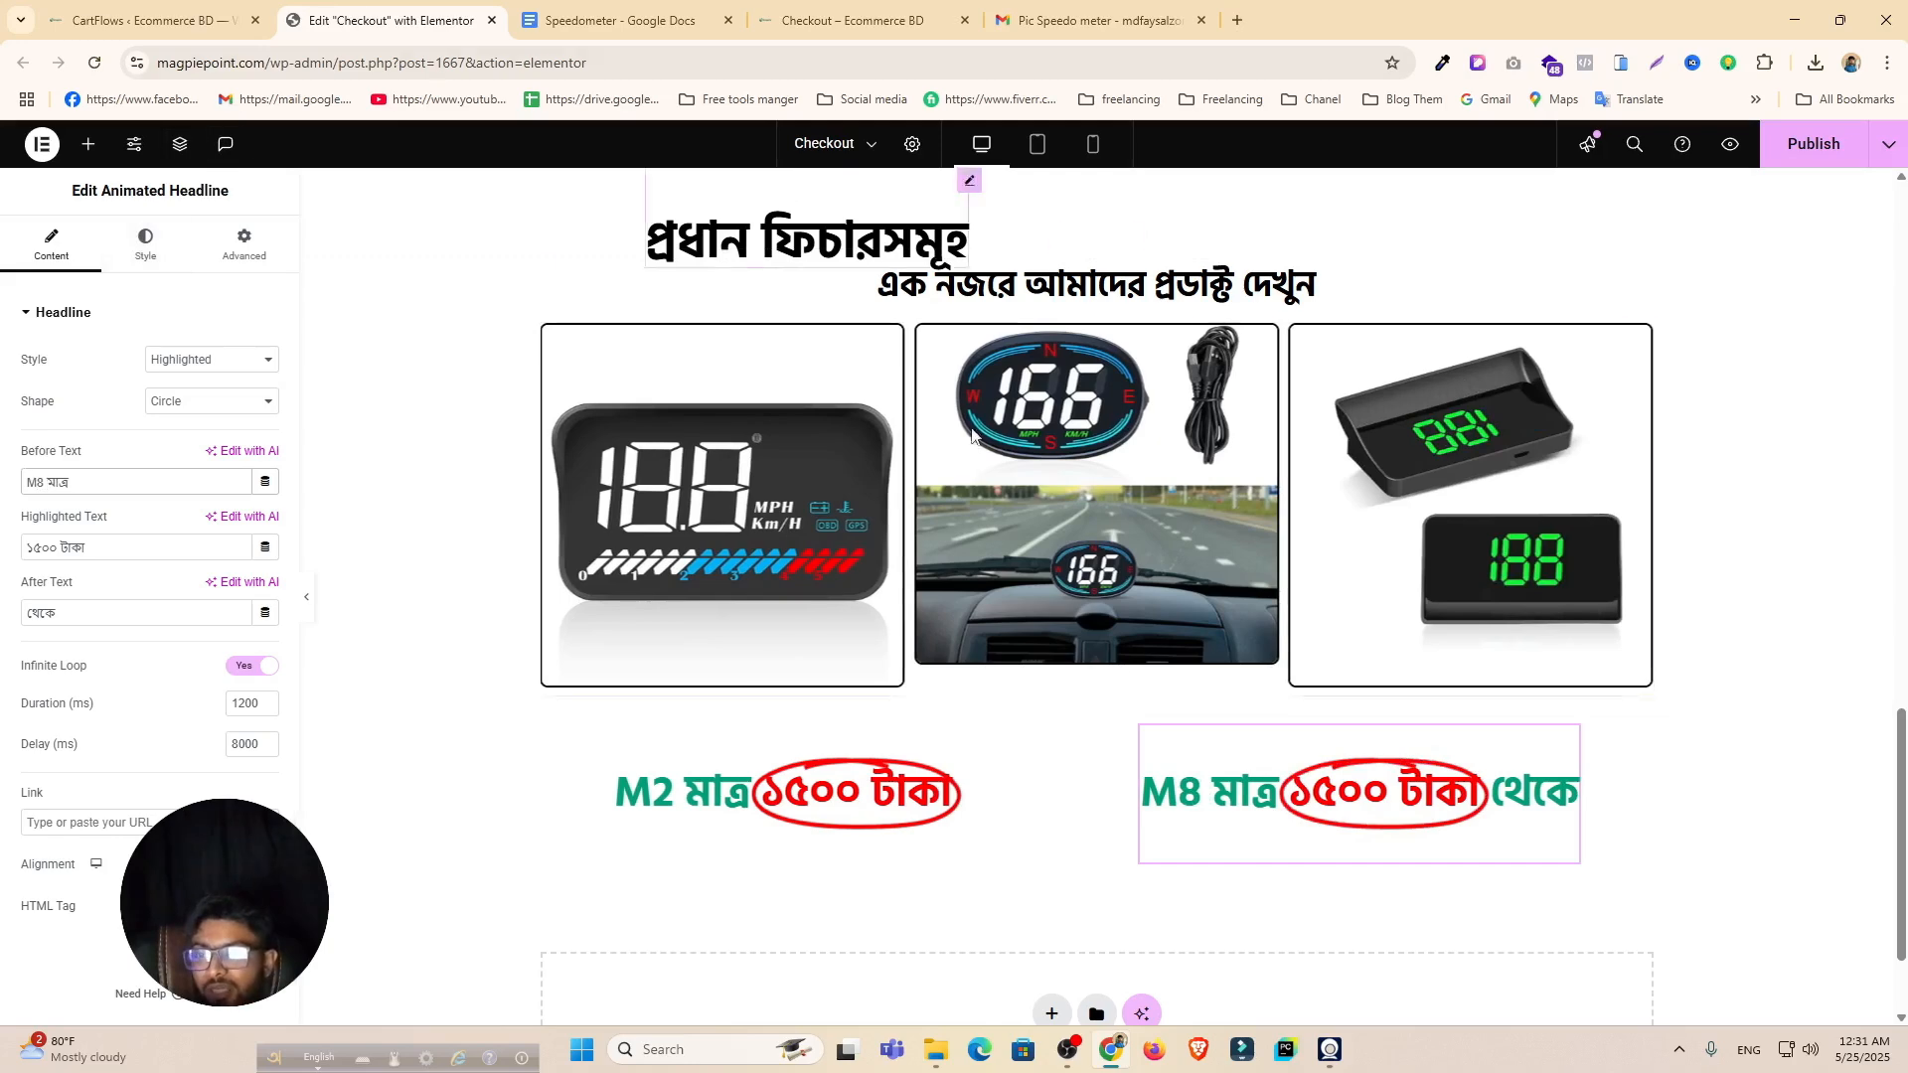
# Step: Look up the product prices in the Speedometer Google Docs document and return to the Elementor editor
pyautogui.click(548, 8)
pyautogui.scroll(8, 826, 696)
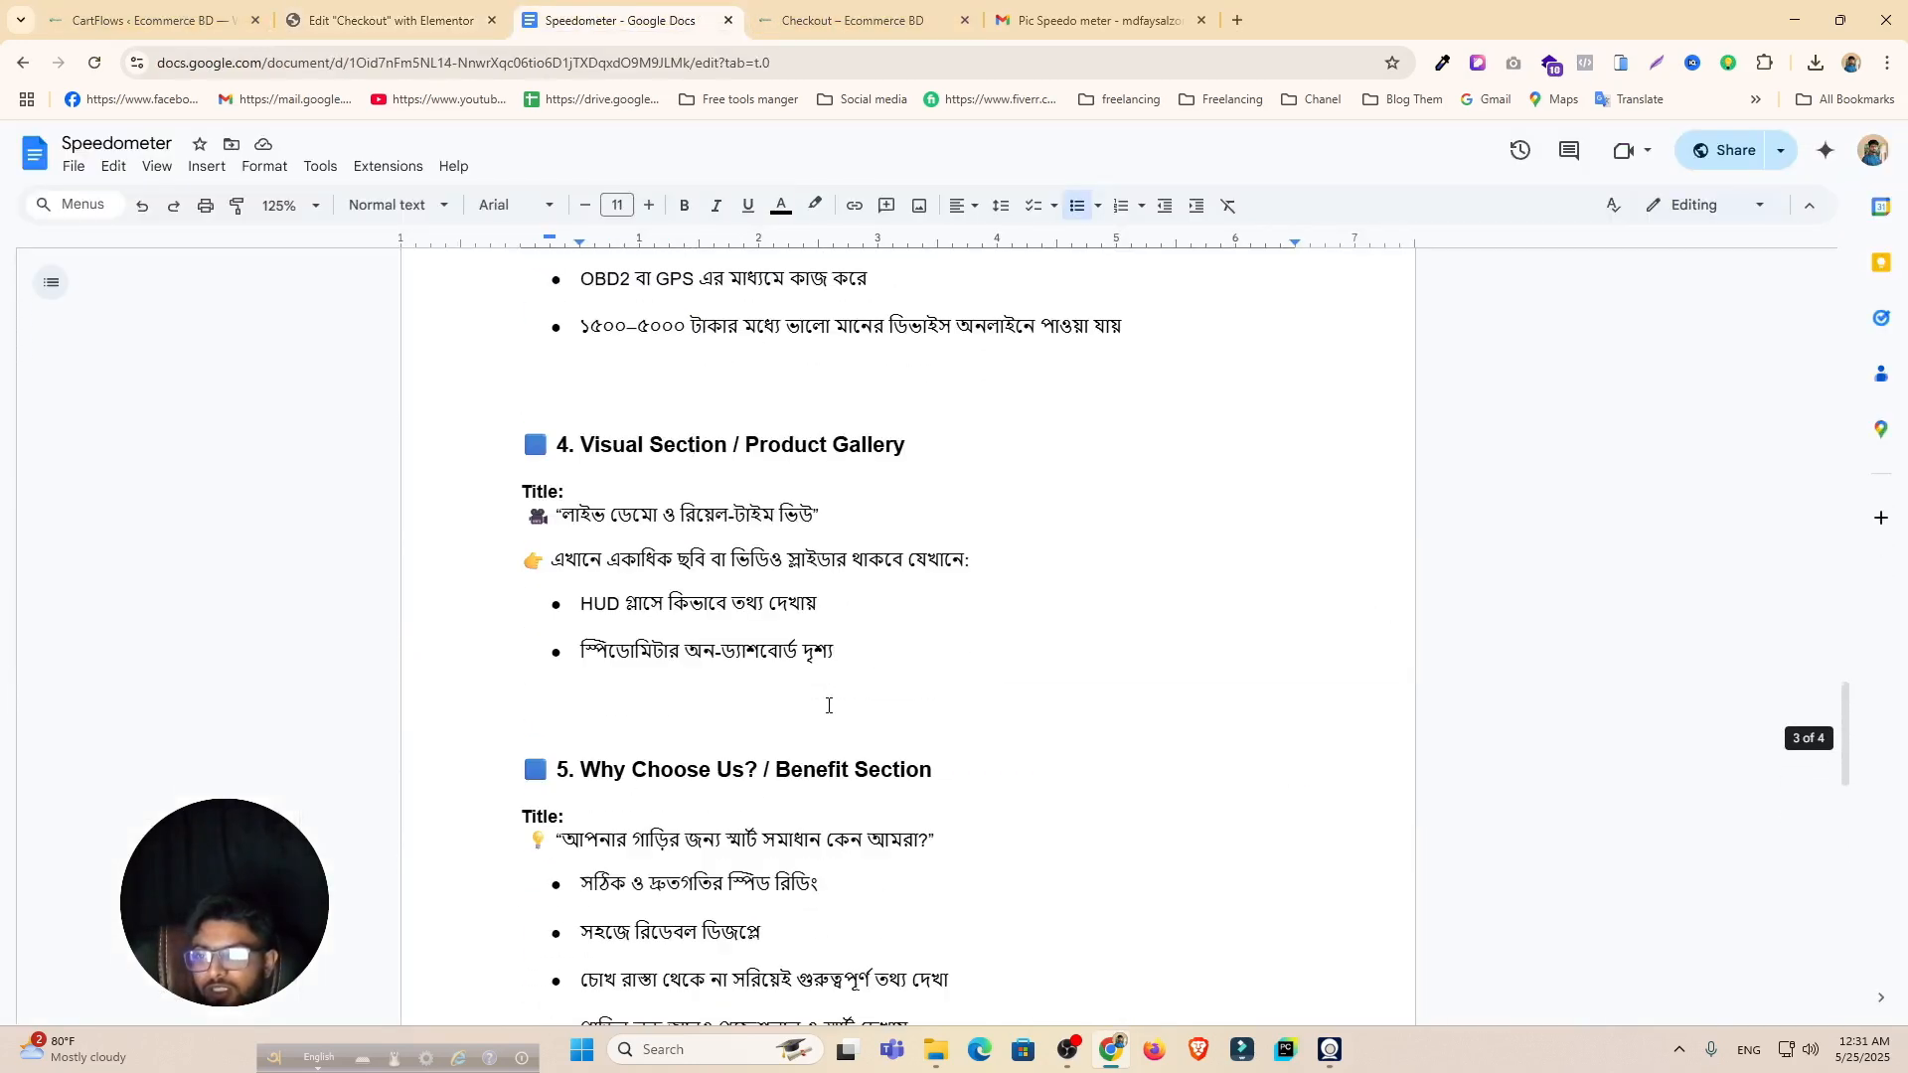
pyautogui.scroll(15, 828, 706)
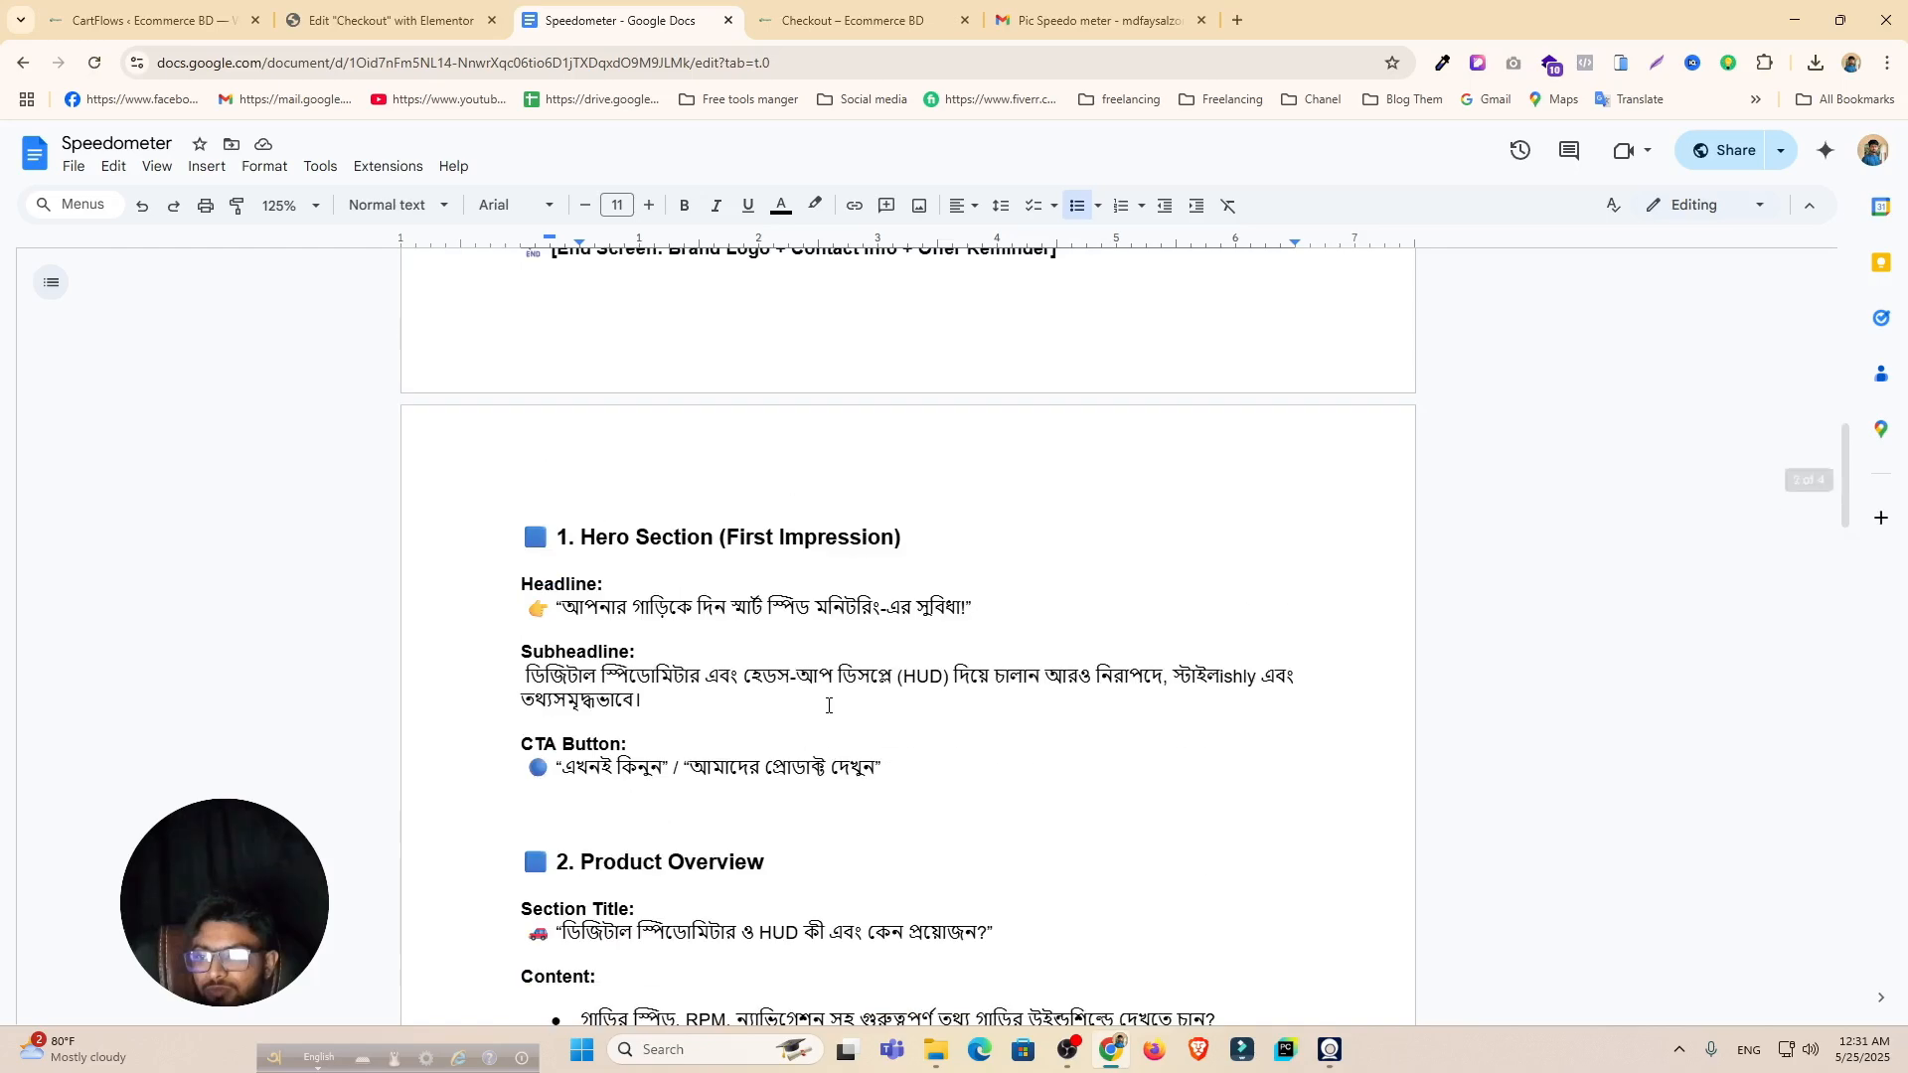
pyautogui.scroll(7, 828, 705)
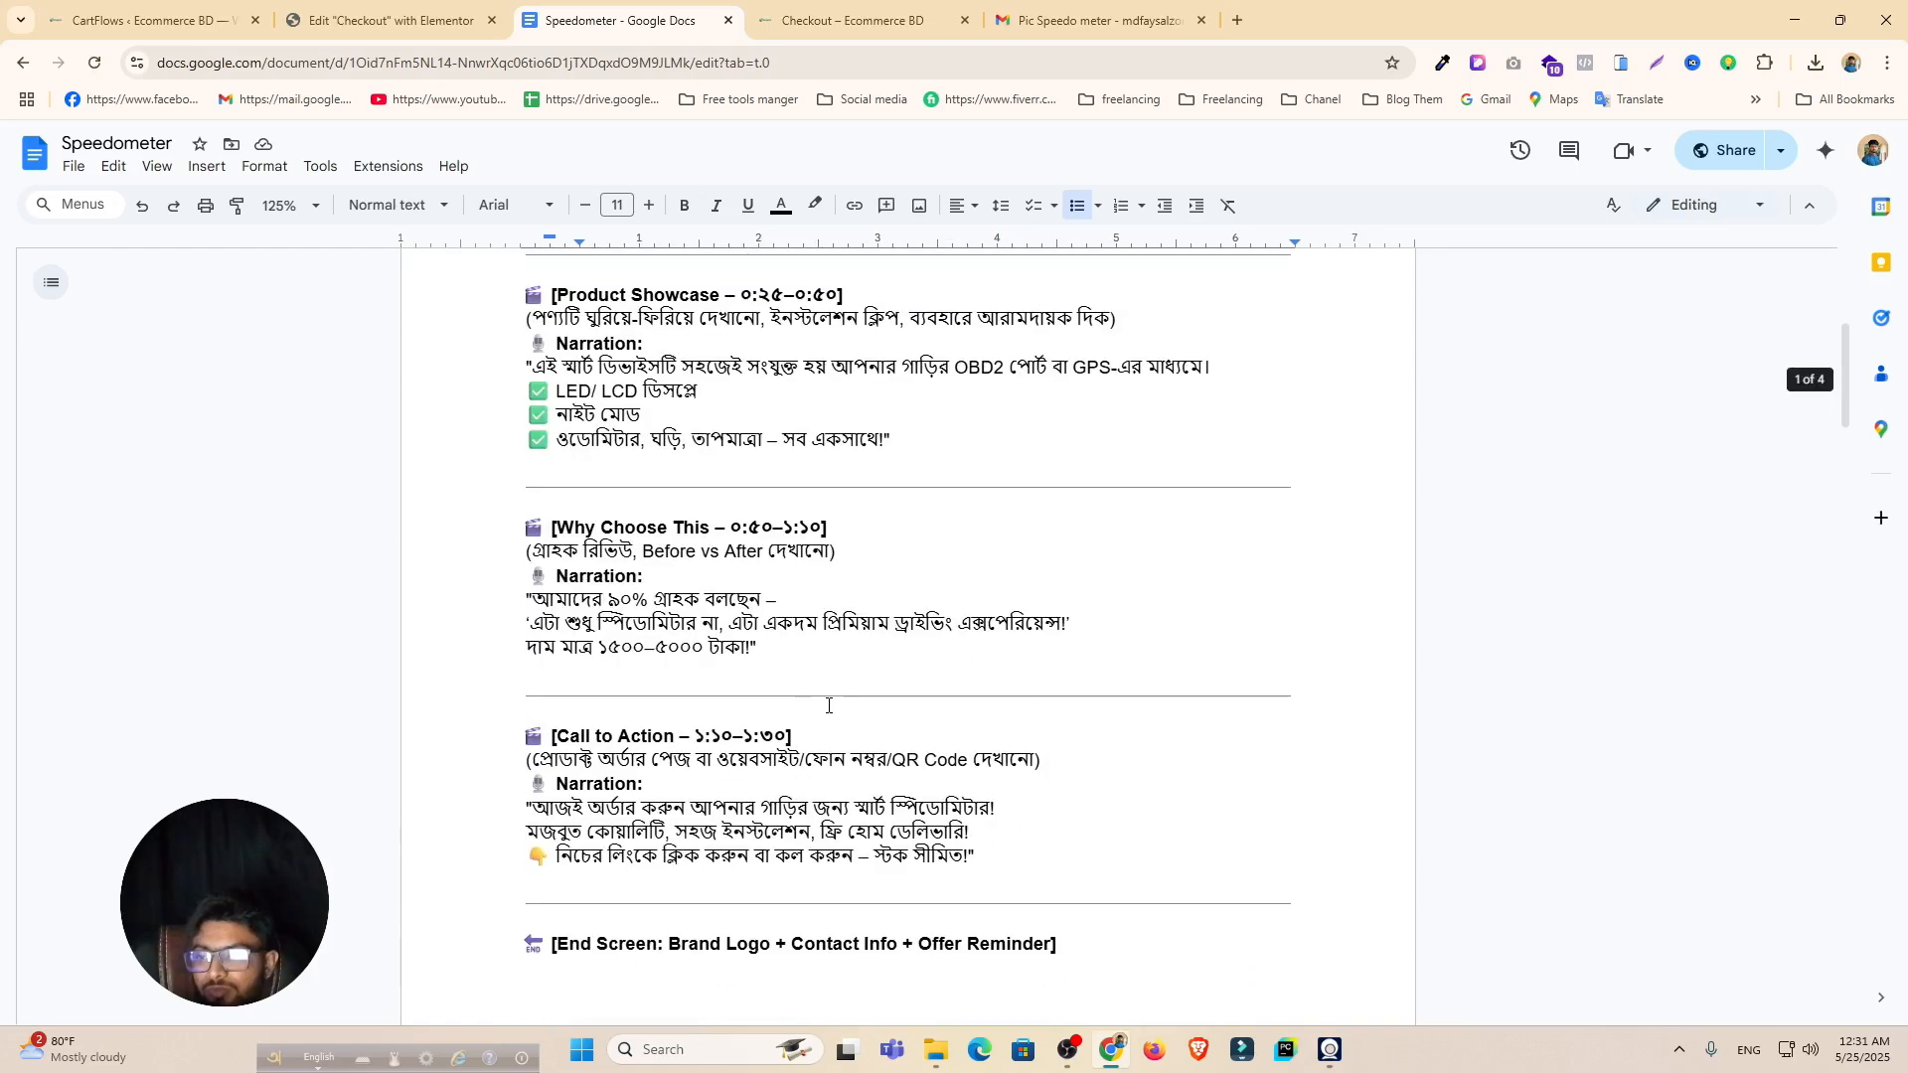
pyautogui.doubleClick(682, 656)
pyautogui.scroll(-6, 715, 714)
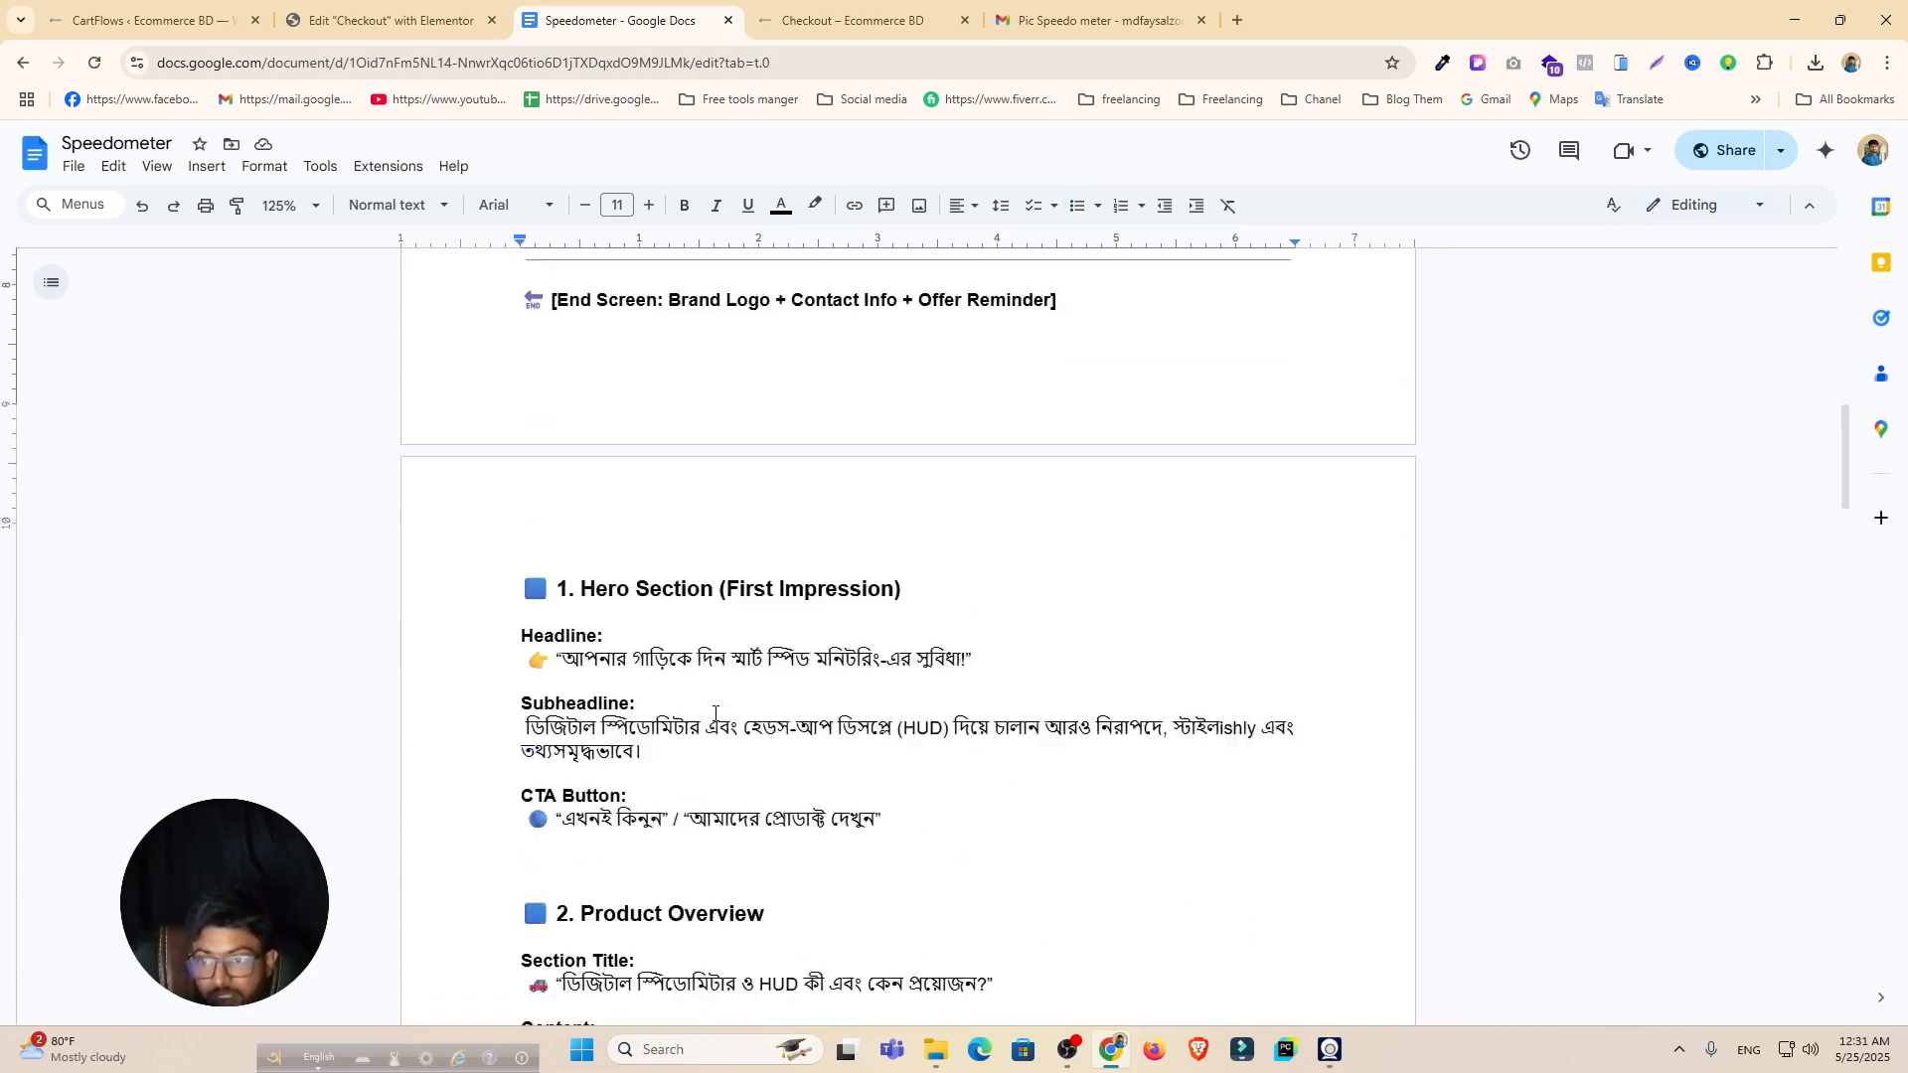
pyautogui.scroll(-5, 716, 714)
pyautogui.click(387, 20)
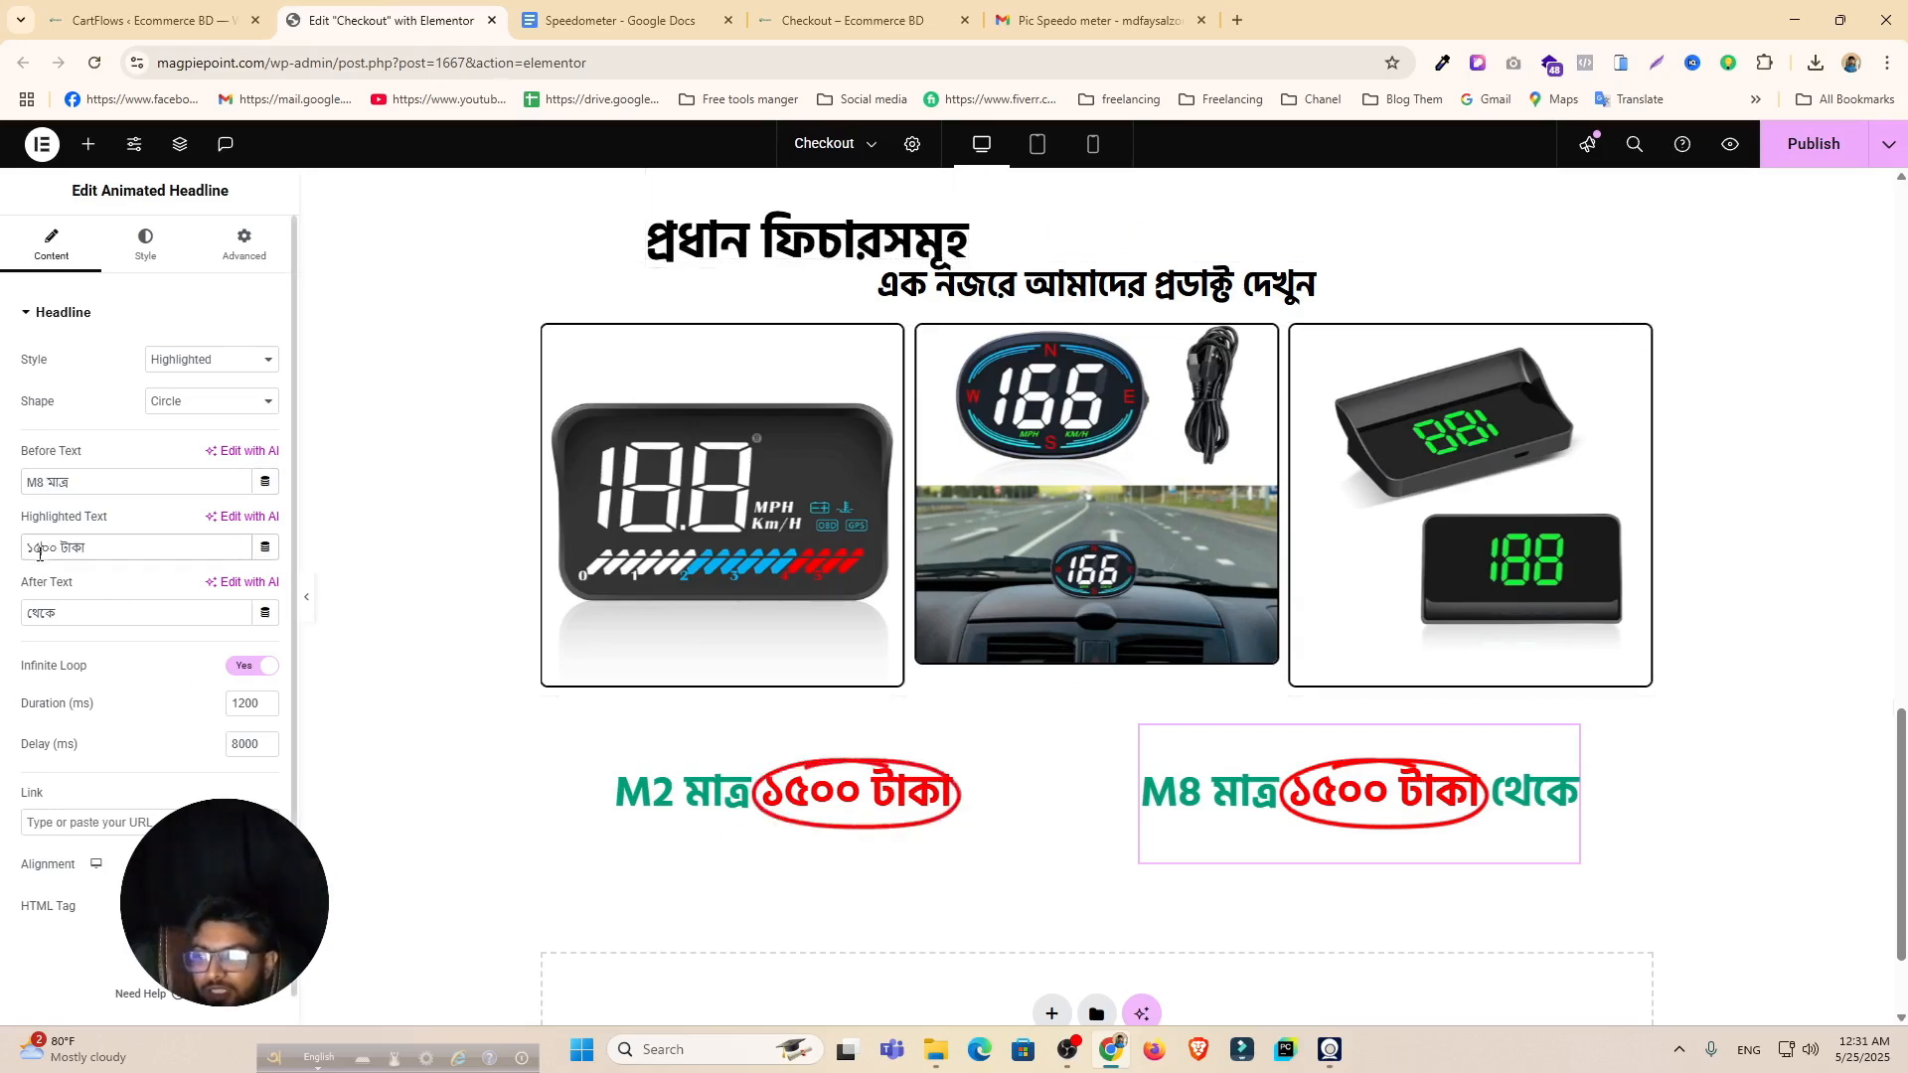
# Step: Complete the M8 headline with highlighted text "৫0০০ টাকা" and no after text, and publish the page
pyautogui.write('0')
pyautogui.press('Left')
pyautogui.press('Left')
pyautogui.press('BackSpace')
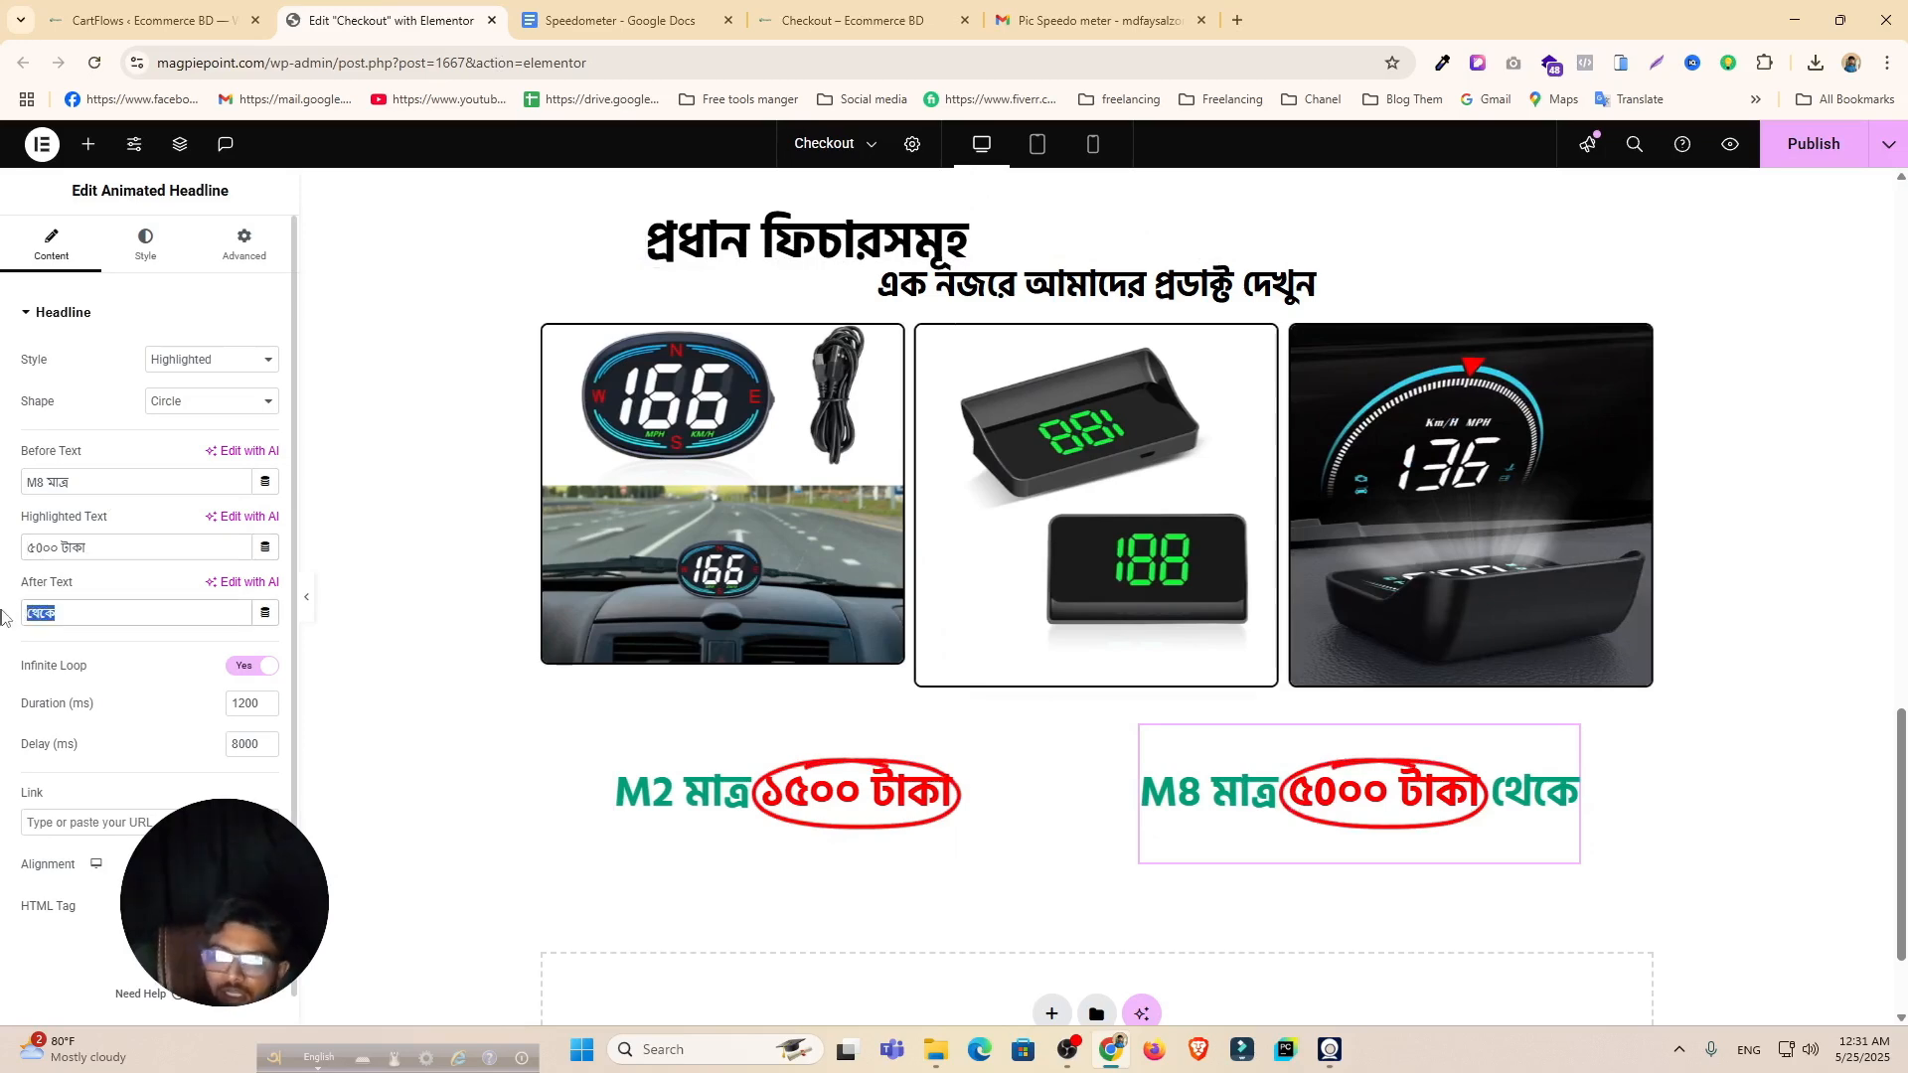
pyautogui.press('BackSpace')
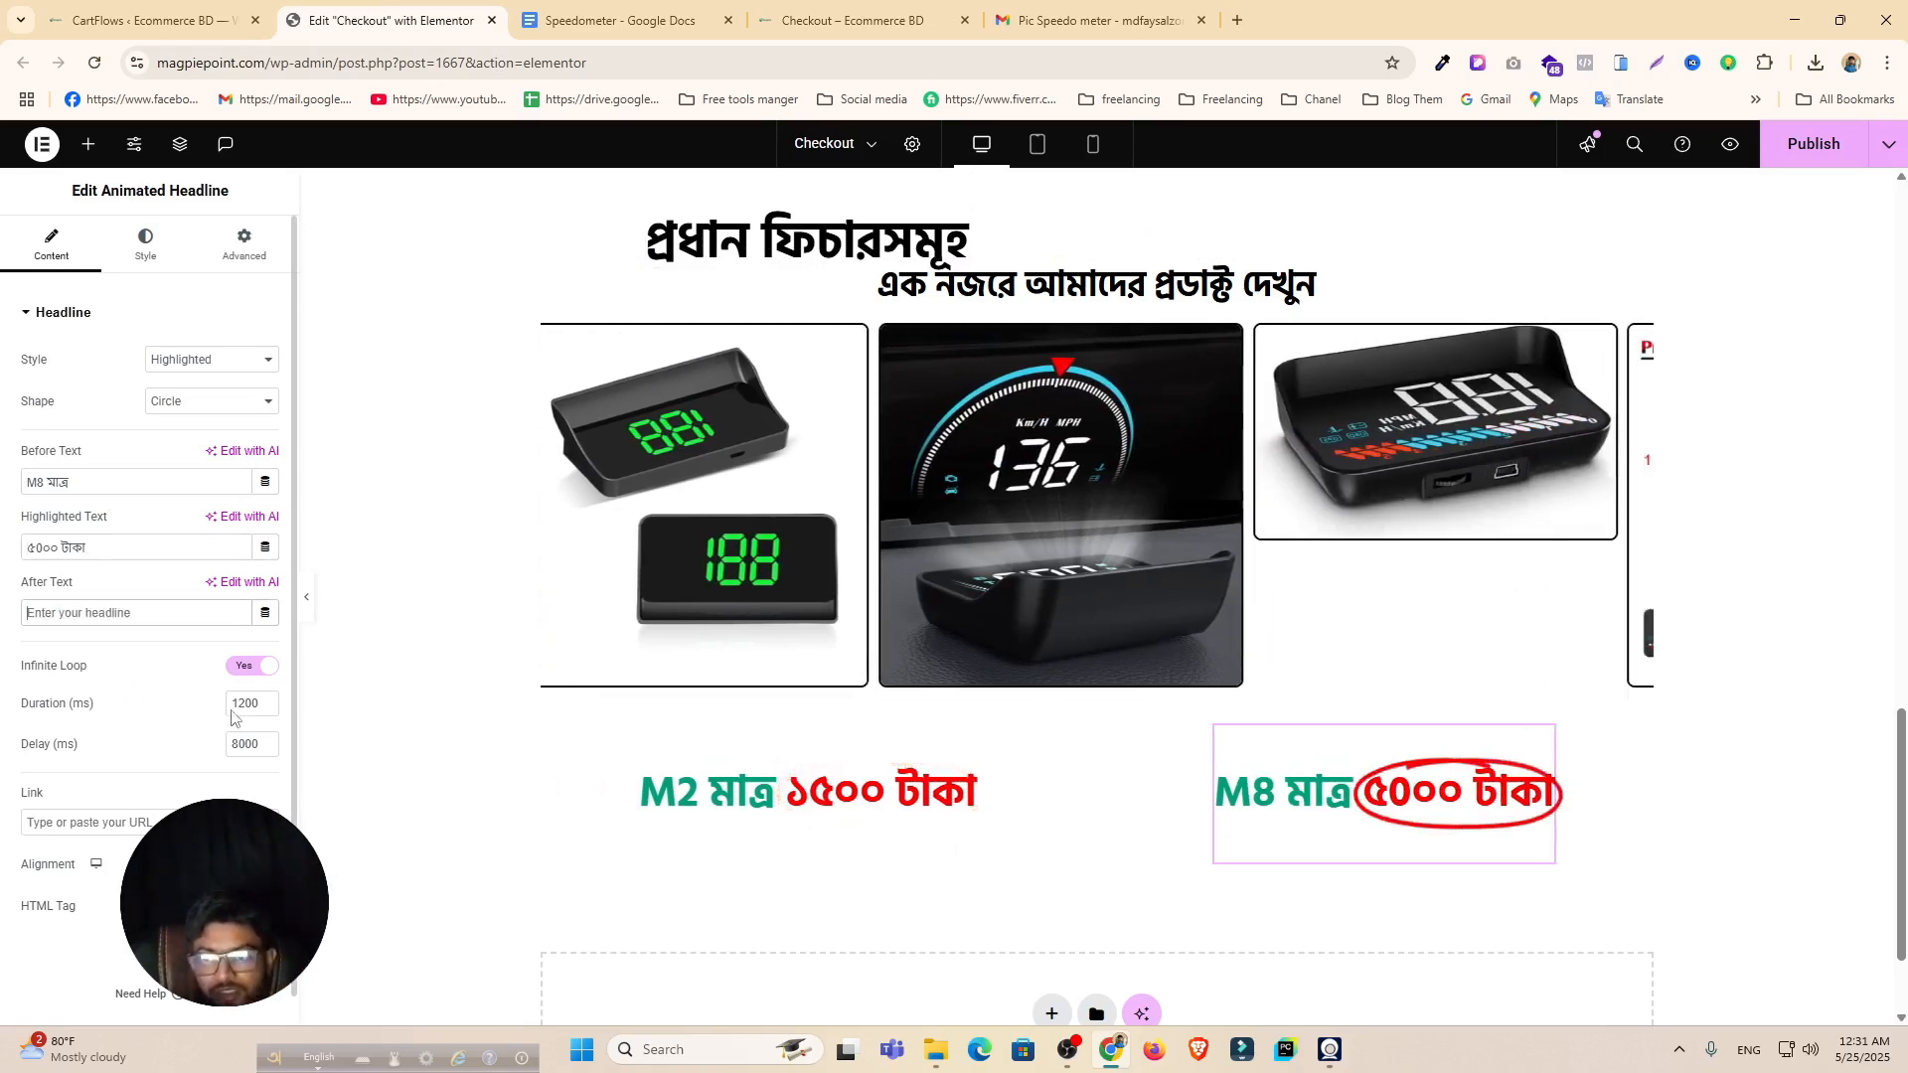
pyautogui.click(1811, 149)
# Step: Add a single-column flexbox container below the price headlines and nest another container inside it
pyautogui.scroll(-2, 1058, 792)
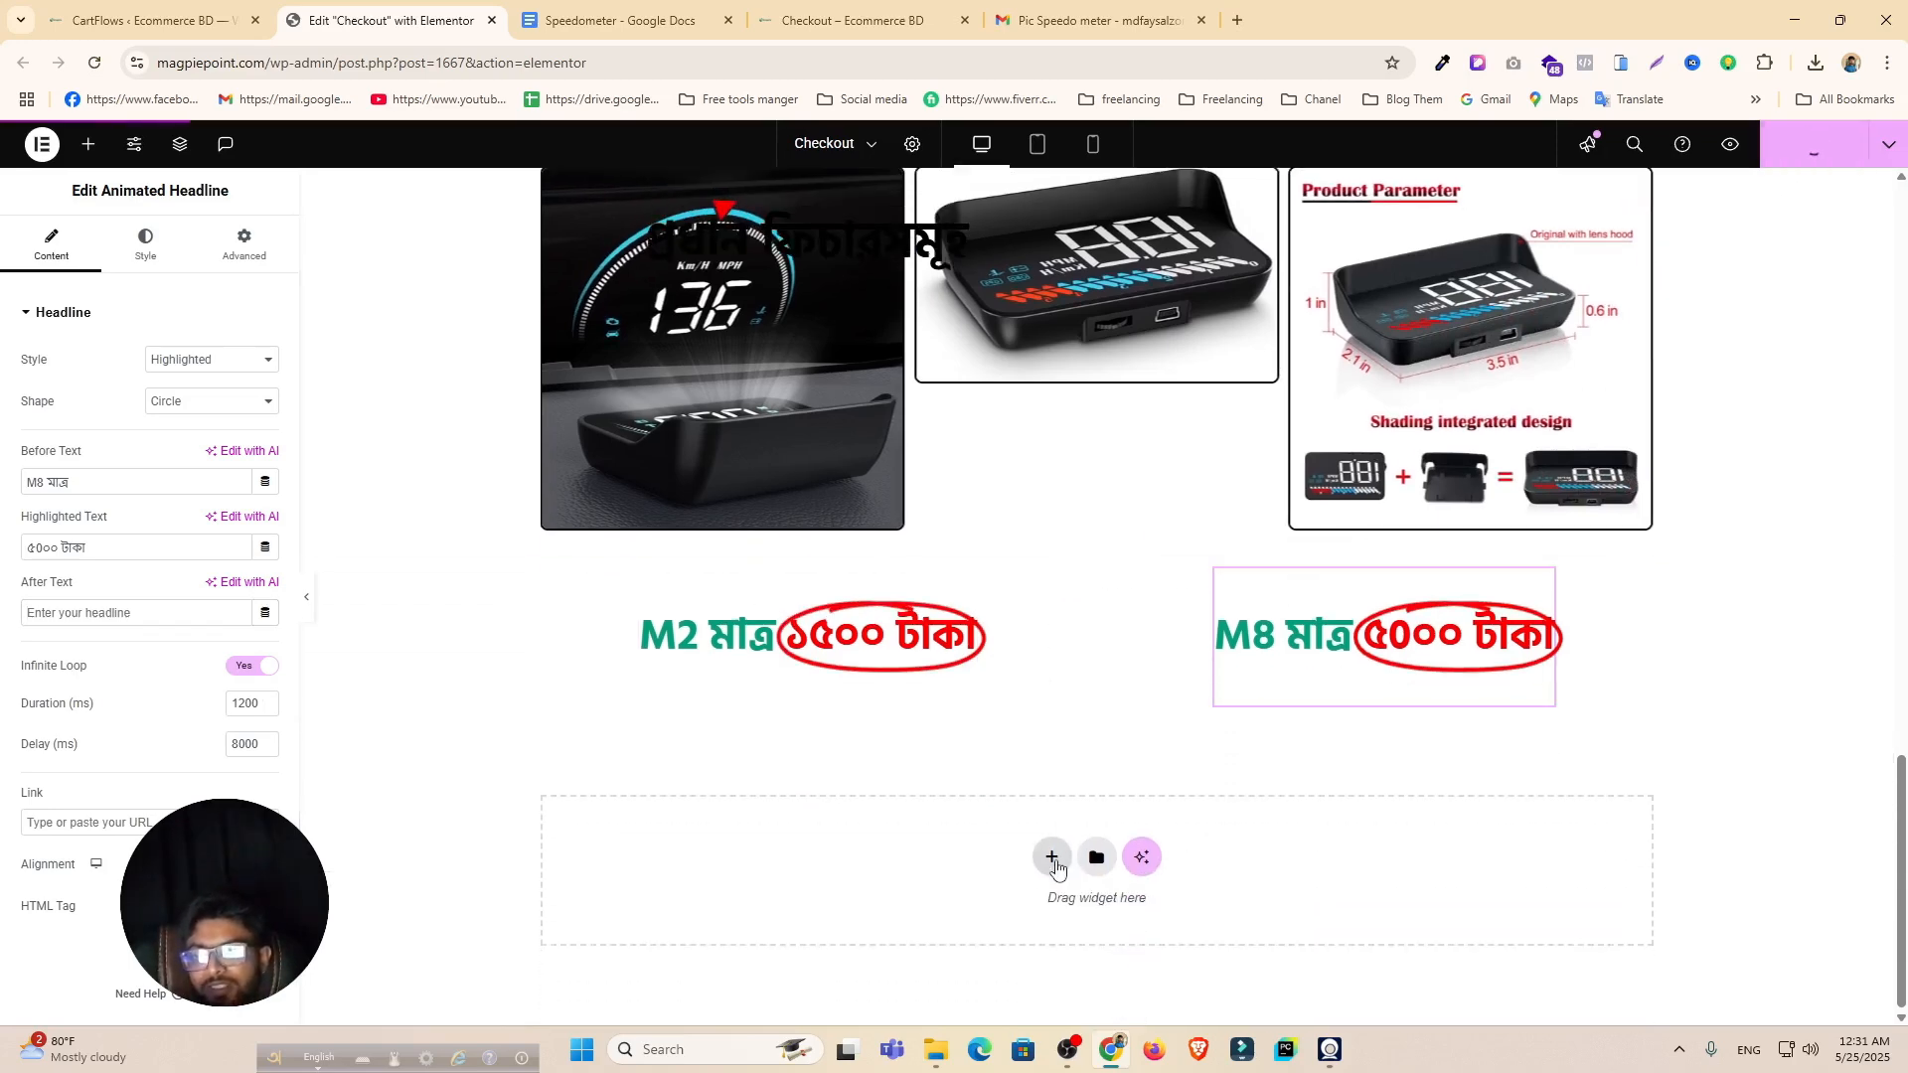
pyautogui.click(1053, 858)
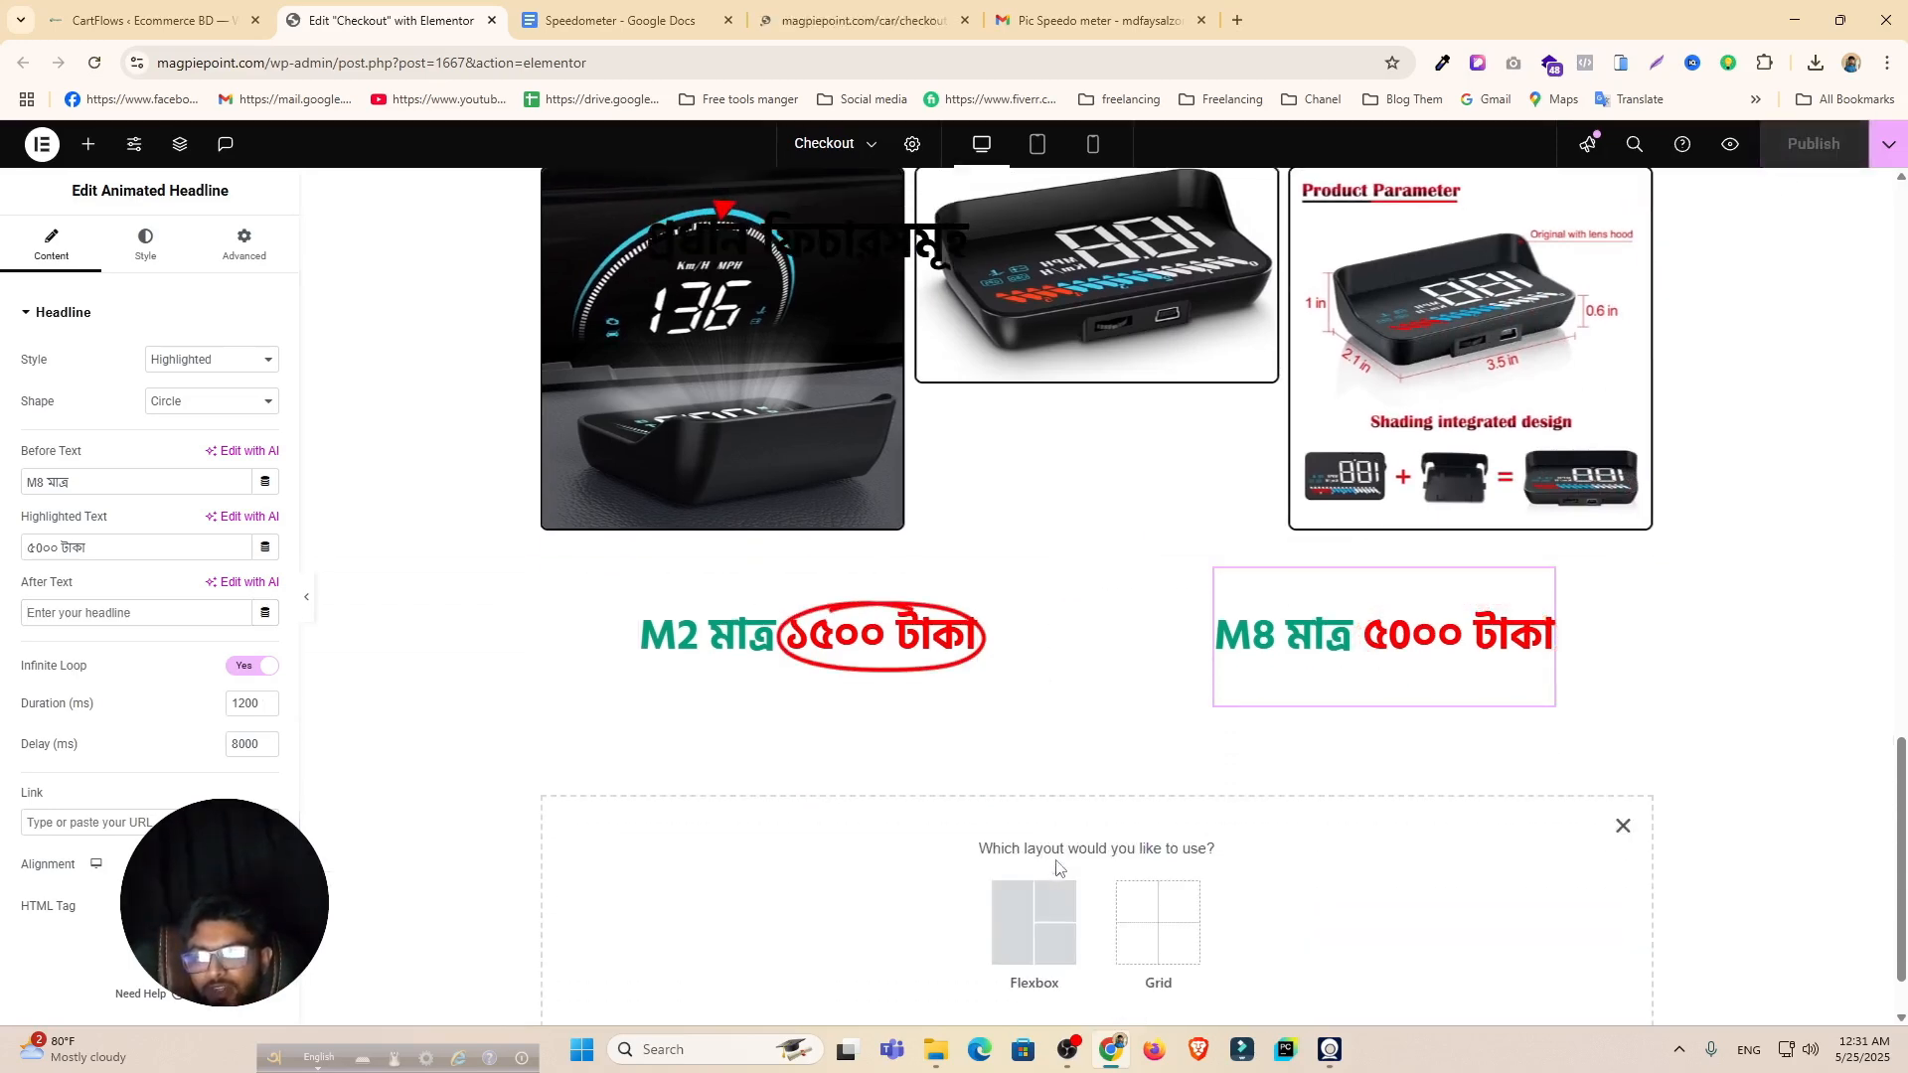
pyautogui.click(1024, 916)
pyautogui.click(823, 900)
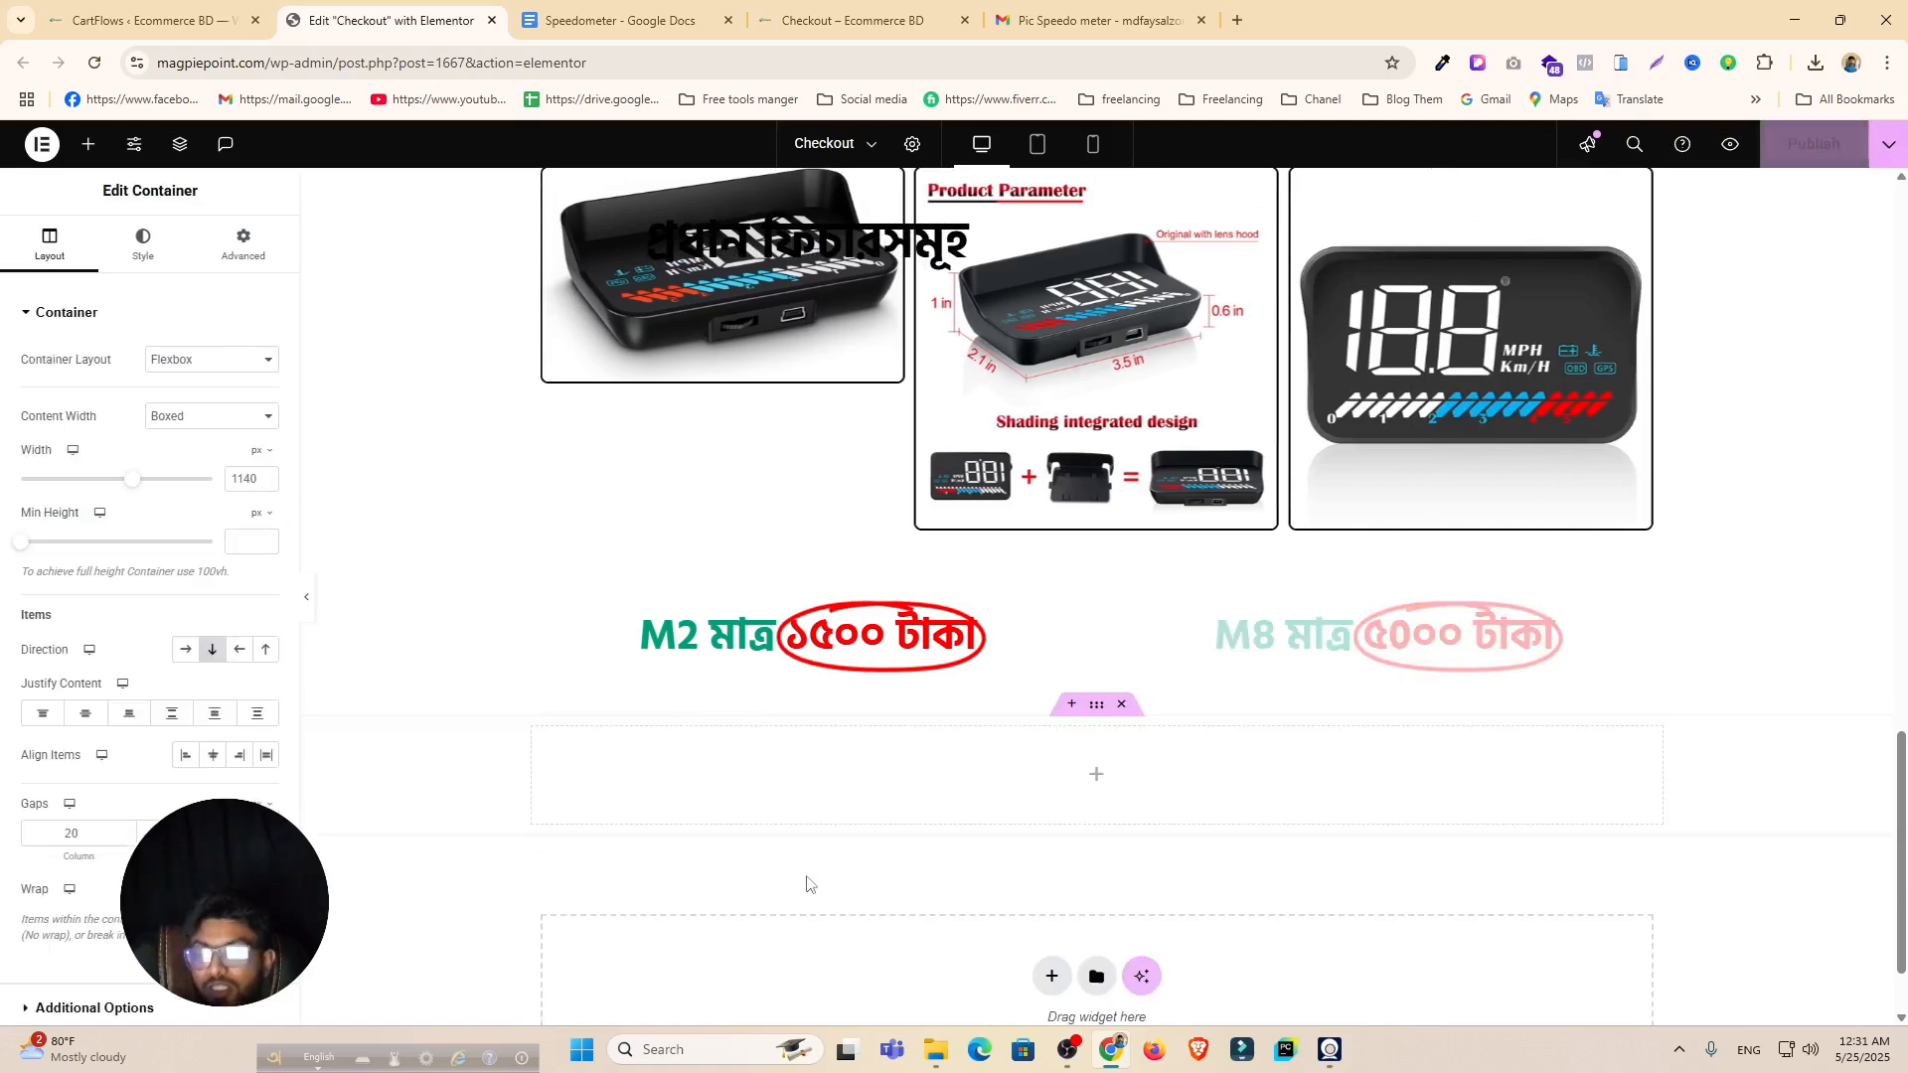
pyautogui.click(89, 144)
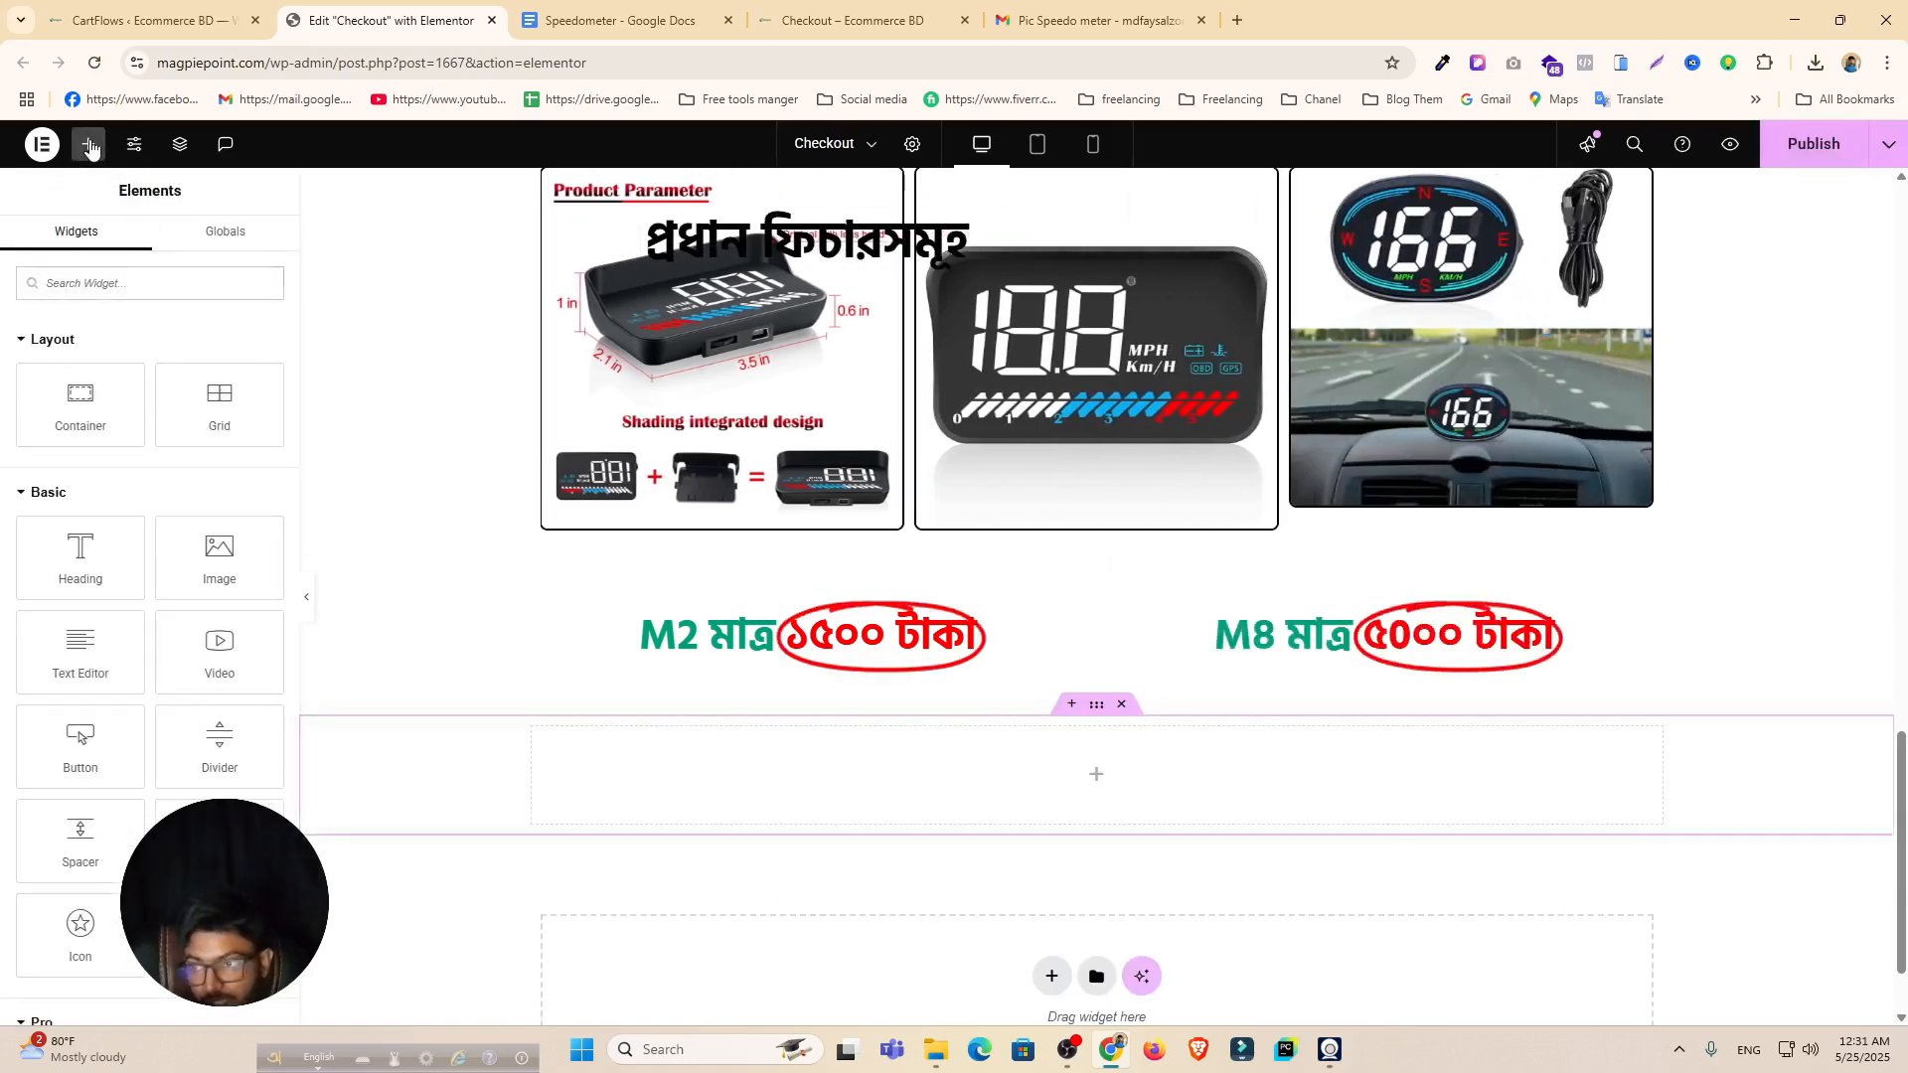
pyautogui.moveTo(80, 405); pyautogui.dragTo(785, 656)
# Step: Find the Checkout Form widget by searching "che", add it to the new inner container and review the form
pyautogui.click(87, 161)
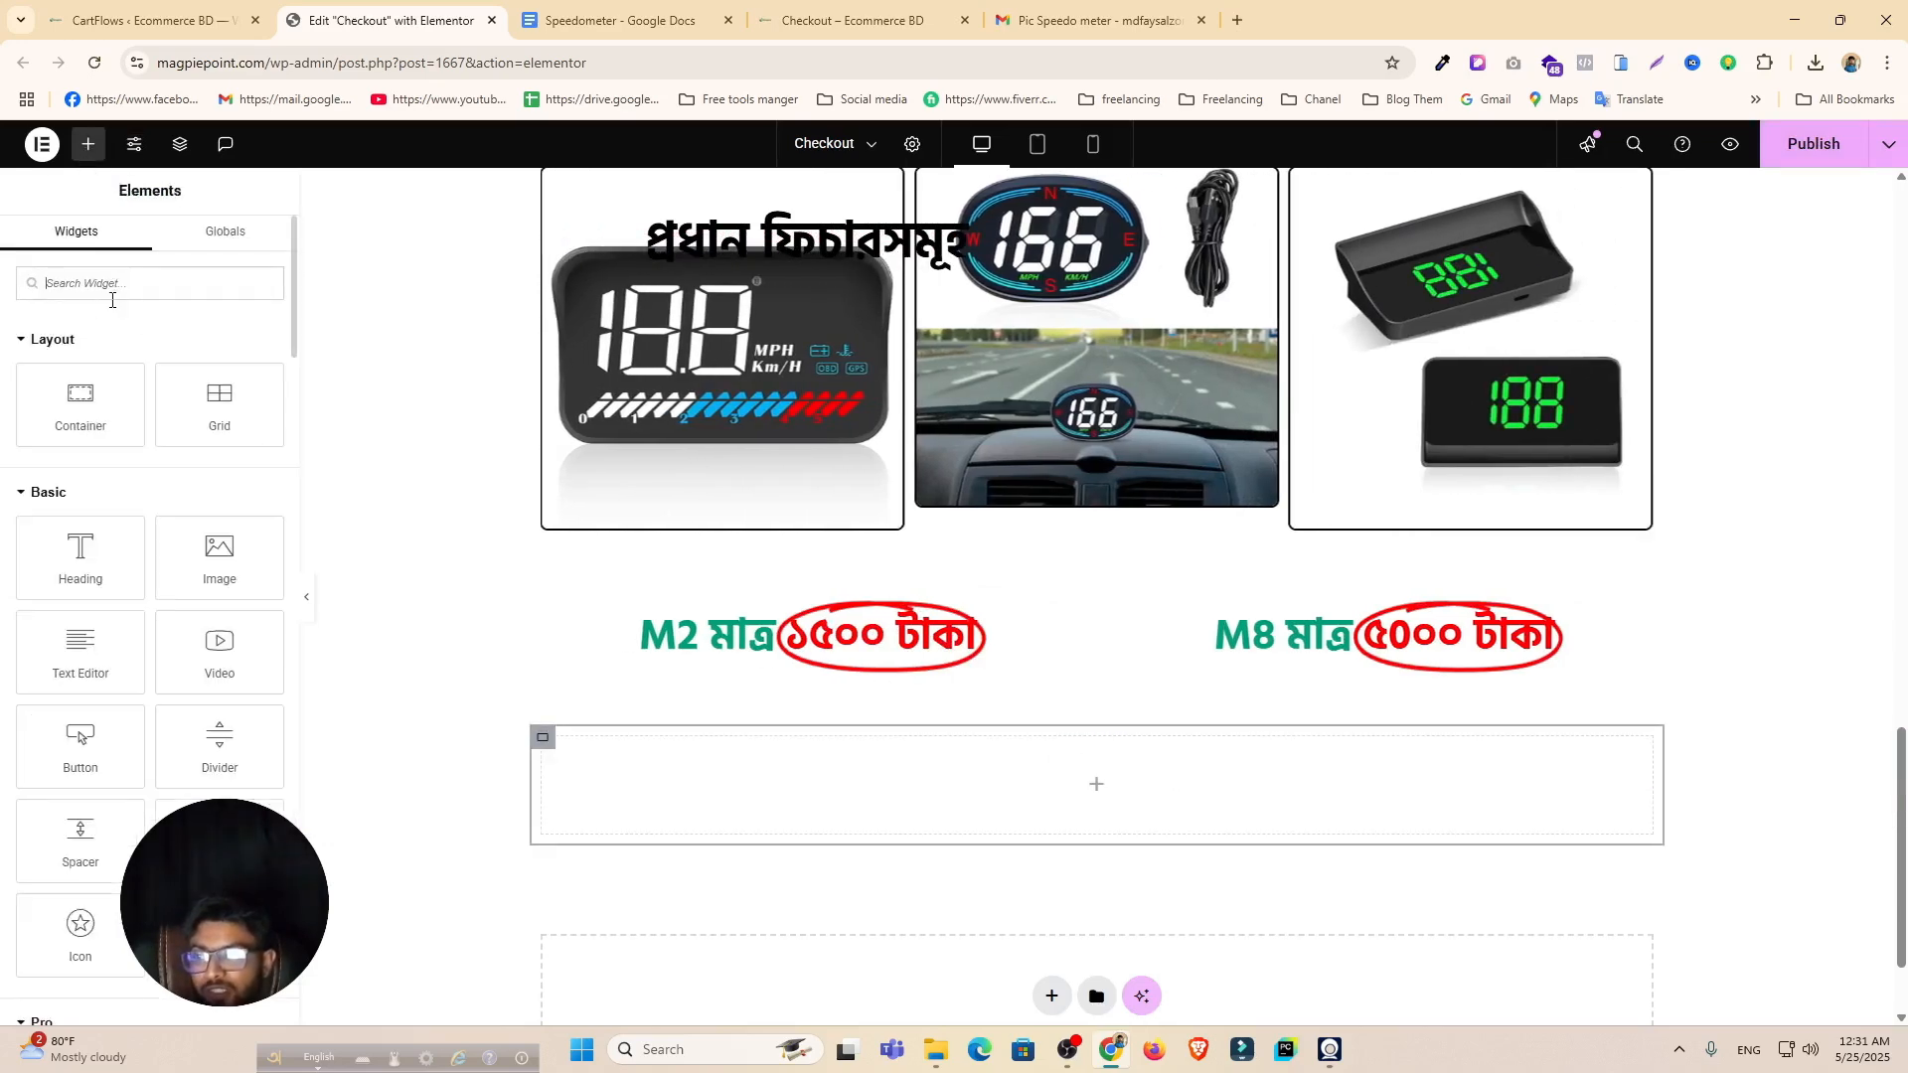
pyautogui.write('che')
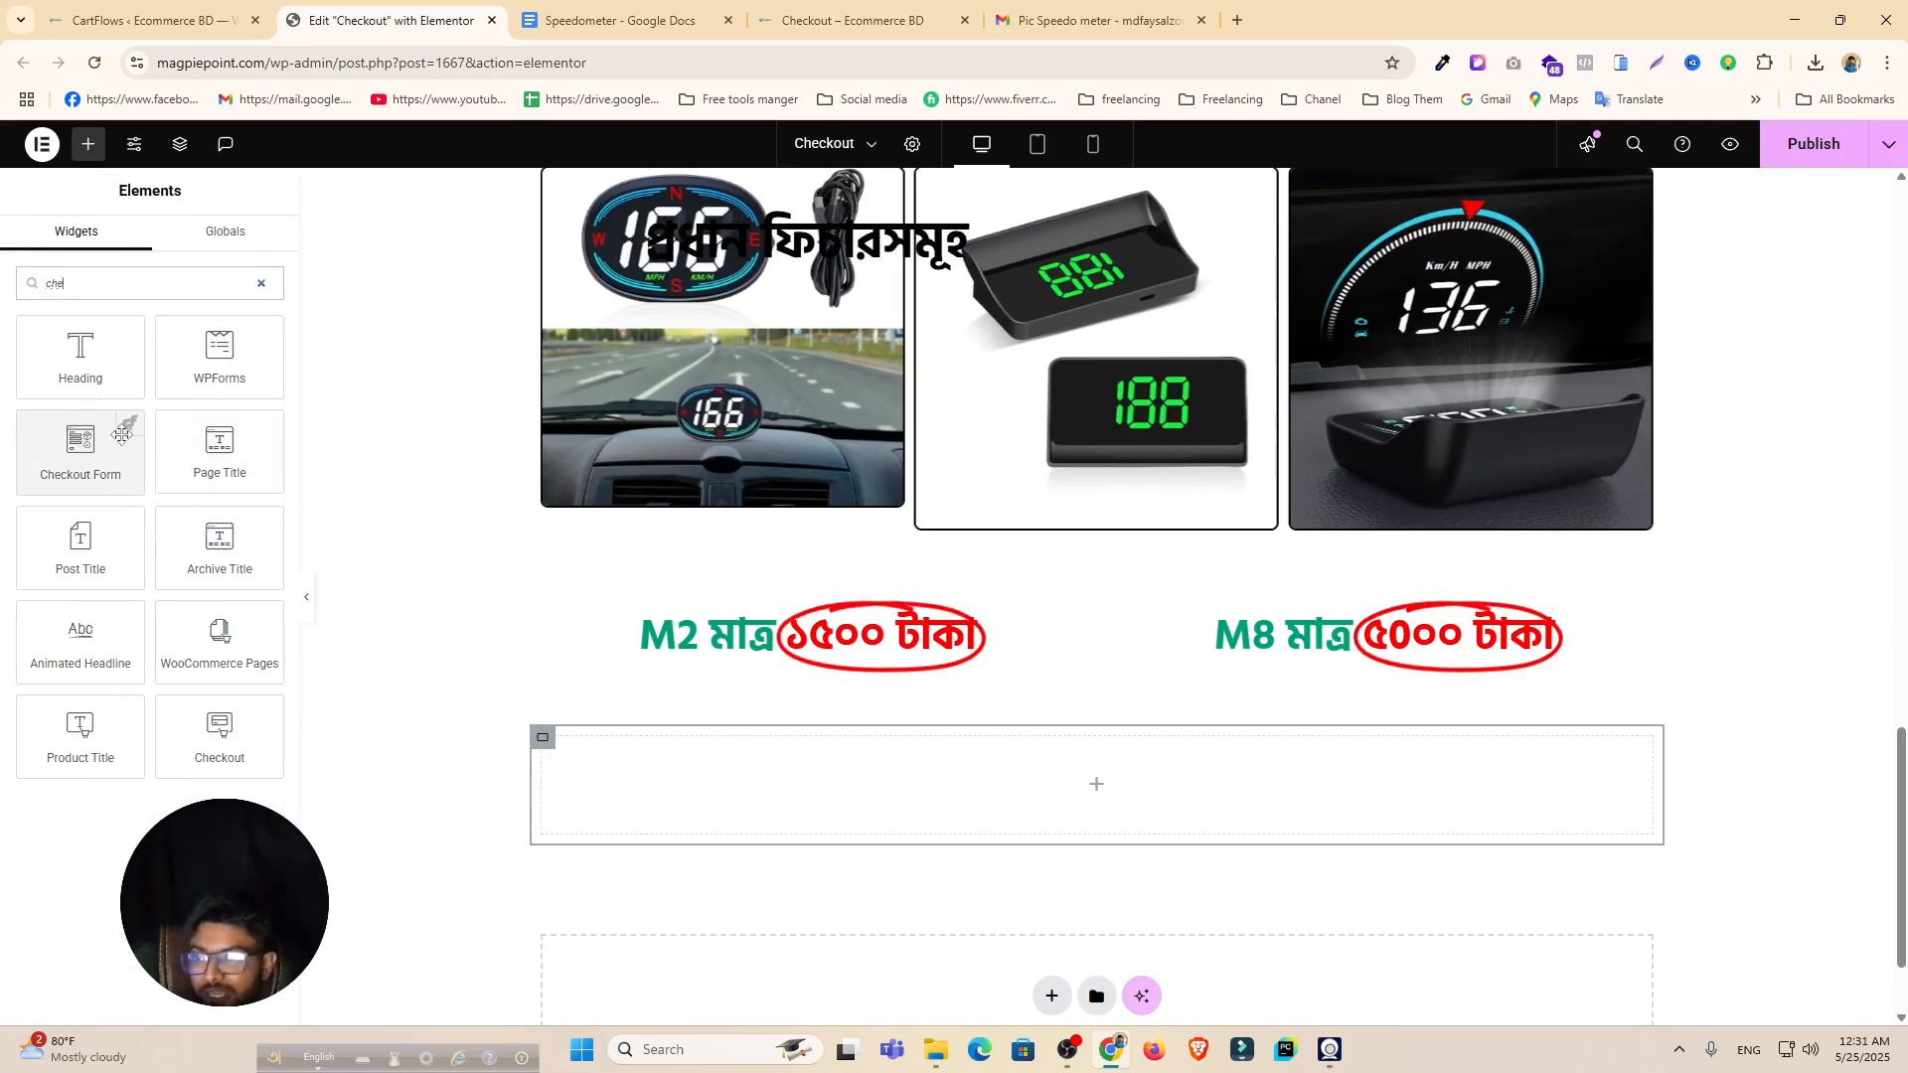
pyautogui.moveTo(121, 434); pyautogui.dragTo(1129, 771)
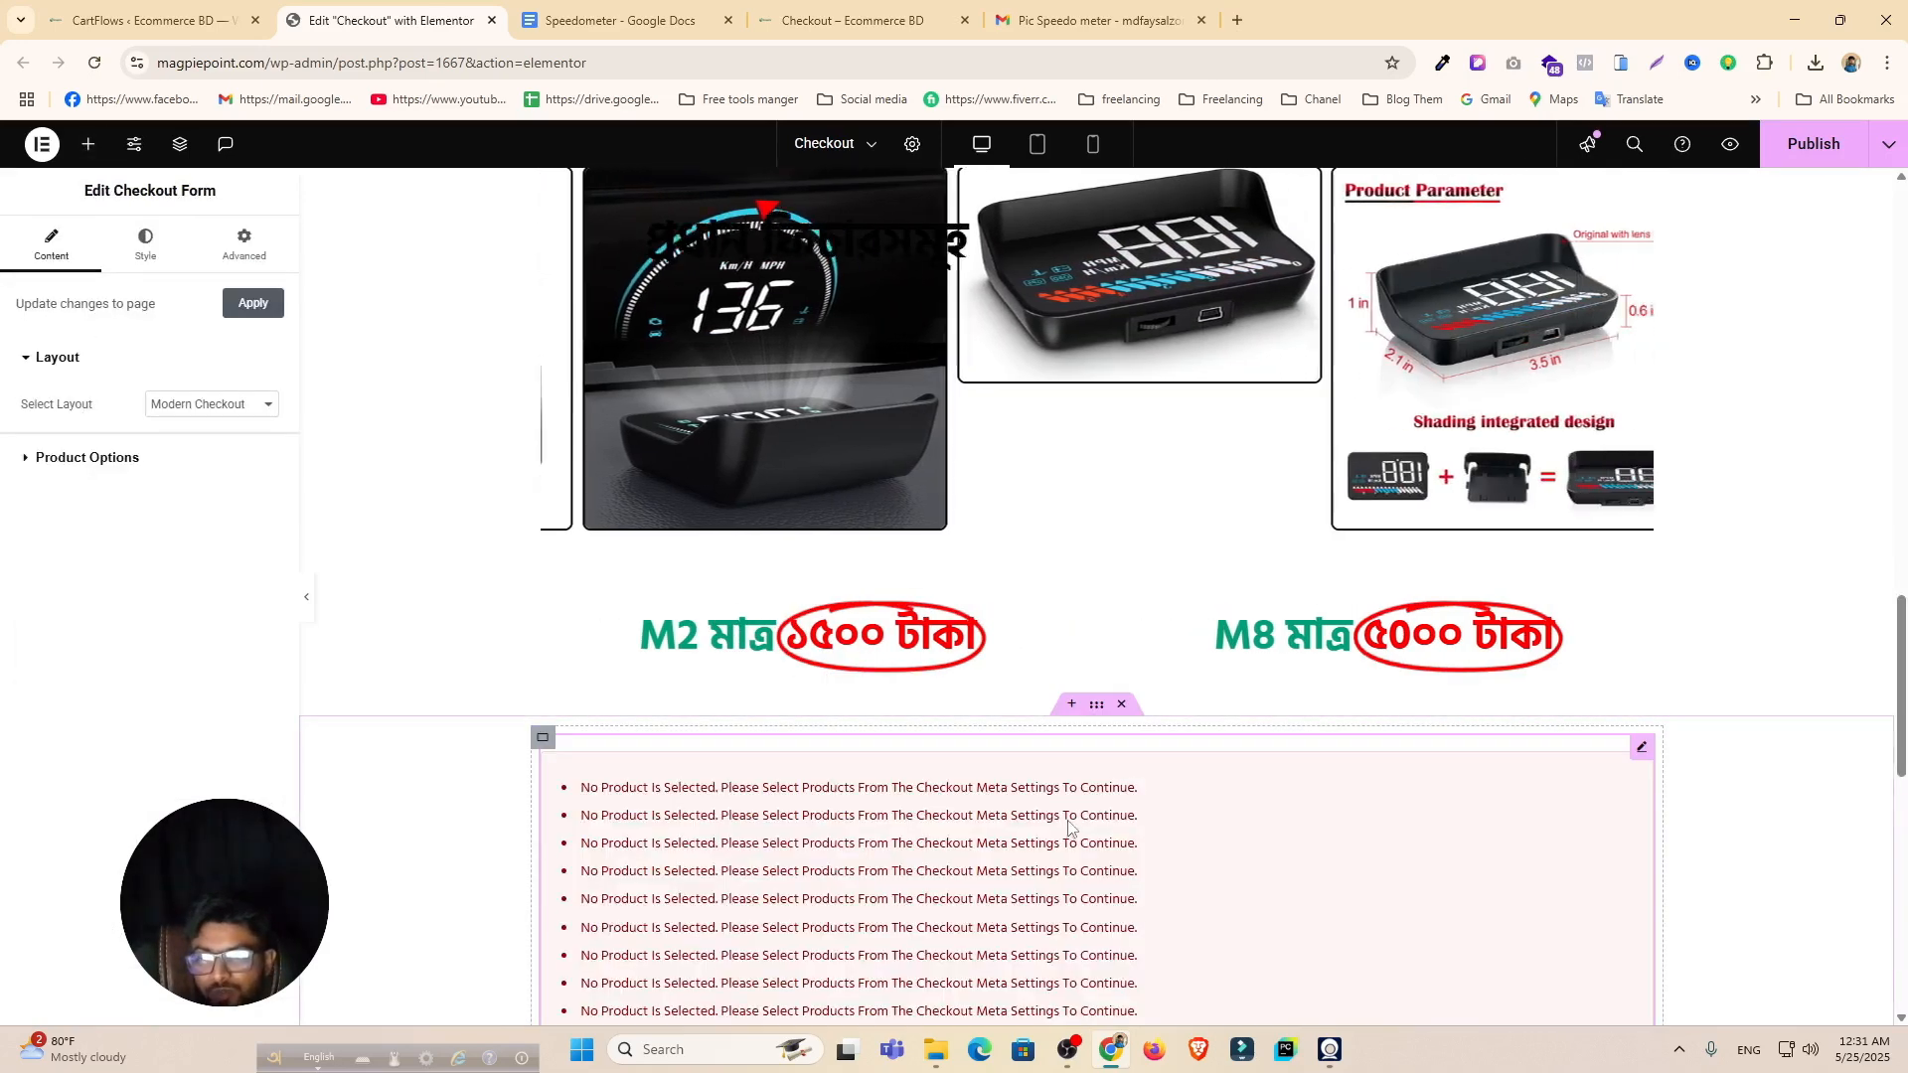
pyautogui.scroll(-5, 1069, 825)
pyautogui.scroll(-3, 1143, 696)
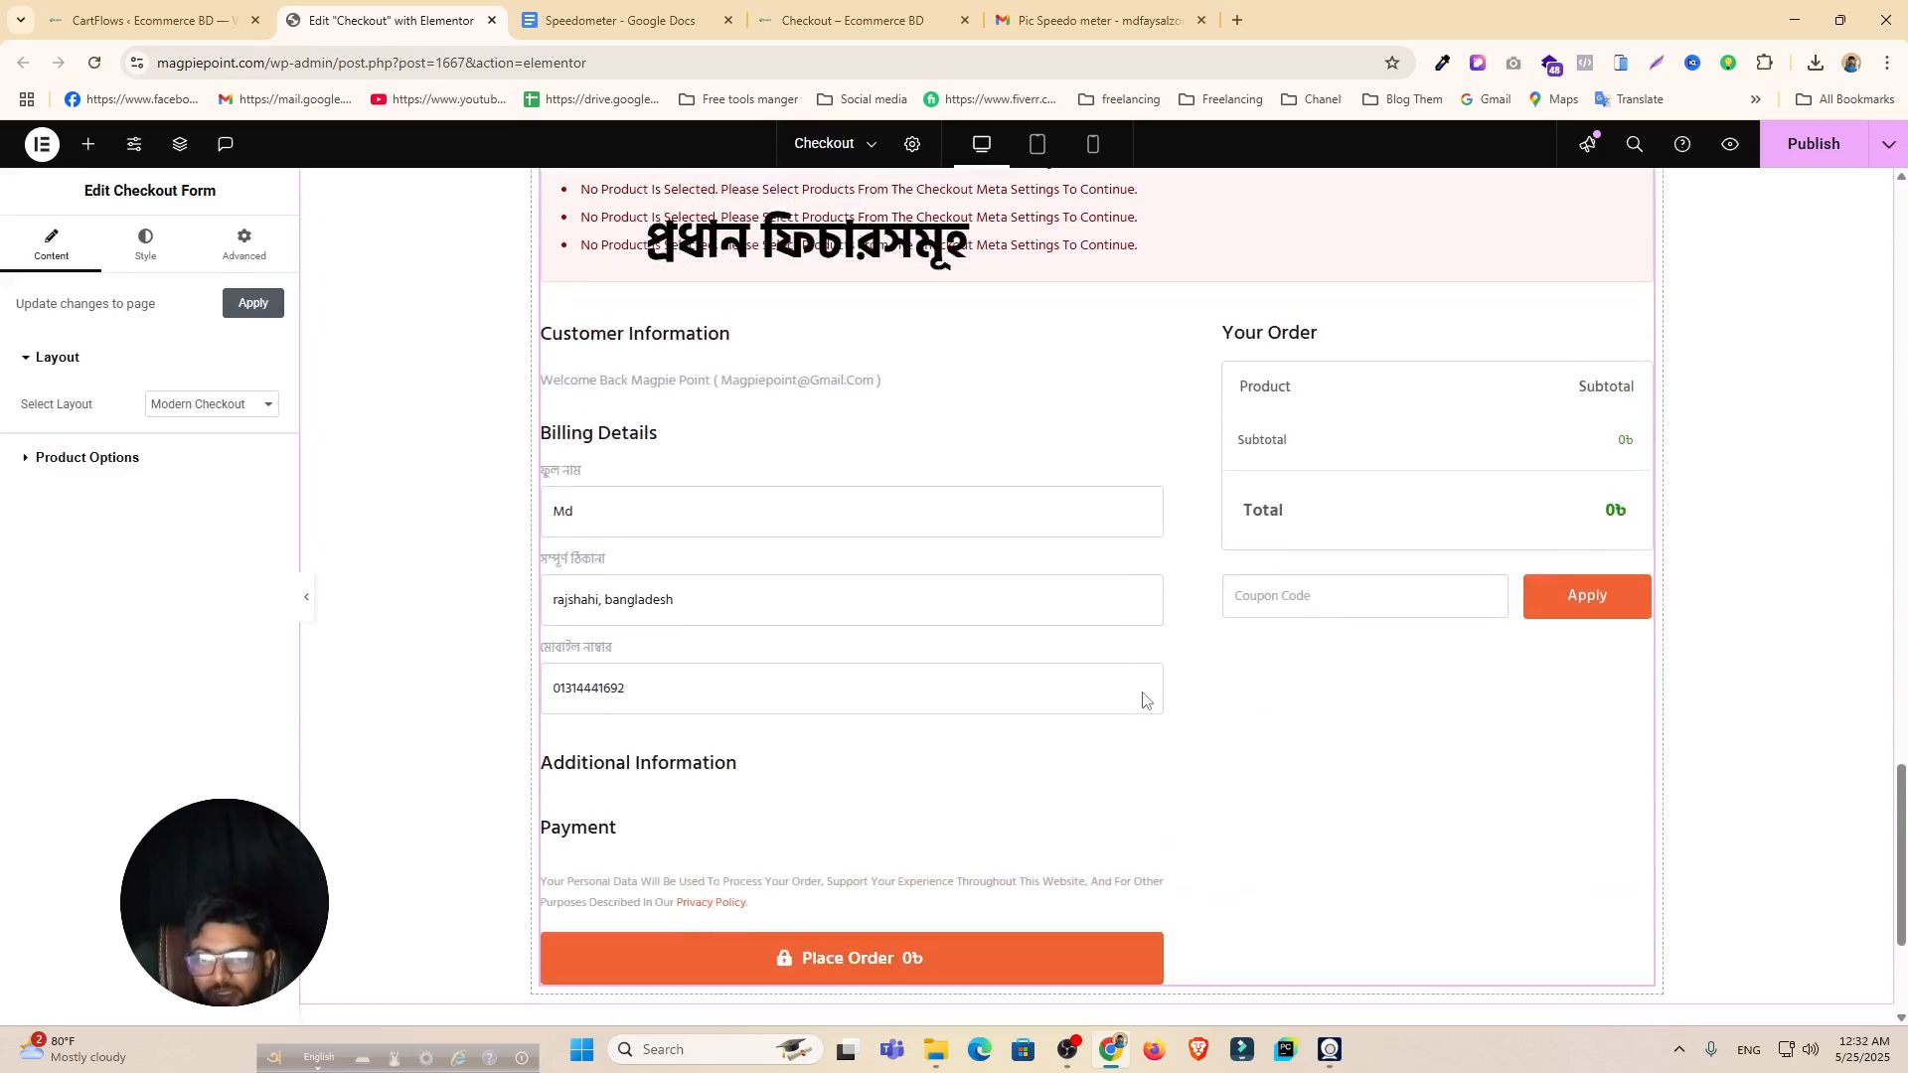
# Step: Review the Checkout Form from its product notices to the order button and publish the page
pyautogui.scroll(2, 1143, 696)
pyautogui.scroll(5, 1147, 691)
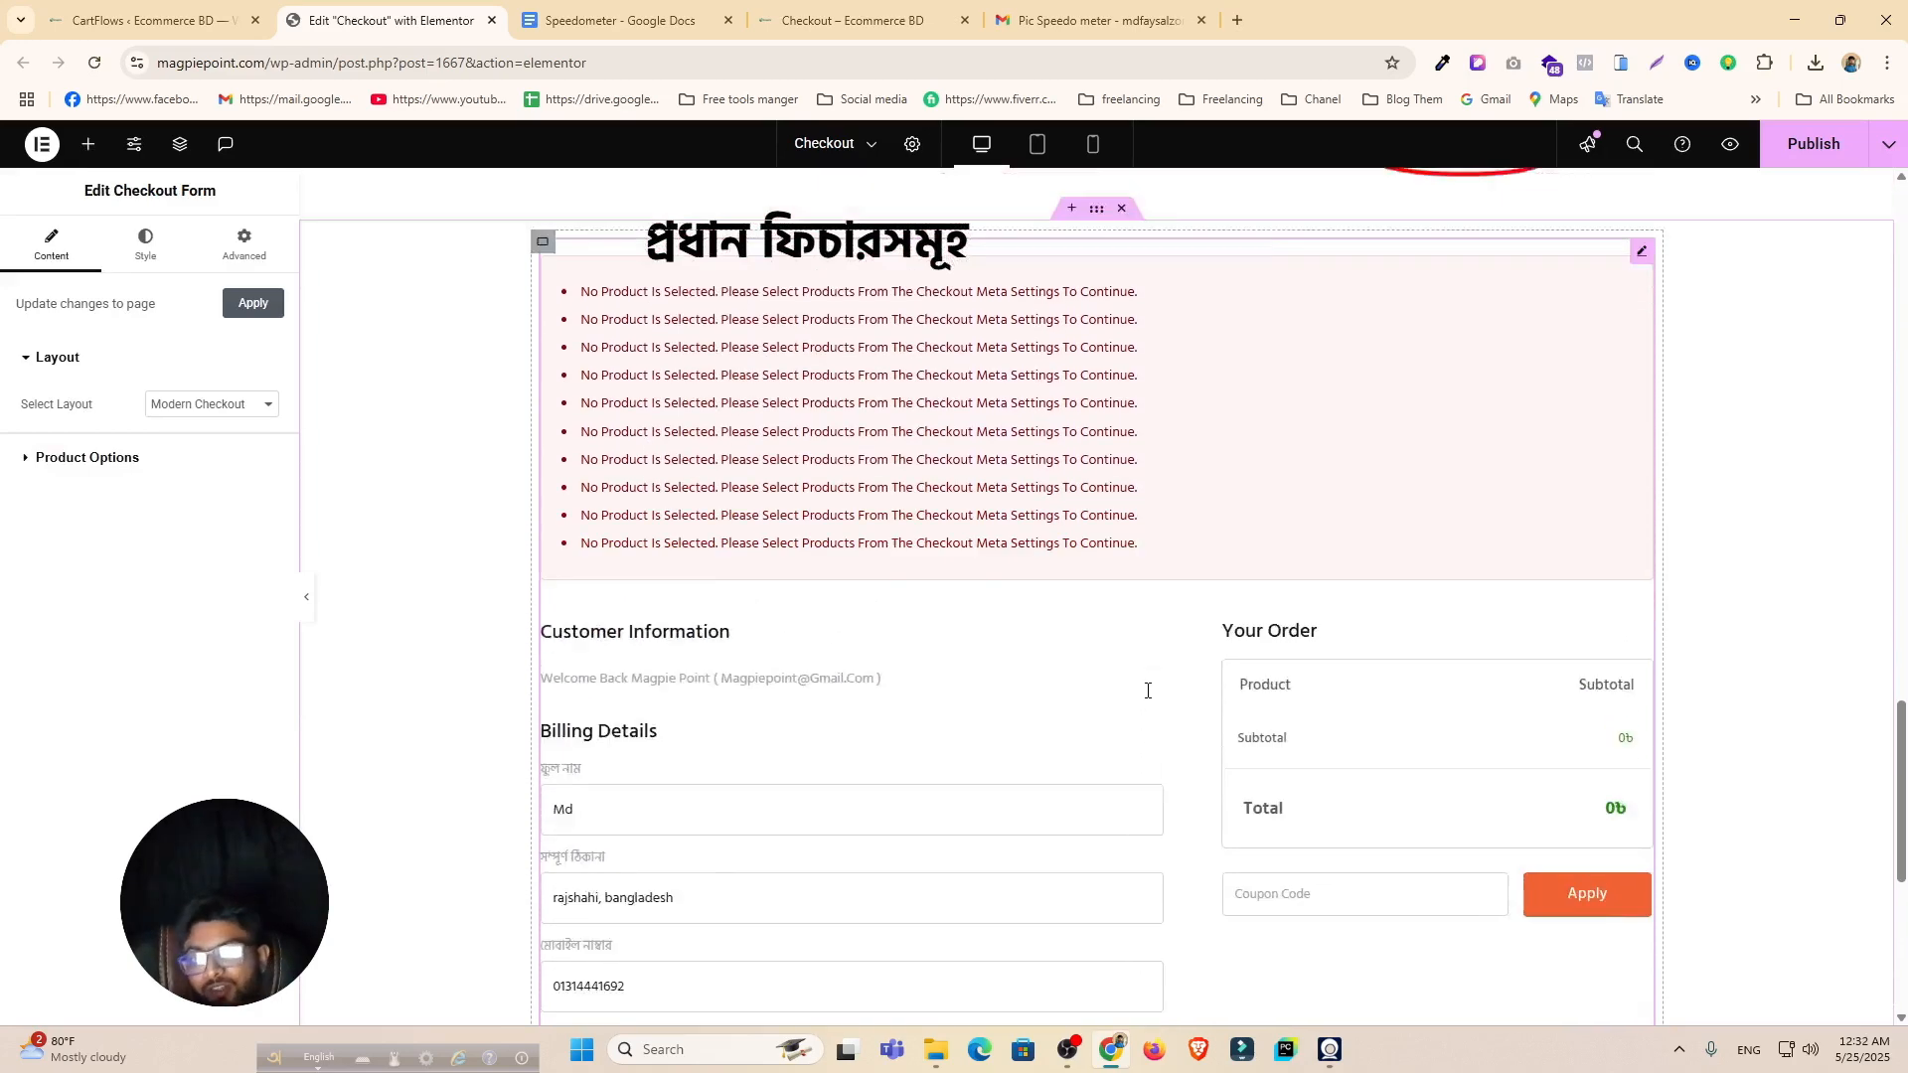
pyautogui.scroll(-10, 1147, 691)
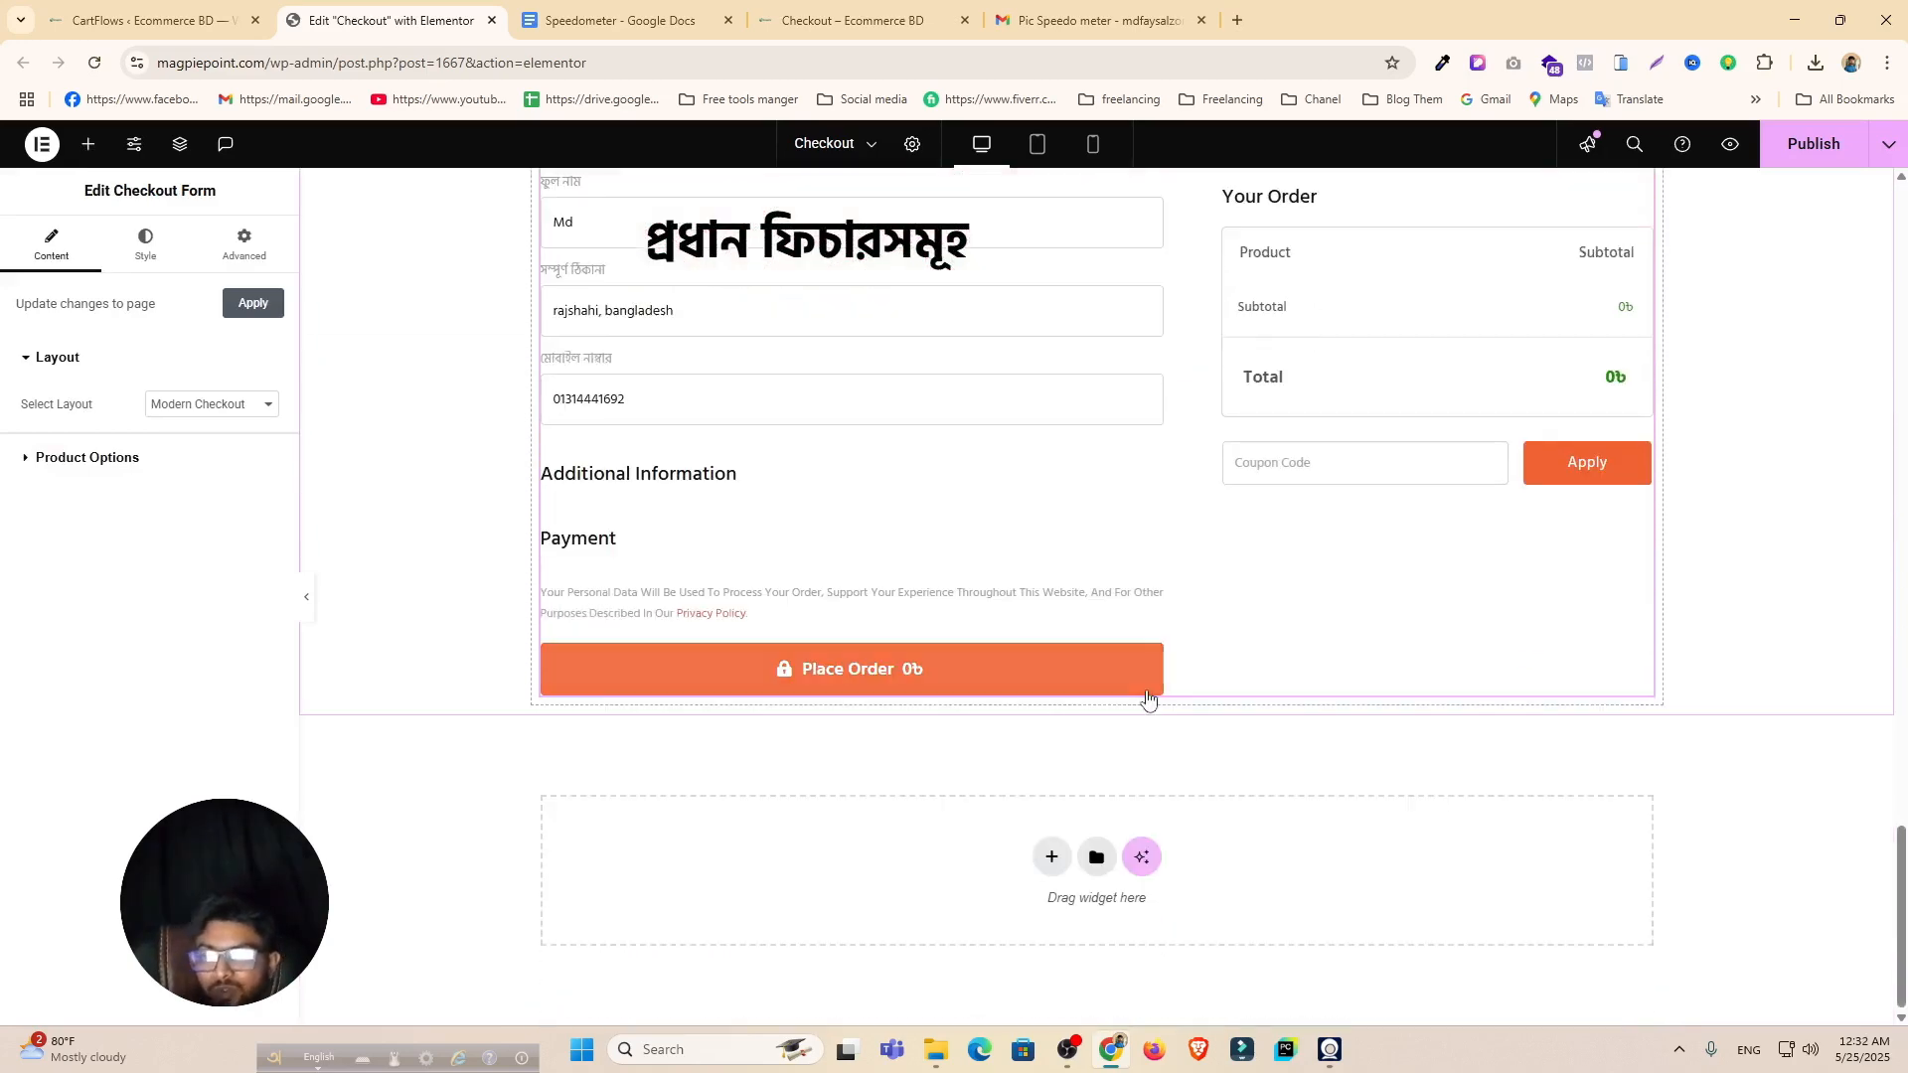
pyautogui.click(1815, 143)
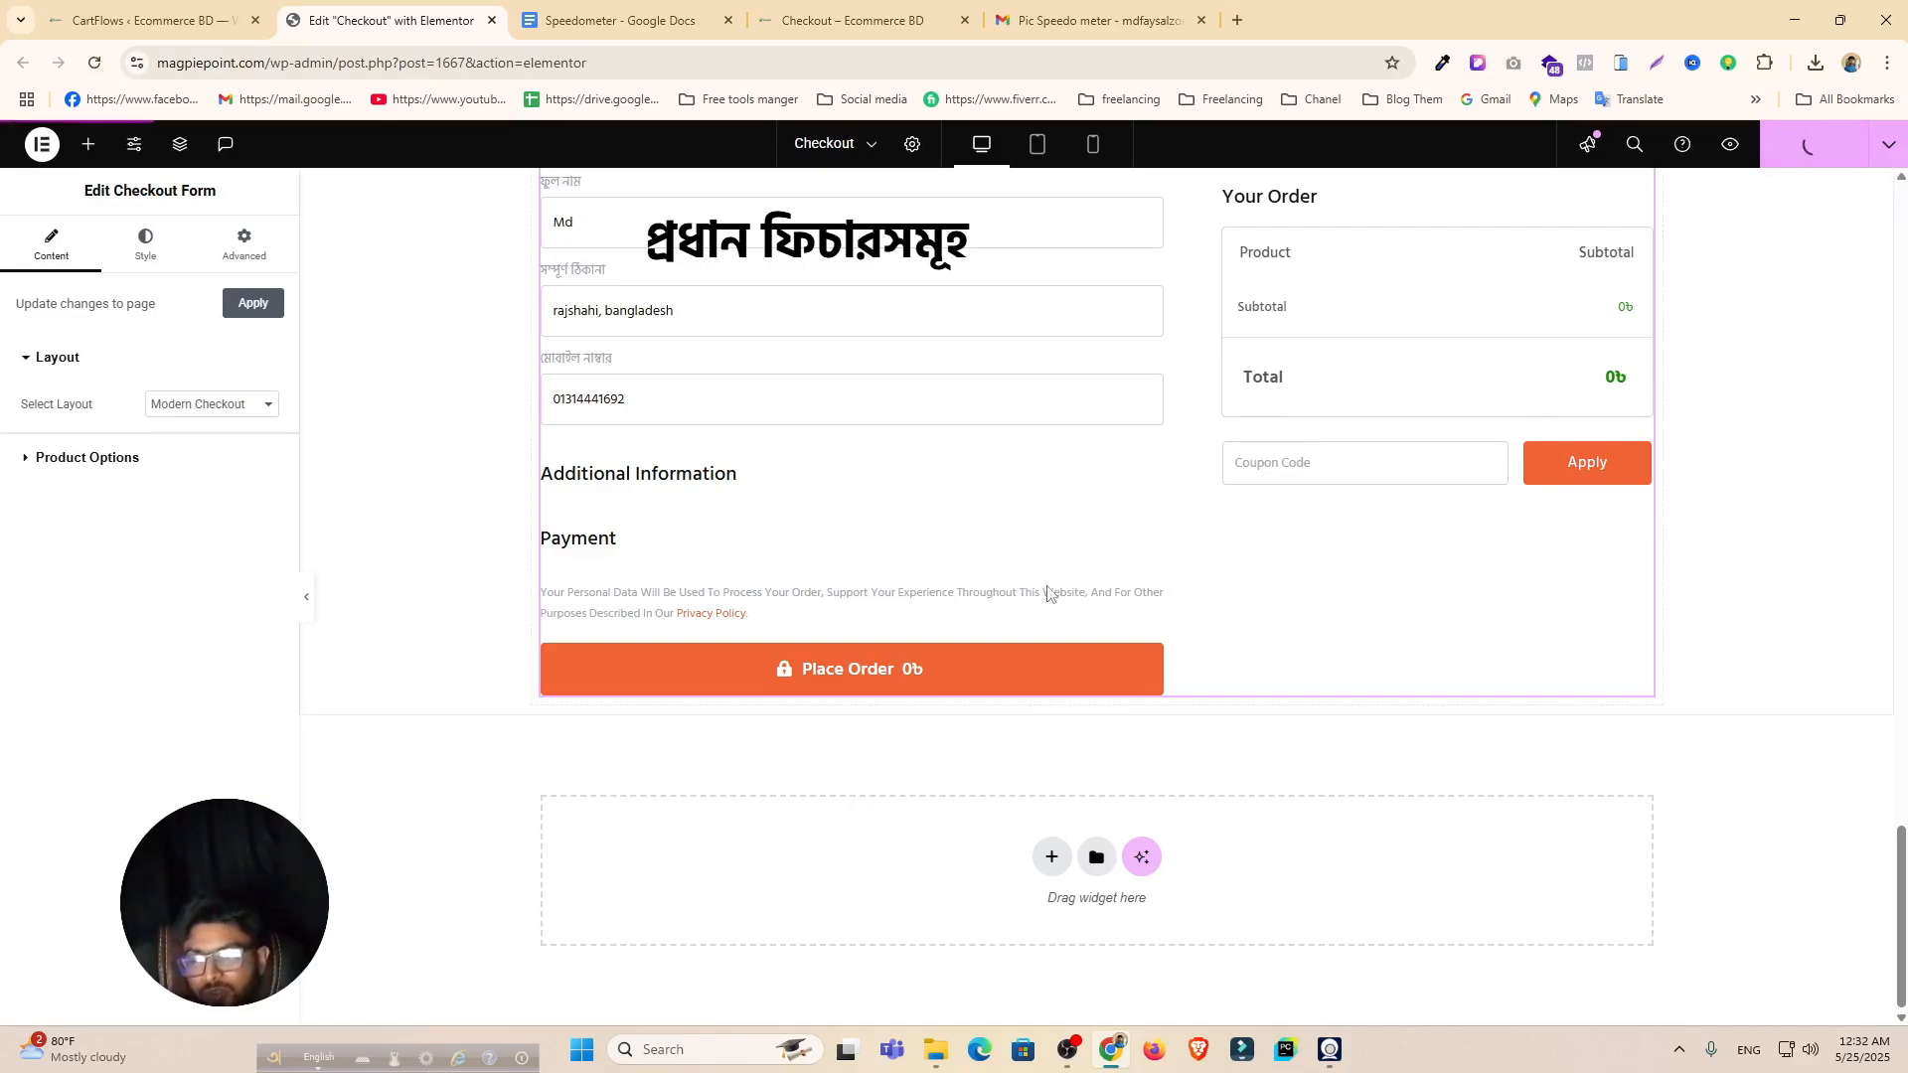
# Step: Set the Sticky motion effect of the "প্রধান ফিচারসমূহ" heading to None
pyautogui.scroll(16, 958, 699)
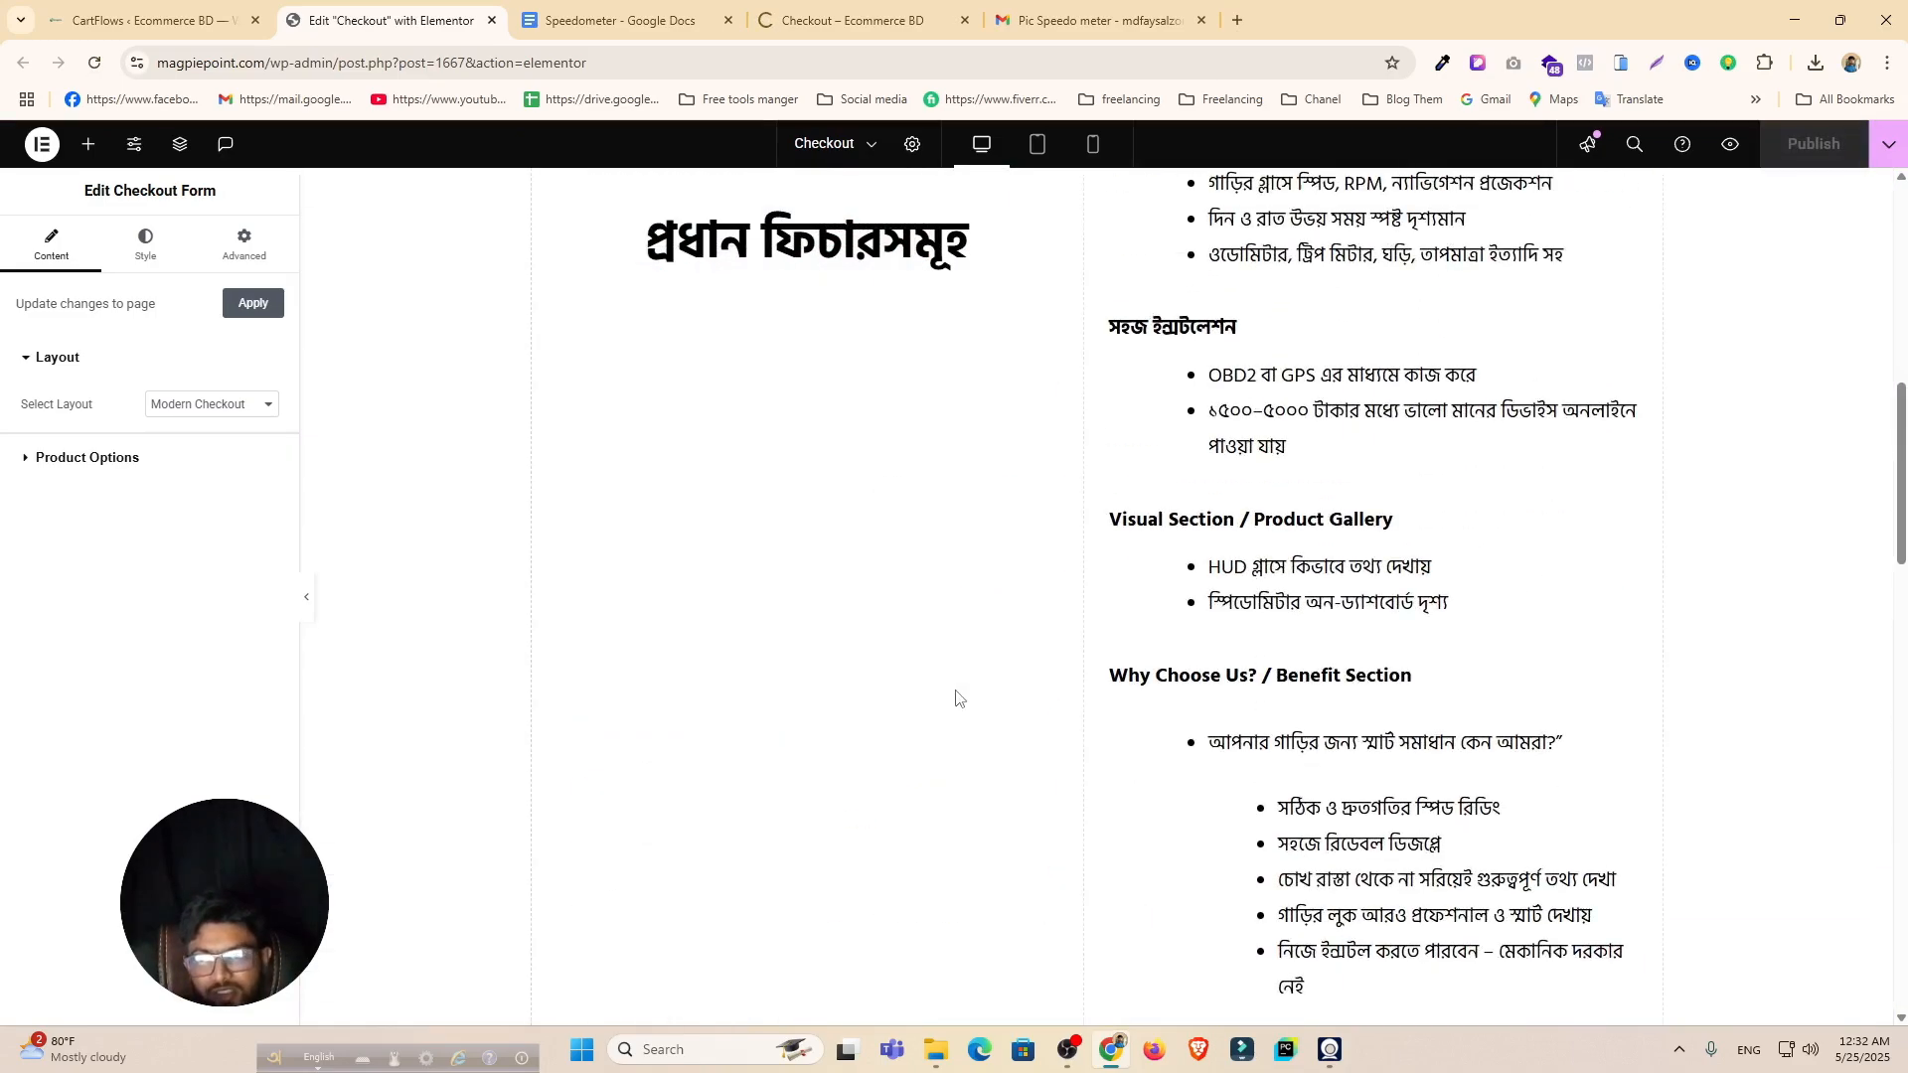
pyautogui.scroll(-6, 958, 699)
pyautogui.scroll(-7, 956, 695)
pyautogui.scroll(15, 956, 696)
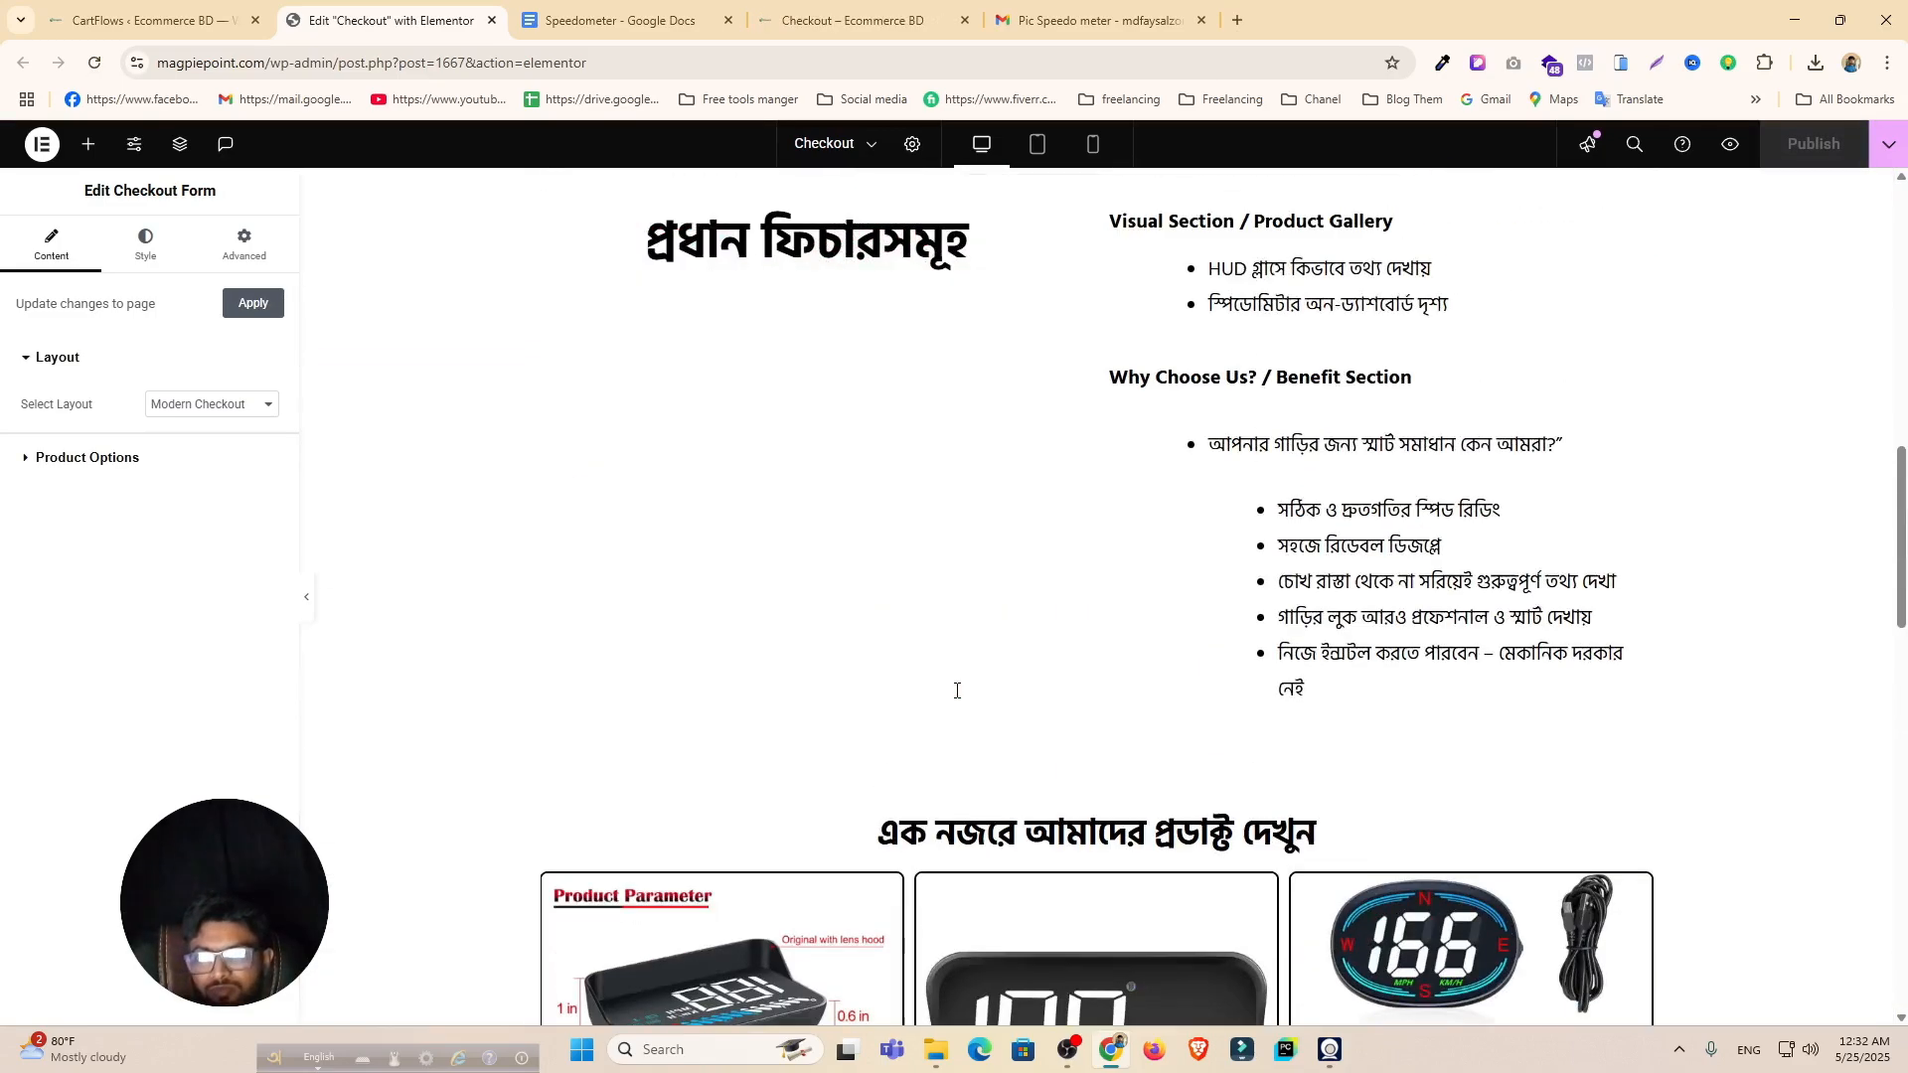
pyautogui.scroll(4, 956, 699)
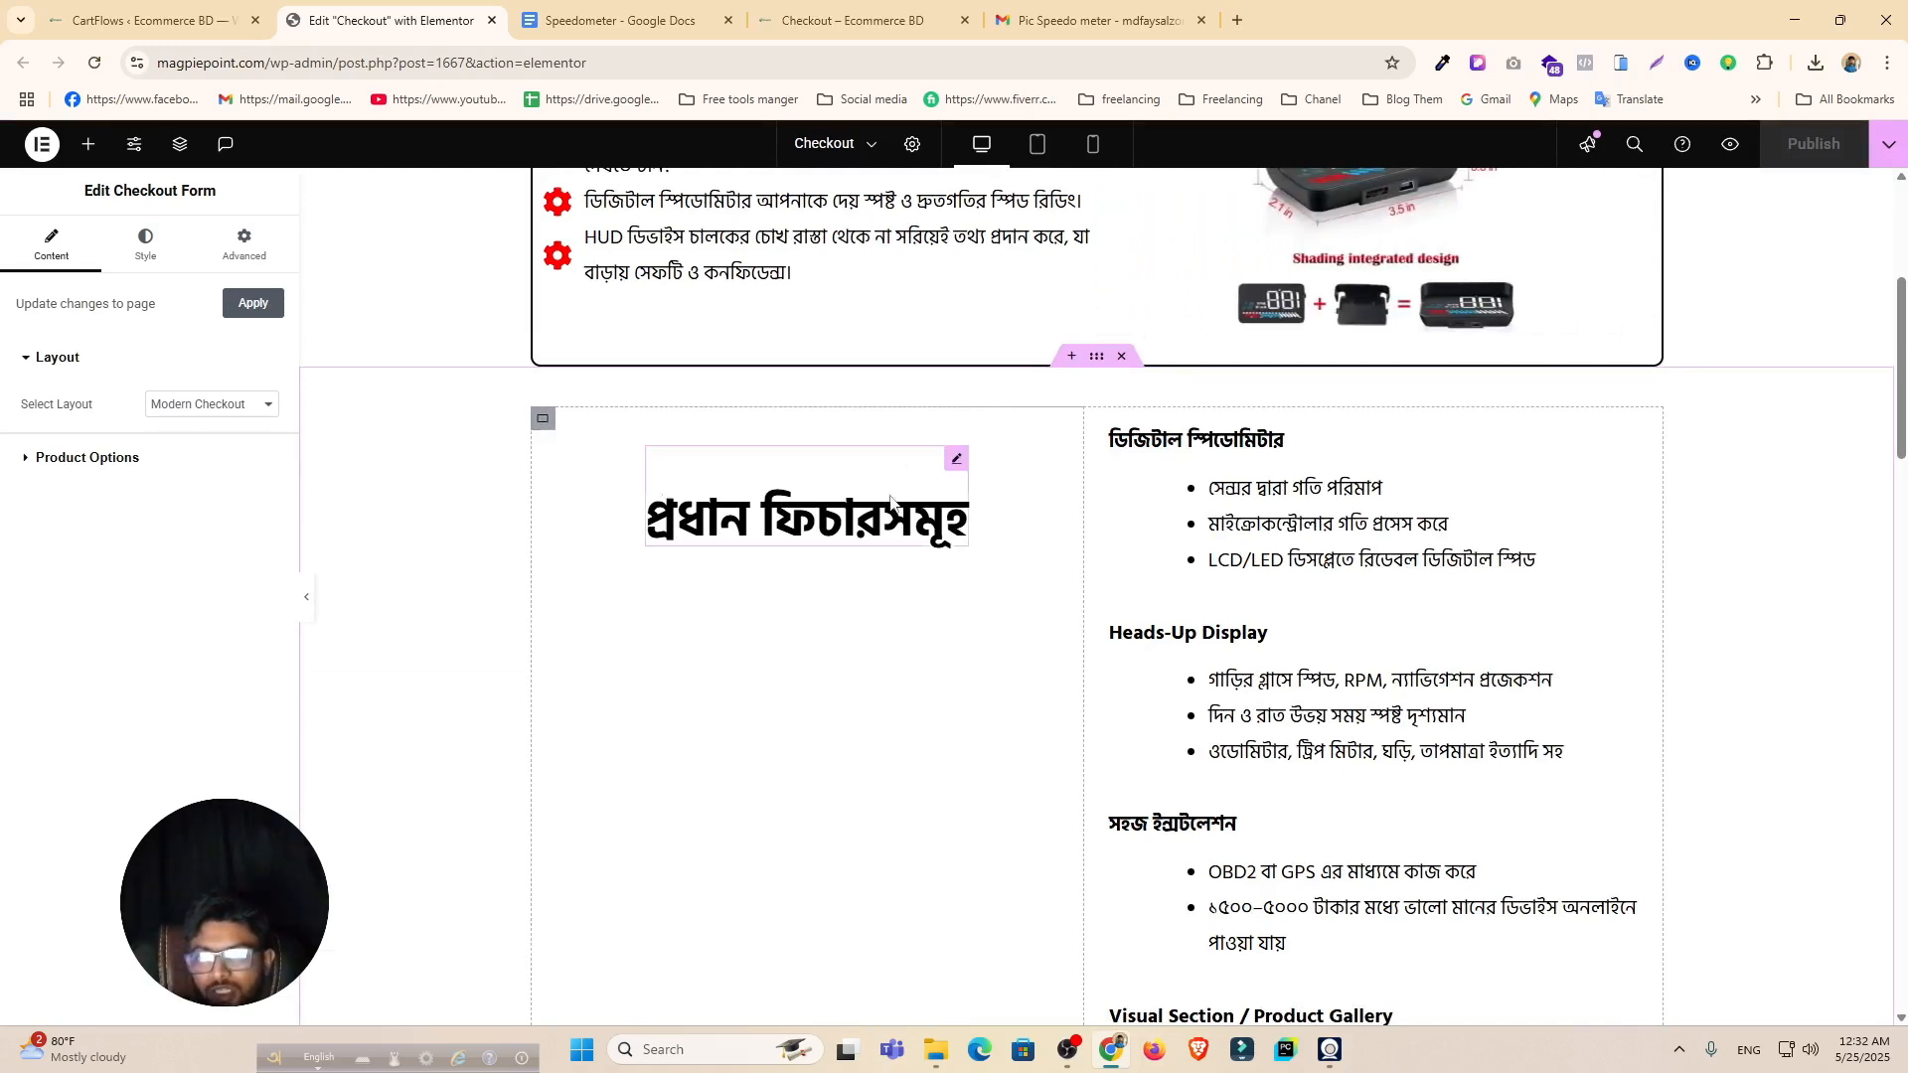
pyautogui.click(960, 464)
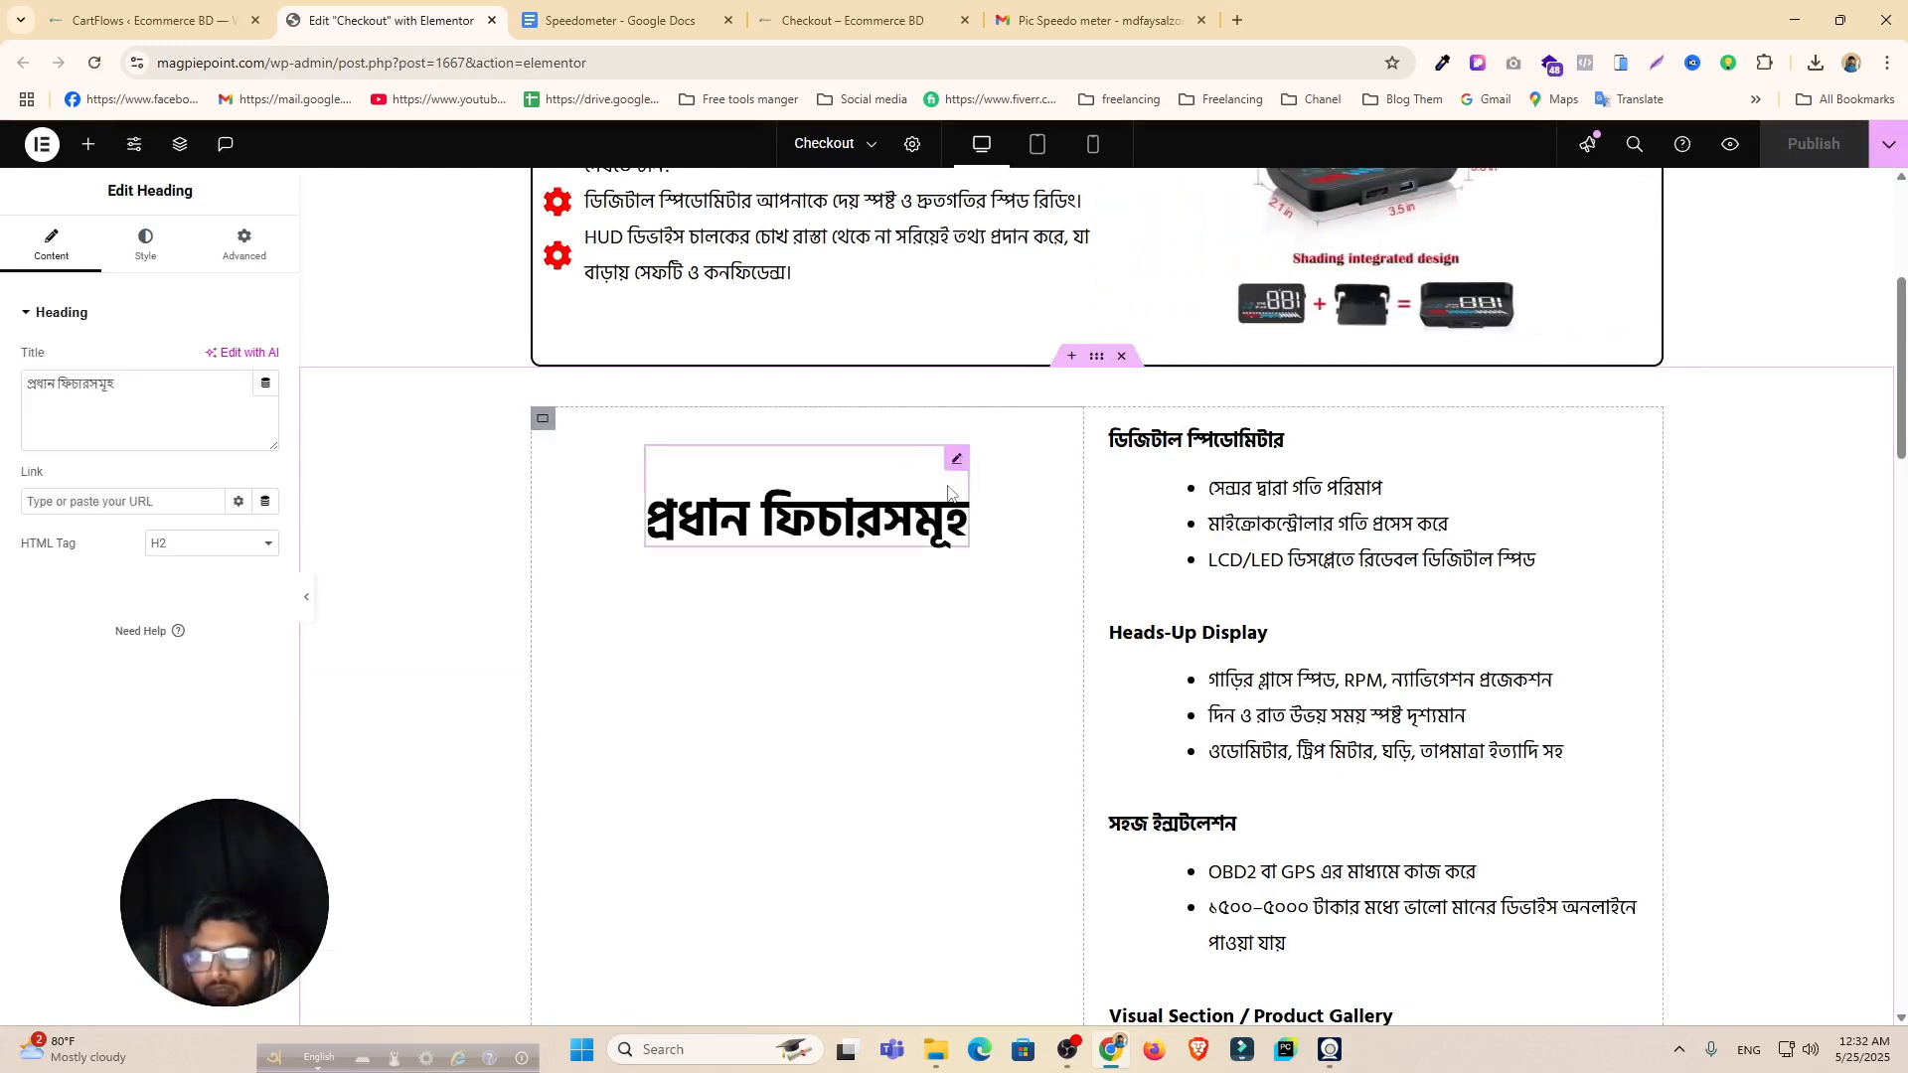
pyautogui.click(247, 260)
pyautogui.scroll(-3, 149, 497)
pyautogui.scroll(-10, 900, 622)
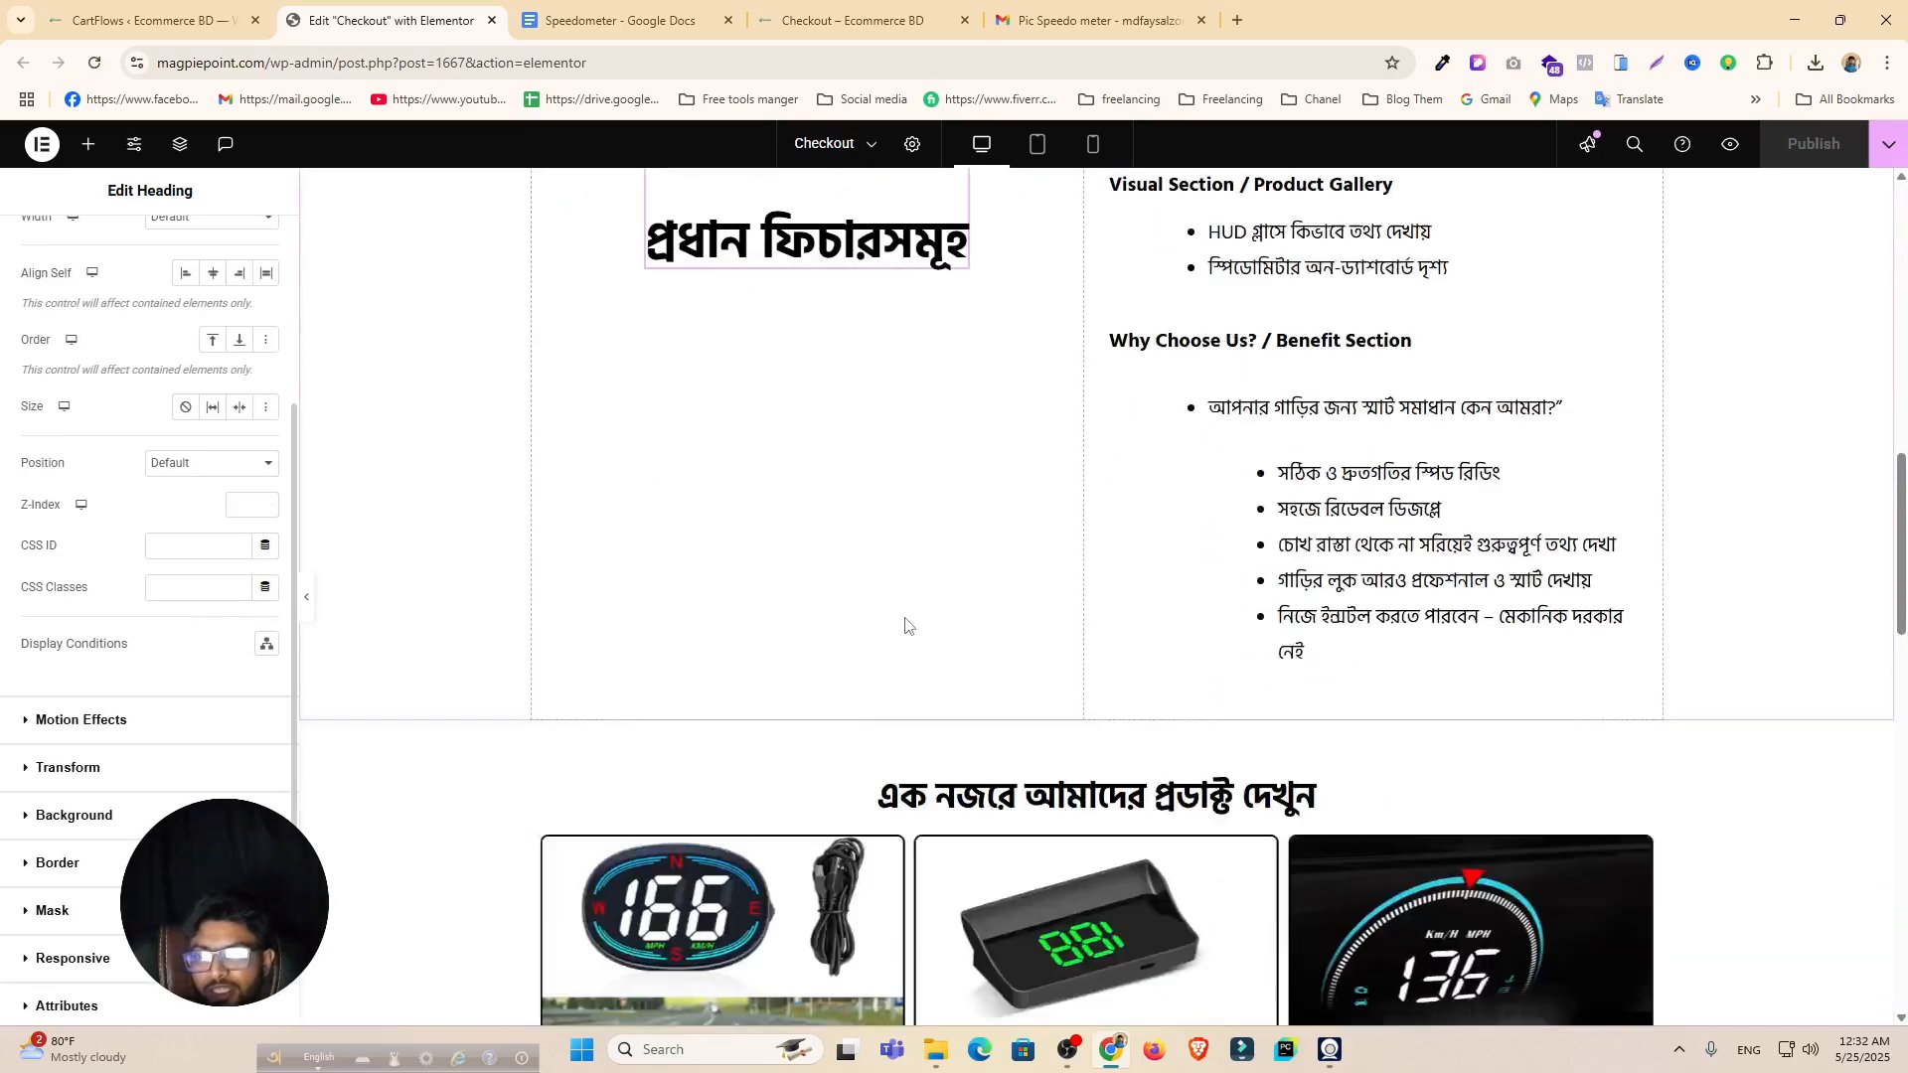
pyautogui.scroll(10, 904, 624)
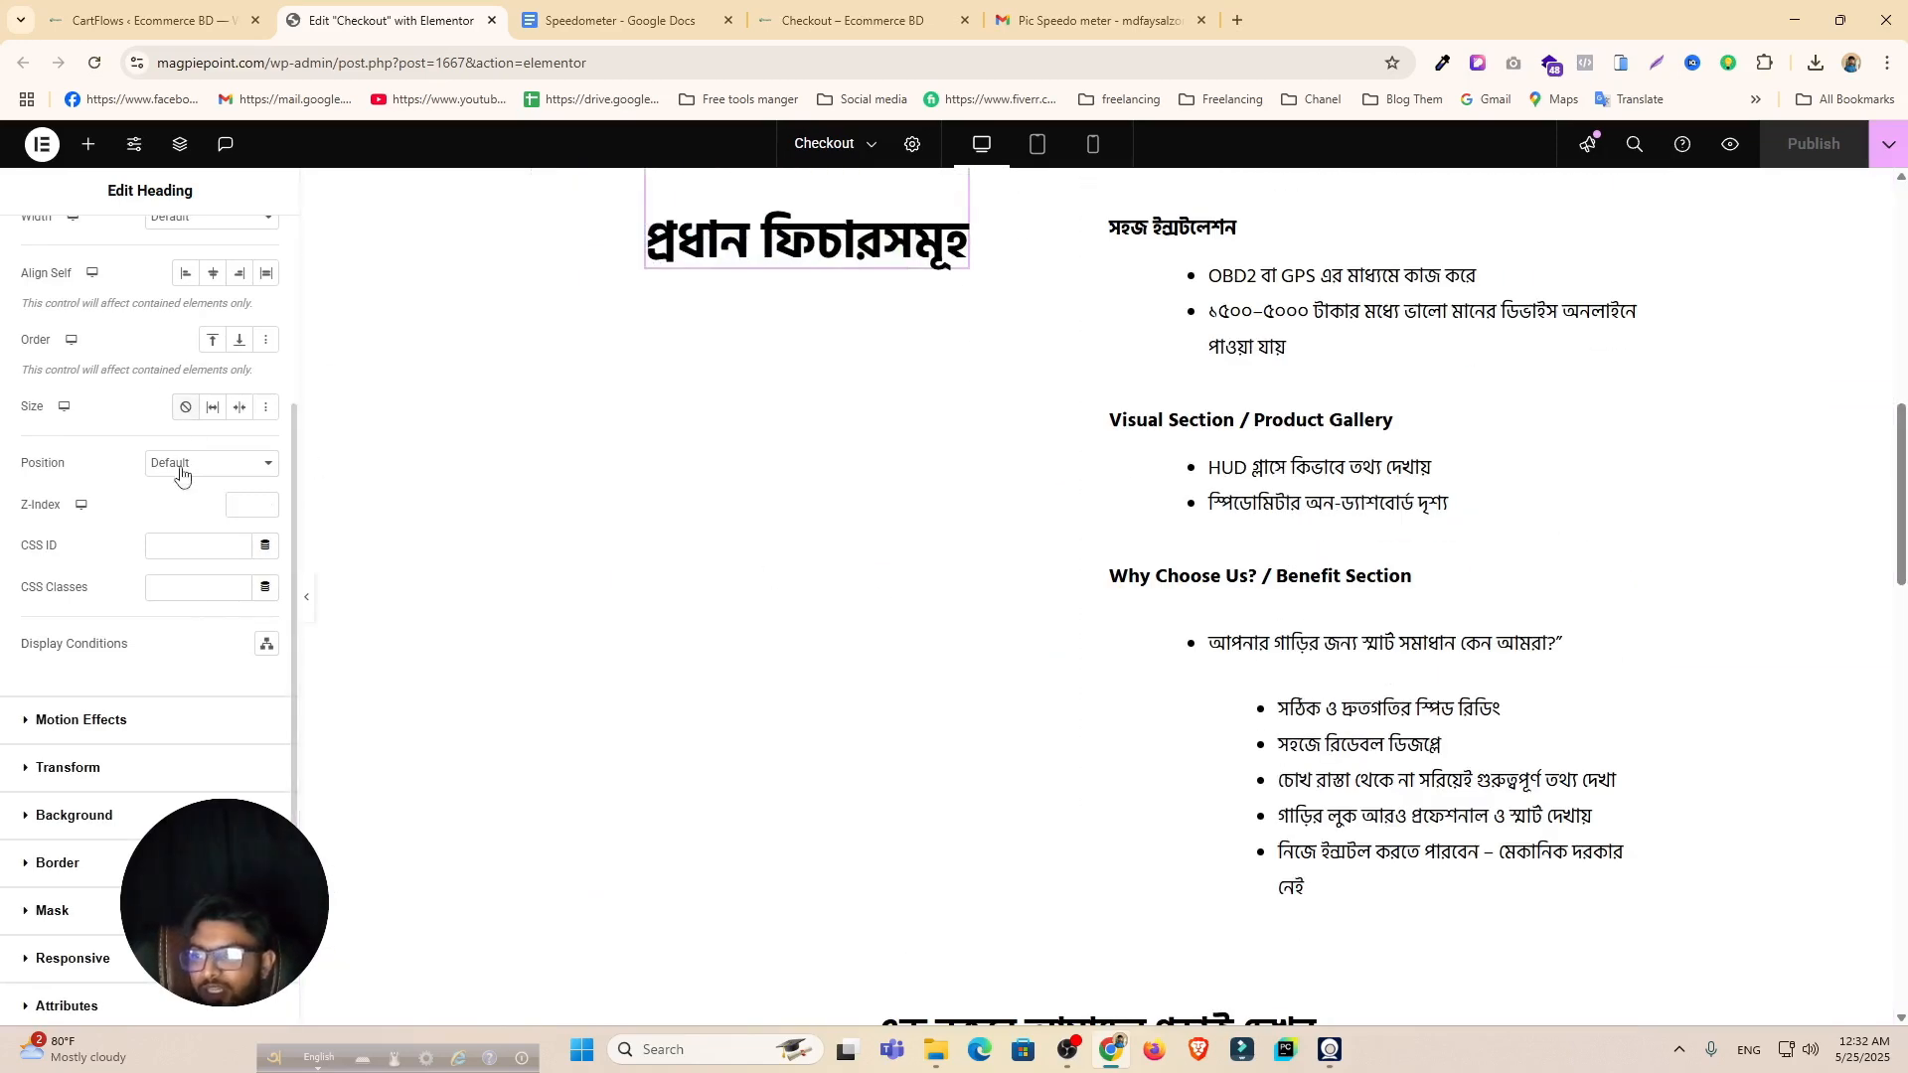
pyautogui.click(145, 724)
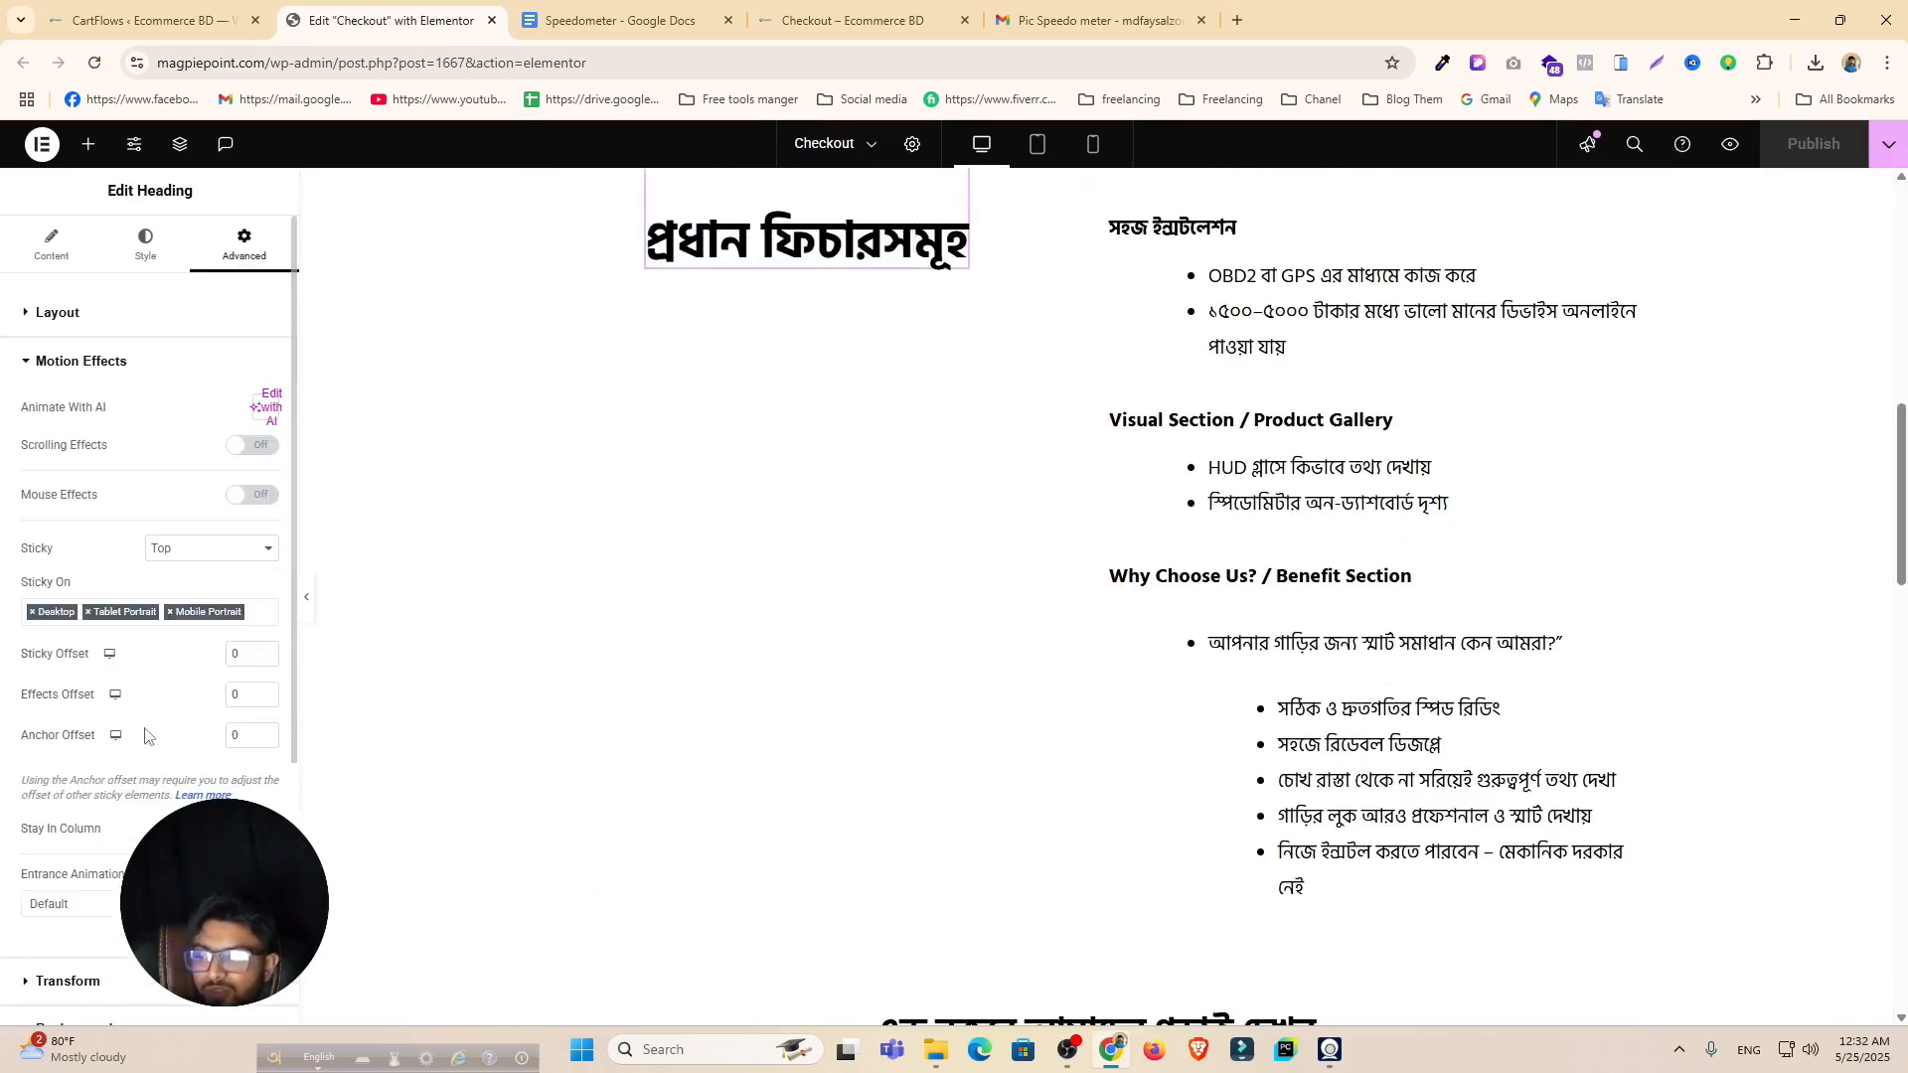
pyautogui.click(232, 545)
pyautogui.click(192, 595)
pyautogui.click(190, 559)
pyautogui.click(182, 581)
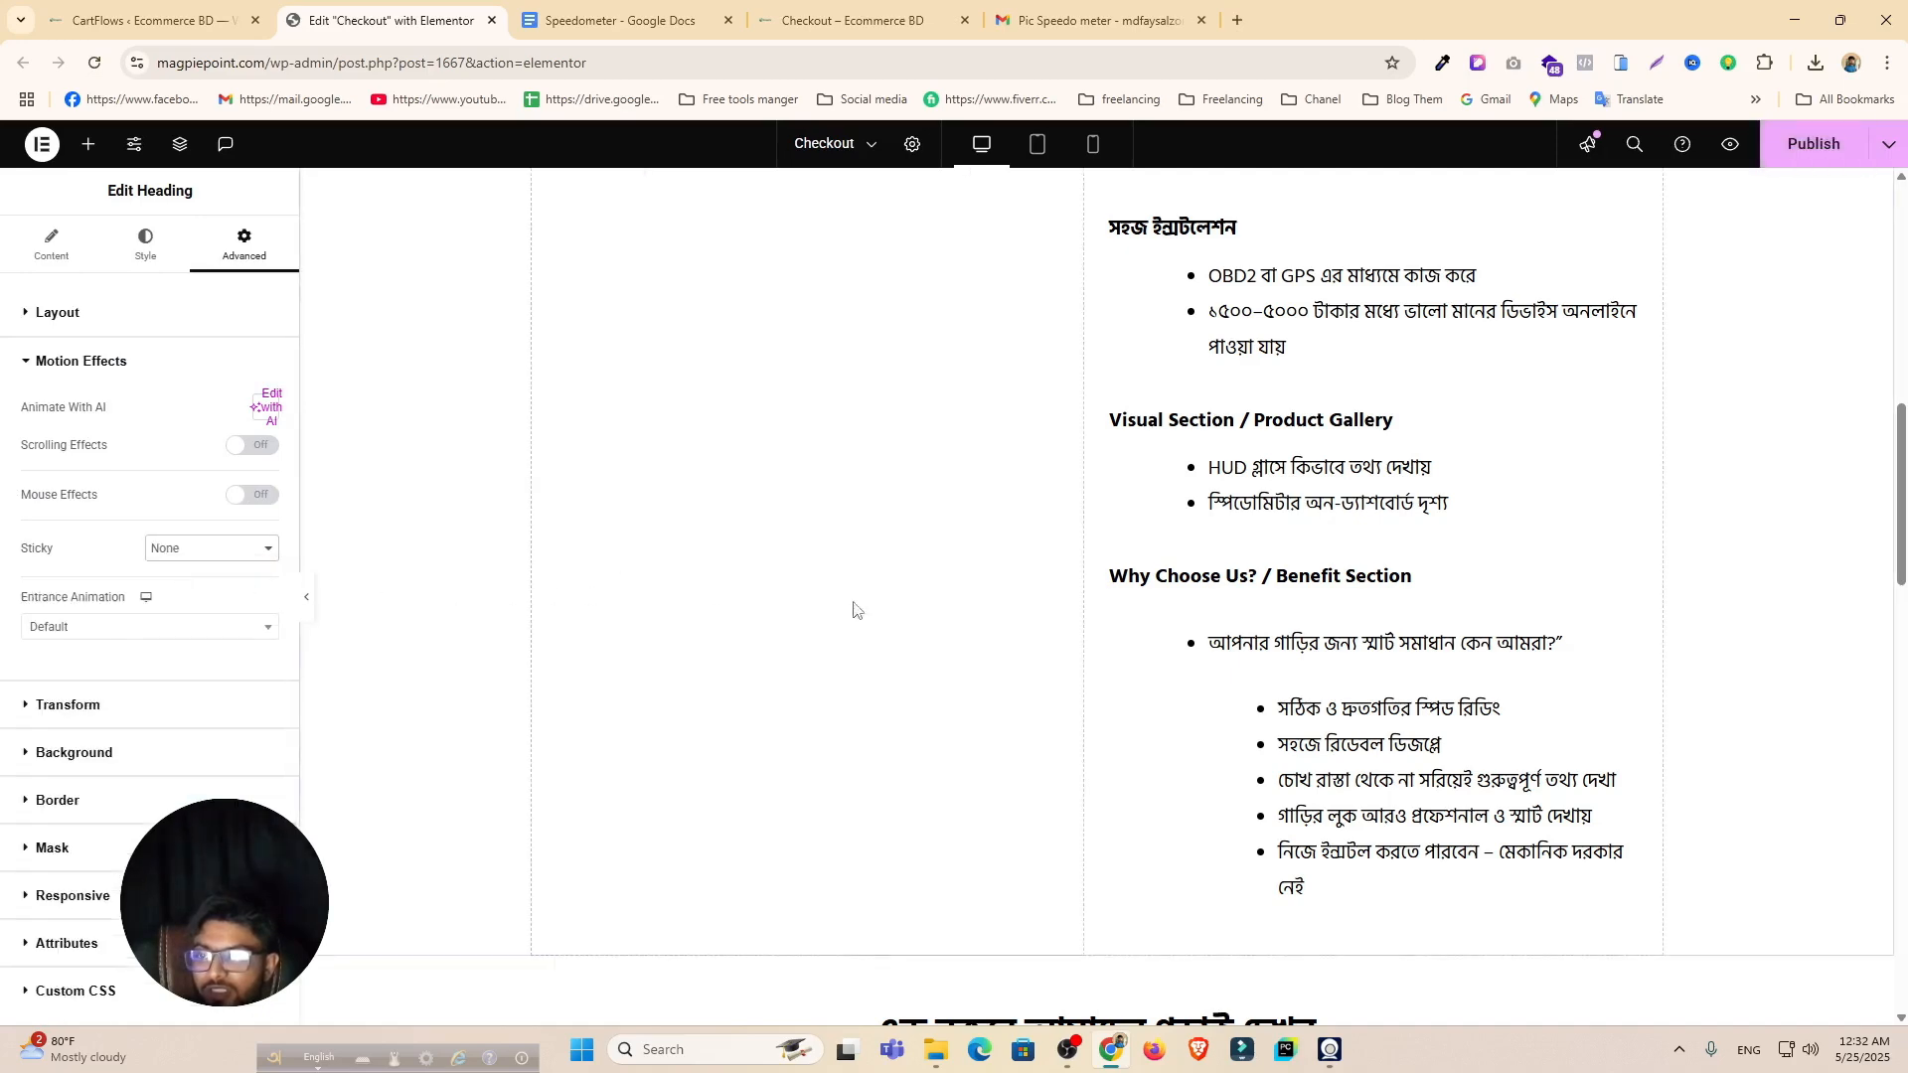
# Step: Try setting the Sticky motion effect of the container around the "প্রধান ফিচারসমূহ" heading to Top and check it along the page
pyautogui.click(541, 321)
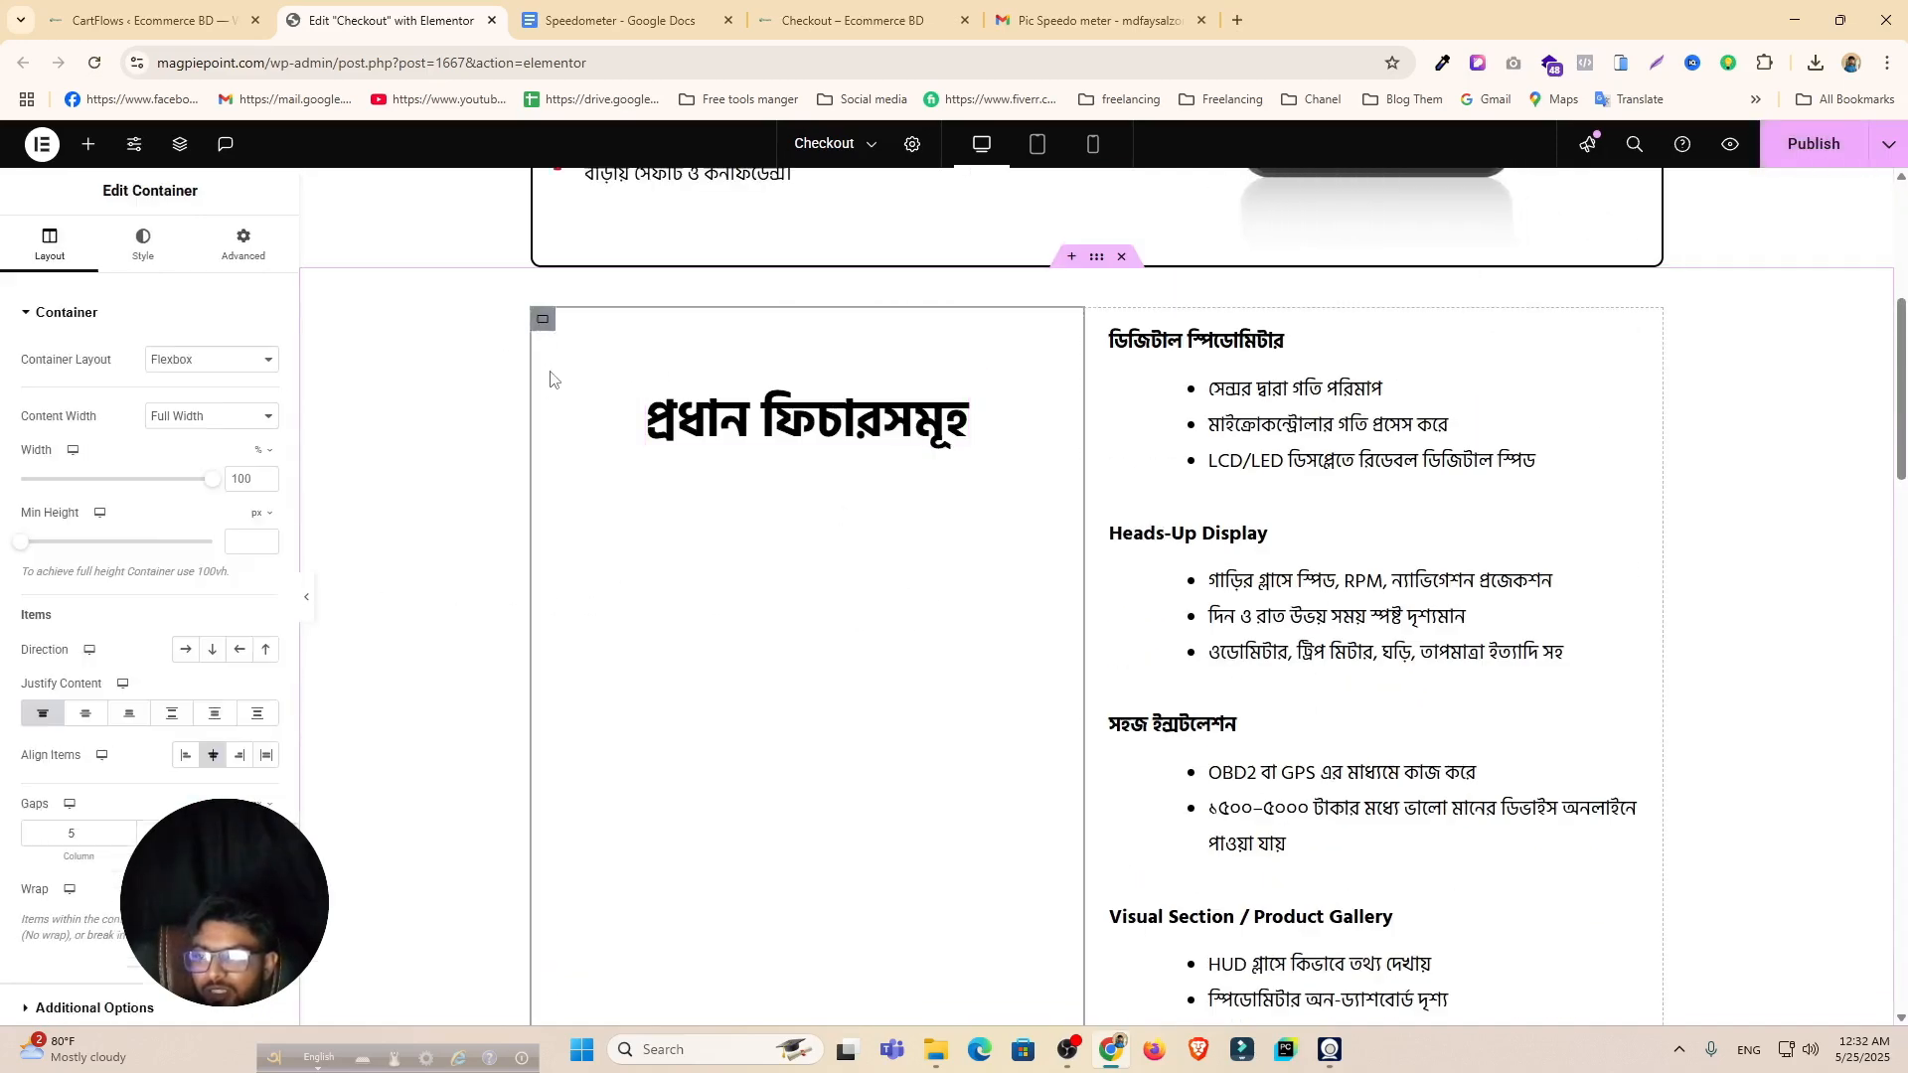
pyautogui.click(250, 249)
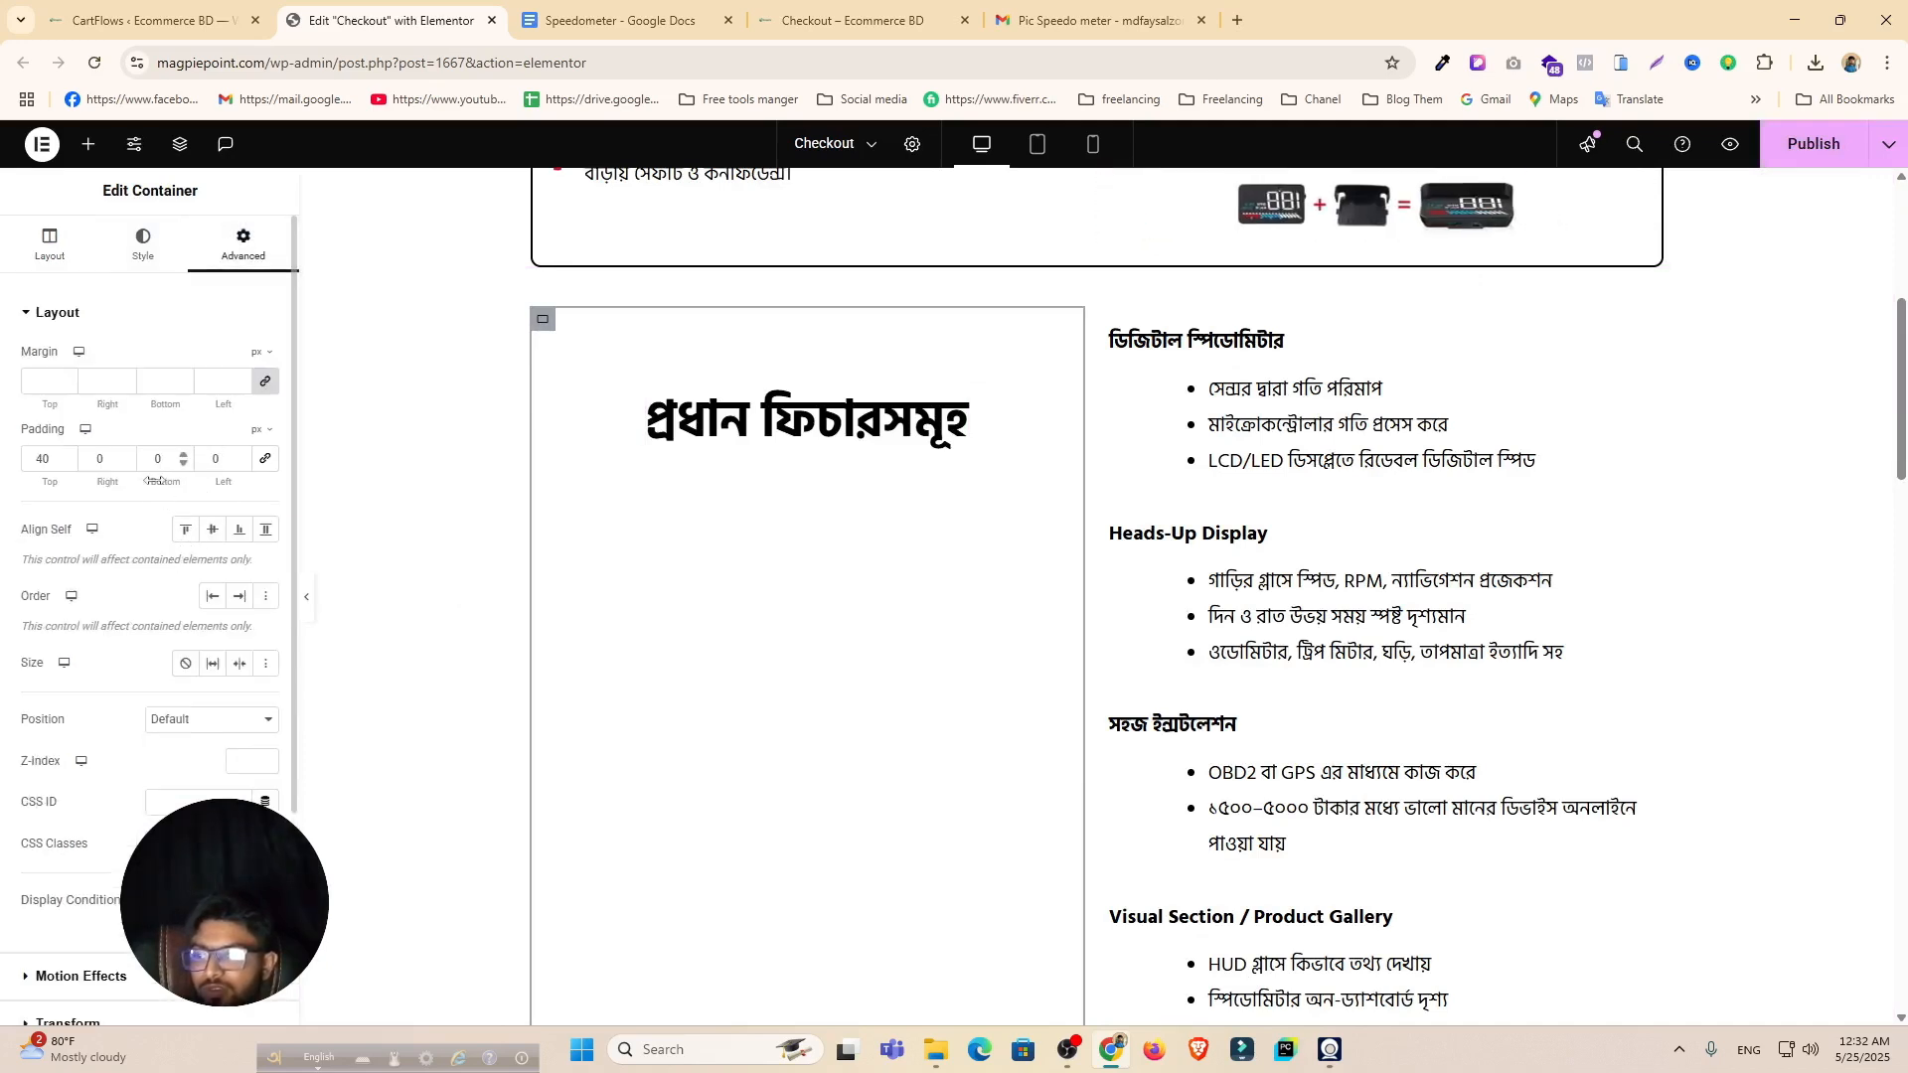
pyautogui.scroll(-3, 150, 502)
pyautogui.click(113, 695)
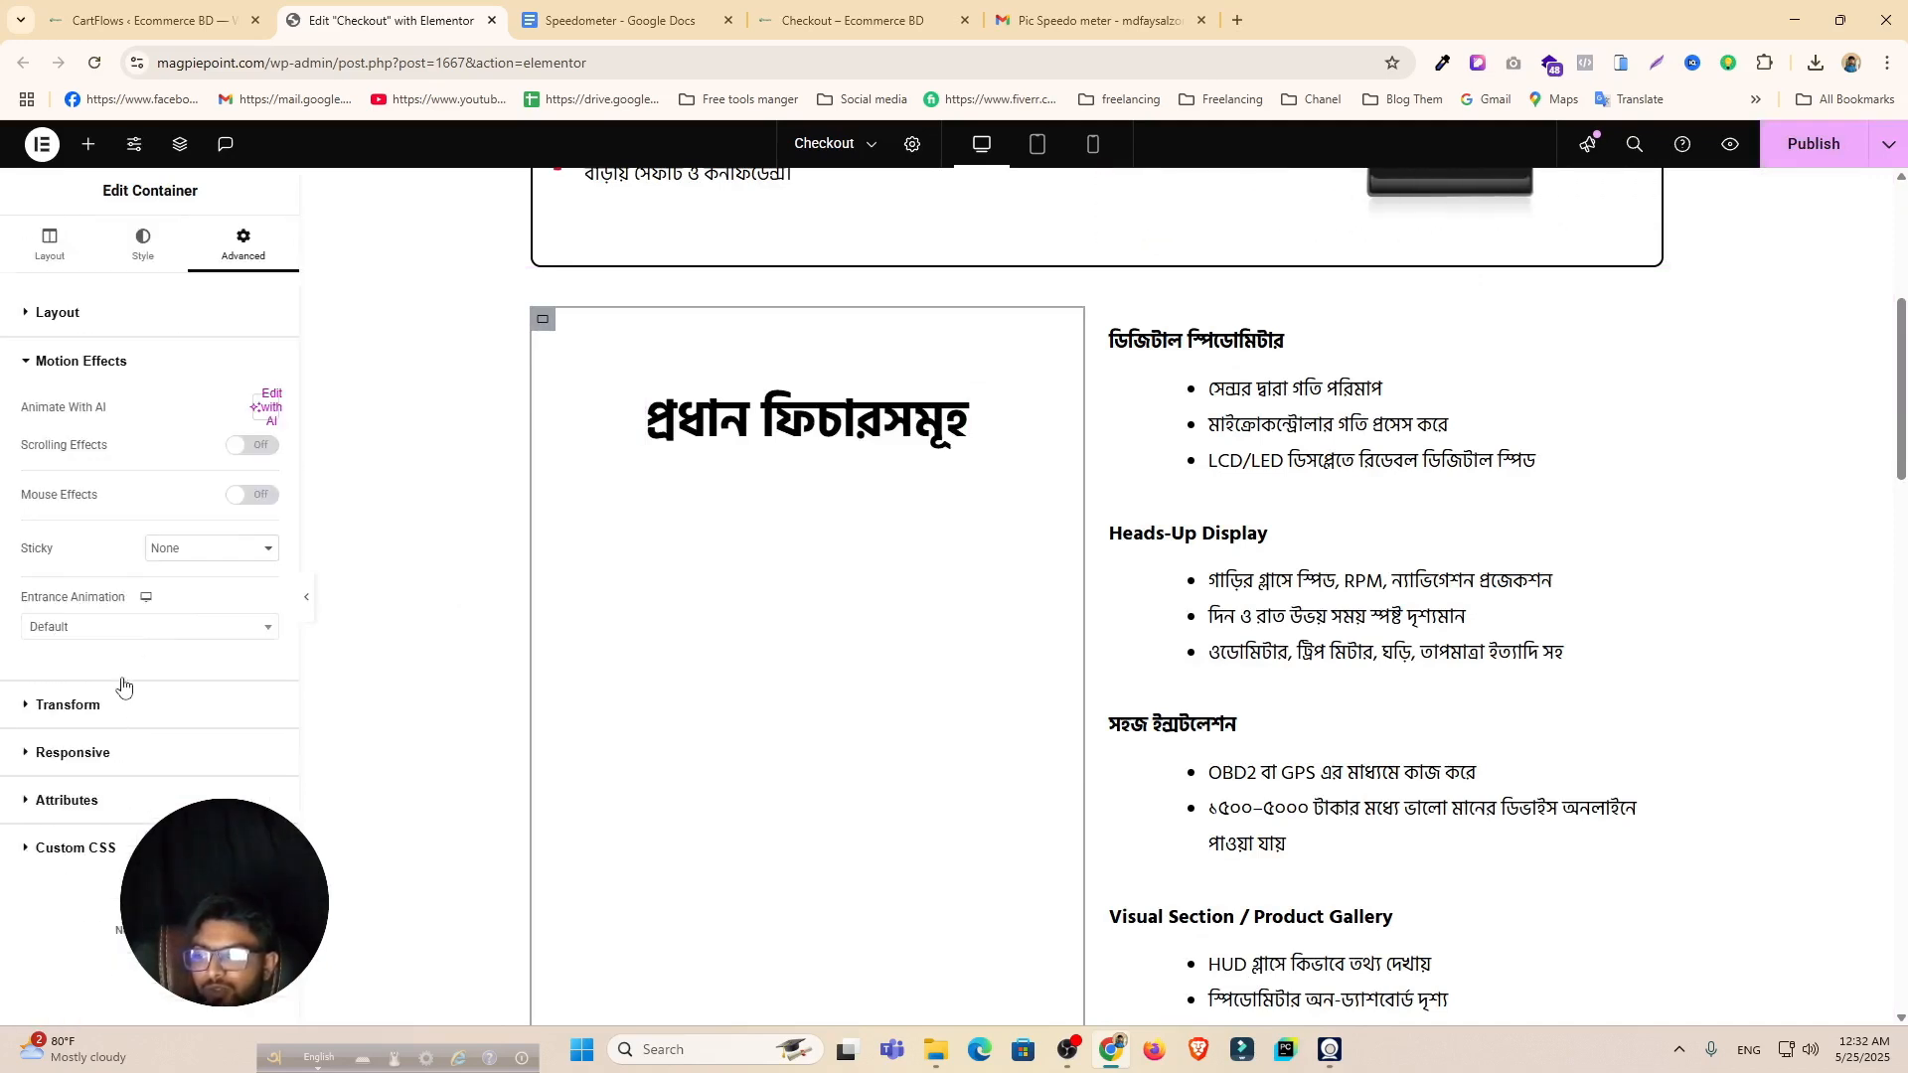
pyautogui.click(213, 550)
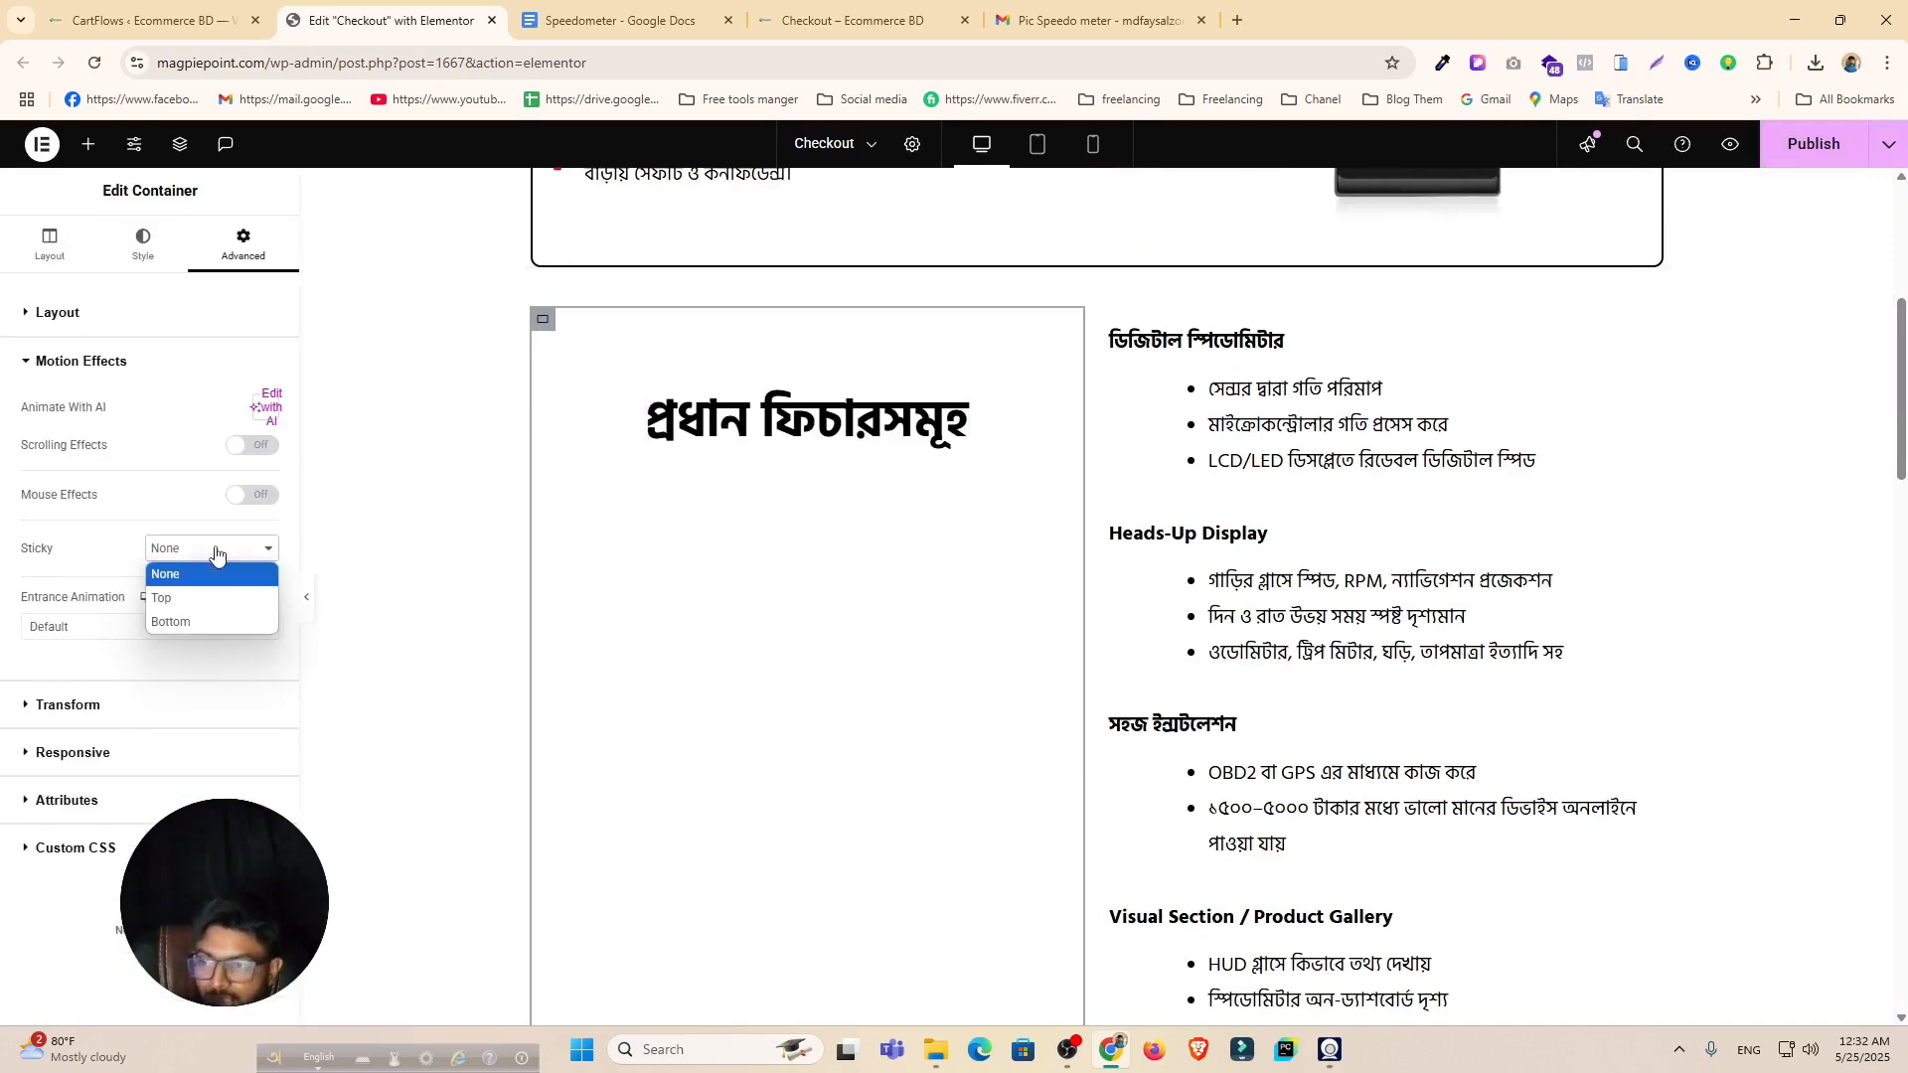
pyautogui.click(169, 599)
pyautogui.scroll(-10, 661, 622)
pyautogui.scroll(-9, 661, 622)
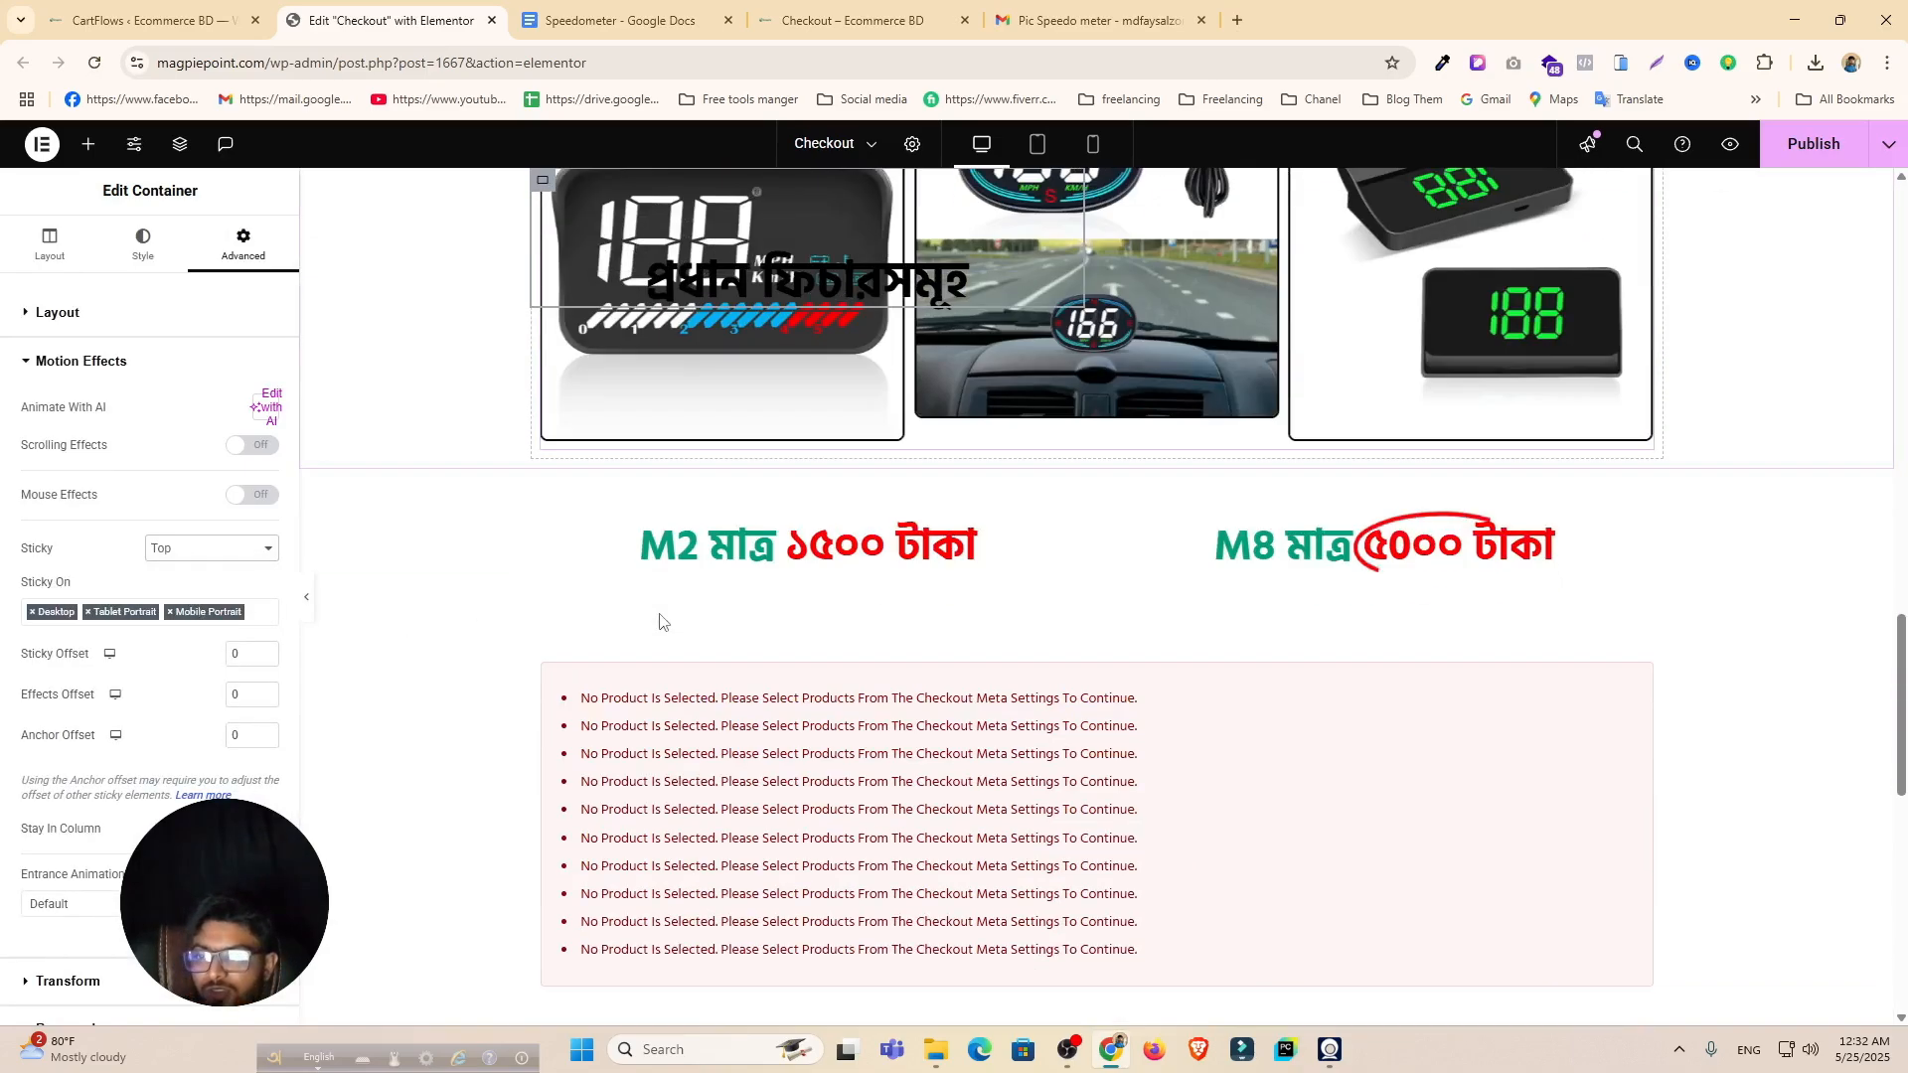
pyautogui.scroll(10, 661, 622)
pyautogui.scroll(9, 661, 622)
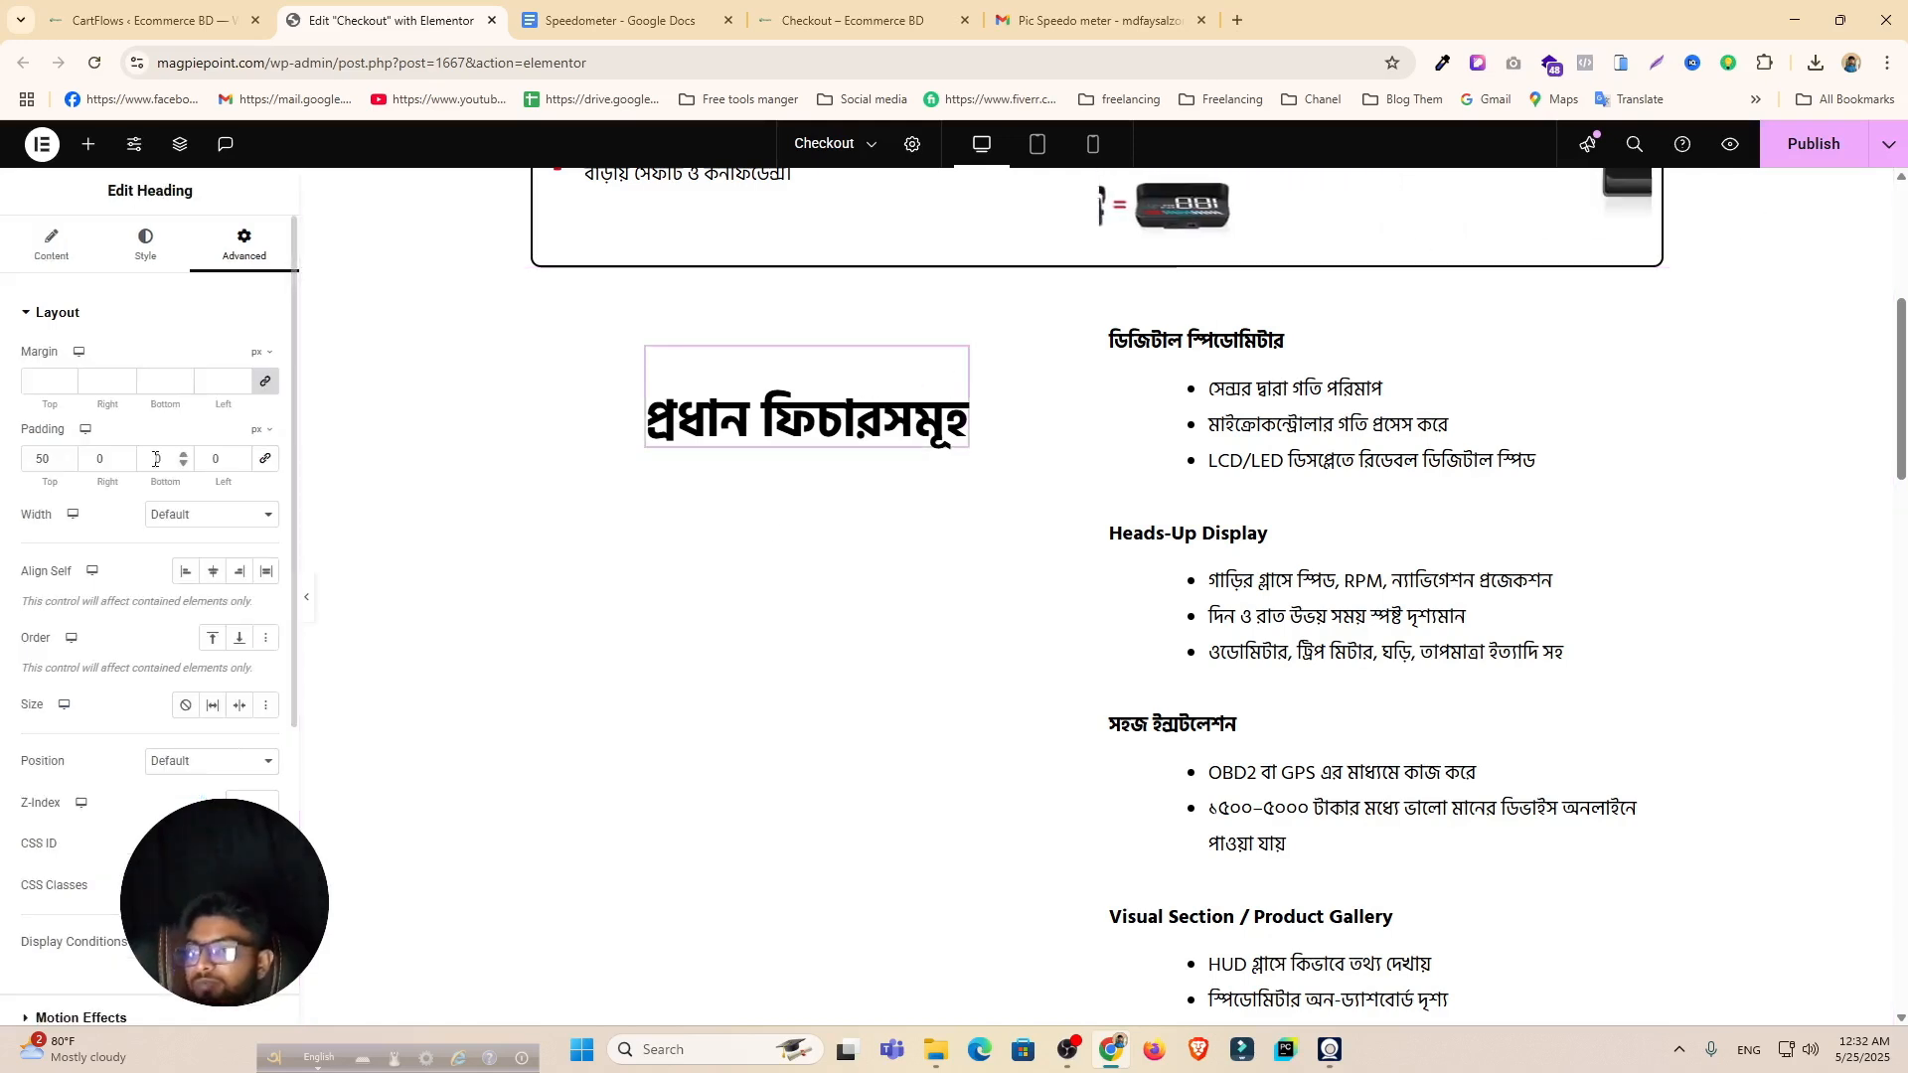
# Step: Check the features heading's Sticky options, reset its container's Sticky motion effect to None and publish the page
pyautogui.scroll(-5, 157, 734)
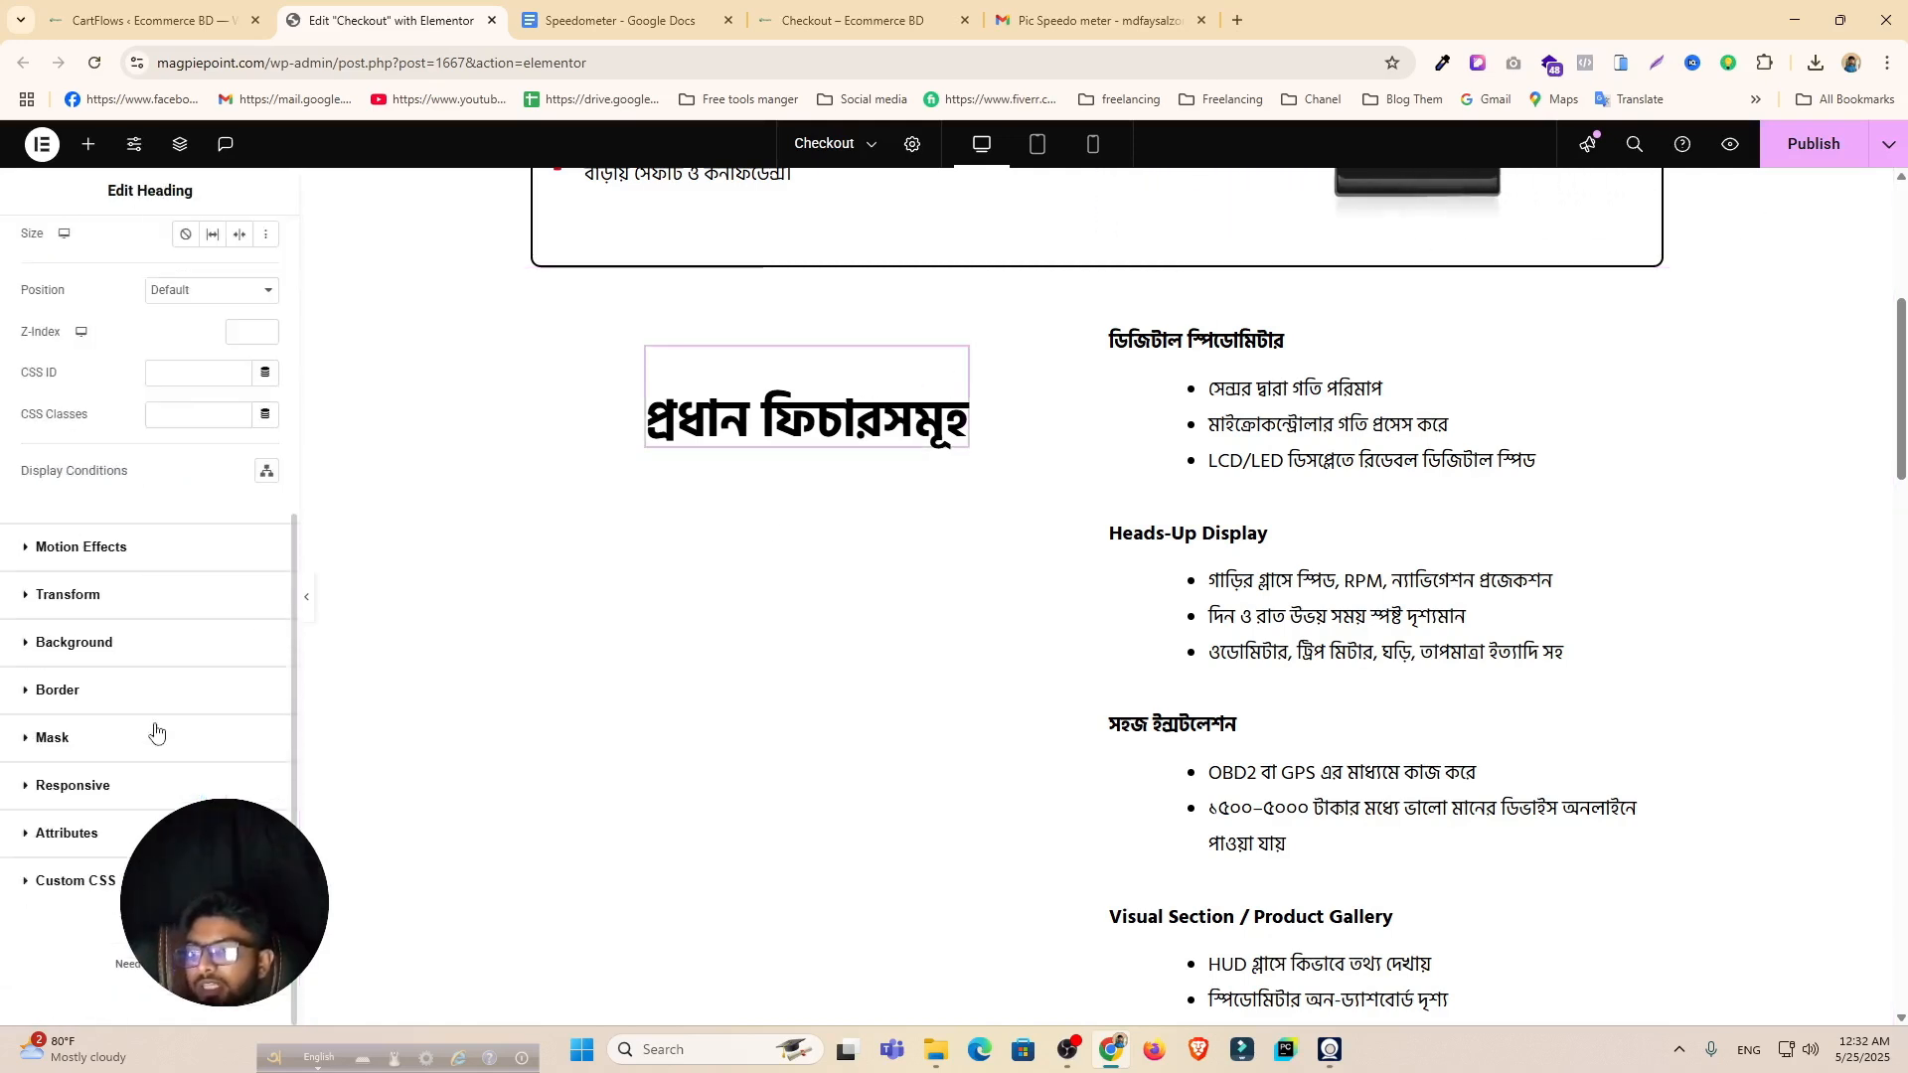
pyautogui.click(100, 547)
pyautogui.click(204, 549)
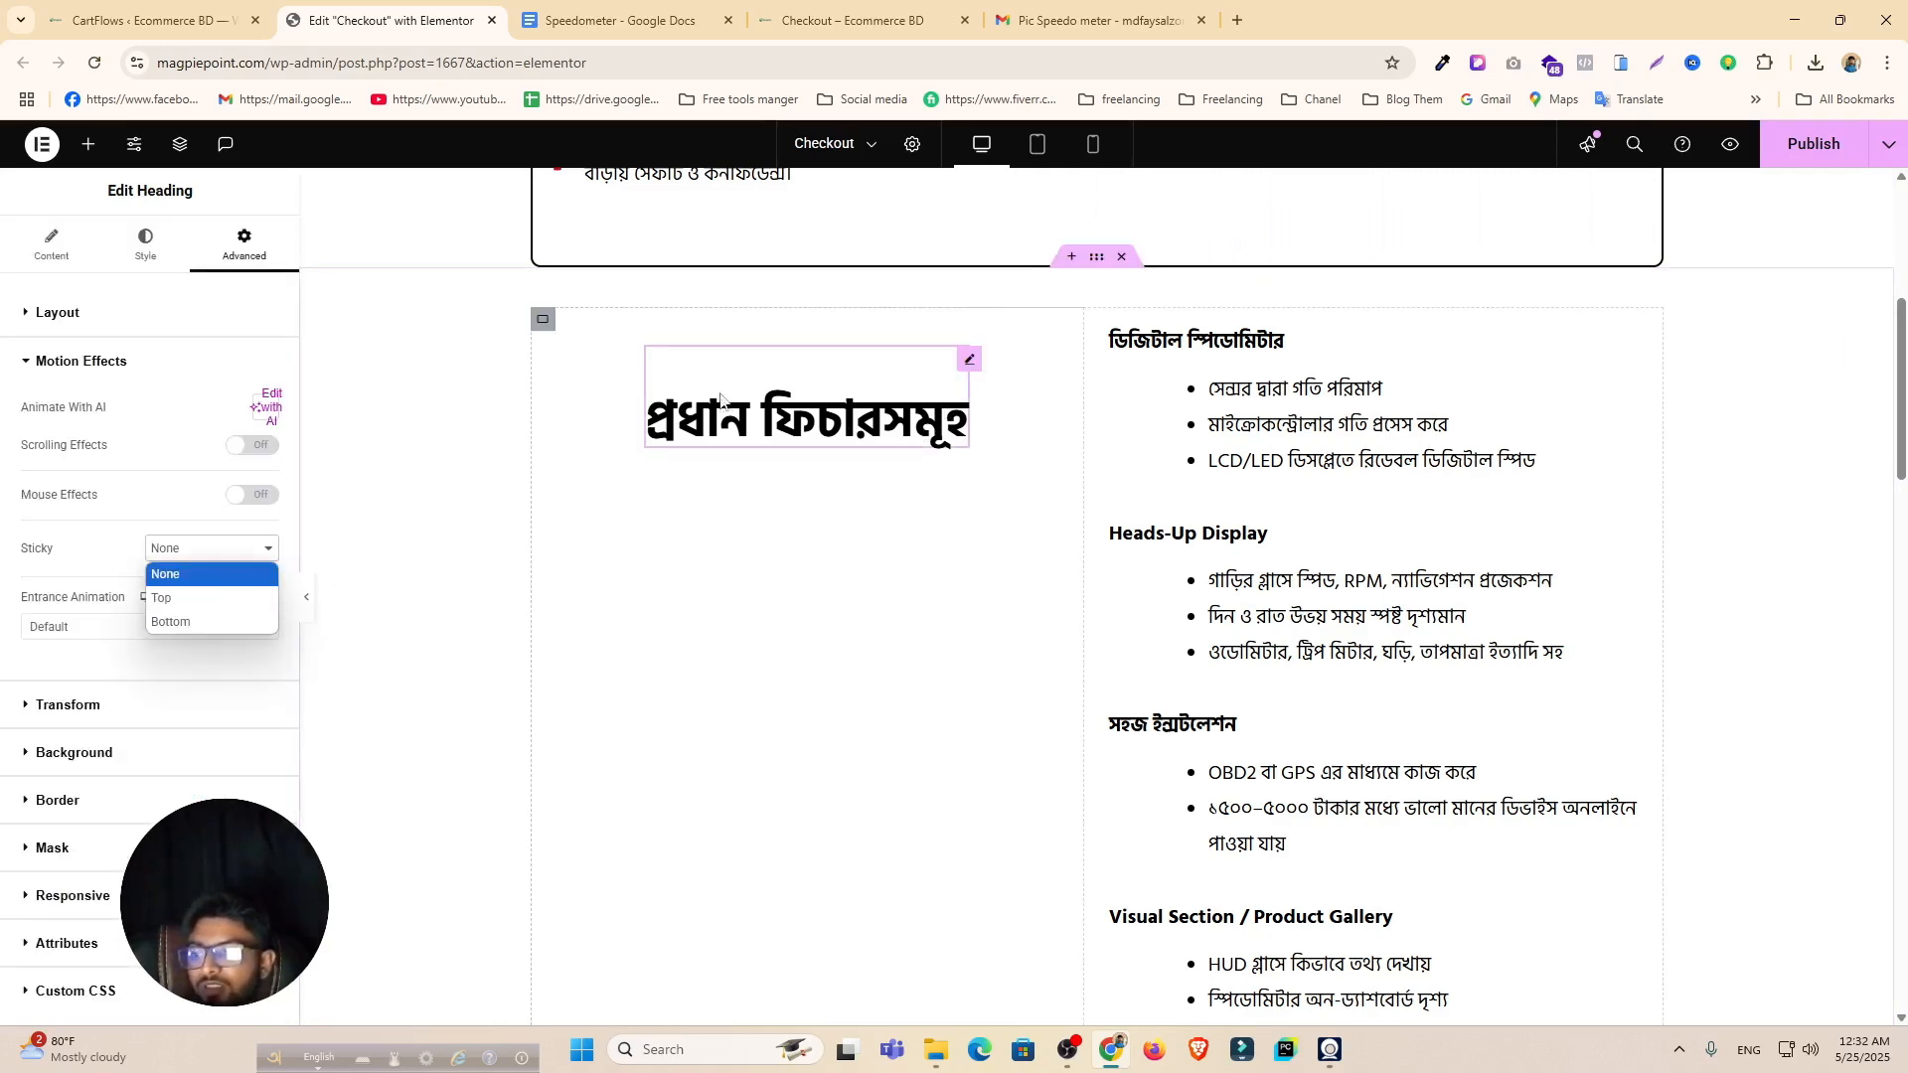
pyautogui.click(543, 320)
pyautogui.scroll(-3, 159, 647)
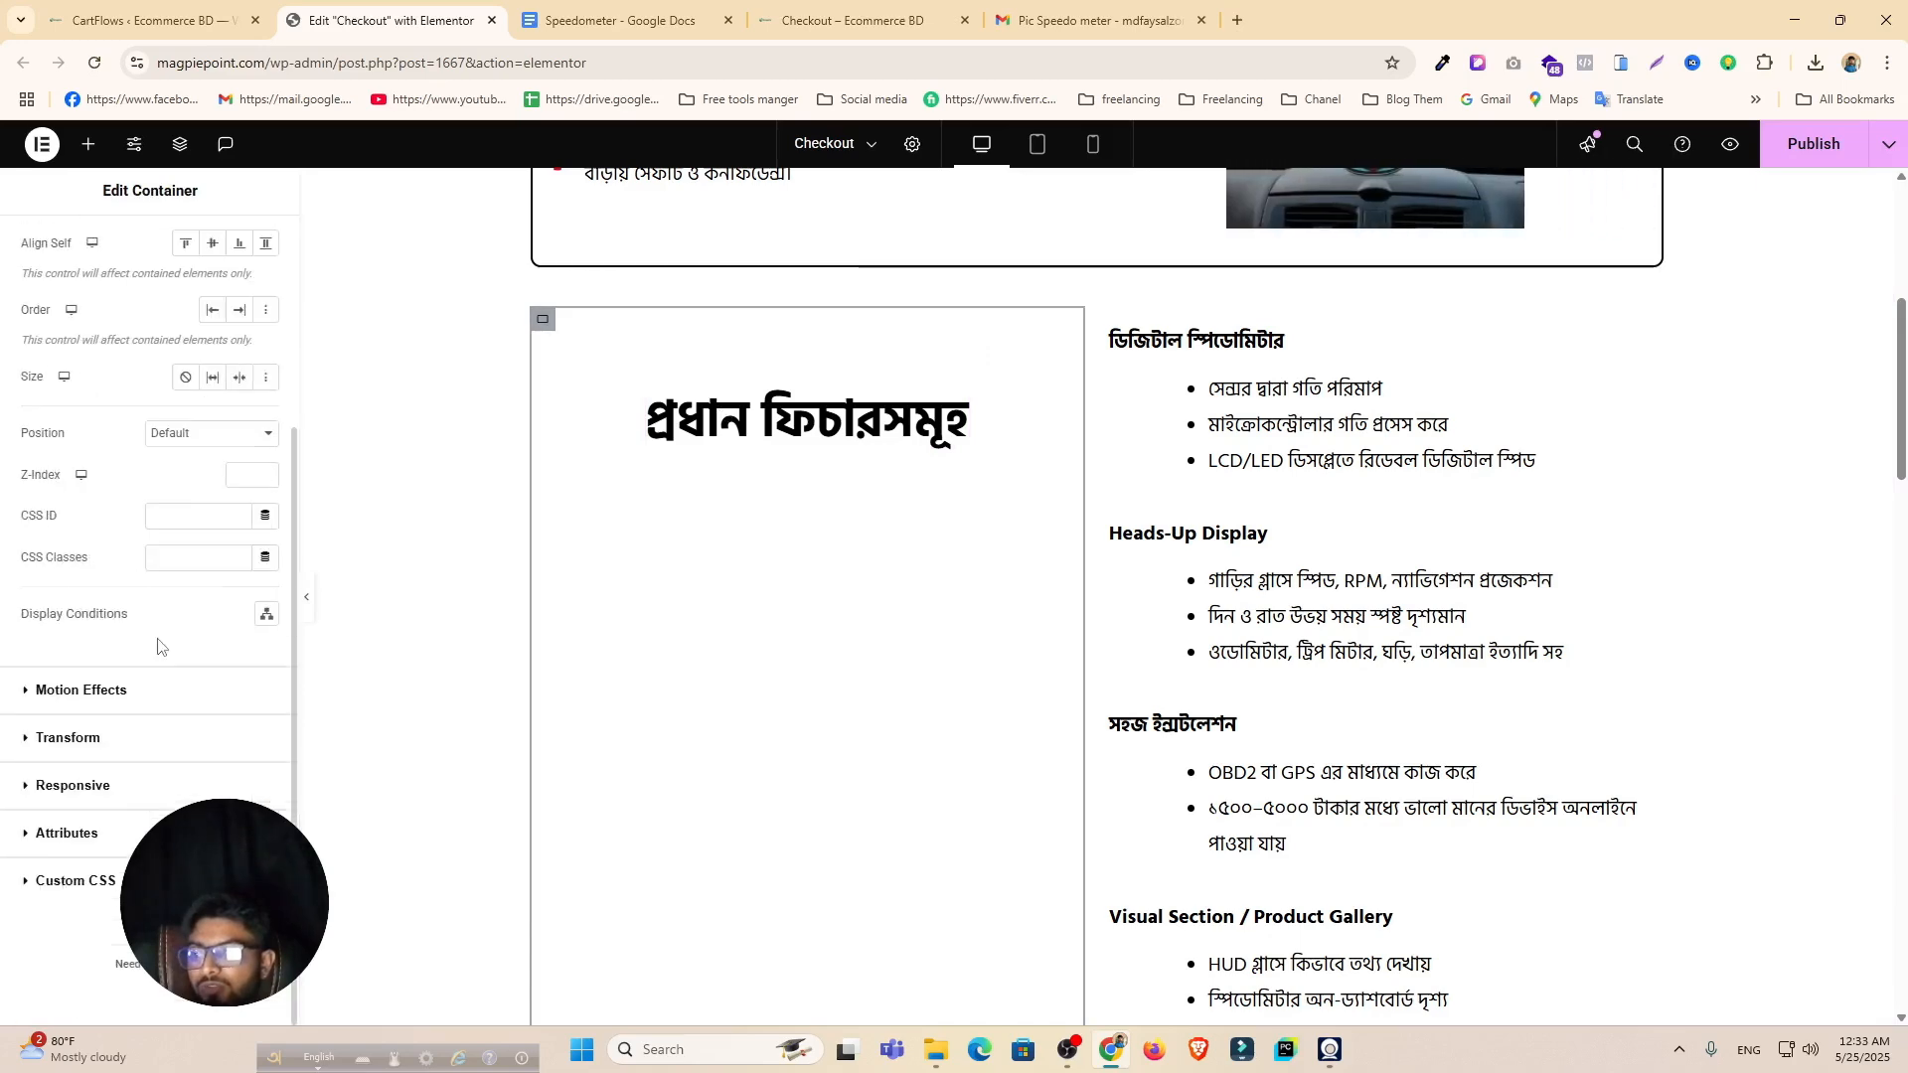
pyautogui.click(114, 693)
pyautogui.click(213, 548)
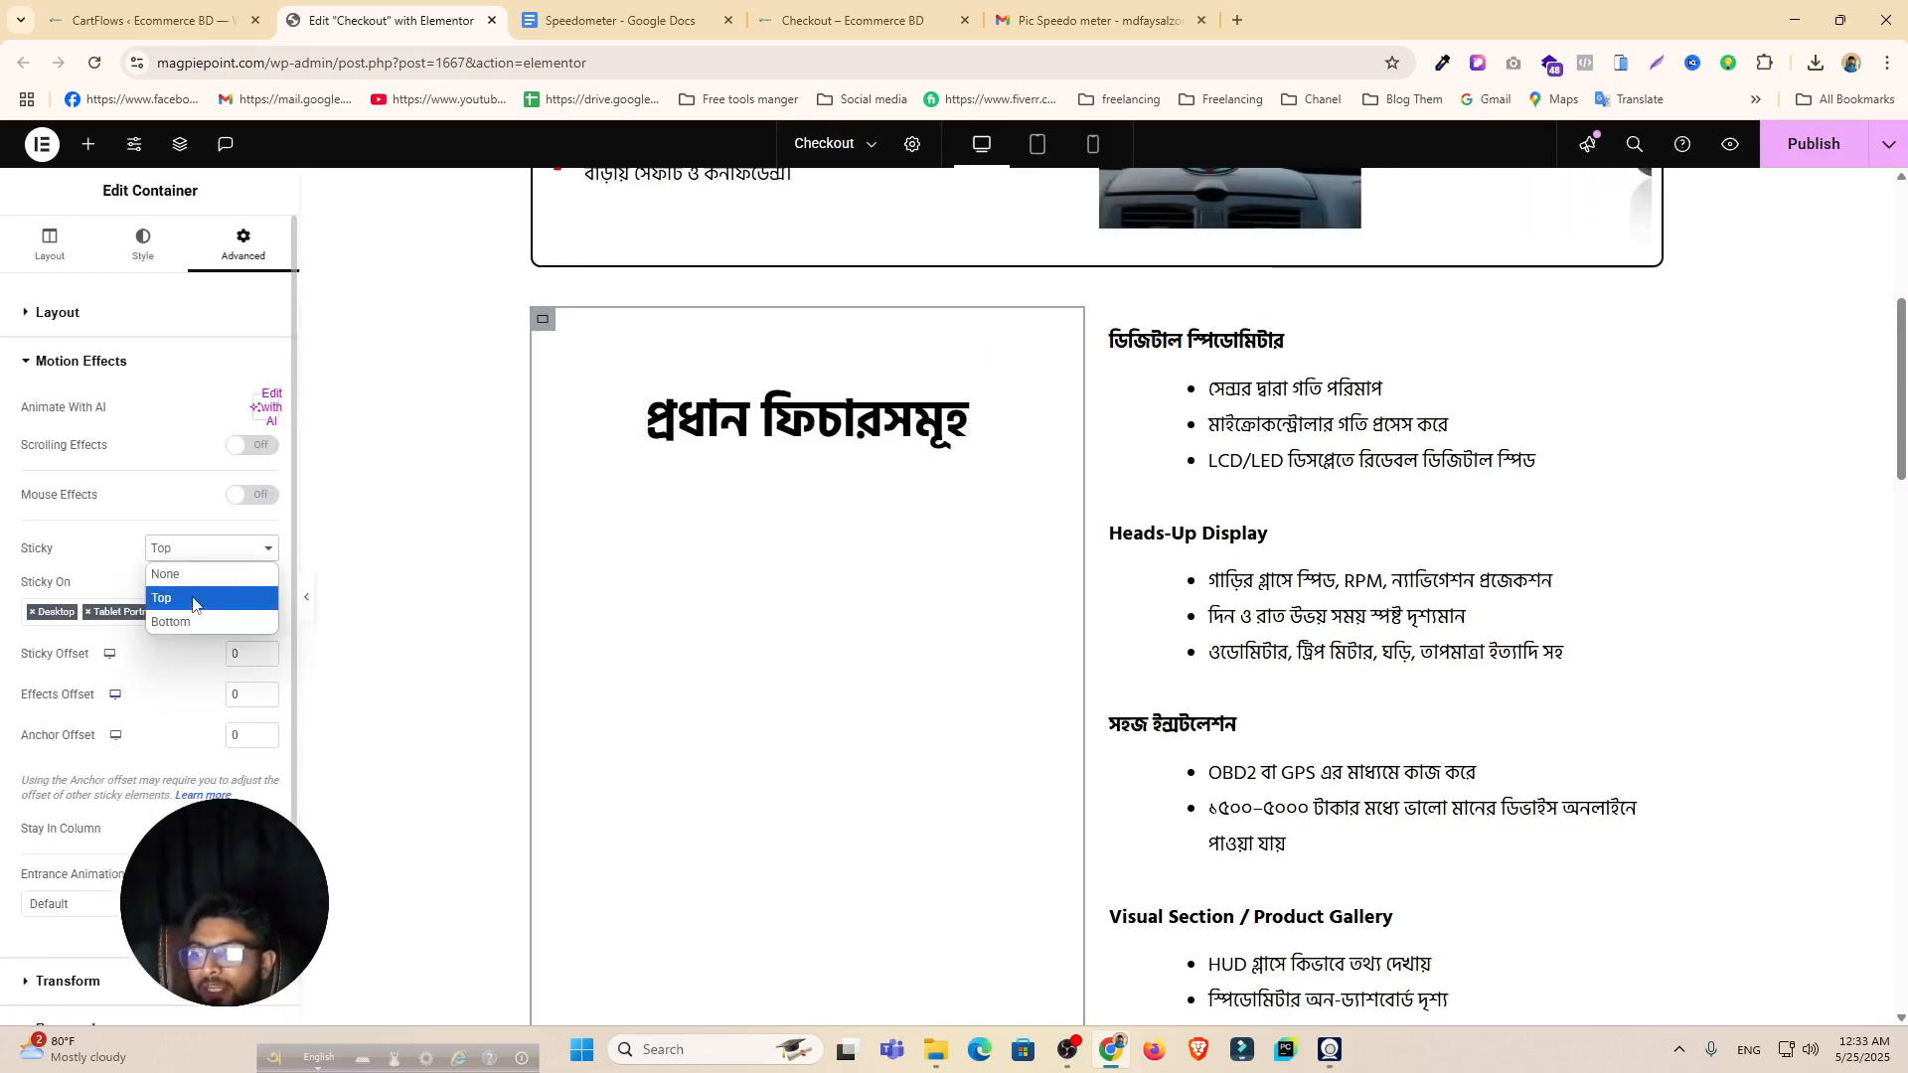
pyautogui.click(199, 566)
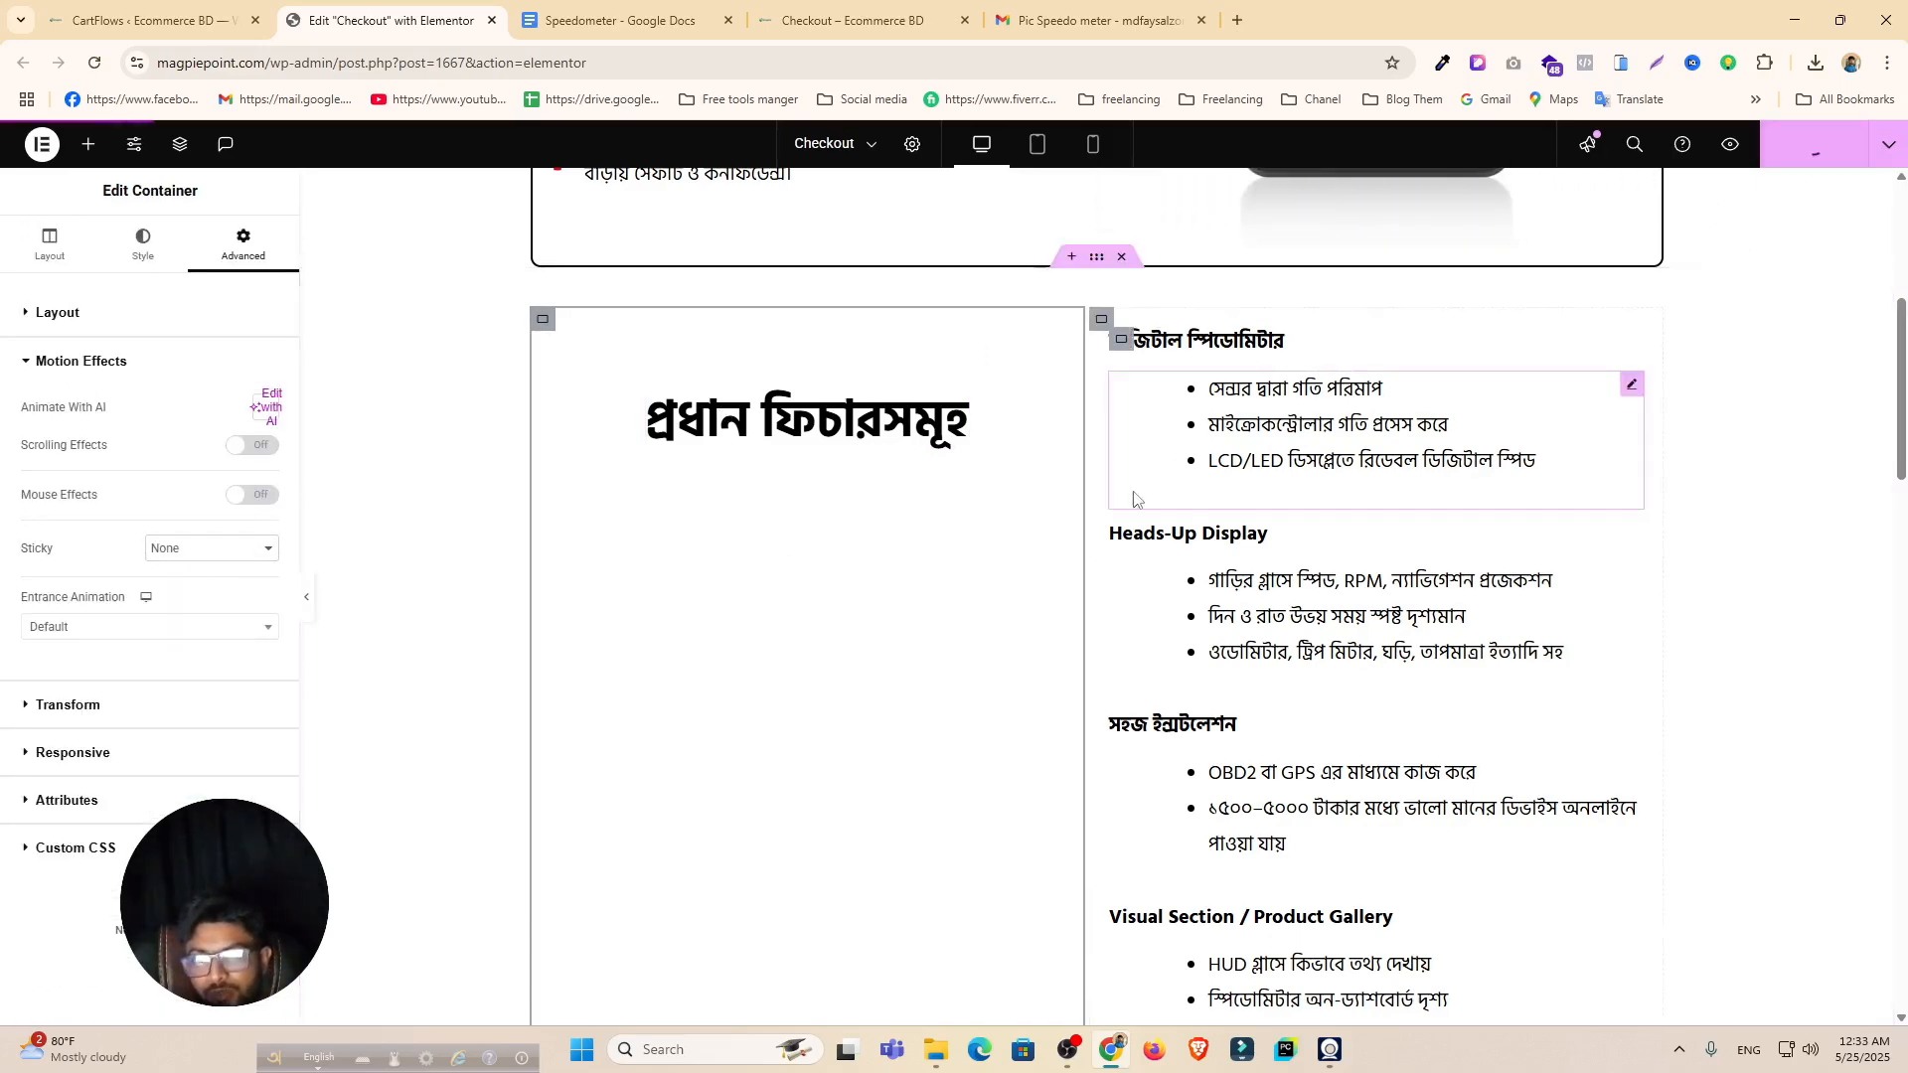
# Step: Examine the page layout from the features section to the checkout form and up to the hero section
pyautogui.scroll(-4, 993, 641)
pyautogui.scroll(-14, 992, 641)
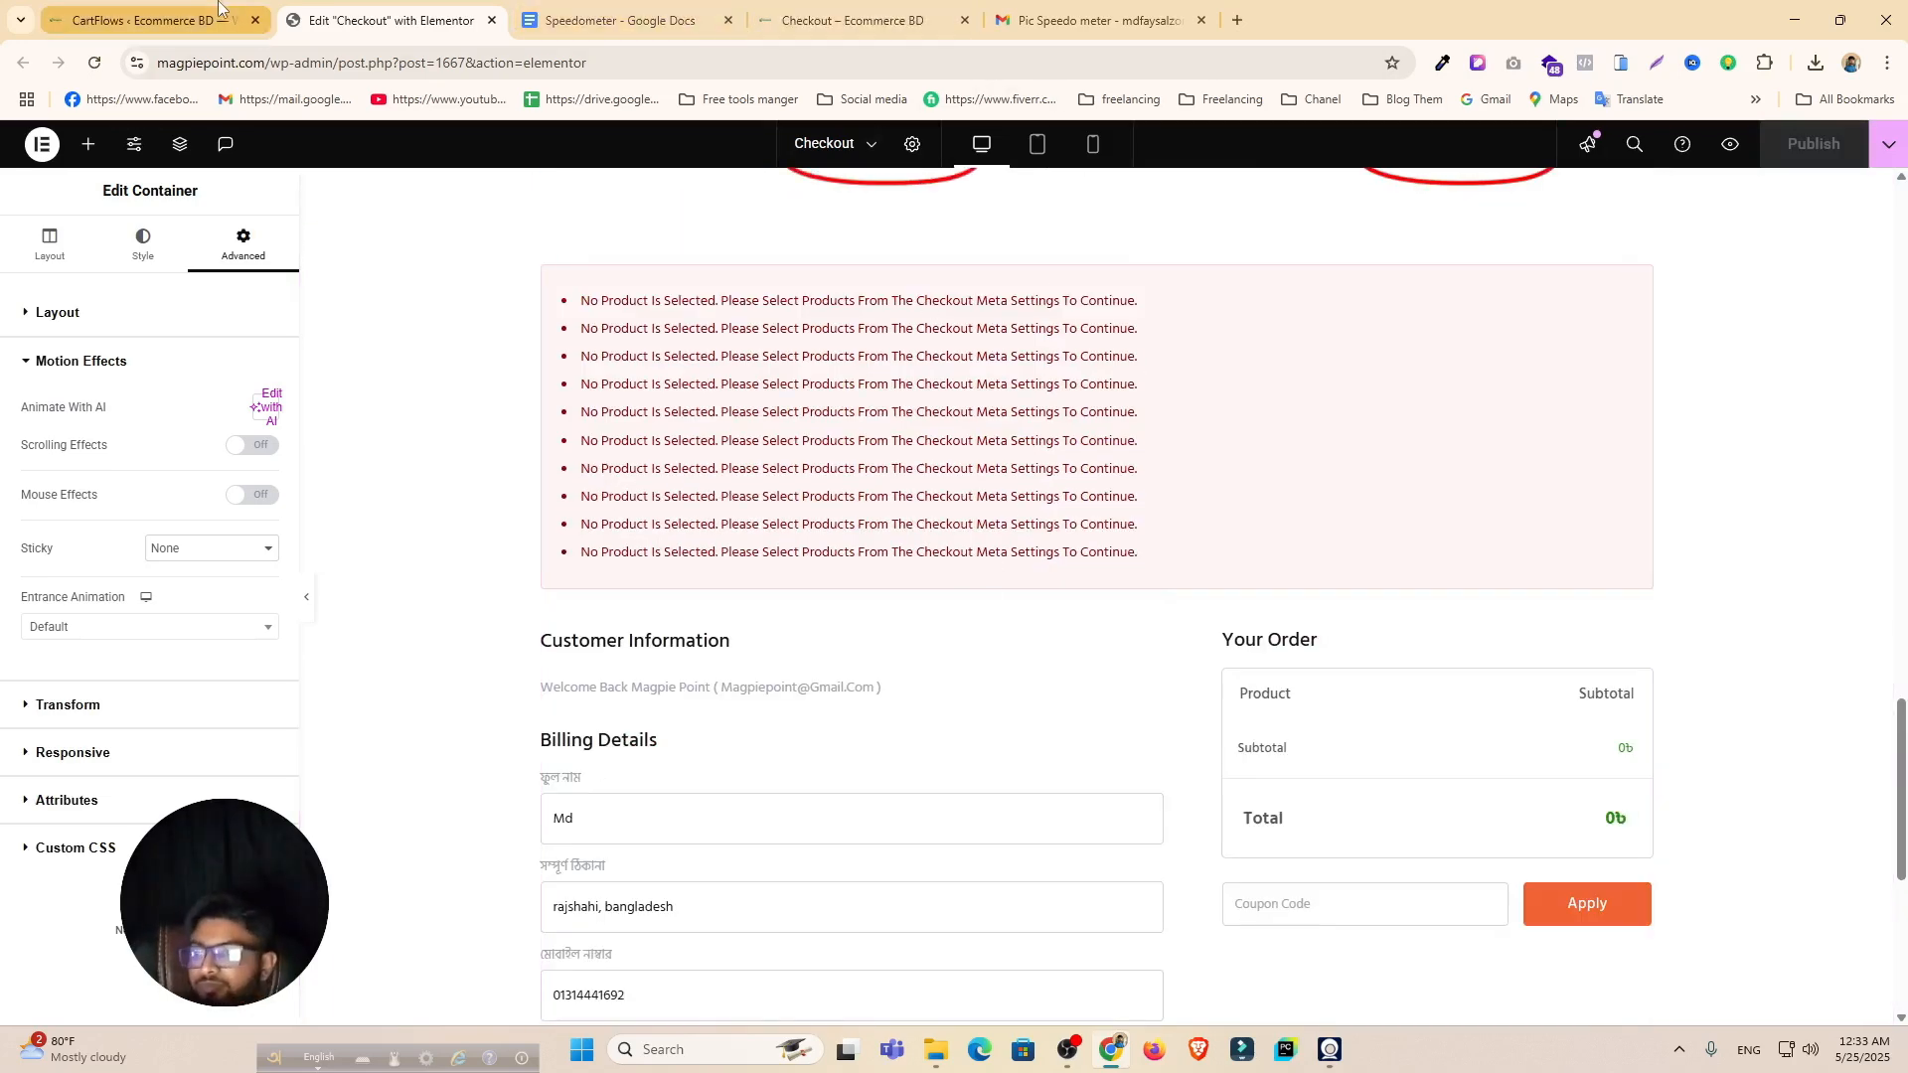
pyautogui.moveTo(218, 5)
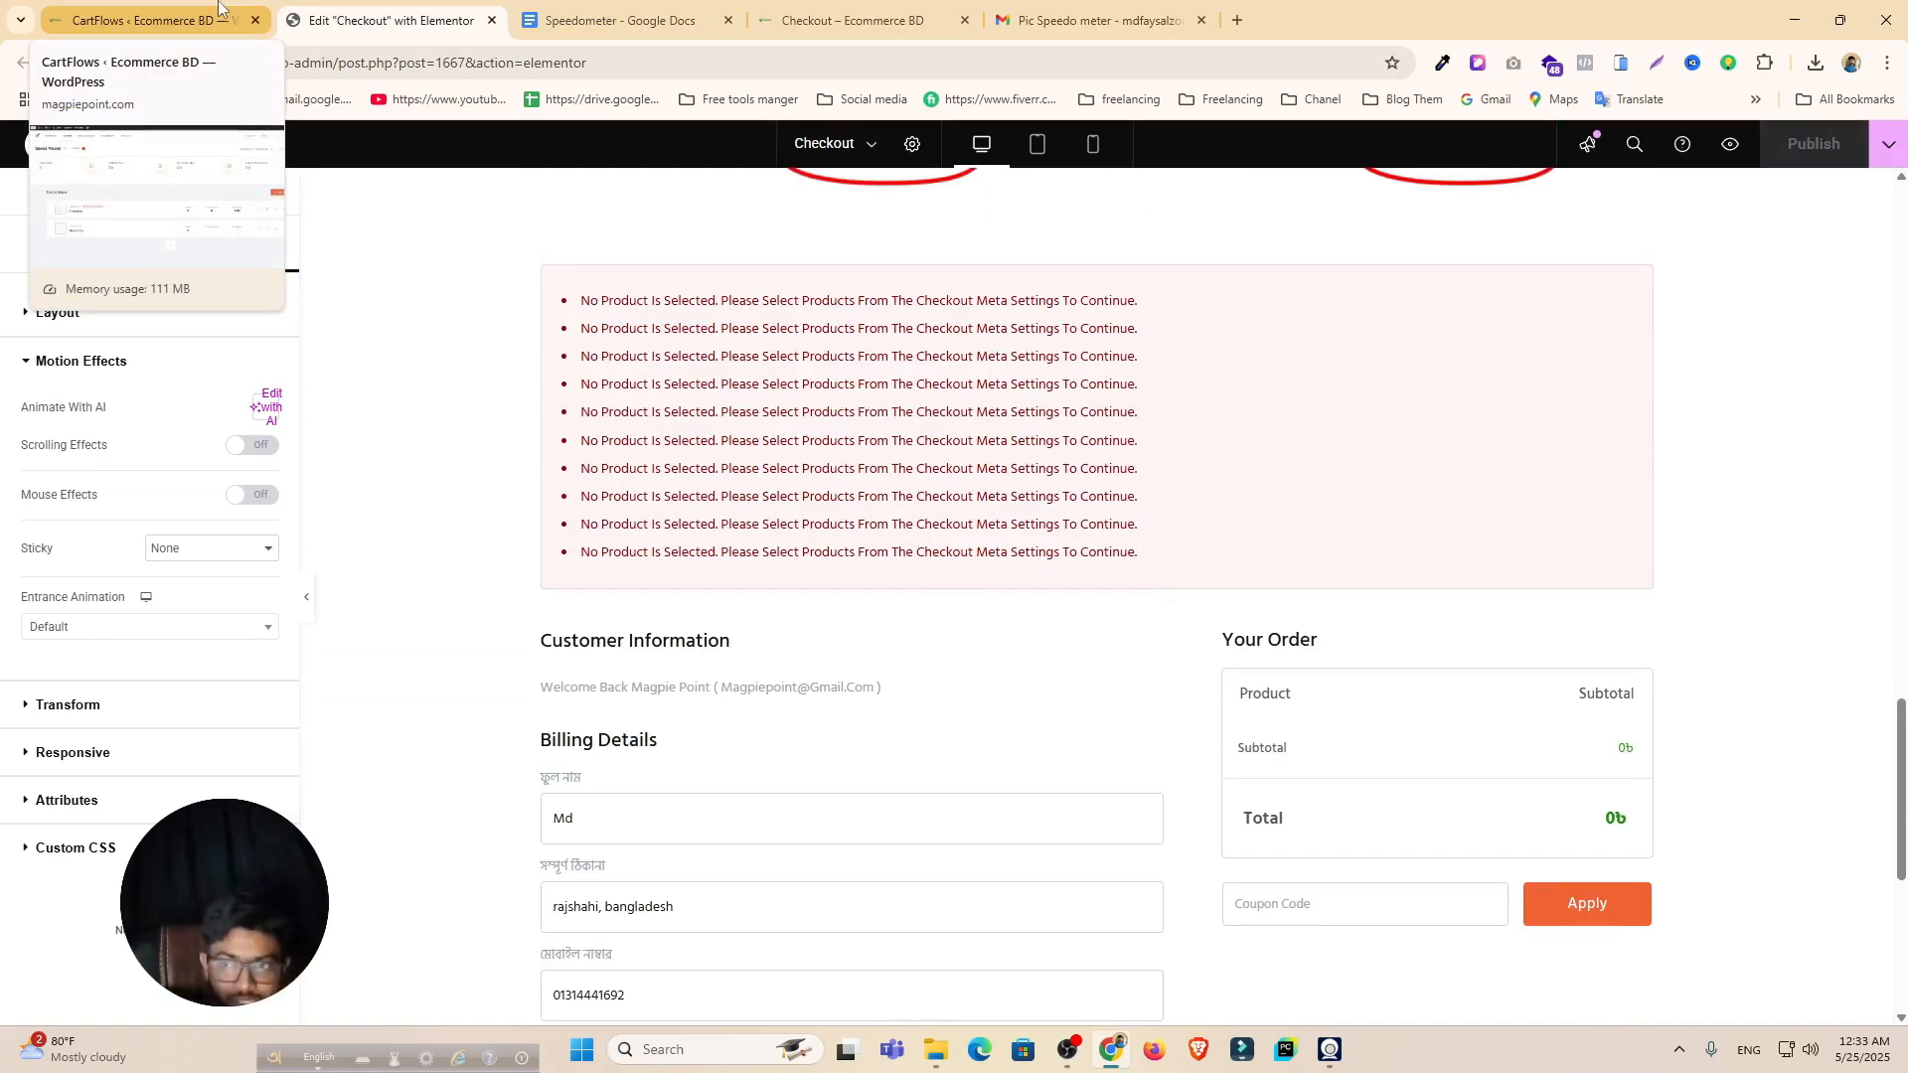
pyautogui.scroll(15, 1254, 755)
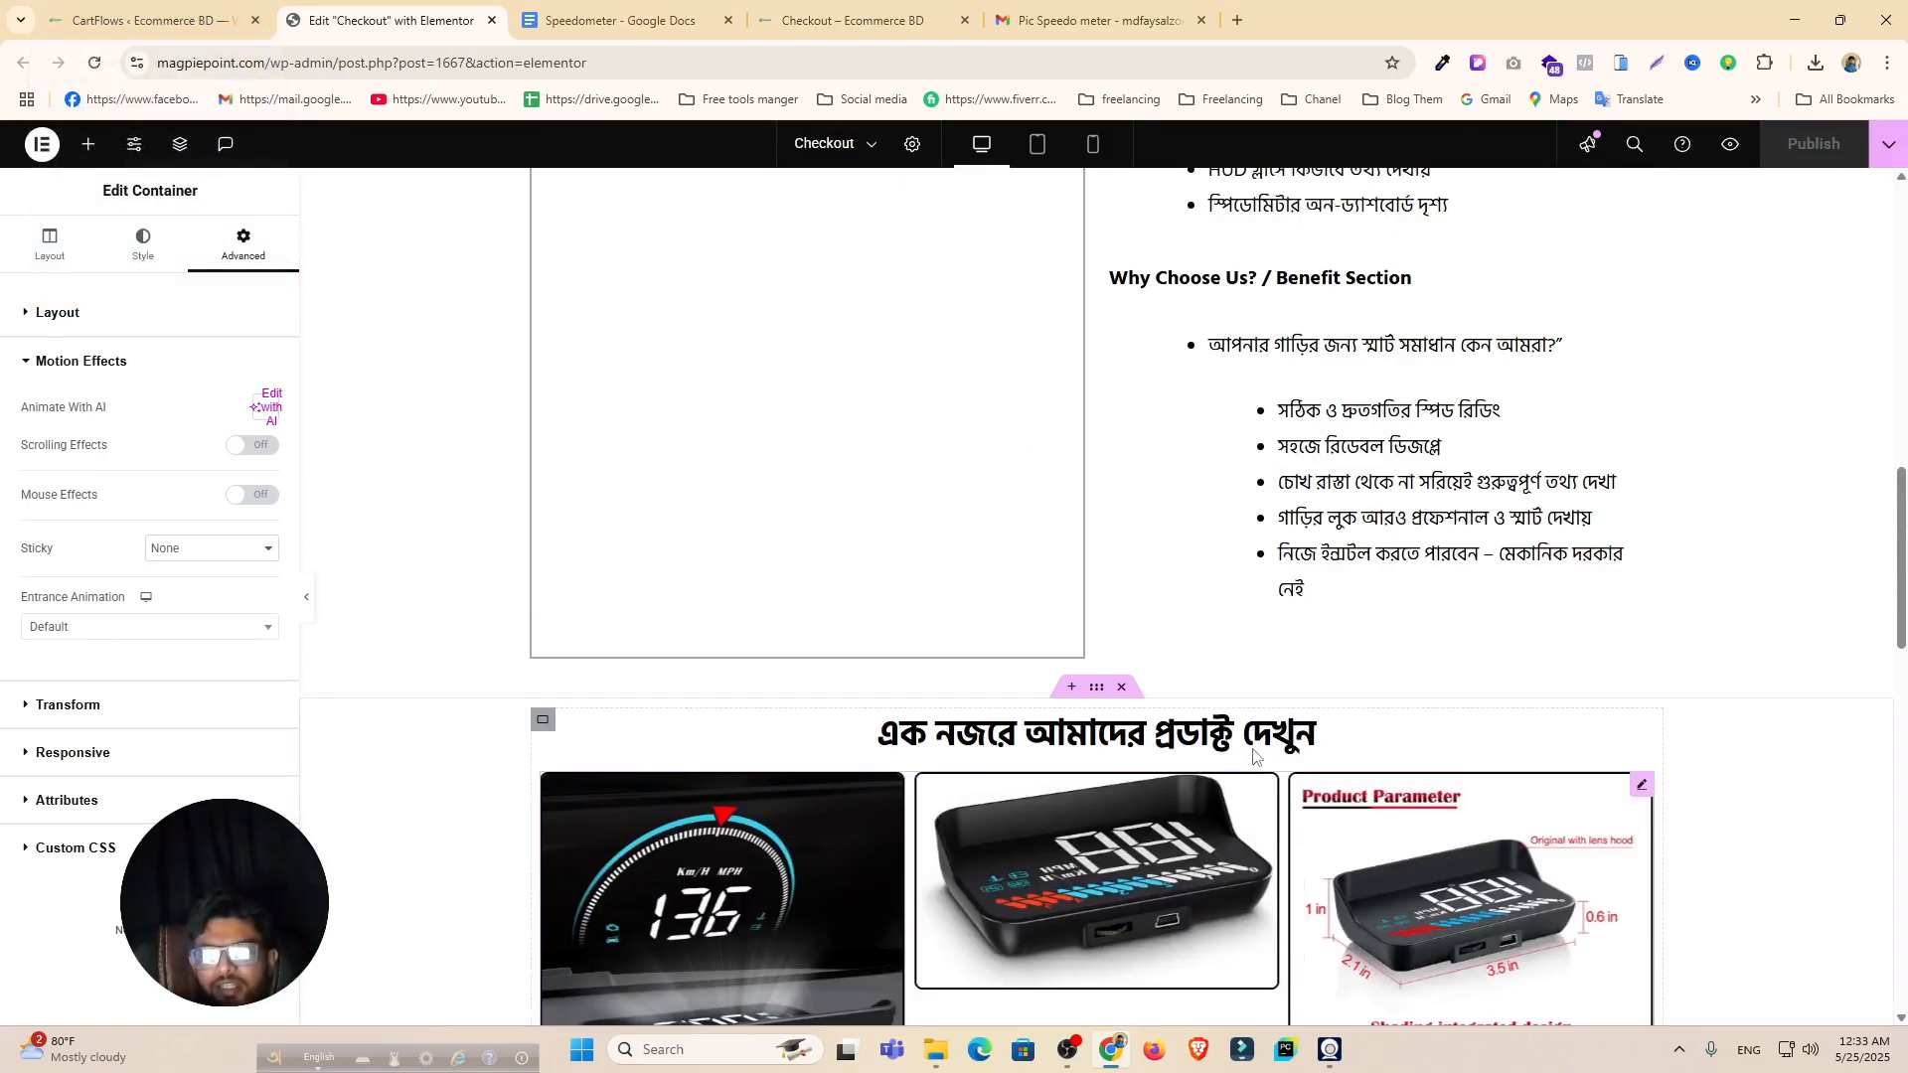
pyautogui.scroll(-8, 1254, 756)
pyautogui.scroll(10, 1256, 757)
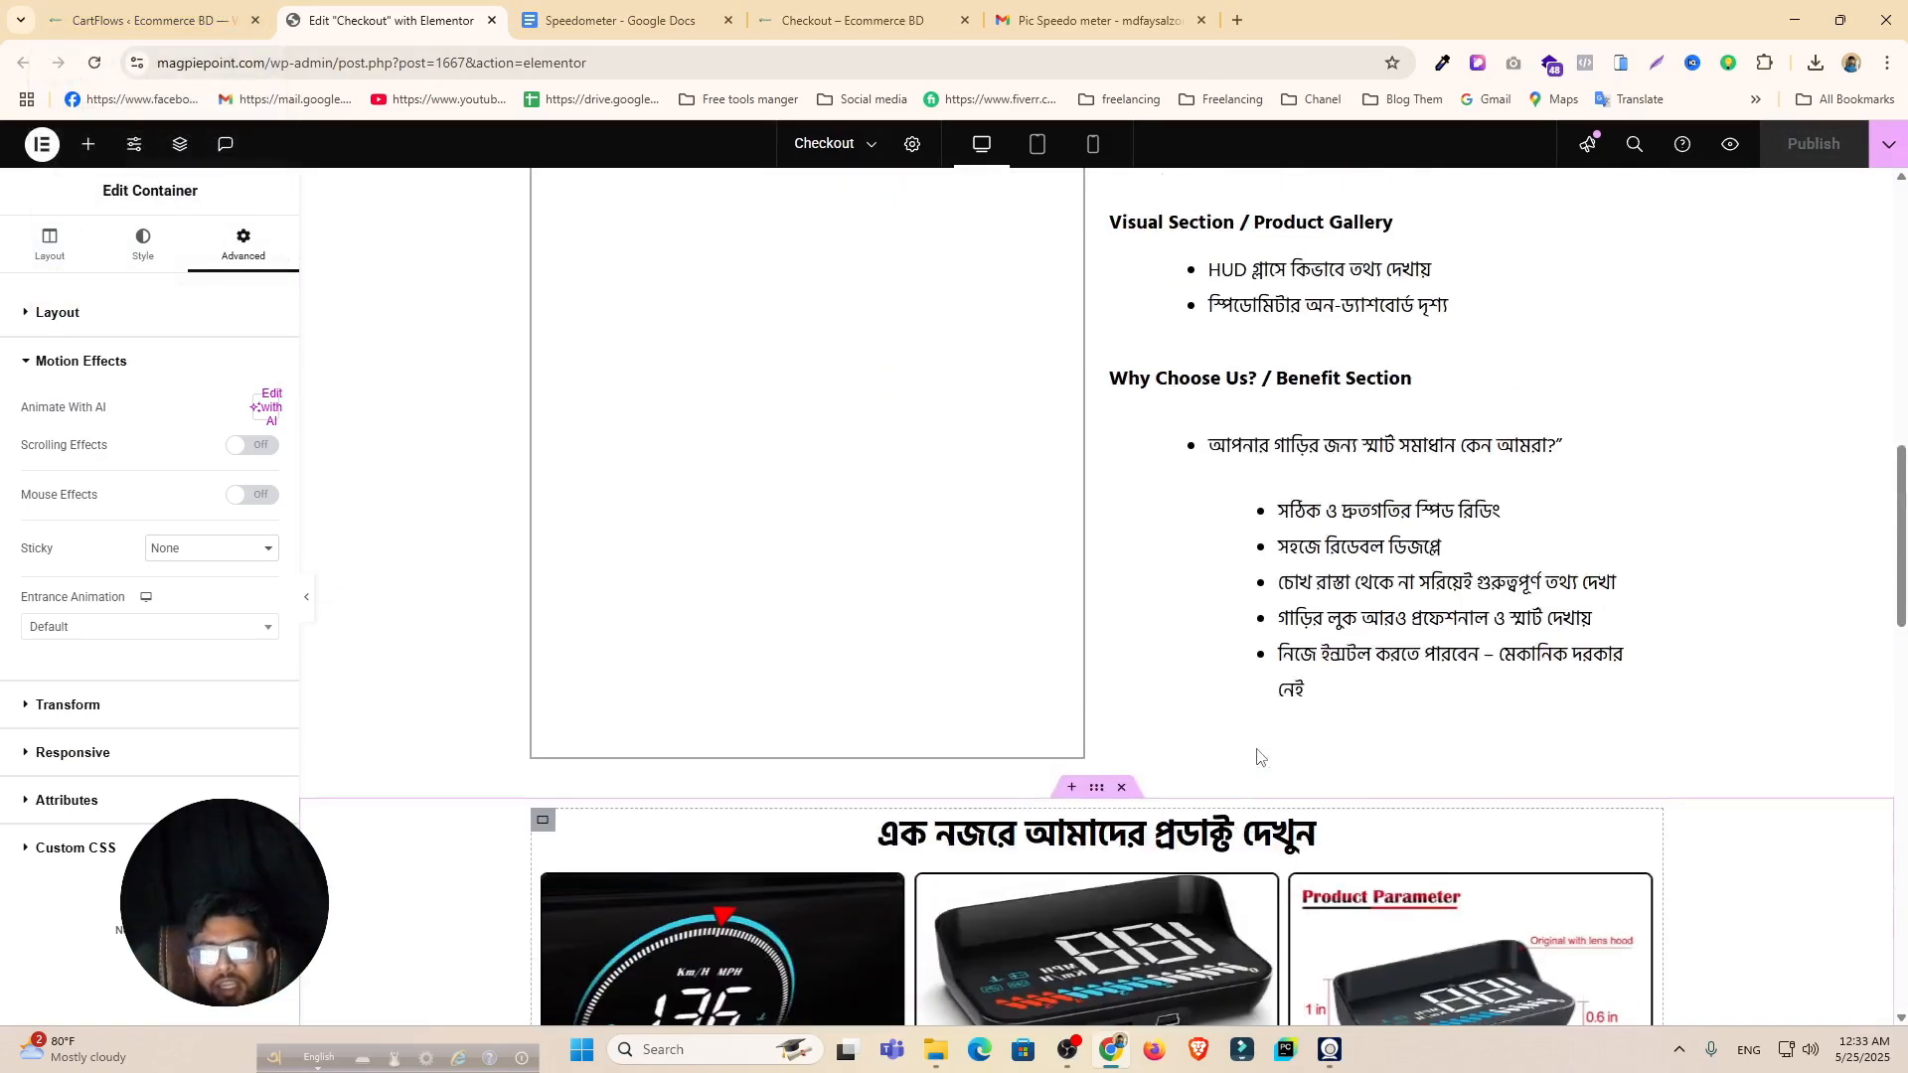
pyautogui.scroll(5, 1257, 757)
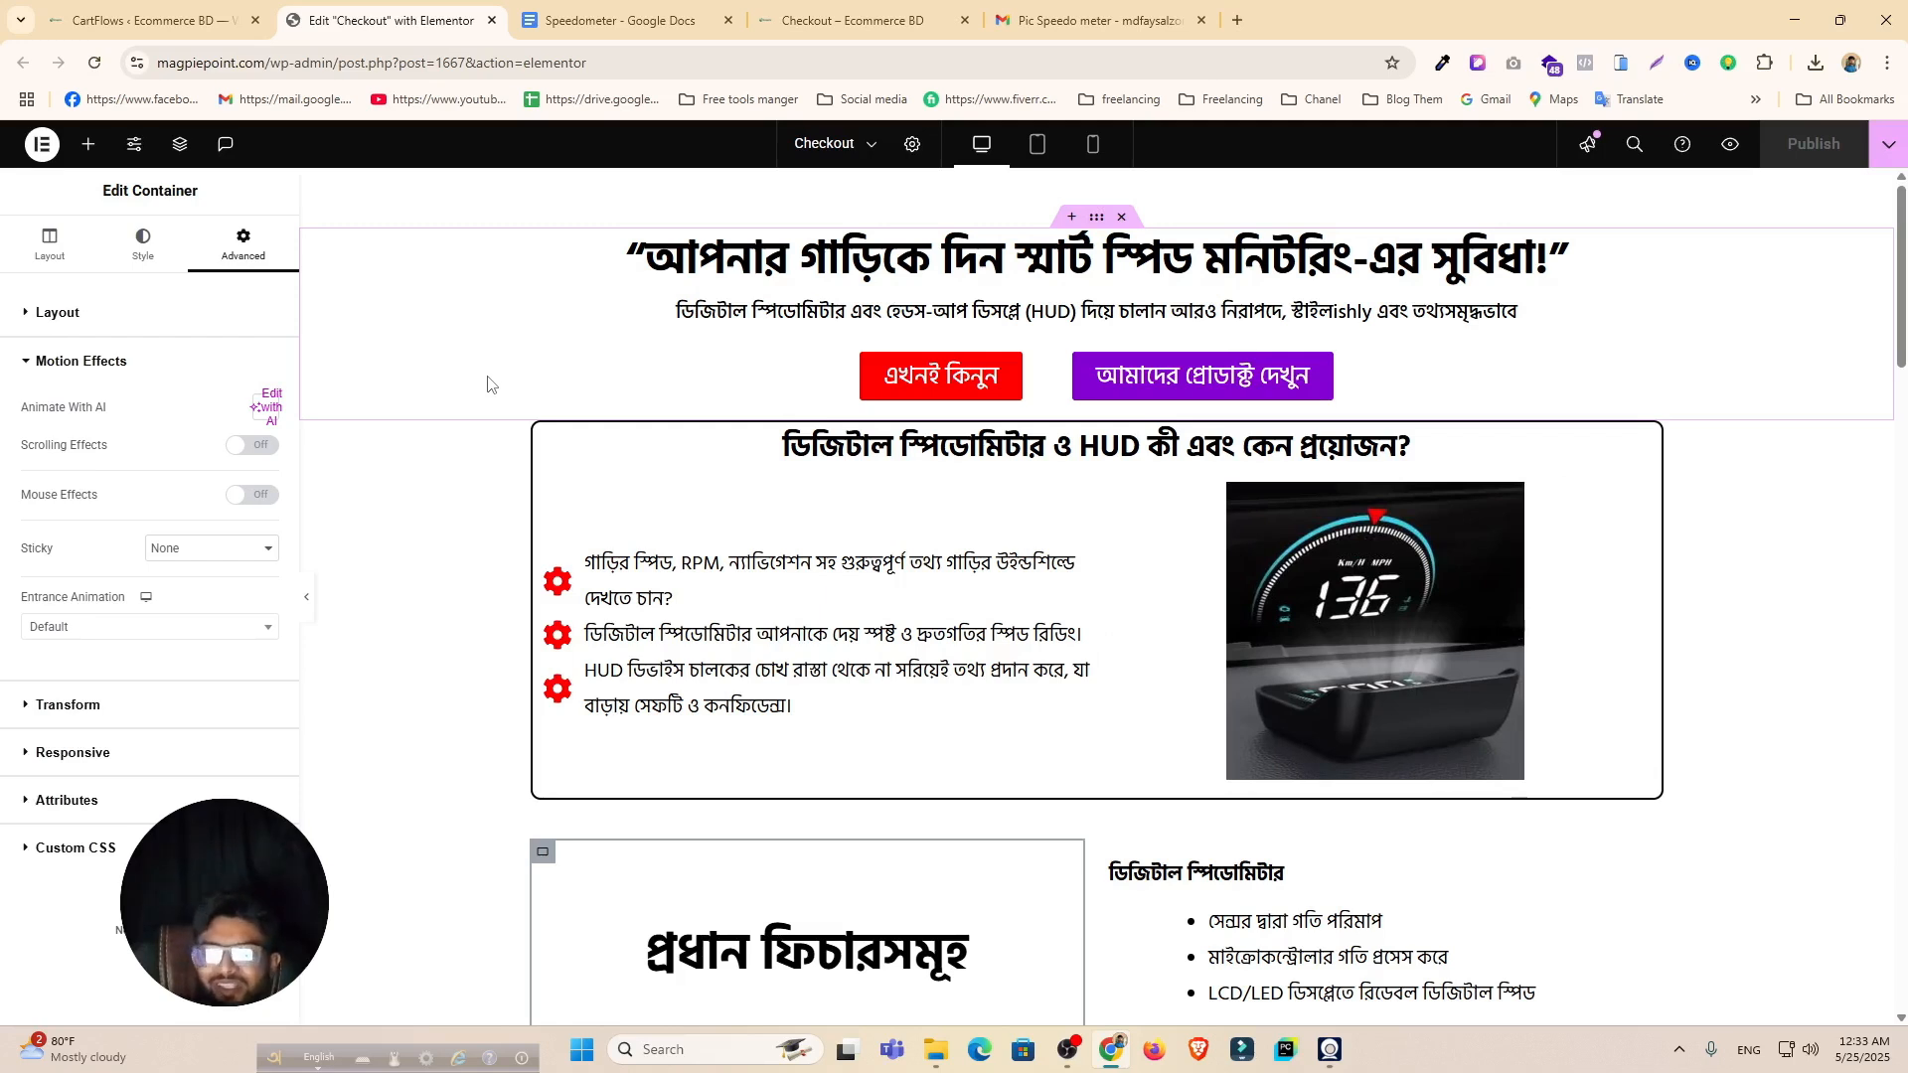
# Step: Switch to CartFlows, open the Checkout step's settings, search products for "spe" and add Speedo Meter M2
pyautogui.click(164, 8)
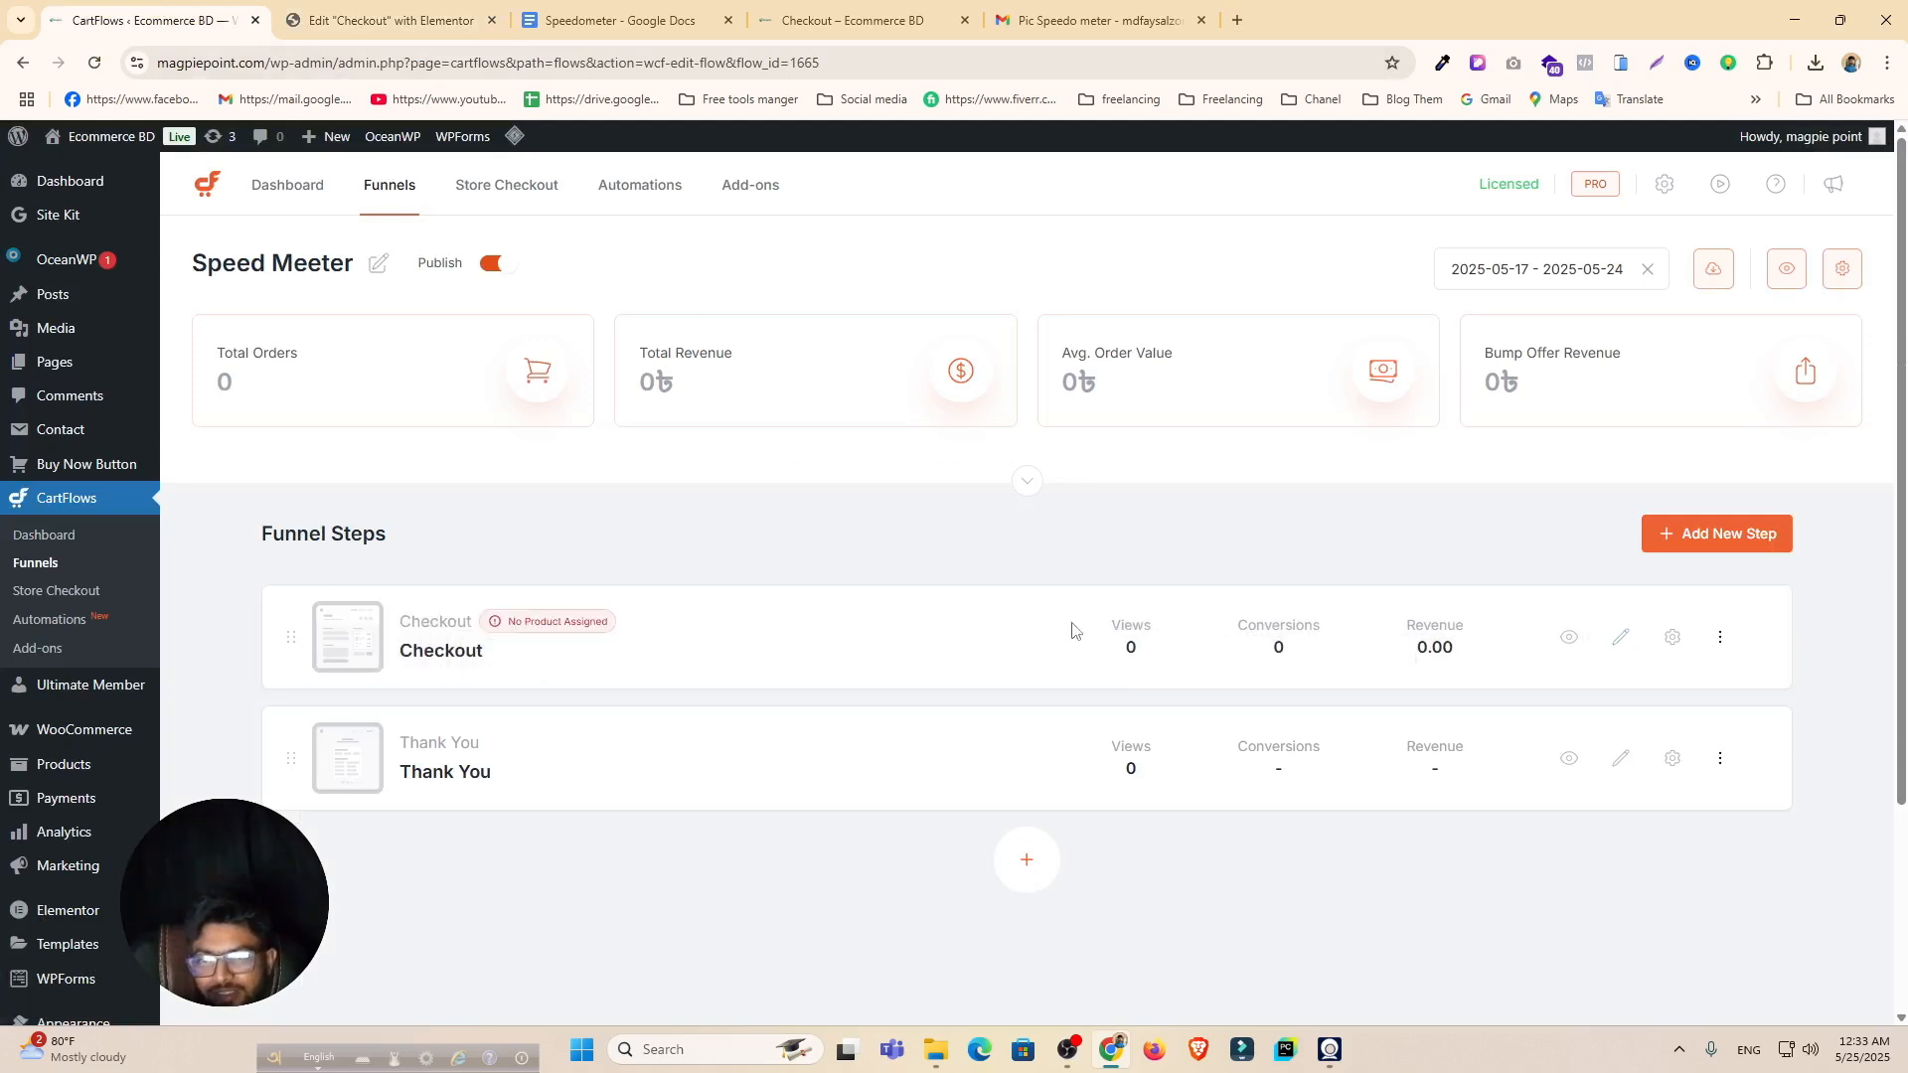
pyautogui.click(1673, 641)
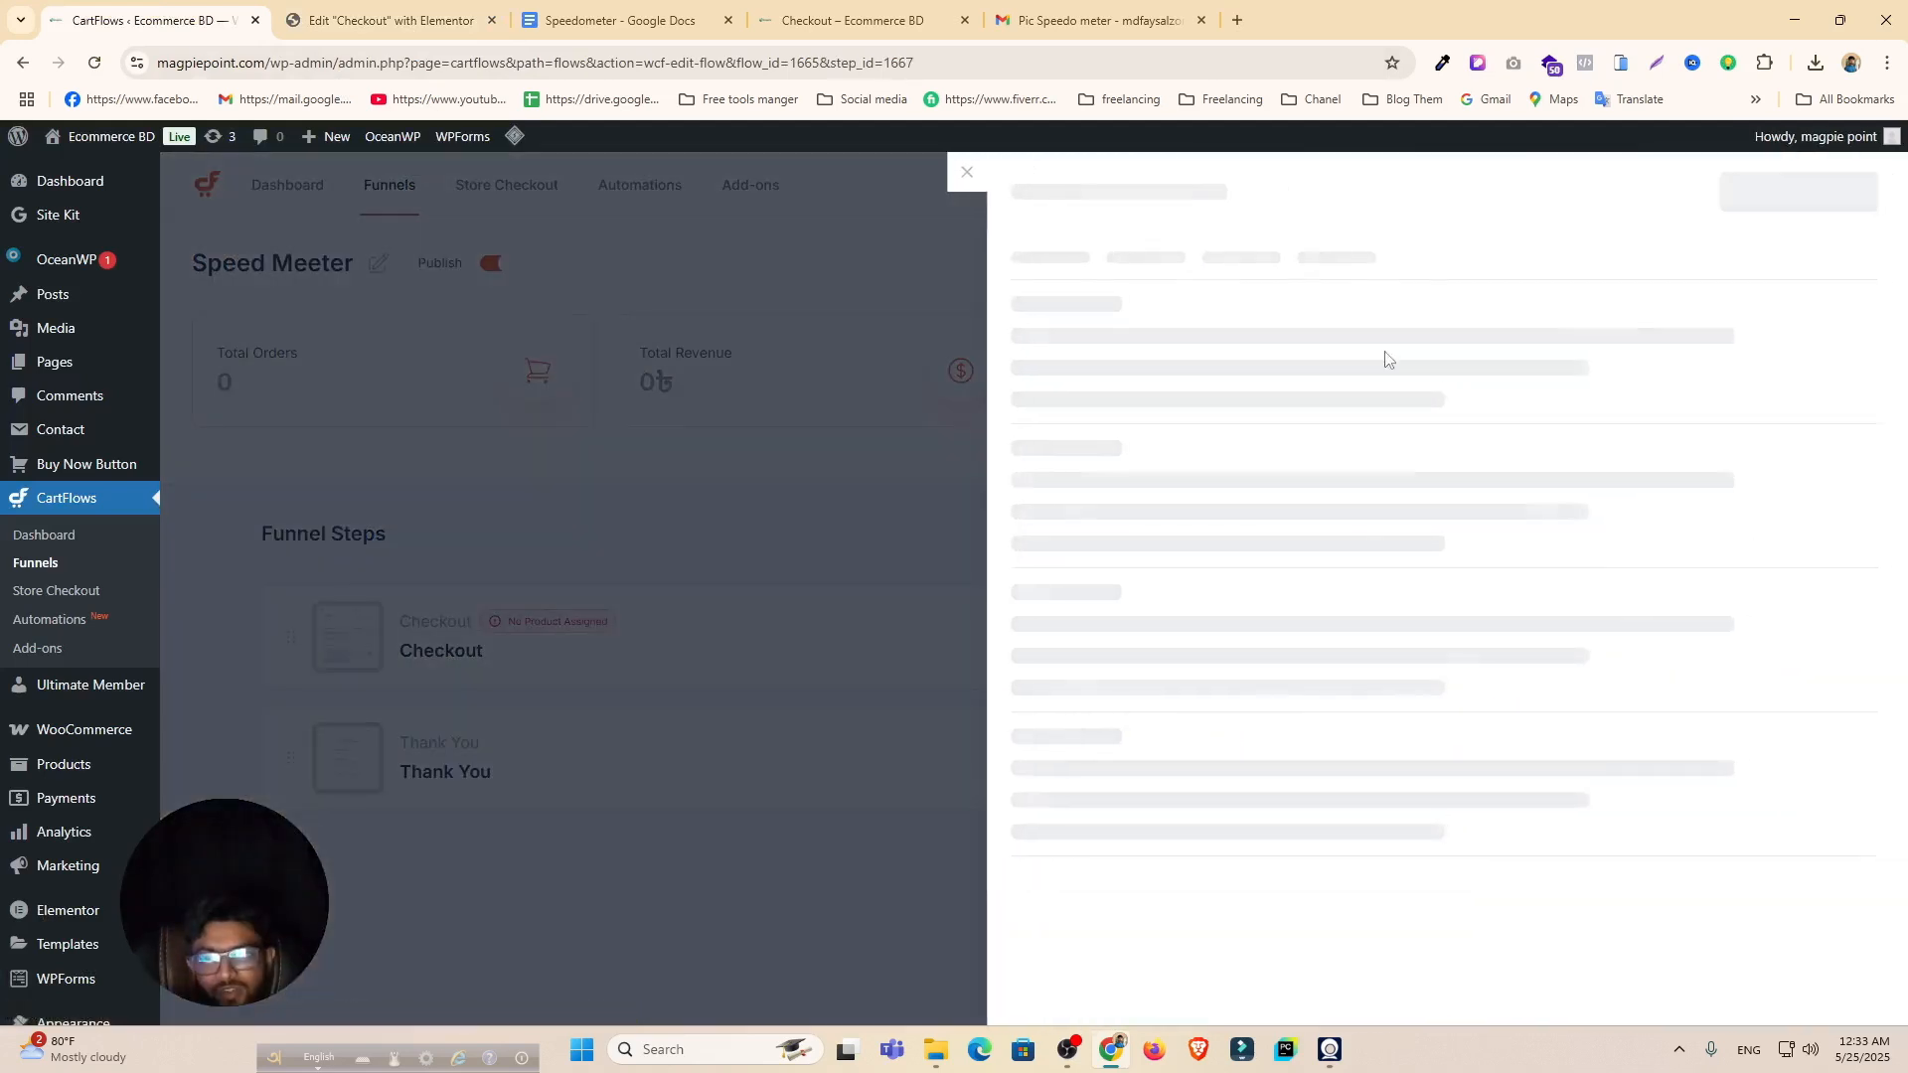
pyautogui.click(1192, 492)
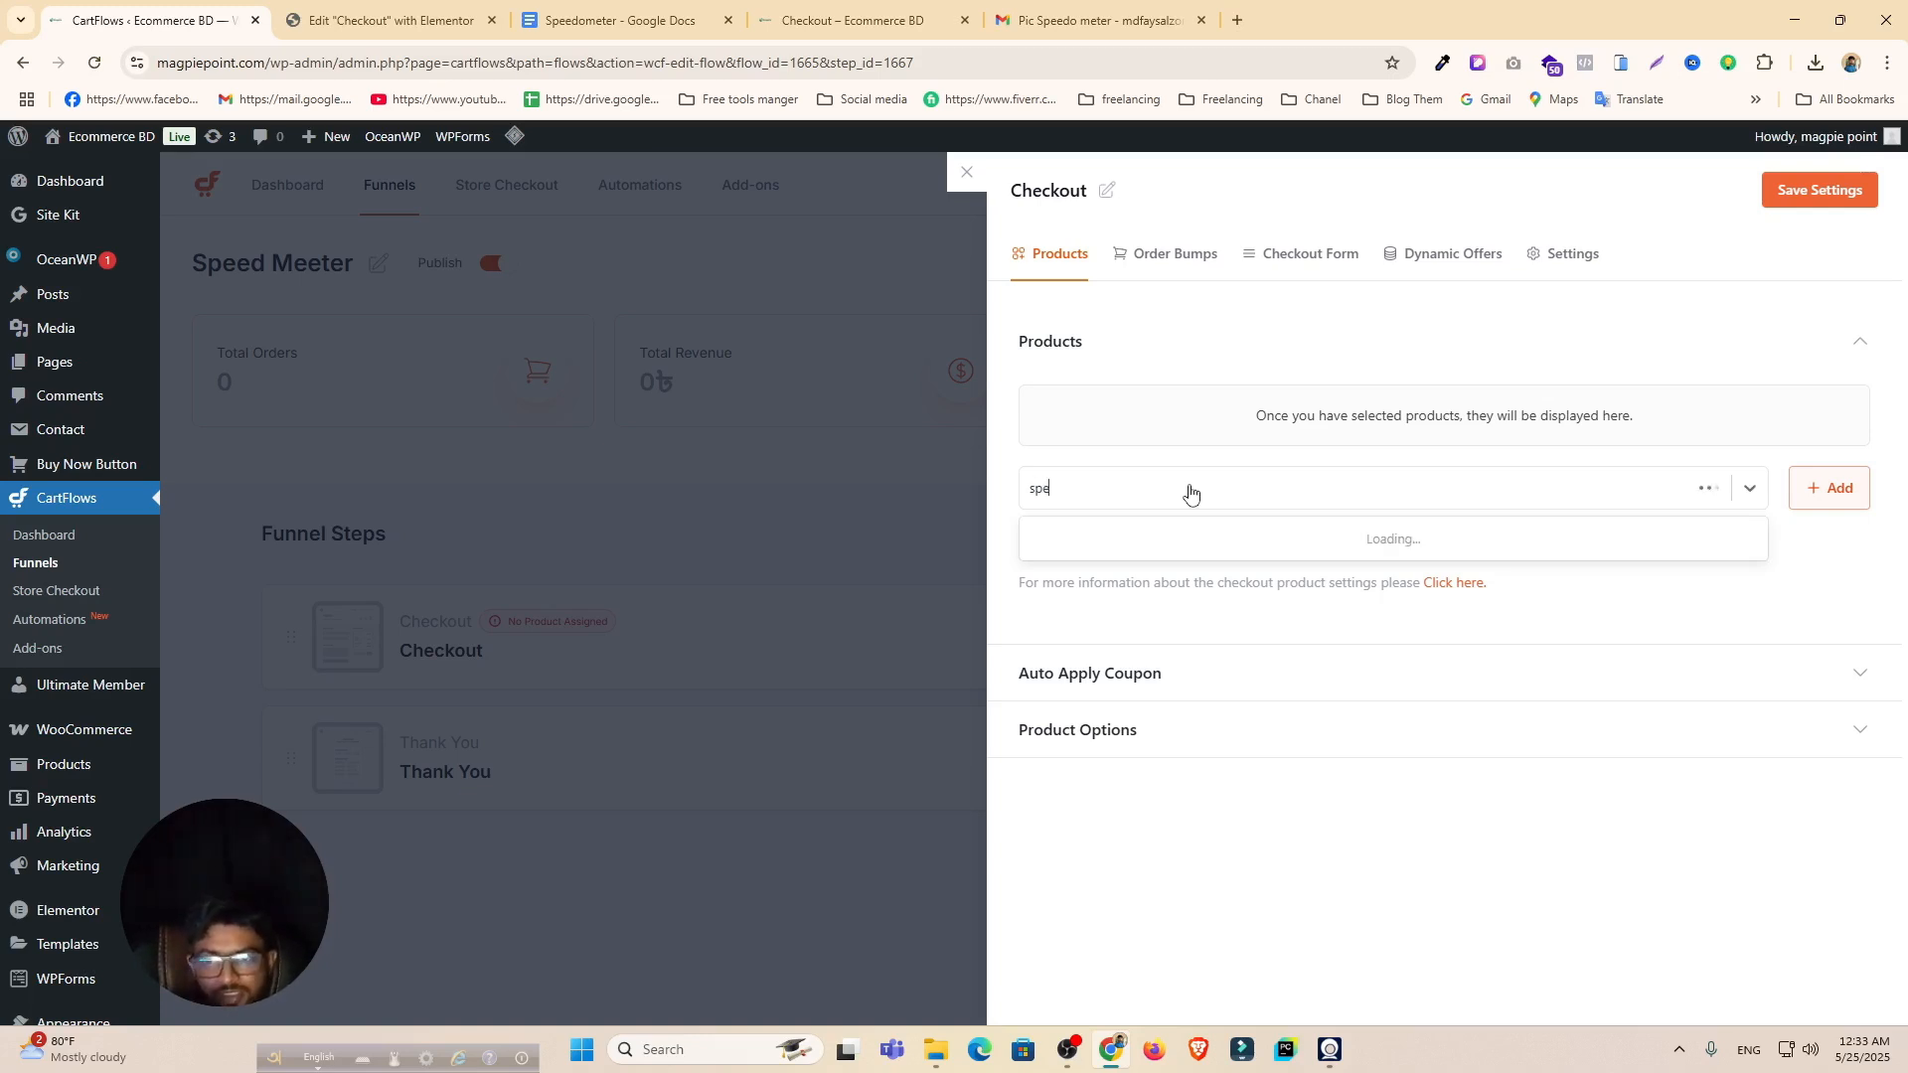
pyautogui.click(1106, 548)
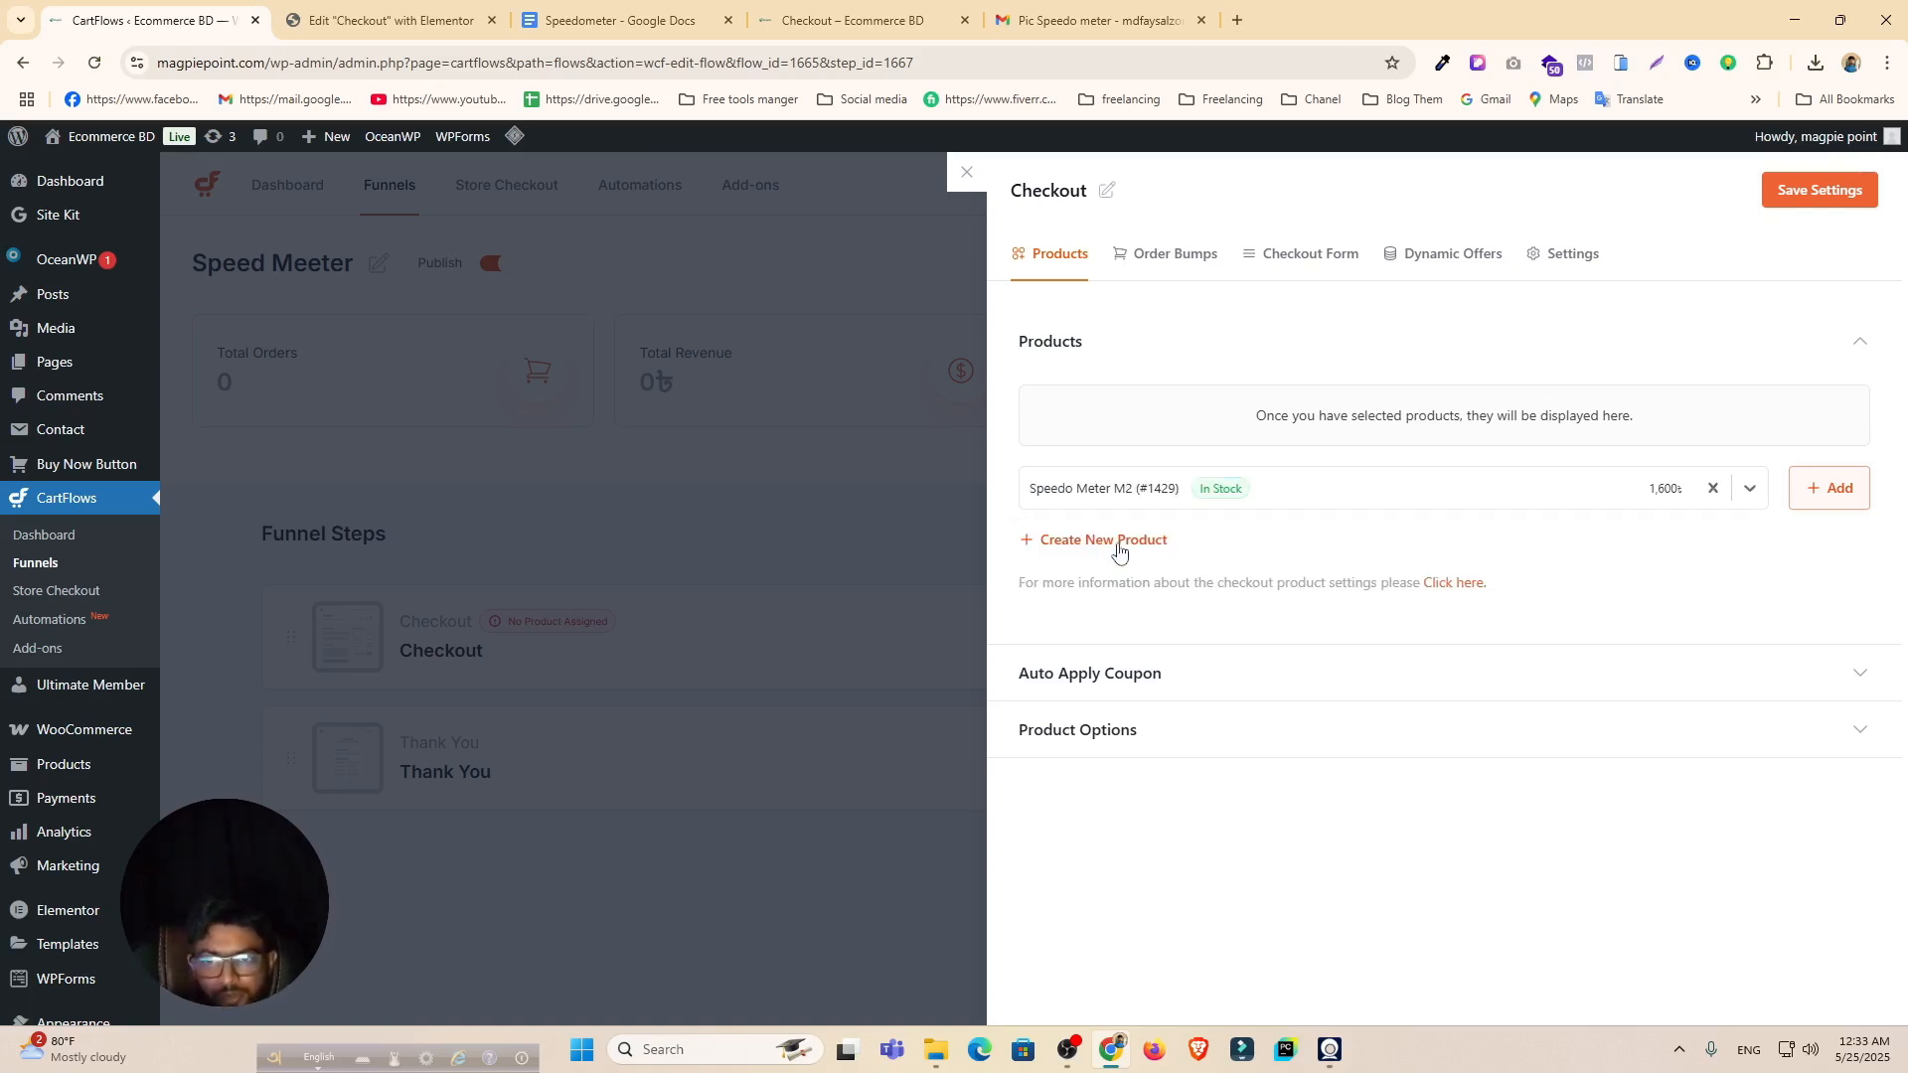
pyautogui.click(1834, 492)
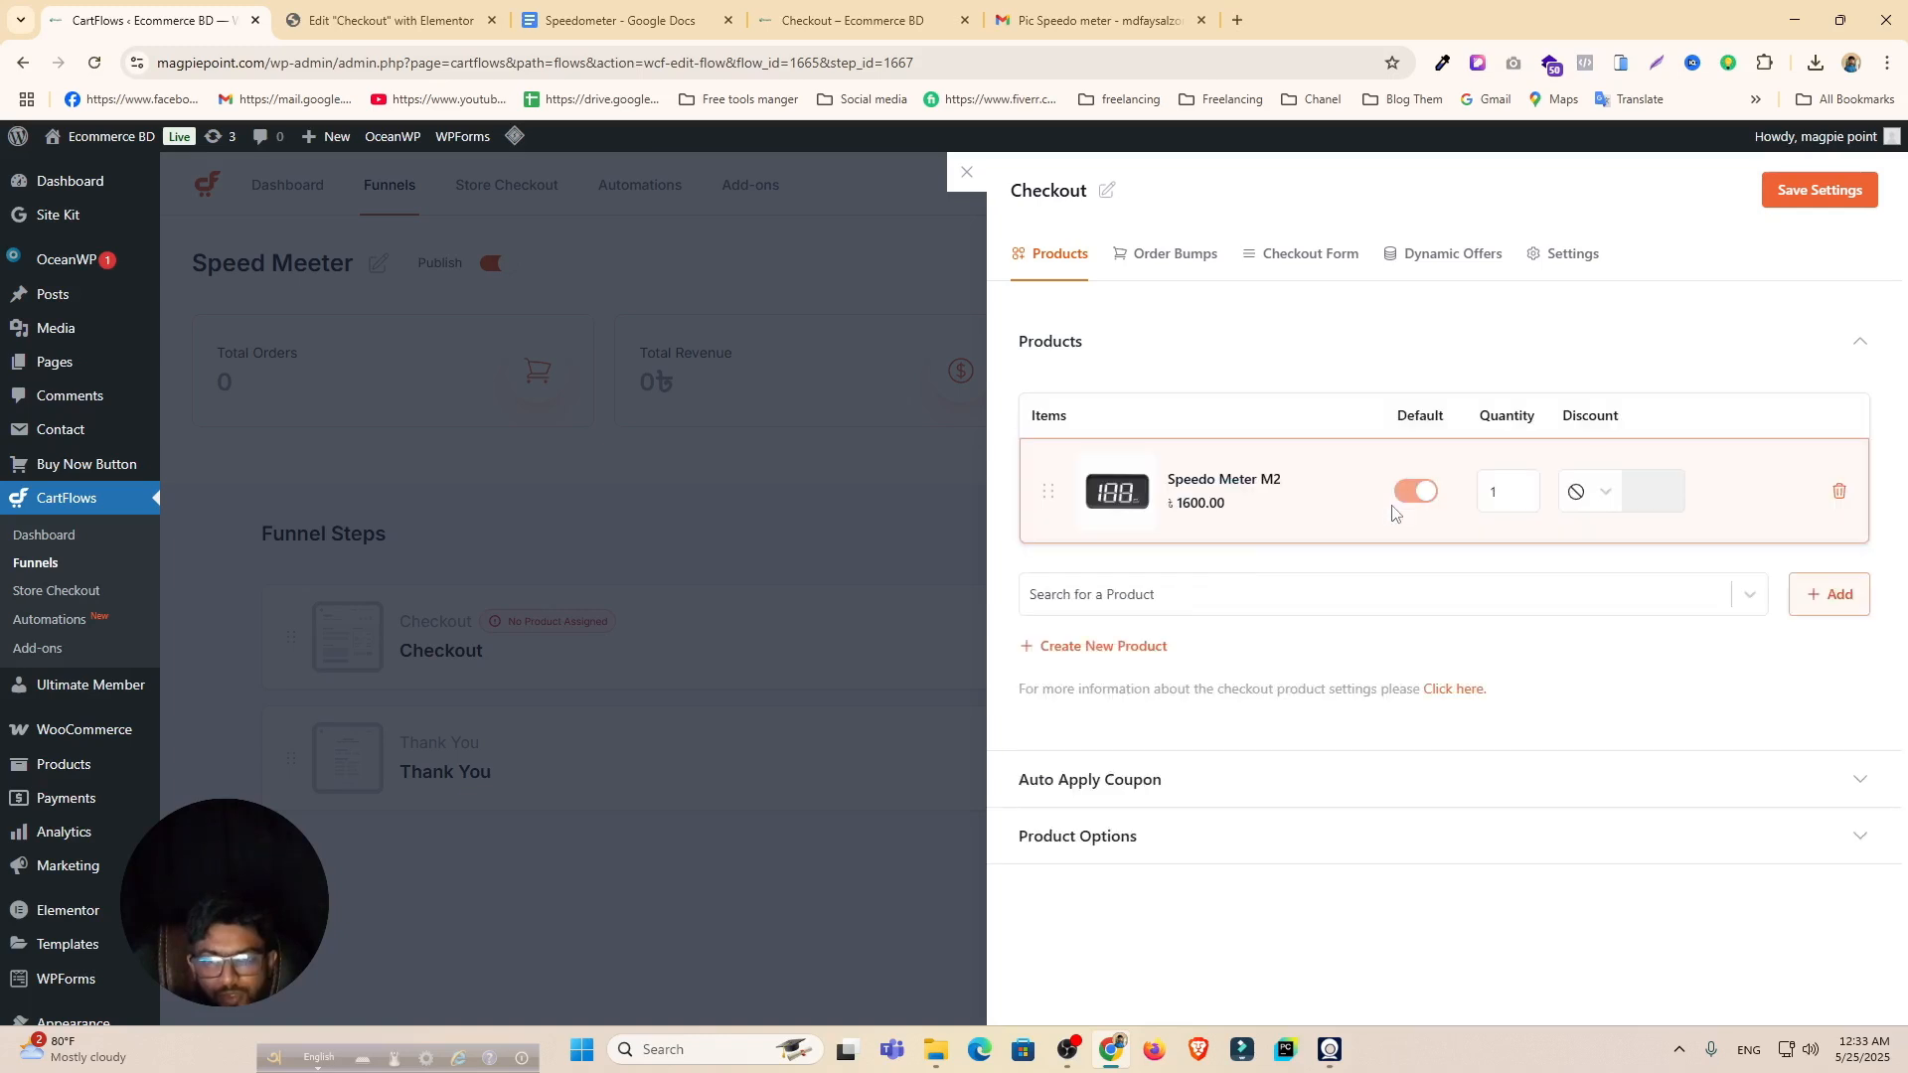
# Step: Search products for "spe", add Speedo Meter M8 to the Checkout step, save the settings and close them
pyautogui.click(1114, 601)
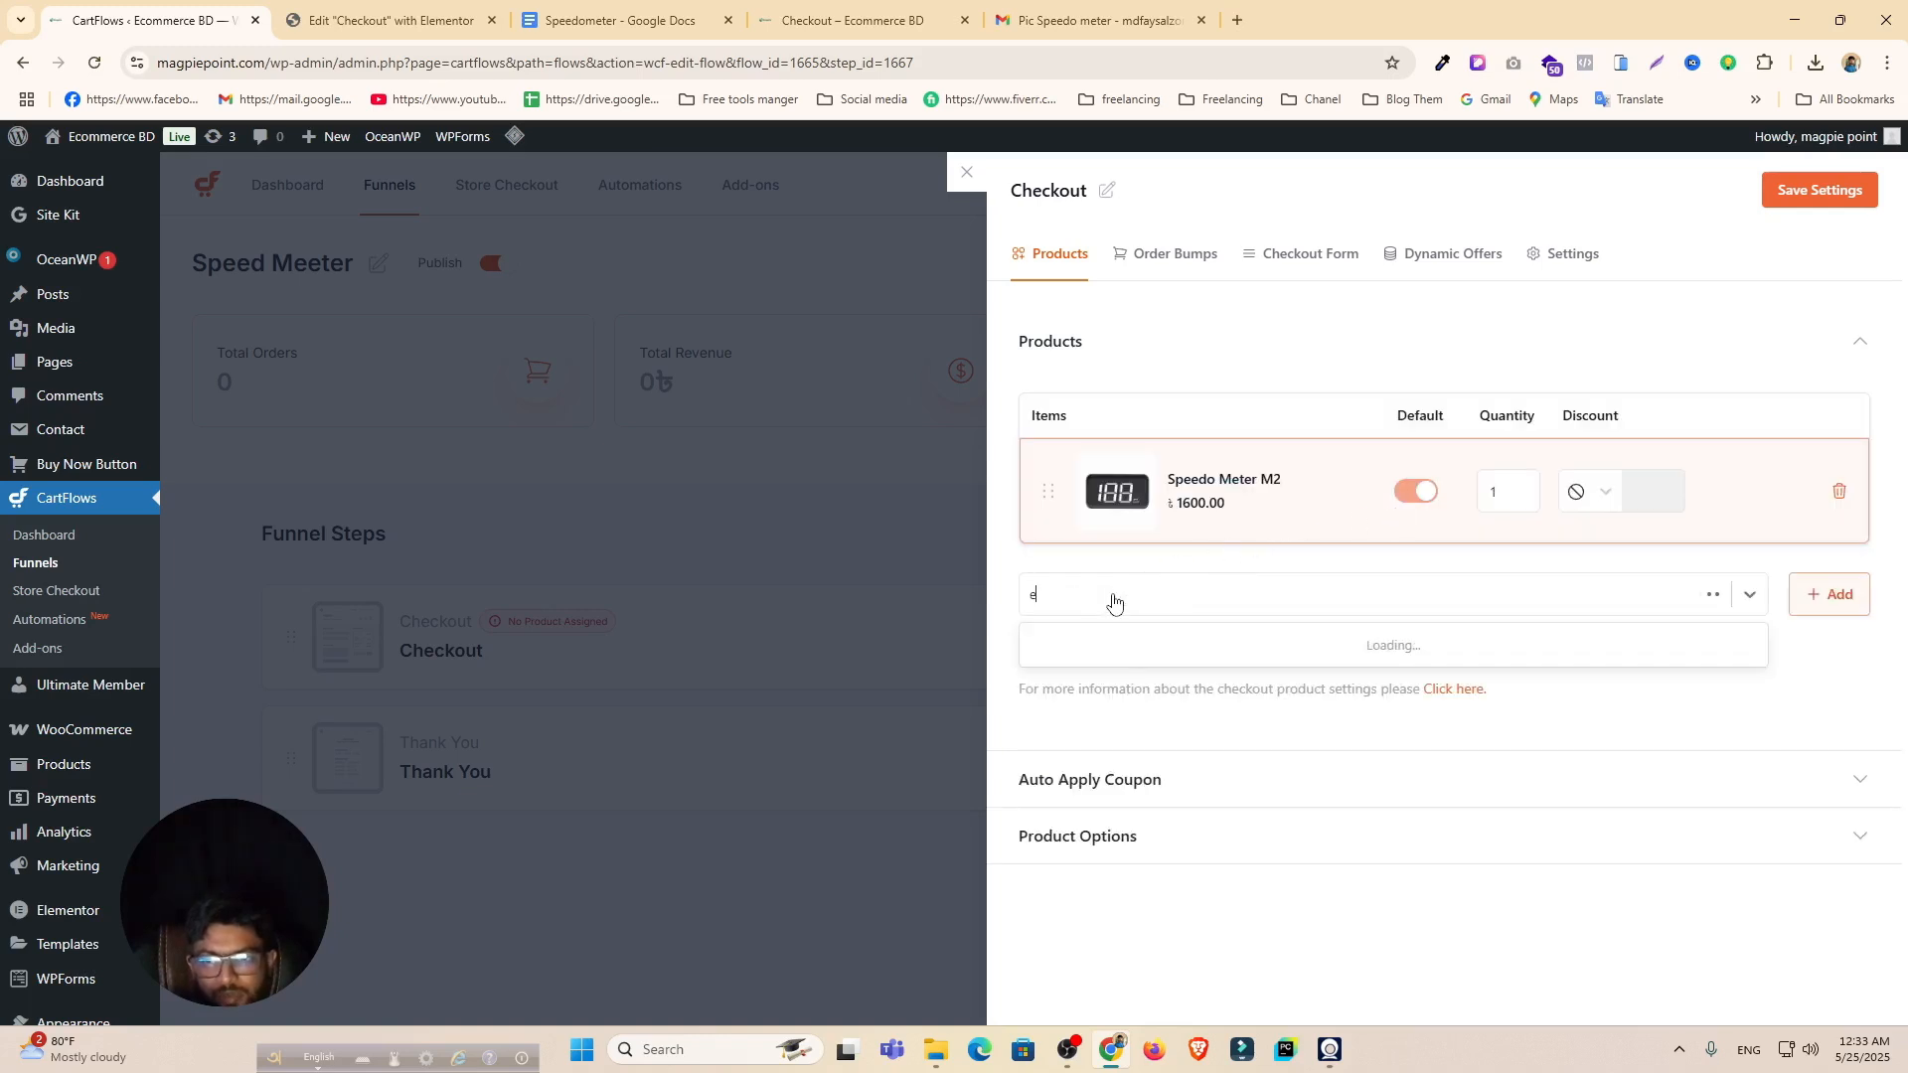
pyautogui.write('spe')
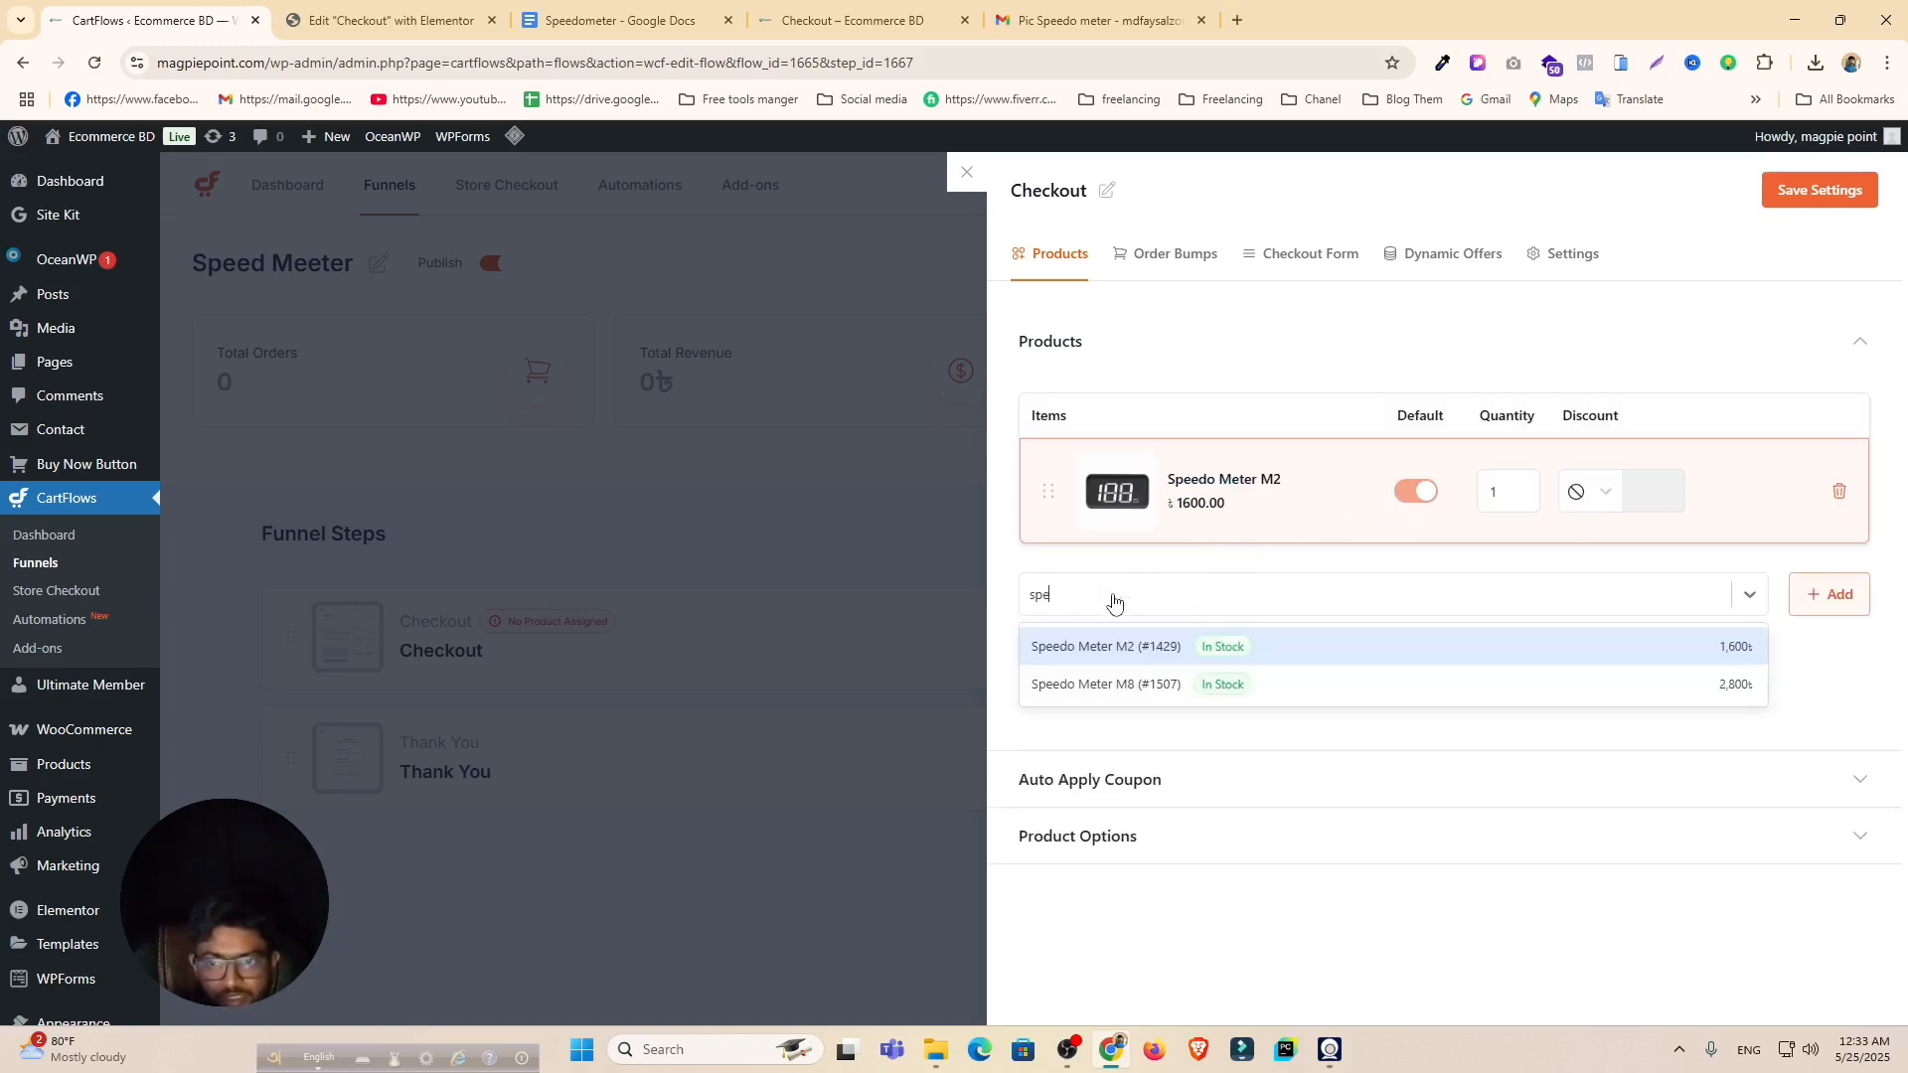
pyautogui.click(1093, 686)
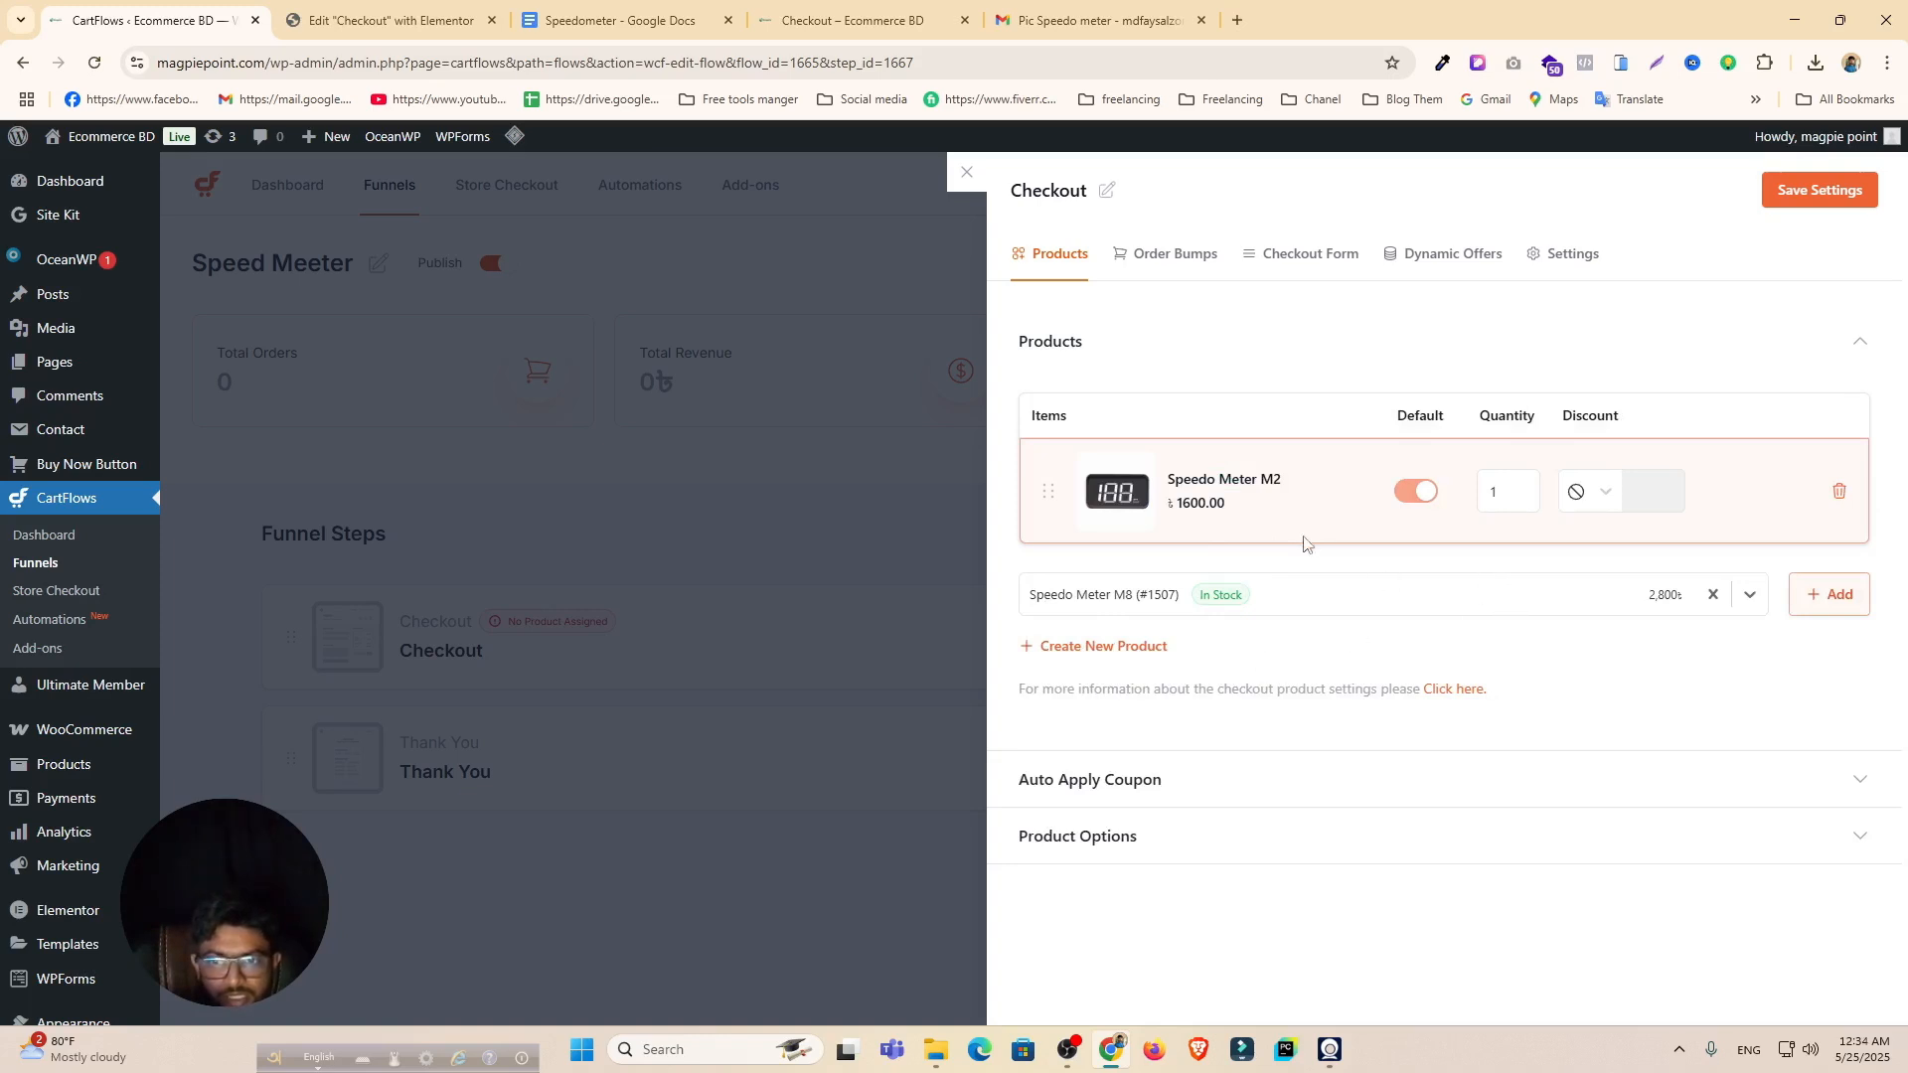
pyautogui.click(1830, 598)
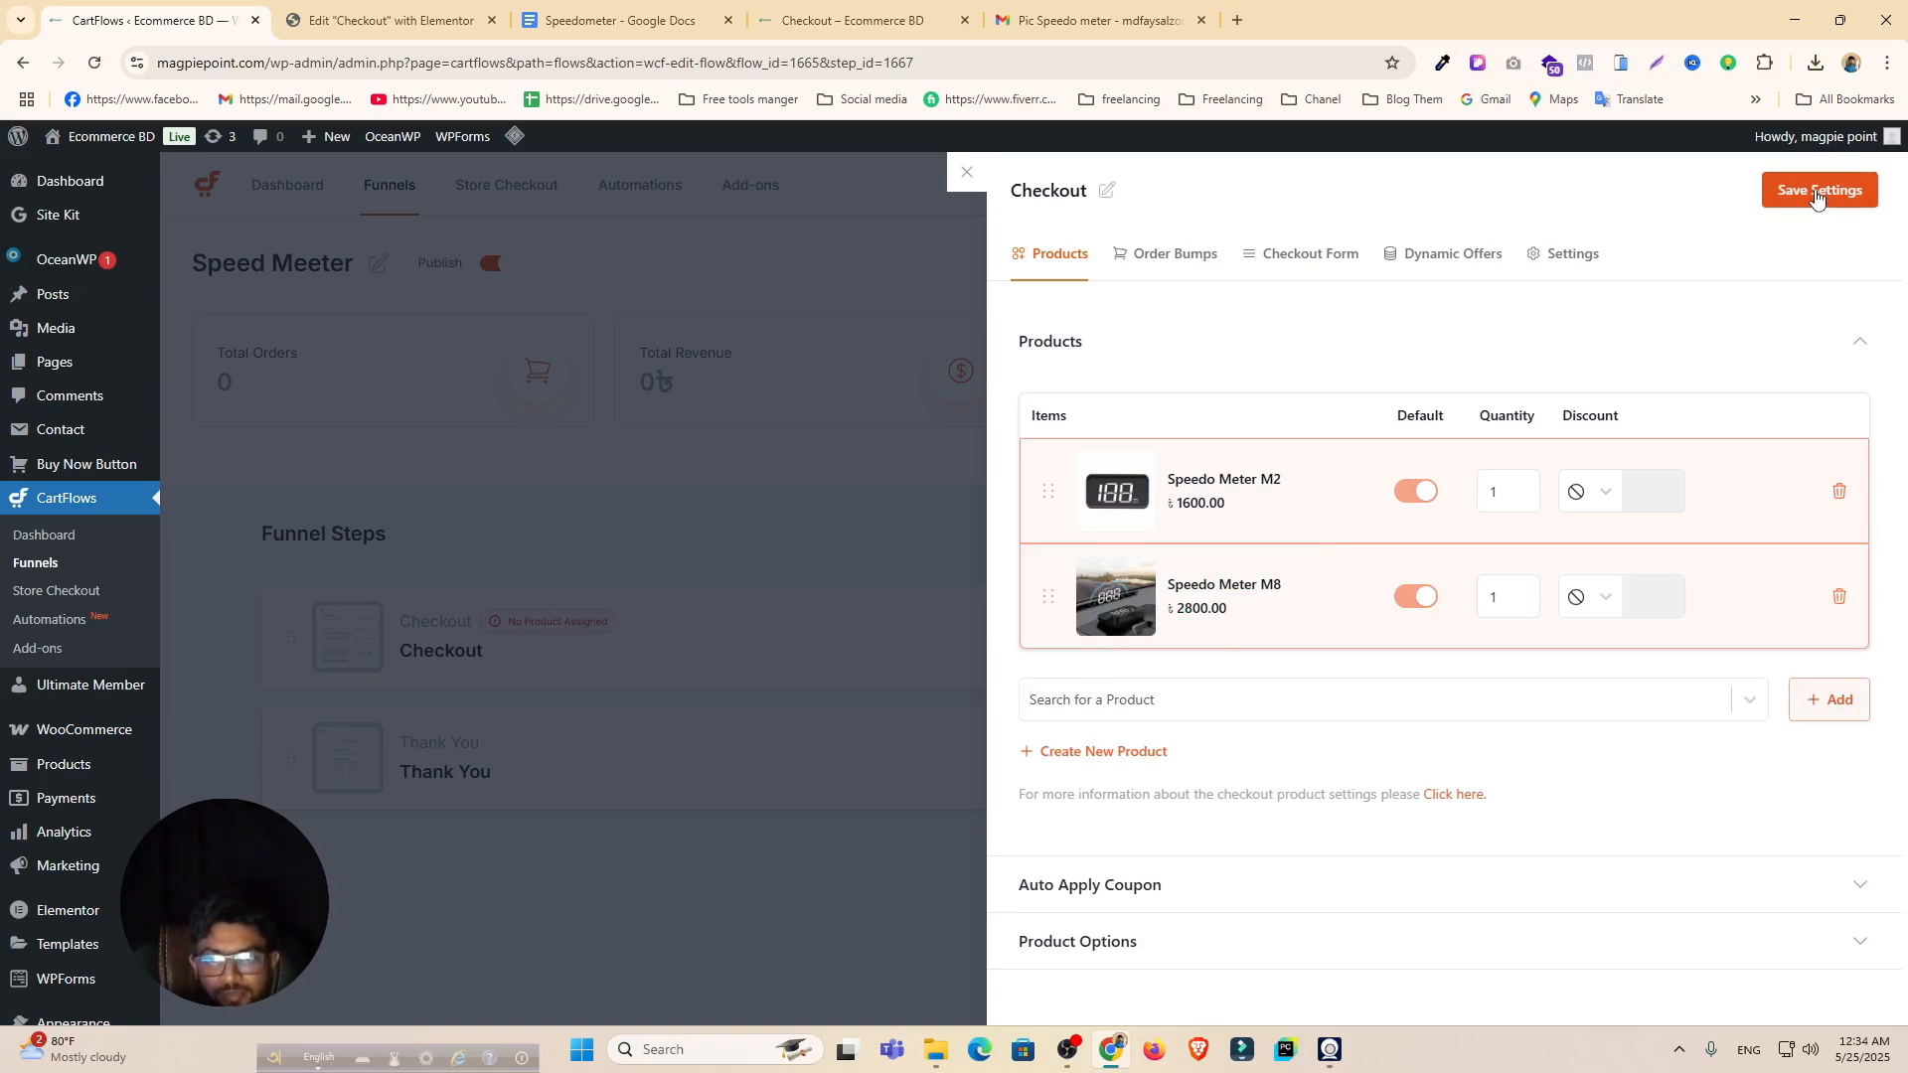
pyautogui.click(1817, 197)
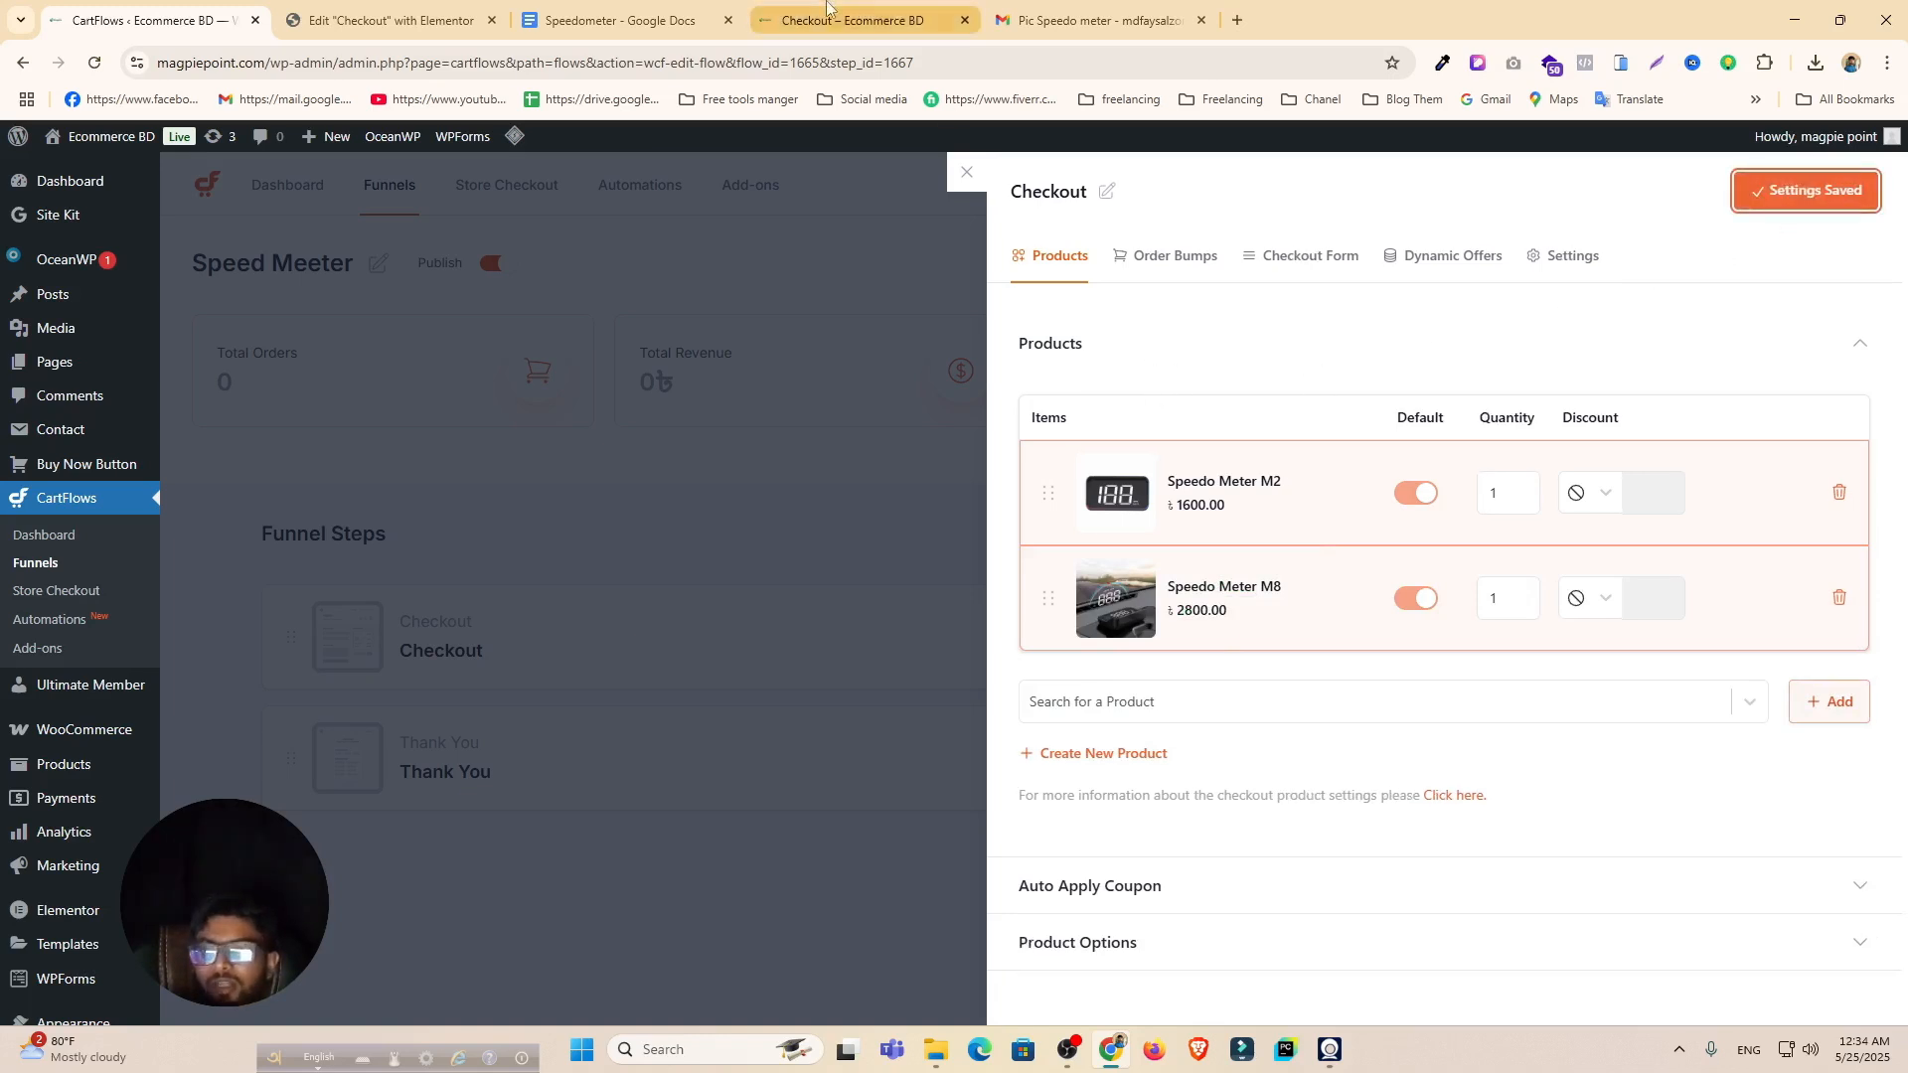
pyautogui.click(969, 171)
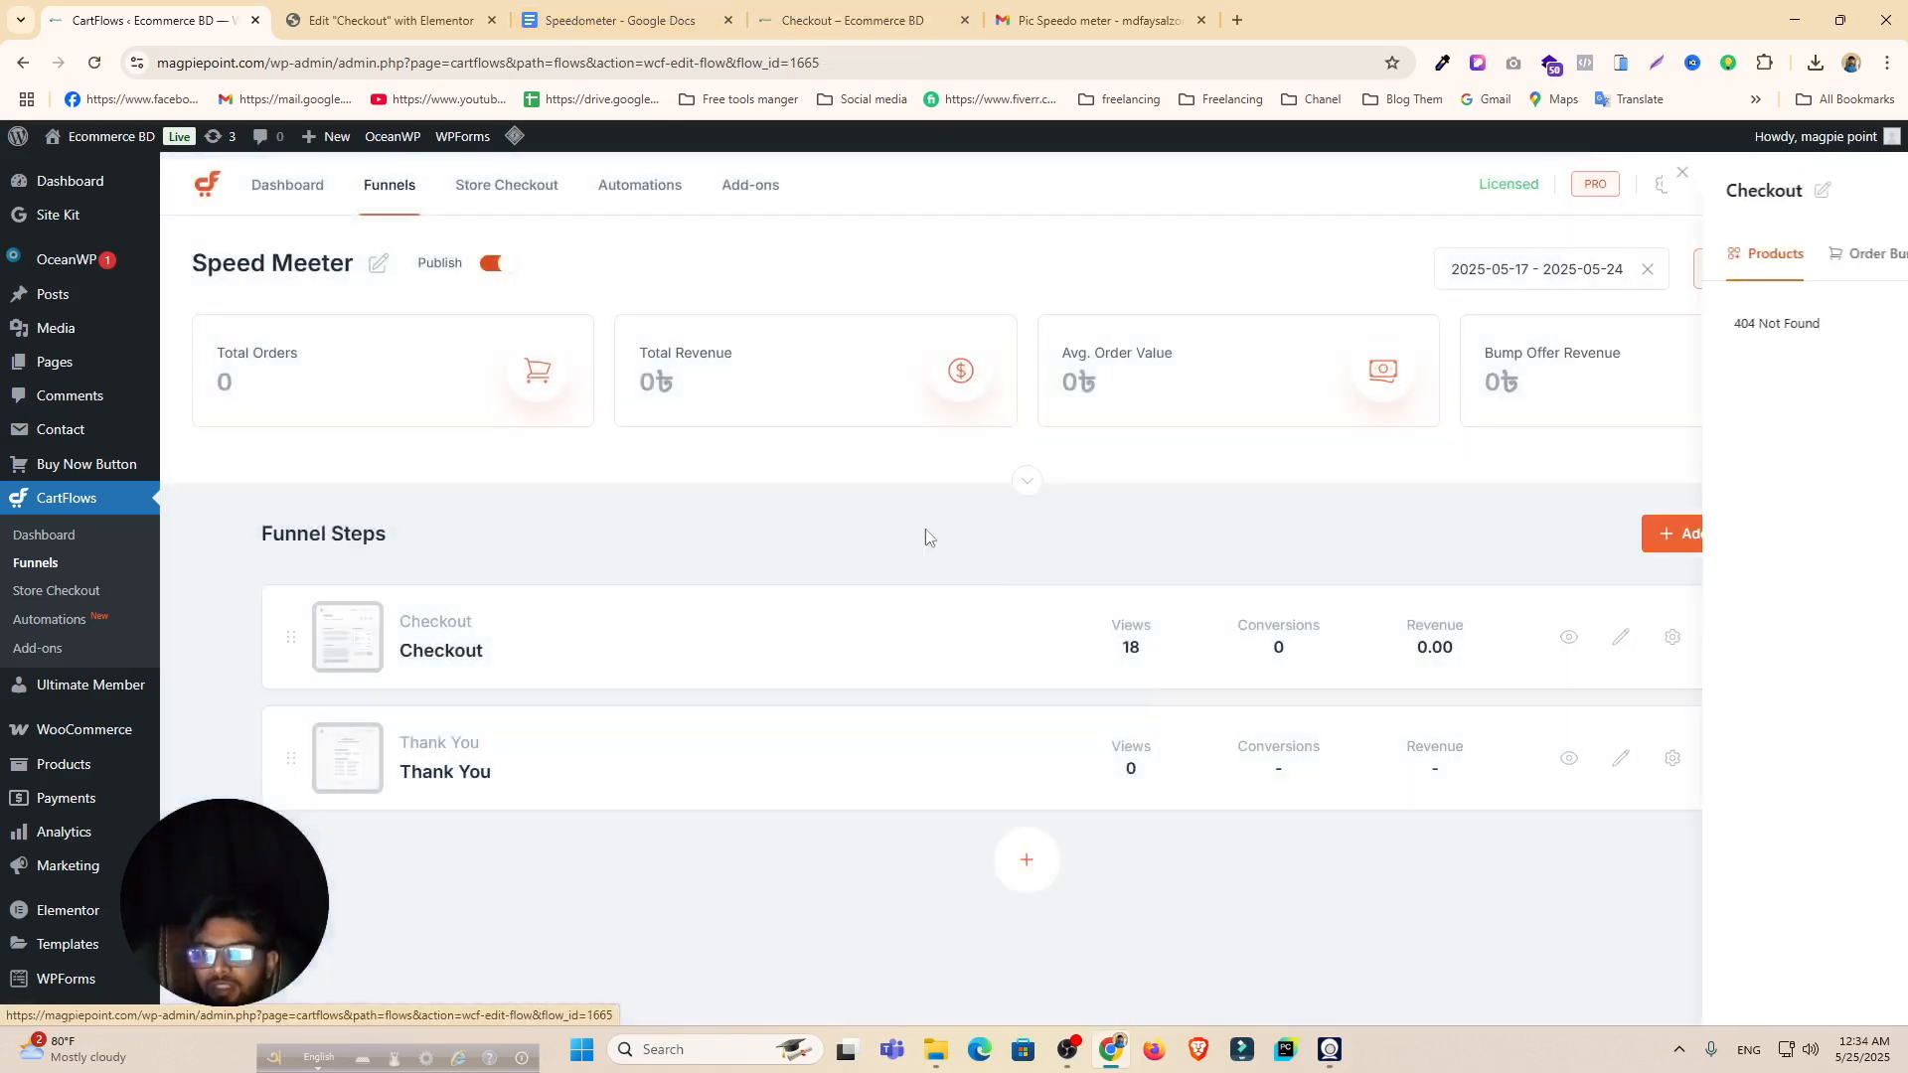
# Step: View the live Checkout step and examine the products and prices listed in its order summary
pyautogui.click(1569, 638)
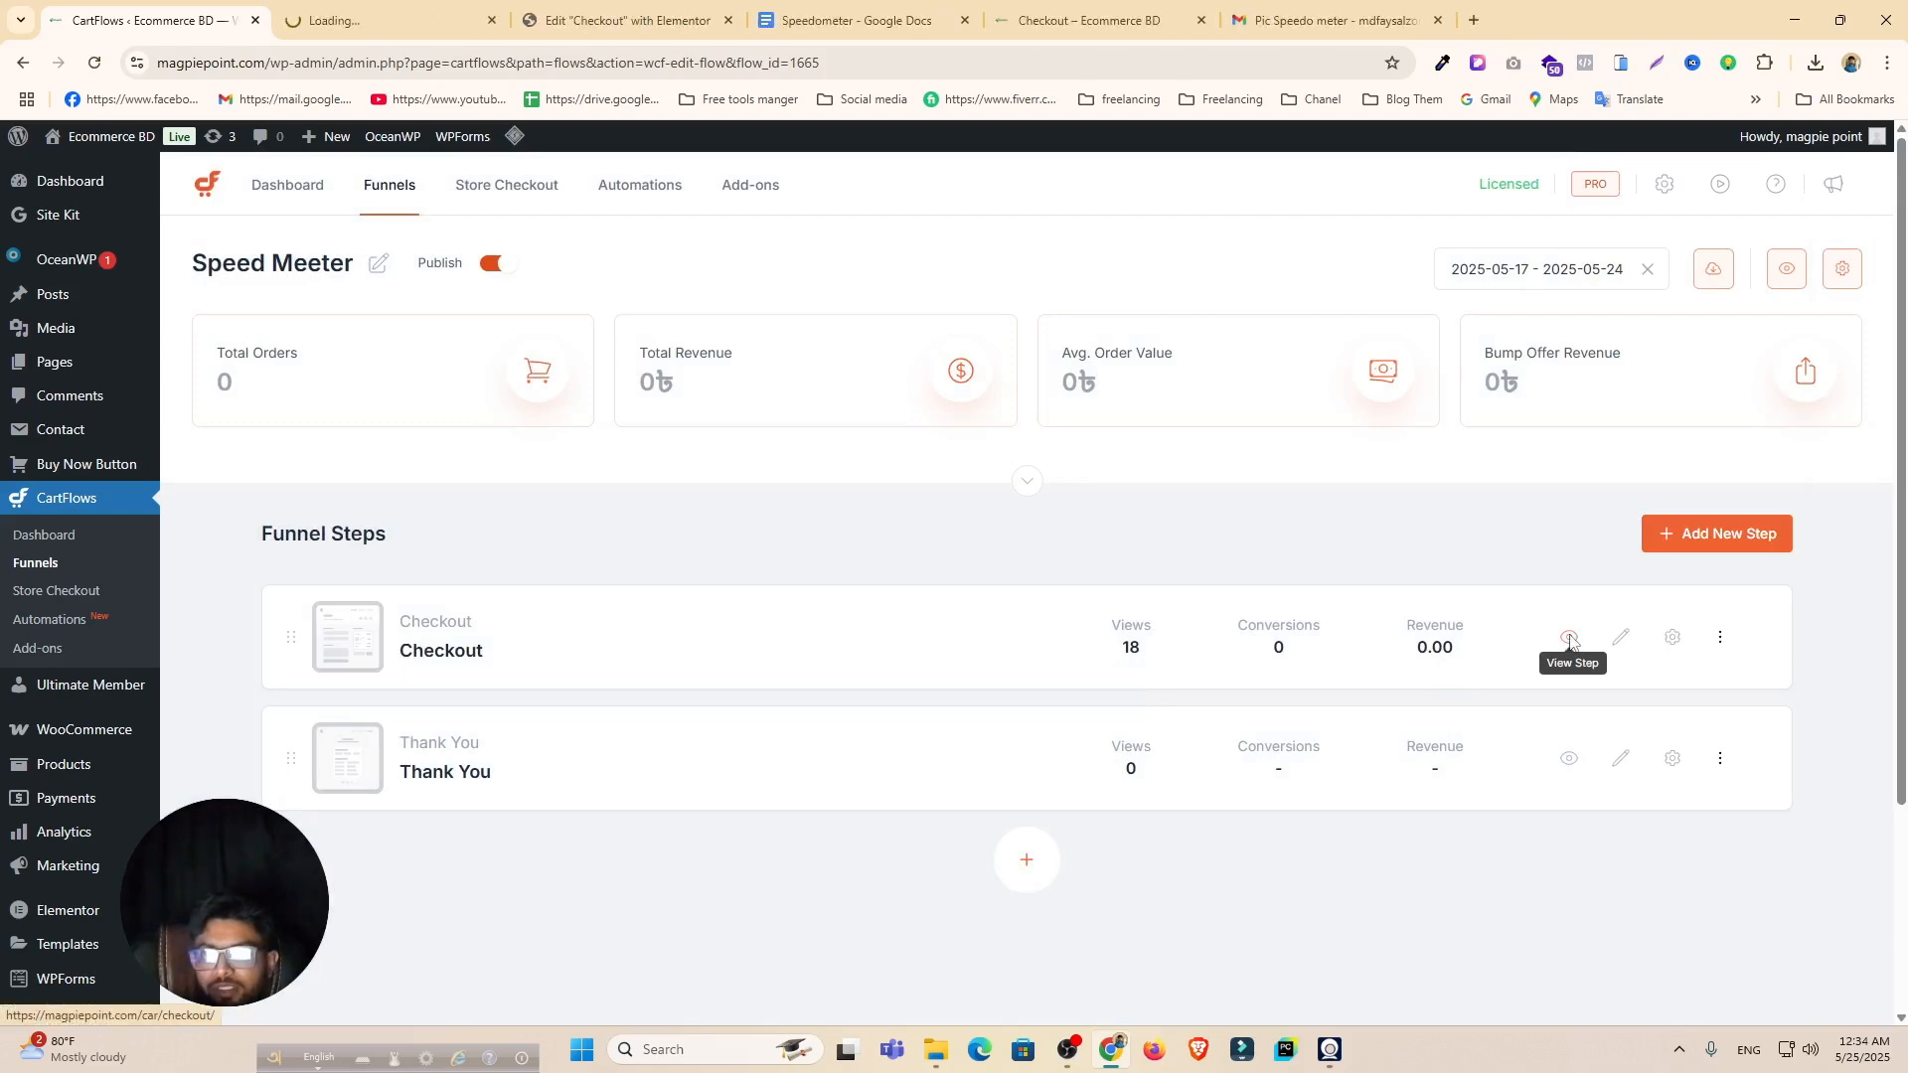
pyautogui.click(363, 5)
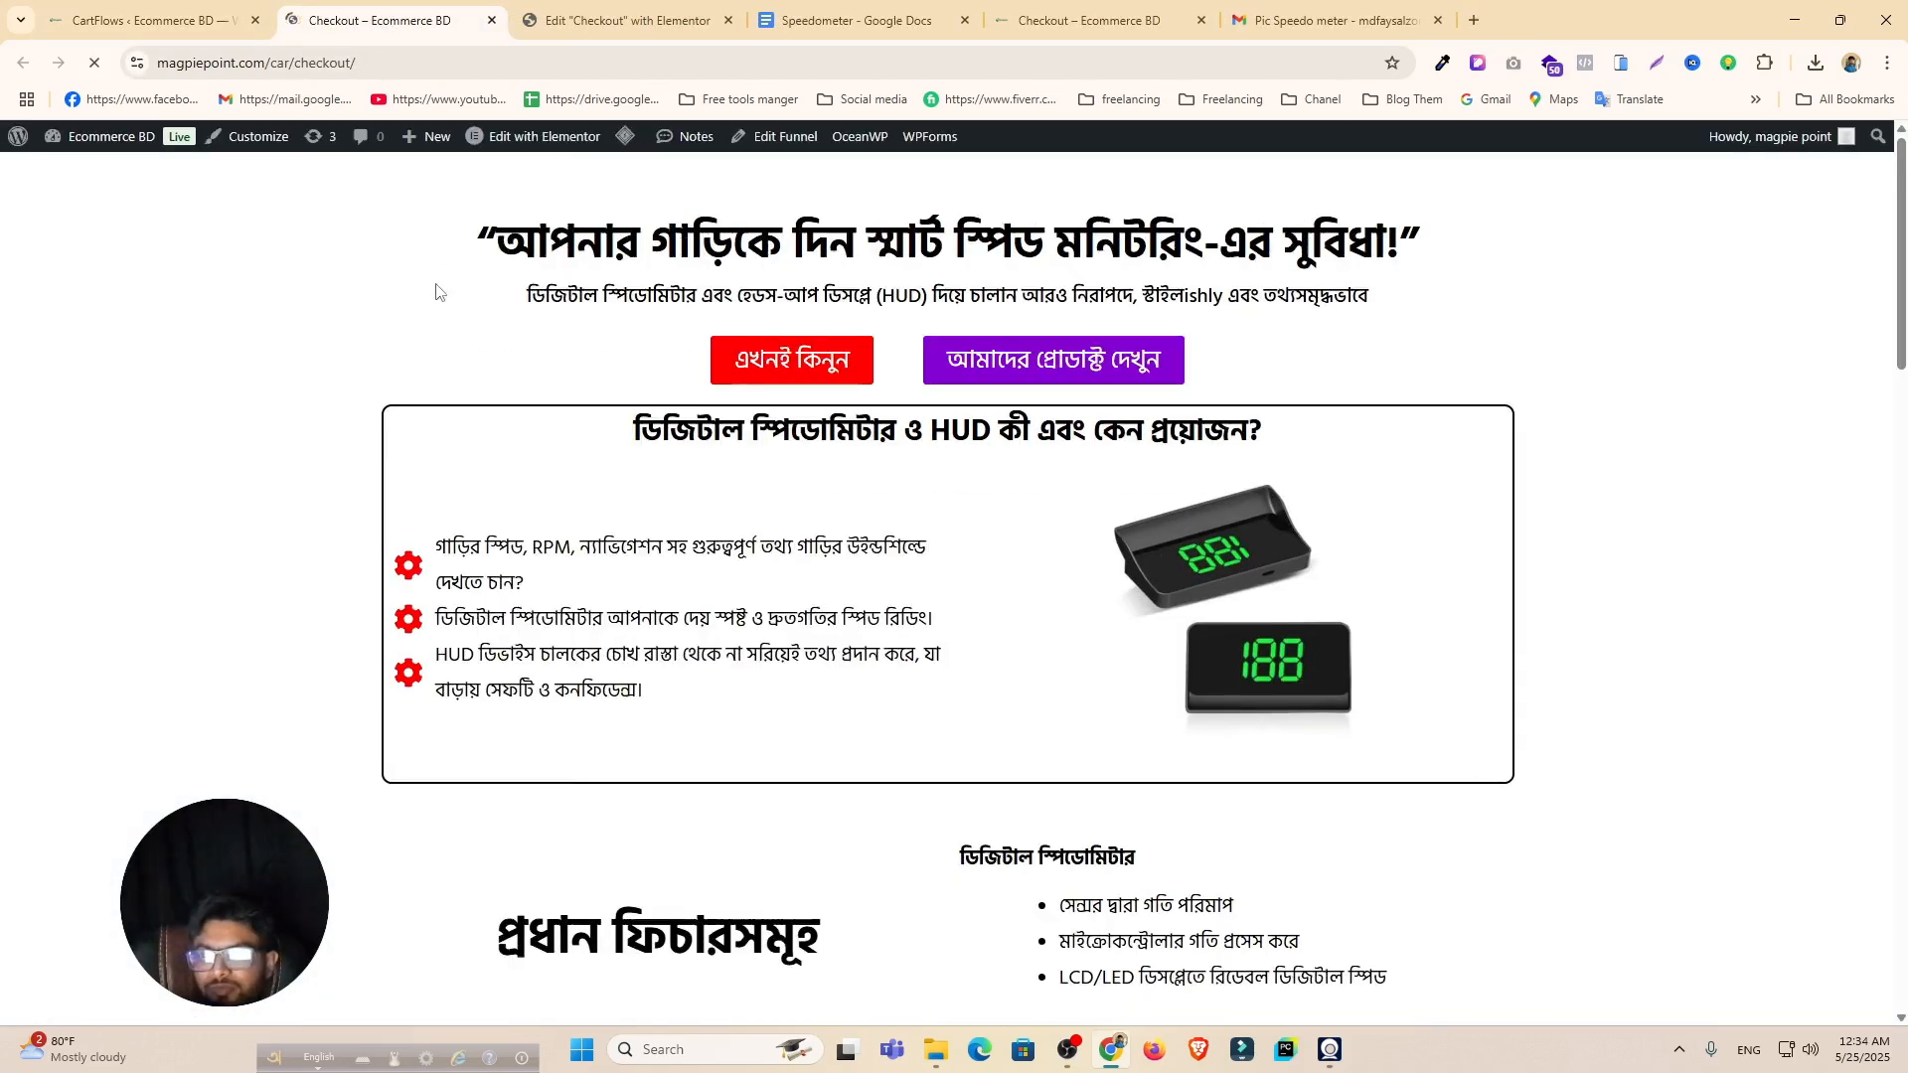
pyautogui.scroll(-20, 369, 445)
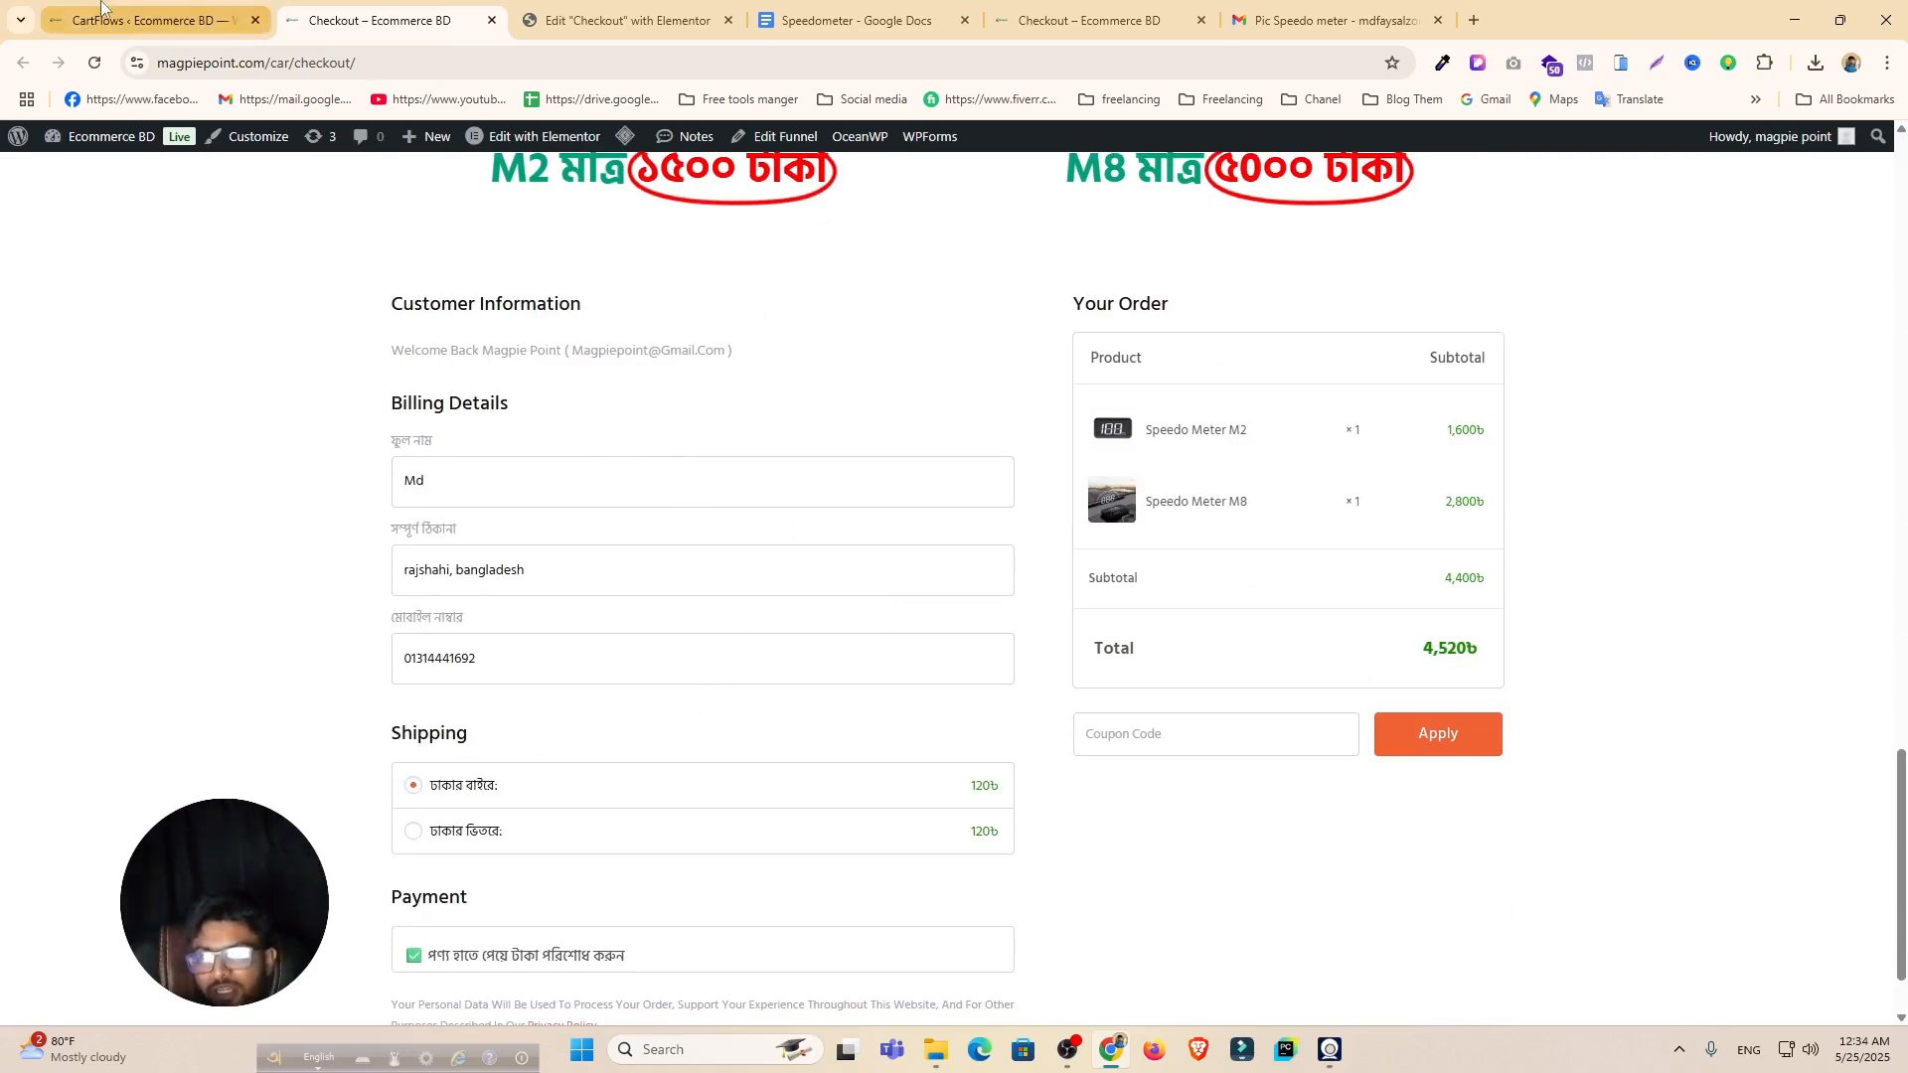
pyautogui.click(149, 20)
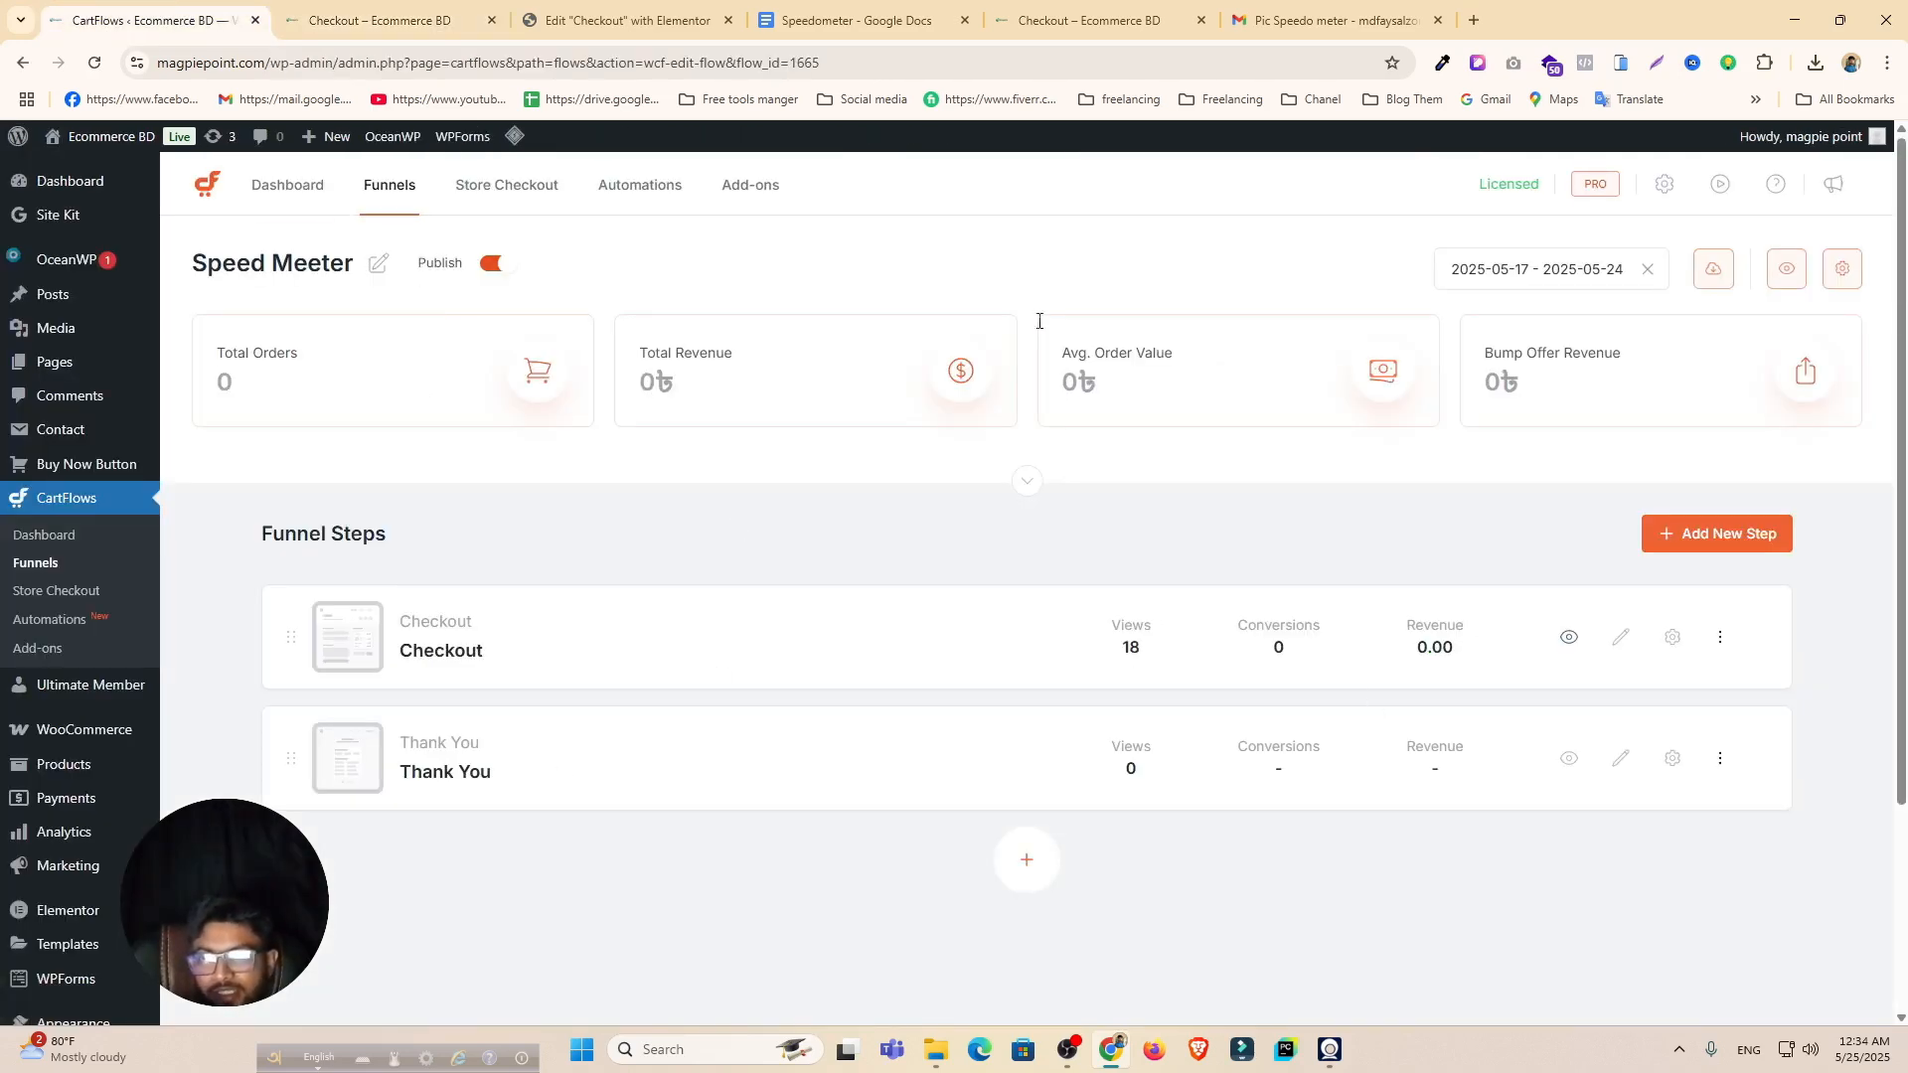
pyautogui.click(378, 20)
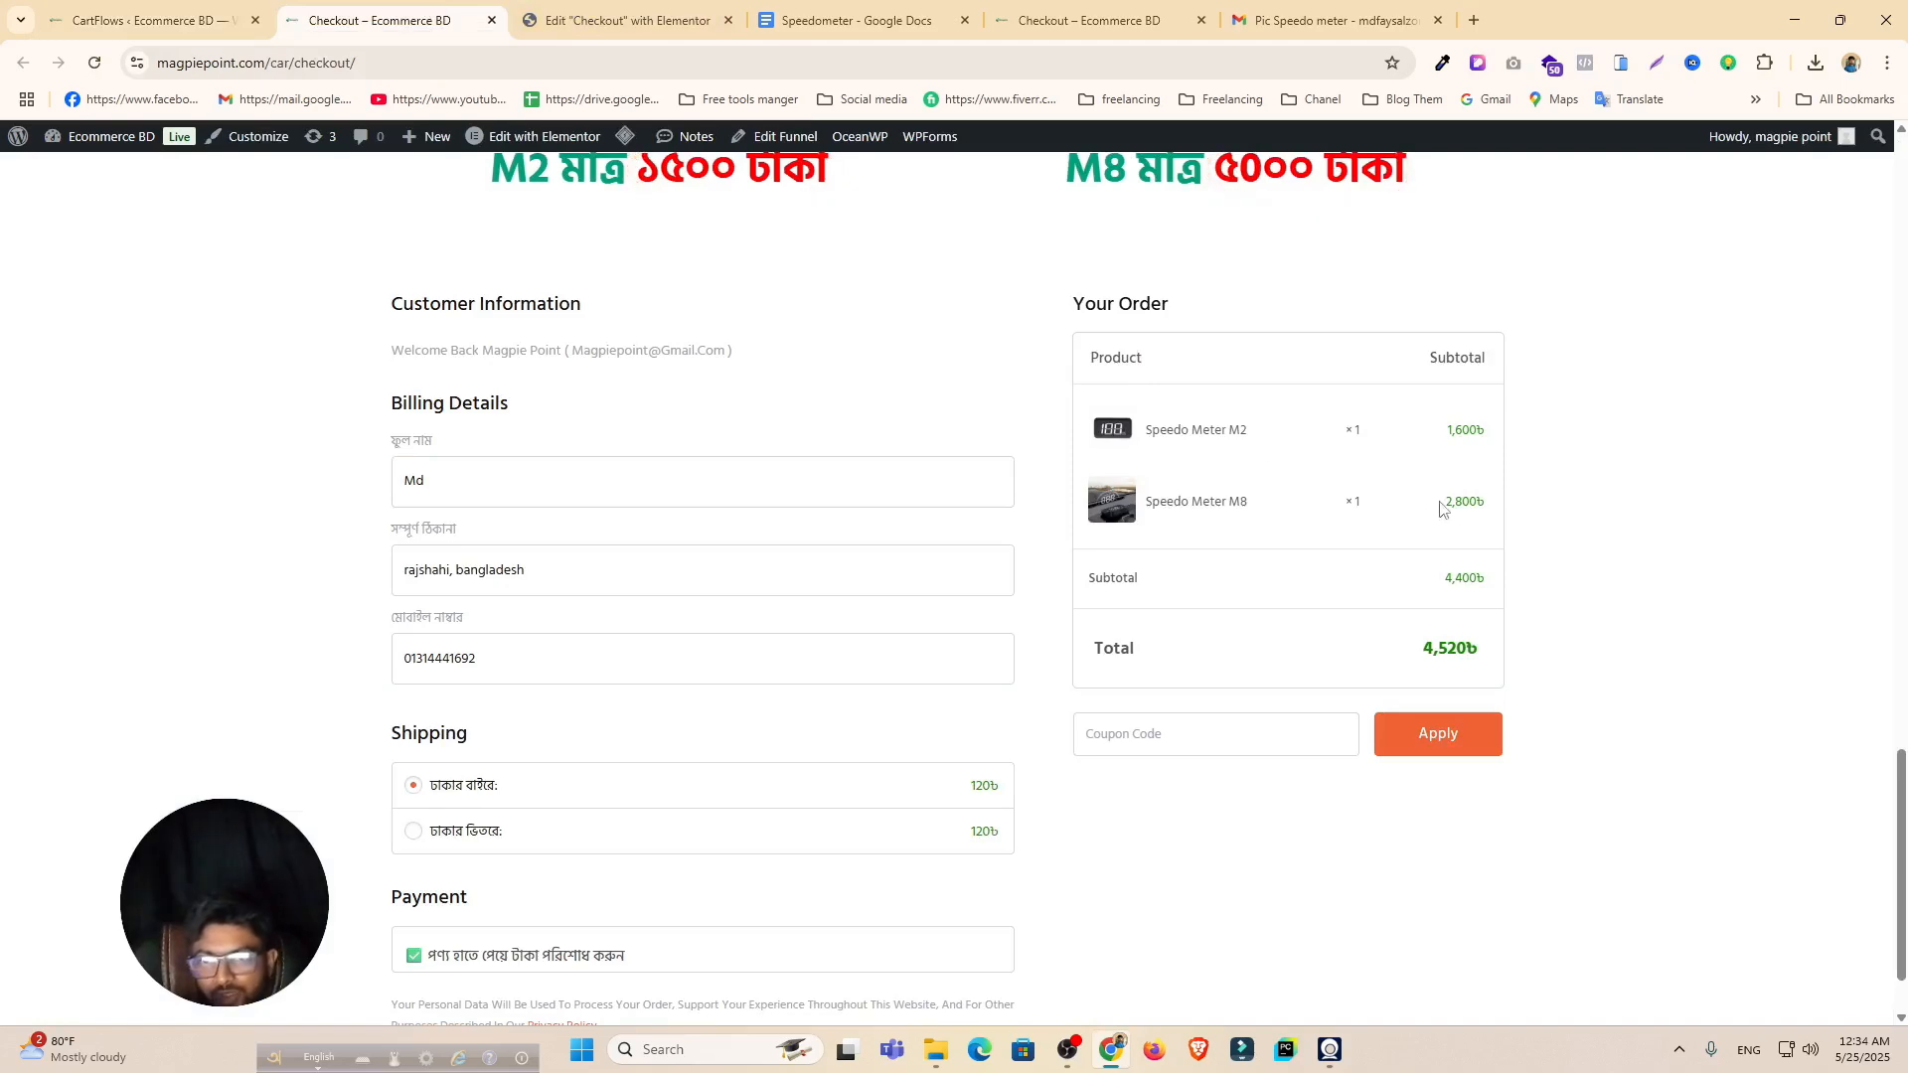
pyautogui.click(613, 12)
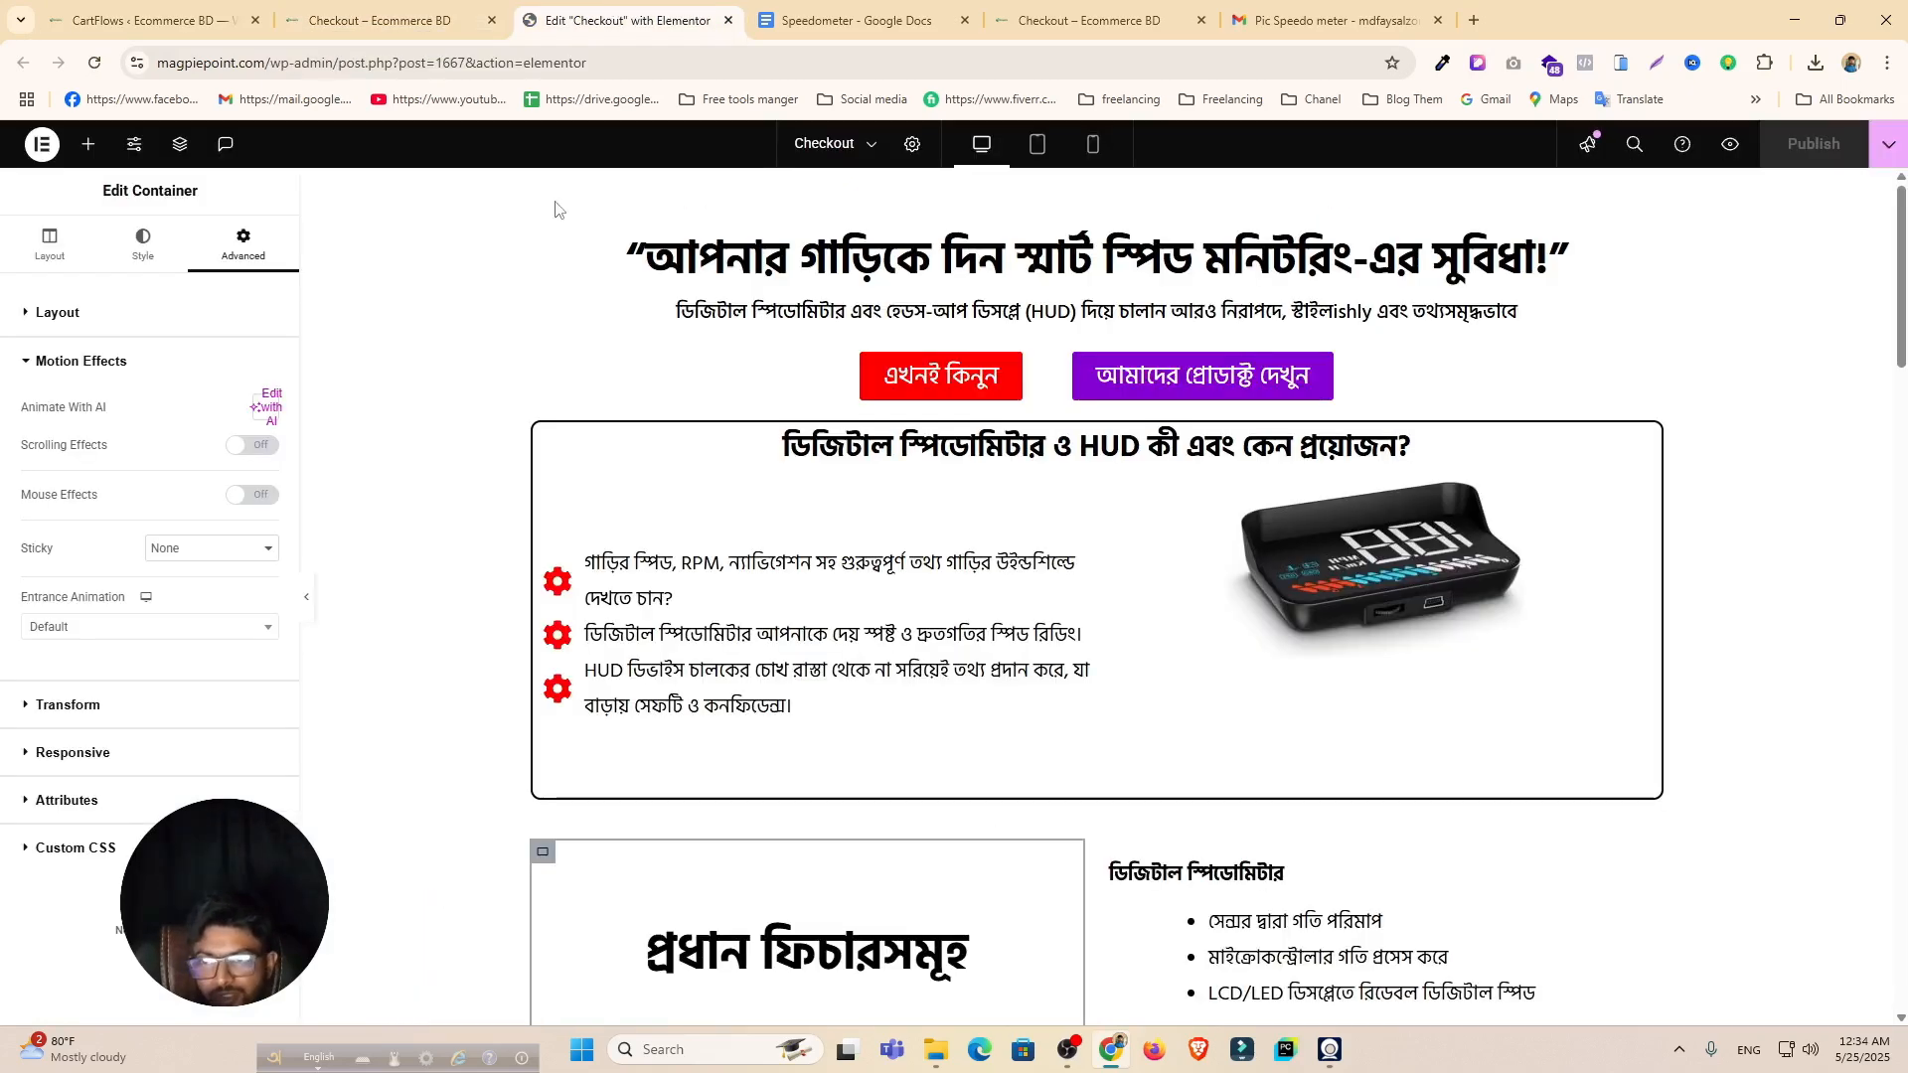
pyautogui.click(378, 20)
pyautogui.click(149, 20)
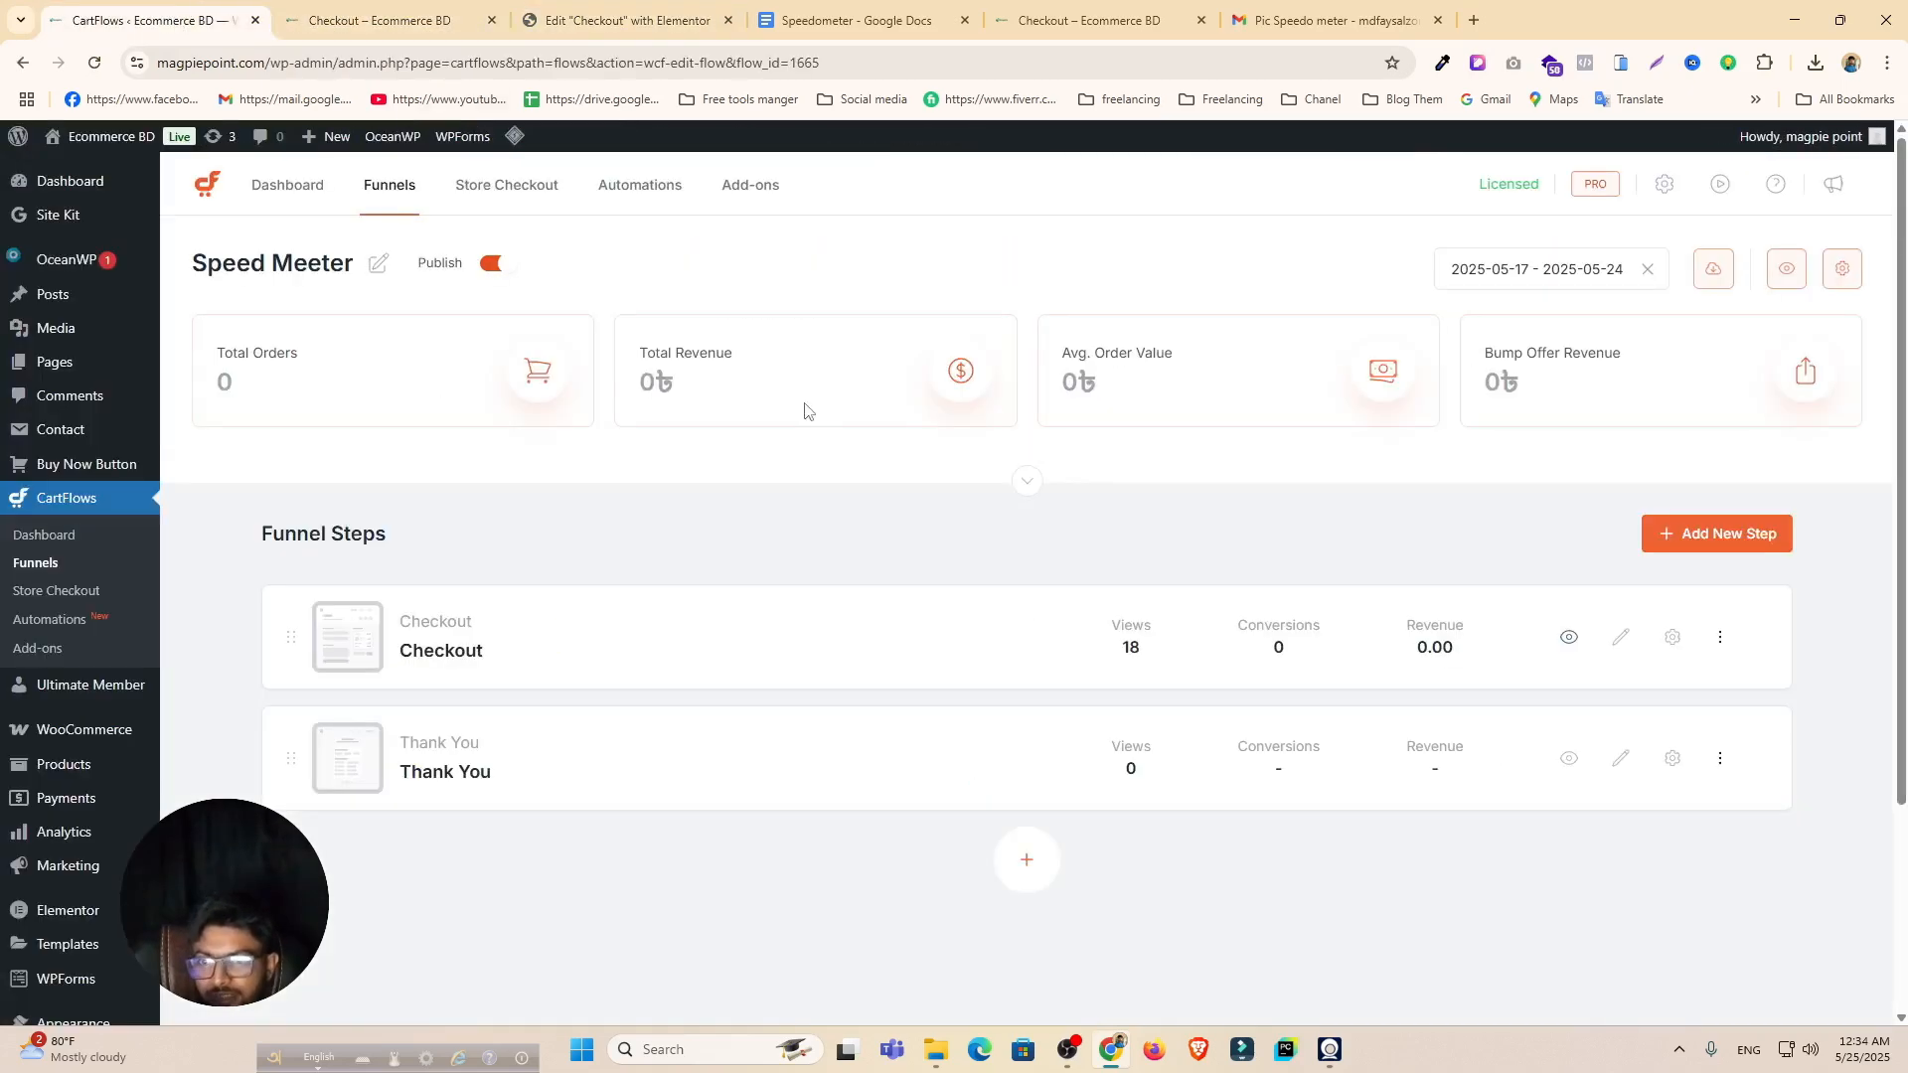
# Step: Reopen the Checkout step's settings and enable product options with the condition "Let user select multiple products from all options"
pyautogui.click(1669, 638)
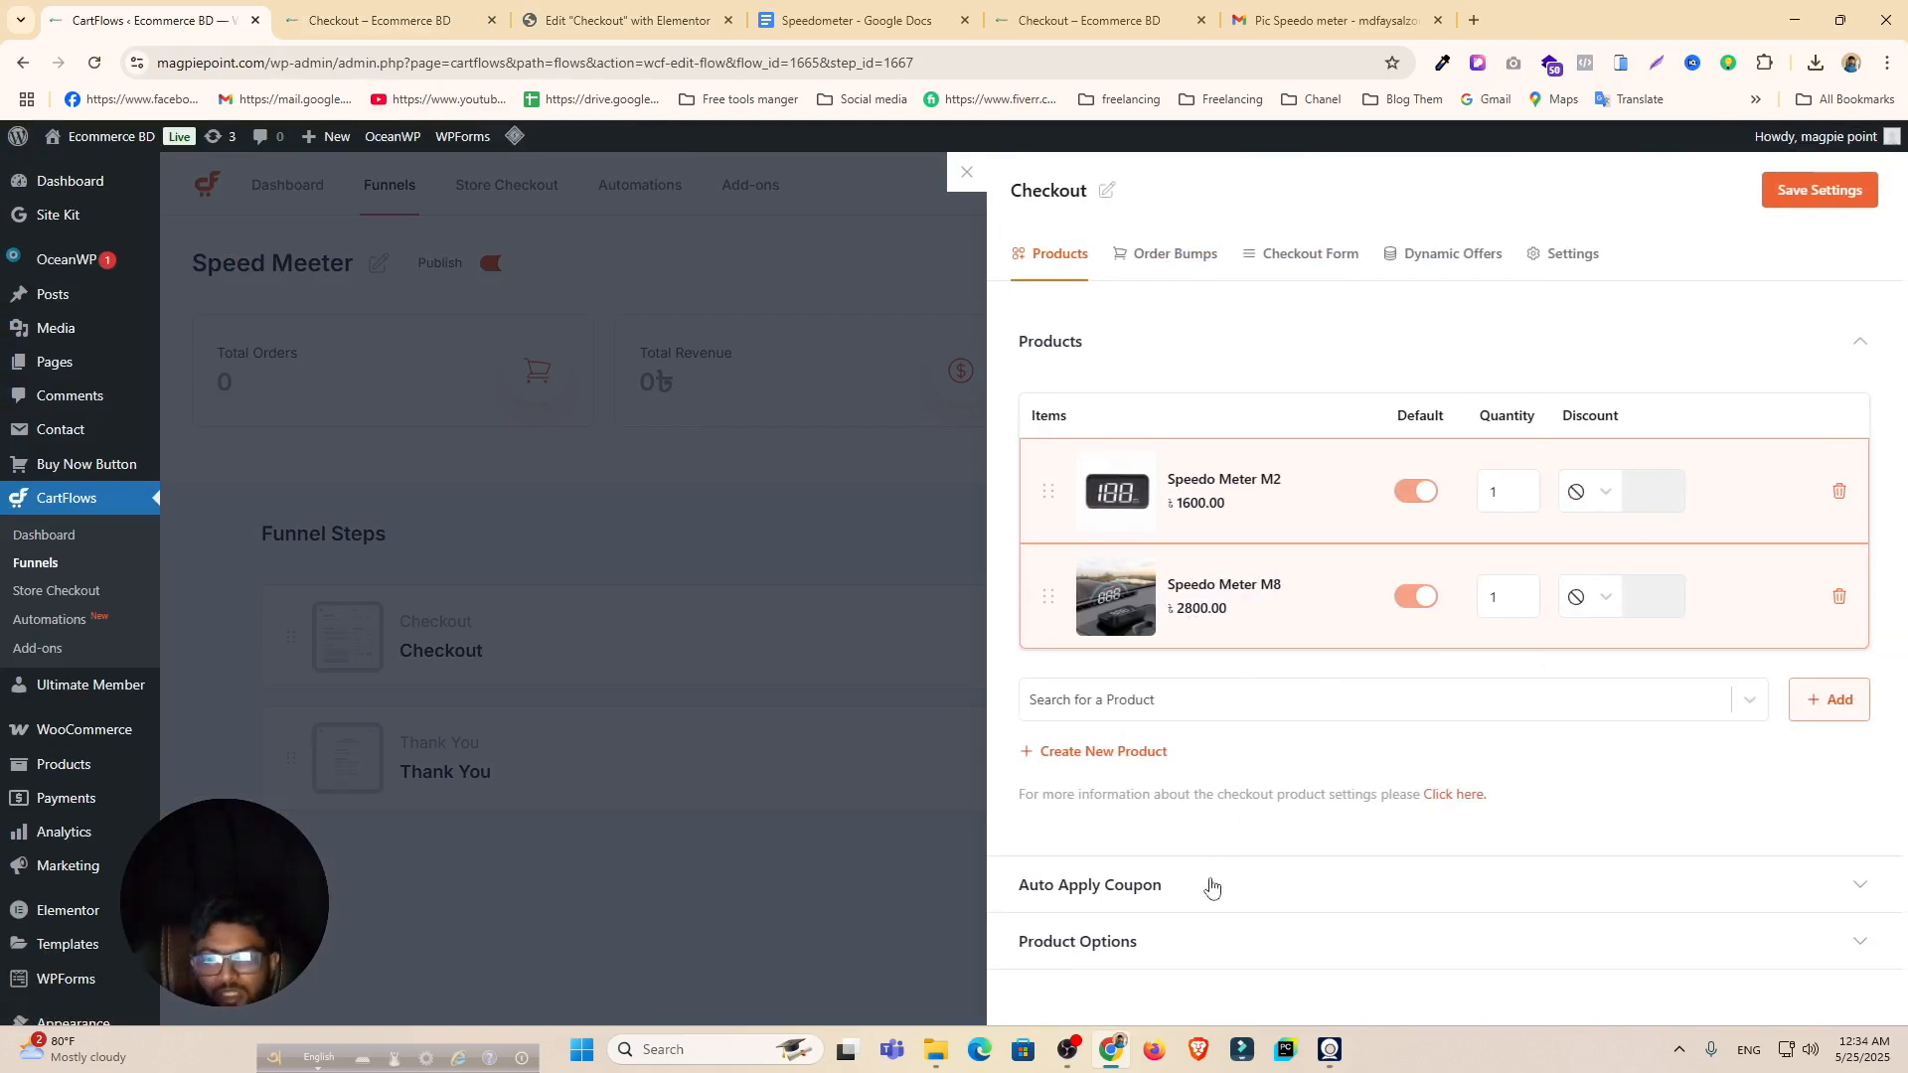
pyautogui.click(1169, 950)
pyautogui.scroll(-1, 1243, 845)
pyautogui.click(1847, 939)
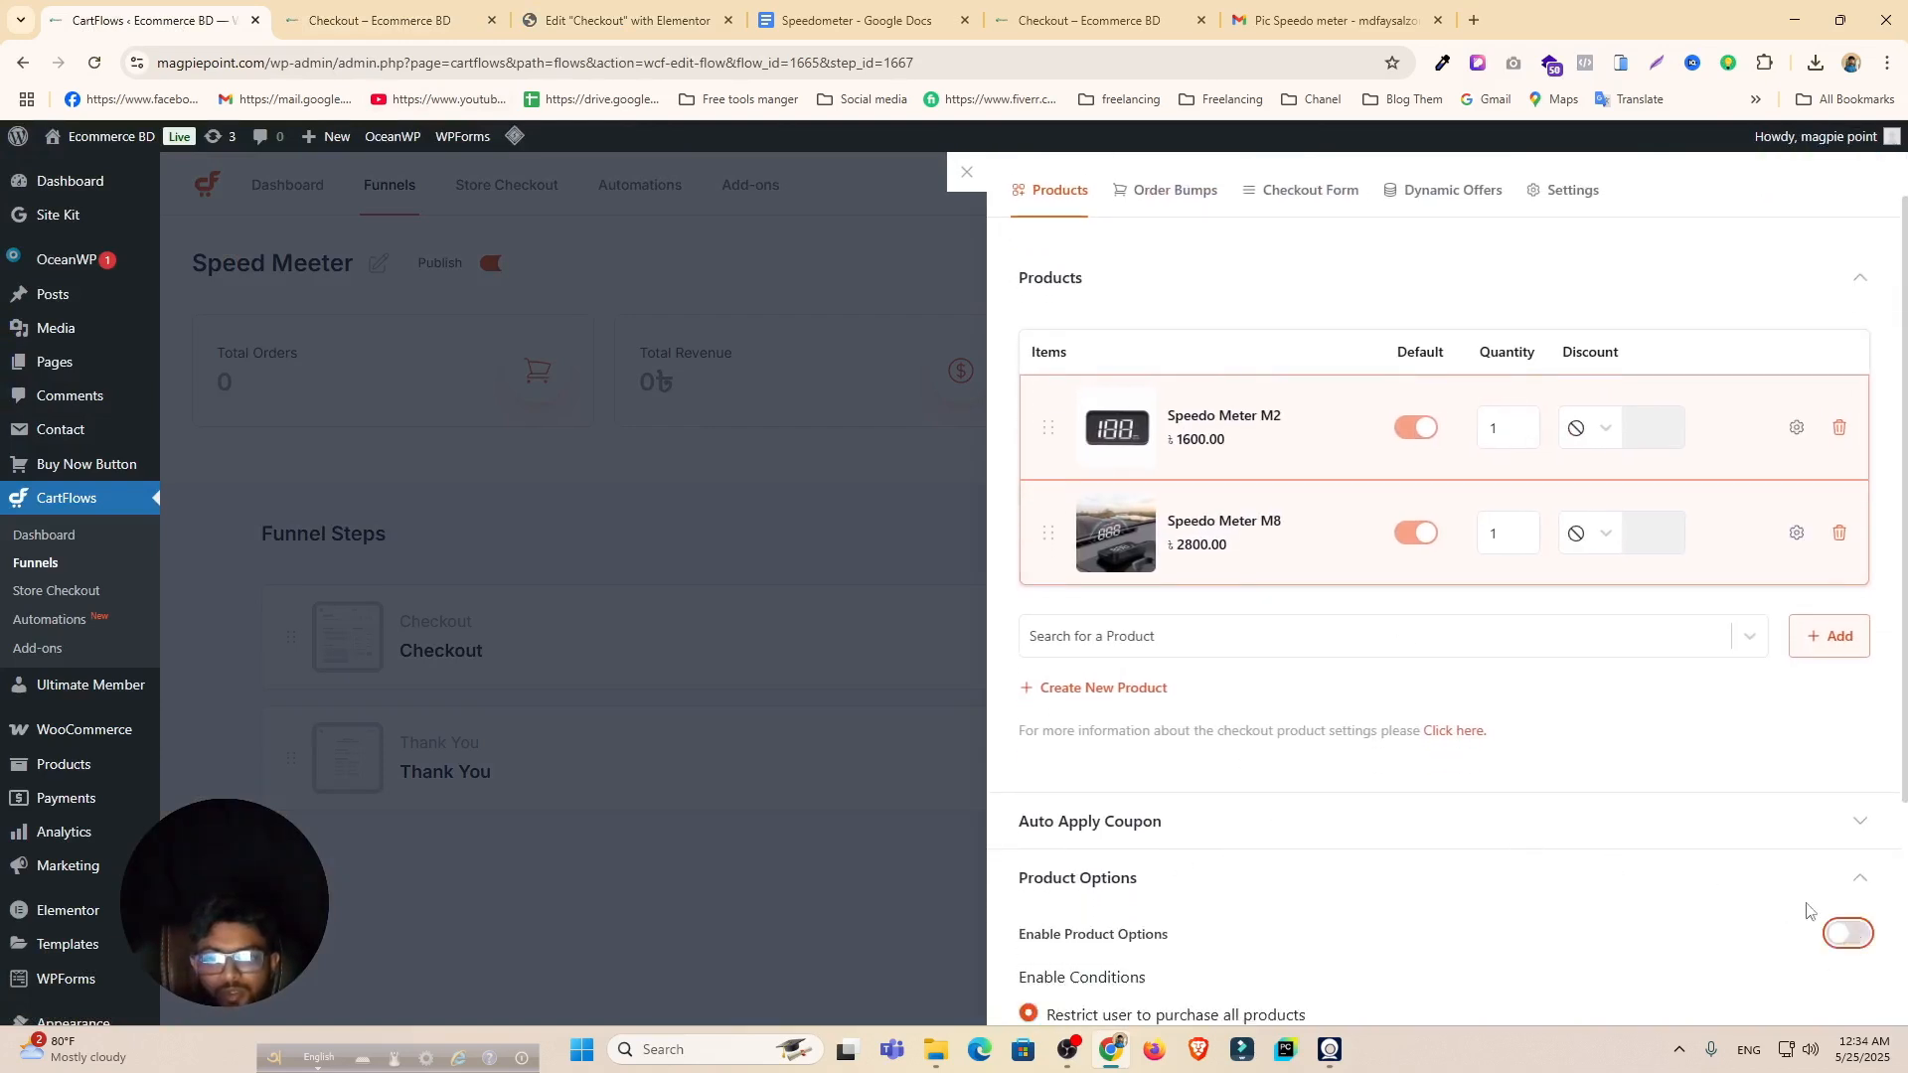
pyautogui.scroll(-1, 1561, 803)
pyautogui.scroll(-2, 1561, 803)
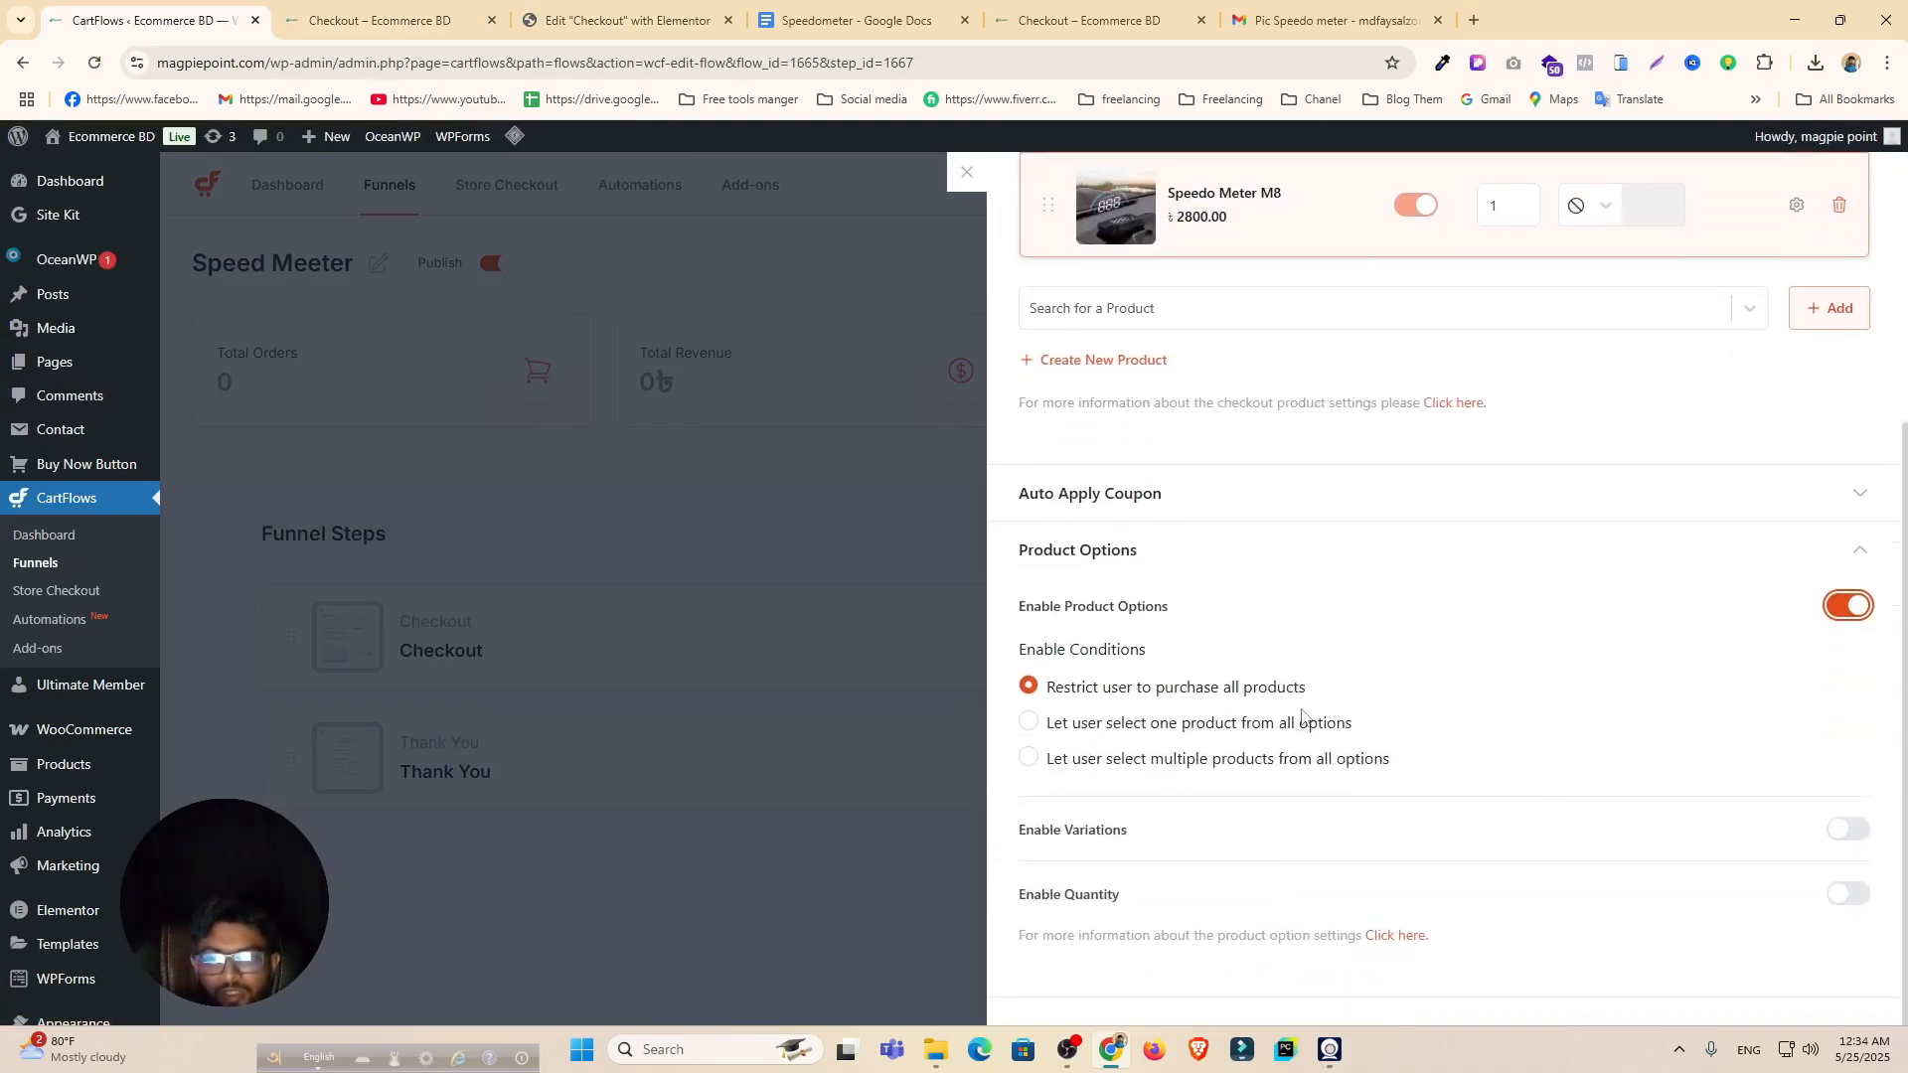
pyautogui.click(1028, 761)
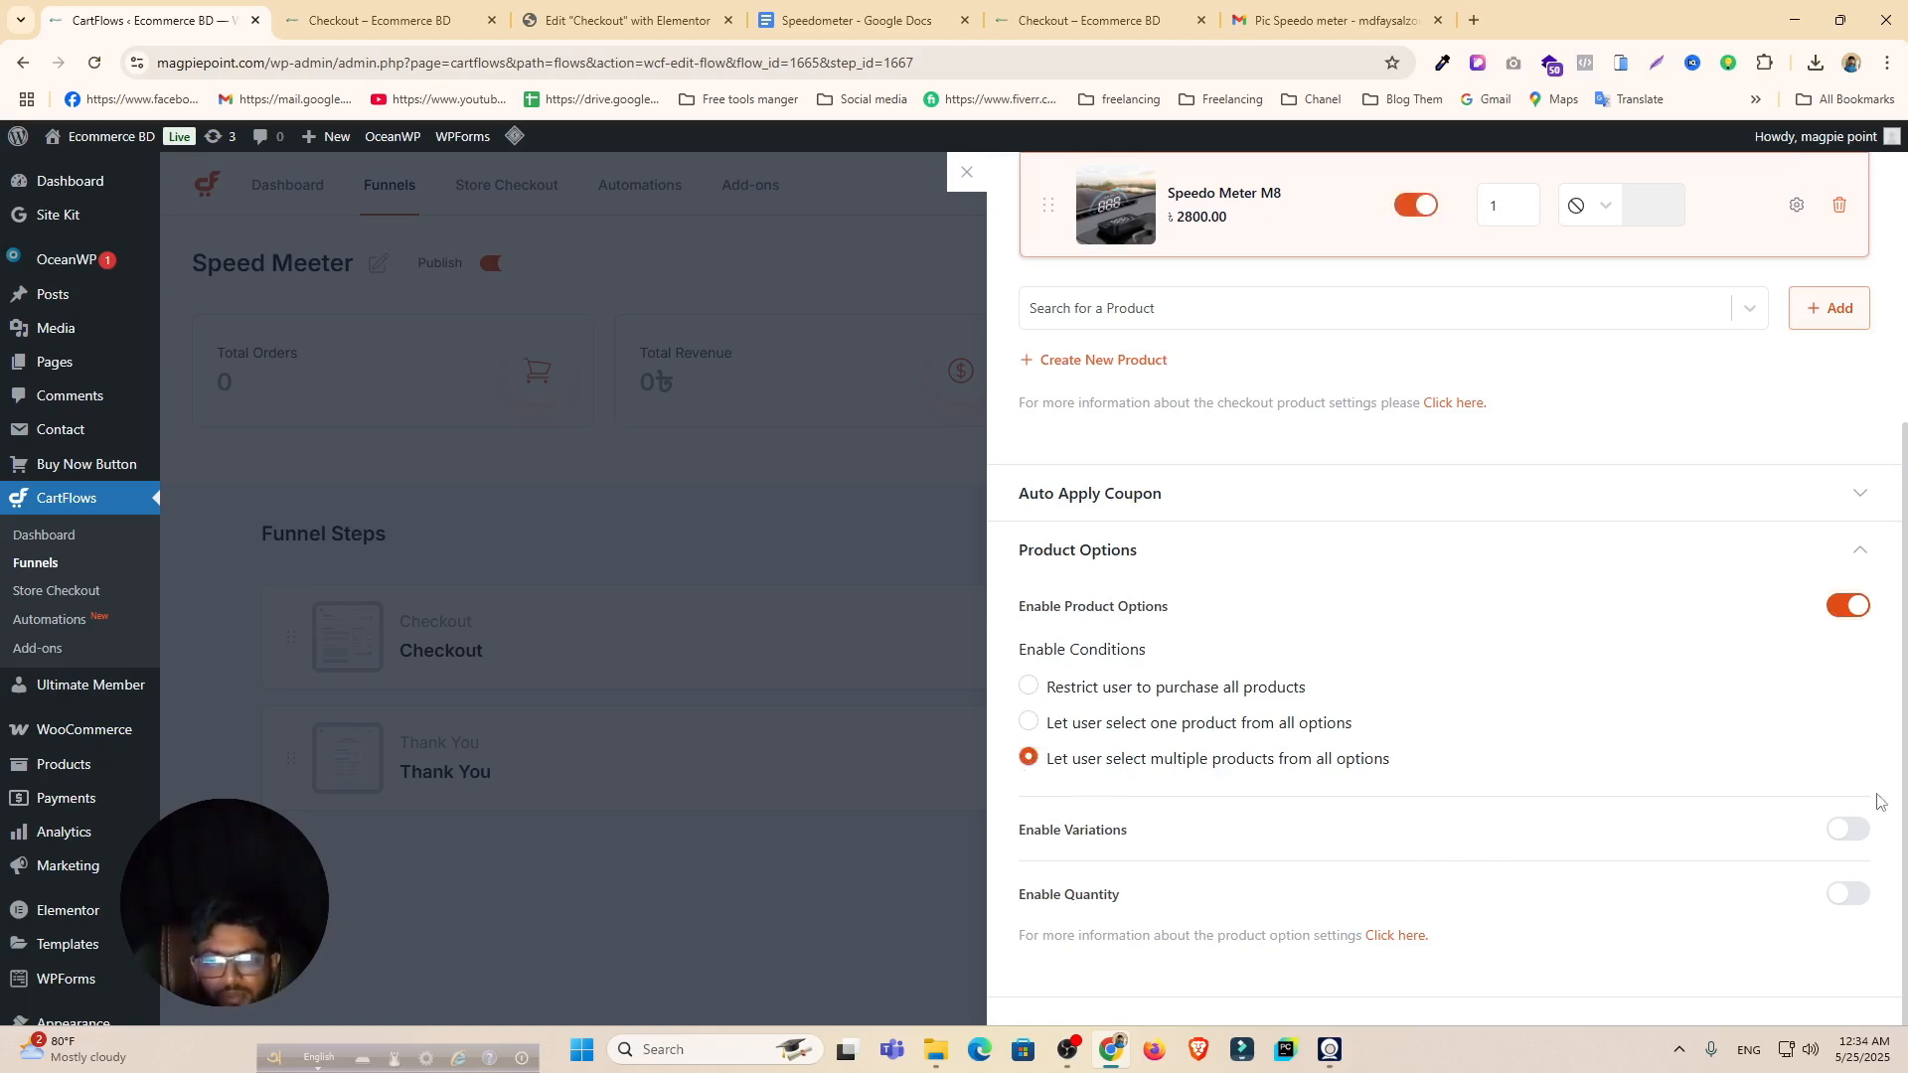
# Step: Enable variations shown in a popup and enable quantity in the product options, and save the settings
pyautogui.click(1848, 831)
pyautogui.scroll(-1, 1640, 822)
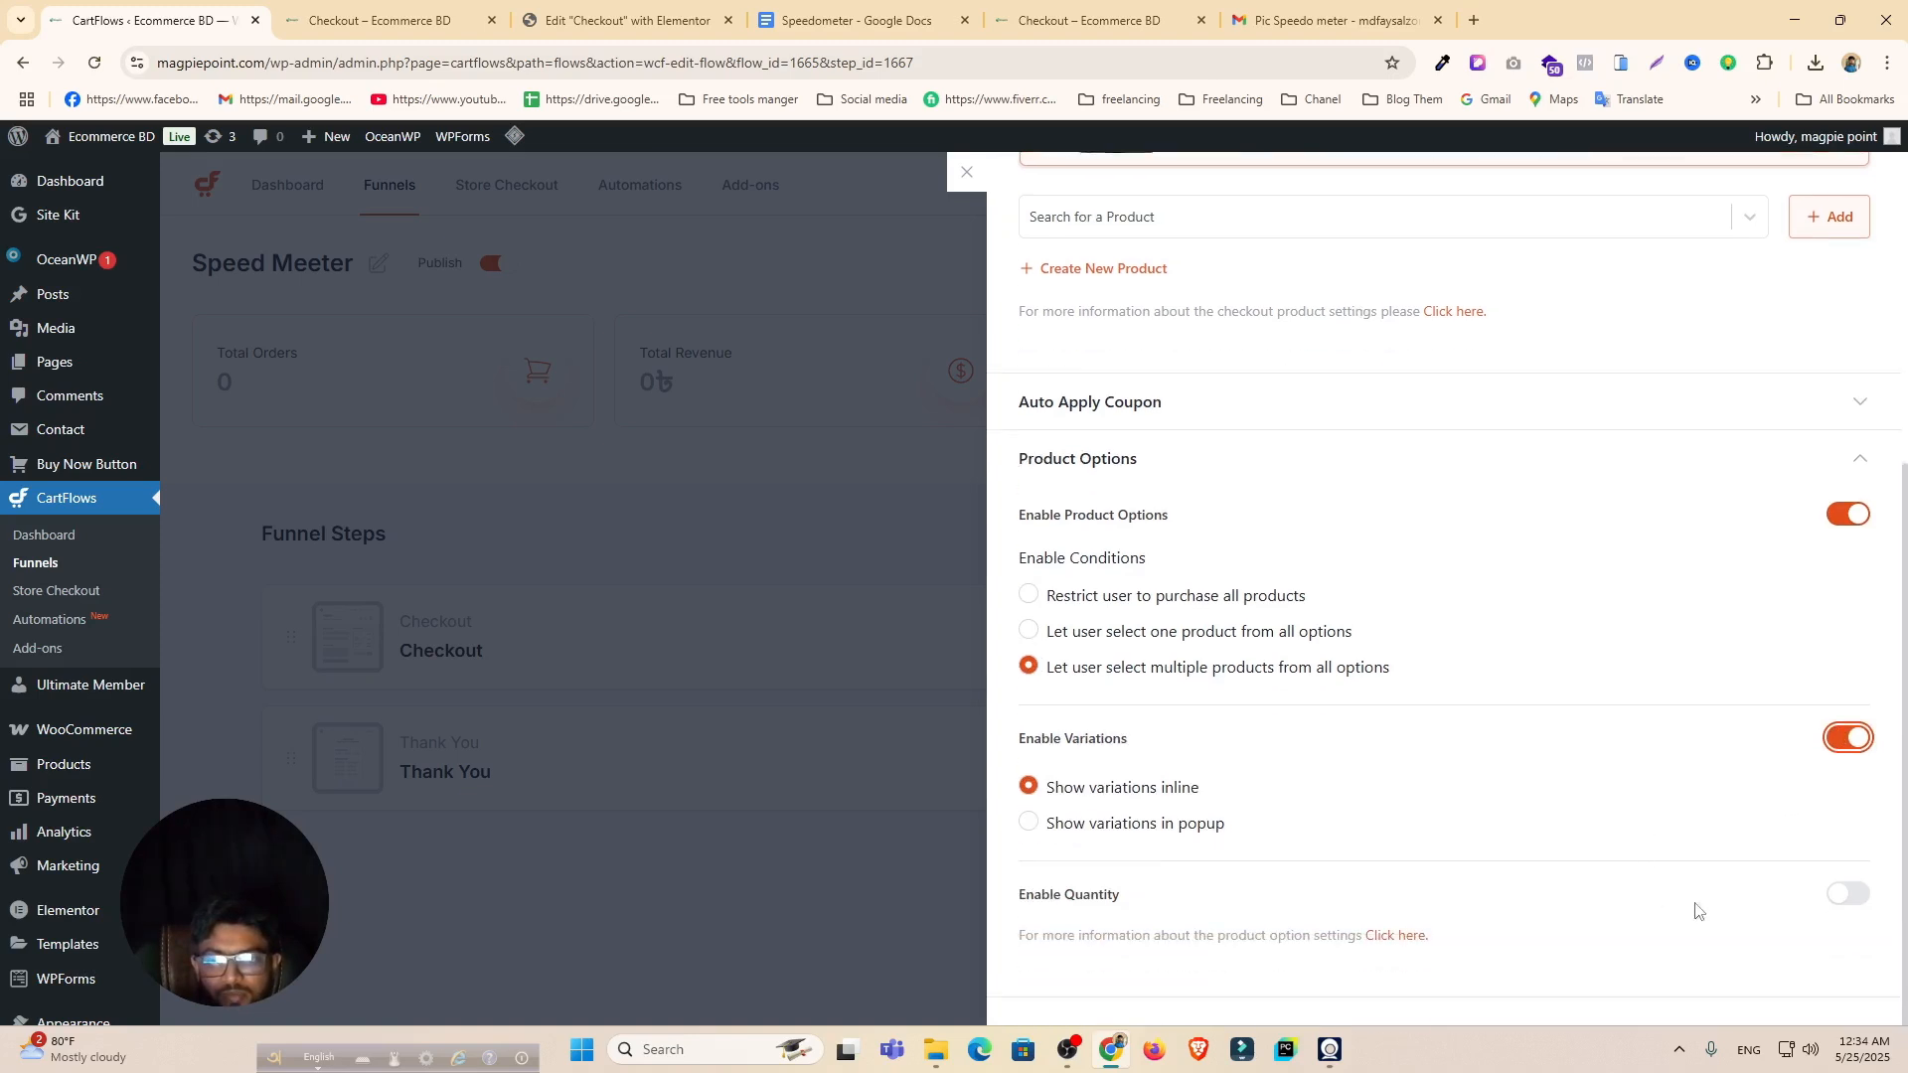
pyautogui.click(1851, 897)
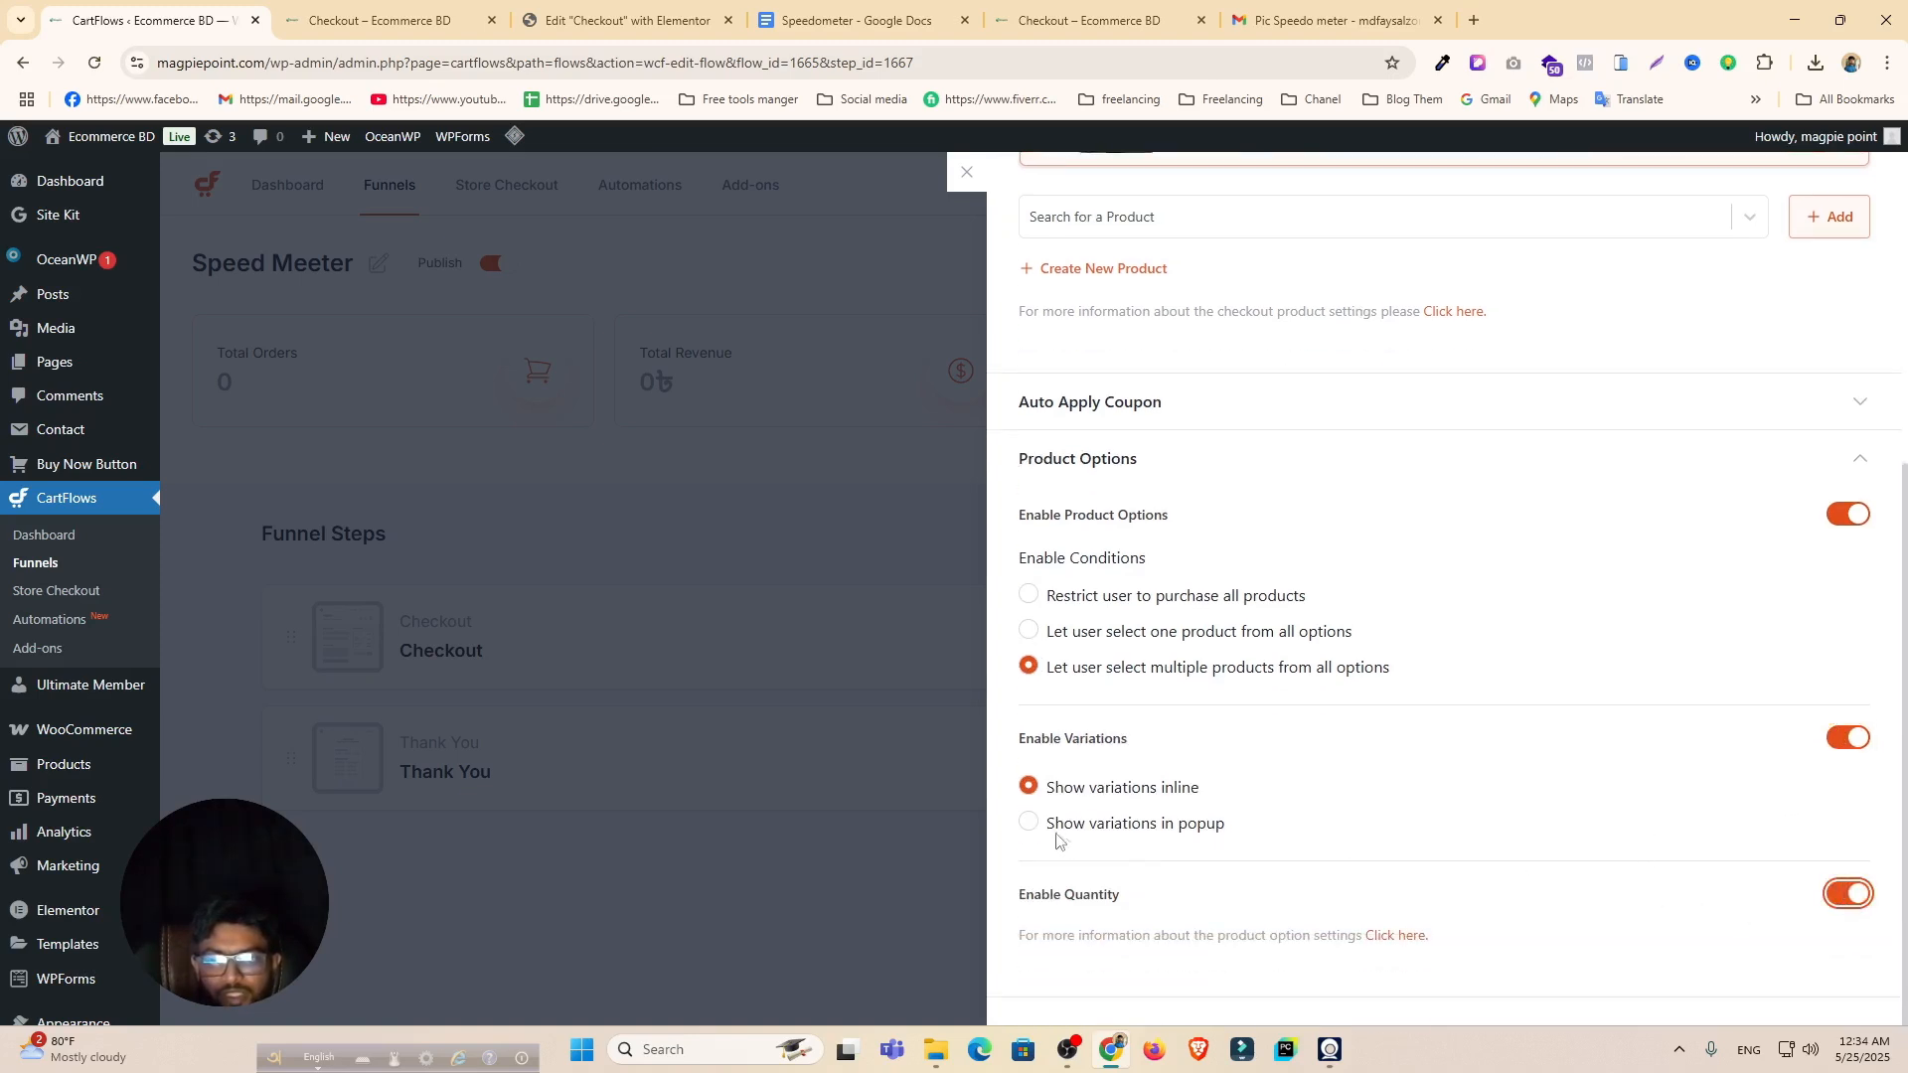
pyautogui.click(1029, 824)
pyautogui.scroll(5, 1392, 780)
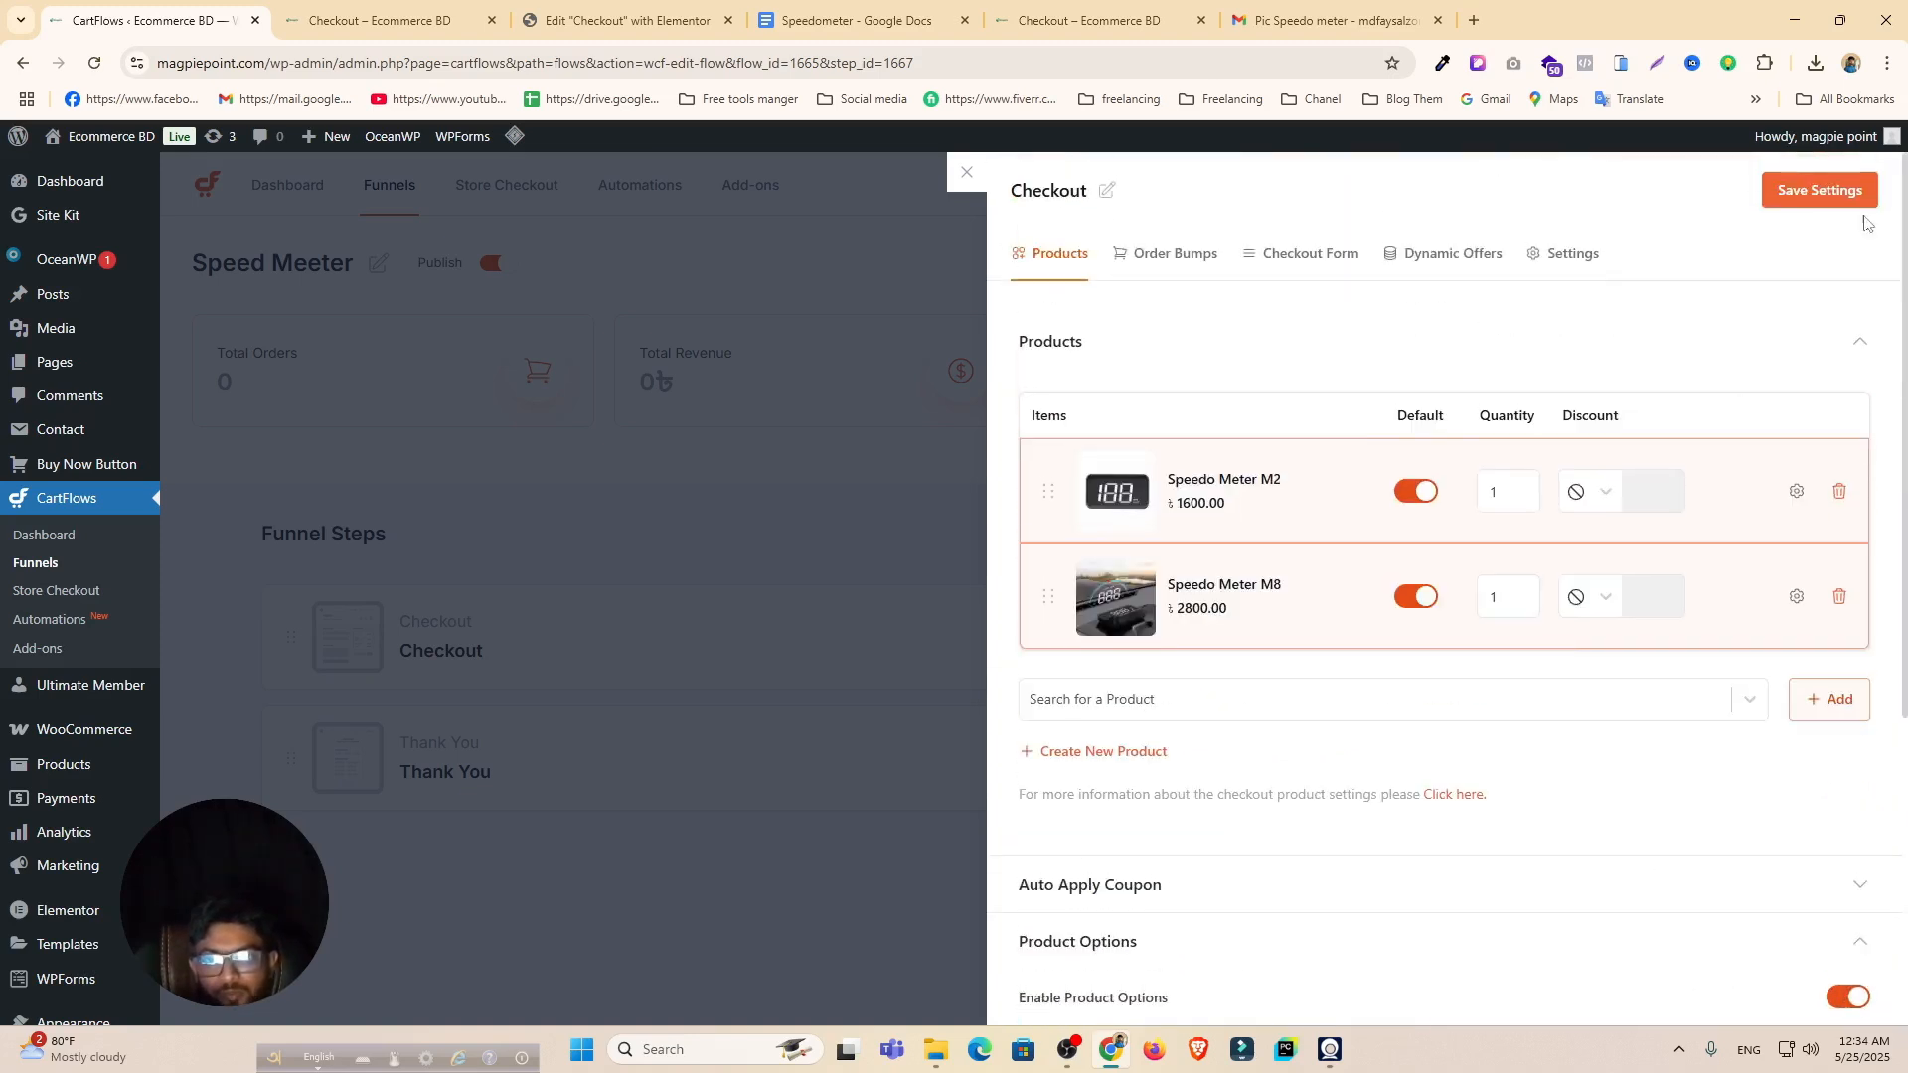
pyautogui.click(1821, 191)
# Step: Reload the live checkout page and check the product selection area above the payment section
pyautogui.click(384, 14)
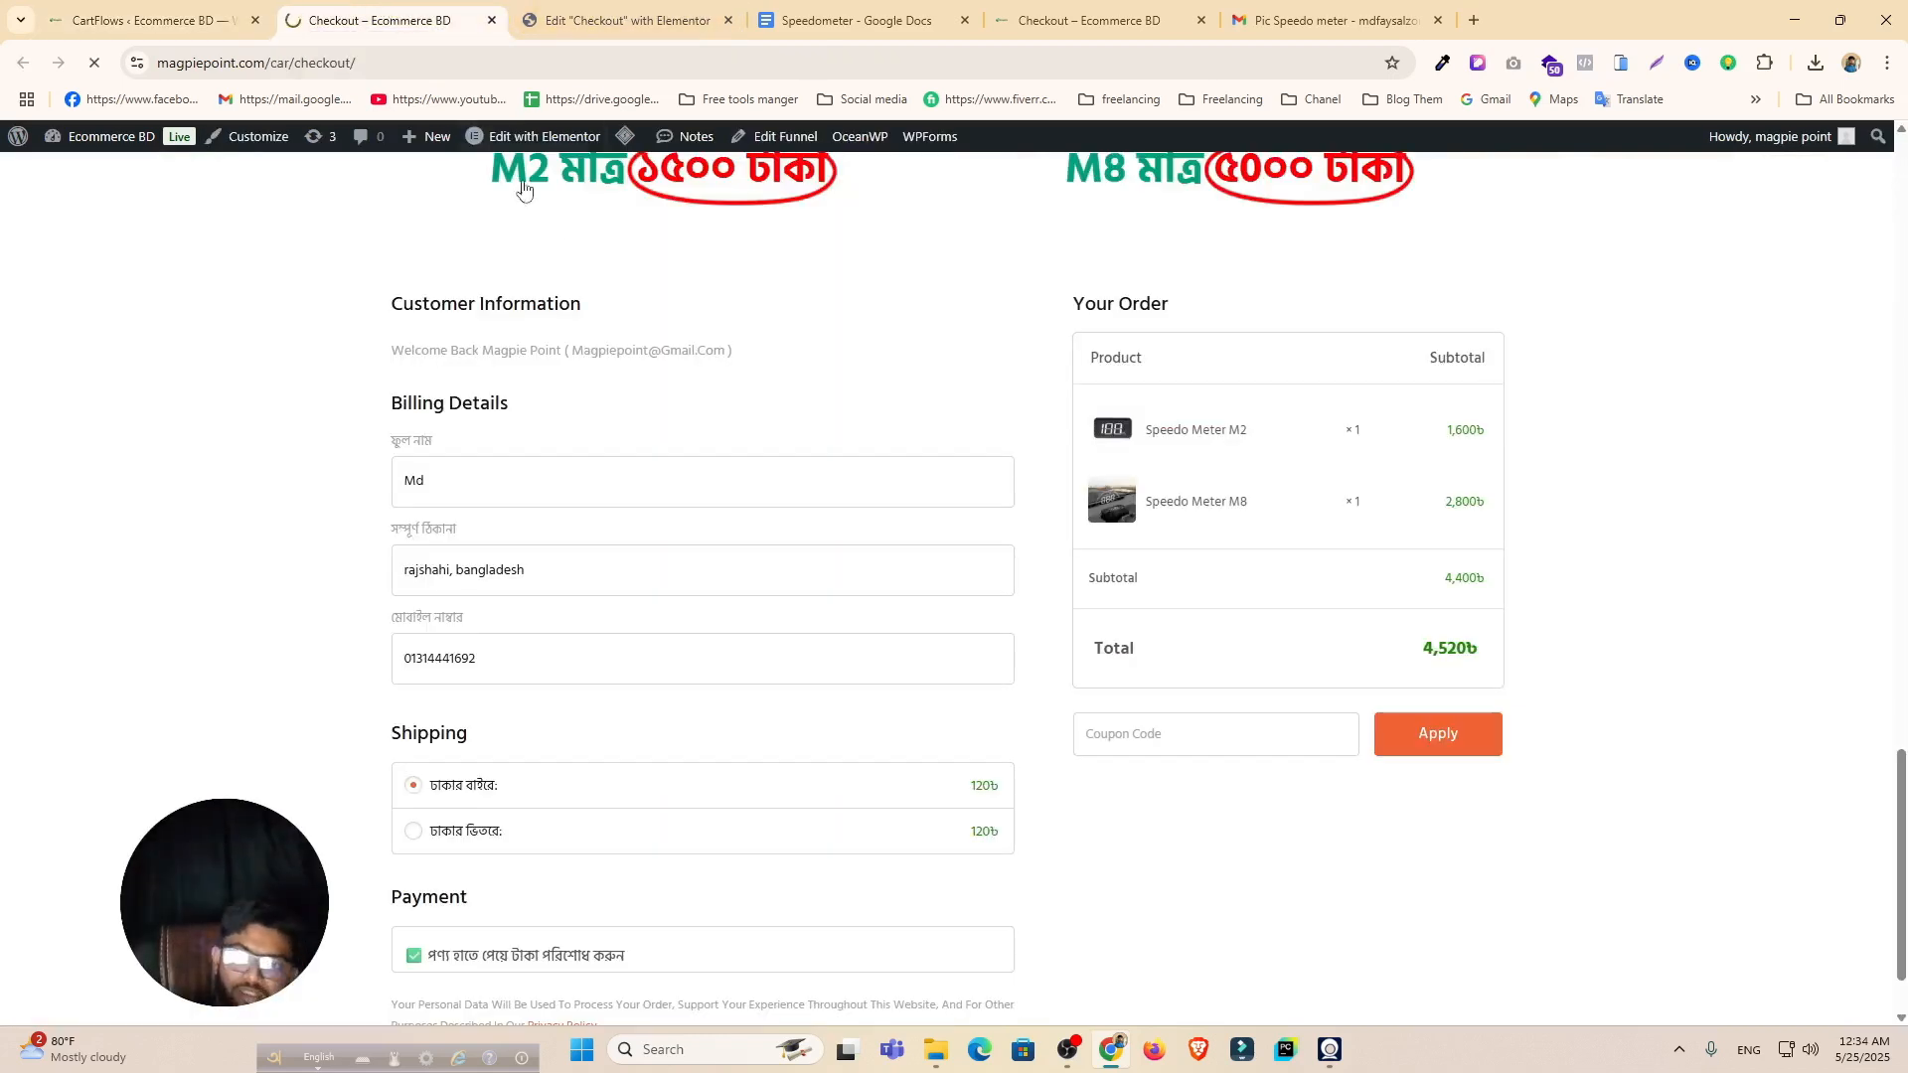
pyautogui.press('F5')
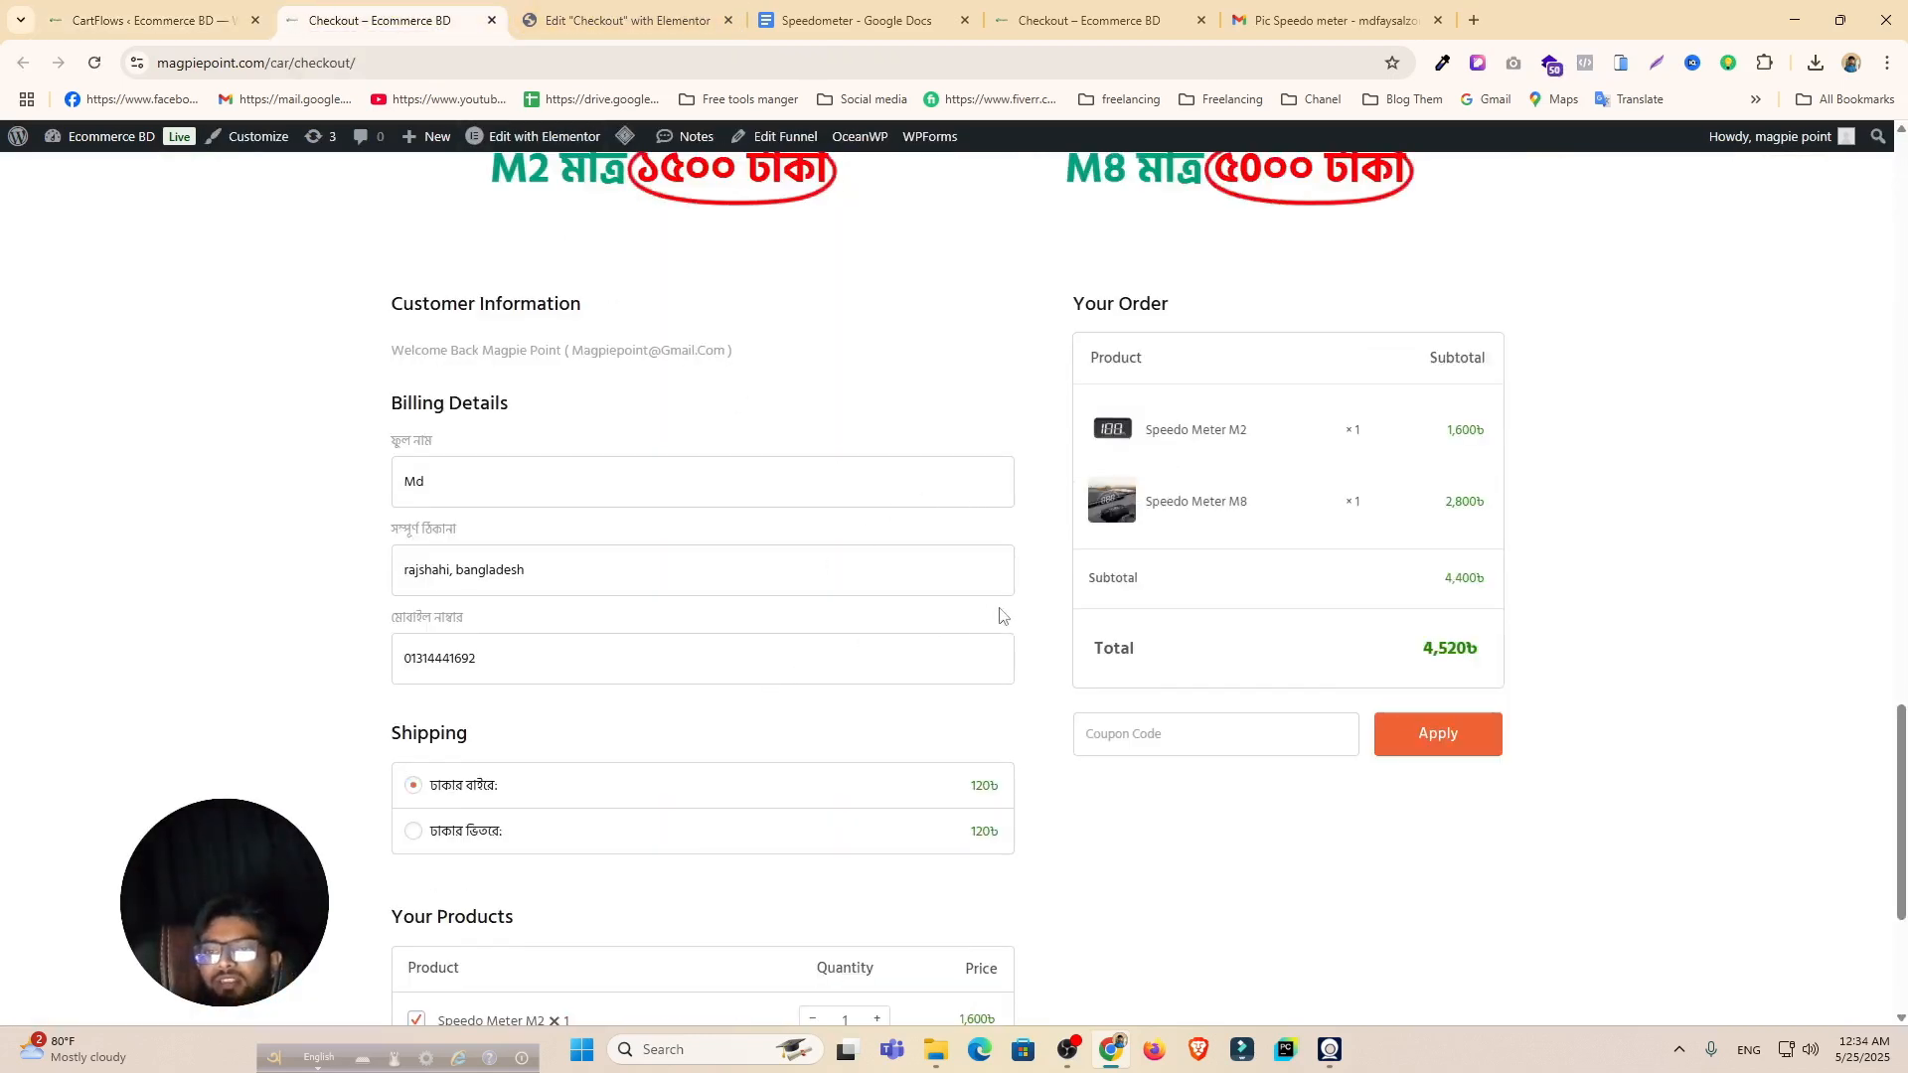
pyautogui.scroll(-3, 805, 628)
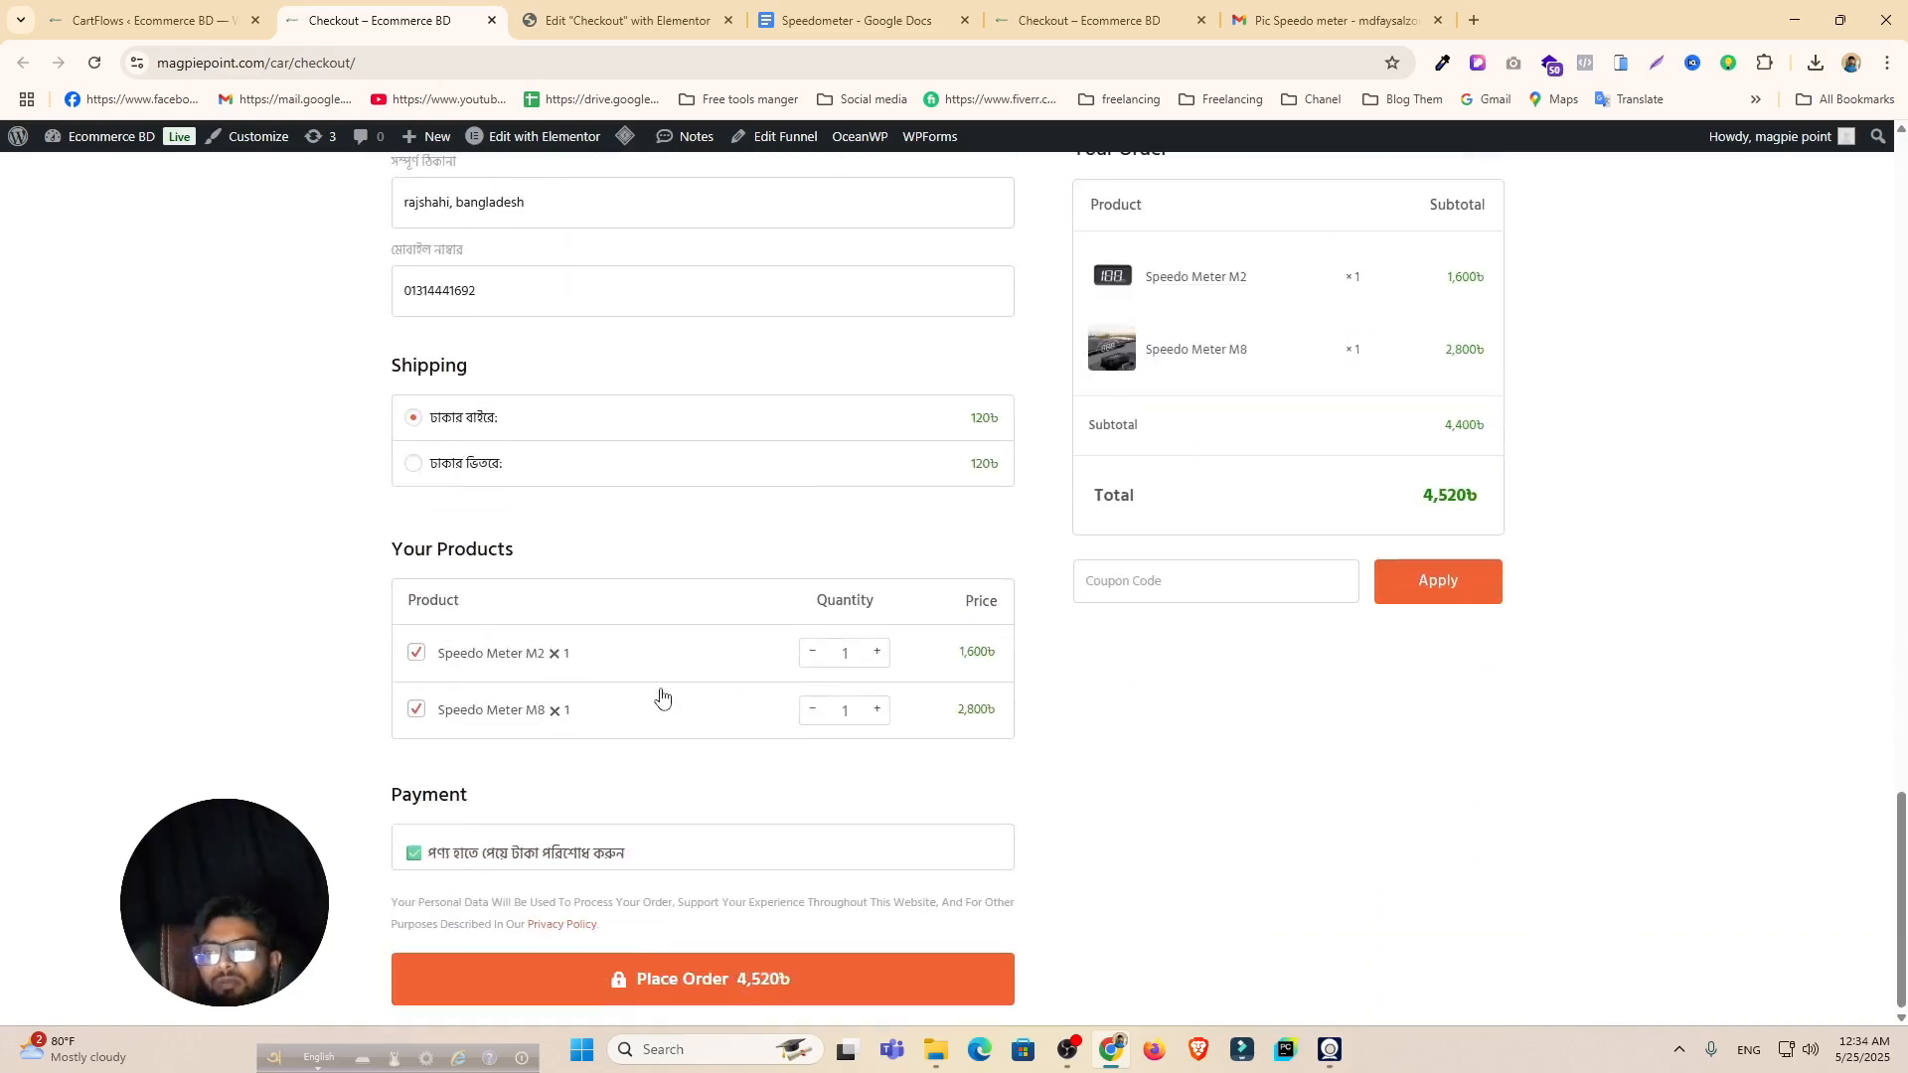
# Step: Switch to the Elementor editor, select the Checkout Form widget and set its product options position to Before Checkout
pyautogui.click(651, 22)
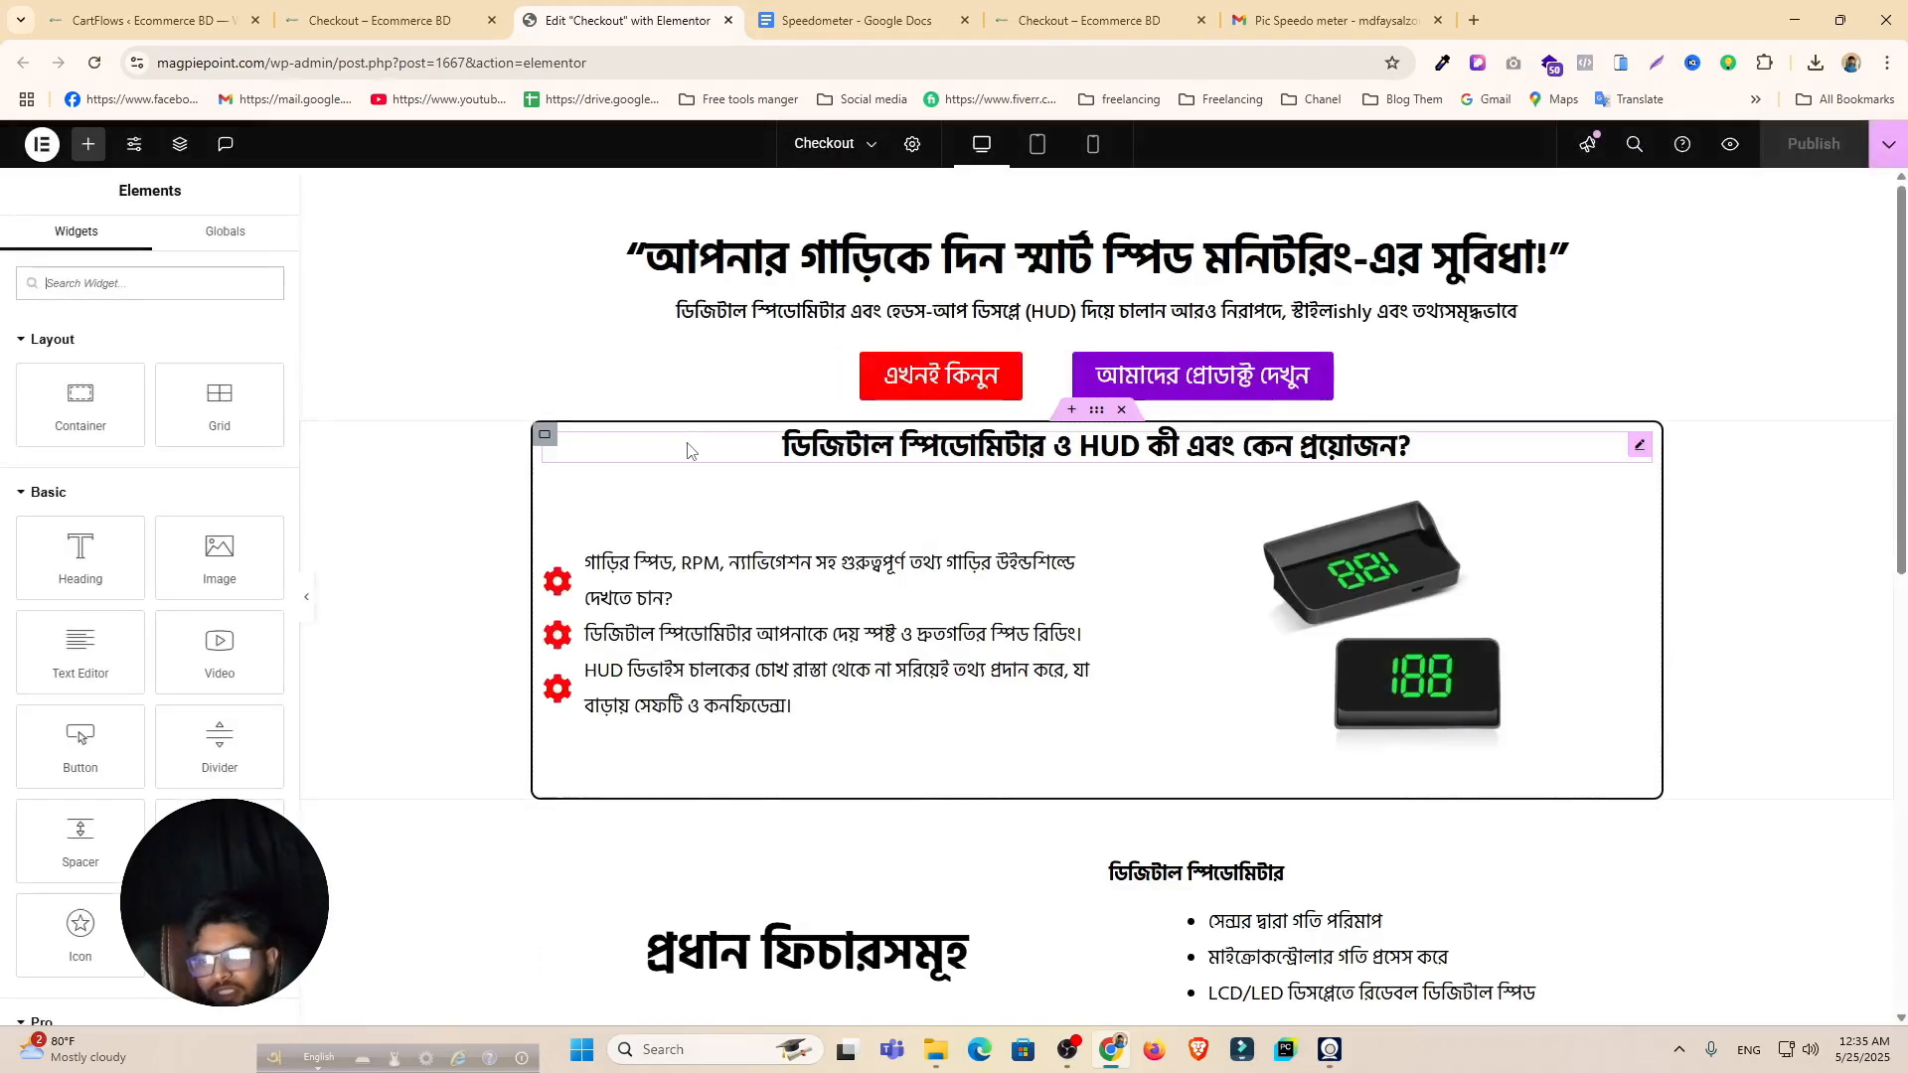
pyautogui.scroll(-20, 1069, 839)
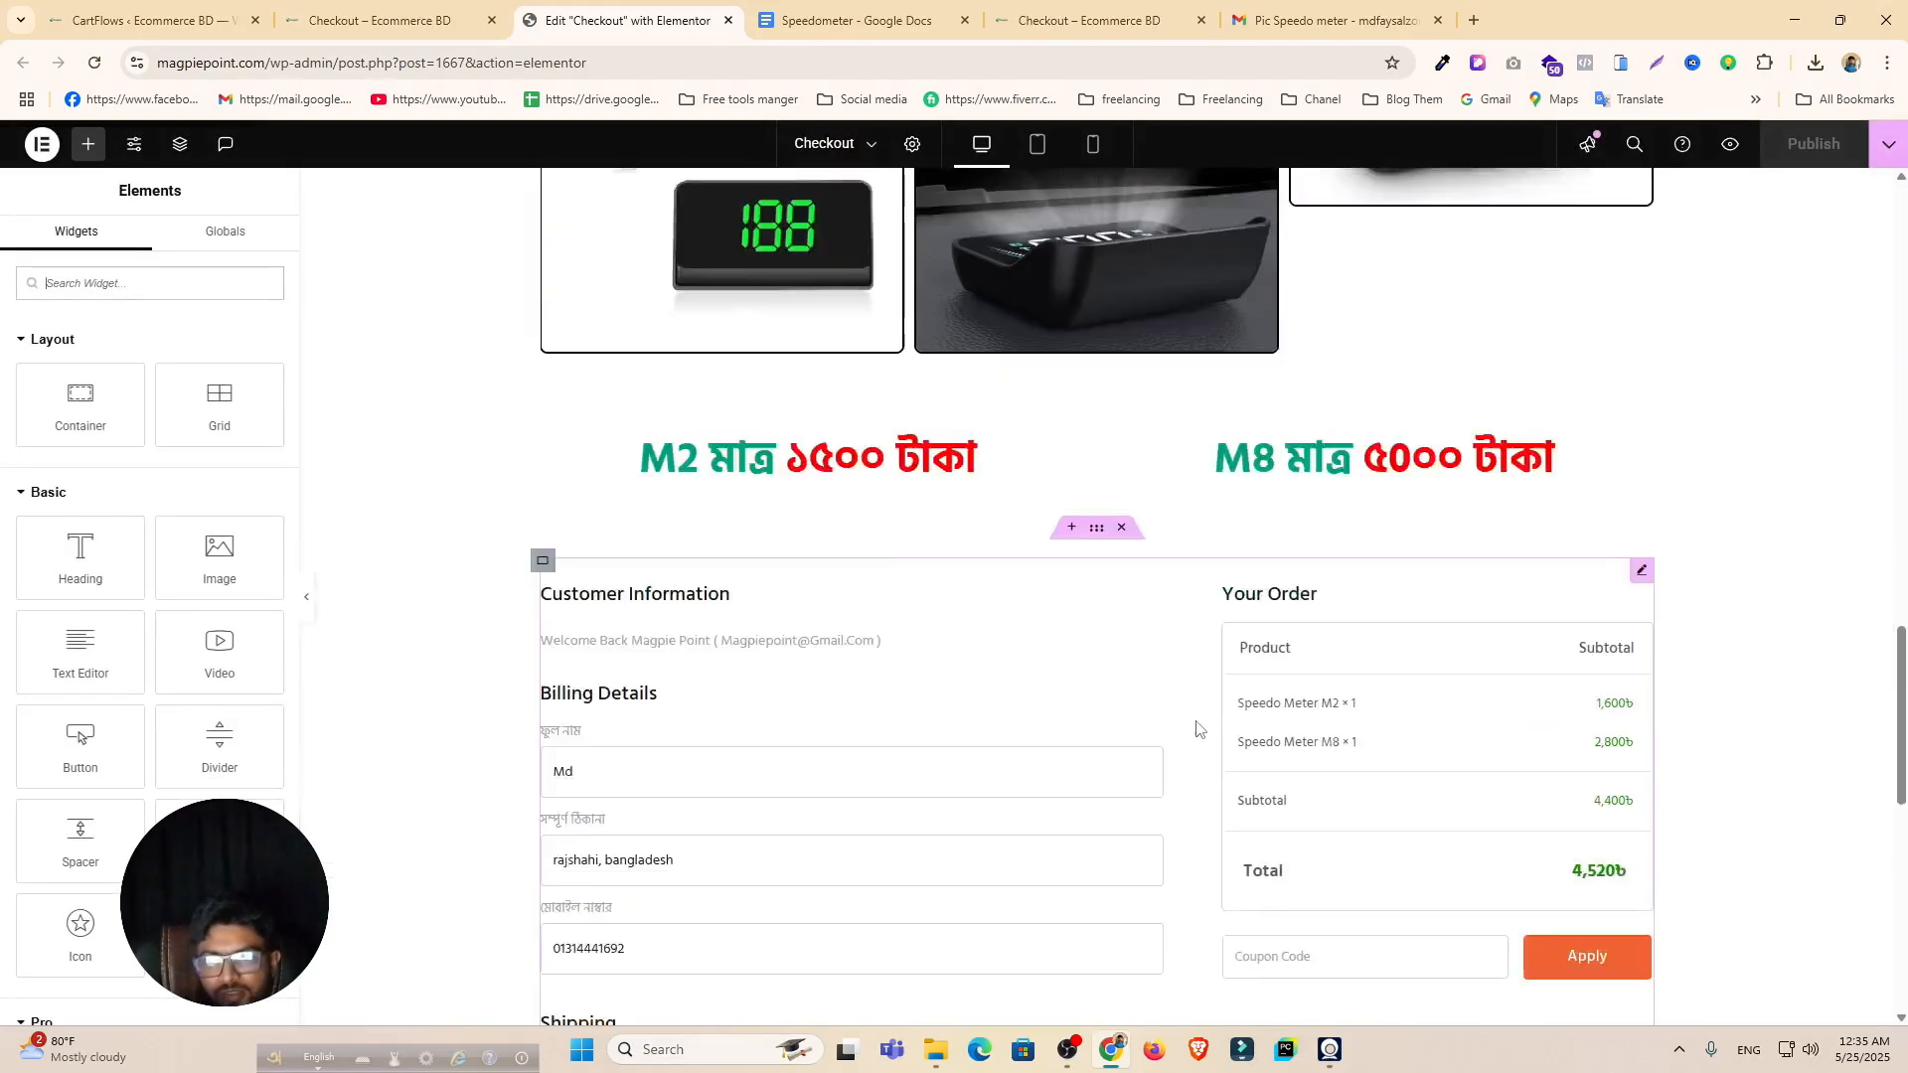
pyautogui.scroll(4, 1133, 517)
pyautogui.click(1139, 487)
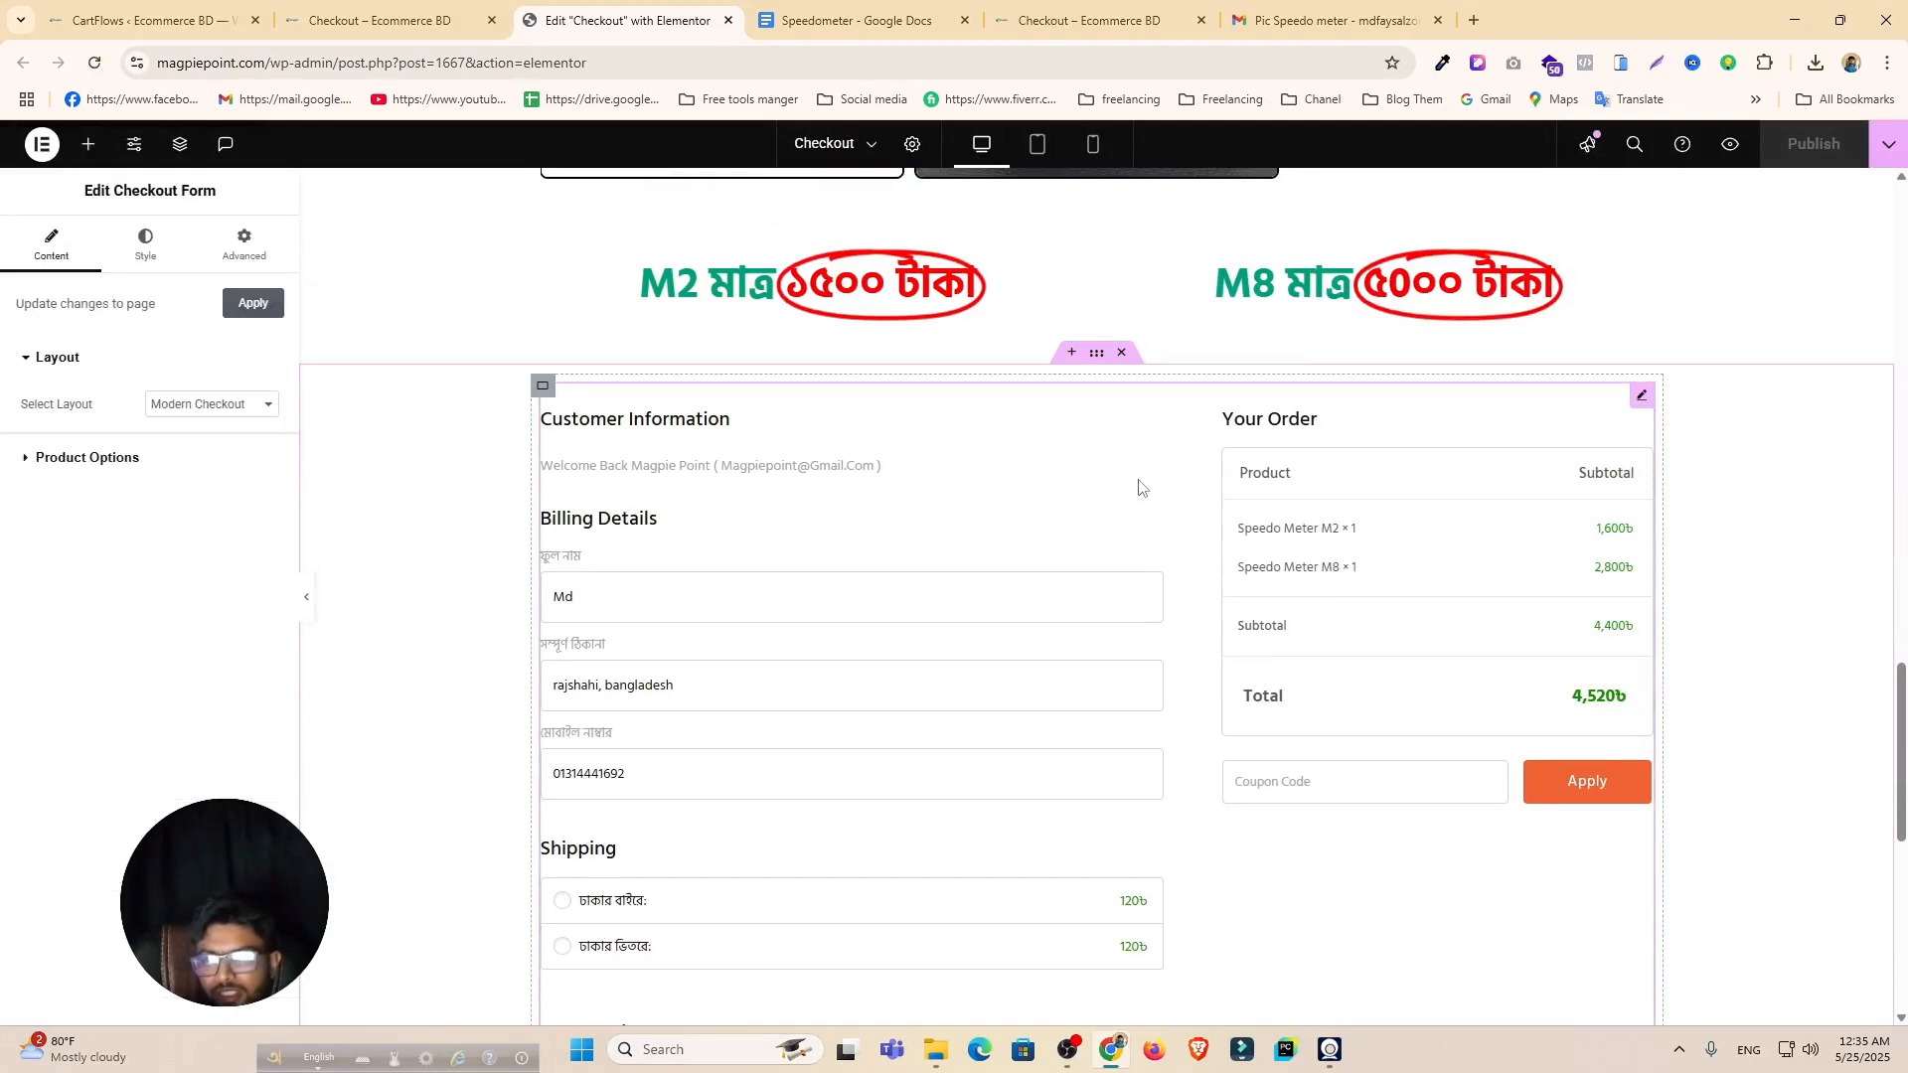
pyautogui.click(110, 458)
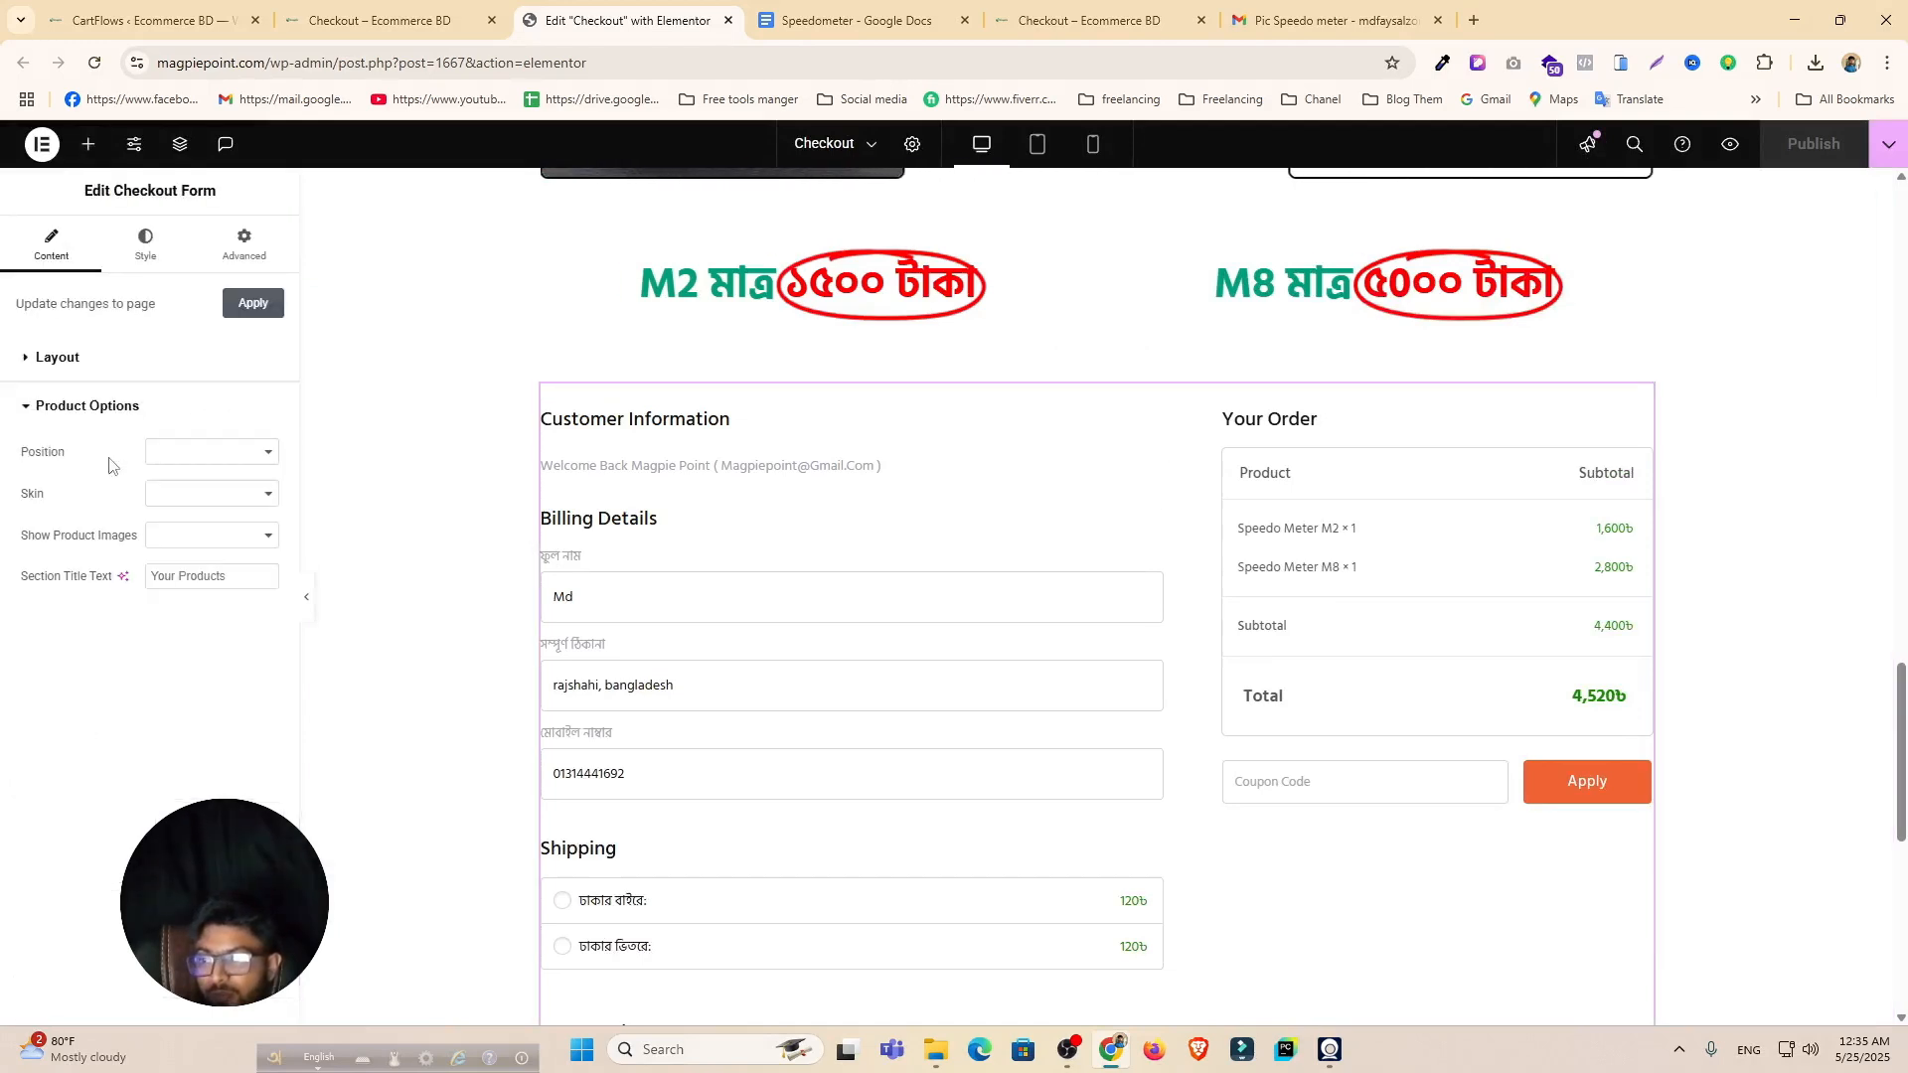
pyautogui.click(201, 452)
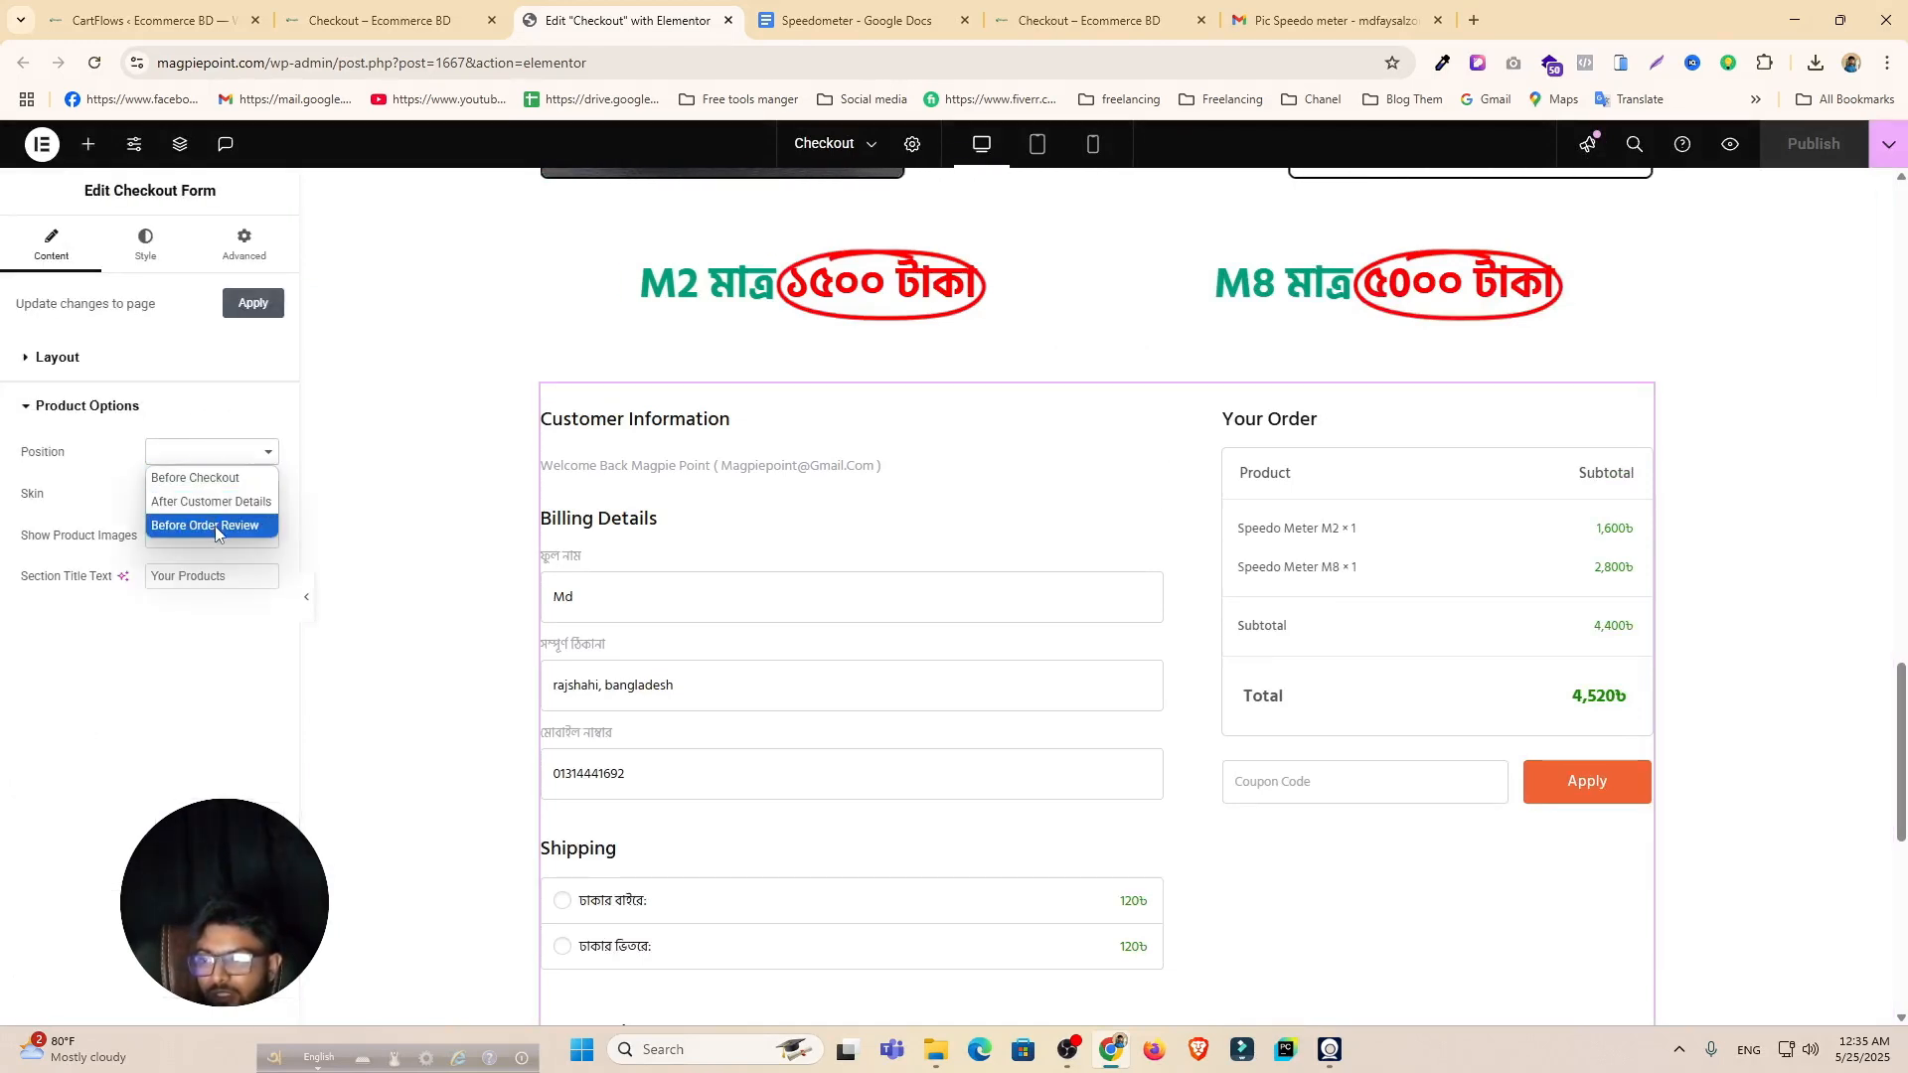
pyautogui.click(204, 479)
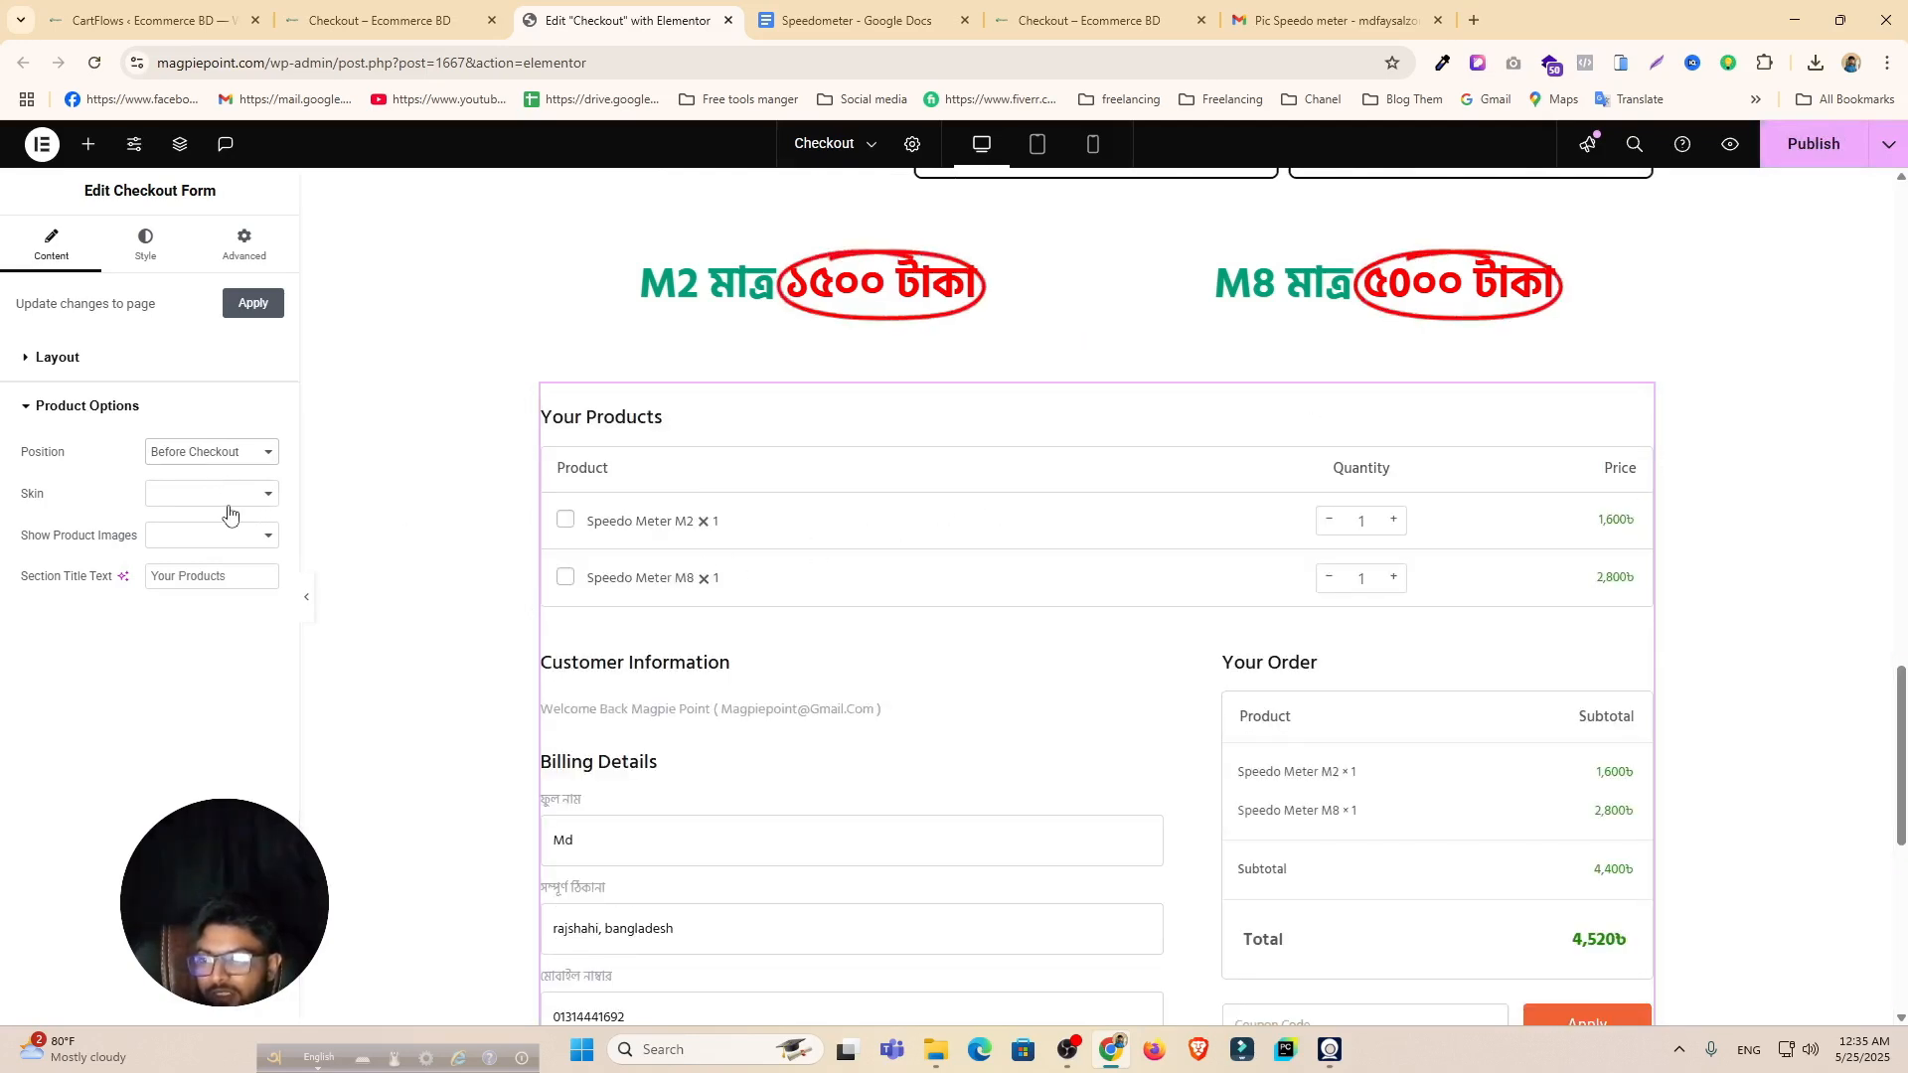
# Step: Set the product options skin to Cards and Show Product Images to Yes
pyautogui.click(229, 500)
pyautogui.click(185, 543)
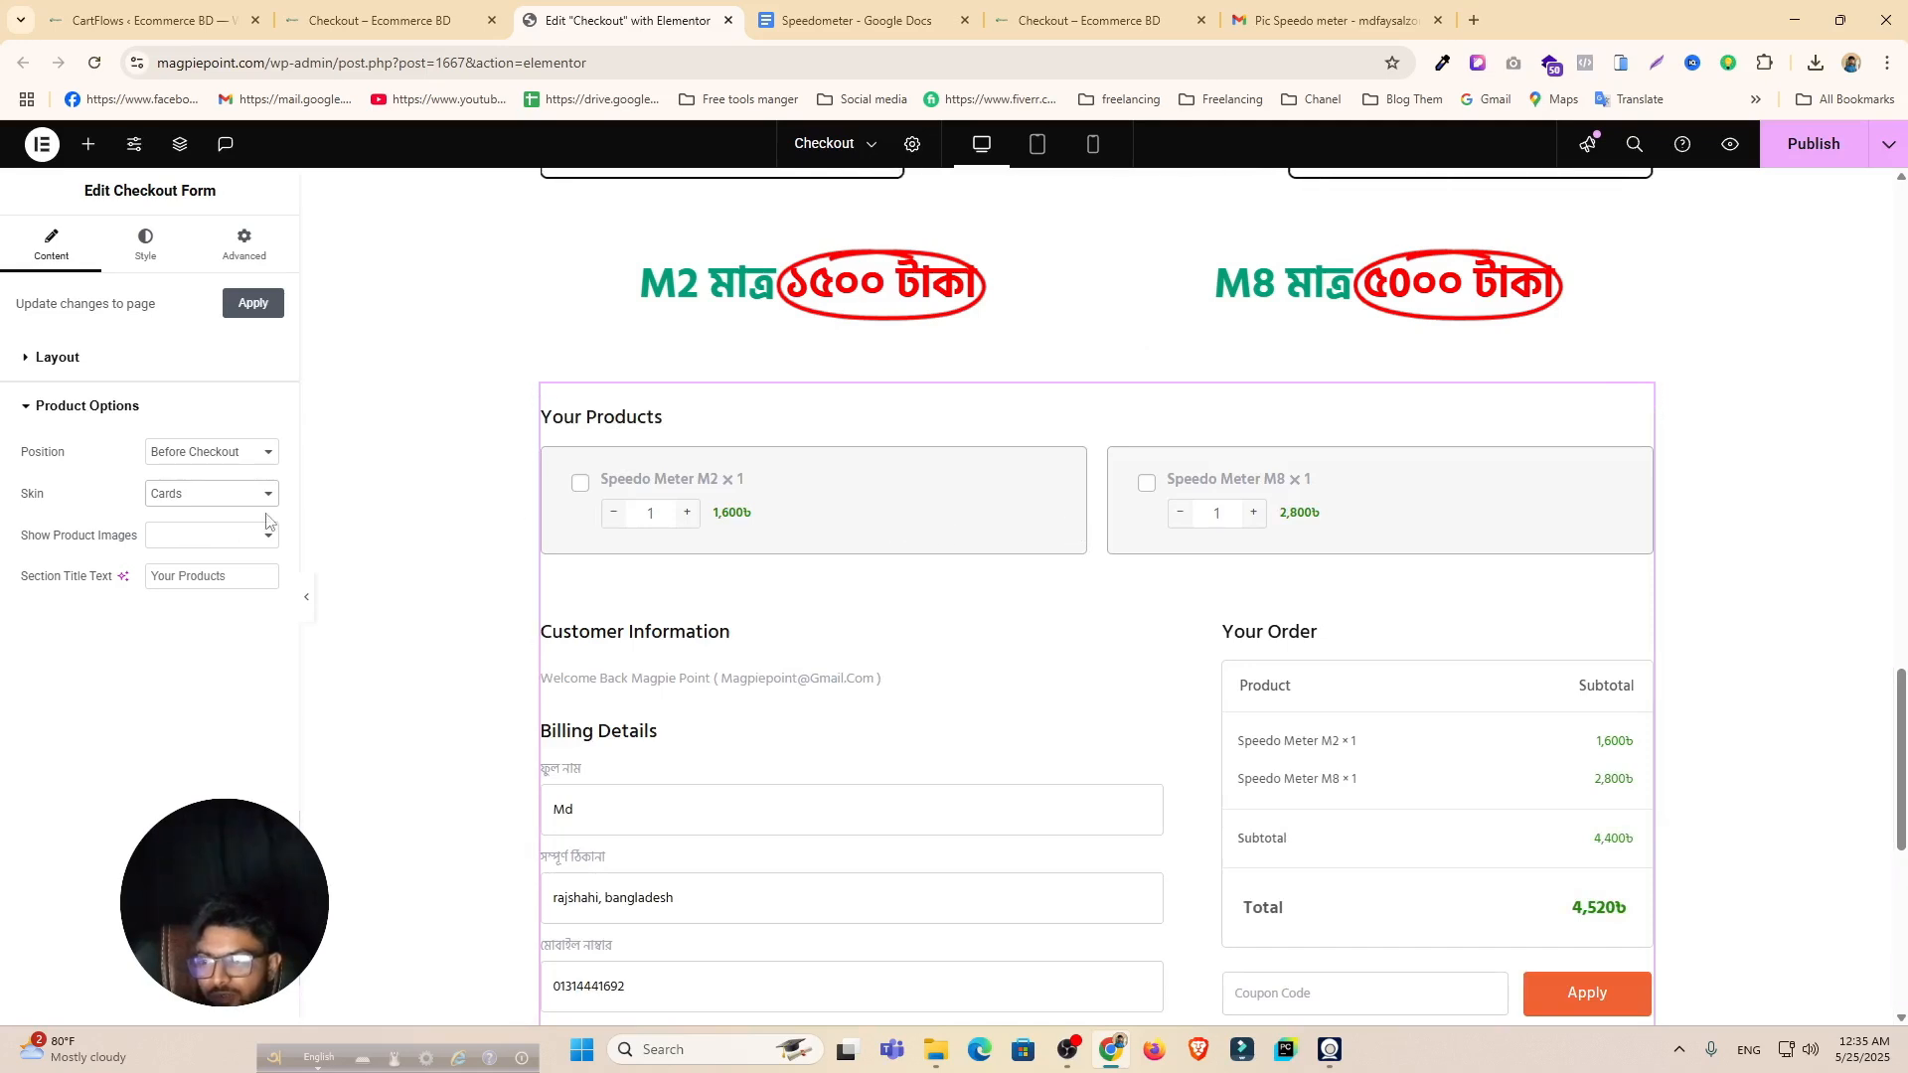
pyautogui.click(204, 541)
pyautogui.click(198, 572)
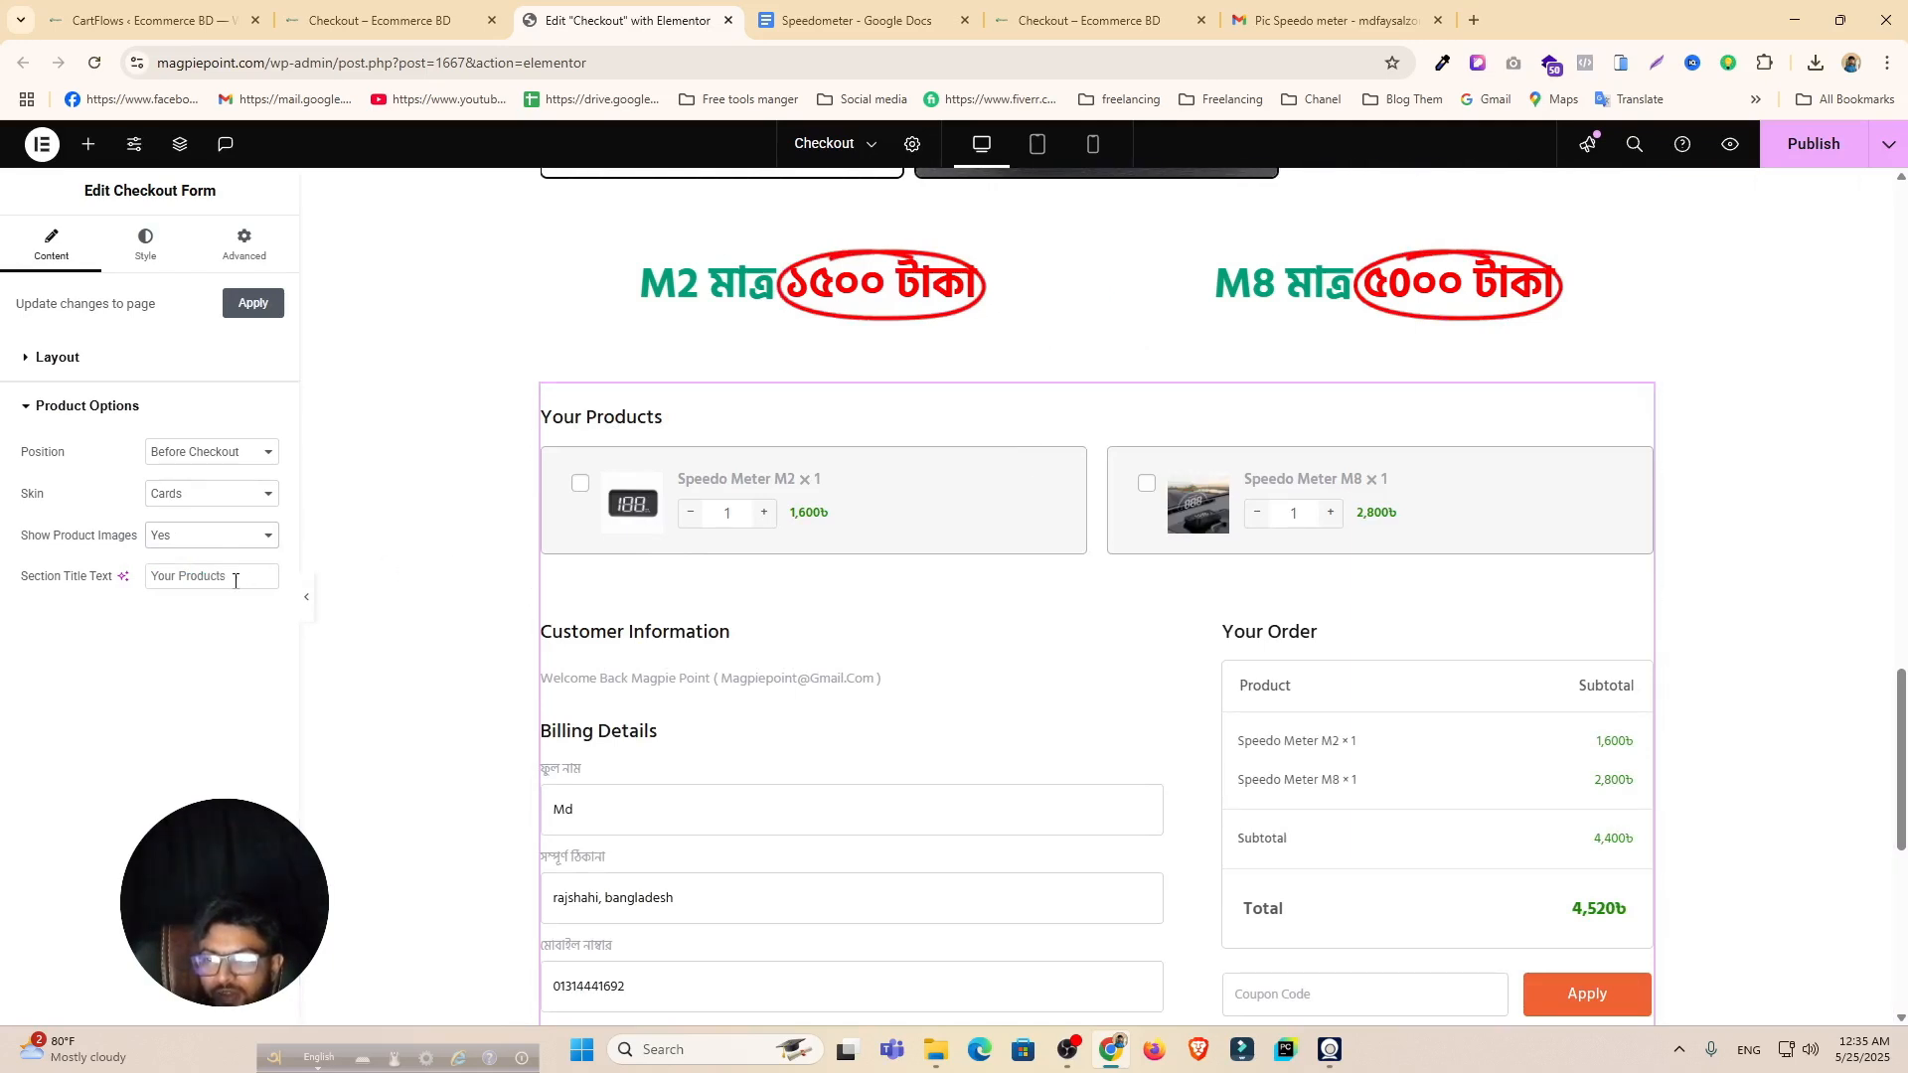
# Step: Replace the product options section title with "আমাদের প্রডাক্ট"
pyautogui.press('F12')
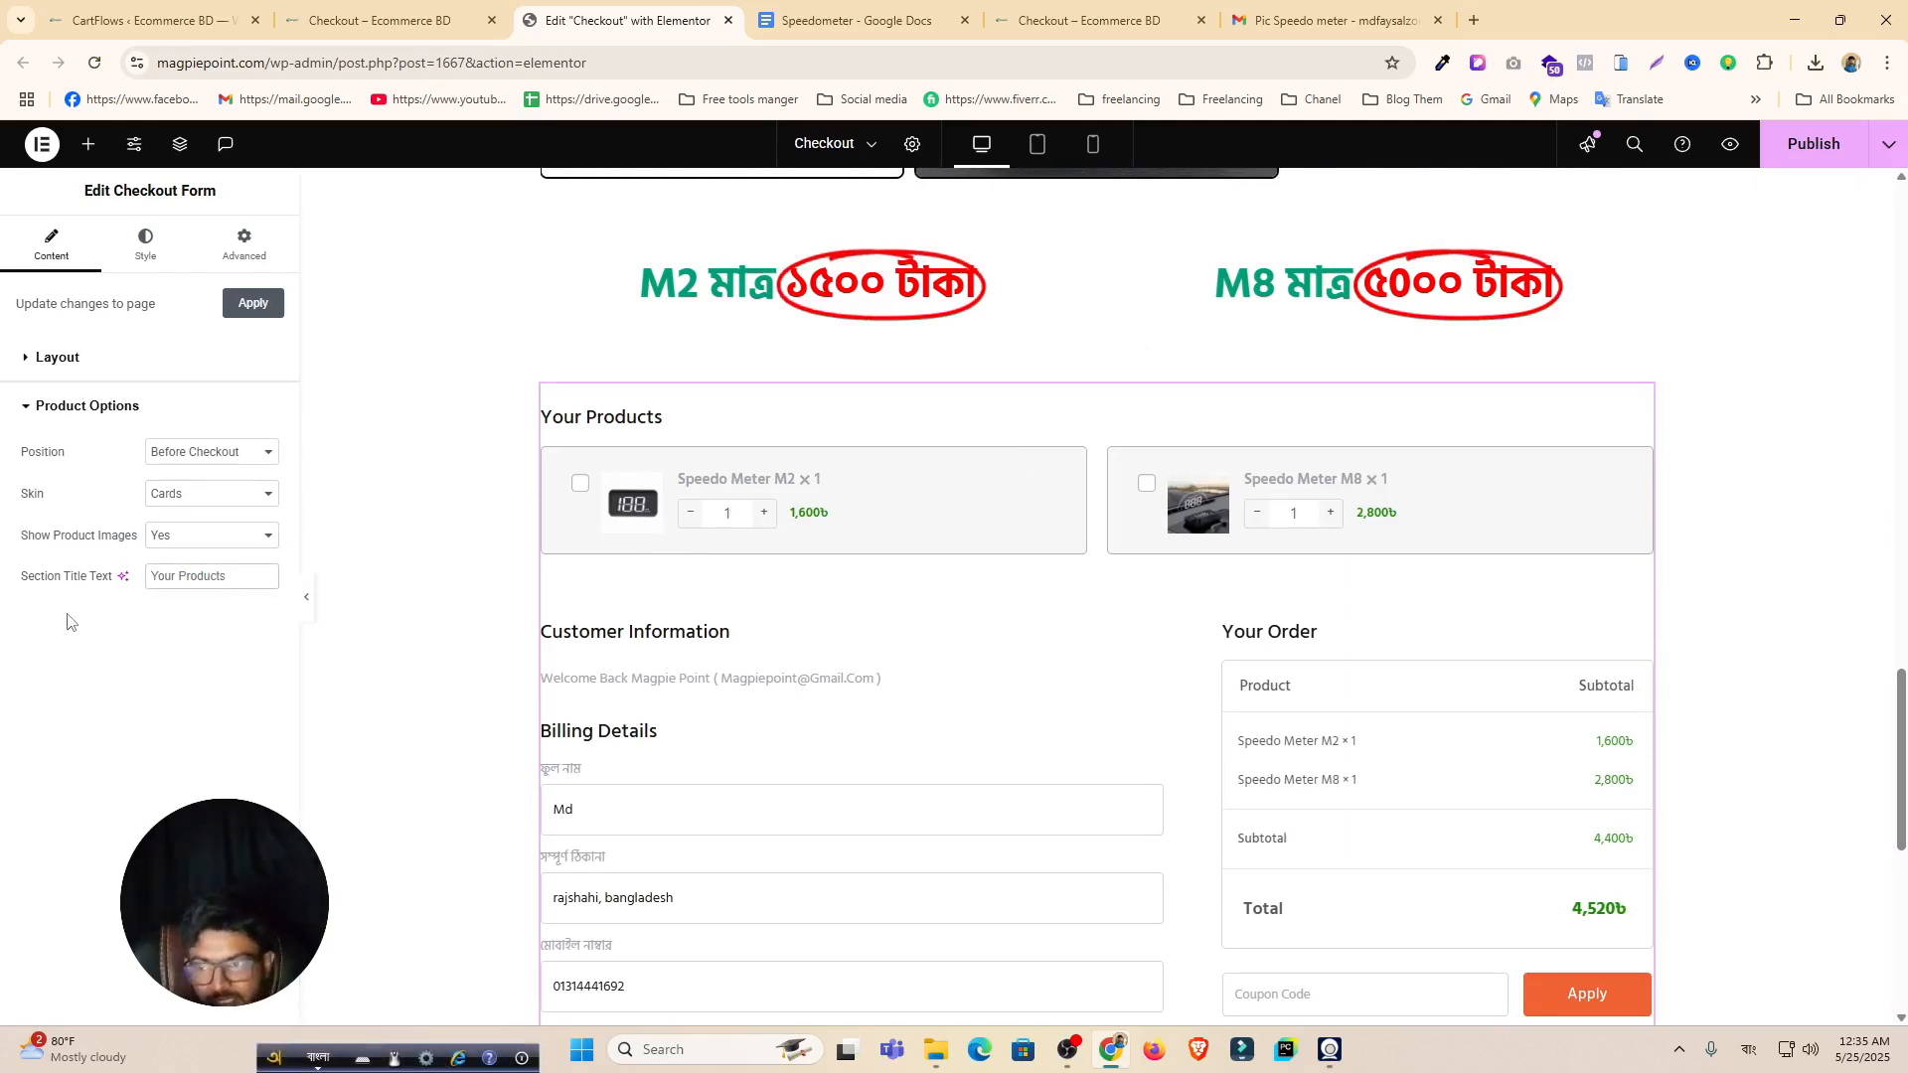
pyautogui.write('আমাদের ')
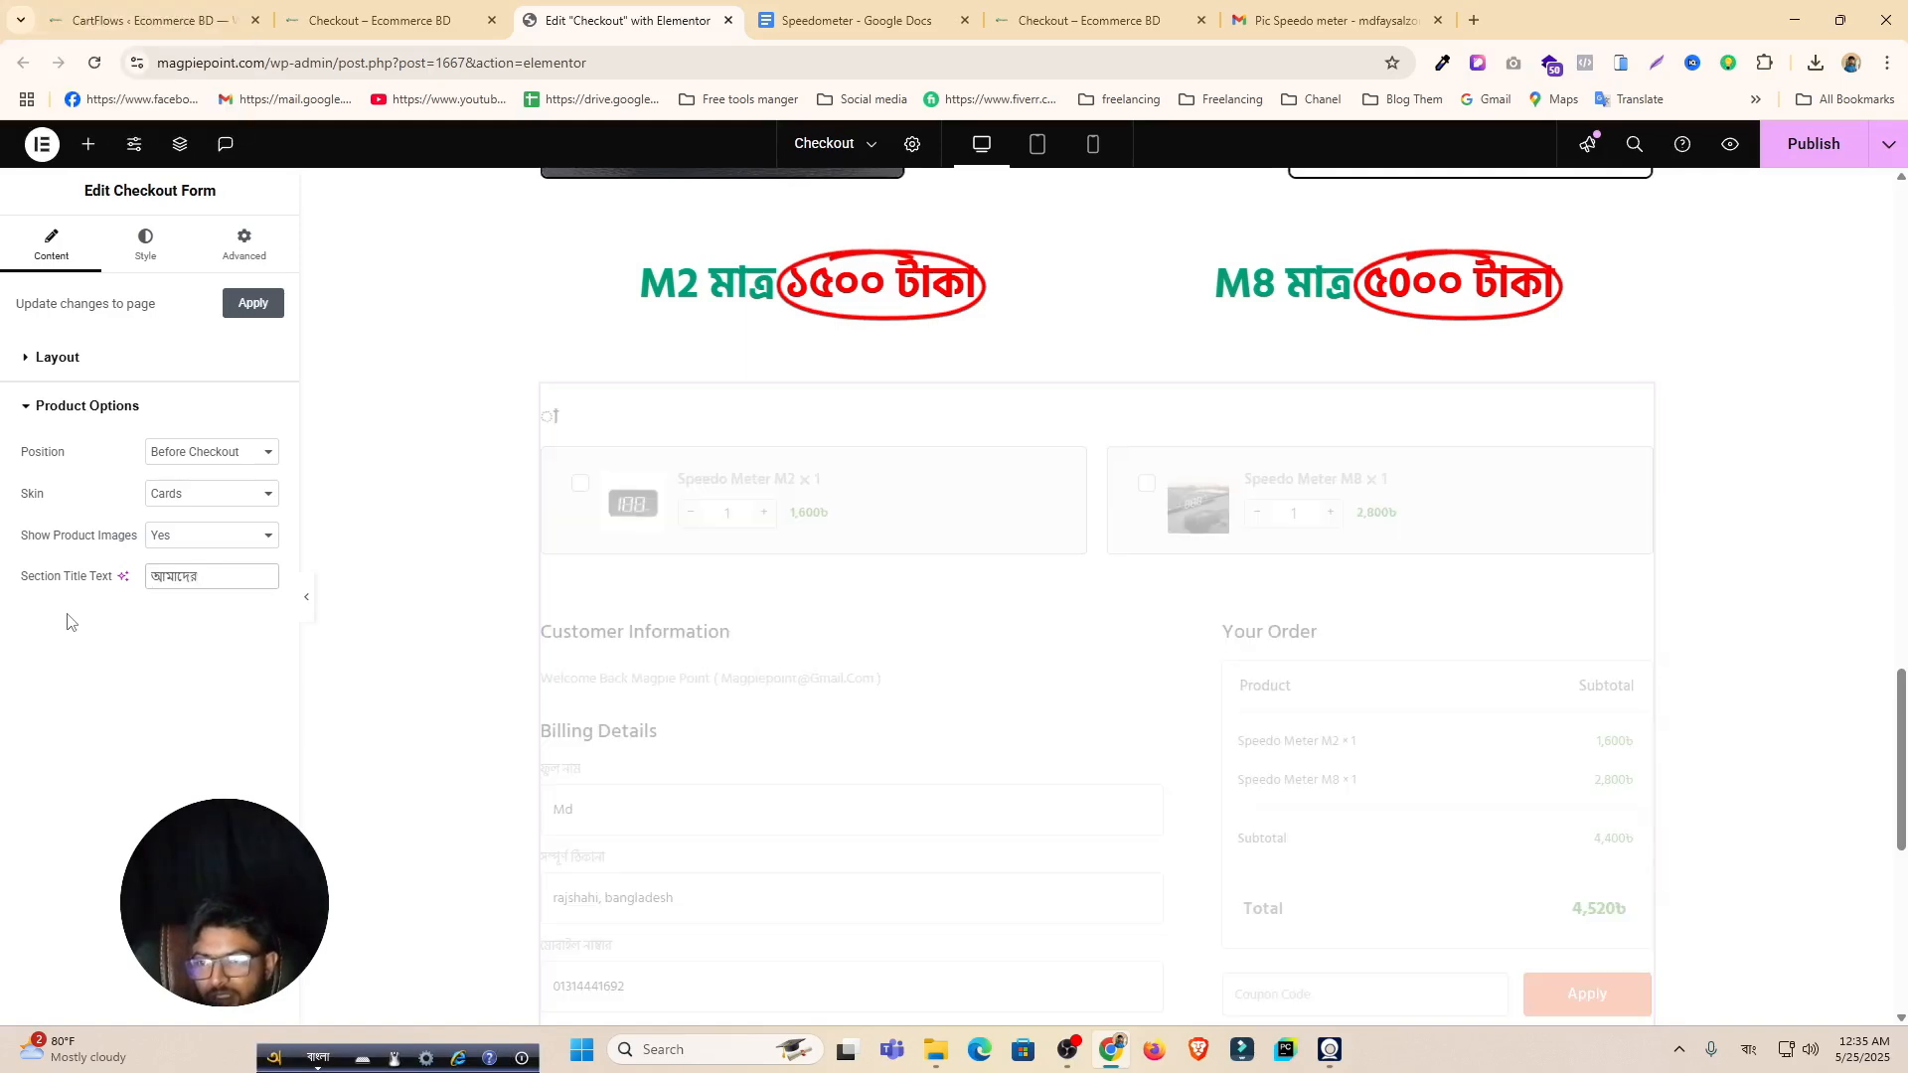
pyautogui.write('প')
pyautogui.write('roDak')
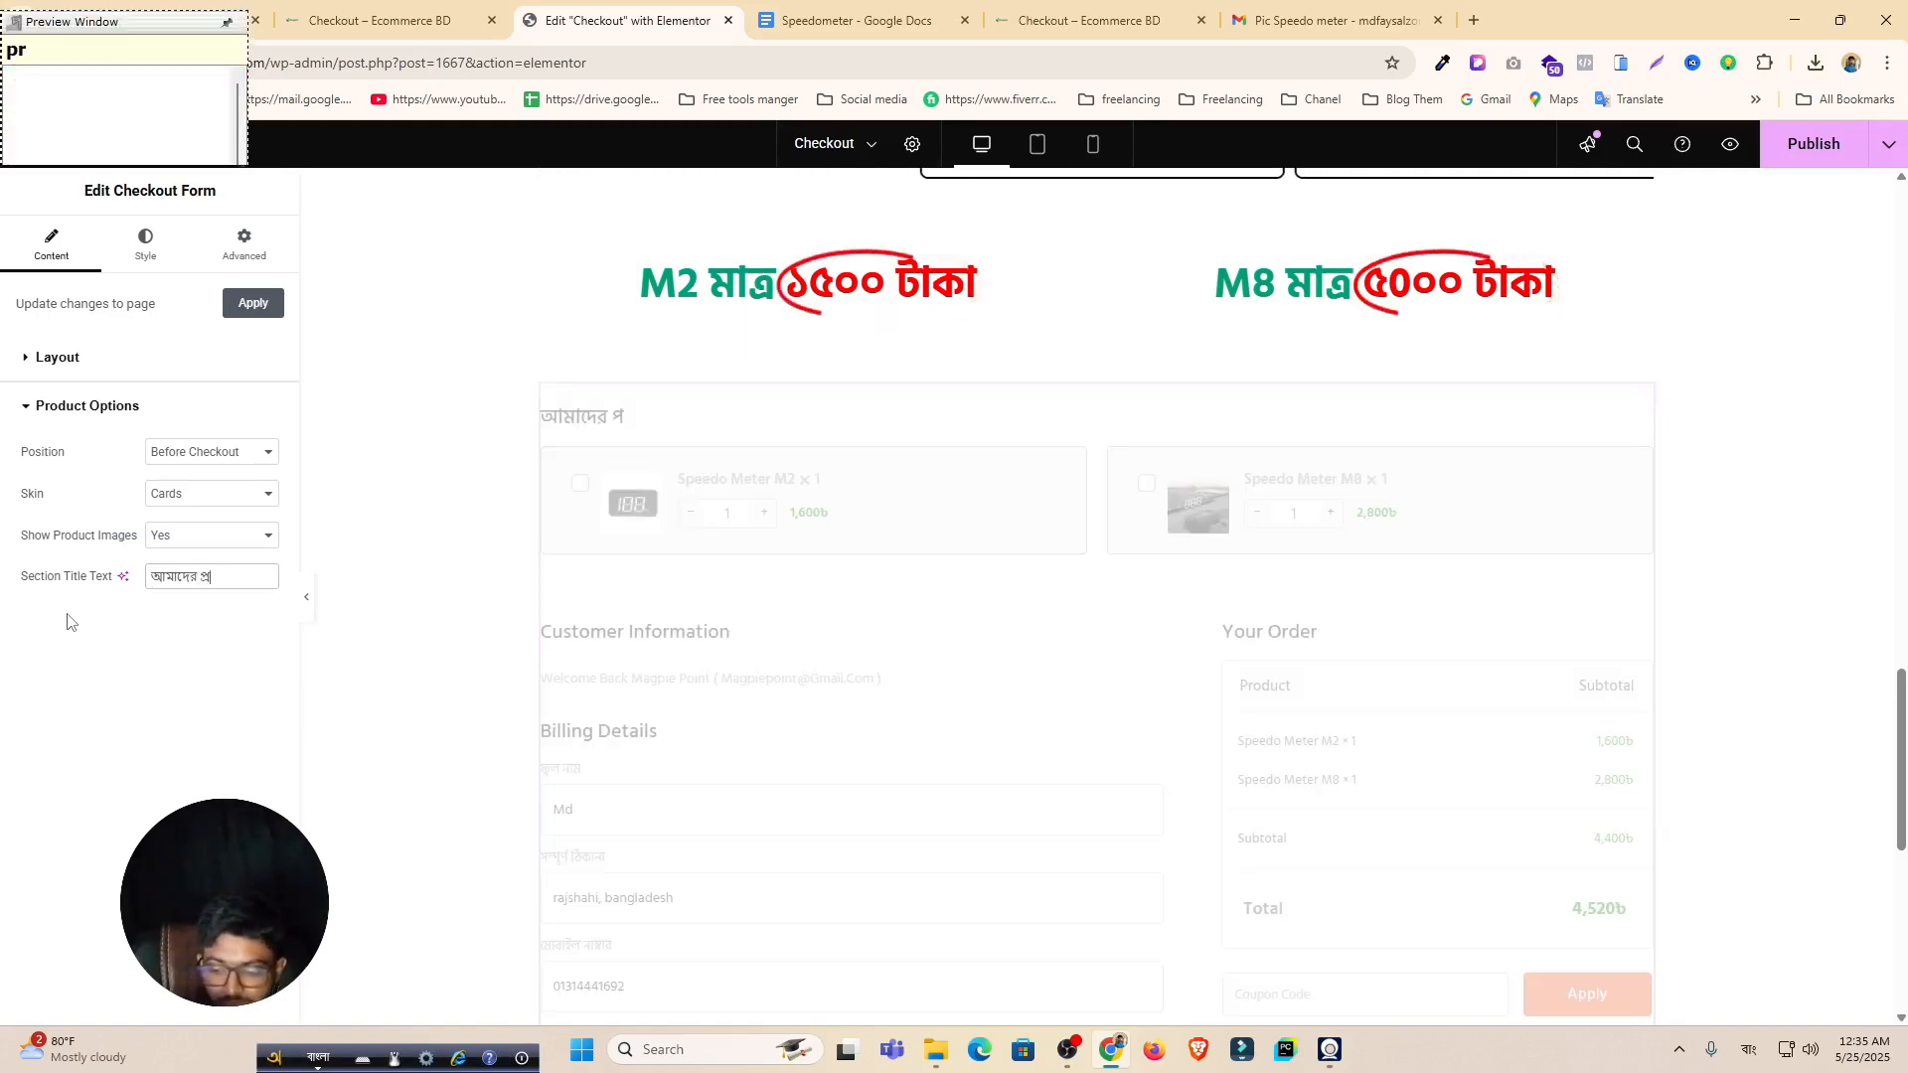
pyautogui.write('T')
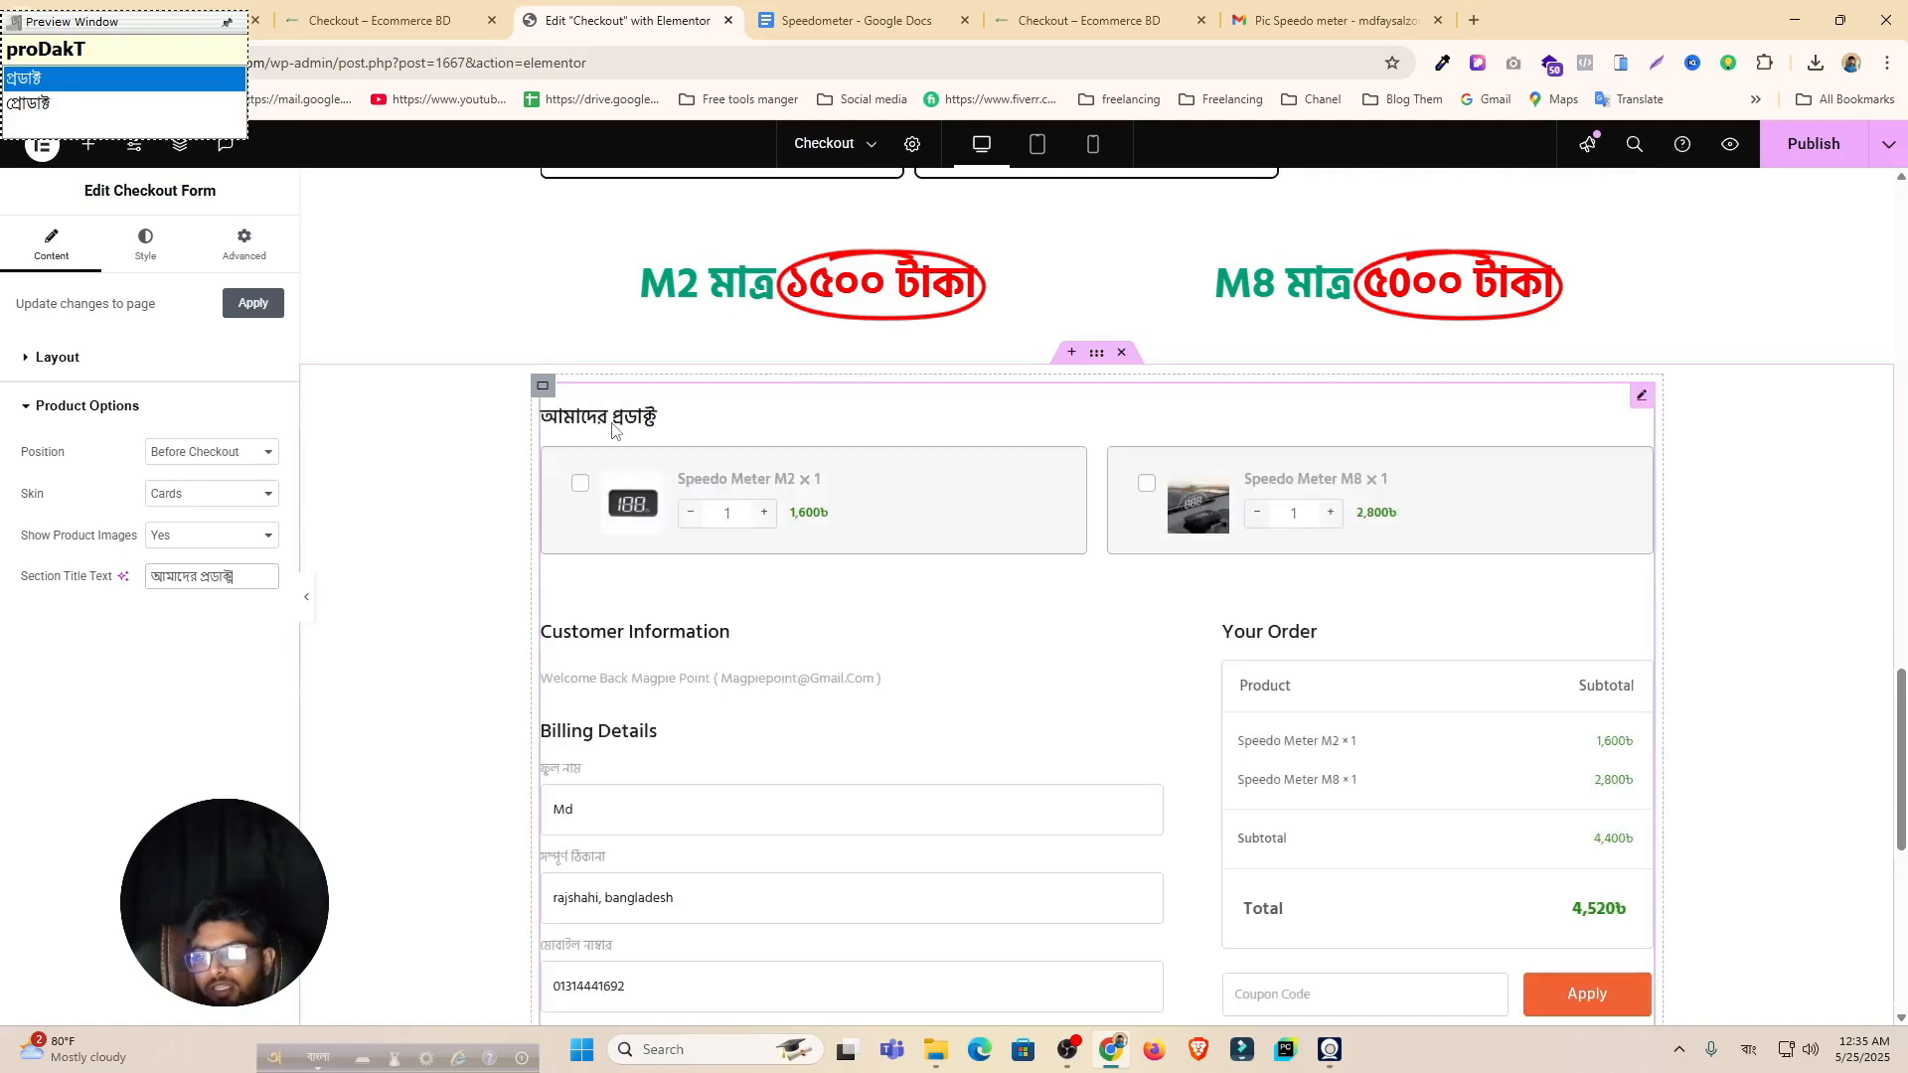
# Step: Give the Checkout Form's payment section a semi-transparent light green background and publish the page
pyautogui.press('F12')
pyautogui.scroll(-2, 1587, 860)
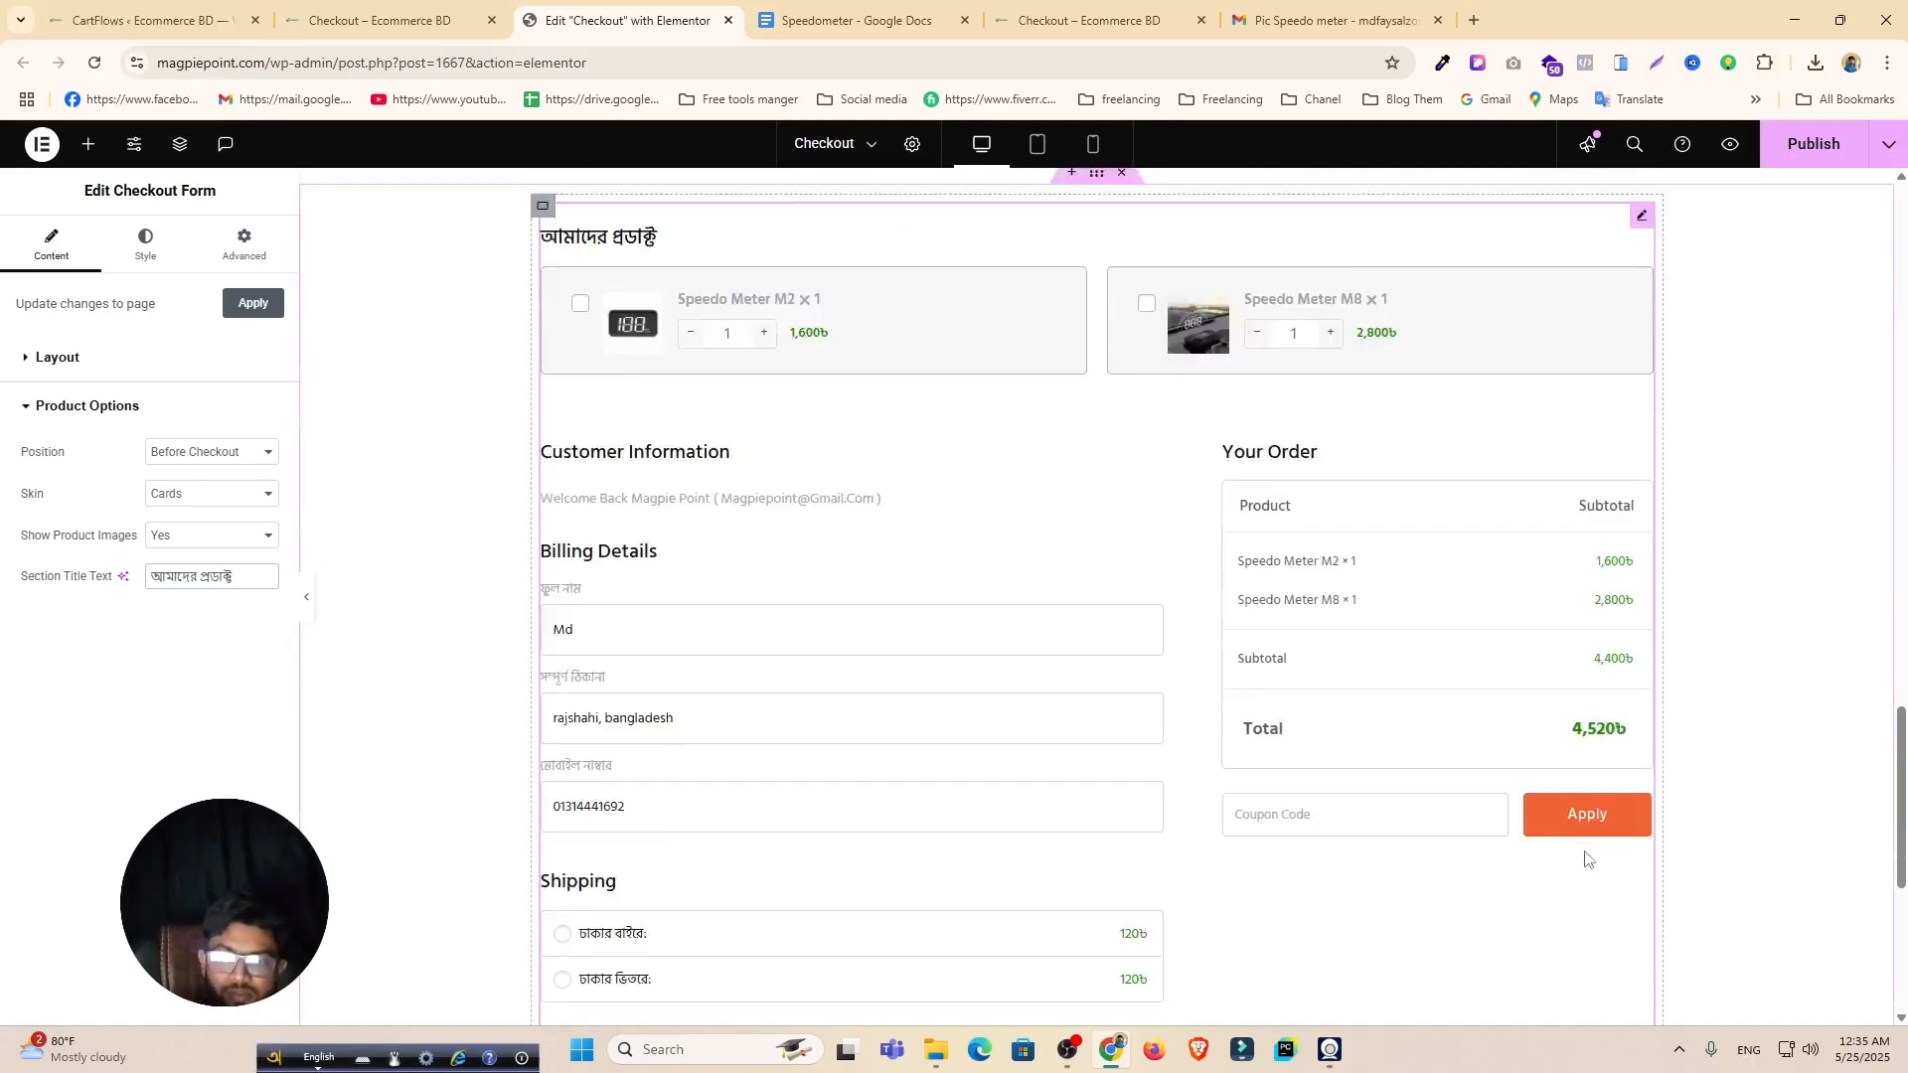
pyautogui.scroll(-2, 1491, 815)
pyautogui.scroll(-3, 894, 775)
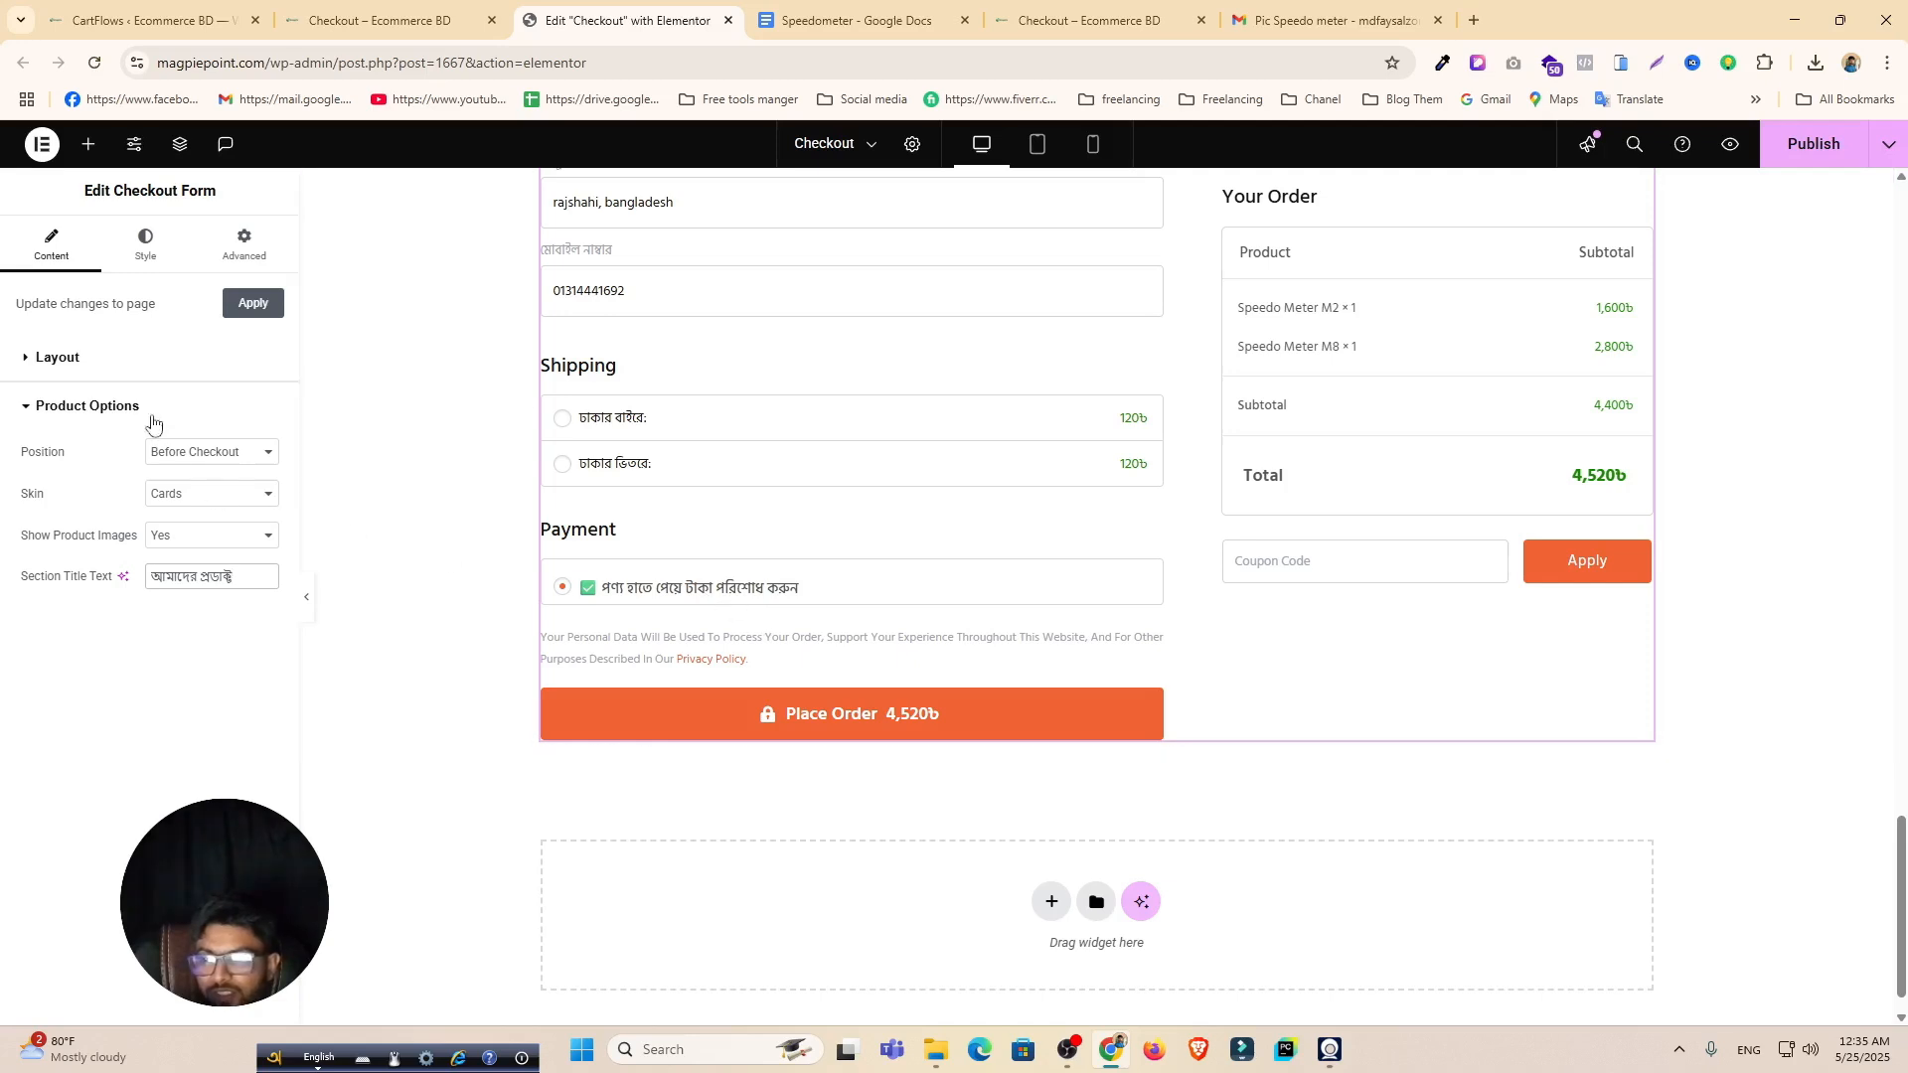
pyautogui.click(145, 244)
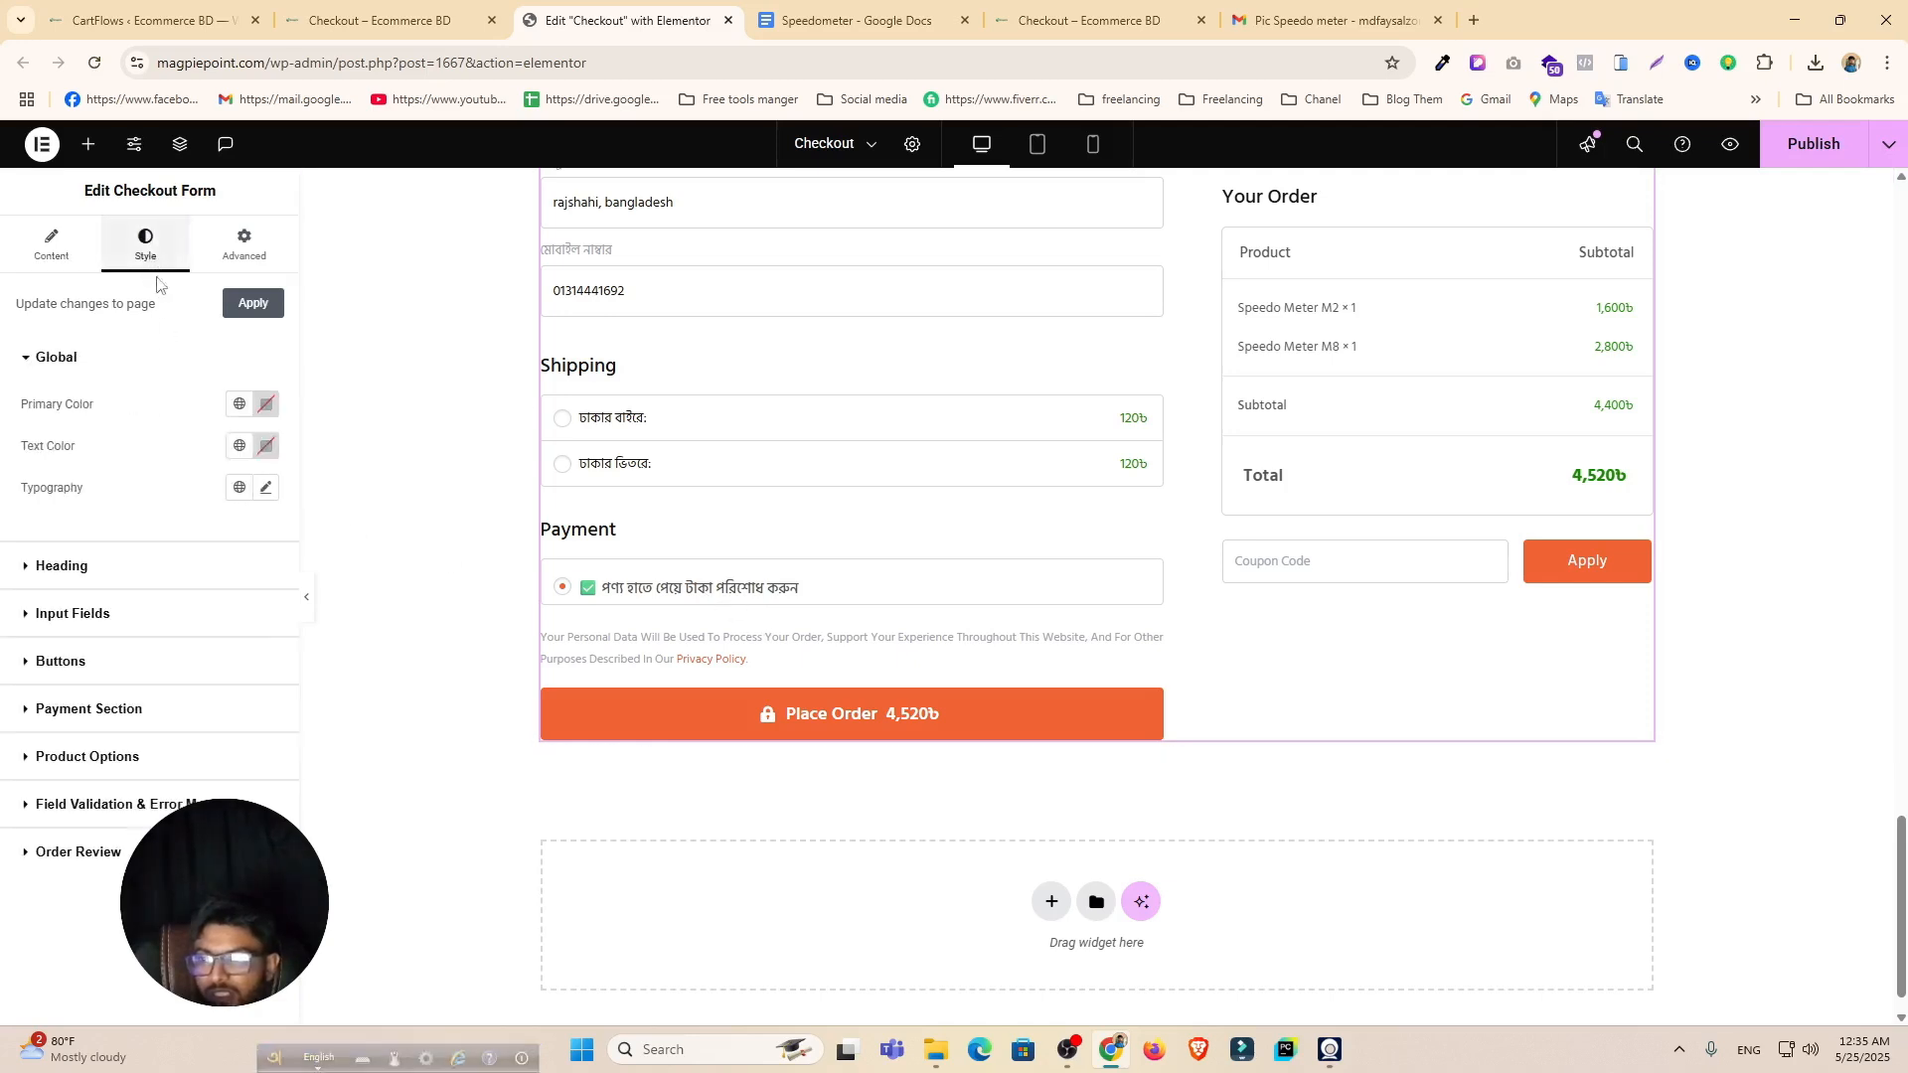
pyautogui.click(116, 710)
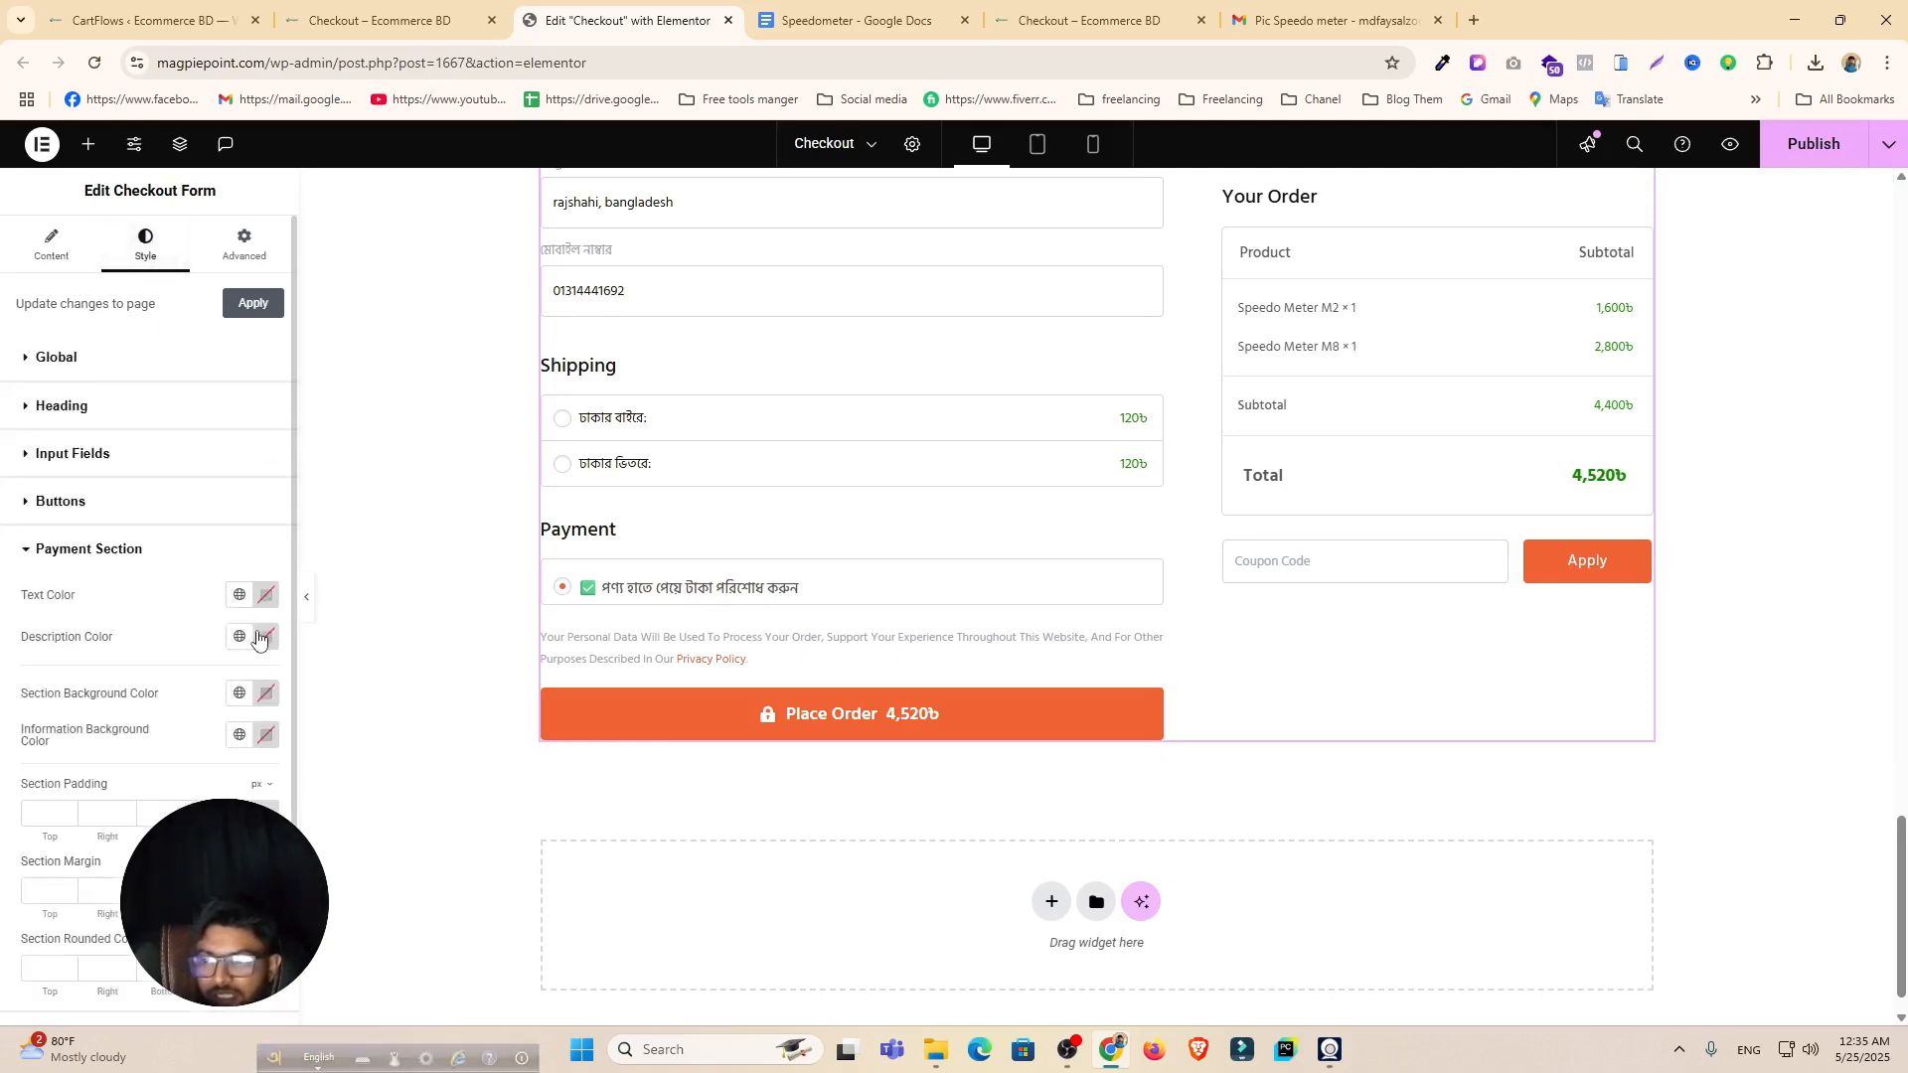
pyautogui.click(268, 695)
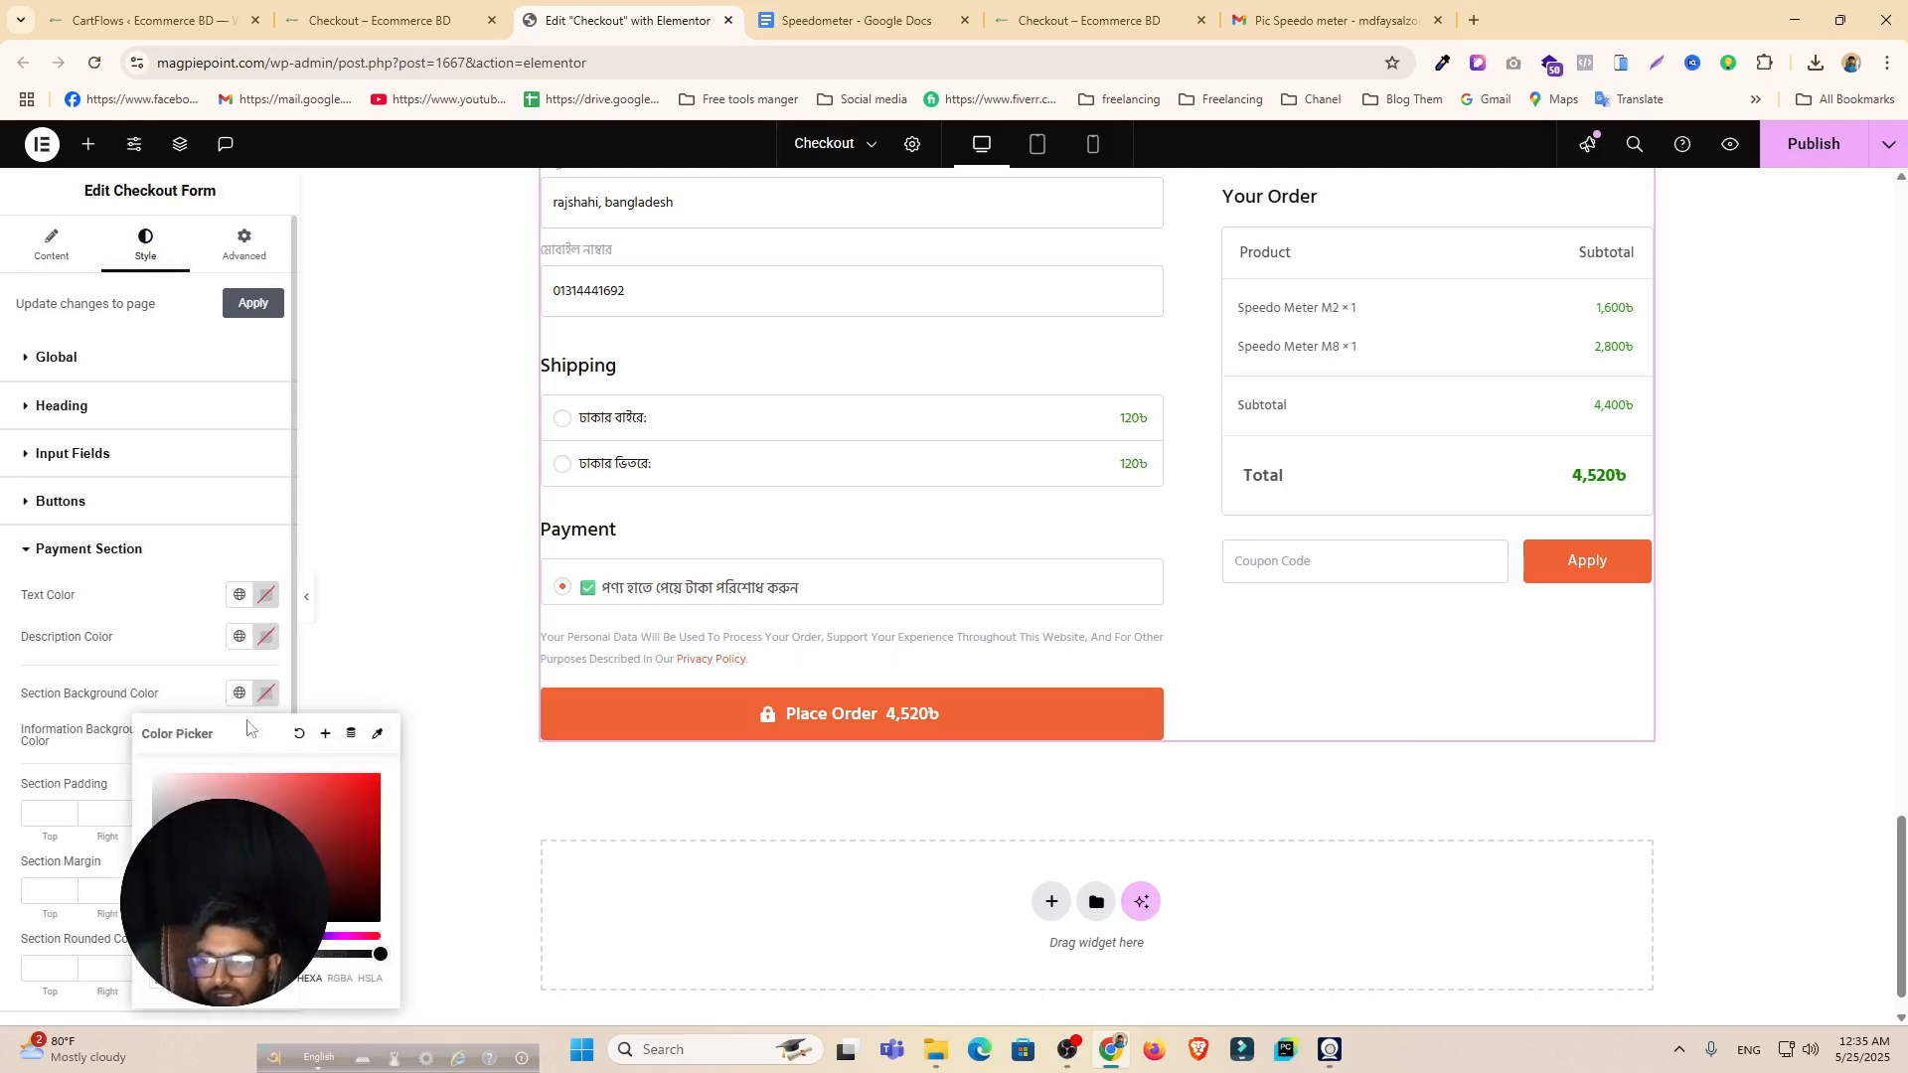
pyautogui.moveTo(322, 825); pyautogui.dragTo(378, 784)
pyautogui.click(250, 936)
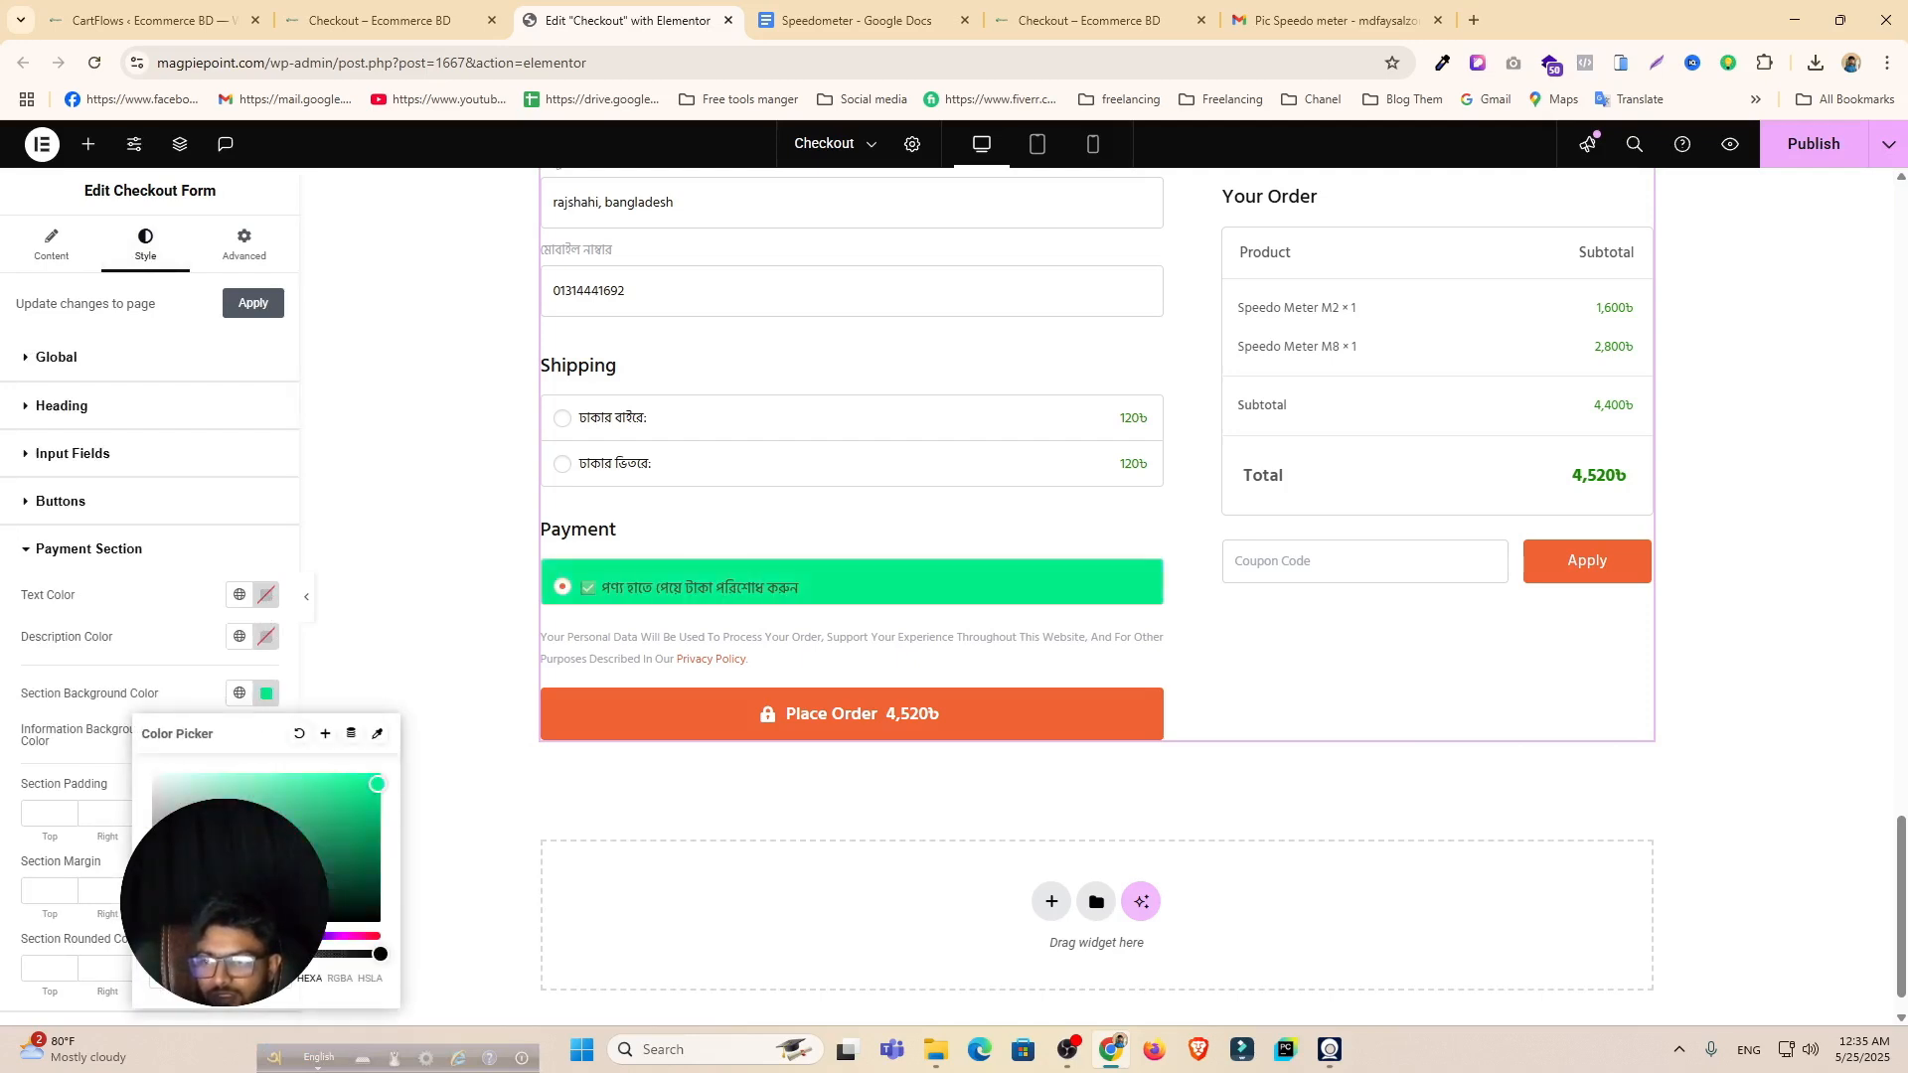
pyautogui.click(228, 954)
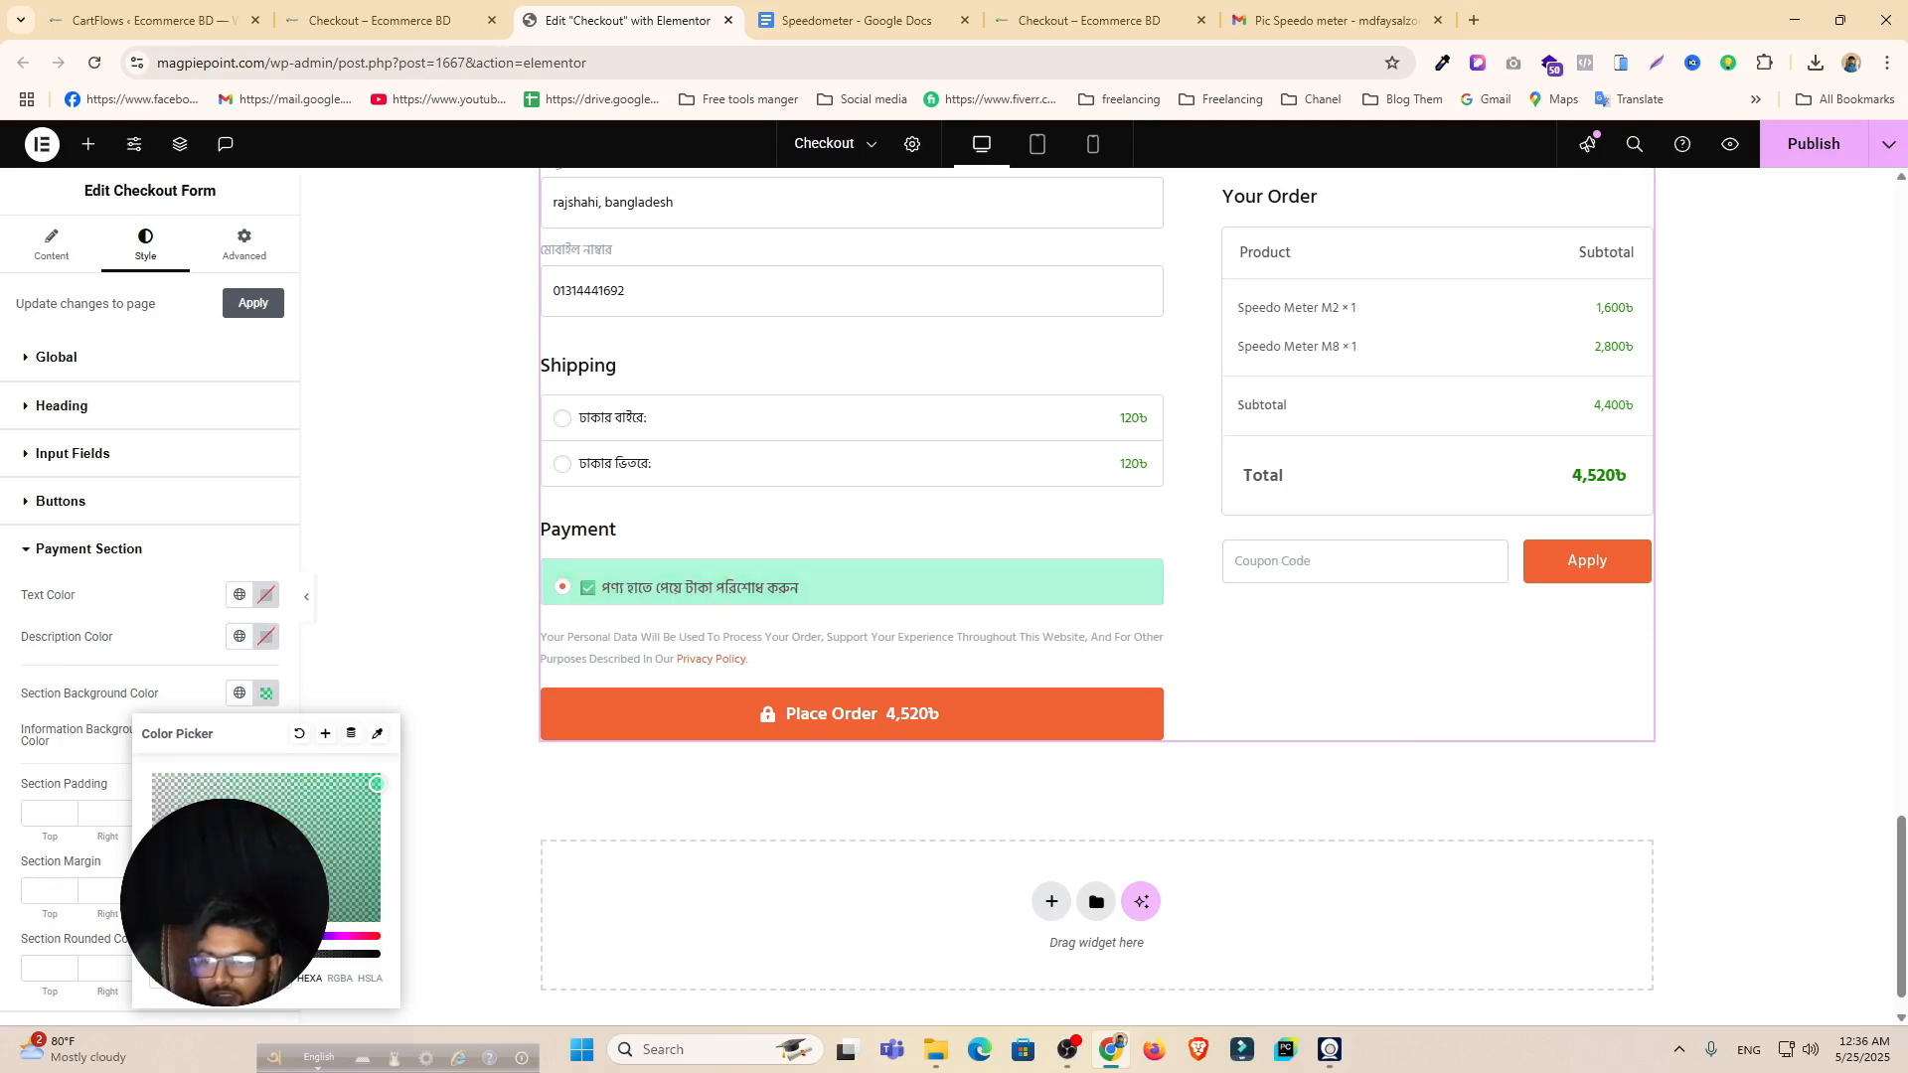
pyautogui.click(465, 584)
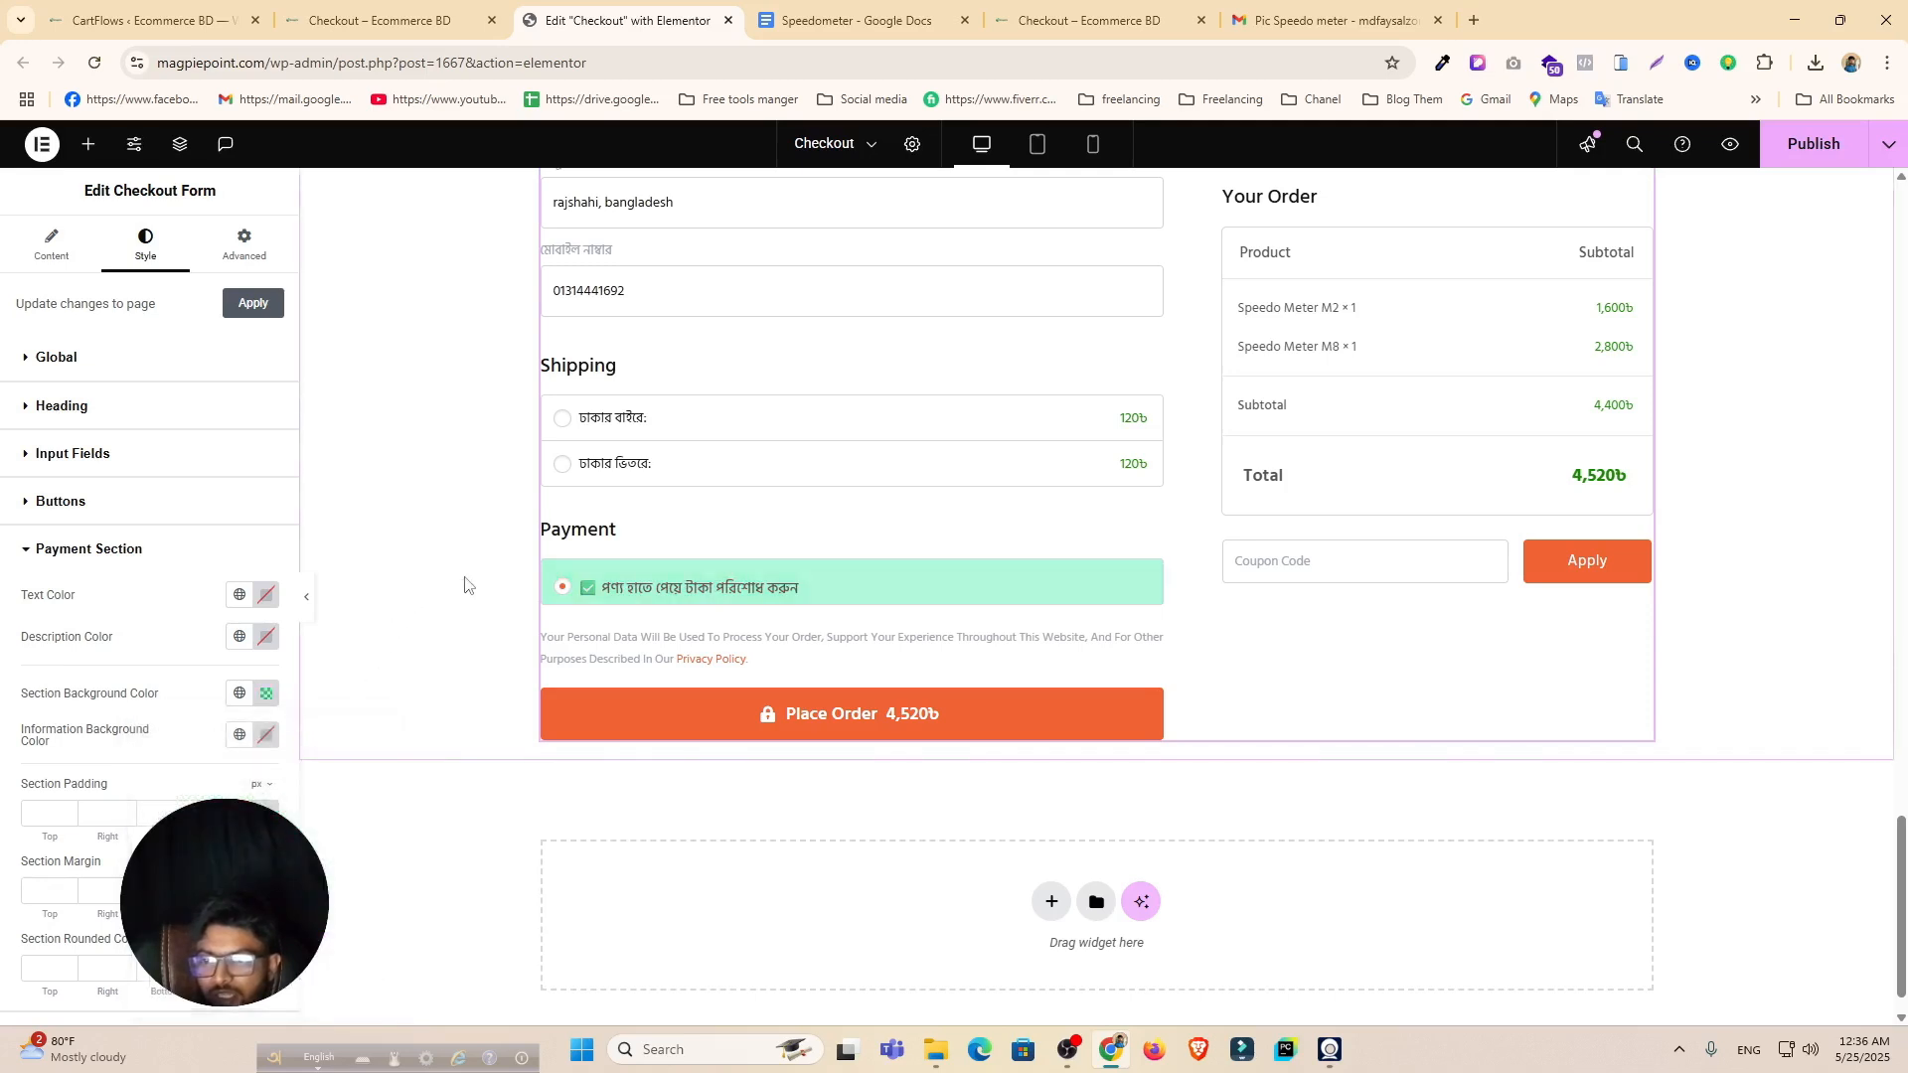
pyautogui.click(1807, 149)
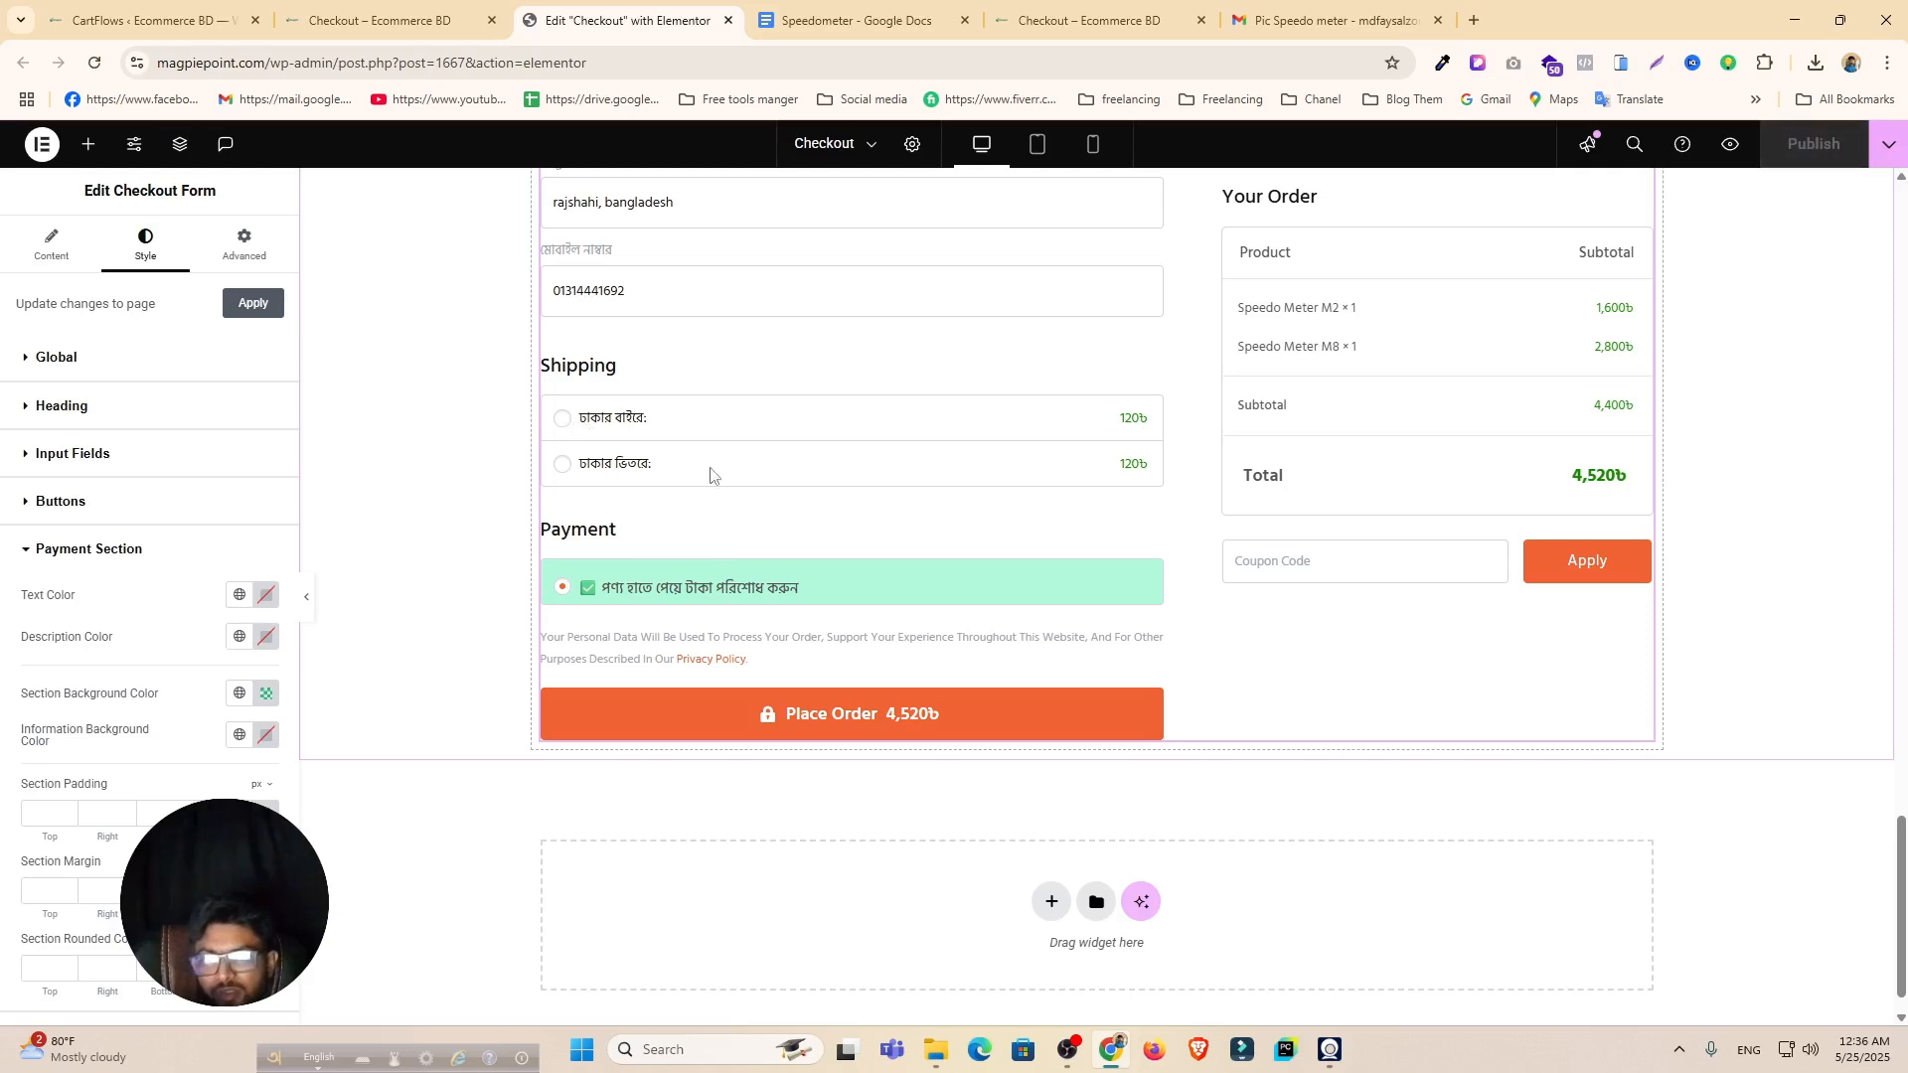
# Step: Tick Speedo Meter M8 in the editor's product options and check the order summary
pyautogui.scroll(7, 1133, 597)
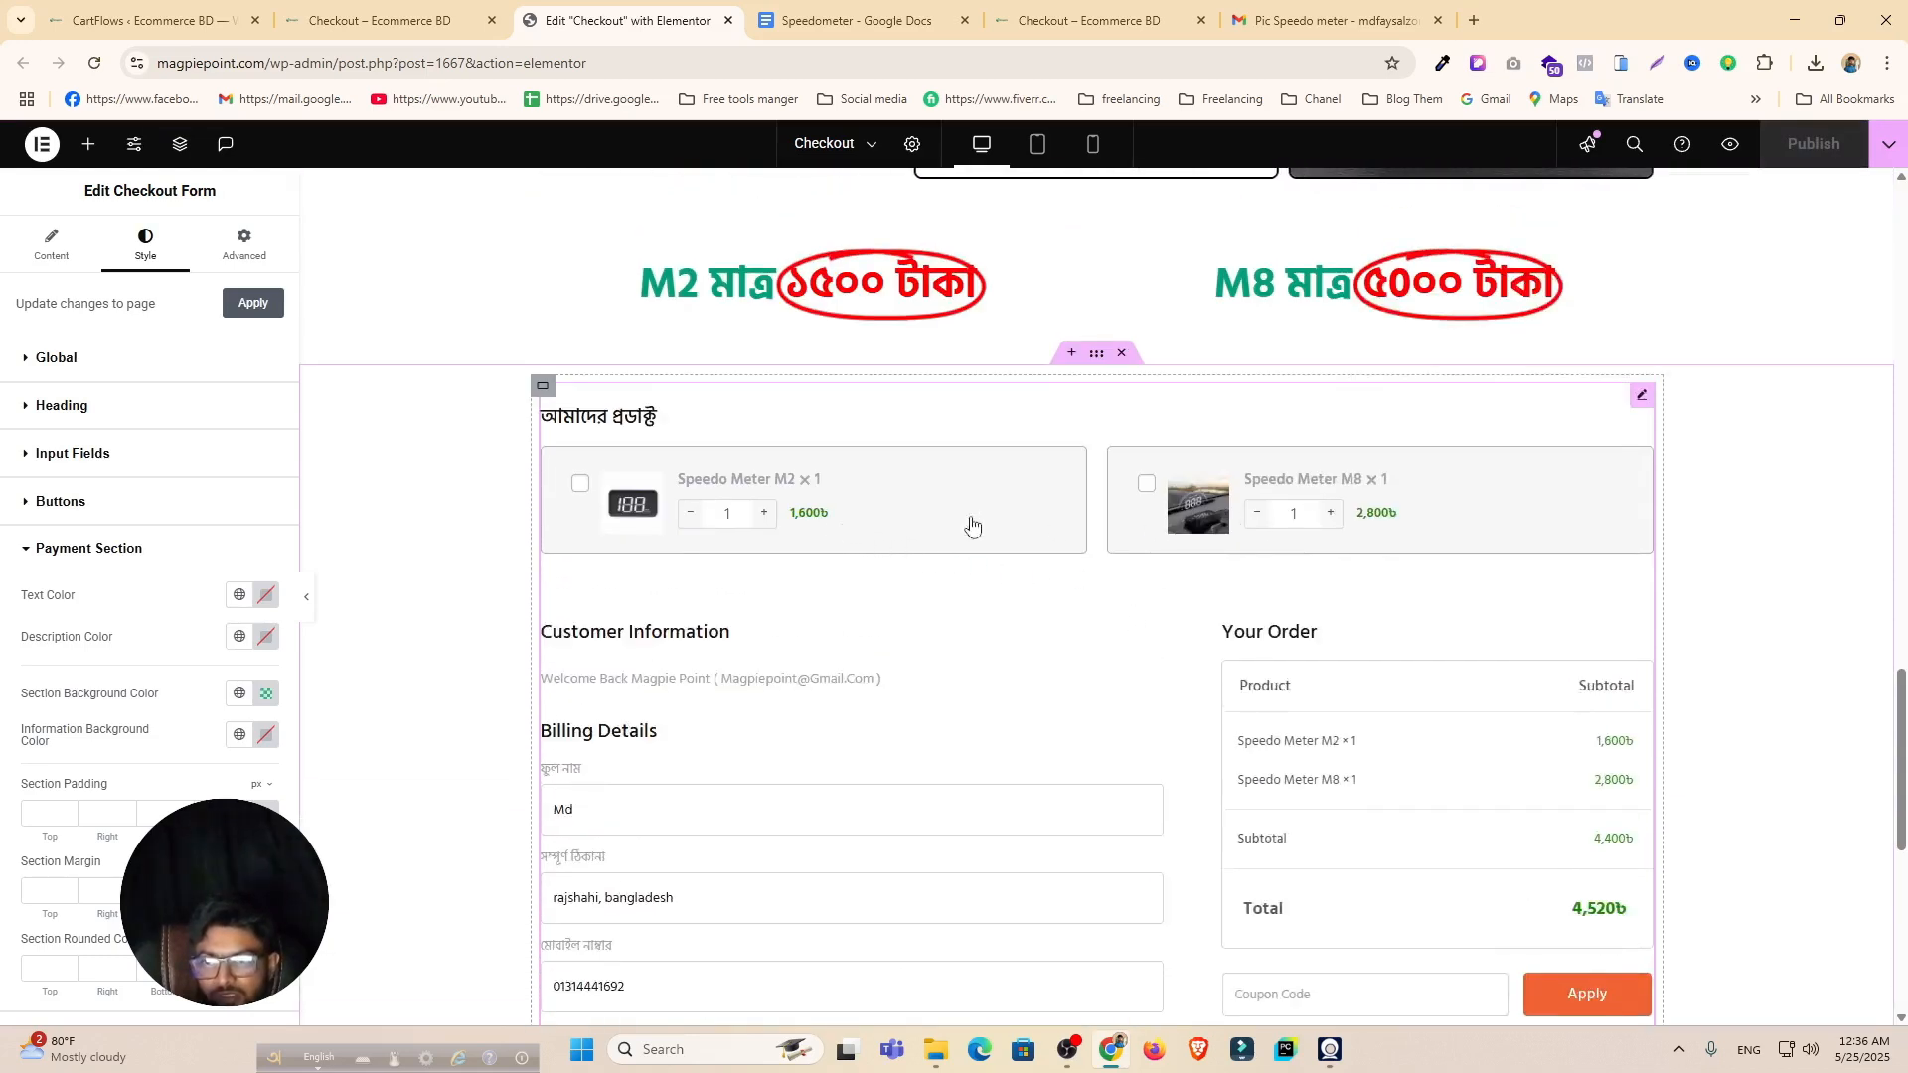
pyautogui.click(1143, 485)
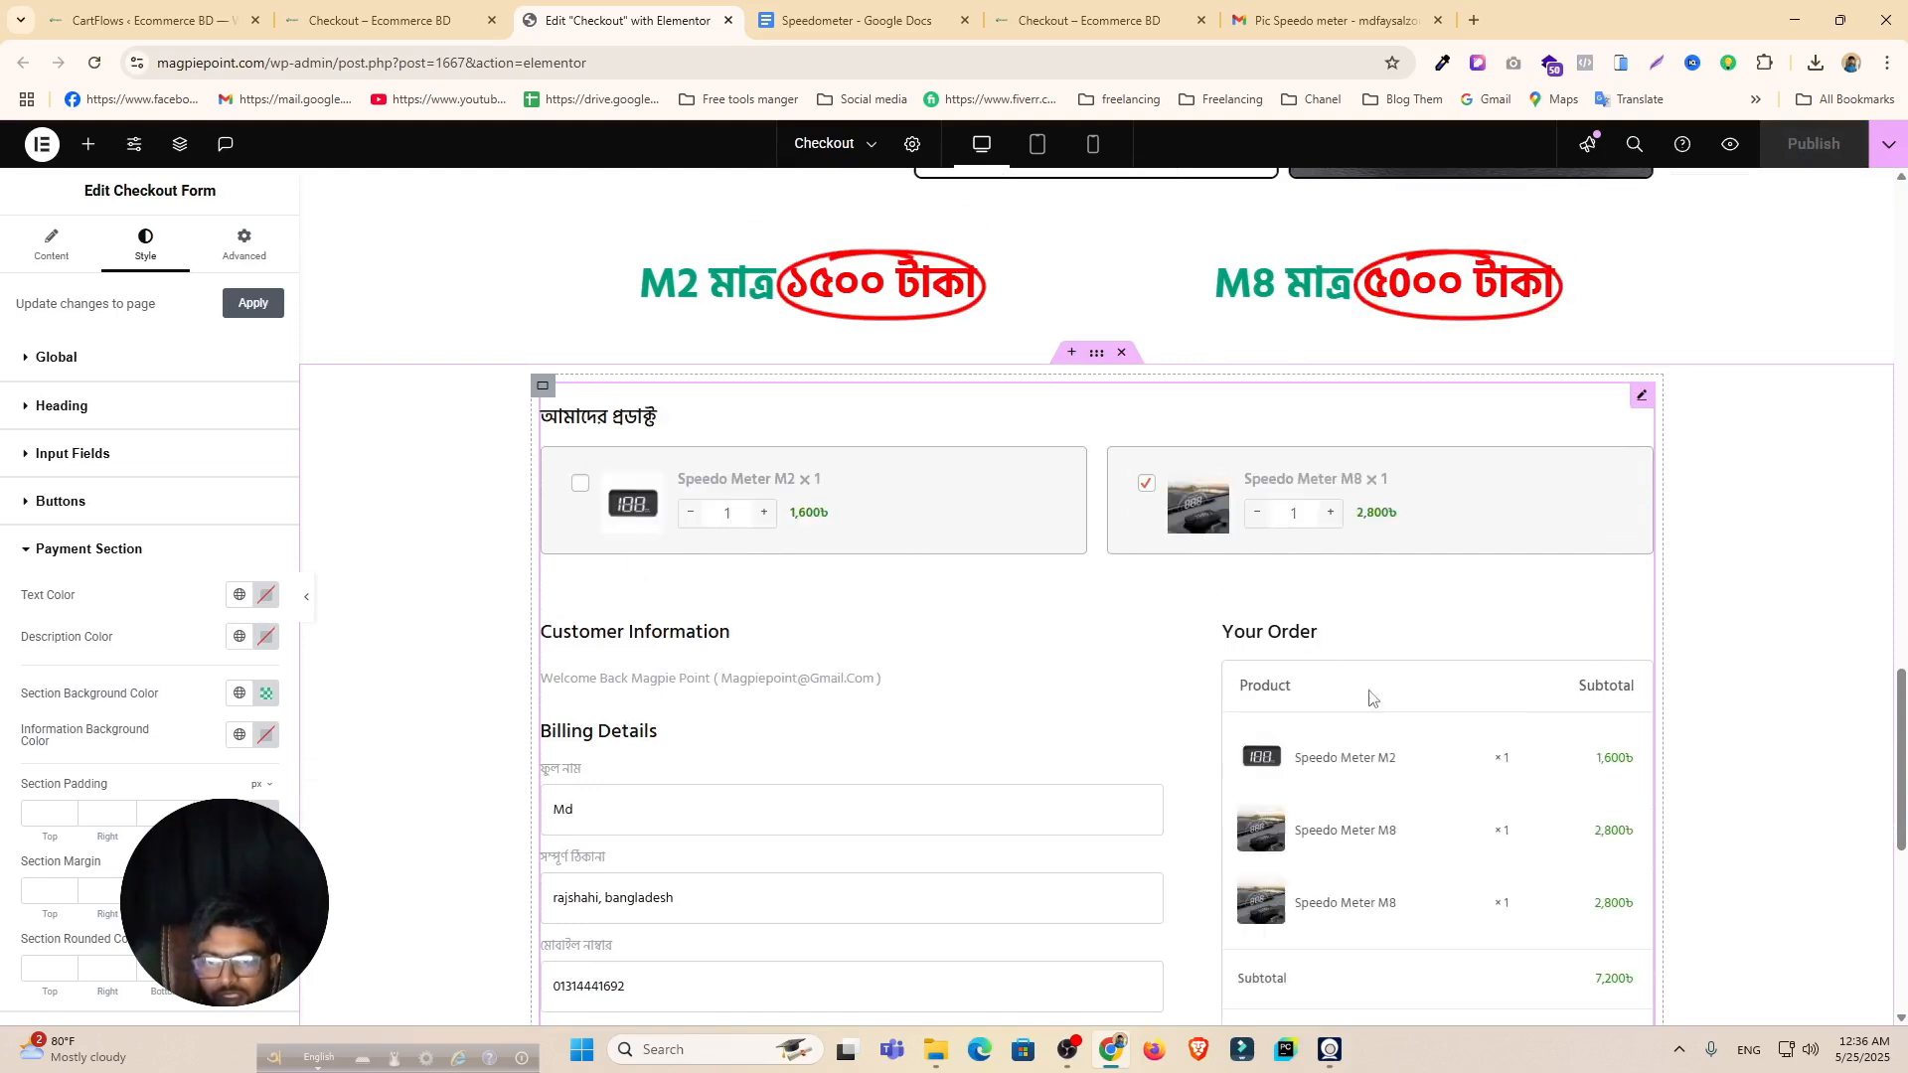
pyautogui.scroll(-2, 1553, 768)
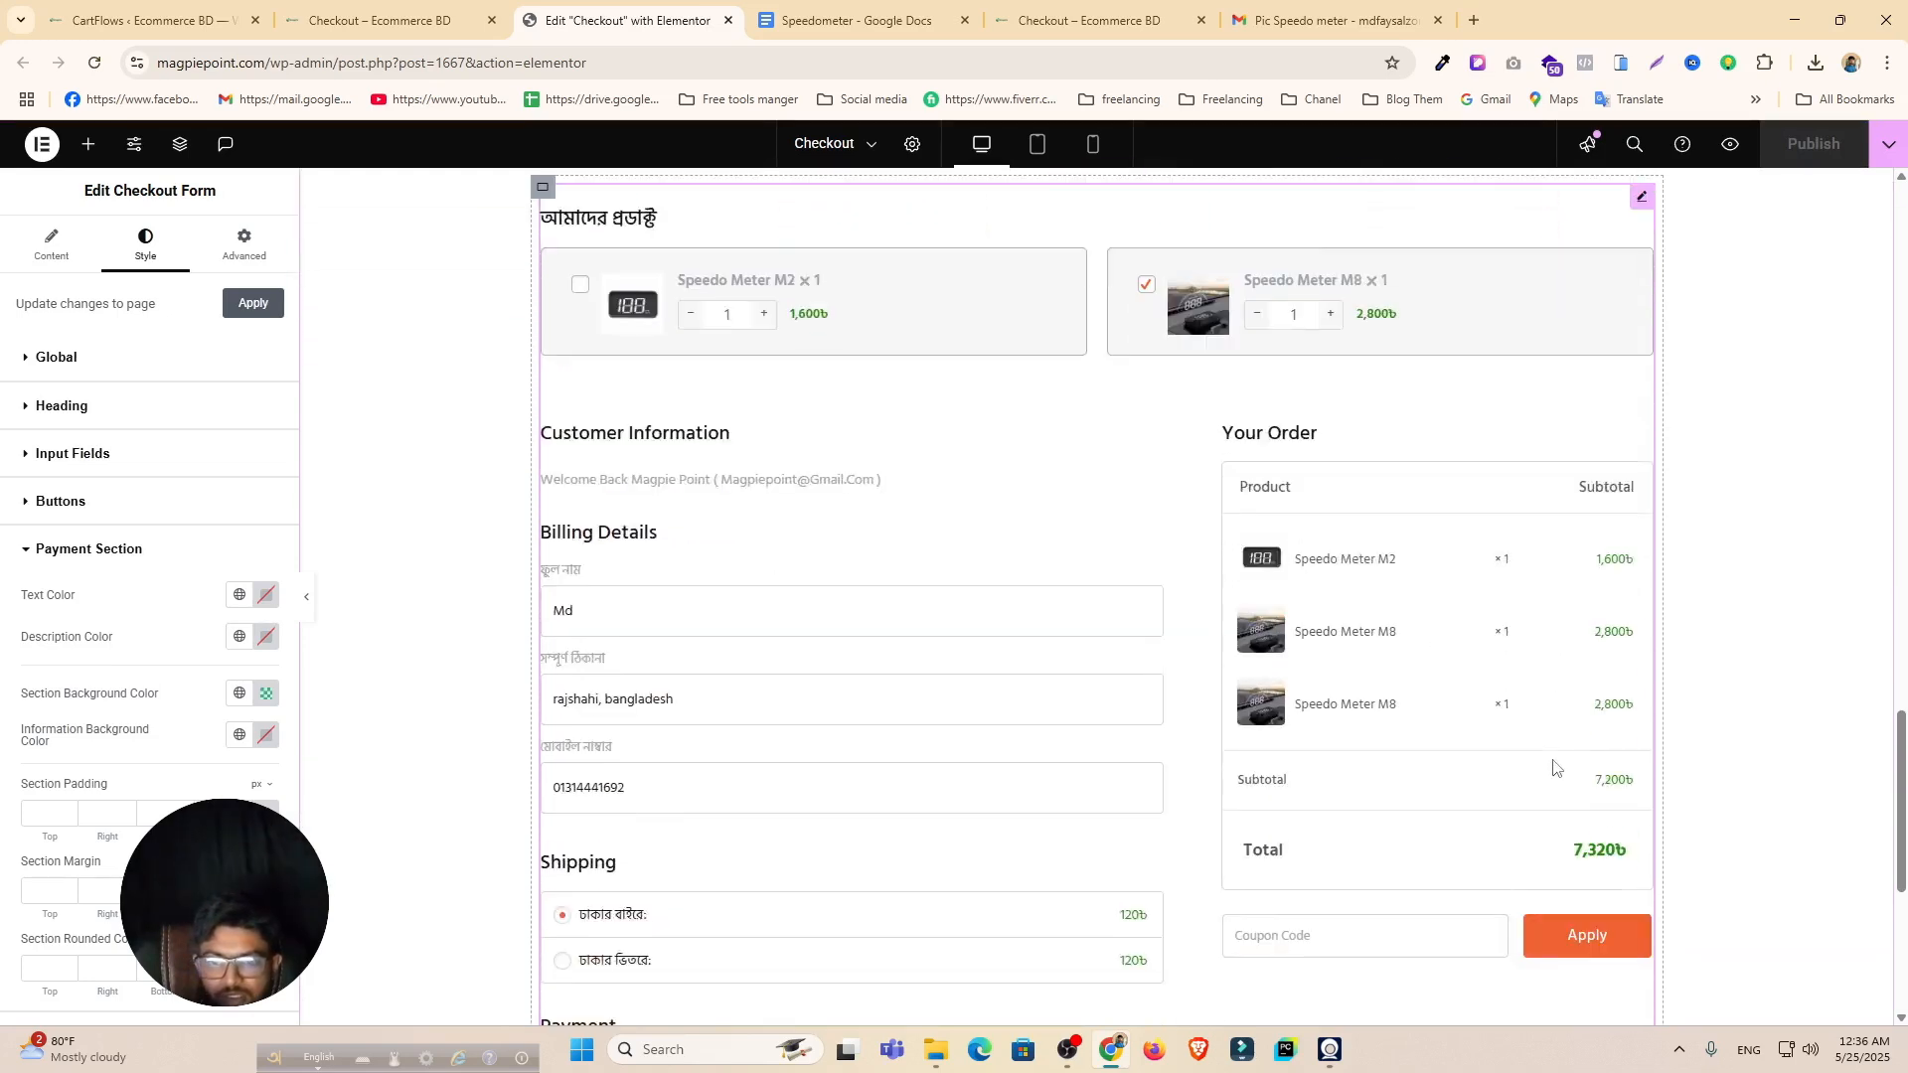
pyautogui.scroll(2, 1552, 769)
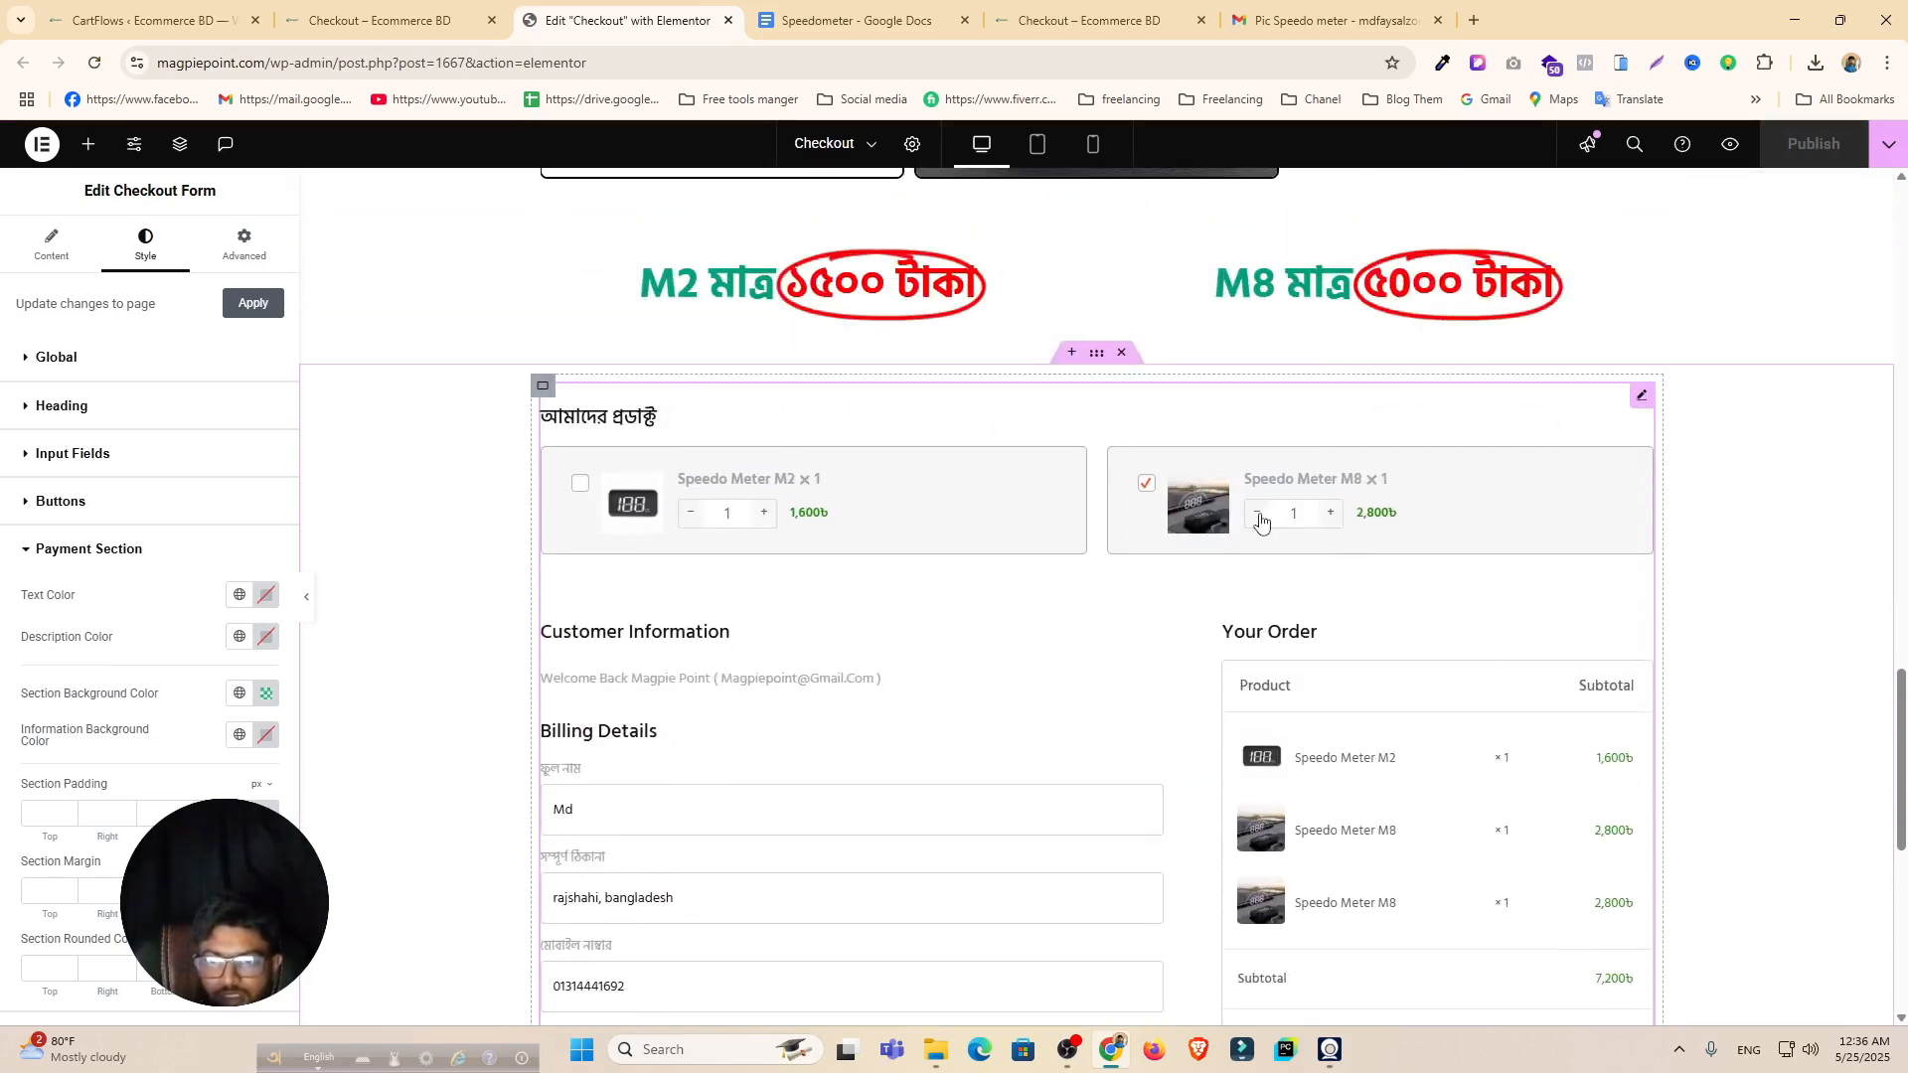
pyautogui.scroll(-4, 1499, 771)
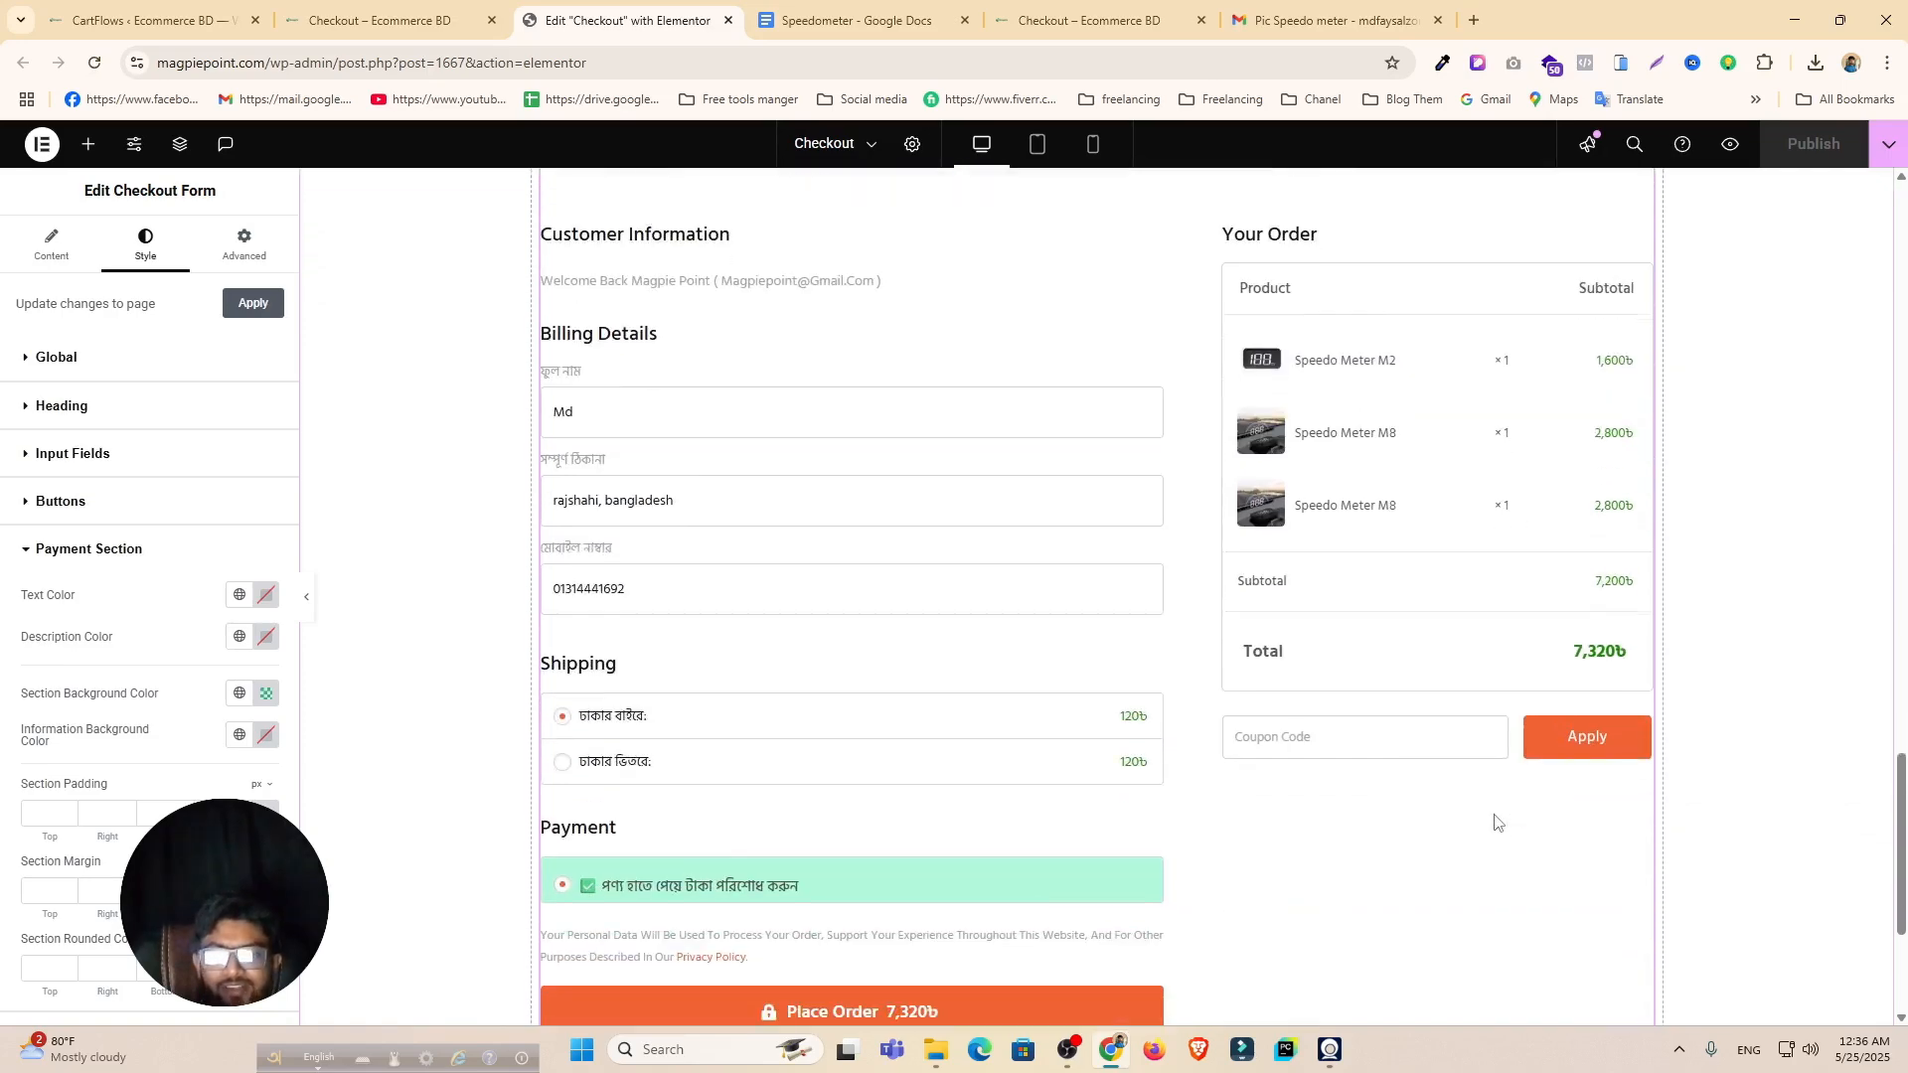
# Step: Switch to the live checkout page, reload it and check the product cards above the customer information
pyautogui.click(426, 4)
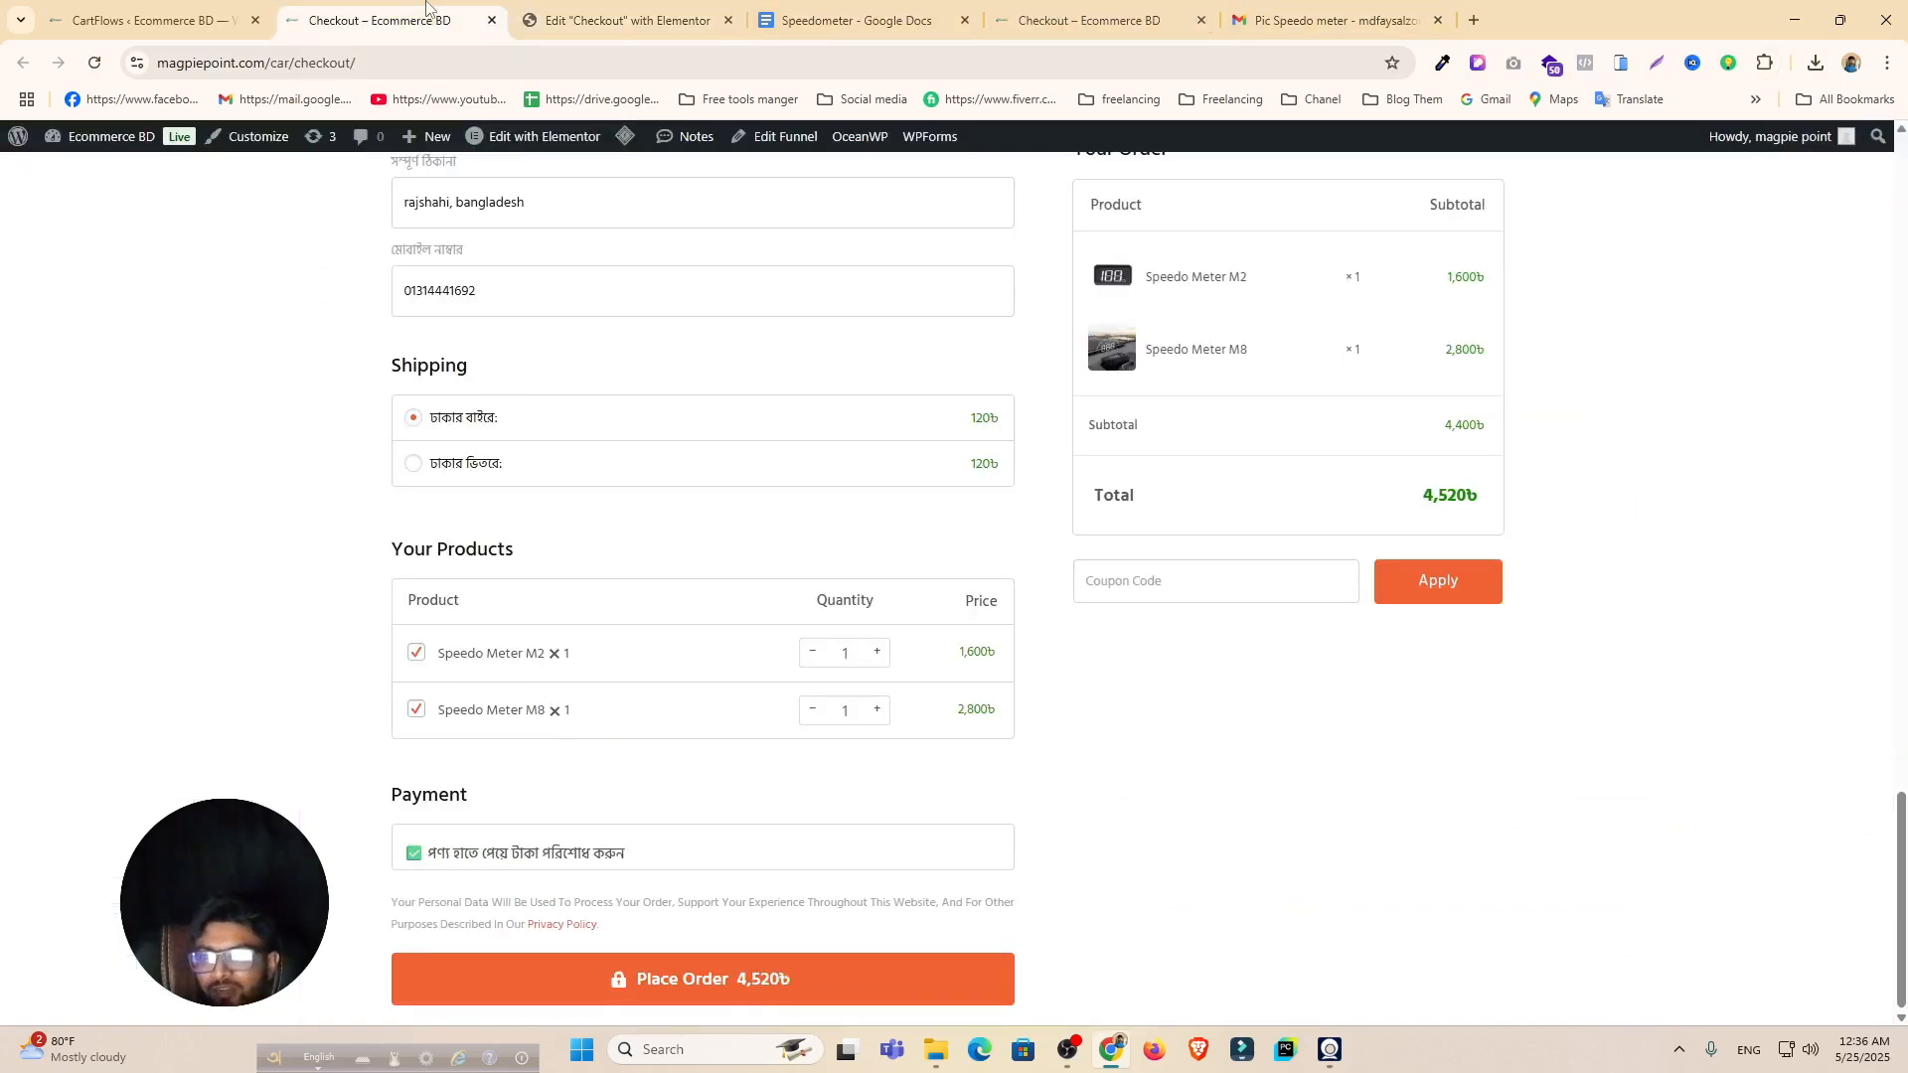
pyautogui.click(622, 20)
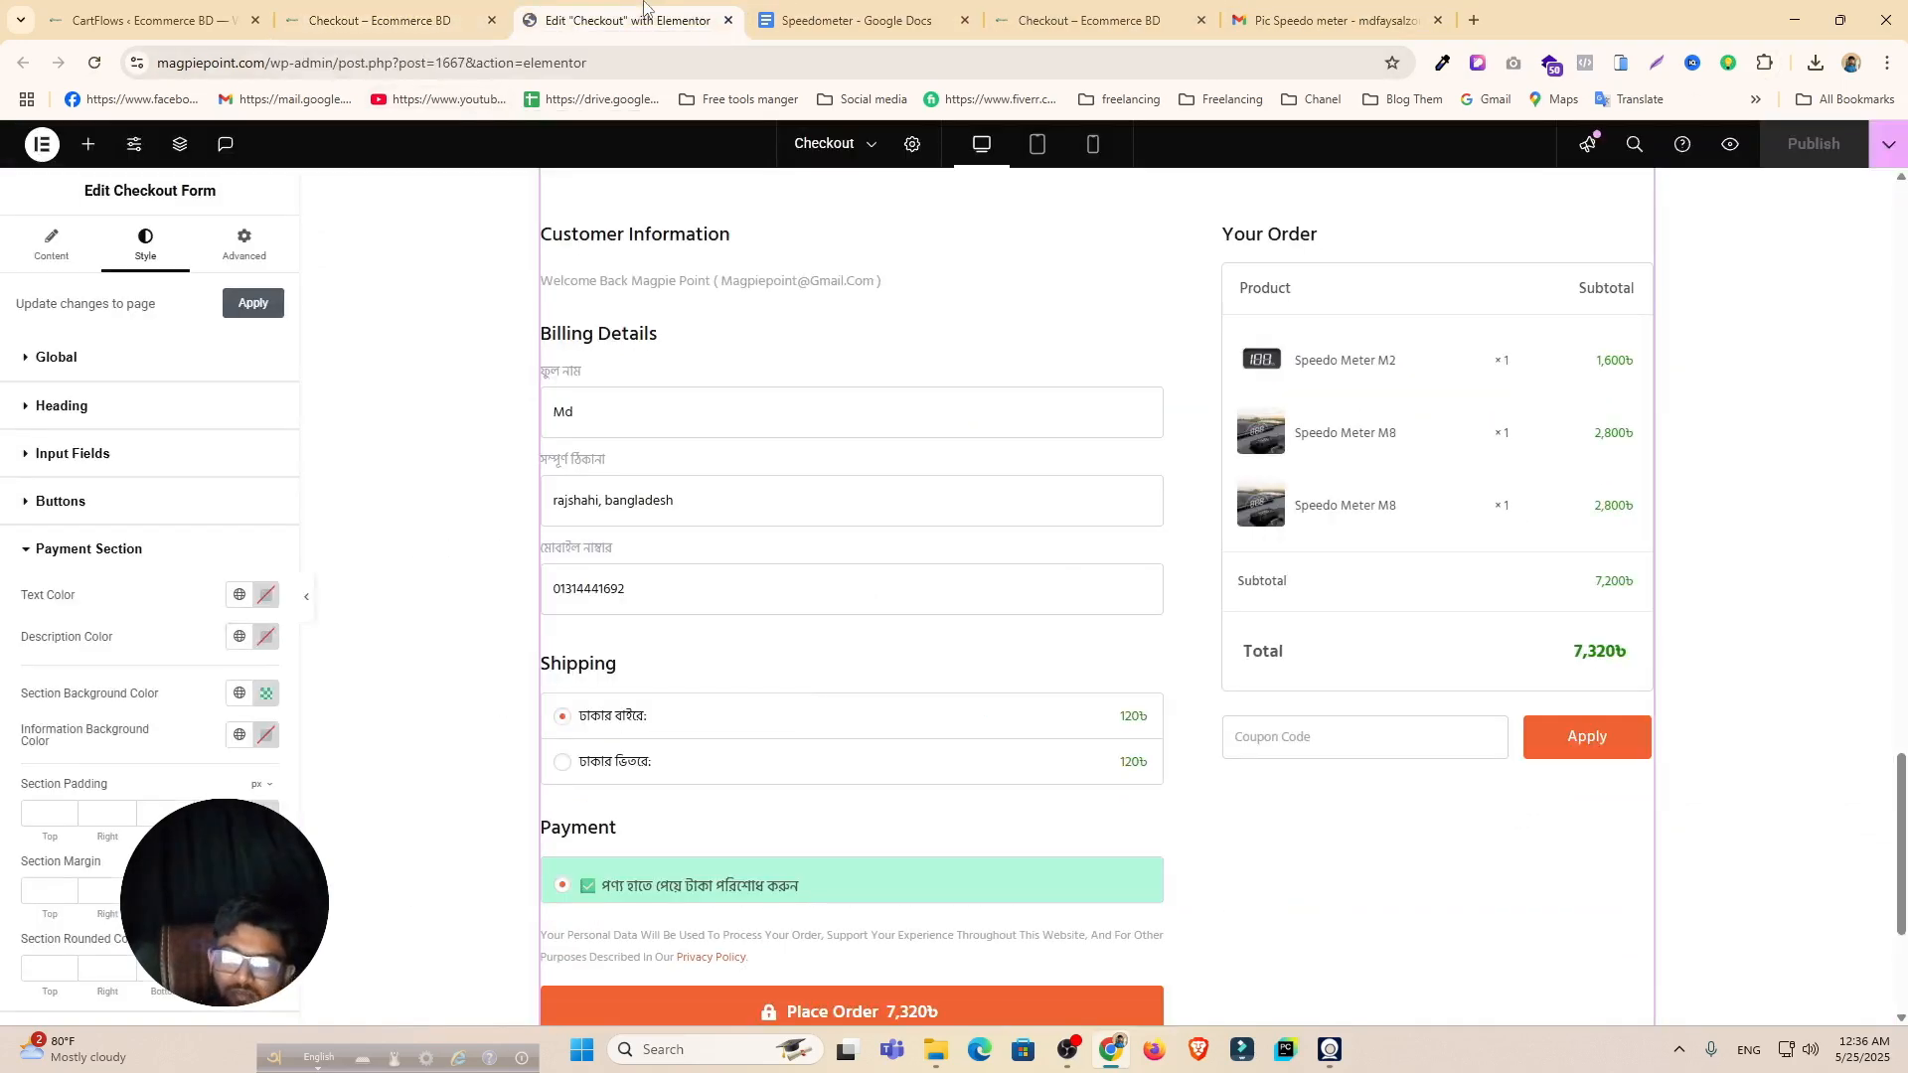
pyautogui.click(416, 24)
pyautogui.press('F5')
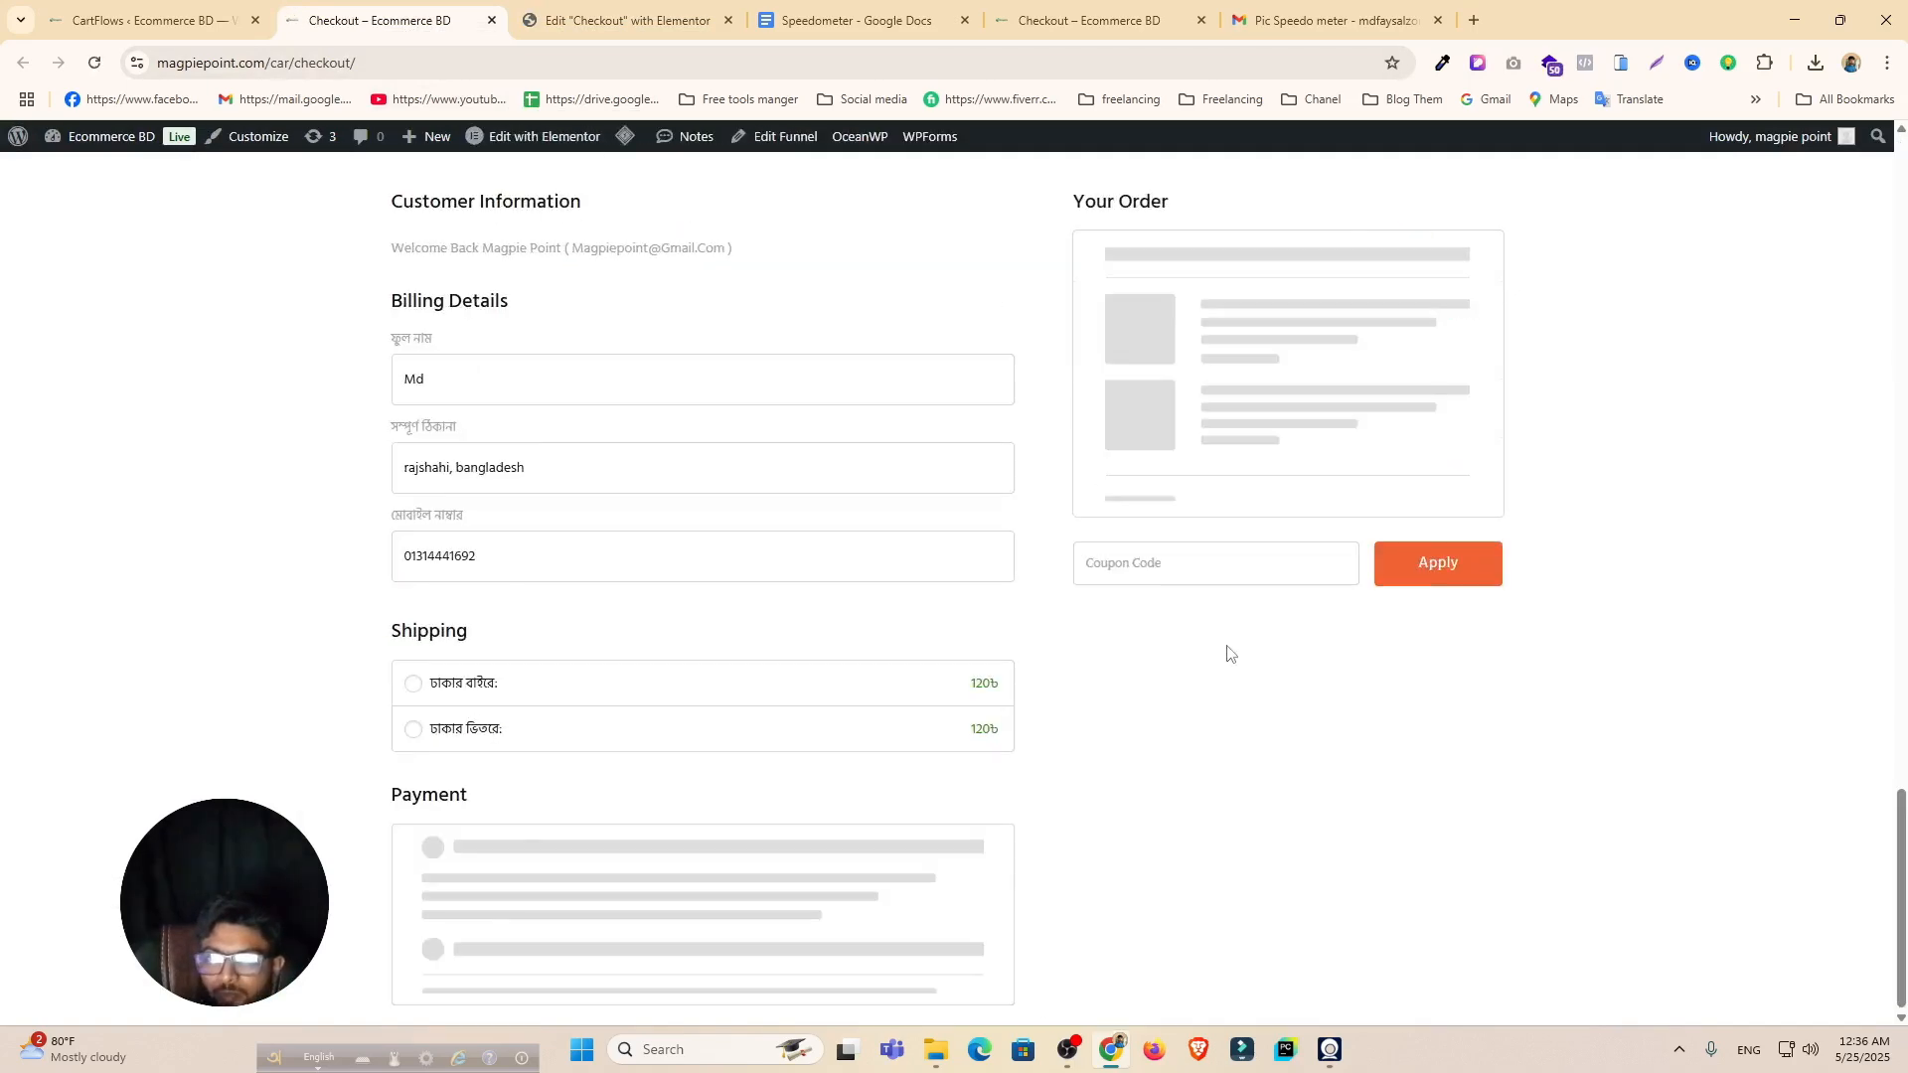
pyautogui.scroll(4, 1094, 708)
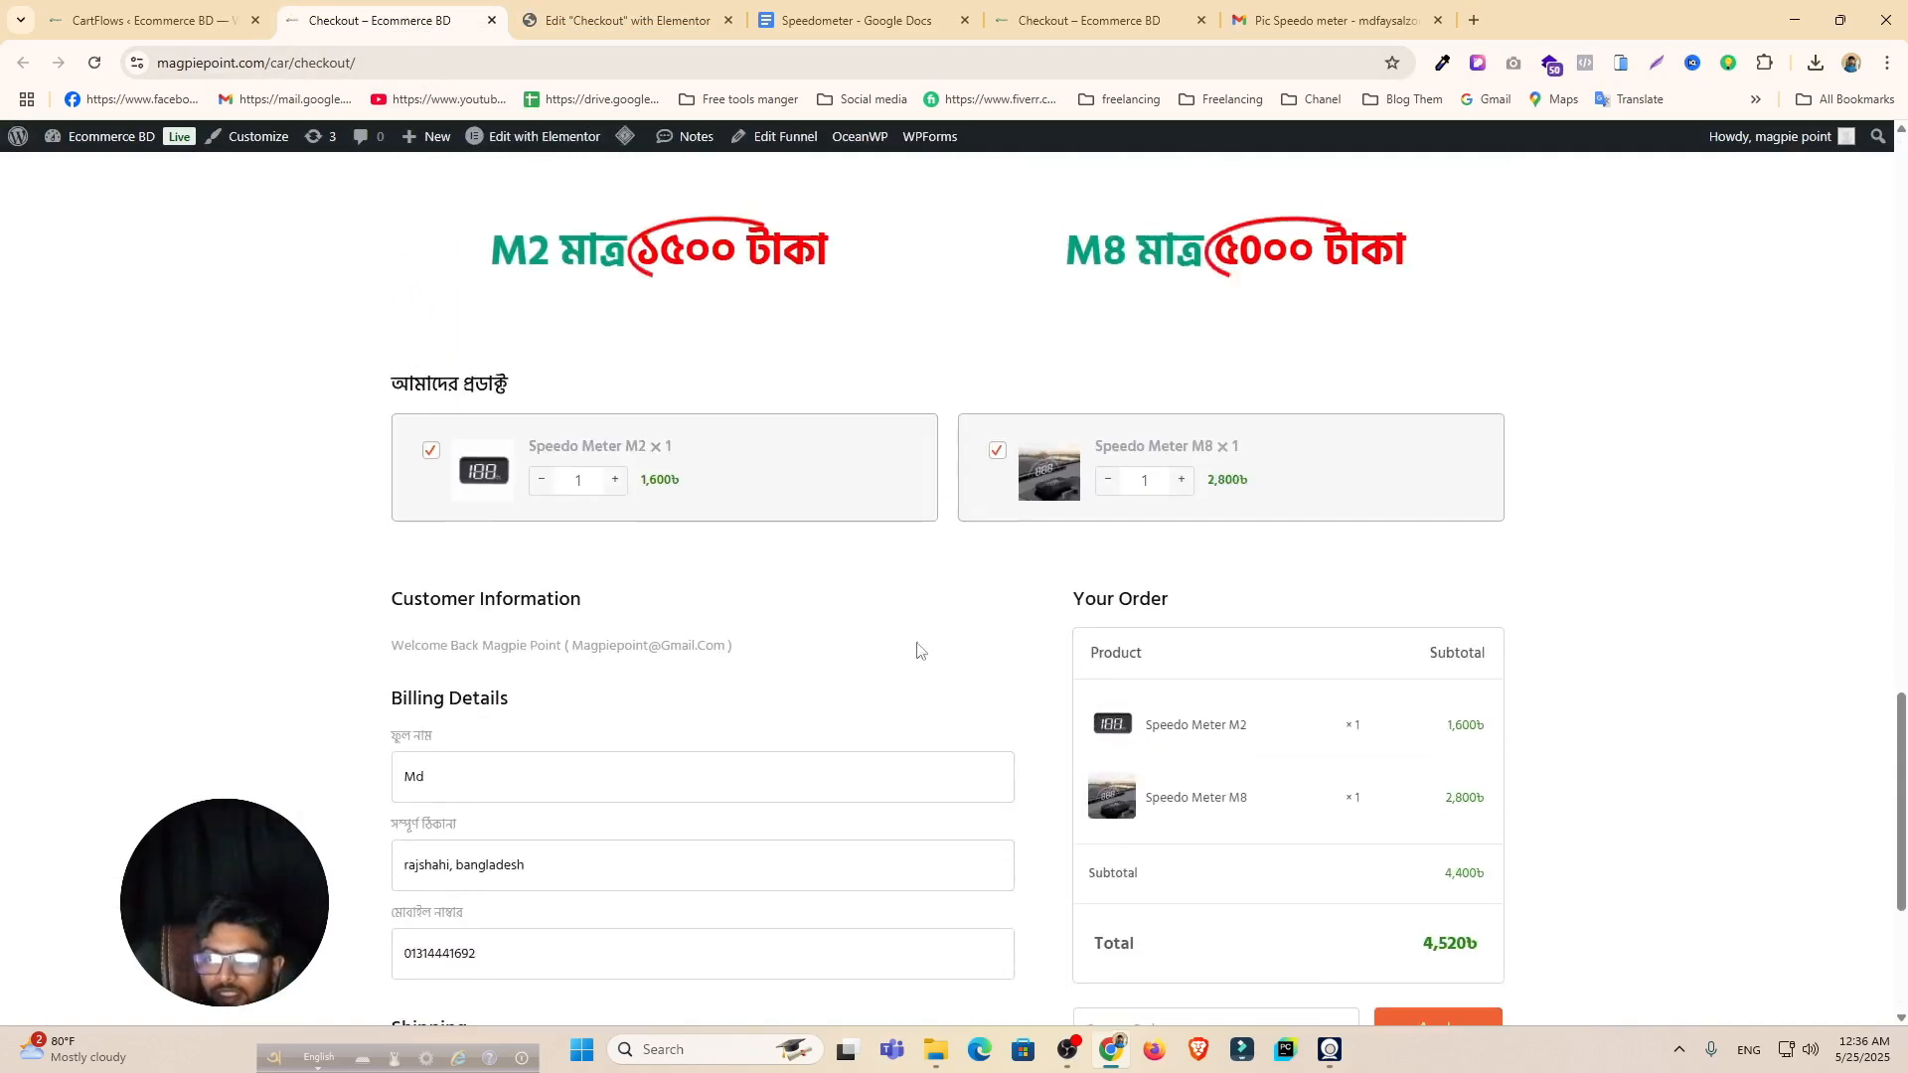
# Step: Deselect Speedo Meter M8 on the live checkout and check the order summary and payment section
pyautogui.click(997, 452)
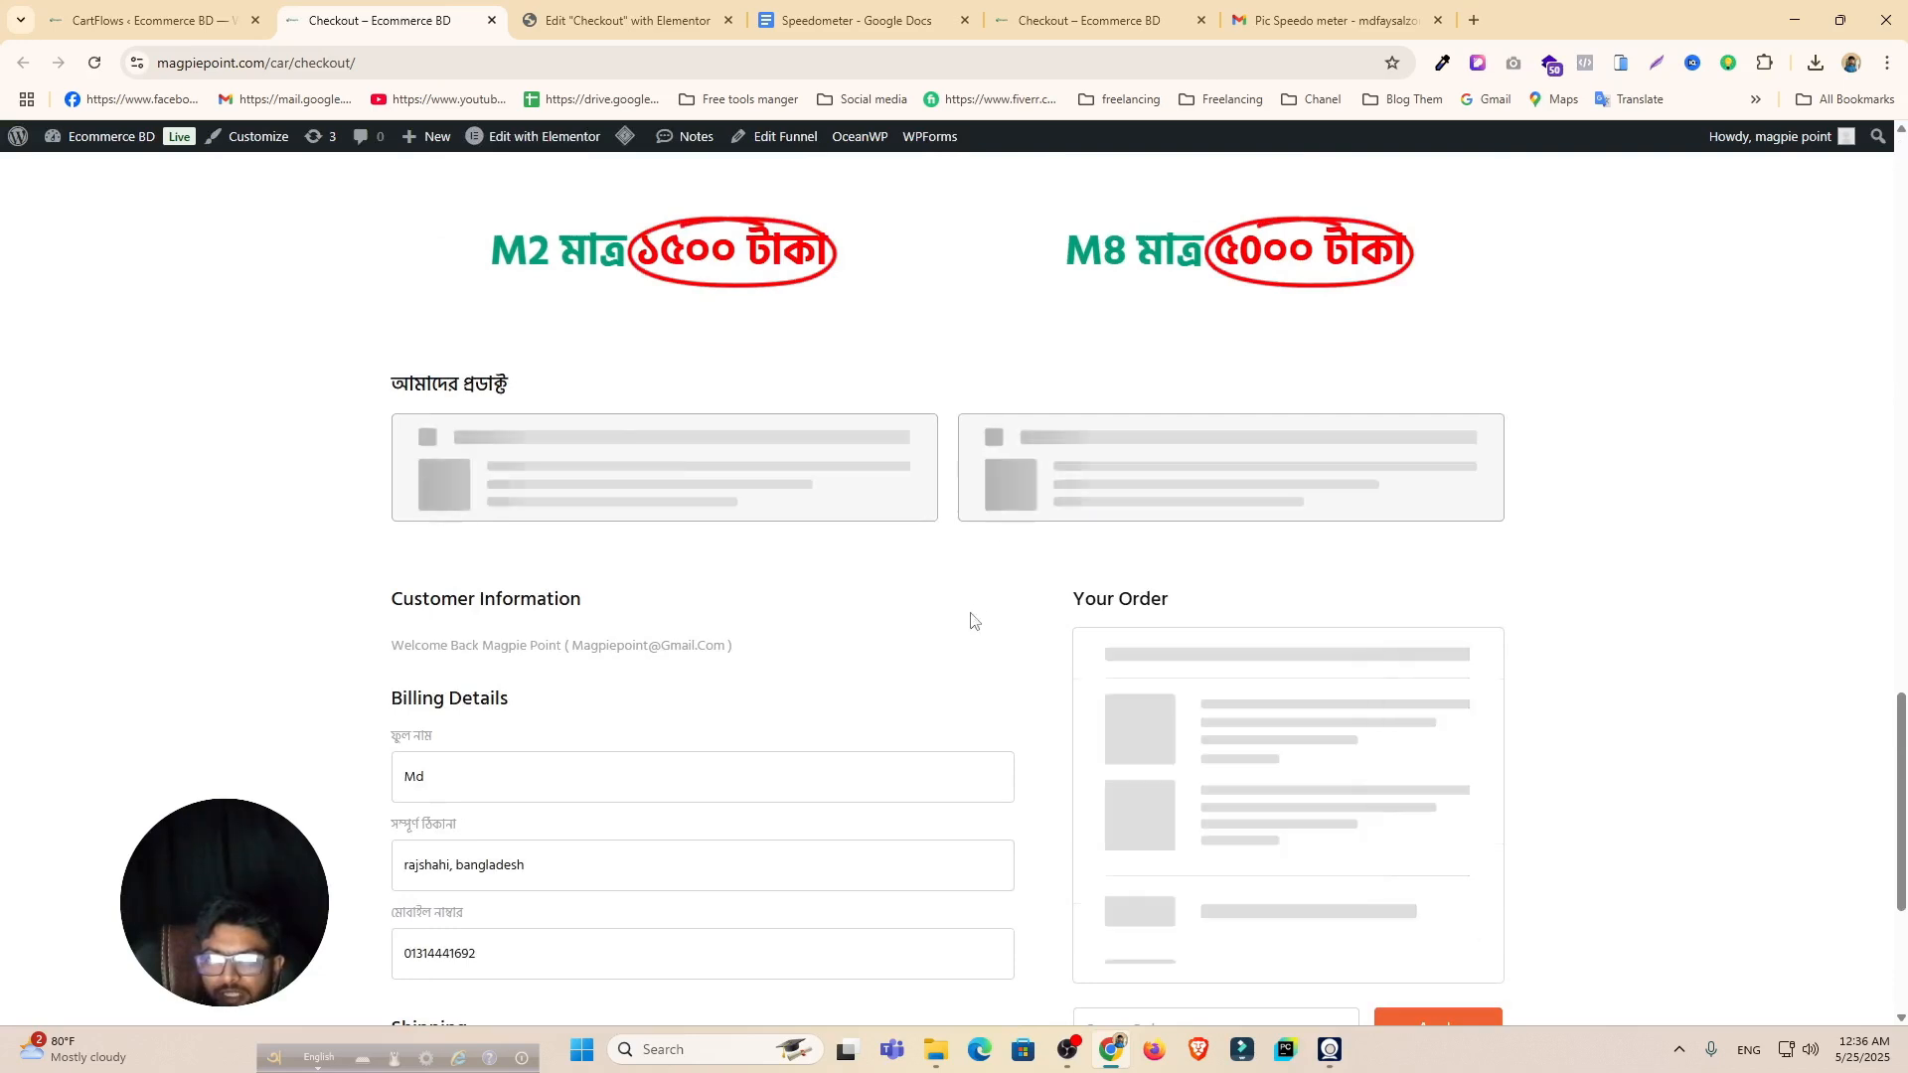
pyautogui.scroll(-1, 1011, 626)
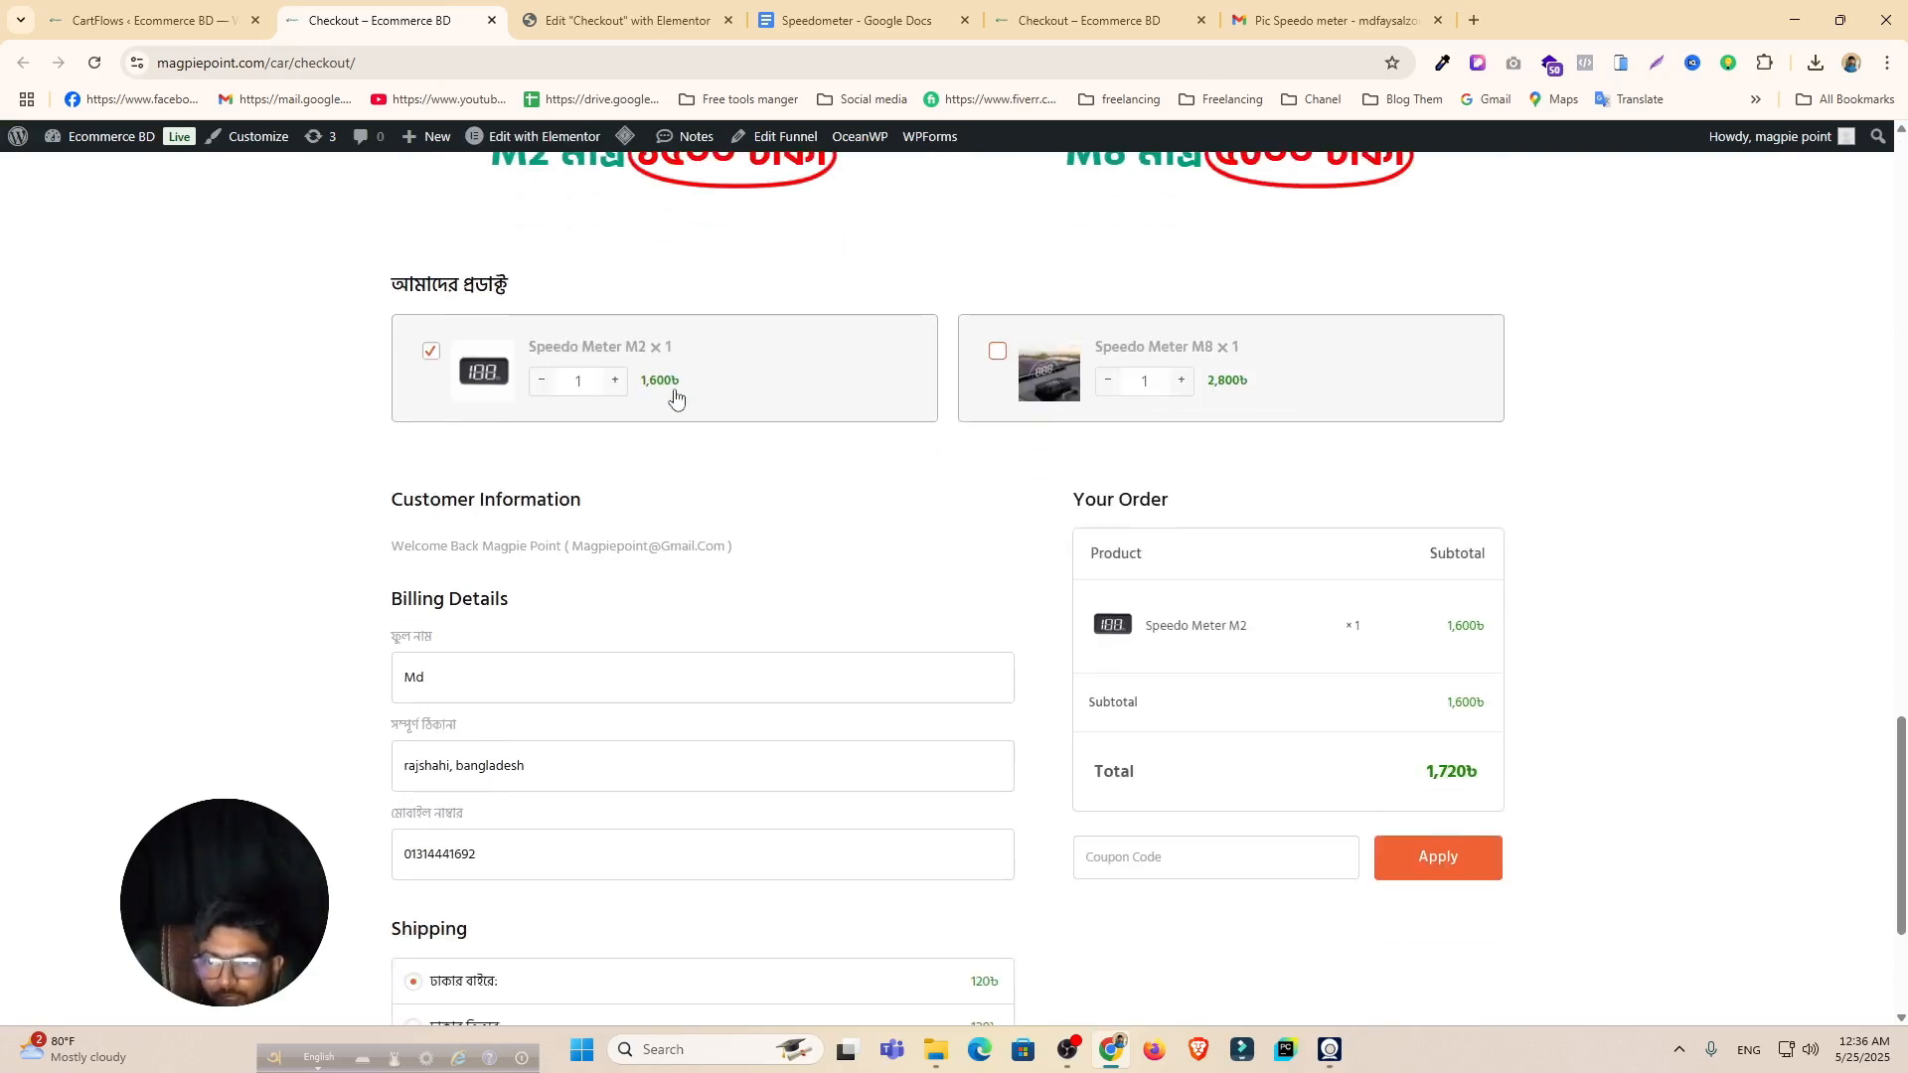
pyautogui.scroll(-3, 670, 397)
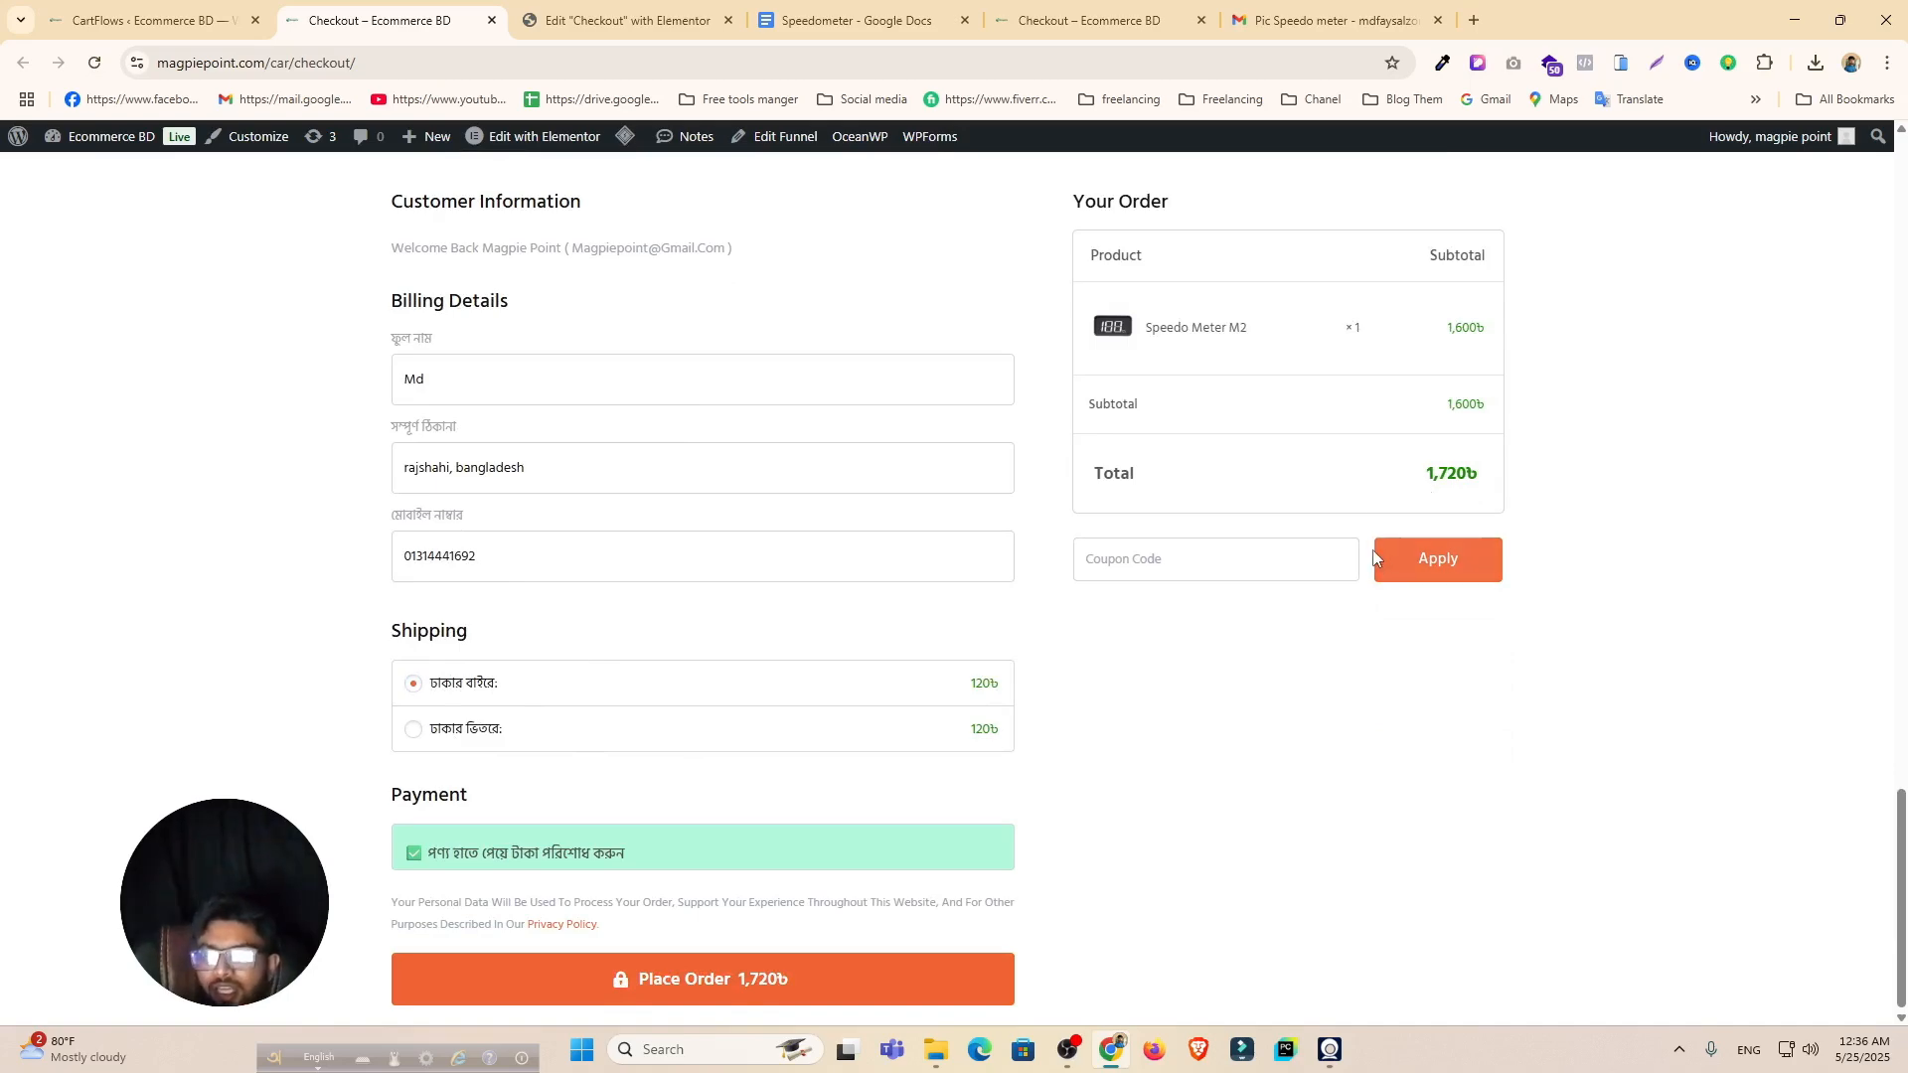
# Step: Review the live landing page's feature lists, benefits section, product gallery and price headings
pyautogui.scroll(8, 1341, 596)
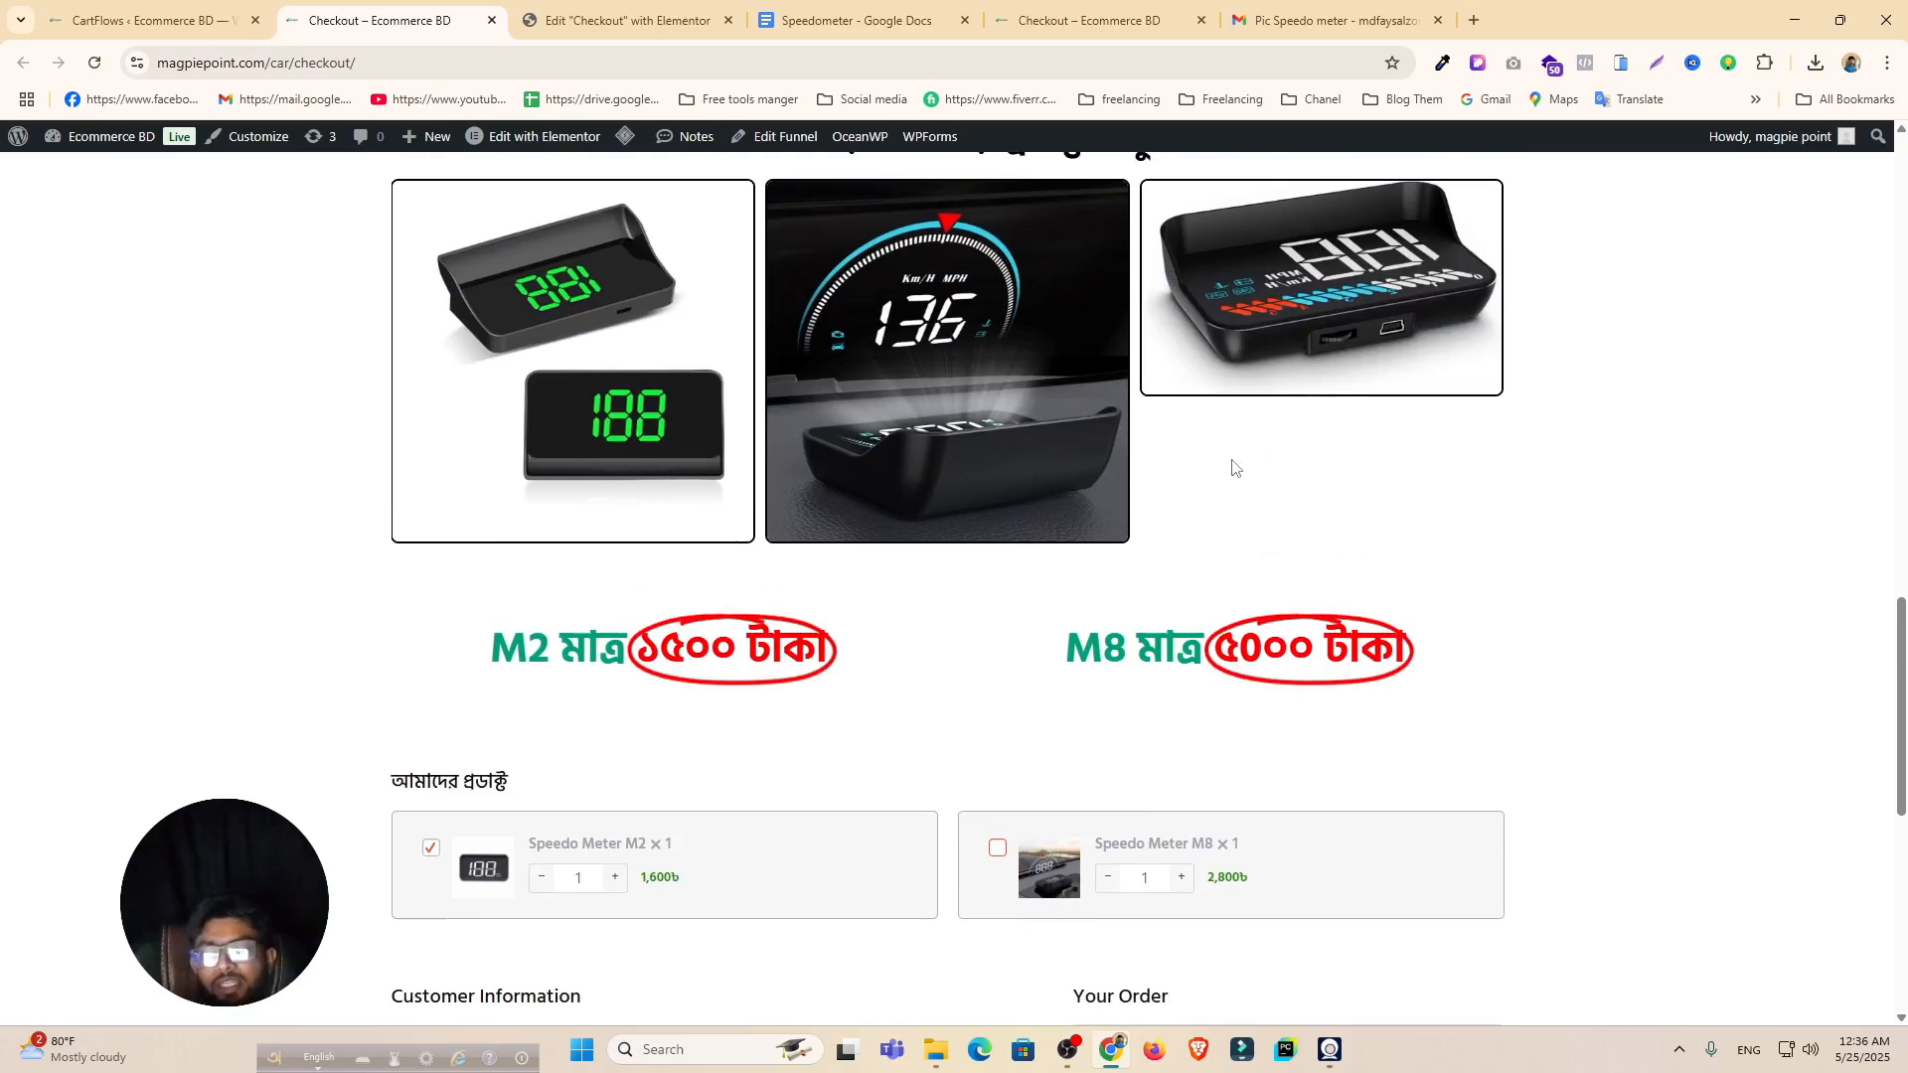
pyautogui.scroll(18, 1234, 467)
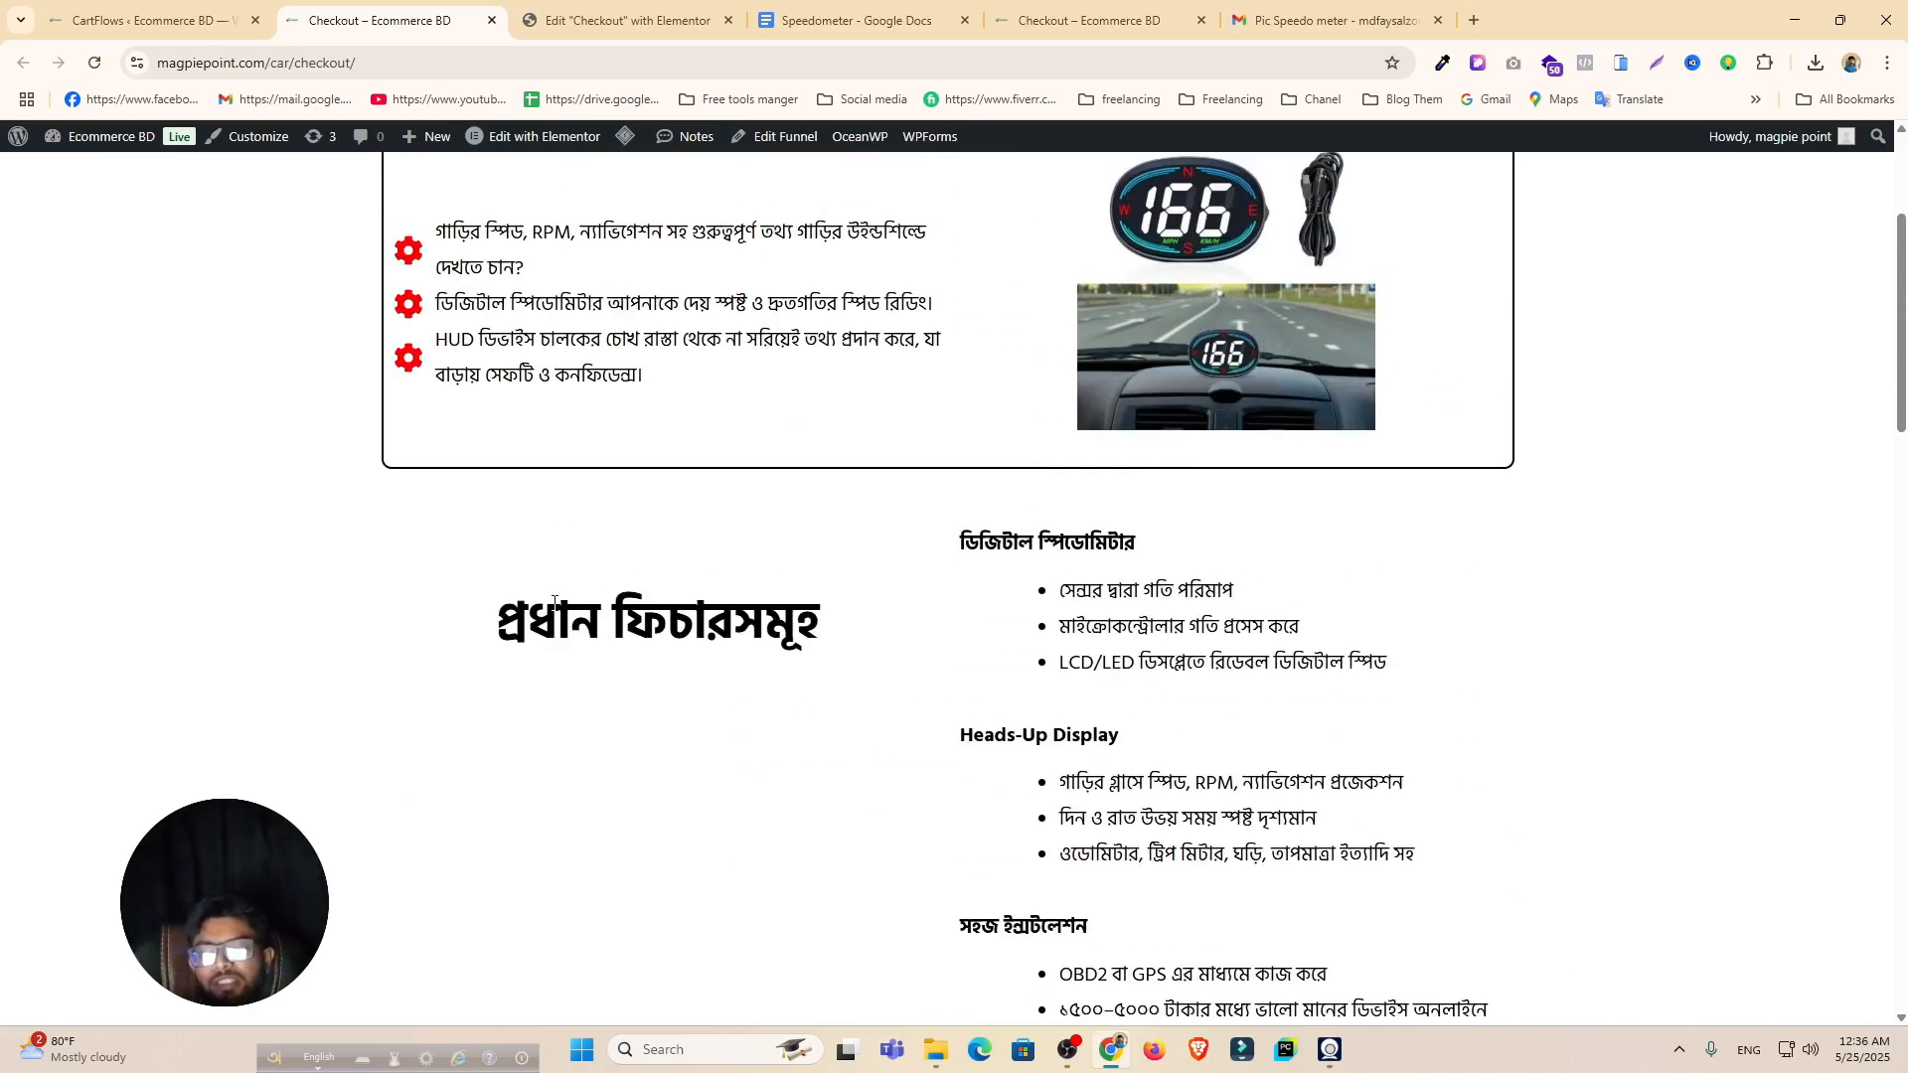
pyautogui.scroll(-3, 557, 601)
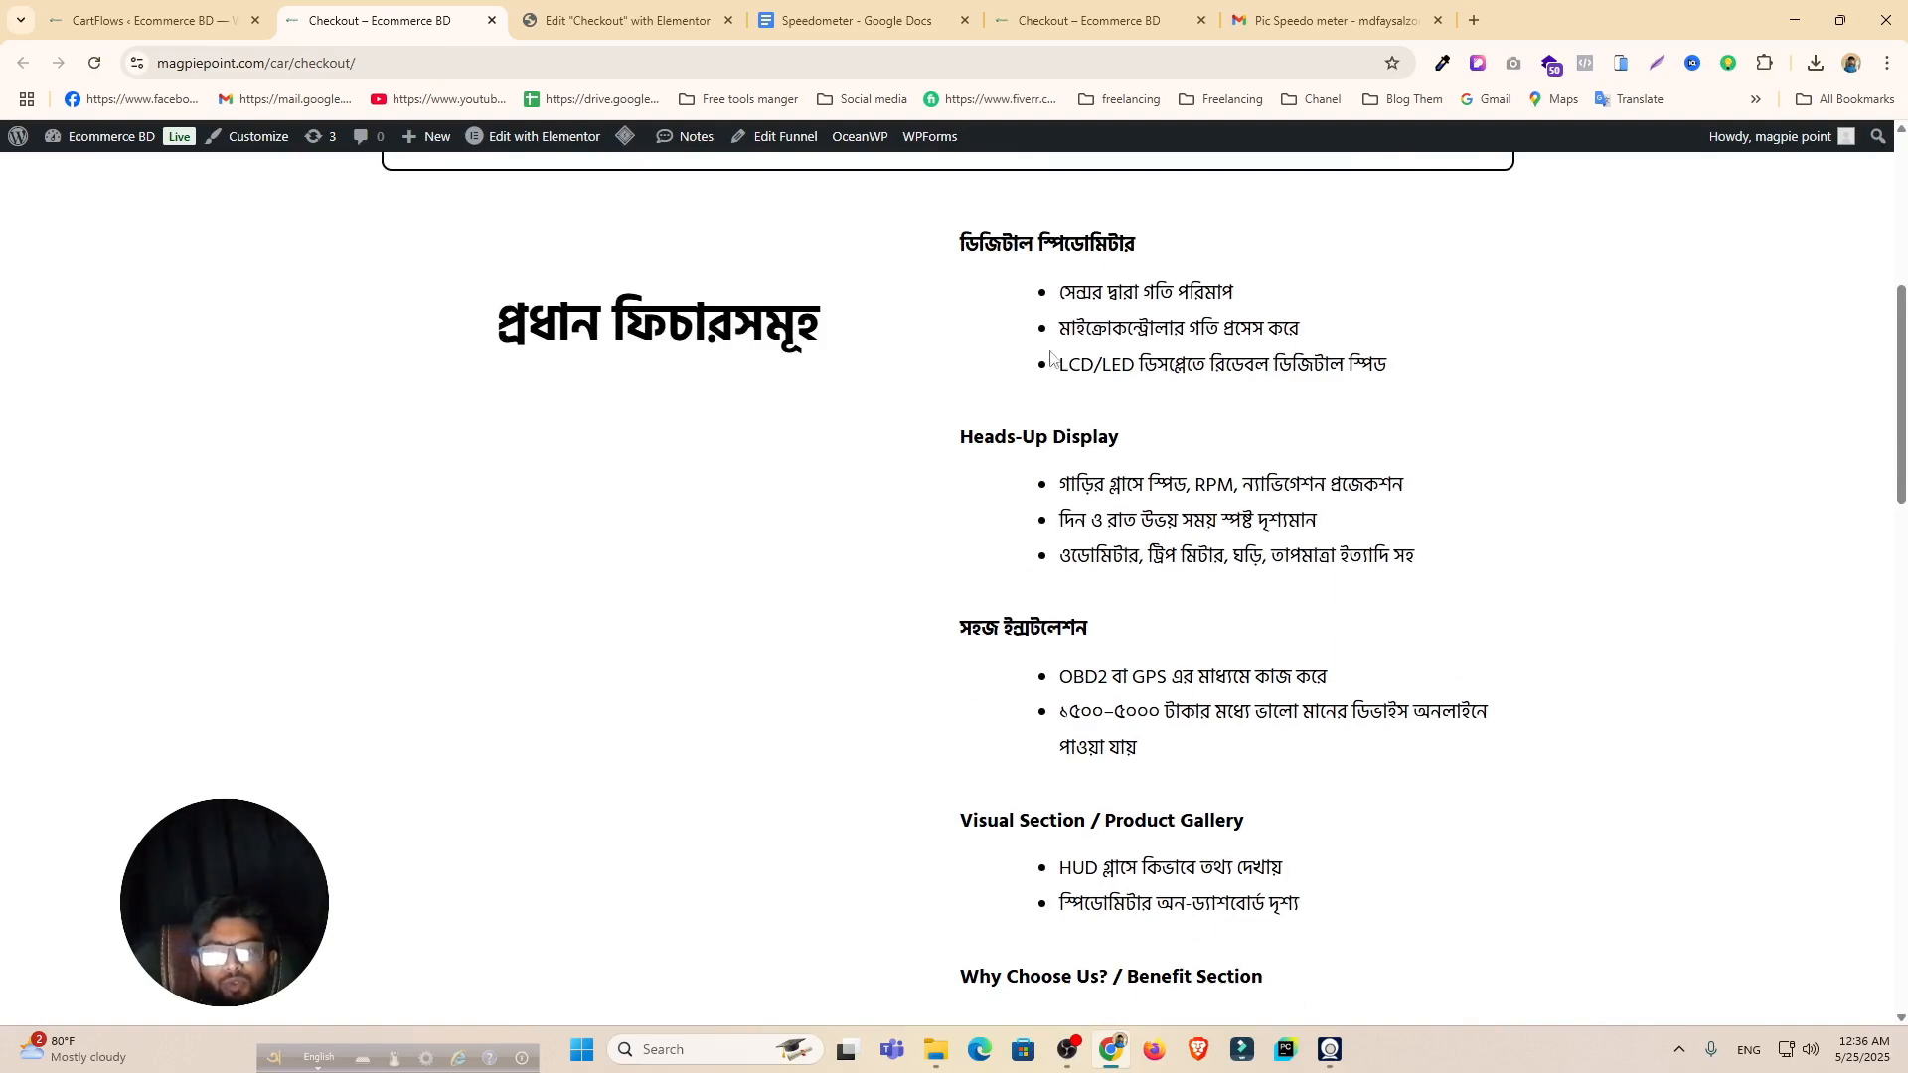
pyautogui.scroll(-10, 1159, 596)
pyautogui.scroll(6, 787, 391)
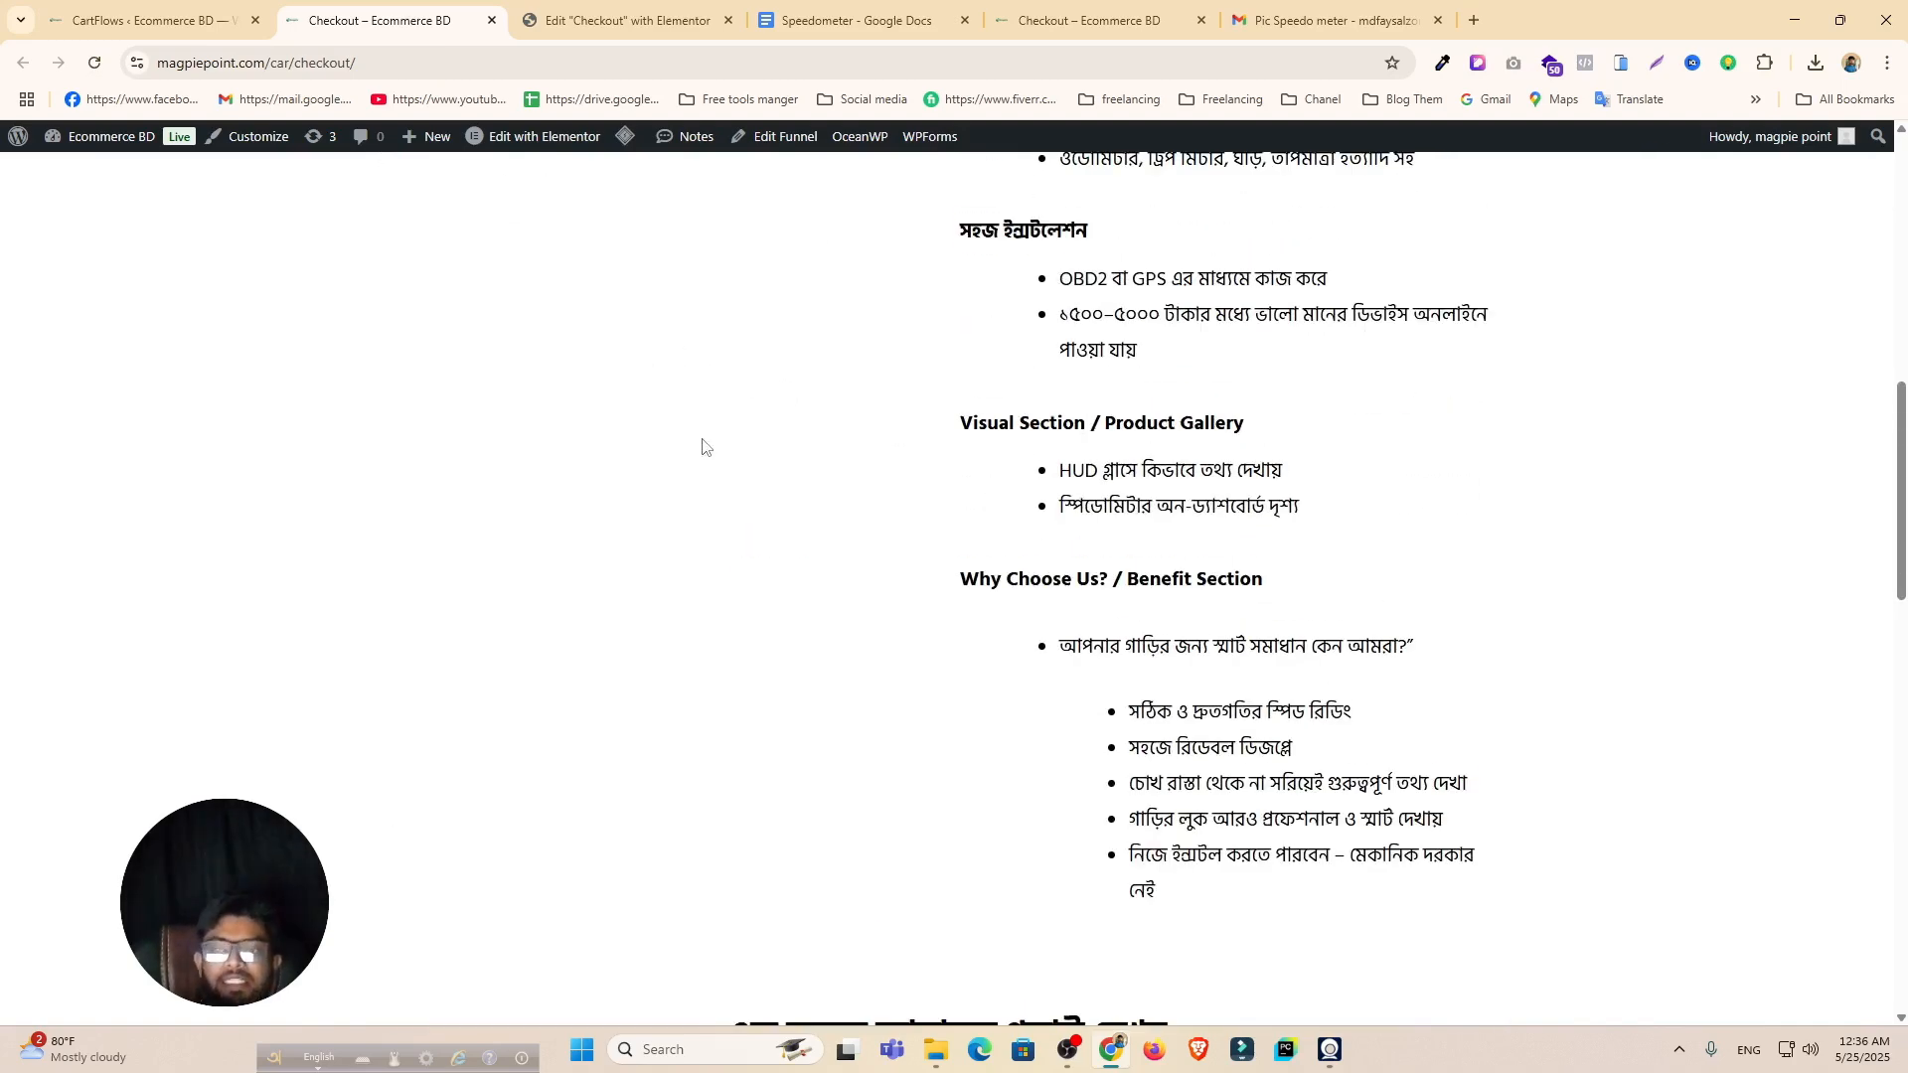
pyautogui.scroll(-8, 702, 446)
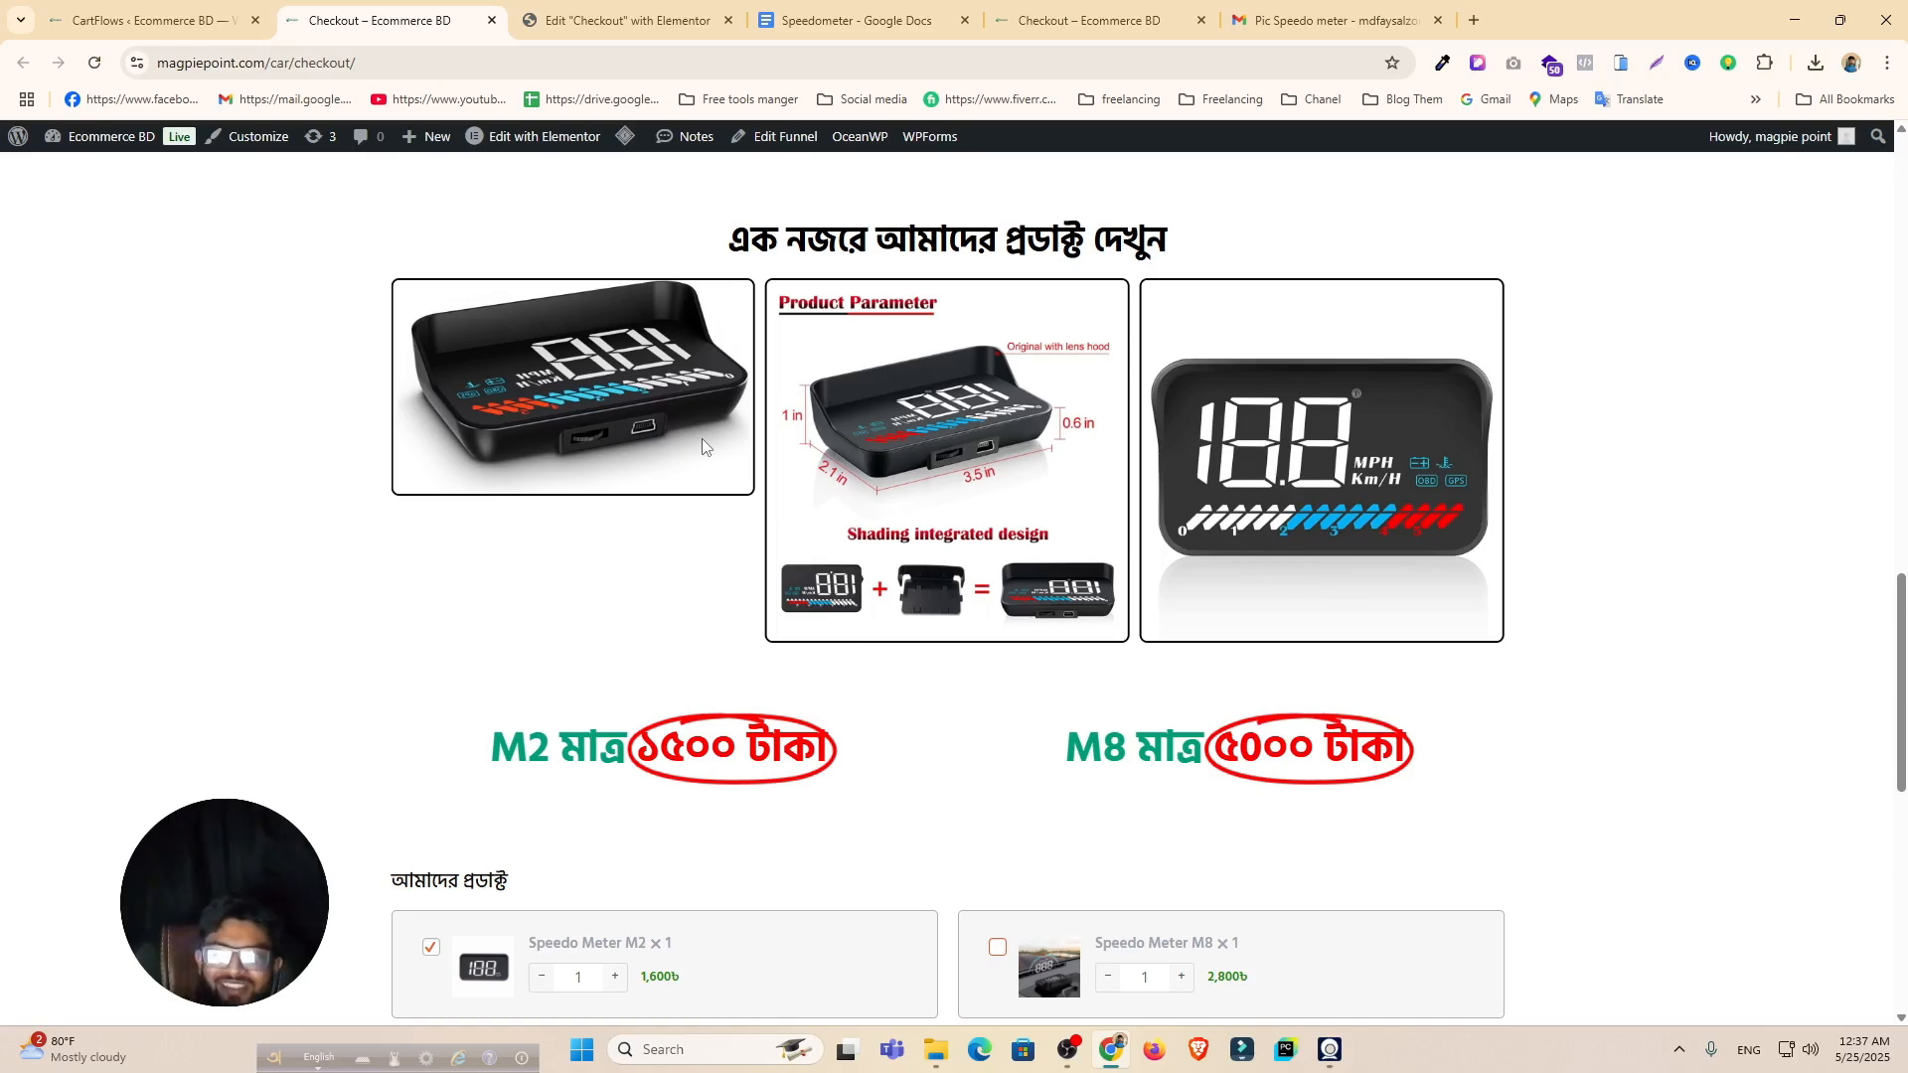
pyautogui.click(1068, 1050)
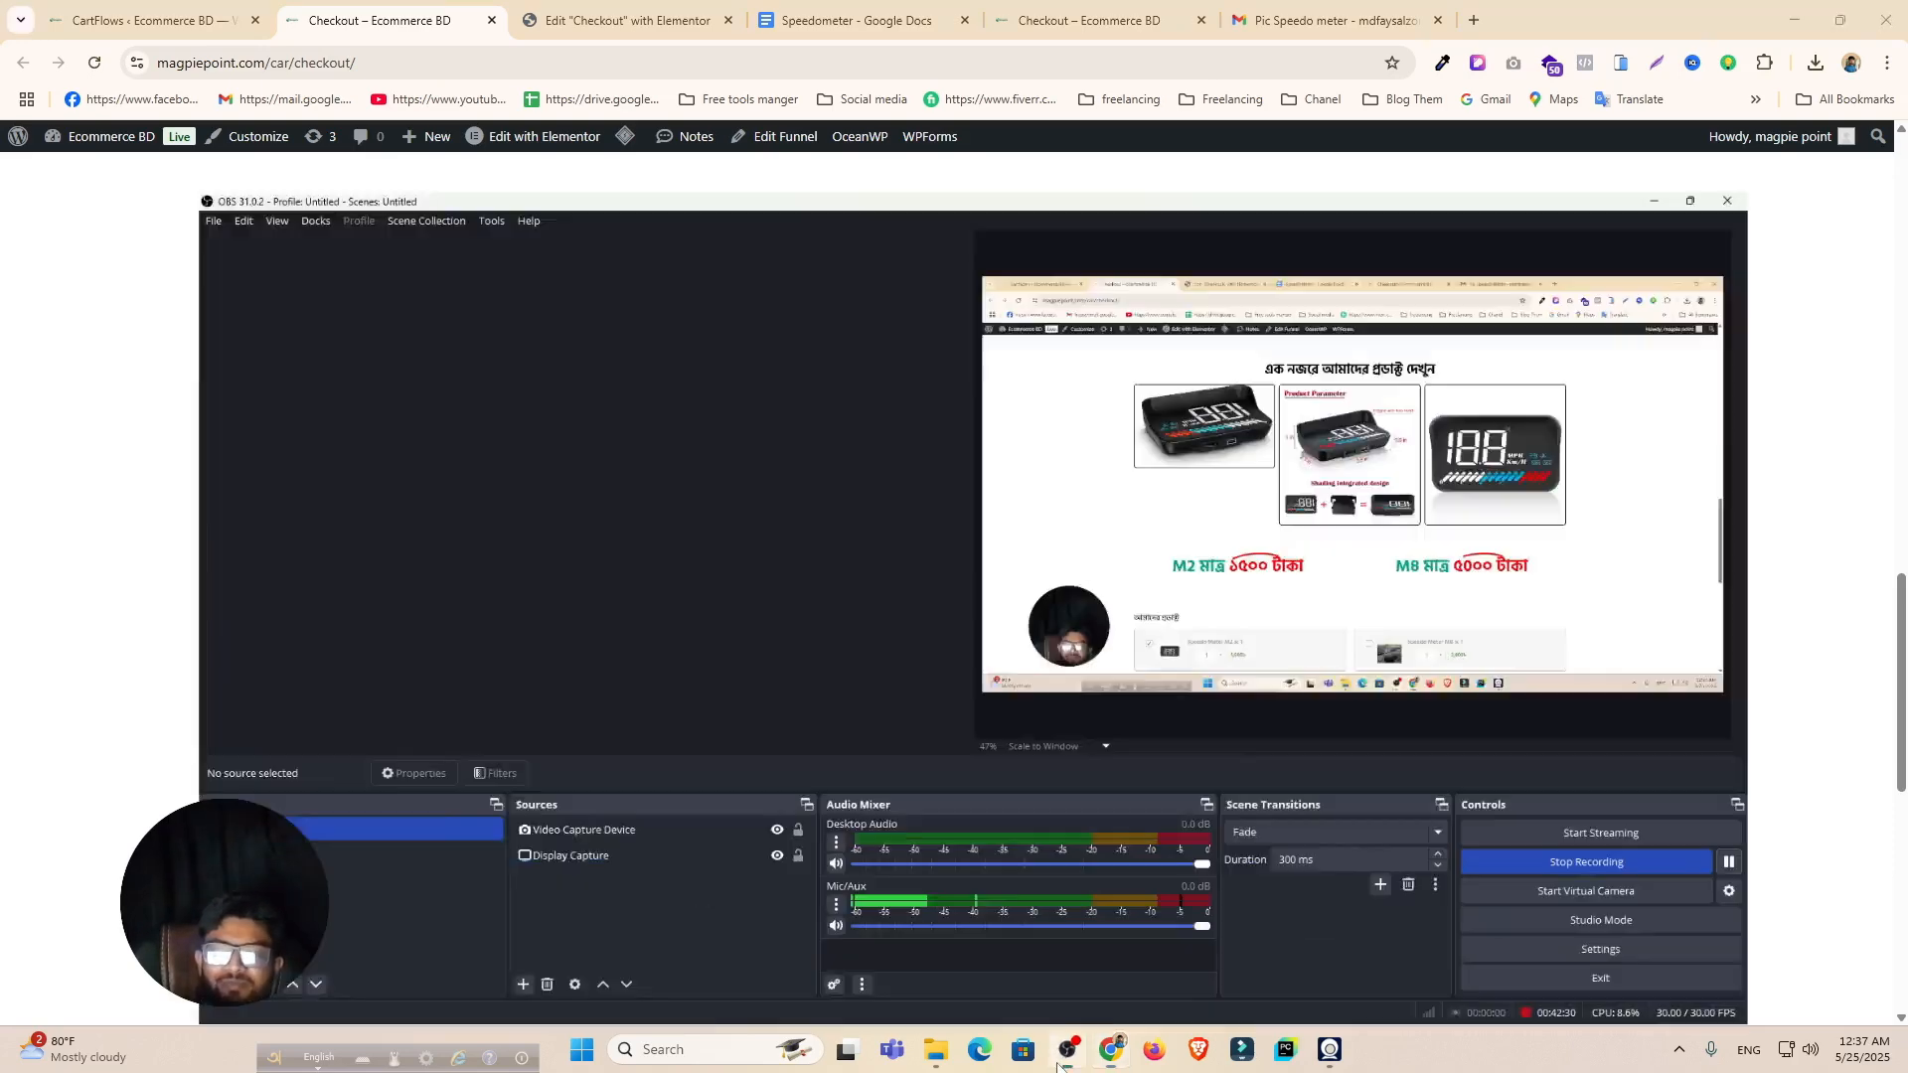